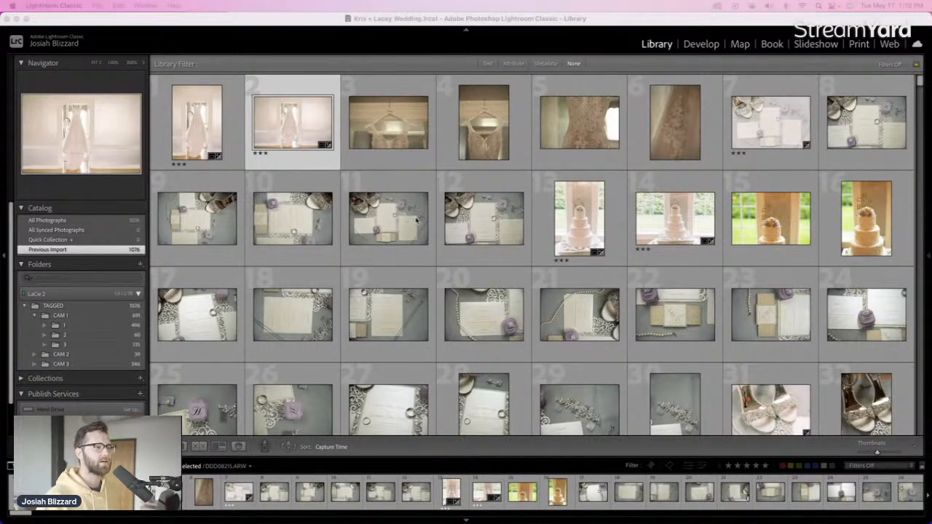
Filter the Library grid to show only photos rated three stars or higher
left_click(407, 216)
left_click(406, 216)
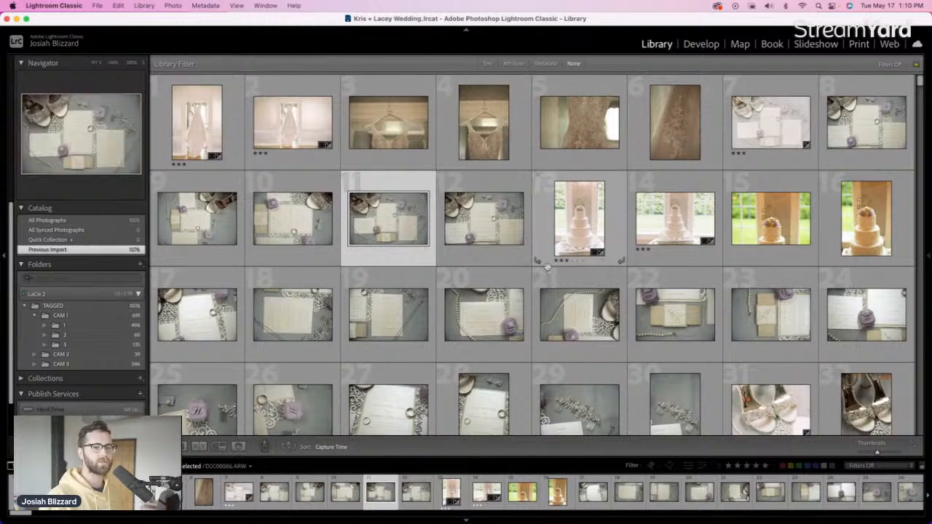
scroll(542, 267, "down", 1)
scroll(547, 268, "up", 1)
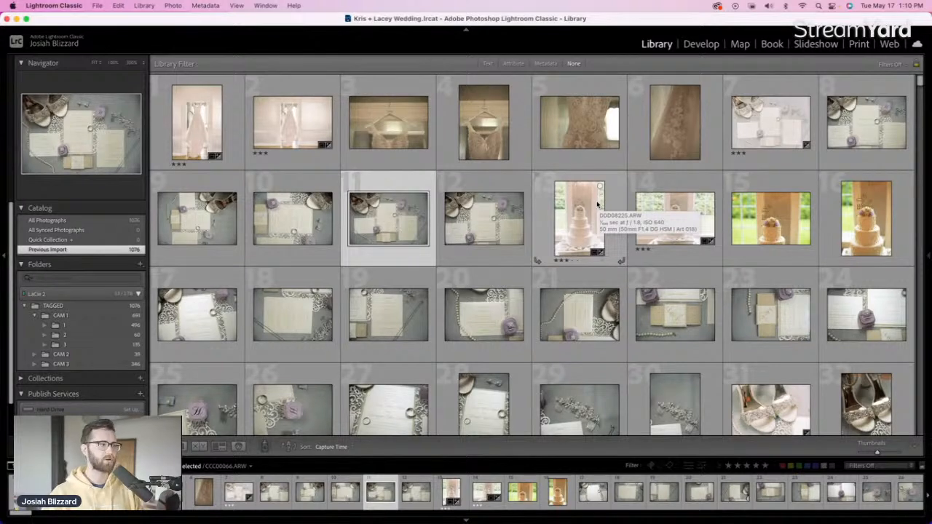
left_click(746, 467)
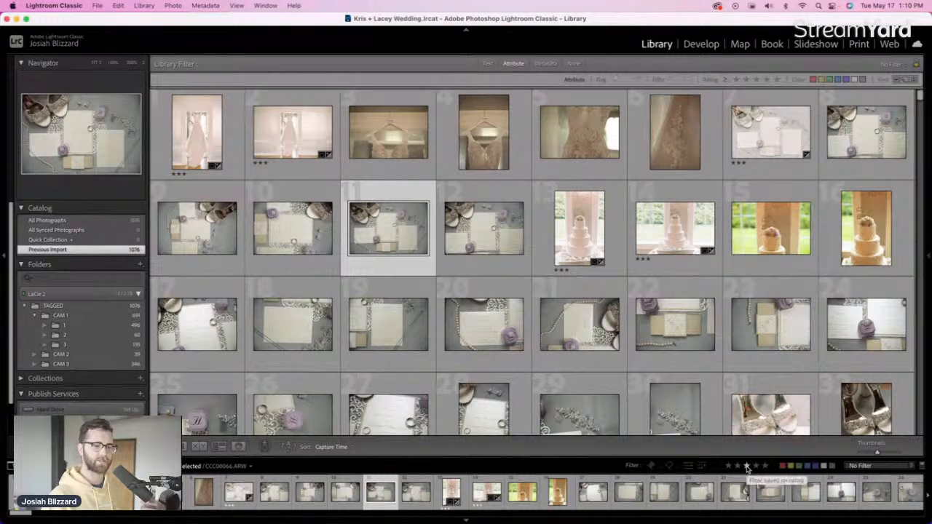
left_click(746, 467)
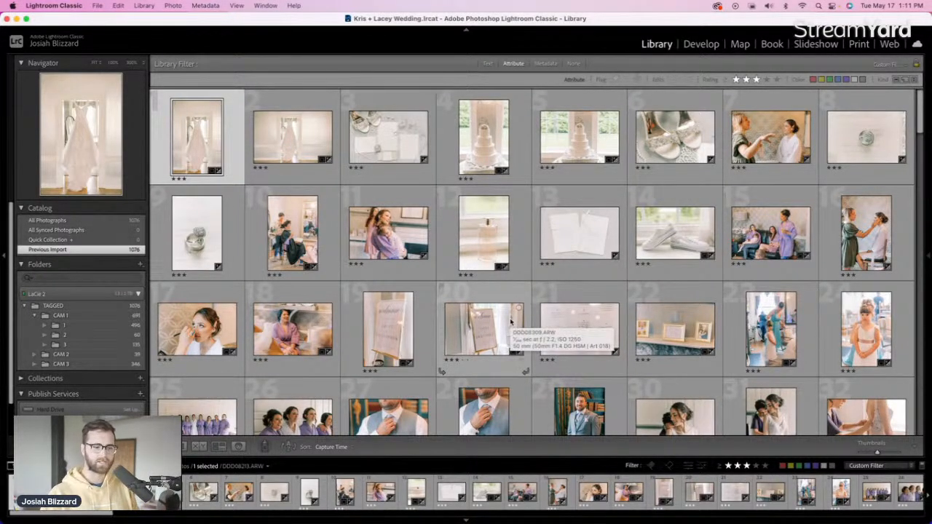
Examine the three-star anchor edits throughout the wedding gallery, from the dress details to the reception
scroll(512, 321, "down", 5)
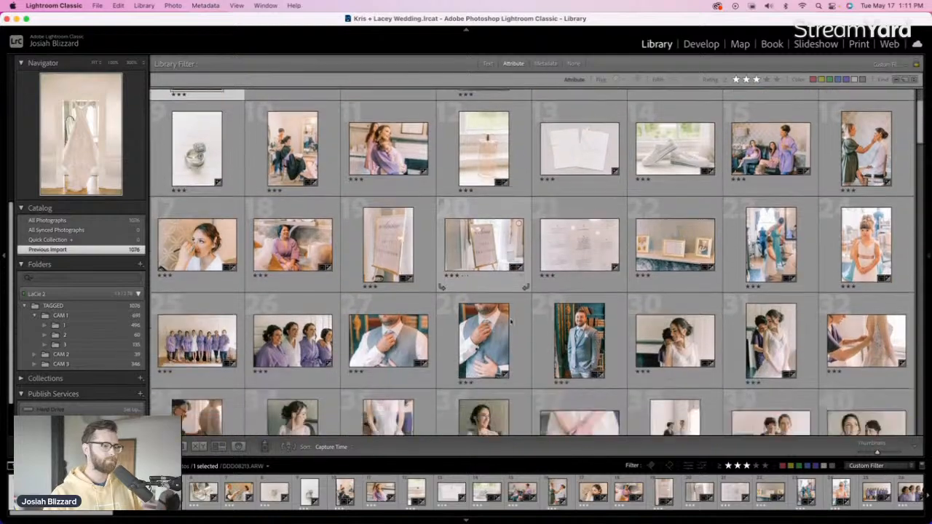
scroll(603, 329, "down", 3)
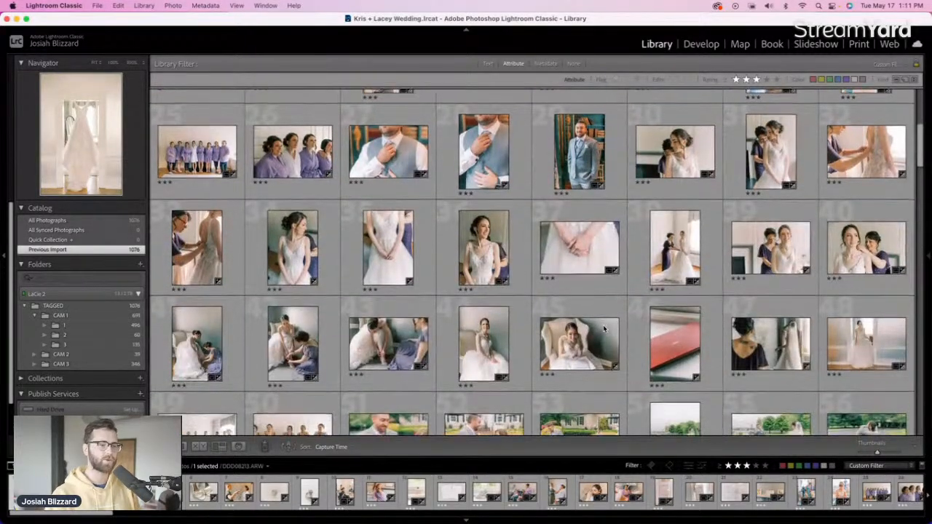
scroll(603, 329, "down", 3)
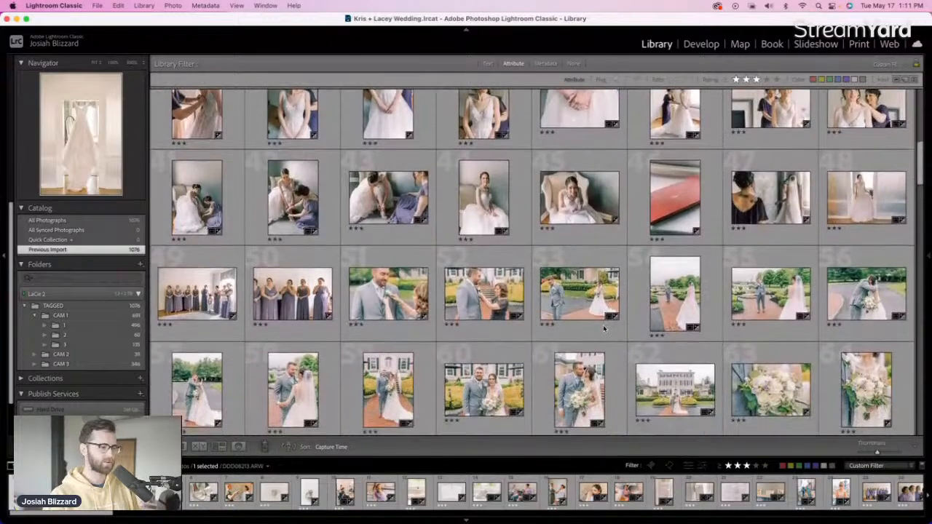
scroll(603, 329, "down", 3)
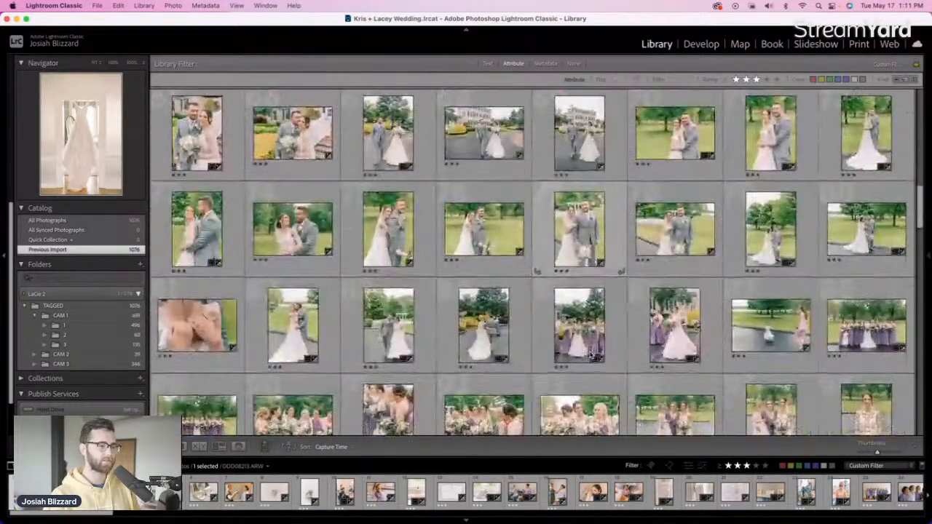
scroll(591, 354, "down", 5)
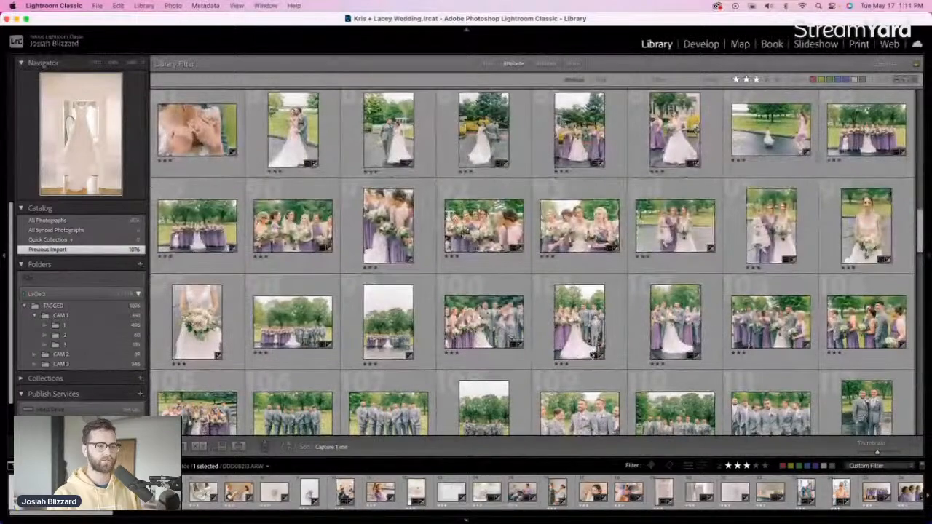
scroll(590, 354, "down", 2)
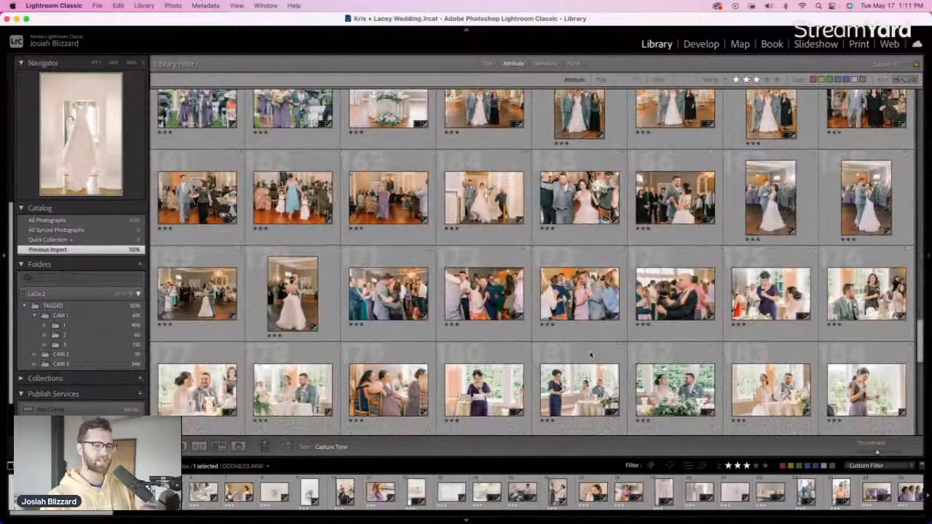
scroll(591, 354, "down", 1)
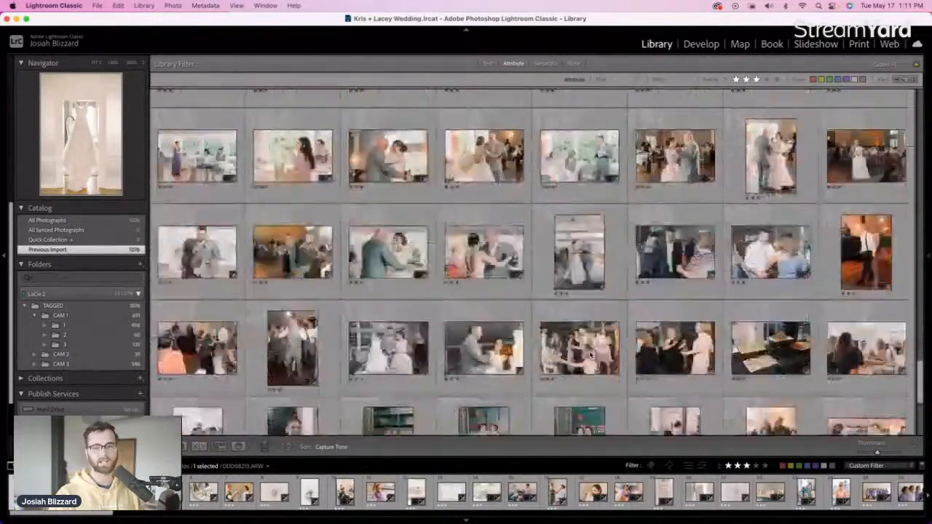
scroll(591, 354, "down", 4)
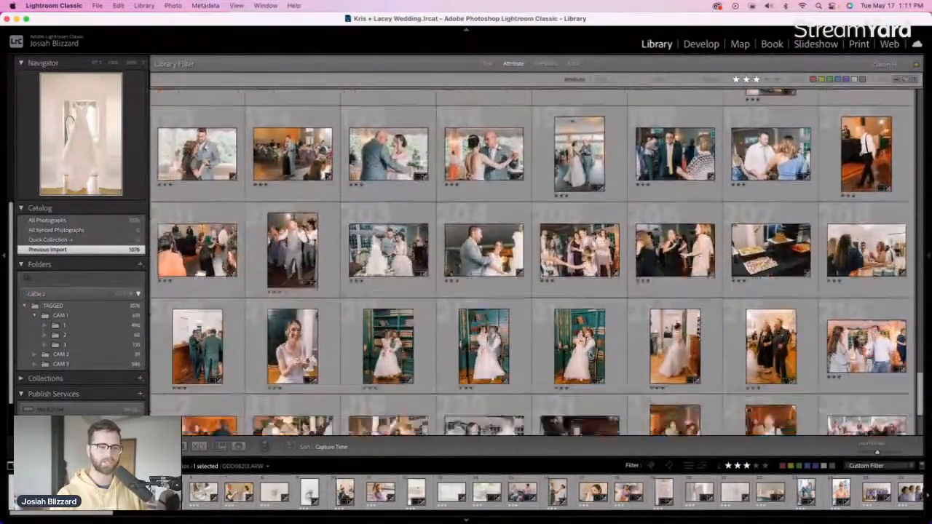
scroll(590, 354, "up", 20)
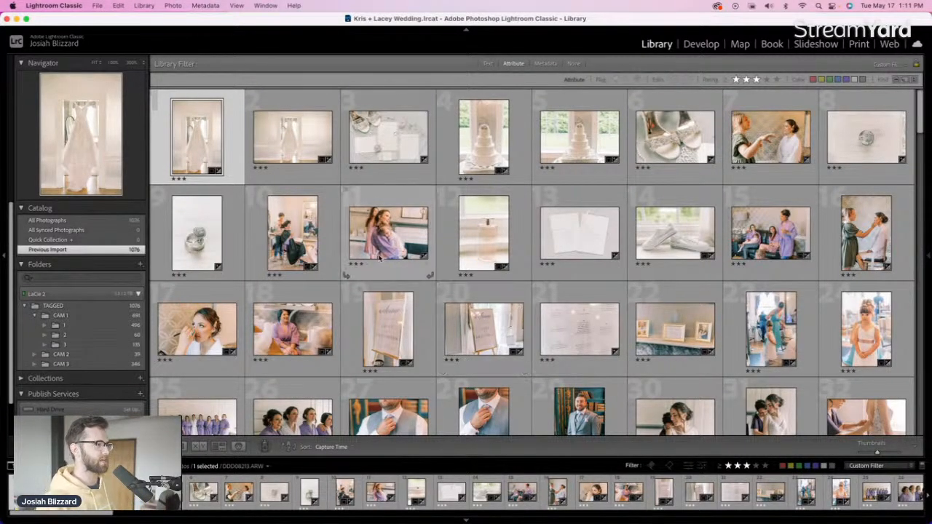
Remove the star-rating filter and select all photos of the previous import
left_click(745, 466)
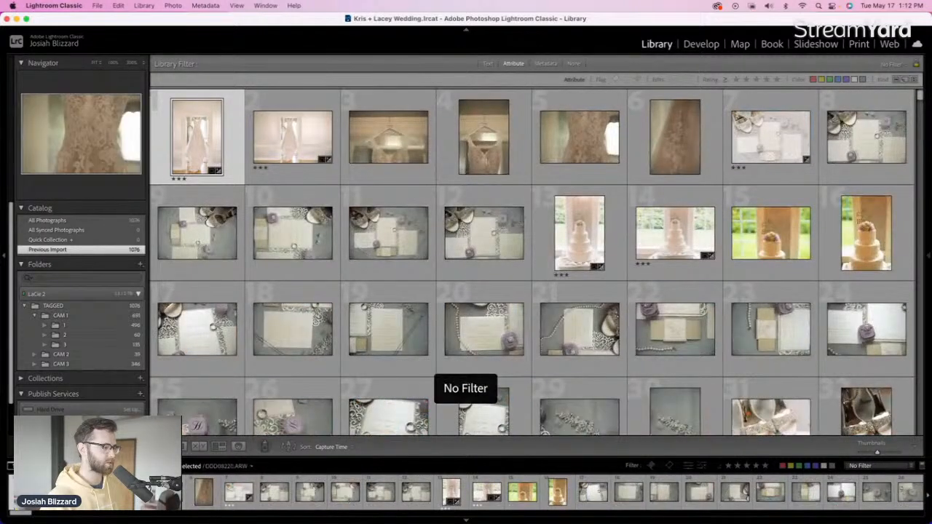
left_click(292, 237)
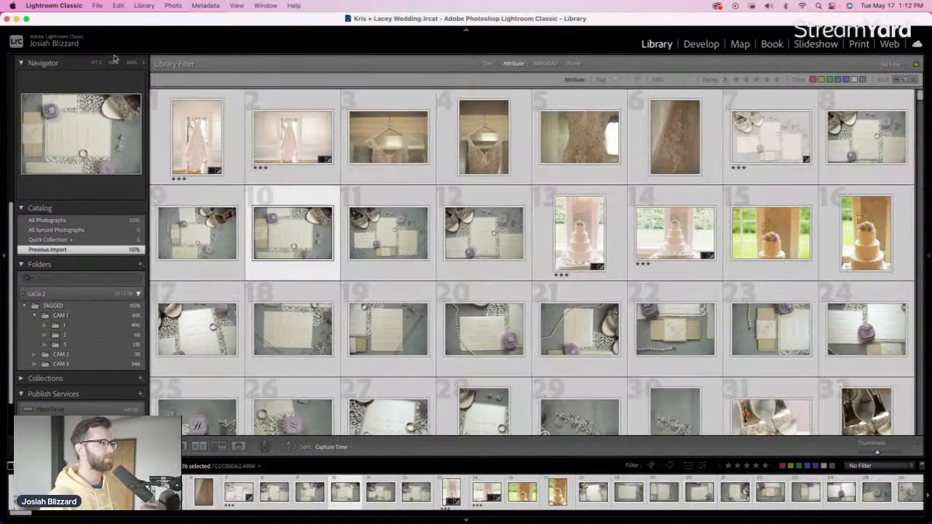
Run the batch.ai plug-in on the selected photos with 3 Star as the anchor marker, and return to Lightroom when processing ends
left_click(98, 6)
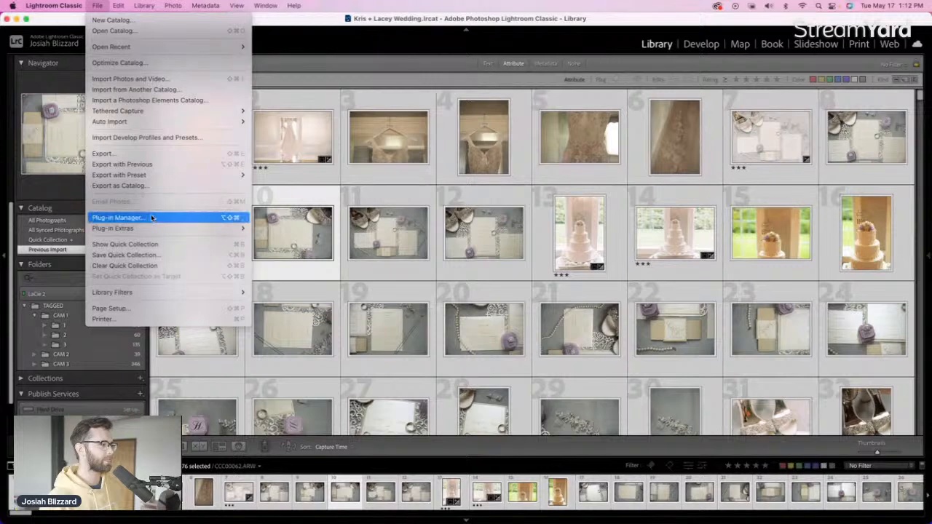
mouse_move(151, 228)
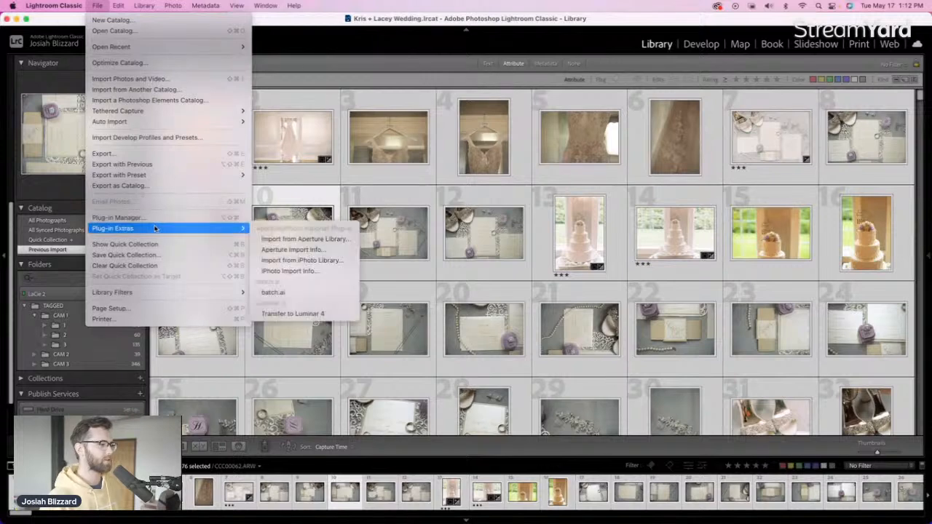
left_click(285, 293)
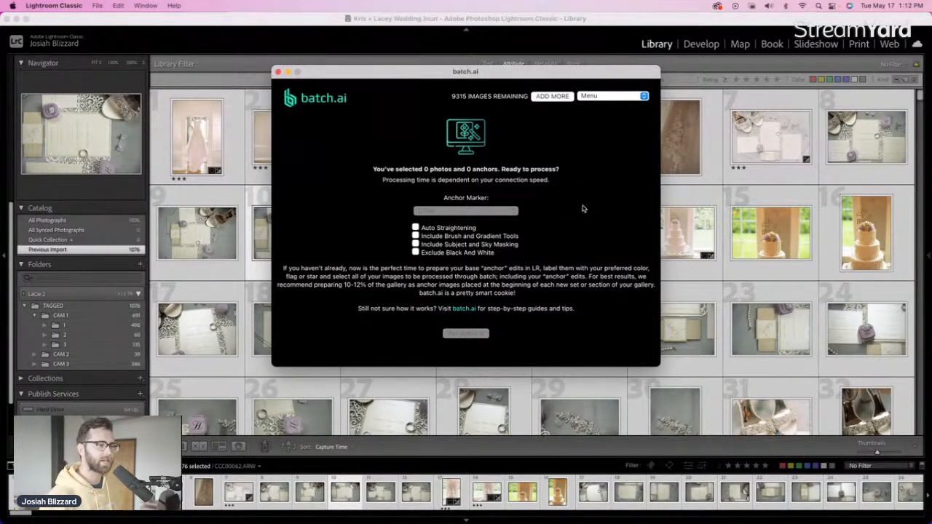
mouse_move(512, 74)
left_mouse_down()
mouse_move(486, 73)
mouse_move(545, 74)
left_mouse_up()
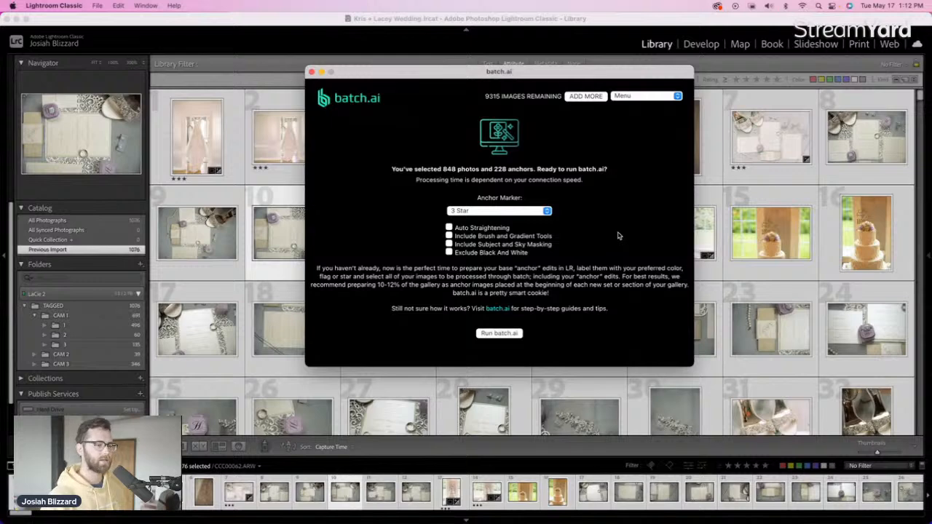
left_click(508, 333)
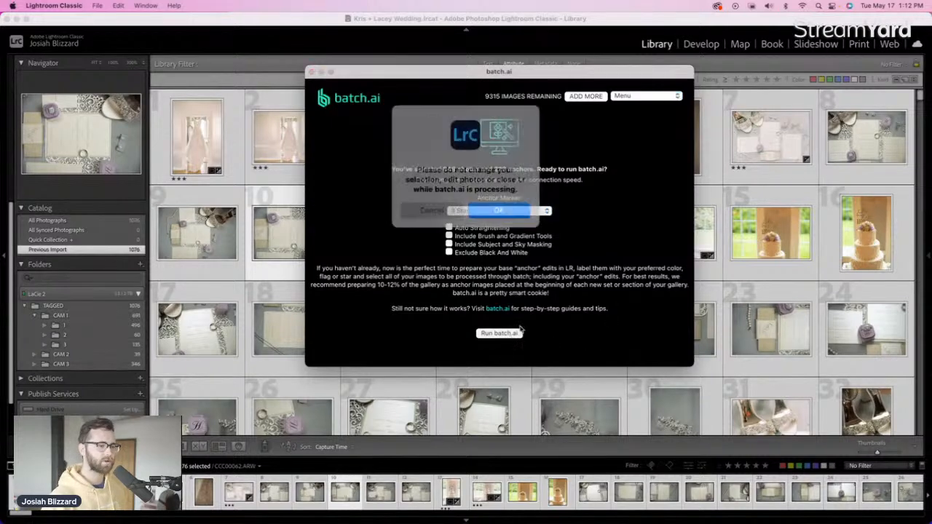
left_click(498, 204)
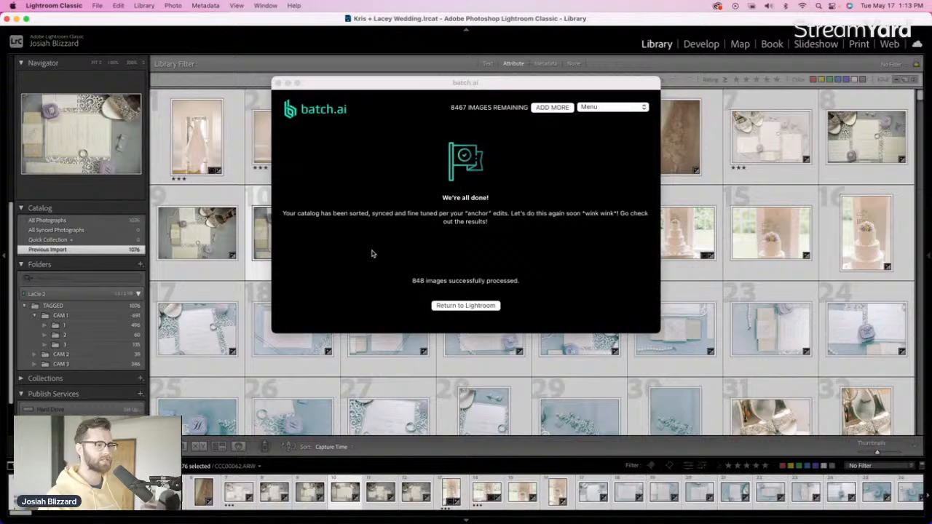
left_click(463, 305)
Examine the processed photos in the grid, comparing the invitation flat-lay anchor in cell 7 with flat-lays 8 and 17
scroll(469, 351, "down", 2)
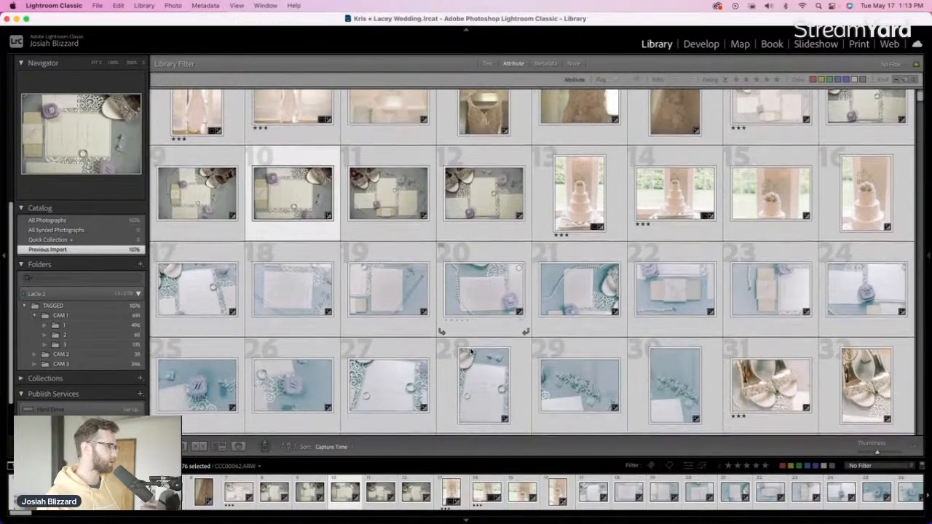
scroll(532, 301, "down", 3)
scroll(532, 301, "down", 3)
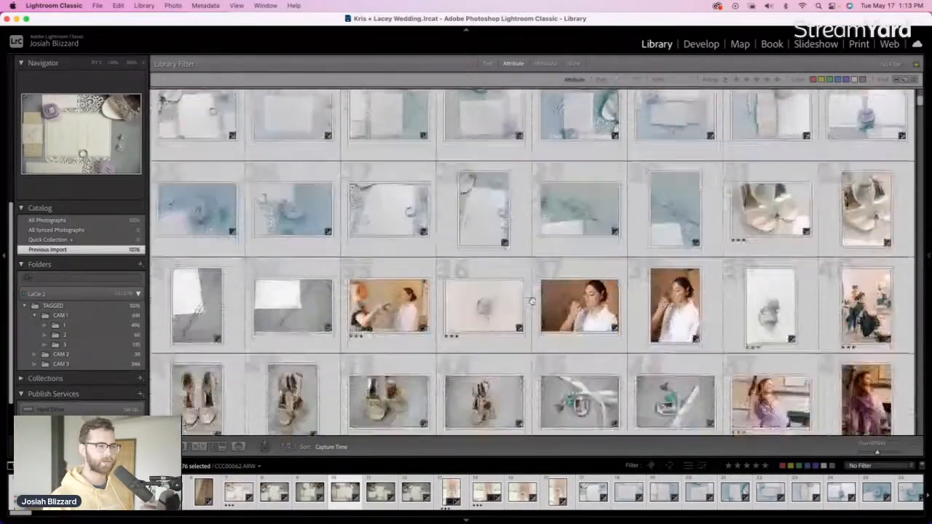
scroll(532, 300, "up", 4)
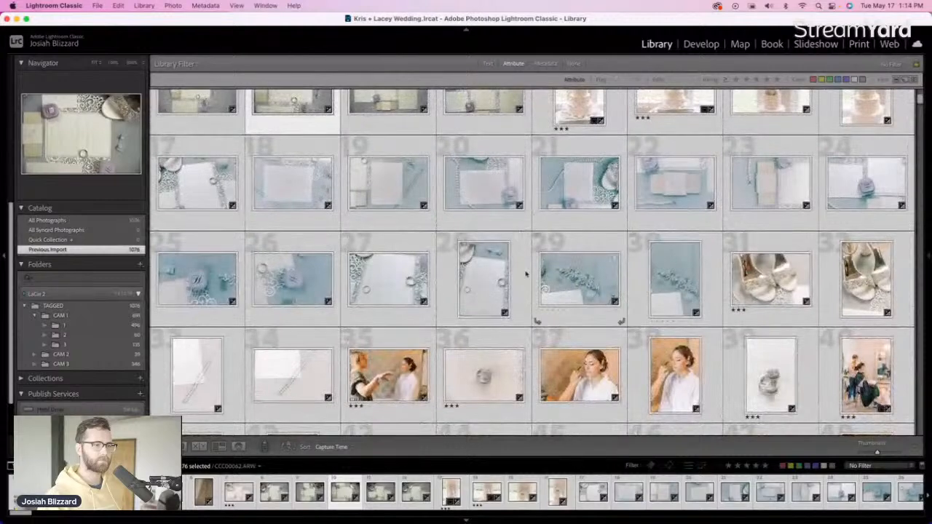
scroll(474, 327, "up", 3)
scroll(474, 328, "up", 2)
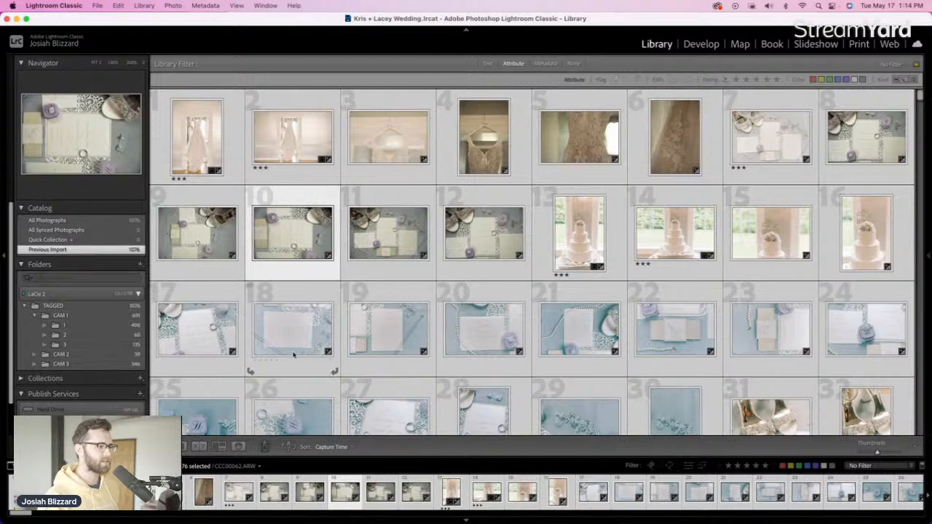
left_click(195, 342)
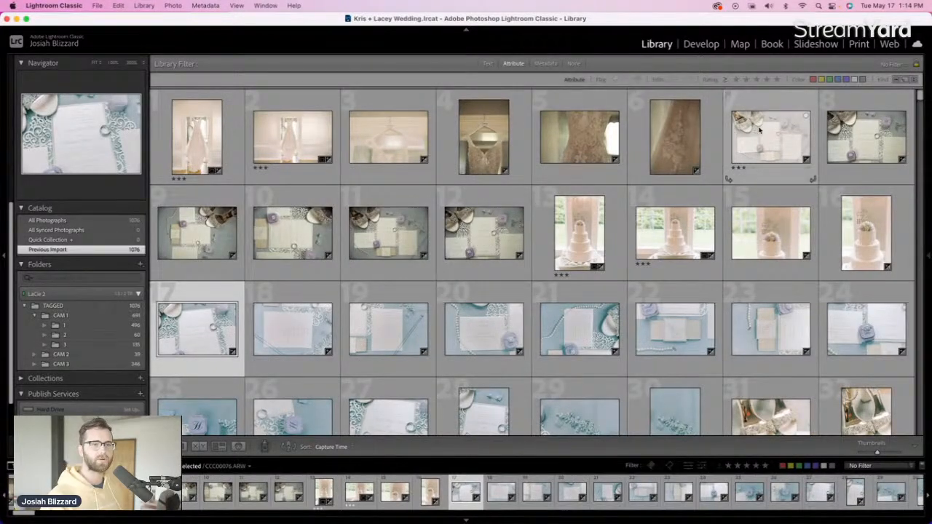
left_click(761, 132)
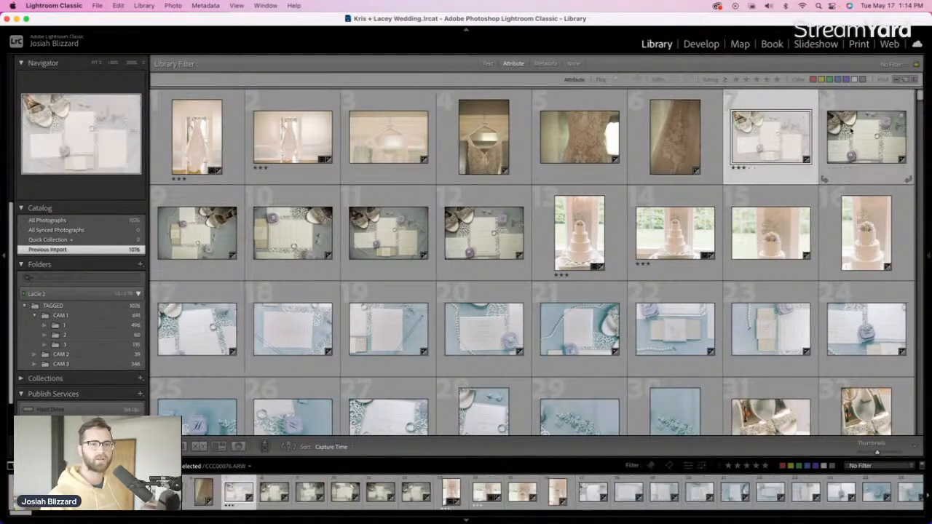
left_click(849, 138)
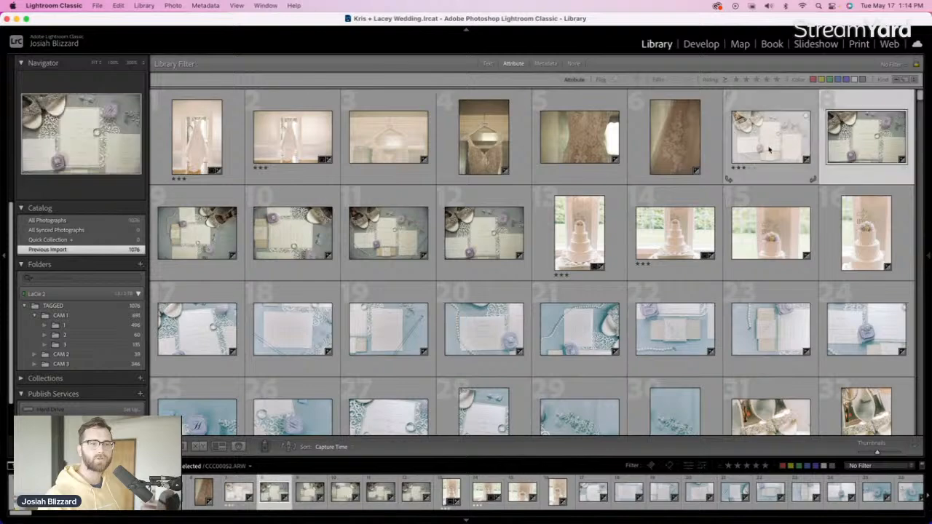
left_click(768, 150)
left_click(848, 144)
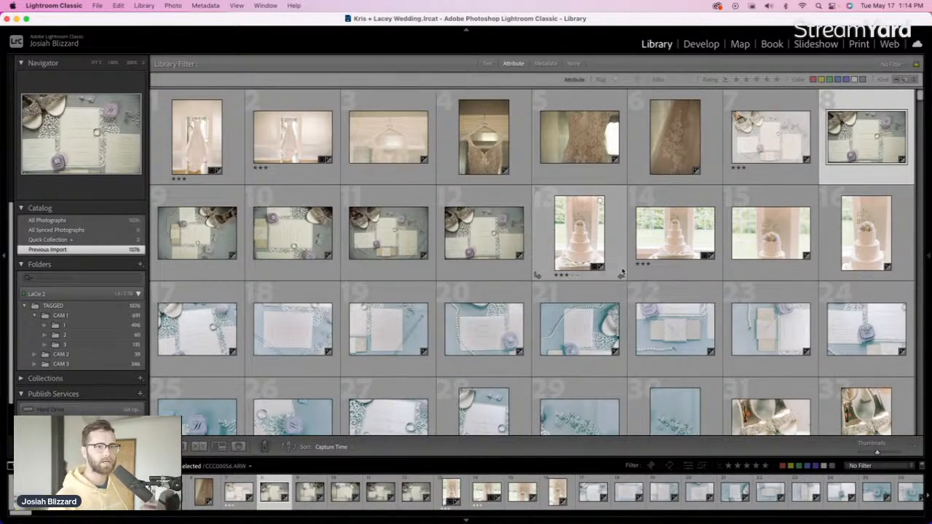
scroll(622, 271, "down", 5)
scroll(622, 271, "up", 5)
Compare how the hanging dress photo DDD08217.ARW renders in the Library and Develop modules
double_click(476, 134)
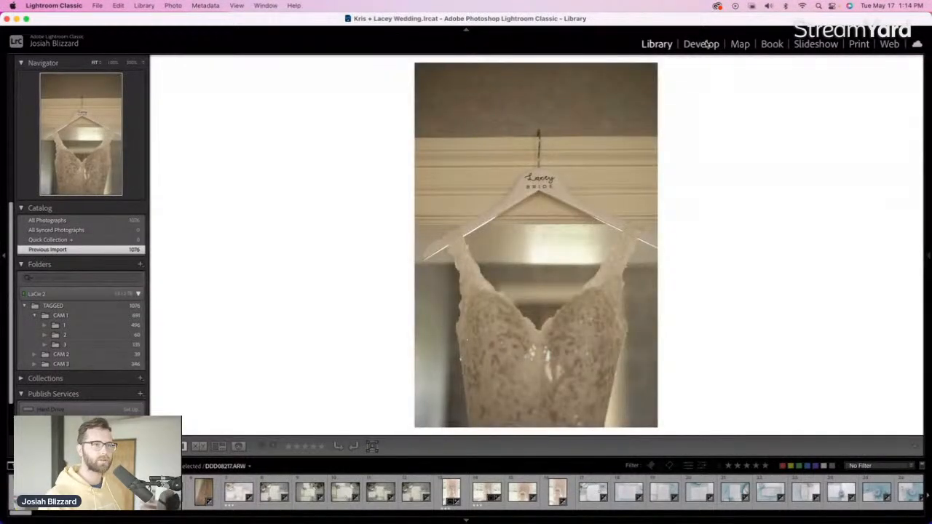
left_click(701, 44)
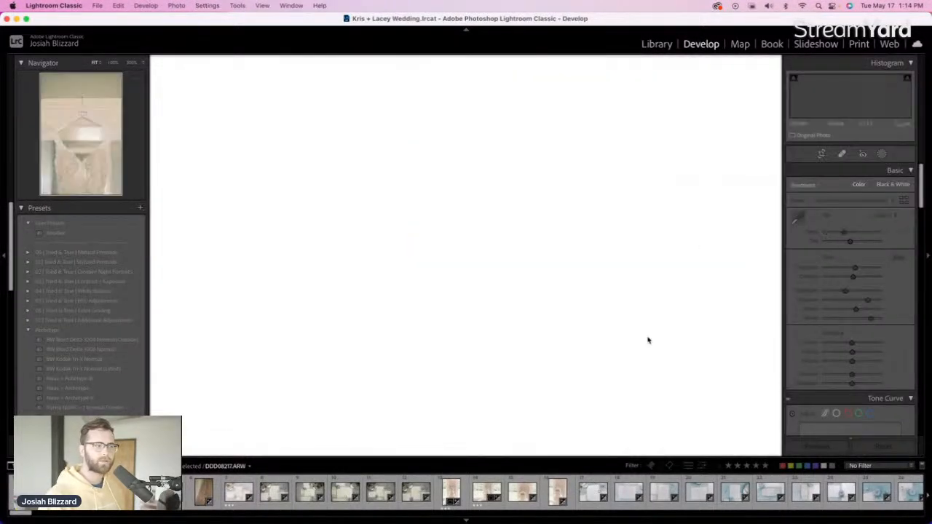
left_click(657, 44)
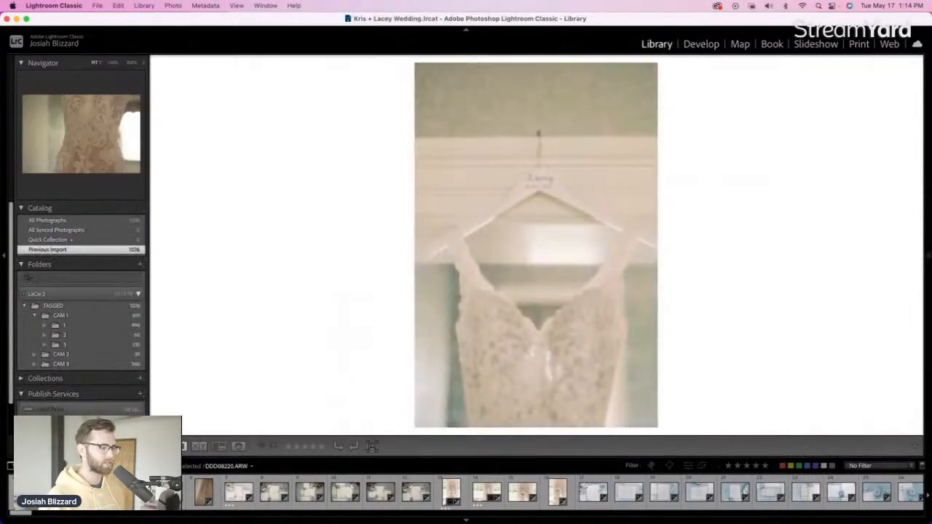
left_click(205, 495)
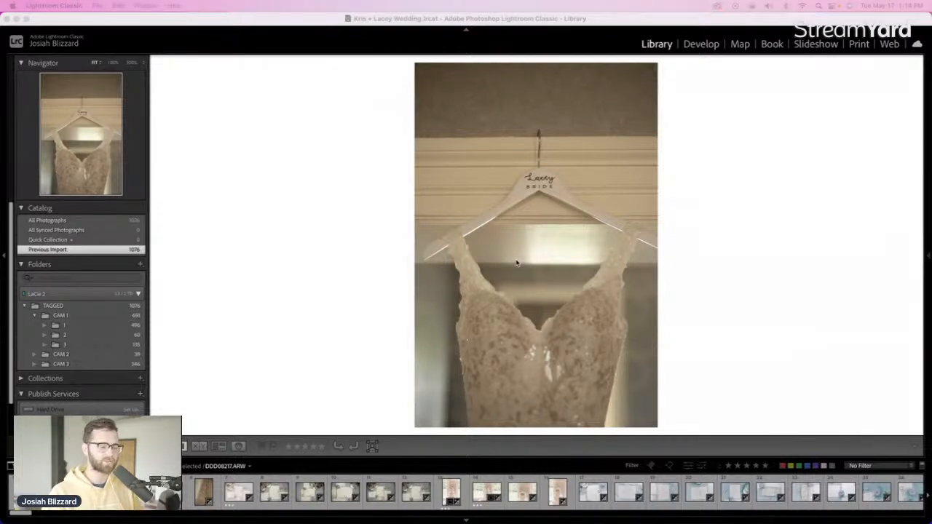
left_click(701, 44)
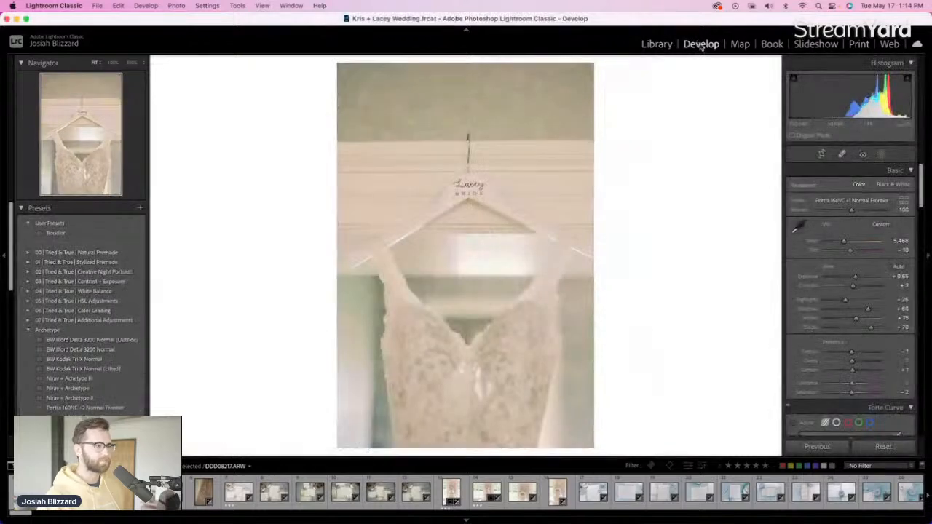
View the dress detail photo and the invitation flat-lay CCC00056.ARW at full size in Develop
left_click(206, 499)
left_click(273, 495)
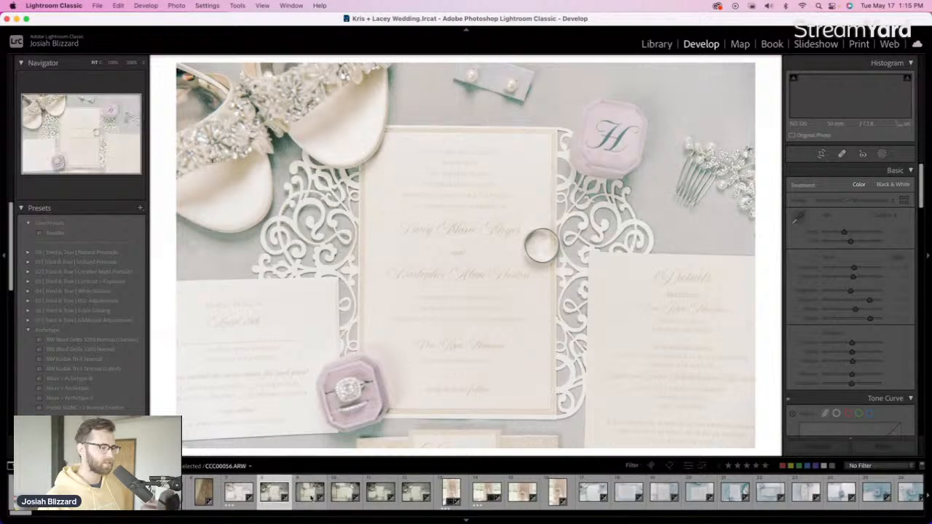
Compare the edited invitation flat-lay CCC00059.ARW with the blue-toned flat-lays in cells 17 and 18 at full size in Develop
left_click(310, 499)
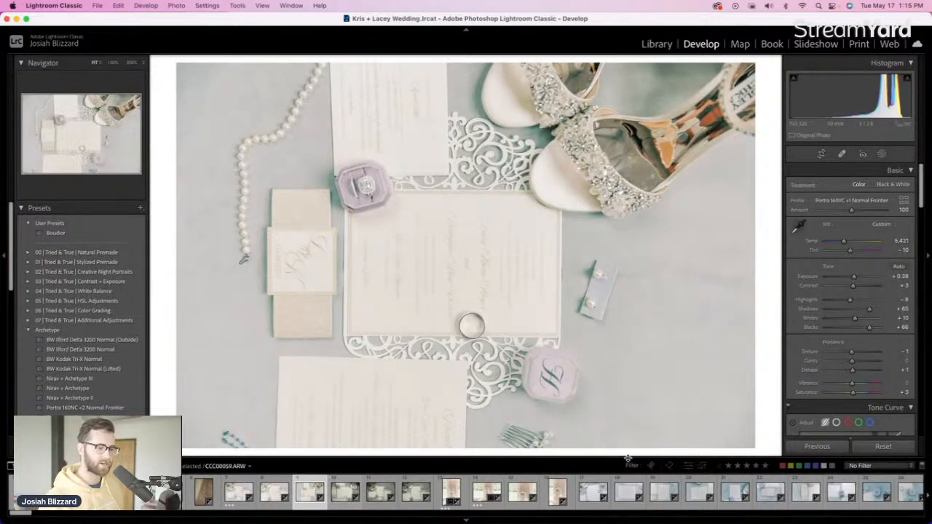
left_click(592, 498)
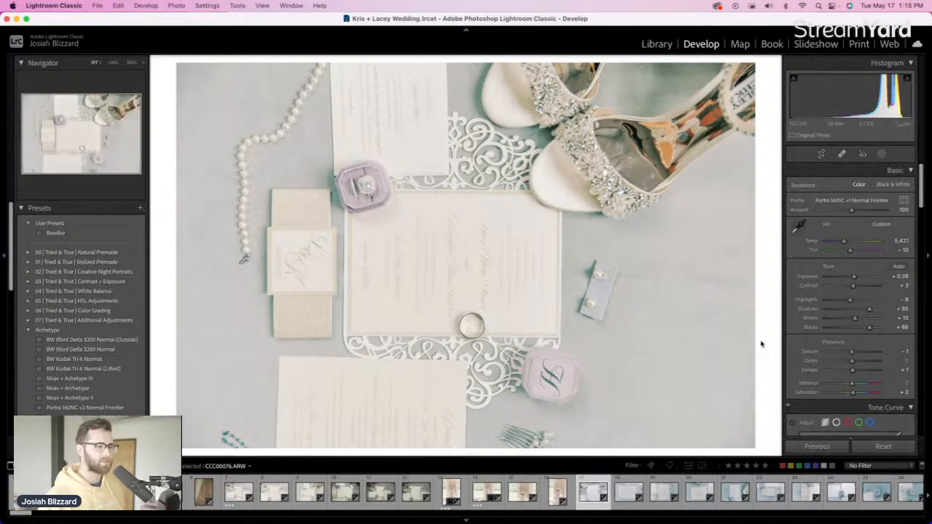
left_click(623, 498)
left_click(590, 497)
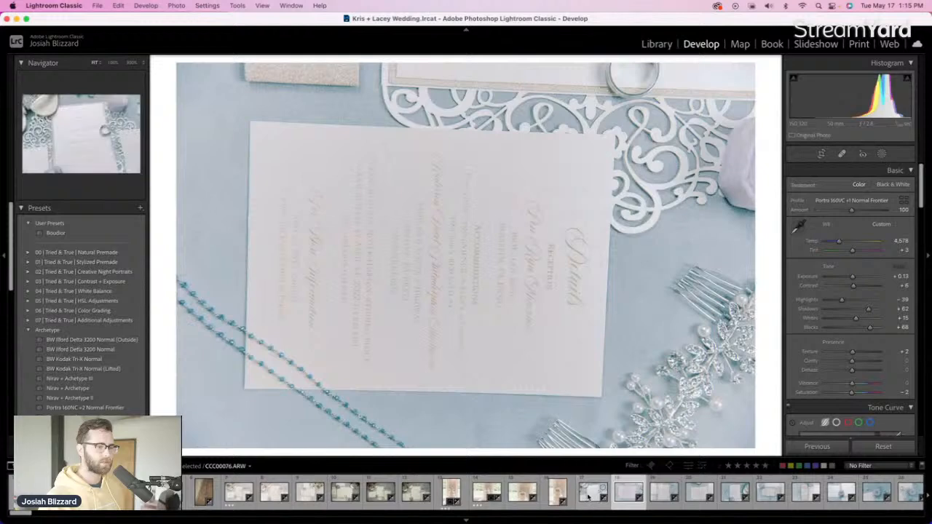
left_click(617, 495)
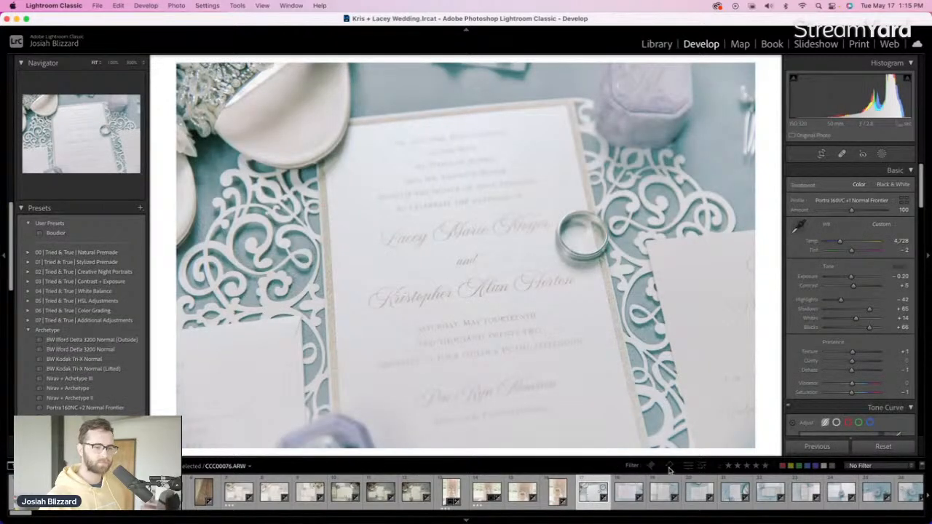
Look through the flat-lays and neighbouring detail photos in the filmstrip, and view CCC00056.ARW again in Develop
scroll(657, 492, "right", 4)
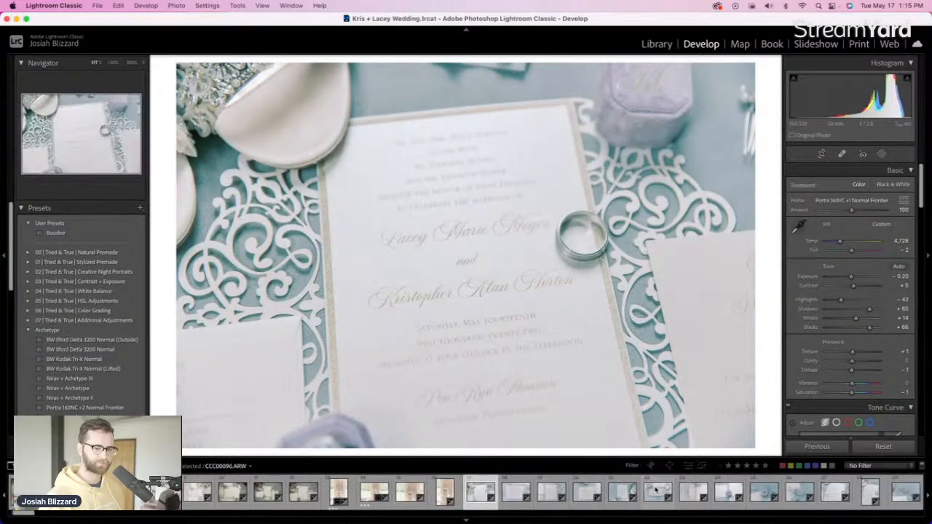
scroll(655, 492, "right", 3)
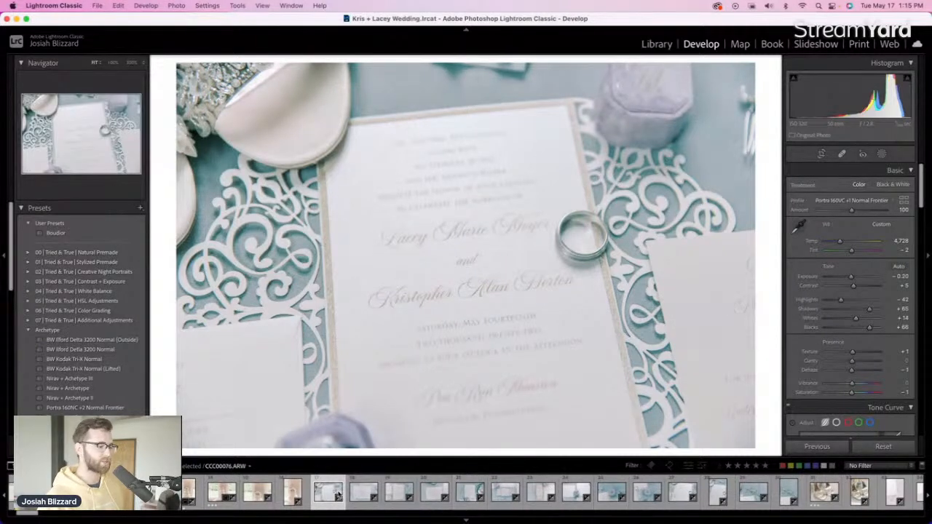
scroll(350, 495, "left", 1)
scroll(349, 495, "right", 1)
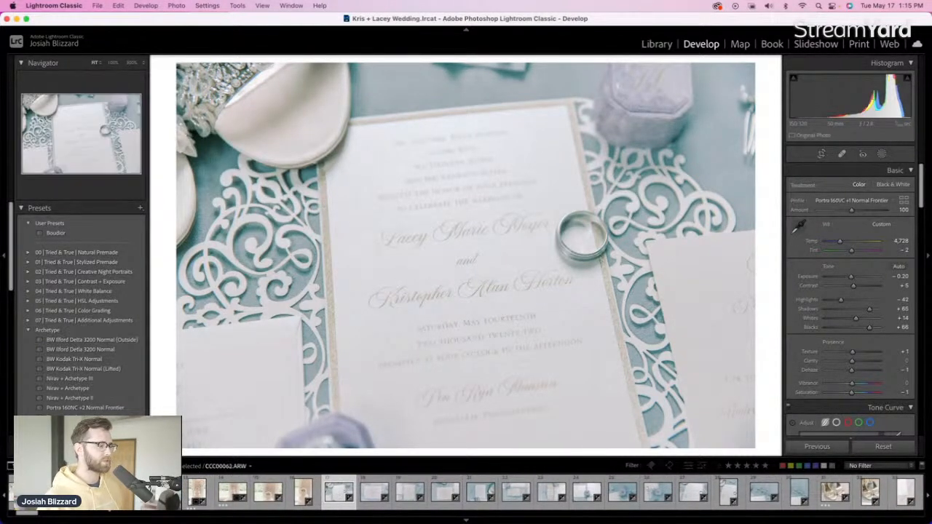
scroll(219, 492, "left", 2)
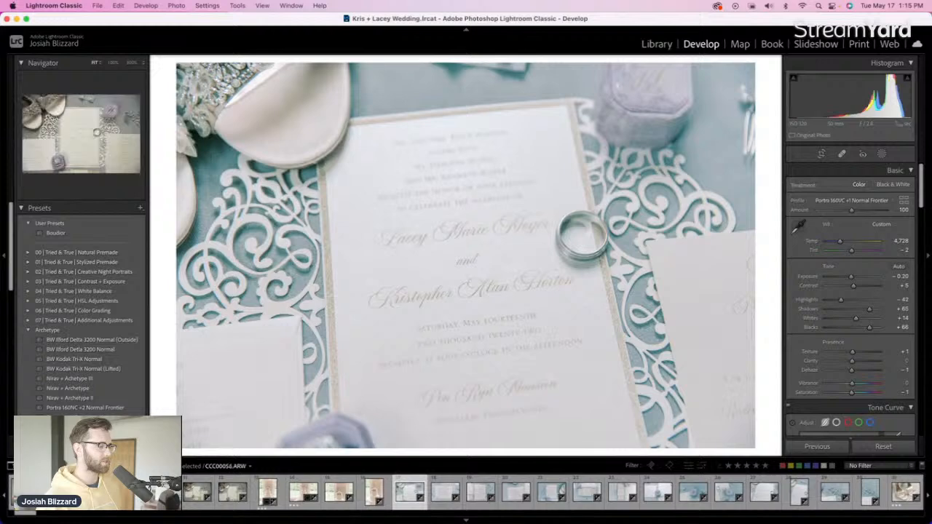
scroll(219, 492, "left", 1)
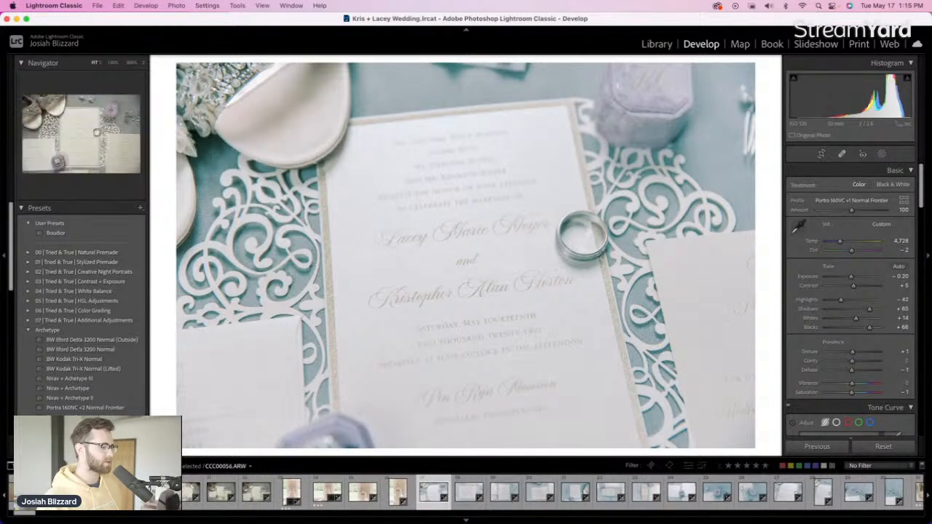
left_click(151, 492)
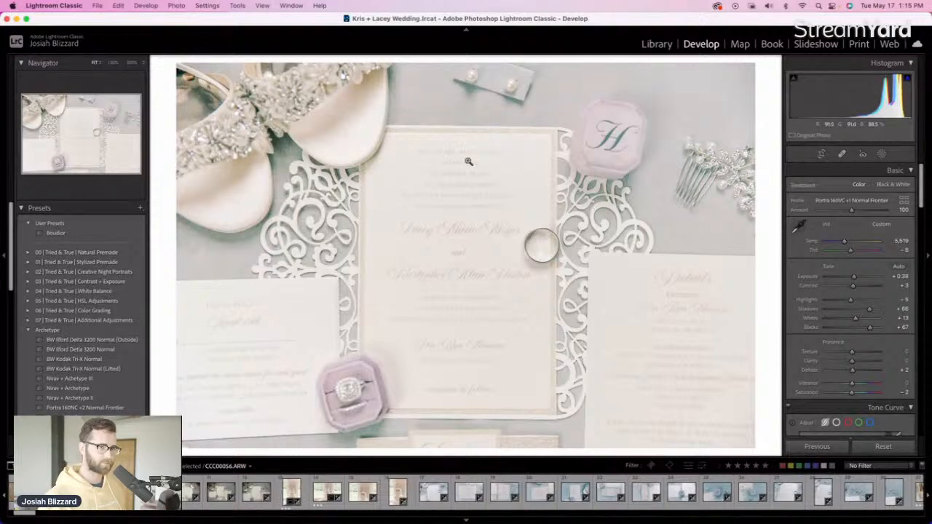
Review the batch-edited detail and getting-ready photos in the Library grid, and select the hanging dress photo in cell 4
left_click(657, 45)
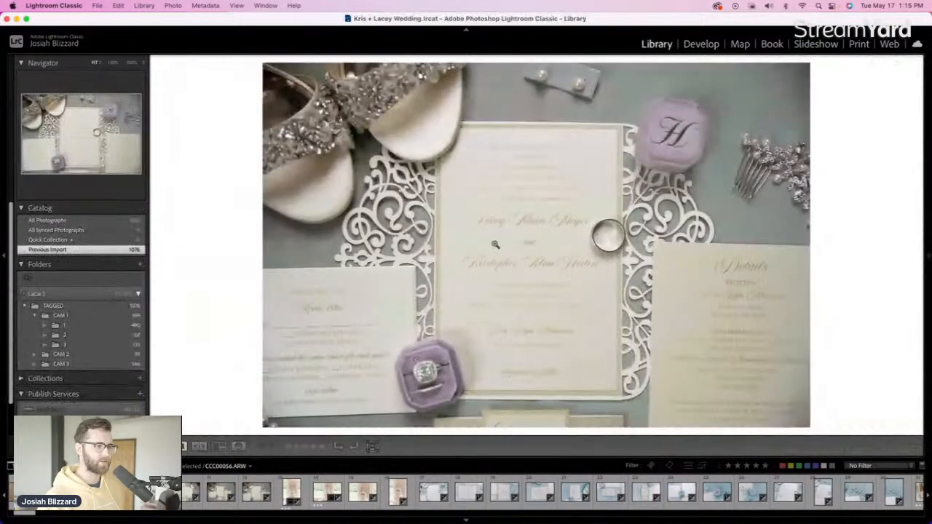
key("g")
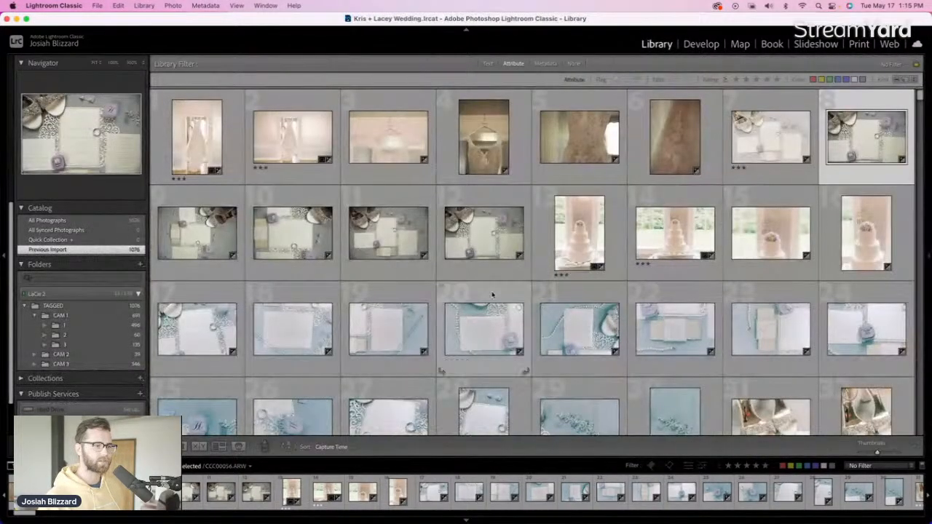
scroll(489, 290, "down", 10)
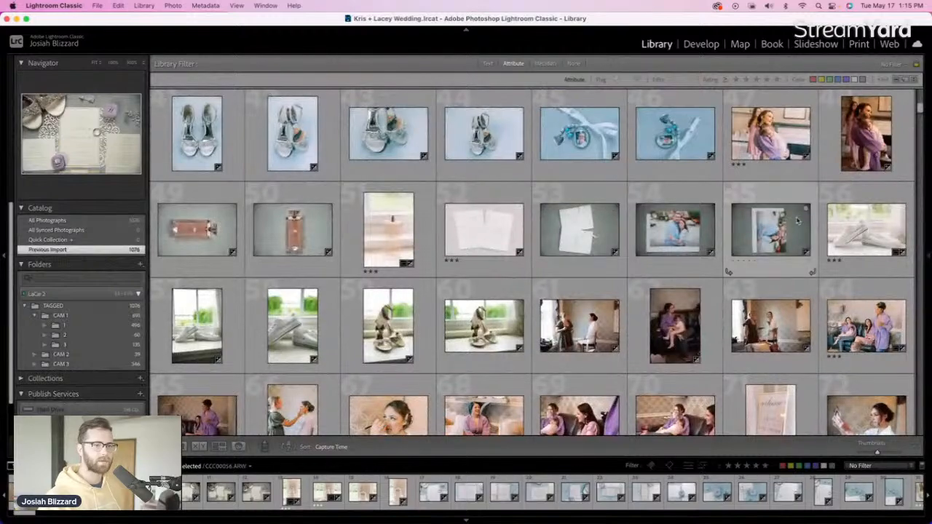
scroll(493, 251, "down", 3)
scroll(539, 218, "up", 3)
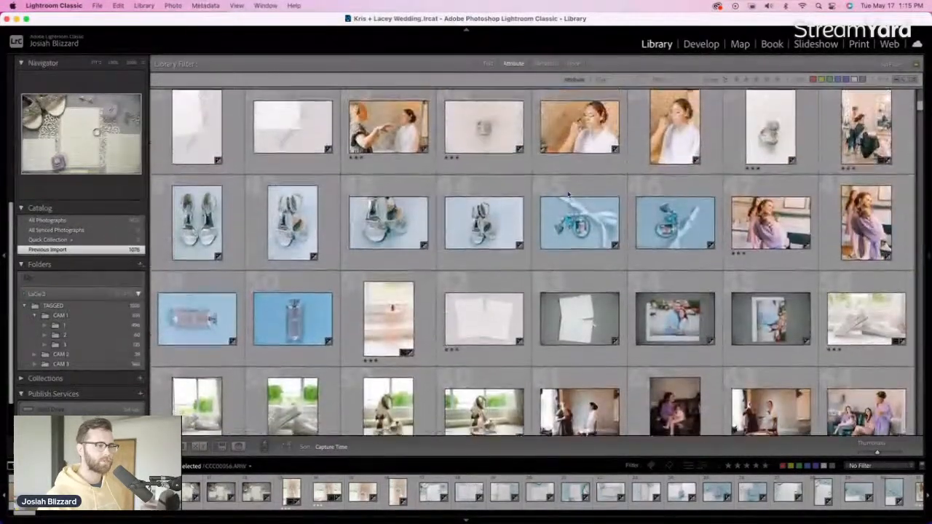
scroll(568, 192, "up", 2)
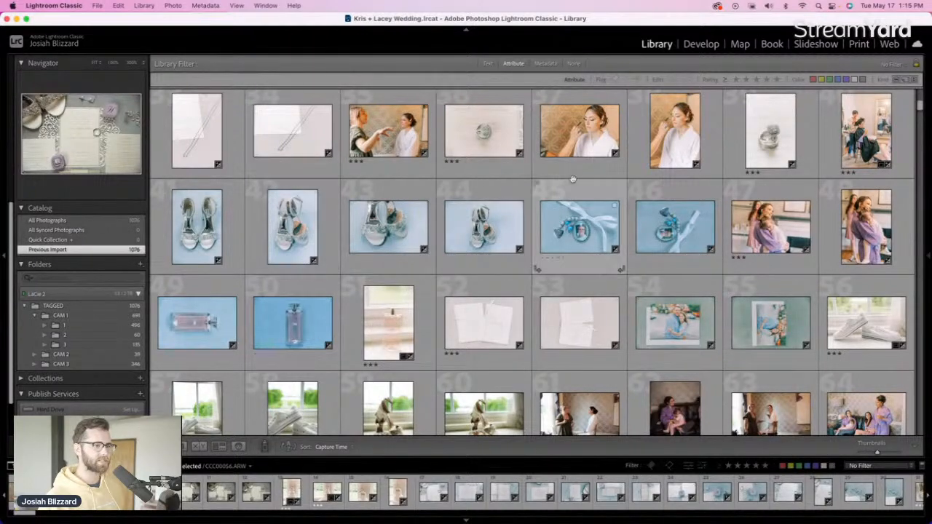
scroll(626, 233, "up", 2)
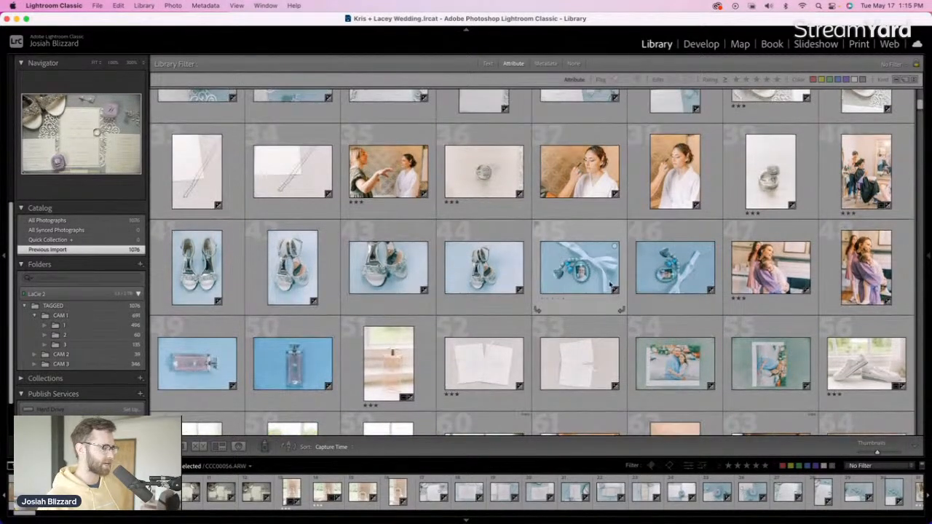
scroll(534, 273, "up", 10)
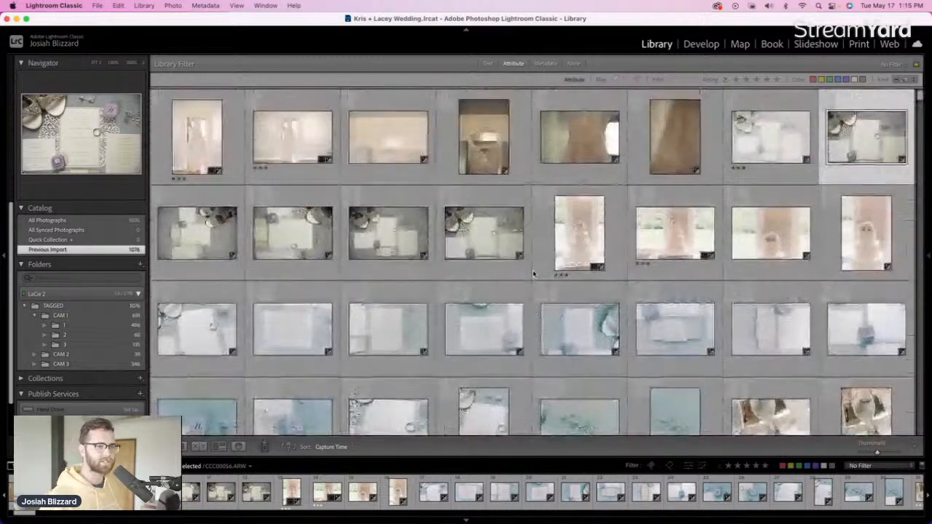
left_click(475, 145)
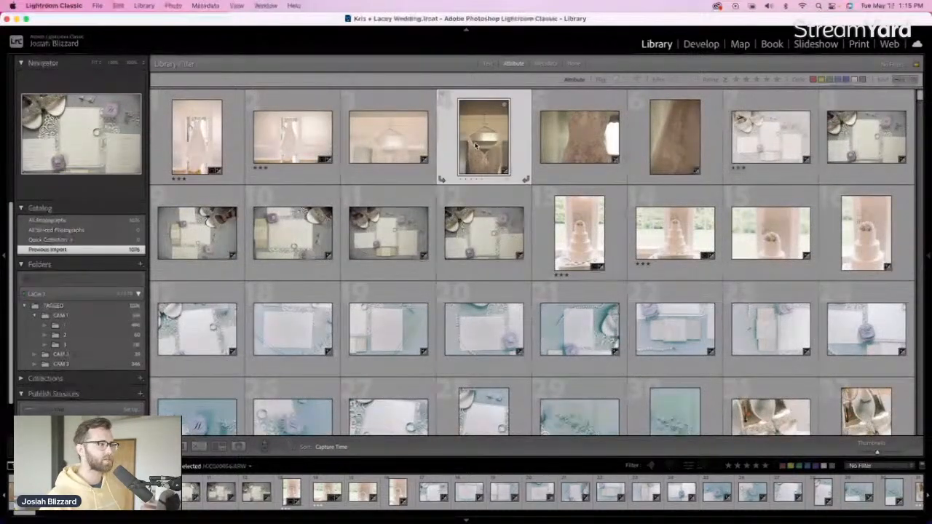
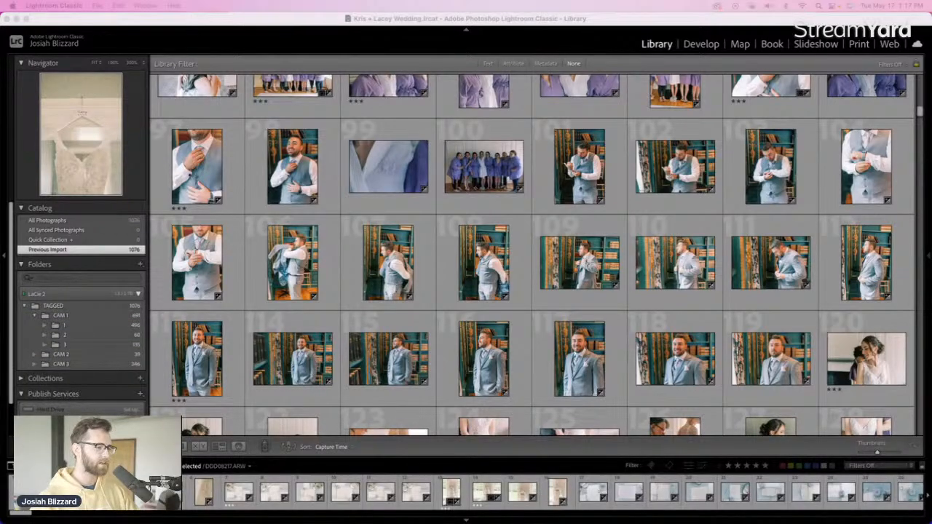
View the hanging dress photo DDD08215.ARW from the start of the gallery at full size in Develop
scroll(622, 261, "up", 15)
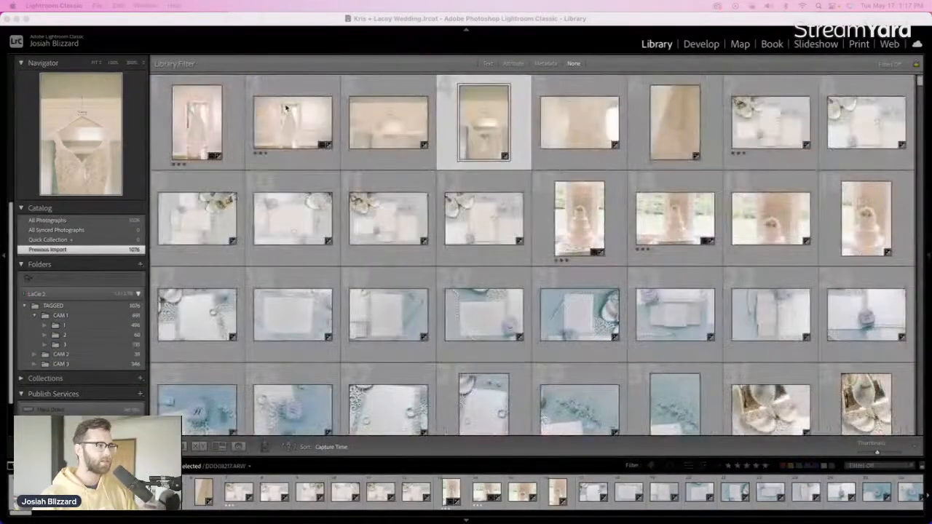
left_click(196, 124)
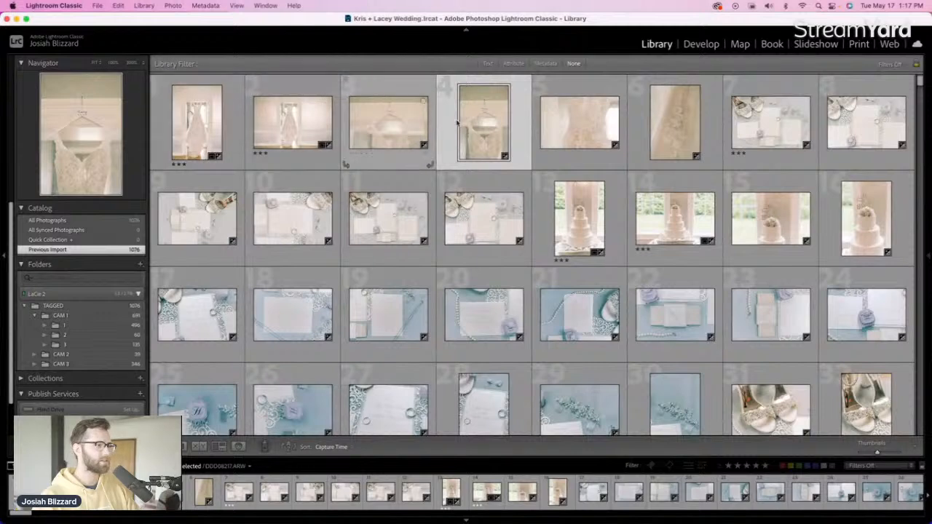
left_click(701, 44)
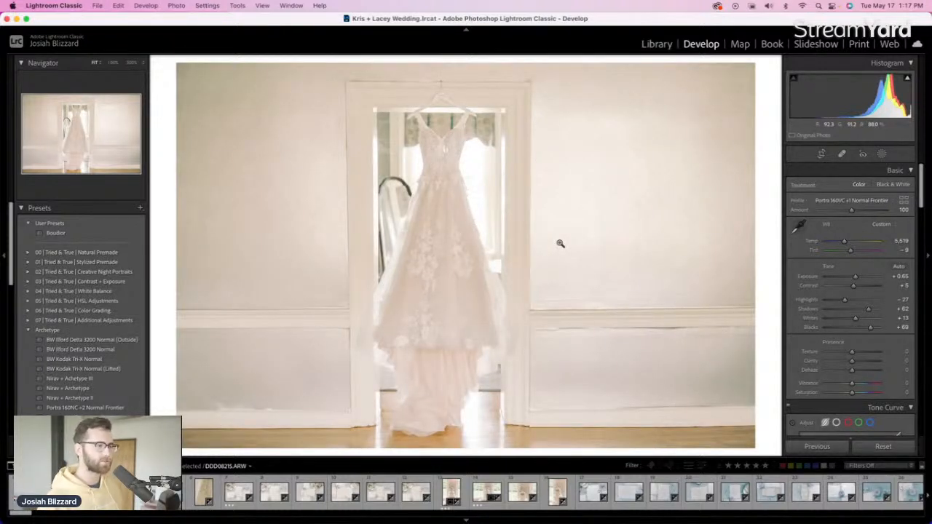
left_click(560, 243)
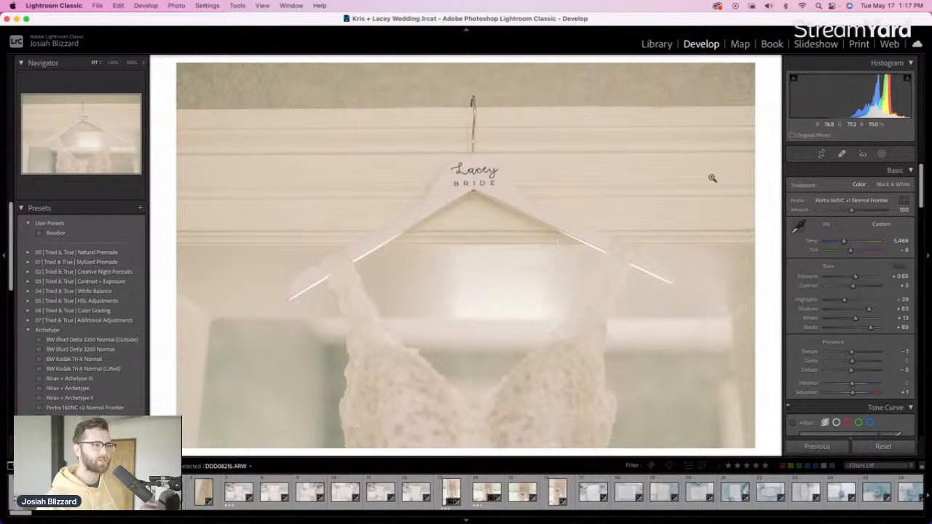
Crop the dress hanger close-up DDD08216.ARW slightly tighter and centre the hanger in the frame
key("r")
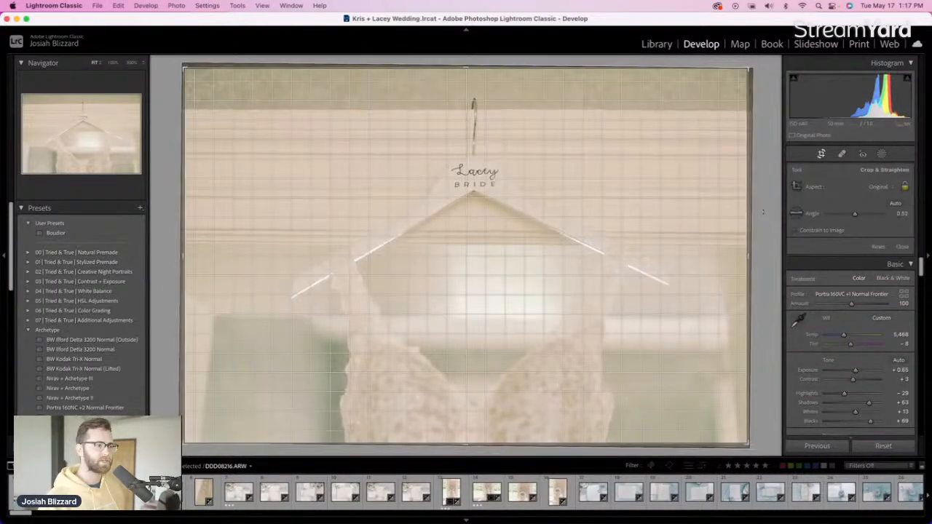
left_click_drag(763, 212, 763, 211)
left_click_drag(527, 68, 527, 72)
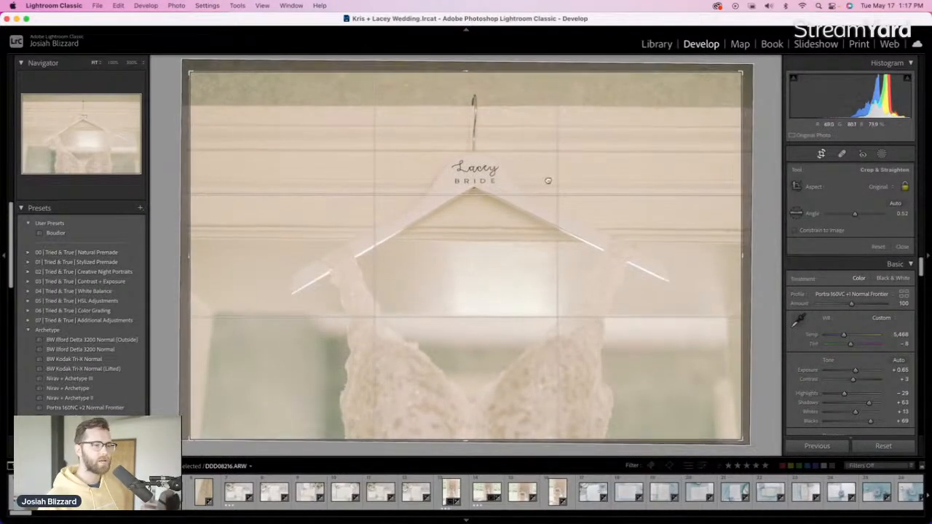
left_click_drag(548, 181, 532, 174)
key("Return")
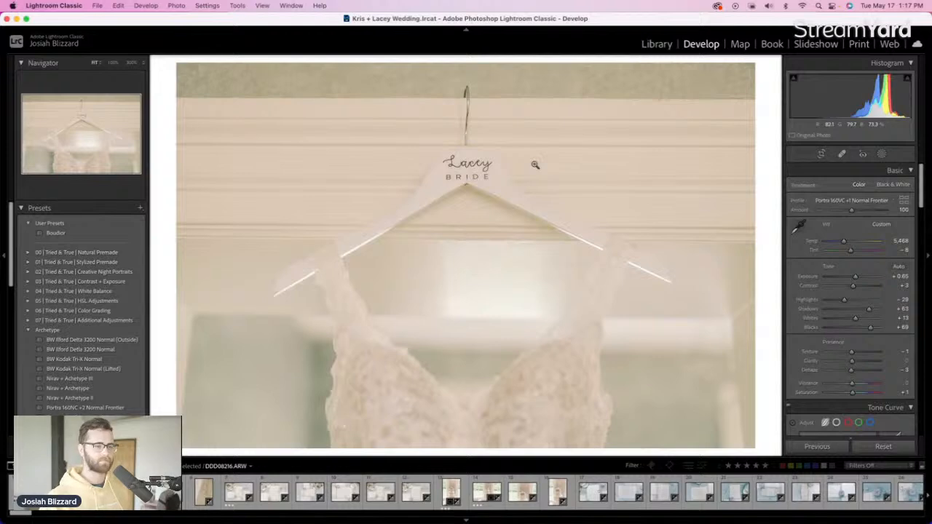
Crop the vertical hanging dress photo DDD08217.ARW tighter and centre the hanger horizontally
key("Right")
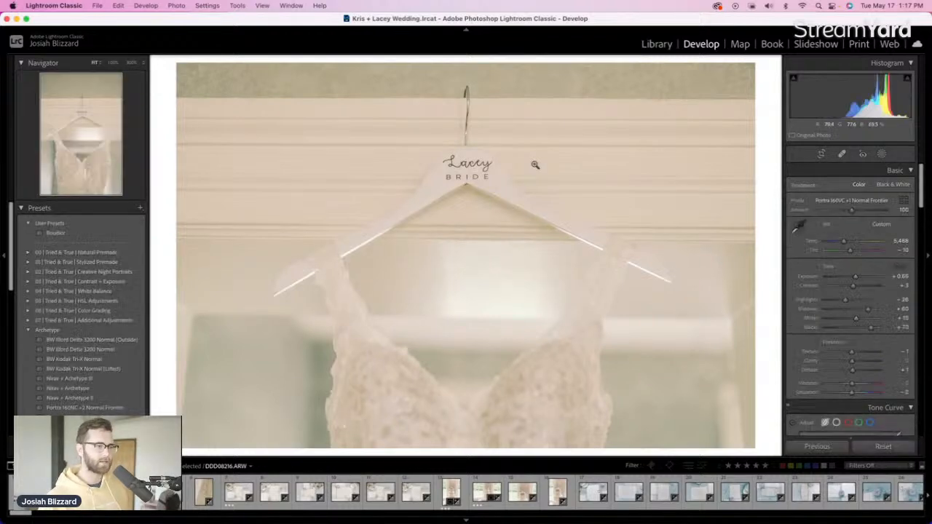
key("r")
left_click_drag(439, 60, 473, 80)
left_click_drag(495, 252, 491, 244)
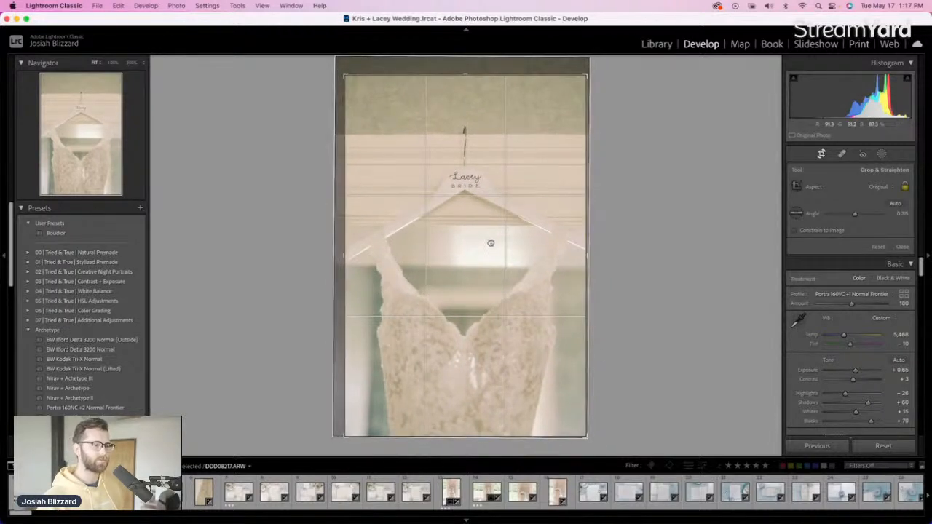
key("Return")
Raise the exposure of the lace detail photo DDD08221.ARW to +1.15
key("Right")
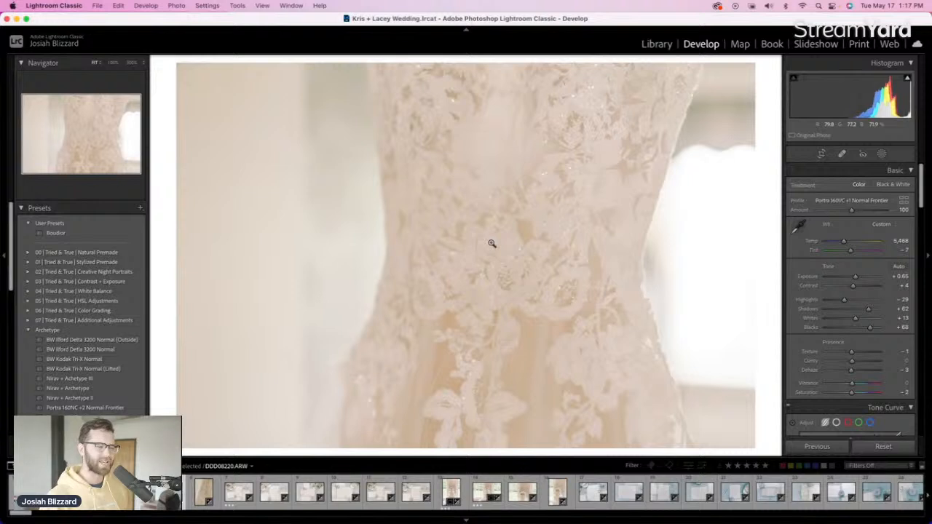
key("Right")
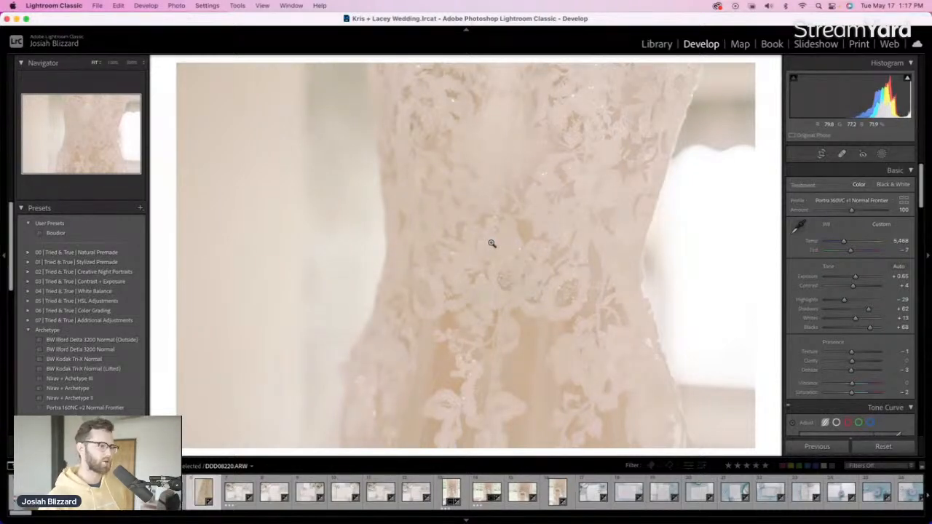
key("equal")
key("equal")
key("equal")
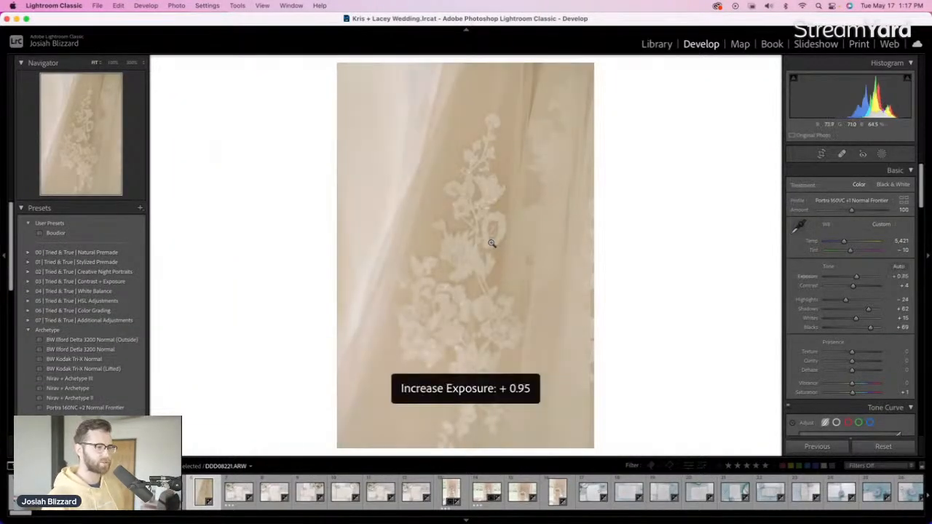
key("minus")
key("equal")
key("equal")
key("equal")
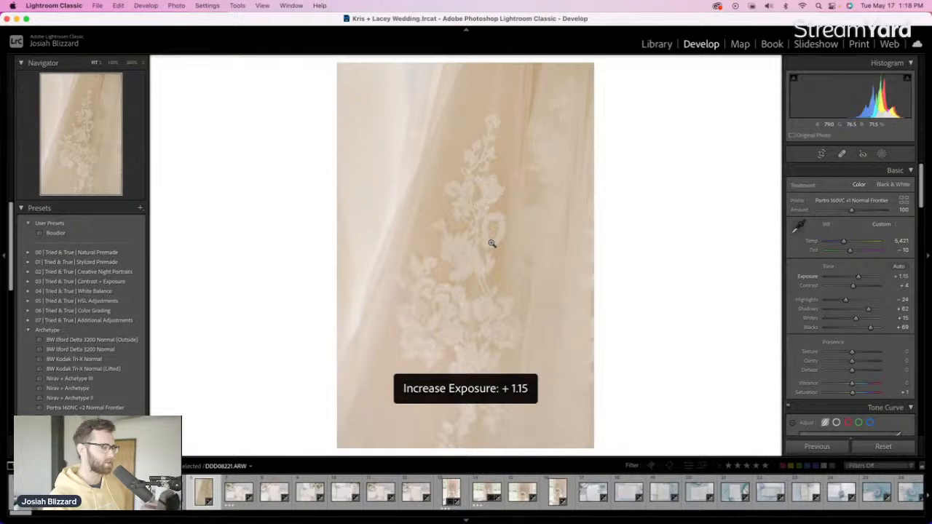
Check the crop and straightening of the invitation flat-lay CCC00052.ARW
key("Right")
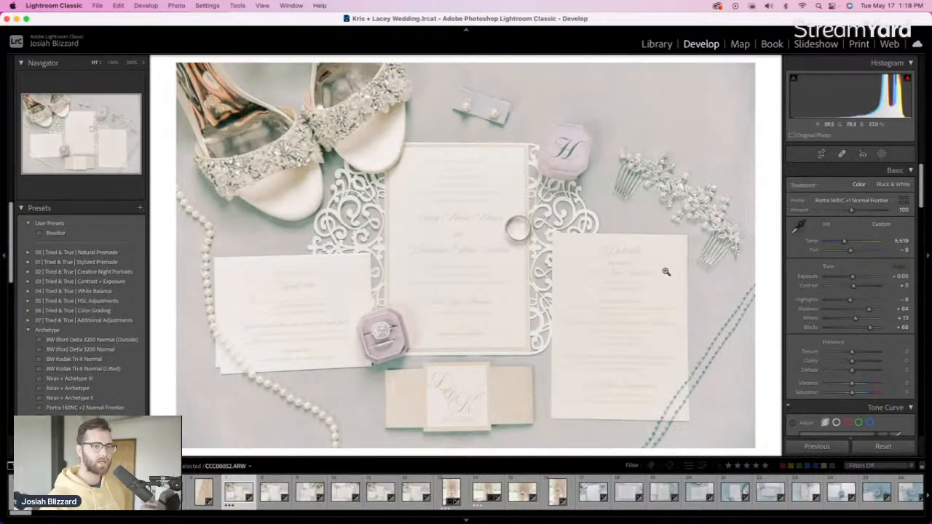
key("r")
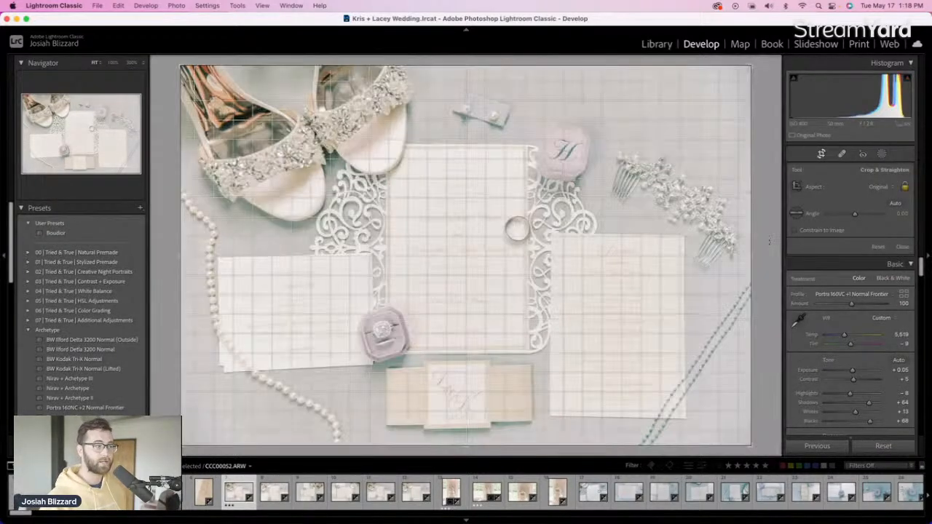
key("r")
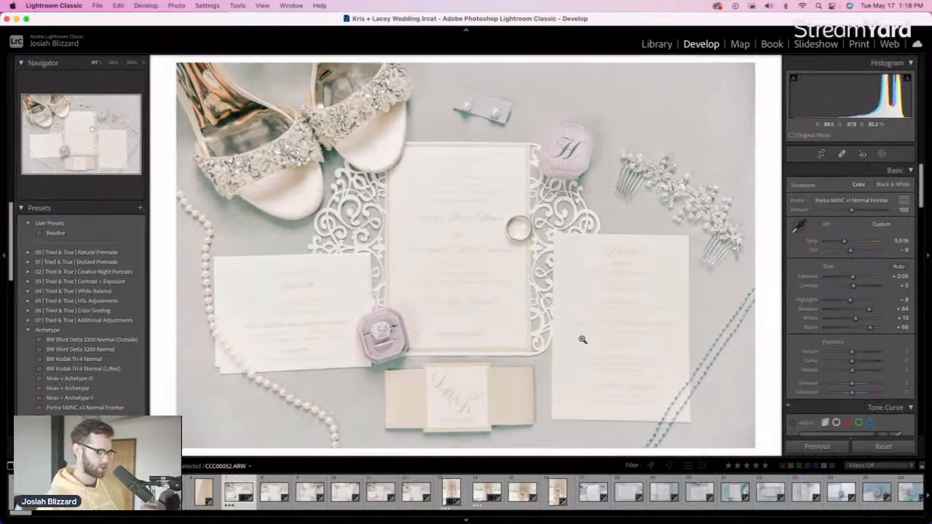
Lower the exposure of the invitation flat-lay CCC00052.ARW to -0.15 and its highlights to about -25
key("minus")
key("equal")
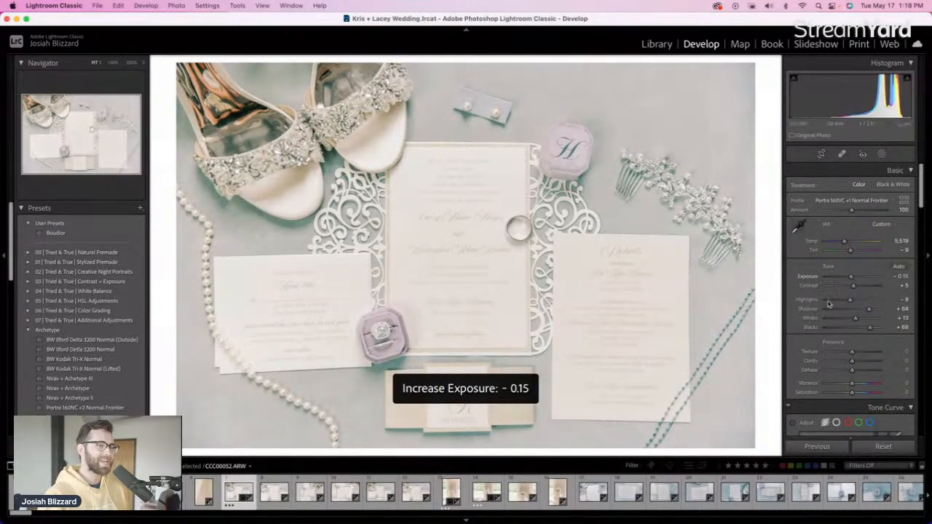
left_click_drag(850, 300, 845, 301)
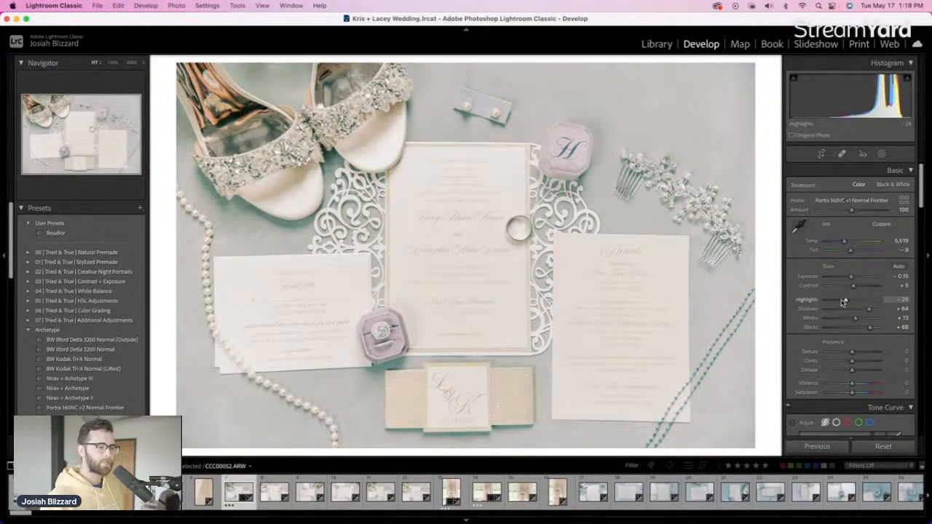
Lower the exposure of the closer invitation flat-lay CCC00056.ARW to +0.18
key("Right")
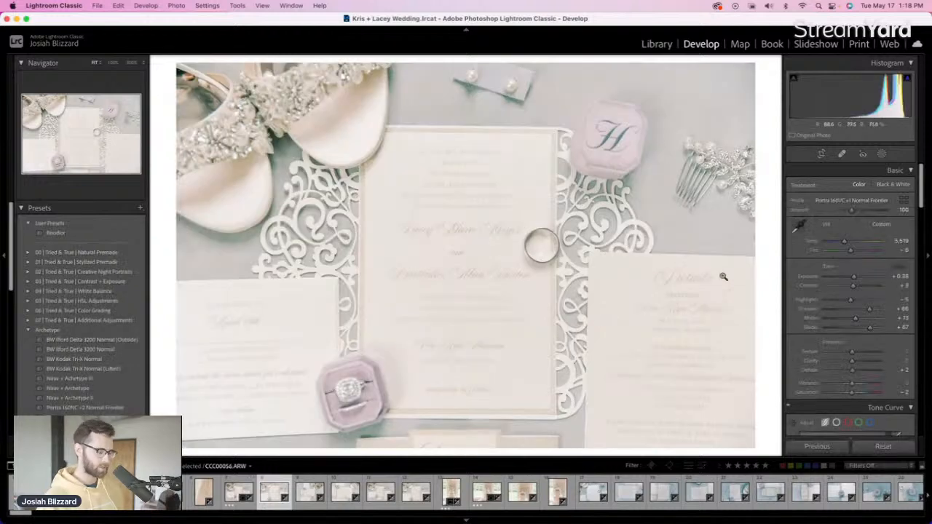
key("minus")
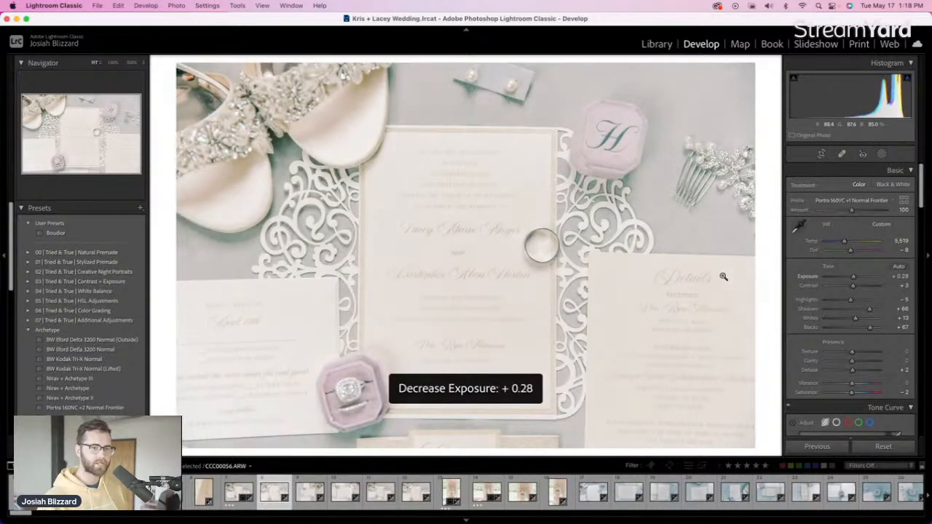
key("minus")
key("minus")
key("equal")
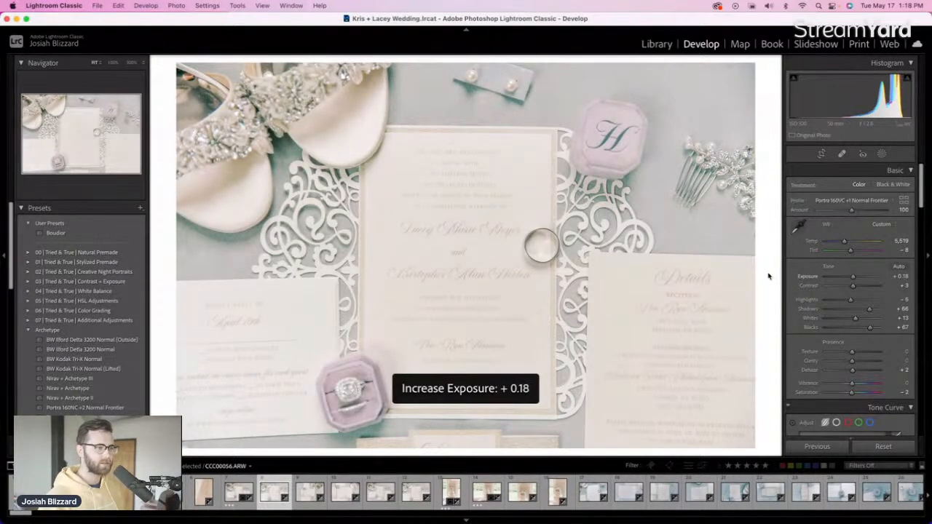
Lower the exposure of the sideways flat-lay CCC00059.ARW to +0.28 and rotate it upright to portrait orientation
key("Right")
key("minus")
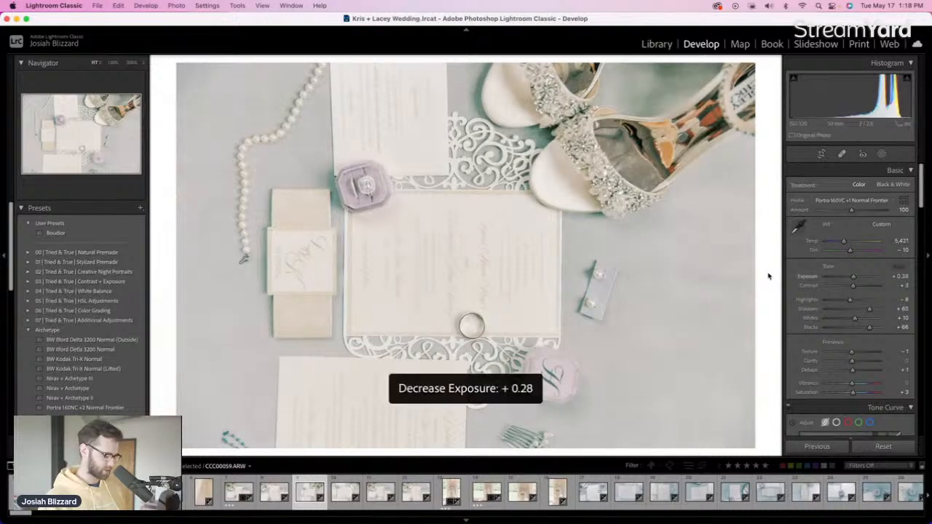
key("Right")
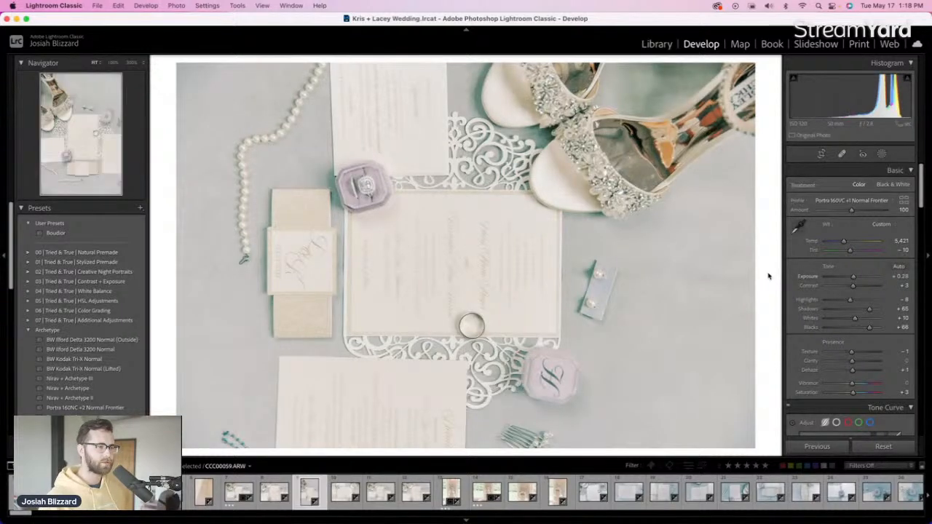
key("minus")
Set the exposure of the sideways invitation close-up CCC00062.ARW to +0.28 and rotate it upright to portrait orientation
key("Right")
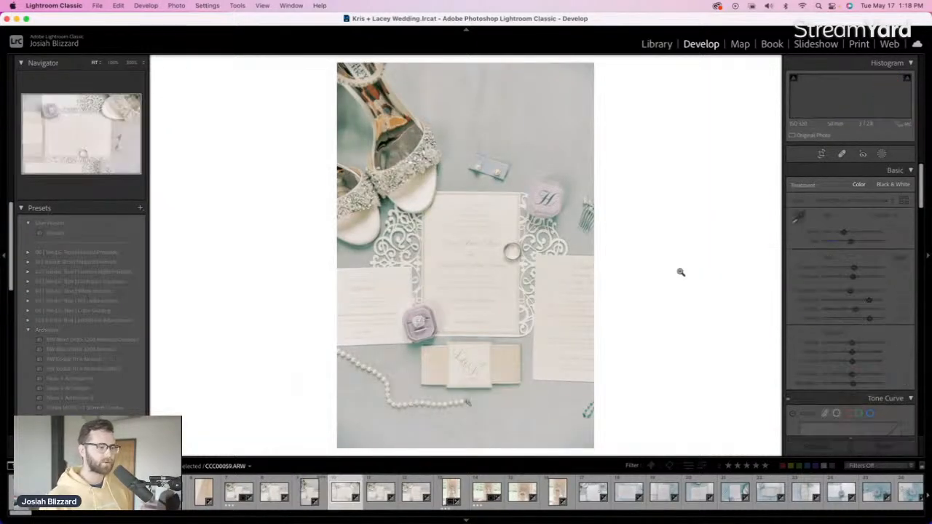
key("minus")
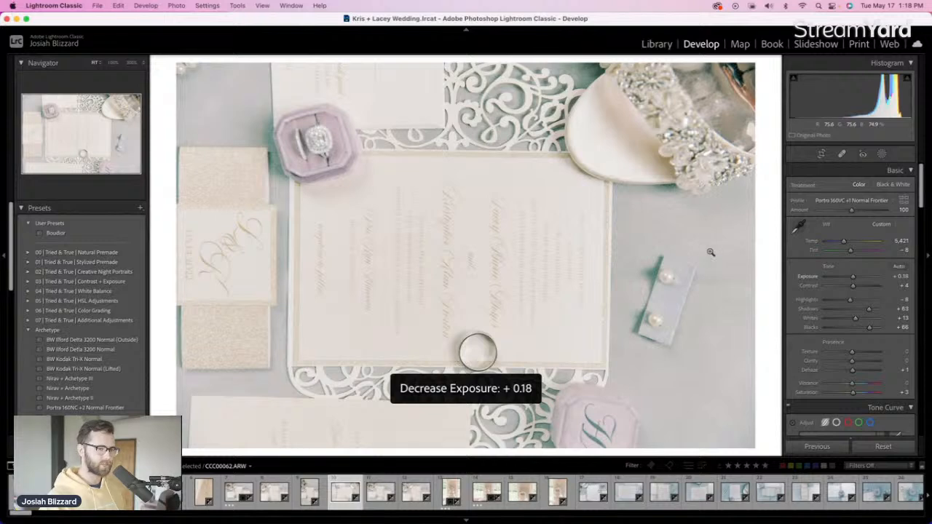
key("equal")
key("super+bracketleft")
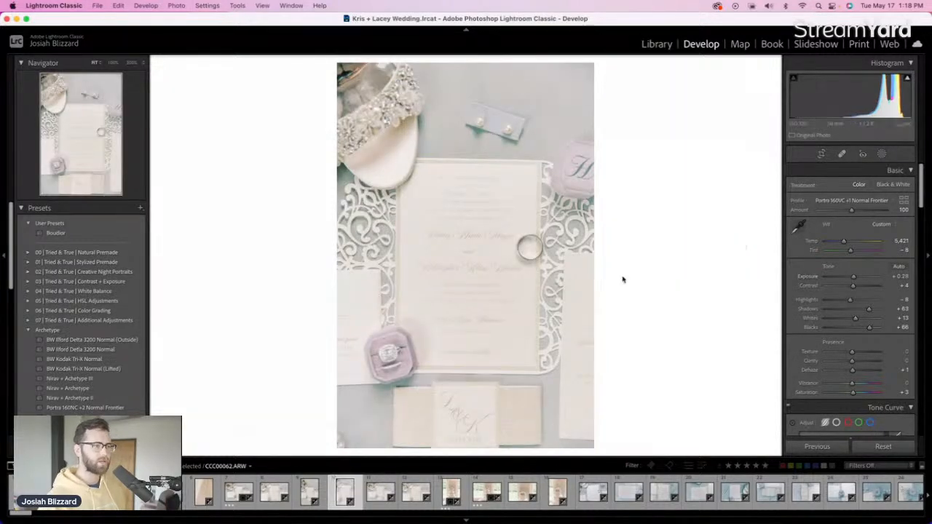
Crop the portrait invitation photo CCC00062.ARW slightly tighter, trimming the upper edge above the shoe and earrings
key("r")
left_click_drag(464, 66, 464, 83)
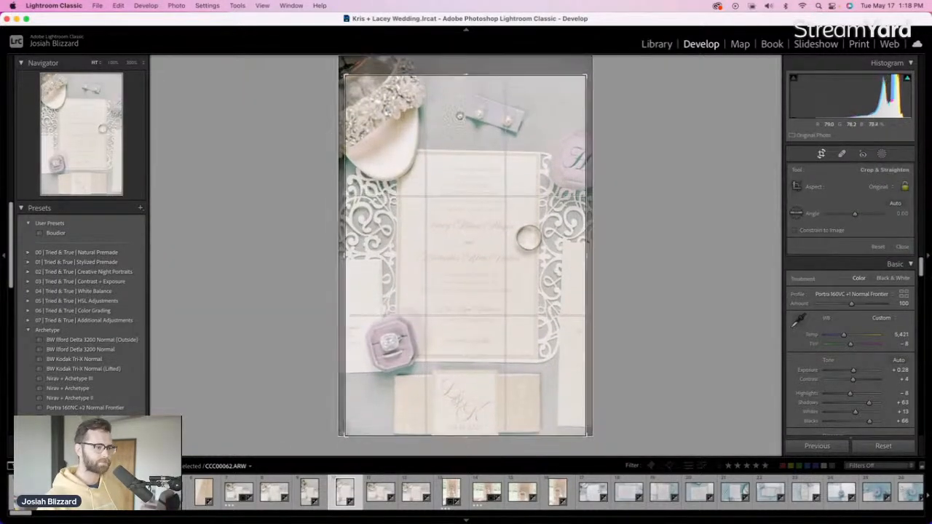
double_click(488, 228)
Check the crop and straightening of the wide invitation flat-lay CCC00066.ARW
key("Right")
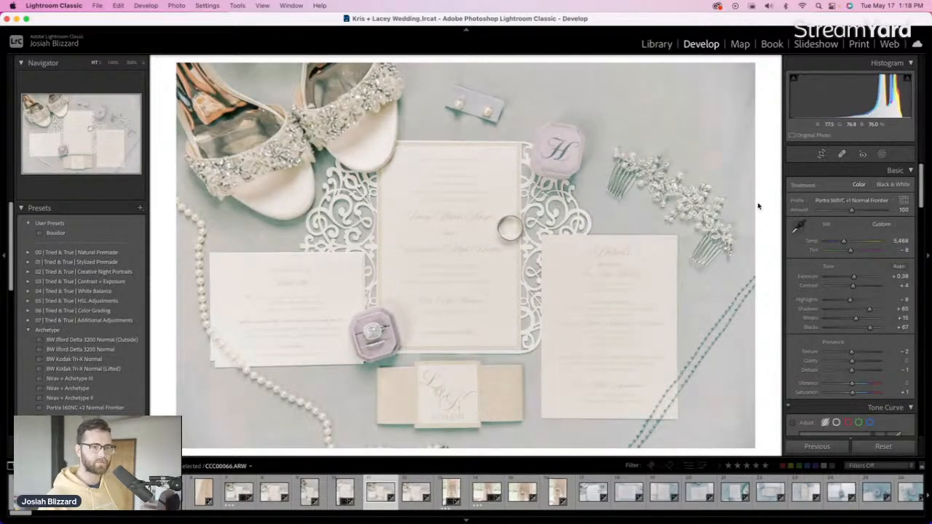
key("r")
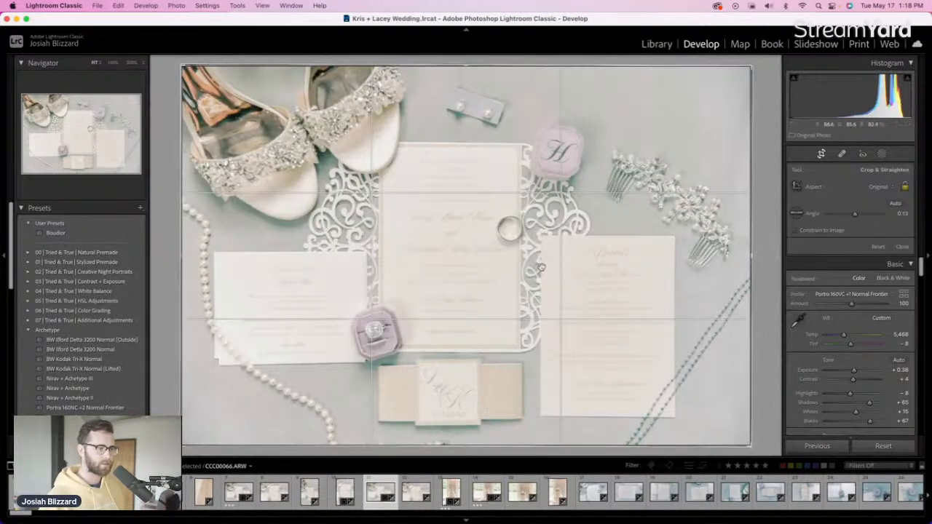
key("r")
Crop the invitation flat-lay CCC00071.ARW tighter around the central invitation card
key("Right")
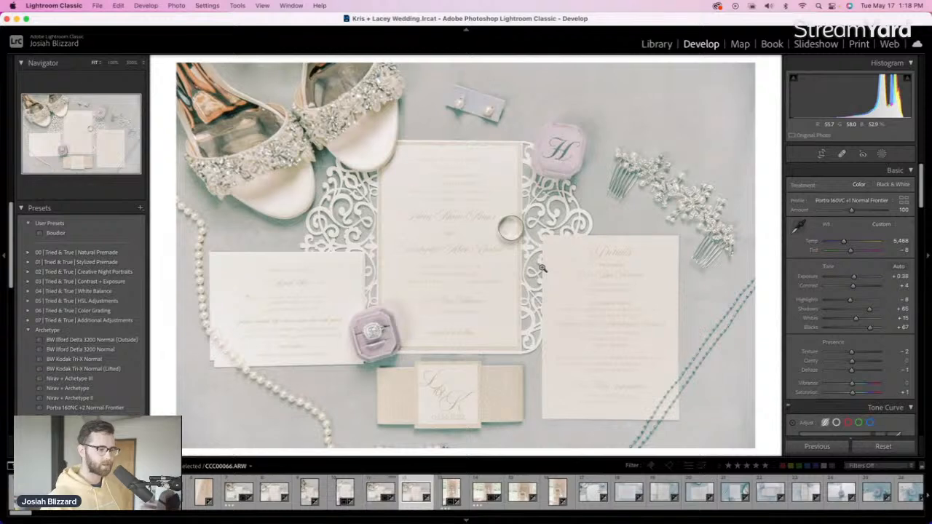
key("r")
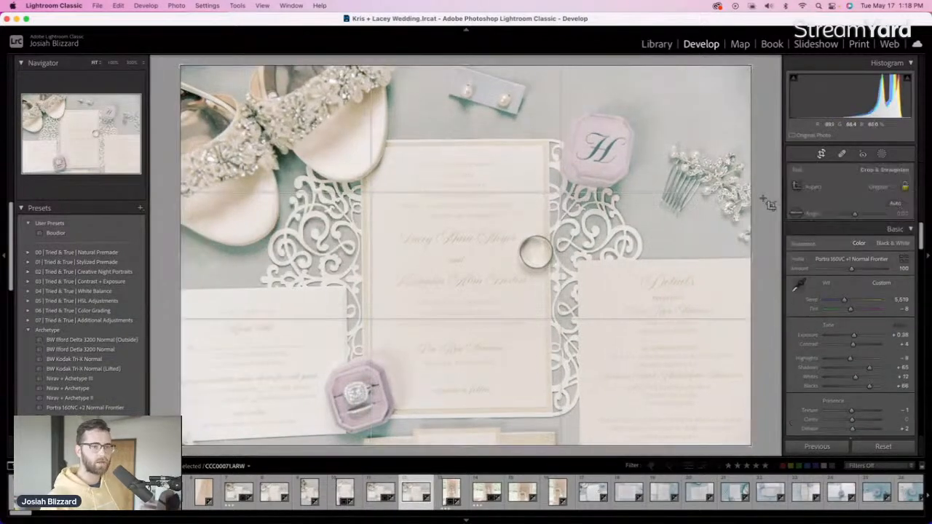
left_click_drag(765, 221, 764, 226)
mouse_move(455, 72)
left_mouse_down()
mouse_move(456, 84)
mouse_move(458, 76)
left_mouse_up()
key("Return")
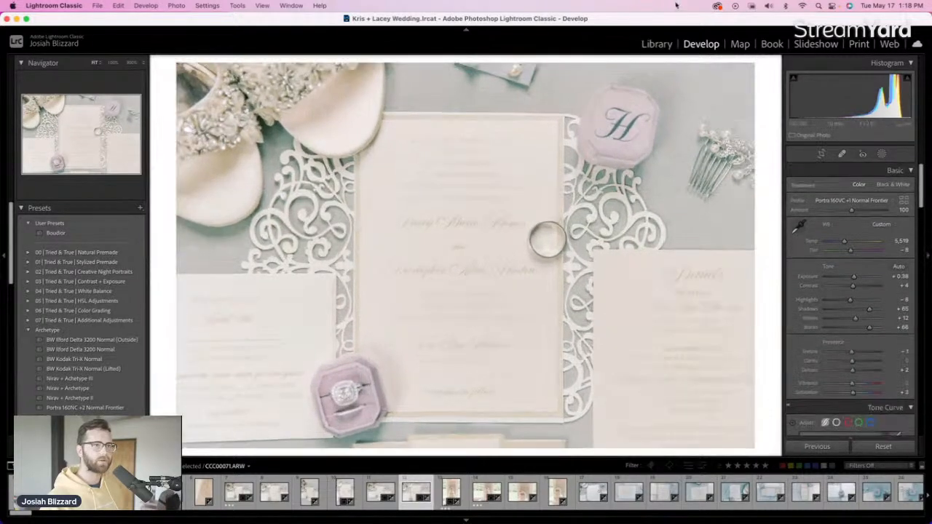
Filter the library to photos taken with the DT 24-70mm F2.8 SAM lens and return to developing CCC00071.ARW
left_click(665, 46)
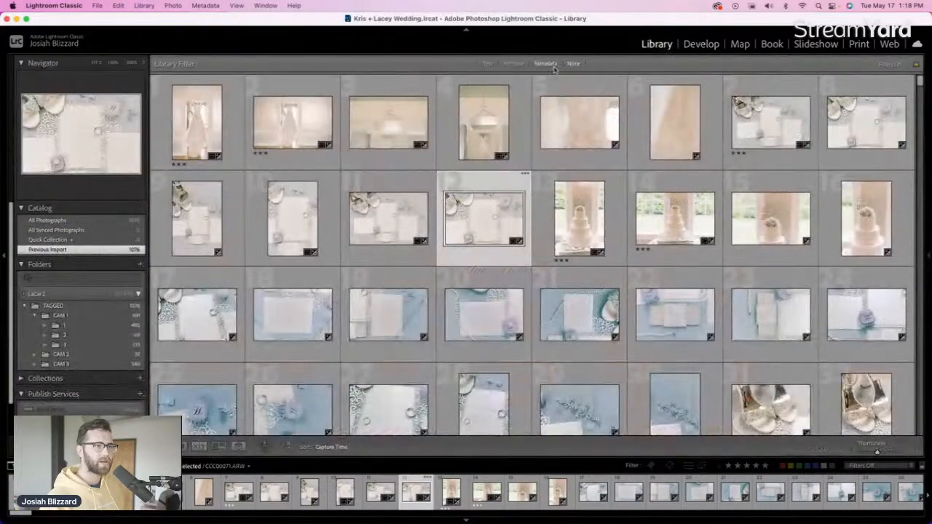
left_click(546, 64)
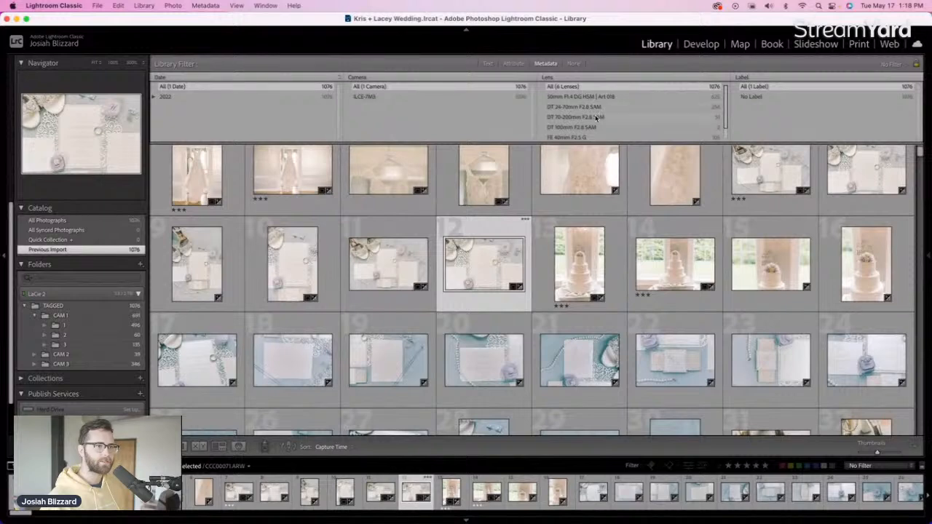
left_click(575, 104)
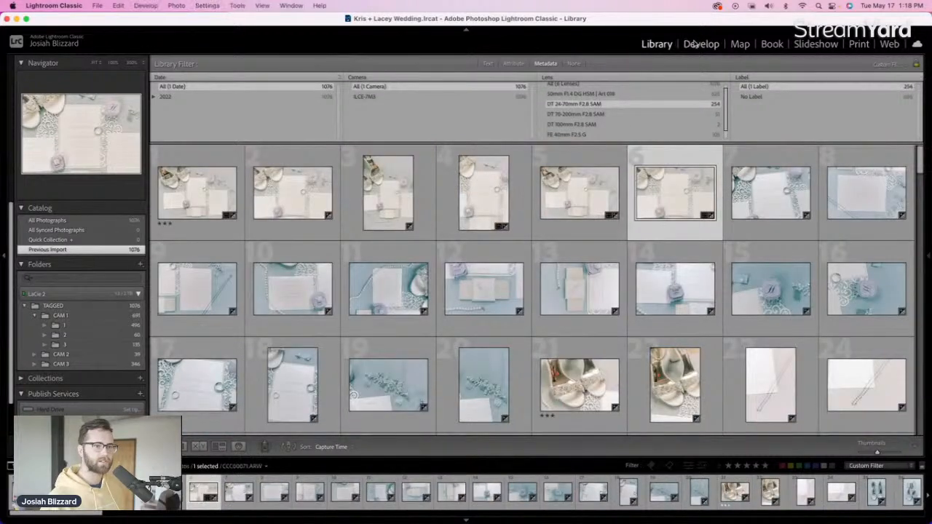
left_click(699, 44)
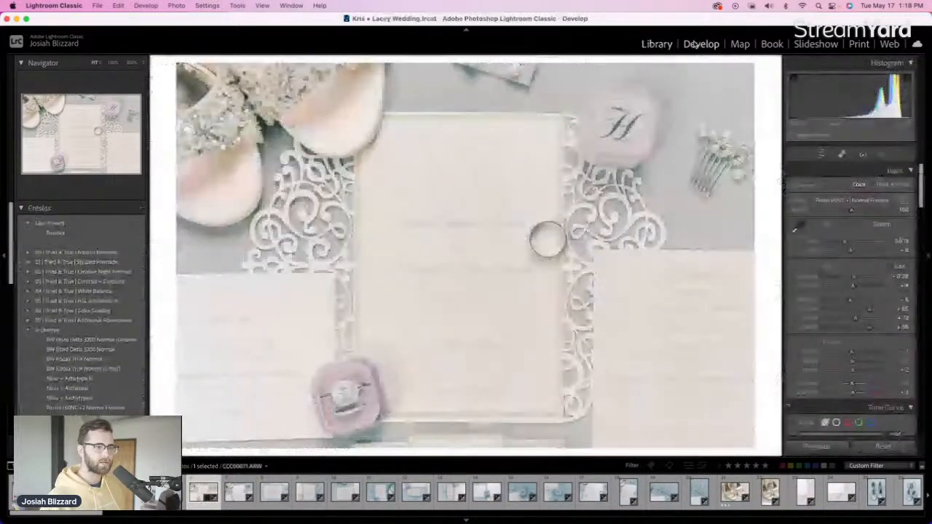
Compare the colour and white balance of the bluish invitation photo CCC00076.ARW with the corrected CCC00071.ARW
left_click(231, 502)
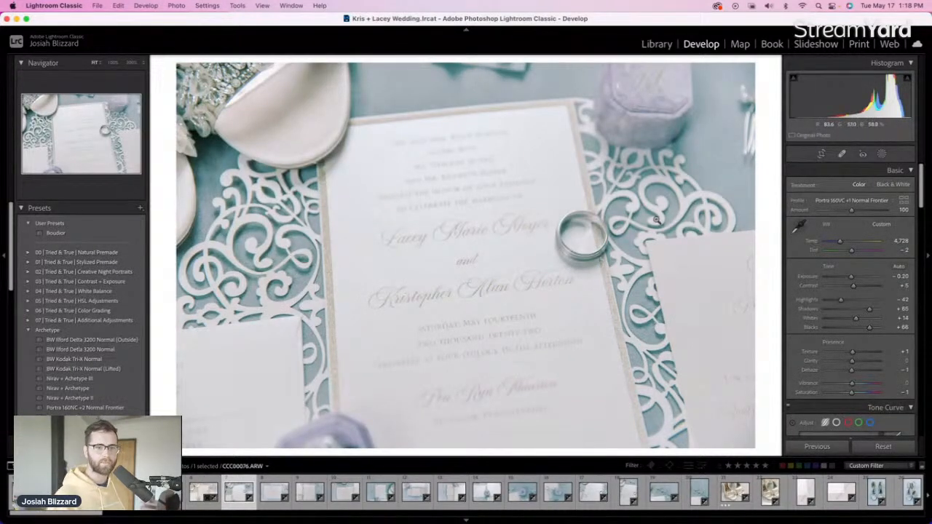
key("Left")
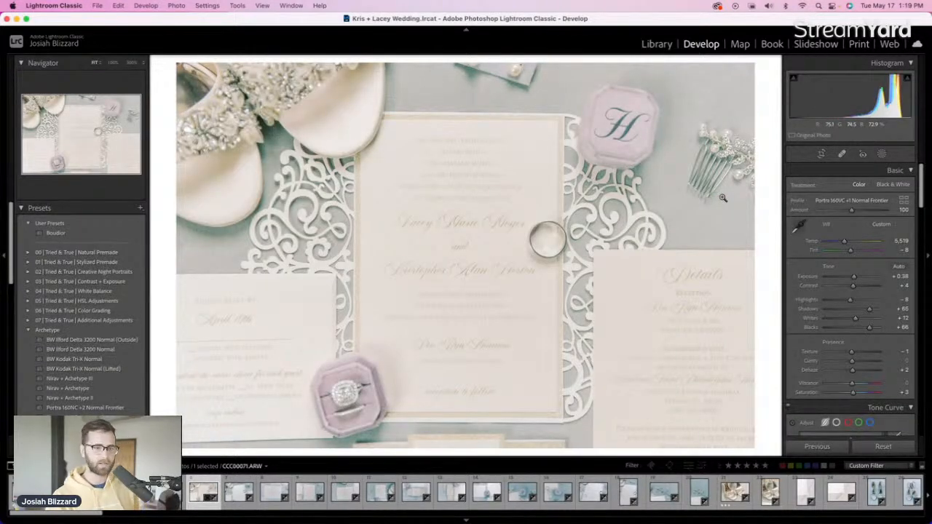
key("Right")
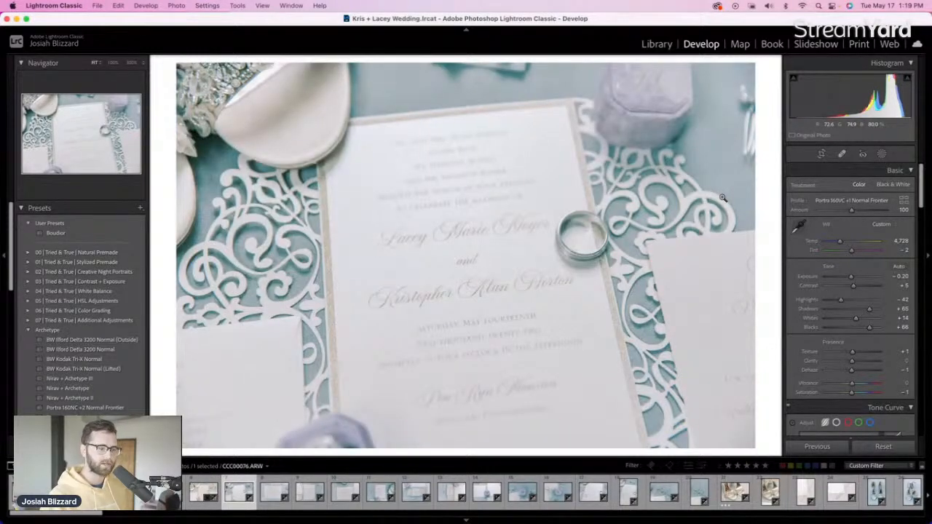
key("Left")
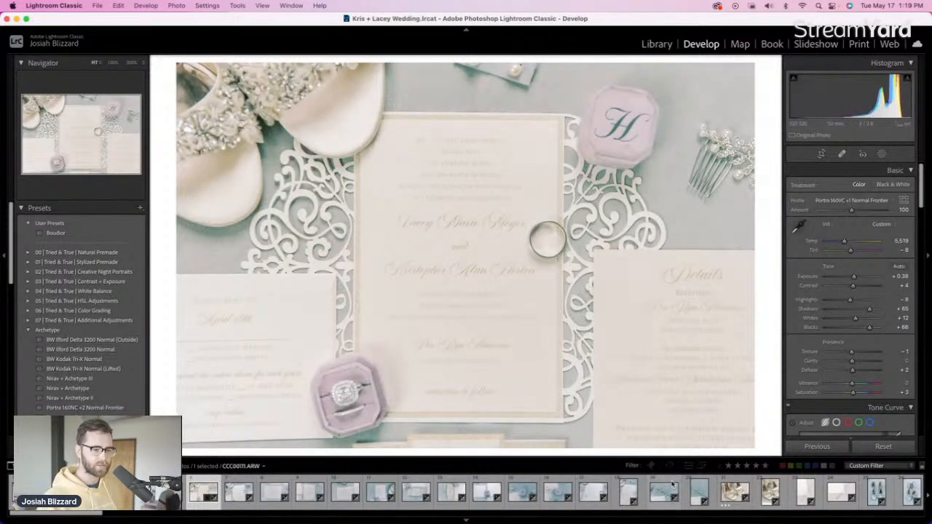
Select all the blue-toned stationery, hair comb, shoe, perfume and other detail photos along with CCC00071.ARW as the source photo
scroll(665, 493, "down", 2)
left_click(621, 496, "shift")
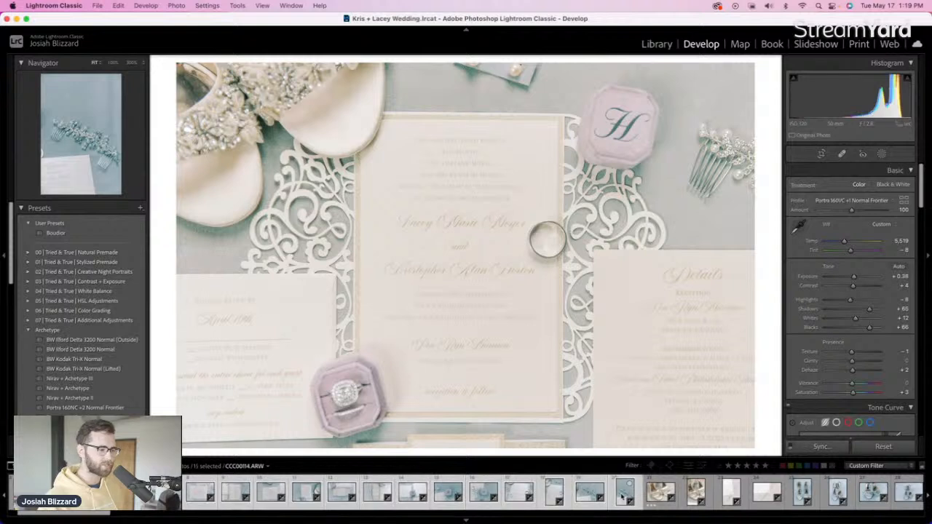
scroll(622, 496, "down", 8)
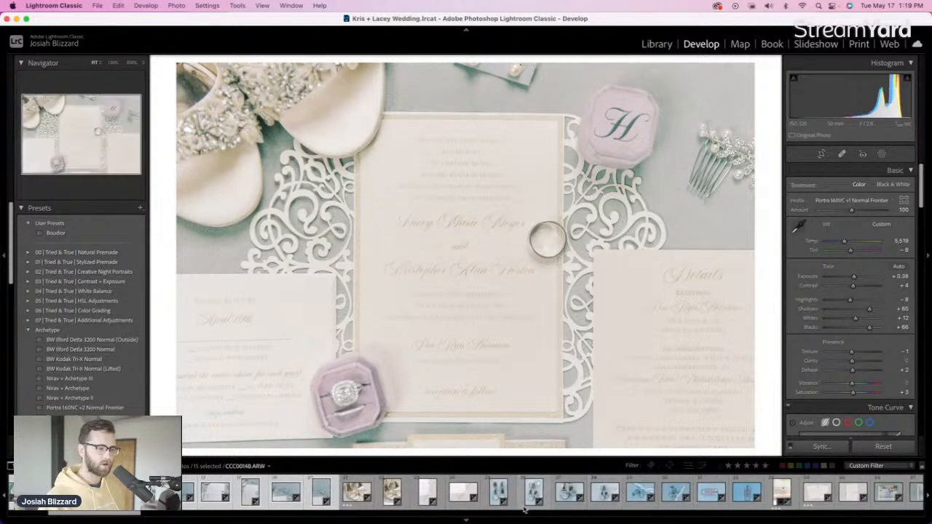
left_click(500, 500, "super")
left_click(743, 500, "shift+super")
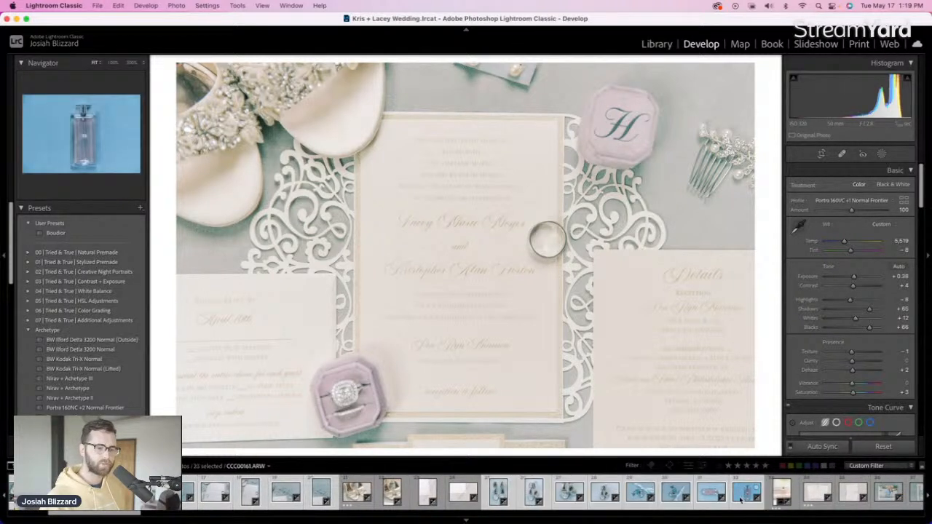
scroll(735, 499, "down", 5)
left_click(700, 500, "super")
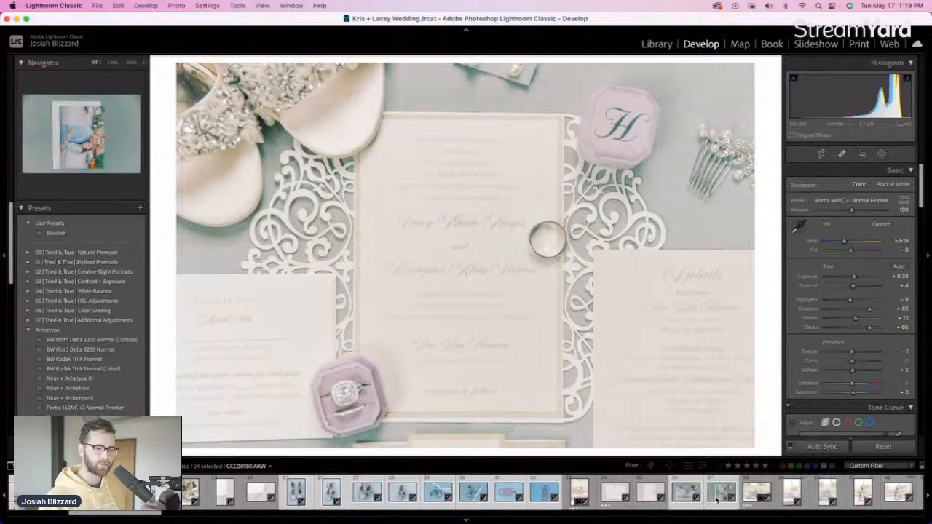
scroll(702, 500, "up", 9)
scroll(703, 500, "up", 7)
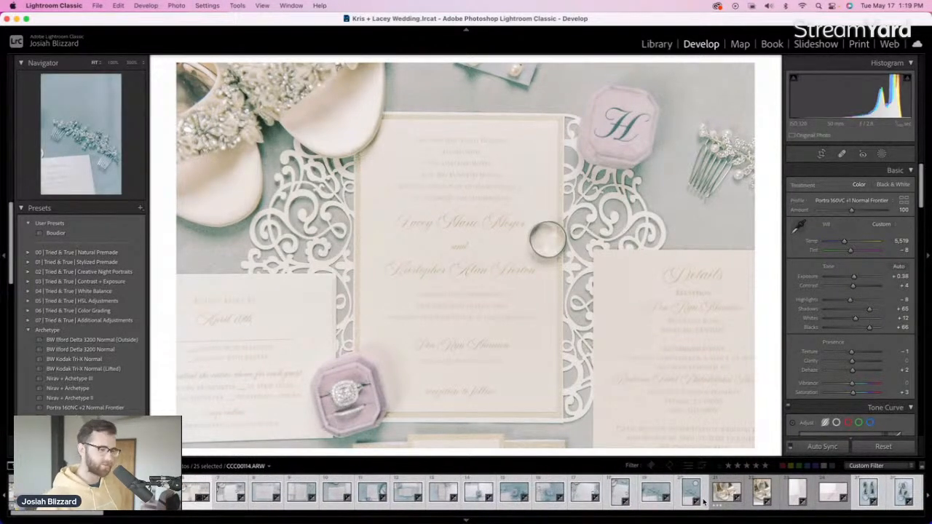
Synchronize only White Balance and Treatment & Profile from CCC00071.ARW to the selected blue-toned photos, and make CCC00076.ARW the active photo
key("super+shift+s")
left_click(353, 269)
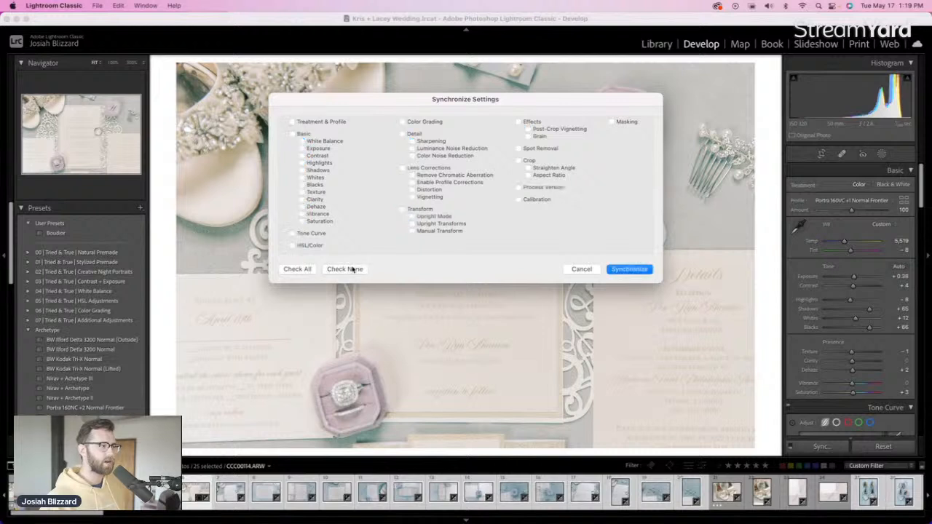
left_click(302, 141)
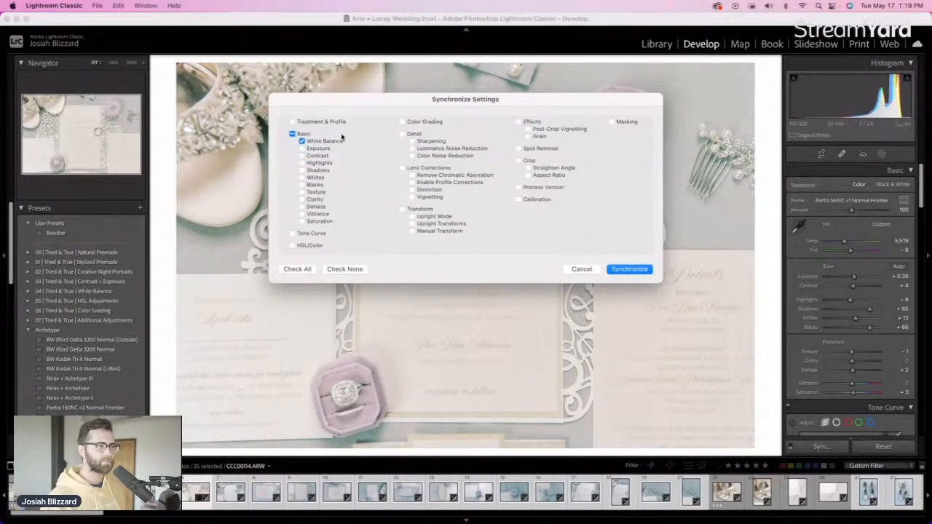
left_click(293, 122)
left_click(293, 122)
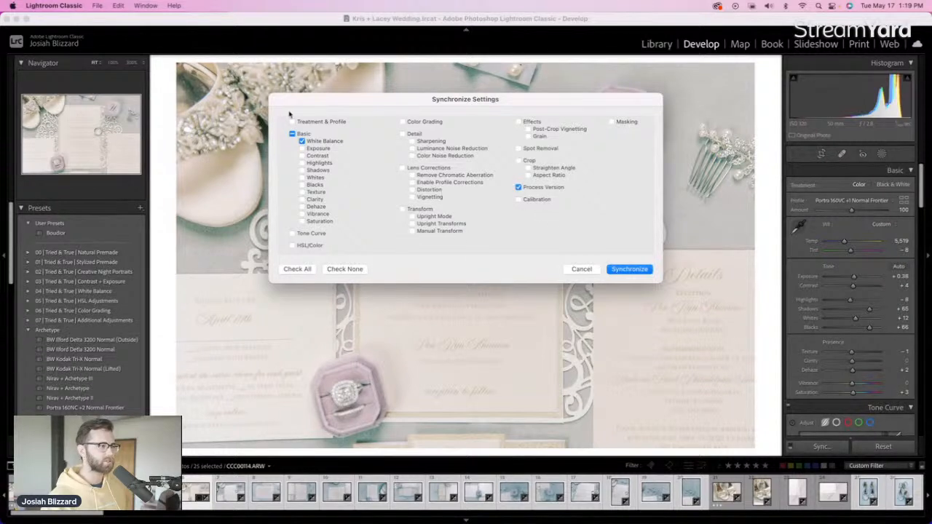
left_click(331, 123)
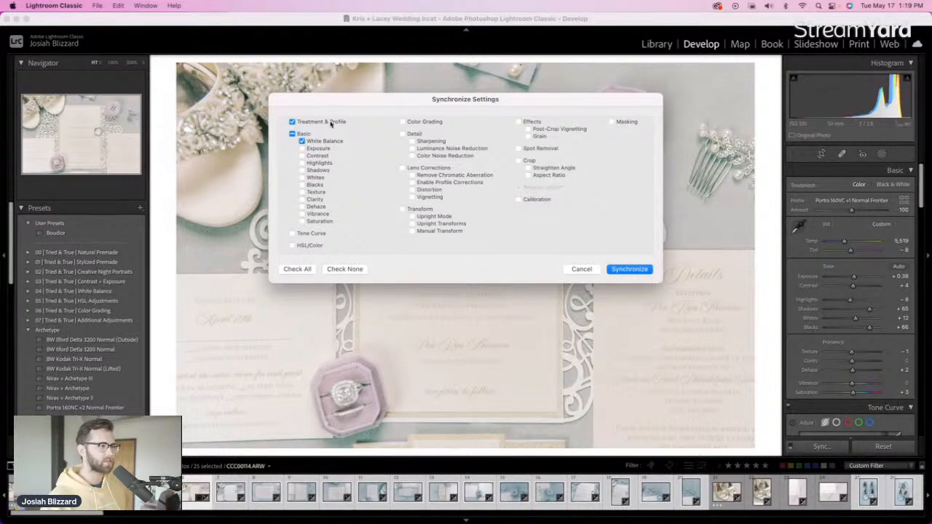
left_click(629, 270)
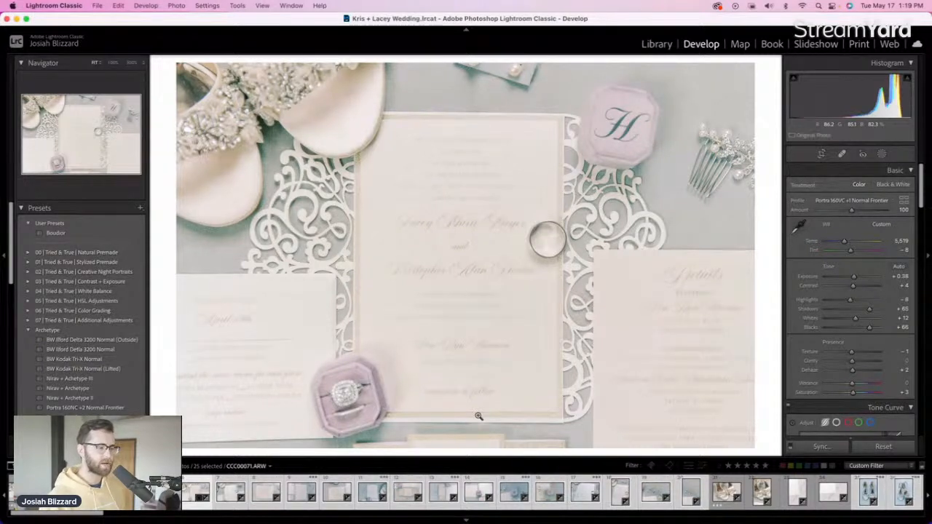
left_click(226, 496)
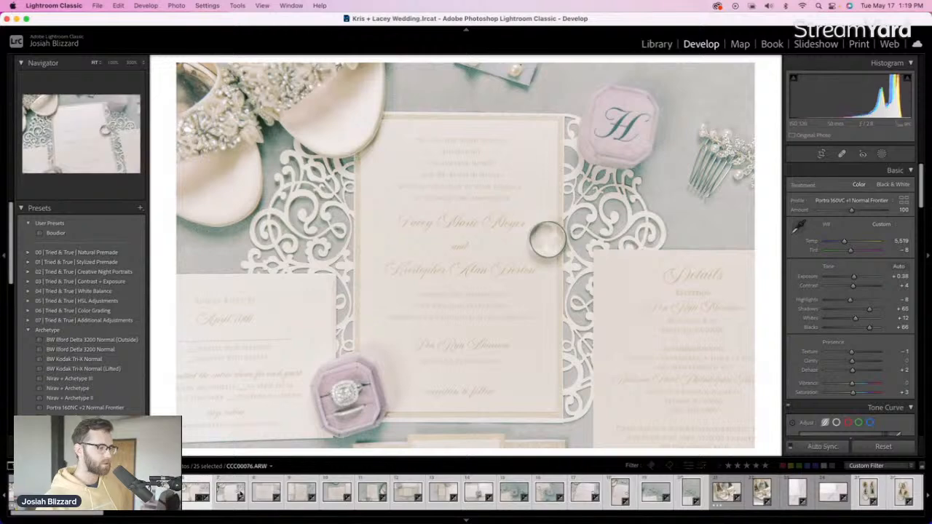
Clear the multi-photo selection, view the synced invitation photo CCC00076.ARW alone, and move on to CCC00081.ARW
key("super+d")
left_click(226, 495)
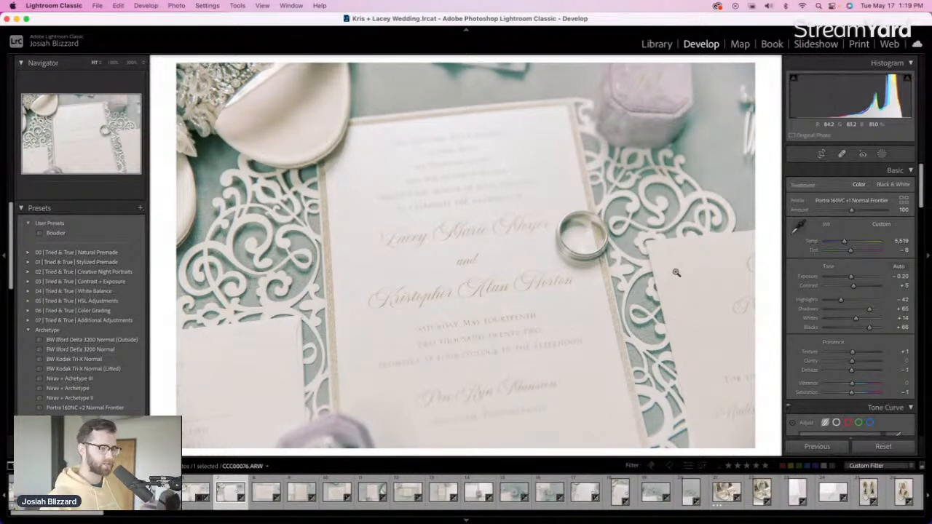
key("Right")
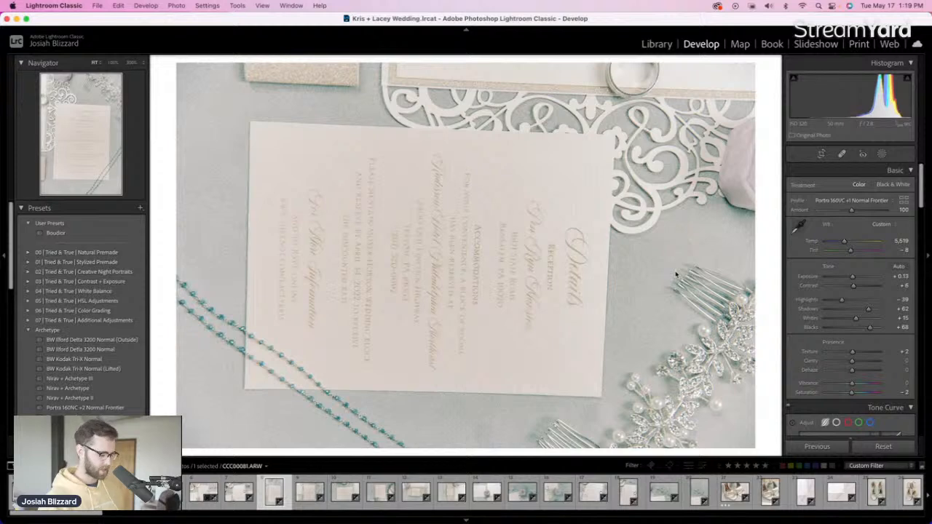
Turn CCC00081.ARW upright with the details card levelled in the crop, and set exposure to +0.33 and highlights to -7
key("equal")
key("equal")
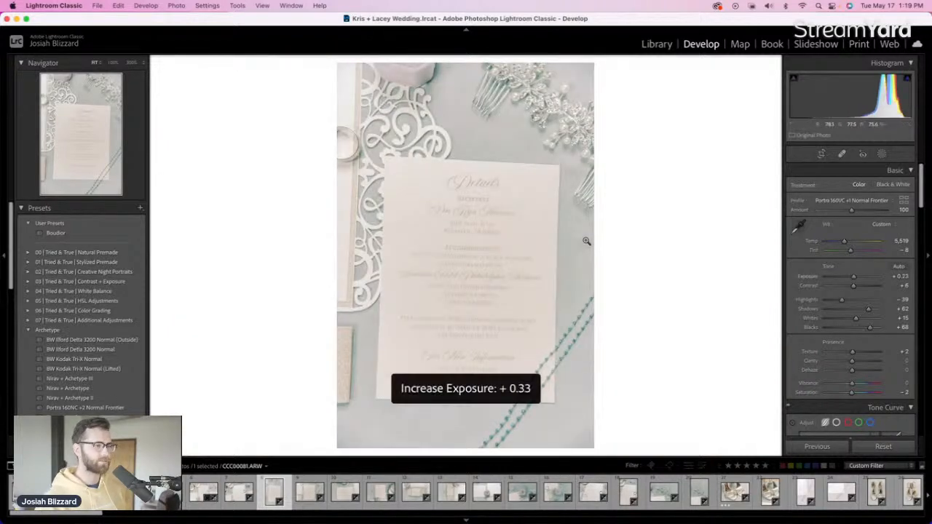
key("minus")
key("r")
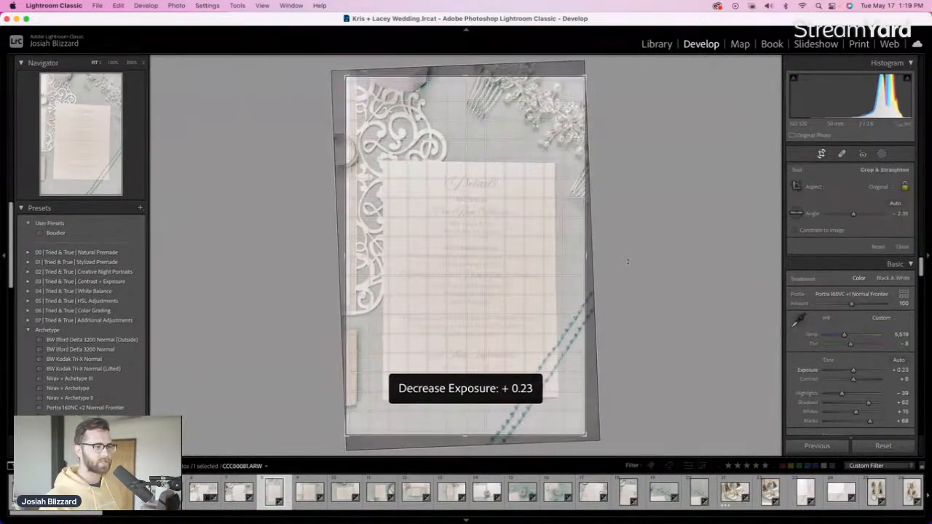
key("r")
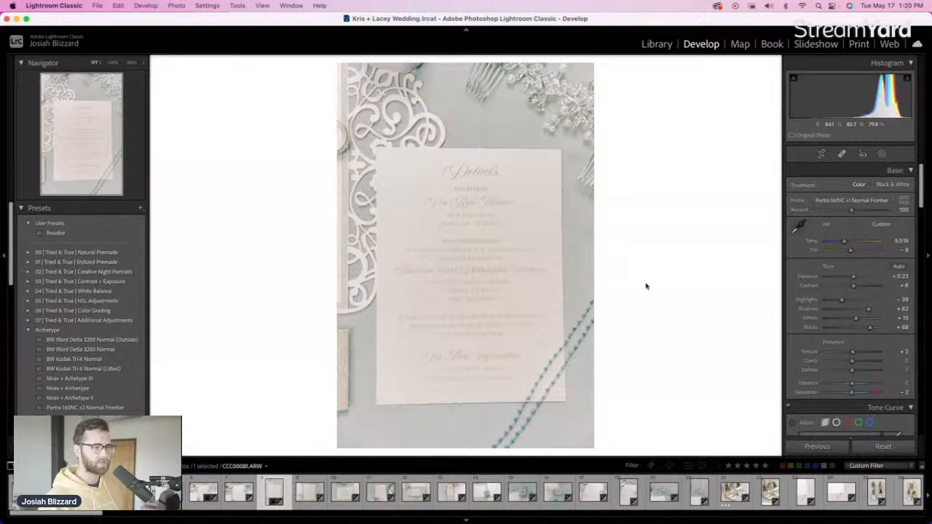
left_click(850, 300)
key("equal")
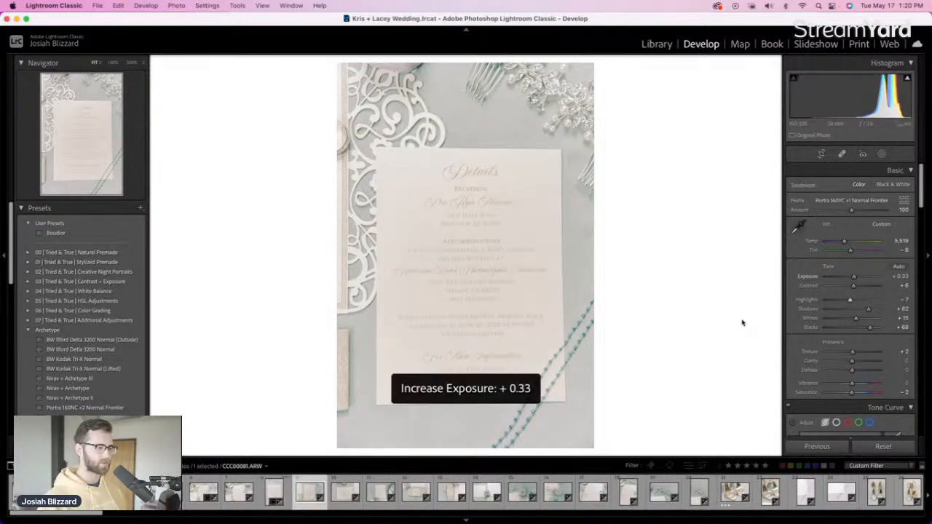
Set the exposure of the details card and beaded necklace photo CCC00083.ARW to +0.45
key("Right")
key("equal")
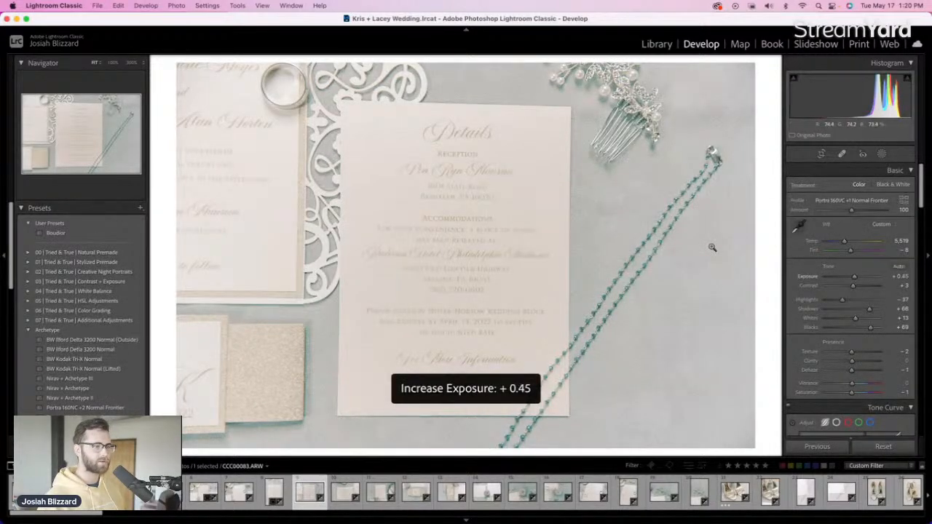
key("equal")
key("minus")
key("equal")
key("minus")
Set the exposure of the reply card and pearl necklace photo CCC00085.ARW to +0.35
key("Right")
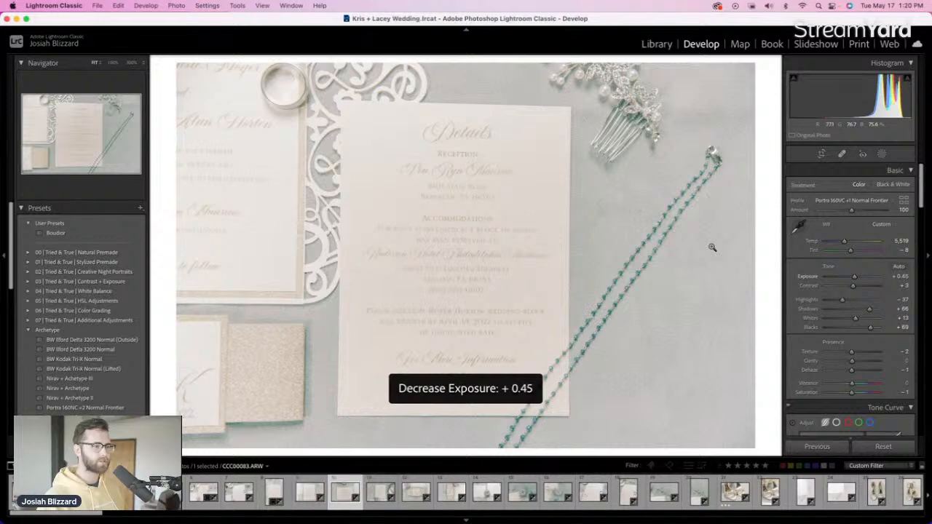
key("equal")
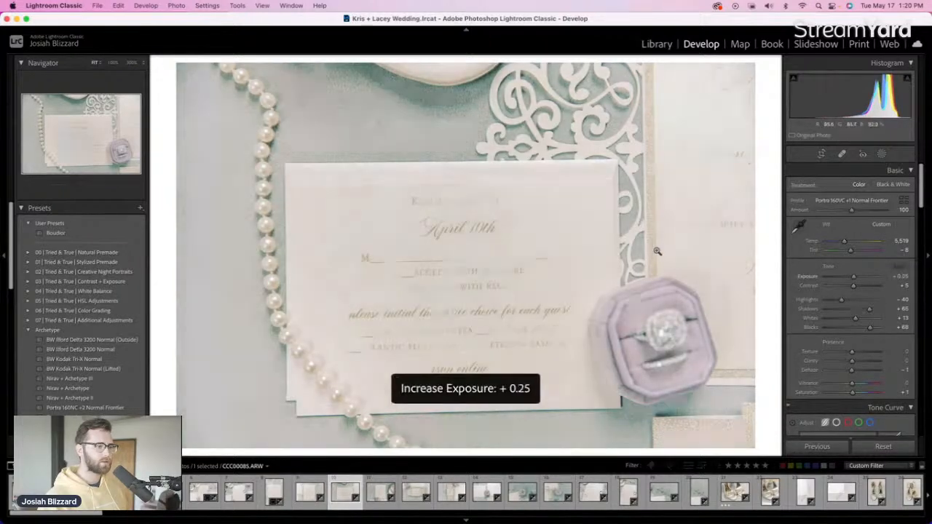
key("equal")
key("equal")
key("equal")
key("minus")
key("minus")
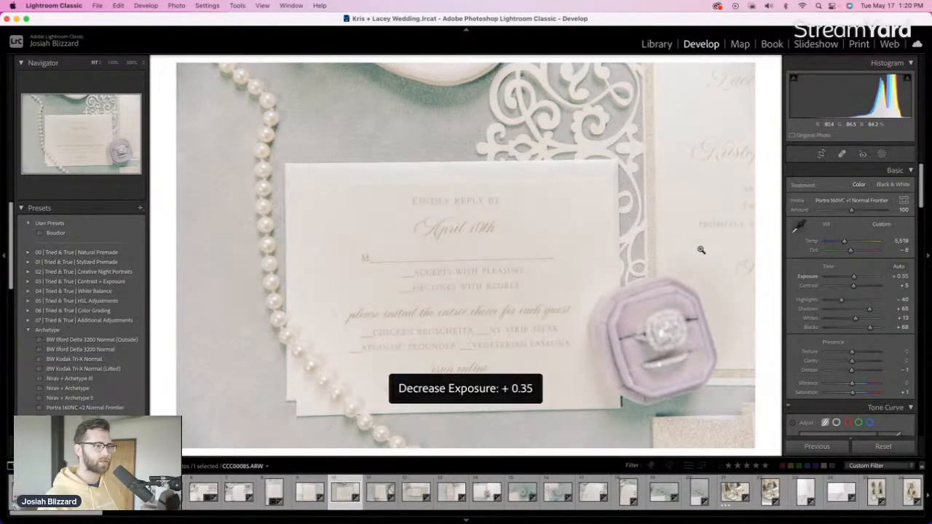
Crop CCC00085.ARW slightly tighter around the reply card and ring box, keeping the original aspect ratio
key("r")
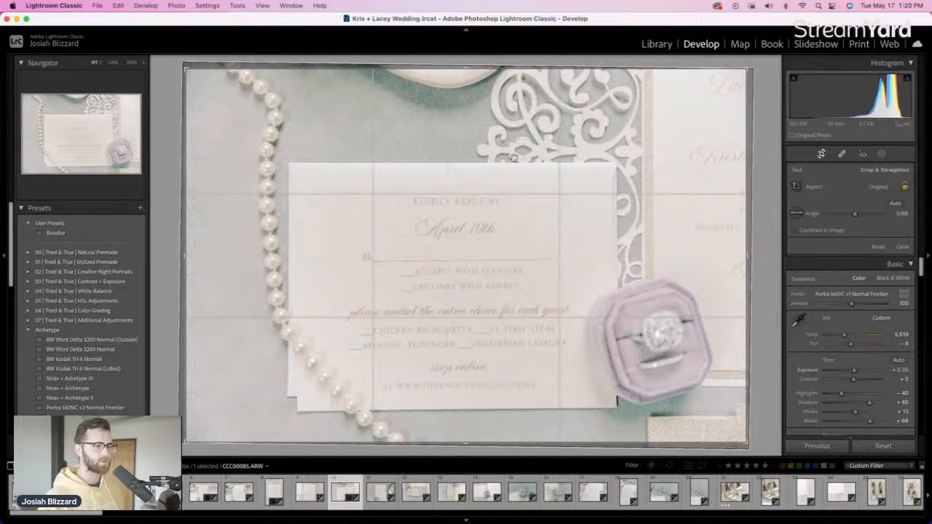
left_click_drag(475, 68, 475, 82)
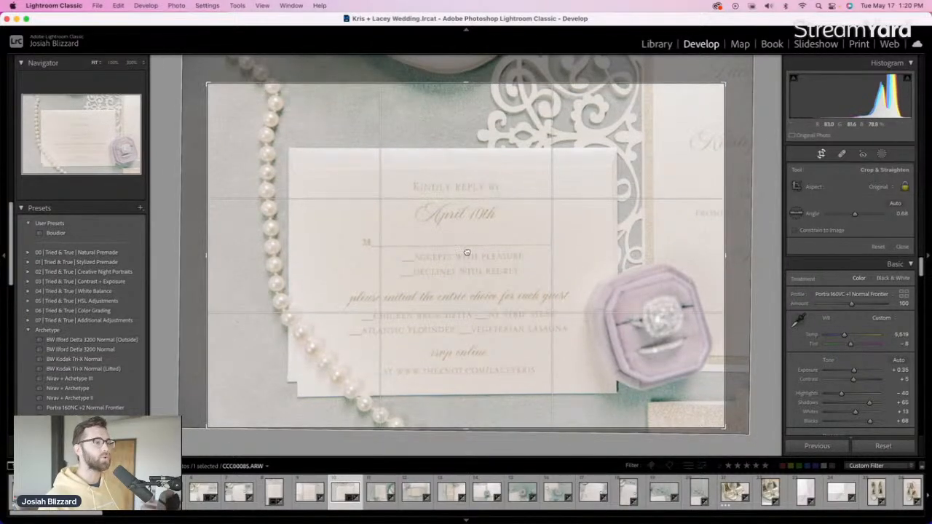
double_click(468, 253)
Raise the exposure of the sideways reply card photo CCC00086.ARW to +0.47 and rotate it counter-clockwise to portrait
key("Right")
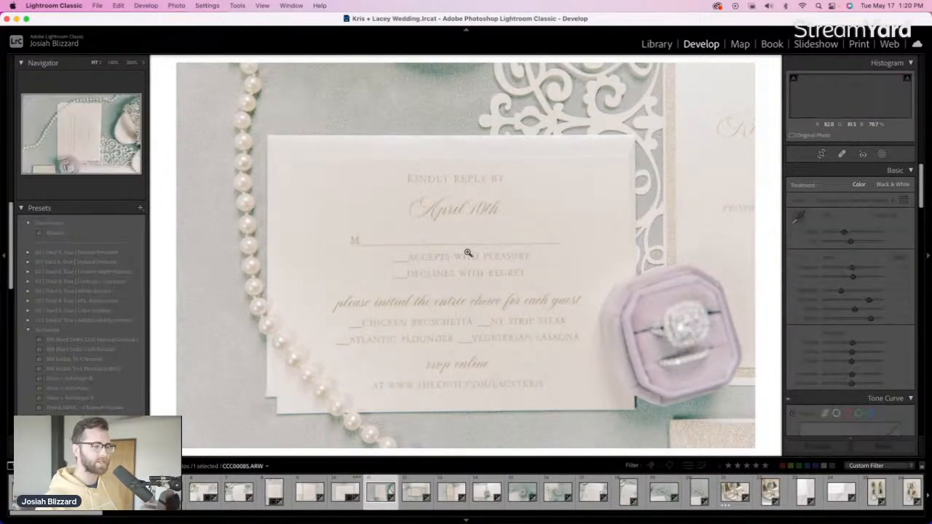
key("equal")
key("equal")
key("equal")
key("equal")
key("equal")
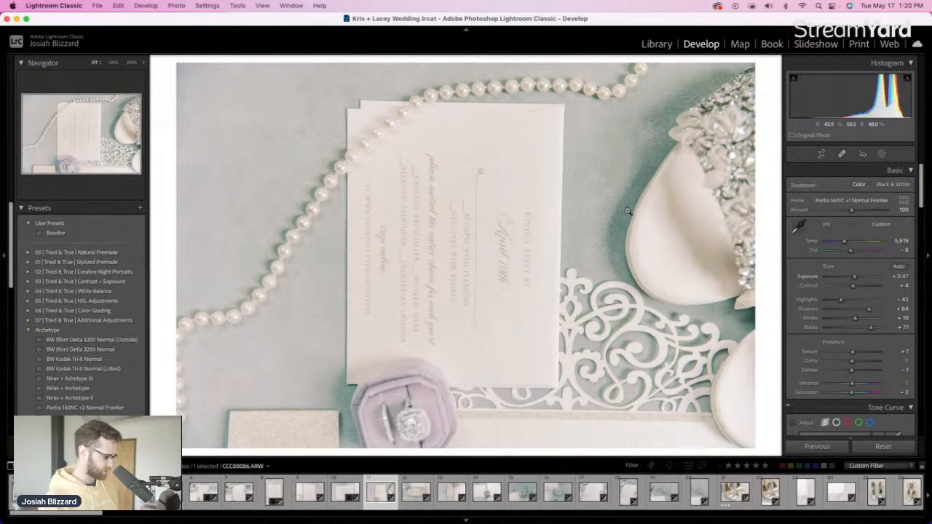
key("super+bracketleft")
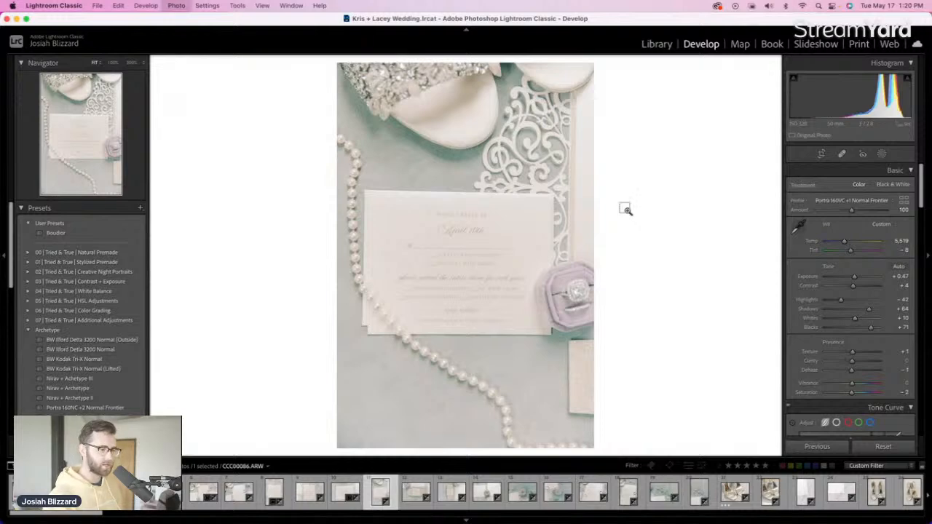
key("super+bracketright")
key("super+bracketleft")
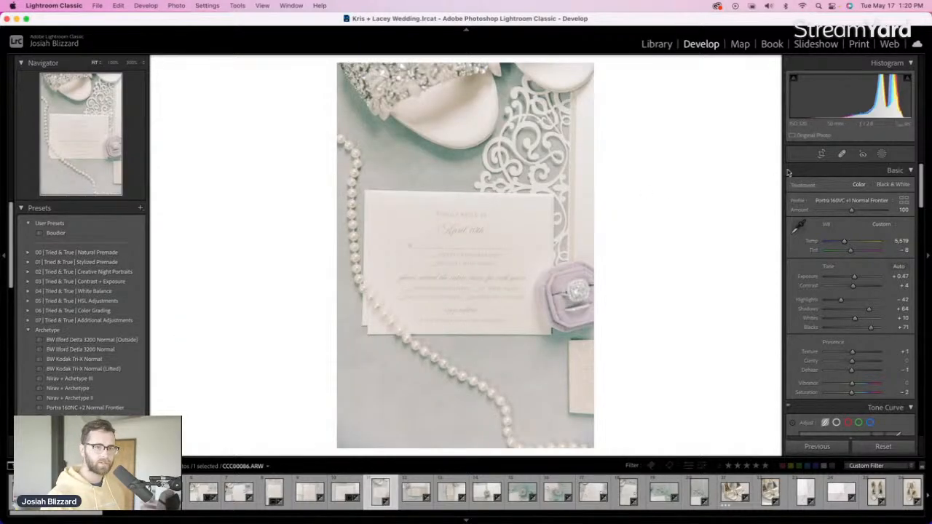
left_click(820, 154)
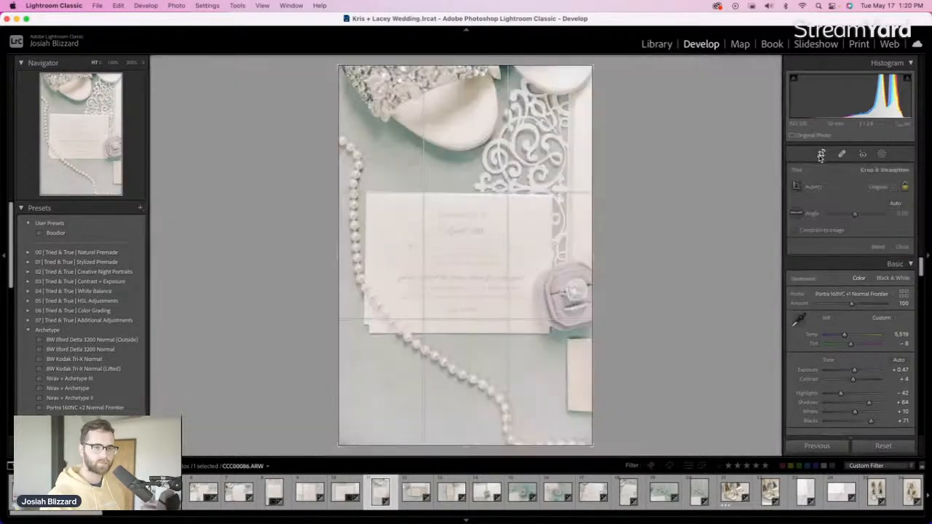
left_click(902, 249)
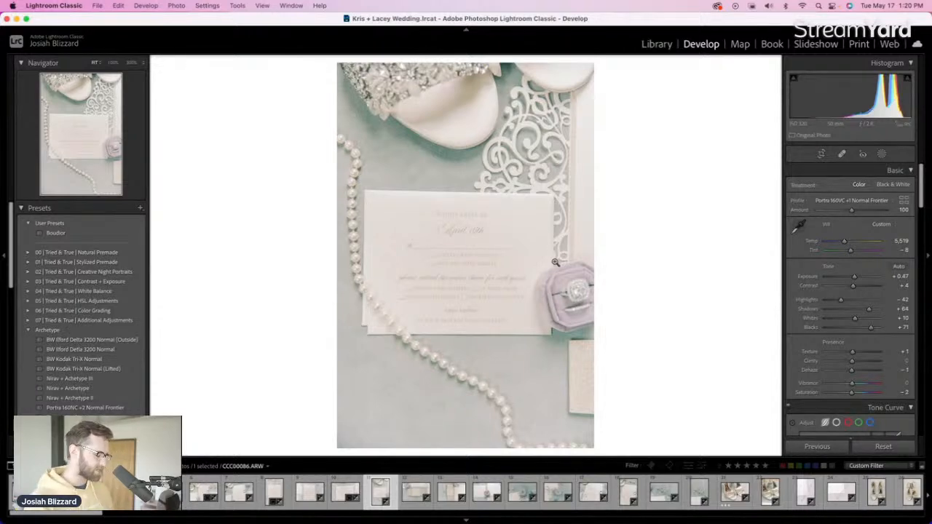
key("super+bracketright")
key("super+bracketleft")
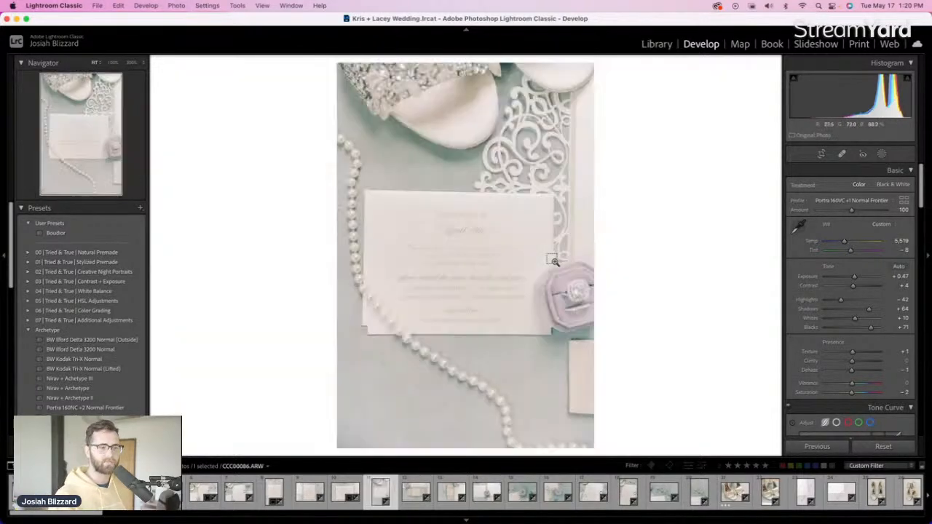
key("super+bracketleft")
key("super+bracketright")
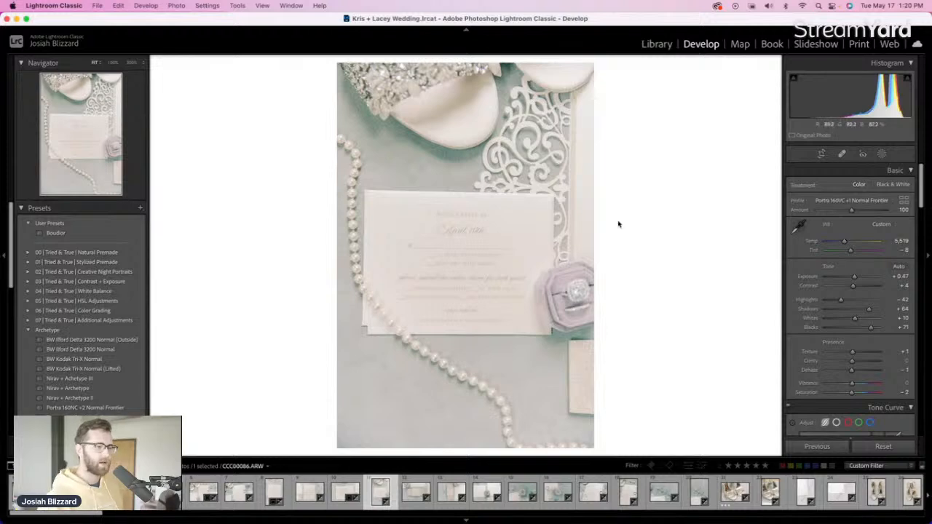
Set the exposure of the glitter belly band photo CCC00090.ARW to +0.44
key("Right")
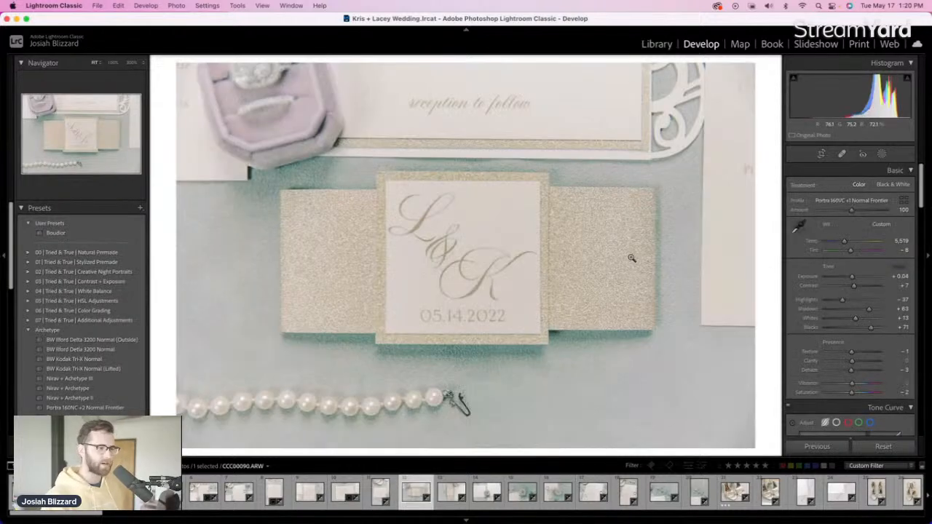
key("equal")
key("equal")
key("minus")
key("equal")
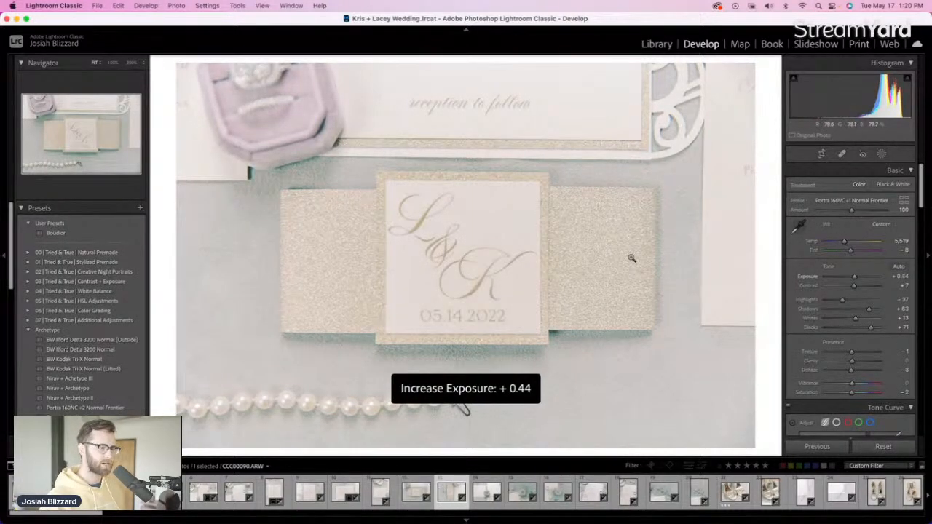
Rotate the sideways belly band photo CCC00092.ARW upright to portrait and raise its exposure to +0.41
key("Right")
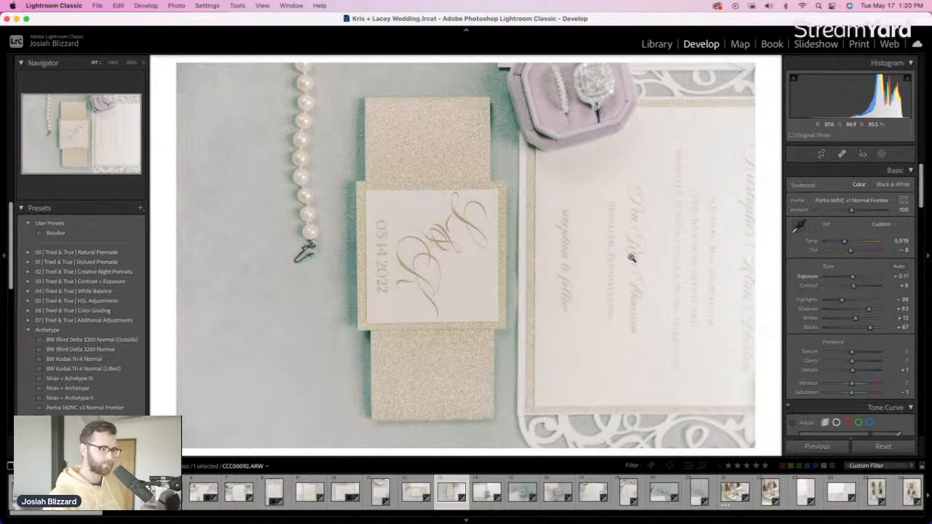
key("super+bracketleft")
key("equal")
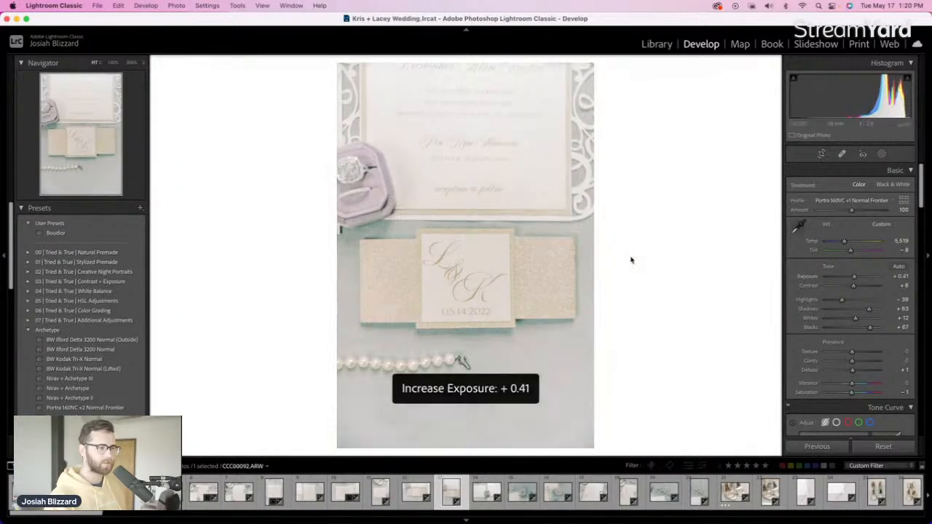
Raise the exposure of the ring box photo CCC00095.ARW to +0.34 and straighten its crop to an angle of about -2.24
key("Right")
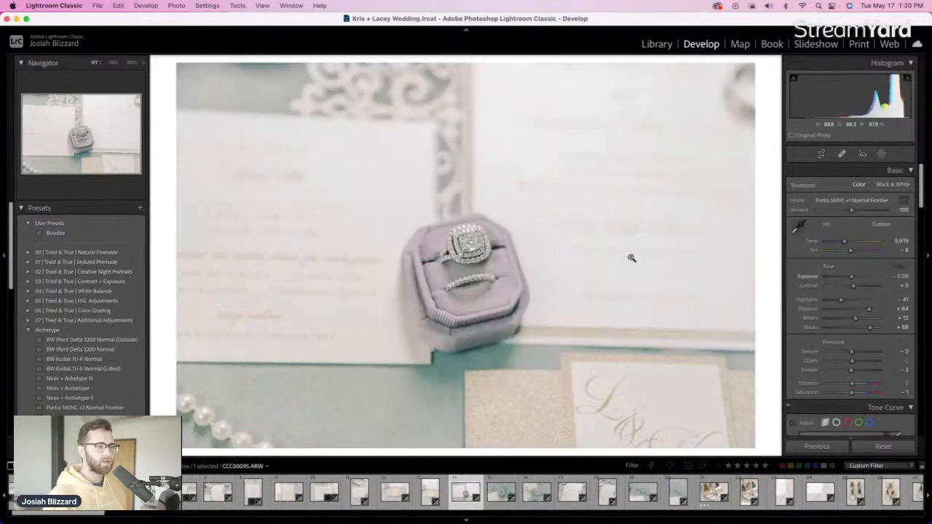
key("equal")
key("equal")
key("r")
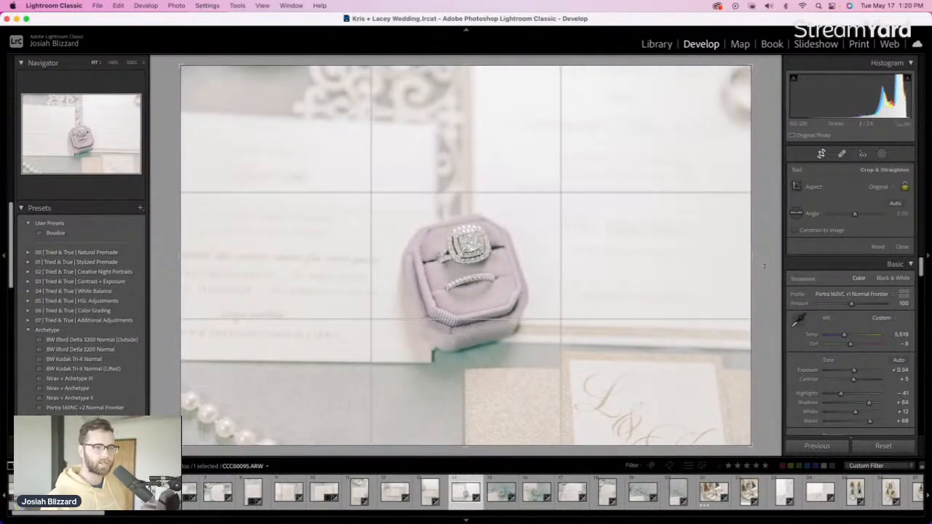
left_click_drag(764, 266, 765, 254)
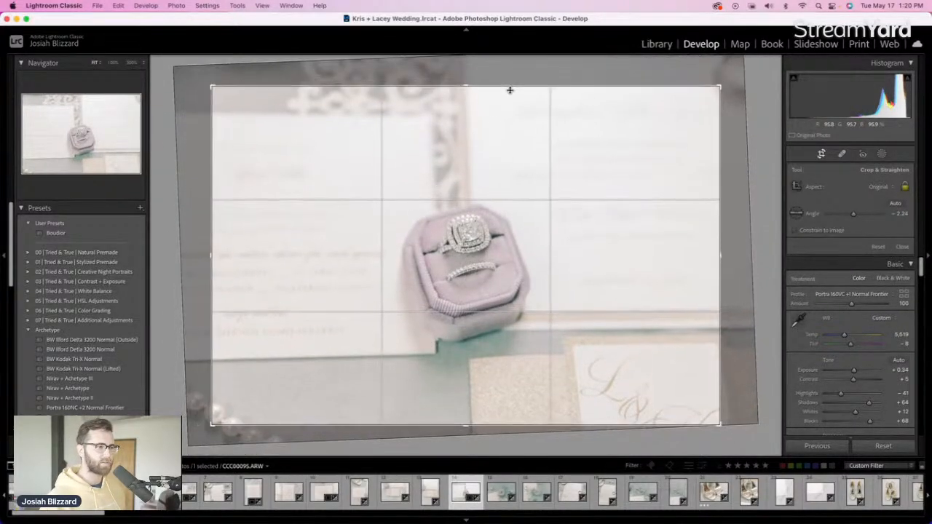
key("r")
Set the exposure of the monogrammed ring box photo CCC00100.ARW to +0.61
key("Right")
key("Right")
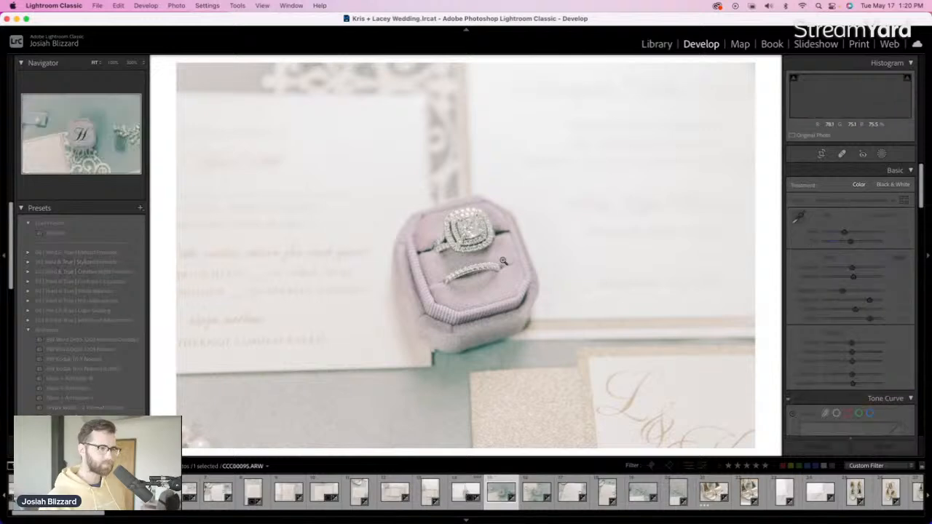
key("equal")
key("equal")
key("equal")
key("equal")
key("equal")
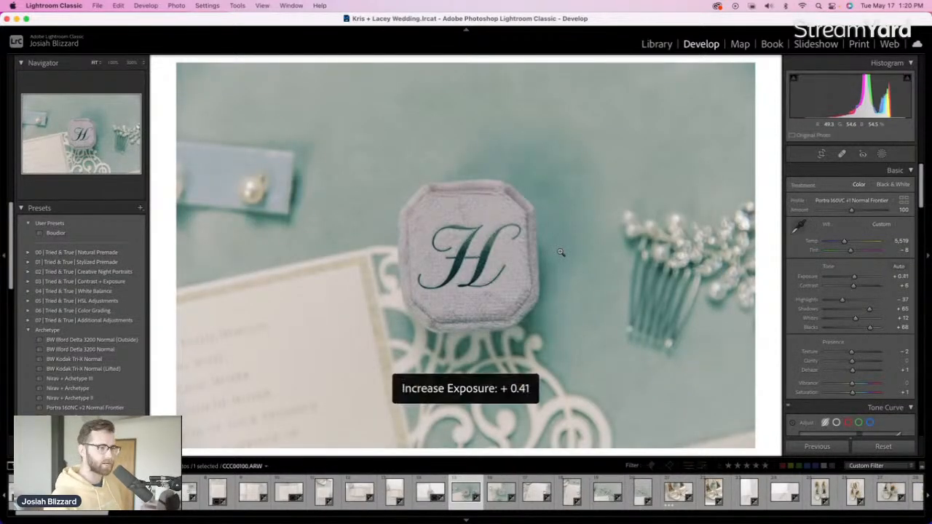
key("equal")
key("minus")
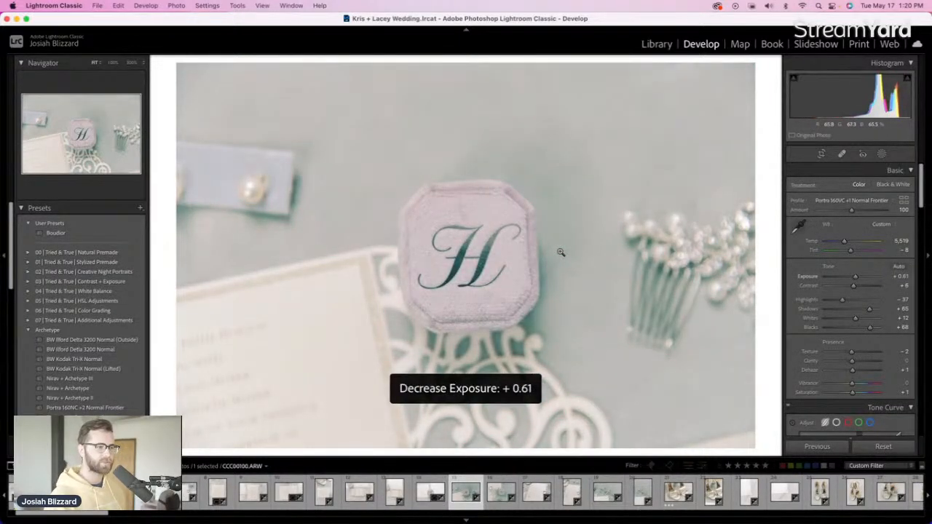
Crop CCC00100.ARW slightly tighter around the monogrammed ring box, keeping the original aspect ratio
key("r")
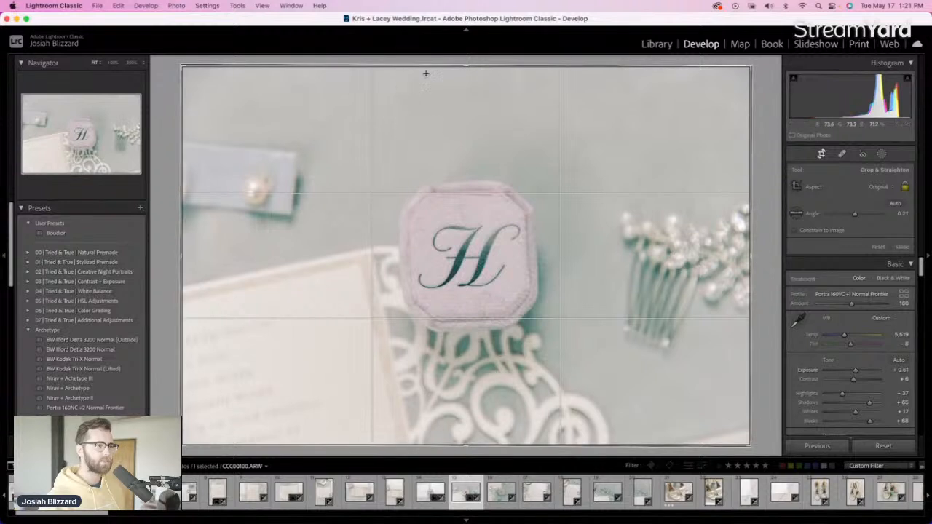
left_click_drag(465, 66, 466, 77)
key("Return")
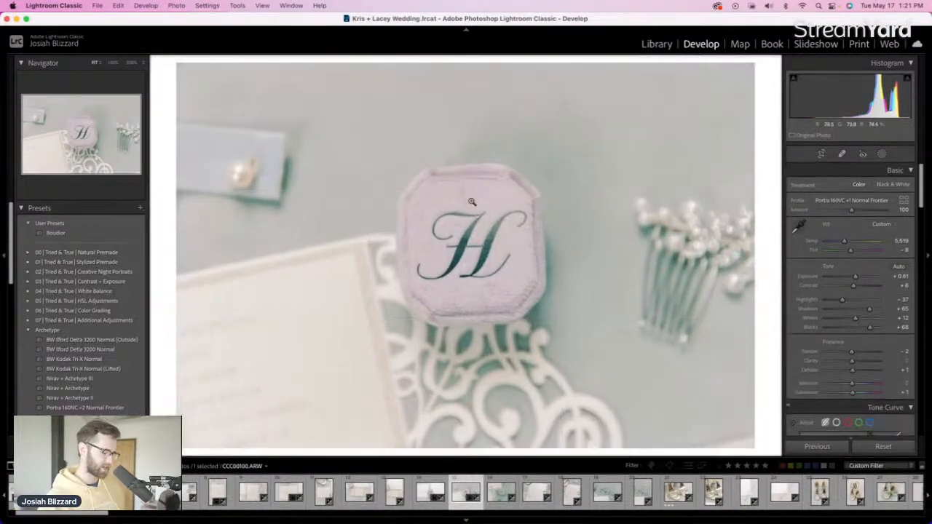
Rotate the sideways ring box photo CCC00103.ARW upright to portrait and raise its exposure to +0.61
key("Right")
key("Right")
key("Right")
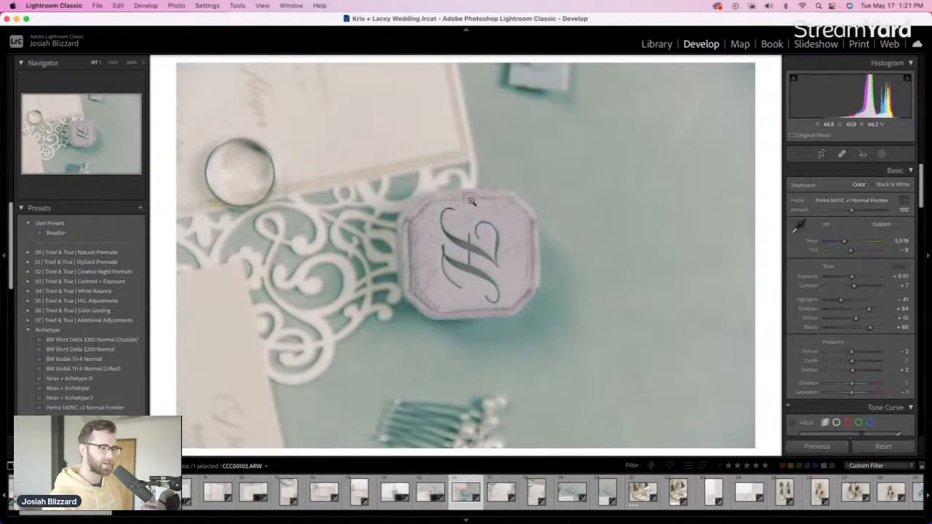
key("equal")
key("equal")
key("equal")
key("equal")
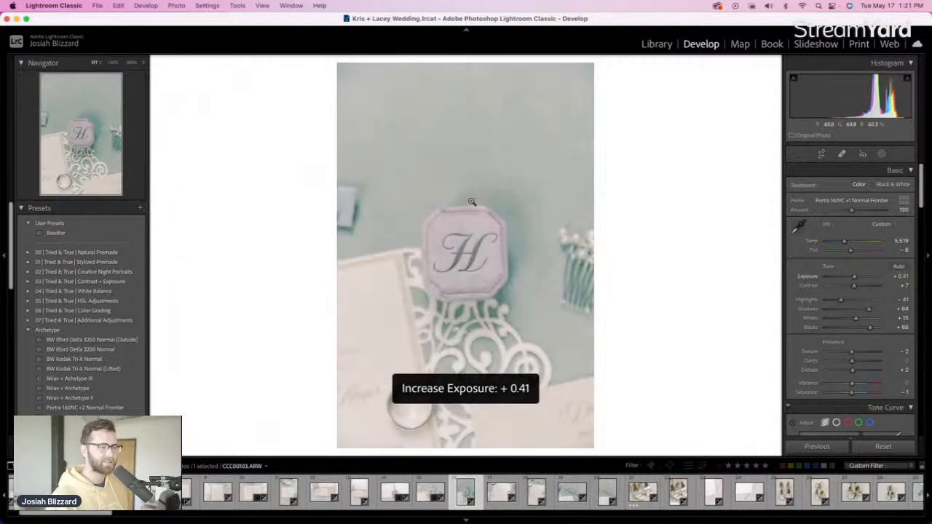
key("equal")
Crop CCC00103.ARW tighter around the monogrammed ring box, keeping the original aspect ratio, and lower its exposure to +0.51
key("r")
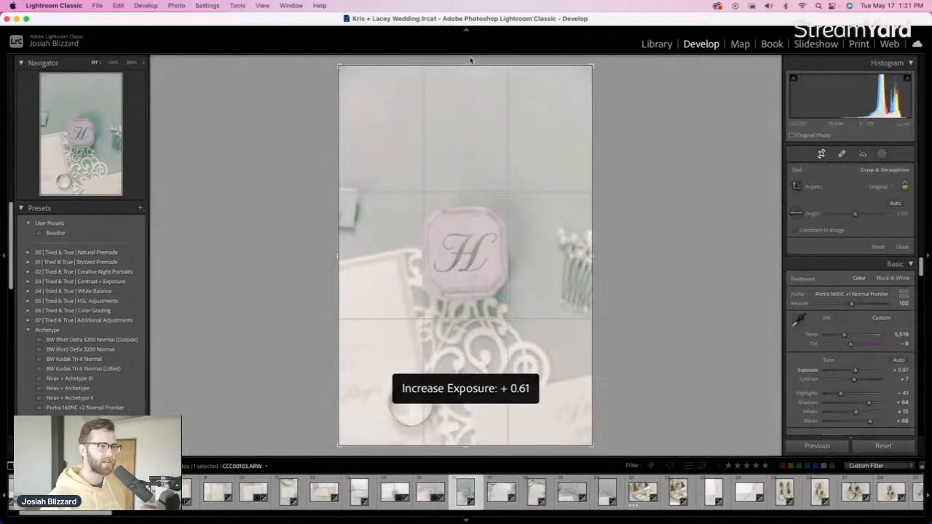
left_click_drag(469, 73, 483, 173)
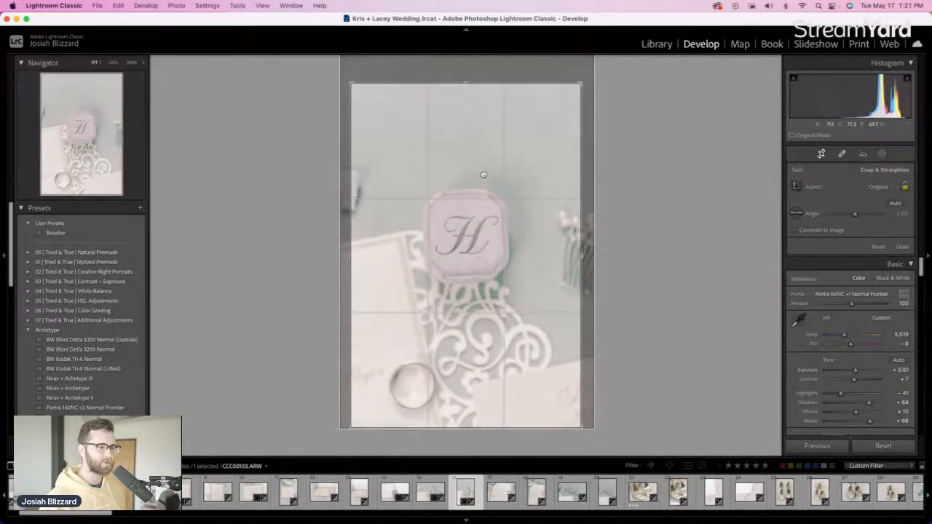
key("r")
key("minus")
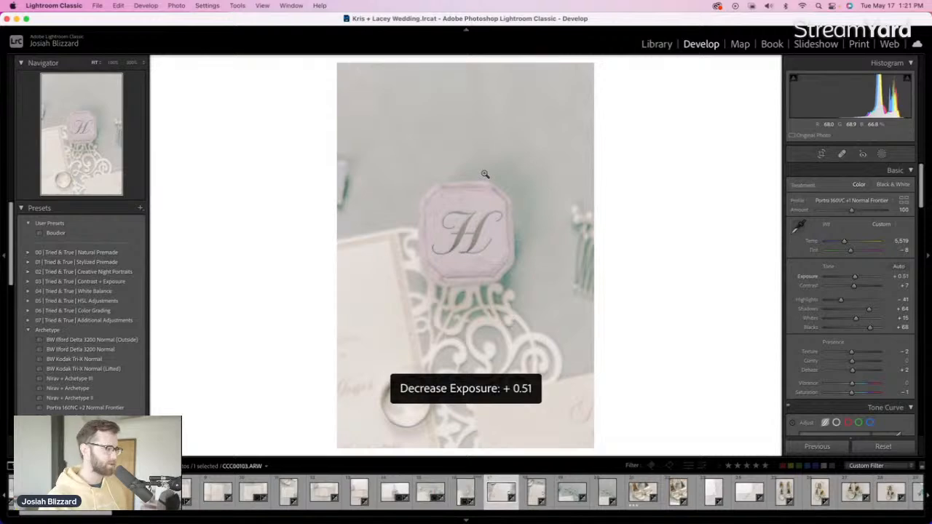
Brighten the landscape invitation photo CCC00106.ARW by one increment and set the exposure of the portrait invitation photo CCC00108.ARW to +0.04
key("Right")
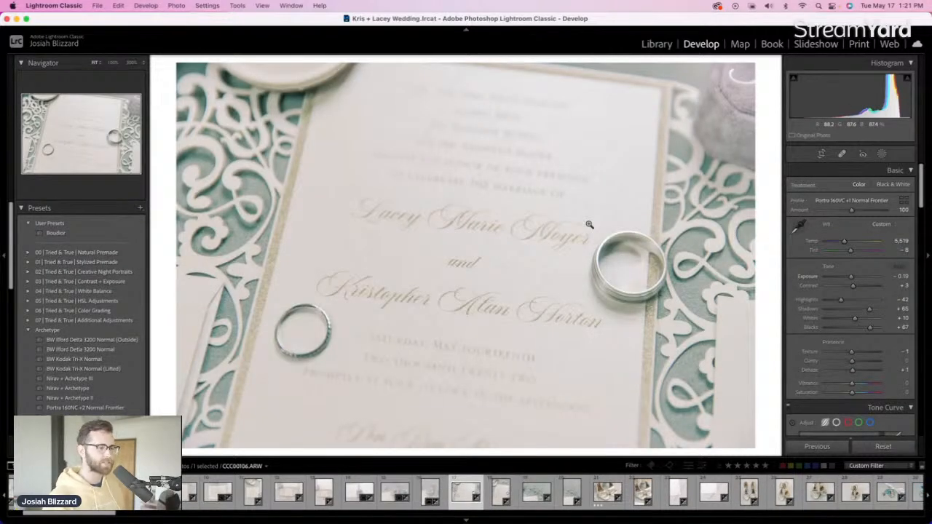
key("equal")
key("Right")
key("equal")
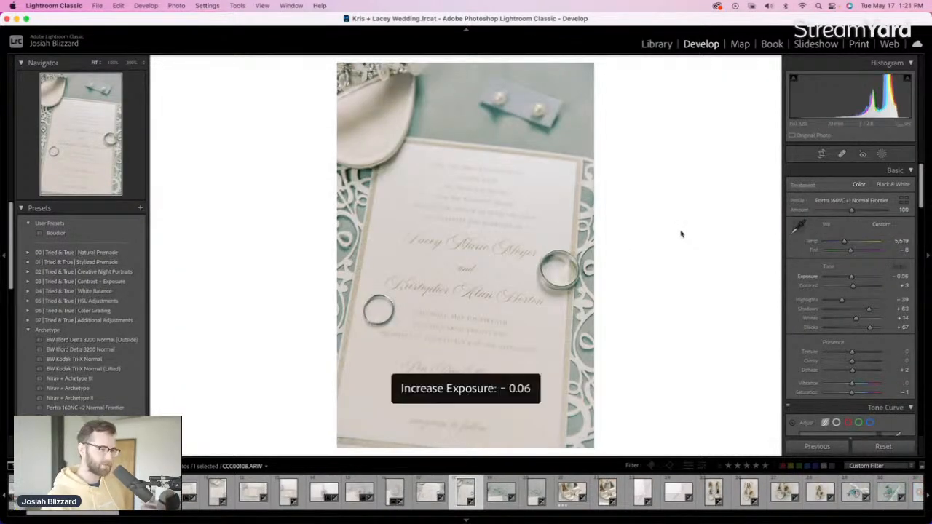
key("equal")
Crop CCC00108.ARW slightly tighter around the invitation and rings, keeping the original aspect ratio
key("r")
left_click_drag(468, 73, 469, 140)
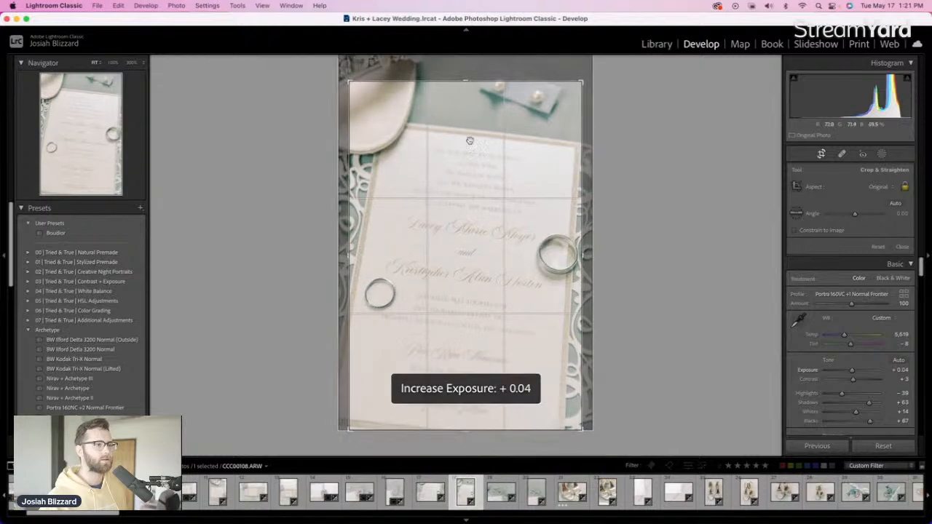
left_click_drag(470, 206, 470, 212)
key("r")
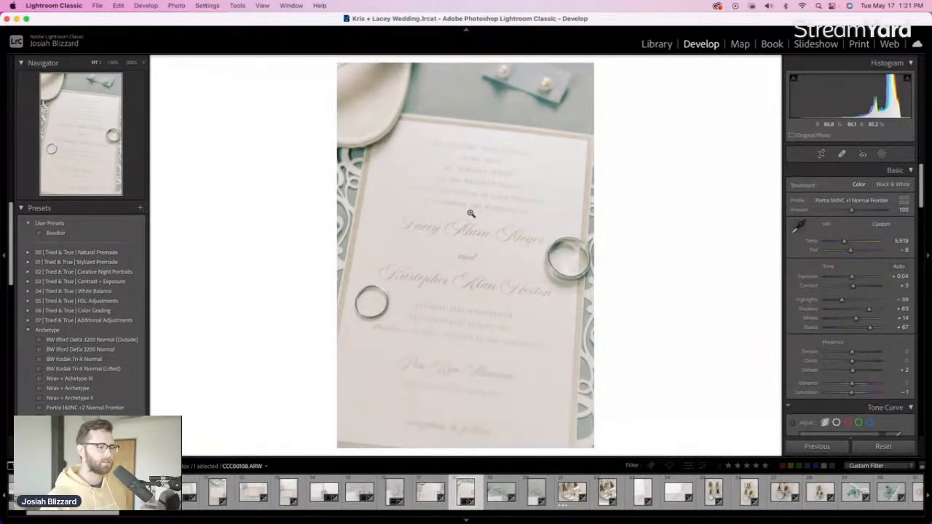
Raise the exposure of the landscape hair comb photo CCC00111.ARW to +0.42 and crop it slightly tighter around the comb
key("Right")
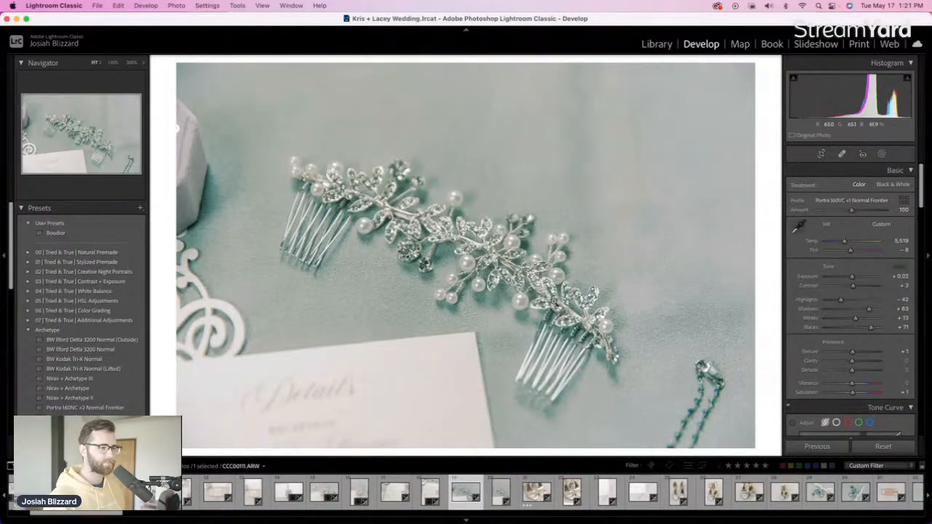
key("equal")
key("equal")
key("equal")
key("equal")
key("r")
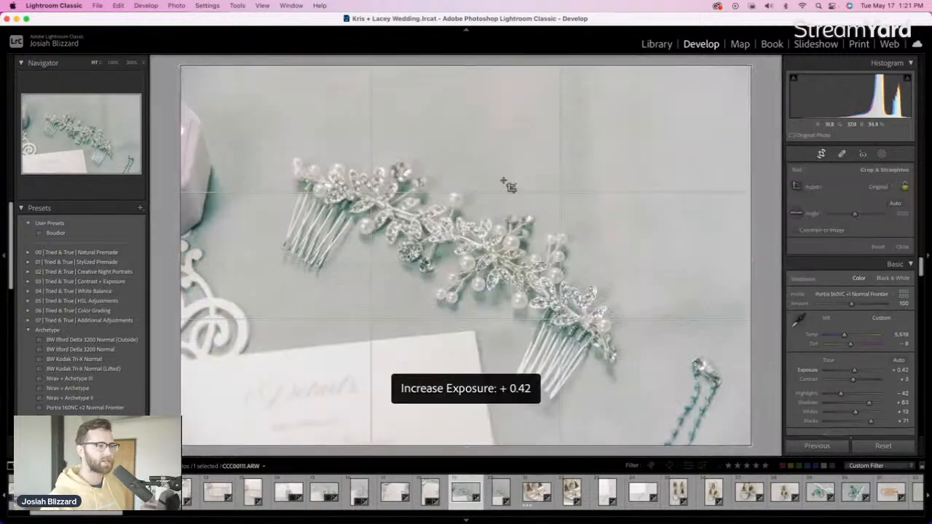
left_click_drag(465, 67, 466, 85)
left_click_drag(466, 208, 495, 210)
key("Return")
Raise the exposure of the portrait hair comb photo CCC00114.ARW to +0.35 and crop it slightly tighter
key("Right")
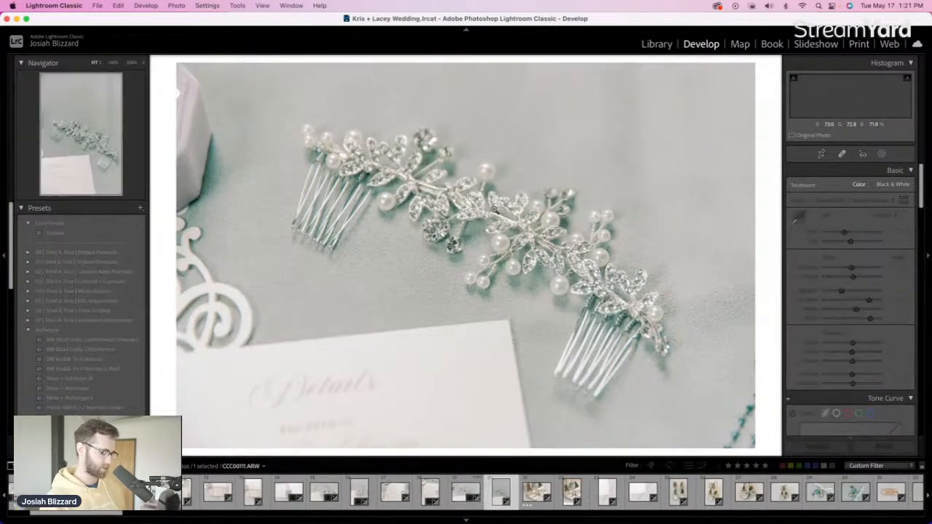
key("equal")
key("equal")
key("equal")
key("equal")
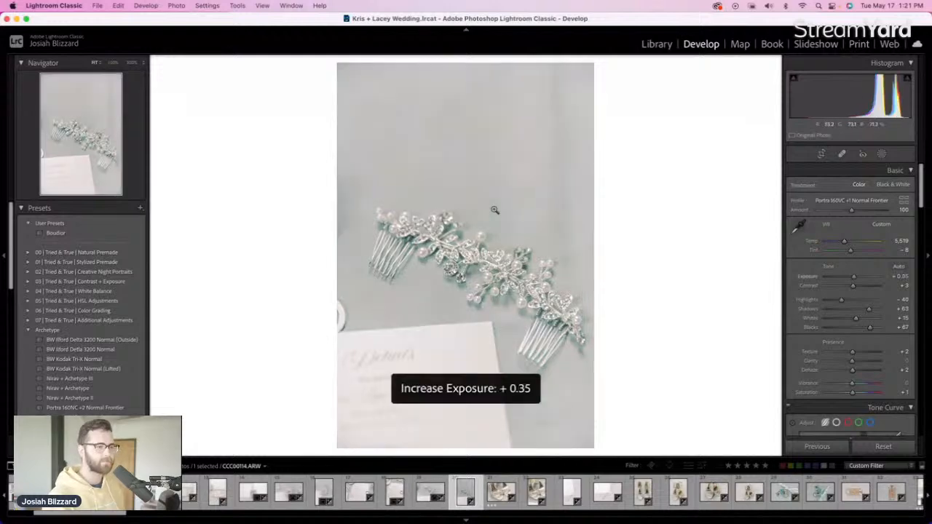
key("r")
left_click_drag(338, 65, 345, 74)
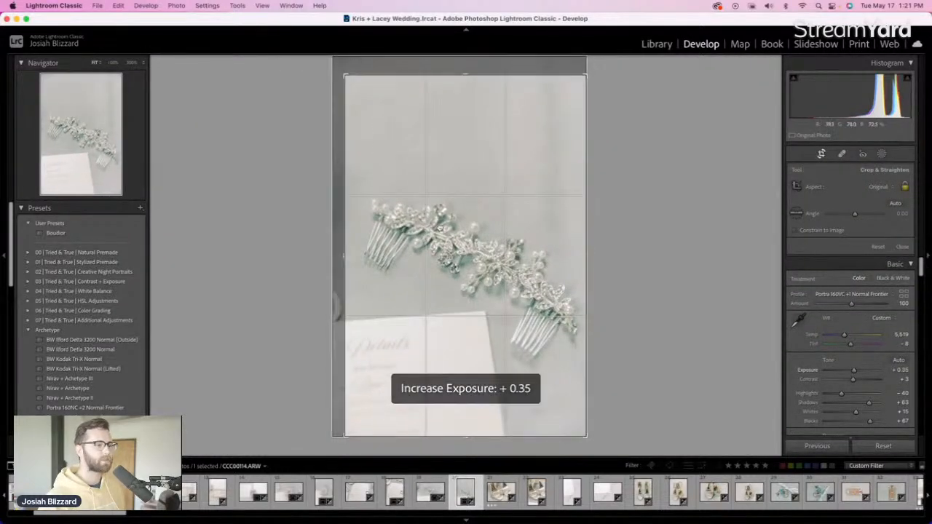
key("Return")
Pass over the landscape heels photo CCC00116.ARW and set the exposure of the portrait heels photo CCC00118.ARW to +0.56
key("Right")
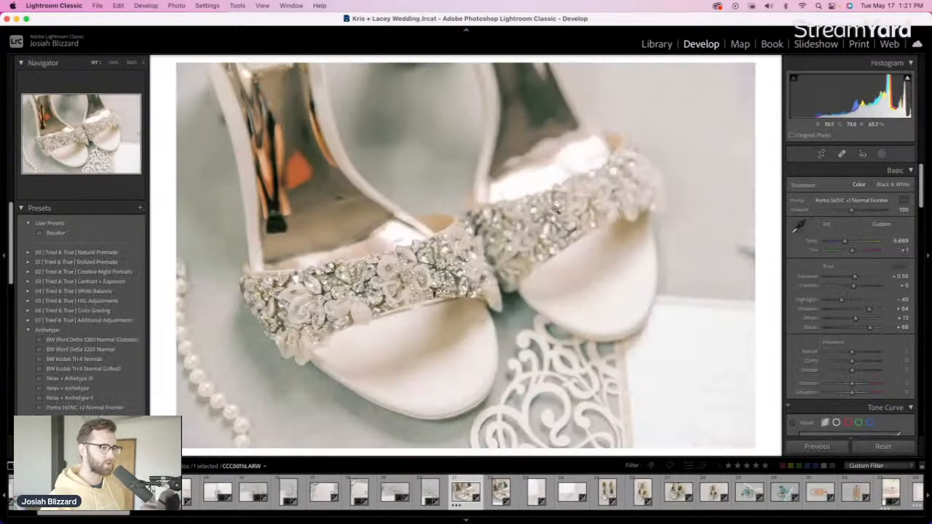
key("Right")
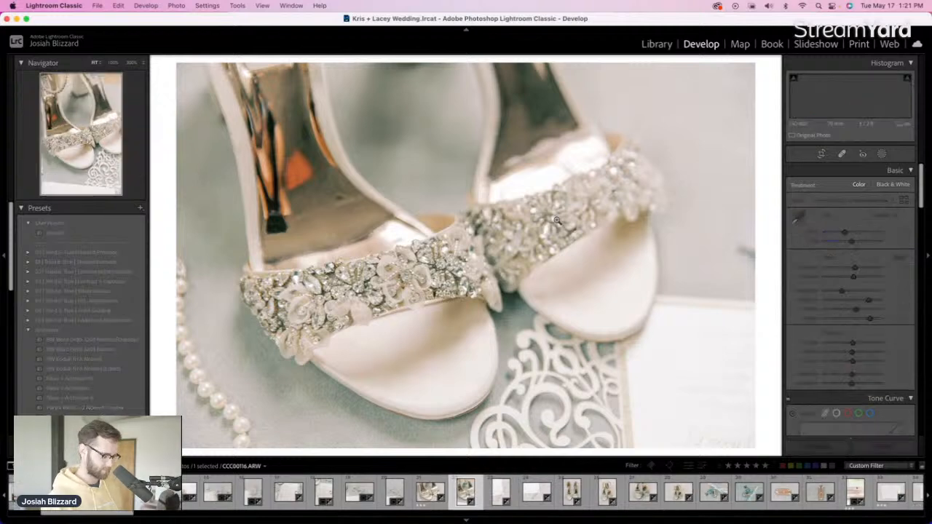
key("equal")
key("minus")
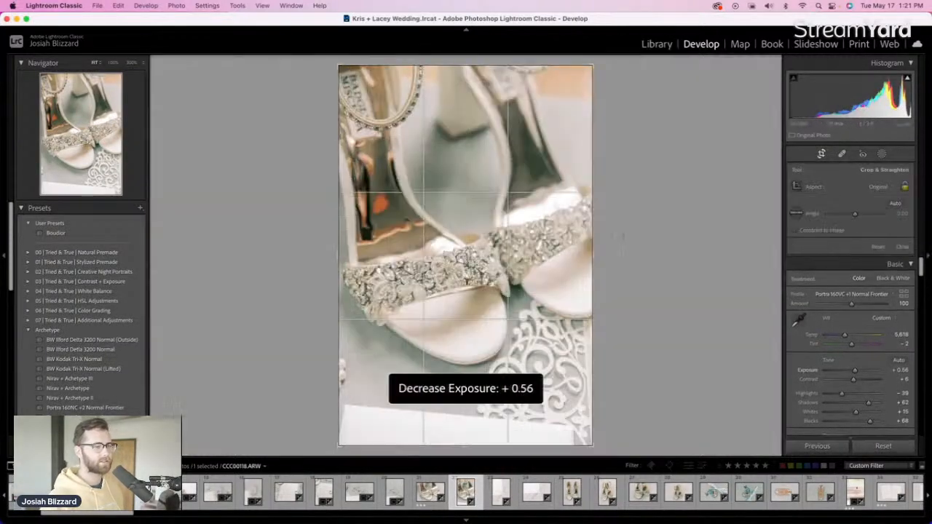
Lower the exposure of the portrait necklace photo CCC00122.ARW to +0.46 and straighten its crop to an angle of about 1.60
key("Right")
key("Right")
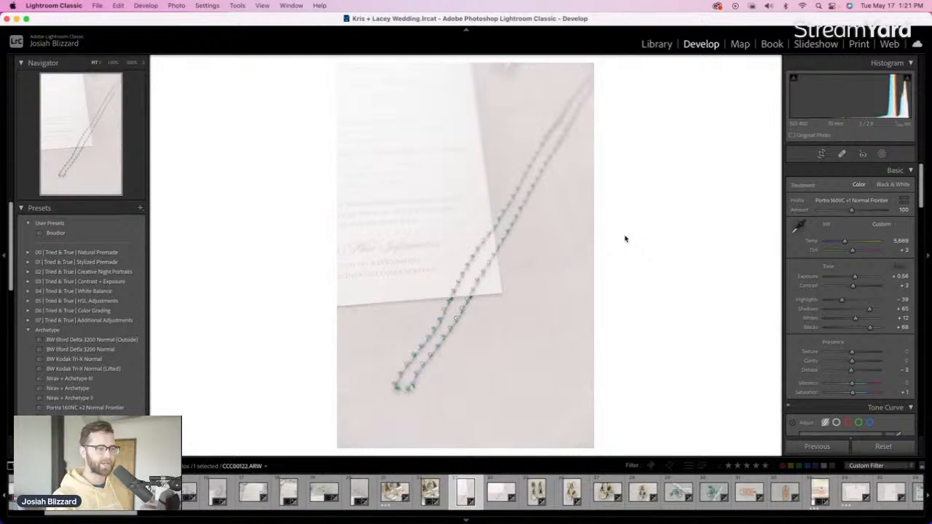
key("minus")
key("r")
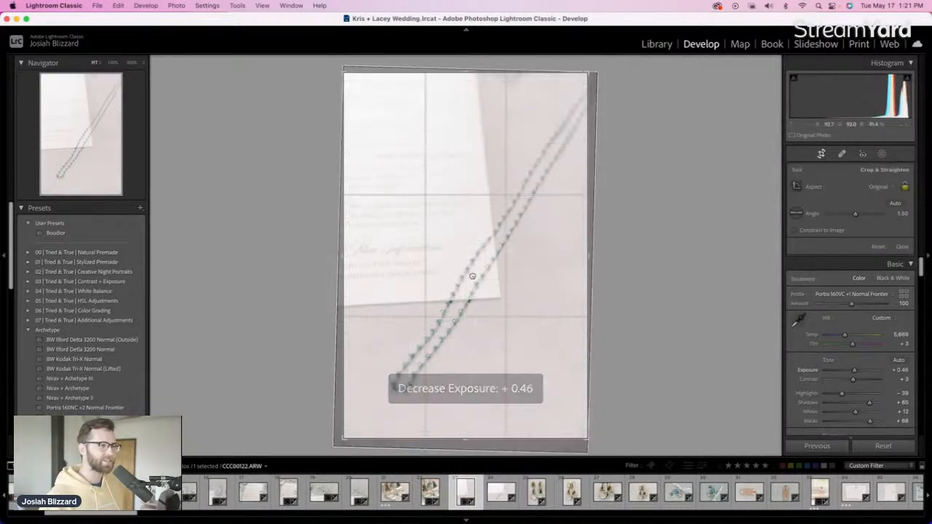
key("r")
Pass over the landscape necklace photo and set the exposure of the upright heels photo CCC00140.ARW to -0.13
key("Right")
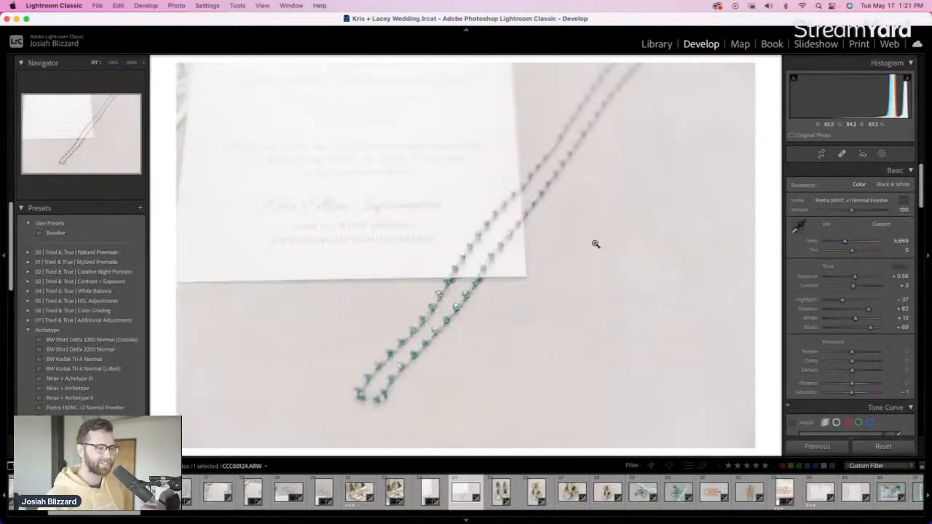
key("Right")
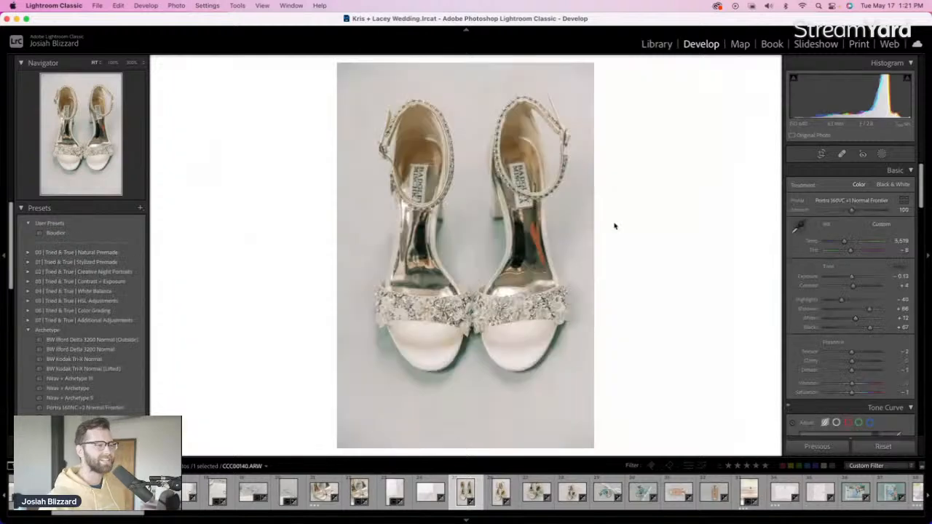
key("minus")
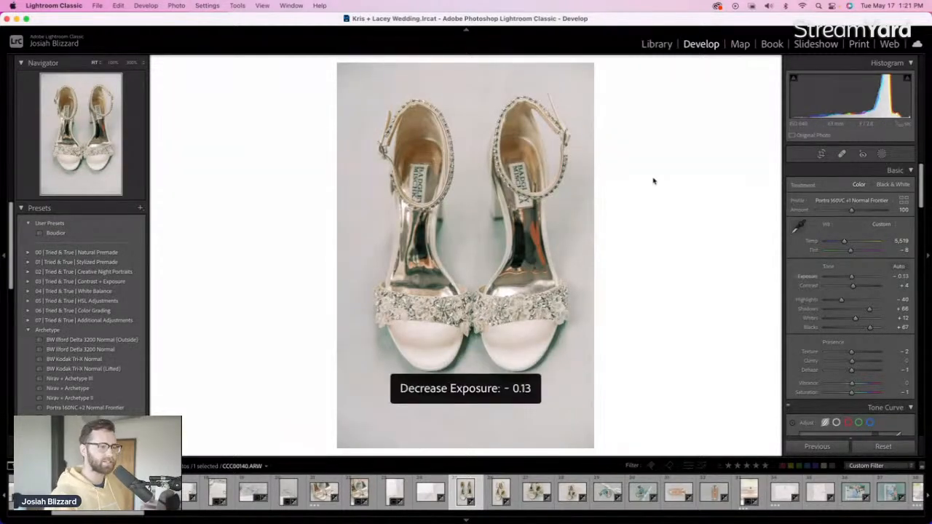
Raise the exposure of the portrait heels photo CCC00144.ARW to +0.38 and crop it tighter, recentring the shoes
key("Right")
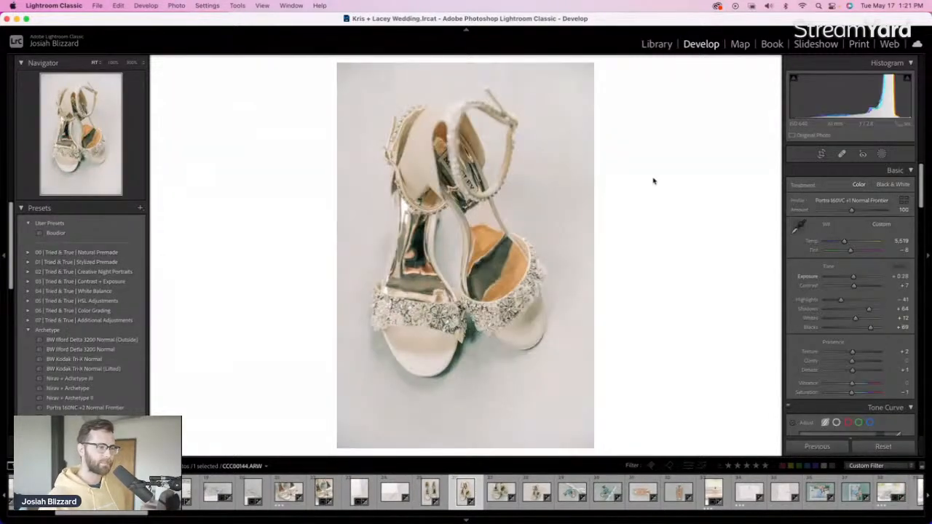
key("equal")
key("r")
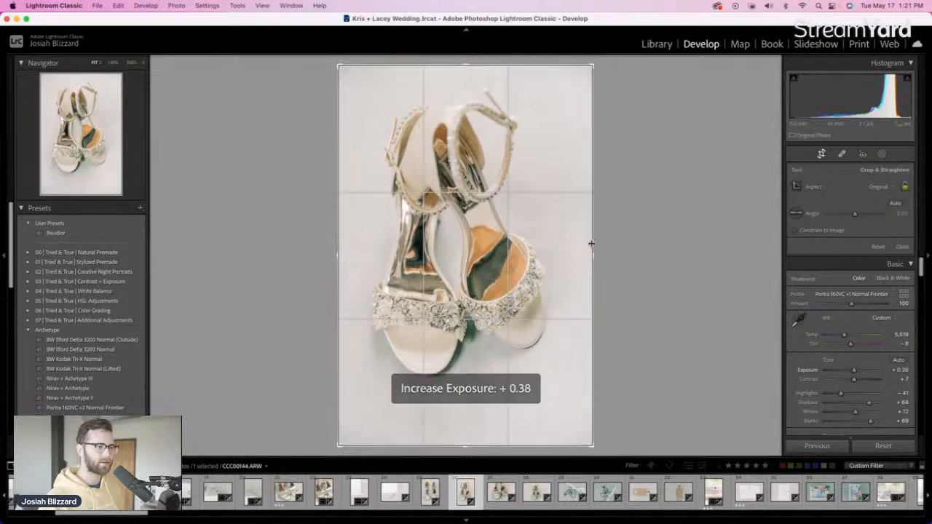
left_click_drag(590, 246, 580, 243)
left_click_drag(522, 279, 523, 295)
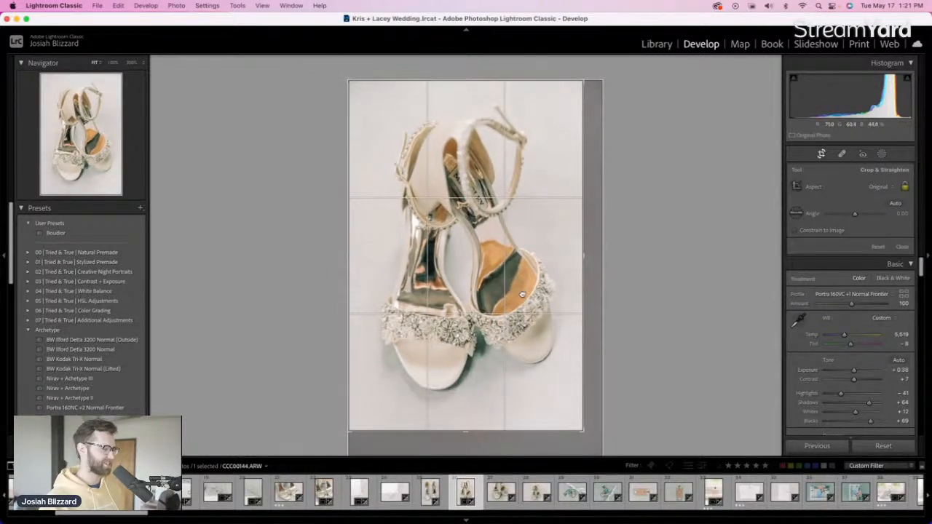
key("r")
Raise the exposure of the close-up heels photo CCC00148.ARW to +0.35
key("Right")
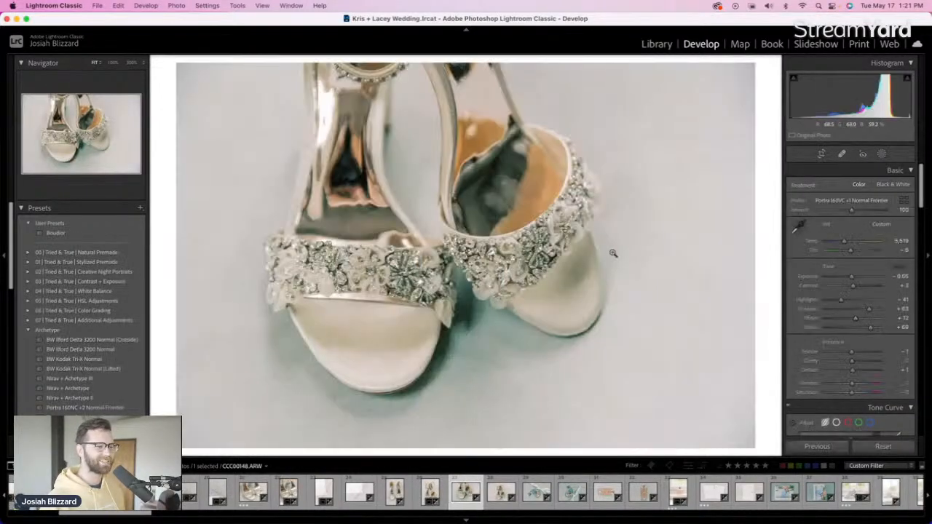
key("equal")
key("equal")
key("equal")
key("equal")
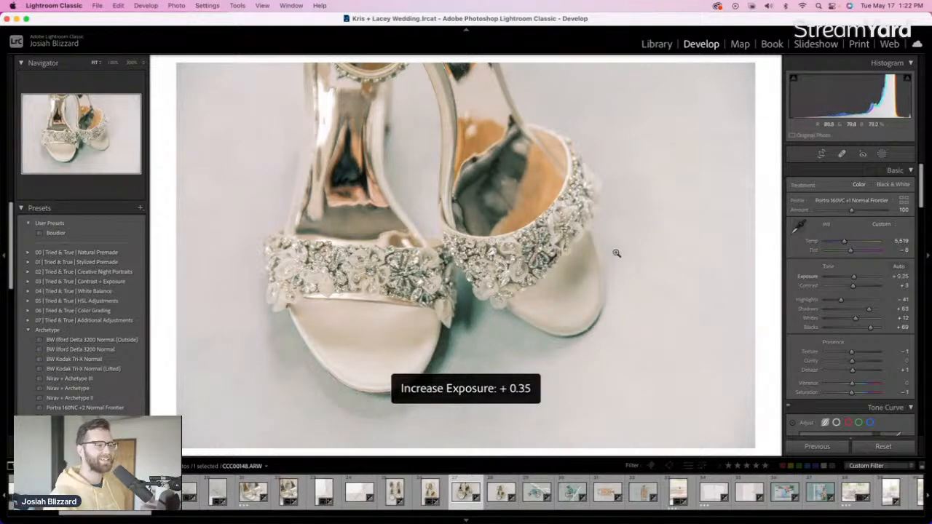
Raise the exposure of the landscape heels photo CCC00150.ARW to +0.35 and straighten its crop slightly
key("Right")
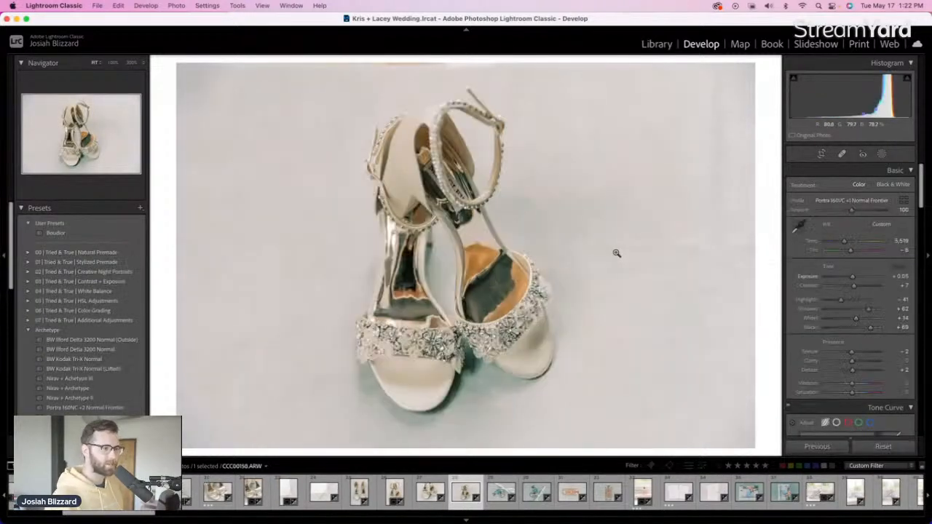
key("equal")
key("equal")
key("equal")
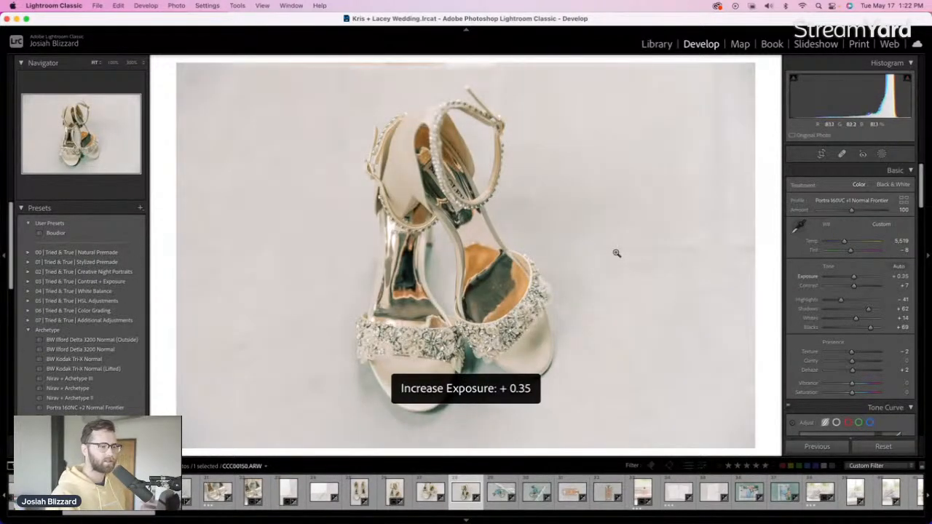
key("r")
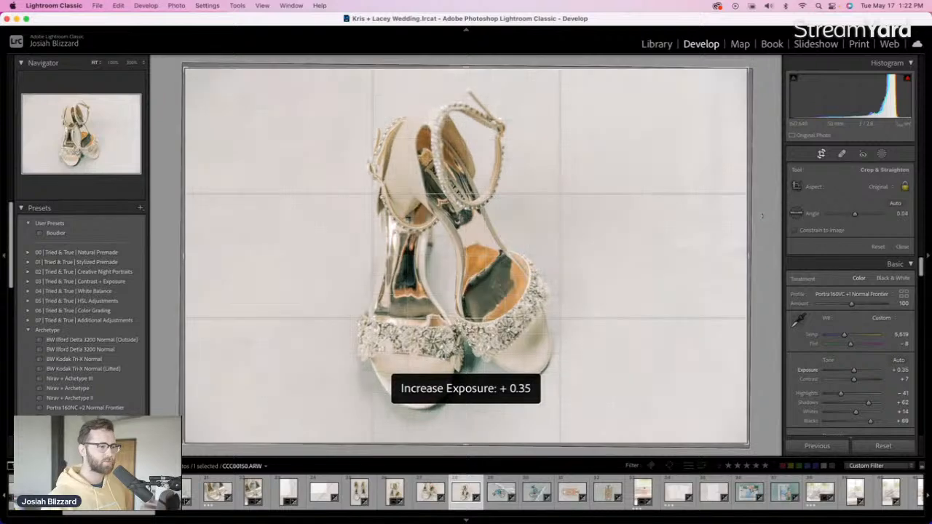
key("r")
Set the exposure of the locket charm photo CCC00152.ARW to +0.02 and straighten its crop slightly
key("Right")
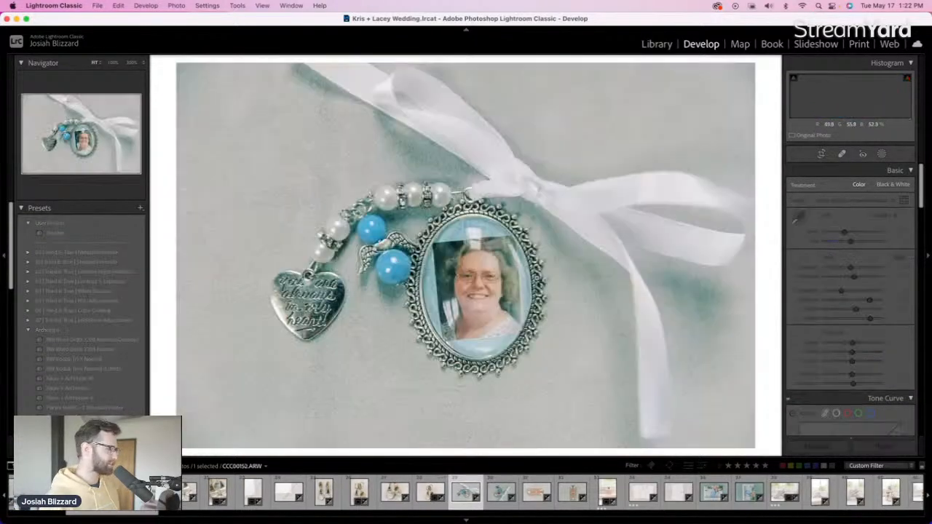
key("equal")
key("equal")
key("equal")
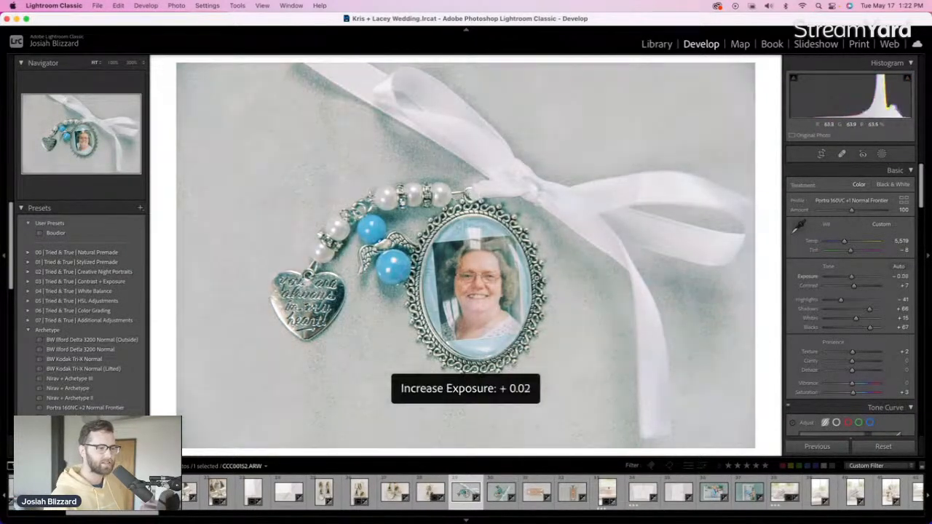
key("minus")
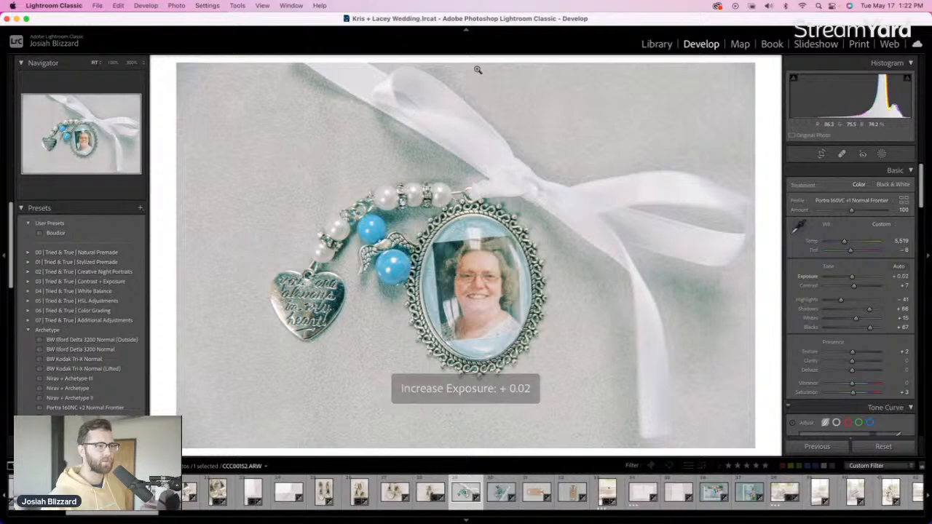
key("r")
key("r")
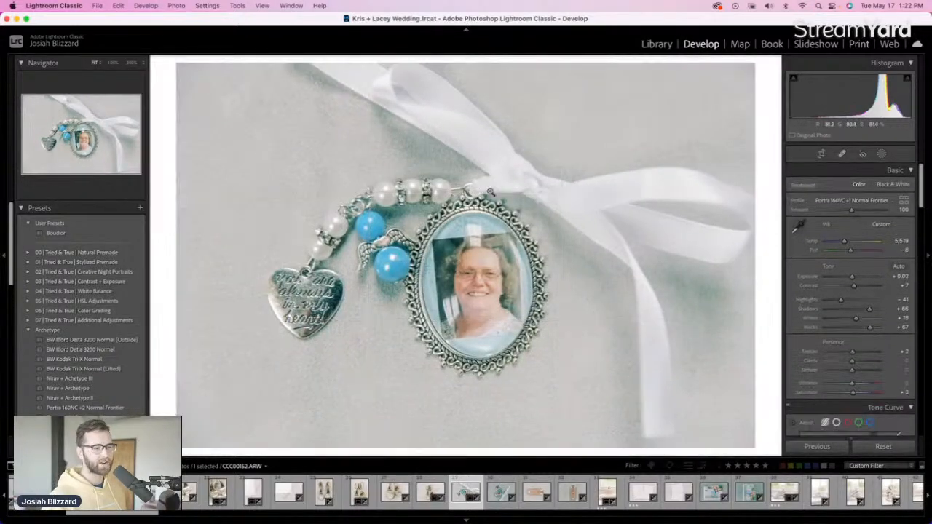
Set the exposure of the locket charm photo CCC00155.ARW to +0.05 and rotate it counterclockwise to portrait
key("Right")
key("Right")
key("Right")
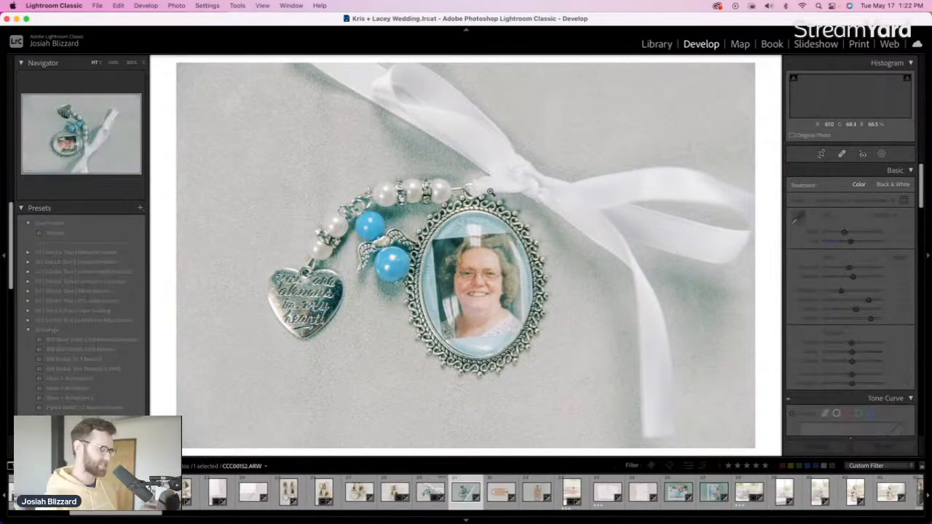
key("equal")
key("equal")
key("equal")
key("equal")
key("equal")
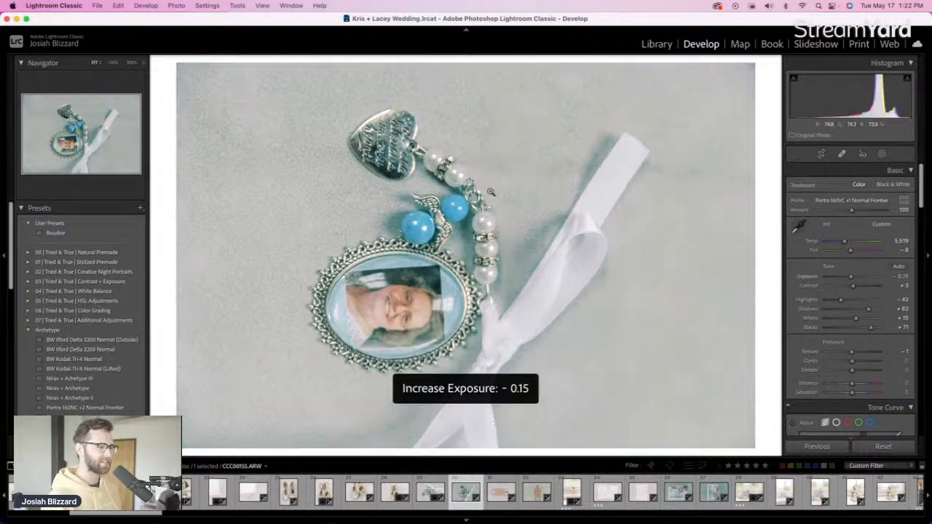
key("minus")
key("ctrl+bracketleft")
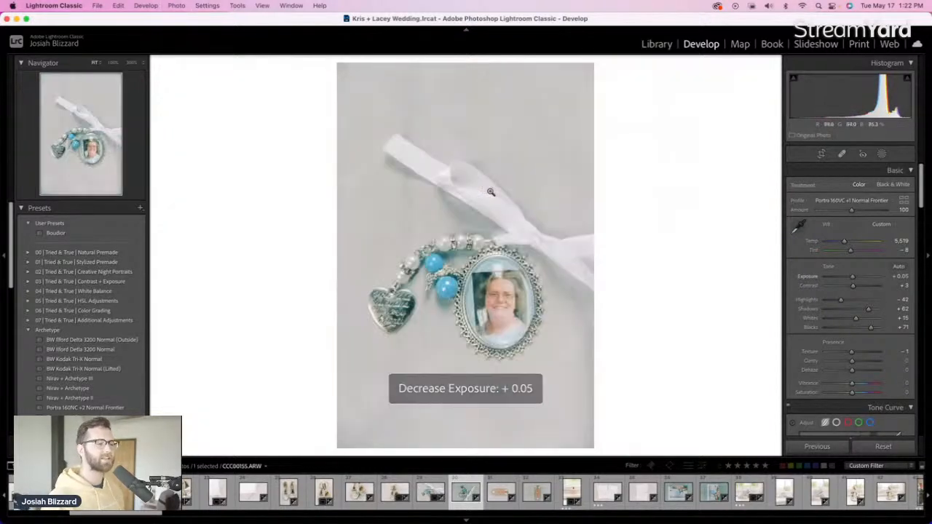
Crop the locket charm photo CCC00155.ARW slightly tighter and reposition the charm within the frame
key("r")
left_click_drag(471, 68, 472, 80)
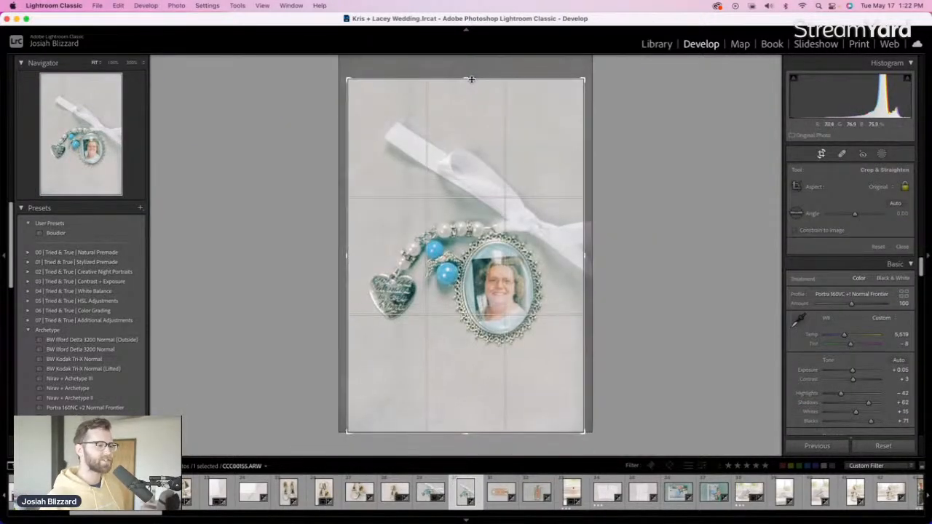
left_click_drag(482, 219, 484, 228)
key("Return")
Raise the exposure of the perfume bottle photo CCC00158.ARW to +0.48 and rotate it counterclockwise to portrait
key("Right")
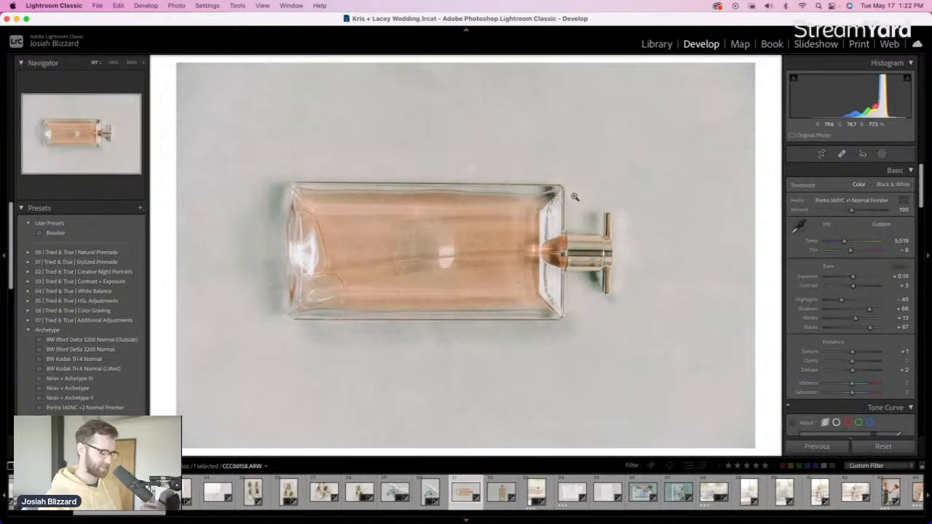
key("equal")
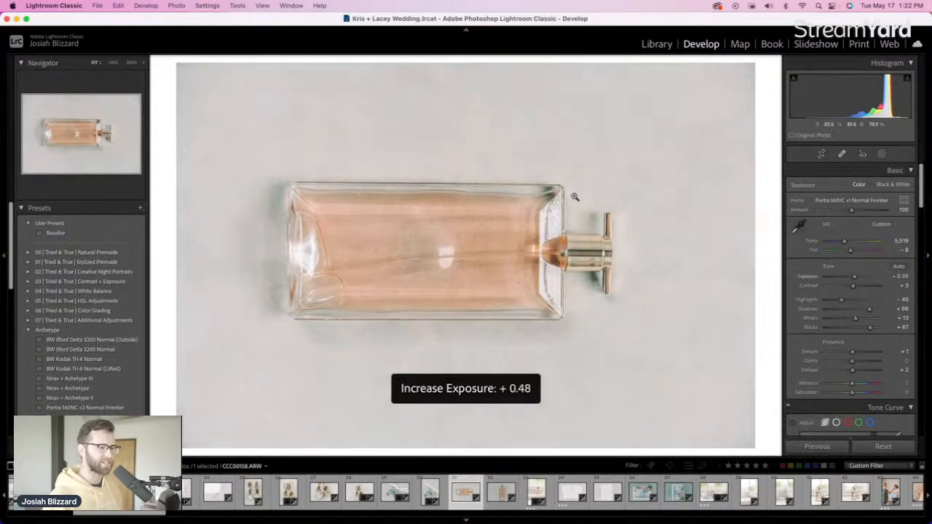
key("Right")
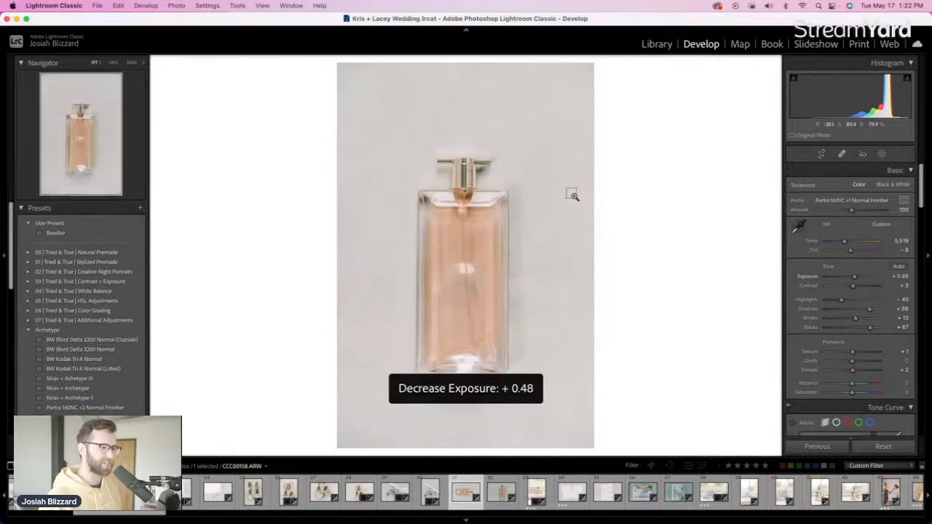
Raise the exposure of the landscape perfume bottle photo CCC00161.ARW to +0.43
key("Right")
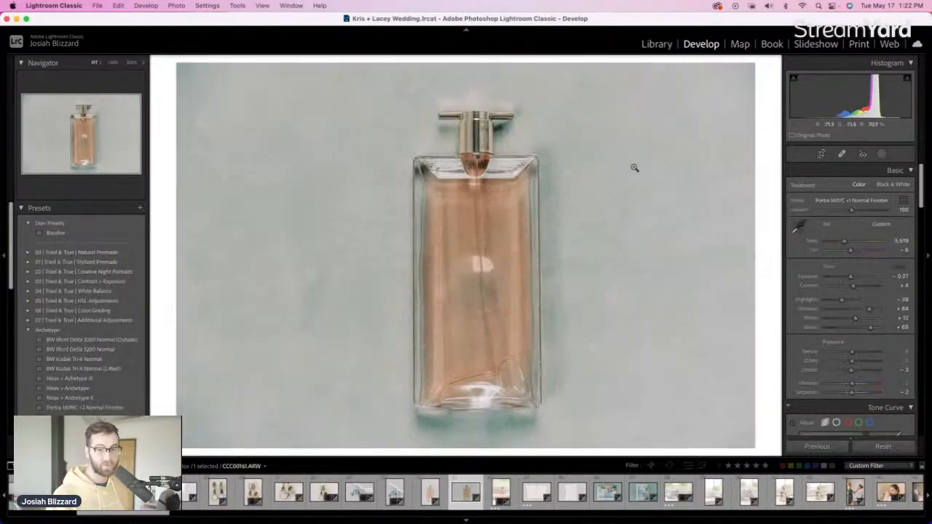
key("equal")
key("equal")
key("equal")
key("equal")
key("equal")
key("equal")
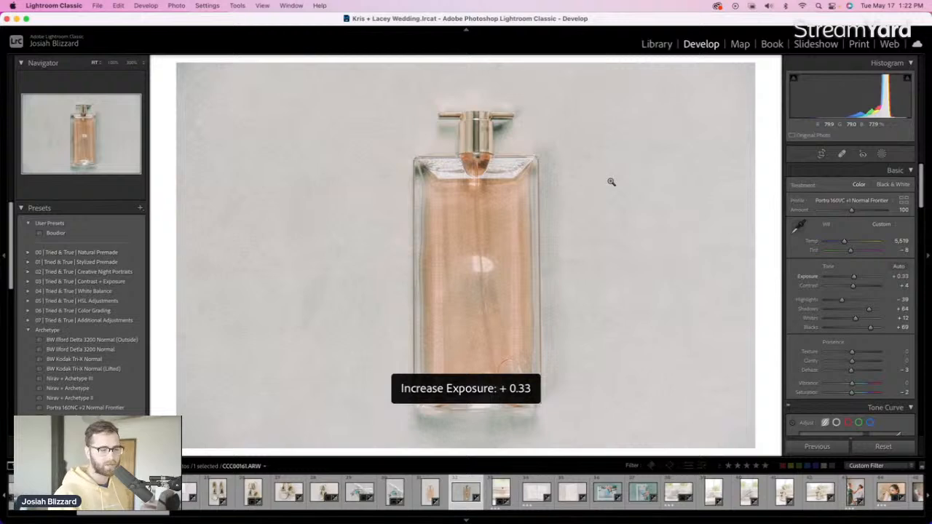
key("equal")
key("equal")
key("equal")
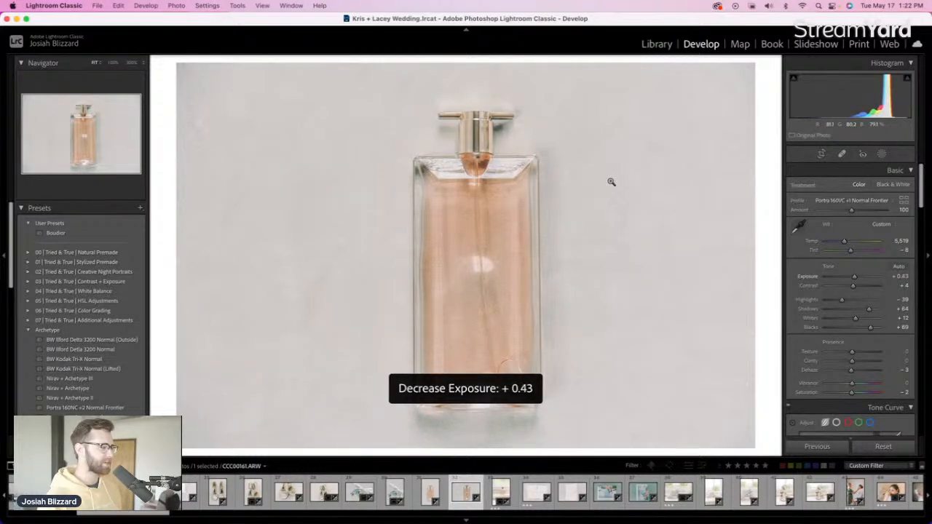
Set the exposure of the windowsill perfume photo CCC00164.ARW to -0.35 and crop it tighter to recentre the bottle
key("Right")
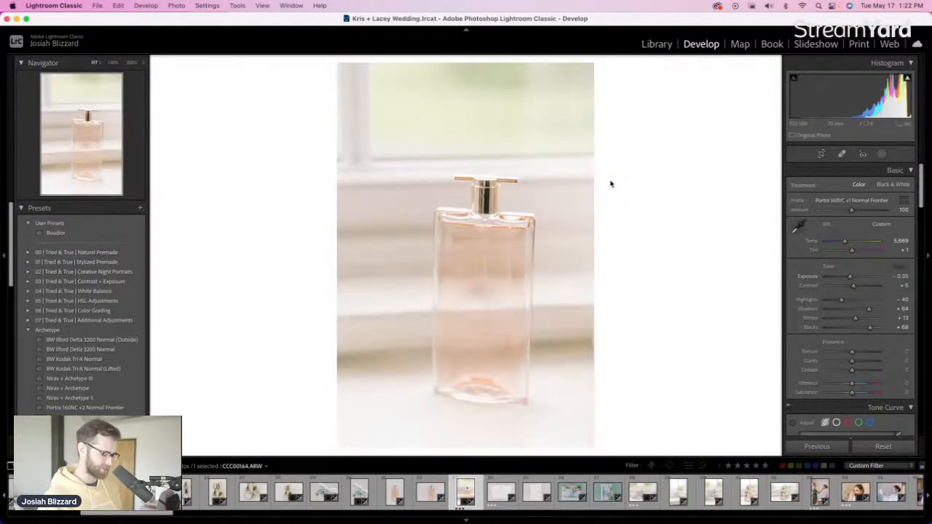
key("equal")
key("r")
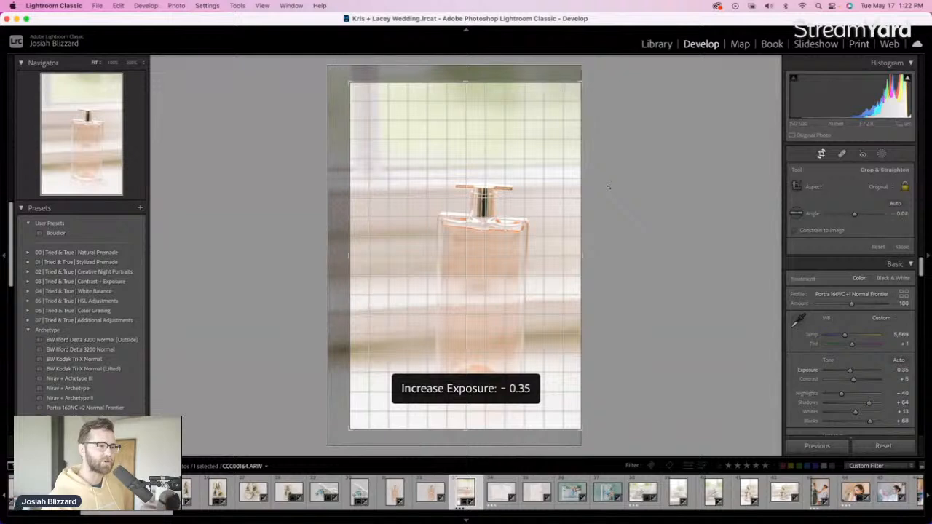
left_click_drag(608, 187, 607, 188)
left_click_drag(348, 255, 355, 255)
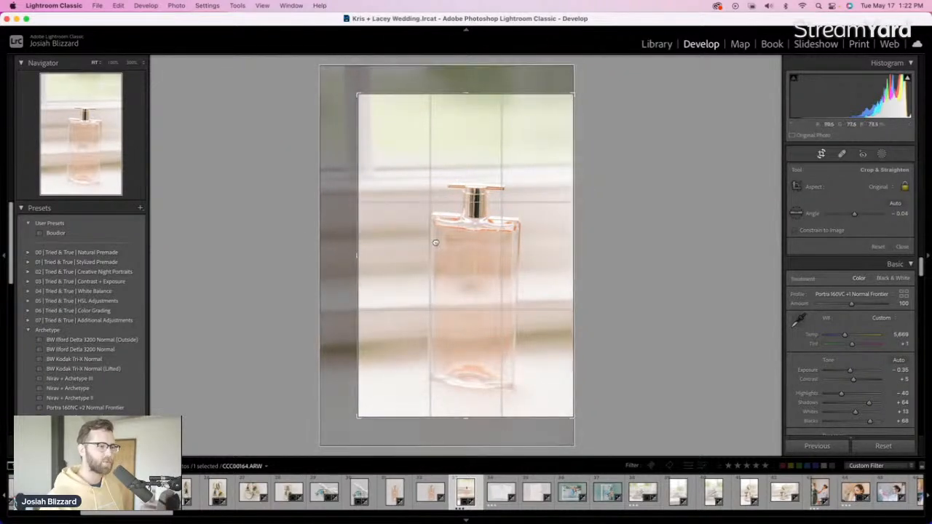
key("Return")
Raise the exposure of the landscape vow books photo CCC00168.ARW to +0.45
key("Right")
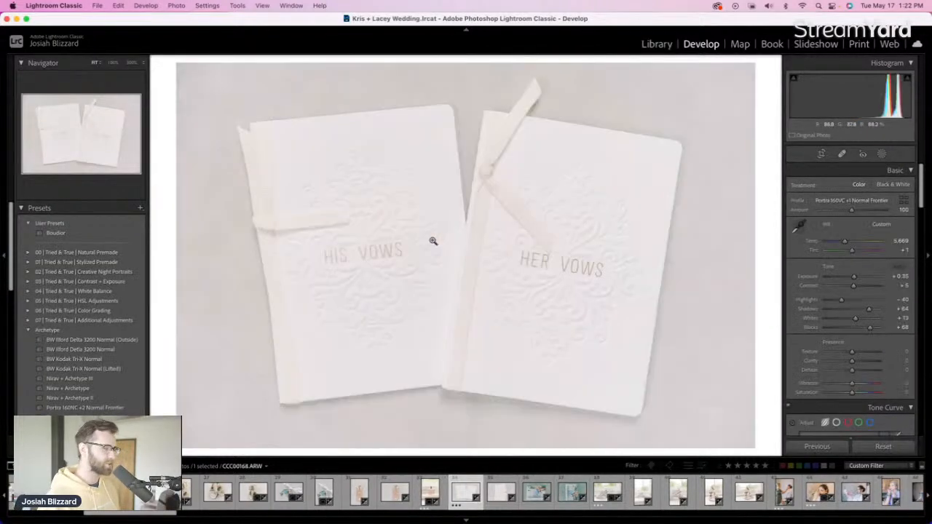
key("equal")
key("equal")
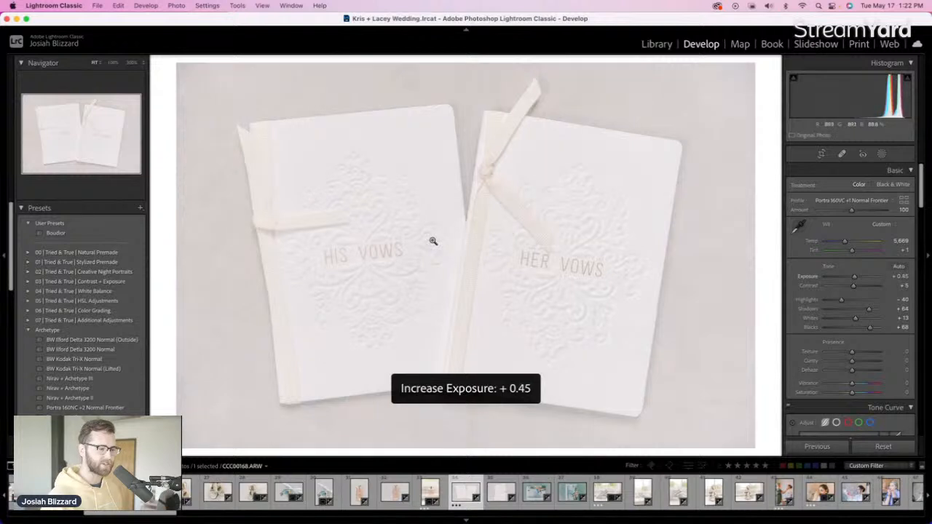
Raise the exposure of the landscape save-the-date photo CCC00177.ARW to +0.49 and lower its highlights to -64
key("Right")
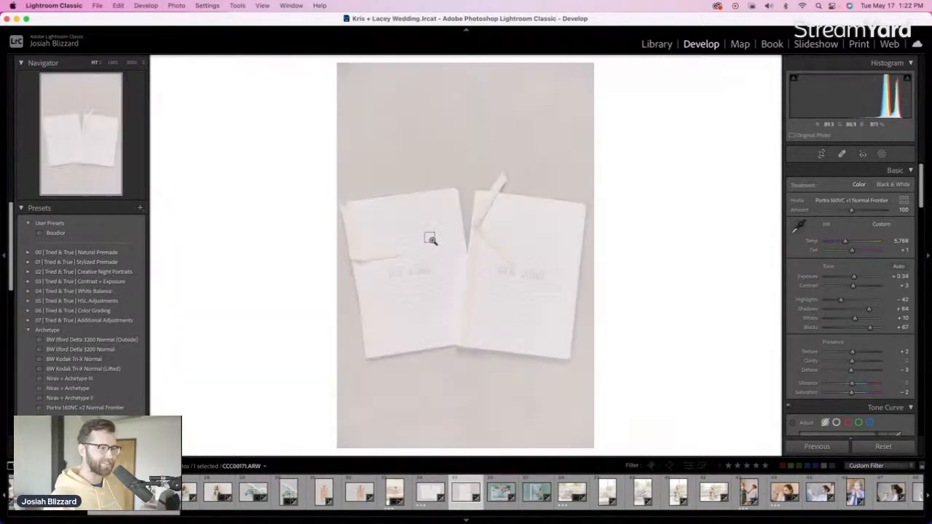
key("Right")
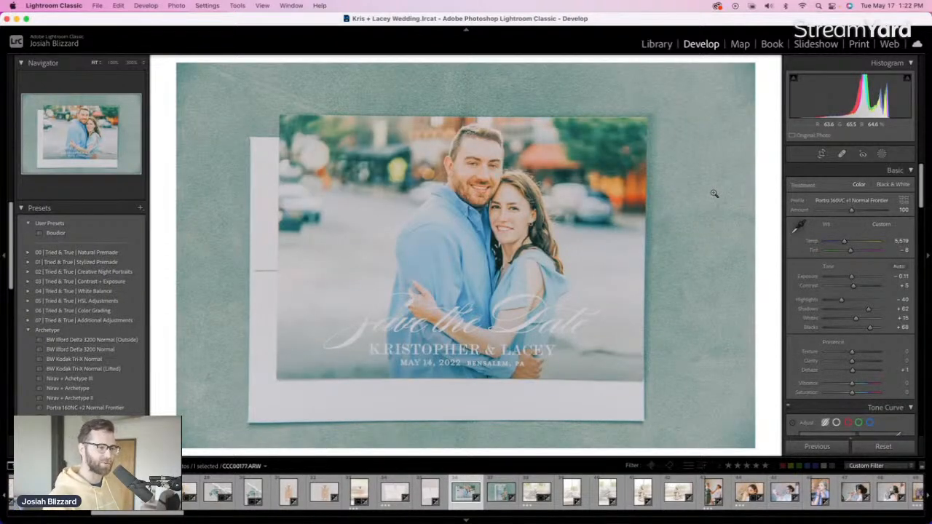
key("equal")
key("equal")
key("equal")
key("equal")
key("equal")
key("equal")
key("equal")
key("minus")
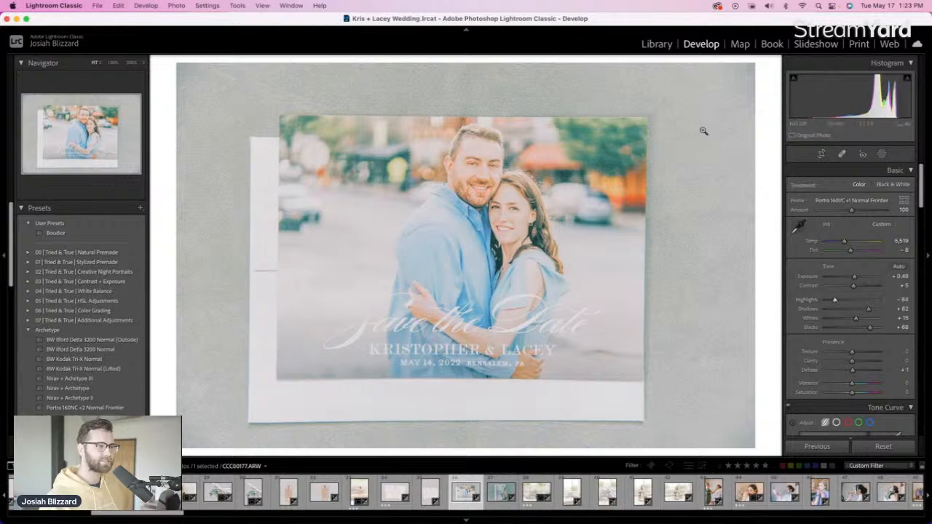
Rotate the save-the-date photo CCC00180.ARW counterclockwise to portrait and raise its exposure to about +0.5
key("Right")
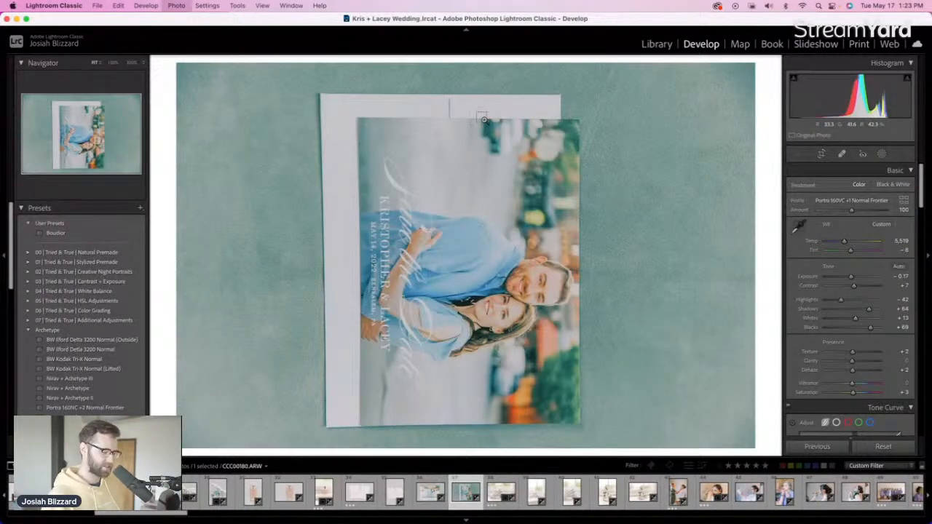
key("super+bracketleft")
key("equal")
key("equal")
key("equal")
key("equal")
key("equal")
key("equal")
key("equal")
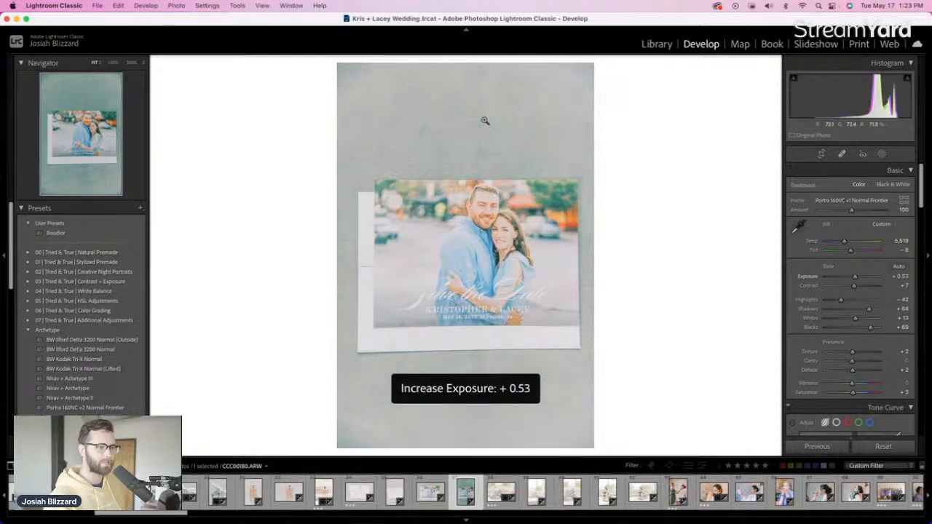
key("minus")
Set the exposure of the landscape sneakers photo CCC00184.ARW to +0.05 and of the portrait sneakers photo CCC00187.ARW to -0.15
key("Right")
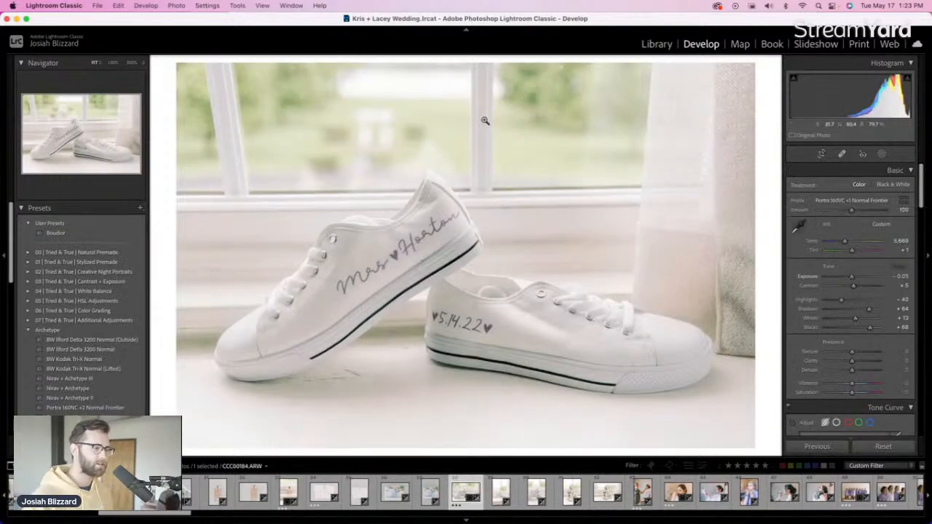
key("equal")
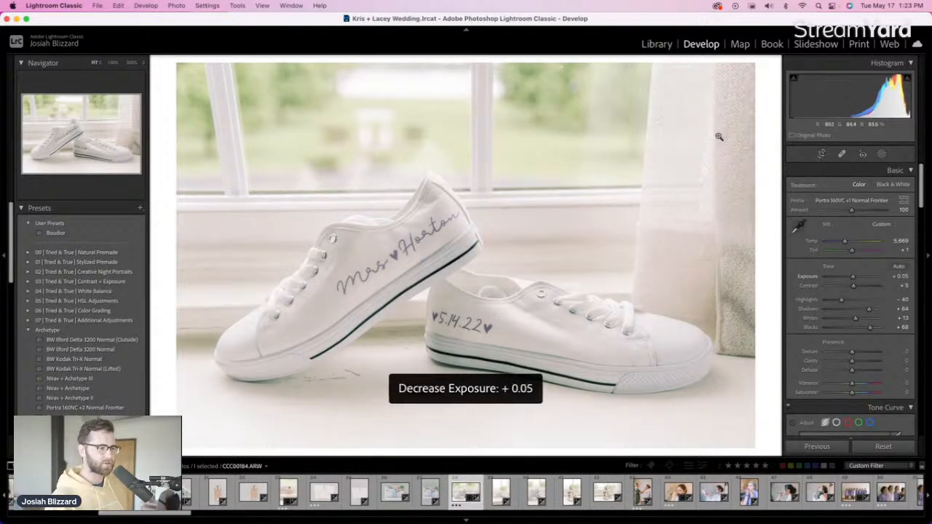
key("Right")
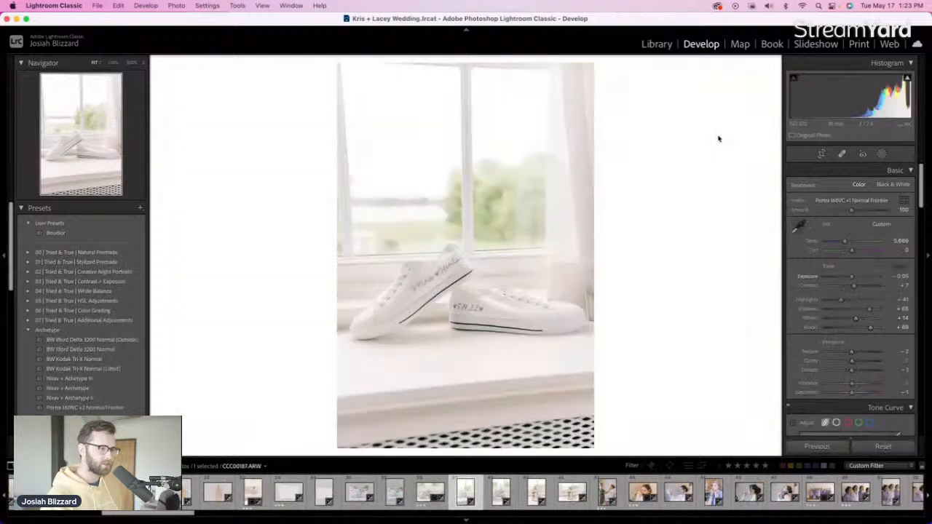
key("minus")
key("minus")
key("equal")
Straighten the portrait sneakers photo CCC00187.ARW to an angle of 1.69 and reposition the image within its crop
key("r")
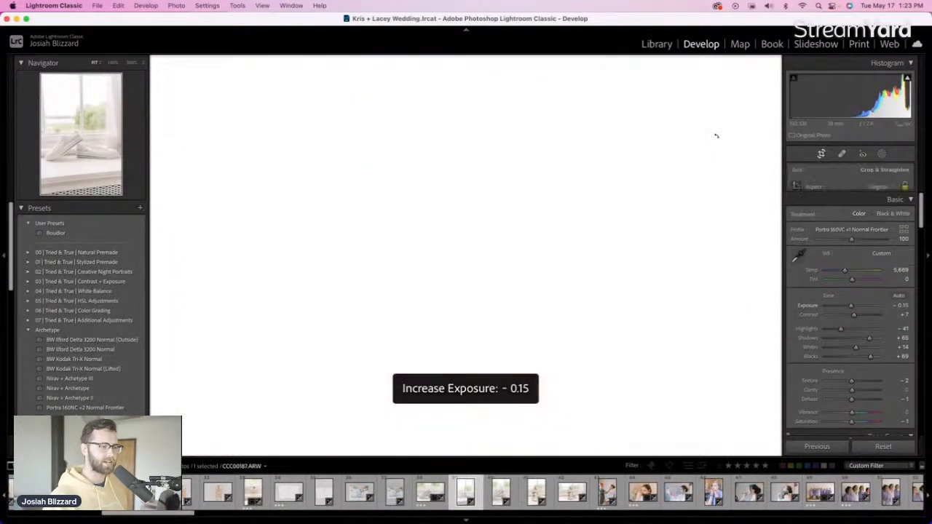
left_click_drag(663, 194, 663, 200)
left_click_drag(532, 230, 534, 250)
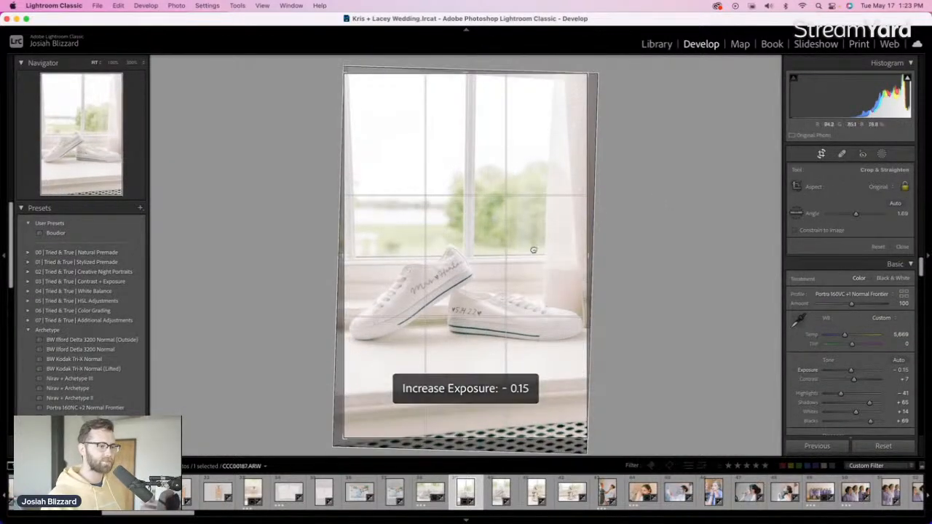
key("Return")
Raise the exposure of the close-up sneakers photo CCC00192.ARW to +0.15
key("Right")
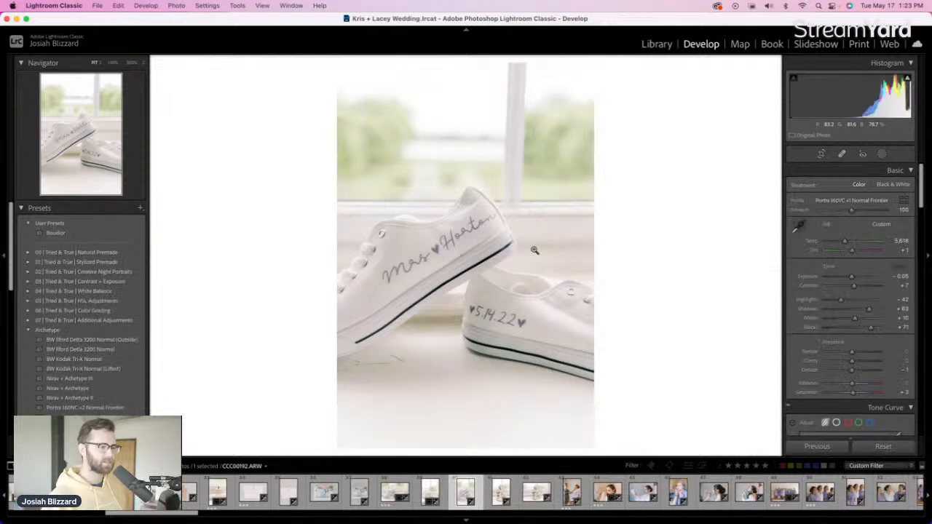
key("equal")
key("minus")
key("equal")
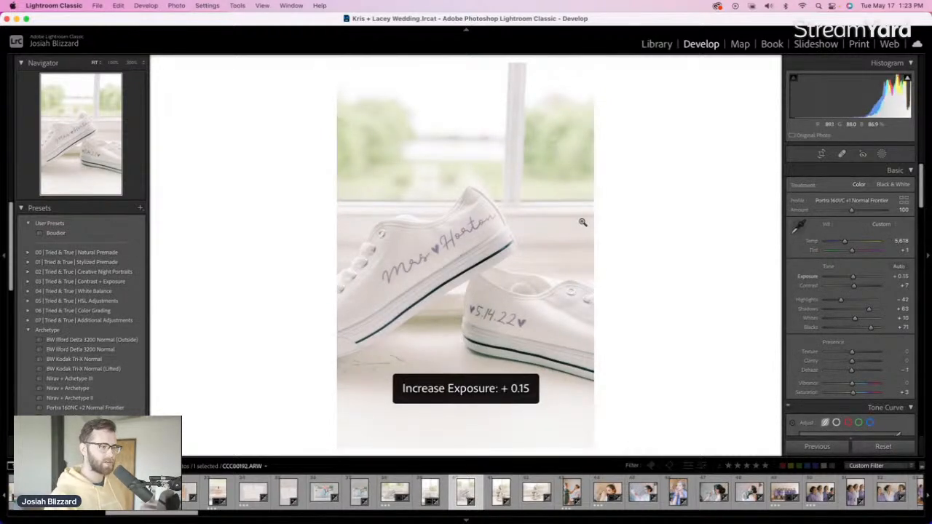
key("minus")
key("equal")
Lower the exposure of the portrait windowsill heels photo CCC00195.ARW to -0.15 and crop it tighter from the bottom edge
key("Right")
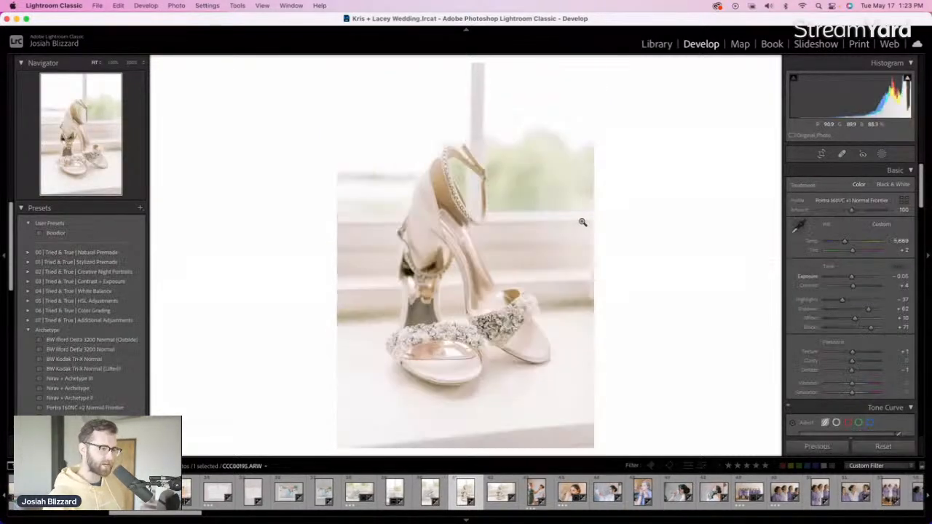
key("minus")
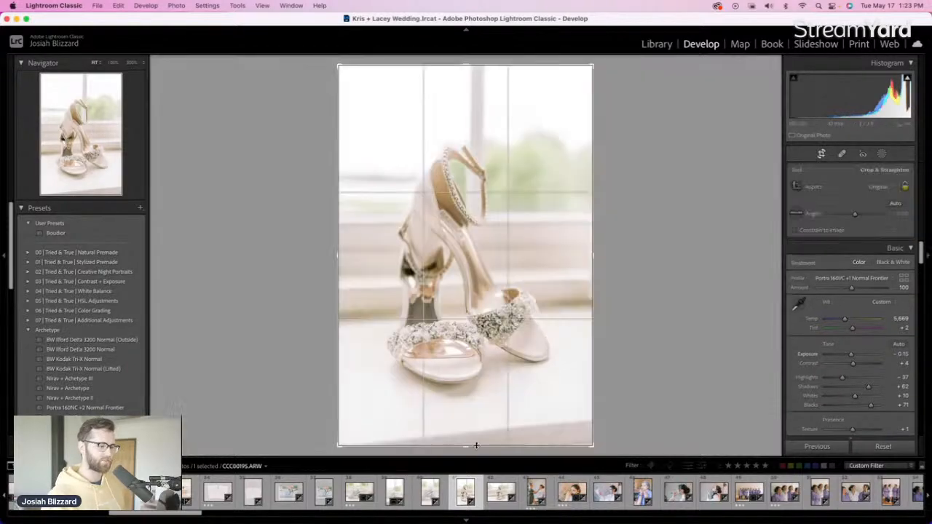
key("r")
left_click_drag(474, 443, 476, 429)
key("Return")
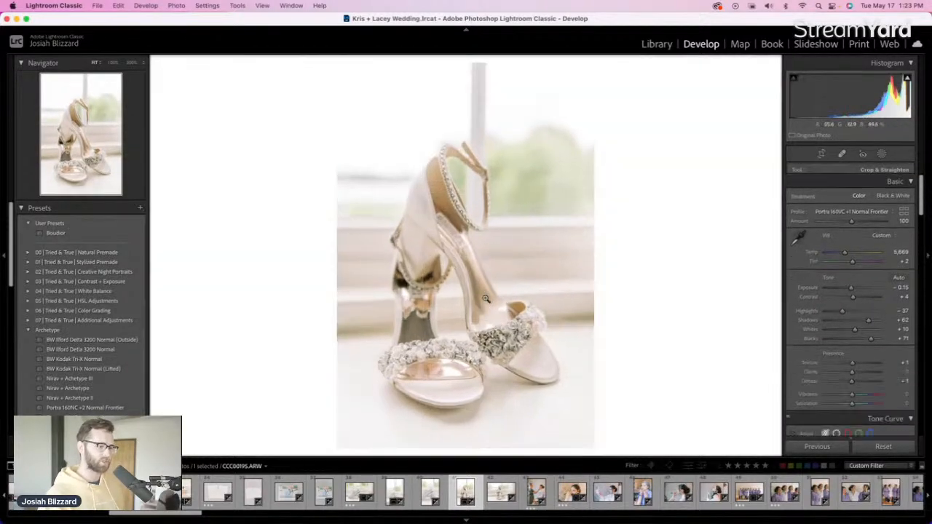
Lower the exposure of the landscape windowsill heels photo CCC00197.ARW to -0.15 and straighten its crop slightly
key("Right")
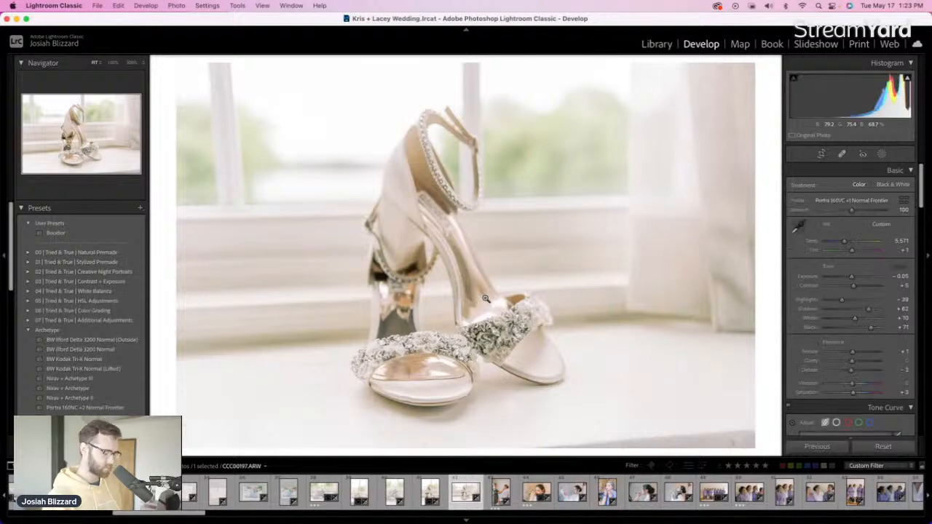
key("minus")
key("r")
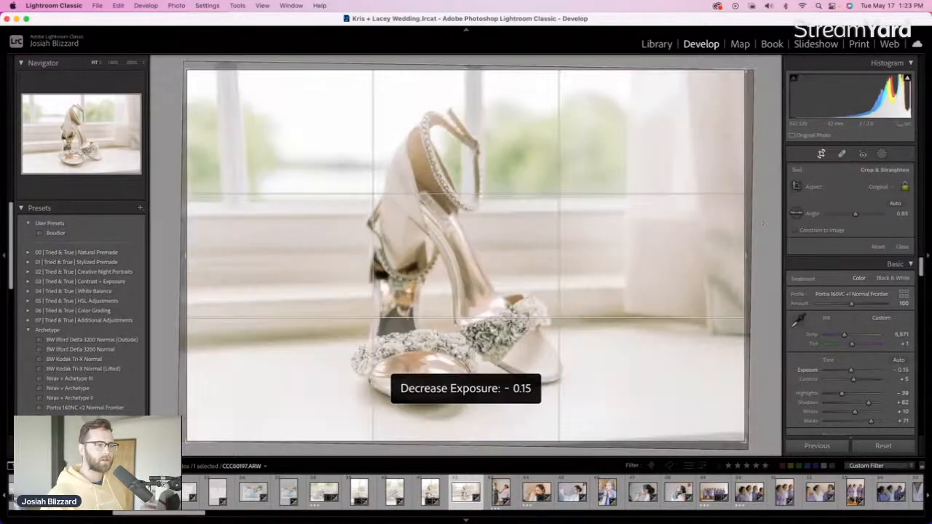
key("Return")
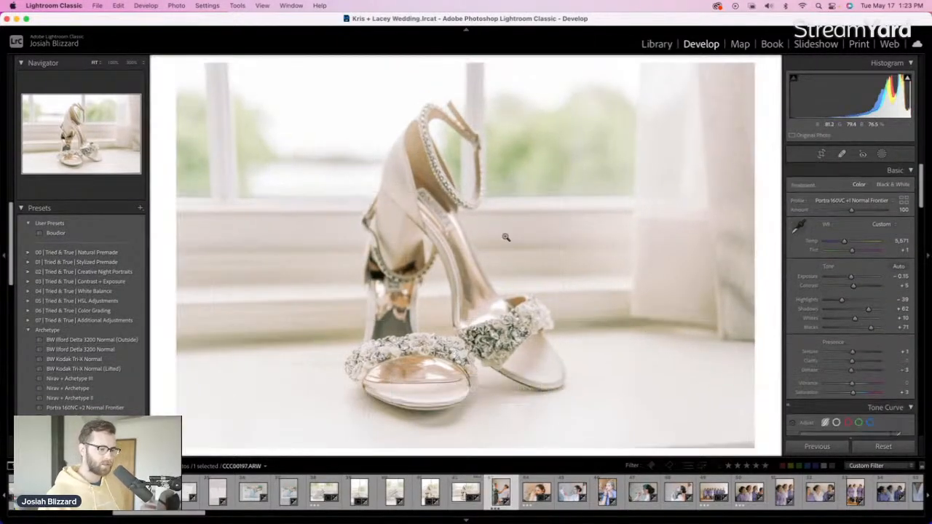
Advance to the bridal makeup photo CCC00206.ARW and switch to the Library grid
key("Right")
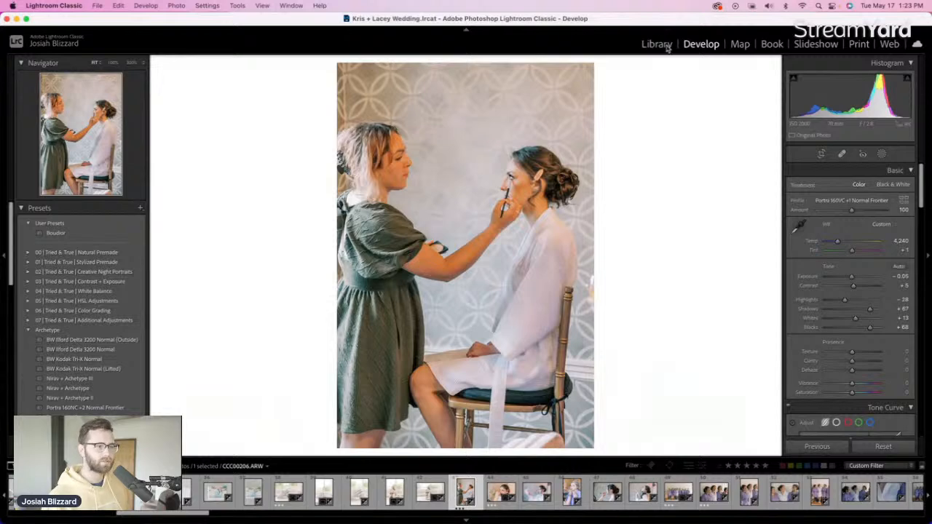
left_click(668, 48)
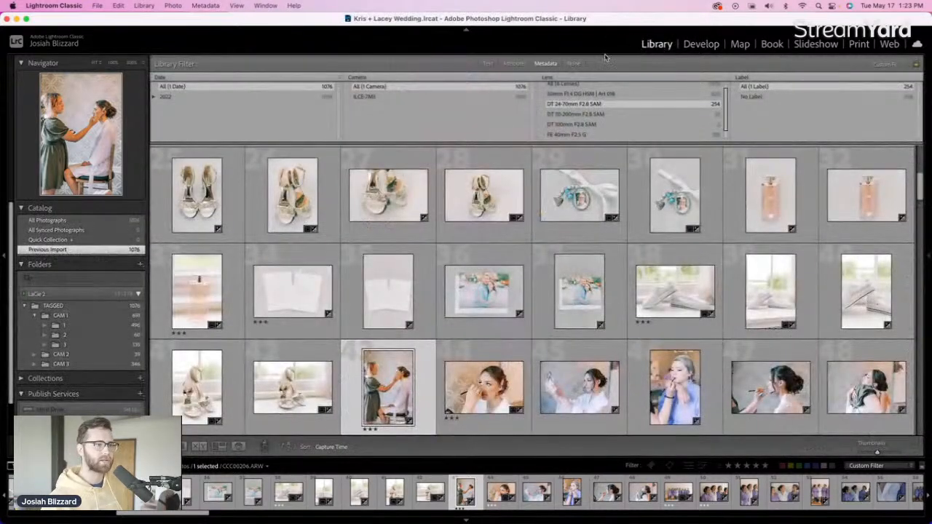
Show the photos from all lenses in the Library filter and select the portrait wedding cake photo DDD08225.ARW
left_click(596, 85)
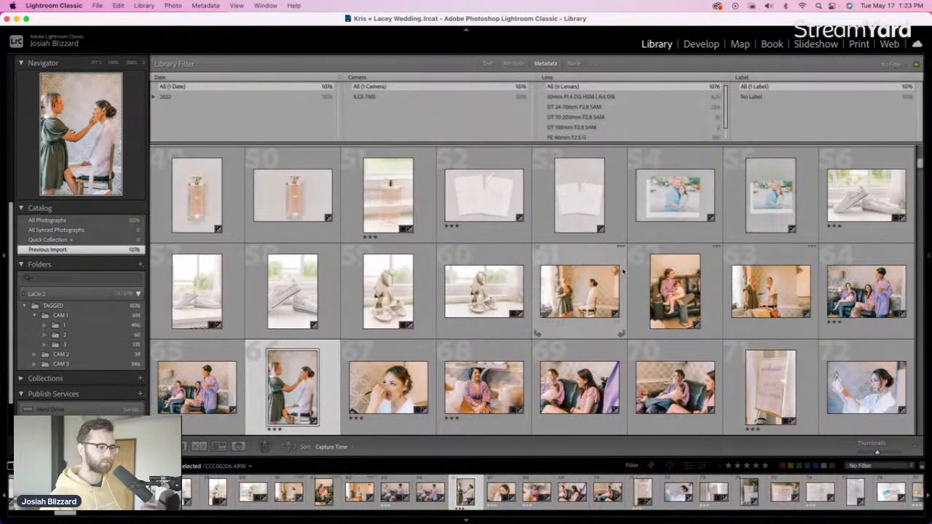
scroll(622, 270, "up", 10)
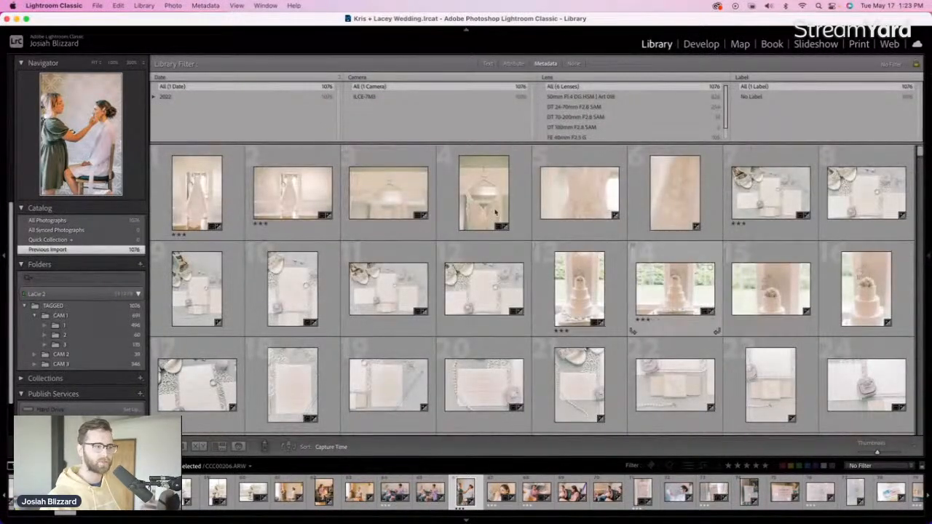
left_click(605, 296)
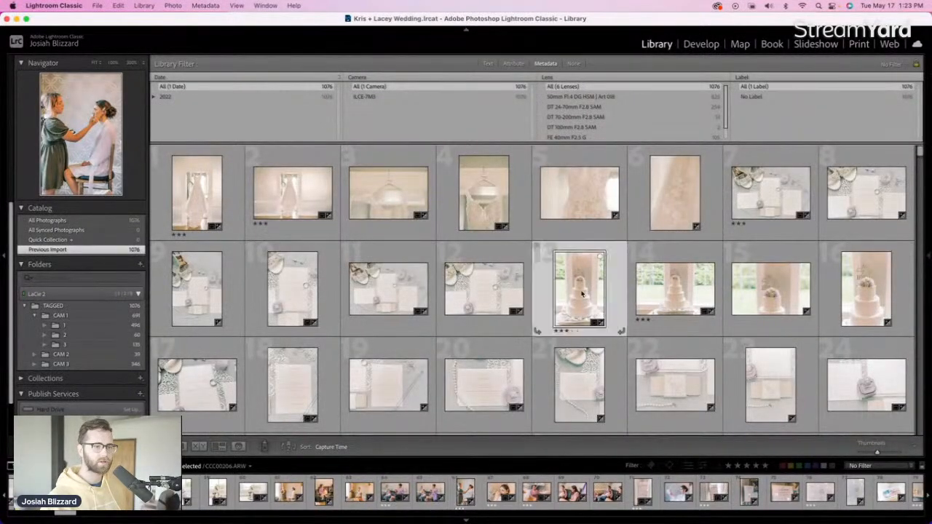
Bring the portrait wedding cake photo into Develop and crop it tighter from the top edge
left_click(701, 45)
key("r")
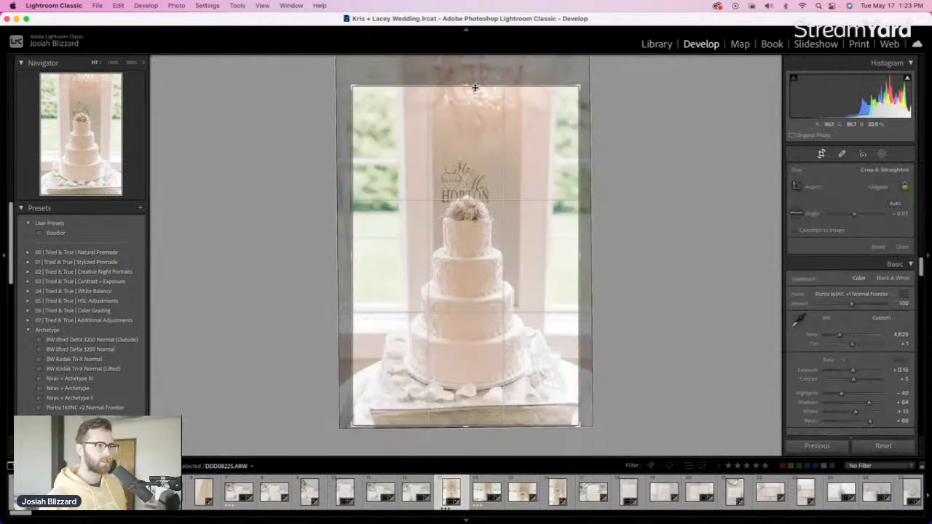
key("r")
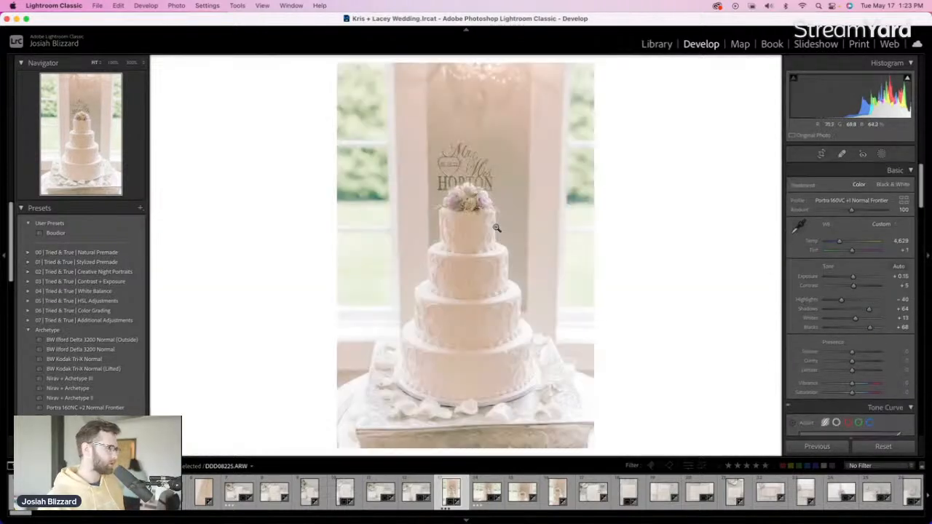
Reposition the crop of the landscape wedding cake photo DDD08226.ARW so the cake sits slightly further right in the frame
key("Right")
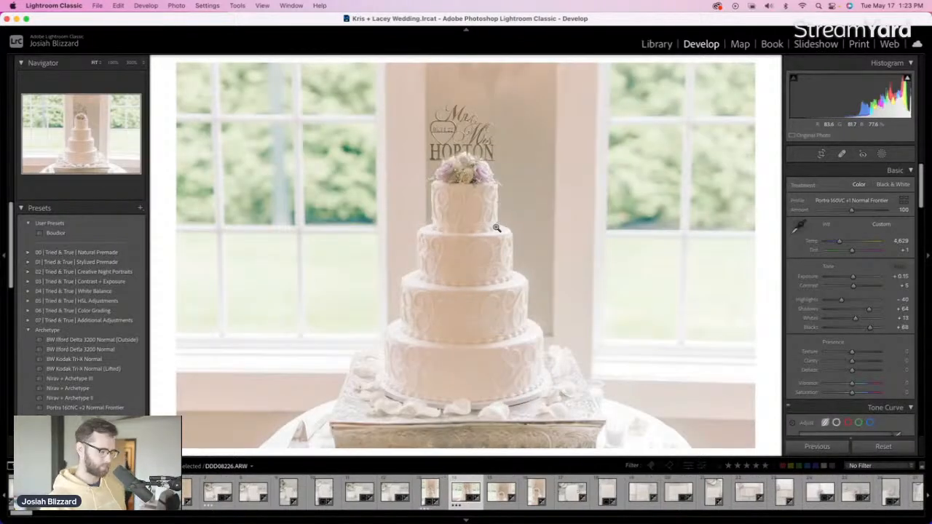
key("r")
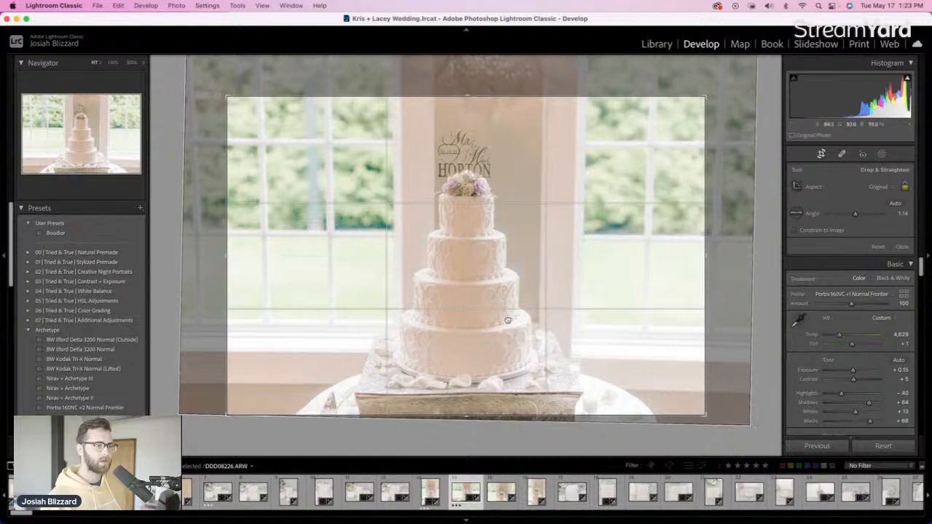
key("r")
key("r")
key("r")
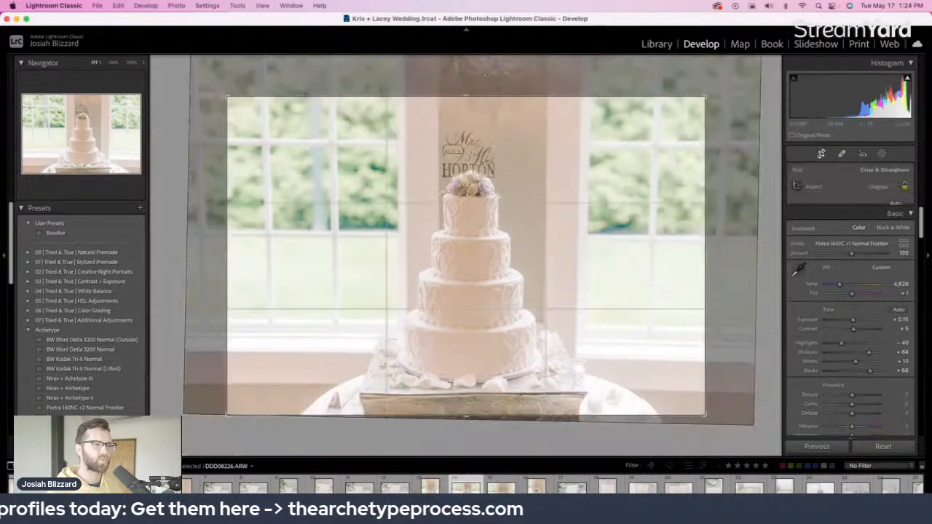
key("r")
key("r")
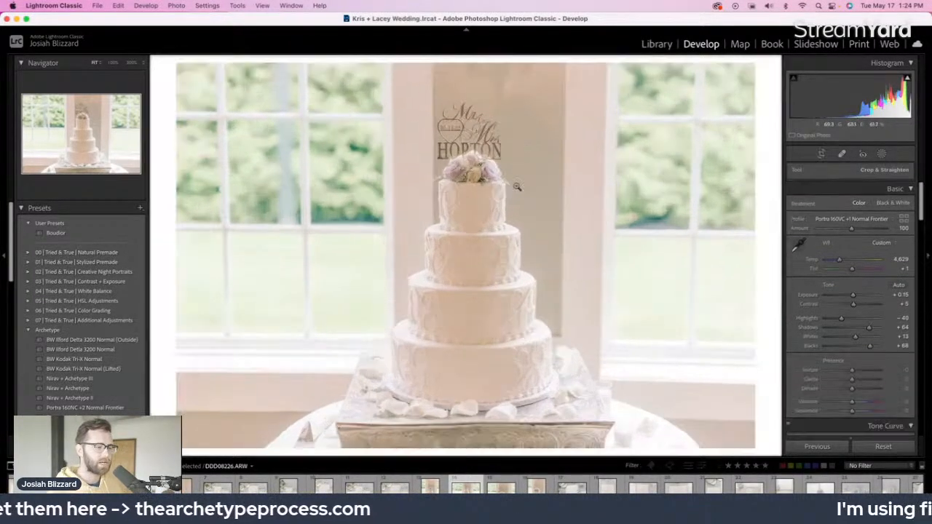
Crop the landscape close-up of the cake topper, DDD08227.ARW, tighter from the top edge
left_click(516, 186)
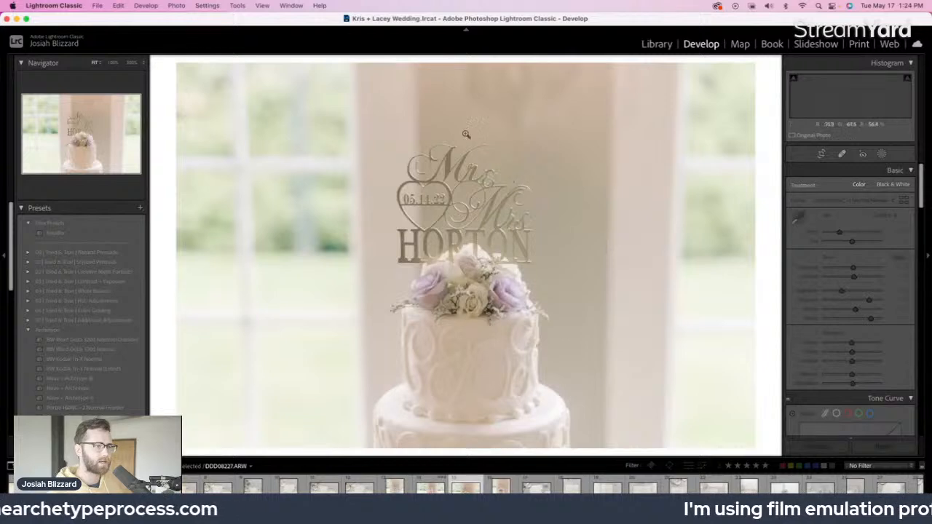
key("r")
left_click_drag(469, 74, 469, 88)
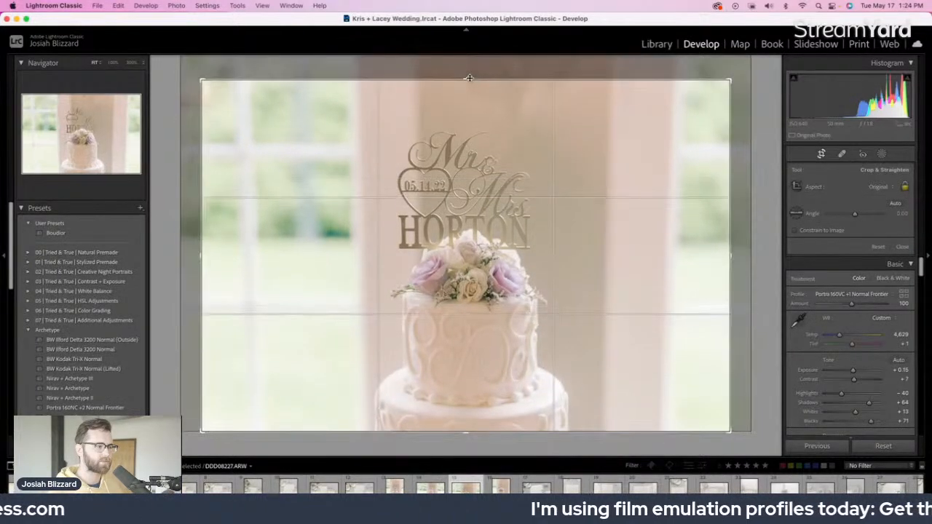
left_click_drag(499, 202, 501, 204)
key("r")
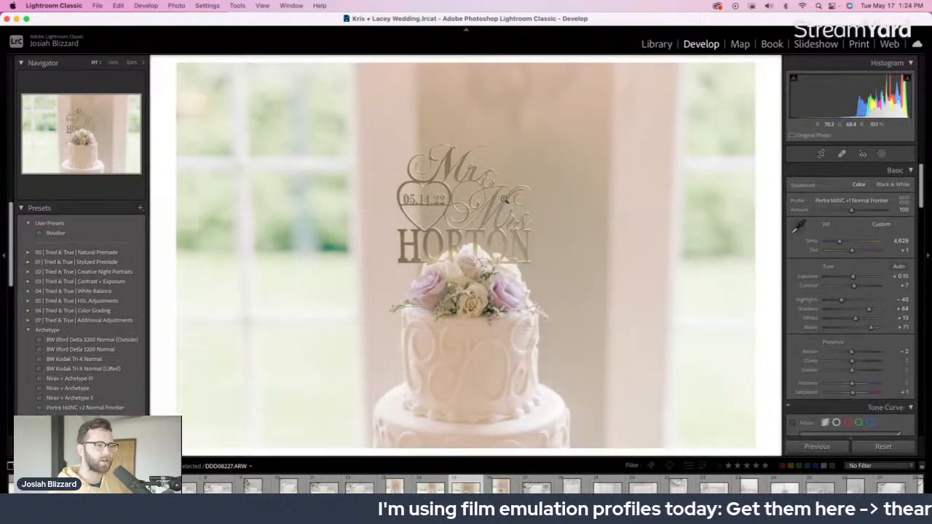
Straighten the portrait close-up of the cake topper, DDD08229.ARW, crop it tighter from the top and reposition the frame
key("Right")
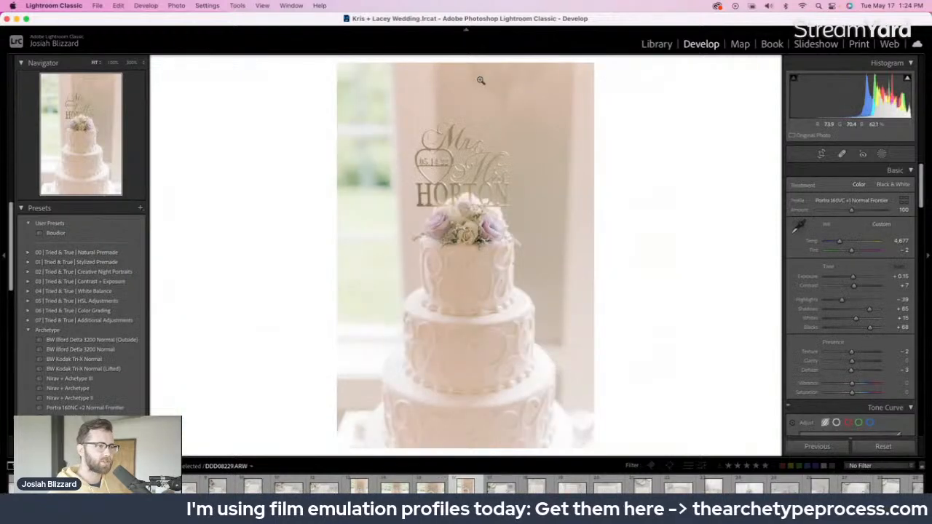
key("r")
left_click_drag(640, 237, 640, 240)
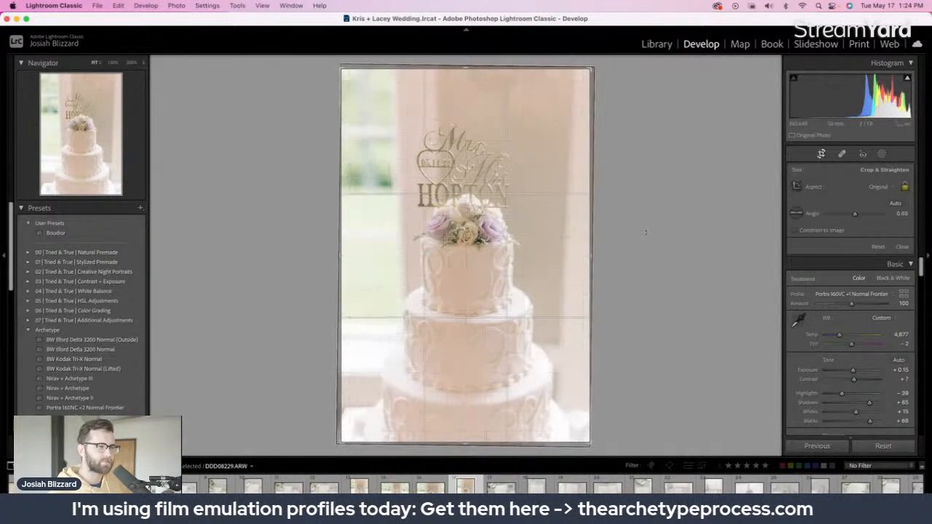
left_click_drag(458, 67, 459, 74)
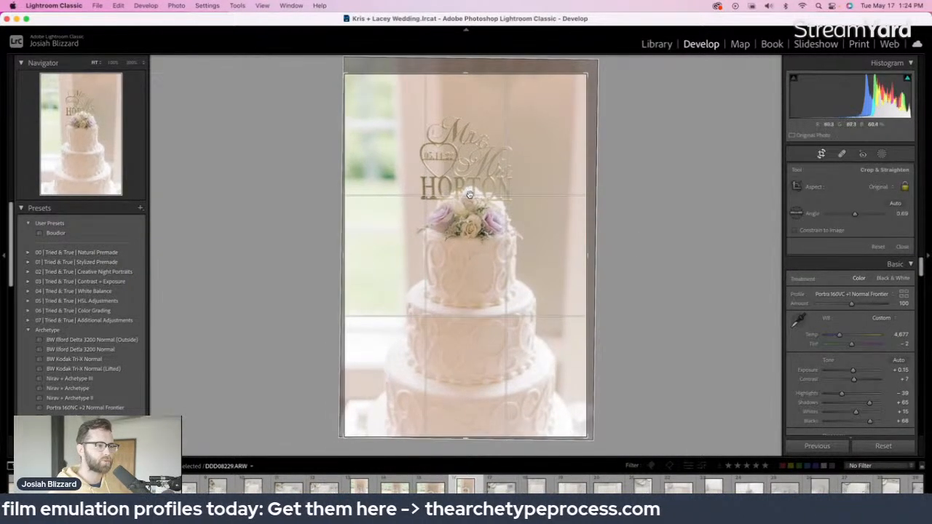
key("r")
Skip past the invitation detail photos and open DDD08232.ARW, showing the bride laughing with the woman in the green dress
key("Right")
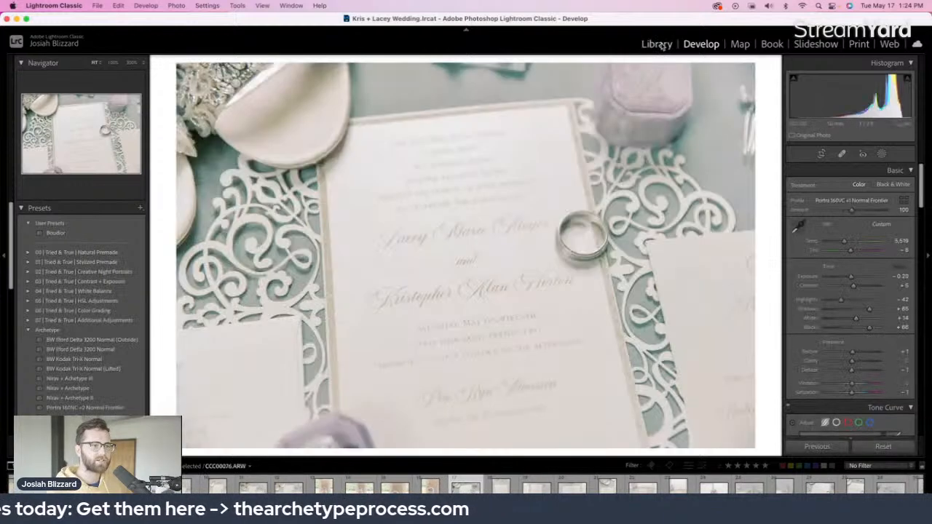
left_click(659, 45)
left_click(704, 45)
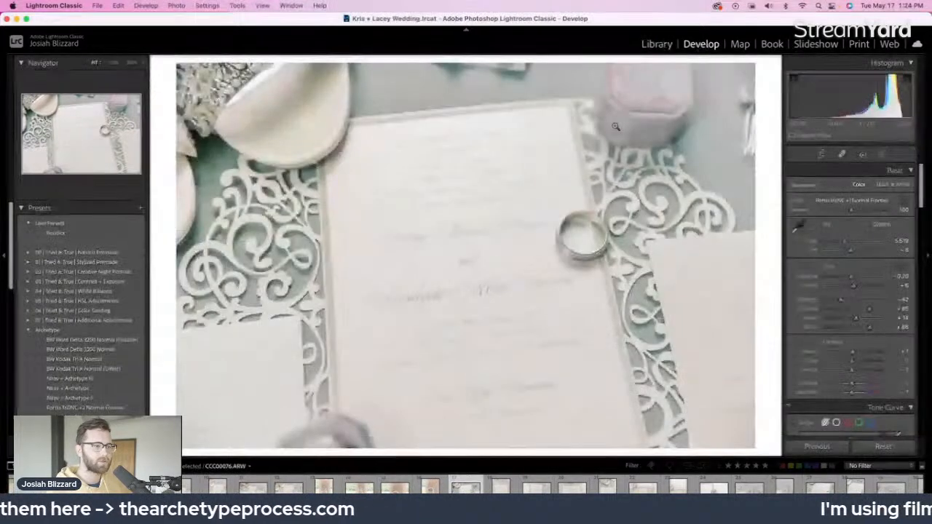
scroll(669, 486, "down", 5)
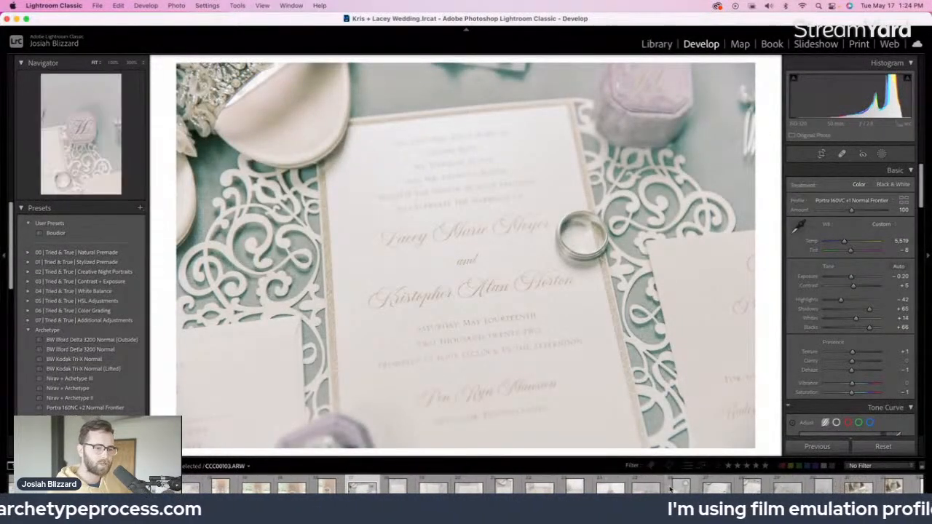
scroll(669, 488, "down", 2)
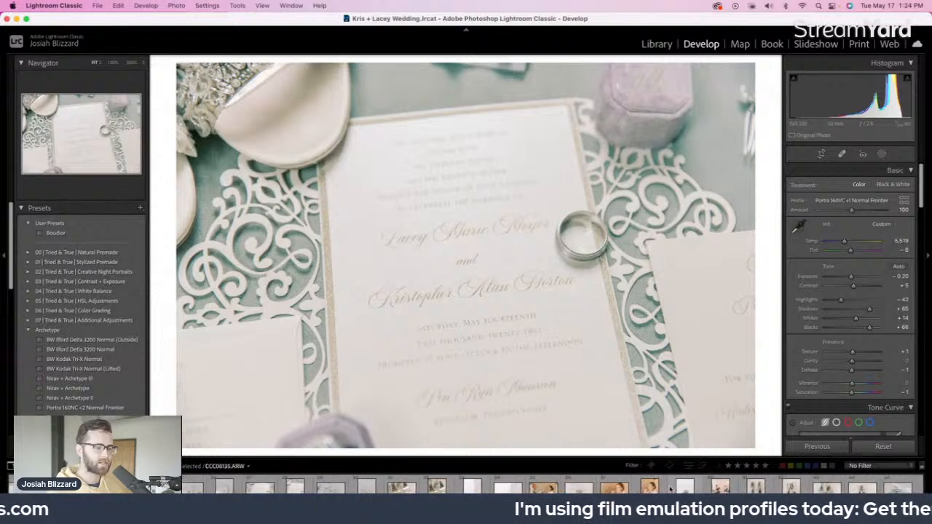
scroll(670, 489, "down", 2)
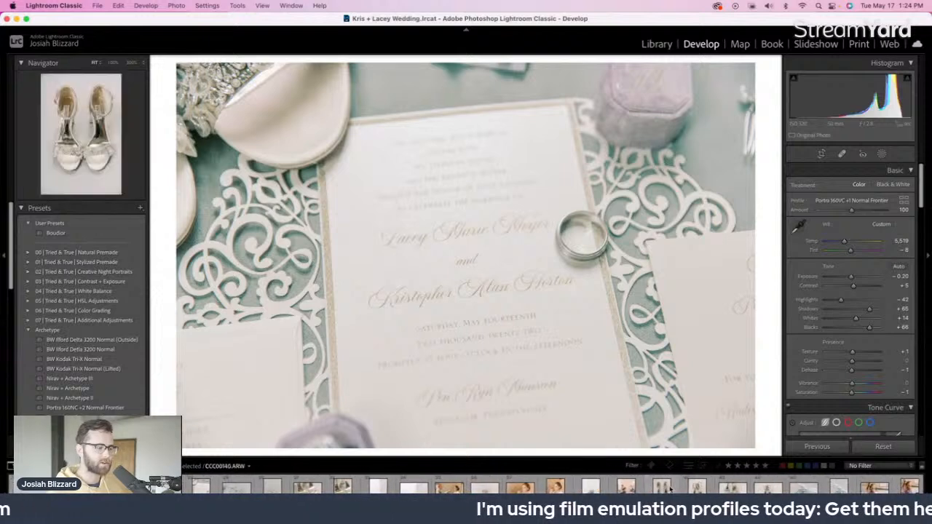
left_click(448, 490)
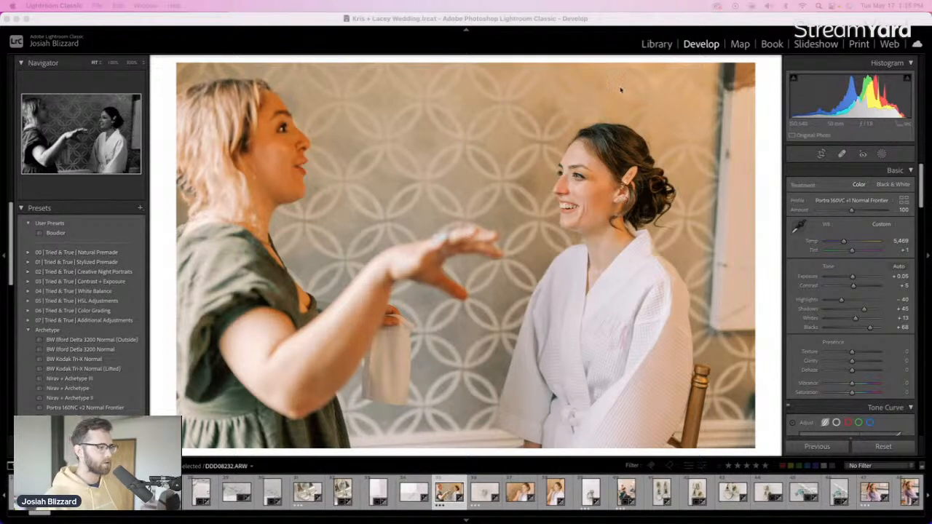
Apply the BW Kodak Tri-X Normal preset to DDD08232.ARW and raise its exposure to +0.40
left_click(762, 222)
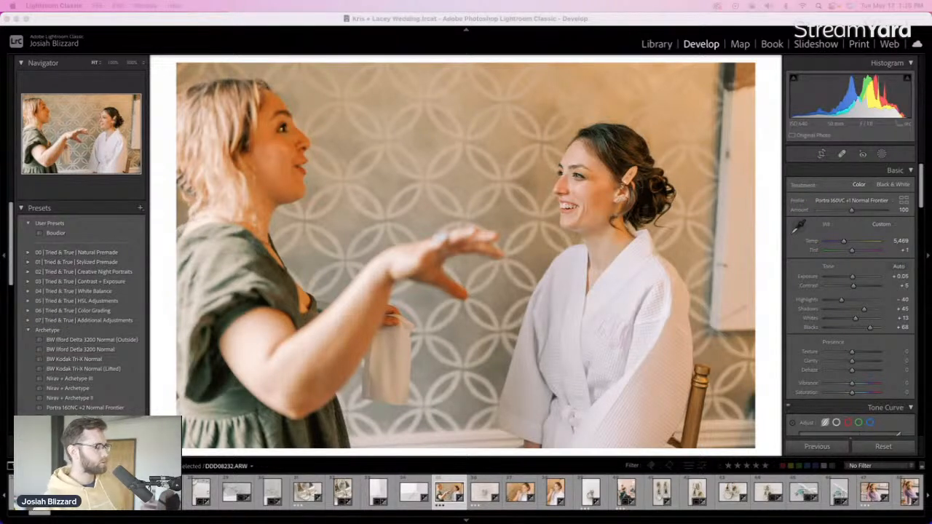
left_click(771, 209)
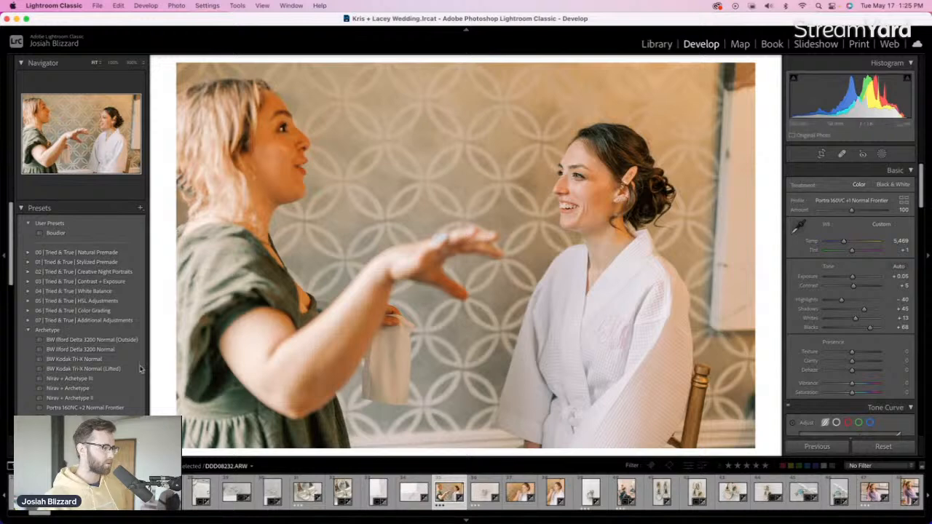
left_click(109, 360)
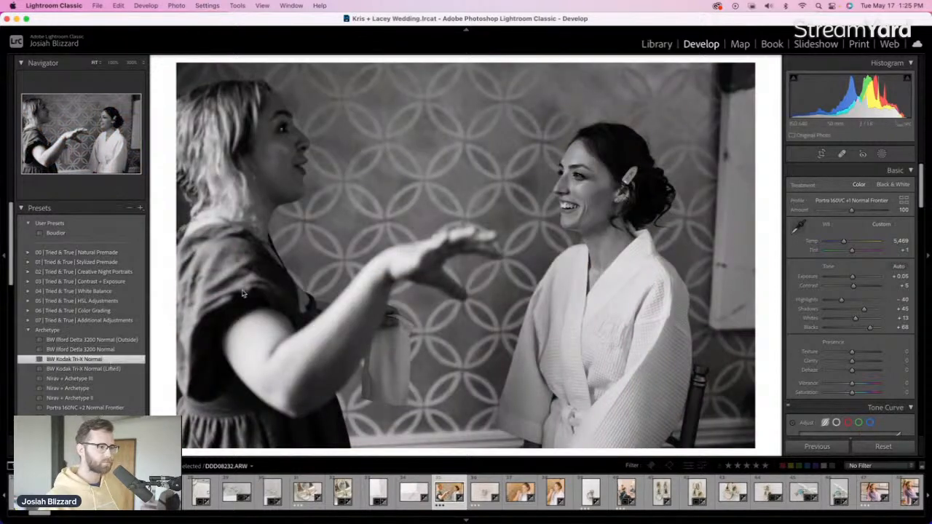
key("equal")
key("equal")
key("equal")
key("equal")
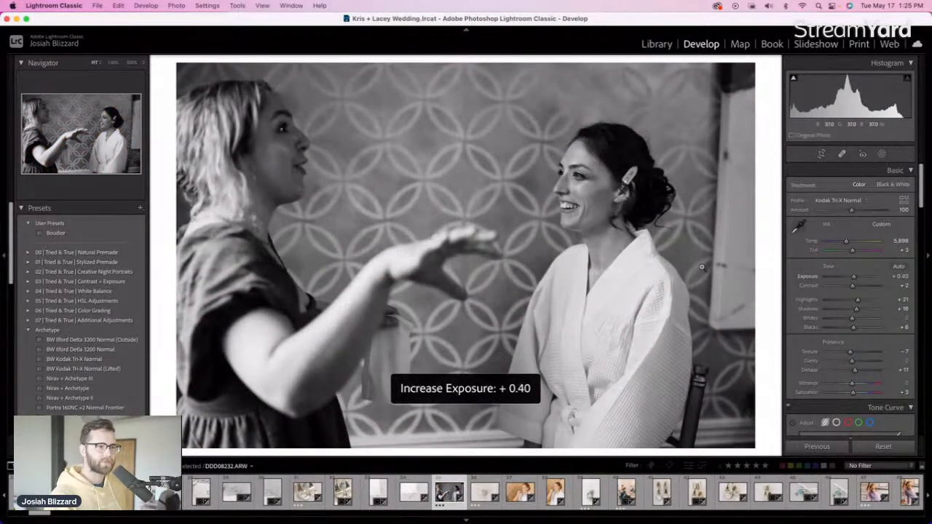
key("minus")
key("equal")
Advance to the rings-on-invitation photo CCC00126.ARW and raise its exposure to +0.95
key("Right")
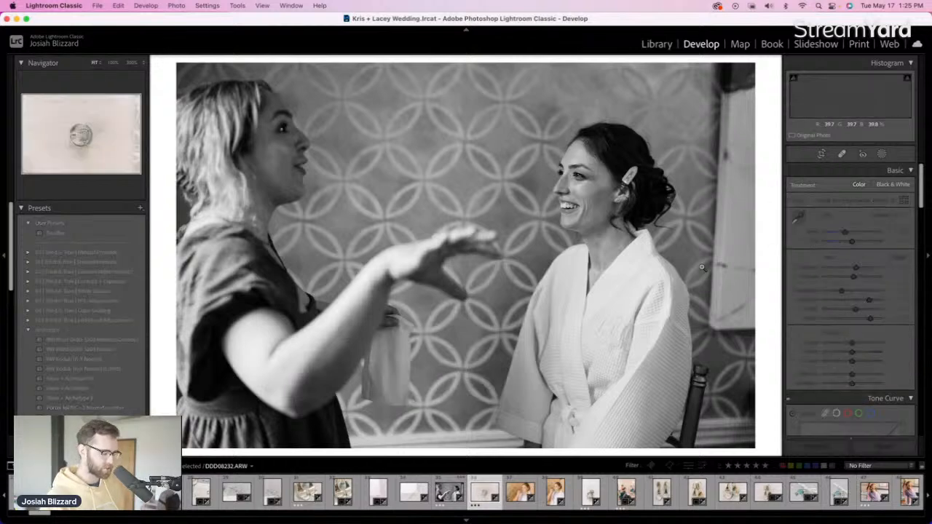
key("equal")
key("equal")
key("minus")
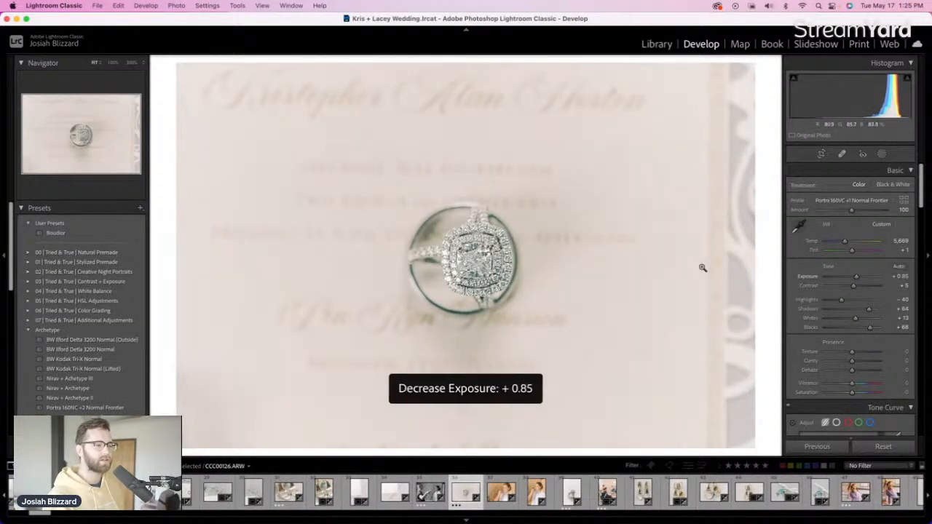
key("equal")
Crop the rings-on-invitation photo tighter so the lace border on the right side is cut out of the frame
key("r")
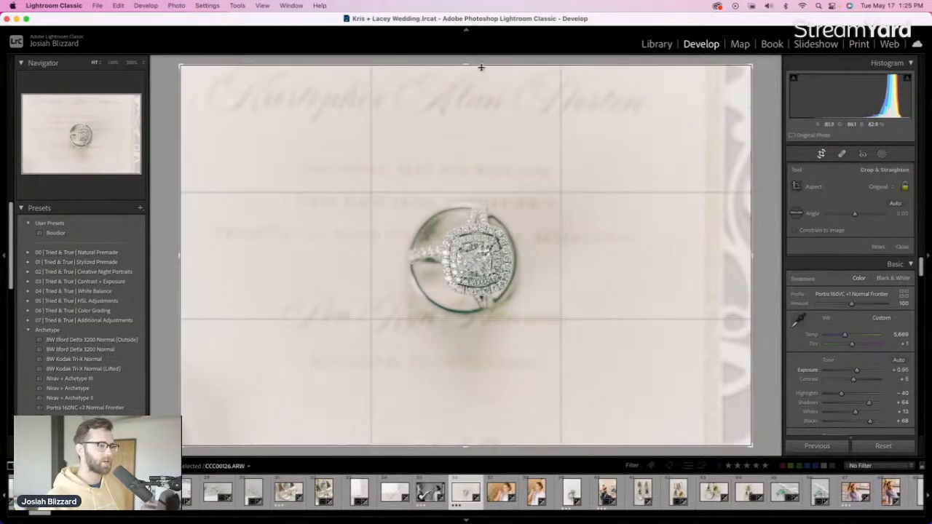
left_click_drag(482, 192, 491, 199)
key("r")
key("r")
key("r")
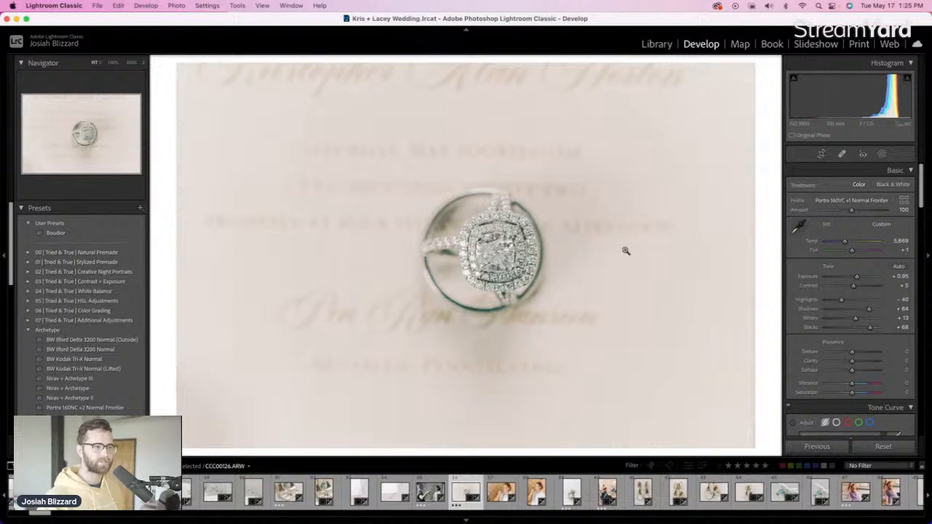
Sync the white balance of the landscape eye makeup photo DDD08240.ARW to the adjacent portrait eye makeup photo
key("Right")
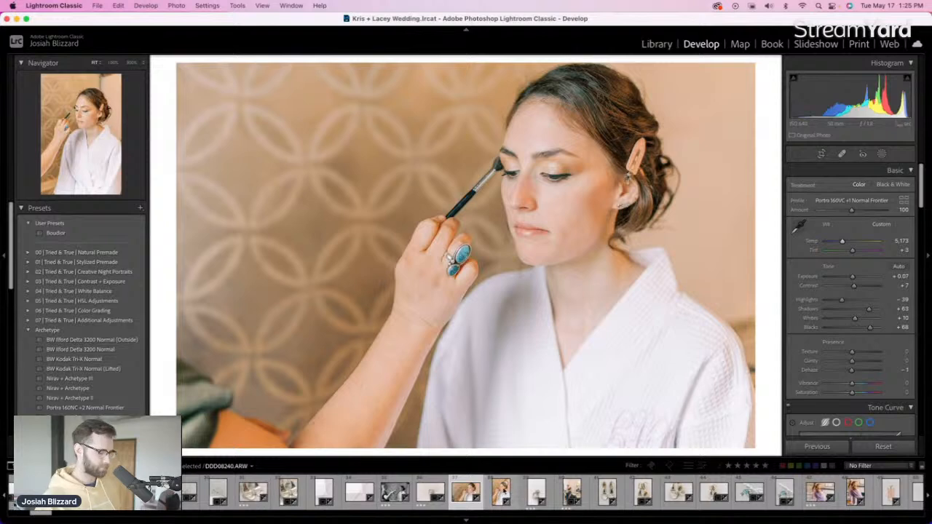
left_click(500, 492, "super")
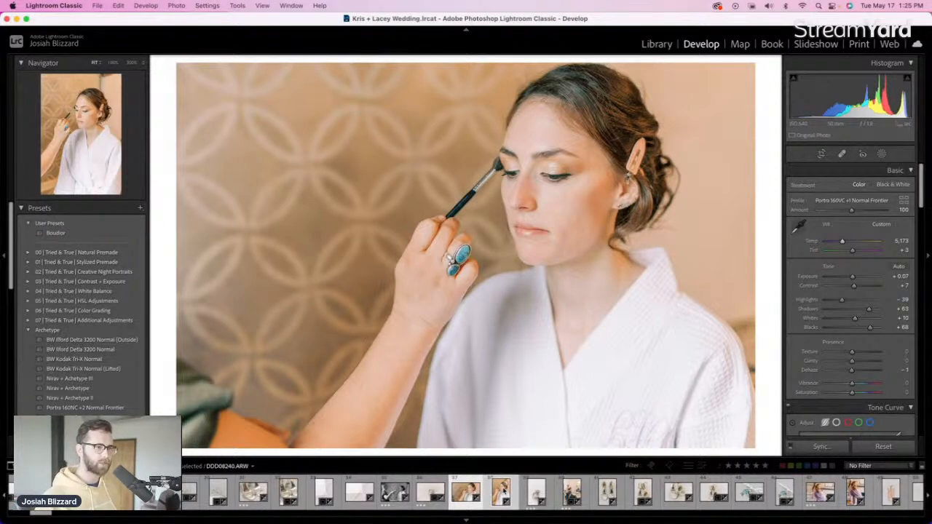
key("super+shift+s")
key("Return")
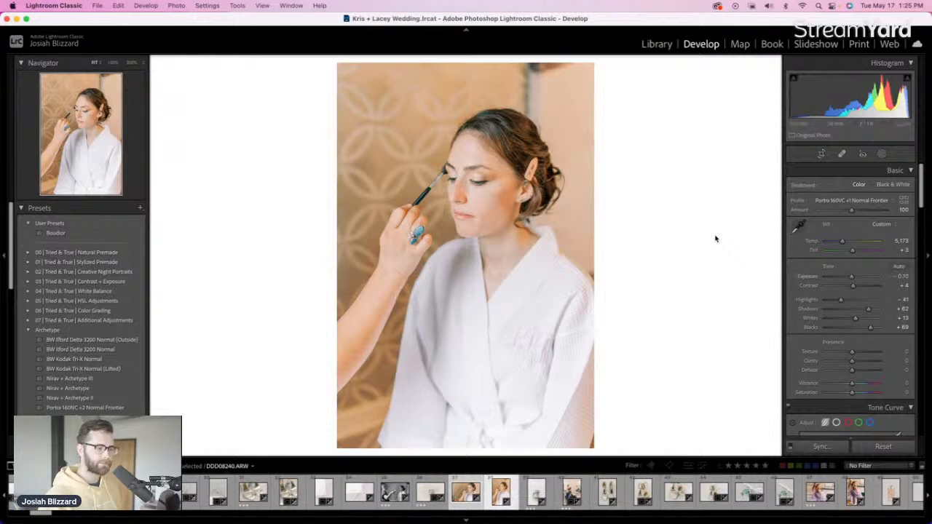
Check the ring photo CCC00135.ARW and hair styling photo DDD08243.ARW, and continue to the heels photo CCC00140.ARW
key("Right")
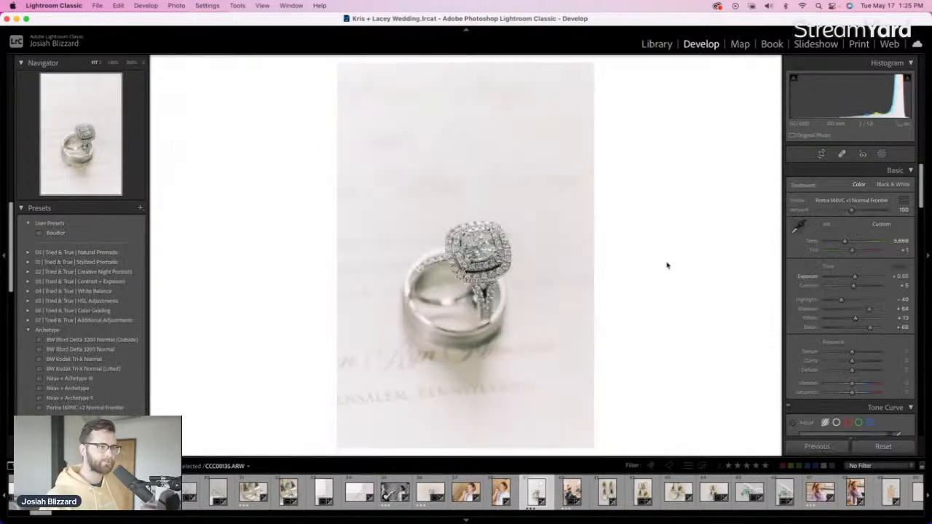
key("Right")
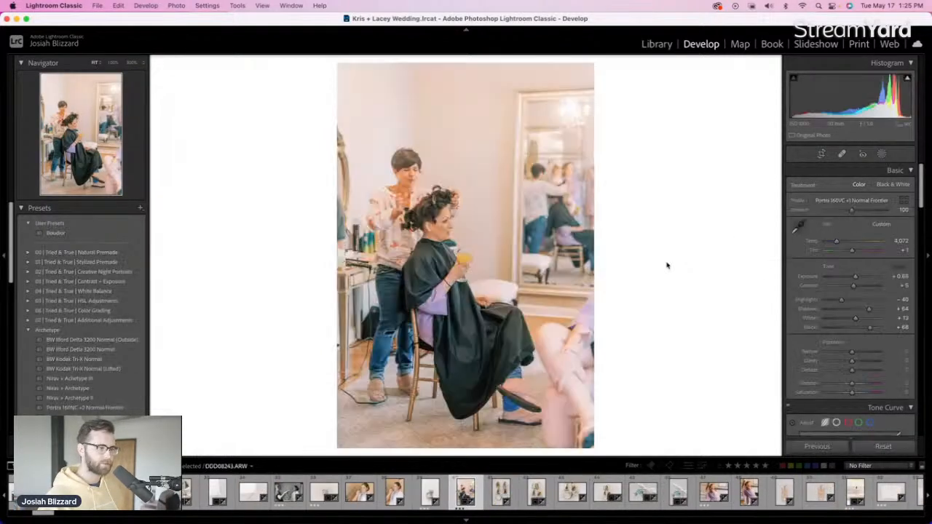
key("Right")
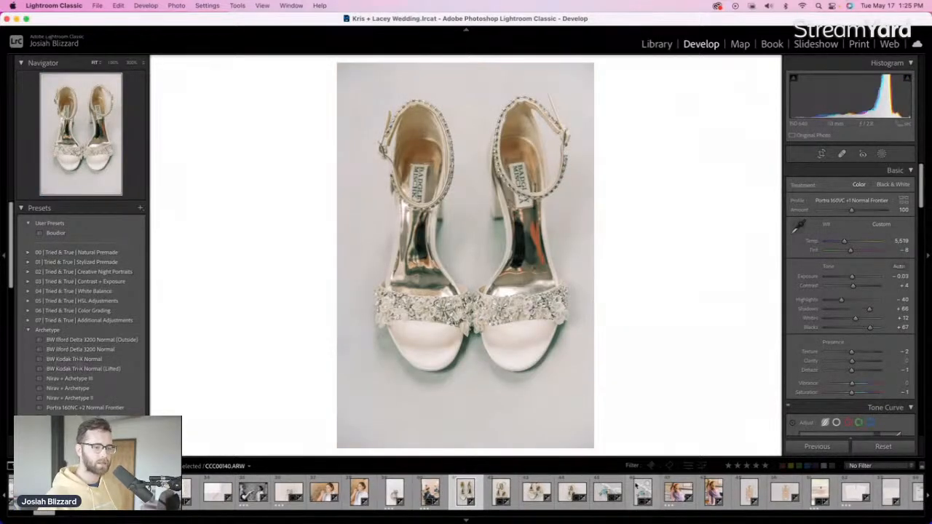
Apply the BW Kodak Tri-X Normal preset to the landscape photo DDD08248.ARW of the woman holding a toddler and set its exposure to +0.60
left_click(677, 492)
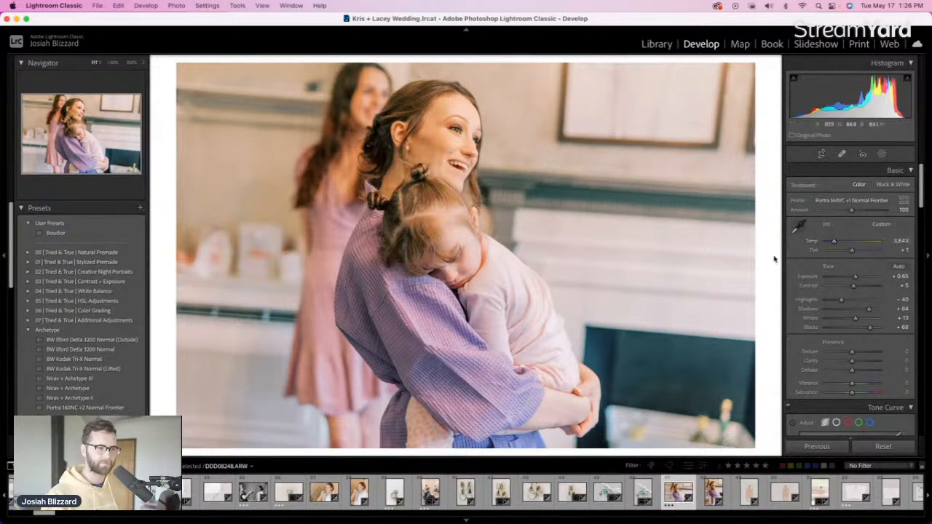
left_click(131, 363)
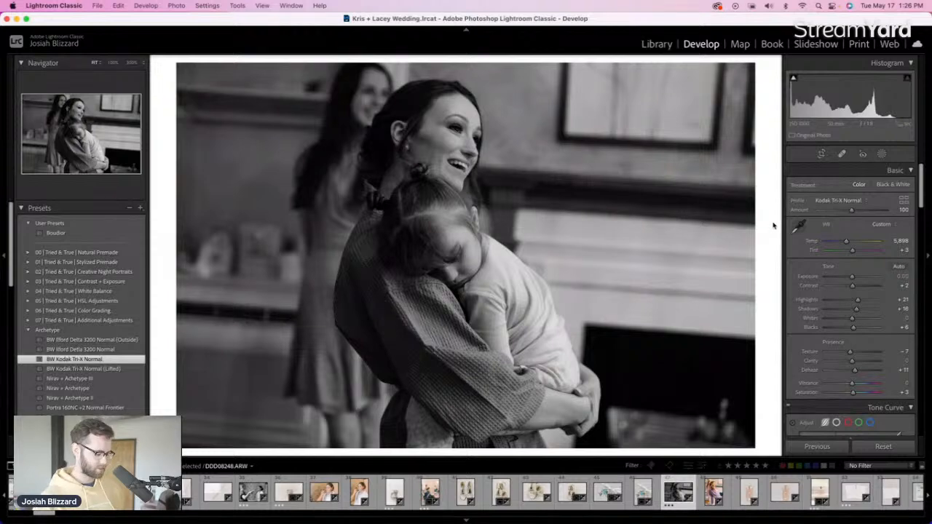
key("equal")
key("equal")
key("equal")
key("equal")
key("minus")
key("equal")
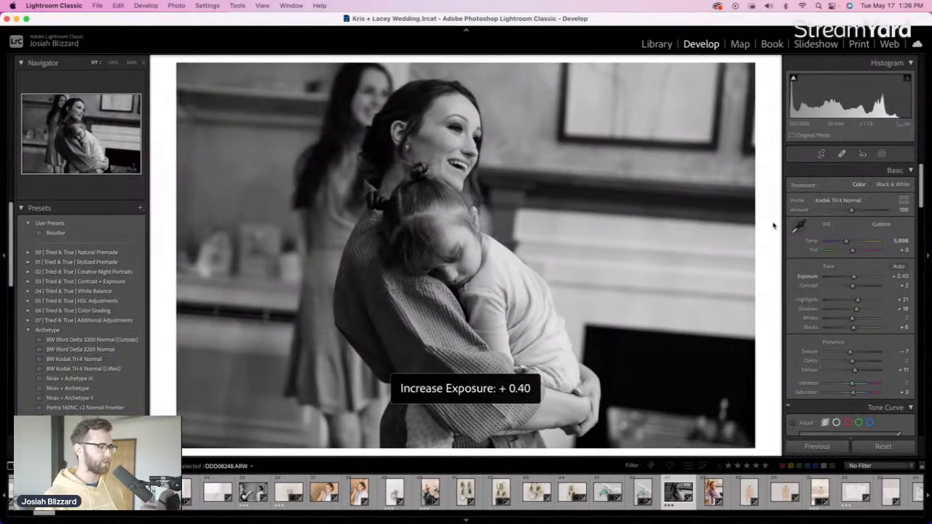
key("equal")
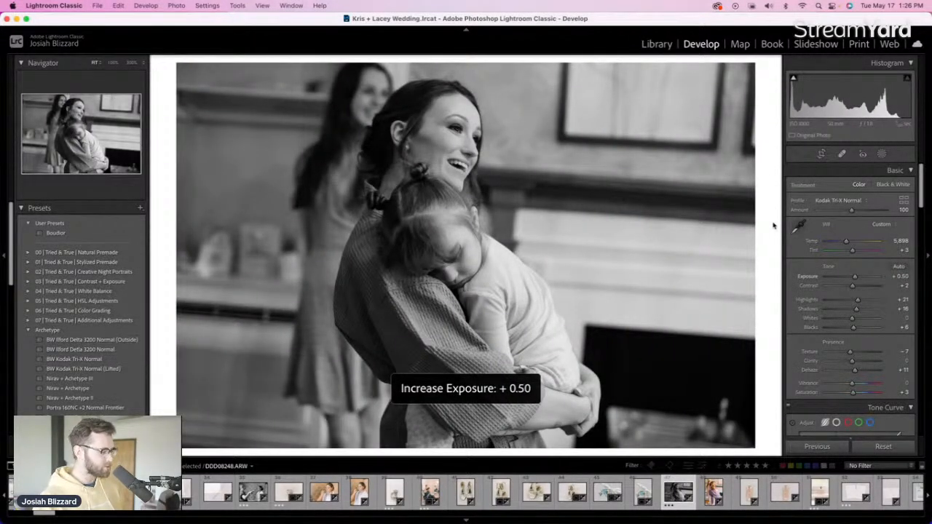
key("equal")
key("minus")
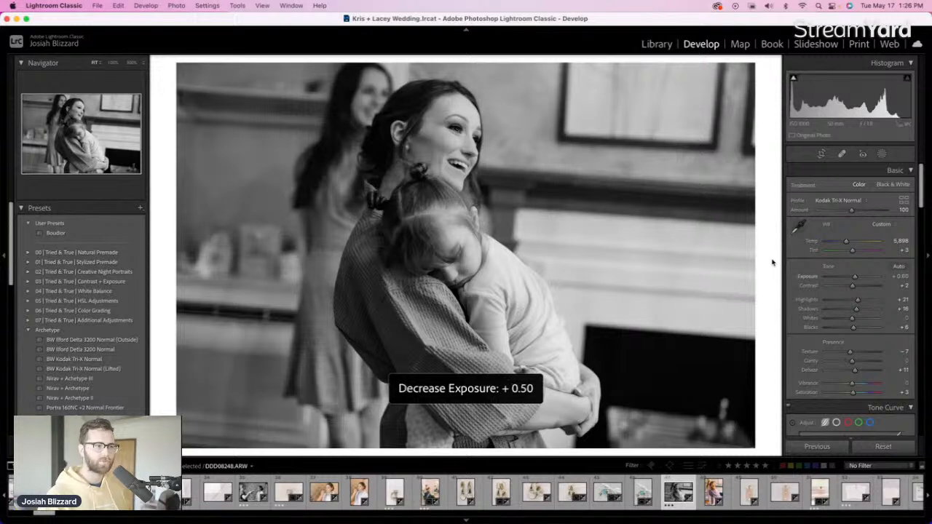
key("equal")
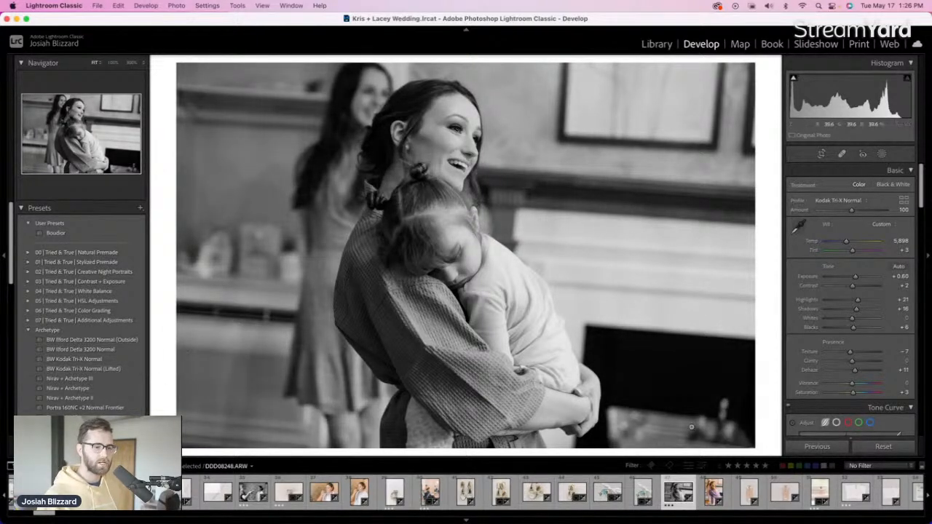
Crop the portrait photo DDD08250.ARW slightly tighter around the woman holding the toddler and settle its exposure at +0.65
left_click(713, 492)
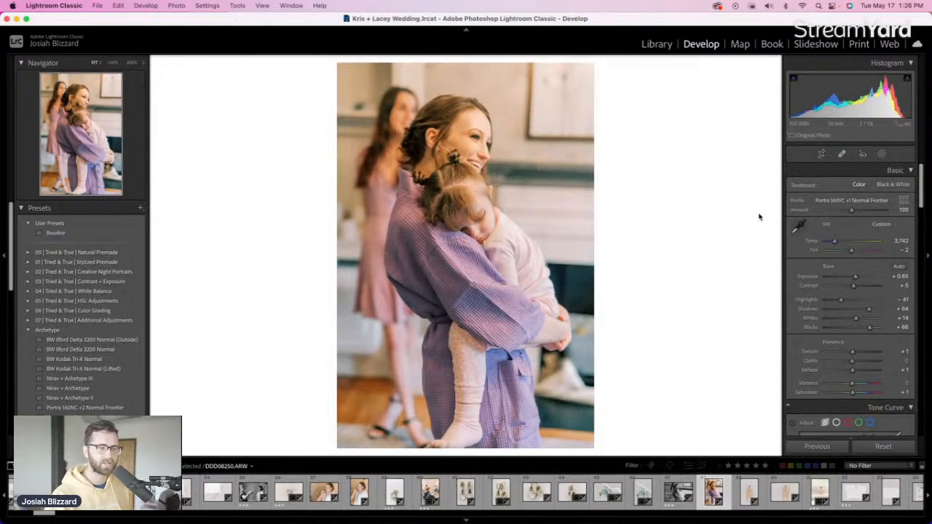
key("r")
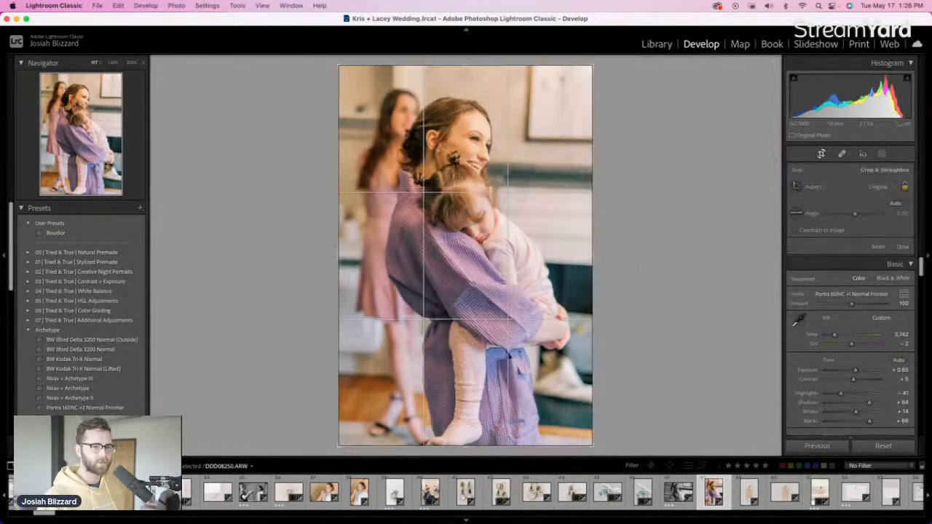
left_click_drag(651, 270, 651, 262)
left_click_drag(466, 72, 467, 78)
double_click(474, 150)
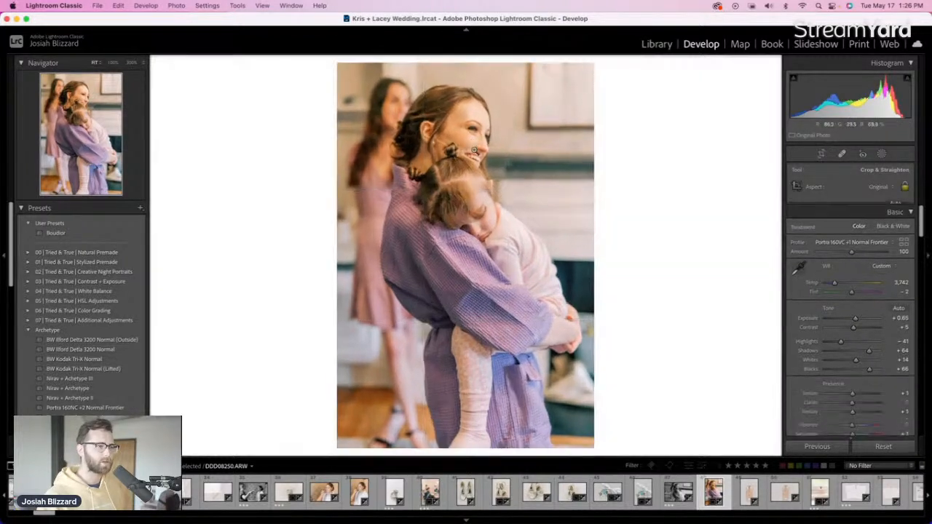
key("minus")
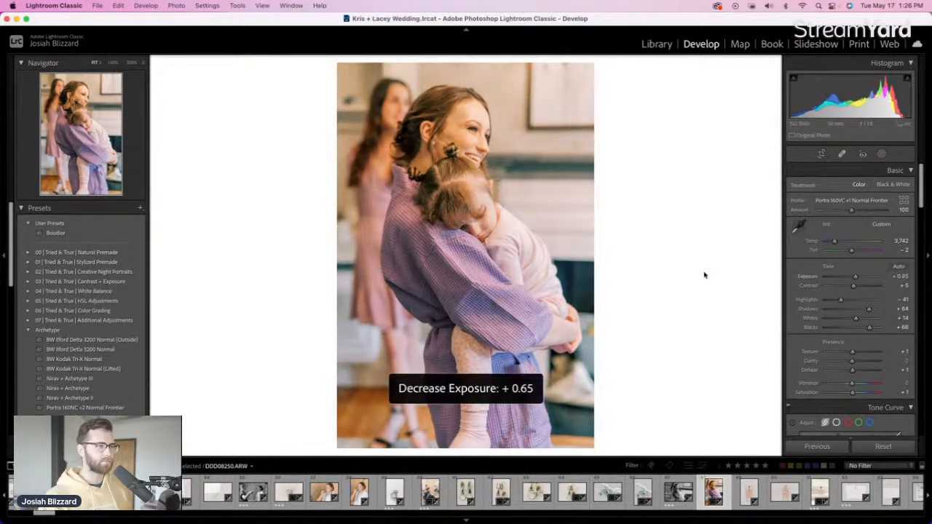
key("equal")
key("minus")
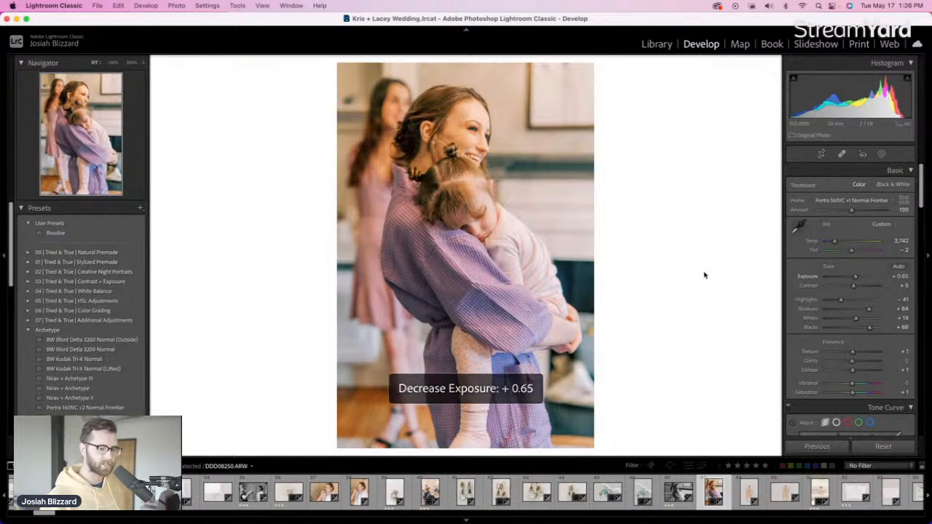
Crop the makeup photo DDD08251.ARW tighter around the two women and apply the BW Kodak Tri-X Normal preset
key("Right")
scroll(640, 495, "right", 5)
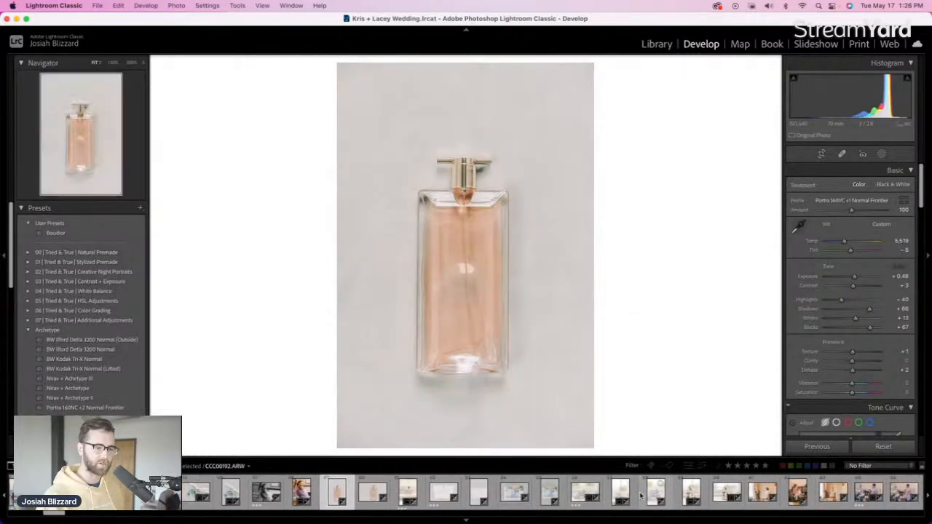
left_click(624, 492)
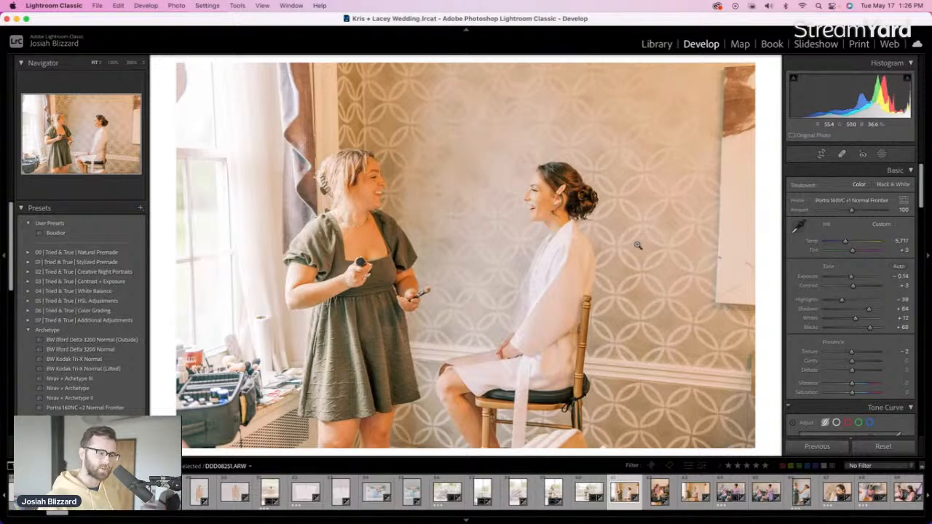
key("r")
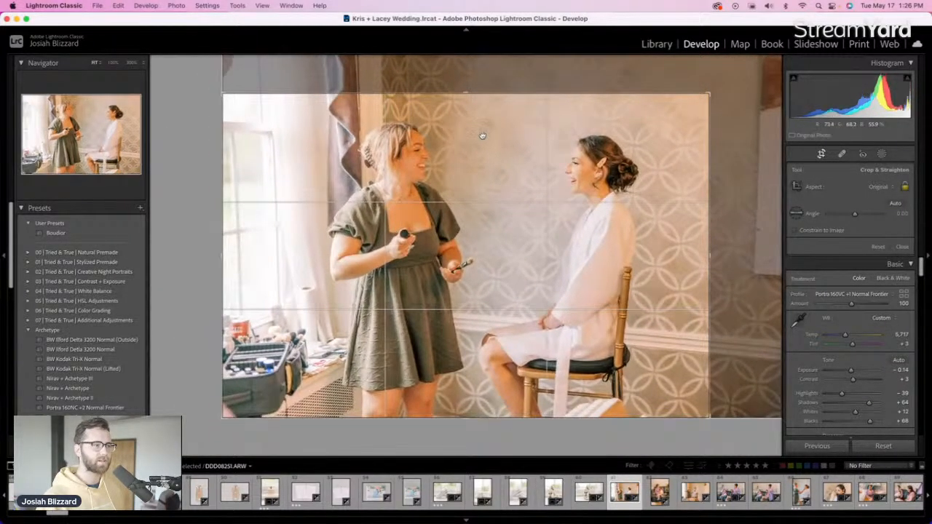
key("r")
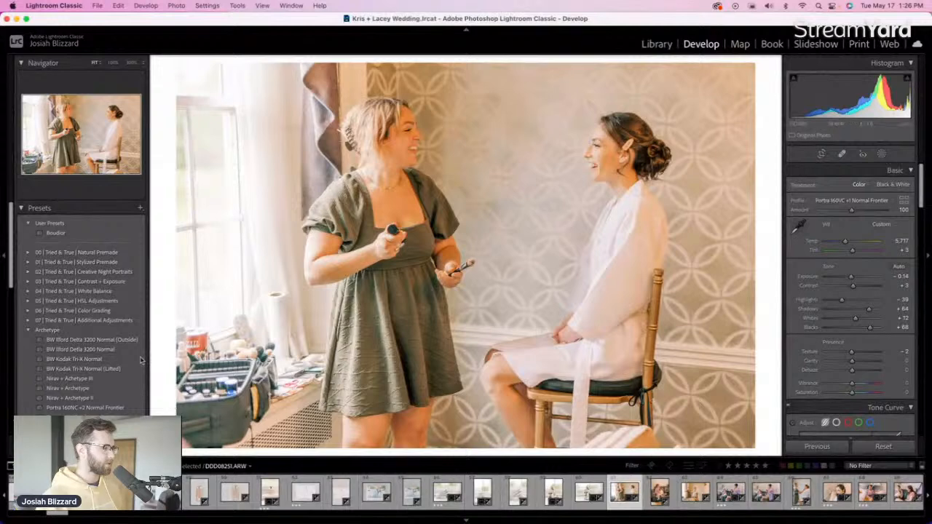
left_click(95, 359)
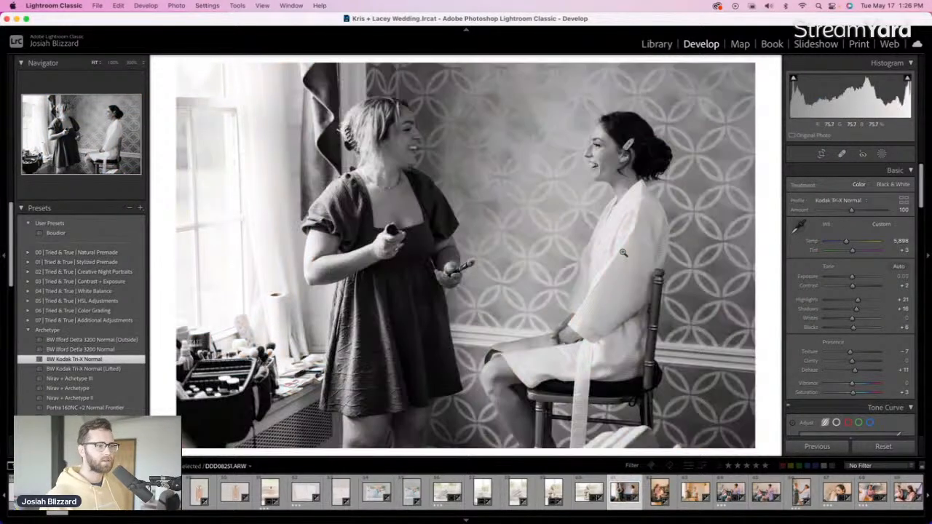
Crop the couch photo DDD08259.ARW much tighter around the woman and toddler, cutting out the empty wall and floor
key("Right")
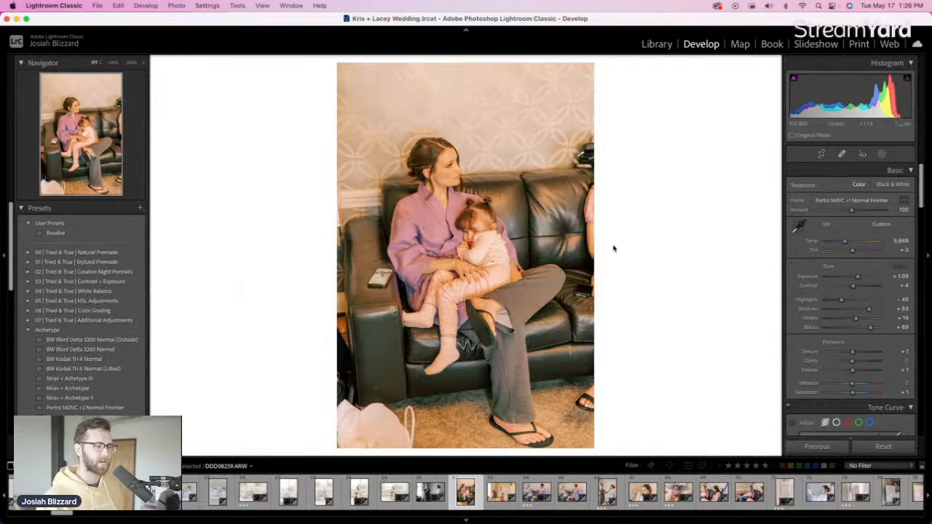
key("r")
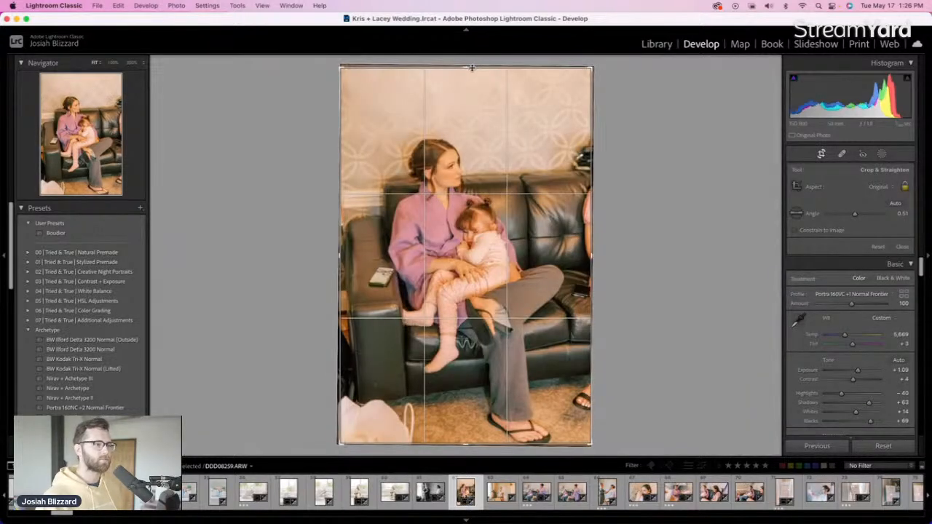
left_click_drag(471, 68, 471, 119)
left_click_drag(480, 244, 489, 293)
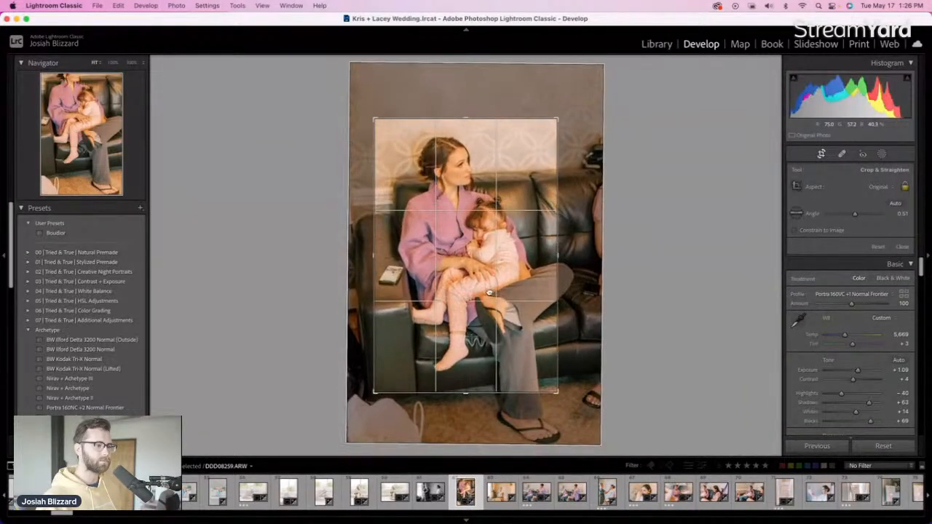
key("Return")
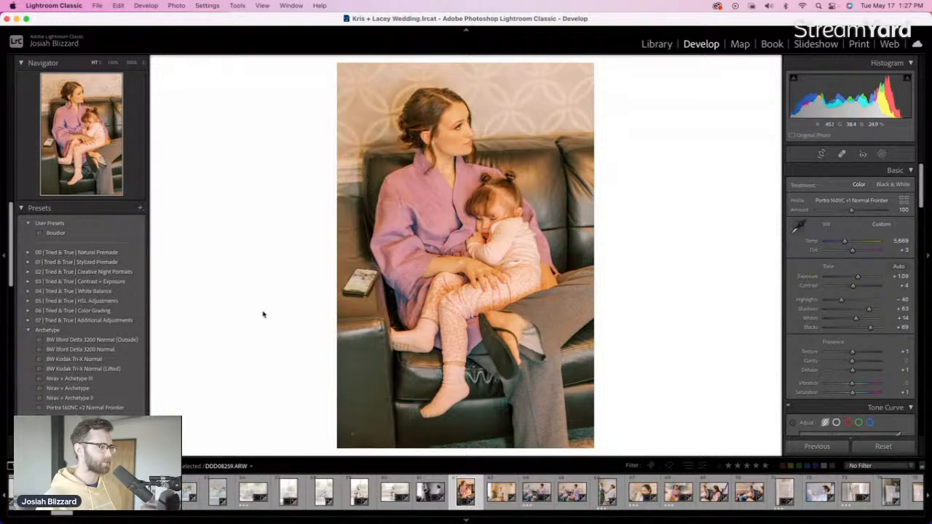
Convert the couch photo DDD08259.ARW with the BW Kodak Tri-X Normal preset and raise its exposure to +0.50
left_click(110, 359)
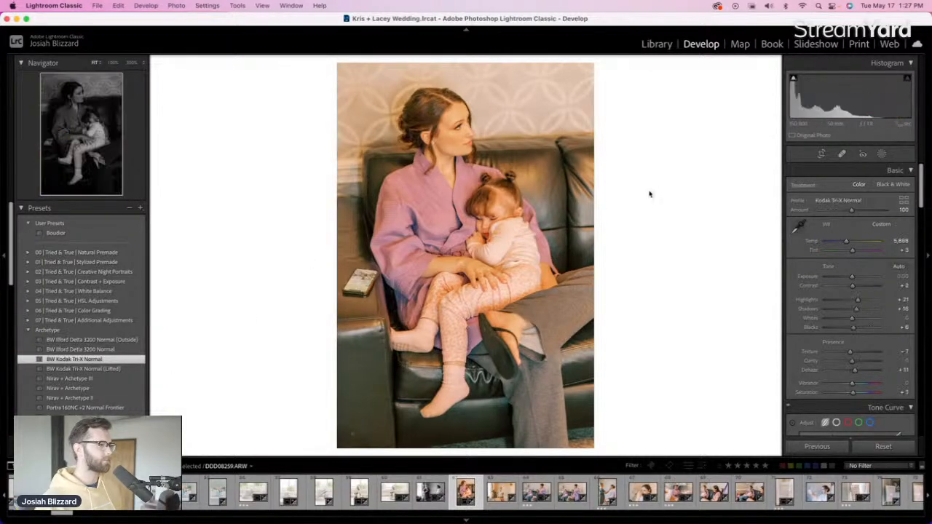
key("equal")
key("equal")
key("equal")
key("equal")
key("equal")
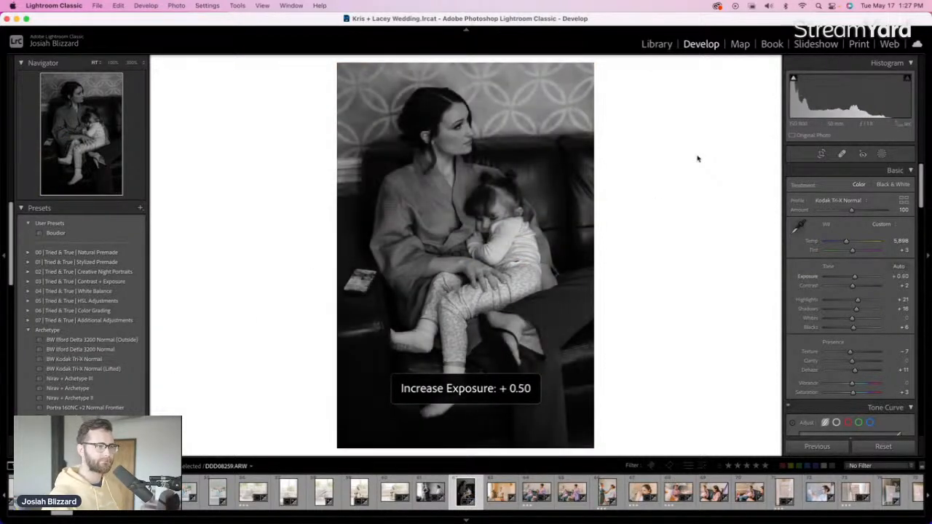
Switch the couch photo to the BW Kodak Tri-X Normal (Lifted) preset and raise its exposure to +0.90
left_click(114, 369)
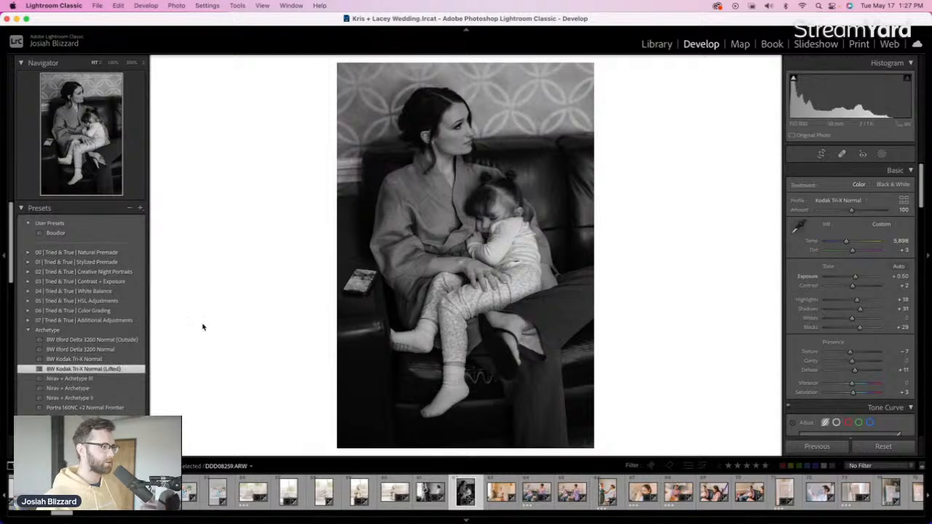
key("equal")
key("equal")
key("equal")
key("equal")
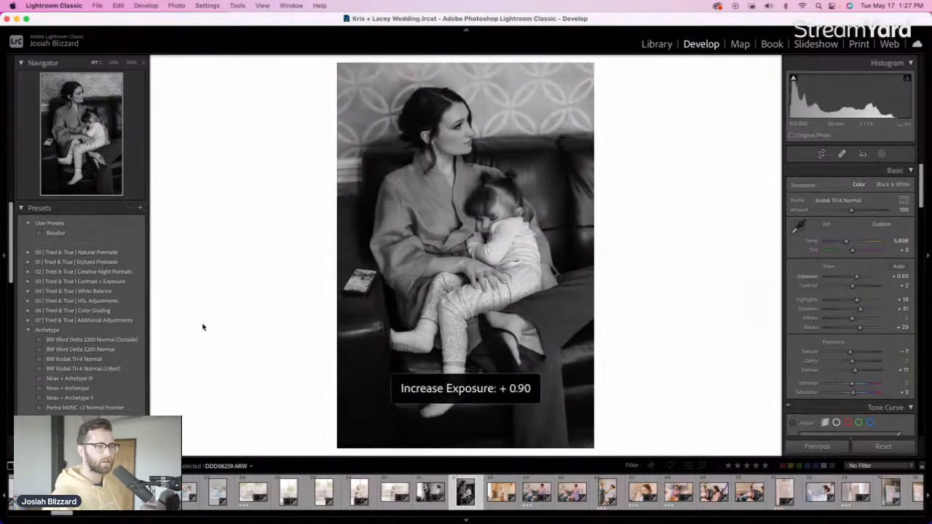
Apply the BW Kodak Tri-X Normal preset to photo DDD08273.ARW and crop it tighter around the two smiling women
key("Right")
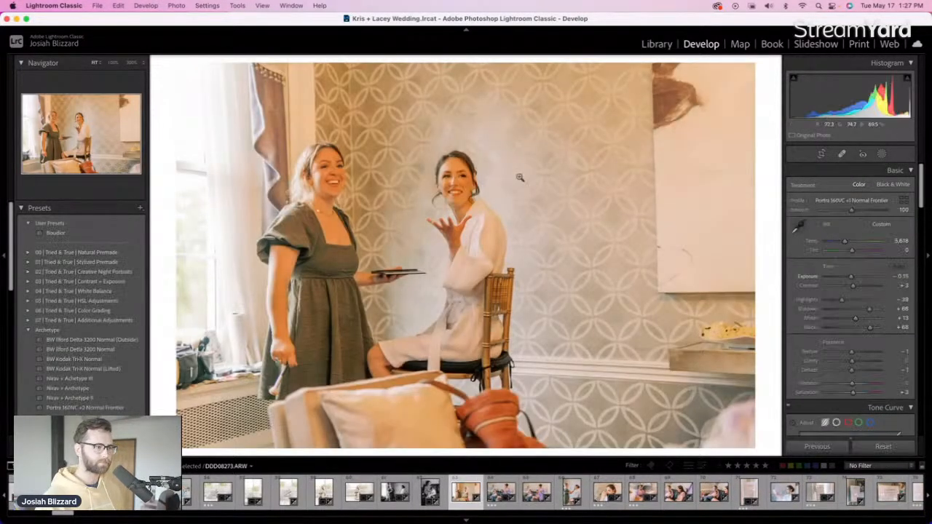
left_click(93, 359)
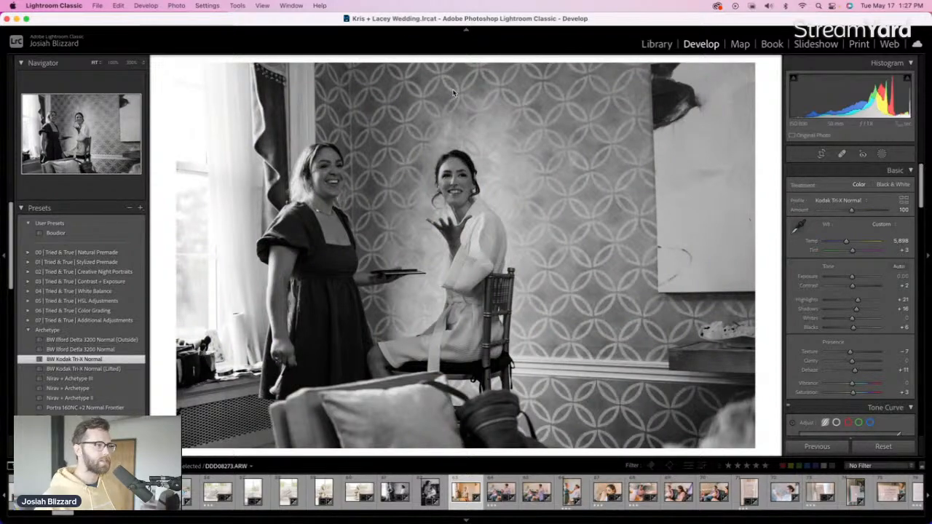
key("r")
left_click_drag(457, 74, 465, 99)
left_click_drag(357, 206, 424, 228)
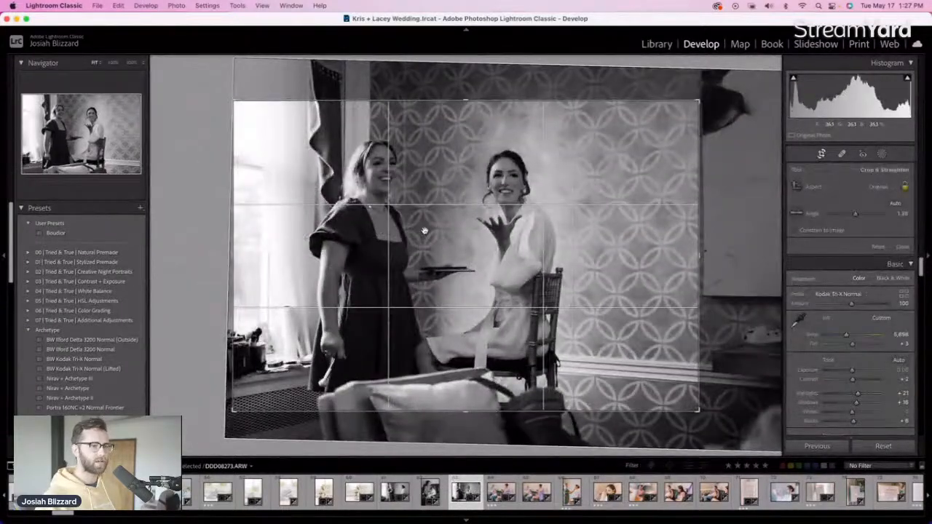
key("Return")
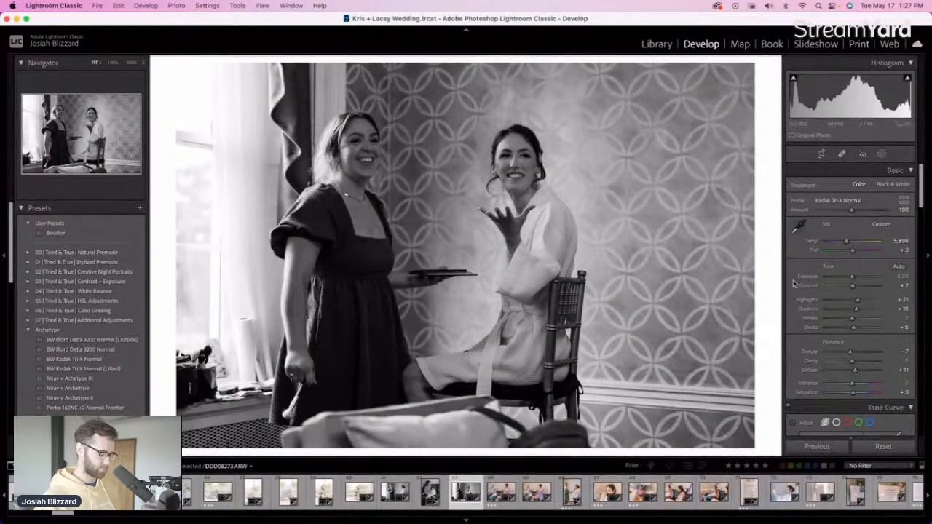
Raise the exposure of the black-and-white photo DDD08273.ARW by three increments
key("equal")
key("equal")
key("equal")
Advance to the bridesmaids couch photo DDD08277.ARW and crop it slightly tighter around the group
key("Right")
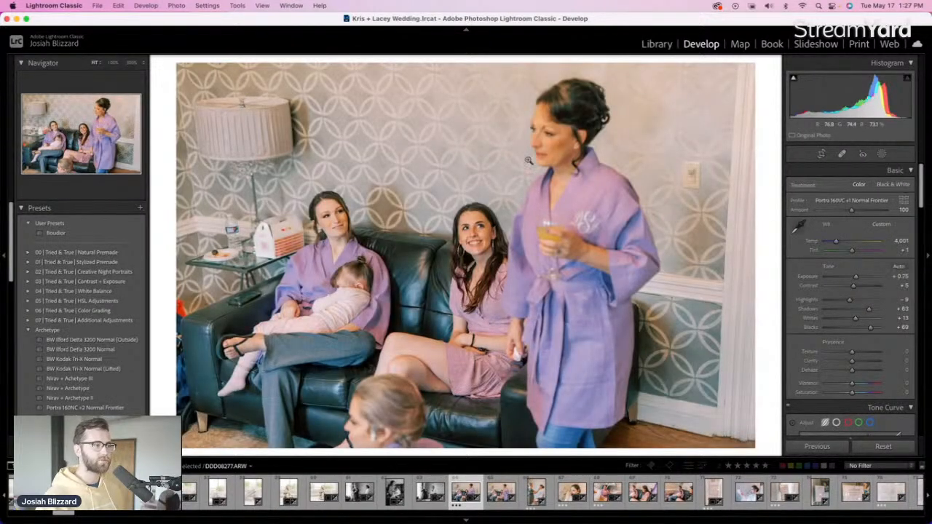
key("r")
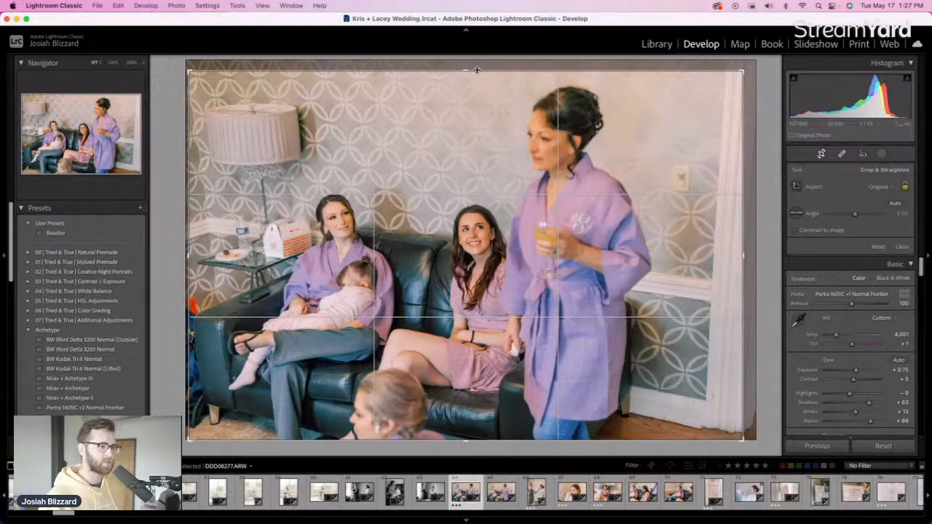
left_click_drag(477, 70, 477, 75)
left_click_drag(469, 175, 472, 179)
key("r")
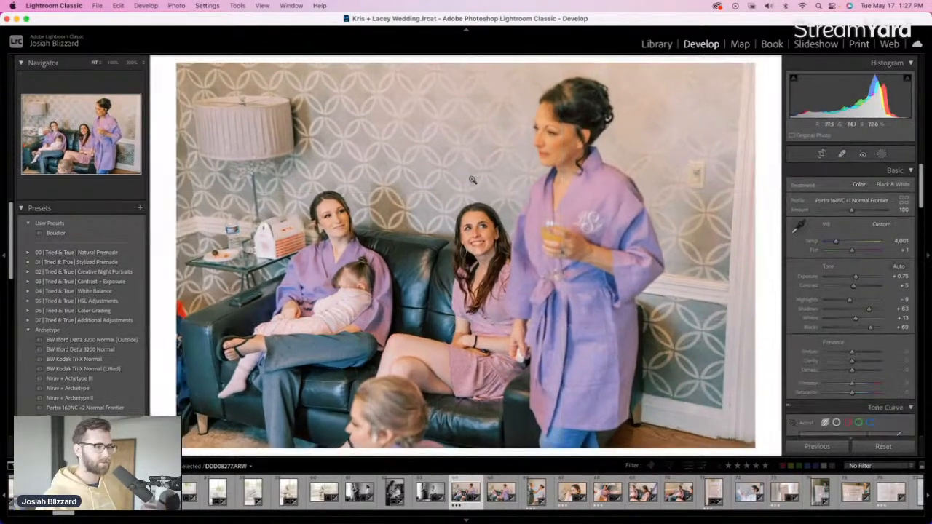
Crop the next couch group photo DDD08279.ARW tighter so the strip beyond the white door trim is cut out
key("Right")
key("Right")
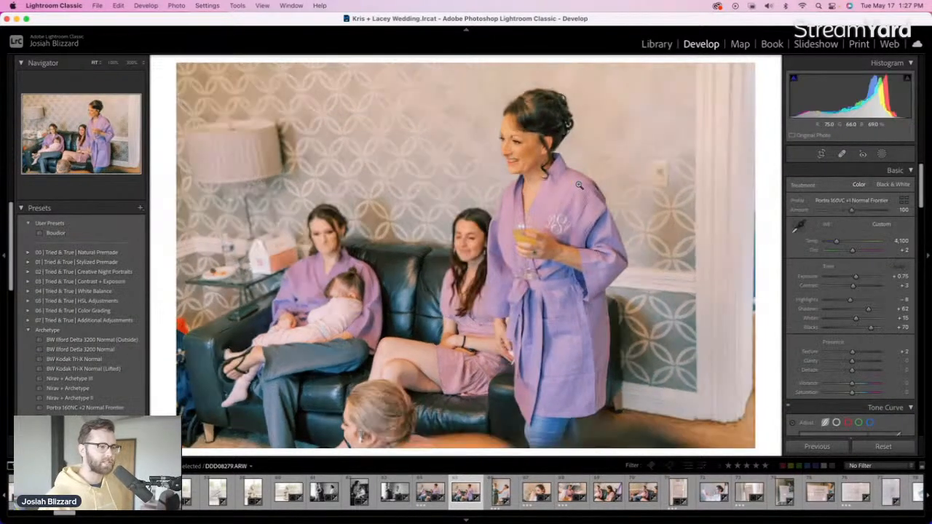
key("r")
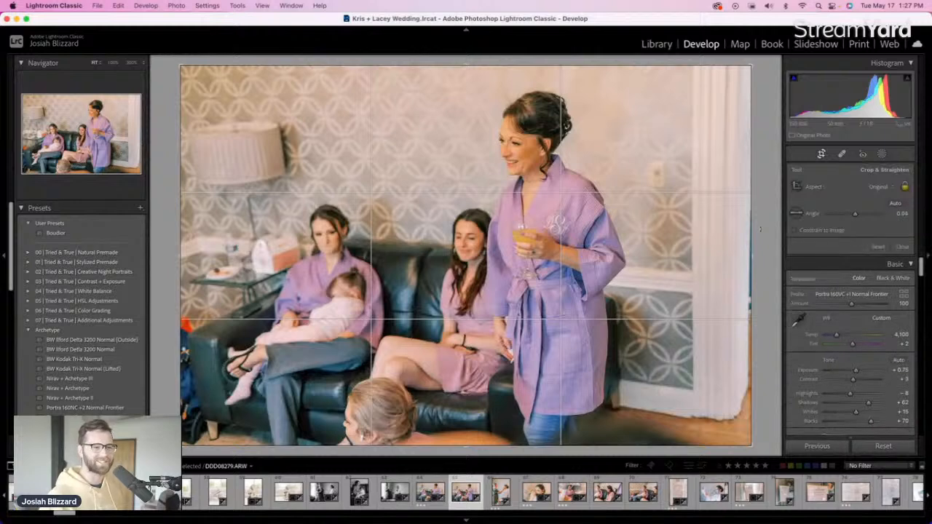
left_click_drag(759, 254, 734, 256)
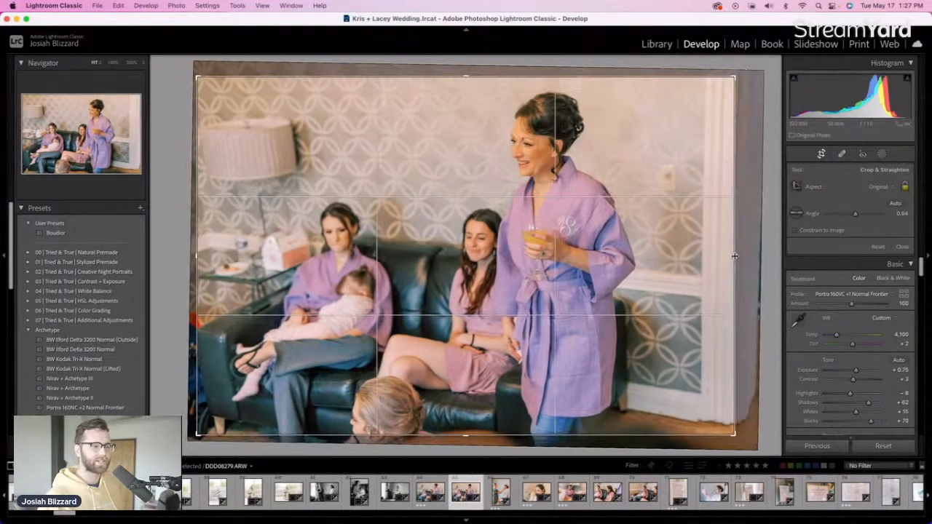
left_click_drag(555, 285, 559, 286)
key("Return")
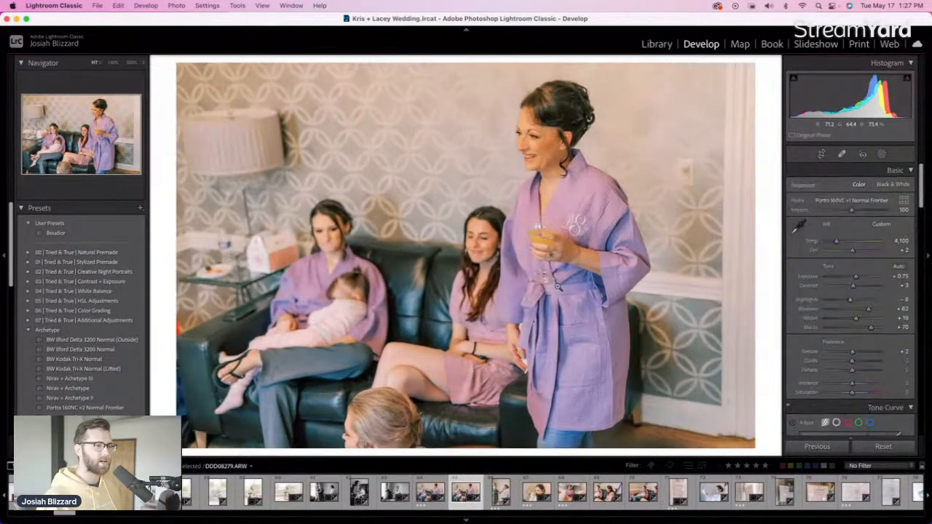
Advance to the makeup photo CCC00206.ARW, apply the BW Kodak Tri-X Normal preset and raise its exposure by one increment
key("Right")
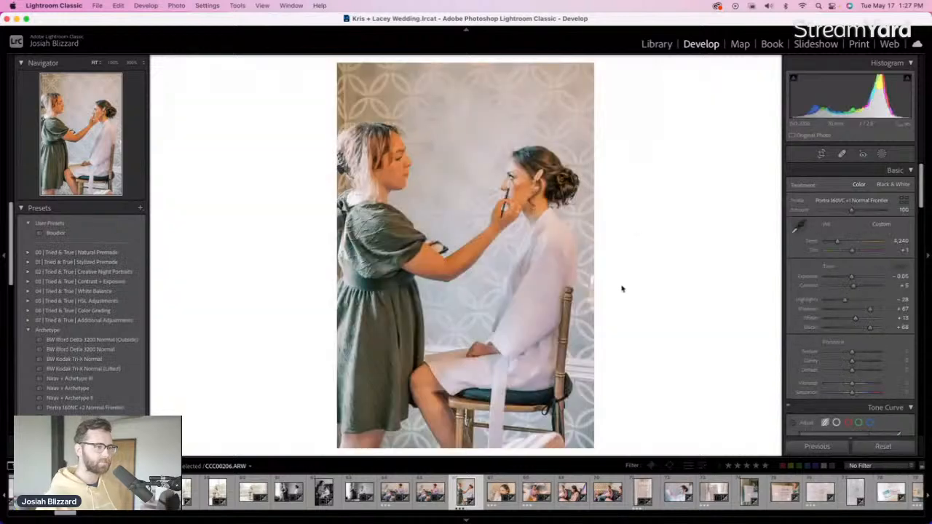
left_click(131, 361)
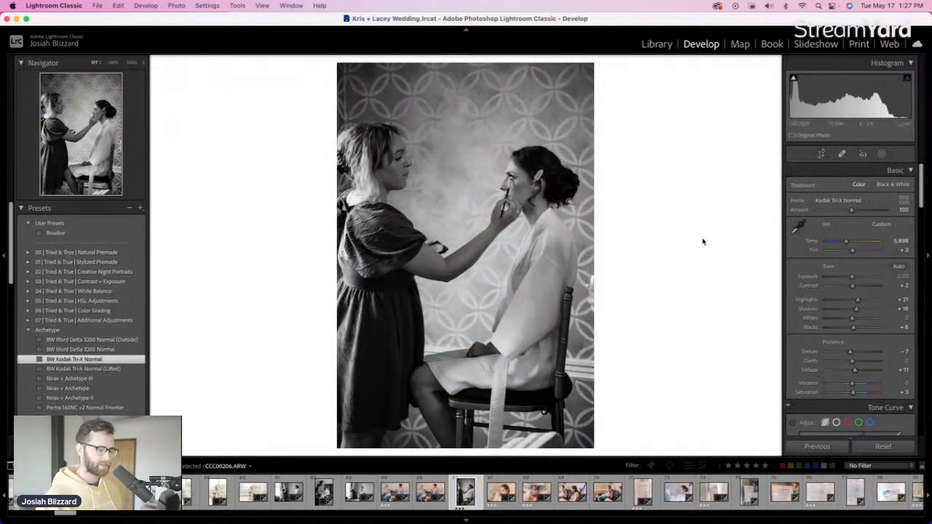
key("equal")
key("minus")
key("equal")
Skip ahead to photo DDD08287.ARW and crop it tighter around the smiling woman in the purple robe
key("Right")
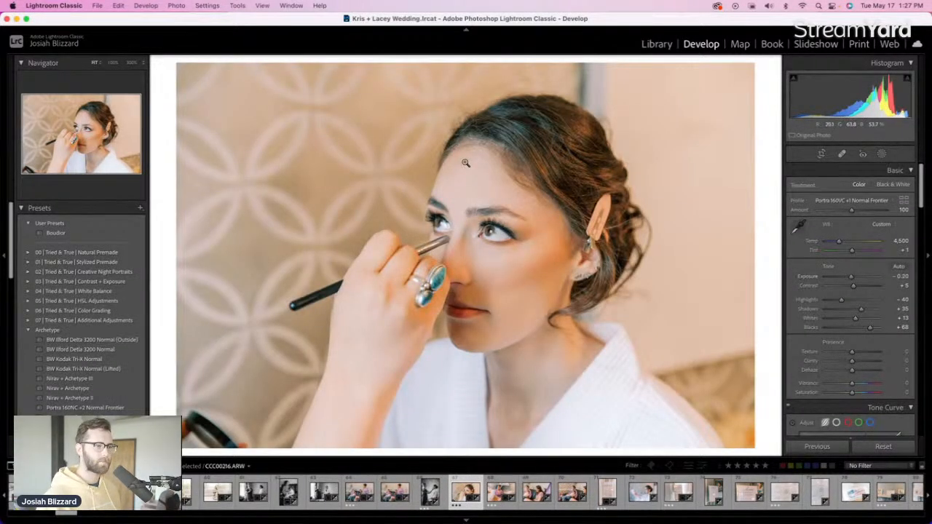
key("Right")
key("r")
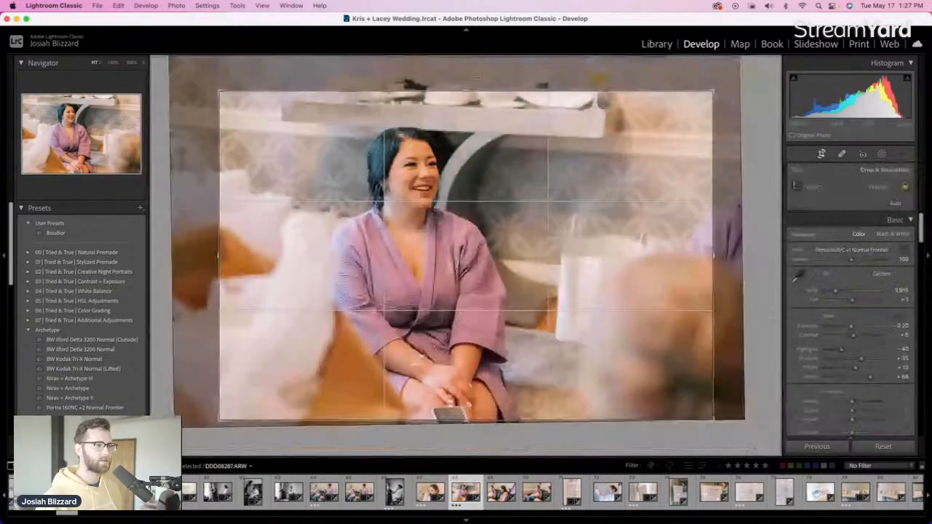
left_click_drag(474, 82, 476, 83)
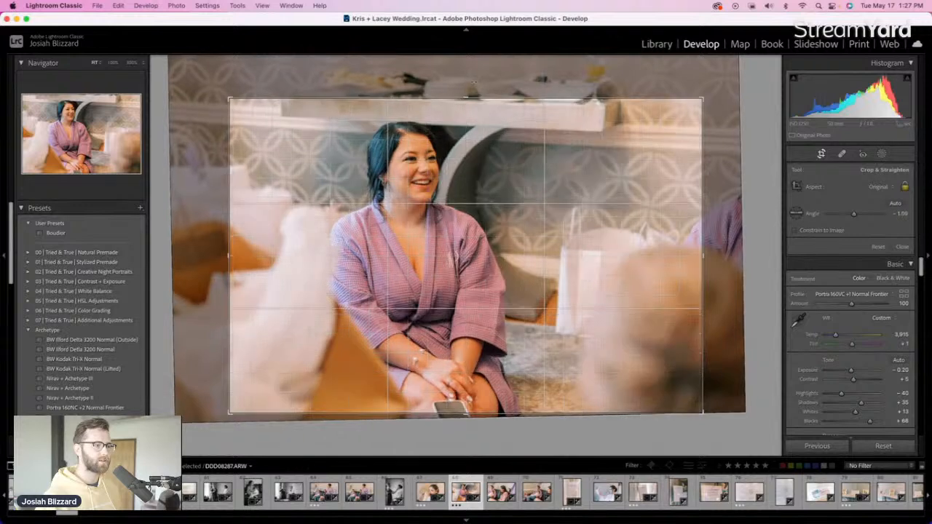
double_click(479, 213)
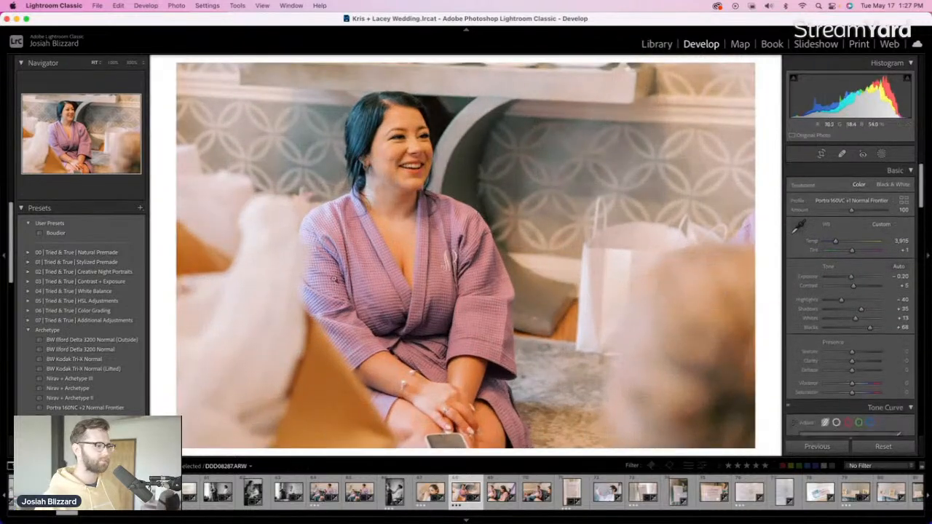
Apply the BW Kodak Tri-X Normal preset to DDD08287.ARW and raise its exposure by two increments
left_click(124, 359)
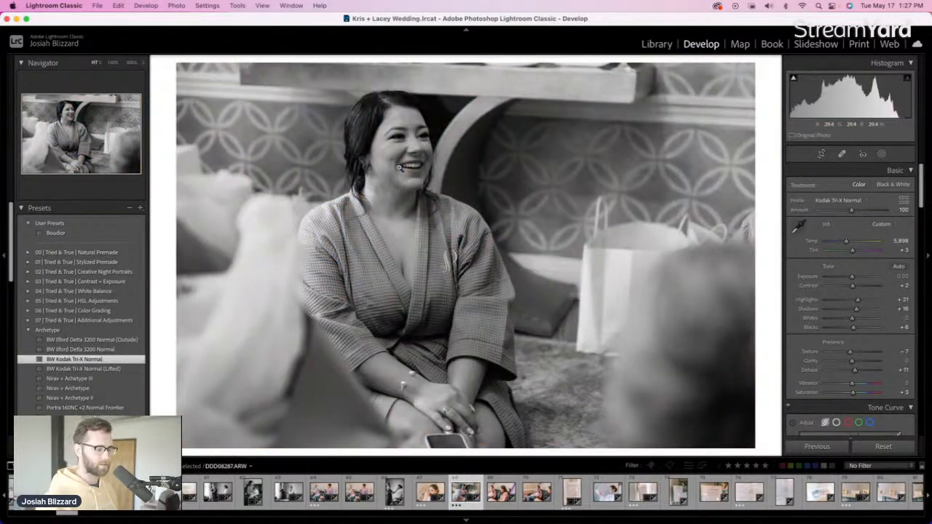
key("equal")
key("equal")
key("minus")
key("equal")
Advance to couch photo DDD08293.ARW and crop it tighter to trim the purple fabric in the foreground
key("Right")
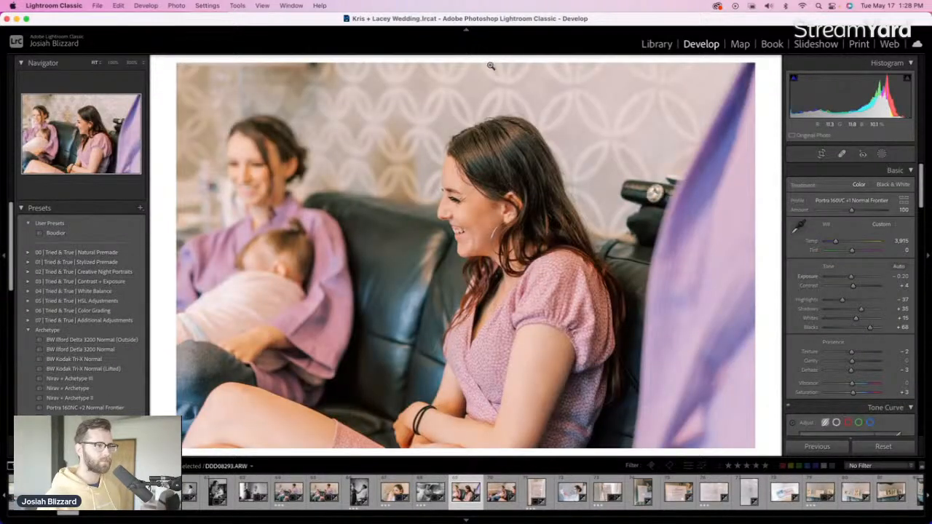
key("r")
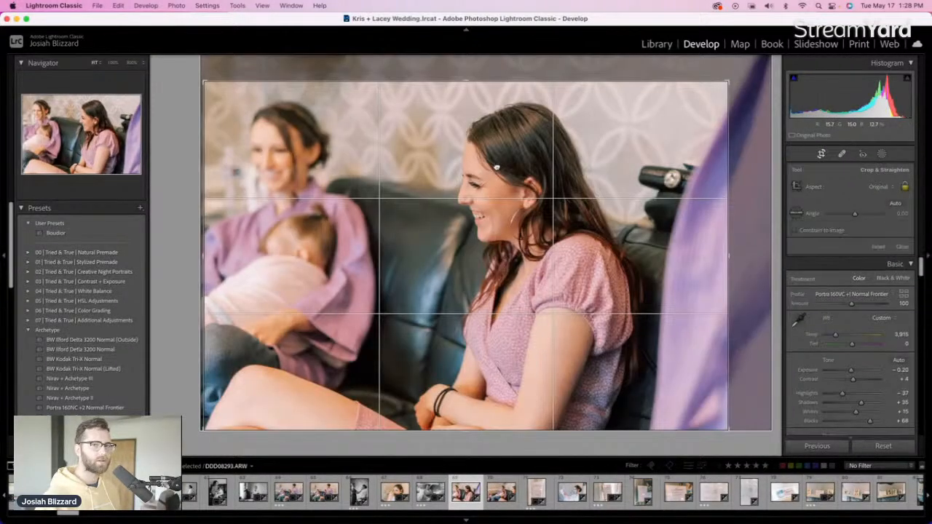
key("r")
Crop the next couch photo DDD08294.ARW around the woman holding the child, cutting out the blurred woman at the edge
key("Right")
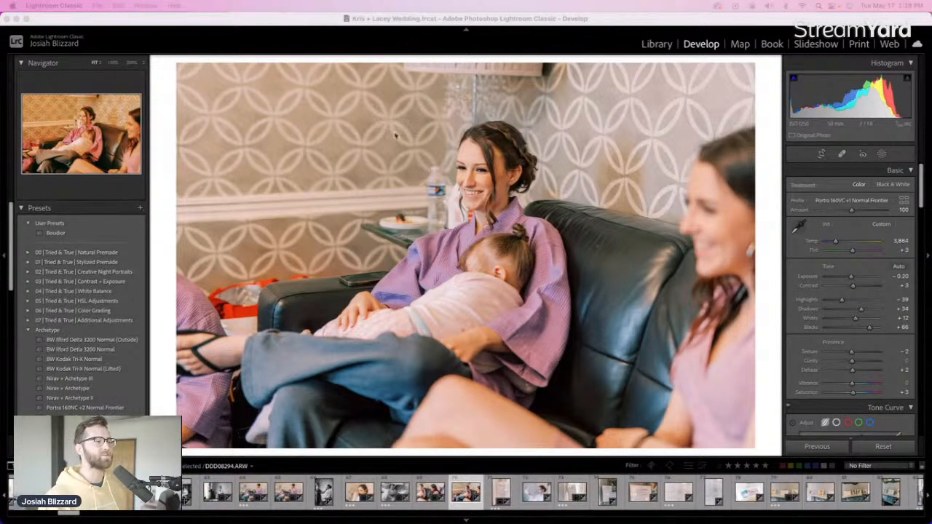
key("r")
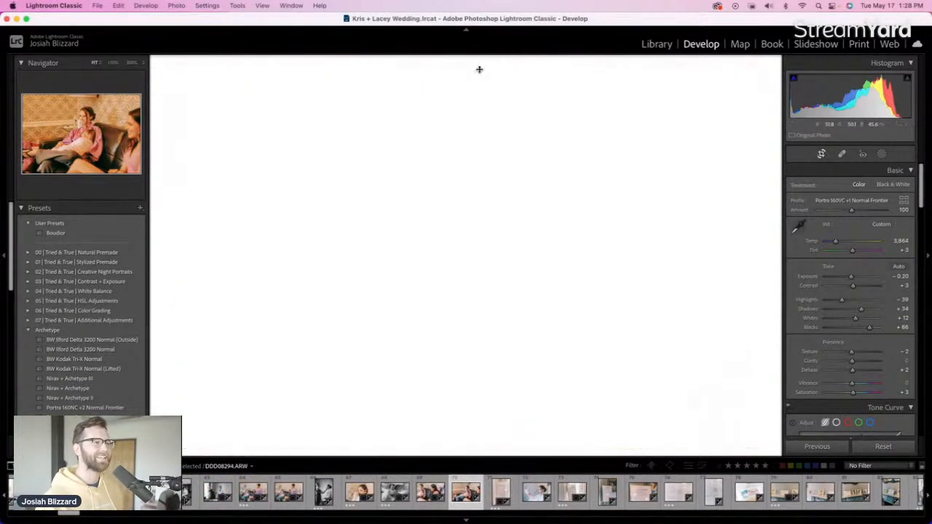
left_click_drag(730, 82, 727, 78)
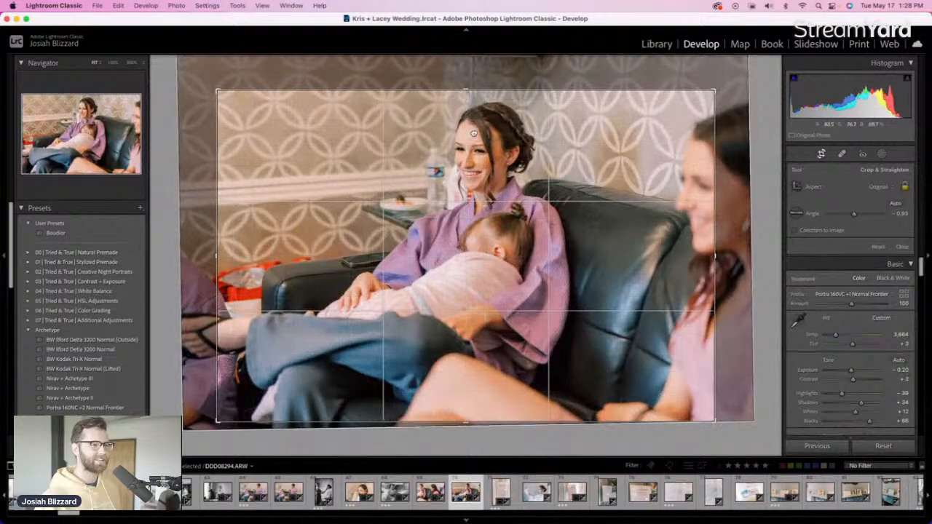
left_click_drag(494, 131, 528, 146)
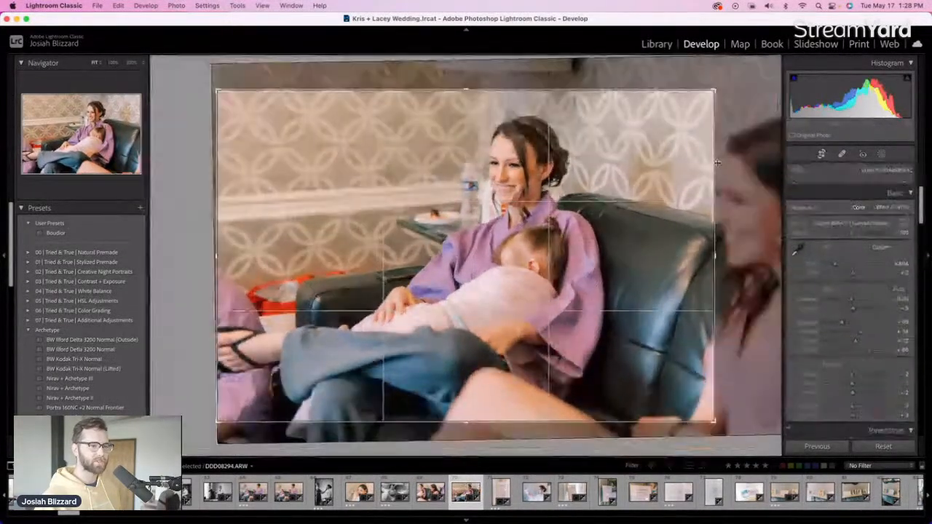
left_click_drag(717, 175, 695, 176)
key("Return")
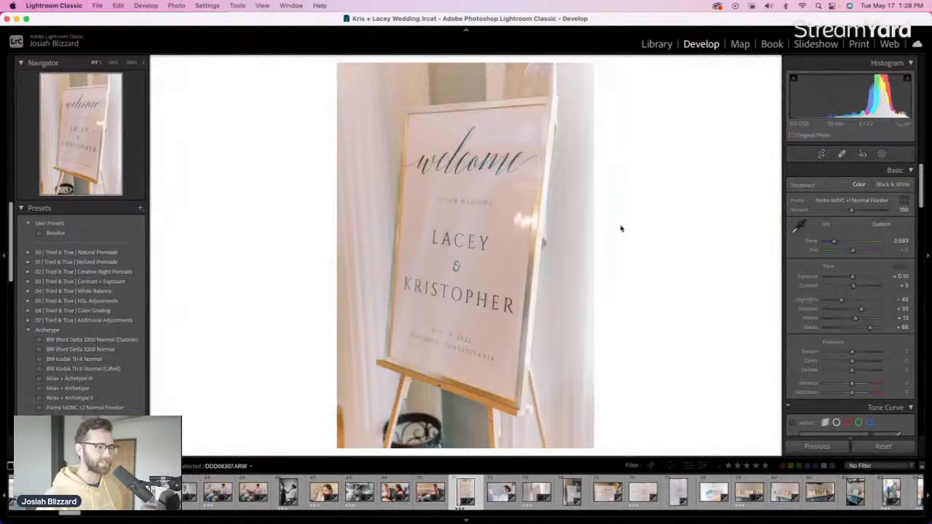
Check the crop of the welcome sign photo DDD08307.ARW and advance to the bride's mirror photo CCC00231.ARW
key("r")
key("Return")
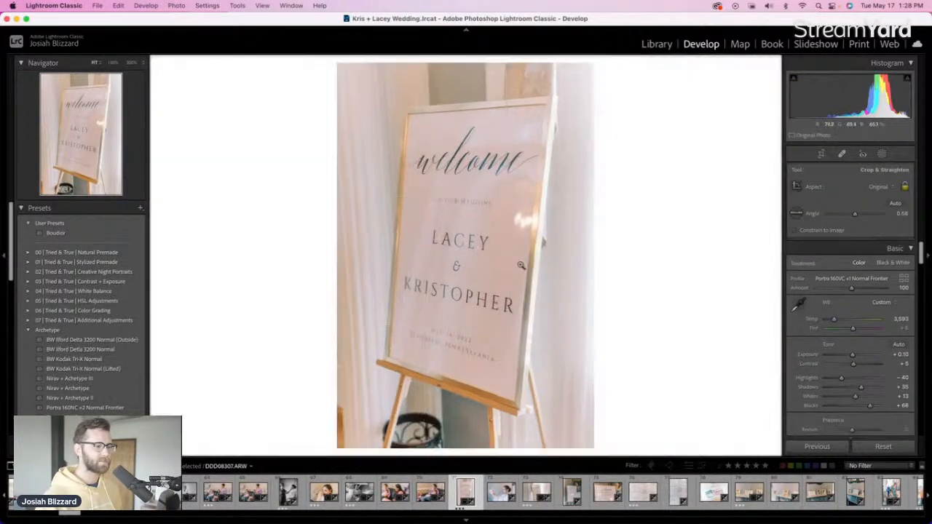
key("Right")
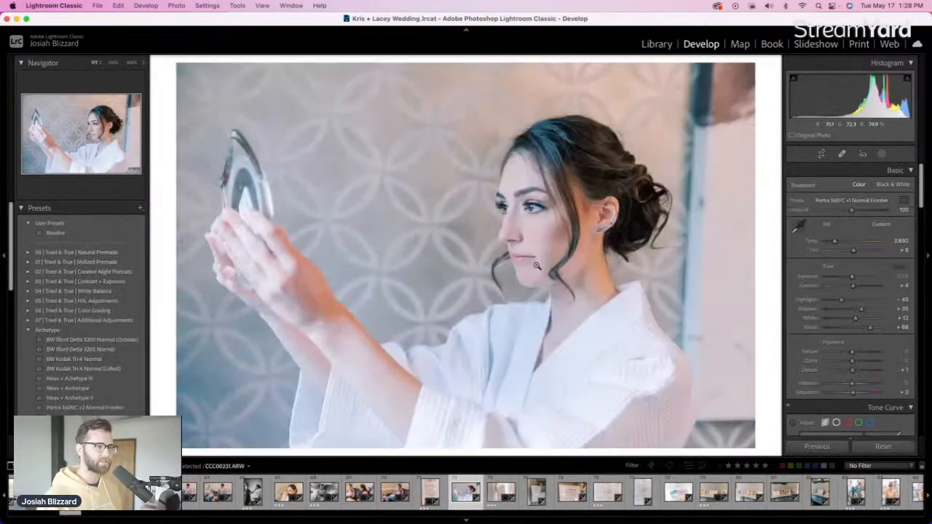
Try the BW Kodak Tri-X Normal (Lifted) preset on CCC00231.ARW, undo it, and warm the temperature to about 4,370
left_click(109, 367)
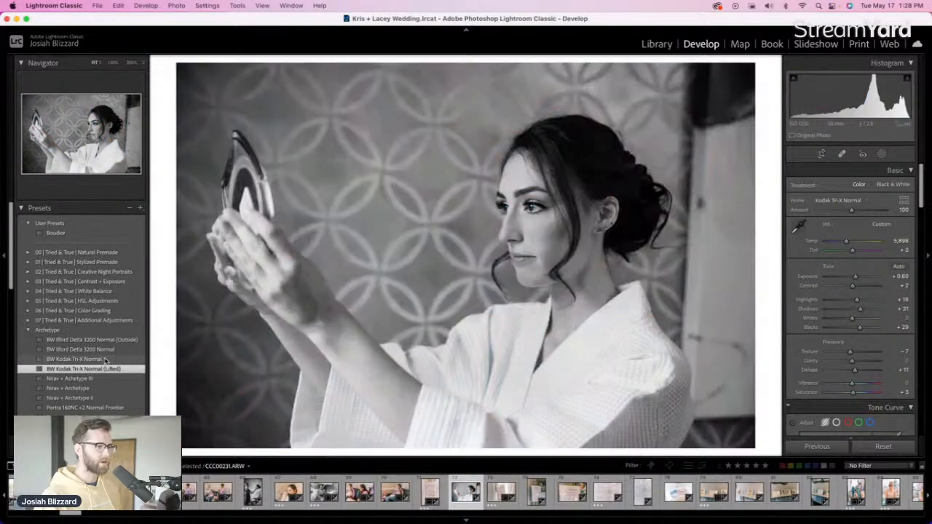
key("super+z")
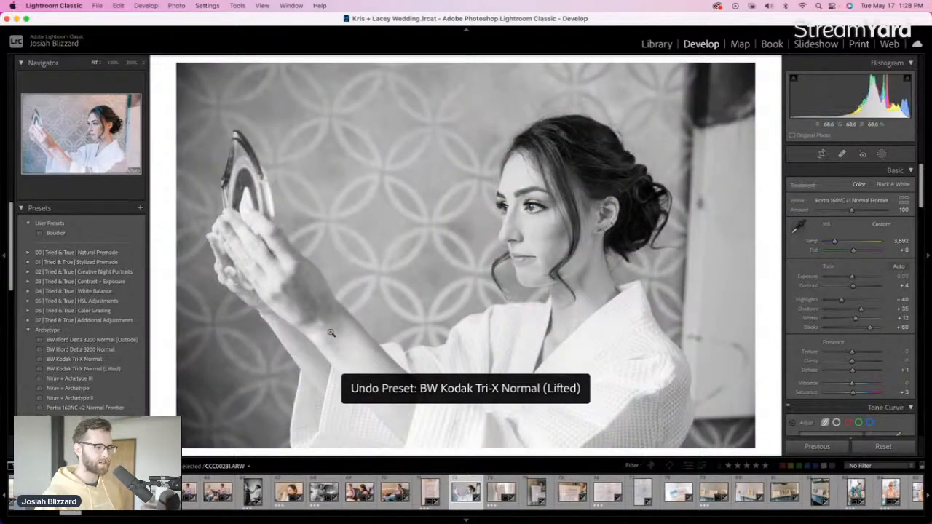
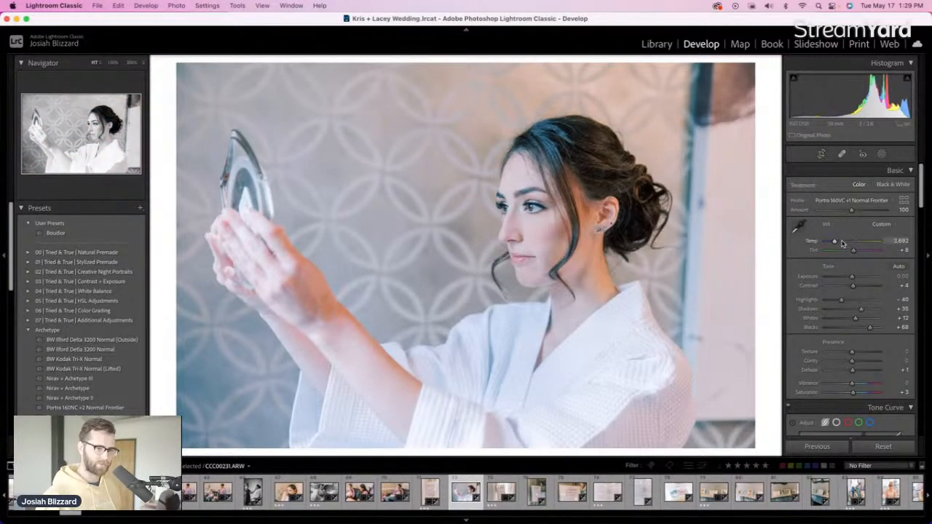
left_click_drag(843, 244, 844, 244)
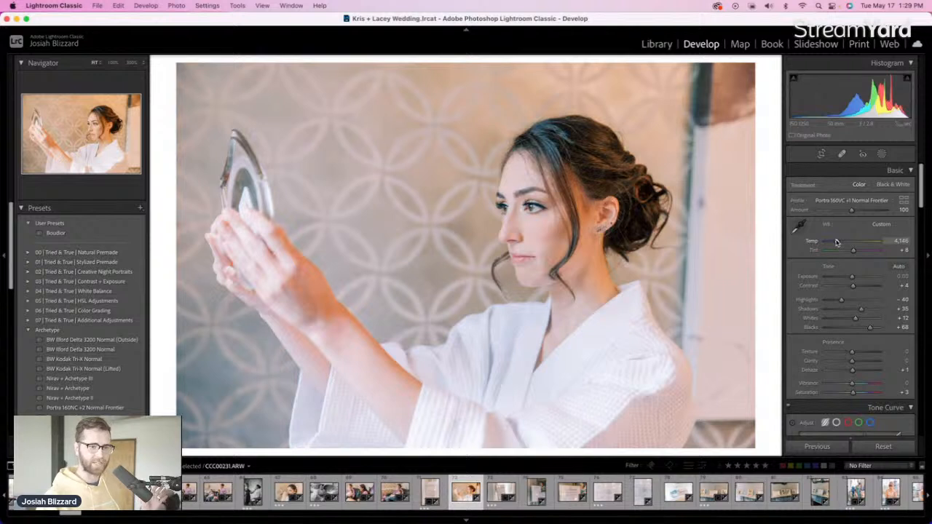
left_click_drag(836, 242, 837, 242)
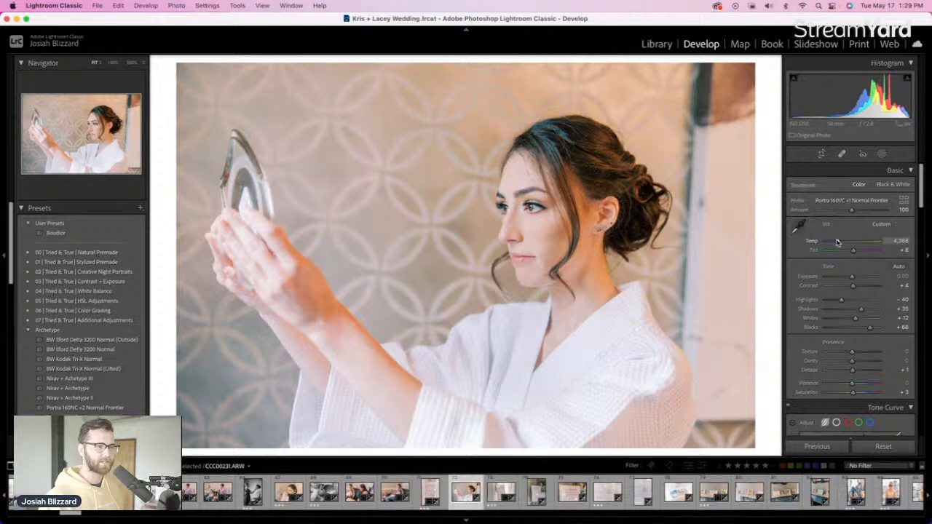
Apply the BW Kodak Tri-X Normal preset to the mirror photo CCC00231.ARW and crop it slightly tighter with a small straightening
left_click(132, 364)
key("r")
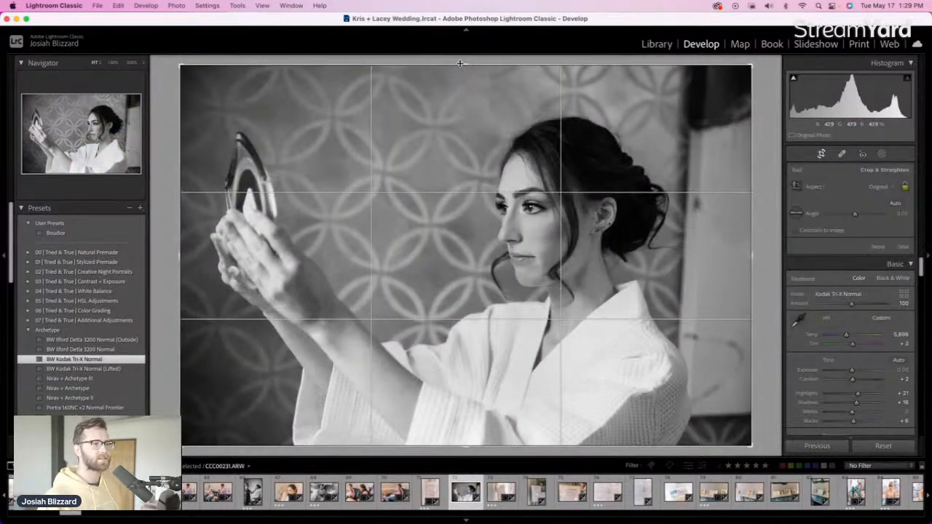
mouse_move(460, 64)
left_mouse_down()
mouse_move(460, 74)
mouse_move(459, 65)
left_mouse_up()
left_click_drag(464, 187, 477, 189)
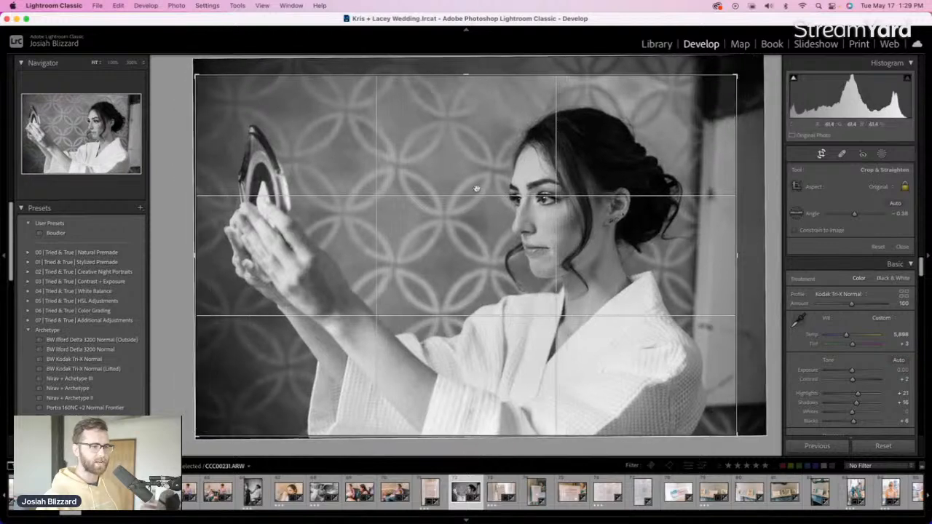
key("r")
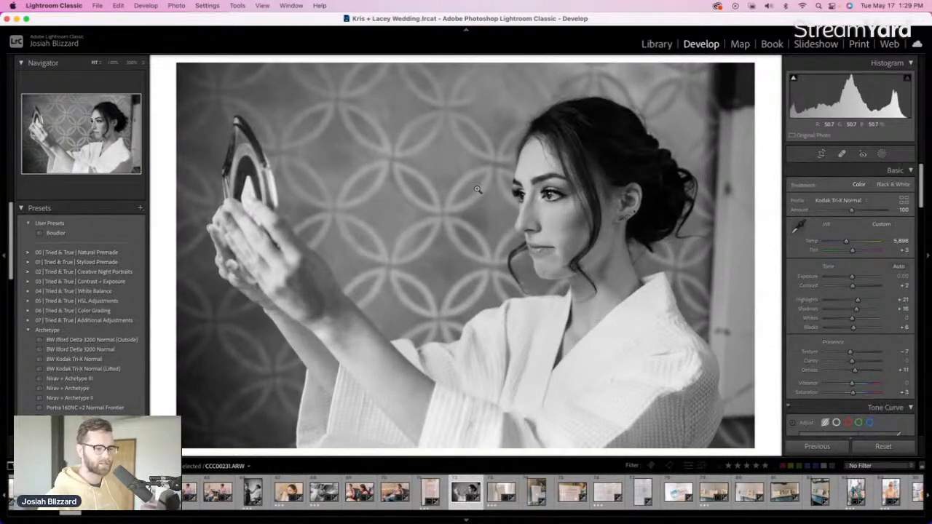
Move past the welcome sign photo to seating chart photo DDD08311.ARW and crop it tighter around the chart
key("Right")
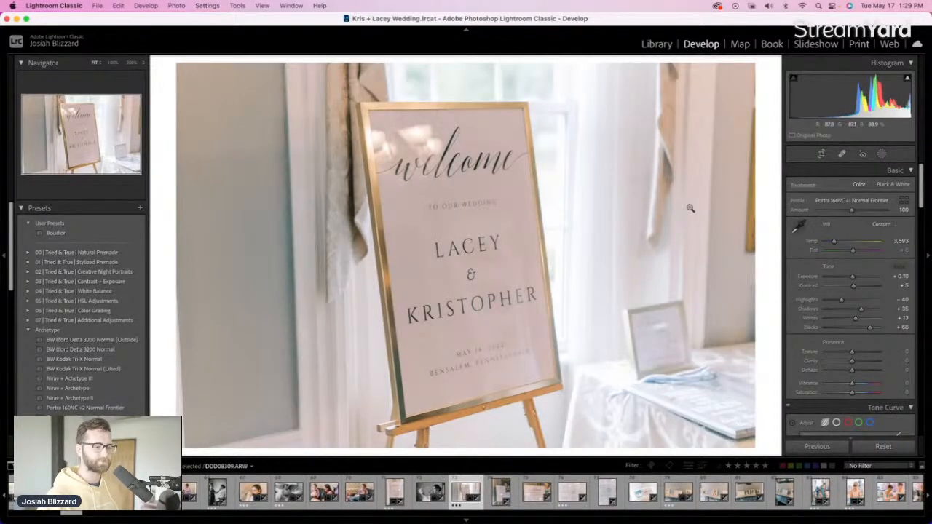
key("Right")
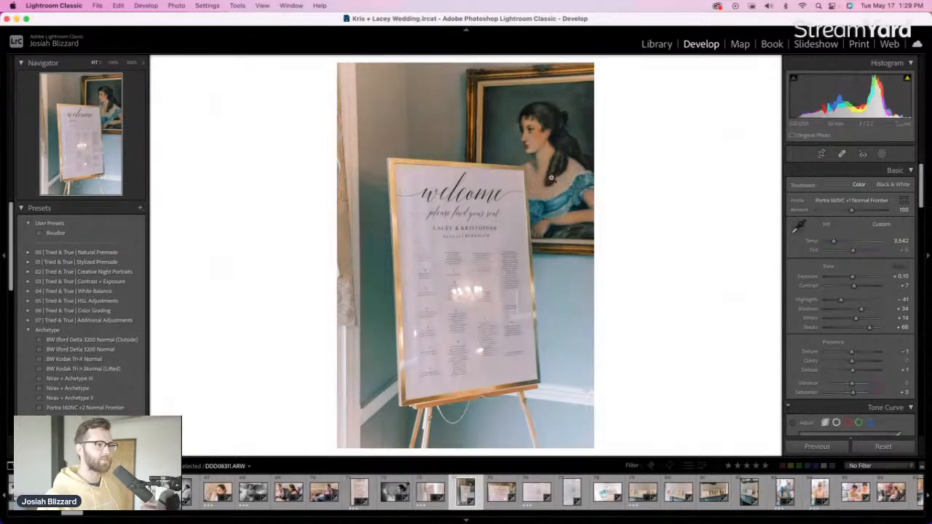
key("r")
left_click_drag(623, 195, 625, 207)
key("r")
Raise the exposure of the seating chart photo DDD08311.ARW to +0.50
key("equal")
key("equal")
key("equal")
key("minus")
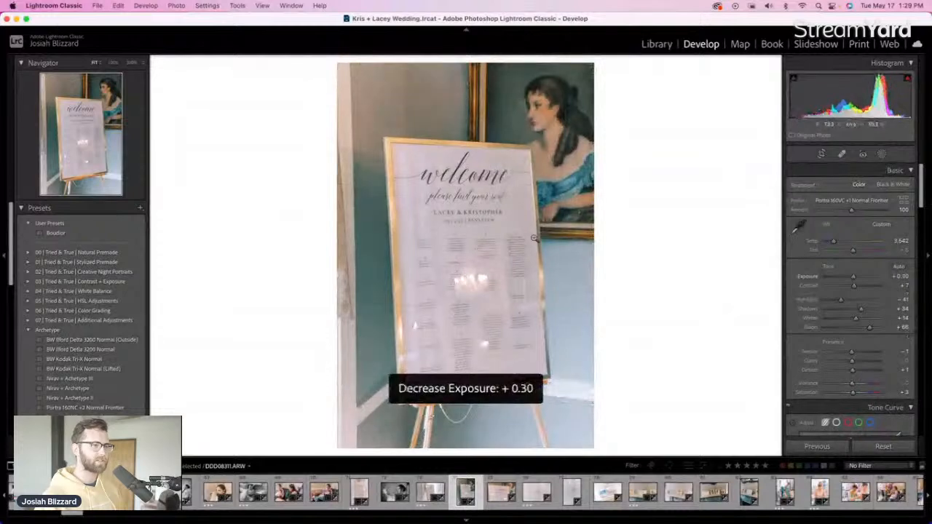
key("equal")
key("equal")
key("minus")
key("equal")
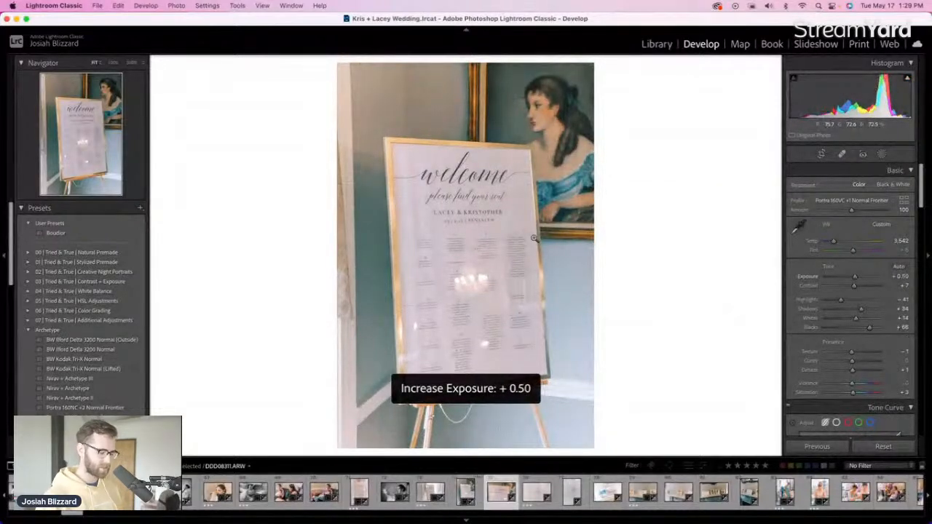
Nudge up the exposure of the seating chart close-up DDD08313.ARW and set DDD08314.ARW to +0.70
key("Right")
key("equal")
key("minus")
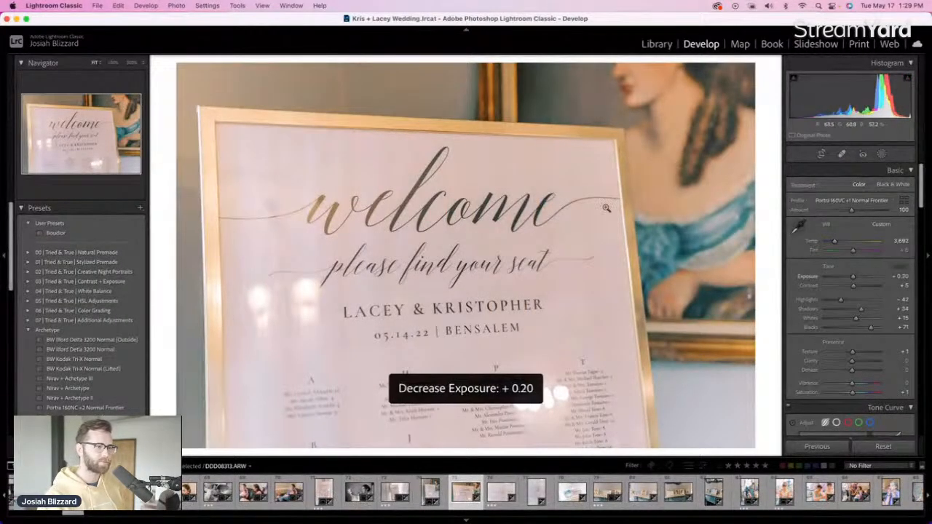
key("equal")
key("Right")
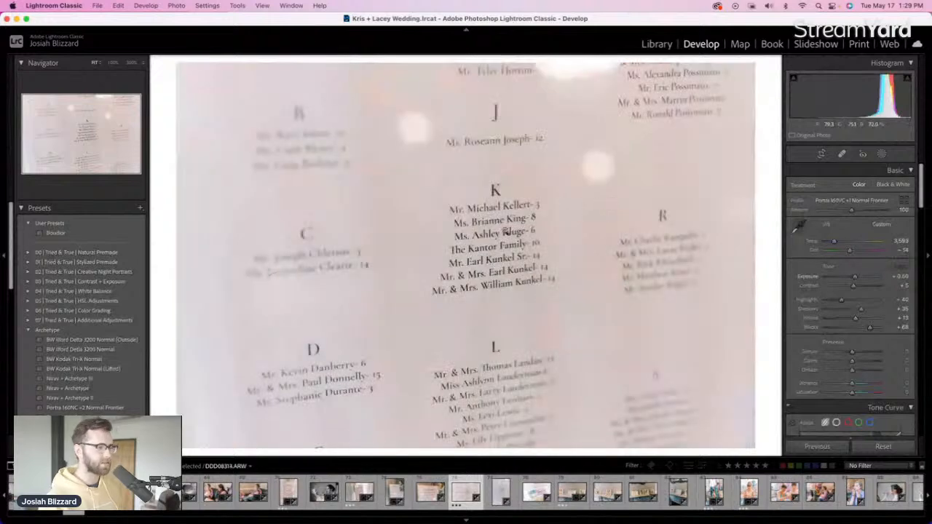
key("equal")
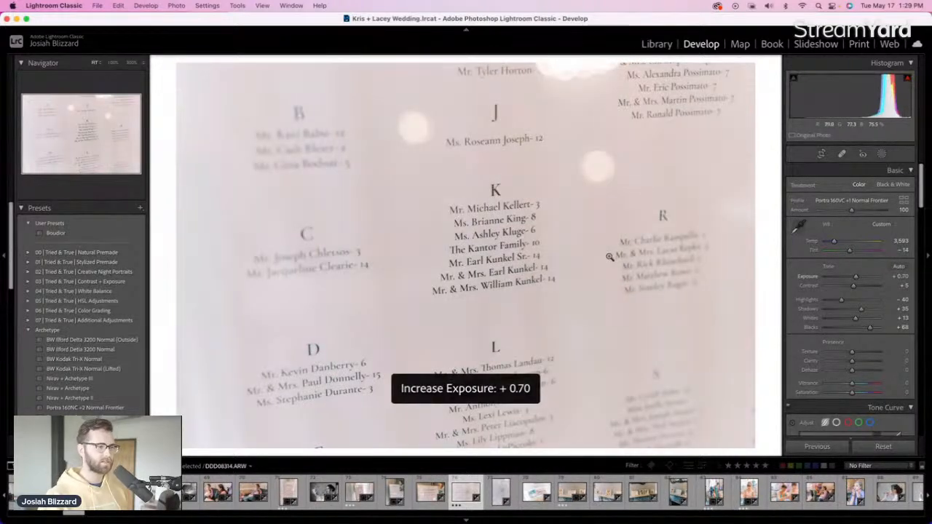
Advance to the vertical guest list photo DDD08315.ARW and raise its exposure to +1.00
key("Right")
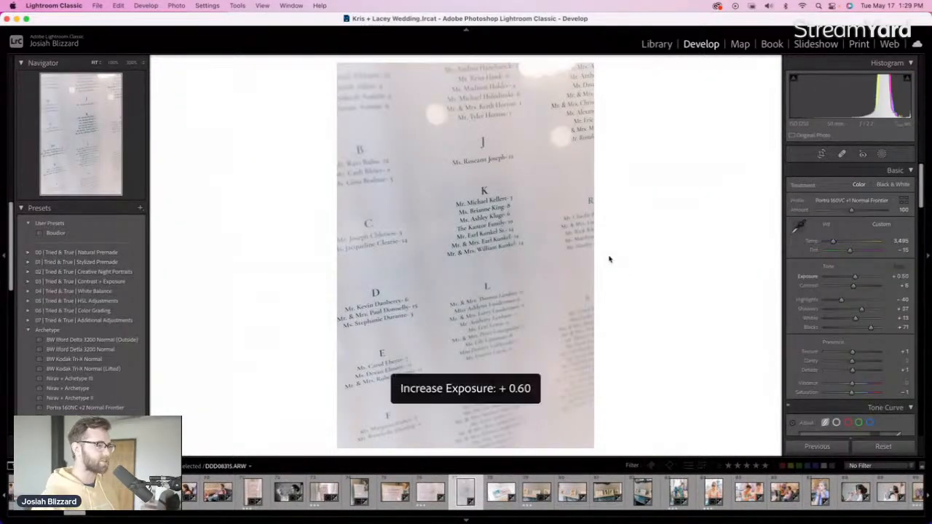
key("equal")
key("equal")
key("equal")
key("equal")
key("equal")
key("minus")
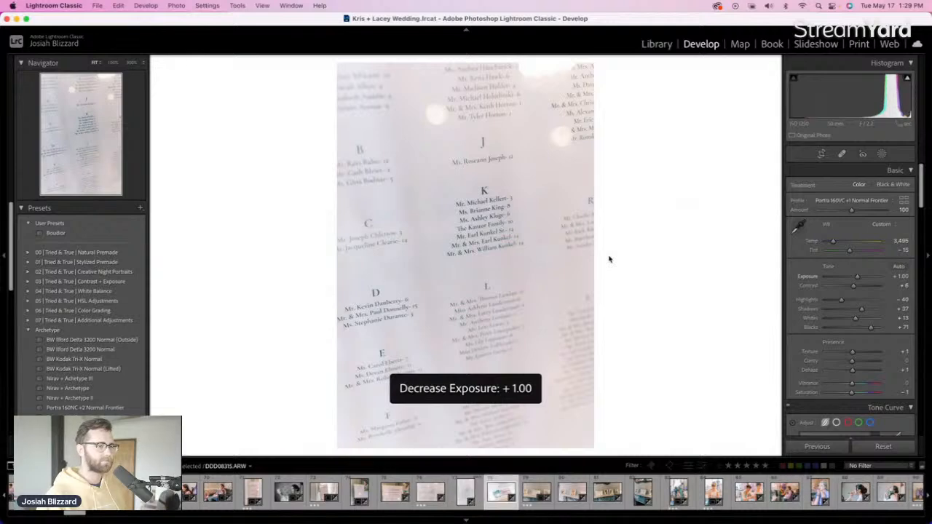
Lower the exposure of the photo album shot DDD08318.ARW by three increments and advance to the next photo
key("Right")
key("minus")
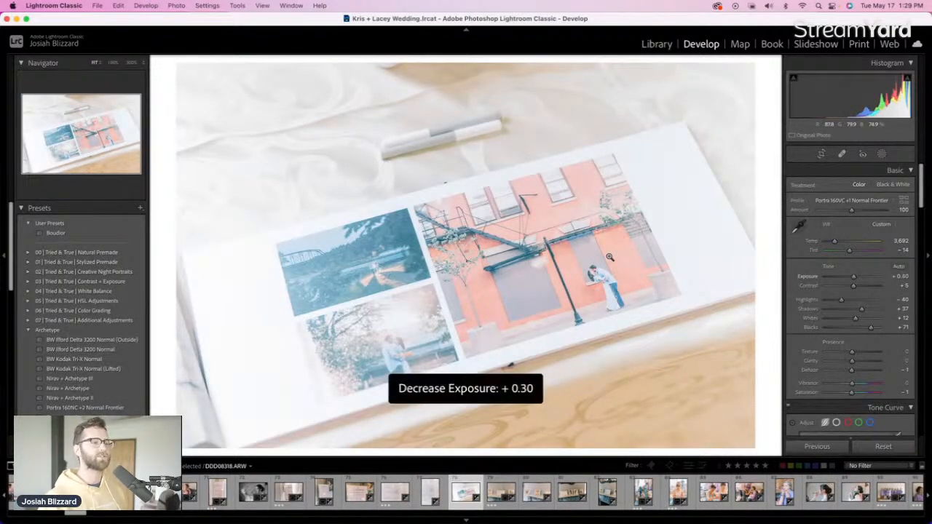
key("minus")
key("minus")
key("Right")
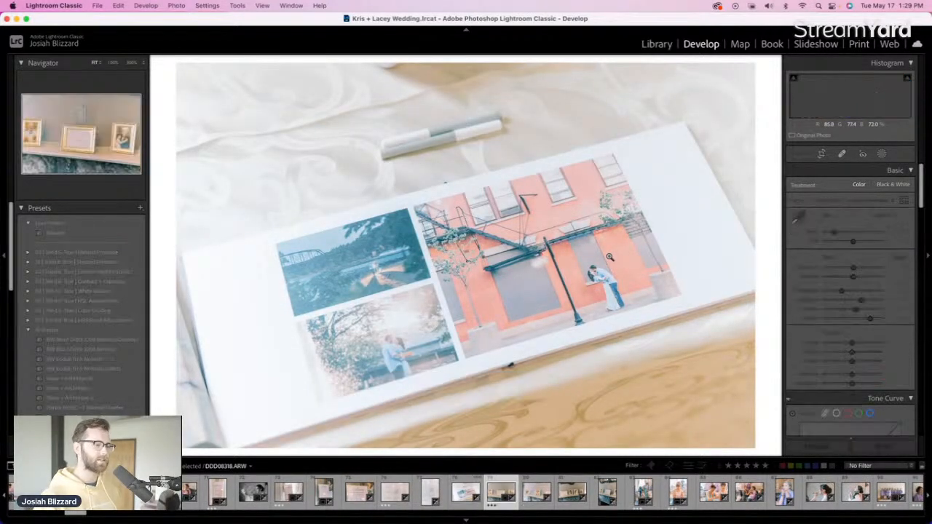
Raise the exposure of the framed mantel photos DDD08319.ARW and DDD08320.ARW to +0.40 each
key("equal")
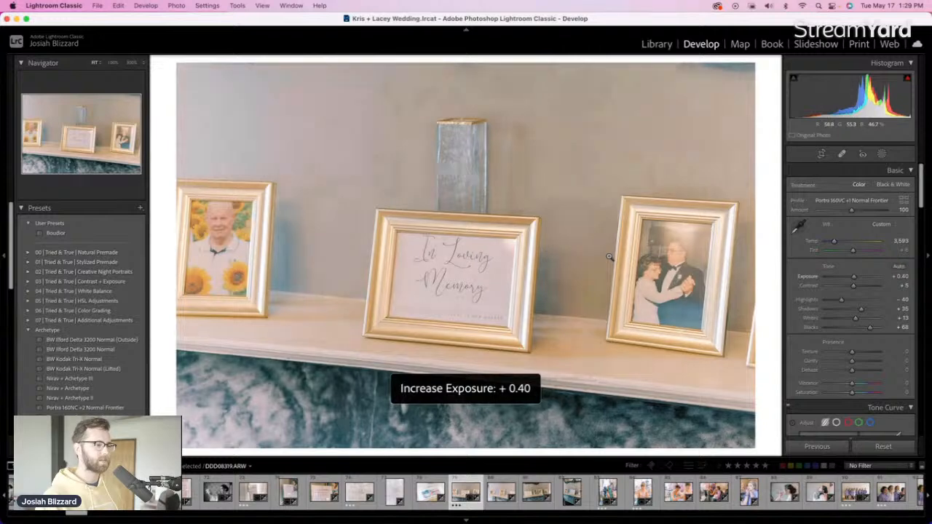
key("Right")
key("Right")
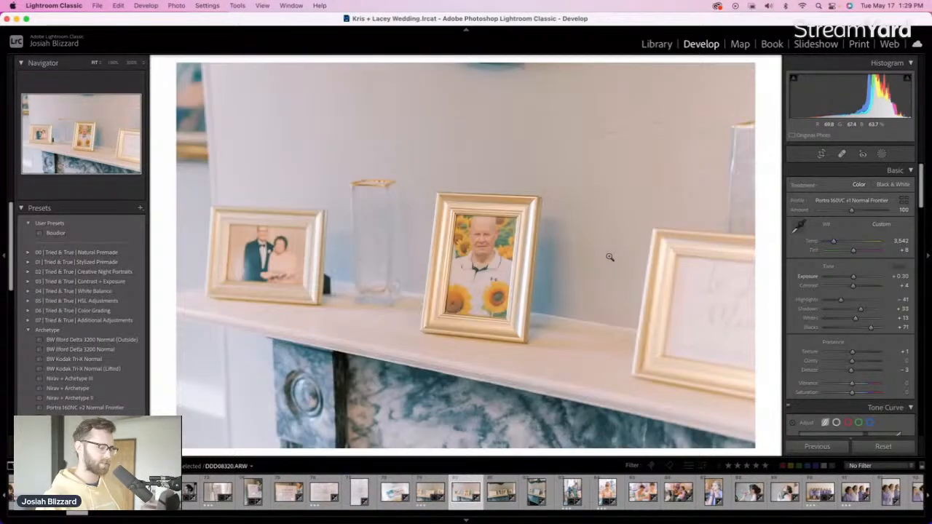
key("equal")
key("minus")
key("equal")
key("Right")
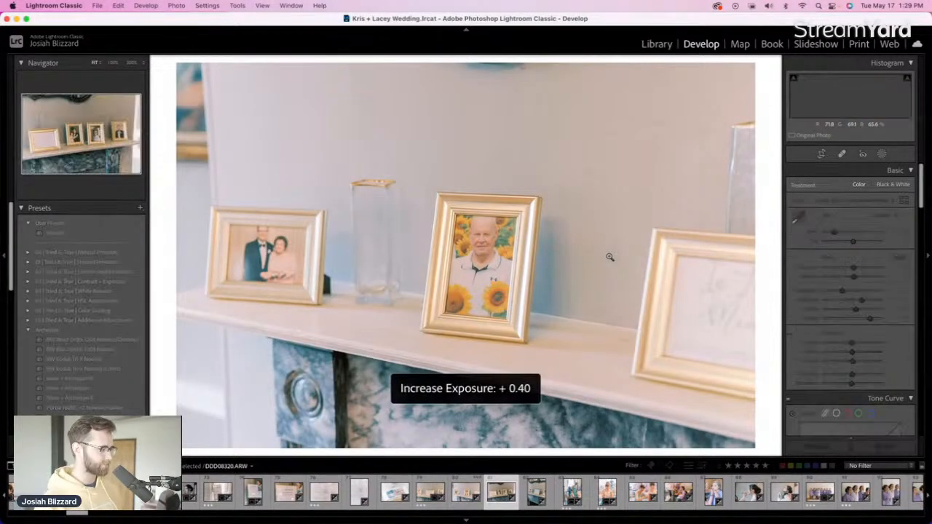
Set the exposure of the mantel photo DDD08321.ARW to +0.50 and of the vertical mantel photo DDD08322.ARW to +0.60
key("equal")
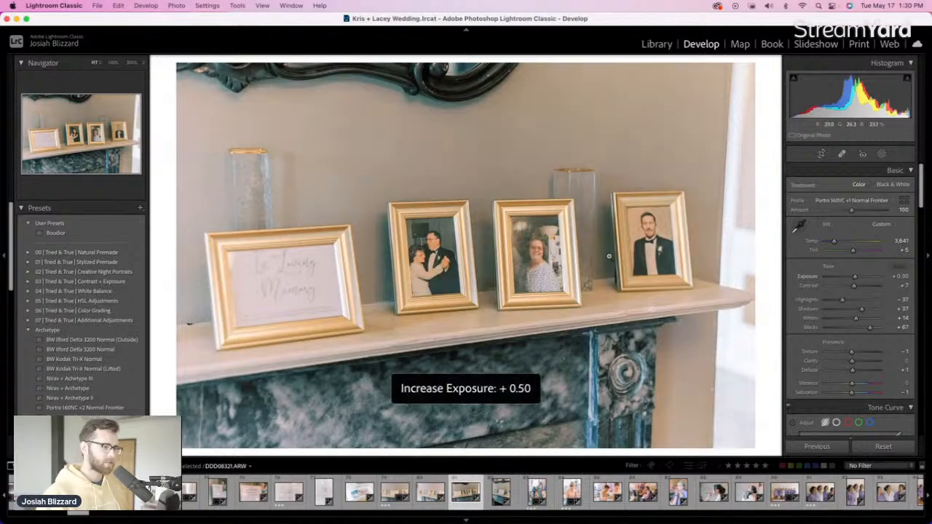
key("Right")
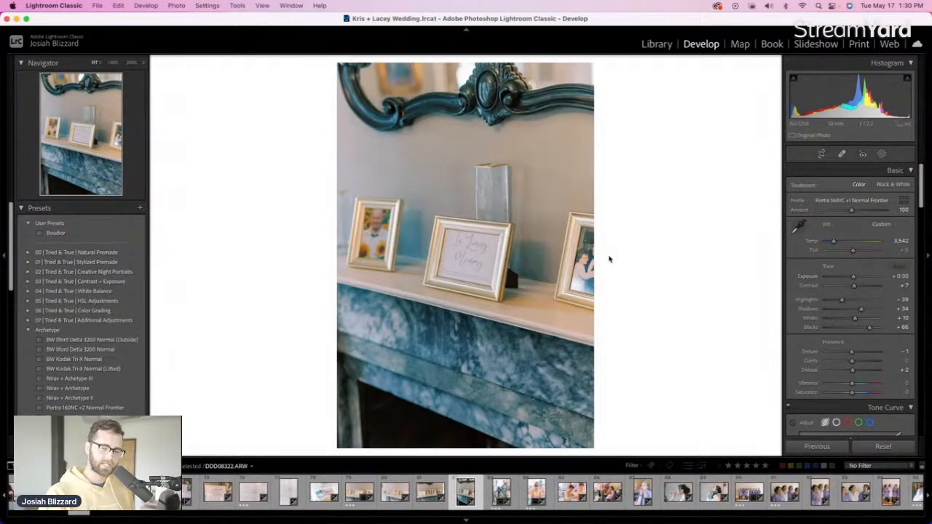
key("equal")
key("minus")
key("equal")
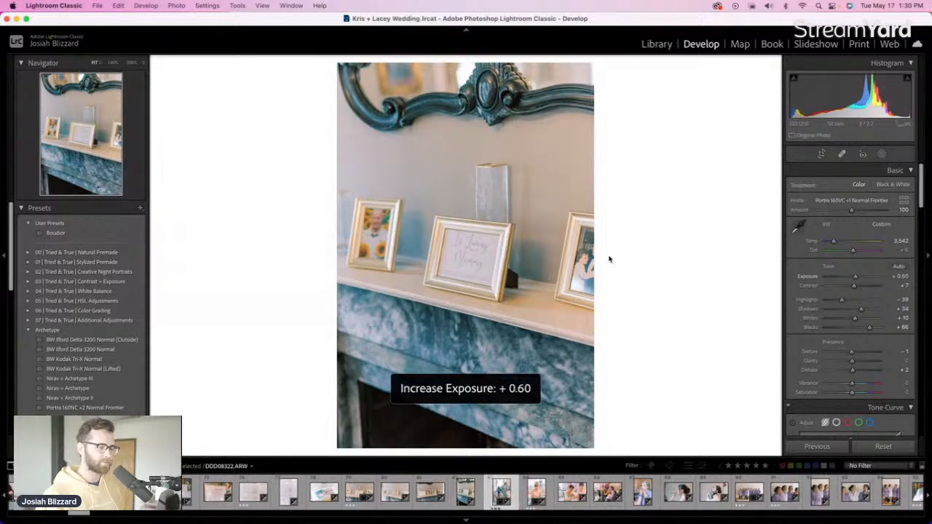
key("Right")
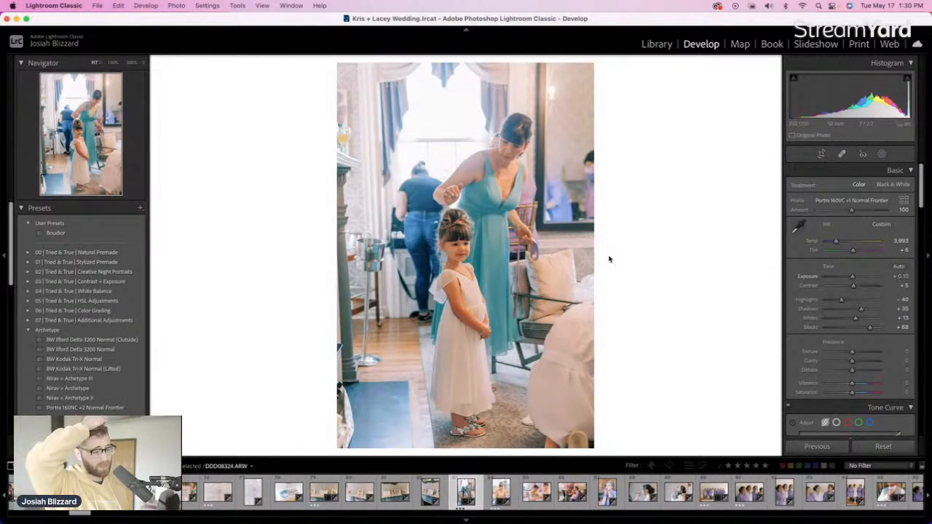
Raise the exposure of the flower girl photo DDD08324.ARW to +0.30 and adjust its crop
key("equal")
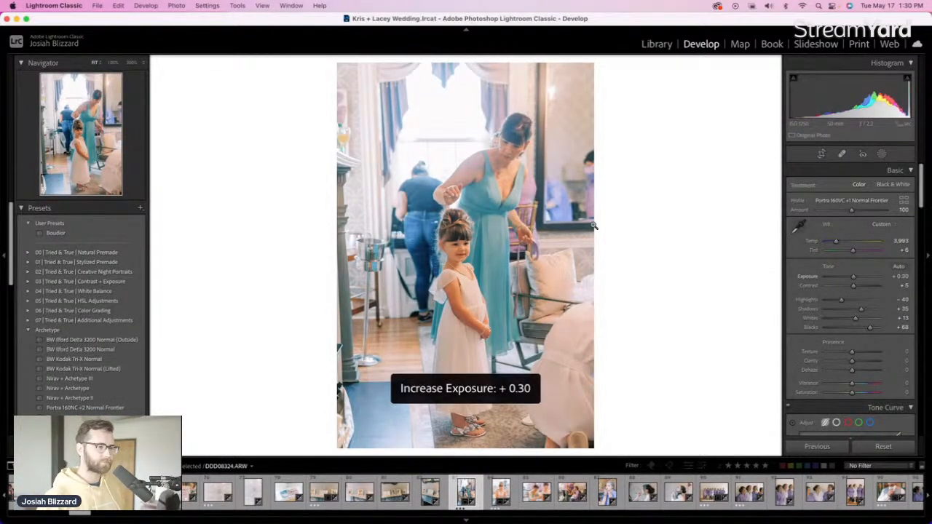
key("r")
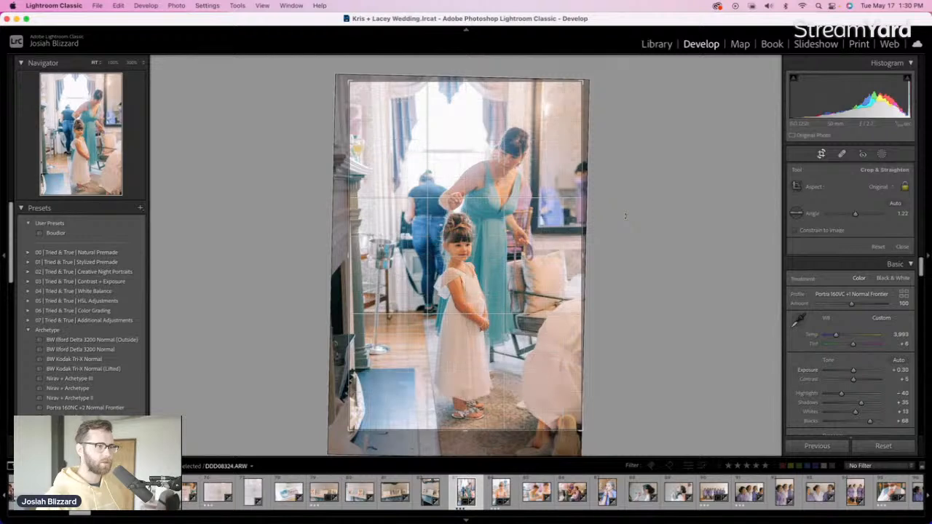
key("r")
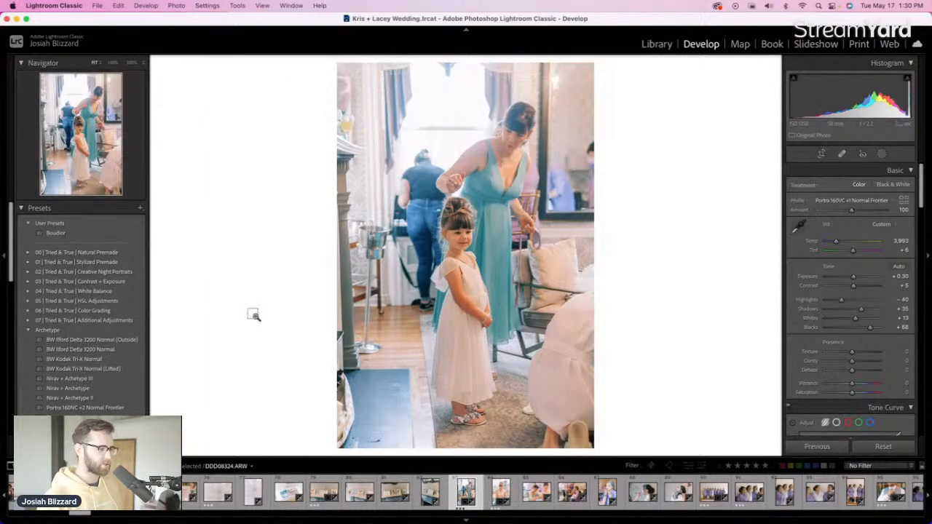
Create a virtual copy of DDD08324.ARW and apply the BW Kodak Tri-X Normal (Lifted) preset to it
key("super+apostrophe")
left_click(124, 369)
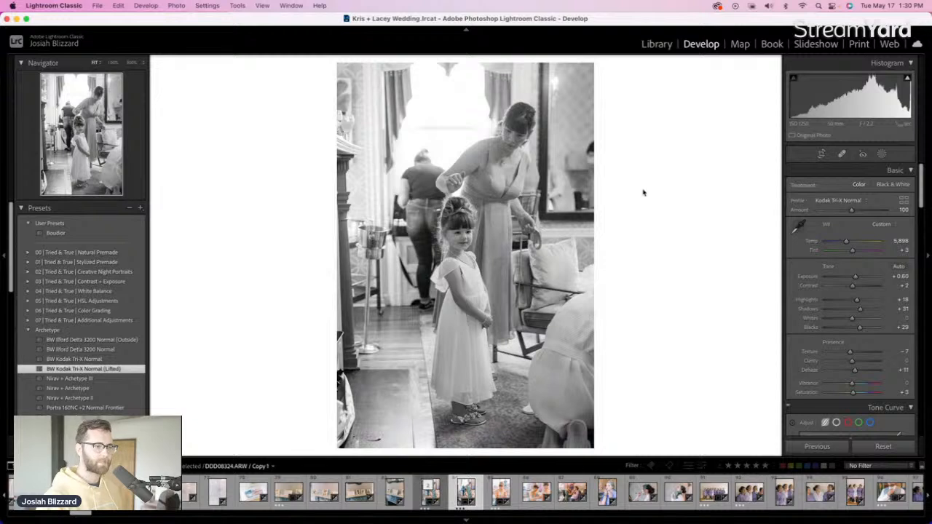
key("Right")
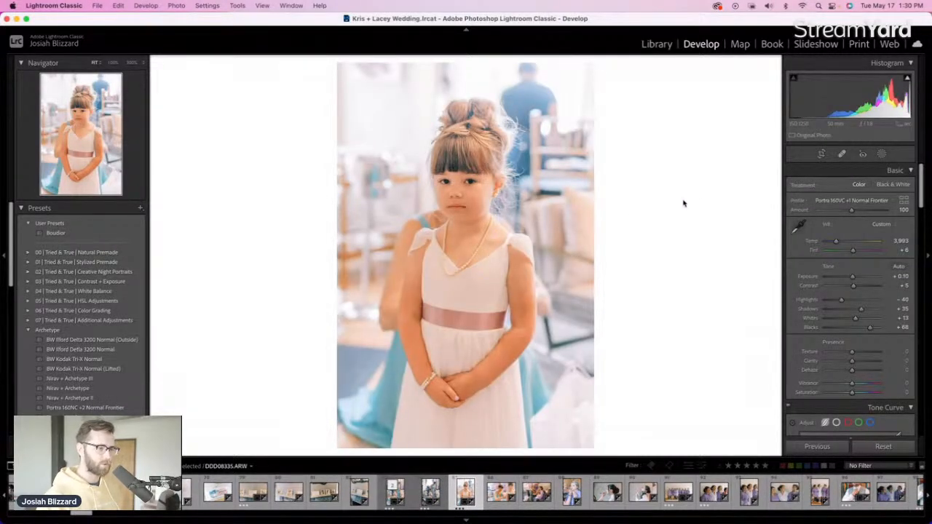
Create a virtual copy of the flower girl portrait DDD08335.ARW and give it the BW Kodak Tri-X Normal preset
key("super+apostrophe")
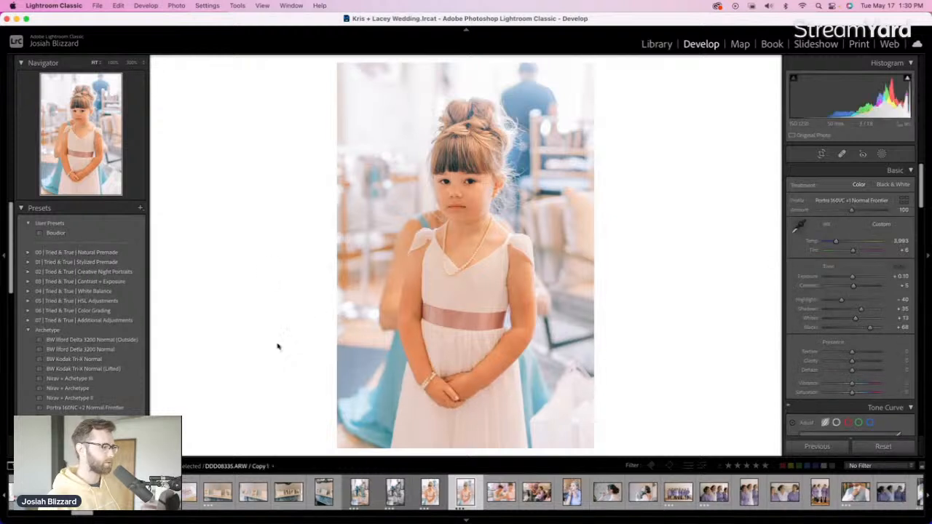
left_click(125, 371)
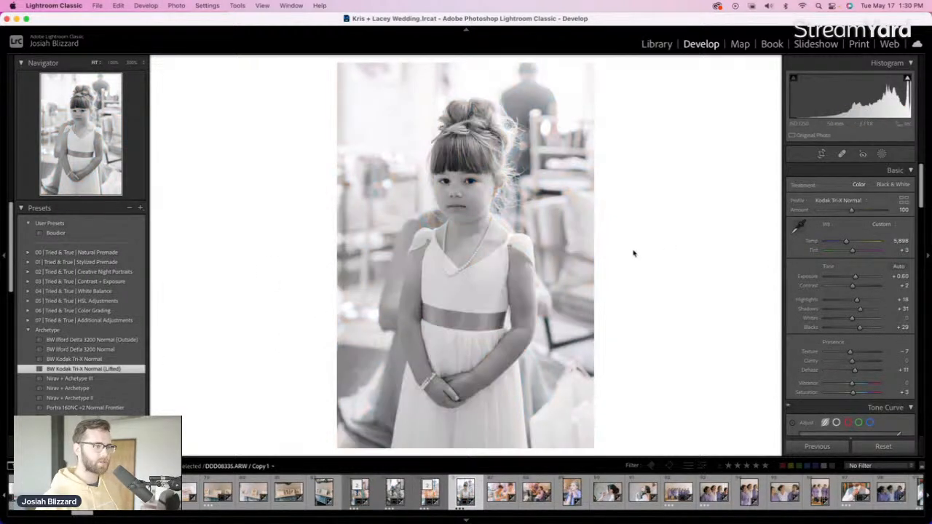
left_click(133, 359)
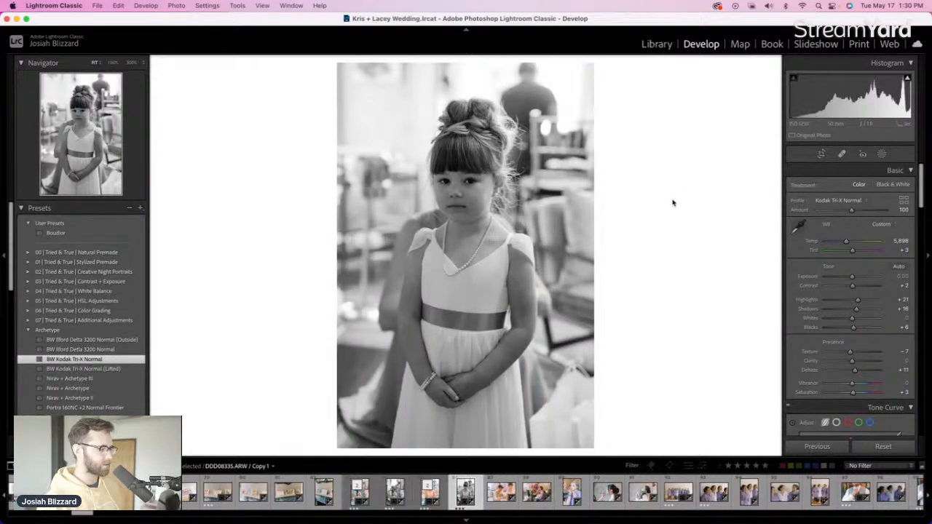
key("Right")
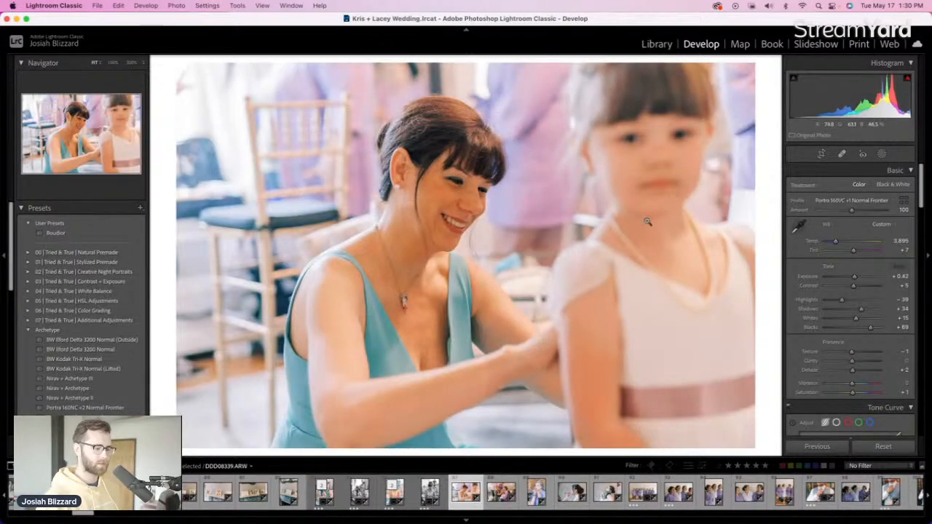
Raise the exposure of DDD08339.ARW slightly, and reposition the crop of the makeup photo DDD08341.ARW
key("=")
key("Right")
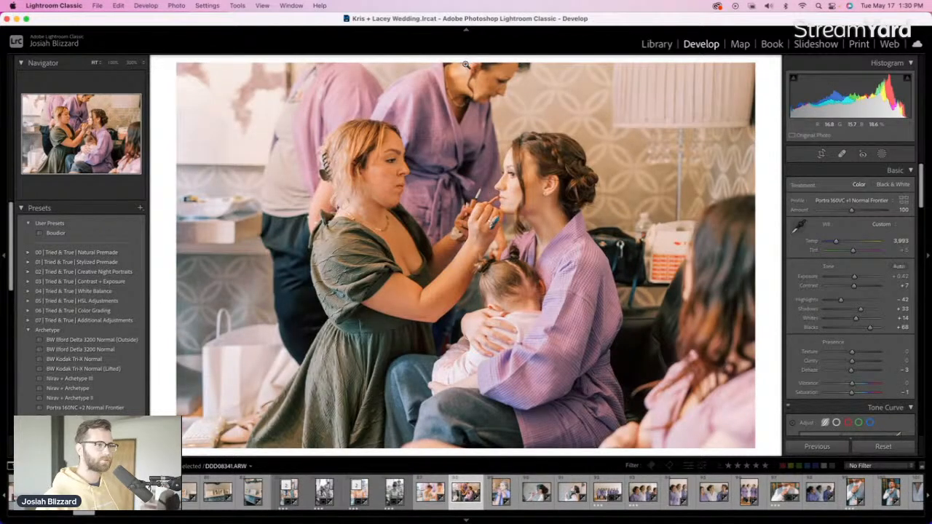
key("r")
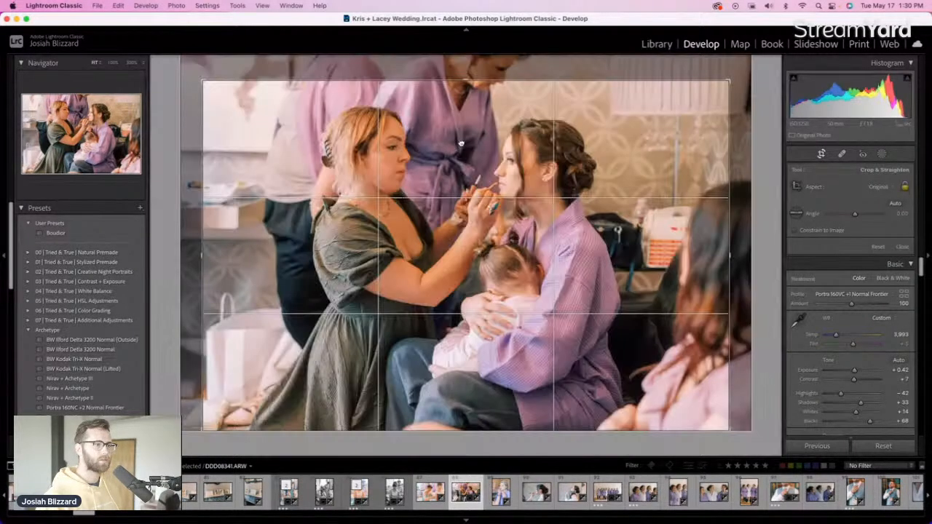
left_click_drag(460, 144, 467, 146)
key("r")
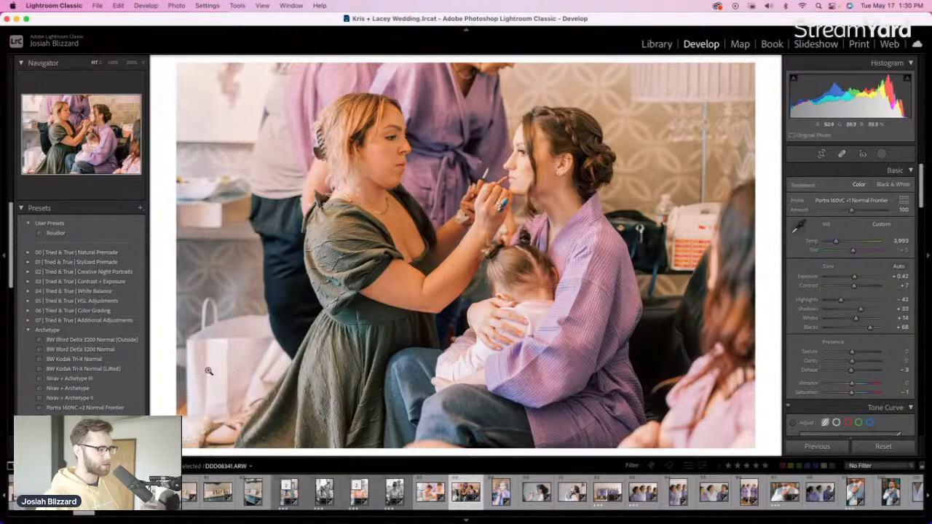
Apply the BW Kodak Tri-X Normal preset to DDD08341.ARW and set its exposure to +0.10
left_click(124, 361)
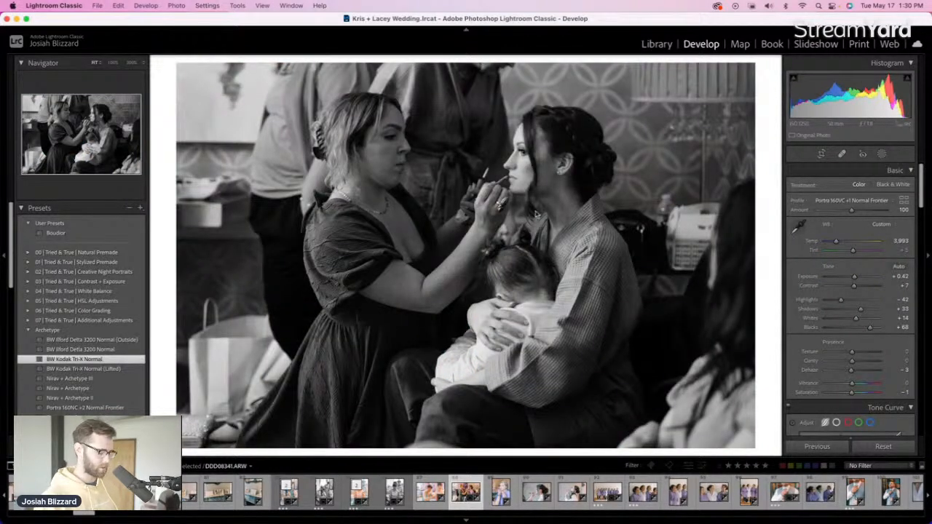
key("equal")
key("equal")
key("minus")
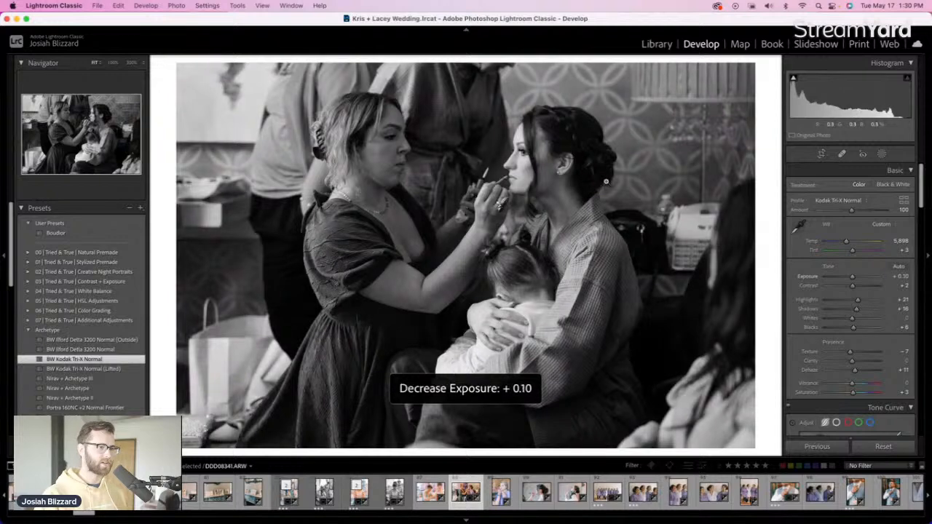
key("Right")
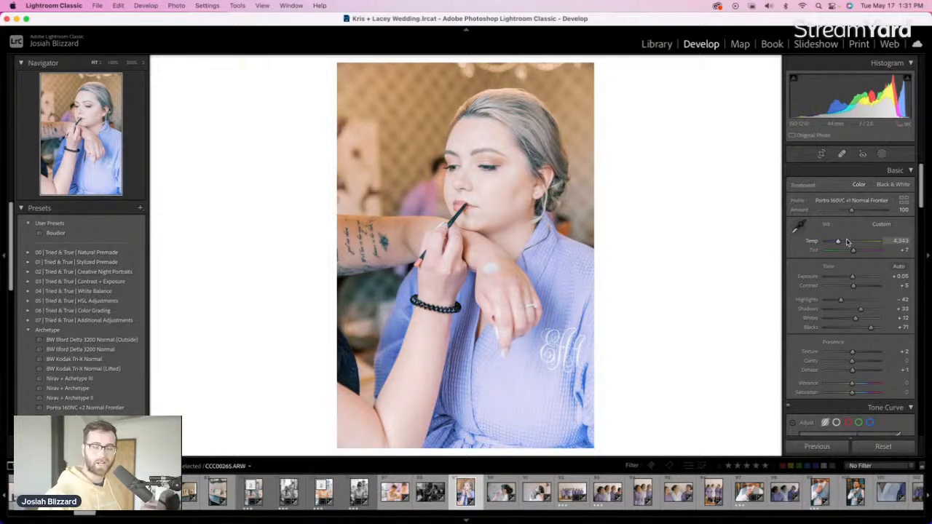
Advance to the profile makeup photo CCC00270.ARW and convert it with the BW Kodak Tri-X Normal preset
key("Right")
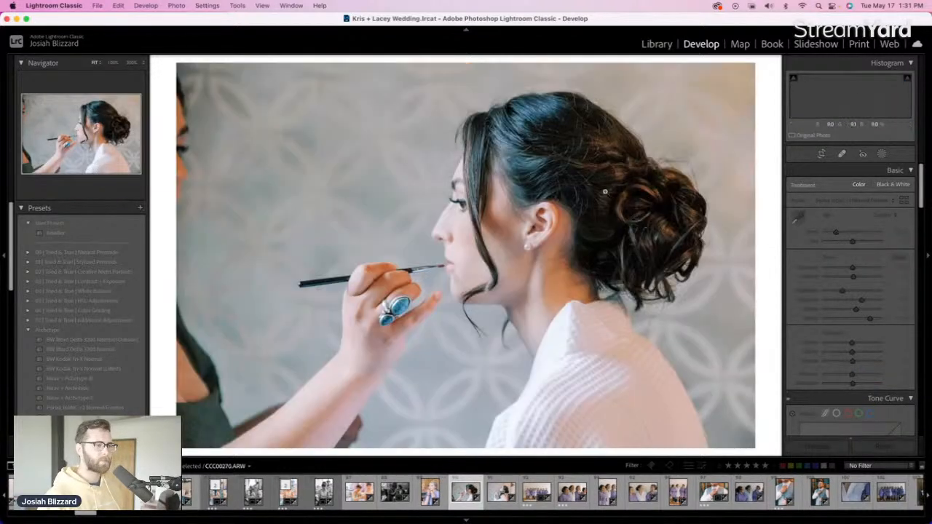
left_click(133, 361)
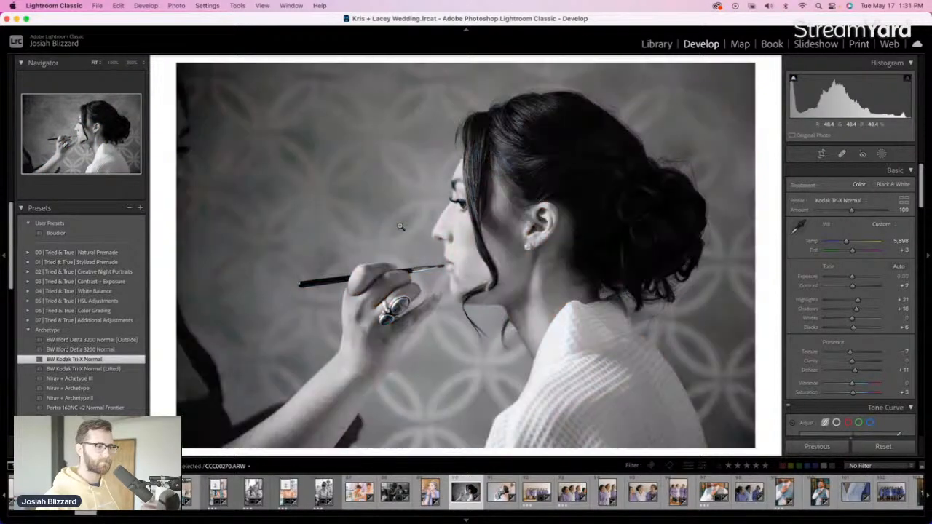
key("Right")
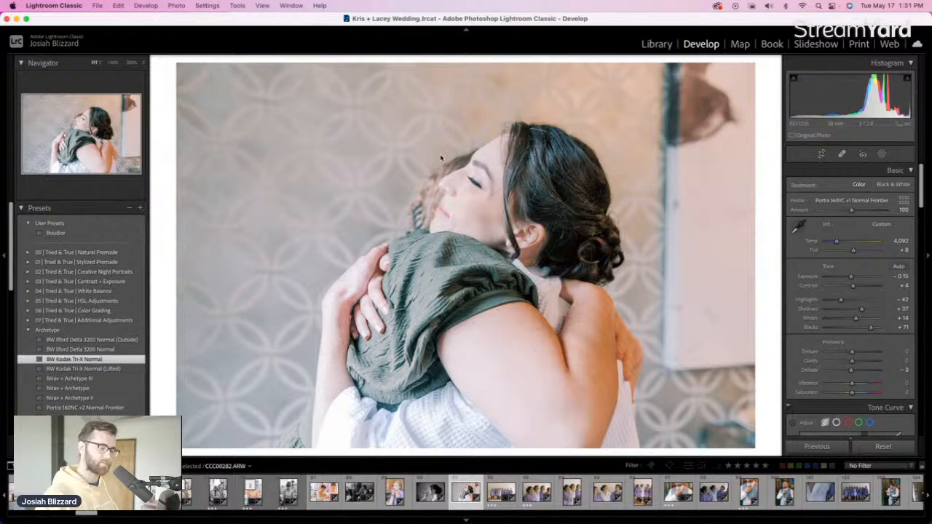
Give the hug photo CCC00282.ARW the BW Kodak Tri-X Normal look and tighten its crop around the two women
key("super+alt+v")
key("r")
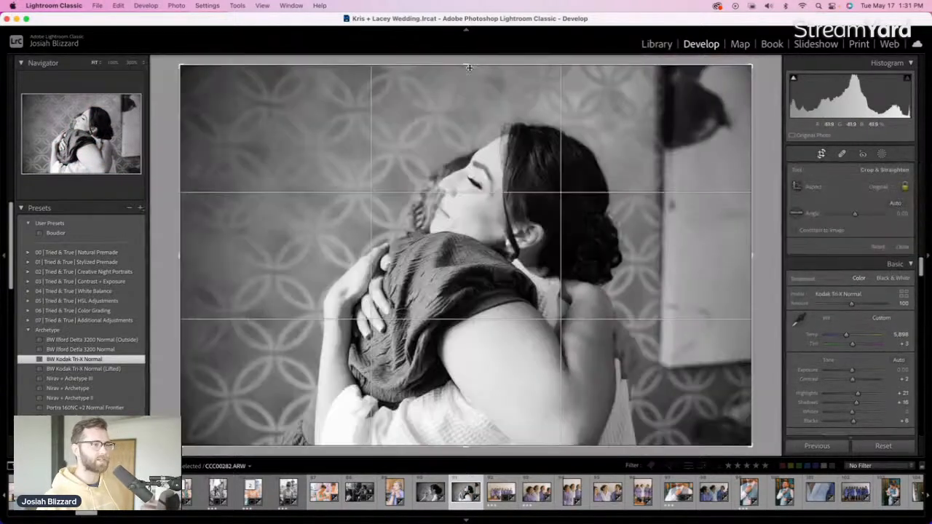
left_click_drag(470, 68, 469, 81)
left_click_drag(447, 245, 452, 238)
key("r")
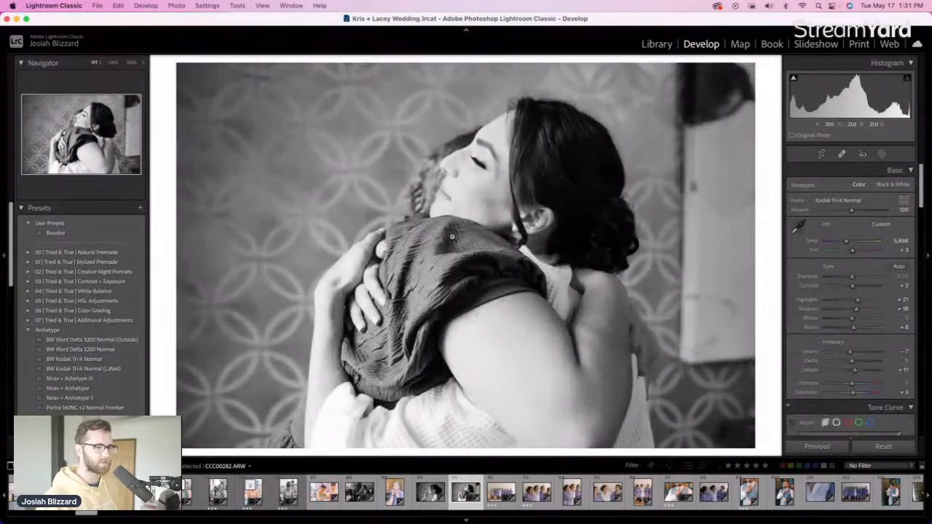
Lower the highlights of the black-and-white hug photo CCC00282.ARW and advance to the next photo
left_click_drag(857, 299, 845, 302)
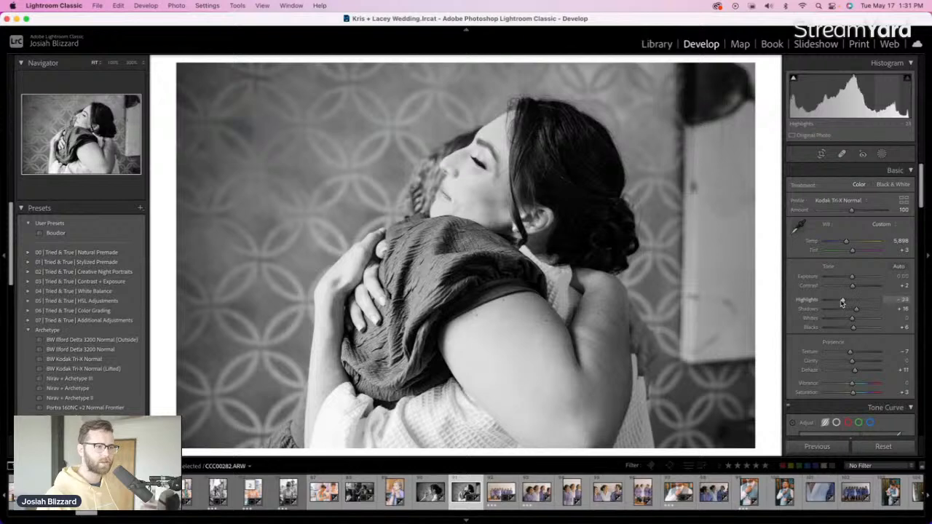
key("Right")
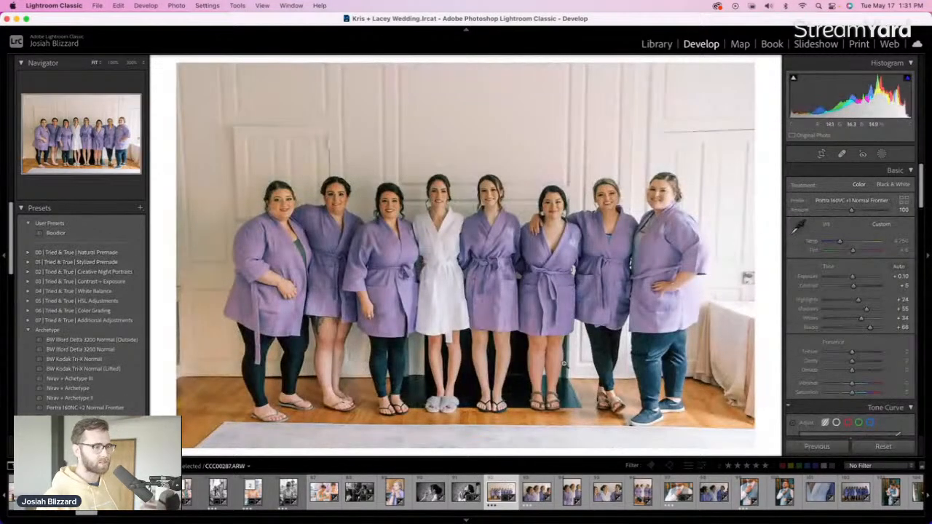
Straighten the crop of the bridesmaids group photo CCC00287.ARW slightly and advance to the next photo
key("r")
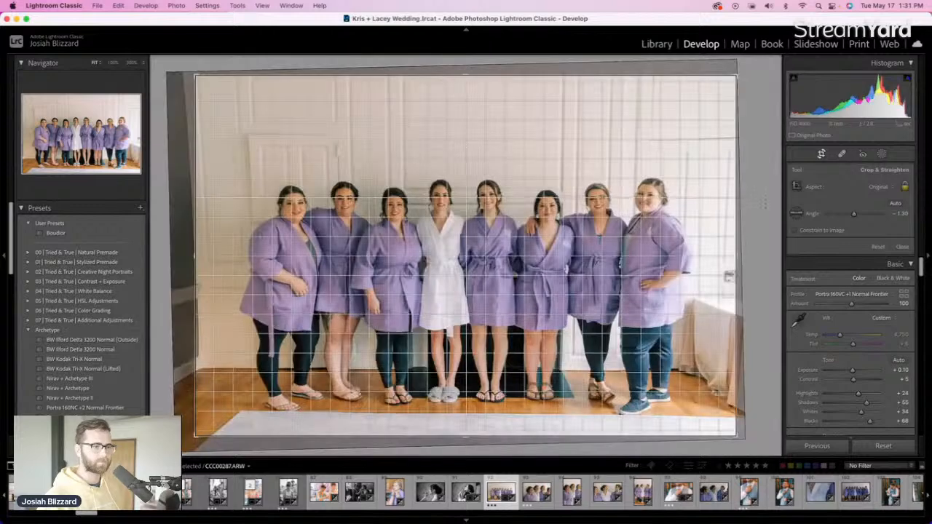
key("r")
key("Right")
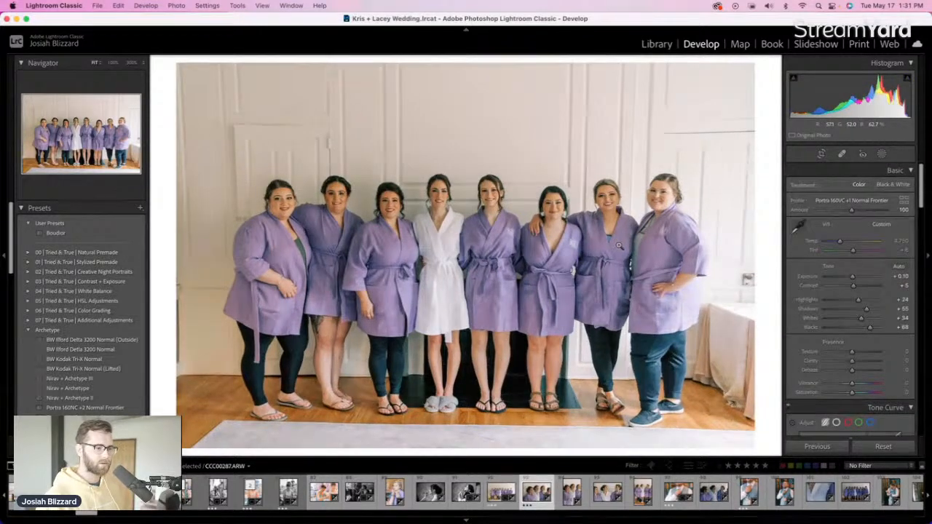
Raise the exposure of the bridesmaids photo CCC00292.ARW to +0.40 and of the vertical shot CCC00294.ARW to +0.50
key("equal")
key("equal")
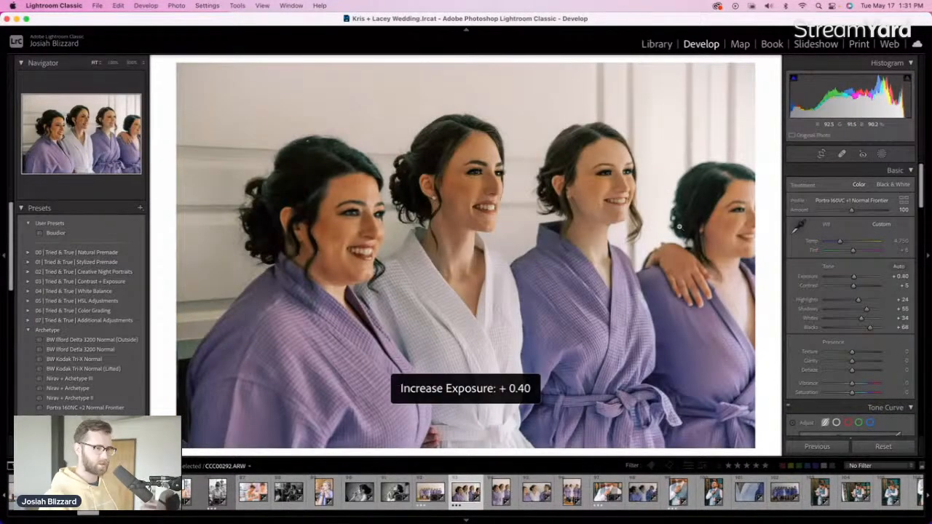
key("Right")
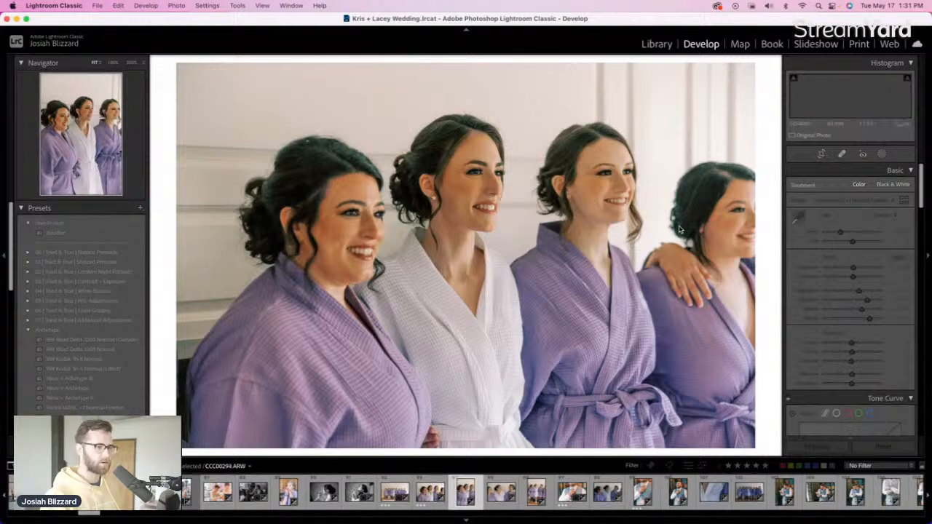
key("equal")
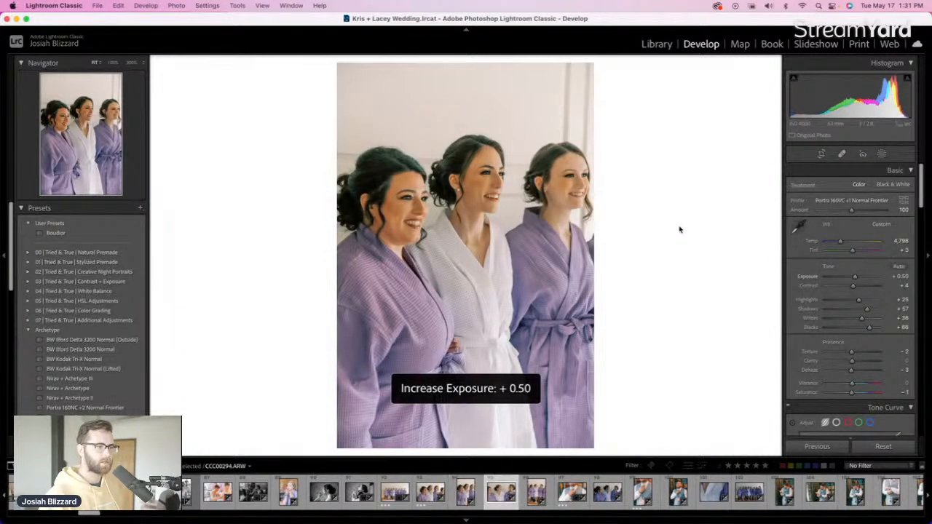
key("Right")
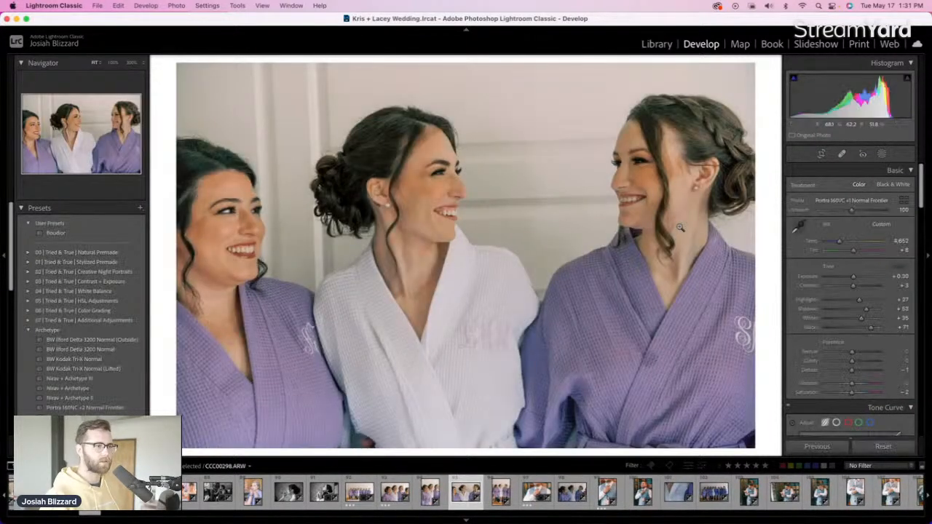
Raise the exposure of the bridesmaids close-up CCC00298.ARW to +0.80
key("equal")
key("equal")
key("equal")
key("equal")
key("equal")
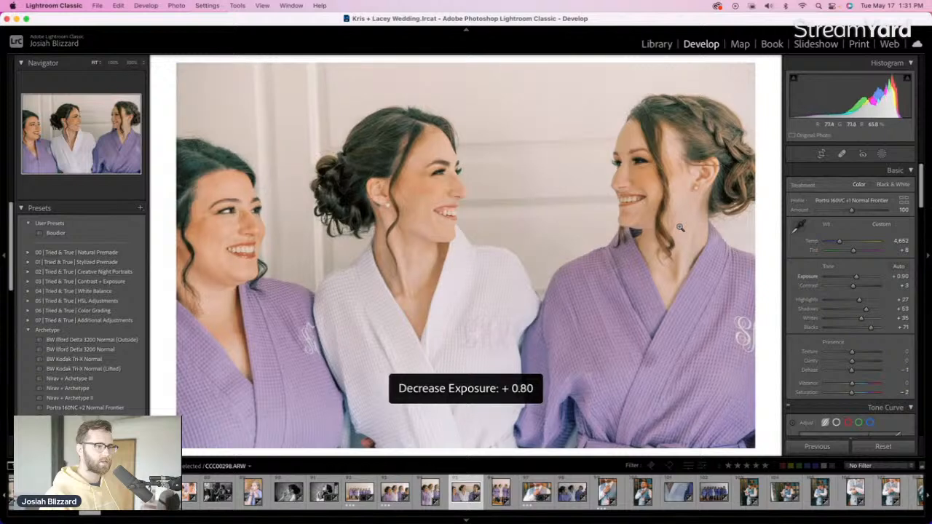
Auto-straighten the crop of CCC00298.ARW to an angle of 1.78, reposition it slightly and advance to the next photo
key("r")
left_click(895, 203)
left_click_drag(632, 259, 620, 259)
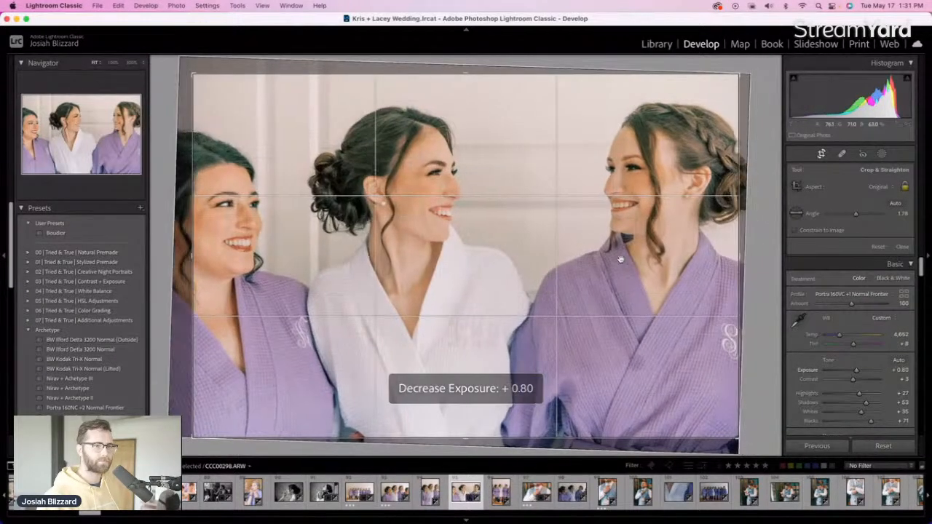
key("Return")
key("Right")
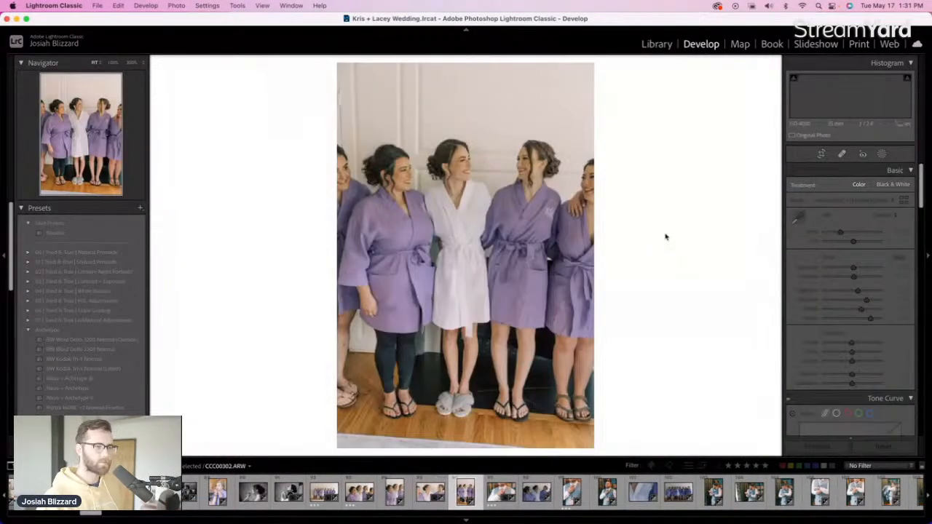
Straighten the vertical bridesmaids photo CCC00302.ARW to -1.66, raise its exposure to +0.60 and move on to CCC00307.ARW
key("r")
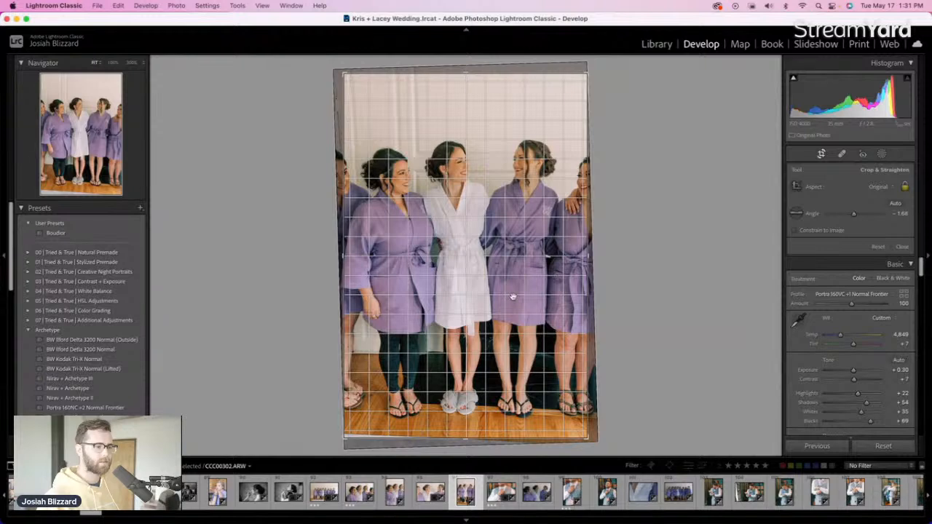
key("Return")
key("=")
key("=")
key("=")
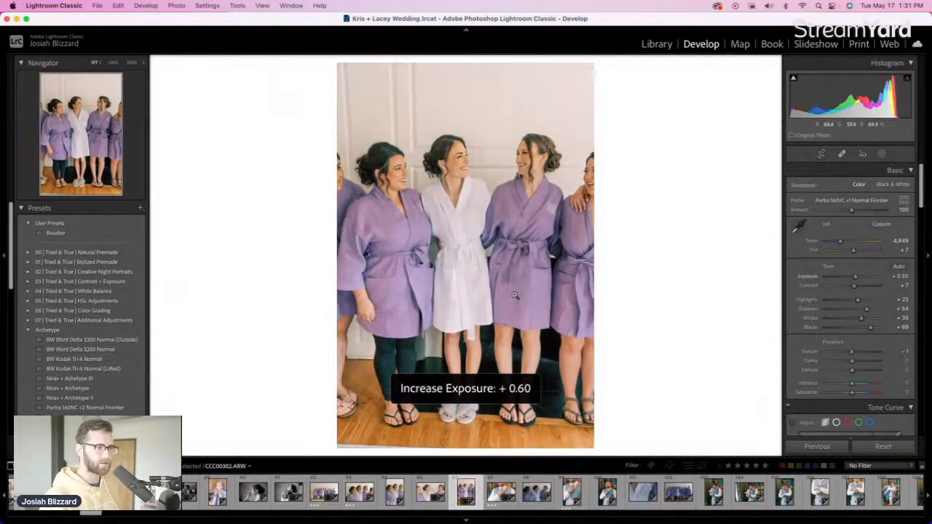
key("=")
key("Right")
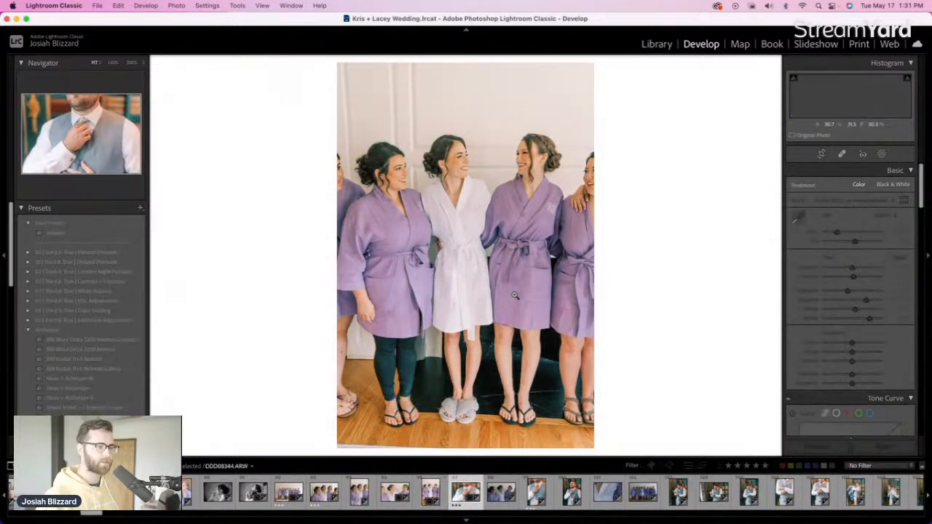
key("Left")
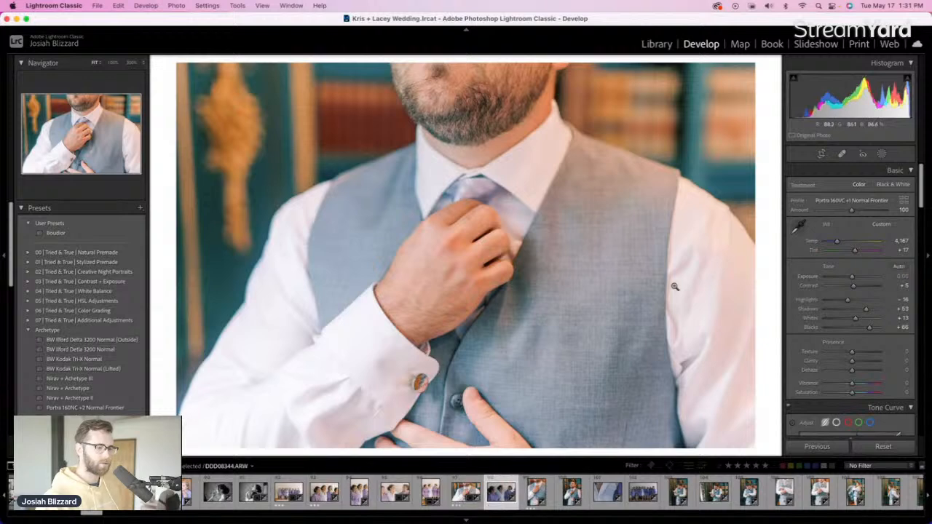
Raise the exposure of the color version of the laughing bridesmaids photo CCC00307.ARW to +1.00
key("=")
key("=")
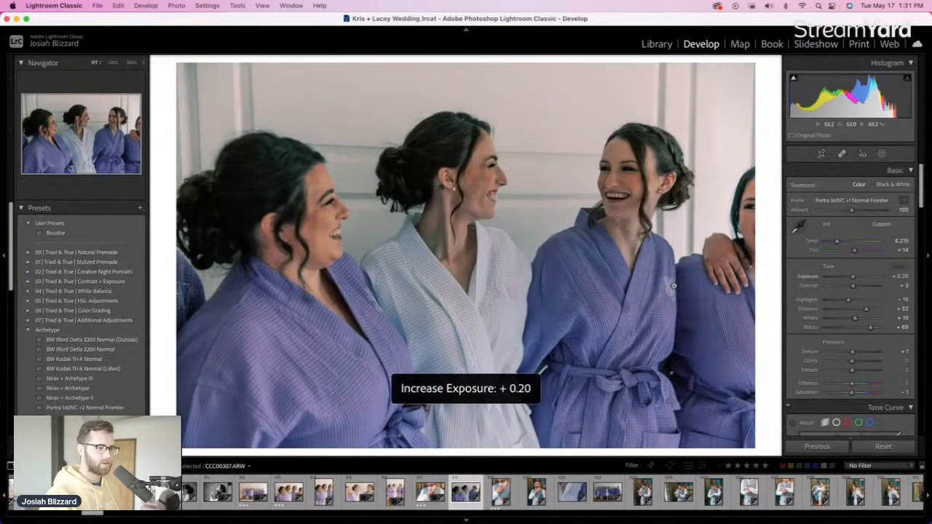
key("=")
key("=")
key("=")
key("=")
key("minus")
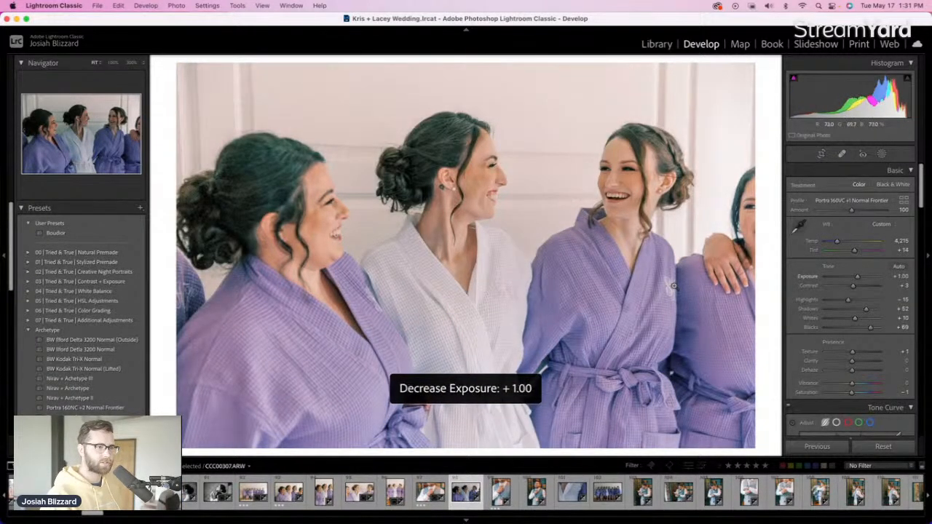
Apply the BW Kodak Tri-X Normal (Lifted) preset to CCC00307.ARW and set its exposure to +1.40
left_click(106, 369)
key("=")
key("=")
key("=")
key("=")
key("=")
key("=")
key("=")
key("=")
key("=")
key("=")
key("=")
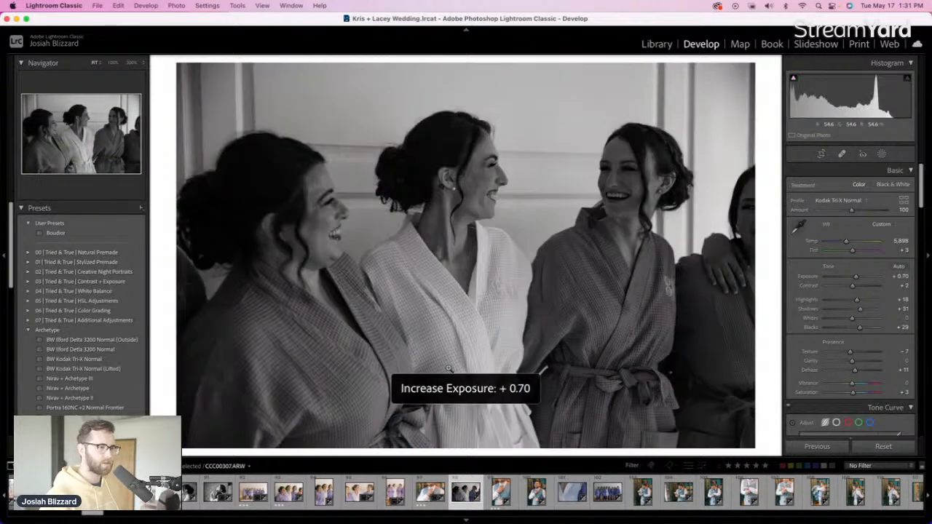
key("=")
key("minus")
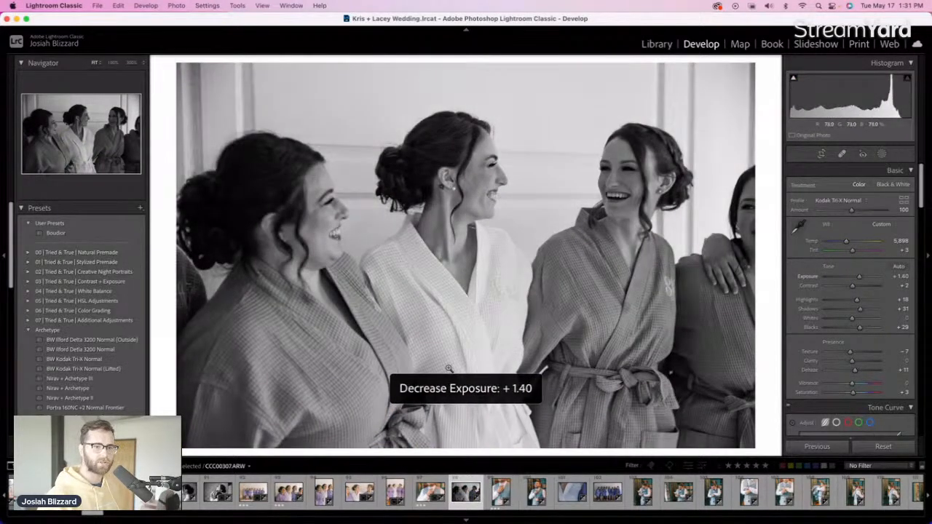
Raise the highlights of the black-and-white photo CCC00307.ARW to +53 and straighten its crop
left_click_drag(856, 300, 866, 299)
key("r")
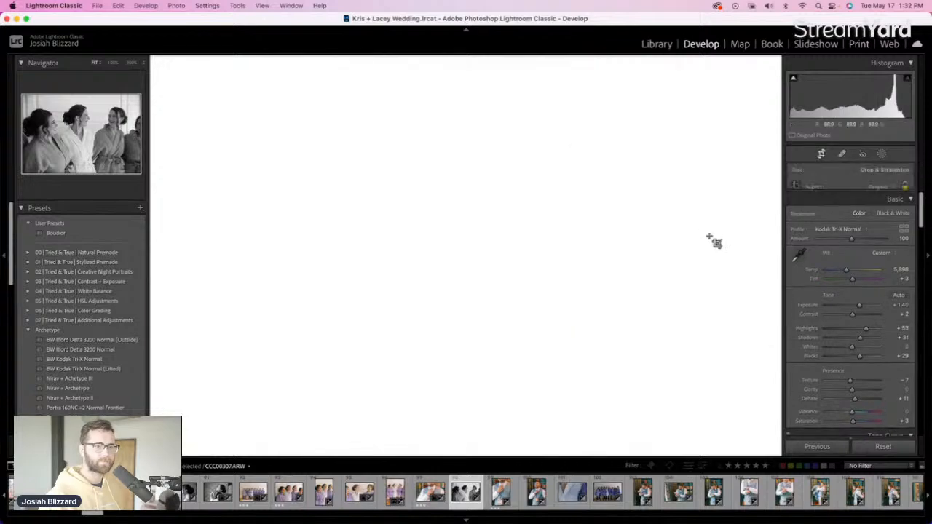
left_click_drag(748, 255, 747, 248)
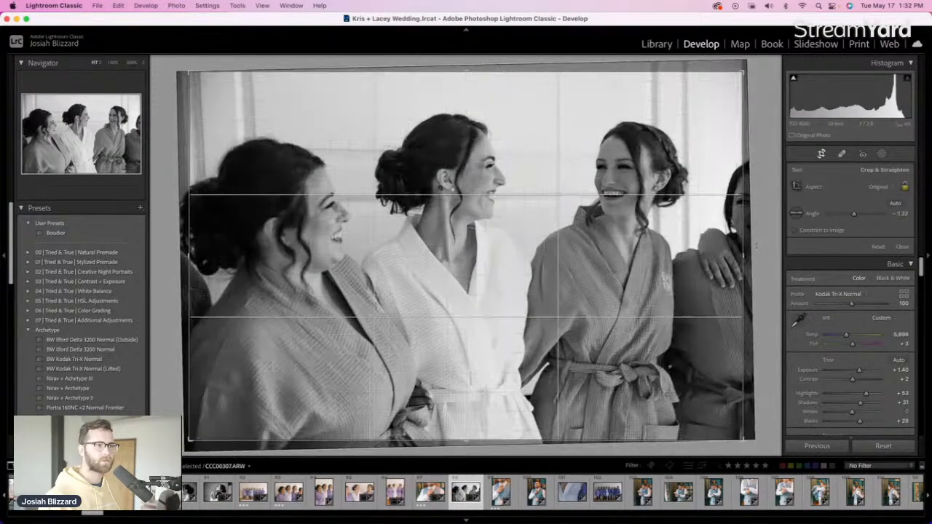
key("Return")
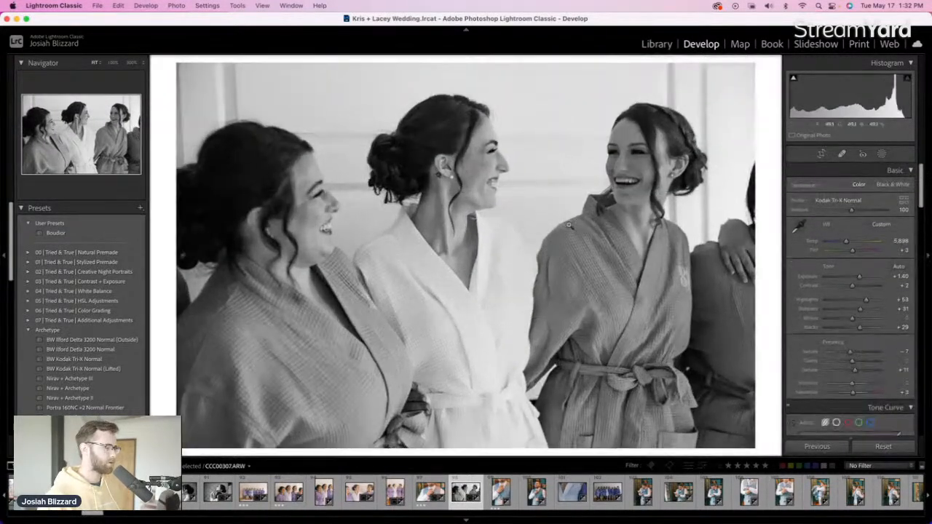
Move on to the groom portrait DDD08351.ARW, raise its exposure to +0.52 and straighten its crop slightly
key("Right")
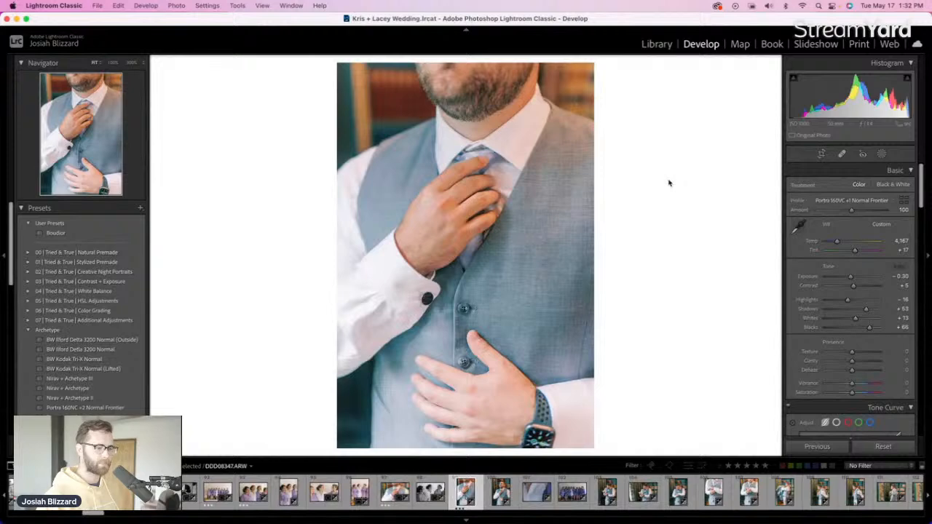
key("Right")
key("equal")
key("equal")
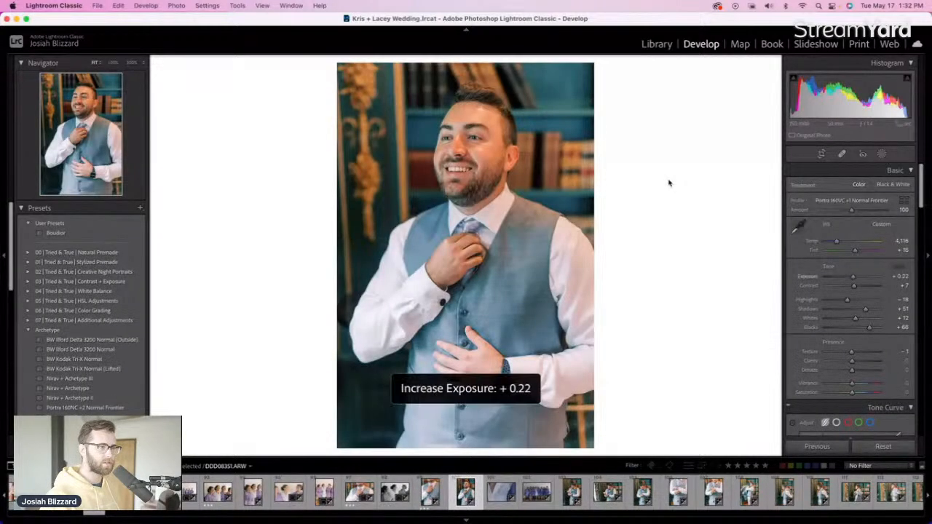
key("equal")
key("minus")
key("equal")
key("equal")
key("r")
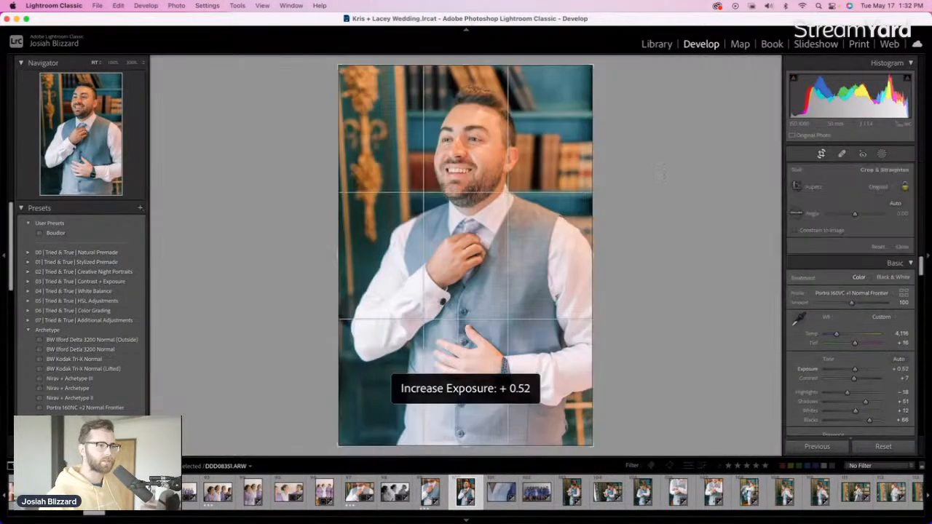
left_click_drag(663, 180, 663, 182)
double_click(526, 254)
Create a virtual copy of DDD08351.ARW, apply the BW Kodak Tri-X Normal (Lifted) preset and set its exposure to +0.80
key("super+apostrophe")
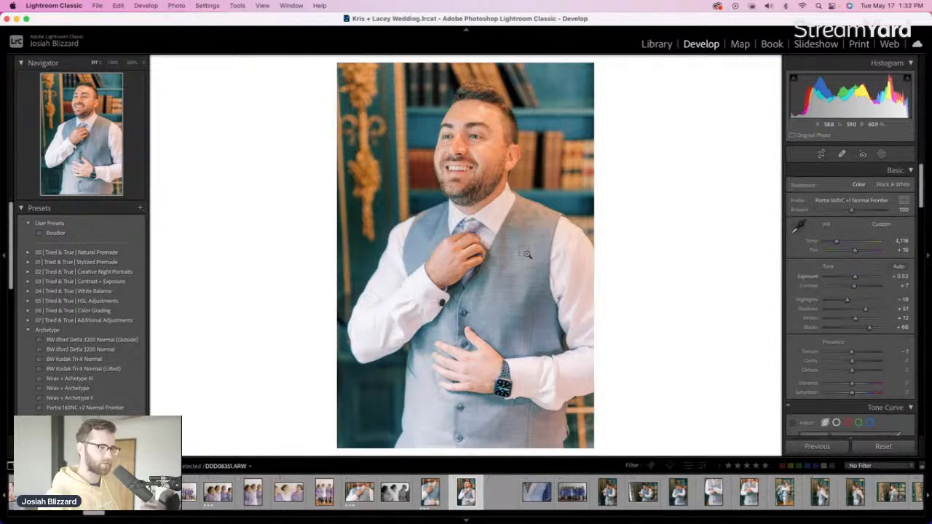
left_click(117, 368)
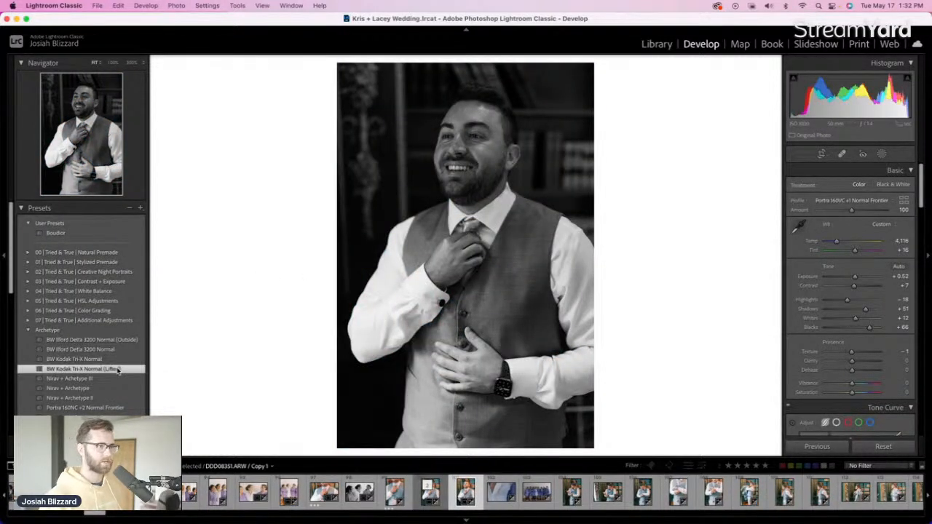
left_click(117, 369)
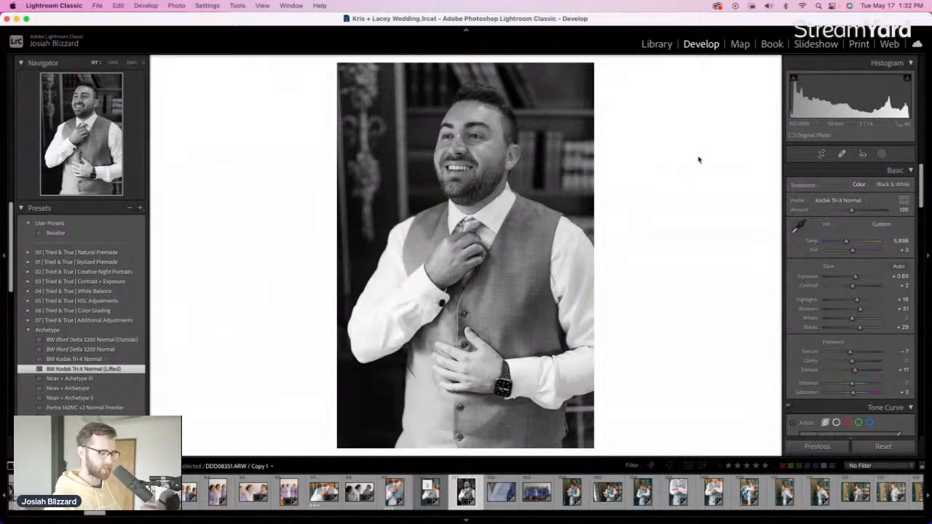
key("minus")
key("equal")
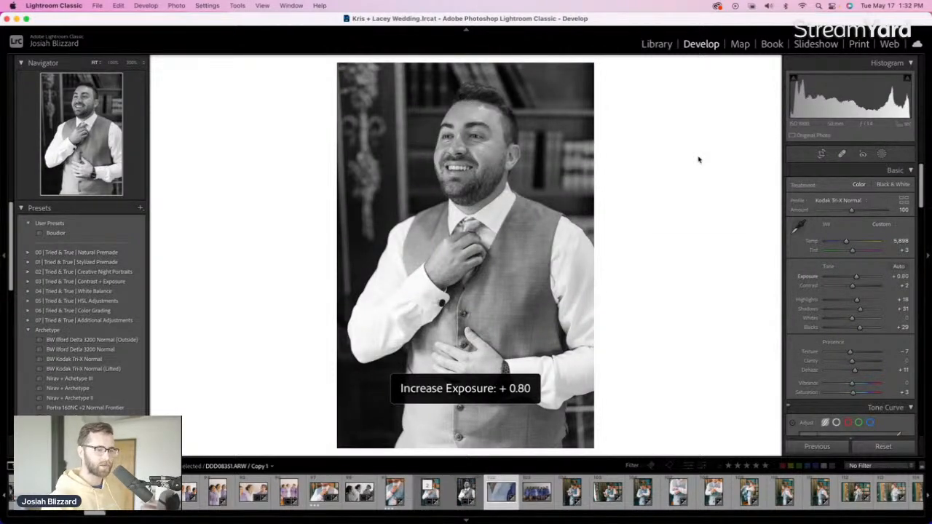
Advance to the robe monogram detail photo CCC00314.ARW and raise its exposure to +0.90
key("Right")
key("equal")
key("equal")
key("equal")
key("equal")
key("equal")
key("equal")
key("equal")
key("equal")
key("equal")
key("equal")
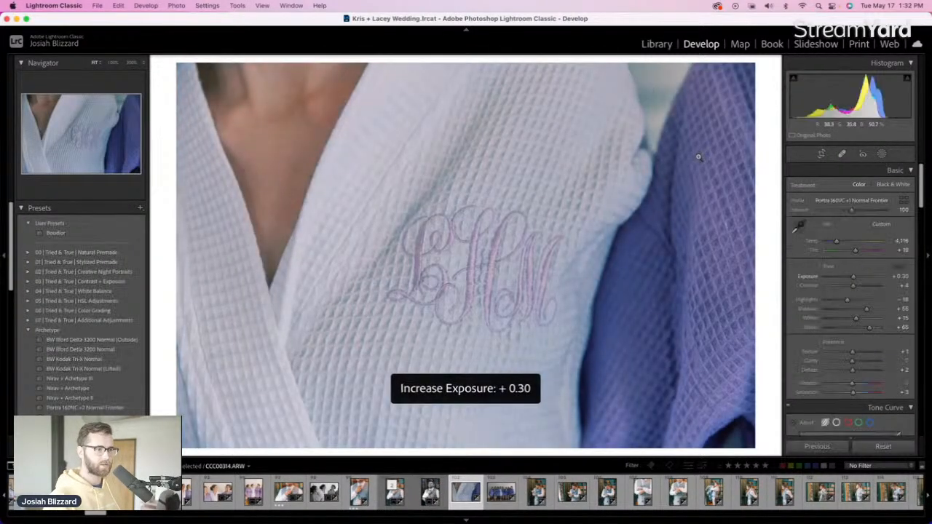
key("minus")
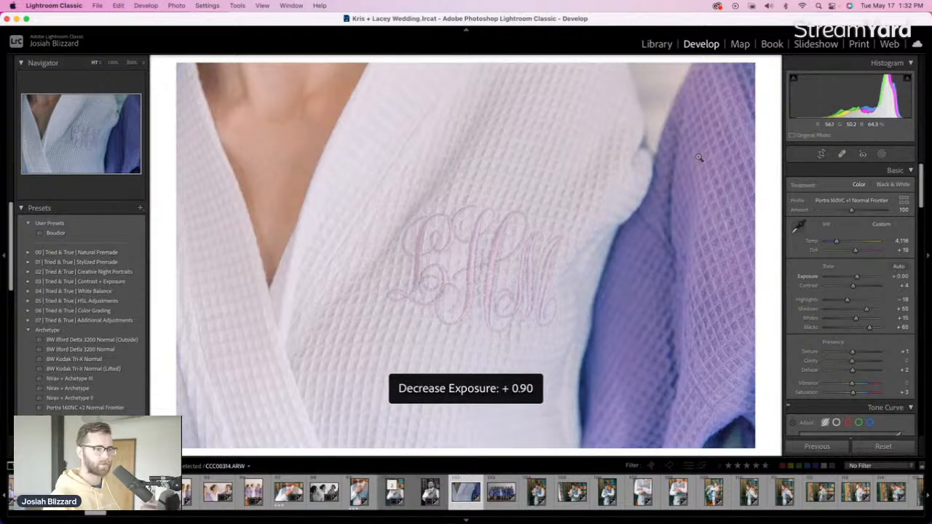
Raise the exposure of the full-length bridesmaids group photo CCC00319.ARW to +0.90 and straighten its crop
key("Right")
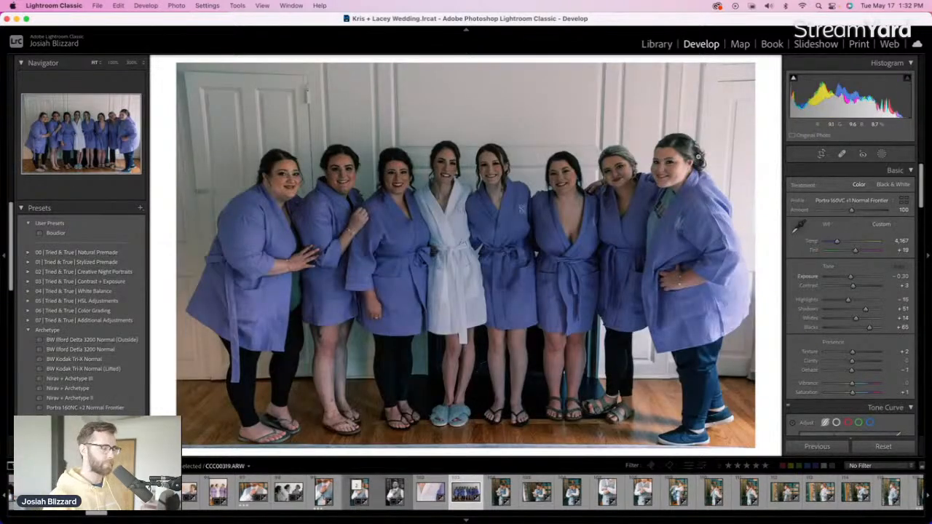
key("equal")
key("equal")
key("equal")
key("equal")
key("equal")
key("equal")
key("equal")
key("equal")
key("equal")
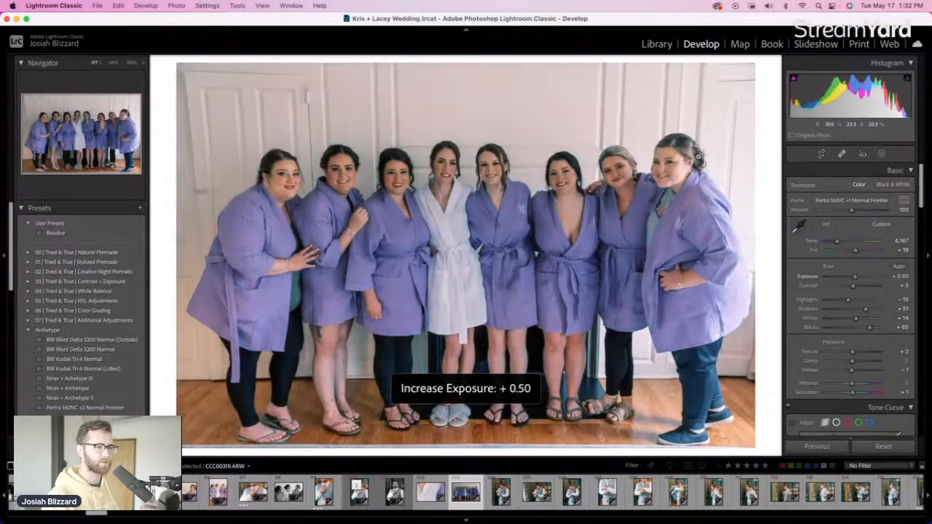
key("equal")
key("equal")
key("minus")
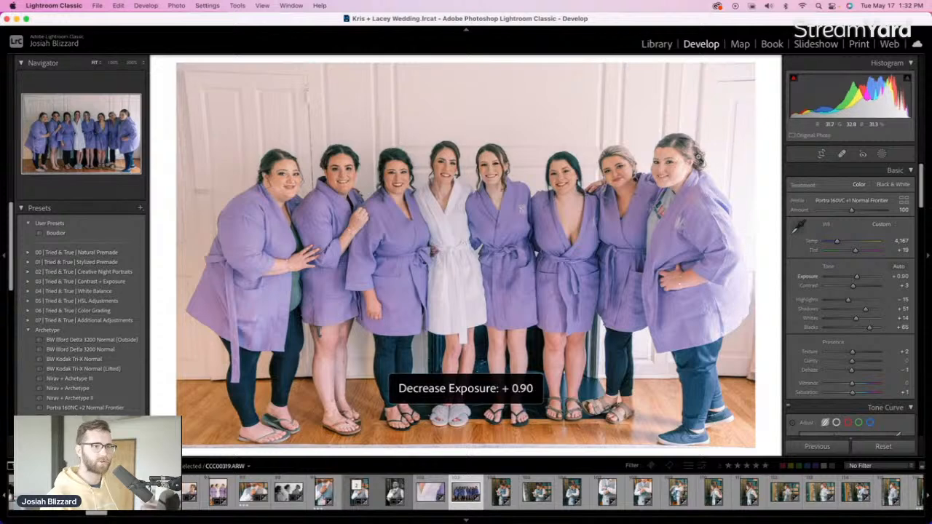
key("r")
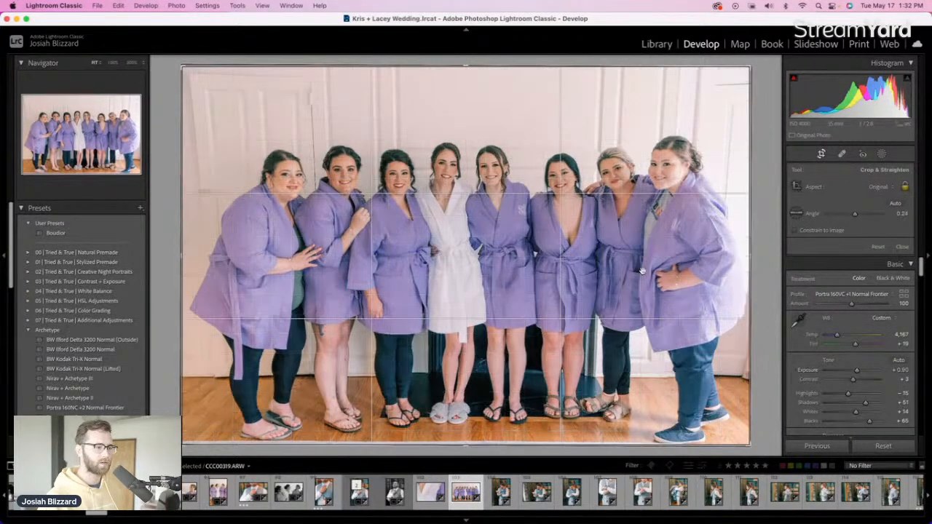
Close the group photo's crop and crop the next photo, DDD08353, tighter around the groom
key("r")
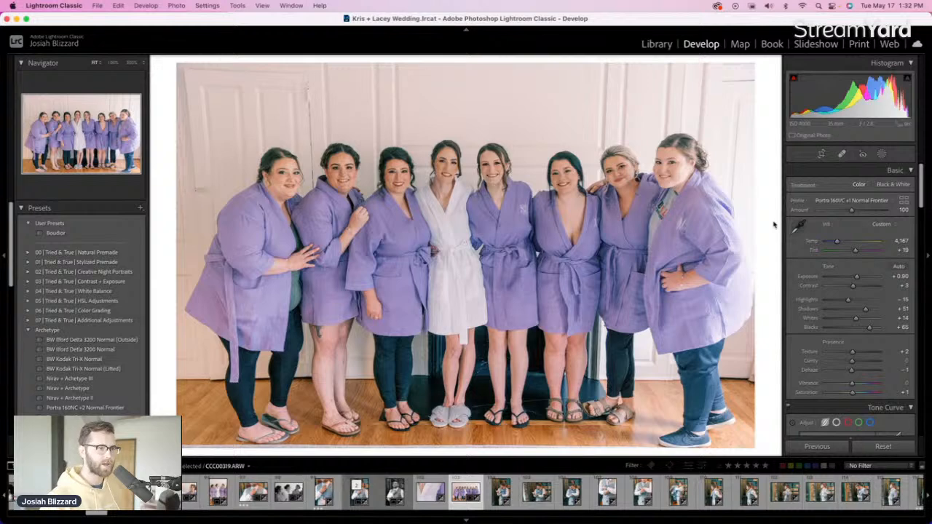
key("Right")
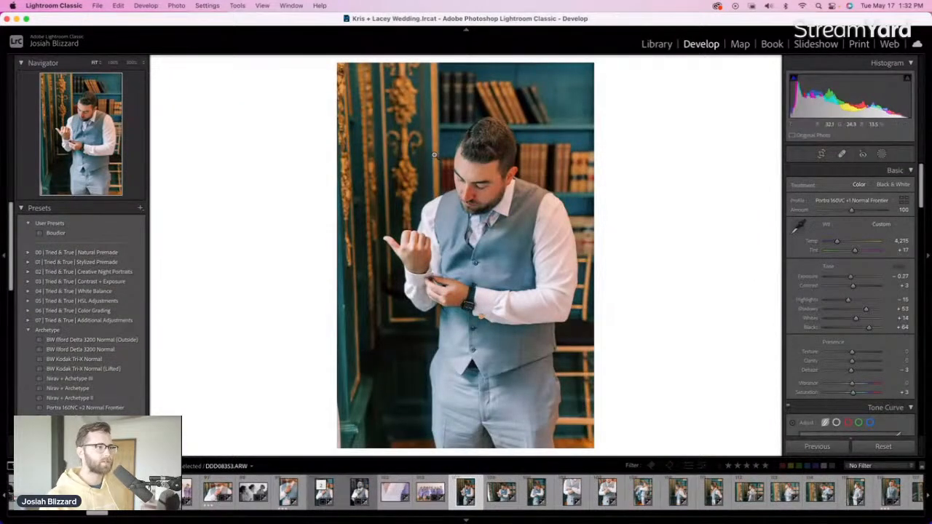
key("r")
left_click_drag(346, 74, 355, 88)
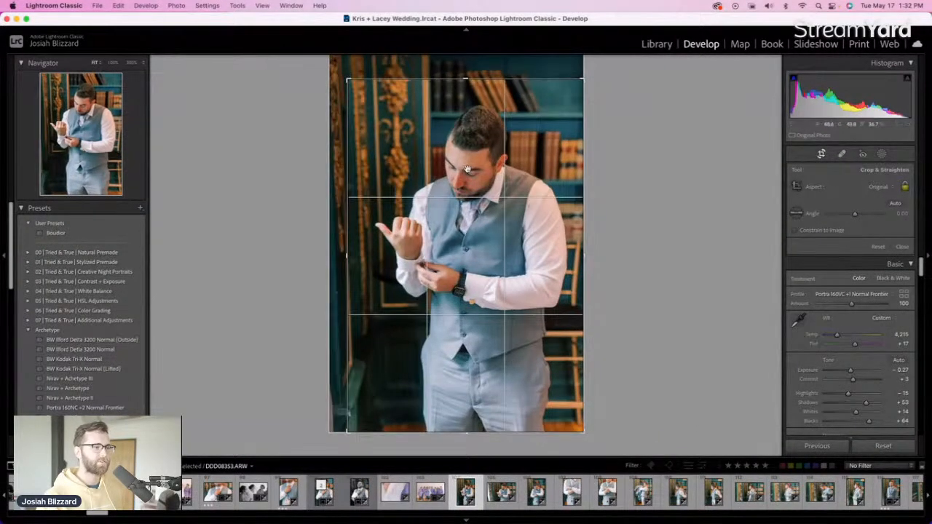
key("r")
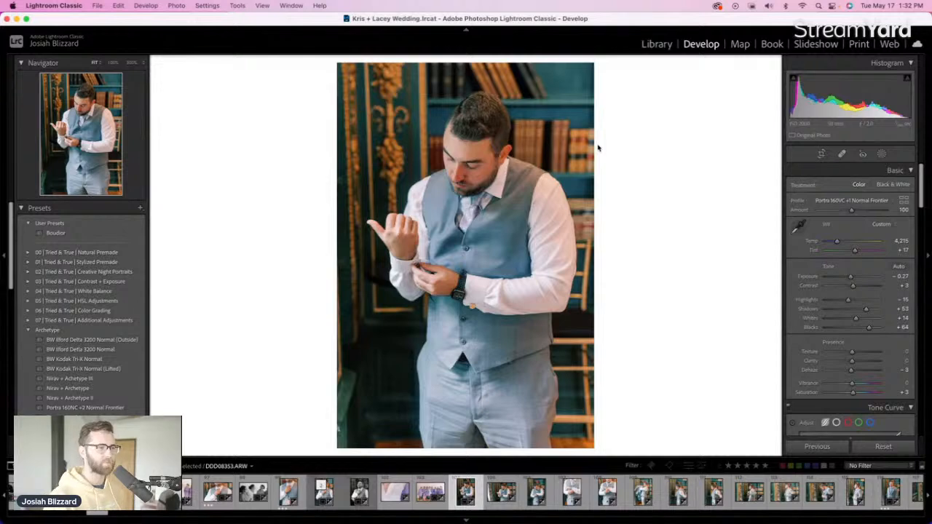
Raise the exposure of photo DDD08353 to +0.13
key("equal")
key("equal")
key("equal")
key("equal")
key("minus")
key("equal")
key("equal")
key("minus")
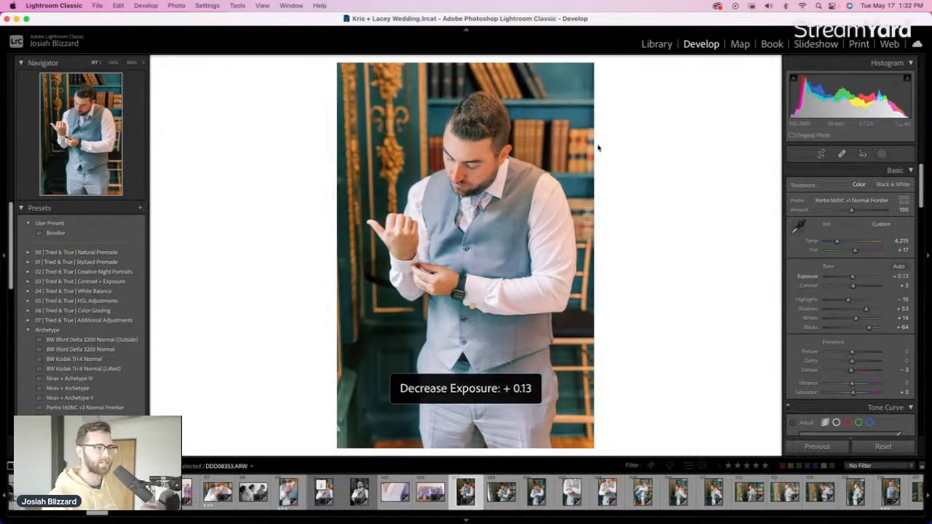
Rotate photo DDD08353 slightly to straighten it and tighten its crop a little more
key("r")
left_click_drag(599, 151, 604, 161)
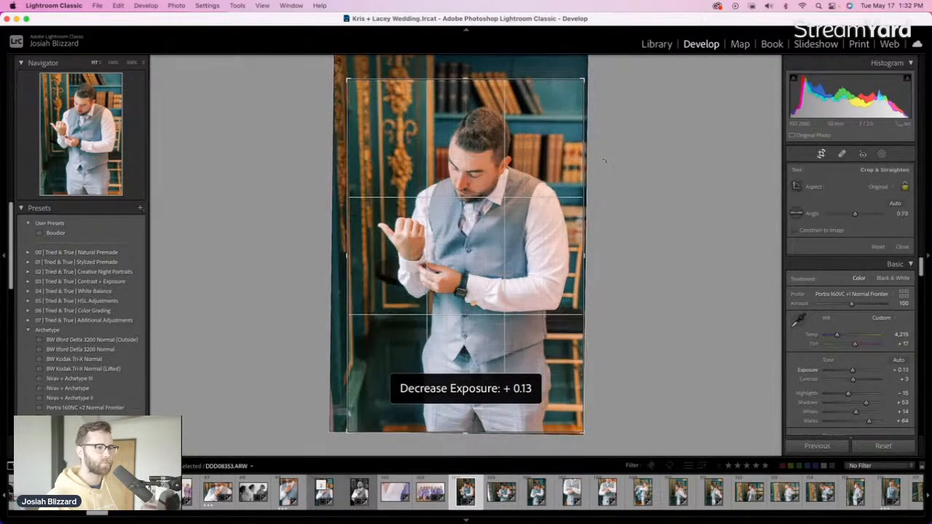
left_click_drag(348, 79, 350, 83)
key("Return")
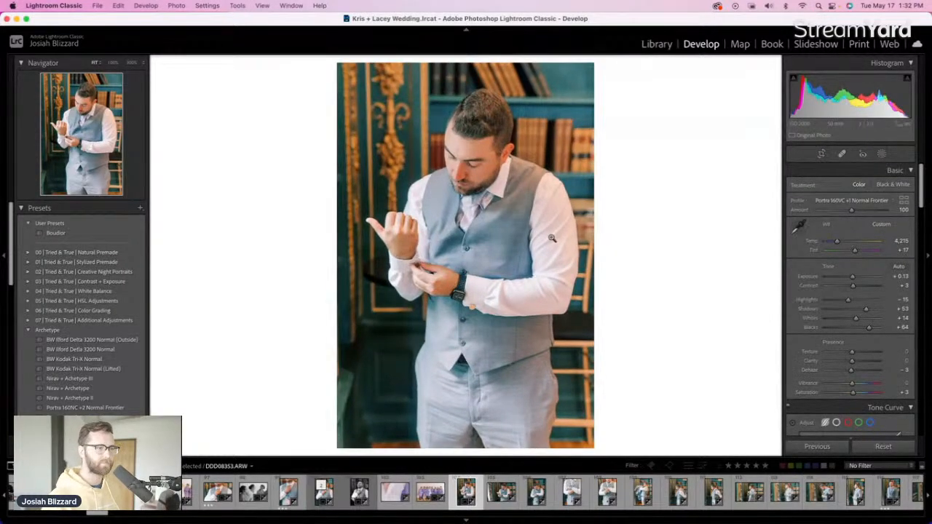
Go to the horizontal photo DDD08356 and raise its exposure to +0.33
key("Right")
key("equal")
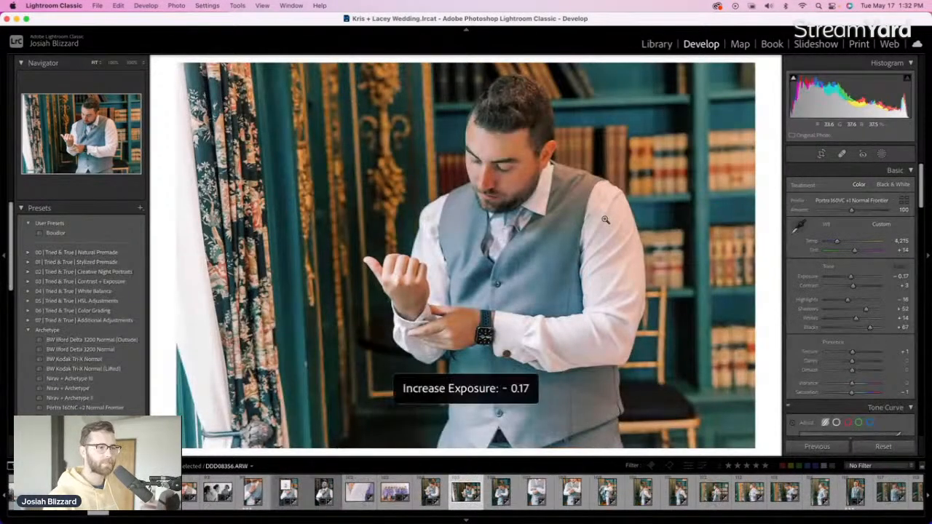
key("equal")
key("equal")
key("equal")
key("equal")
key("equal")
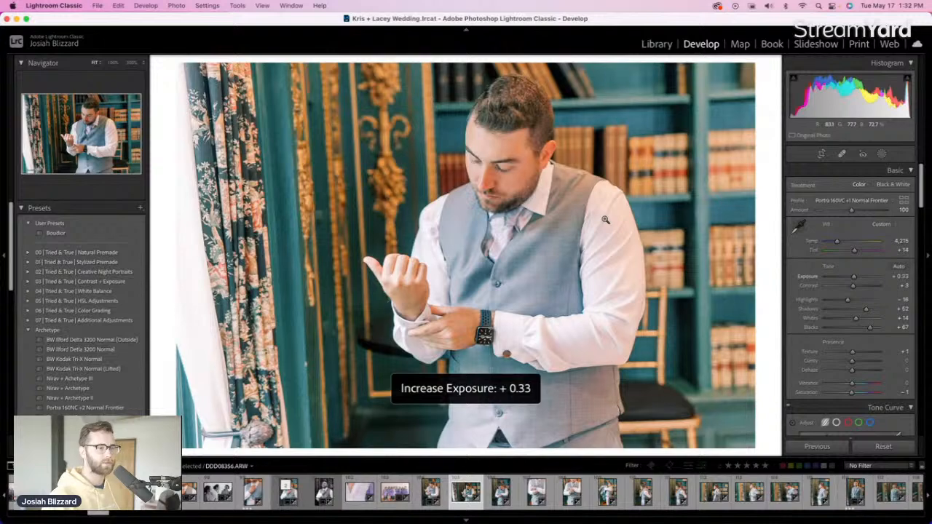
Go to photo DDD08359 and raise its exposure to +0.03
key("Right")
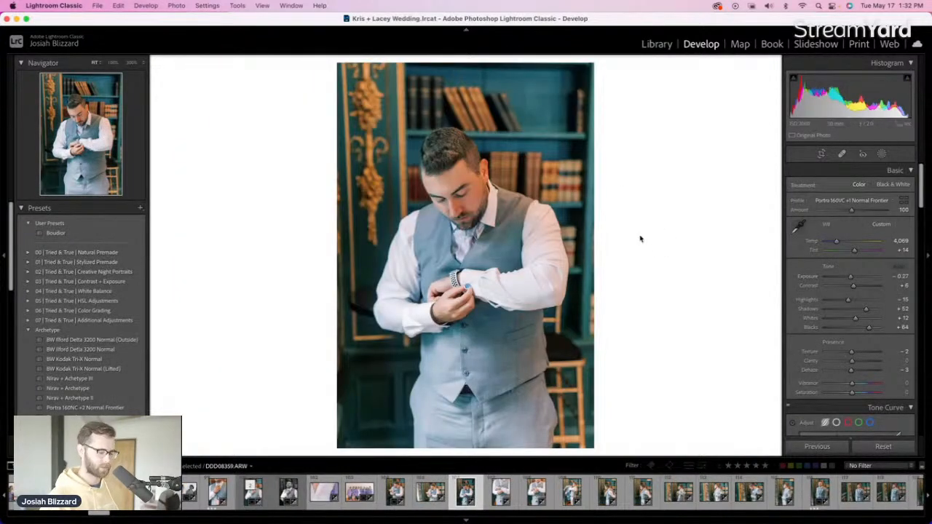
key("equal")
key("equal")
Straighten photo DDD08359 to an angle of -0.53 and crop it tighter around the groom, trimming the space above his head
key("r")
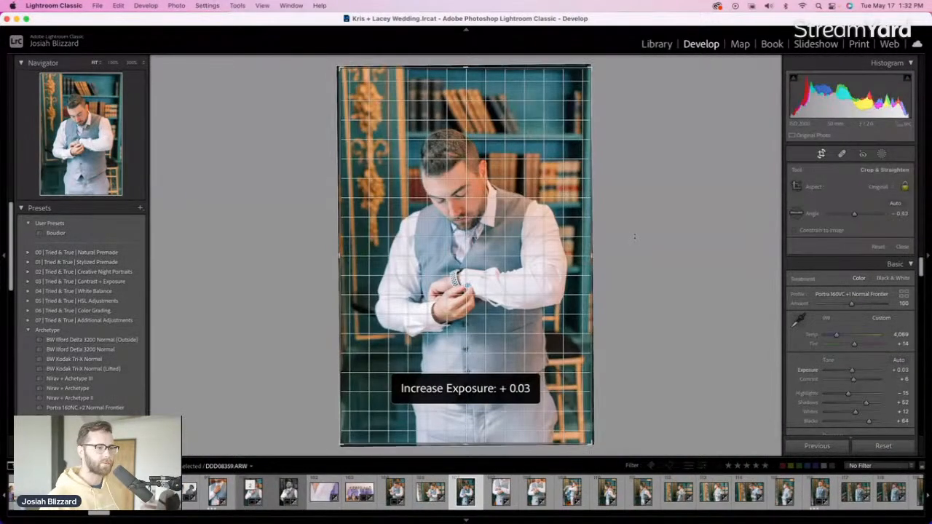
left_click_drag(634, 237, 634, 238)
left_click_drag(501, 67, 499, 134)
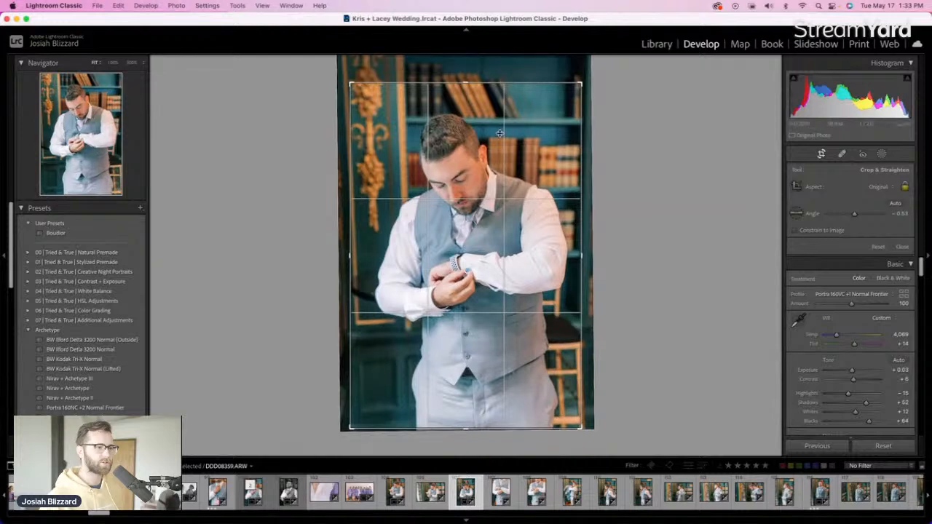
key("Return")
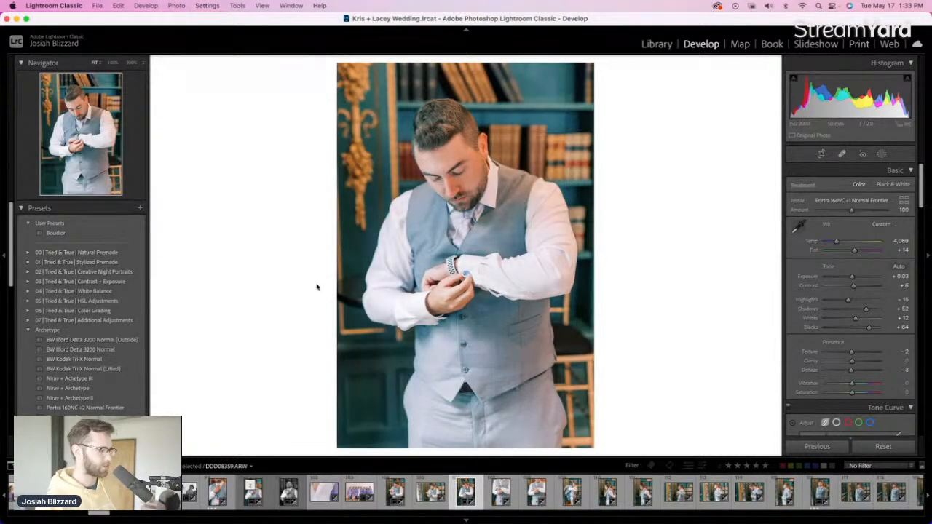
Create a virtual copy of DDD08359 and apply the BW Kodak Tri-X Normal (Lifted) preset to it
key("super+apostrophe")
left_click(121, 369)
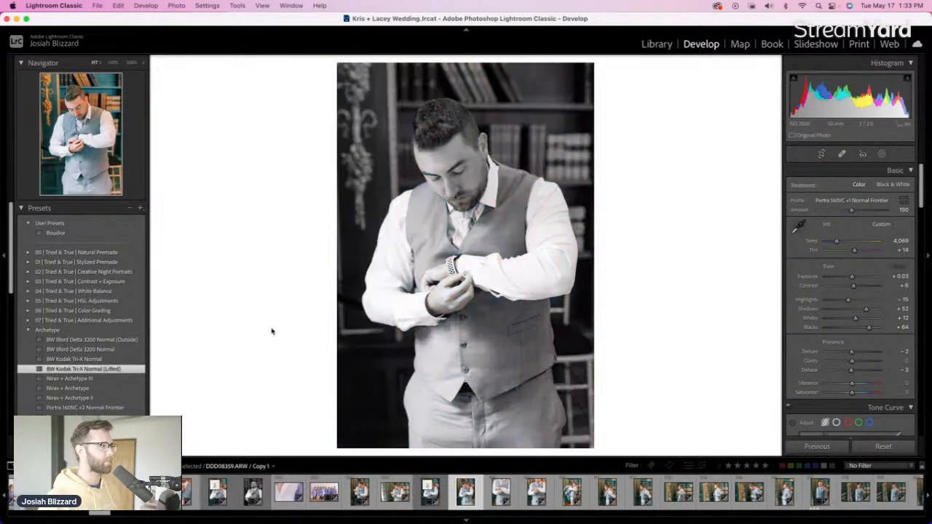
Go to the watch close-up DDD08362 and lower its exposure to -0.37
key("Right")
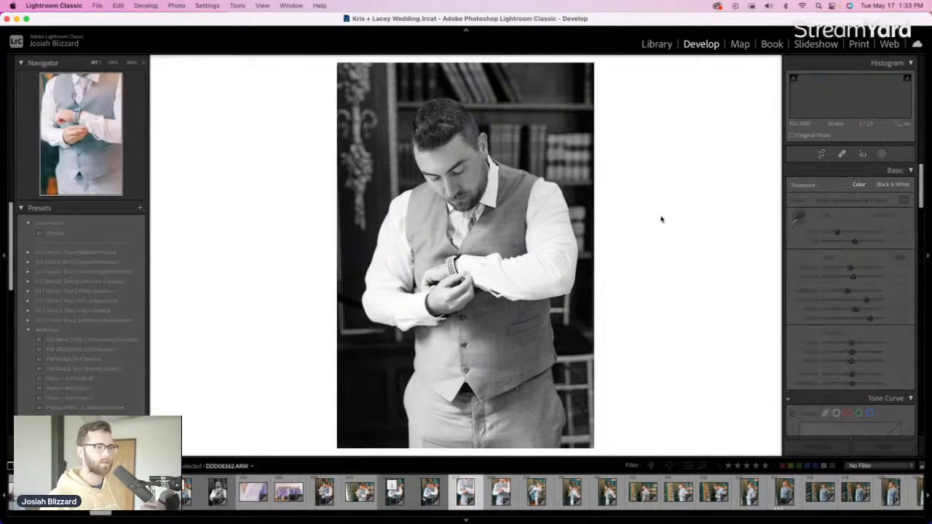
key("minus")
key("minus")
key("equal")
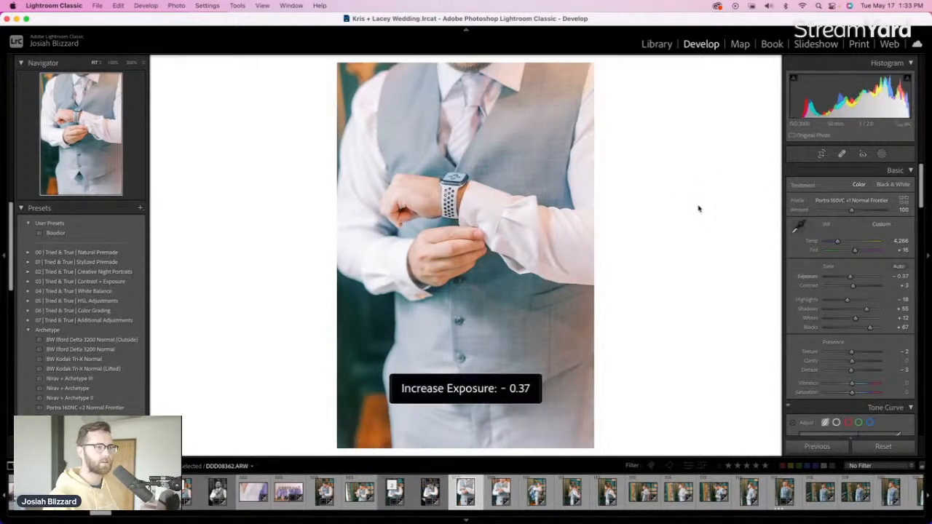
key("minus")
key("equal")
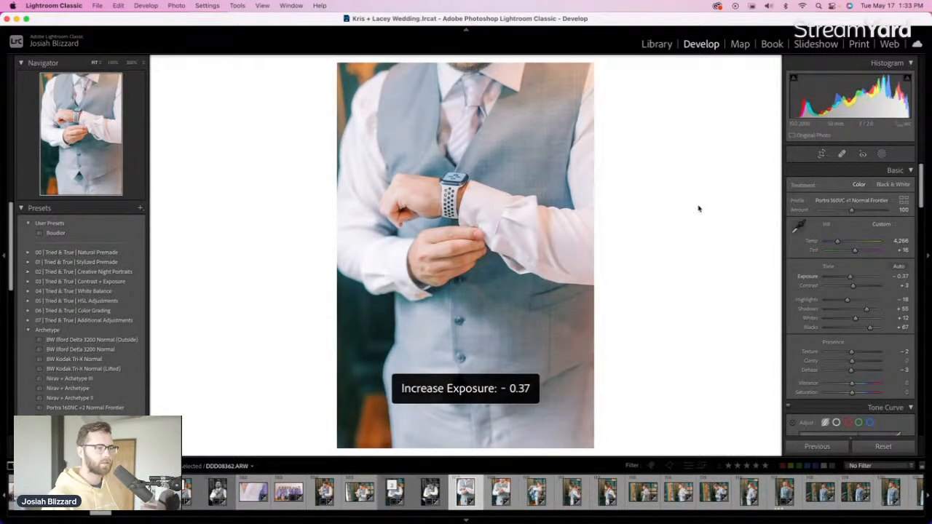
Lower the exposure of the next cuff close-up, DDD08363, to +0.07 and straighten it slightly
key("Right")
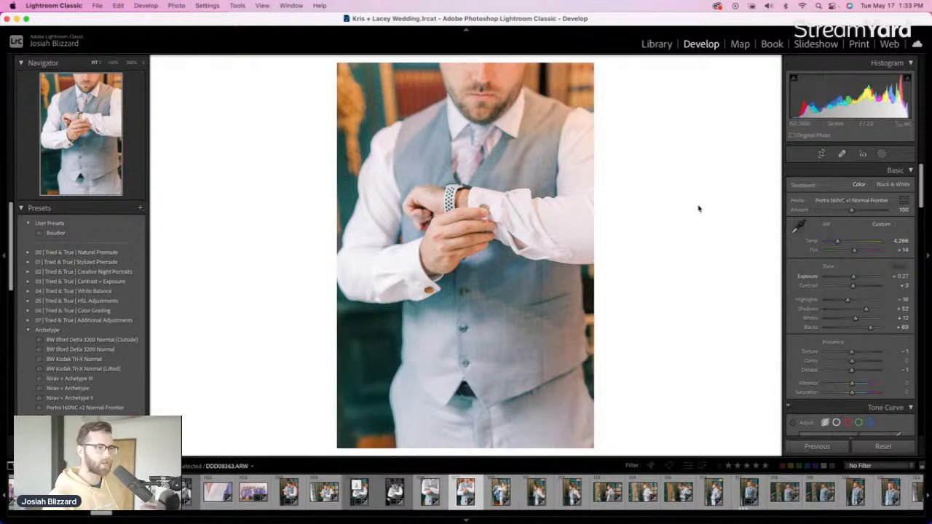
key("minus")
key("minus")
key("equal")
key("minus")
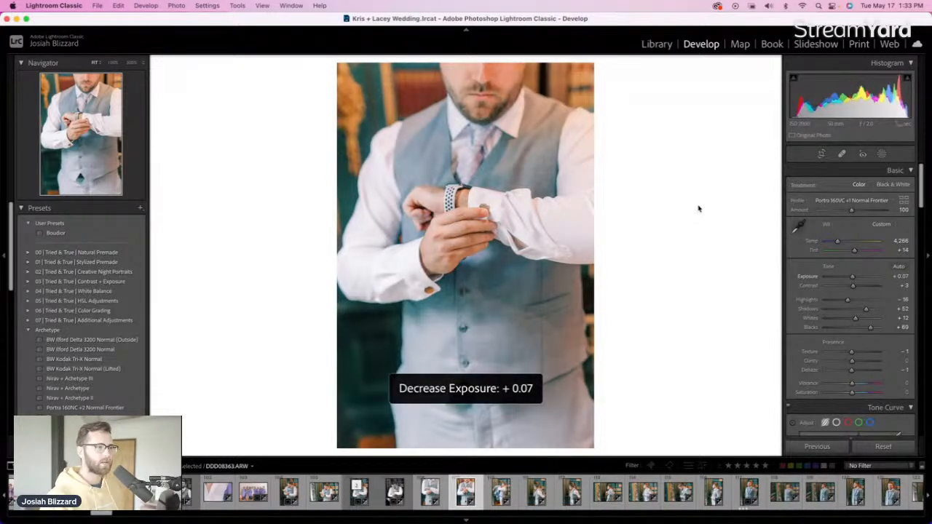
key("r")
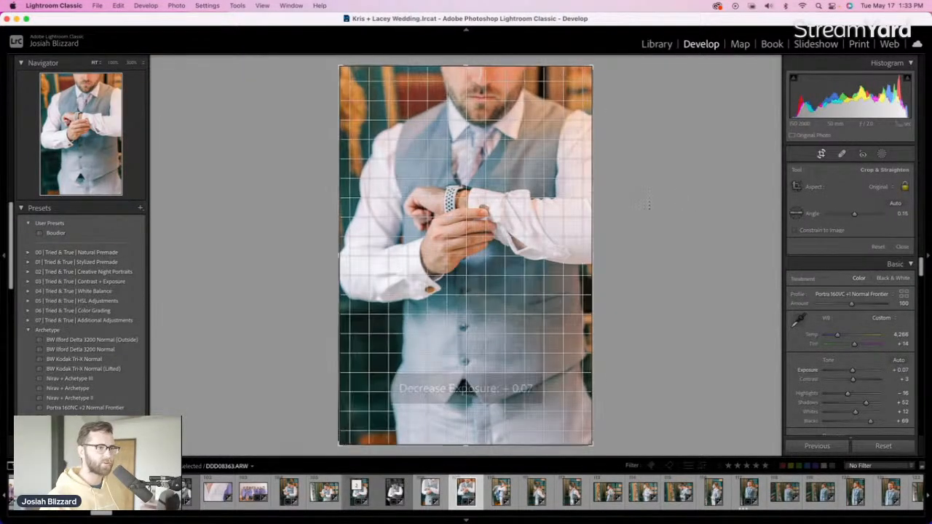
key("r")
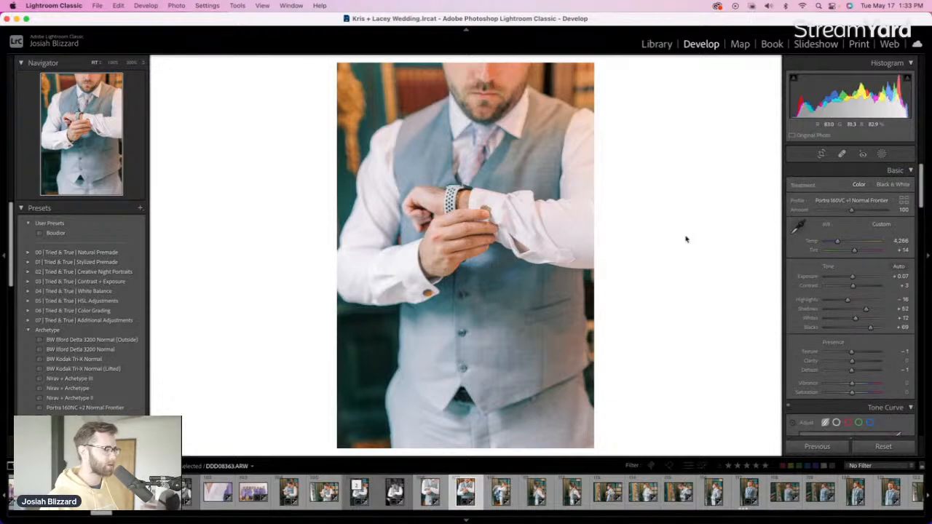
Go to the jacket photo DDD08364 and lower its exposure to +0.69
key("Right")
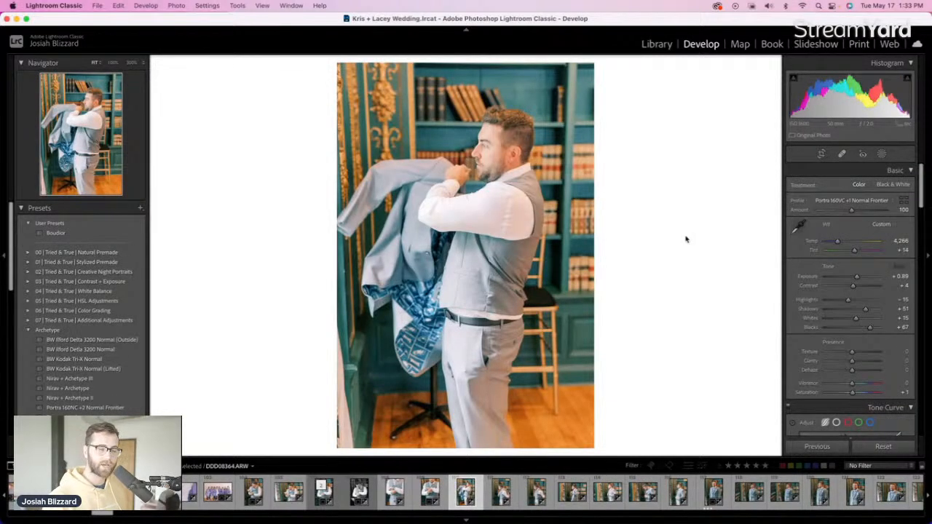
key("minus")
key("minus")
Crop photo DDD08364 slightly tighter from above and reposition the groom within the frame
key("r")
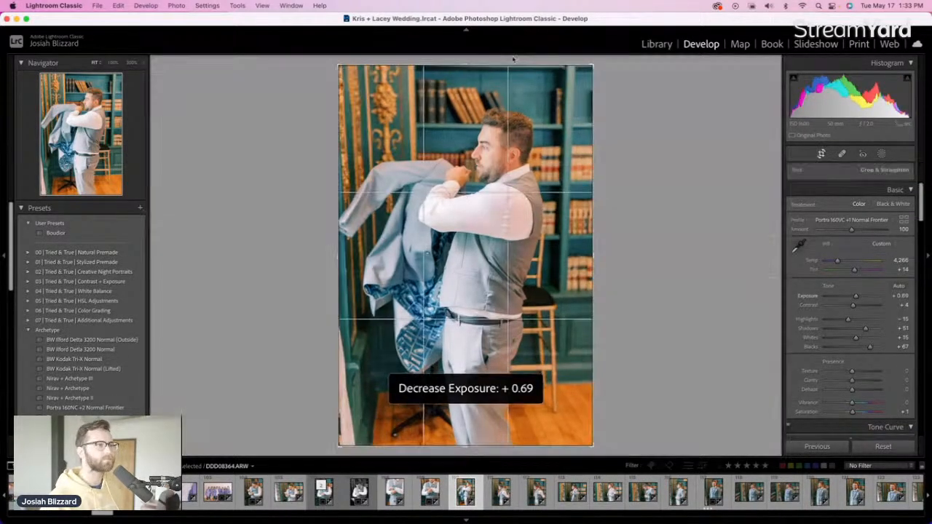
left_click_drag(480, 61, 476, 70)
left_click_drag(474, 143, 482, 142)
key("Return")
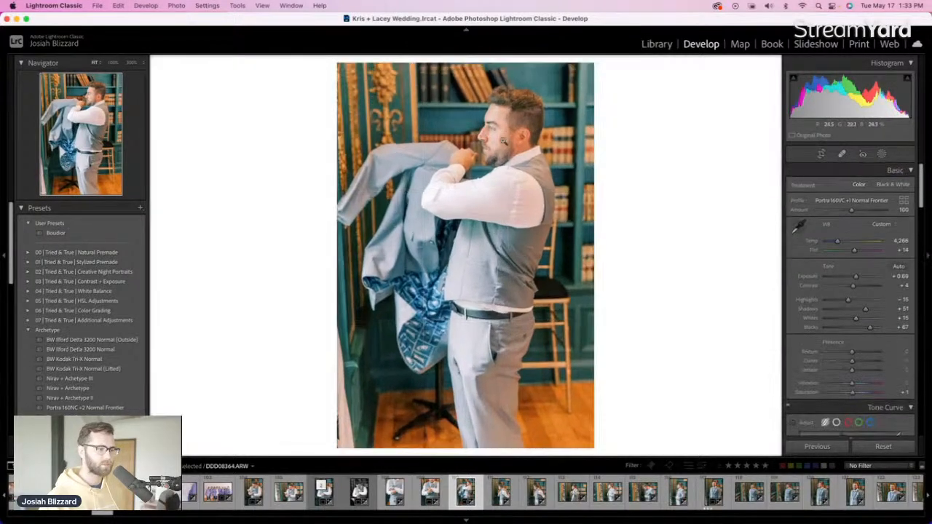
Go to photo DDD08368, straighten it counterclockwise and crop it tighter around the groom putting on his jacket
key("Right")
key("Right")
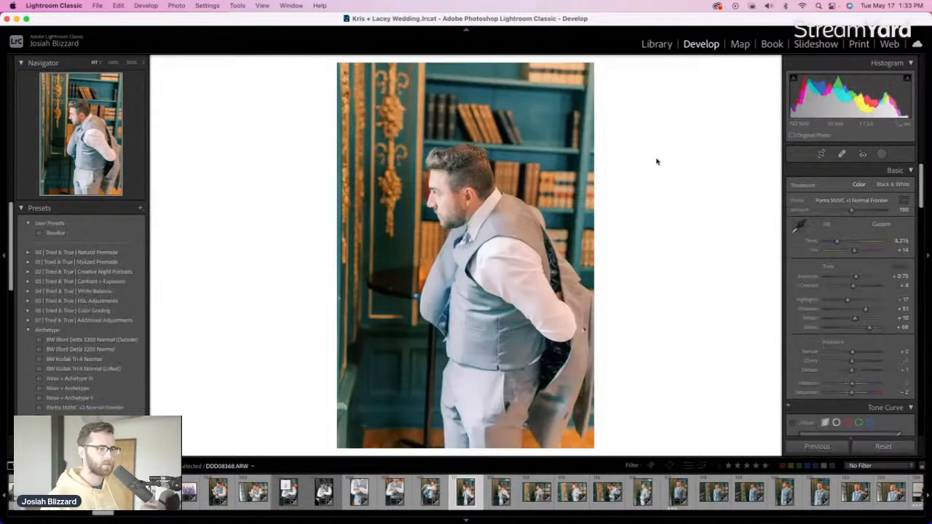
key("r")
left_click_drag(640, 227, 641, 220)
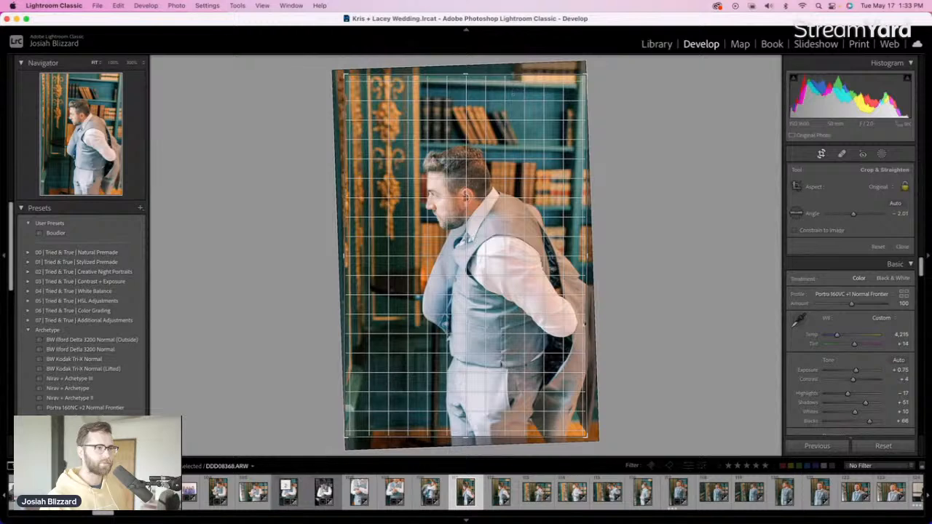
left_click_drag(513, 104, 516, 90)
left_click_drag(503, 155, 491, 152)
key("Return")
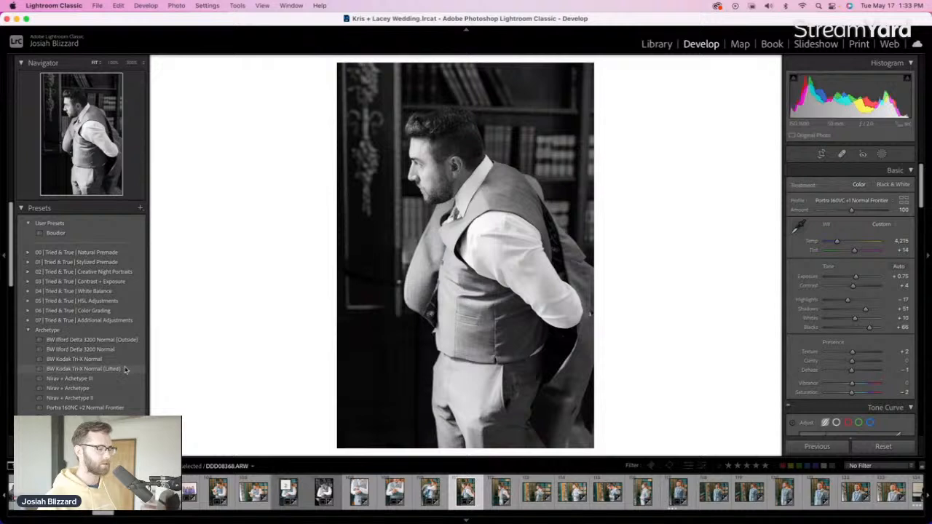
Make a virtual copy of DDD08368 and turn it black and white with the BW Kodak Tri-X Normal (Lifted) preset
key("super+apostrophe")
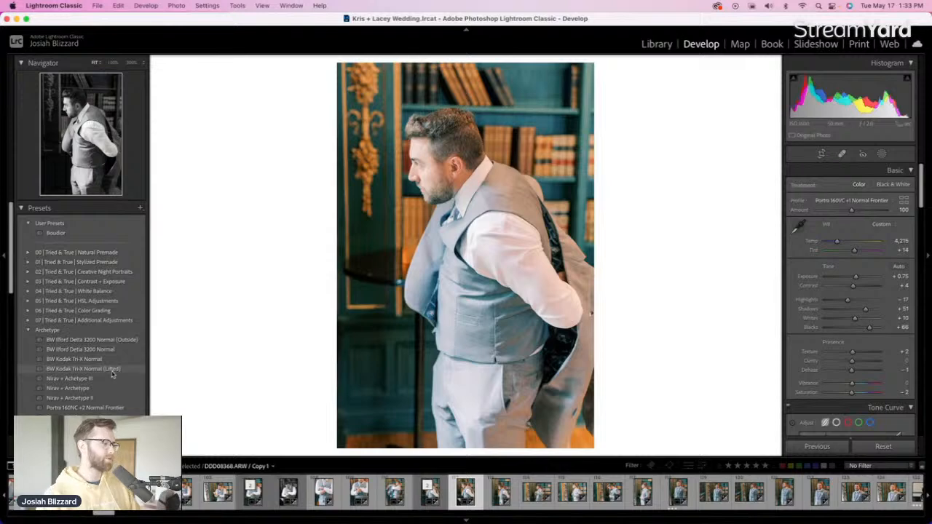
left_click(112, 370)
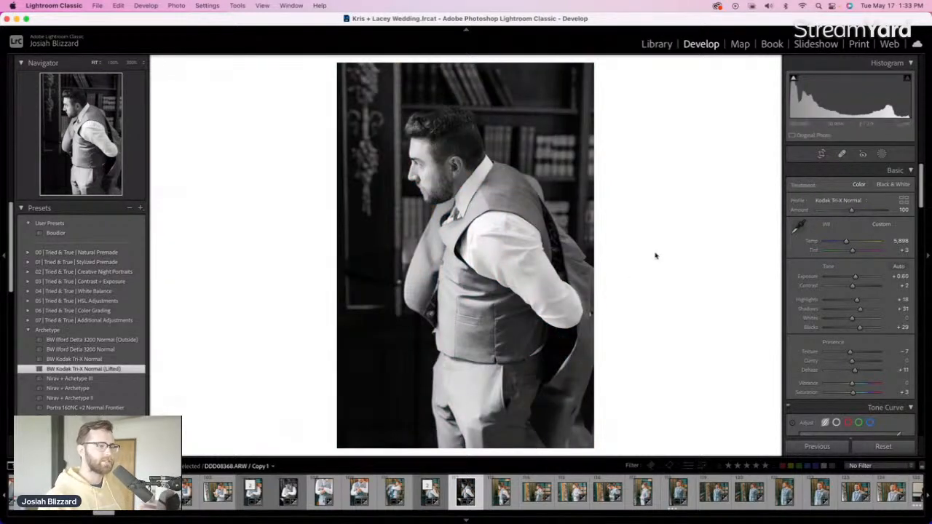
Go to photo DDD08369, straighten it to an angle of -0.27 and crop it tighter around the groom
key("Right")
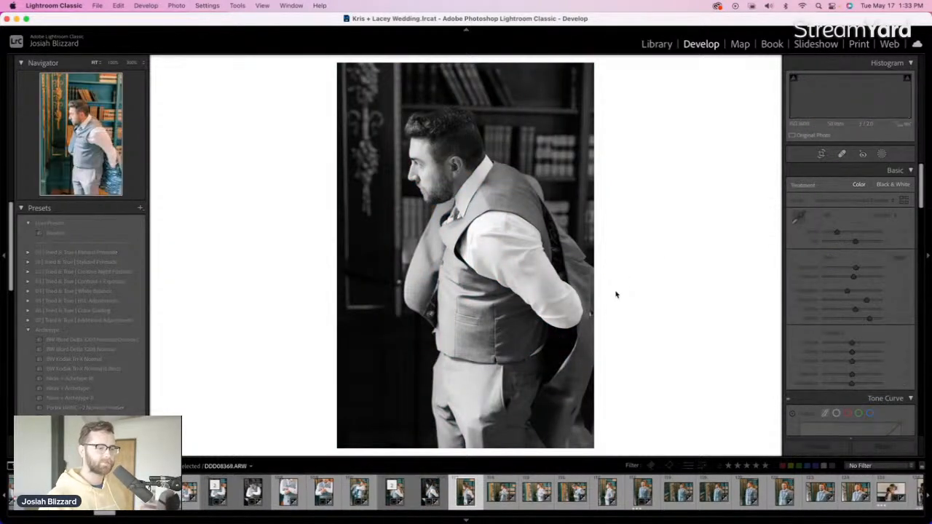
key("r")
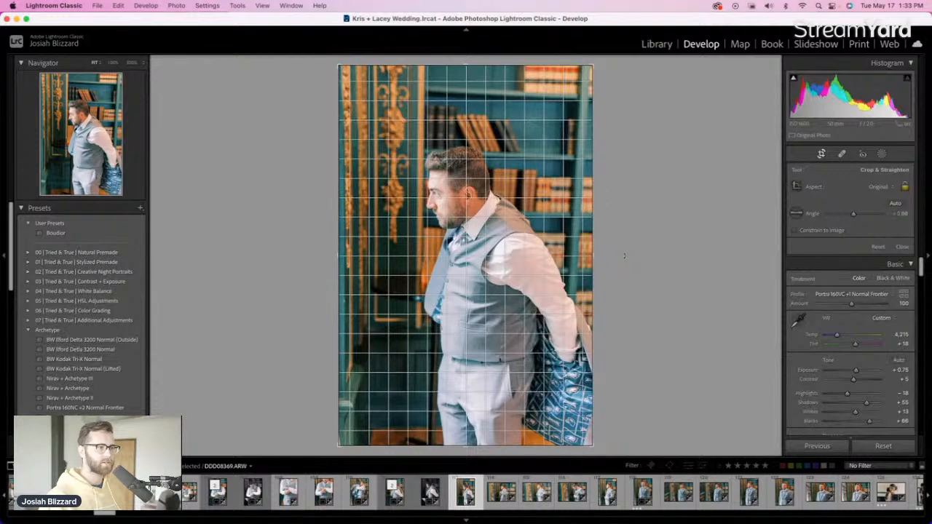
left_click_drag(623, 255, 623, 257)
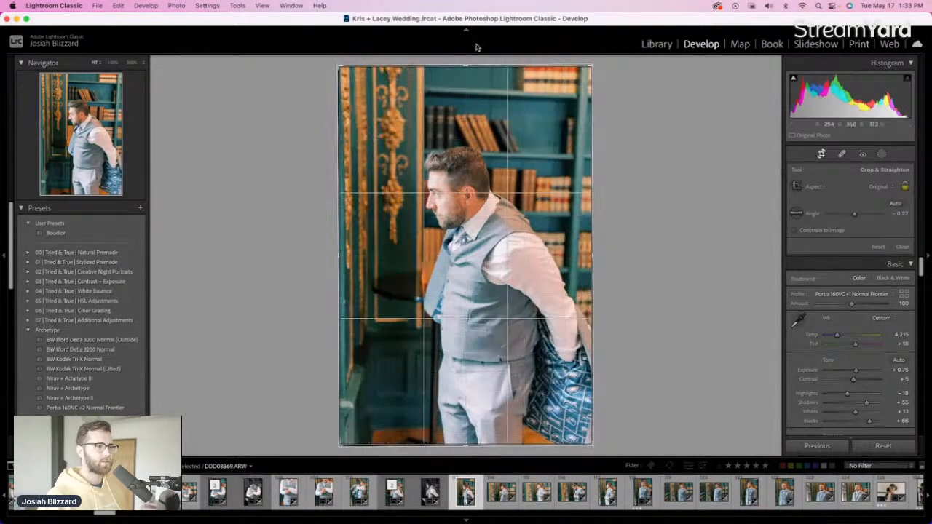
left_click_drag(475, 65, 475, 83)
left_click_drag(493, 175, 482, 174)
key("r")
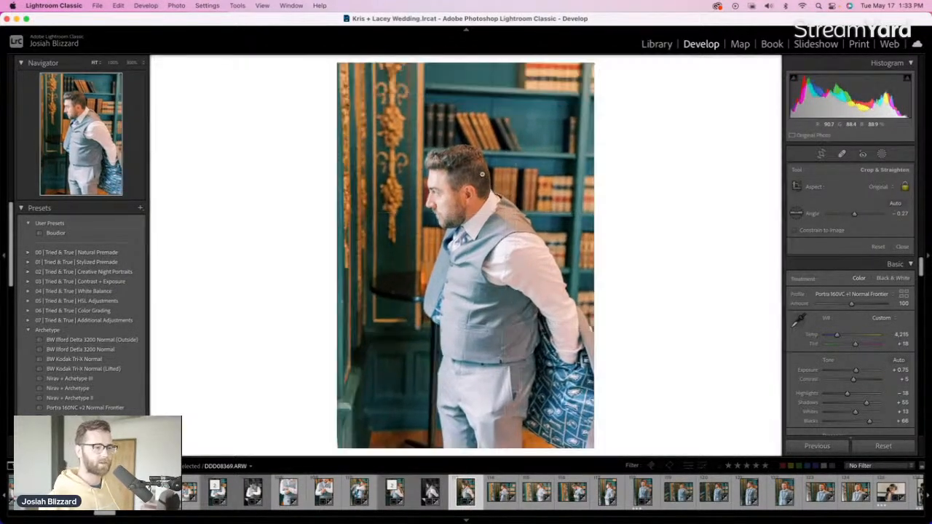
Refine the crop of photo DDD08369 so it frames the groom slightly closer
key("r")
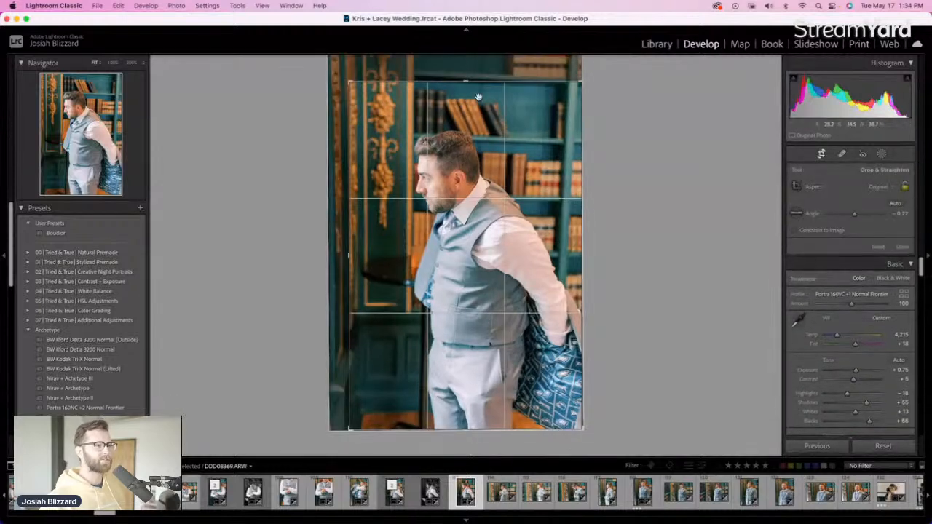
left_click_drag(478, 69, 473, 69)
key("r")
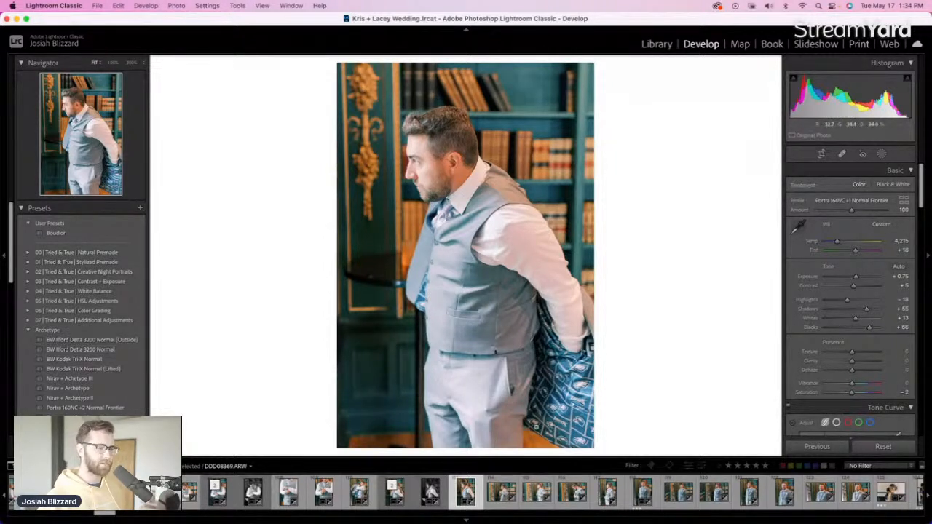
Go to photo DDD08371, straighten it slightly and crop it tighter around the groom holding his lapels
key("Right")
key("Right")
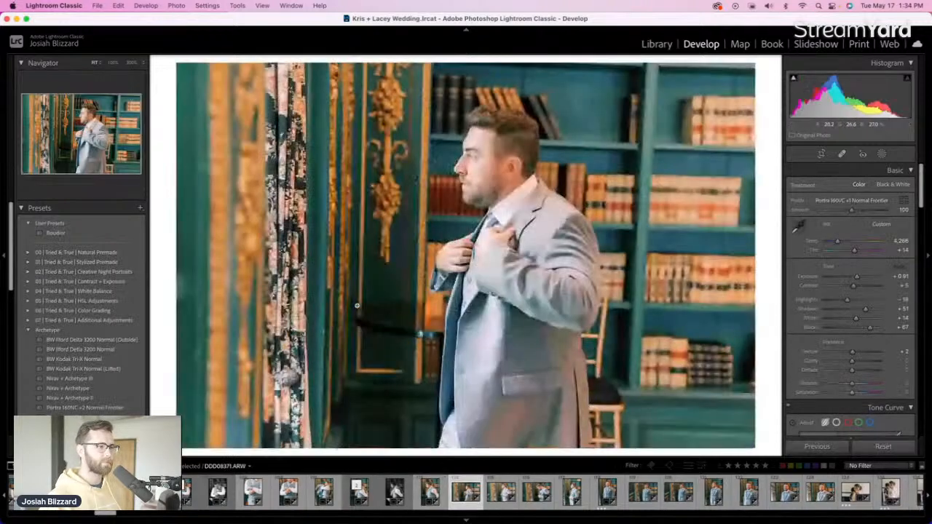
key("r")
left_click_drag(767, 274, 767, 273)
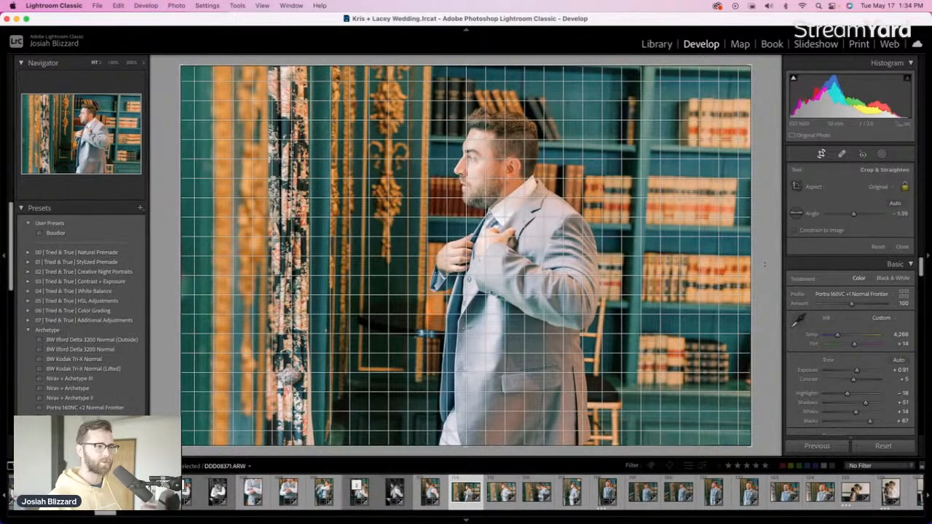
left_click_drag(763, 260, 737, 260)
key("Return")
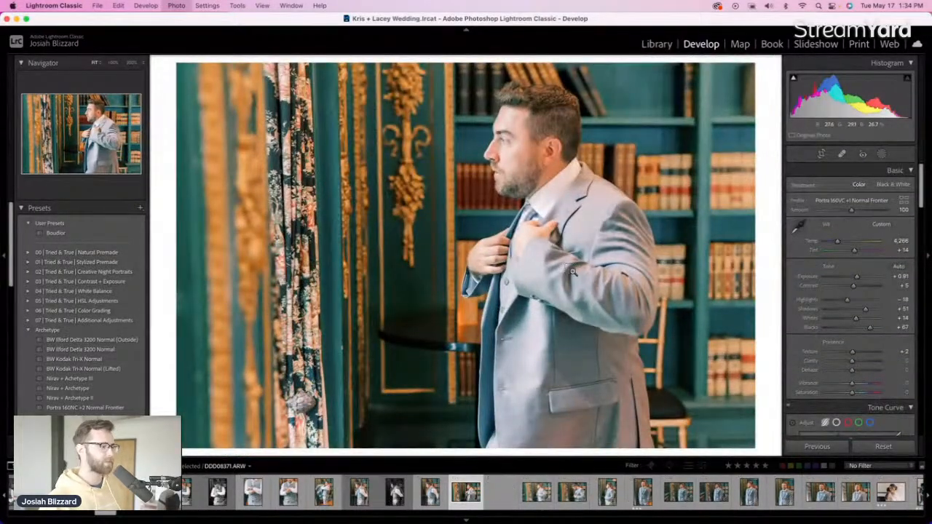
Make a virtual copy of DDD08371 and turn it black and white with the BW Kodak Tri-X Normal (Lifted) preset
key("super+apostrophe")
left_click(126, 369)
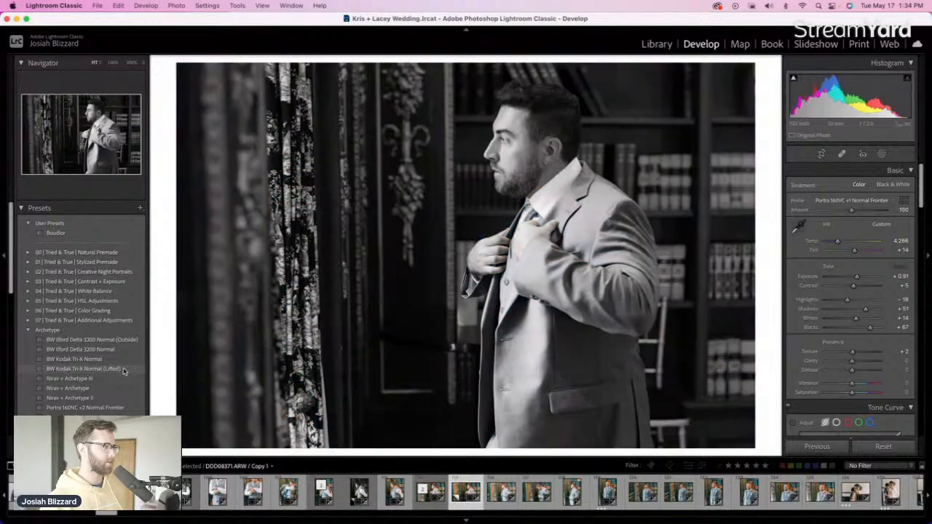
Go to photo DDD08372, straighten it to an angle of 0.56 and crop it tighter around the groom
key("Right")
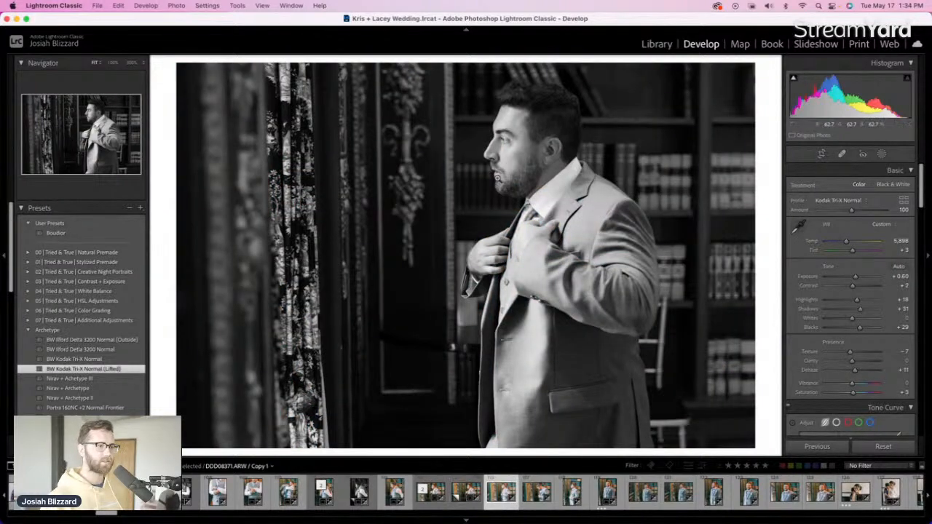
key("r")
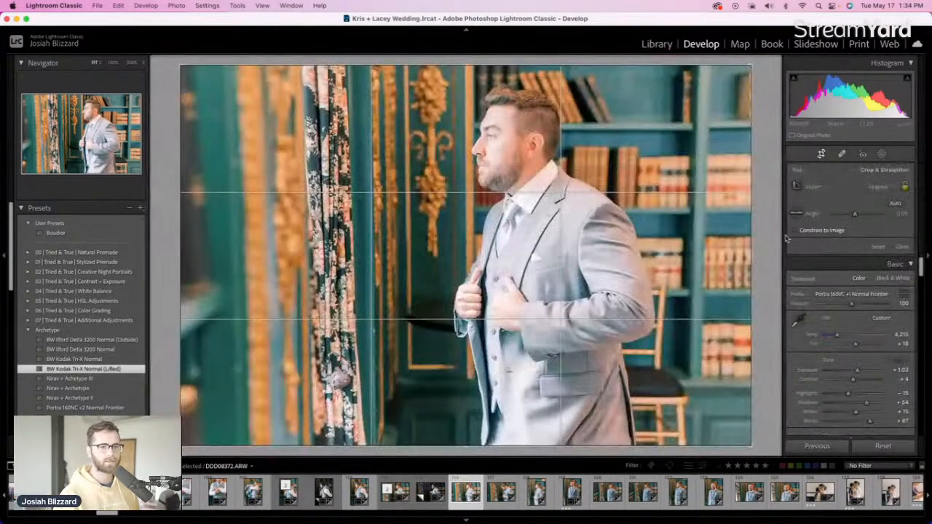
left_click_drag(768, 246, 730, 256)
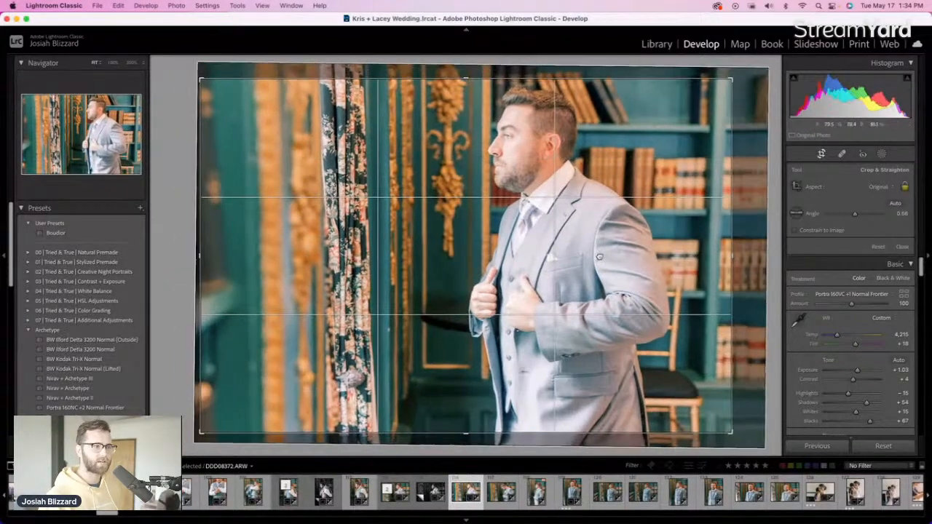
left_click_drag(604, 256, 607, 267)
key("r")
Lower the exposure of photo DDD08372 to +0.43
key("minus")
key("minus")
key("minus")
key("minus")
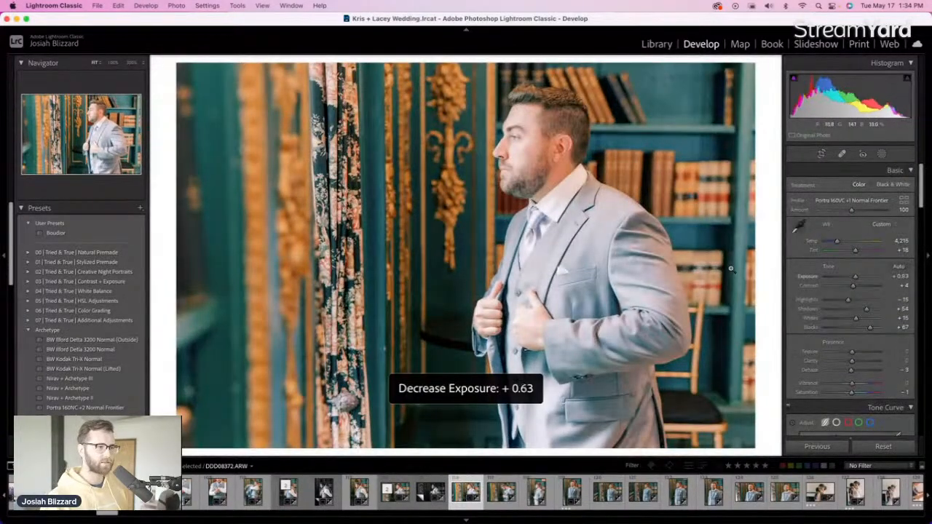
key("minus")
key("equal")
key("minus")
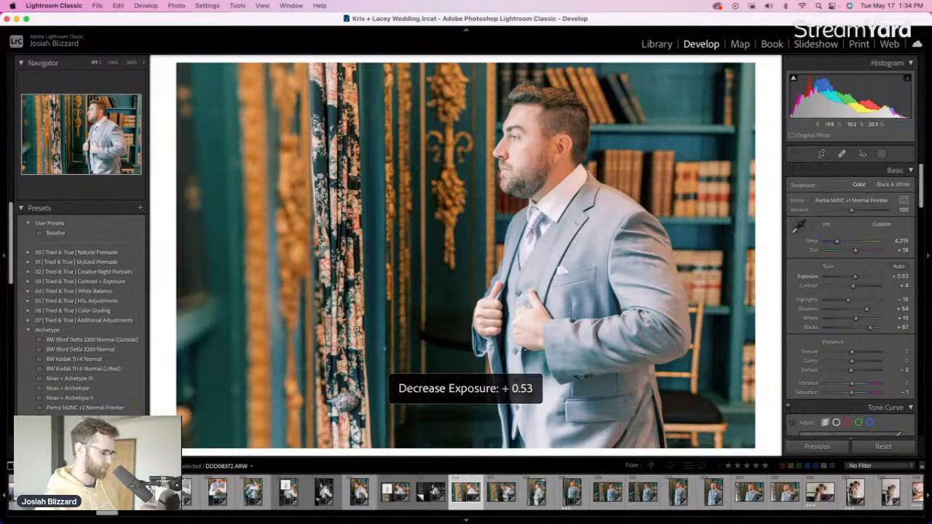
key("minus")
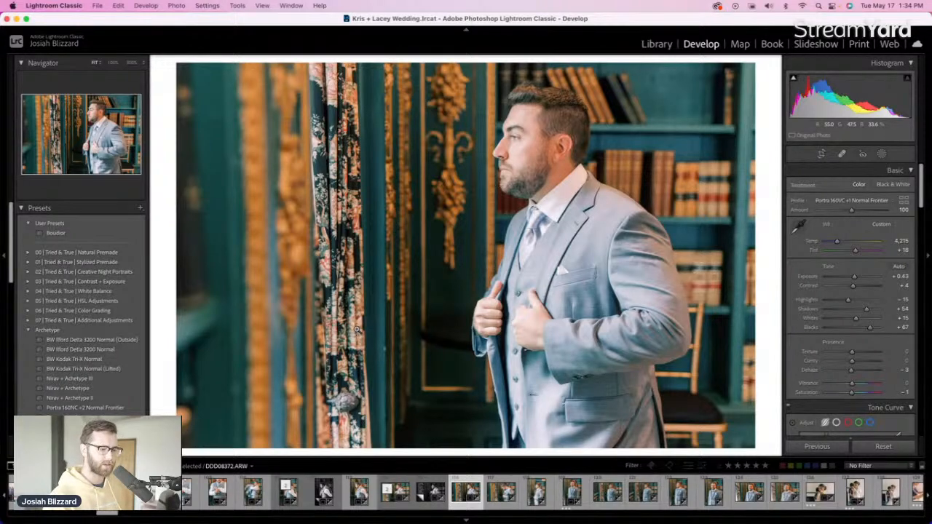
Make a virtual copy of DDD08372 and apply the BW Kodak Tri-X Normal (Lifted) preset after comparing it with BW Kodak Tri-X Normal
key("Right")
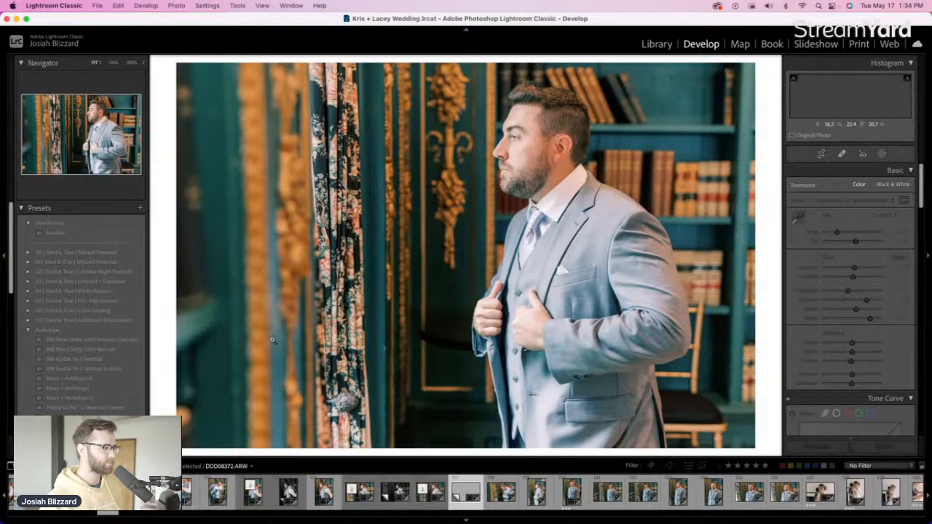
left_click(103, 370)
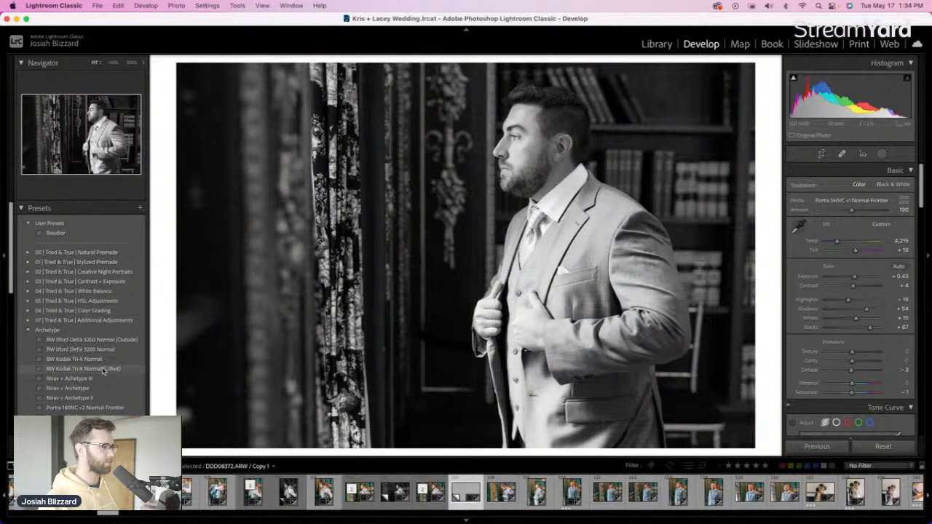
left_click(101, 359)
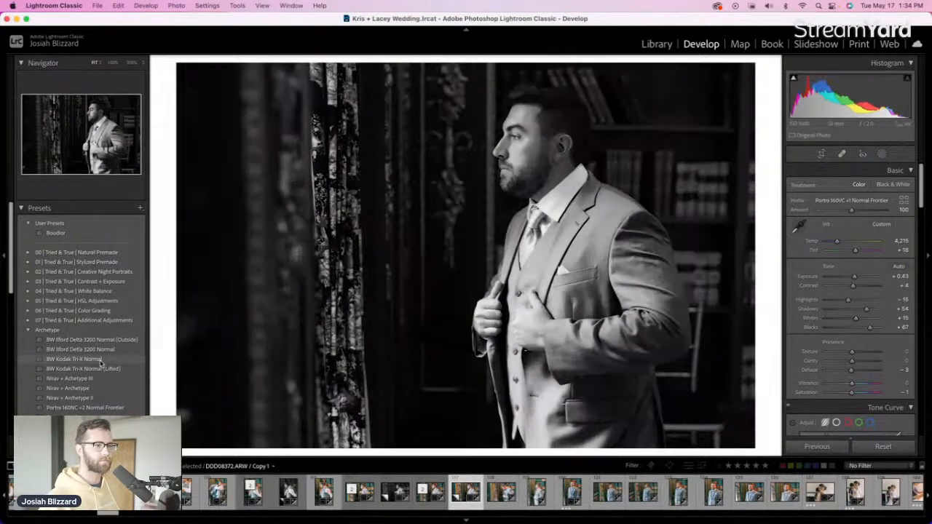
left_click(102, 368)
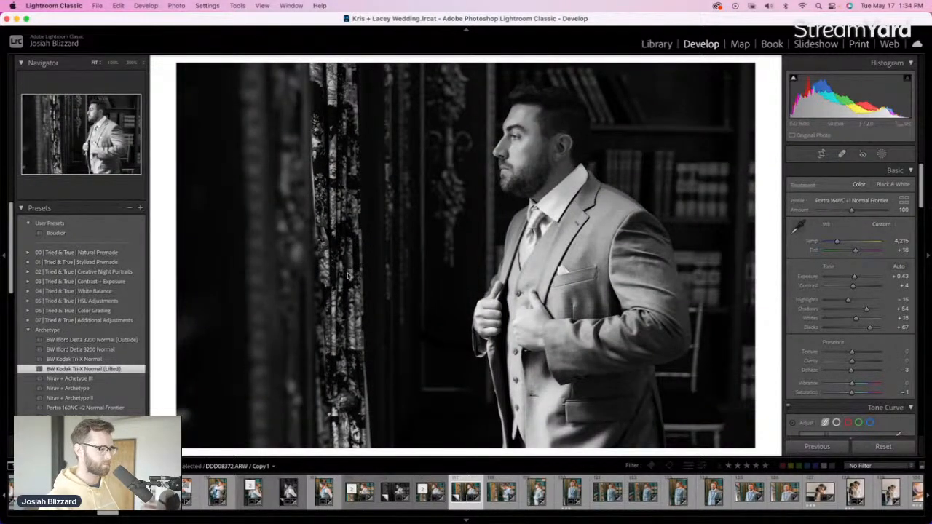
Go to photo DDD08375, straighten it to an angle of 0.63 and crop it slightly tighter around the groom buttoning his jacket
key("Right")
key("Right")
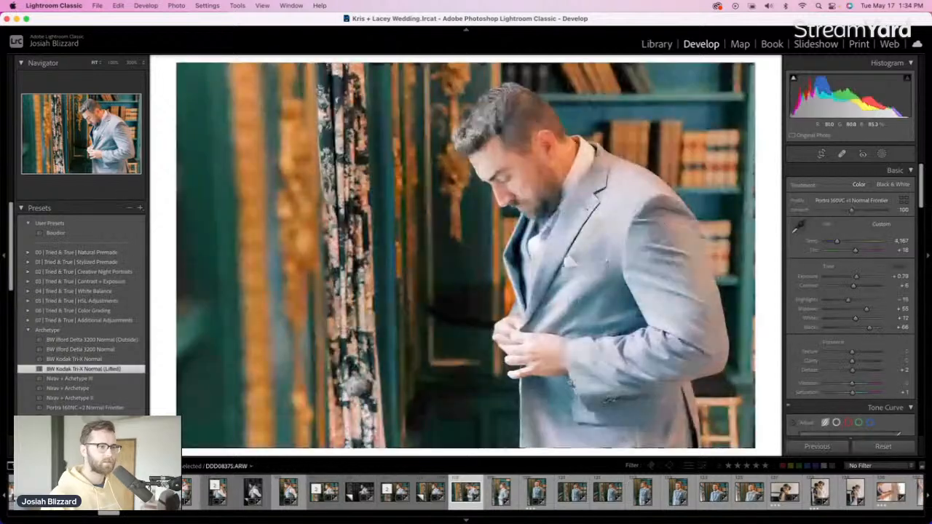
key("r")
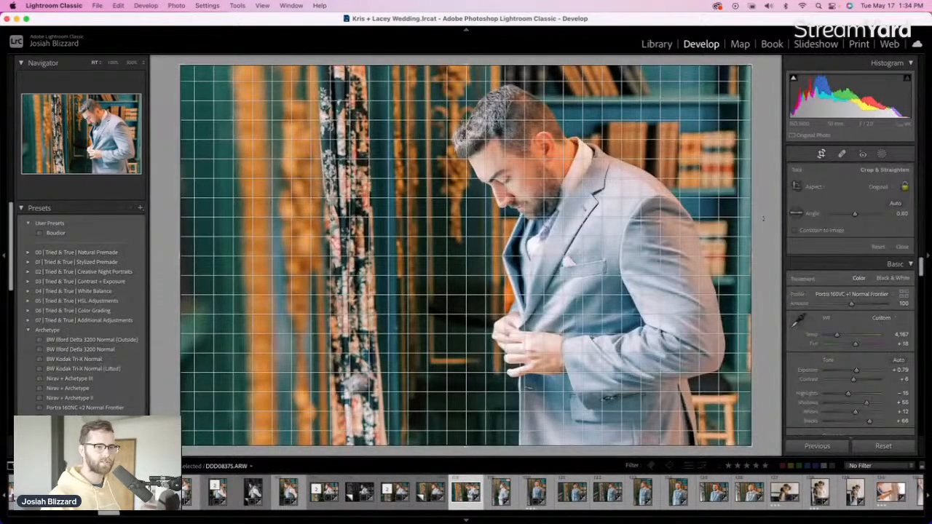
left_click_drag(754, 232, 747, 253)
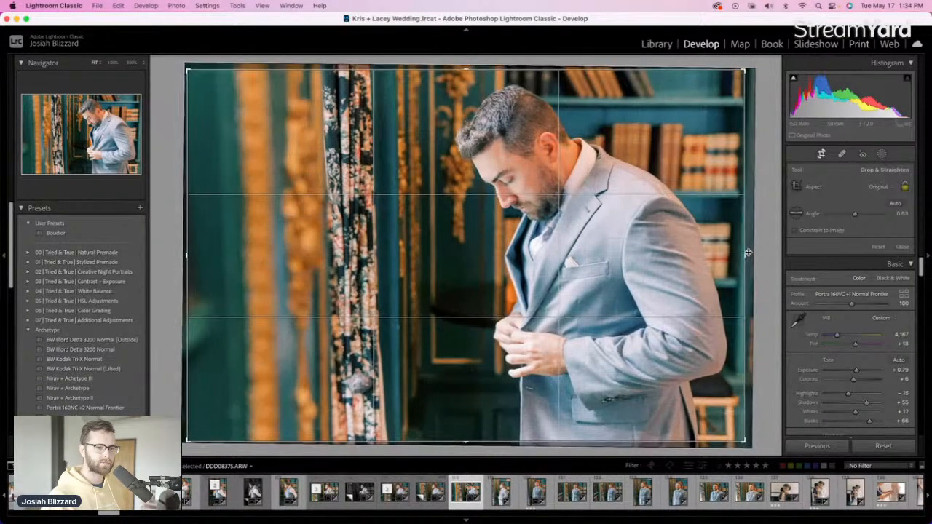
key("Return")
Go to photo DDD08378, straighten it to an angle of -1.02 and crop it tighter, trimming the space above the groom
key("Right")
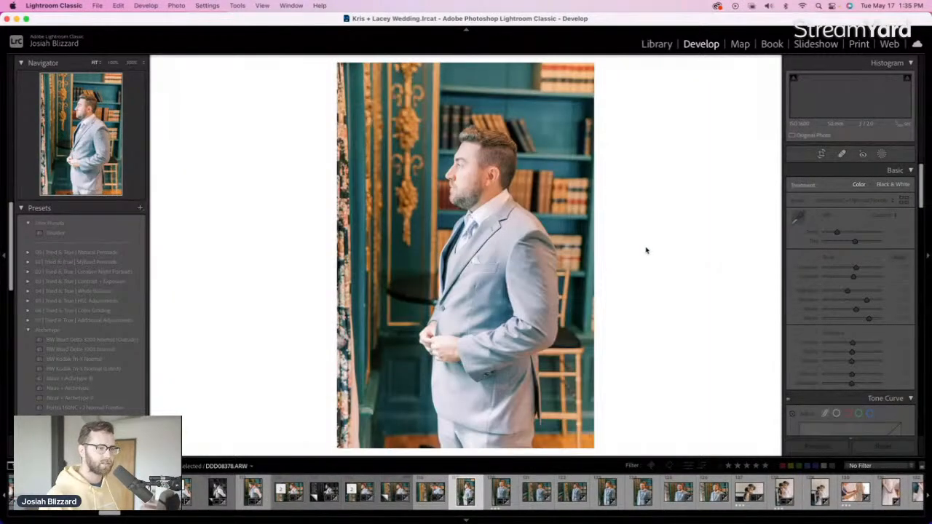
key("r")
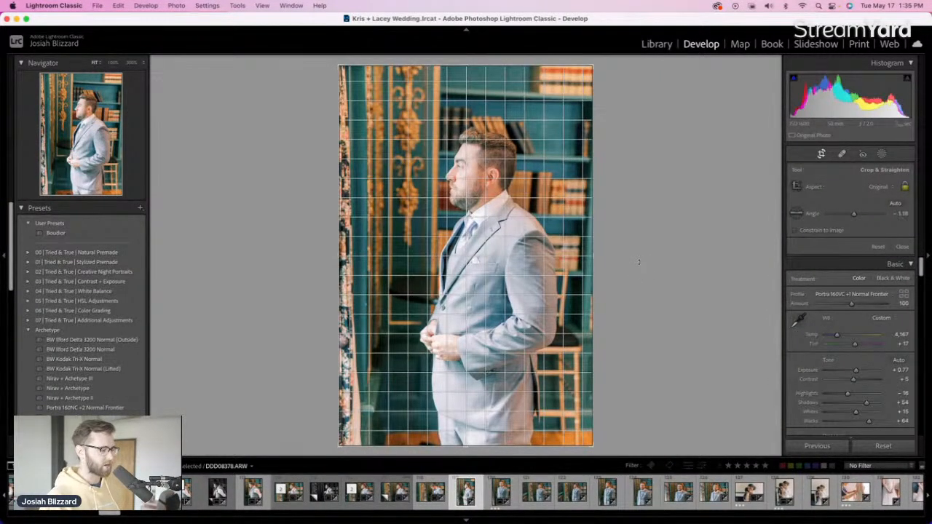
mouse_move(638, 259)
left_mouse_down()
mouse_move(641, 240)
mouse_move(634, 255)
left_mouse_up()
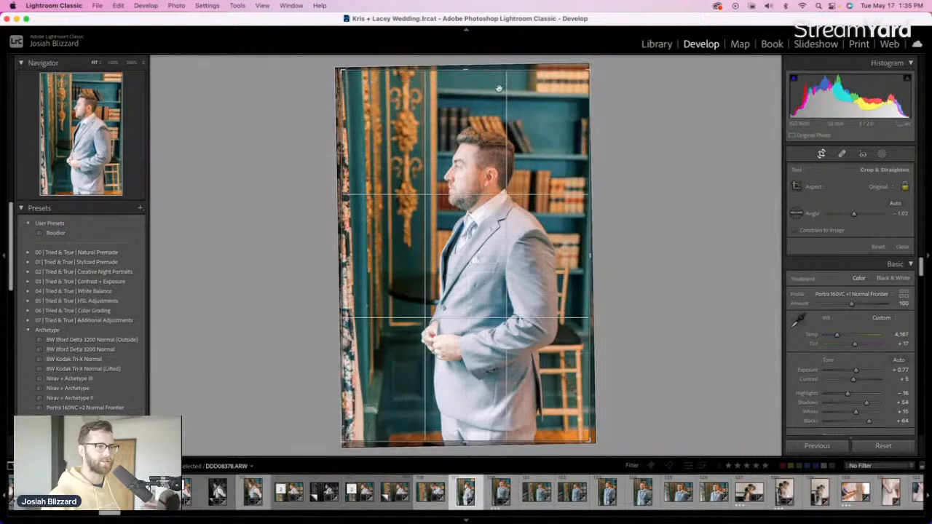
left_click_drag(499, 72, 500, 87)
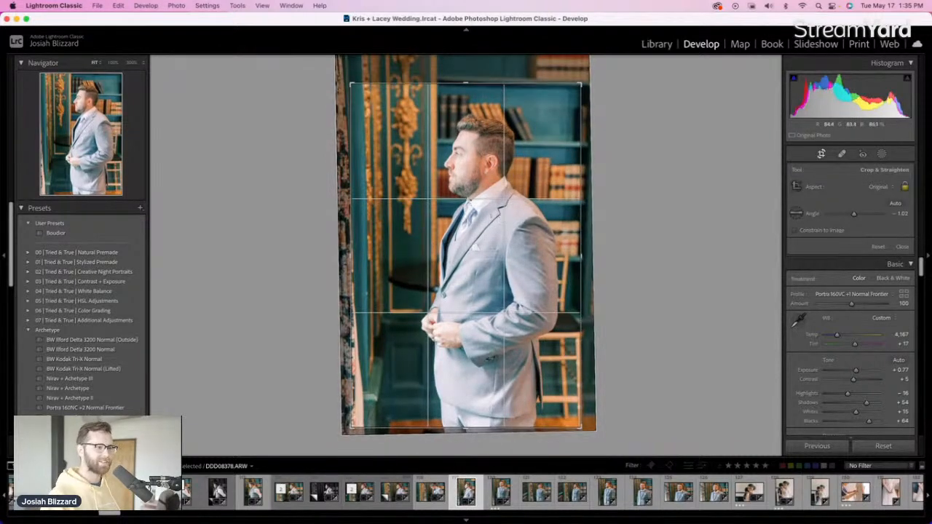
key("r")
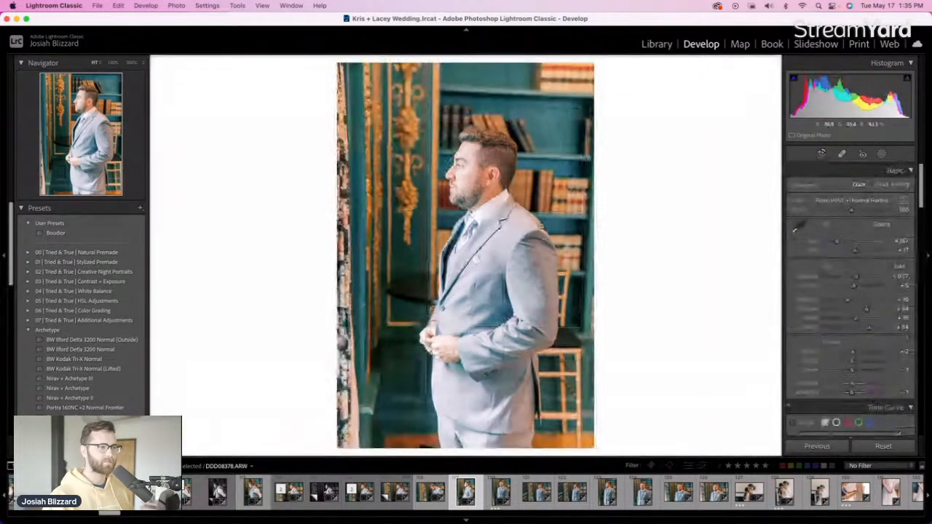
Lower the exposure of photo DDD08378 to +0.37 and fine-tune its straightening
key("minus")
key("equal")
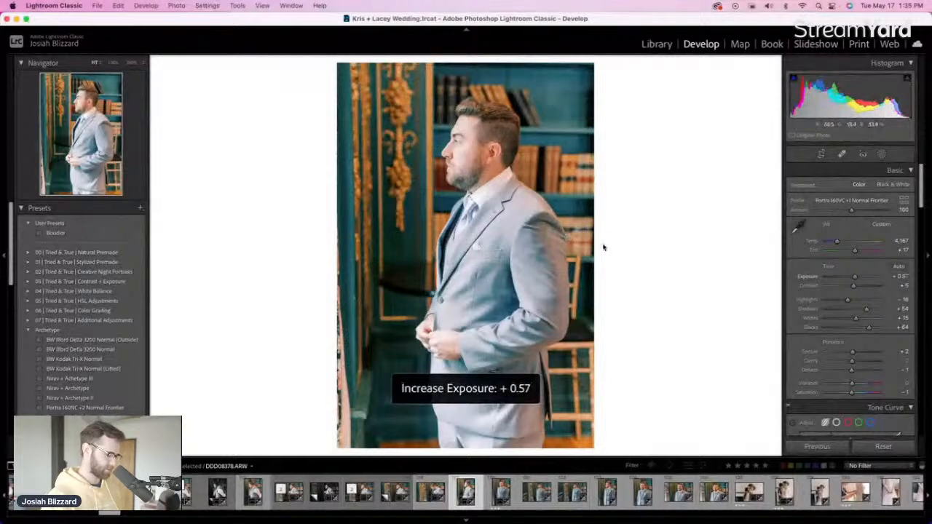
key("minus")
key("r")
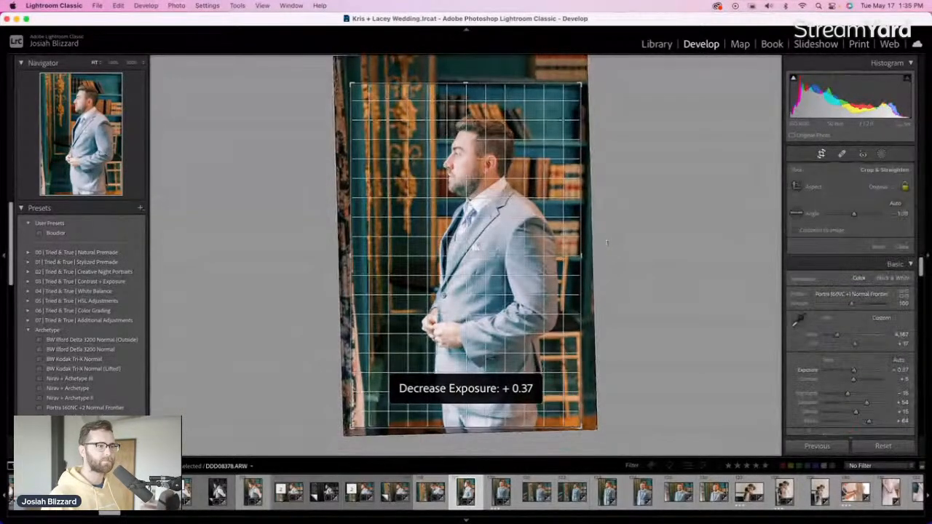
key("r")
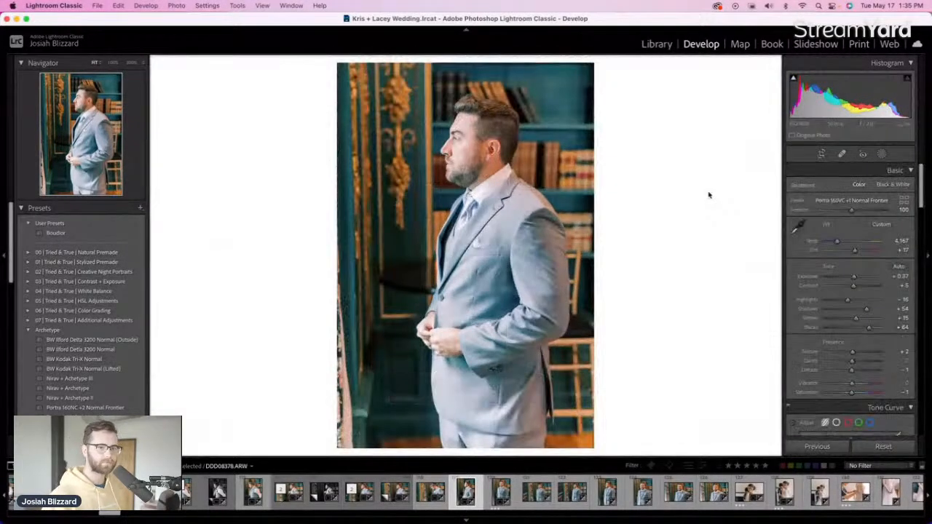
Make a virtual copy of DDD08378 and turn it black and white with the BW Kodak Tri-X Normal (Lifted) preset
key("Left")
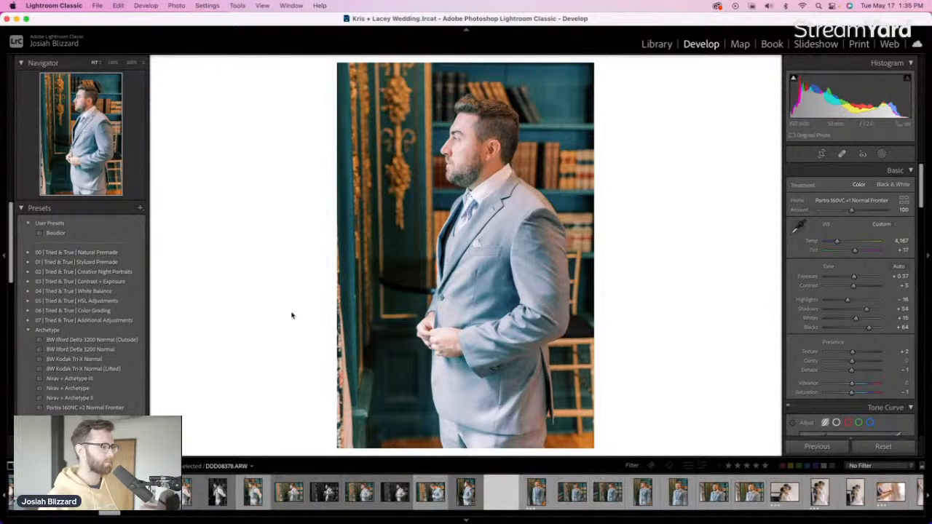
key("Right")
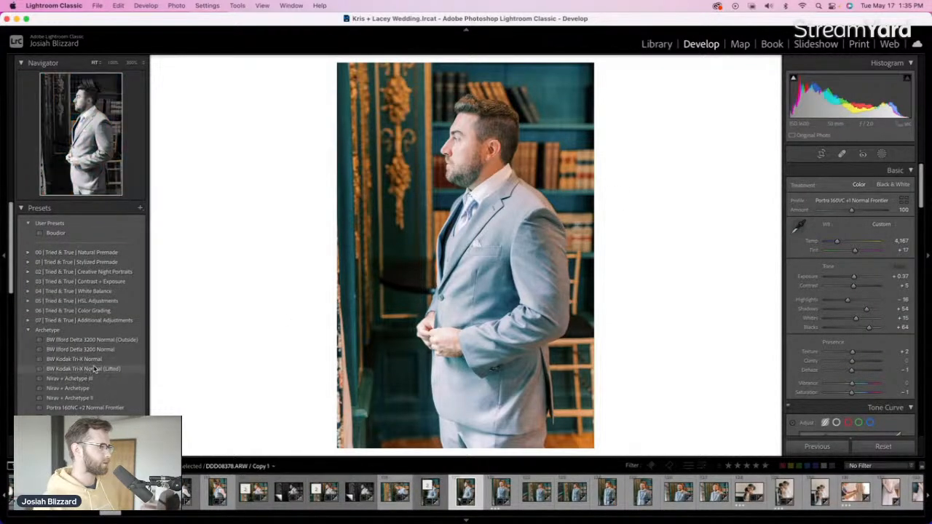
left_click(110, 369)
Go to photo DDD08381, straighten it to an angle of 0.62 and crop it slightly tighter around the smiling groom
key("Right")
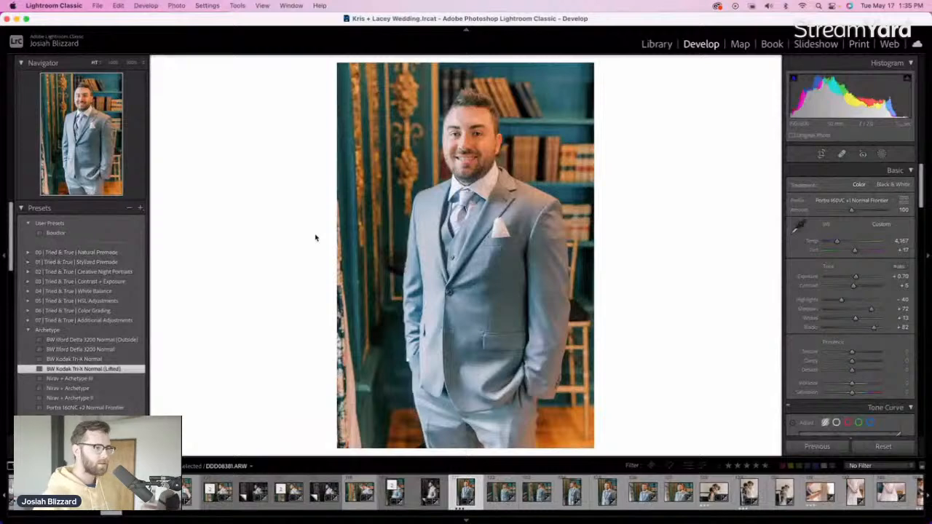
key("r")
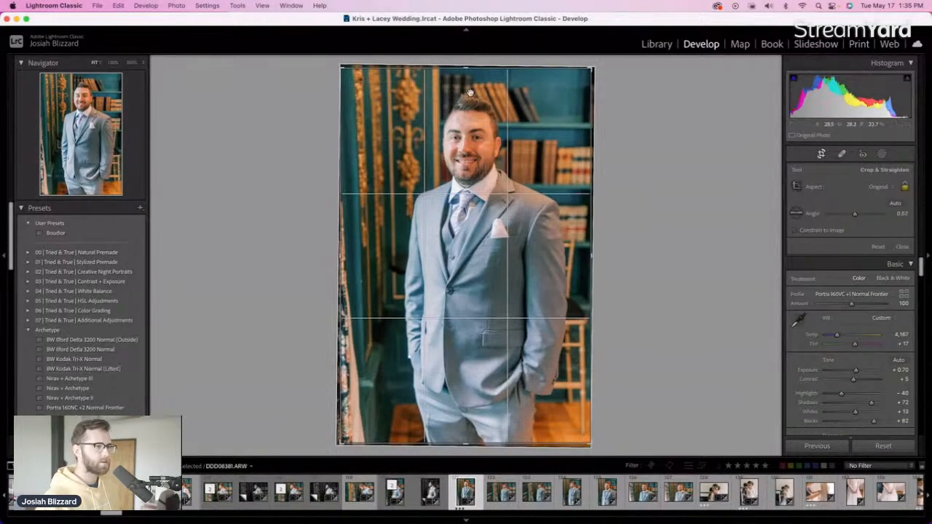
left_click_drag(484, 66, 485, 71)
key("r")
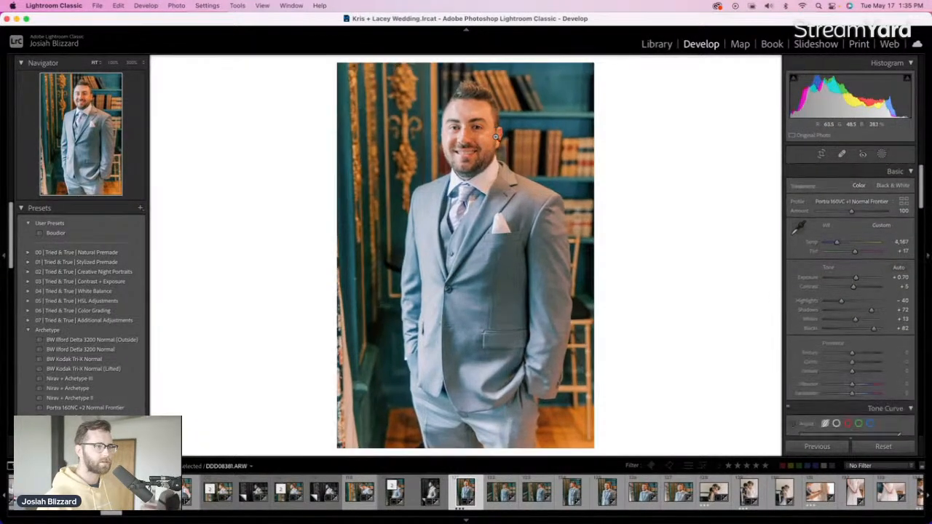
Make a virtual copy of DDD08381 and turn it black and white with the BW Kodak Tri-X Normal (Lifted) preset
key("super+apostrophe")
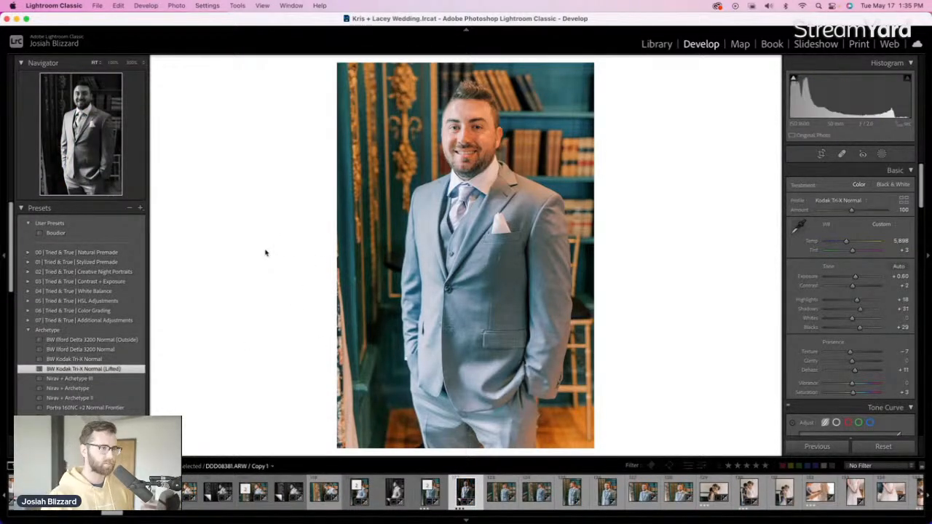
Brighten the black-and-white copy of DDD08381 to exposure +1.20, with highlights at -18, shadows at +51 and blacks at +48
key("equal")
key("equal")
key("equal")
key("equal")
key("equal")
key("equal")
key("minus")
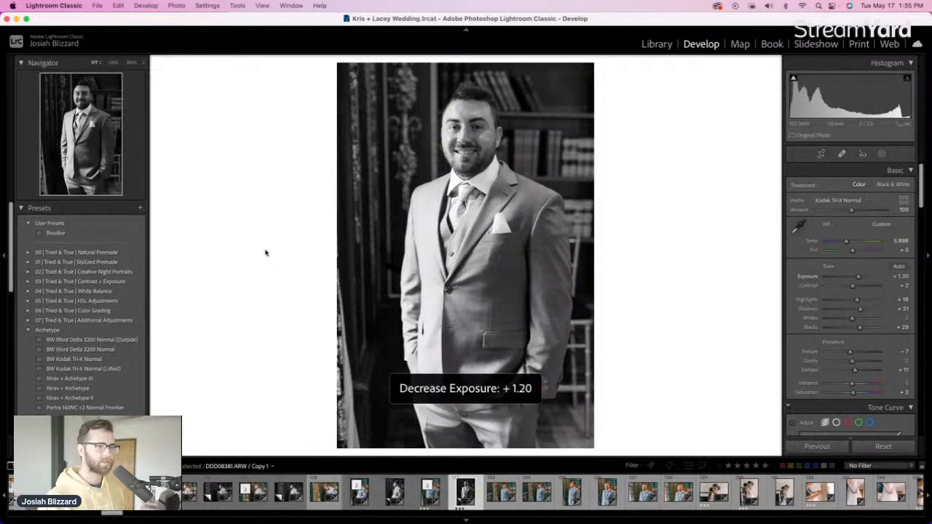
key("minus")
key("equal")
left_click_drag(856, 301, 866, 329)
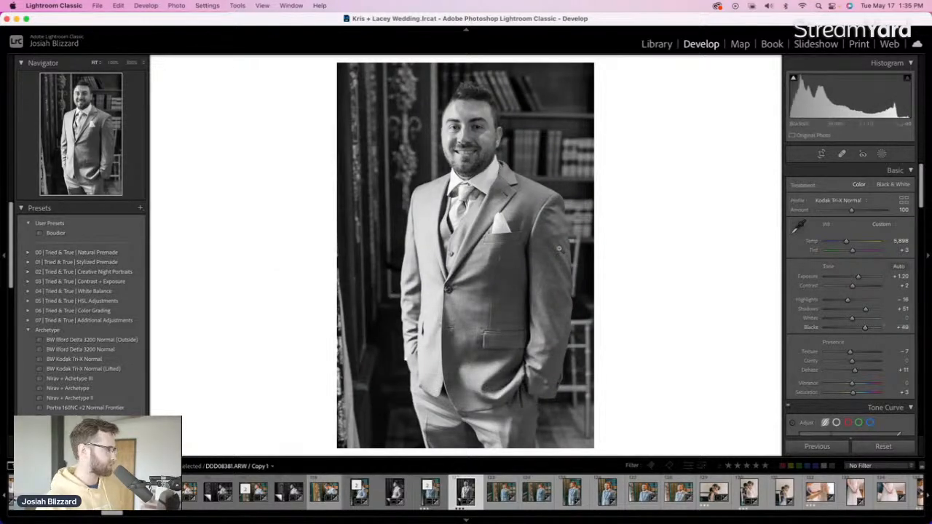
Make a virtual copy of DDD08383 and turn it black and white with the BW Kodak Tri-X Normal (Lifted) preset
key("Right")
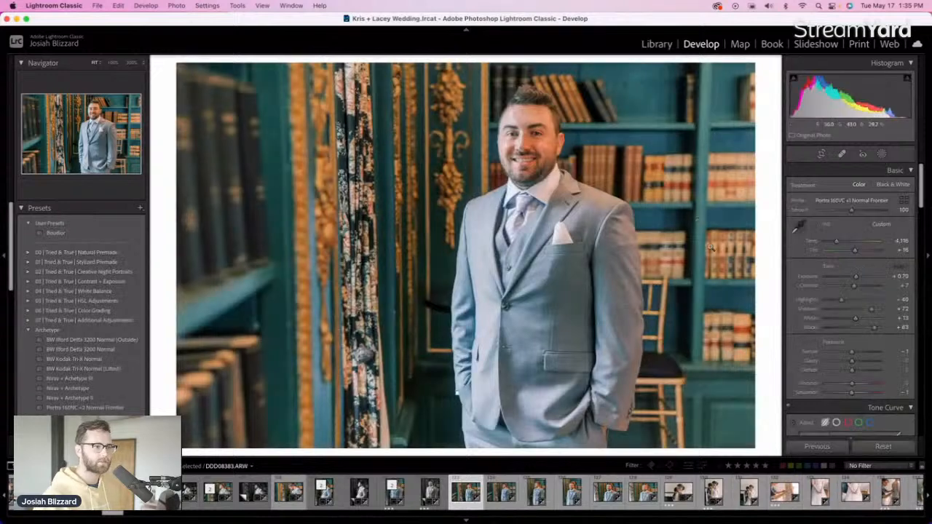
key("Right")
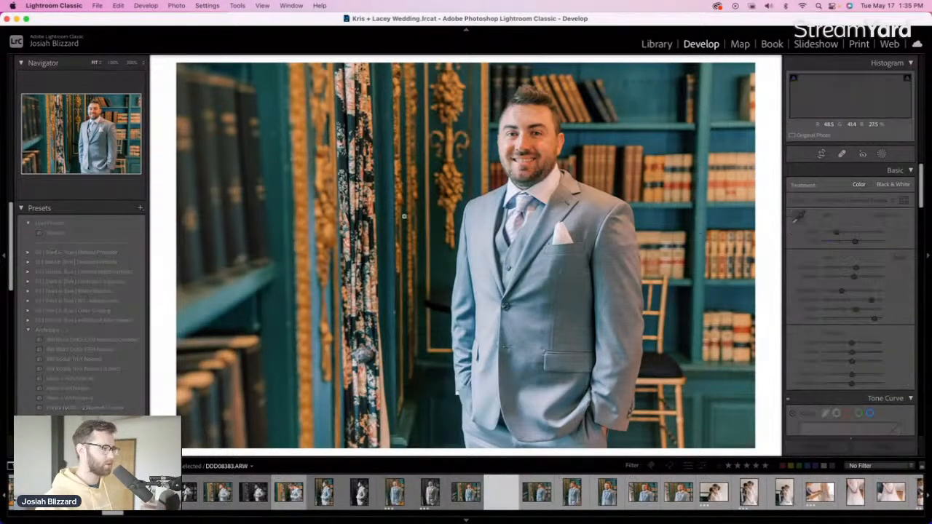
left_click(130, 369)
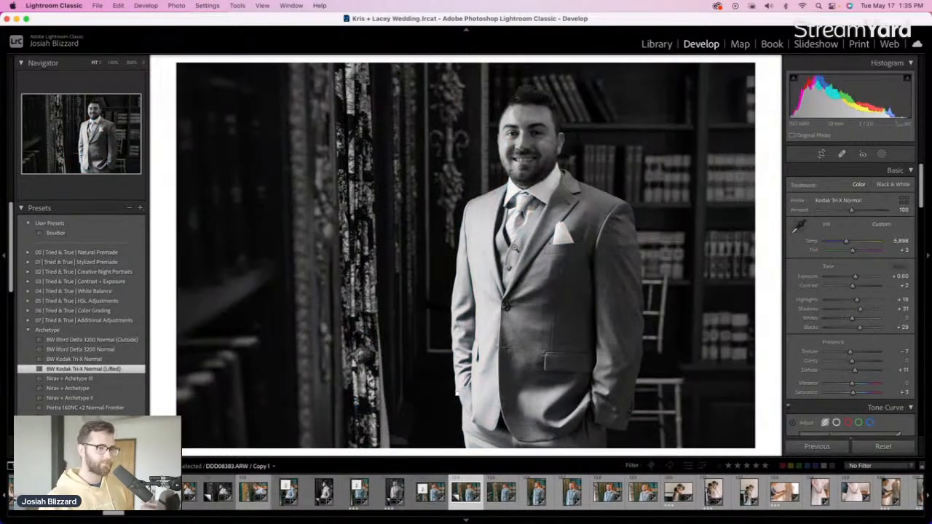
Brighten the black-and-white copy of DDD08383 to exposure +1.00, with highlights at -21, shadows at +46 and blacks at +55
key("=")
key("=")
key("=")
key("=")
key("=")
key("-")
left_click_drag(857, 299, 863, 328)
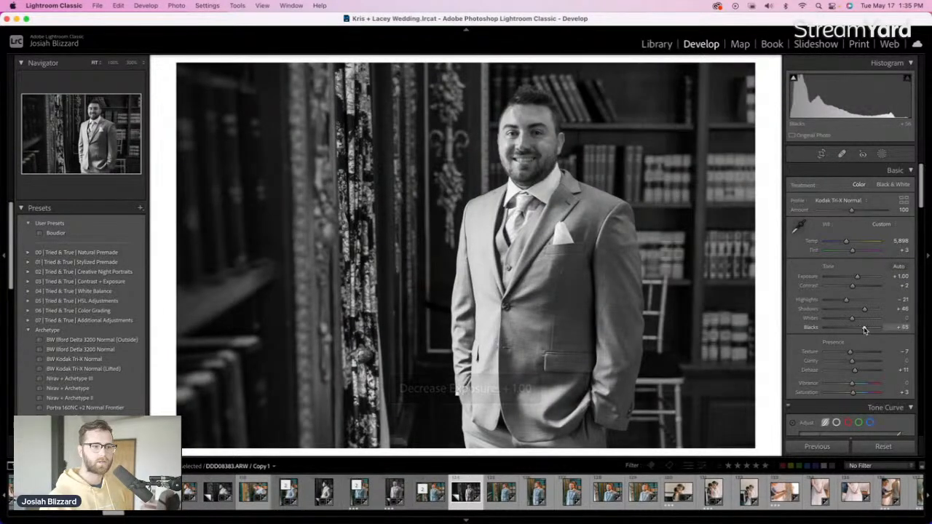
Go to photo DDD08391, straighten it to an angle of 1.15 and crop it tighter around the groom looking sideways
key("Right")
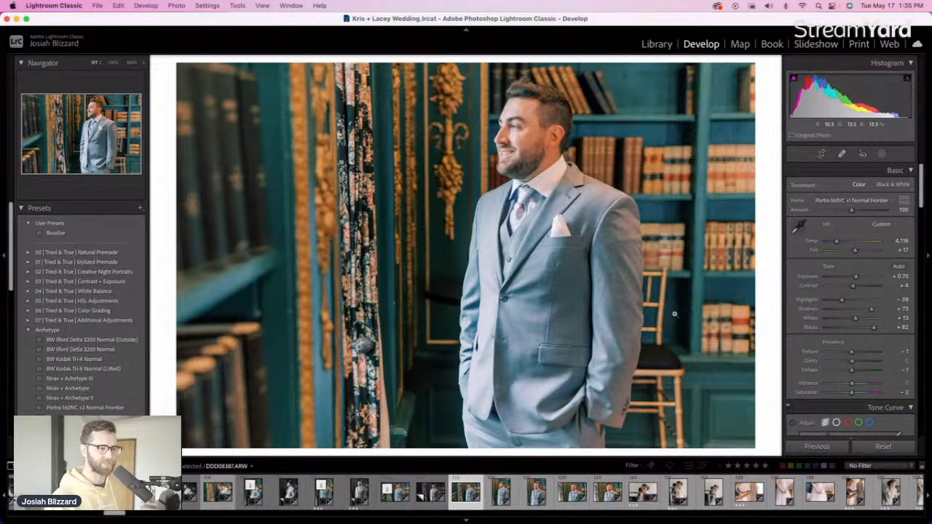
key("Right")
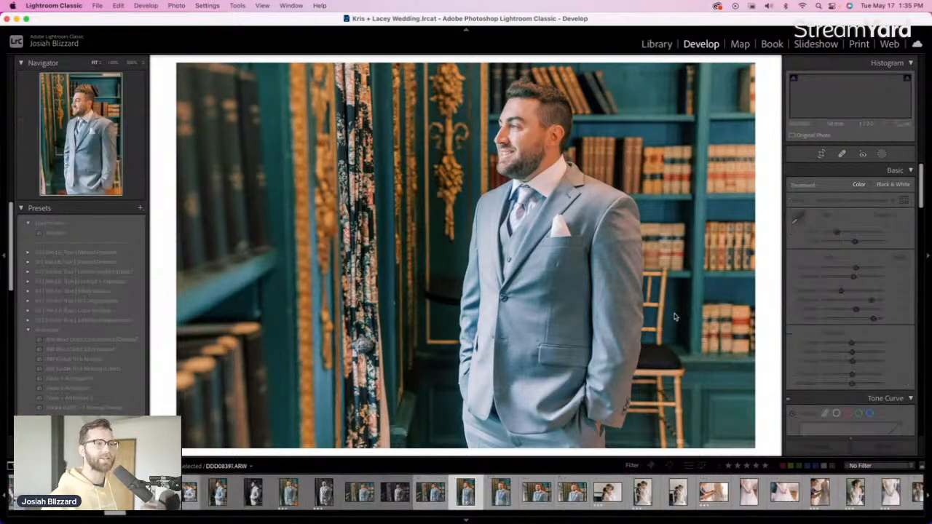
key("r")
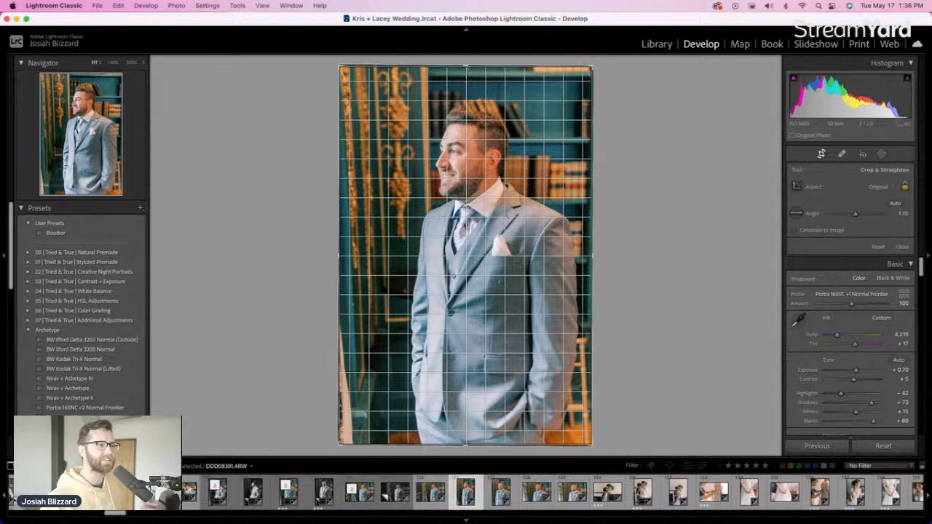
left_click_drag(469, 72, 471, 82)
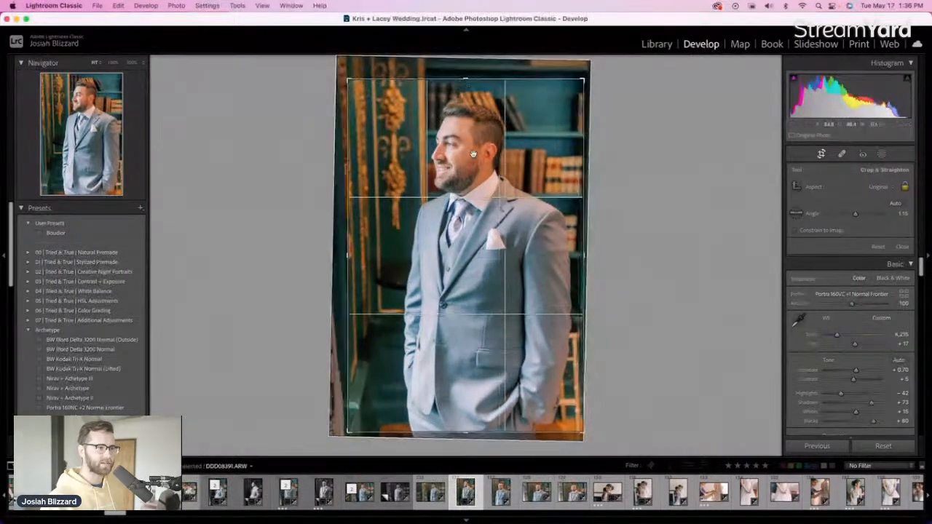
key("Return")
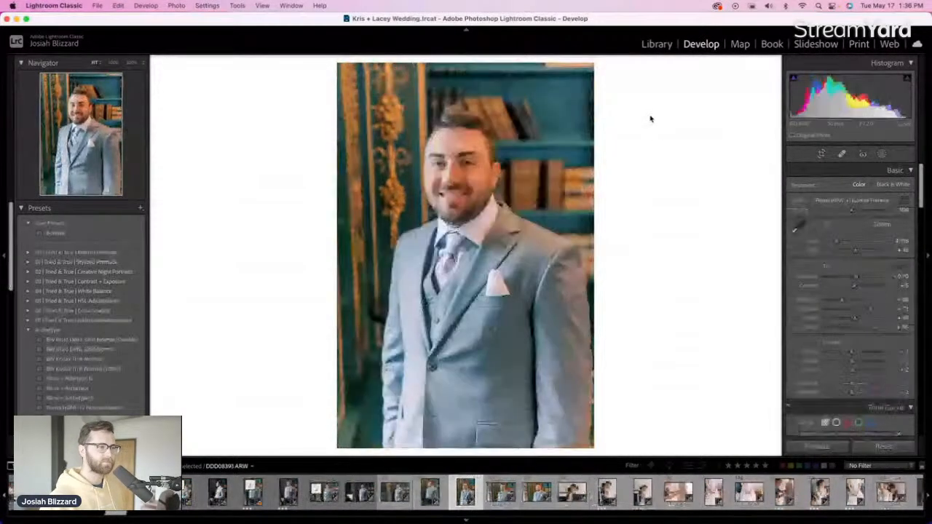
Straighten DDD08393 to an angle of 1.02 and crop it slightly tighter around the smiling groom
key("r")
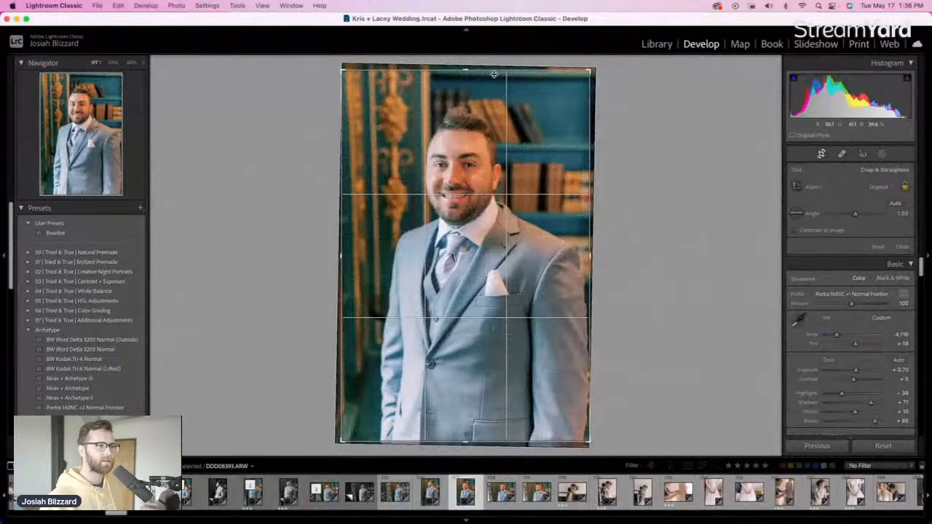
mouse_move(485, 69)
left_mouse_down()
mouse_move(486, 78)
mouse_move(488, 69)
left_mouse_up()
key("Return")
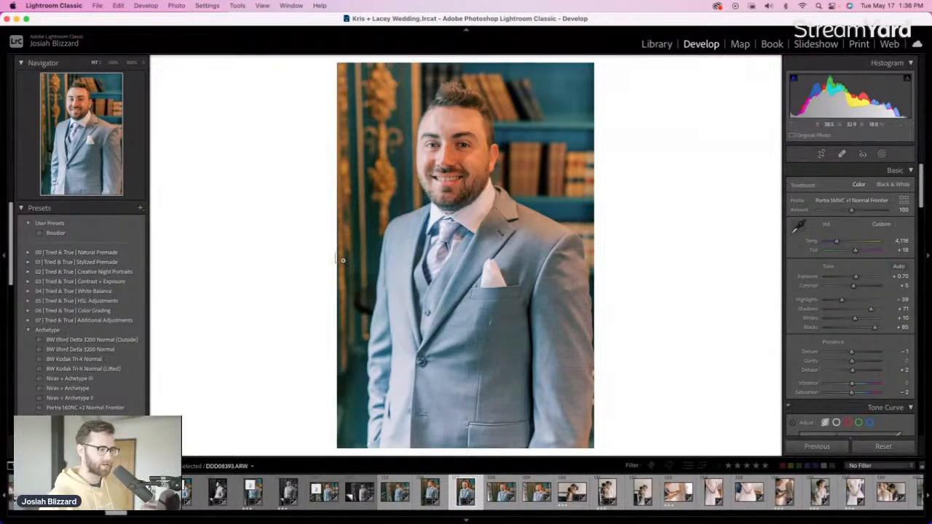
Make a BW Kodak Tri-X Normal (Lifted) virtual copy of DDD08393 with exposure +1.00, highlights -15, shadows +44 and blacks +48
key("super+apostrophe")
left_click(103, 369)
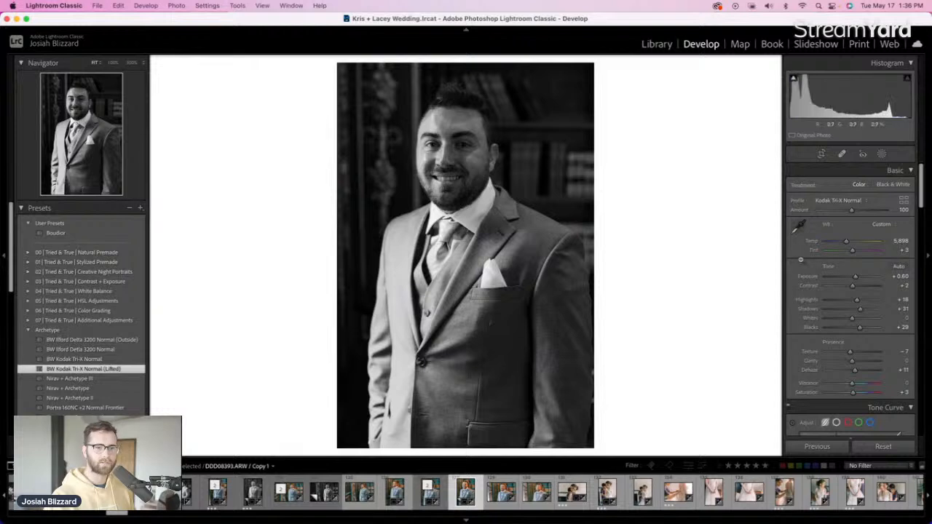
key("equal")
key("equal")
key("equal")
key("equal")
mouse_move(857, 300)
left_mouse_down()
mouse_move(846, 301)
mouse_move(869, 311)
mouse_move(864, 330)
mouse_move(848, 301)
left_mouse_up()
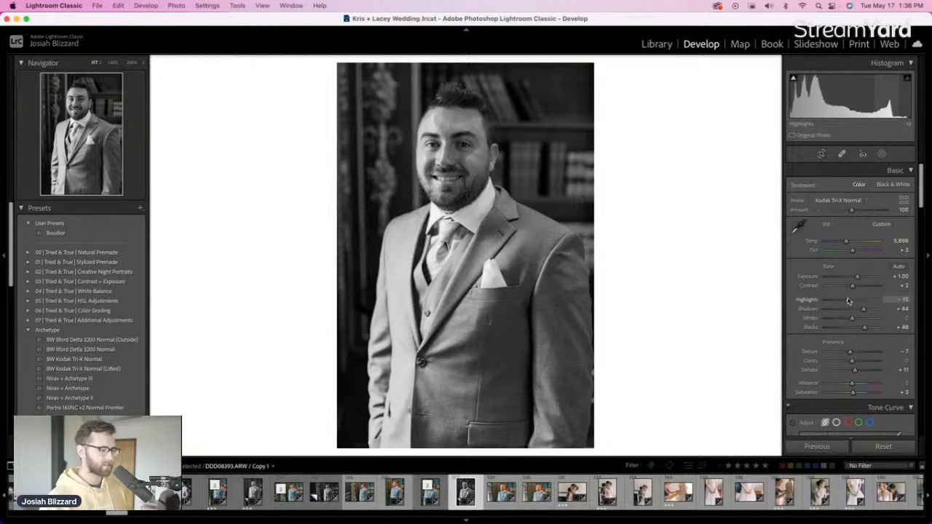
Go to photo DDD08394, set its exposure to +0.80 and straighten it slightly
key("Right")
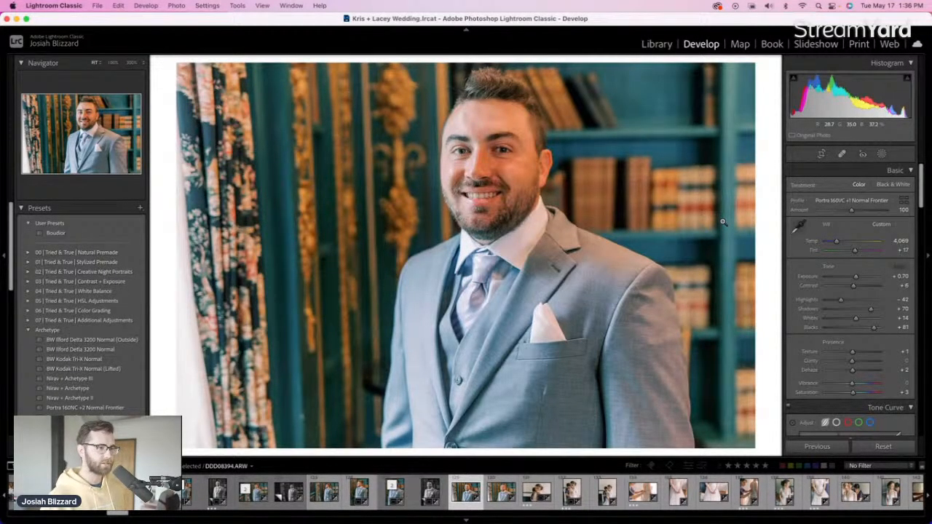
key("=")
key("r")
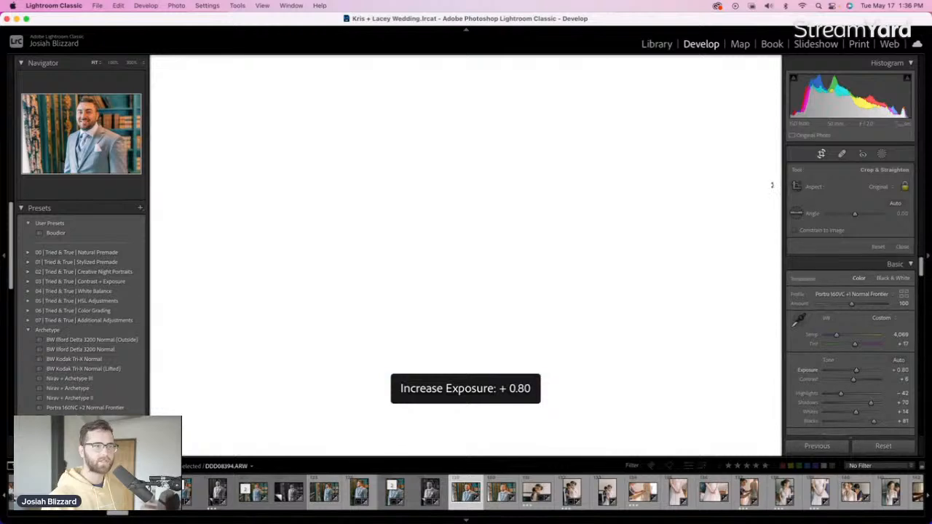
key("r")
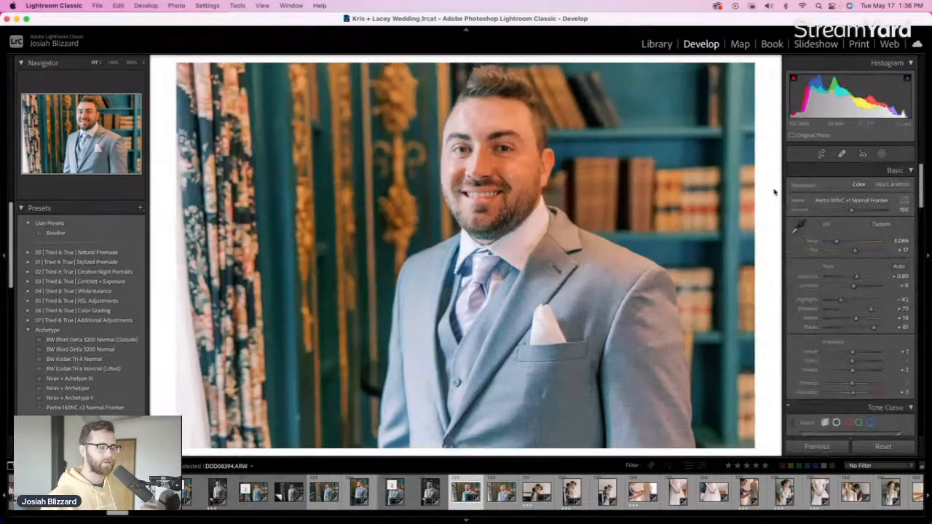
Make a virtual copy of DDD08395, apply the BW Kodak Tri-X Normal (Lifted) preset and set the copy's exposure to +0.70
key("Right")
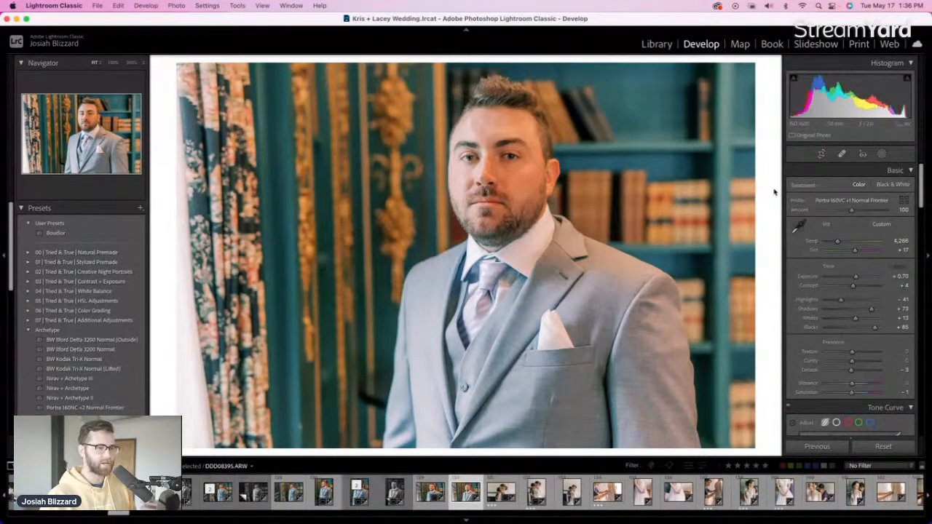
key("minus")
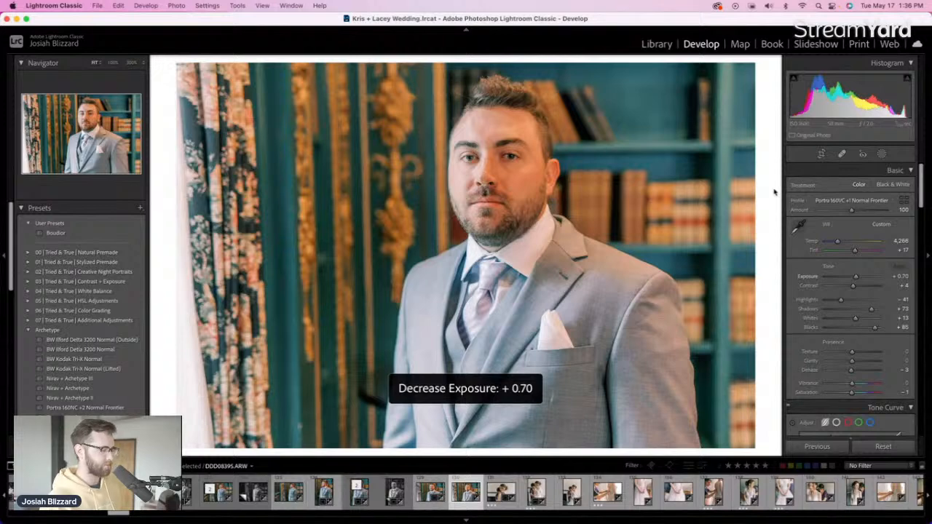
key("super+apostrophe")
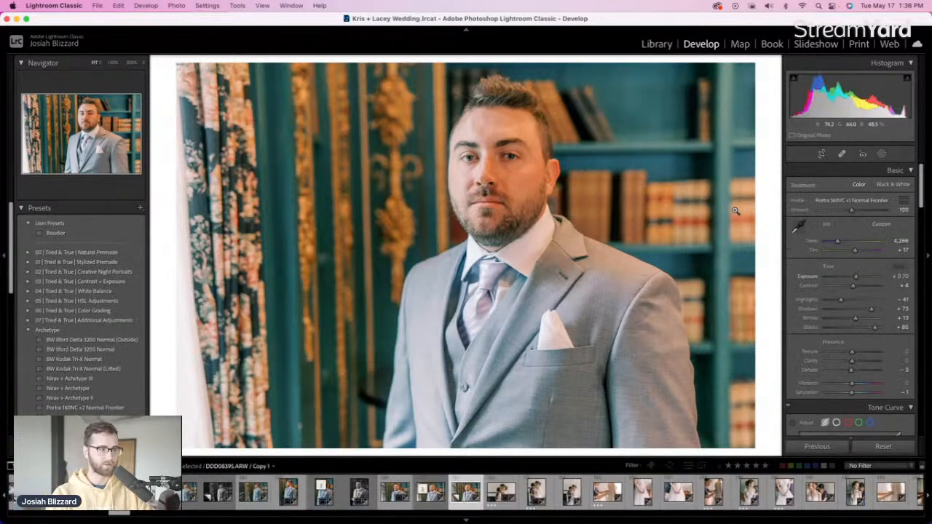
left_click(119, 370)
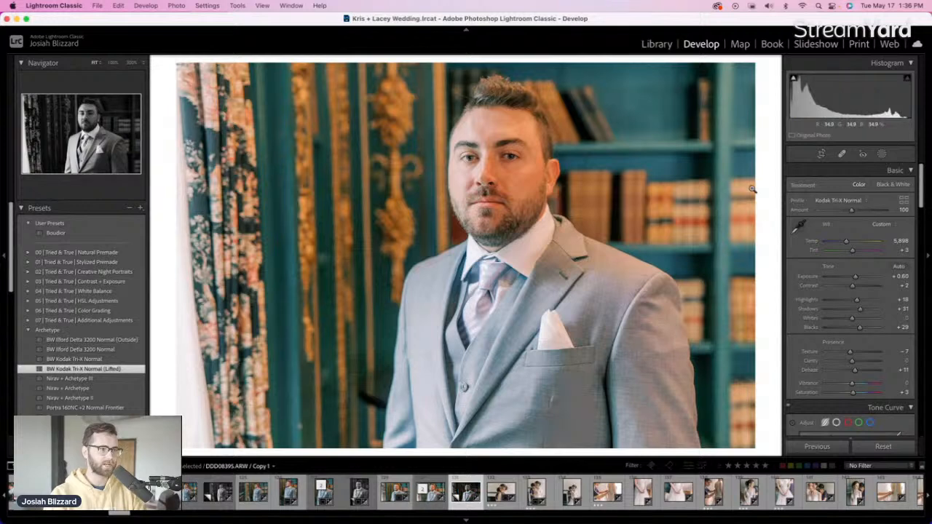
key("equal")
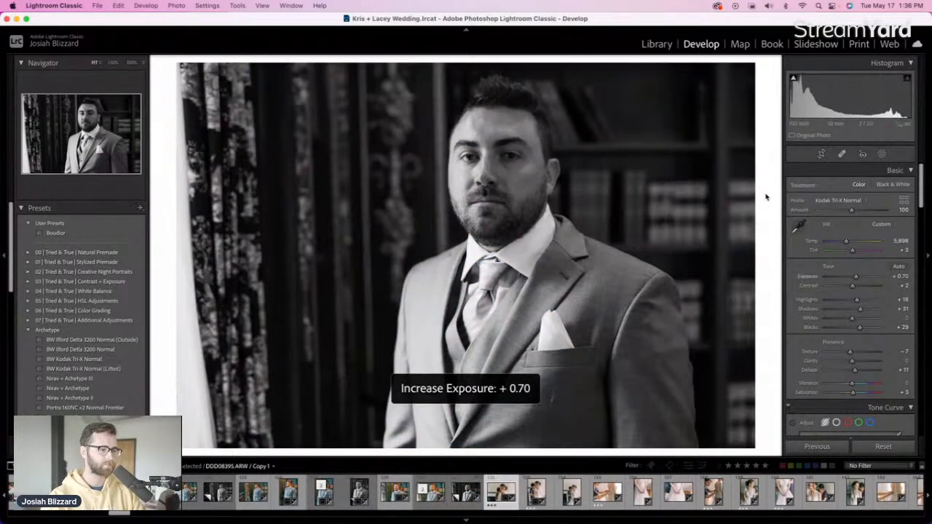
Go to photo DDD08397 of the bride looking down and straighten it to an angle of -1.66
key("Right")
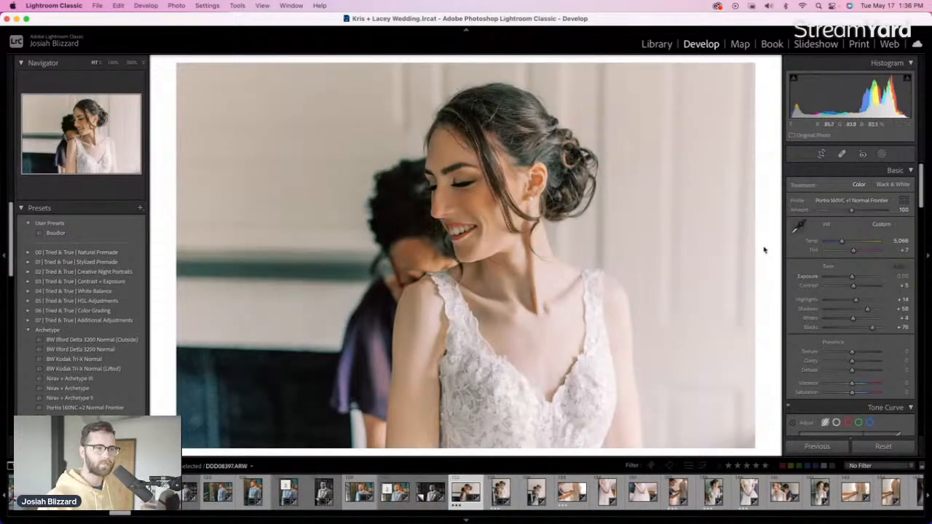
key("r")
key("r")
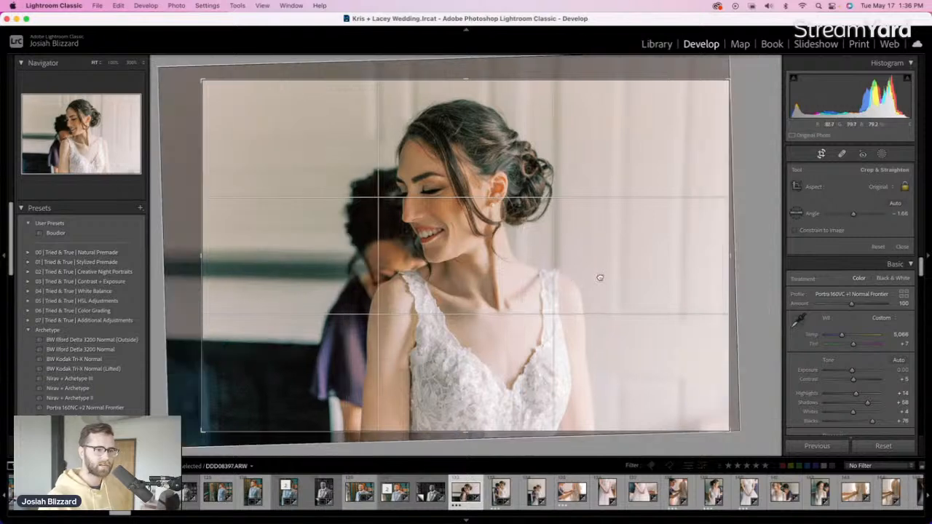
Set DDD08399's exposure to +0.10 and make a virtual copy of it with the BW Kodak Tri-X Normal (Lifted) preset
key("Right")
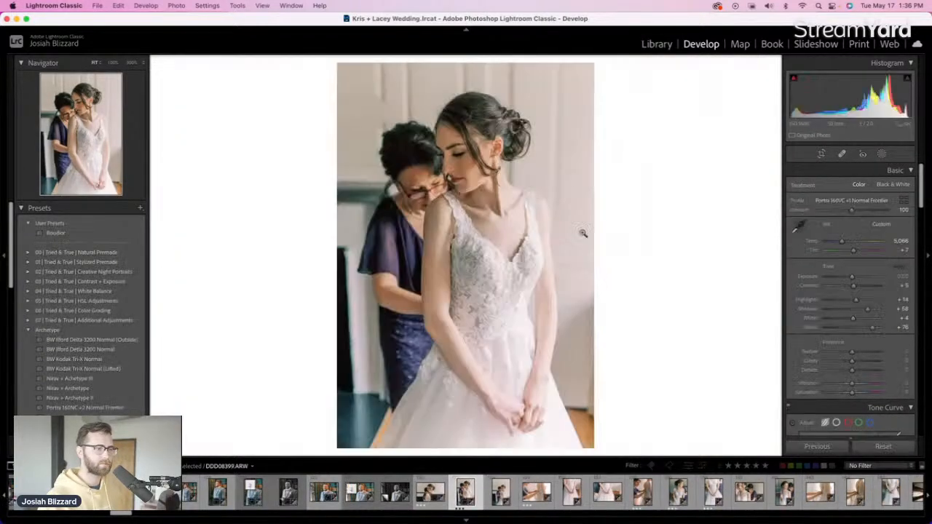
key("equal")
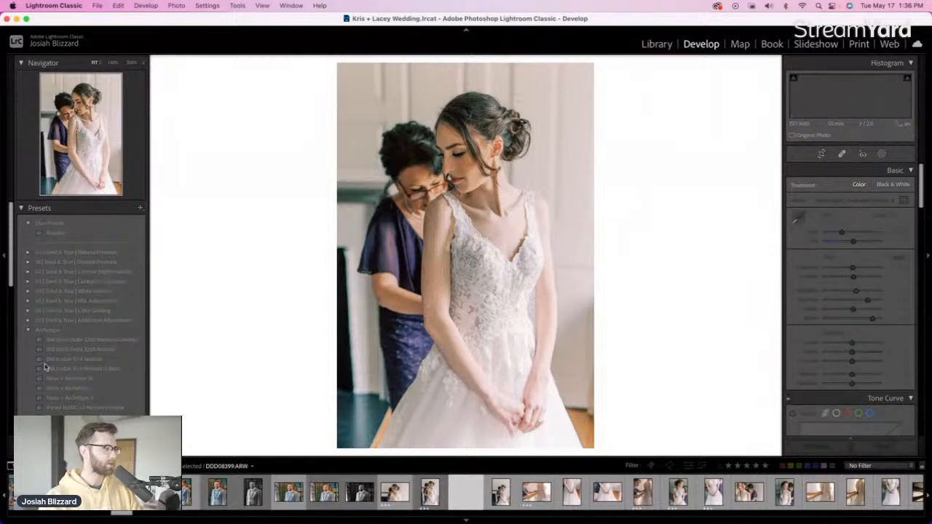
left_click(80, 369)
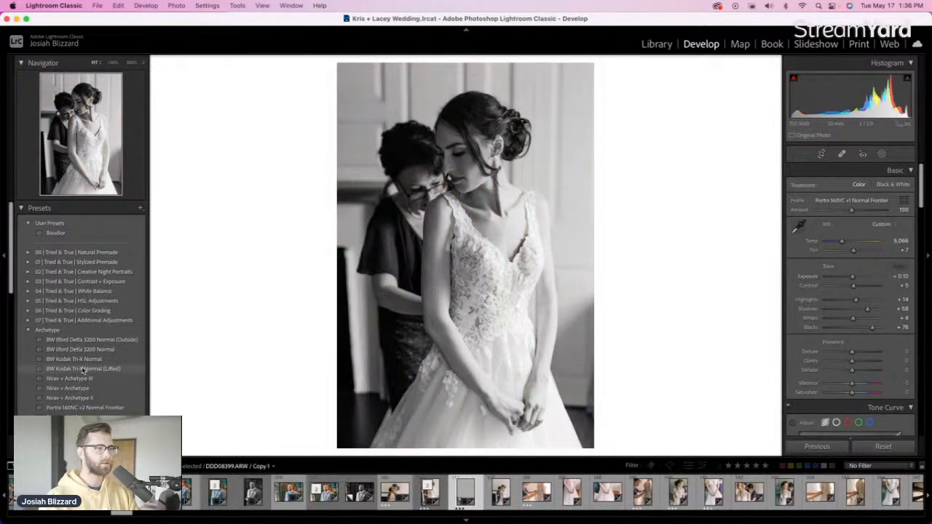
Go to photo DDD08401, straighten it to an angle of 0.39 and crop it tighter around the bride and the woman behind her
key("Right")
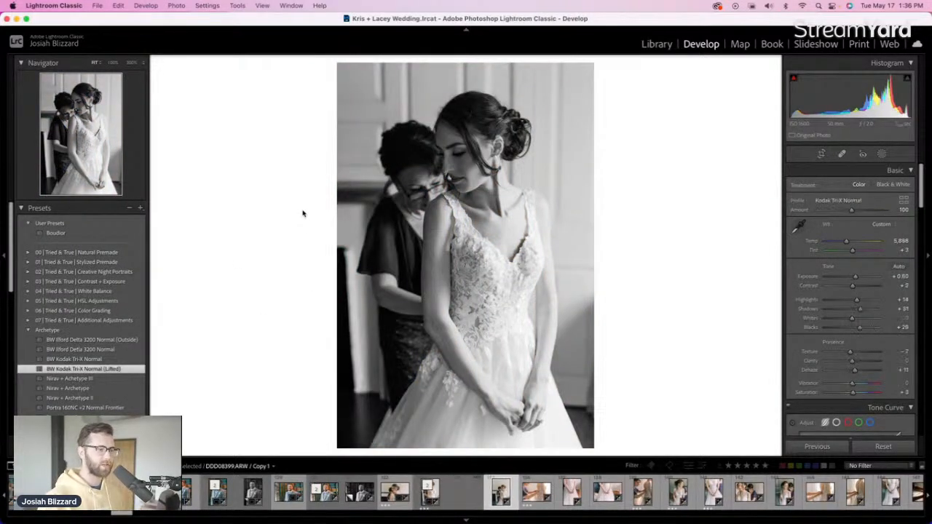
key("r")
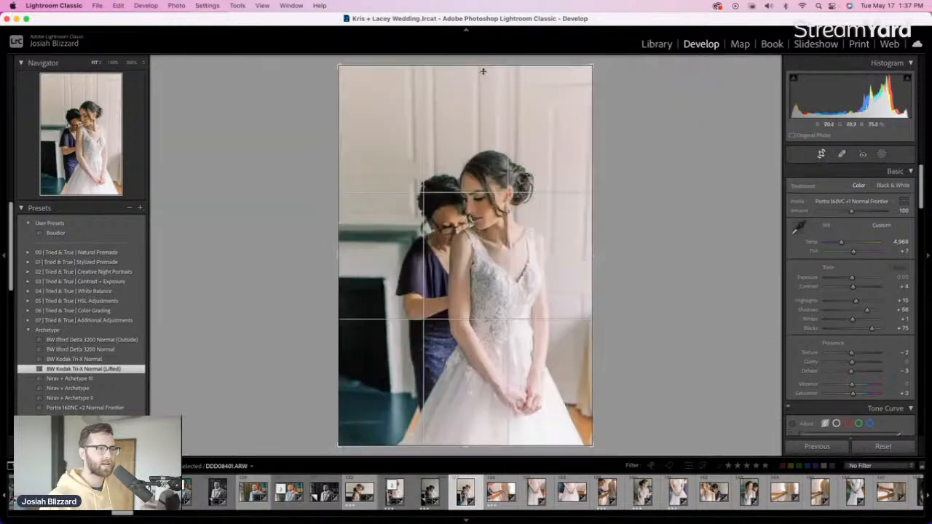
left_click_drag(470, 58, 471, 77)
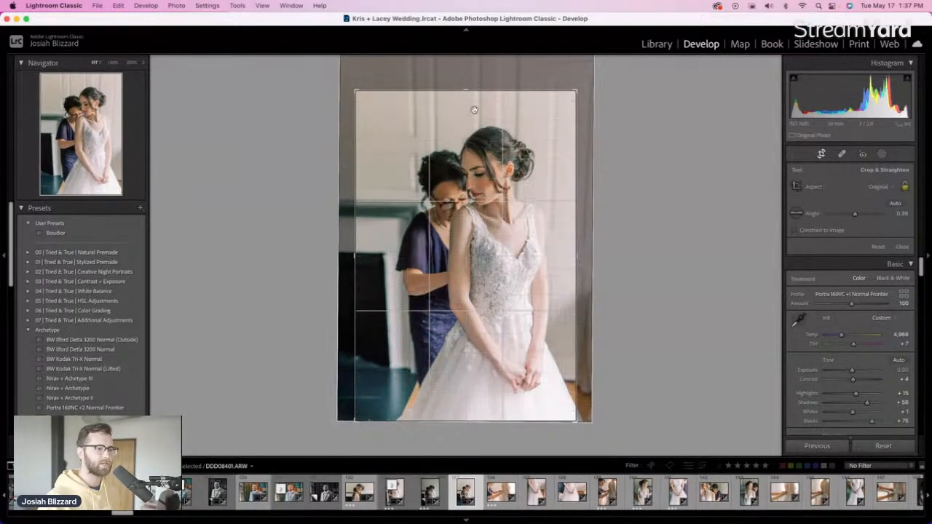
left_click_drag(495, 182, 486, 174)
key("Escape")
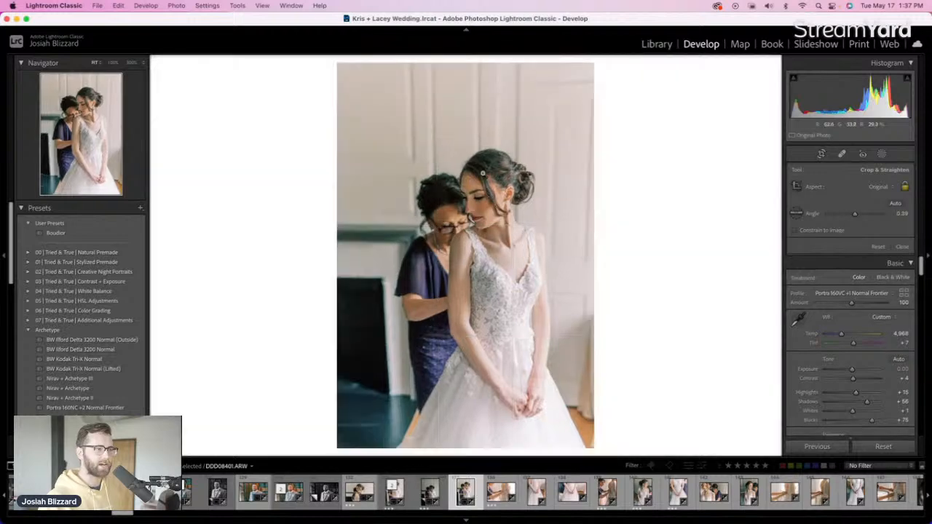
Make a virtual copy of CCC00325 and turn it black and white with the BW Kodak Tri-X Normal (Lifted) preset
key("Right")
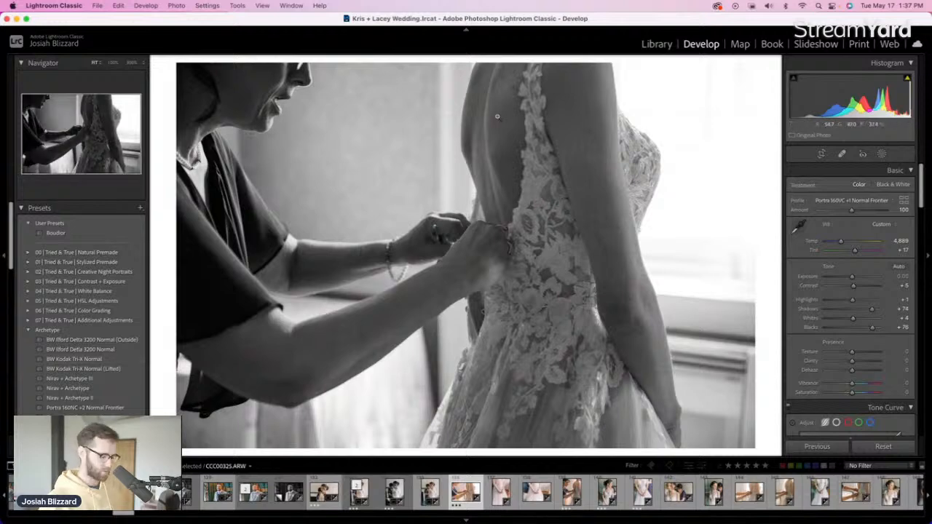
key("super+apostrophe")
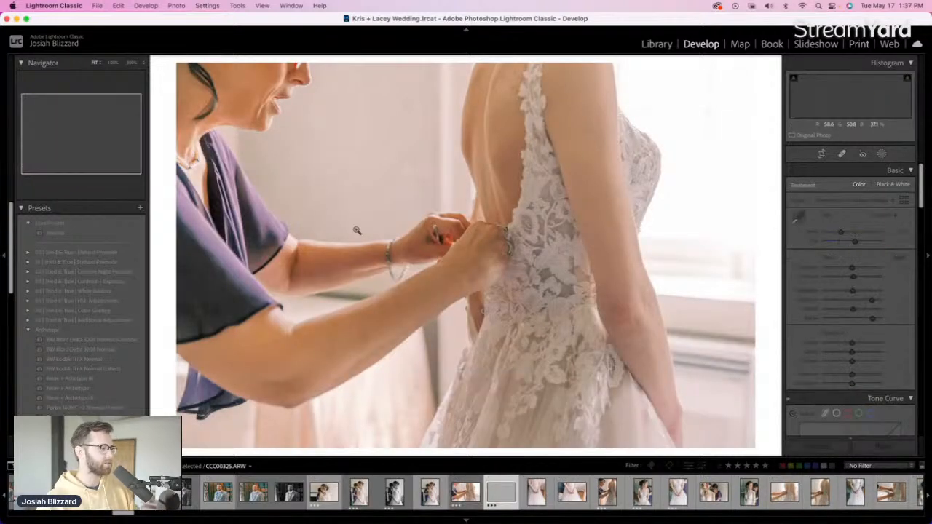
left_click(118, 372)
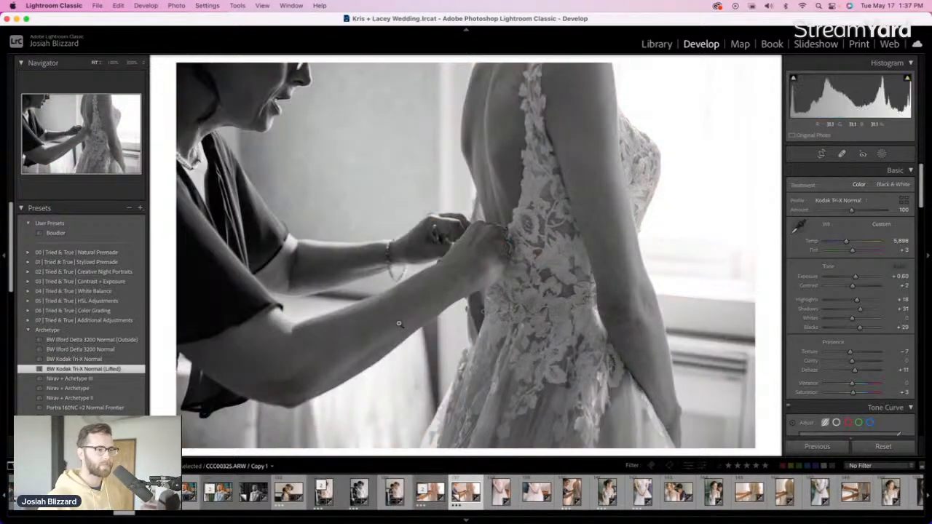
Crop photo DDD08402 tighter around the bride's clasped hands and turn it black and white with the BW Kodak Tri-X Normal (Lifted) preset
key("Right")
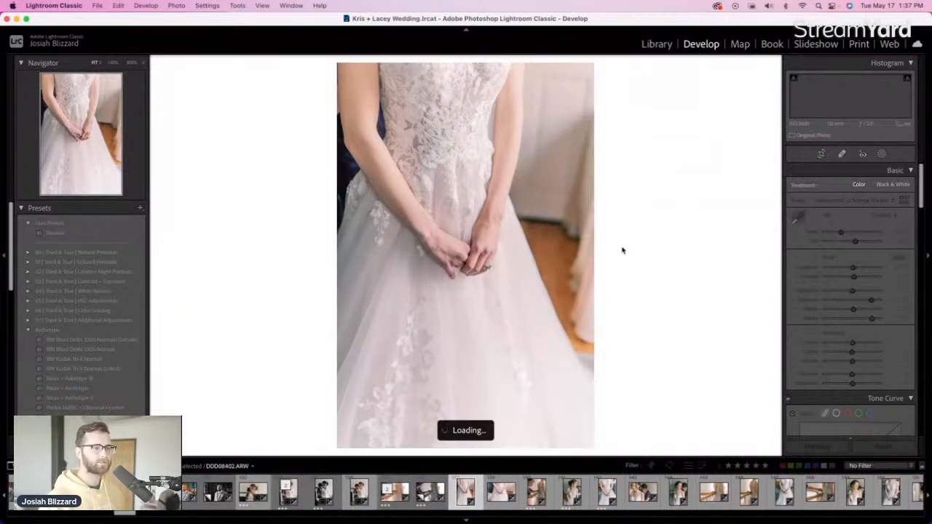
key("r")
left_click_drag(591, 256, 577, 255)
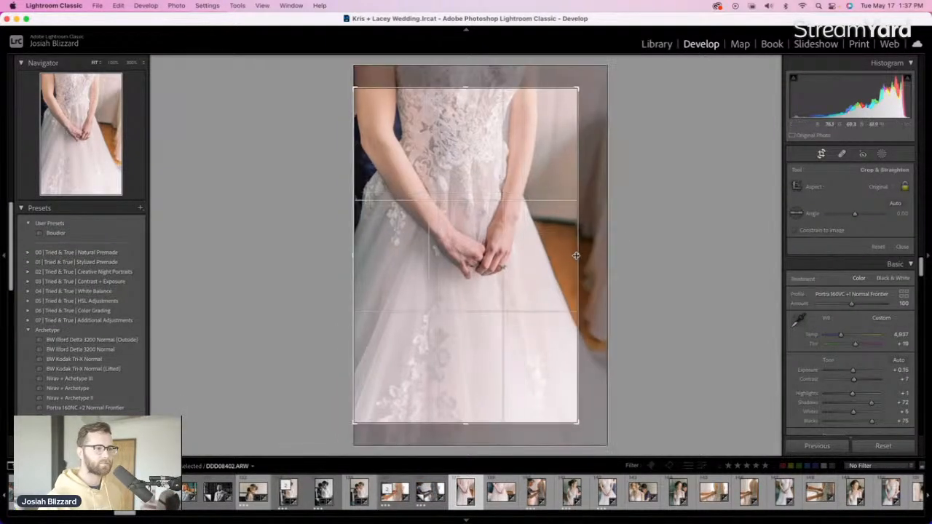
key("Return")
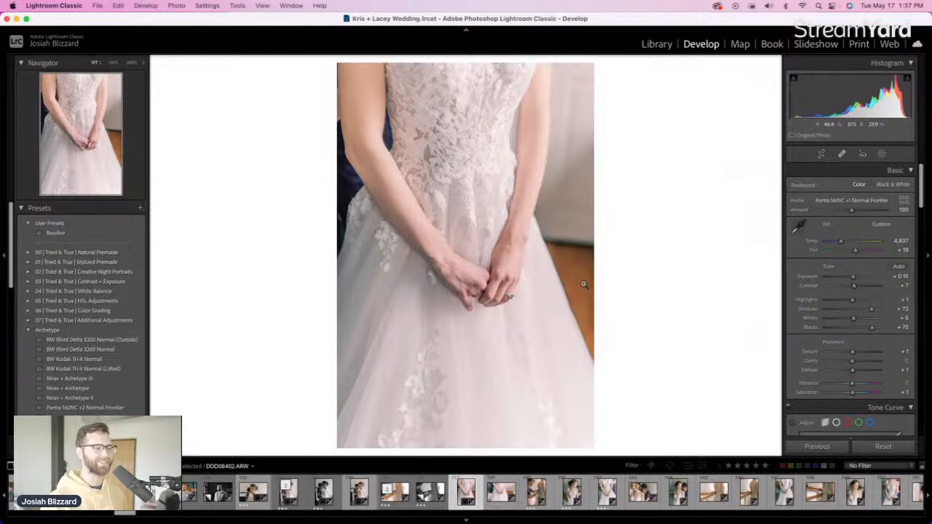
key("r")
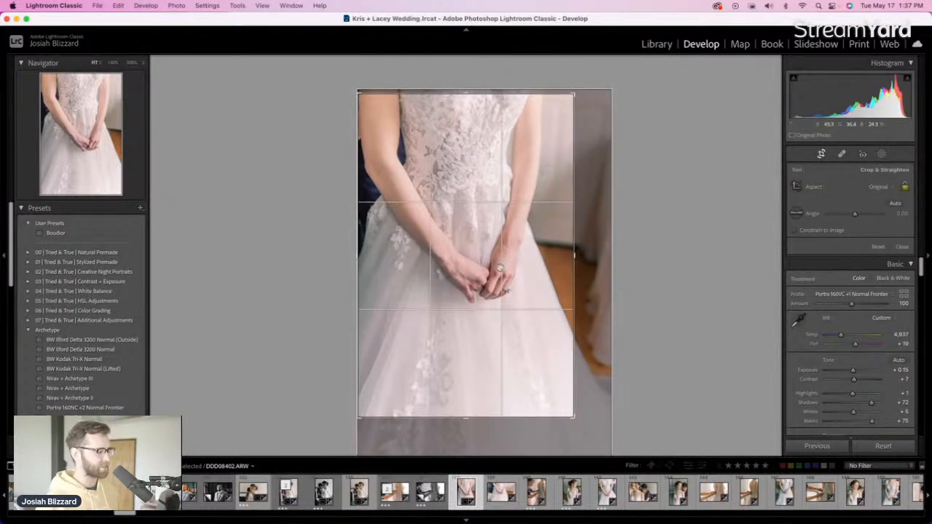
left_click_drag(500, 267, 499, 274)
key("Return")
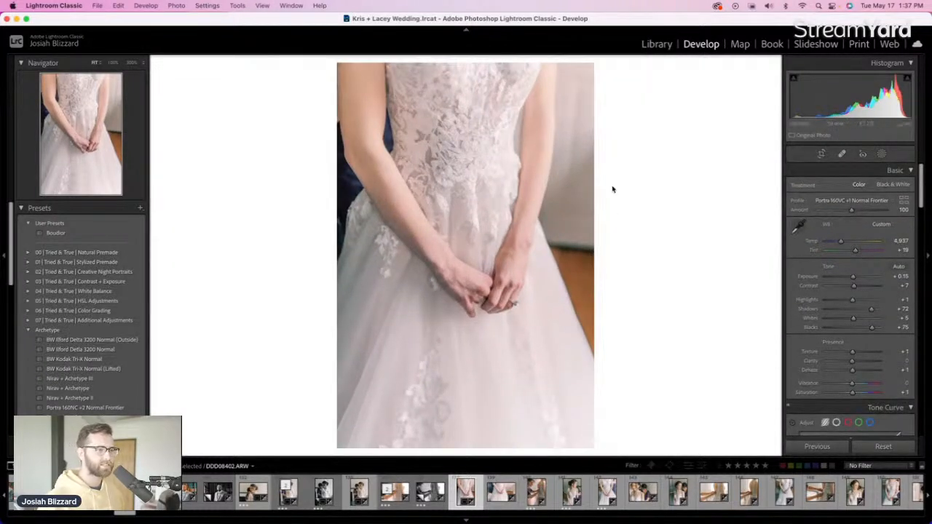
left_click(120, 371)
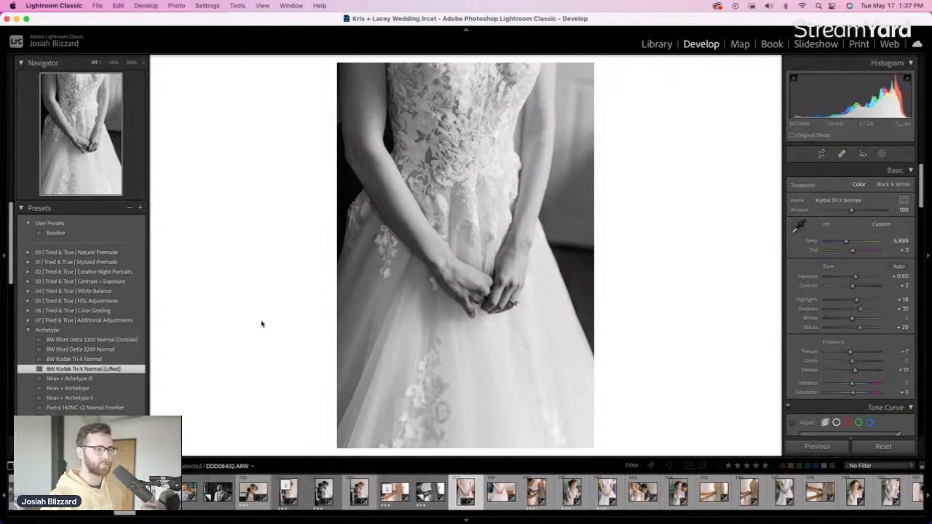
Go to photo DDD08403 of the bride's hands and set its tint to +18
key("Right")
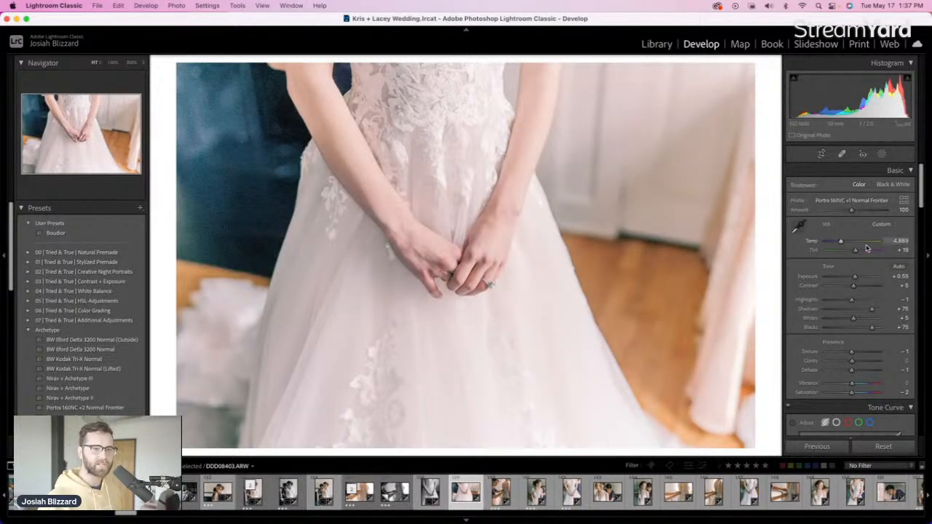
key("Down")
key("Down")
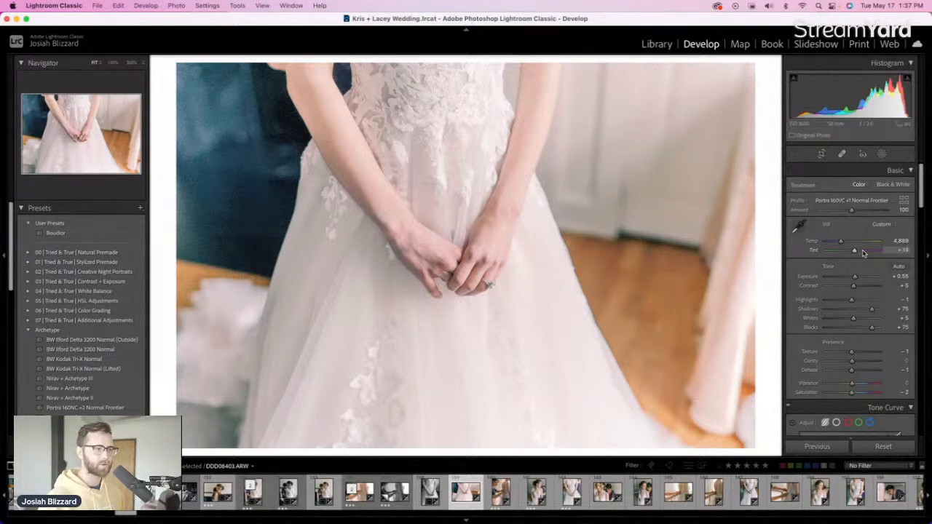
Go to the upright portrait of the bride looking aside and crop it slightly tighter, reframing it around her
key("Right")
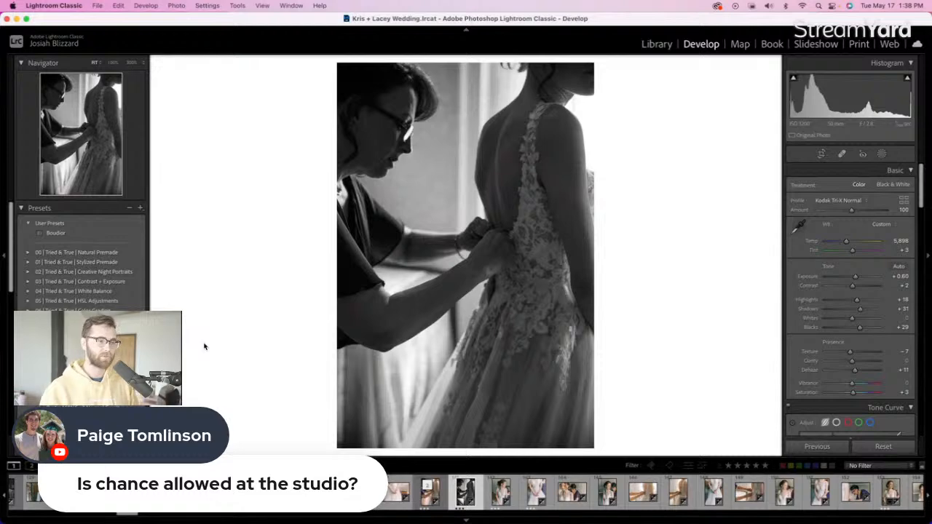
key("Right")
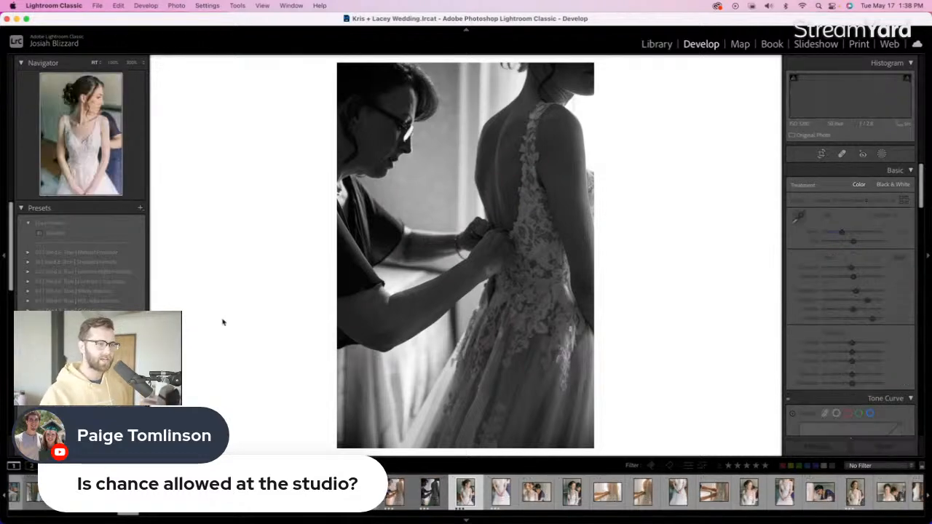
key("r")
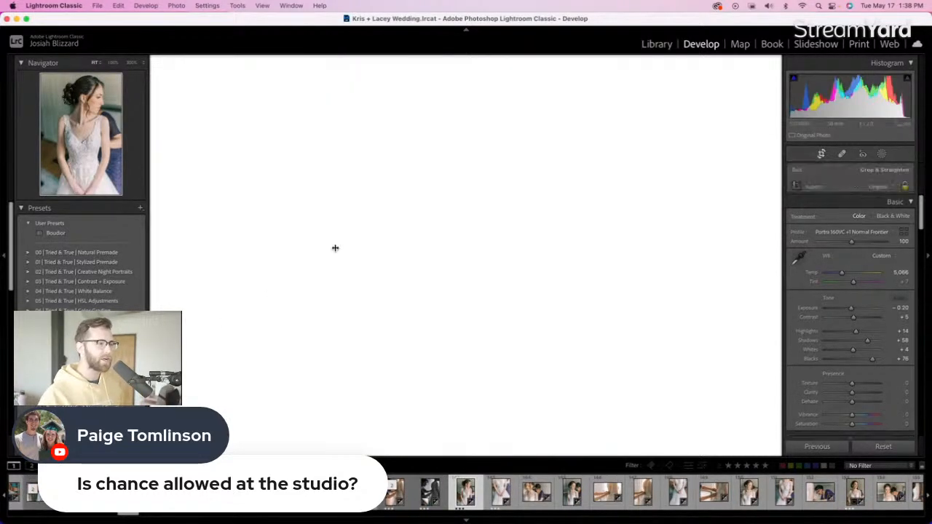
left_click_drag(338, 251, 346, 250)
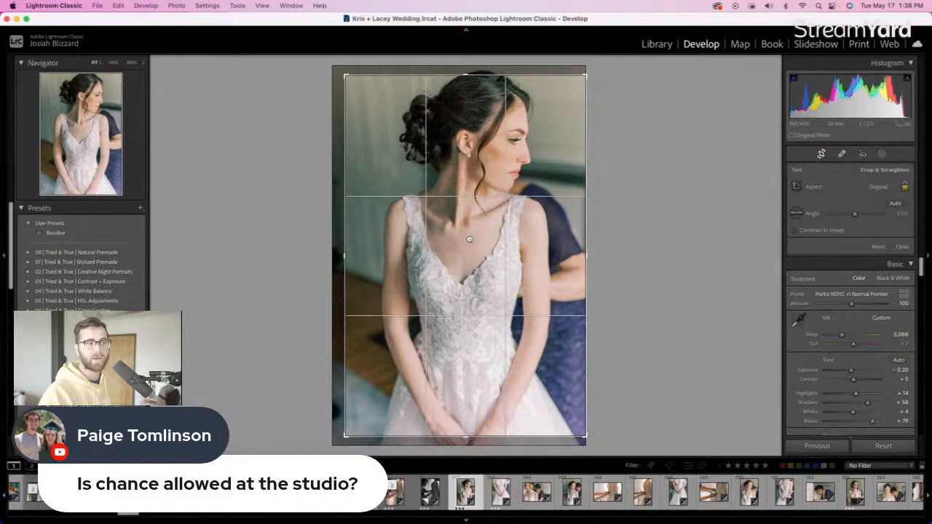
left_click_drag(470, 237, 462, 250)
key("r")
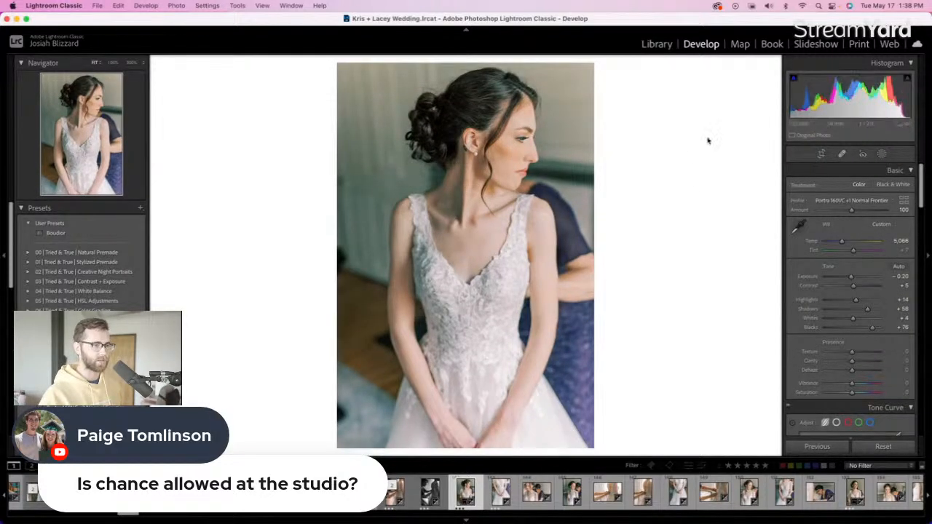
Go to the photo of the bride's dress and clasped hands and crop it tighter, leaving out part of the woman behind her
key("Right")
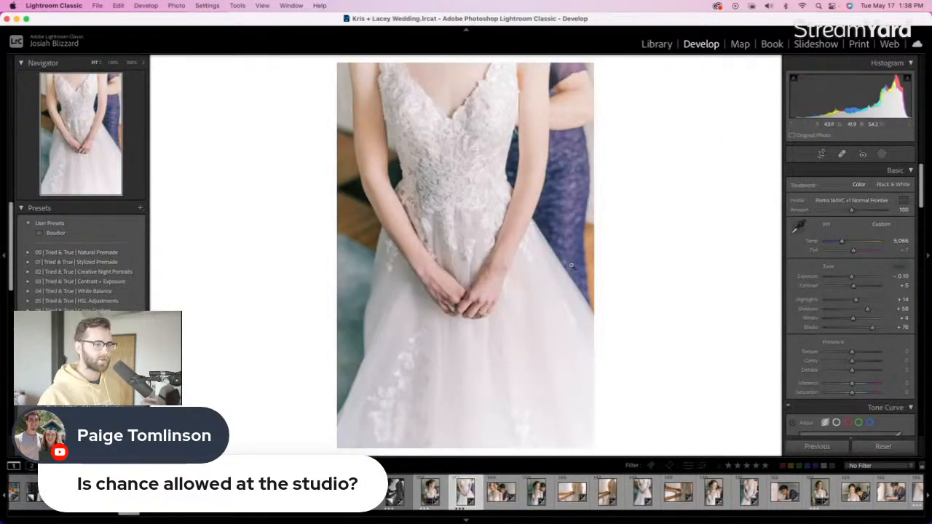
key("r")
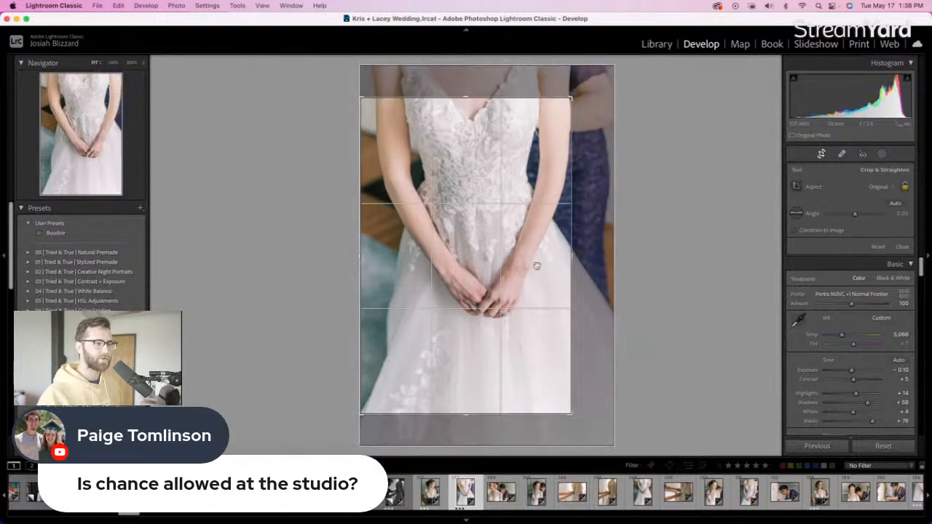
key("r")
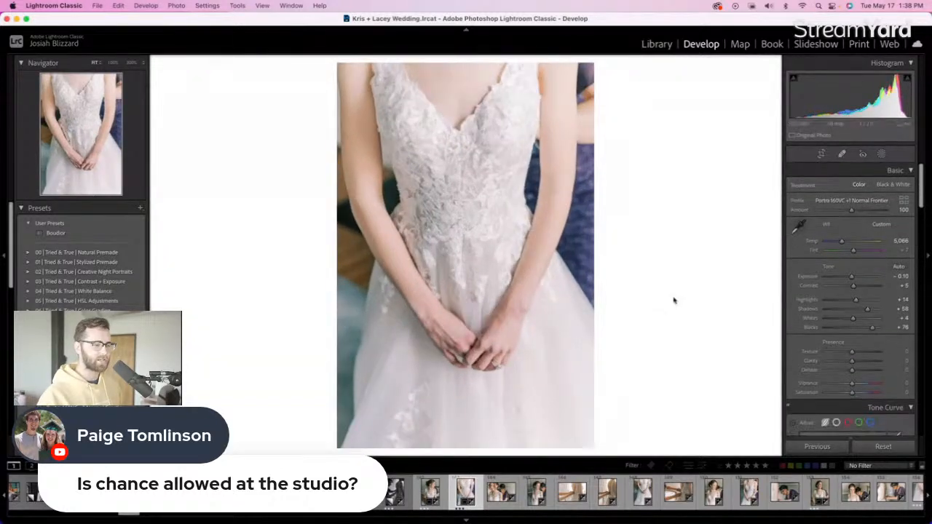
Continue to the close-ups of hands fastening the dress and turn them, up to CCC00339, black and white with BW Kodak Tri-X Normal (Lifted)
key("Left")
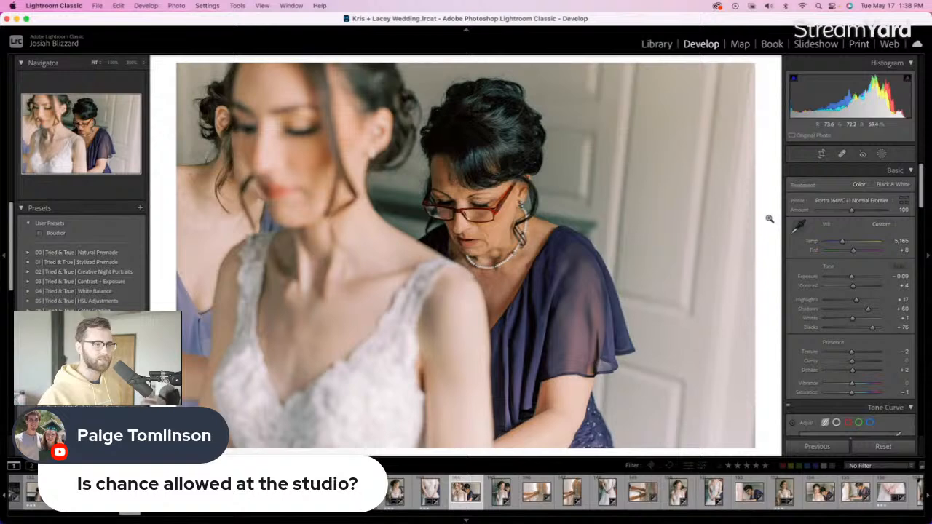
key("Left")
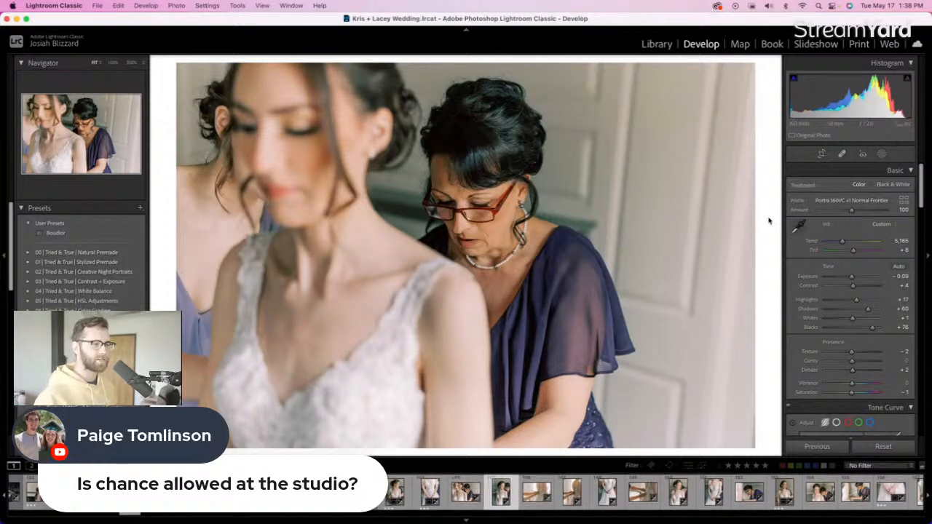
key("Right")
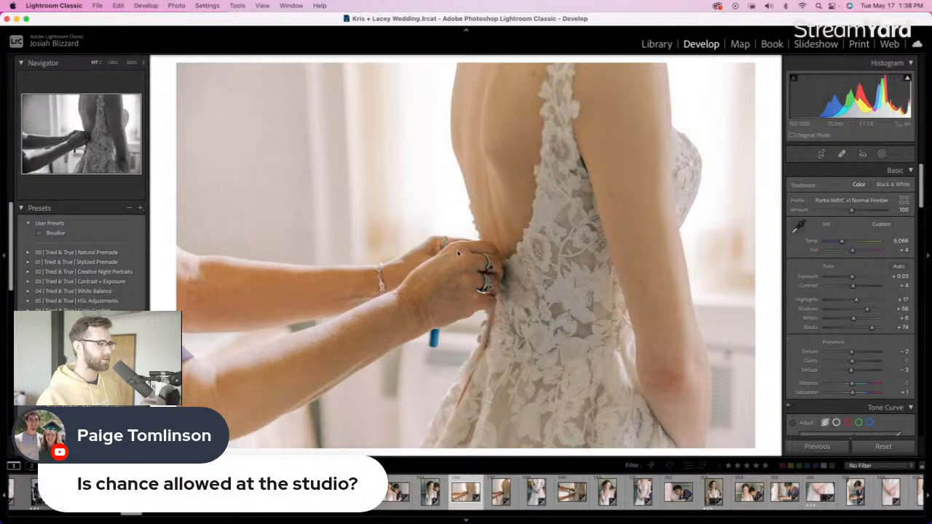
key("Right")
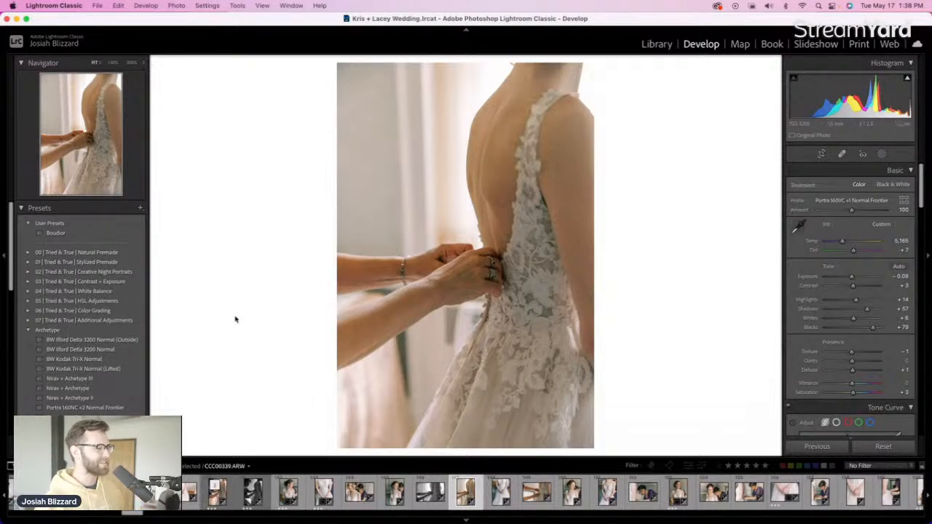
left_click(124, 371)
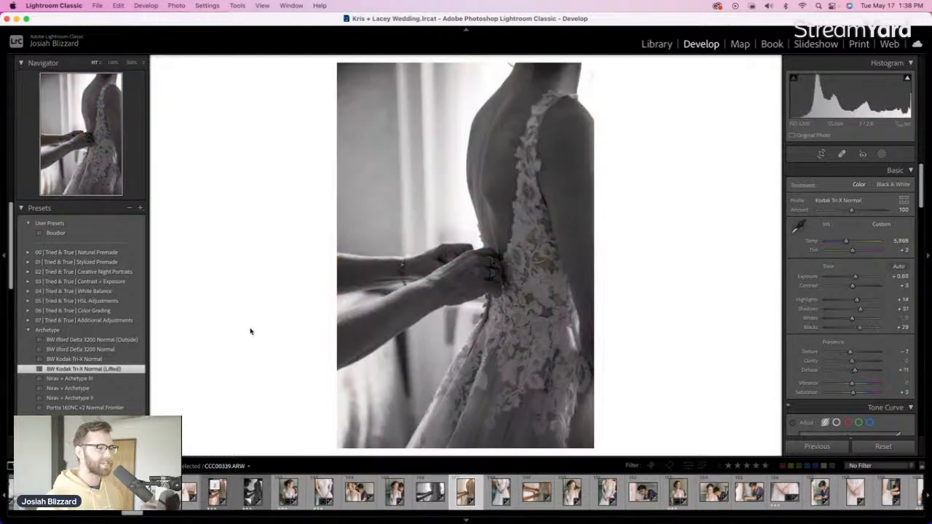
Crop DDD08418 tighter around the bride's dress and hands and make it black and white with the BW Kodak Tri-X Normal (Lifted) preset
key("Right")
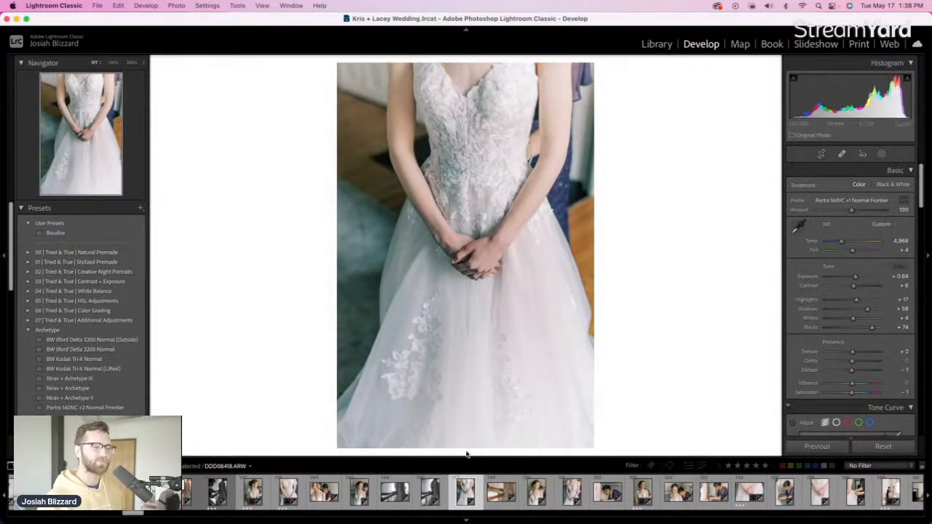
key("r")
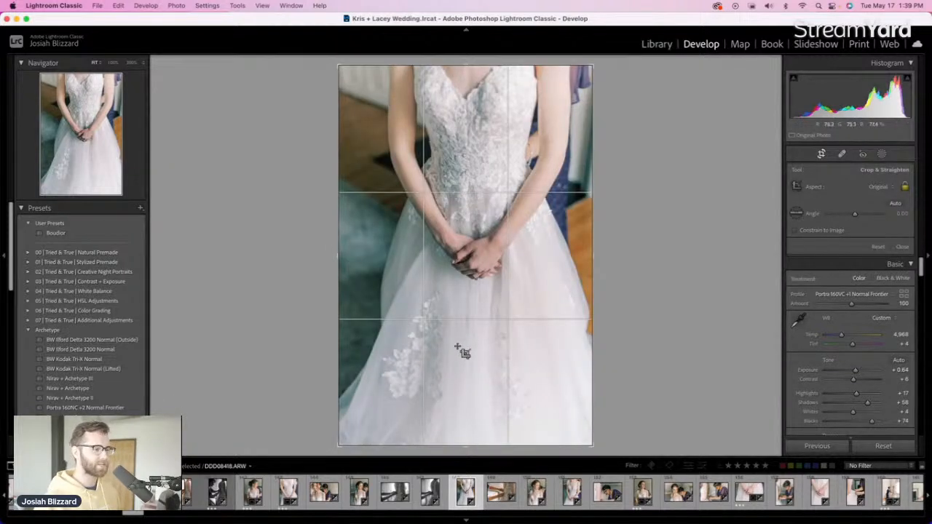
left_click_drag(485, 449, 485, 423)
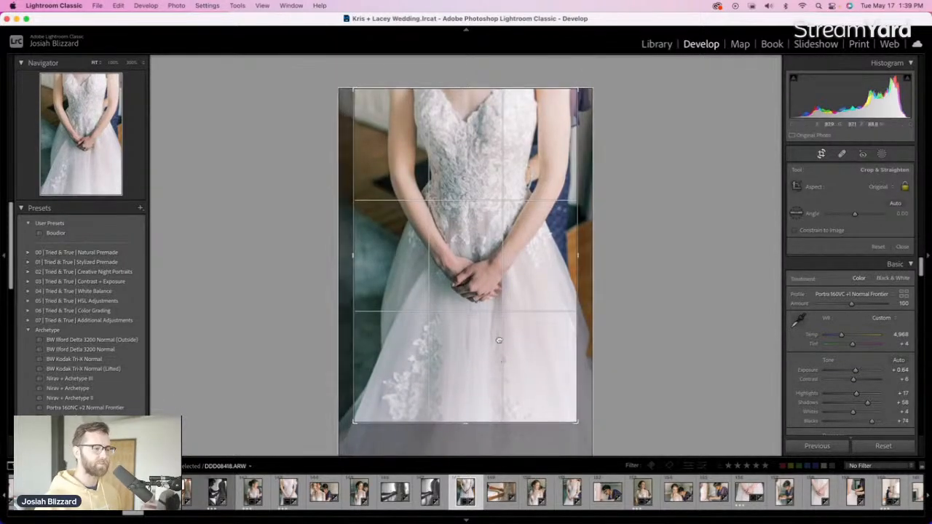
left_click_drag(500, 339, 495, 340)
key("Return")
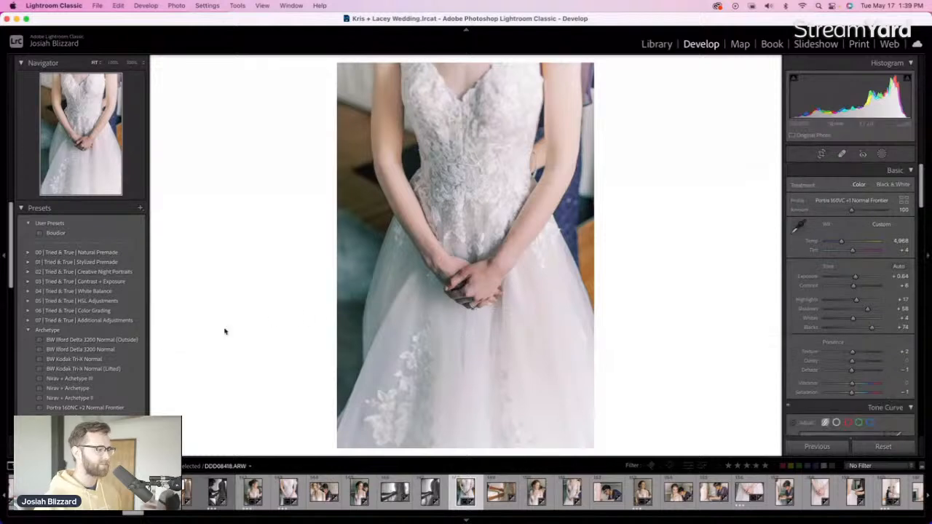
left_click(124, 369)
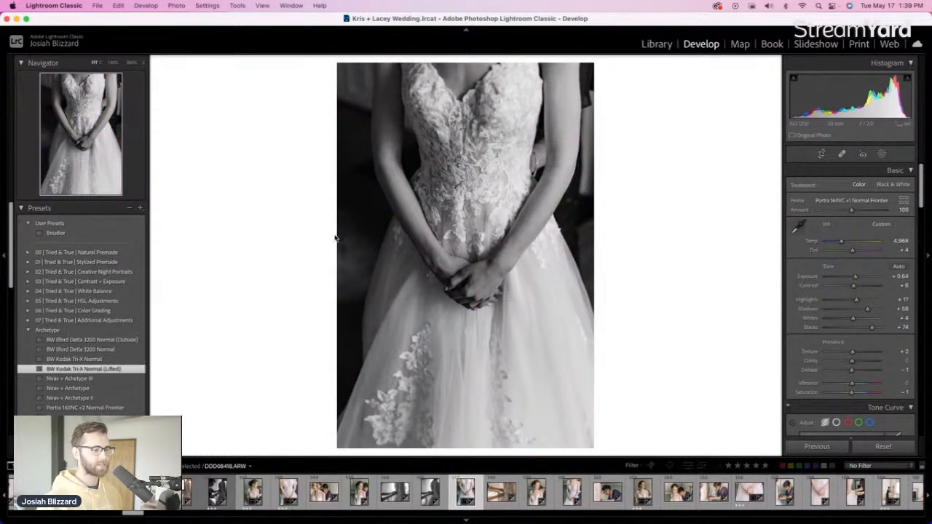
Go to photo CCC00346 of the hands fastening the dress and remove it from the catalog
key("Right")
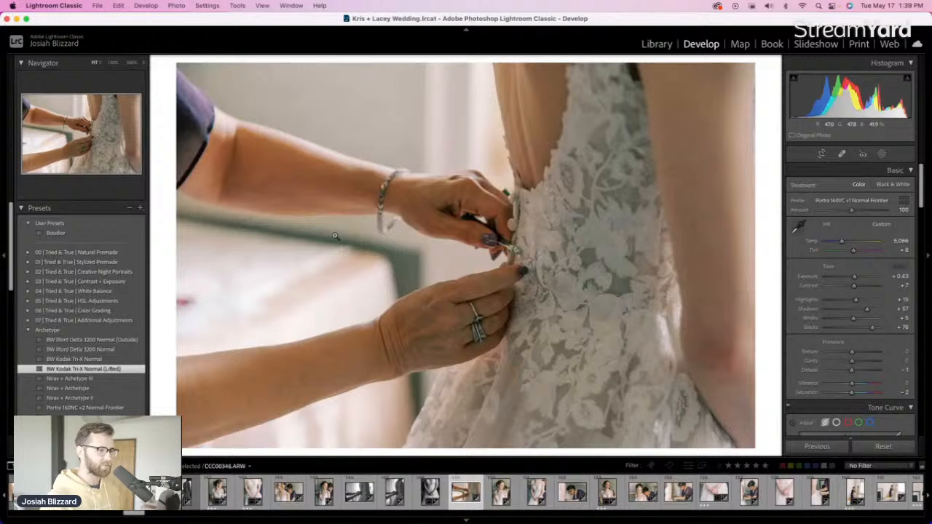
key("Delete")
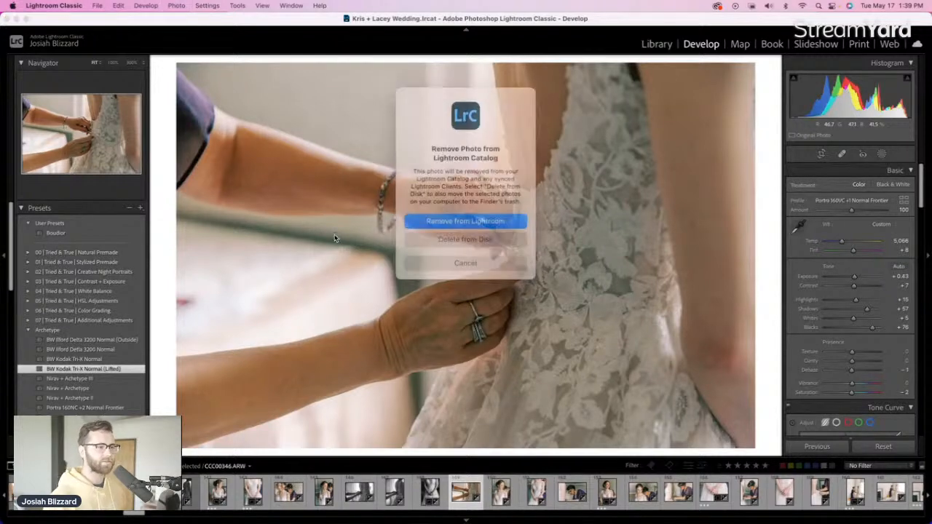
key("Escape")
Make a virtual copy of DDD08423 of the smiling bride and apply the BW Kodak Tri-X Normal (Lifted) preset to it
key("Right")
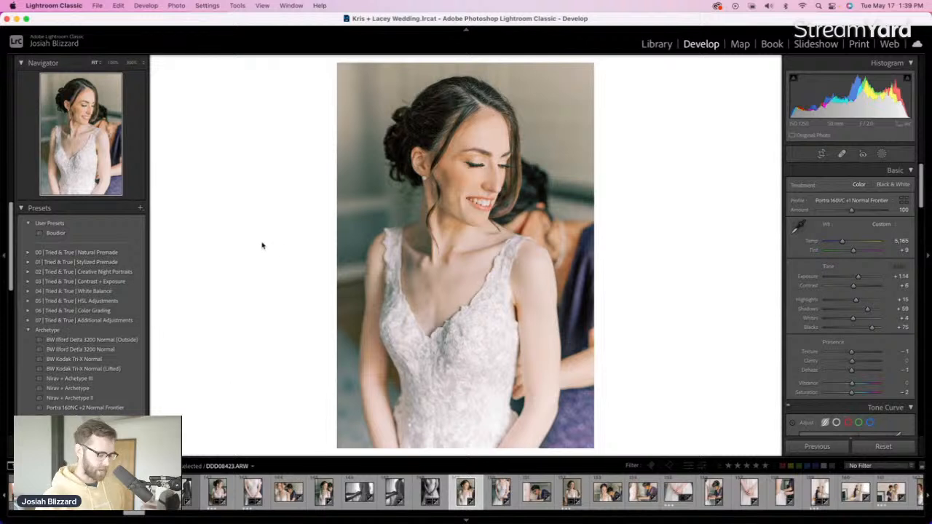
key("super+apostrophe")
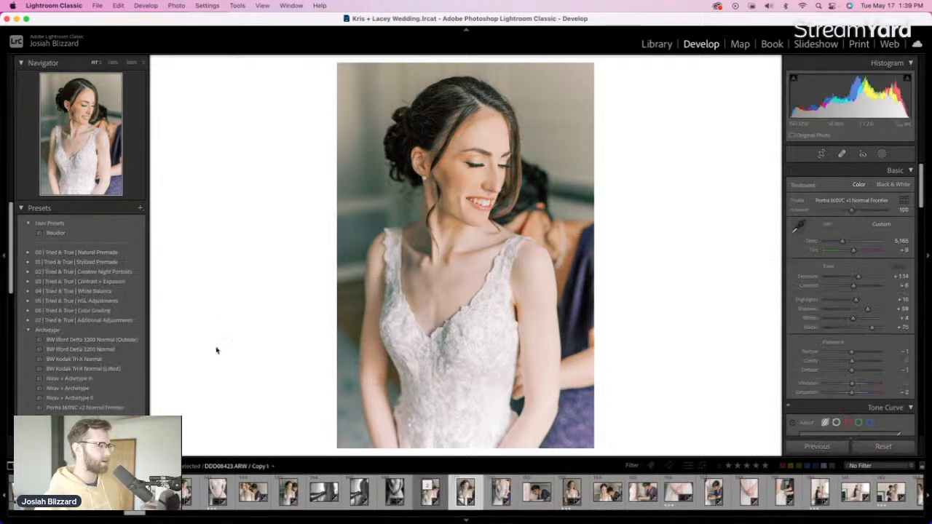
left_click(122, 370)
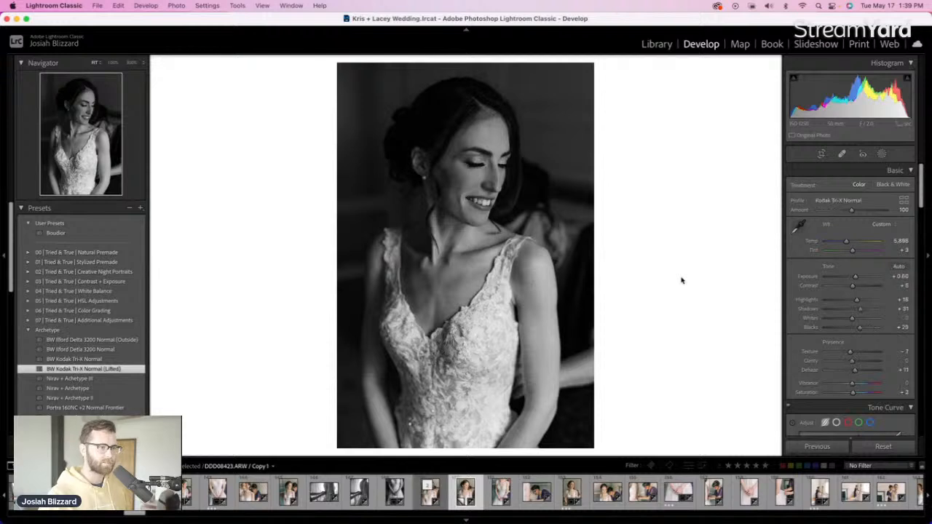
Set the exposure of the black-and-white copy of DDD08423 to +1.10 and raise its shadows slightly
key("minus")
key("equal")
key("equal")
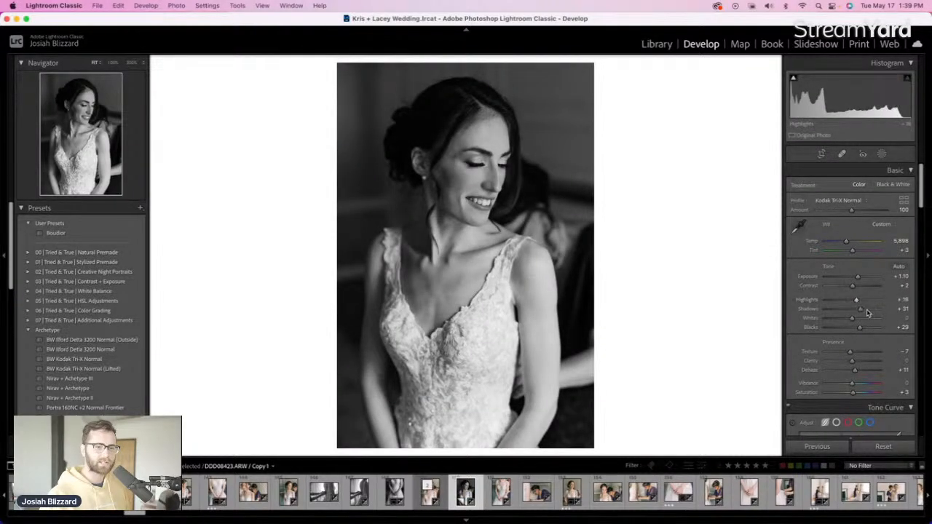
left_click_drag(858, 308, 865, 309)
Move past DDD08424 to photo DDD08426 of the woman in glasses and raise its exposure to +0.04
key("Right")
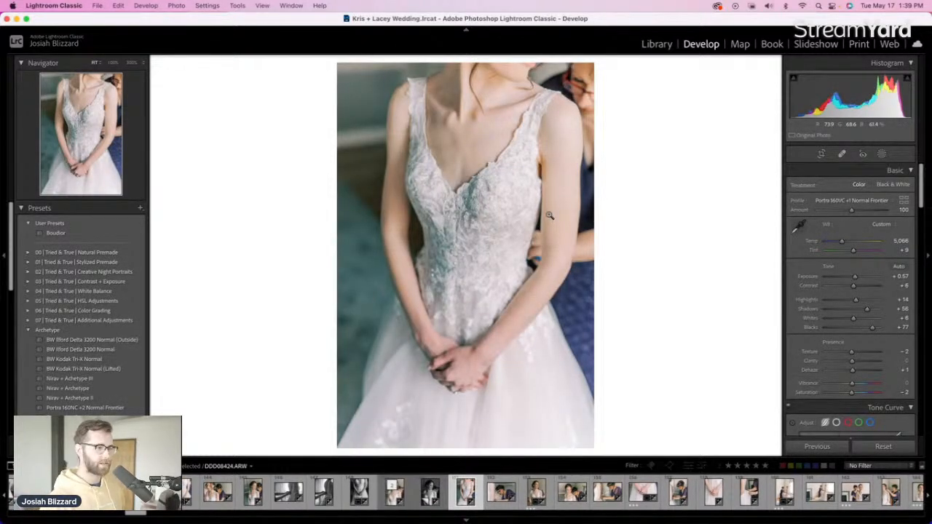
key("Right")
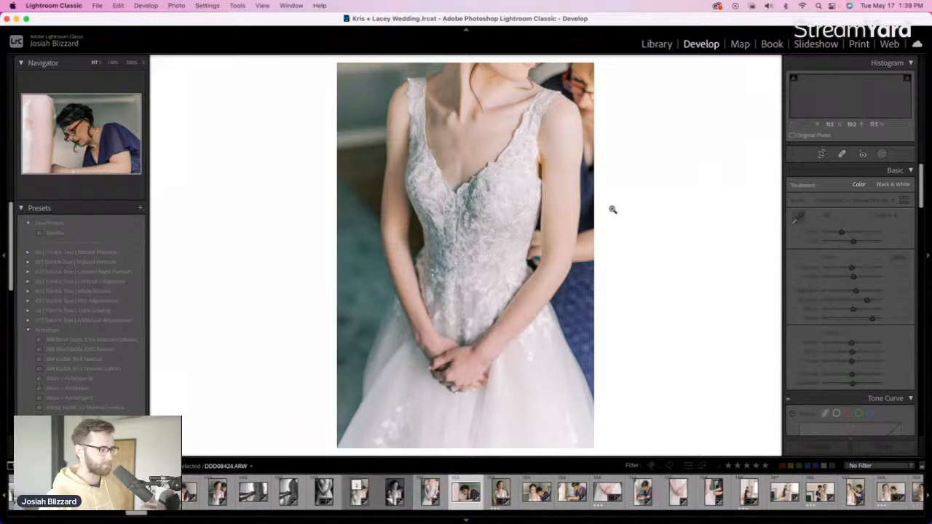
key("equal")
key("equal")
key("equal")
key("equal")
key("equal")
key("equal")
key("equal")
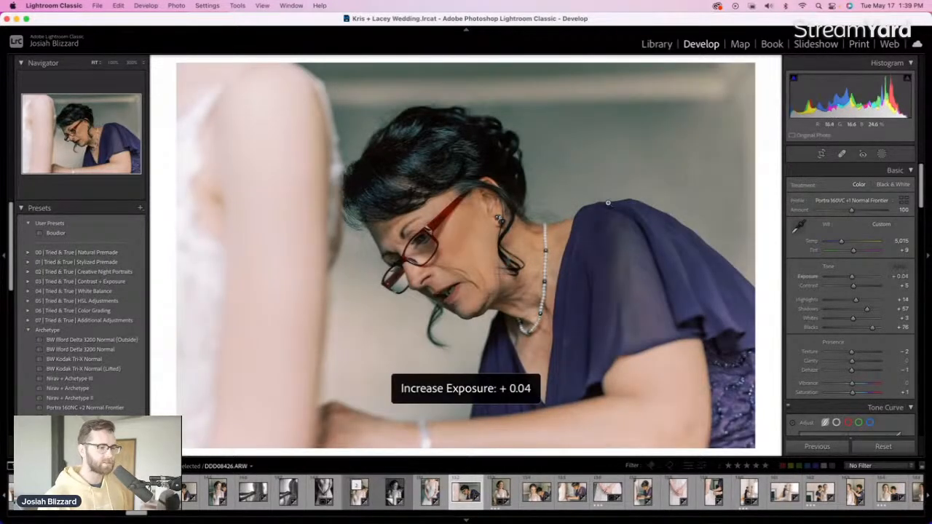
Set the exposure of DDD08426 to +0.64 and readjust the crop of the preceding photo of the bride's clasped hands
key("minus")
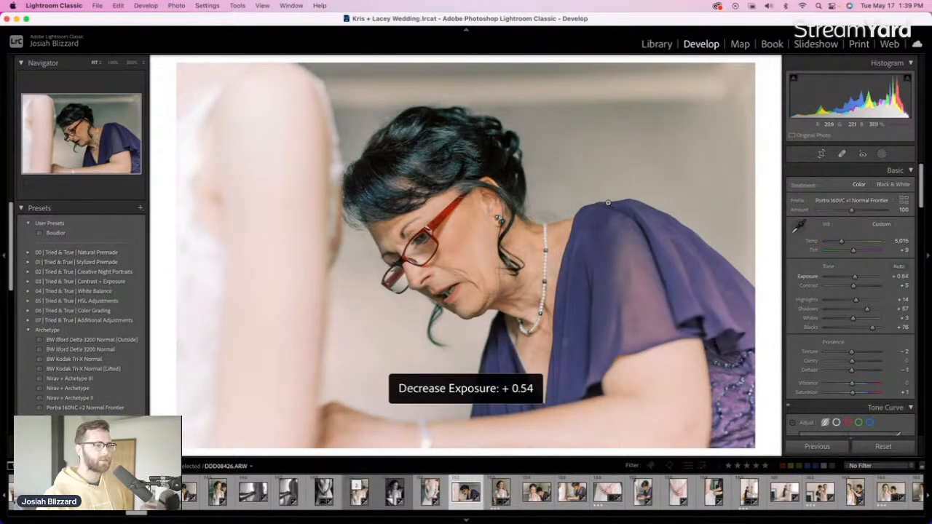
key("equal")
key("r")
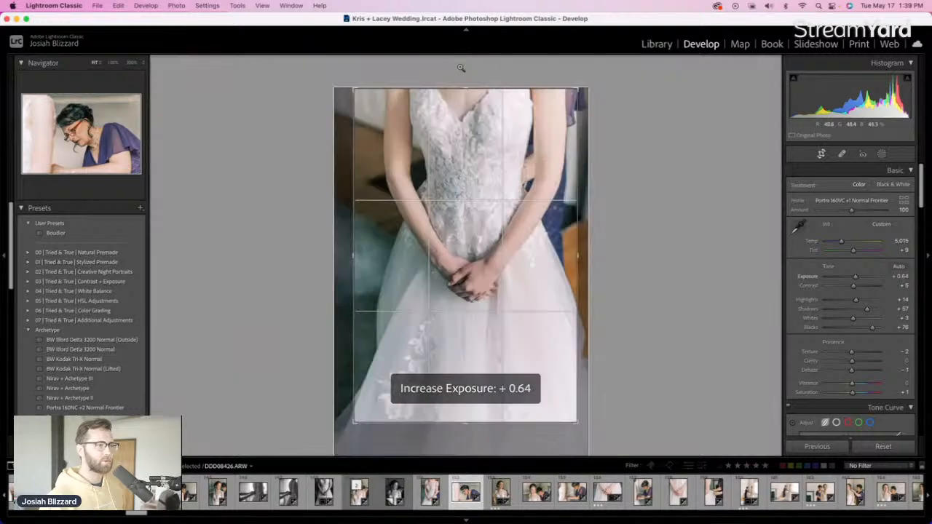
left_click_drag(458, 67, 457, 75)
left_click_drag(756, 235, 755, 238)
left_click_drag(478, 223, 498, 226)
key("Return")
Go to photo CCC00355 of the smiling bride and raise its exposure slightly
key("Left")
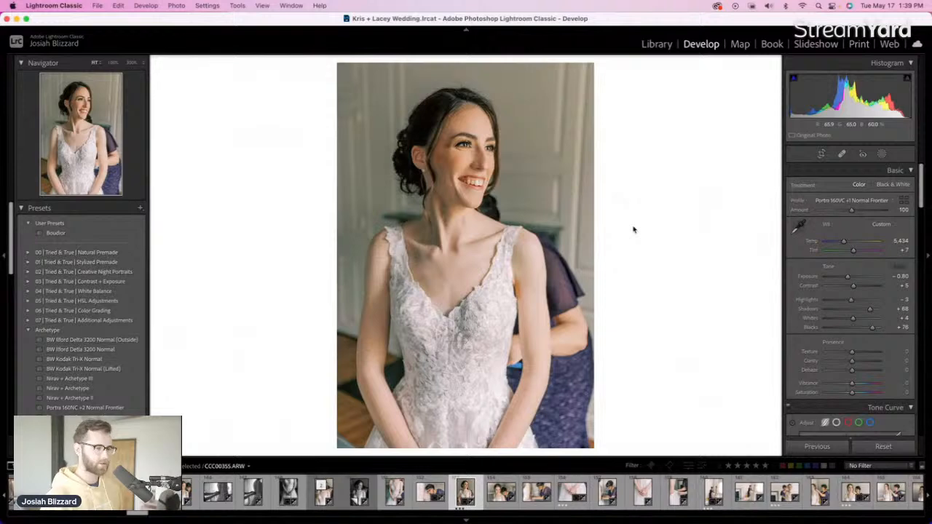
key("equal")
Move past DDD08430, DDD08432, CCC00365 and DDD08433 to CCC00367 of the clasped hands and set its exposure to -1.10
key("Right")
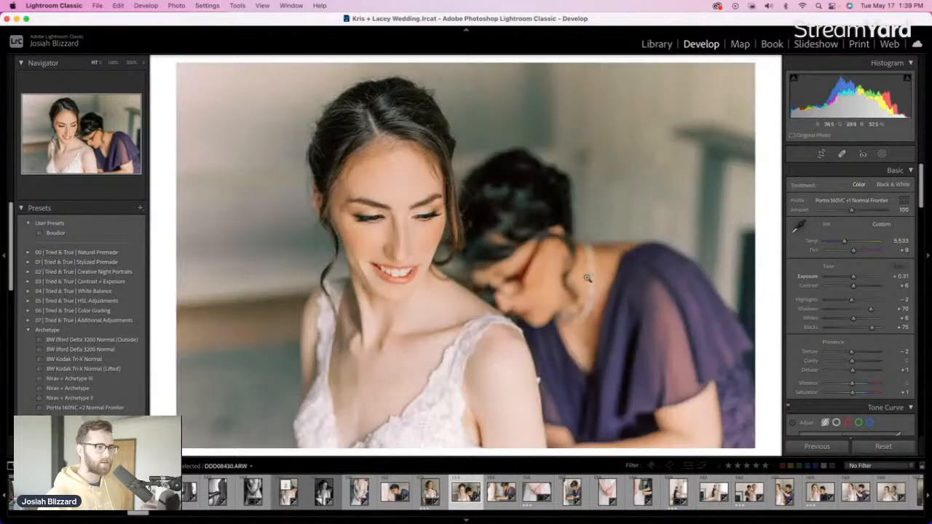
key("Right")
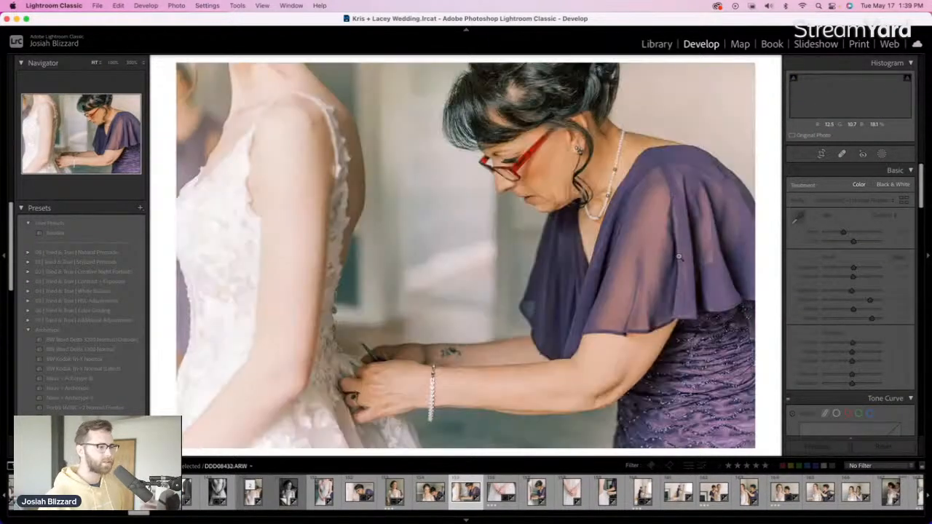
key("Right")
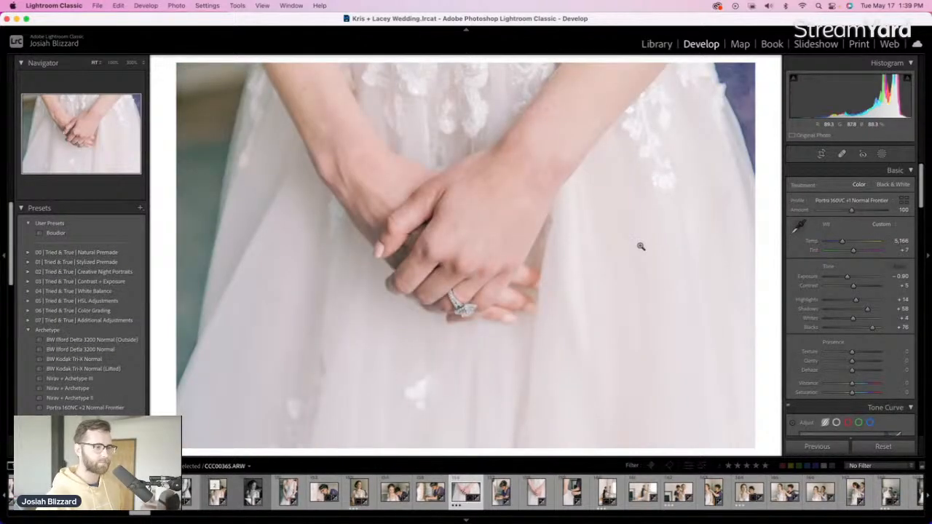
key("Right")
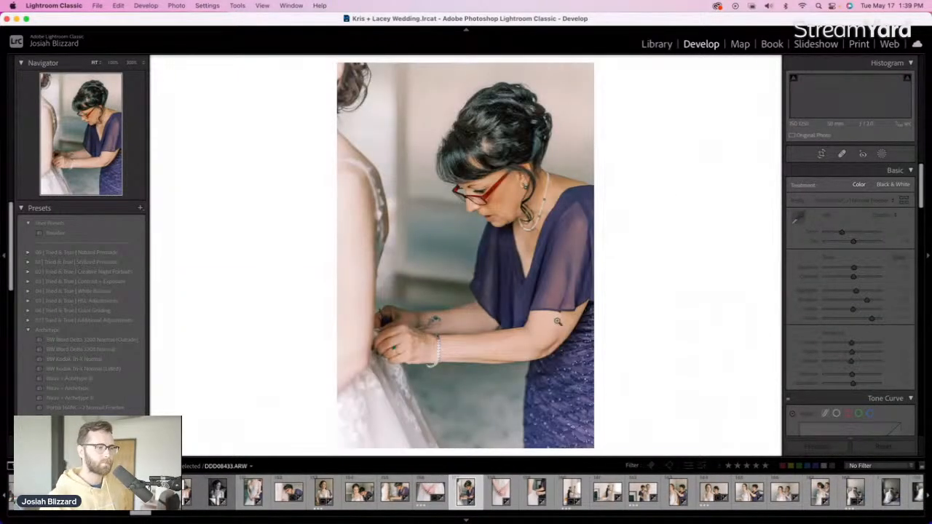
key("Right")
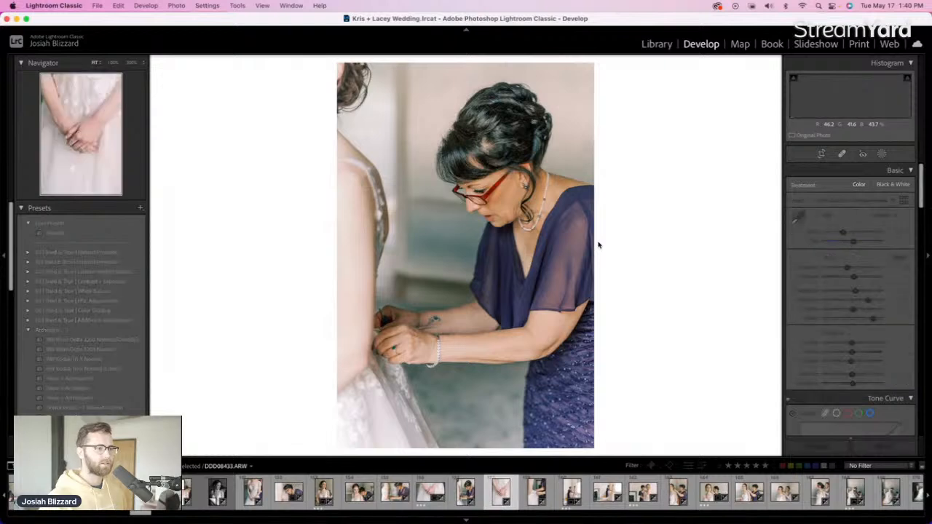
key("minus")
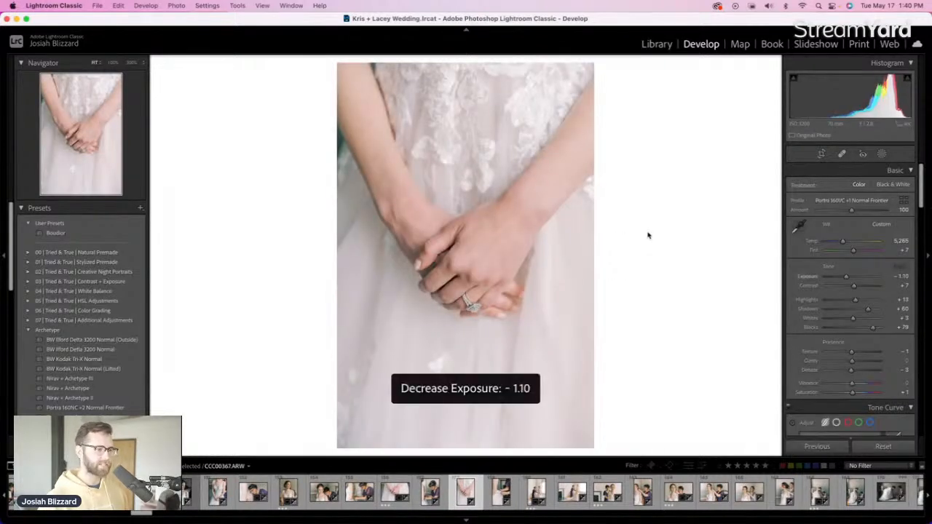
Adjust the crop framing of CCC00367 around the bride's clasped hands and apply it
key("r")
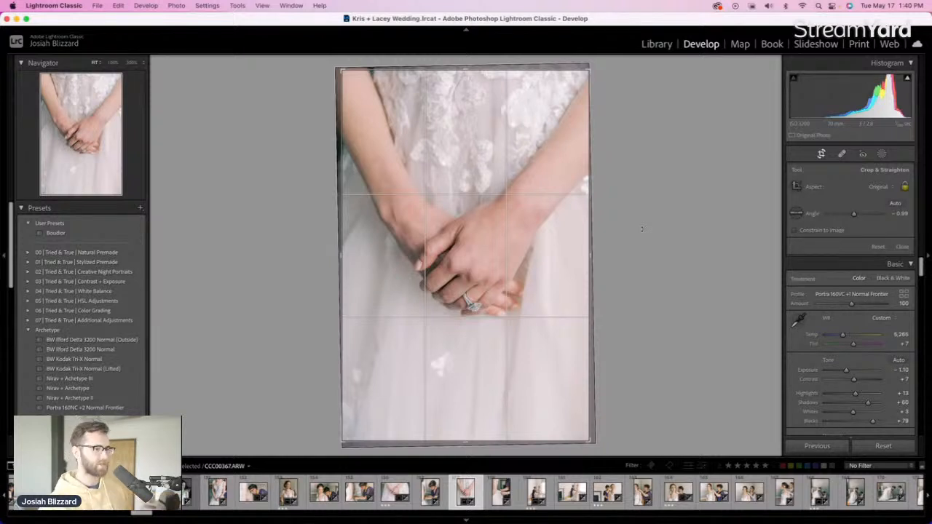
left_click_drag(590, 255, 539, 281)
key("Return")
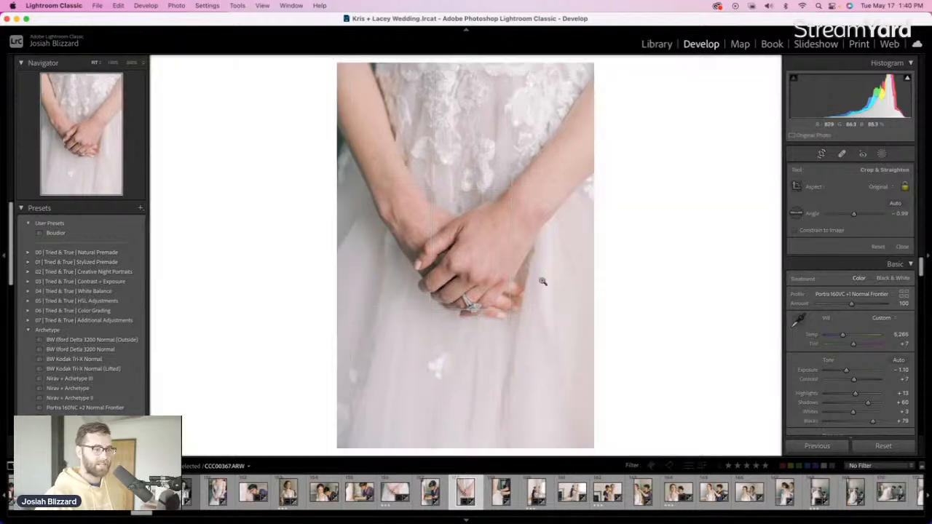
Go to photo CCC00370 of the hands fastening the dress and check its crop
key("Right")
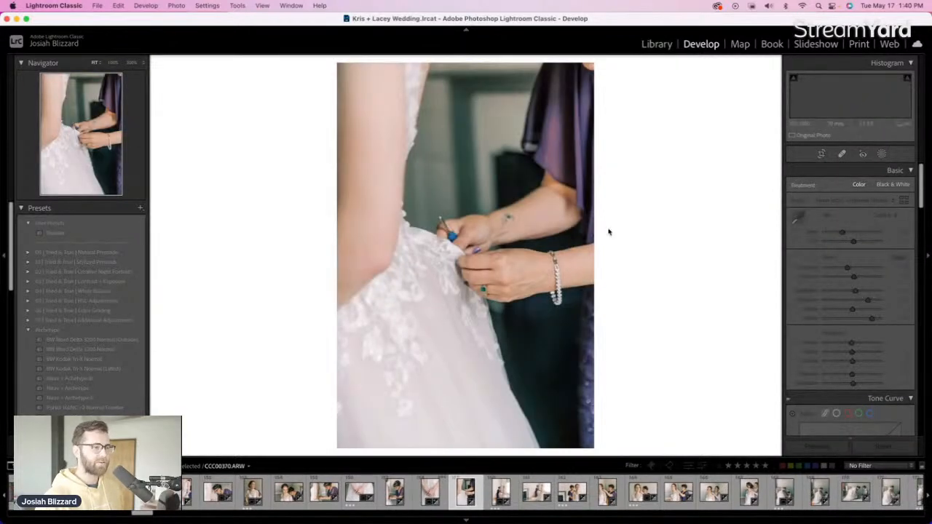
key("r")
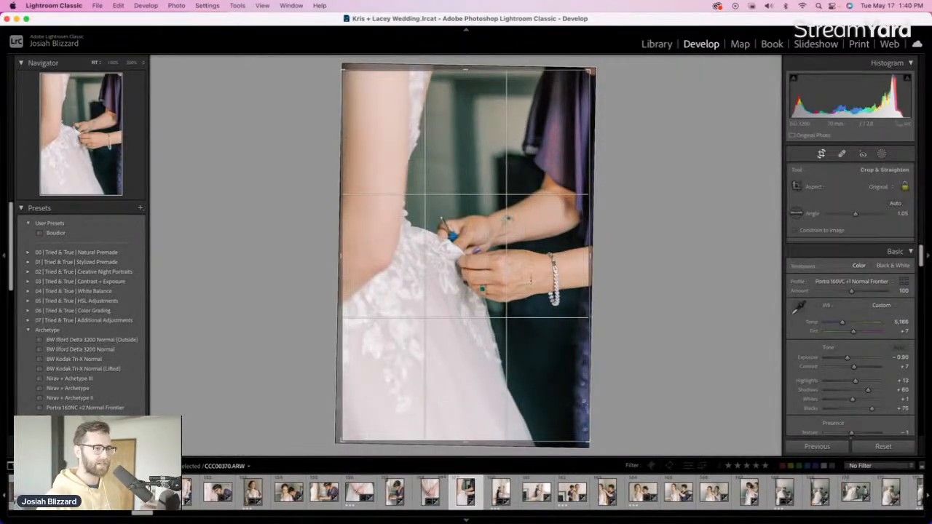
key("r")
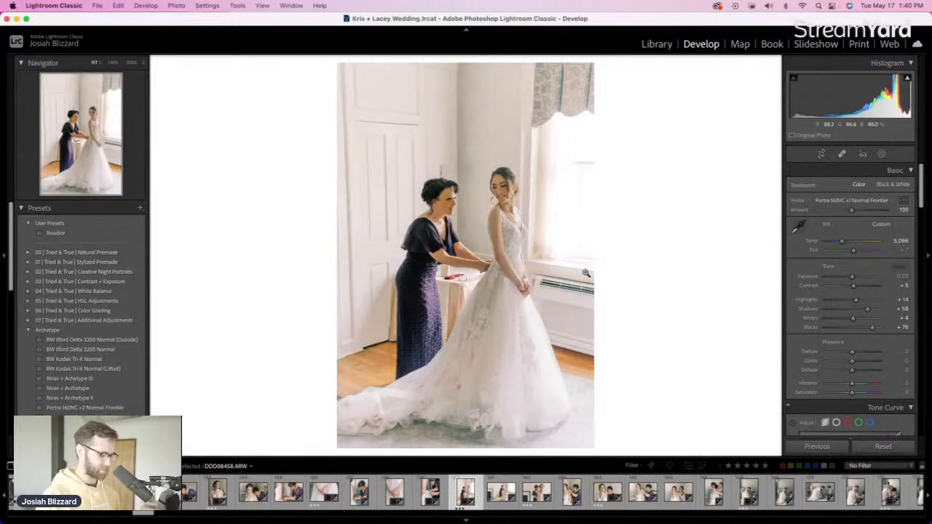
Set the exposure of DDD08458 of the two women by the window to +0.10 and straighten it to an angle of -0.29
key("equal")
key("r")
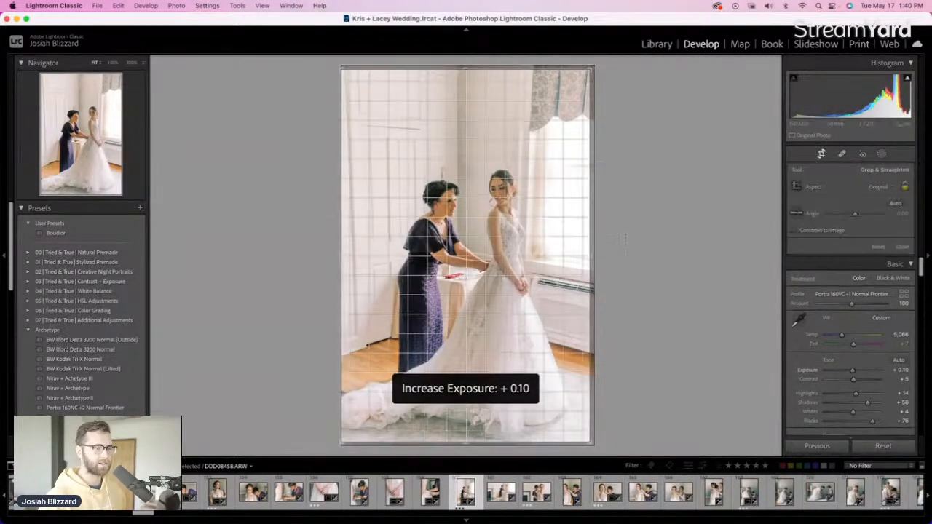
left_click_drag(625, 239, 625, 235)
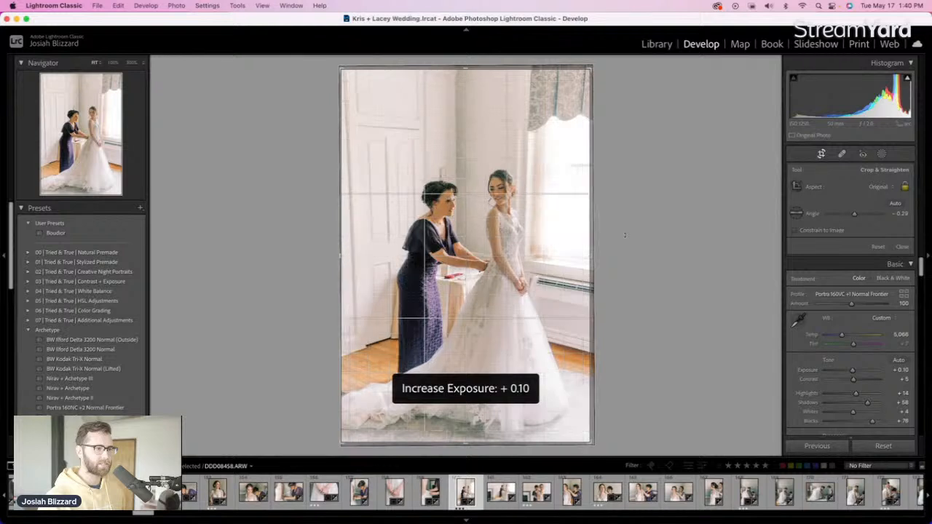
key("r")
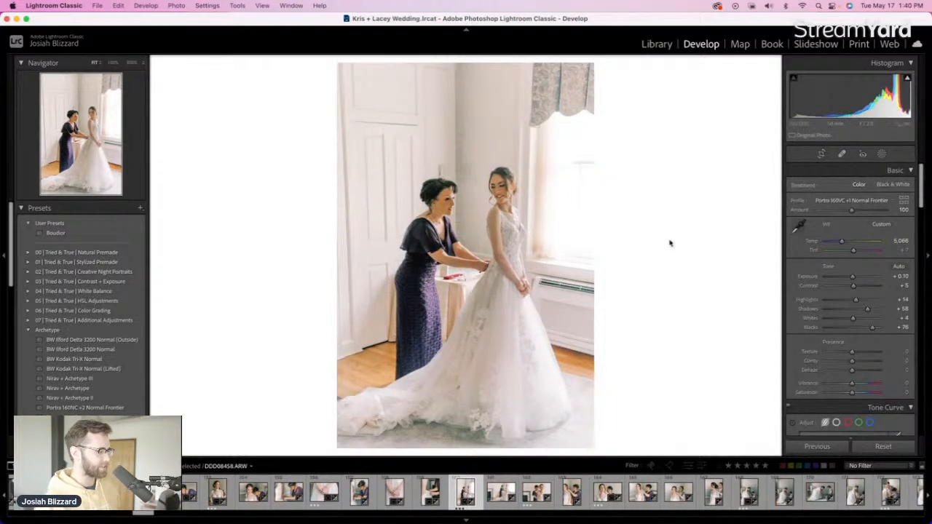
Make a virtual copy of DDD08458 with the BW Kodak Tri-X Normal (Lifted) preset, highlights -6, shadows +44 and blacks +53
key("super+apostrophe")
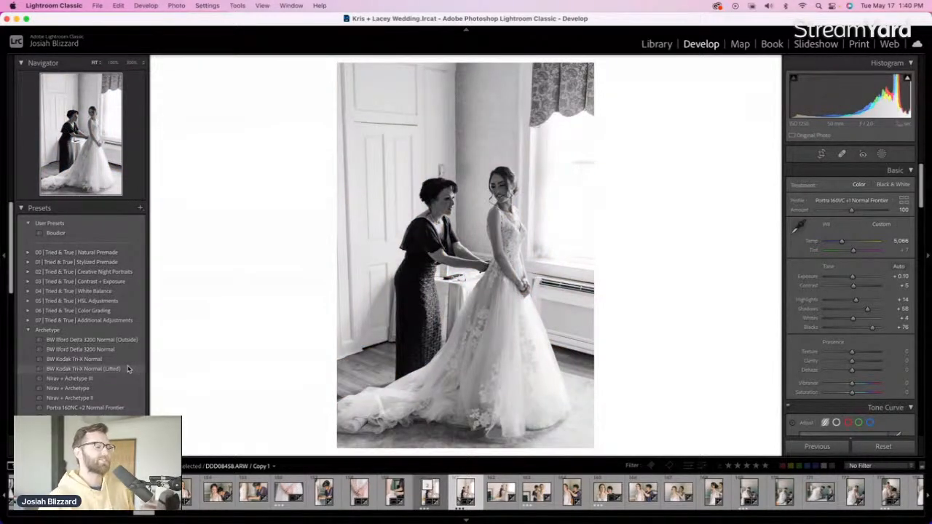
left_click(128, 369)
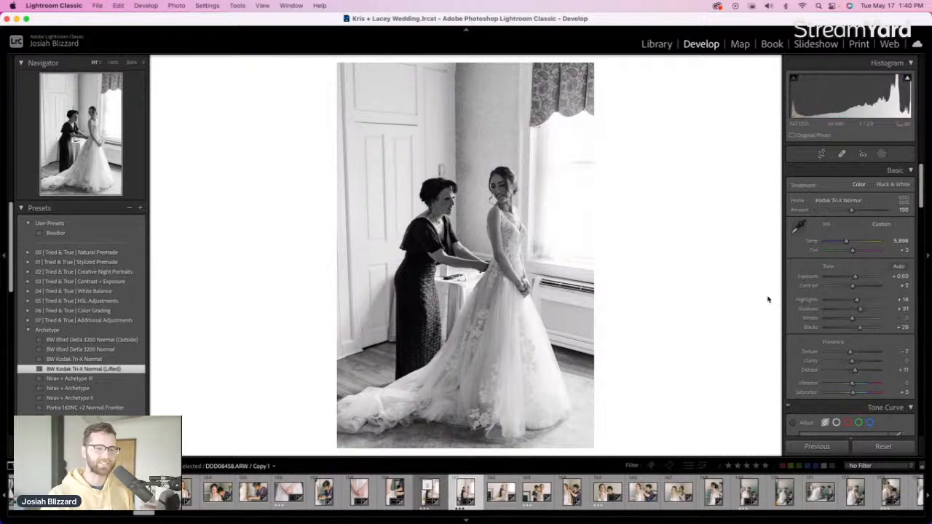
left_click_drag(867, 312, 875, 331)
left_click_drag(848, 297, 850, 299)
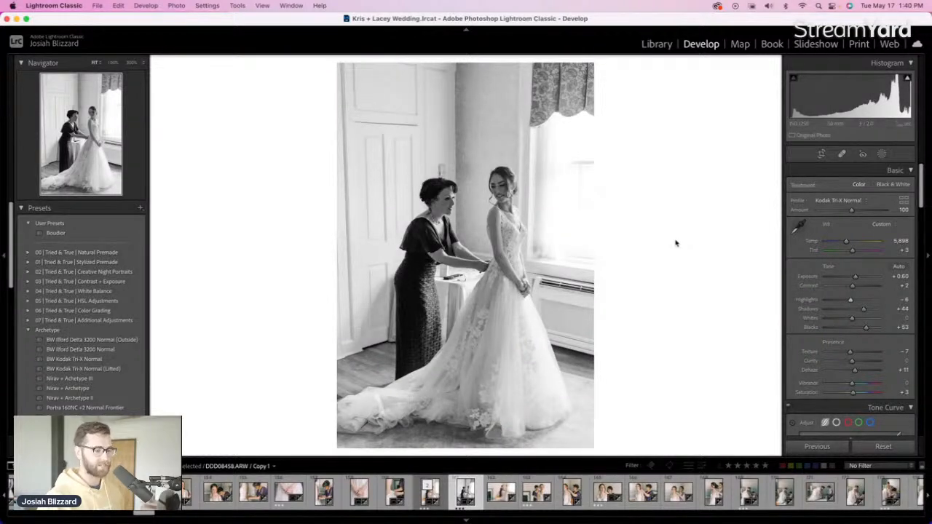
Go to photo DDD08461 with the fireplace and straighten it to an angle of -1.14
key("Right")
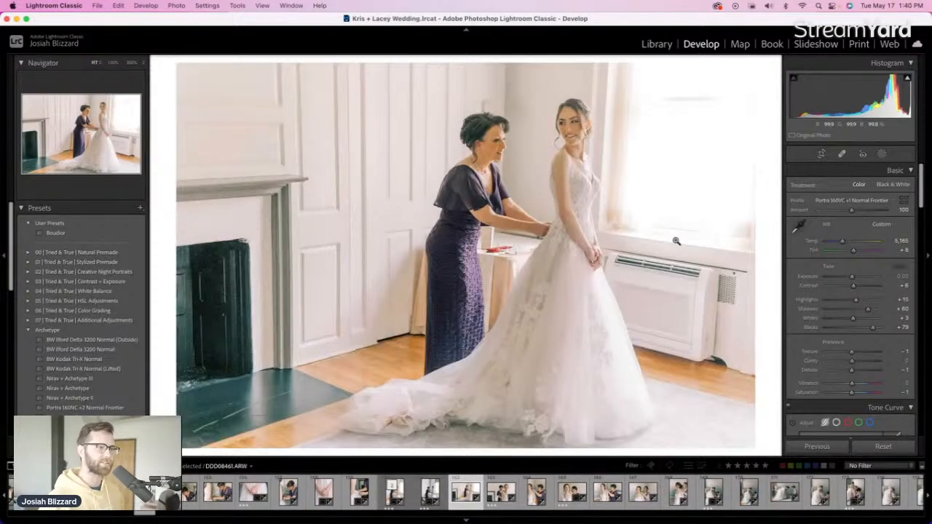
key("r")
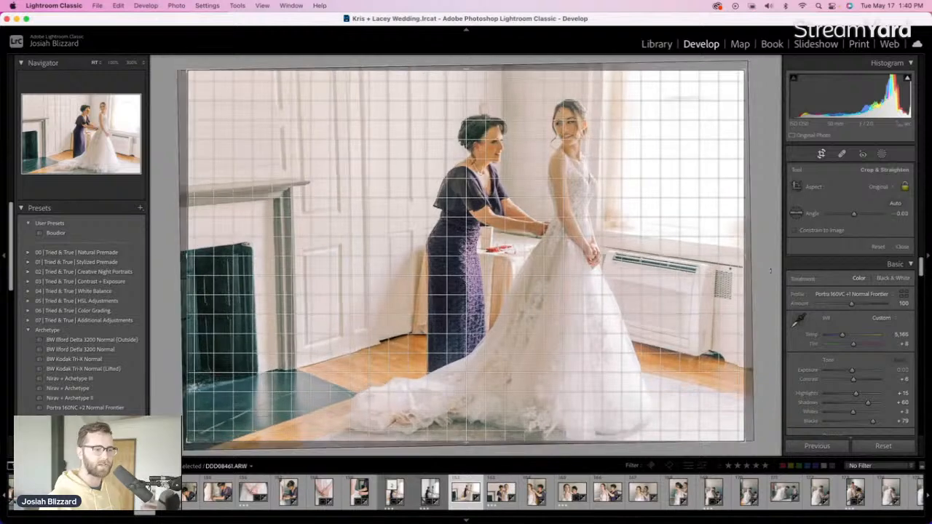
left_click_drag(619, 283, 620, 284)
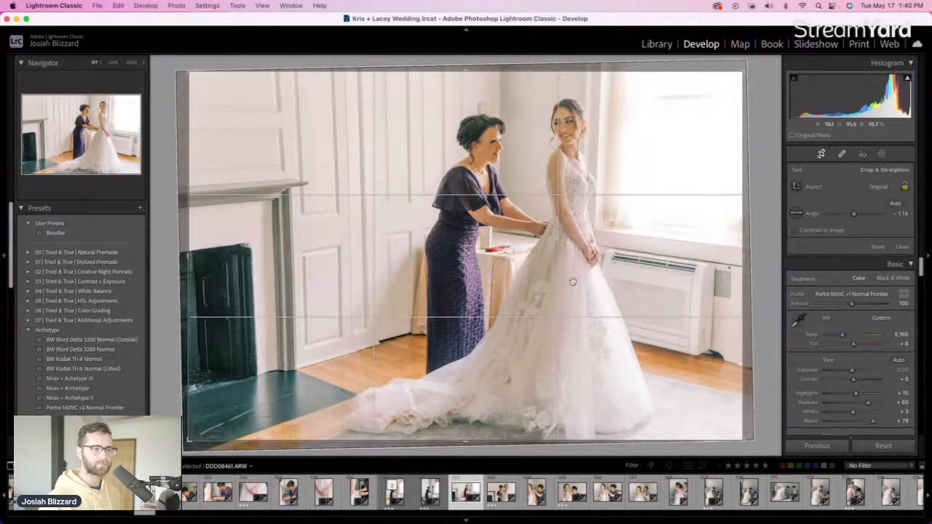
key("Return")
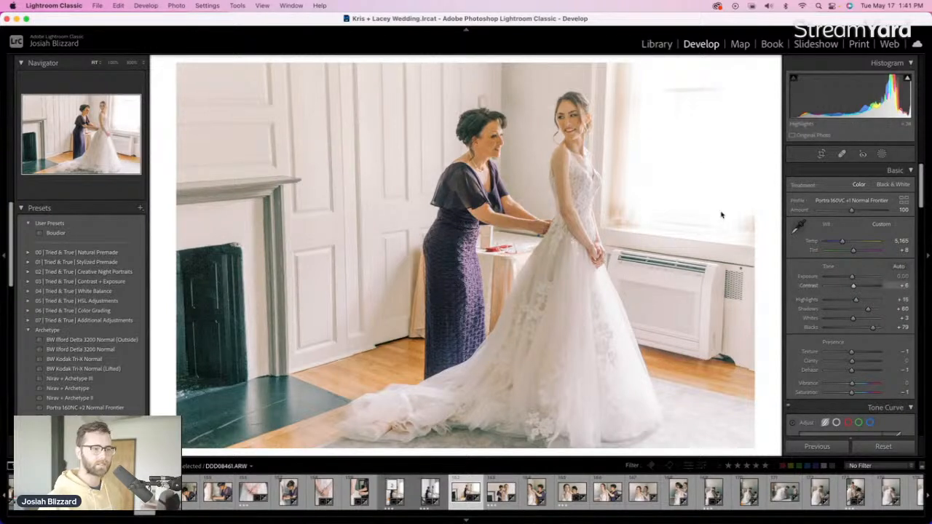
Make a virtual copy of DDD08461 and apply the BW Kodak Tri-X Normal (Lifted) preset to it
key("super+apostrophe")
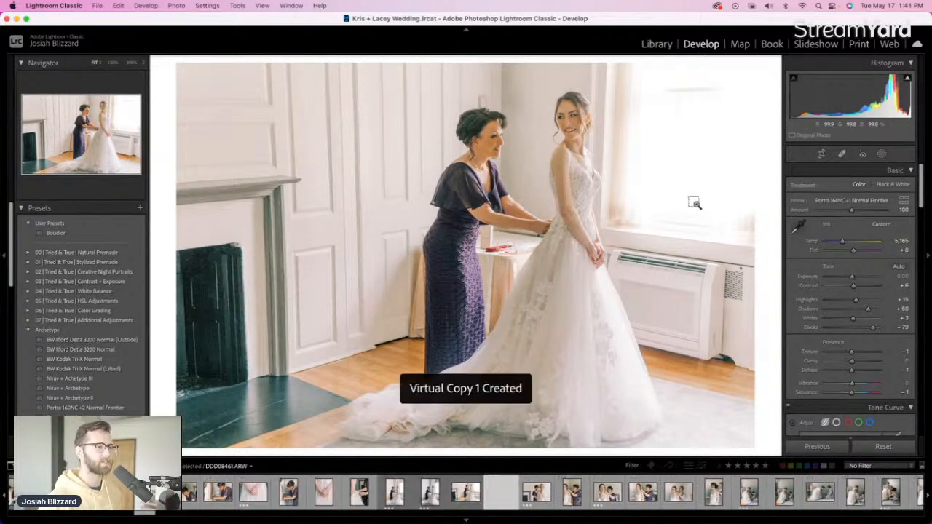
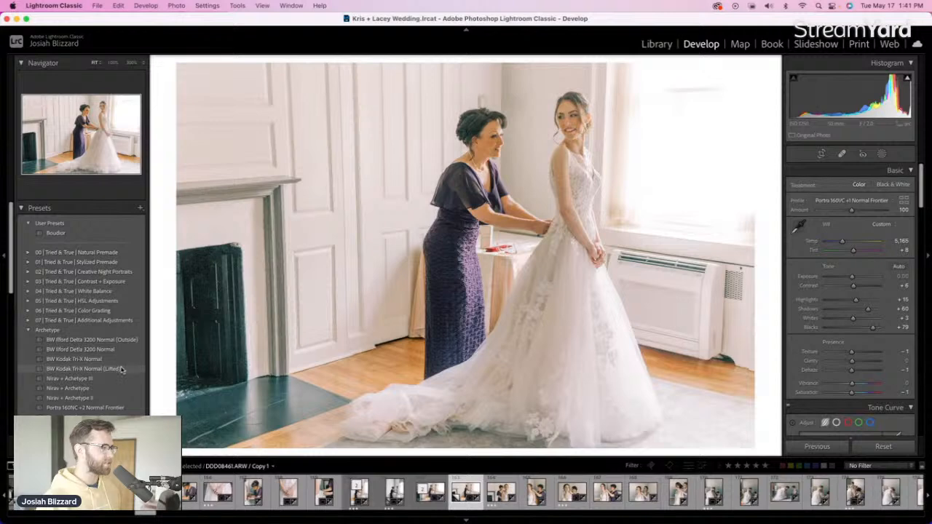
left_click(83, 369)
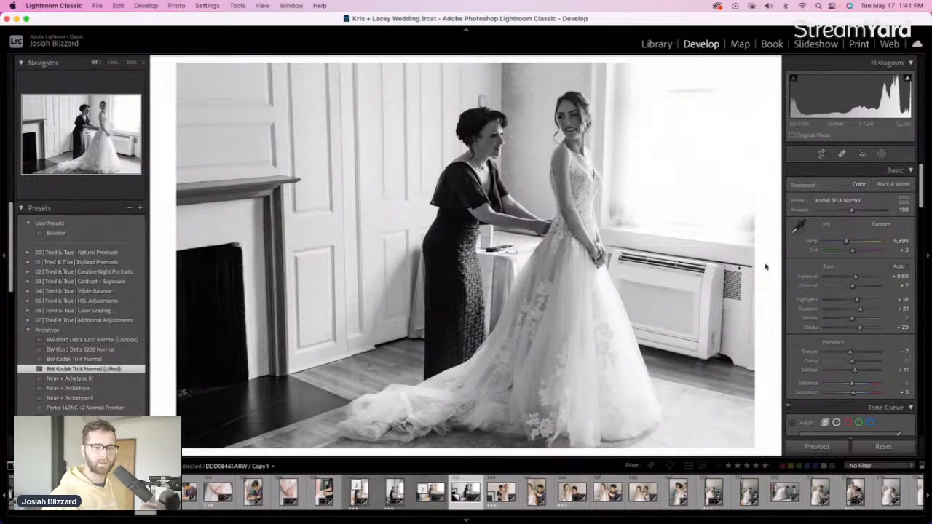
Move past DDD08466 to DDD08476, straighten it and crop it tighter around the woman fastening the bride's necklace
key("Right")
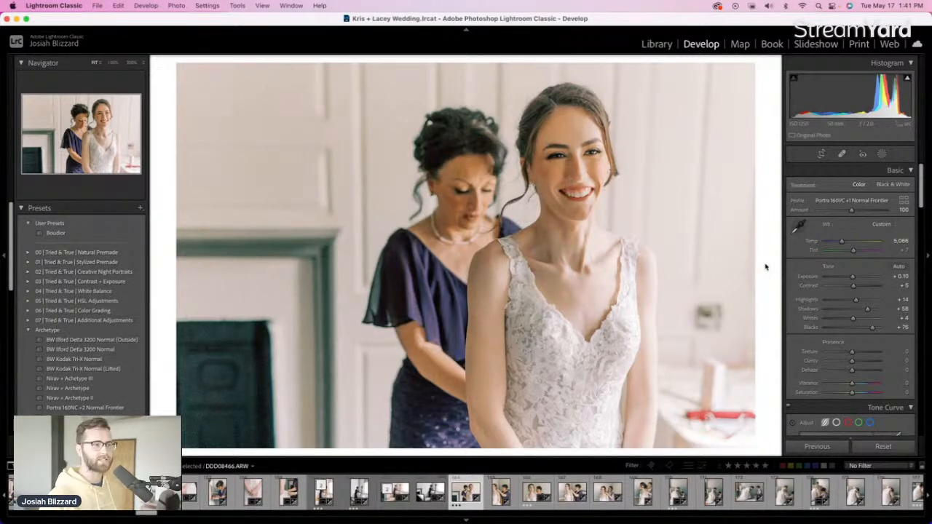
key("Right")
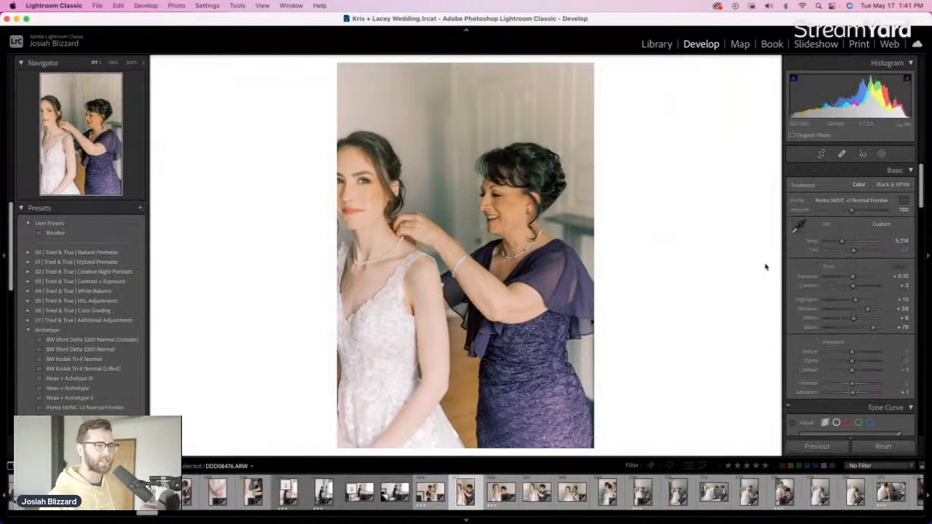
key("r")
left_click_drag(683, 236, 636, 250)
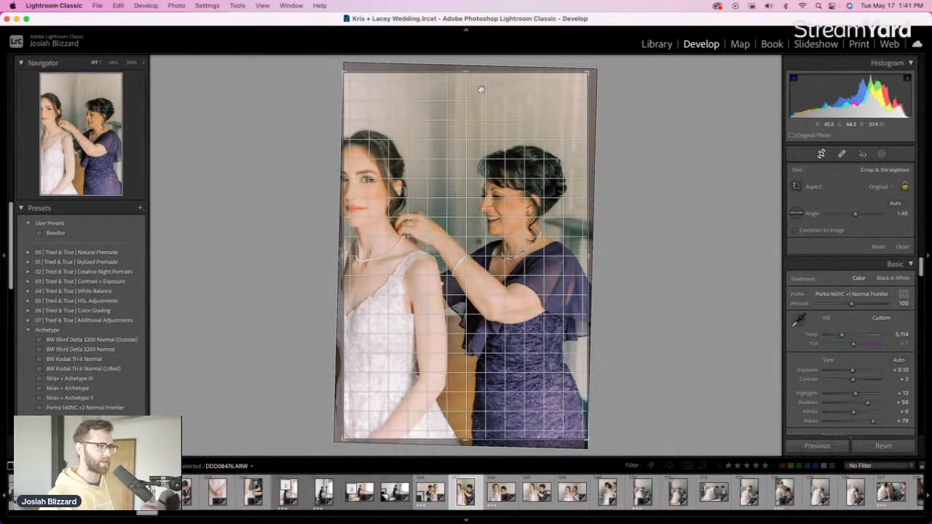
left_click_drag(479, 77, 497, 120)
key("Return")
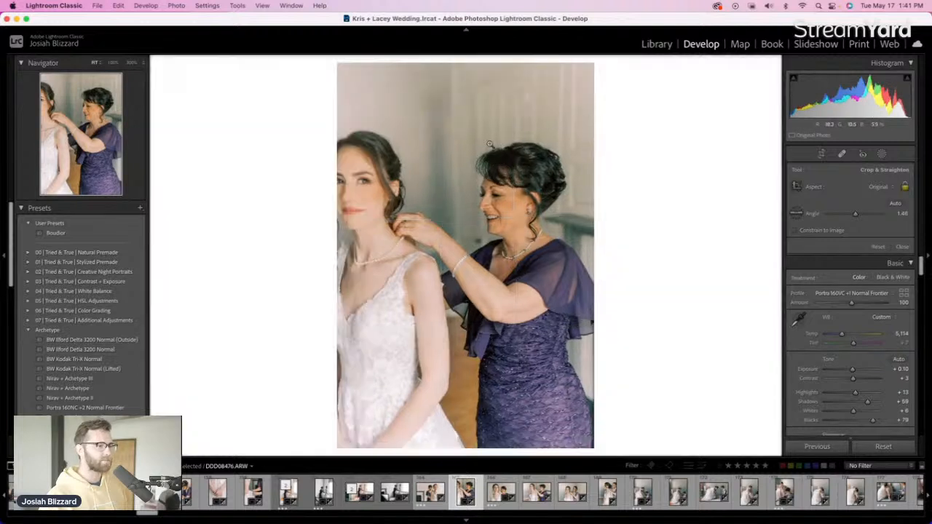
Set the exposure of DDD08476 to +0.30
key("equal")
key("equal")
key("equal")
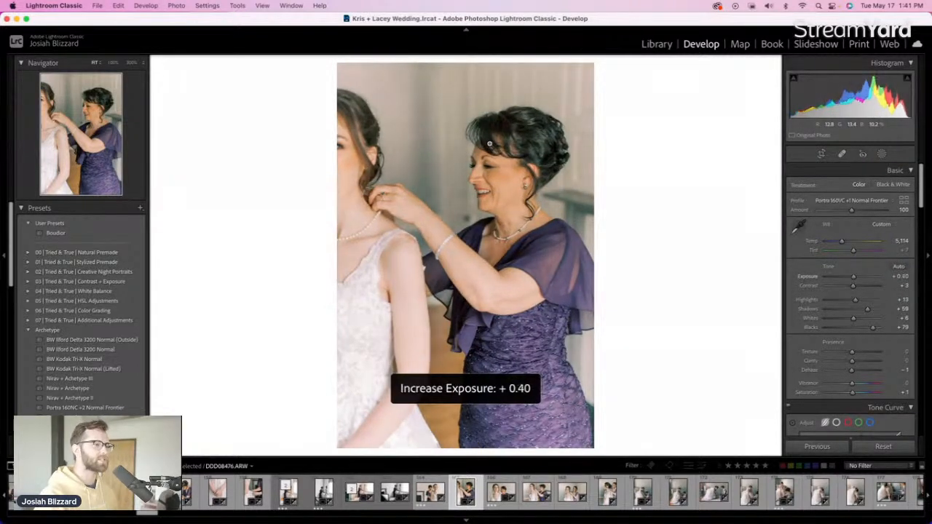
key("minus")
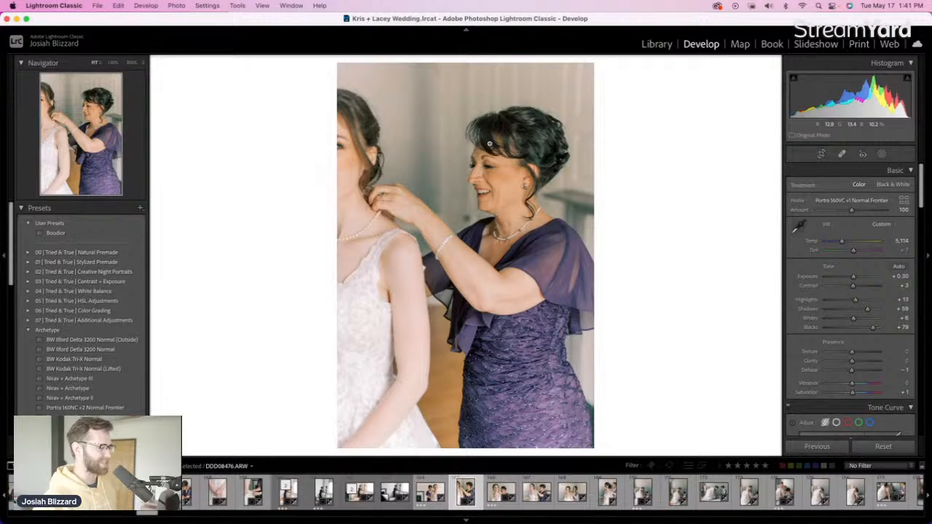
Go to photo CCC00377 and crop it tighter around the bride and the woman fastening her necklace
key("Right")
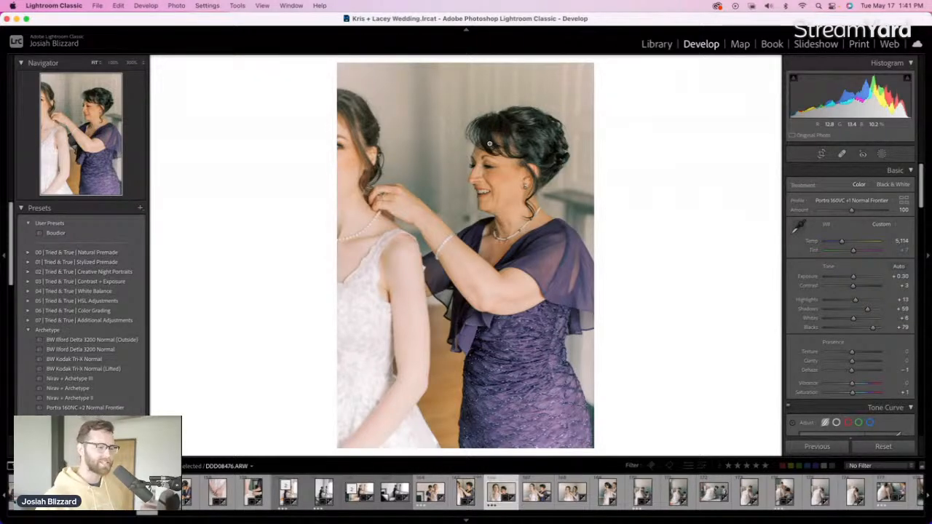
key("r")
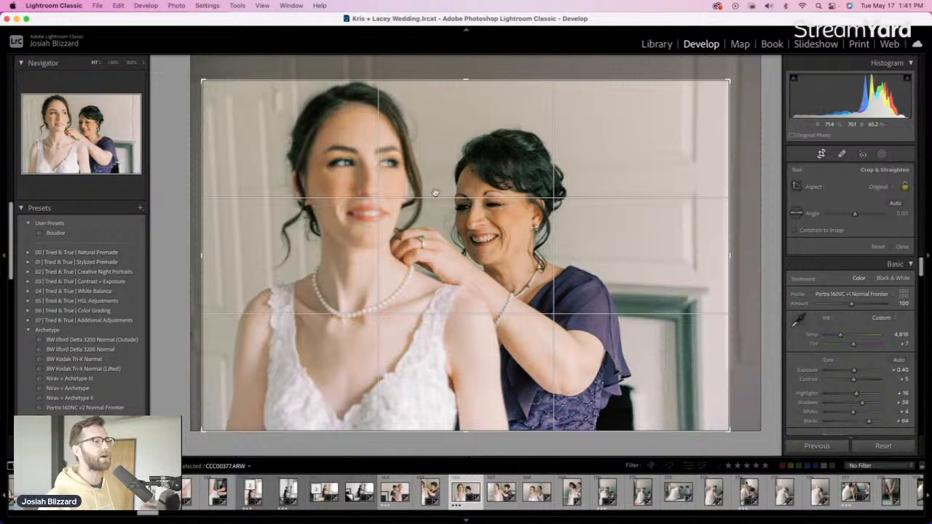
left_click_drag(408, 197, 421, 211)
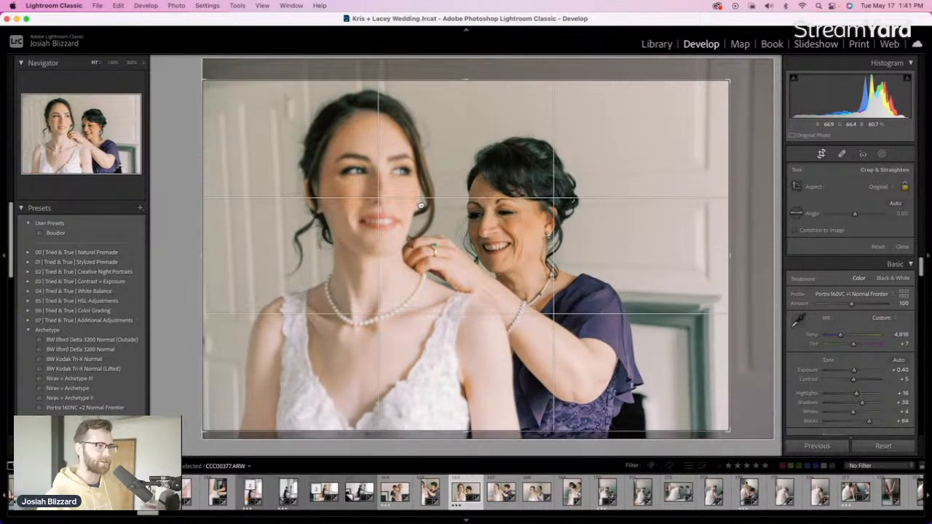
key("Return")
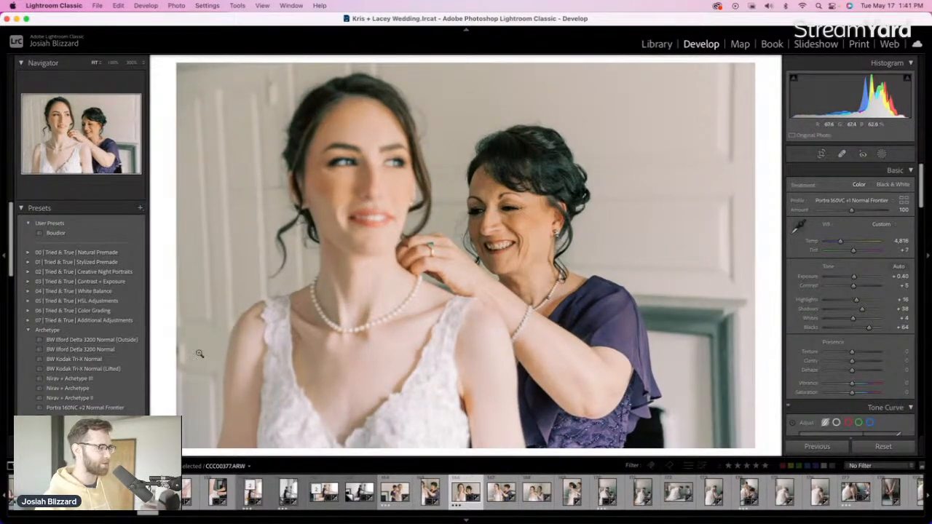
Go to photo DDD08478 and crop it tighter, trimming the lower part of the frame
key("Right")
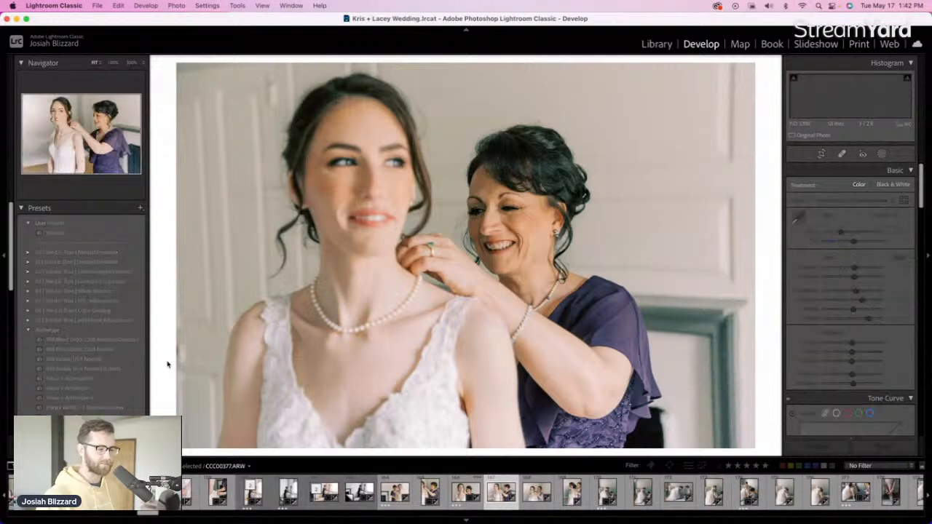
key("r")
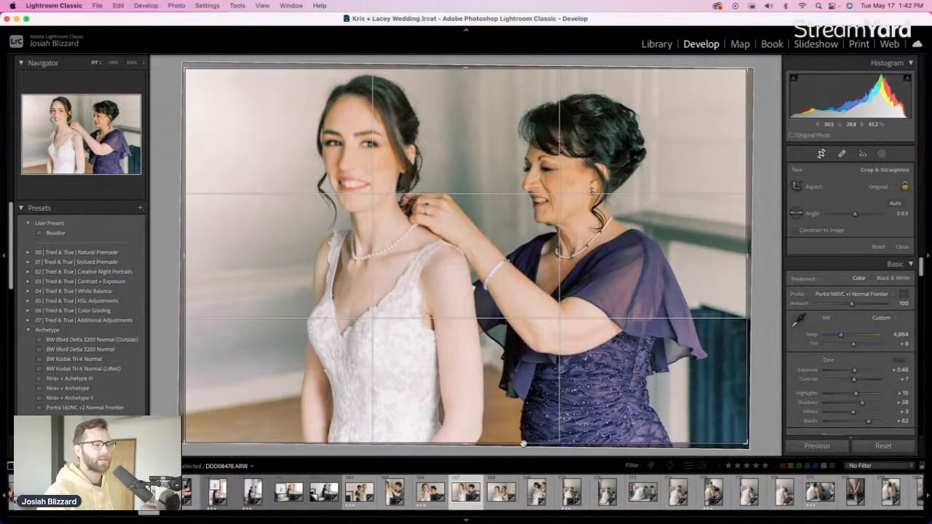
left_click_drag(524, 441, 524, 435)
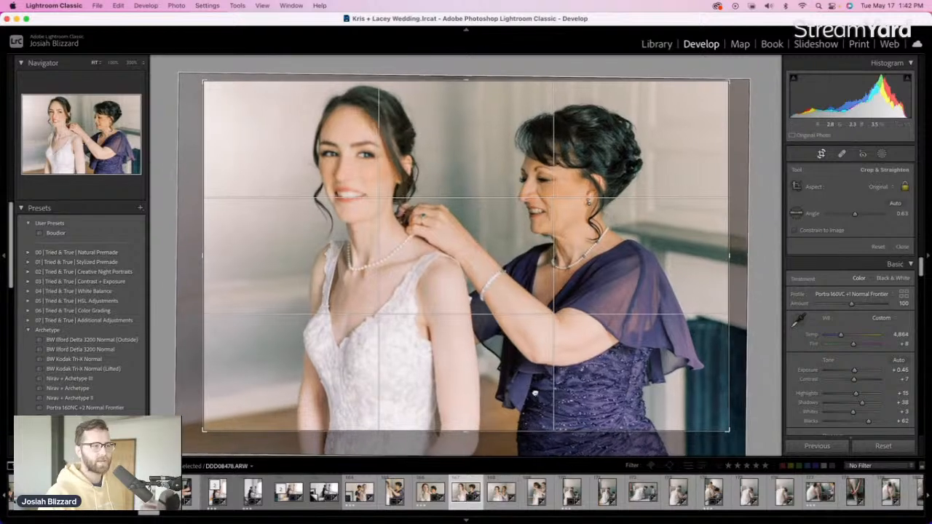
key("r")
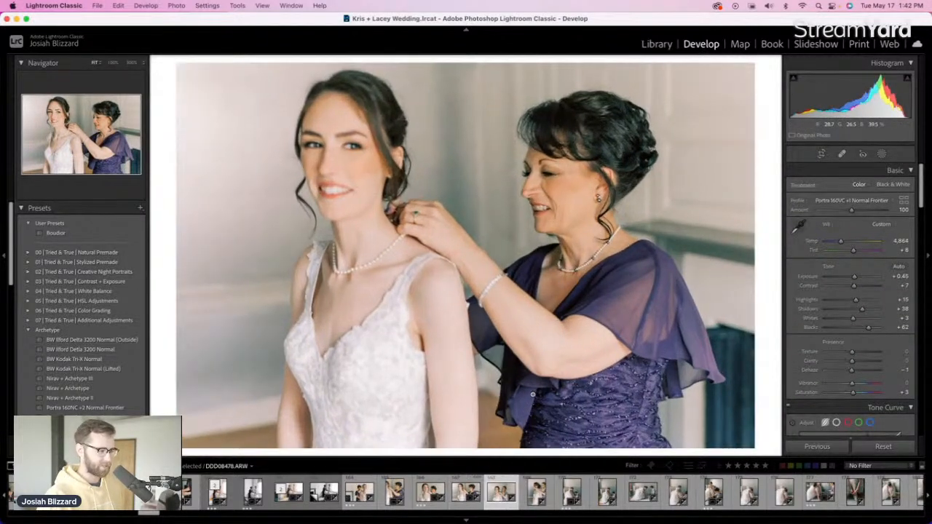
Go to photo DDD08479 and crop it tighter around the bride and bridesmaid, trimming empty wall above their heads
key("Right")
key("r")
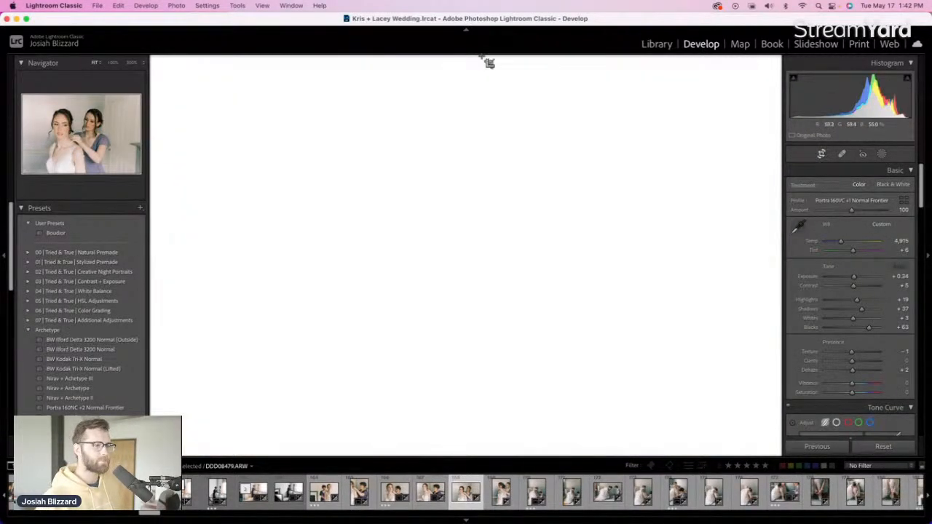
left_click_drag(454, 66, 456, 86)
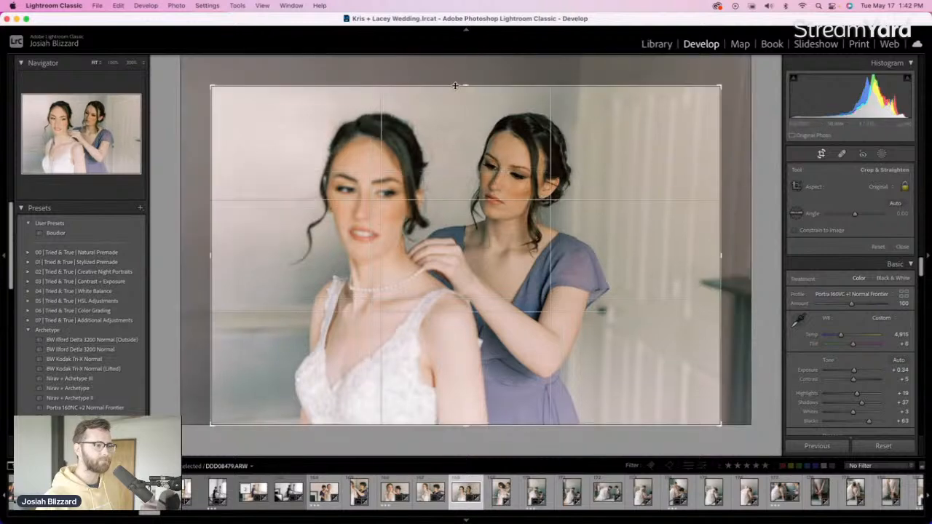
left_click_drag(416, 213, 430, 216)
key("Return")
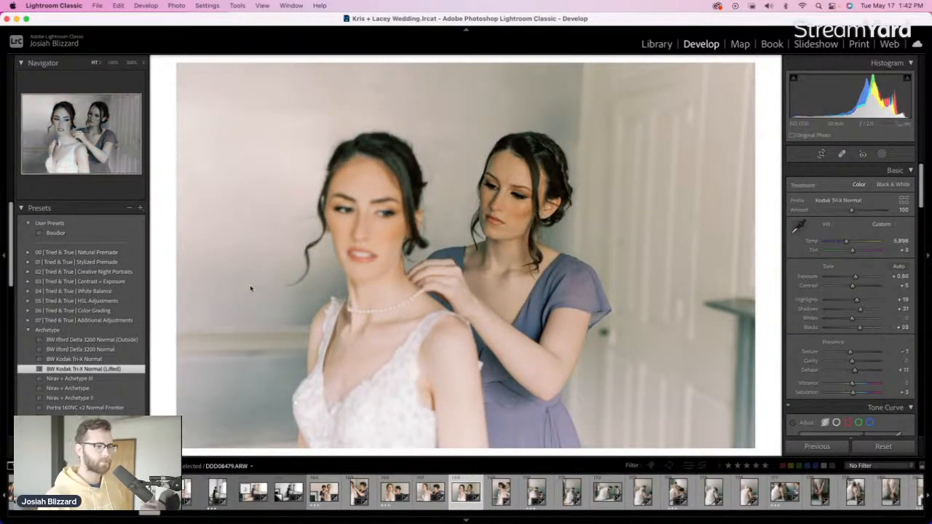
Apply the BW Kodak Tri-X Normal (Lifted) preset to DDD08479 and set its exposure to +1.30
key("shift+equal")
key("shift+equal")
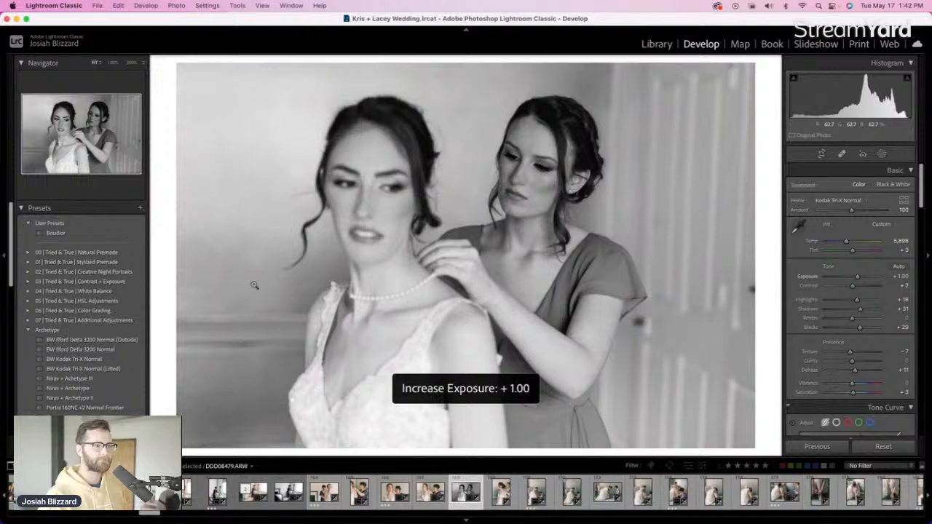
key("minus")
key("equal")
key("equal")
key("equal")
key("equal")
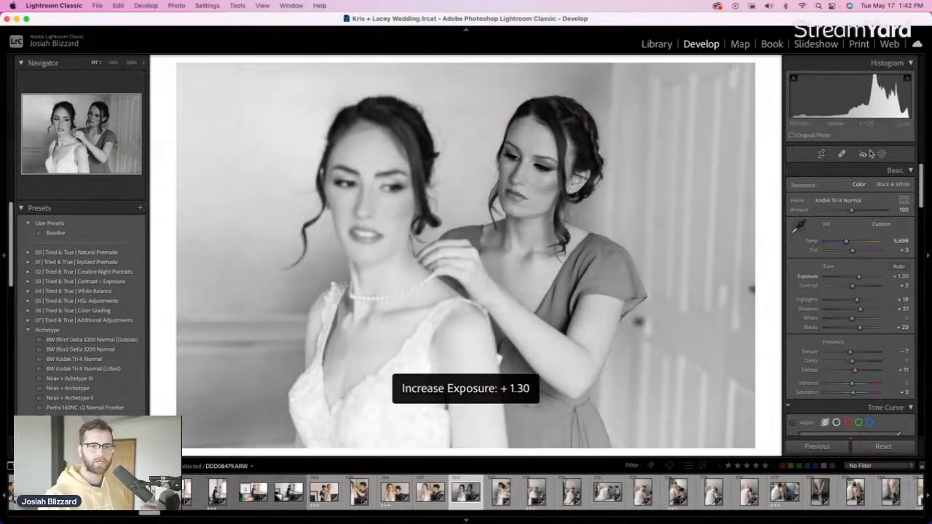
Mask DDD08479 with an inverted radial gradient around the bridesmaid's head and set the mask's exposure to -0.64
left_click(881, 153)
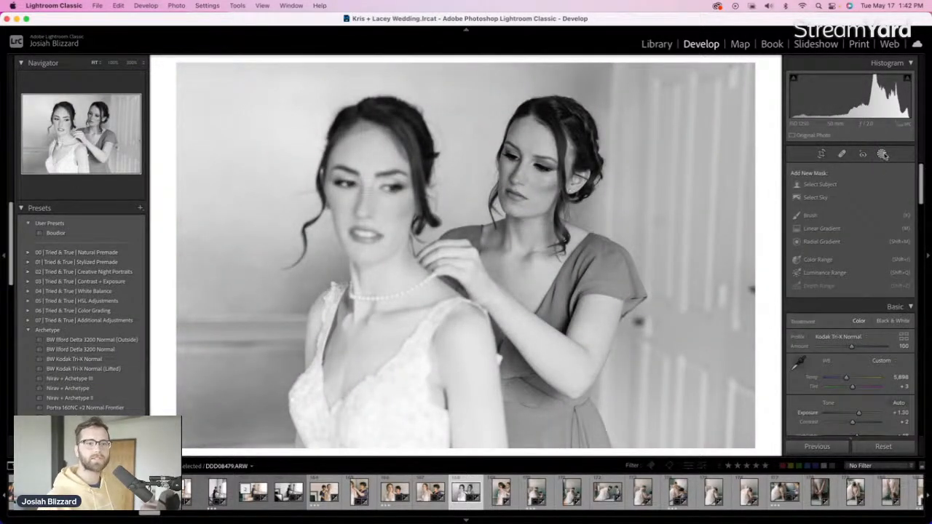
left_click(821, 242)
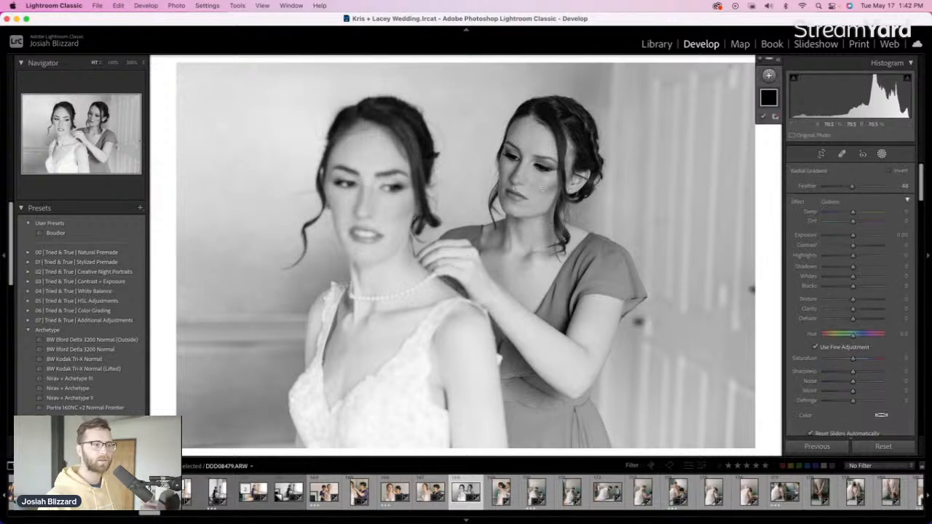
left_click_drag(515, 181, 597, 288)
left_click_drag(526, 210, 542, 198)
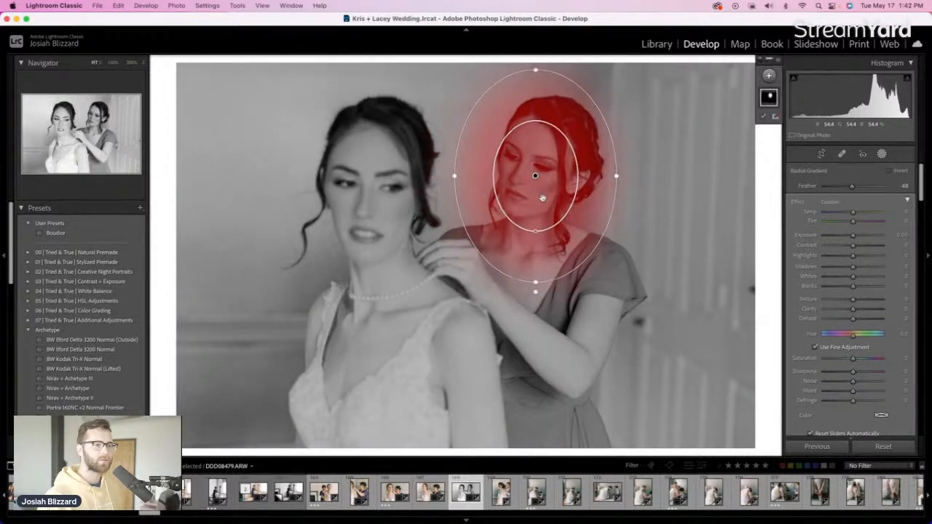
left_click(888, 171)
left_click_drag(852, 235, 846, 238)
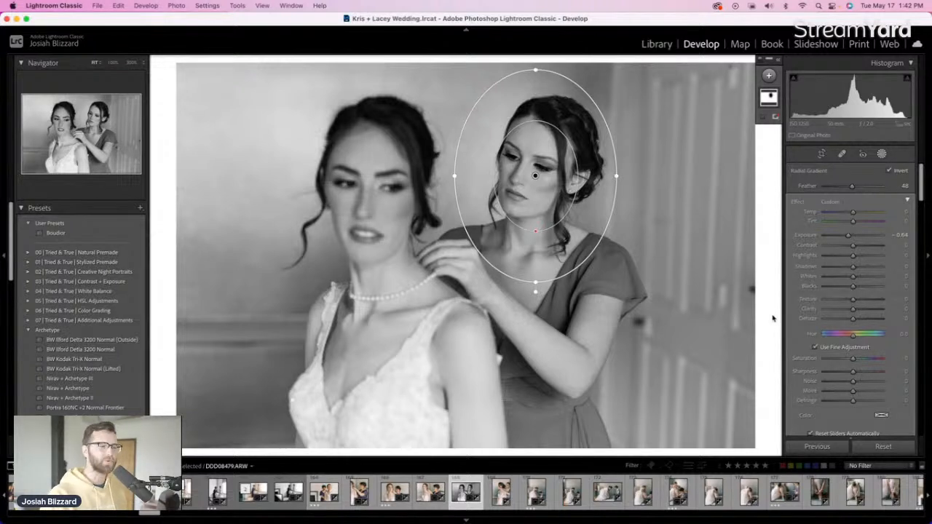
key("Delete")
key("Escape")
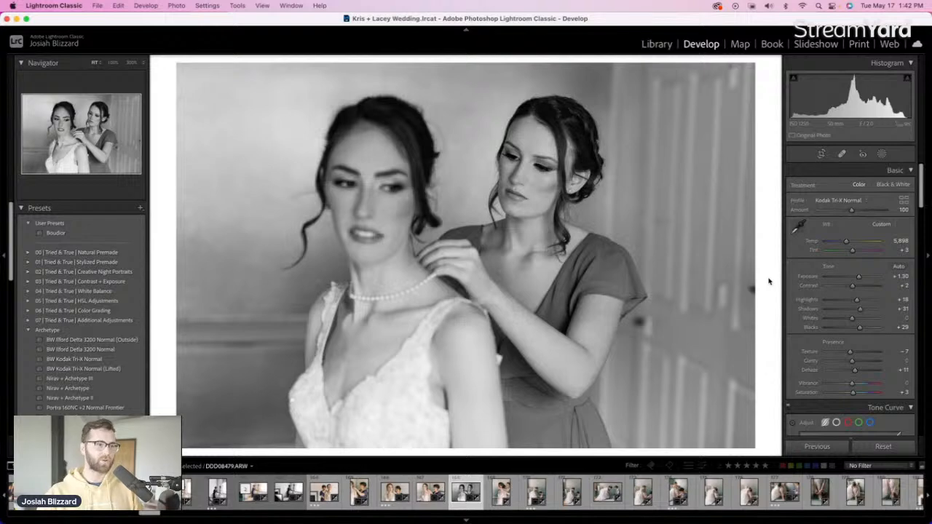
Go to photo DDD08483 and crop it slightly tighter around the bride in profile and her bridesmaid
key("Right")
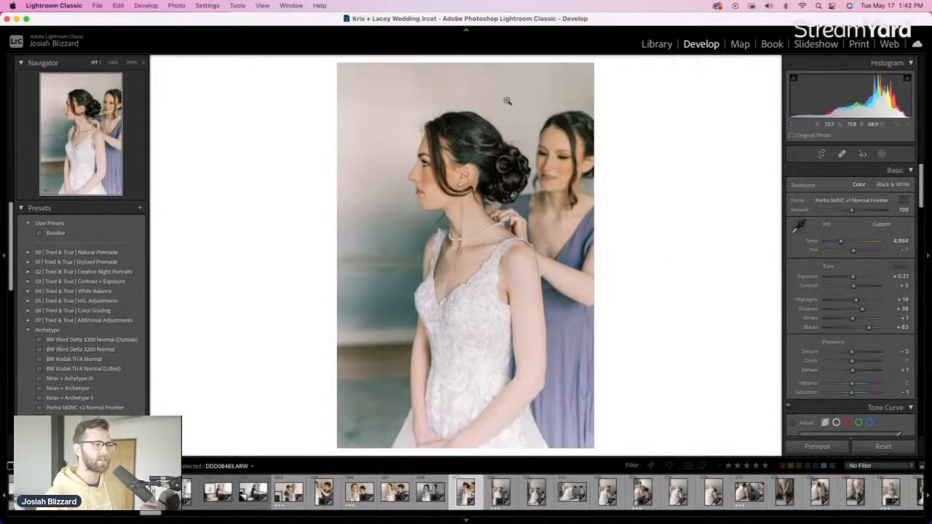
key("r")
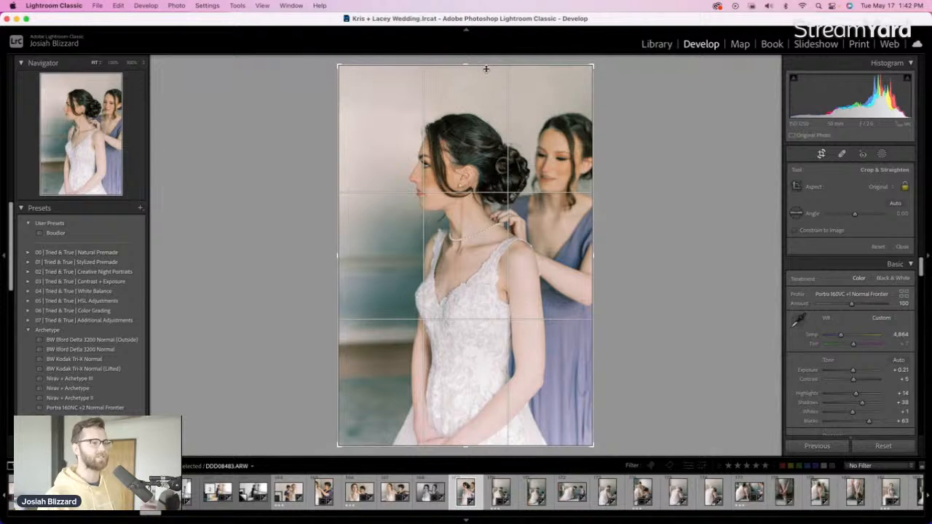
left_click_drag(487, 69, 478, 72)
left_click_drag(476, 128, 472, 123)
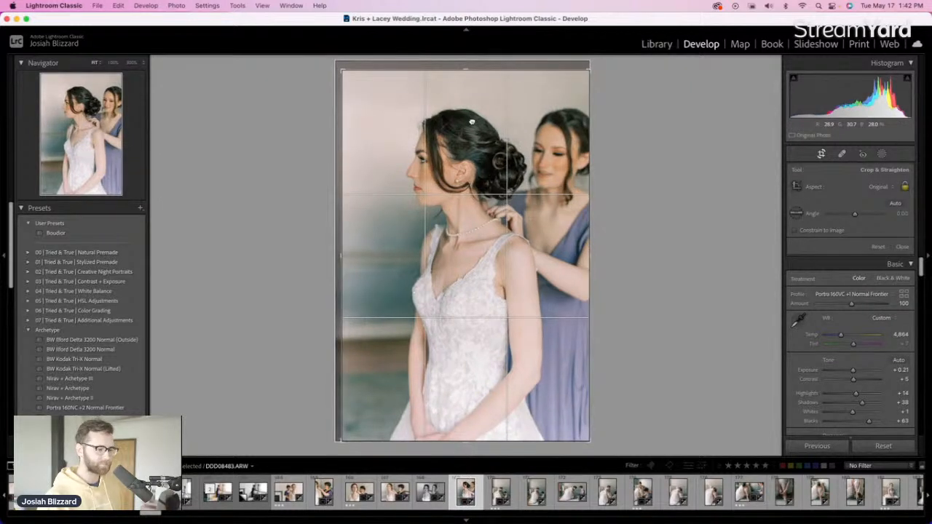
key("Return")
Move past DDD08490 to DDD08493 with the bride in the armchair and straighten it to an angle of 0.94
key("Right")
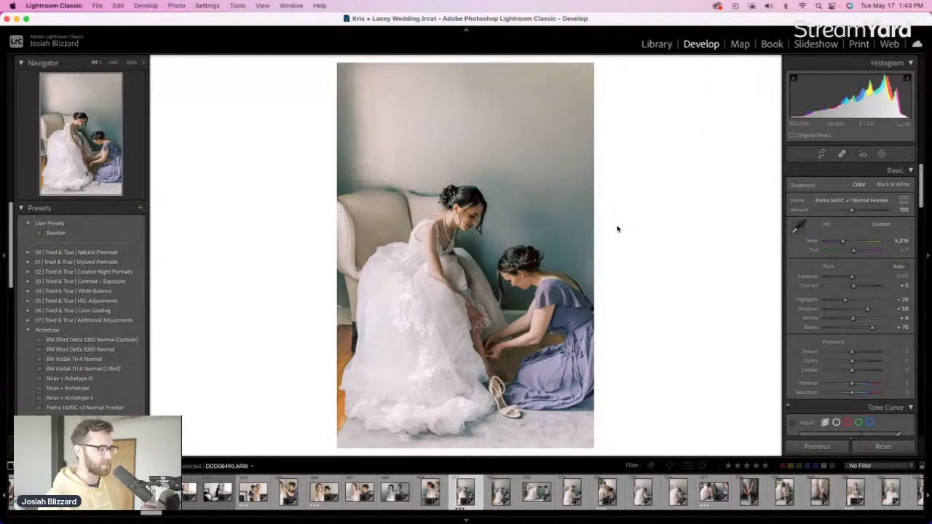
key("r")
key("r")
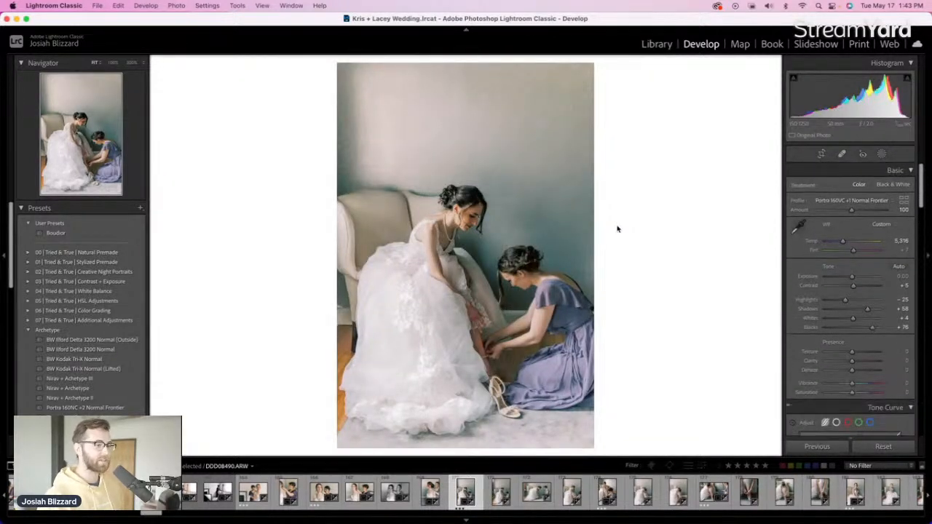
key("Right")
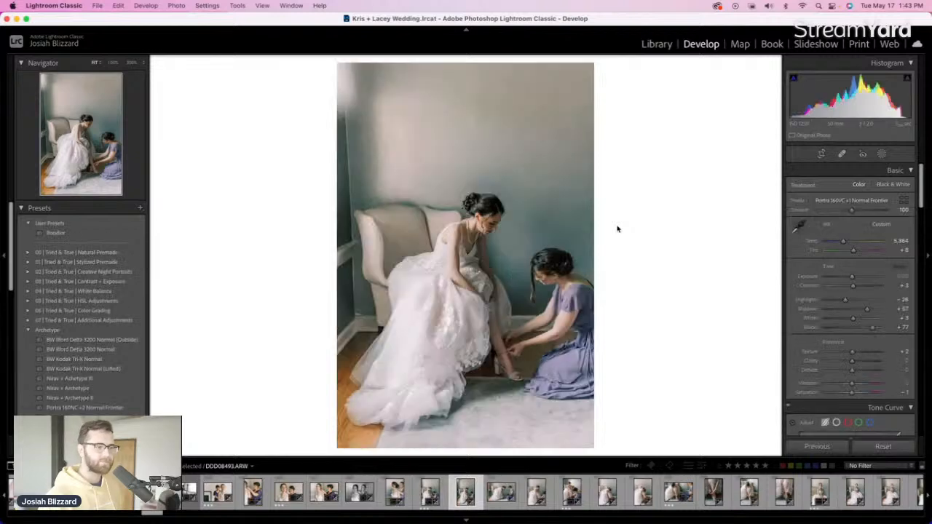
key("r")
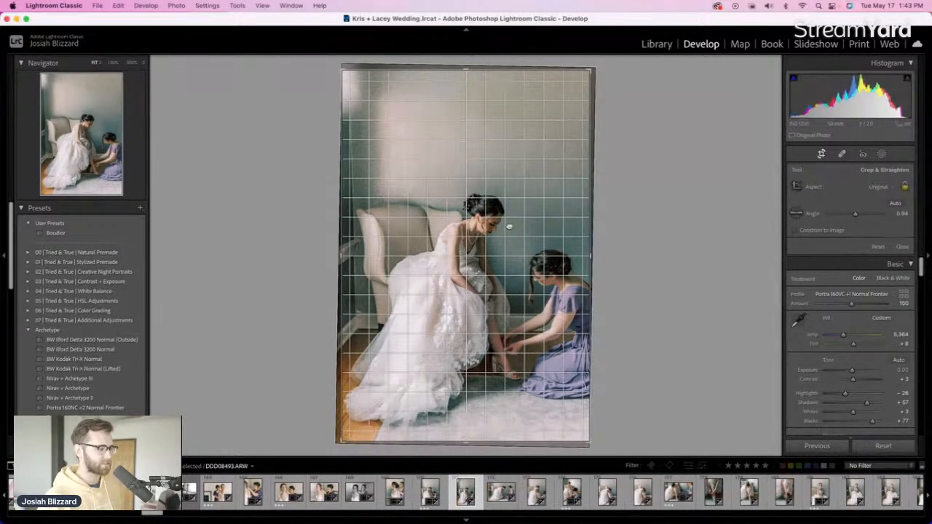
key("r")
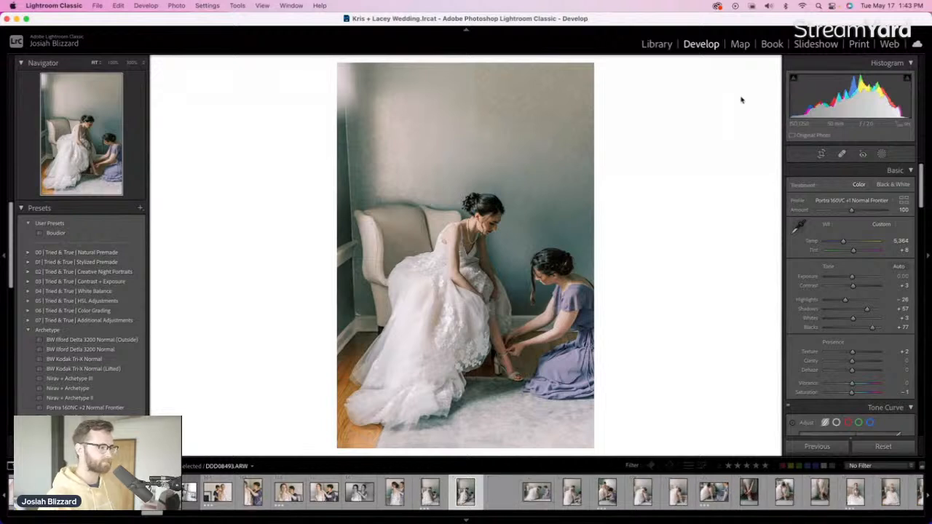
Make a virtual copy of DDD08493 with the BW Kodak Tri-X Normal (Lifted) preset, setting highlights to -44, shadows to +45 and blacks to +57
key("super+apostrophe")
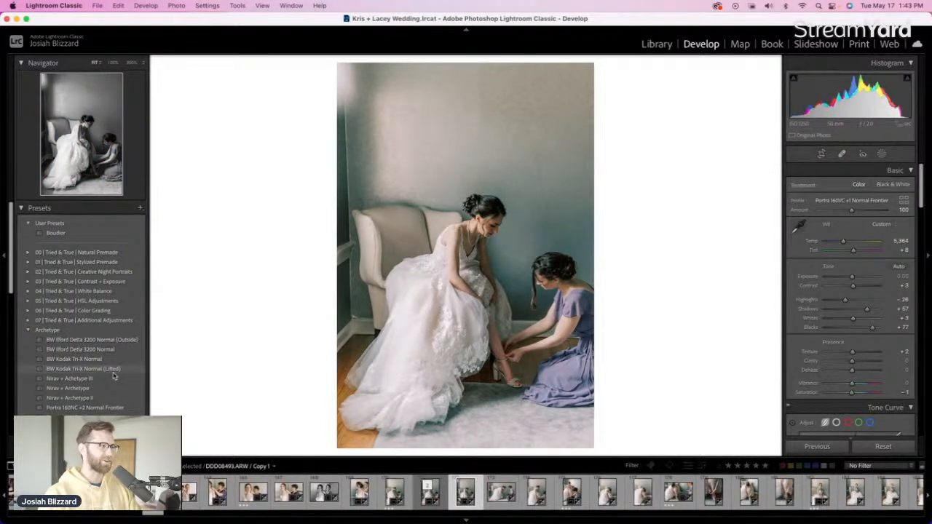
left_click(113, 369)
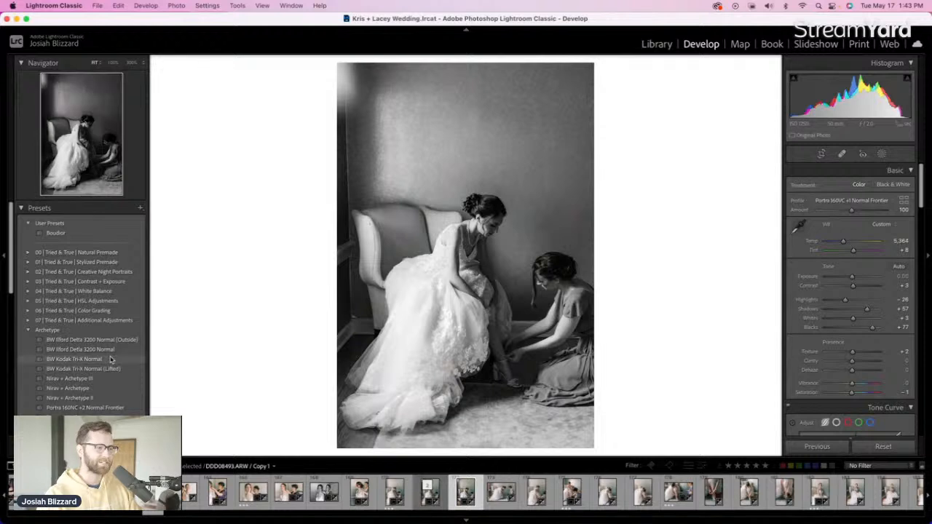
left_click(110, 359)
left_click(113, 369)
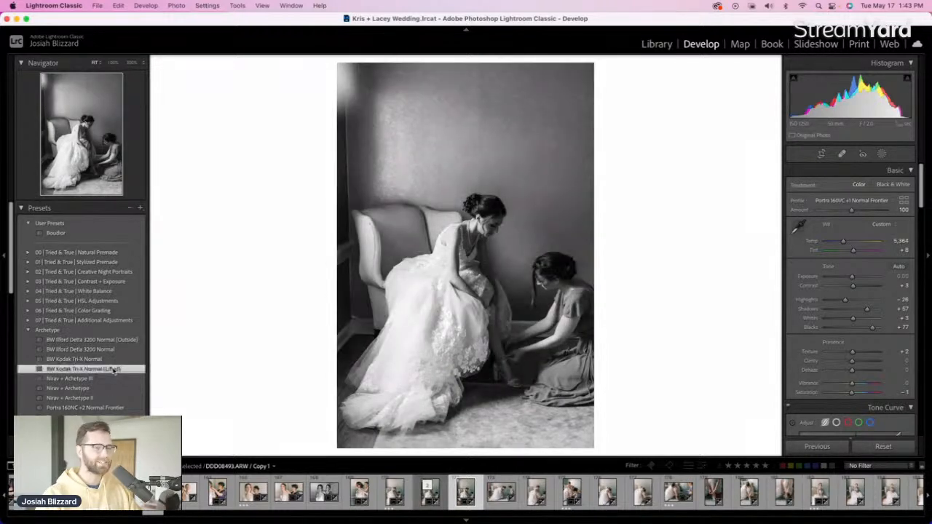
left_click_drag(835, 299, 867, 331)
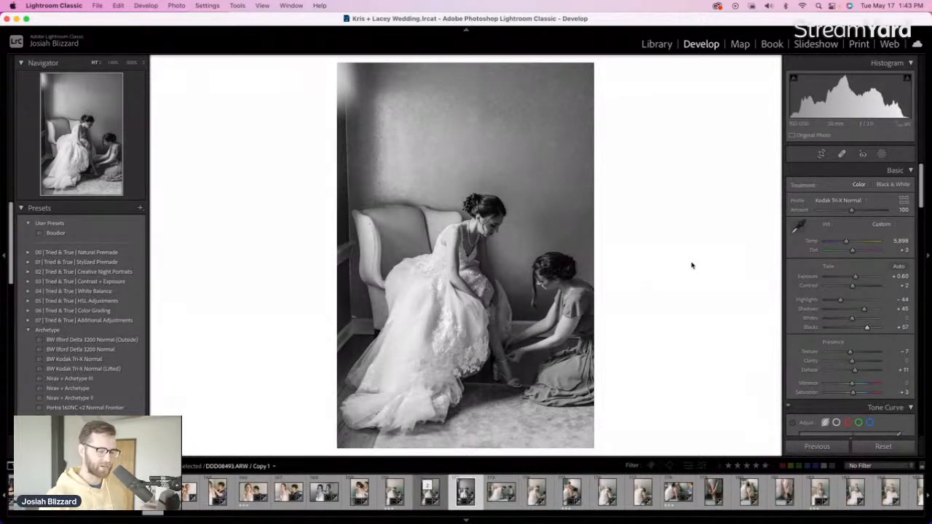
Go to DDD08496, set its exposure to +0.10, and crop out the blurred foreground edge while straightening to an angle of 0.89
key("Right")
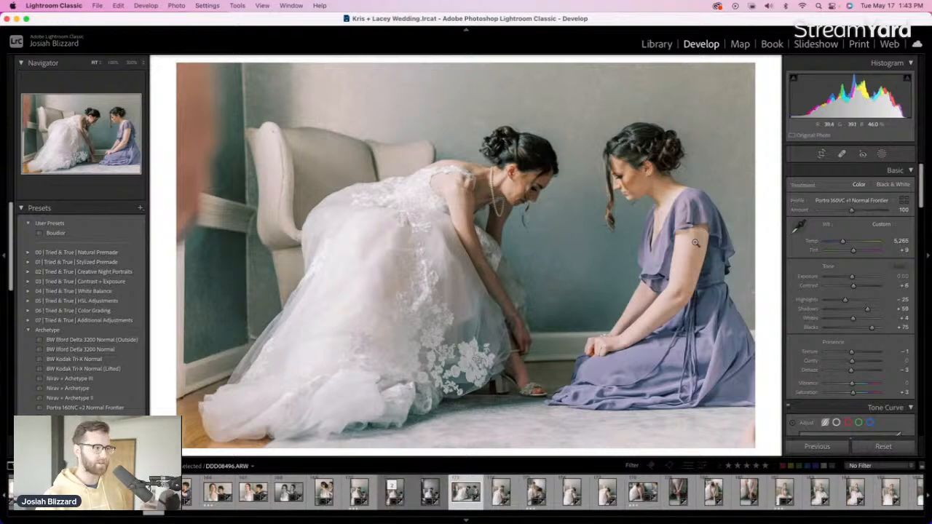
key("equal")
key("r")
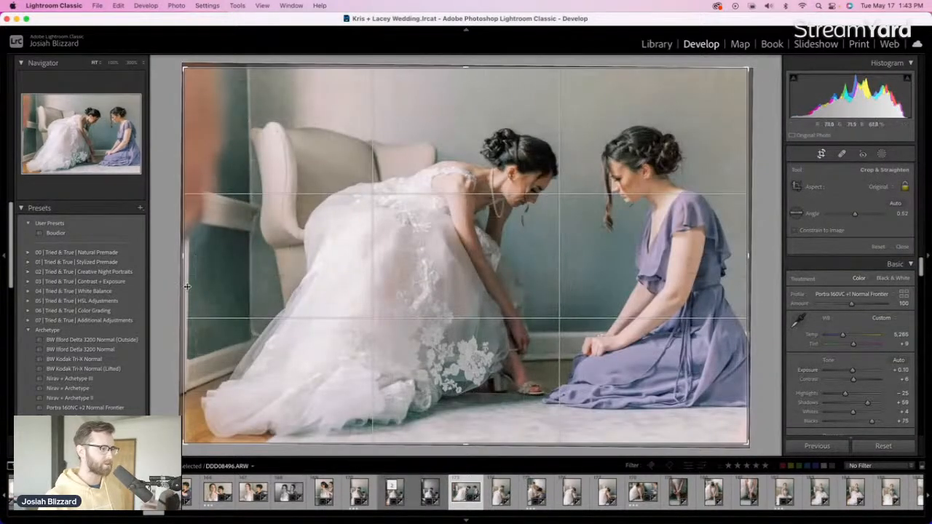
left_click_drag(184, 286, 222, 286)
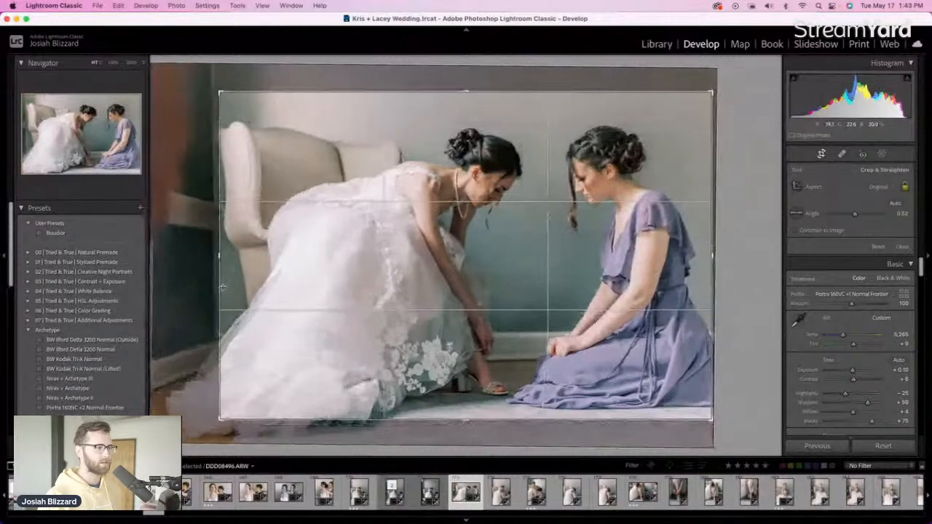
left_click_drag(744, 258, 745, 261)
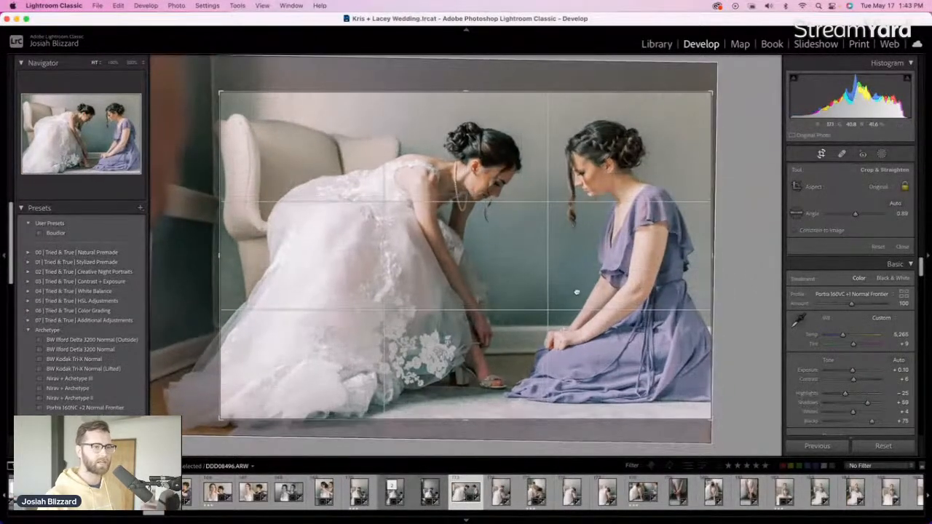
key("Return")
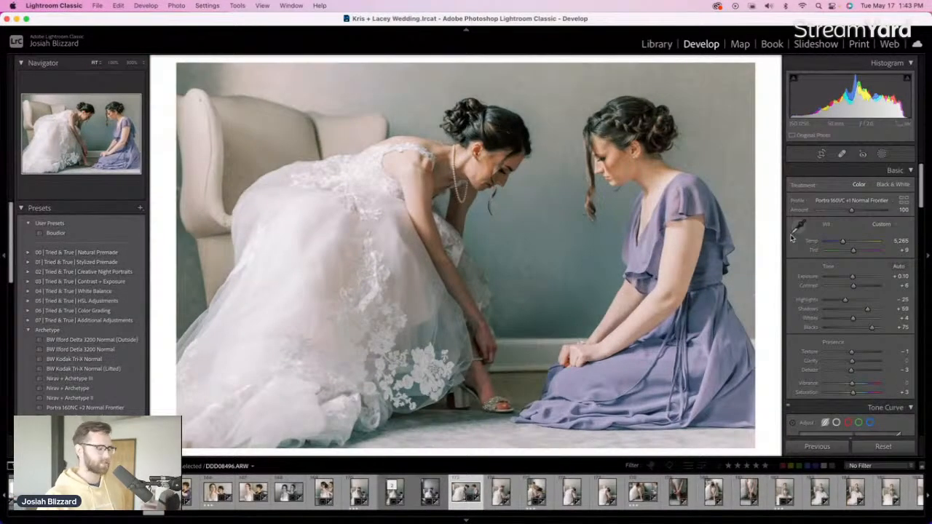
Go to photo DDD08503 and make a virtual copy with the BW Kodak Tri-X Normal (Lifted) preset
key("Right")
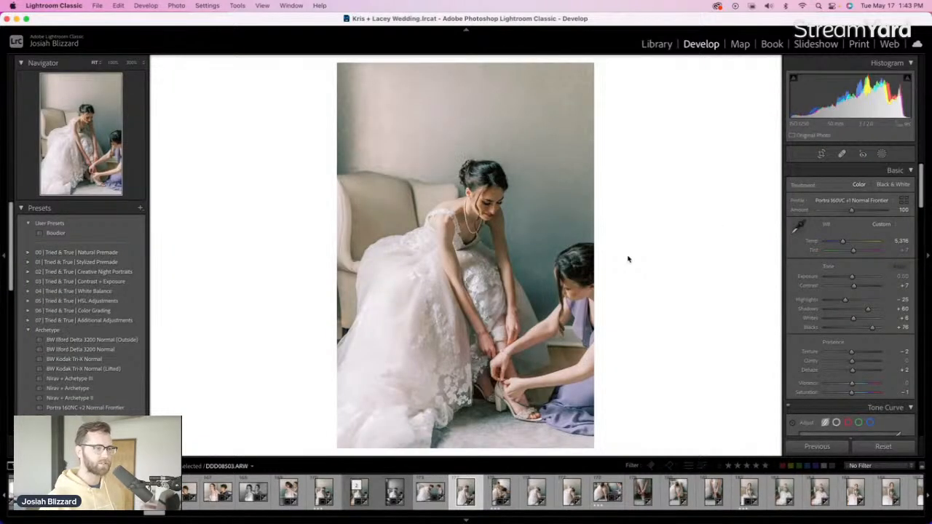
key("r")
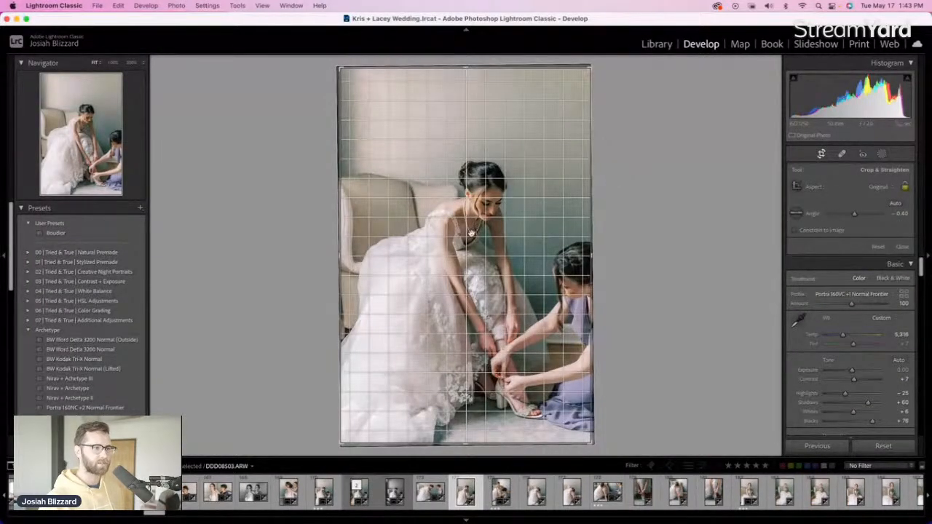
key("r")
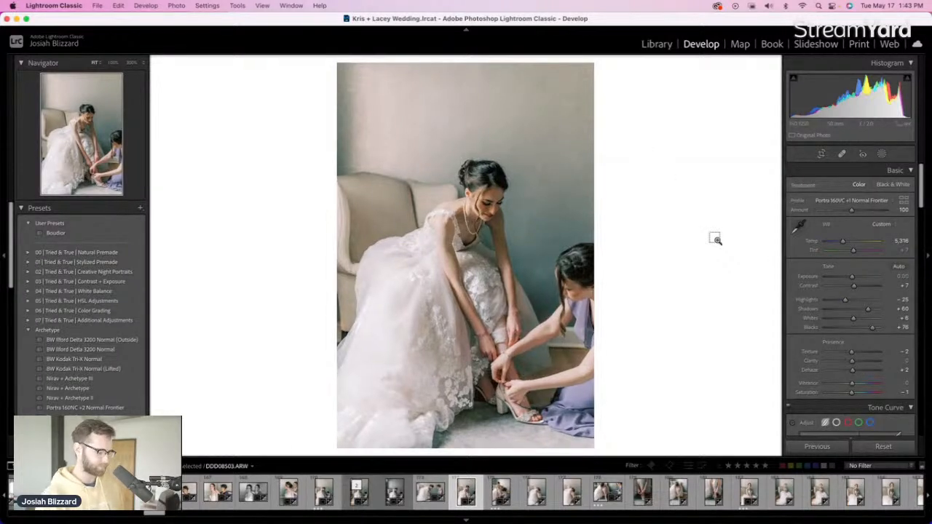
key("super+apostrophe")
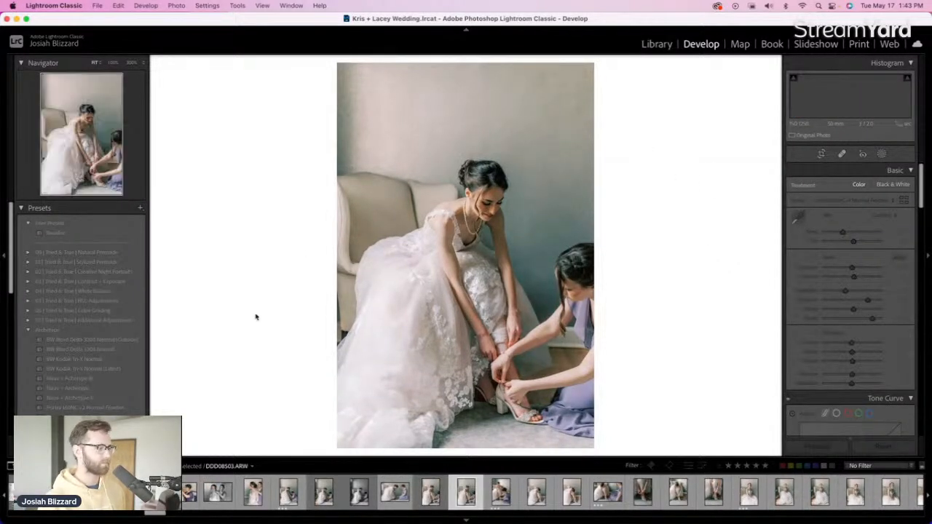
left_click(130, 369)
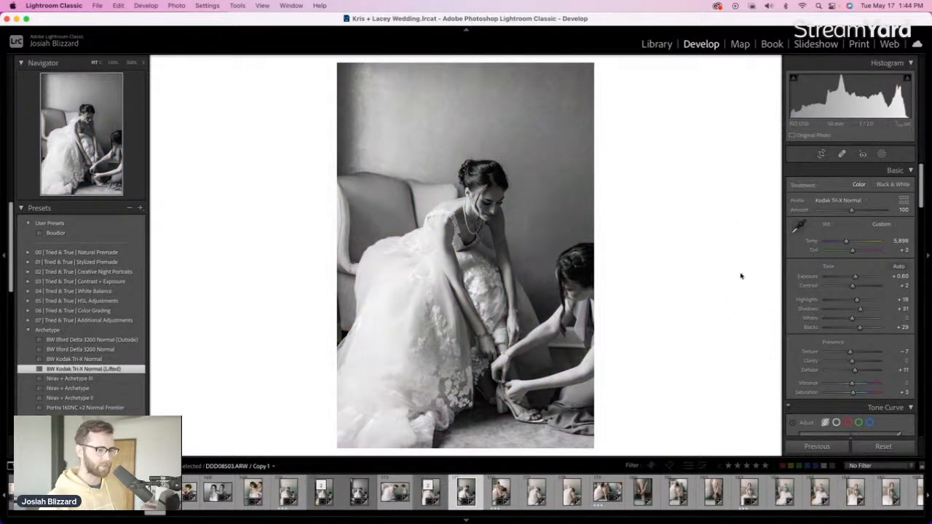
Go to CCC00398, crop it tighter around the bride and the kneeling bridesmaid, and set its exposure to +0.10
key("Right")
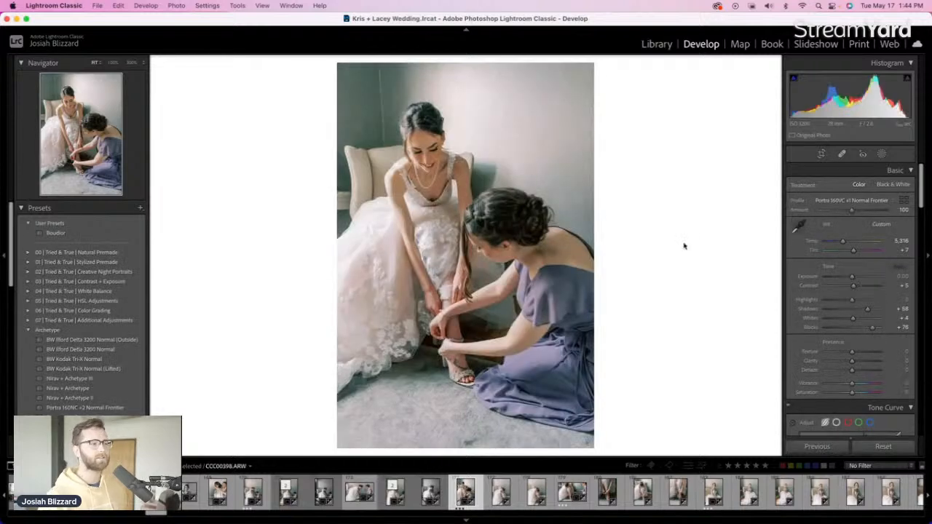
key("r")
left_click_drag(641, 190, 641, 188)
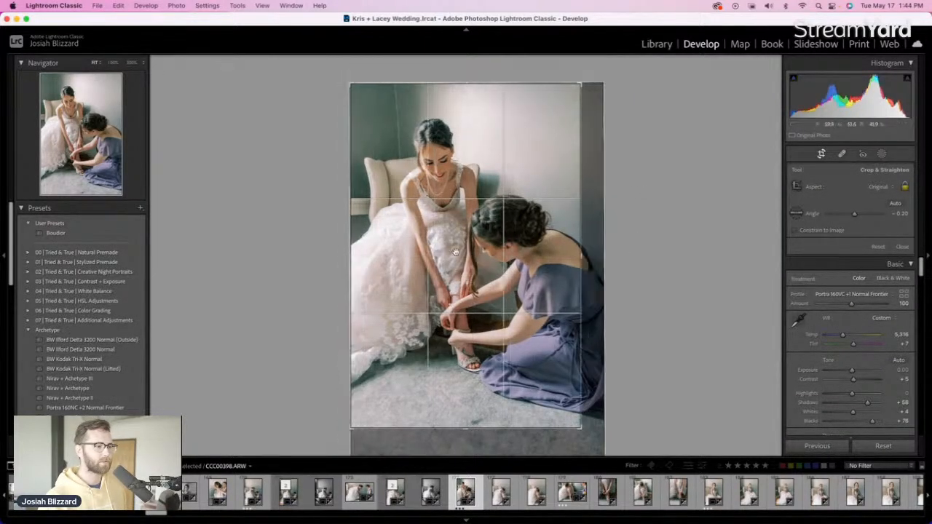
key("Return")
key("=")
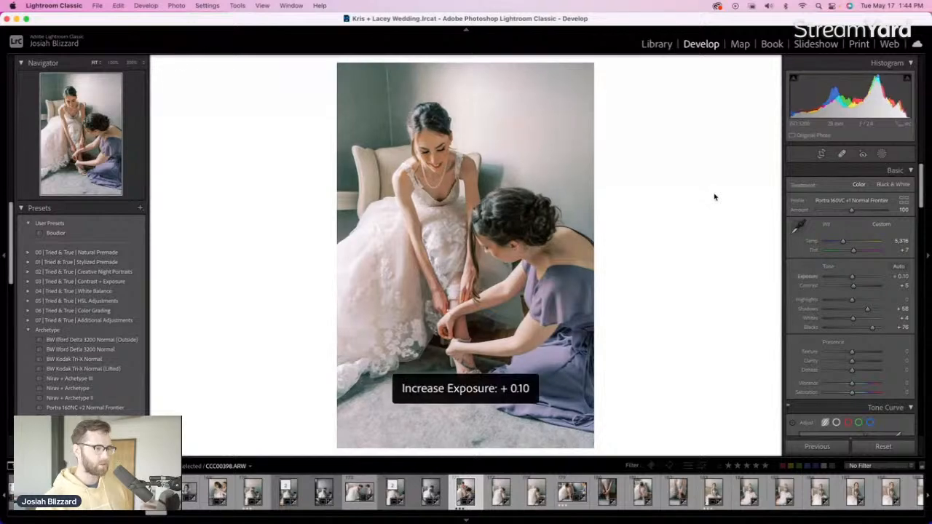
Go to DDD08505, inspect the bride's shoe and foot close up, set exposure to -0.08, and check the crop alignment
key("Right")
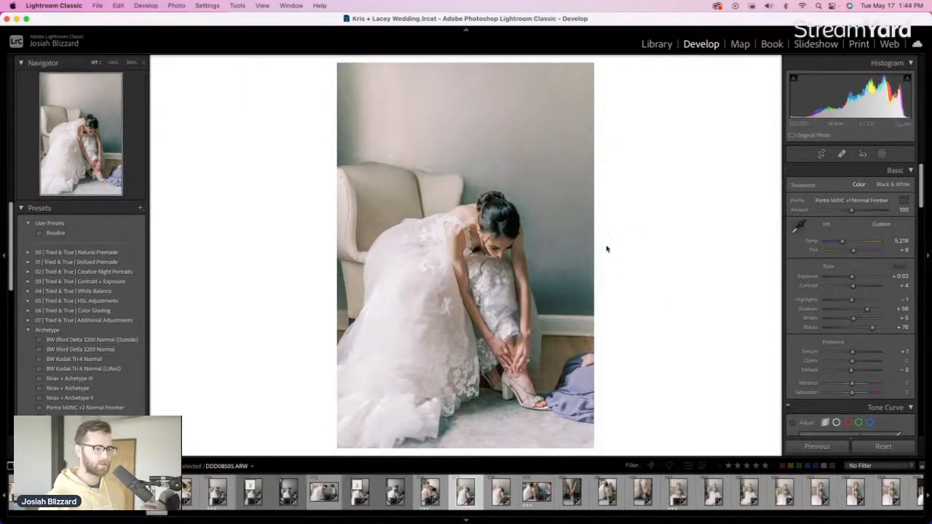
left_click(519, 402)
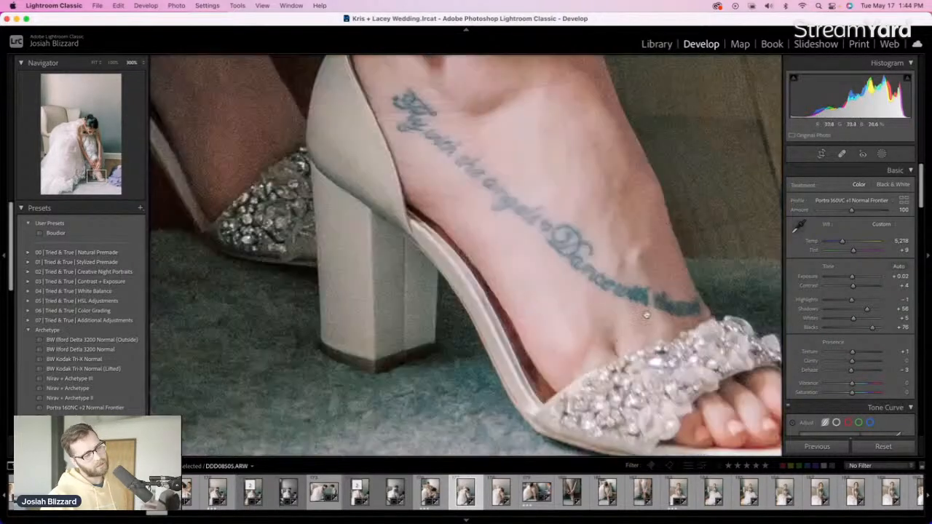
left_click(586, 333)
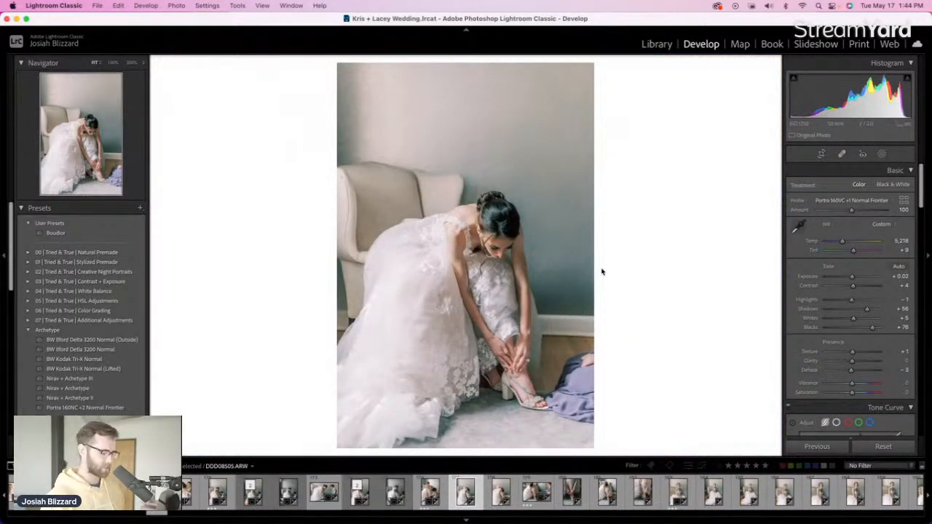
key("minus")
key("r")
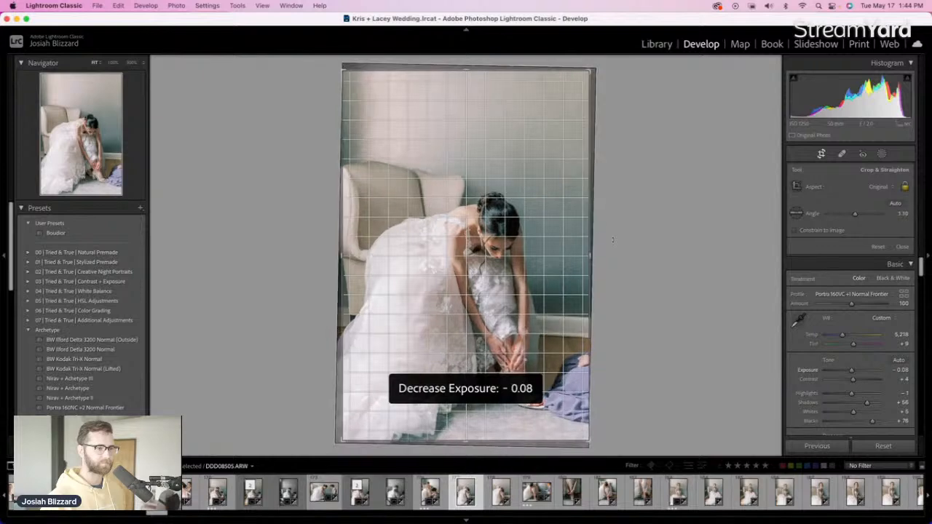
key("r")
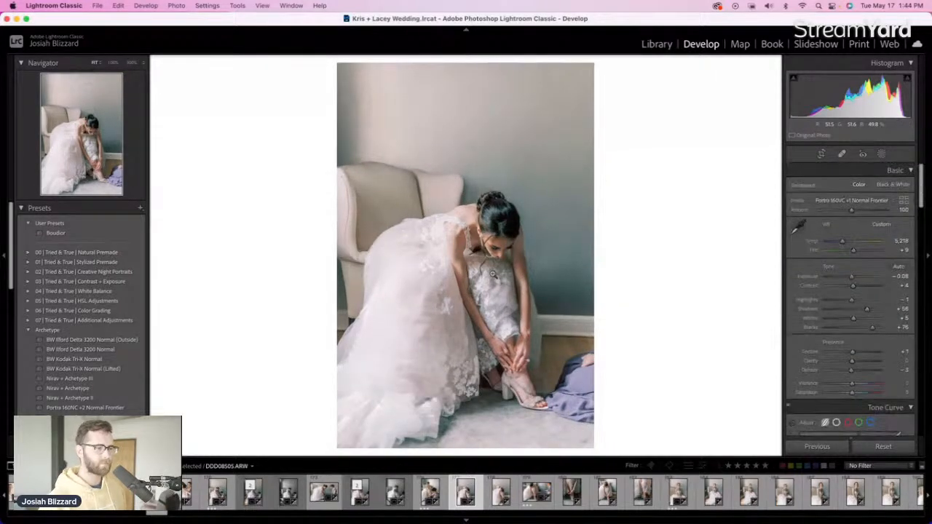
Go to DDD08510, straighten it to an angle of 0.69, and crop tighter to trim the bridesmaid at the edge
key("Right")
key("r")
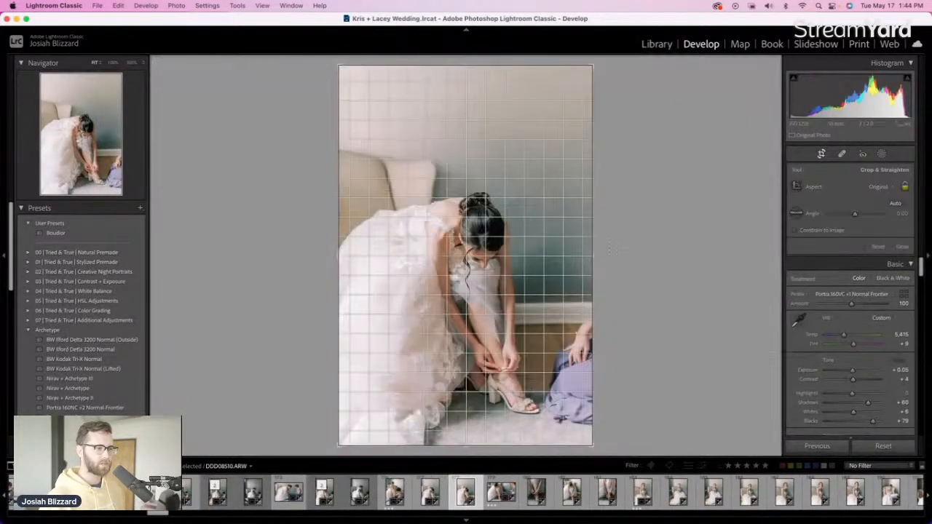
left_click_drag(613, 249, 577, 253)
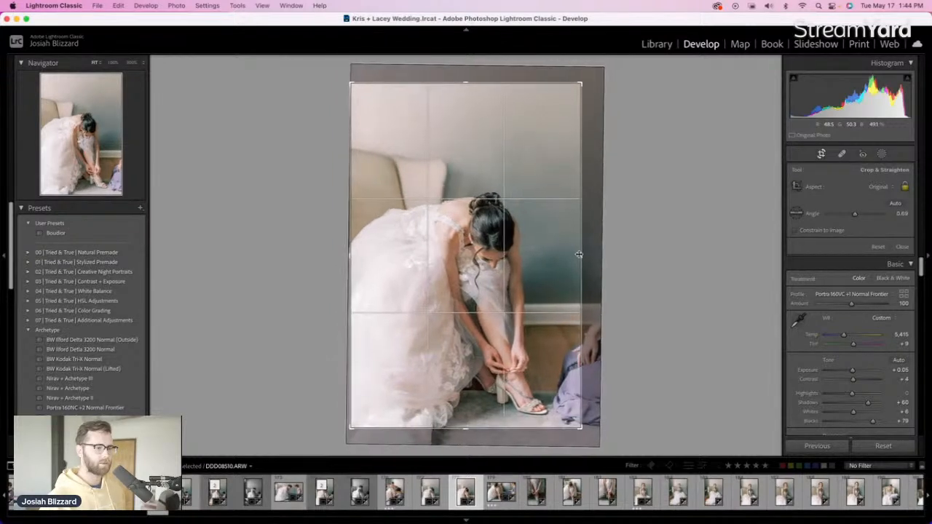
left_click_drag(519, 296, 537, 281)
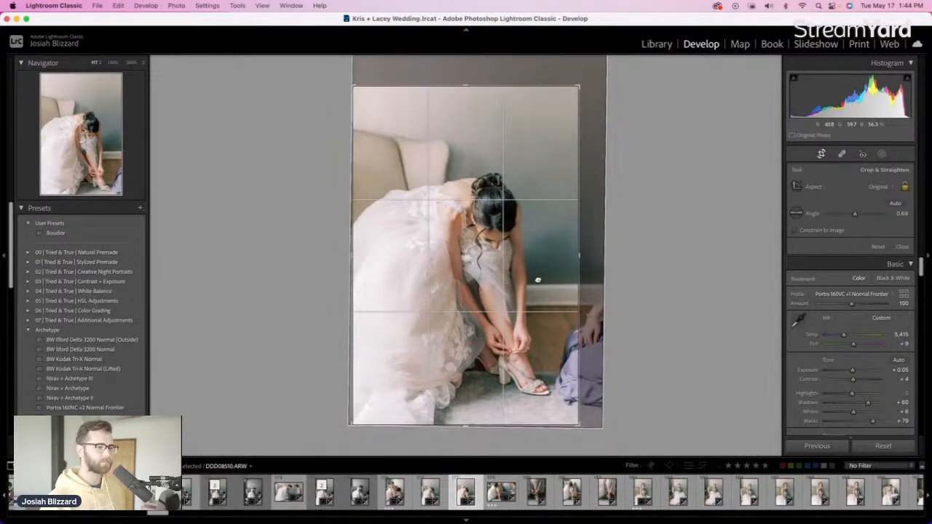
key("Escape")
Make a virtual copy of DDD08510 with the BW Kodak Tri-X Normal (Lifted) preset
key("super+apostrophe")
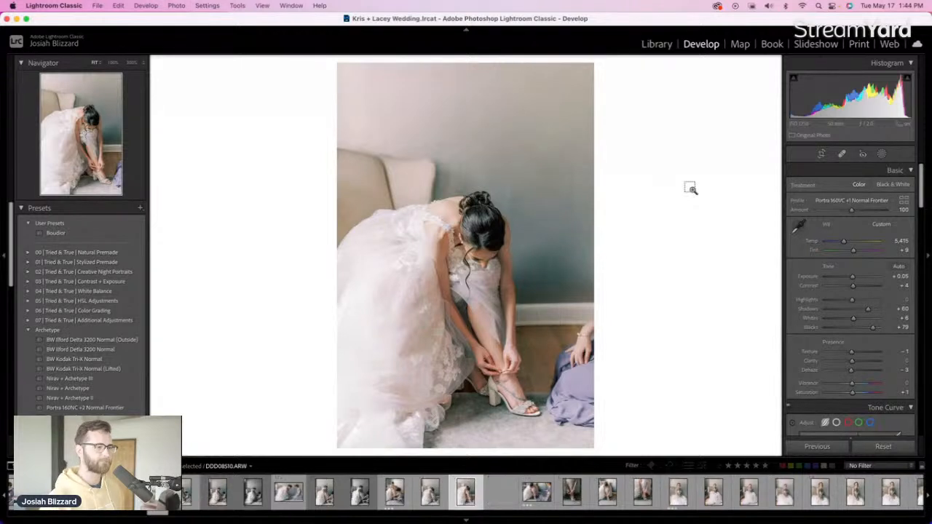
left_click(108, 368)
left_click(108, 368)
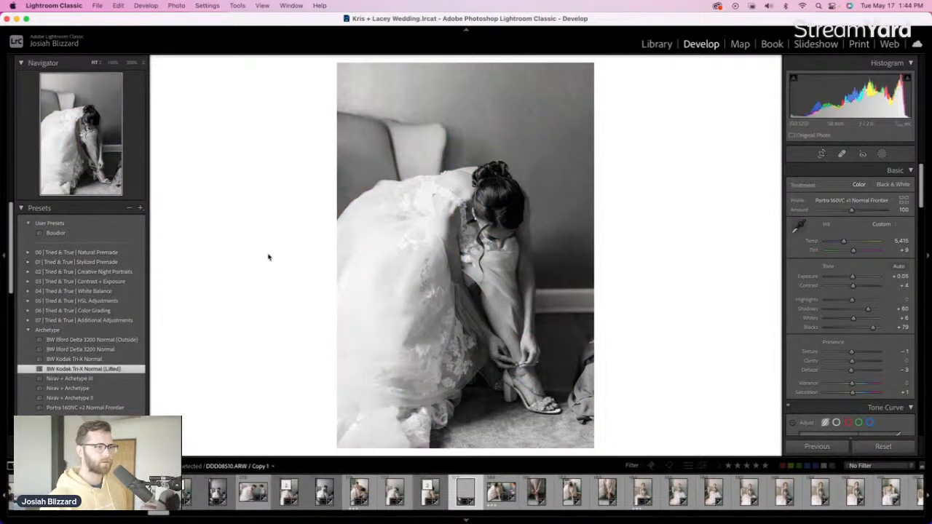
Go to photo CCC00401 and remove it from the catalog
key("Right")
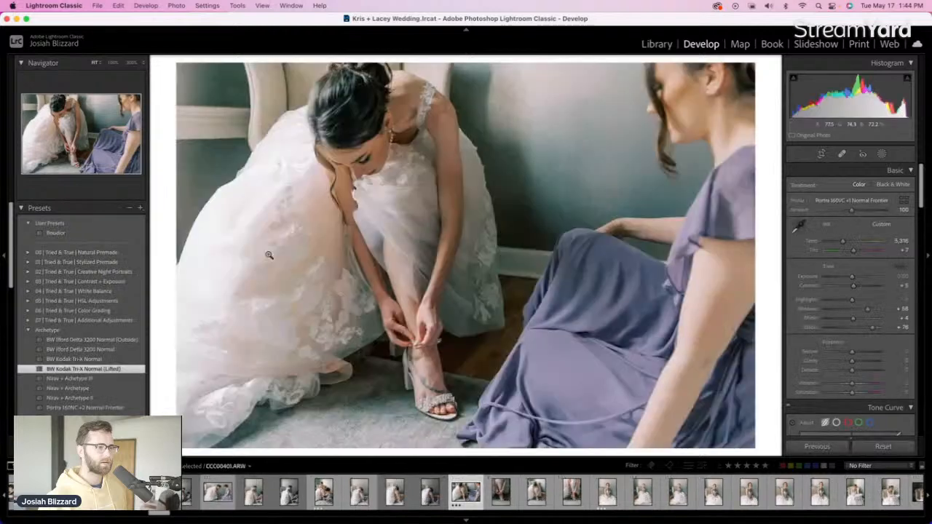
key("Delete")
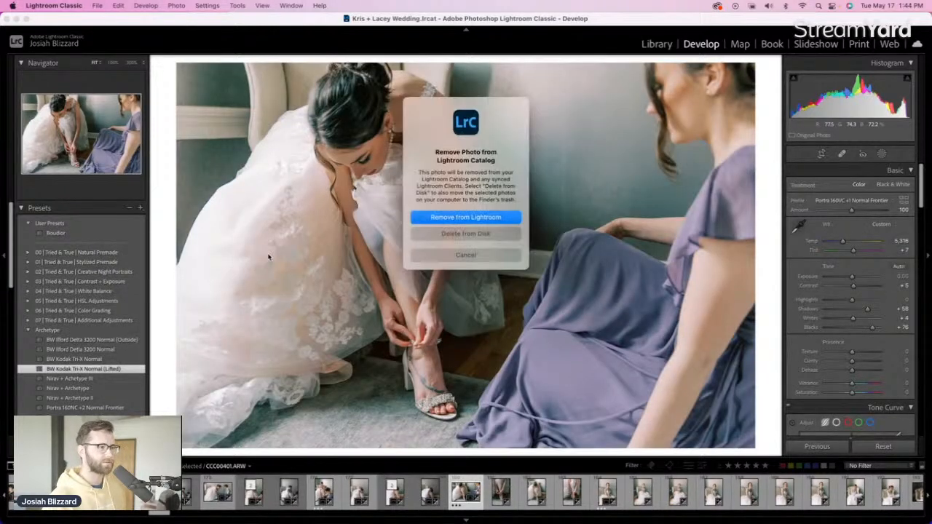
key("Escape")
On the shoe close-up CCC00404, raise the exposure to +0.80, straighten to an angle of -2.83, and crop slightly tighter
key("Right")
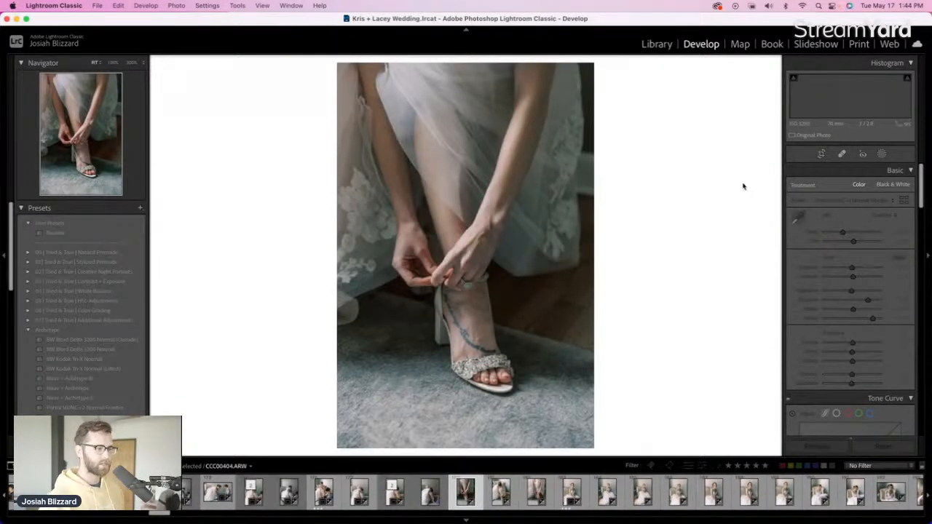
key("equal")
key("equal")
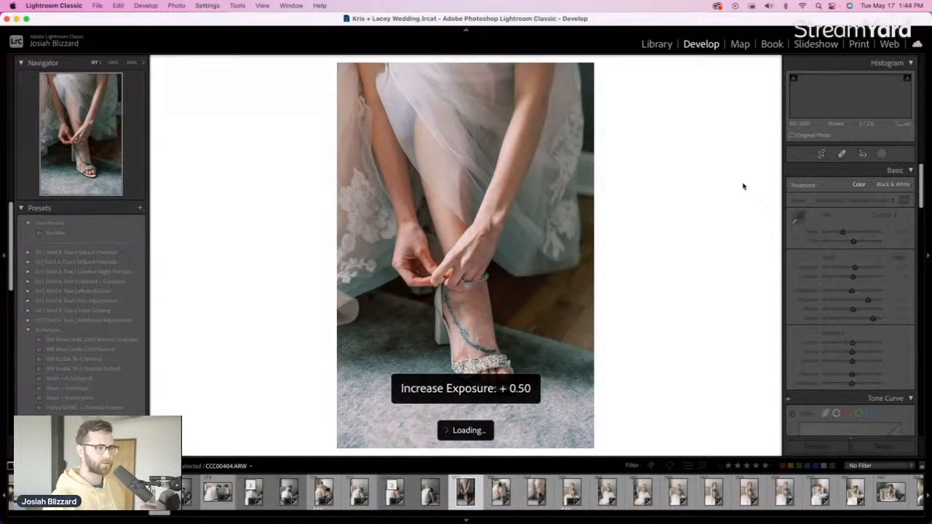
key("r")
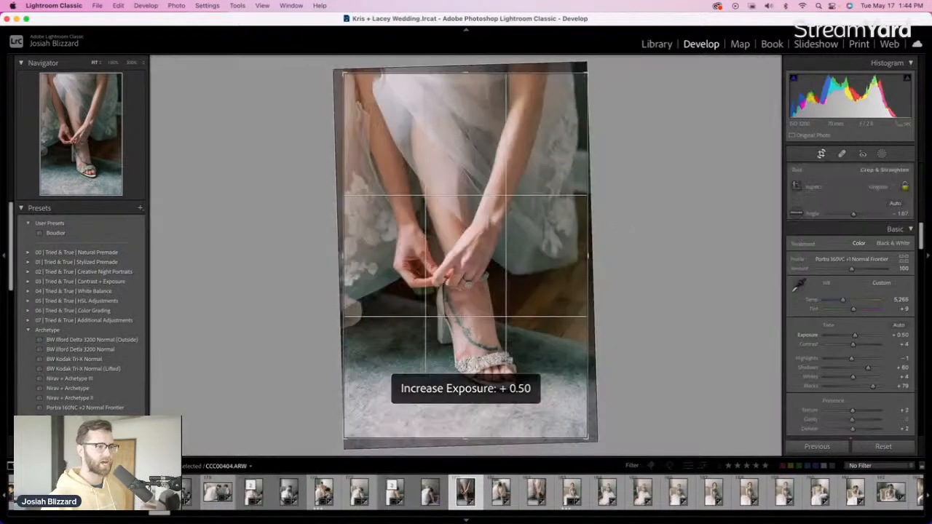
left_click_drag(631, 219, 631, 216)
left_click_drag(490, 200, 497, 251)
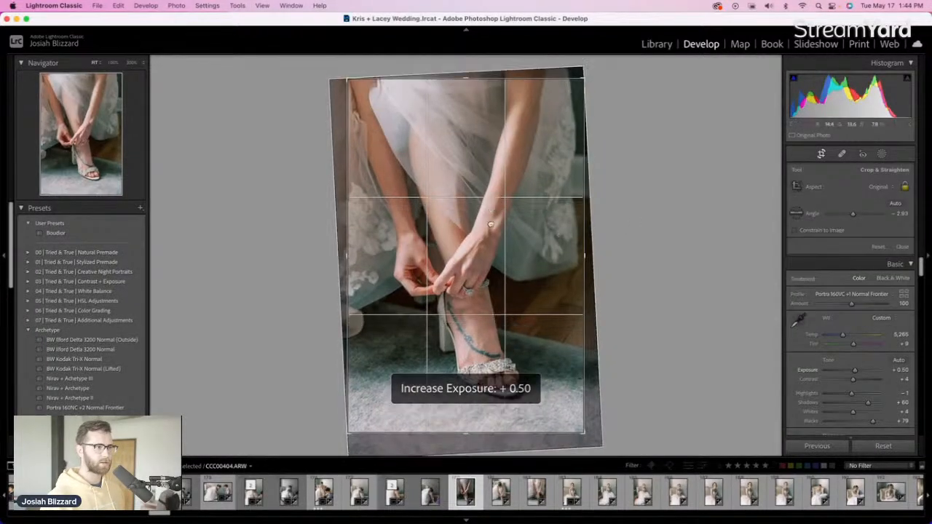
key("Return")
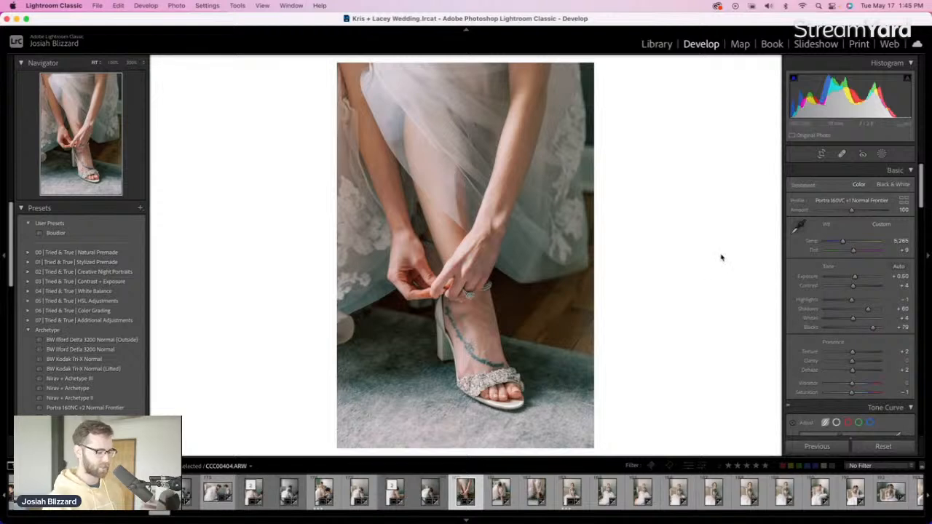
key("equal")
key("equal")
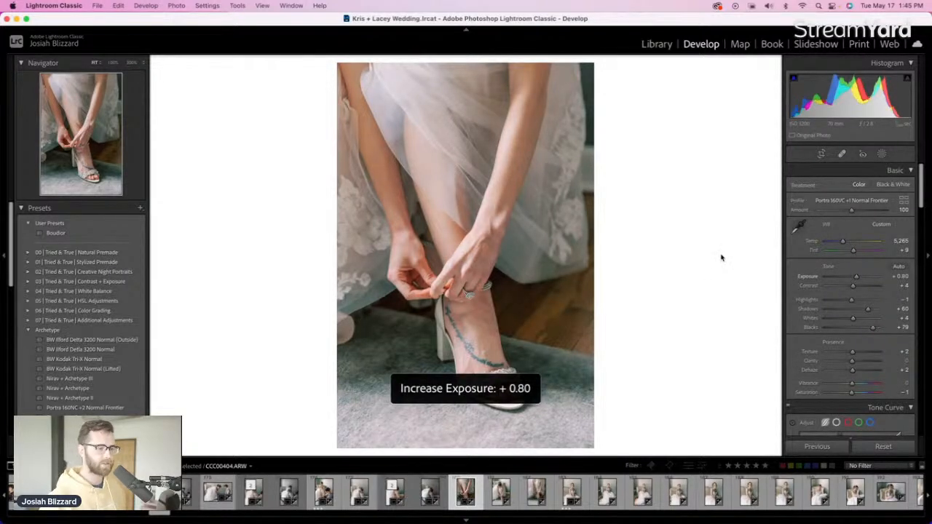
Go to CCC00406, straighten it to an angle of -1.74, and crop tighter around the bride fastening her shoe
key("Right")
key("Right")
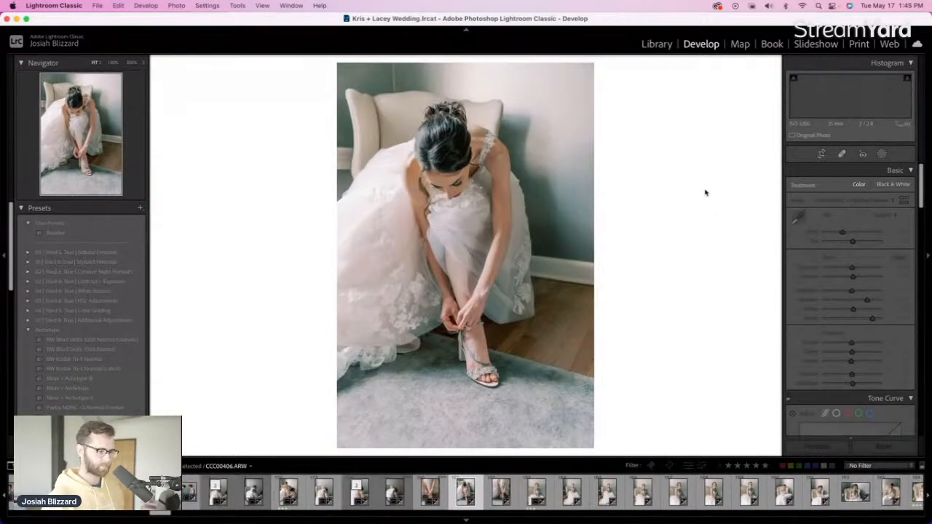
key("r")
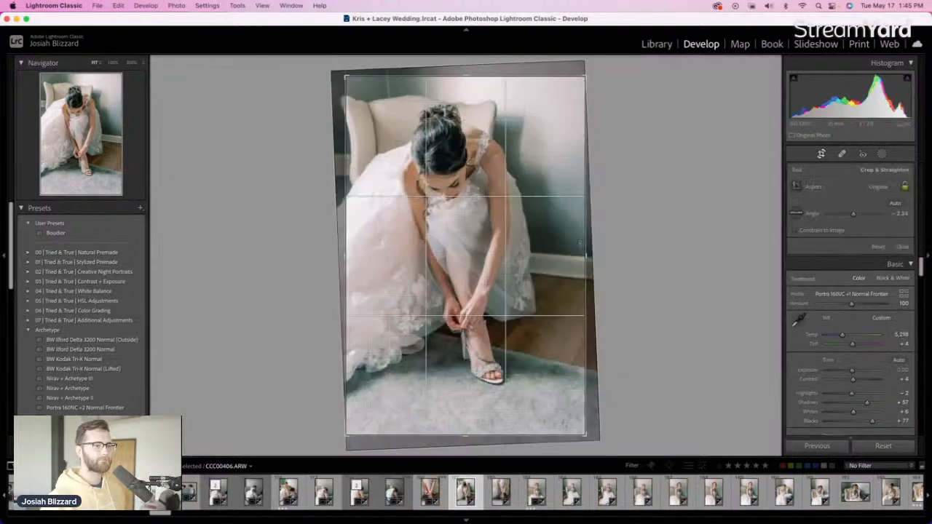
left_click_drag(597, 233, 585, 245)
left_click_drag(504, 238, 510, 255)
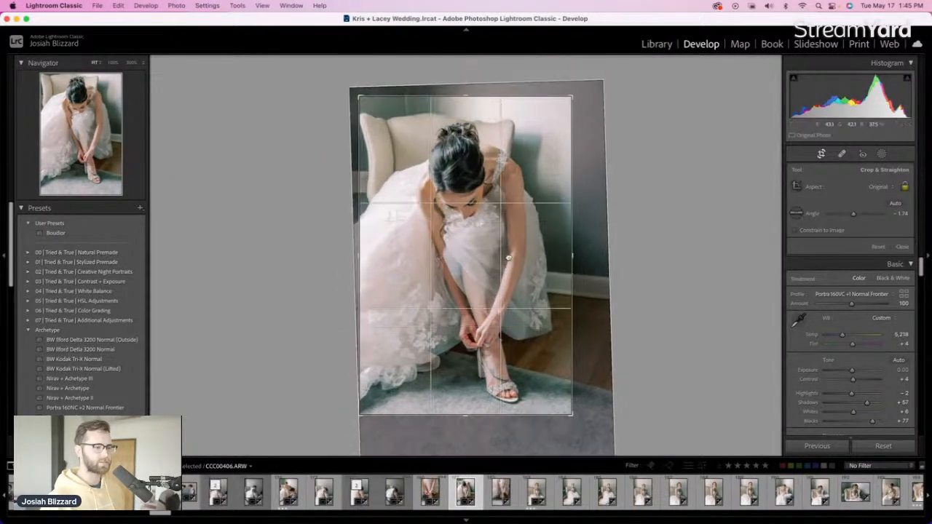
key("Return")
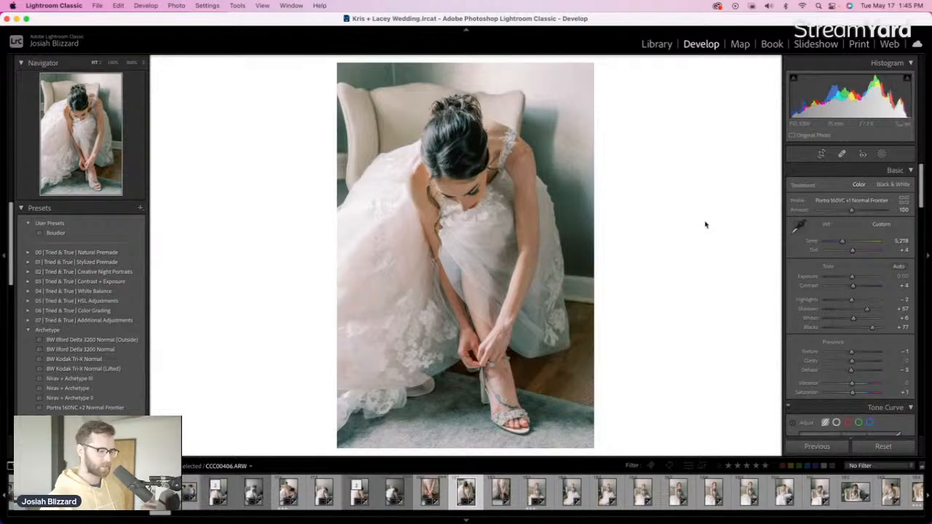
Move on to the shoe close-up CCC00413 and remove it from the catalog
key("Right")
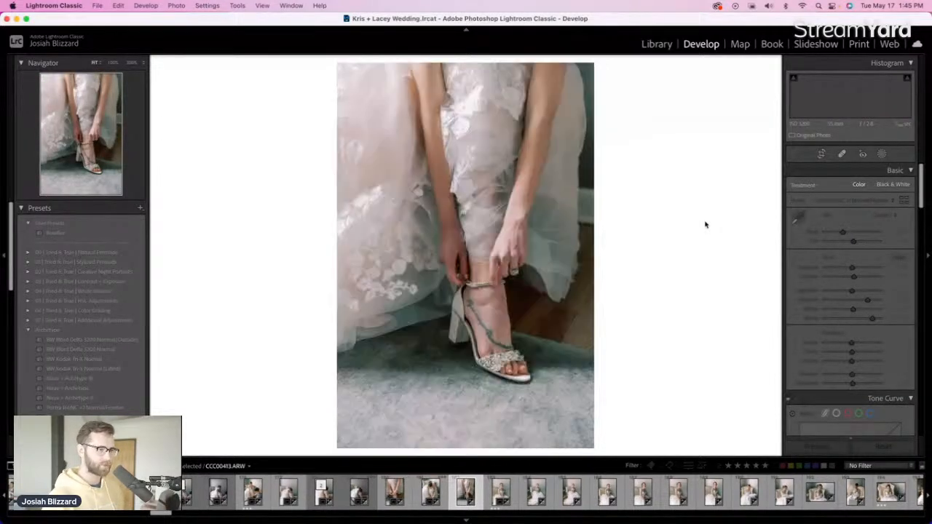
key("Delete")
key("Return")
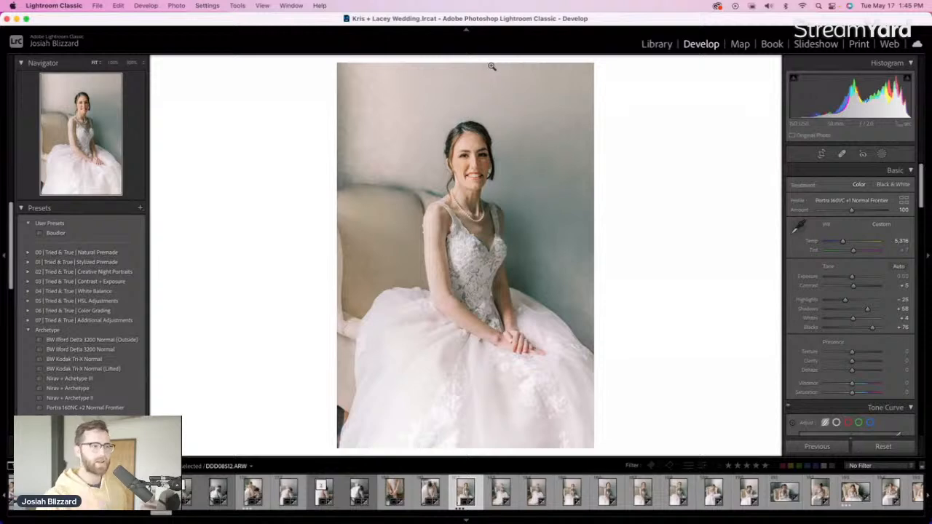
Crop the seated bride portrait DDD08512 tighter from above and shift the framing to balance her position in the crop
key("r")
left_click_drag(472, 73, 471, 84)
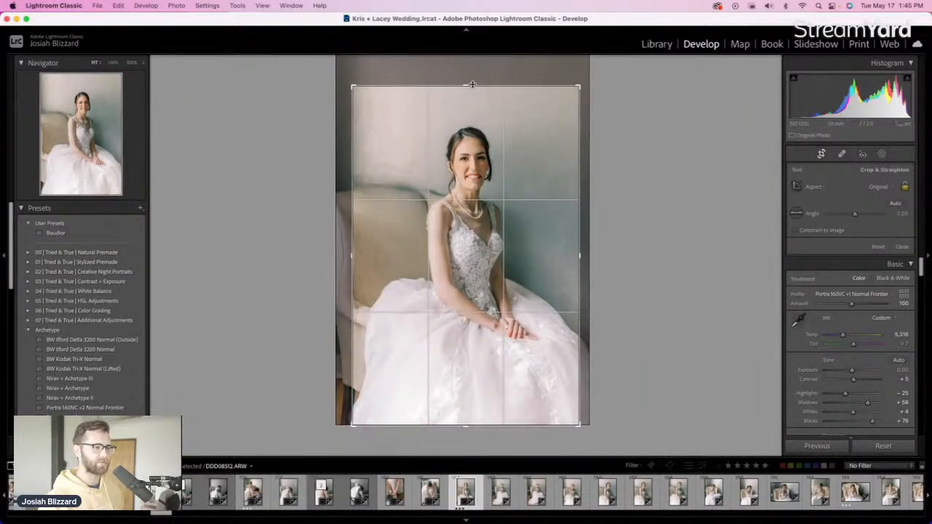
key("Return")
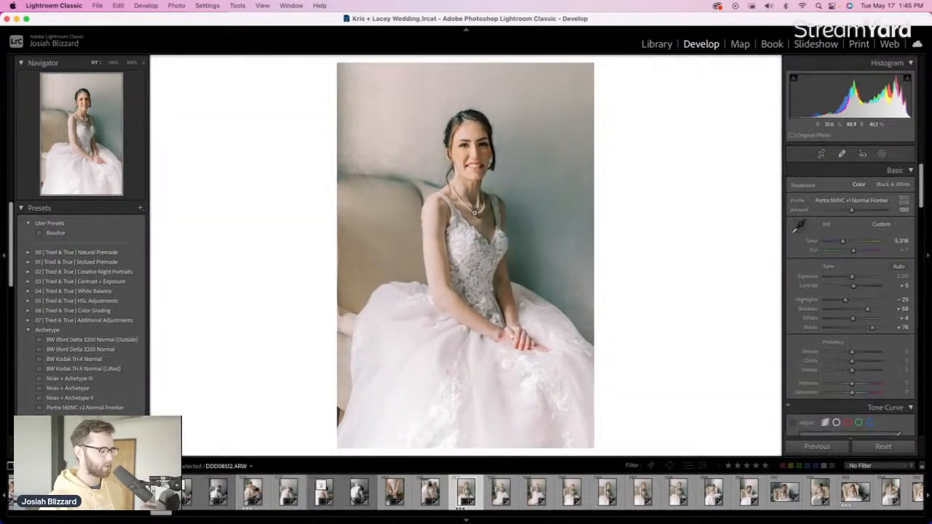
key("r")
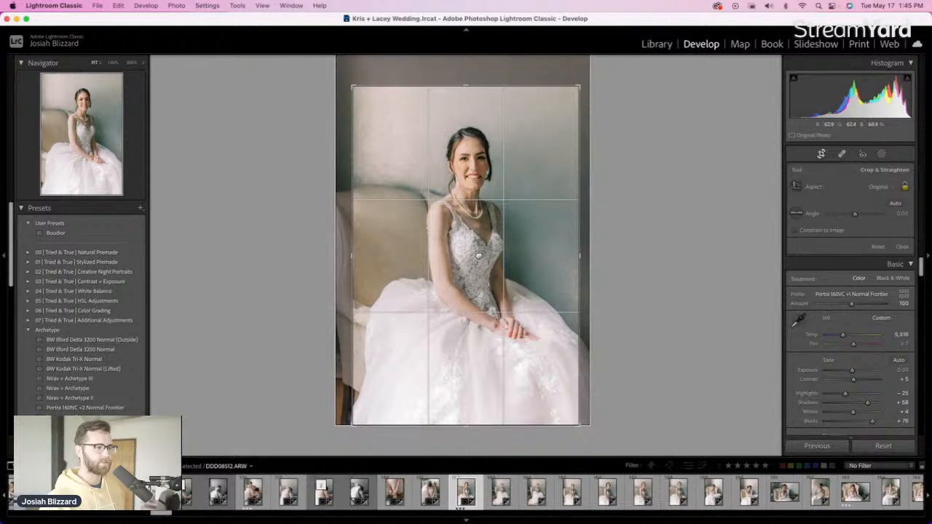
left_click_drag(474, 259, 479, 244)
key("Return")
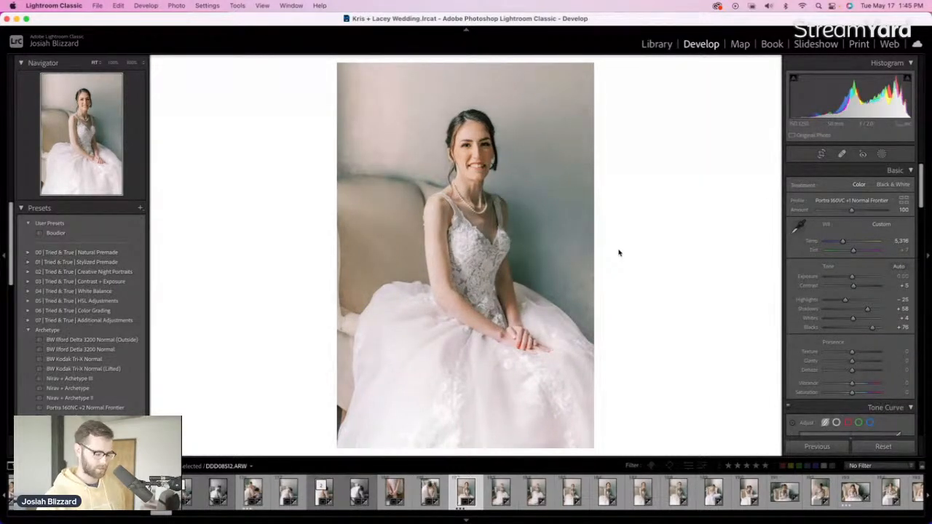
Go to the full-length portrait DDD08514 and raise its exposure to +0.10
key("Right")
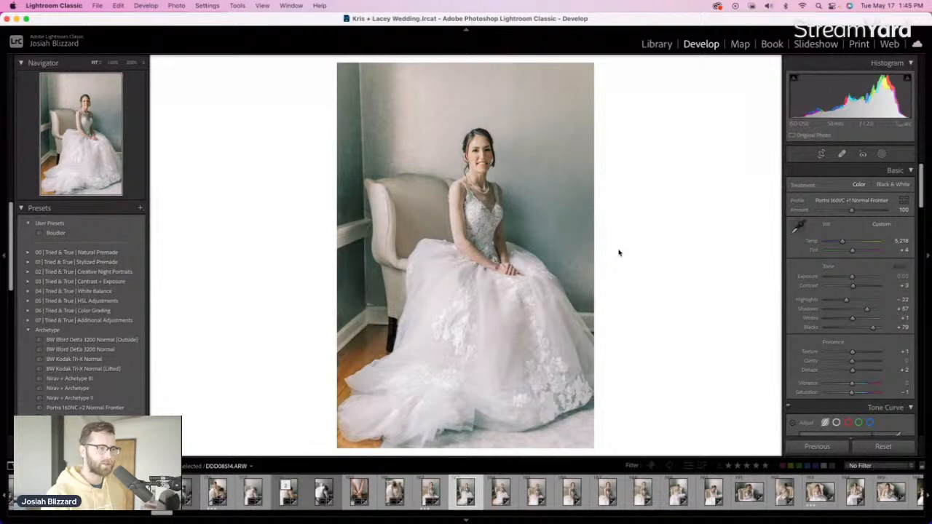
key("equal")
key("minus")
key("equal")
key("minus")
key("equal")
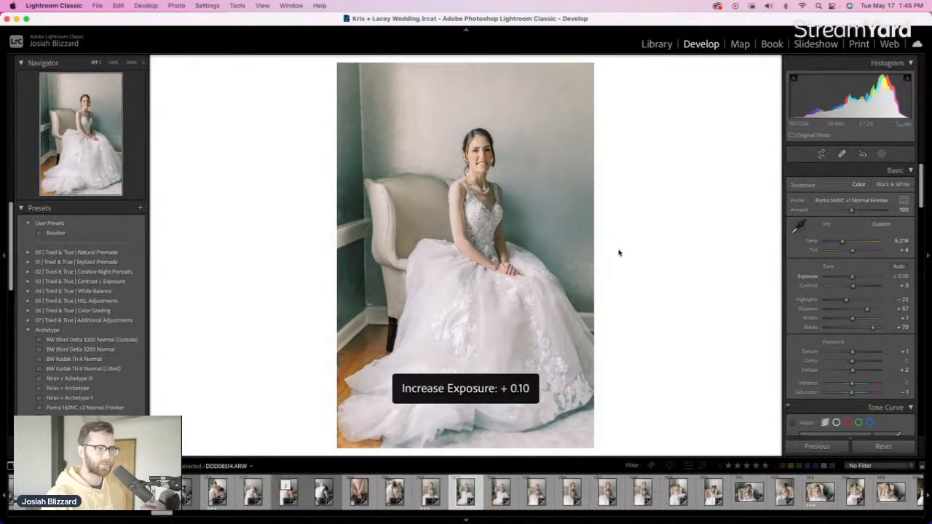
key("minus")
key("equal")
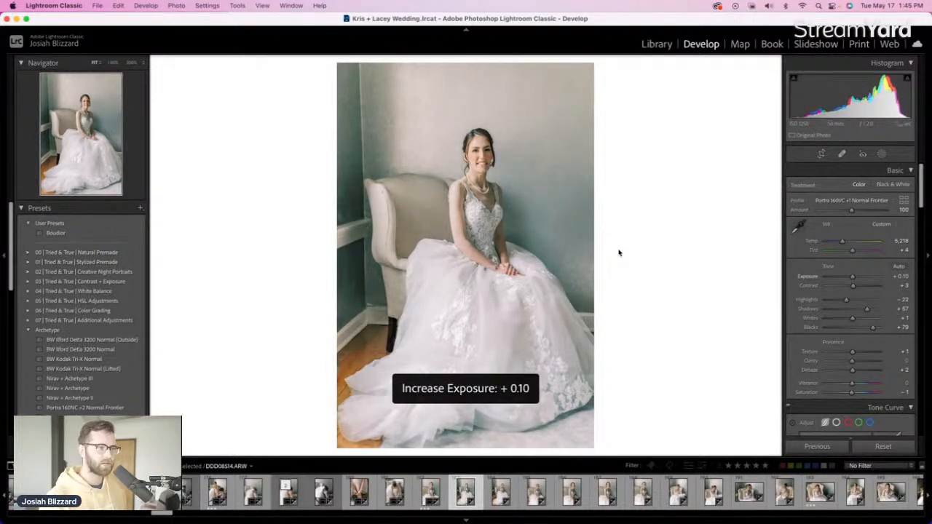
Move on to DDD08518 and straighten it to an angle of -0.53
key("Right")
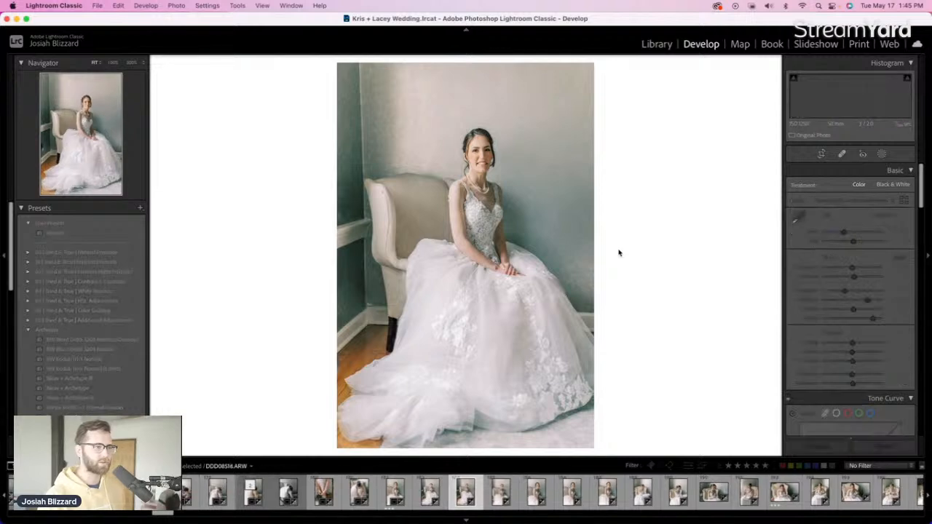
key("r")
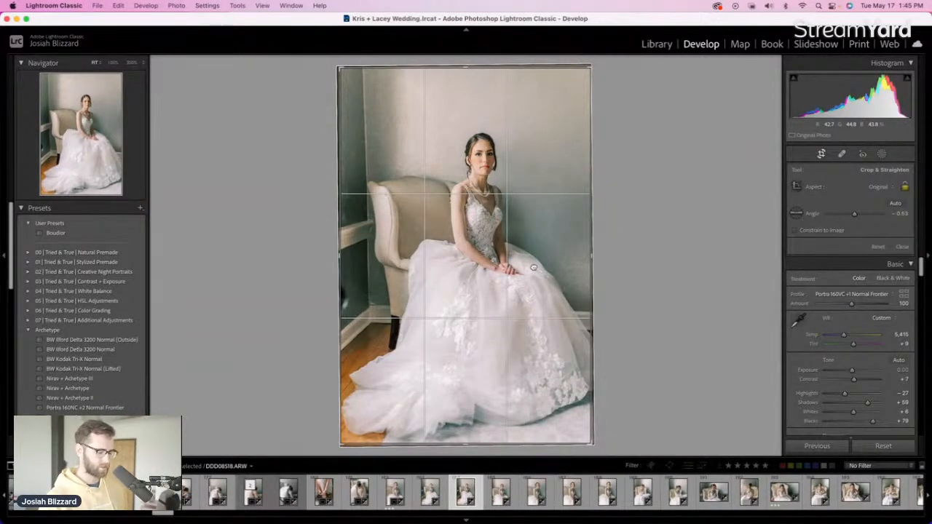
key("r")
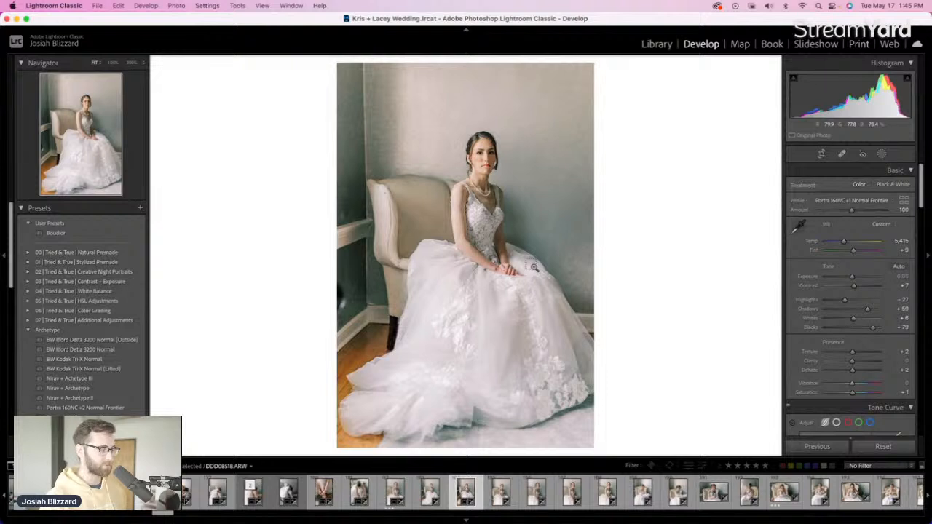
Create a virtual copy of DDD08518 with the BW Kodak Tri-X Normal (Lifted) preset, setting highlights to -6, shadows to +48 and blacks to +59
key("super+apostrophe")
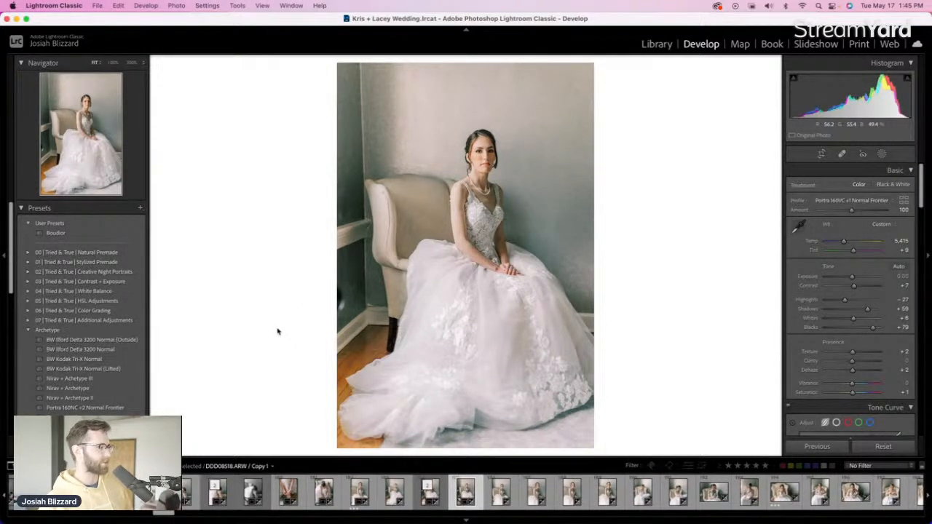
left_click(121, 371)
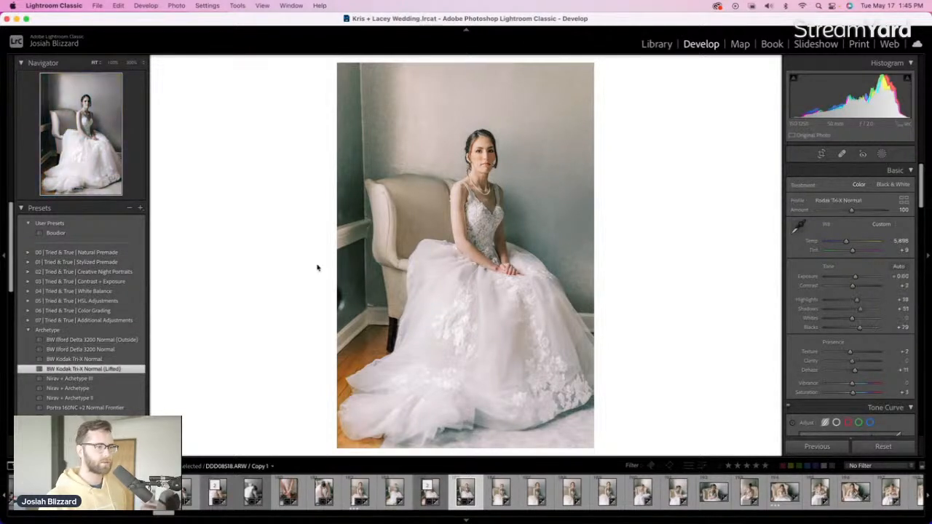
left_click_drag(860, 309, 867, 329)
Go to the smiling seated portrait DDD08523, crop it tighter from above, and reposition the bride in the frame
key("Right")
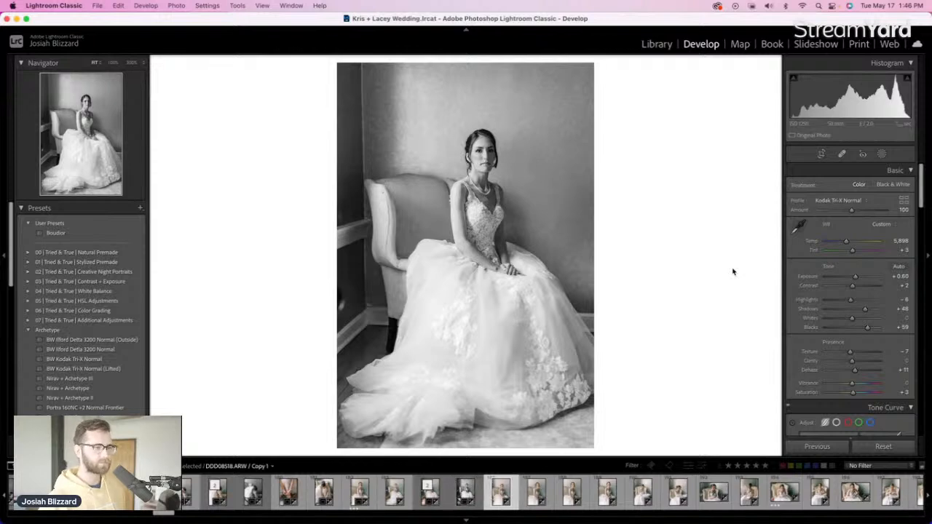
key("r")
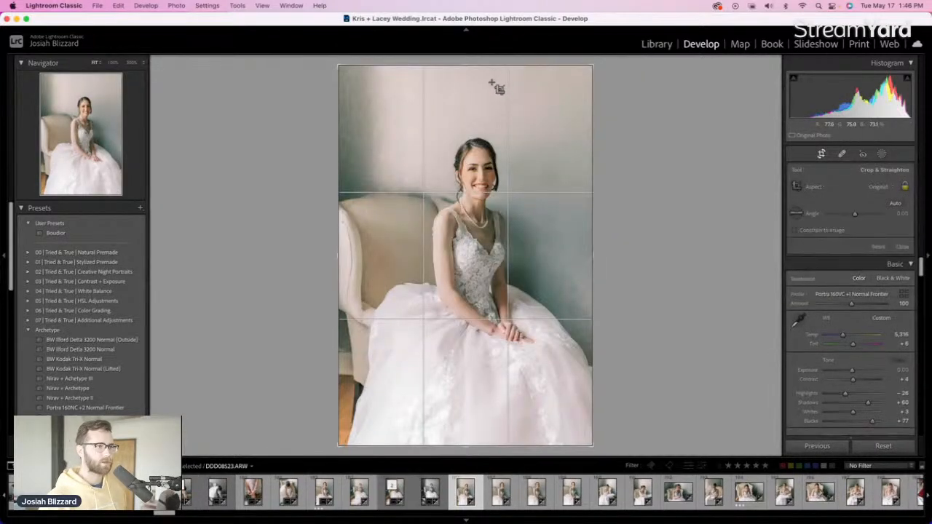
left_click_drag(484, 65, 482, 111)
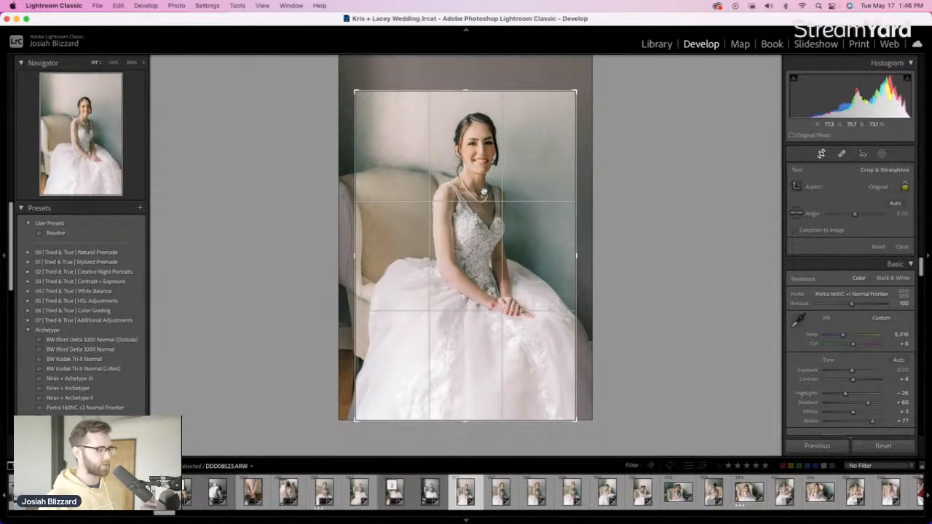
left_click_drag(484, 193, 487, 197)
key("Return")
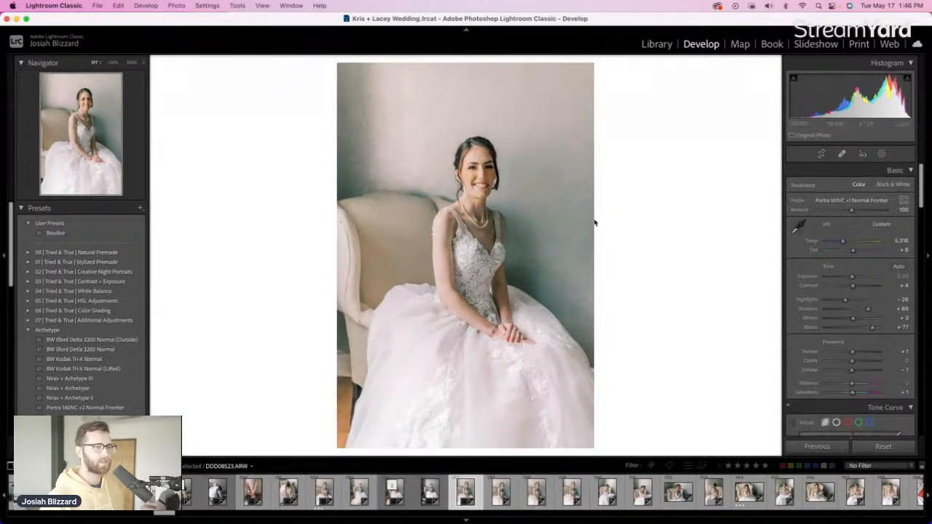
Make a virtual copy of the laughing portrait DDD08528 and apply the BW Kodak Tri-X Normal (Lifted) preset to it
key("Right")
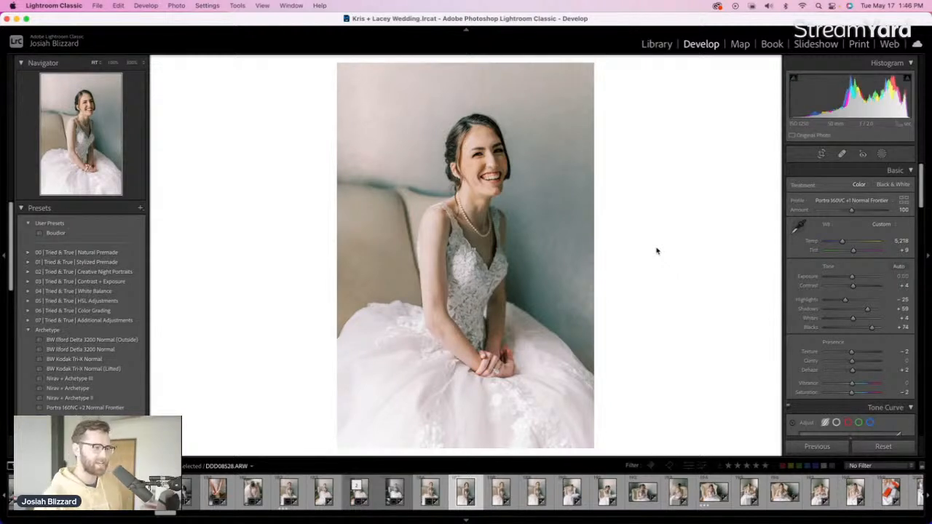
key("super+apostrophe")
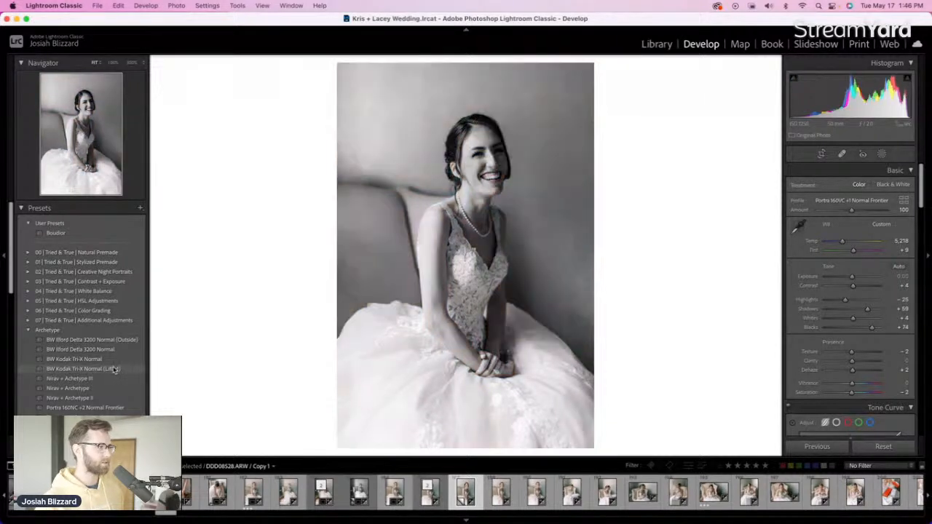
left_click(114, 369)
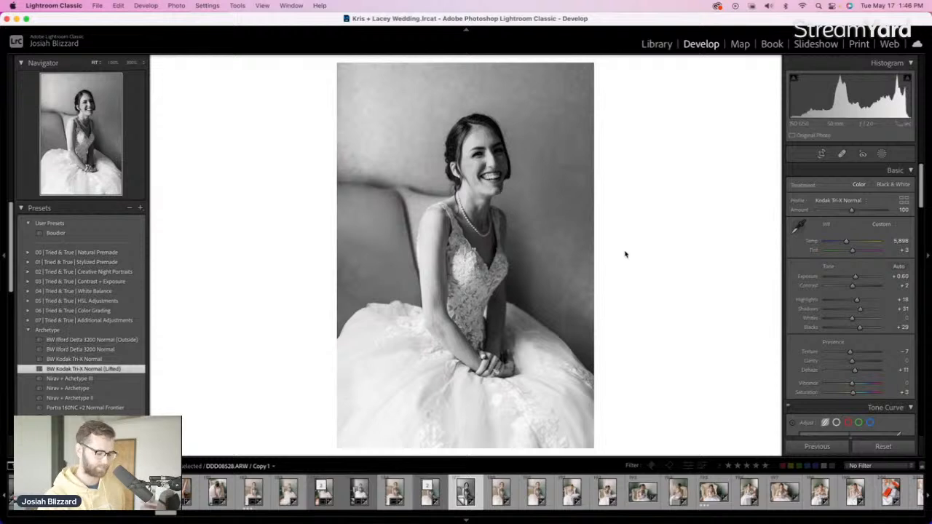
Compare the color portraits DDD08523 and DDD08528, and straighten the similar photo DDD08530 slightly
key("Left")
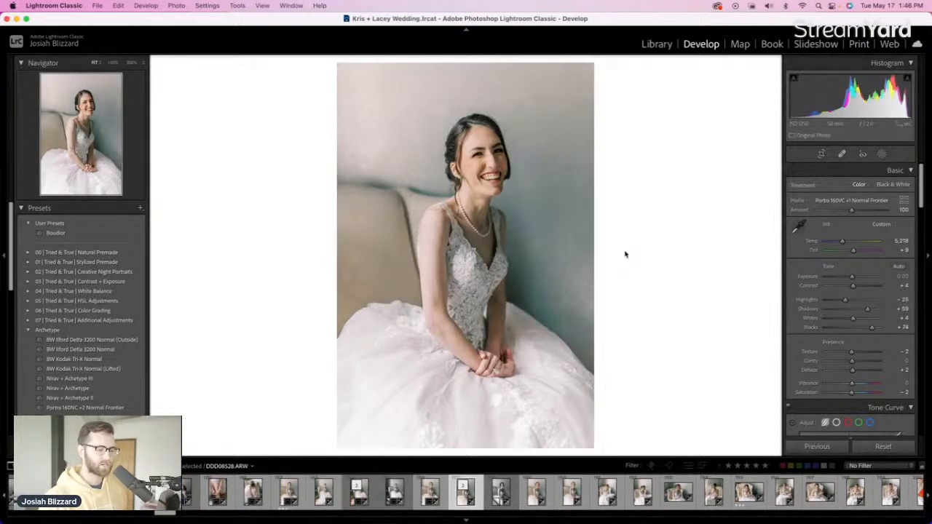
key("Left")
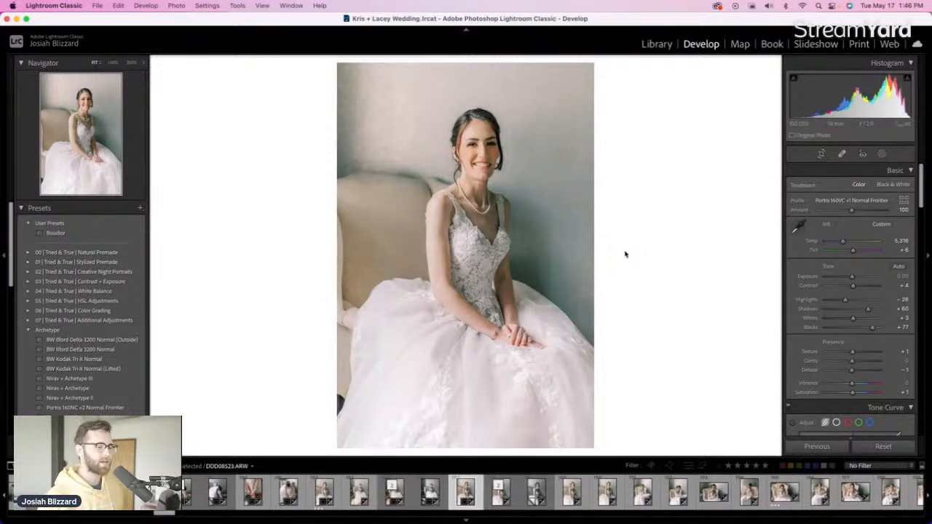
key("Right")
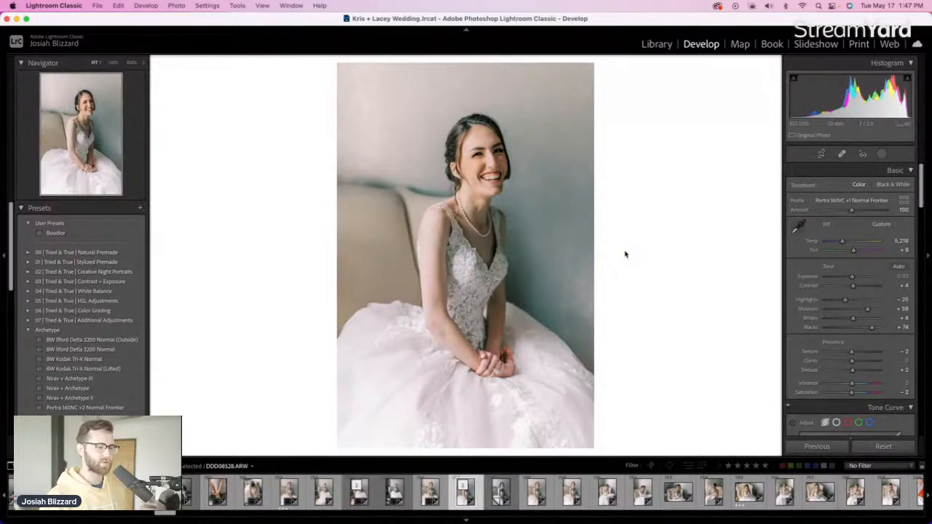
key("Right")
key("Right")
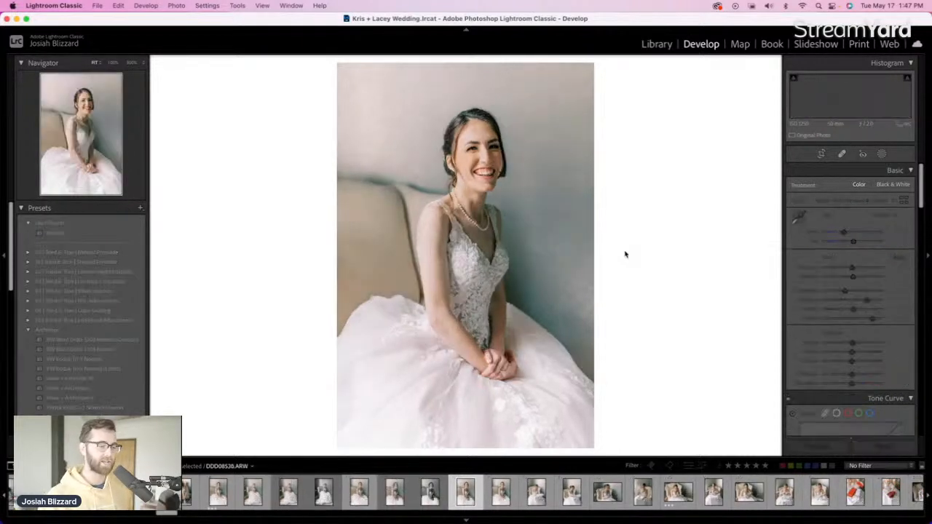
key("r")
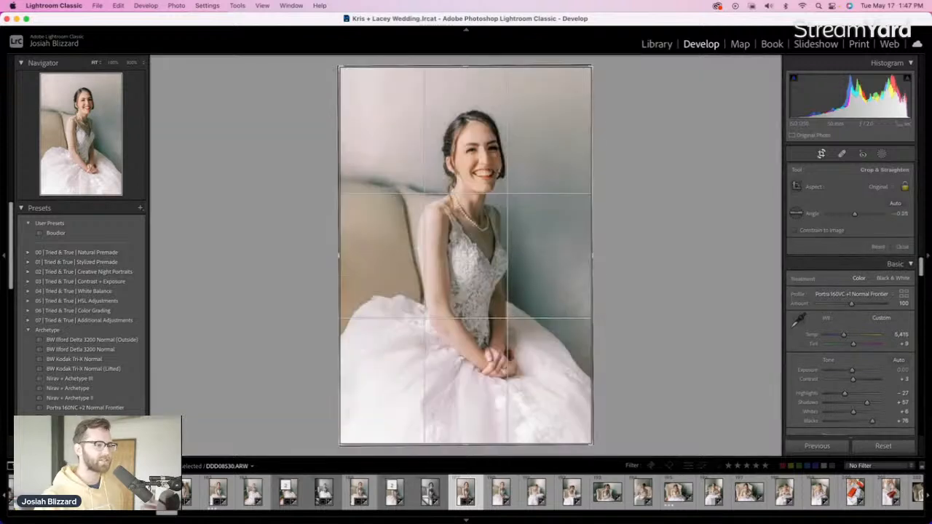
left_click_drag(621, 240, 621, 237)
key("r")
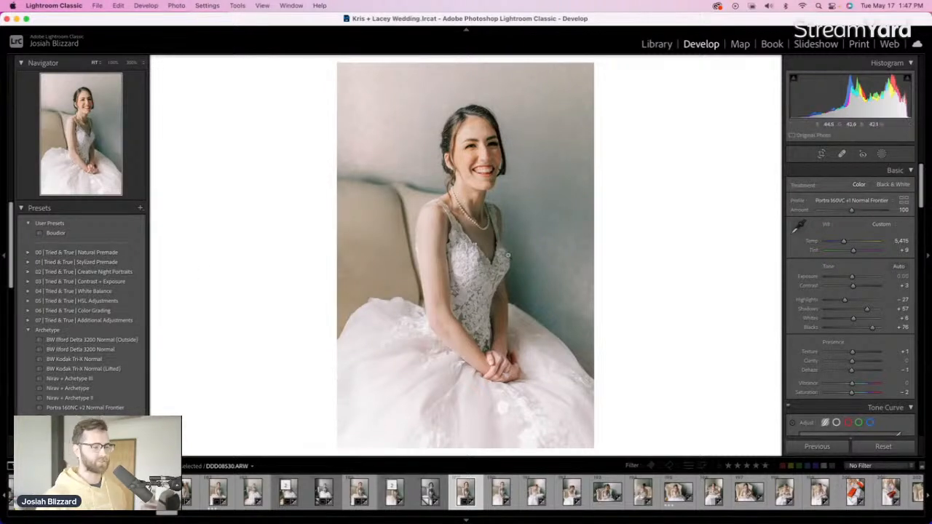
Go to the portrait DDD08534, crop it tighter around the bride, and create a virtual copy of it
key("Left")
key("Left")
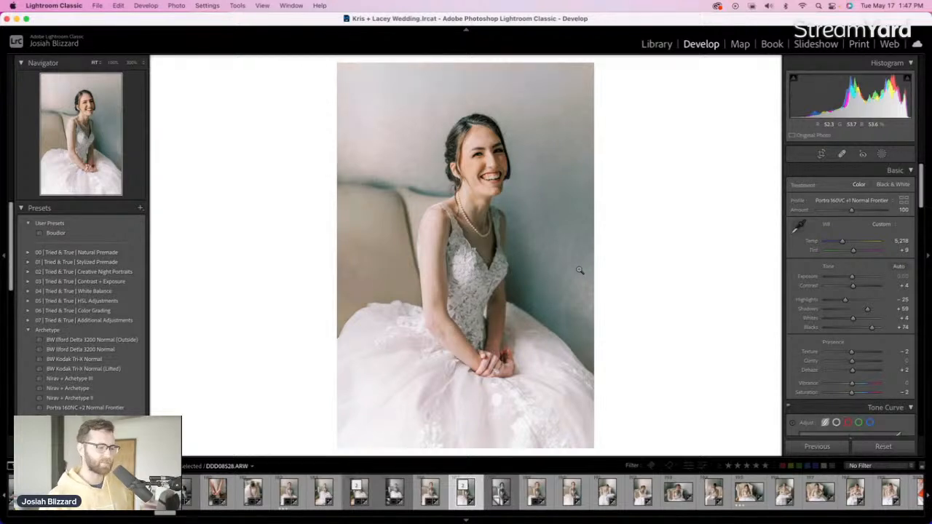
left_click(571, 495)
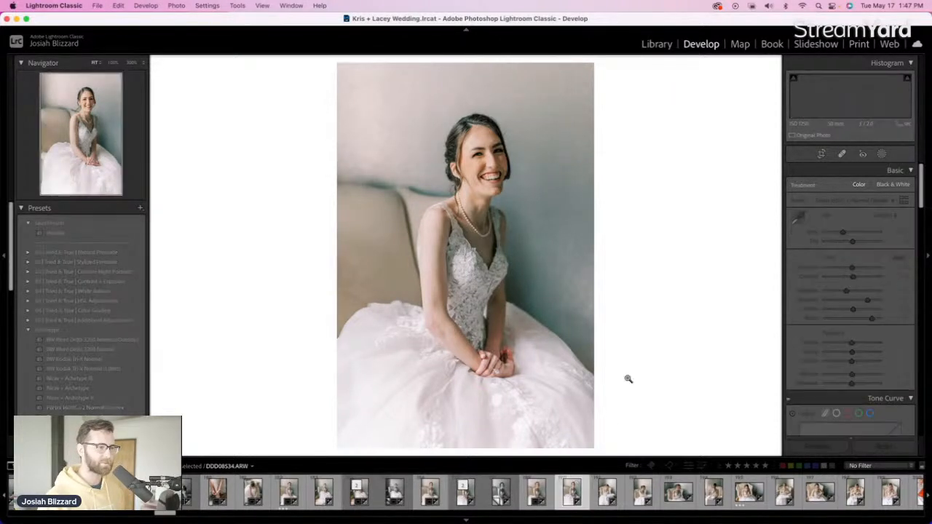
key("r")
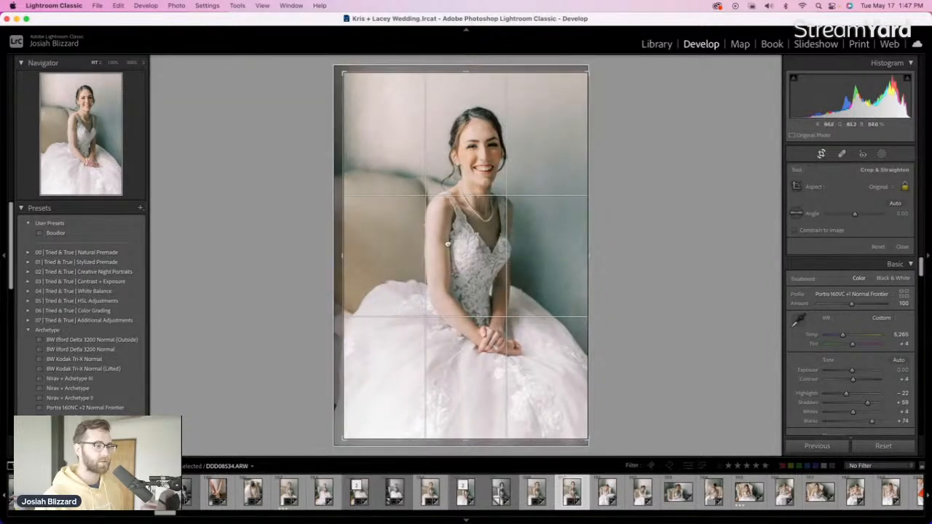
left_click_drag(343, 255, 349, 255)
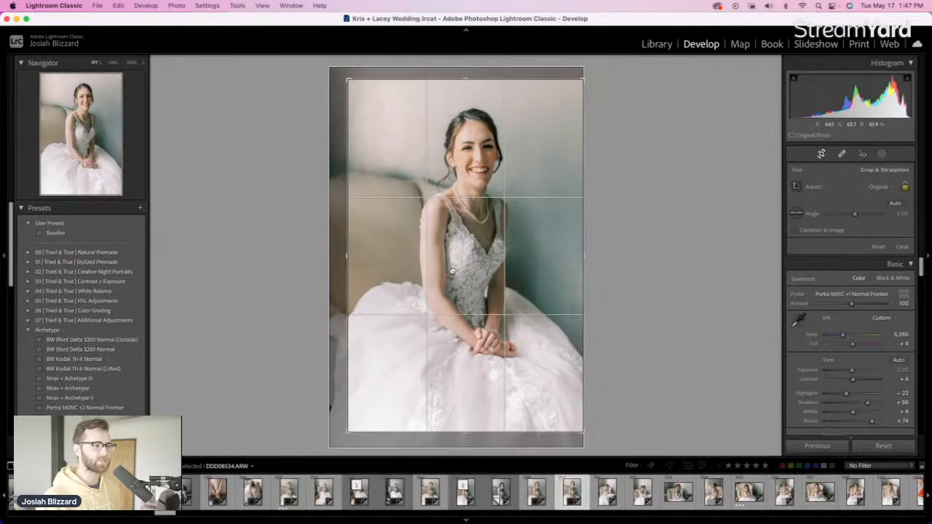
key("Return")
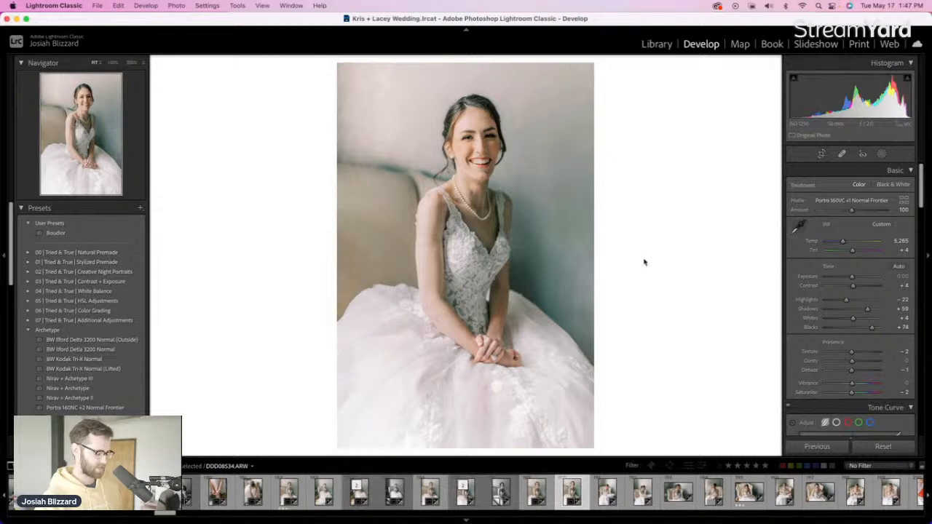
key("super+apostrophe")
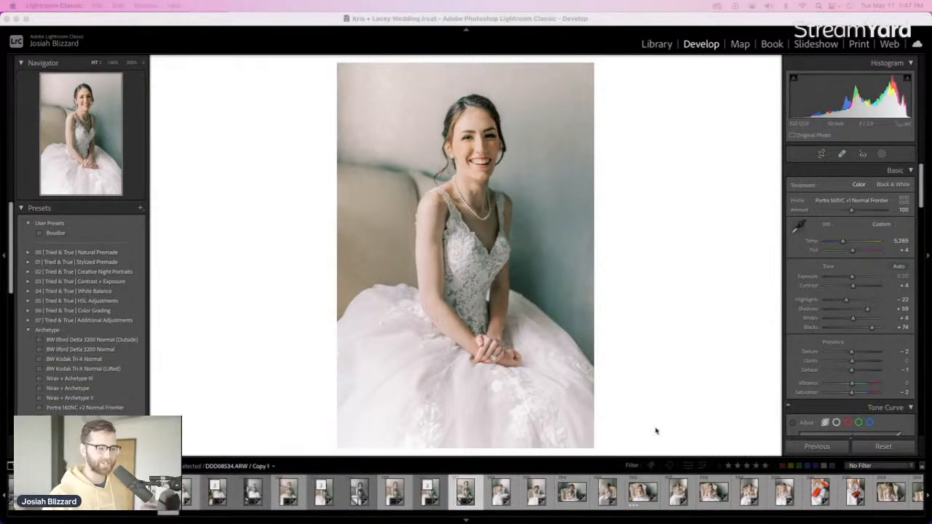
left_click(461, 495)
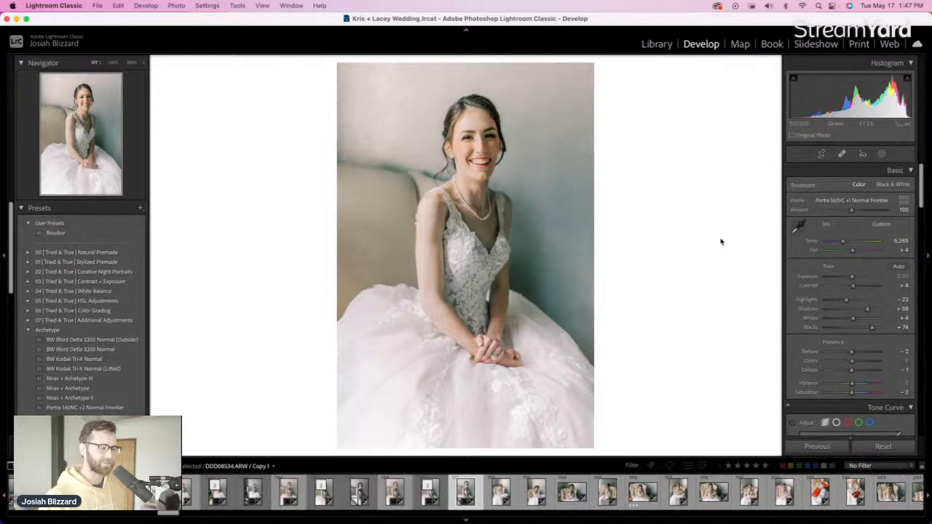
Go to CCC00421, the bride opening a white box, and crop slightly tighter from above
key("Right")
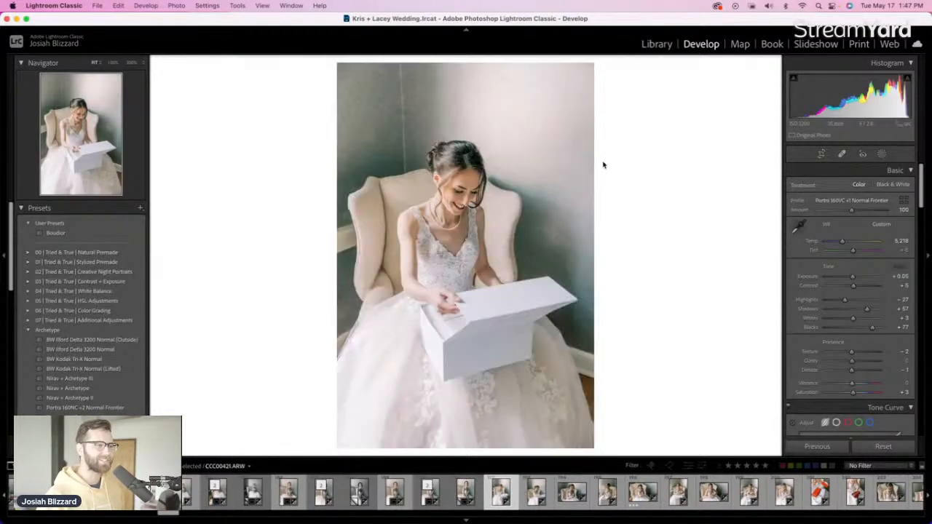
key("r")
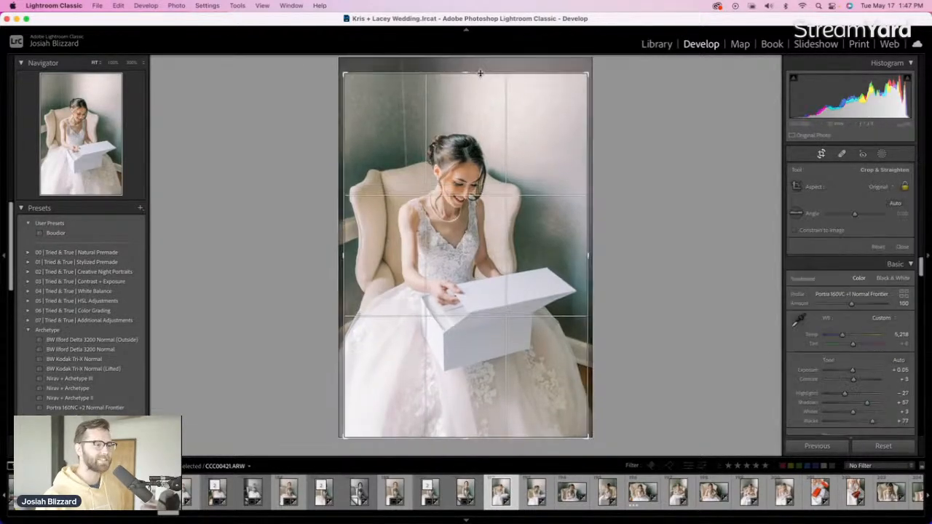
key("r")
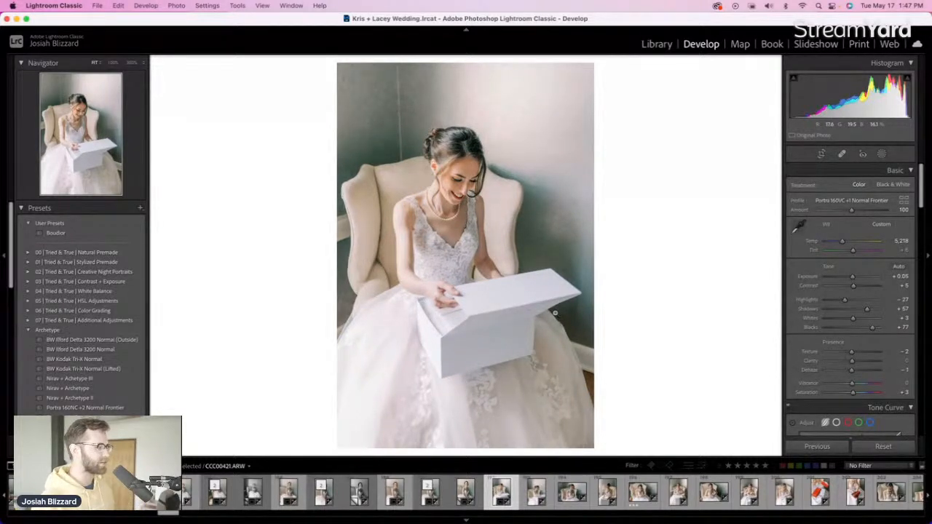
Crop CCC00421 slightly tighter from above, and crop the next photo, DDD08538, tighter around the bride and the box
key("r")
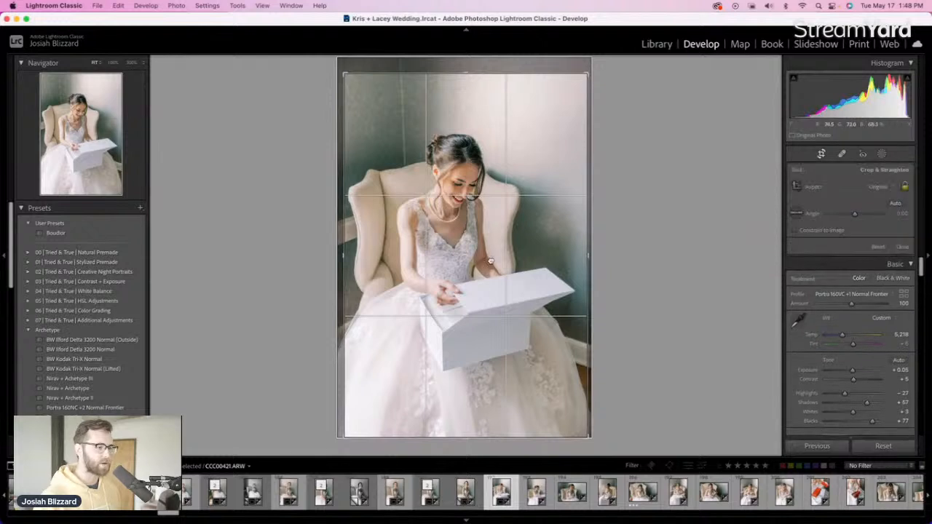
key("r")
key("Right")
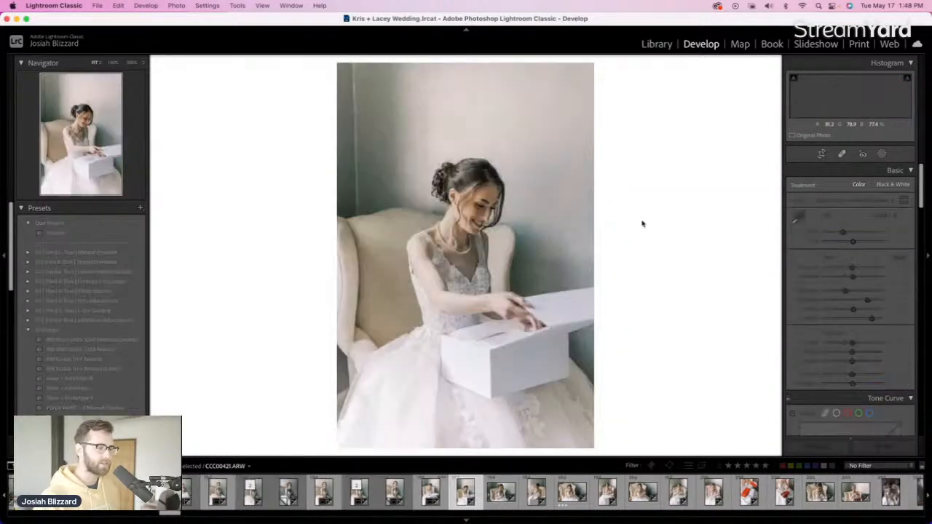
key("r")
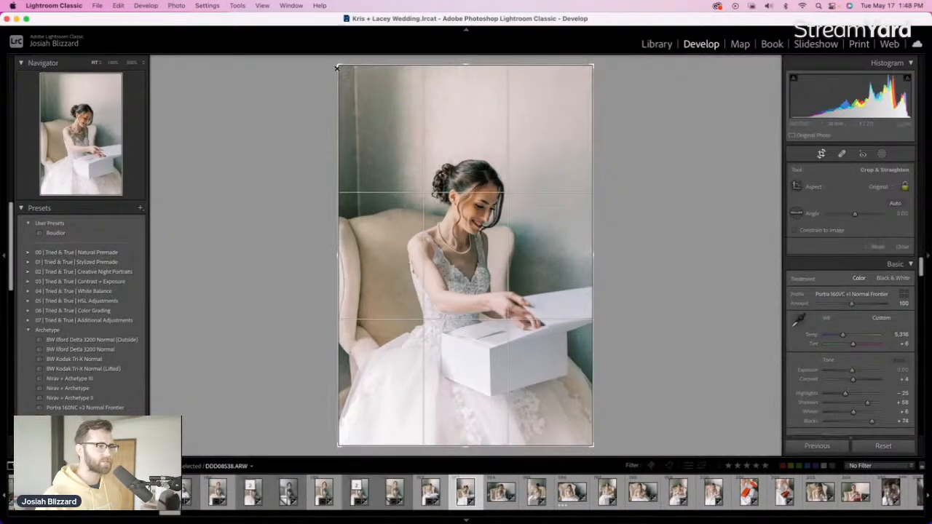
left_click_drag(349, 82, 356, 94)
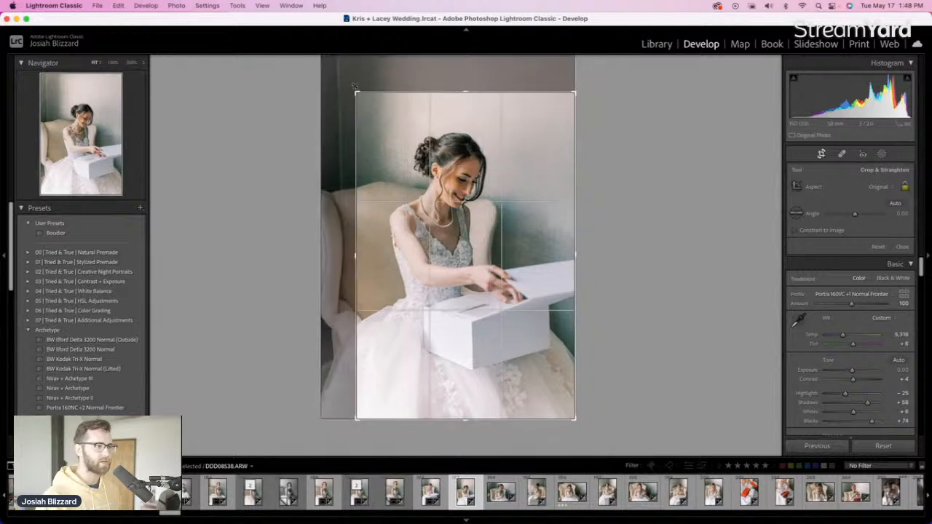
key("Return")
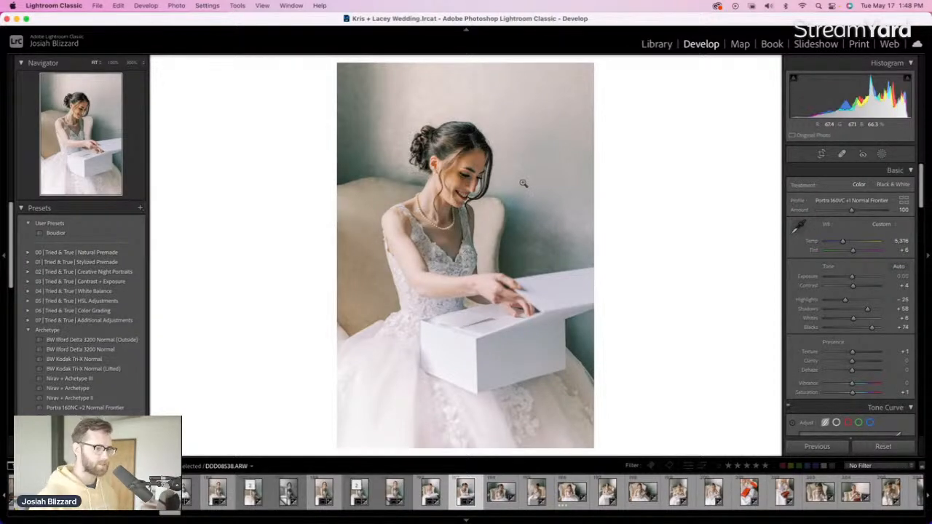
Go to the landscape photo DDD08542 of the bride opening a letter and brighten its exposure by roughly half a stop
key("Right")
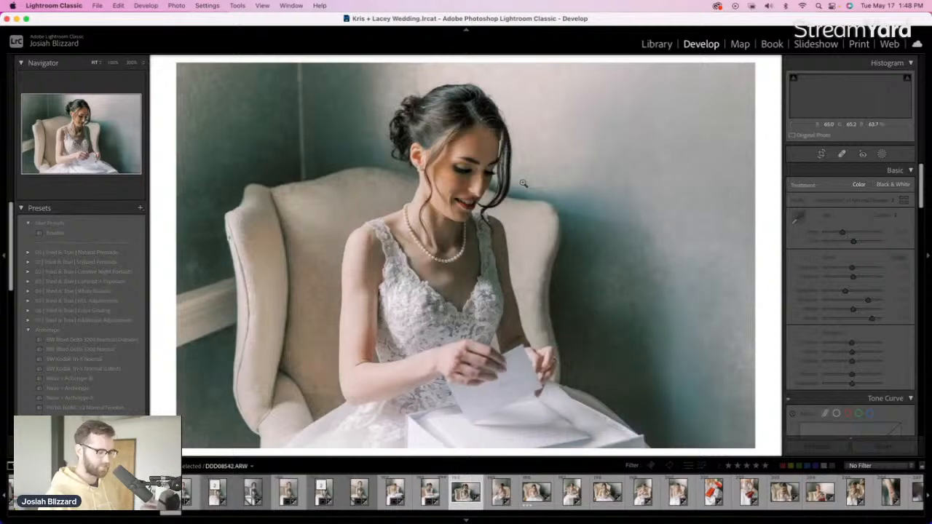
key("equal")
key("equal")
key("equal")
key("equal")
key("equal")
key("minus")
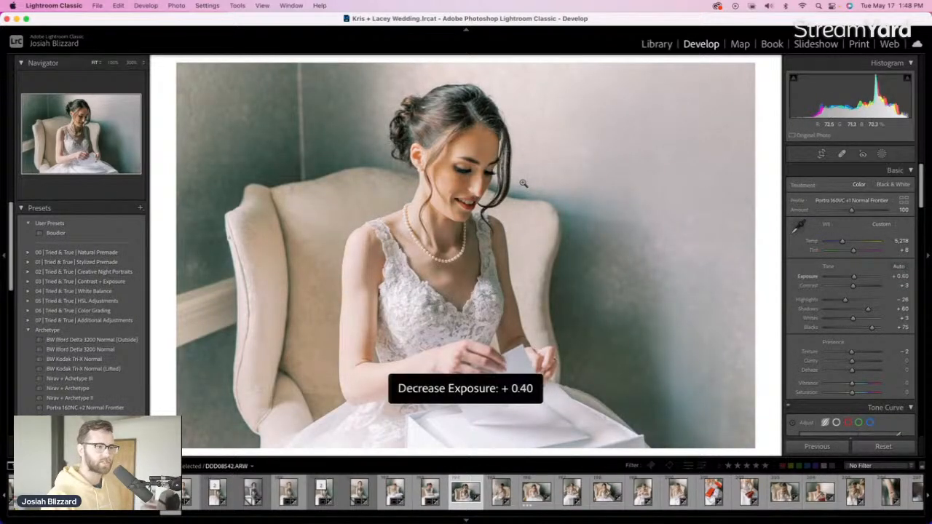
key("equal")
key("minus")
key("equal")
Go to CCC00437, the bride reading a card over the box, and set its exposure to +0.58
key("Right")
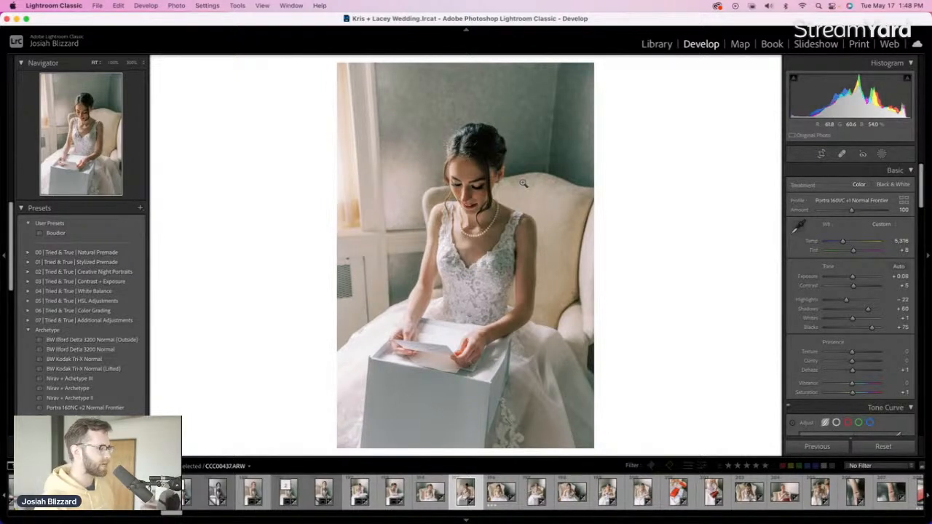
key("equal")
key("equal")
key("equal")
key("equal")
key("equal")
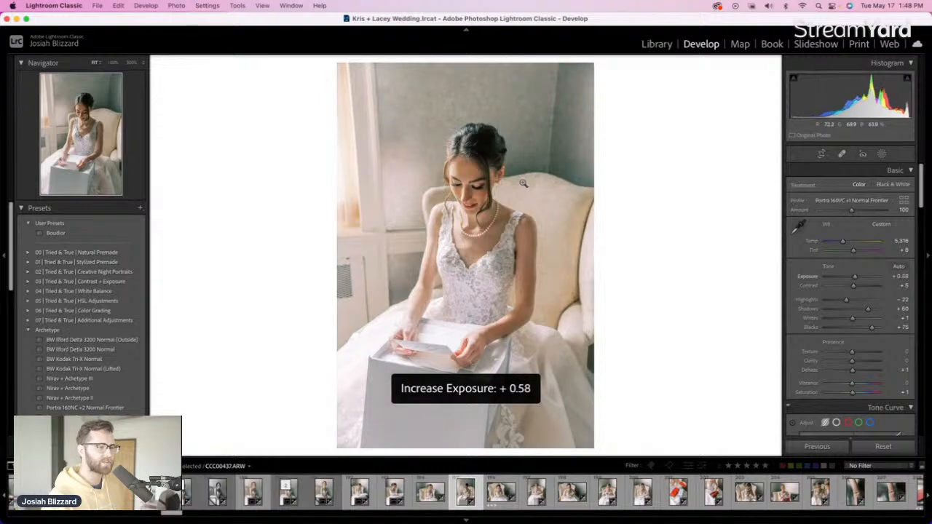
key("minus")
key("minus")
key("equal")
key("equal")
key("minus")
key("equal")
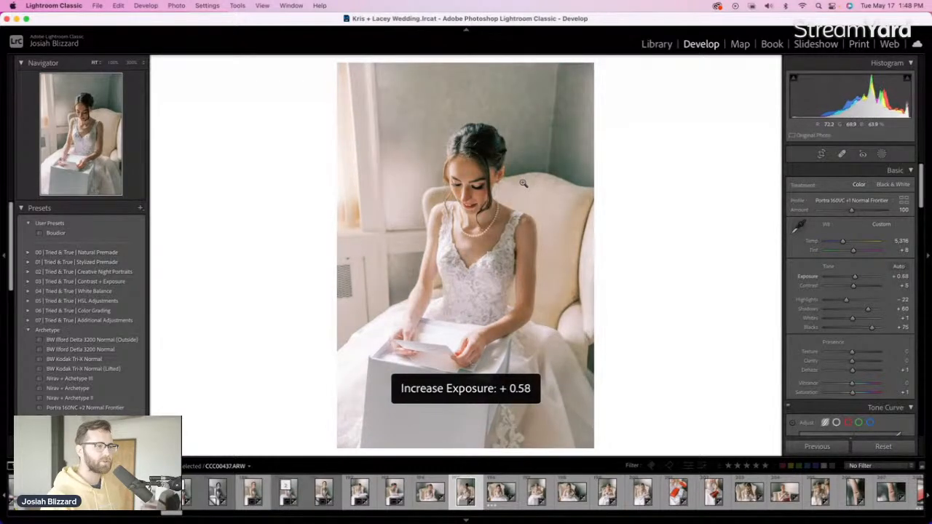
Straighten CCC00437 by about 1.05 degrees, crop it tighter from above, and apply the BW Kodak Tri-X Normal (Lifted) preset
key("r")
left_click_drag(614, 235, 614, 238)
left_click_drag(501, 74, 501, 89)
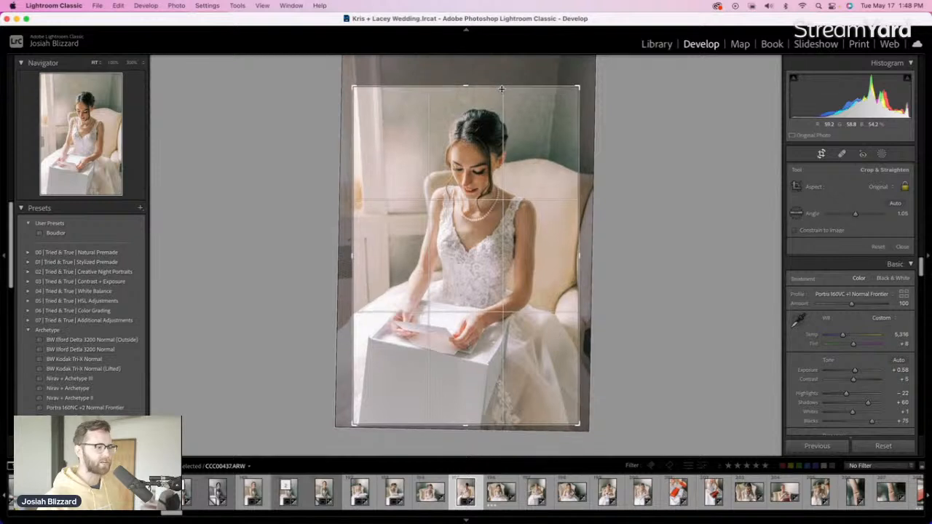
left_click_drag(504, 155, 504, 167)
key("Return")
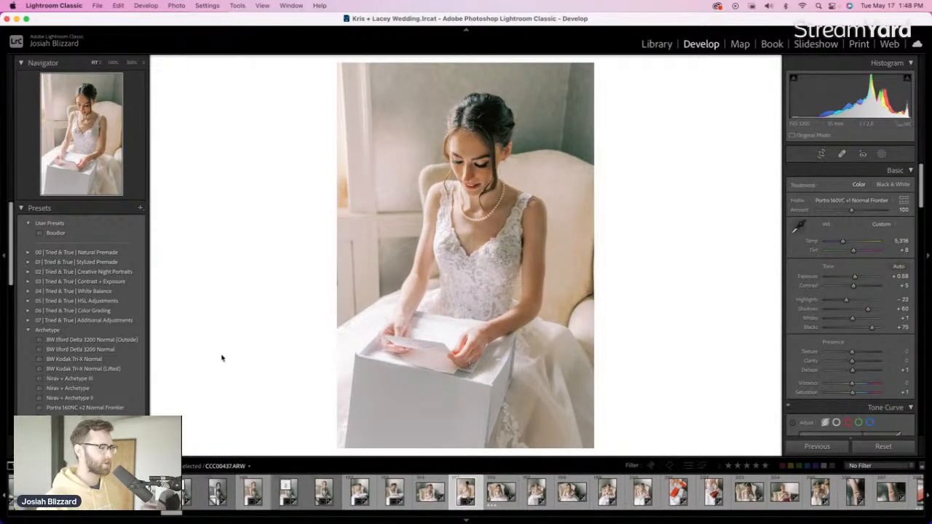
left_click(116, 370)
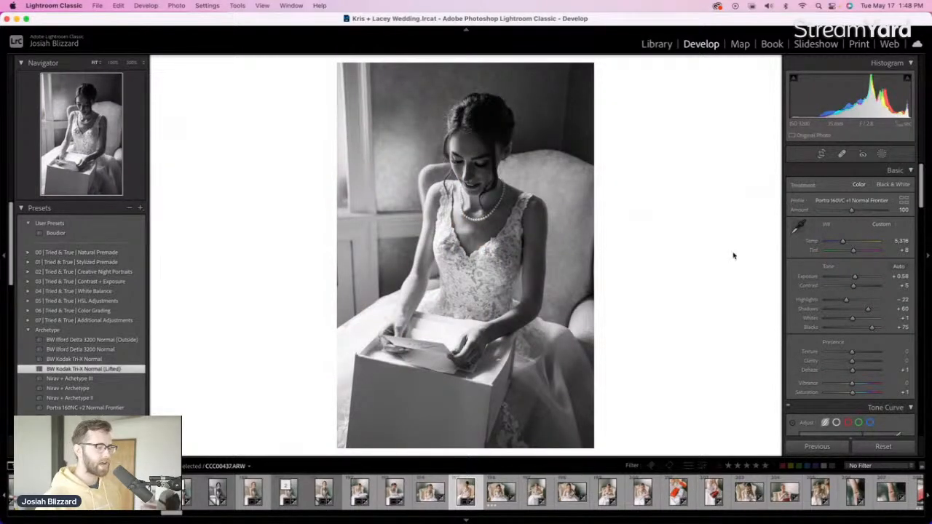
Skip ahead to the smiling portrait CCC00441, crop it slightly tighter from above, and raise its exposure to +0.17
key("Right")
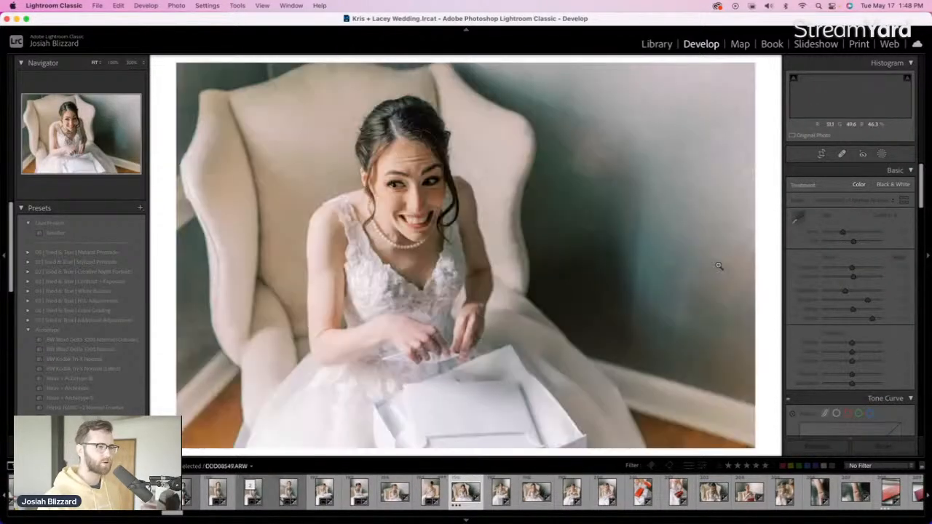
key("Right")
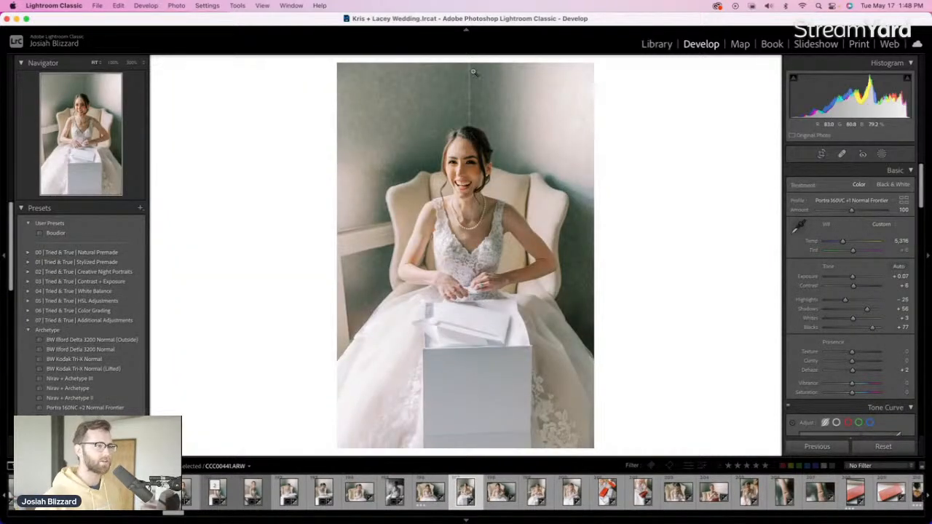
key("r")
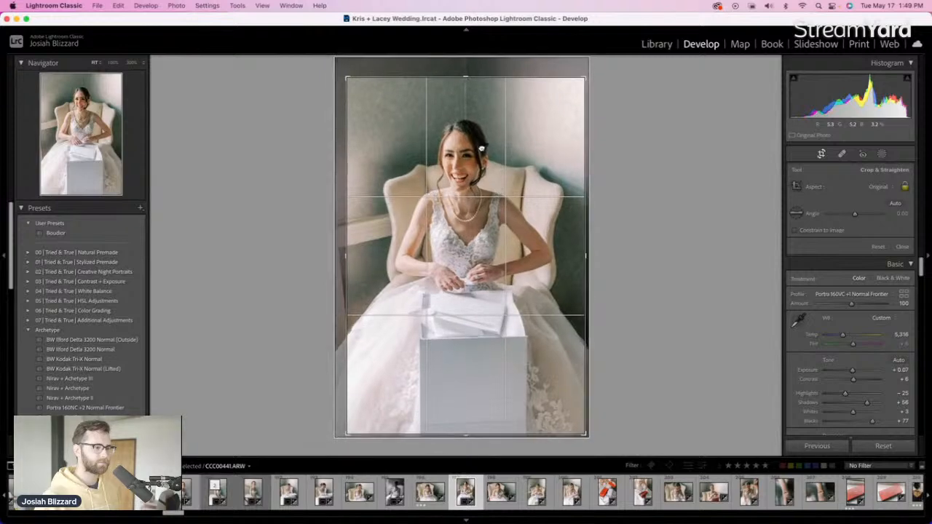
key("r")
key("Up")
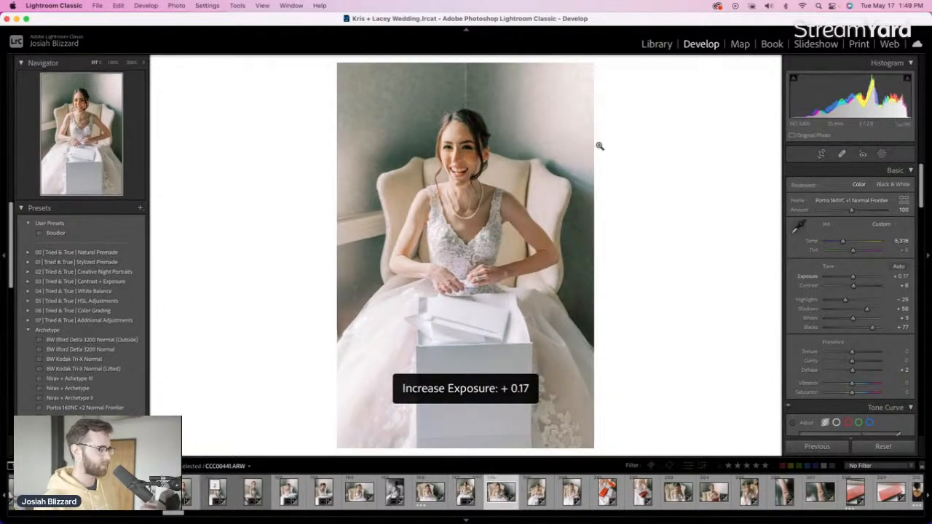
Skip ahead to CCC00447, rotate it by about -0.22 degrees, and crop it tighter around the bride
key("Right")
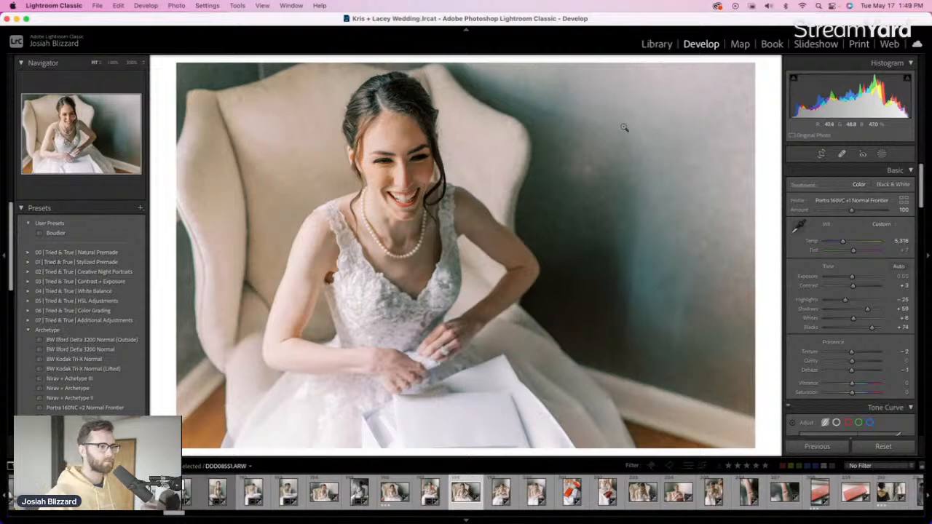
key("Right")
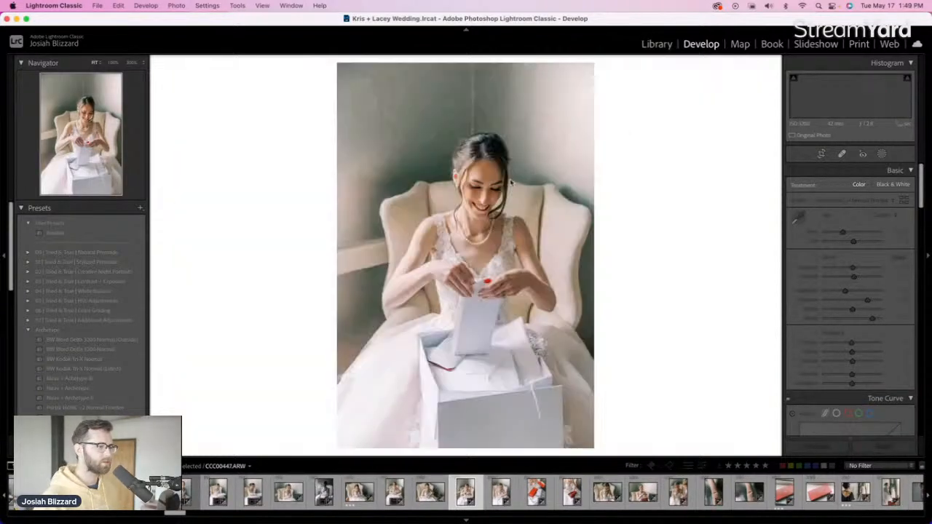
key("r")
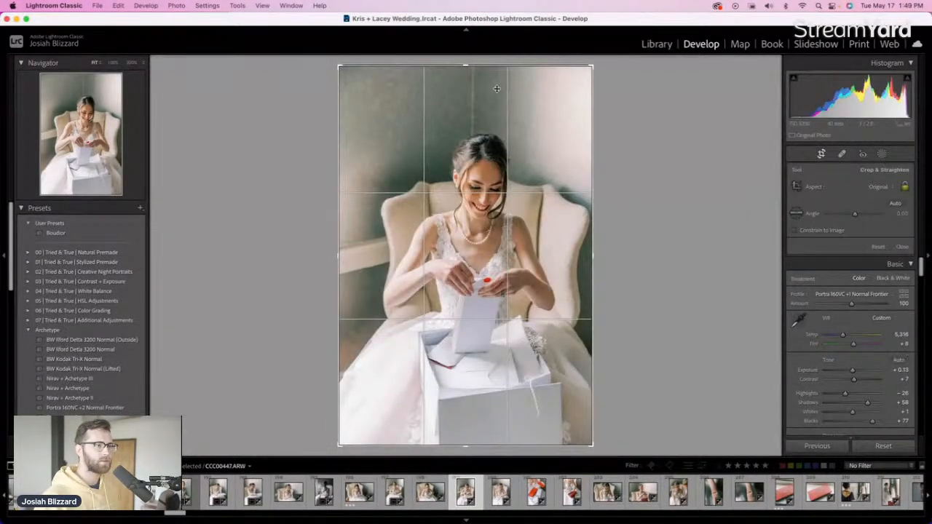
left_click_drag(492, 74, 495, 73)
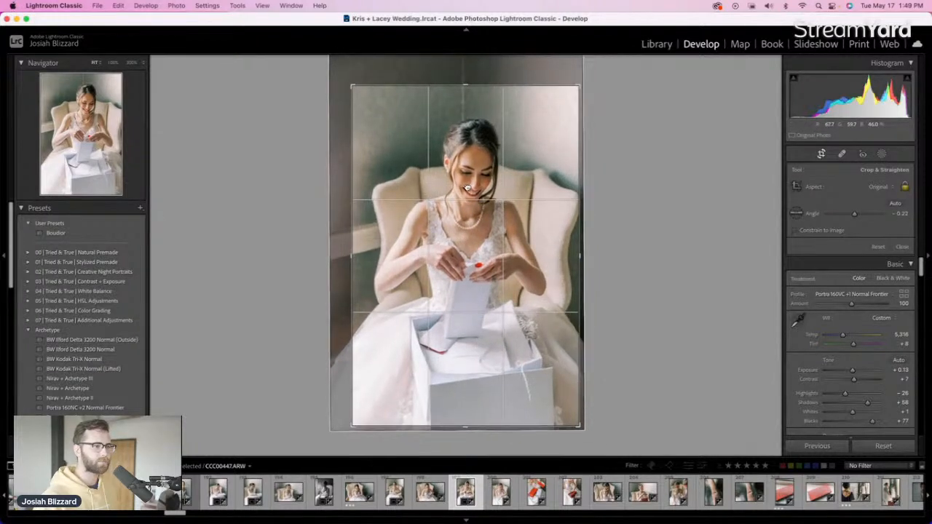
key("r")
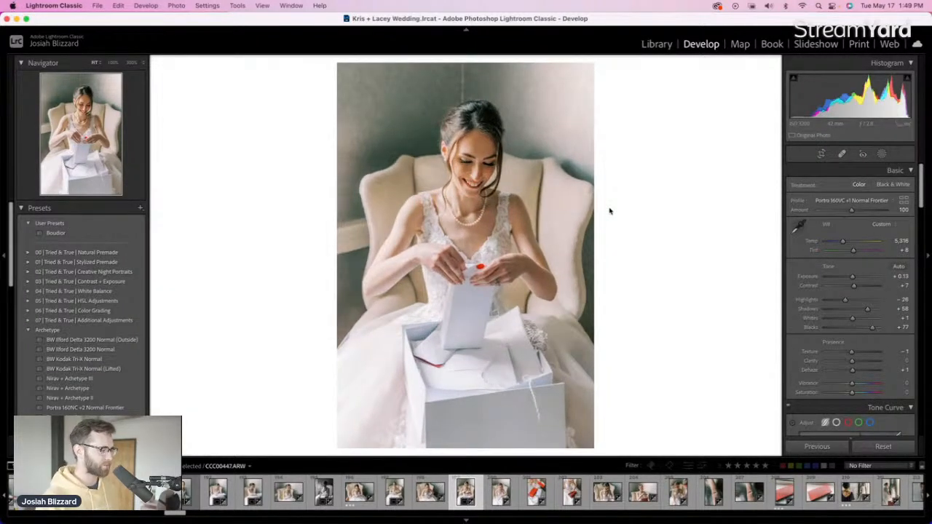
Go to DDD08558, straighten it by about 0.21 degrees, and crop it tighter from above
key("Right")
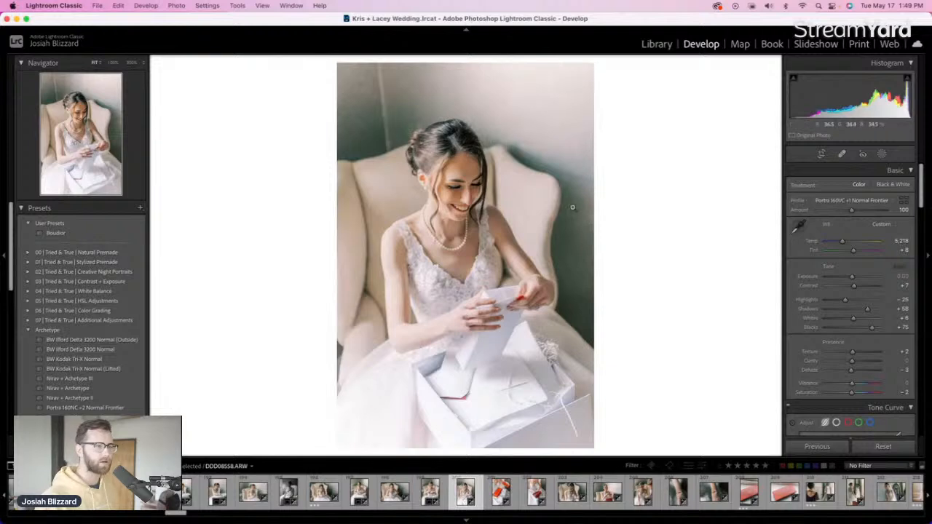
key("r")
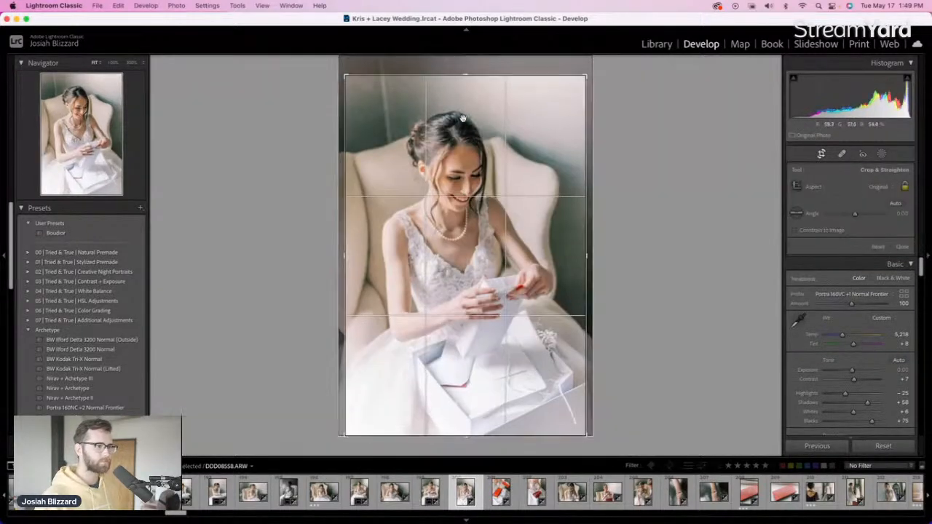
left_click_drag(466, 75, 476, 150)
key("Return")
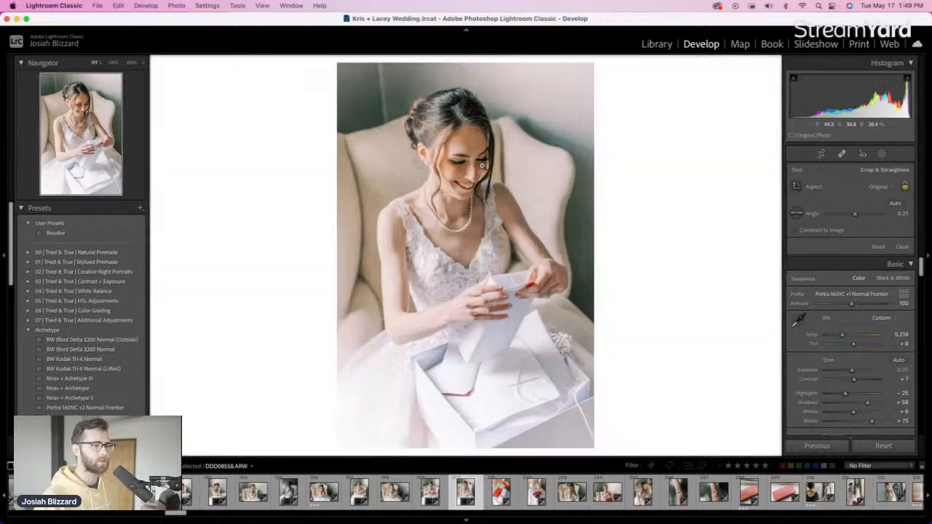
Check the framing of the red box photo DDD08562 and review the following photo, DDD08563
key("Right")
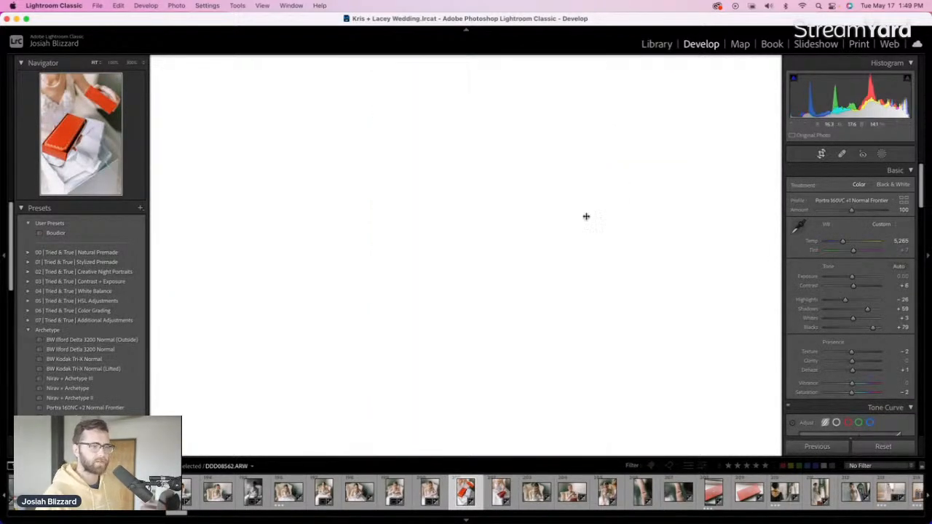
key("r")
key("Return")
key("Right")
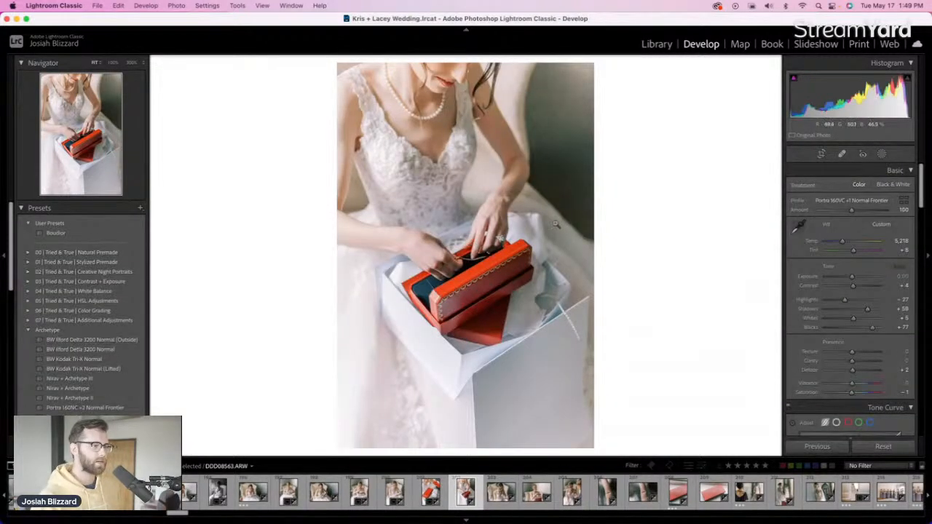
Go to DDD08567, the close view of the bride holding jewelry, and set its exposure to +0.50
key("Right")
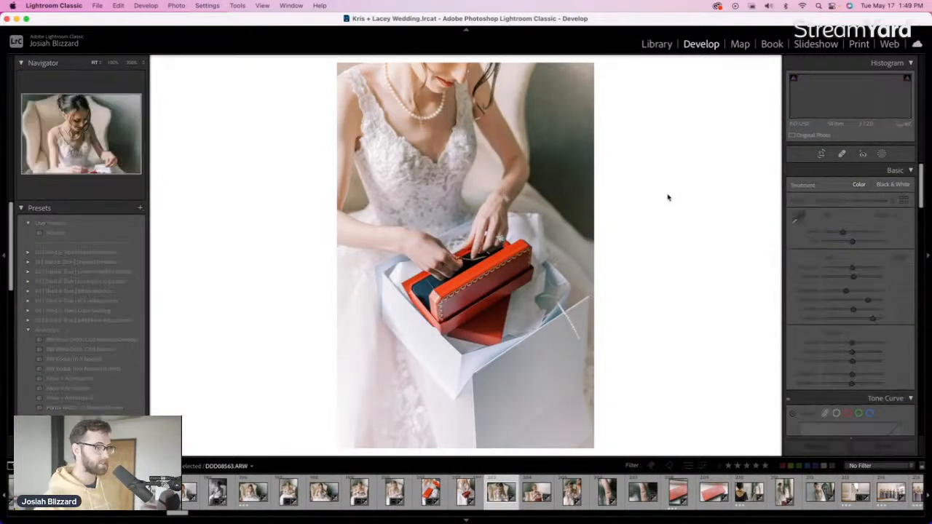
key("equal")
key("equal")
key("equal")
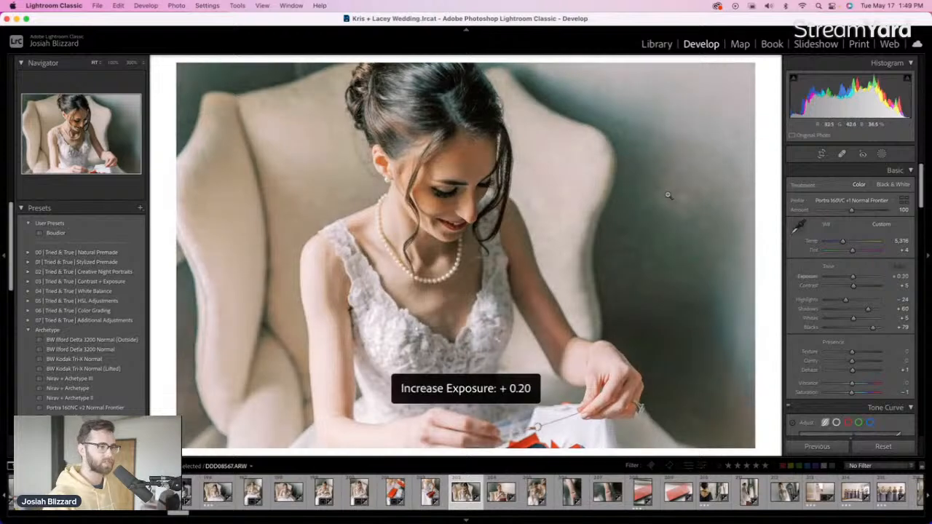
key("minus")
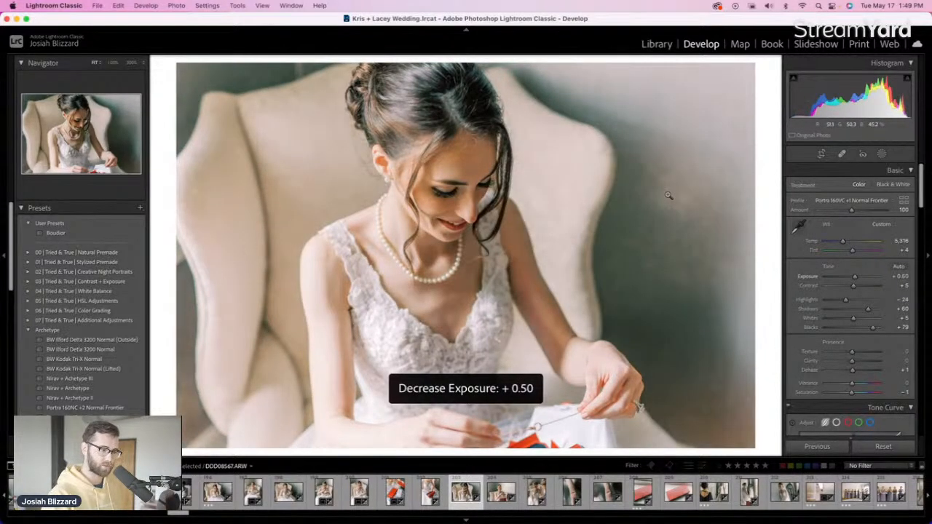
Go to DDD08570, the bride beside the red box, set its exposure to +0.10, and crop it slightly tighter
key("Right")
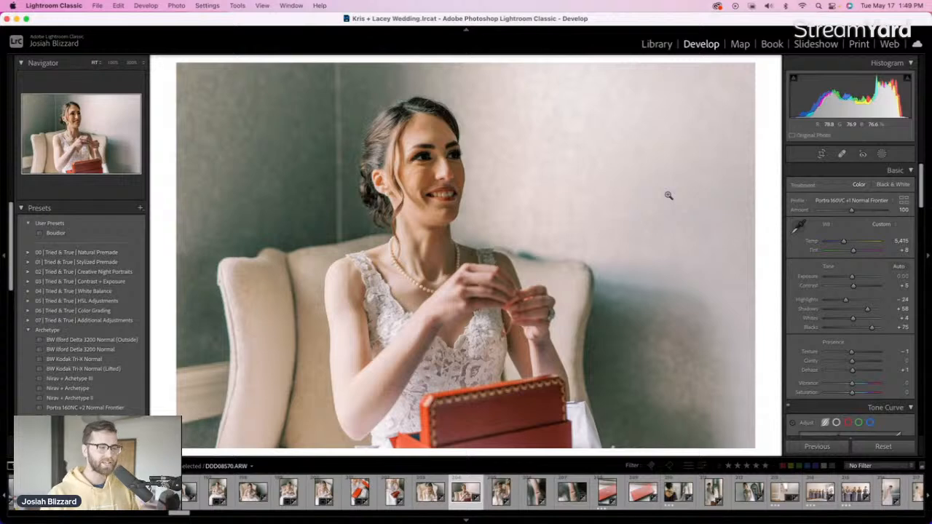
key("equal")
key("minus")
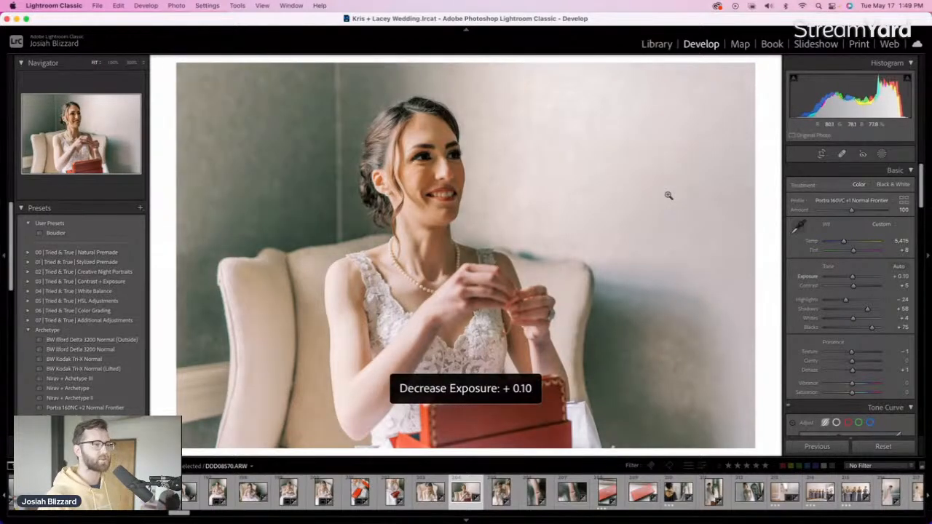
key("r")
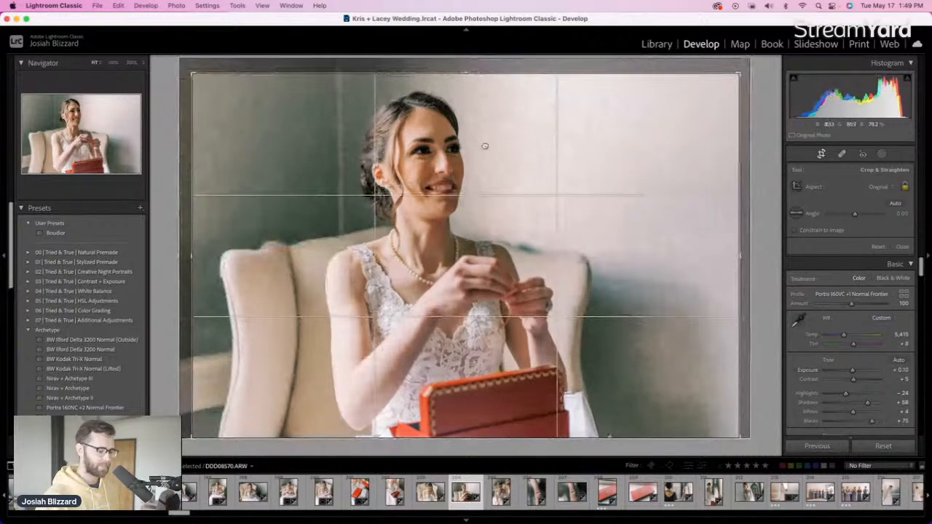
key("r")
Go to DDD08574, the seated bride having her bracelet fastened, set its exposure to +0.50, straighten it slightly and crop it tighter
key("Right")
key("equal")
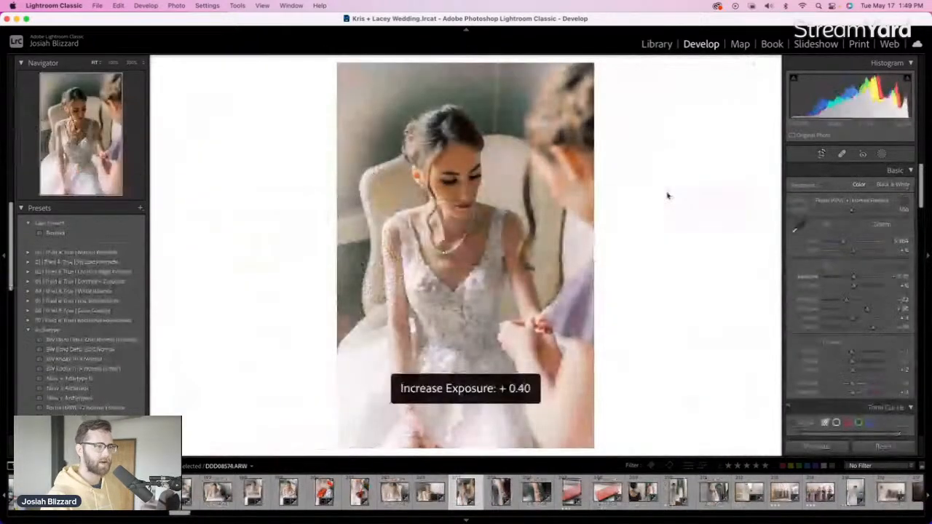
key("equal")
key("r")
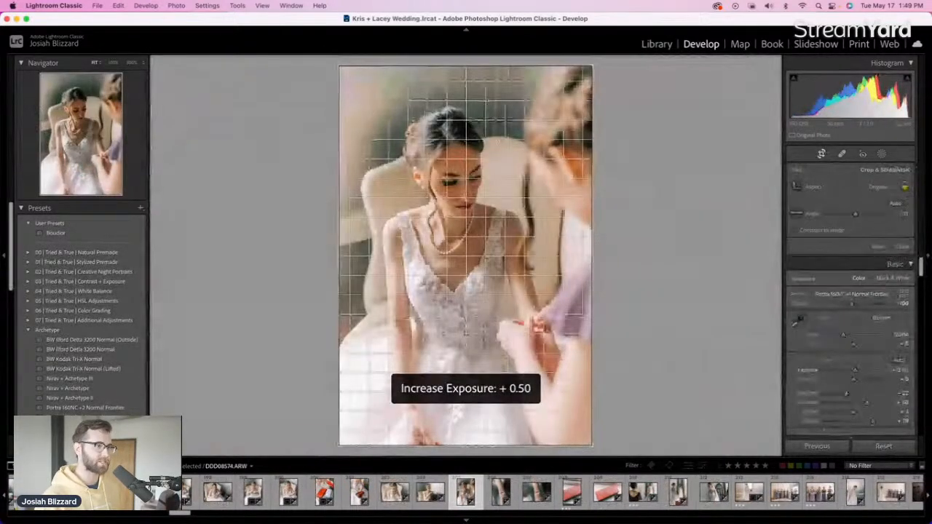
left_click_drag(622, 240, 622, 246)
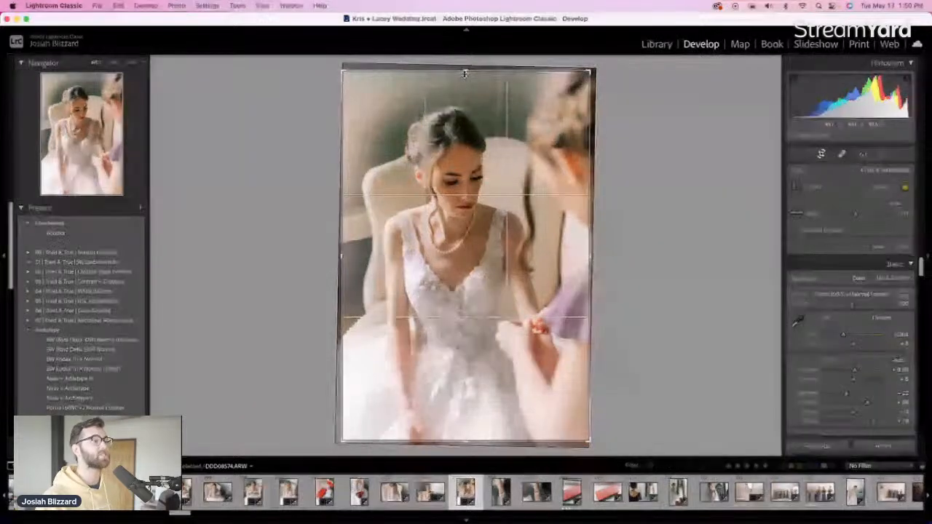
left_click_drag(460, 174, 459, 168)
key("Return")
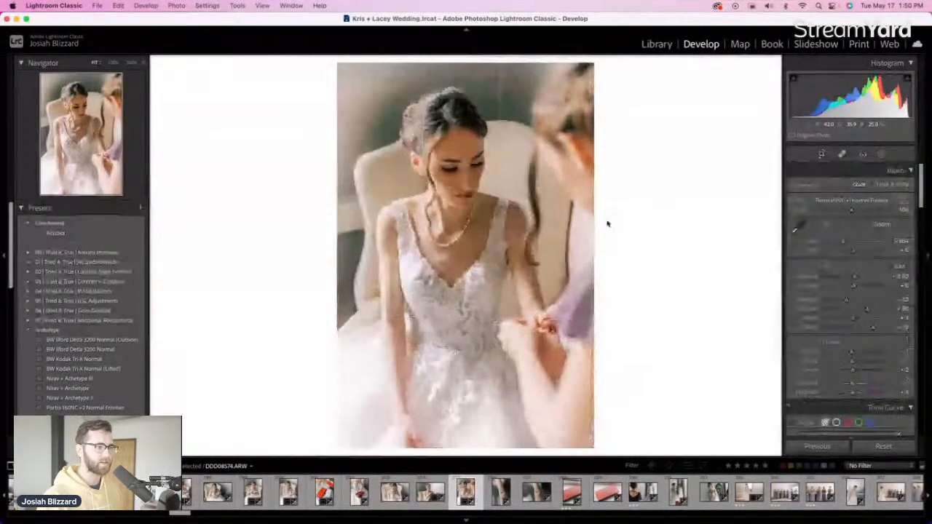
Apply the BW Kodak Tri-X Normal (Lifted) preset to DDD08574 and set exposure +0.70, highlights +2, shadows +44 and blacks +46
left_click(104, 360)
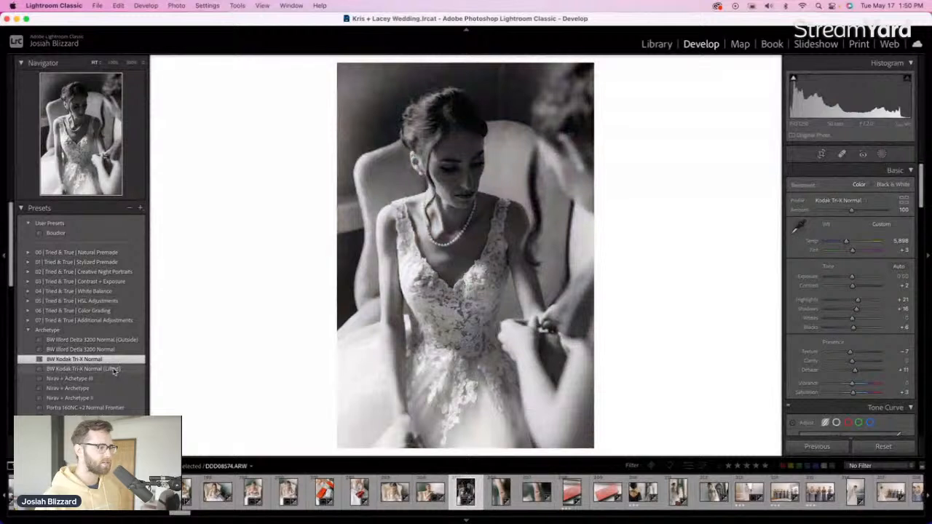
left_click(114, 369)
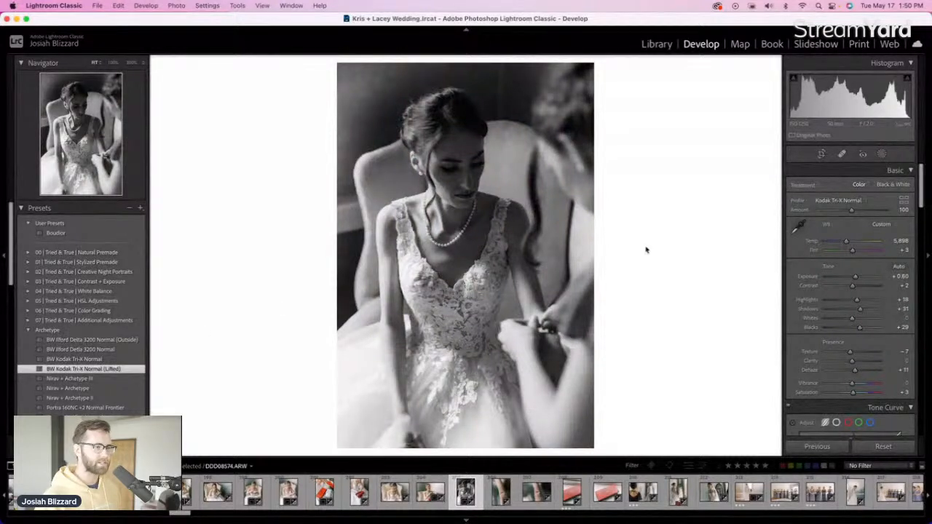
key("equal")
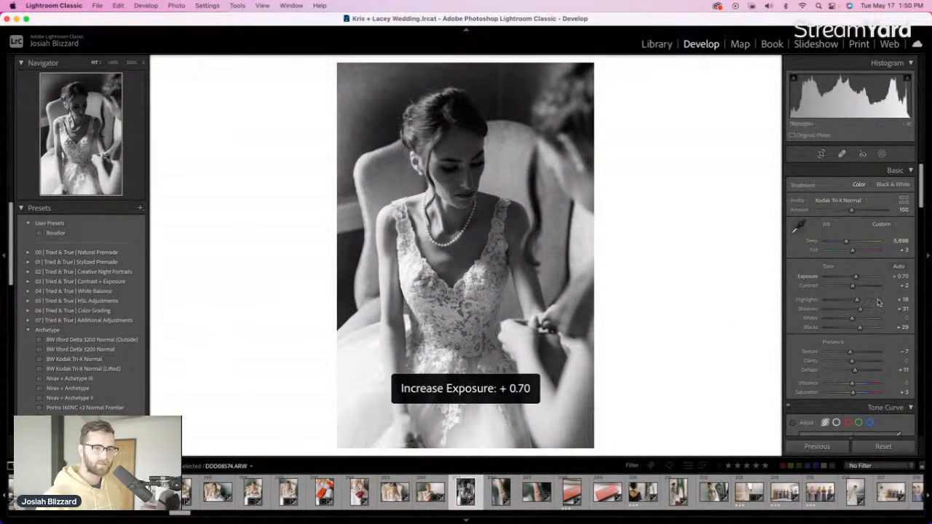
left_click_drag(860, 309, 866, 329)
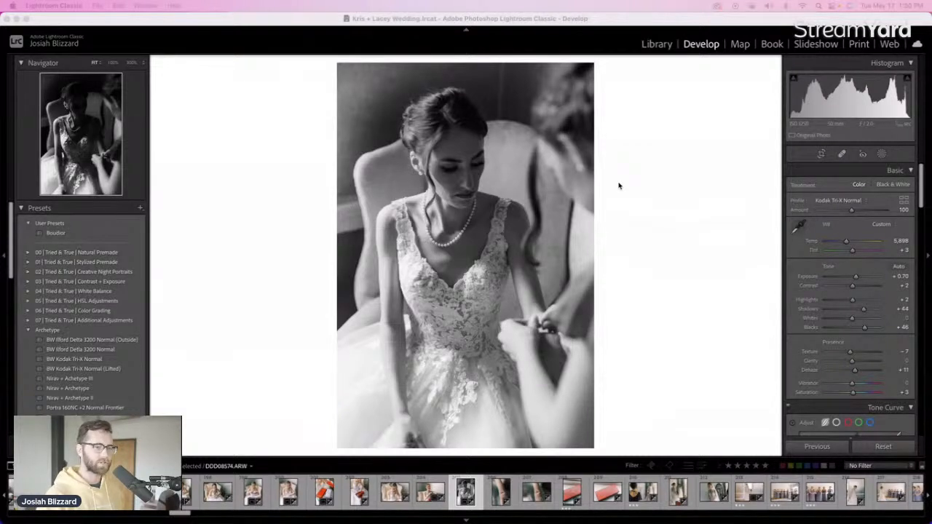
Go to DDD08576, the vertical bracelet close-up, set its exposure to +0.40 and crop it tighter around the wrist
key("Right")
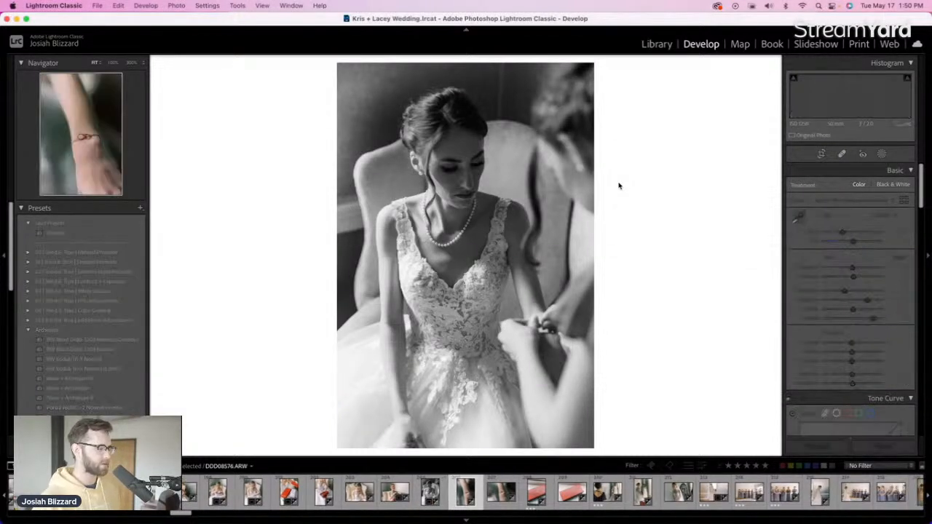
key("equal")
key("equal")
key("equal")
key("equal")
key("equal")
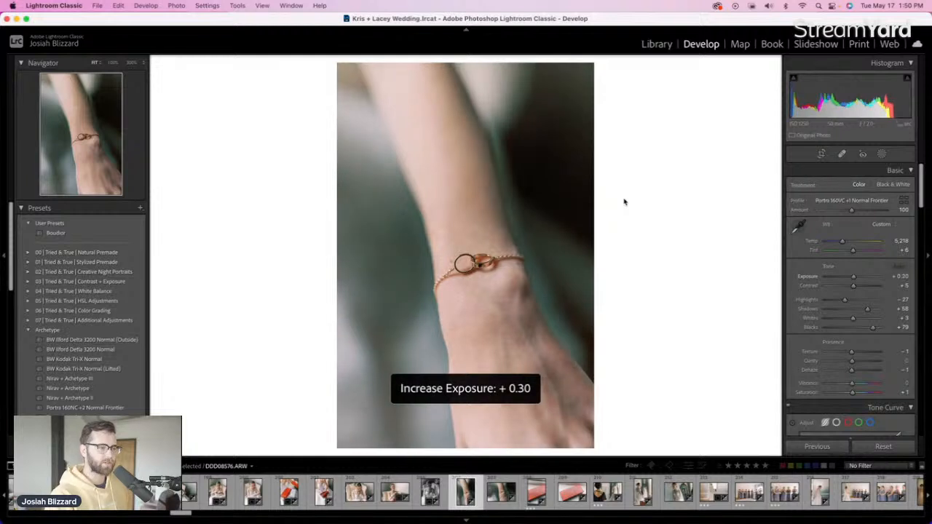
key("minus")
key("r")
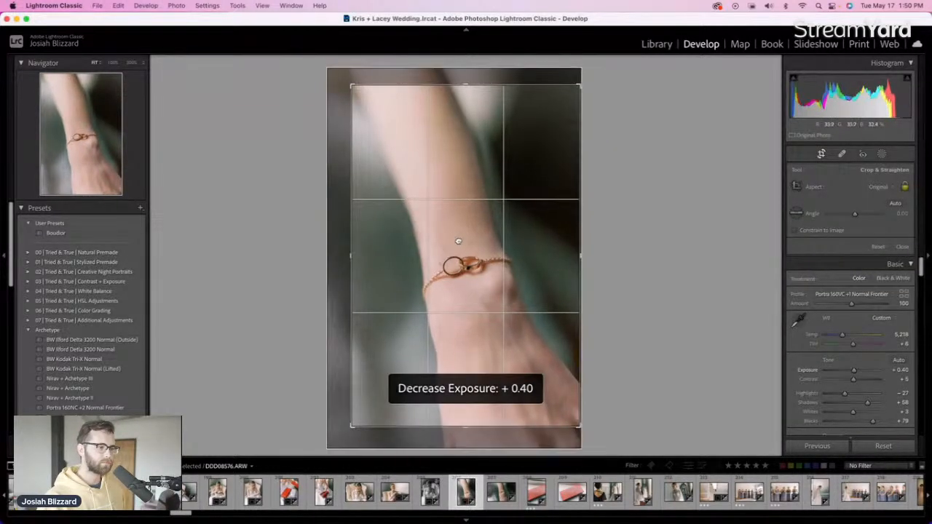
key("r")
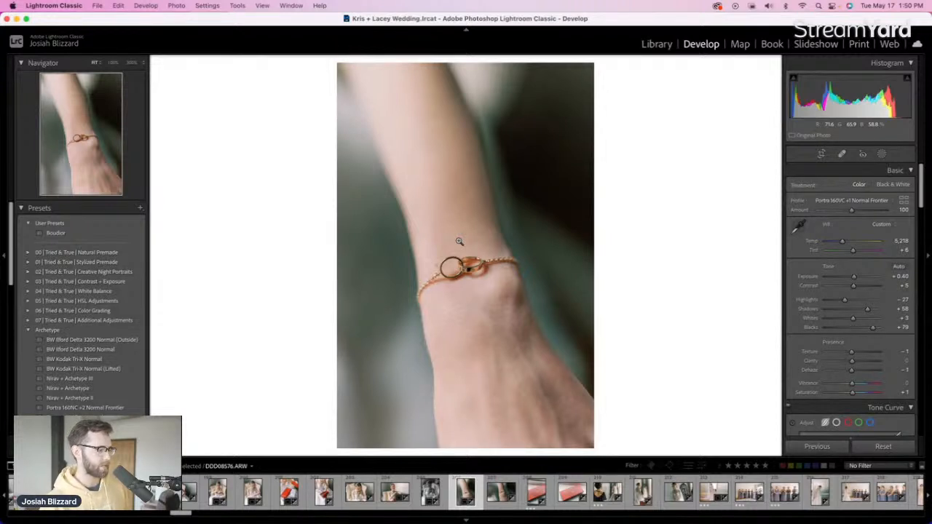
Go to DDD08577, the horizontal bracelet close-up, set its exposure to +0.30 and crop it slightly tighter
key("Right")
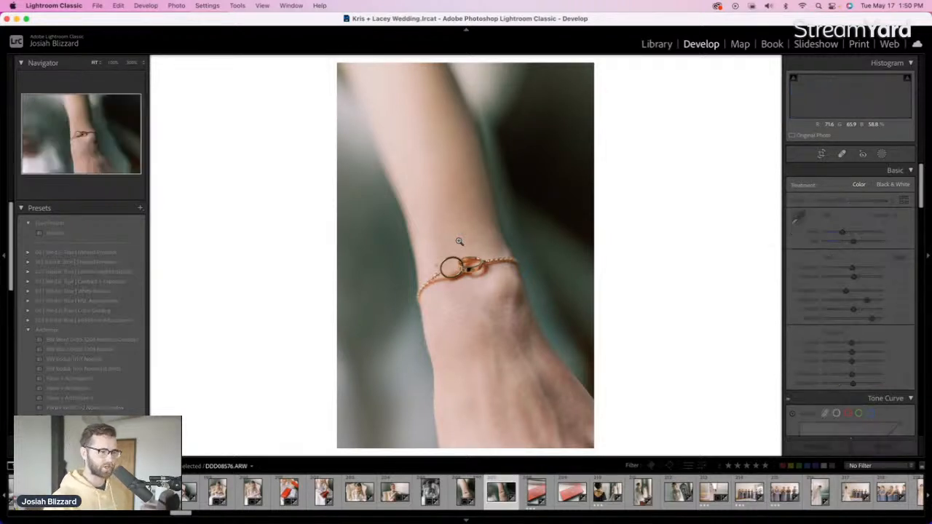
key("equal")
key("equal")
key("equal")
key("equal")
key("minus")
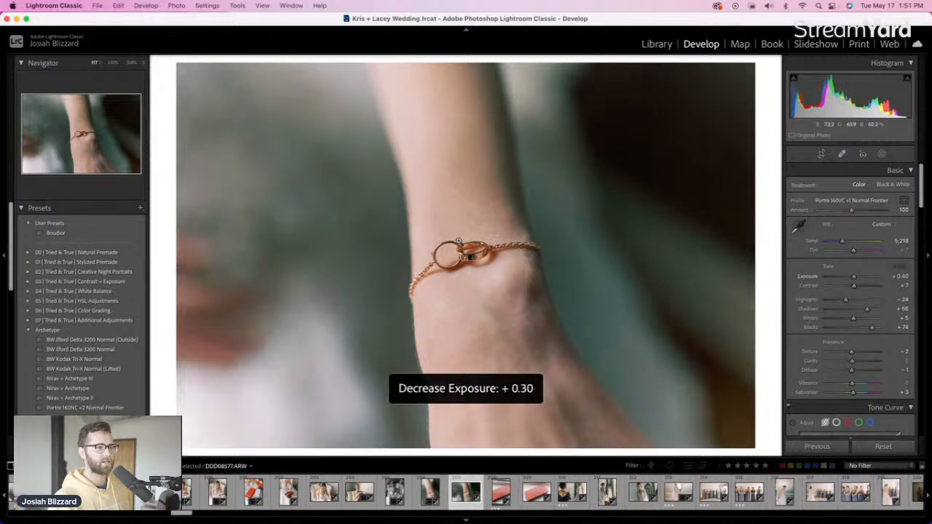
key("equal")
key("minus")
key("r")
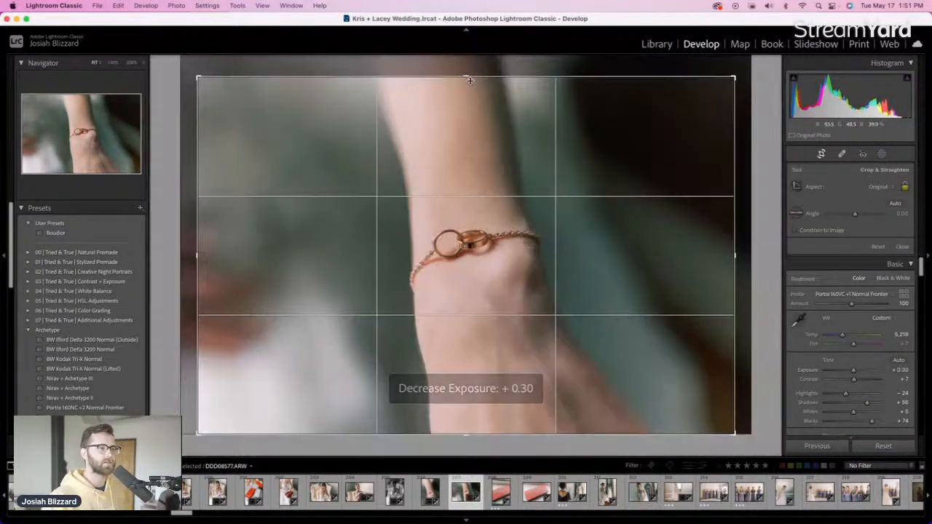
key("r")
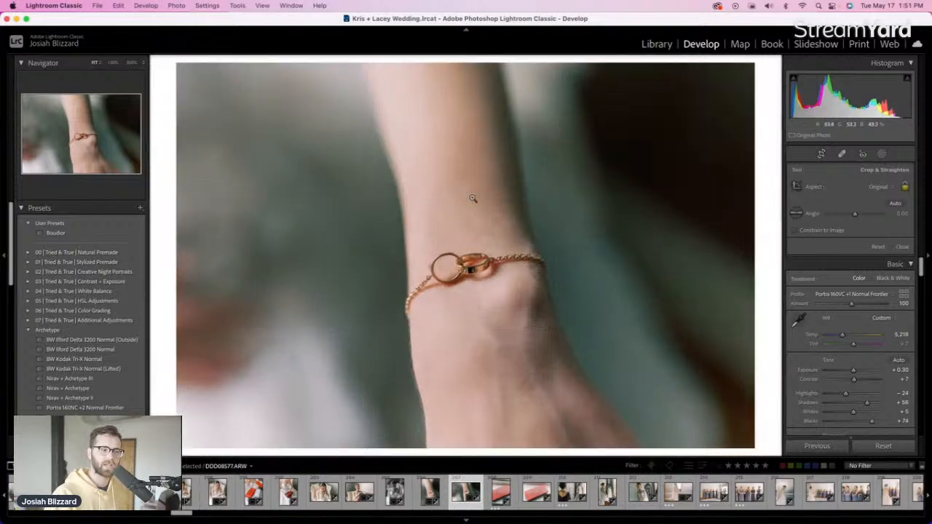
Go to DDD08579, the vertical red Cartier box photo, set its exposure to +0.10, rotate it about -1.53 degrees and tighten the crop
key("Right")
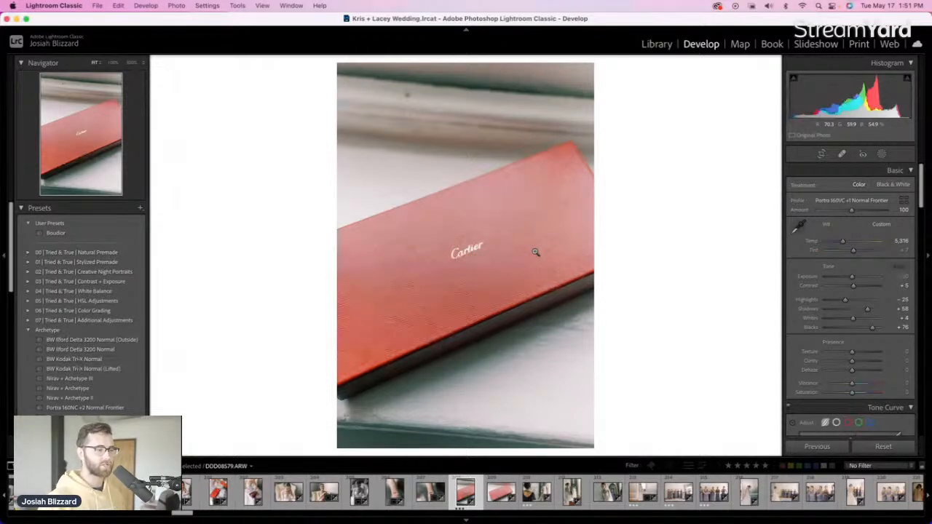
key("minus")
key("r")
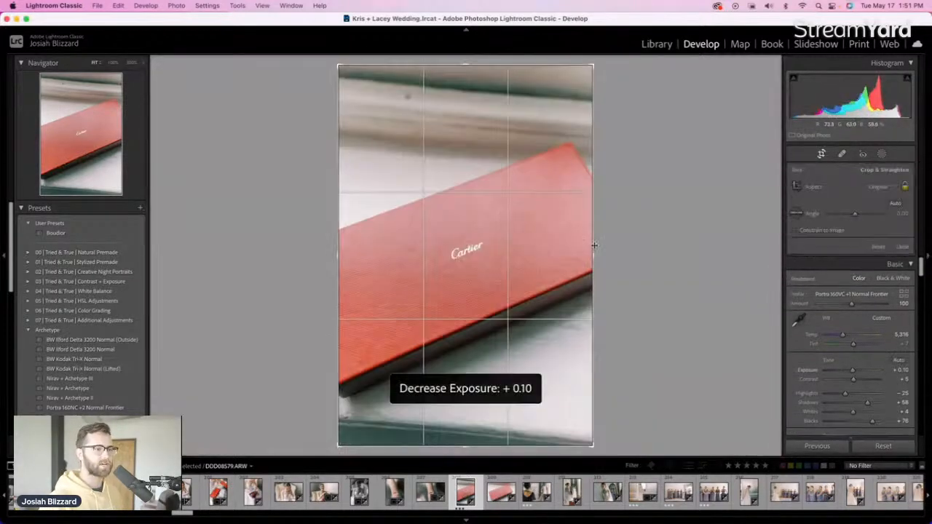
left_click_drag(610, 265, 584, 257)
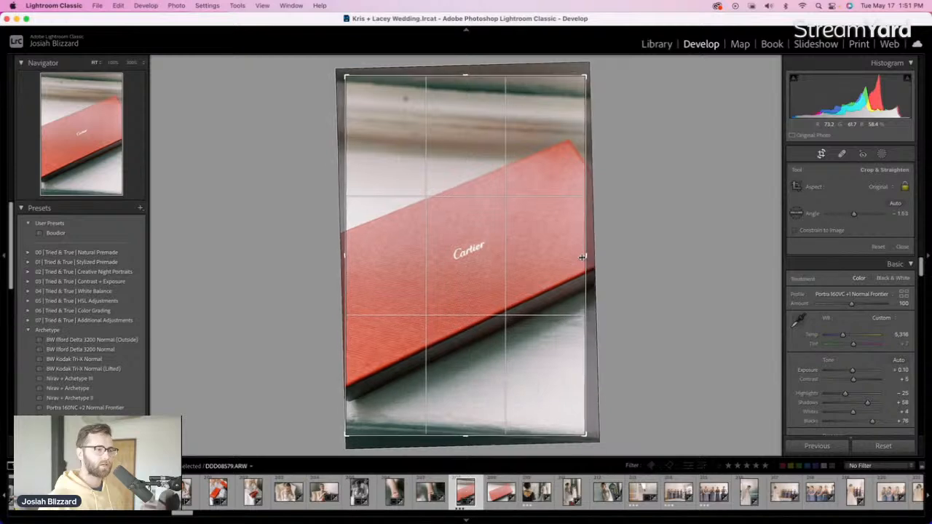
left_click_drag(495, 285, 492, 287)
key("r")
Go to DDD08580, the horizontal photo of the red Cartier box, and try an exposure of +0.10
key("Right")
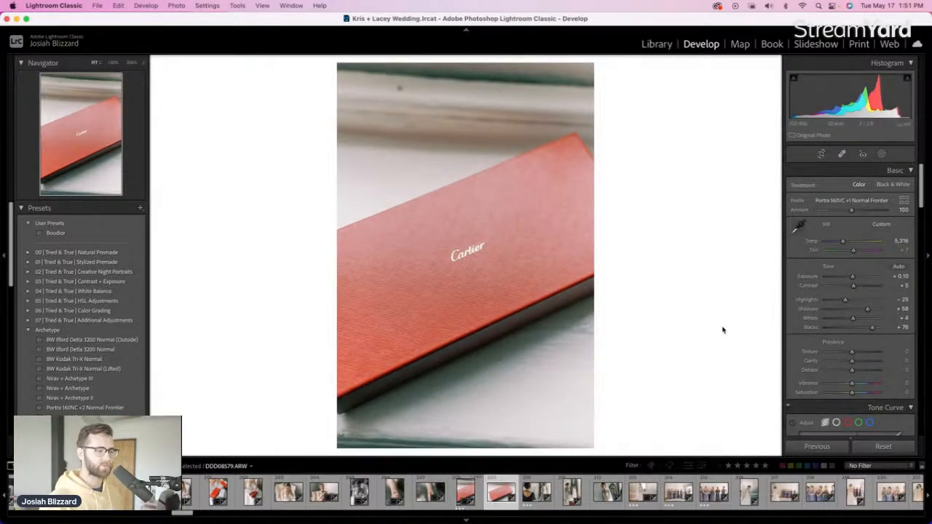
key("equal")
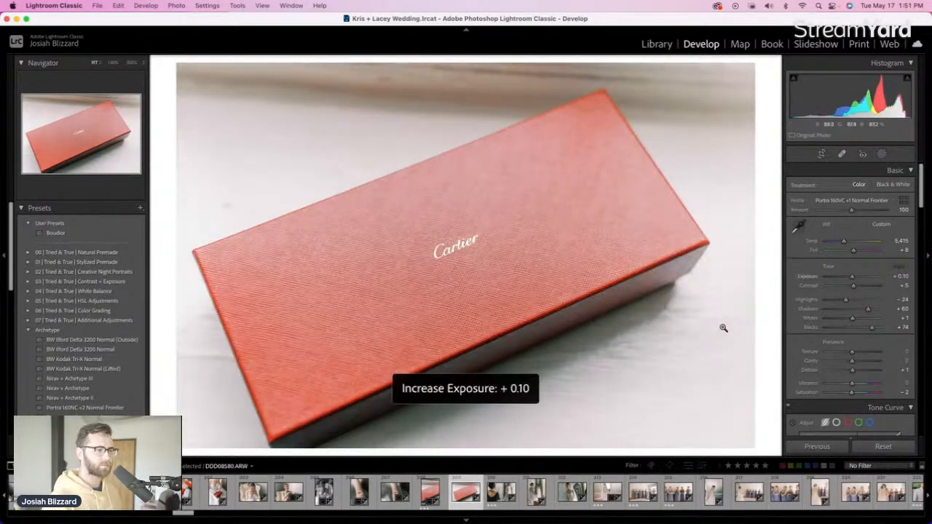
key("minus")
Apply BW Kodak Tri-X Normal (Lifted) to DDD08586, the bride at the mirror, with highlights -37, shadows +34 and blacks about +43
key("Right")
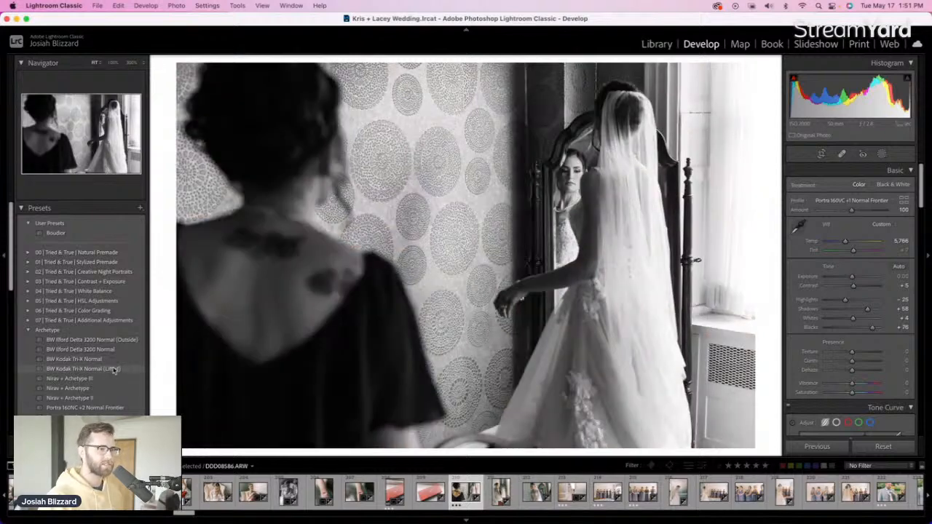
left_click(114, 370)
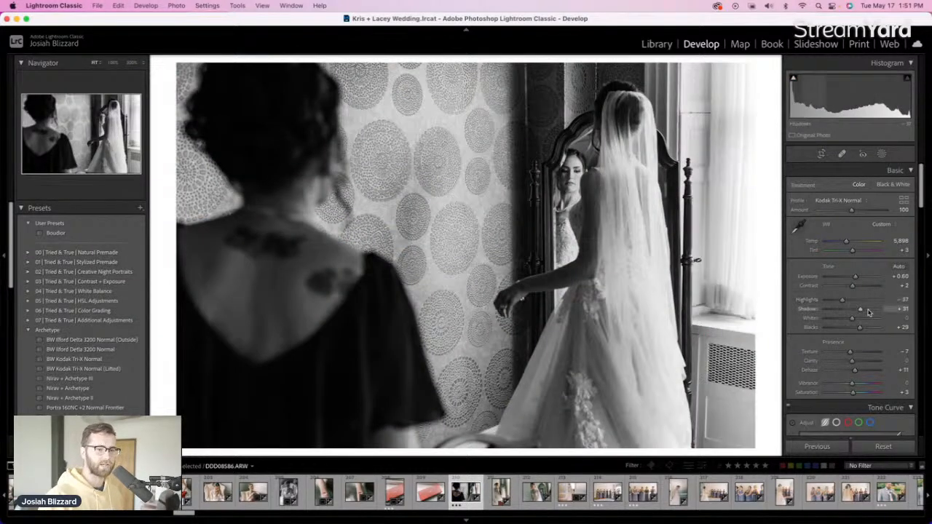
mouse_move(866, 313)
left_mouse_down()
mouse_move(863, 330)
mouse_move(860, 312)
left_mouse_up()
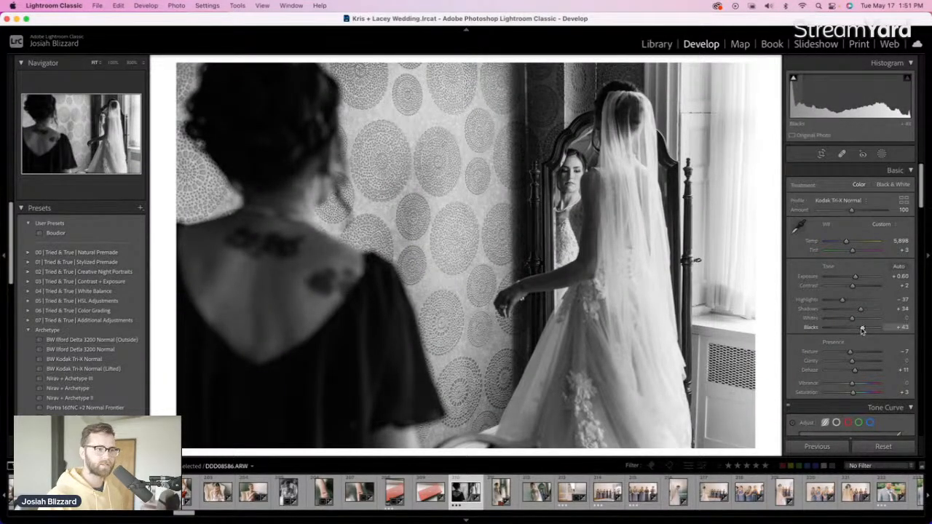
Go to DDD08590, the bride reflected in the standing mirror, straighten it by about 0.47 degrees and crop it tighter
key("Right")
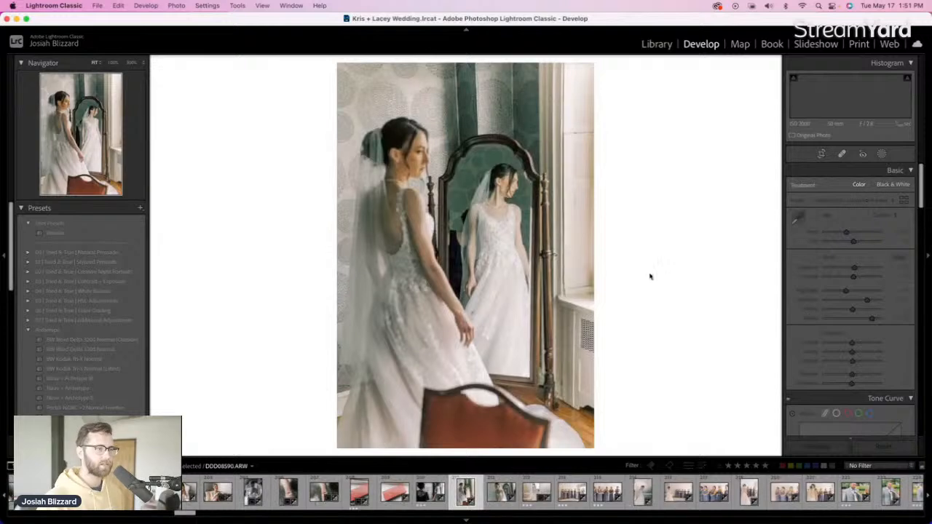
key("r")
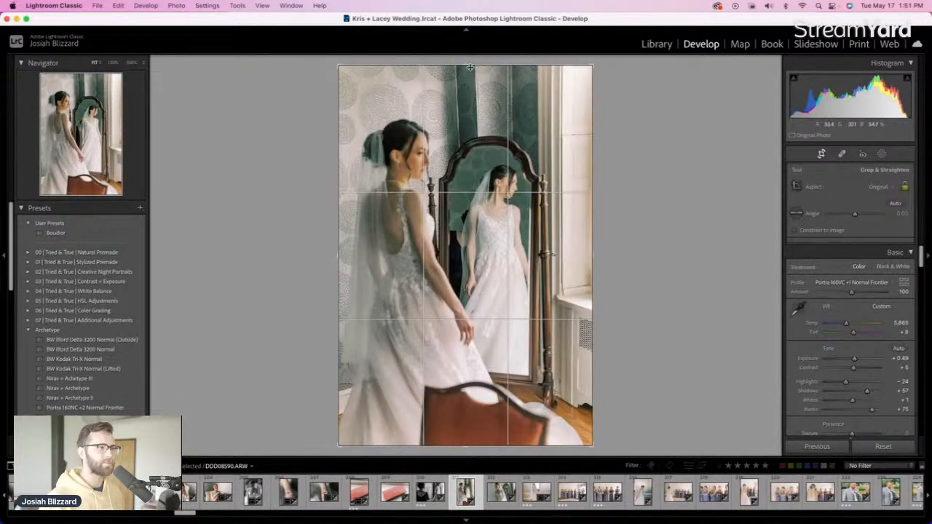
left_click_drag(468, 66, 465, 64)
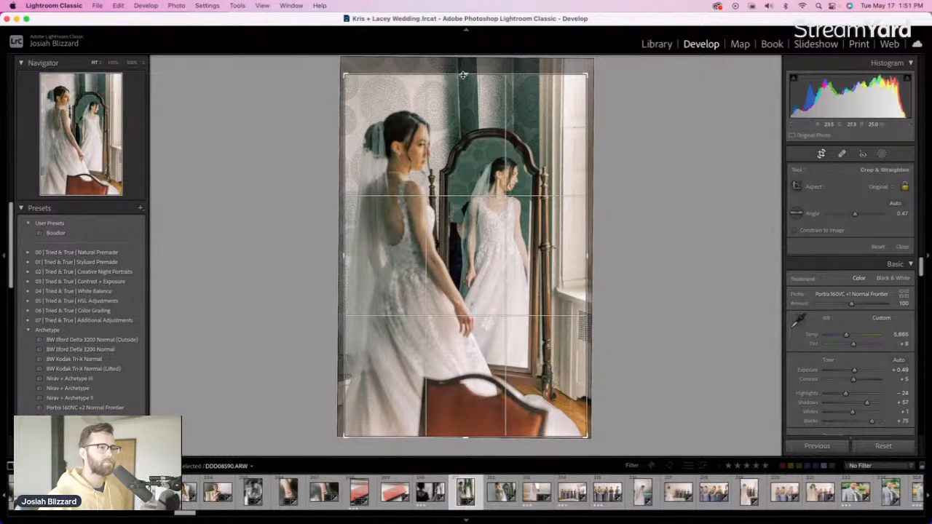
left_click_drag(457, 196, 463, 196)
key("r")
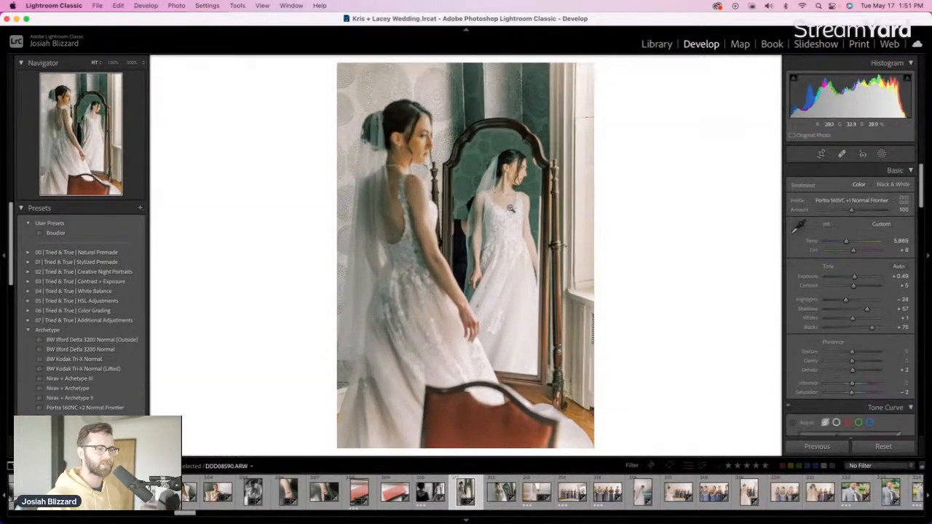
key("r")
left_click_drag(586, 247, 583, 248)
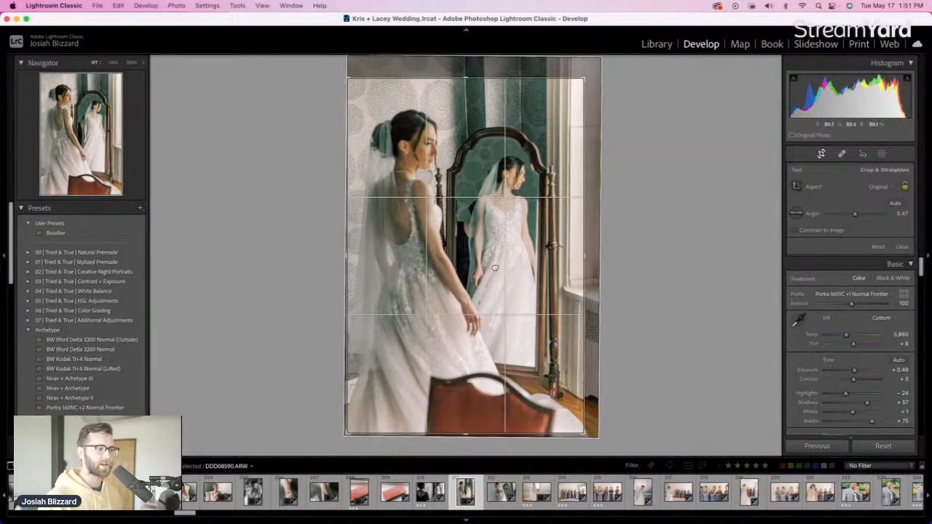
key("r")
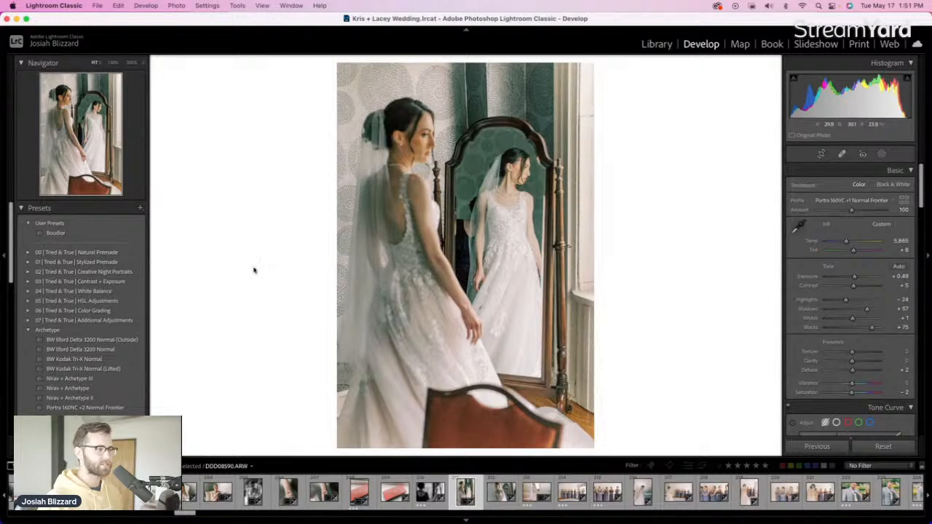
Apply the BW Kodak Tri-X Normal (Lifted) preset to DDD08590 and set highlights to -27 and shadows to about +56
left_click(130, 361)
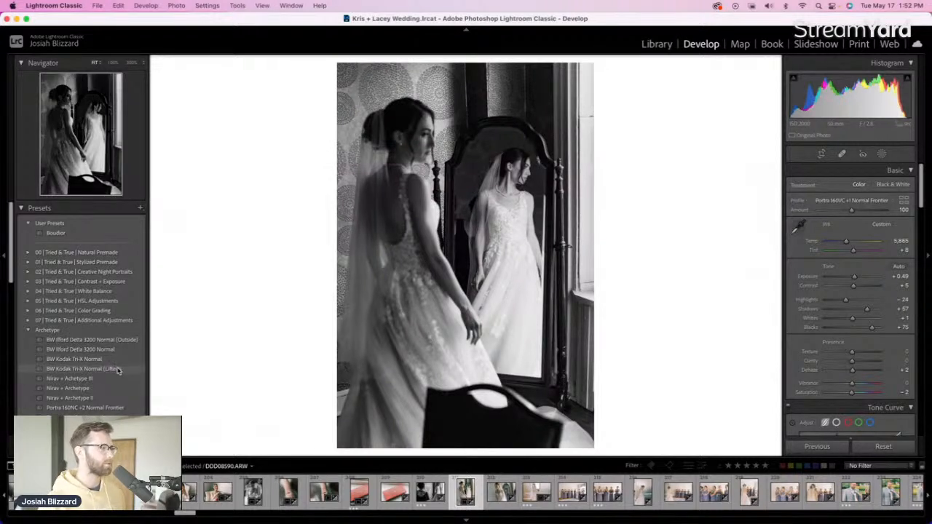
left_click(117, 369)
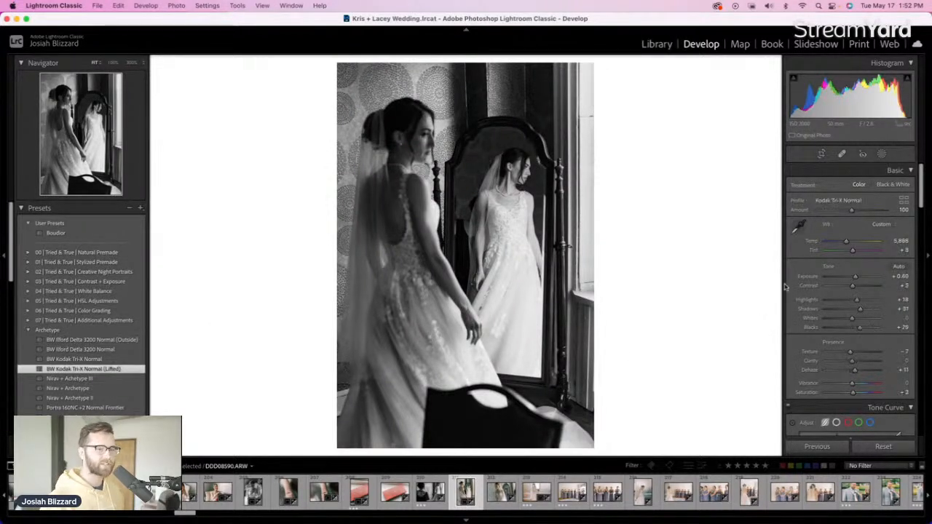
left_click_drag(859, 309, 866, 310)
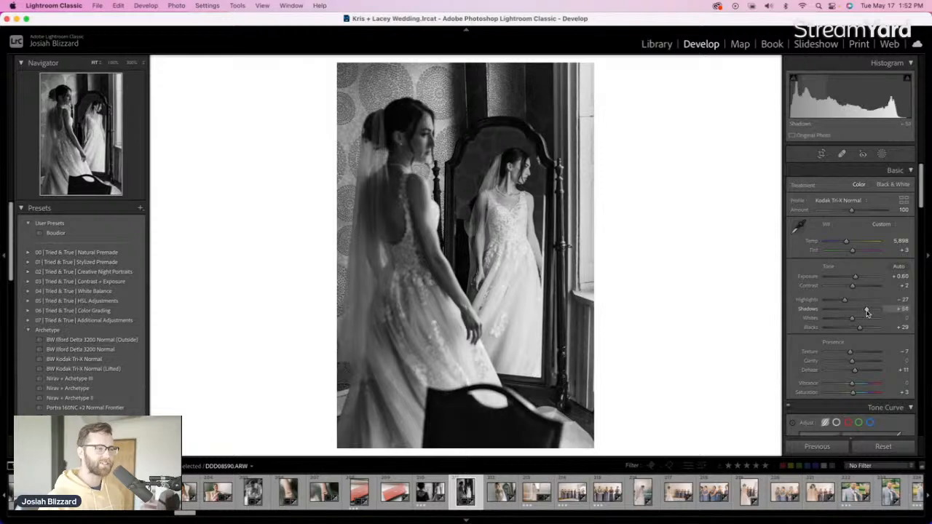
Go to DDD08594, the laughing bride with a bridesmaid in the mirror, and set its exposure to +0.08
key("Right")
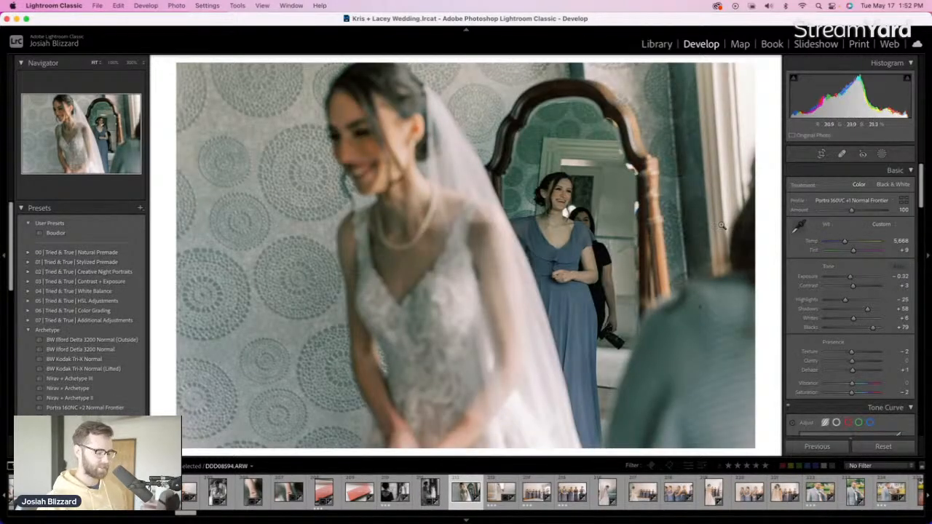
key("equal")
key("minus")
key("equal")
key("equal")
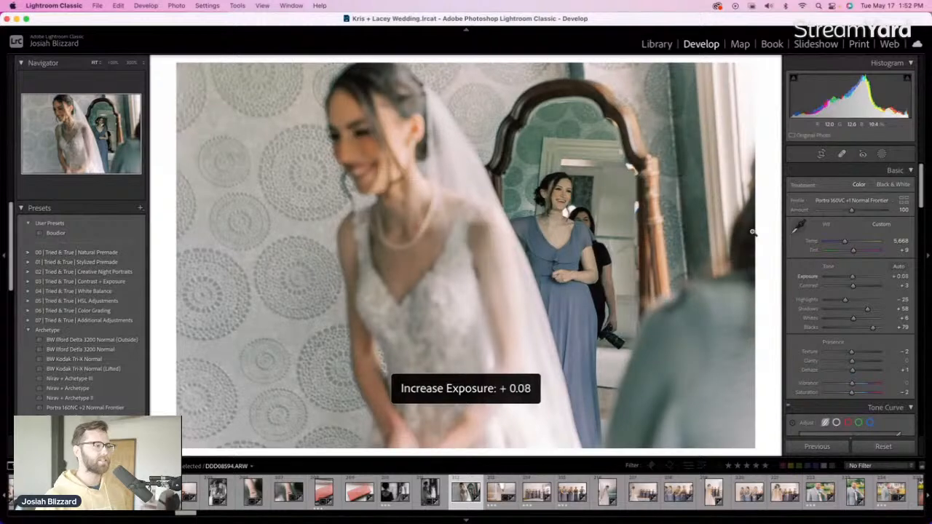
Set the exposure of DDD08594 to +0.18, its highlights to +11 and its shadows to +62
key("minus")
key("equal")
key("equal")
key("minus")
key("equal")
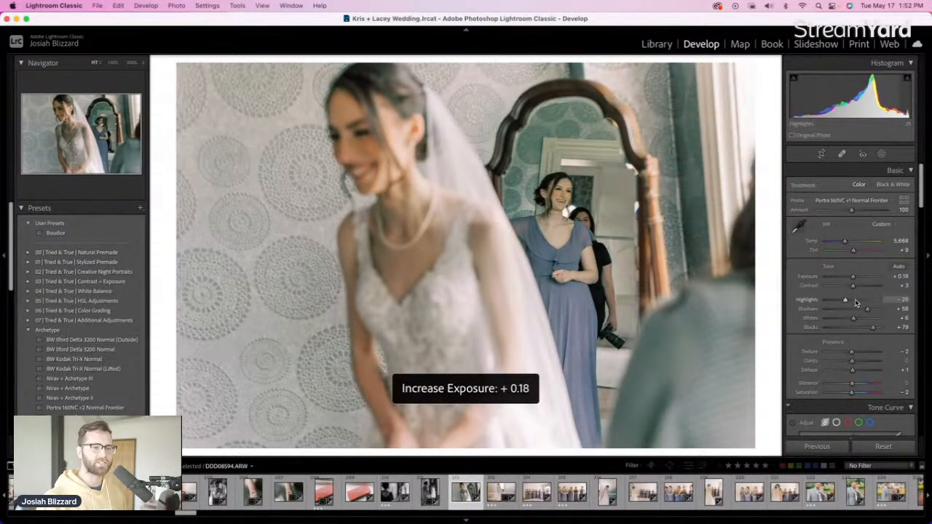
left_click(856, 299)
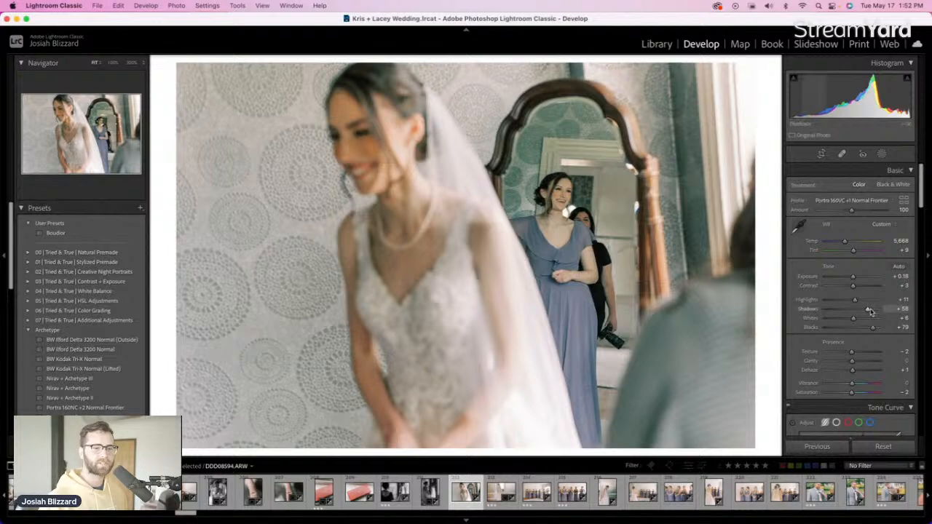
left_click_drag(870, 311, 873, 312)
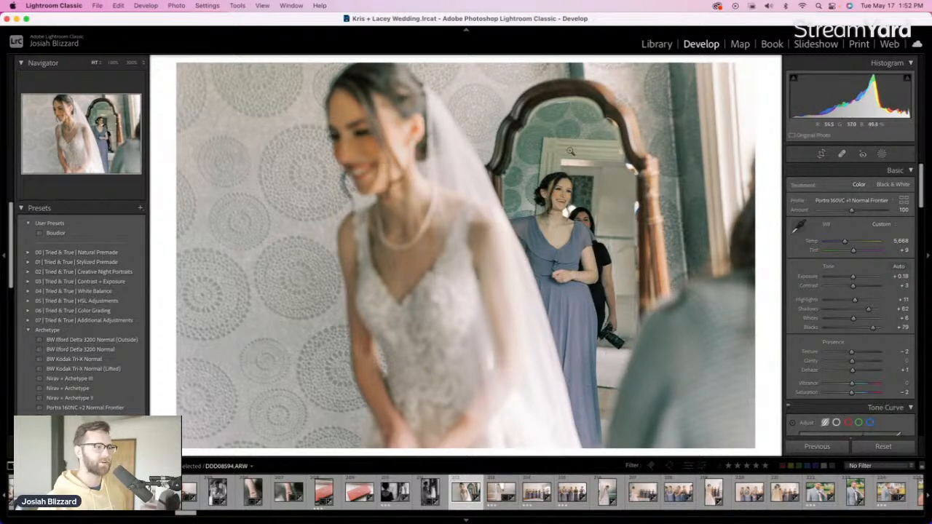
Apply the BW Kodak Tri-X Normal (Lifted) preset to DDD08594, set exposure to +0.80 and fine-tune the highlights
left_click(117, 369)
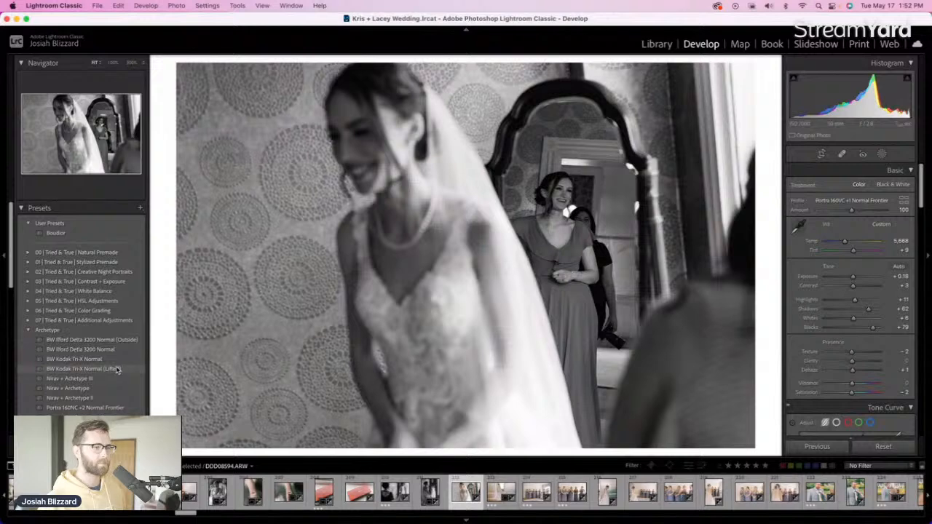
left_click(120, 359)
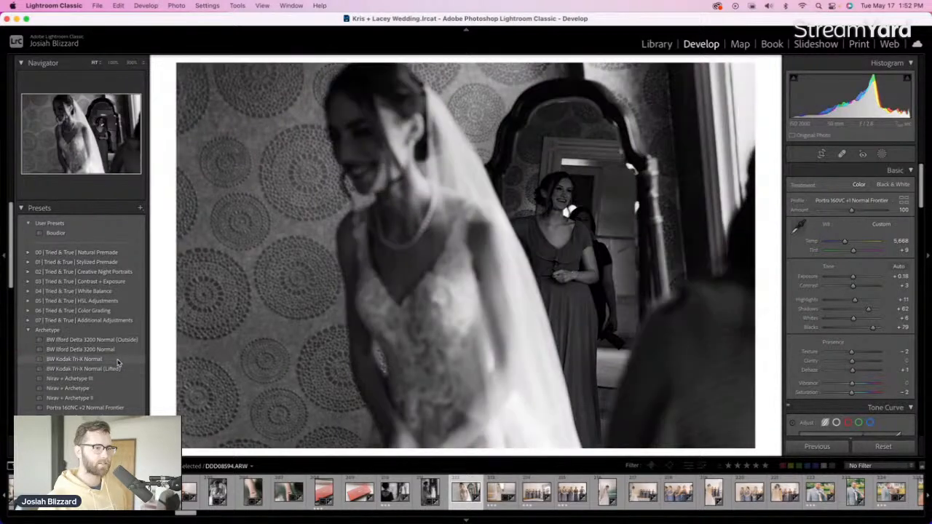
left_click(121, 369)
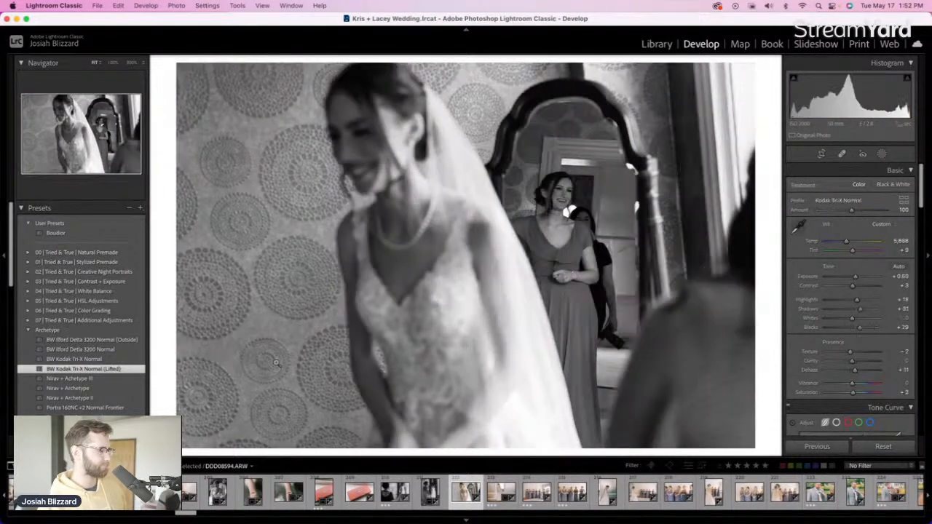
key("equal")
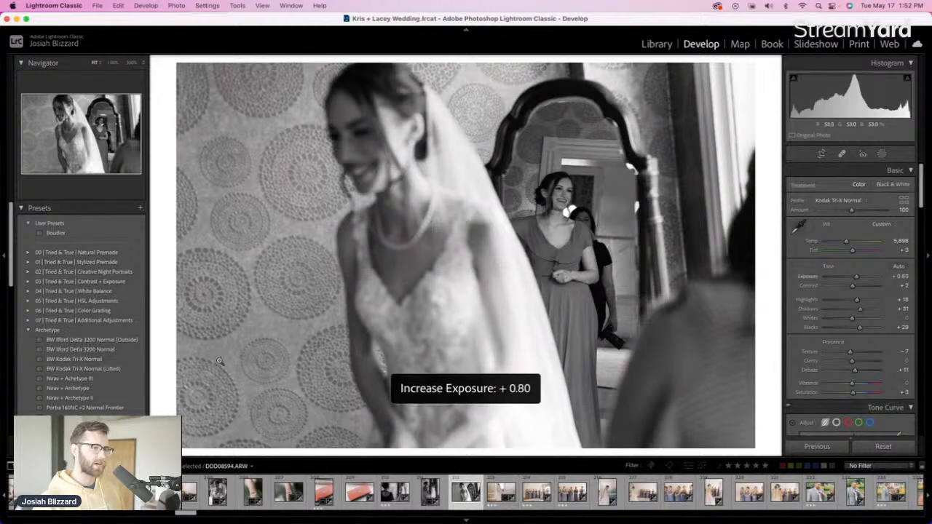
key("minus")
key("equal")
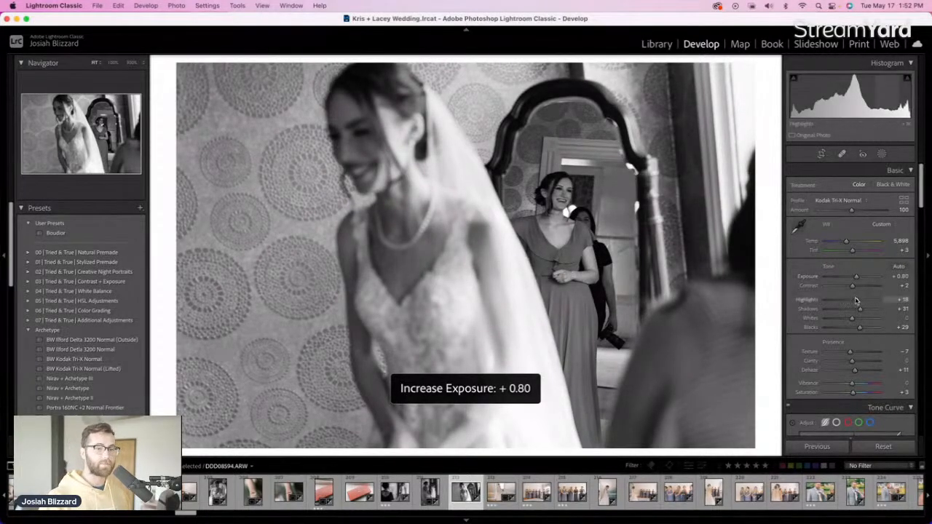
mouse_move(856, 301)
left_mouse_down()
mouse_move(848, 302)
mouse_move(863, 311)
left_mouse_up()
Go to DDD08598, the bride in the doorway, apply BW Kodak Tri-X Normal (Lifted), set exposure to +0.80 and straighten it by about 0.83 degrees
key("Right")
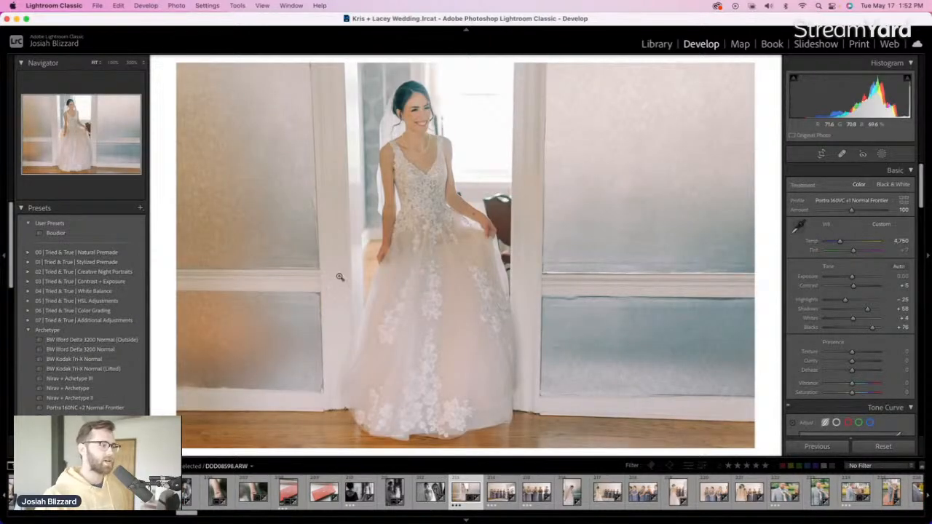
left_click(132, 368)
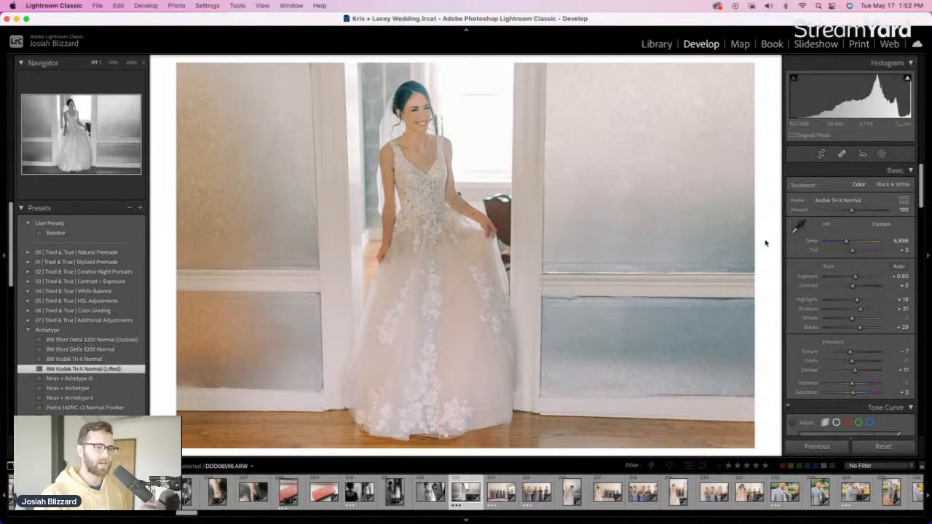
key("equal")
key("equal")
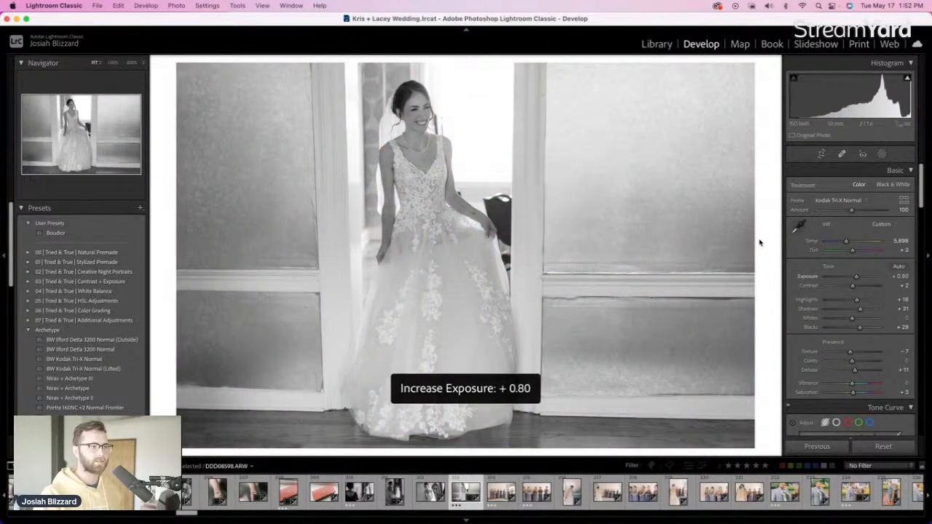
key("r")
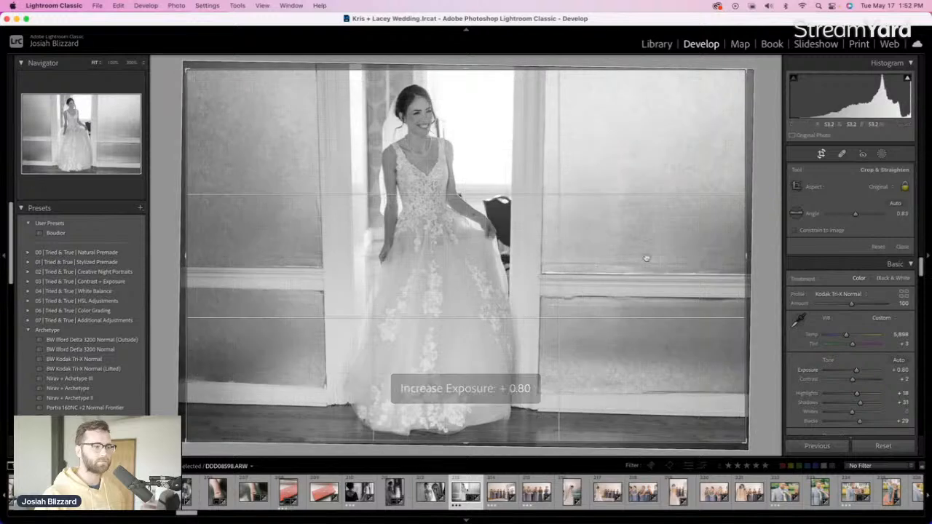
key("r")
Crop the bridesmaid group photos CCC00459 and CCC00463 slightly tighter
key("Right")
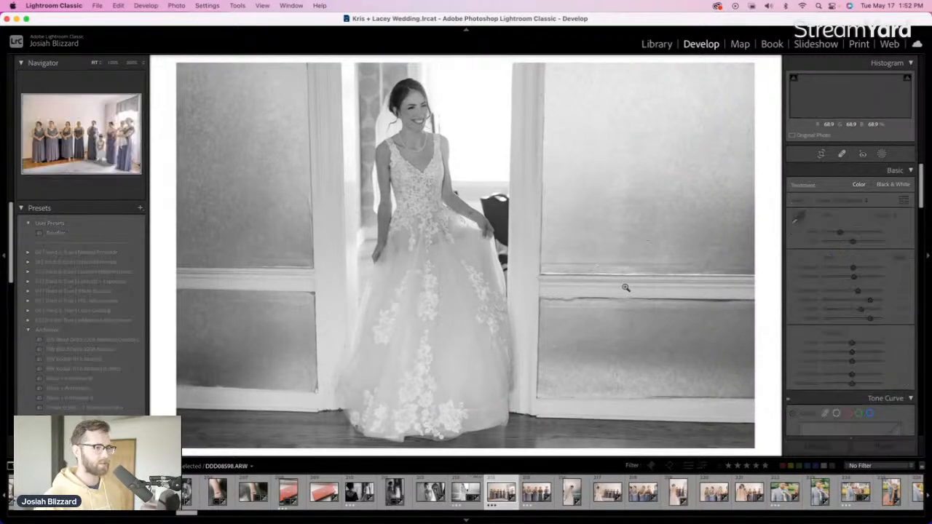
key("r")
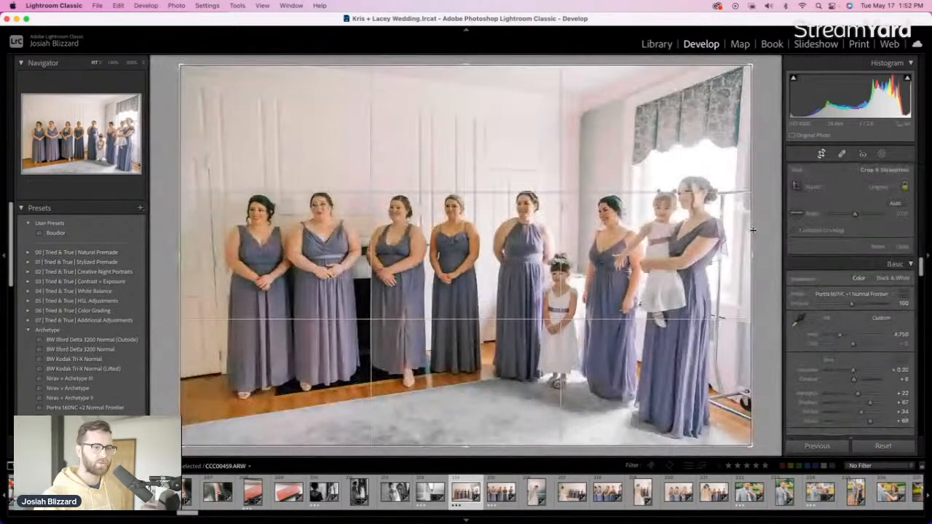
left_click_drag(749, 230, 746, 230)
left_click_drag(470, 236, 464, 234)
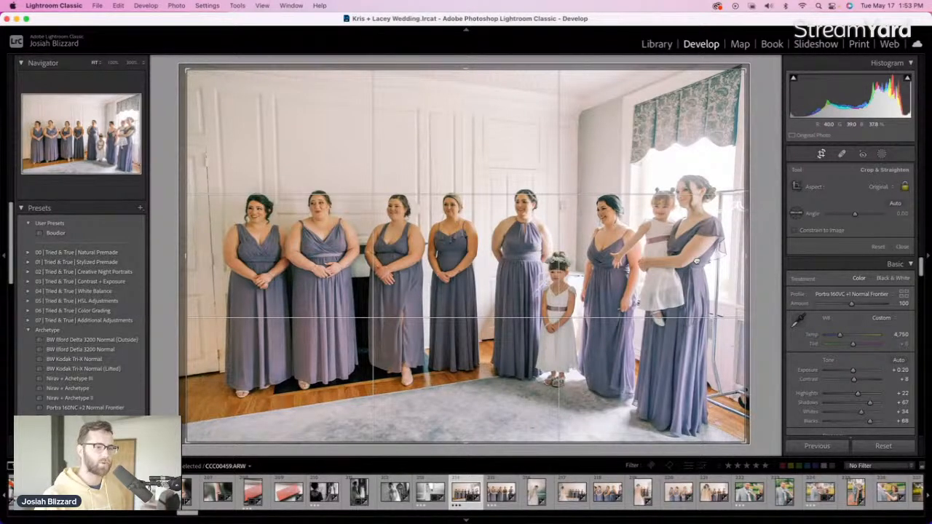
key("Return")
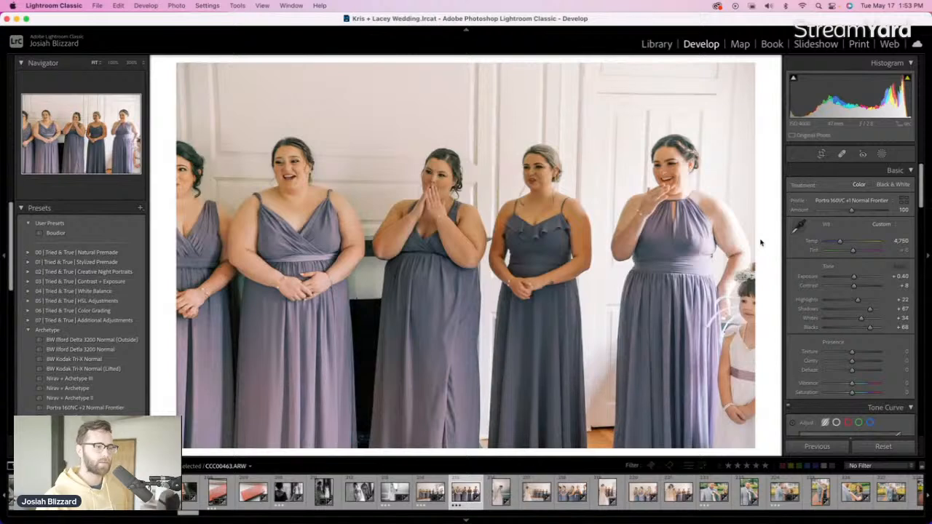
key("r")
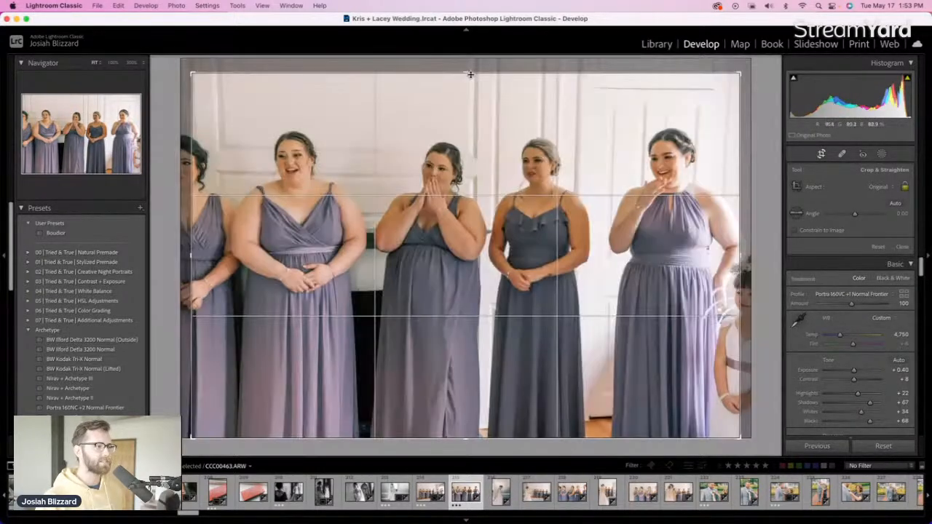
key("r")
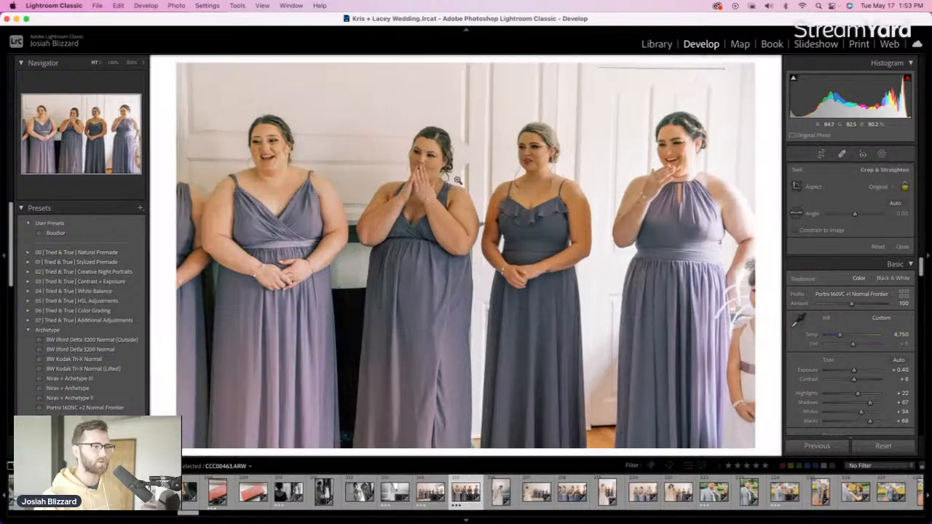
Go to DDD08602, the bride looking down, set exposure to +0.46, crop it tighter and straighten it to about -0.25 degrees
key("Right")
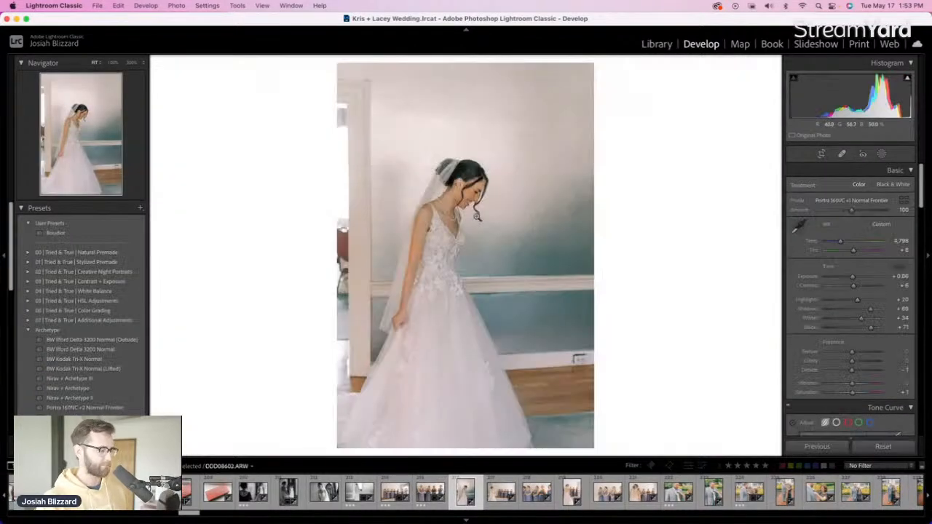
key("=")
key("=")
key("=")
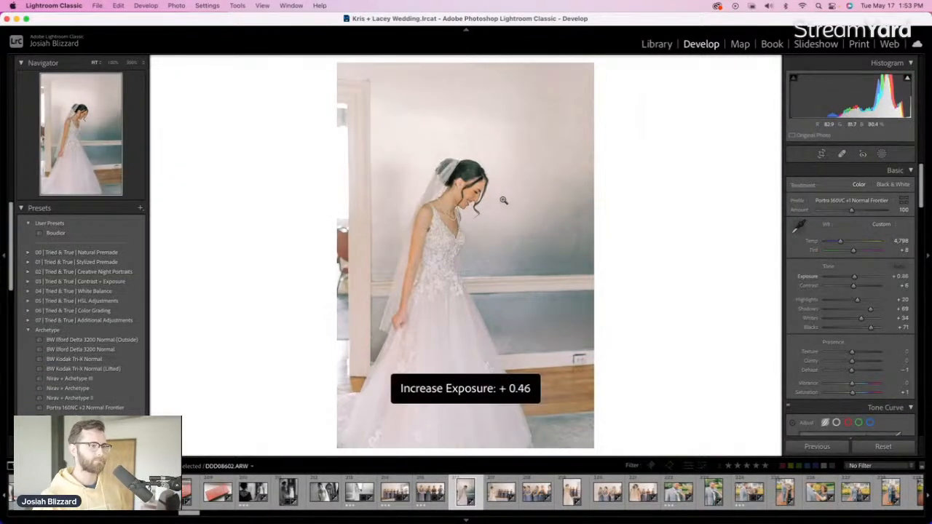
key("r")
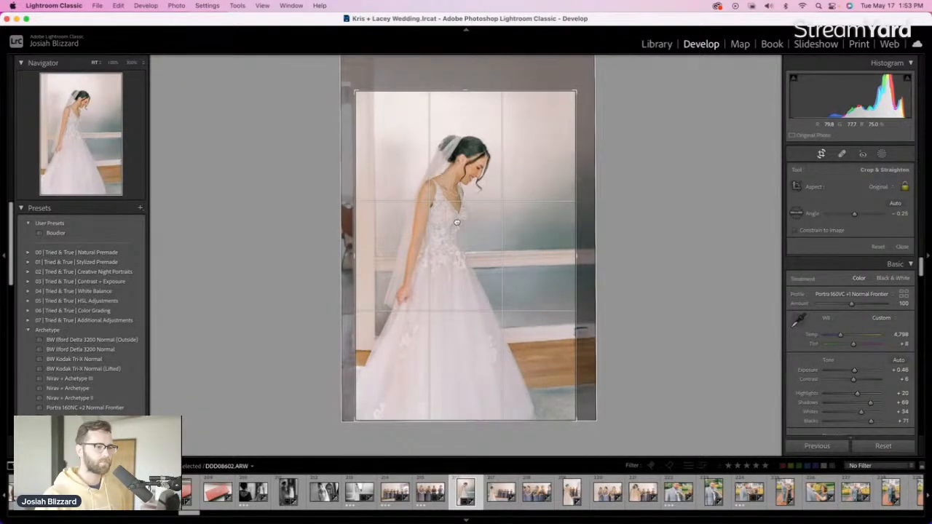
key("r")
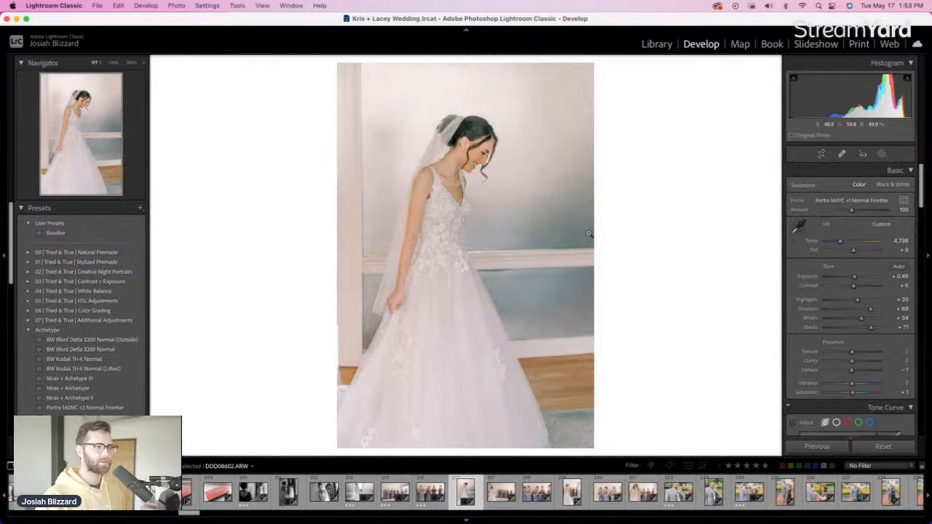
Go to CCC00467, the bride facing her bridesmaids, straighten it to about -2.20 degrees and reposition the crop
key("Right")
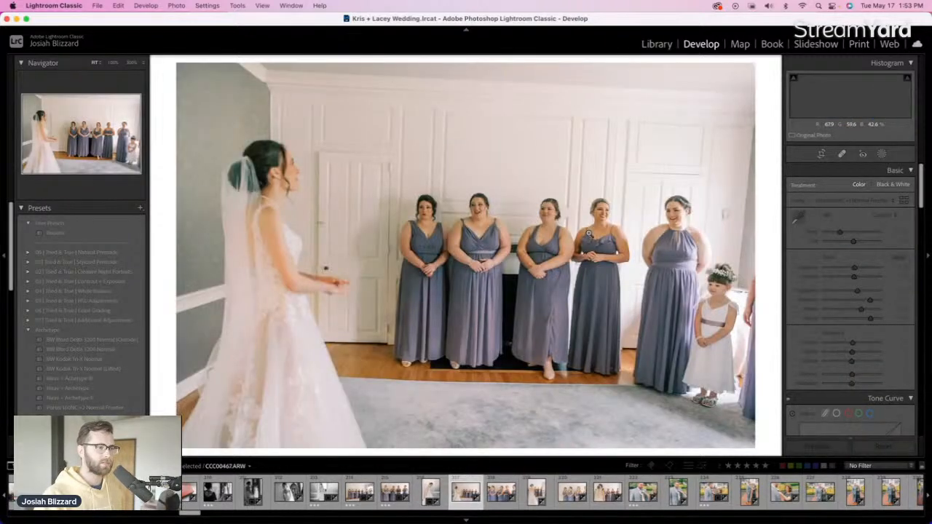
key("r")
left_click_drag(764, 254, 764, 258)
key("r")
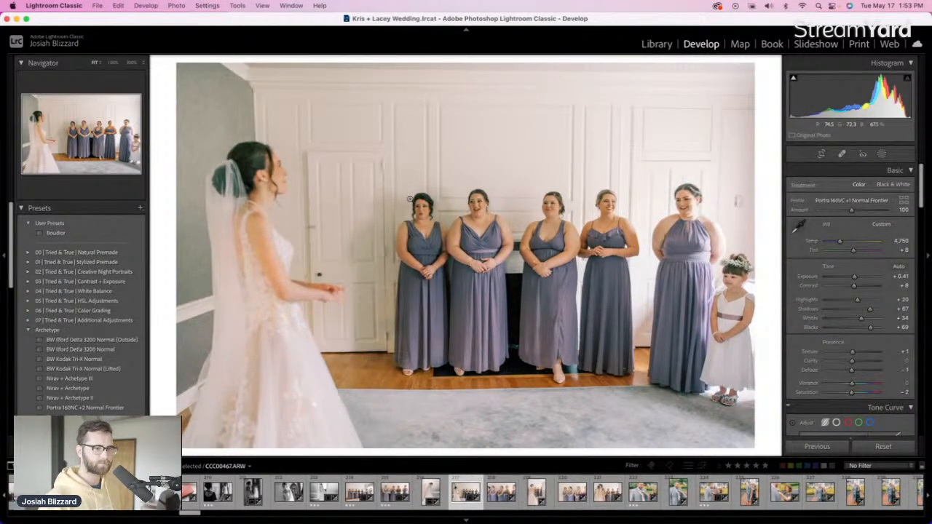
key("r")
left_click_drag(417, 212, 413, 212)
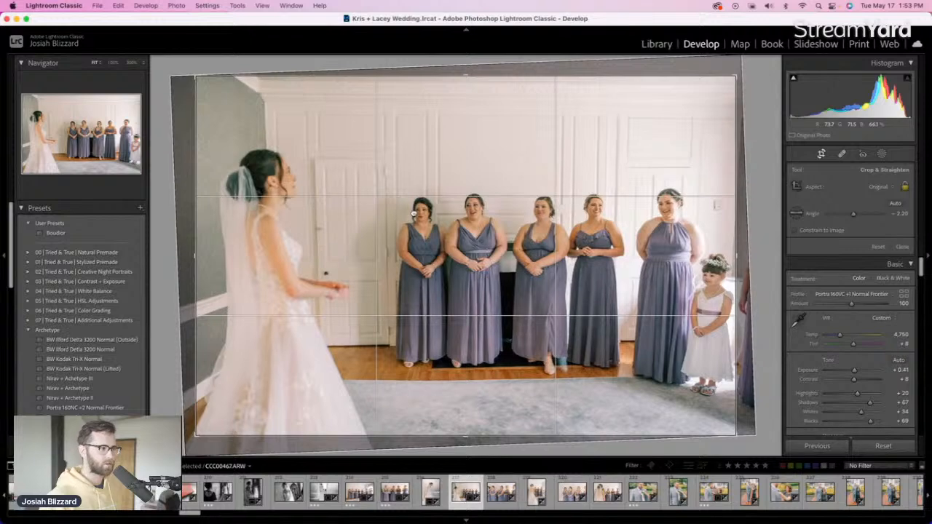
key("r")
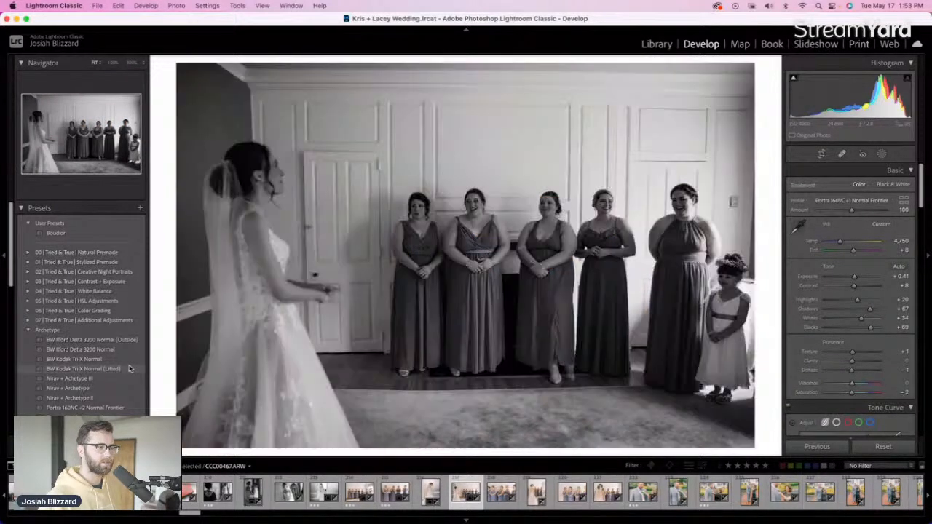
Go to DDD08605, the close view of the bridesmaids, straighten it and crop out the face of the bridesmaid at the right edge
key("Right")
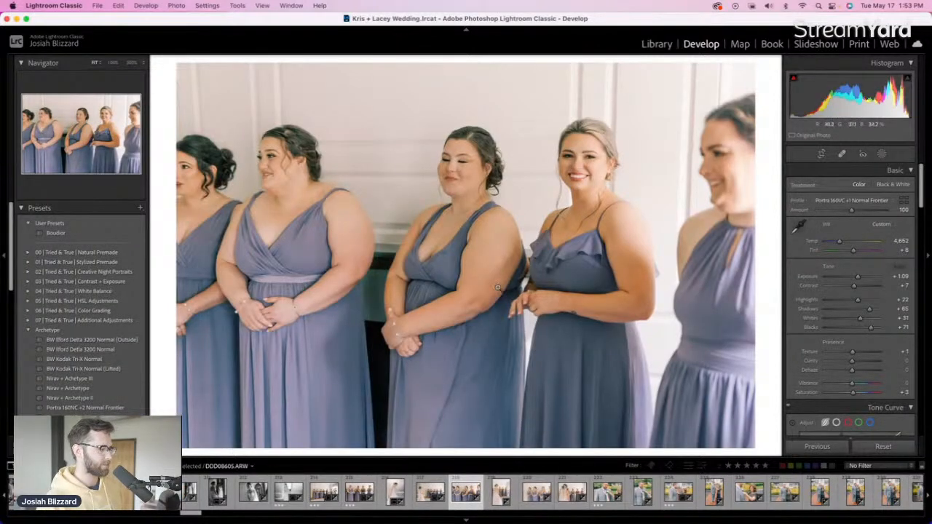
key("r")
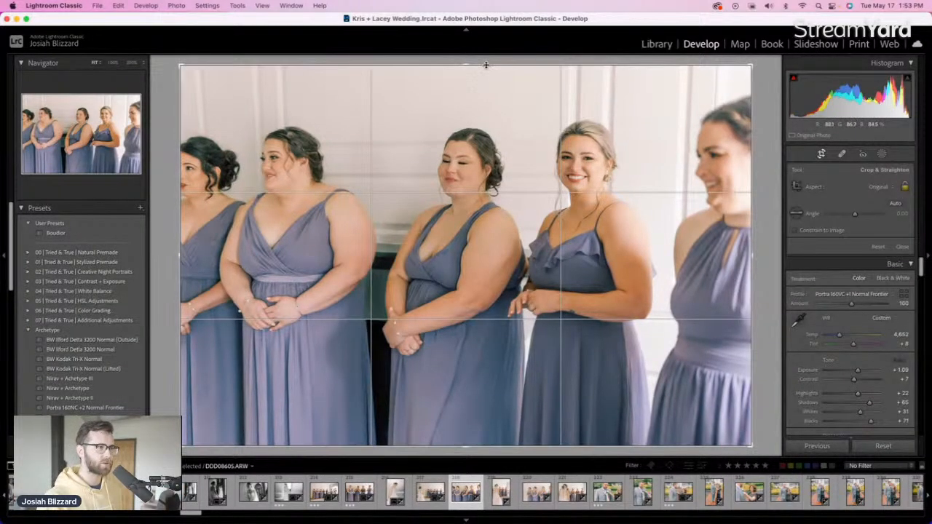
left_click_drag(484, 62, 484, 76)
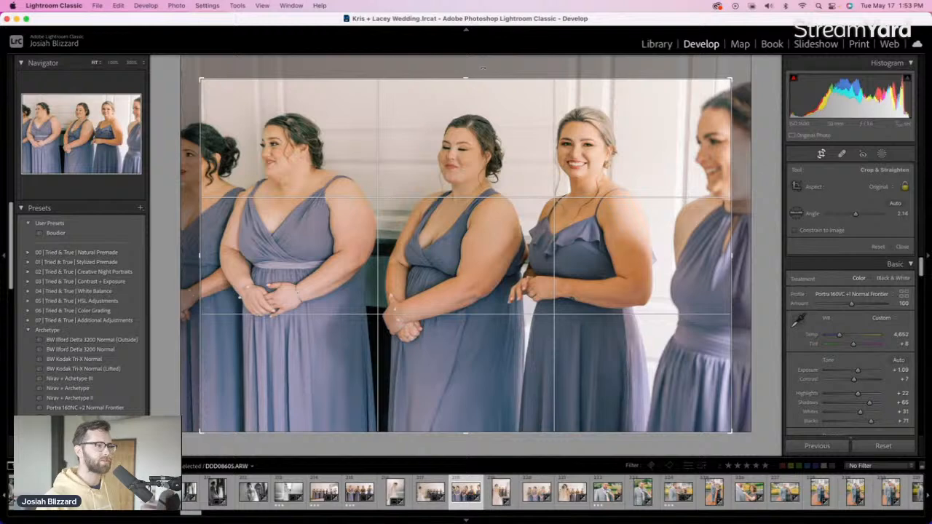
left_click_drag(484, 68, 464, 67)
left_click_drag(475, 166, 498, 159)
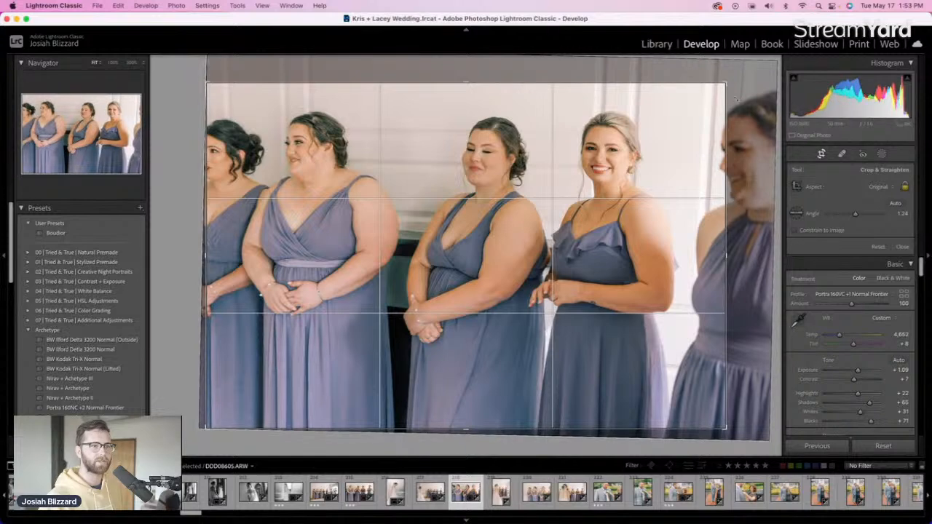
left_click_drag(725, 83, 719, 86)
left_click_drag(634, 73, 632, 72)
left_click_drag(635, 207, 631, 206)
key("Return")
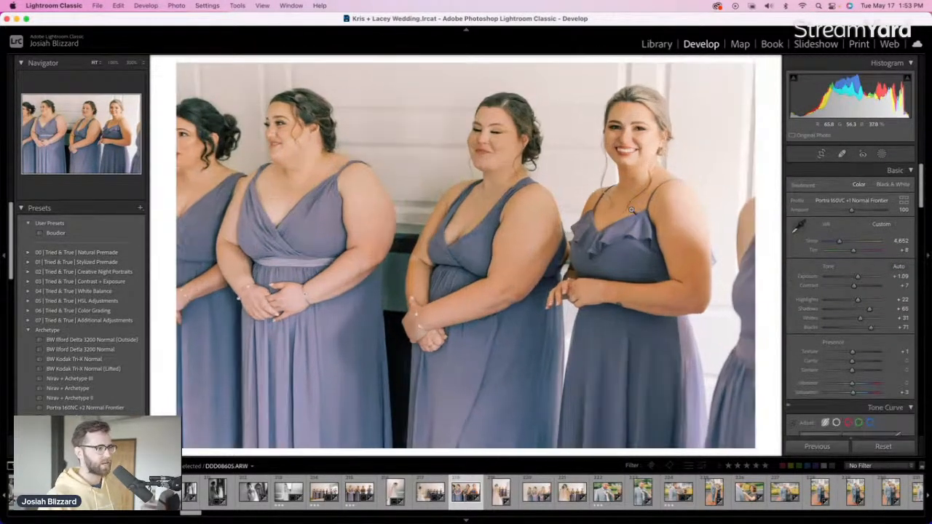
Go to CCC00471, the bride seen from behind, and crop it tighter around her and the bridesmaids
key("Right")
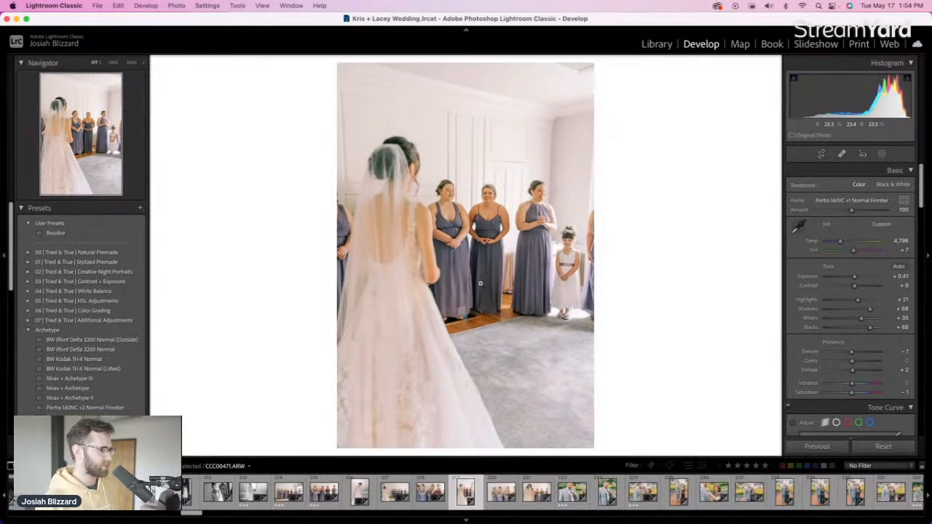
key("r")
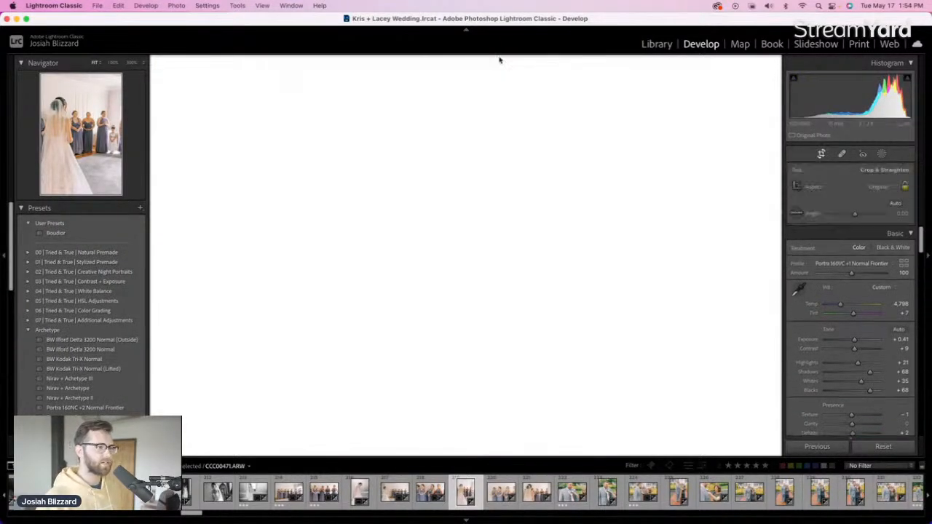
left_click_drag(403, 220, 443, 239)
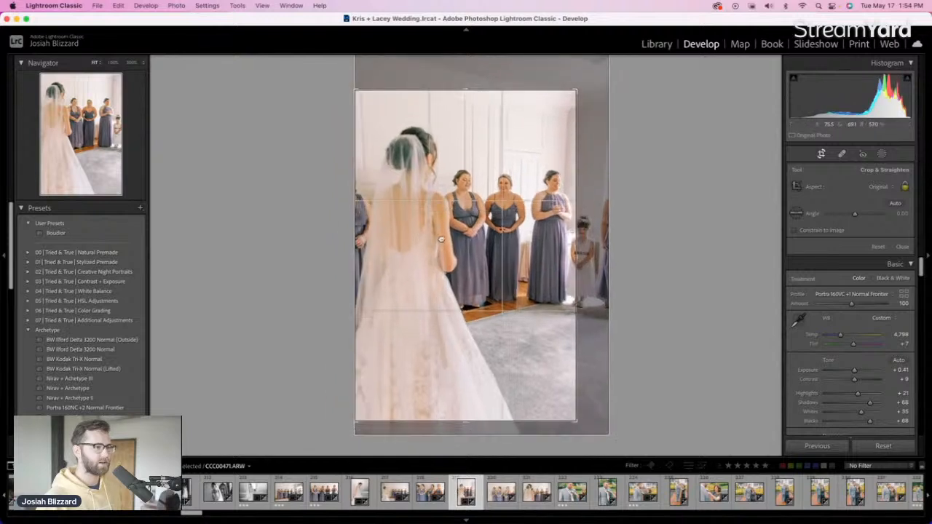
Refine the crop of CCC00471.ARW, repositioning the photo to leave more space above the bride's head
key("Return")
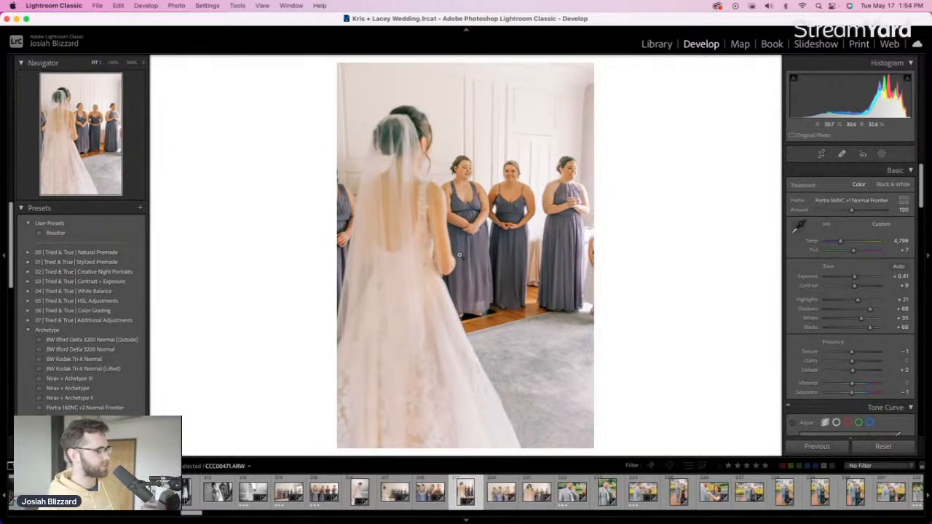
key("r")
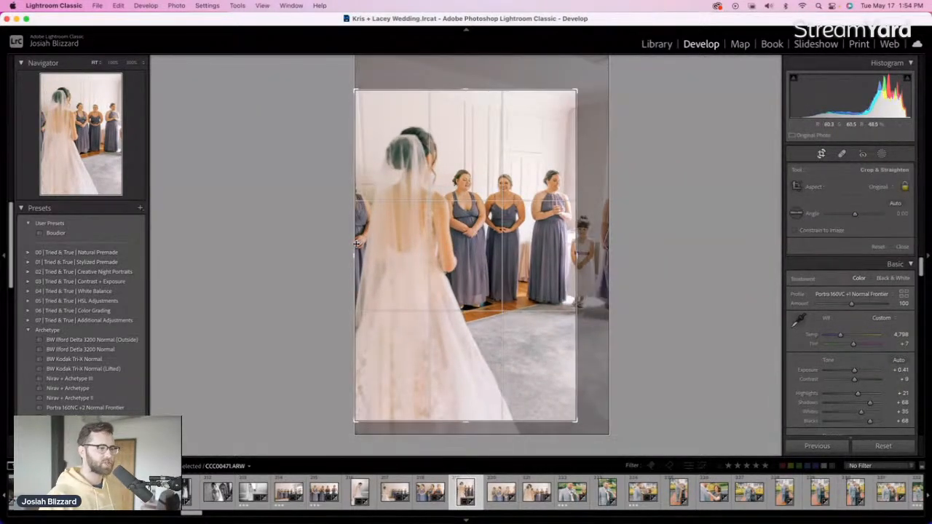
left_click_drag(356, 243, 359, 245)
key("Return")
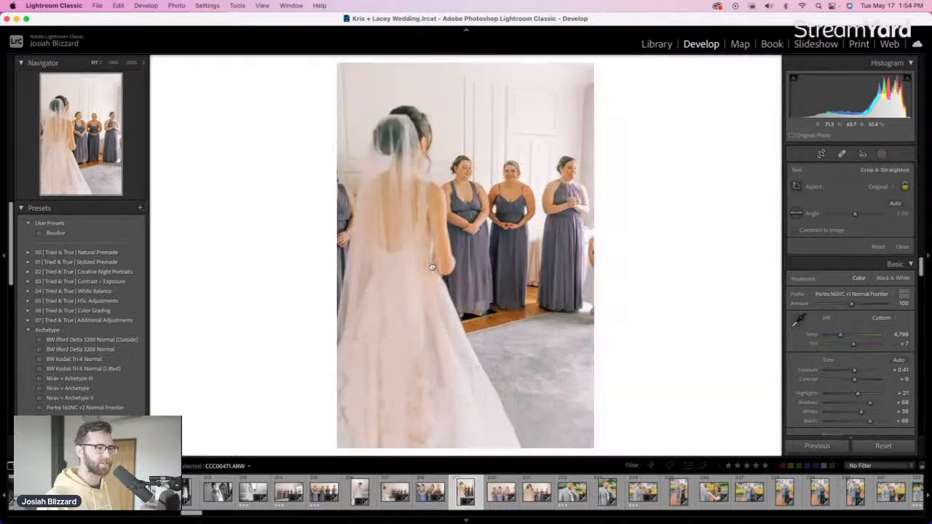
key("r")
left_click_drag(497, 282, 416, 270)
key("Return")
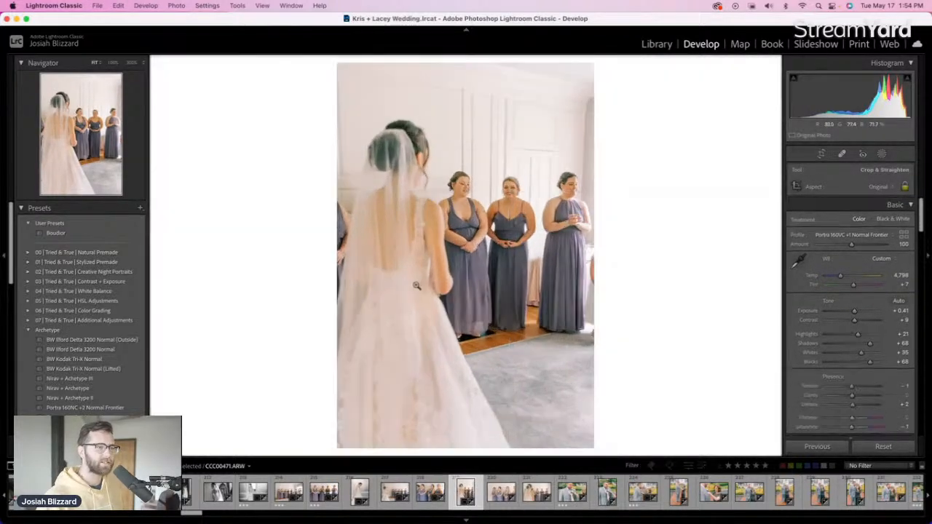
Crop the bridesmaids photo DDD08614.ARW slightly tighter from its upper edge and reposition the image within the frame
key("Right")
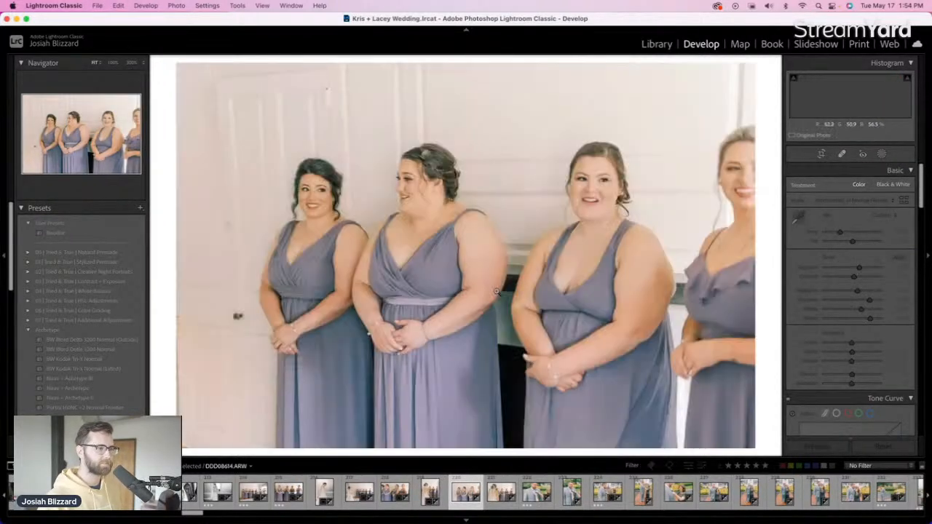
key("r")
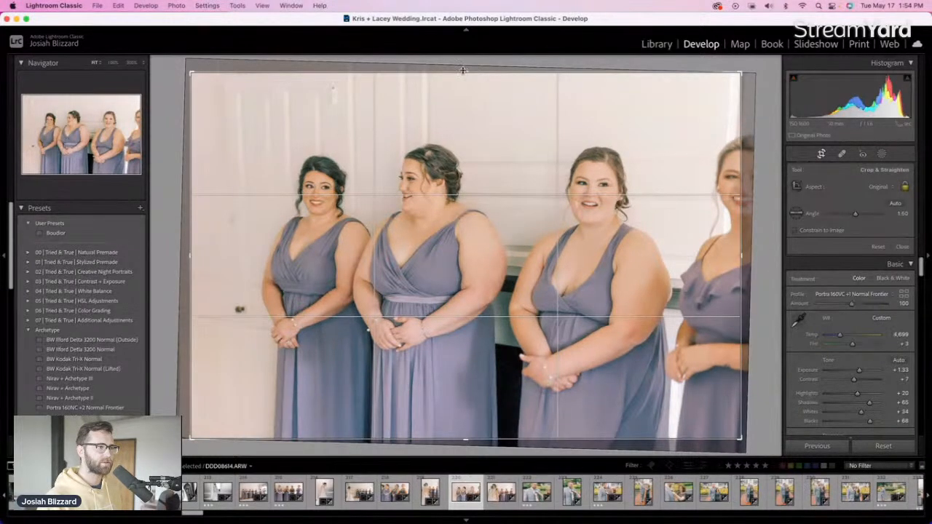
left_click_drag(465, 71, 463, 81)
left_click_drag(471, 189, 474, 204)
key("r")
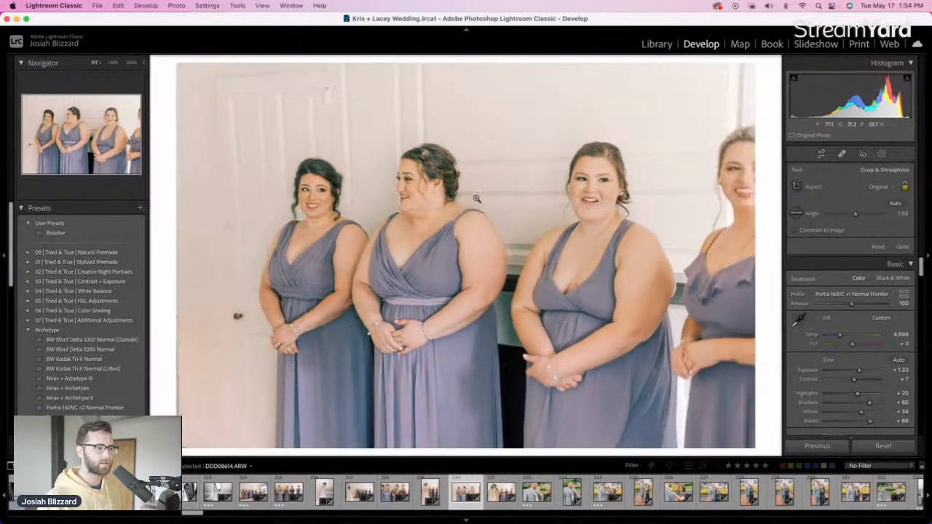
Tighten the crop of CCC00477.ARW, the bride facing her bridesmaids, from its upper edge
key("Left")
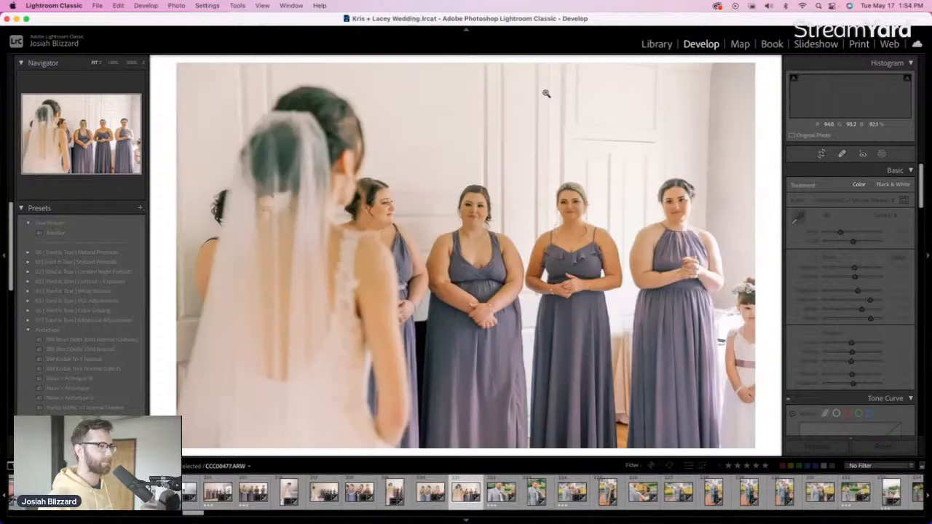
key("r")
left_click_drag(460, 65, 460, 74)
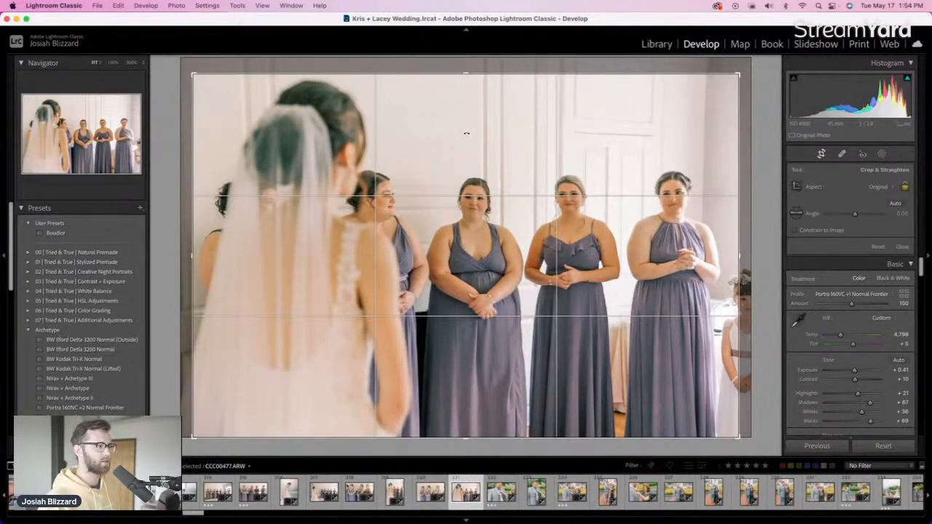
key("Return")
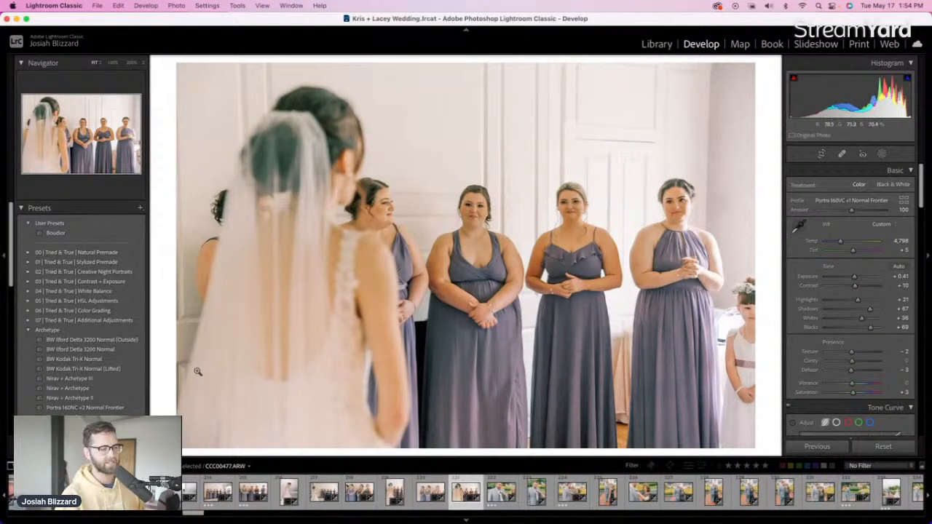
Apply the BW Kodak Tri-X Normal (Lifted) preset to CCC00477.ARW and set its exposure to +0.80
left_click(121, 370)
key("equal")
key("equal")
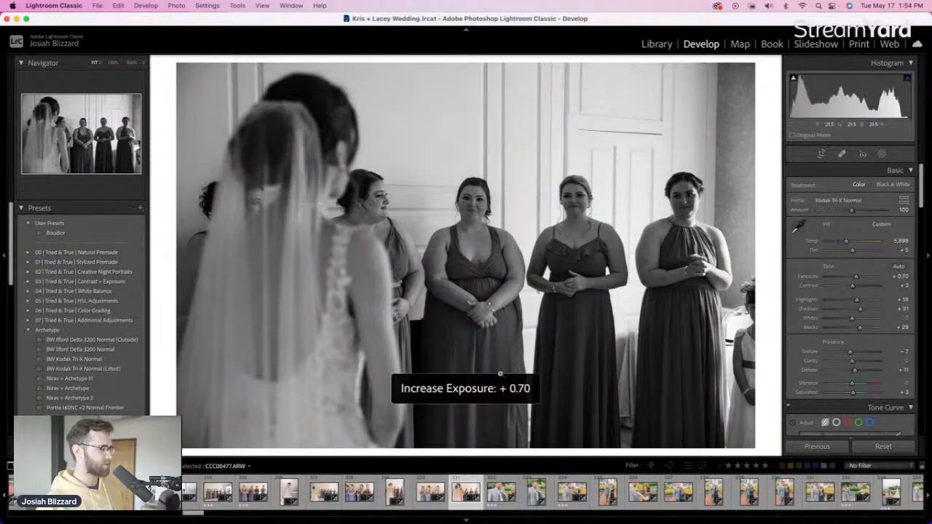
key("minus")
key("equal")
key("minus")
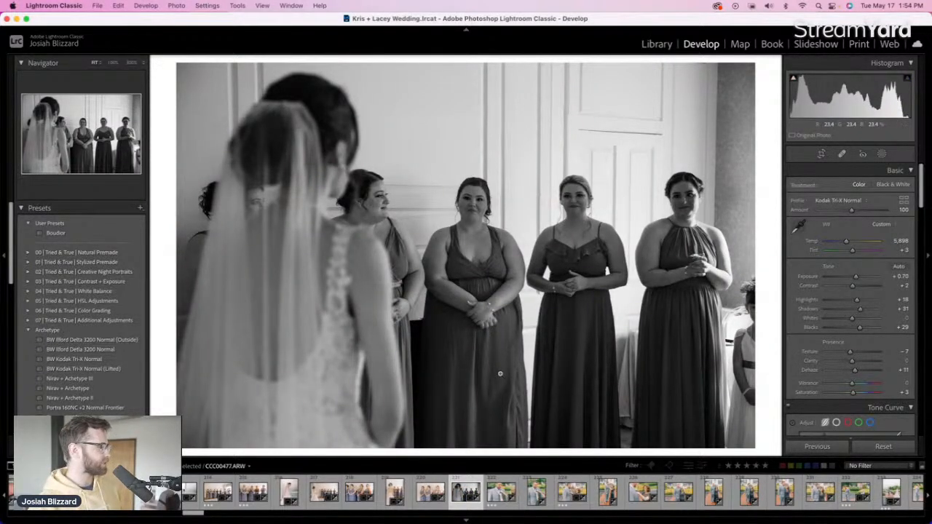
key("minus")
key("equal")
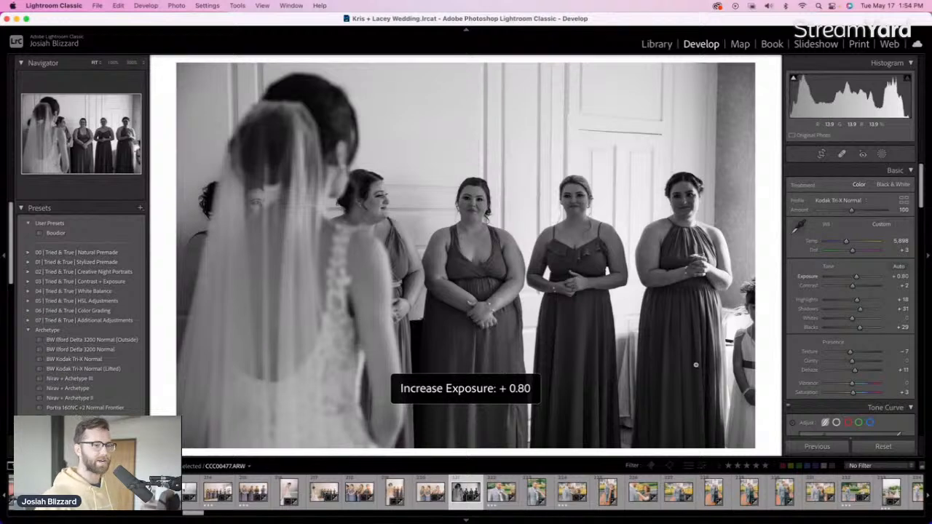
Review the edits on the following boutonniere and groom portrait photos, up to full-length portrait DDD08635.ARW
key("Right")
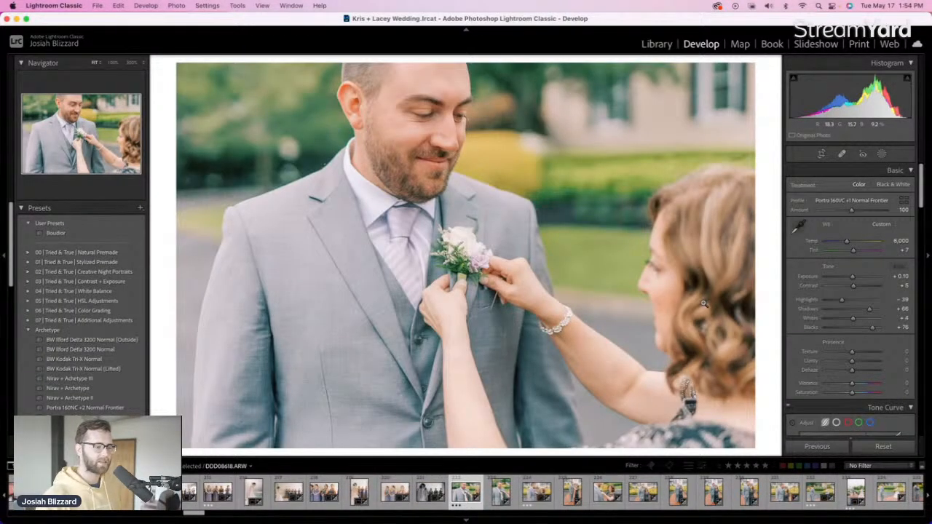
key("Right")
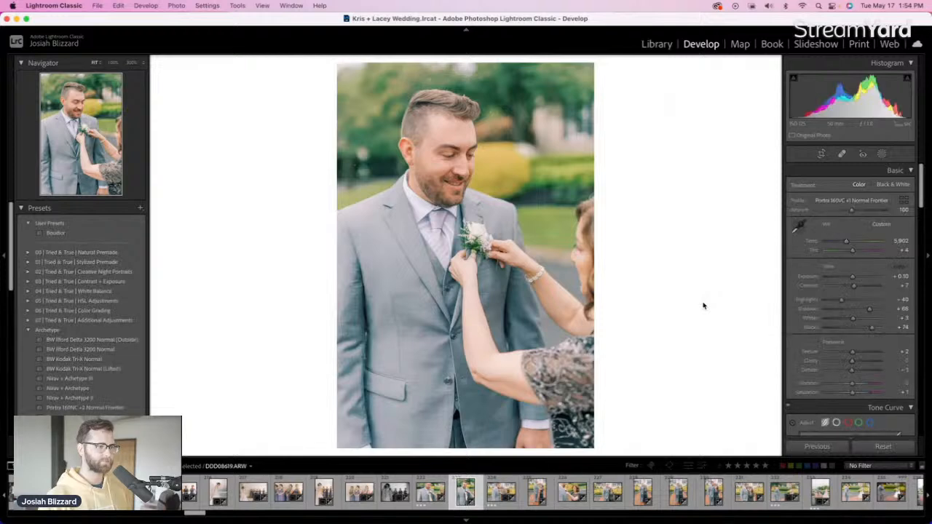
key("Right")
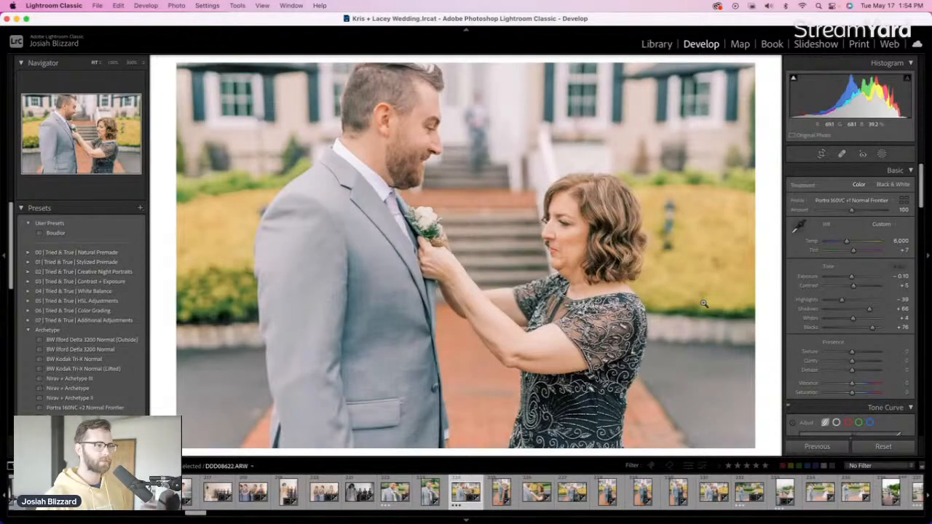
key("Right")
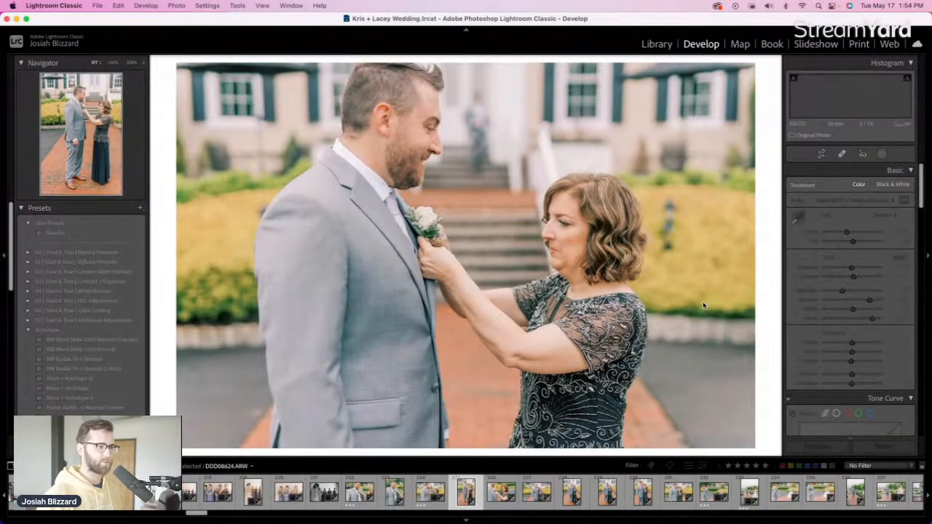
key("Right")
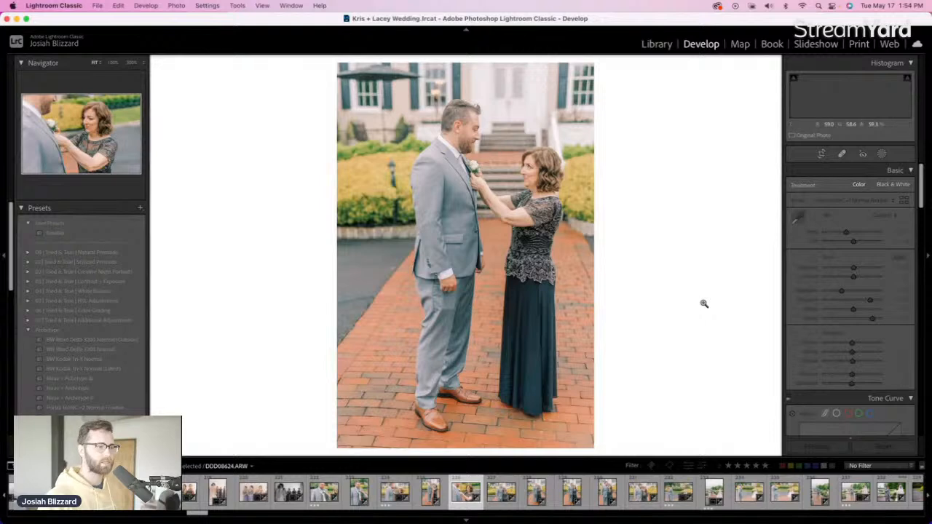
key("Right")
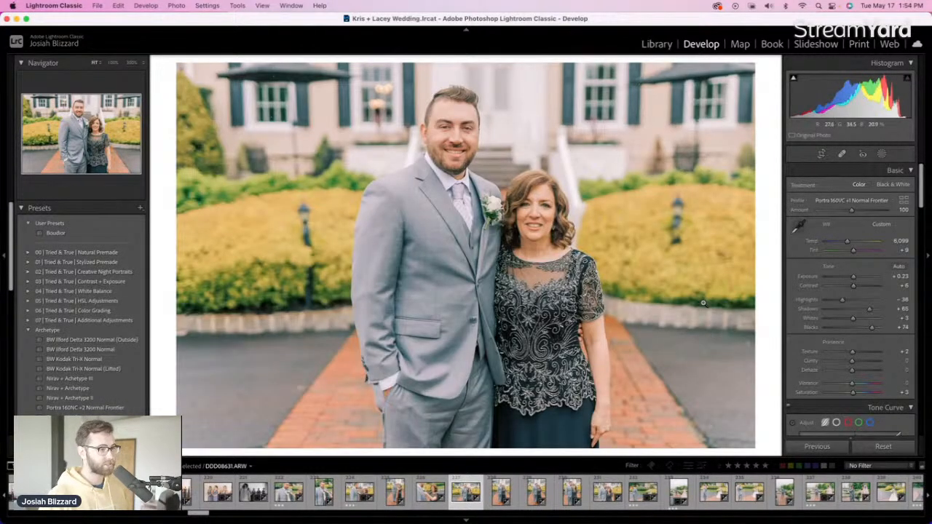
key("Right")
key("Right")
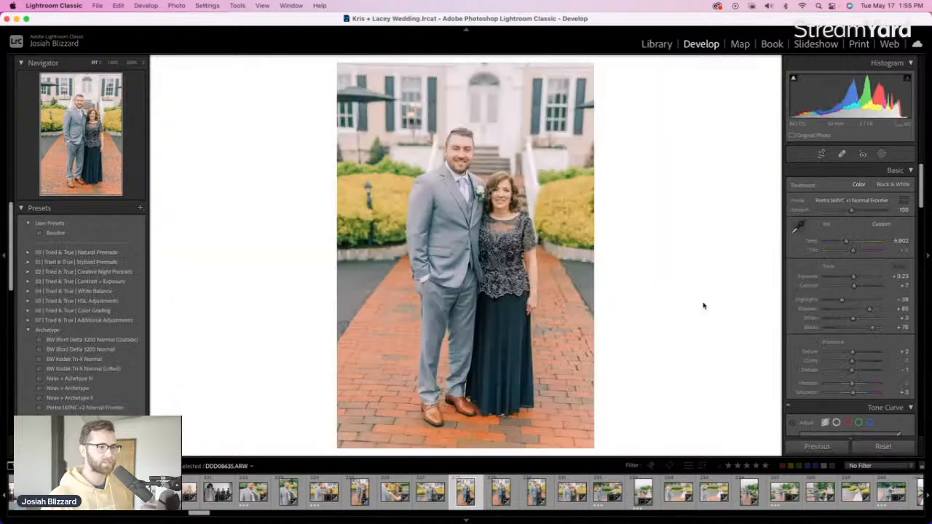
Straighten DDD08635.ARW to an angle of -0.95 and crop it tighter around the groom and the woman beside him
key("r")
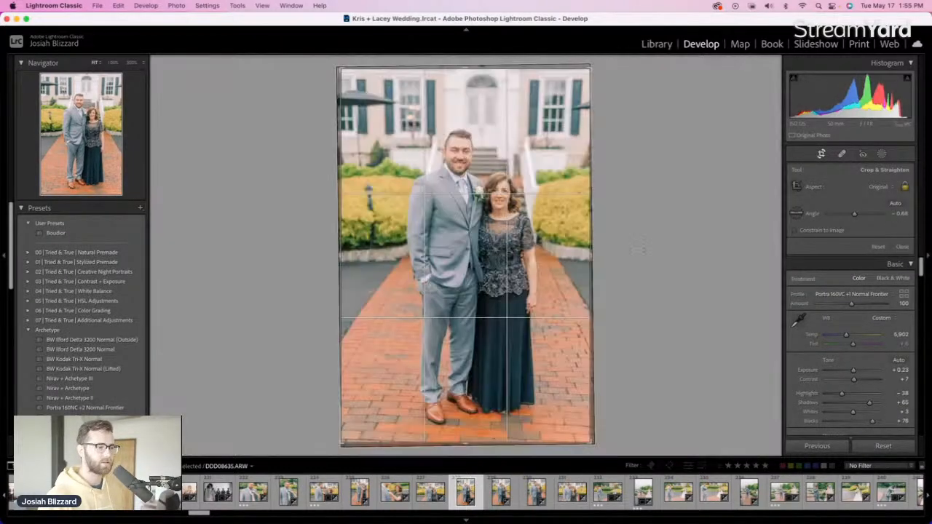
left_click_drag(644, 251, 643, 250)
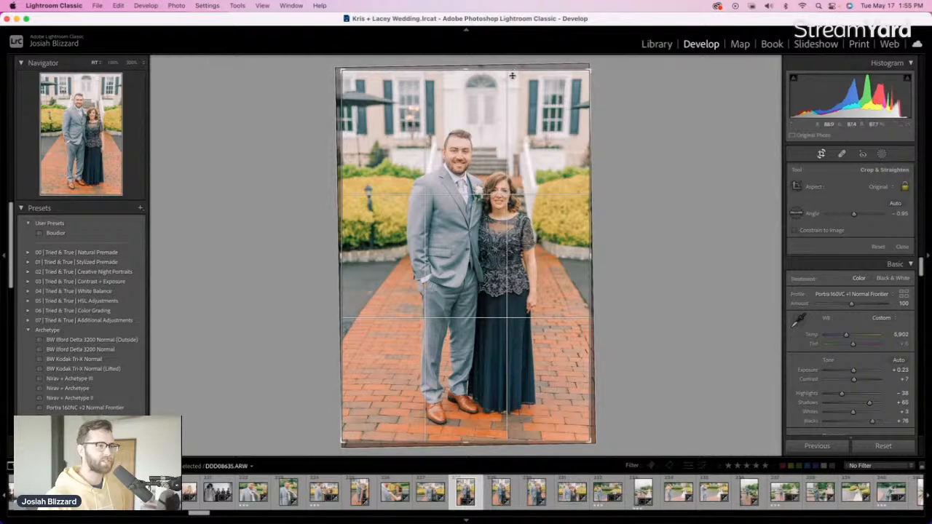
left_click_drag(512, 72, 513, 83)
left_click_drag(502, 128, 499, 131)
key("Return")
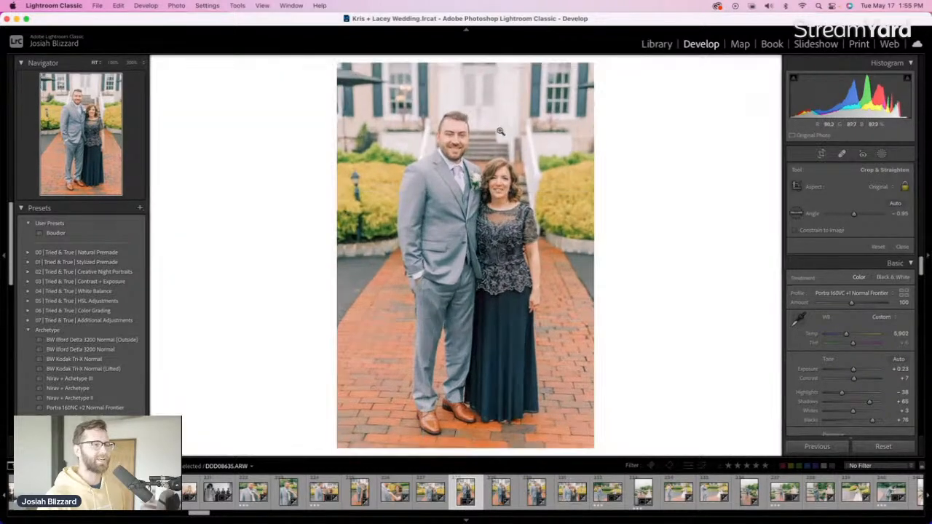
Skip to DDD08644.ARW, crop it slightly tighter from the upper edge, and reposition the two people in the frame
key("Right")
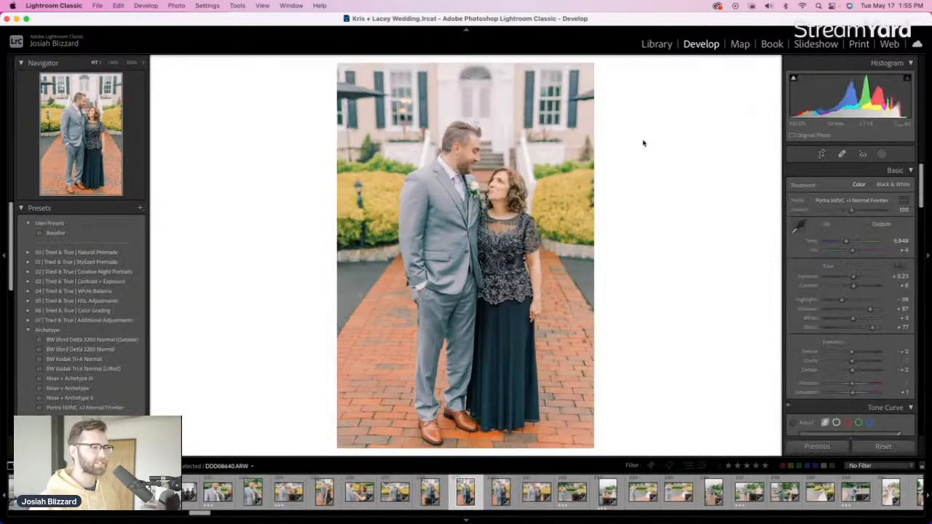
key("Right")
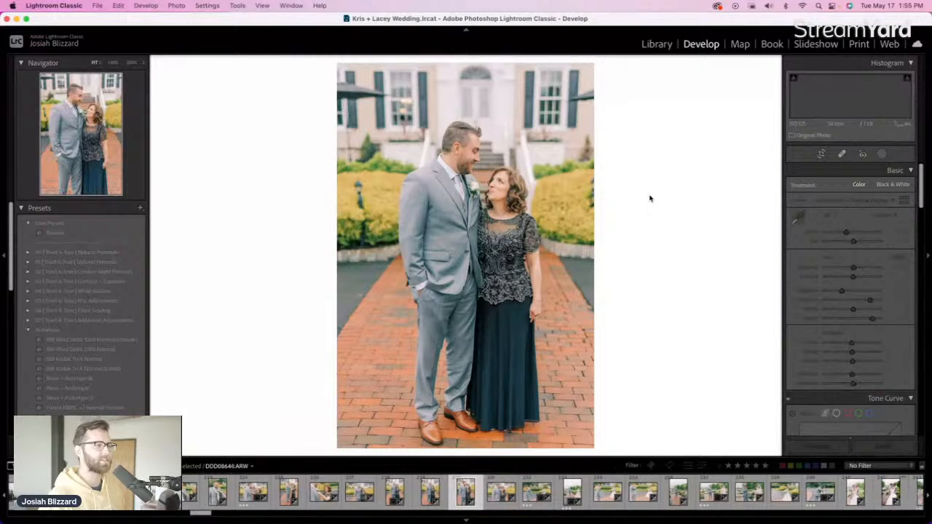
key("r")
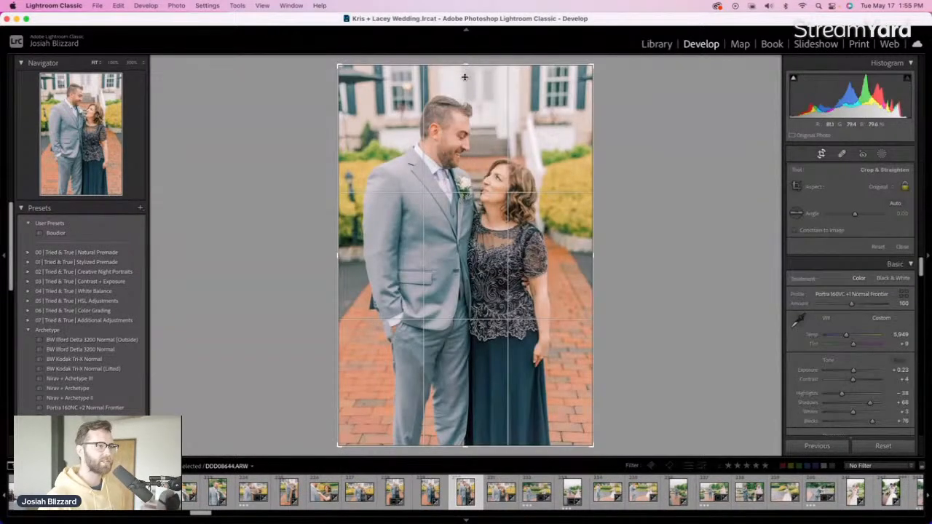
left_click_drag(464, 81, 464, 82)
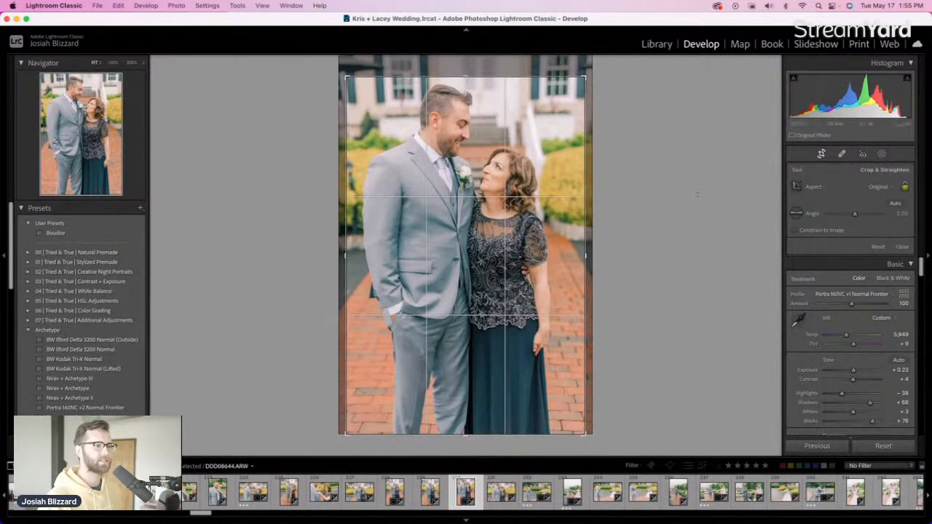
left_click_drag(598, 171, 599, 189)
double_click(452, 190)
Check the crop and straightening of the landscape portrait DDD08646.ARW and the first-look photo DDD08651.ARW
key("Right")
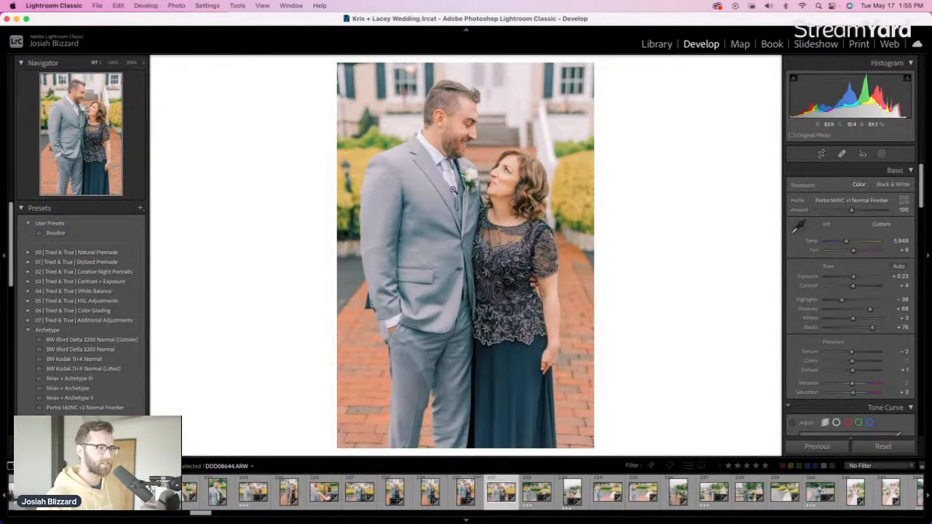
key("r")
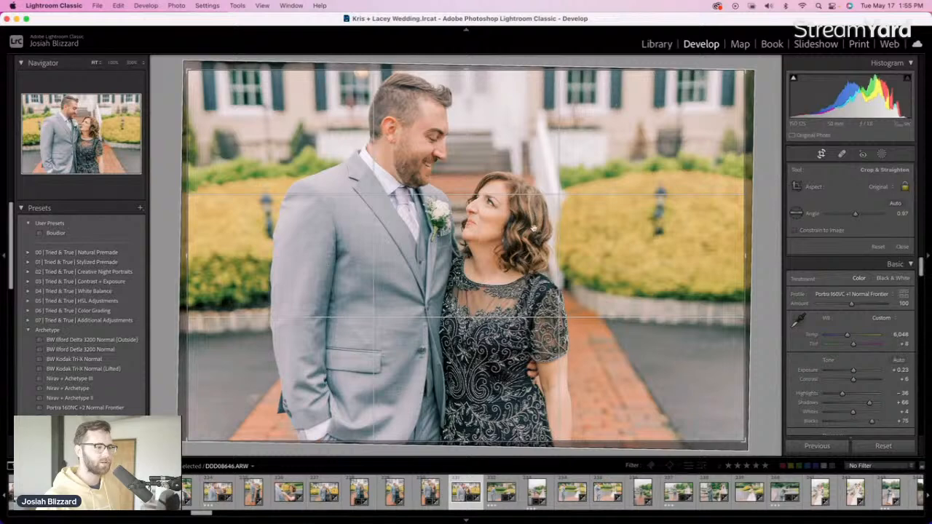
key("r")
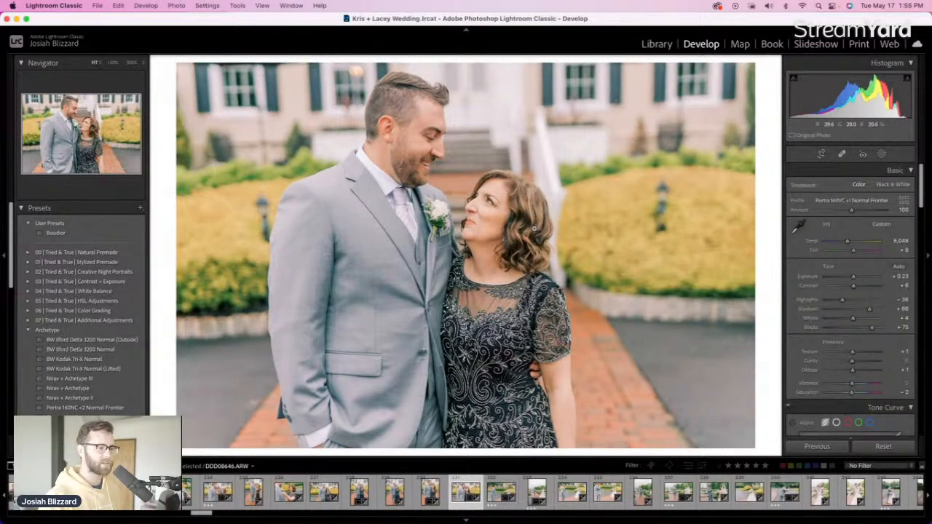
key("Right")
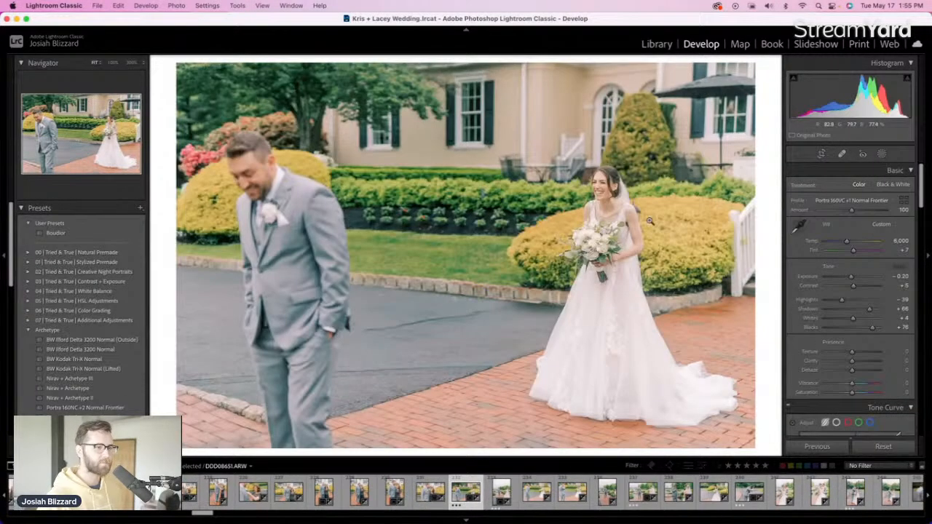
key("r")
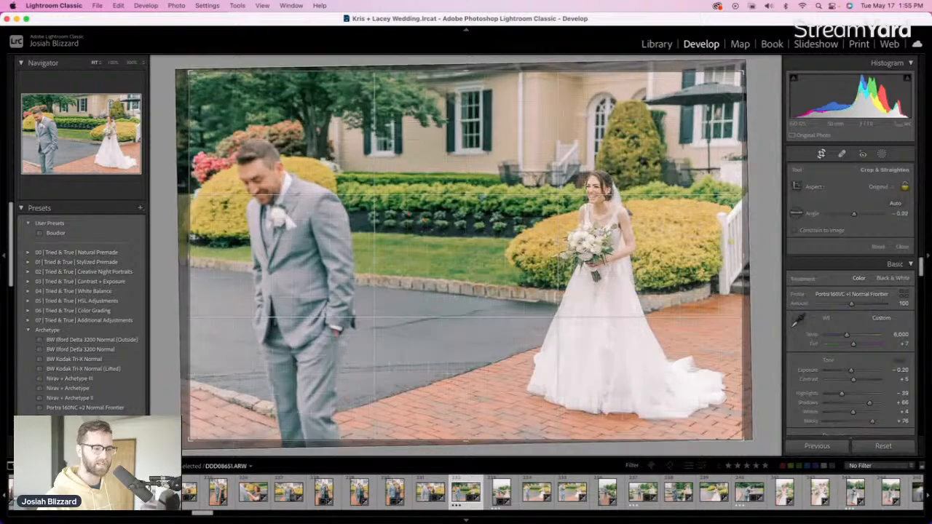
key("r")
Crop the vertical first-look photo CCC00487.ARW tighter around the bride and groom, trimming sky and the area beside the groom
key("Right")
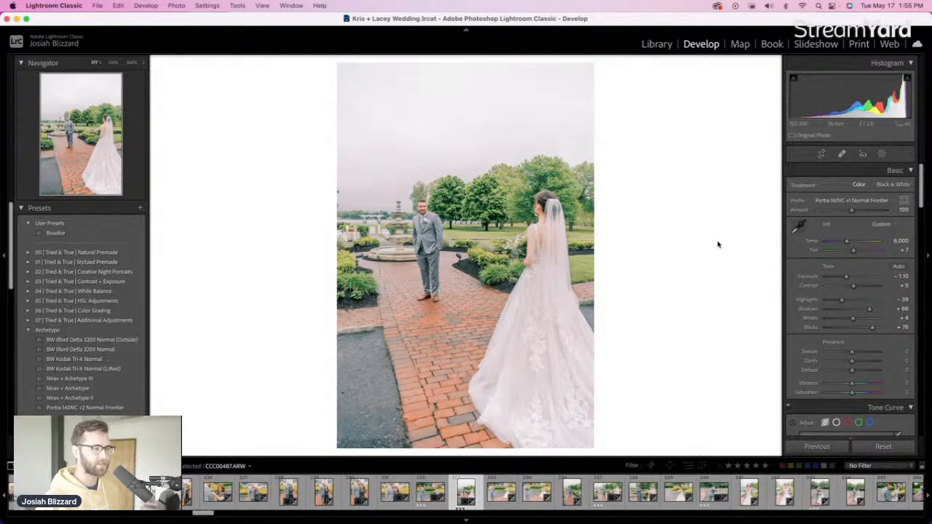
key("r")
left_click_drag(342, 71, 353, 88)
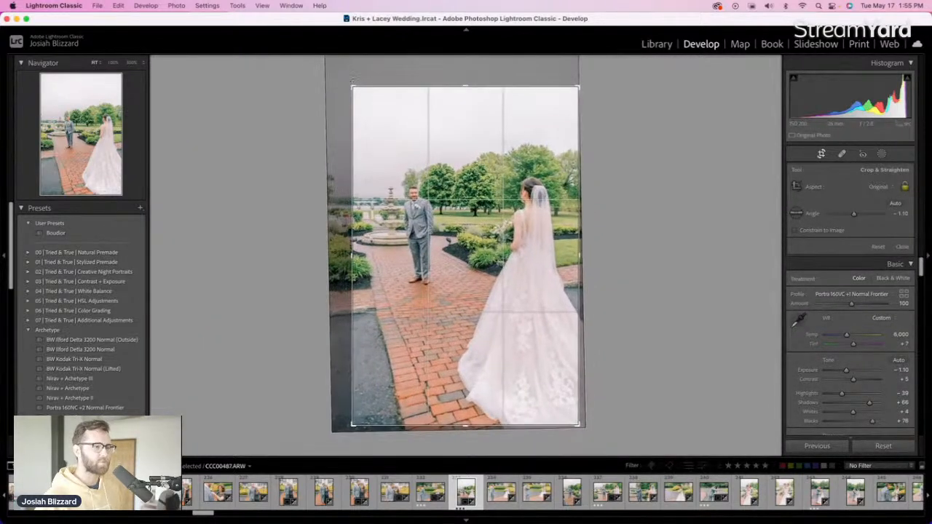
key("r")
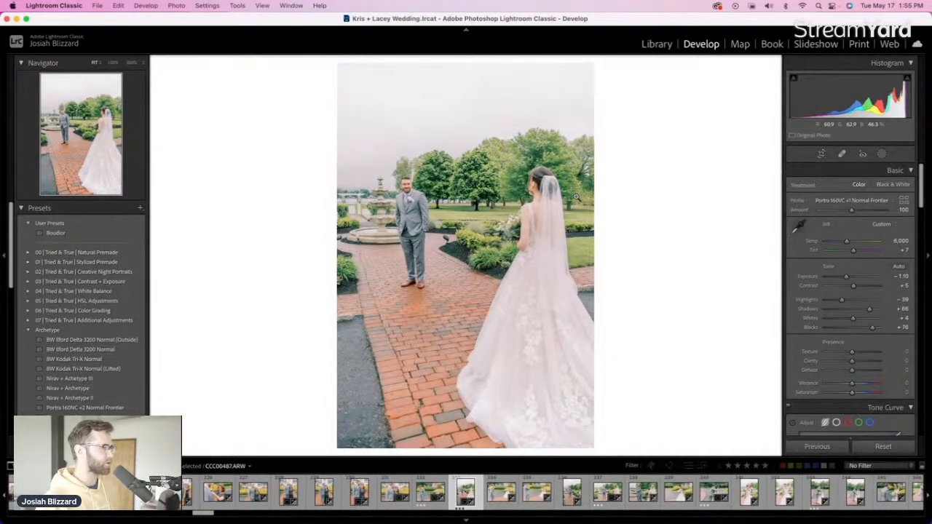
Lower the exposure of DDD08654.ARW to -0.01, and slightly straighten and tighten the crop of DDD08656.ARW
key("Right")
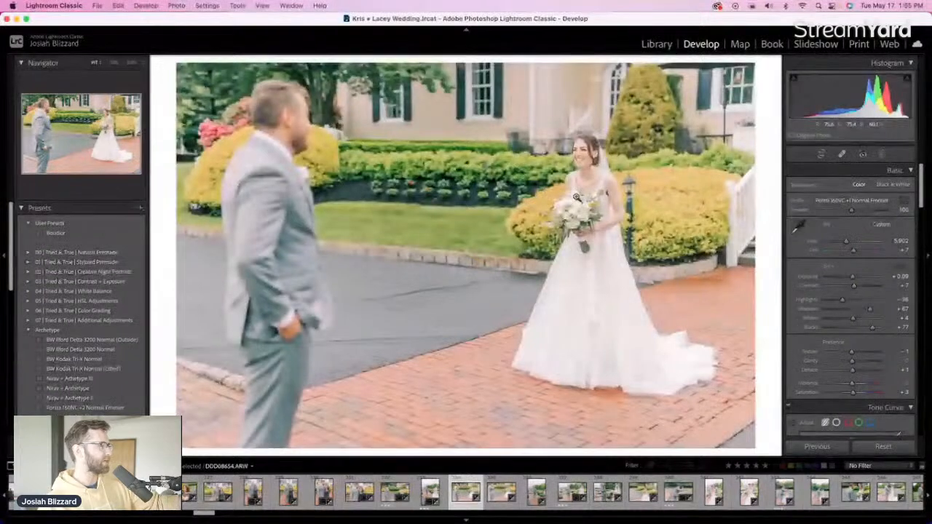
key("minus")
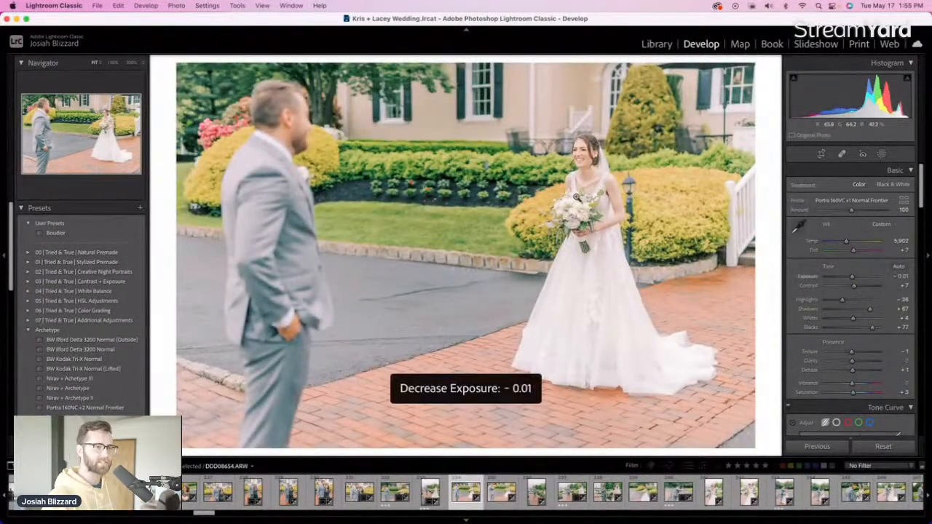
key("Right")
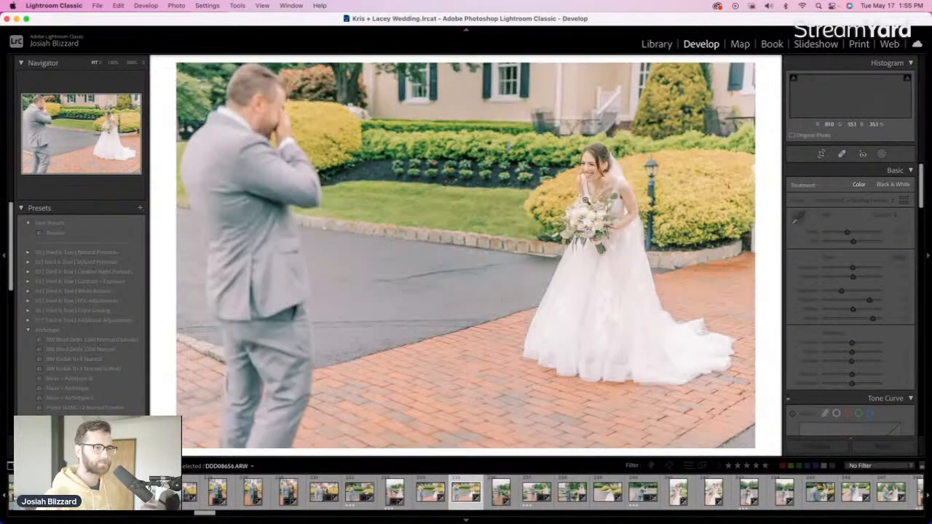
key("r")
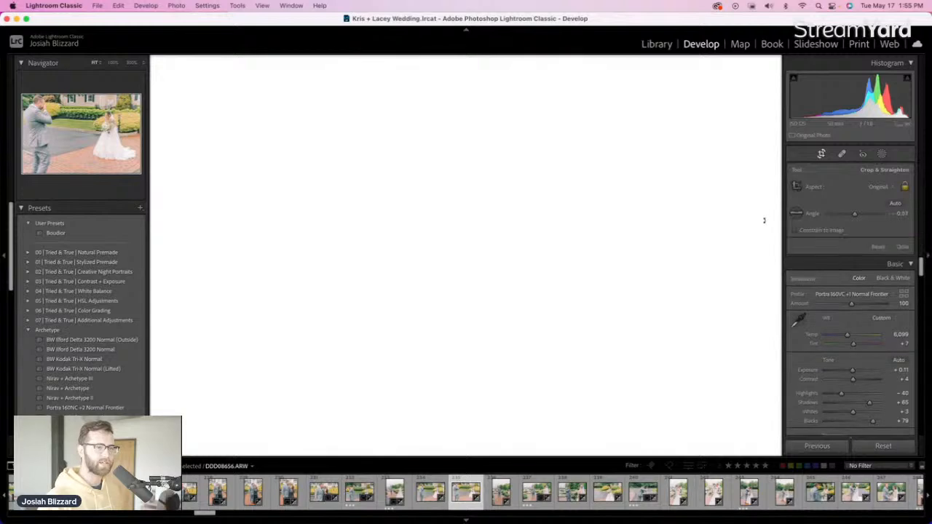
key("r")
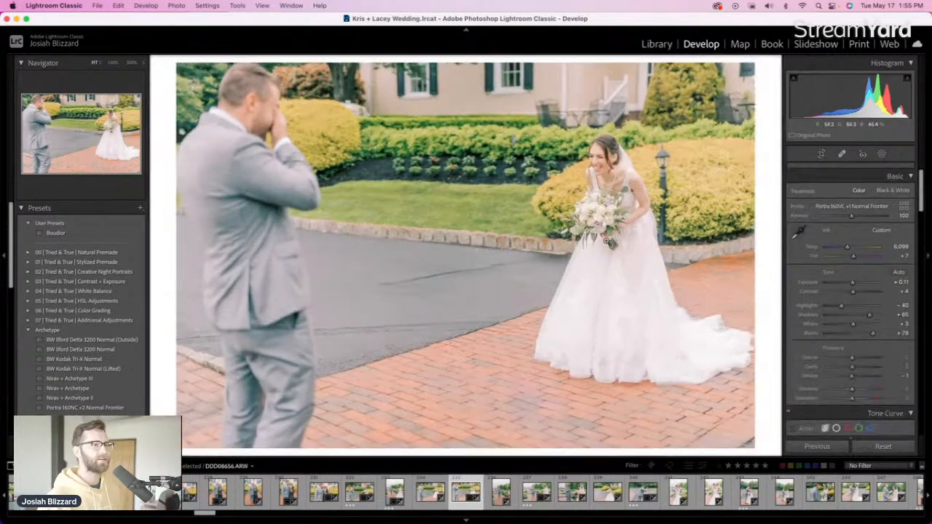
Raise the exposure of the vertical first-look photo CCC00490.ARW to -0.70
key("Right")
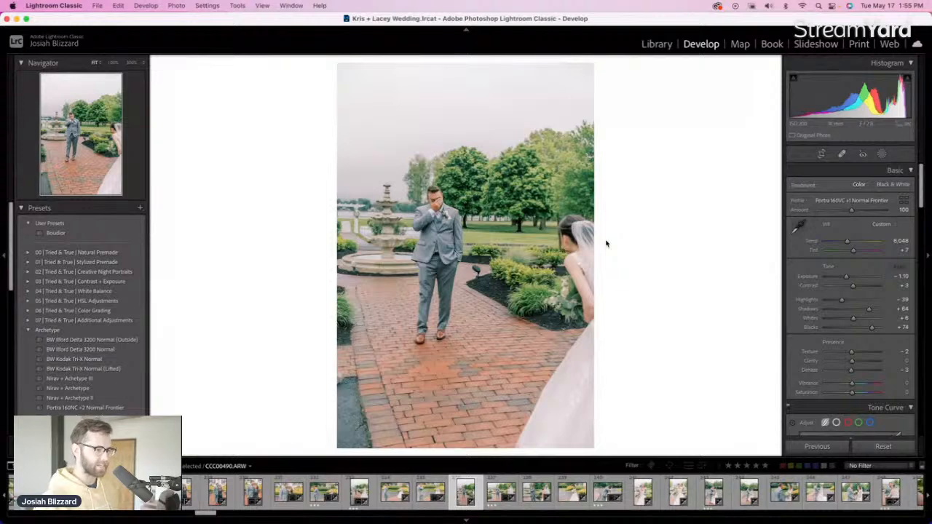
key("equal")
key("equal")
key("equal")
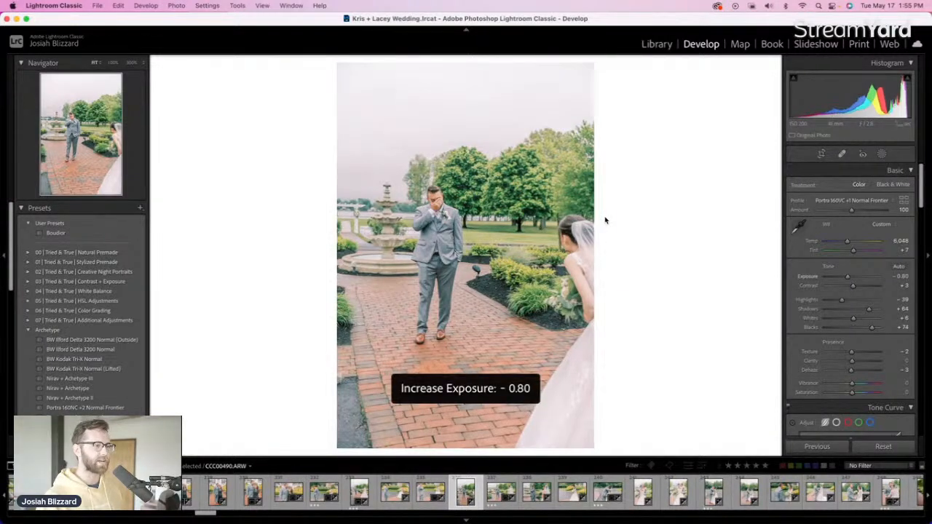
key("equal")
Straighten CCC00490.ARW to an angle of -1.87, crop it tighter around the groom and bride, and reposition them in the frame
key("r")
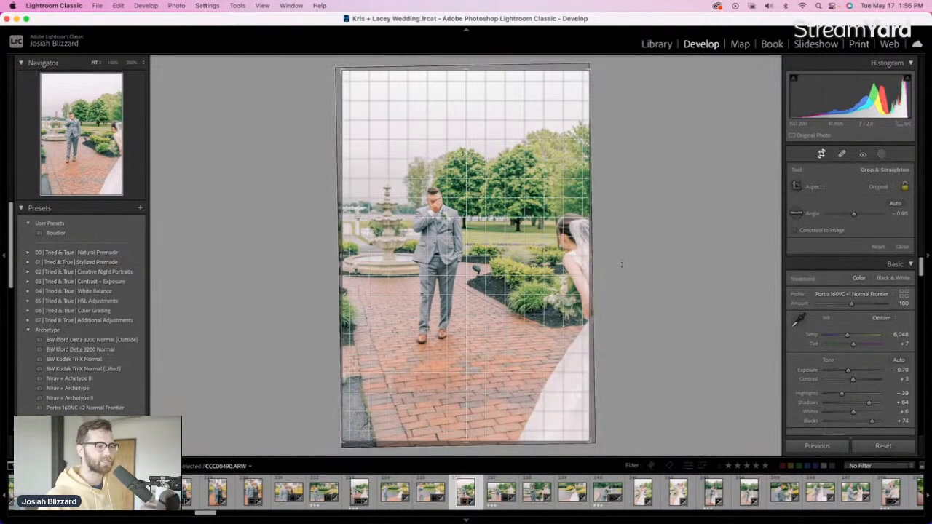
left_click_drag(621, 265, 621, 261)
left_click_drag(343, 252, 356, 252)
left_click_drag(427, 242, 427, 227)
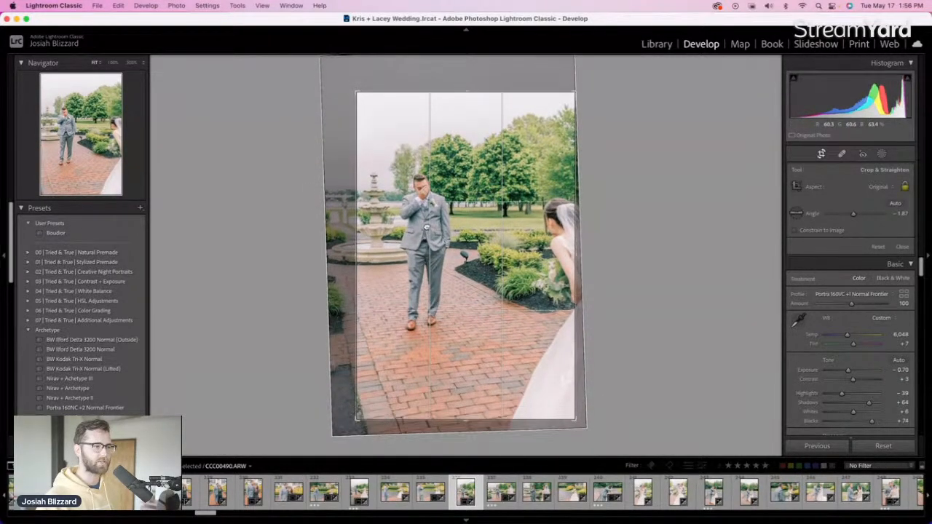
key("Return")
Straighten CCC00493.ARW to an angle of 0.65, crop it tighter from the upper edge, and shift the couple within the frame
key("Right")
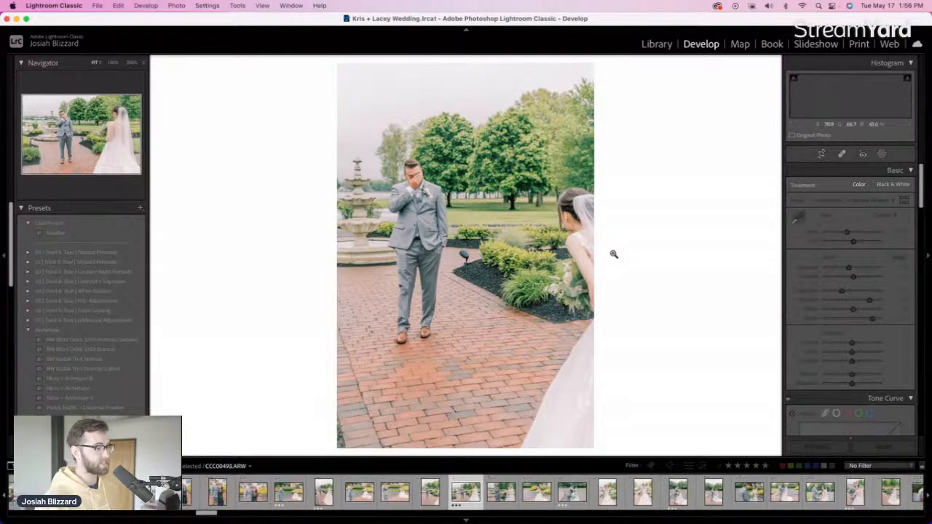
key("r")
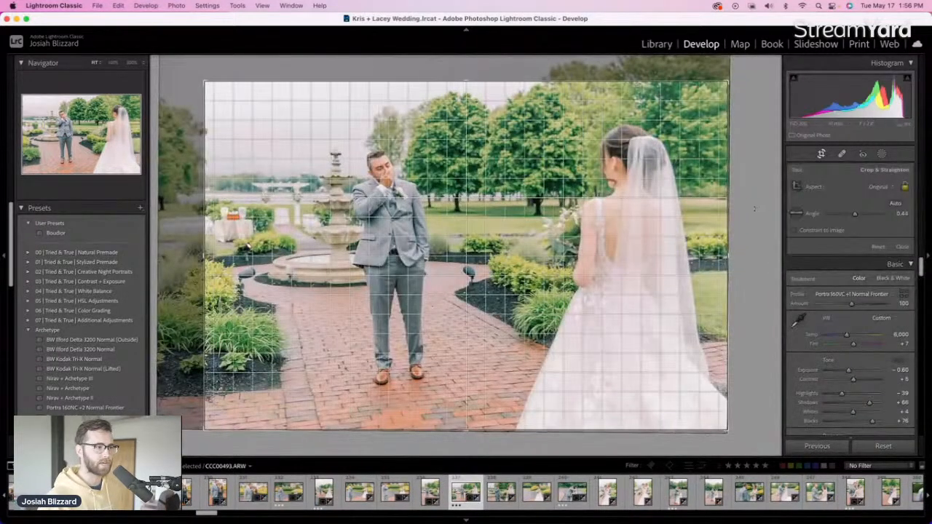
left_click_drag(478, 80, 478, 95)
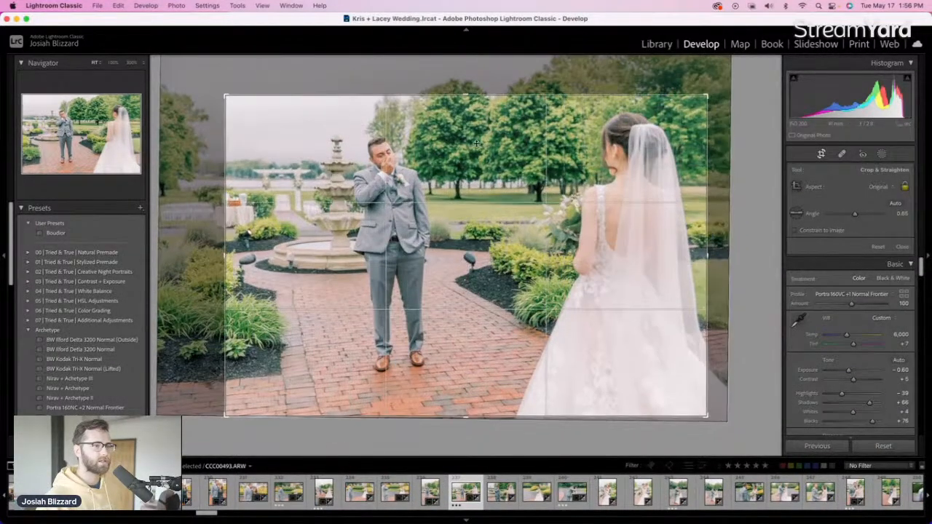
left_click_drag(477, 181, 457, 190)
key("Return")
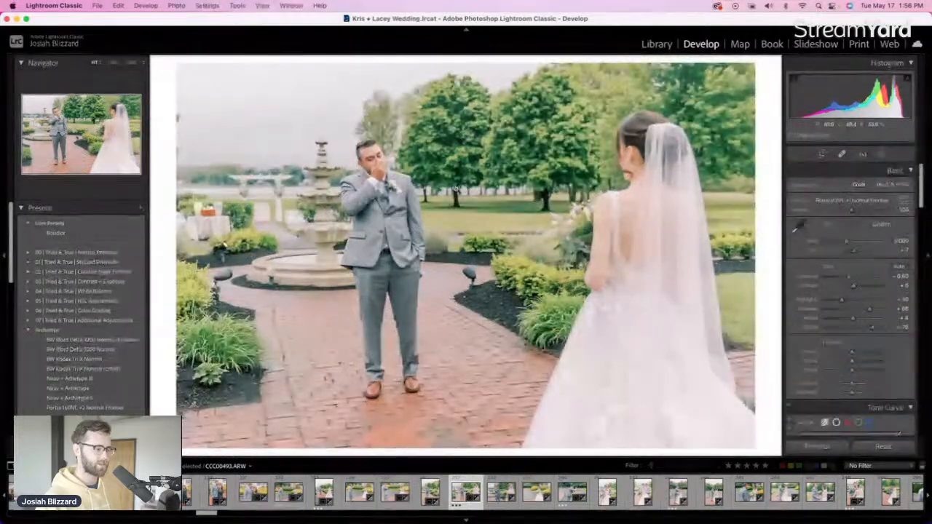
Raise the exposure of CCC00493.ARW to -0.50
key("=")
key("-")
key("=")
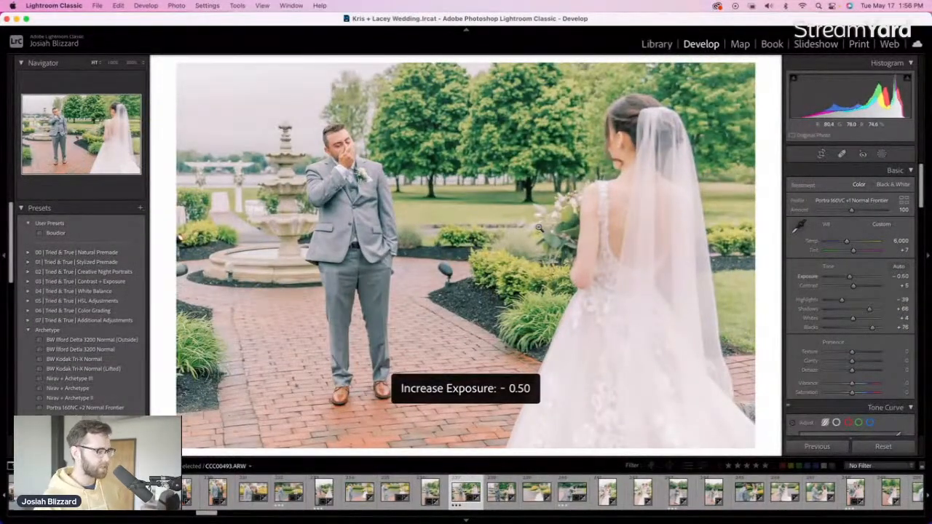
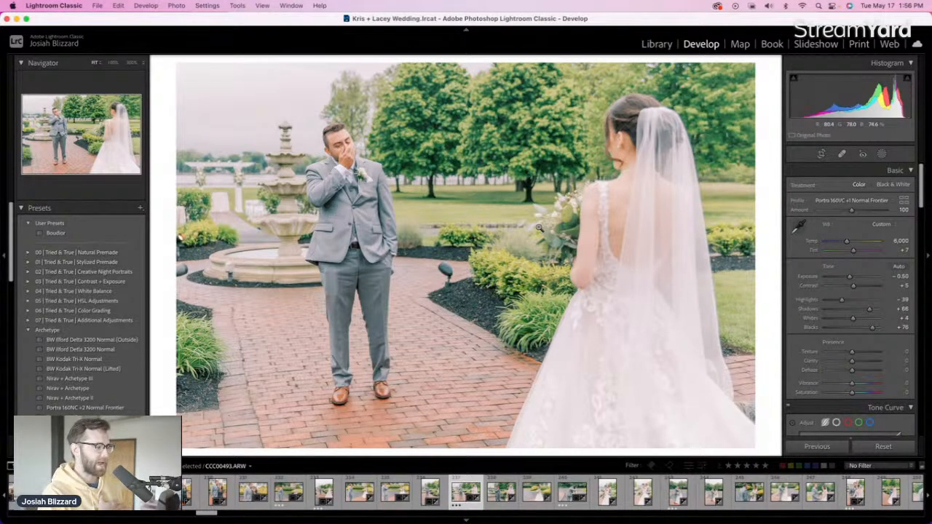
Raise the exposure of CCC00496.ARW, the closer view of the groom covering his eyes, to 0.00
key("Right")
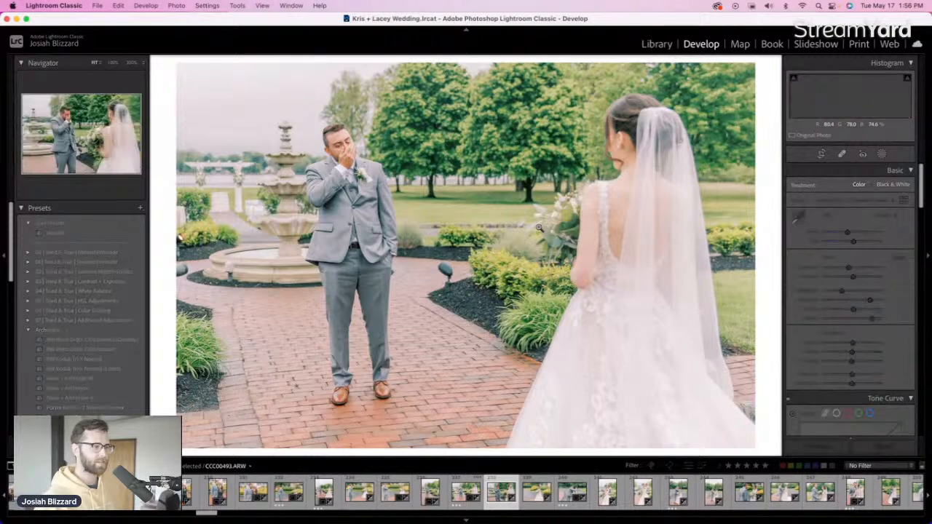
key("equal")
key("equal")
key("equal")
key("equal")
key("equal")
key("equal")
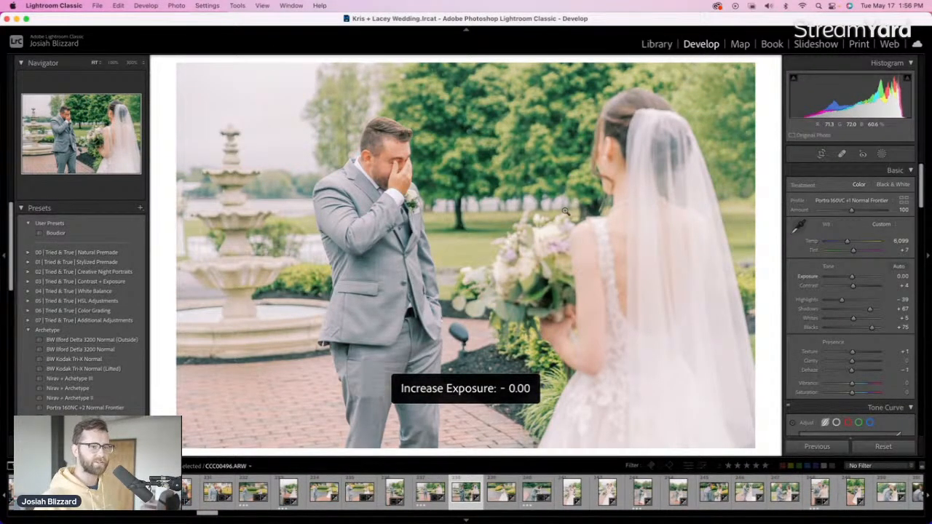
Crop CCC00496.ARW tighter around the groom and bride, repositioning them within the frame
key("r")
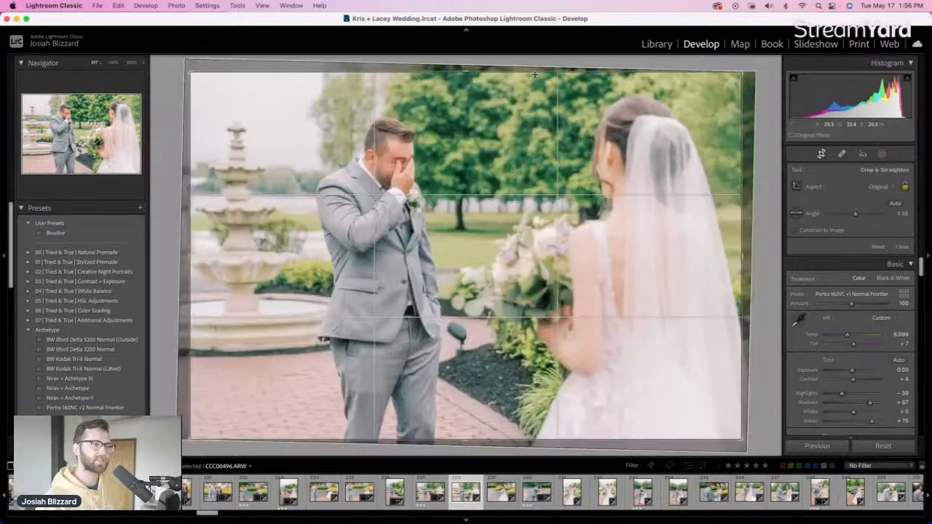
left_click_drag(535, 74, 499, 136)
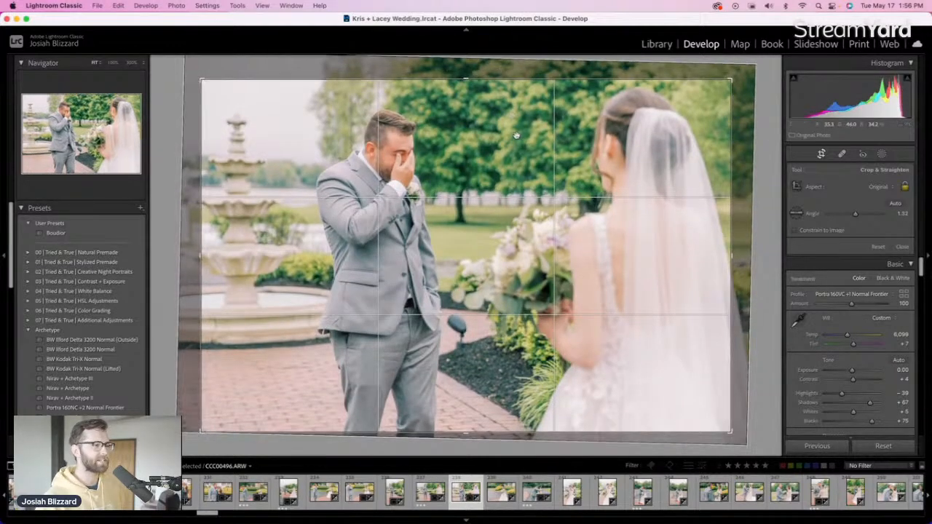
key("Return")
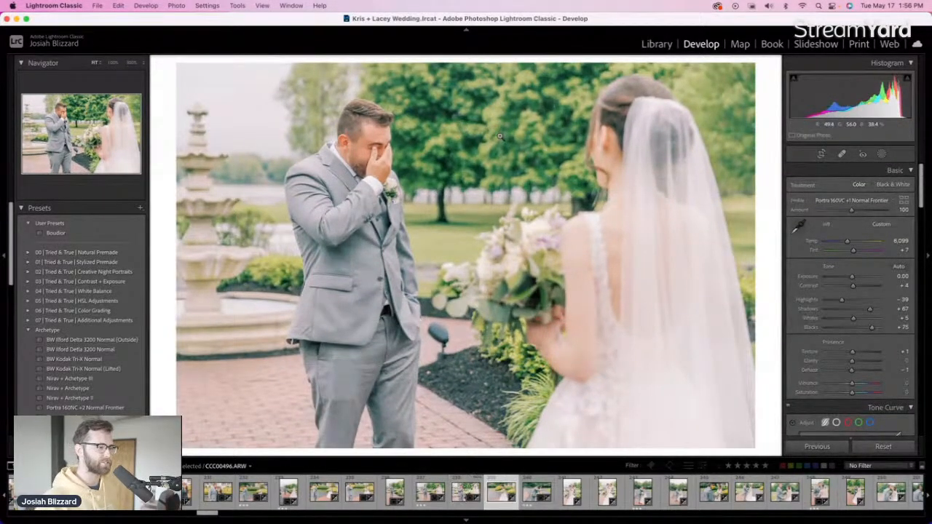
Straighten the laughing bride photo DDD08660.ARW to an angle of -0.74 and crop it tighter around her, adjusting her placement
key("Right")
key("r")
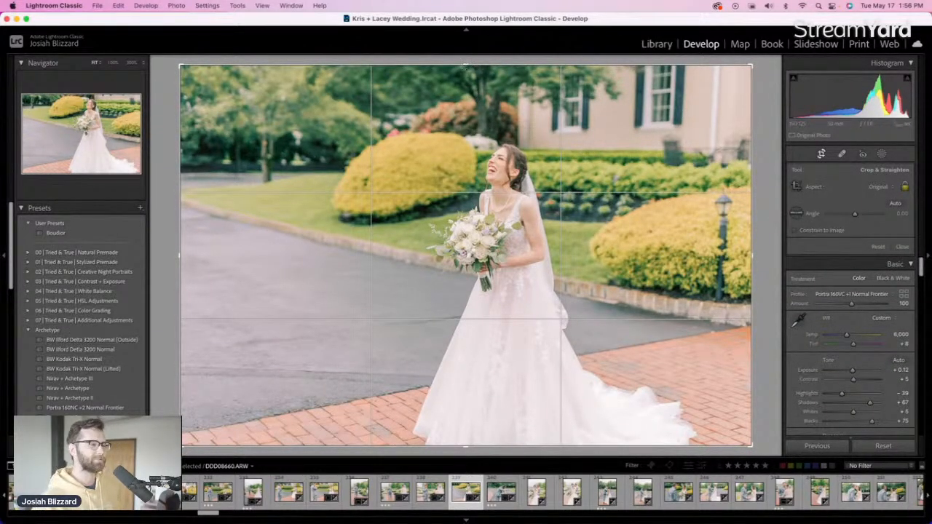
mouse_move(466, 67)
left_mouse_down()
mouse_move(466, 96)
mouse_move(467, 76)
left_mouse_up()
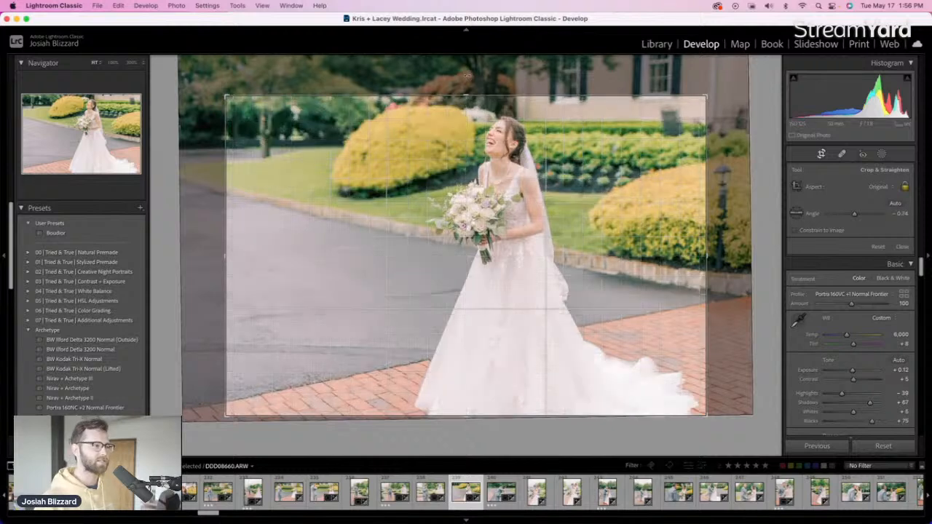
left_click_drag(461, 166, 471, 170)
key("Return")
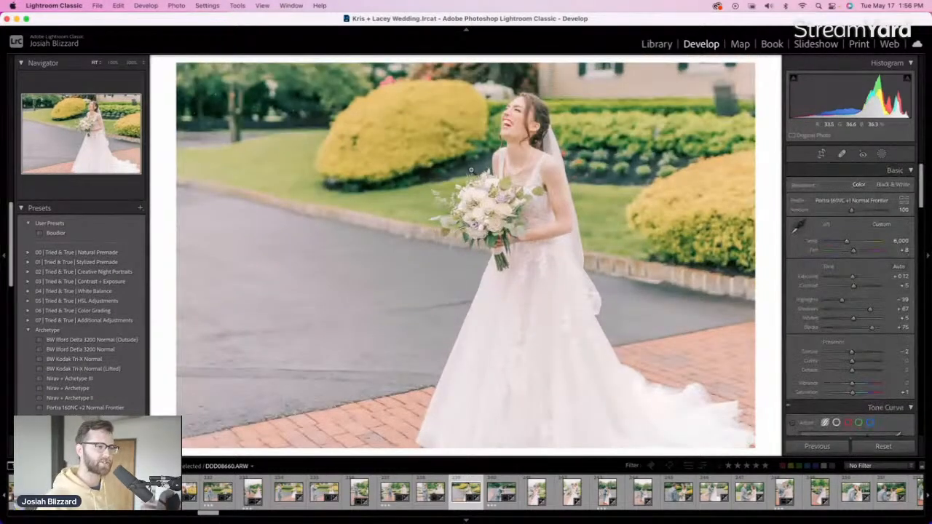
Raise the exposure of the hugging couple photo DDD08664.ARW to +0.40
key("Right")
key("Right")
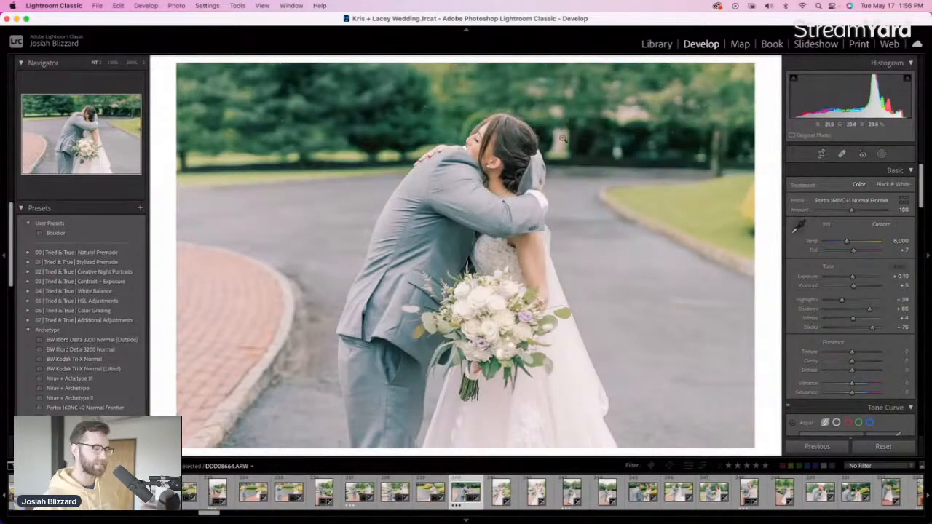
key("equal")
key("equal")
key("equal")
key("minus")
key("equal")
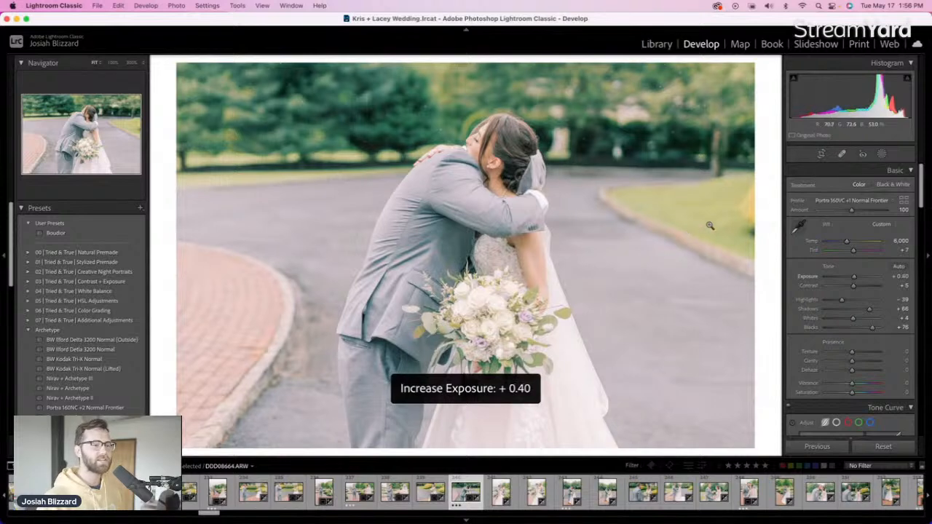
Straighten DDD08664.ARW to an angle of 1.33, crop it tighter from the upper edge, shift the couple in the frame, and recheck the crop
key("r")
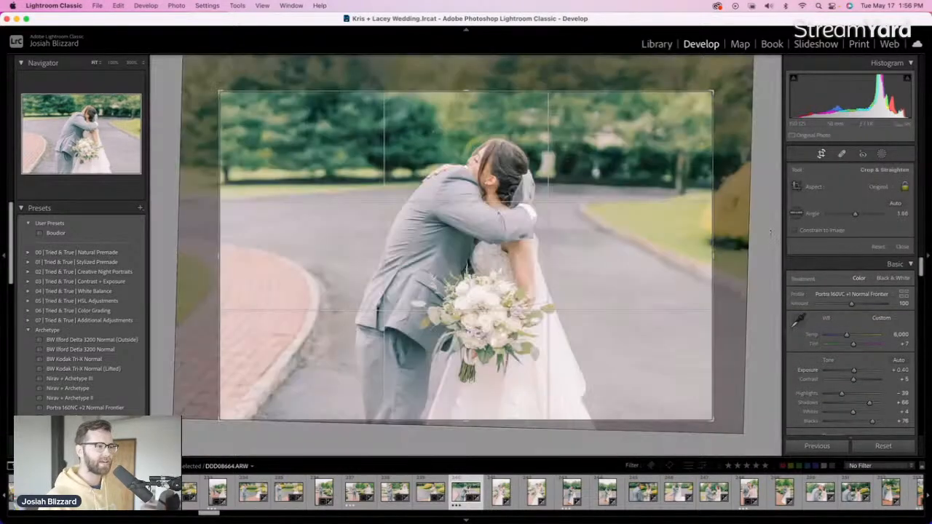
left_click_drag(767, 230, 768, 220)
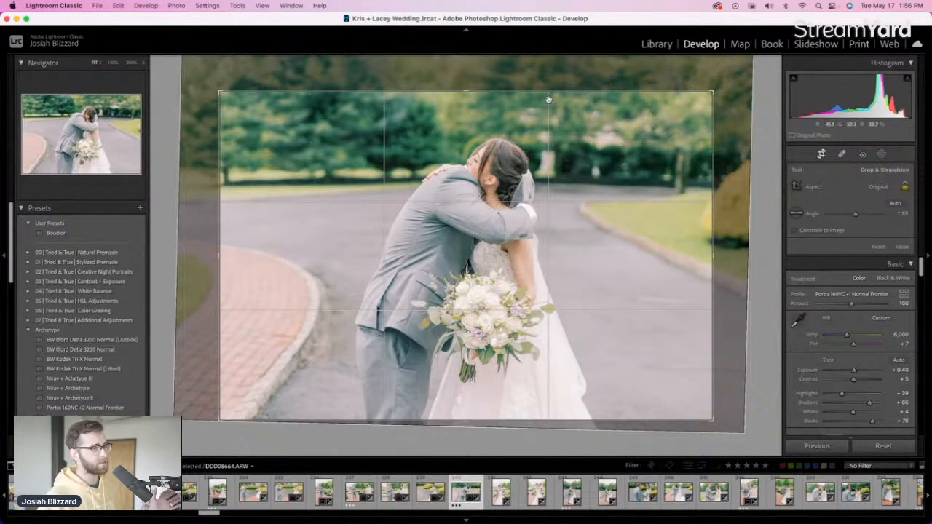
left_click_drag(546, 92, 546, 100)
left_click_drag(628, 147, 619, 149)
key("Return")
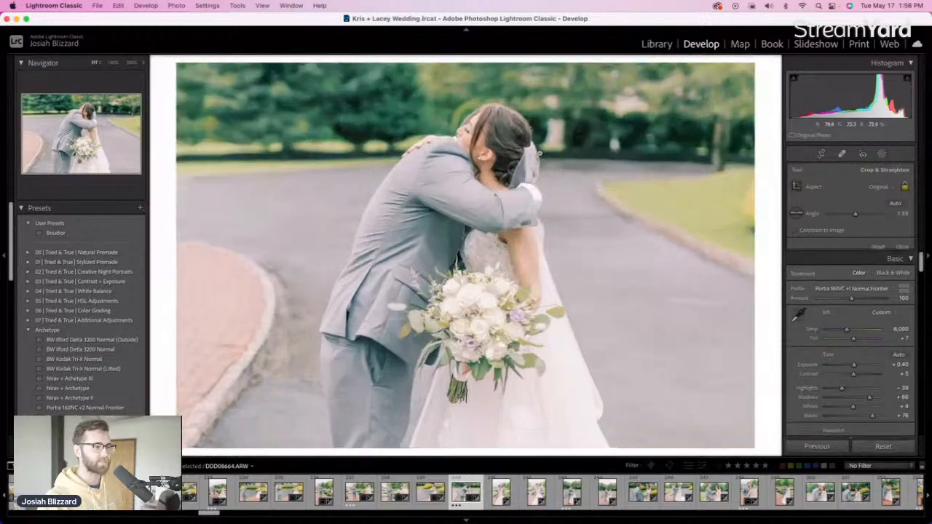
key("r")
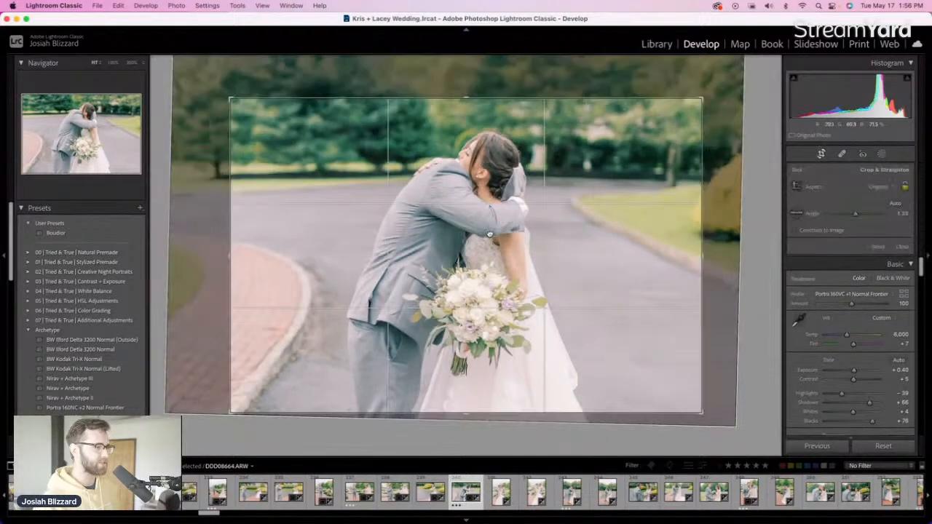
key("r")
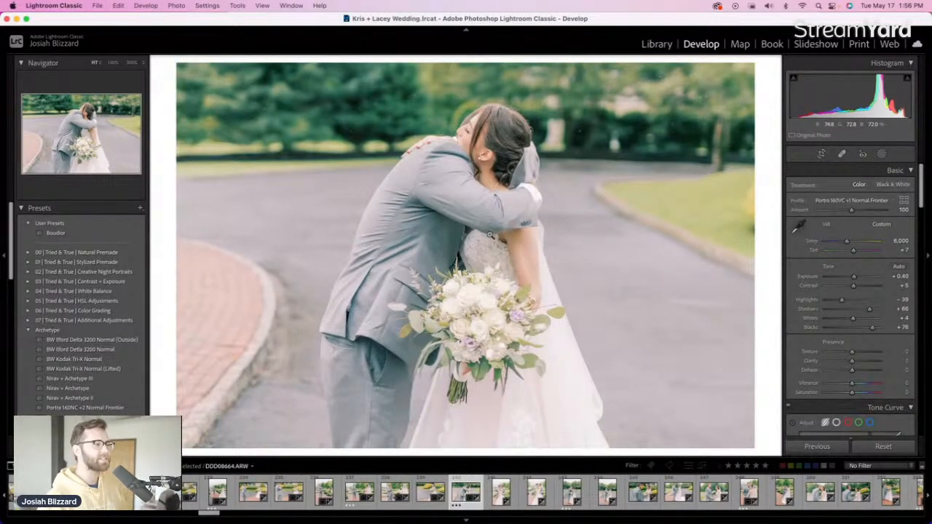
Lower the exposure of the vertical embrace photo CCC00506.ARW to -0.49 and crop it tighter, trimming sky above the couple
key("Right")
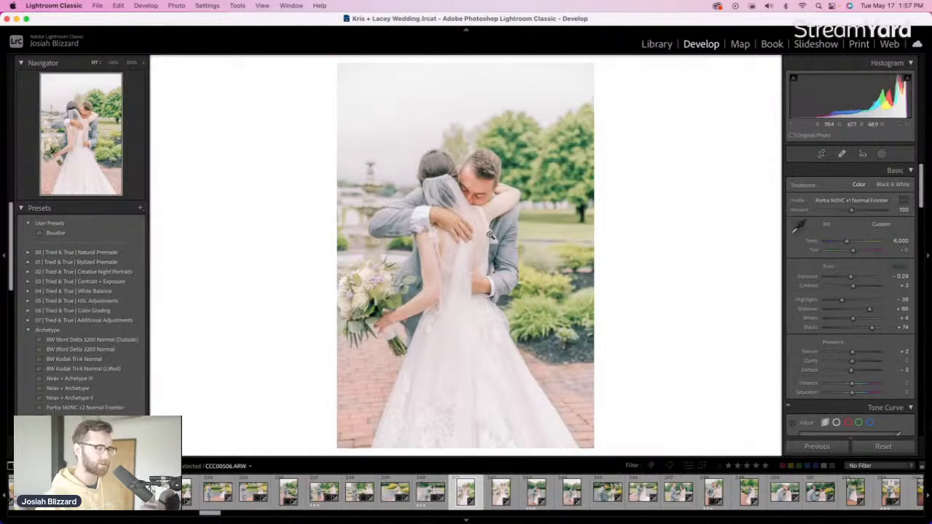
key("minus")
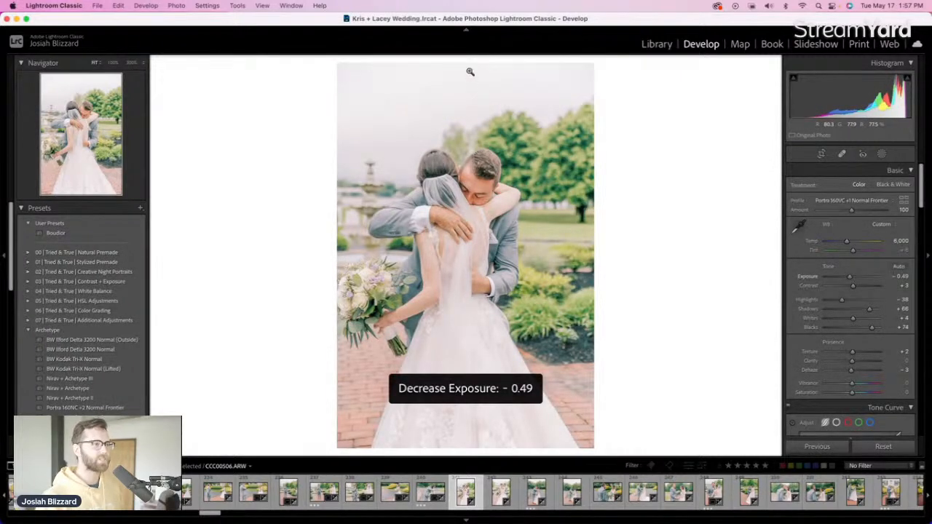
key("r")
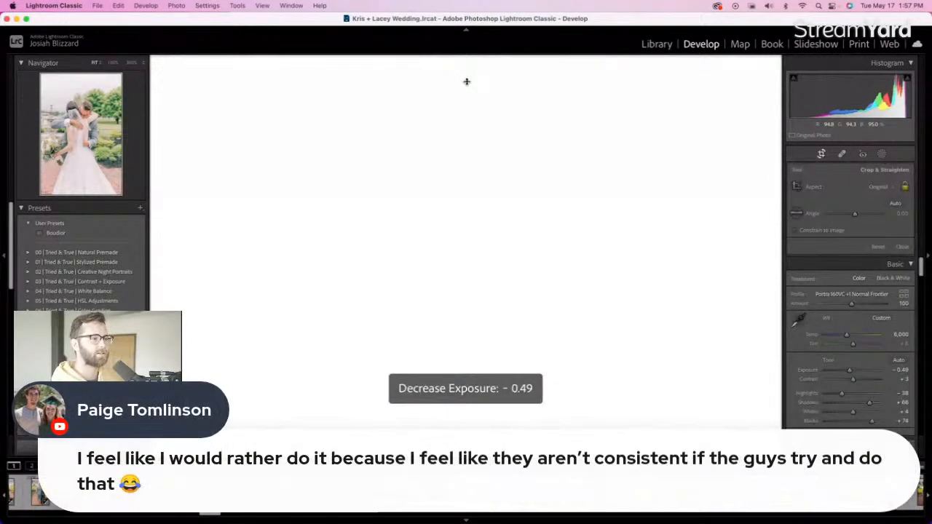
left_click_drag(466, 82, 467, 109)
key("Return")
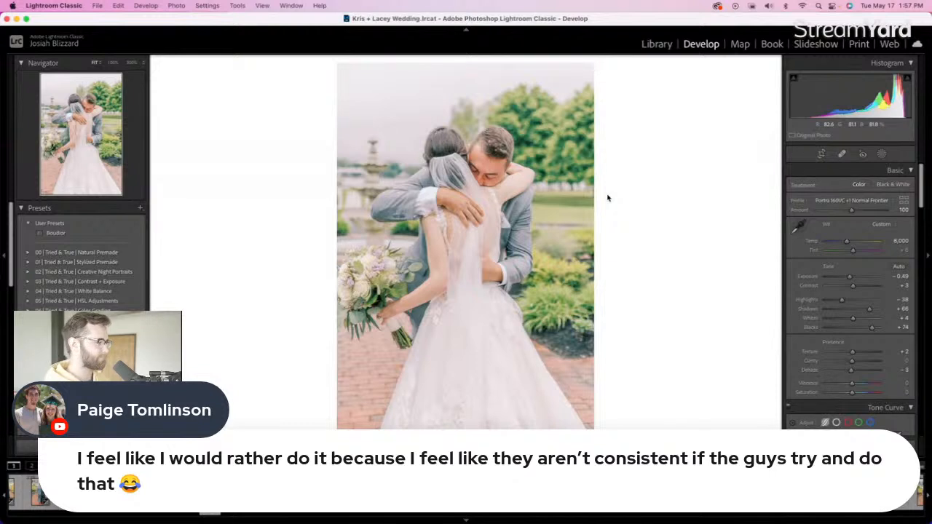
key("Right")
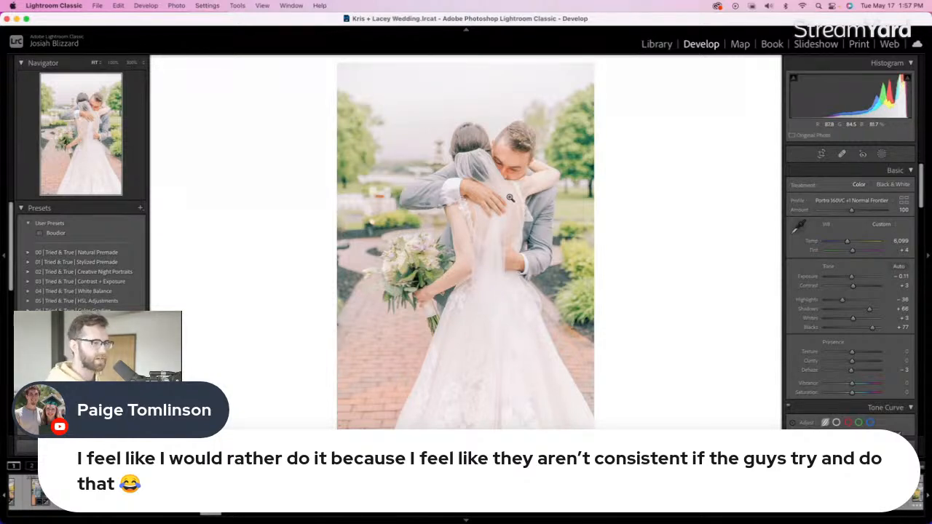
Lower the exposure of the hugging couple photo CCC00511.ARW to -0.61, comparing brighter and darker settings
key("minus")
key("minus")
key("minus")
key("minus")
key("minus")
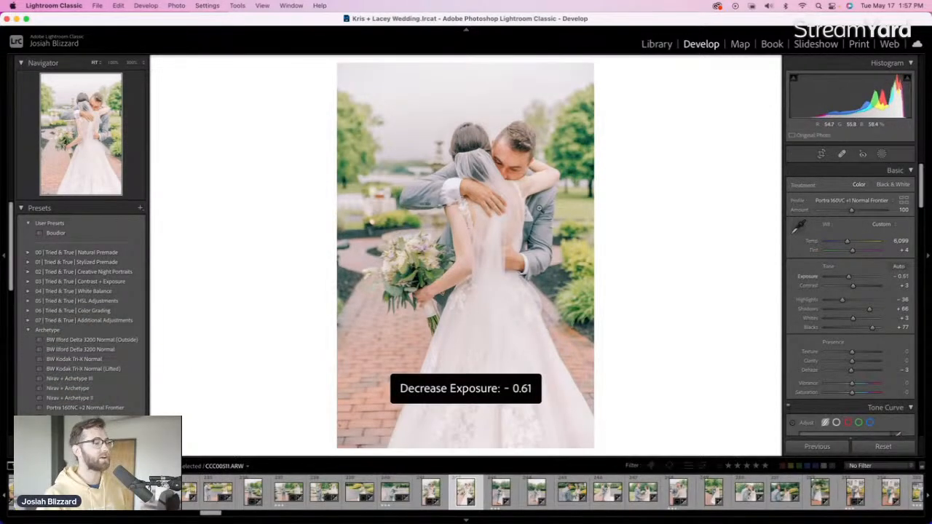
key("equal")
key("equal")
key("equal")
key("minus")
key("minus")
key("minus")
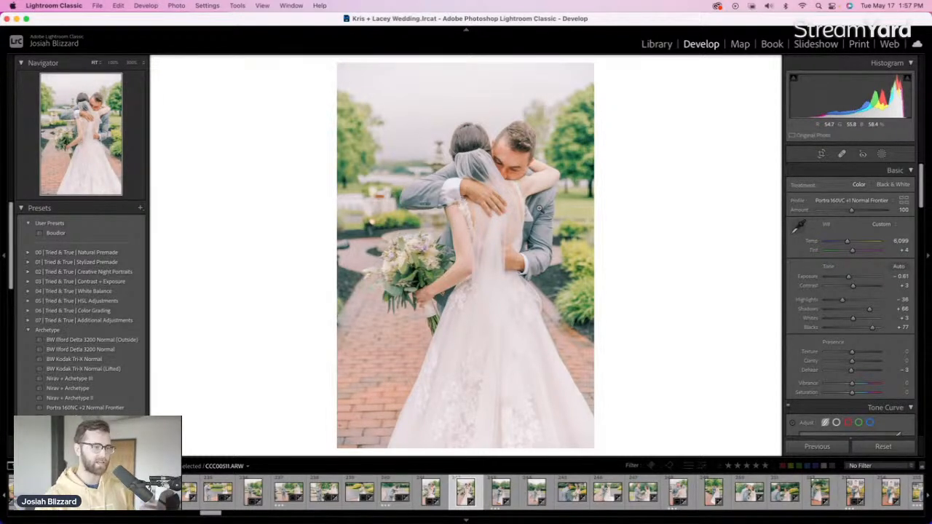
Move on to the kissing couple photo DDD08667.ARW and straighten it very slightly
key("Right")
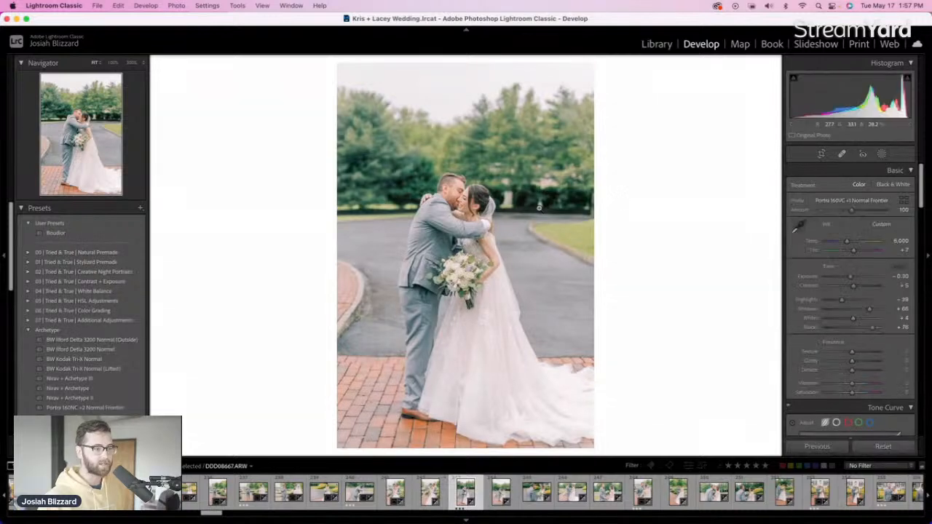
key("r")
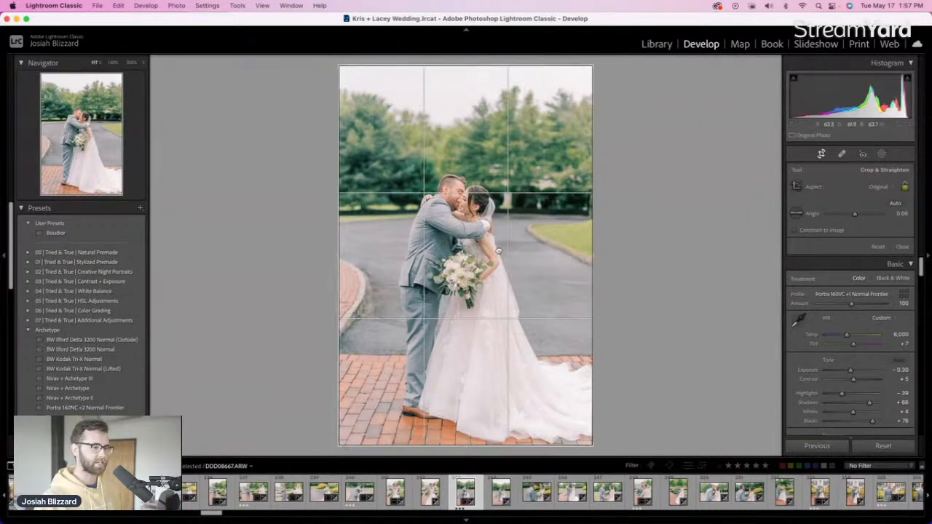
key("r")
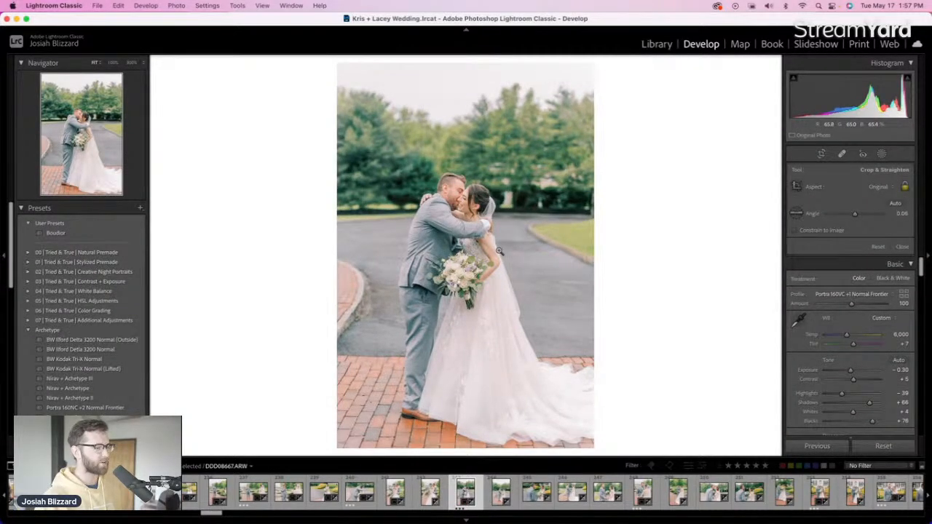
Straighten the full-length photo DDD08669.ARW to an angle of -0.88, crop it tighter, and reposition the couple in the frame
key("Right")
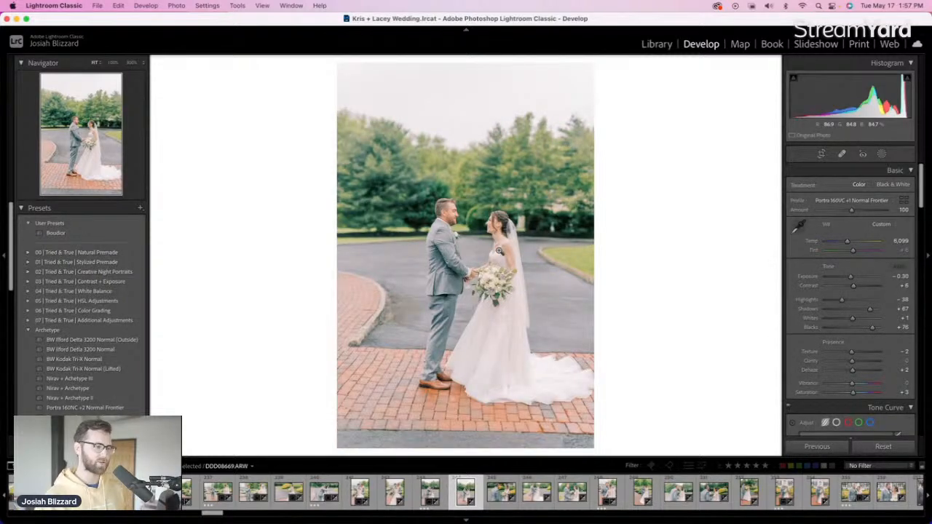
key("r")
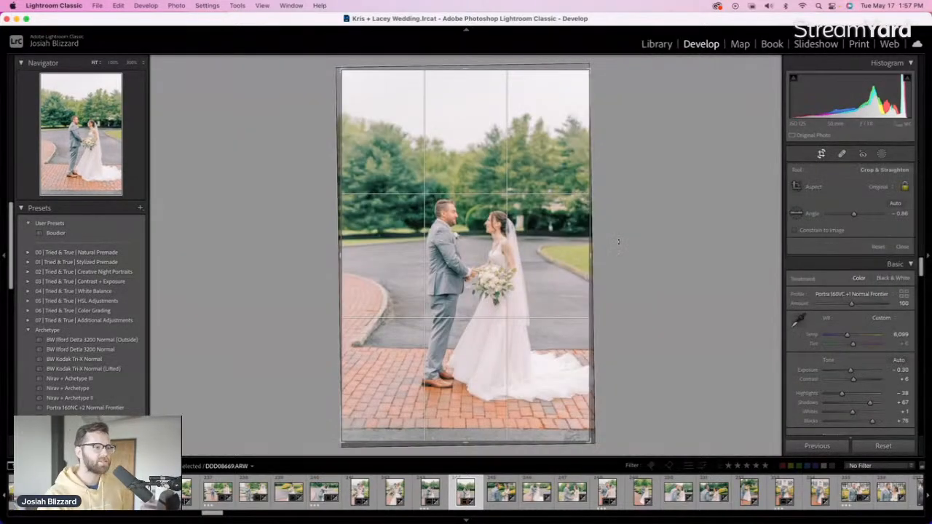
left_click(618, 241)
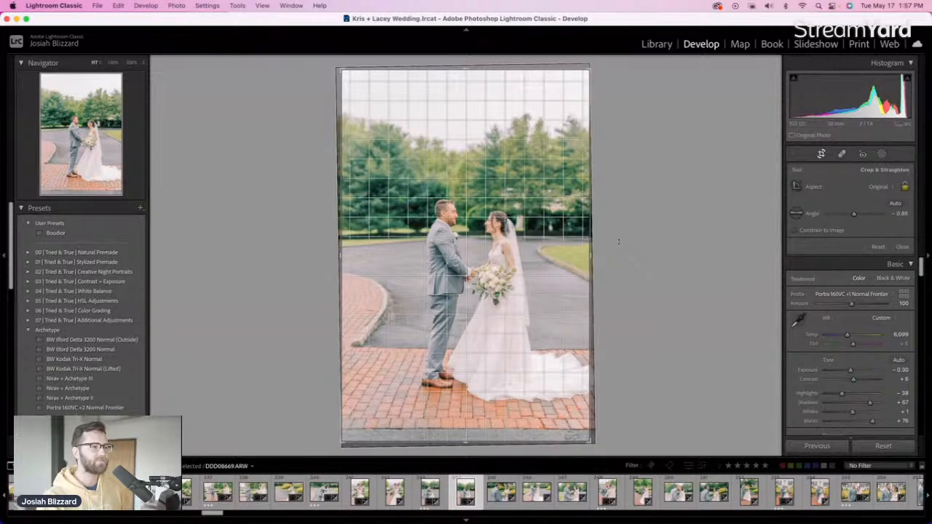
left_click_drag(482, 69, 481, 88)
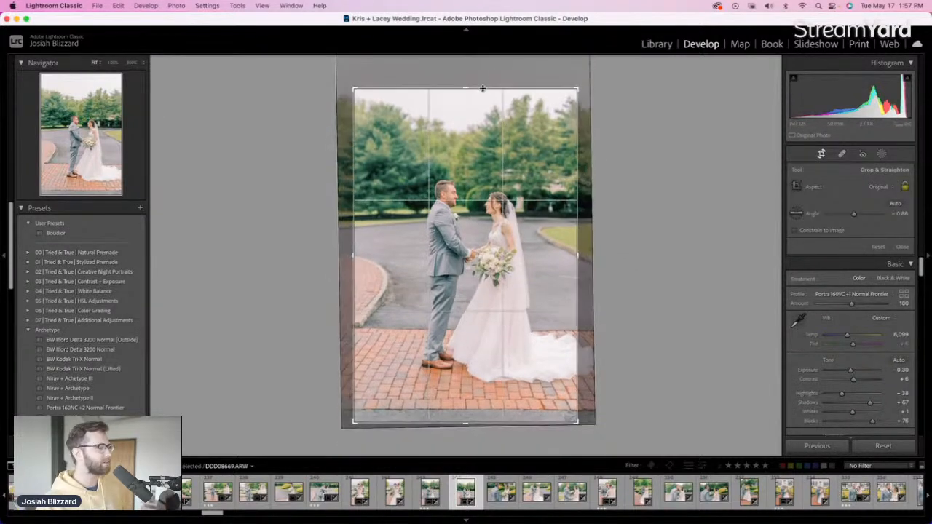
left_click_drag(498, 195, 485, 208)
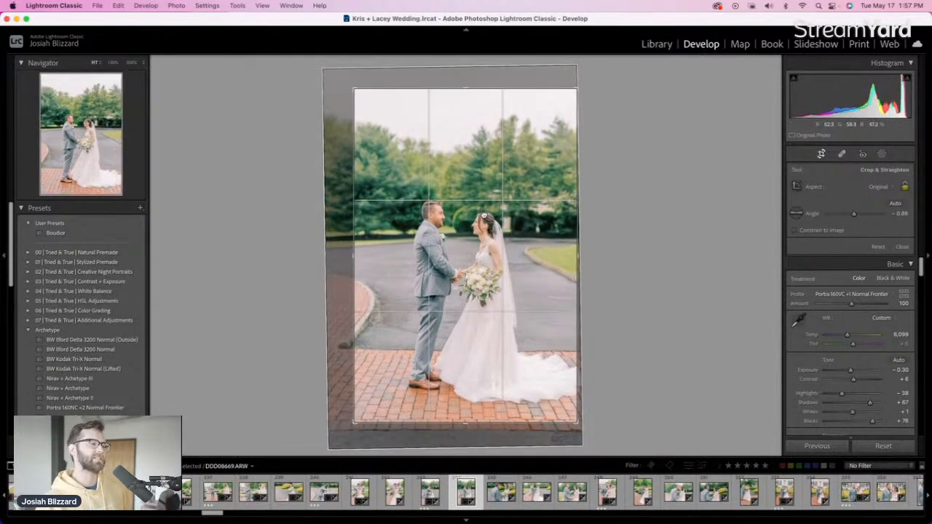
key("Return")
Raise the exposure of DDD08674.ARW, the photo of the bride facing the groom, to 0.00
key("Right")
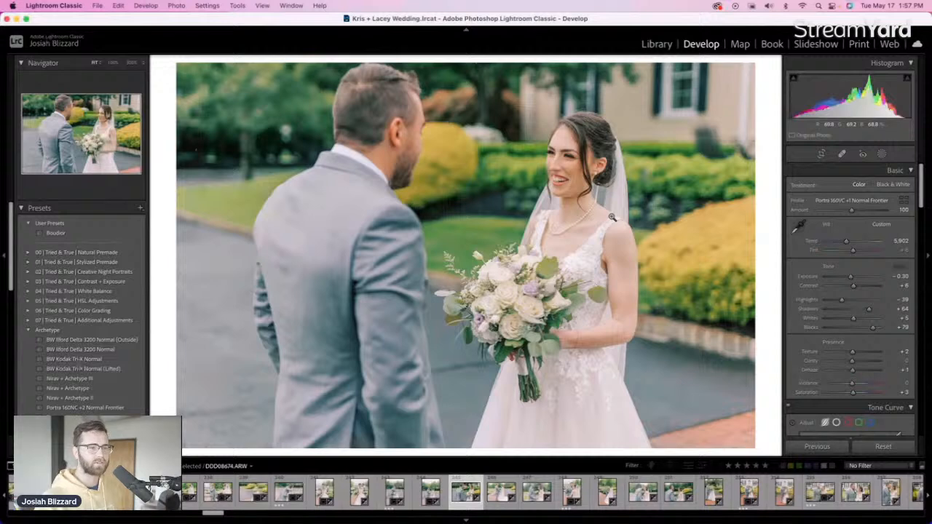
key("equal")
key("equal")
key("equal")
Straighten DDD08674.ARW to an angle of -0.51 and crop it slightly tighter from the lower edge
key("r")
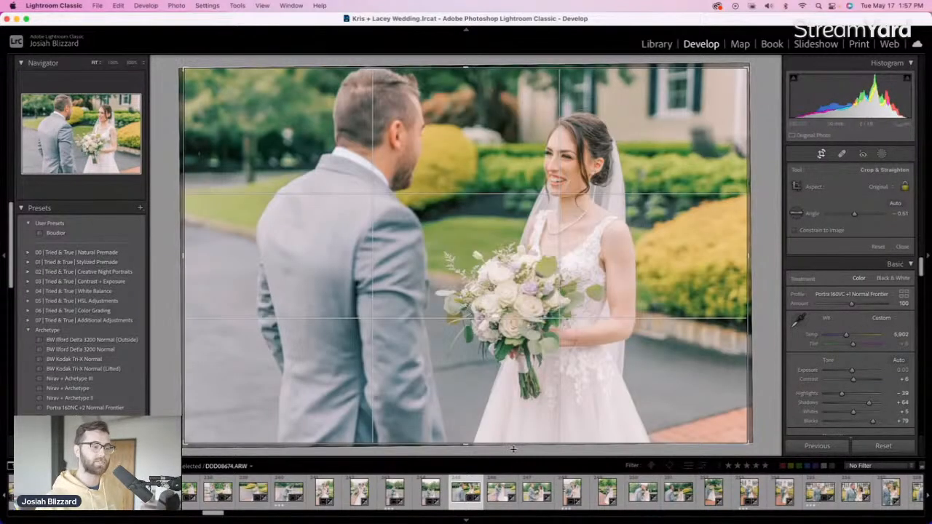
left_click_drag(514, 448, 511, 435)
key("Return")
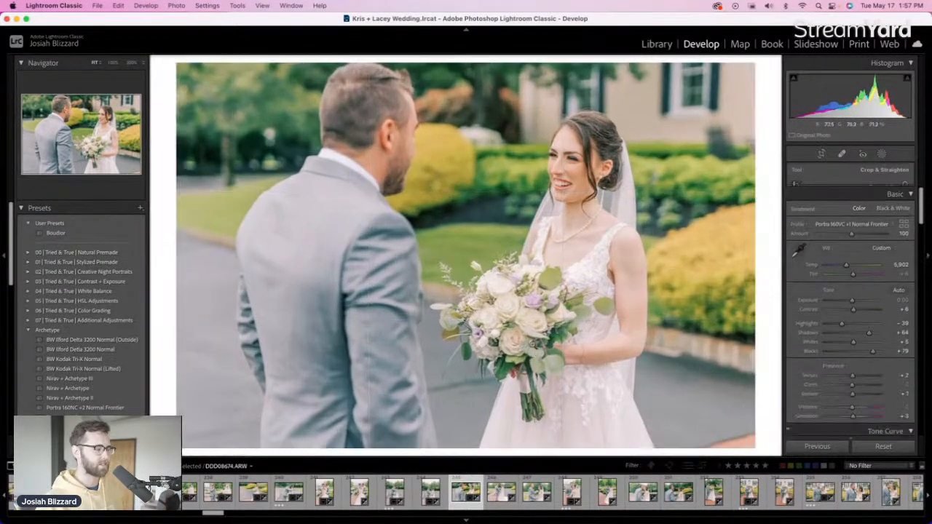
Lower the exposure of the hand-holding photo CCC00519.ARW to -0.22 and straighten it slightly
key("Right")
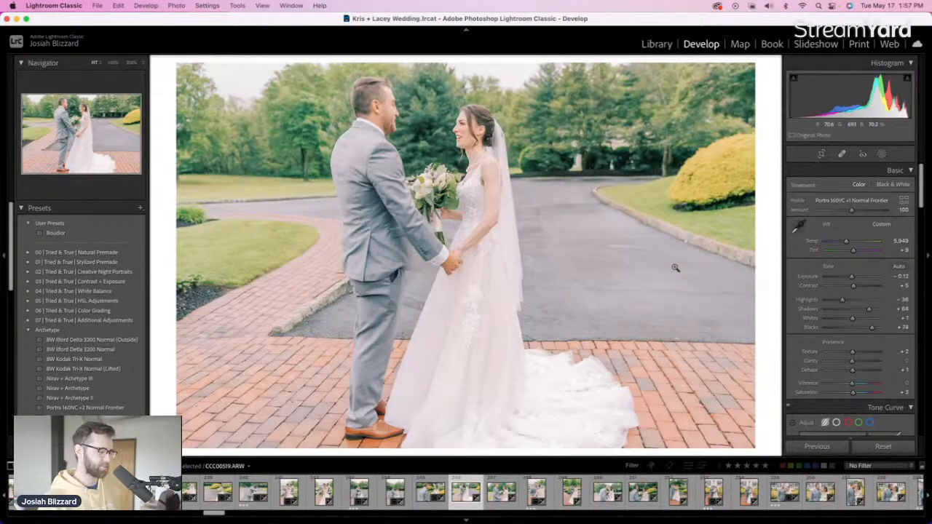
key("minus")
key("minus")
key("equal")
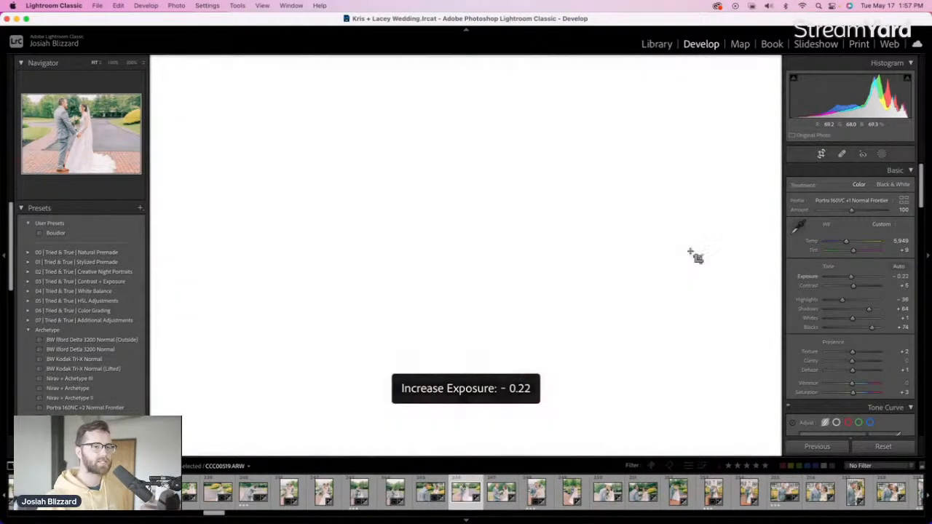
key("r")
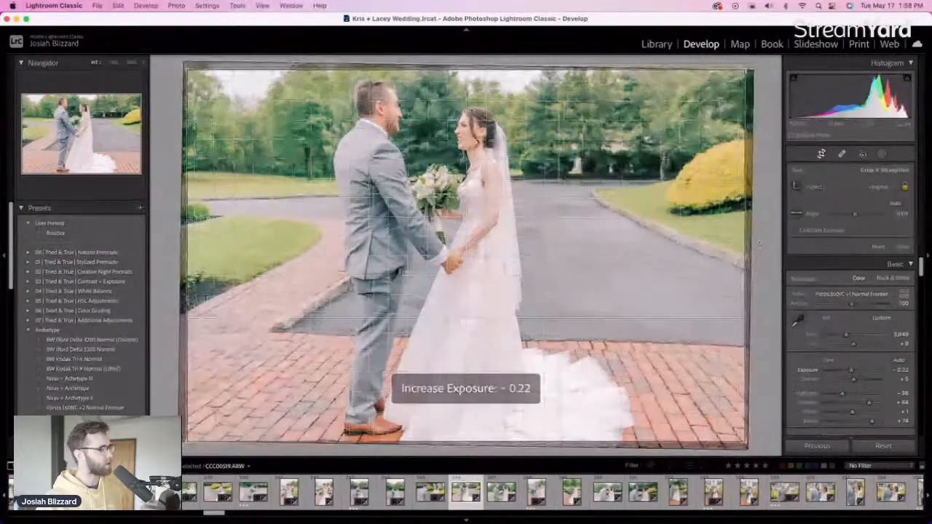
Advance to the vertical brick-path photo DDD08685.ARW, straighten it to an angle of -1.10, and crop it tighter around the couple
key("Right")
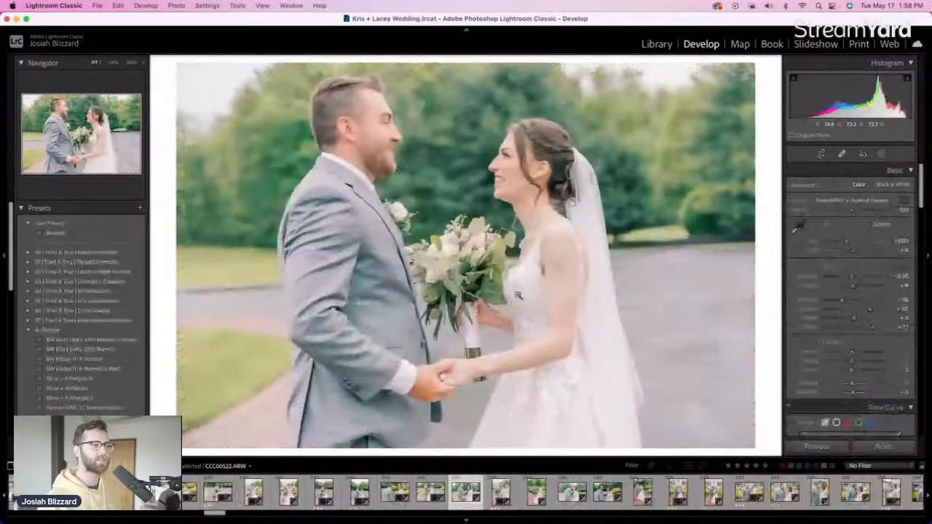
key("Right")
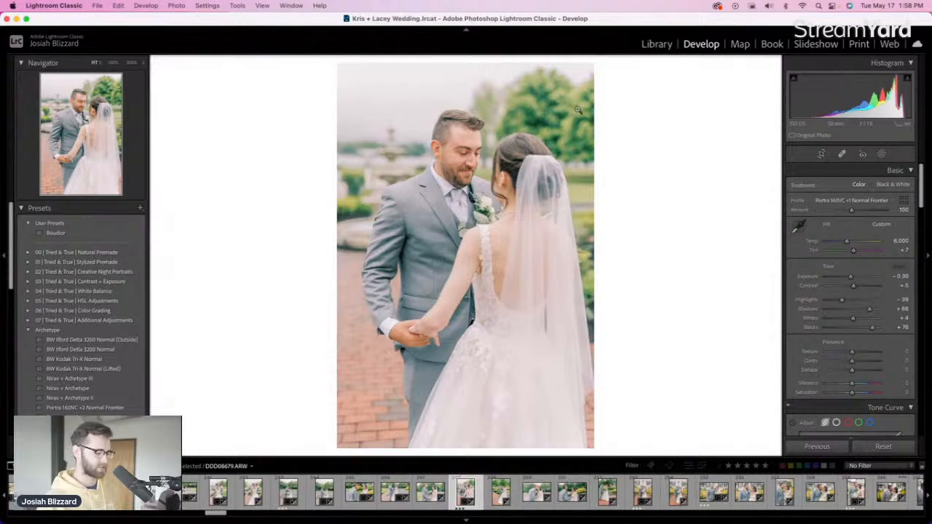
key("Right")
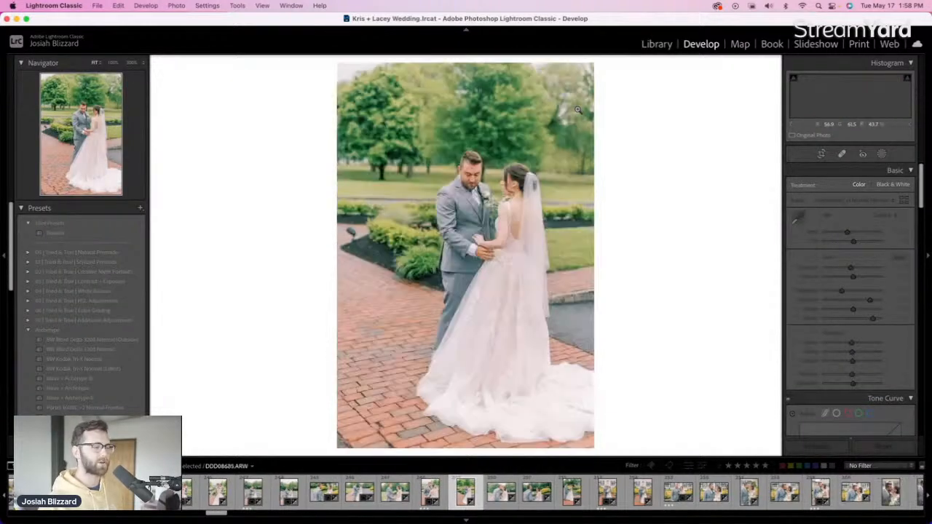
key("r")
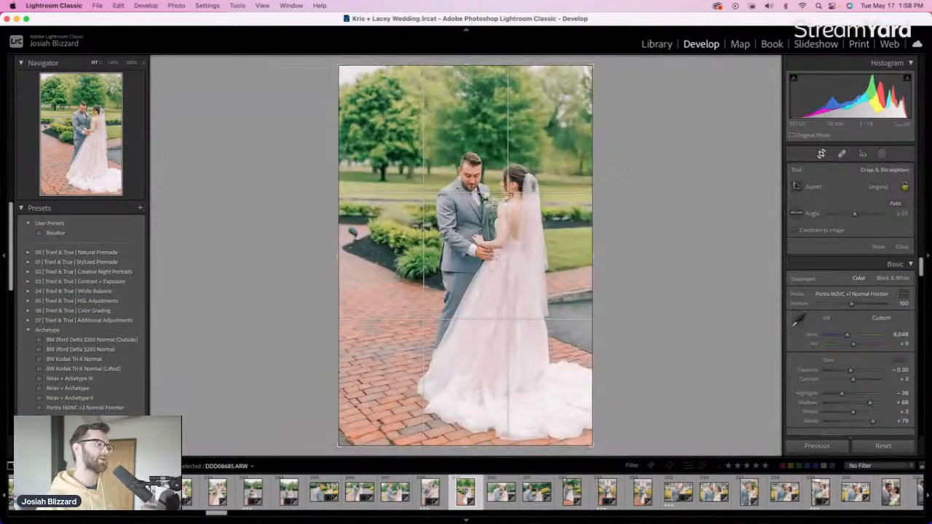
left_click_drag(482, 45, 478, 45)
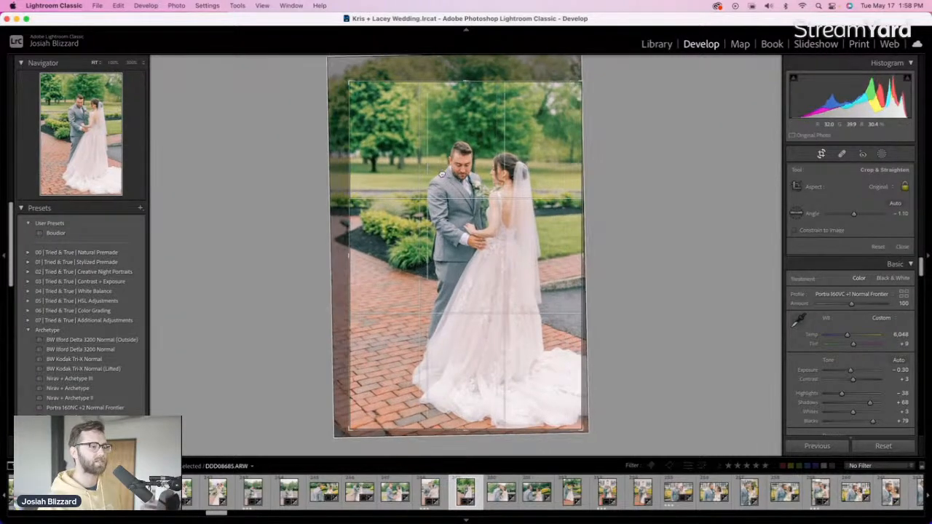
key("r")
key("BackSpace")
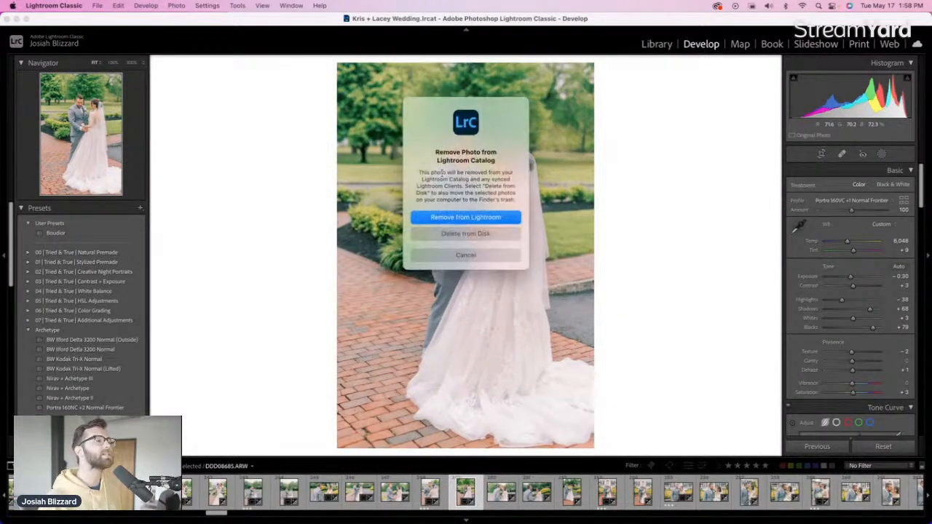
key("Escape")
Straighten the kissing photo CCC00532.ARW to an angle of 0.77 and crop it tighter, keeping space above the groom's head
key("Right")
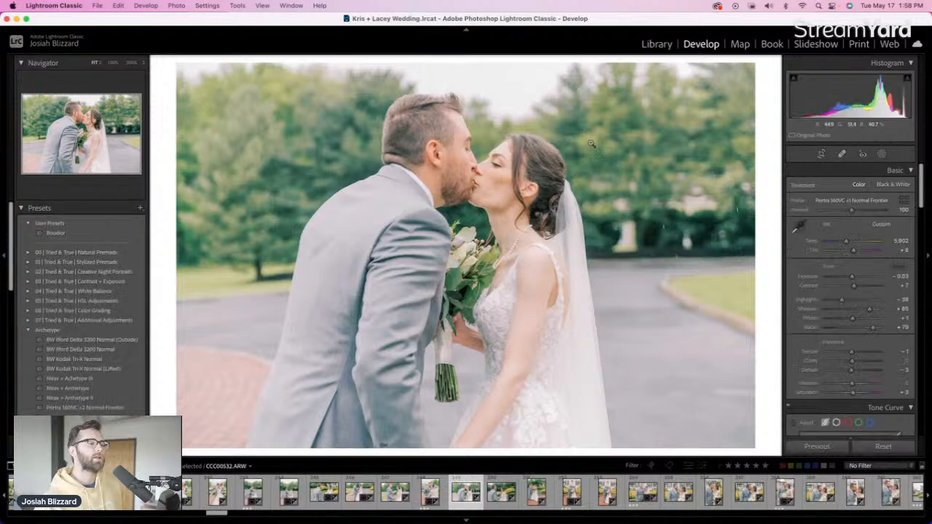
key("r")
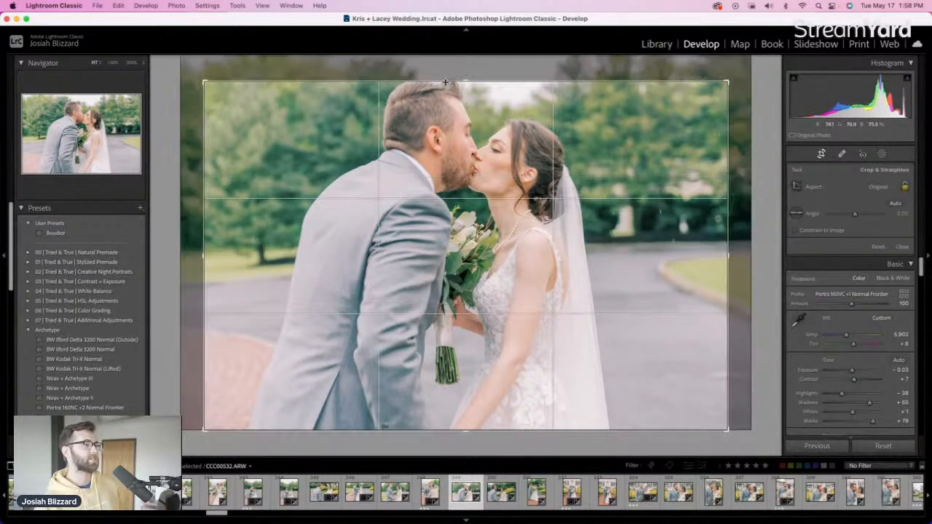
left_click_drag(437, 72, 439, 72)
left_click_drag(436, 170, 442, 183)
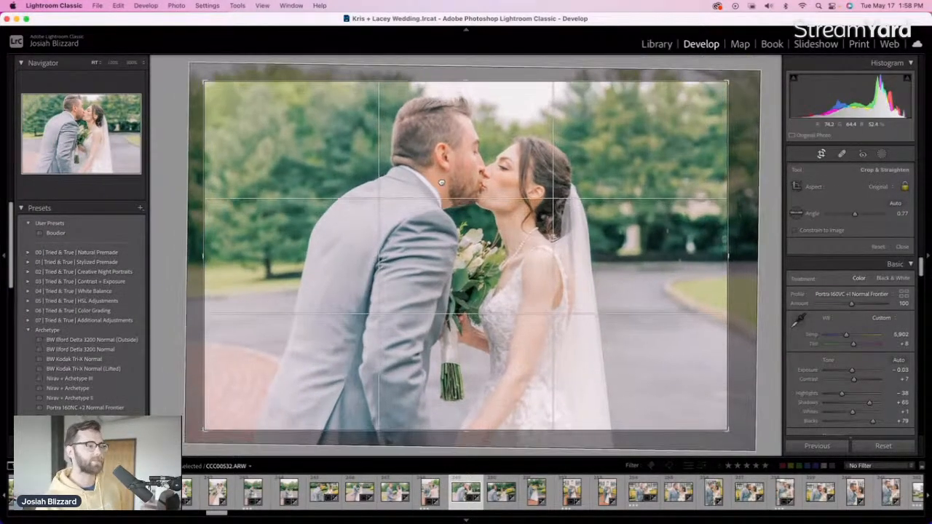
key("r")
Lower the exposure of the kissing photo CCC00532.ARW to -0.23
key("minus")
key("minus")
key("minus")
key("equal")
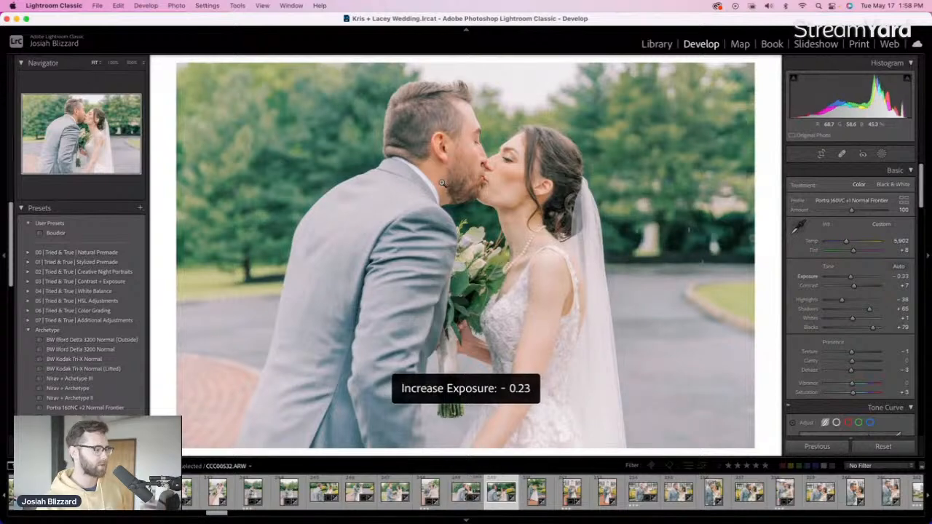
Raise the exposure of the laughing couple photo DDD08688.ARW to 0.00 and crop it tighter, centring the couple more
key("Right")
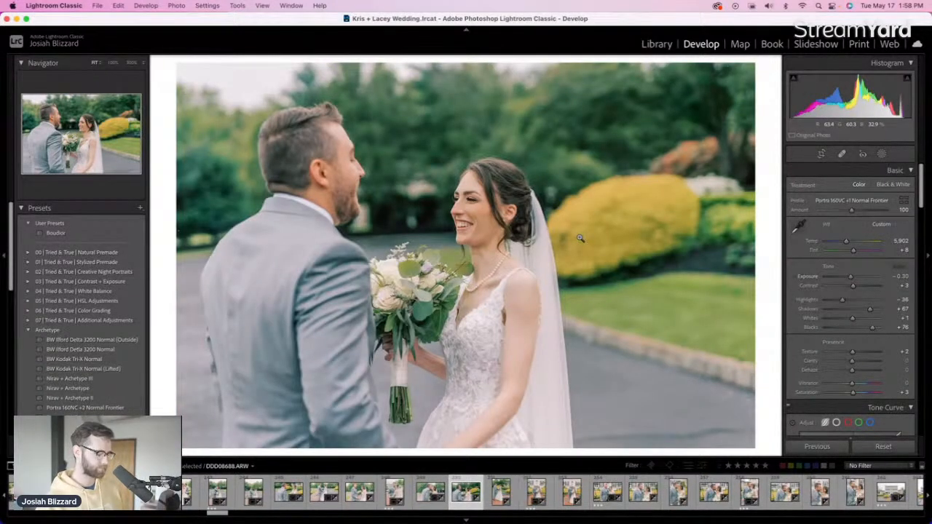
key("equal")
key("equal")
key("equal")
key("r")
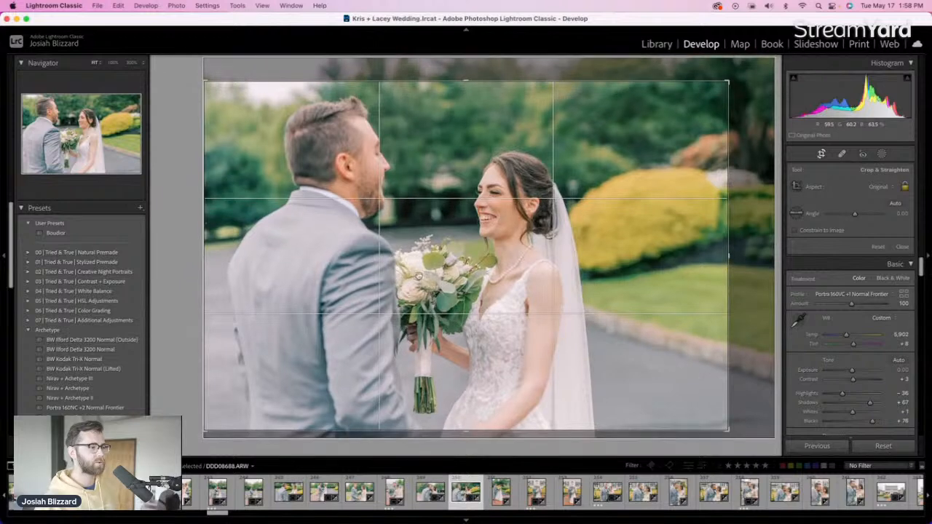
key("r")
Crop the full-length brick-path photo DDD08696.ARW tighter, trimming the side beside the house and adjusting the couple's placement
key("Left")
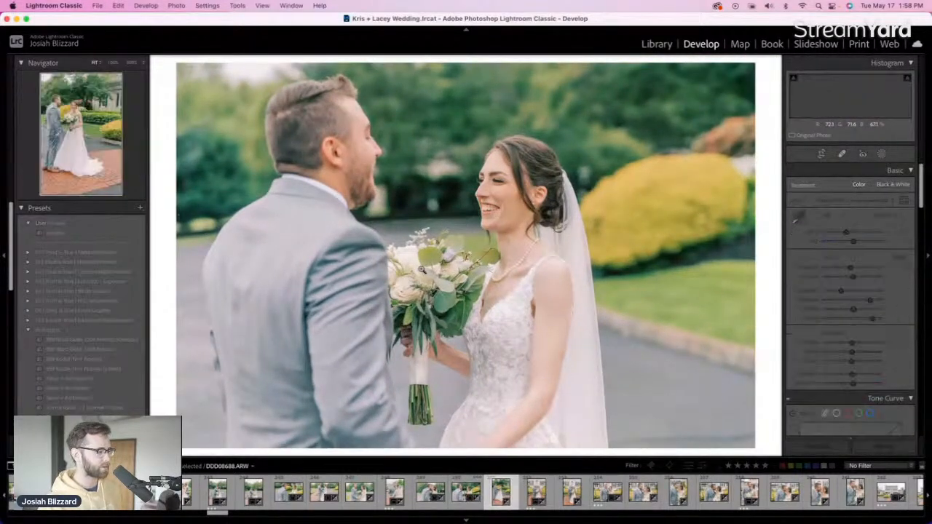
key("r")
left_click_drag(594, 251, 578, 255)
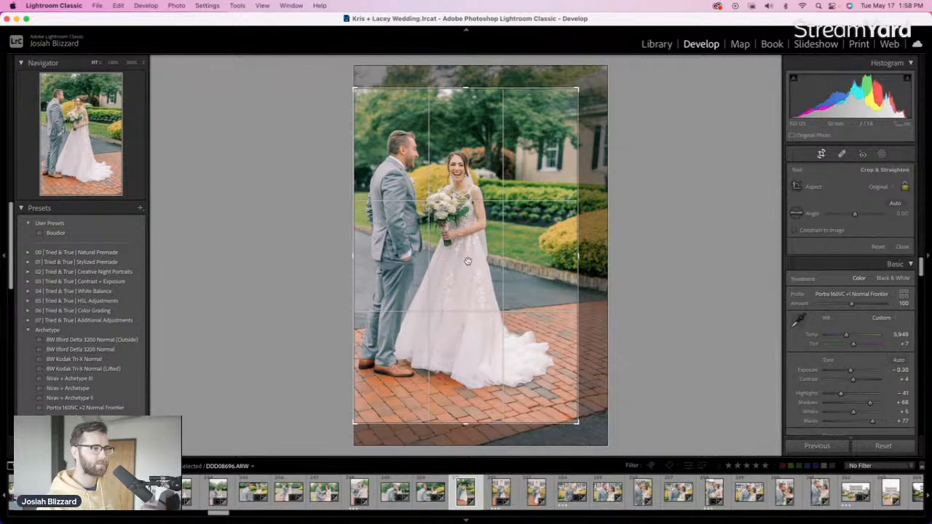
key("r")
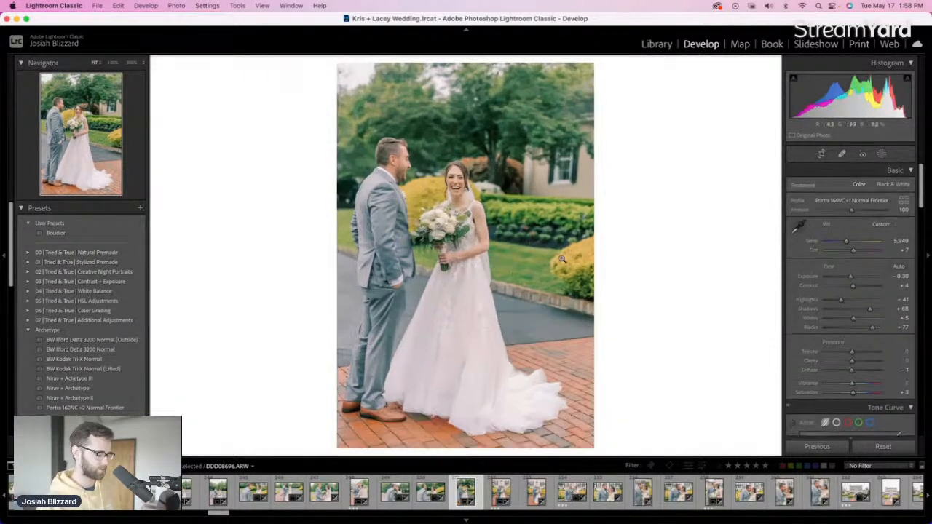
Raise the exposure of DDD08696.ARW to 0.00 and fine-tune its straightening and crop
key("equal")
key("equal")
key("equal")
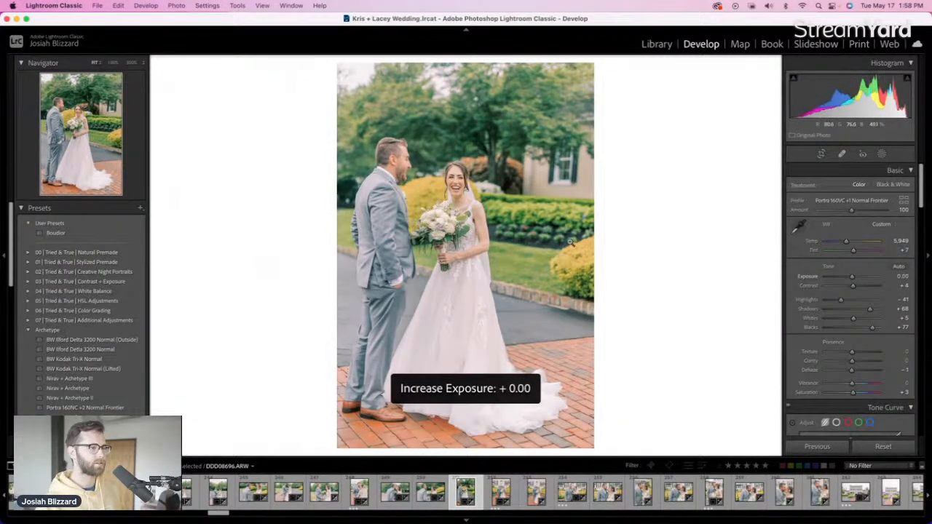
key("r")
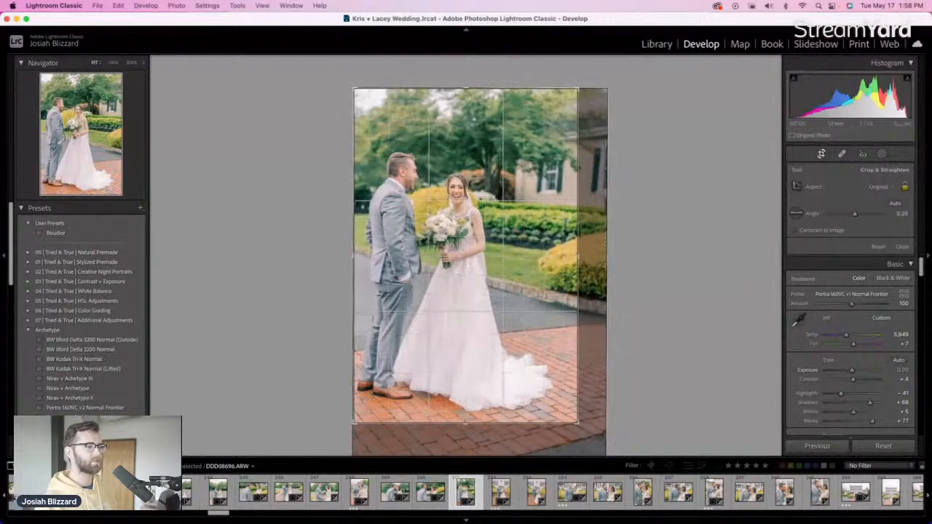
key("r")
Set the exposure of DDD08697.ARW, the couple's portrait before the house steps, to -0.20
key("Right")
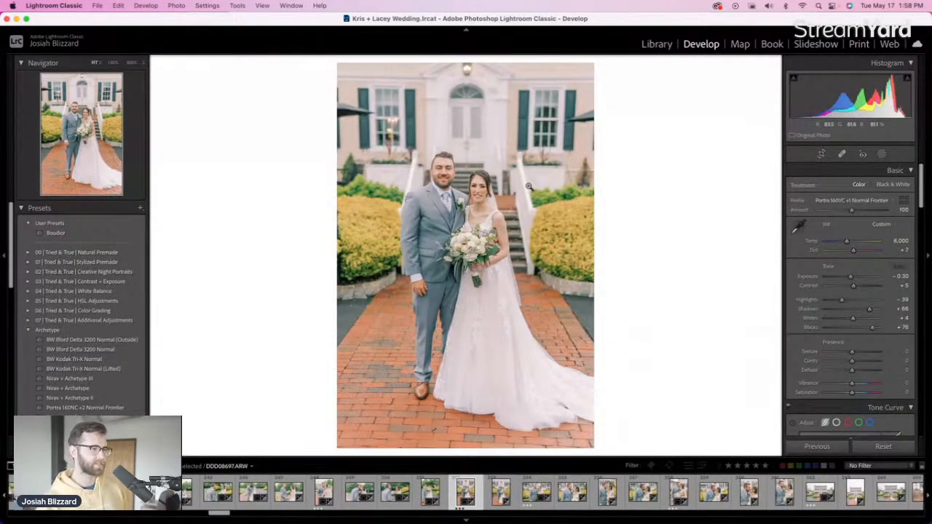
key("minus")
key("equal")
key("equal")
key("minus")
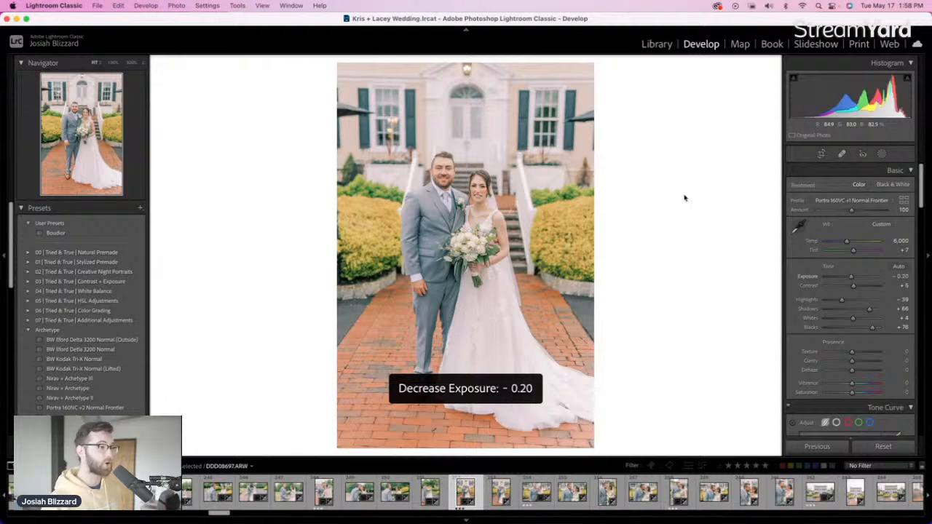
Fine-tune the straightening and crop placement of DDD08697.ARW, the couple's full-length portrait before the house steps
key("r")
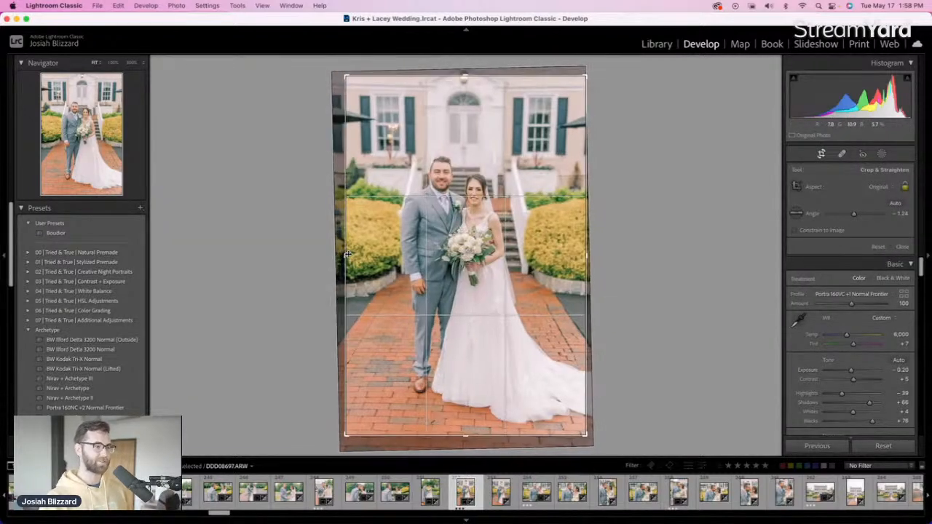
left_click_drag(351, 256, 350, 280)
key("r")
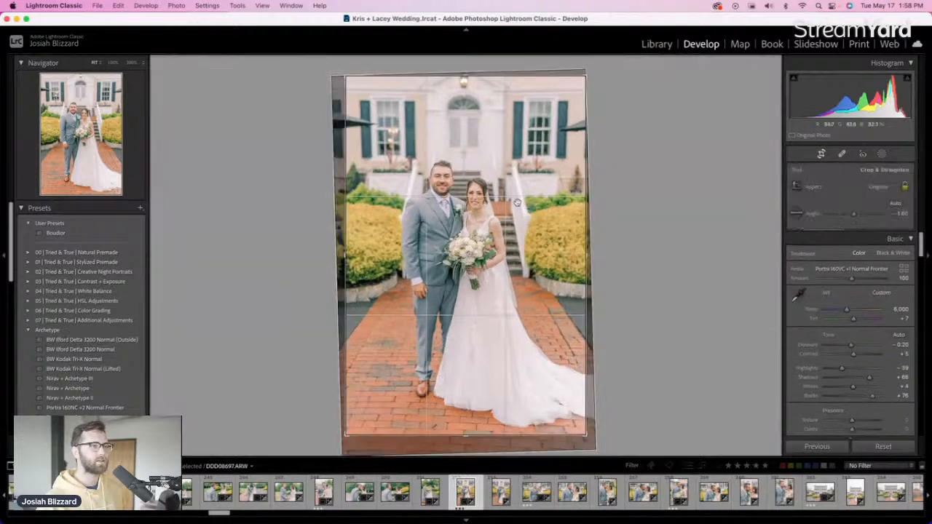
Straighten the full-length portrait DDD08700.ARW to an angle of -1.61 and reposition the couple within the crop
key("Right")
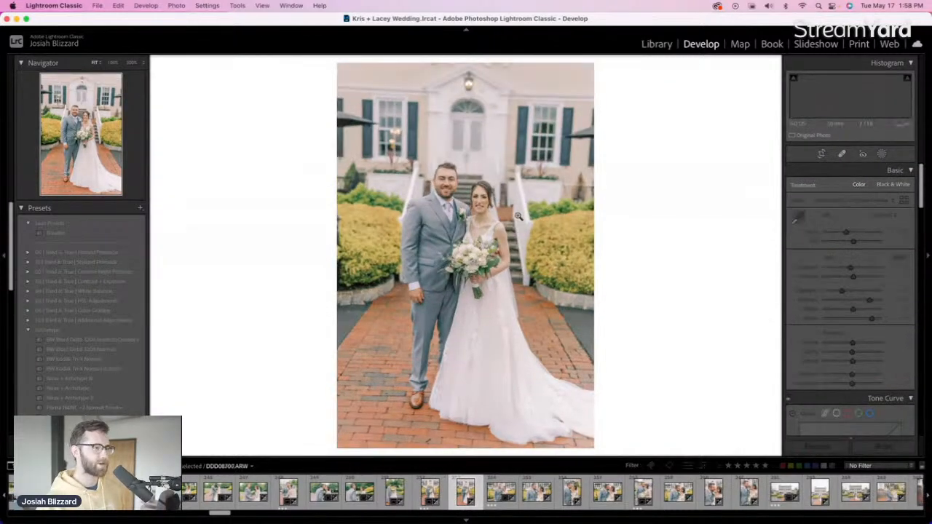
key("r")
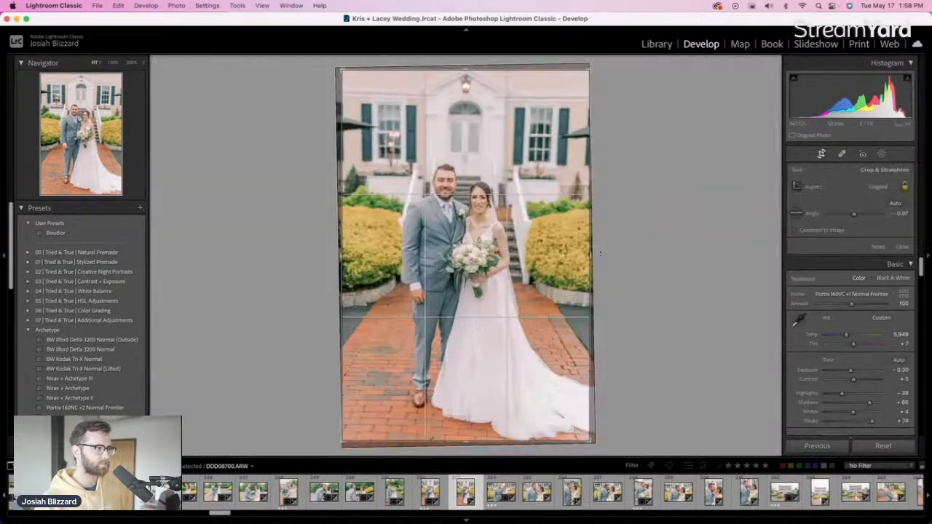
left_click_drag(600, 253, 498, 284)
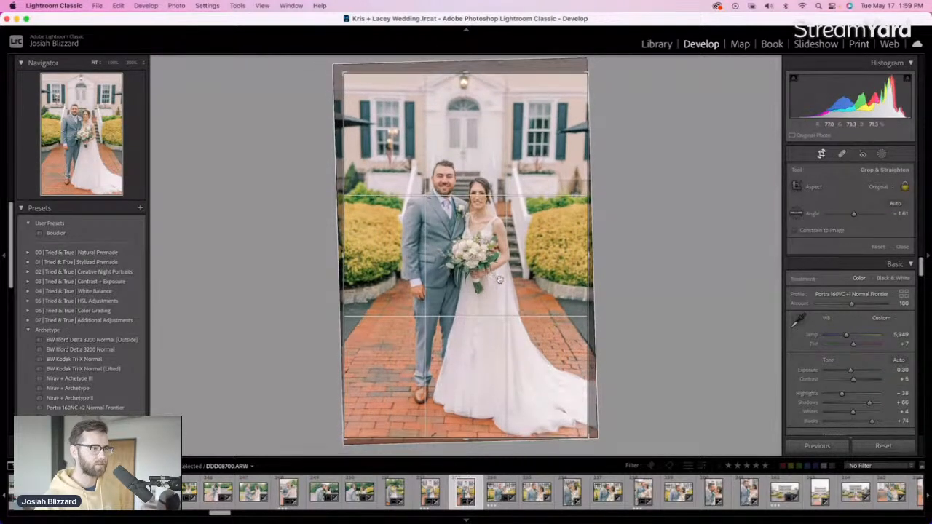
key("r")
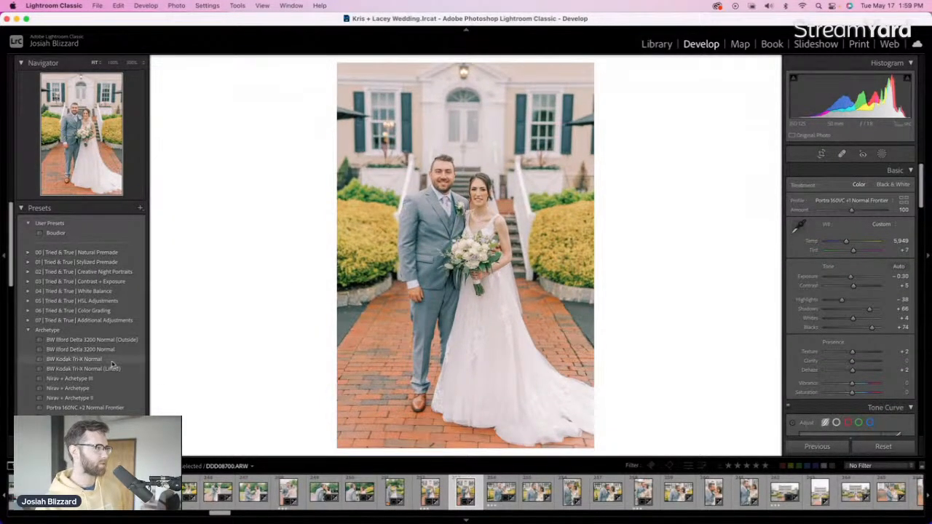
Convert DDD08700.ARW to black and white with the BW Kodak Tri-X Normal (Lifted) preset and lower its exposure to +0.50
left_click(110, 361)
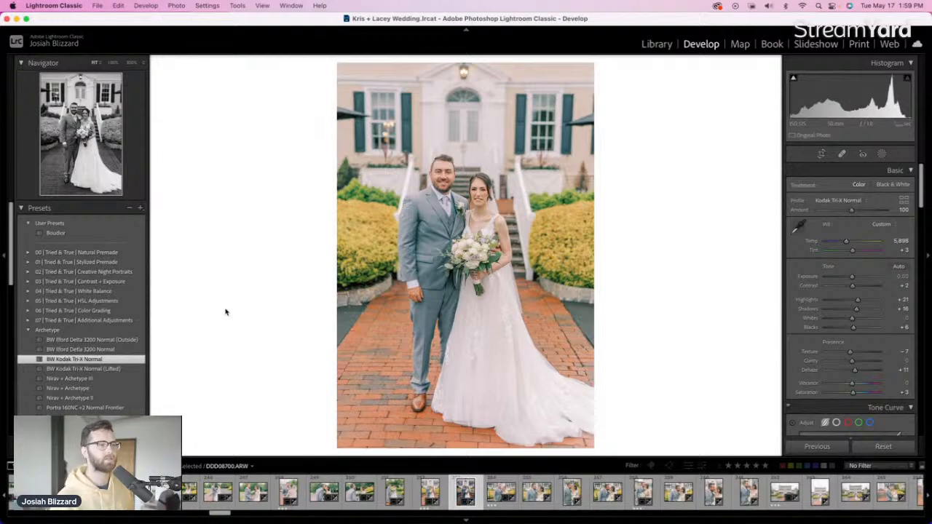
left_click(143, 369)
key("minus")
key("minus")
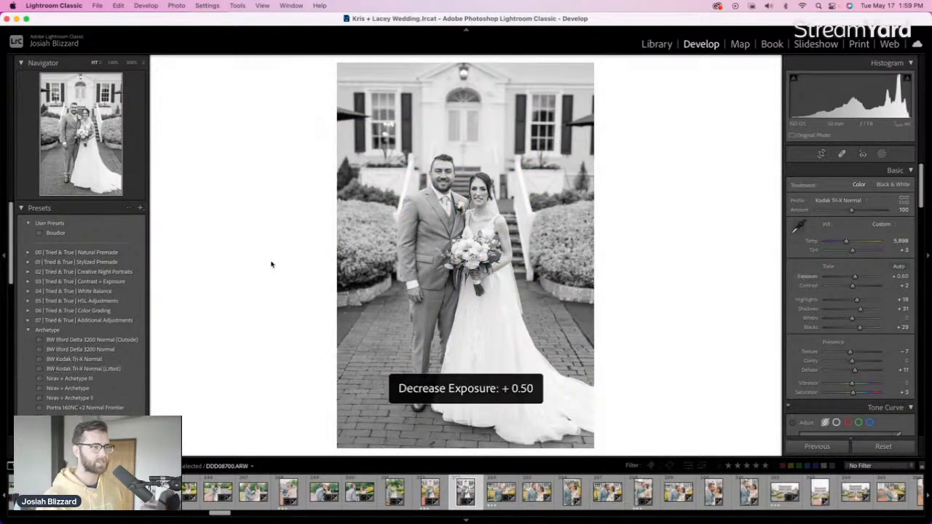
Raise the exposure of the bouquet portrait DDD08701.ARW to 0.00 and crop it slightly tighter
key("Right")
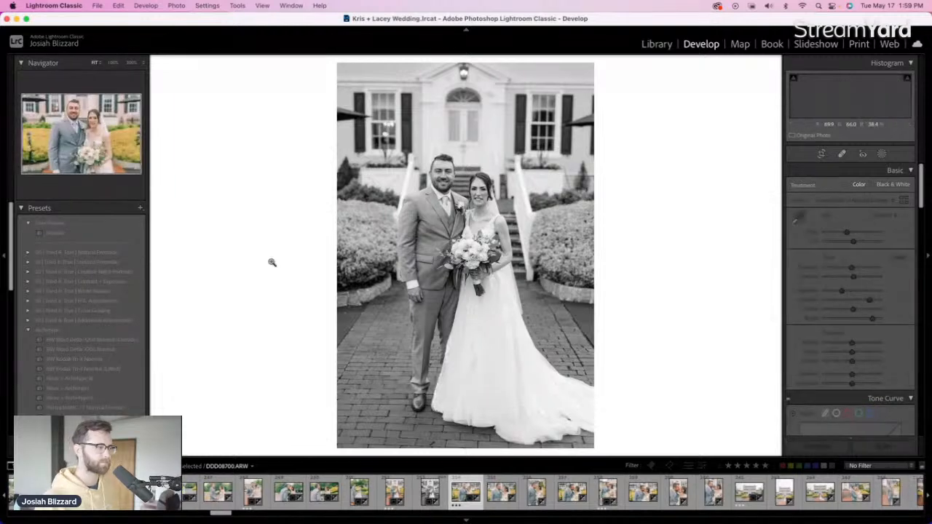
key("equal")
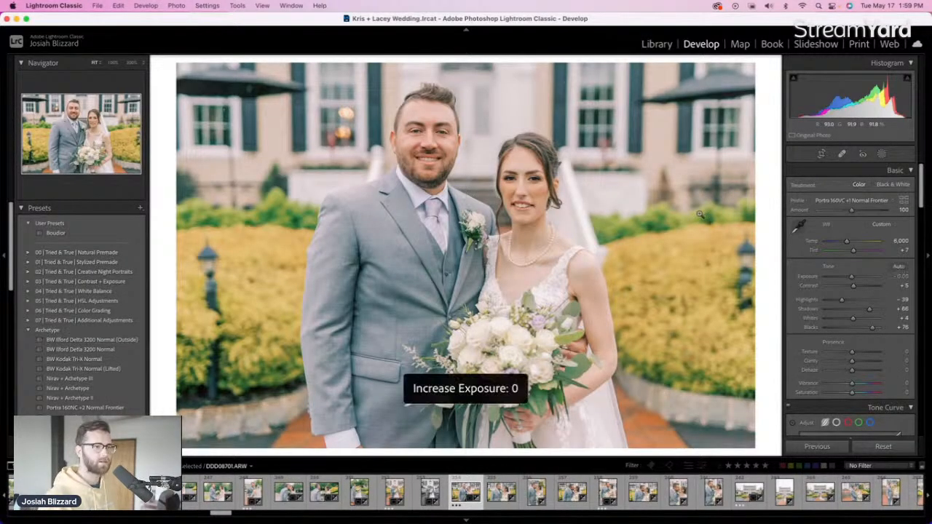
key("r")
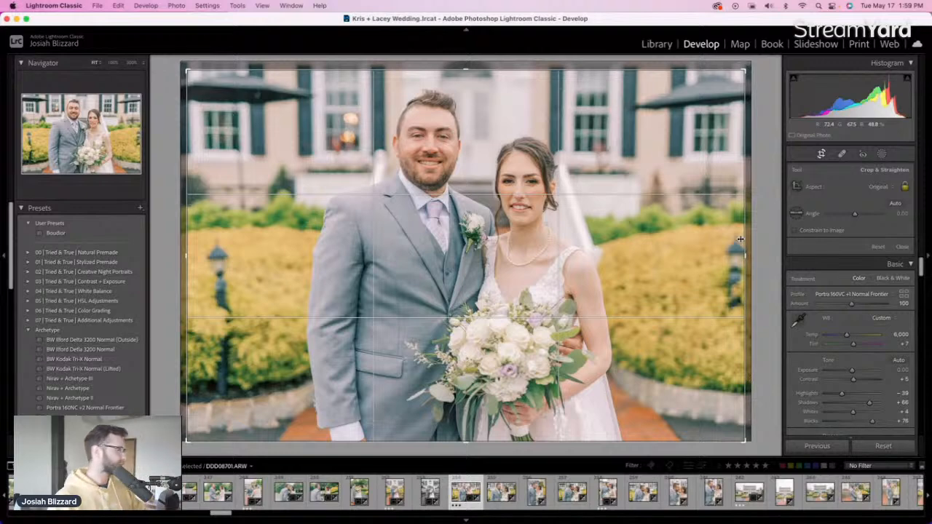
key("r")
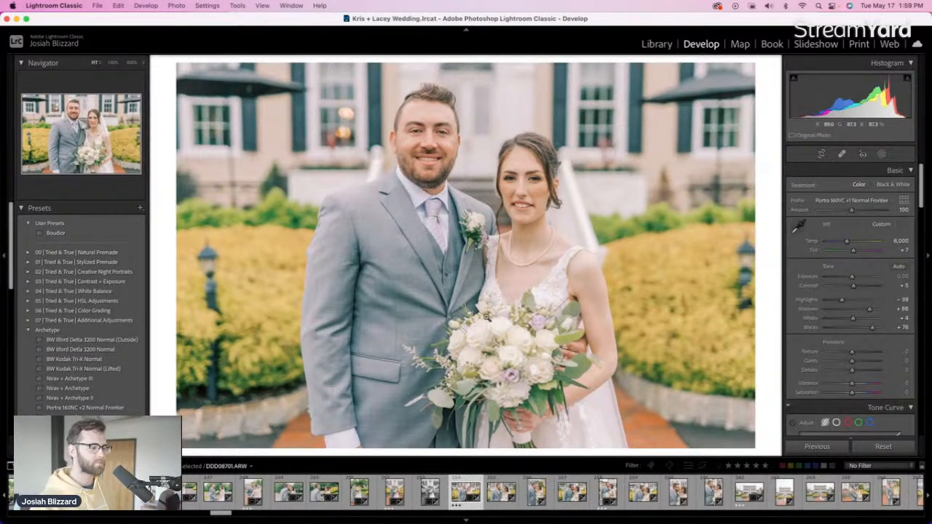
mouse_move(403, 522)
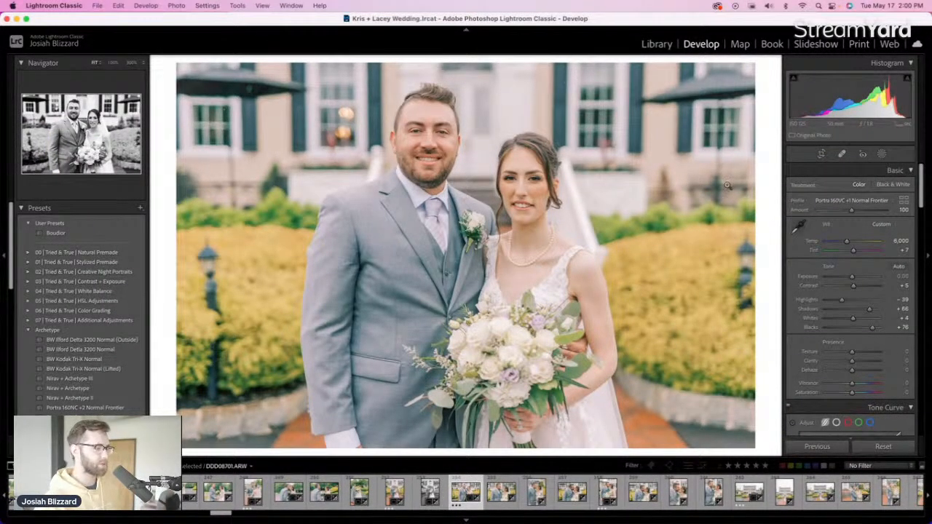
key("r")
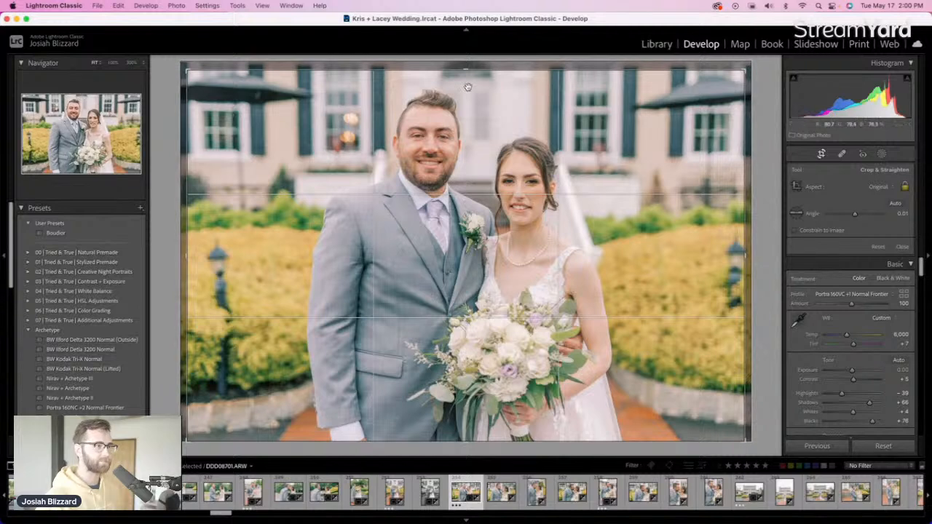
left_click_drag(470, 69, 470, 70)
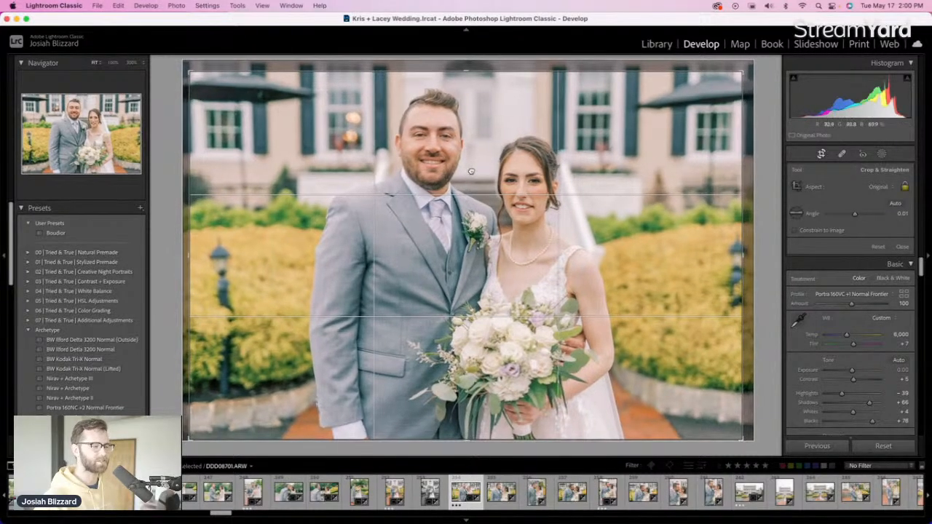
key("Return")
Raise the exposure of DDD08706.ARW, the couple looking at each other, to 0.00
key("Right")
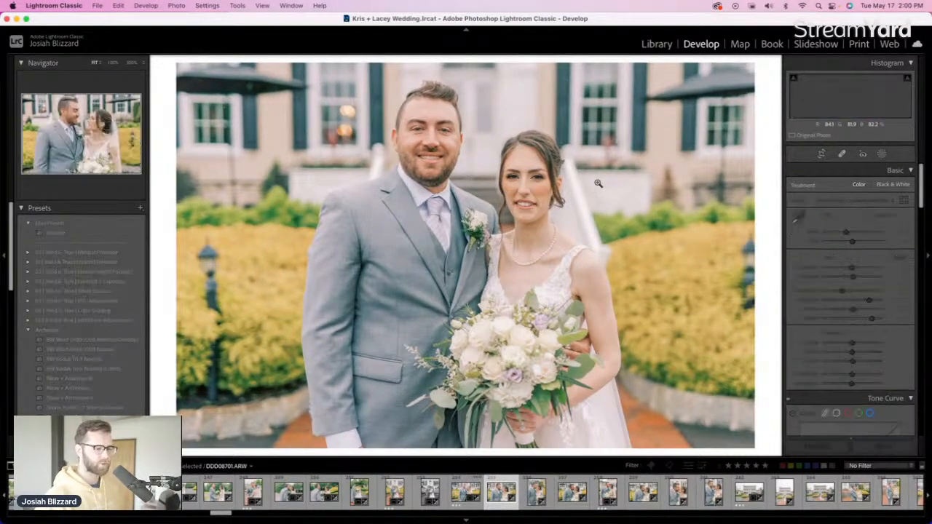
key("equal")
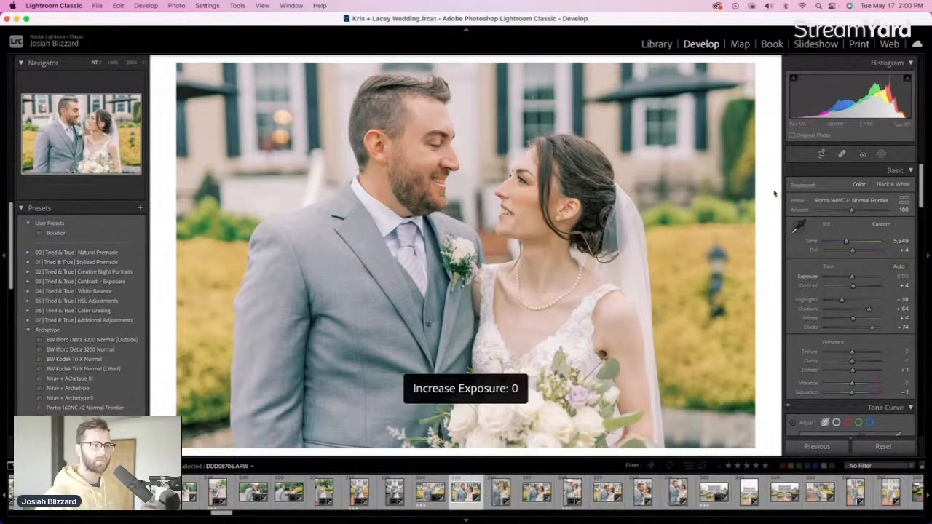
Crop the vertical portrait DDD08709.ARW tighter at an angle of 1.72 and raise its exposure to 0.00
key("Right")
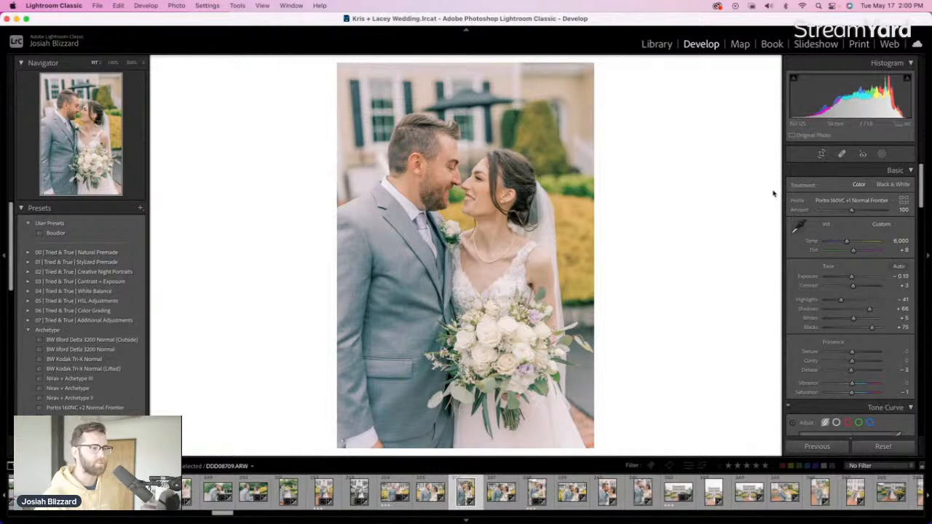
key("r")
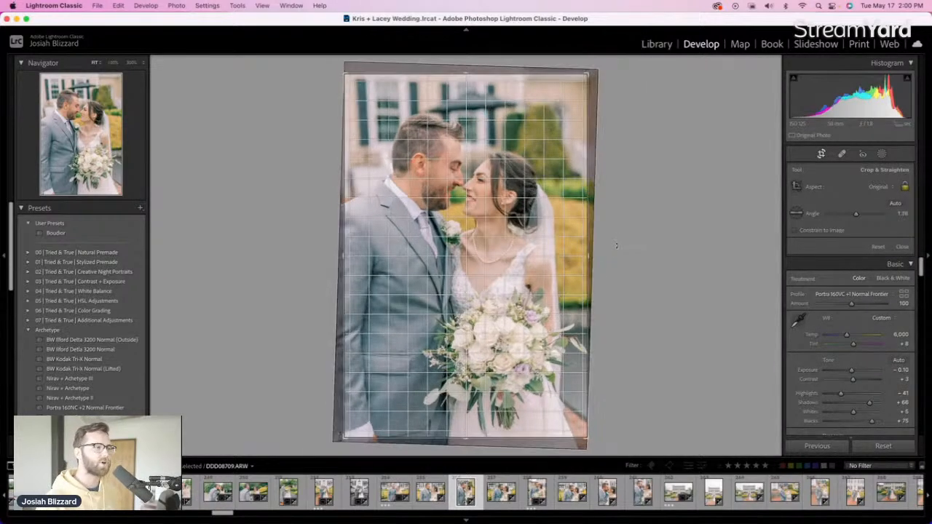
left_click_drag(588, 73, 580, 85)
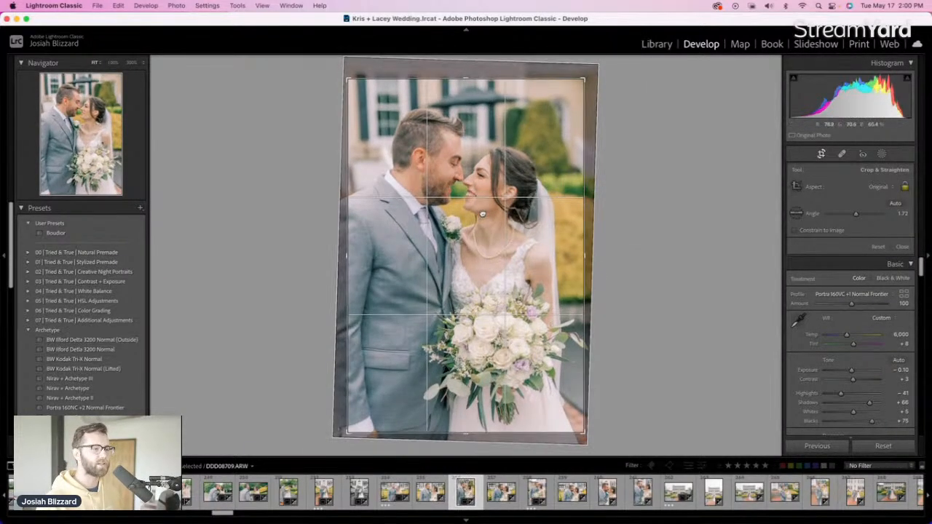
key("Return")
key("=")
key("-")
key("=")
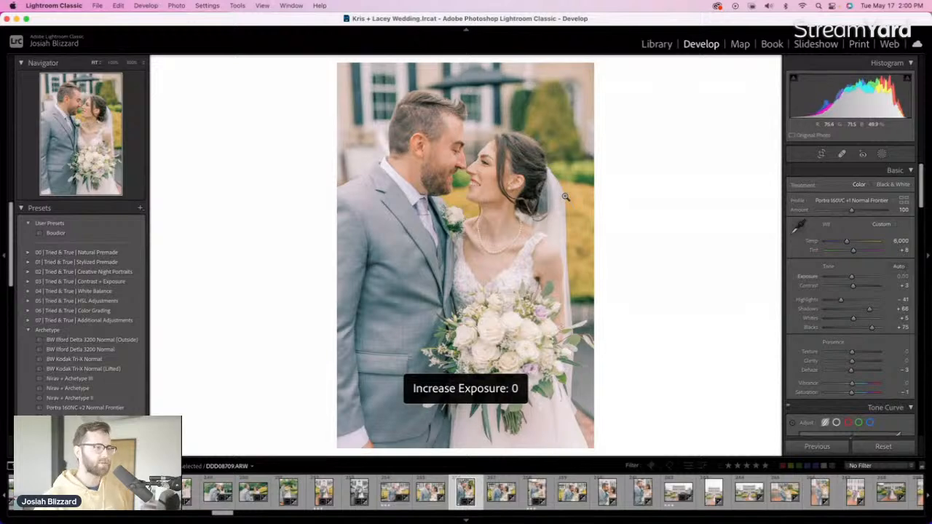
Set the exposure of the kissing photo DDD08713.ARW to +0.10 and slightly straighten its crop
key("Right")
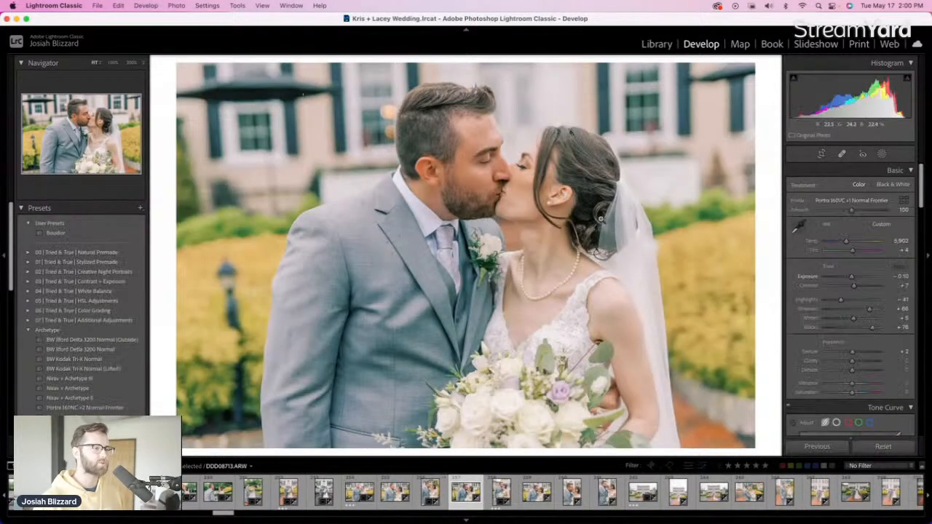
key("equal")
key("minus")
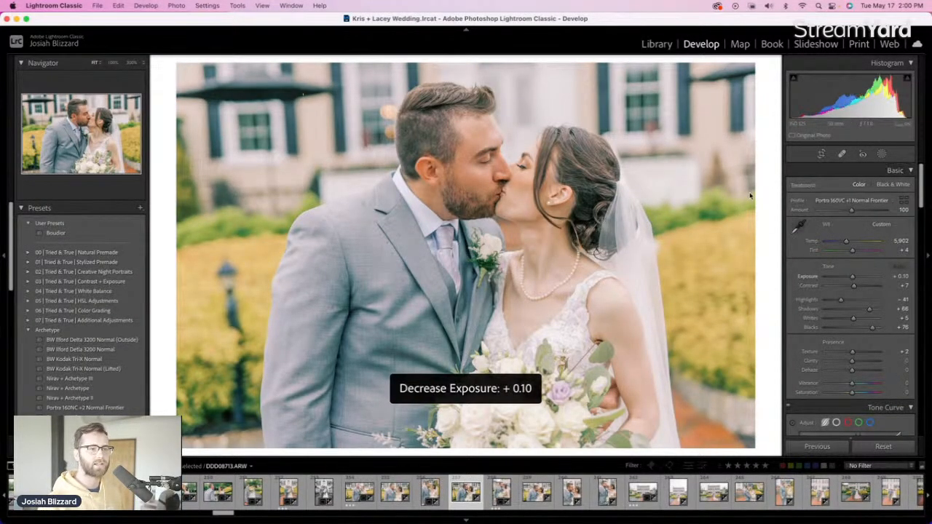
key("r")
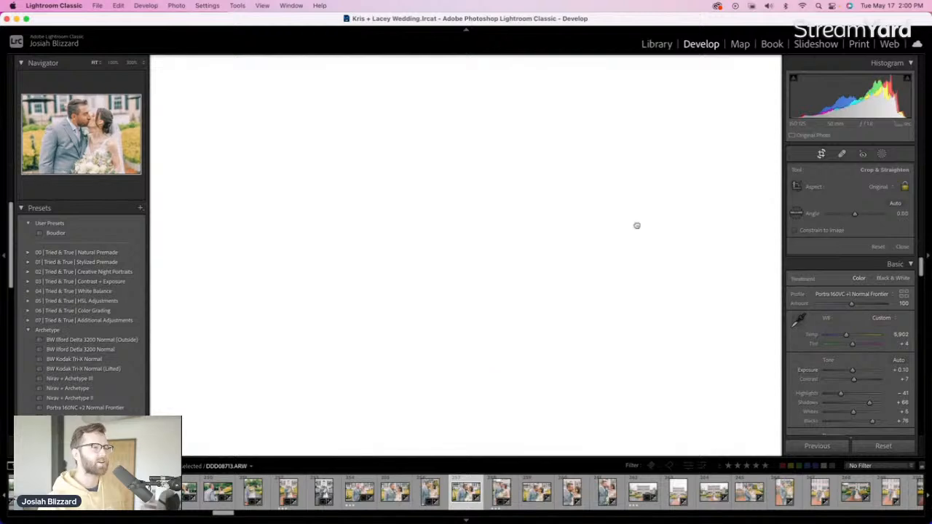
key("r")
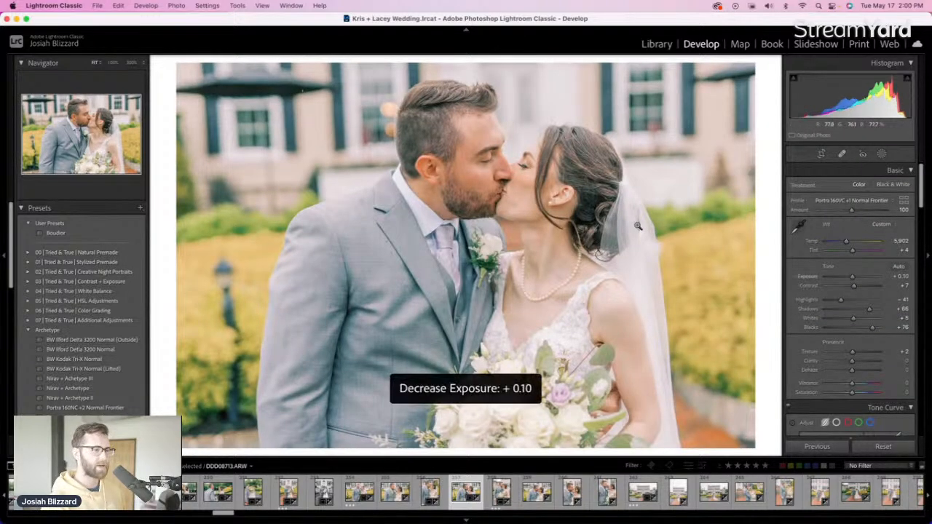
key("equal")
key("minus")
Raise the exposure of the vertical kissing photo CCC00539.ARW to -0.10 and slightly adjust its crop and straightening
key("Right")
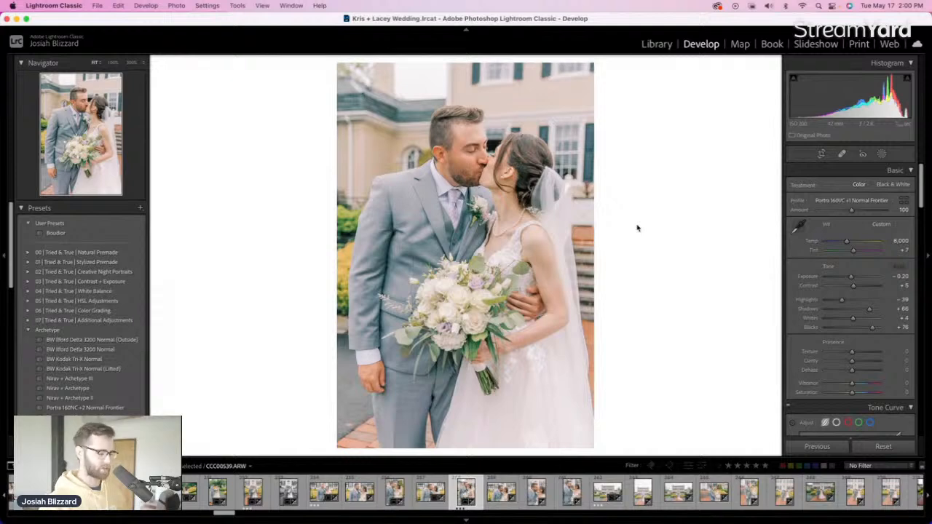
key("equal")
key("equal")
key("minus")
key("r")
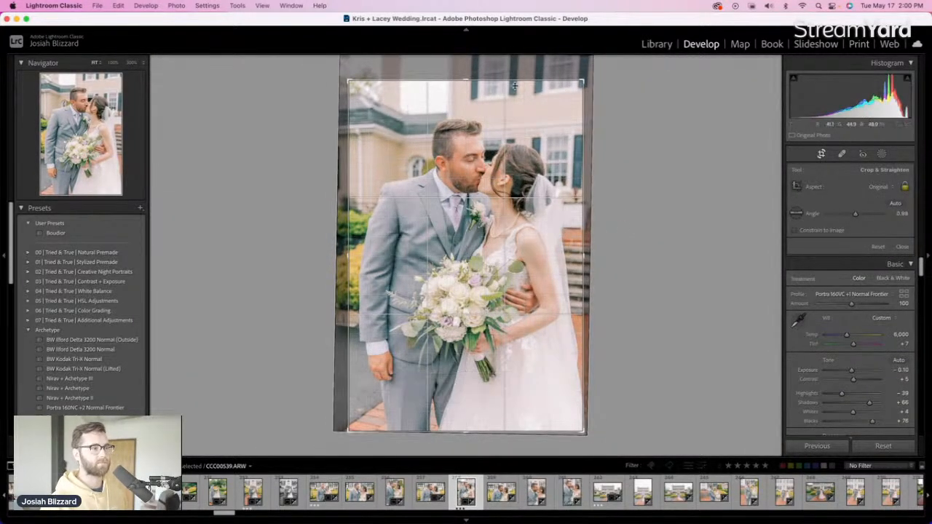
key("r")
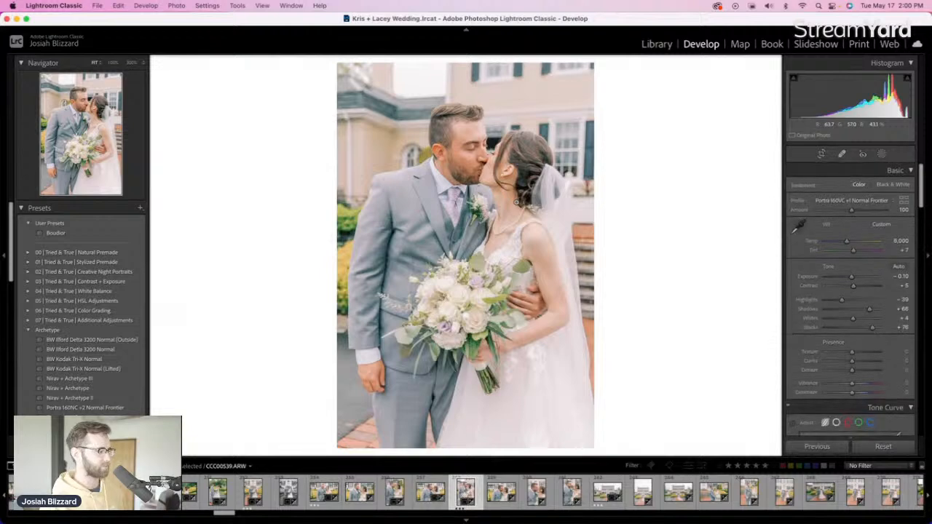
Try a brighter exposure on the horizontal kissing photo DDD08715.ARW, then revert it
key("Right")
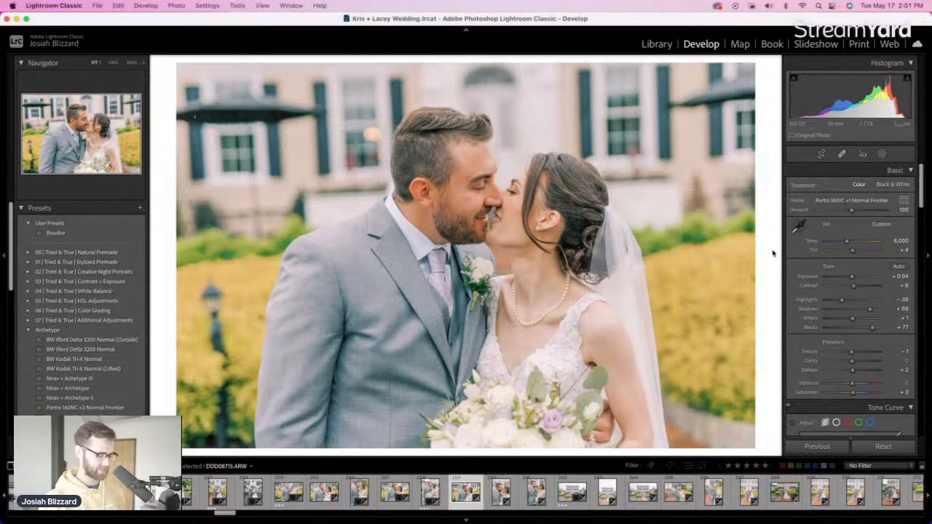
key("equal")
key("minus")
Skip the close-up kissing photo and shift the couple slightly lower within the crop of DDD08721.ARW
key("Right")
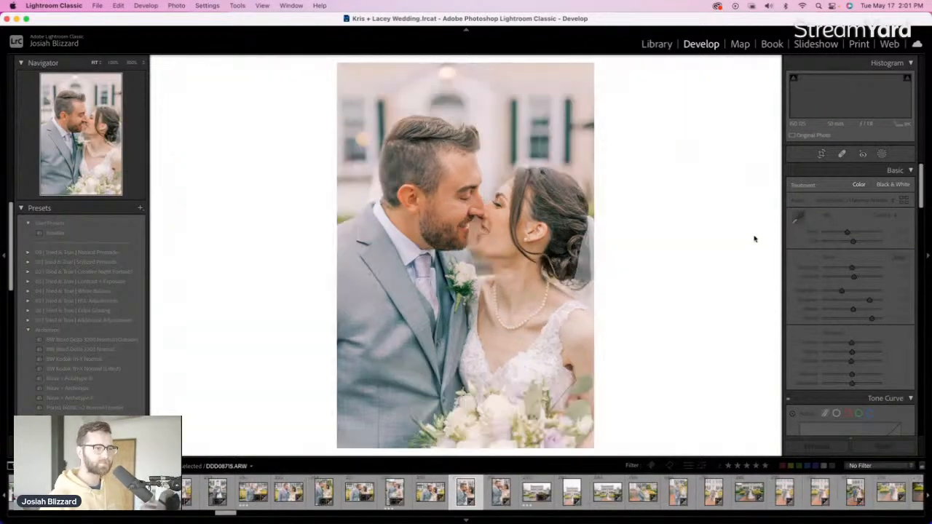
key("Right")
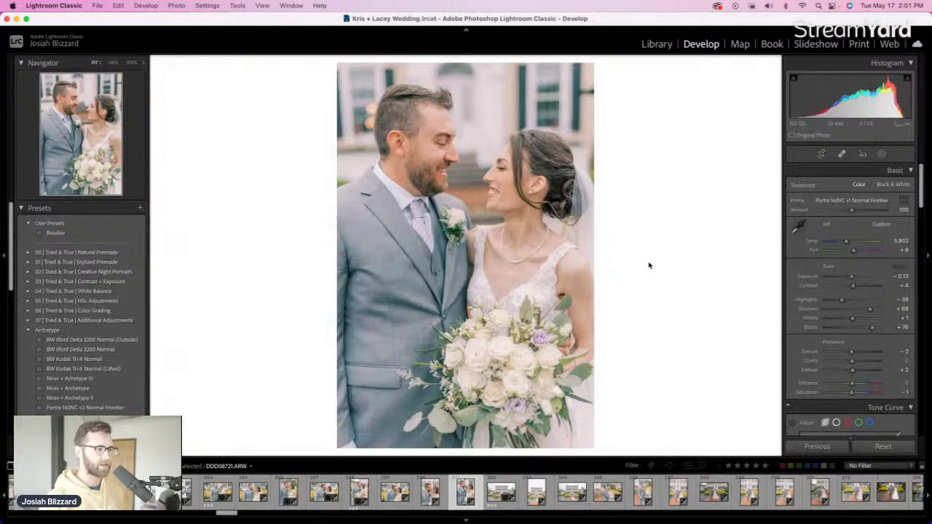
key("r")
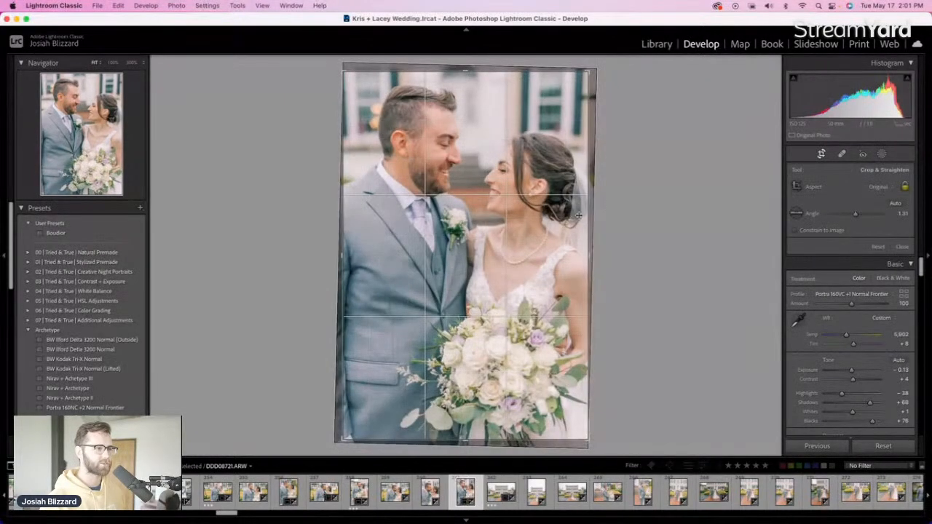
left_click_drag(478, 235, 477, 238)
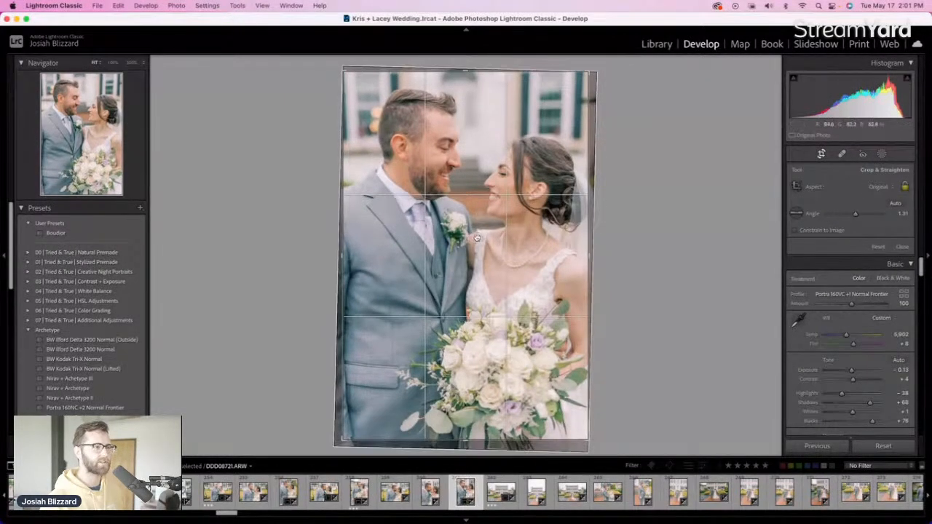
key("Return")
Straighten the wide photo of the couple before the mansion, CCC00547.ARW, so the building sits level
key("Right")
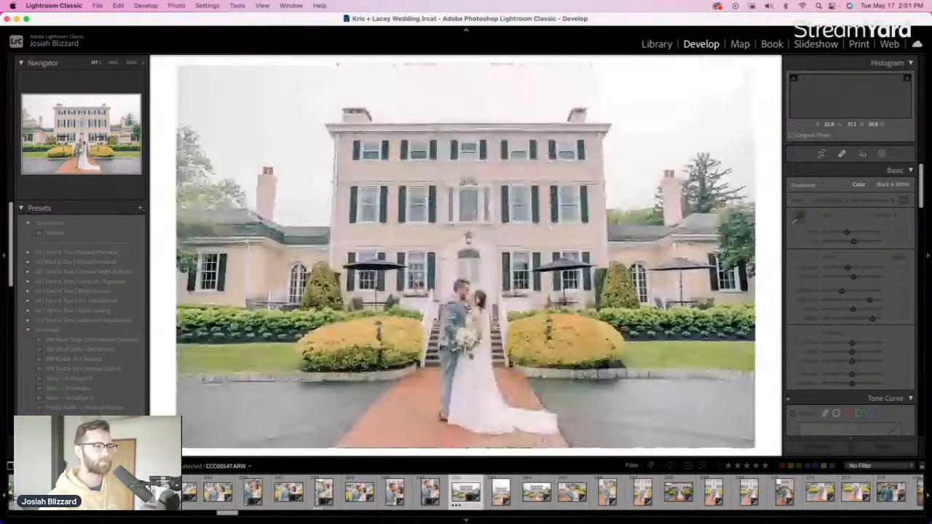
key("r")
key("r")
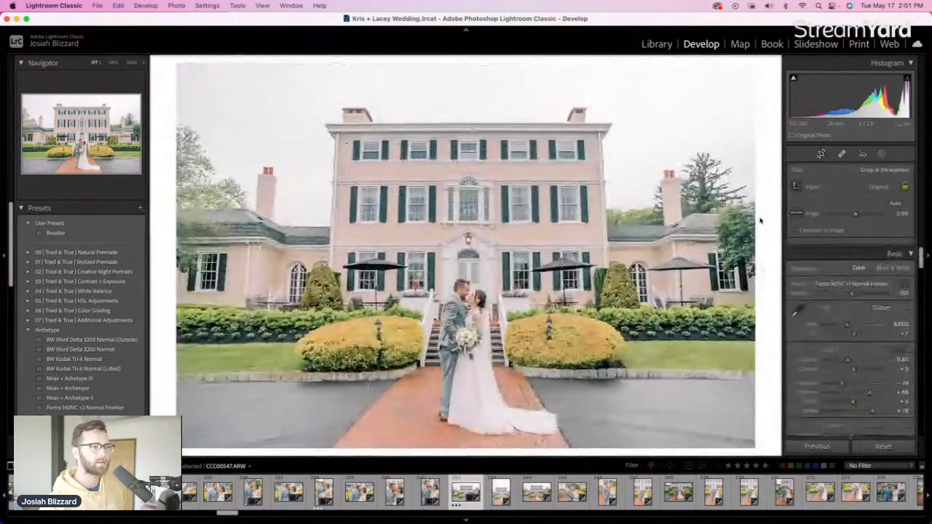
key("r")
left_click_drag(750, 222, 756, 216)
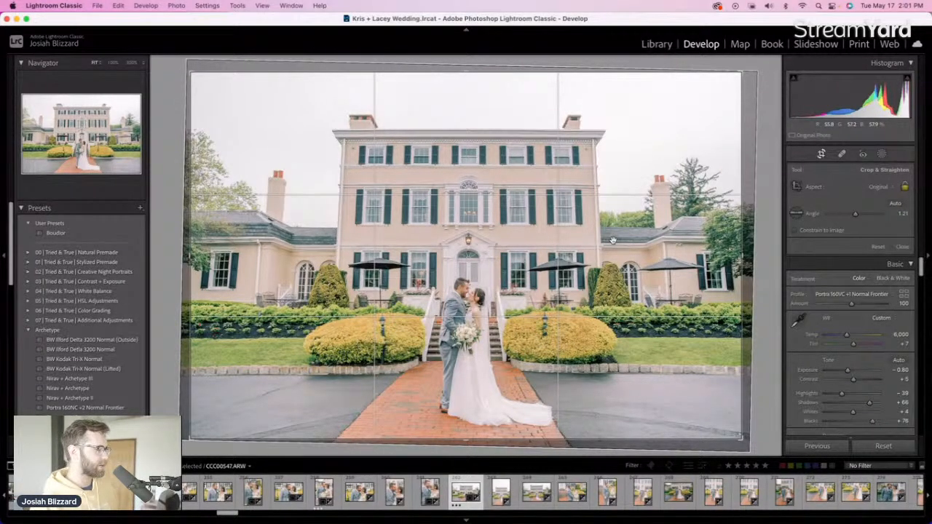
key("r")
key("r")
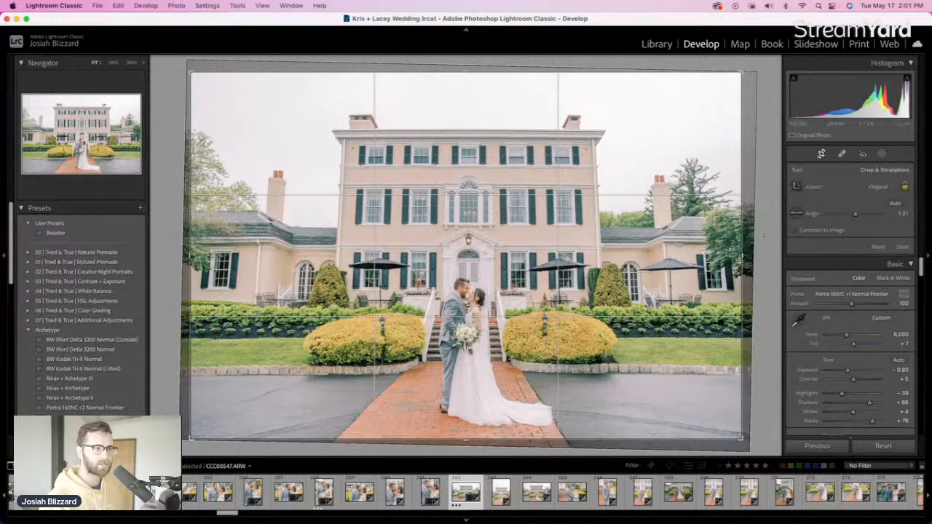
left_click_drag(757, 234, 758, 234)
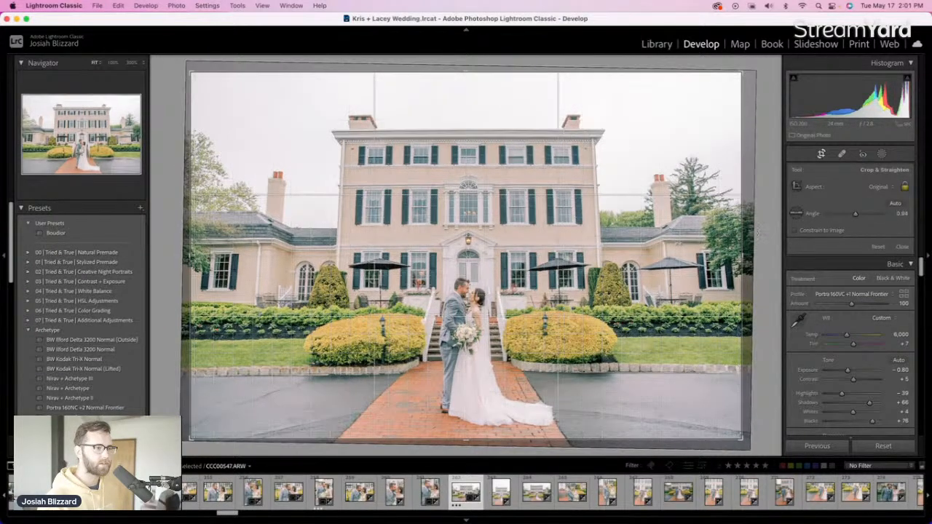
key("r")
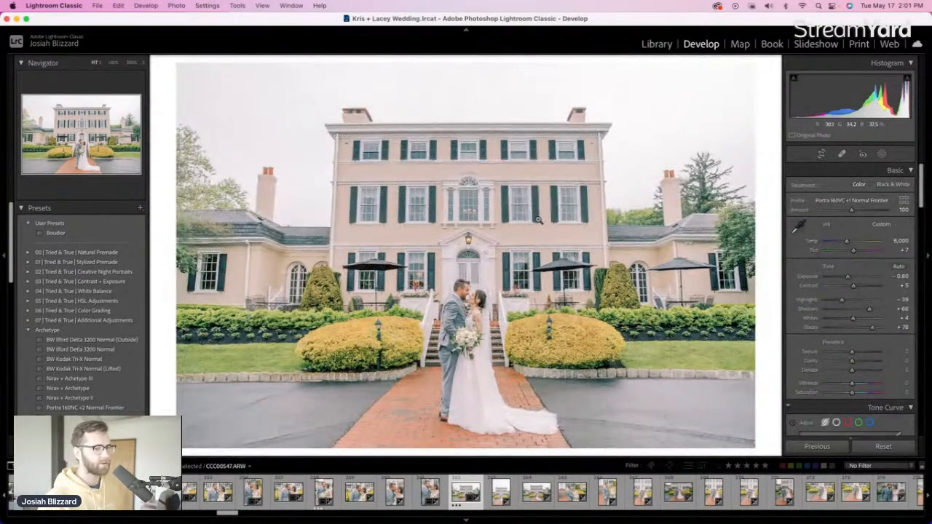
Slightly straighten the vertical mansion photo CCC00550.ARW and readjust the top of its crop
key("Right")
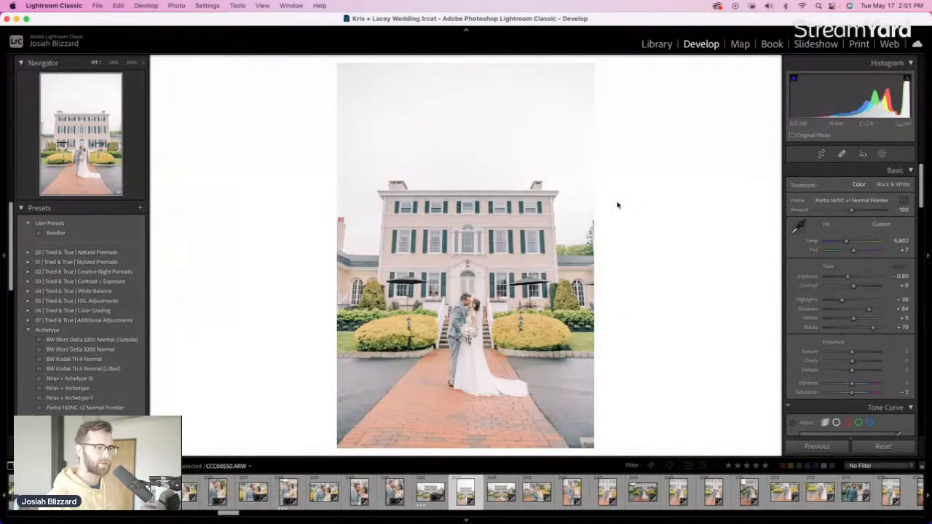
key("r")
left_click_drag(630, 201, 631, 209)
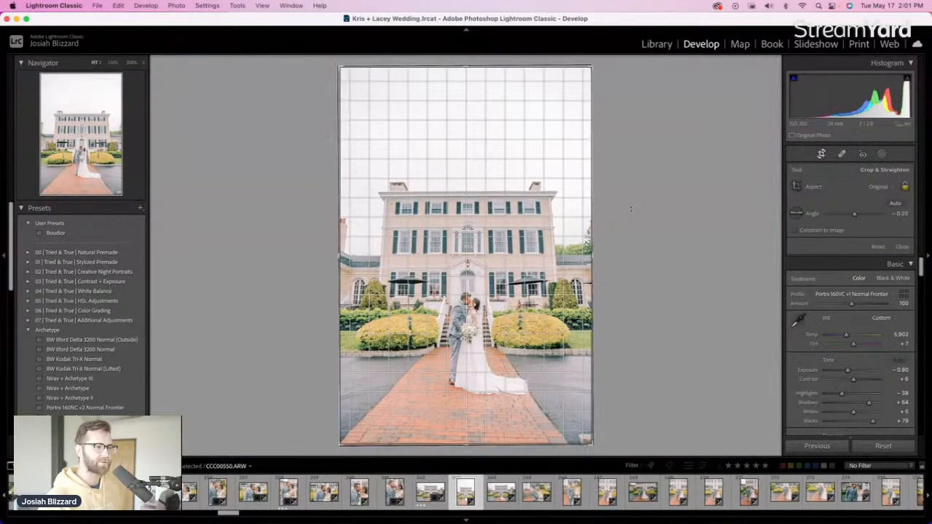
left_click_drag(483, 67, 482, 81)
left_click(474, 67)
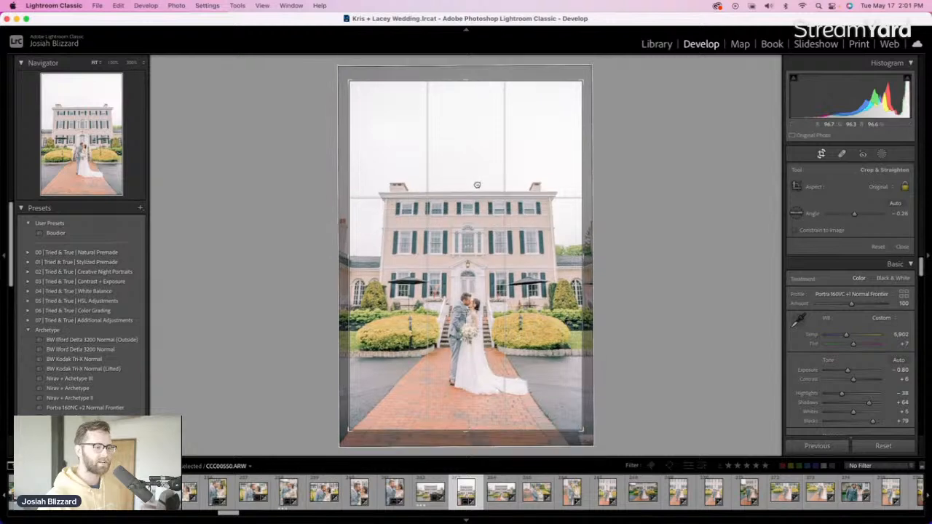
key("Return")
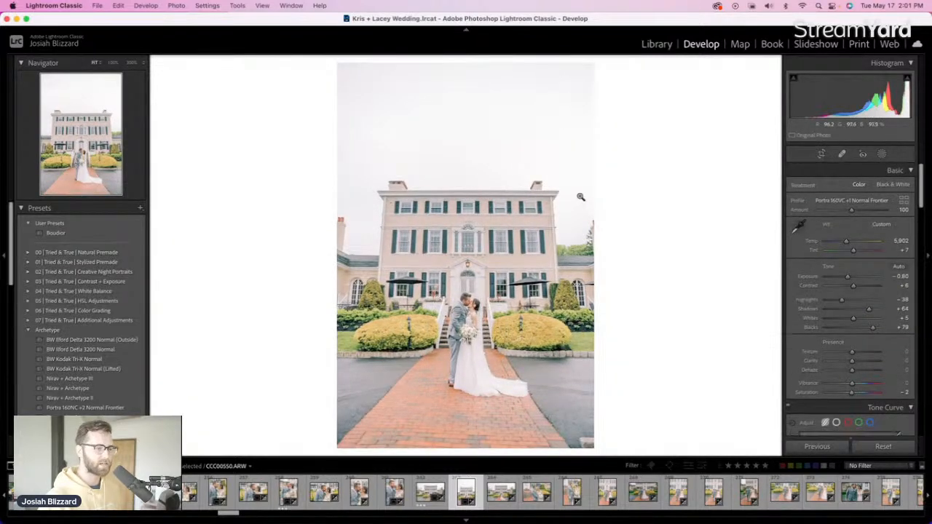
Straighten the horizontal mansion photo CCC00553.ARW to level the building
key("Right")
key("r")
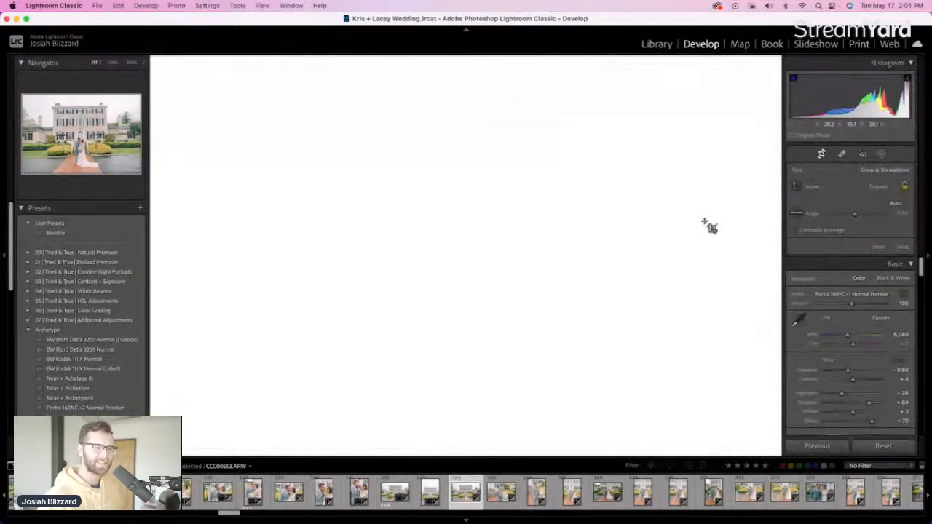
left_click_drag(762, 232, 688, 252)
key("Return")
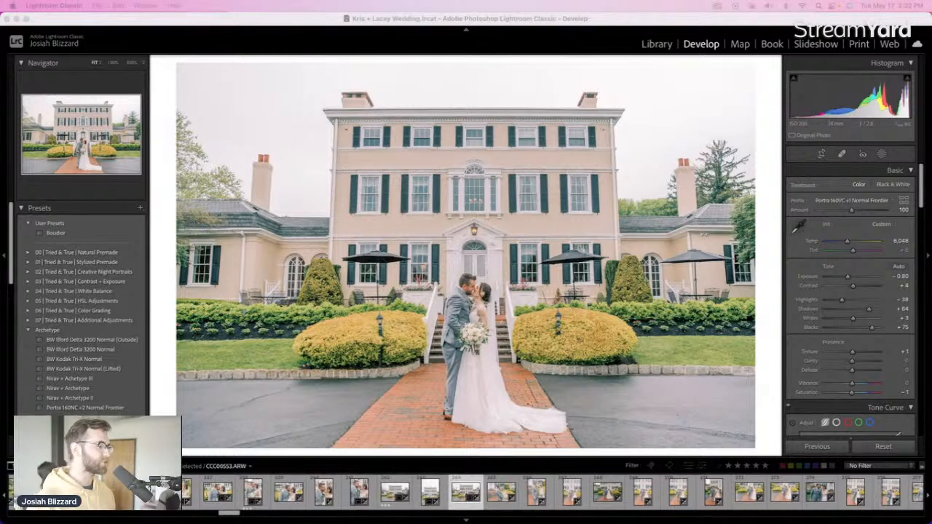
Raise the shadows of CCC00553.ARW to +82 and slightly tighten its crop around the couple and mansion
left_click(770, 234)
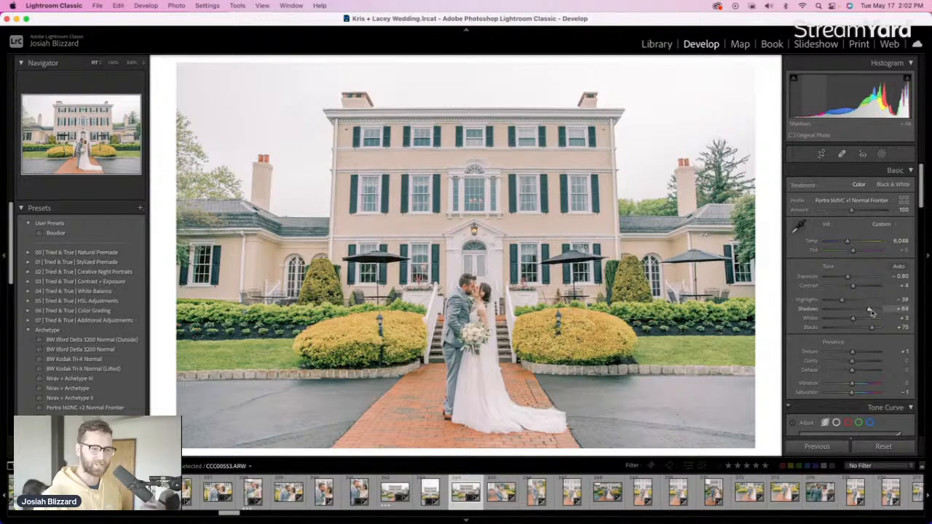
left_click_drag(869, 309, 875, 312)
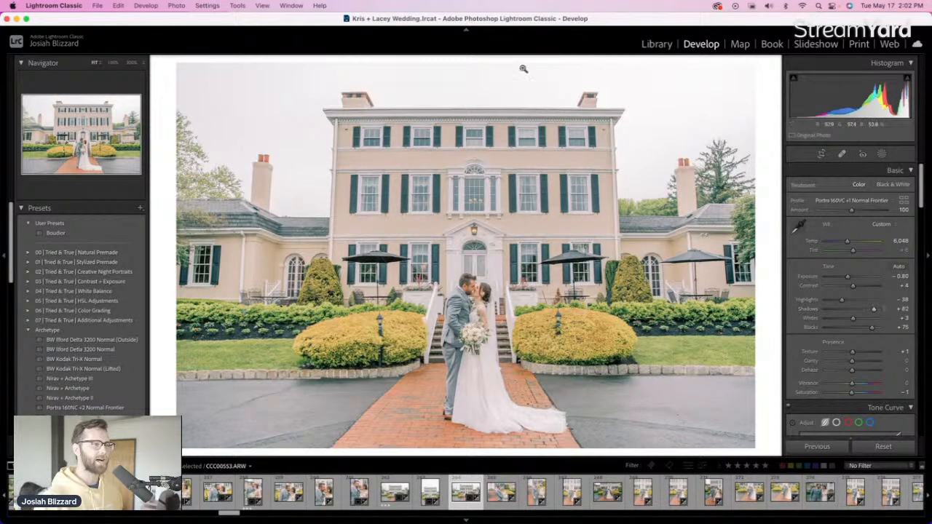
key("r")
left_click_drag(489, 78, 488, 77)
left_click_drag(497, 211, 499, 213)
key("r")
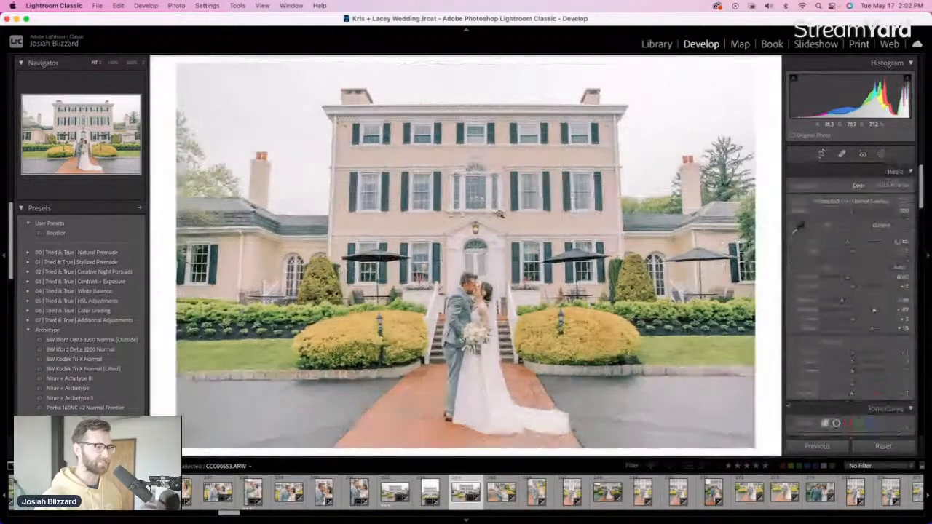
key("r")
key("r")
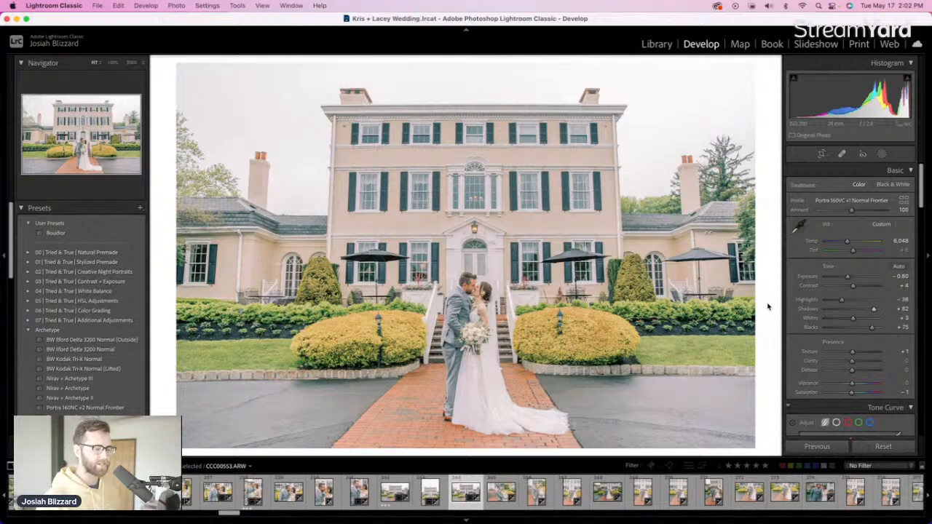
Try an exposure of +0.24 on the laughing couple photo DDD08725.ARW, return it to +0.14, and tighten the crop
key("Right")
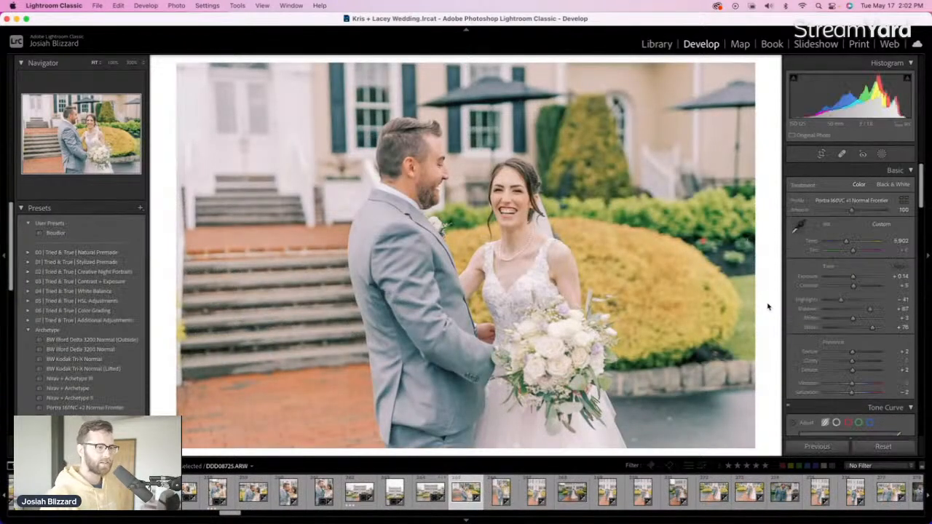
key("equal")
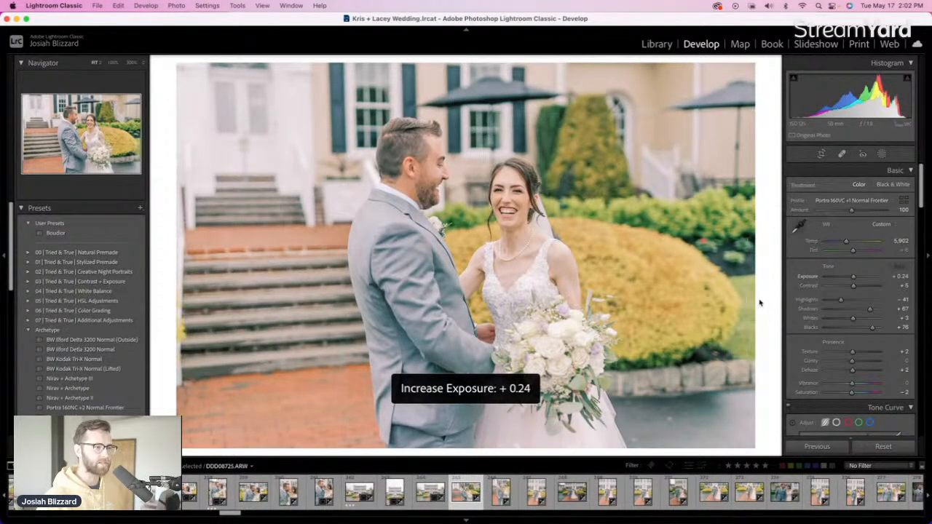
key("minus")
key("r")
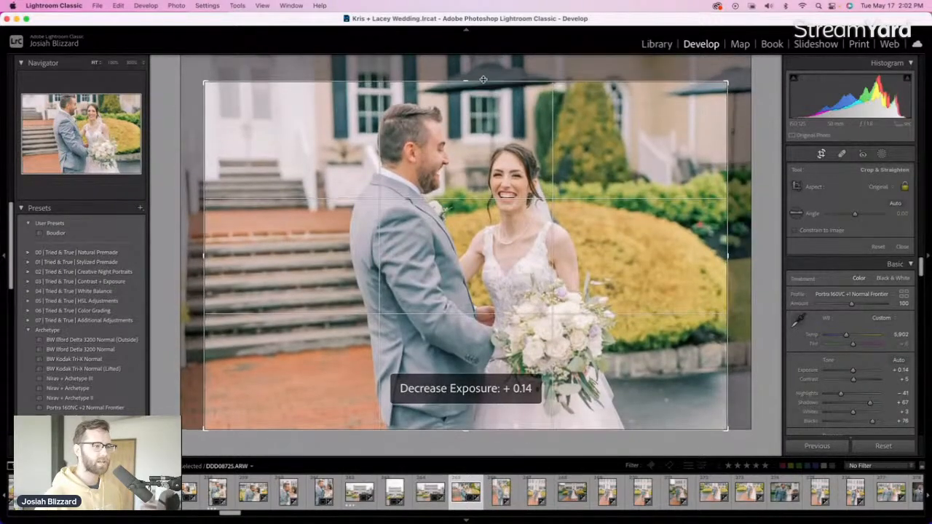
key("r")
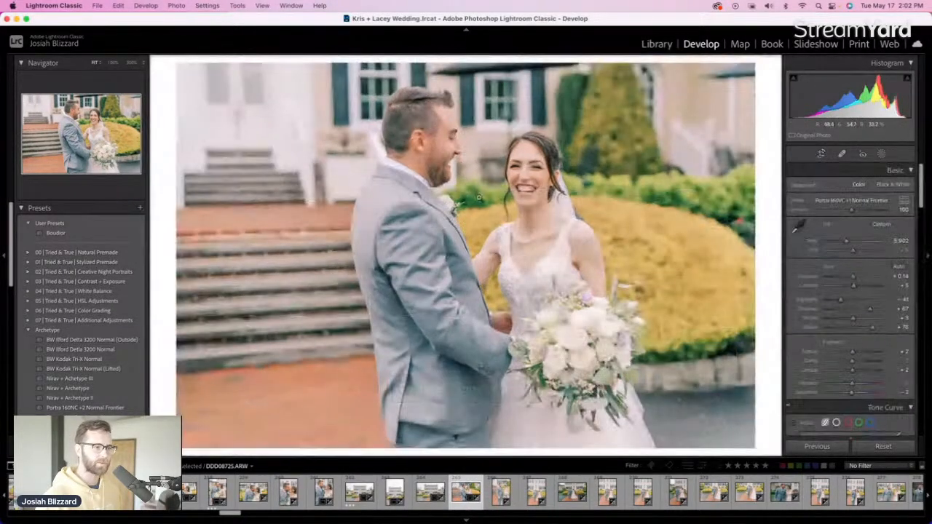
Slightly straighten and tighten the crop of the vertical couple photo DDD08728.ARW, and lower its exposure to +0.14
key("r")
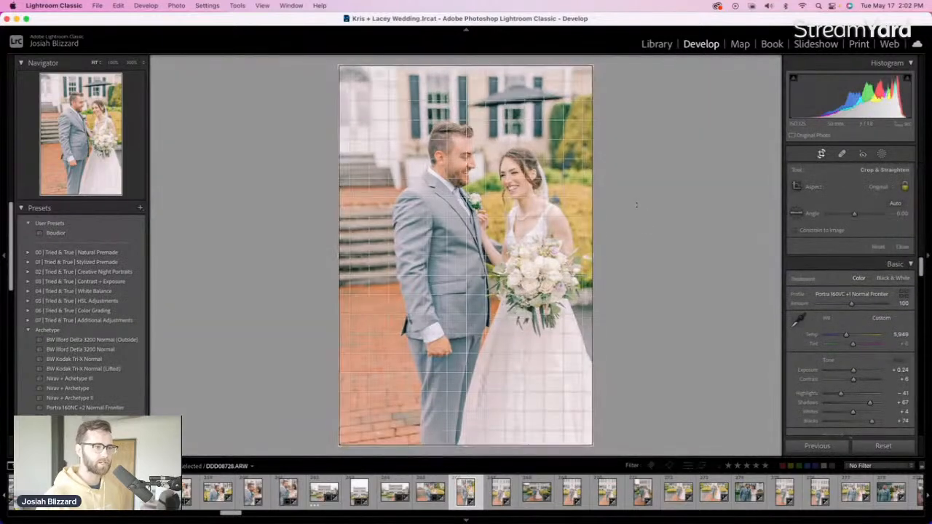
left_click_drag(636, 204, 636, 209)
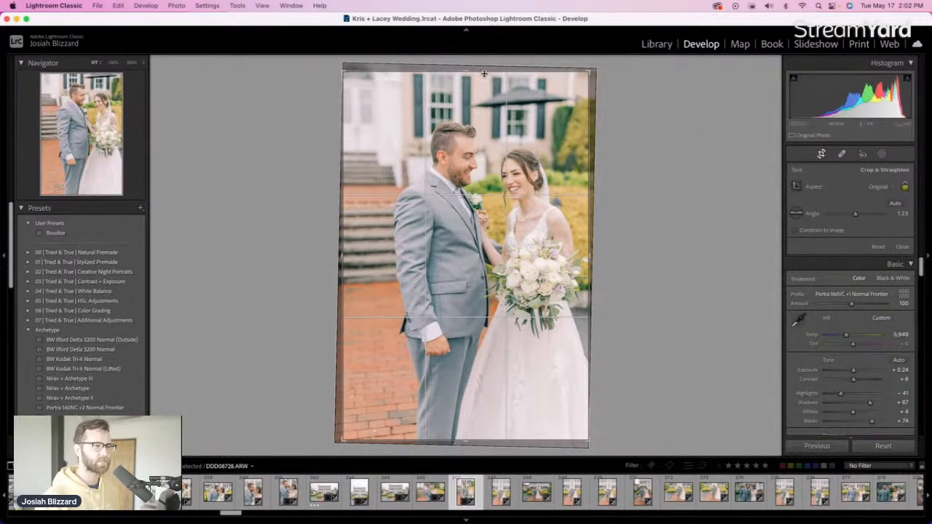
left_click_drag(489, 77, 487, 67)
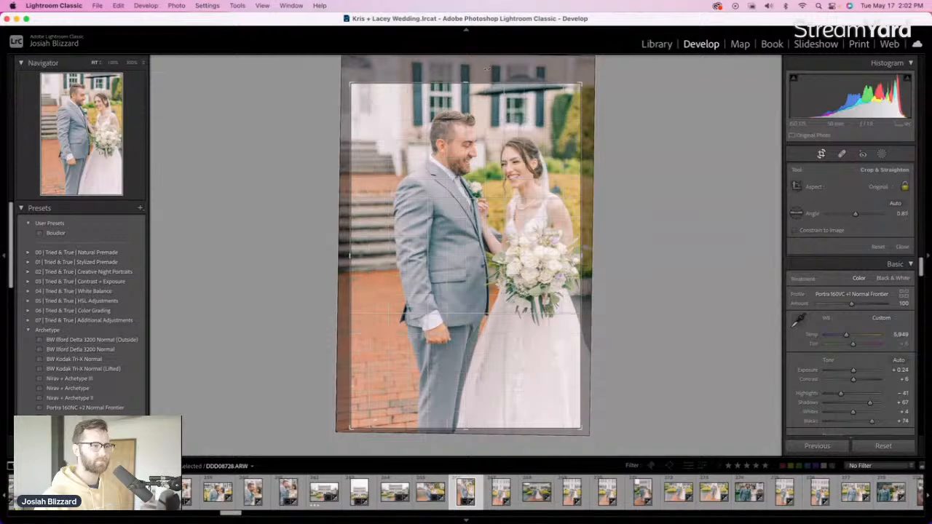
left_click_drag(471, 144, 462, 147)
key("Return")
key("minus")
key("minus")
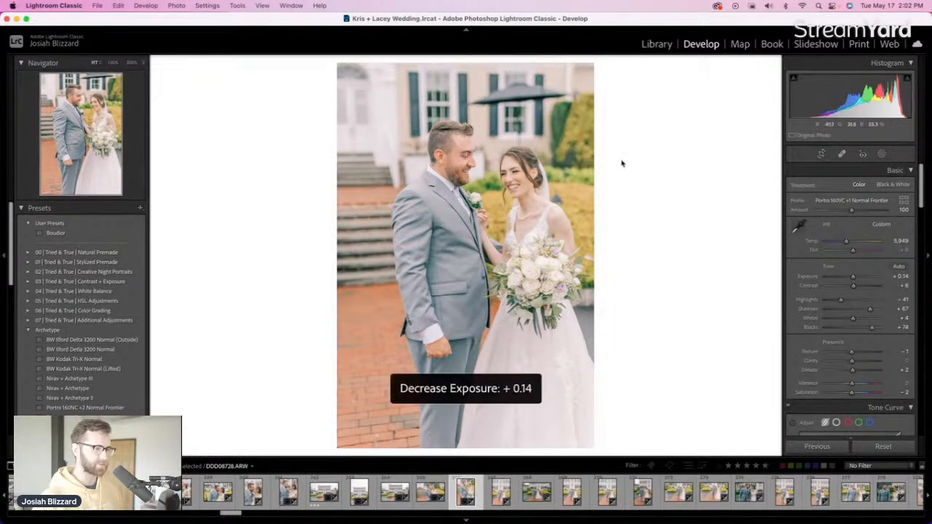
Straighten the hand-holding photo DDD08732.ARW to -1.79, tighten its crop around the couple, and slightly lower its exposure
key("Right")
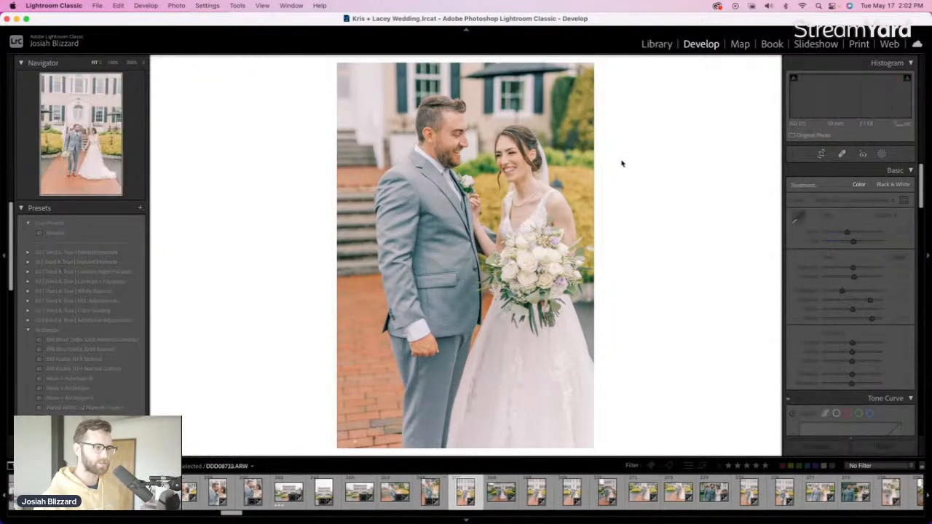
key("r")
left_click_drag(615, 219, 611, 215)
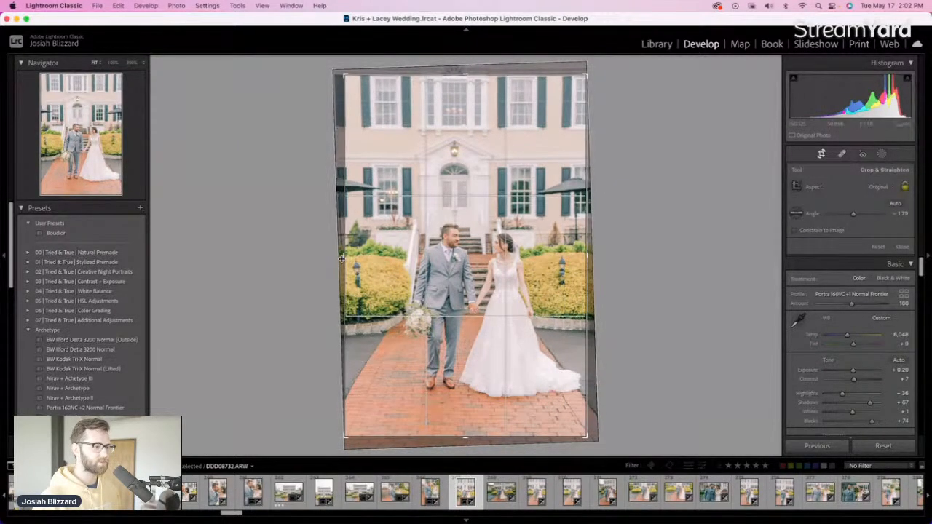
left_click_drag(345, 268, 353, 268)
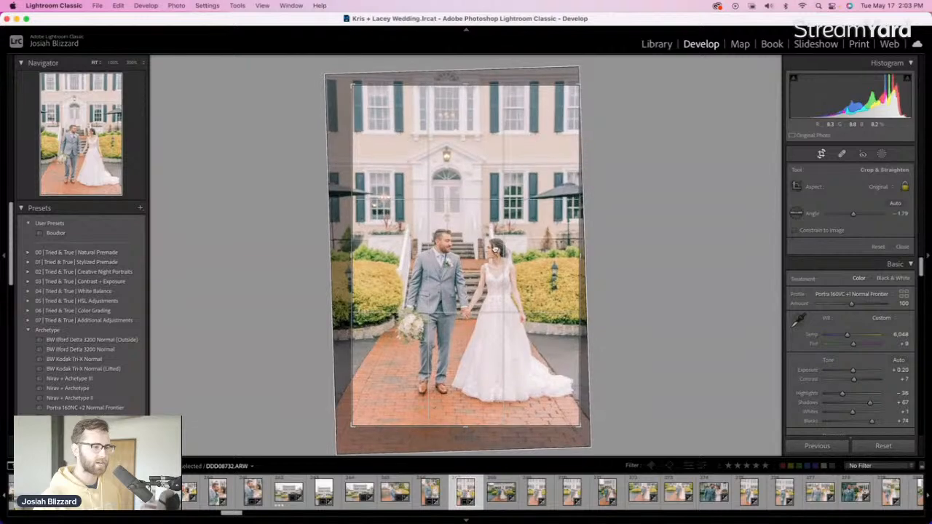
key("Return")
key("minus")
key("equal")
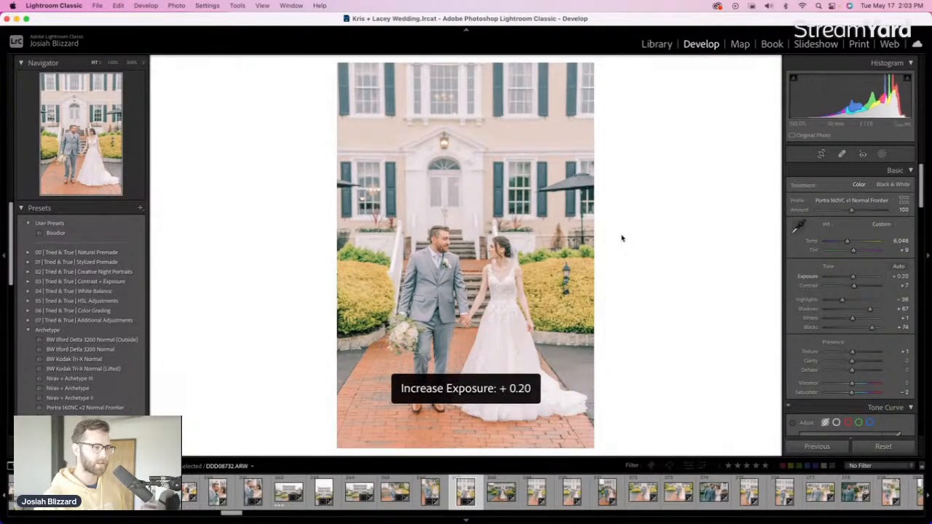
key("minus")
Brighten the horizontal photo of the couple holding hands, CCC00560.ARW, to an exposure of -0.20
key("Right")
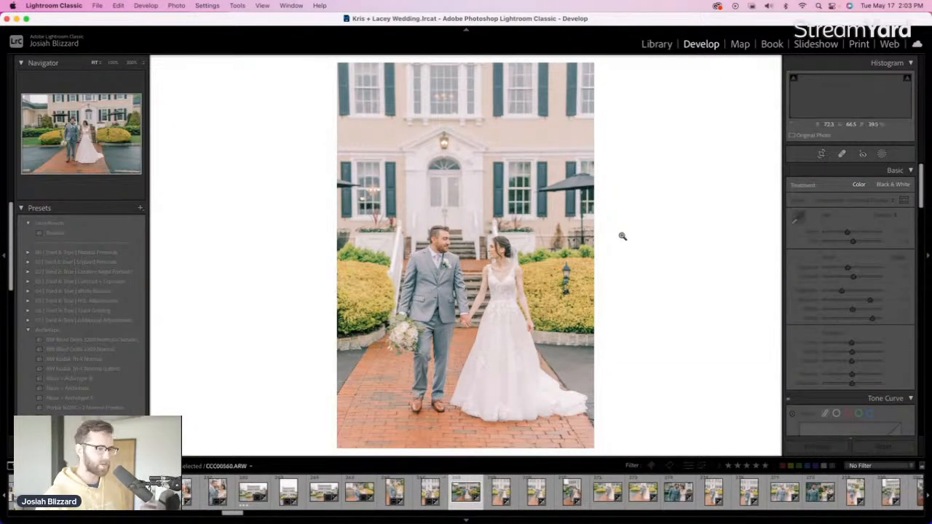
key("equal")
key("equal")
key("equal")
key("equal")
key("equal")
key("equal")
key("equal")
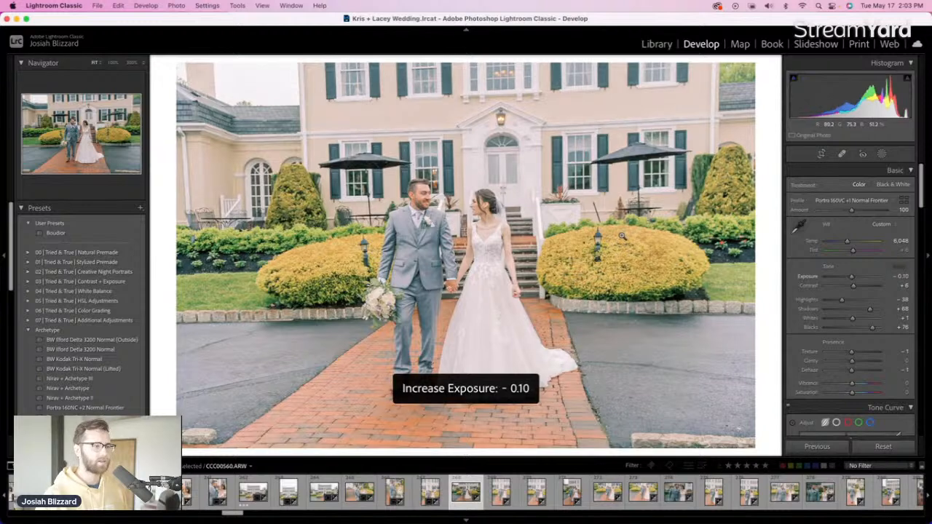
key("minus")
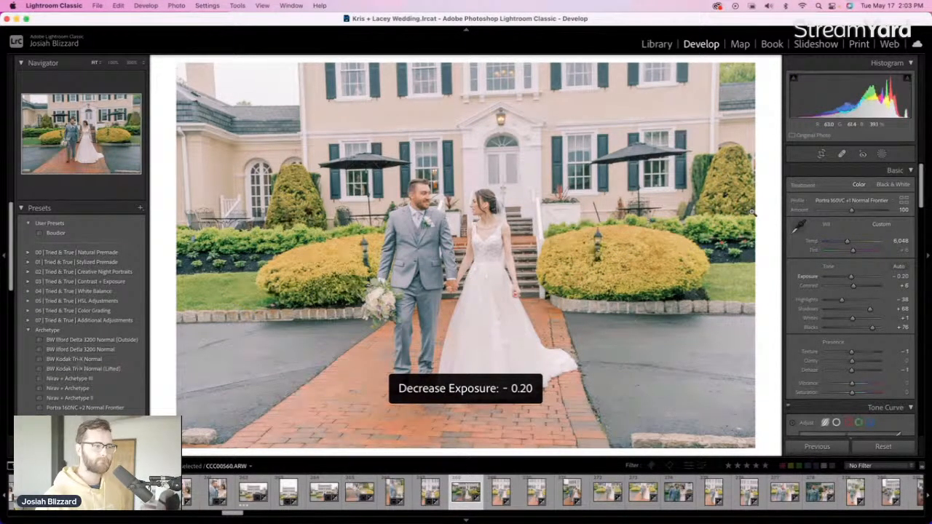
Straighten CCC00560.ARW to 1.78 and tighten its crop, set its exposure to -0.10, and go to the next photo
key("r")
left_click_drag(762, 187, 762, 196)
left_click_drag(528, 438, 527, 427)
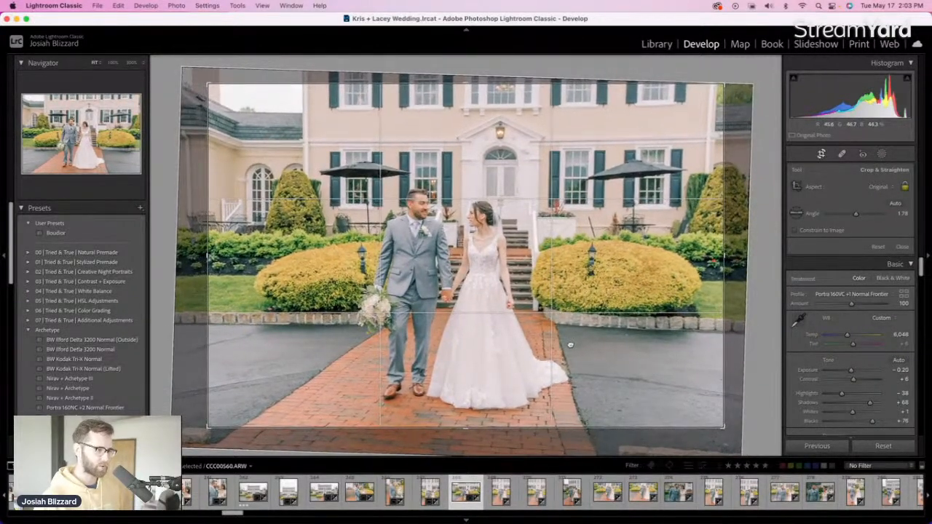
key("Return")
key("equal")
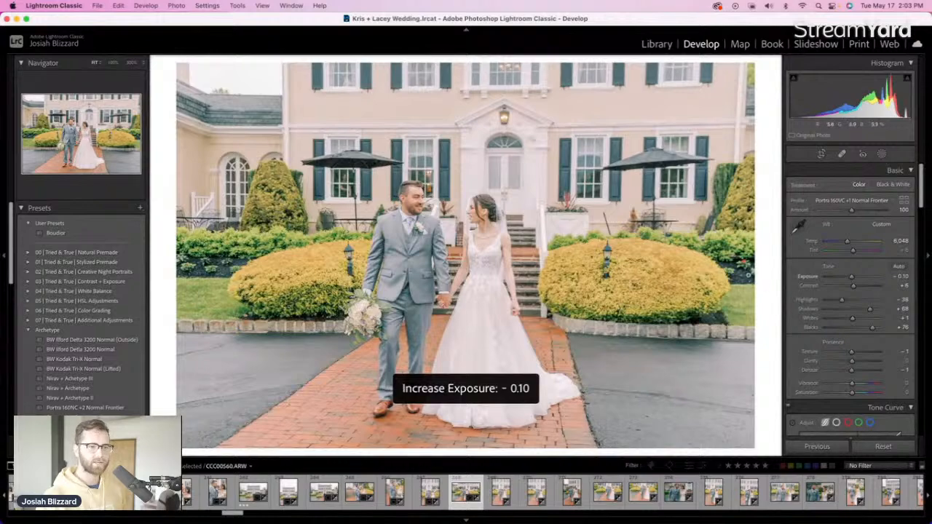
key("equal")
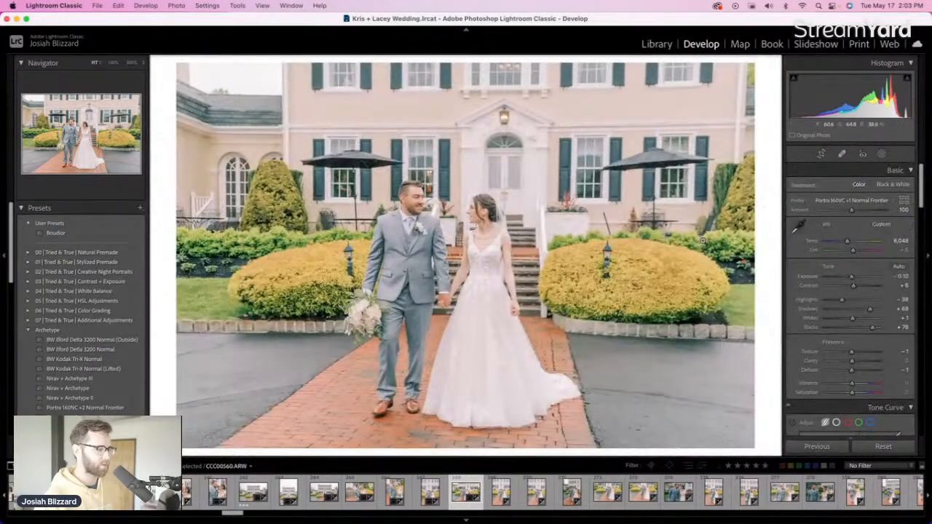
key("Right")
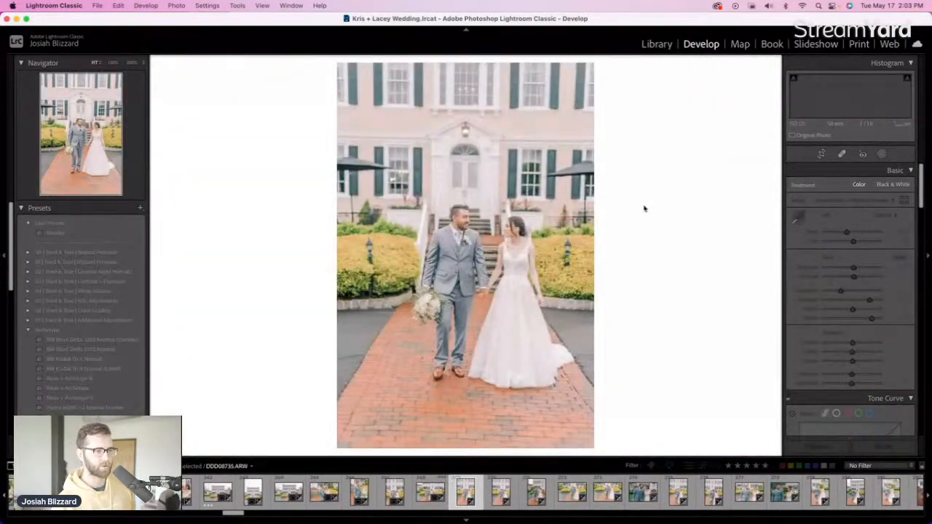
Straighten the vertical couple photo DDD08735.ARW to -0.65, tighten its crop slightly, and go to the next photo
key("r")
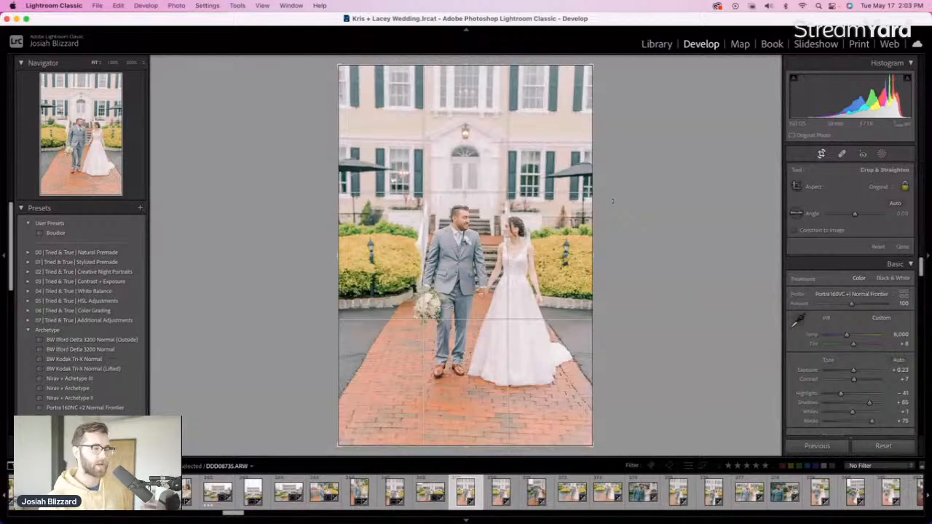
left_click_drag(612, 201, 613, 200)
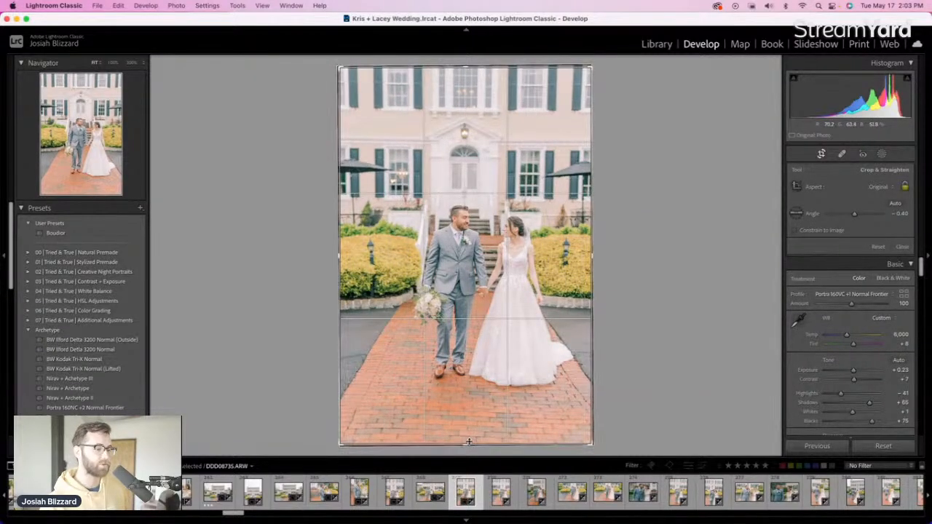
left_click_drag(469, 442, 468, 431)
left_click_drag(630, 250, 629, 249)
double_click(514, 292)
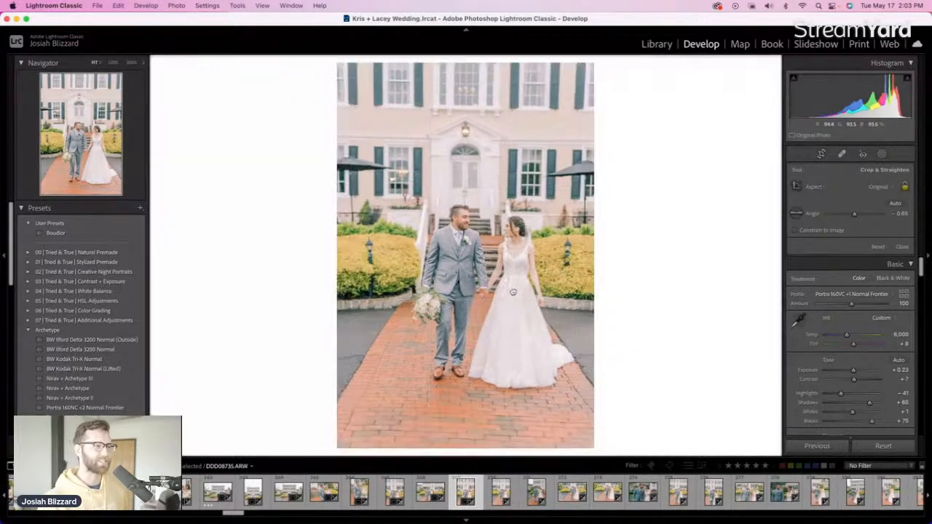
key("Right")
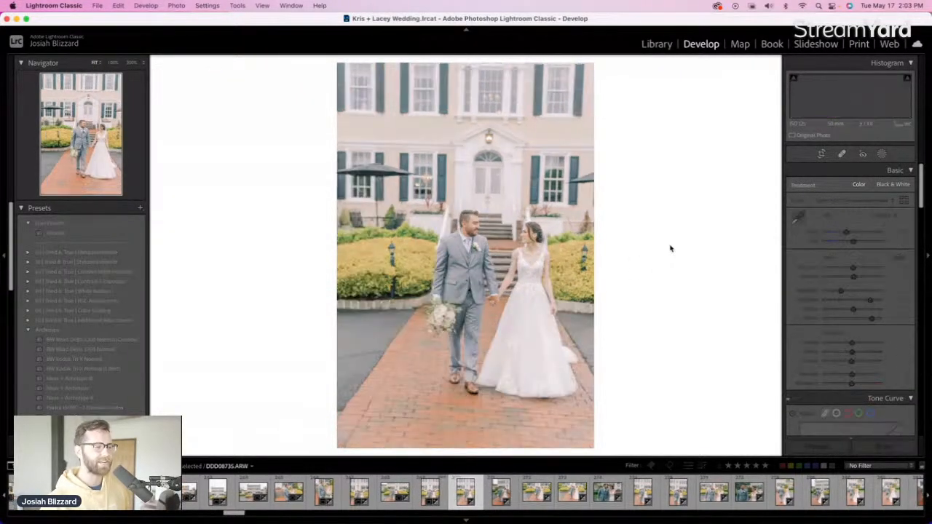
Straighten the hand-holding photo DDD08738.ARW to -1.20, tighten its crop around the couple, and go to the next photo
key("r")
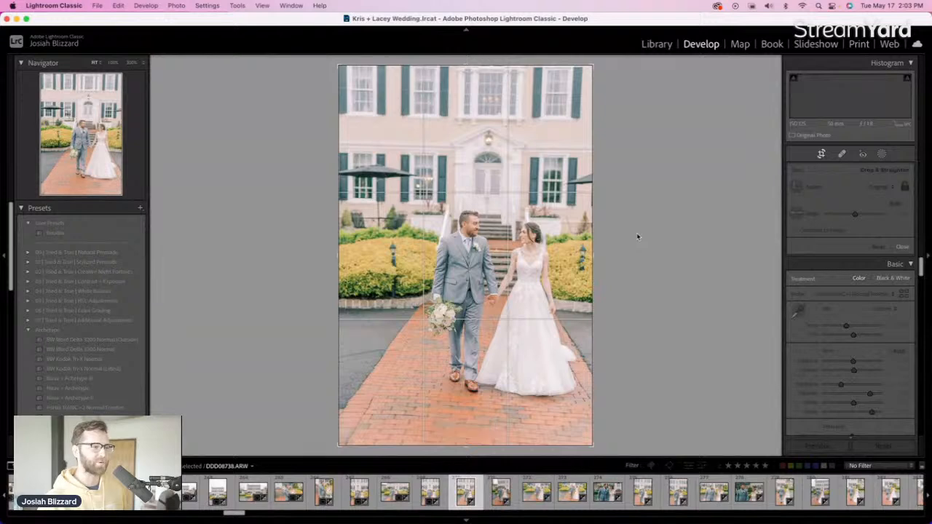
left_click_drag(635, 249, 635, 246)
left_click_drag(342, 257, 317, 262)
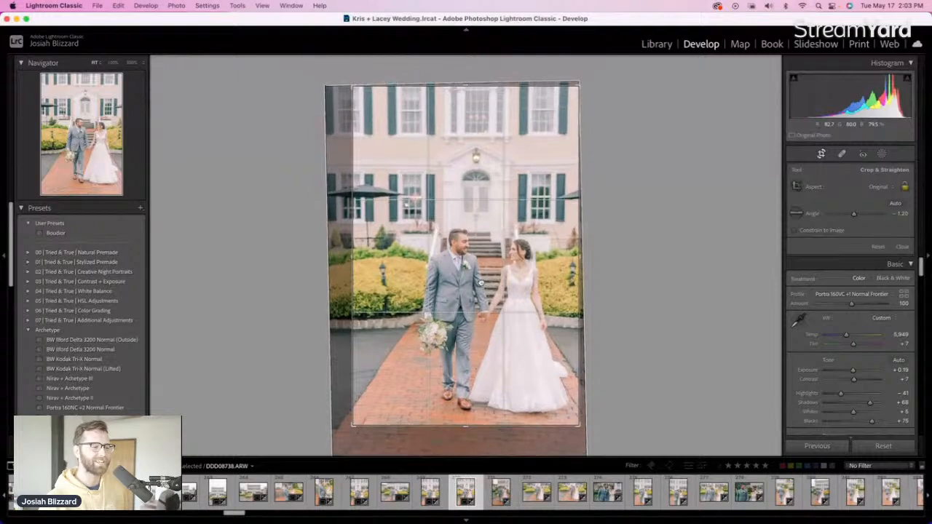
key("Return")
key("Right")
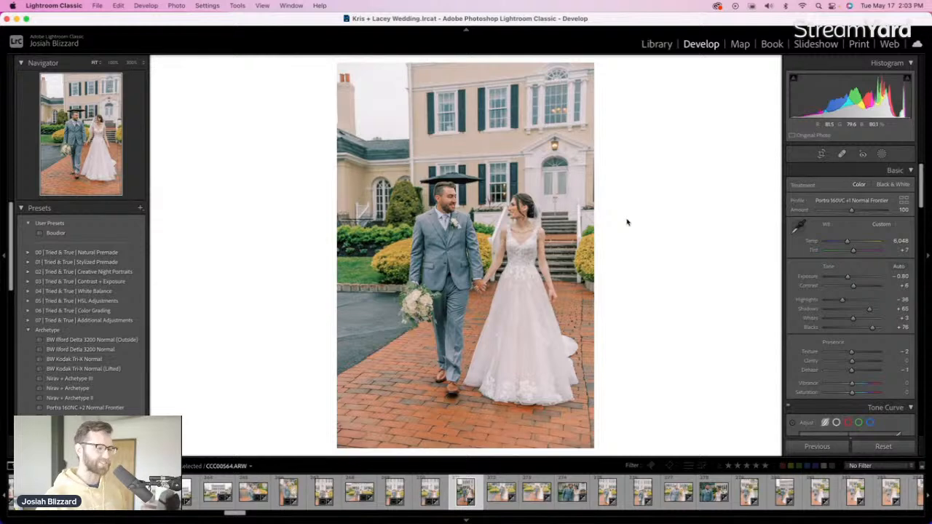
Brighten the walking couple photo CCC00564.ARW to an exposure of -0.30
key("equal")
key("equal")
key("equal")
key("equal")
key("equal")
key("equal")
key("equal")
key("equal")
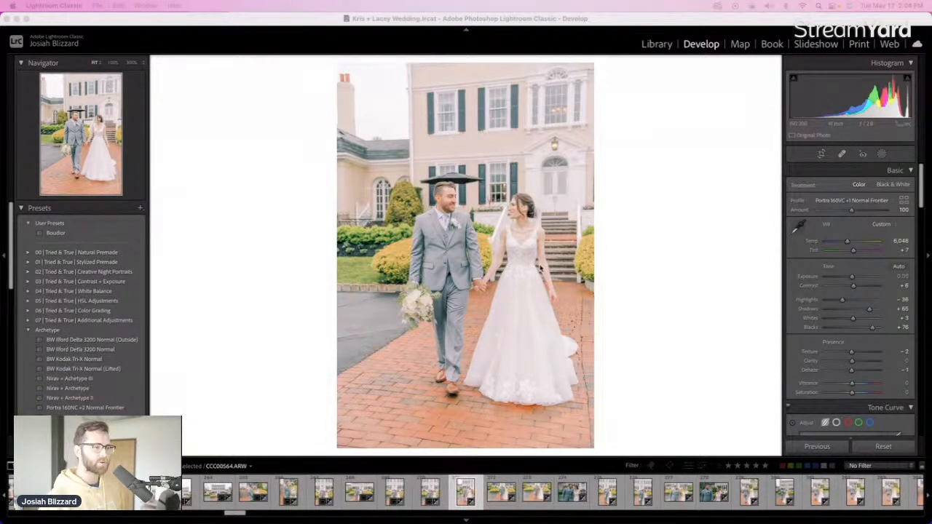
left_click(660, 236)
key("minus")
key("minus")
key("minus")
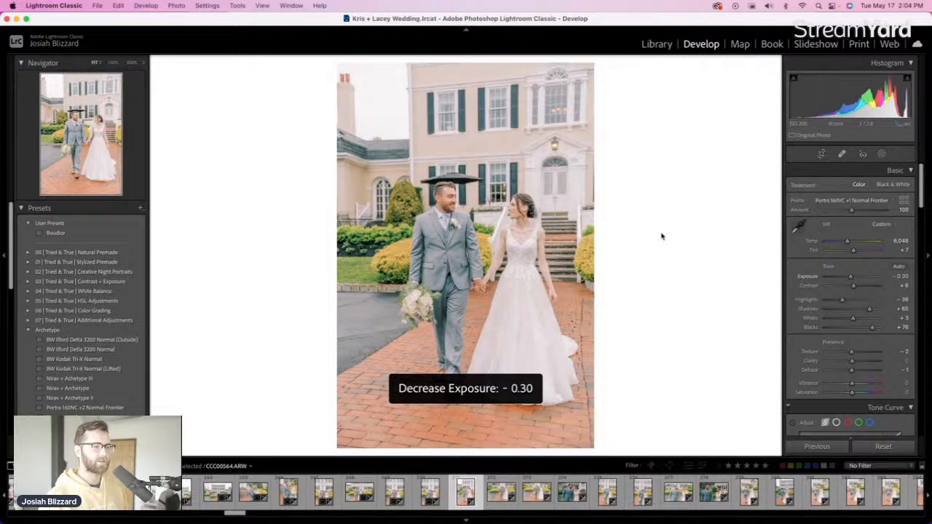
Straighten CCC00564.ARW to about 1.67 and tighten its crop around the couple
key("r")
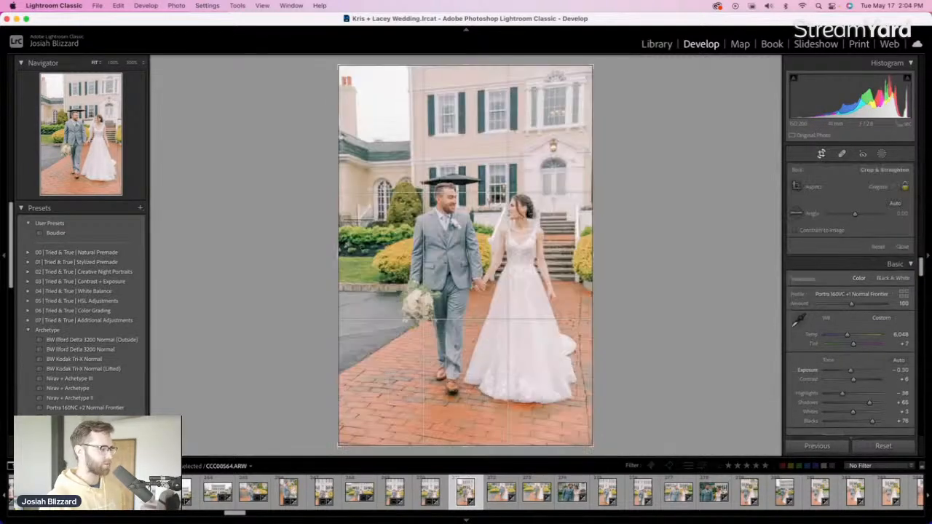
left_click_drag(650, 228, 652, 233)
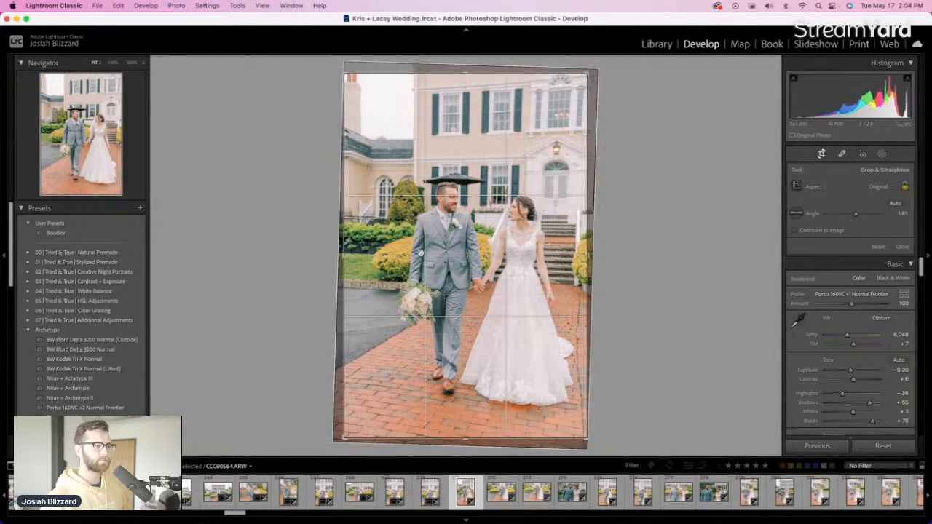
left_click_drag(346, 256, 377, 259)
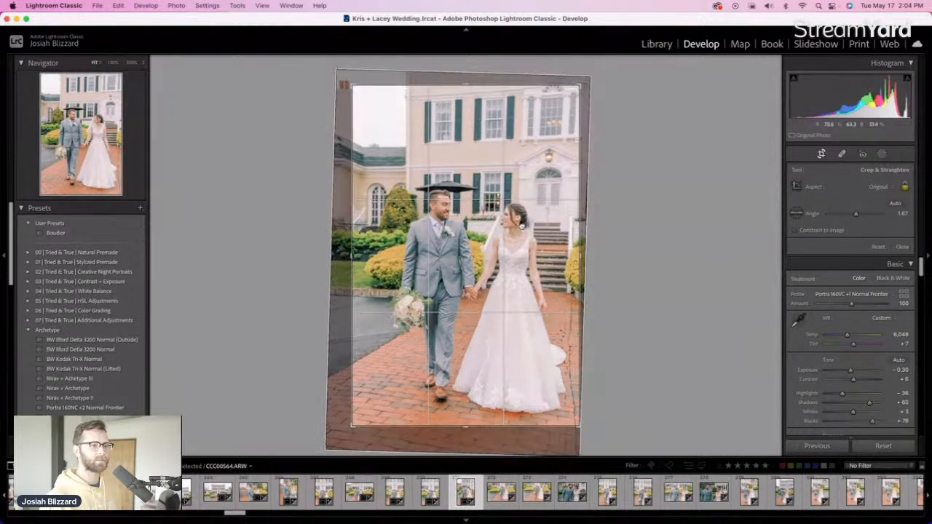
left_click_drag(670, 220, 669, 219)
key("r")
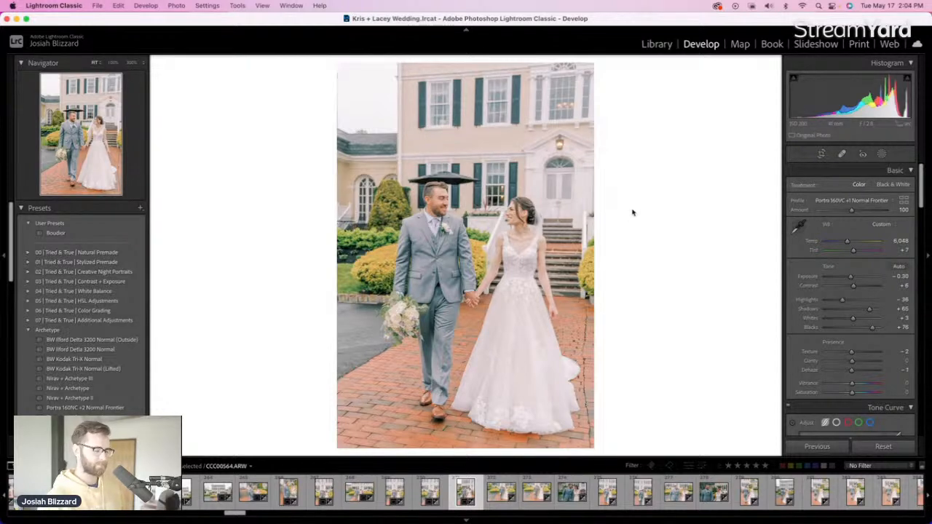
Raise the exposure of CCC00564.ARW slightly and go to the next photo
key("equal")
key("equal")
key("minus")
key("Right")
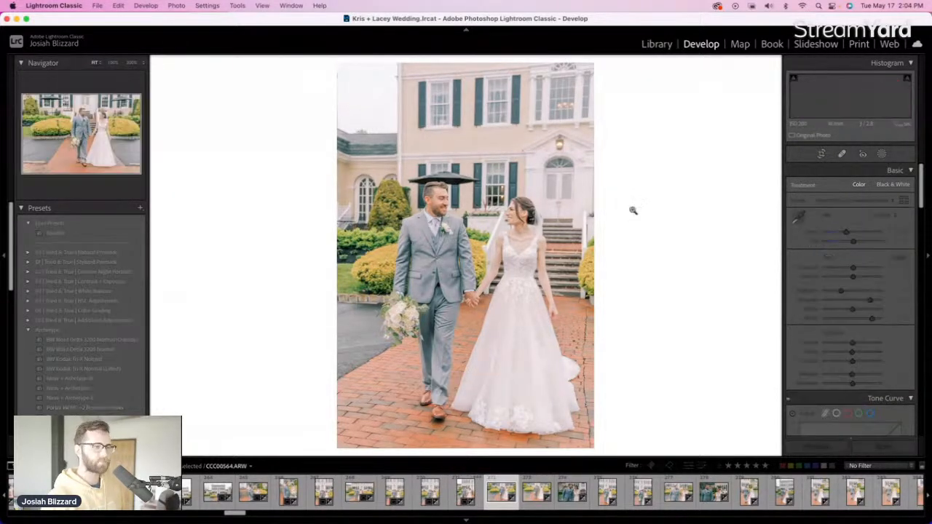
key("Right")
Raise the exposure of DDD08741.ARW to +0.27, straighten it to -0.14 with a tighter crop, and go to the next photo
key("equal")
key("r")
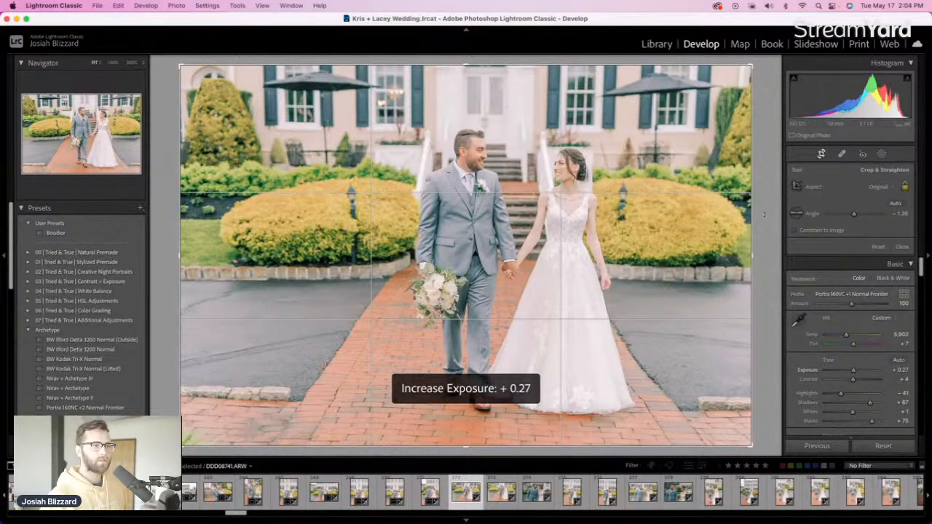
left_click_drag(764, 215, 763, 220)
left_click_drag(637, 276, 632, 285)
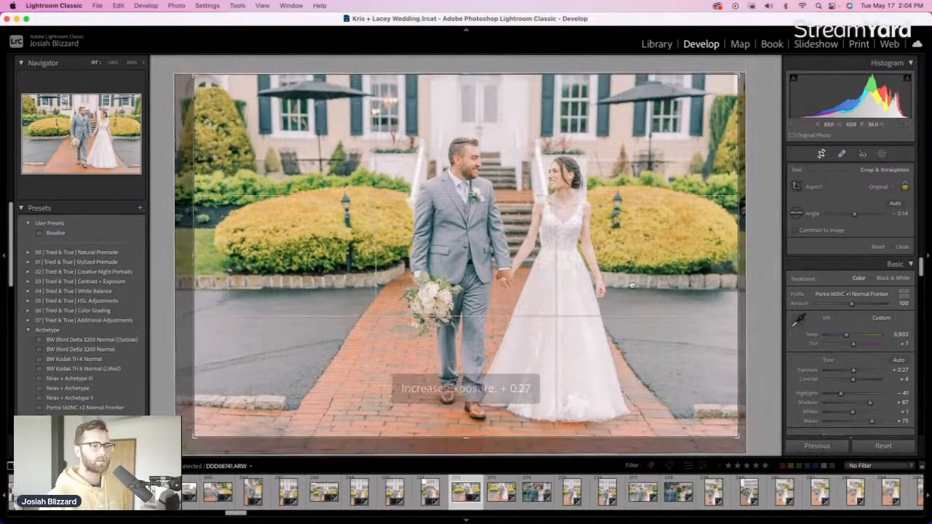
key("r")
key("Right")
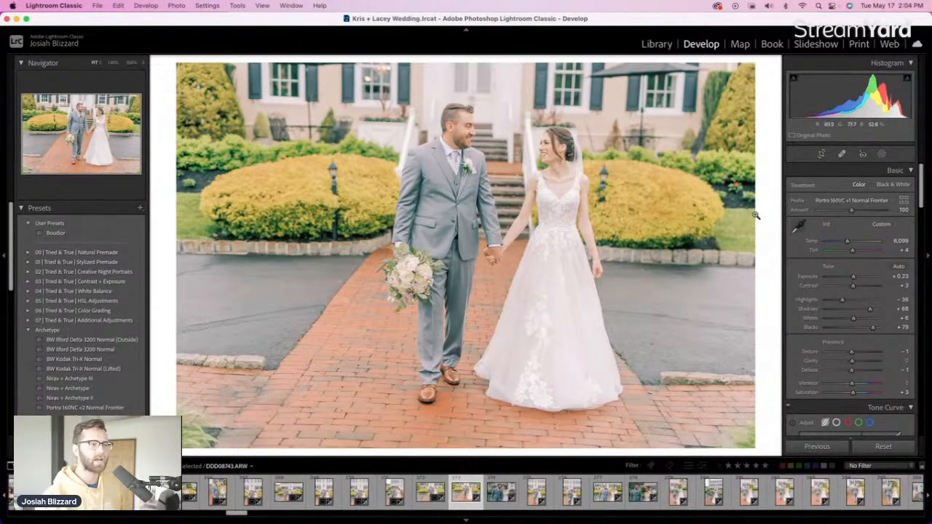
Straighten the horizontal couple photo DDD08743.ARW to -1.16 and tighten its crop around the couple
key("r")
left_click_drag(762, 216, 762, 208)
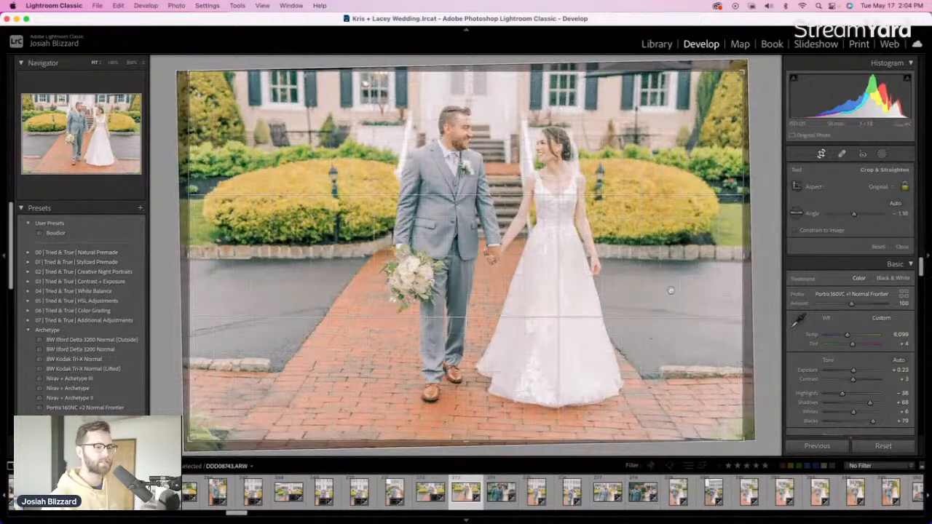
left_click_drag(495, 440, 495, 434)
left_click_drag(529, 259, 537, 258)
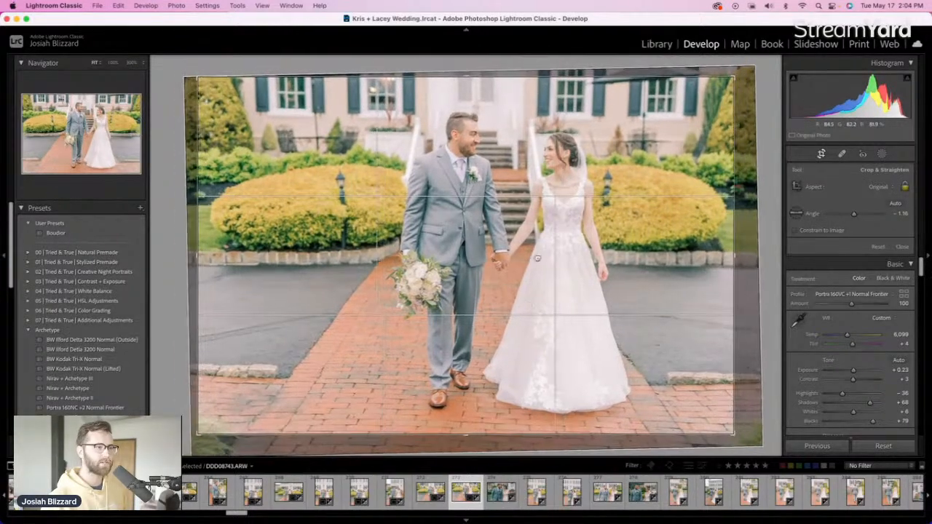
key("Return")
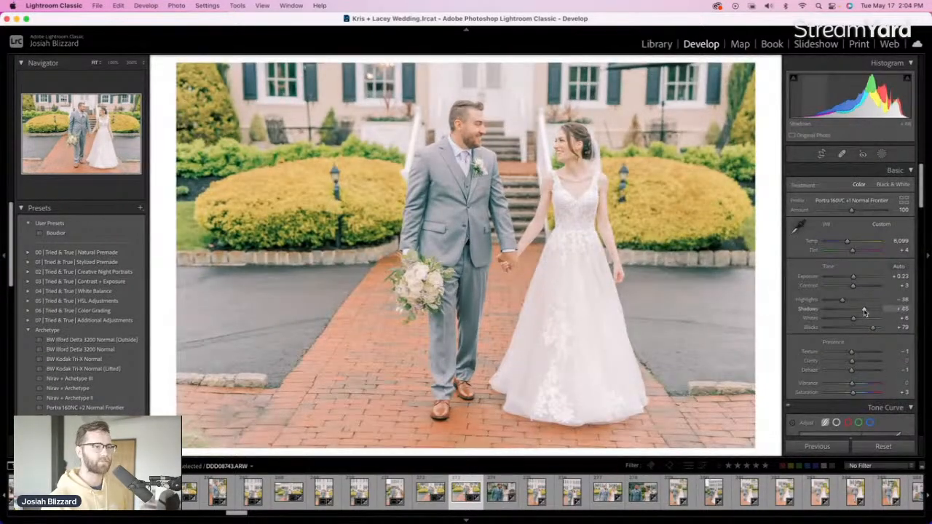
Set DDD08743.ARW to Highlights -40, Shadows +51 and Blacks +63, fine-tune its crop, and go to the next photo
left_click_drag(873, 327, 866, 330)
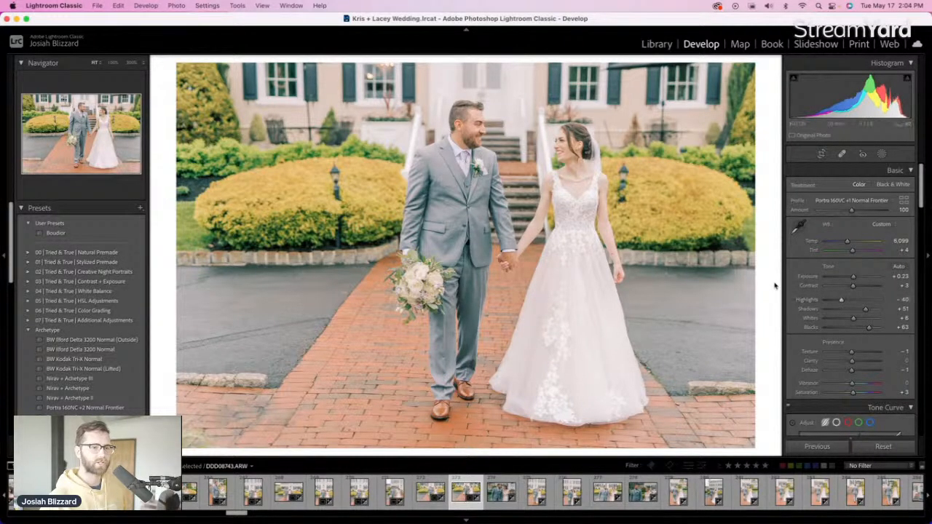
key("r")
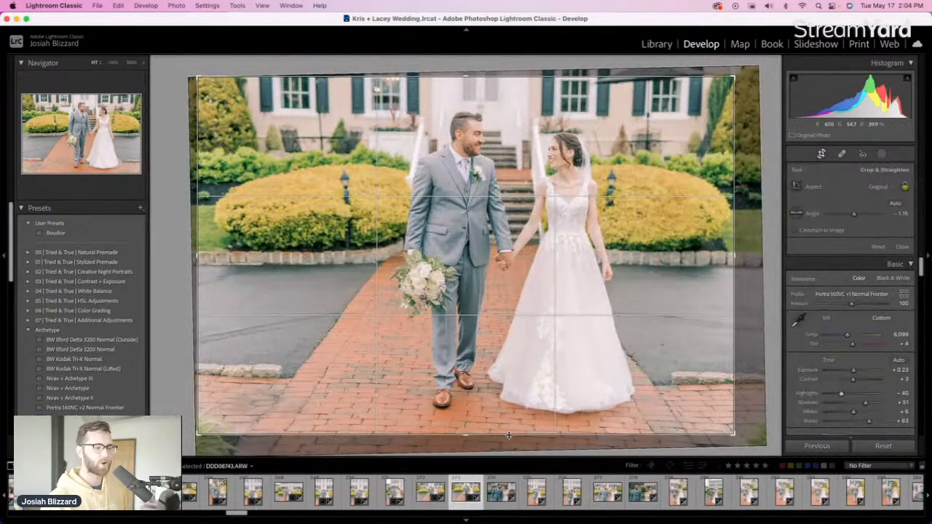
key("Return")
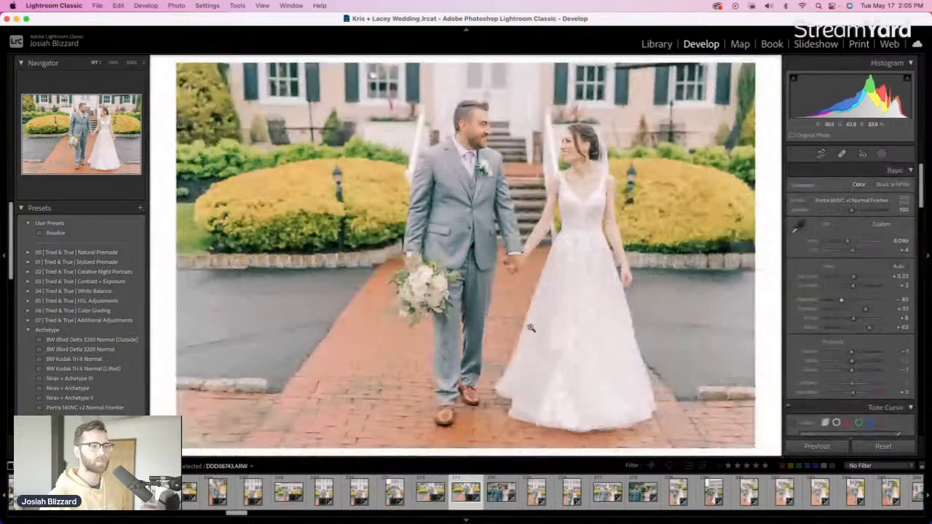
key("Right")
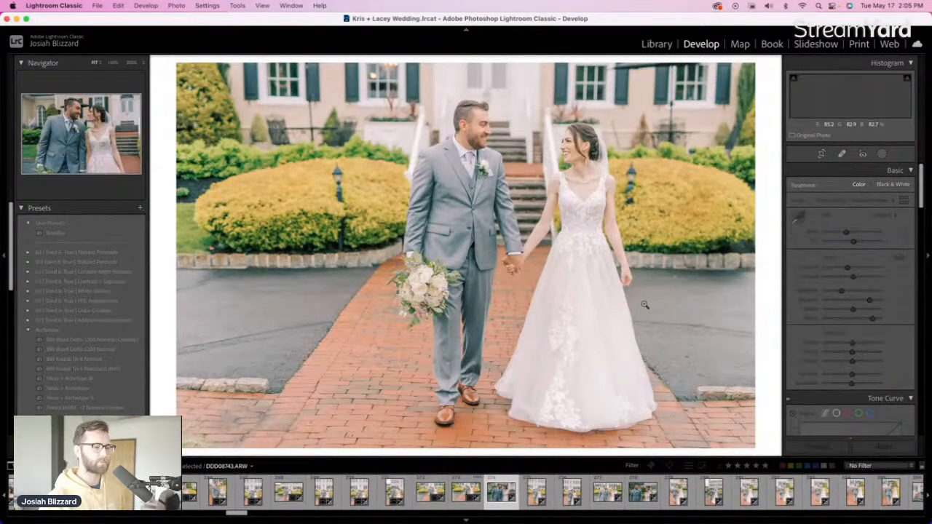
Brighten the close-up couple photo CCC00567.ARW to an exposure of +0.10, check its crop, and go to the next photo
key("equal")
key("equal")
key("equal")
key("equal")
key("equal")
key("equal")
key("equal")
key("equal")
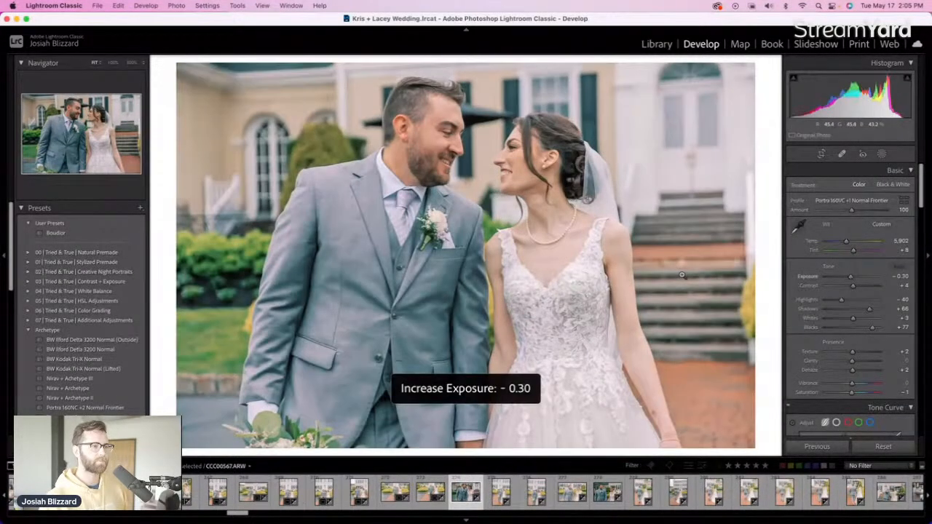
key("equal")
key("equal")
key("equal")
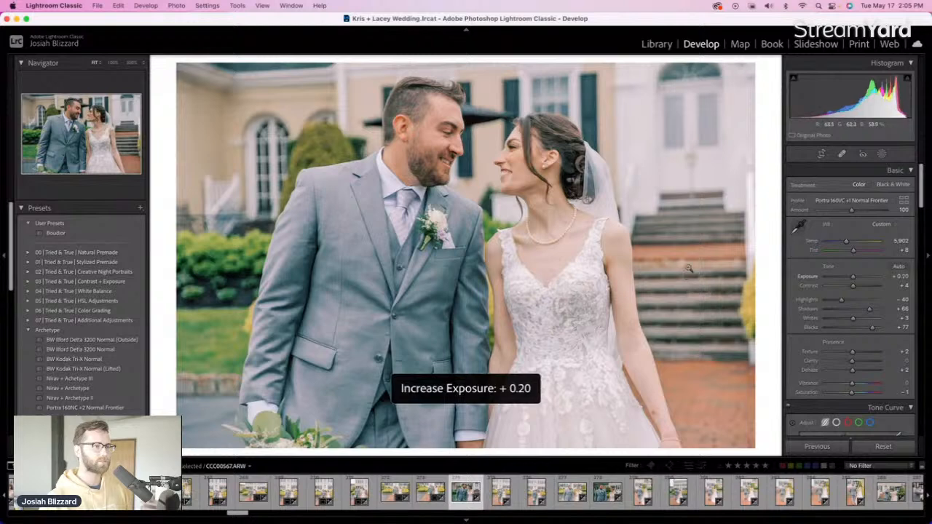
key("minus")
key("minus")
key("equal")
key("equal")
key("minus")
key("minus")
key("minus")
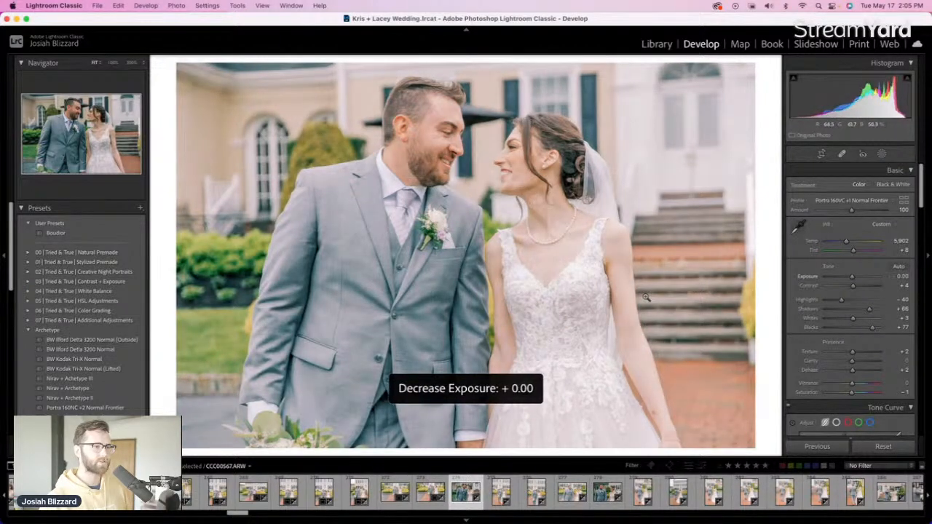
key("equal")
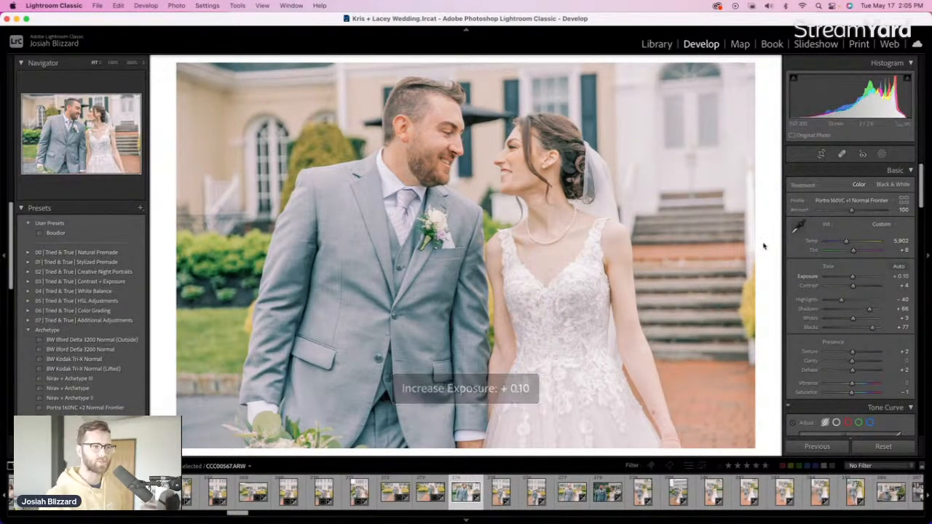
key("r")
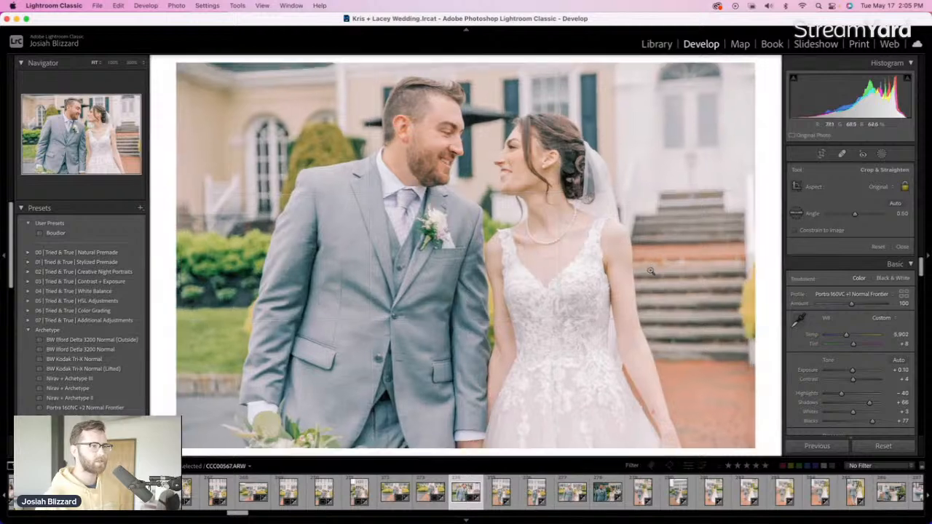
key("r")
key("Right")
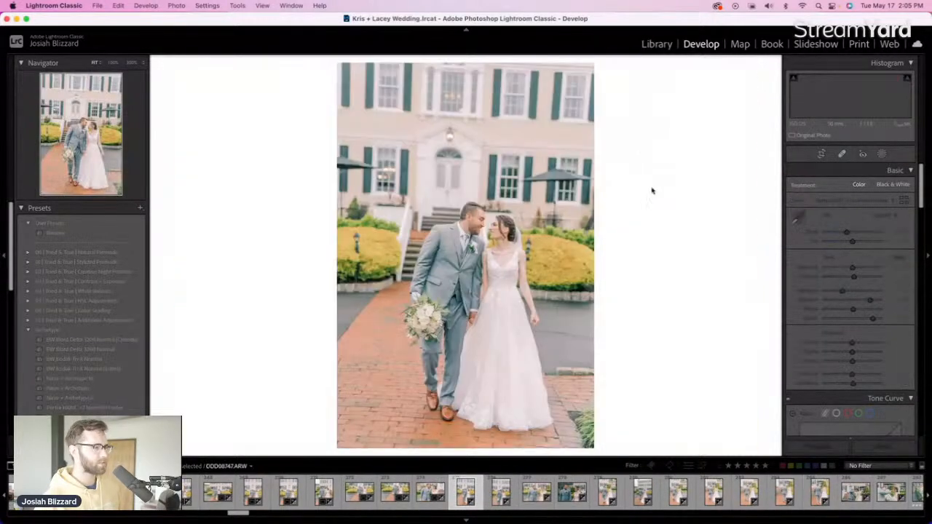
Straighten the vertical photo DDD08747.ARW to -3.06, tighten its crop around the couple, and go to the next photo
key("r")
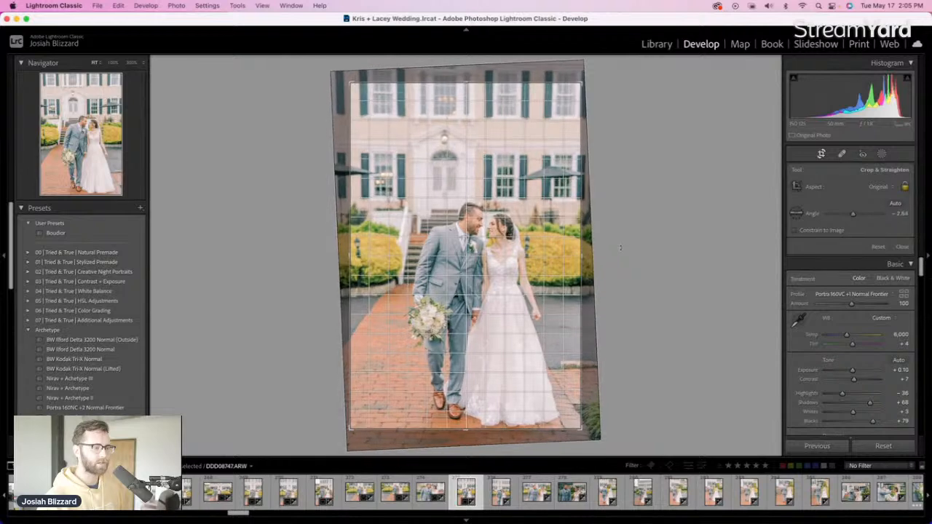
key("Return")
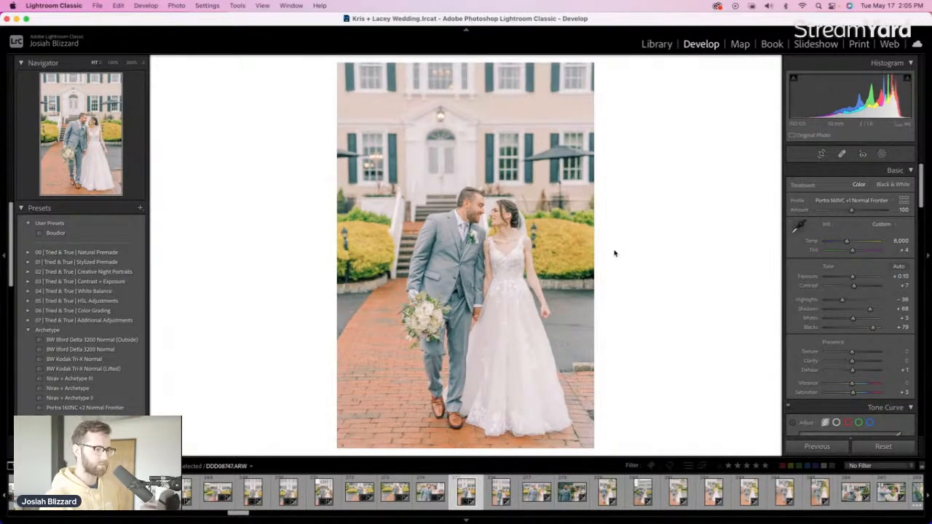
key("minus")
key("r")
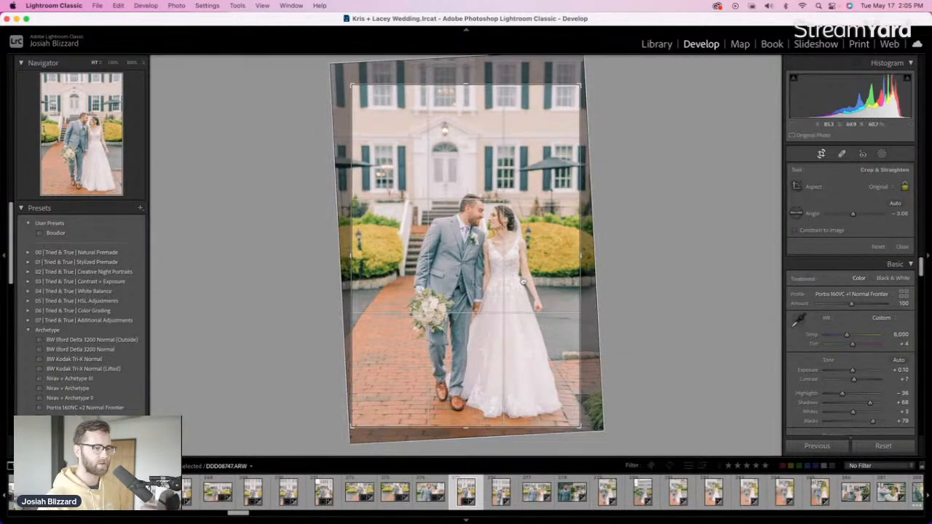
key("r")
key("Right")
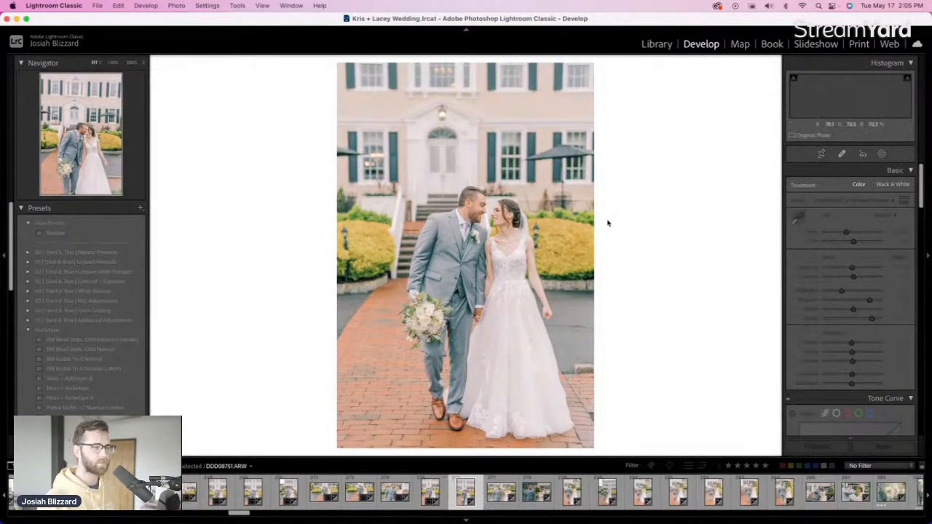
Straighten the vertical photo DDD08751.ARW to -2.52 and tighten its crop around the kissing couple
key("r")
left_click_drag(614, 281, 604, 258)
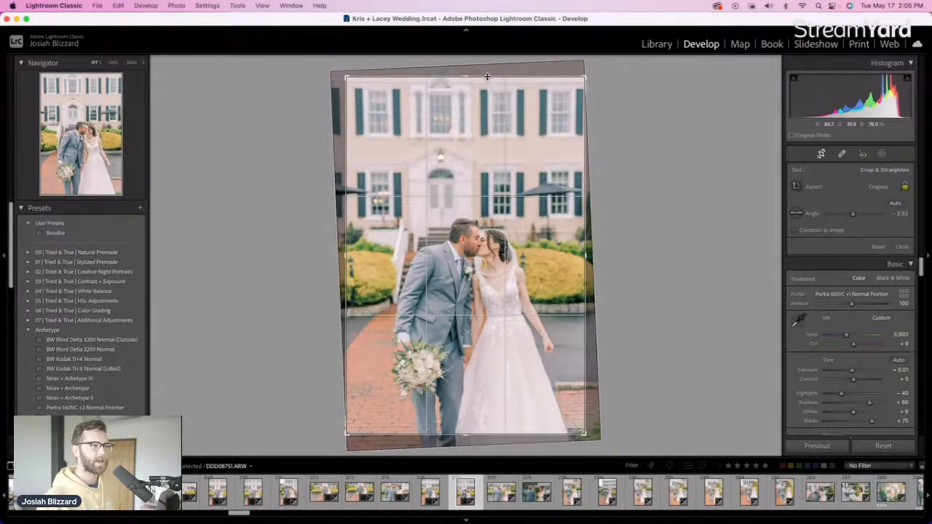
left_click_drag(488, 78, 488, 111)
left_click_drag(500, 242, 500, 234)
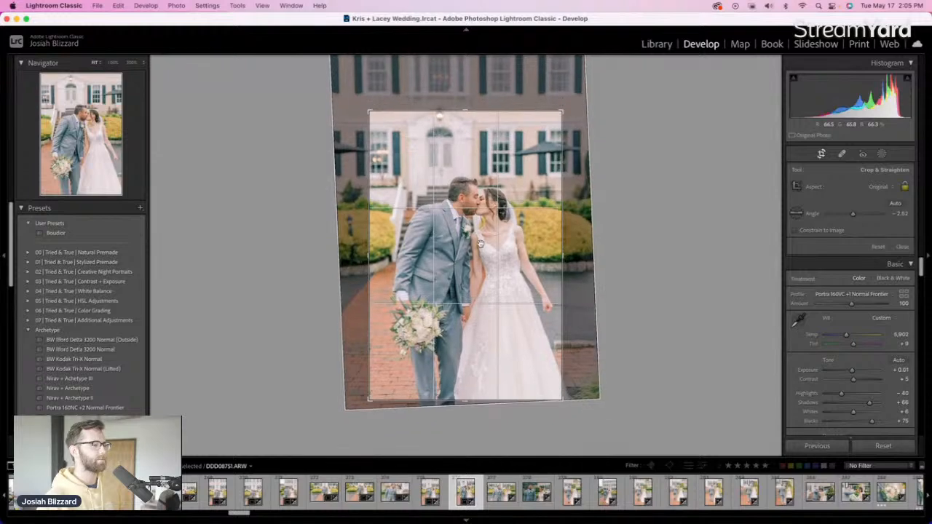
key("Return")
Brighten DDD08751.ARW to an exposure of +0.11 and go to the next photo
key("equal")
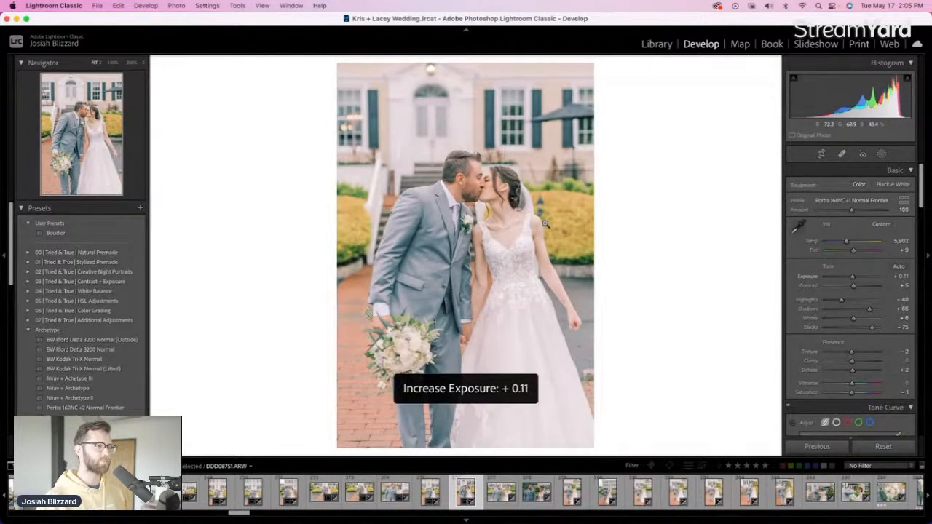
key("equal")
key("minus")
key("Right")
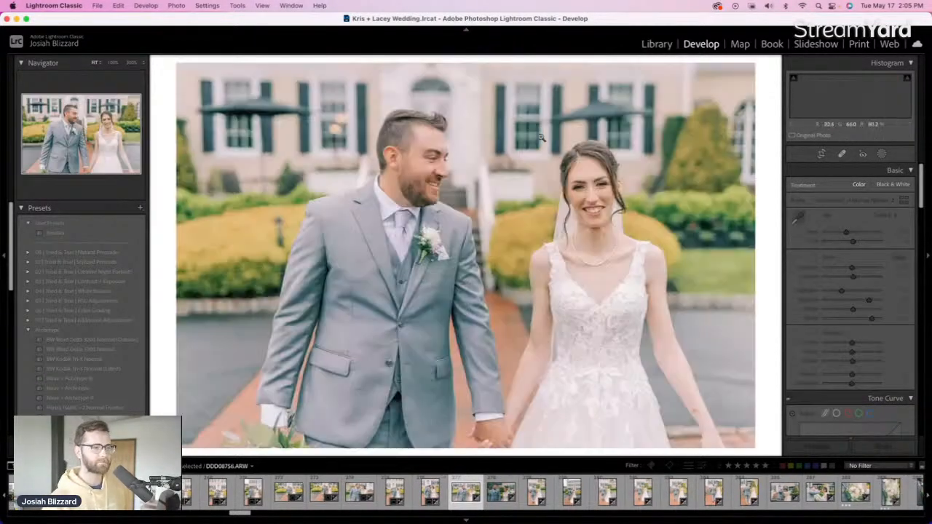
Tighten the crop of the horizontal couple photo DDD08756.ARW, keep its exposure at +0.02, and go to the next photo
key("r")
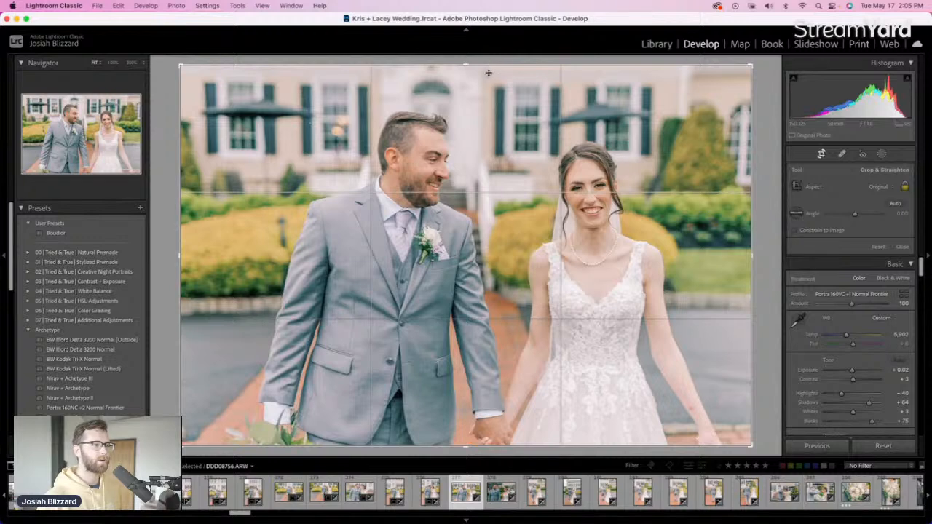
left_click_drag(488, 74, 489, 83)
left_click_drag(618, 172, 610, 172)
key("r")
key("equal")
key("minus")
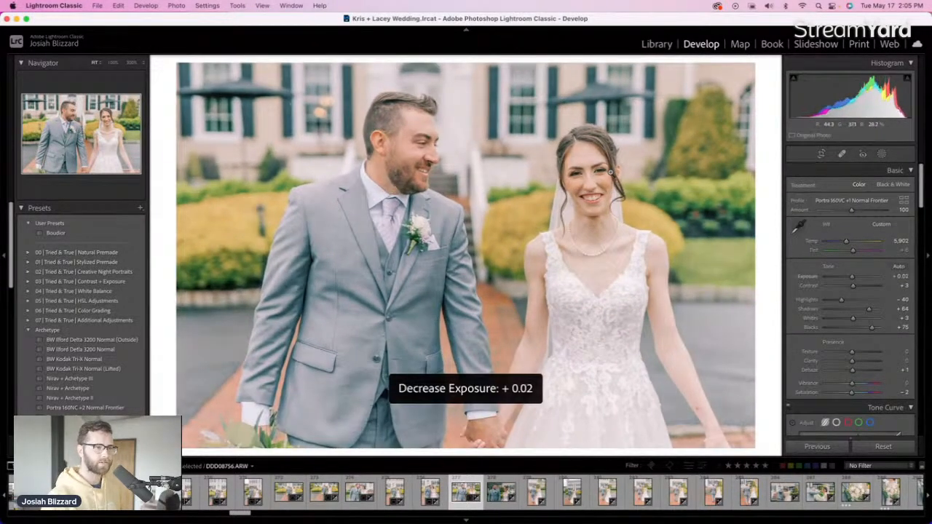
key("Right")
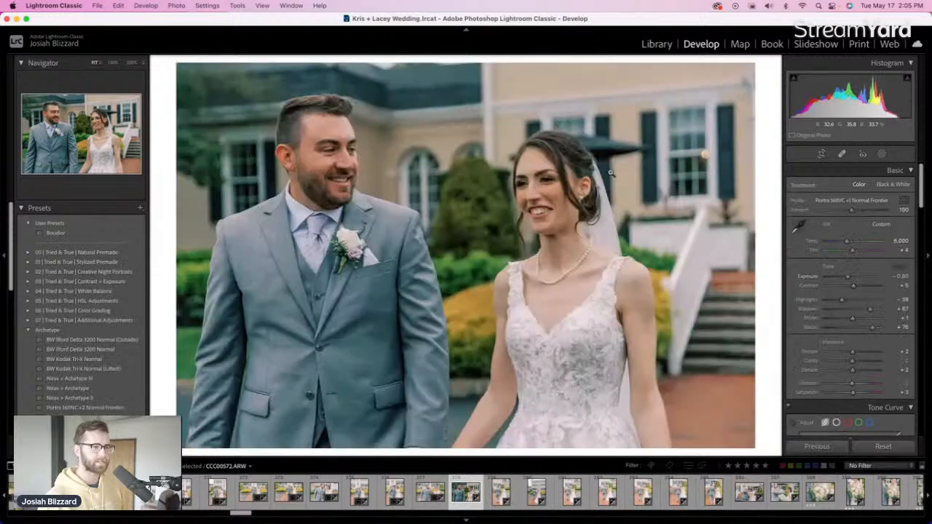
Brighten the horizontal couple photo CCC00572.ARW to an exposure of 0.00
key("equal")
key("equal")
key("equal")
key("equal")
key("equal")
key("equal")
key("equal")
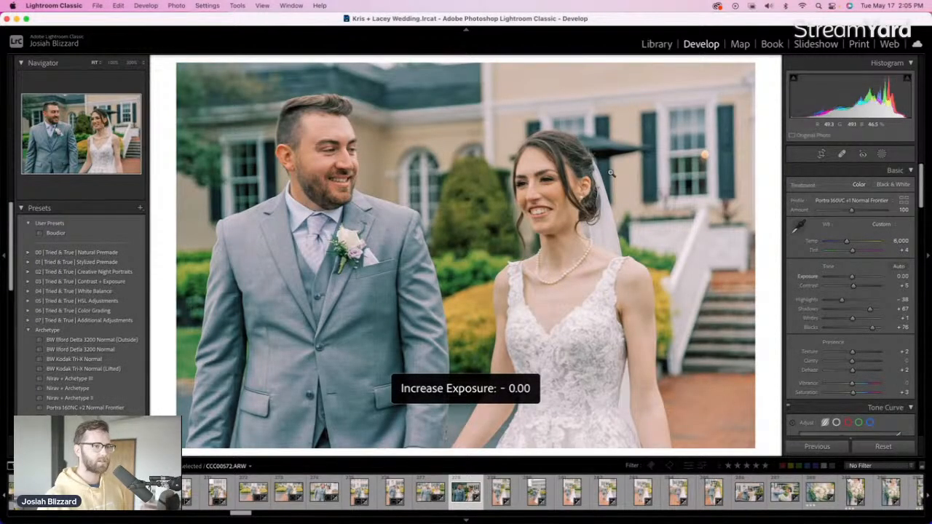
Tighten the crop of CCC00572.ARW, fine-tune its exposure, and move on past DDD08759.ARW to CCC00576.ARW
key("r")
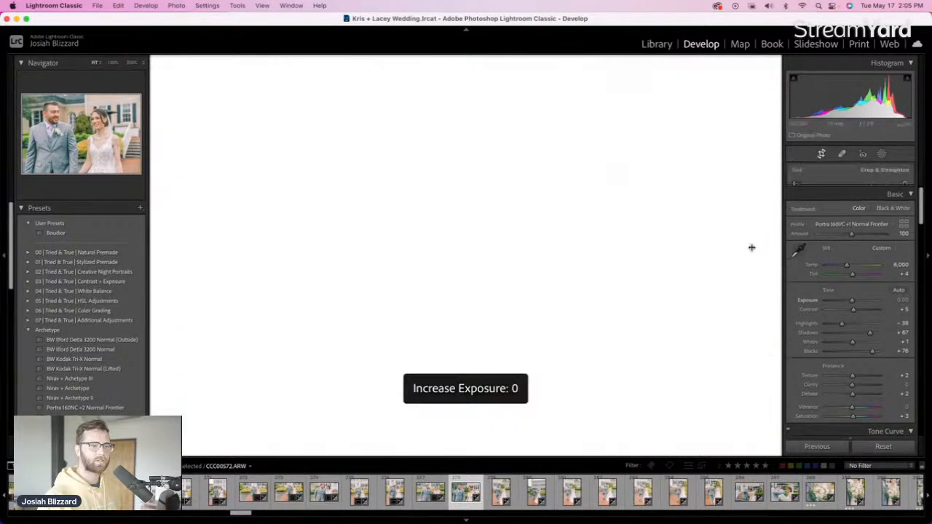
key("Return")
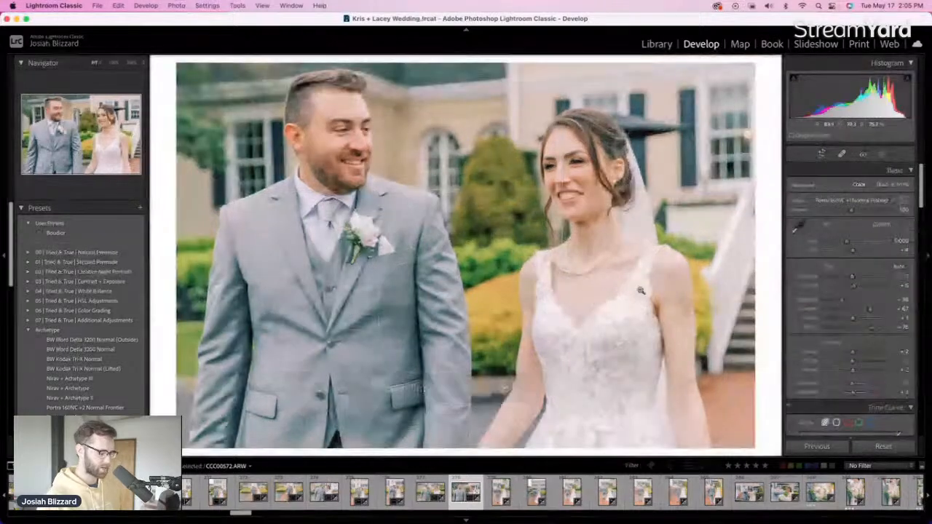
key("equal")
key("minus")
key("equal")
key("Right")
key("Left")
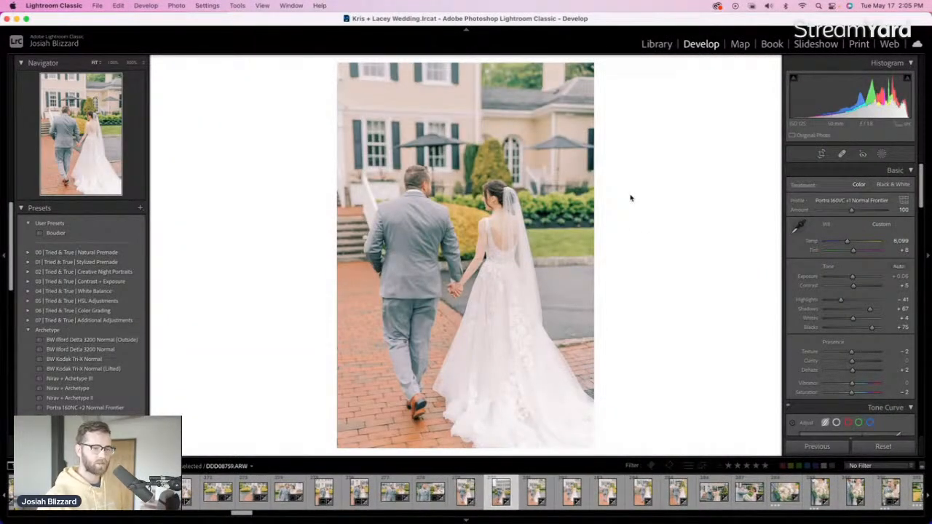
key("Right")
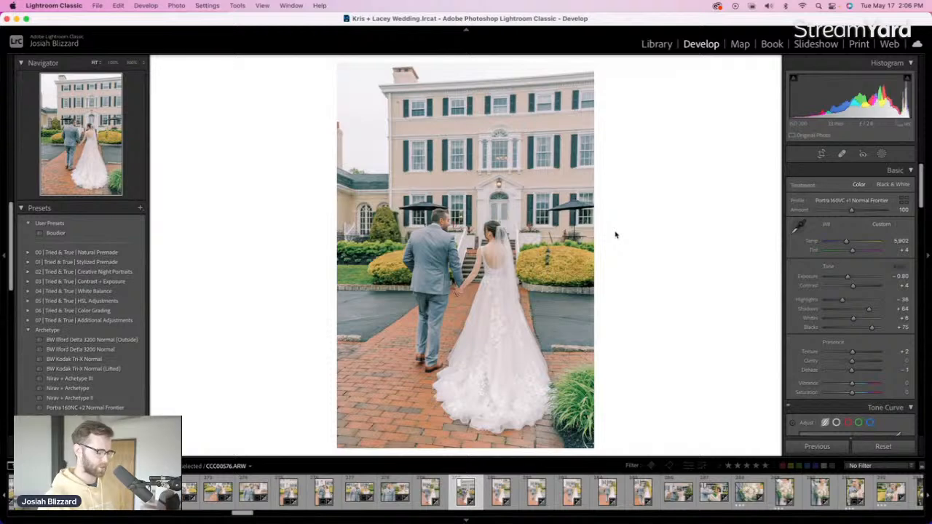
Brighten the wide building photo CCC00576.ARW to an exposure of -0.50, straighten it slightly, and go to the next photo
key("equal")
key("equal")
key("equal")
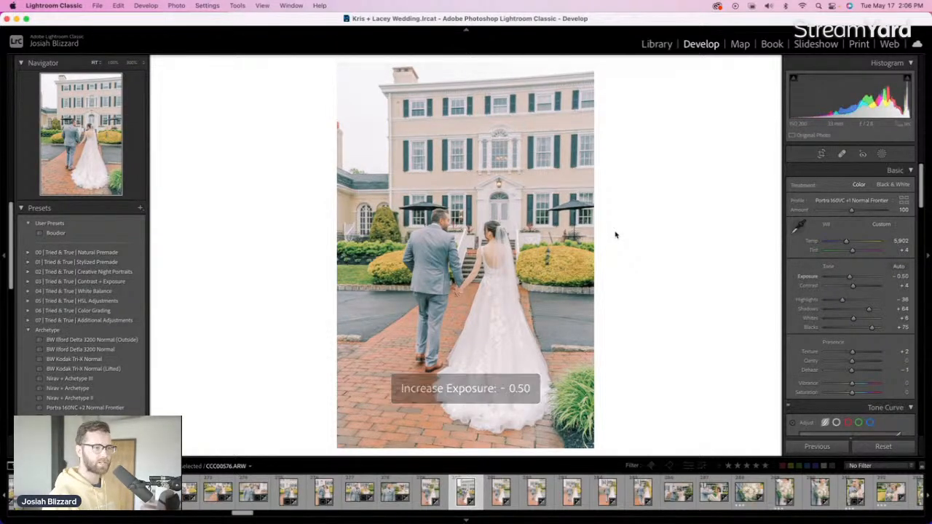
key("r")
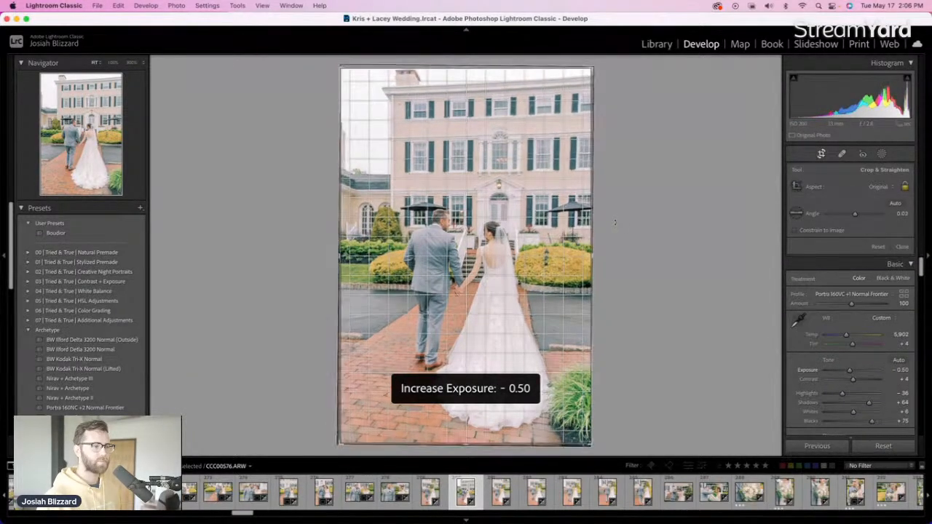
key("r")
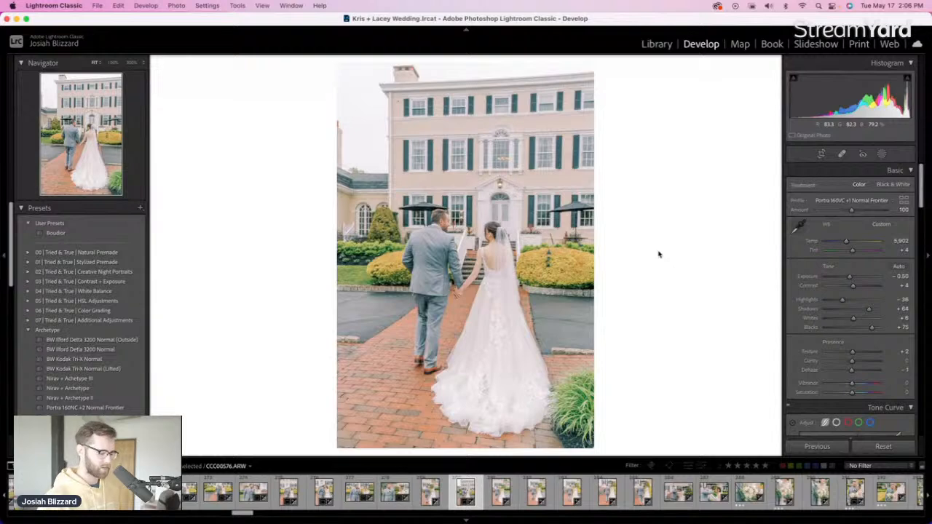
key("Right")
Darken DDD08763.ARW to an exposure of +0.12, straighten it to -0.33, and go to the next photo
key("minus")
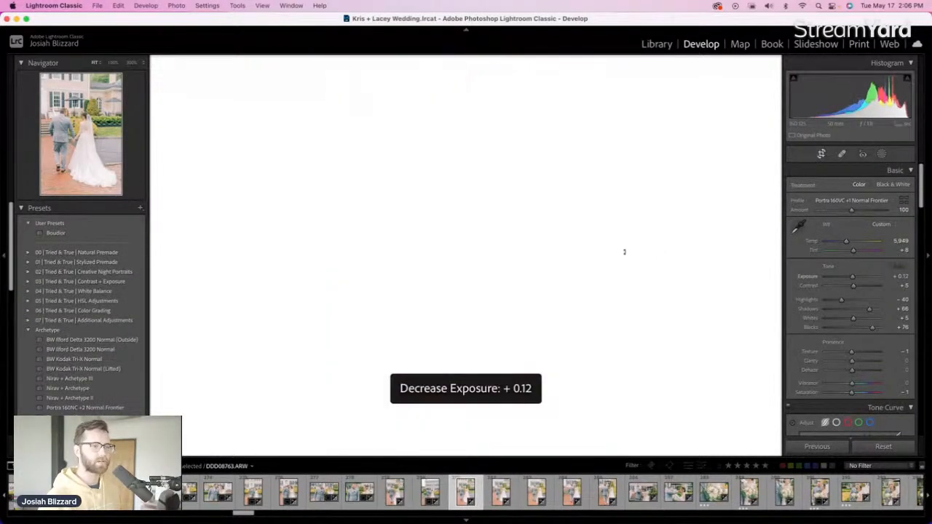
key("r")
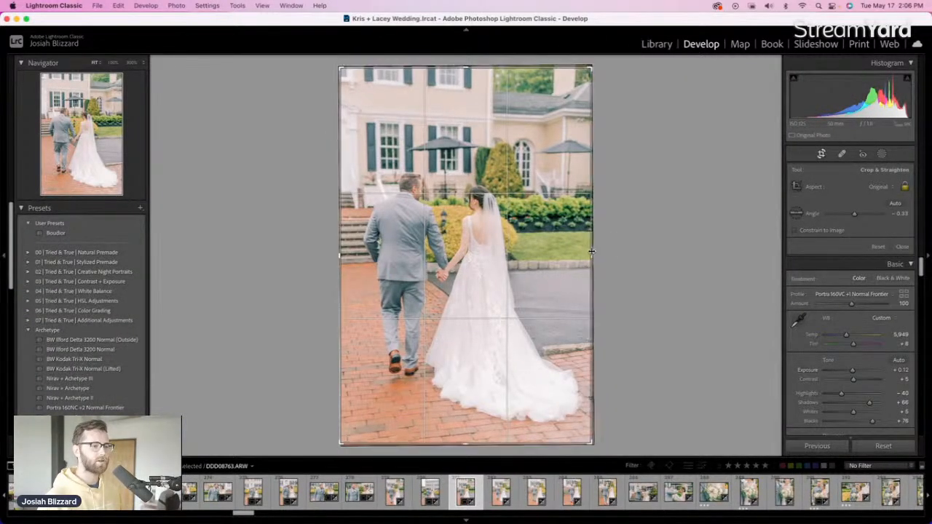
key("r")
key("Right")
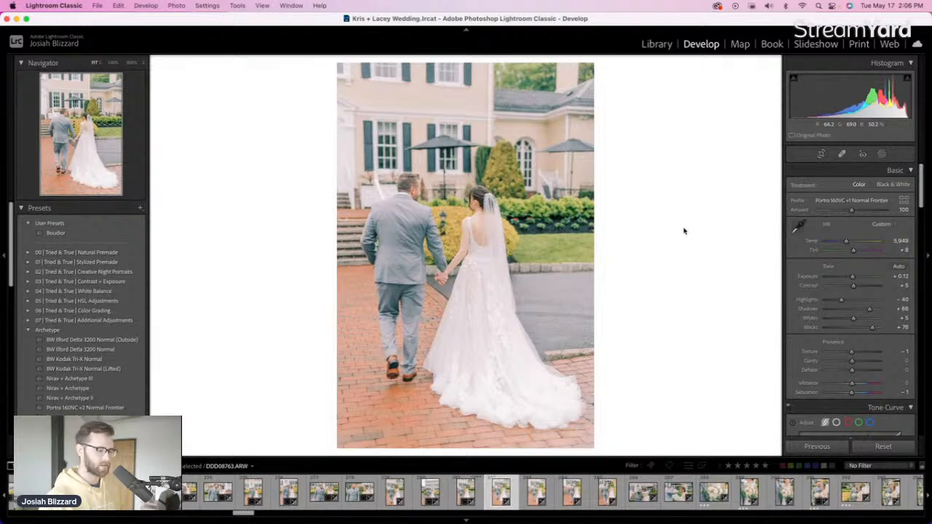
Darken DDD08766.ARW to an exposure of +0.17, tighten its crop around the walking couple, and go to the next photo
key("minus")
key("r")
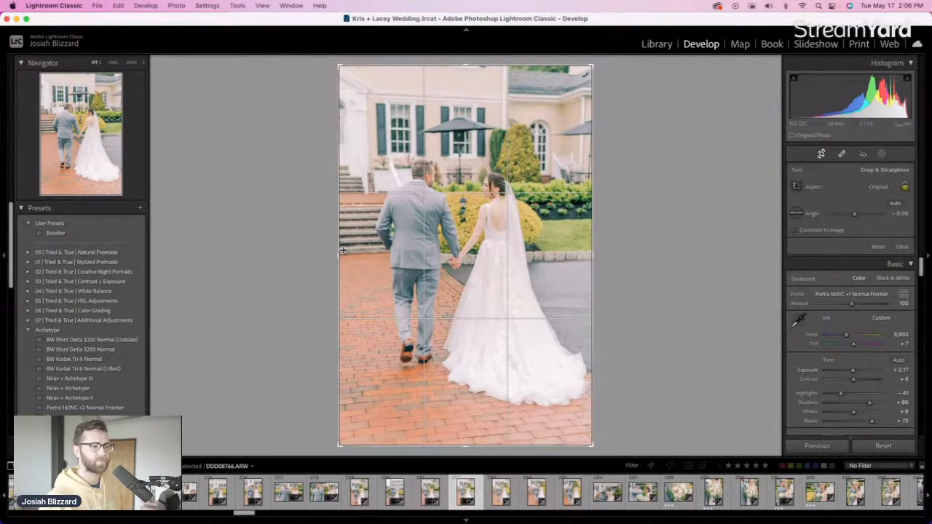
left_click_drag(343, 250, 393, 242)
key("r")
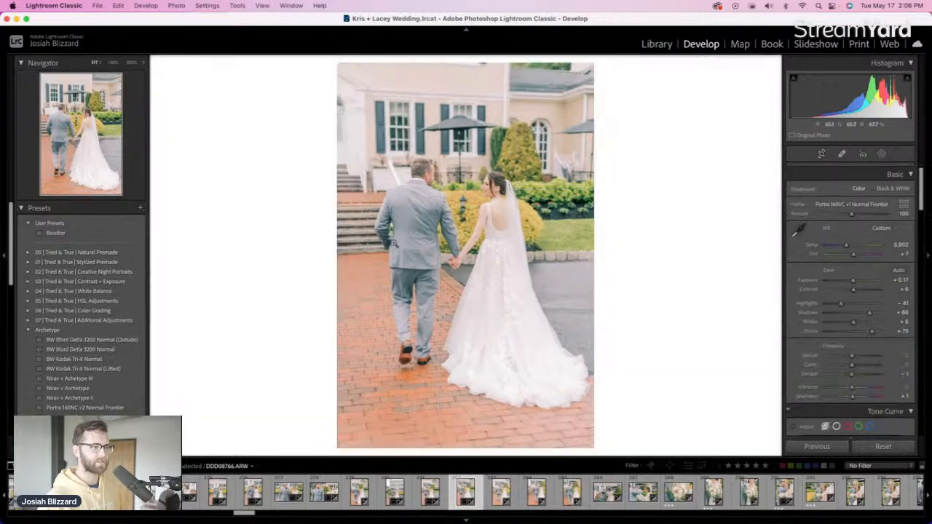
key("Right")
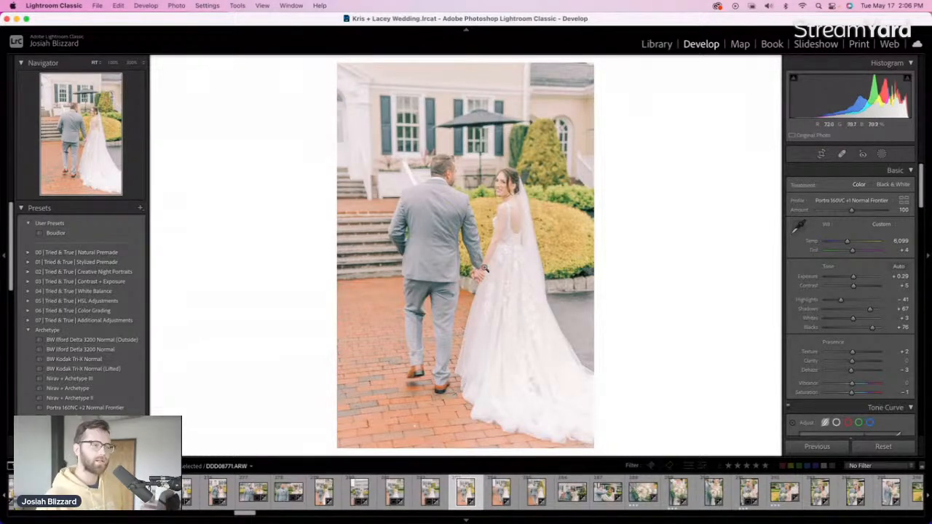
Darken DDD08771.ARW to an exposure of -0.01, refine its straightening and crop, and go to the next photo
key("minus")
key("r")
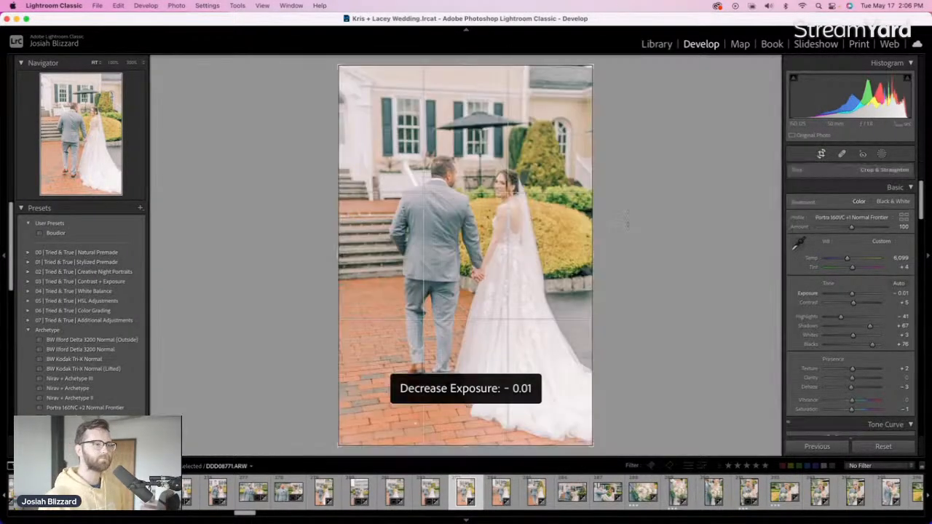
left_click_drag(625, 222, 625, 224)
left_click_drag(343, 256, 349, 256)
left_click_drag(515, 258, 516, 251)
key("r")
key("Right")
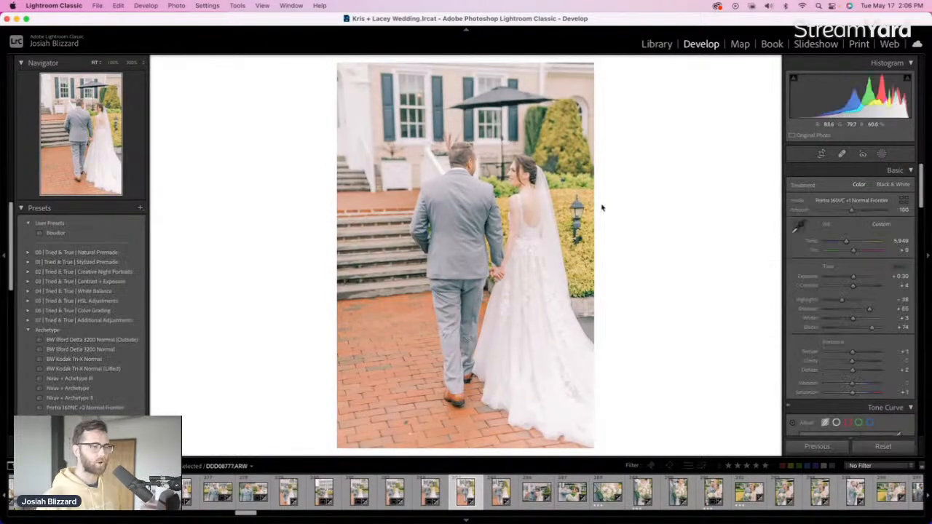
Darken DDD08777.ARW to an exposure of +0.10, tighten its crop around the couple, and go to the next photo
key("minus")
key("r")
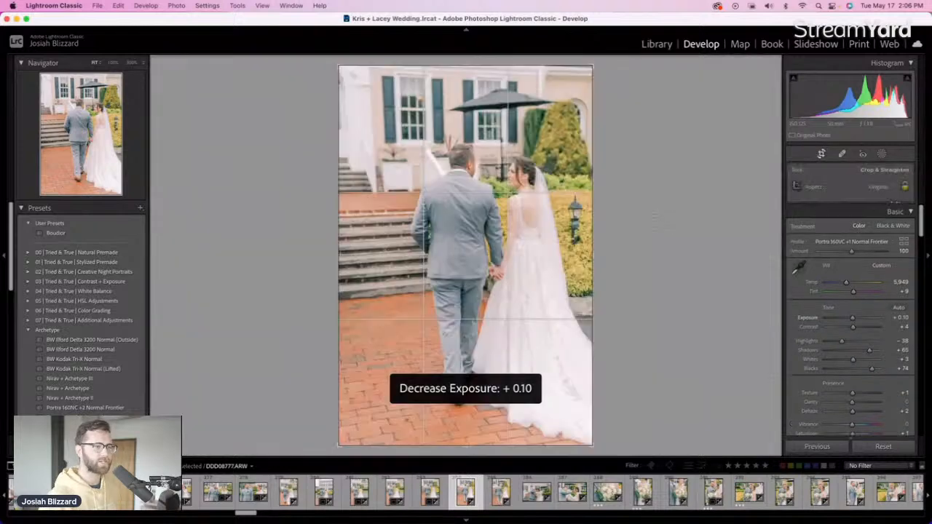
left_click_drag(339, 252, 353, 252)
key("Return")
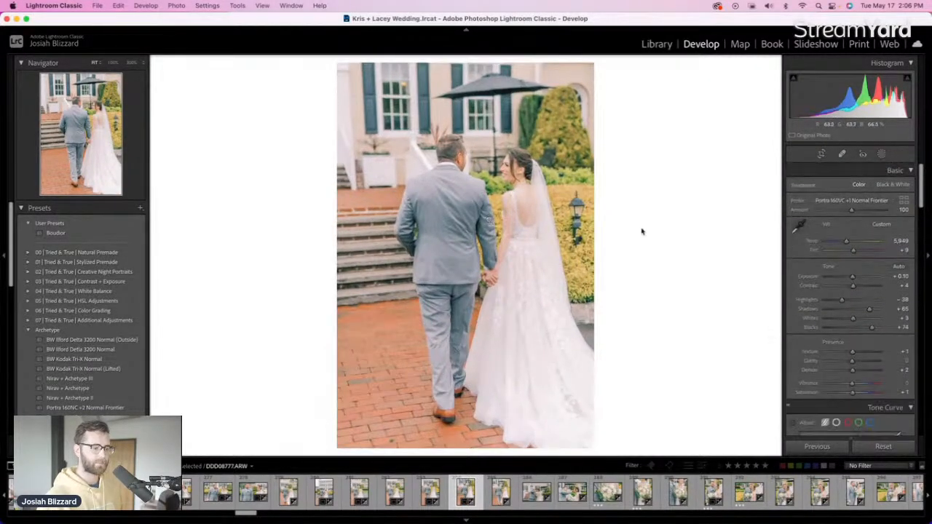
key("Right")
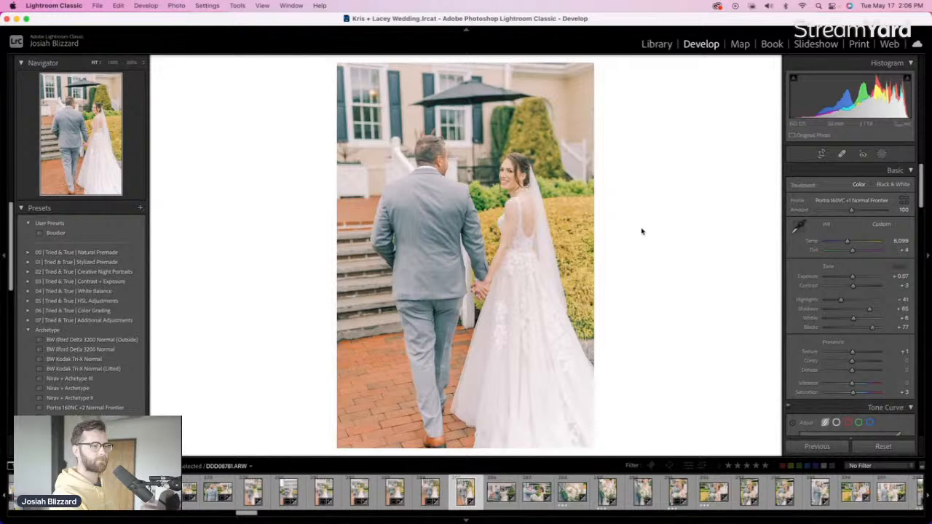
Straighten the vertical photo DDD08781.ARW slightly, tighten its crop around the couple, and go to the next photo
key("r")
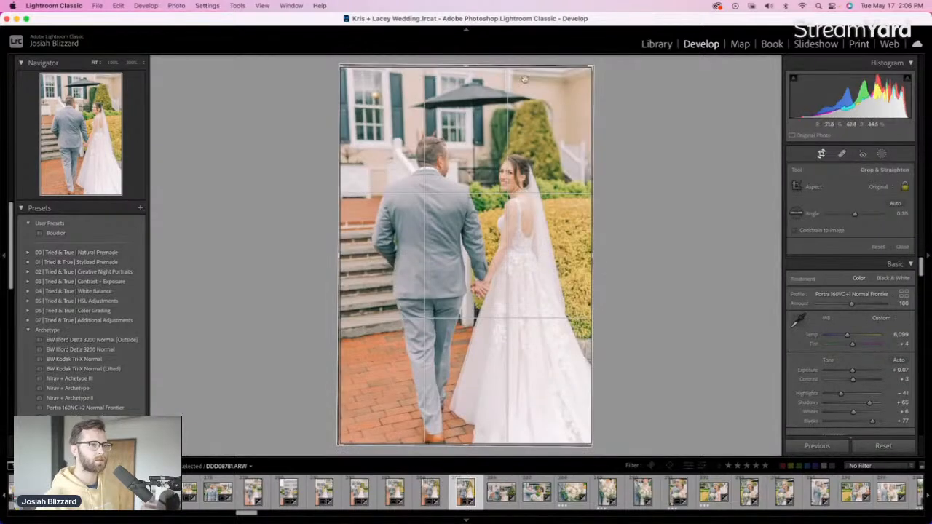
left_click_drag(518, 68, 518, 78)
left_click_drag(497, 214, 489, 214)
key("Return")
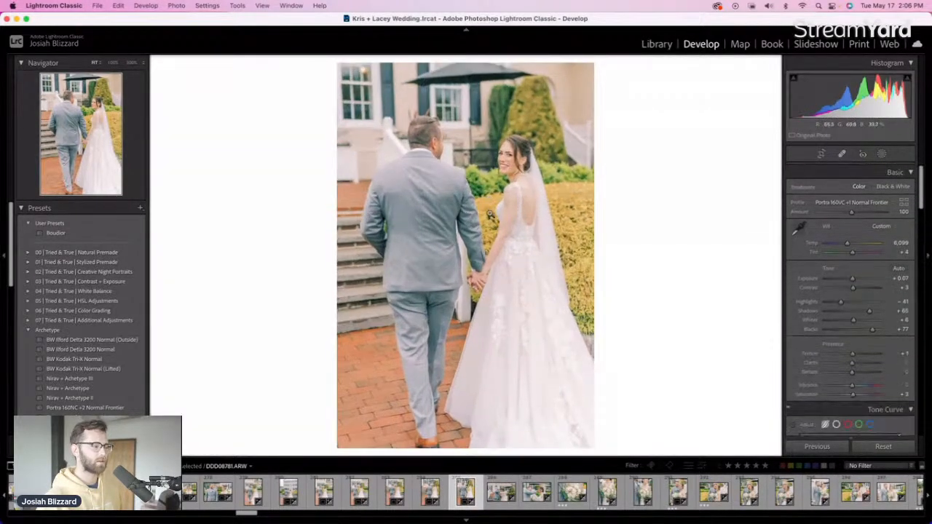
key("Right")
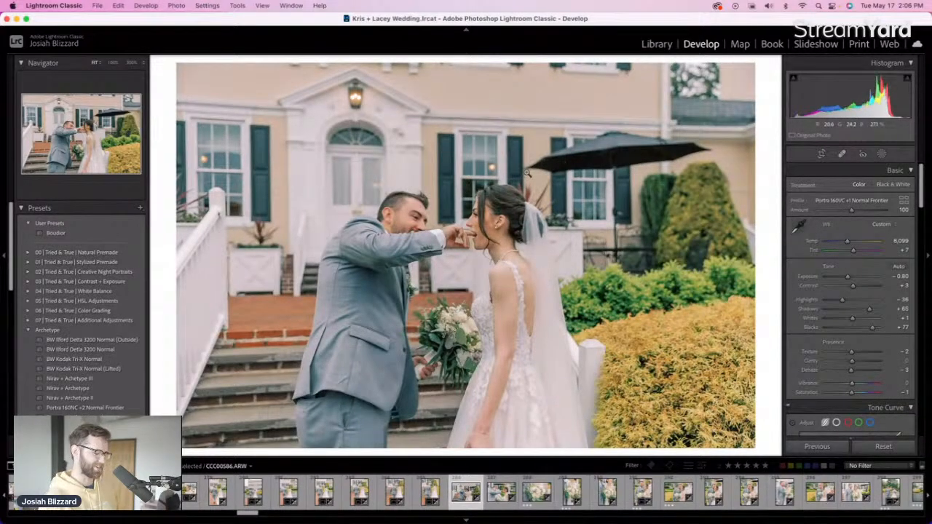
Brighten the hand-kiss photo CCC00586.ARW to an exposure of -0.30
key("equal")
key("equal")
key("equal")
key("equal")
key("equal")
key("equal")
key("minus")
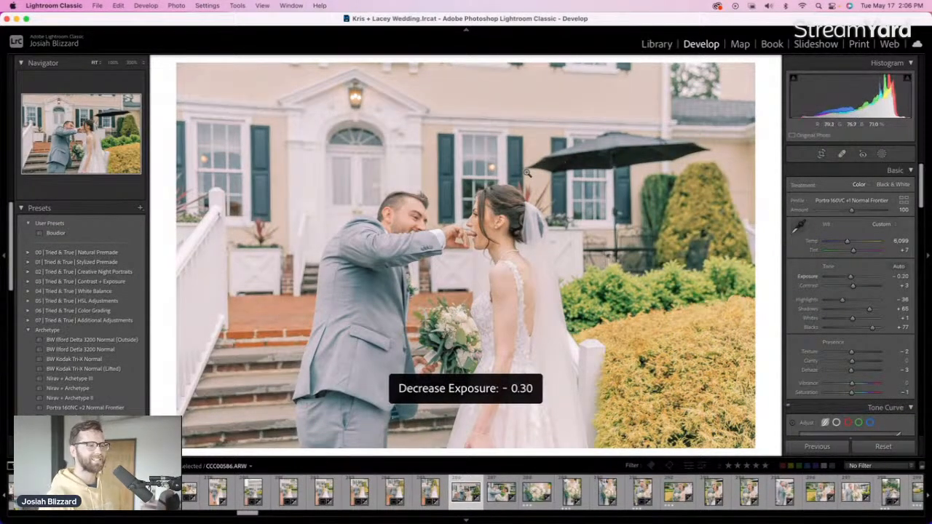
Tighten the crop of CCC00586.ARW around the couple and go to the next photo
key("r")
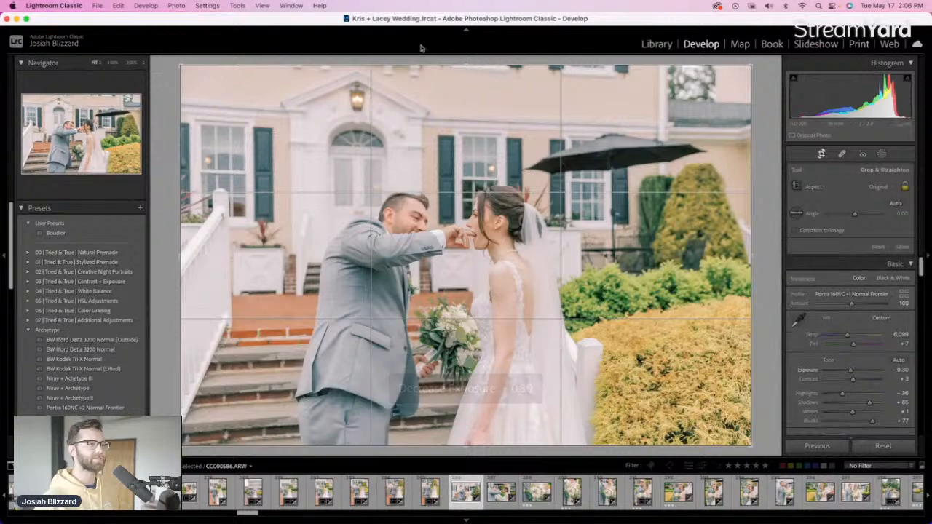
left_click_drag(469, 63, 469, 97)
key("r")
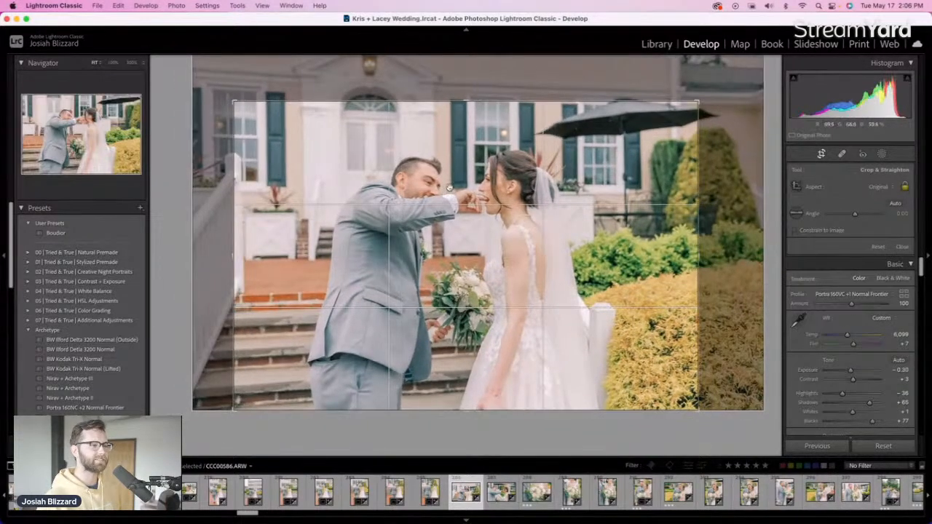
key("Right")
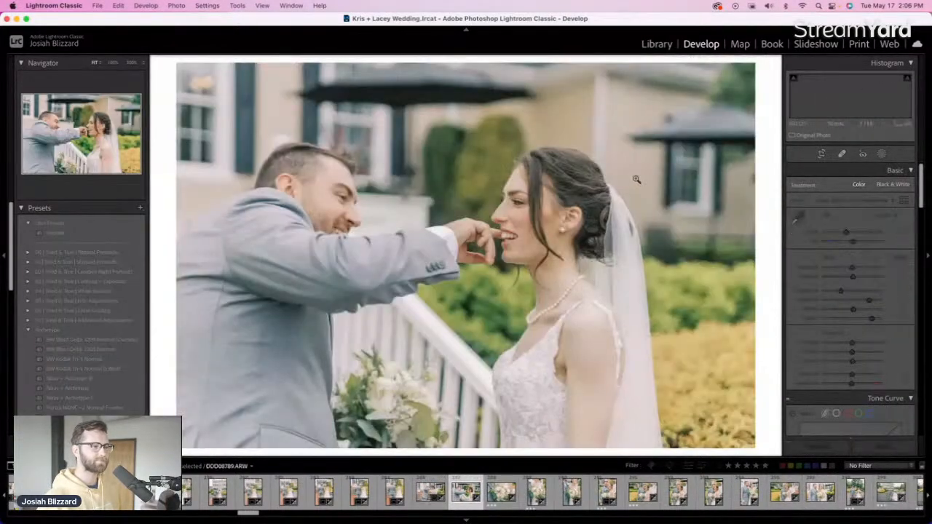
Apply the BW Kodak Tri-X Normal (Lifted) preset to DDD08789.ARW, tighten its crop around the couple, and go to the next photo
left_click(121, 370)
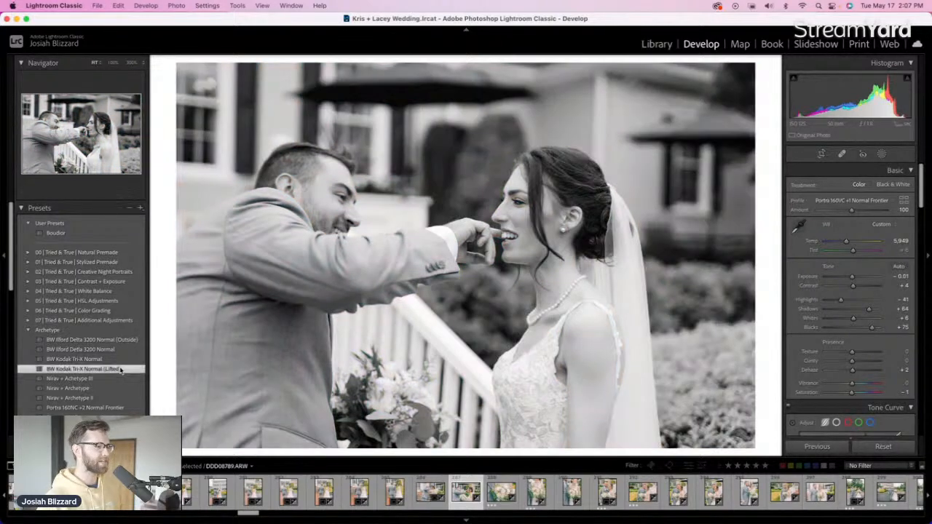
key("r")
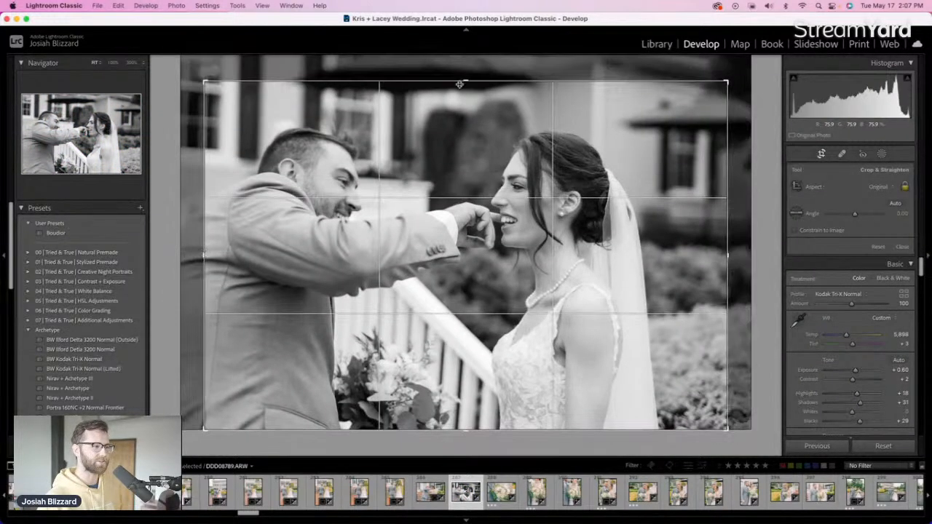
key("r")
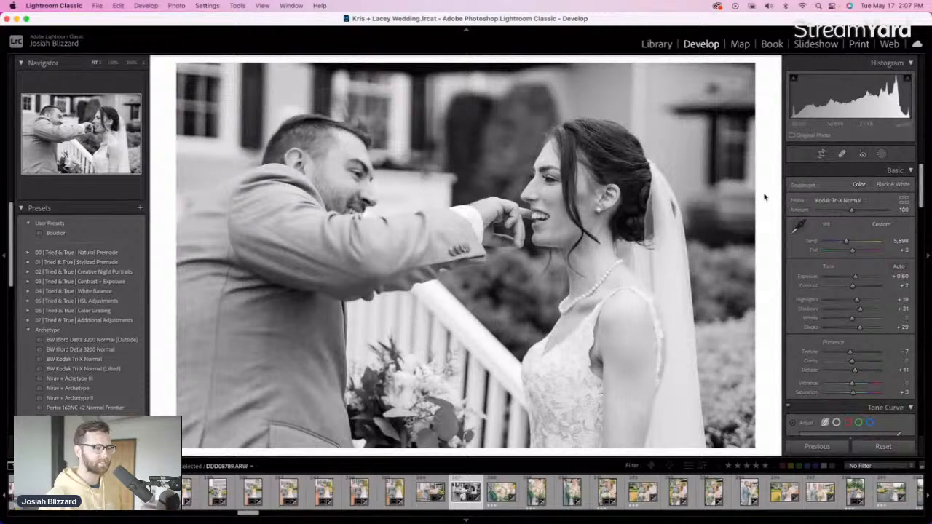
key("Right")
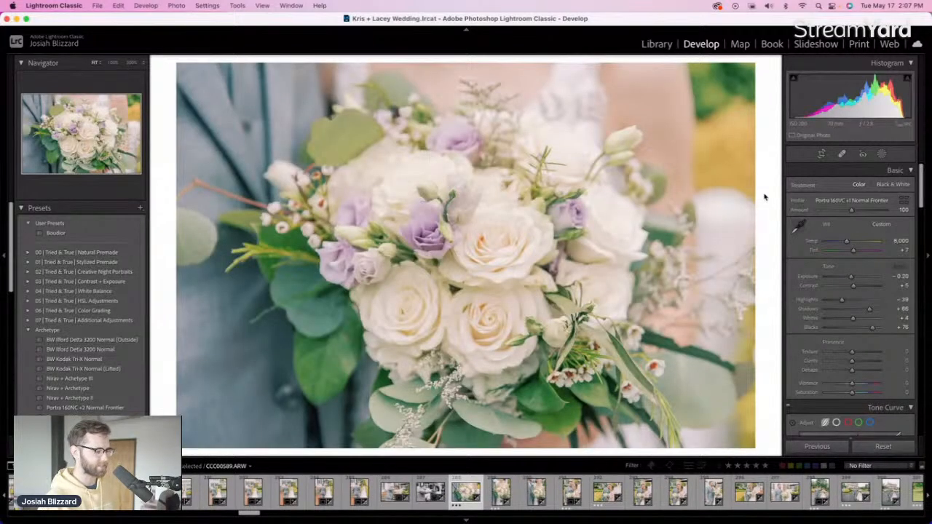
Set the exposure of the bouquet close-up CCC00589.ARW to -0.10 and advance past the vertical bouquet photo CCC00592.ARW
key("equal")
key("minus")
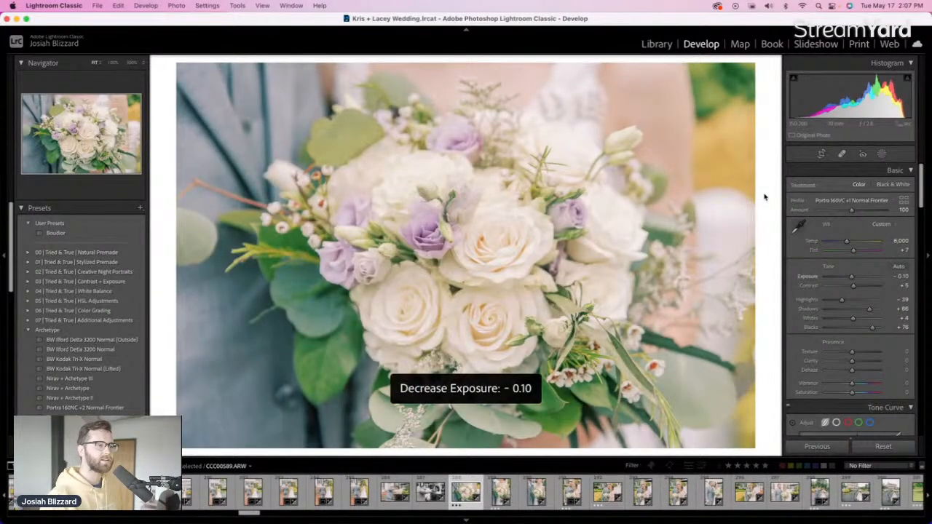
key("Right")
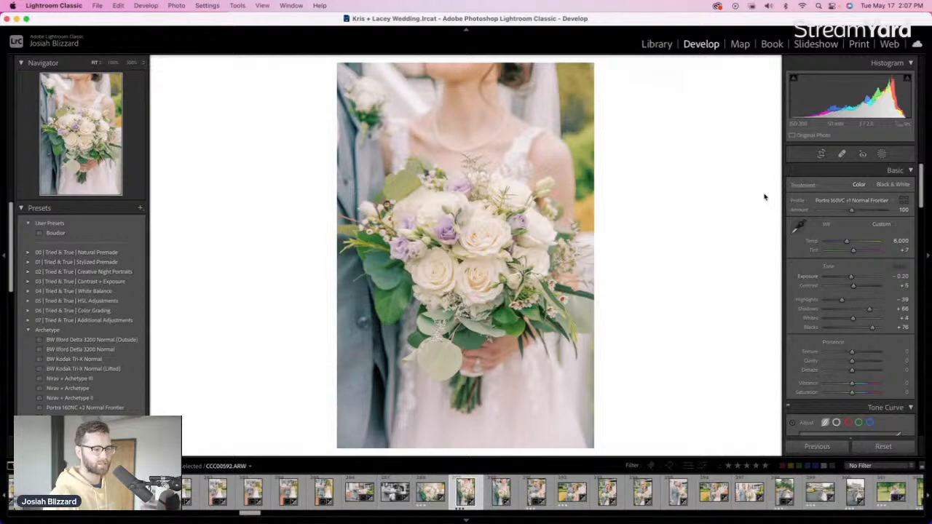
key("Right")
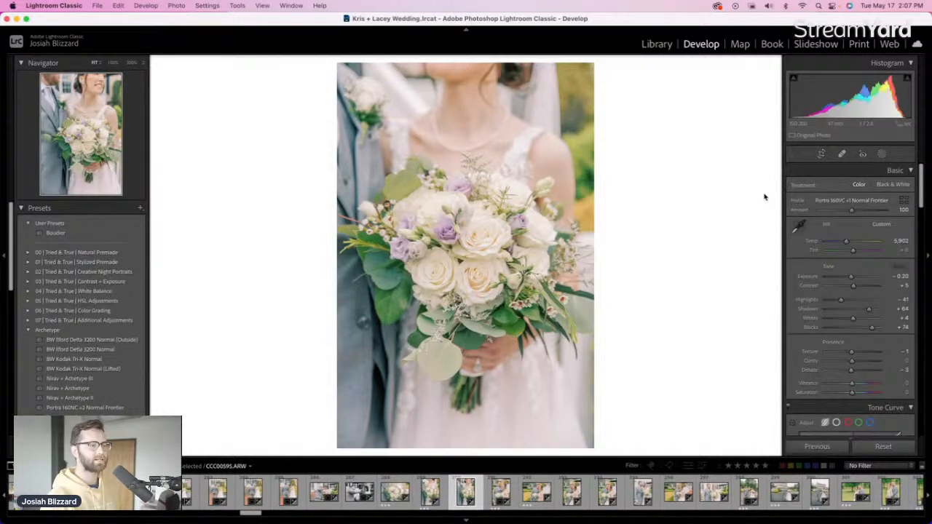
Tighten the crop of the vertical photo CCC00595.ARW around the couple and bouquet, and go to the next photo
key("r")
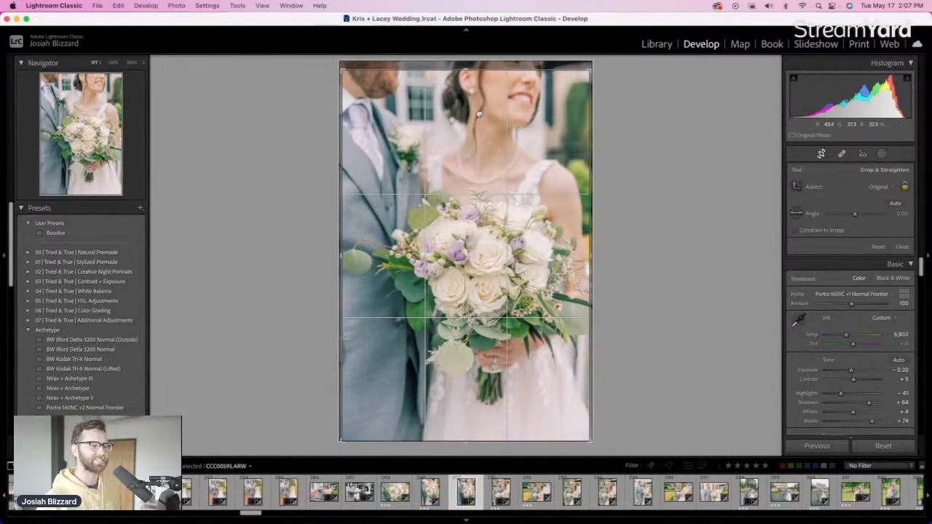
key("r")
key("r")
key("r")
key("Right")
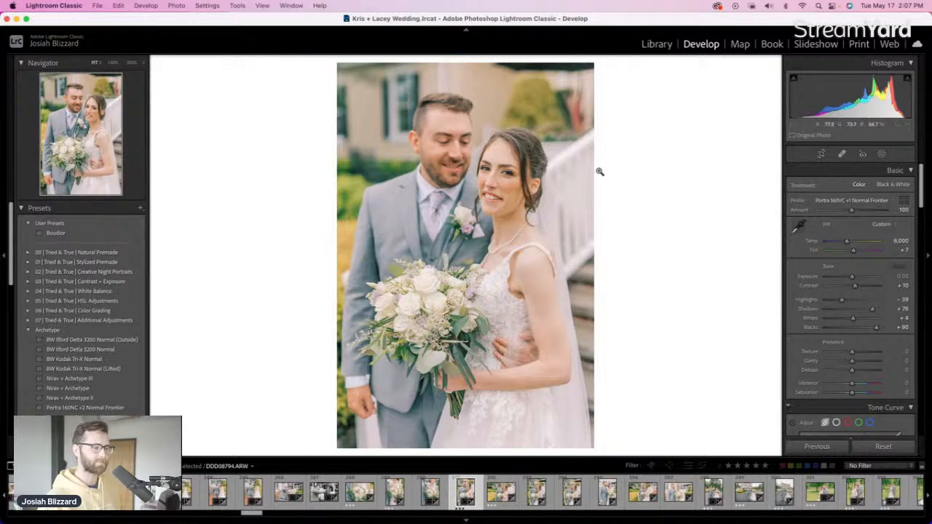
Advance to DDD08796.ARW, tighten its crop around the couple and brighten it slightly before going to the next photo
key("Right")
key("Right")
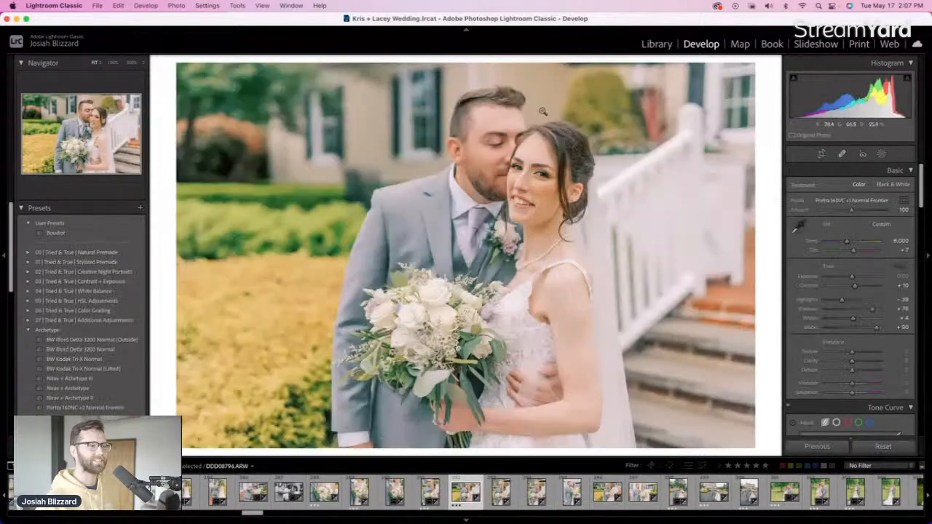
key("r")
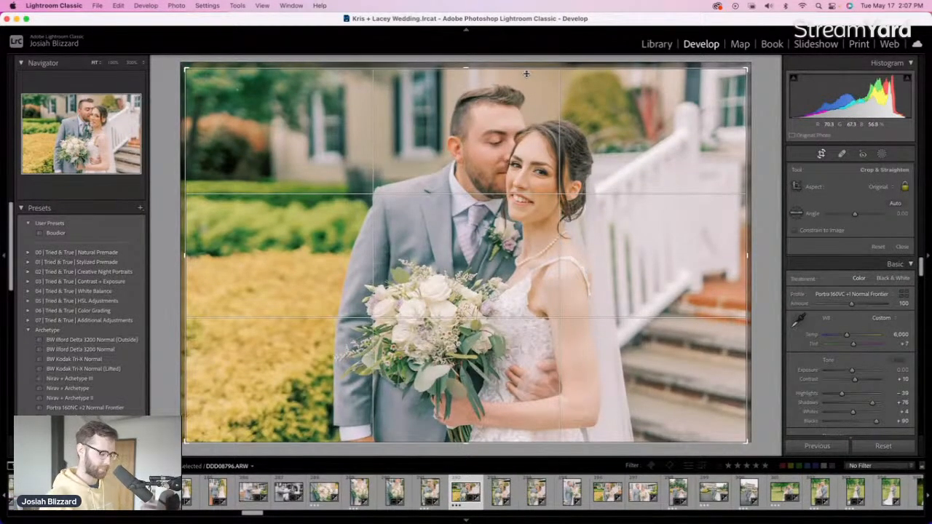
key("r")
key("equal")
key("Right")
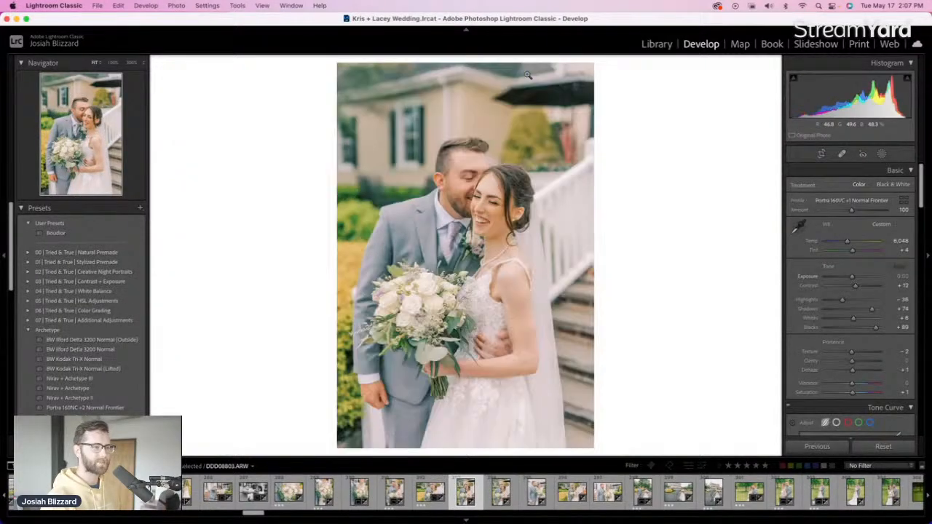
Brighten DDD08803.ARW to an exposure of +0.20, then tighten its crop and reposition it around the couple
key("equal")
key("equal")
key("r")
left_click_drag(508, 71, 482, 85)
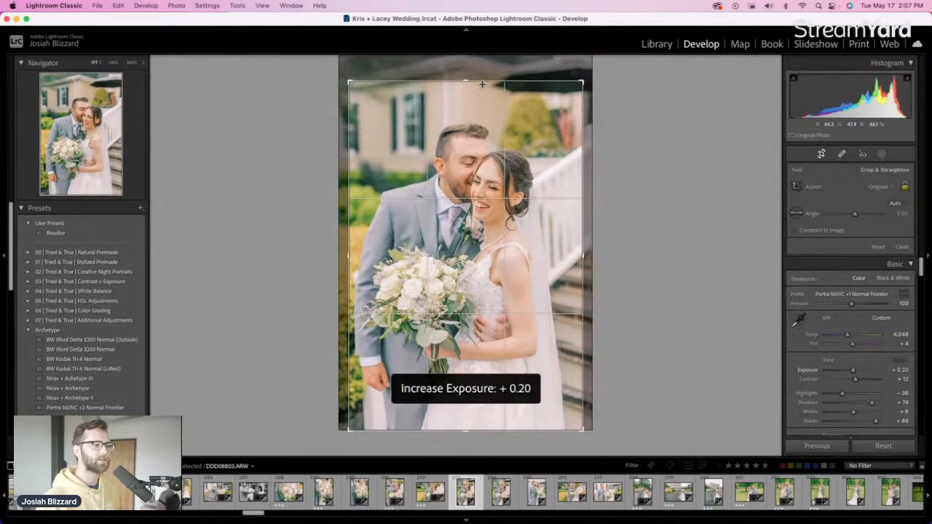
left_click_drag(452, 188, 461, 187)
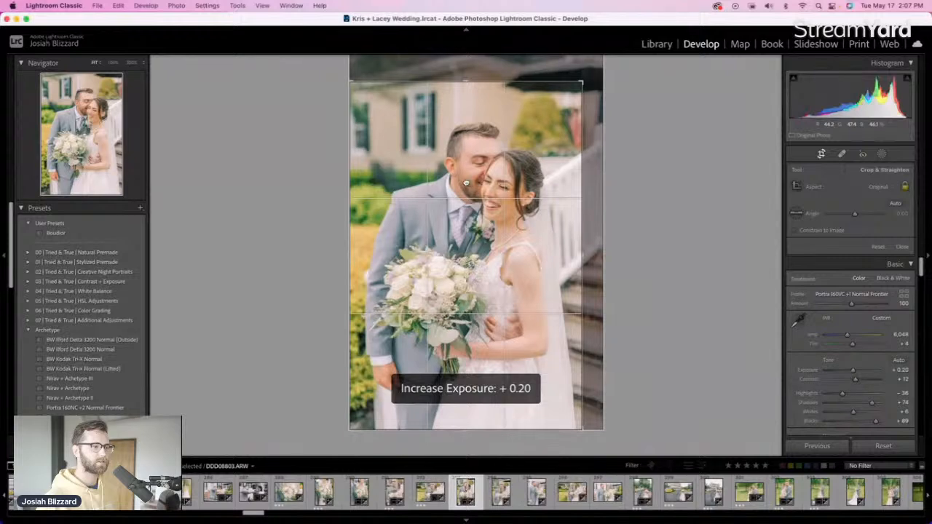
Create a virtual copy of DDD08803.ARW with the BW Kodak Tri-X Normal (Lifted) preset applied and go to the next photo
key("r")
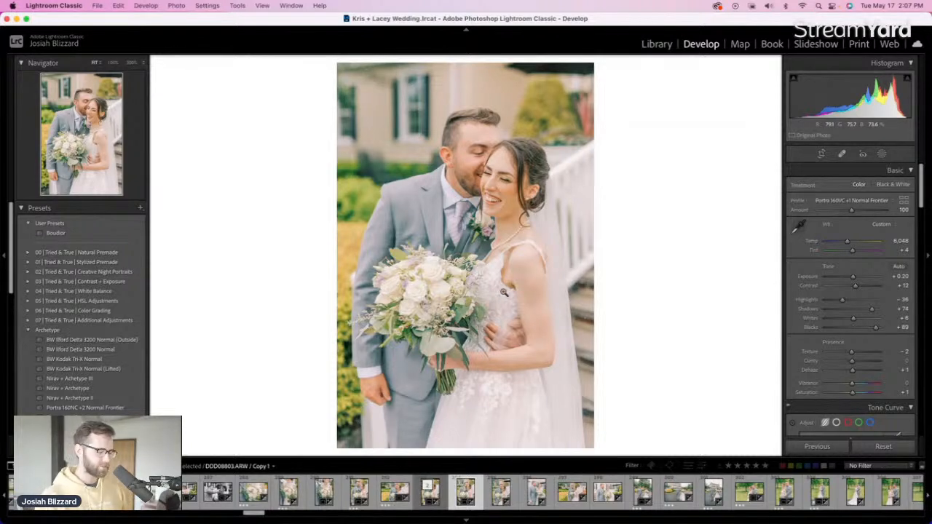
key("=")
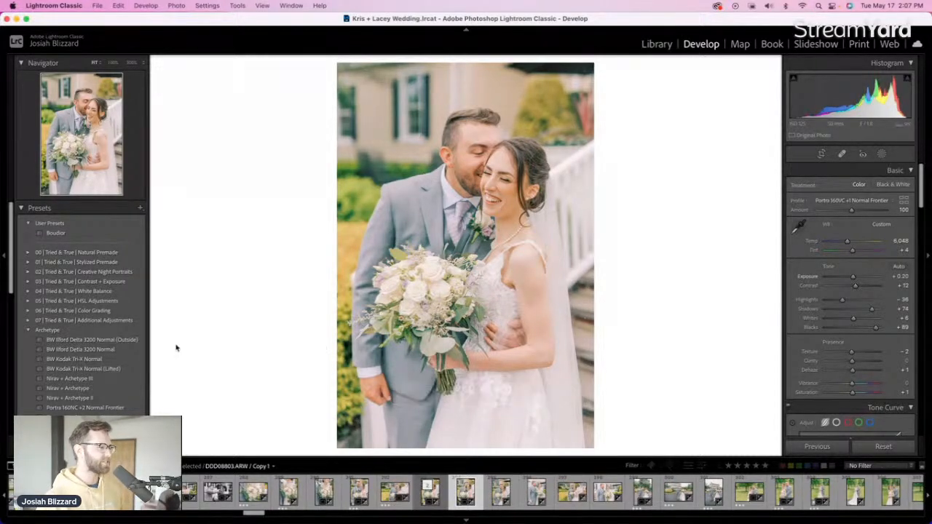
left_click(132, 370)
key("super+z")
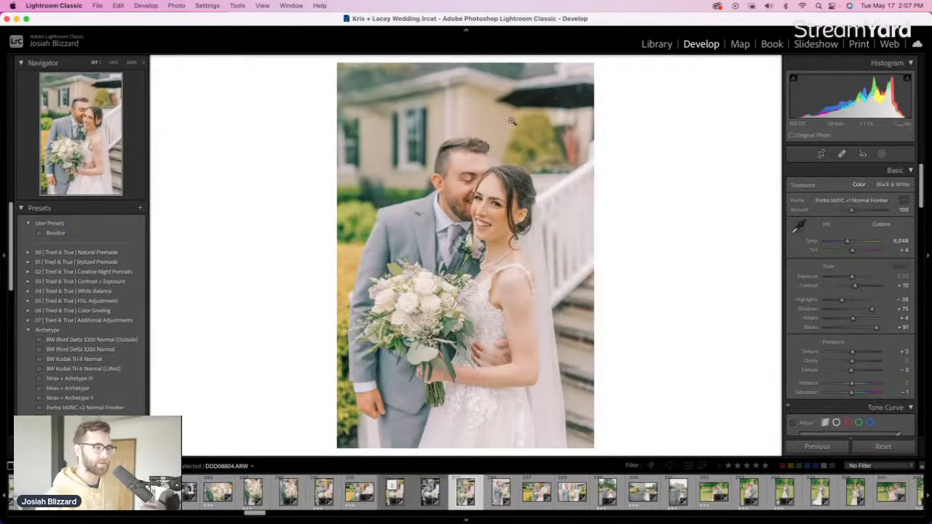
Tighten the crop of DDD08804.ARW around the couple, trimming the space above their heads
key("r")
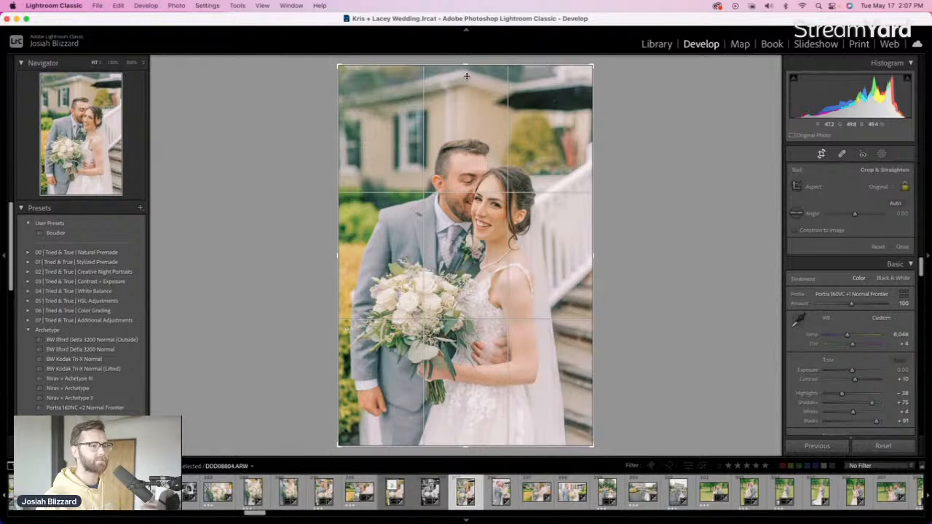
left_click_drag(467, 76, 466, 89)
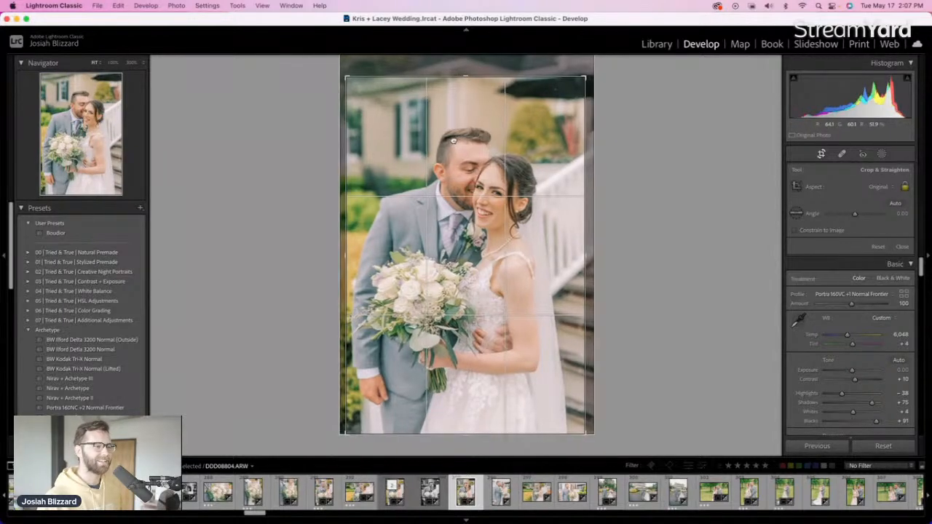
key("Return")
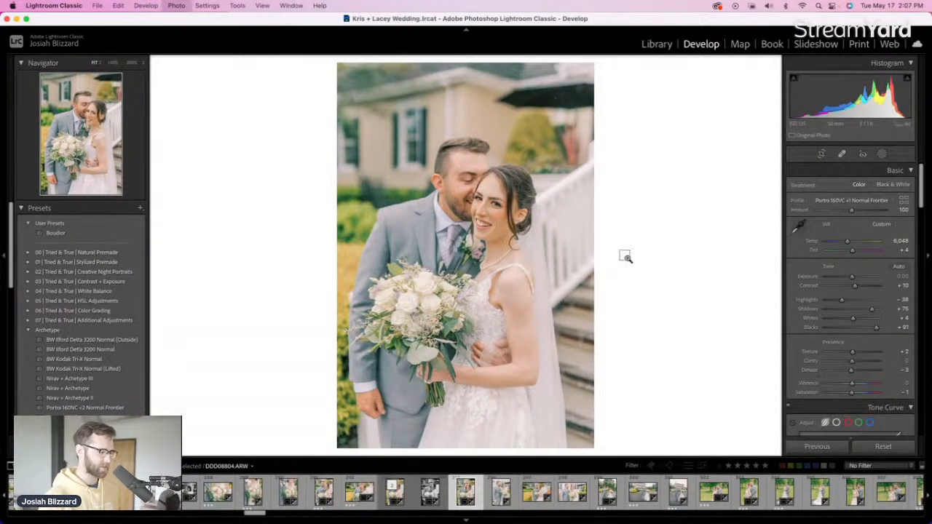
Create a virtual copy of DDD08804.ARW with the BW Kodak Tri-X Normal (Lifted) preset applied and go to the next photo
key("super+apostrophe")
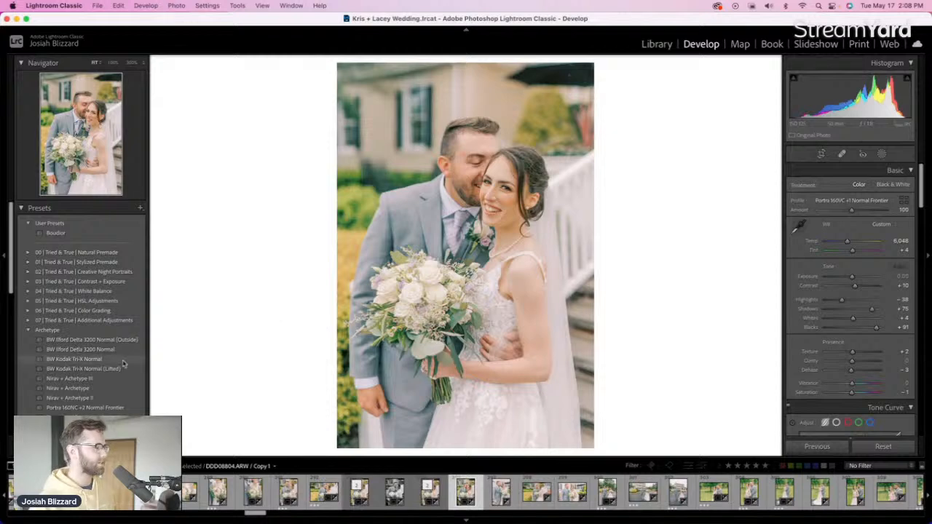
left_click(123, 367)
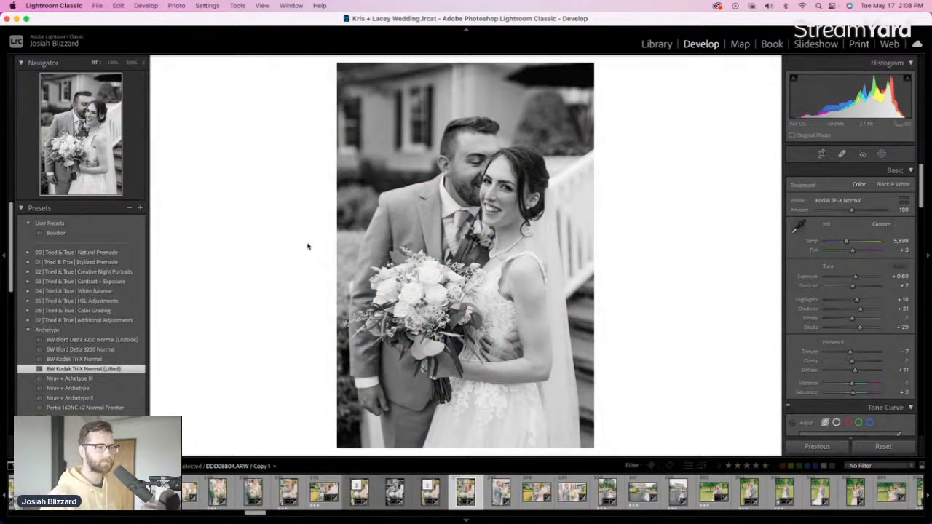
key("Right")
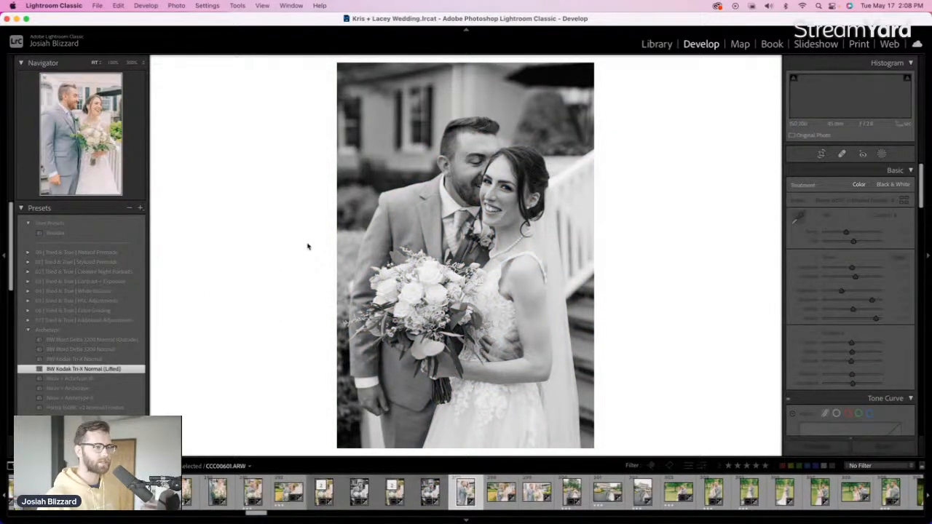
Darken the vertical photo CCC00601.ARW to an exposure of -0.34 and go to the next photo
key("minus")
key("minus")
key("minus")
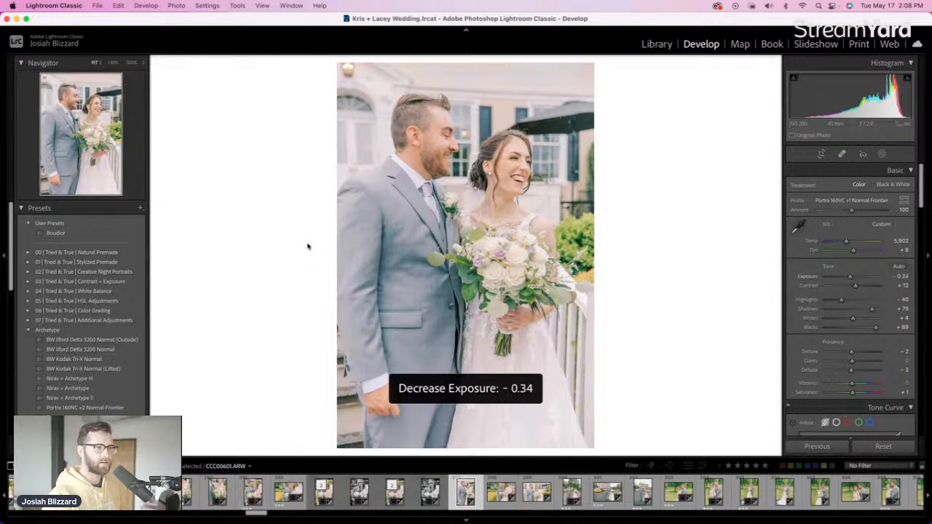
key("Right")
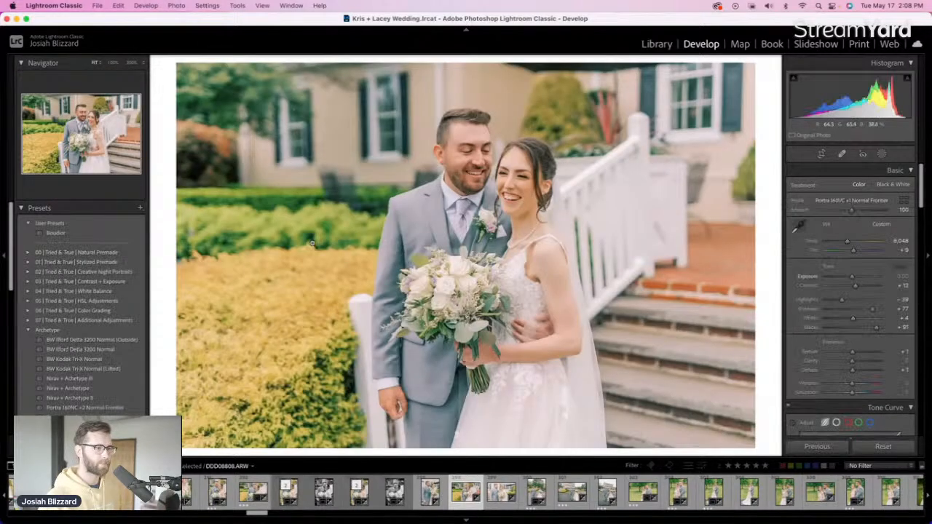
Brighten DDD08808.ARW to an exposure of +0.20, tighten its crop around the couple, and go to the next photo
key("equal")
key("equal")
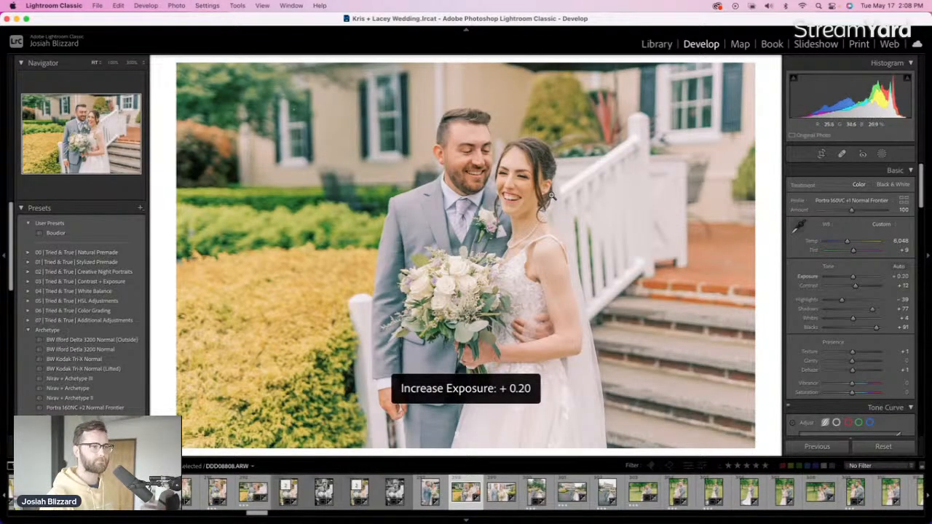
key("r")
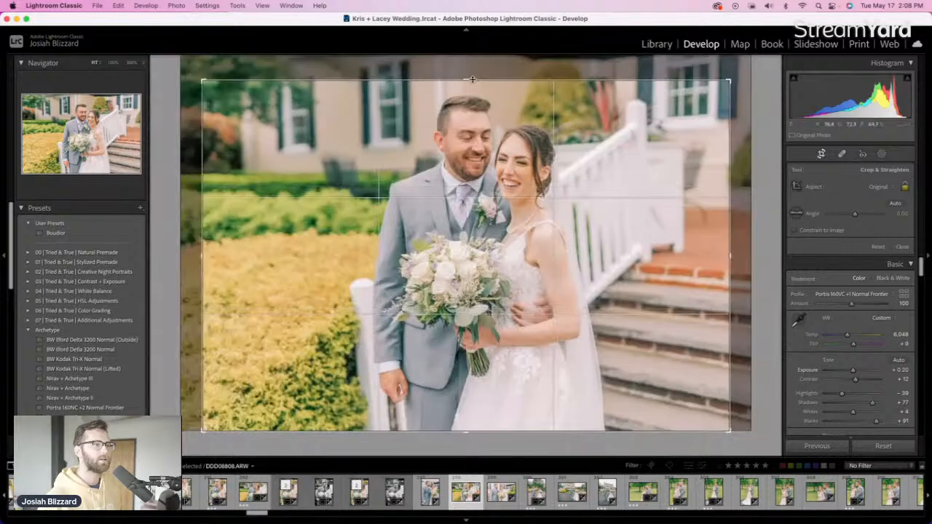
key("Right")
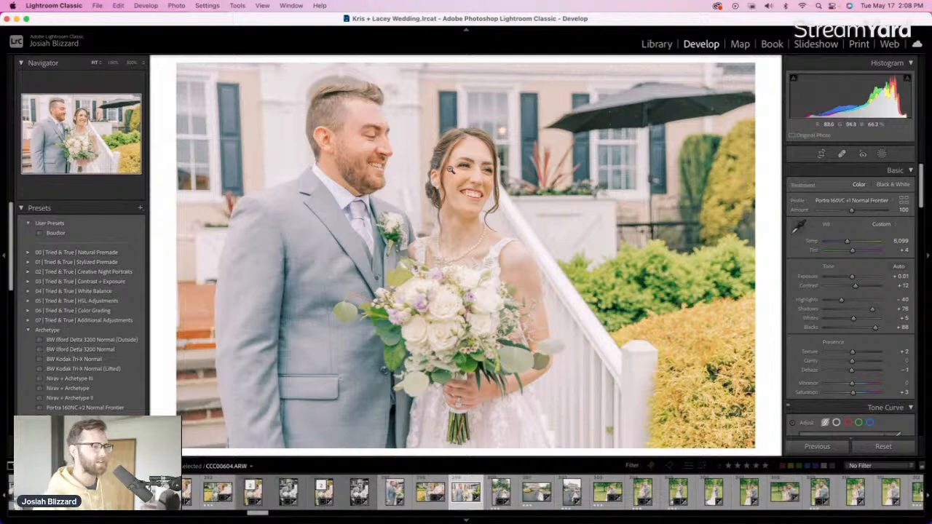
Tighten the crop of CCC00604.ARW slightly, darken it to an exposure of -0.09, and go to the next photo
key("r")
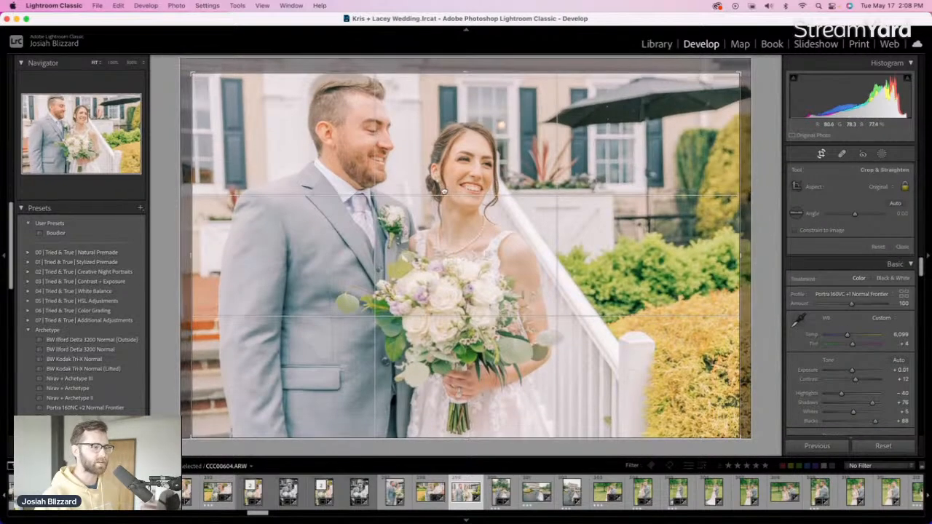
key("r")
key("minus")
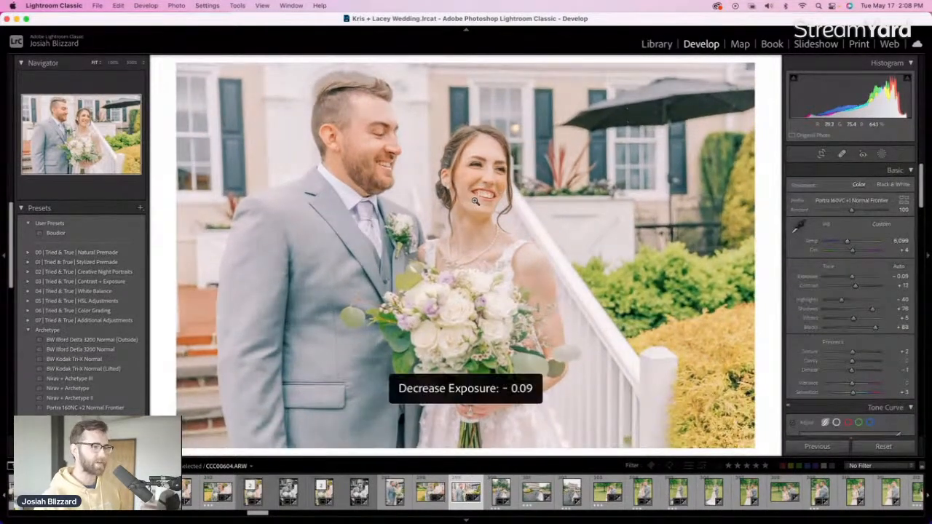
key("Right")
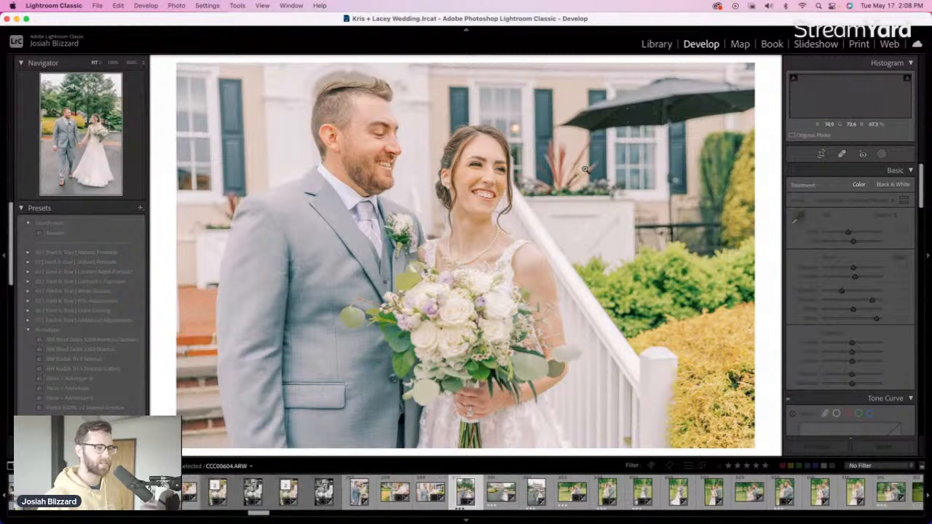
Straighten and tighten the walking photo DDD08820.ARW, and create a virtual copy with the BW Kodak Tri-X Normal (Lifted) preset applied
key("r")
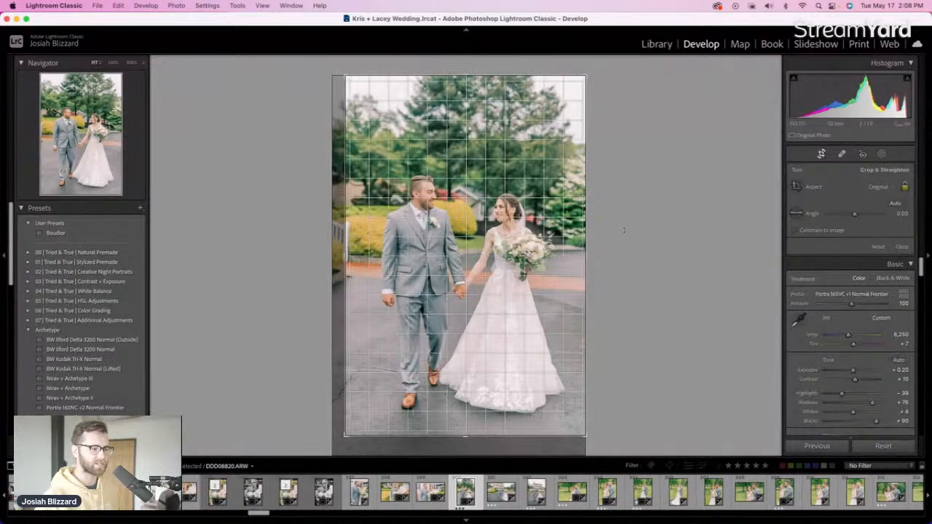
key("r")
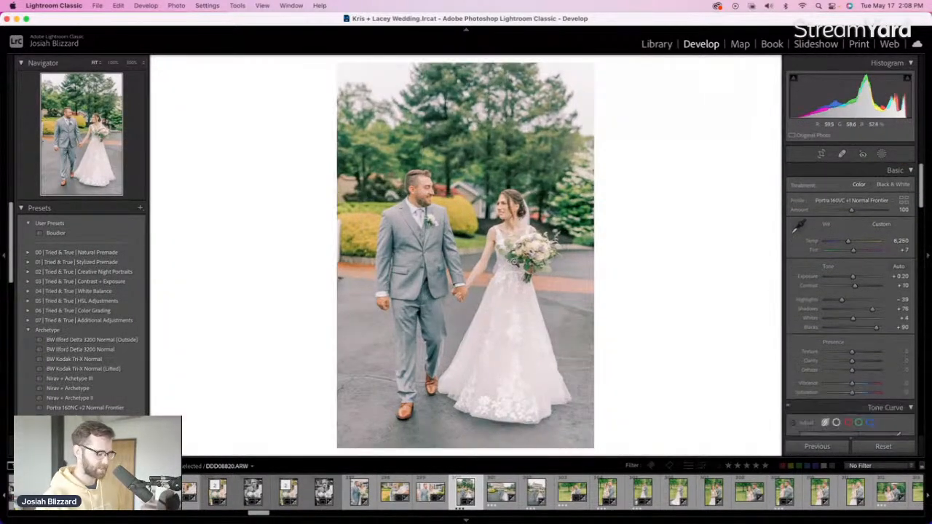
key("super+apostrophe")
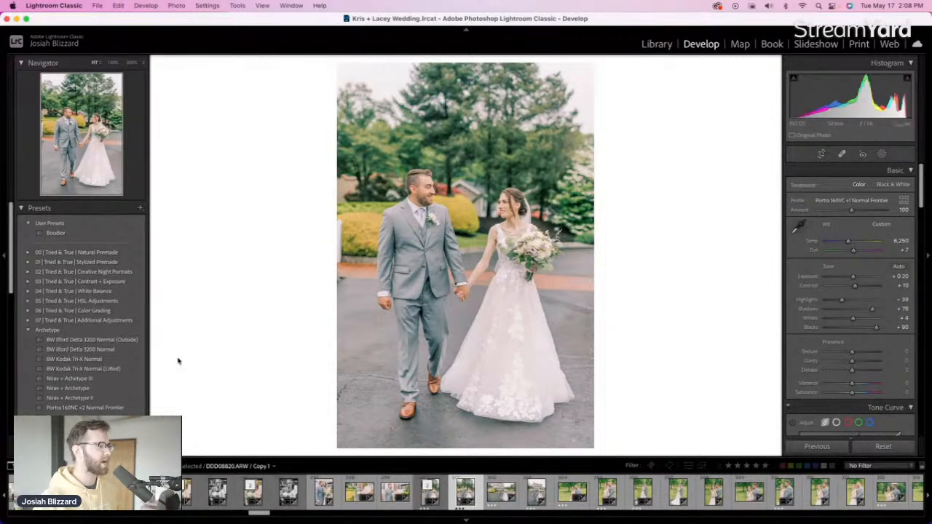
left_click(120, 369)
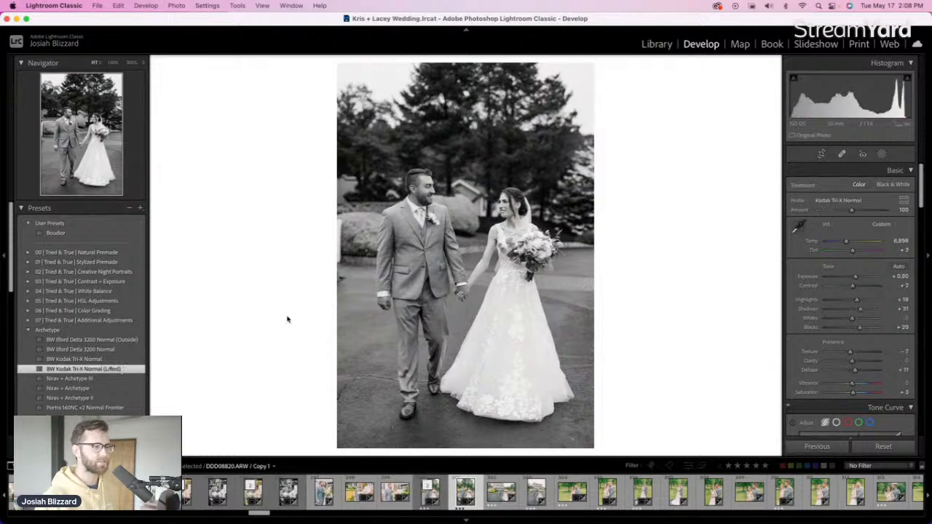
Tighten the crop of the walking photo CCC00614.ARW, brighten it to an exposure of -0.10, and go to the next photo
key("Right")
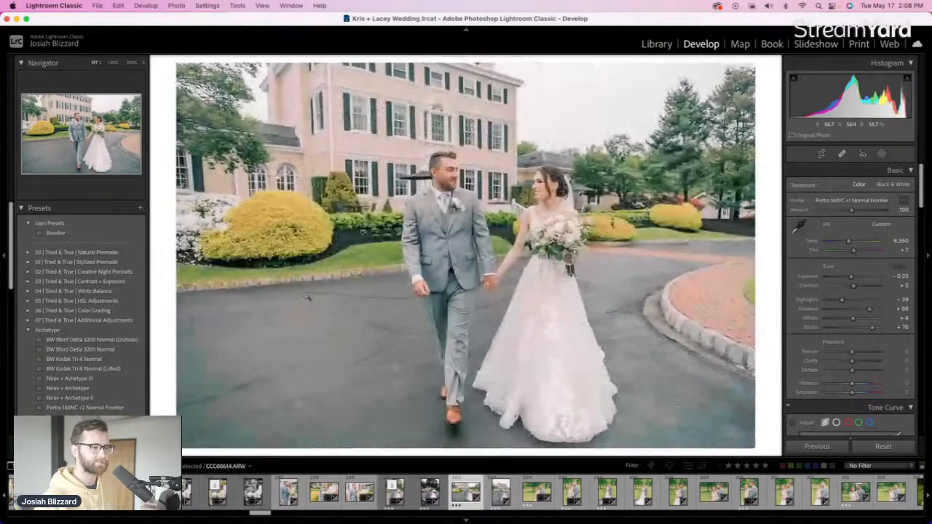
key("r")
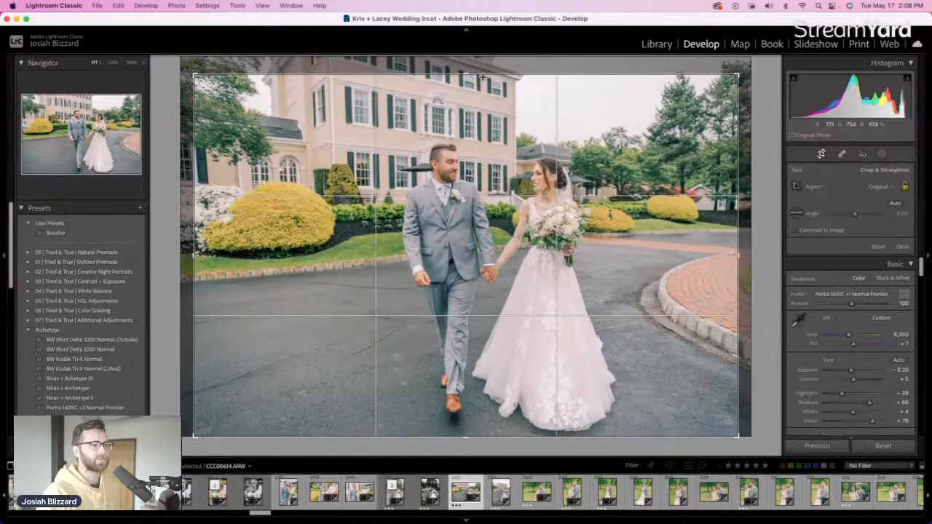
left_click_drag(499, 204, 495, 204)
key("Return")
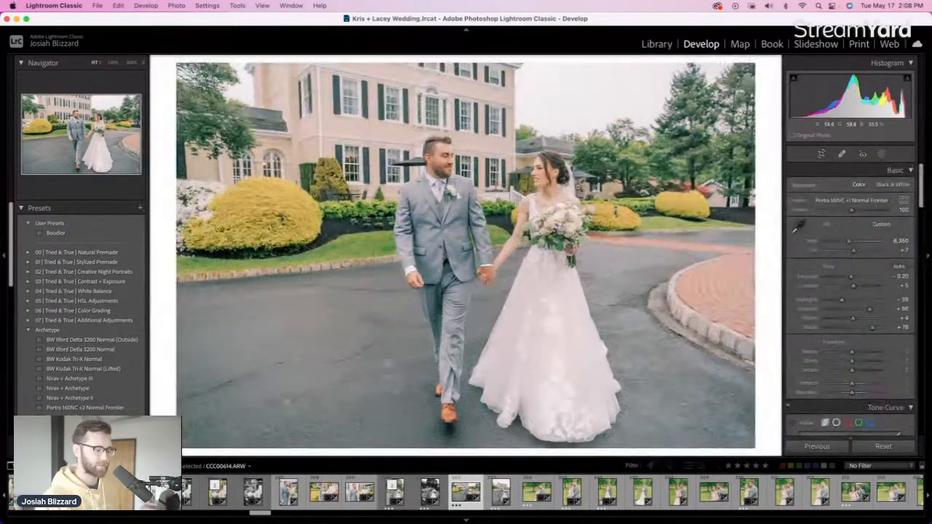
key("equal")
key("equal")
key("minus")
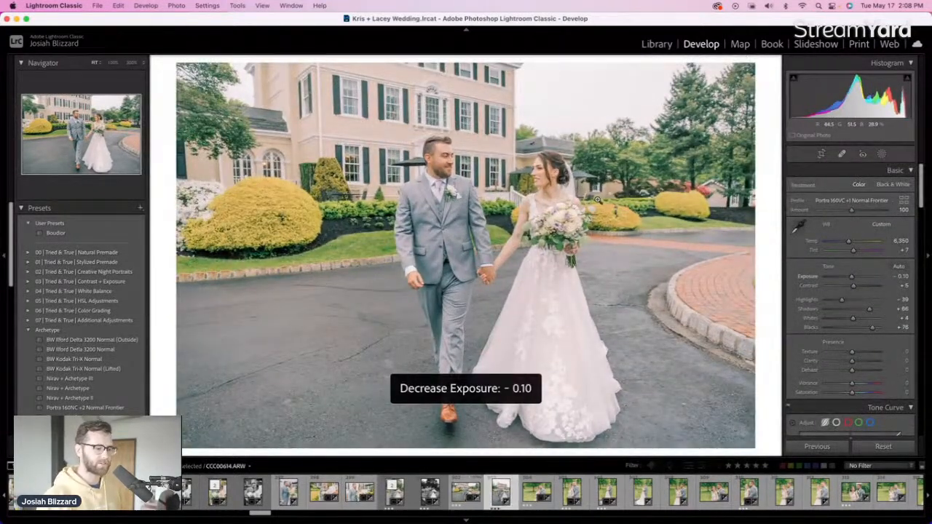
key("Right")
Set the exposure of the vertical photo CCC00617.ARW to -0.40
key("minus")
key("equal")
key("equal")
key("equal")
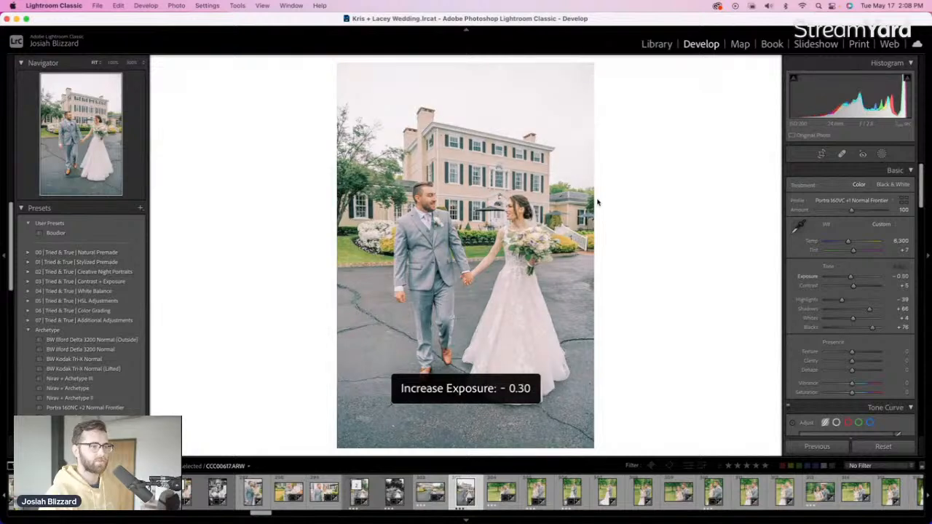
key("minus")
key("equal")
key("minus")
Straighten CCC00617.ARW to an angle of -1.23, tighten its crop around the couple, and advance to DDD08831.ARW
key("r")
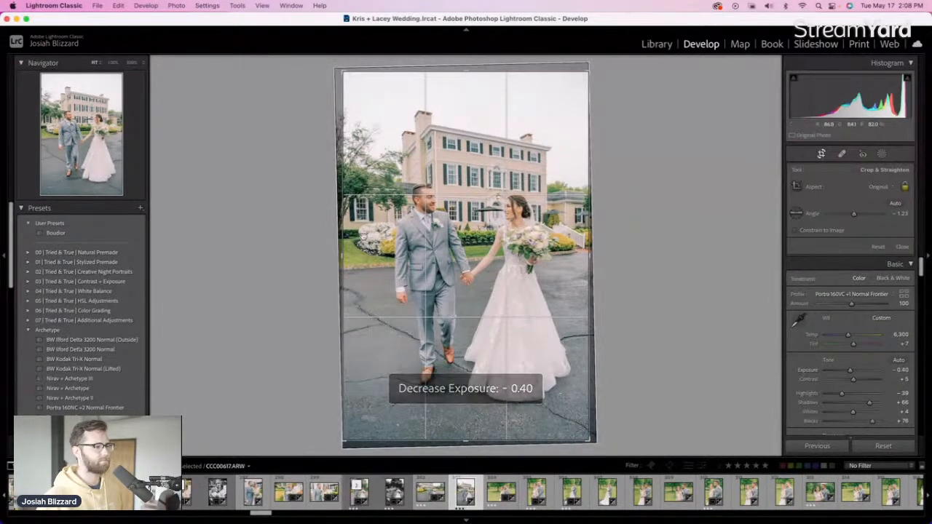
left_click_drag(342, 257, 350, 256)
left_click_drag(460, 224, 459, 227)
key("Return")
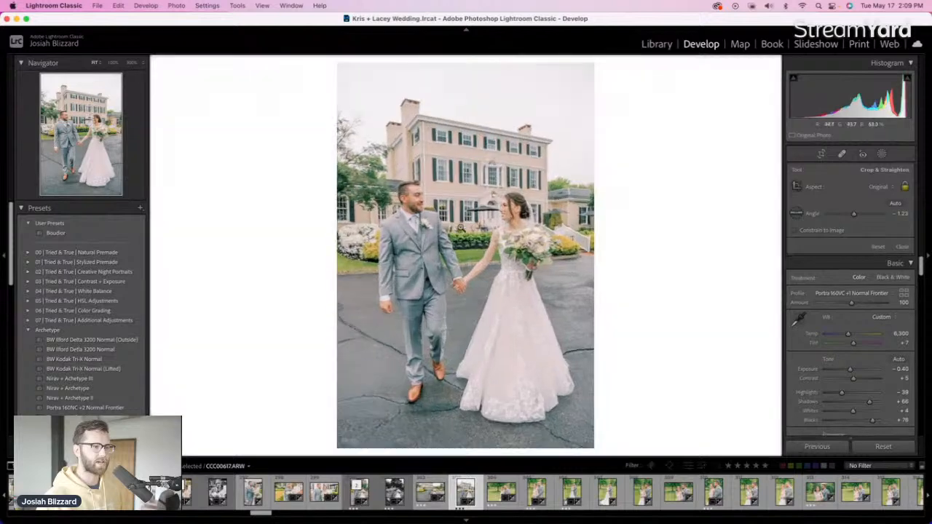
key("Right")
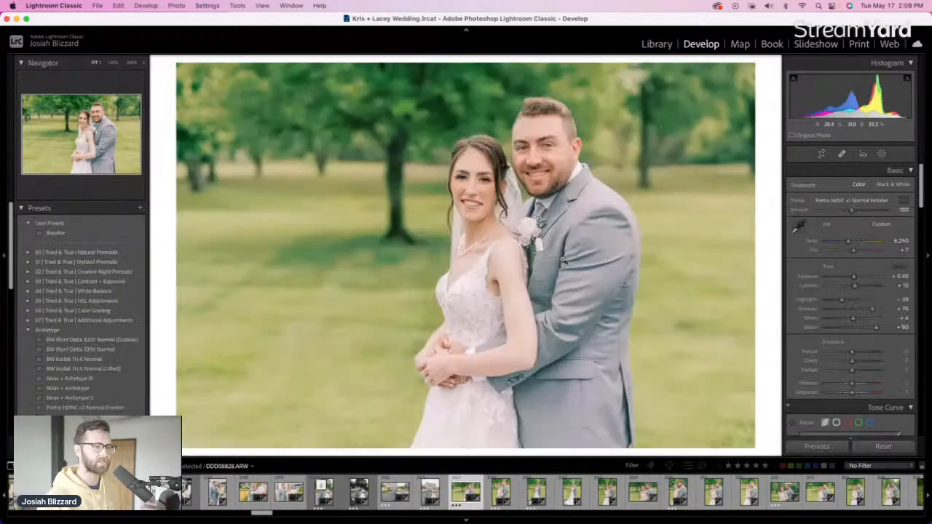
key("Right")
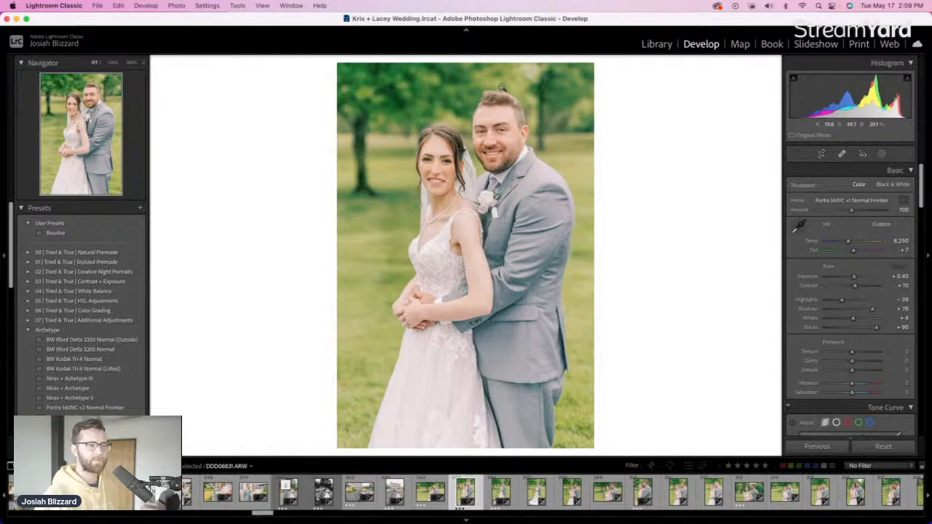
Straighten DDD08831.ARW to an angle of -1.25, tighten and reposition its crop, and advance to DDD08840.ARW
key("r")
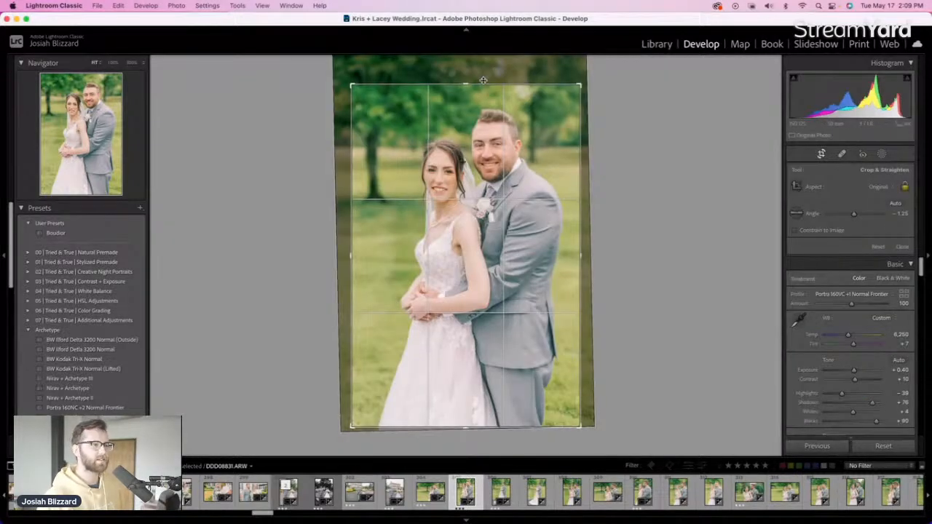
left_click_drag(481, 156, 473, 162)
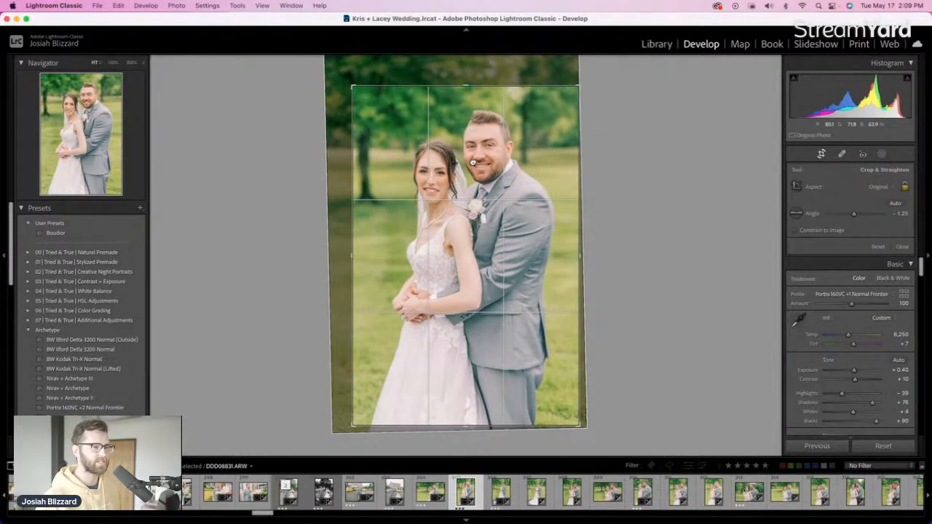
key("r")
key("Right")
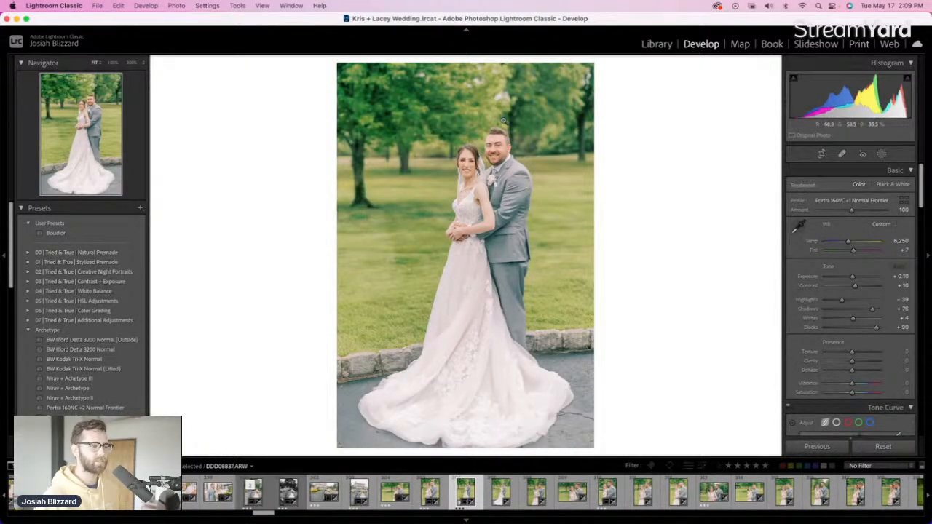
key("Right")
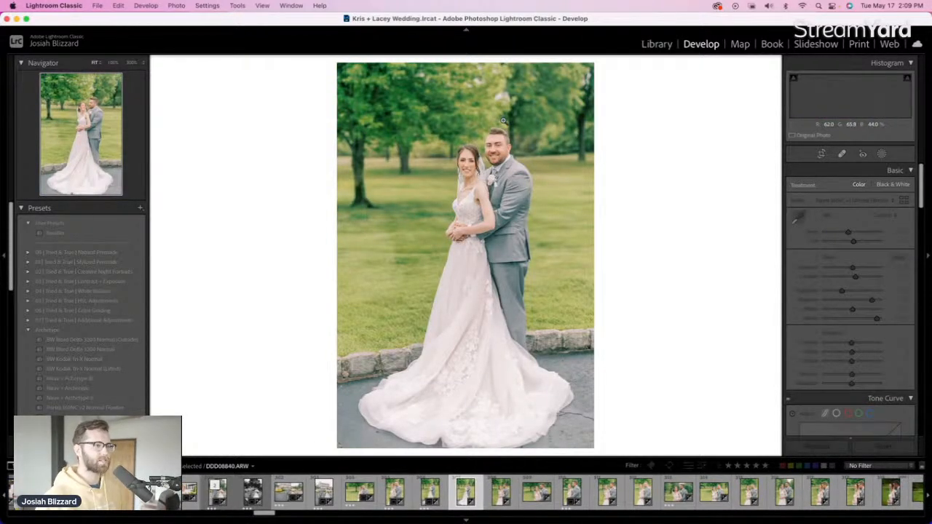
Darken DDD08840.ARW to an exposure of 0.00 and go to DDD08843.ARW
key("minus")
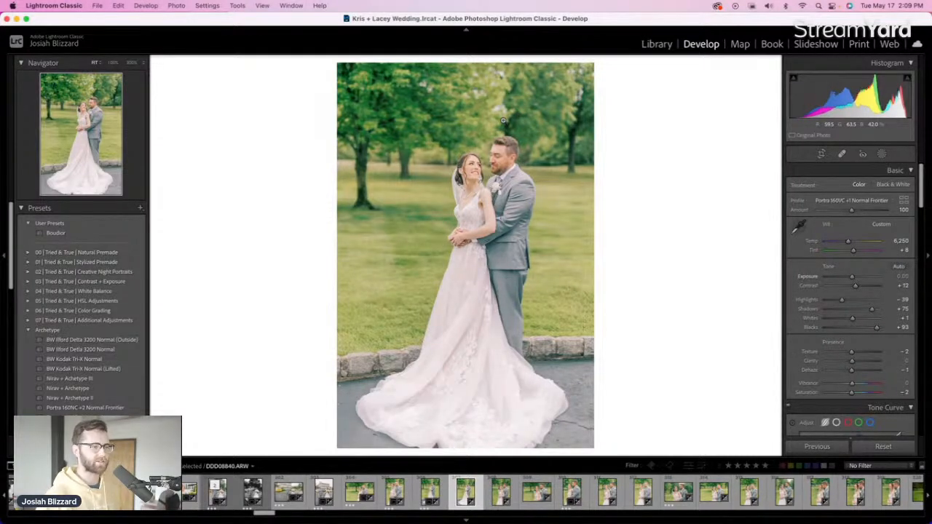
key("Right")
key("Right")
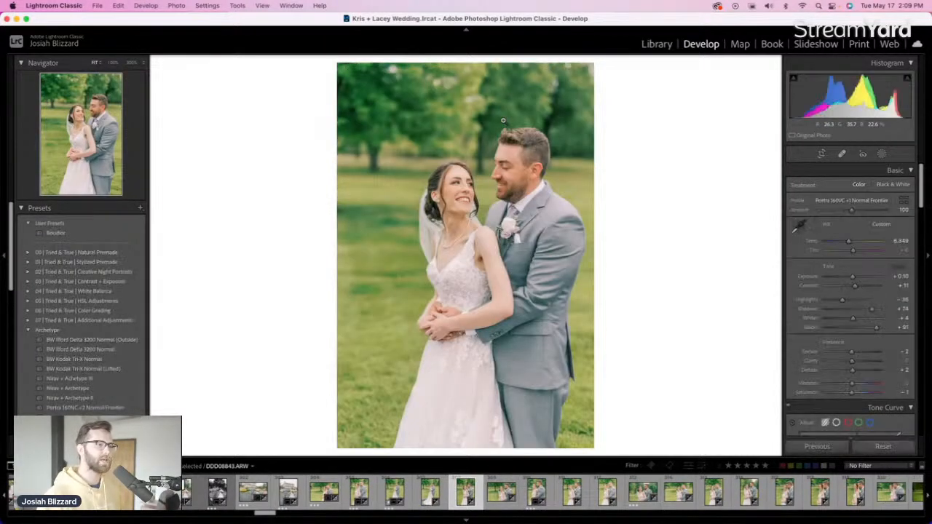
Auto-straighten DDD08843.ARW, tighten and reposition its crop around the couple, and advance to CCC00624.ARW
key("r")
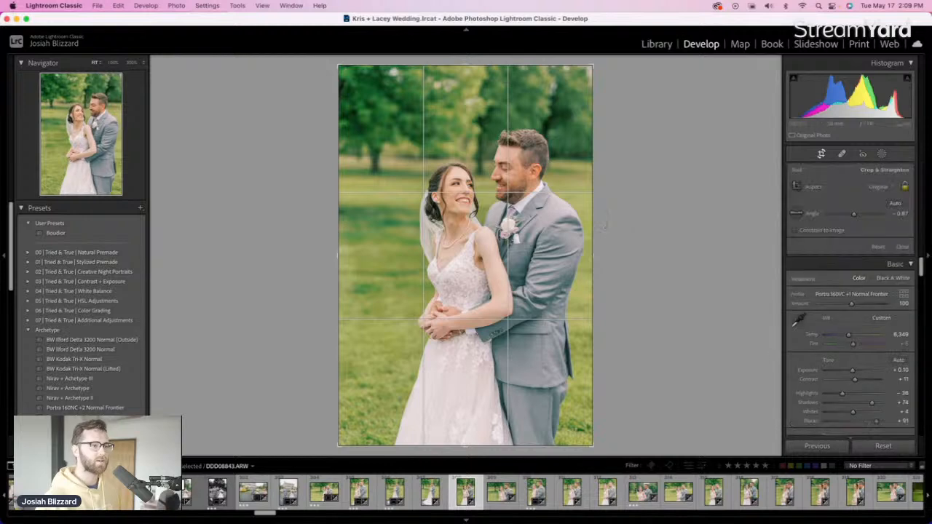
left_click(896, 203)
left_click_drag(501, 71, 502, 100)
left_click_drag(514, 195, 468, 195)
key("r")
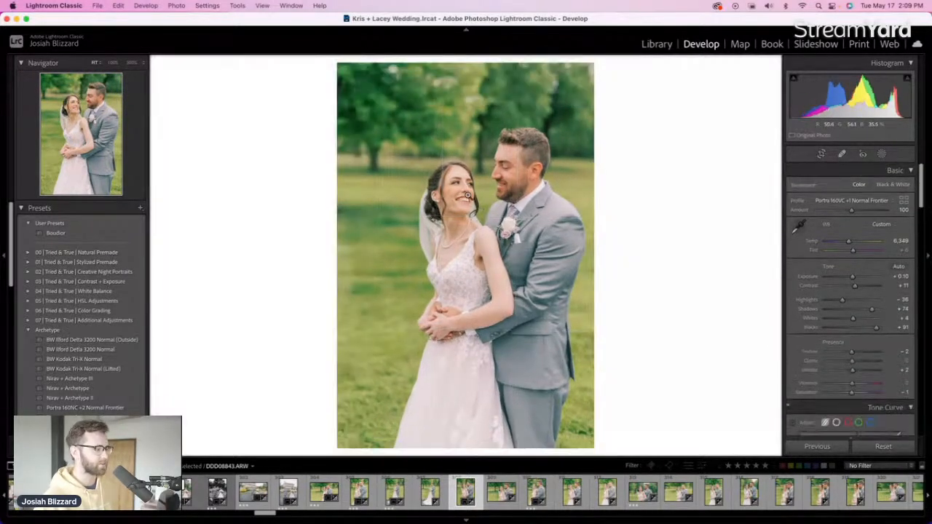
key("Right")
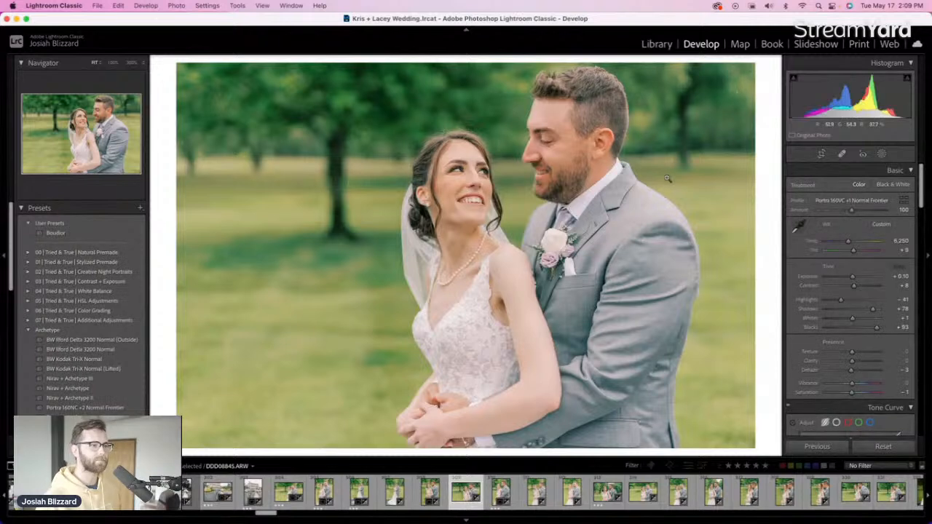
key("Right")
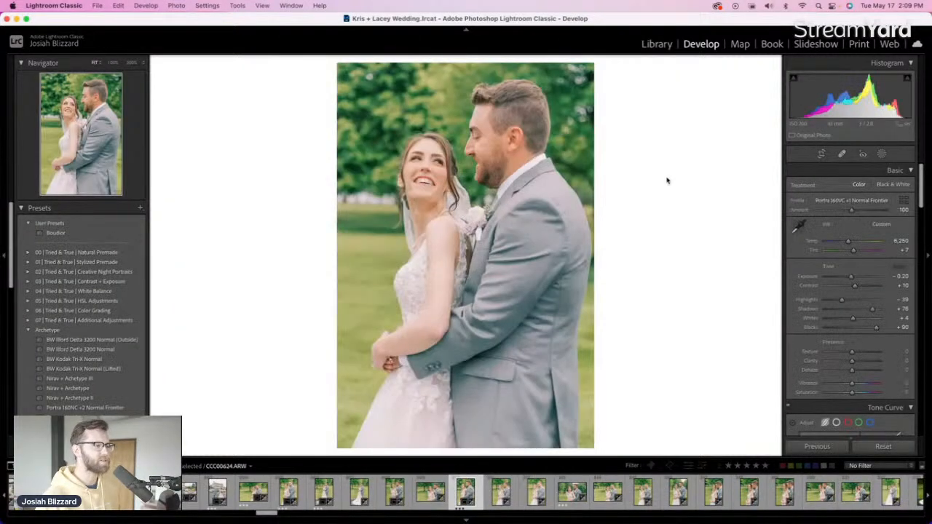
Straighten the vertical photo CCC00624.ARW to an angle of -1.93 and go to the next photo
key("r")
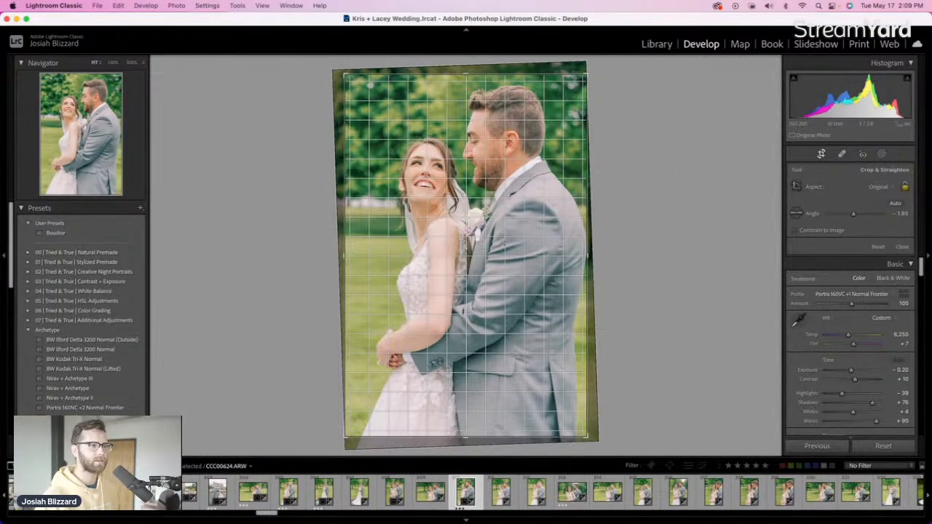
key("r")
key("Right")
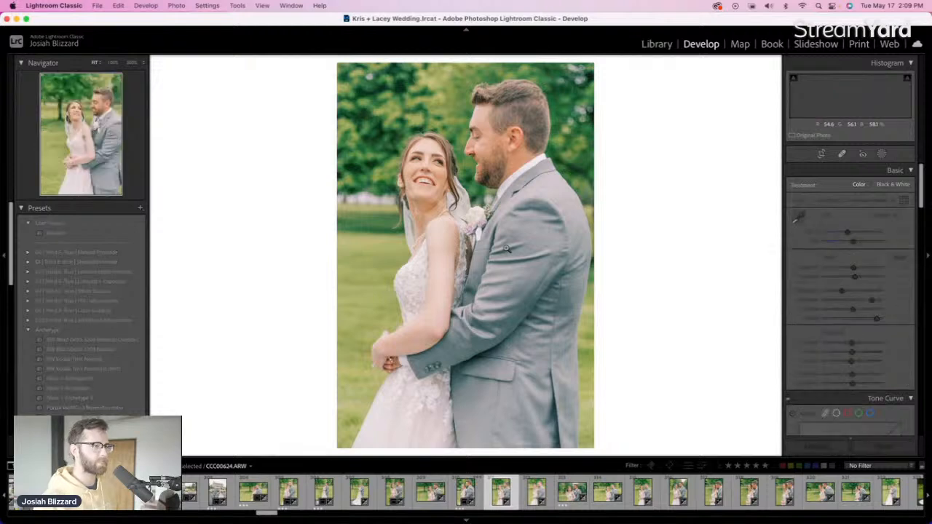
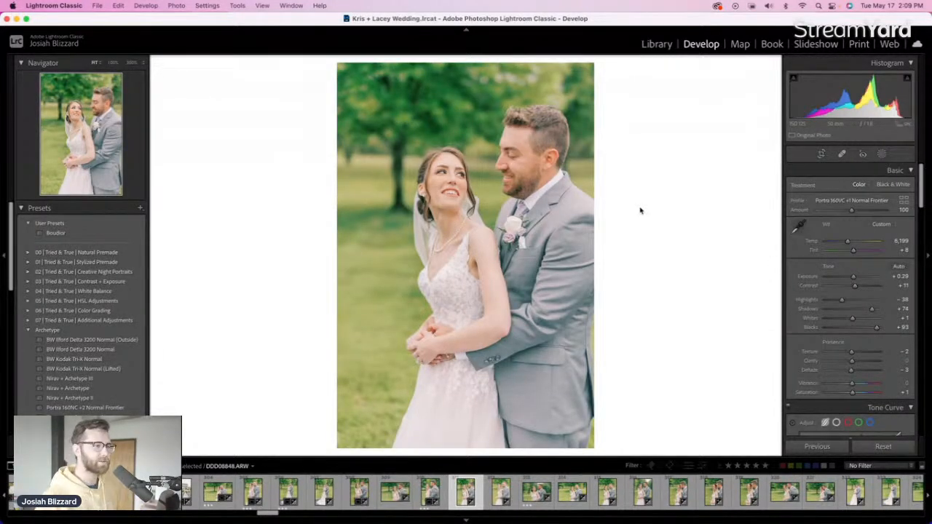
Tighten the crop of DDD08848.ARW from above, reposition the couple within it, and go to the next photo
key("r")
left_click_drag(465, 63, 465, 75)
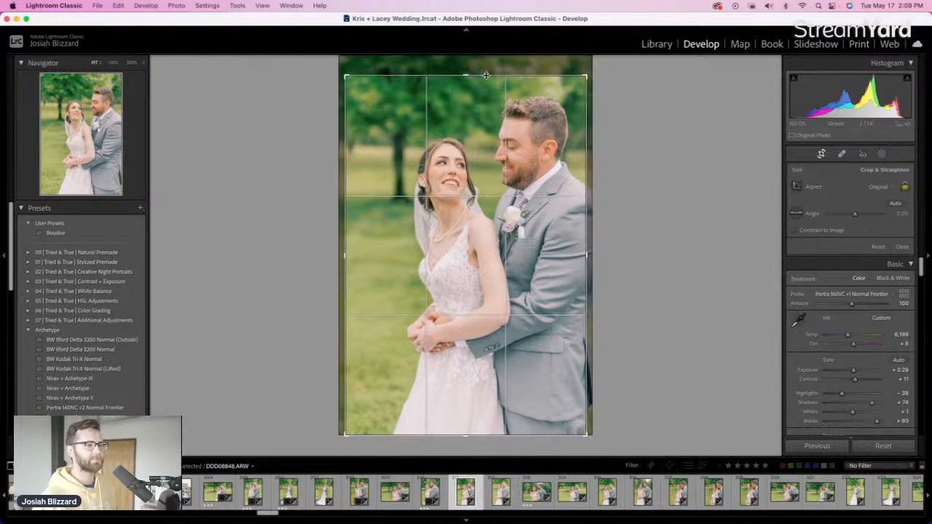
left_click_drag(480, 188, 473, 187)
key("Right")
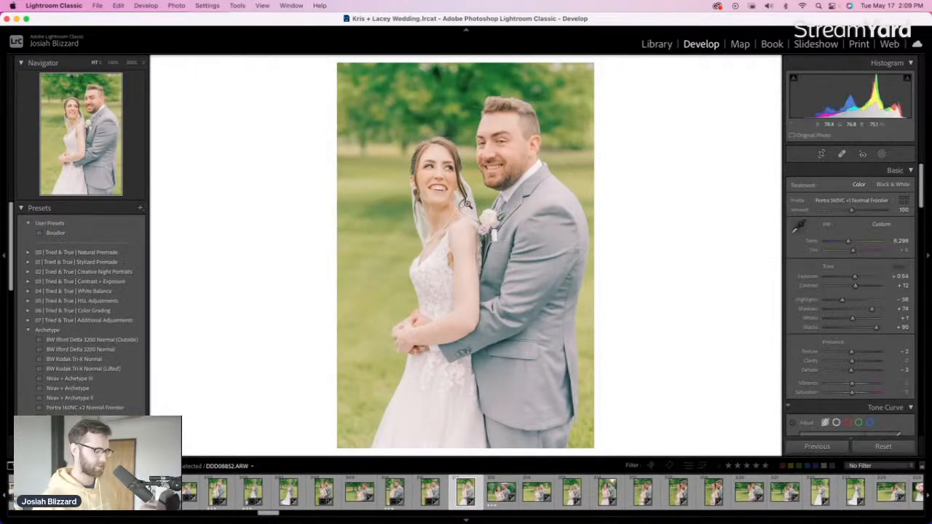
Darken DDD08852.ARW to an exposure of +0.34, tighten its crop around the couple, and go to the next photo
key("minus")
key("minus")
key("minus")
key("equal")
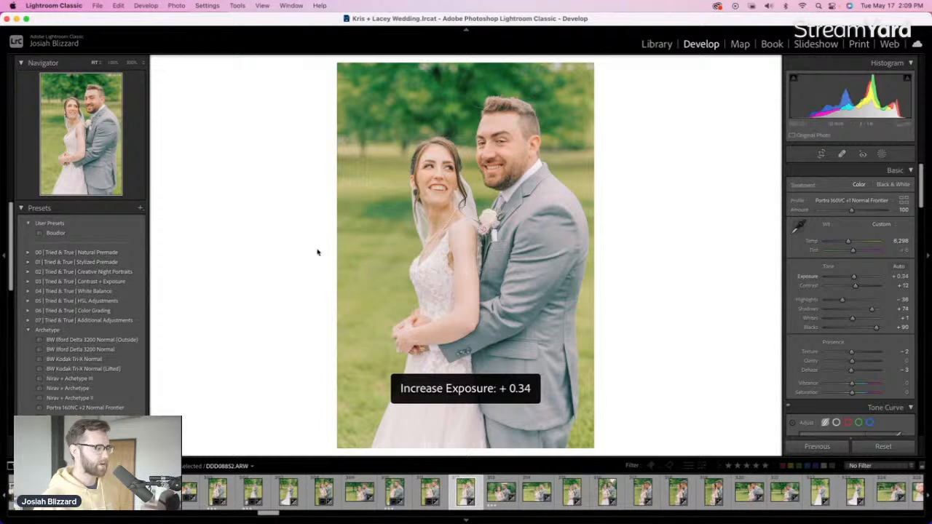
key("r")
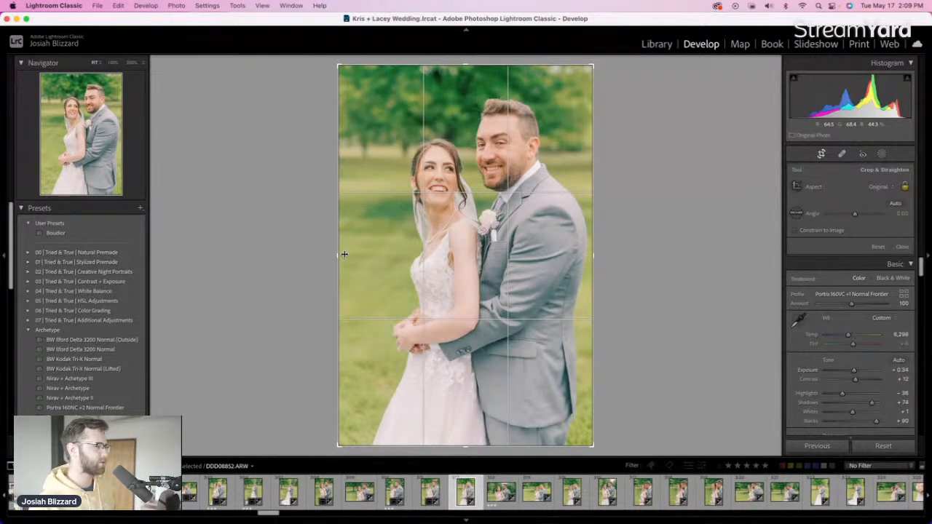
left_click_drag(343, 255, 357, 255)
key("Return")
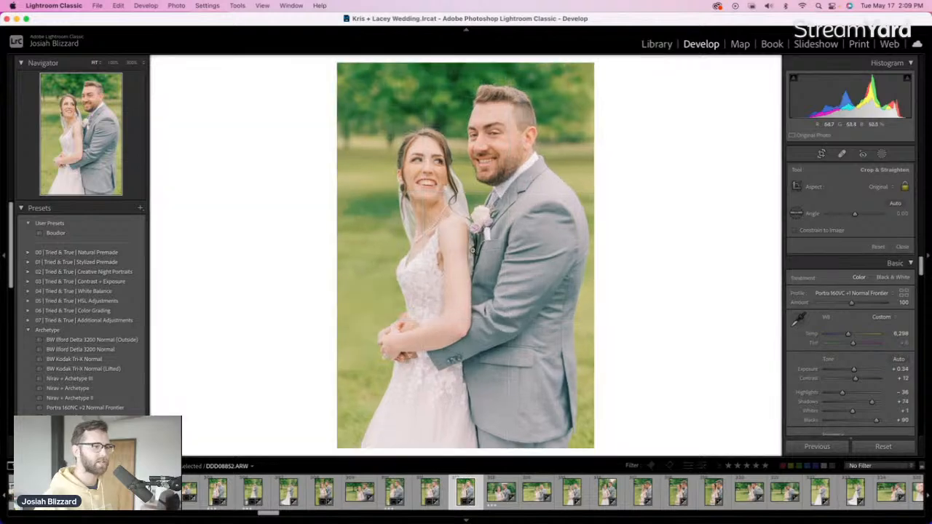
key("Right")
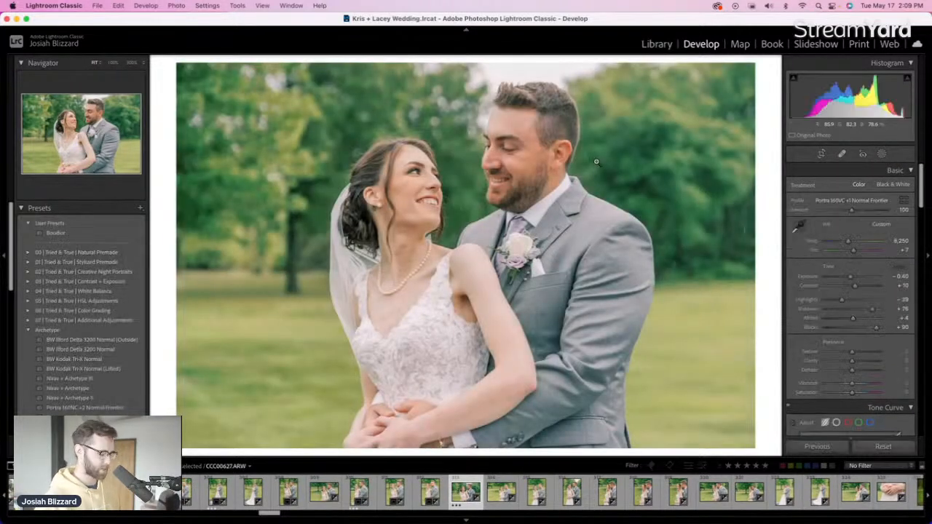
Brighten the horizontal photo CCC00627.ARW to an exposure of -0.10 and go to the next photo
key("equal")
key("equal")
key("equal")
key("minus")
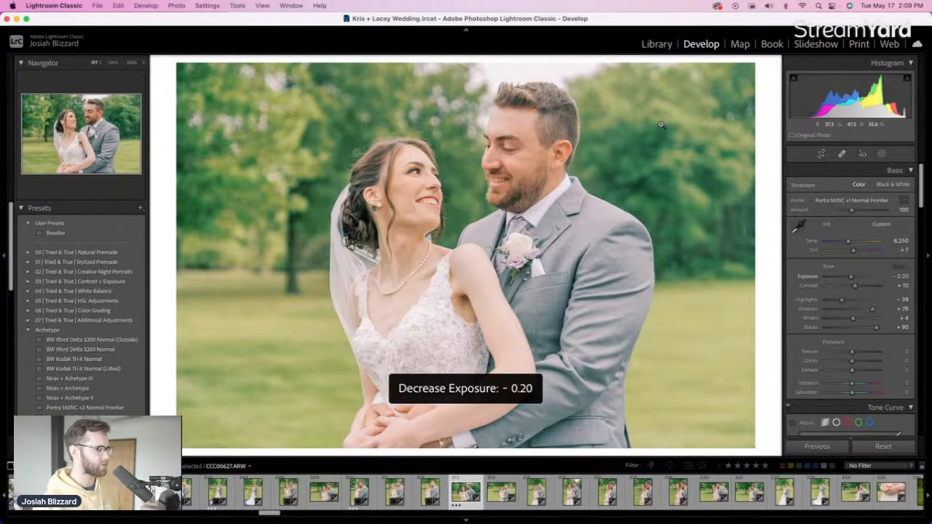
key("equal")
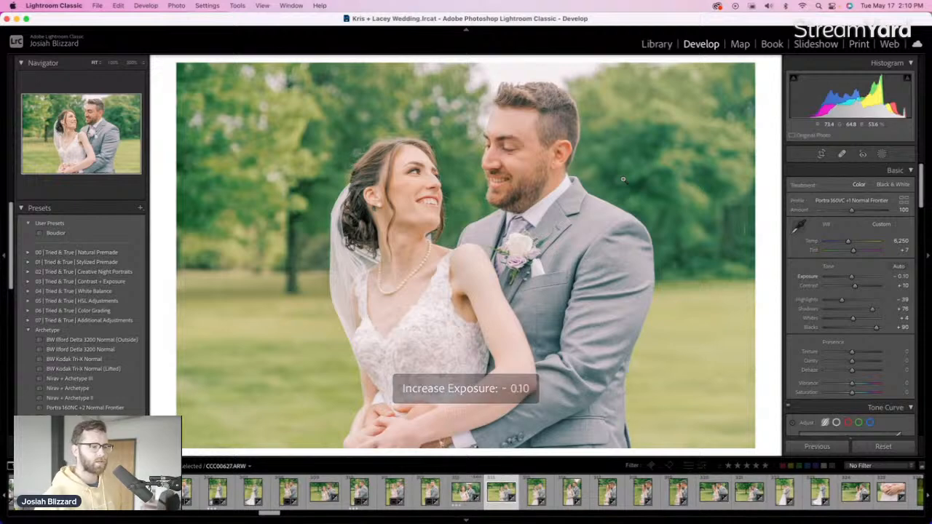
key("Right")
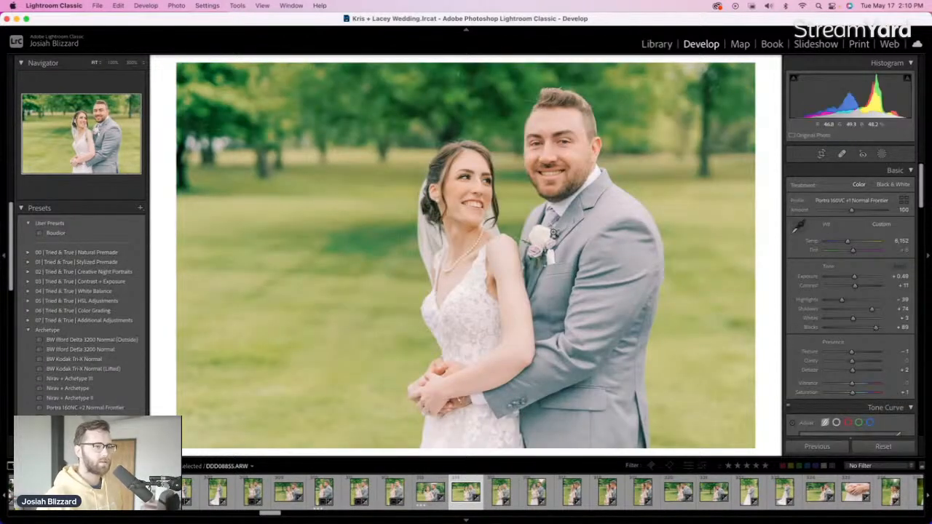
Tighten and reposition the crop of the horizontal photo DDD08855.ARW slightly and go to the next photo
key("r")
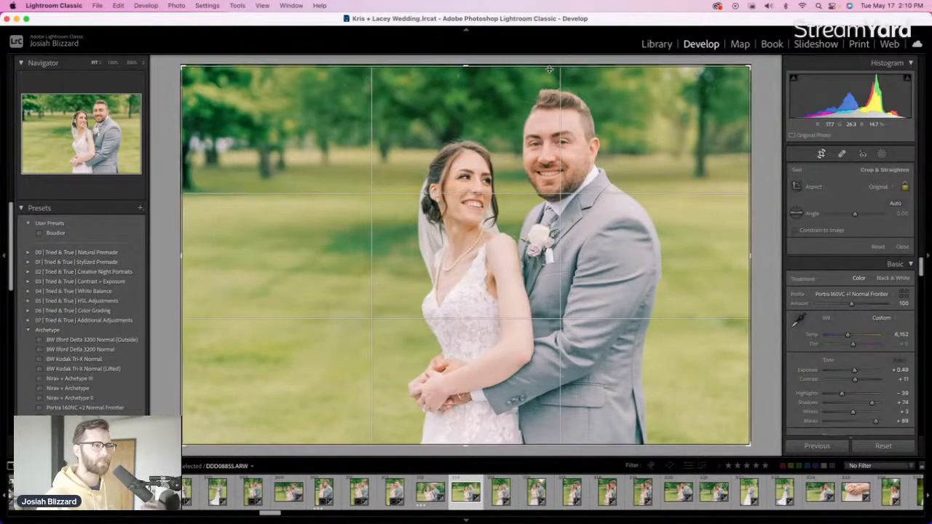
key("r")
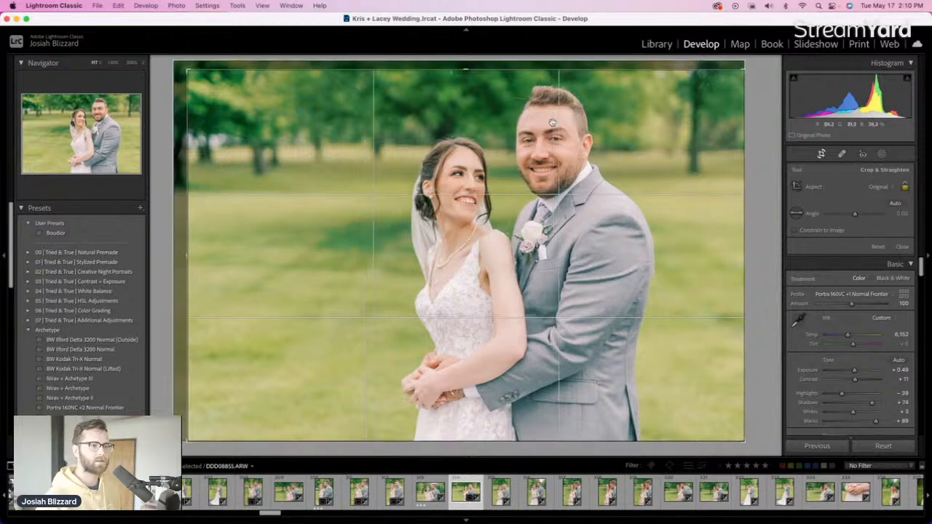
key("Right")
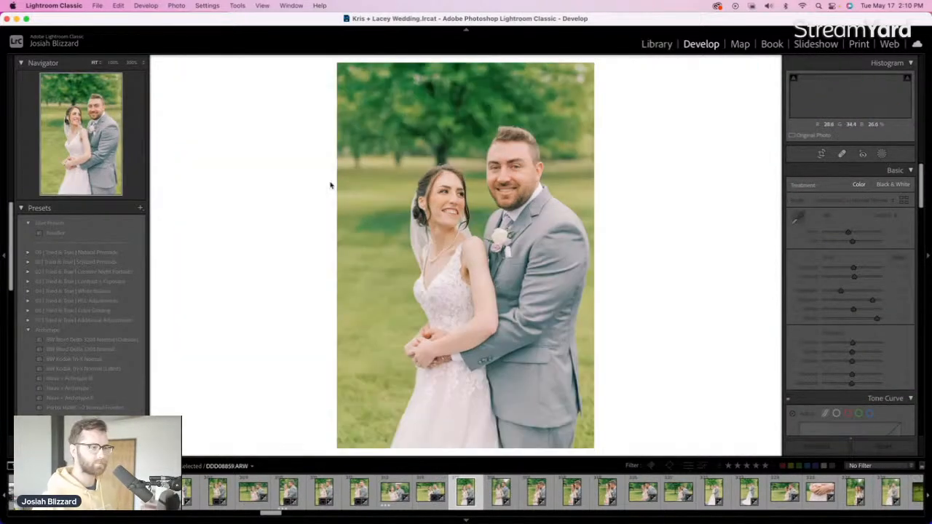
Tighten the crop of DDD08859.ARW and reposition the couple within it
key("r")
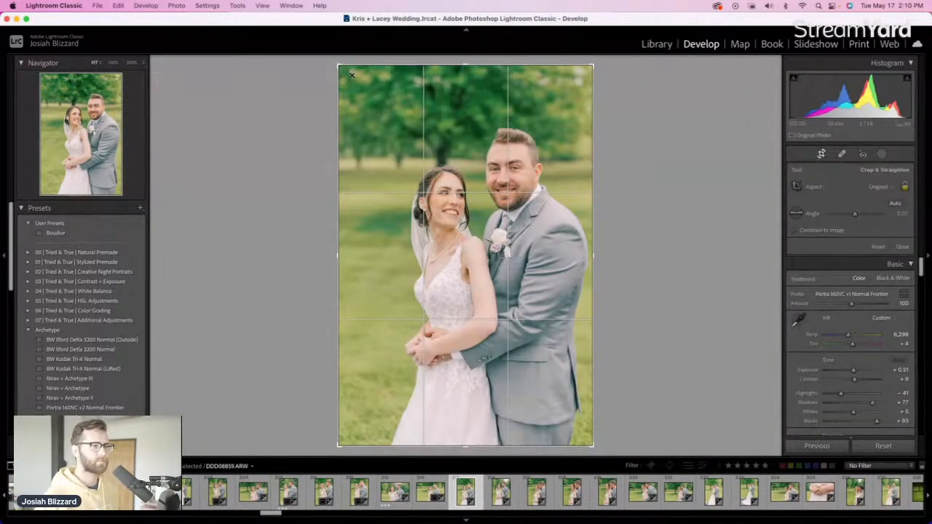
left_click_drag(352, 75, 363, 90)
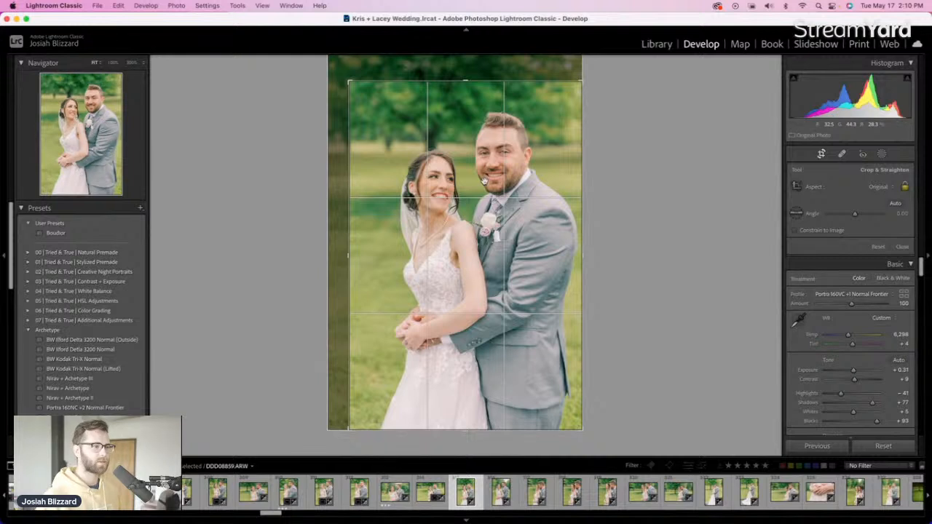
key("r")
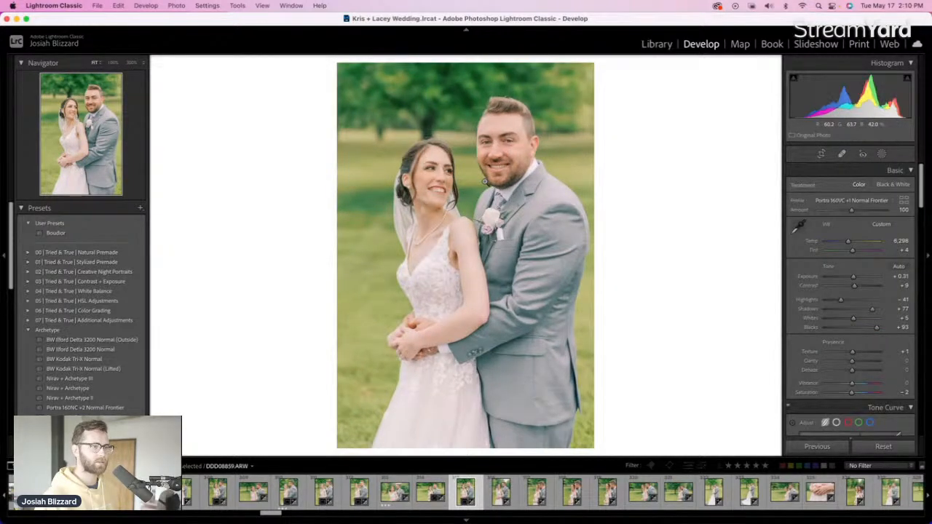
Compare DDD08859.ARW with its unedited version several times, and go to the next photo
key("backslash")
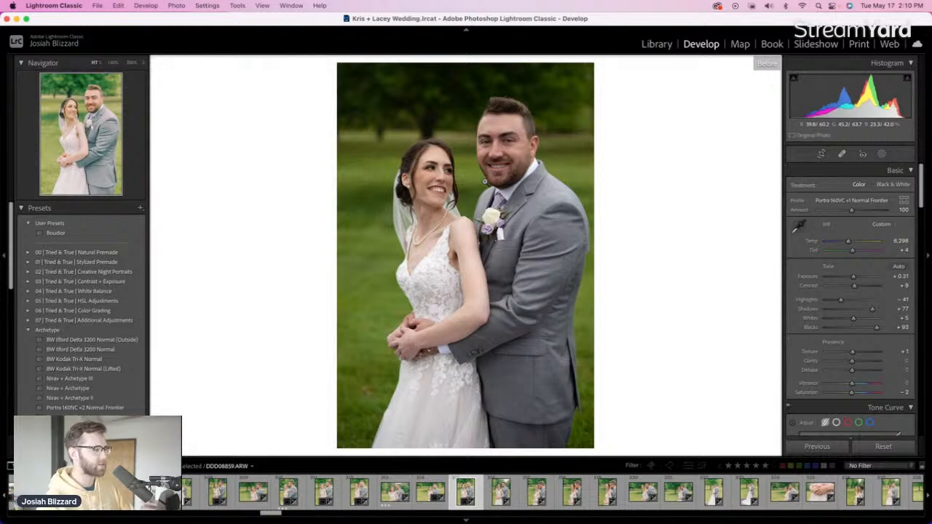
key("backslash")
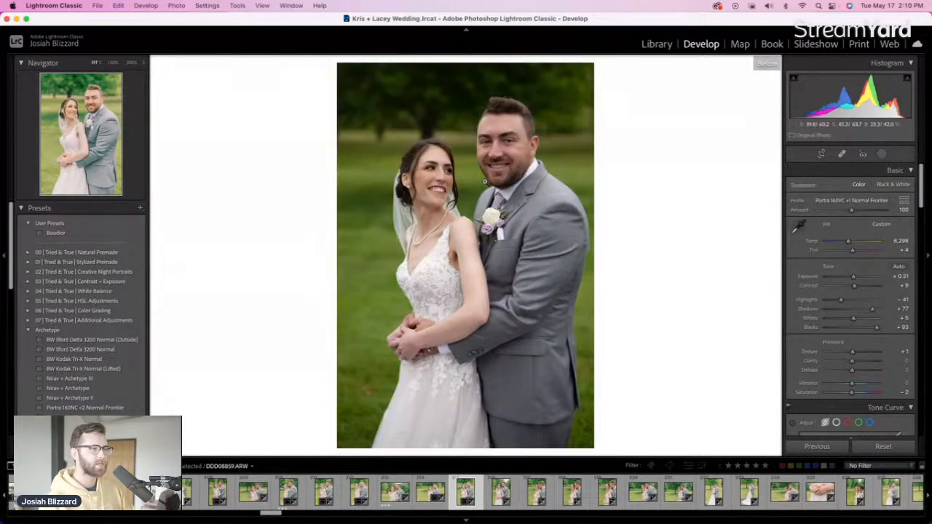
key("backslash")
key("backslash")
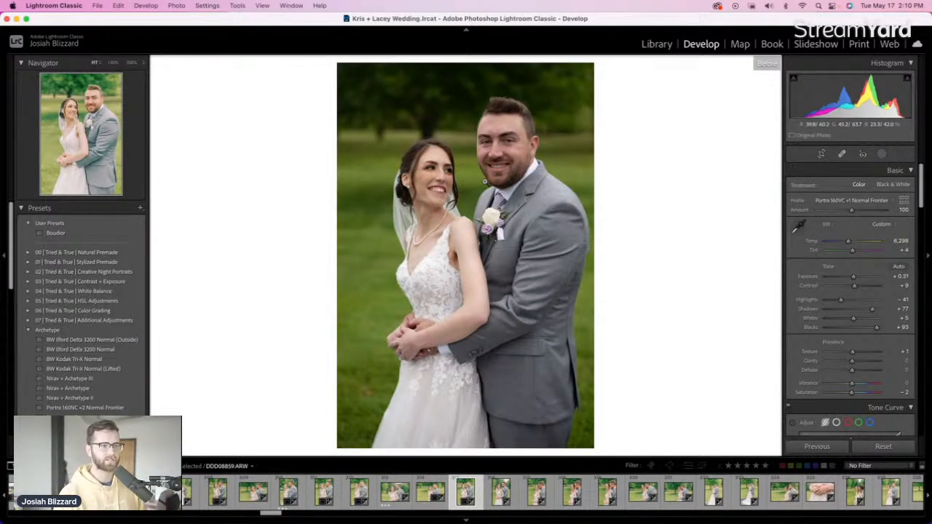
key("backslash")
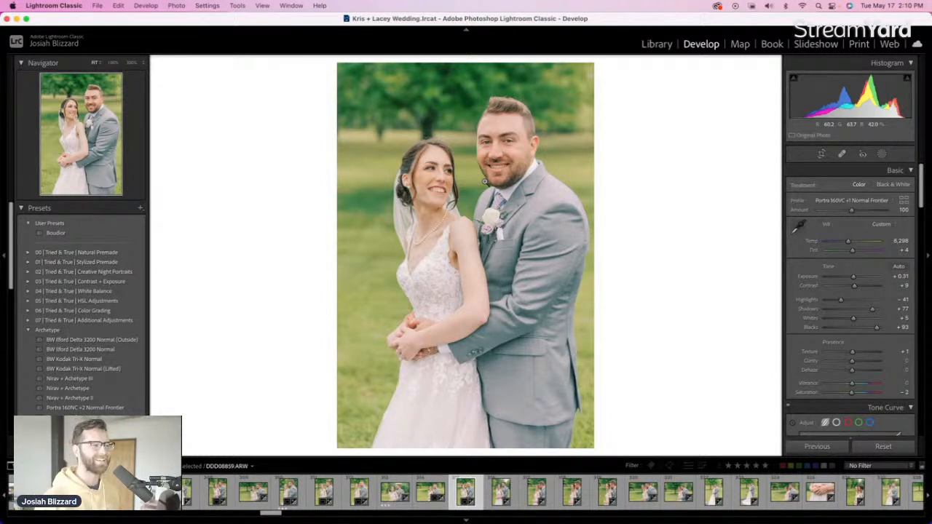
key("Right")
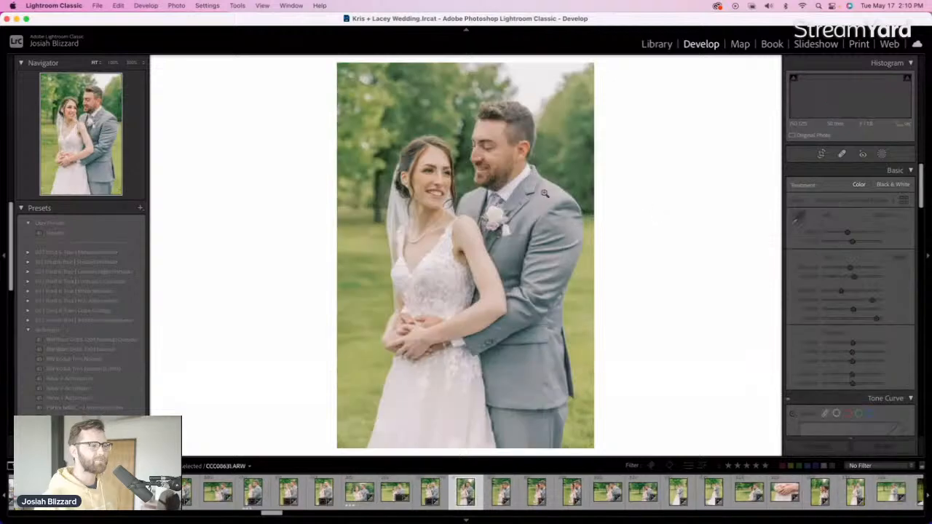
Tighten the crop of CCC00631.ARW around the couple and brighten the photo to an exposure of -0.20
key("r")
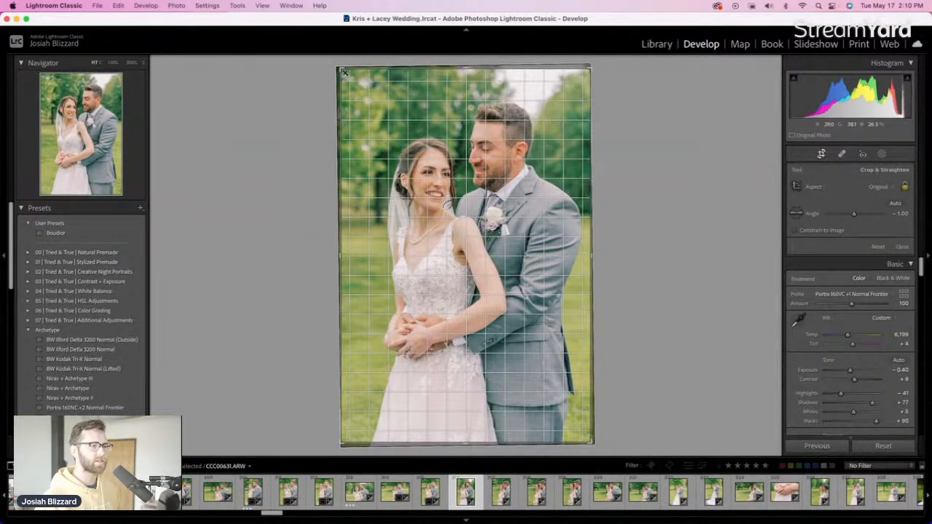
left_click_drag(341, 69, 348, 78)
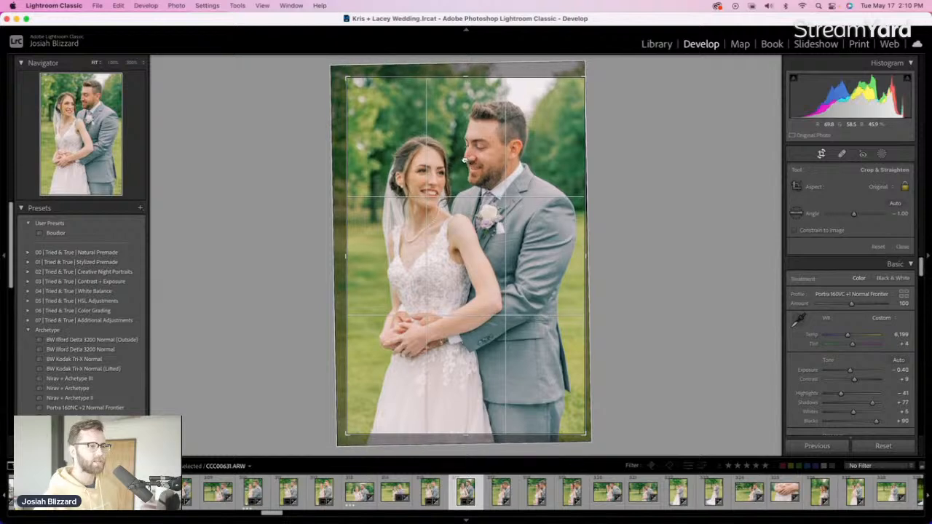
key("Return")
key("equal")
key("equal")
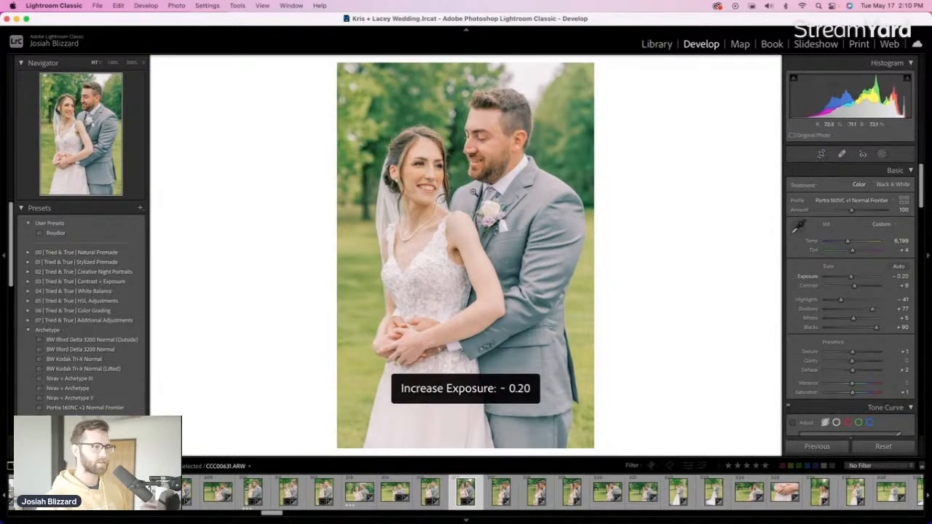
Fine-tune the straightening angle of CCC00631.ARW to -0.80 and go to the next photo
key("r")
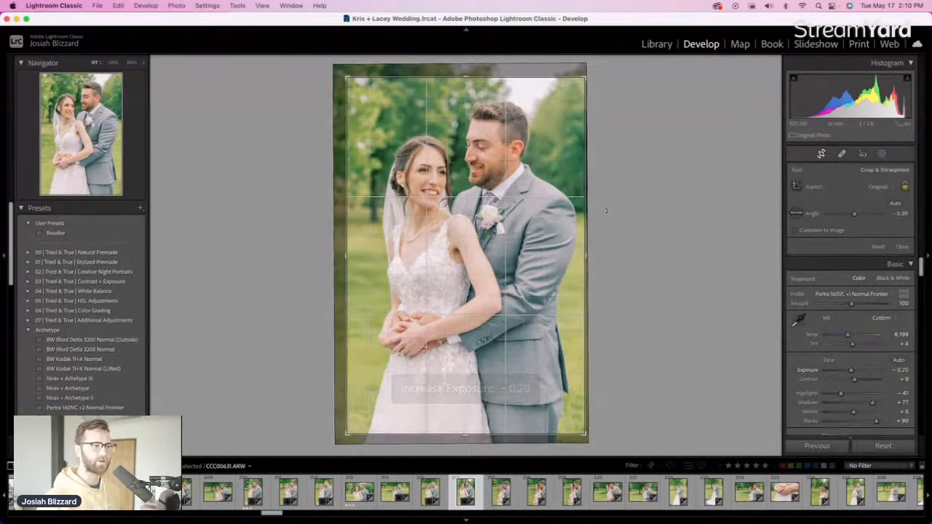
left_click_drag(538, 222, 540, 223)
key("Return")
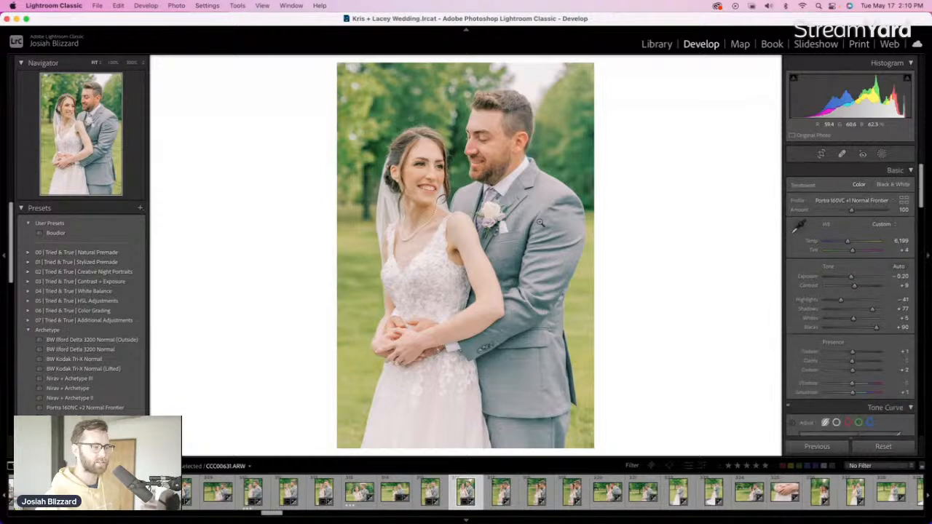
key("Right")
key("Left")
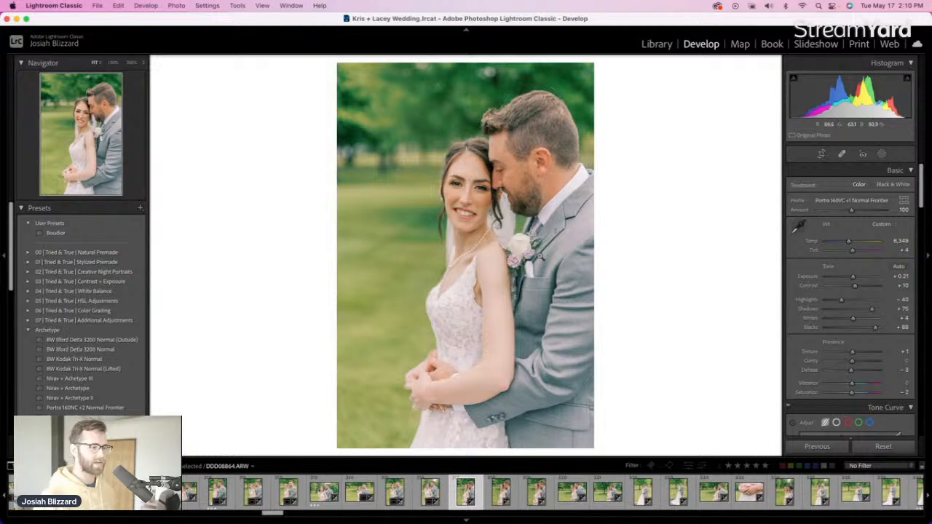
Brighten DDD08864.ARW to an exposure of +0.31, tighten its crop slightly, and go to the next photo
key("equal")
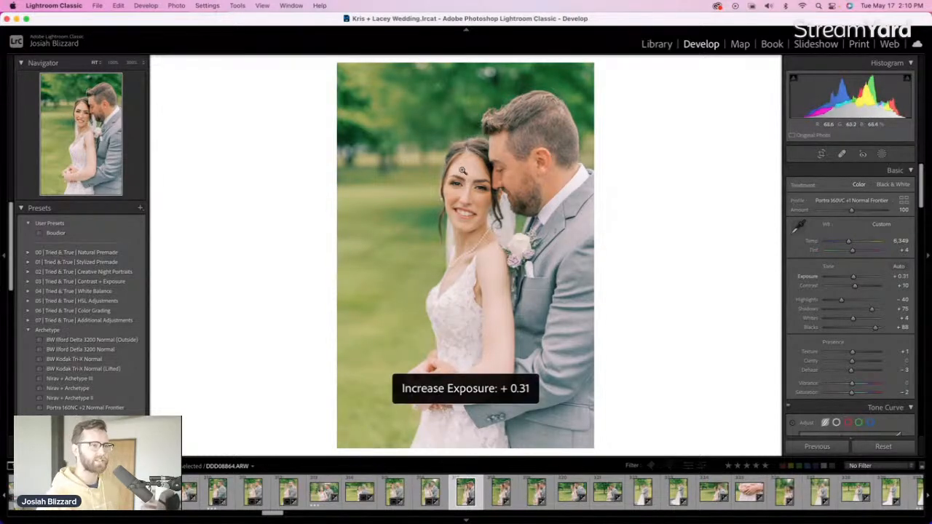
key("r")
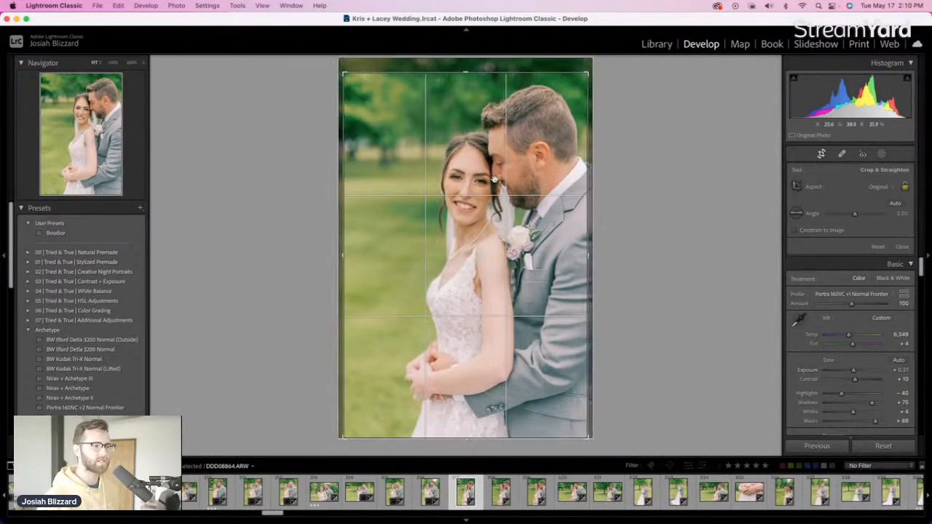
key("r")
key("Right")
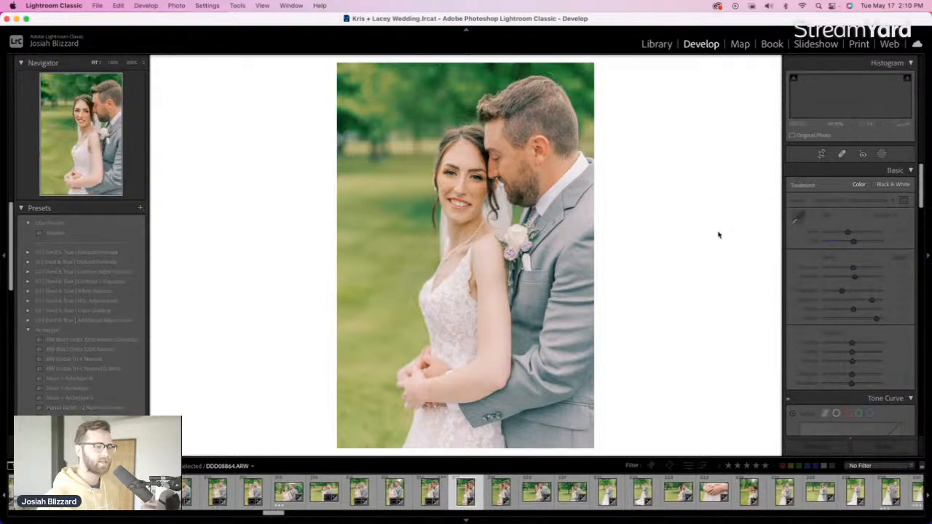
Brighten DDD08868.ARW to an exposure of +0.35, tighten and reposition its crop, and go to the next photo
key("equal")
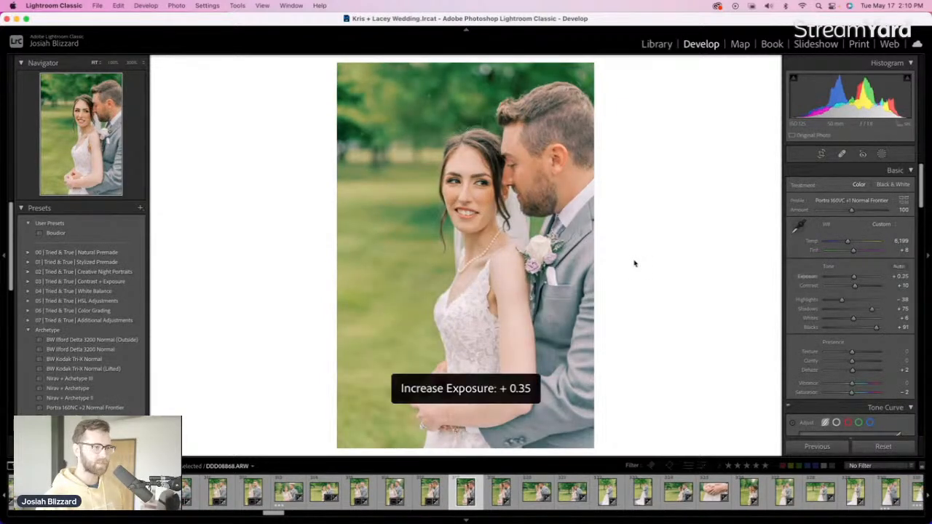
key("r")
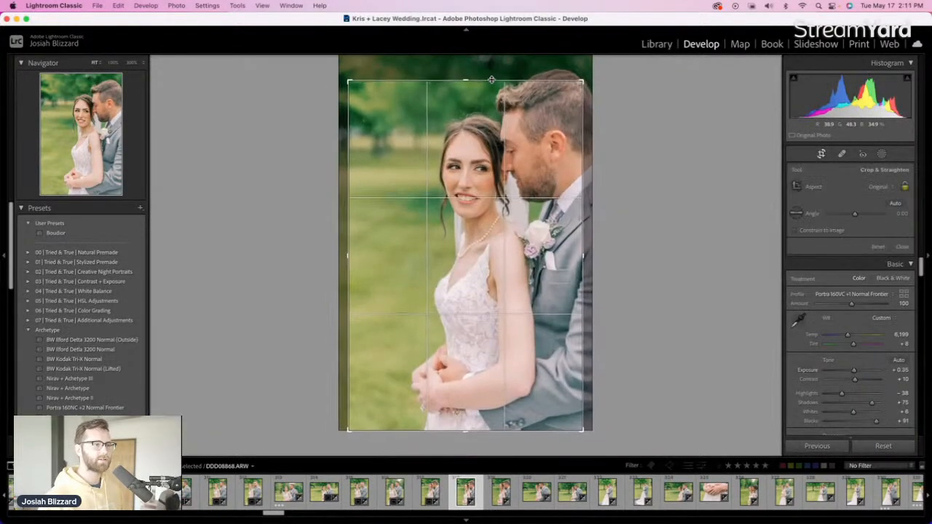
left_click_drag(491, 79, 491, 85)
left_click_drag(530, 227, 512, 226)
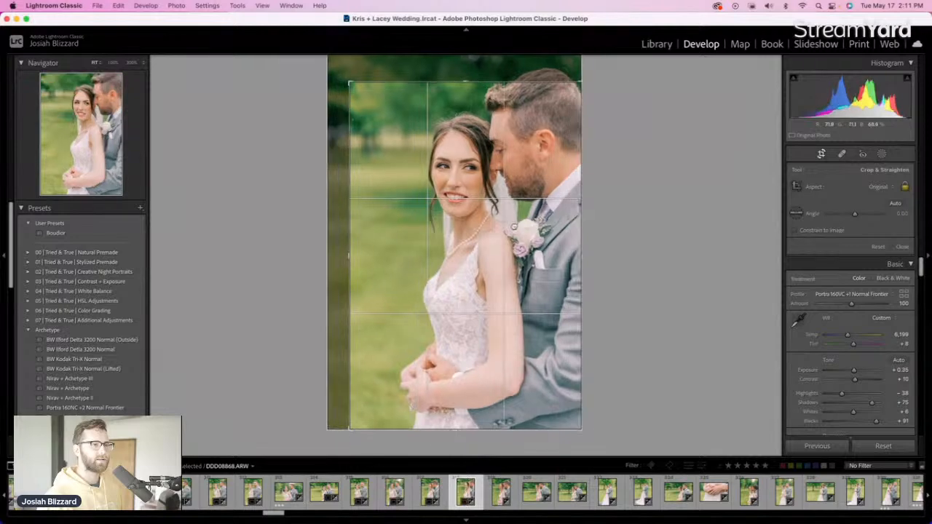
key("Return")
key("Right")
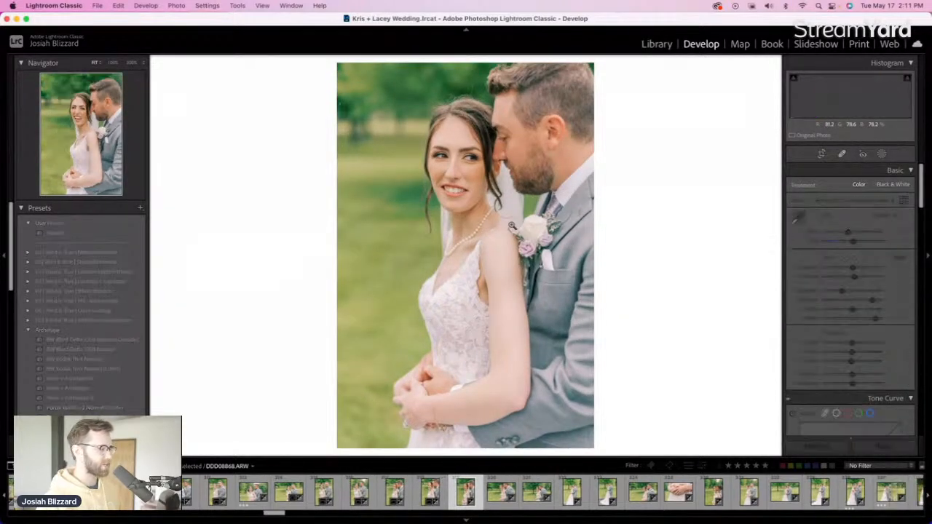
Set the exposure of DDD08872.ARW to +0.23, then tighten its crop and reposition the couple within it
key("equal")
key("equal")
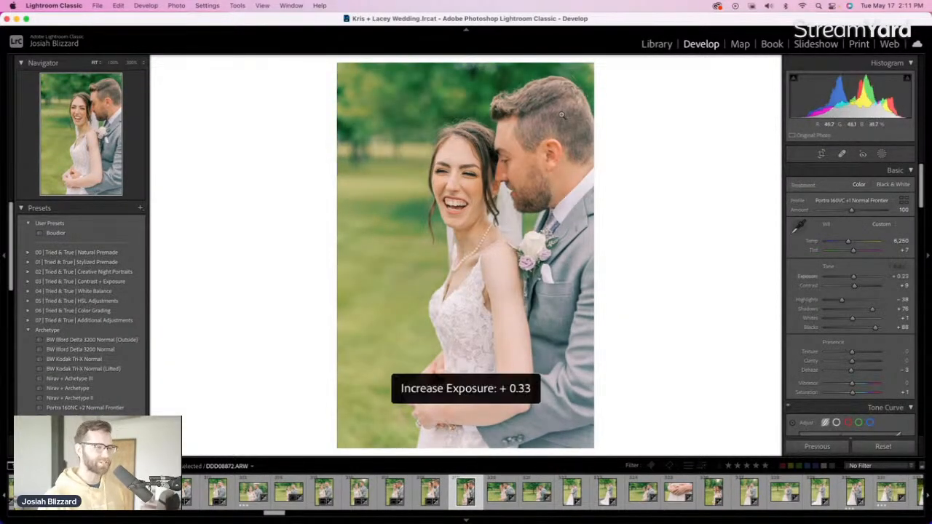
key("minus")
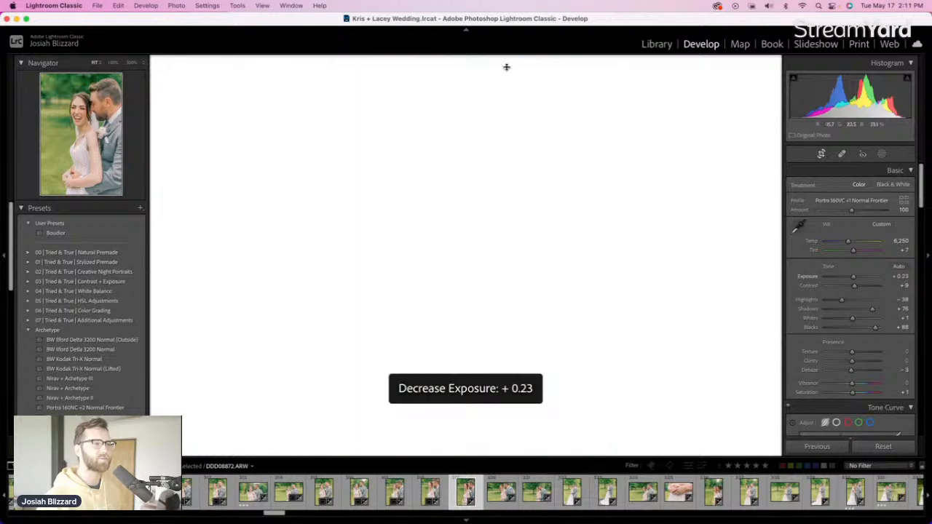
key("r")
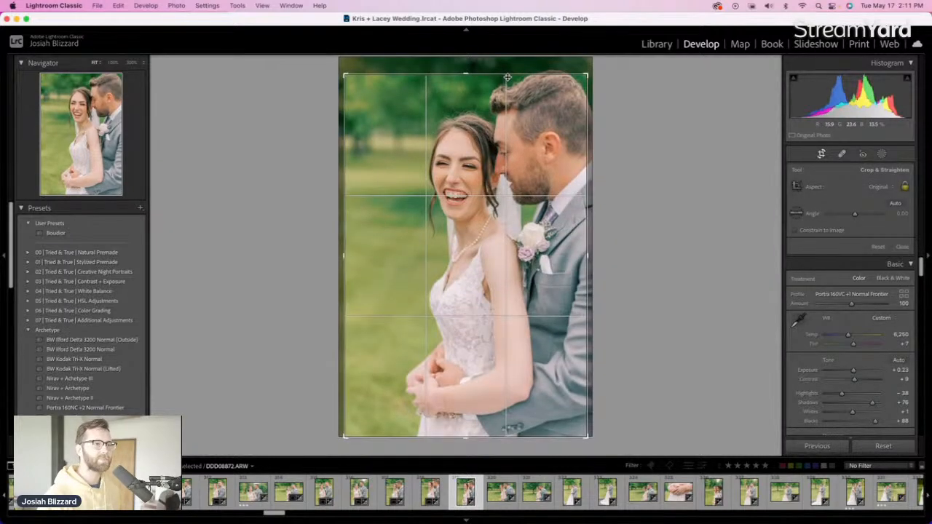
left_click_drag(516, 135, 510, 137)
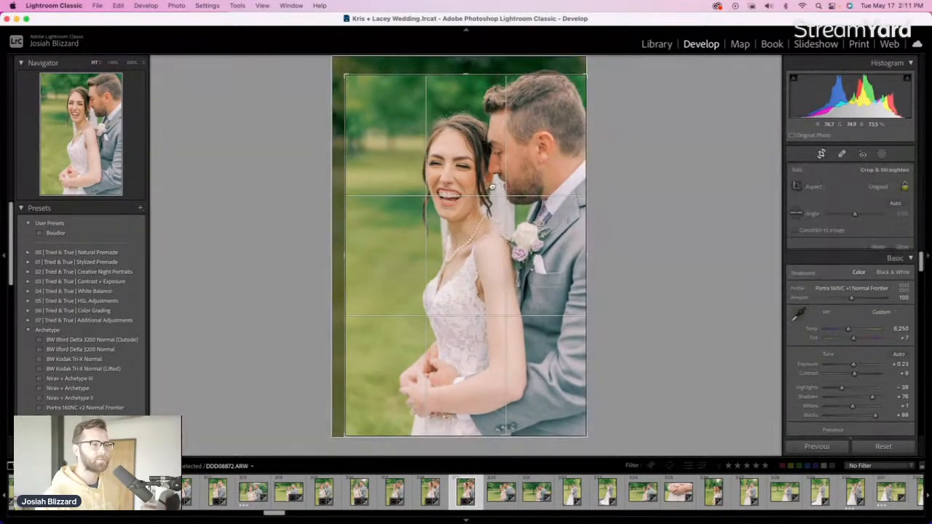
left_click_drag(492, 186, 498, 191)
key("r")
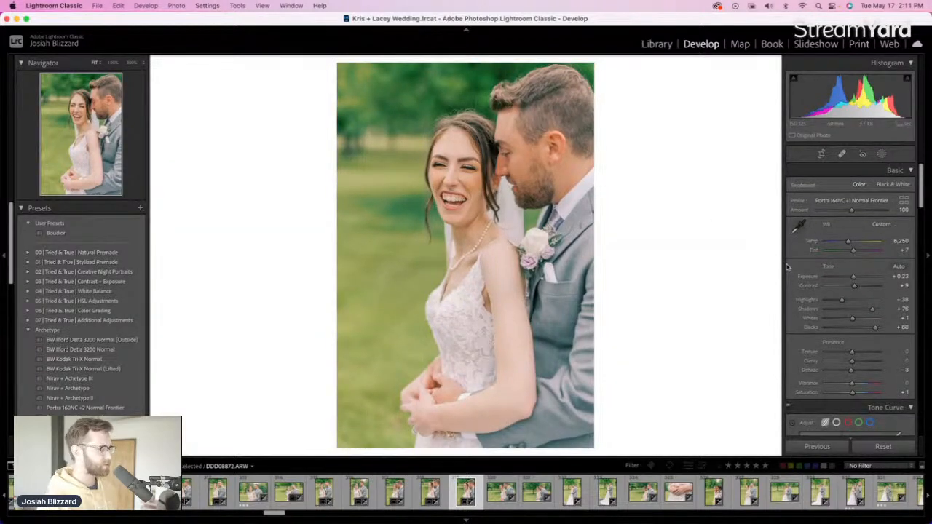
Compare DDD08872.ARW with its unedited version and go to the next photo
key("backslash")
key("backslash")
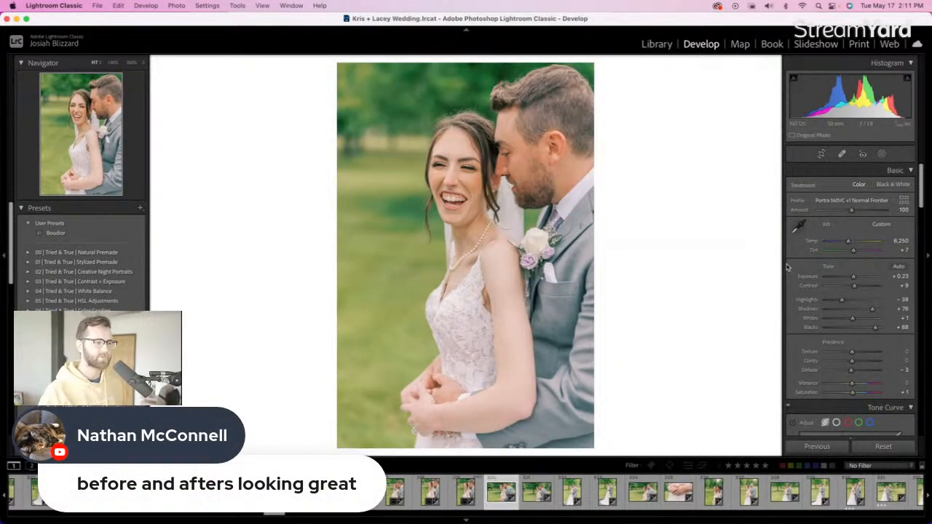
key("Left")
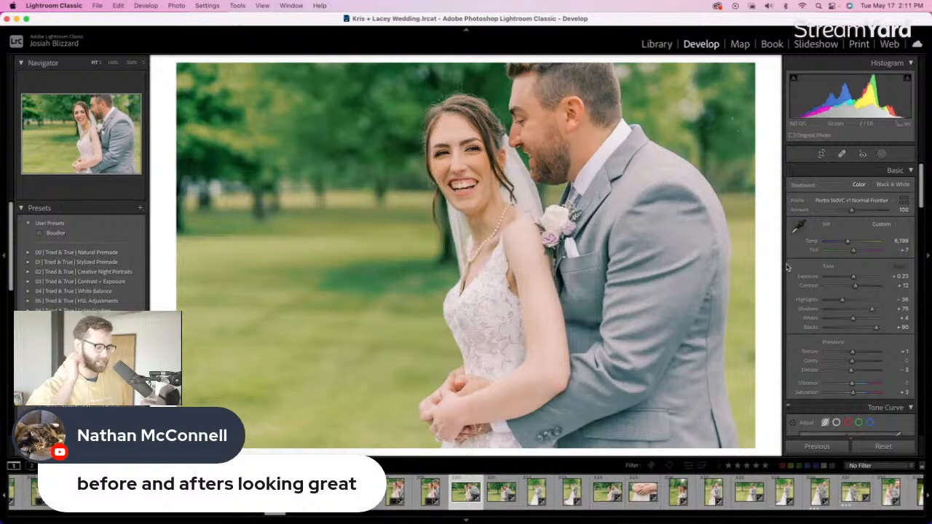
Brighten the horizontal photo DDD08876.ARW to an exposure of +0.43 and go to the next photo
key("equal")
key("equal")
key("equal")
key("minus")
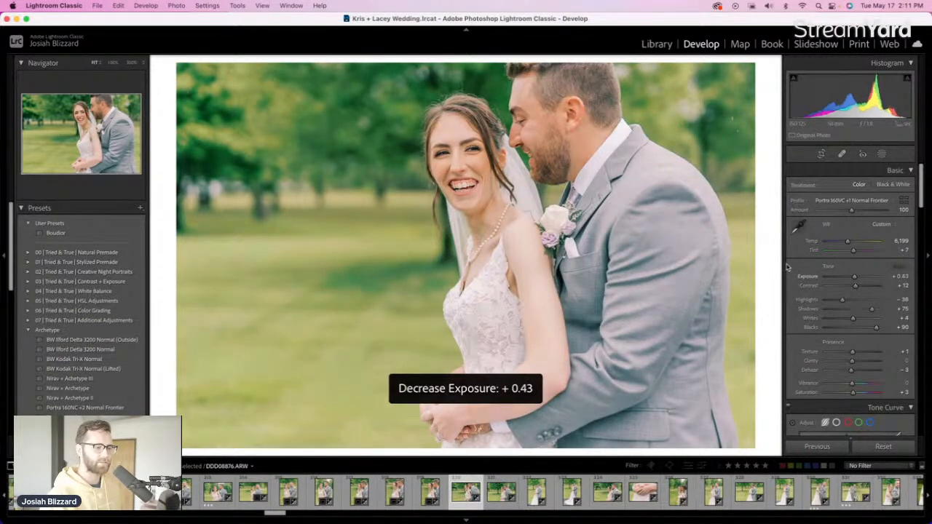
key("Right")
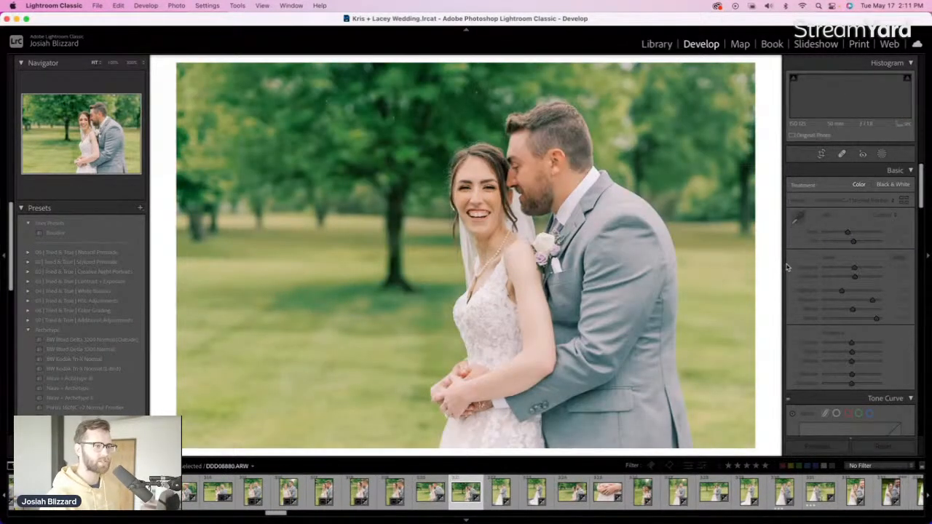
Brighten the horizontal photo DDD08880.ARW to an exposure of +0.51, tighten and reposition its crop, and go to the next photo
key("equal")
key("minus")
key("equal")
key("equal")
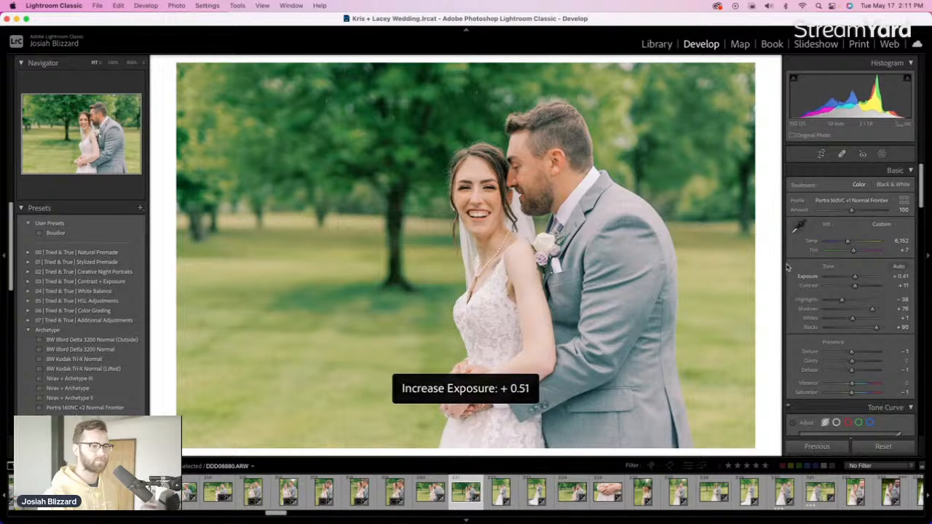
key("r")
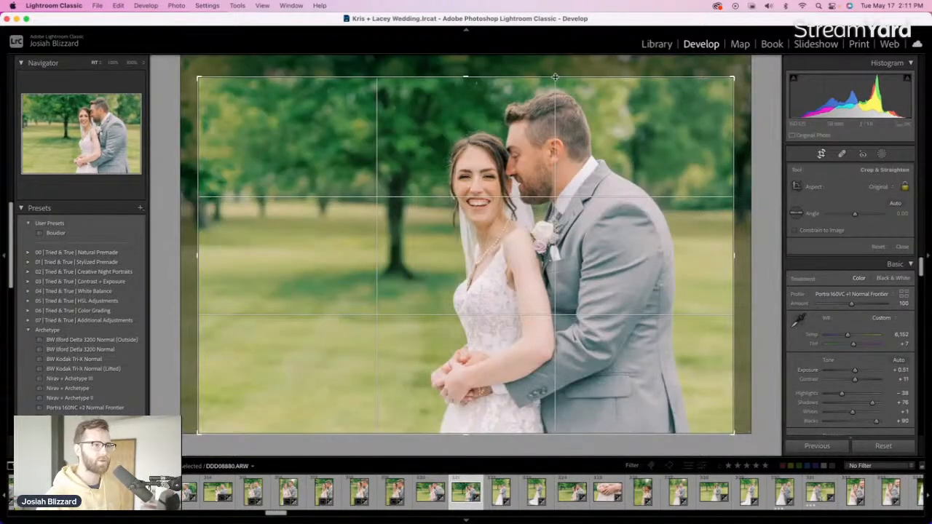
left_click_drag(556, 69, 554, 69)
left_click_drag(557, 115, 549, 118)
key("Return")
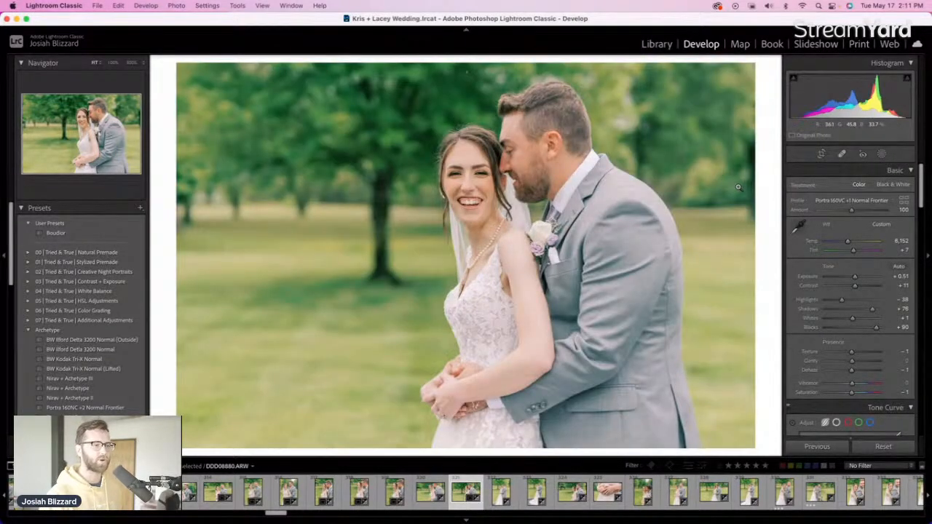
key("Right")
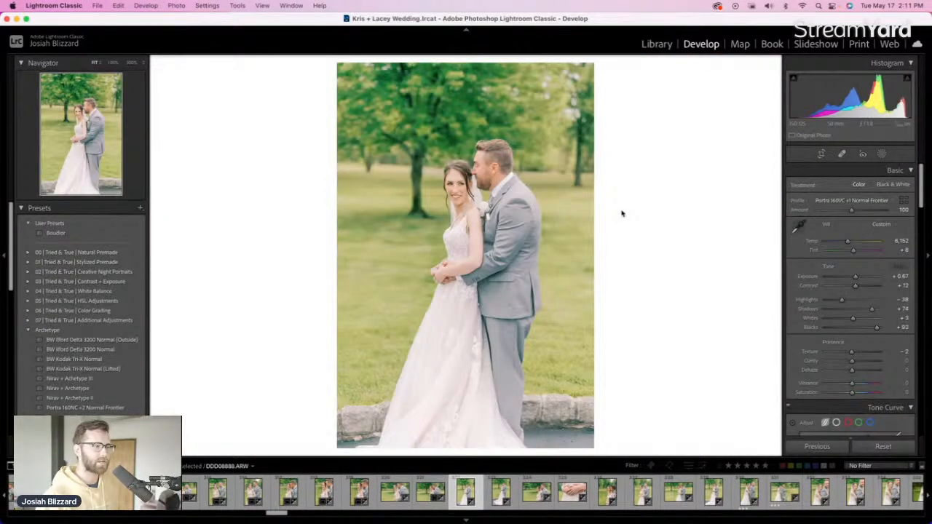
Darken the full-length portrait DDD08888.ARW to an exposure of +0.37
key("minus")
key("minus")
key("minus")
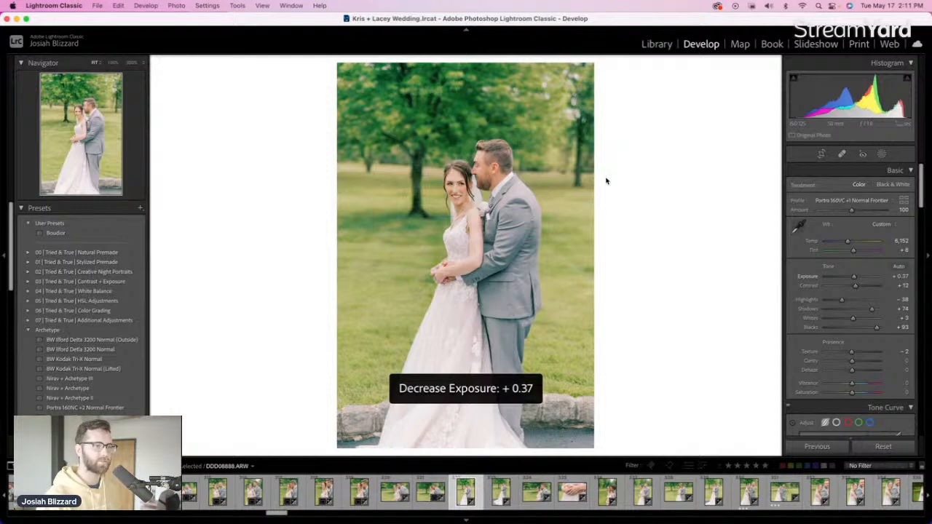
Straighten the full-length portrait DDD08888.ARW, tighten its crop around the couple, and go to the next photo
key("r")
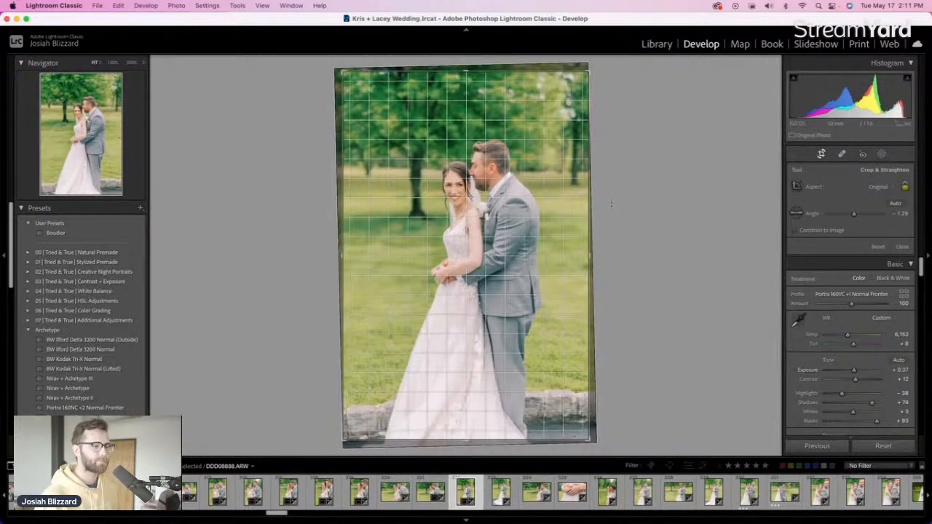
left_click_drag(612, 204, 612, 203)
left_click_drag(489, 75, 490, 99)
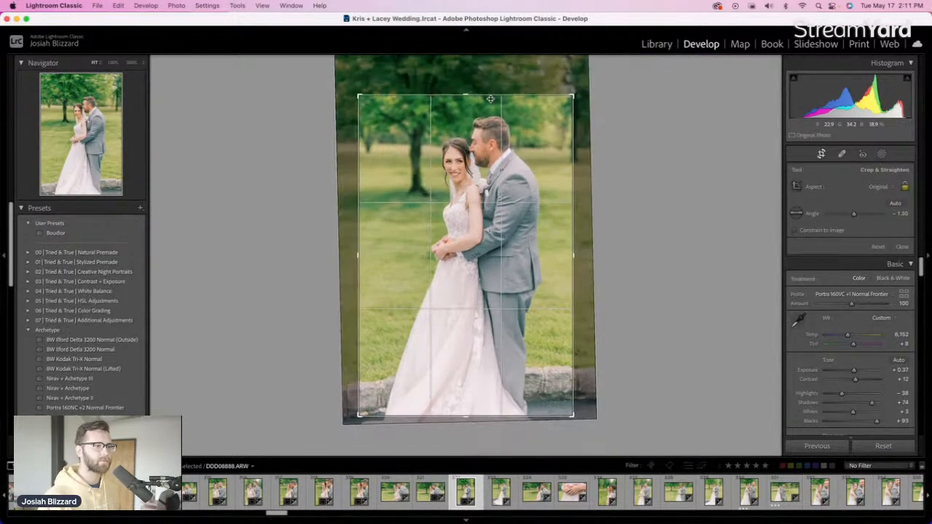
key("r")
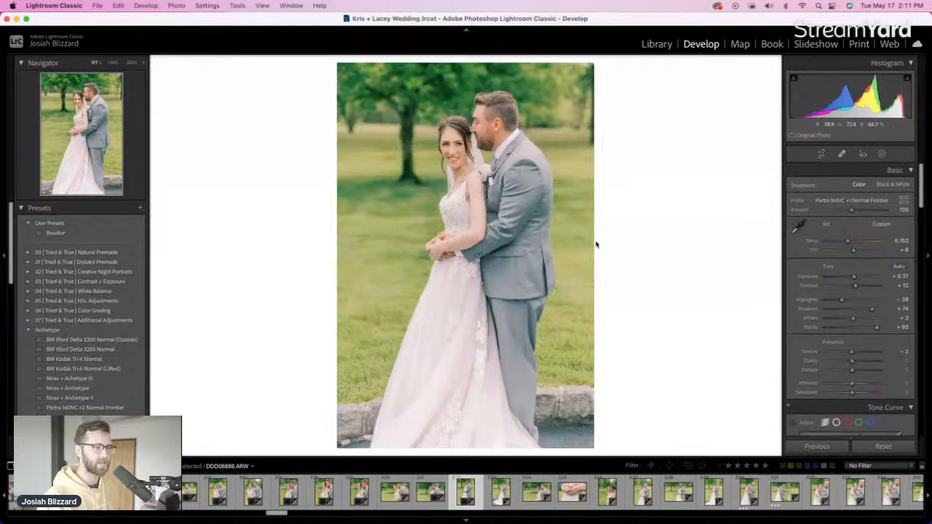
key("Right")
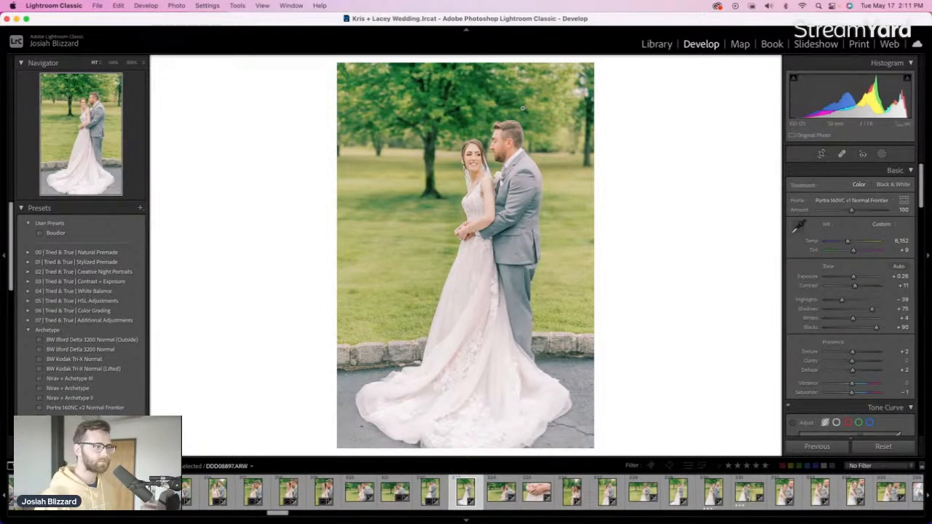
Refine the crop of the full-length portrait DDD08897.ARW and go to the next photo
key("r")
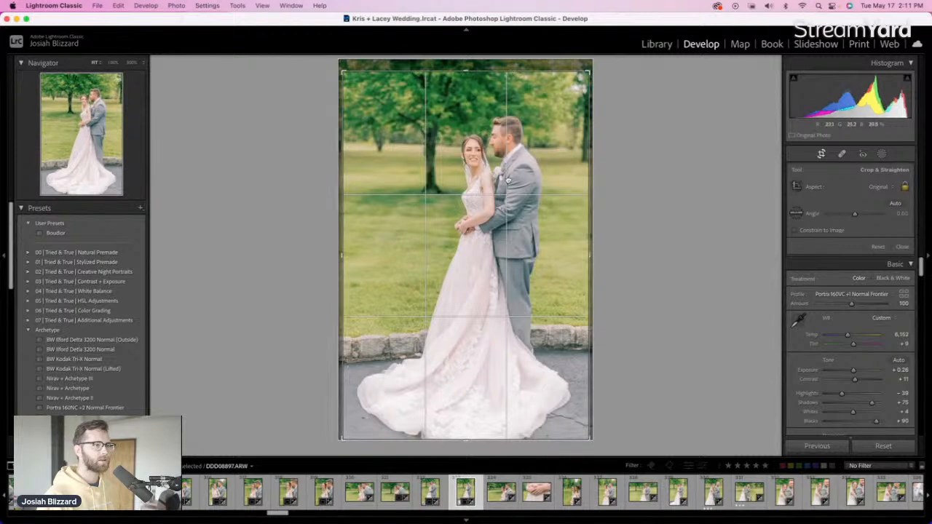
key("r")
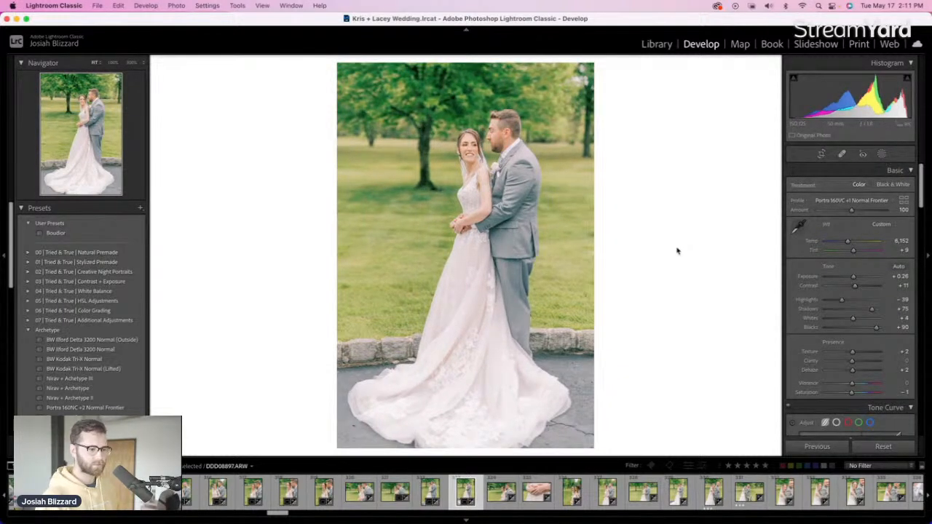
key("equal")
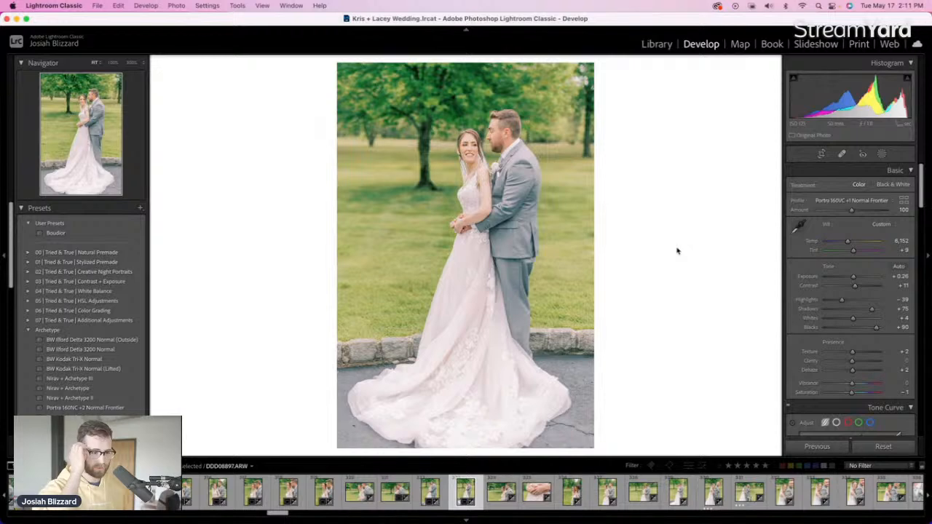
key("Right")
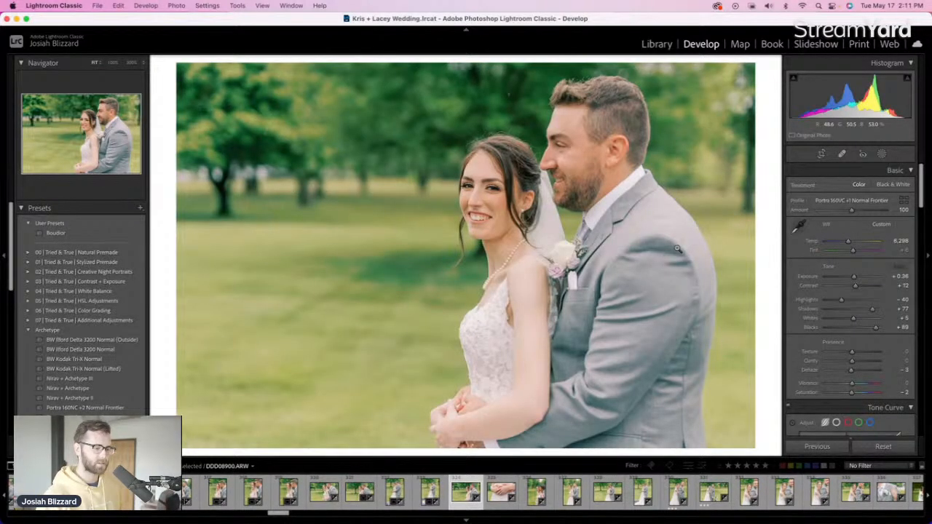
Brighten DDD08900.ARW to an exposure of +0.56, and return to DDD08897.ARW to give it a red color label
key("minus")
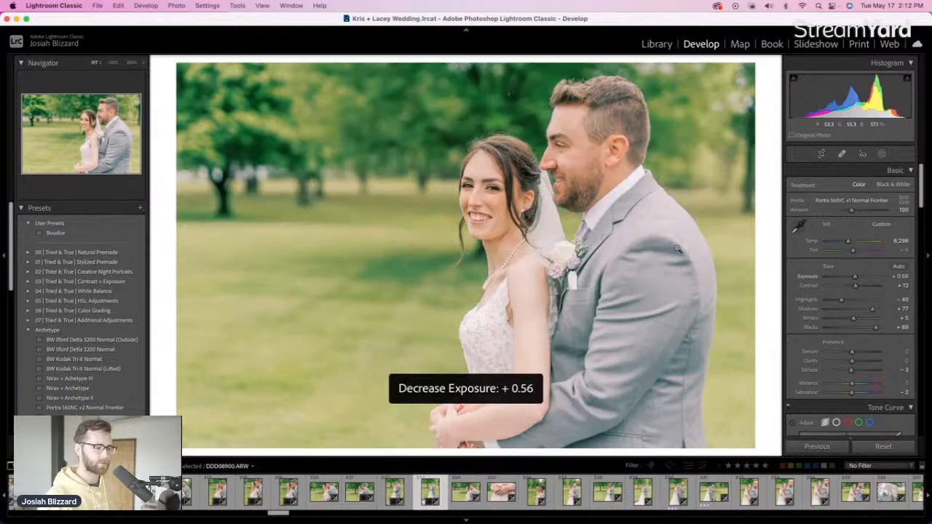
key("Left")
key("6")
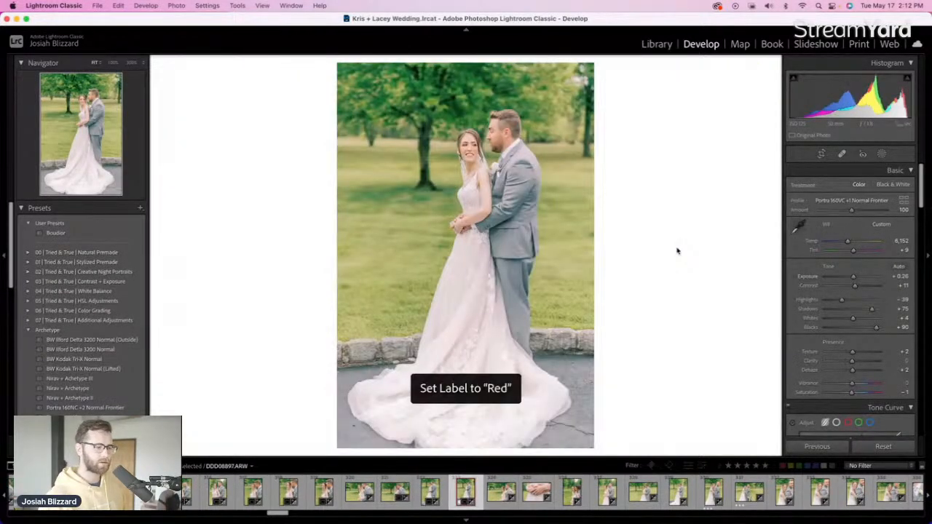
Brighten the horizontal photo DDD08900.ARW to an exposure of +0.66 and go to the next photo
key("Right")
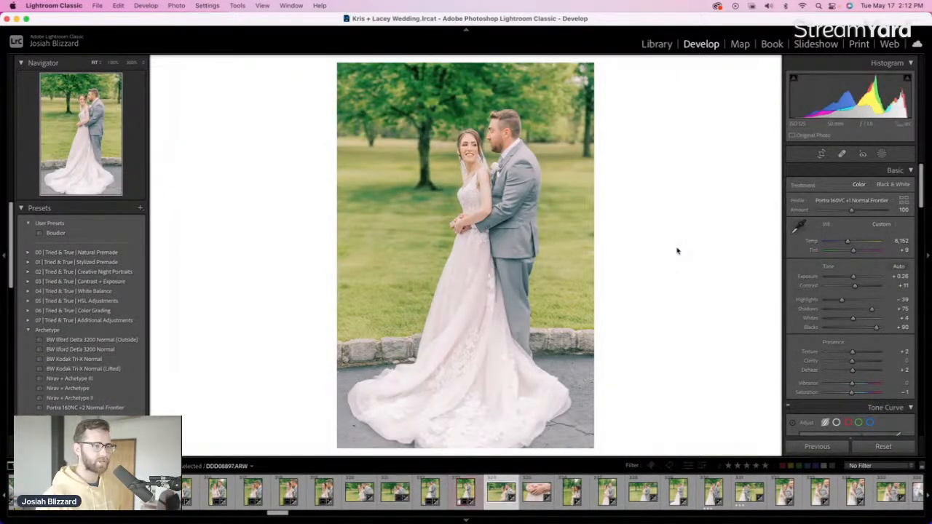
key("equal")
key("minus")
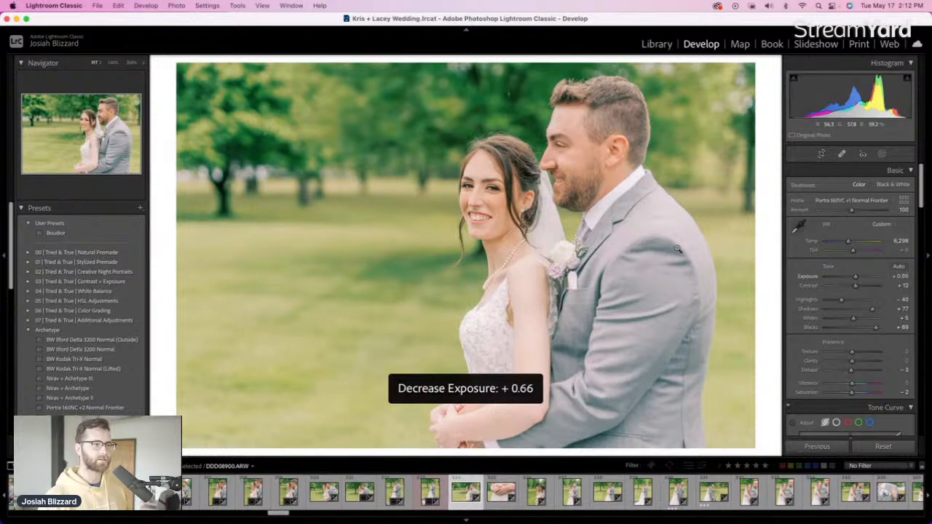
key("Right")
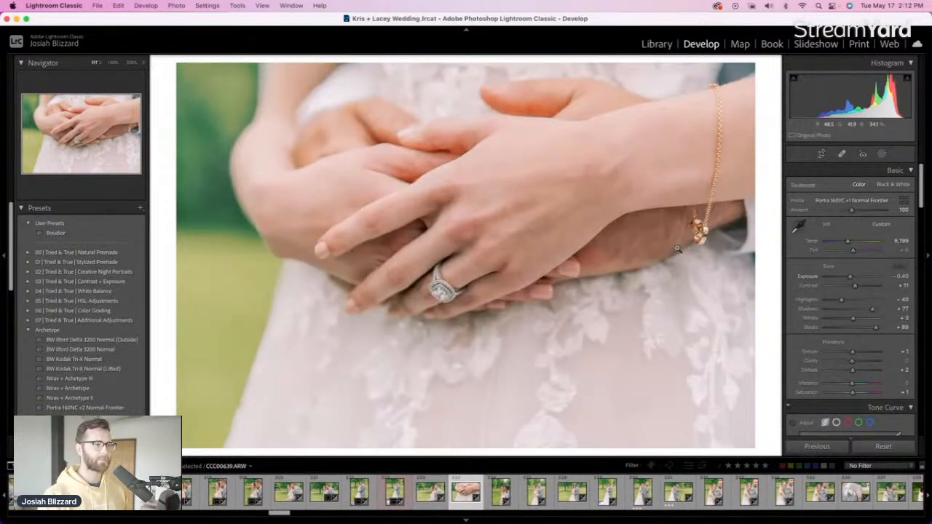
Brighten the hands and ring close-up CCC00639.ARW to an exposure of -0.20 and go to the next photo
key("equal")
key("equal")
key("equal")
key("minus")
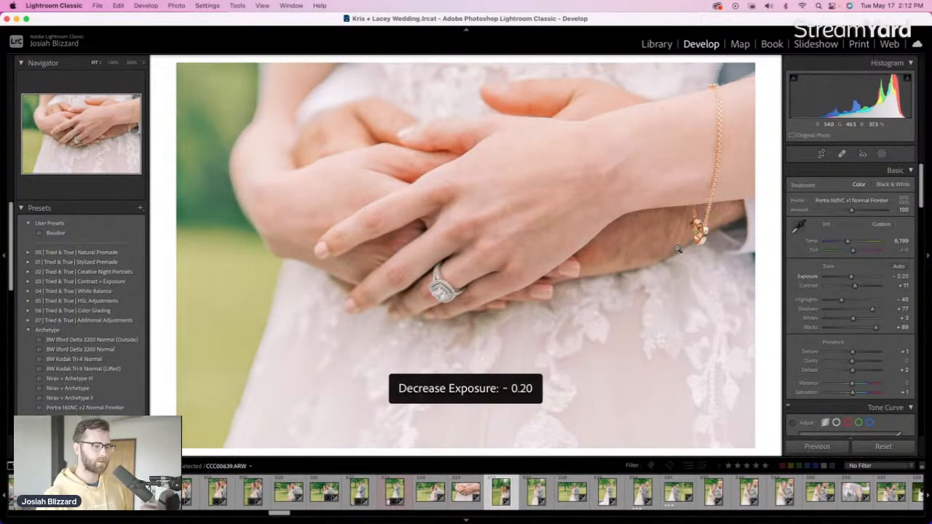
key("Right")
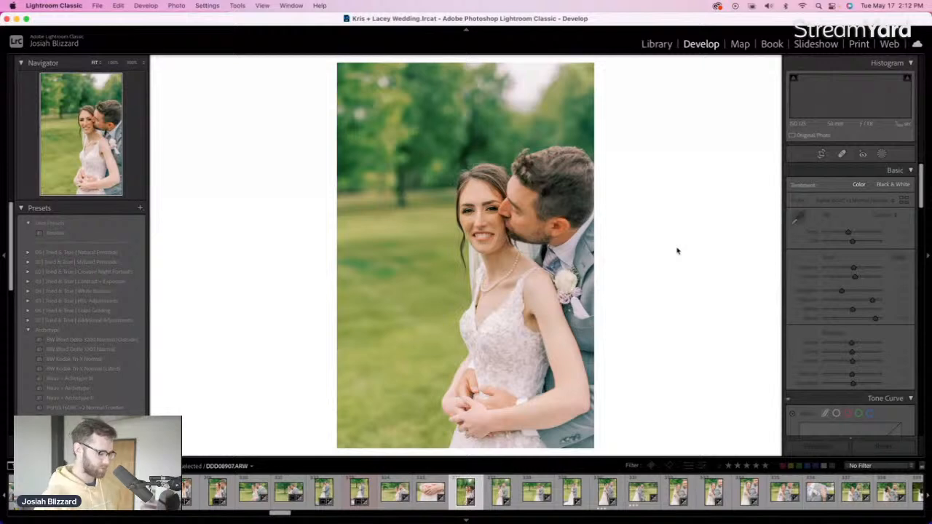
Brighten the cheek-kiss portrait DDD08907.ARW to an exposure of +0.48, then slightly straighten and tighten its crop
key("equal")
key("r")
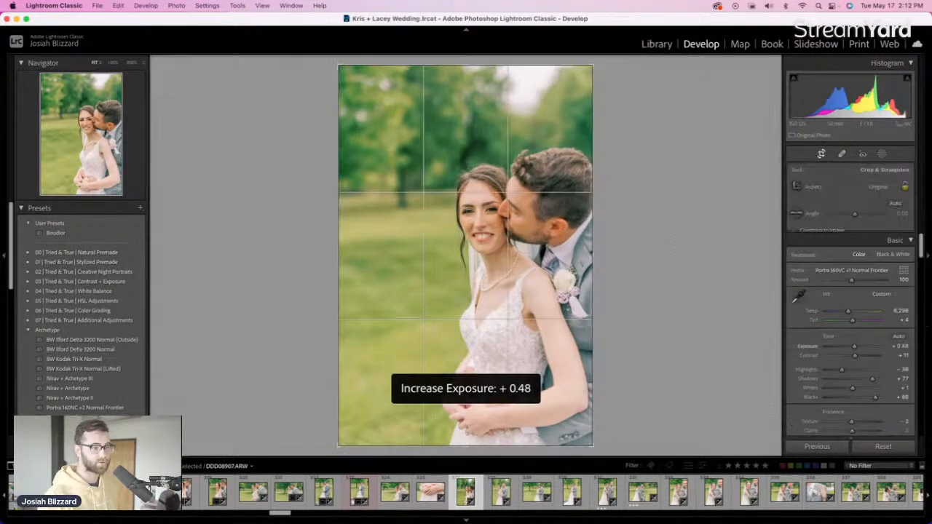
left_click_drag(639, 220, 639, 222)
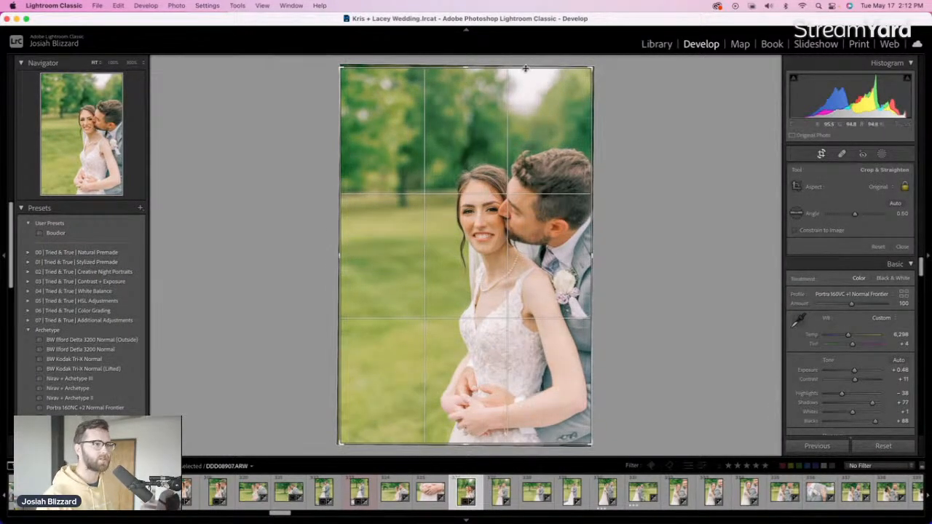
left_click_drag(525, 68, 526, 90)
key("r")
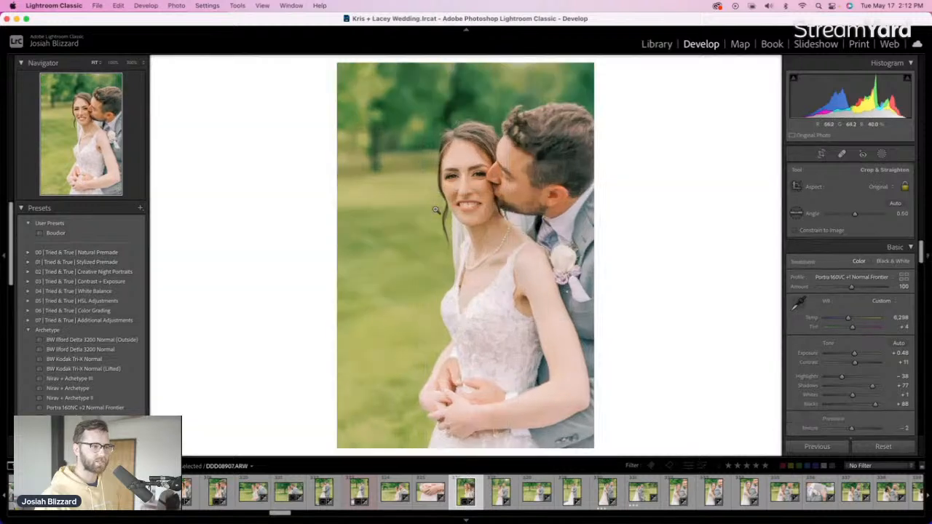
Create a virtual copy of DDD08907.ARW and apply the BW Kodak Tri-X Normal (Lifted) preset to it
key("super+apostrophe")
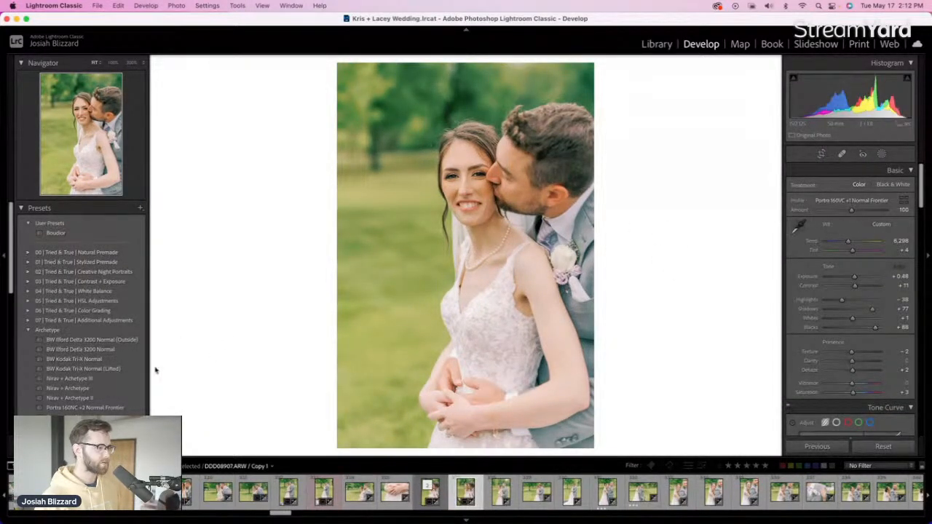
left_click(125, 368)
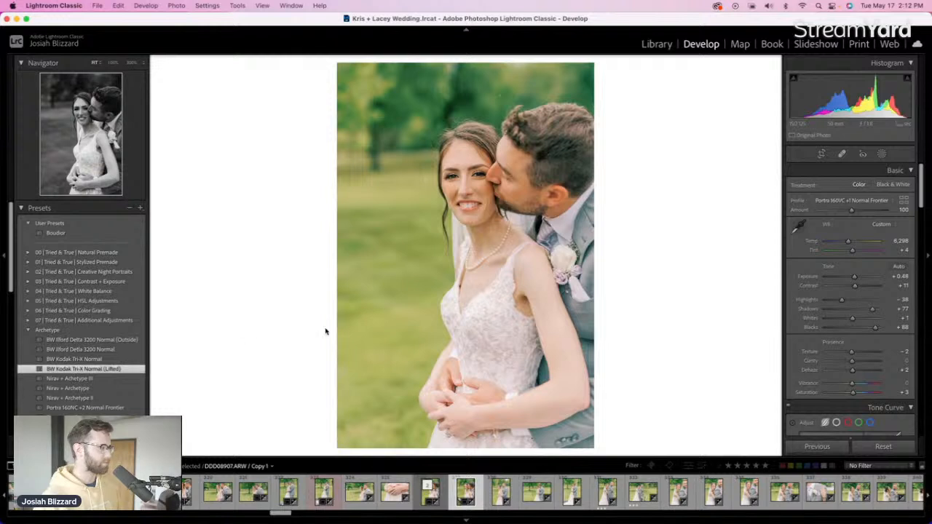
Brighten the black-and-white copy of DDD08907.ARW to an exposure of +0.90 and move on past DDD08915.ARW to DDD08919.ARW
key("equal")
key("minus")
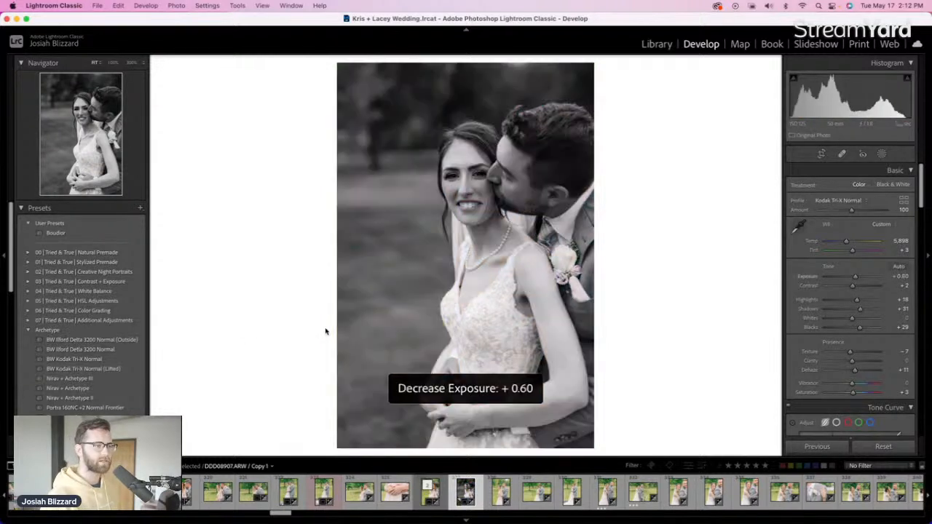
key("equal")
key("equal")
key("equal")
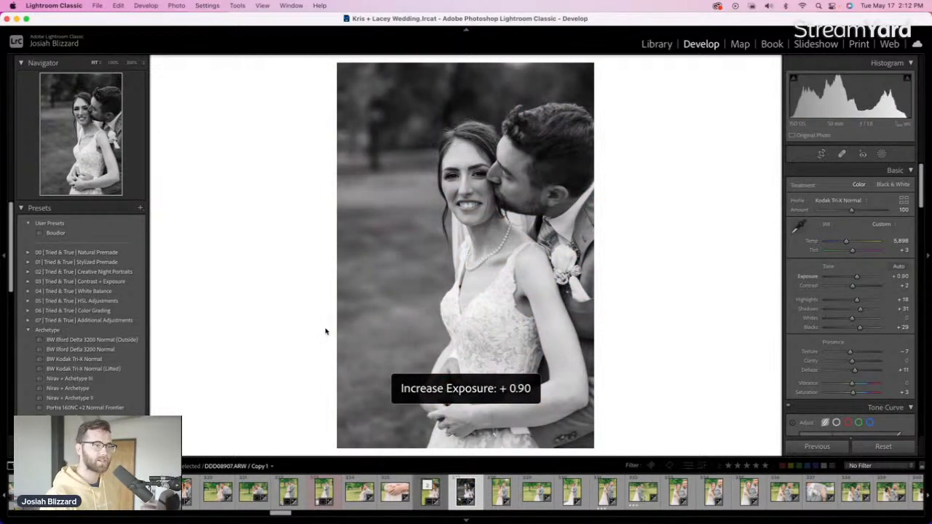
key("Right")
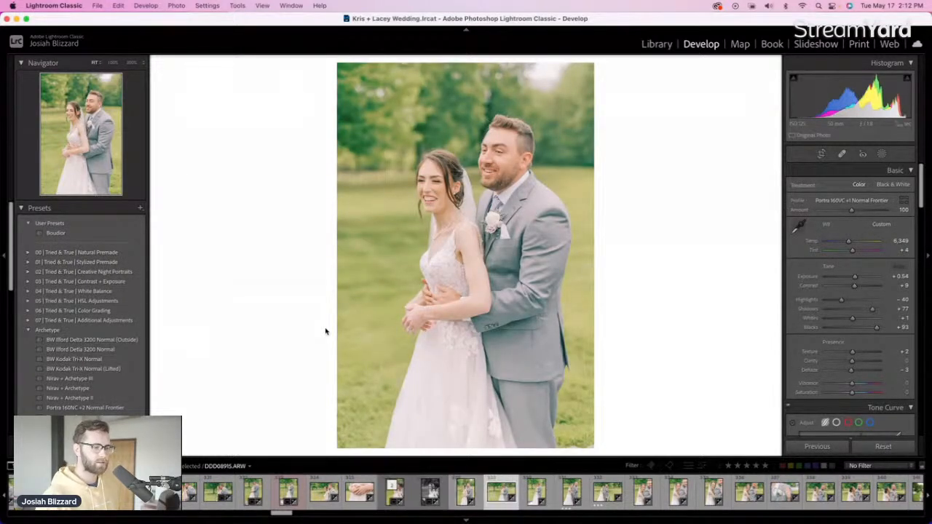
key("Right")
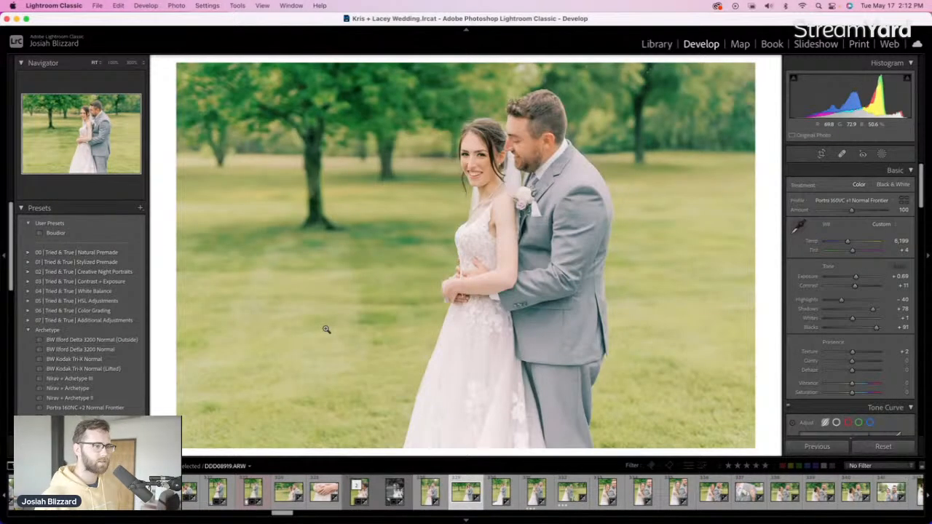
Brighten the horizontal photo DDD08919.ARW to an exposure of +0.79 and go to the next photo
key("equal")
key("equal")
key("minus")
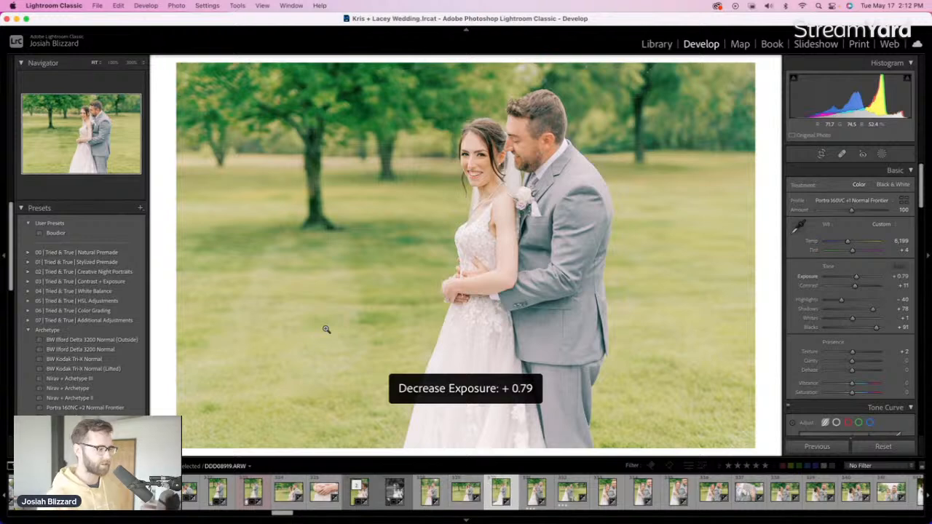
key("Right")
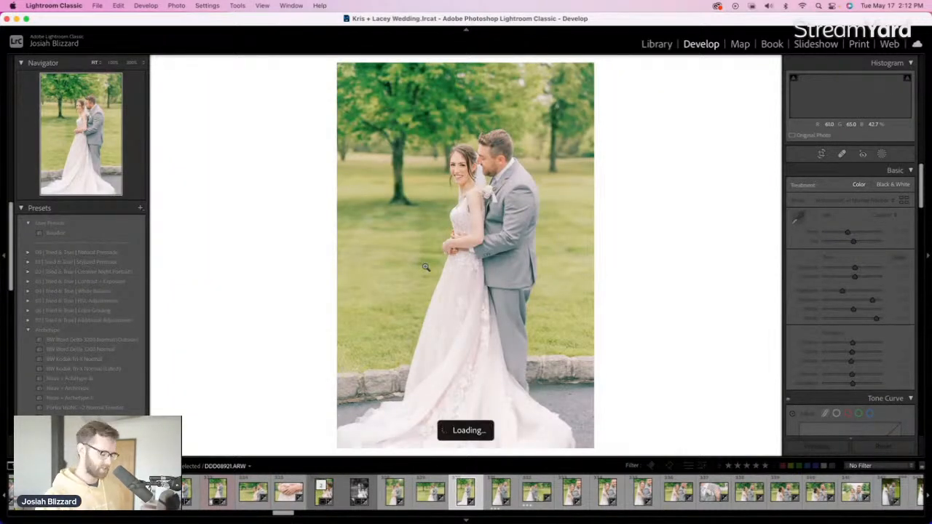
Adjust the full-length portrait DDD08921.ARW to an exposure of +0.35 and open its crop for editing
key("minus")
key("minus")
key("equal")
key("equal")
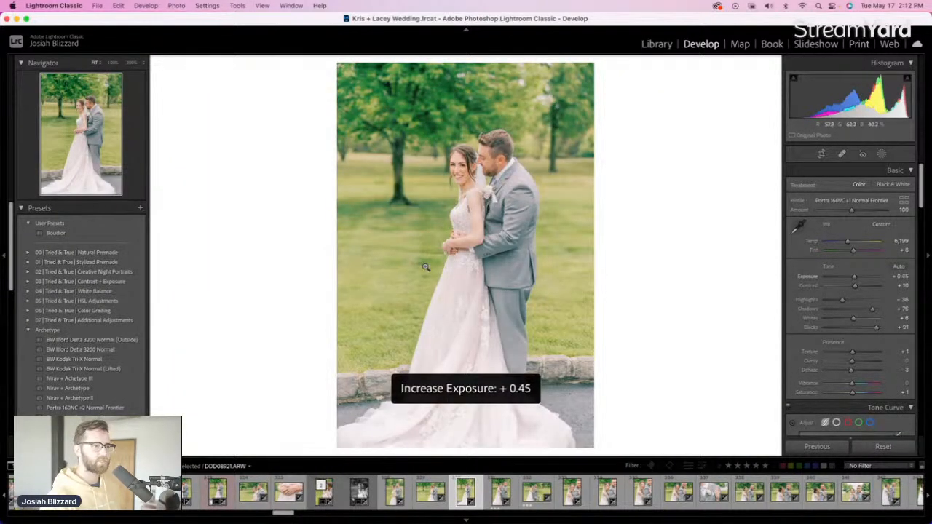
key("minus")
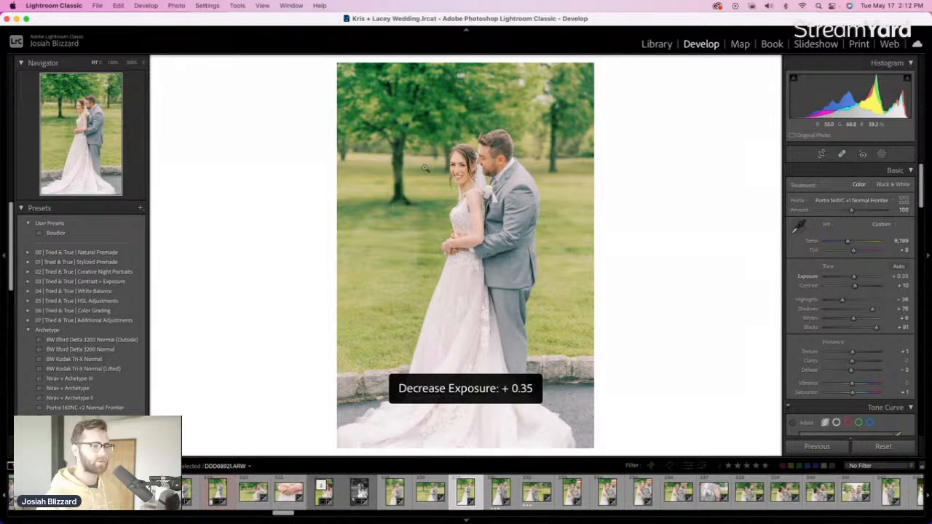
key("r")
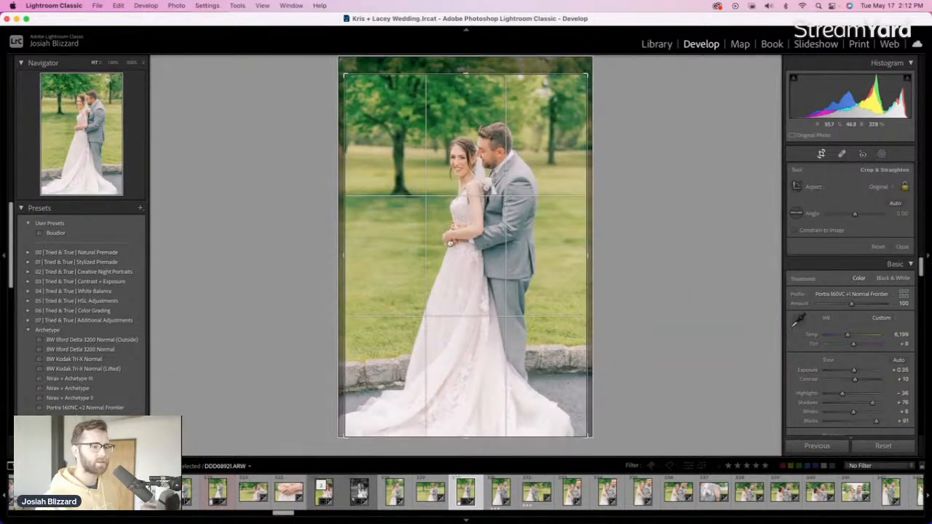
Fine-tune the crop position on the full-length couple portrait DDD08921, apply it, and go to DDD08927
left_click_drag(450, 244, 453, 243)
key("Return")
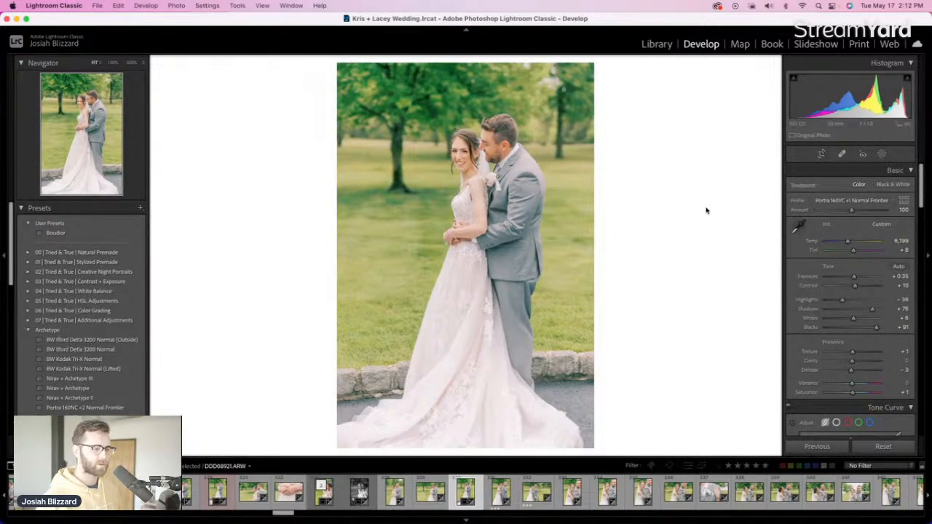
key("Right")
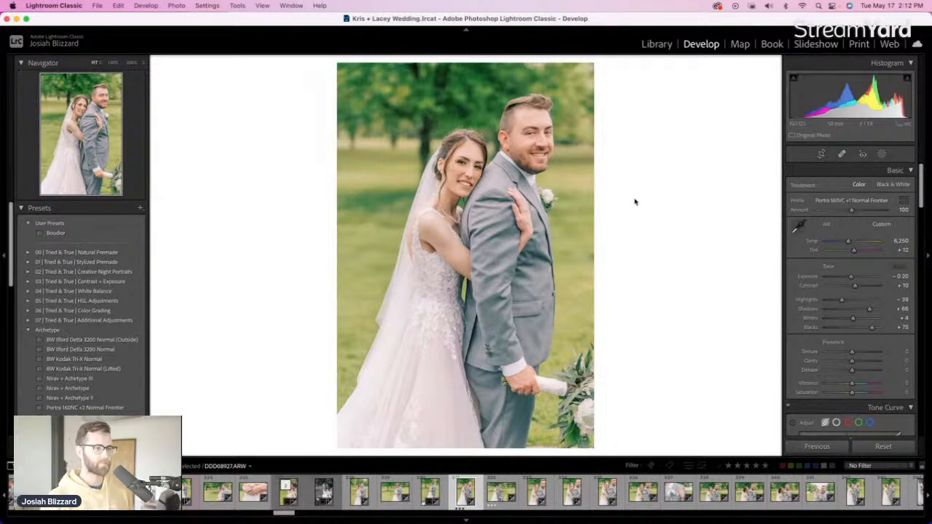
Try a 0.10 exposure increase on DDD08930, DDD08935 and DDD08938, reverting each one
key("Right")
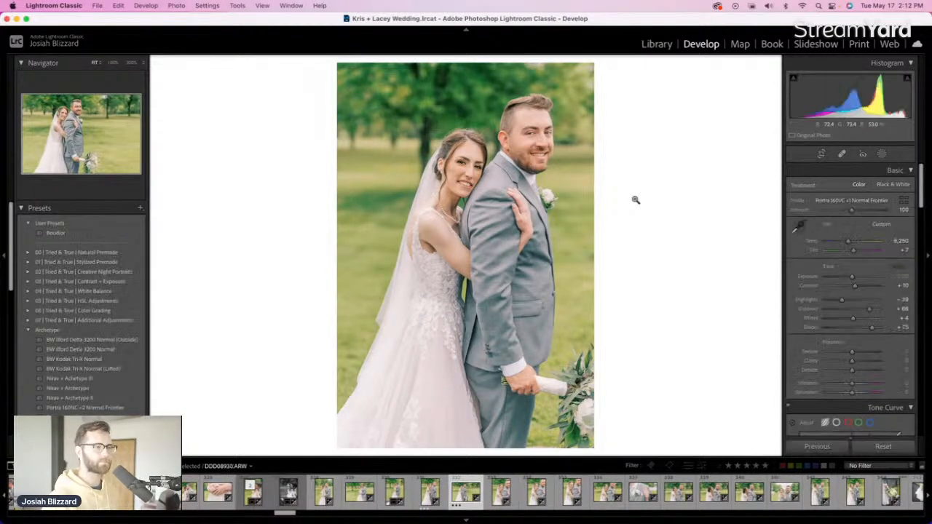
key("equal")
key("minus")
key("Right")
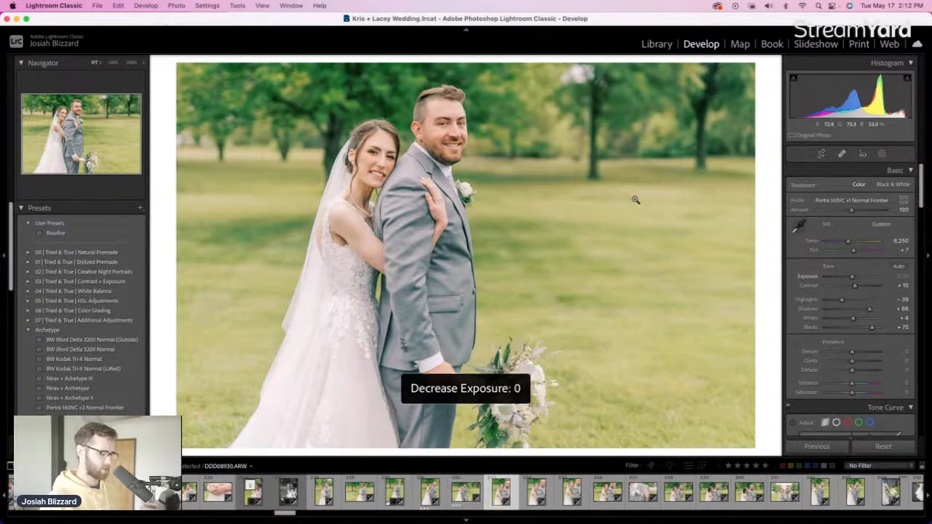
key("equal")
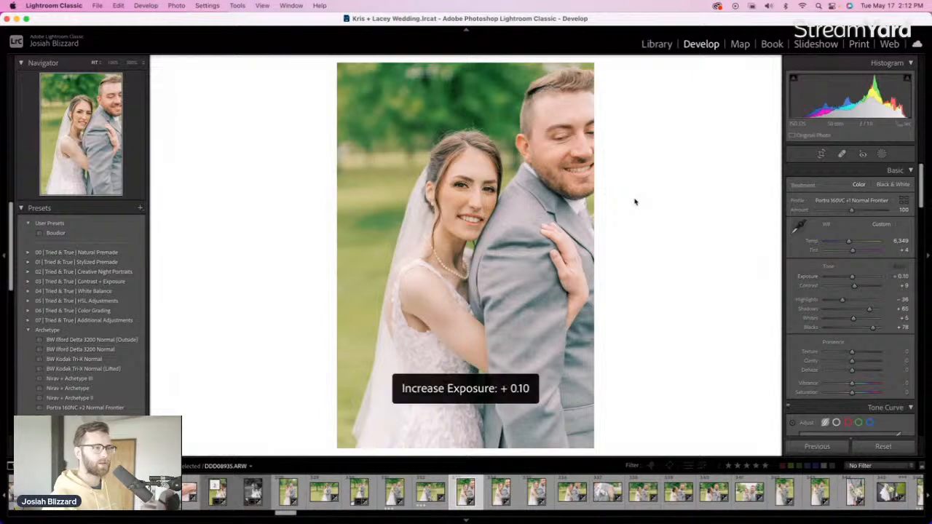
key("minus")
key("Right")
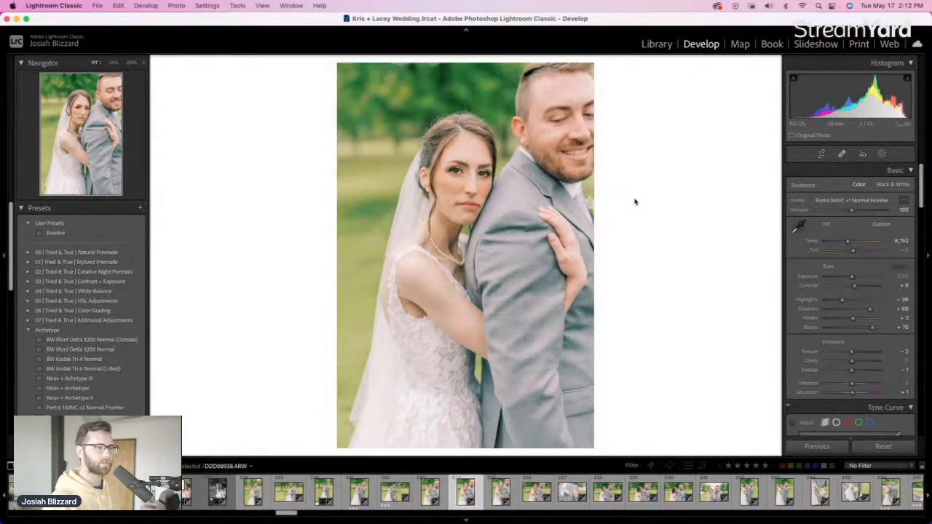
key("equal")
key("minus")
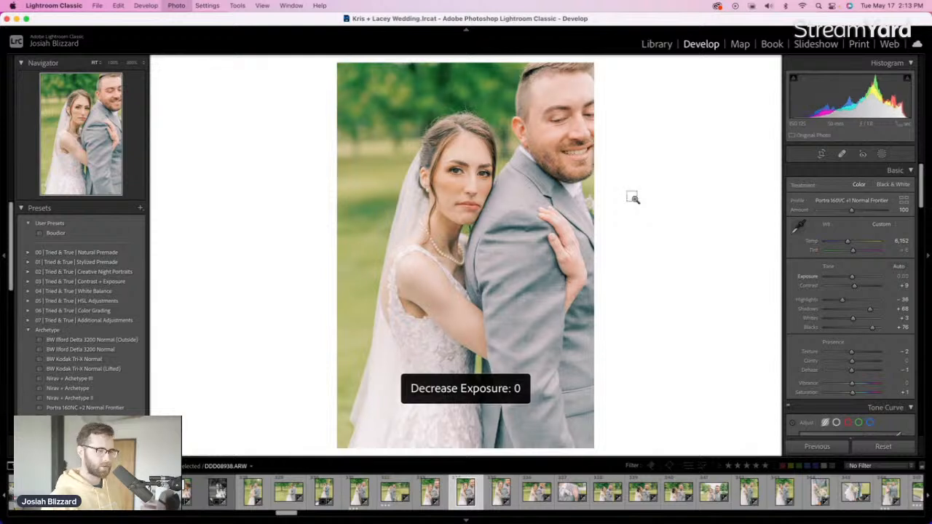
Create a virtual copy of DDD08938 and convert it to black and white with the BW Kodak Tri-X Normal preset
key("Right")
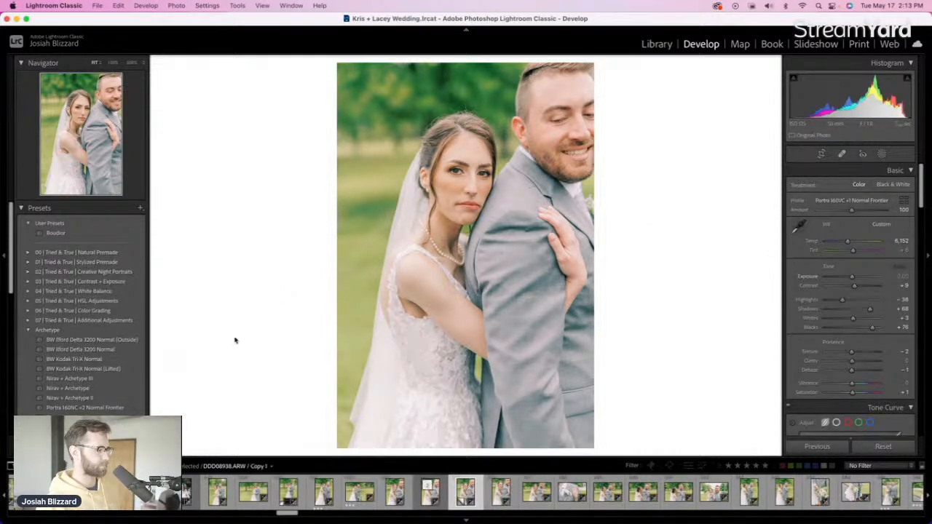
left_click(123, 369)
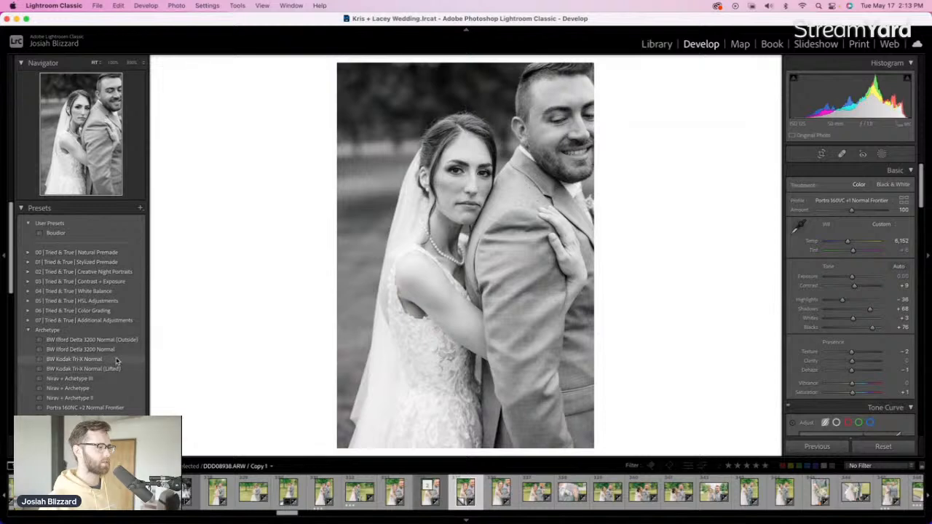
left_click(116, 360)
Create a virtual copy of DDD08942 and crop it tighter around the couple, trimming the grass beside the bride and the lower dress
key("Right")
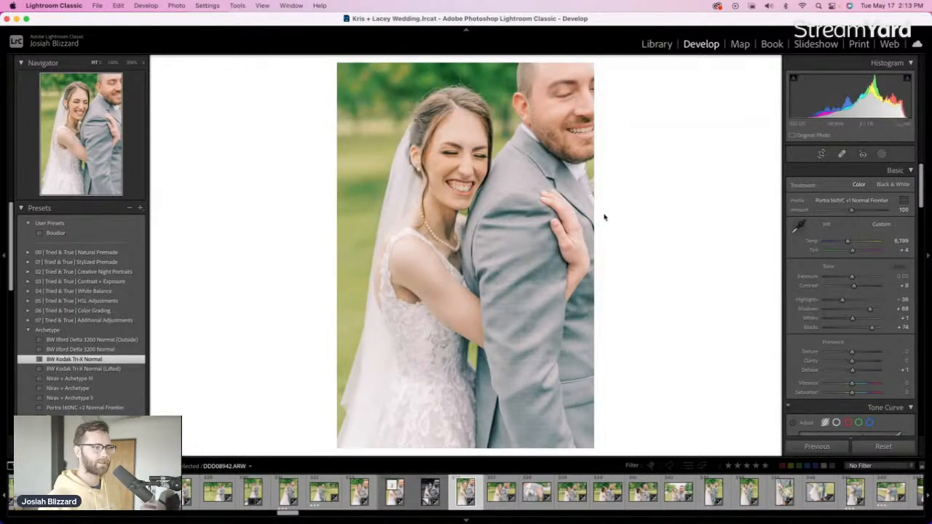
key("super+apostrophe")
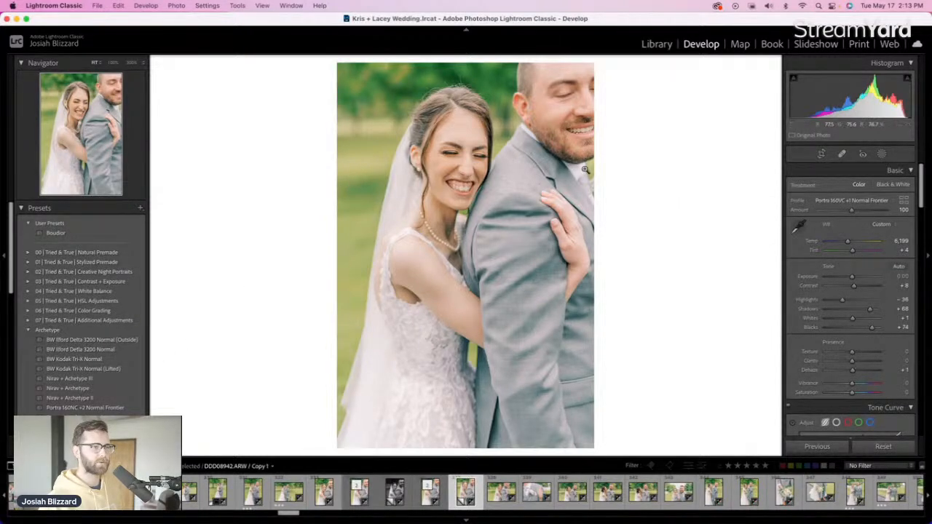
key("r")
left_click_drag(589, 173, 500, 197)
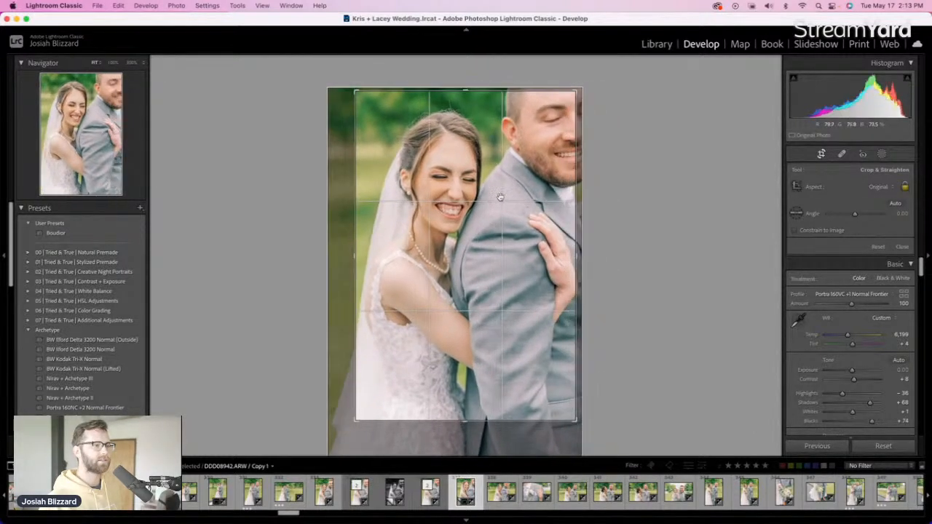
left_click_drag(466, 420, 466, 430)
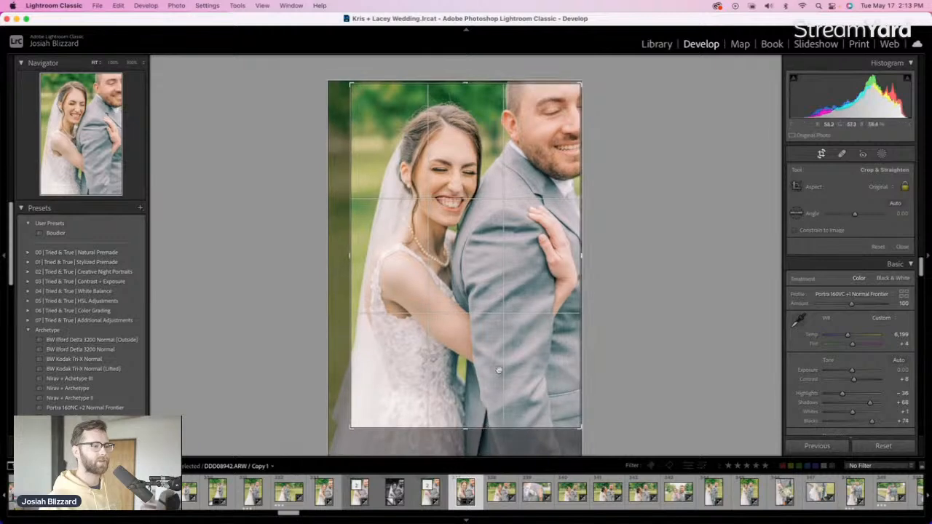
key("r")
key("r")
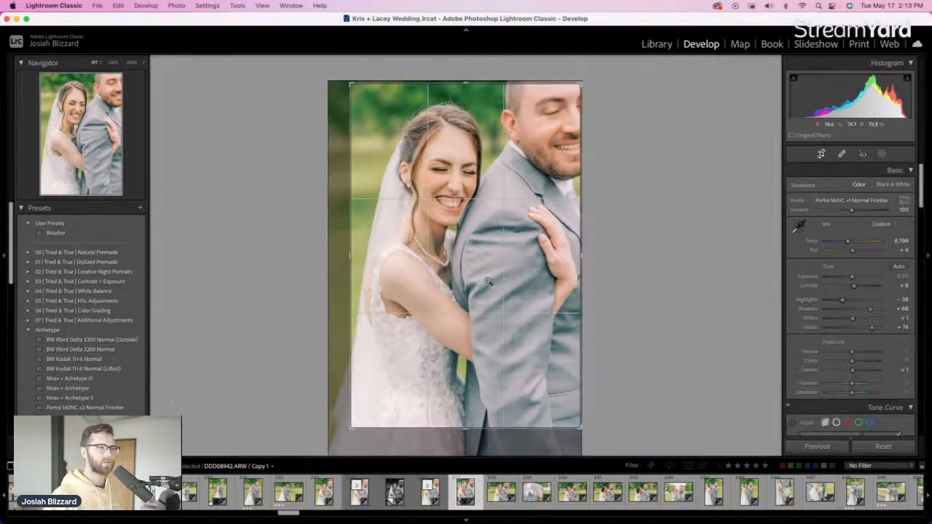
left_click_drag(484, 281, 489, 281)
key("r")
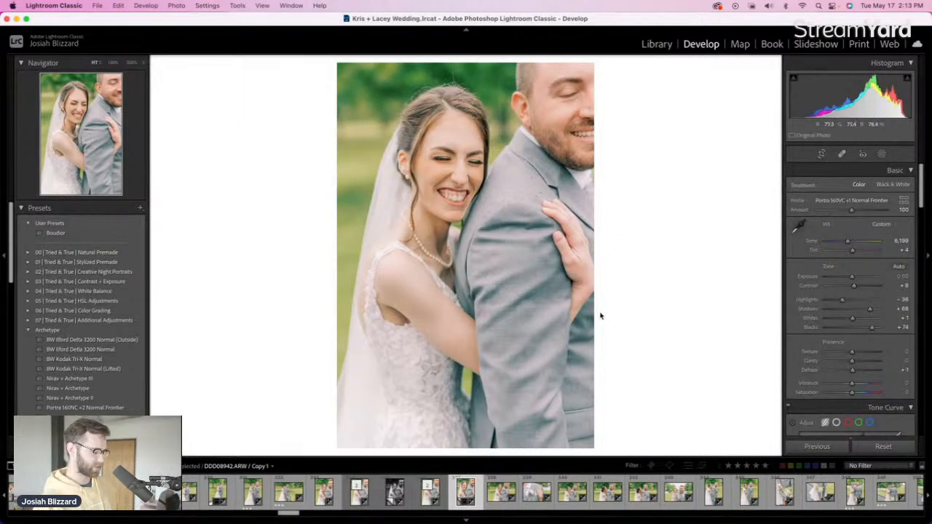
Apply the BW Kodak Tri-X Normal (Lifted) preset to the DDD08942 virtual copy and advance to DDD08946
key("Left")
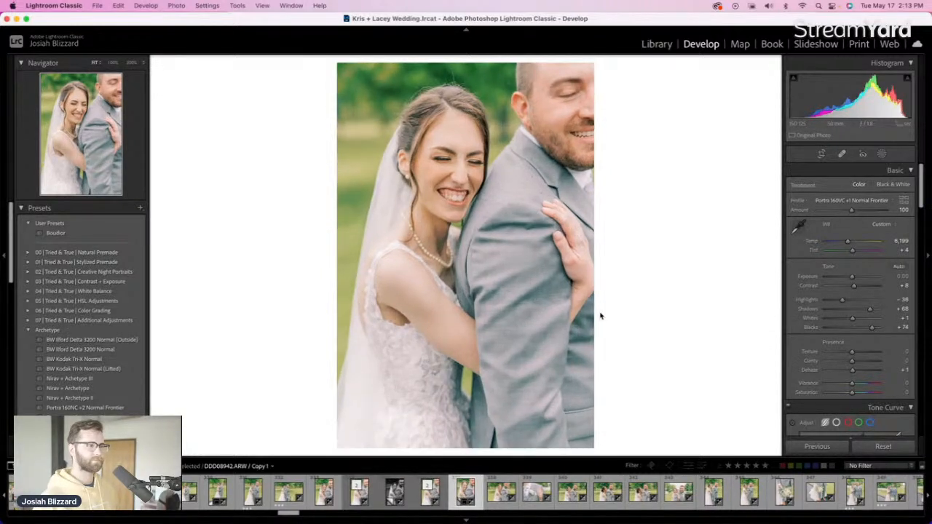
left_click(129, 369)
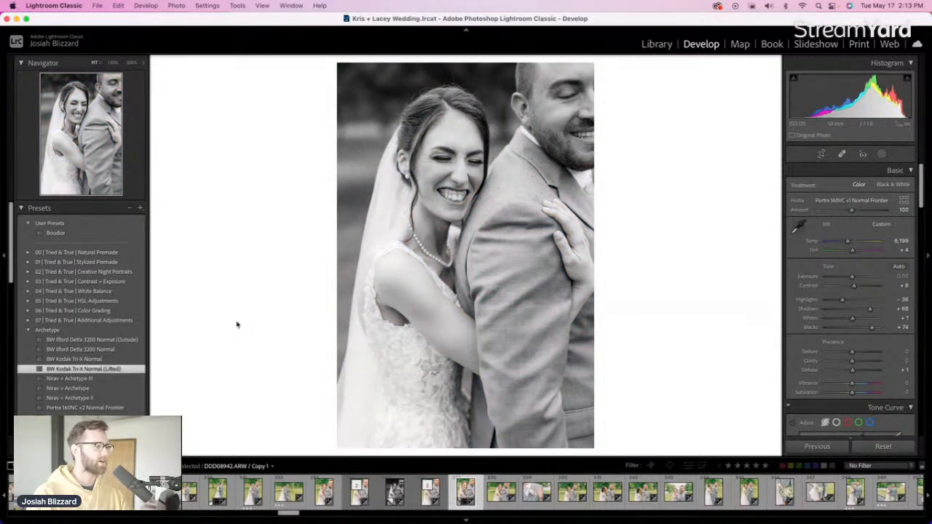
key("Right")
key("Right")
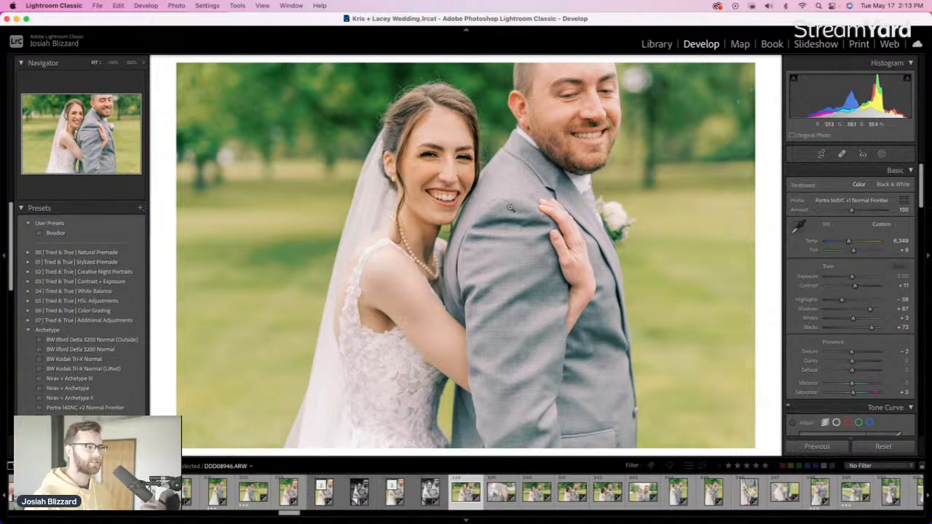
Check the ring up close in CCC00658 and lower the photo's exposure to -0.34
key("Right")
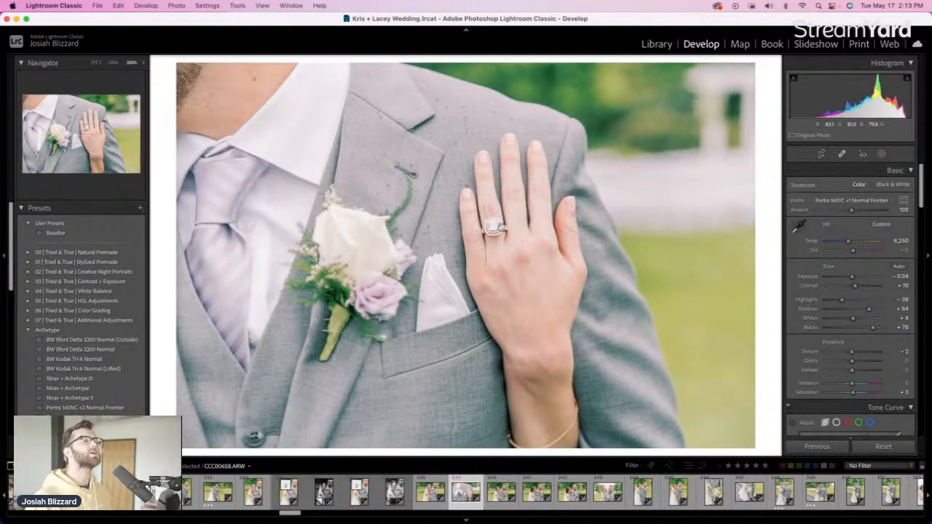
key("z")
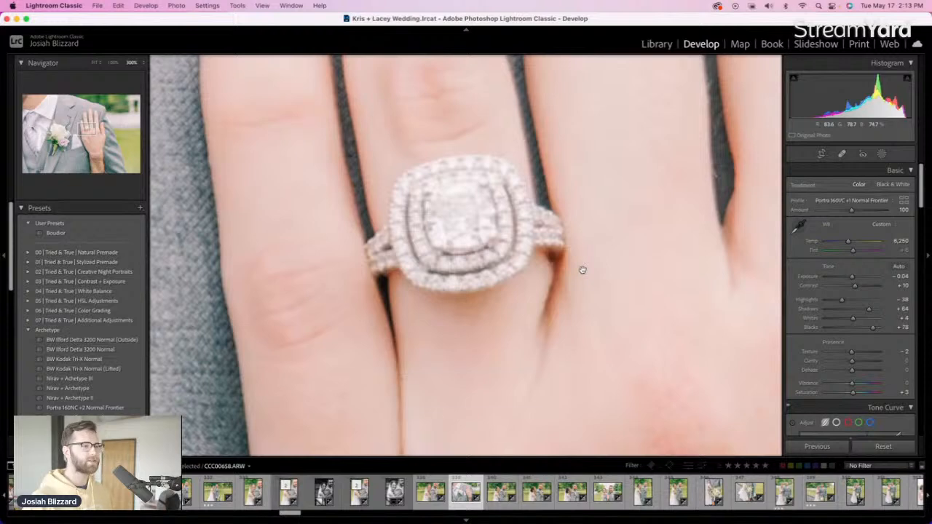
key("minus")
key("minus")
key("minus")
key("z")
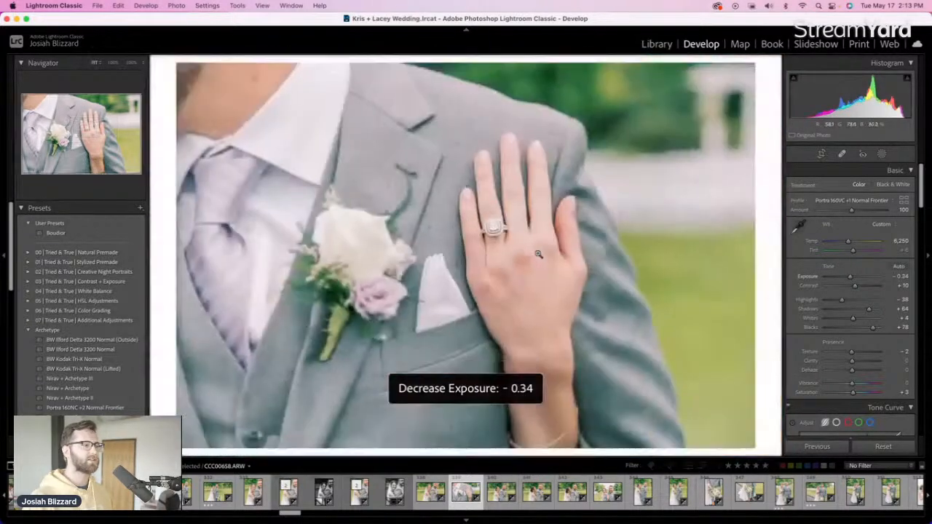
Set the exposure of DDD08950 to +0.10 and crop it slightly tighter around the couple
key("Right")
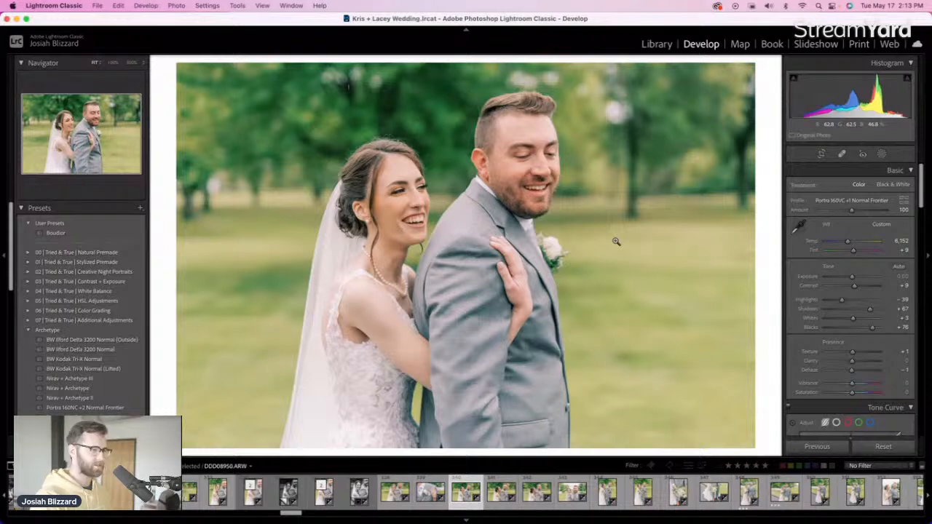
key("equal")
key("r")
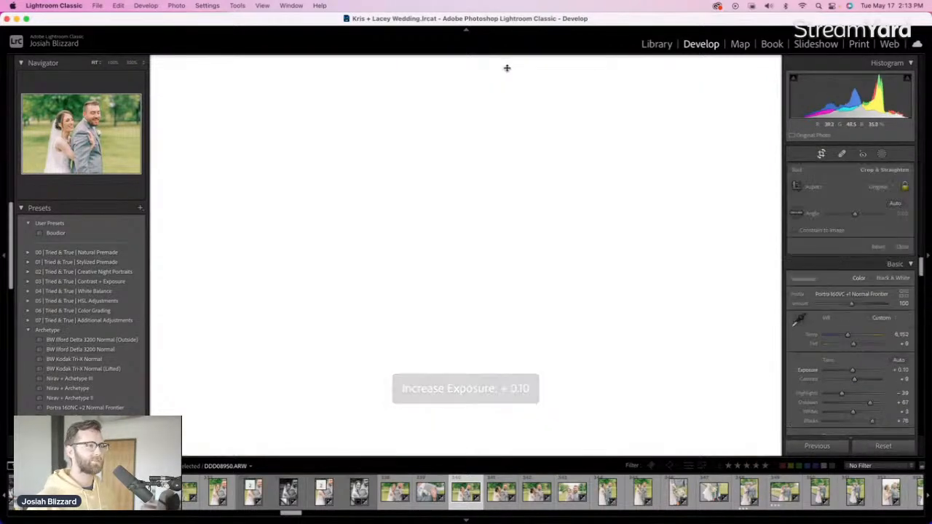
key("r")
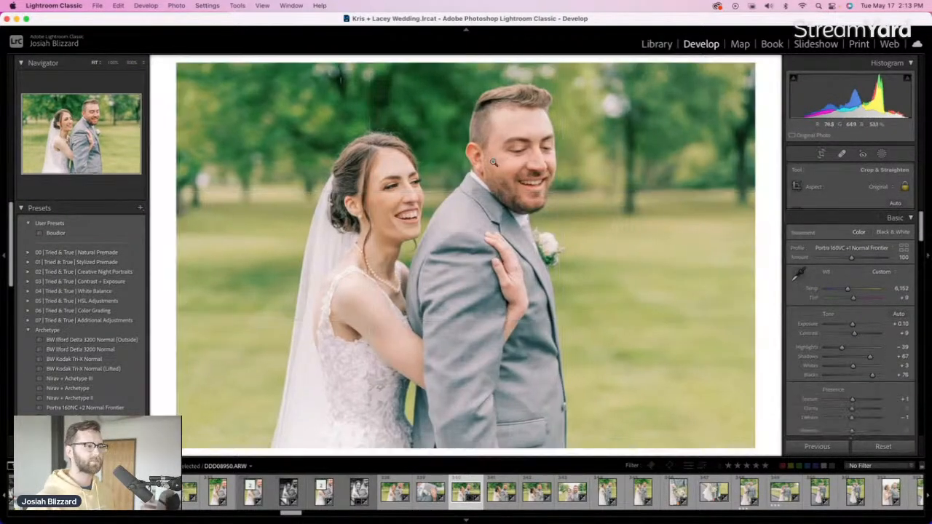
Brighten the couple portrait DDD08954 by raising its exposure in 0.10 increments
key("Right")
key("Right")
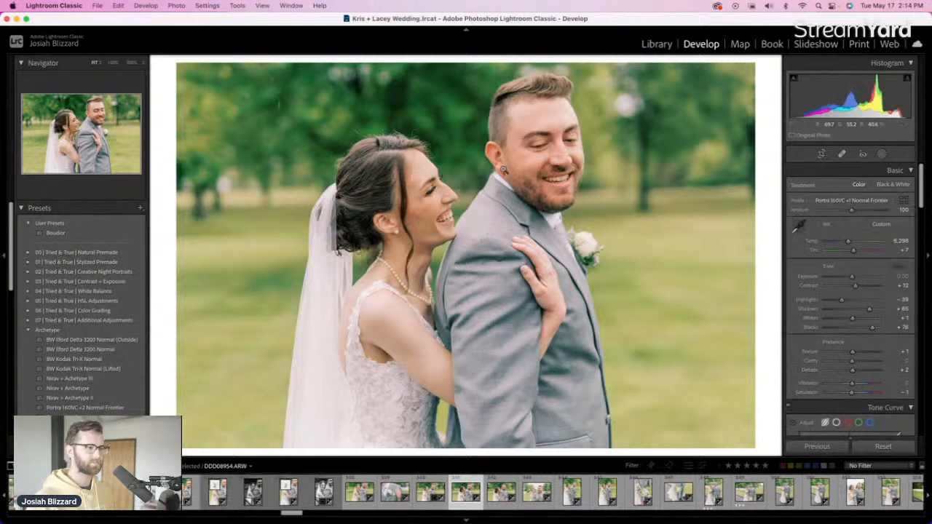
key("equal")
key("equal")
key("minus")
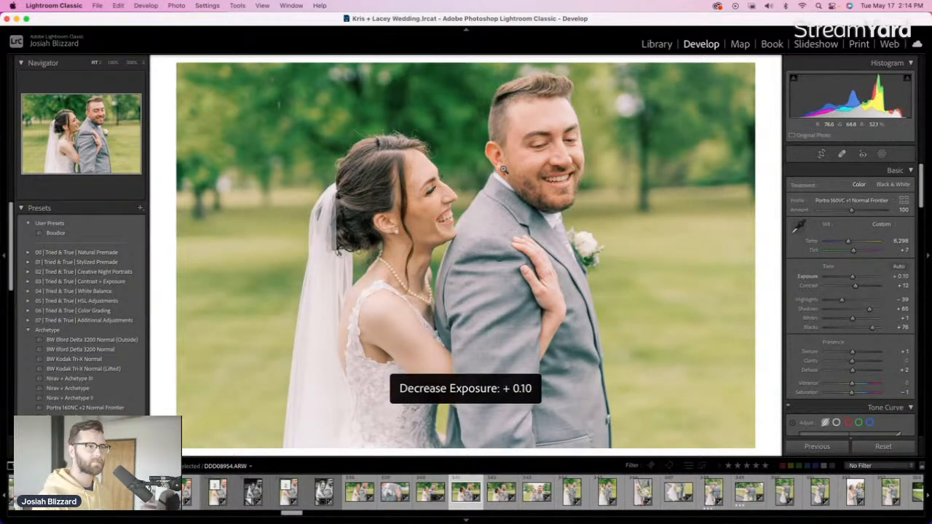
key("equal")
Straighten DDD08957 to an angle of about 1.06, tighten its crop and apply it
key("Right")
key("r")
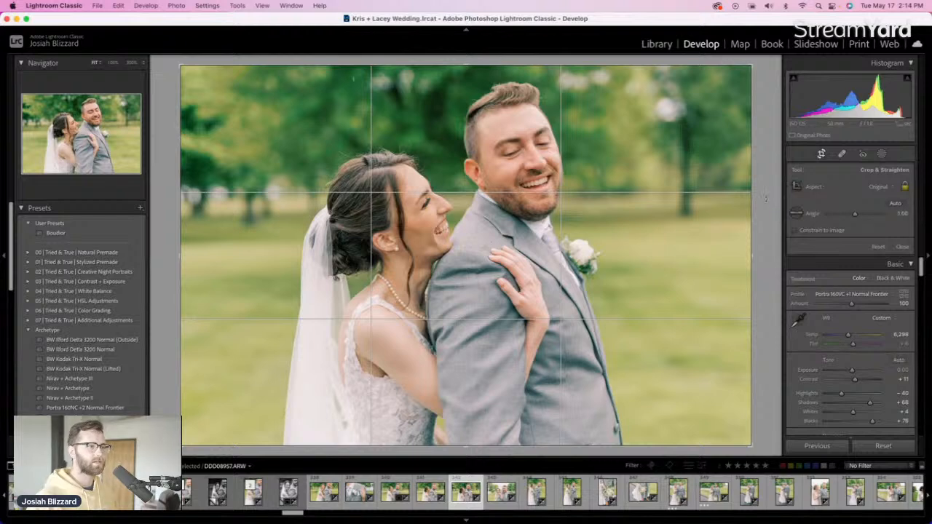
left_click_drag(583, 256, 537, 225)
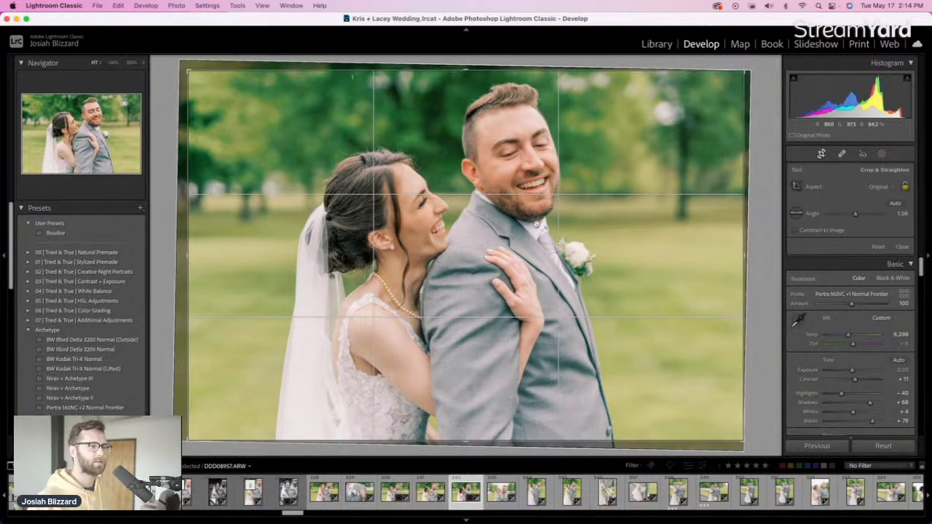
key("Return")
Crop CCC00661 tighter around the couple, reducing the empty sky above the groom's head
key("Right")
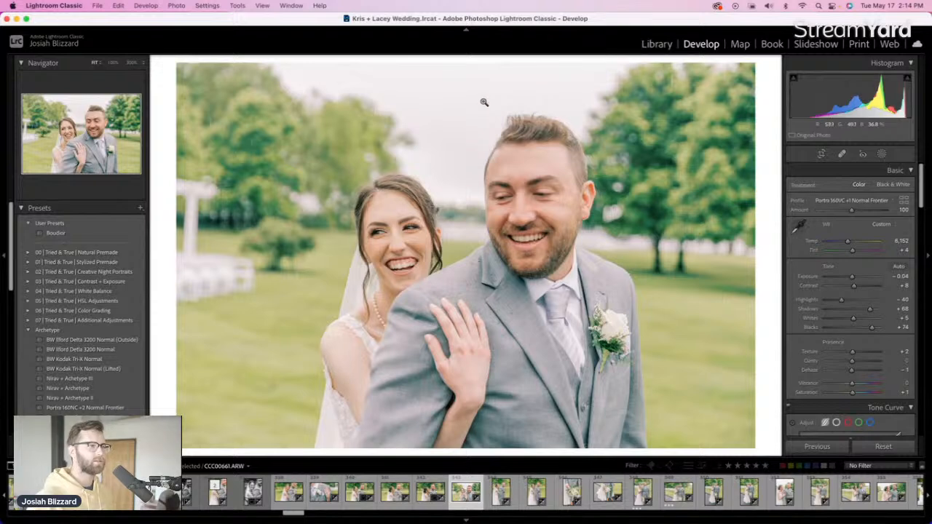
key("r")
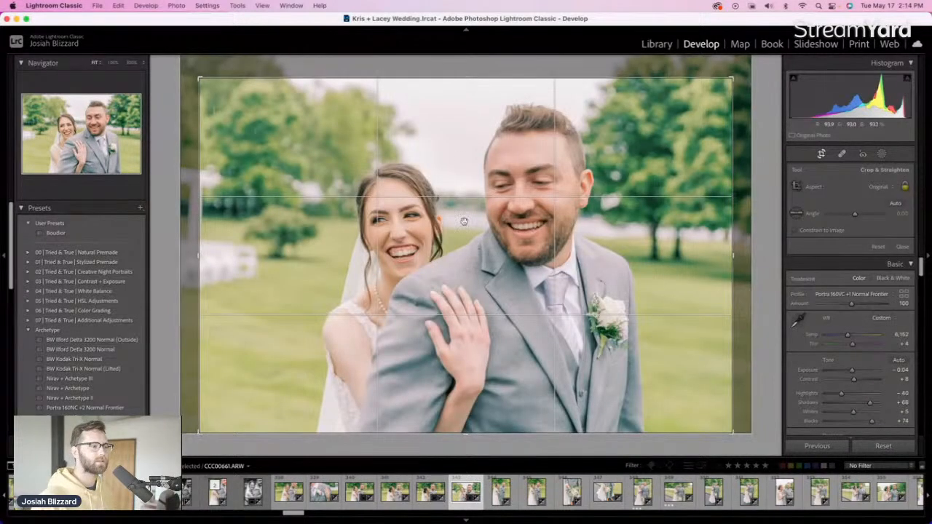
key("Return")
Adjust the crop of the vertical portrait DDD08960 from the edge beside the groom and apply it
key("Right")
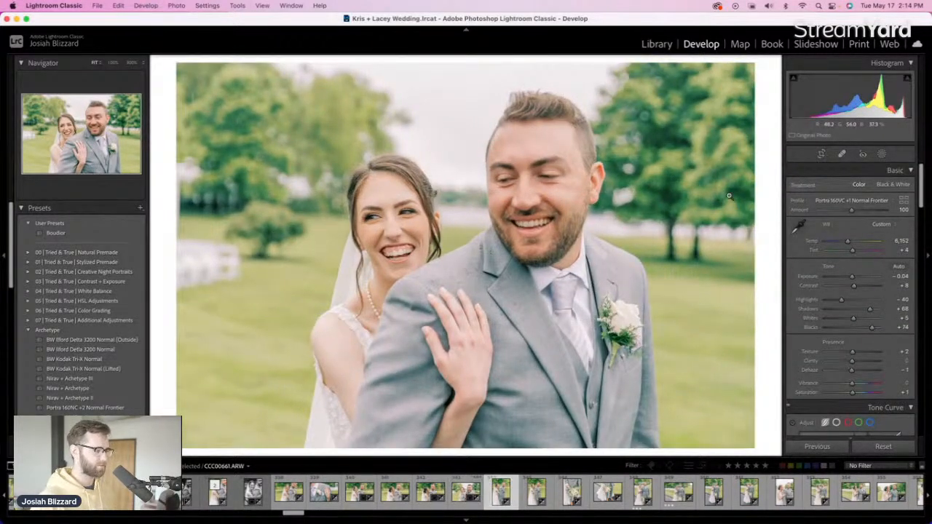
key("r")
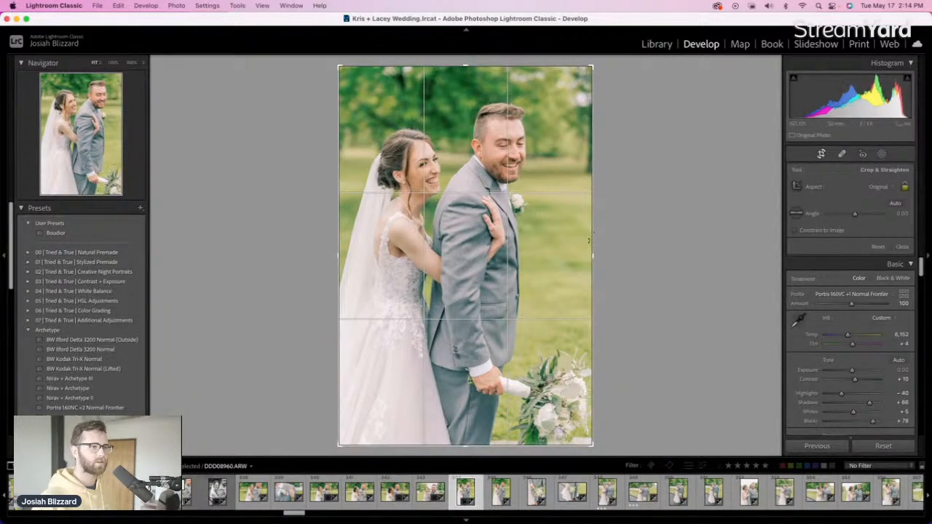
mouse_move(592, 256)
left_mouse_down()
mouse_move(581, 257)
mouse_move(596, 256)
left_mouse_up()
key("Return")
Crop the vertical portrait DDD08962 slightly tighter around the couple and apply it
key("Right")
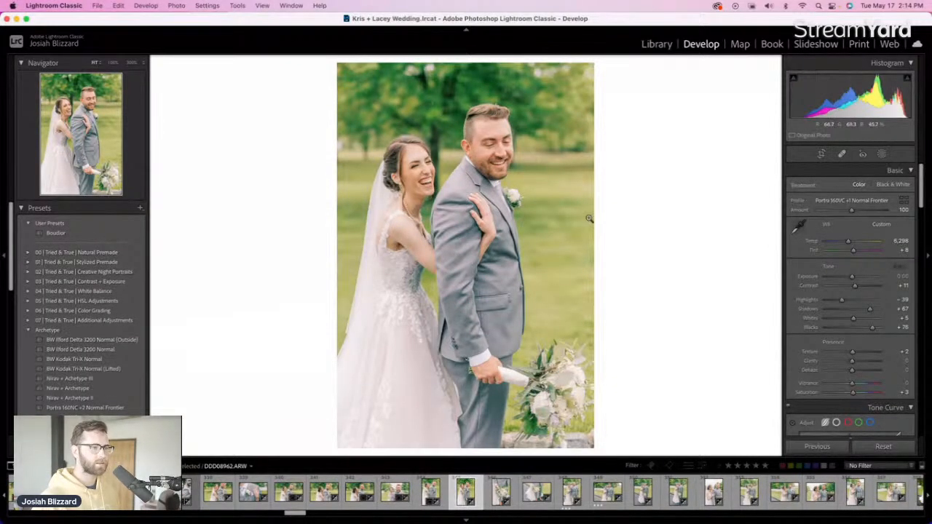
key("r")
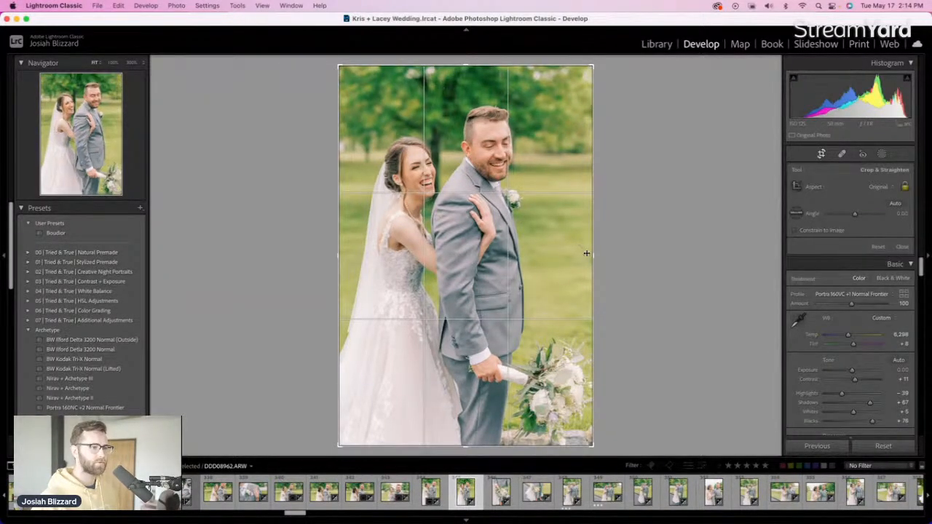
key("Return")
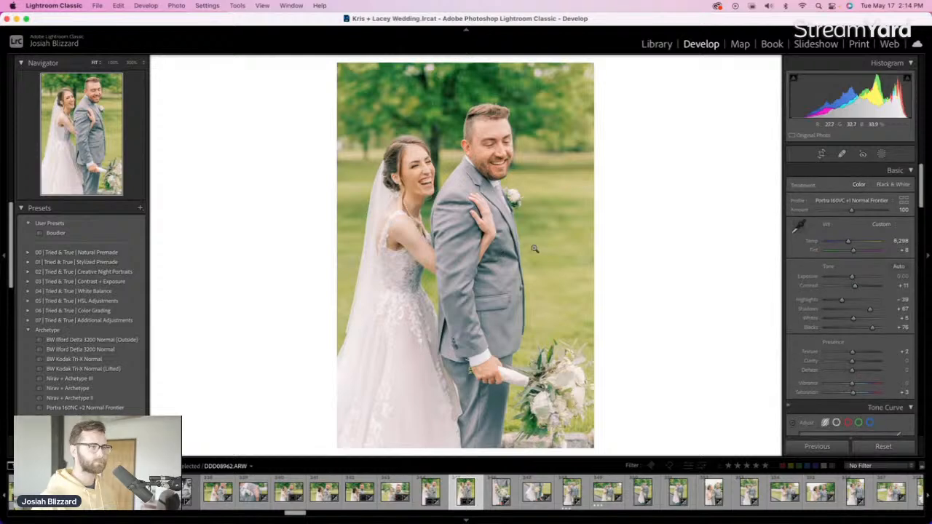
Advance past the bouquet close-ups to the landscape couple portrait DDD08975 and raise its exposure to −0.10
key("Right")
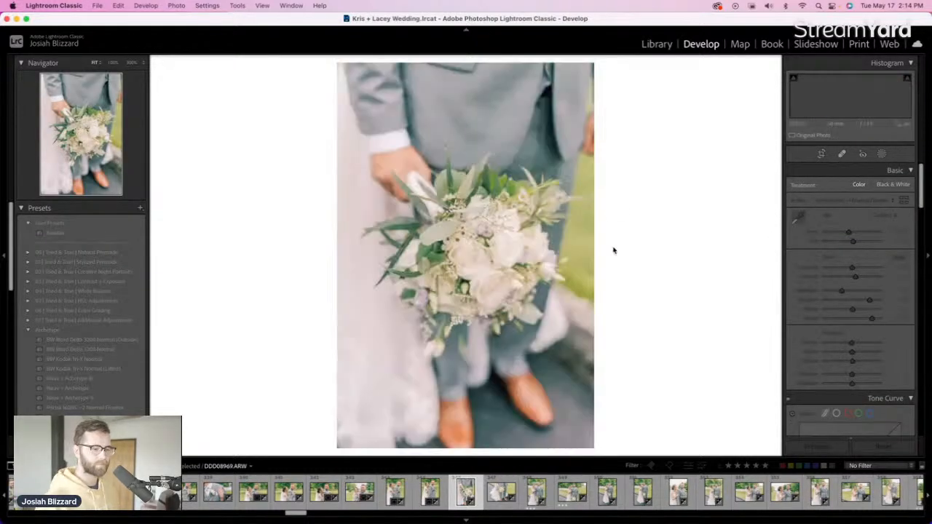
key("Right")
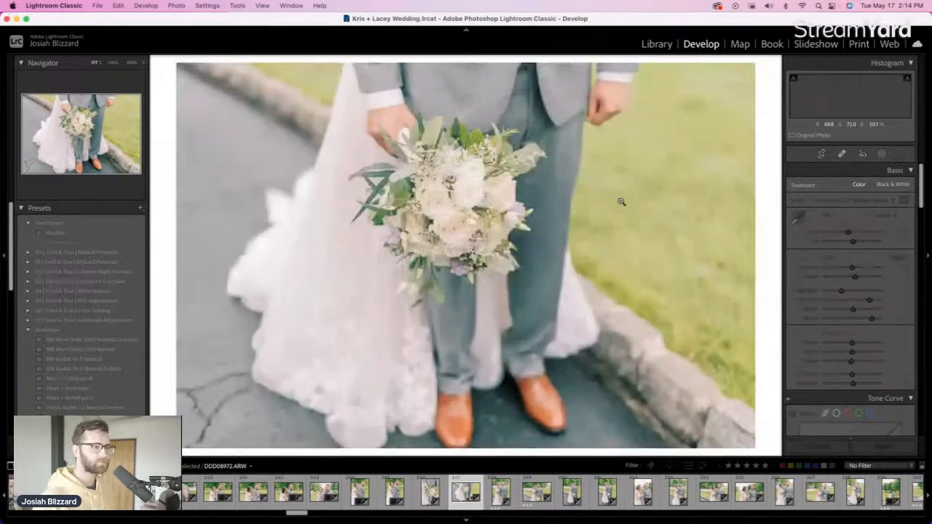
key("Right")
key("Right")
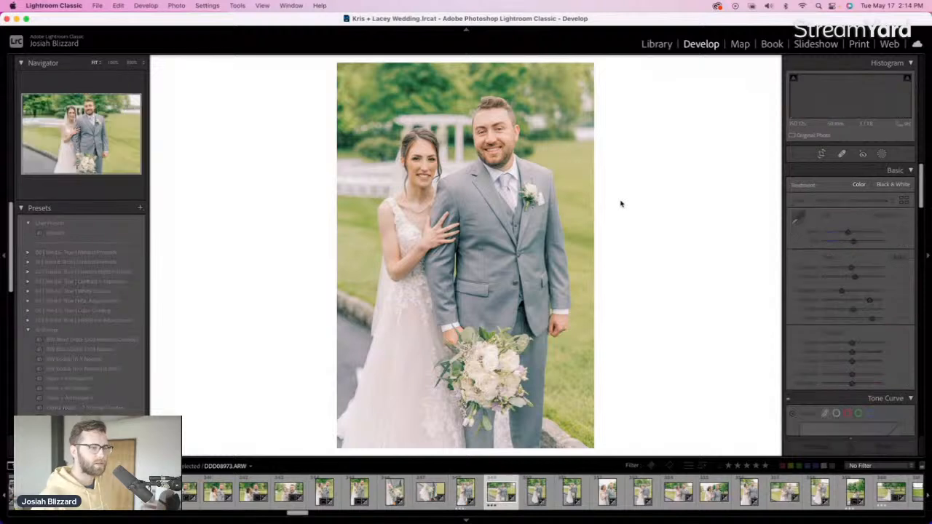
key("equal")
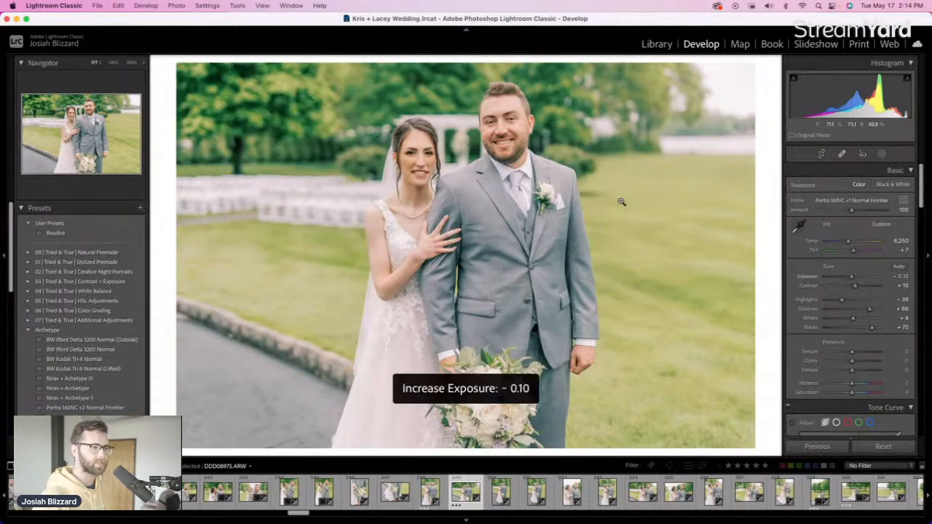
Crop the vertical portrait DDD08984 tighter around the couple, trimming the trees above and the pavement below, and apply it
key("Right")
key("Right")
key("Right")
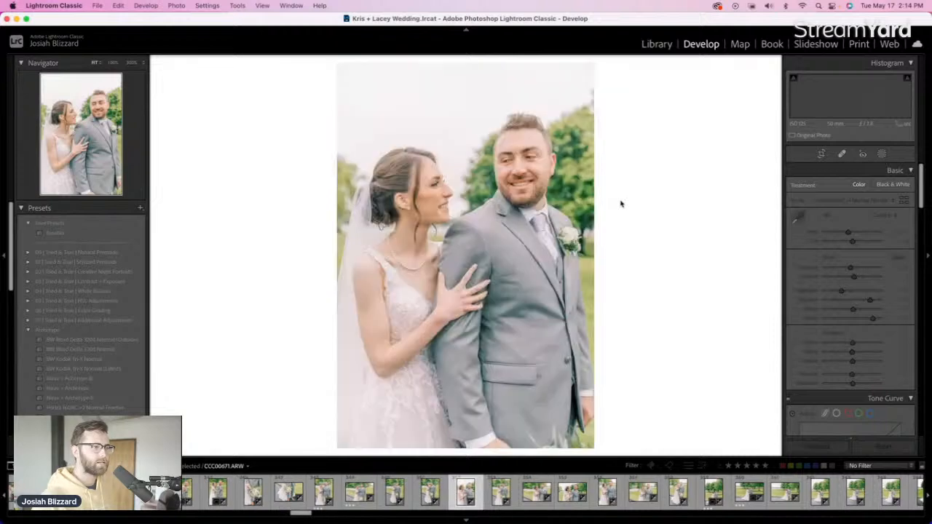
key("Right")
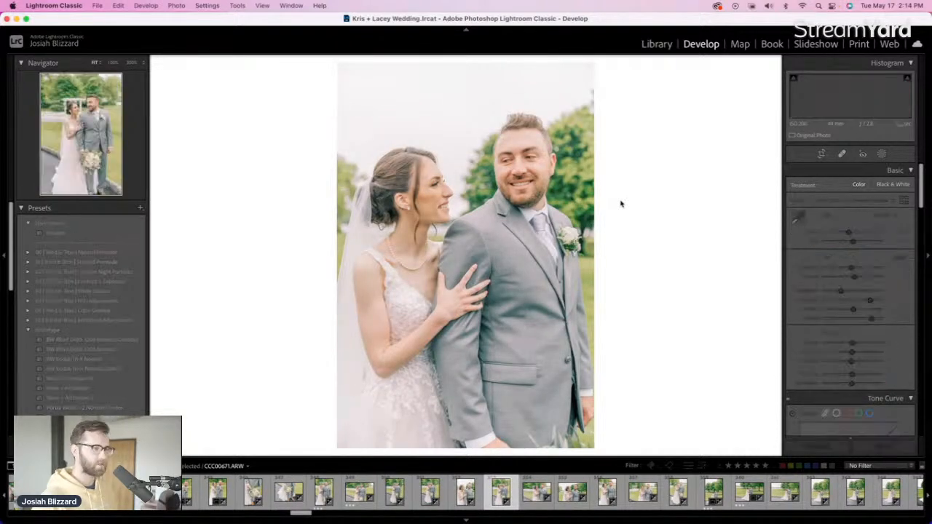
key("r")
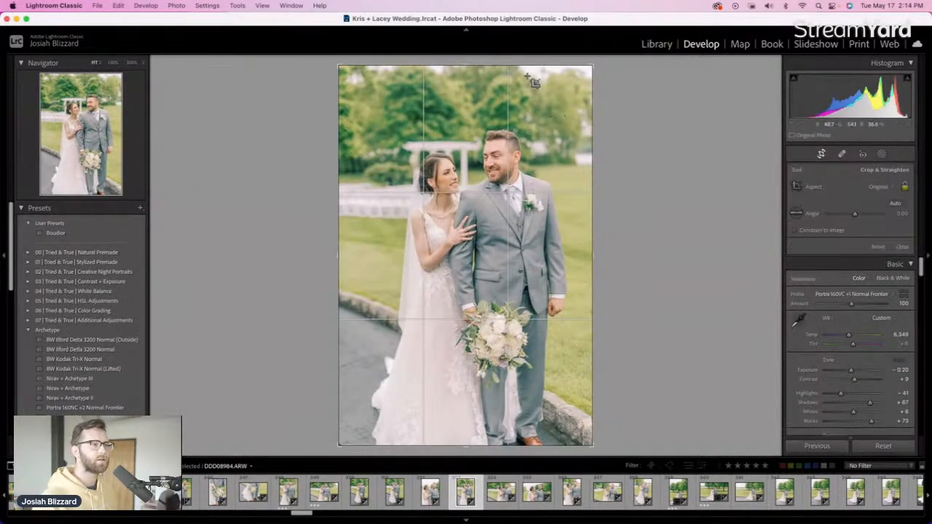
left_click_drag(532, 75, 533, 119)
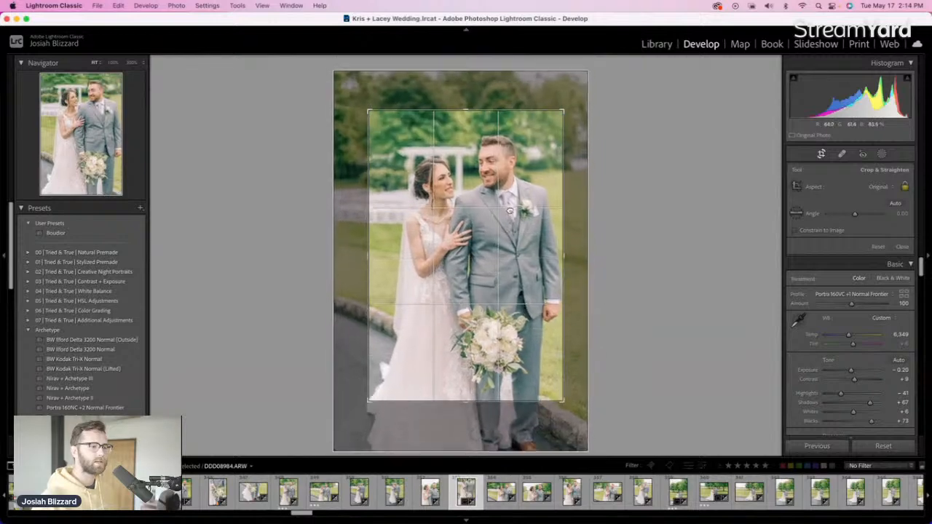
key("Return")
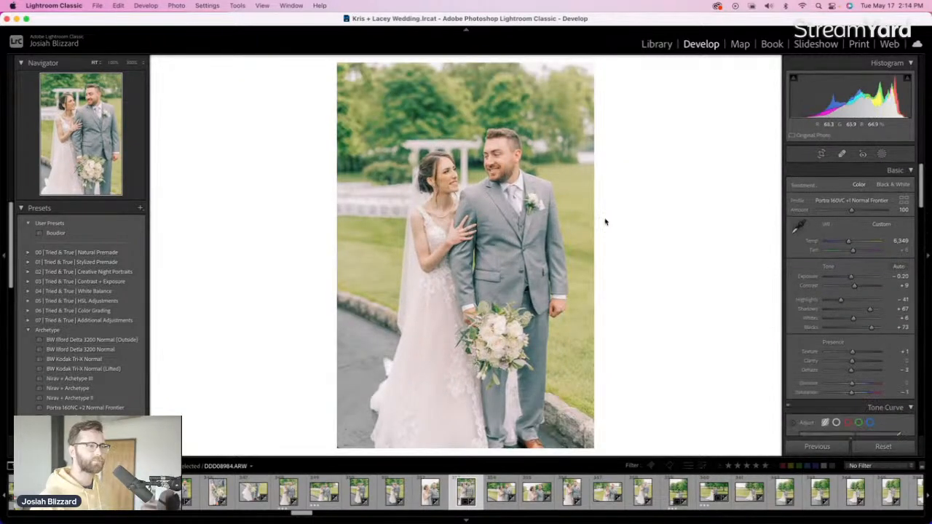
Raise the exposure of the landscape portrait DDD08985 slightly and remove the following photo, CCC00673
key("Right")
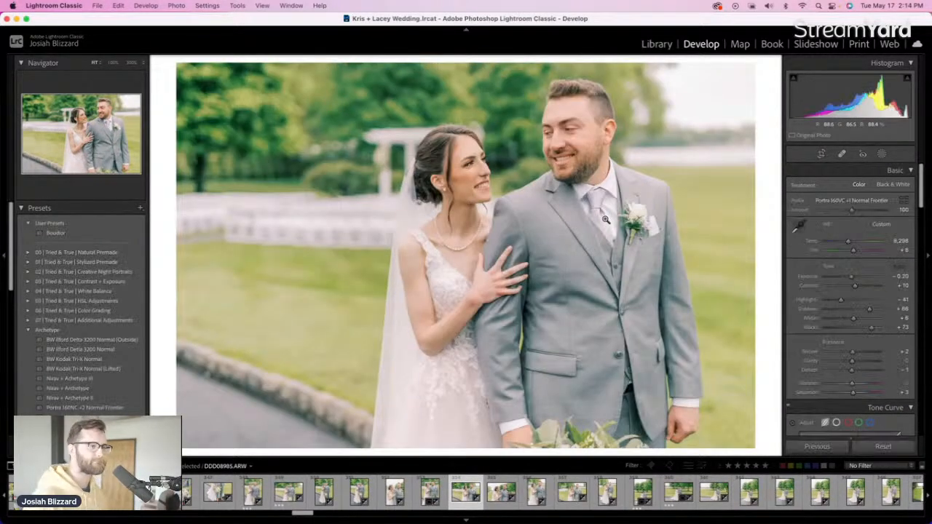
key("=")
key("Right")
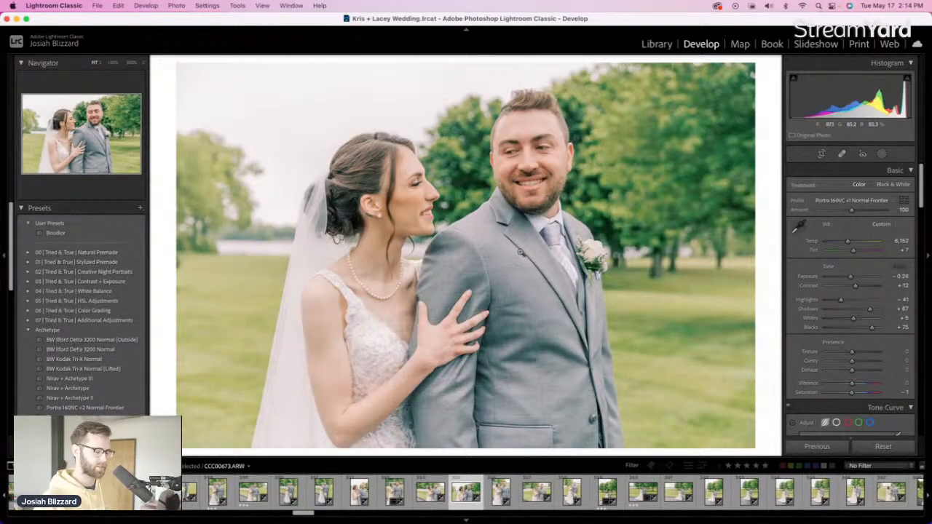
key("Delete")
key("Return")
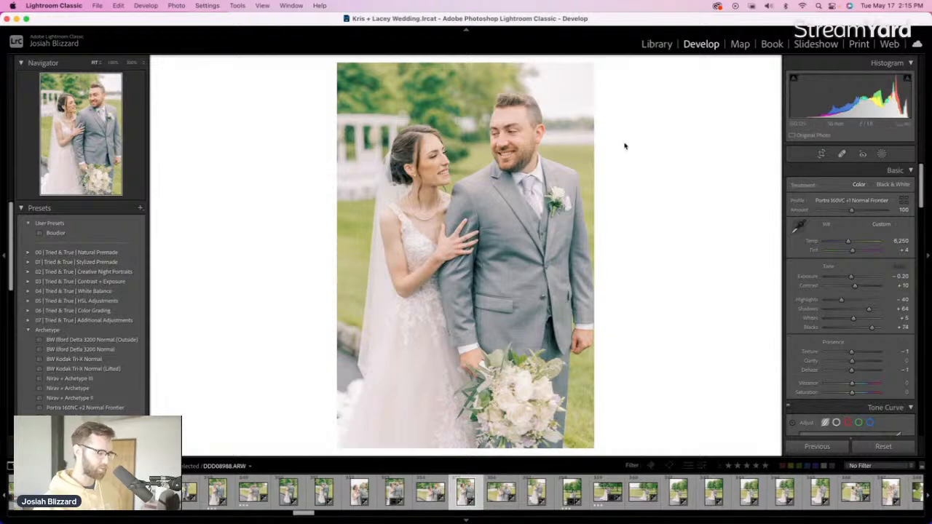
Lower the exposure of the vertical portrait DDD08988 to −0.40, reposition the couple within its crop and apply it
key("minus")
key("r")
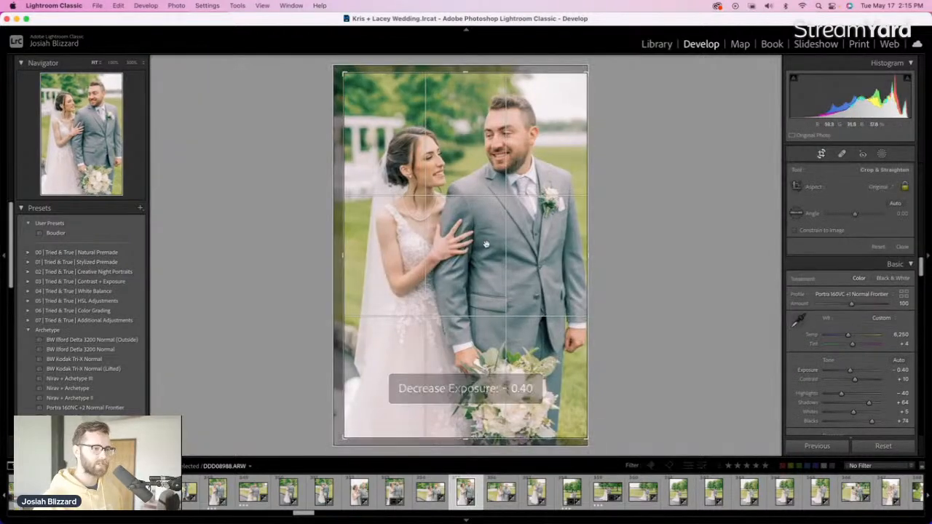
left_click_drag(486, 244, 475, 244)
key("Return")
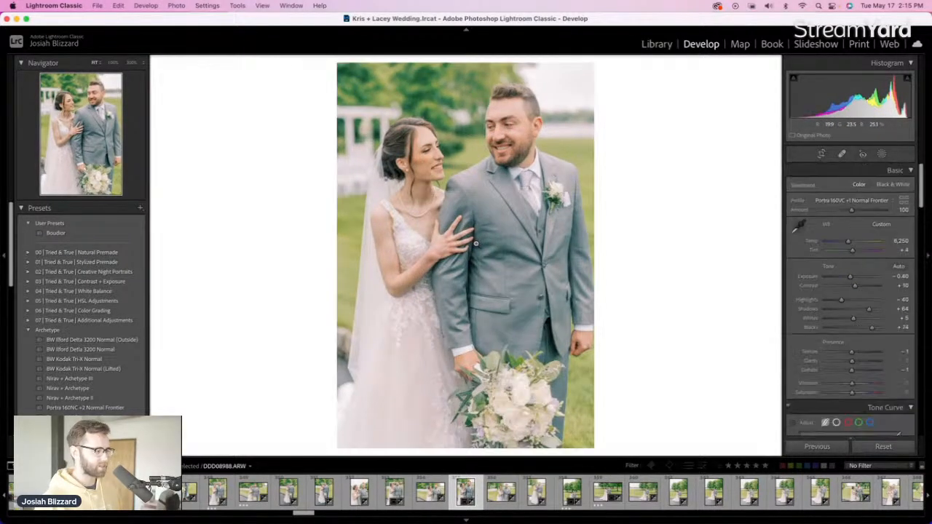
Darken the full-length vertical portrait DDD08996 by fine-tuning its exposure in small increments
key("Right")
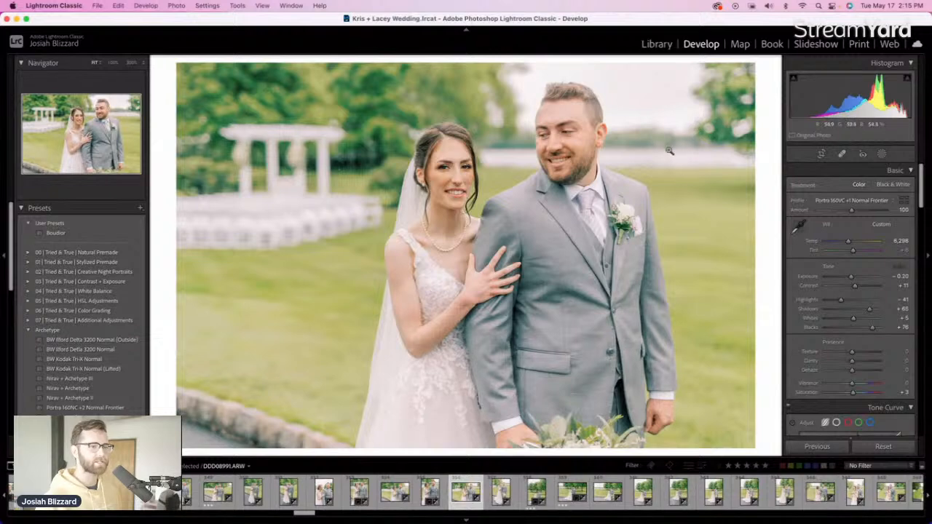
key("Right")
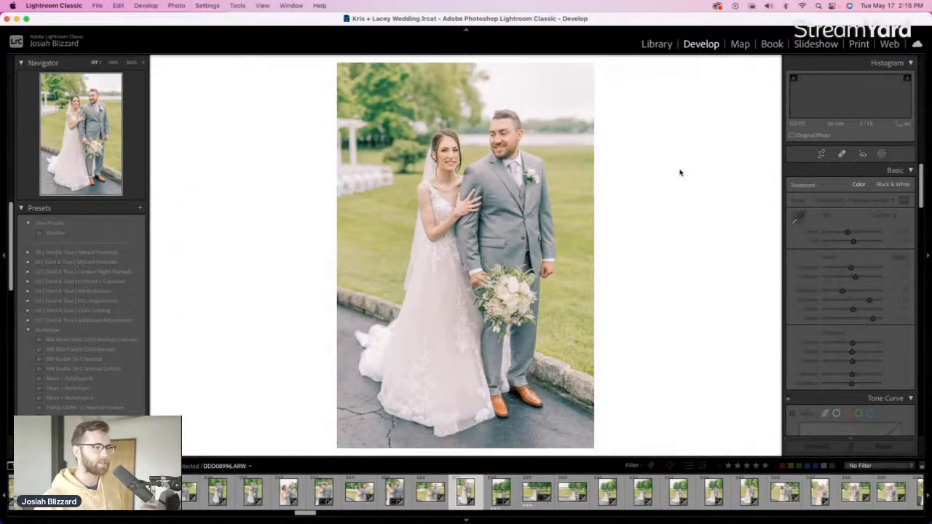
key("minus")
key("minus")
key("minus")
key("equal")
key("minus")
Reframe the full-length landscape portrait DDD09001 with a slightly tighter crop that places the couple further right of centre, and apply it
key("Right")
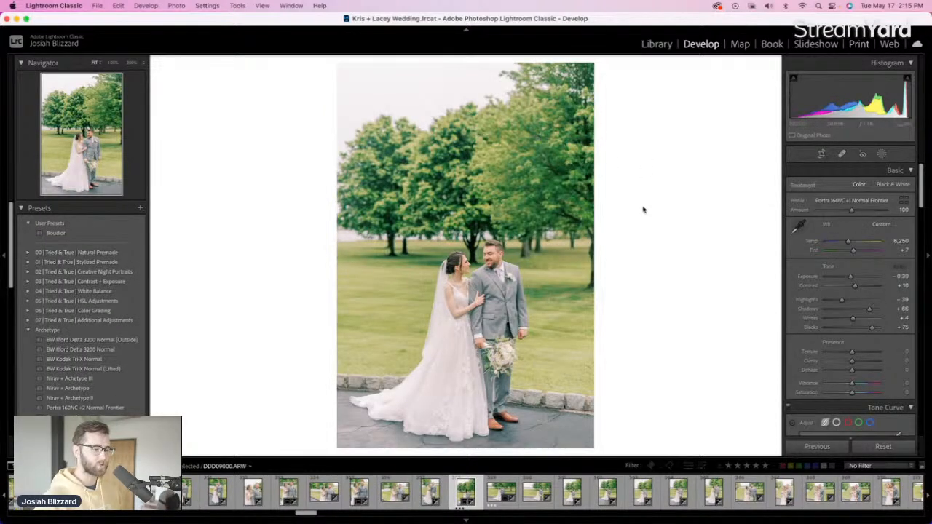
key("Right")
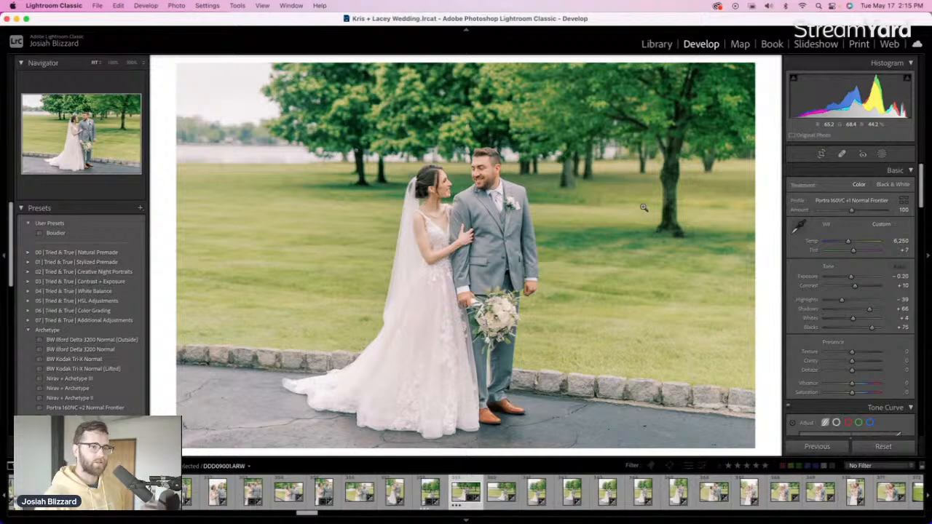
key("r")
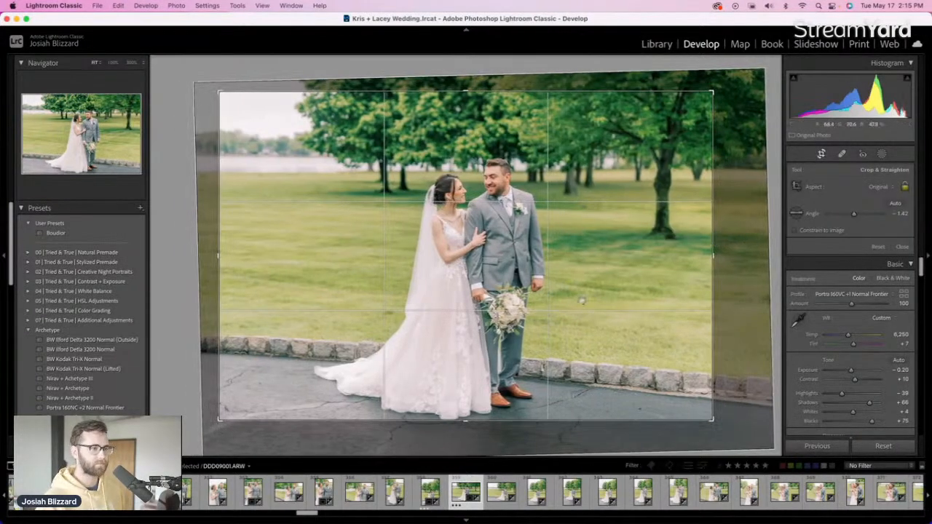
left_click_drag(571, 300, 591, 288)
key("r")
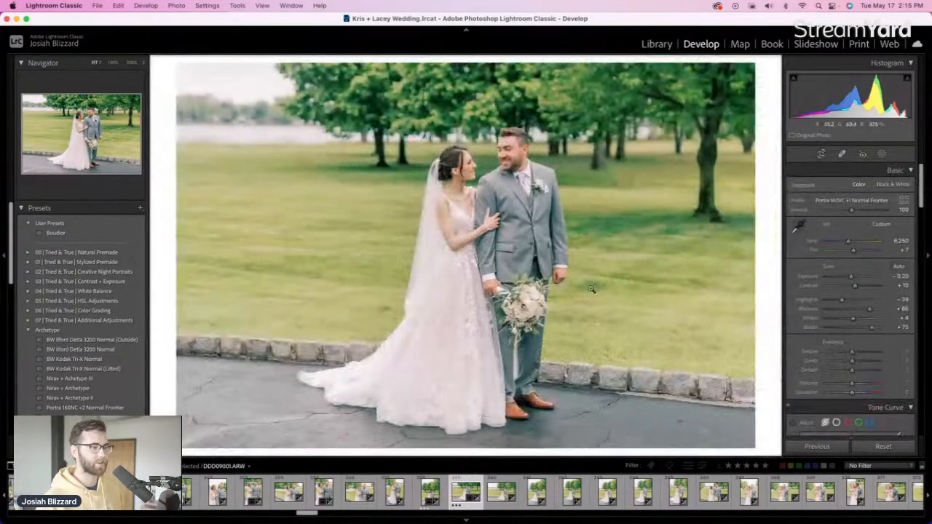
Examine the Kodak Pro Normal v6 film profiles on DDD09004, previewing the Ektar and Portra variants, and close the profile browser
key("Right")
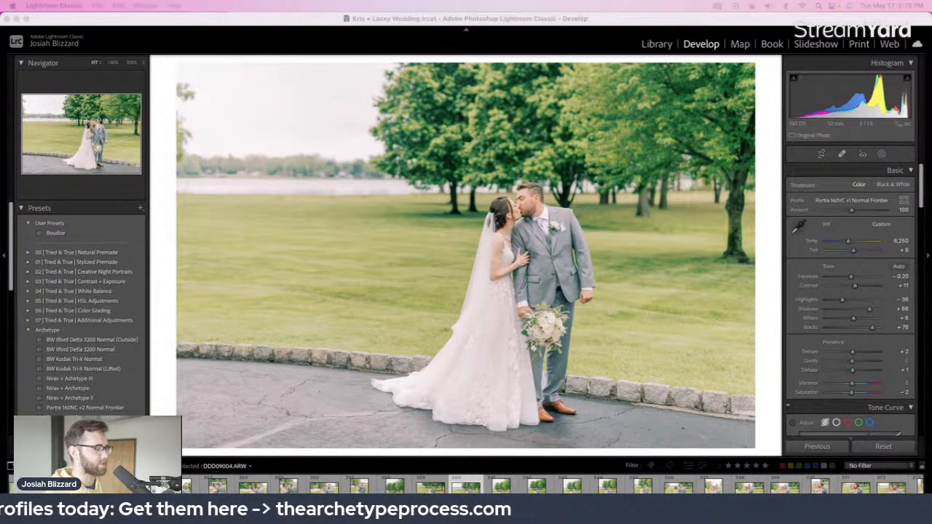
left_click(902, 203)
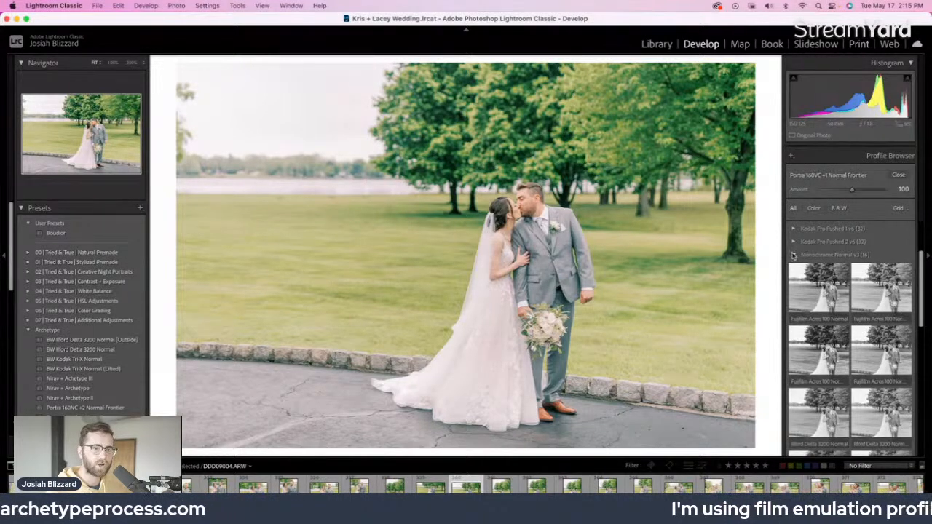
left_click(794, 254)
left_click(794, 304)
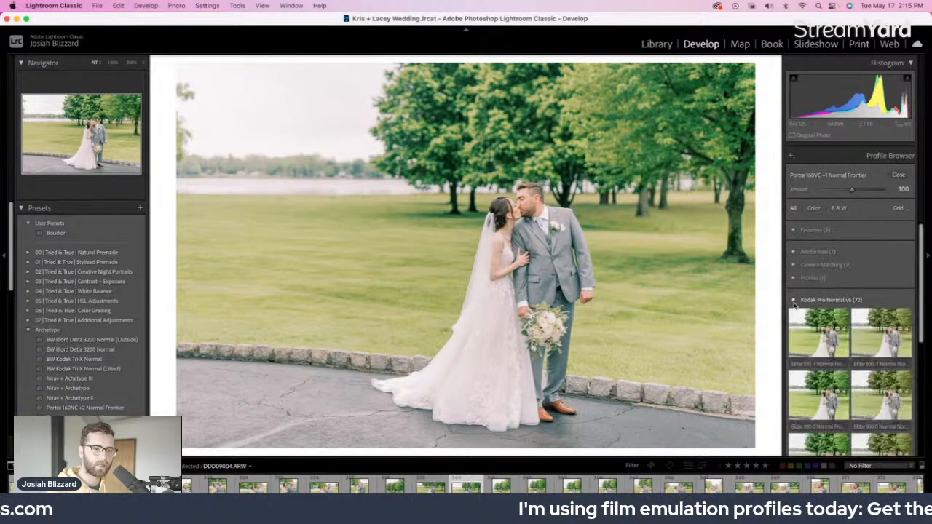
scroll(823, 358, "down", 5)
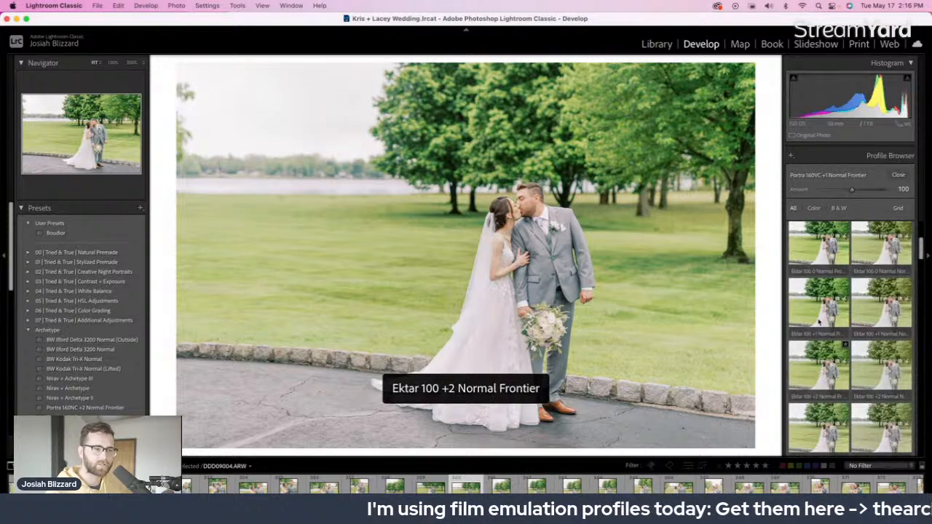
scroll(821, 306, "down", 3)
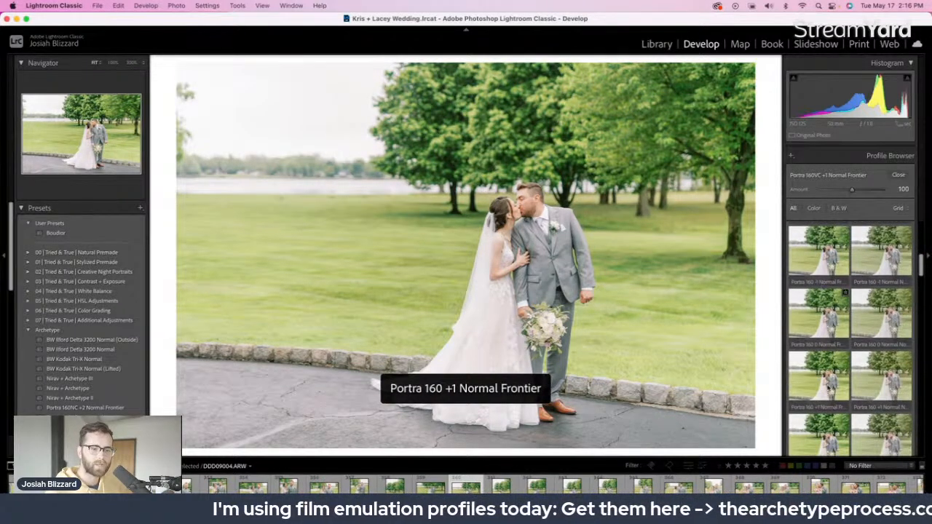
scroll(845, 355, "down", 4)
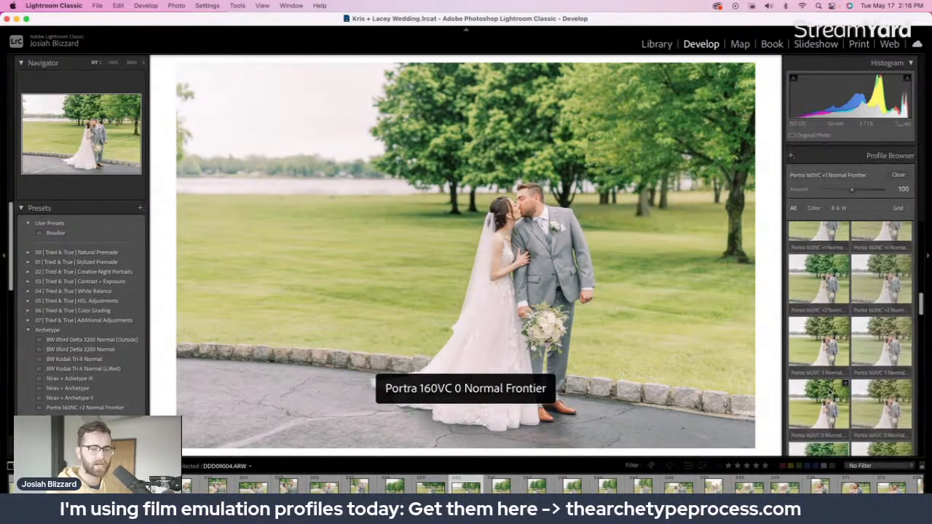
scroll(830, 392, "down", 4)
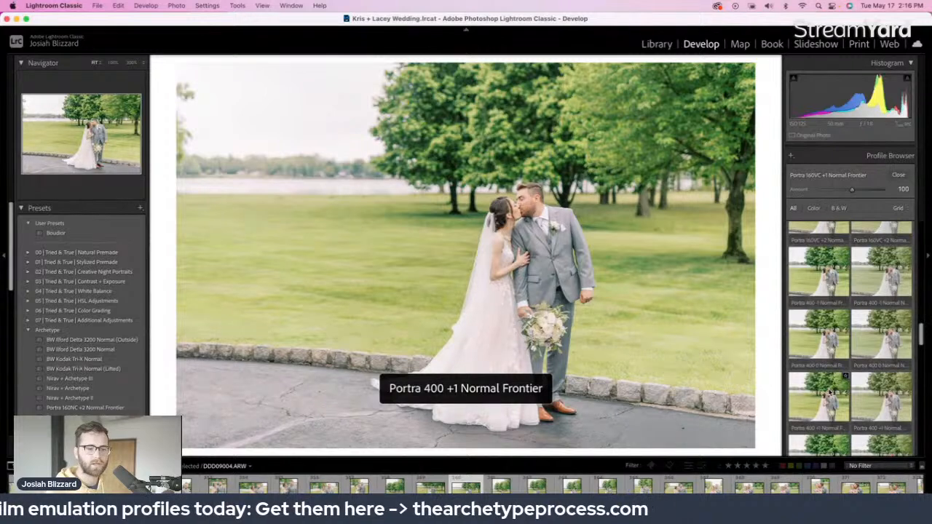
scroll(829, 391, "down", 3)
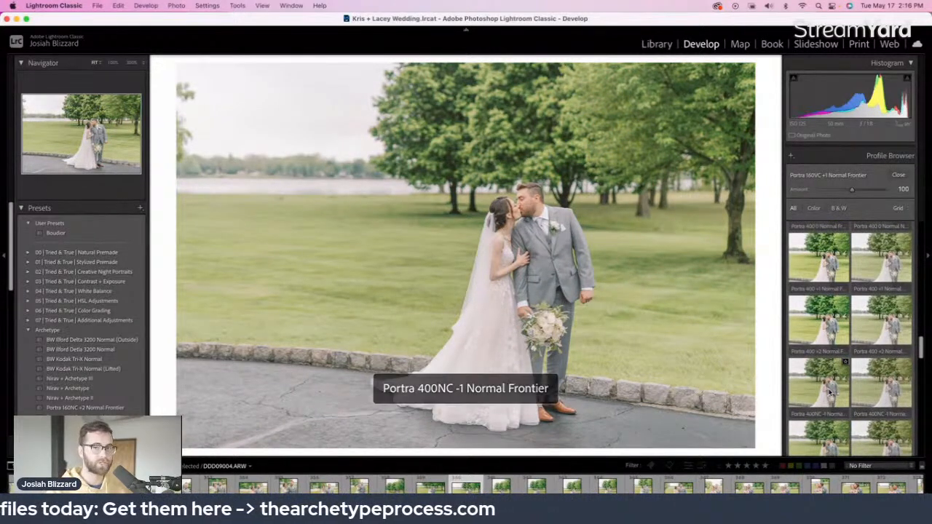
scroll(829, 392, "down", 3)
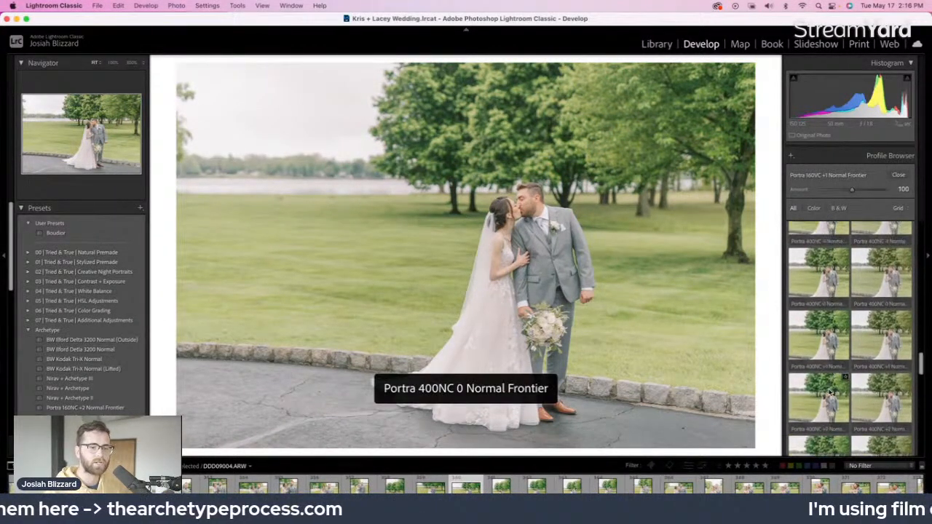
scroll(830, 392, "down", 4)
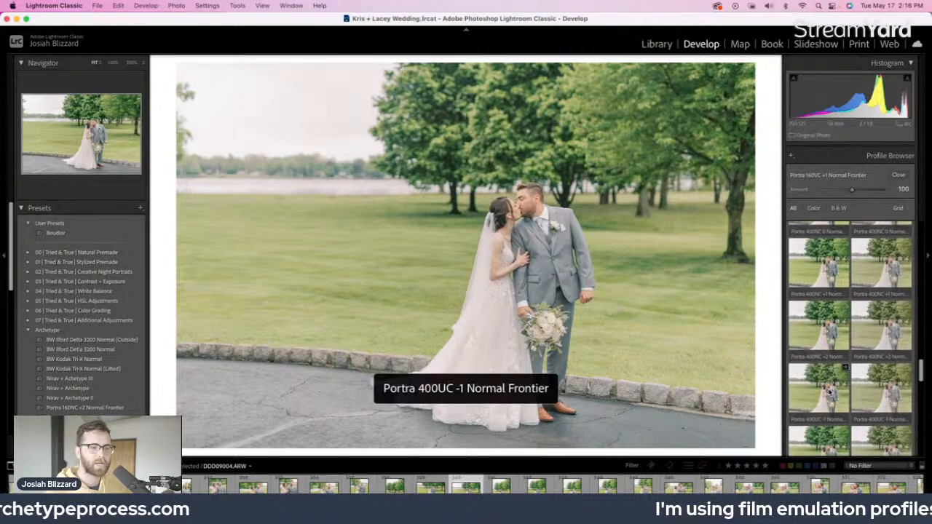
scroll(830, 392, "down", 8)
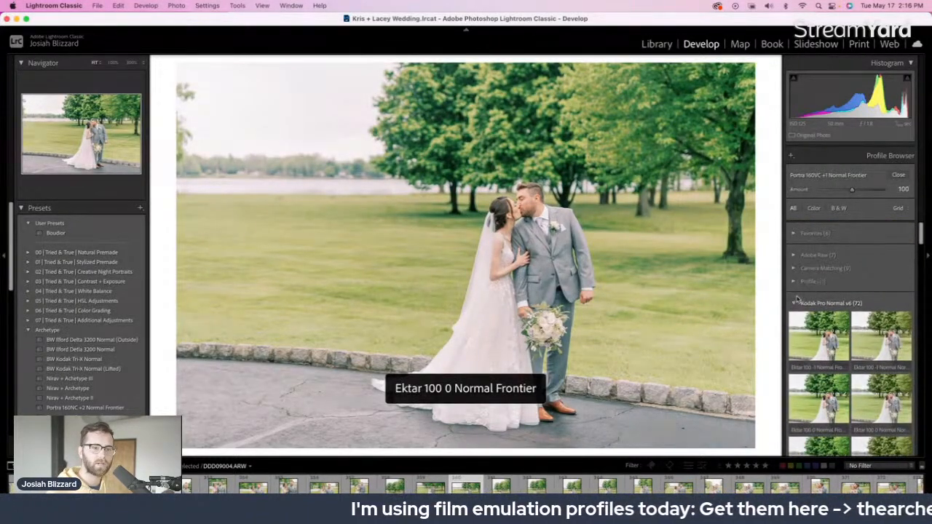
left_click(794, 302)
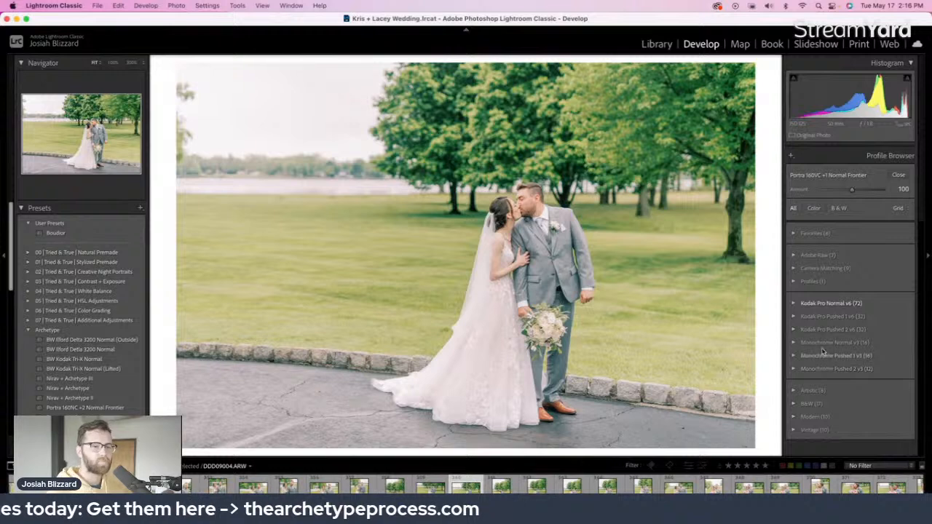
left_click(899, 175)
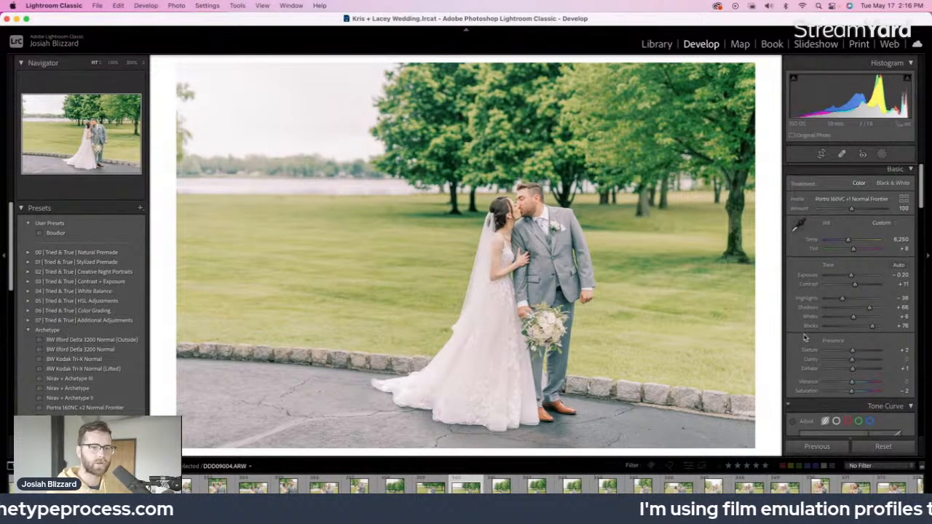
Examine the develop settings behind DDD09004, from the basic tone values through tone curve, colour grading, detail and lens corrections to calibration
scroll(805, 337, "down", 5)
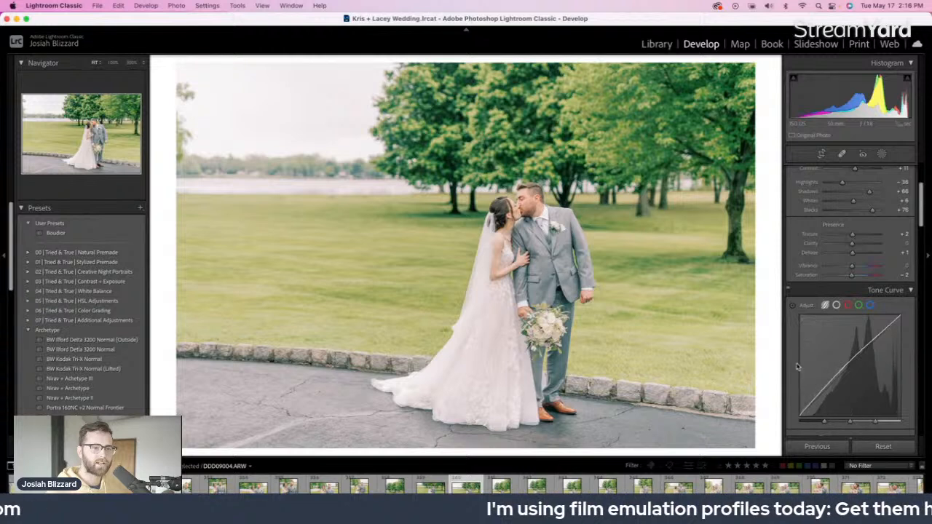
scroll(796, 368, "down", 10)
scroll(796, 368, "down", 5)
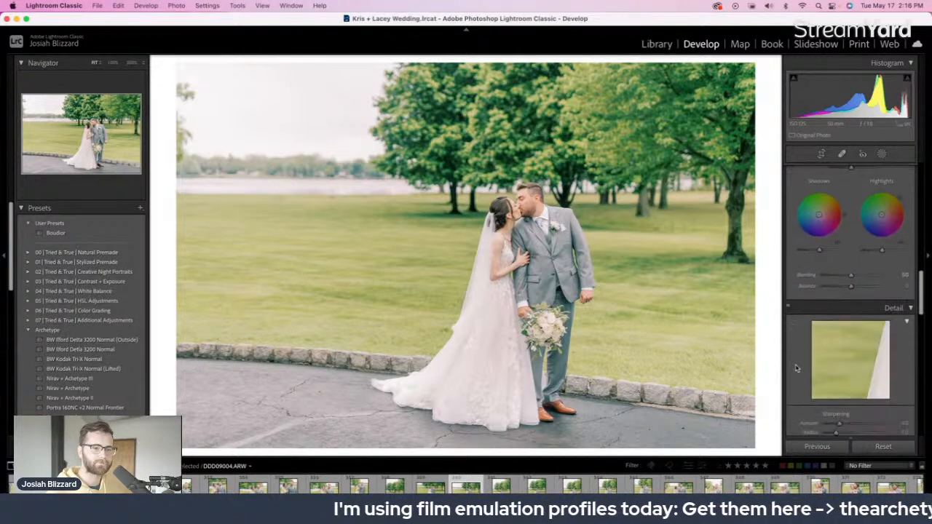
scroll(792, 335, "up", 4)
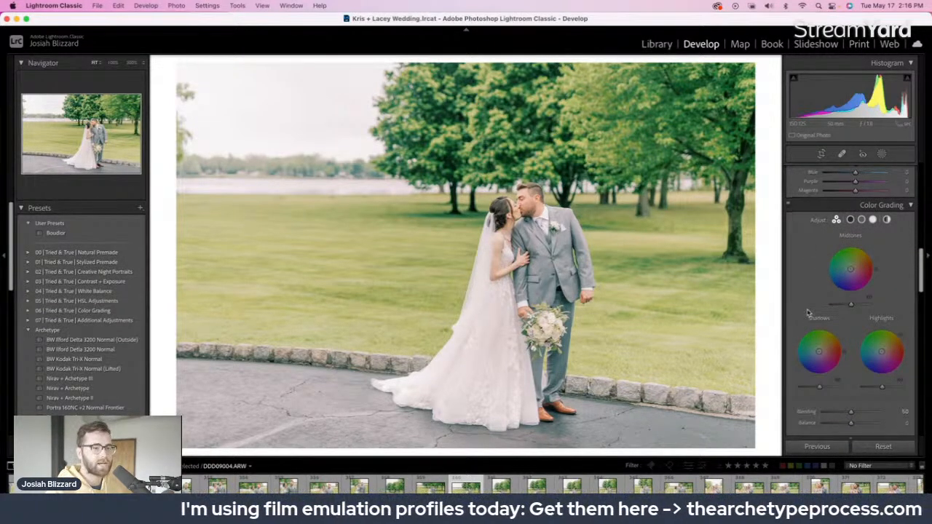
scroll(793, 306, "down", 10)
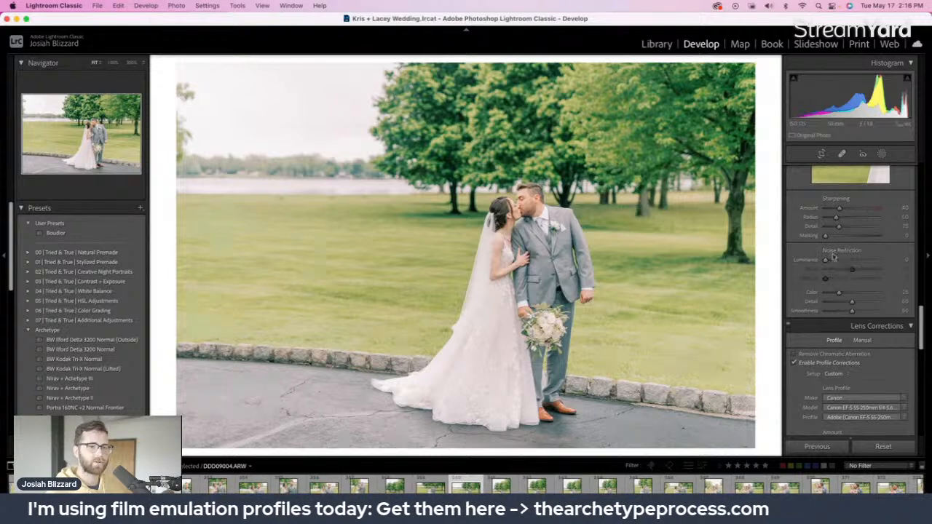
scroll(813, 293, "down", 10)
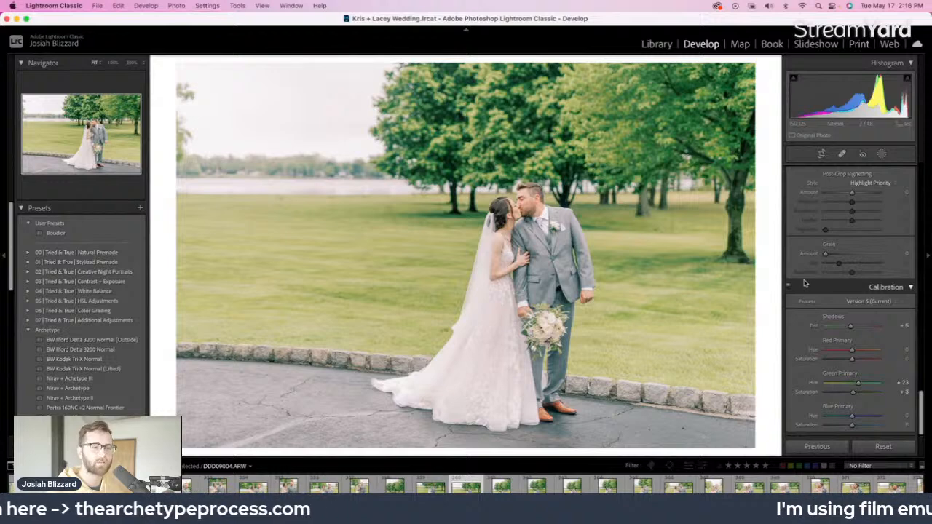
scroll(804, 283, "up", 20)
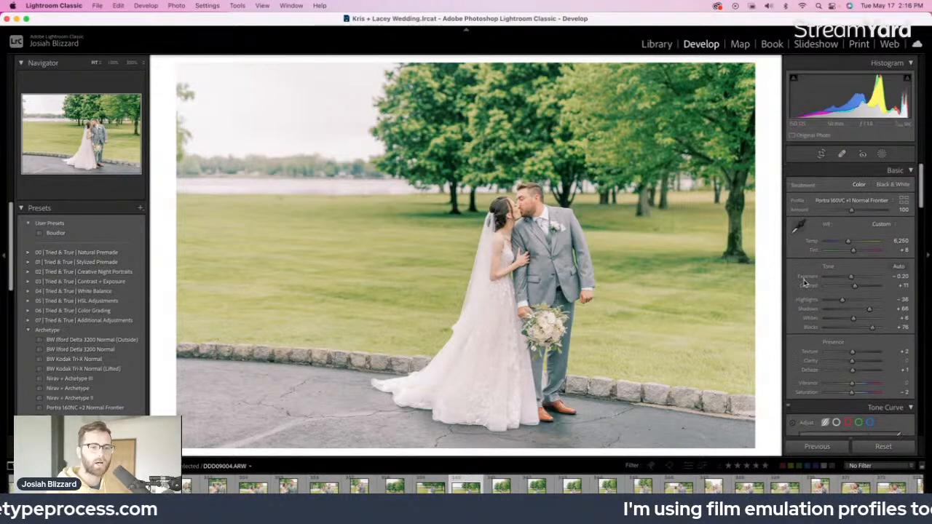
scroll(804, 283, "down", 5)
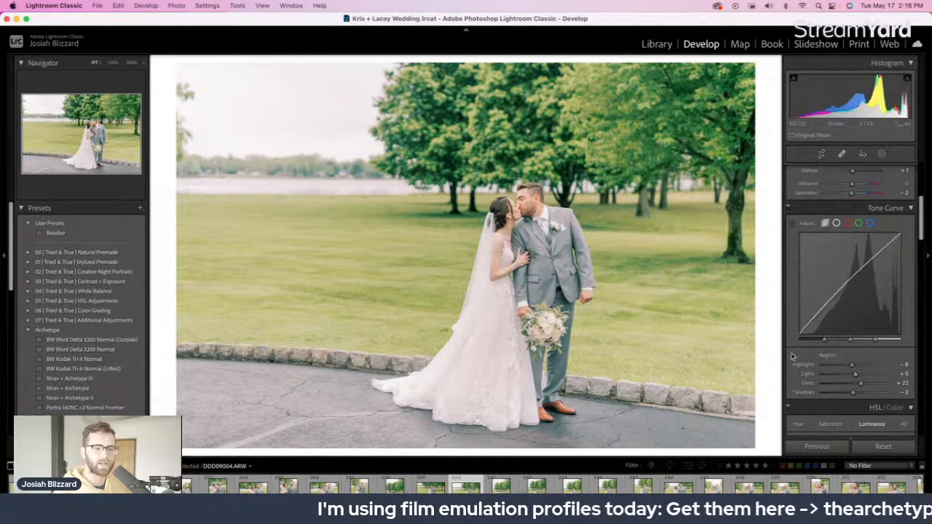
scroll(798, 357, "up", 5)
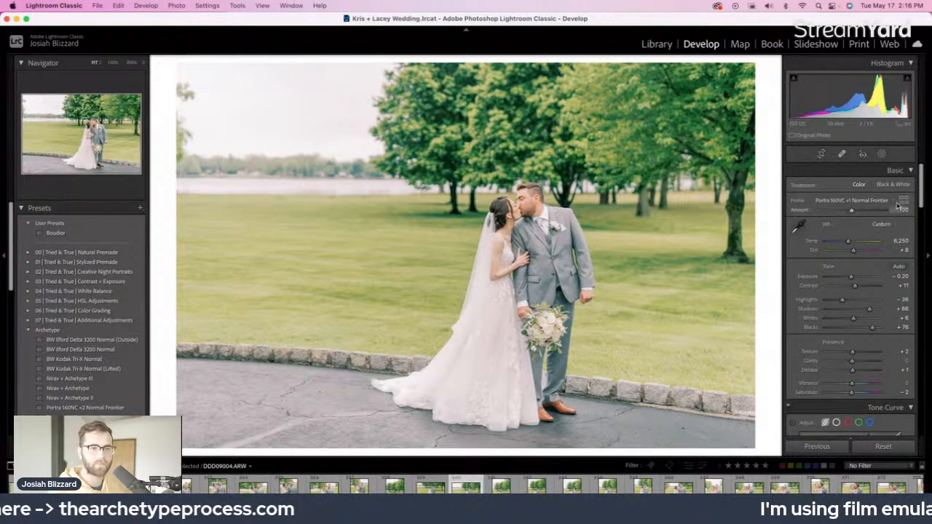
Try the Adobe Standard profile on DDD09004 for comparison with the Portra 160VC +1 look, and undo the change
left_click(892, 204)
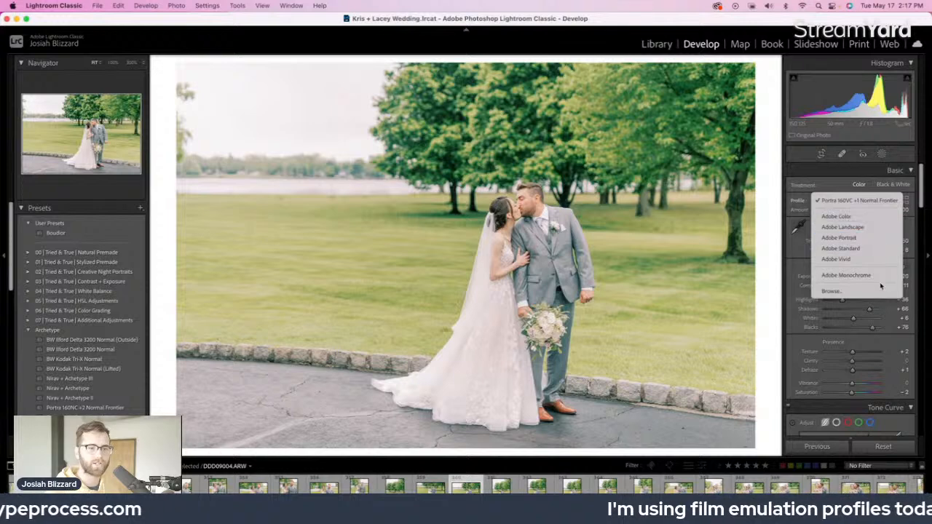
left_click(844, 248)
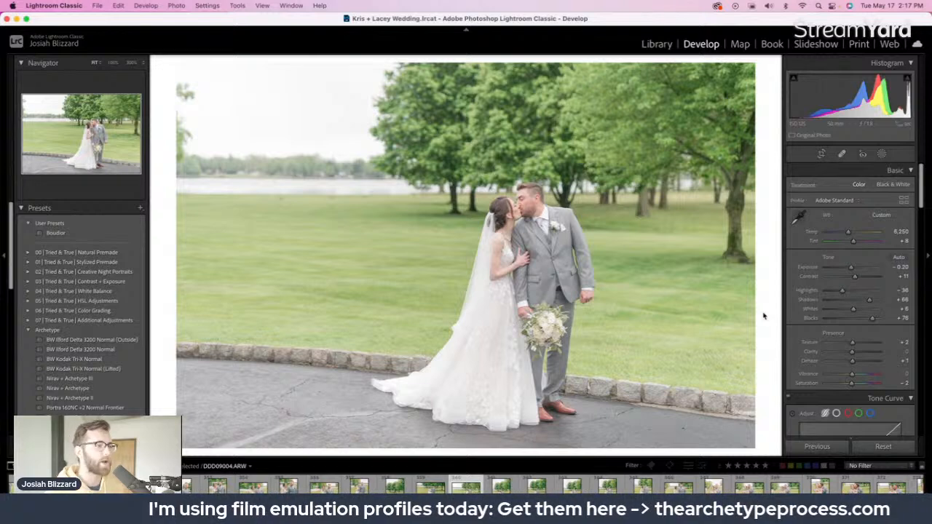
key("super+z")
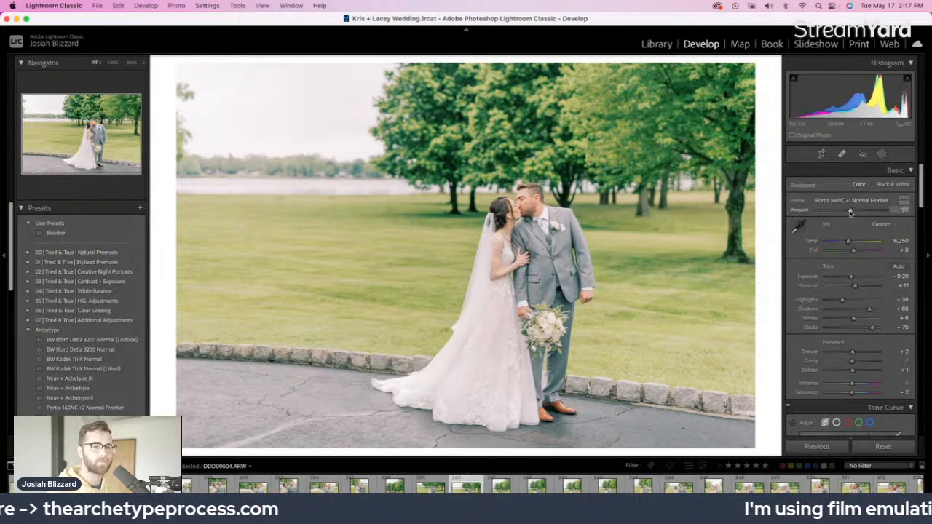
Try the Portra 160VC +1 profile at amount 153 on DDD09004, return it to 100 and review the tone and curve settings
left_click_drag(850, 212, 870, 212)
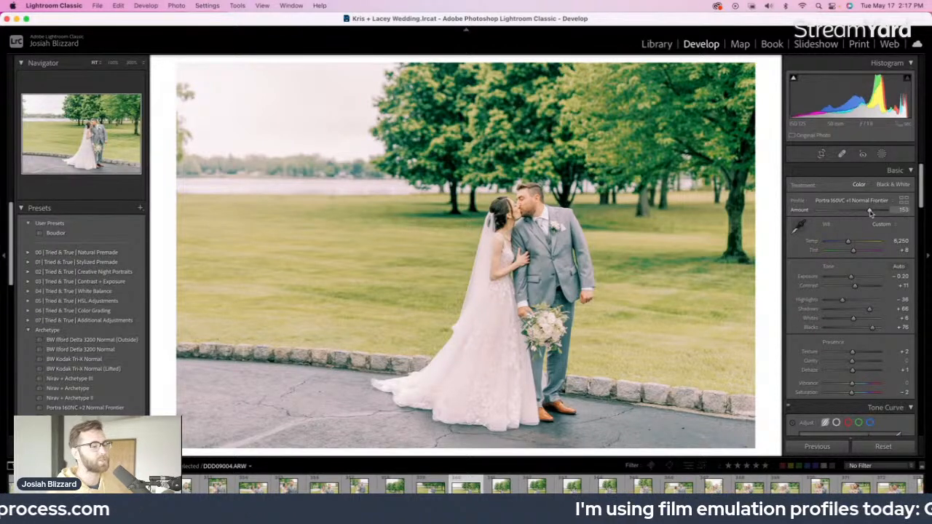
left_click_drag(870, 212, 850, 211)
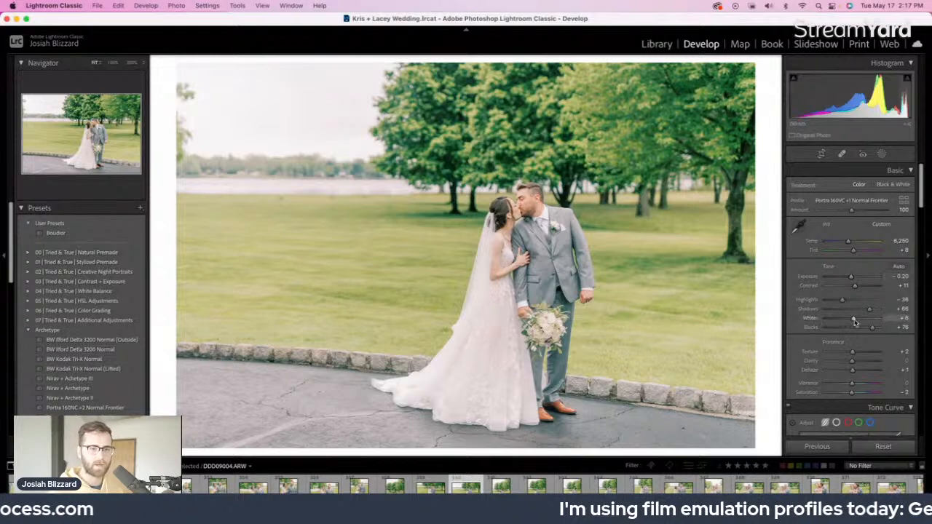
scroll(853, 322, "down", 2)
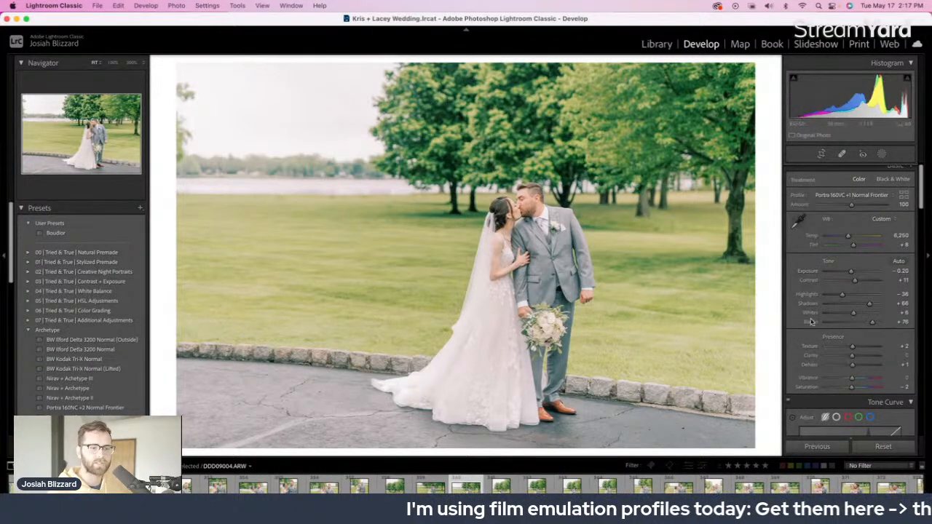
scroll(804, 327, "up", 2)
scroll(803, 327, "down", 8)
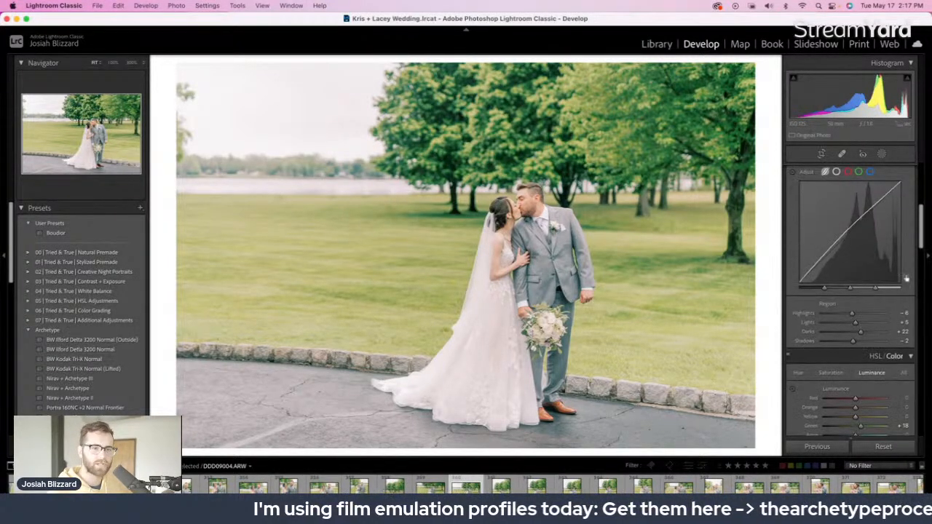
scroll(830, 323, "up", 8)
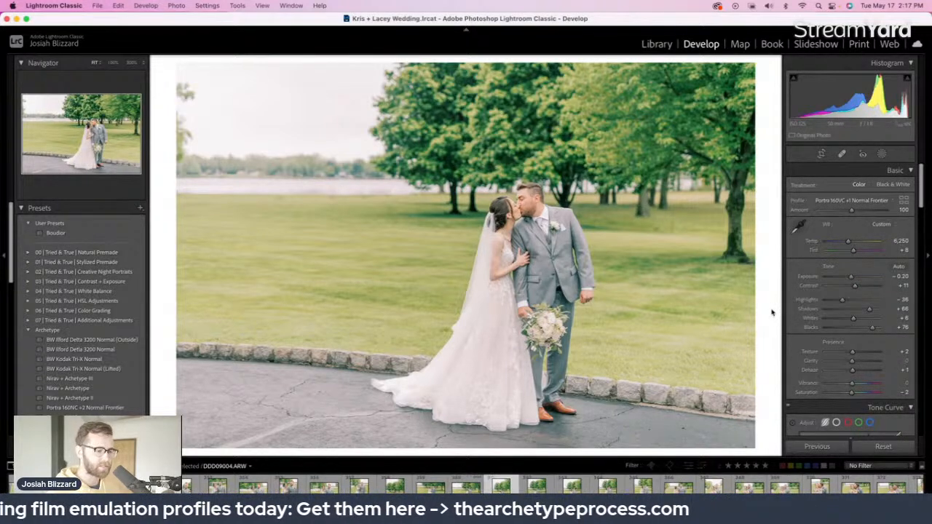
Straighten and tighten the crop of the vertical portrait DDD09007, fine-tuning the couple's position in the lower part of the frame, and apply it
key("Left")
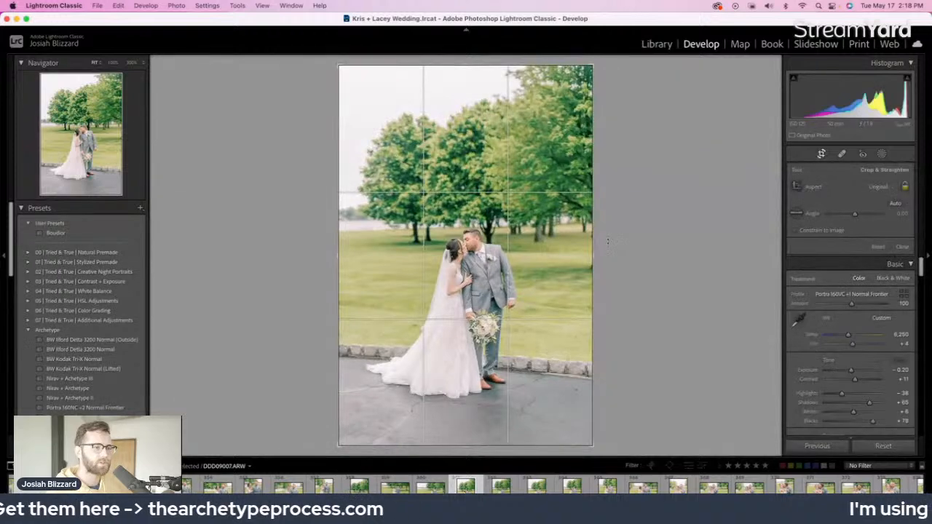
key("r")
left_click_drag(605, 256, 574, 258)
left_click_drag(508, 257, 506, 272)
key("Return")
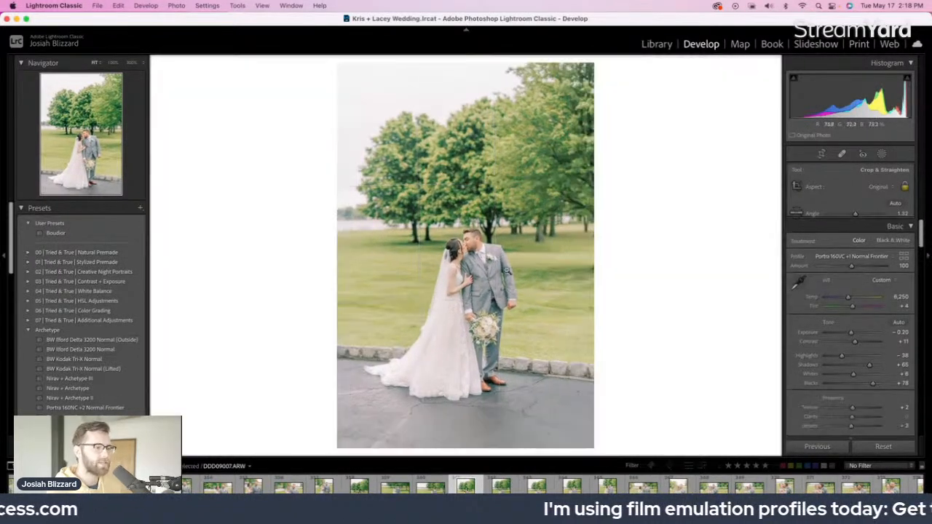
key("r")
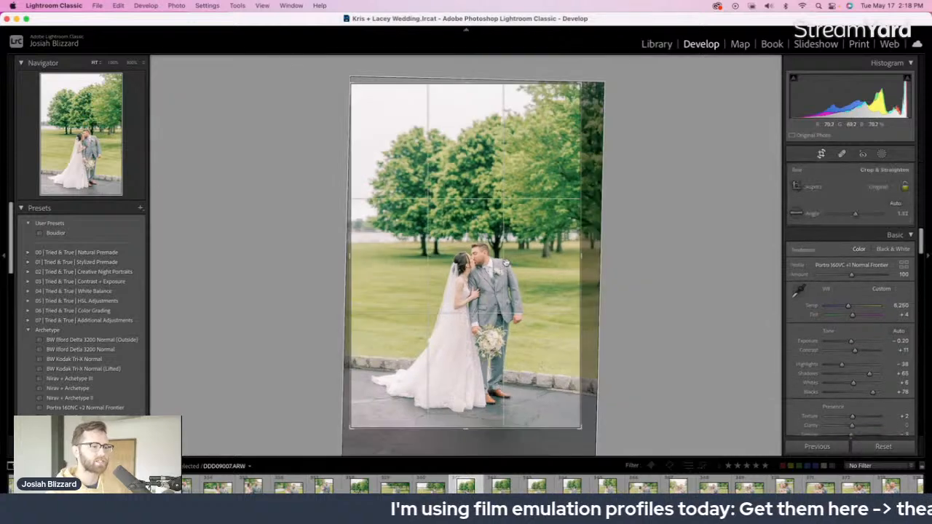
left_click_drag(506, 269, 504, 260)
key("Return")
Reframe the vertical portrait DDD09012 with a tighter, slightly straightened crop that trims foreground and places the couple lower, and apply it
key("Right")
key("Right")
key("Right")
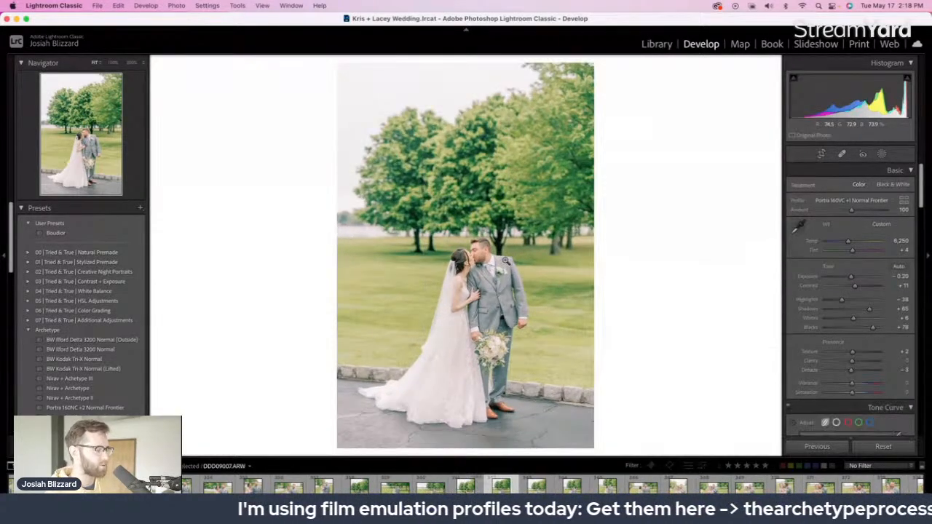
key("r")
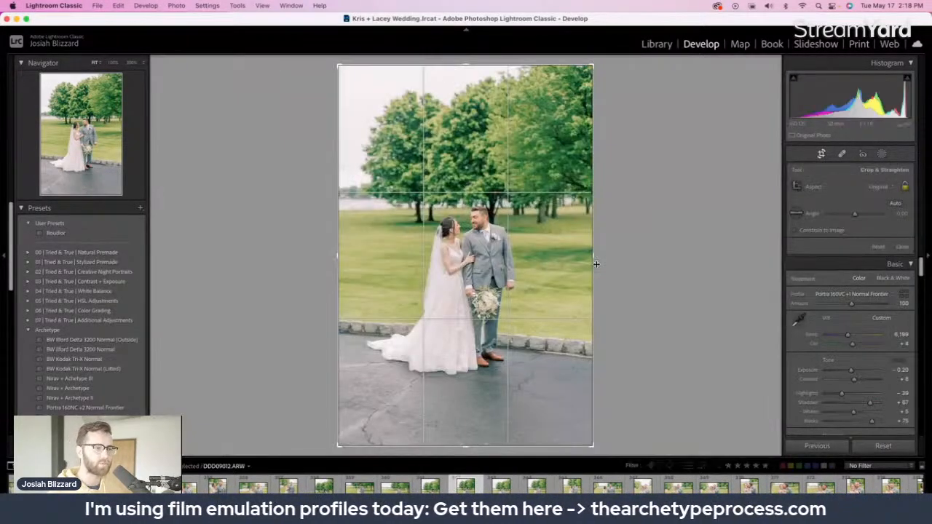
mouse_move(595, 264)
left_mouse_down()
mouse_move(575, 257)
mouse_move(601, 257)
left_mouse_up()
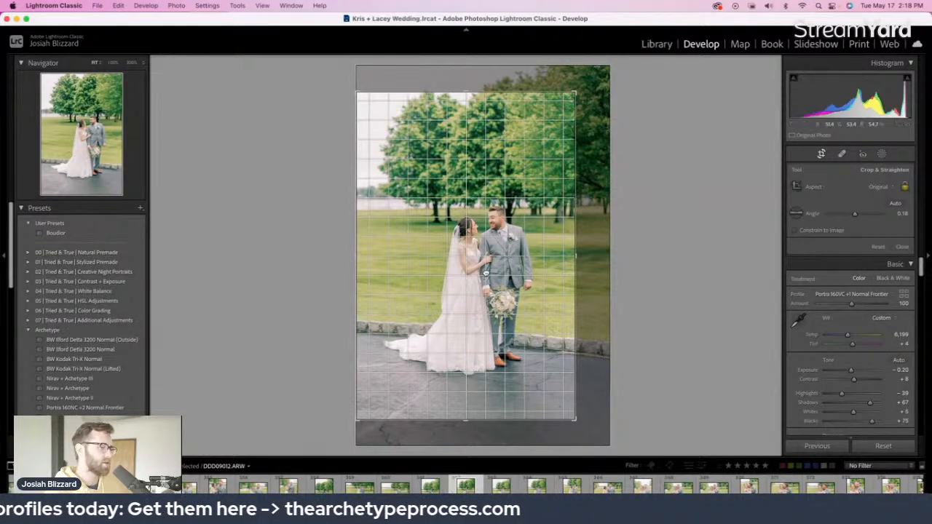
left_click_drag(499, 251, 494, 276)
key("r")
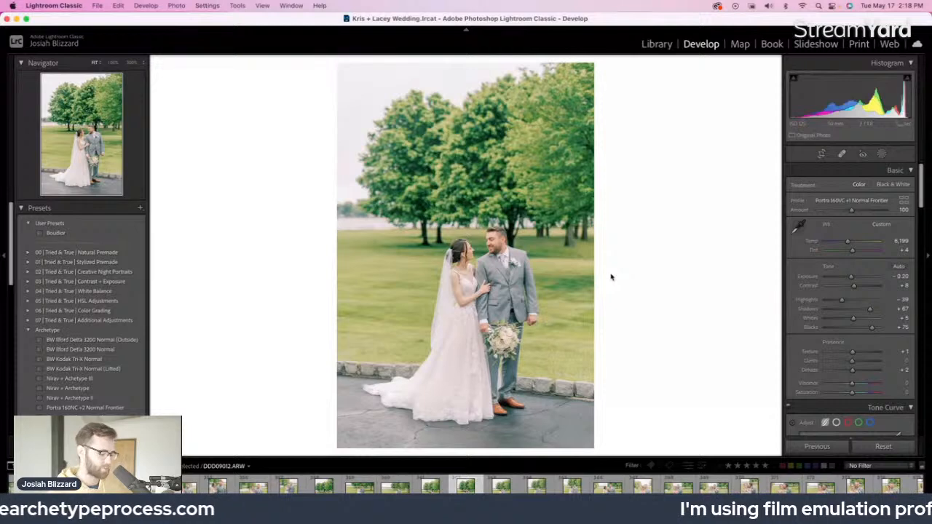
Lower the exposure of the vertical portrait DDD09015 to −0.40
key("Right")
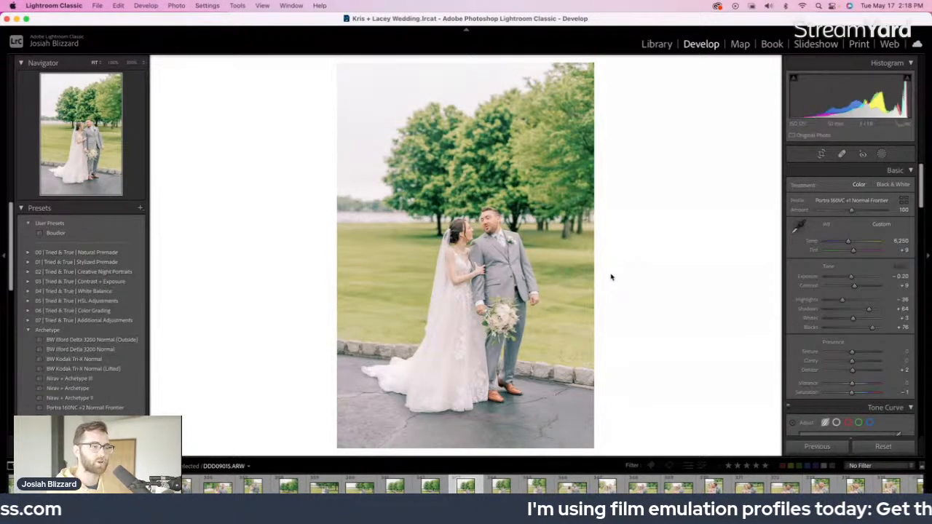
key("minus")
key("minus")
key("minus")
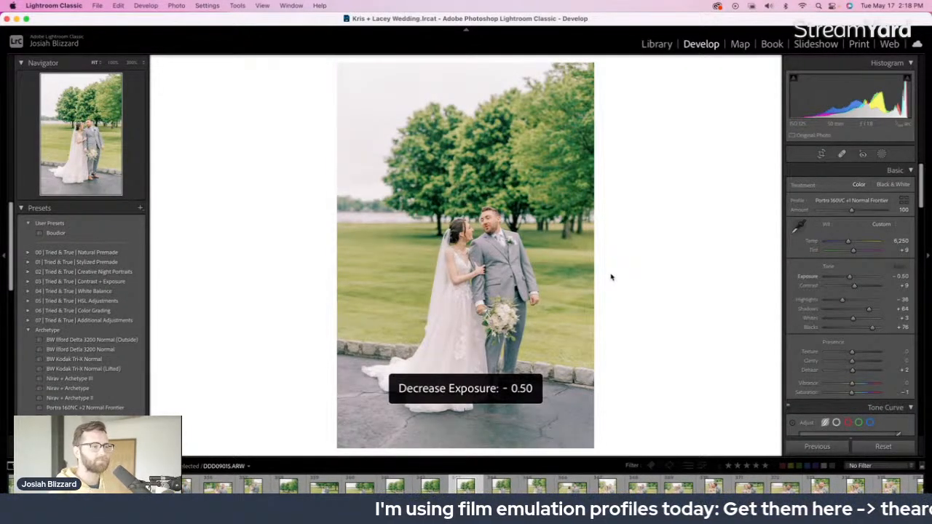
key("equal")
Straighten and slightly tighten the crop of DDD09015, shift the couple lower in the frame and apply it
key("r")
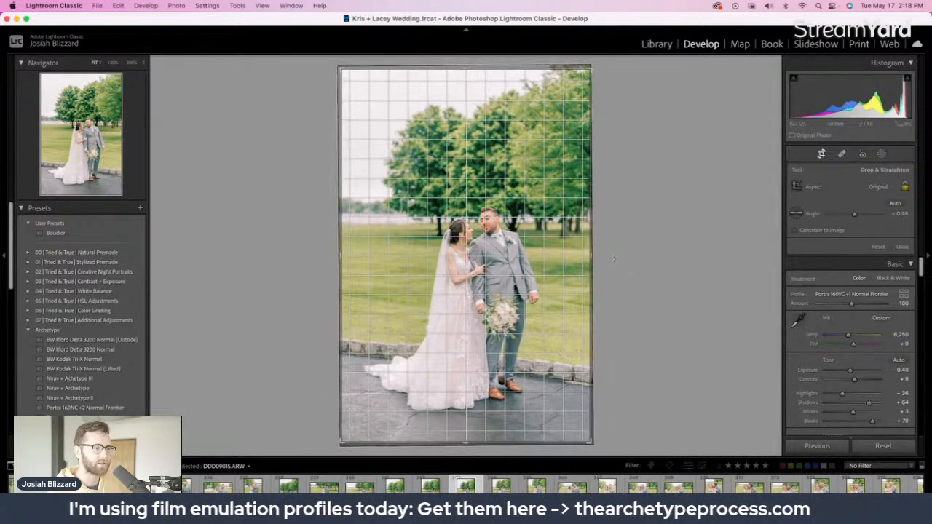
left_click_drag(473, 71, 474, 76)
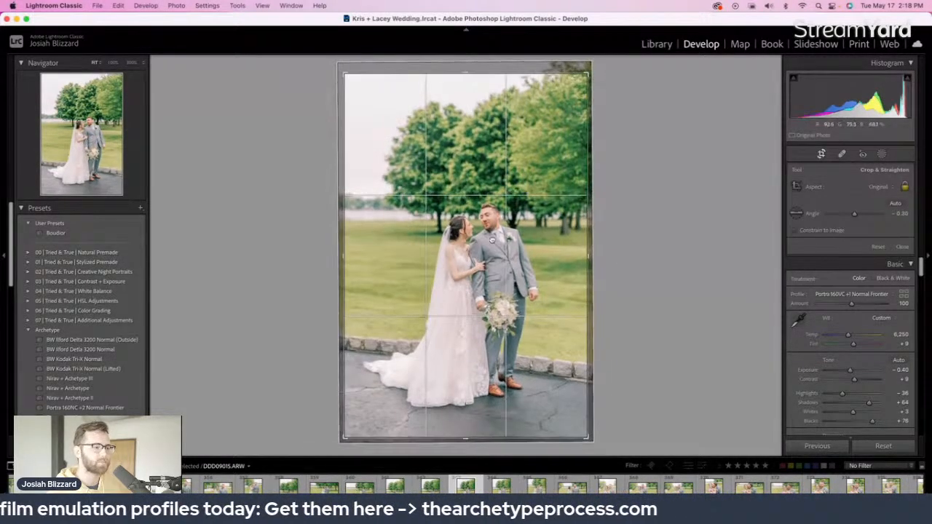
left_click_drag(493, 239, 488, 250)
key("r")
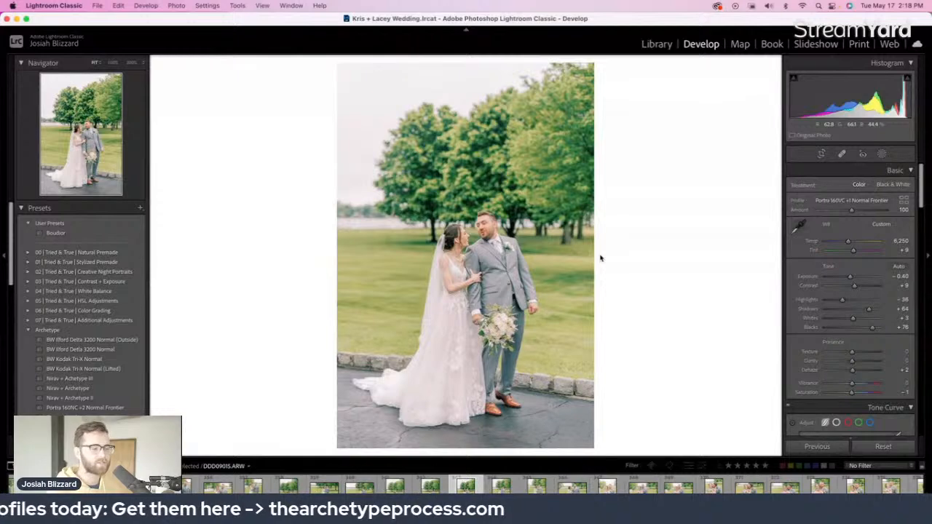
Apply a slightly tighter crop to the vertical portrait DDD09017 and lower its exposure to −0.30
key("r")
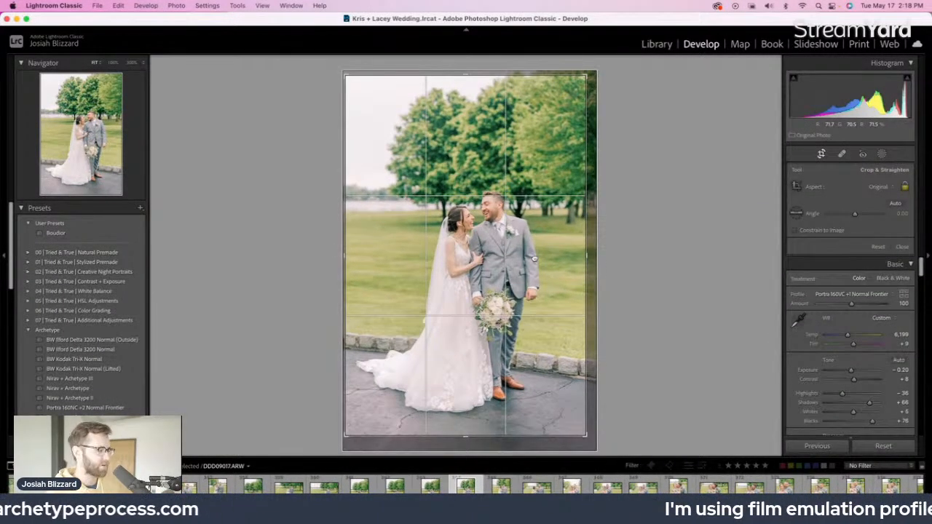
key("r")
key("minus")
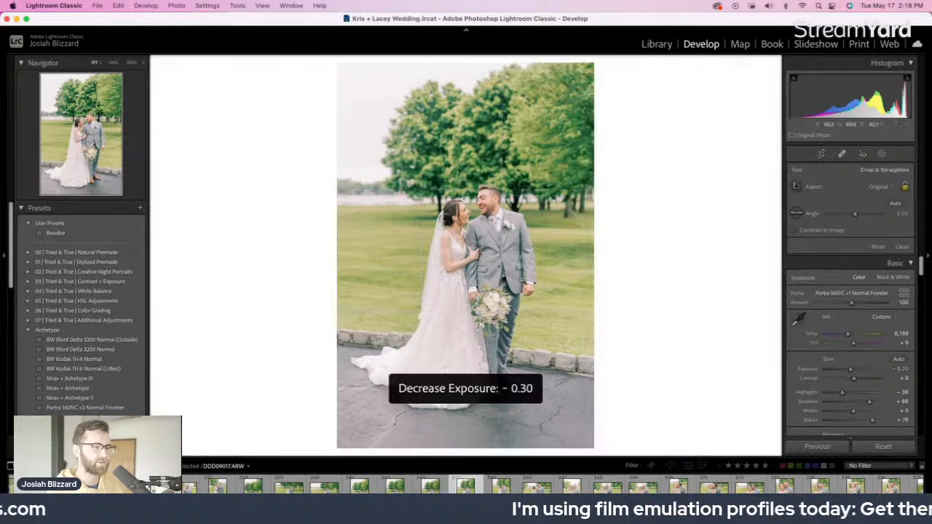
Lower the exposure of the closer vertical portrait DDD09020 to −0.40
key("Right")
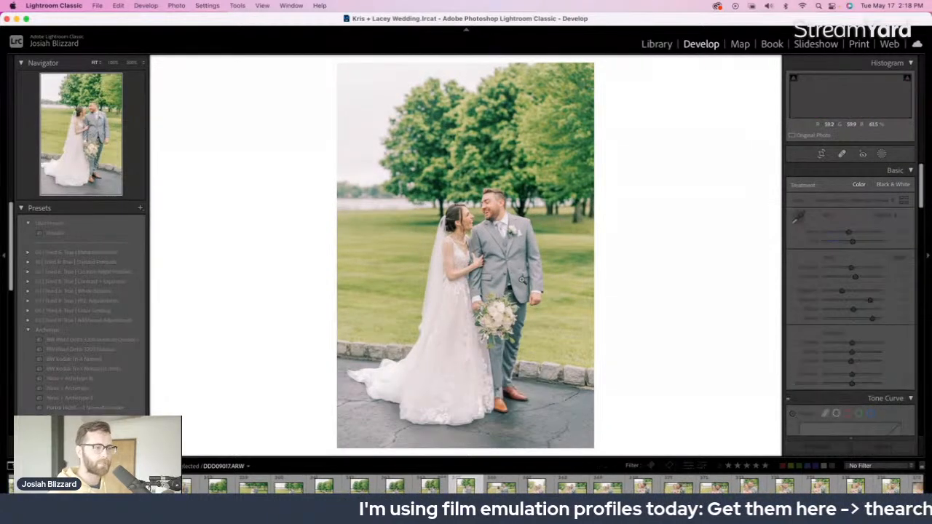
key("minus")
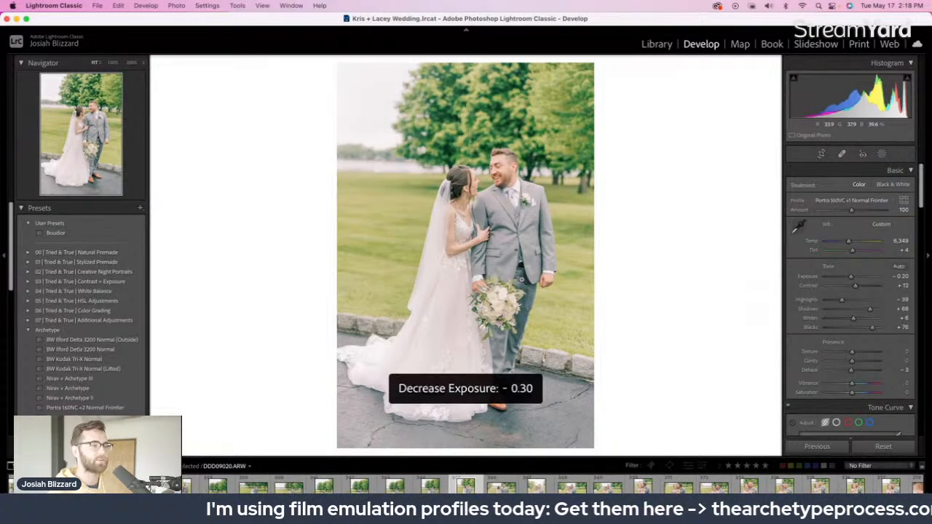
key("minus")
key("minus")
key("equal")
Straighten the tilted horizon of DDD09020 with a rotated, tighter crop around the couple and apply it
key("r")
mouse_move(613, 251)
left_mouse_down()
mouse_move(616, 238)
mouse_move(612, 244)
left_mouse_up()
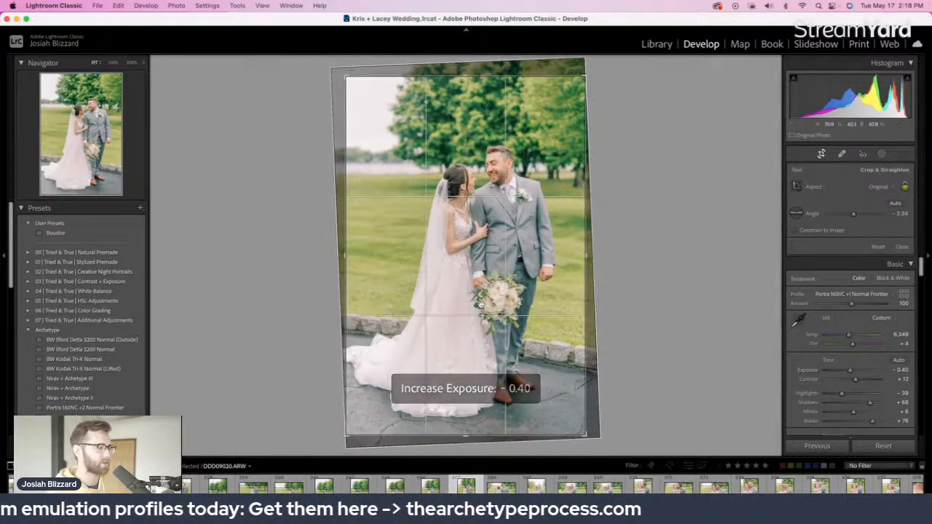
key("r")
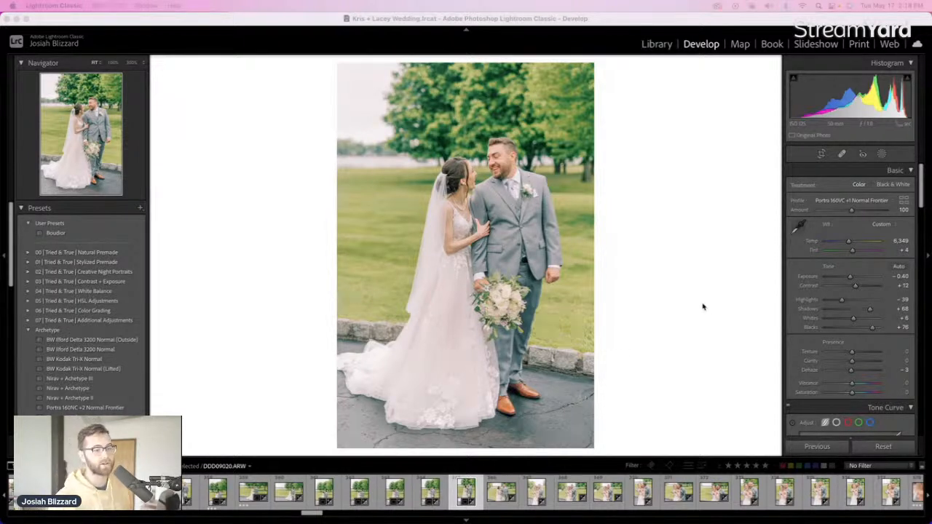
left_click(693, 249)
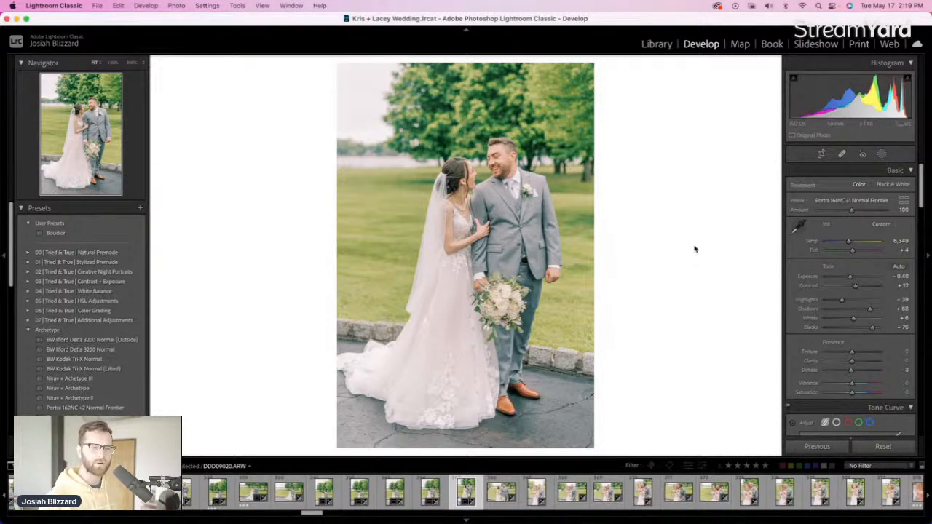
Lower the exposure of the horizontal portrait DDD09022 to −0.30
key("Right")
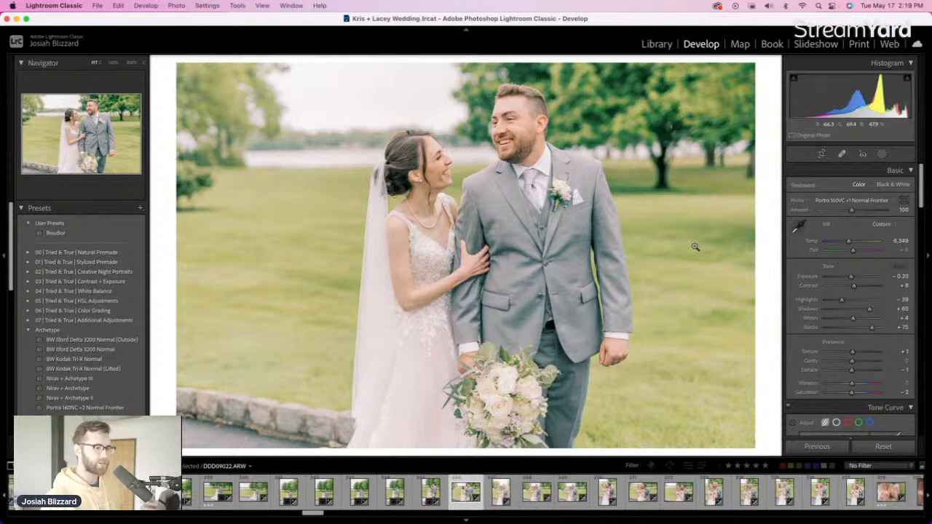
key("minus")
key("equal")
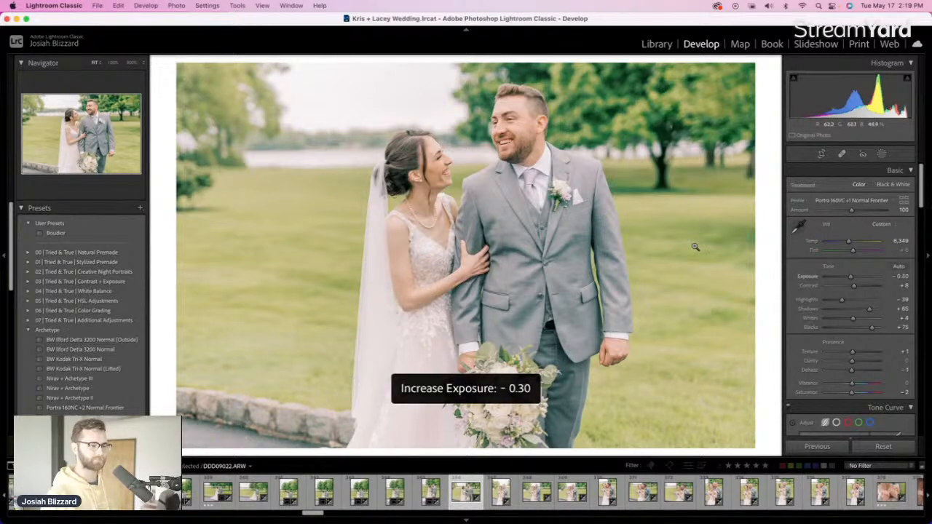
key("minus")
key("equal")
Lower the exposure of the vertical portrait DDD09025 to −0.40
key("Right")
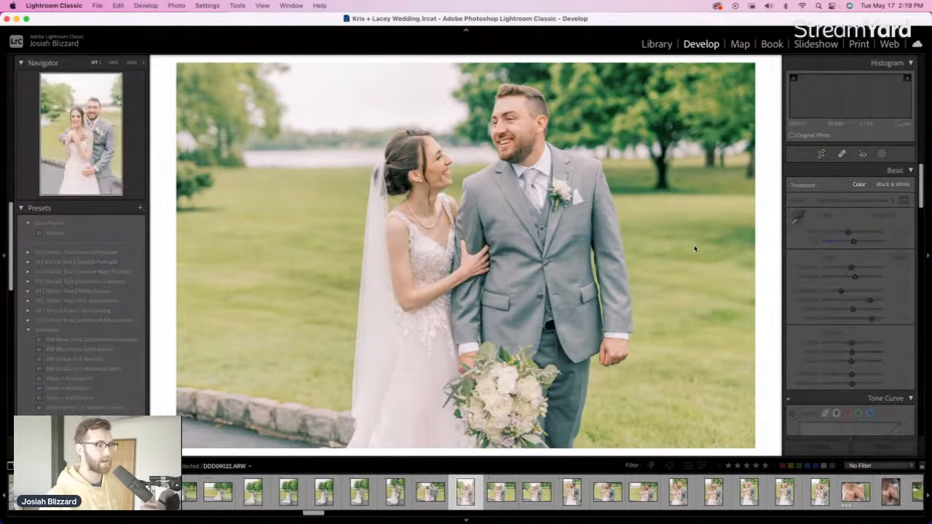
key("minus")
key("minus")
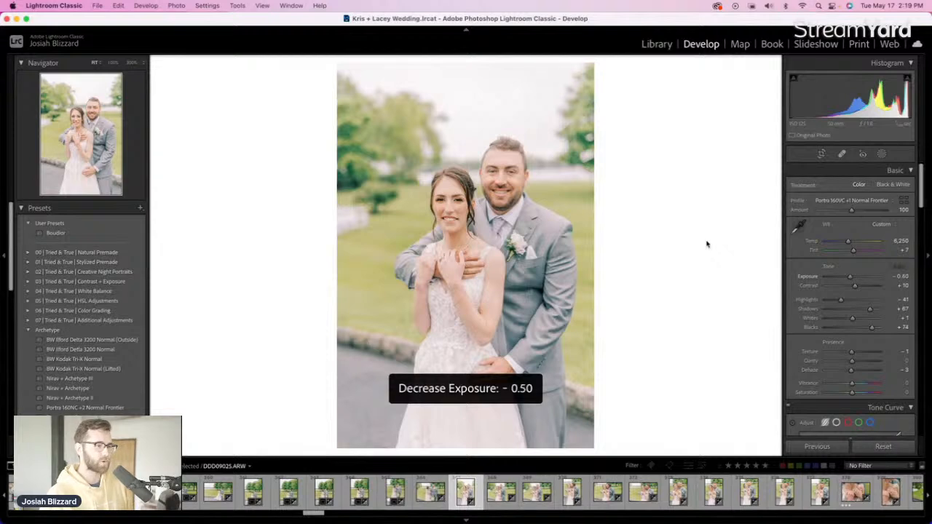
key("equal")
Tighten the crop of DDD09025, trim space above the couple, shift them slightly left in the frame and apply it
key("r")
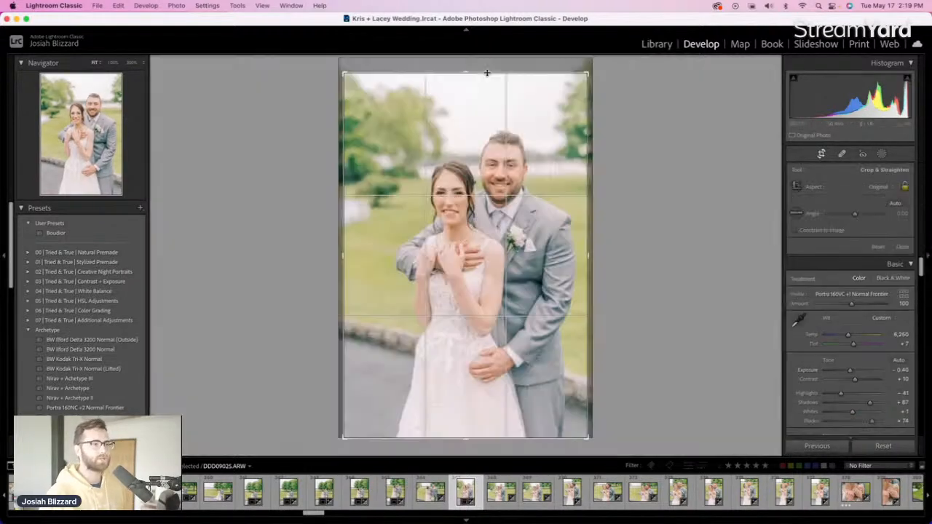
left_click_drag(487, 72, 487, 85)
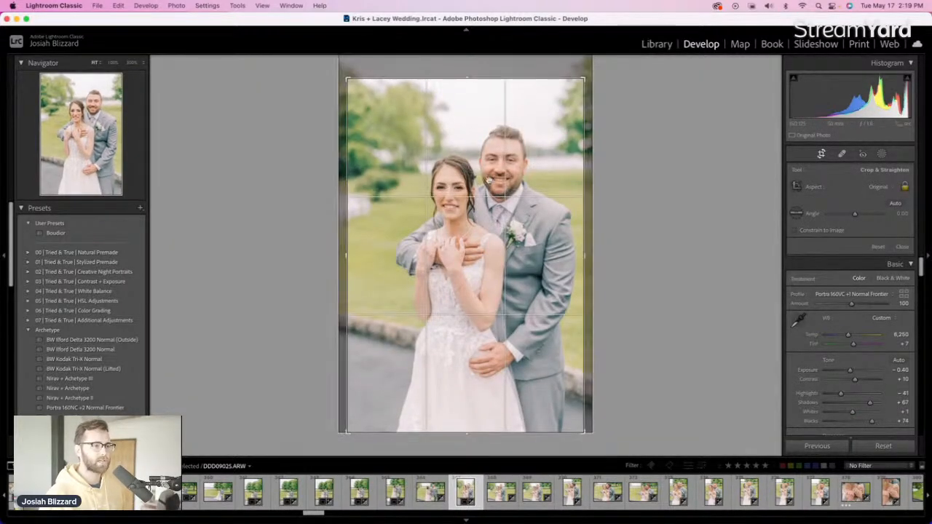
left_click_drag(483, 185, 471, 185)
key("Return")
Straighten the tilted horizon of the horizontal portrait DDD09027 with a slightly rotated crop and apply it
key("Left")
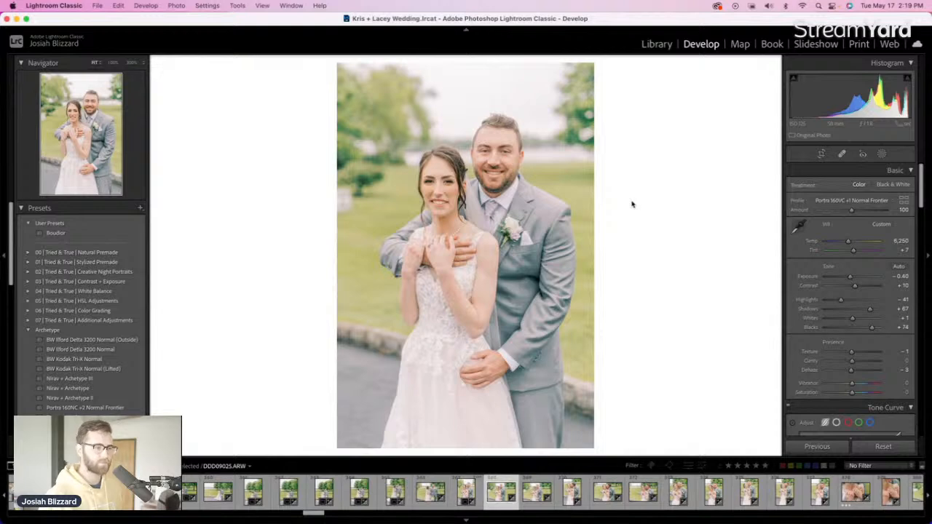
key("r")
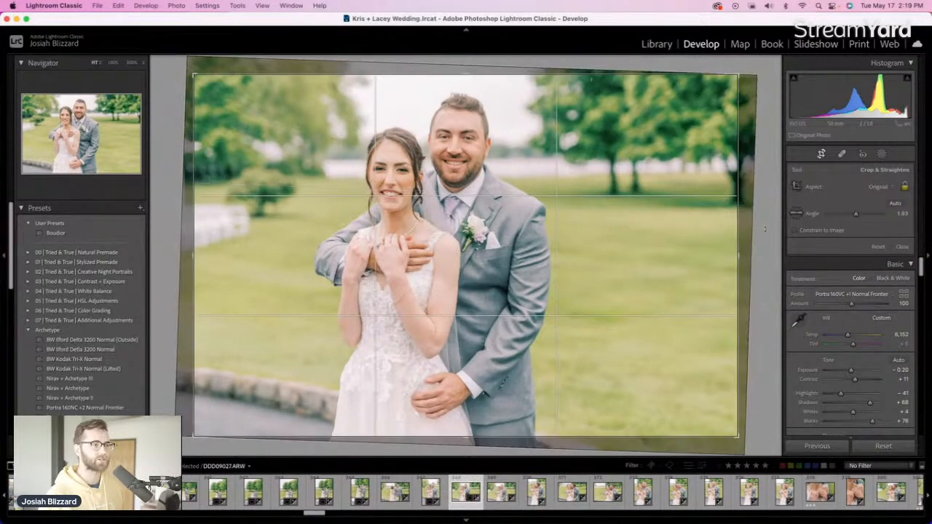
left_click_drag(765, 229, 765, 232)
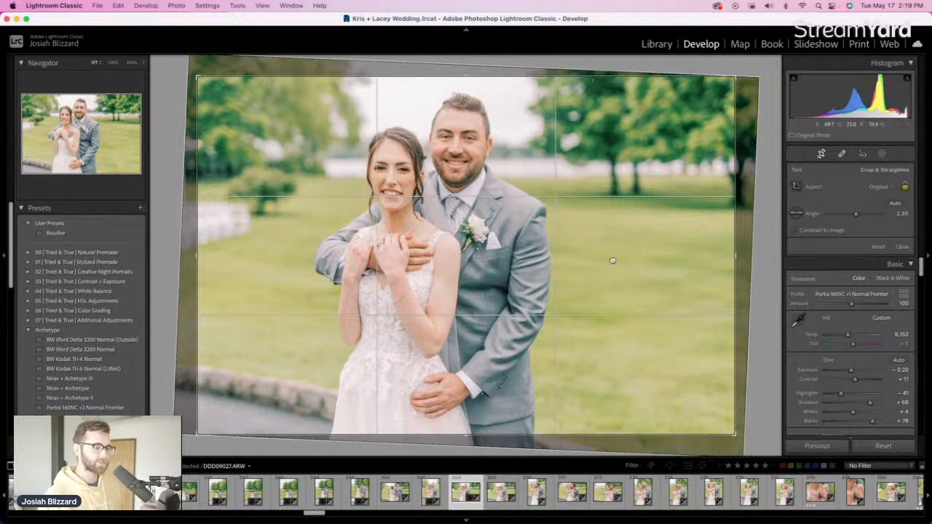
key("Return")
Level the horizon of the next horizontal portrait, DDD09031, with a rotated, slightly tighter crop and apply it
key("Right")
key("Right")
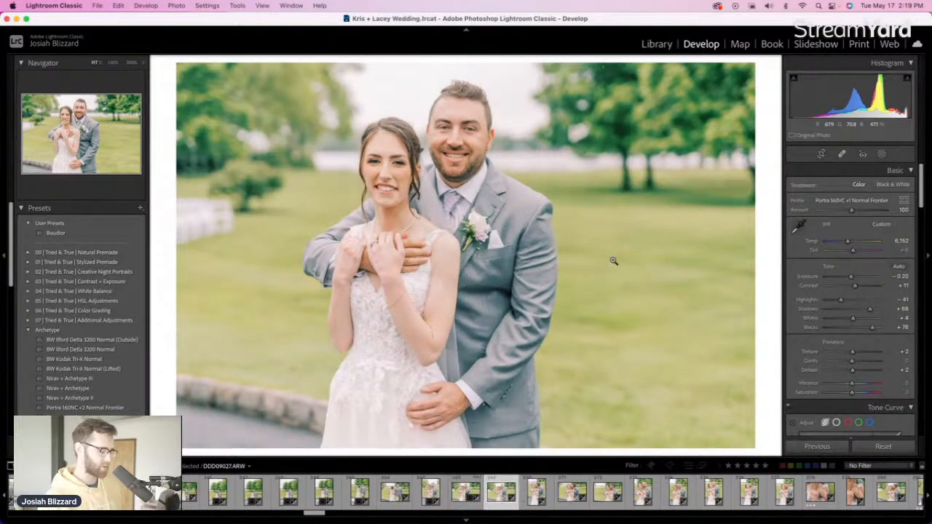
key("r")
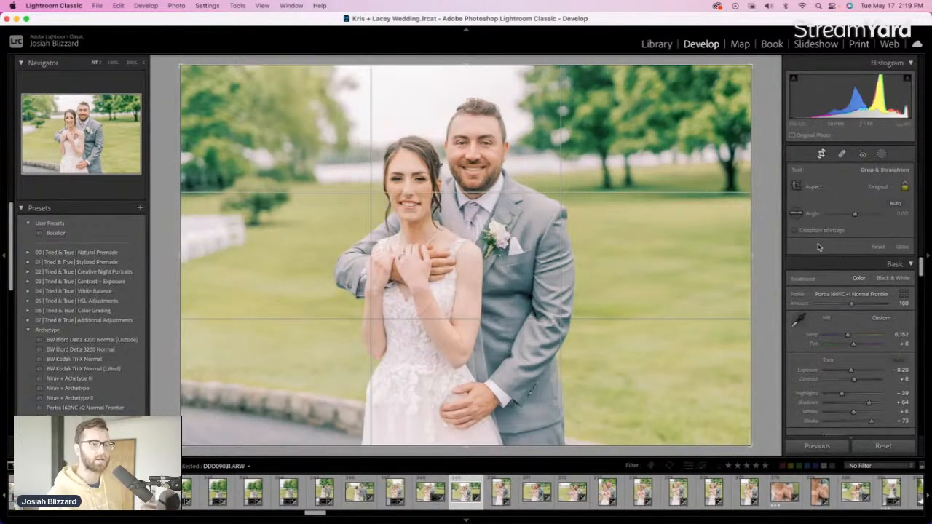
left_click_drag(762, 253, 762, 259)
double_click(621, 267)
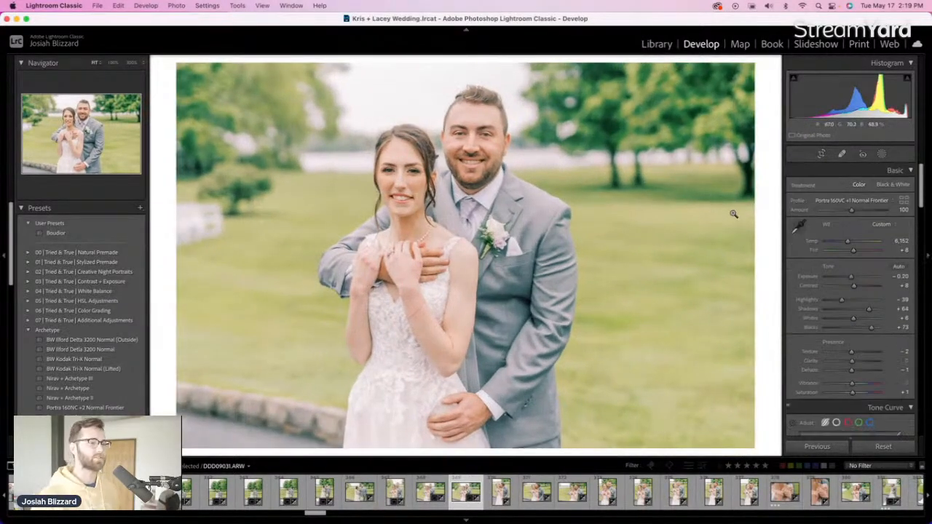
Lower the exposure of the cheek-kiss portrait DDD09035 to −0.50 and straighten its crop by about 1.8°
key("Right")
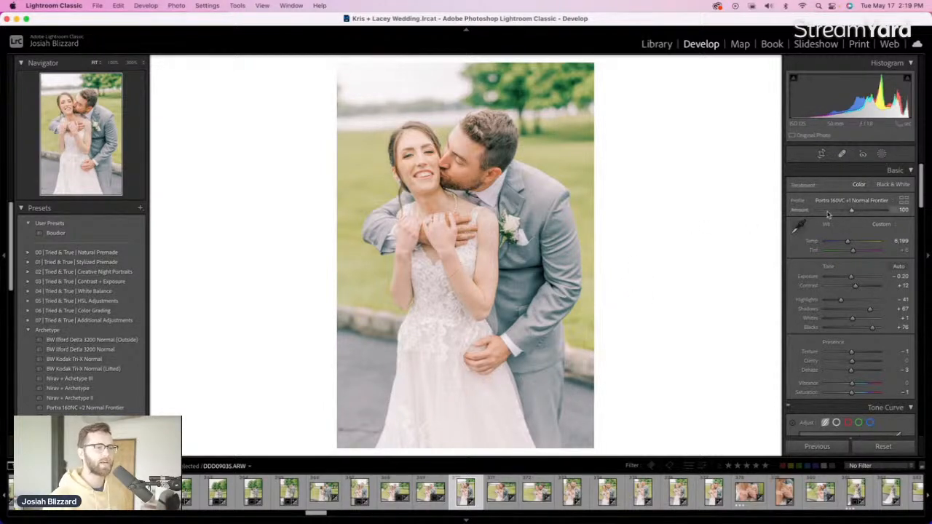
key("minus")
key("equal")
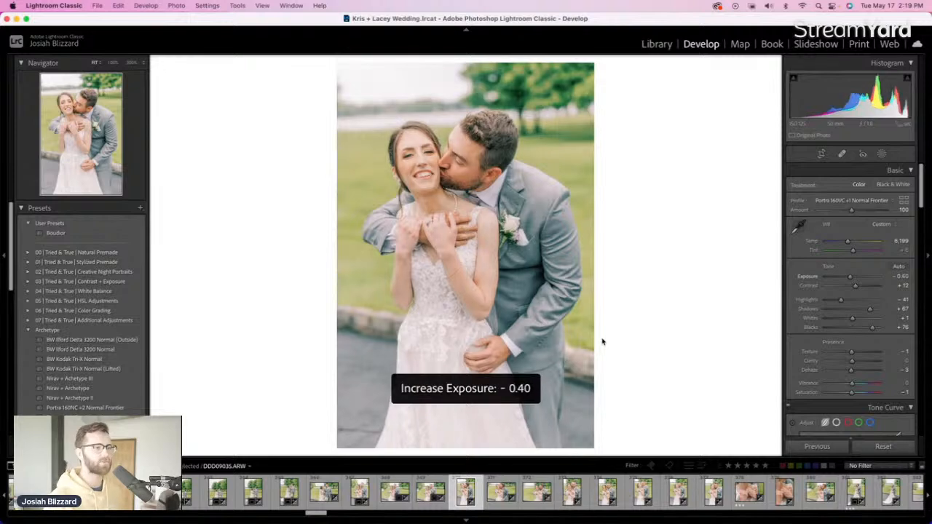
key("minus")
key("r")
left_click_drag(613, 216, 614, 217)
key("Return")
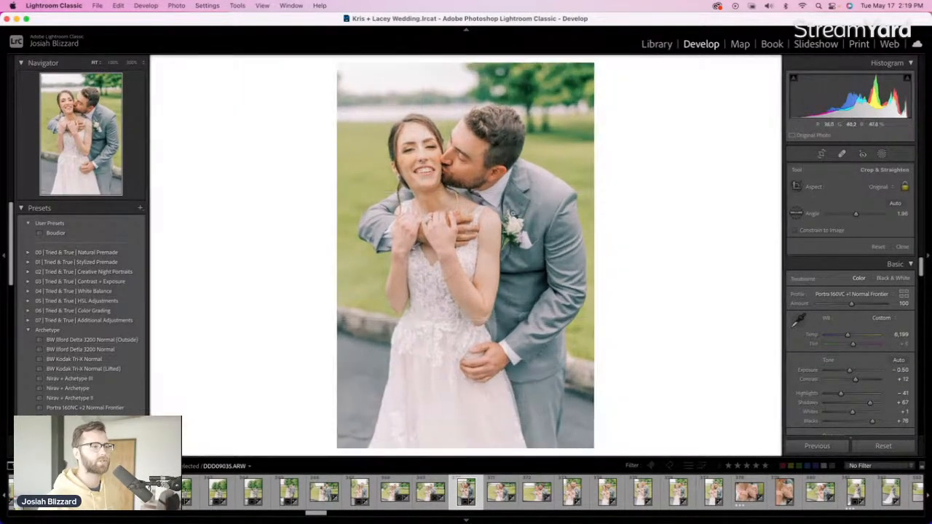
Pass over DDD09039 and slightly straighten the crop of the close horizontal portrait DDD09043
key("Right")
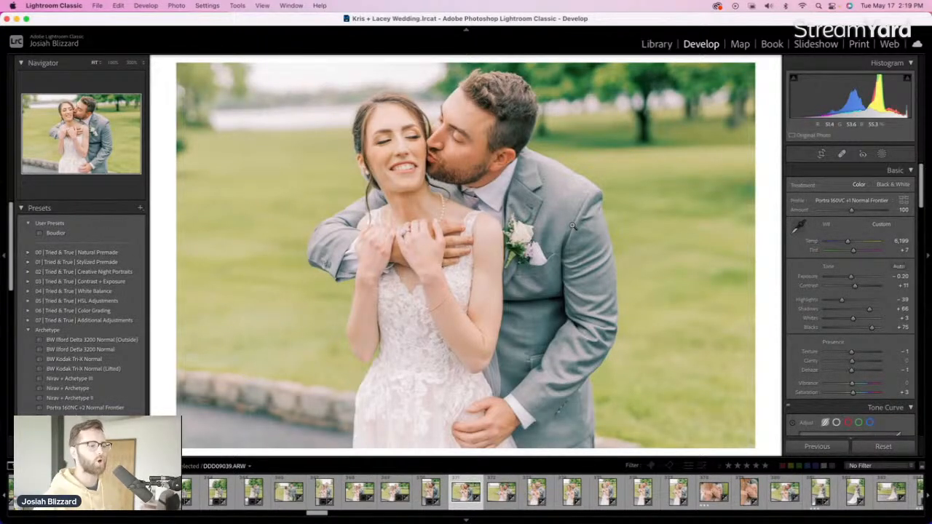
key("Right")
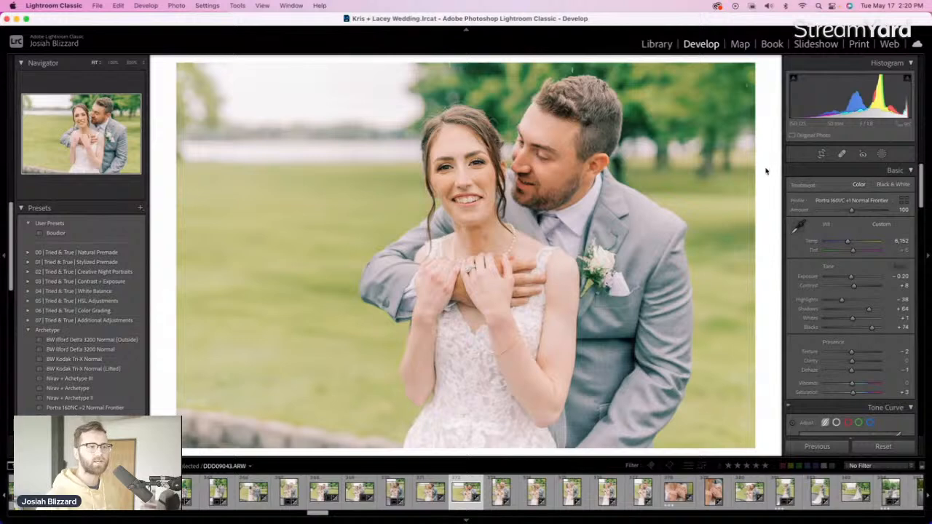
key("r")
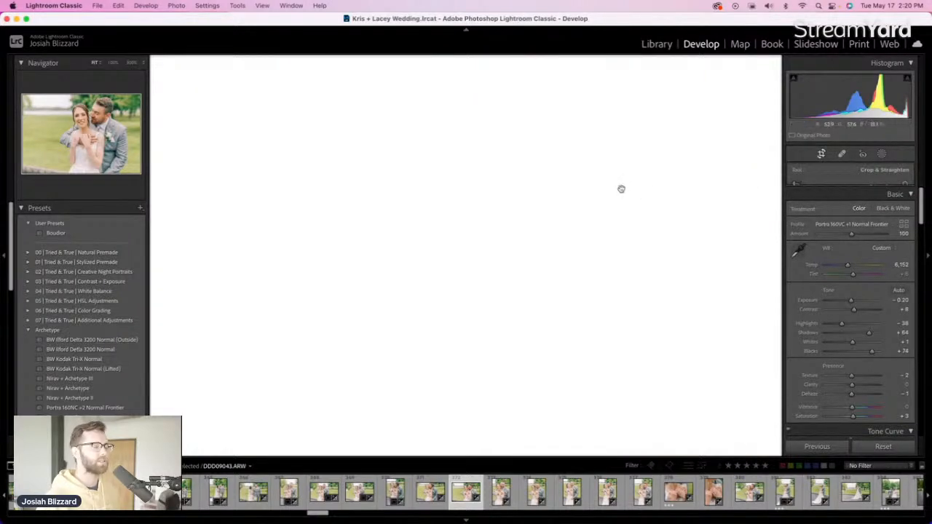
key("r")
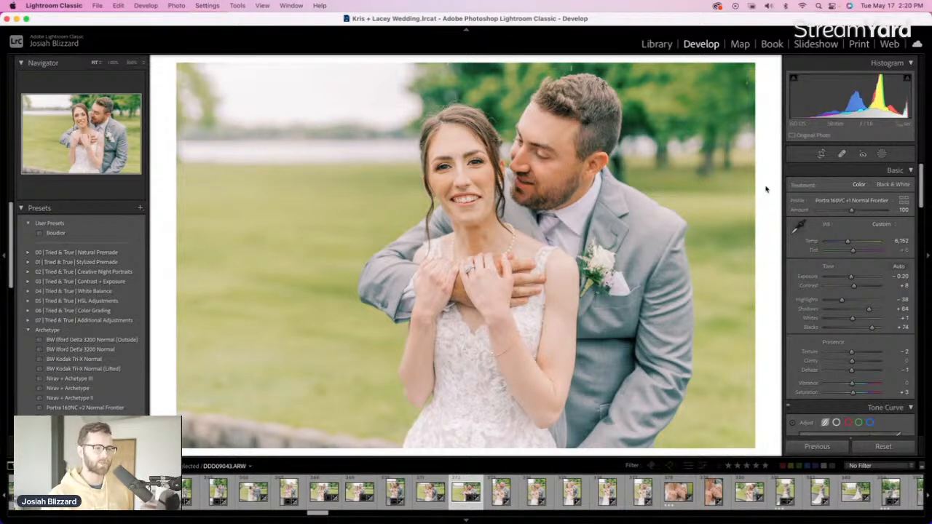
Try a slightly darker exposure on the vertical portrait DDD09051
key("Right")
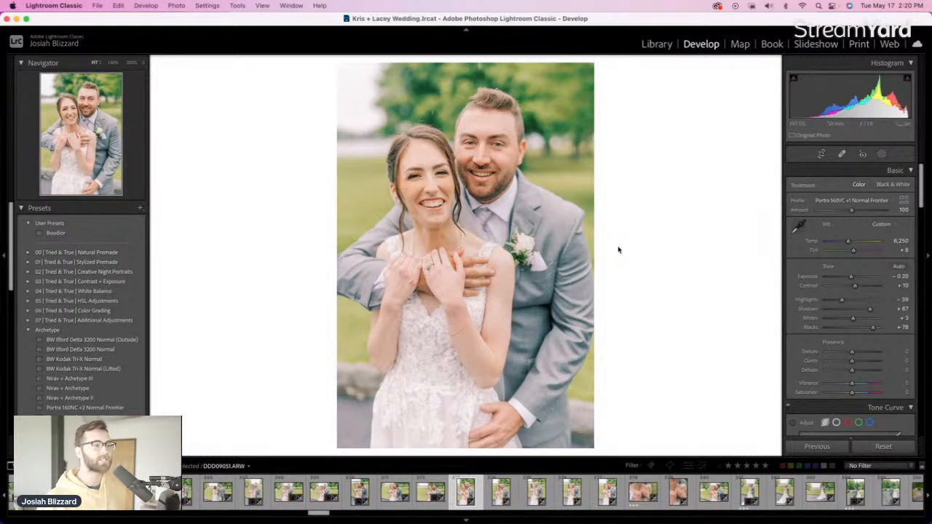
key("minus")
key("equal")
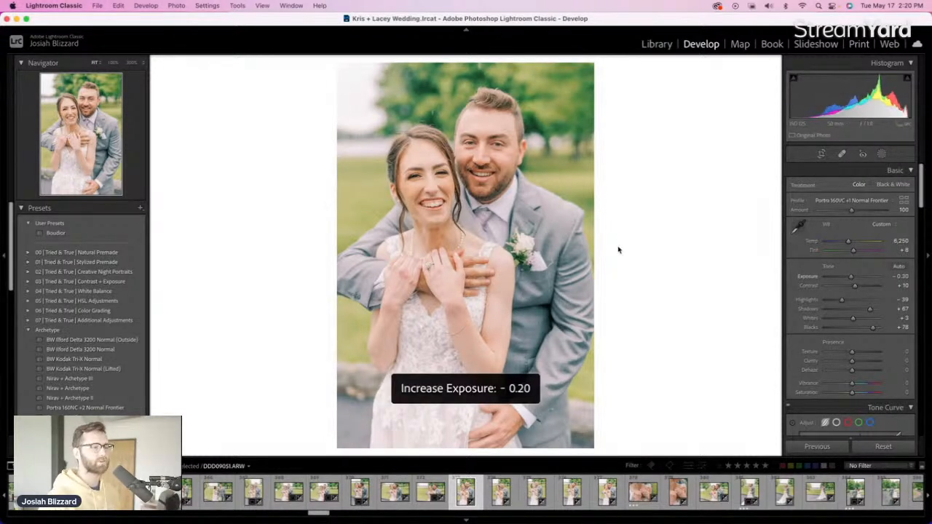
Straighten the vertical portrait DDD09054 by 1.17°, tighten its crop above the couple and apply it
key("Right")
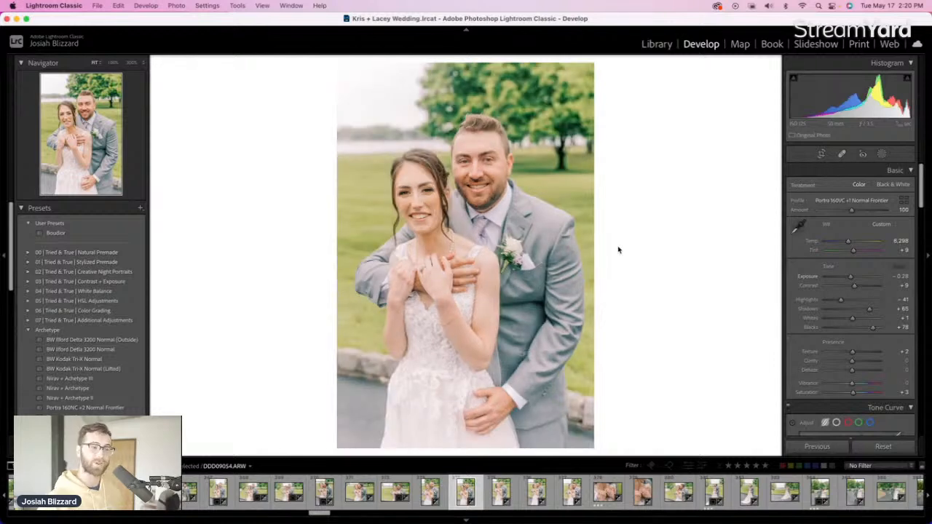
key("r")
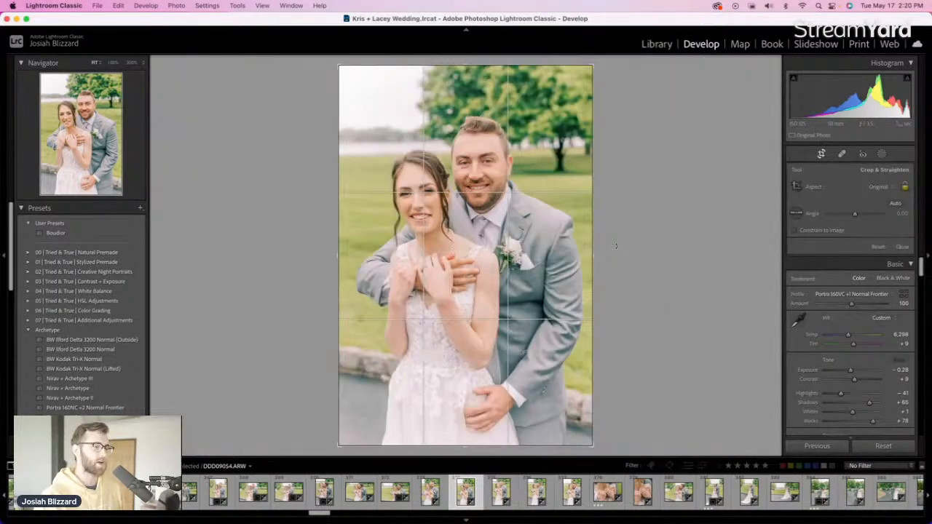
left_click_drag(615, 246, 617, 249)
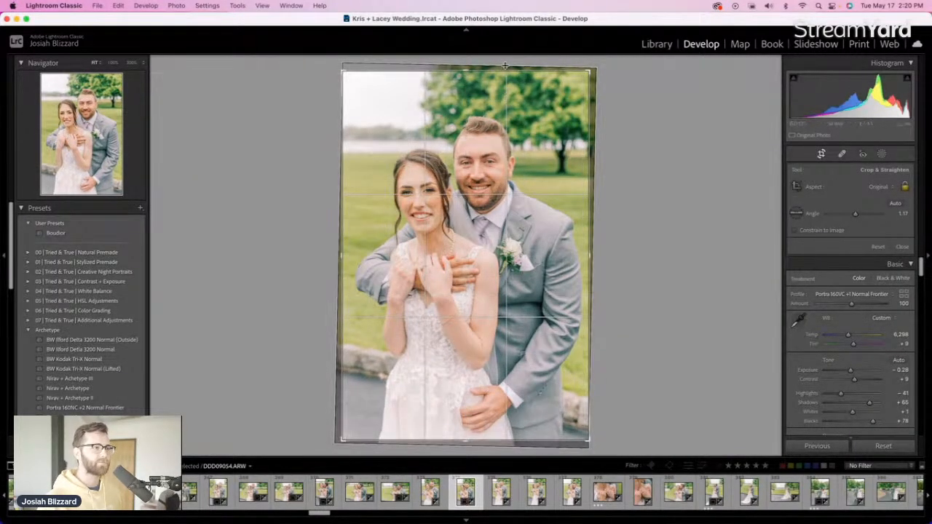
left_click_drag(505, 66, 505, 80)
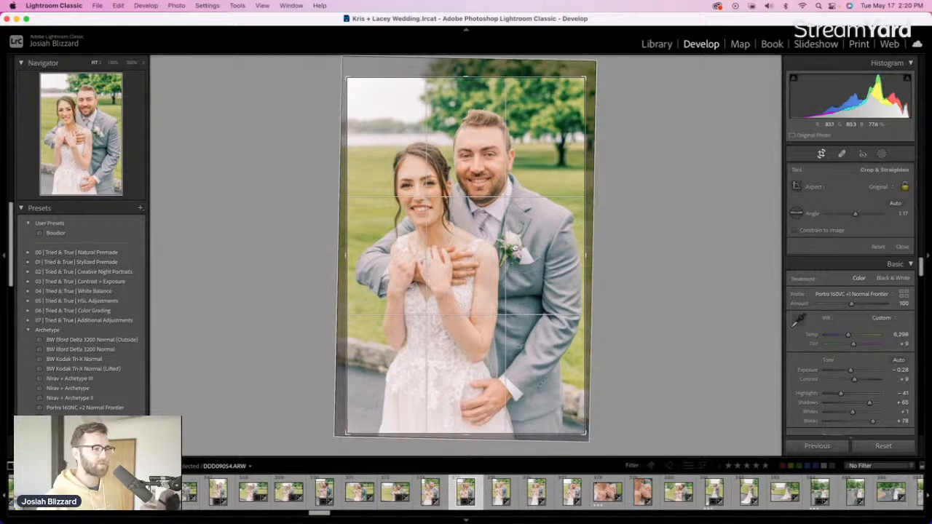
key("Return")
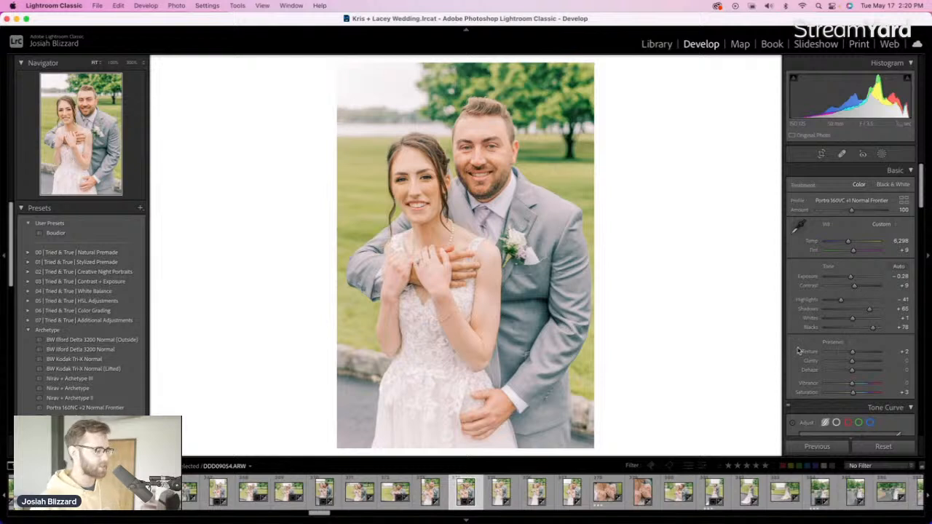
Compare DDD09054 repeatedly with and without its Calibration adjustments, leaving them switched on
scroll(797, 350, "down", 15)
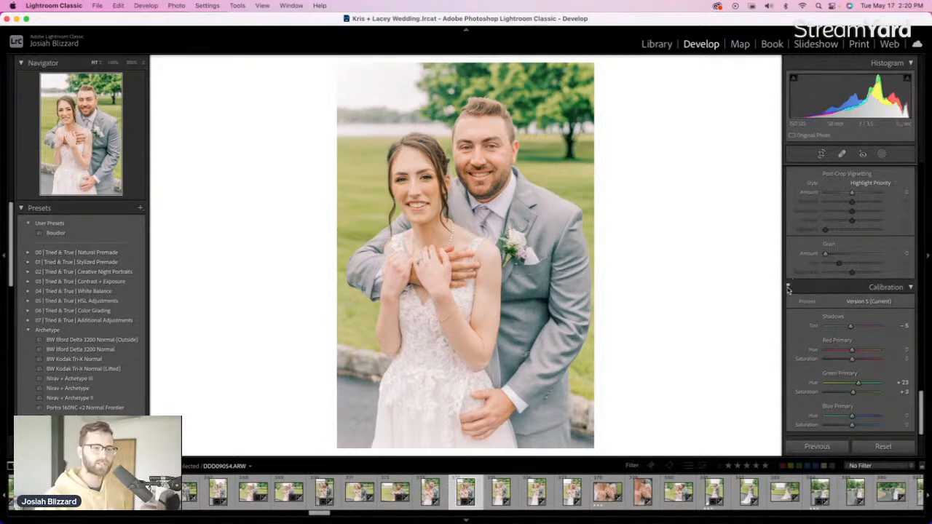
left_click(788, 288)
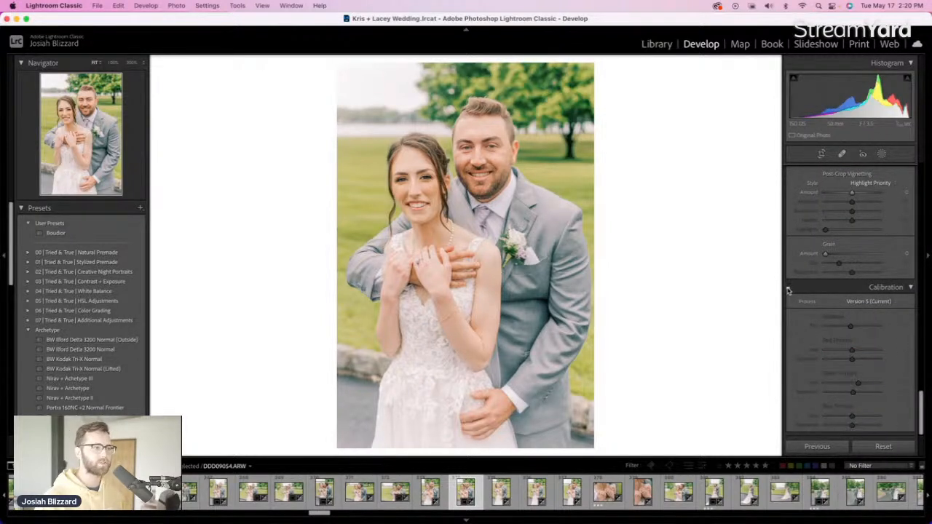
left_click(788, 288)
left_click(788, 288)
left_click(788, 288)
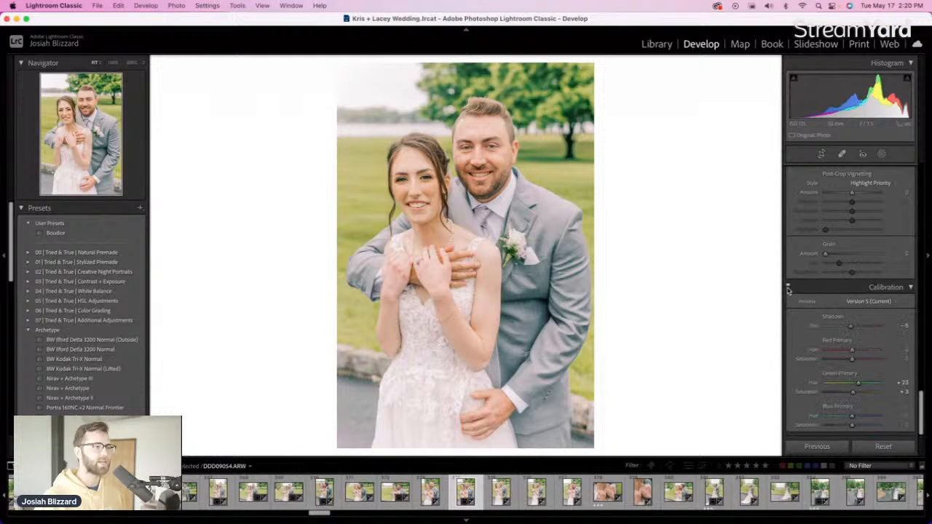
left_click(788, 288)
left_click(788, 289)
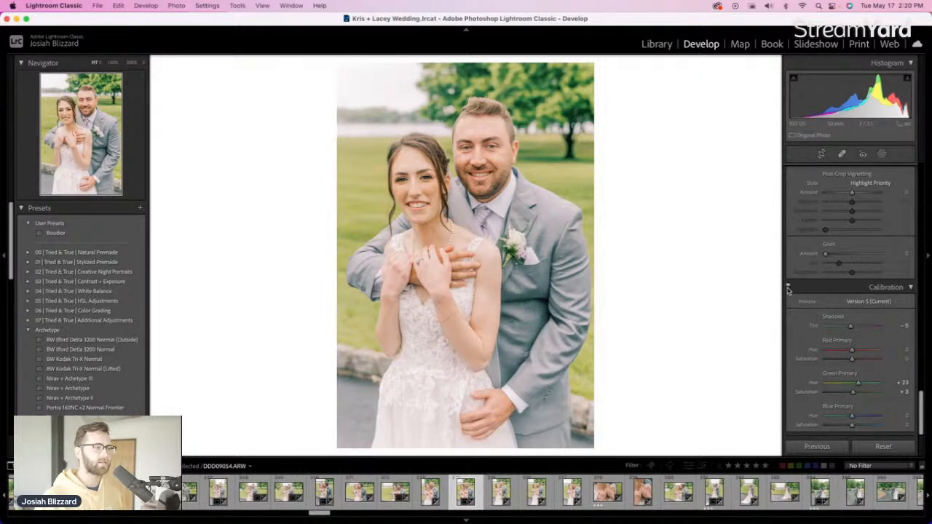
left_click(788, 289)
left_click(788, 289)
left_click(788, 288)
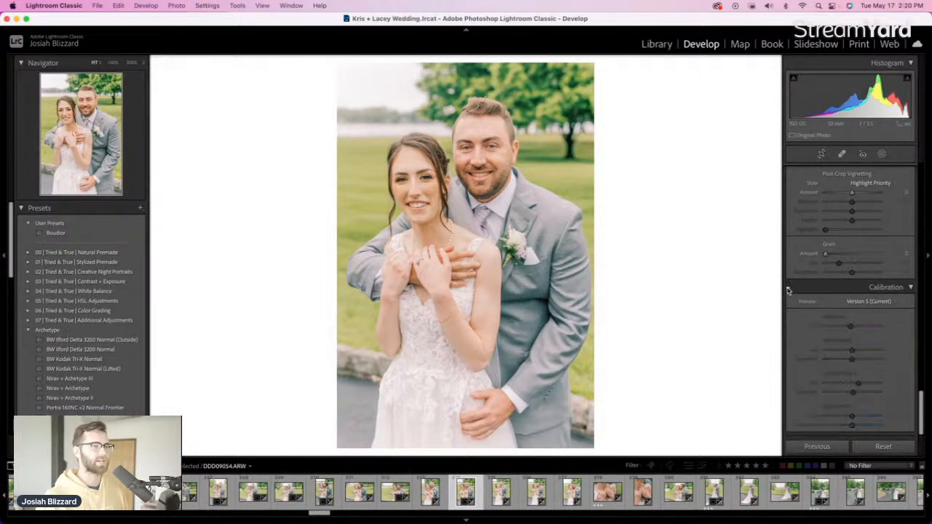
left_click(788, 289)
left_click(788, 289)
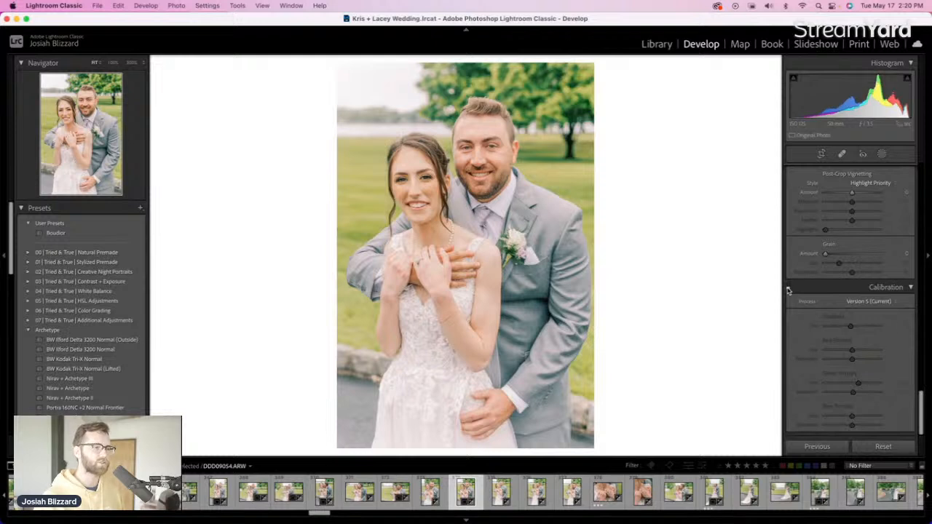
left_click(788, 288)
left_click(788, 290)
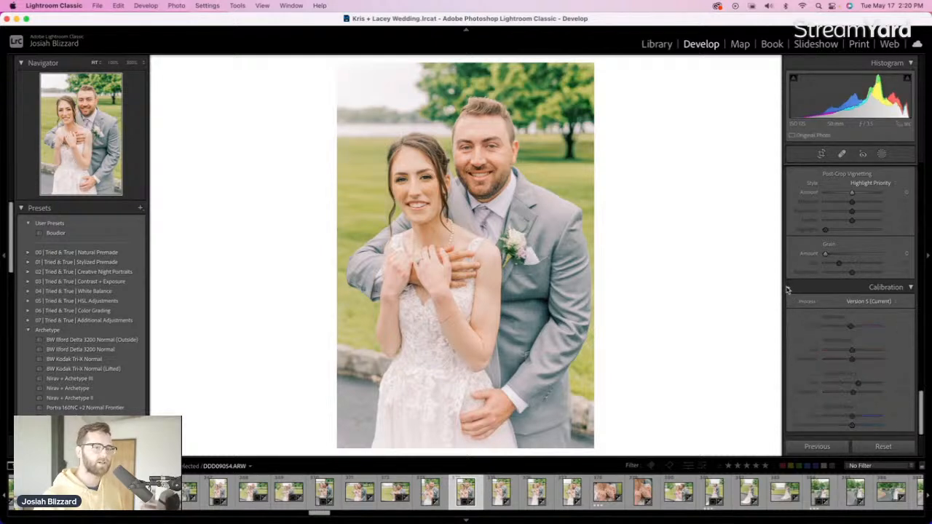
left_click(788, 289)
scroll(787, 290, "up", 5)
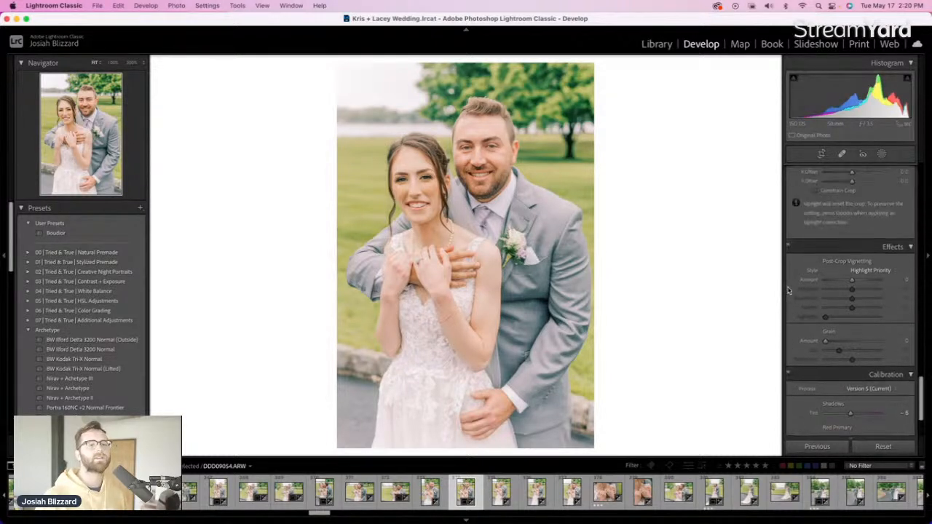
scroll(787, 289, "up", 10)
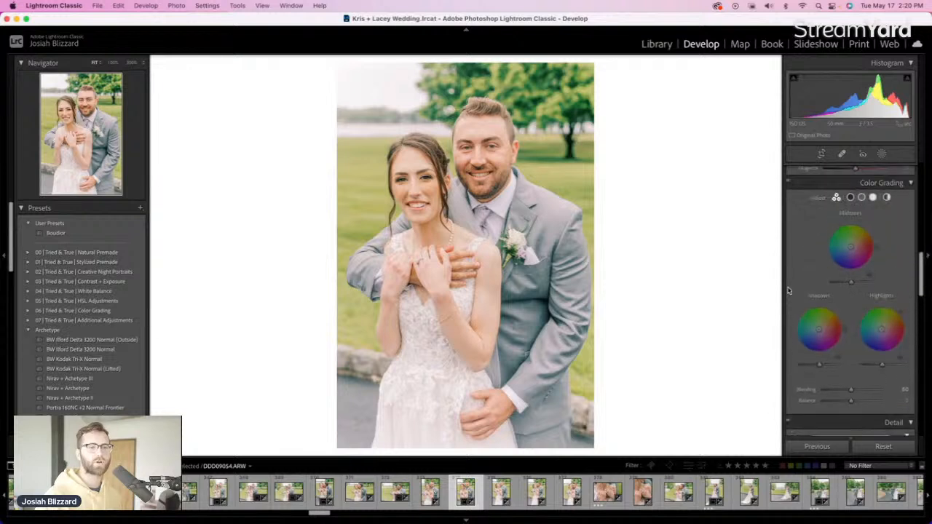
Compare the vertical portrait DDD09054 repeatedly with and without its HSL/Color adjustments
scroll(787, 290, "down", 1)
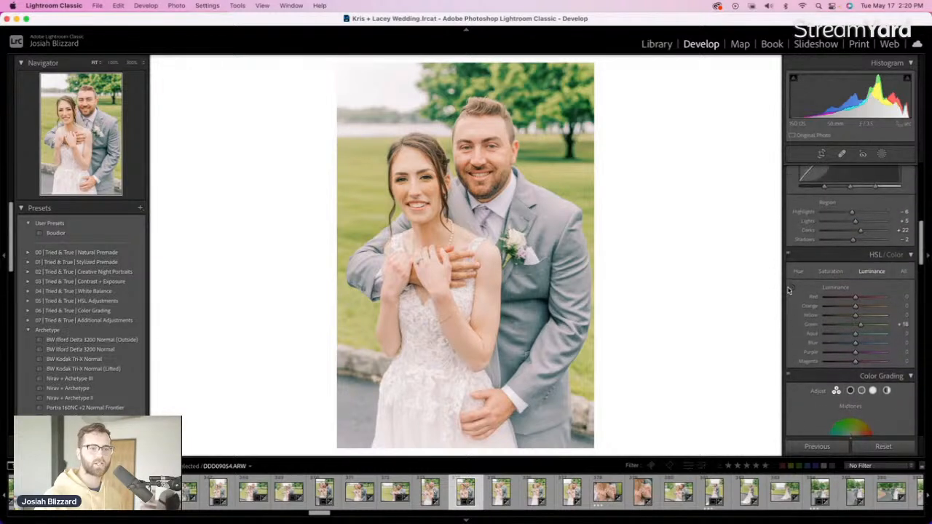
left_click(788, 256)
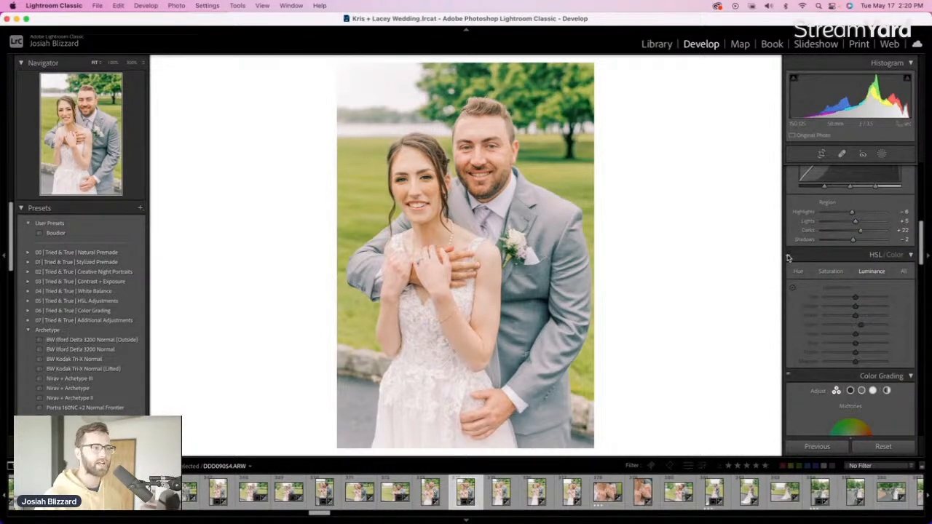
left_click(788, 255)
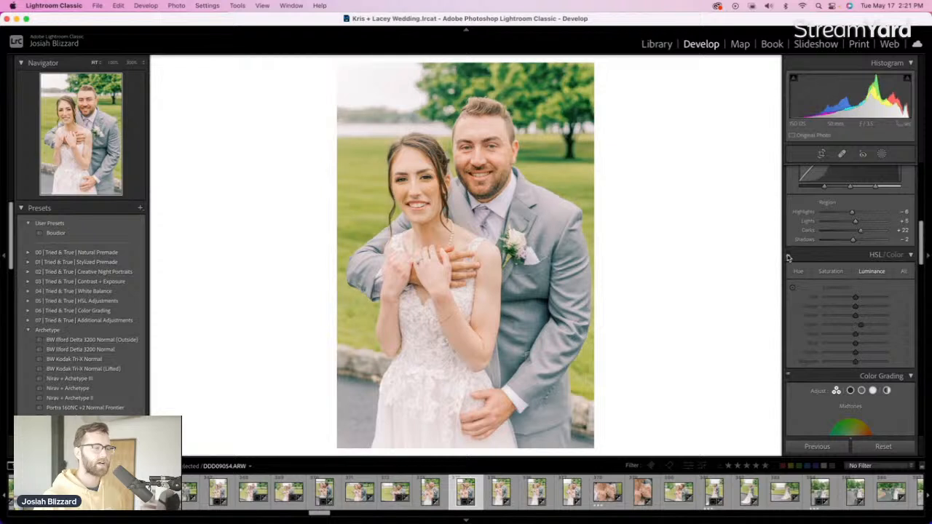
left_click(788, 256)
left_click(788, 256)
left_click(787, 255)
Compare DDD09054 repeatedly with and without its Tone Curve adjustments, leaving them switched on
scroll(792, 262, "up", 5)
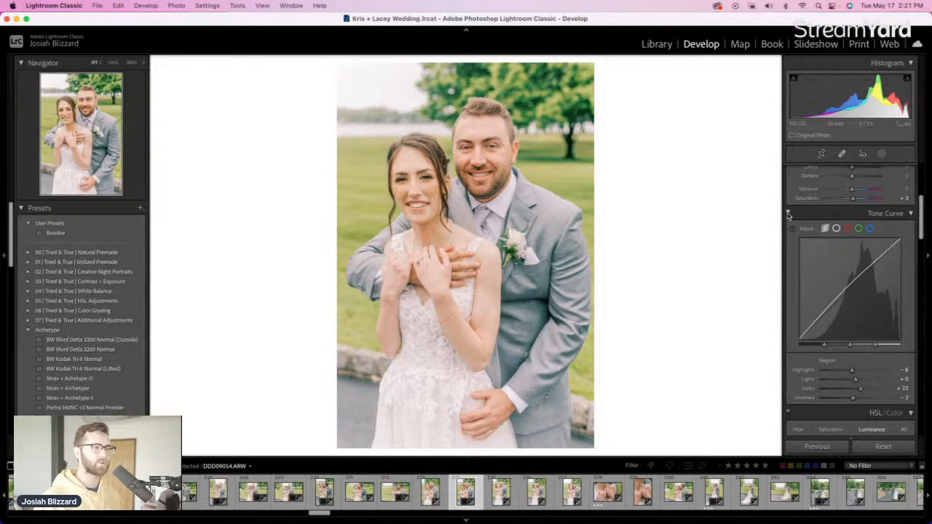
left_click(788, 214)
left_click(788, 214)
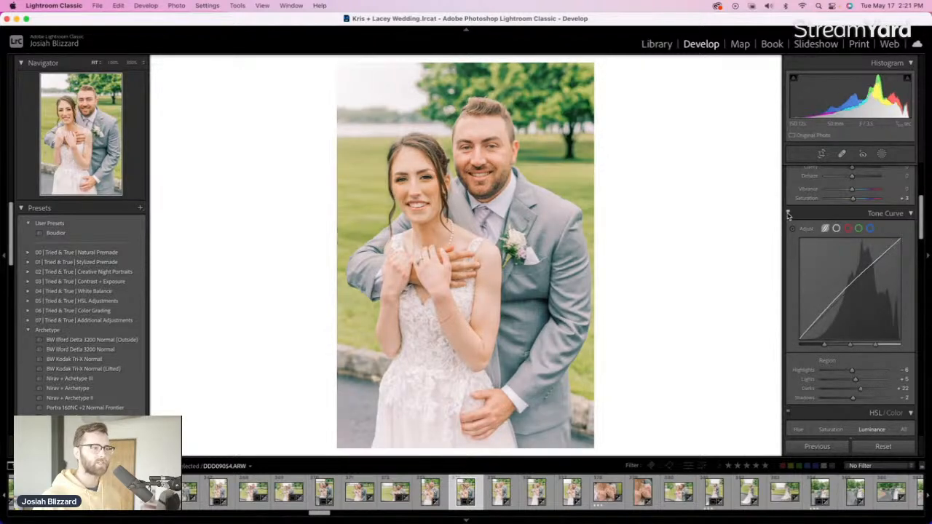
left_click(787, 214)
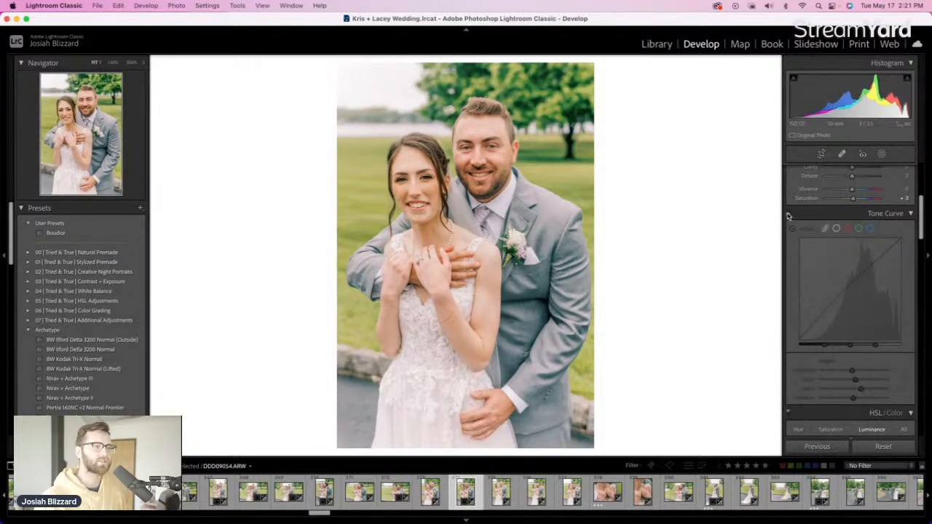
left_click(787, 214)
left_click(787, 214)
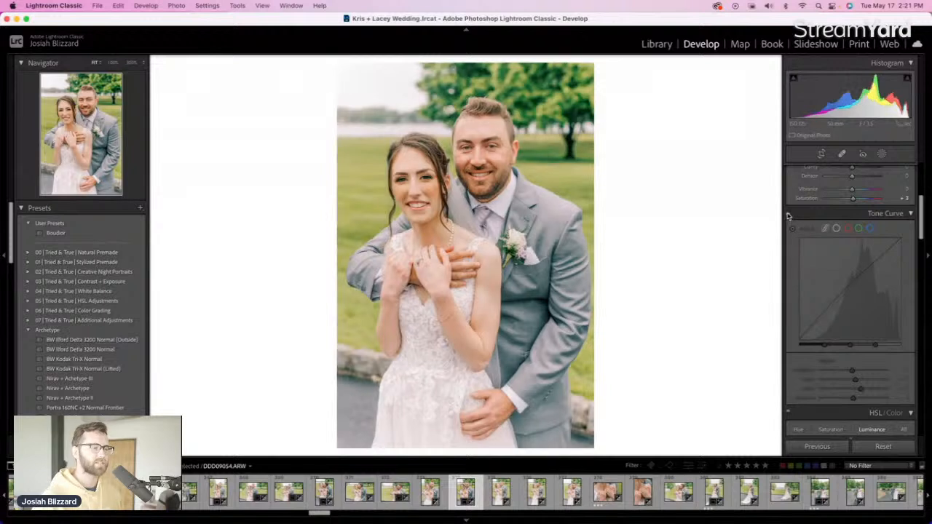
left_click(788, 214)
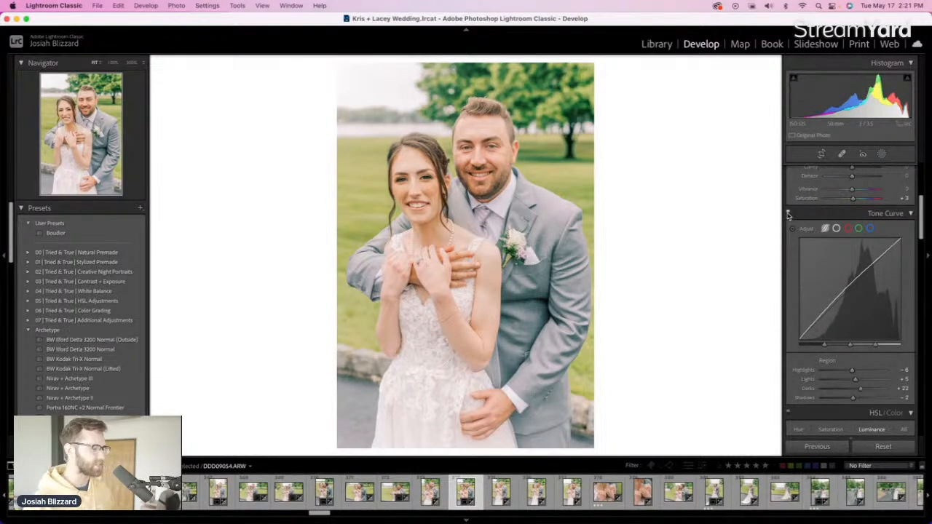
scroll(794, 214, "up", 5)
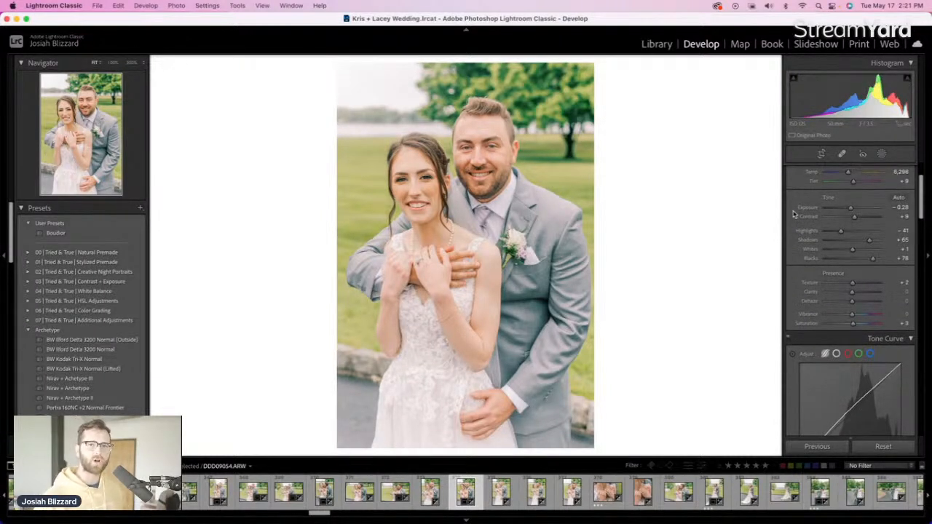
On the vertical portrait DDD09059, lower the exposure to -0.12, tighten the crop slightly around the couple and apply it
key("Right")
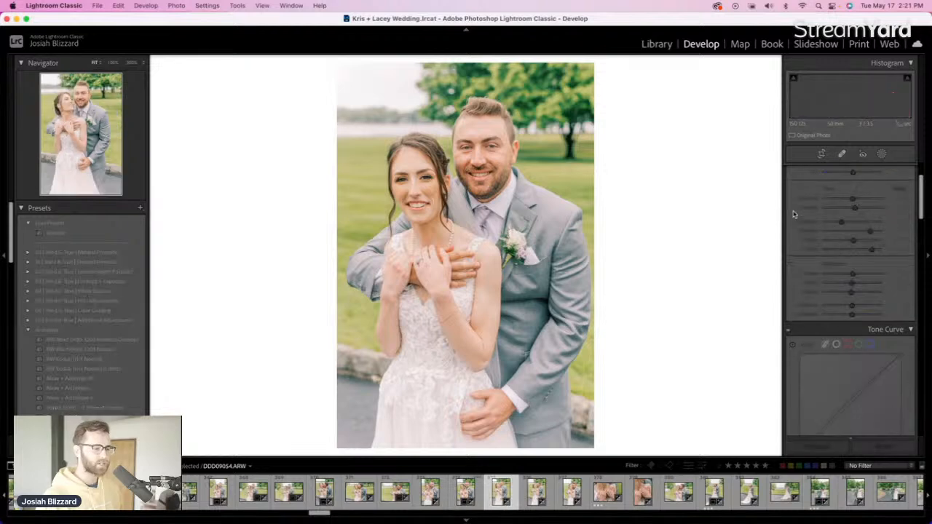
key("minus")
key("minus")
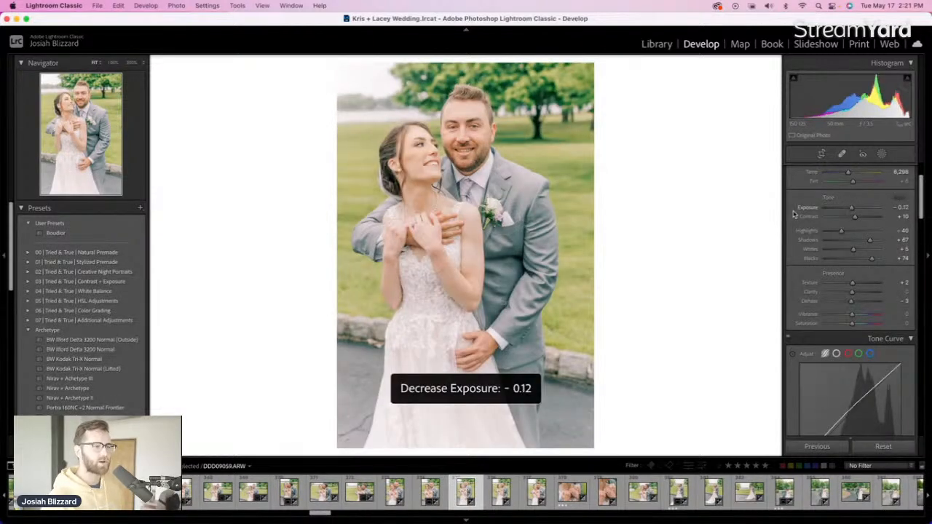
key("r")
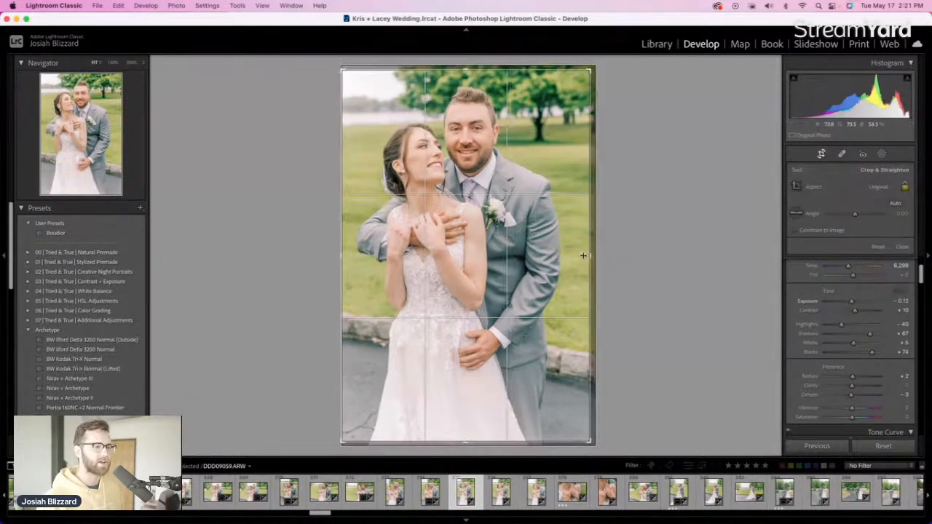
left_click_drag(586, 253, 579, 253)
left_click_drag(499, 263, 502, 273)
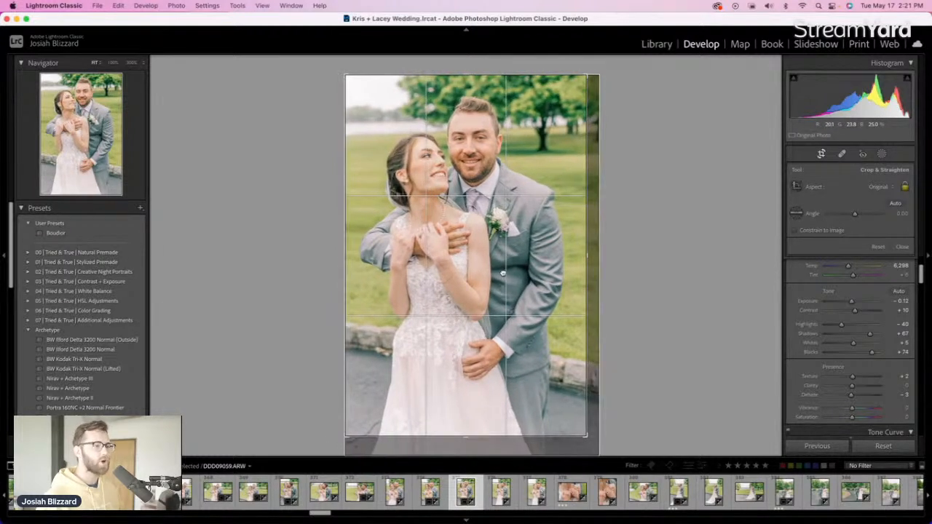
key("Return")
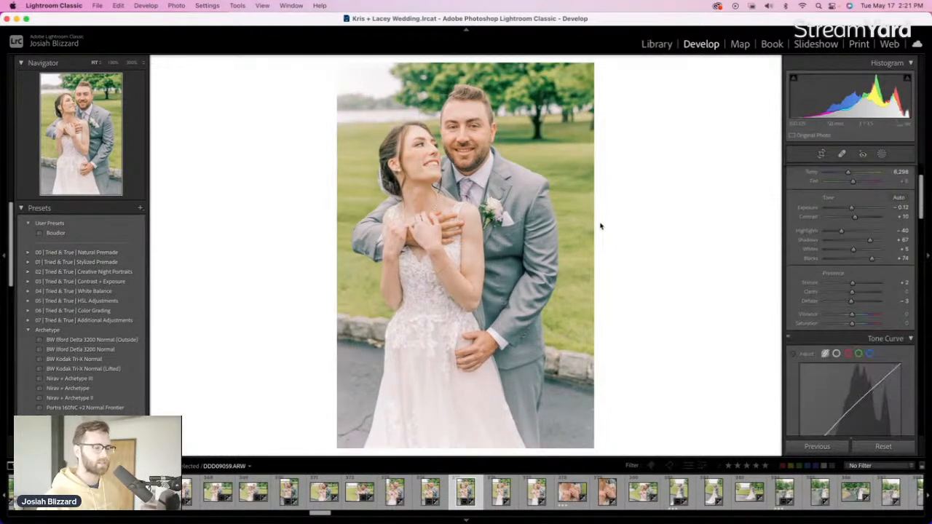
Go to the vertical portrait DDD09063, tighten its crop around the couple and apply it
key("Right")
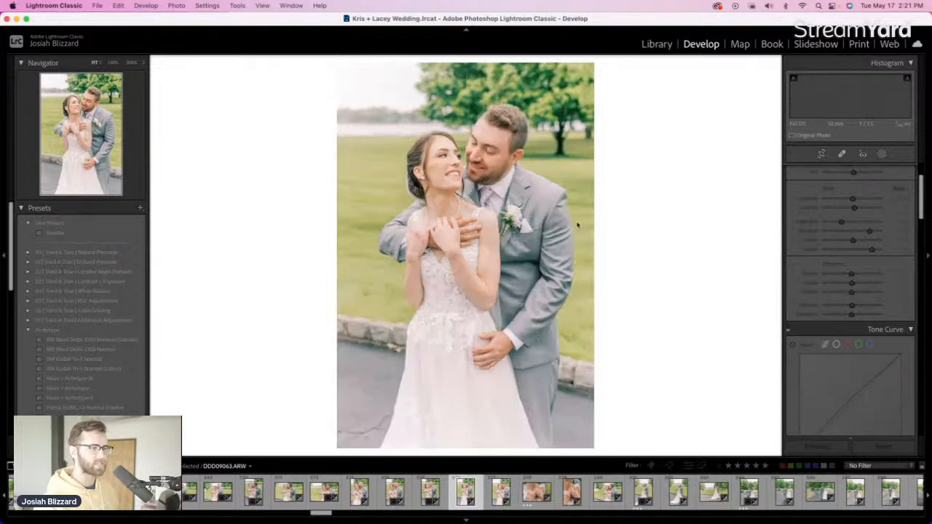
key("r")
mouse_move(483, 65)
left_mouse_down()
mouse_move(482, 86)
mouse_move(480, 66)
left_mouse_up()
left_click_drag(487, 179, 480, 187)
key("Return")
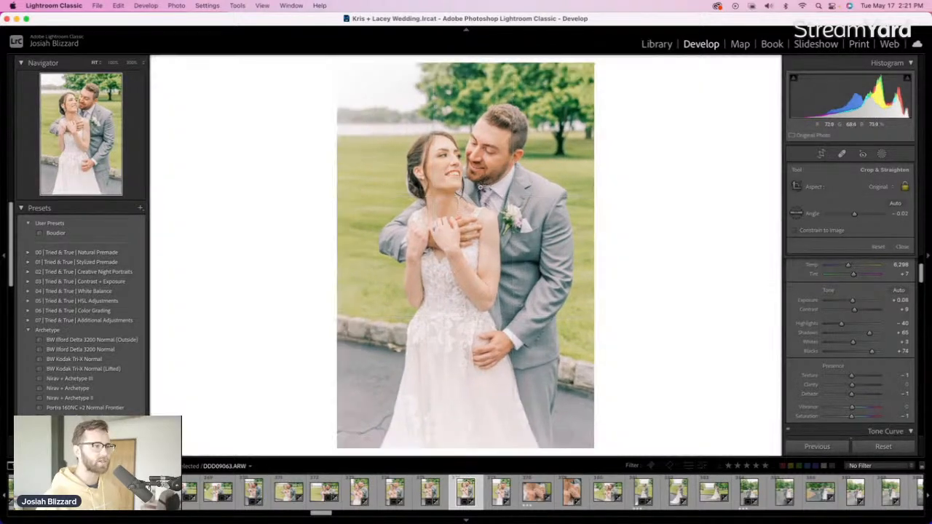
Set the exposure of DDD09063 to -0.02 and shift the photo slightly within its crop
key("minus")
key("minus")
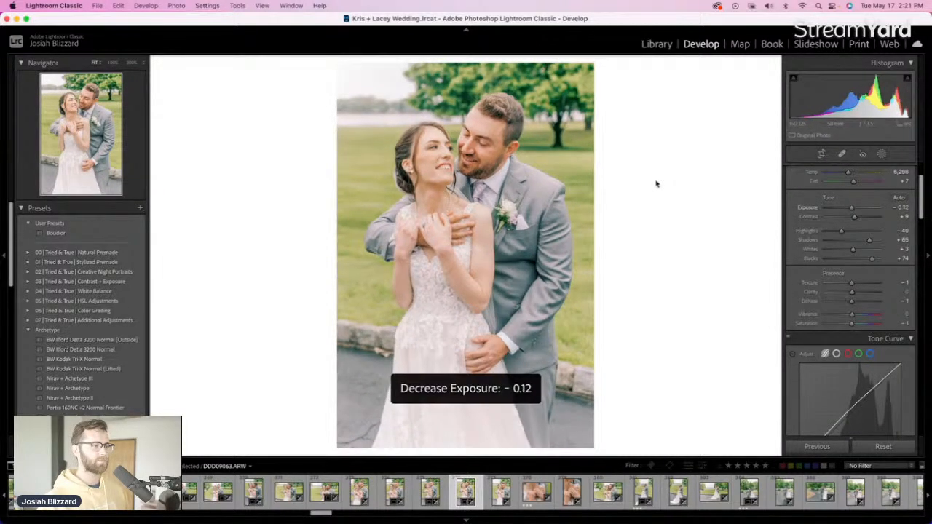
key("equal")
key("r")
left_click_drag(508, 239, 507, 243)
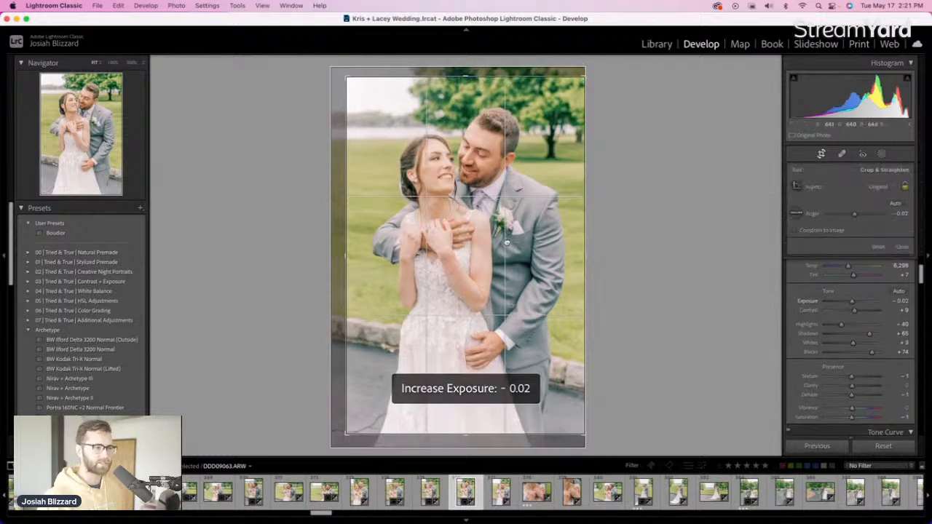
key("Return")
On the closed-eyes portrait DDD09068, tighten the crop around the couple and set the exposure to -0.12
key("Right")
key("Right")
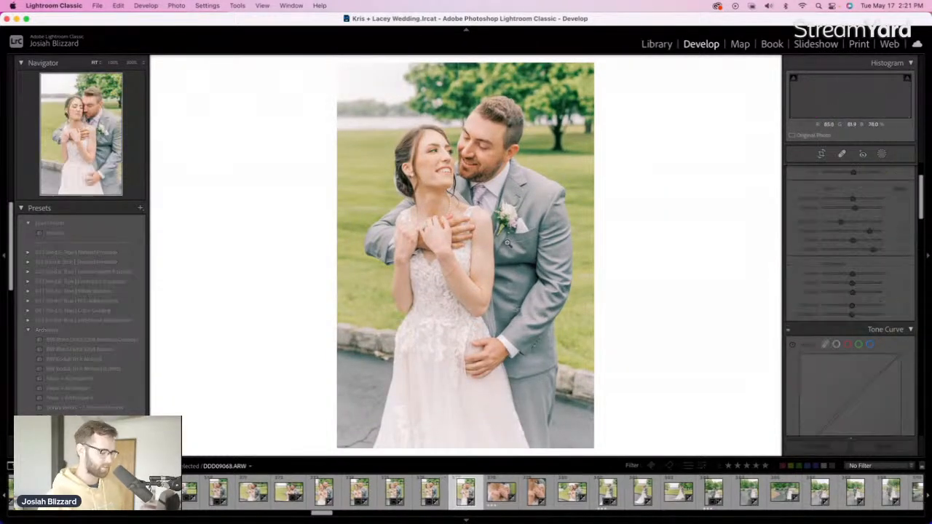
key("minus")
key("minus")
key("r")
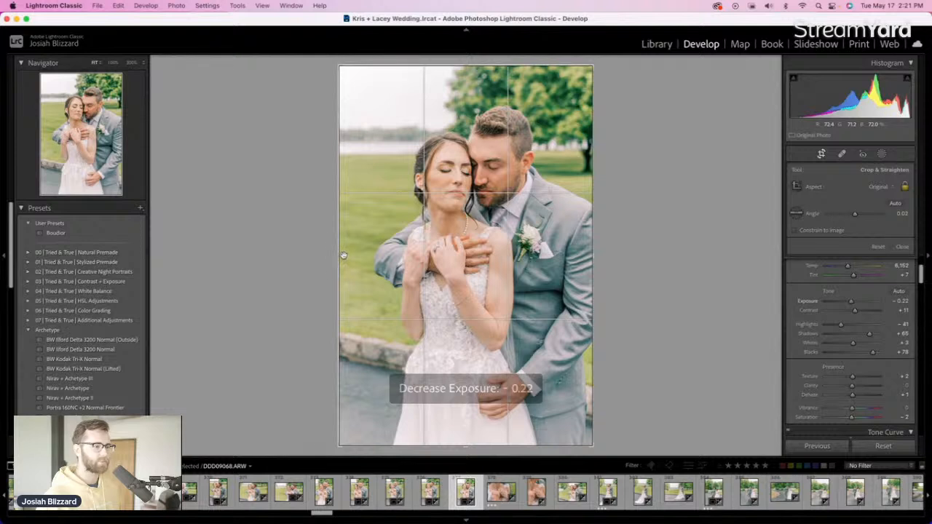
key("r")
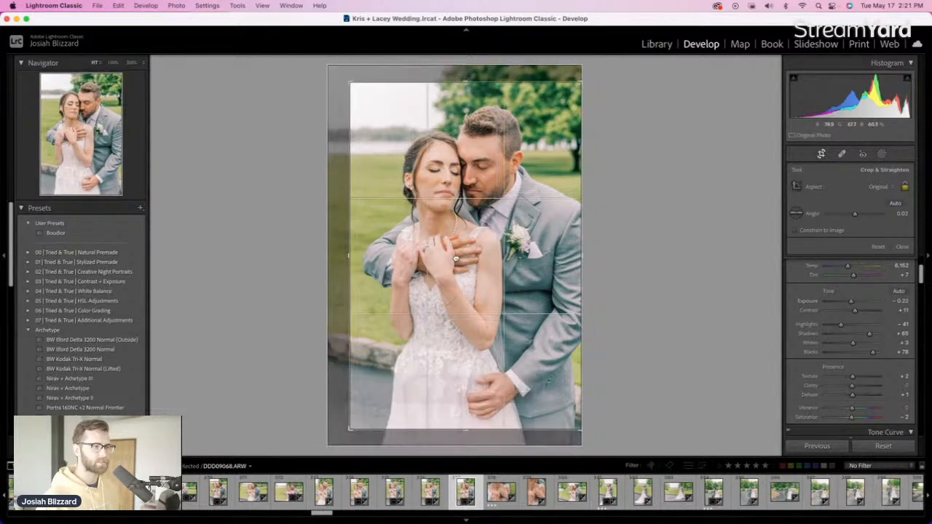
key("equal")
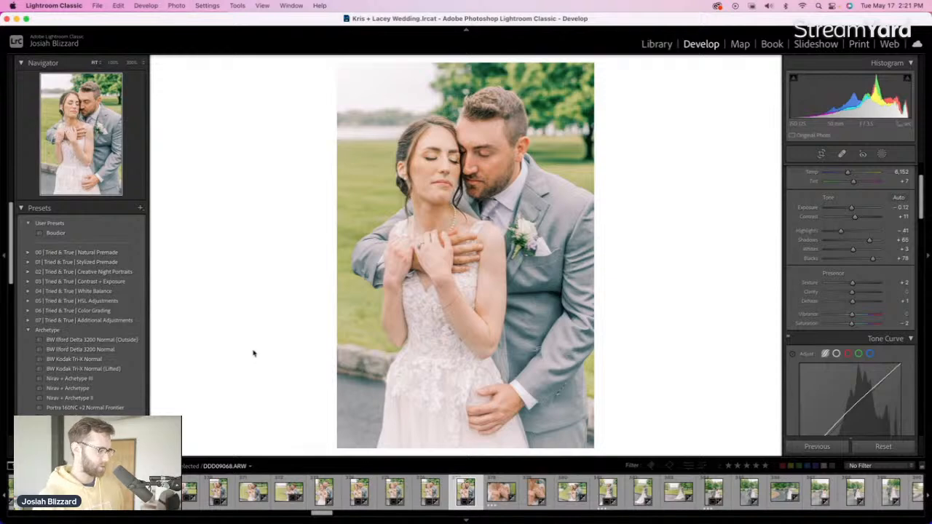
Make a virtual copy of DDD09068 and apply the BW Kodak Tri-X Normal (Lifted) preset to it
key("super+apostrophe")
left_click(113, 359)
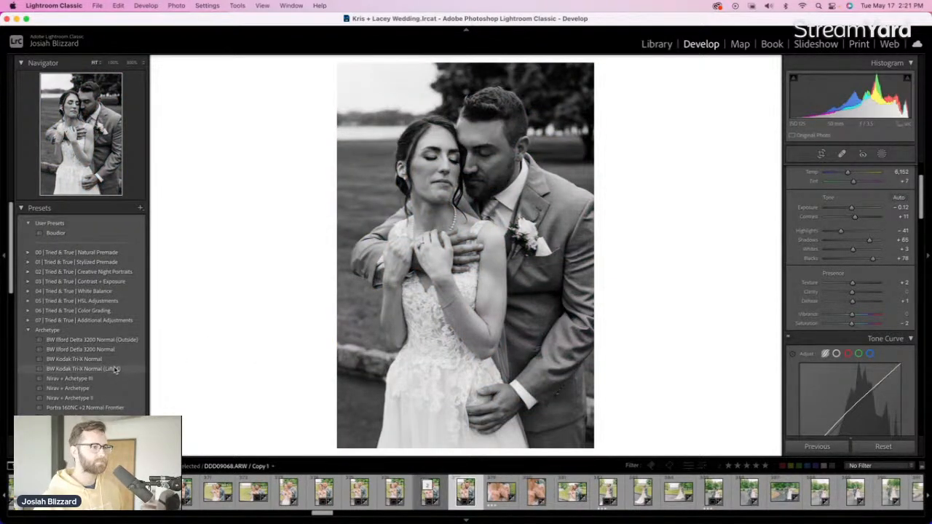
left_click(114, 369)
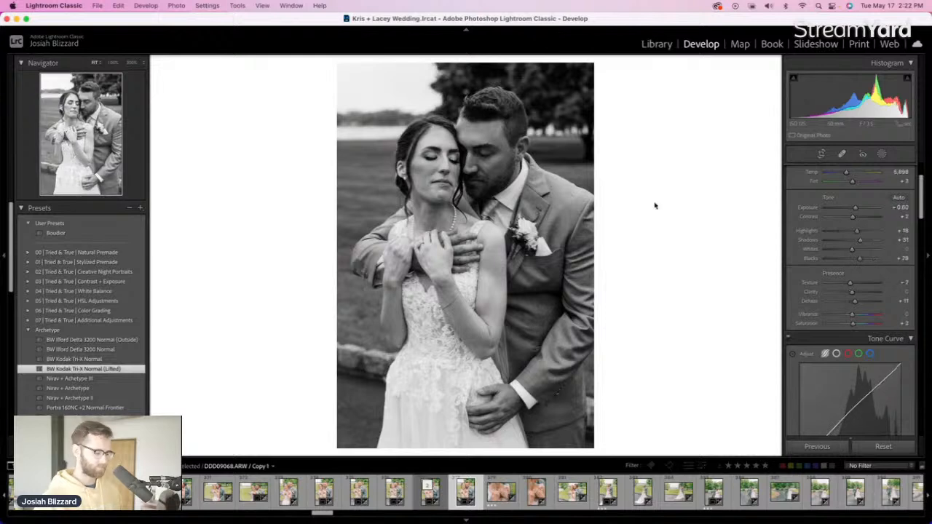
Lower the exposure of the black-and-white copy of DDD09068 to +0.30
key("equal")
key("minus")
key("minus")
key("minus")
key("minus")
key("minus")
key("minus")
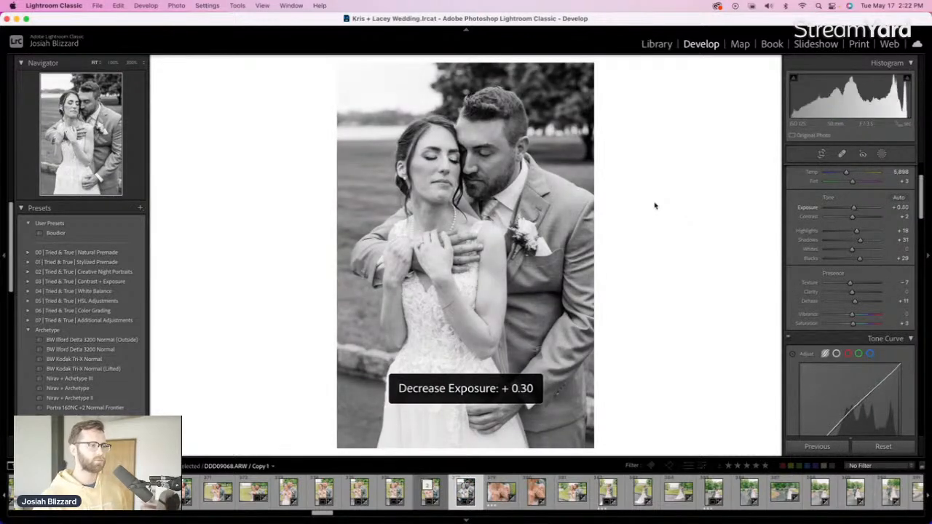
On the horizontal ring close-up DDD09072, raise the exposure to +0.20 and tighten the crop around the hands
key("Right")
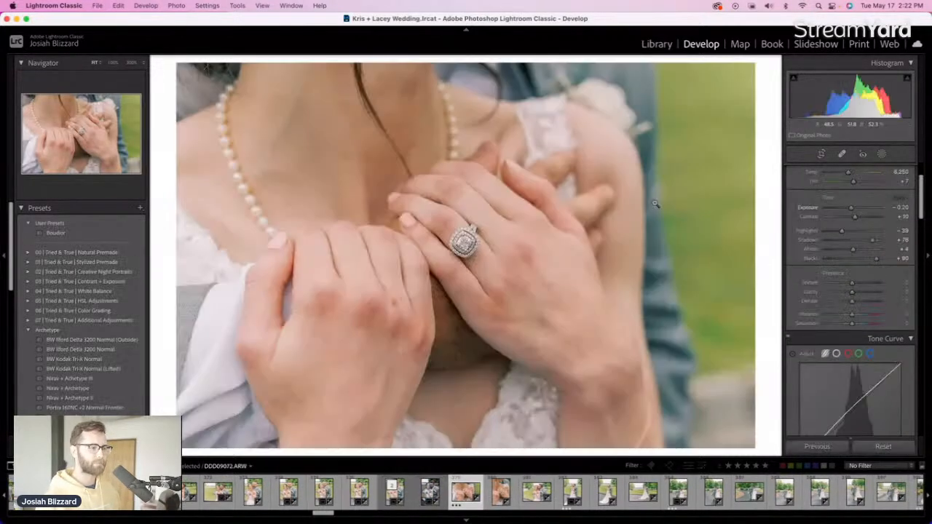
key("equal")
key("equal")
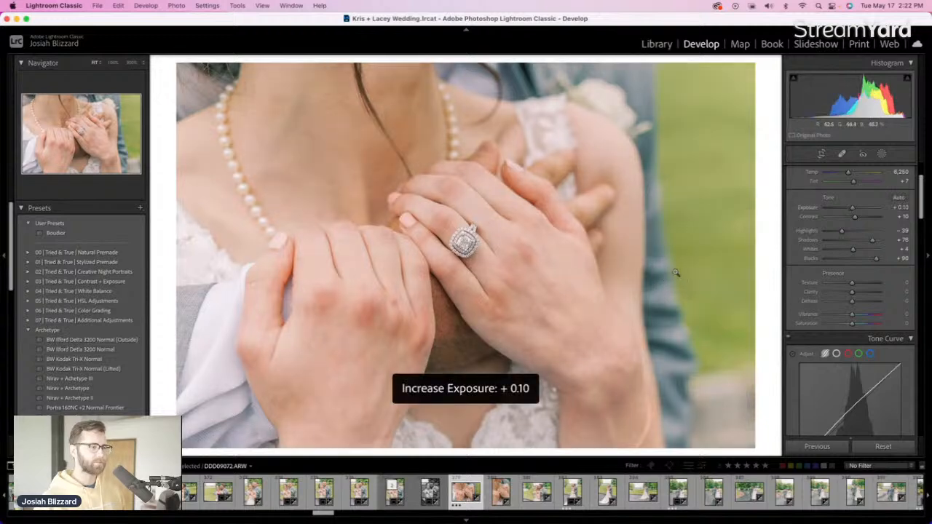
key("r")
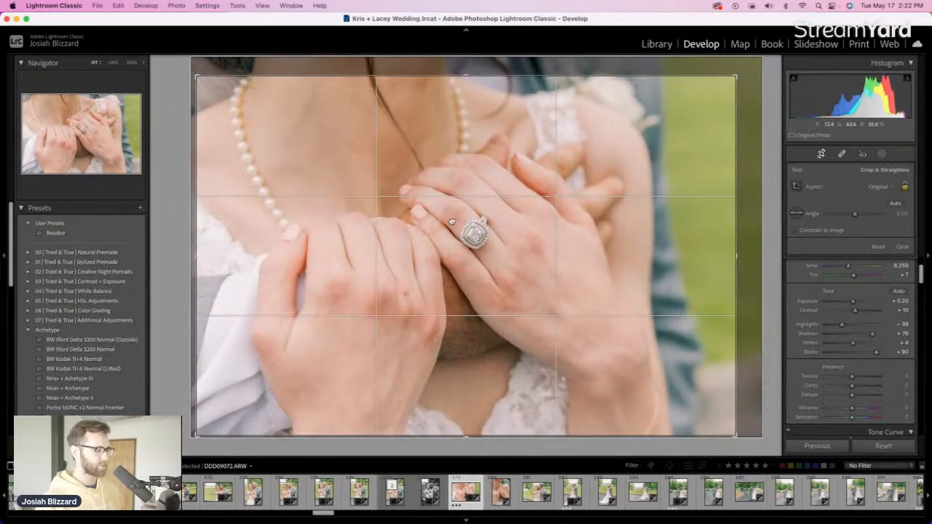
key("r")
Review the vertical ring close-up DDD09073 and the crop of the kiss portrait DDD09079, leaving both unedited, and go on to DDD09084
key("Right")
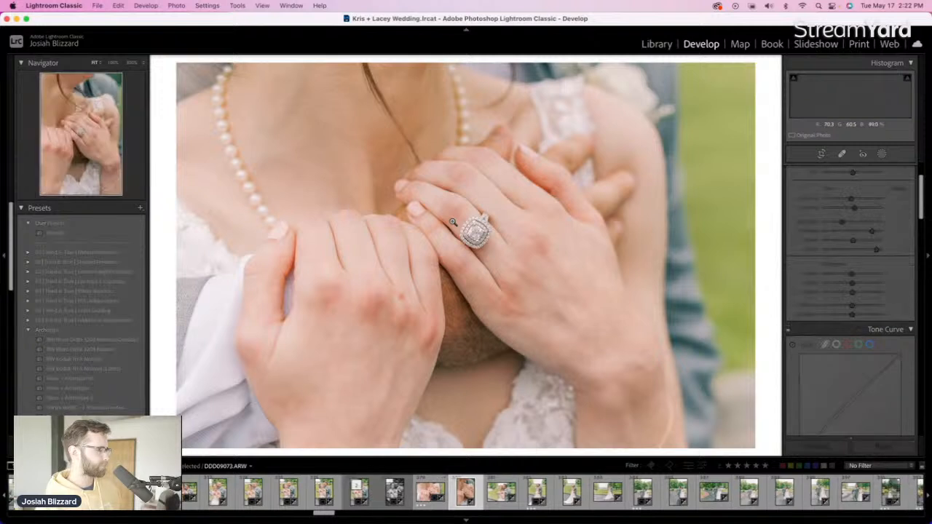
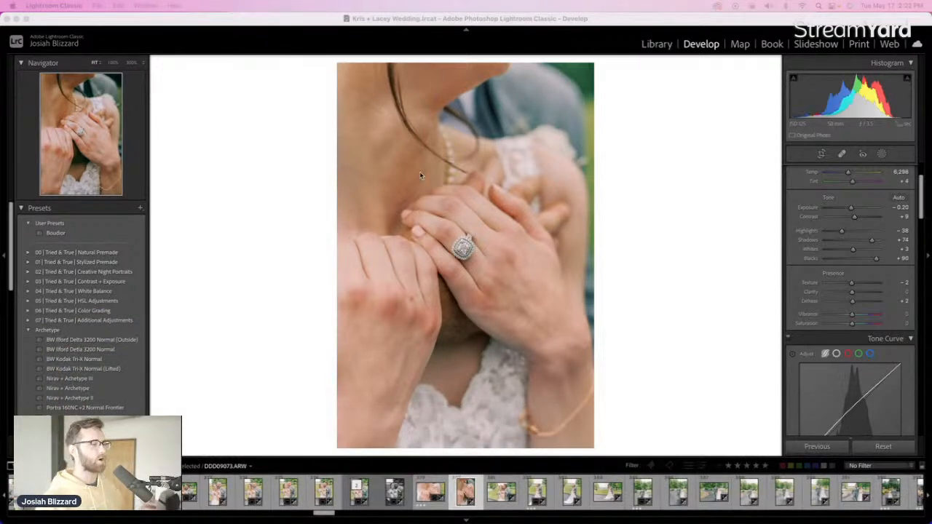
left_click(704, 237)
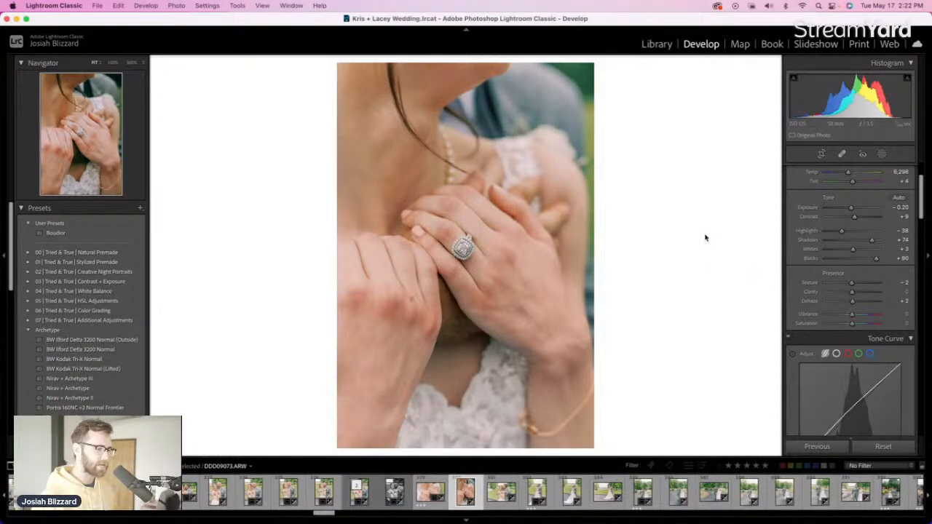
key("Right")
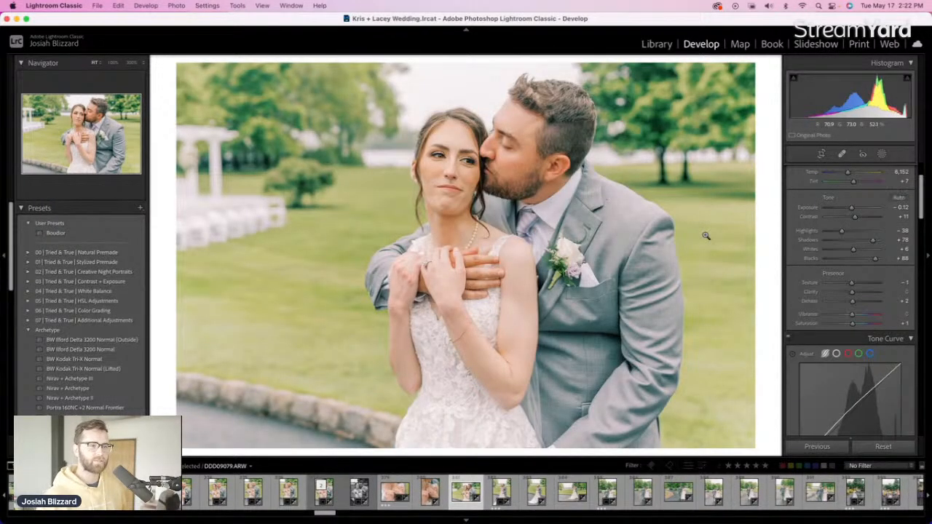
key("r")
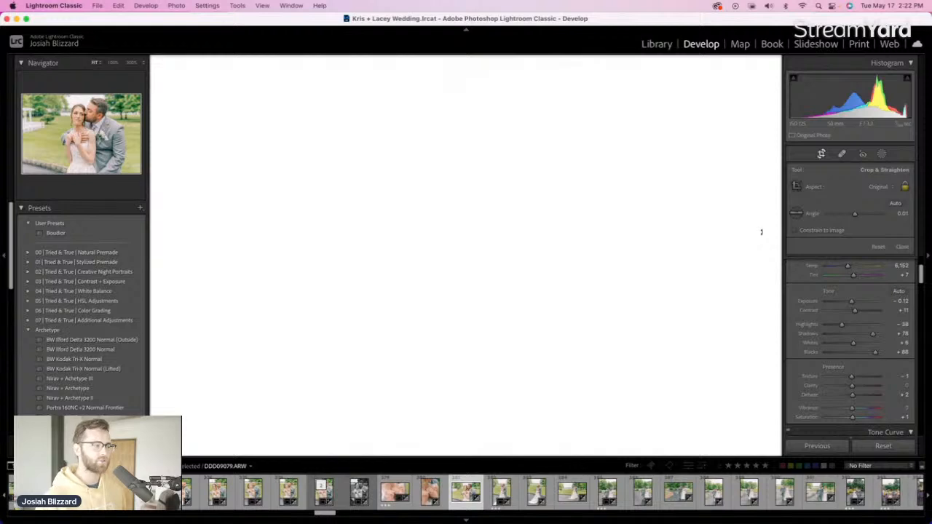
key("r")
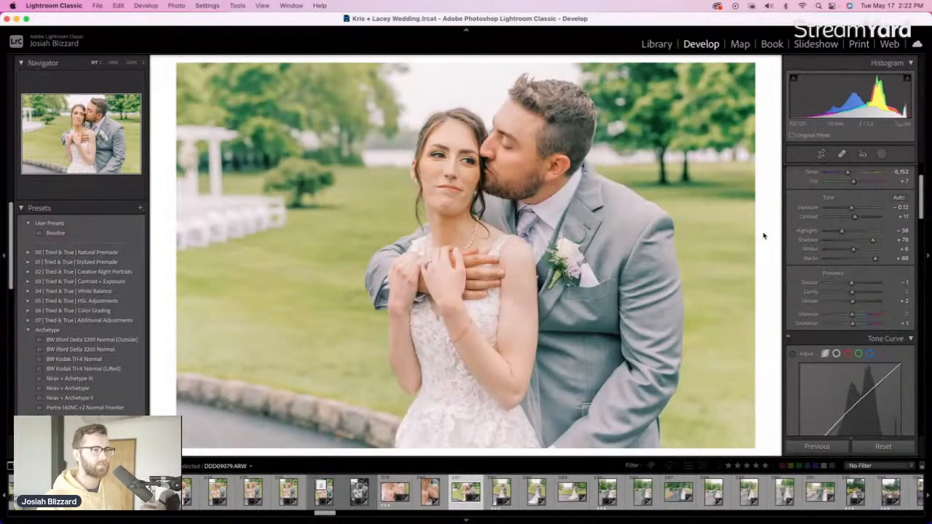
key("Right")
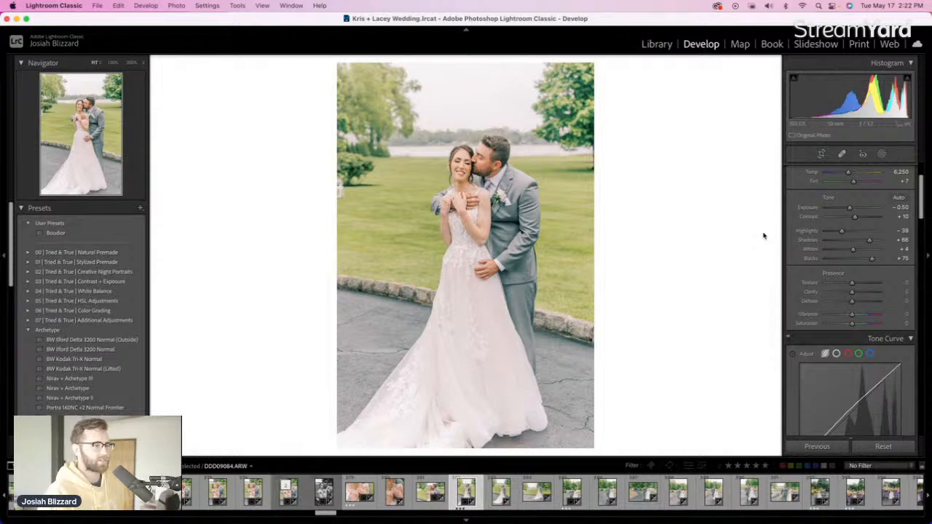
Straighten the crop of the lakeside portrait DDD09087 to about -1.6°, tighten it around the couple and raise the exposure to -0.30
key("Right")
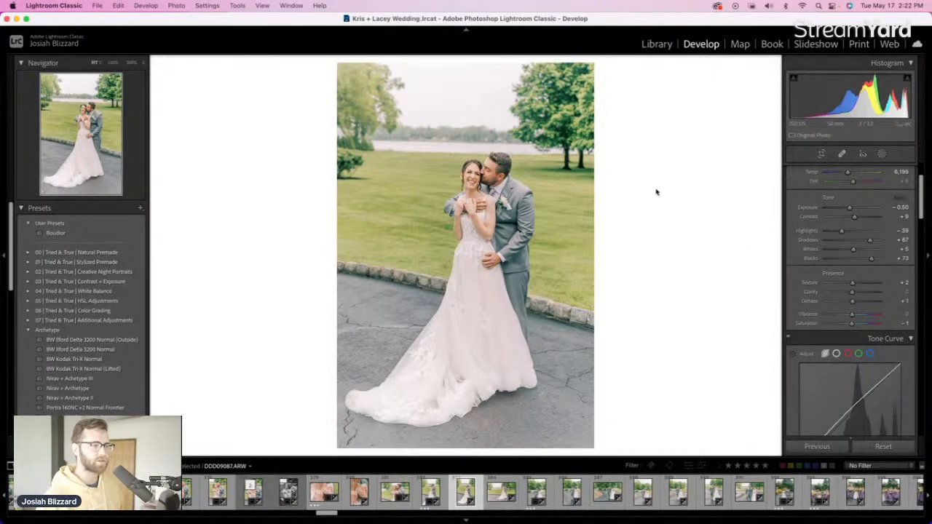
key("r")
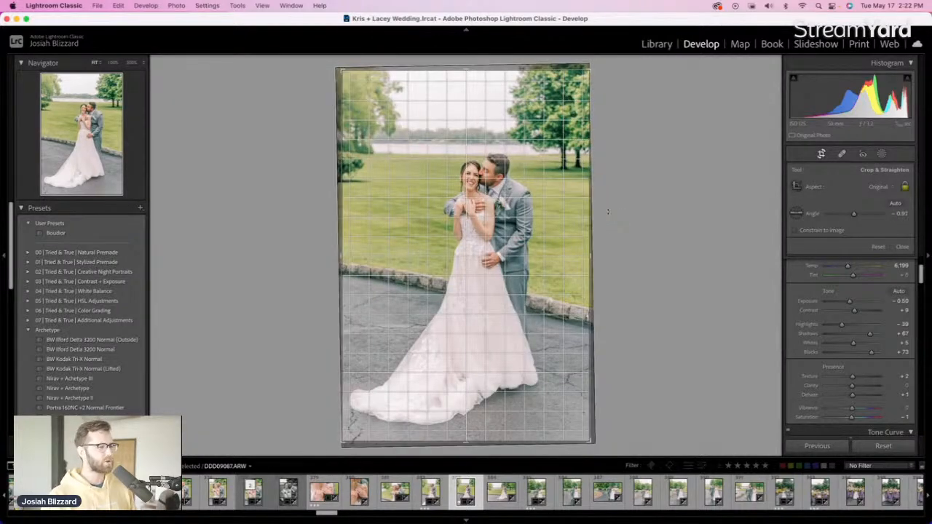
left_click_drag(607, 211, 583, 224)
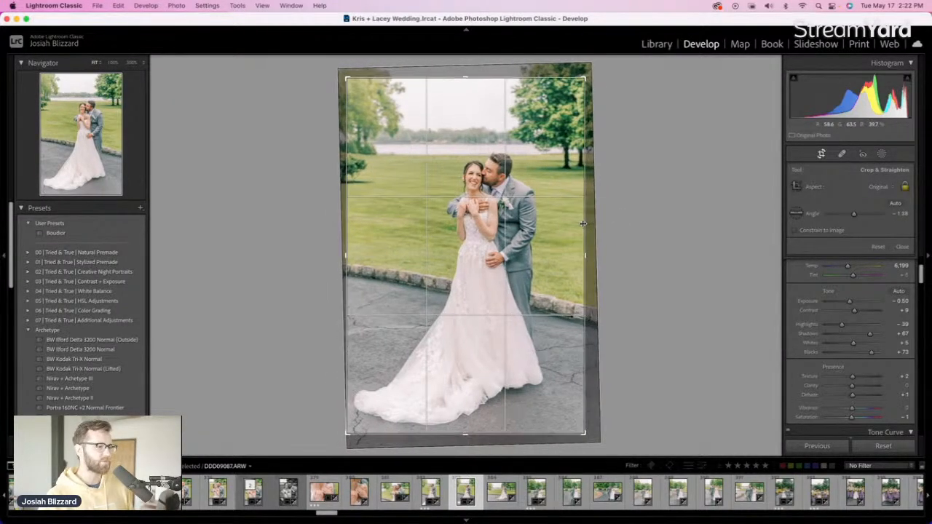
key("Return")
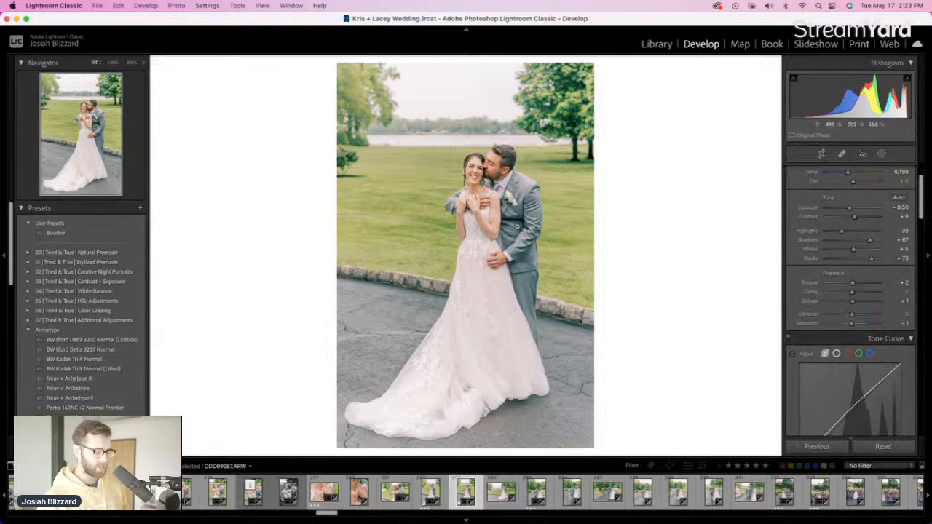
key("equal")
key("equal")
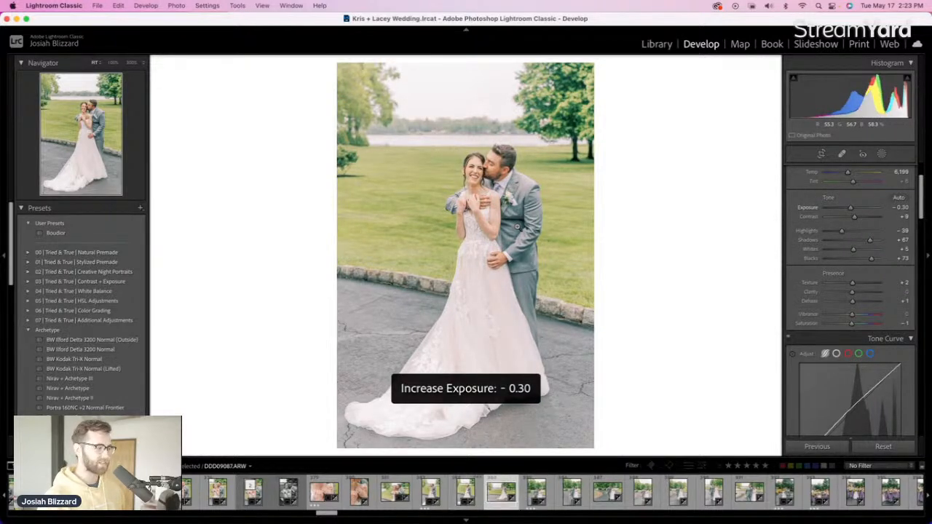
Straighten and tighten the crop of the horizontal lakeside portrait DDD09091, reframing the couple farther right of centre
key("Left")
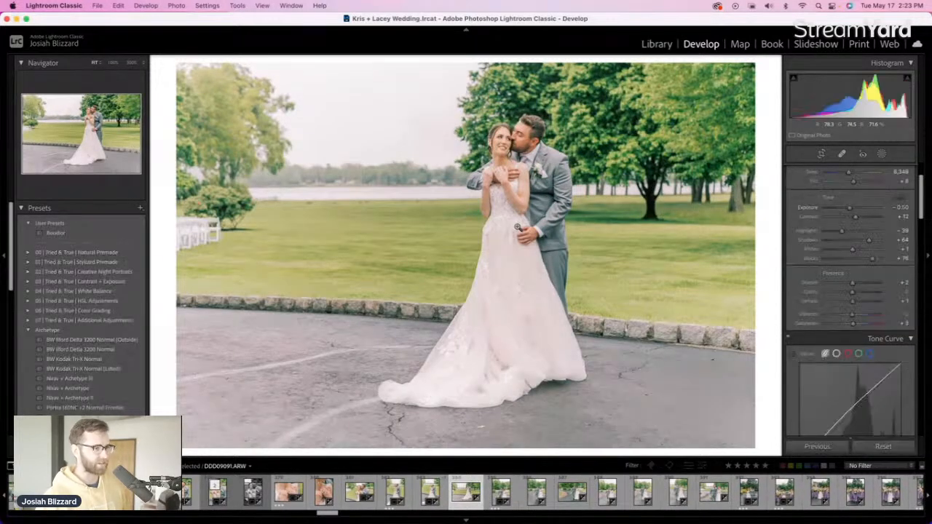
key("r")
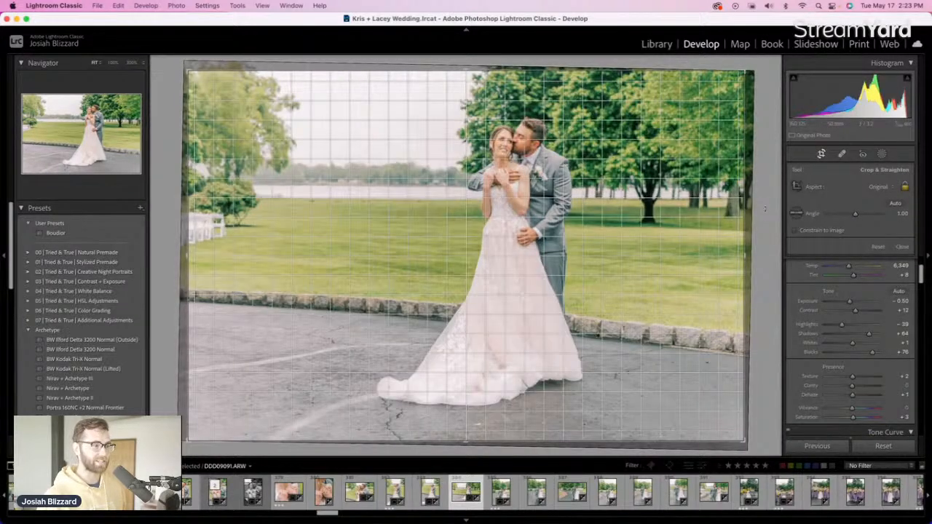
left_click_drag(764, 209, 765, 210)
left_click_drag(467, 441, 467, 430)
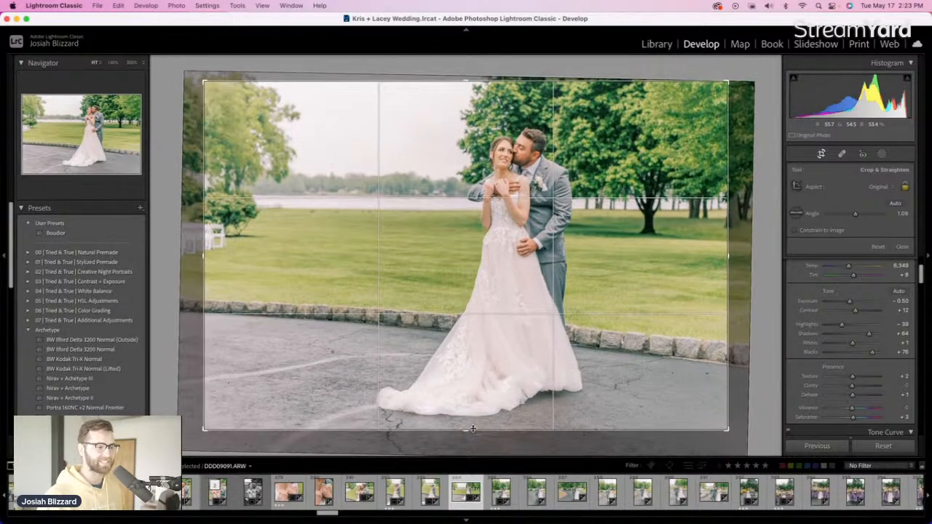
left_click_drag(476, 333, 493, 336)
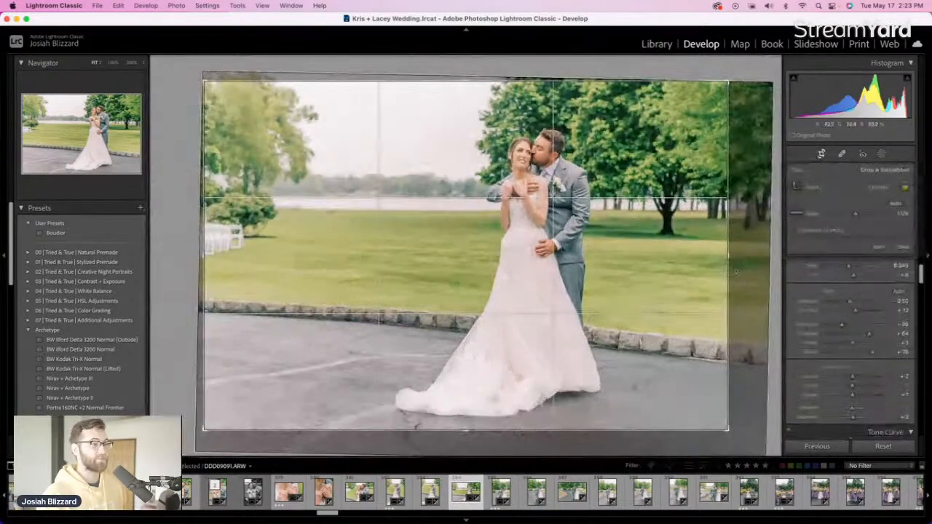
left_click_drag(735, 273, 736, 271)
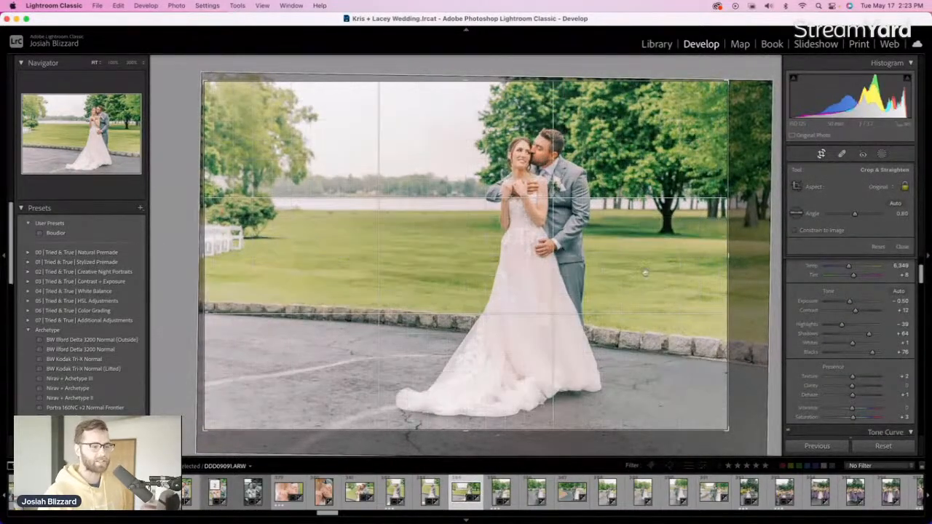
key("r")
key("r")
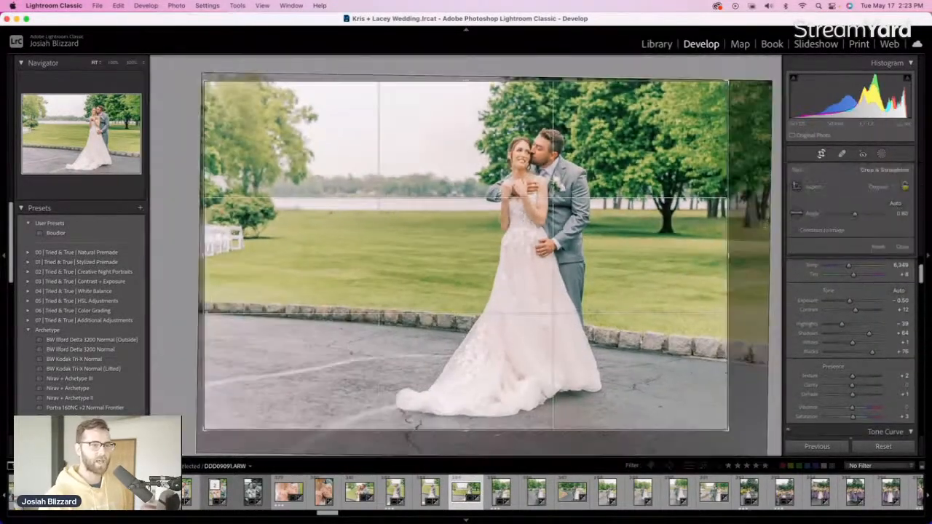
left_click_drag(745, 226, 746, 223)
key("r")
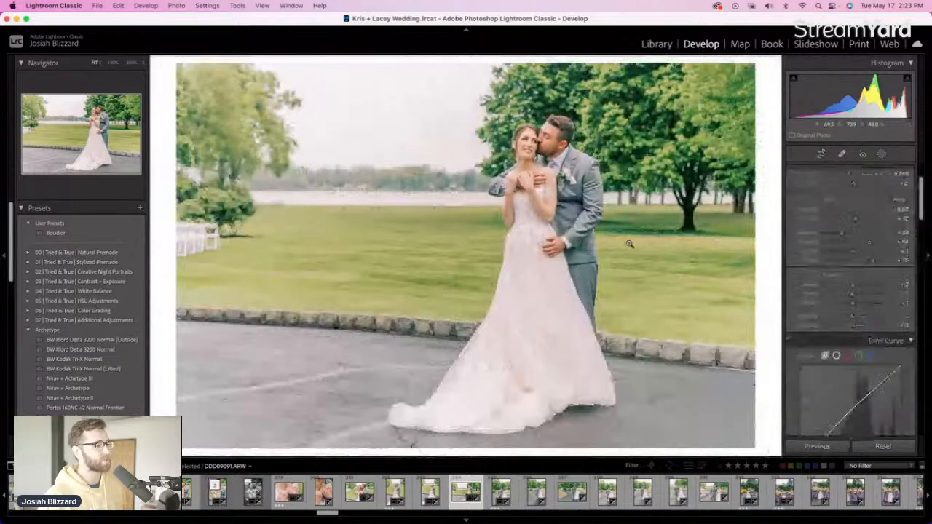
On the walking portrait DDD09097, set the exposure to -0.10 and tighten the crop around the couple
key("Right")
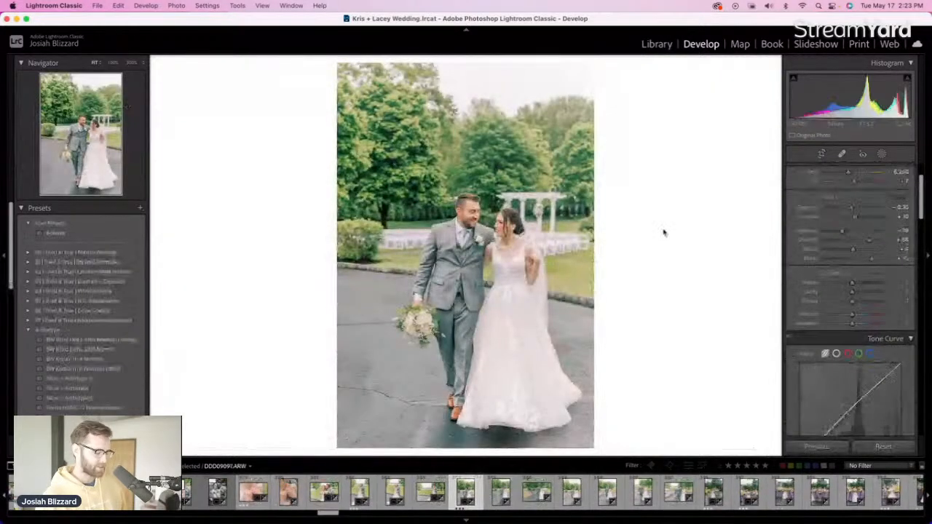
key("=")
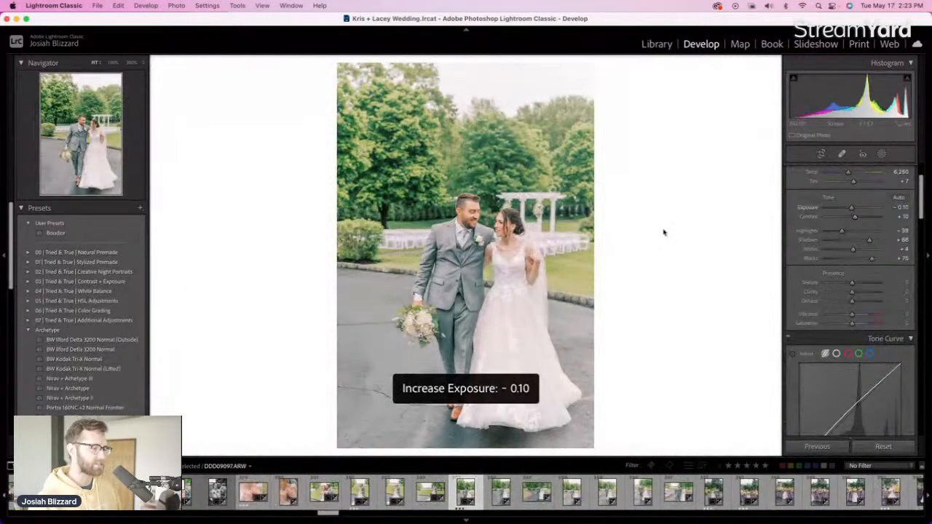
key("=")
key("minus")
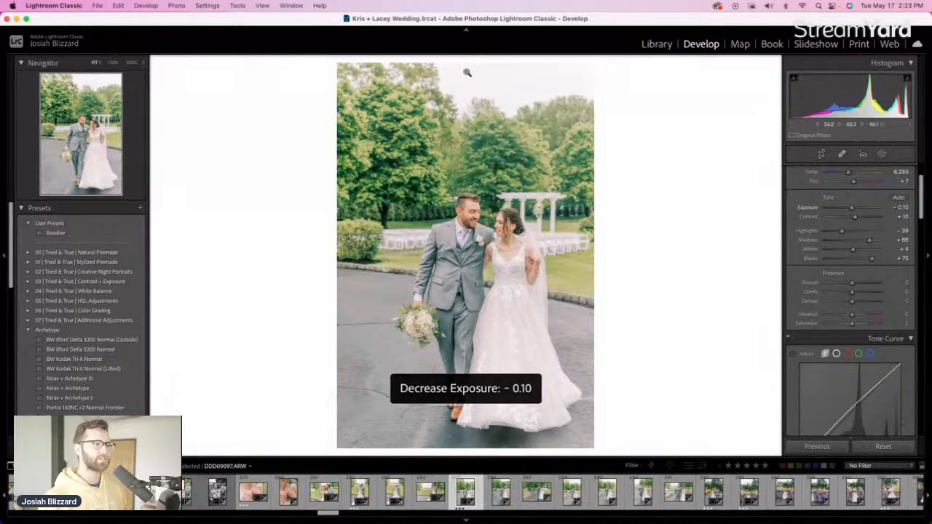
key("r")
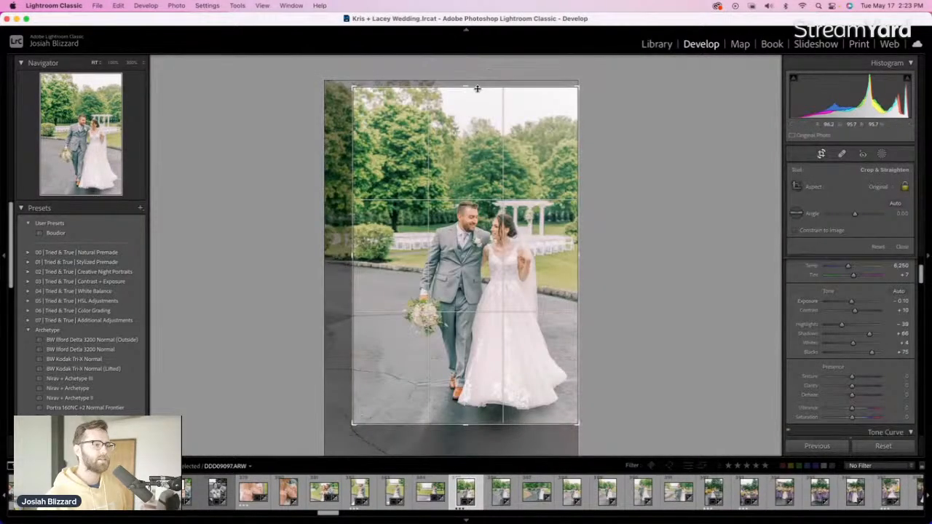
left_click_drag(470, 216, 466, 218)
key("Return")
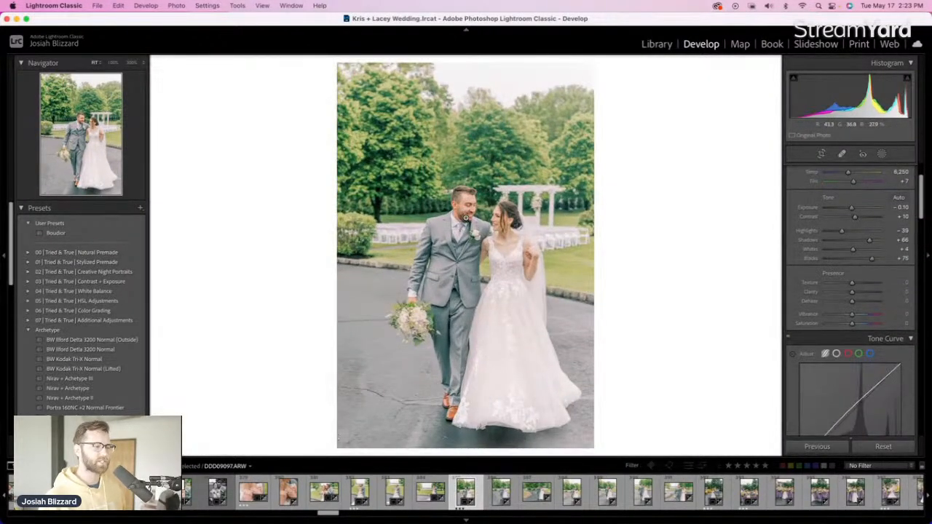
Tighten the crop of the vertical walking portrait DDD09099 and reposition the frame to centre the couple
key("Right")
key("Right")
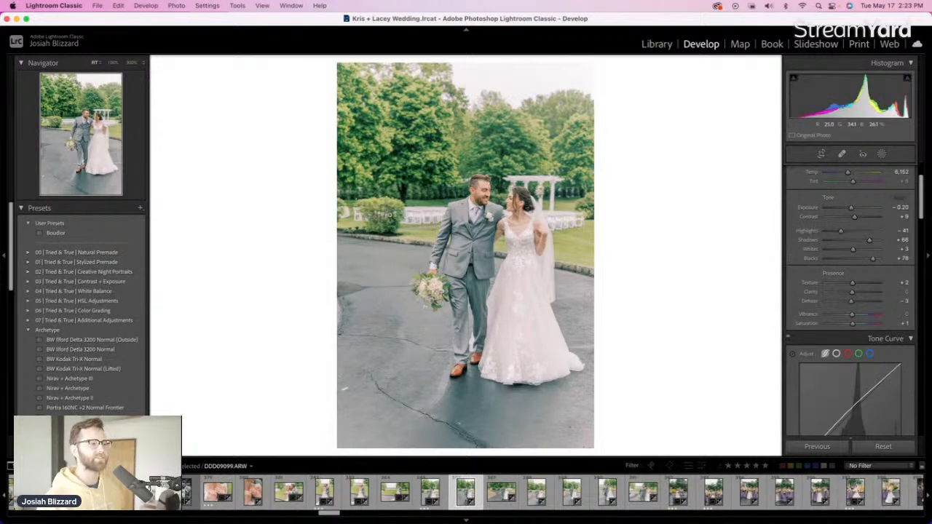
key("r")
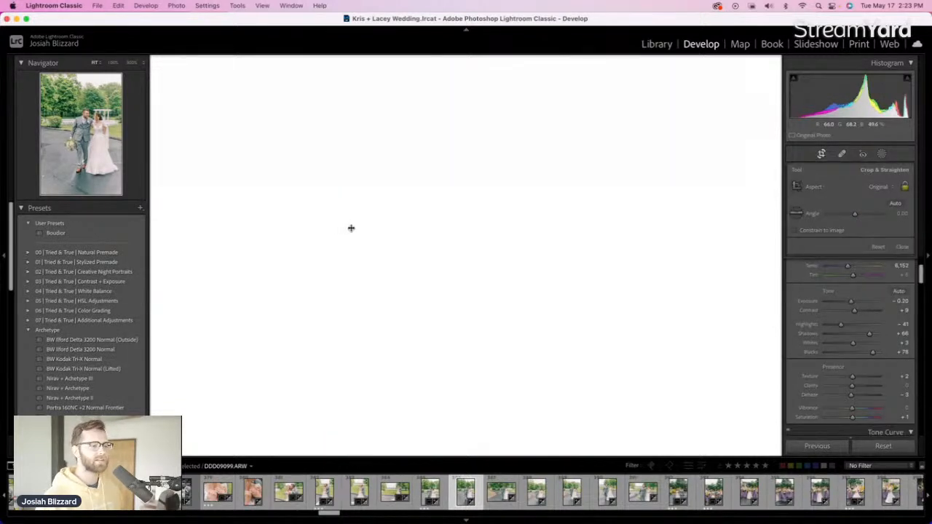
left_click_drag(351, 227, 357, 227)
left_click_drag(475, 217, 468, 231)
key("Return")
Raise the exposure of DDD09099 to -0.10 and the shadows to +74
key("equal")
key("equal")
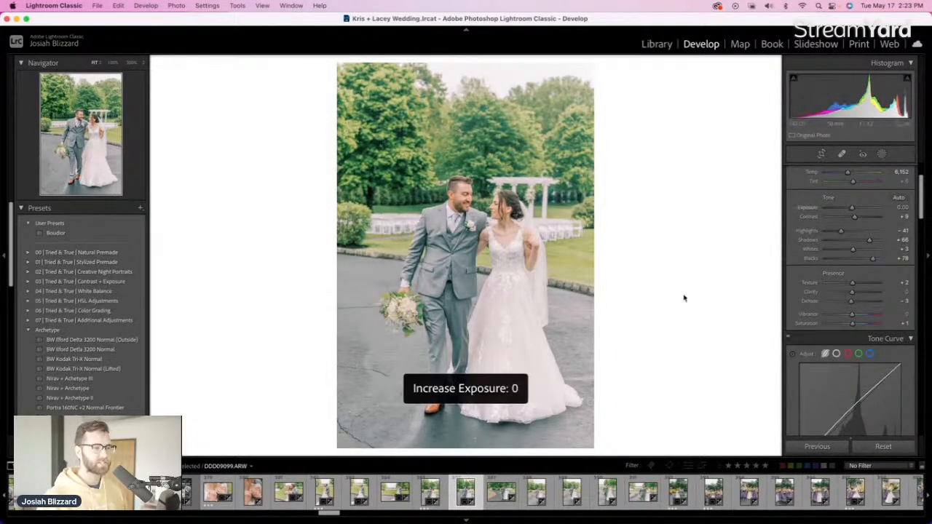
key("minus")
key("equal")
left_click_drag(869, 240, 874, 243)
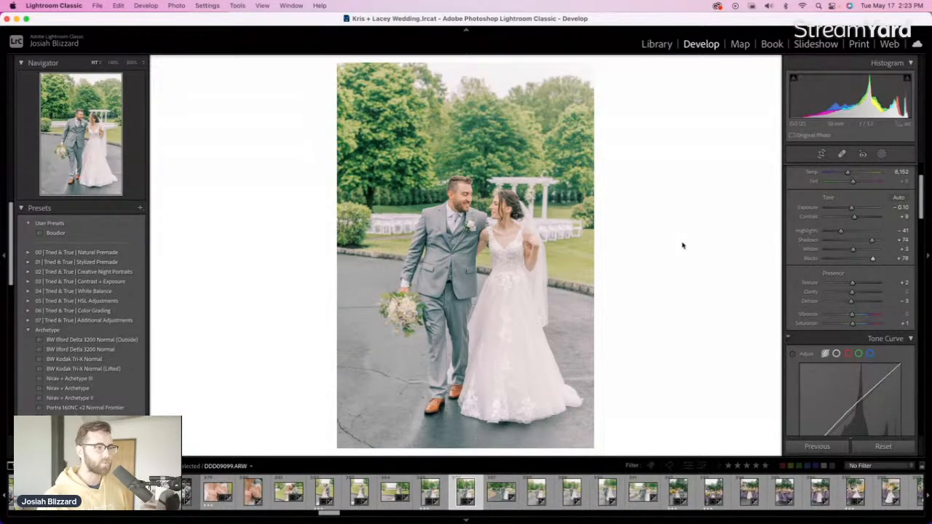
On the horizontal walking portrait DDD09102, set the exposure to +0.10, the shadows to +77 and the blacks to +78
key("Right")
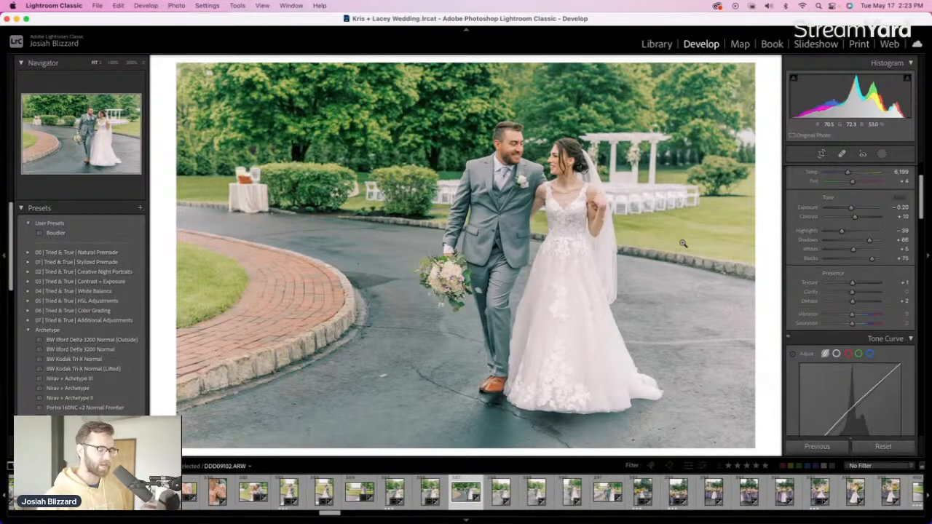
key("equal")
key("equal")
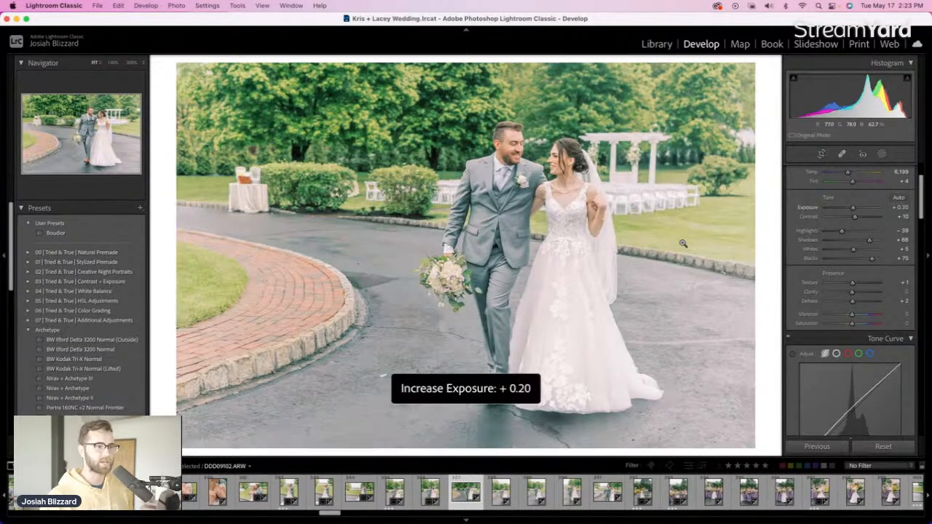
key("minus")
key("equal")
key("minus")
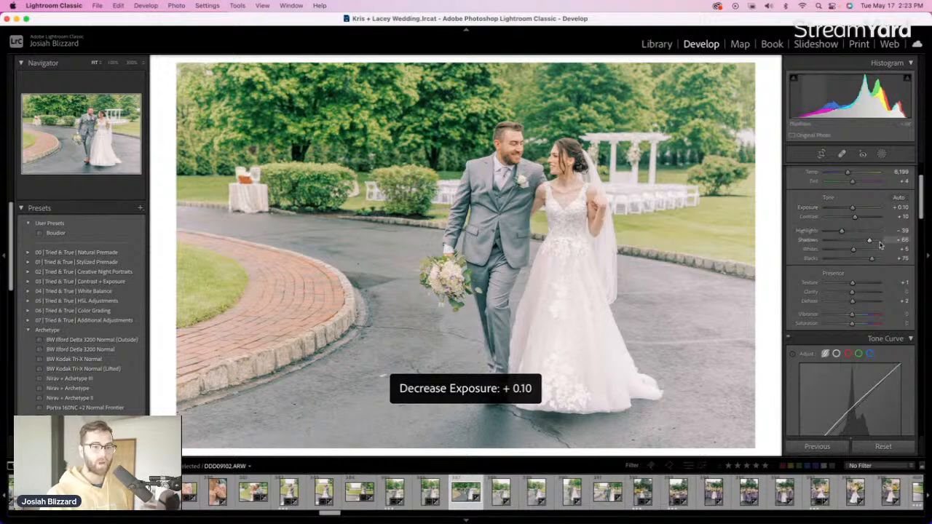
left_click_drag(870, 241, 873, 242)
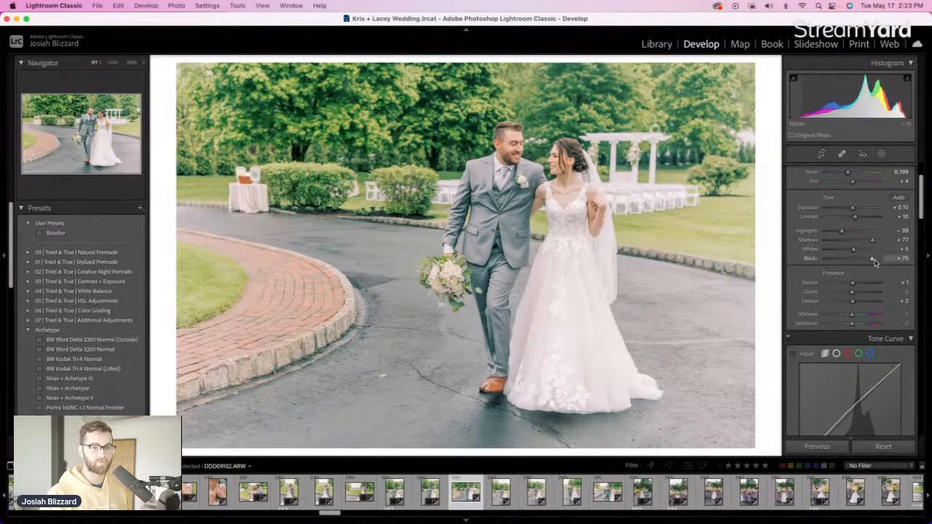
key("minus")
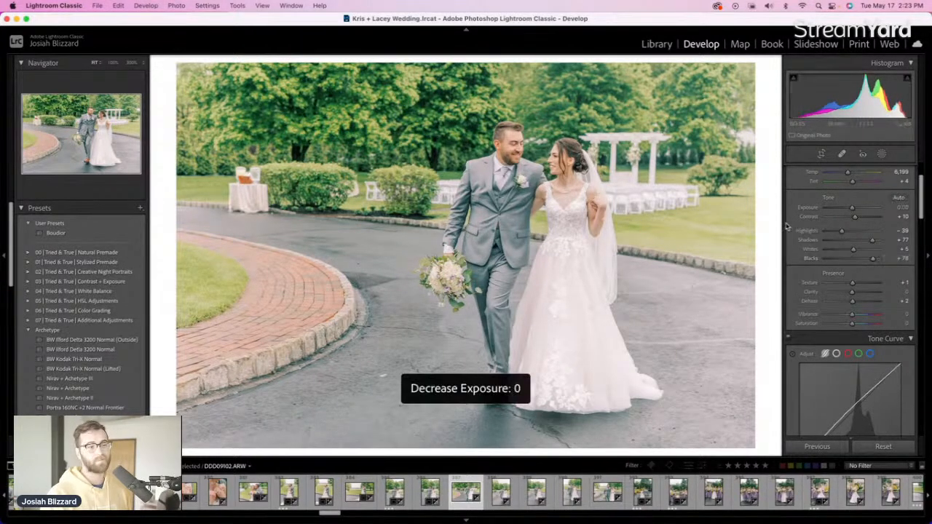
key("equal")
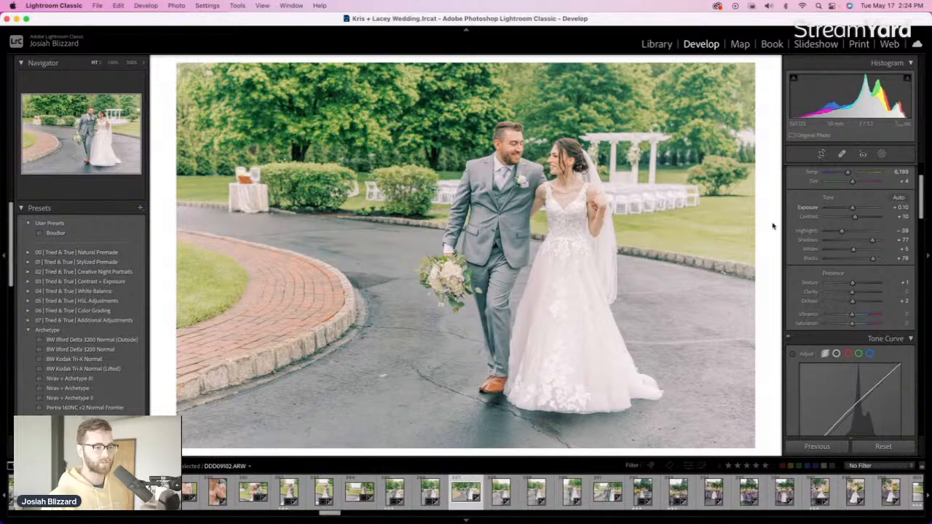
Trim the left side of the crop on DDD09102 and fine-tune its straightening
key("r")
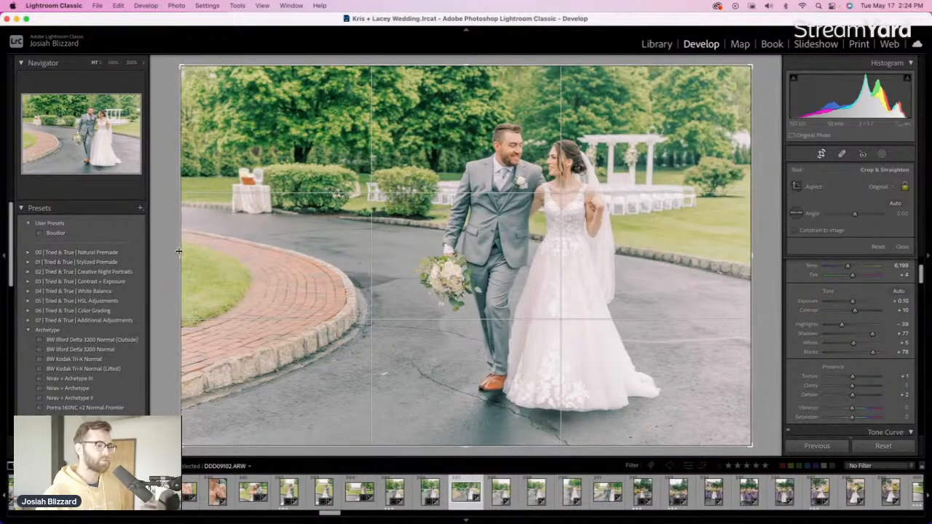
left_click_drag(181, 250, 193, 250)
left_click_drag(757, 211, 757, 206)
key("r")
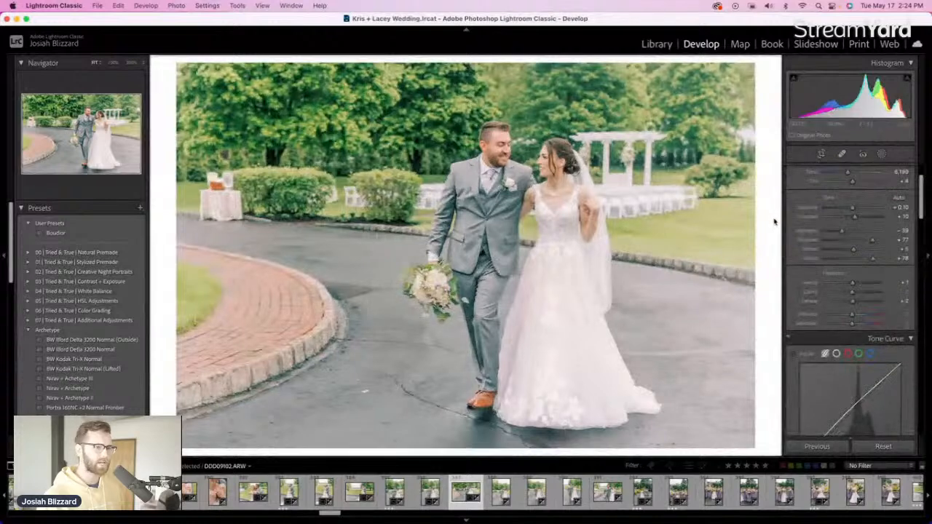
Tighten the crop of the vertical walking portrait DDD09106 and reposition the frame around the couple
key("Right")
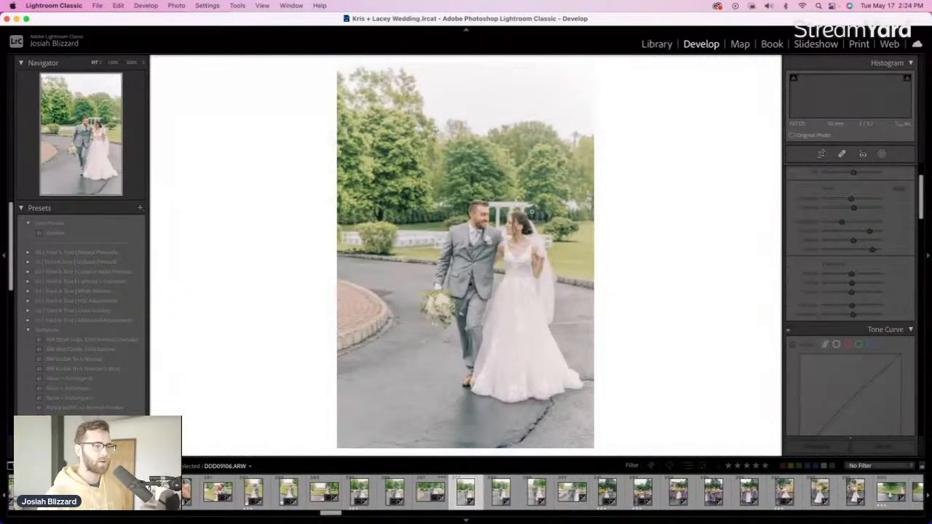
key("r")
left_click_drag(338, 255, 356, 249)
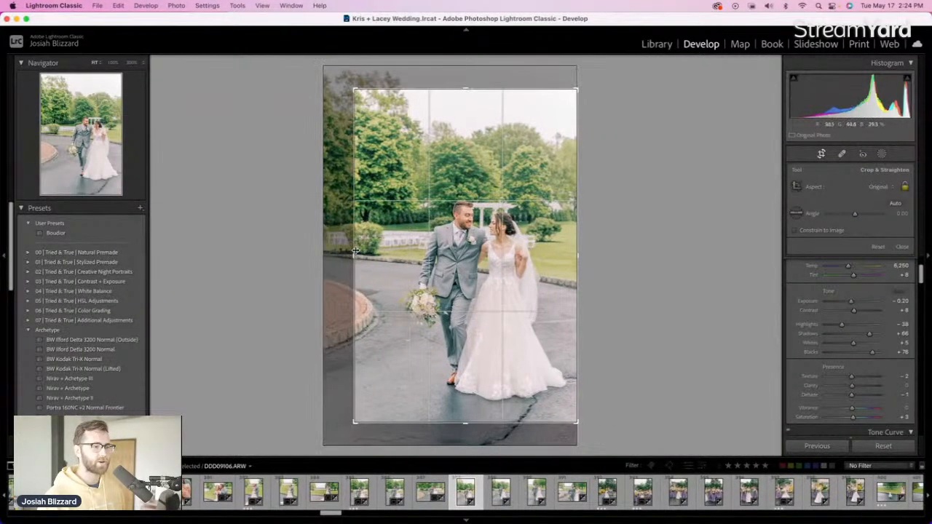
left_click_drag(465, 248, 457, 251)
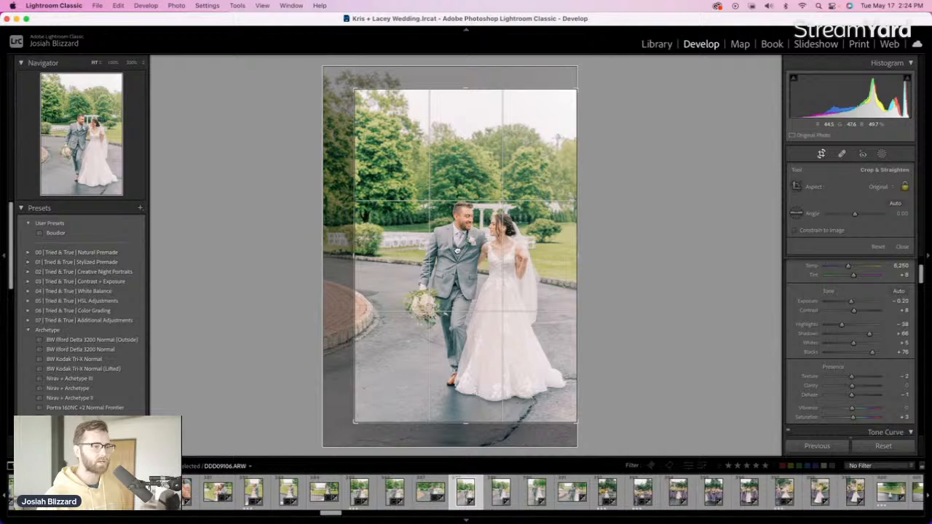
key("r")
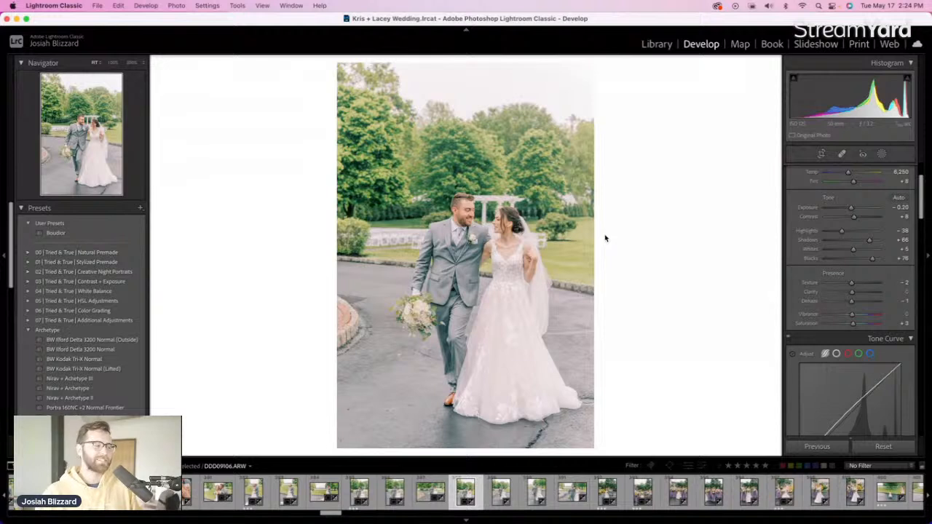
Tighten the crop of the kissing portrait DDD09110, reposition the frame around the couple and set the exposure to -0.10
key("Right")
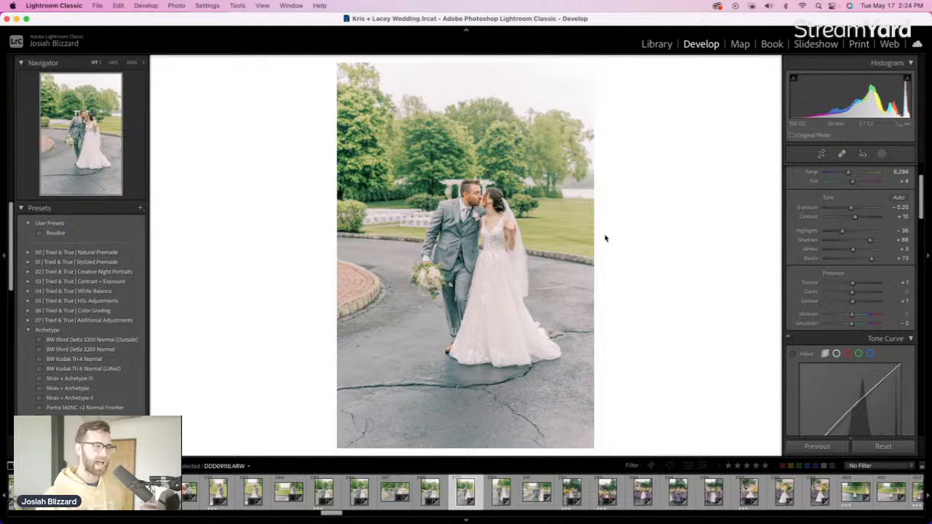
key("r")
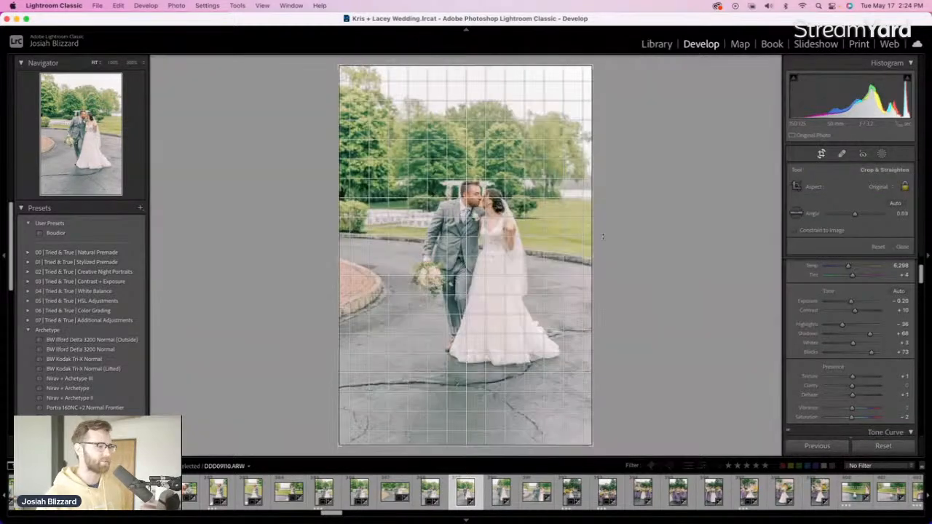
left_click_drag(343, 256, 360, 254)
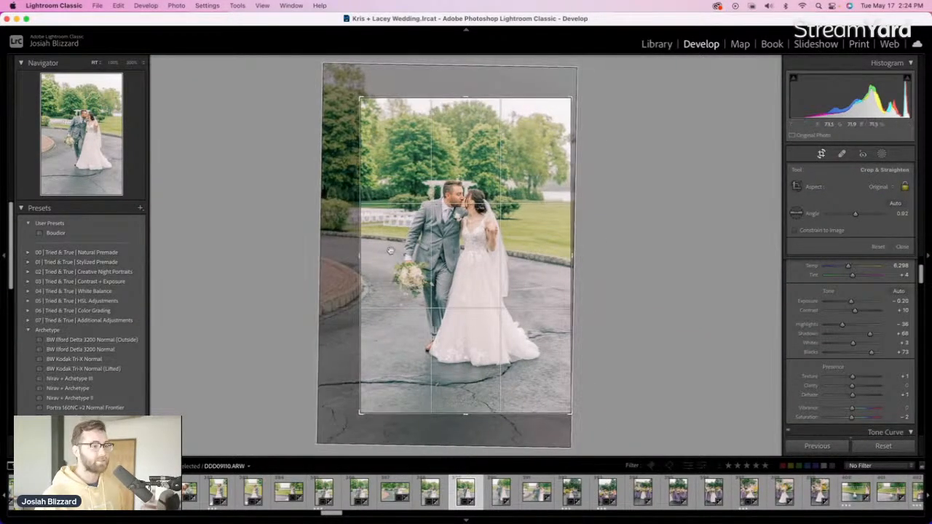
left_click_drag(439, 233, 452, 253)
key("Return")
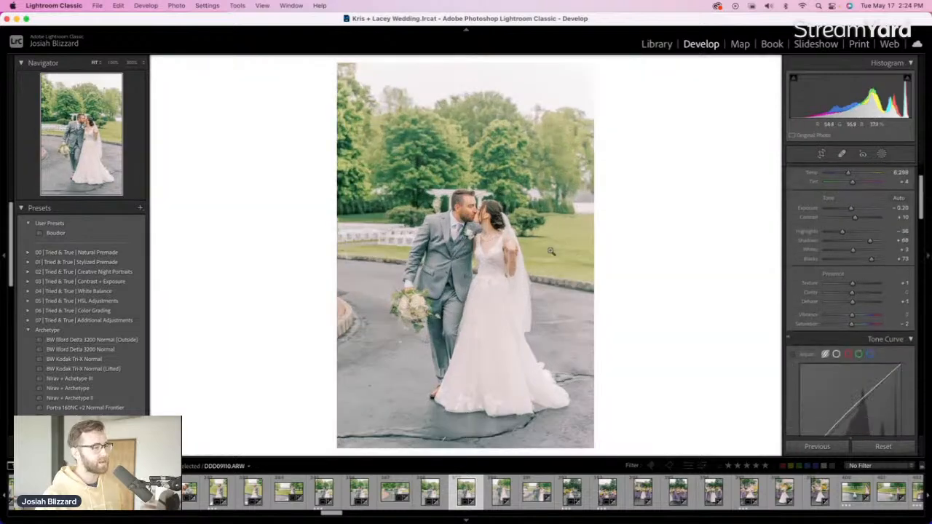
key("minus")
key("equal")
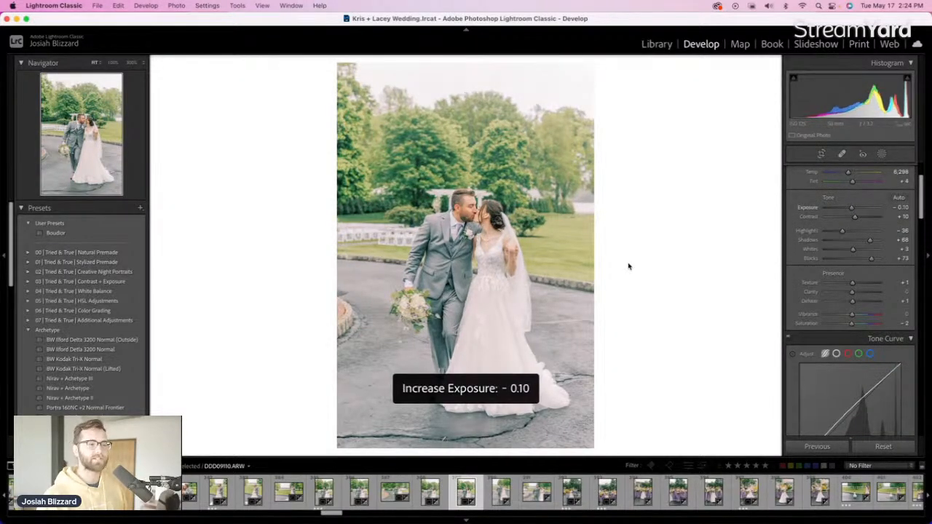
Tighten the crop of the vertical walking portrait DDD09121 around the couple and settle the exposure at -0.20
key("Right")
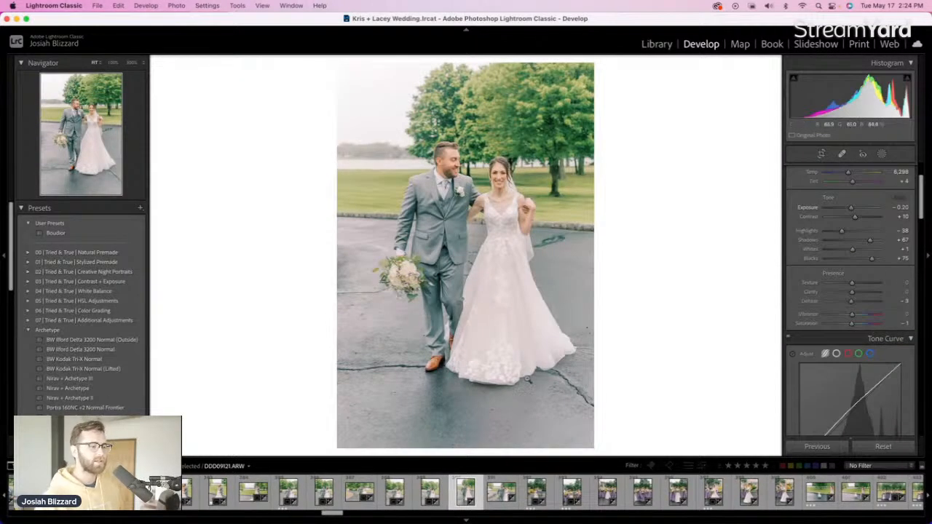
key("r")
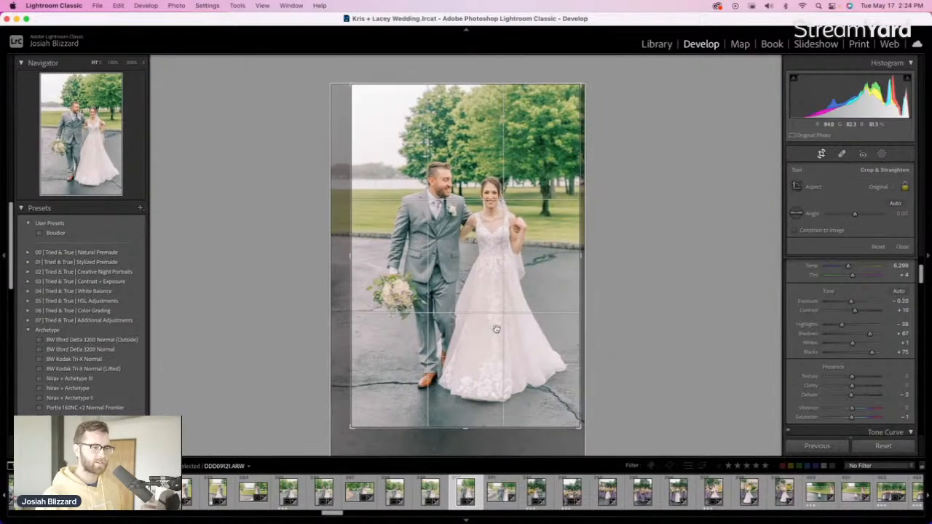
key("r")
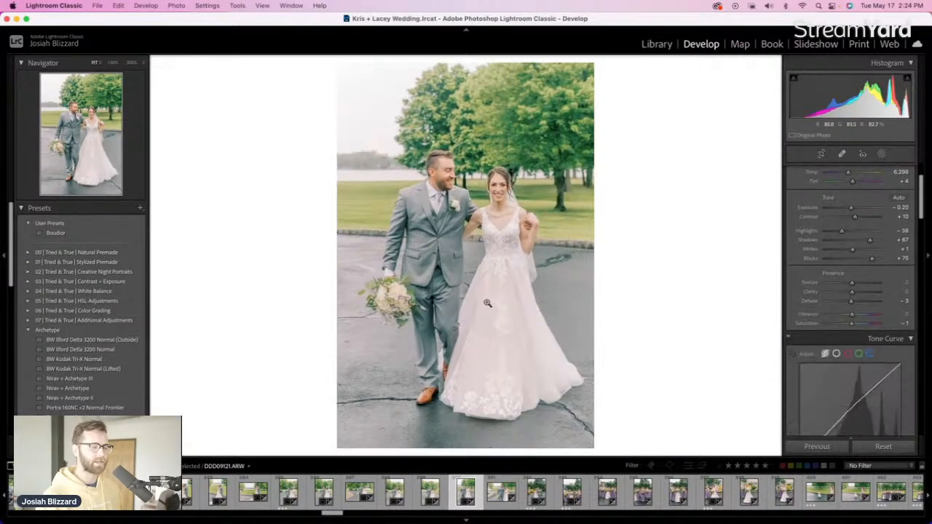
key("equal")
key("minus")
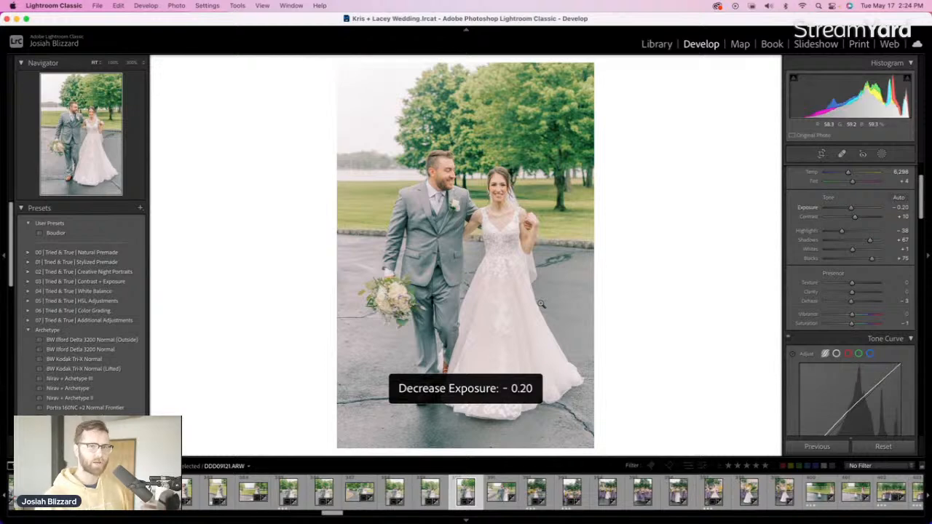
Crop the horizontal portrait DDD09126 closer, reposition the frame around the couple and set the exposure to -0.10
key("Right")
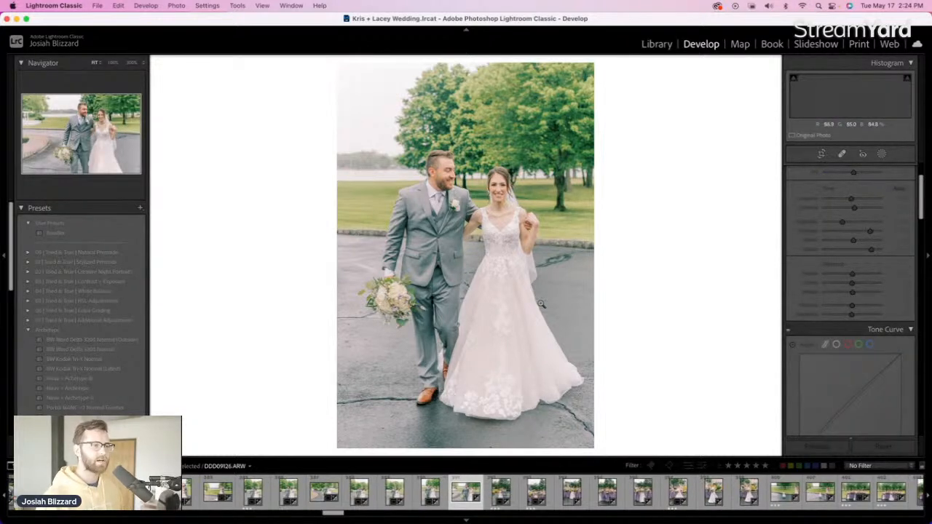
key("r")
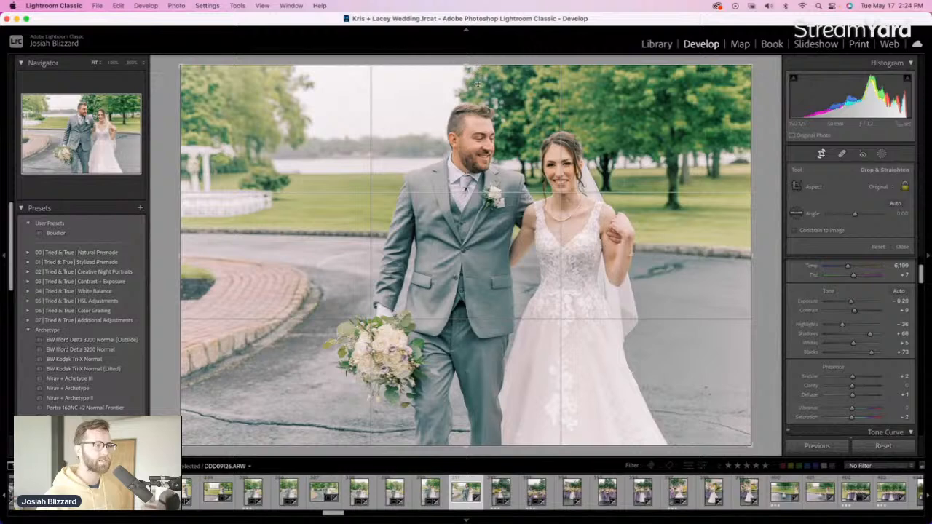
left_click_drag(477, 65, 477, 89)
left_click_drag(493, 146, 476, 172)
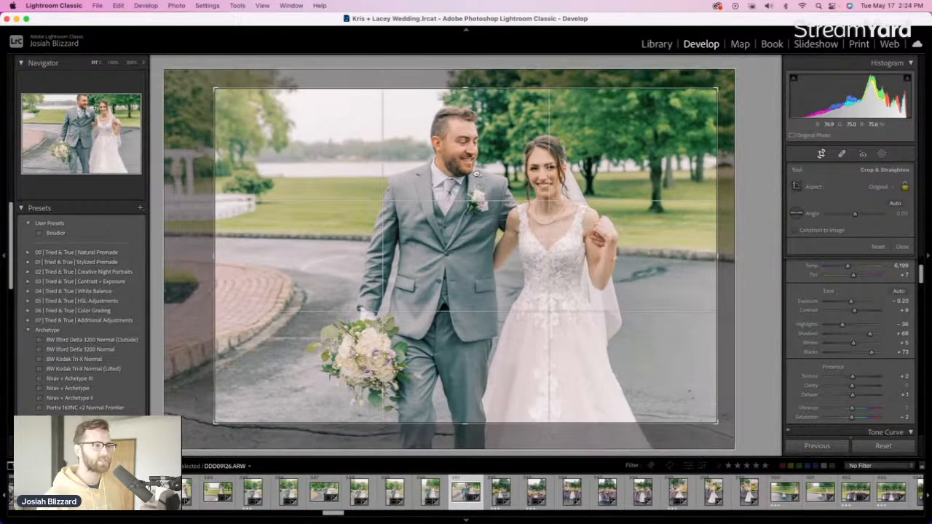
key("Return")
key("equal")
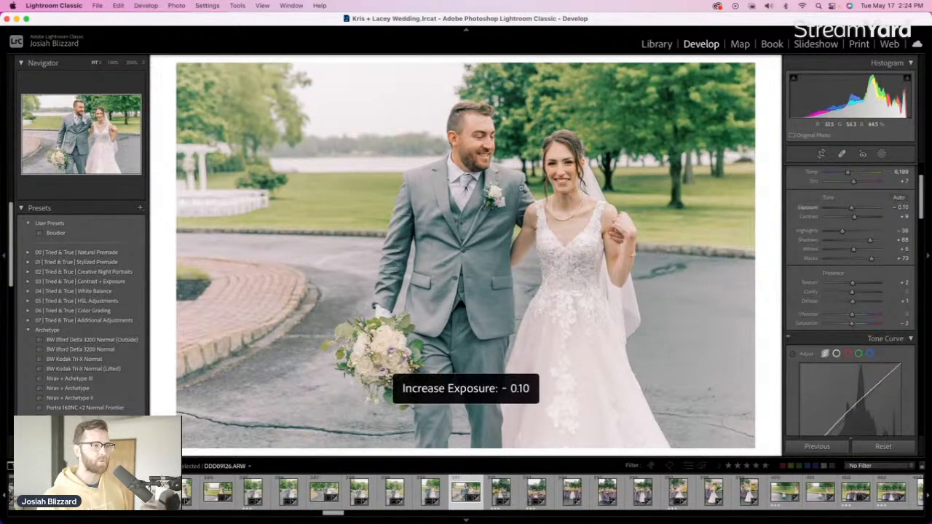
key("minus")
key("equal")
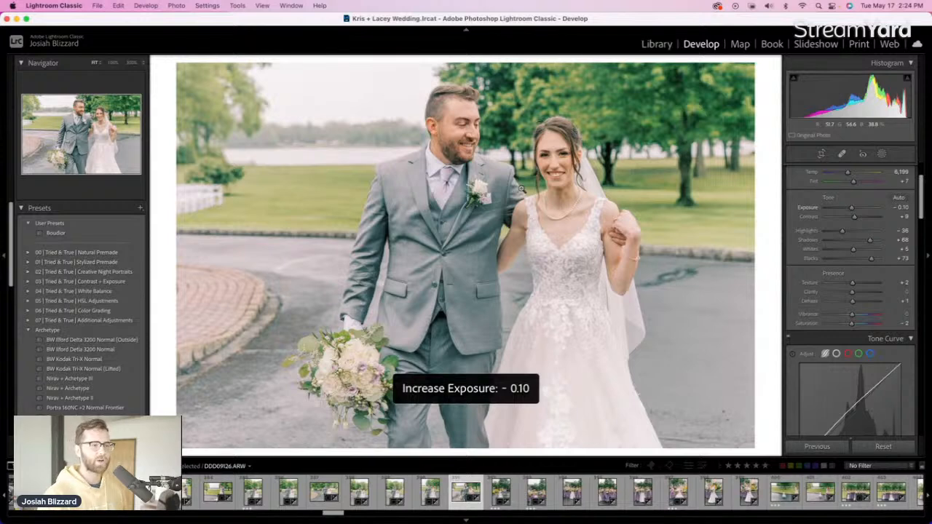
On DDD09130, the couple seen from behind, set the exposure to +0.30, the shadows to +77 and the blacks to +76
key("Right")
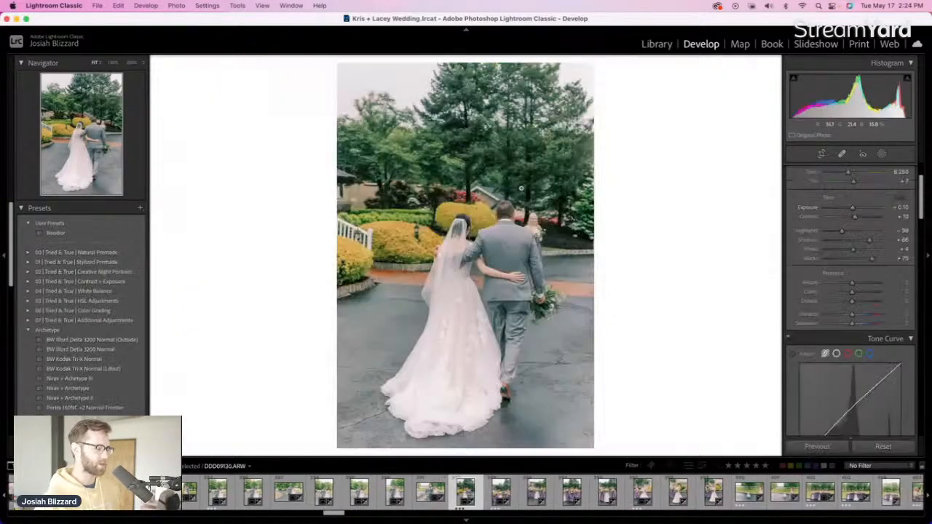
key("equal")
key("equal")
key("equal")
key("minus")
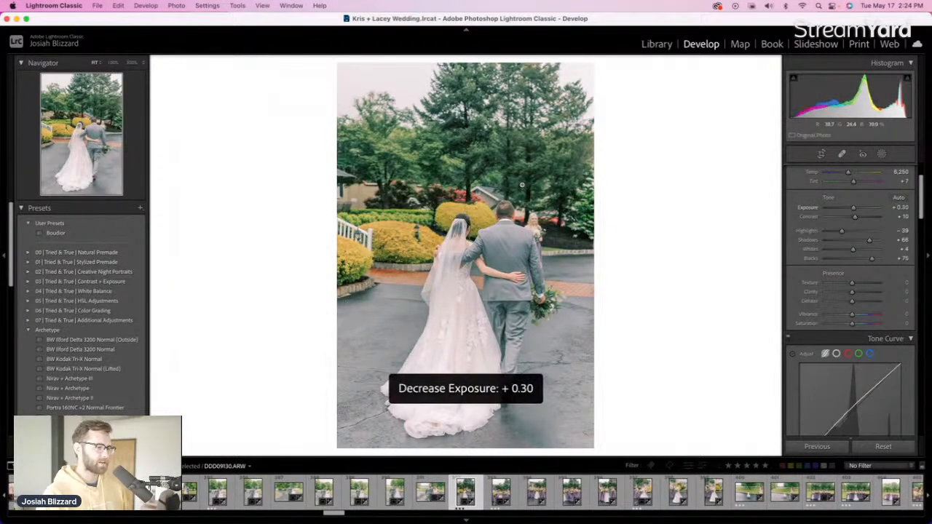
key("equal")
key("minus")
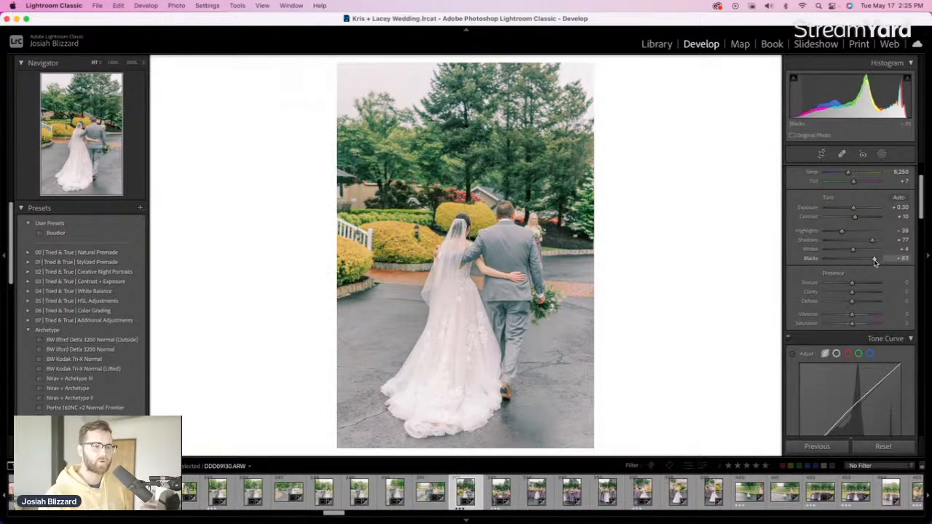
left_click_drag(874, 262, 872, 261)
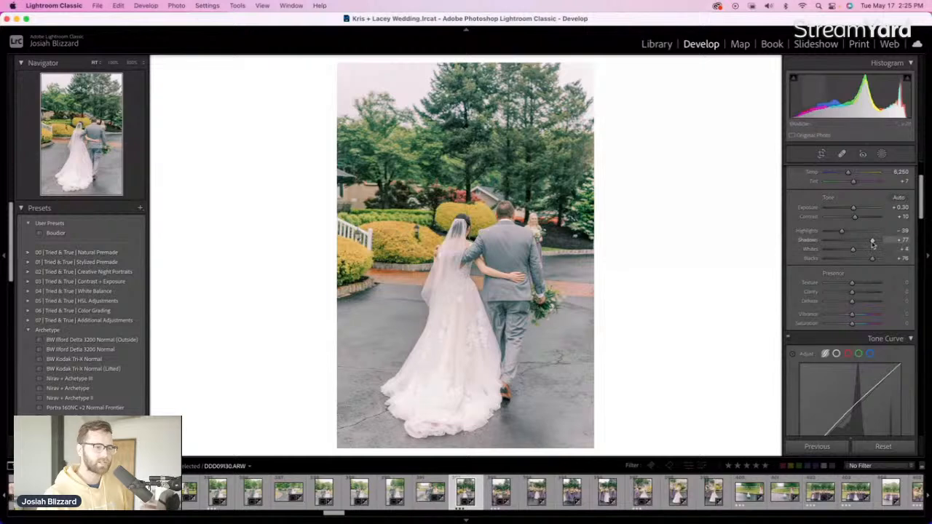
Set the exposure of DDD09137, the bride walking among her bridesmaids, to +0.20
key("Right")
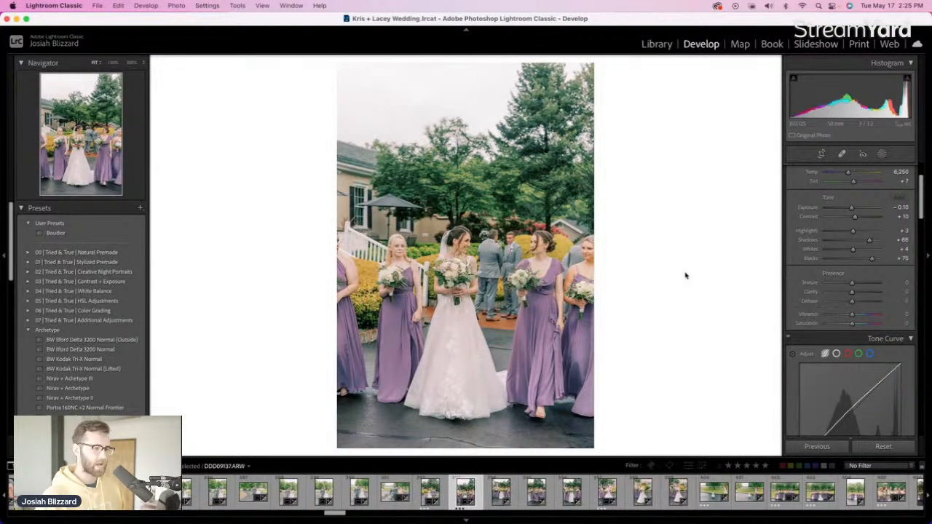
key("equal")
key("equal")
key("minus")
key("equal")
key("equal")
key("equal")
key("minus")
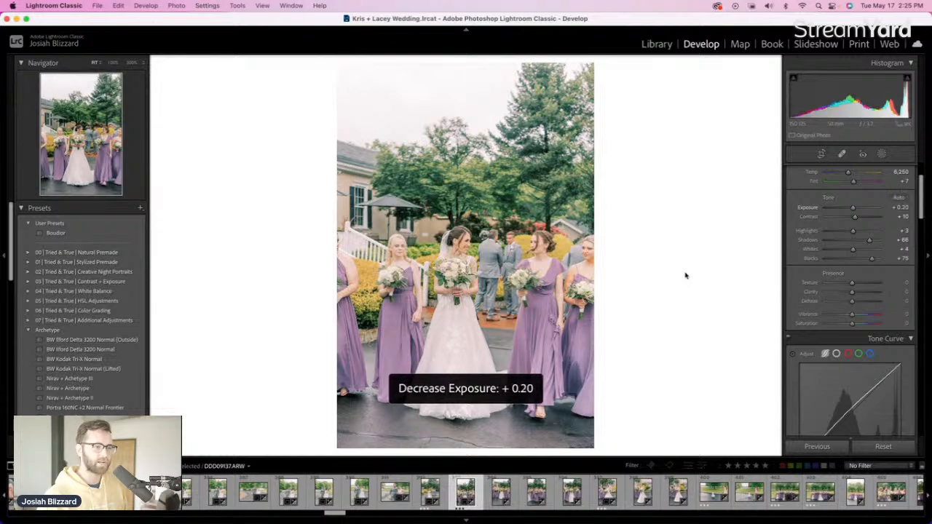
Set the exposure of the wider bridal party photo DDD09140 to +0.30
key("Right")
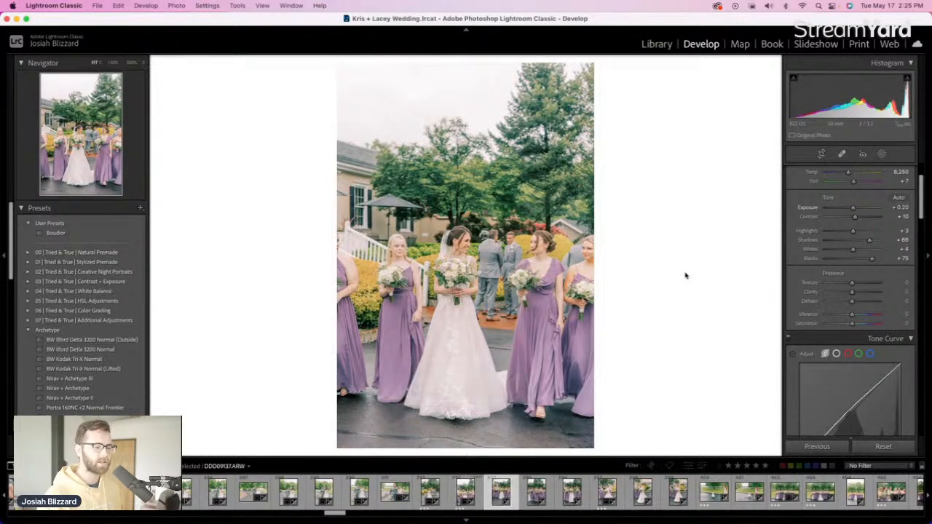
key("Right")
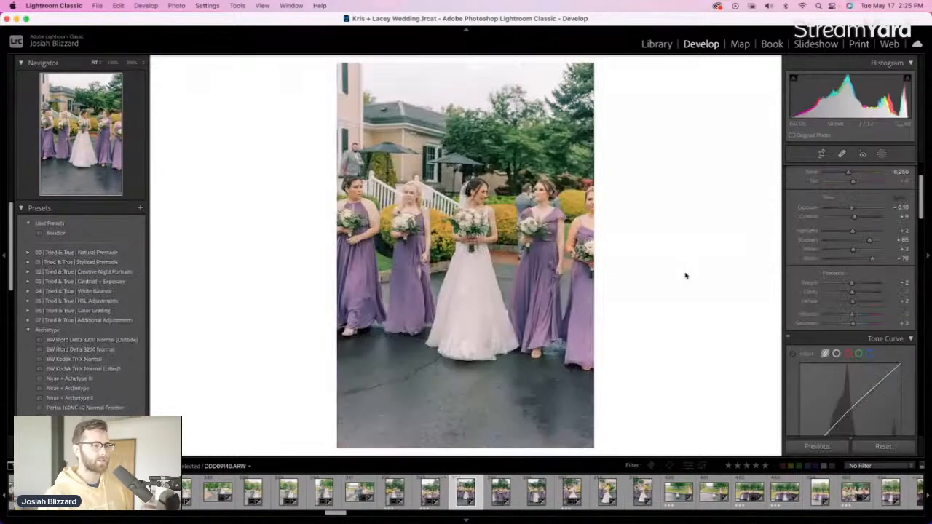
key("equal")
key("equal")
key("equal")
key("equal")
key("minus")
key("equal")
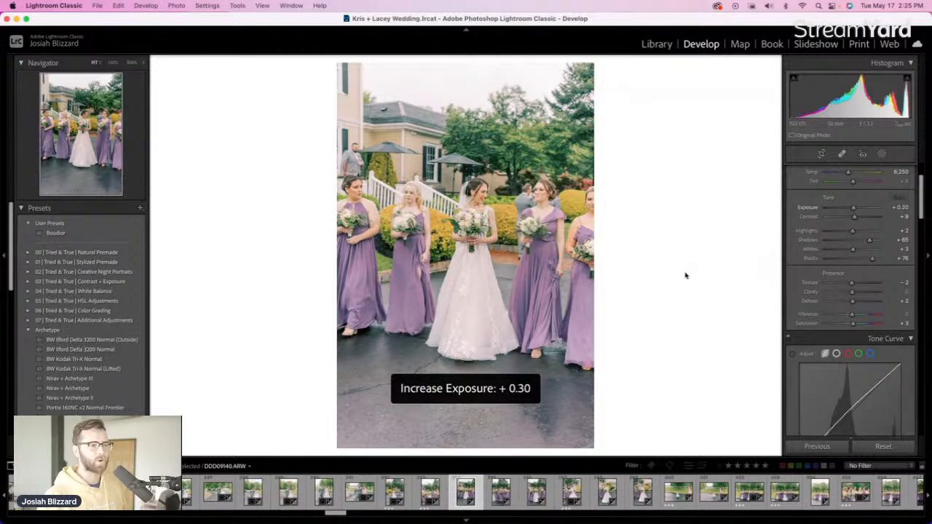
Tighten the crop of DDD09140 from the left side and reposition the frame around the bridal party
key("r")
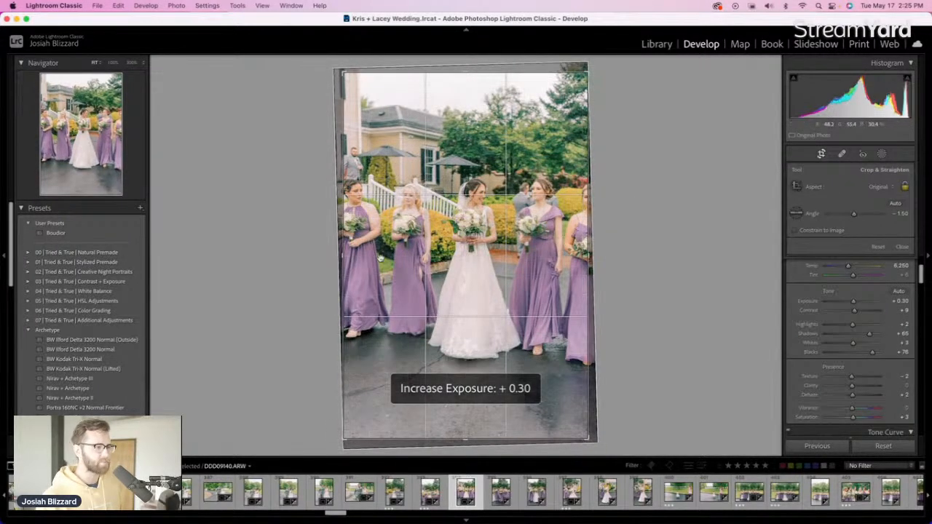
left_click_drag(342, 255, 360, 255)
left_click_drag(431, 233, 439, 261)
key("Return")
Set the exposure of the bridesmaids photo DDD09143 to +0.30
key("Right")
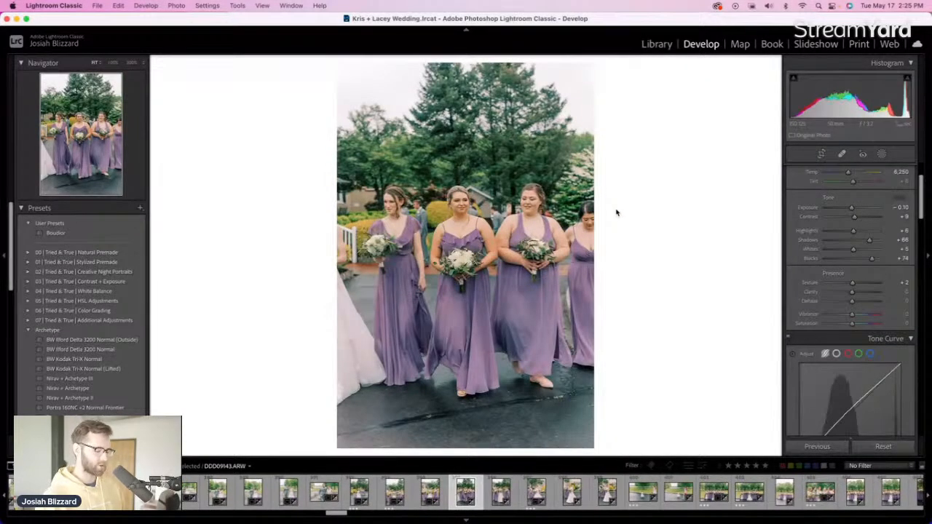
key("equal")
key("equal")
key("equal")
key("minus")
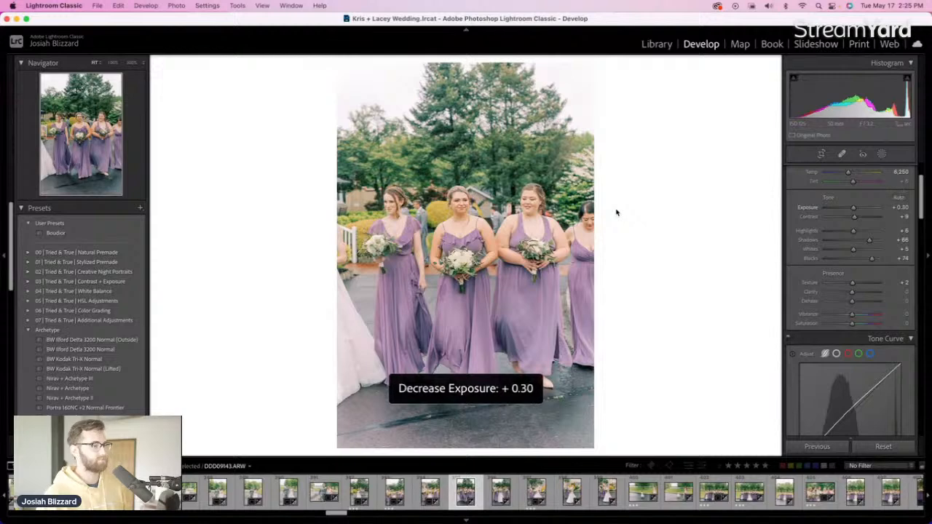
key("minus")
key("equal")
key("equal")
key("minus")
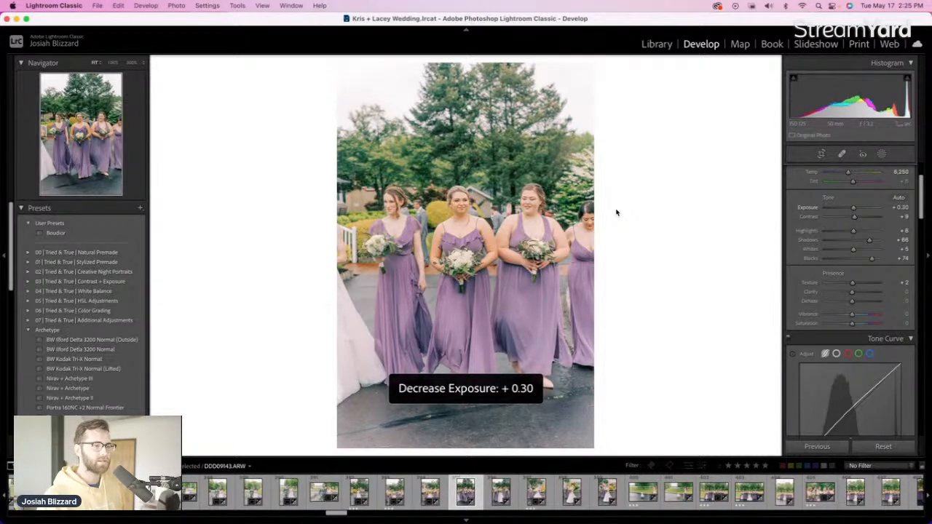
Straighten DDD09143 slightly and reposition its crop around the three central bridesmaids
key("r")
left_click_drag(612, 211, 609, 221)
left_click_drag(554, 242, 555, 249)
key("Return")
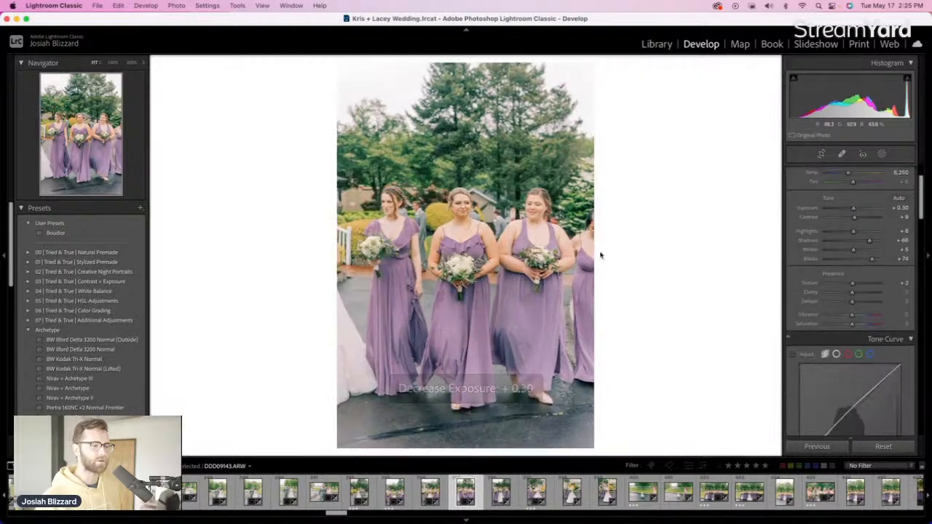
Set the exposure of DDD09146, the bride walking between two bridesmaids, to +0.20
key("Right")
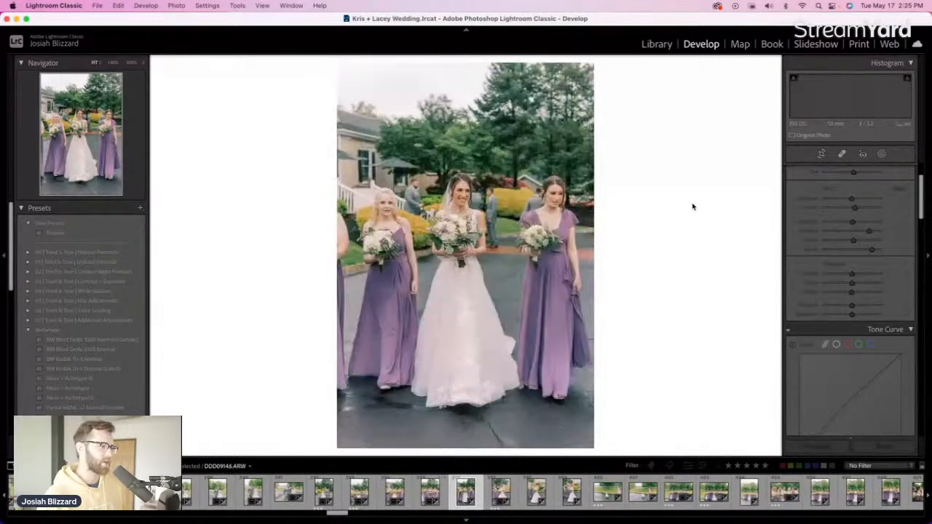
key("equal")
key("equal")
key("equal")
key("equal")
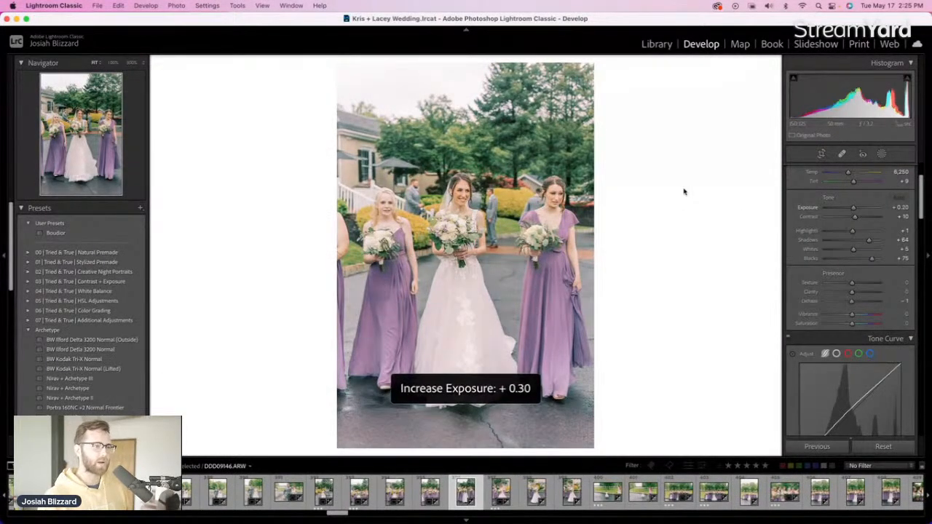
key("minus")
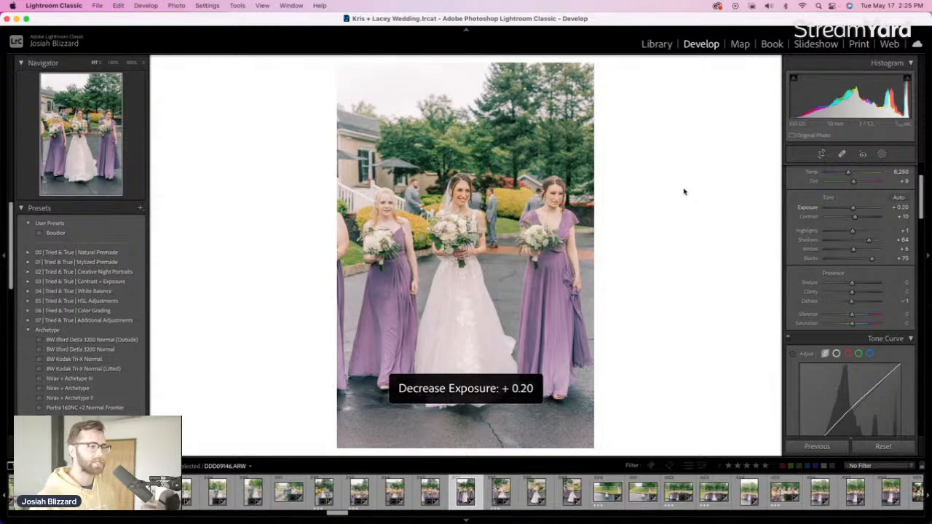
Settle the exposure of the bridal party photo CCC00684 at -0.70 and raise the exposure of DDD09149 to +0.37
key("Right")
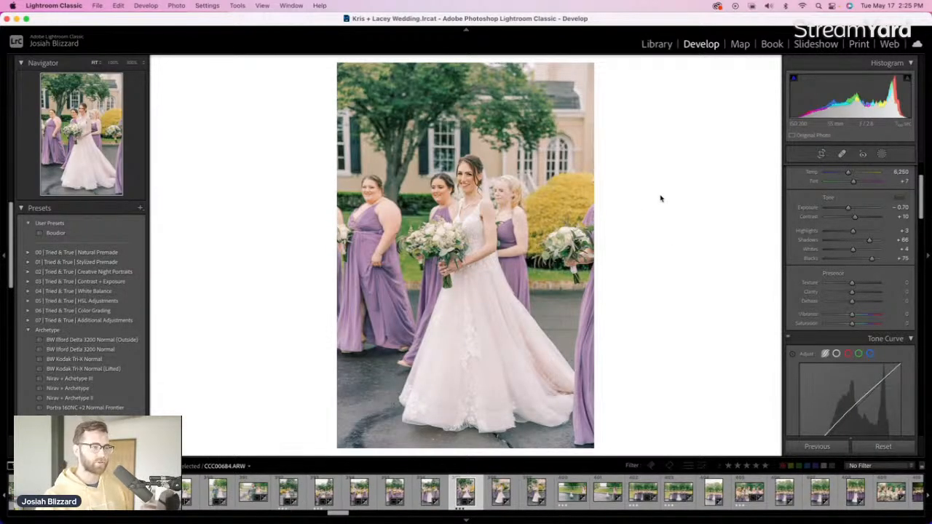
key("minus")
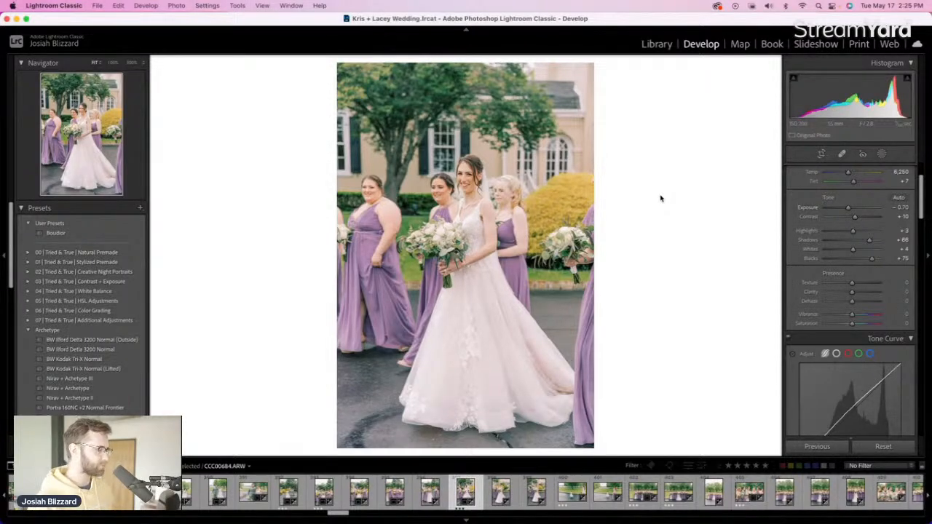
key("Right")
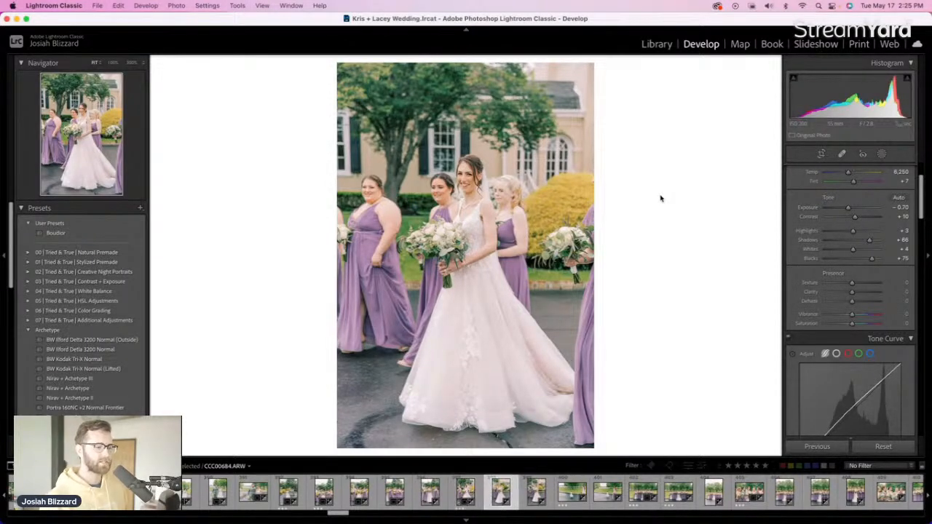
key("equal")
key("equal")
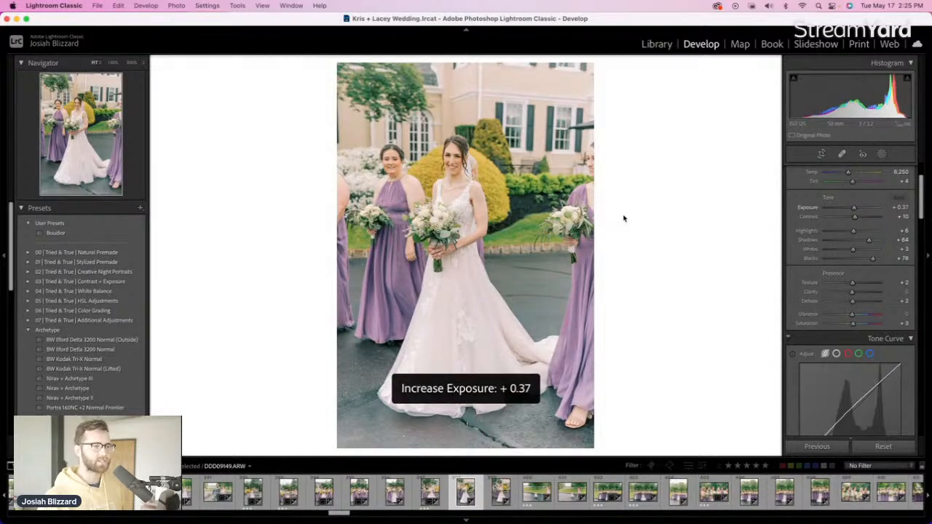
Straighten DDD09149 slightly, then tighten and reposition its crop around the bride and the bridesmaid beside her
key("r")
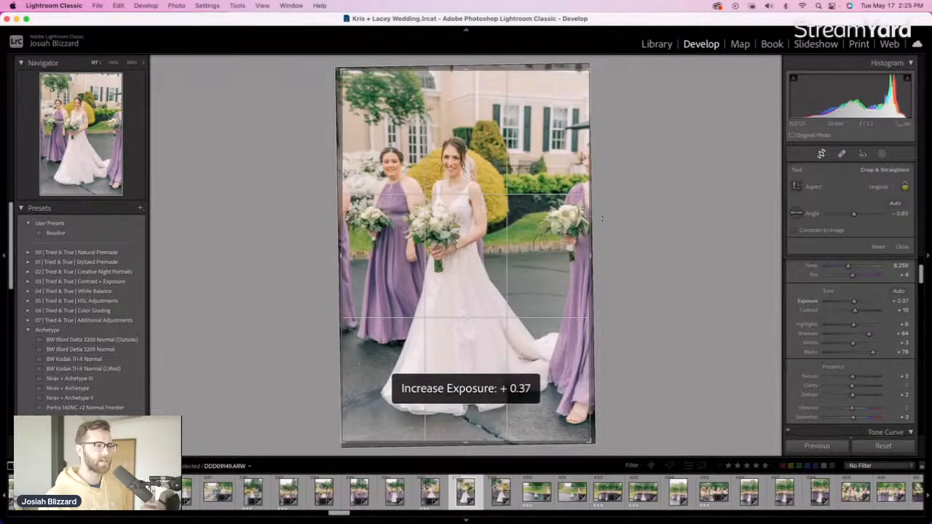
left_click_drag(591, 219, 582, 221)
left_click_drag(495, 225, 496, 230)
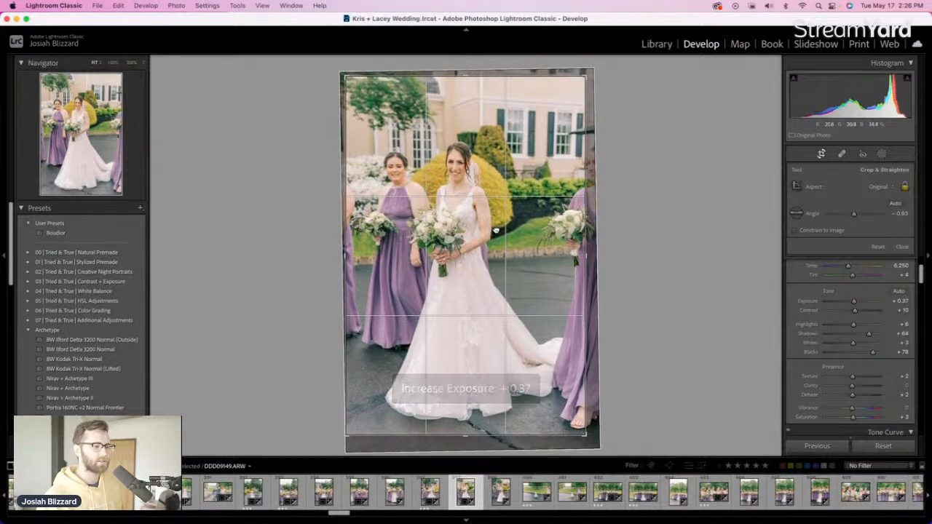
key("r")
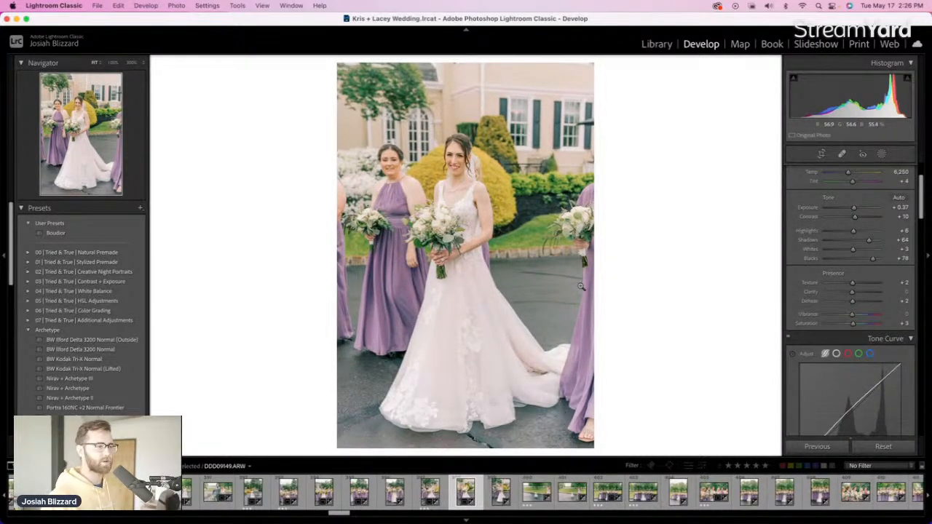
Set the exposure of DDD09152, the bride looking aside among her bridesmaids, to +0.49
key("Right")
key("Right")
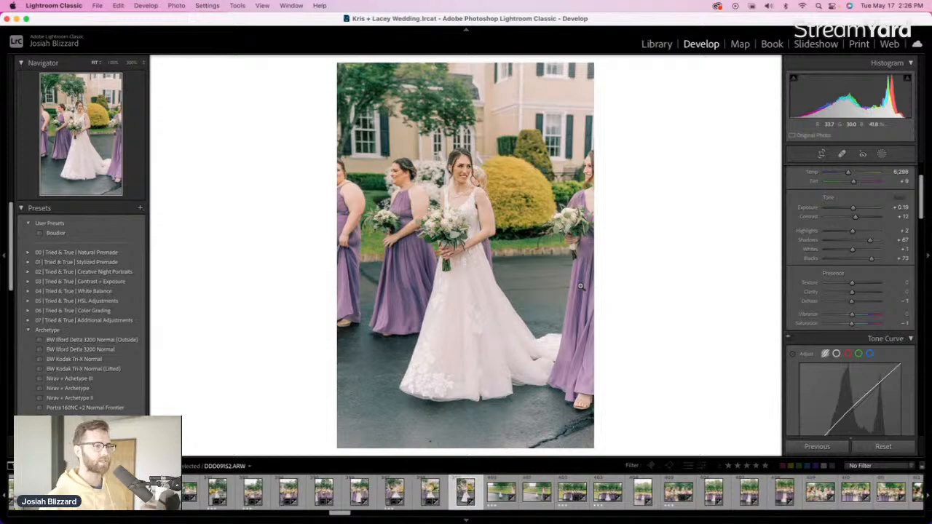
key("equal")
key("equal")
key("equal")
key("equal")
key("minus")
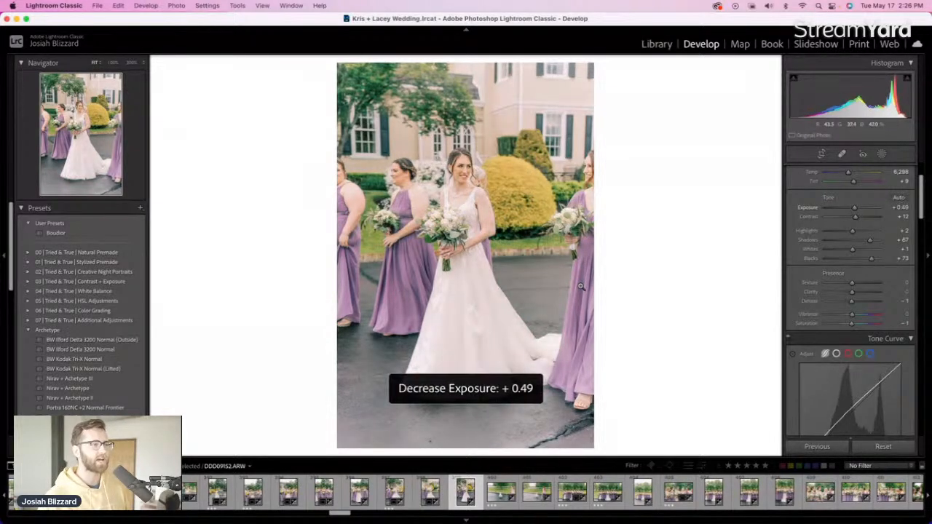
Tighten the crop of DDD09152 and reposition it to trim the bridesmaid at the photo's left edge and the empty foreground
key("r")
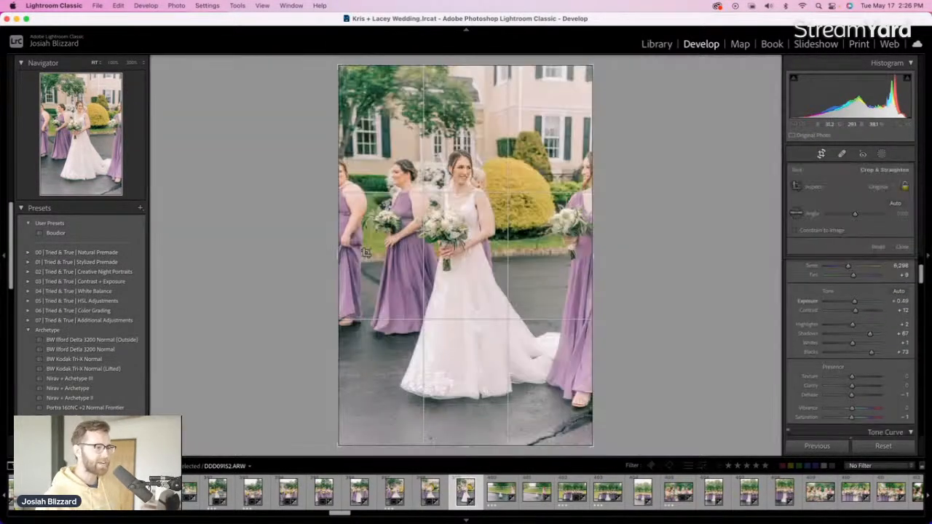
left_click_drag(338, 251, 350, 249)
left_click_drag(417, 207, 424, 220)
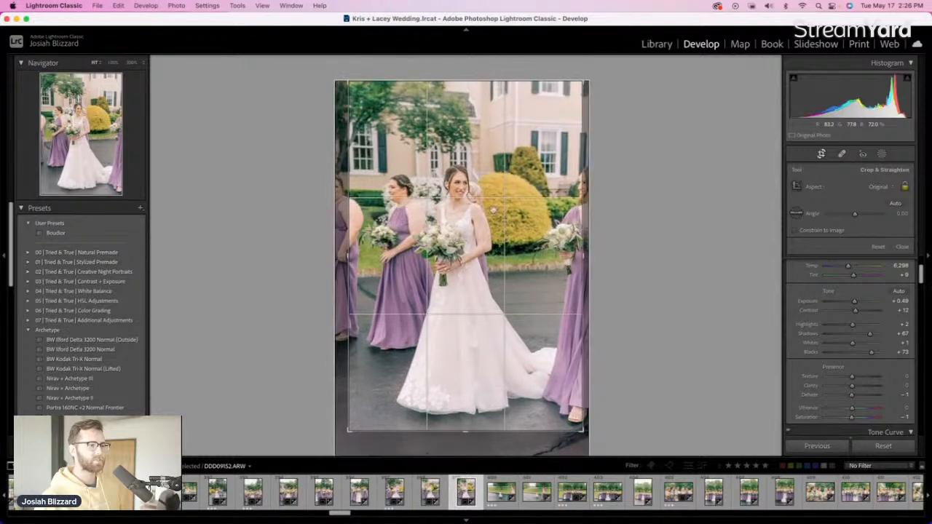
left_click_drag(617, 203, 616, 201)
key("r")
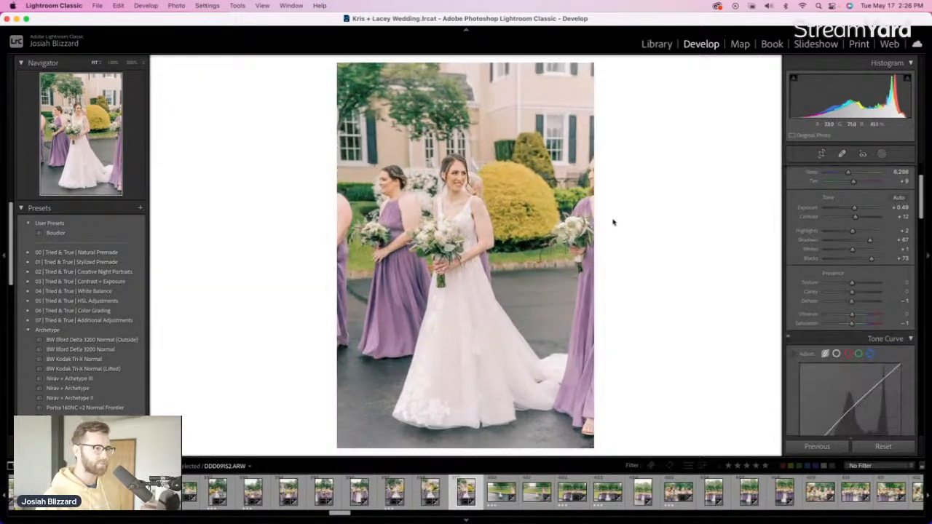
Tighten and reposition the crop of DDD09160, the flower girl running ahead of the woman in the pink dress
key("Left")
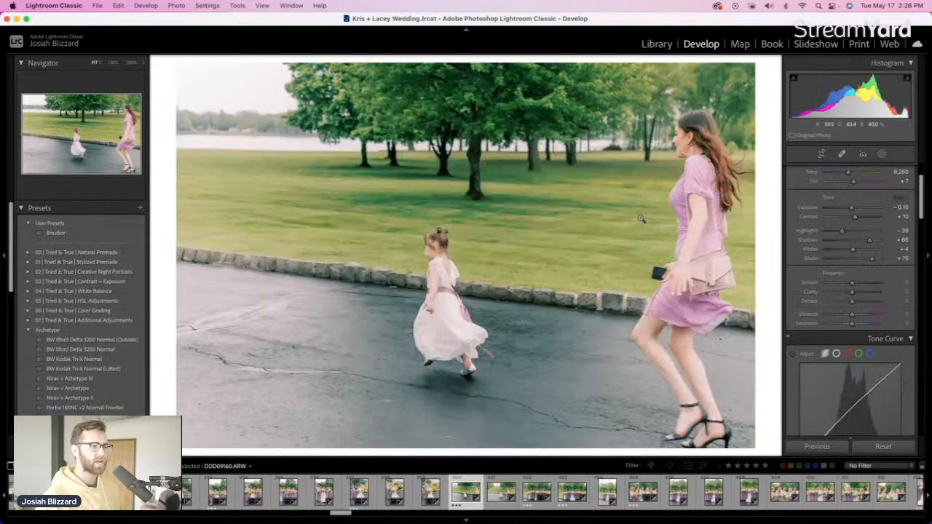
key("r")
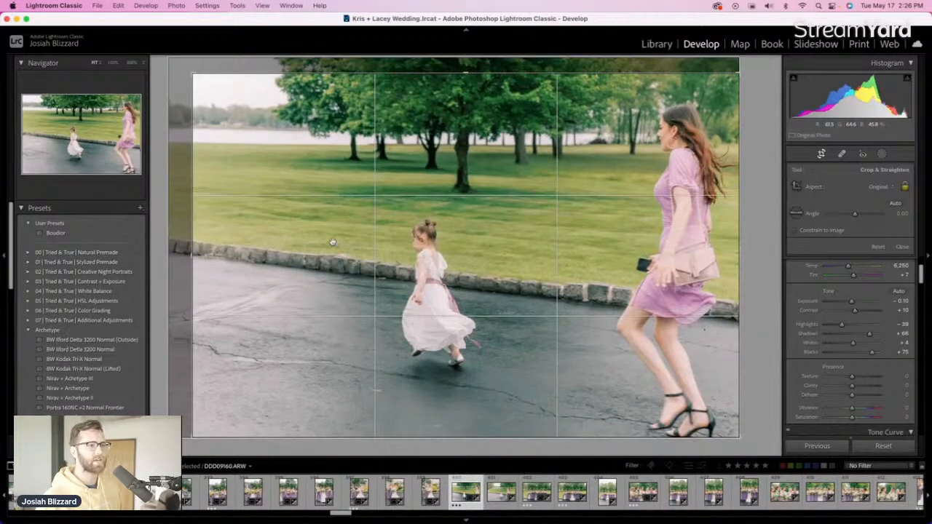
key("r")
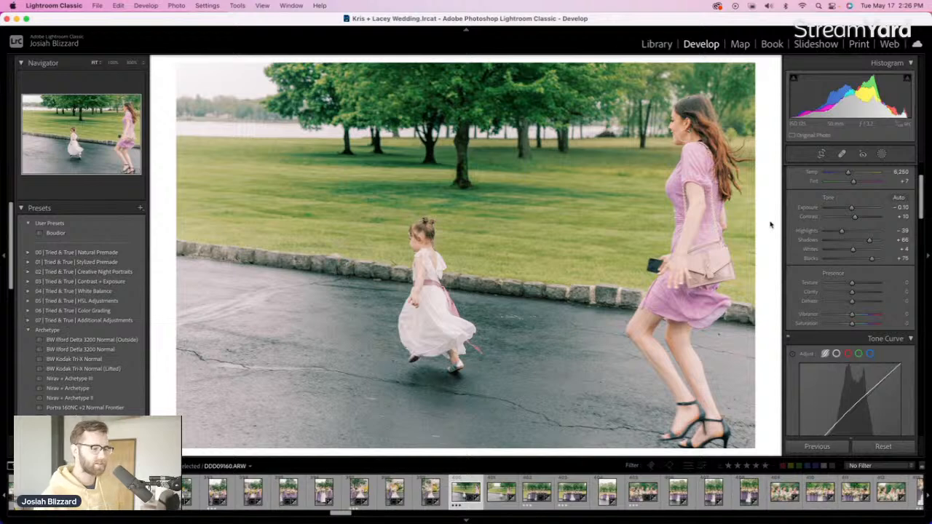
Create a virtual copy of DDD09162, apply the BW Kodak Tri-X Normal (Lifted) preset to it and set its highlights to -41
key("Right")
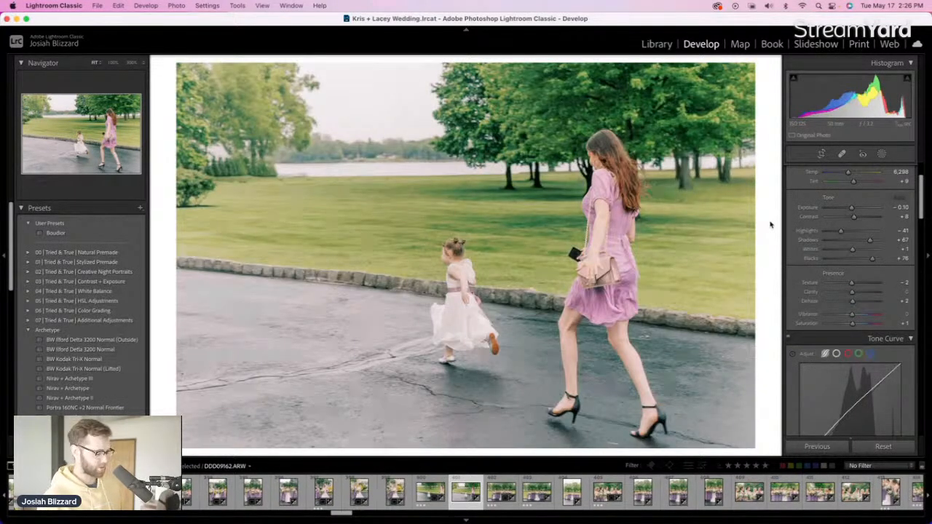
key("Right")
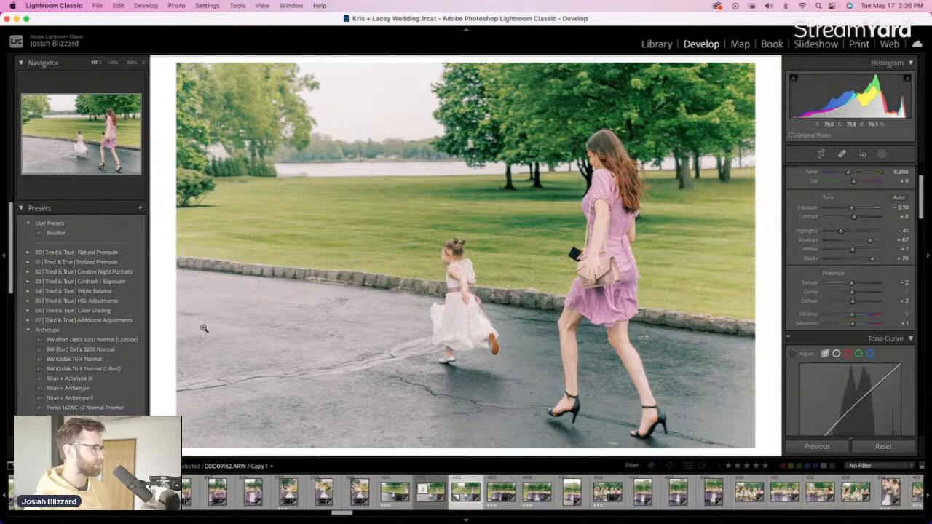
left_click(126, 364)
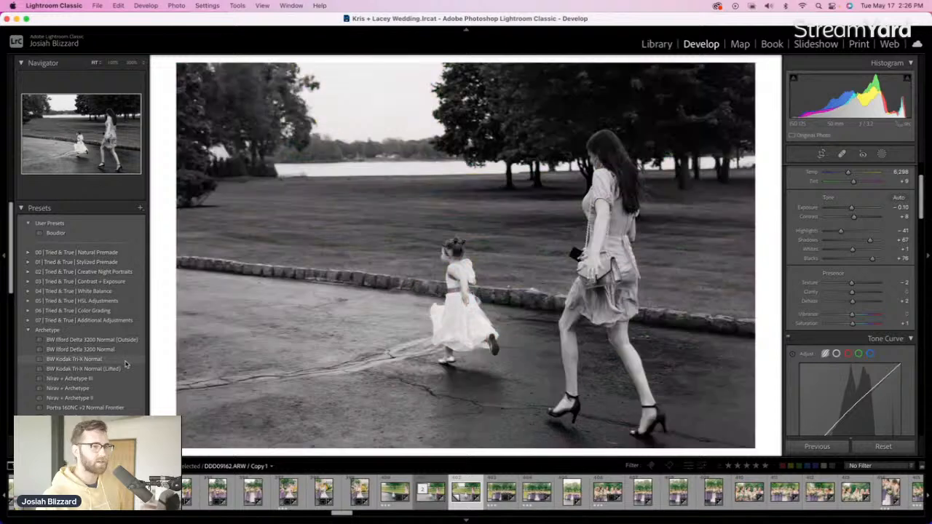
left_click(127, 369)
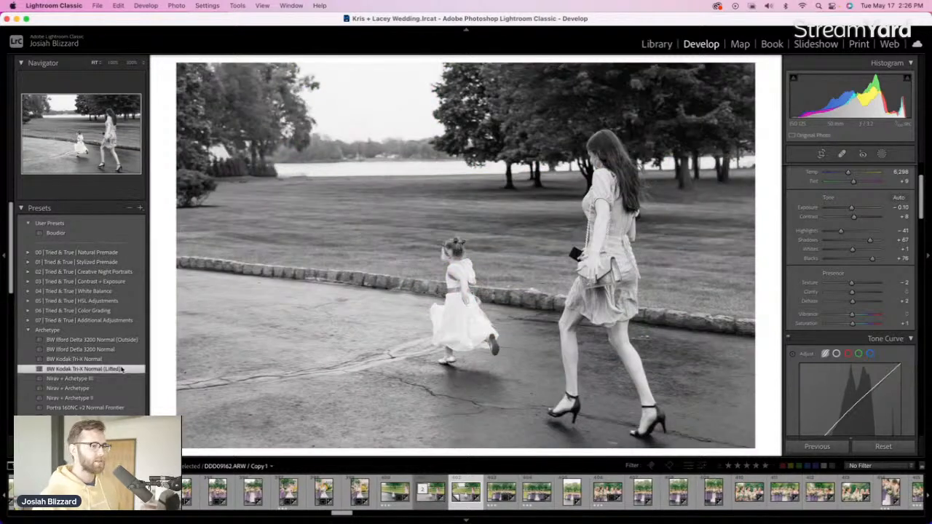
mouse_move(850, 231)
left_mouse_down()
mouse_move(842, 232)
mouse_move(862, 244)
mouse_move(840, 232)
left_mouse_up()
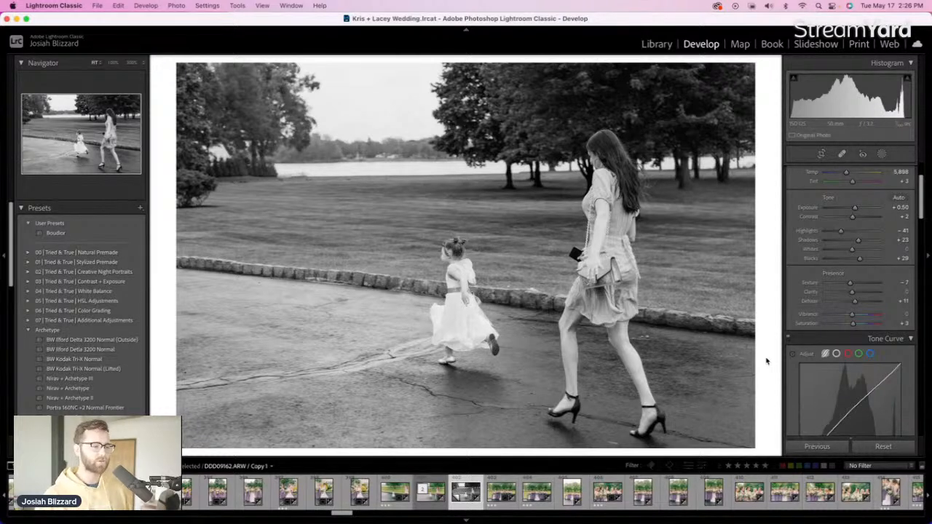
Set the exposure of the bridal lineup photo DDD09166 to +0.10 and its shadows to +72
key("Right")
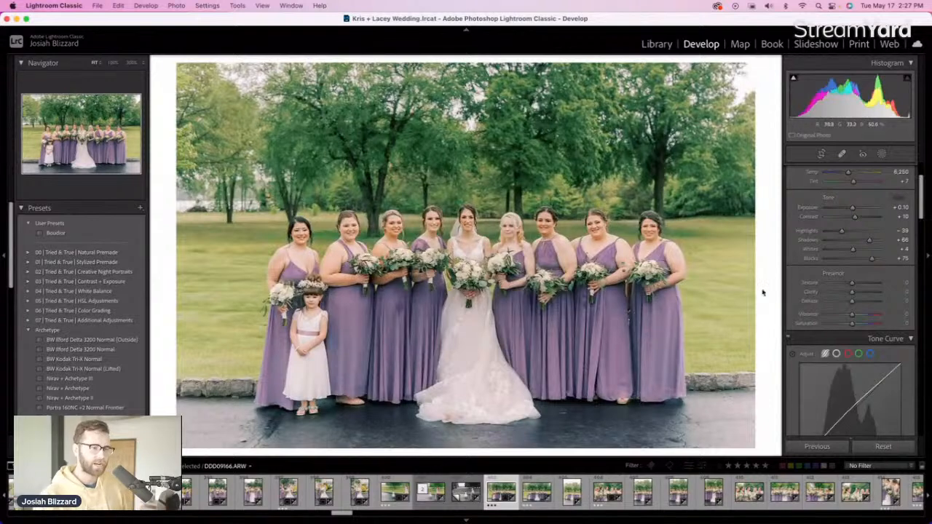
key("equal")
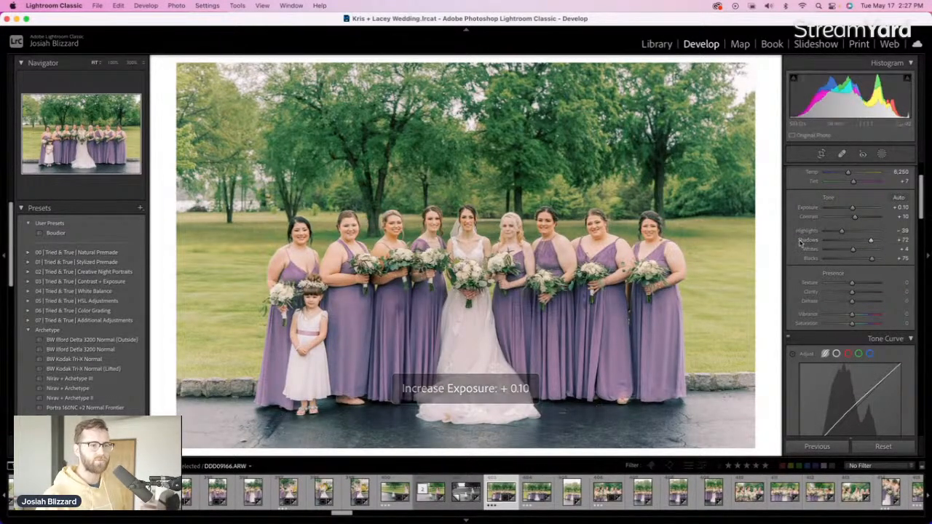
Straighten DDD09166, tighten its crop around the lineup, and settle its exposure at +0.20
key("r")
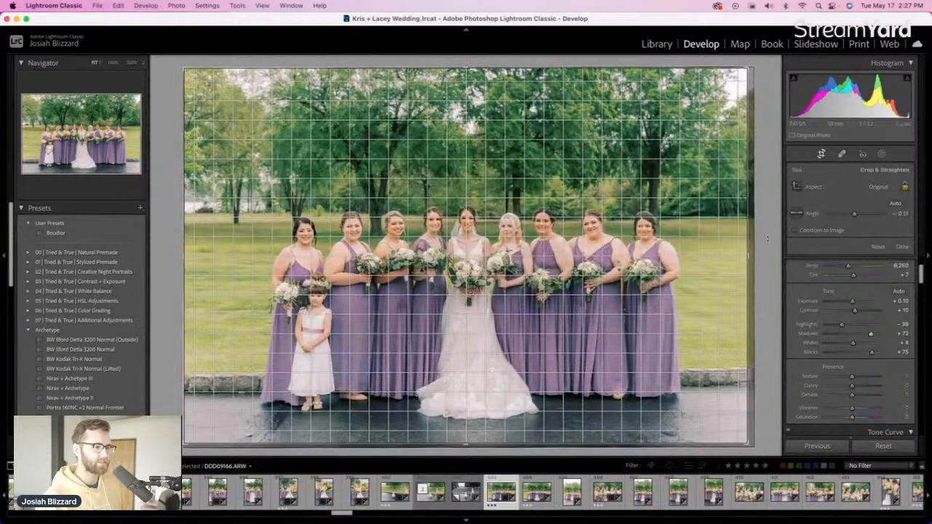
left_click_drag(477, 67, 477, 77)
left_click_drag(479, 149, 476, 156)
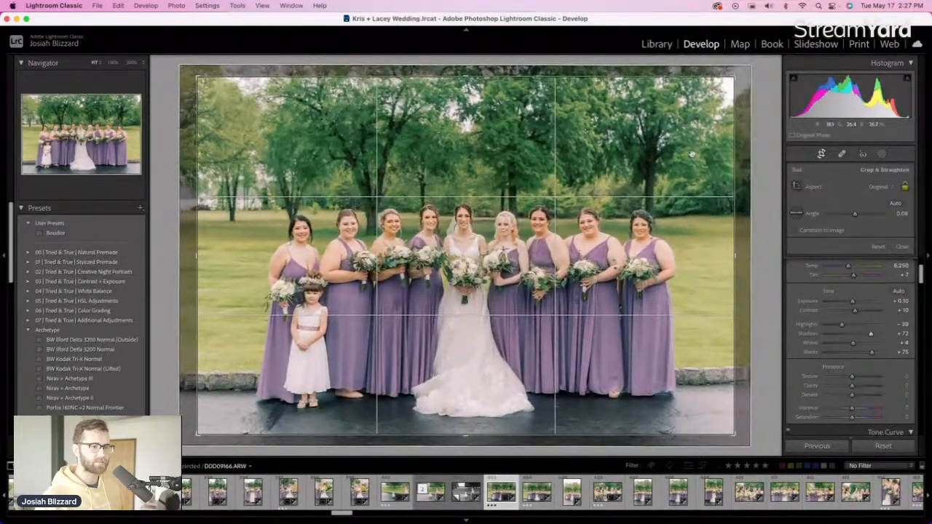
left_click_drag(746, 158, 746, 159)
left_click_drag(541, 195, 539, 199)
key("r")
key("r")
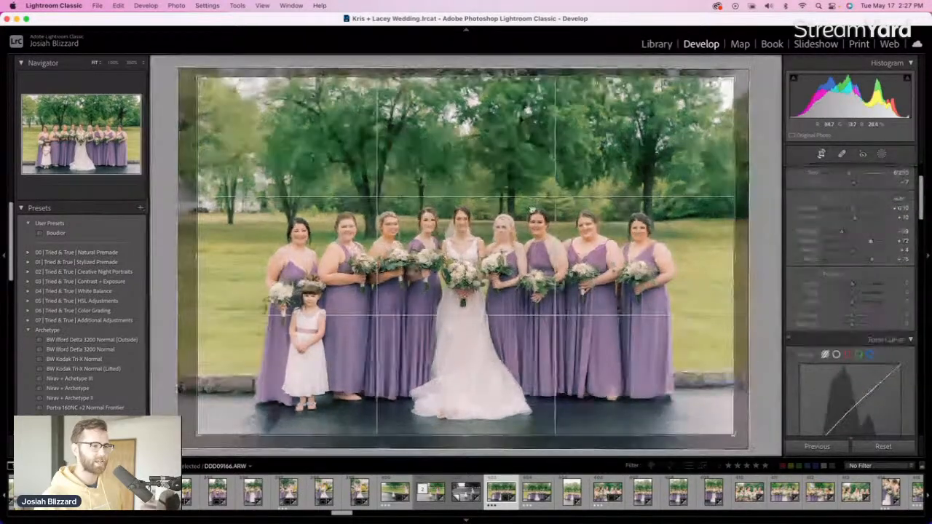
key("r")
key("equal")
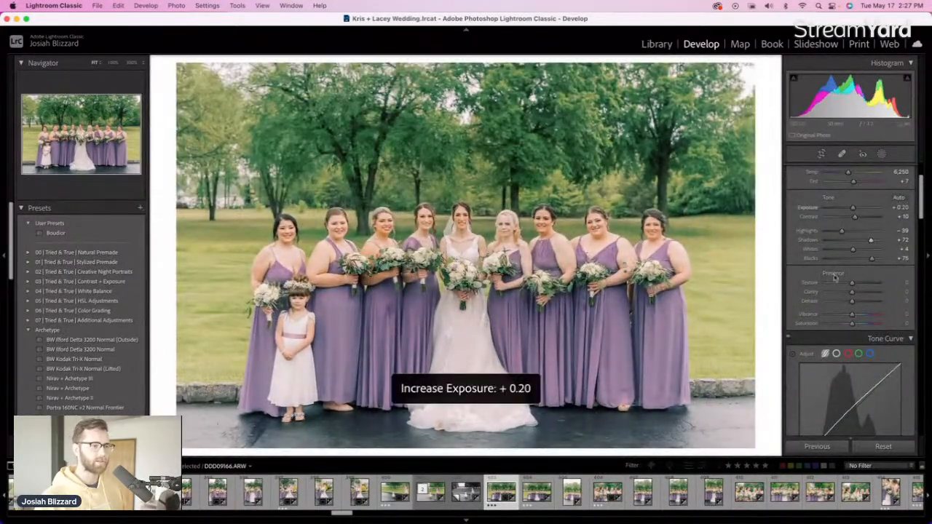
key("minus")
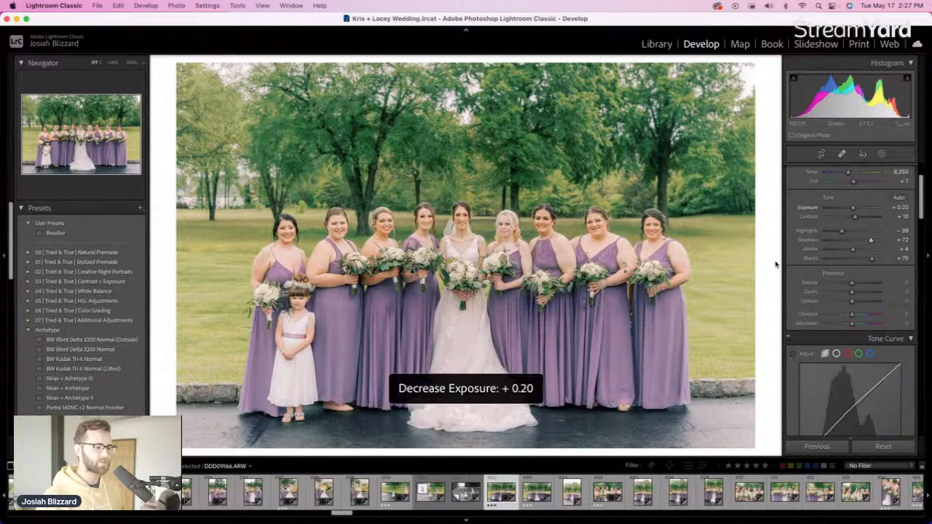
Set the exposure of the next bridal lineup photo, DDD09169, to +0.30
key("Right")
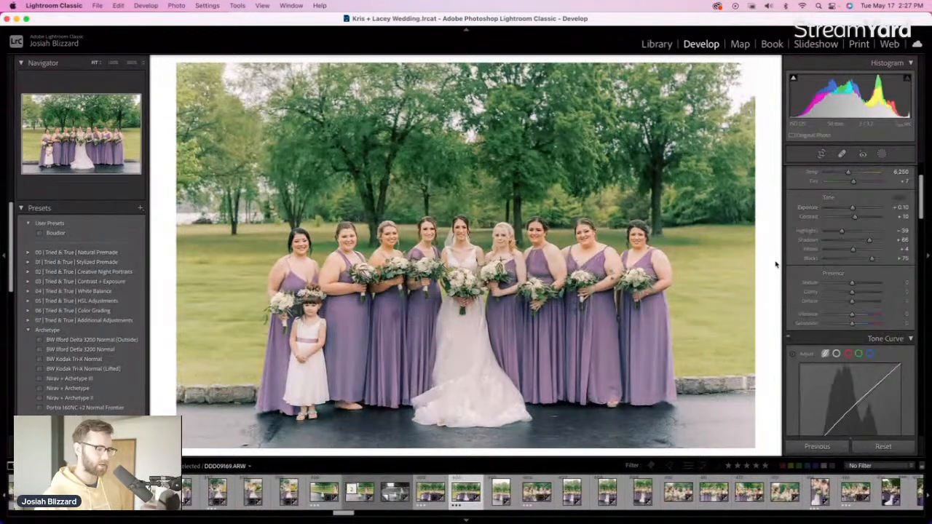
key("equal")
key("equal")
key("minus")
key("equal")
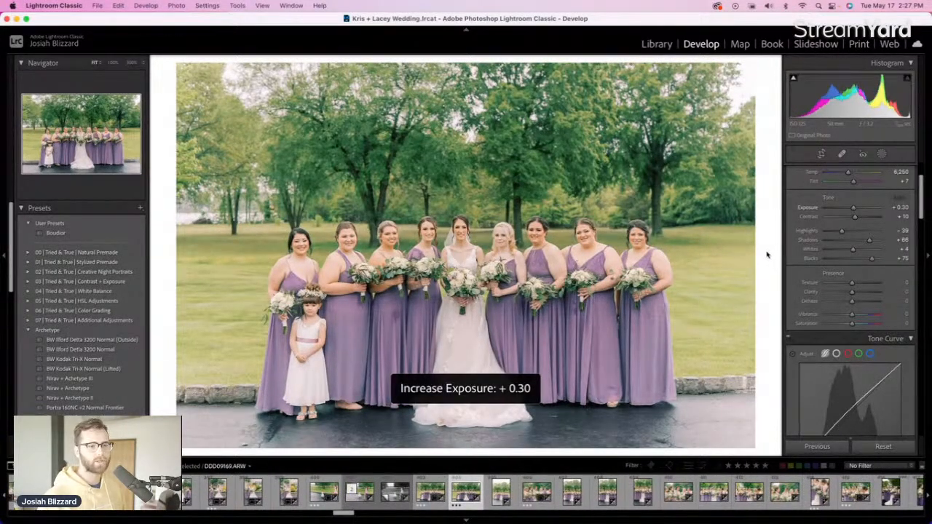
Straighten DDD09169 slightly and tighten its crop so the bridal lineup is centred
key("r")
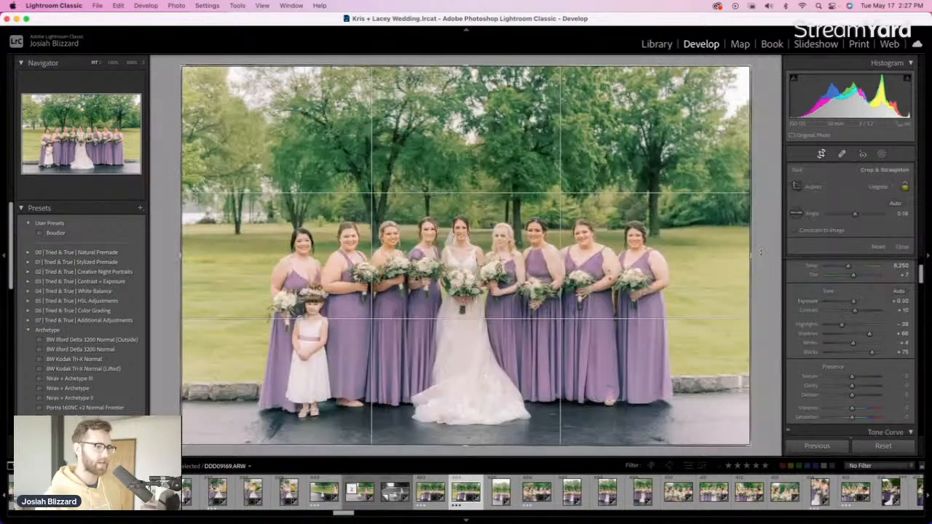
left_click_drag(761, 253, 738, 260)
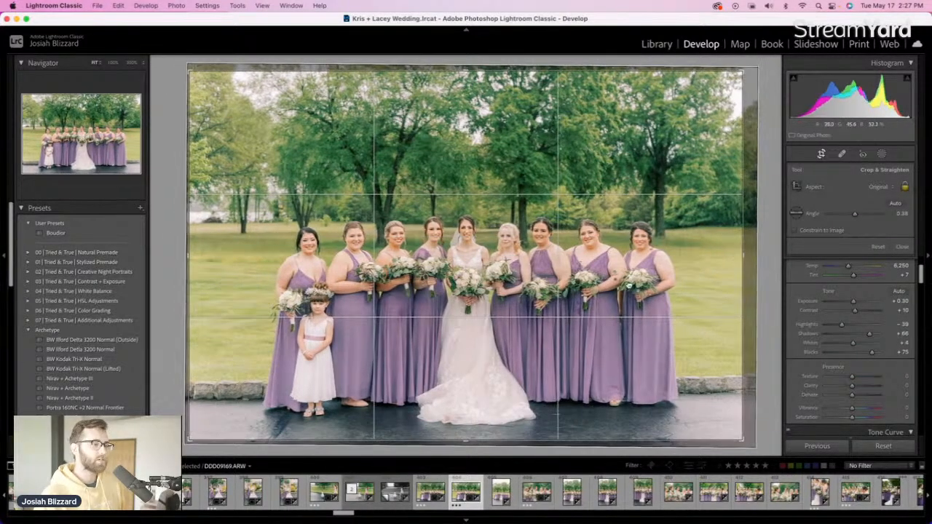
key("Return")
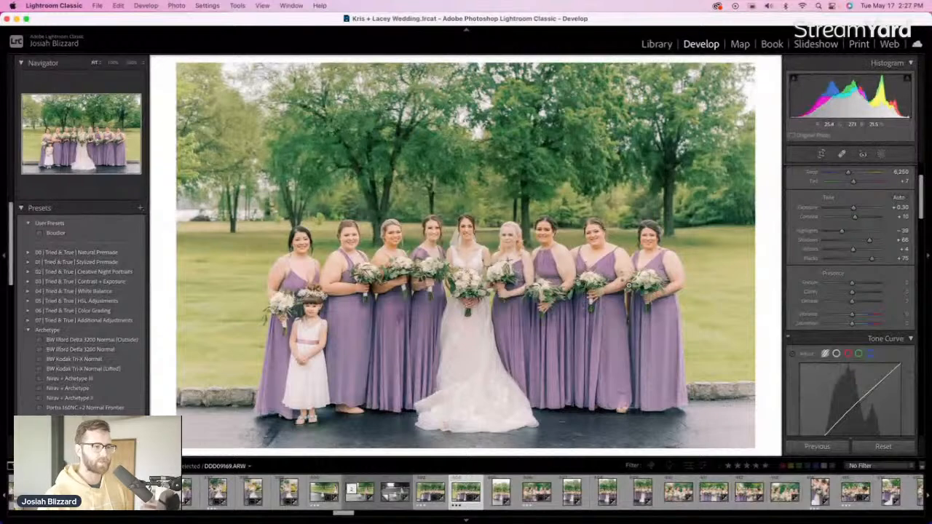
Set the exposure of the vertical lineup photo DDD09176 to -0.10, then straighten it slightly and tighten its crop
key("Right")
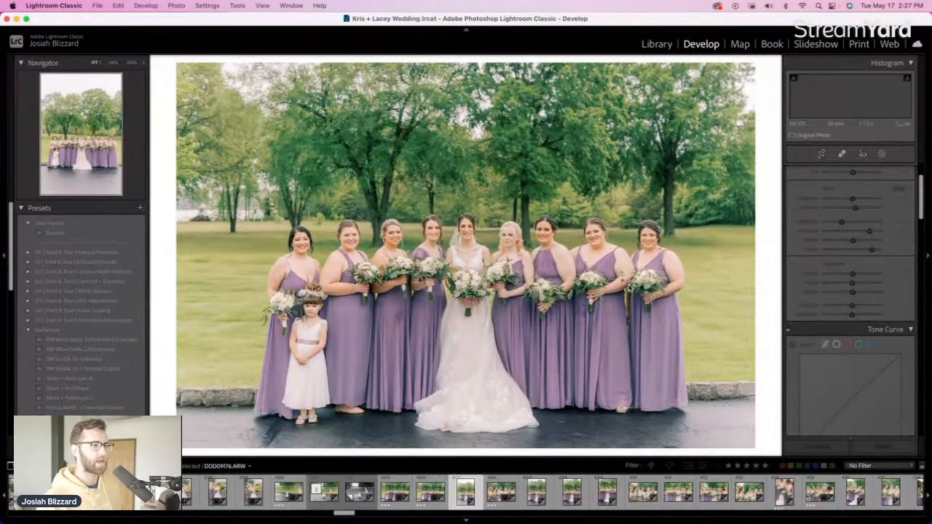
key("minus")
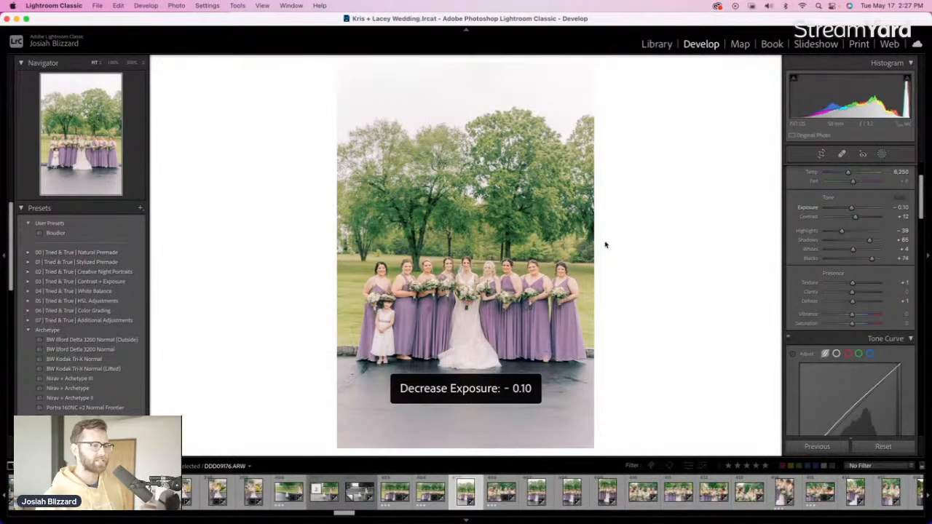
key("r")
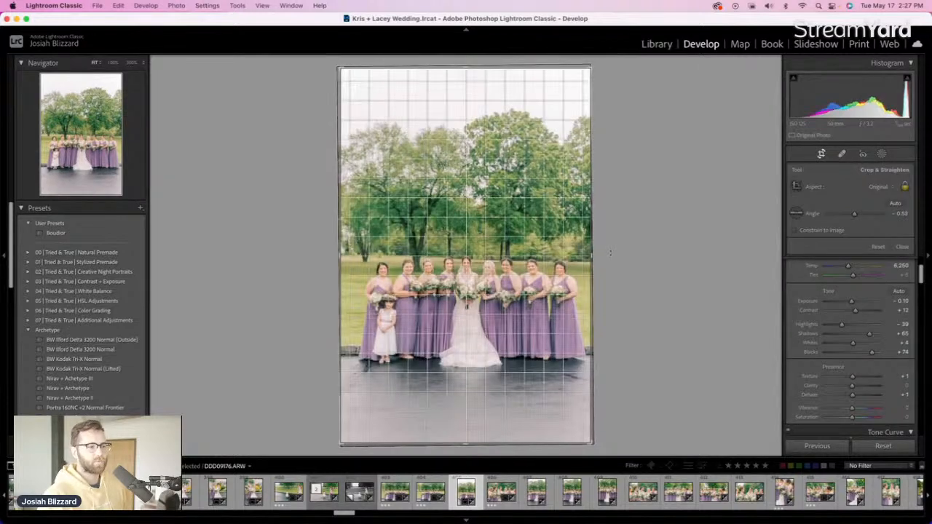
left_click_drag(342, 255, 346, 254)
key("r")
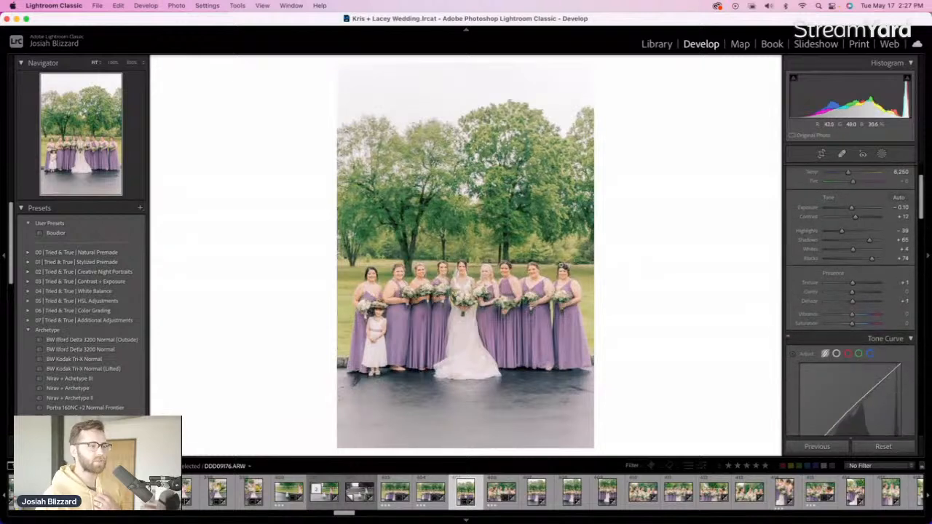
Tighten and reposition the crop of CCC00699, the close-up of the bride and bridesmaids holding bouquets
key("Right")
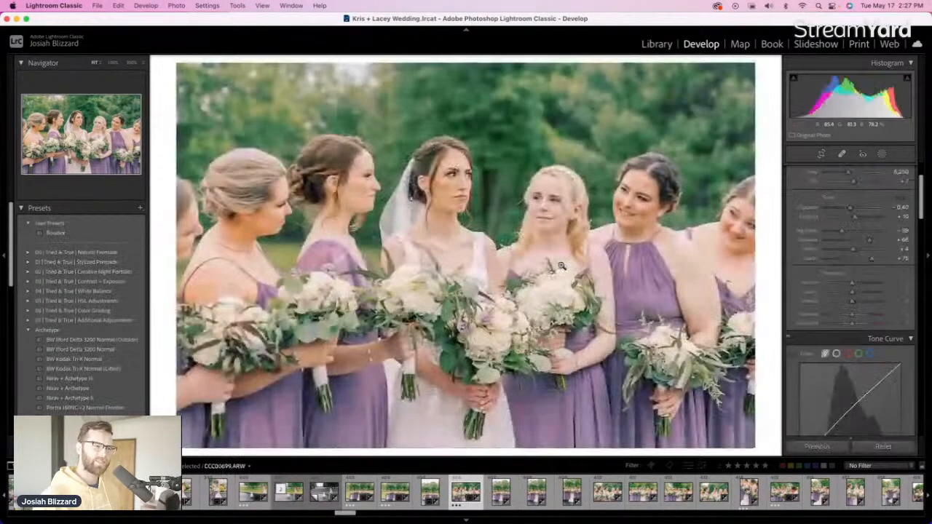
key("r")
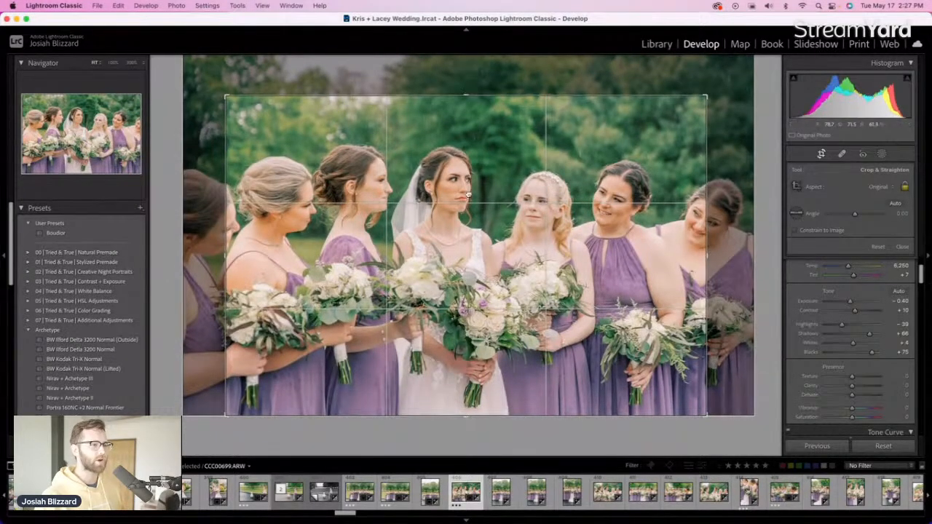
key("r")
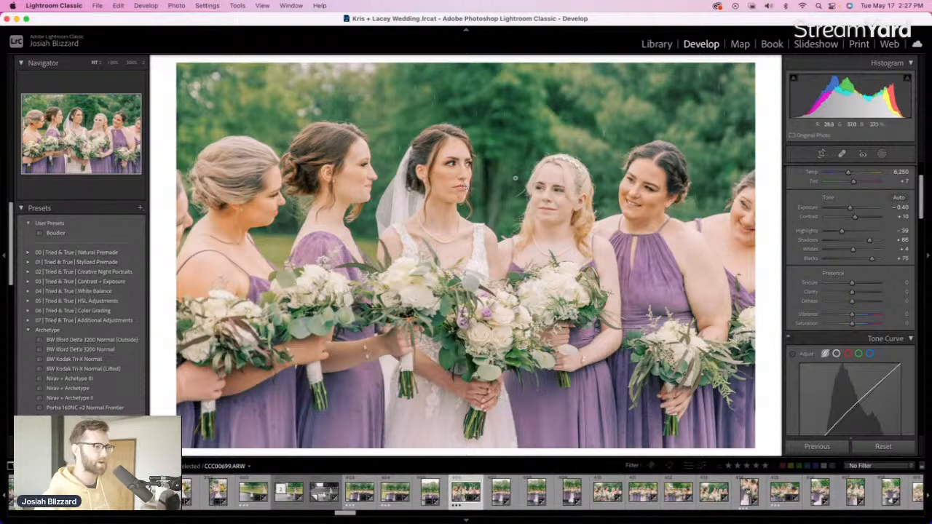
Straighten DDD09184 to an angle of about -0.41, tighten its crop around the bridal lineup, and set its exposure to +0.11
key("Right")
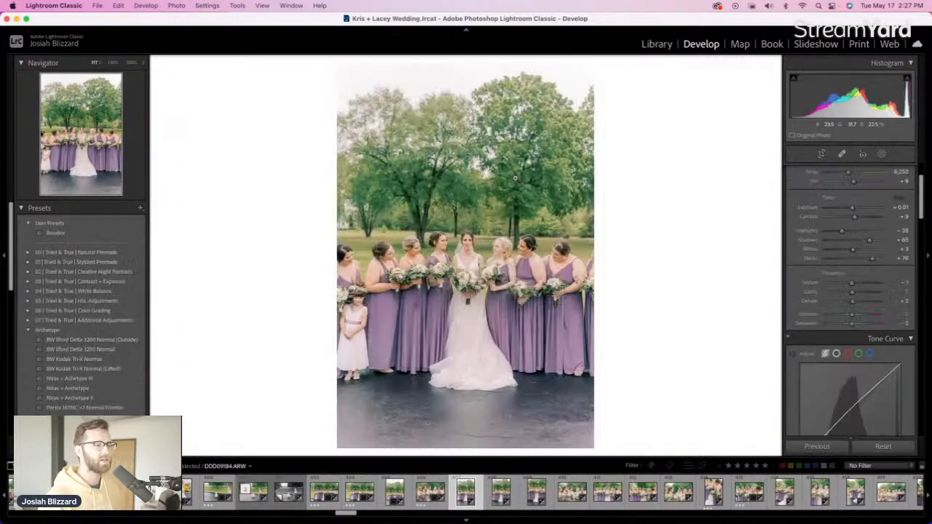
key("r")
left_click_drag(620, 235, 620, 236)
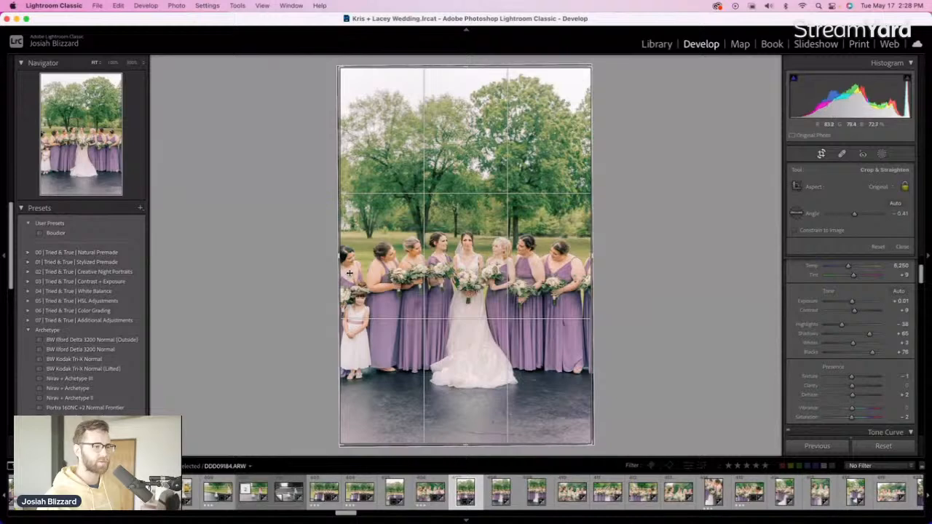
left_click_drag(343, 274, 348, 272)
left_click_drag(420, 258, 431, 269)
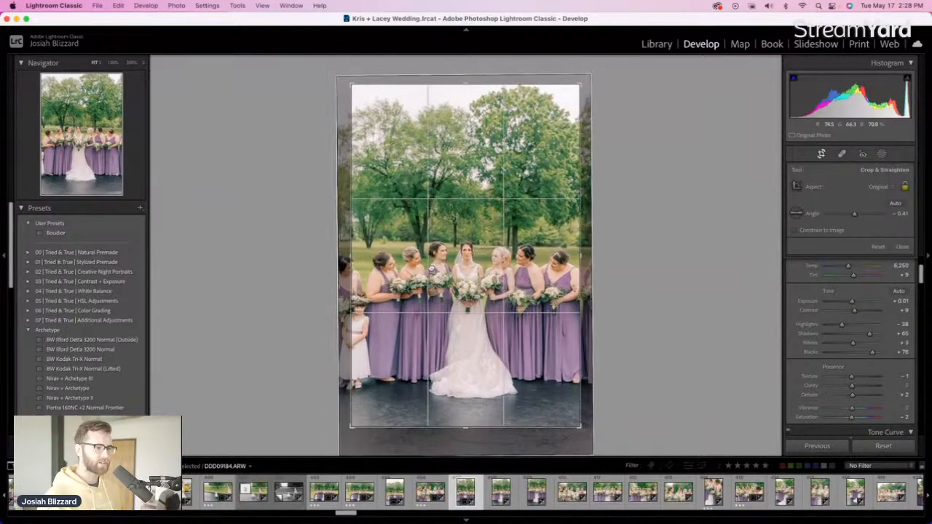
key("Return")
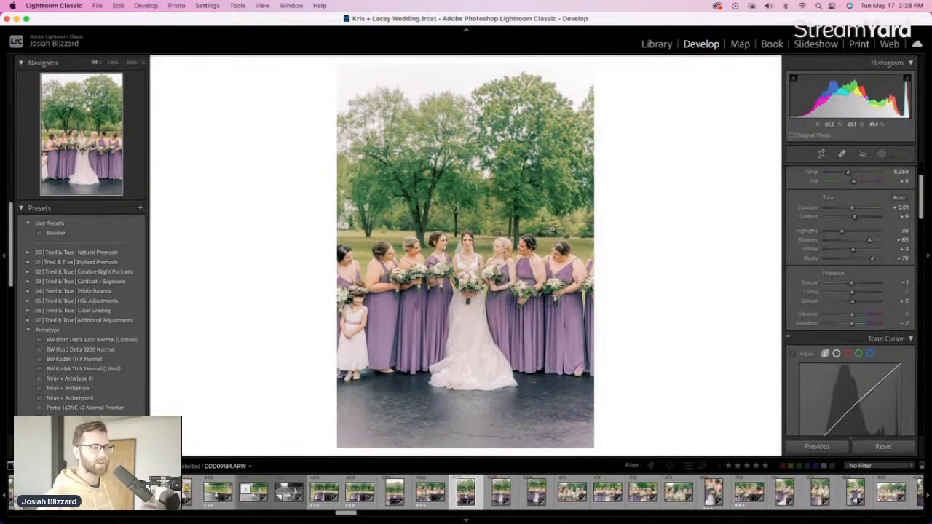
key("equal")
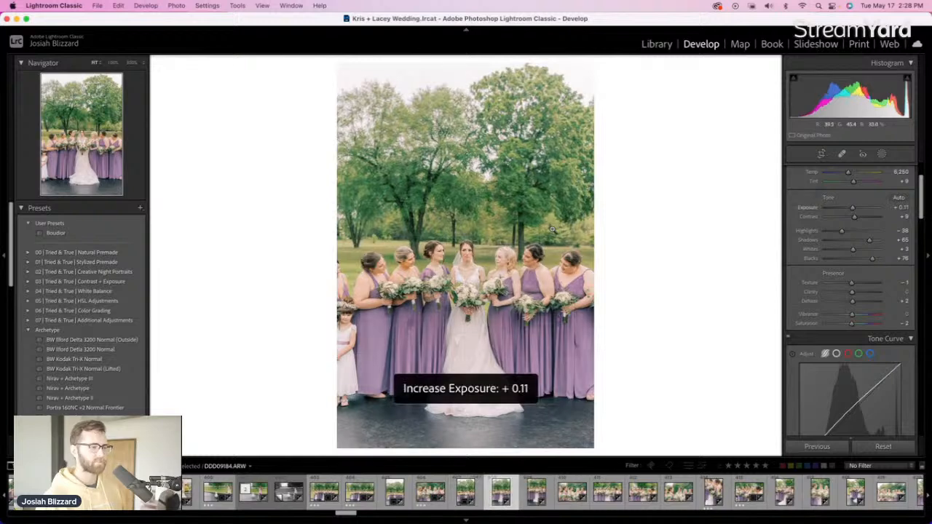
Straighten the next vertical lineup photo, DDD09187, to an angle of about -1.03 and raise its exposure slightly
key("Right")
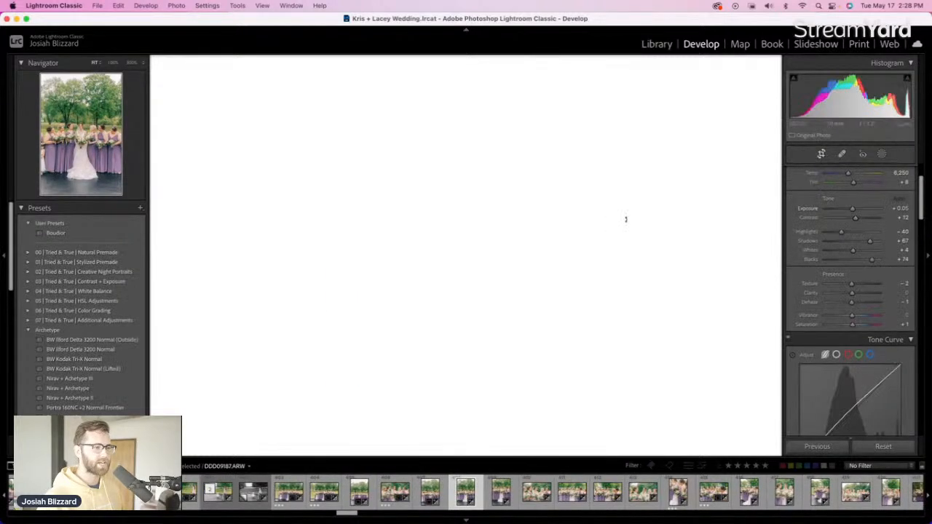
key("r")
left_click_drag(621, 219, 621, 218)
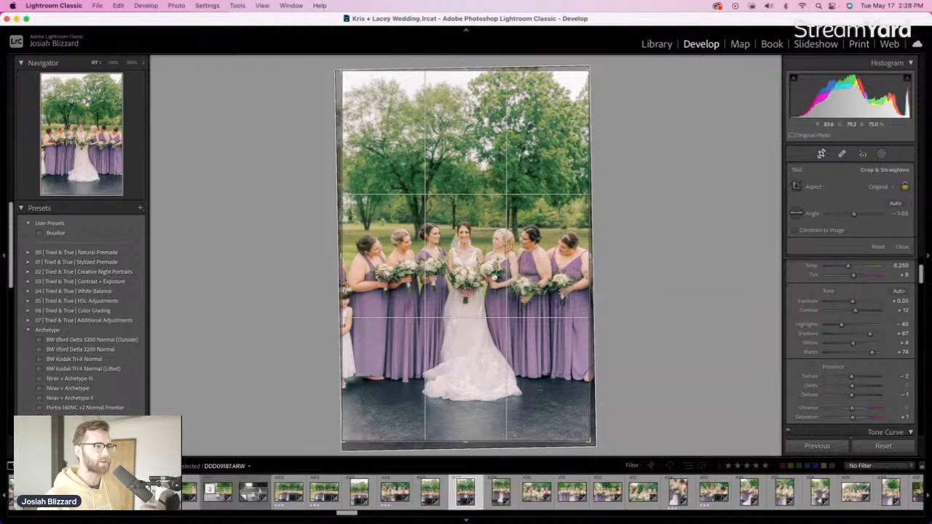
key("r")
key("equal")
key("equal")
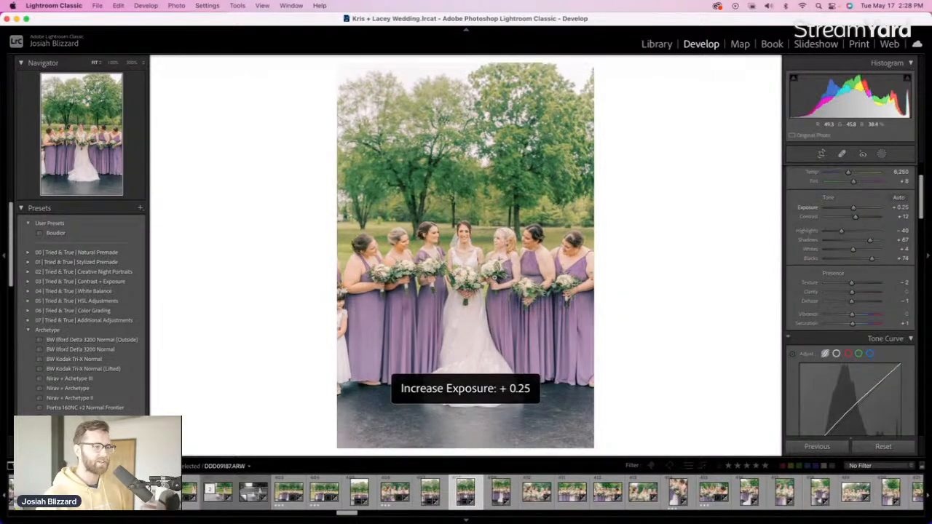
key("minus")
Tighten and reposition the crop of the vertical lineup photo DDD09190, keeping its exposure at +0.15
key("Right")
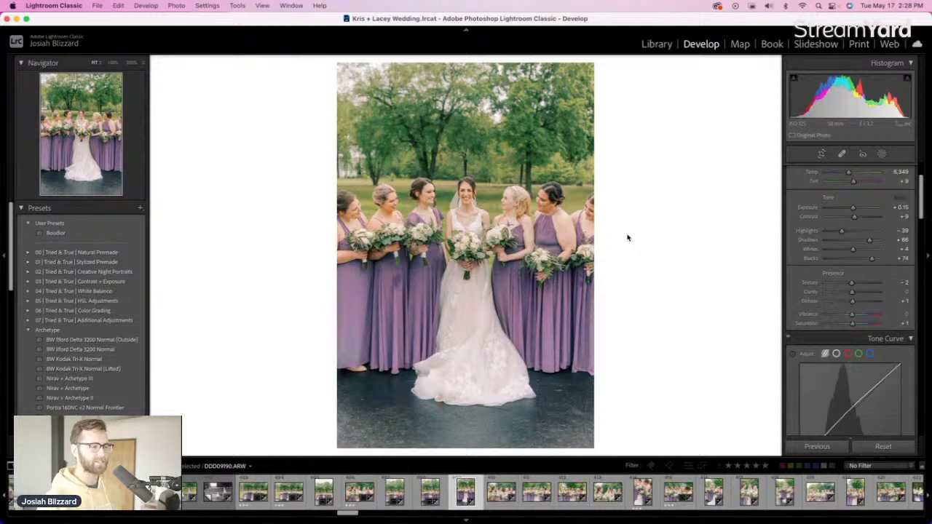
key("r")
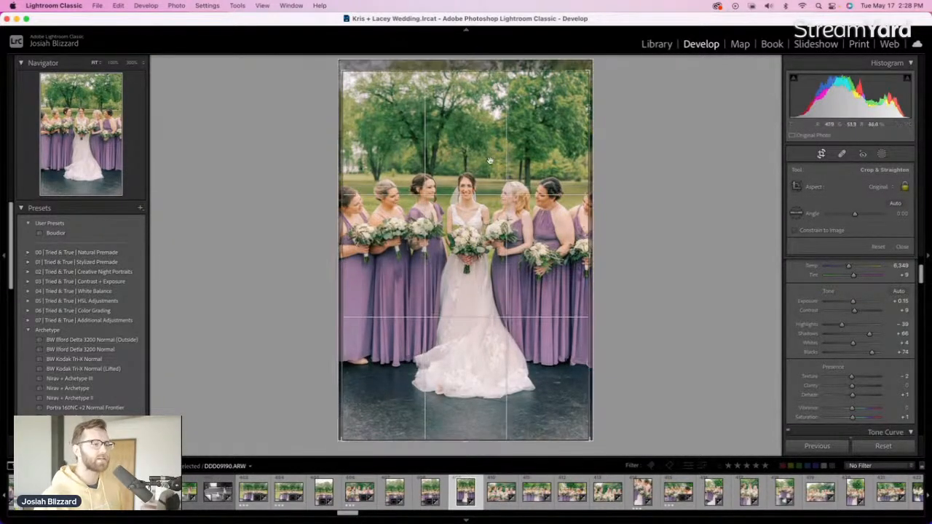
left_click_drag(490, 185, 487, 201)
left_click_drag(482, 441, 485, 432)
key("Return")
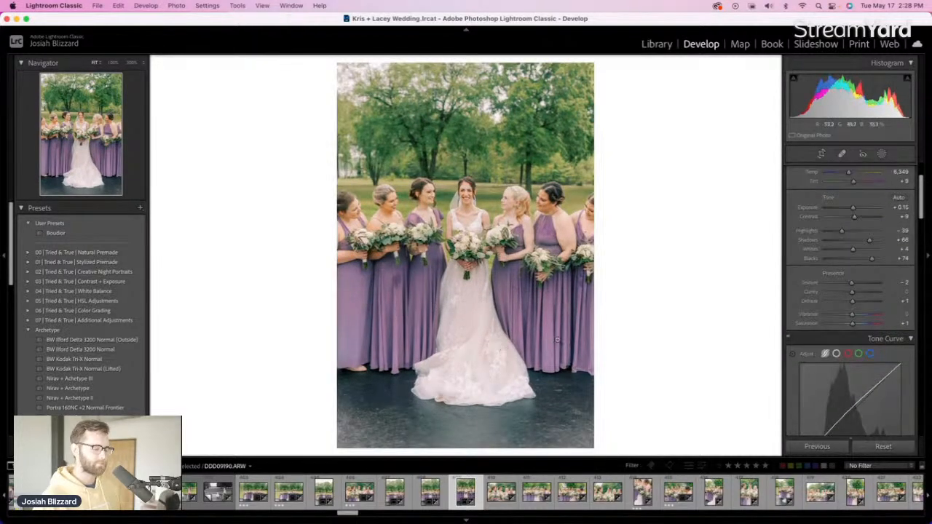
key("minus")
key("equal")
Tighten the crop of CCC00700, the close-up of the bride laughing with her bridesmaids
key("Right")
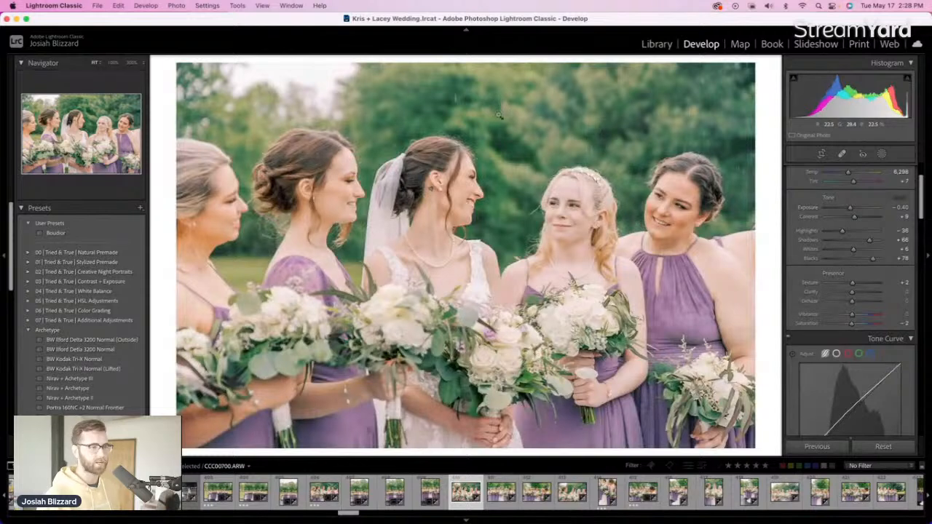
key("r")
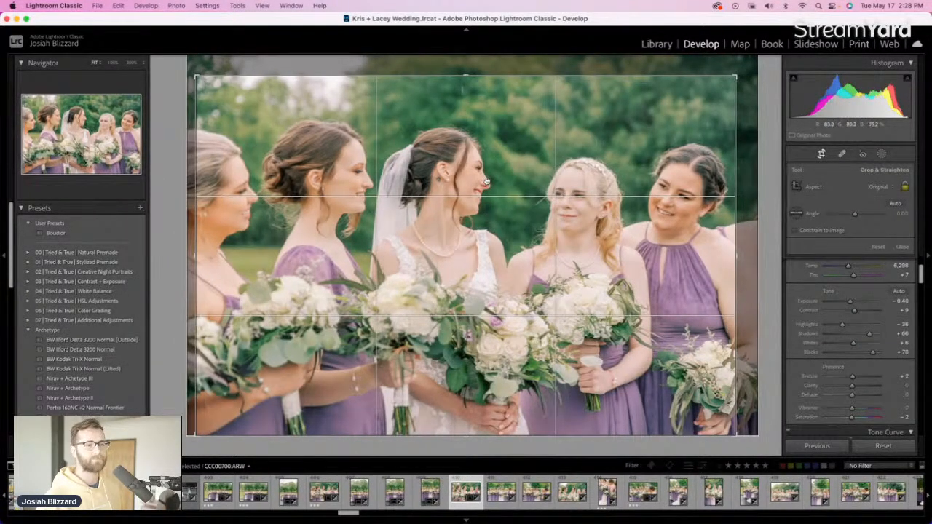
key("r")
Straighten the horizontal lineup photo DDD09193 to an angle of about -0.57 and tighten its crop around the bride
key("Right")
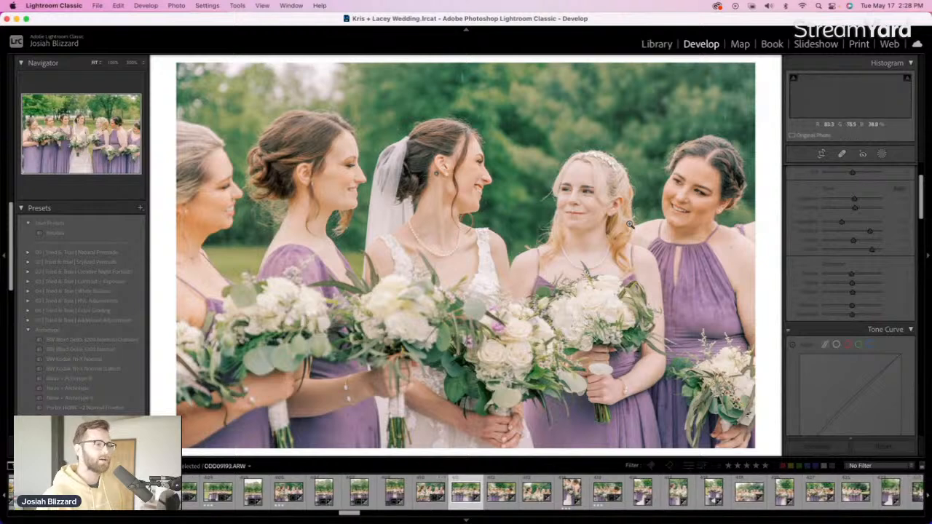
key("r")
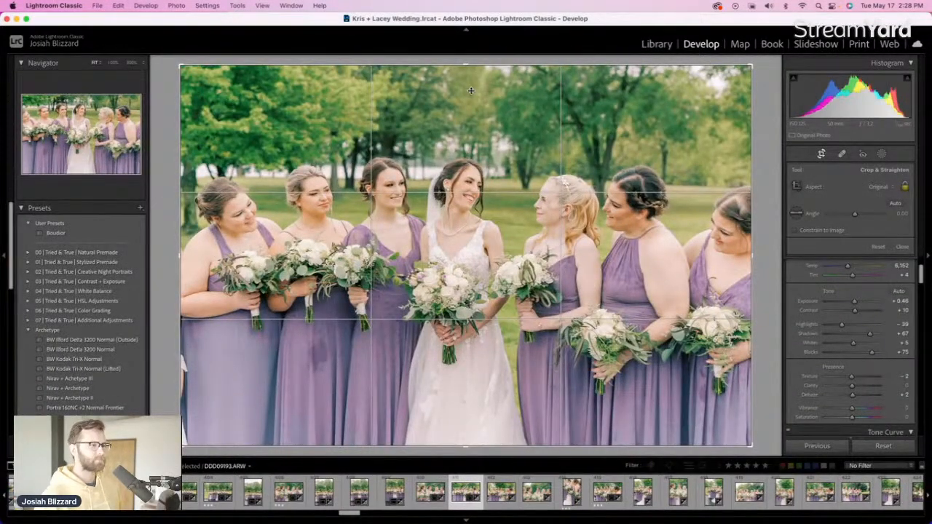
left_click_drag(466, 67, 472, 70)
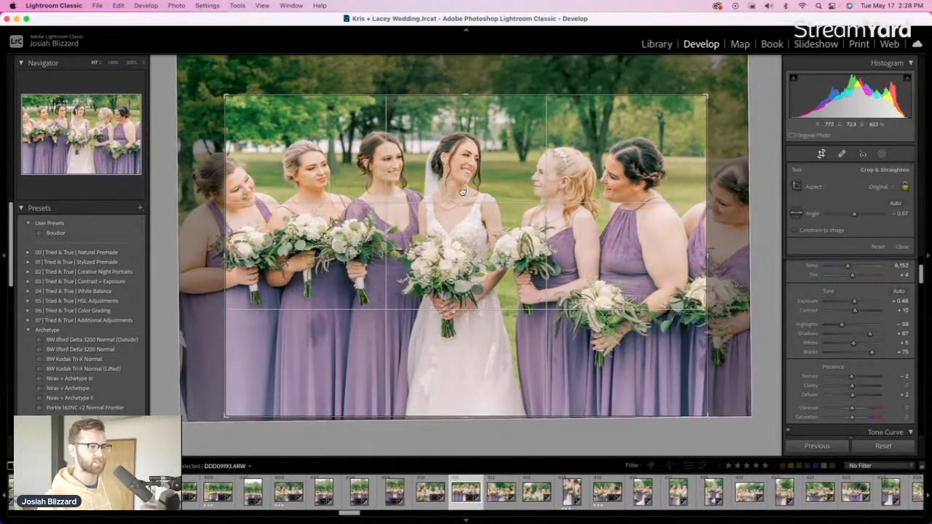
key("r")
Set the exposure of the next horizontal lineup photo, DDD09196, to +0.26
key("Right")
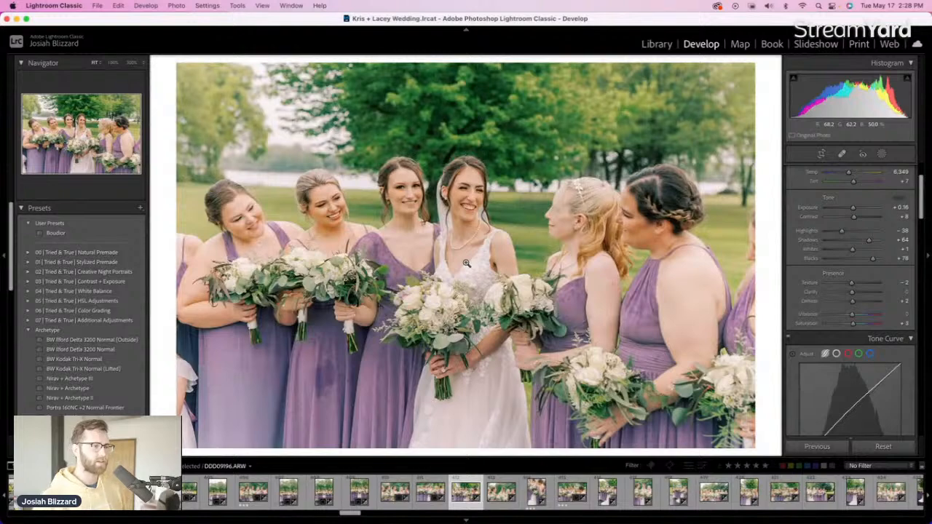
key("equal")
key("equal")
key("minus")
key("equal")
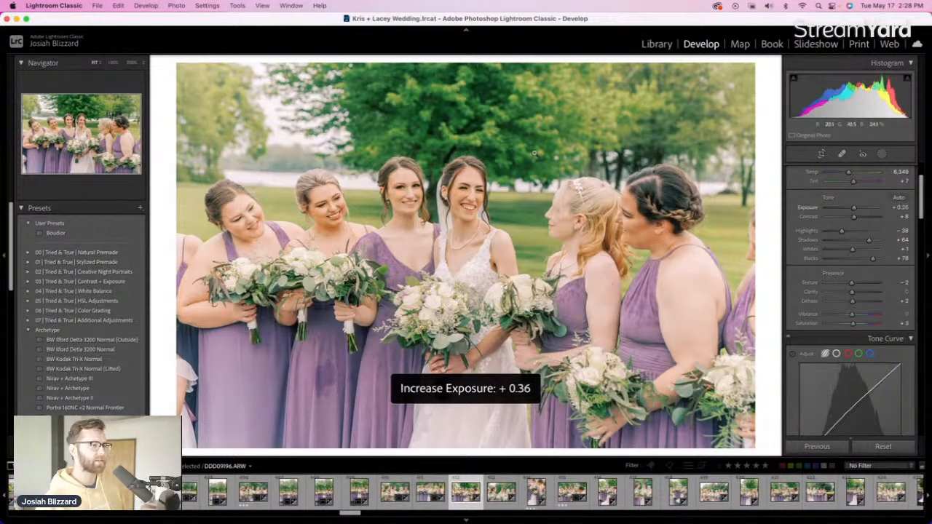
key("minus")
Straighten DDD09196 to an angle of about -1.47, then tighten and reposition its crop around the bride and bridesmaids
key("r")
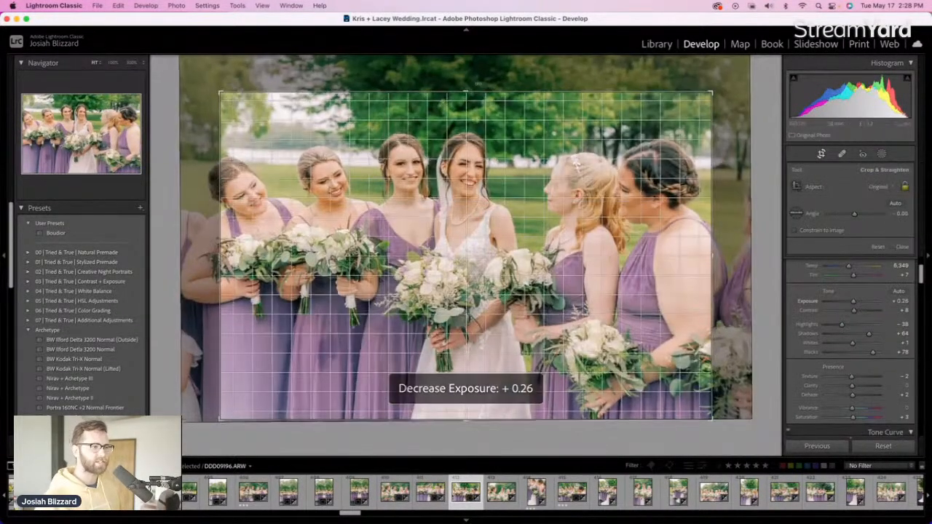
left_click_drag(478, 83, 476, 83)
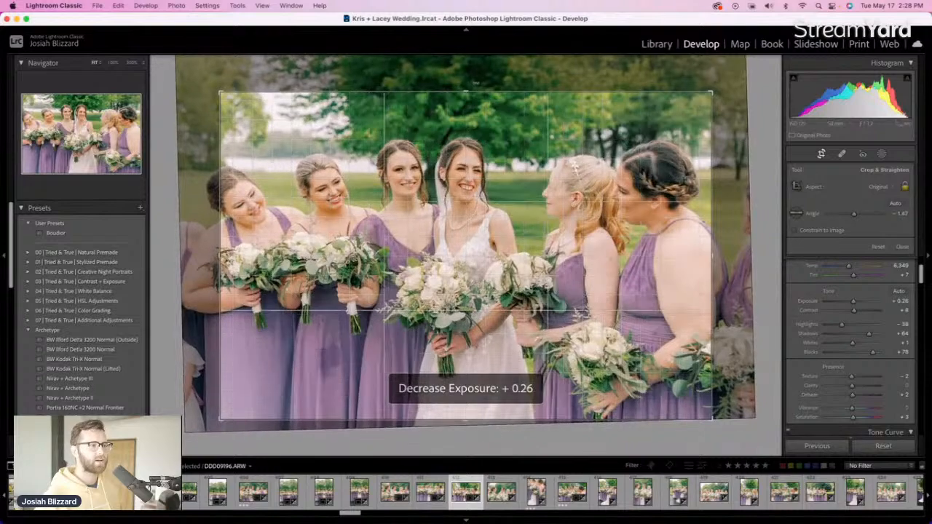
left_click_drag(465, 154, 476, 154)
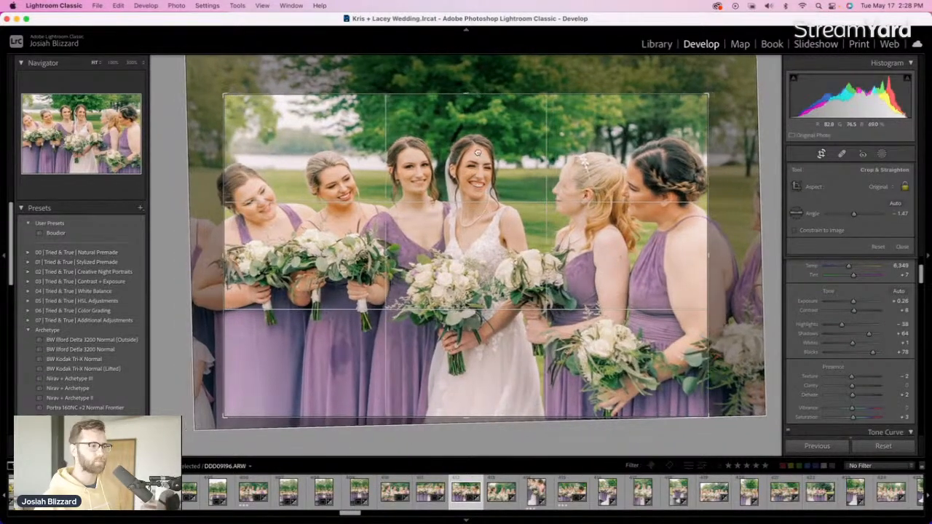
key("r")
key("r")
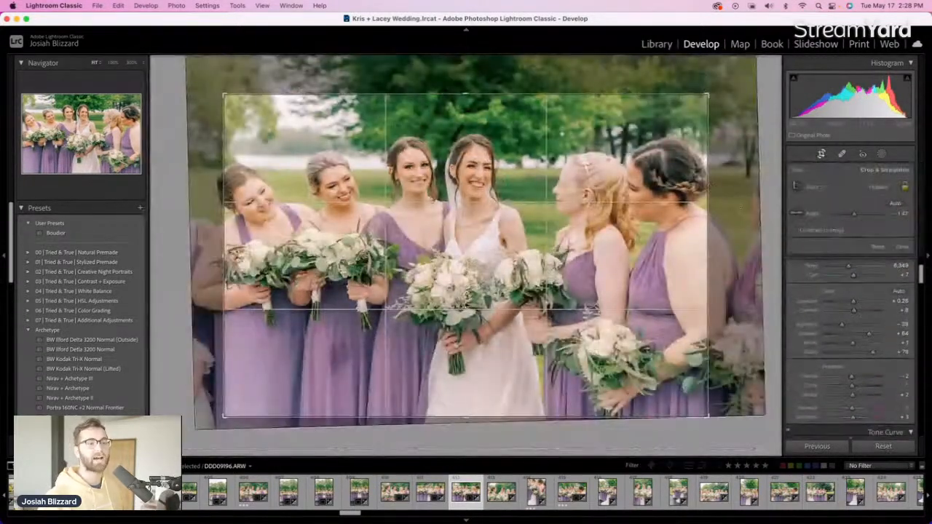
left_click_drag(740, 212, 726, 248)
key("r")
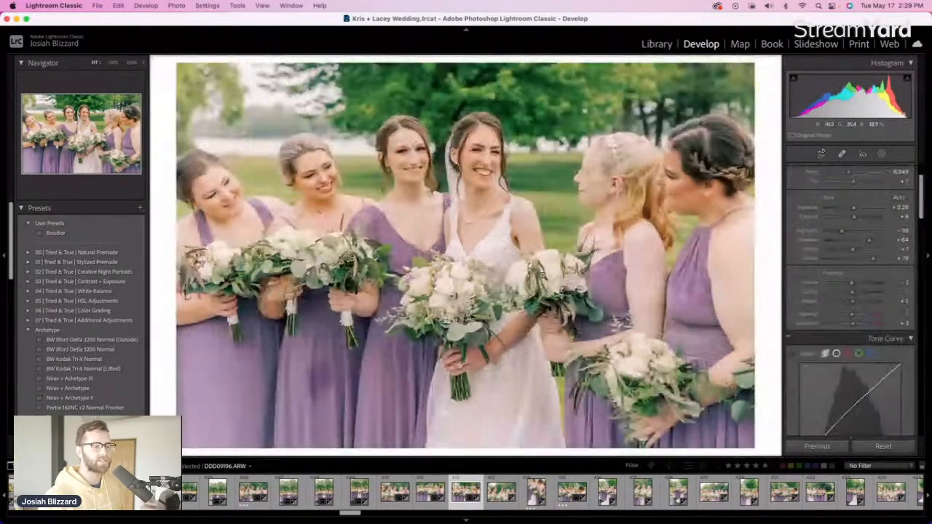
Set the exposure of the close-up CCC00707 to -0.50, then tighten and reposition its crop around the smiling bride
key("Left")
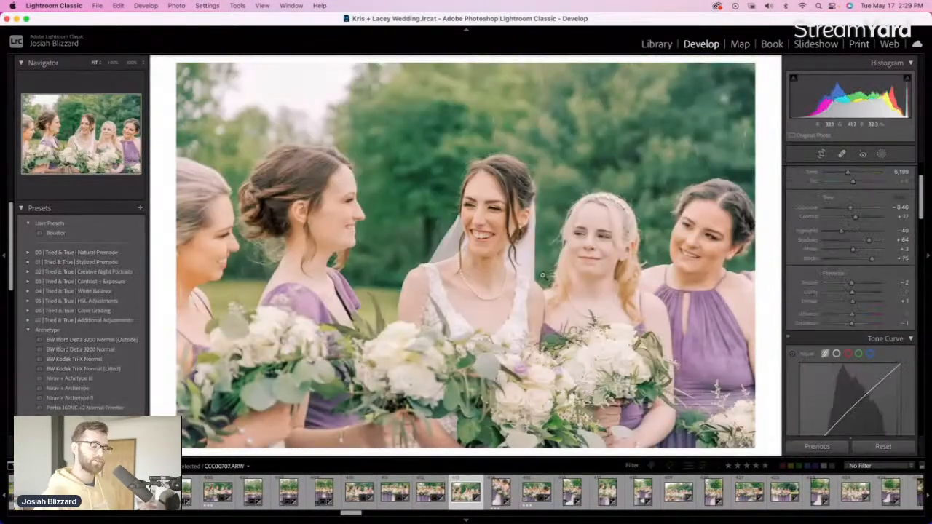
key("minus")
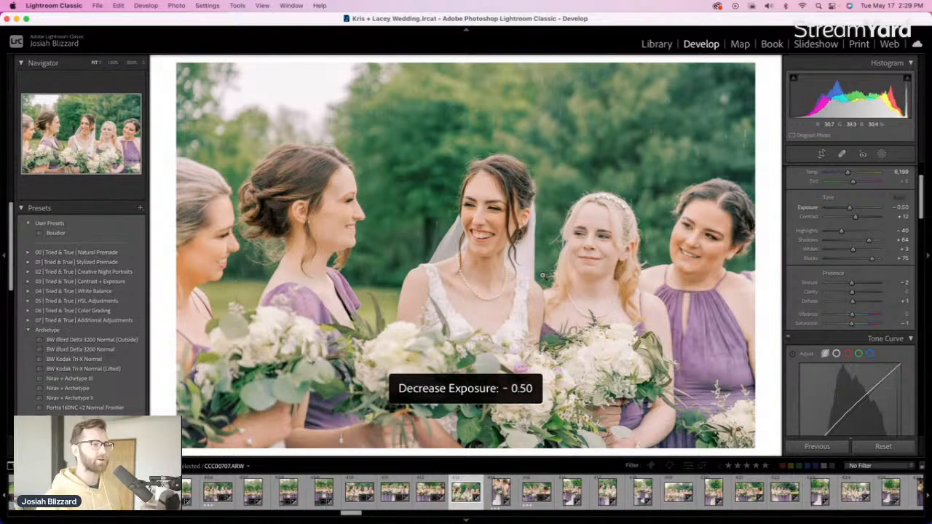
key("r")
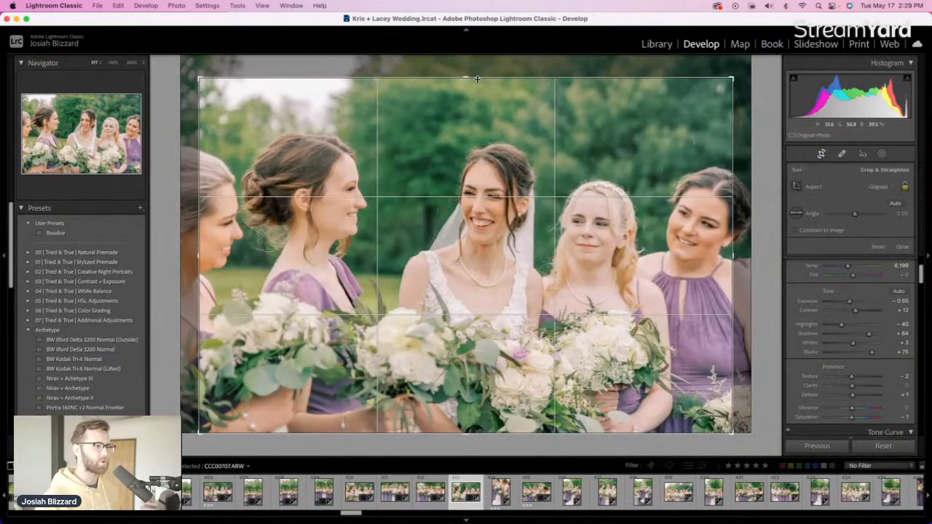
left_click_drag(477, 79, 477, 82)
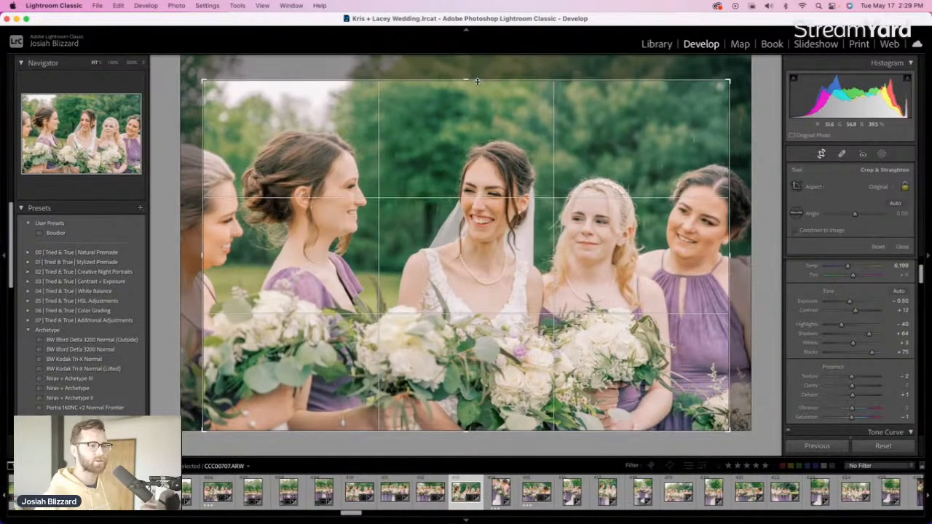
left_click_drag(482, 208, 490, 208)
key("Return")
Tighten the crop of the horizontal group photo DDD09203 and reposition it around the bride and bridesmaids
key("Right")
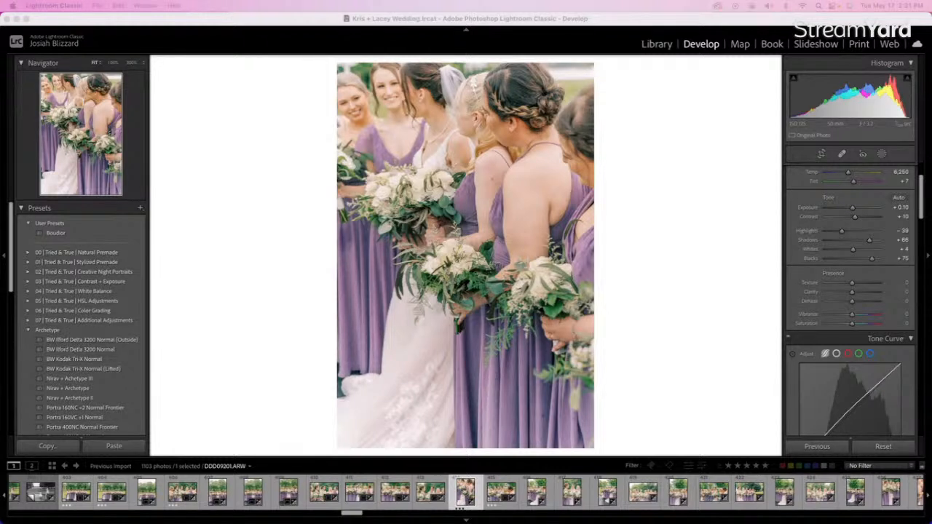
left_click(466, 496)
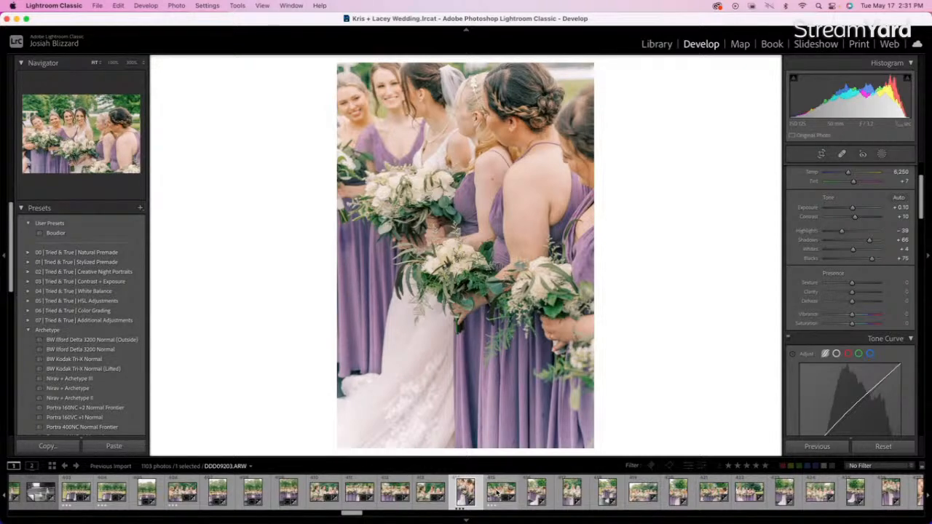
left_click(495, 492)
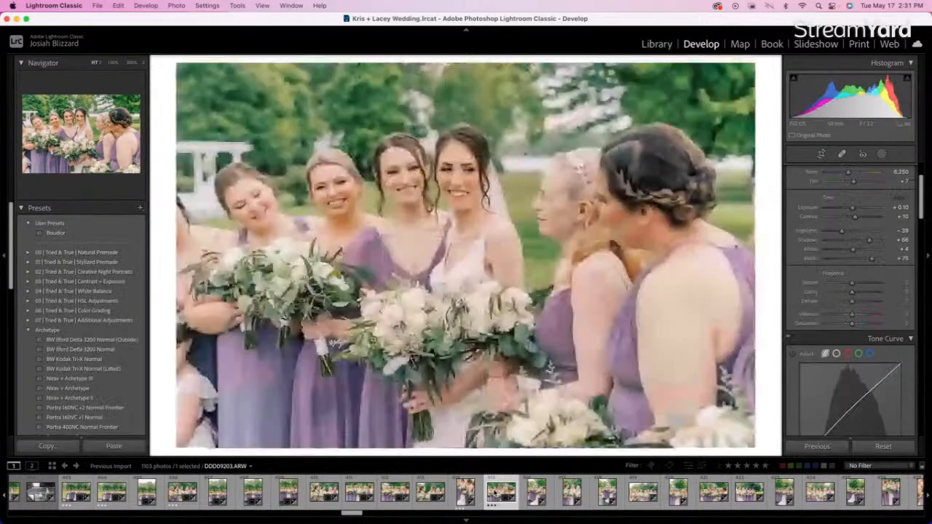
key("r")
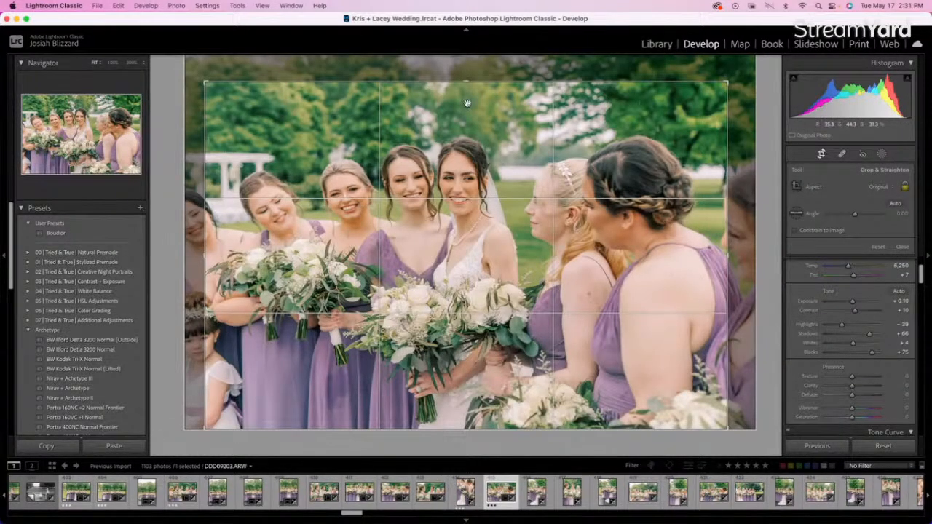
left_click_drag(465, 82, 466, 84)
left_click_drag(455, 221, 463, 222)
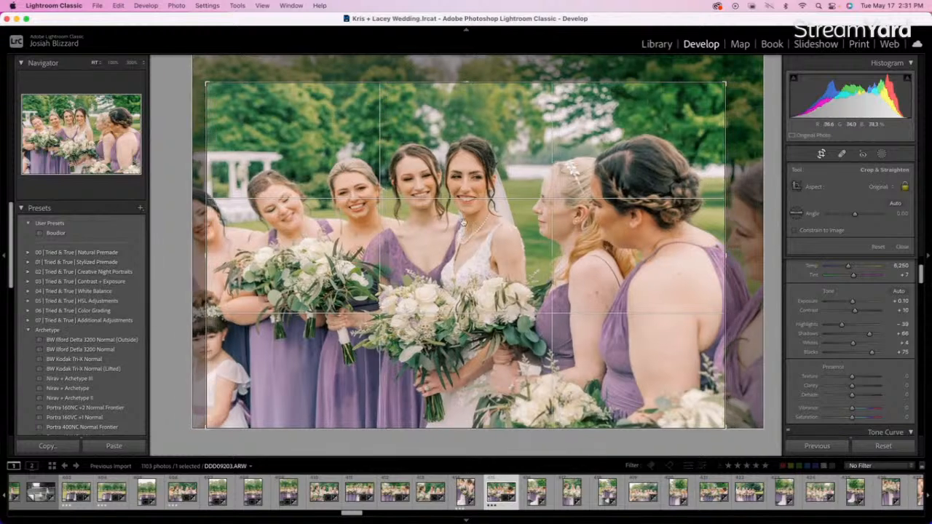
key("Return")
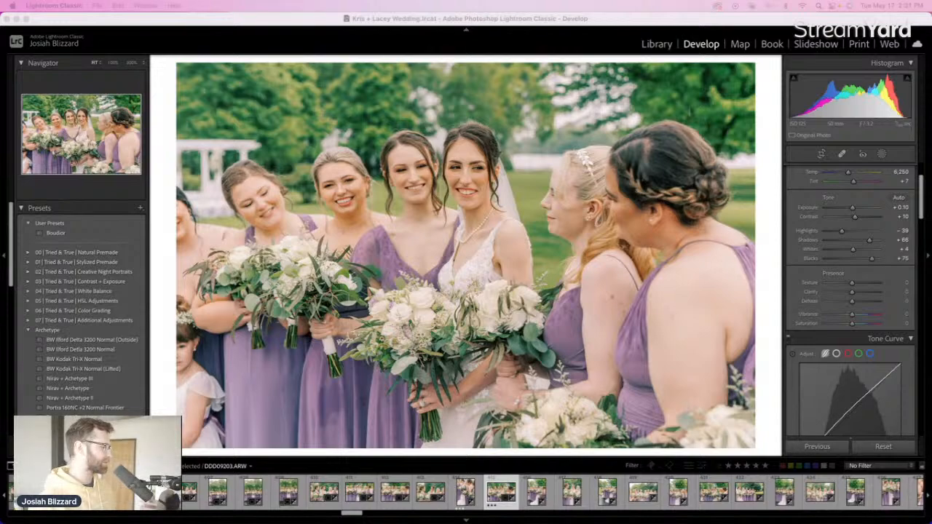
left_click(769, 148)
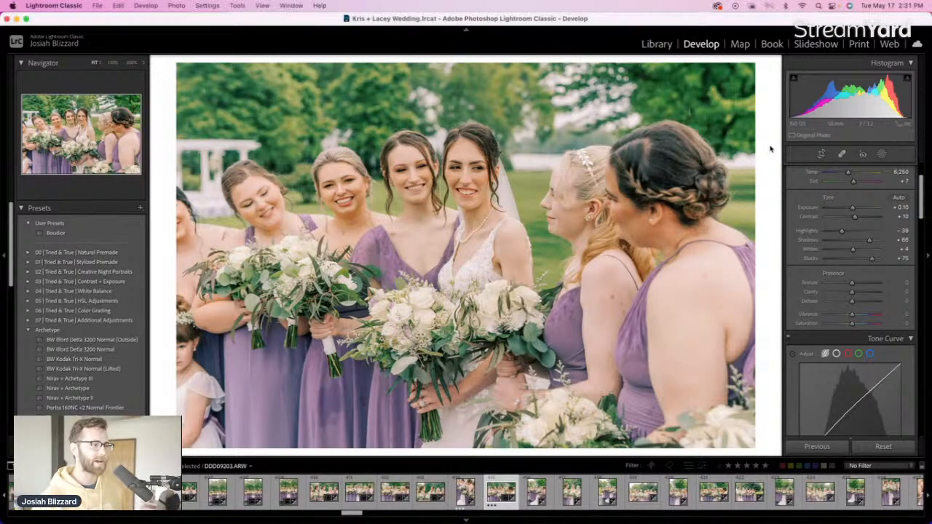
key("r")
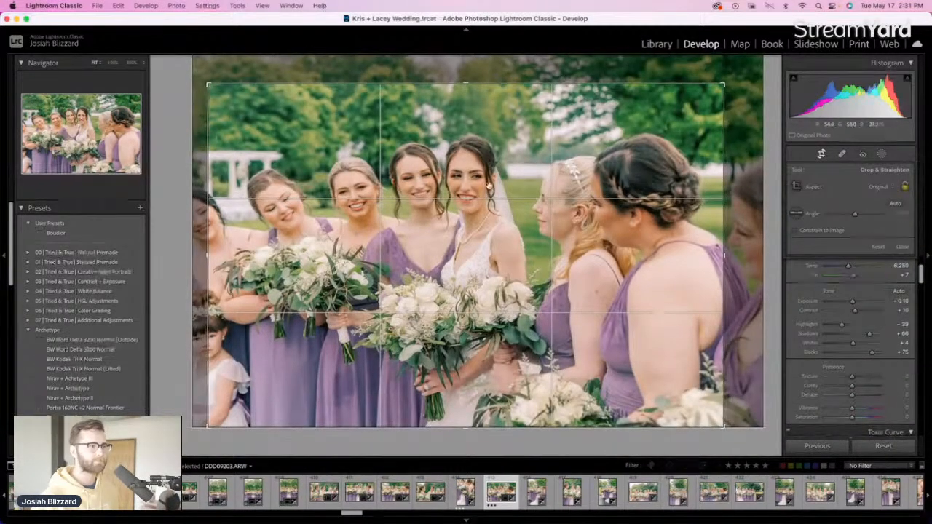
key("Return")
Try a brighter exposure on the vertical close-up CCC00711, then step it back down
key("Left")
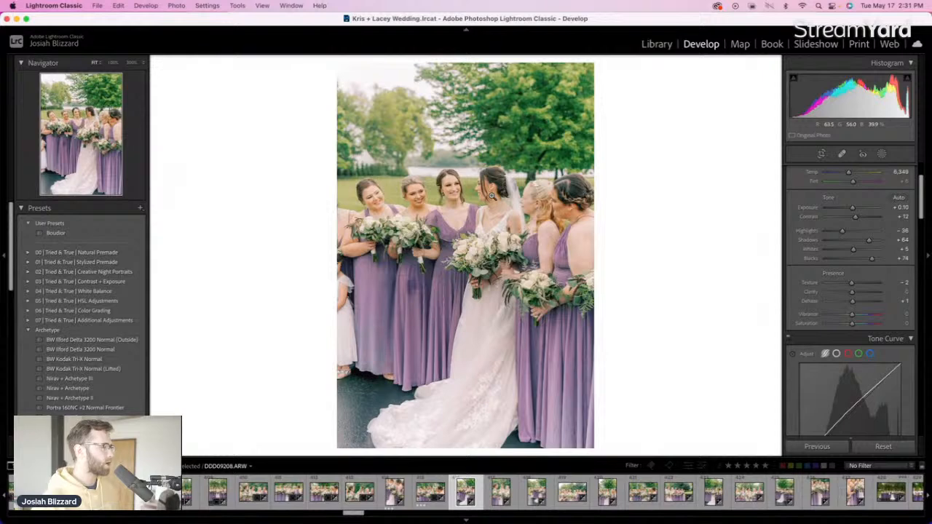
key("Right")
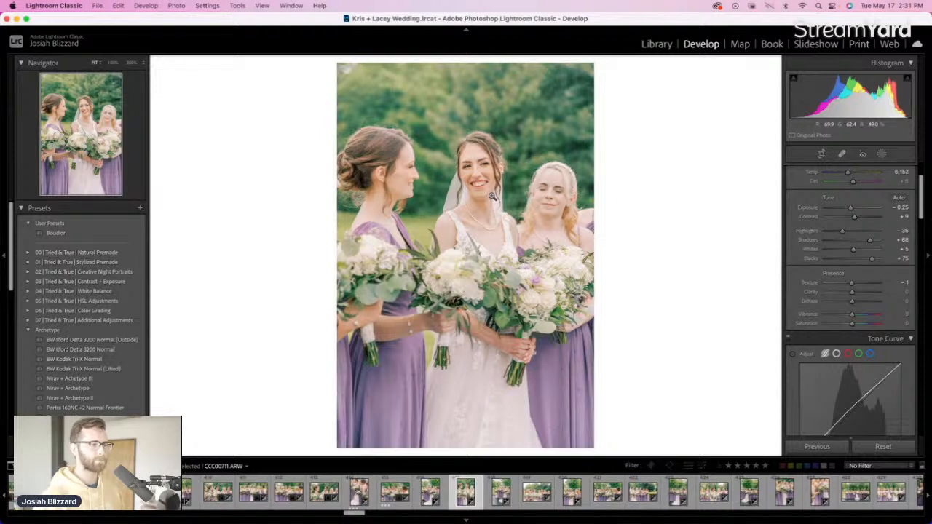
key("equal")
key("minus")
Tighten the crop of the vertical lineup photo DDD09211 and reposition it around the bride, bridesmaids and flower girl
key("Right")
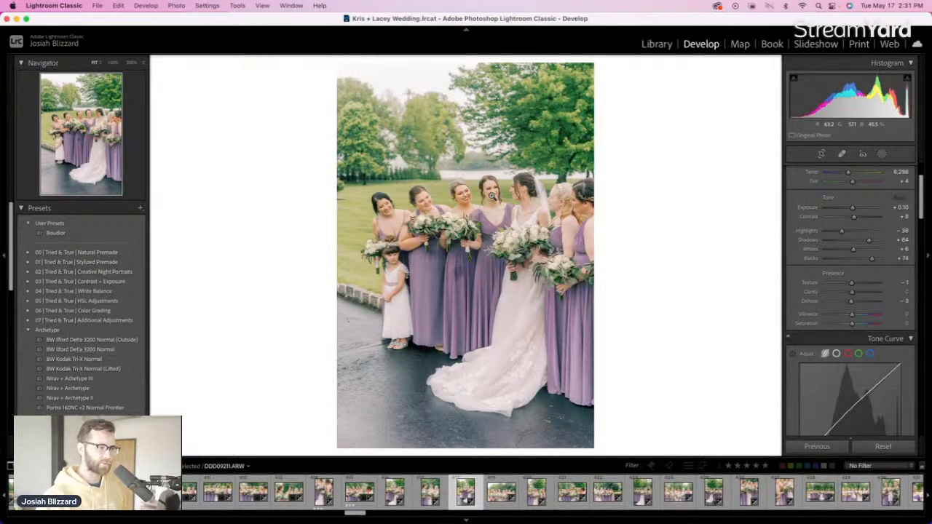
key("r")
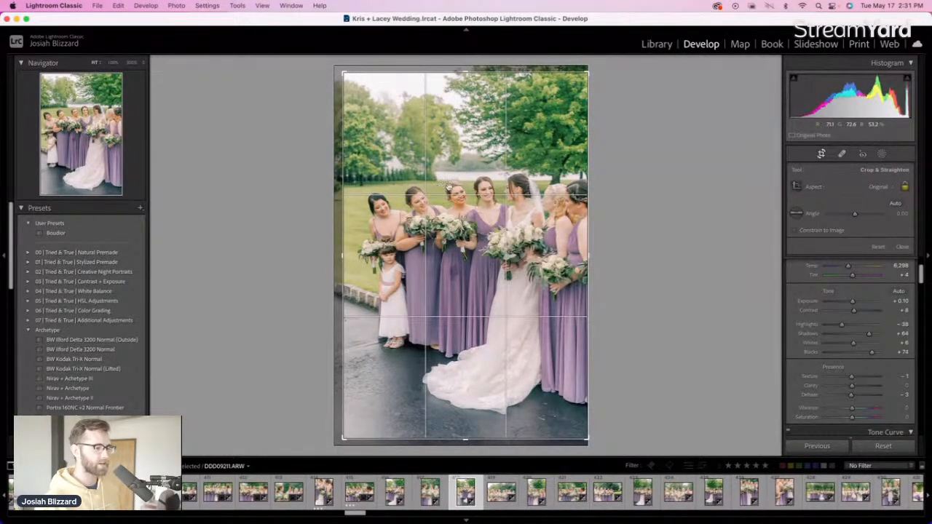
left_click_drag(449, 186, 448, 195)
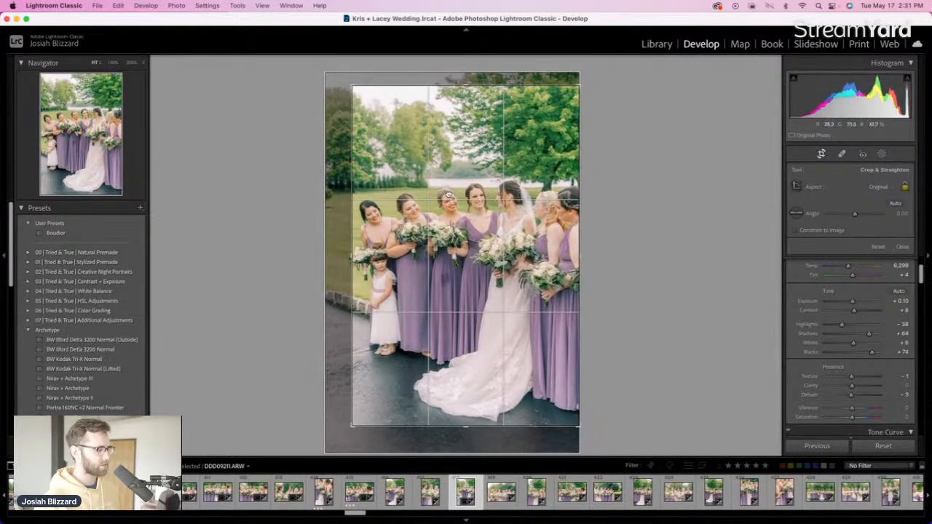
key("Return")
Set the exposure of the horizontal laughing group photo CCC00713 to -0.60 and tighten its crop around the bride and bridesmaids
key("Right")
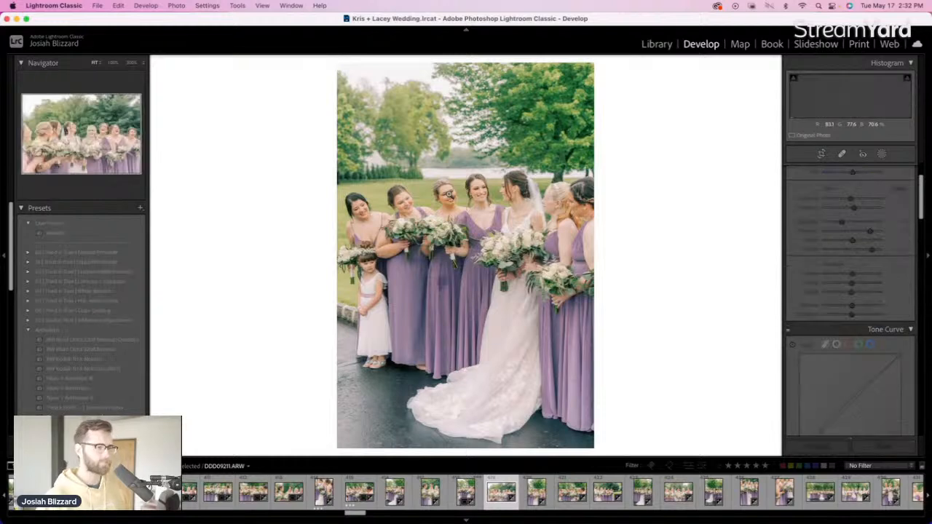
key("minus")
key("minus")
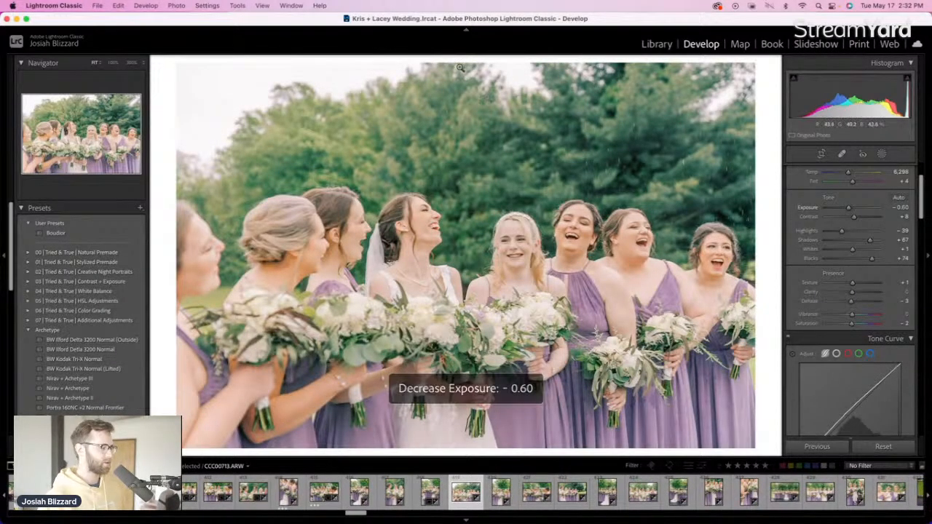
key("Right")
key("r")
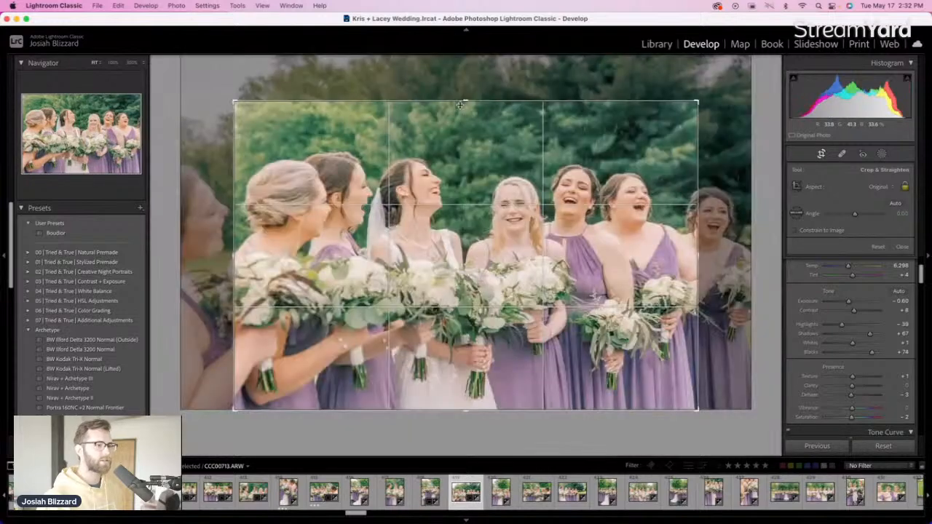
left_click_drag(460, 105, 460, 105)
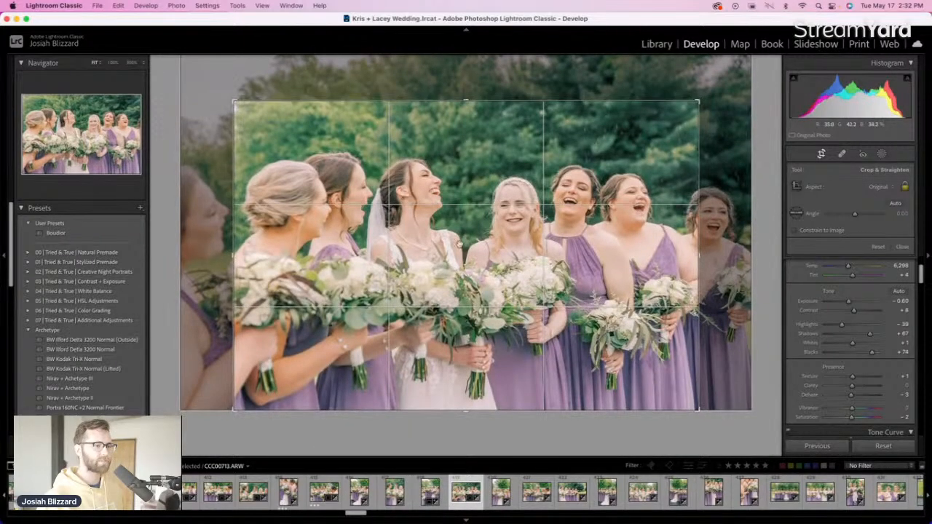
key("r")
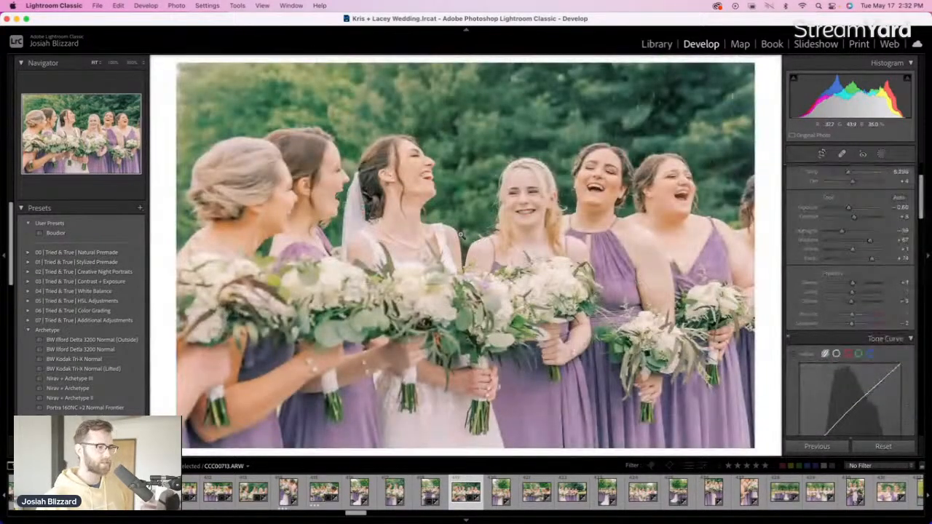
Fine-tune the exposure of the cropped laughing group photo CCC00713 to -0.70
key("minus")
key("minus")
key("equal")
key("minus")
Straighten the vertical laughing group photo DDD09217 to an angle of 0.25, then tighten and reposition its crop around the bride
key("Right")
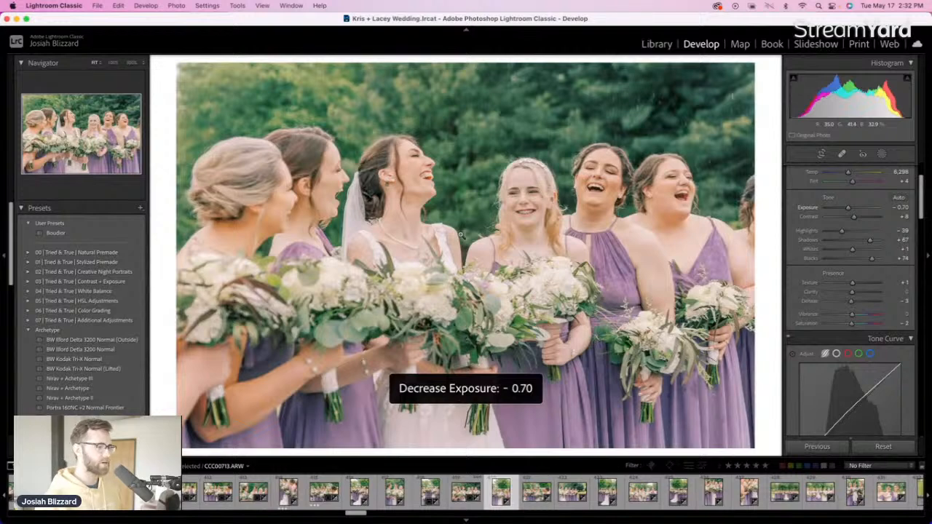
key("r")
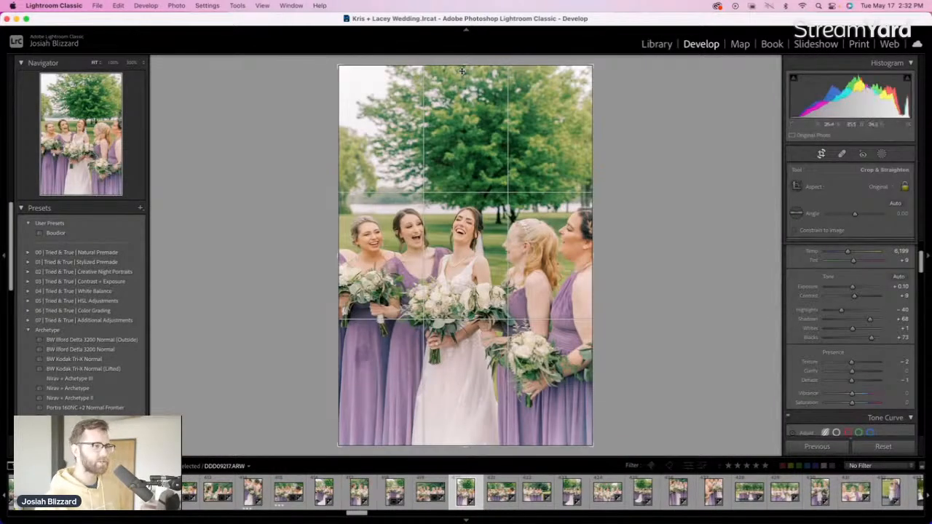
left_click_drag(461, 68, 465, 89)
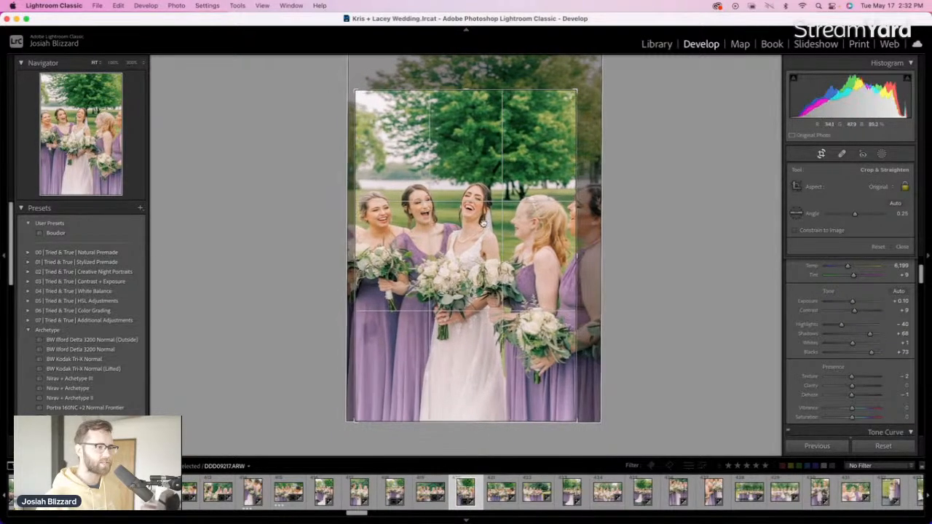
key("r")
key("r")
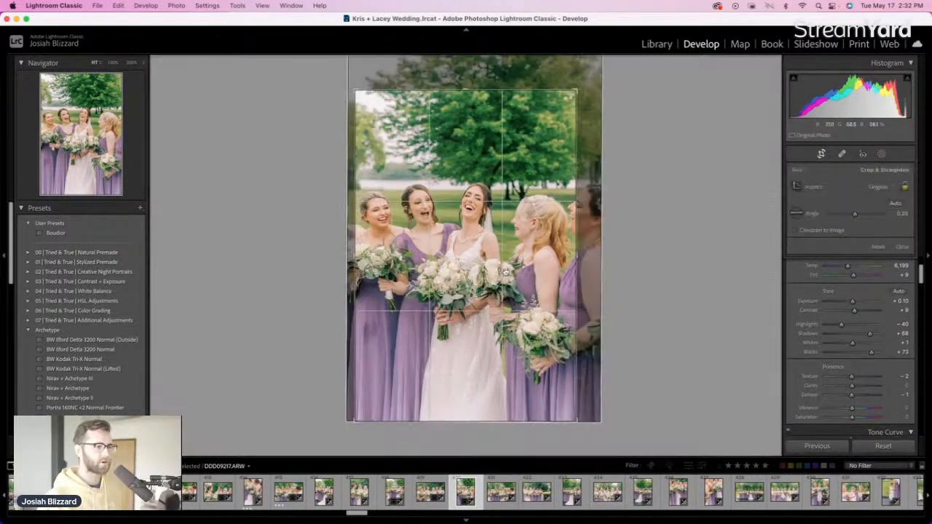
key("r")
Tighten and reposition the crop of the horizontal group photo DDD09220, then set its exposure to +0.20
key("Right")
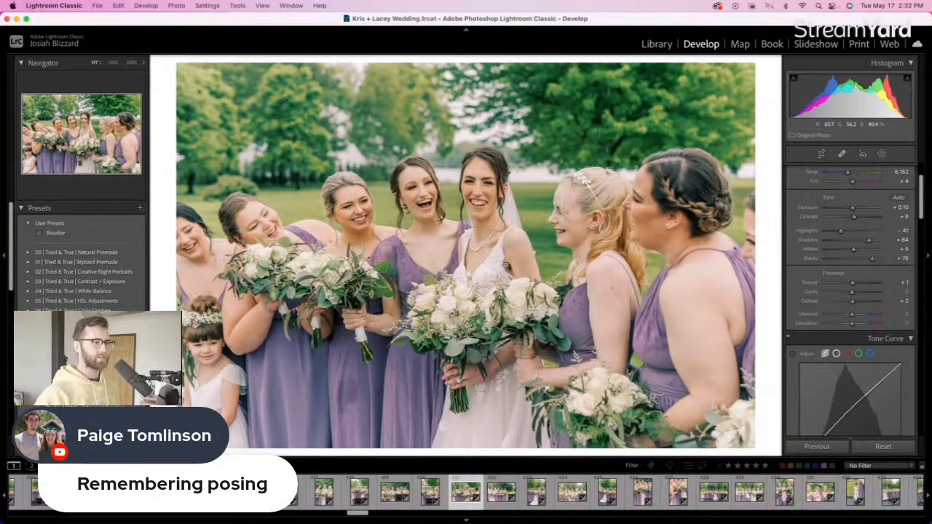
key("r")
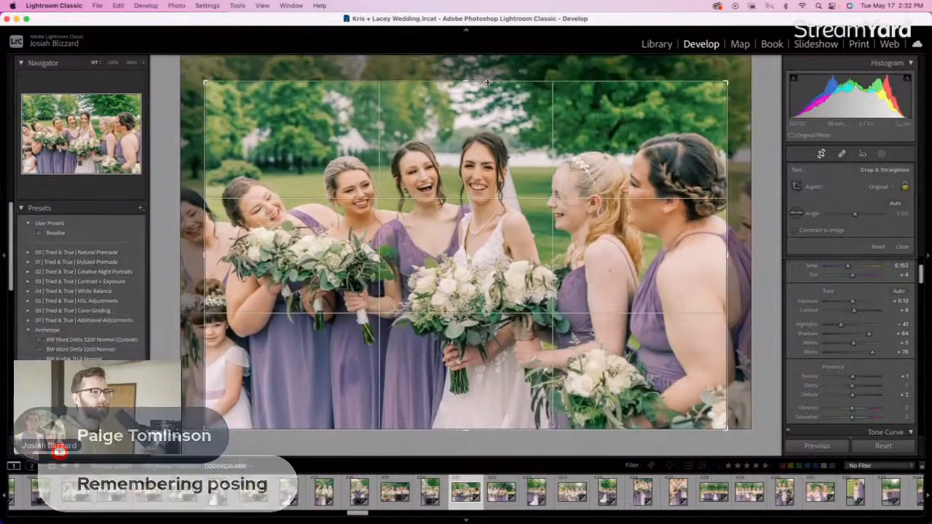
left_click_drag(505, 212, 500, 213)
key("r")
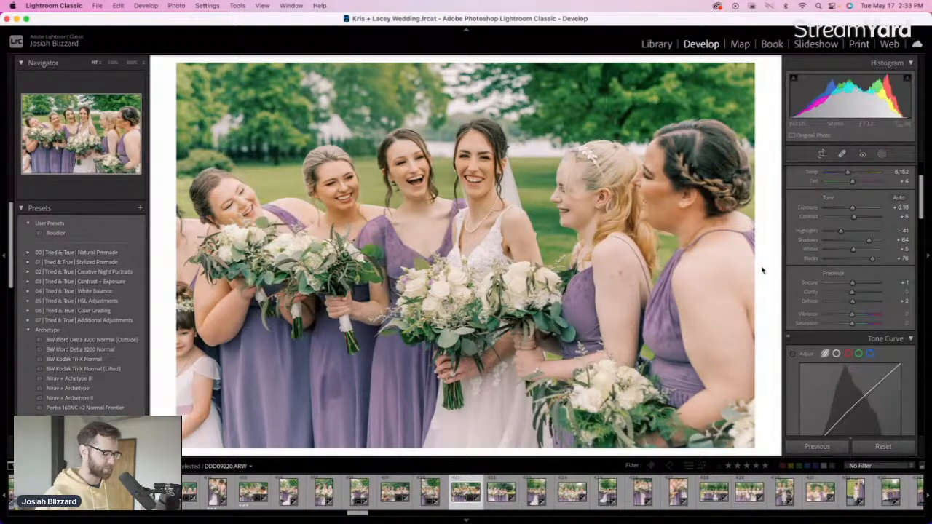
key("equal")
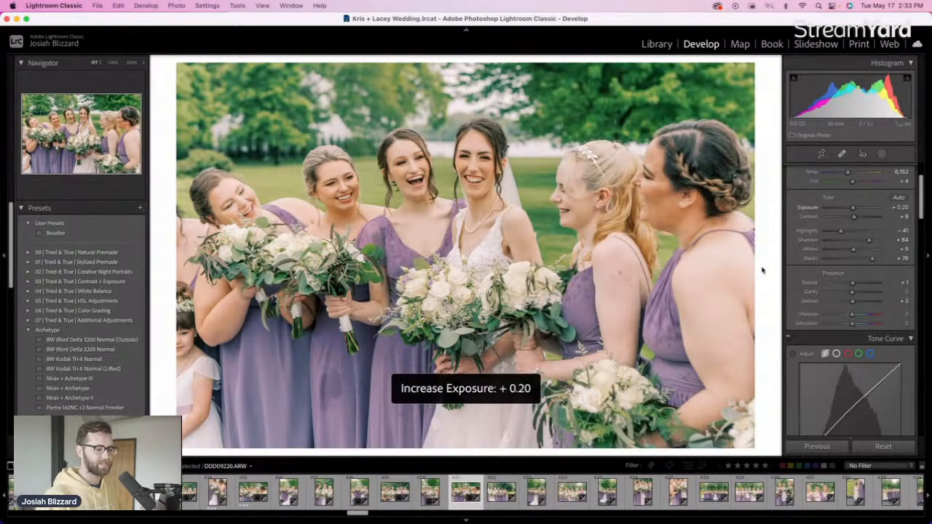
Tighten the crop of the horizontal photo CCC00717 around the bride and the four bridesmaids beside her
key("Right")
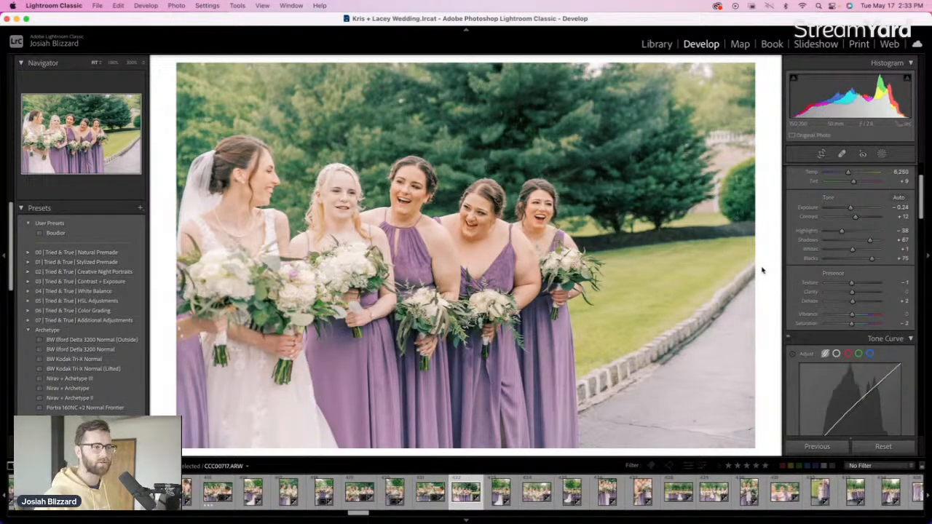
key("r")
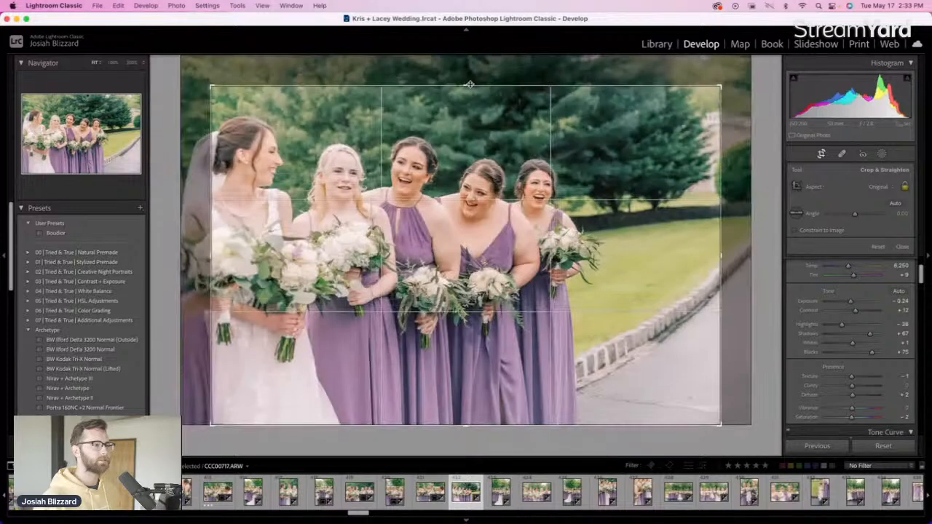
key("r")
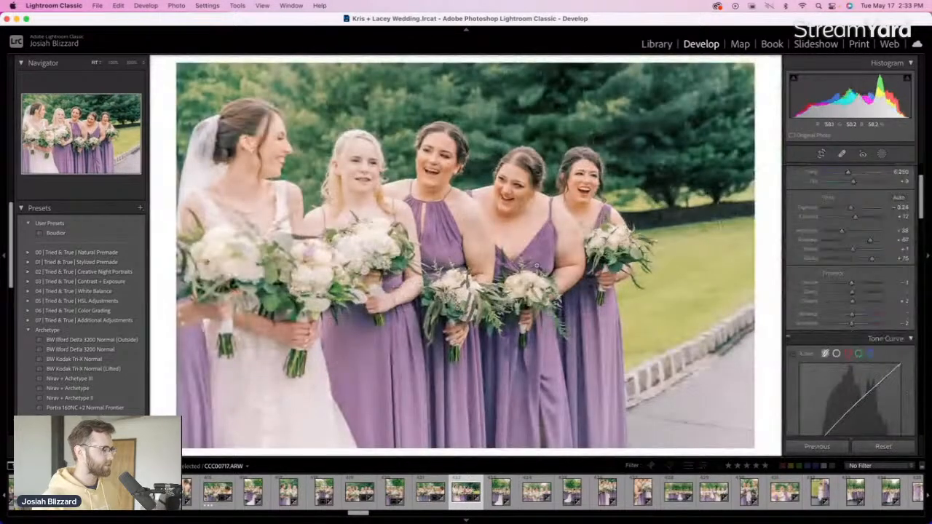
Tighten the crop of the vertical lineup photo DDD09224 and reposition it to center the bride
key("Right")
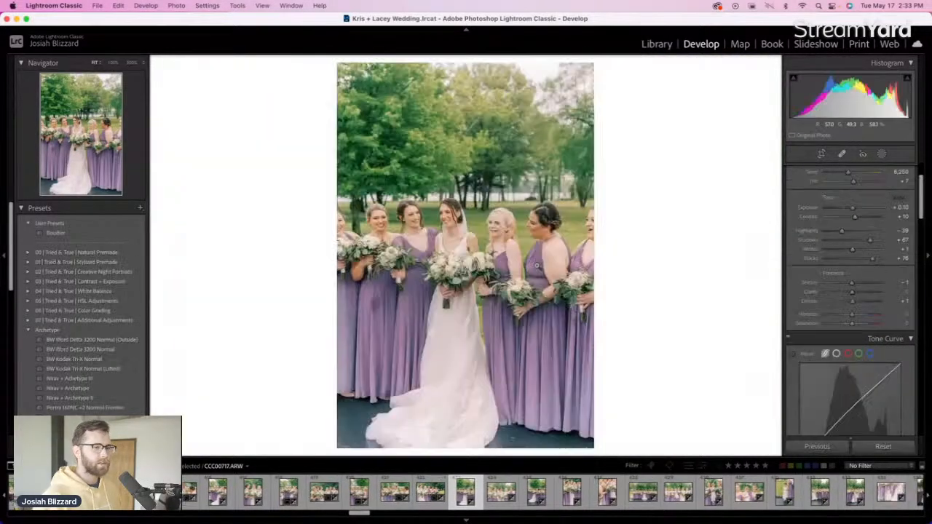
key("r")
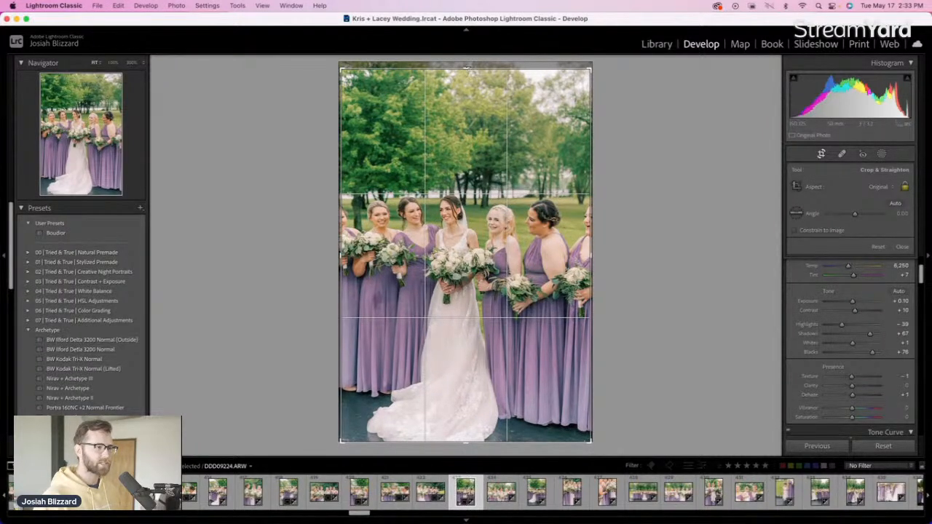
left_click_drag(464, 70, 463, 69)
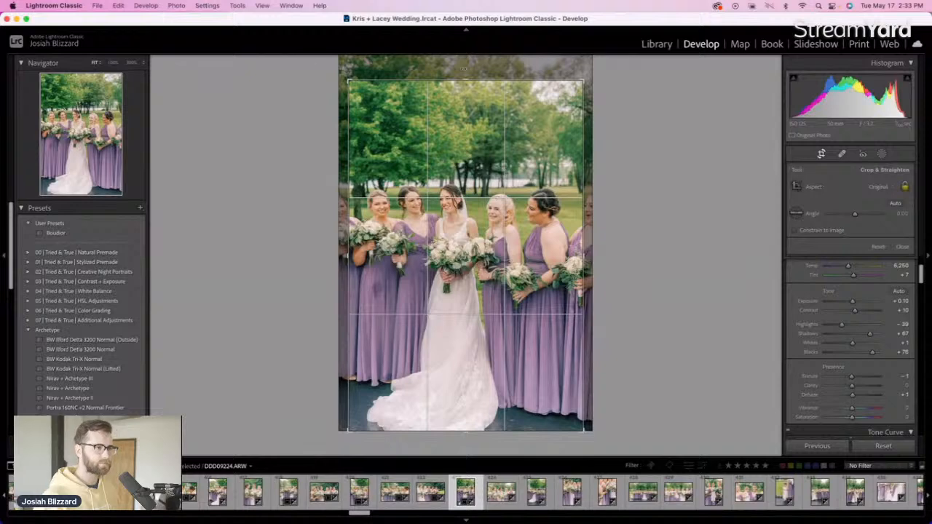
left_click_drag(463, 69, 463, 70)
left_click_drag(469, 174, 476, 165)
key("Return")
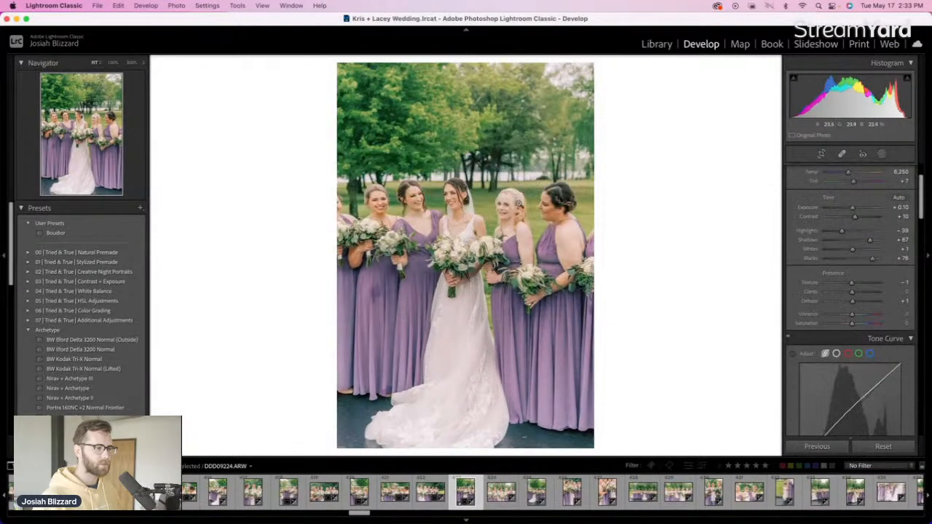
Set the exposure of the horizontal bridesmaids close-up CCC00721 to -0.77
key("Right")
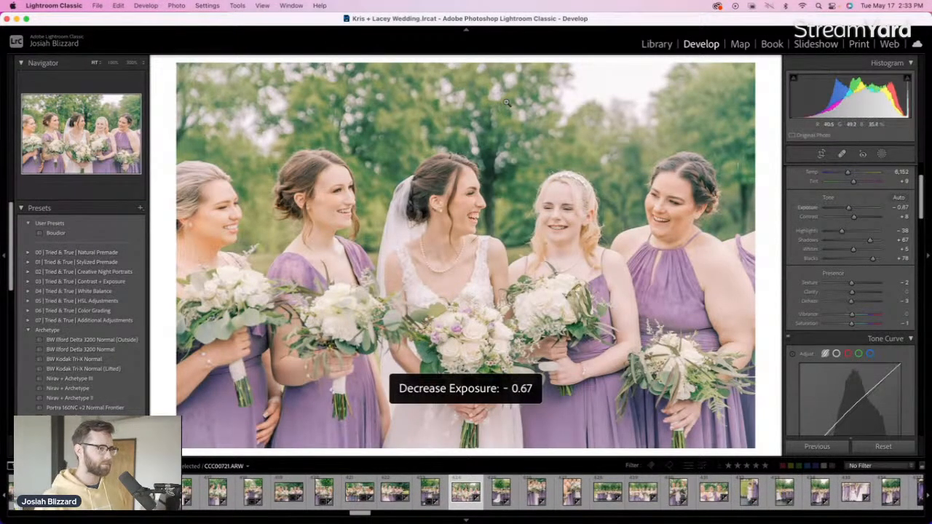
key("minus")
key("equal")
key("minus")
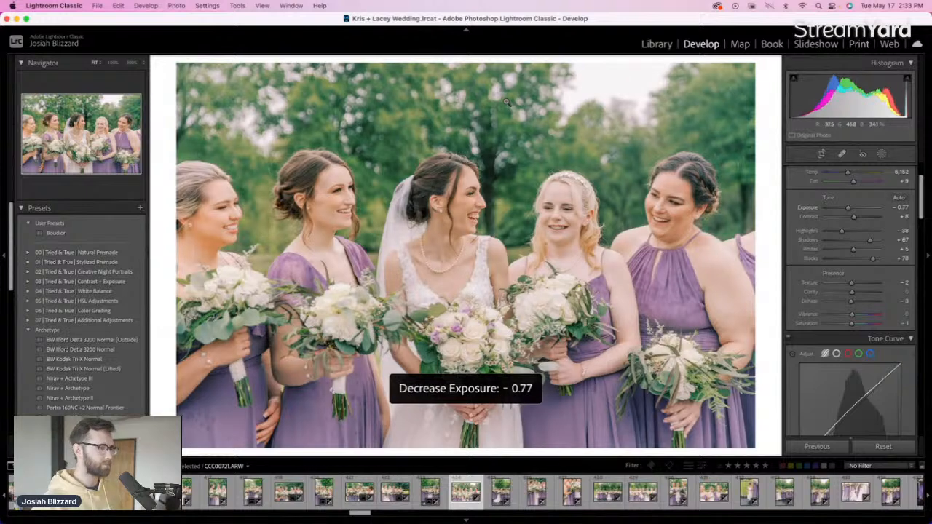
Tighten and reposition the crop of the horizontal bridesmaids close-up CCC00721, then raise its exposure by one increment
key("r")
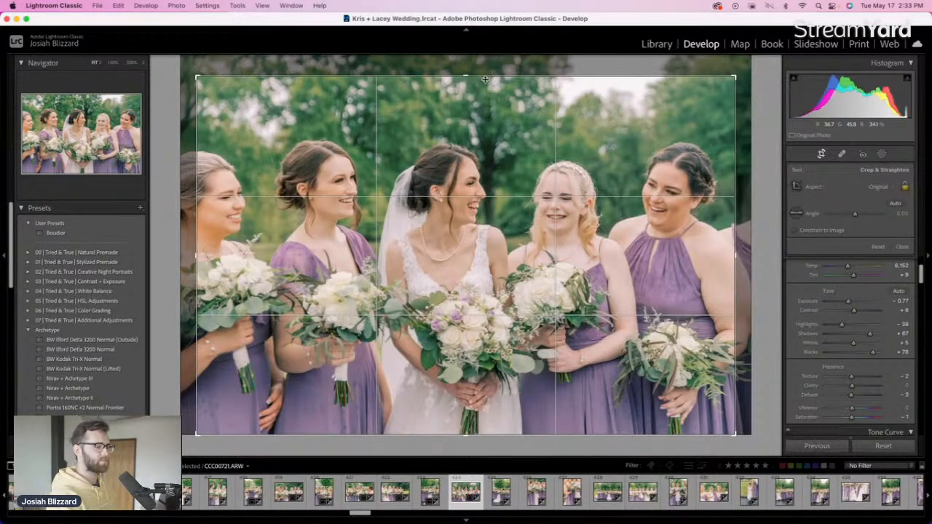
left_click_drag(484, 80, 485, 83)
left_click_drag(484, 150, 482, 149)
key("Return")
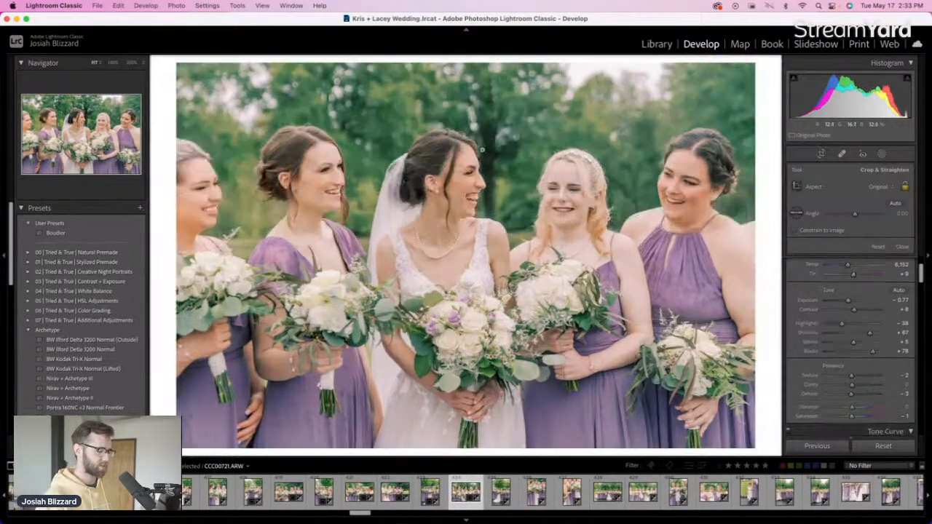
key("equal")
Tighten the crop of the vertical lineup photo DDD09228 and reposition it around the bride, cutting out the outermost bridesmaid
key("Right")
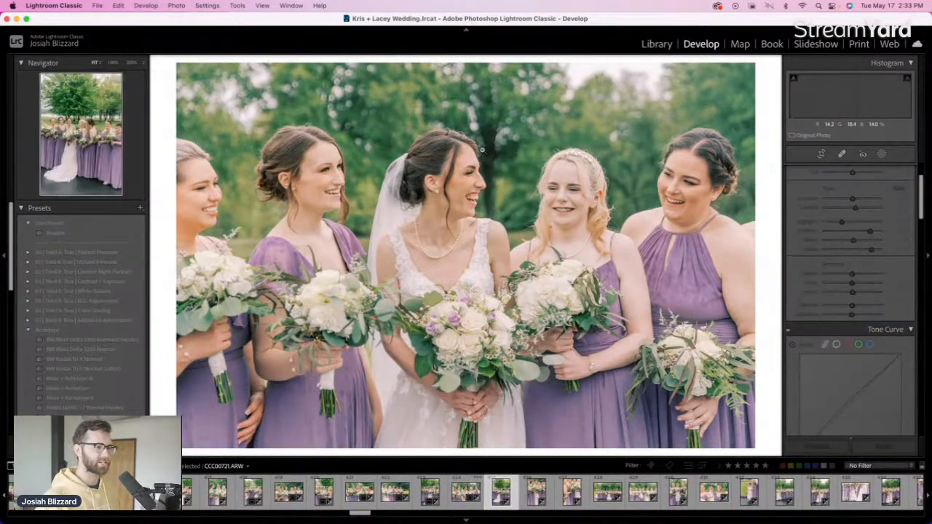
key("r")
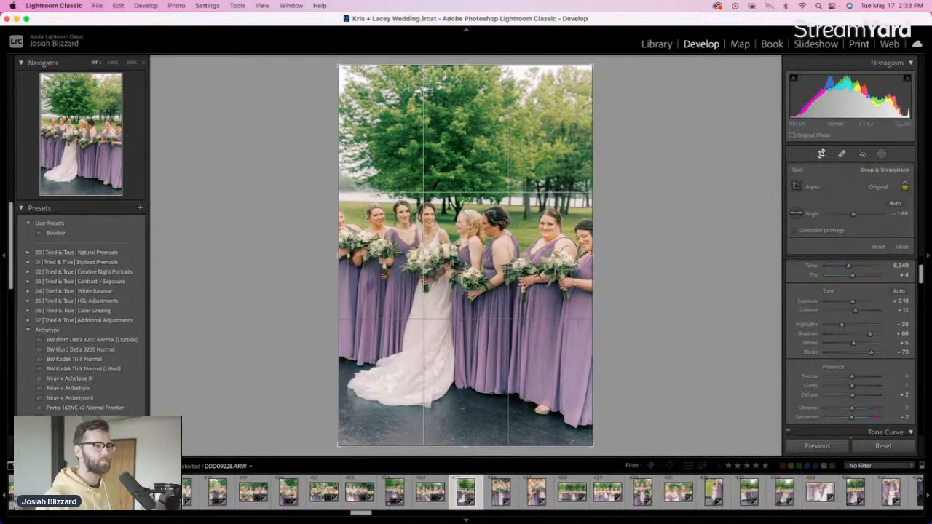
left_click_drag(592, 252, 572, 252)
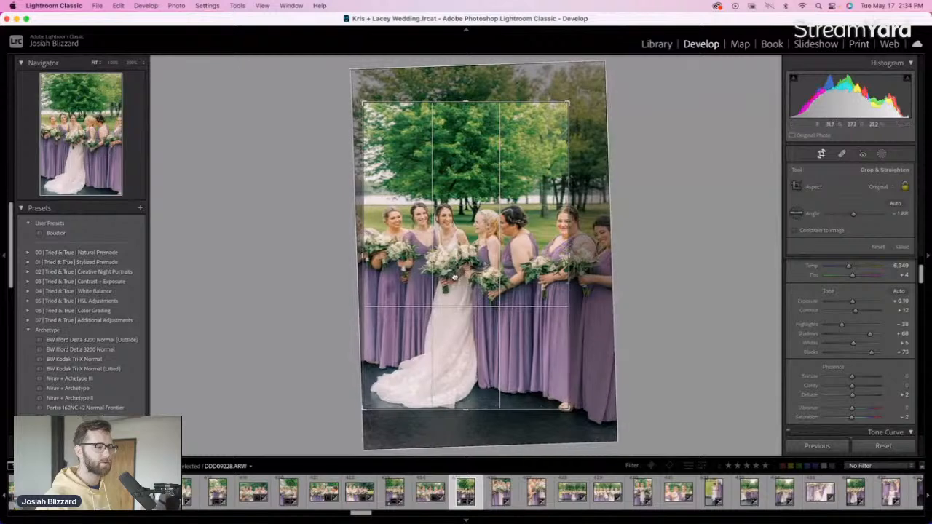
left_click_drag(455, 277, 456, 268)
key("Escape")
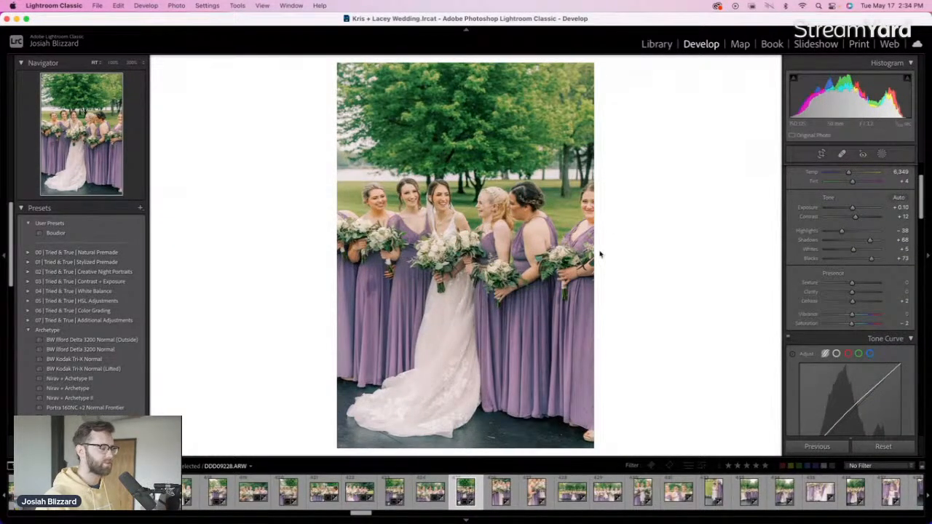
Set the exposure of the vertical bouquet photo DDD09233 to +0.20 and tighten its crop around the bride and nearest bridesmaids
key("Right")
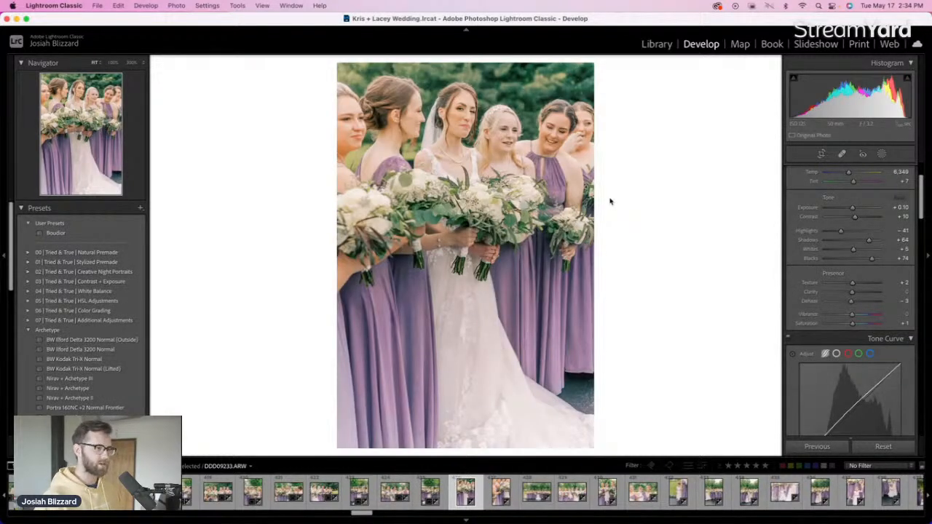
key("equal")
key("r")
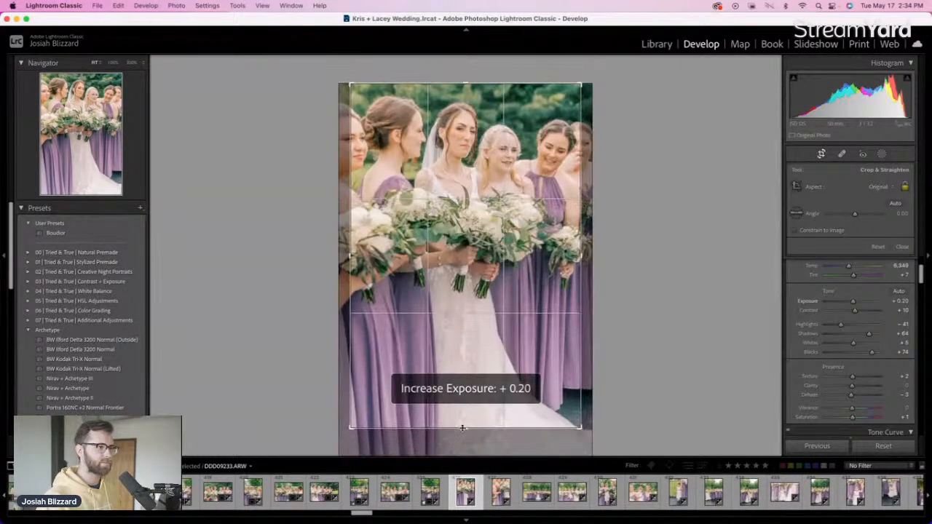
key("r")
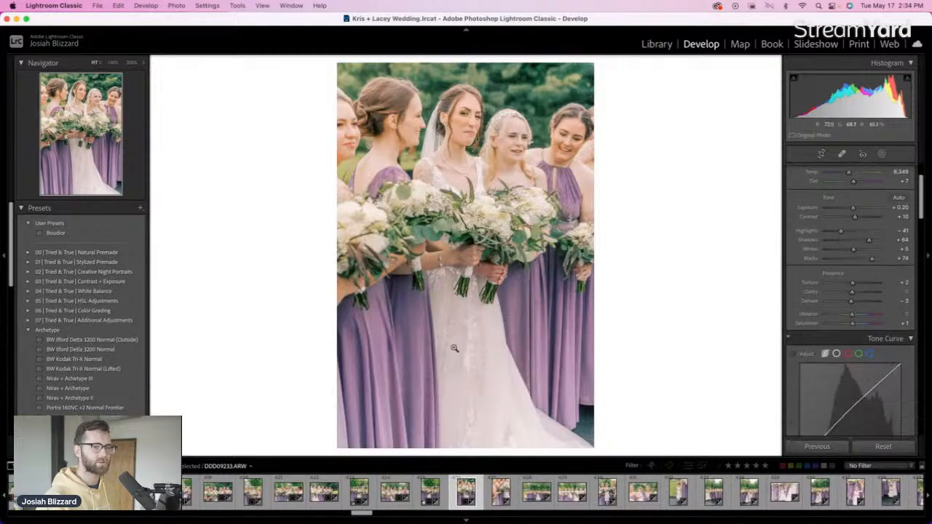
Set the exposure of DDD09235 to 0, then tighten the crop of the full lineup DDD09244 and straighten it to -0.21
key("Right")
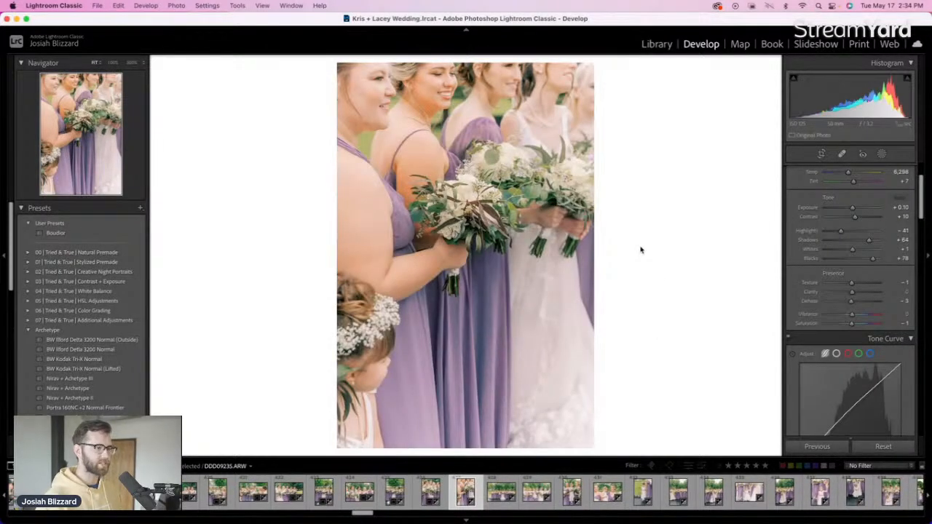
key("minus")
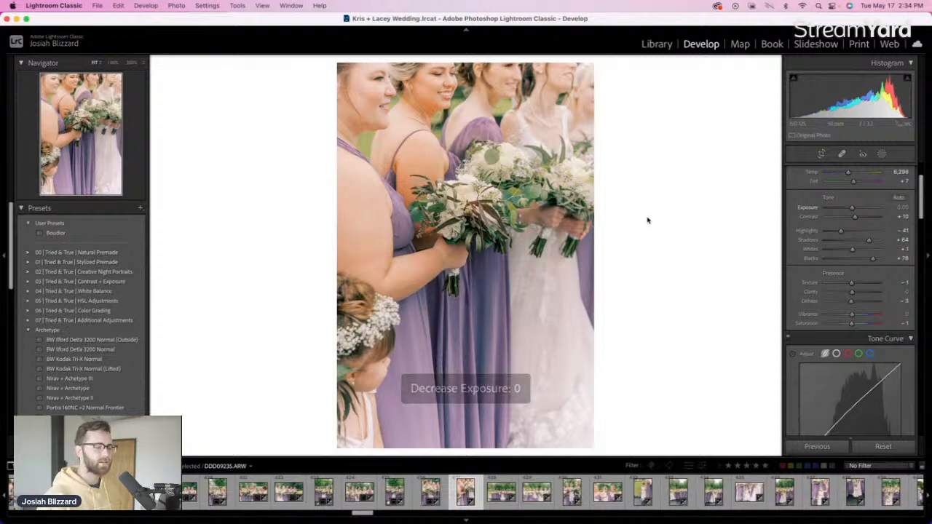
key("Right")
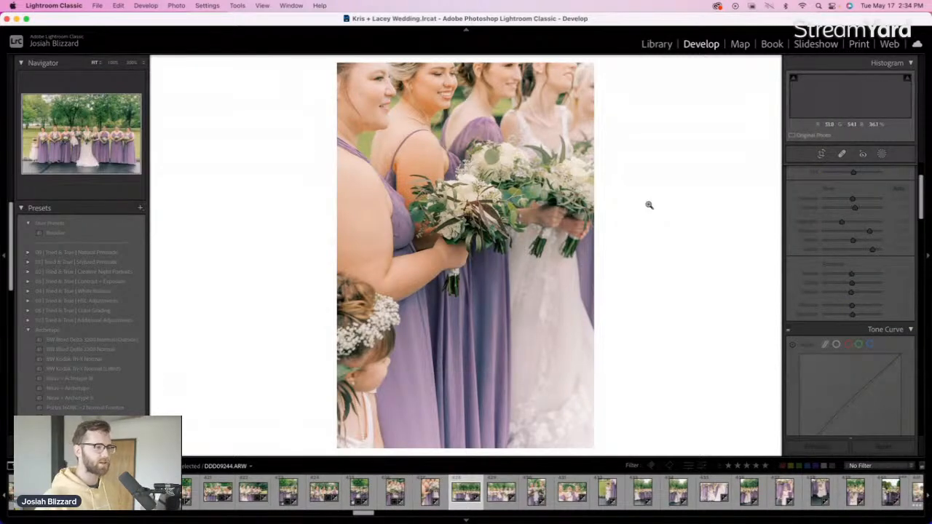
key("r")
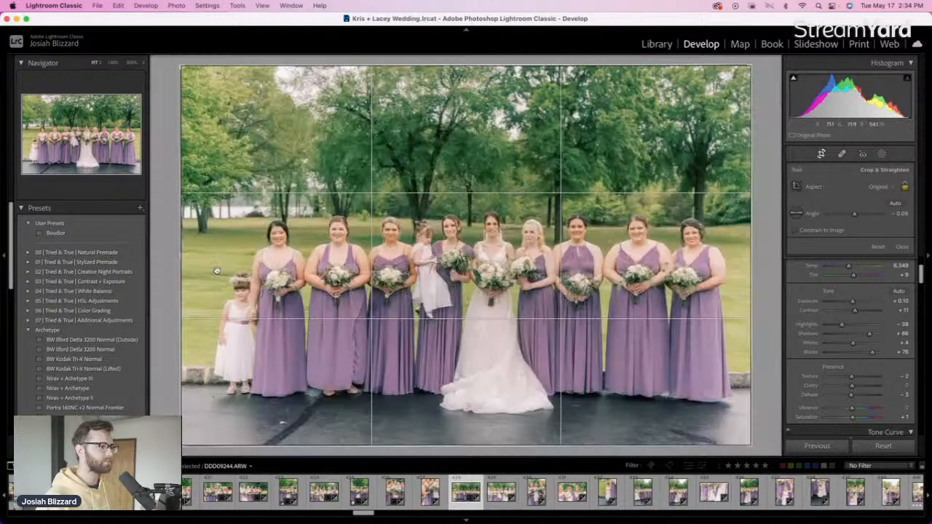
left_click_drag(179, 251, 190, 250)
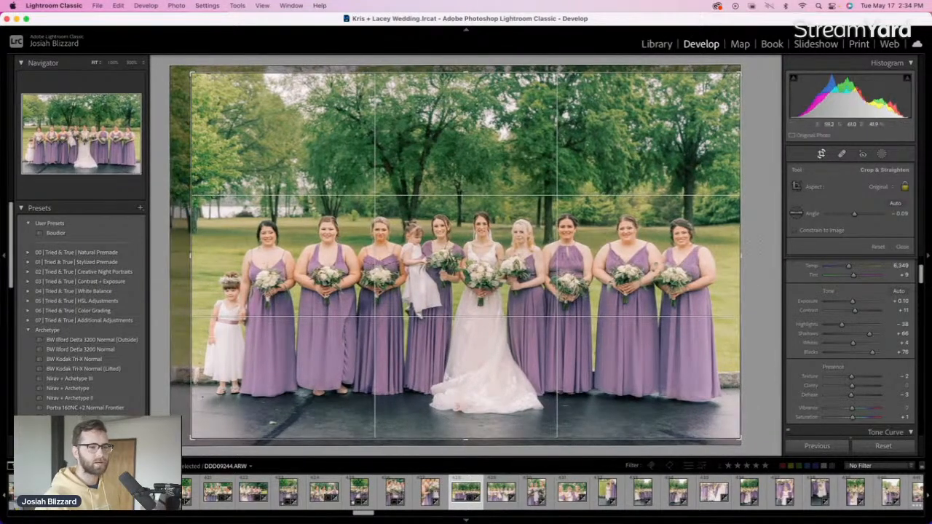
left_click_drag(757, 241, 757, 239)
left_click_drag(613, 214, 614, 219)
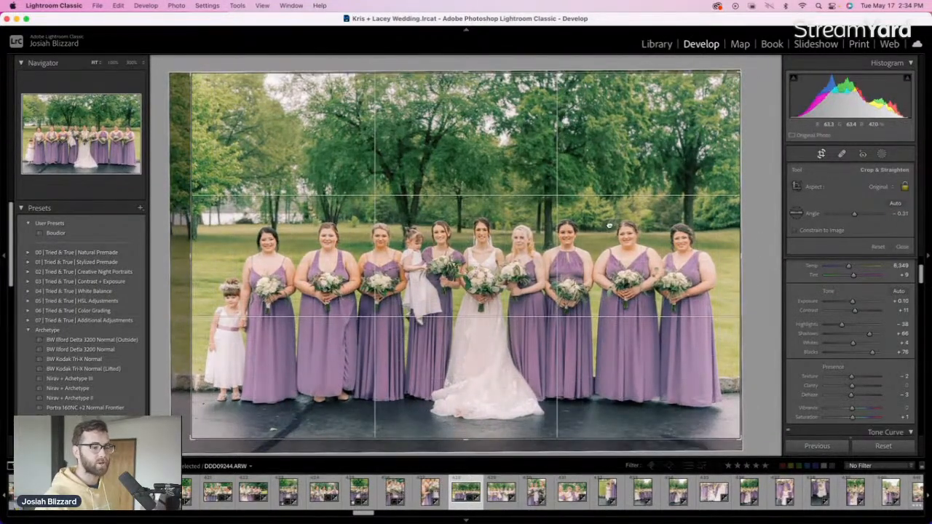
key("Return")
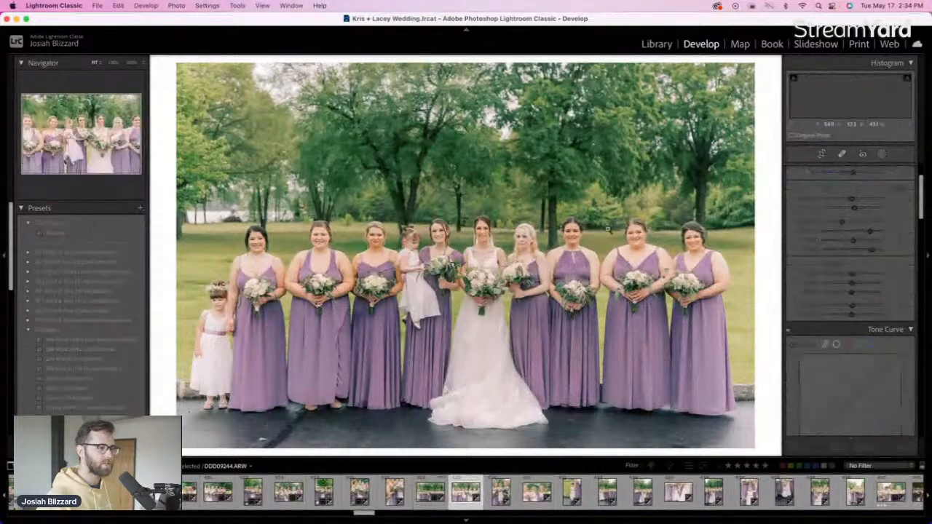
Set the exposure of the horizontal bridal party photo CCC00730 to -0.53 and tighten its crop toward the bride
key("minus")
key("minus")
key("minus")
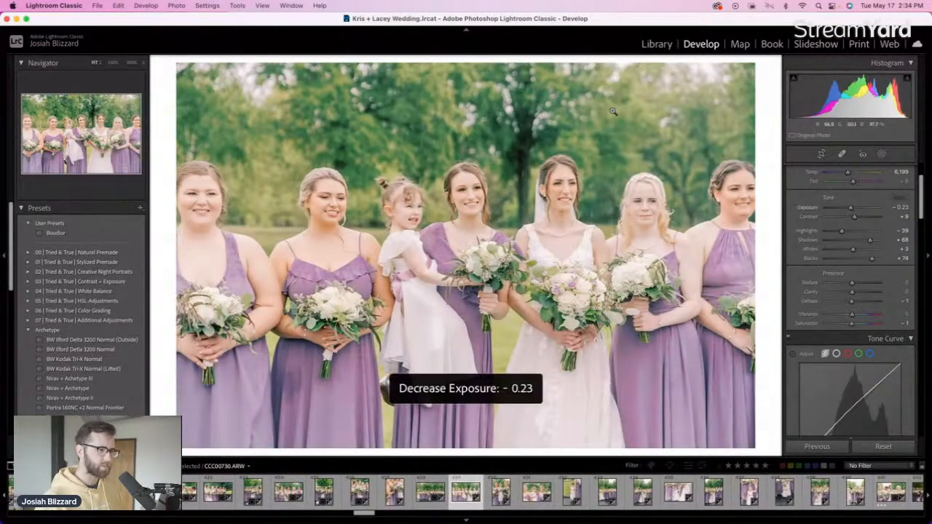
key("minus")
key("minus")
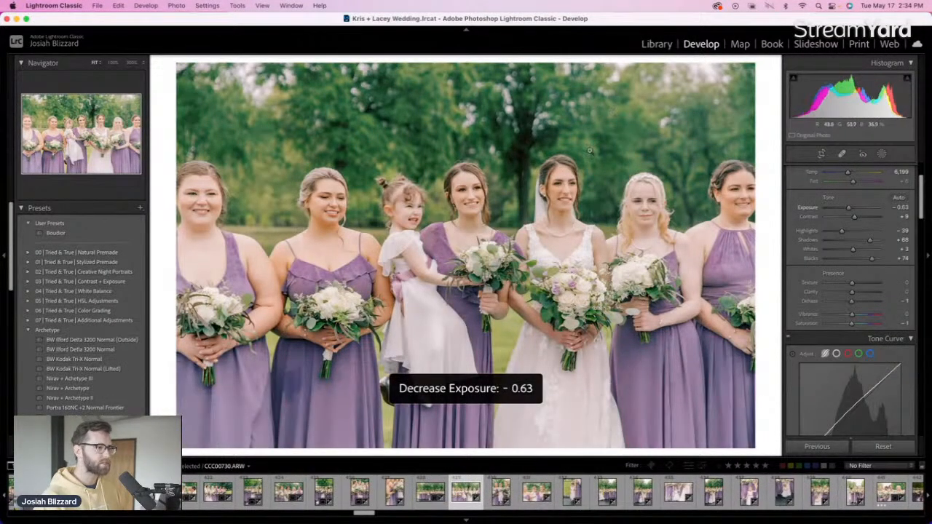
key("equal")
key("minus")
key("equal")
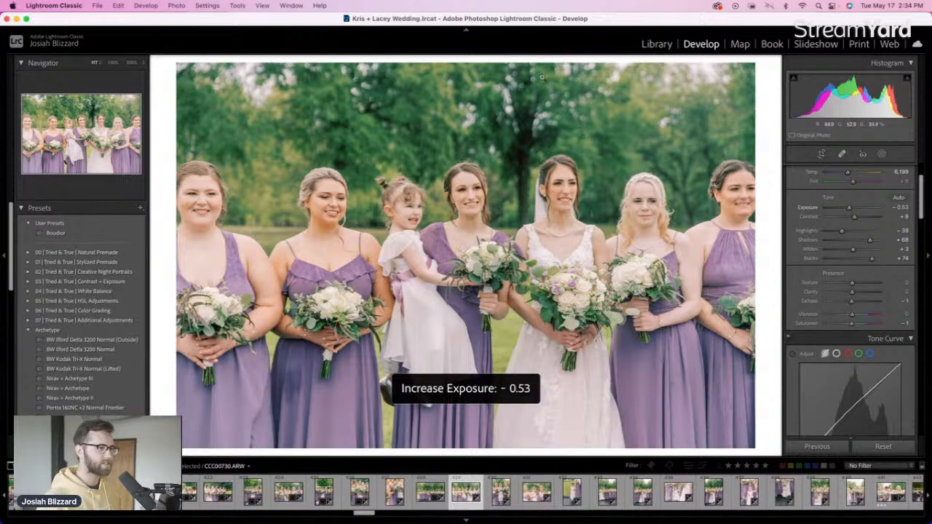
key("r")
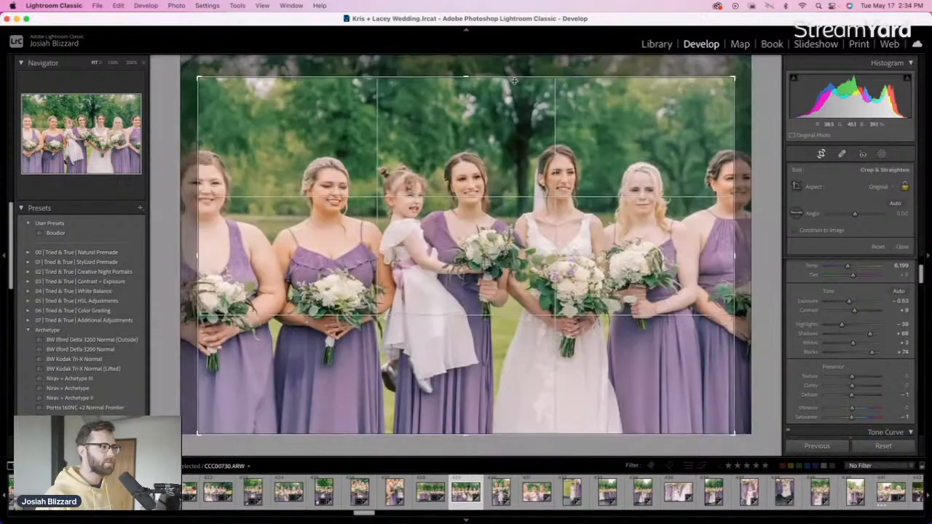
key("r")
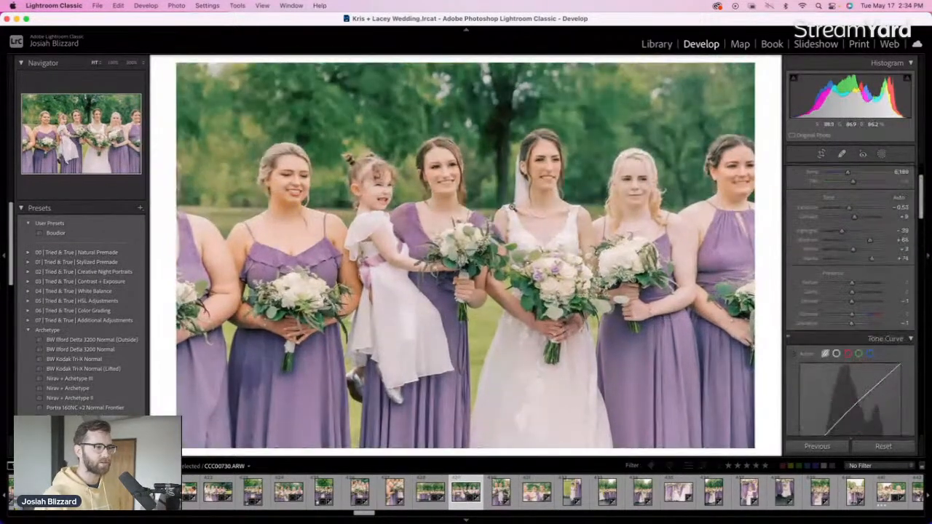
Set the exposure of the vertical toddler photo DDD09250 to +0.20 and that of the horizontal toddler close-up CCC00735 to -0.90
key("Right")
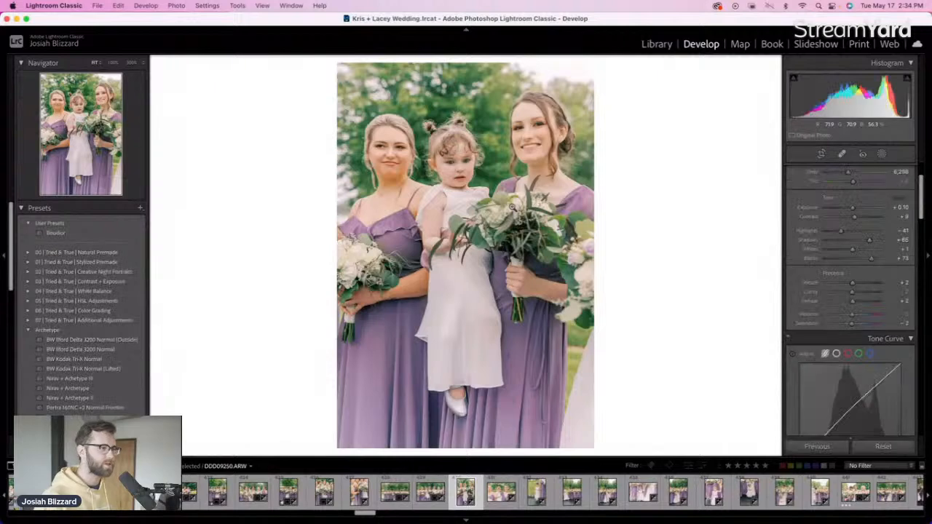
key("=")
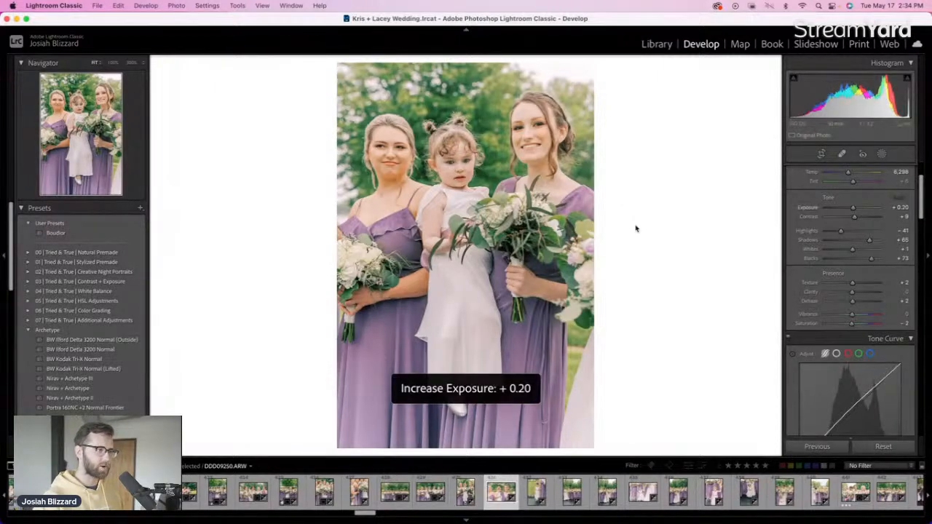
key("Right")
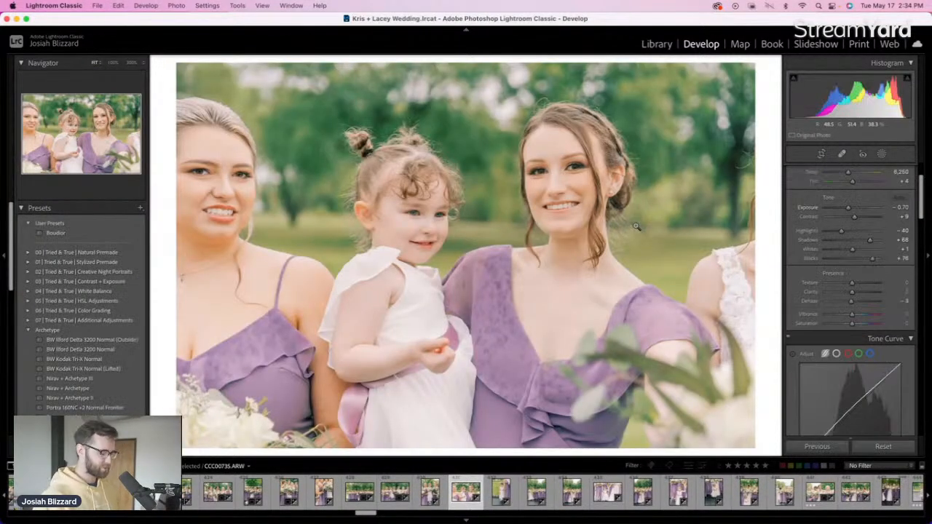
key("minus")
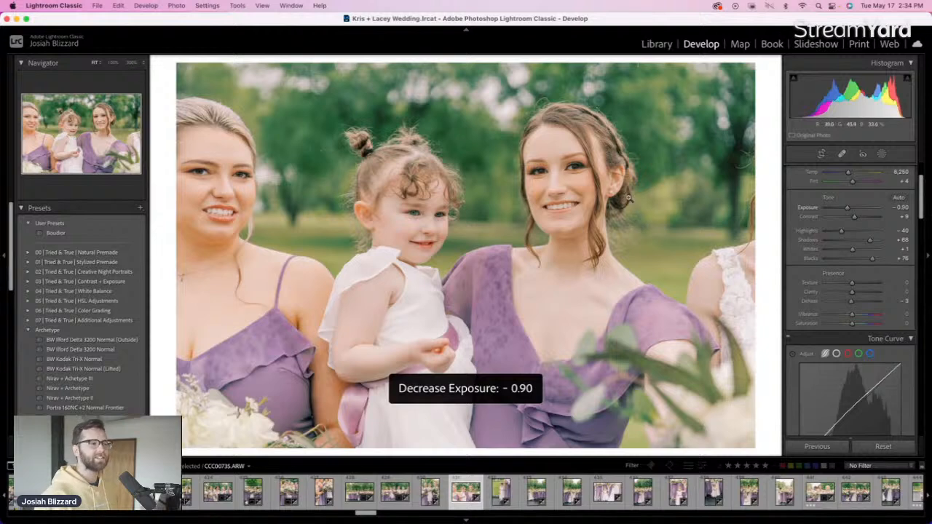
Slightly tighten the crop of the vertical flower girl photo DDD09255
key("Right")
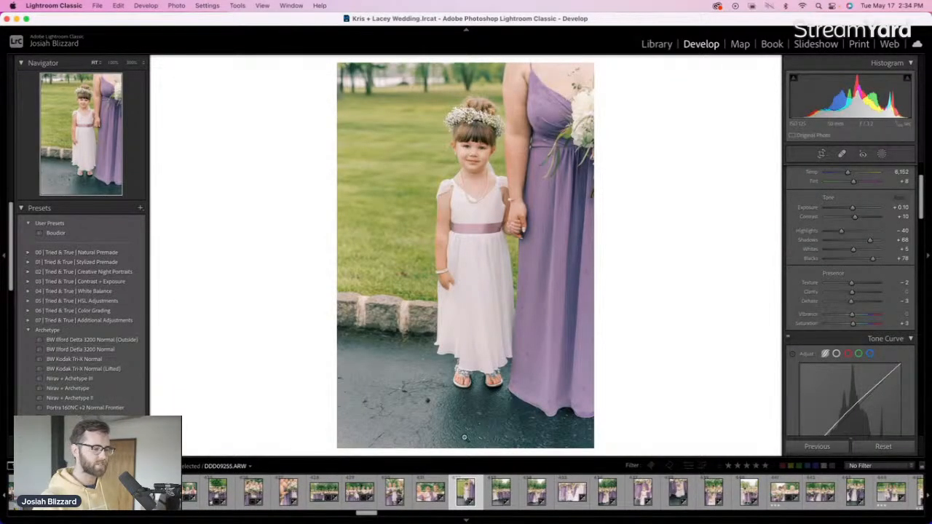
key("r")
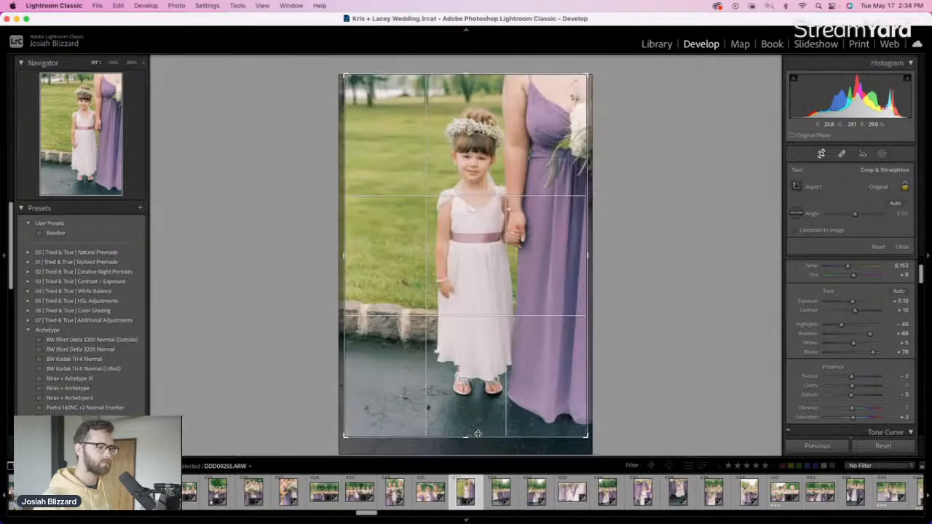
key("r")
Straighten the vertical lineup photo DDD09265, then tighten and reposition its crop around the four bridesmaids beside the bride
key("Right")
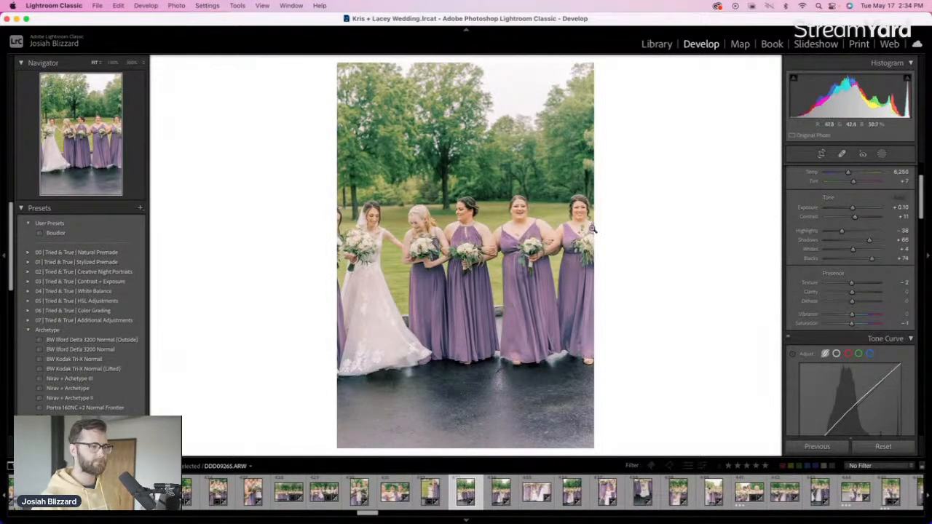
key("r")
left_click_drag(615, 200, 616, 206)
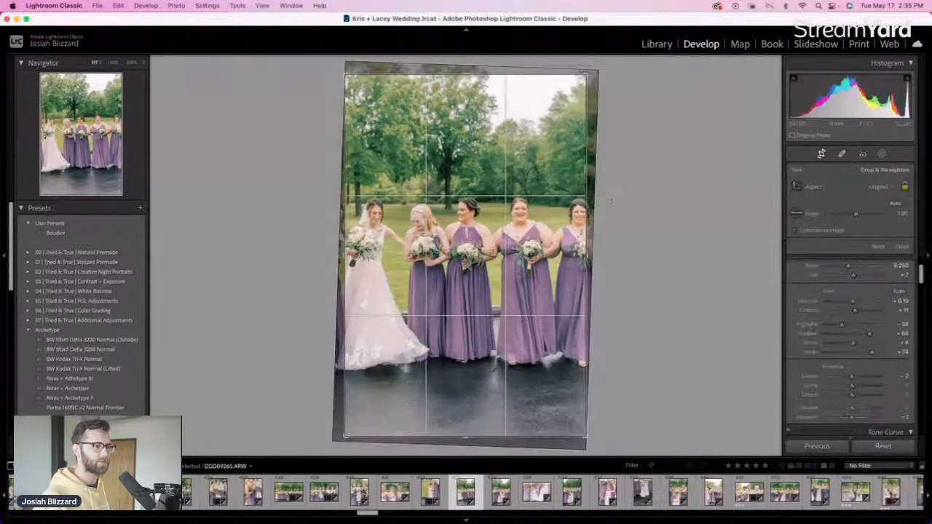
left_click_drag(586, 236, 560, 236)
left_click_drag(467, 229, 408, 216)
key("Return")
Straighten the vertical photo DDD09270 to -0.65, then tighten and reposition its crop around the bride and toddler
key("Right")
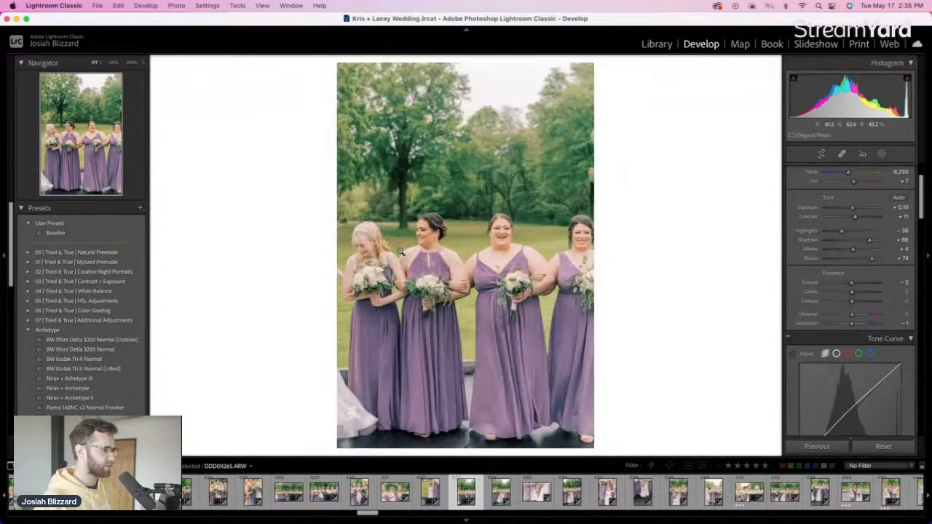
key("Right")
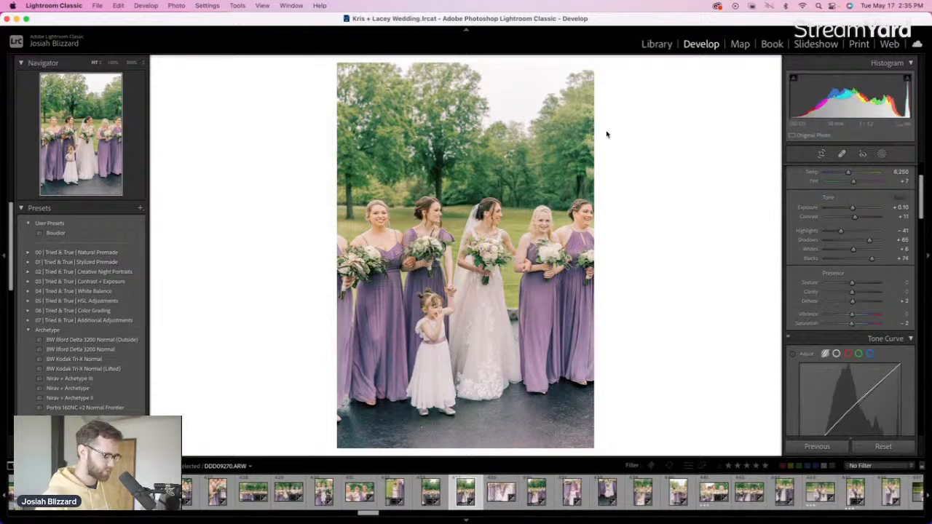
key("r")
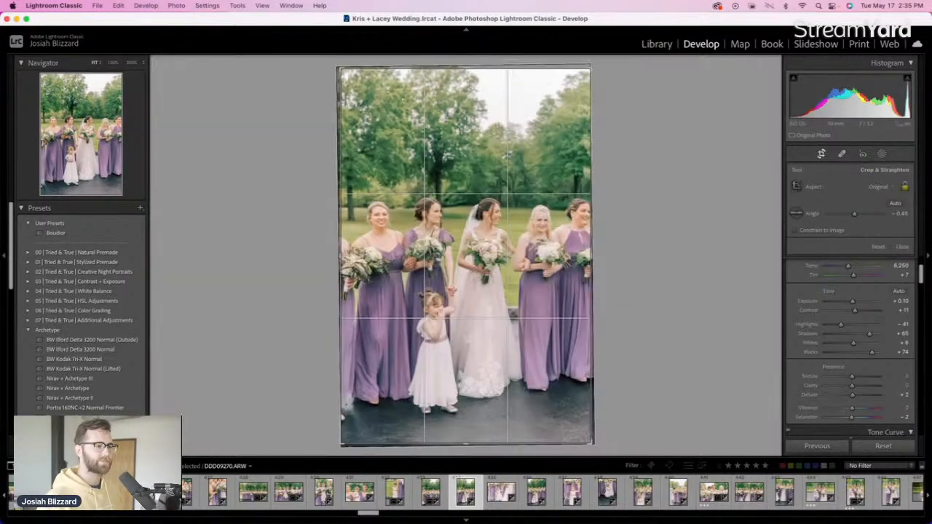
left_click_drag(552, 218, 544, 216)
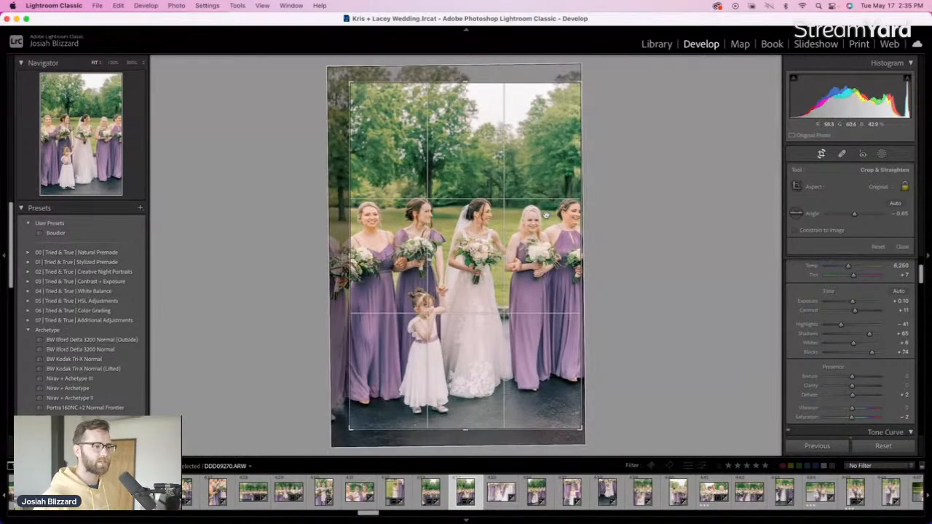
key("Return")
Lower the exposure of the horizontal photo CCC00745, showing the smiling toddler among the dresses, to -0.35
key("Right")
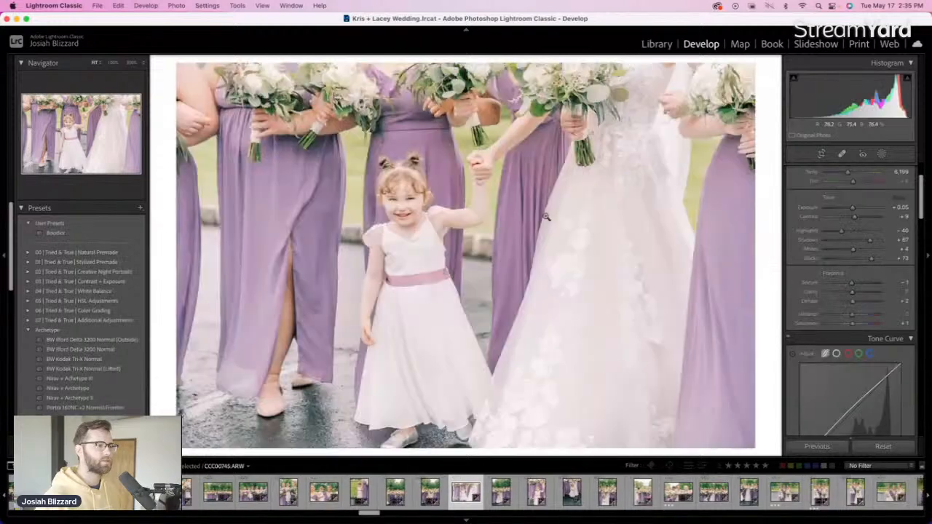
key("minus")
key("minus")
key("minus")
key("minus")
key("minus")
key("minus")
key("minus")
key("minus")
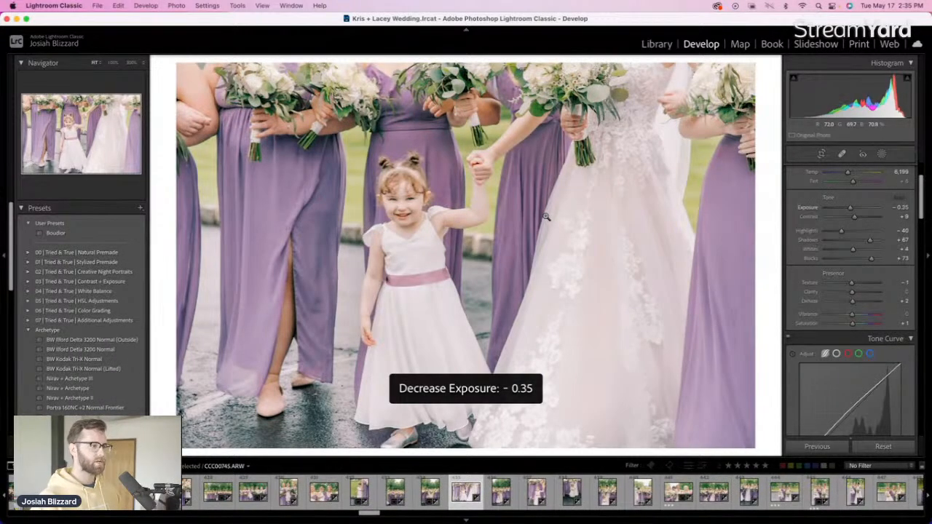
Set the exposure of photo CCC00745.ARW to −0.45 and crop it slightly tighter around the flower girl
key("minus")
key("equal")
key("minus")
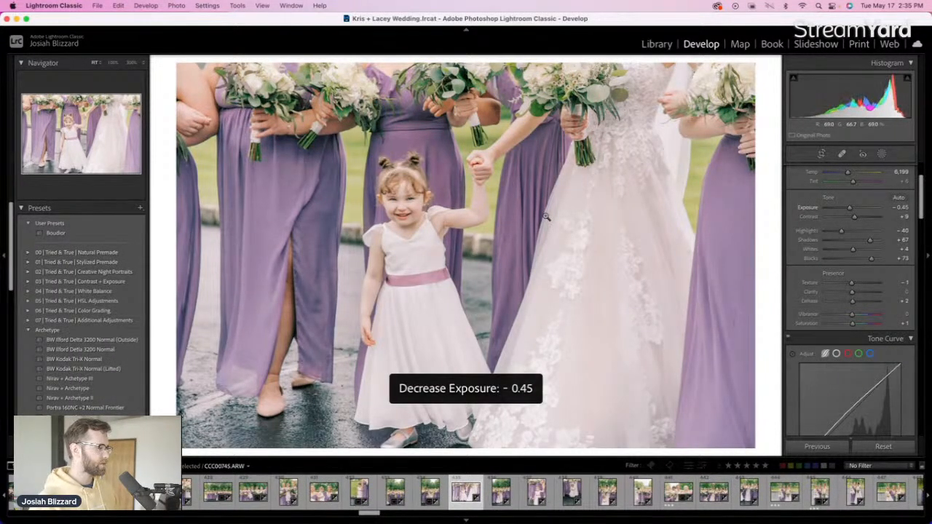
key("r")
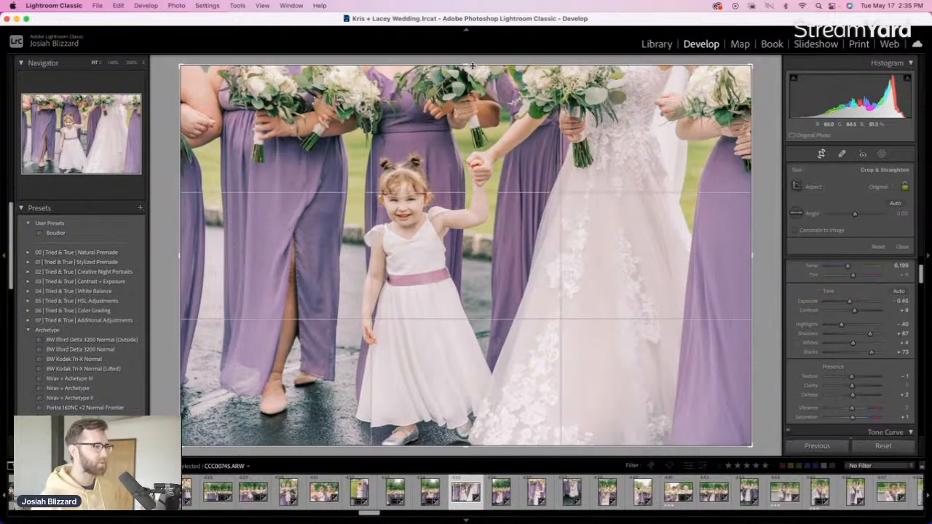
key("Right")
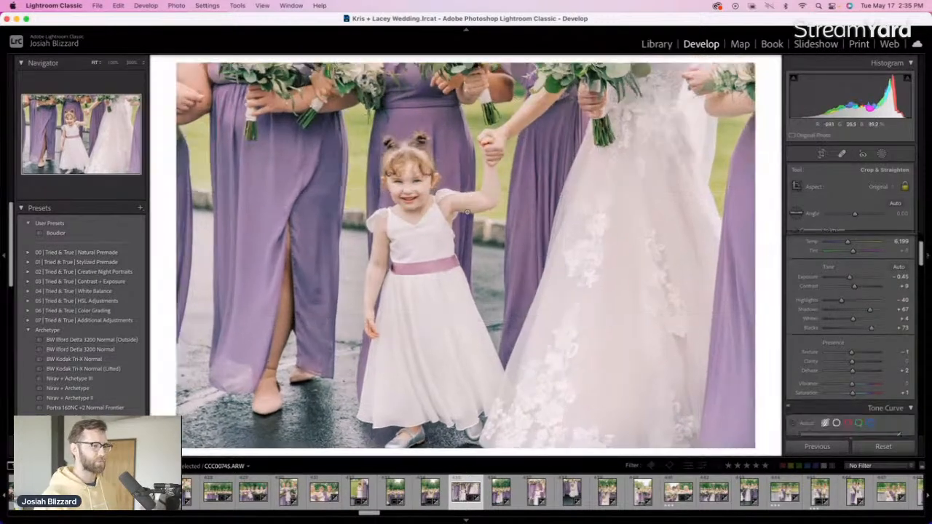
Skip DDD09274.ARW, crop CCC00749.ARW tighter on the flower girl from the upper left, and set its exposure to −0.26
key("Left")
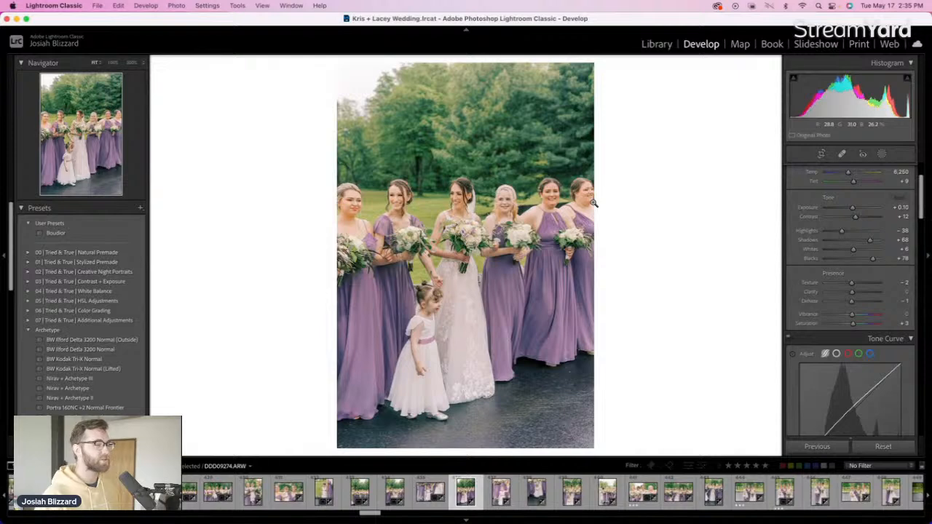
key("Right")
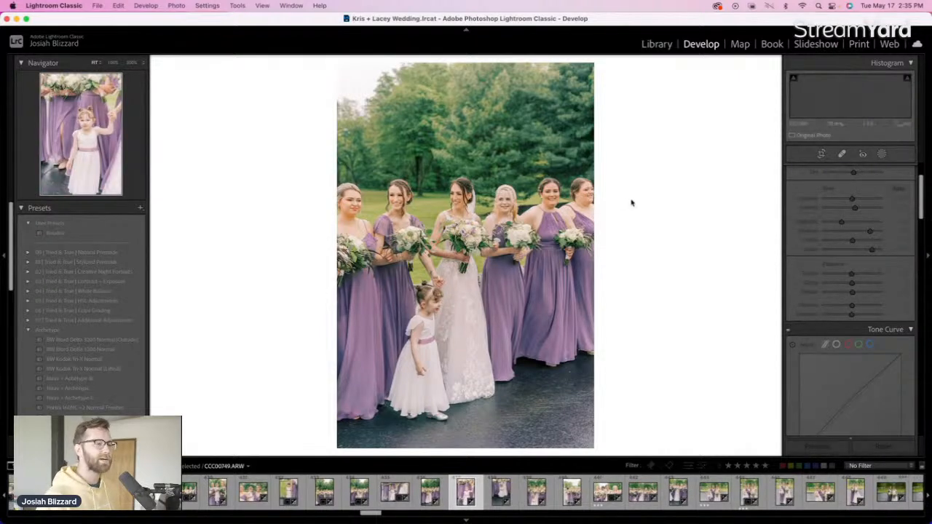
key("r")
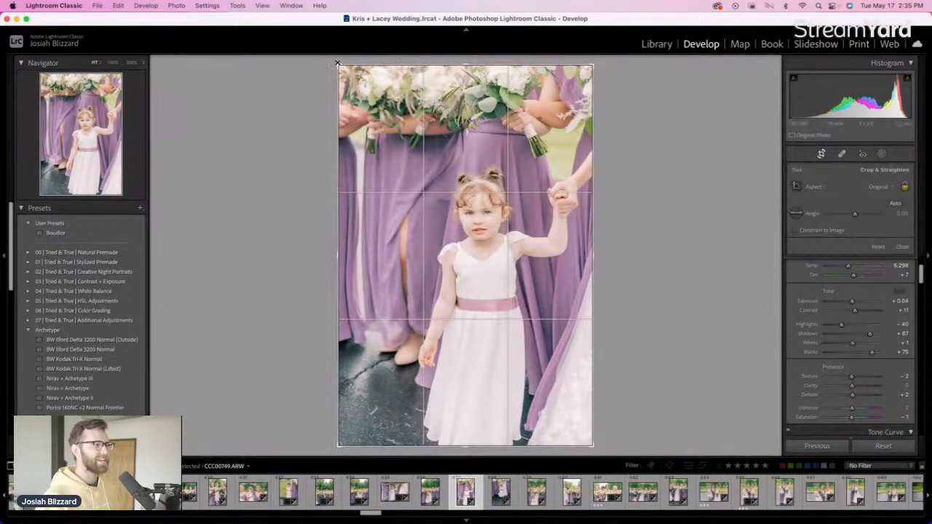
left_click_drag(339, 66, 355, 89)
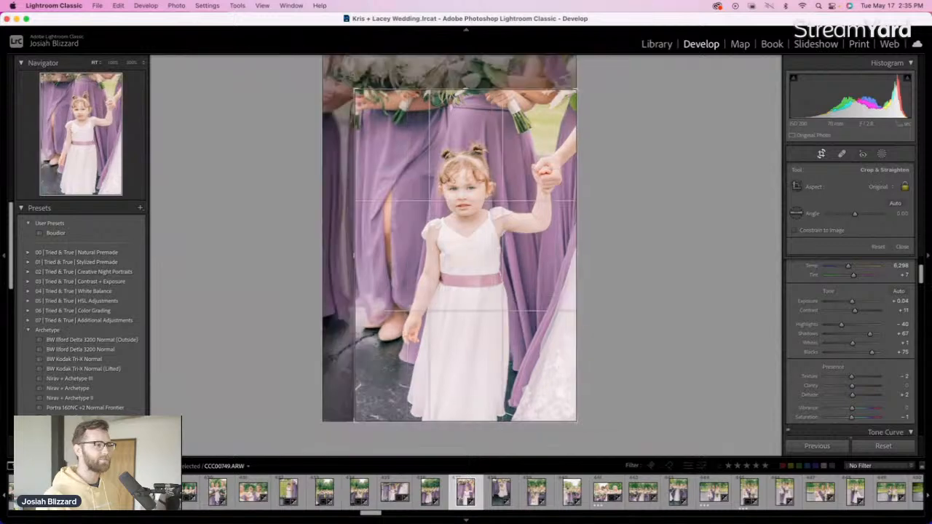
key("Return")
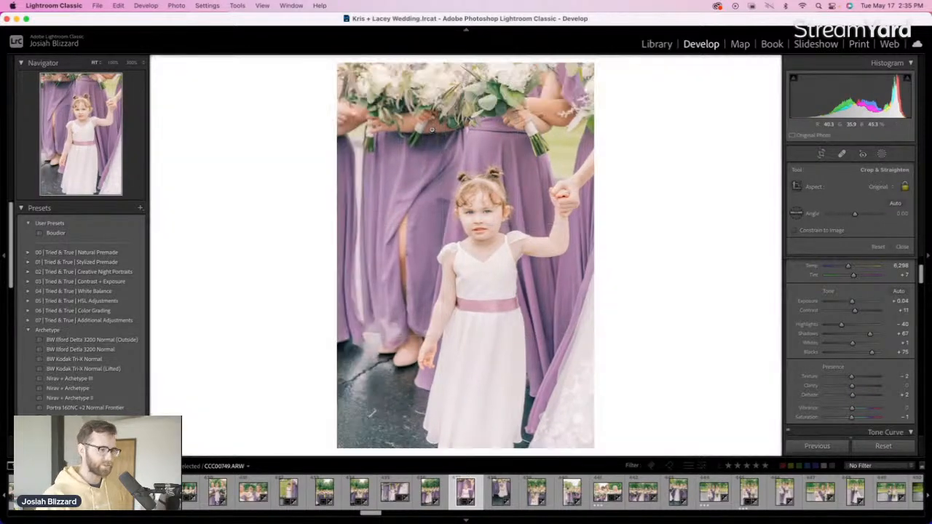
key("minus")
key("minus")
key("minus")
key("equal")
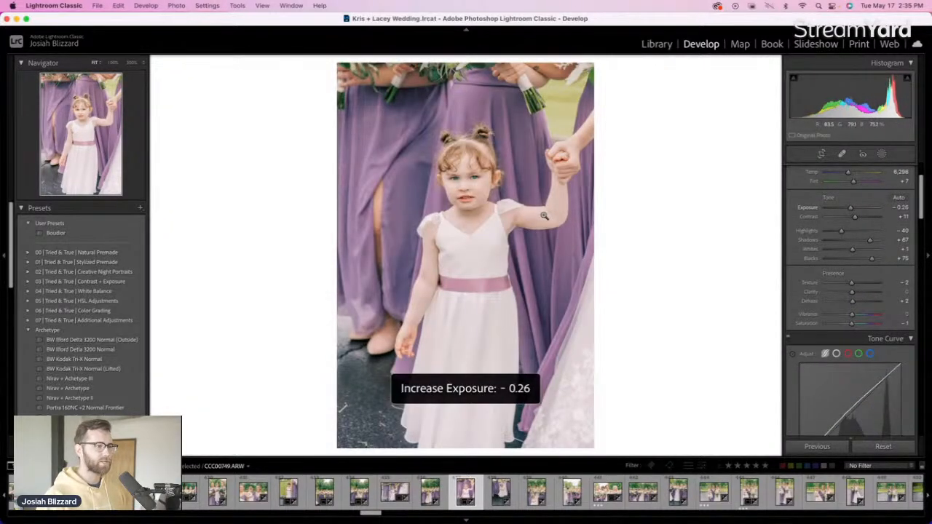
Set the exposure of photo DDD09279.ARW to +0.20 and crop it tighter around the flower girl
key("Right")
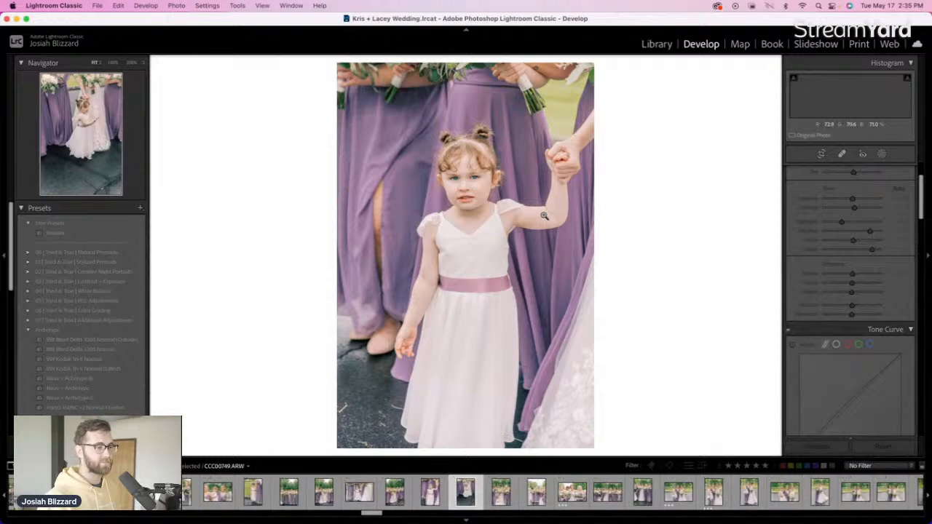
key("equal")
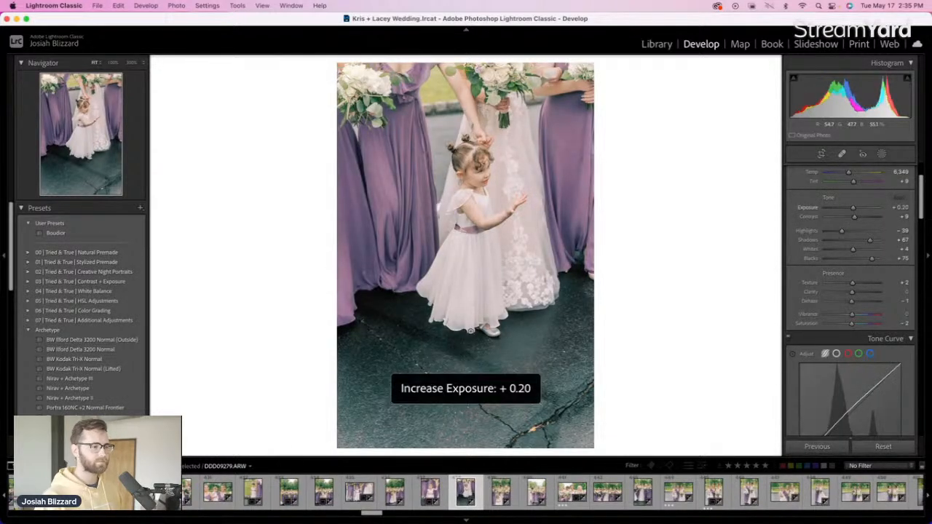
key("r")
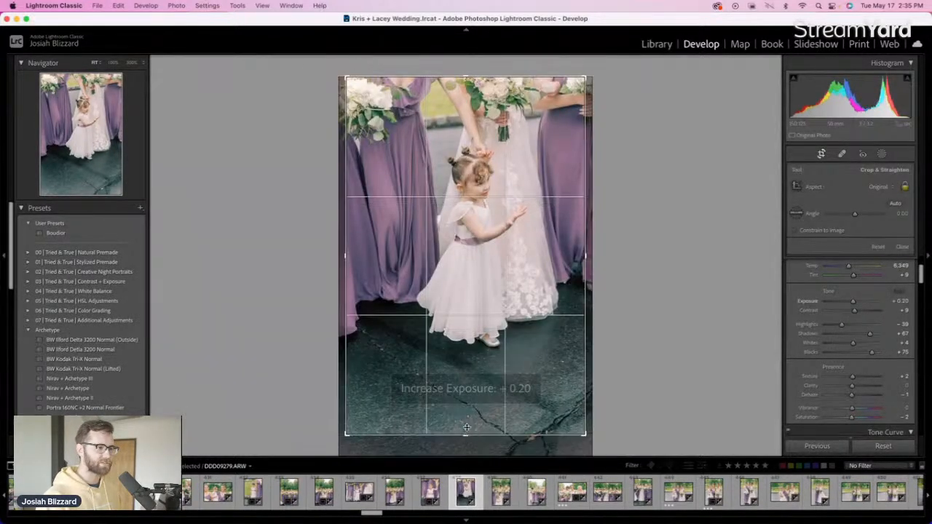
mouse_move(480, 341)
left_mouse_down()
mouse_move(478, 308)
mouse_move(476, 323)
left_mouse_up()
key("Return")
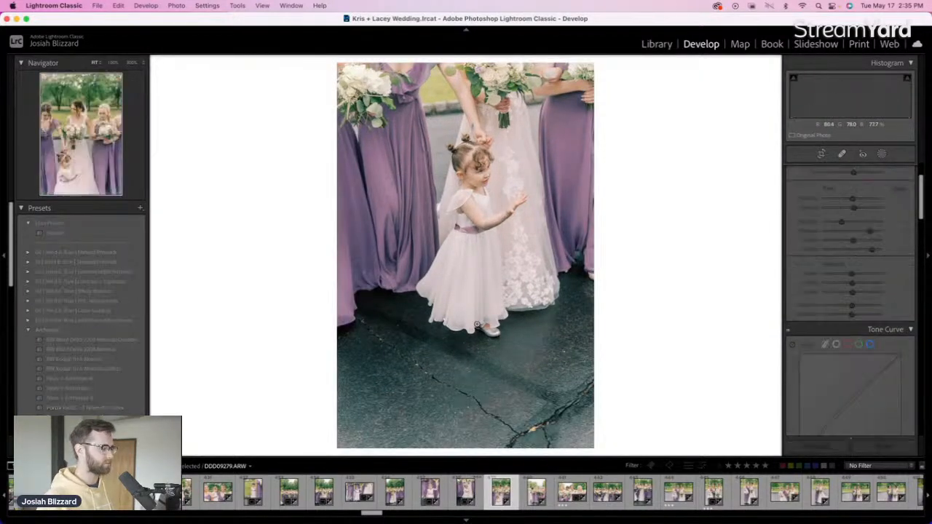
Set the exposure of photo DDD09280.ARW to +0.30 and crop off some of its top and sides
key("Right")
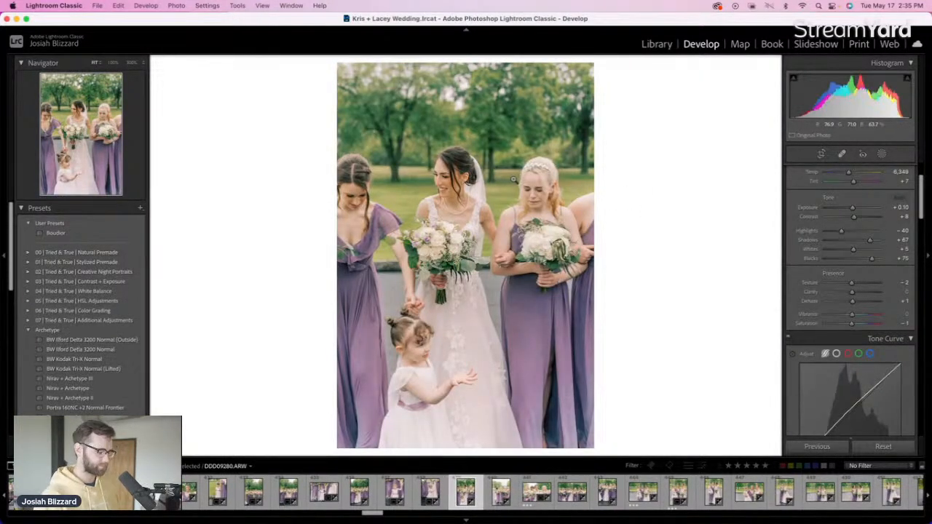
key("equal")
key("equal")
key("r")
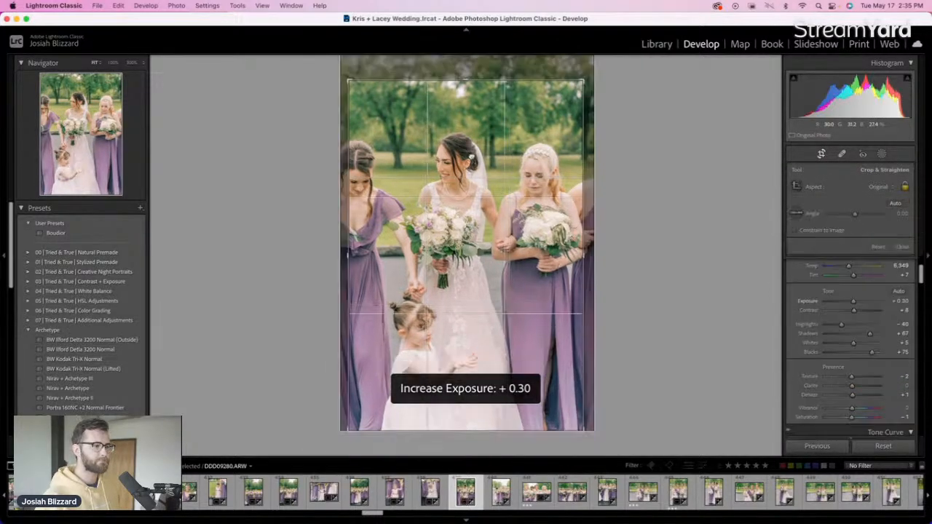
key("r")
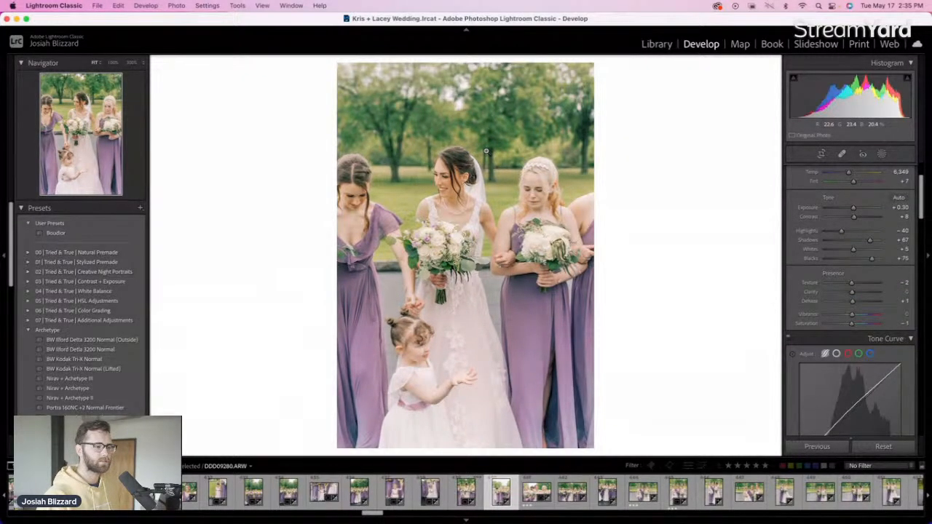
Set the exposure of photo DDD09284.ARW to −0.10 and that of CCC00753.ARW to −0.60
key("Right")
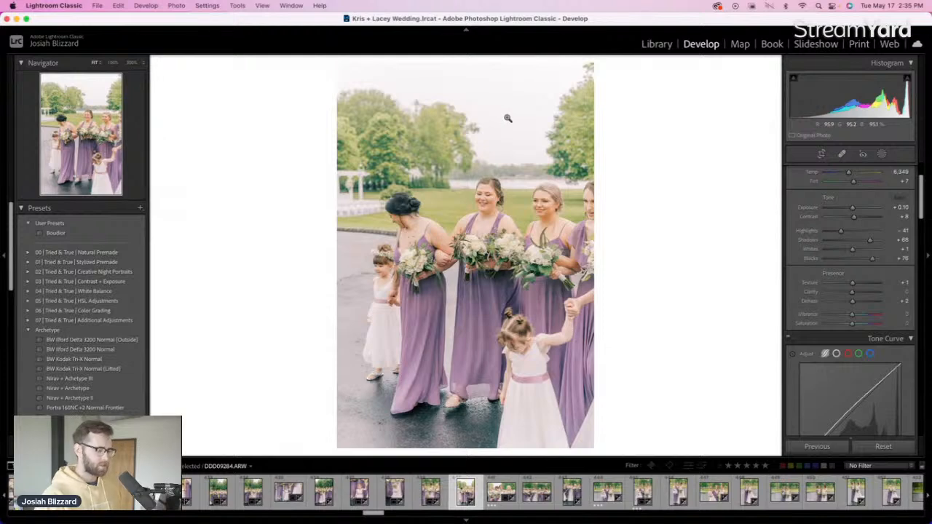
key("minus")
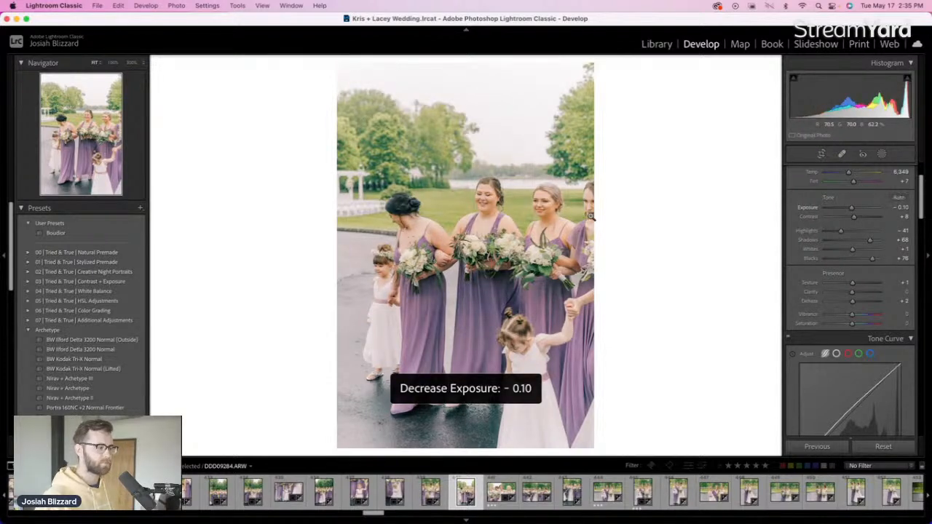
key("Right")
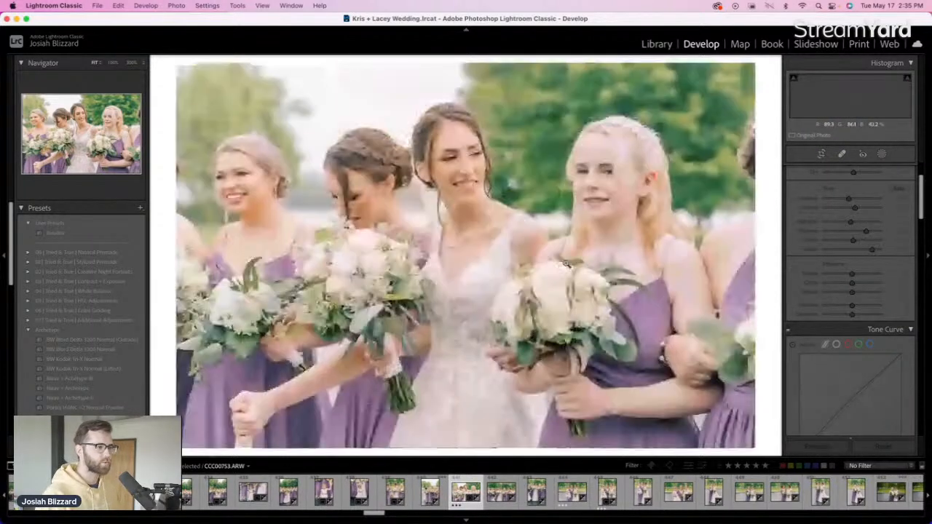
key("equal")
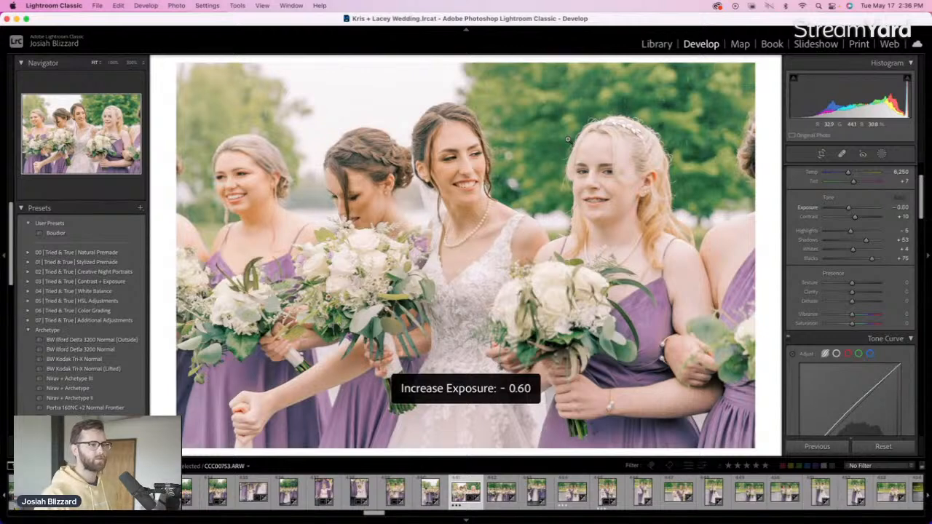
Brighten the bridal party photo DDD09286.ARW to an exposure of +0.48
key("Right")
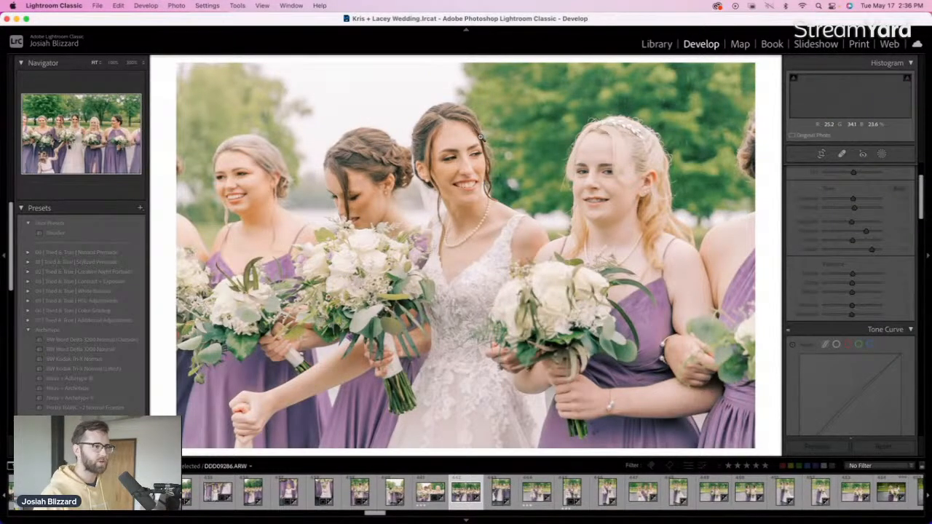
key("equal")
key("equal")
key("equal")
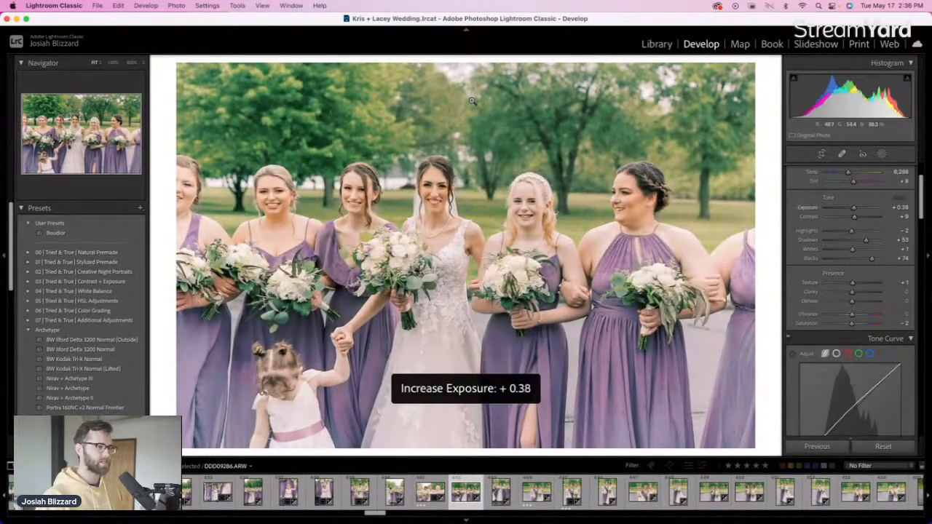
key("minus")
key("equal")
Crop photo DDD09286.ARW tighter, straighten it by about −1.28°, and reposition the bridal party within the frame
key("r")
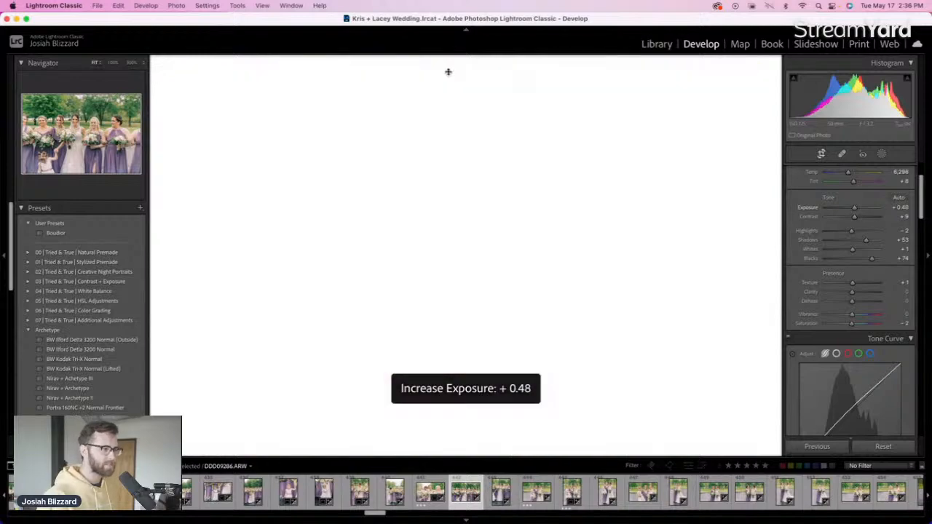
mouse_move(452, 67)
left_mouse_down()
mouse_move(452, 81)
mouse_move(447, 72)
left_mouse_up()
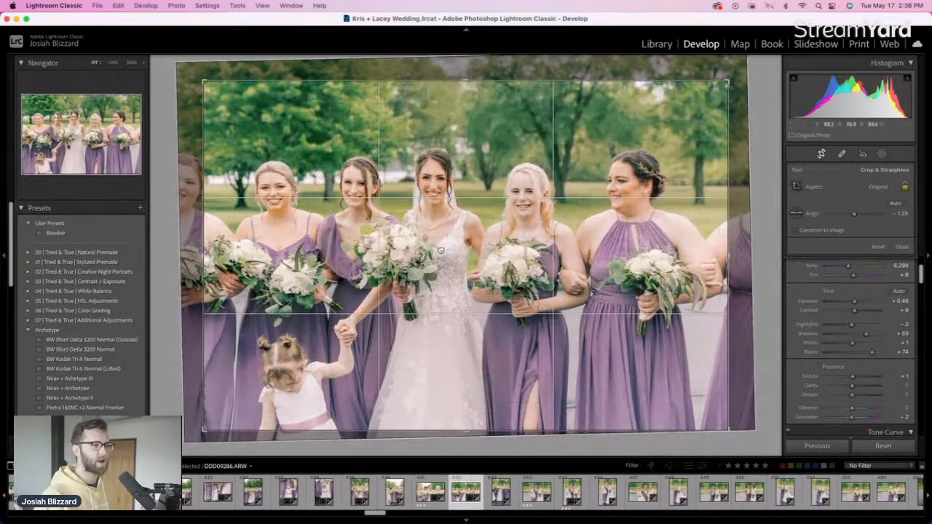
left_click_drag(441, 211, 453, 212)
key("Return")
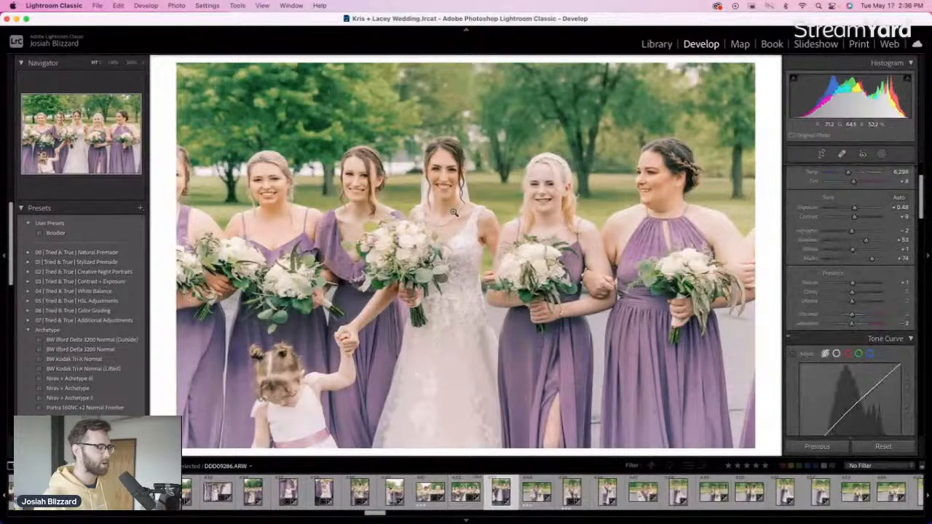
Set the exposure of the next bridal party photo, DDD09288.ARW, to +0.51
key("Right")
key("equal")
key("equal")
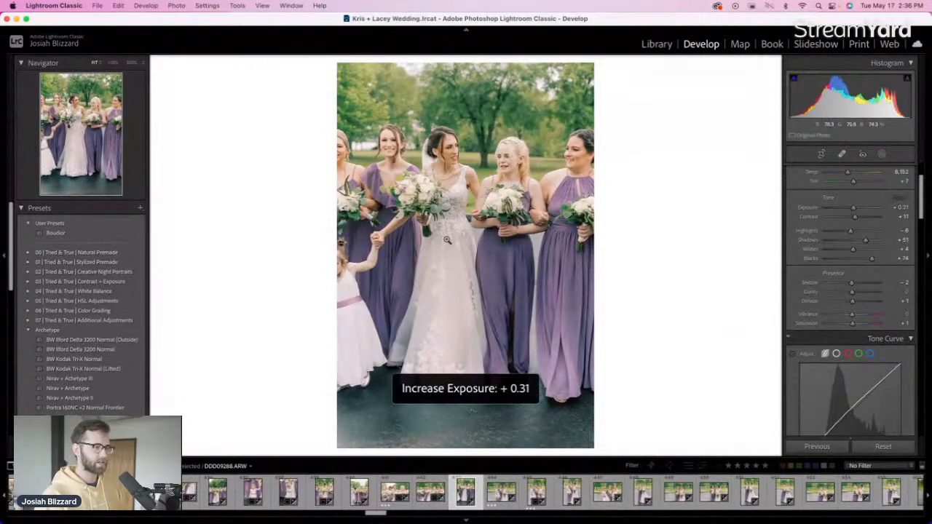
key("equal")
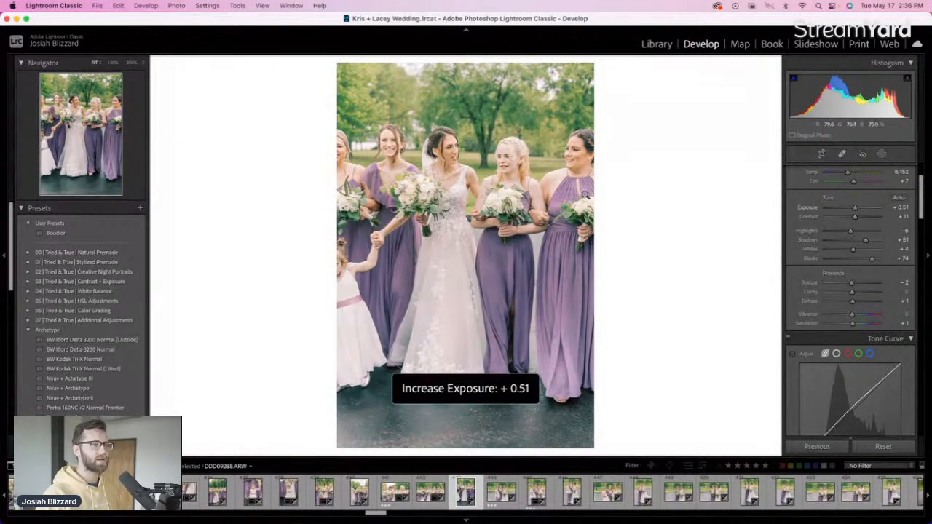
Crop photo DDD09288.ARW tighter, trimming its right side and foreground while keeping the bride in the middle
key("r")
mouse_move(593, 222)
left_mouse_down()
mouse_move(578, 221)
mouse_move(596, 218)
left_mouse_up()
left_click_drag(525, 222, 525, 238)
key("r")
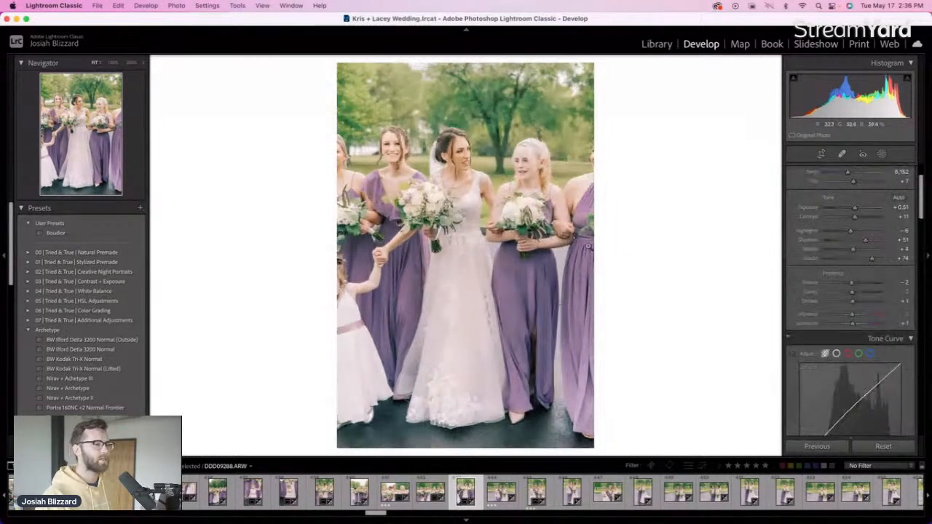
Try a one-step exposure increase on photo DDD09292.ARW and take it back
key("Right")
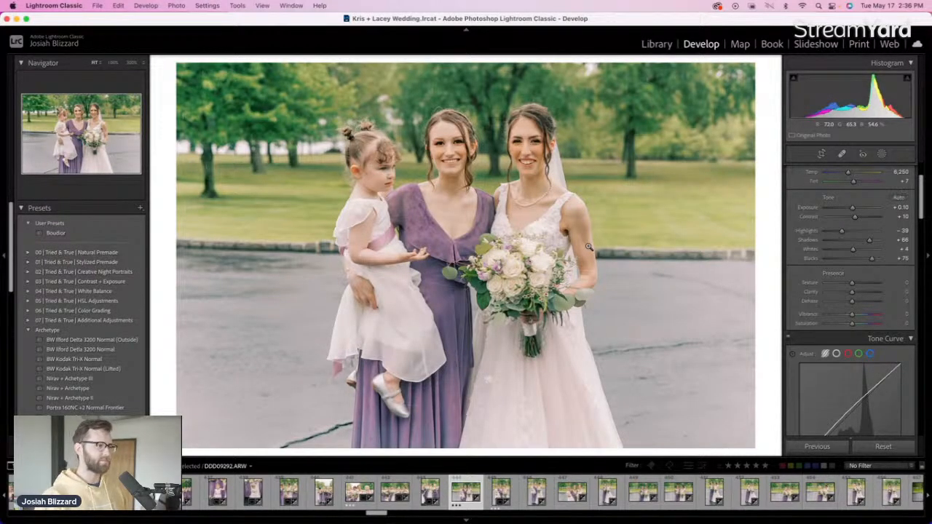
key("equal")
key("minus")
Crop photo DDD09296.ARW tighter around the bride, bridesmaid and flower girl, trimming its top and left side
key("Right")
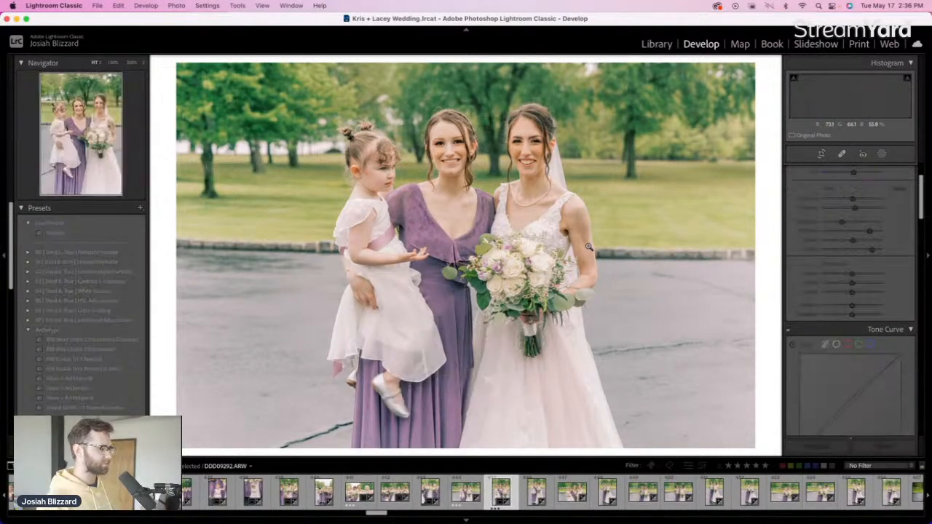
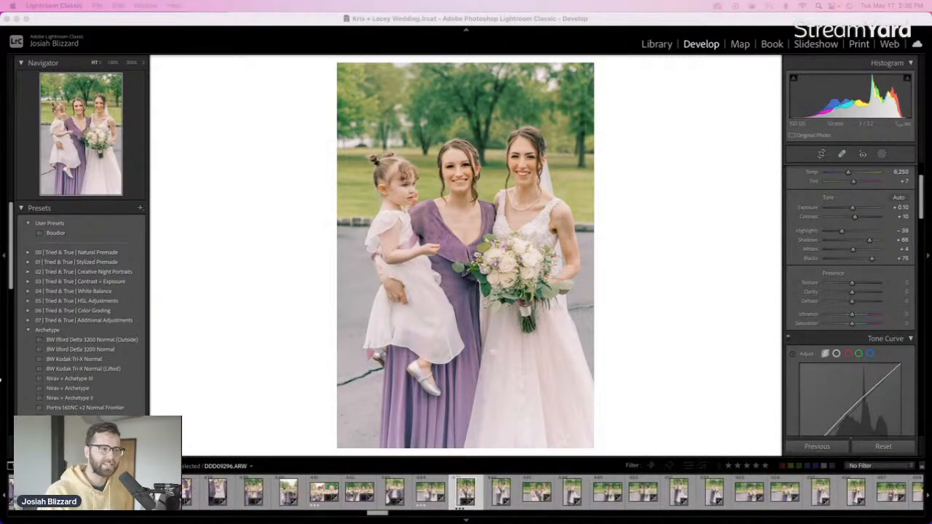
left_click(621, 228)
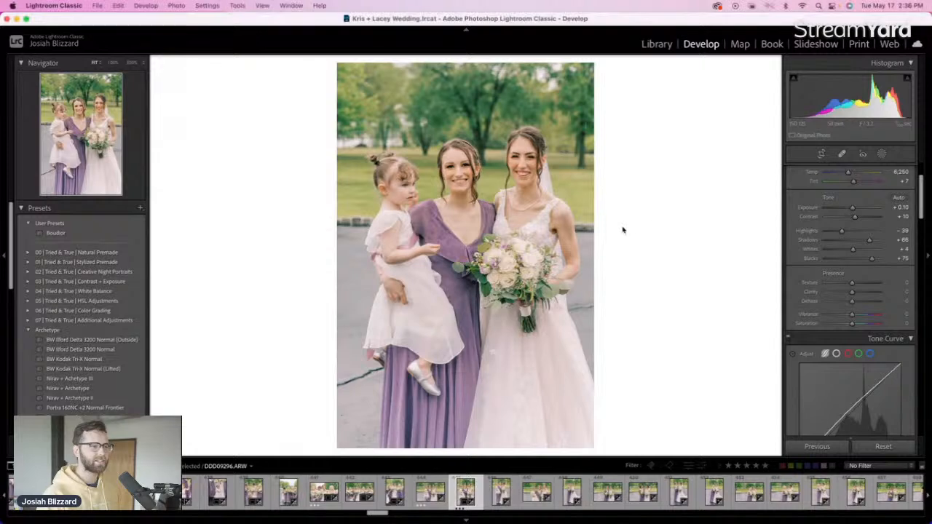
key("r")
key("r")
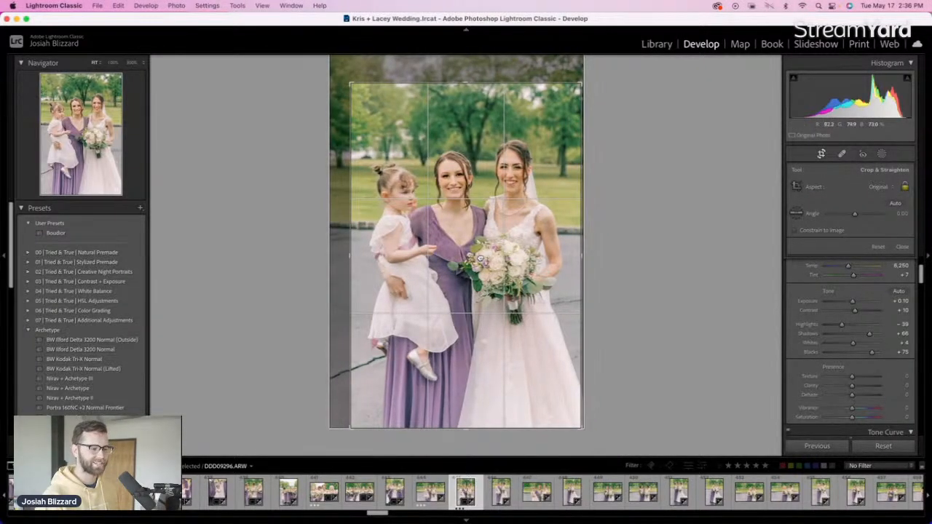
Advance past DDD09300.ARW without edits to the landscape photo of the bride, bridesmaid and flower girl
key("Right")
key("Right")
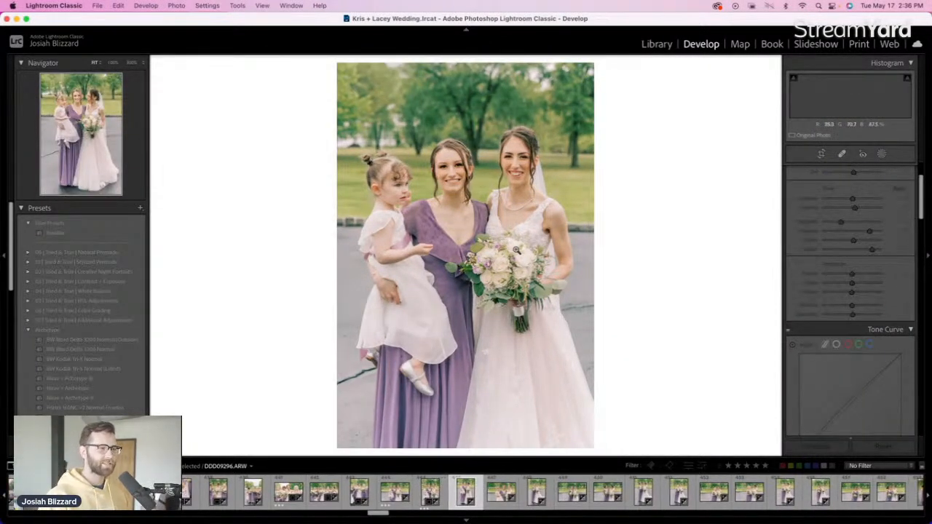
key("Right")
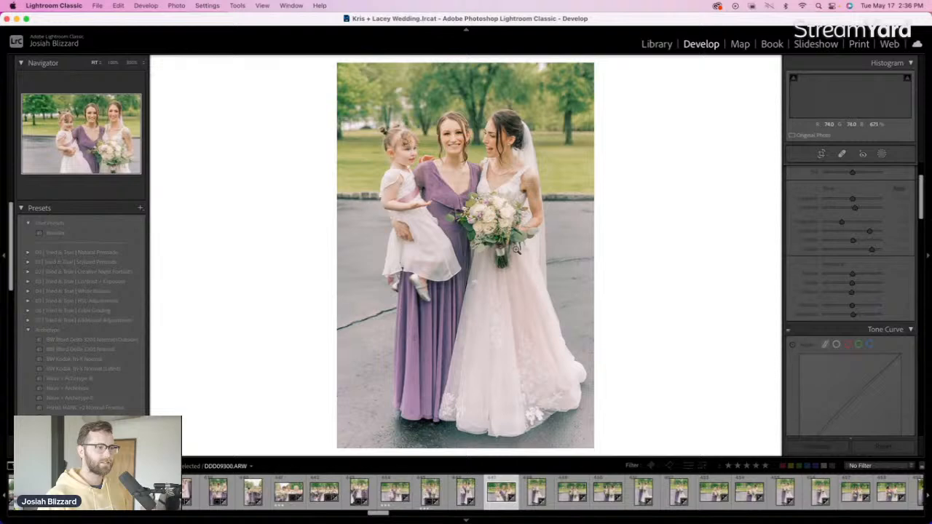
Crop photo DDD09308.ARW tighter around the bride, bridesmaid and flower girl, trimming its left side, top and bottom
key("Right")
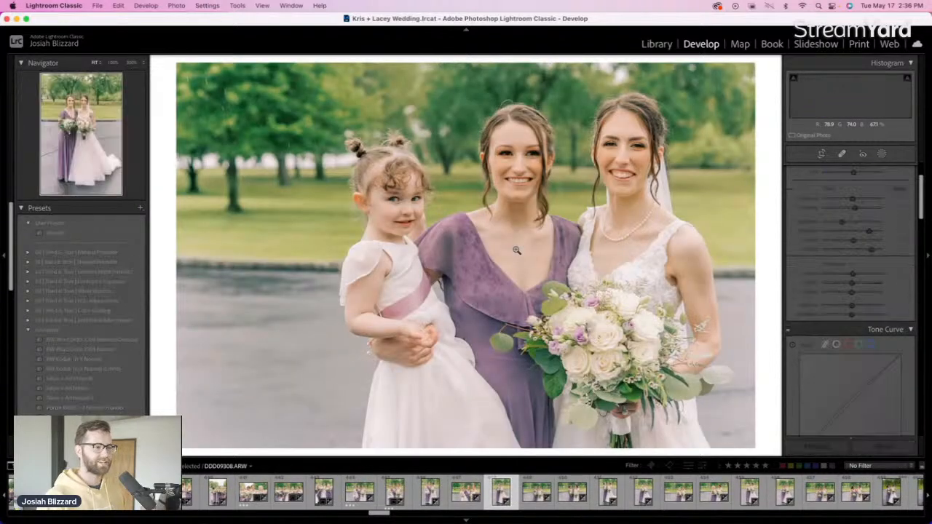
key("Left")
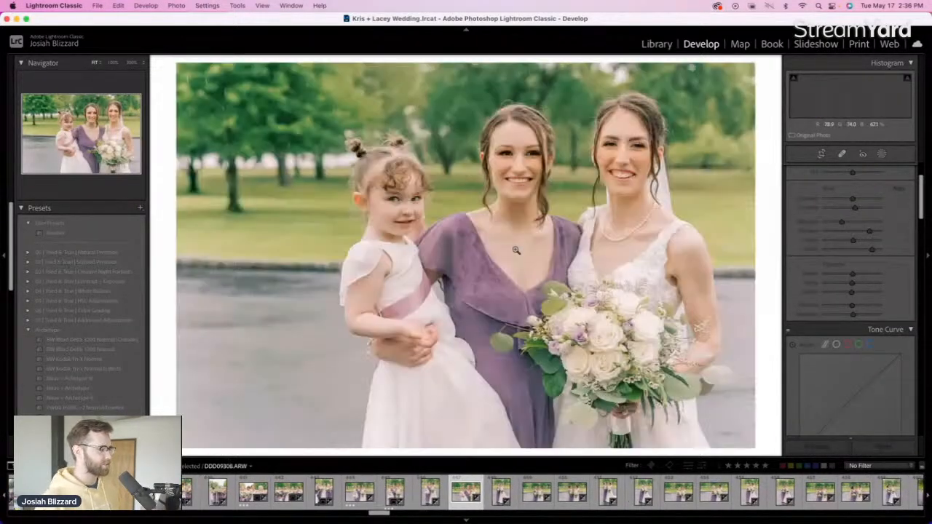
key("r")
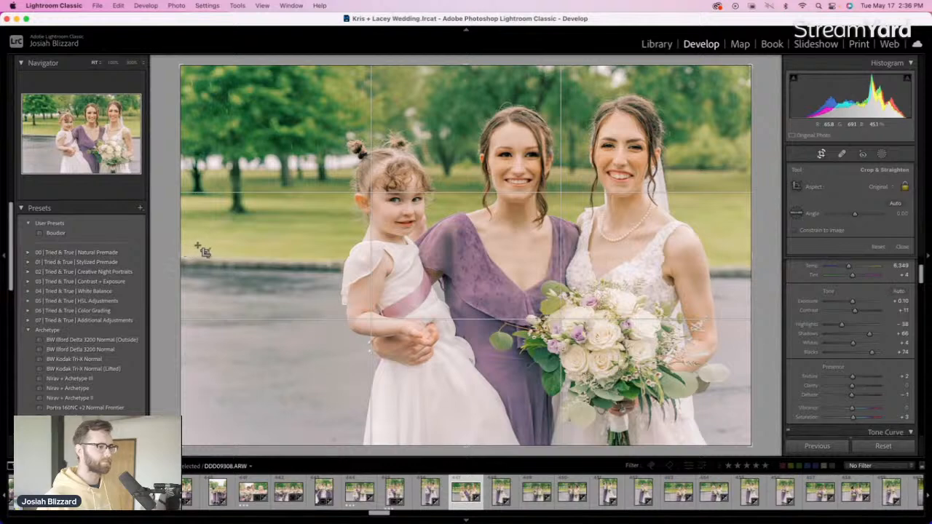
left_click_drag(206, 243, 229, 243)
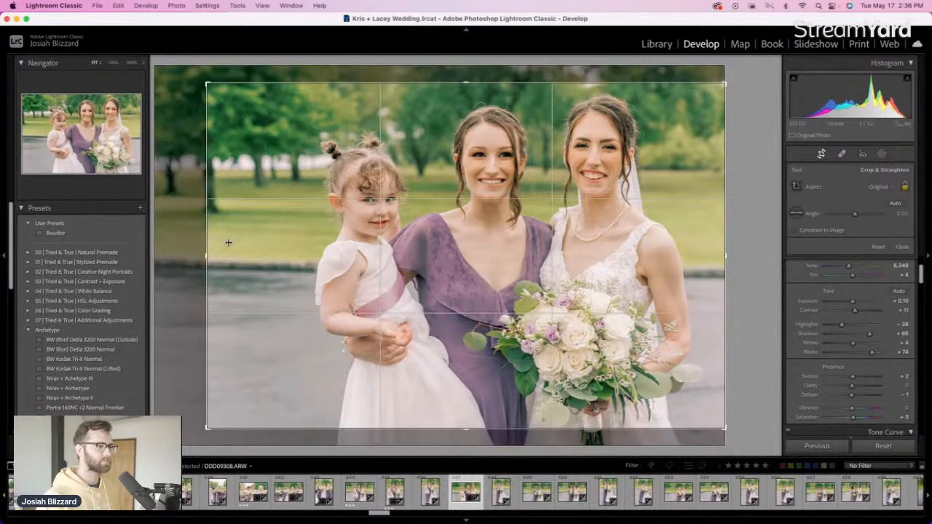
key("Return")
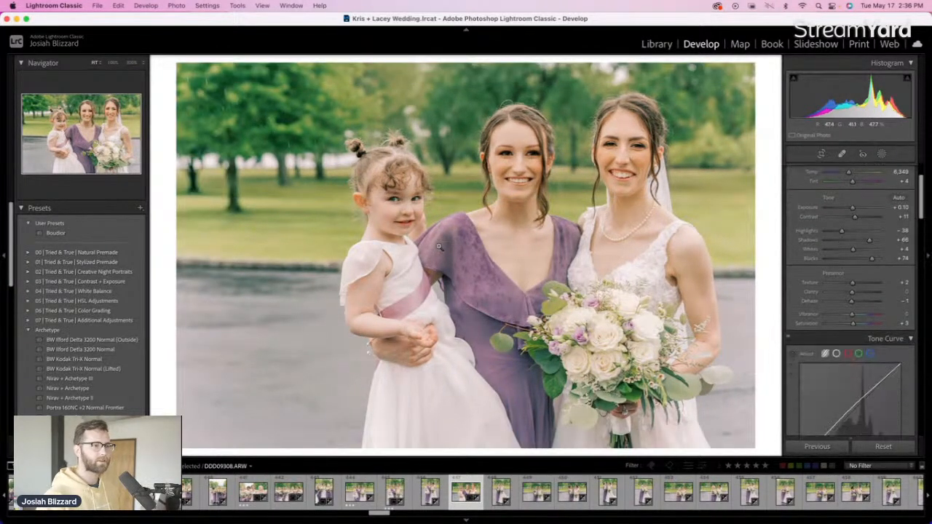
Raise the exposure of photo DDD09320.ARW to +0.30 and crop it tighter around the bride and bridesmaid, straightening it slightly
key("Right")
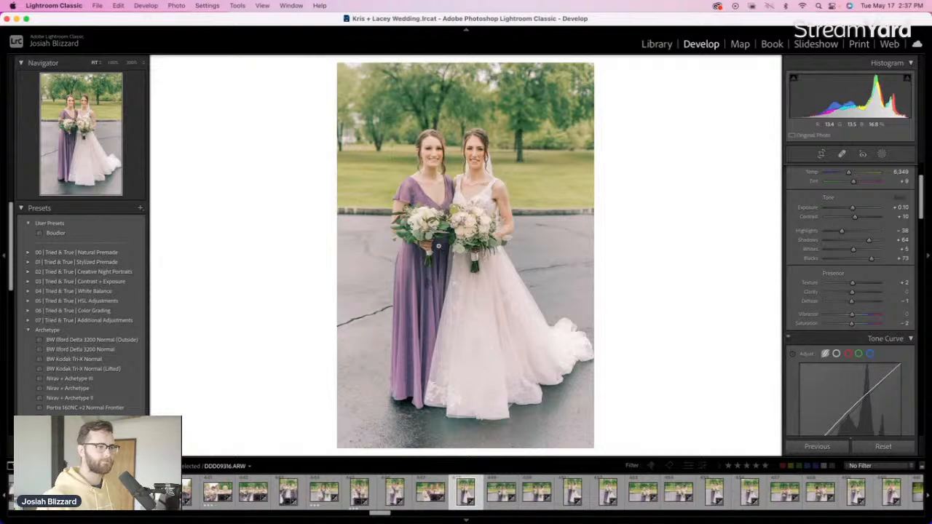
key("Right")
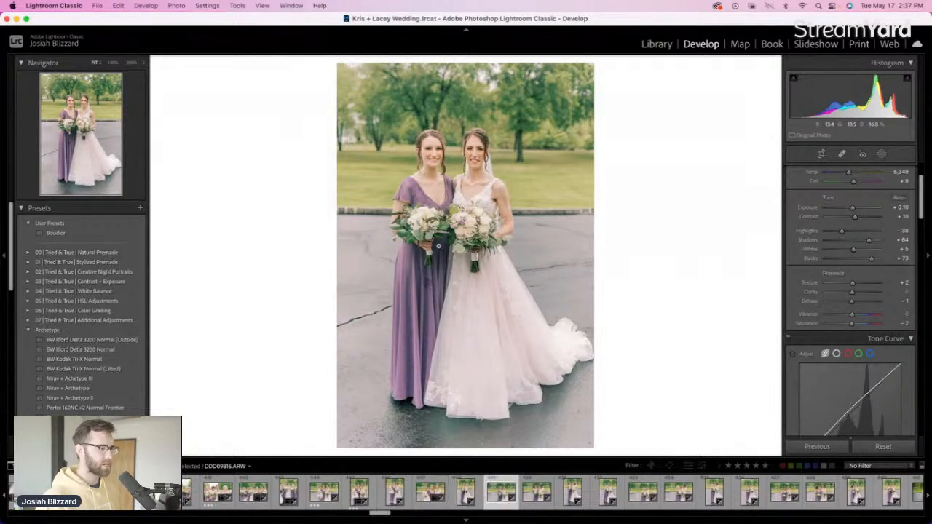
key("Right")
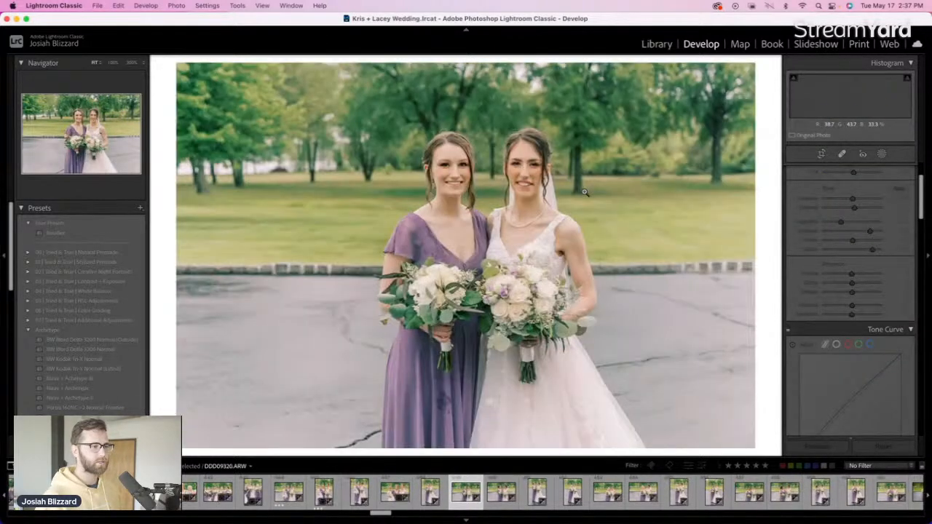
key("equal")
key("equal")
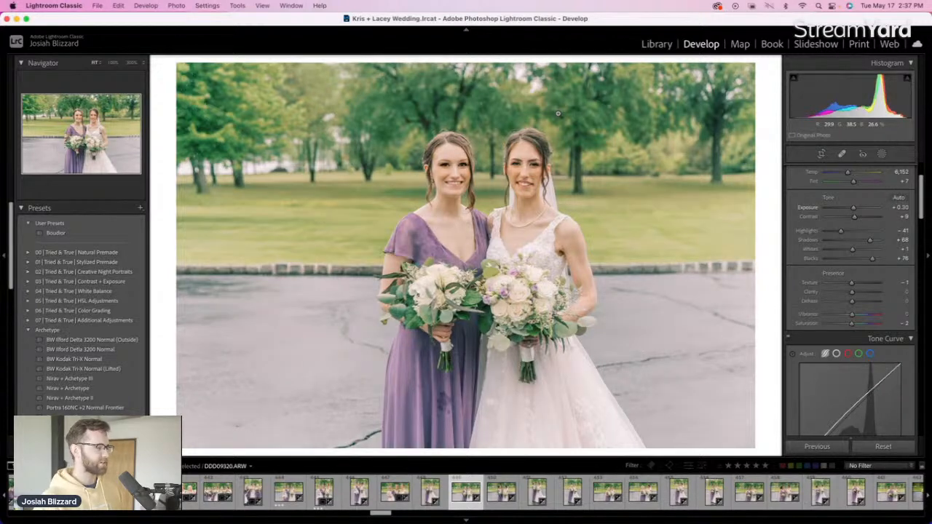
key("minus")
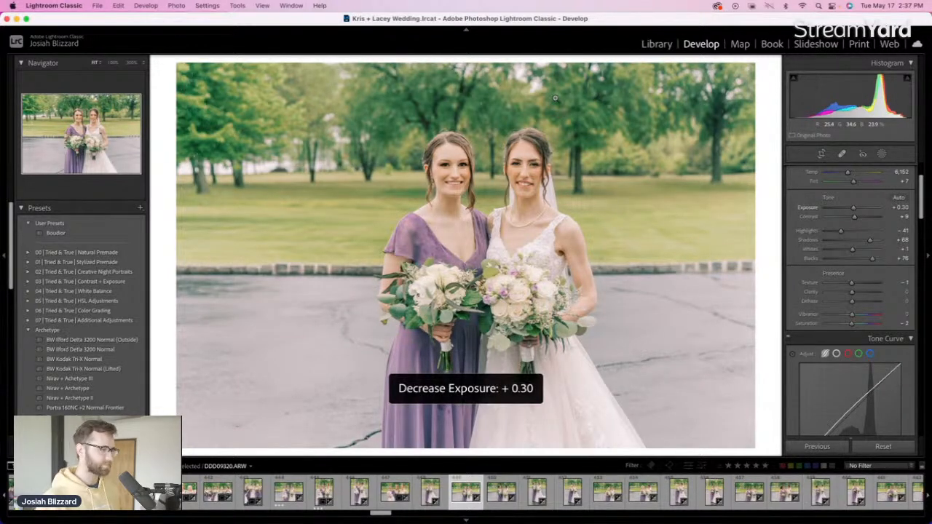
key("r")
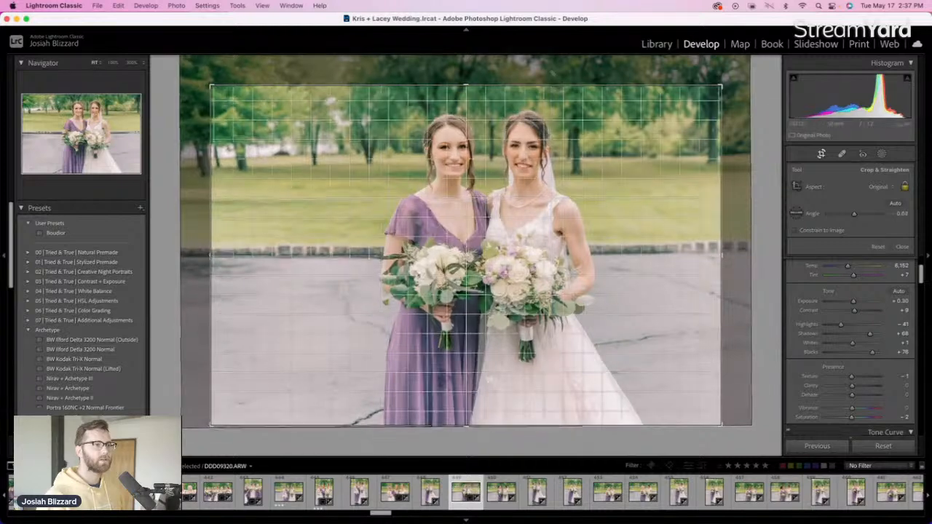
key("Return")
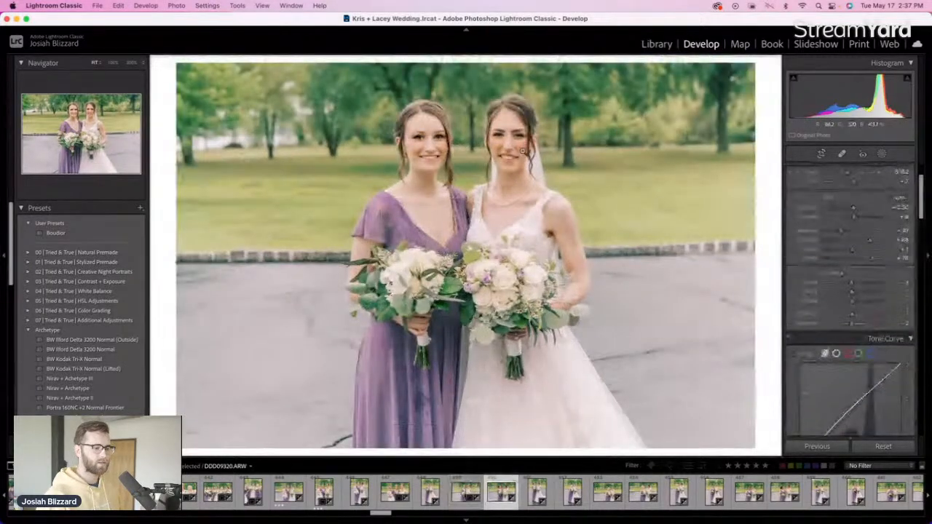
Straighten photo DDD09325.ARW, the portrait of the bride and bridesmaid facing each other, by about -1.31 degrees
key("Right")
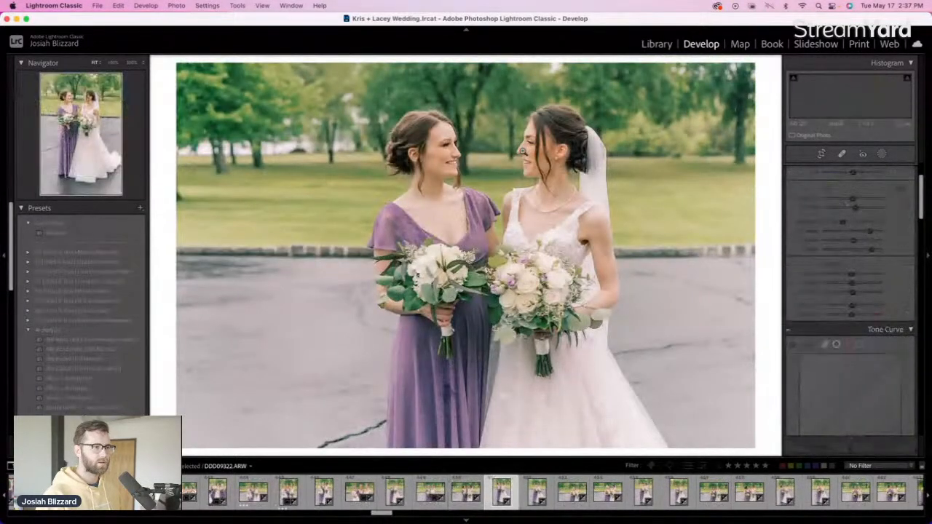
key("Right")
key("r")
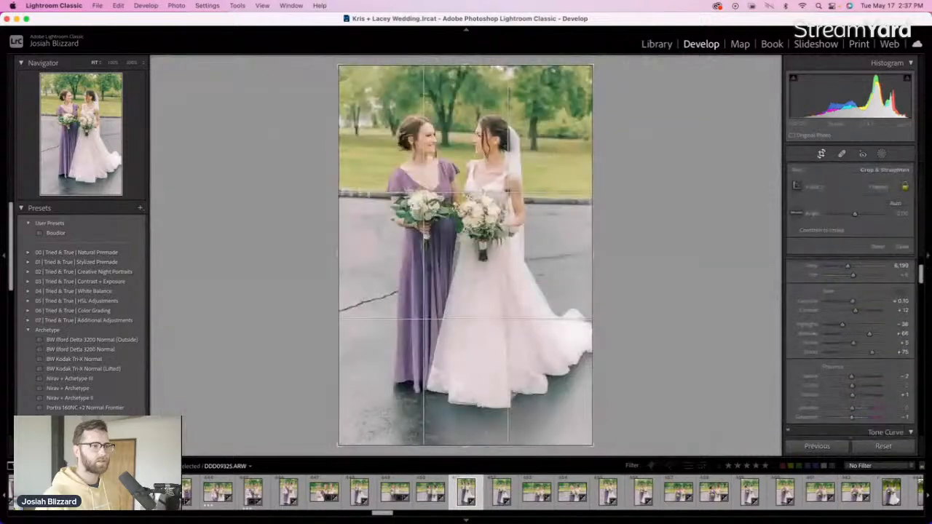
left_click_drag(638, 158, 638, 153)
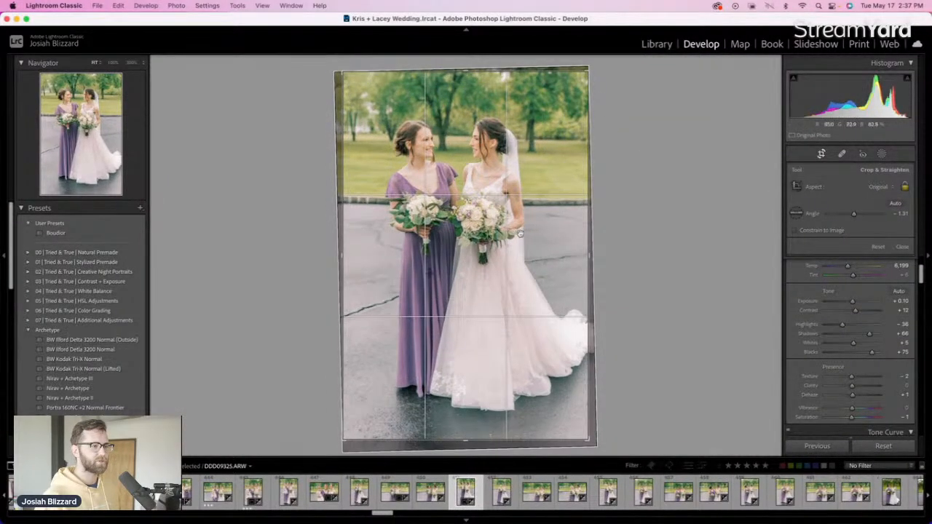
key("Return")
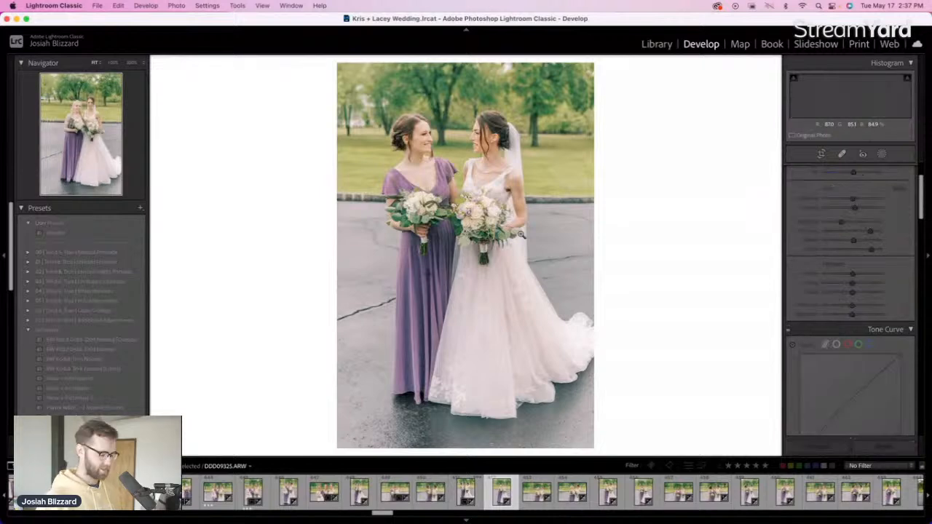
Straighten photo DDD09329.ARW and crop it tighter around the bride and the blonde bridesmaid
key("Right")
key("r")
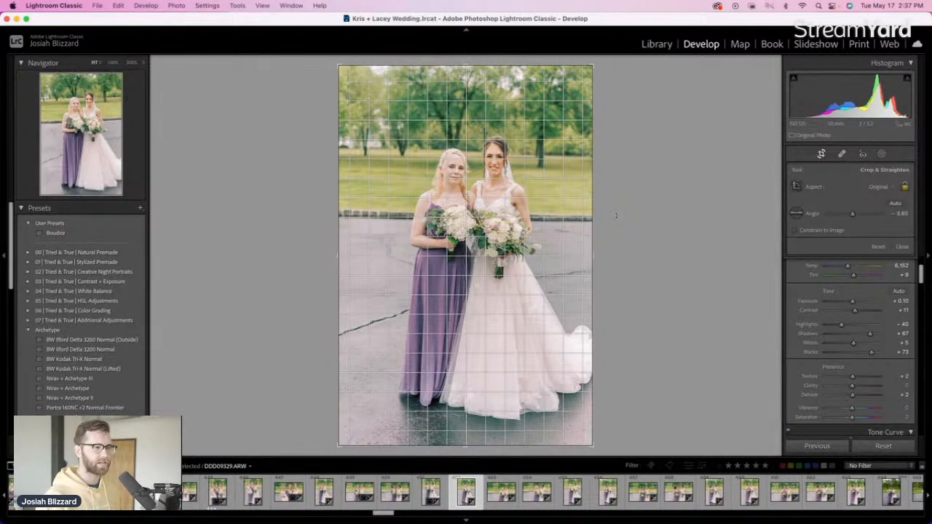
left_click_drag(599, 222, 600, 246)
key("Return")
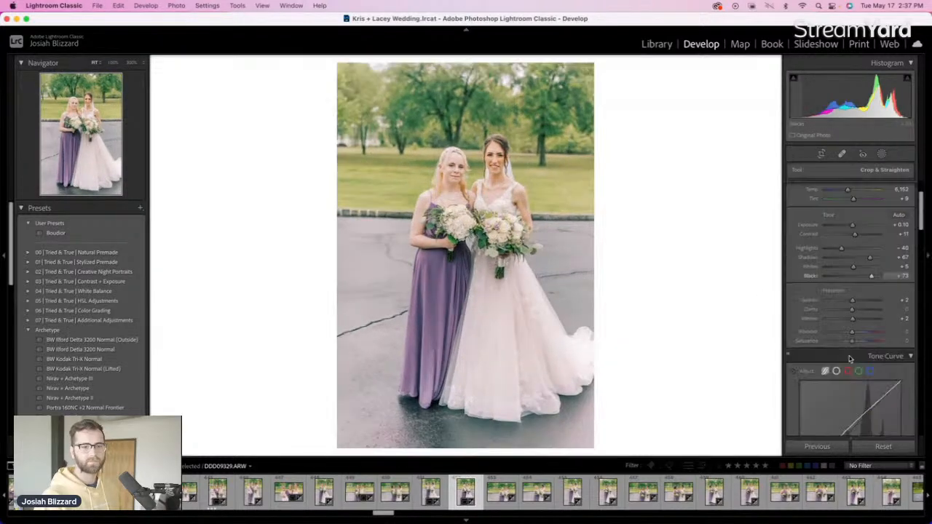
Review the lens correction, transform and effects settings of photo DDD09329.ARW
scroll(849, 358, "down", 10)
scroll(850, 358, "up", 5)
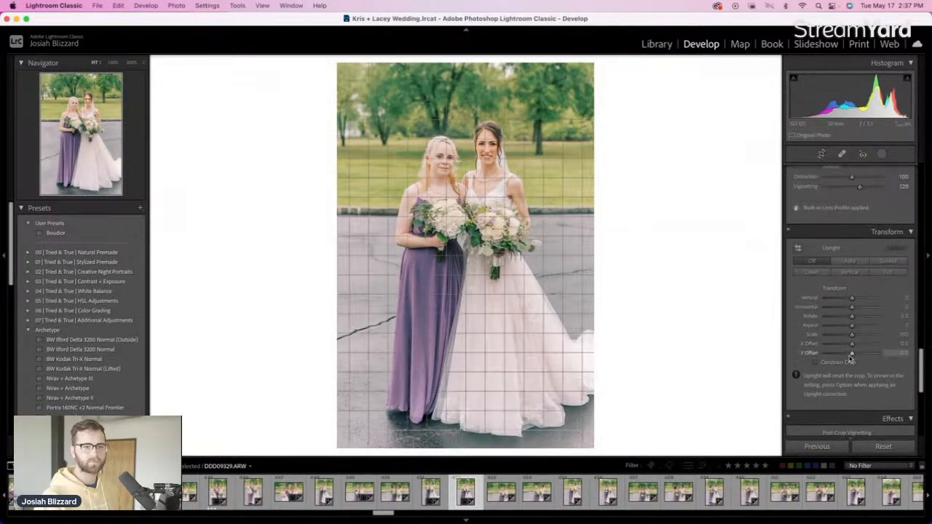
scroll(849, 358, "up", 1)
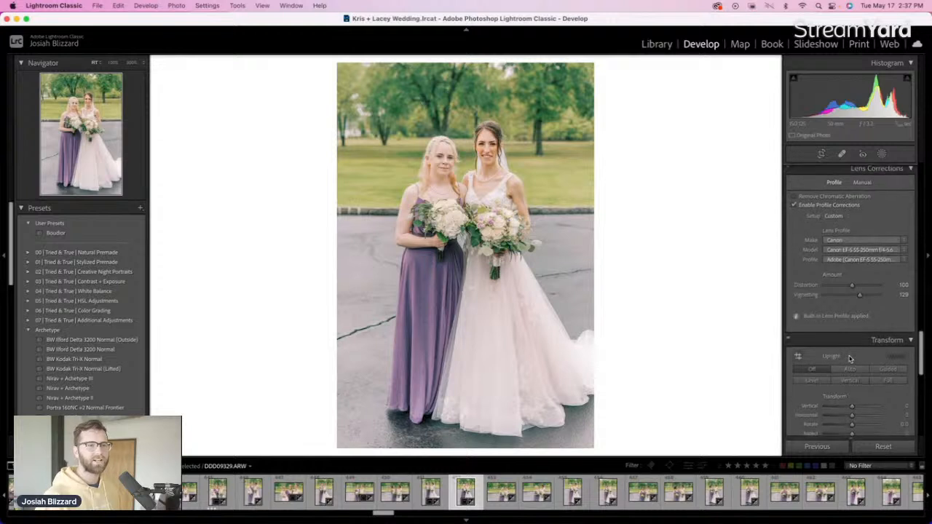
scroll(849, 356, "down", 3)
scroll(850, 357, "down", 6)
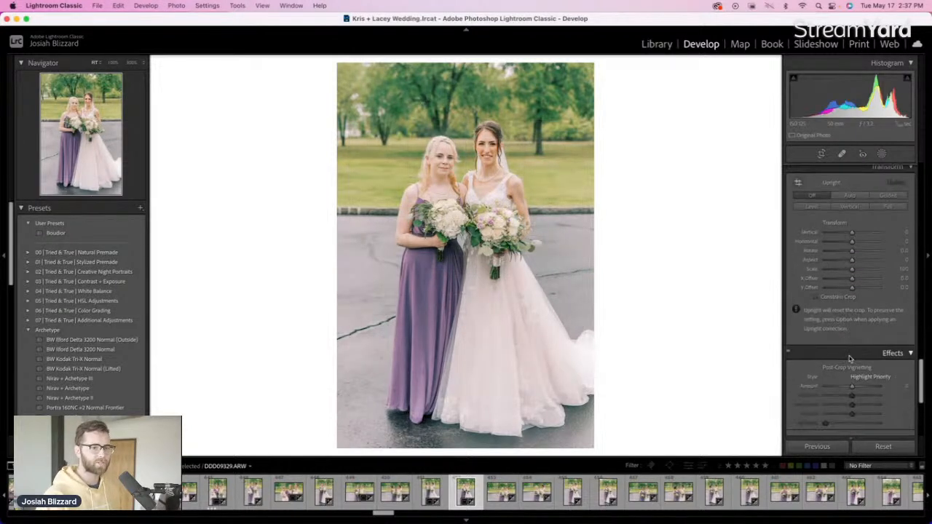
scroll(850, 358, "up", 6)
scroll(850, 358, "up", 1)
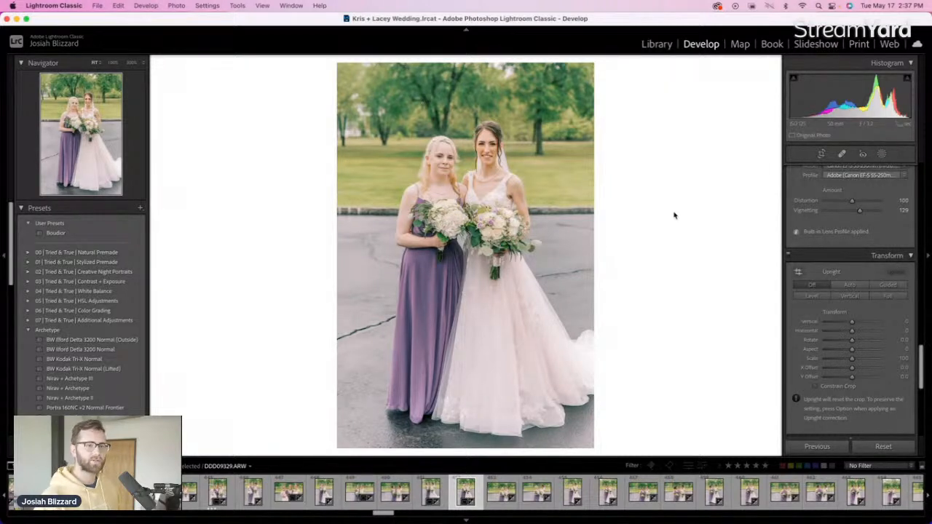
scroll(848, 262, "up", 10)
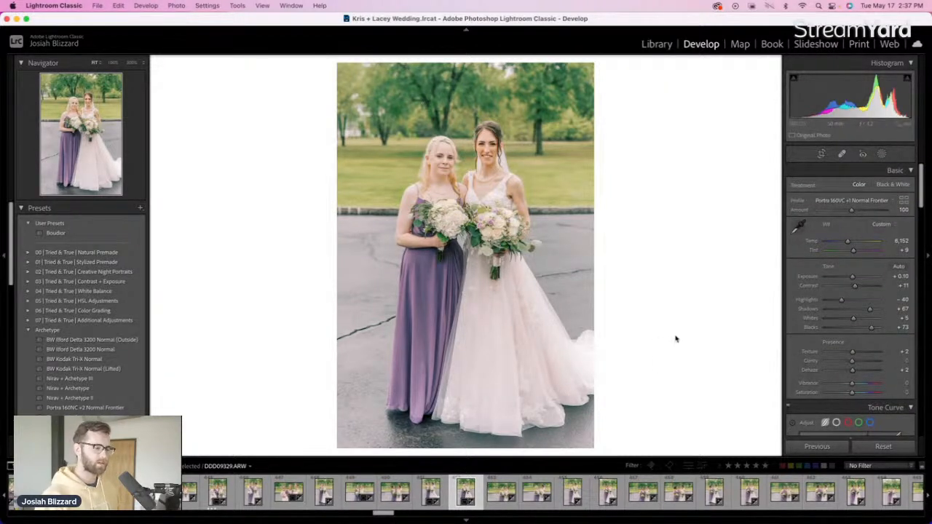
Straighten and crop photo DDD09332.ARW tighter with the bride and blonde bridesmaid centred, keeping its exposure at +0.10
key("Right")
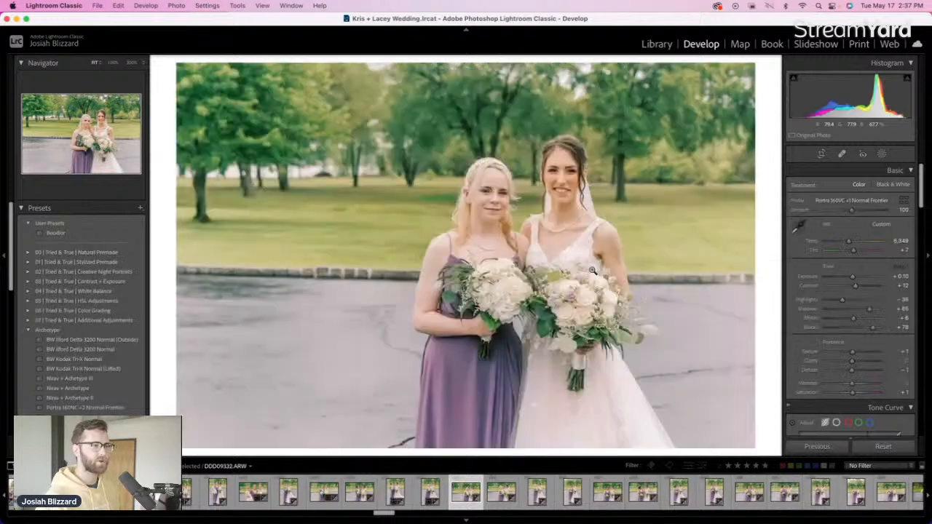
key("r")
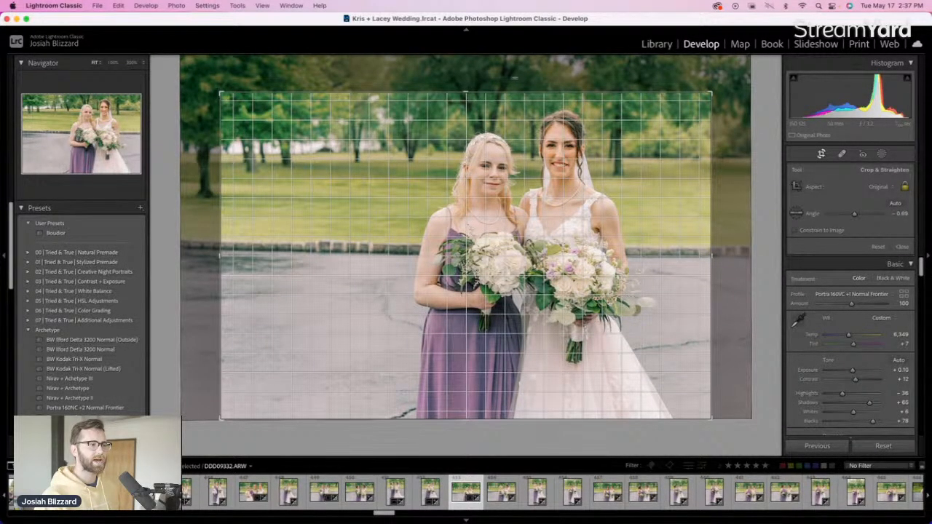
left_click_drag(512, 77, 511, 76)
left_click_drag(536, 195, 489, 197)
key("r")
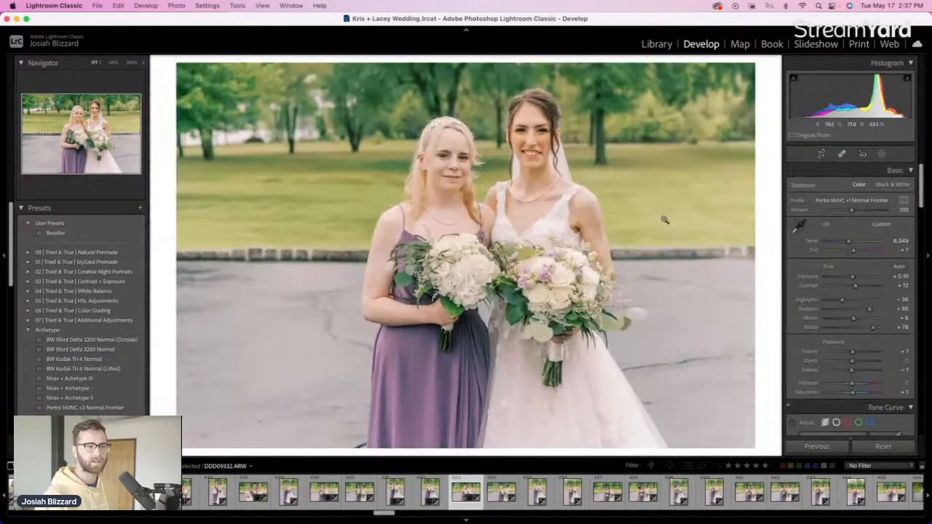
key("minus")
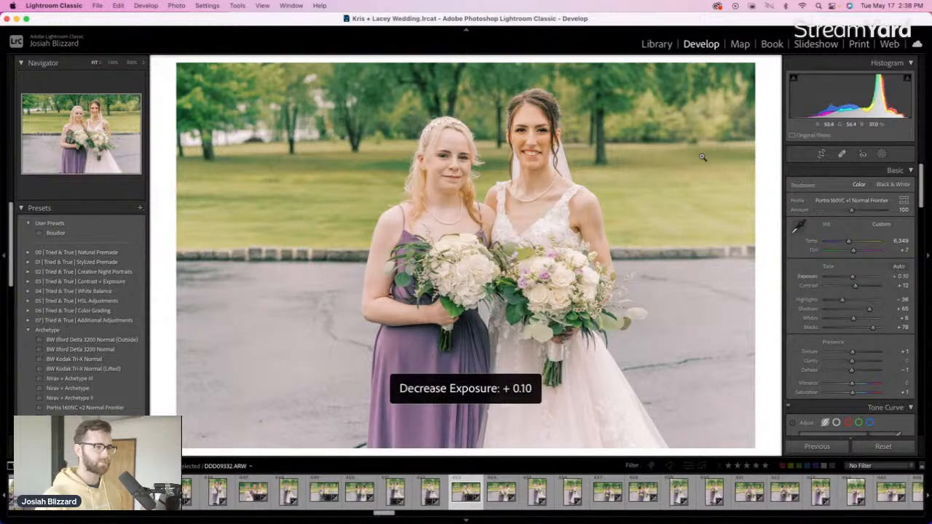
key("equal")
Pass over DDD09335.ARW unedited and crop photo DDD09337.ARW tighter, trimming its left side, top and bottom
key("Right")
key("Right")
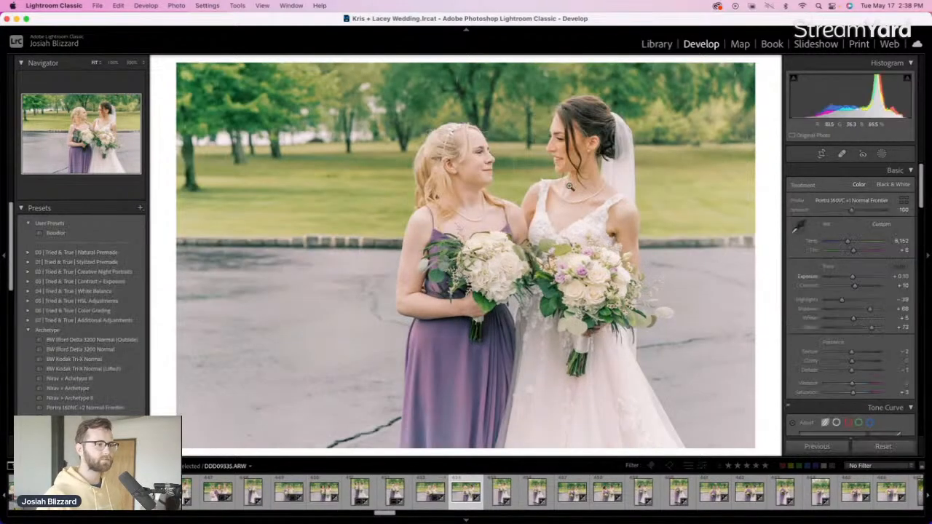
key("Right")
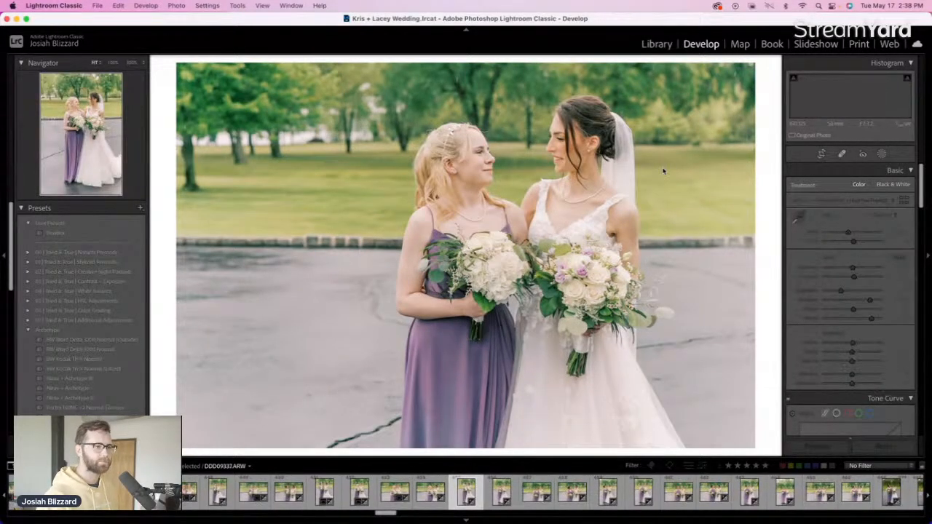
key("r")
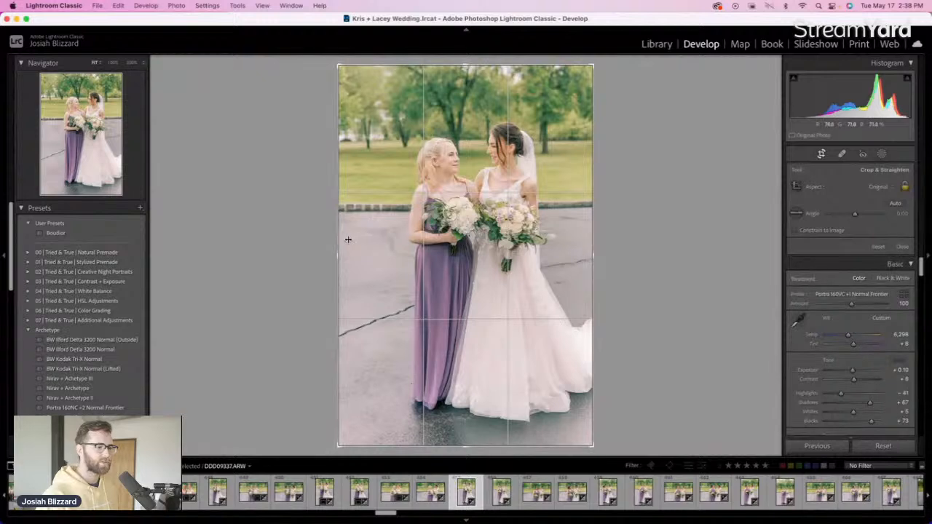
left_click_drag(340, 239, 350, 239)
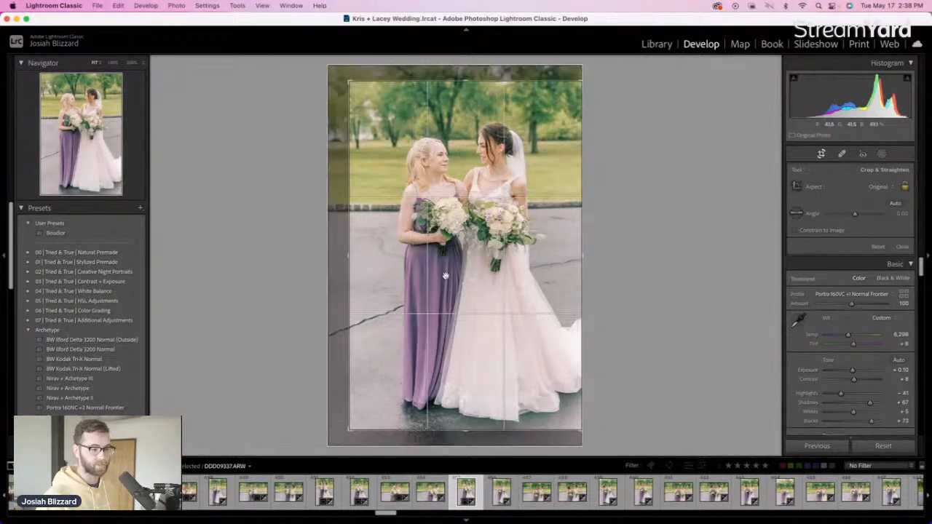
key("Return")
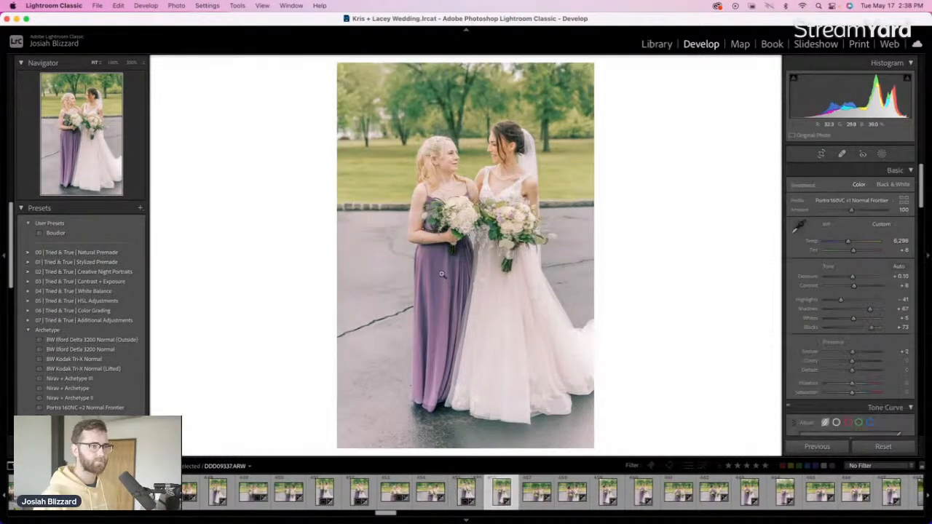
Straighten photo DDD09340.ARW by about -0.87 degrees and shift the picture within its crop frame
key("Right")
key("r")
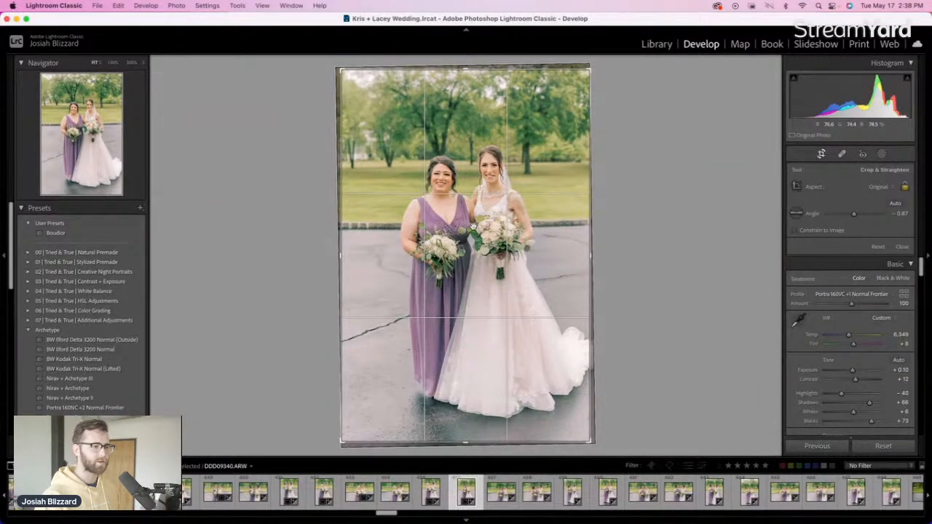
left_click_drag(473, 227, 458, 231)
key("Return")
Straighten photo DDD09343.ARW by about -0.85 degrees, cropping it tighter with the bride and bridesmaid centred
key("Right")
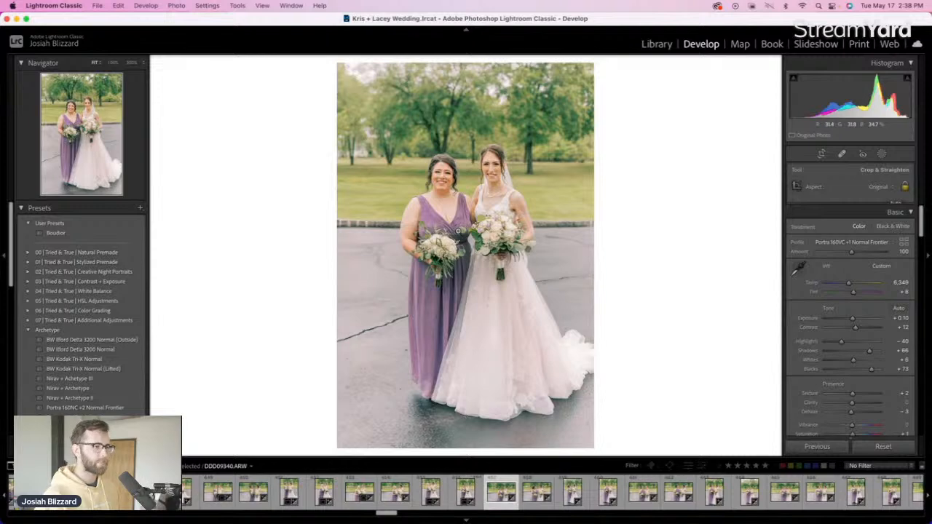
key("Right")
key("r")
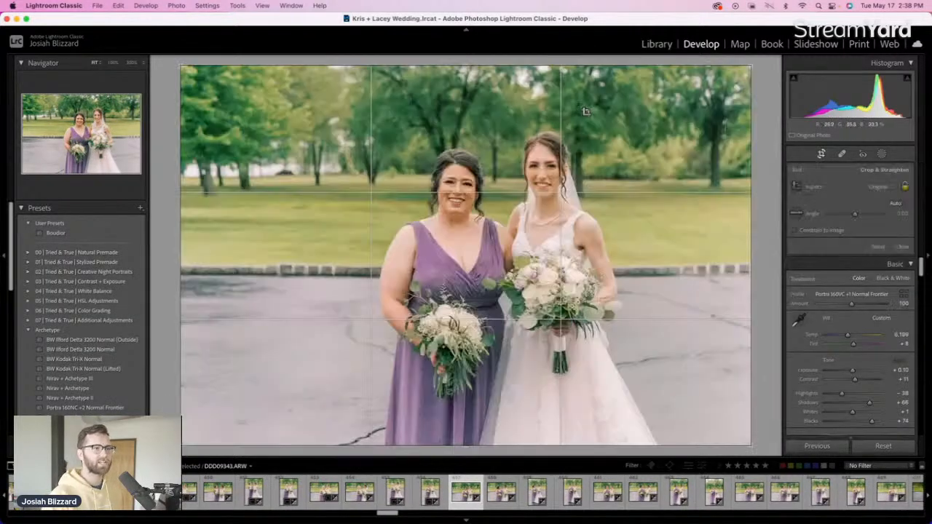
left_click_drag(560, 85, 577, 72)
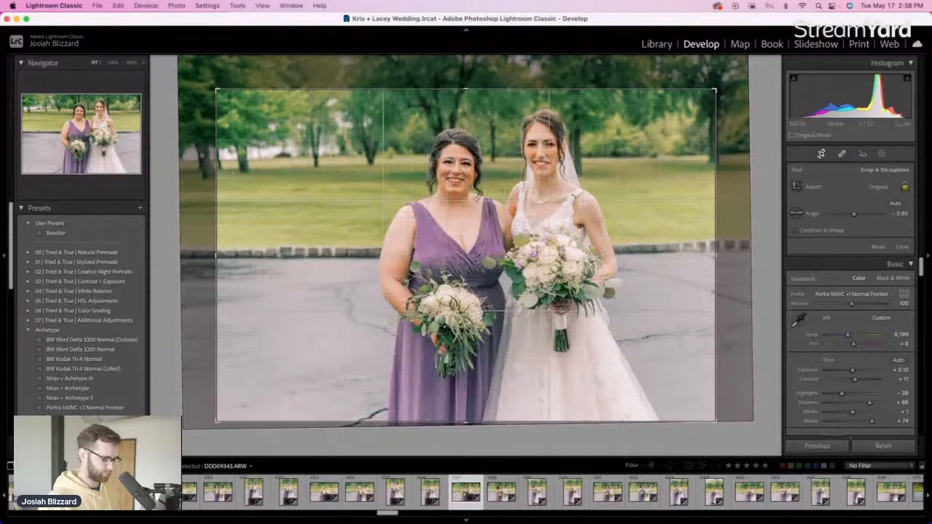
left_click_drag(571, 226, 538, 227)
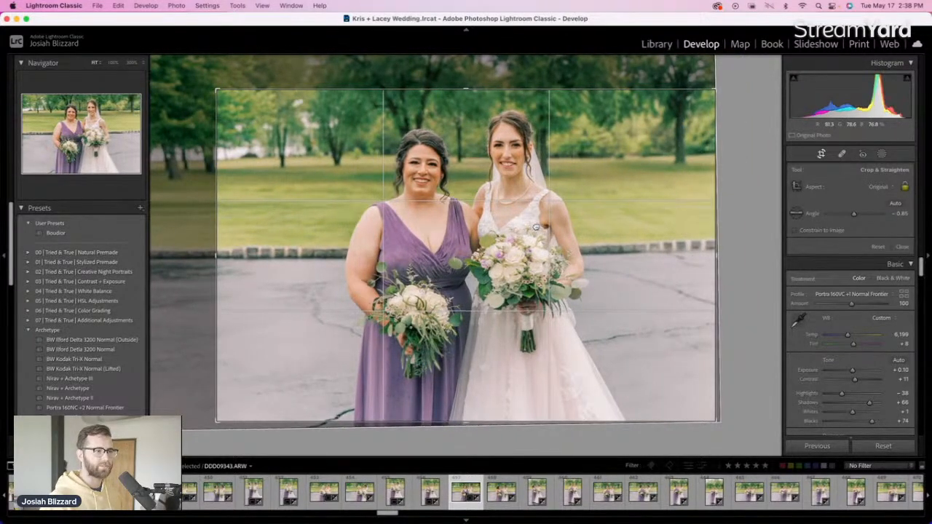
Apply the crop and brighten DDD09343.ARW, raising its exposure to +0.40 and backing off one increment
key("Return")
key("=")
key("=")
key("=")
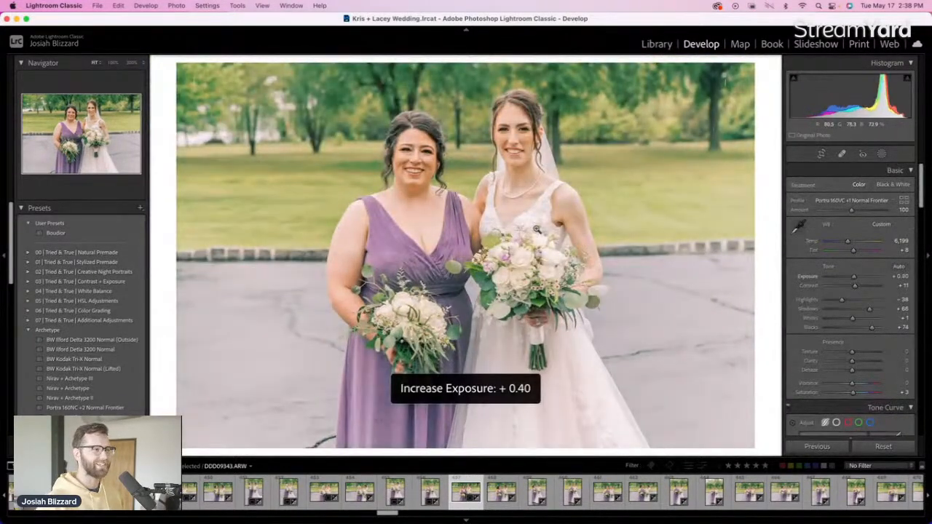
key("minus")
Straighten photo DDD09347.ARW by about -0.25 degrees and crop it slightly tighter around the pair
key("Right")
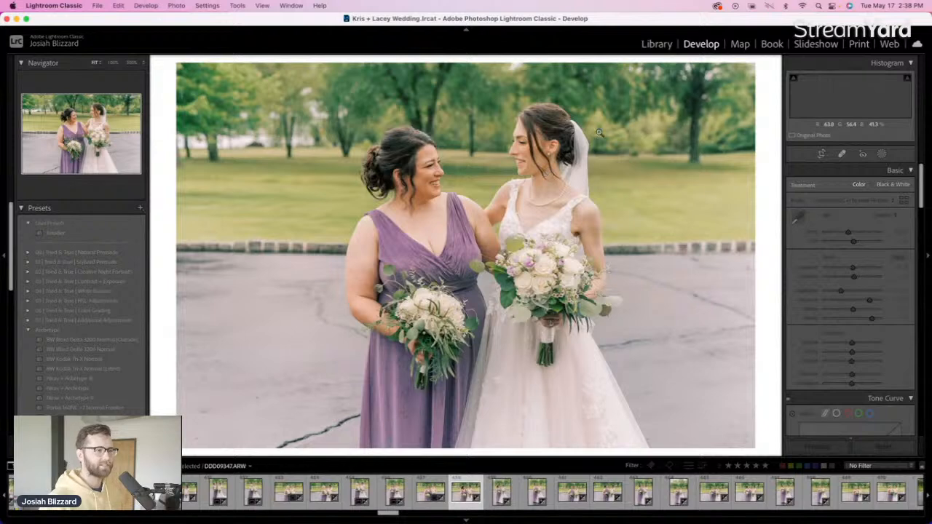
key("r")
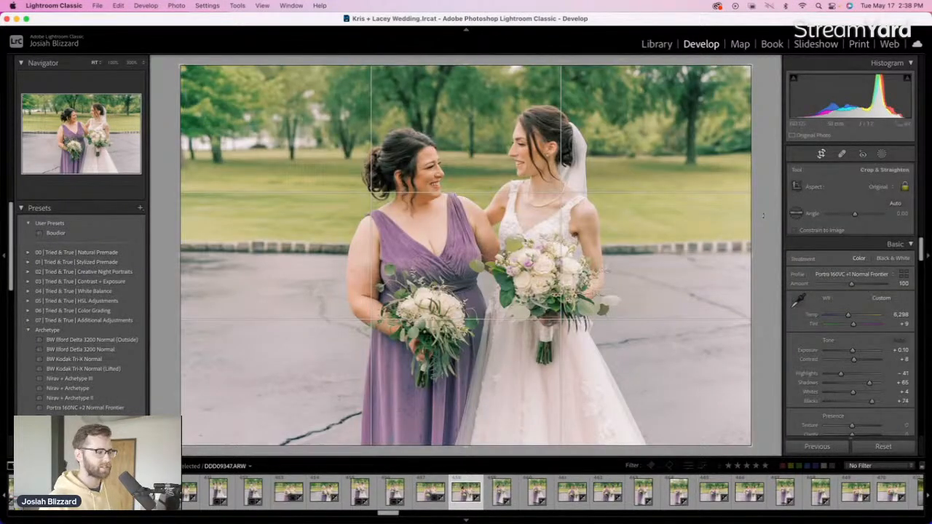
left_click_drag(763, 215, 763, 214)
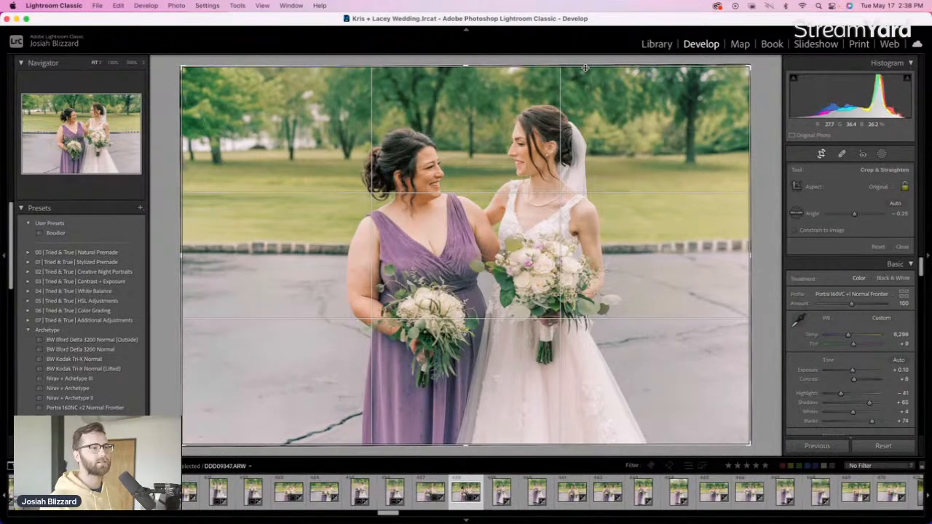
key("Return")
Check the framing of DDD09350.ARW without recropping it, and straighten photo DDD09353.ARW by about -0.44 degrees
key("Right")
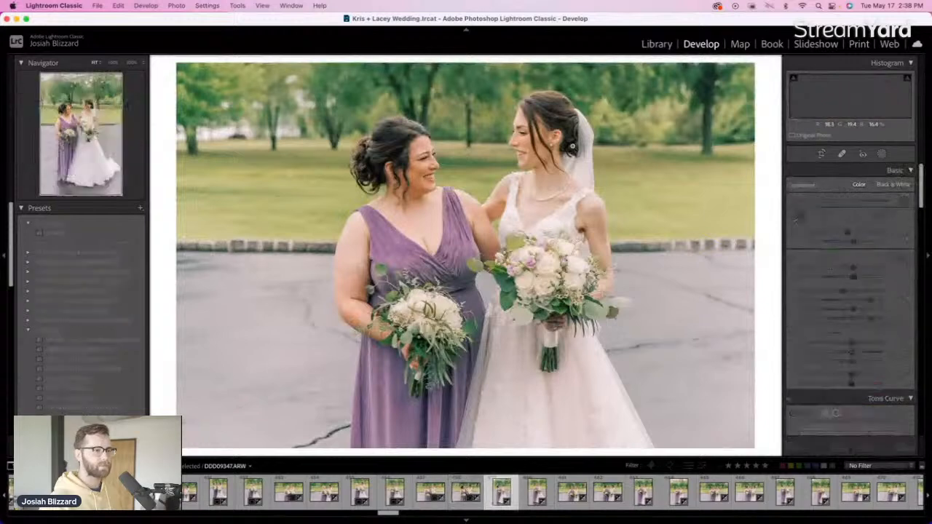
key("r")
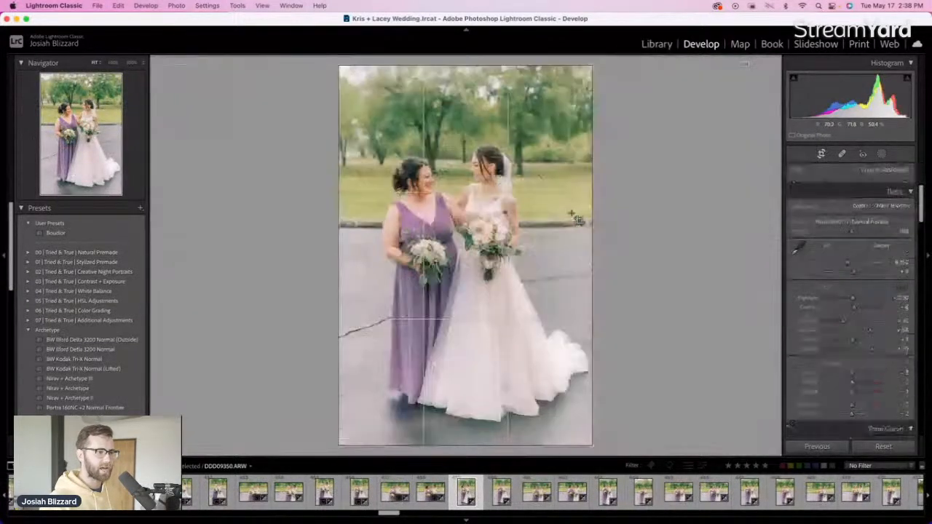
key("Return")
key("Right")
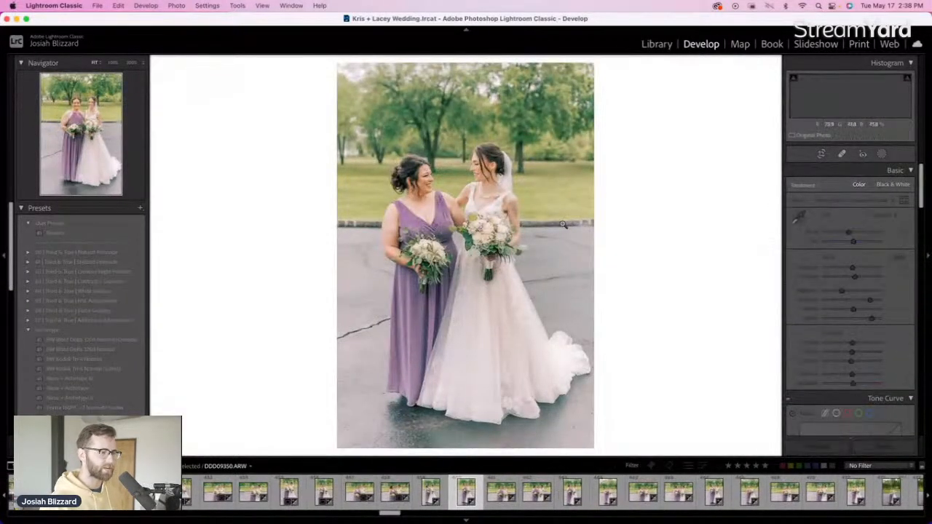
key("r")
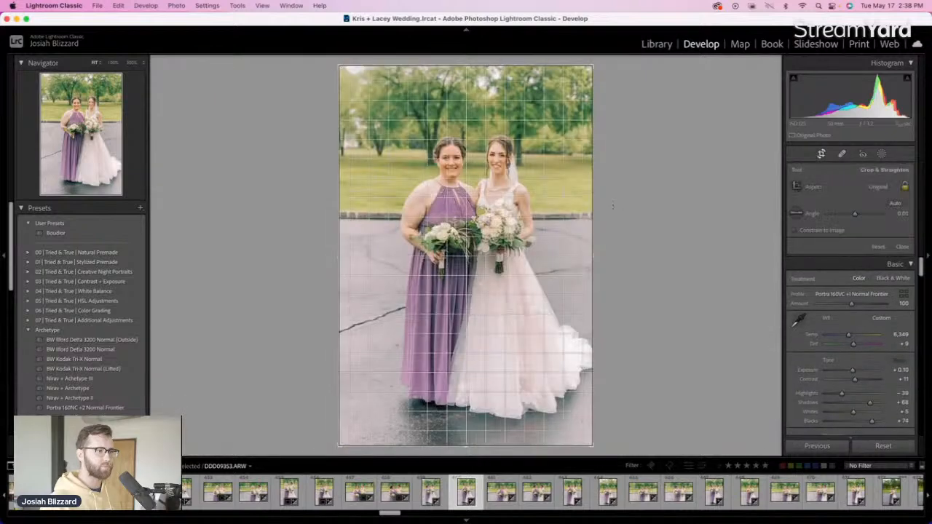
left_click_drag(612, 206, 614, 209)
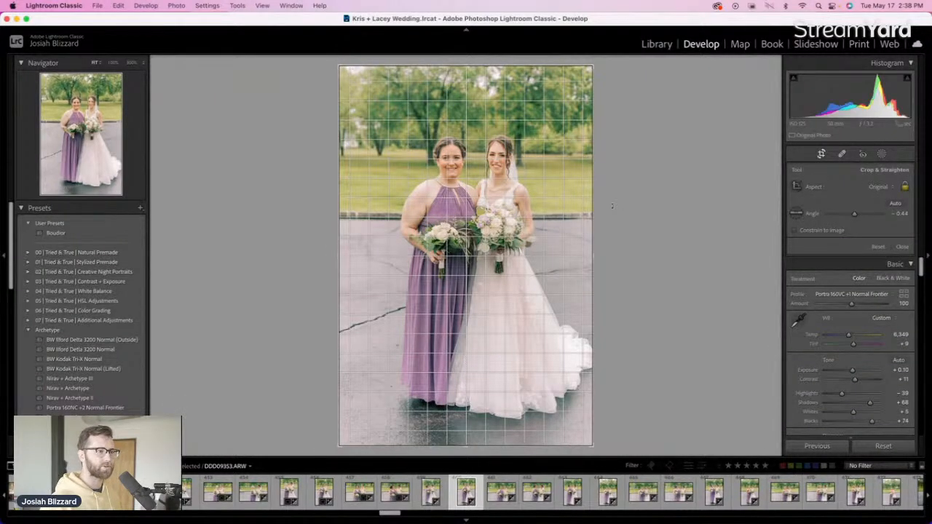
key("Return")
Crop photo DDD09356.ARW tighter and shift the picture so the bride and bridesmaid are centred
key("Right")
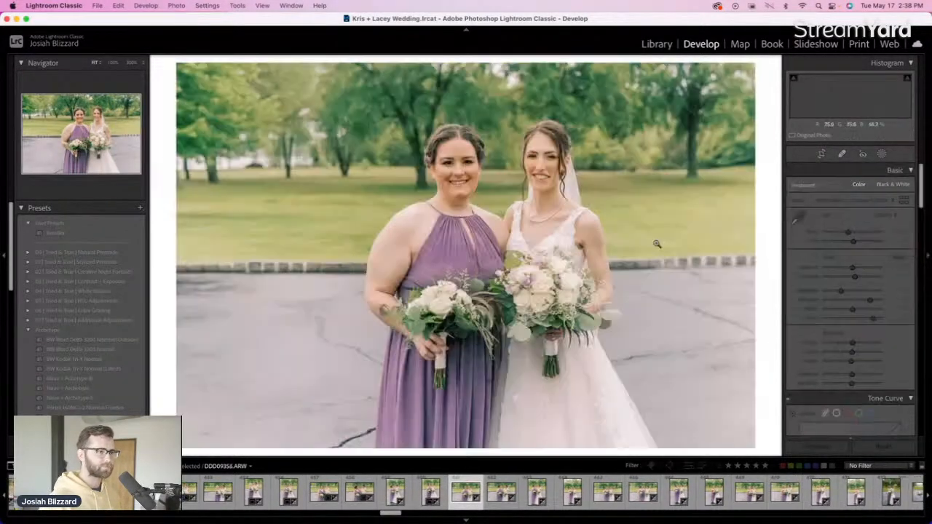
key("r")
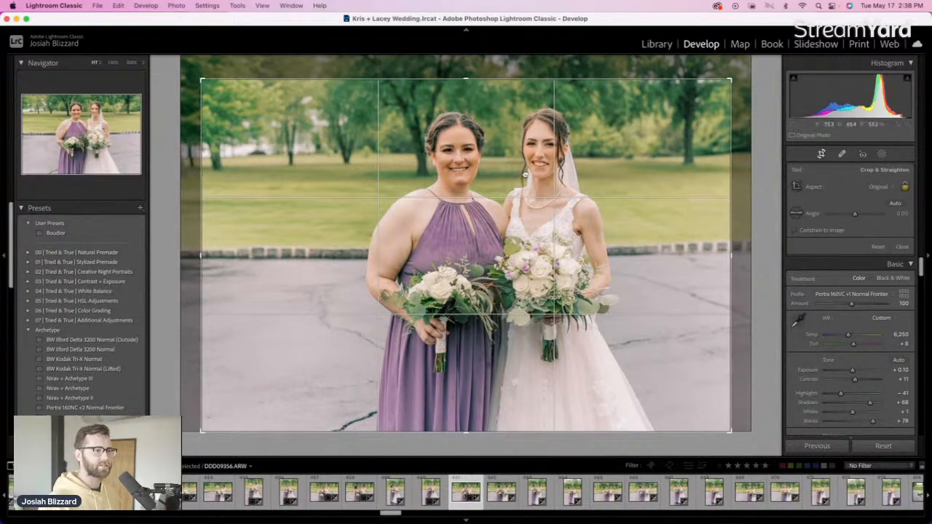
left_click_drag(524, 174, 527, 174)
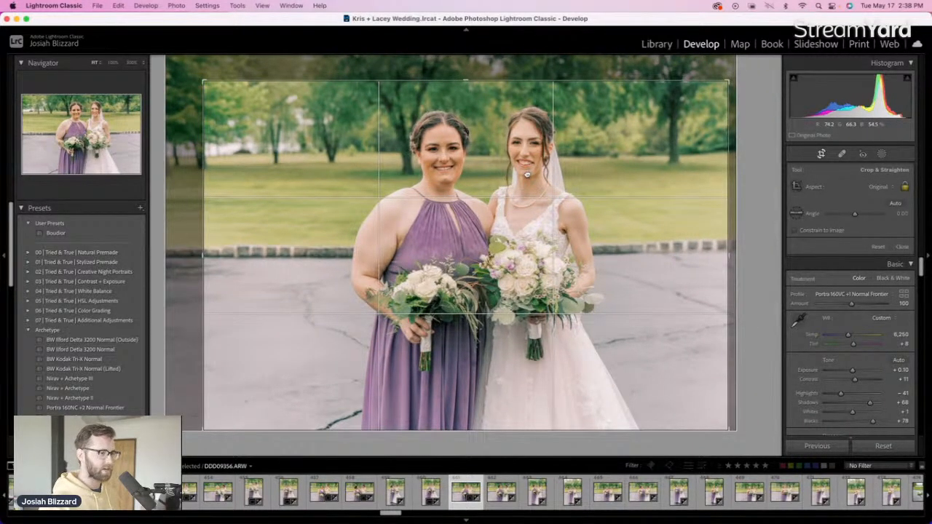
key("Return")
Raise the exposure of DDD09360.ARW by one increment and straighten photo DDD09362.ARW by about -0.52 degrees
key("Right")
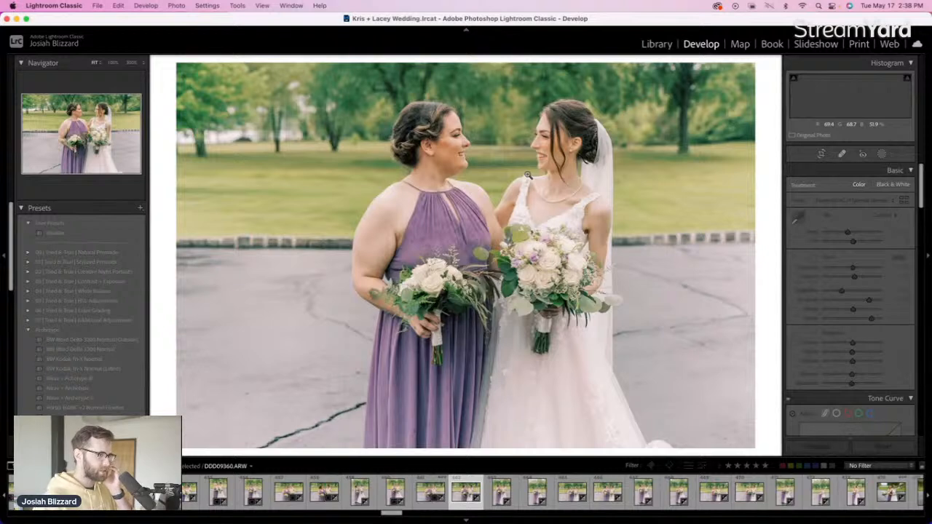
key("=")
key("Right")
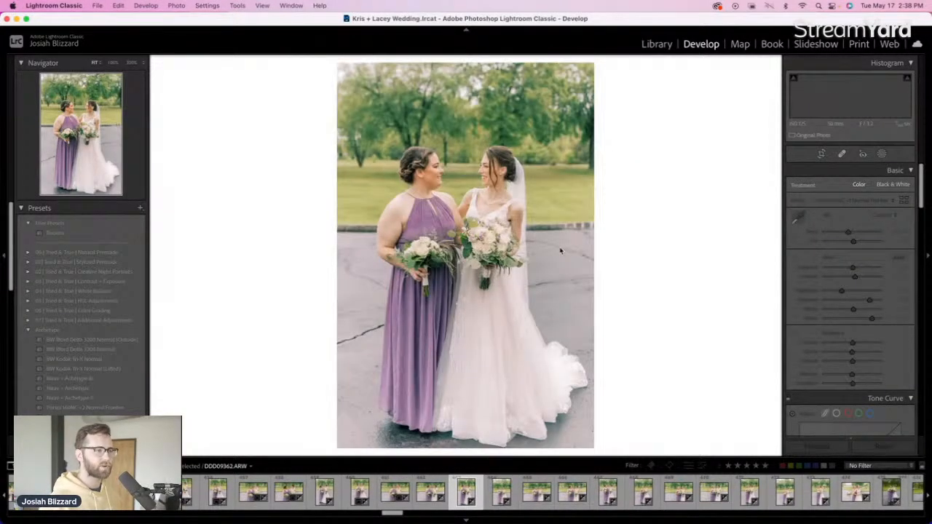
key("r")
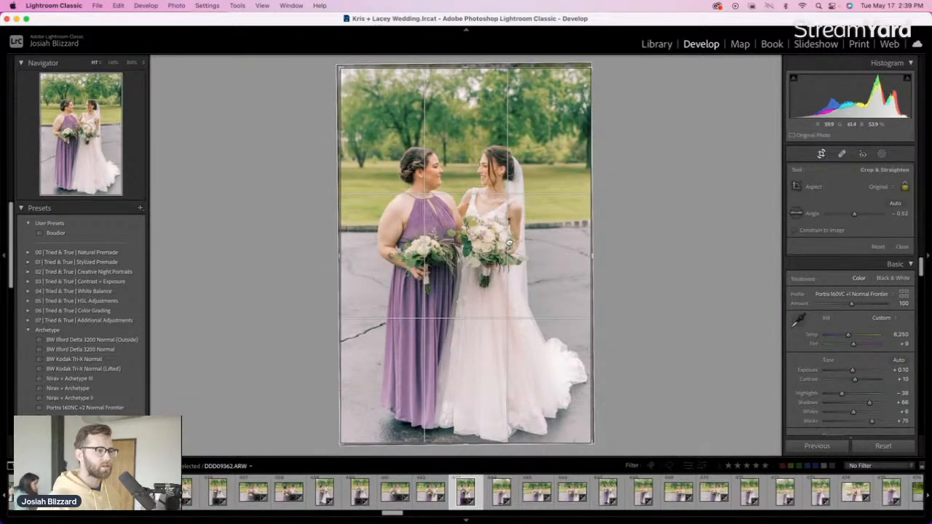
key("r")
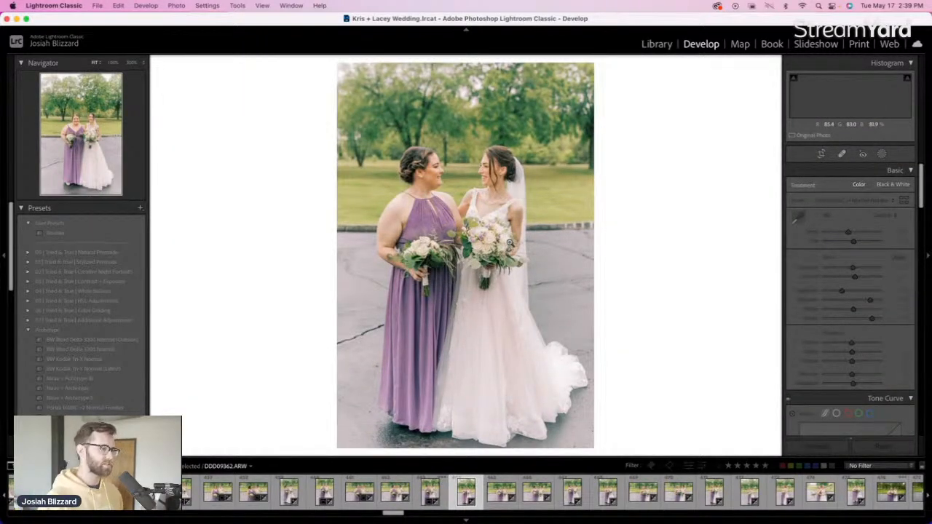
Crop photo DDD09364.ARW tighter at its original aspect ratio, centring the bride and bridesmaid in the frame
key("Right")
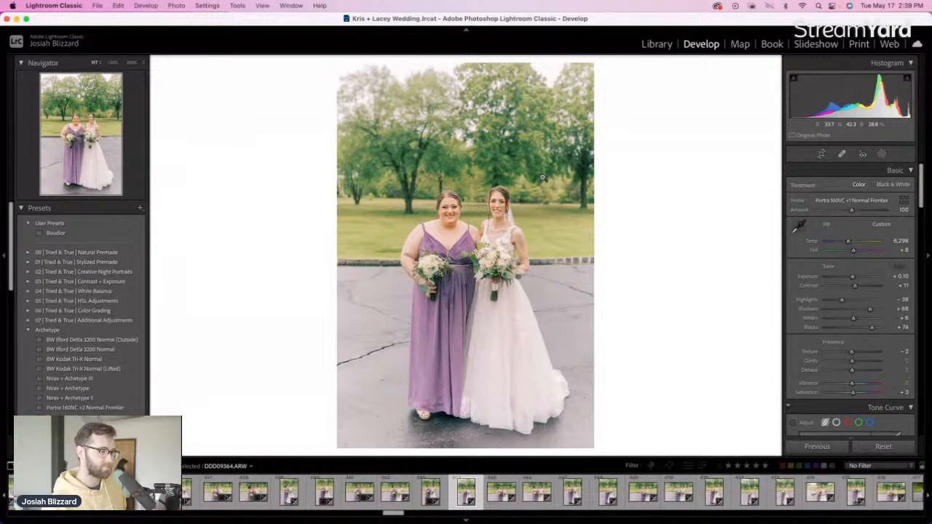
key("r")
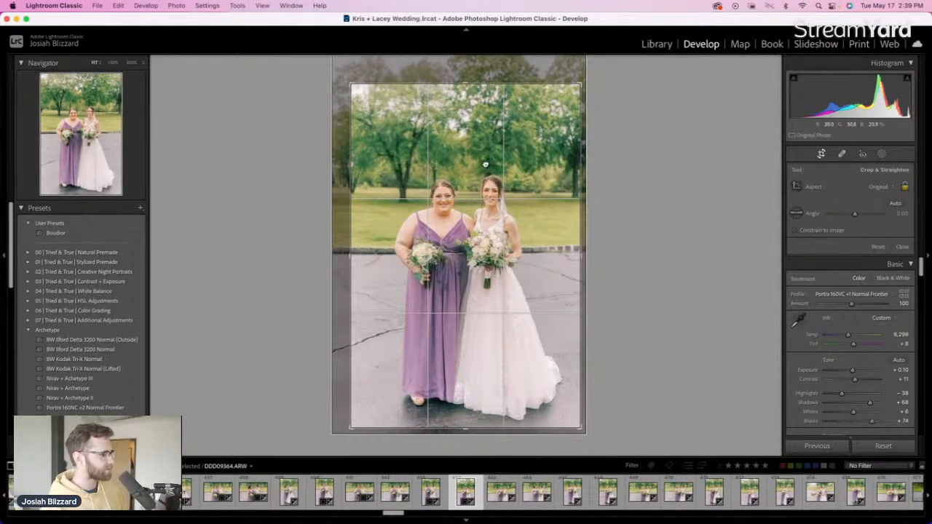
key("r")
Crop photo DDD09366.ARW tighter, straighten it by about 1.03 degrees and centre the pair in the frame
key("Right")
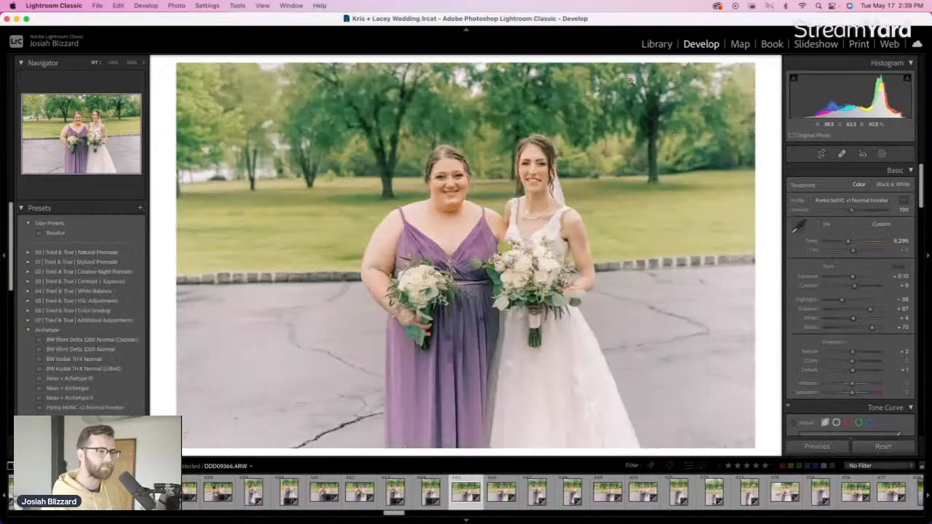
key("r")
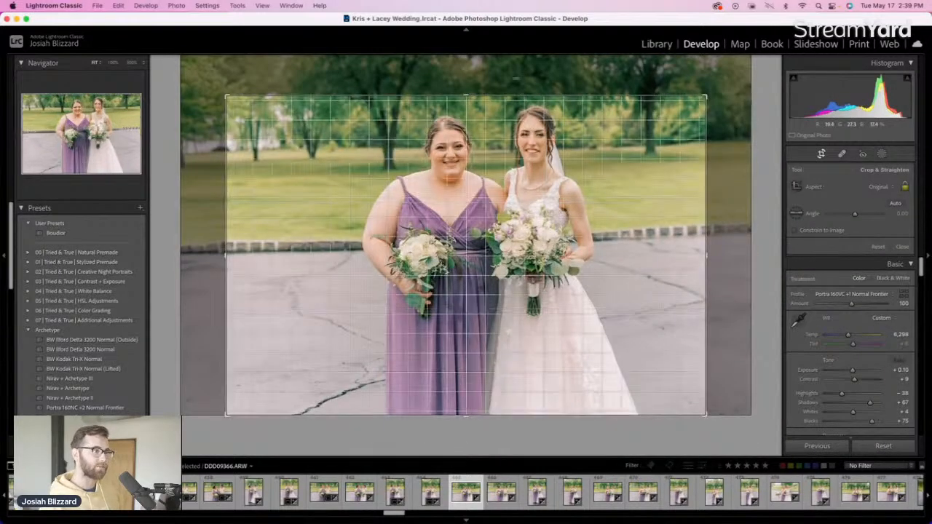
left_click_drag(515, 78, 519, 79)
left_click_drag(523, 155, 502, 169)
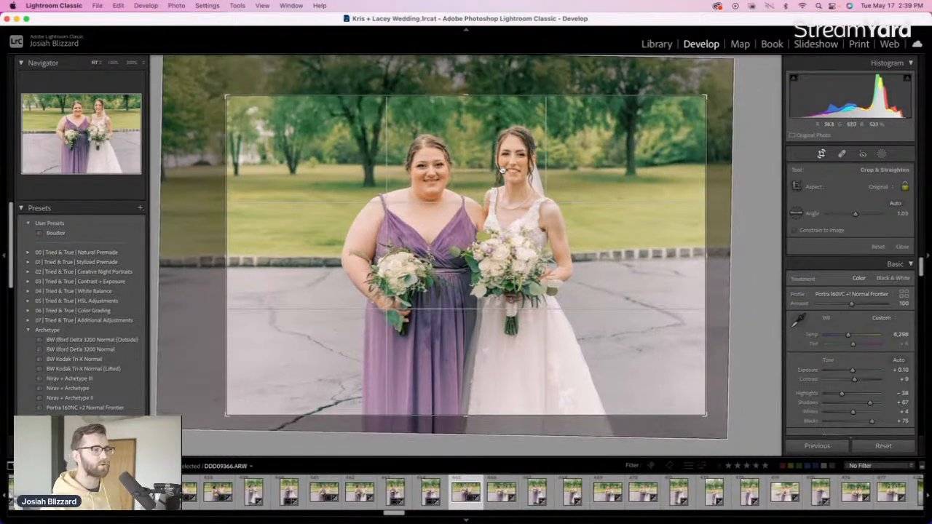
key("Return")
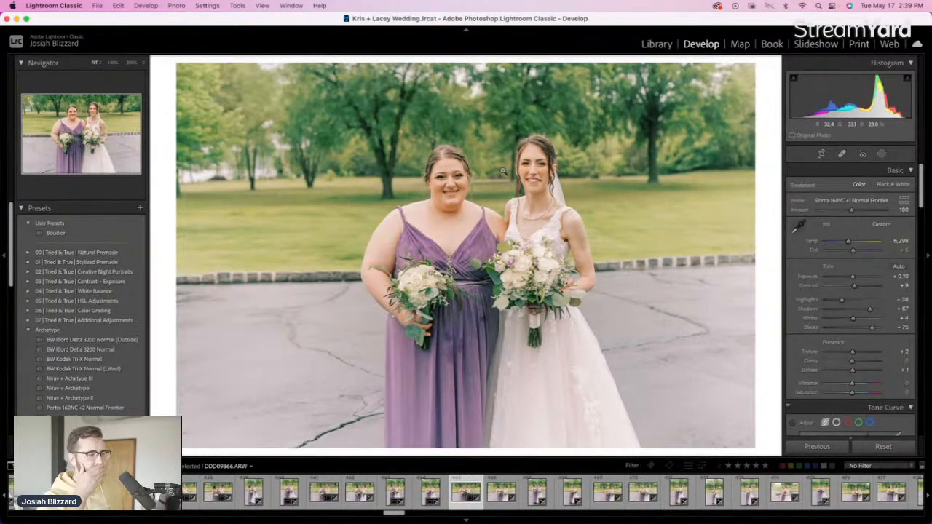
Crop photo DDD09369.ARW tighter with the facing pair centred and lower its exposure to 0
key("Right")
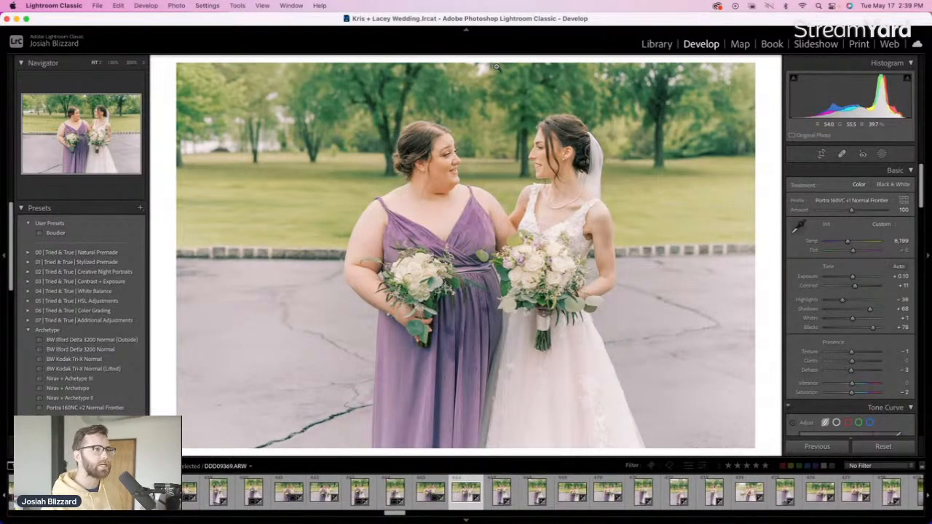
key("r")
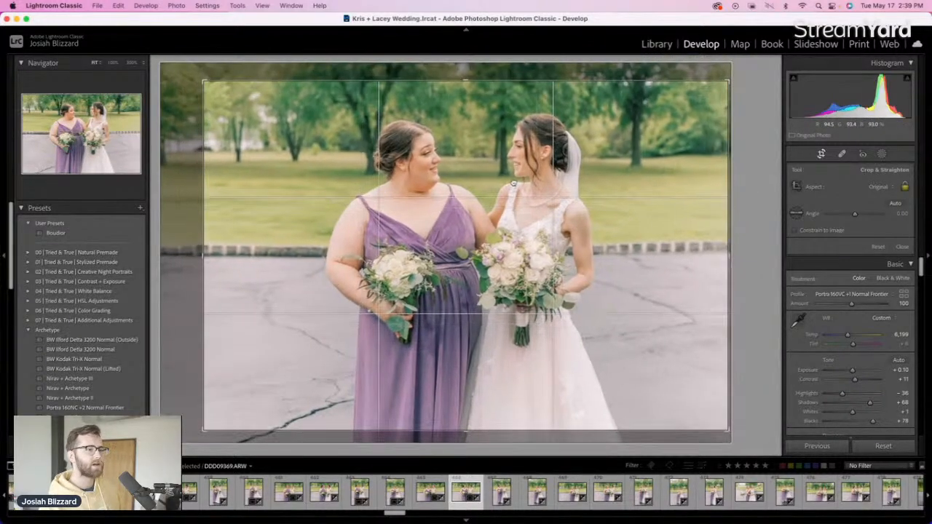
key("r")
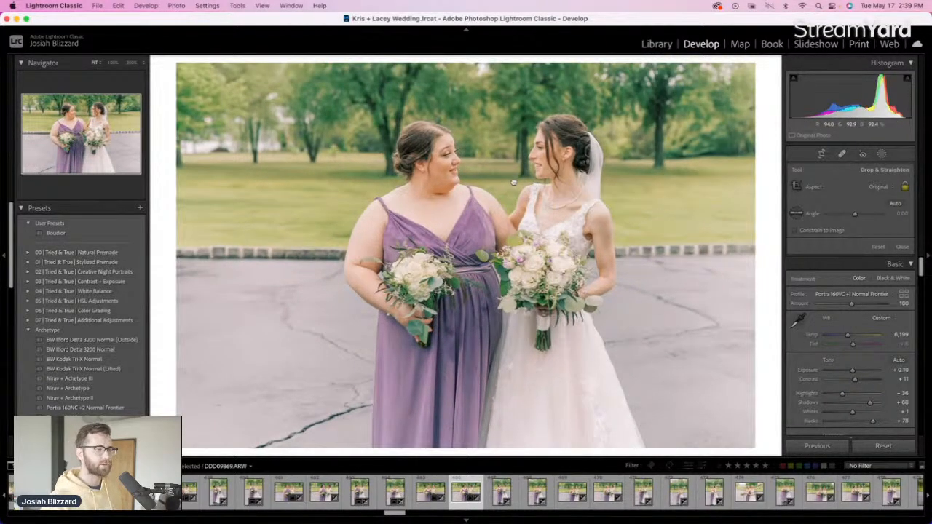
key("minus")
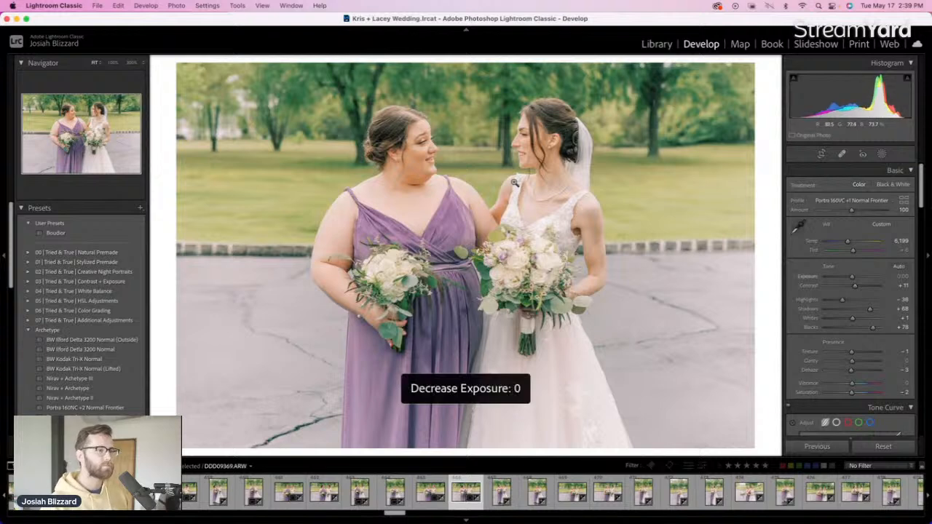
Crop photo DDD09373.ARW slightly tighter around the pair and go on to photo DDD09377.ARW
key("Right")
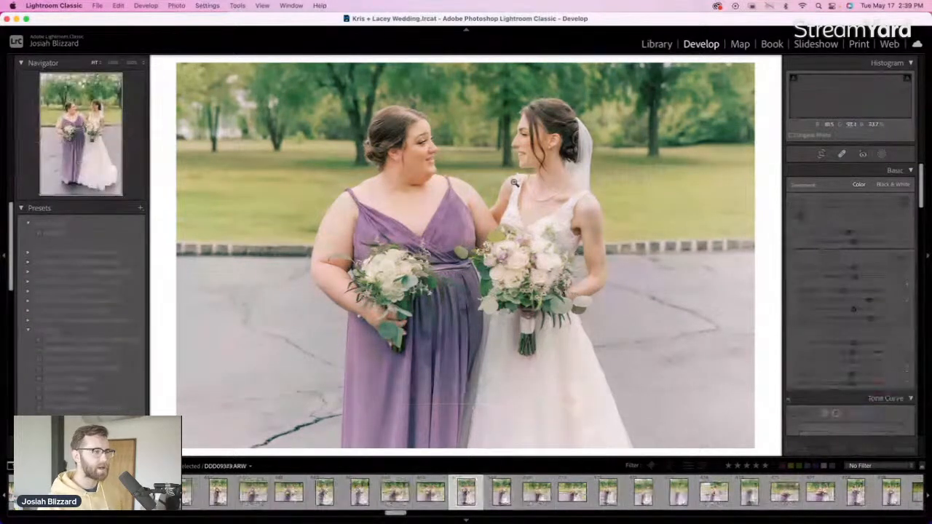
key("r")
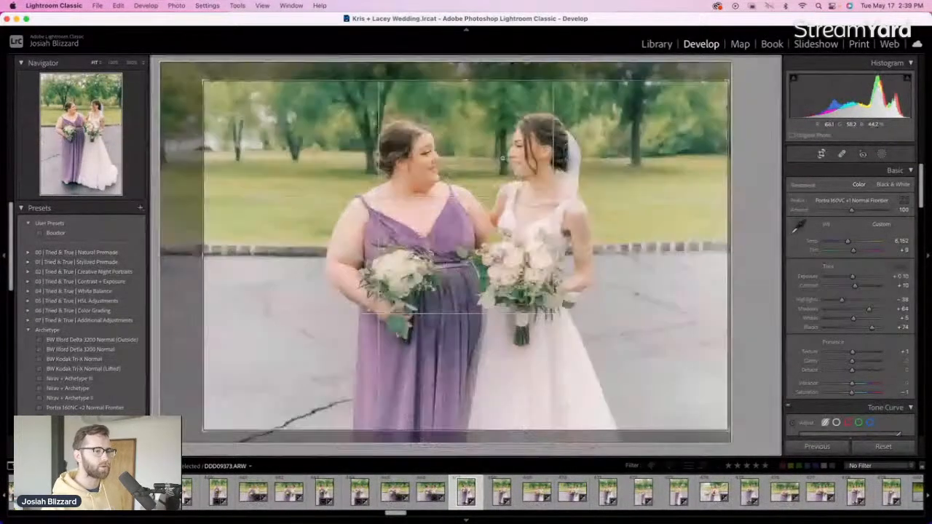
left_click_drag(489, 66, 488, 85)
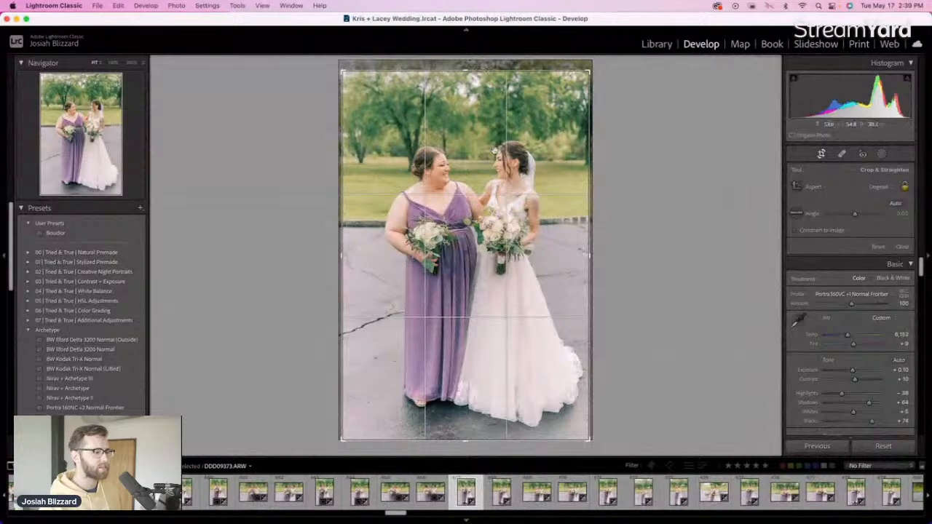
key("r")
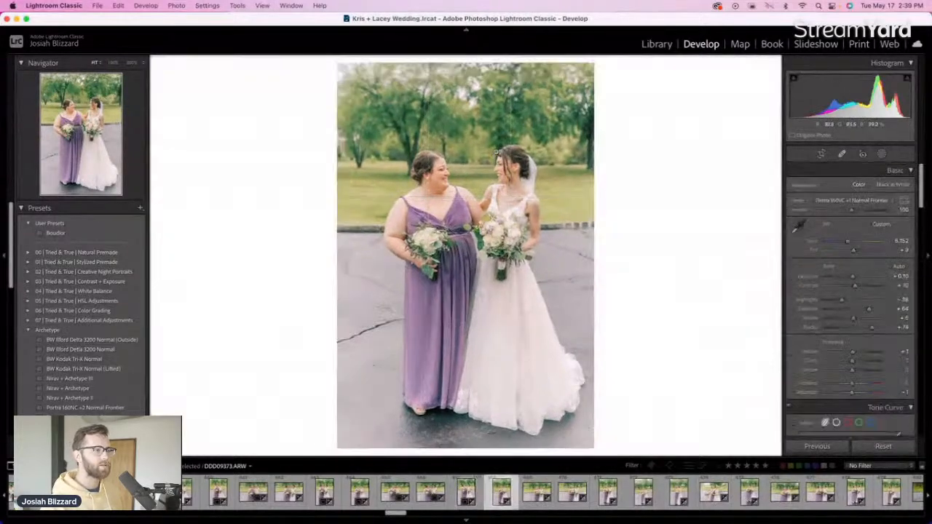
key("Right")
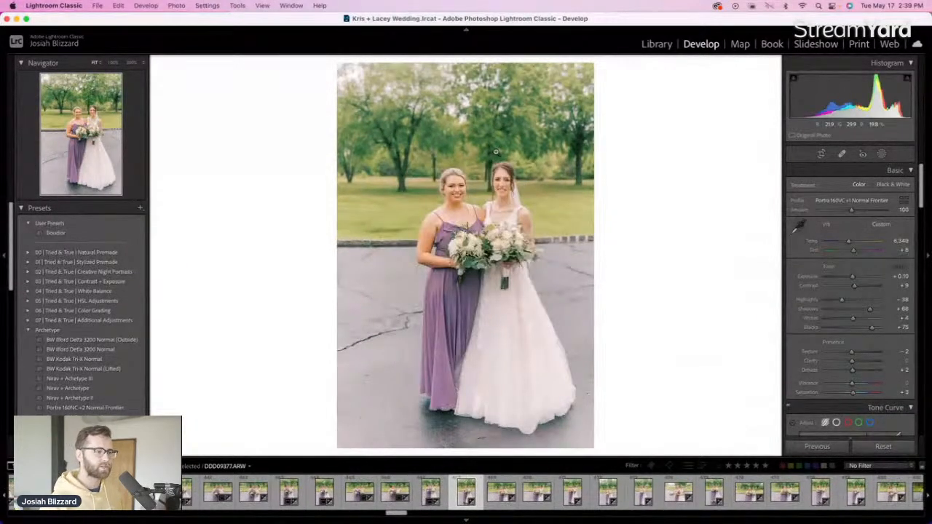
Crop photo DDD09377.ARW tighter around the bride and bridesmaid and go on to photo DDD09380.ARW
key("r")
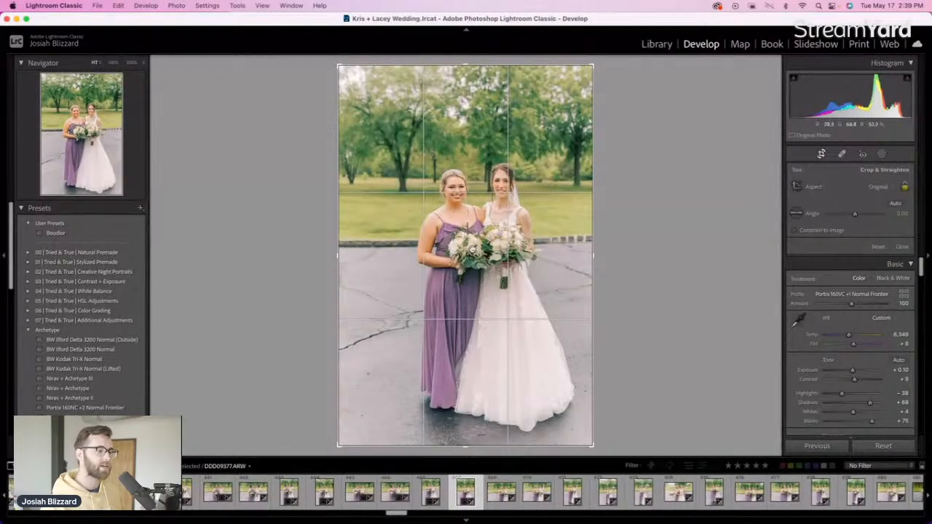
left_click_drag(338, 271, 381, 275)
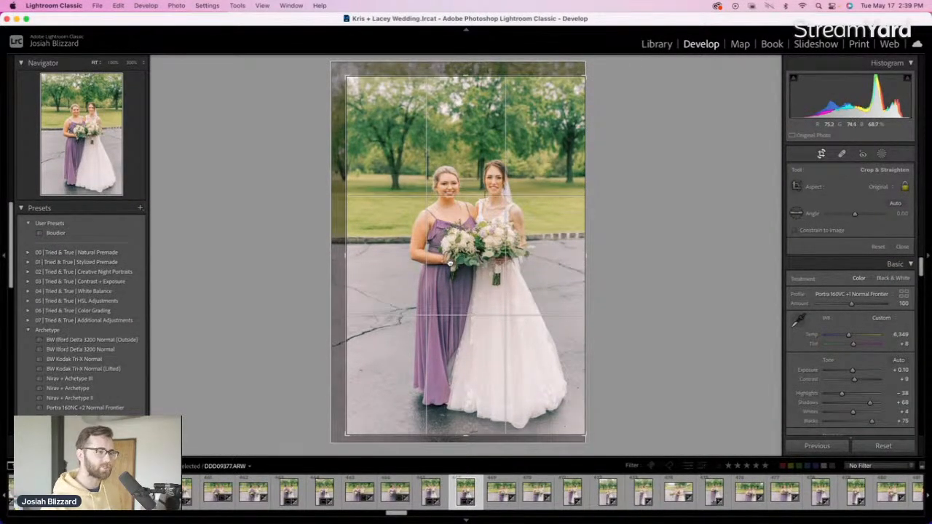
key("Return")
key("Right")
key("Right")
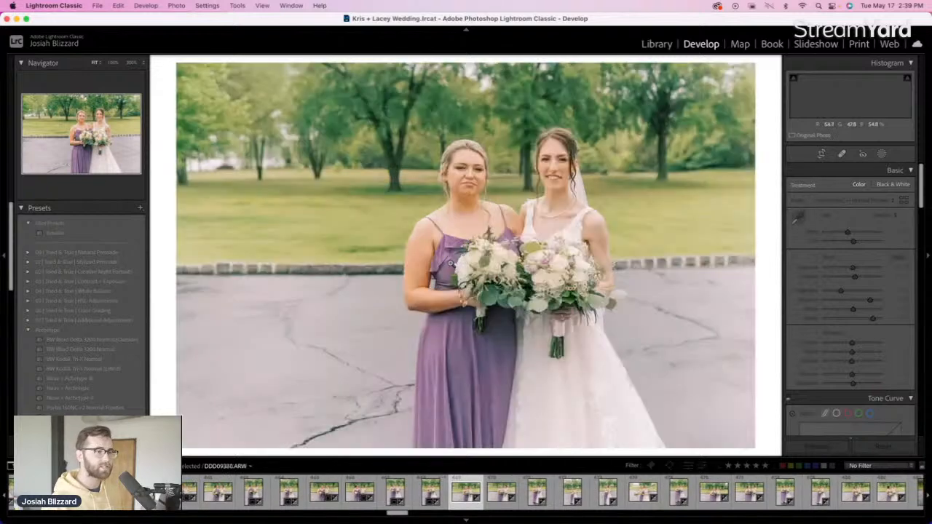
Crop photo DDD09380.ARW tighter with the pair centred and go on to photo DDD09384.ARW
key("r")
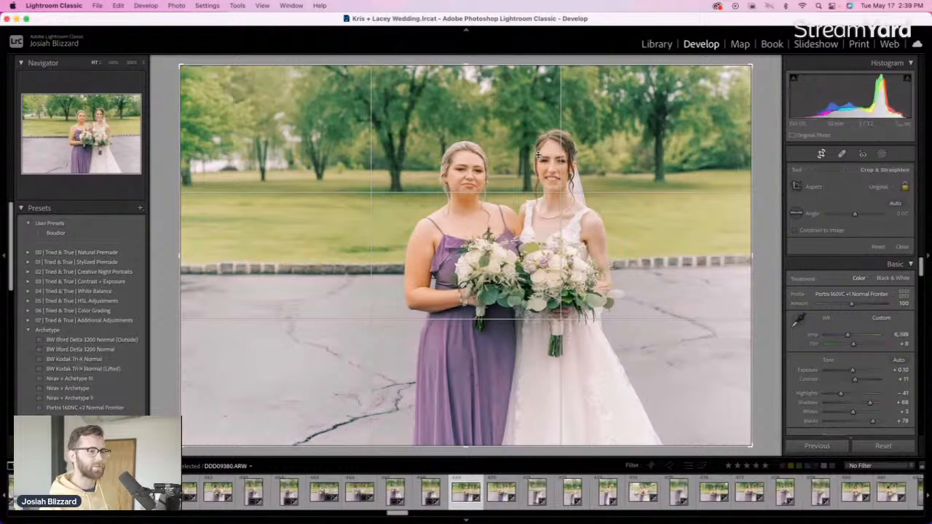
key("Return")
key("Right")
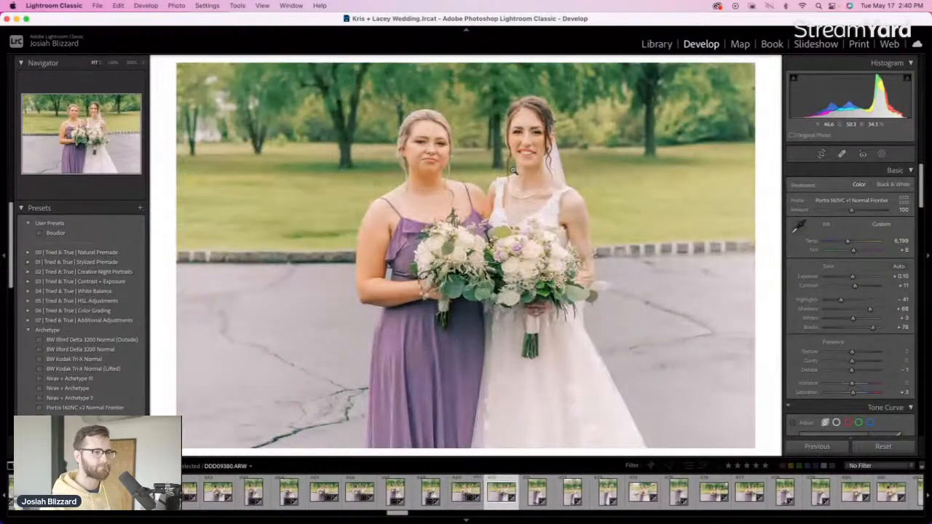
key("Right")
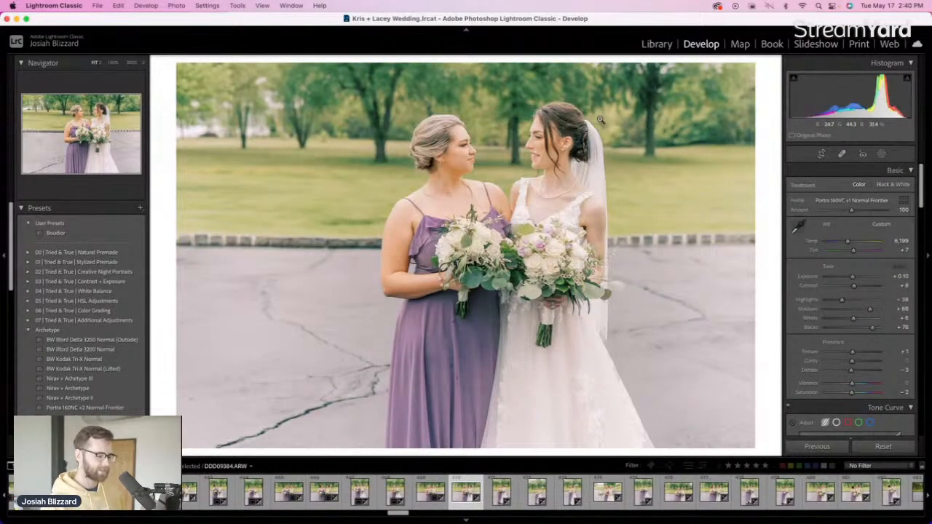
Lower the exposure of photo DDD09384.ARW to 0, straighten it by about -0.56 degrees and crop it tighter with the facing pair centred
key("minus")
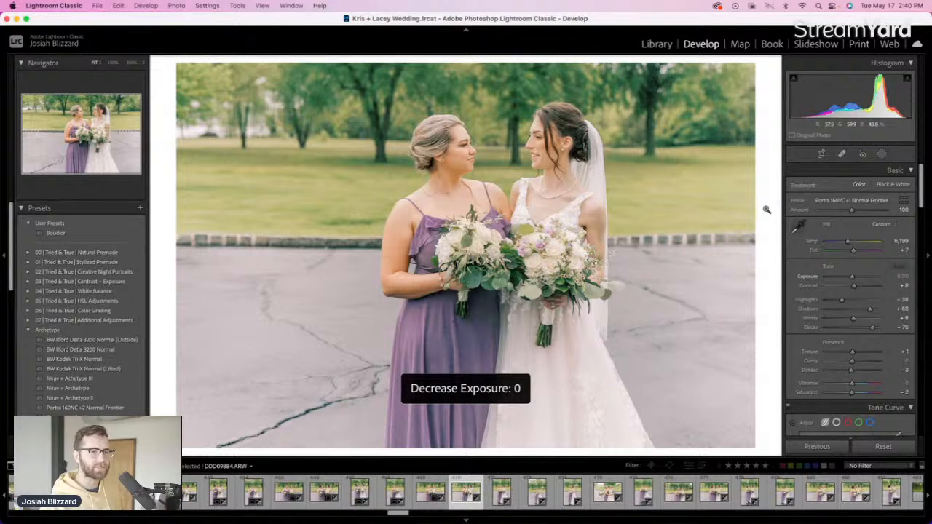
key("r")
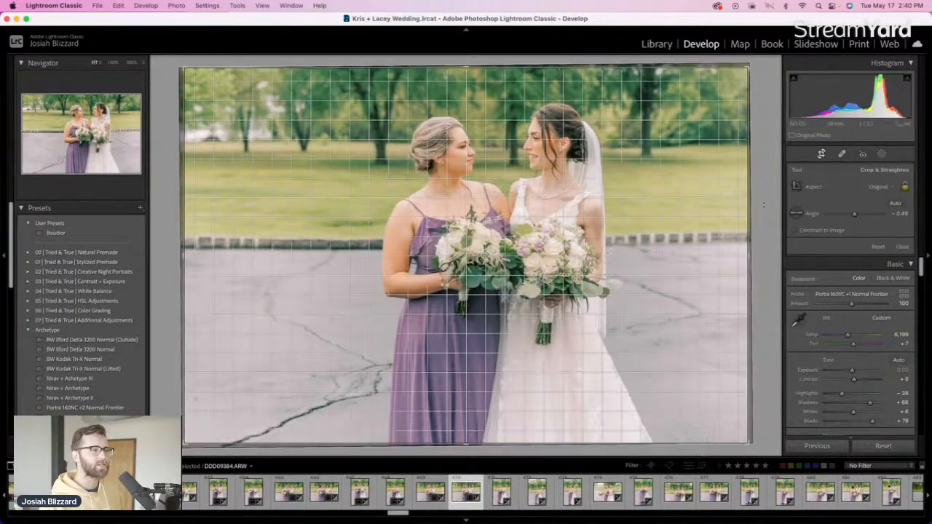
left_click_drag(763, 206, 764, 204)
left_click_drag(552, 67, 556, 84)
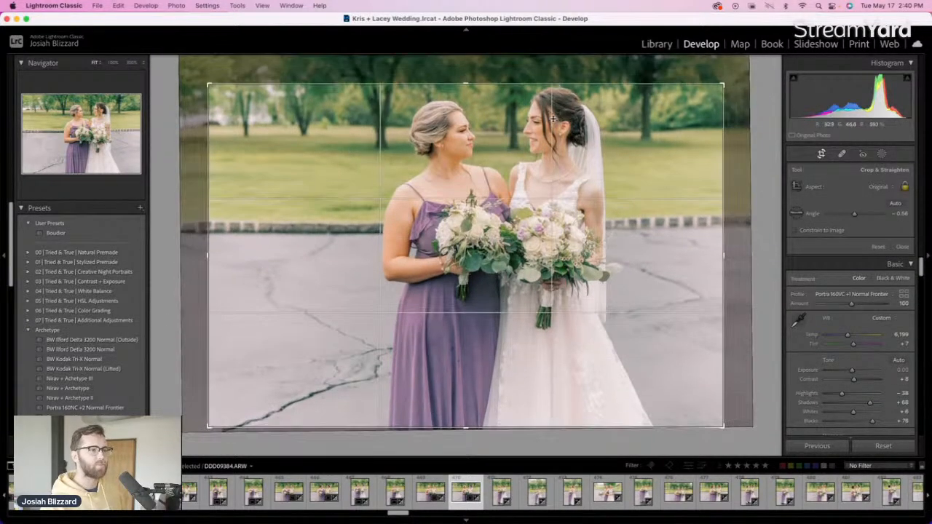
left_click_drag(549, 143, 521, 159)
key("Return")
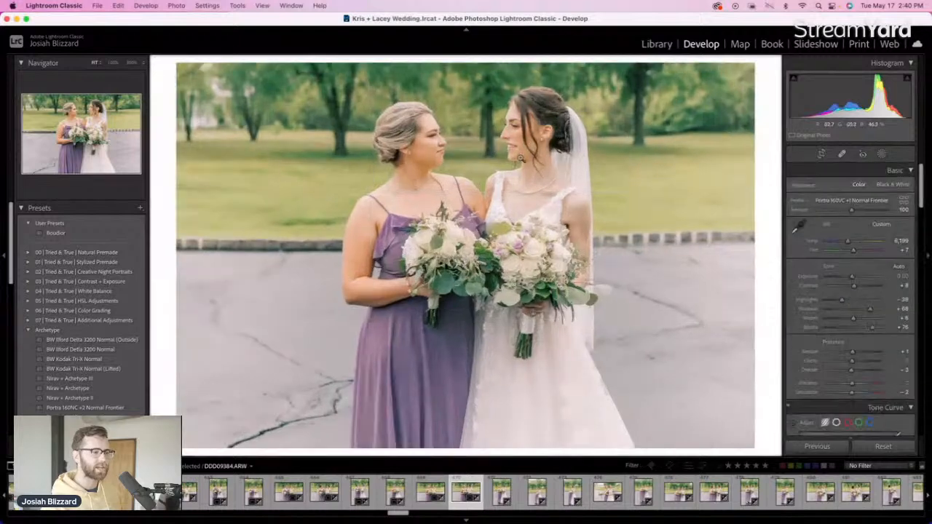
key("Right")
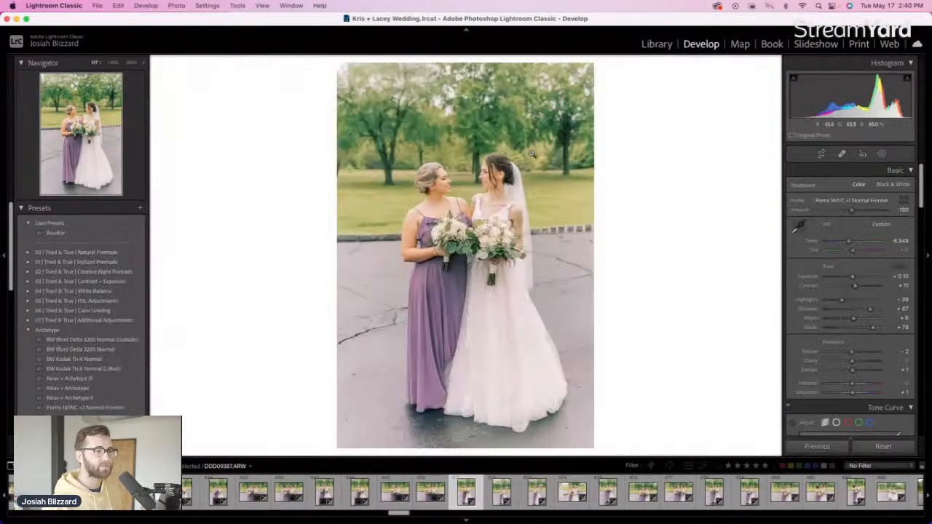
Straighten photo DDD09387.ARW by about 1 degree and crop it slightly tighter around the facing pair
key("r")
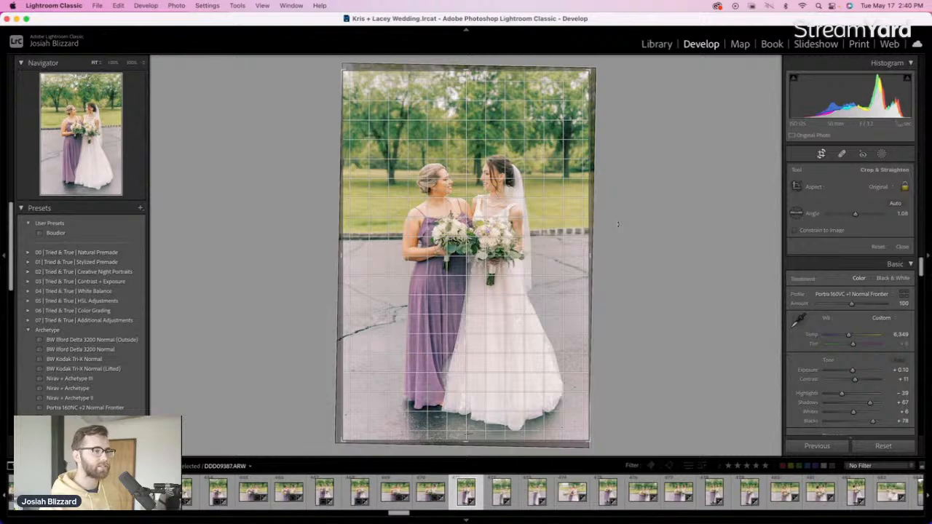
left_click_drag(467, 71, 468, 79)
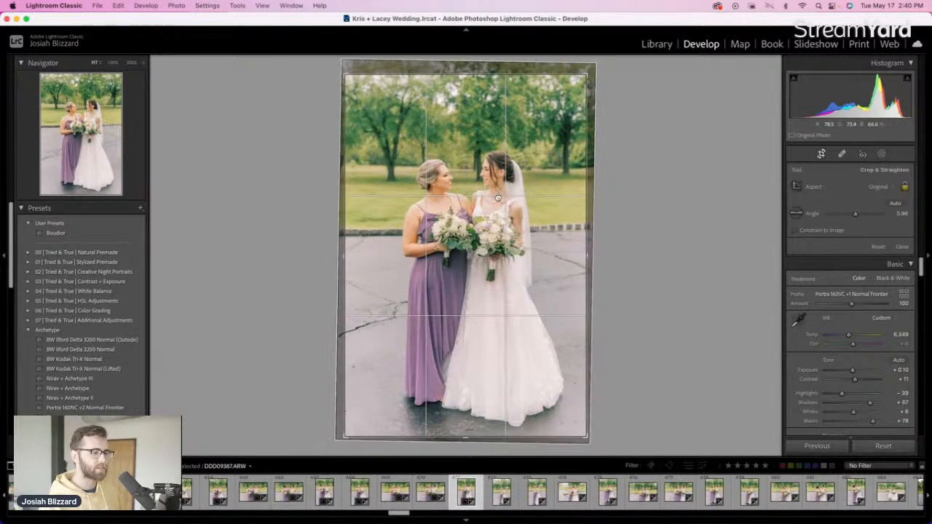
key("Return")
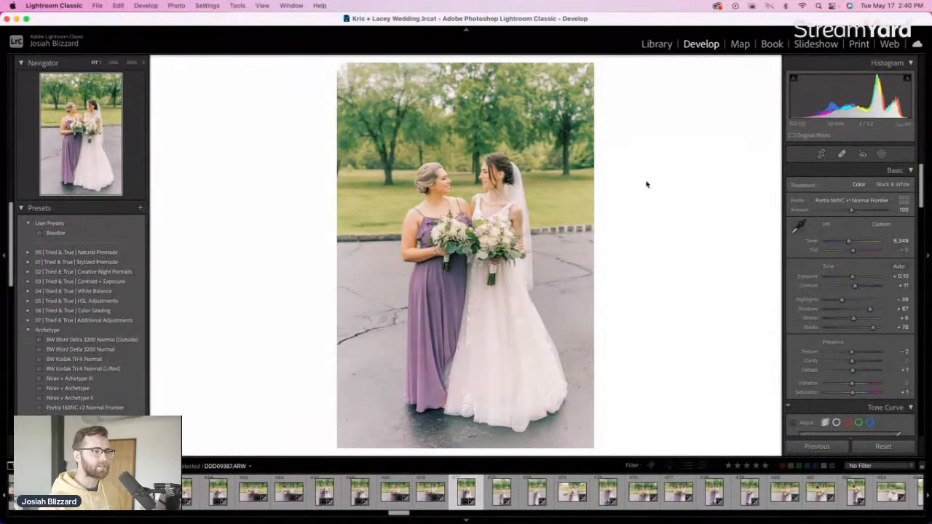
key("Right")
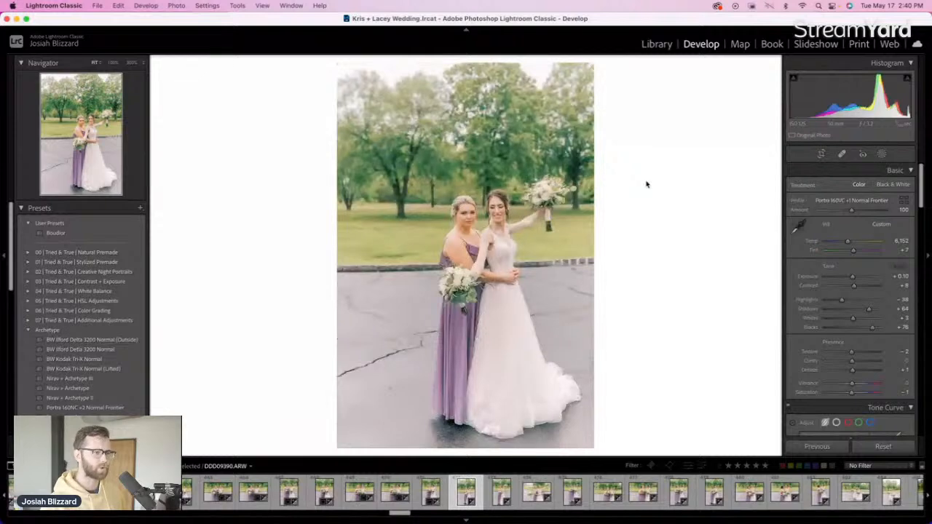
Straighten photo DDD09390.ARW by about 0.41 degrees and crop it tighter around the pair with the raised bouquet
key("r")
left_click_drag(635, 194, 635, 195)
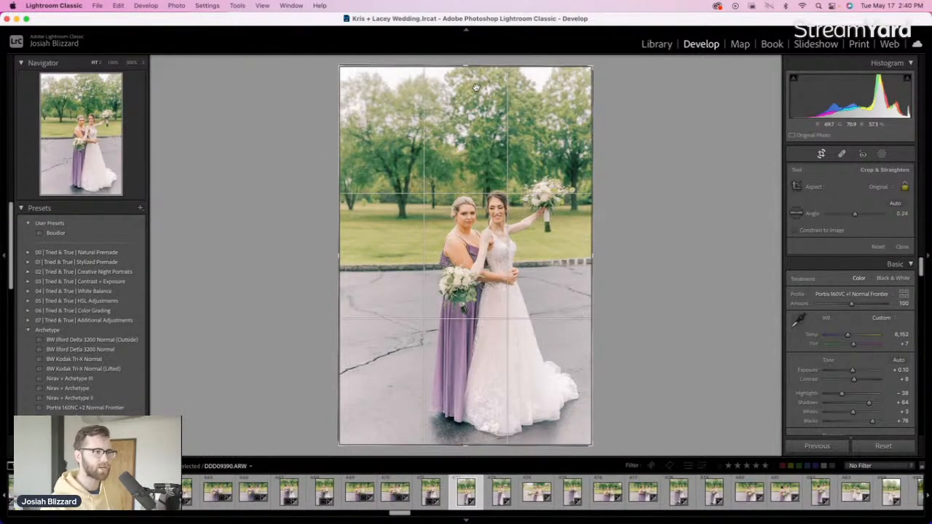
left_click_drag(476, 66, 478, 78)
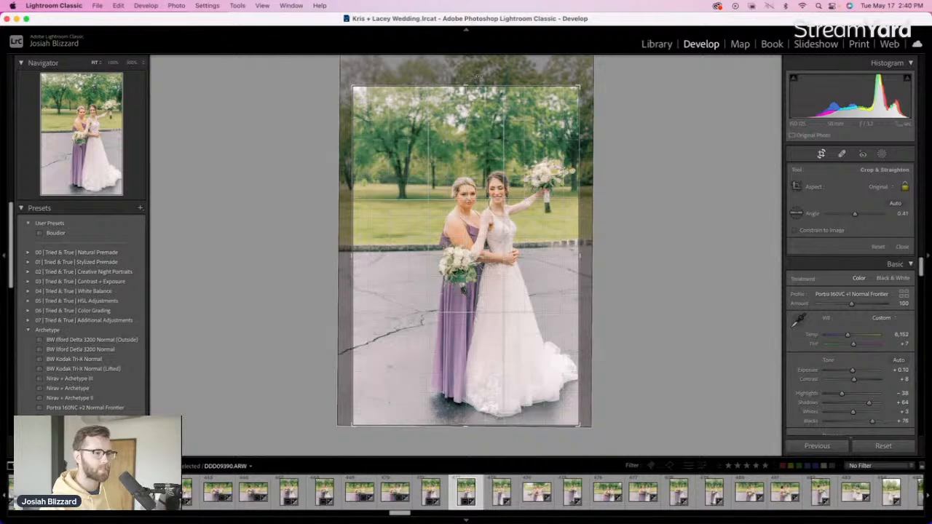
left_click_drag(495, 234, 482, 236)
key("r")
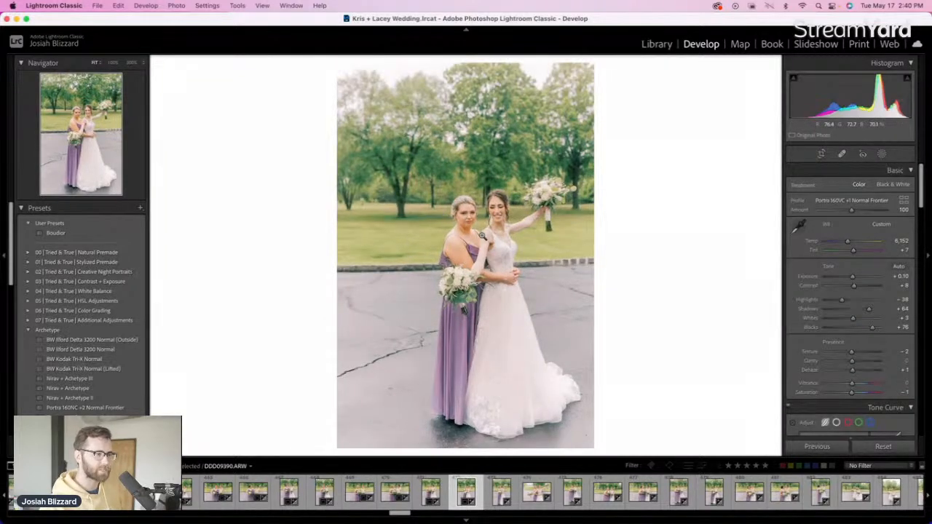
key("Right")
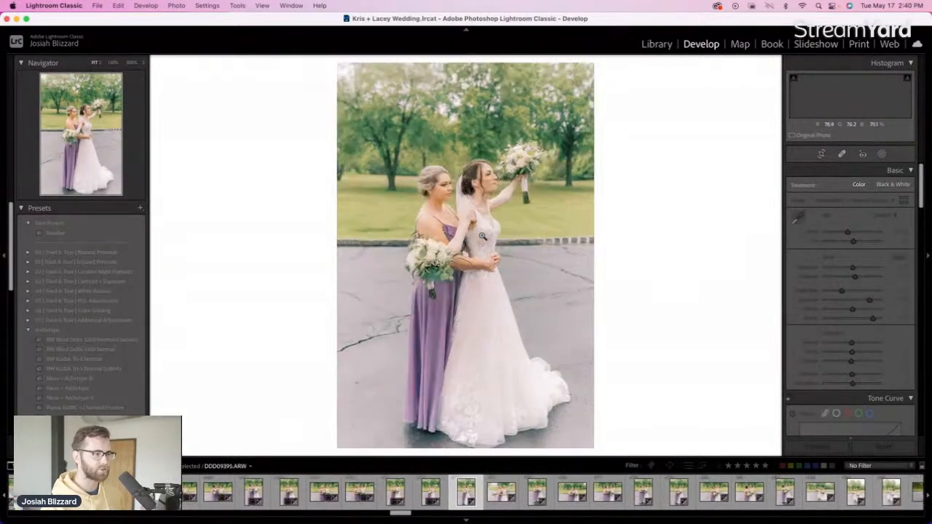
Straighten photo DDD09395.ARW along the kerb line and crop it tighter around the bride and bridesmaid
key("r")
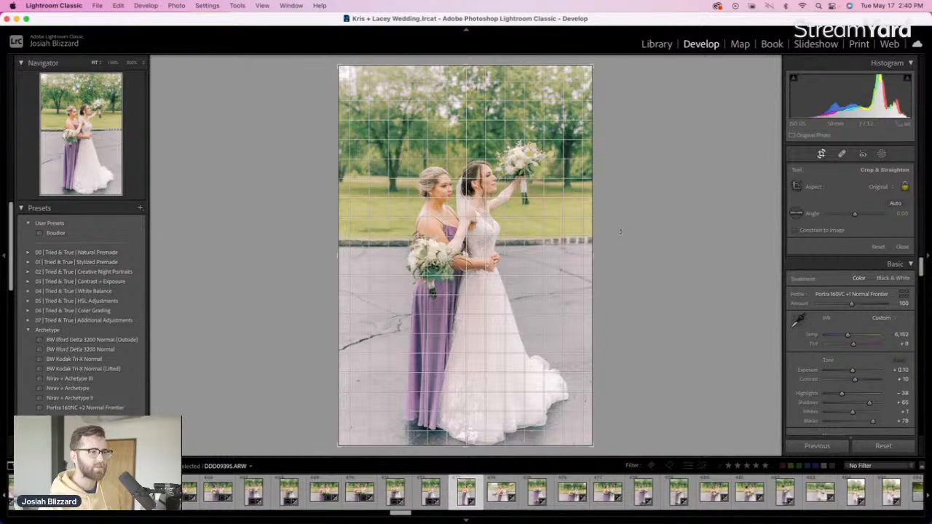
left_click_drag(620, 232, 620, 223)
left_click_drag(479, 70, 479, 82)
key("Return")
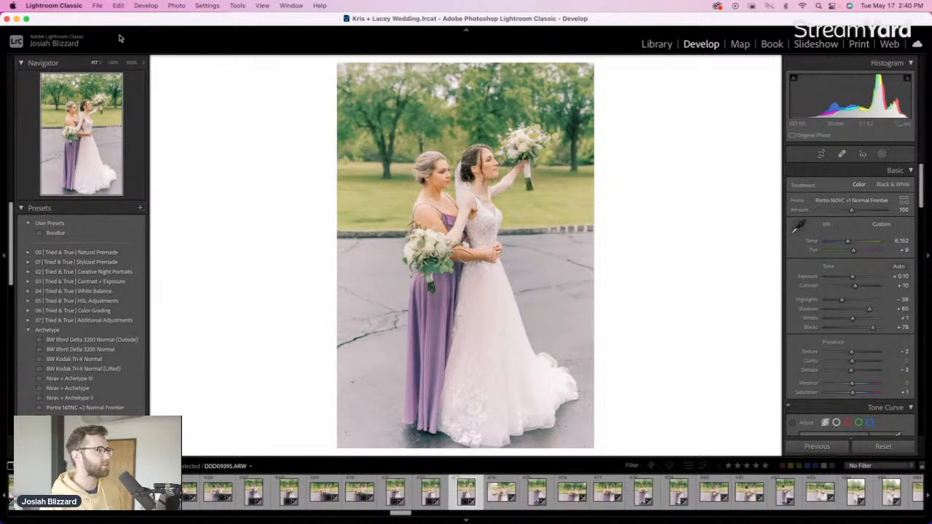
Open the batch.ai plug-in, look through its anchor marker options with 3 Star kept, and close it without running
left_click(96, 5)
mouse_move(144, 227)
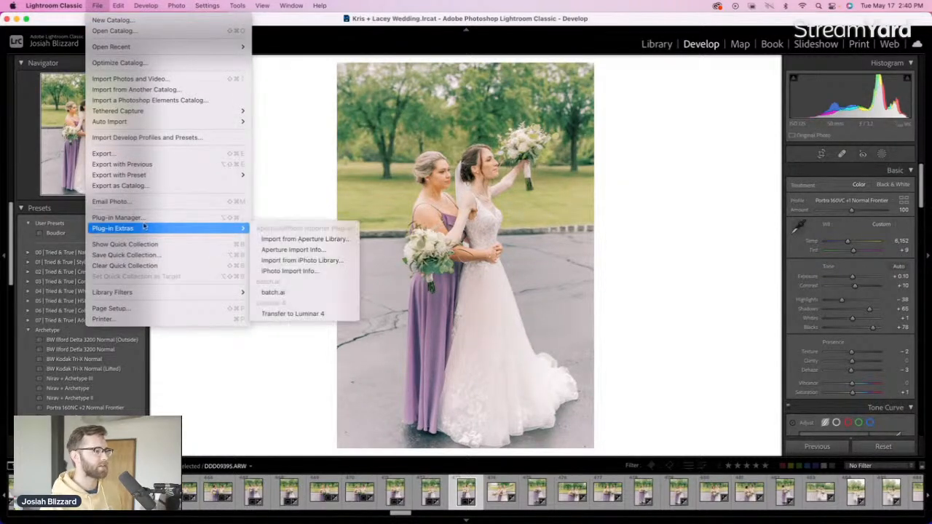
left_click(281, 292)
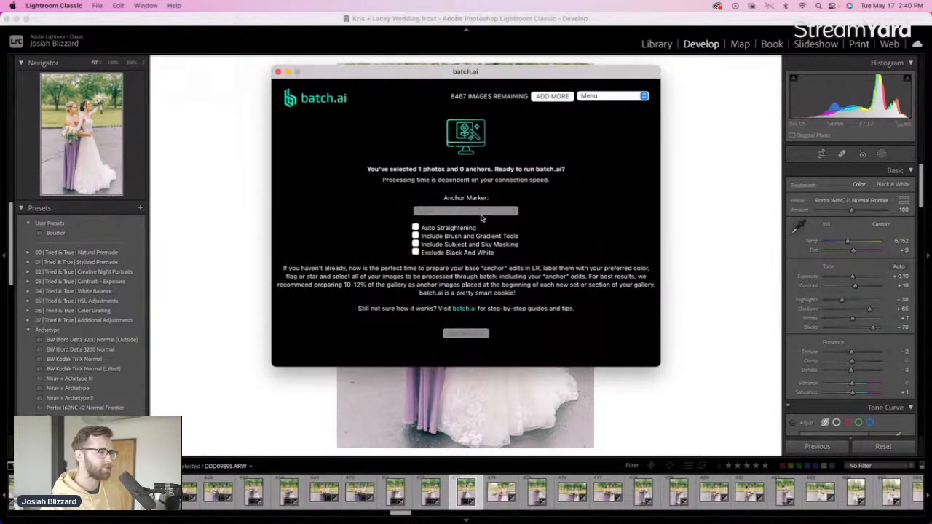
left_click(512, 212)
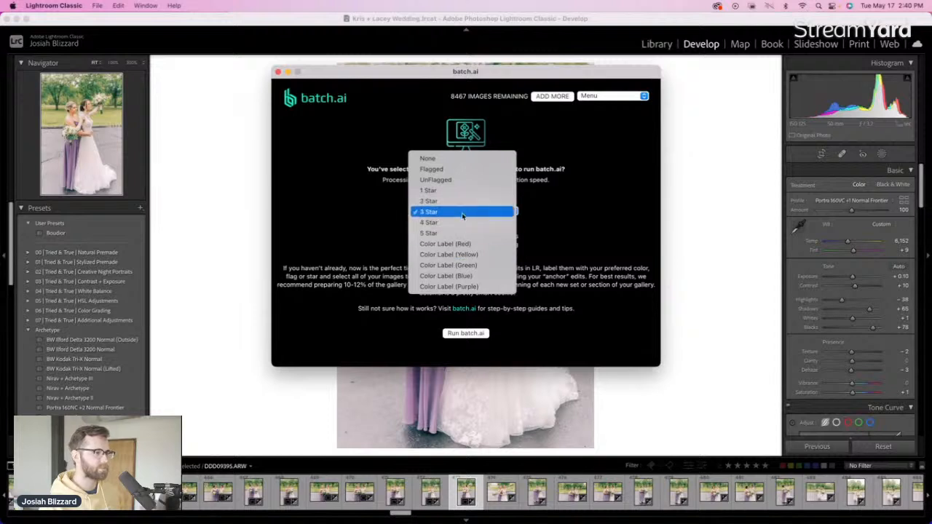
left_click(610, 238)
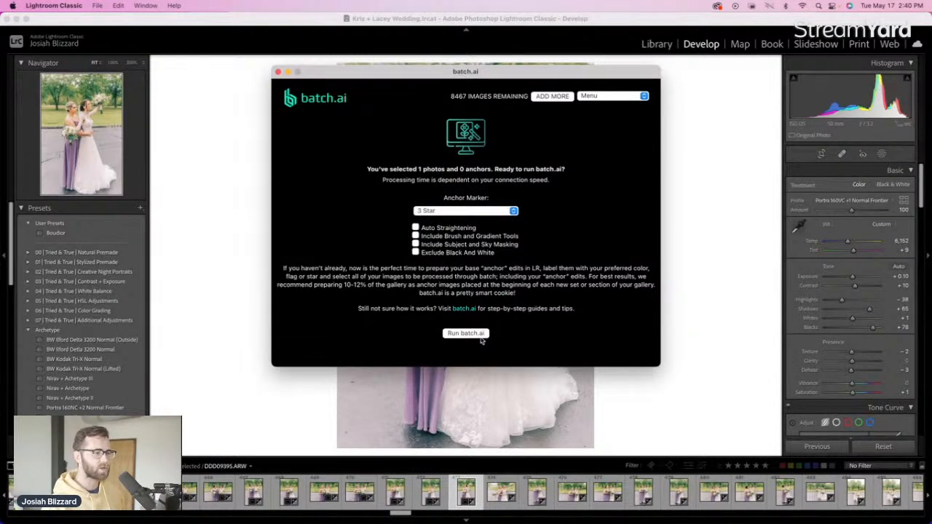
left_click(278, 72)
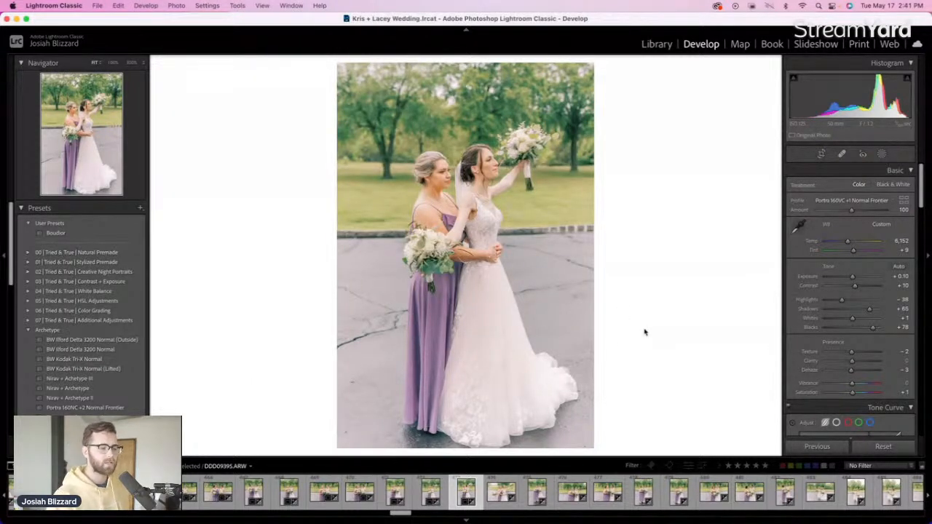
Lower the exposure of photo DDD09397.ARW to 0 and go on to photo DDD09402.ARW
left_click(499, 492)
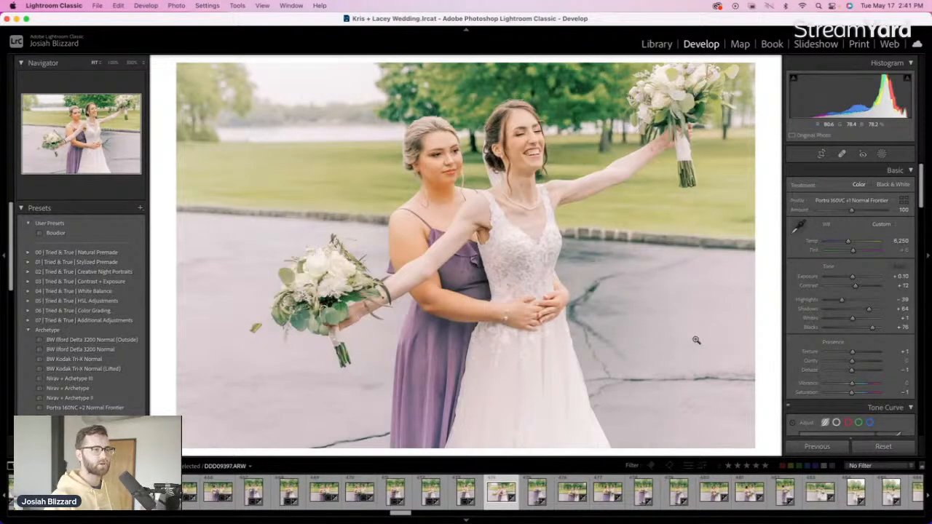
key("minus")
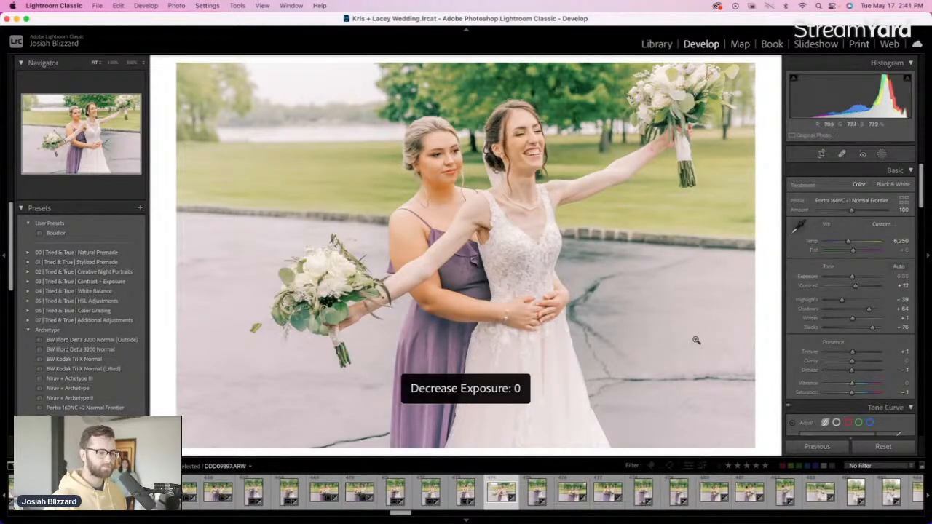
key("Right")
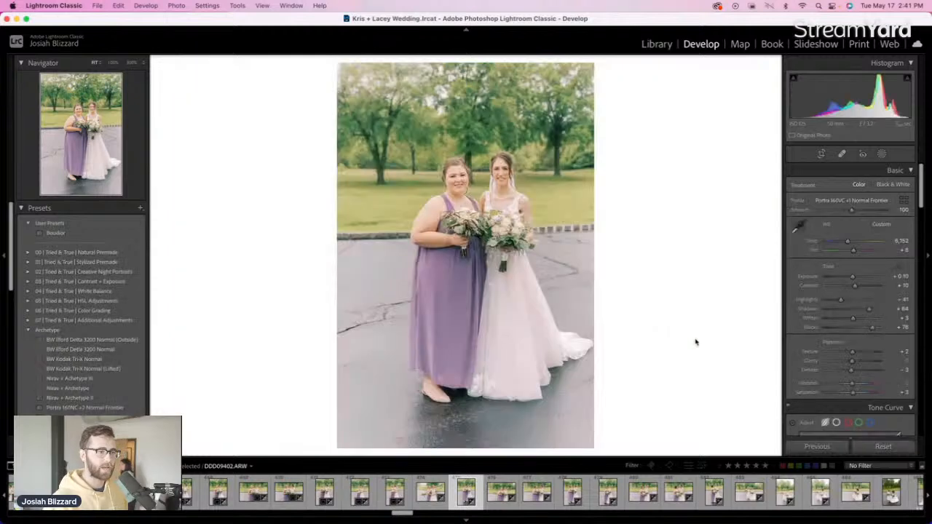
Straighten photo DDD09402.ARW by about 0.29 degrees, crop it slightly tighter and go on to photo DDD09405.ARW
key("r")
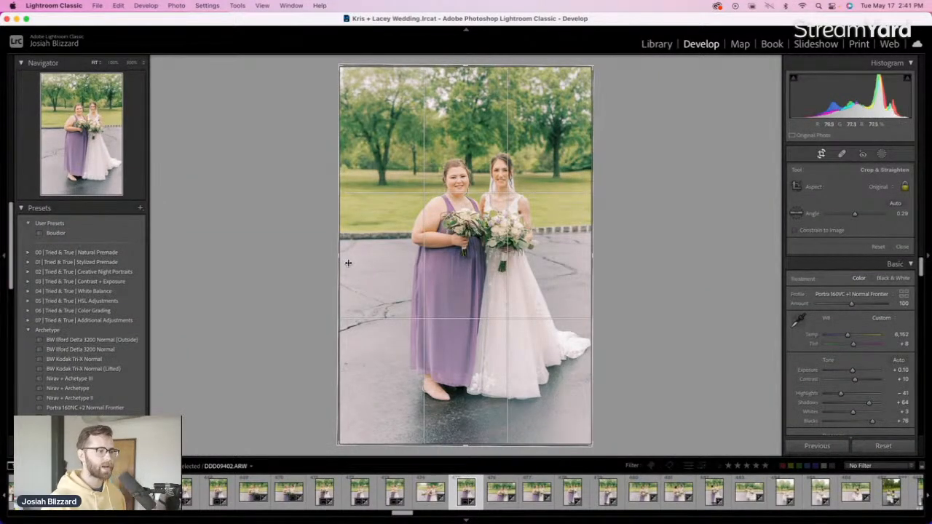
left_click_drag(345, 262, 351, 260)
key("Return")
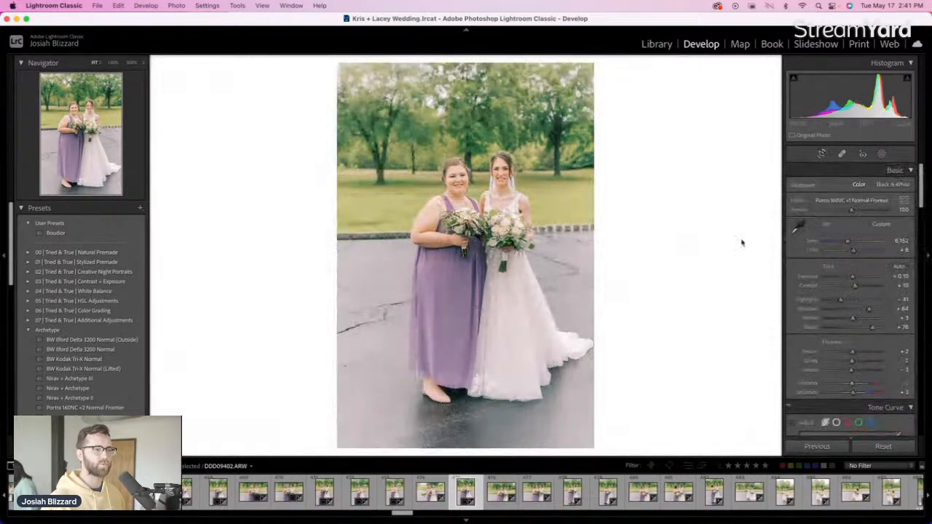
key("Right")
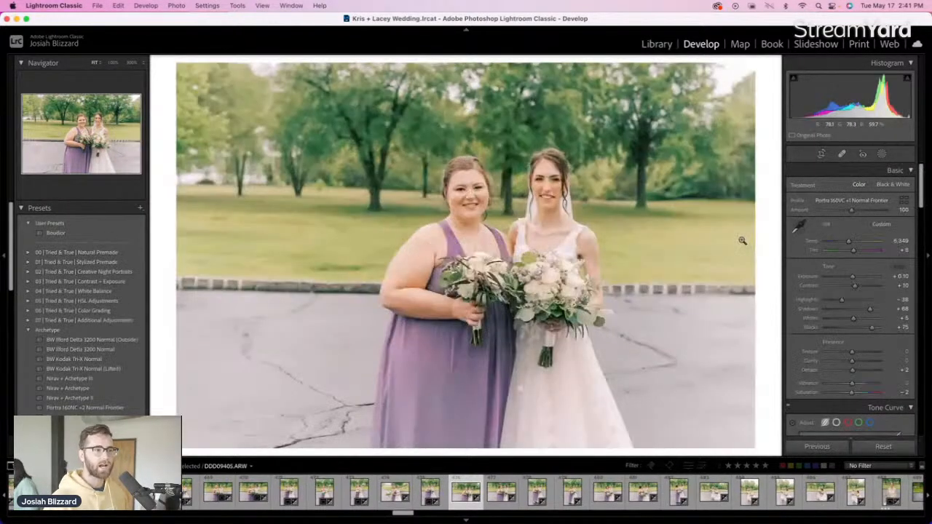
Crop photo DDD09405.ARW tighter, straighten it by about -1.23 degrees and centre the bride and bridesmaid in the frame
key("r")
mouse_move(549, 65)
left_mouse_down()
mouse_move(549, 99)
mouse_move(543, 81)
left_mouse_up()
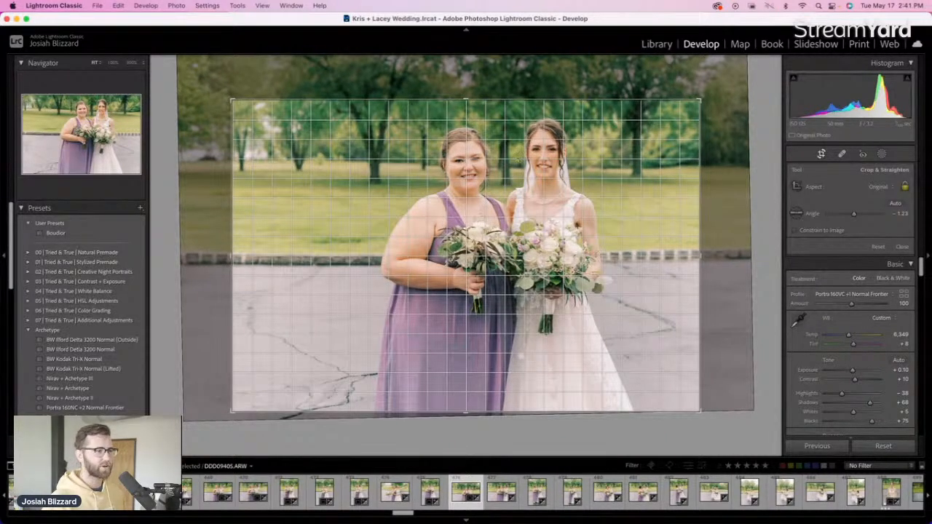
left_click_drag(550, 161, 517, 165)
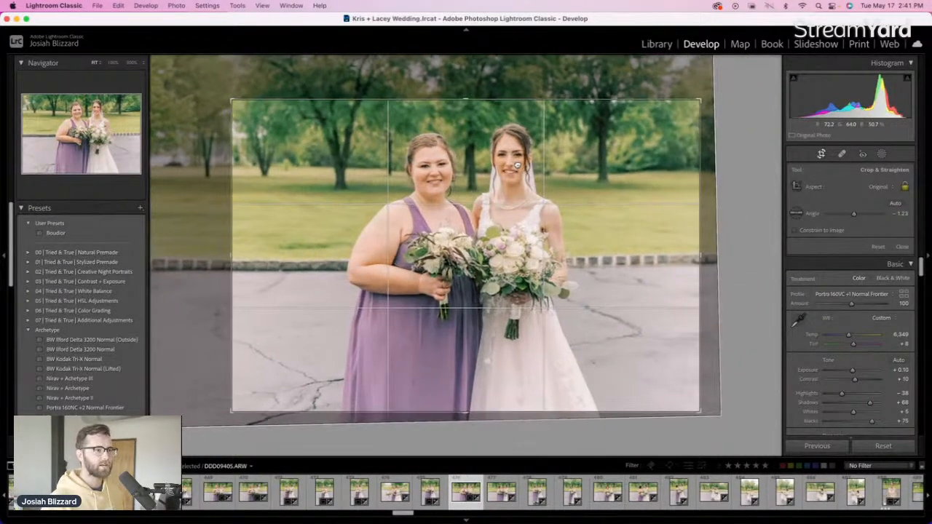
key("r")
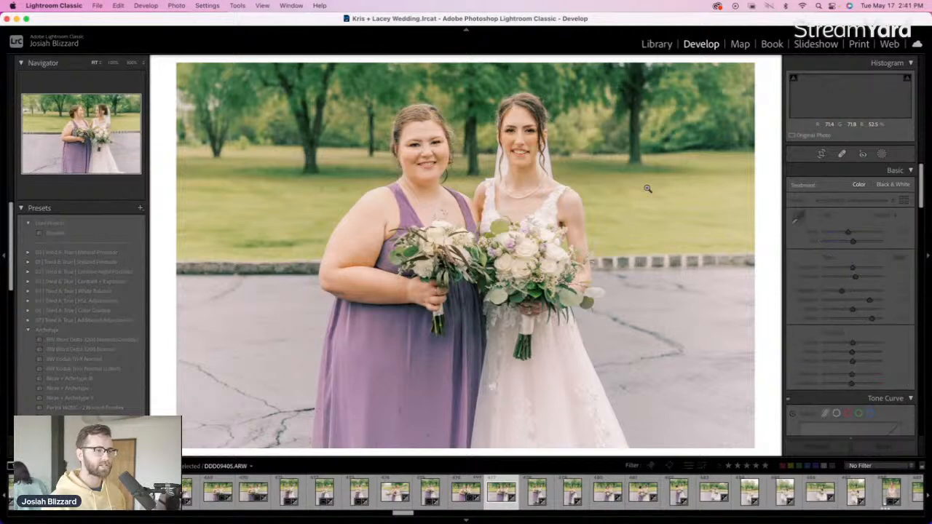
Crop photo DDD09408.ARW tighter, straighten it by about -0.49 degrees and go on to photo DDD09411.ARW
key("Left")
key("r")
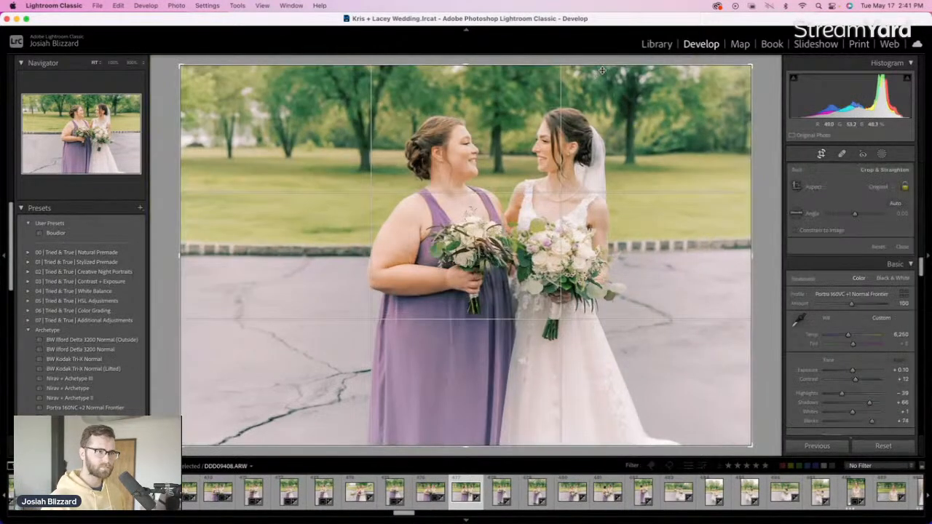
mouse_move(602, 66)
left_mouse_down()
mouse_move(601, 82)
mouse_move(599, 67)
left_mouse_up()
left_click_drag(579, 145, 561, 158)
key("r")
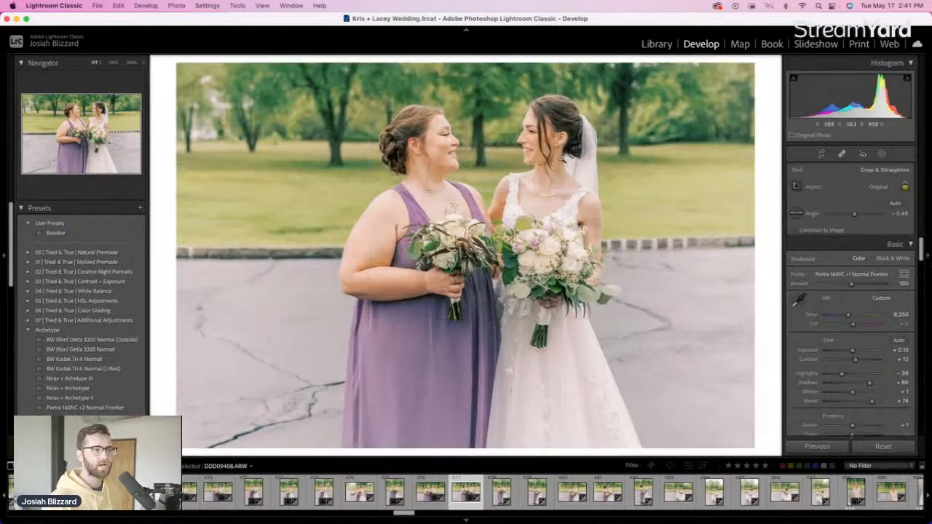
key("Right")
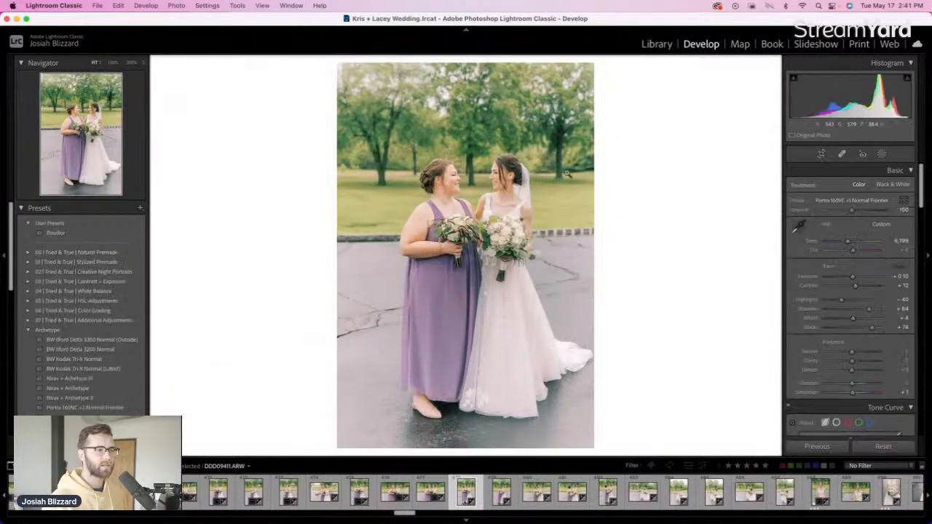
Go on to photo DDD09415.ARW and straighten it so the curb behind the bride and bridesmaid runs level
key("Right")
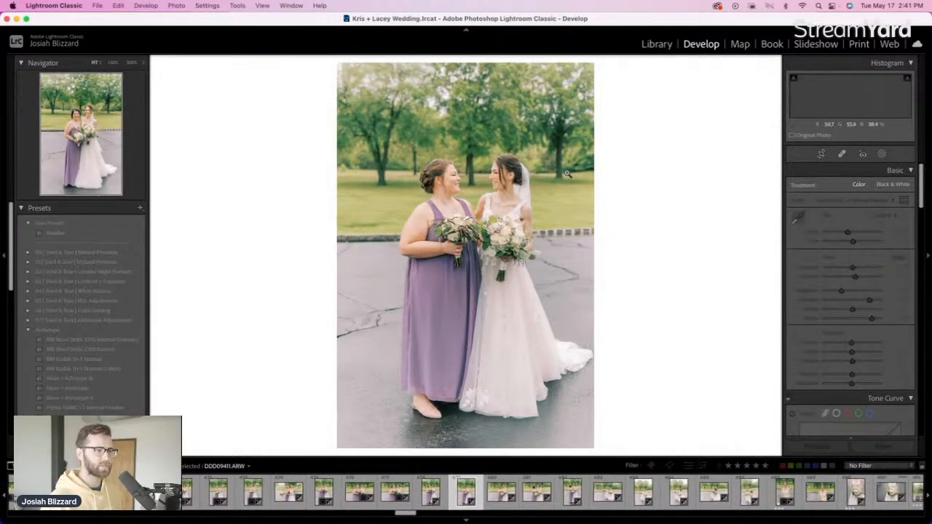
key("r")
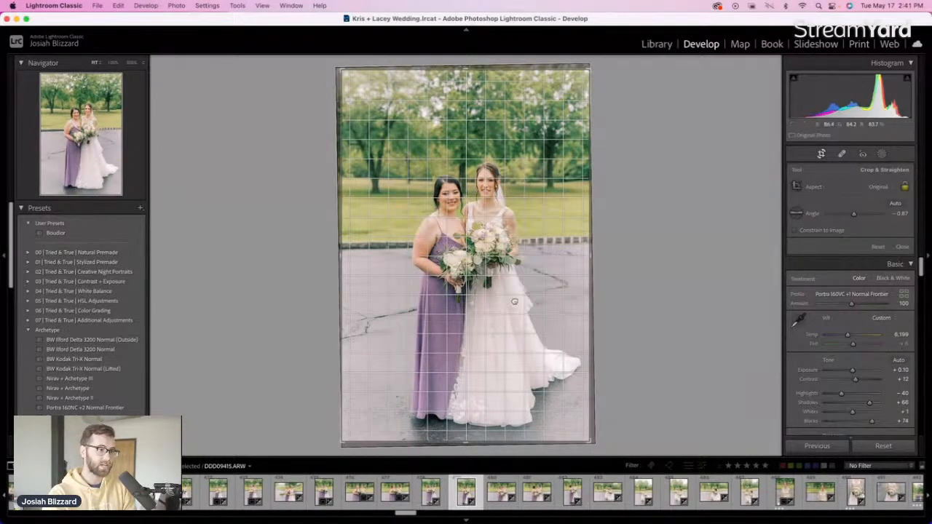
key("r")
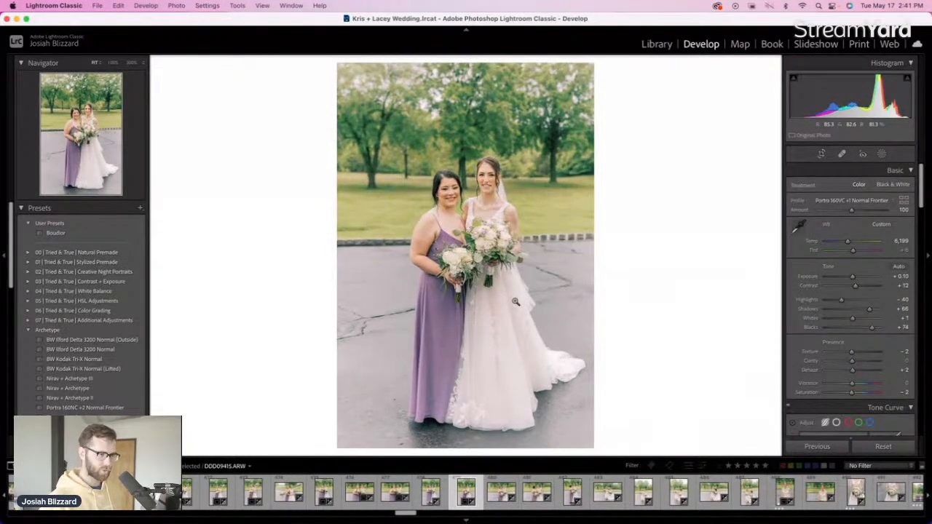
Crop photo DDD09417.ARW tighter, shift the bride and bridesmaid within the frame and go on to the following photo
key("Right")
key("r")
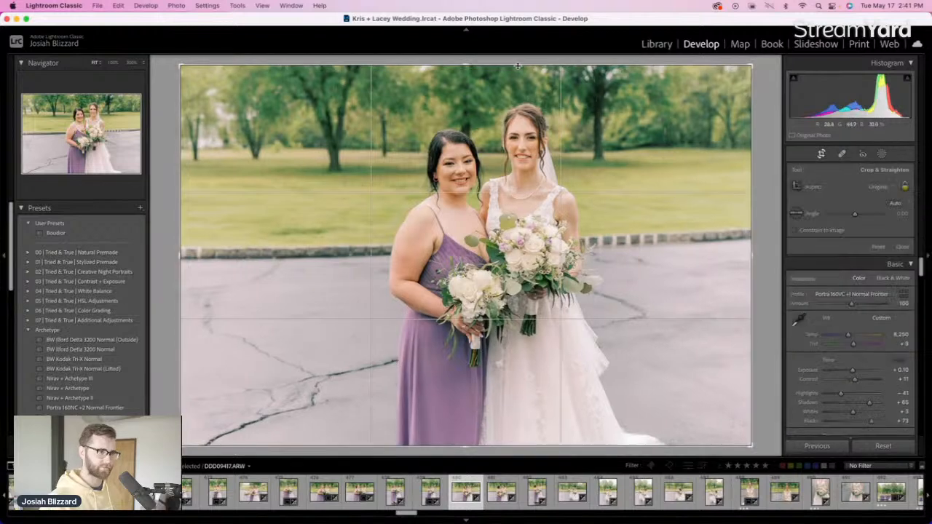
left_click_drag(513, 76, 515, 88)
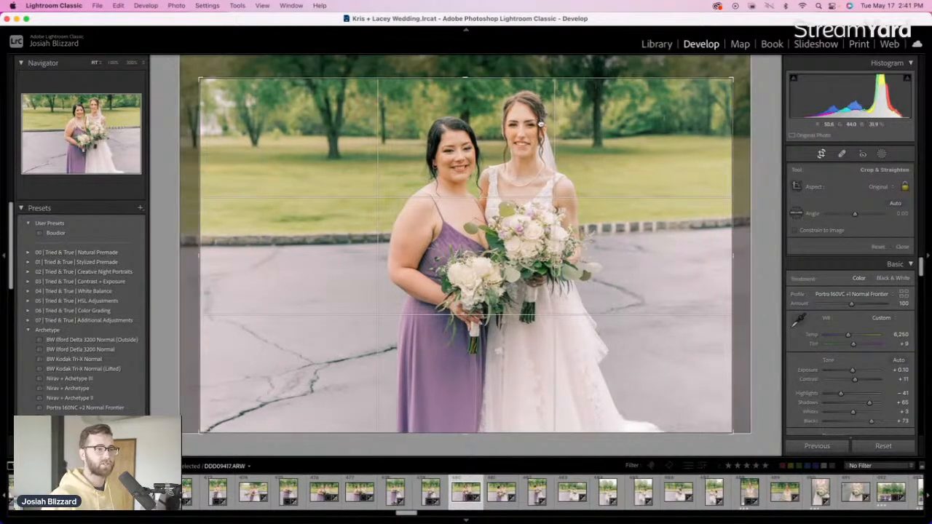
left_click_drag(540, 125, 521, 132)
key("r")
key("Right")
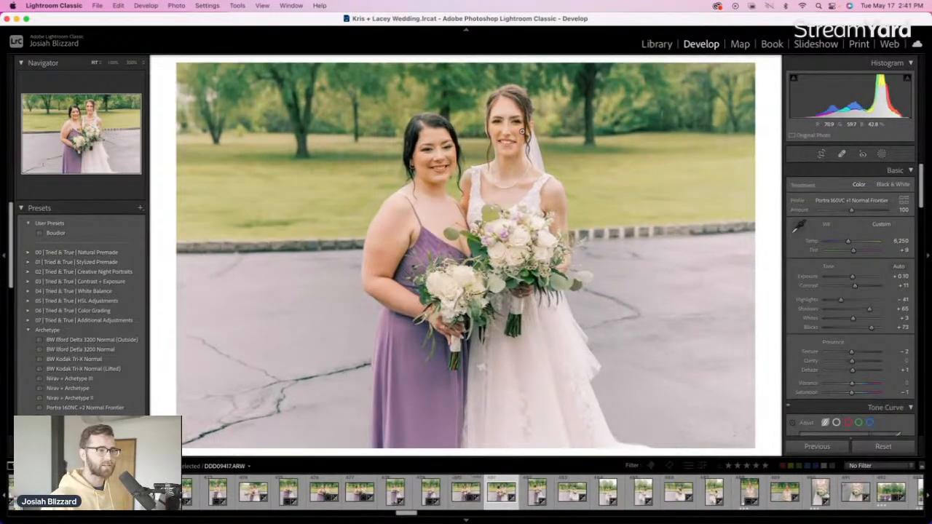
Straighten photo DDD09420.ARW by about -1.06 degrees and go on to photo DDD09423.ARW
key("Right")
key("r")
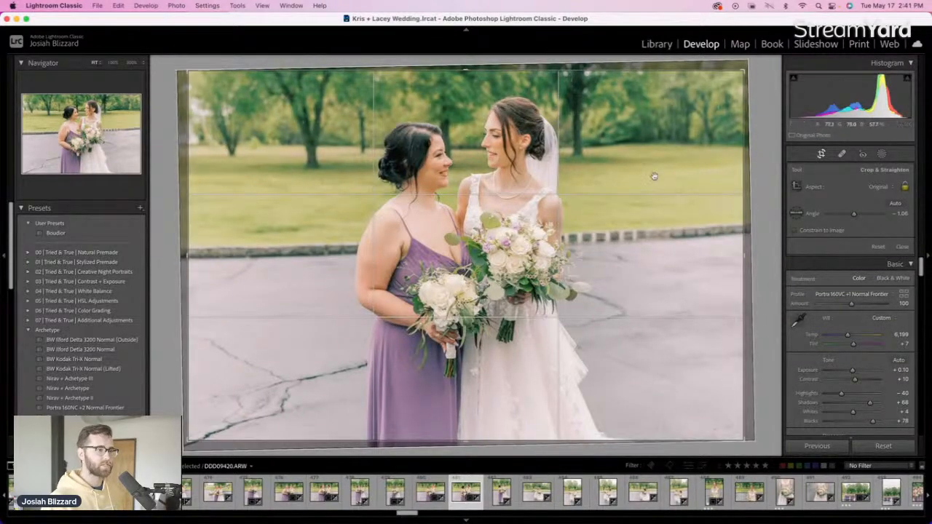
key("r")
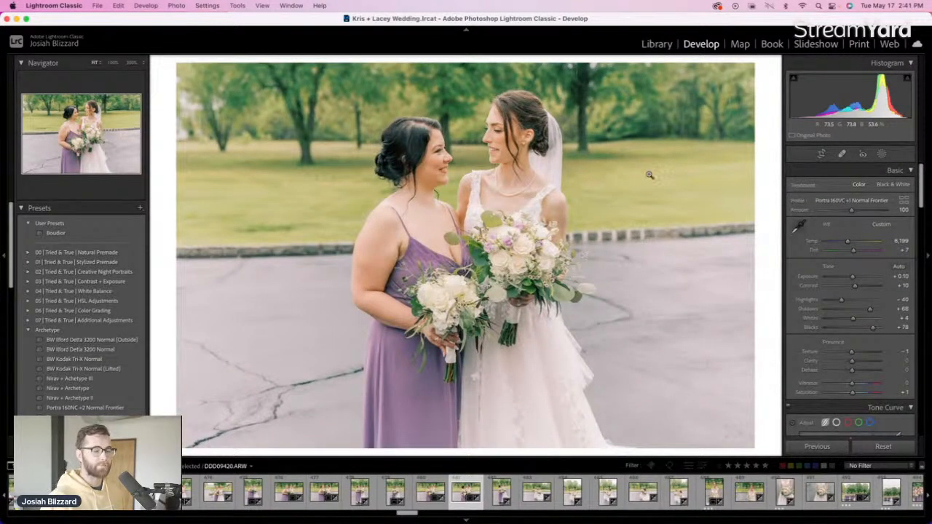
key("Right")
key("Right")
key("Right")
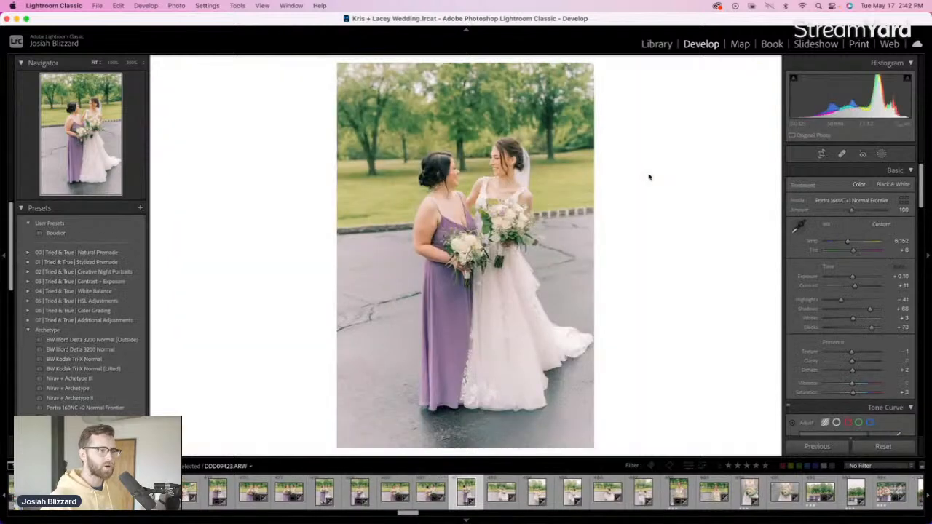
Crop photo DDD09423.ARW tighter, straighten it by about 1.70 degrees and go on to photo DDD09427.ARW
key("r")
left_click_drag(650, 165, 650, 170)
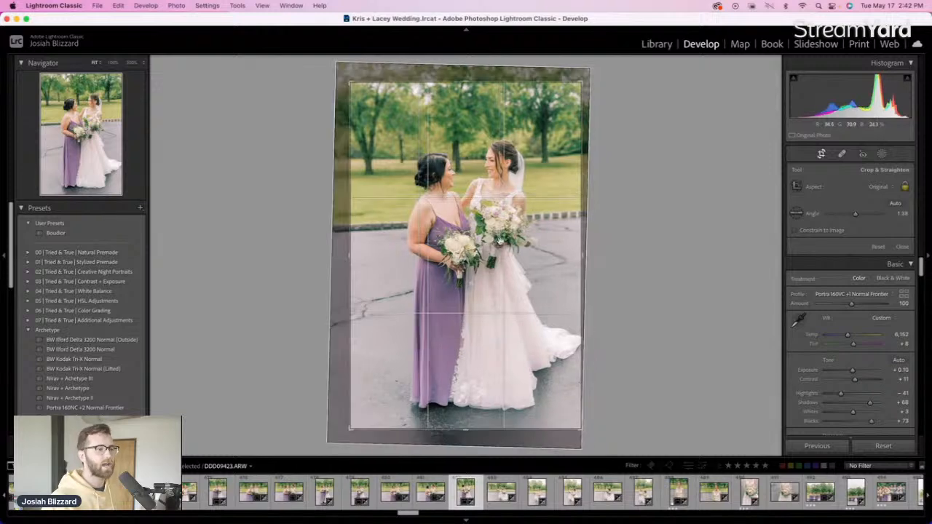
key("r")
key("r")
left_click_drag(620, 235, 617, 222)
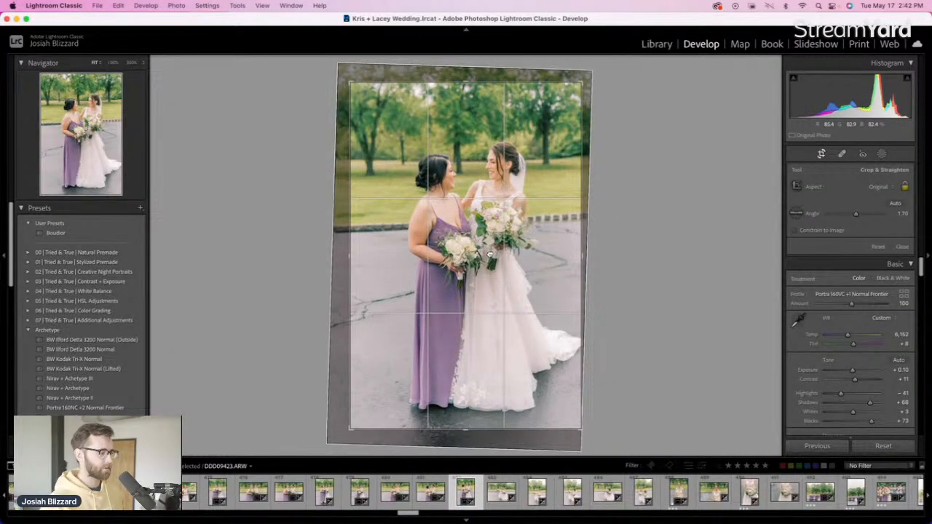
key("r")
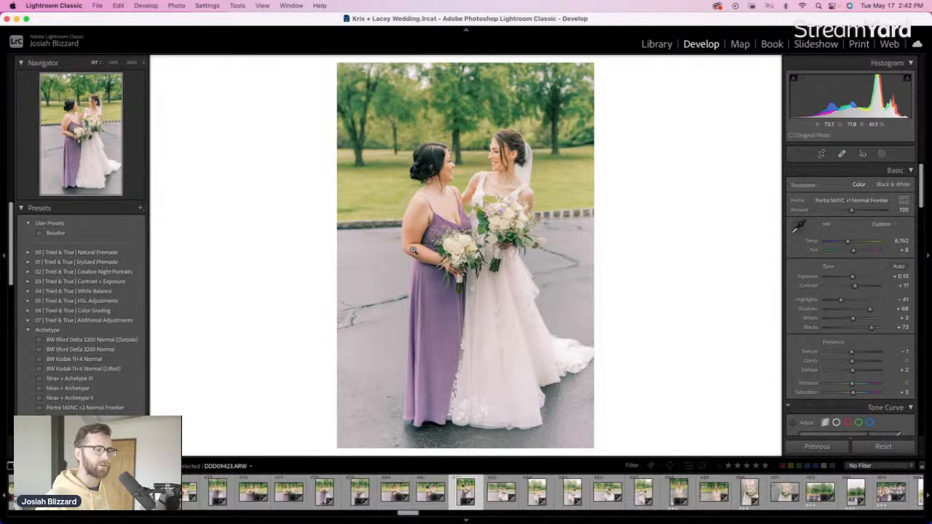
key("Right")
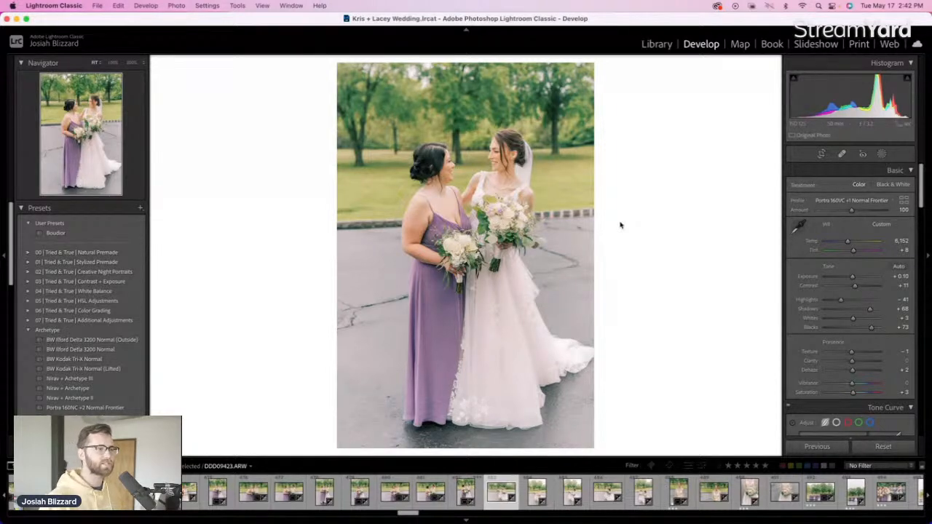
Straighten photo DDD09427.ARW by about -0.73 degrees, crop it tighter around the bride and flower girl and go on to DDD09431.ARW
key("r")
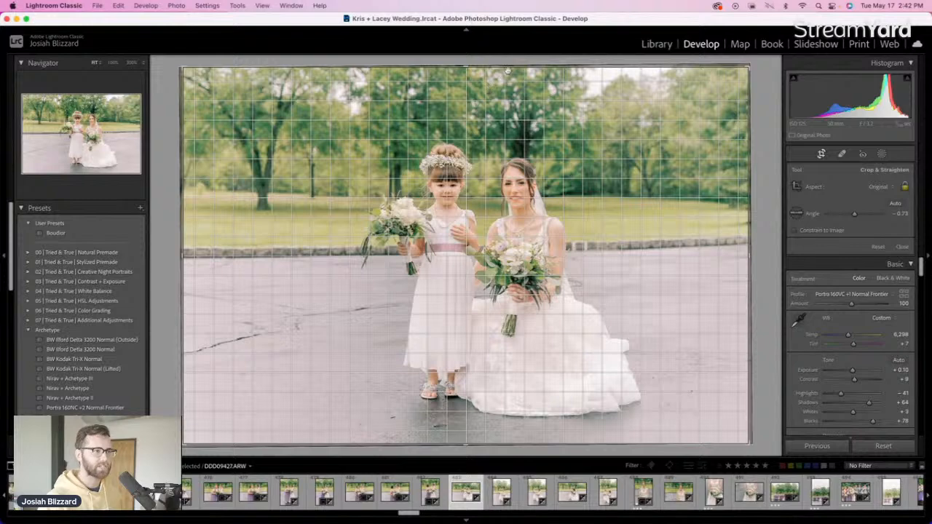
left_click_drag(508, 70, 537, 178)
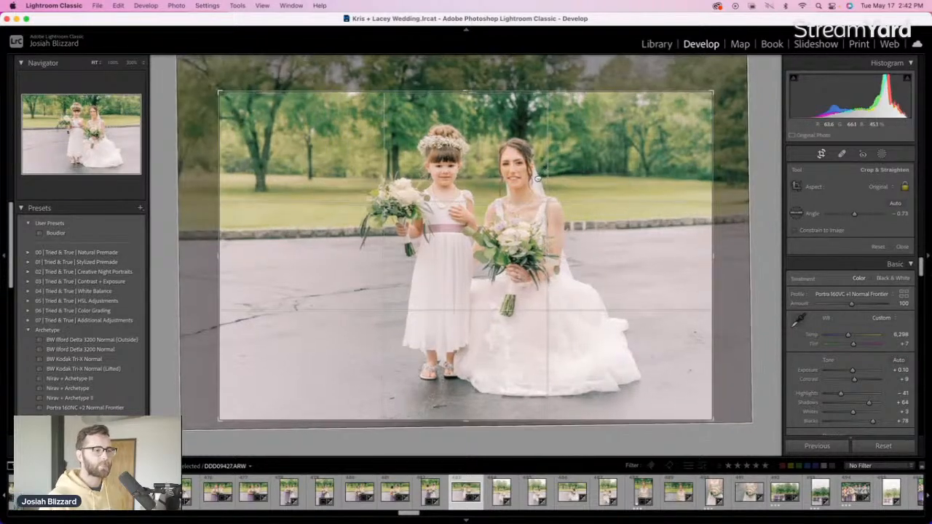
key("Return")
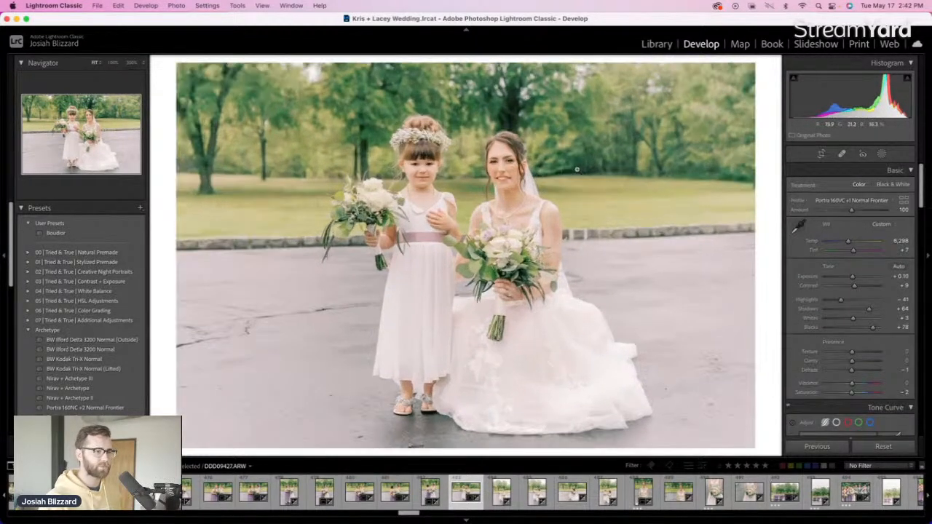
key("Right")
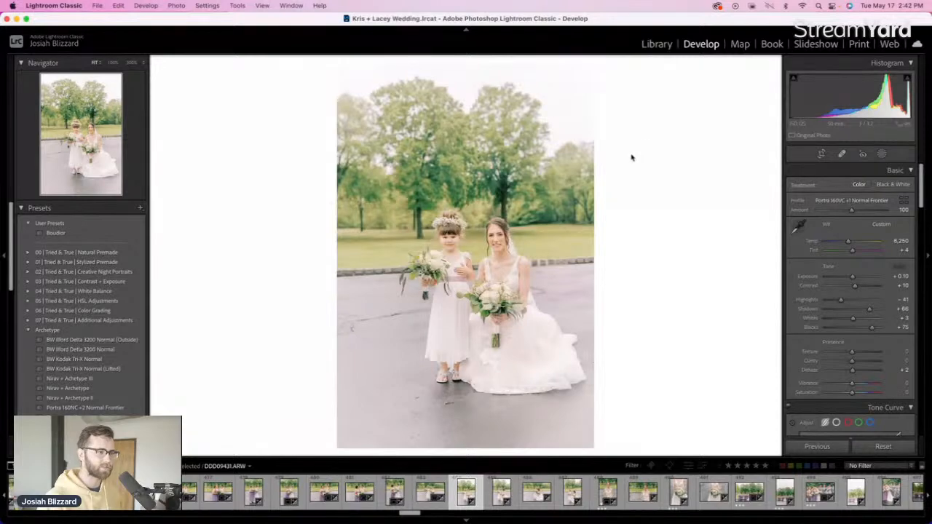
Lower the exposure of photo DDD09431.ARW to -0.10, crop it tighter and straighten it by about 0.83 degrees
key("minus")
key("minus")
key("r")
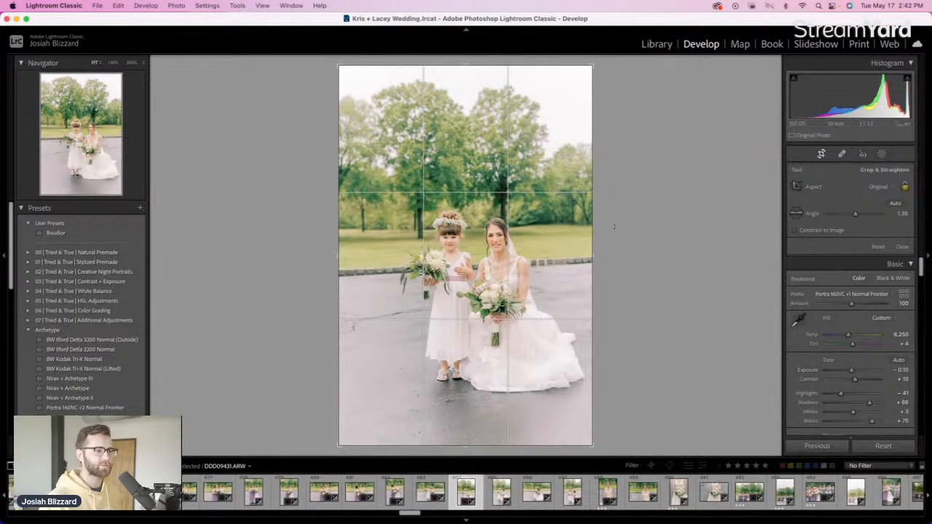
left_click_drag(609, 221, 609, 224)
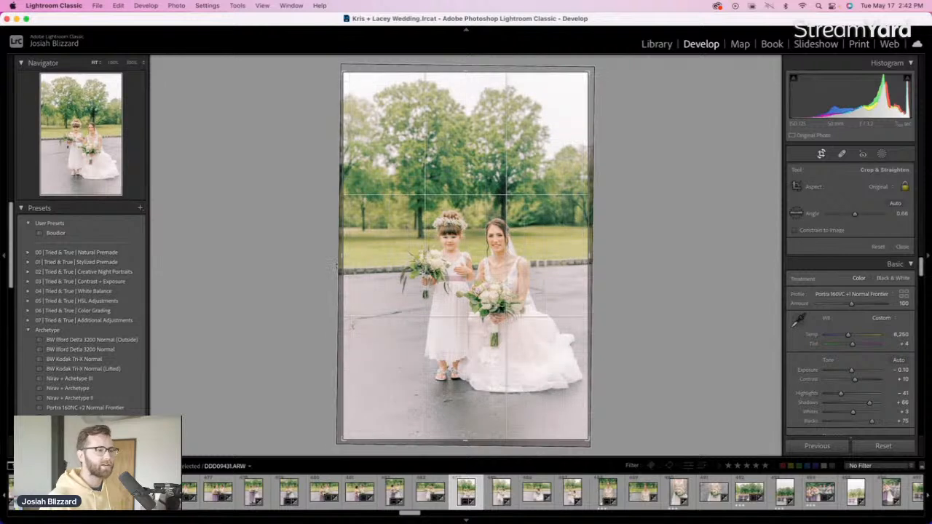
left_click_drag(344, 264, 354, 264)
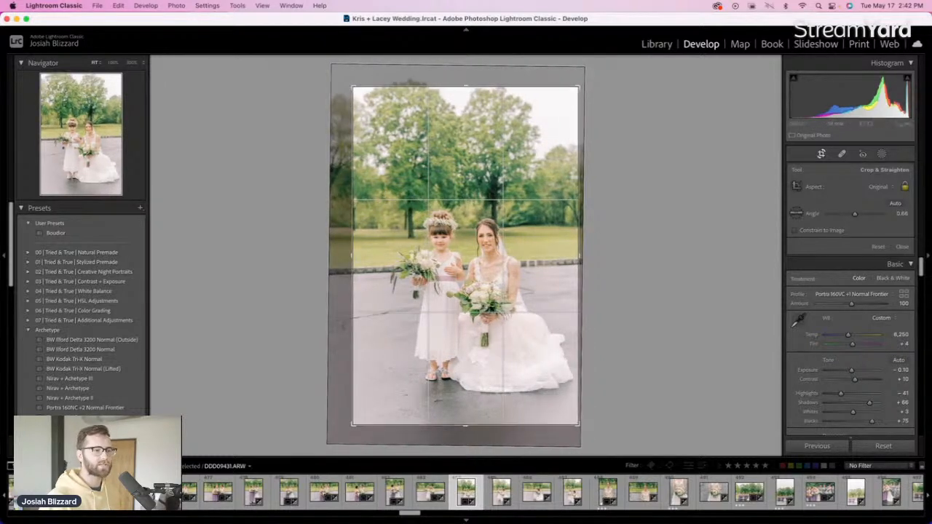
left_click_drag(610, 237, 609, 239)
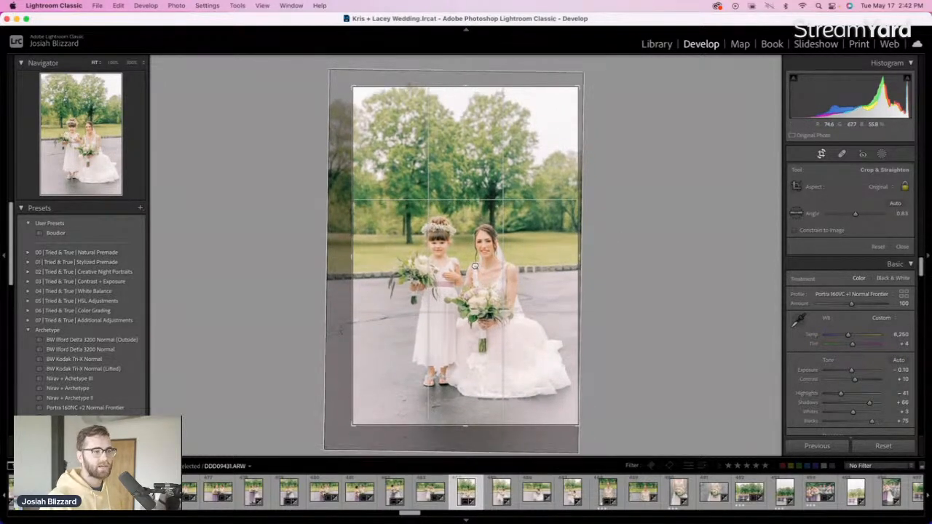
key("r")
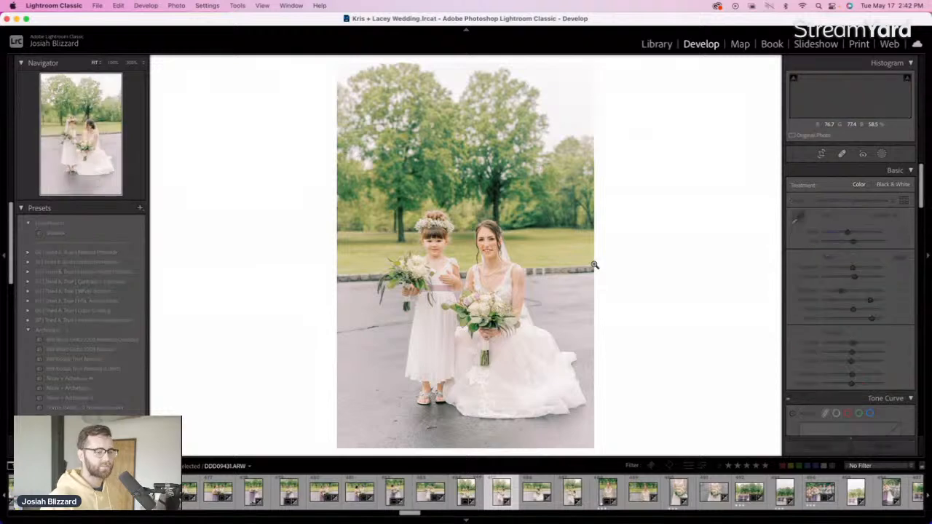
Lower the exposure of photo DDD09437.ARW to -0.20 and crop it tighter around the bride and flower girl
key("Right")
key("minus")
key("minus")
key("minus")
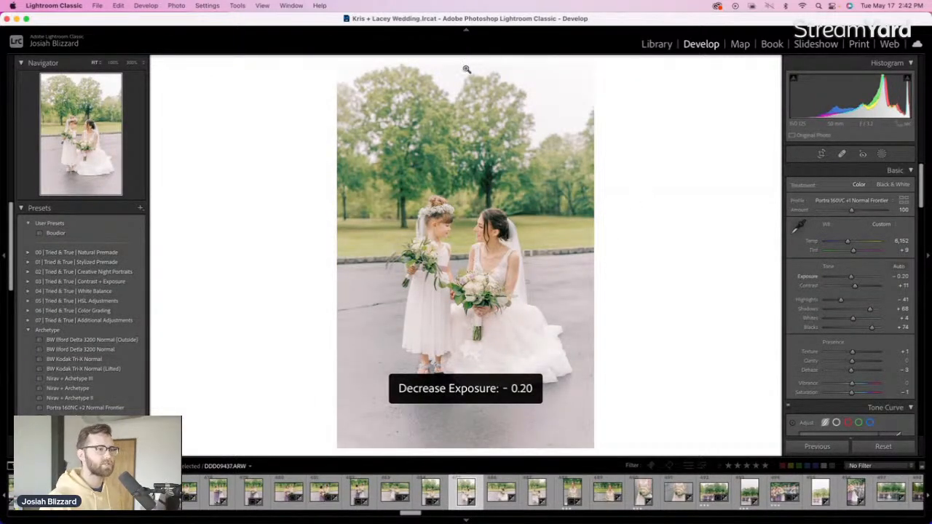
key("r")
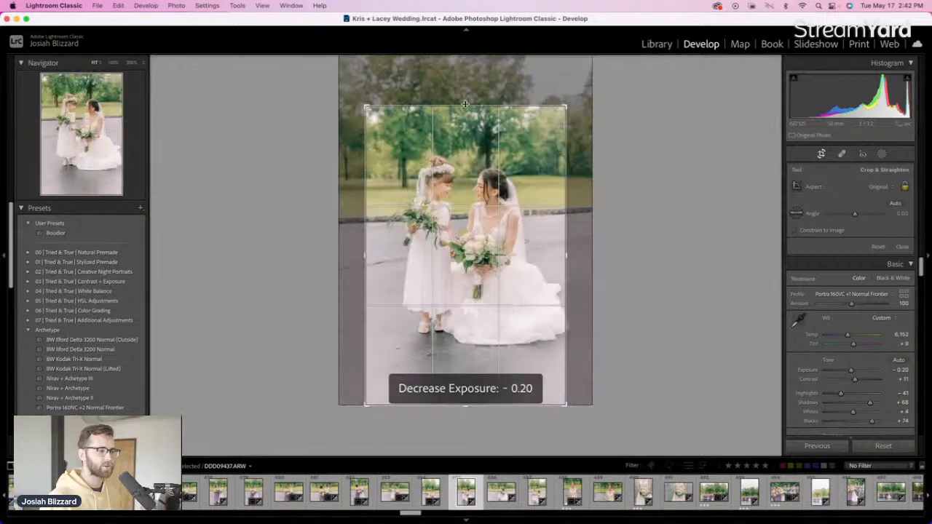
left_click_drag(469, 72, 470, 71)
key("r")
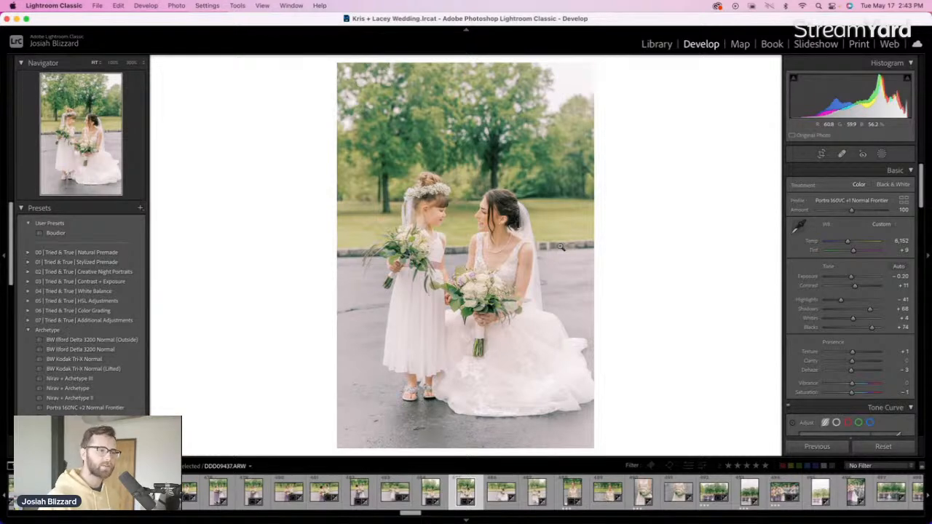
Check the crop and straightening of photo DDD09440.ARW and go on to photo DDD09444.ARW
key("Right")
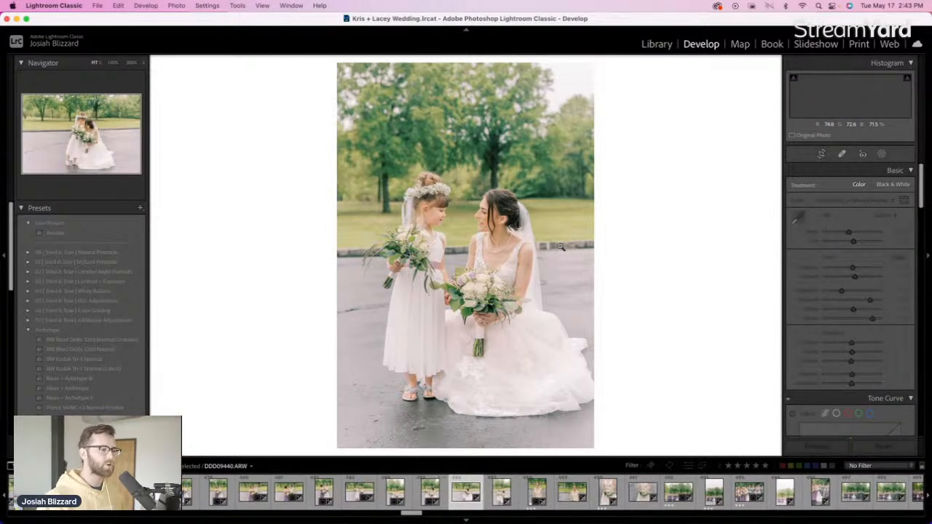
key("r")
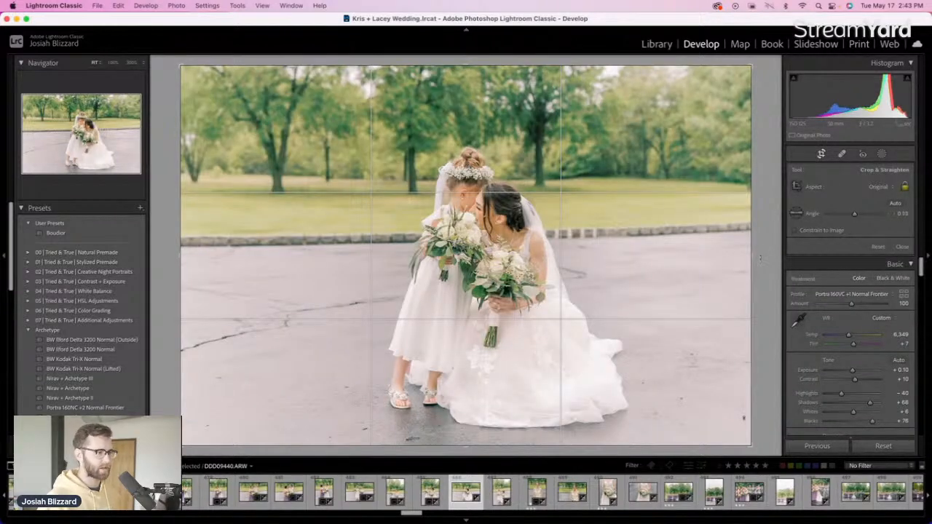
key("Return")
key("Right")
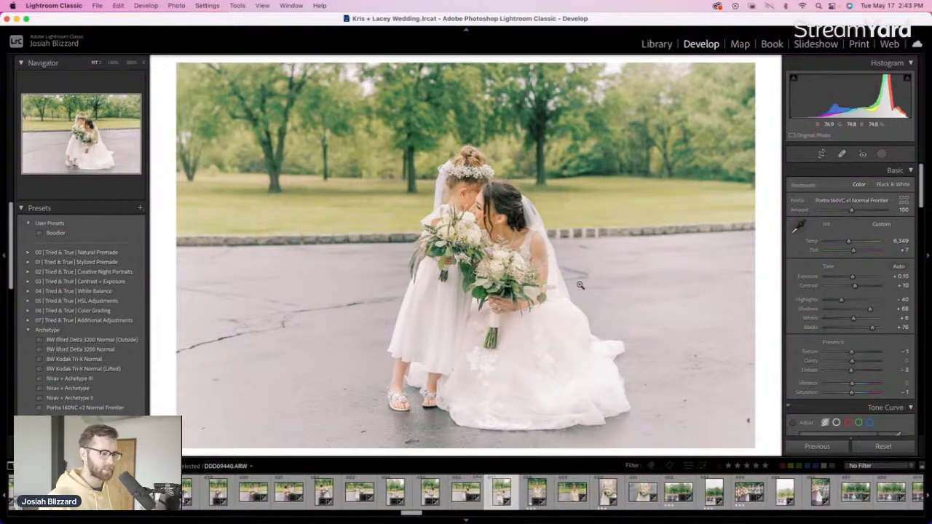
key("Right")
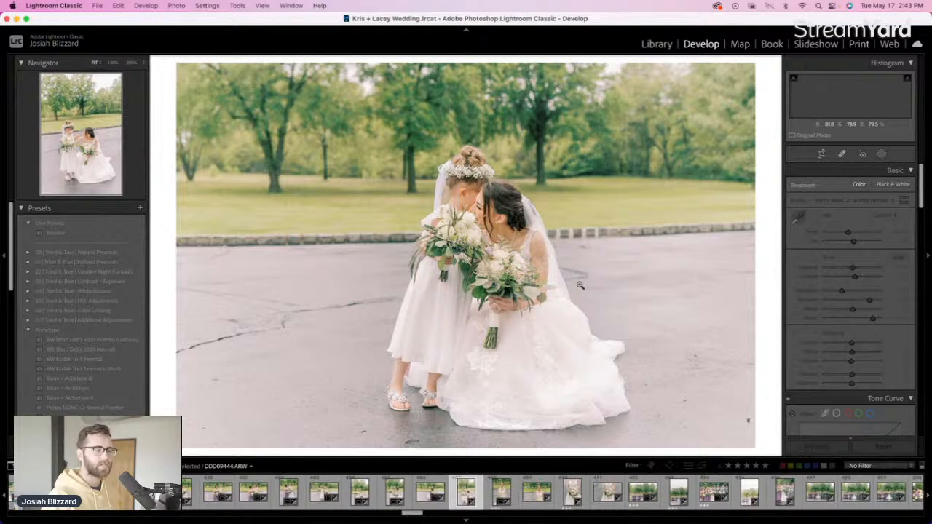
Lower the exposure of photo DDD09444.ARW to 0 and straighten it so the curb runs level
key("minus")
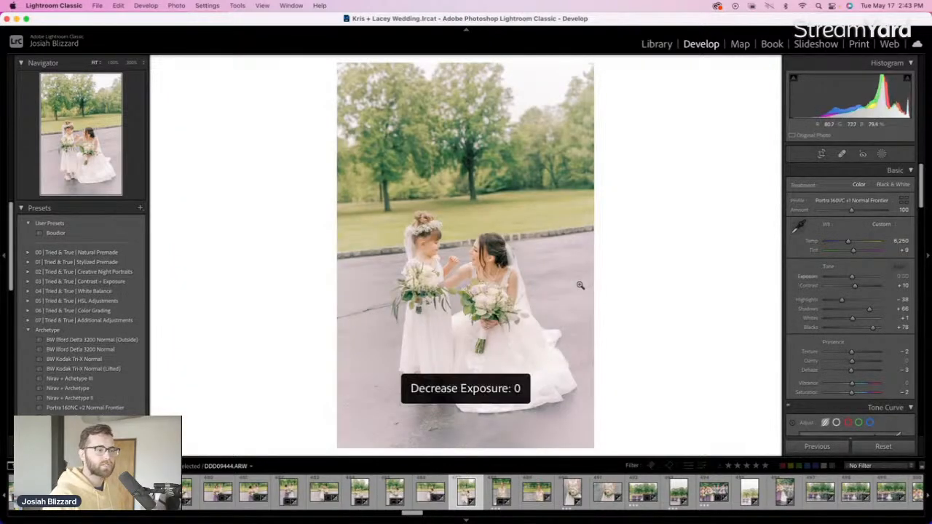
key("r")
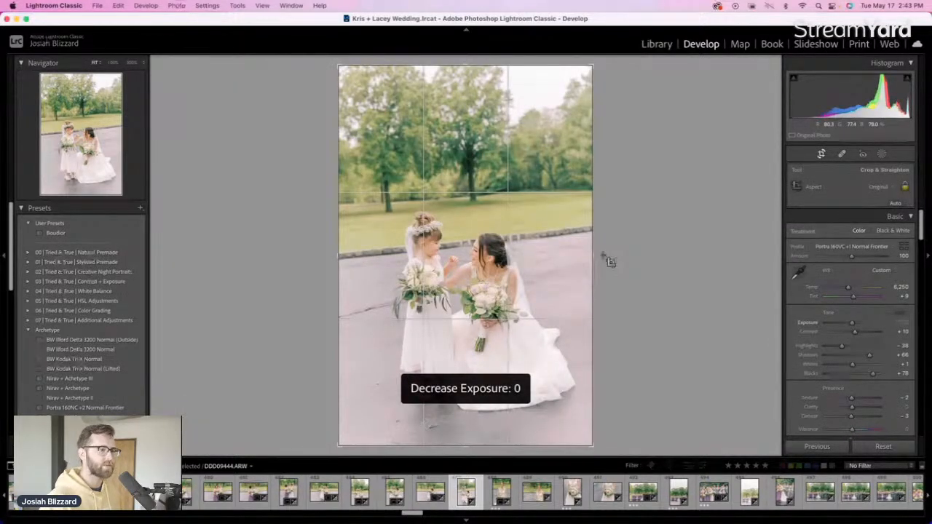
left_click_drag(609, 262, 613, 288)
key("Return")
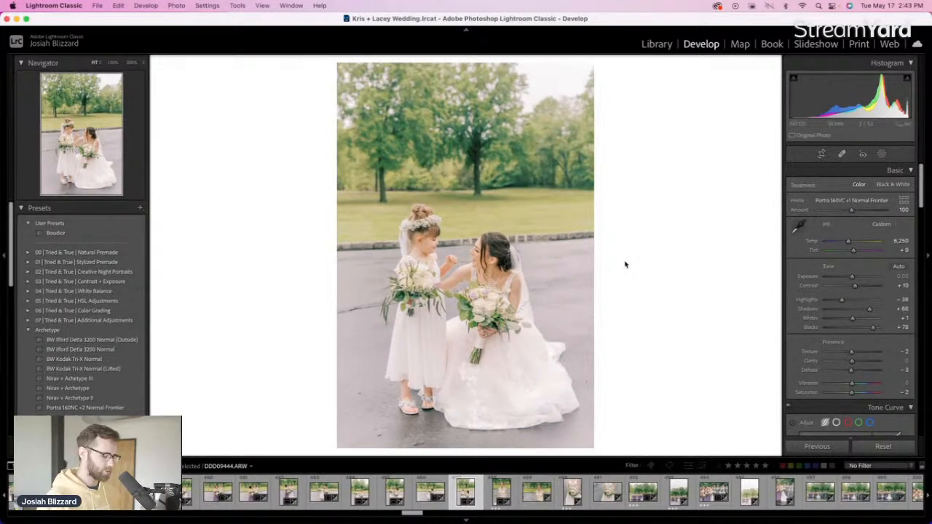
Lower the exposure of photo DDD09444.ARW slightly and go on to photo DDD09452.ARW
key("minus")
key("Right")
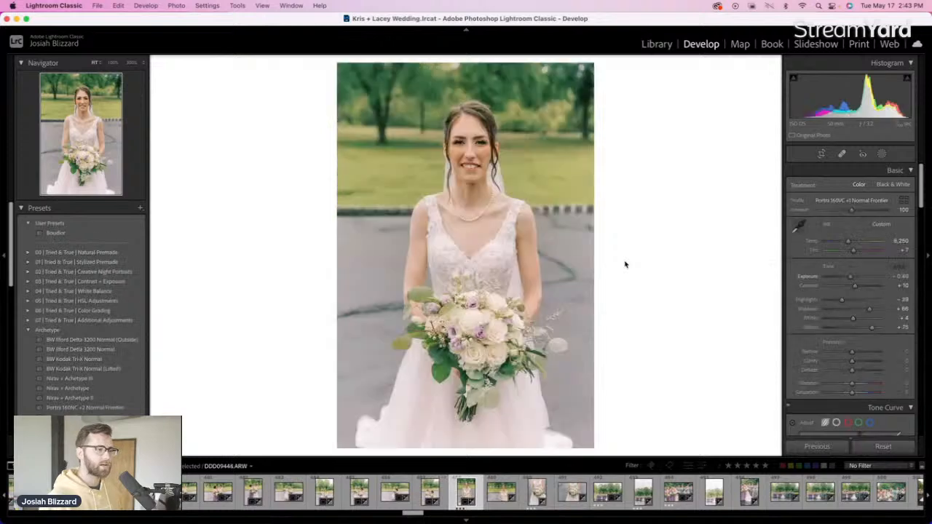
key("Right")
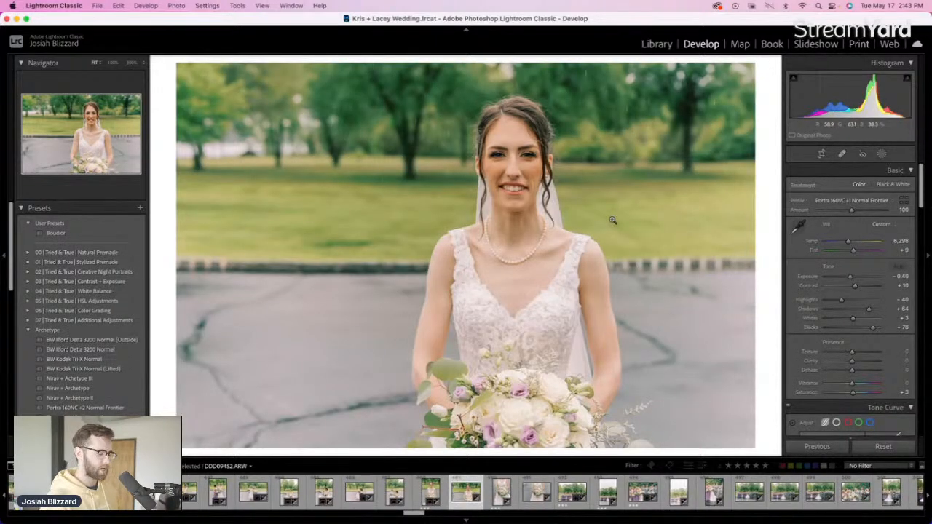
Raise the exposure of photo DDD09452.ARW and crop it tighter so the bride sits closer to the centre
key("equal")
key("equal")
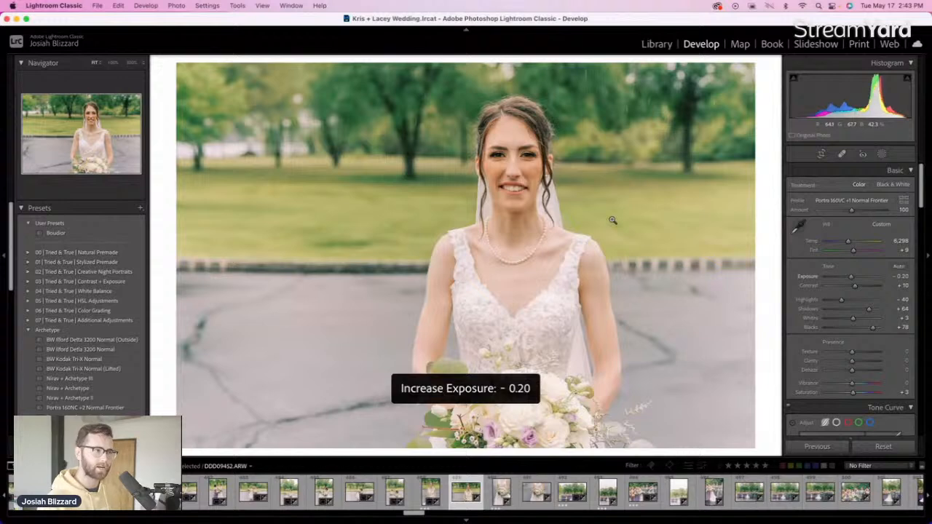
key("r")
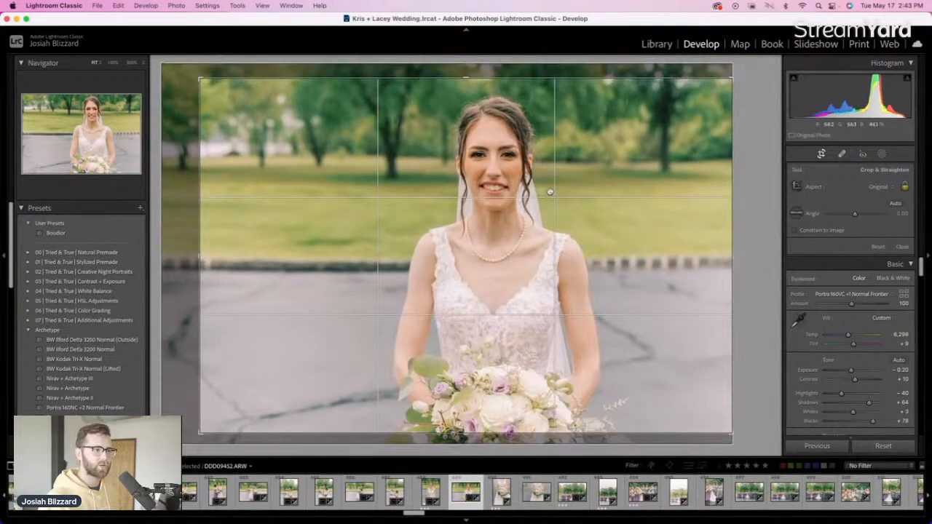
key("Return")
key("equal")
key("Right")
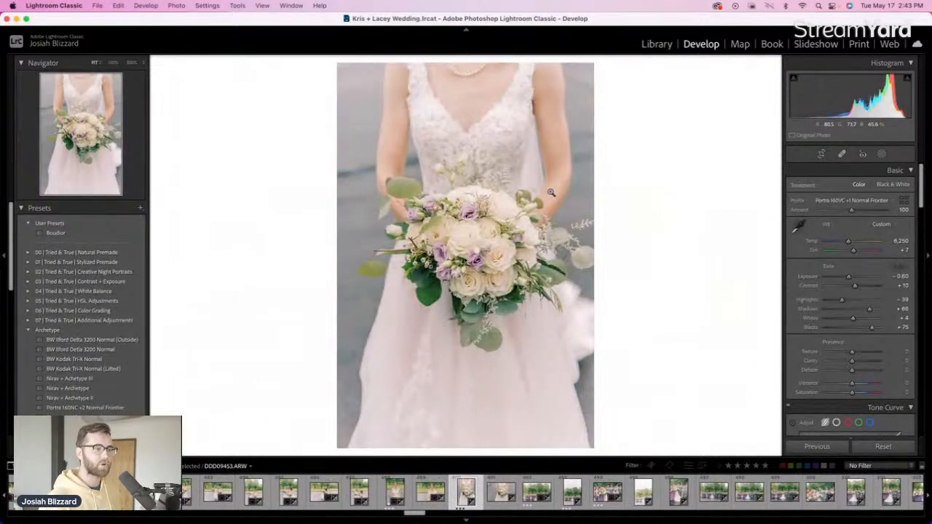
Go past the bouquet shots to the vertical wedding party photo DDD09461.ARW and straighten it slightly
key("Right")
key("Right")
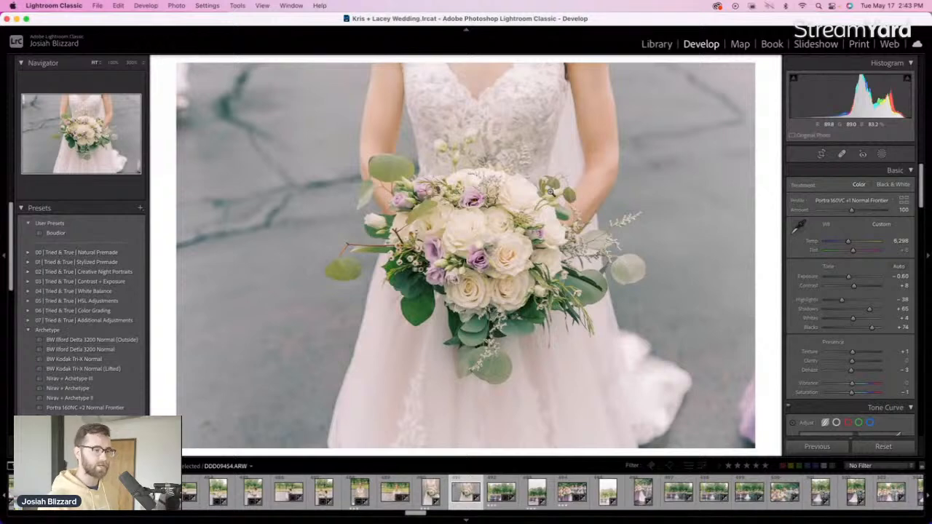
key("Right")
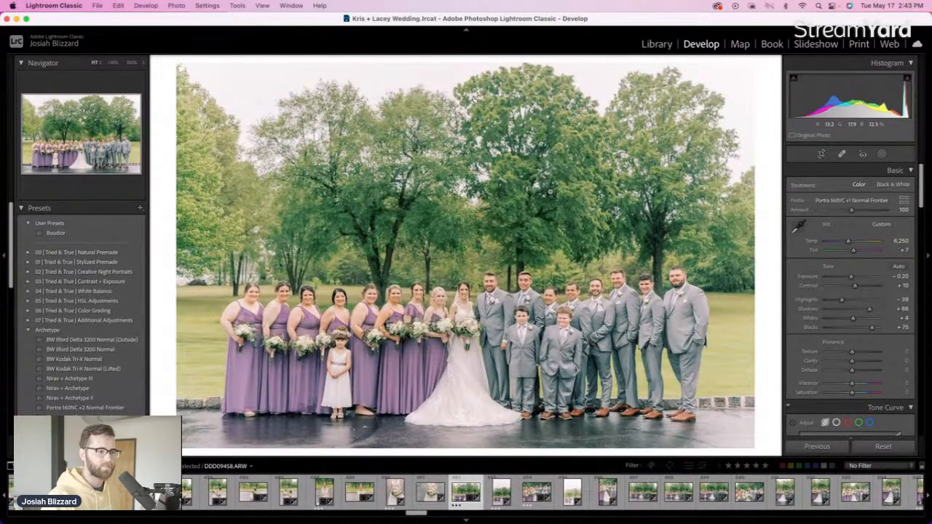
key("Right")
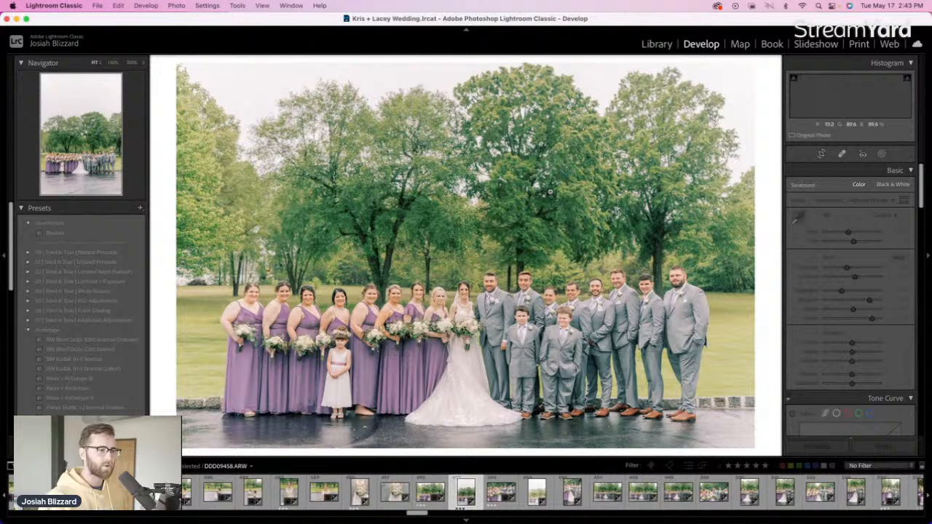
key("r")
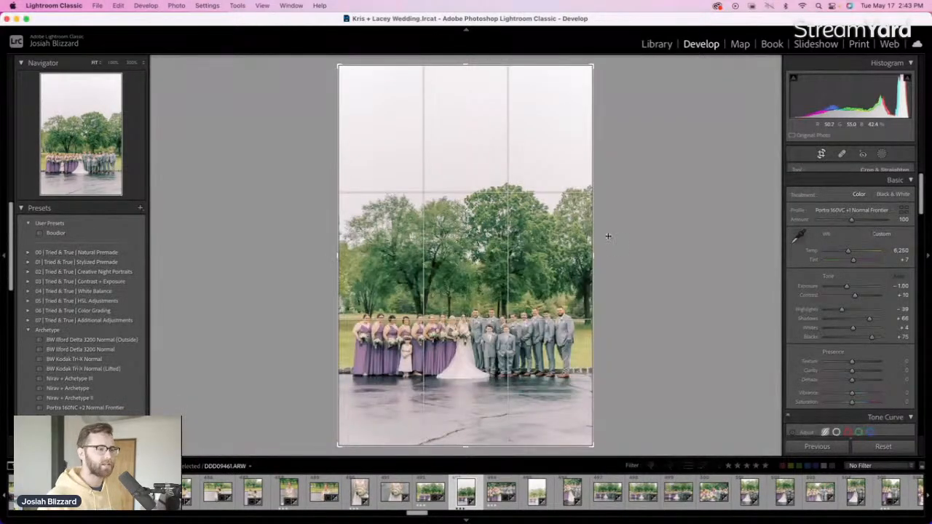
left_click_drag(613, 260, 614, 261)
key("Return")
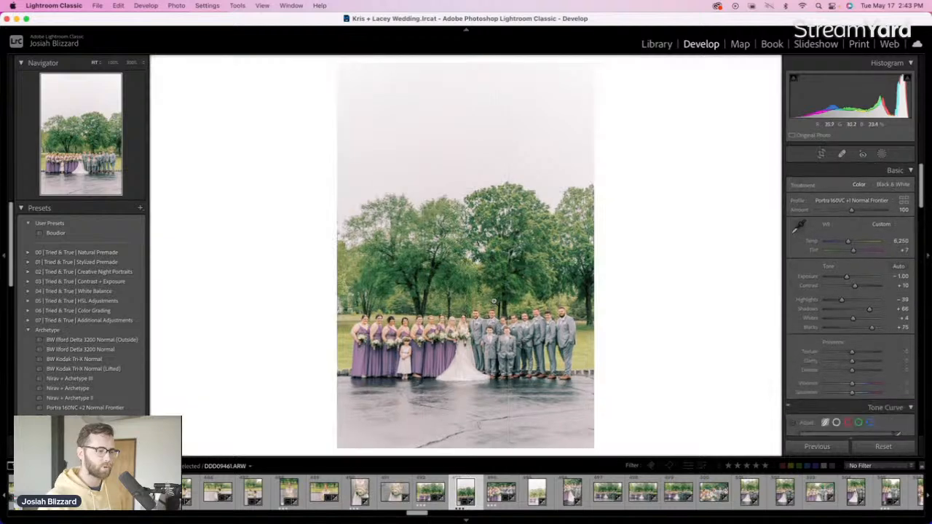
Lower the exposure of the vertical wedding party photo DDD09465.ARW to -0.89
key("Right")
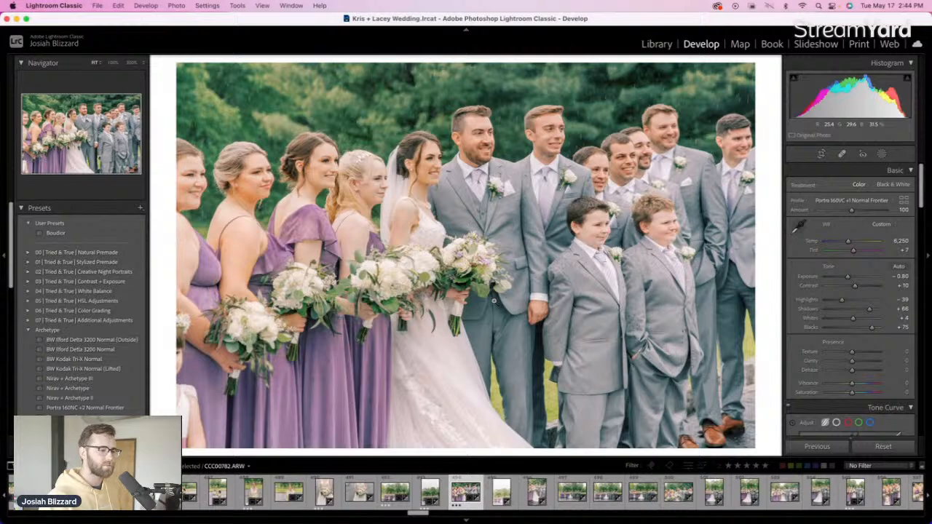
key("Right")
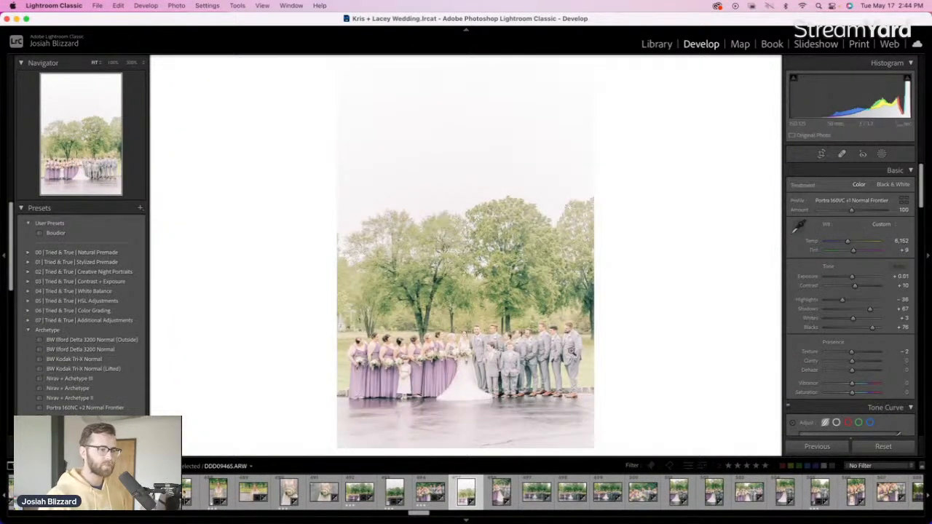
key("minus")
key("minus")
key("minus")
key("minus")
key("minus")
key("minus")
key("minus")
key("minus")
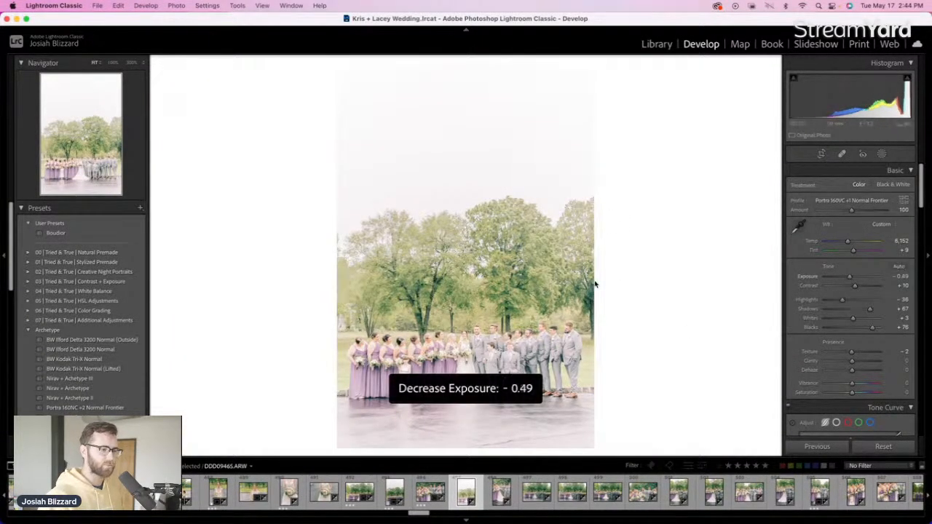
key("minus")
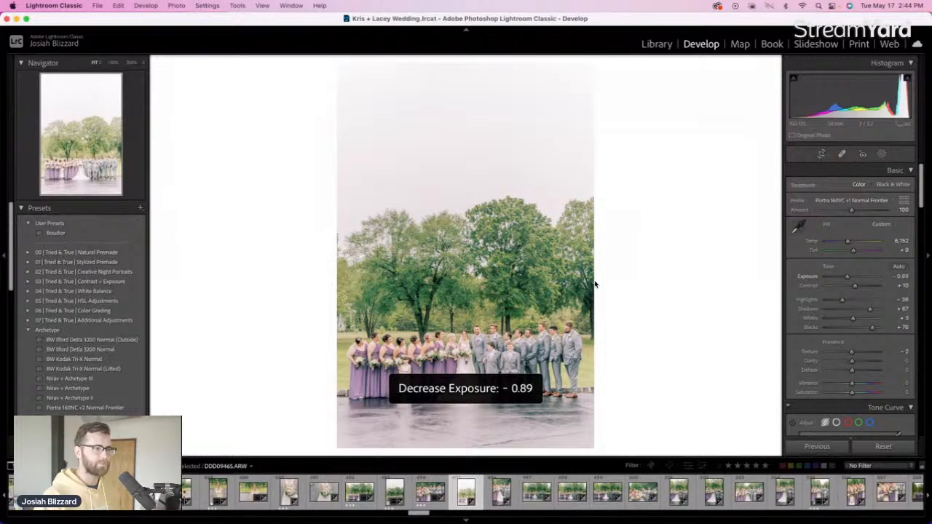
Straighten photo DDD09465.ARW slightly so the curb behind the wedding party runs level
key("r")
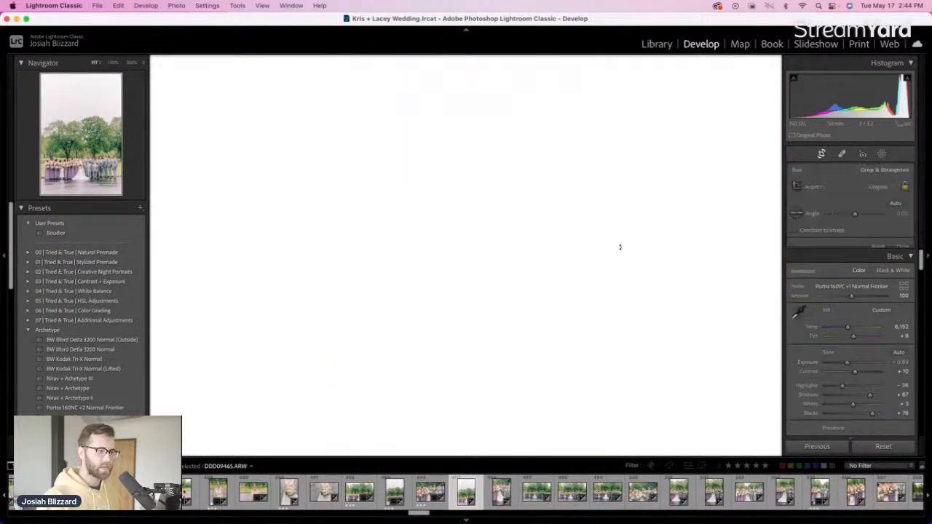
left_click_drag(622, 238, 621, 238)
key("r")
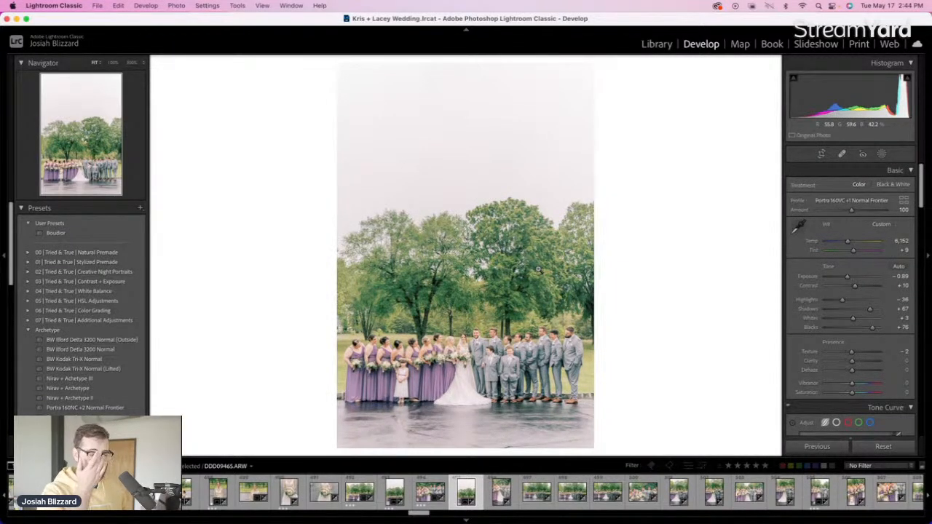
Lower the exposure of photo CCC00787.ARW to -1.10, straighten it by about -1.23 degrees and crop it tighter
key("Right")
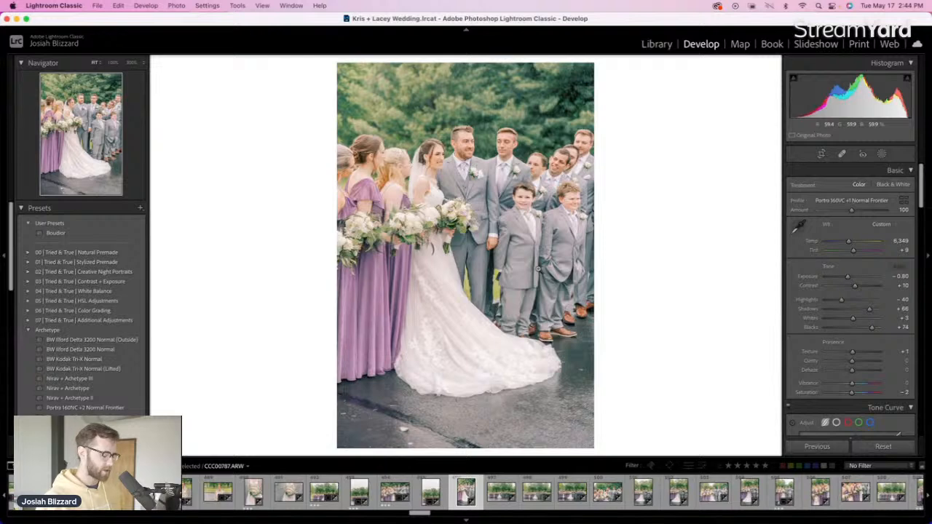
key("minus")
key("minus")
key("minus")
key("minus")
key("equal")
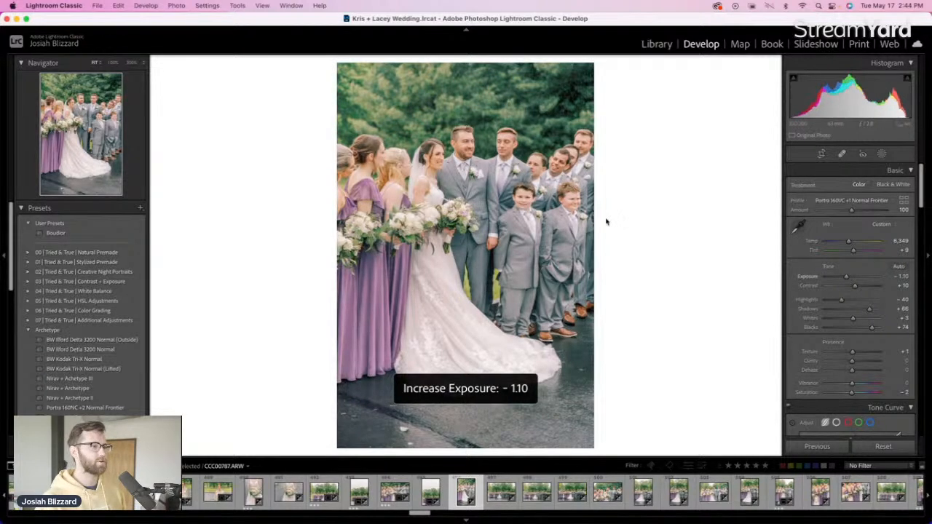
key("r")
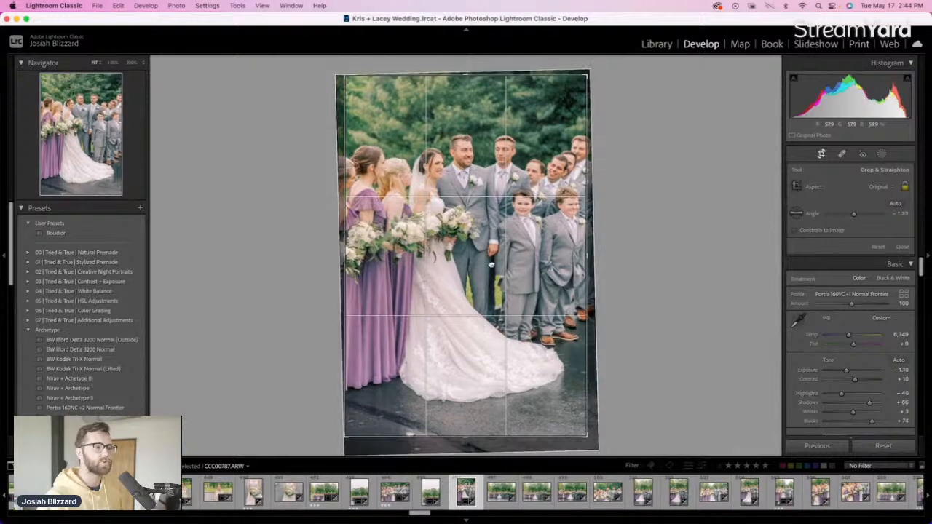
key("Return")
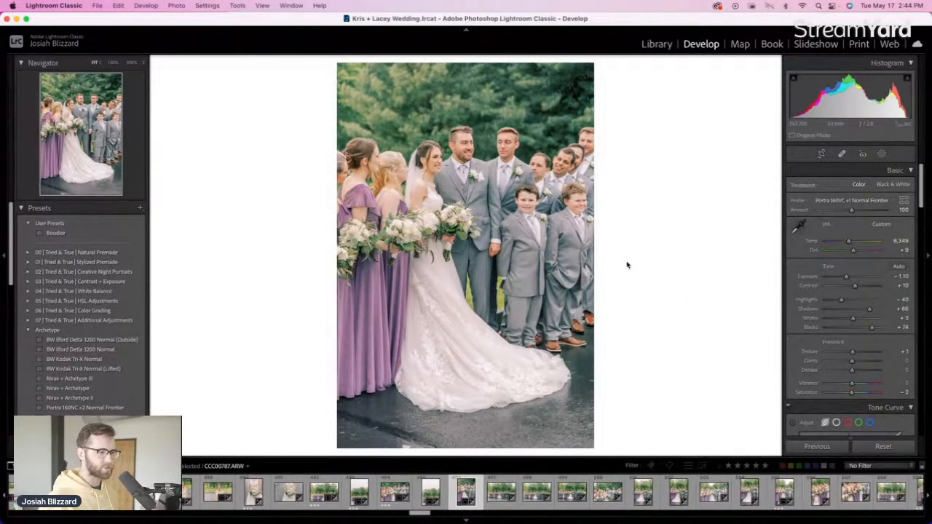
Crop photo DDD09470.ARW tighter around the wedding party, trimming the right side and the pavement, and raise its exposure
key("Right")
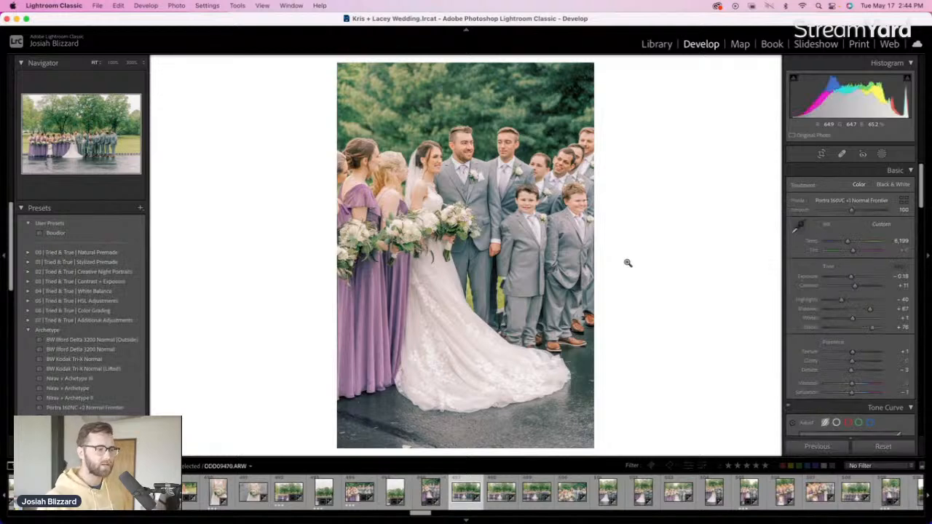
key("r")
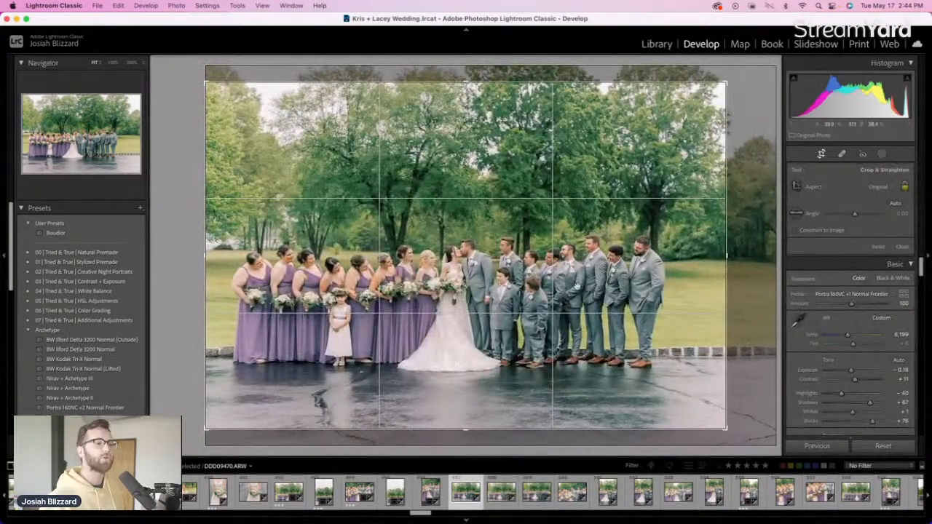
key("r")
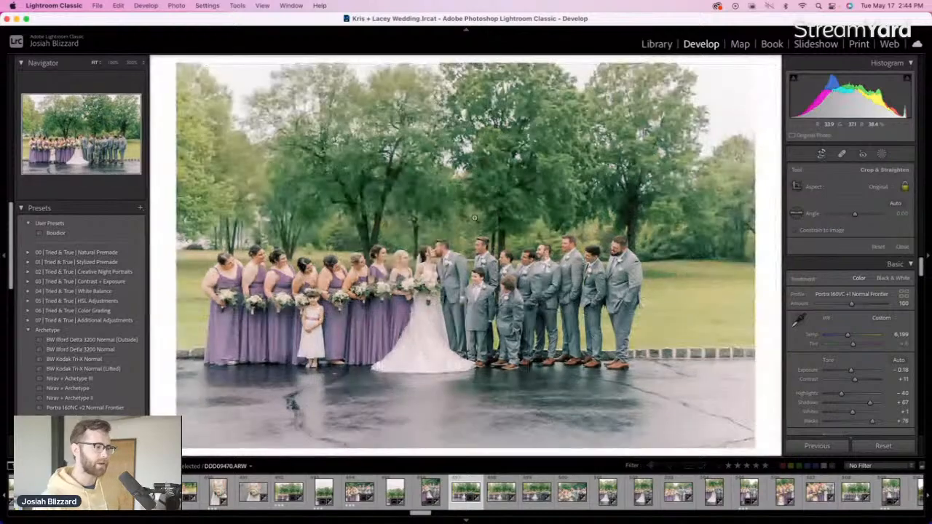
key("r")
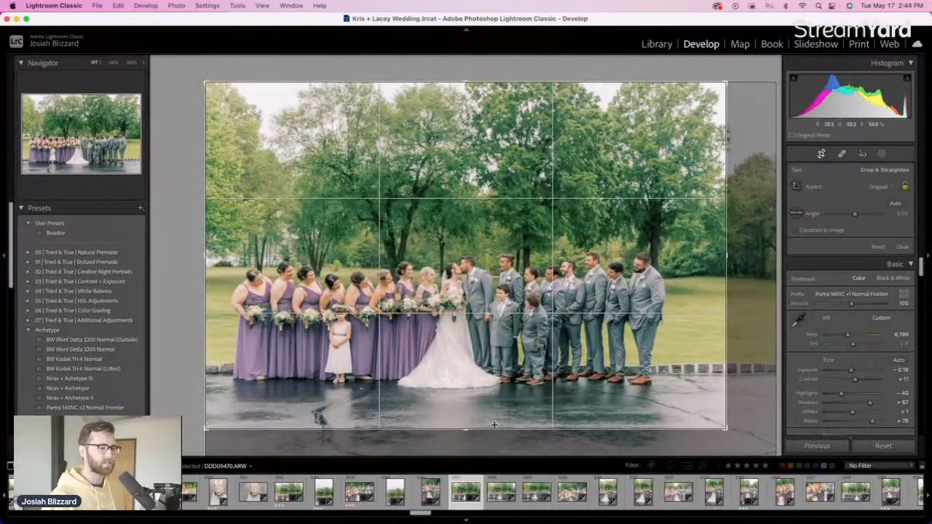
left_click_drag(494, 427, 493, 420)
key("r")
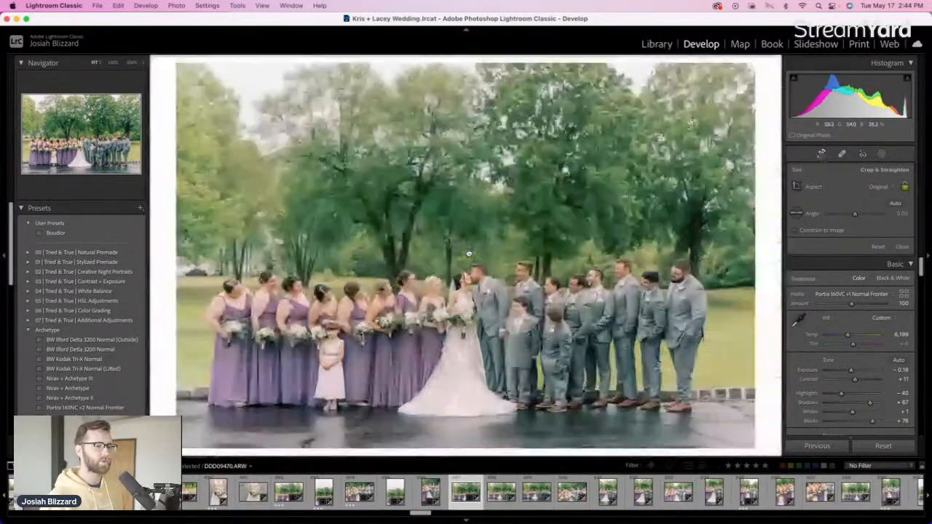
key("equal")
key("equal")
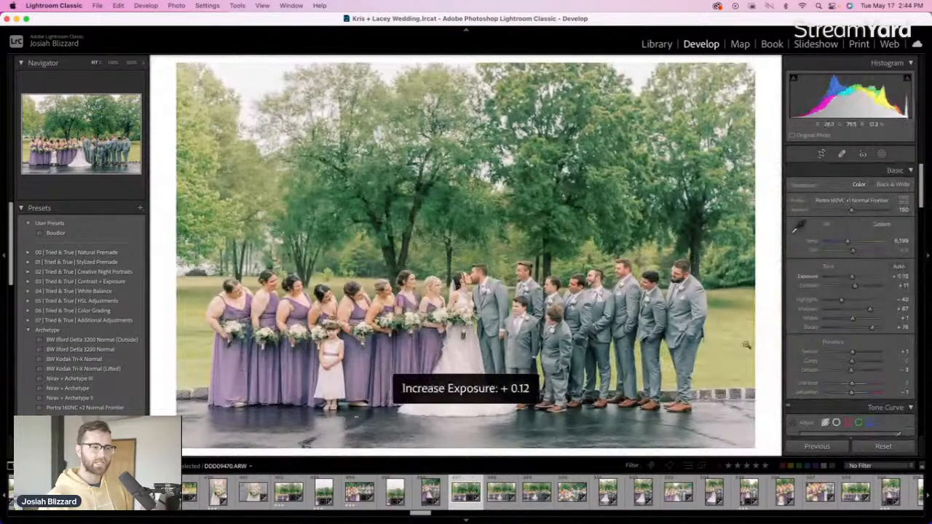
key("minus")
Crop photo DDD09472.ARW tighter to centre the wedding party and raise its exposure to +0.05
key("Right")
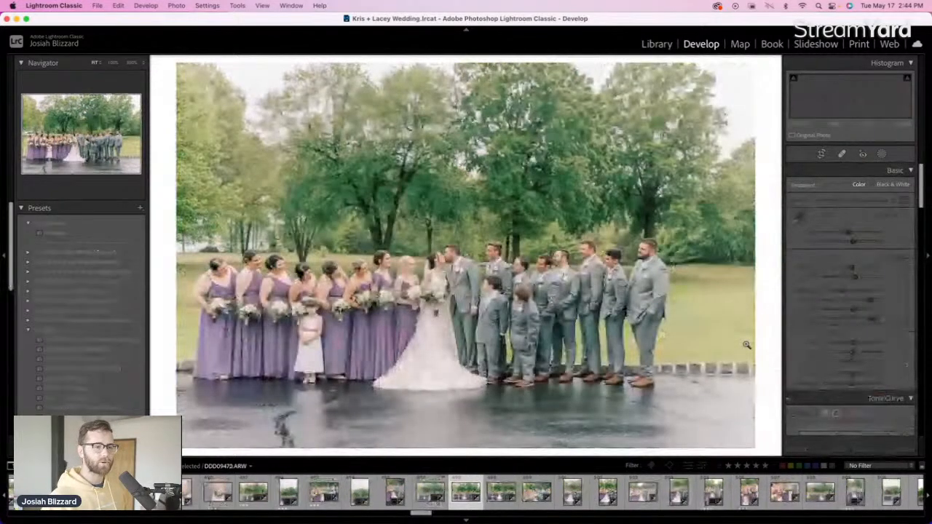
key("r")
left_click_drag(751, 256, 732, 256)
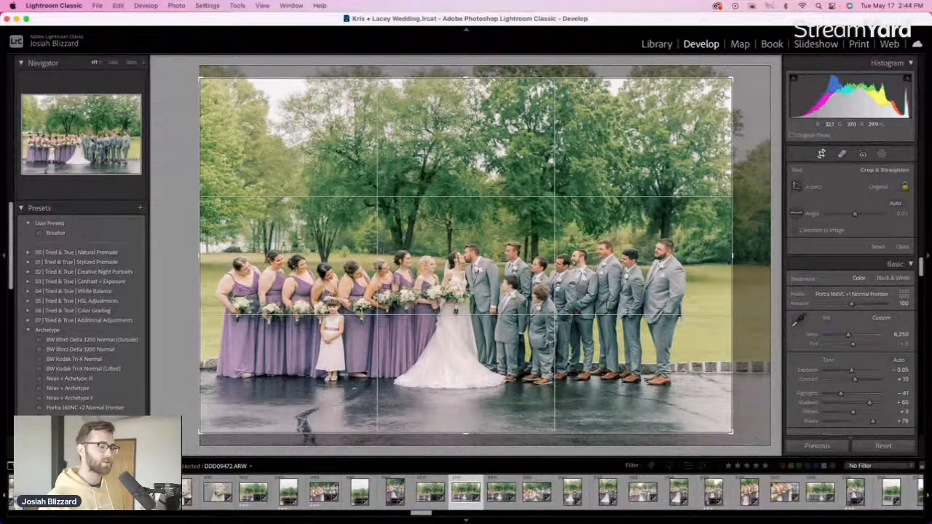
key("Return")
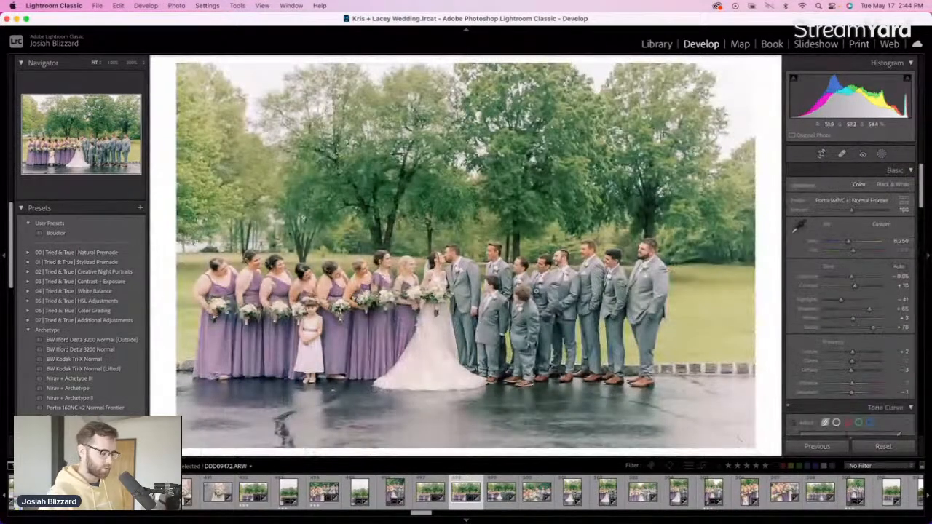
key("equal")
key("minus")
key("equal")
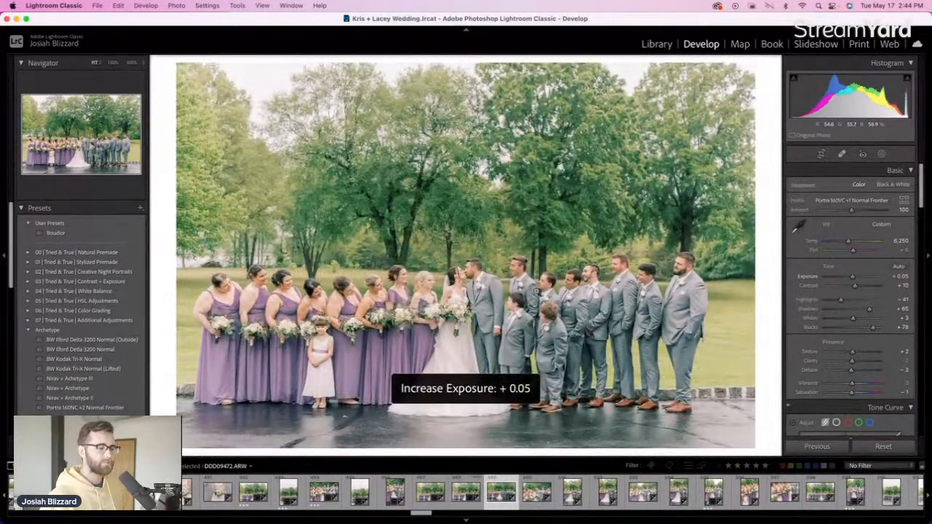
Crop the right edge of photo DDD09476.ARW slightly tighter and raise its exposure to +0.19
key("Right")
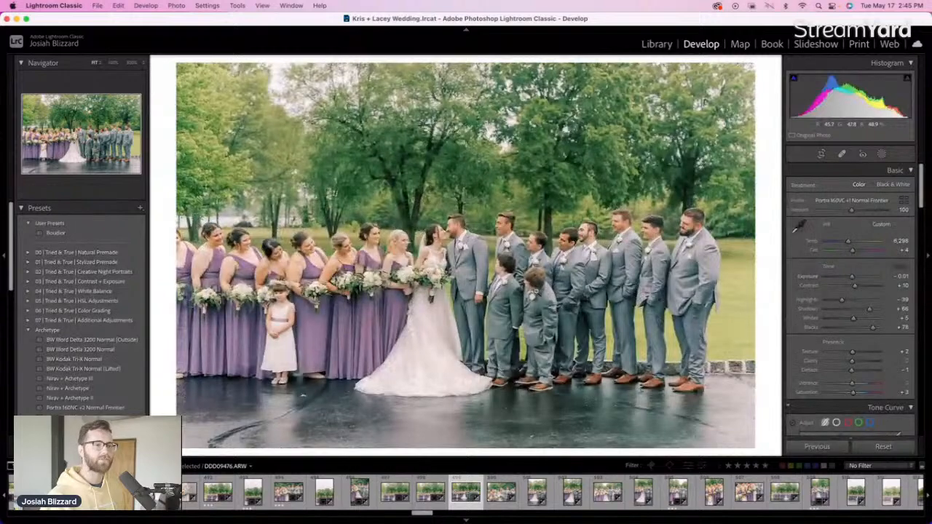
key("r")
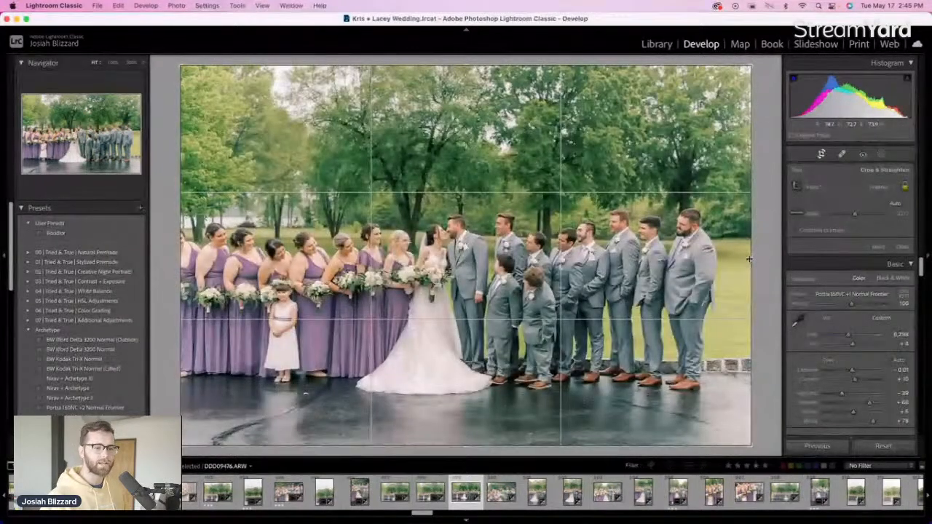
left_click(678, 255)
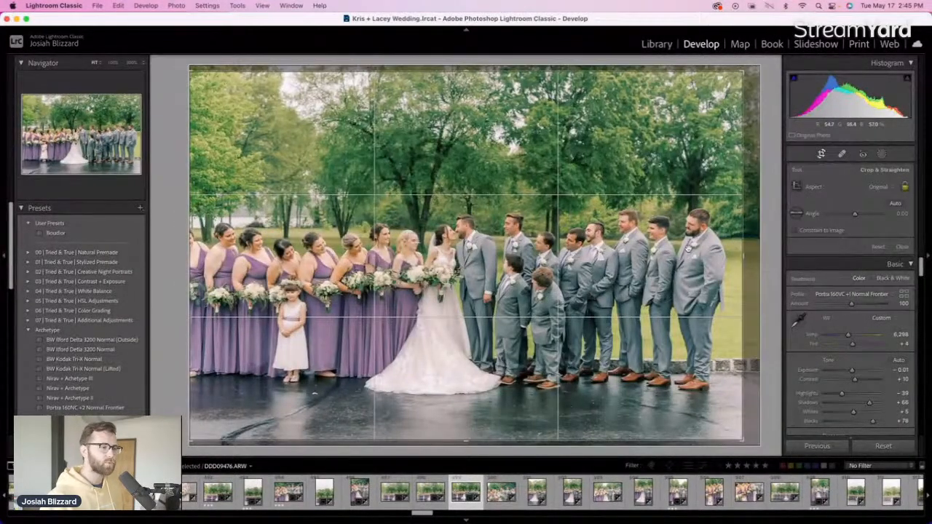
key("Return")
key("equal")
key("equal")
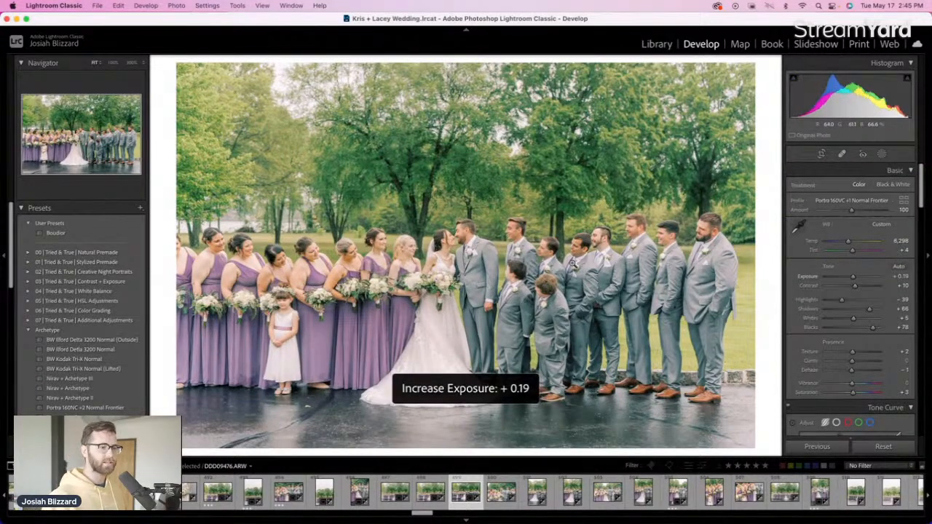
key("Right")
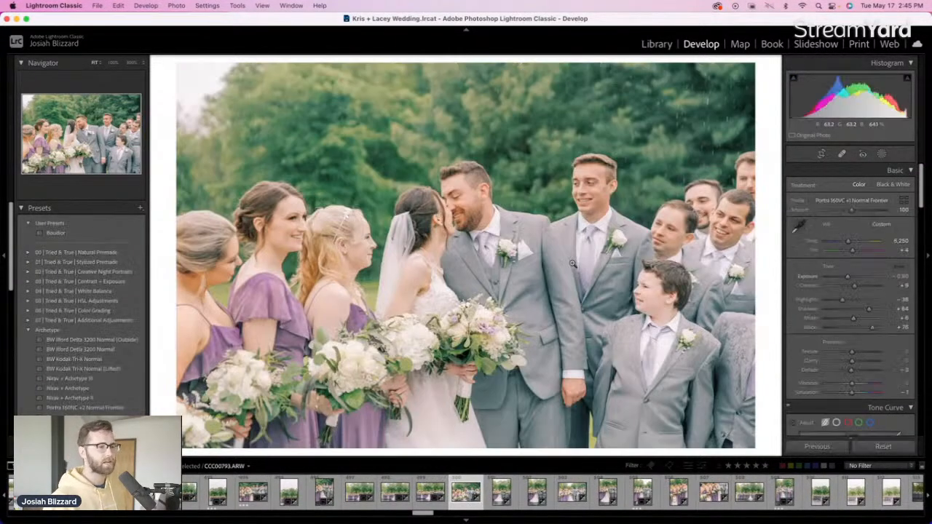
key("r")
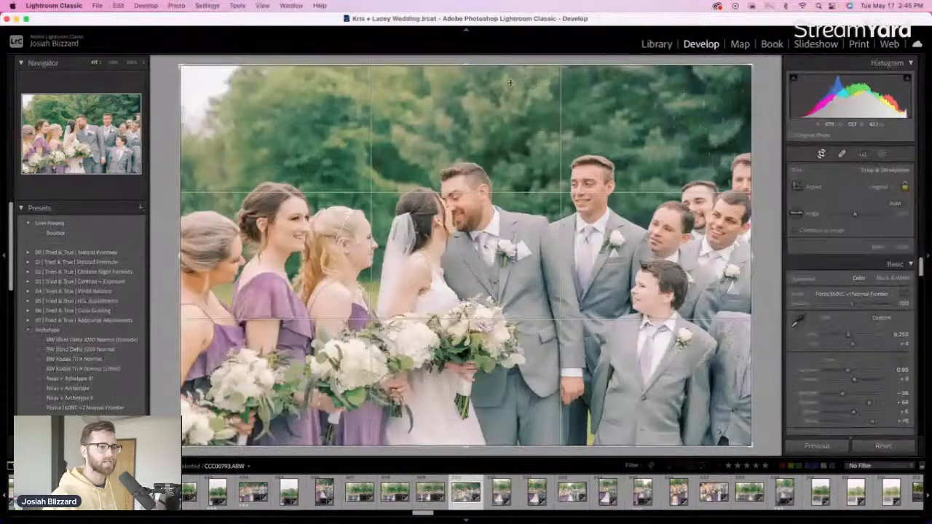
key("r")
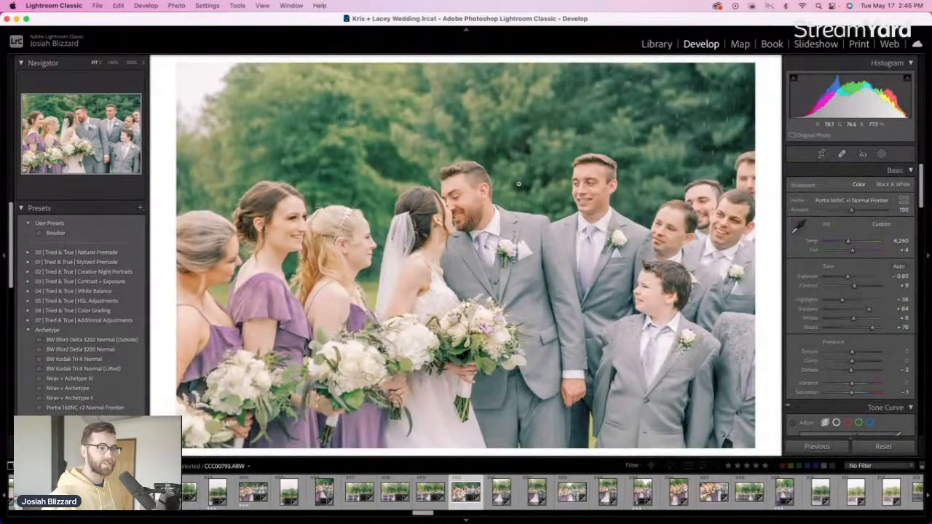
Set the exposure of photo DDD09478.ARW to -0.03, straighten it by about -0.35 degrees and crop it tighter around the wedding party
key("Right")
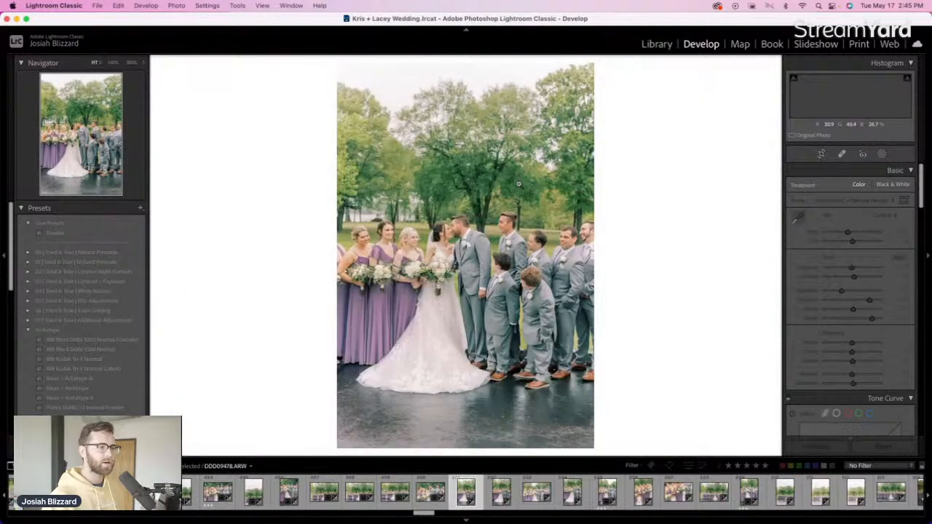
key("equal")
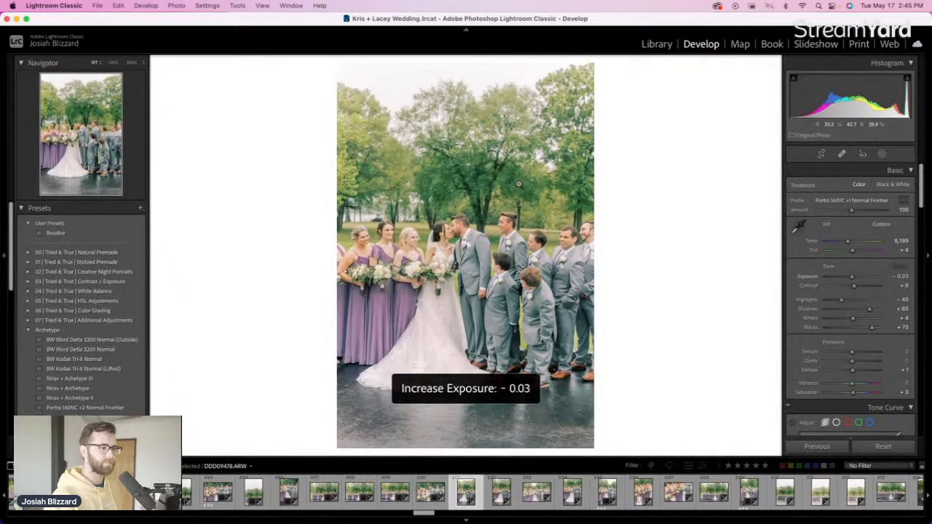
key("minus")
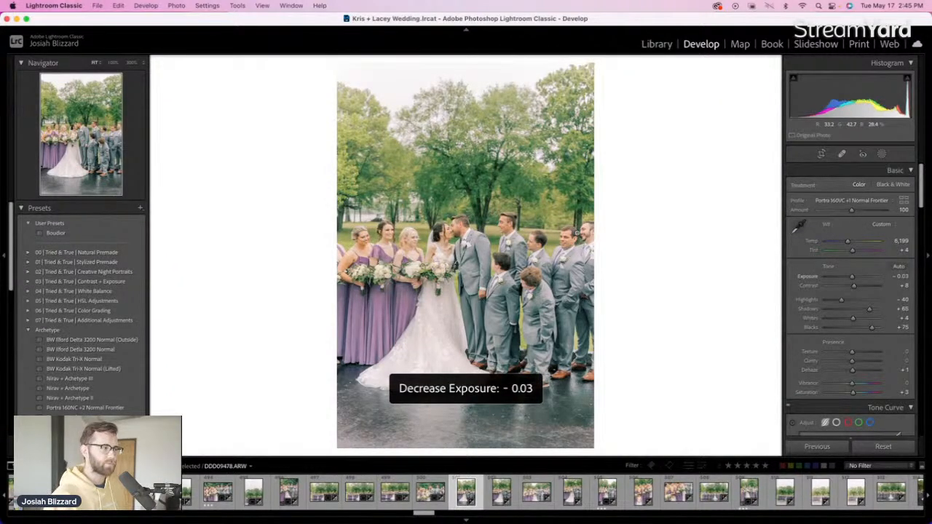
key("r")
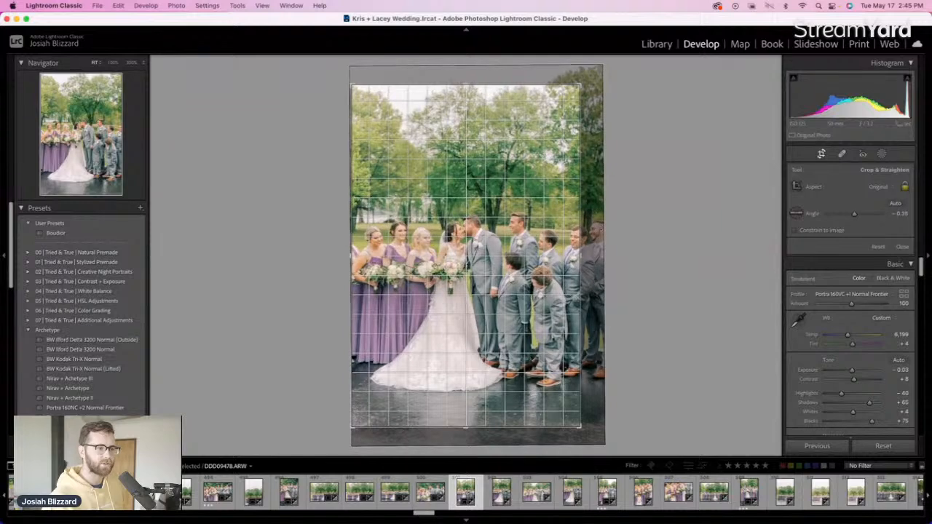
key("Return")
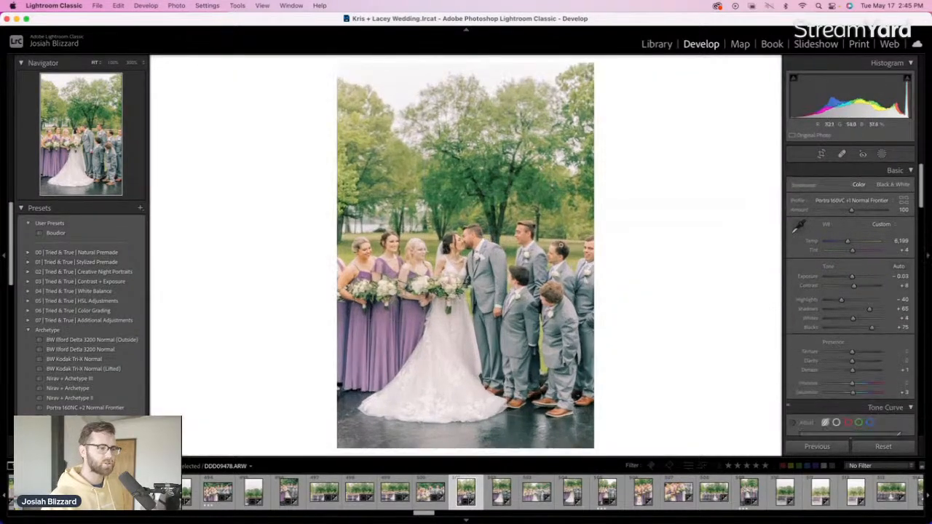
Raise the exposure of photo DDD09481.ARW to +0.15 and crop it slightly tighter around the wedding party
key("Right")
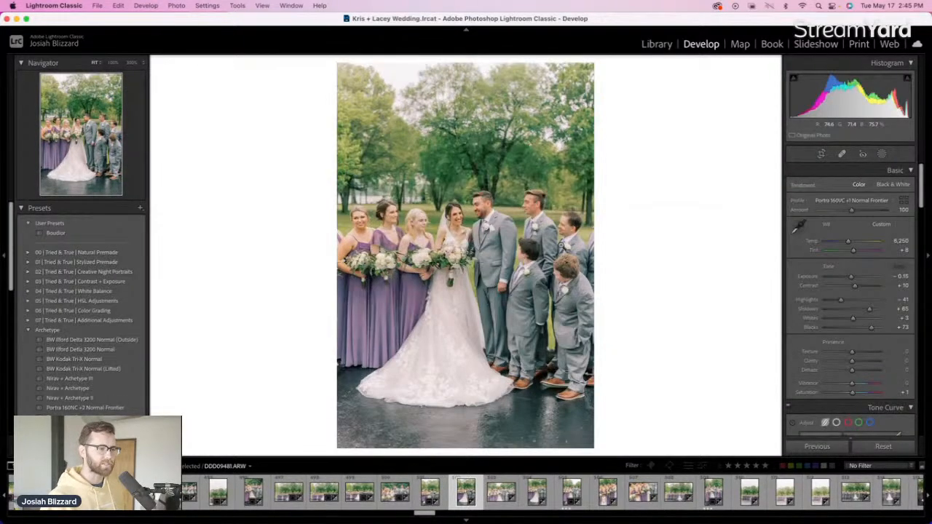
key("equal")
key("equal")
key("equal")
key("minus")
key("equal")
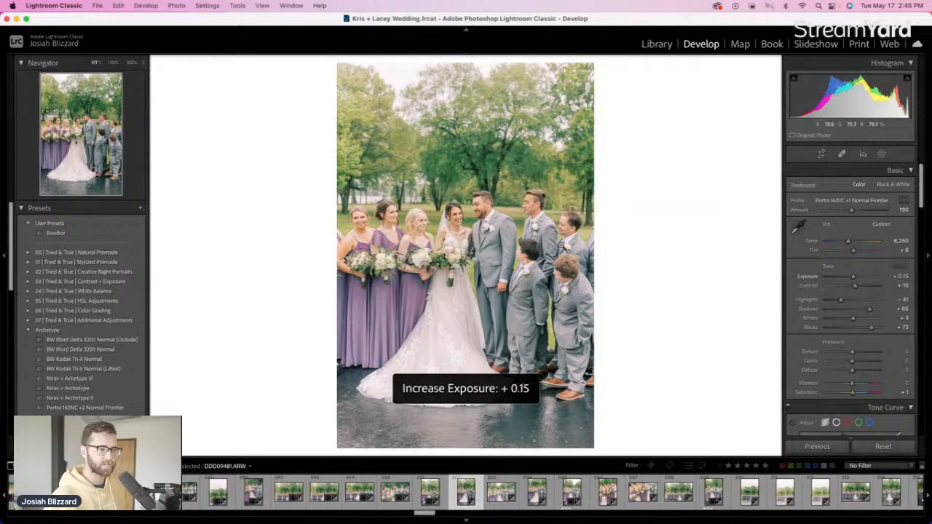
key("r")
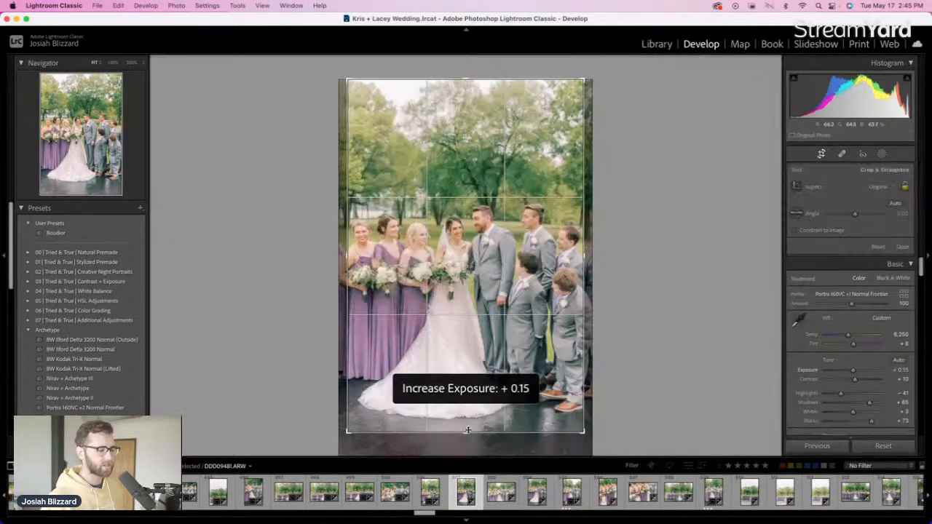
key("r")
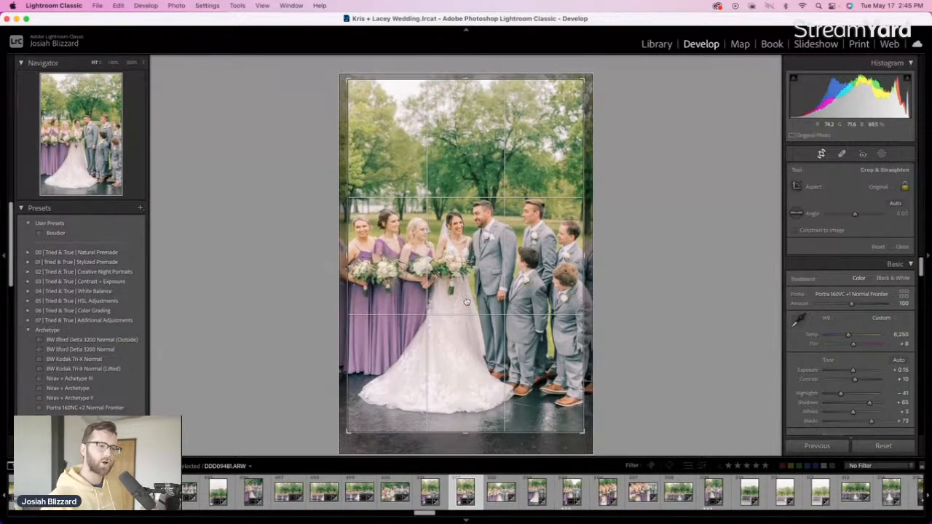
Crop photo CCC00797.ARW tighter around the wedding party, trimming the trees above them, and lower its exposure to -1.00
key("Right")
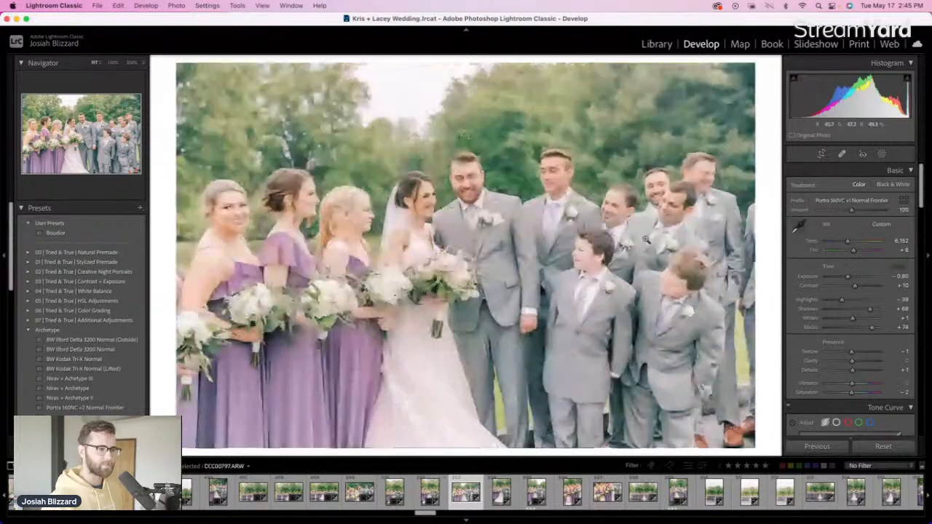
key("r")
left_click_drag(467, 73, 472, 166)
key("r")
key("minus")
key("minus")
key("minus")
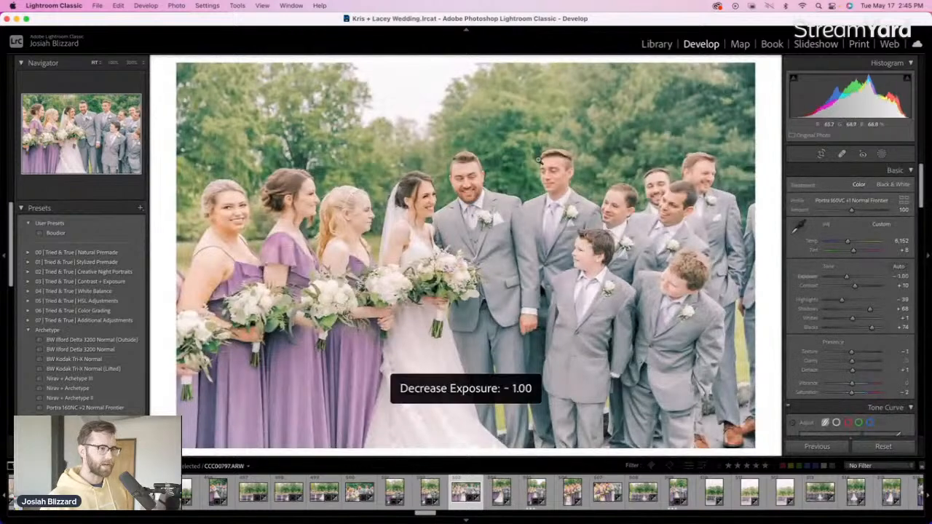
Straighten photo DDD09483.ARW to an angle of about 1.28 degrees, tightening the crop slightly
key("Right")
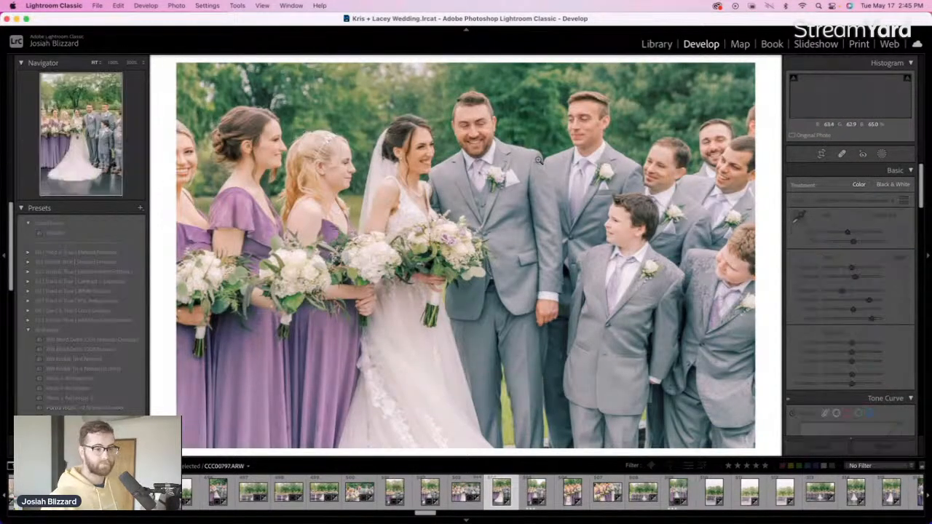
key("r")
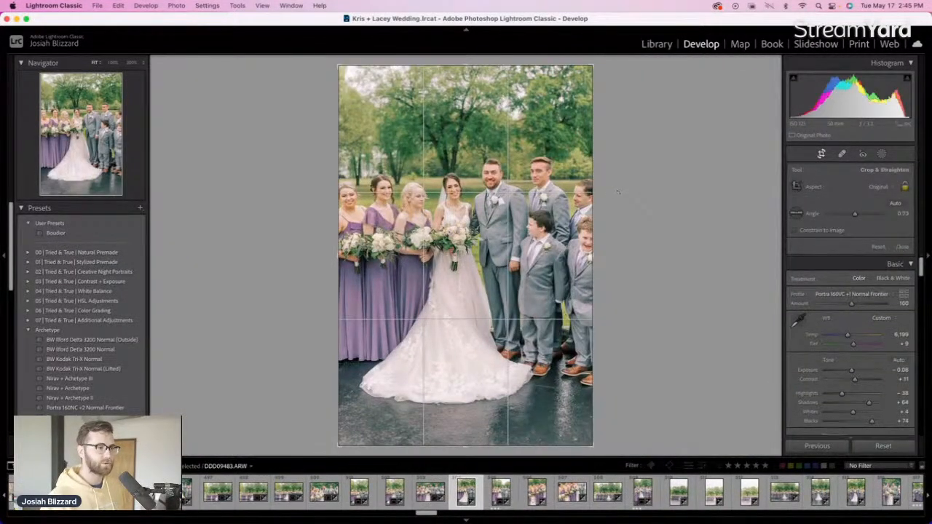
left_click_drag(604, 191, 604, 198)
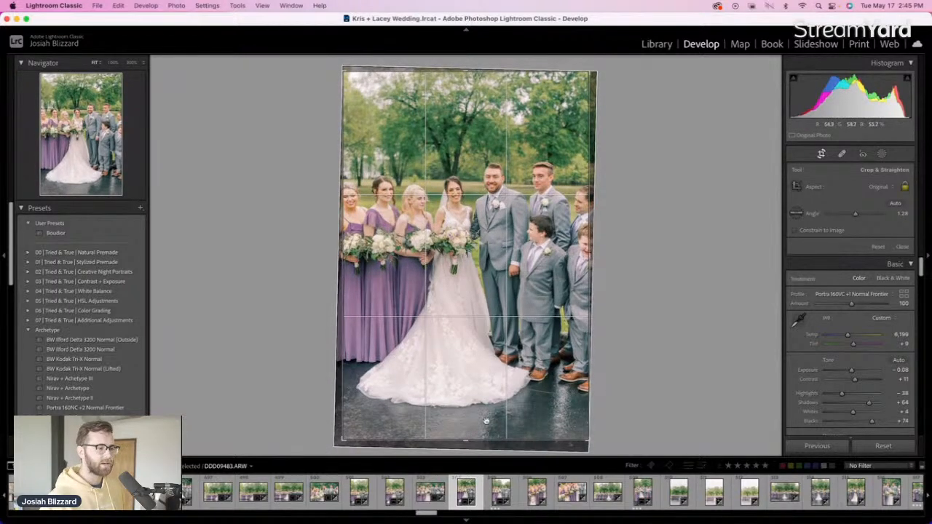
key("Return")
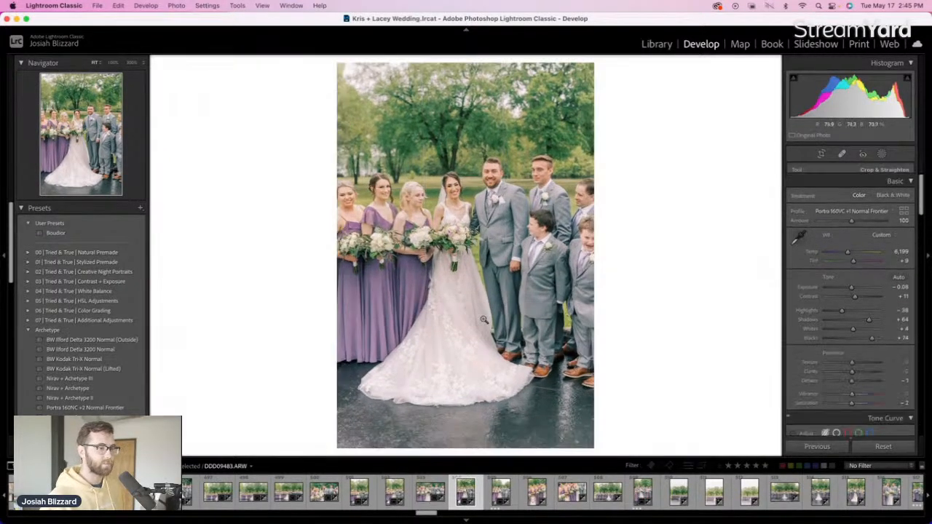
Crop photo CCC00799.ARW tighter around the couple, trimming the groomsmen's side and the pavement
key("Right")
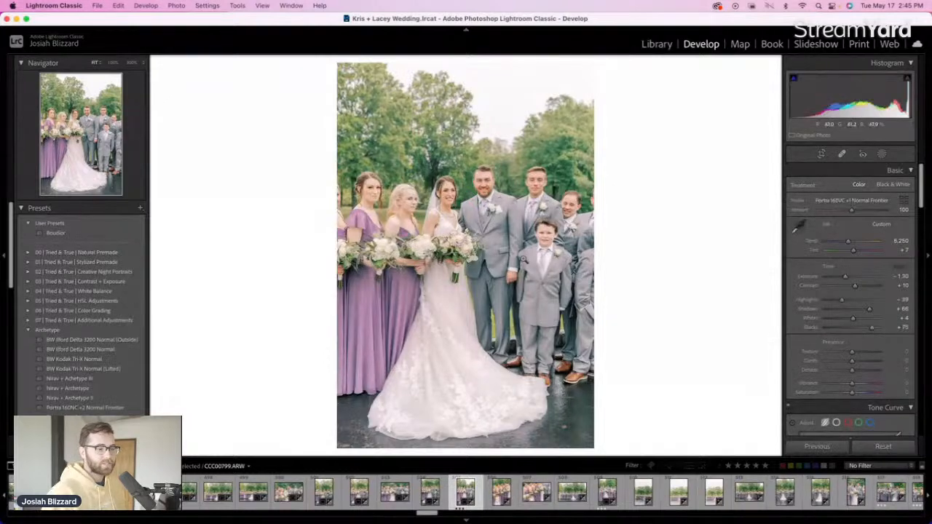
key("r")
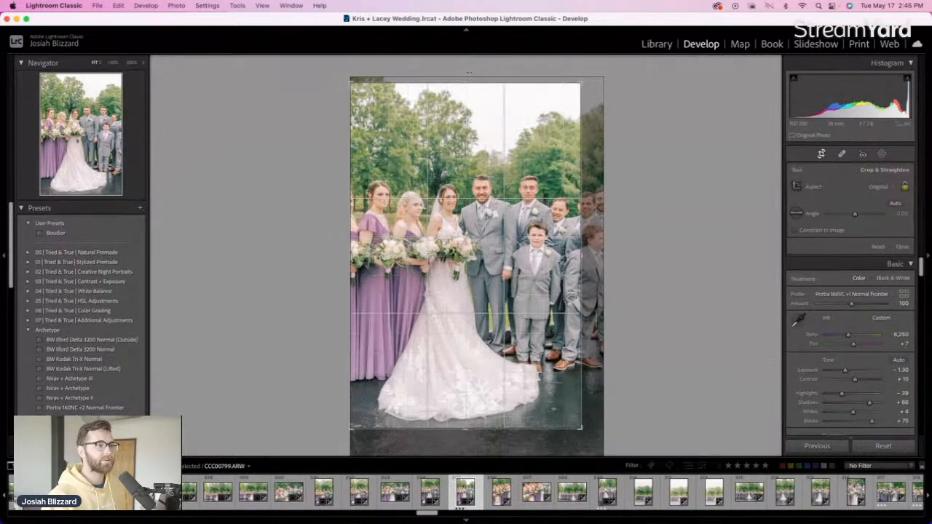
key("Return")
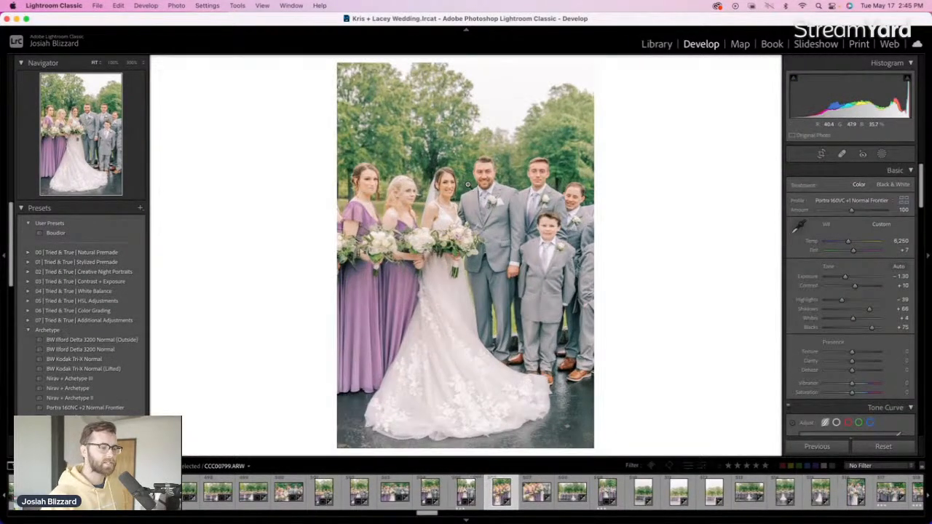
Straighten photo DDD09485.ARW of the bridesmaids and flower girl by about -0.85 degrees
key("Right")
key("r")
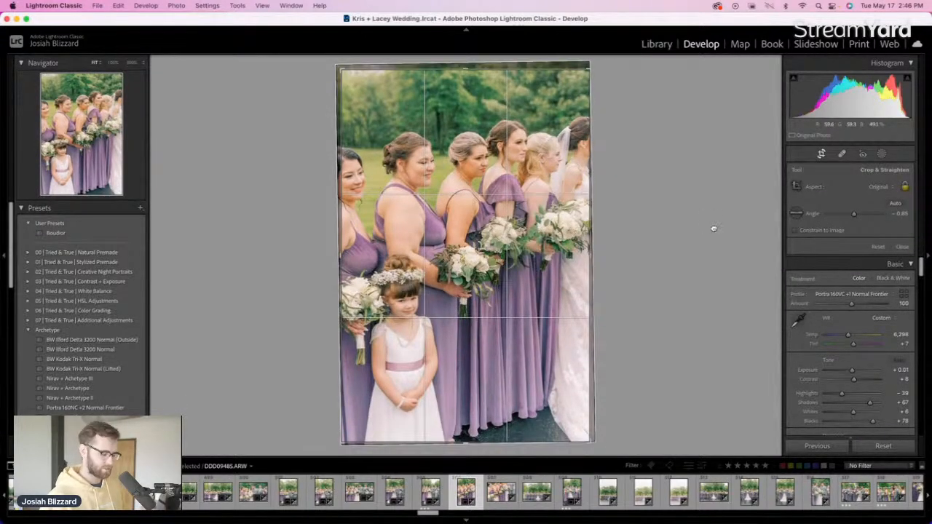
key("Return")
Lower the exposure of photo CCC00806.ARW to -0.70, straighten it to about -1.37 degrees and crop it tighter around the group
key("Right")
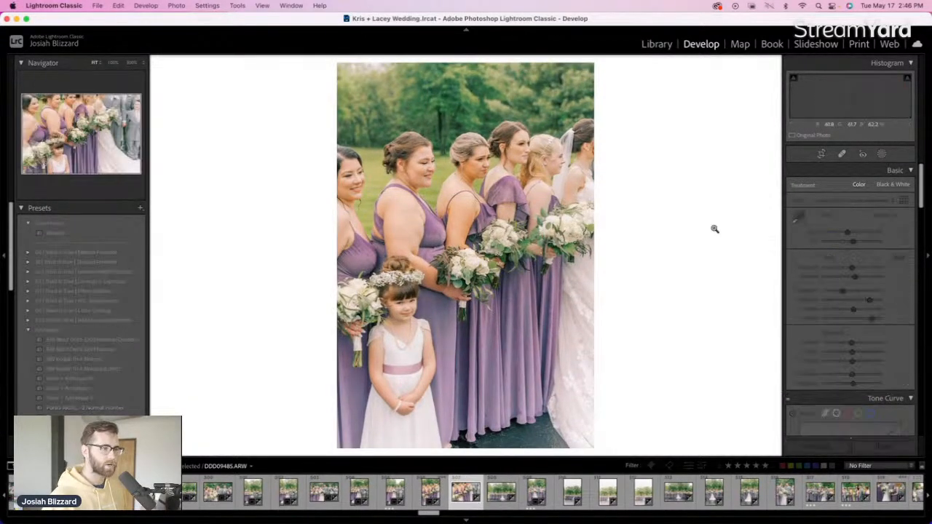
key("Right")
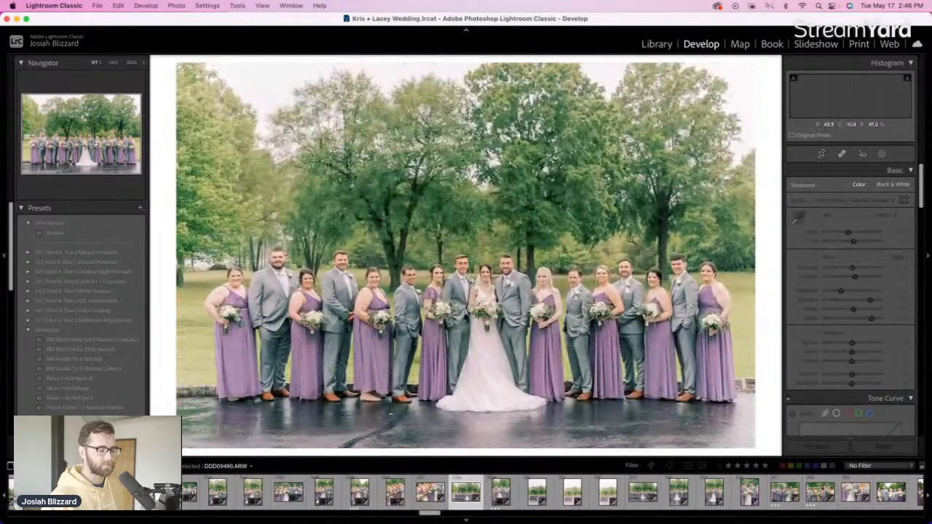
key("Right")
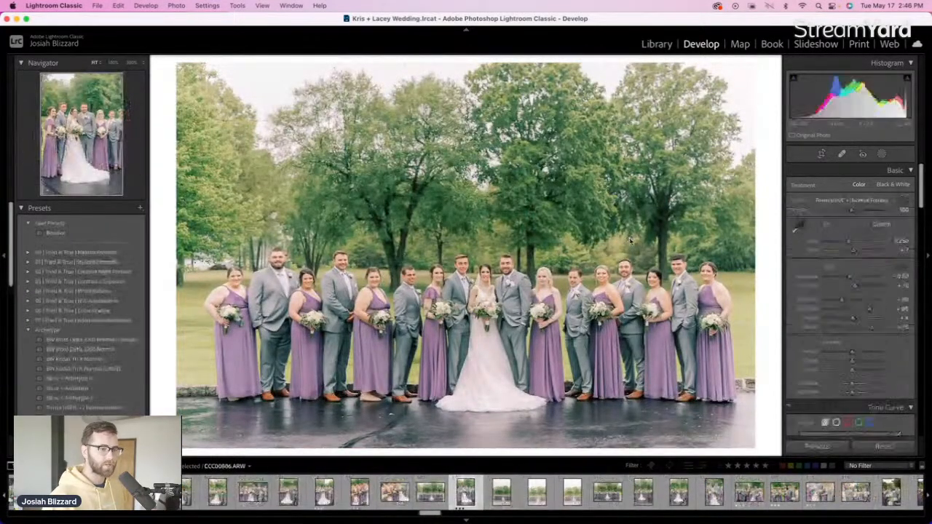
key("minus")
key("minus")
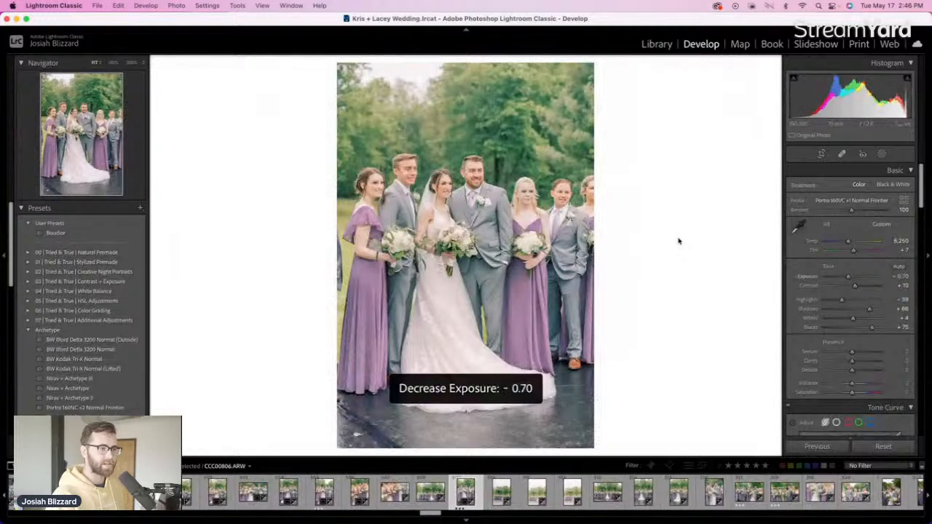
key("r")
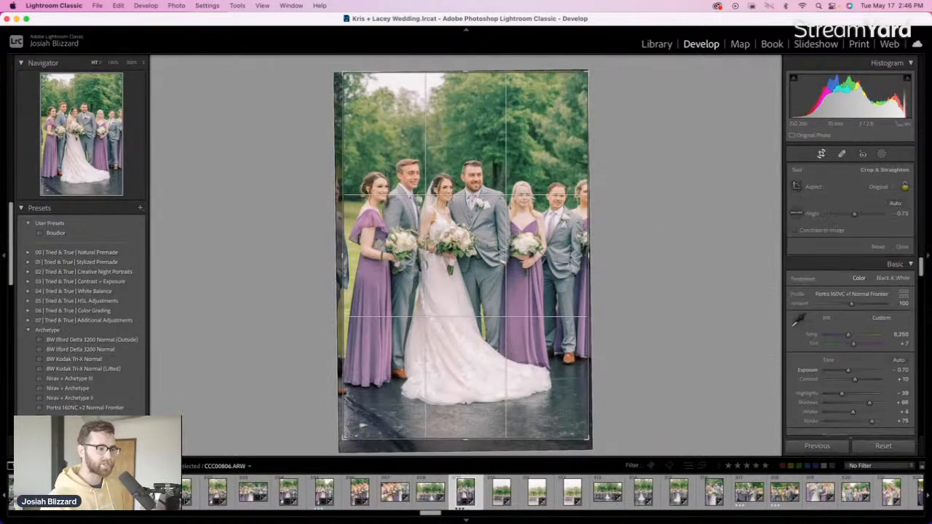
left_click_drag(587, 241, 580, 243)
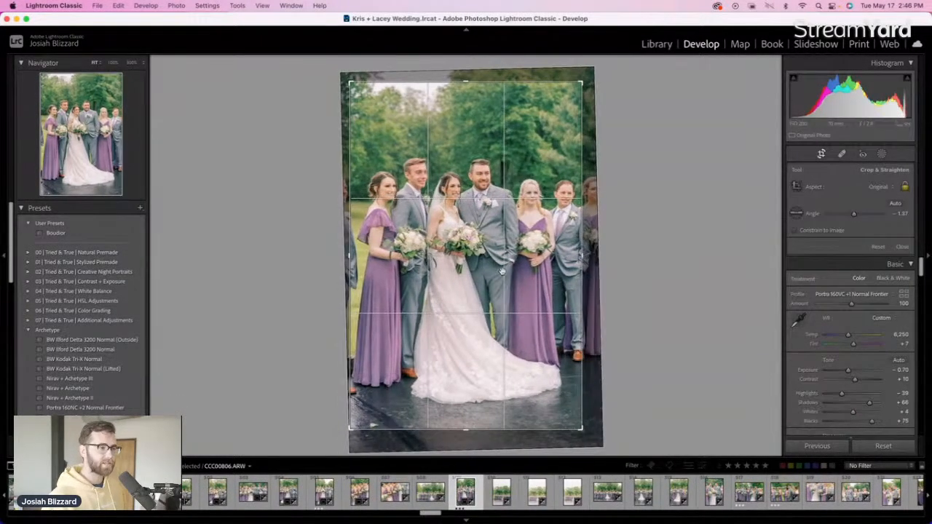
left_click_drag(501, 273, 497, 286)
key("Return")
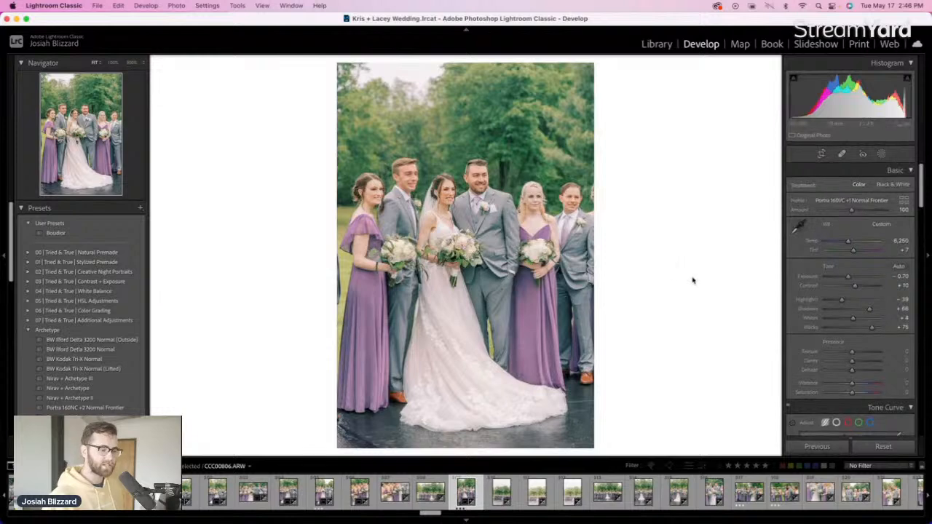
Straighten photo DDD09495.ARW by about -0.88 degrees and crop it tighter to centre the wedding party, trimming the left side and the pavement
key("Right")
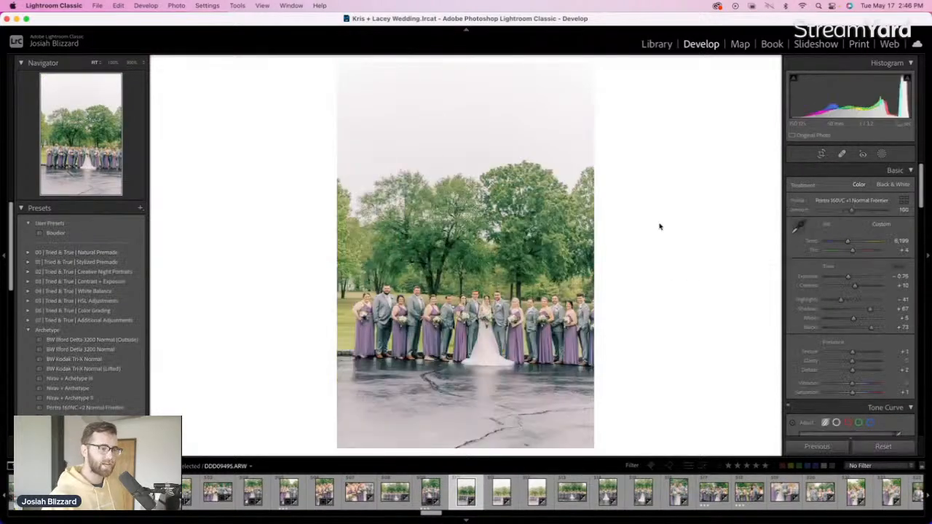
key("r")
left_click_drag(624, 212, 624, 213)
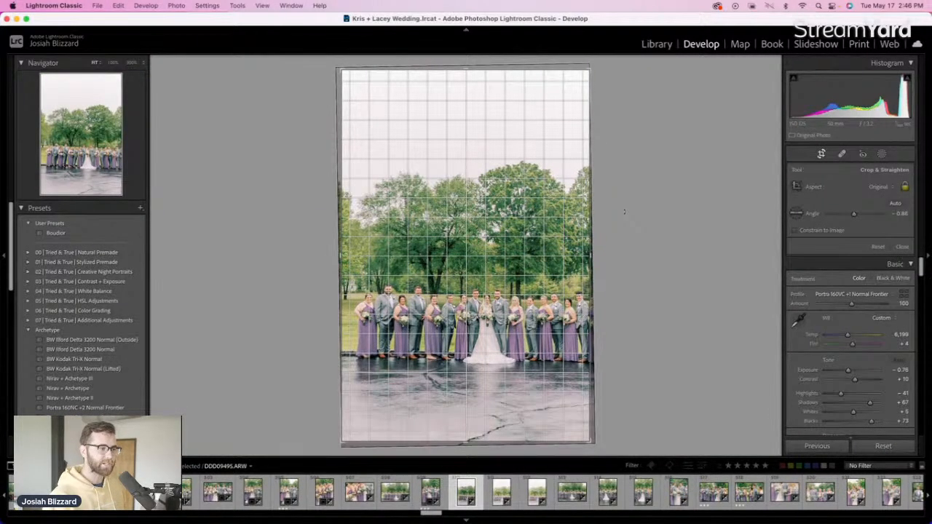
left_click_drag(342, 251, 353, 252)
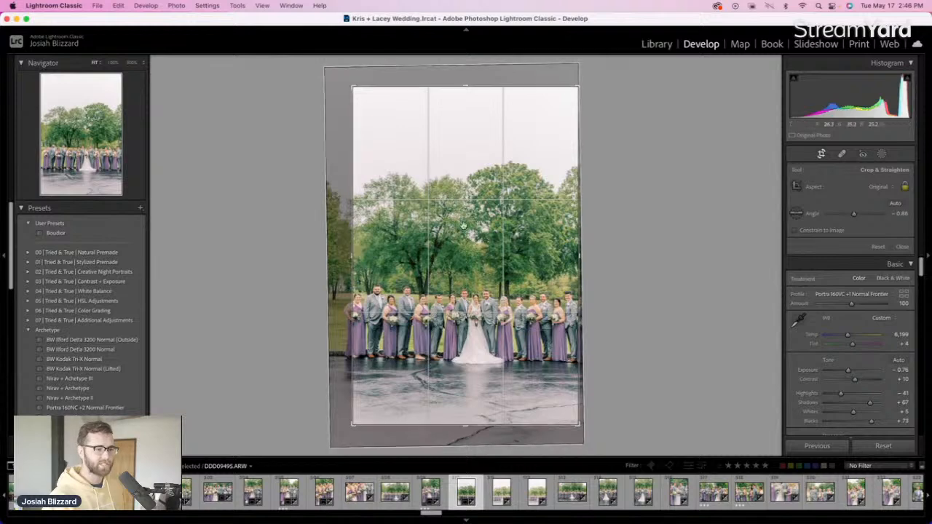
left_click_drag(446, 226, 447, 244)
key("r")
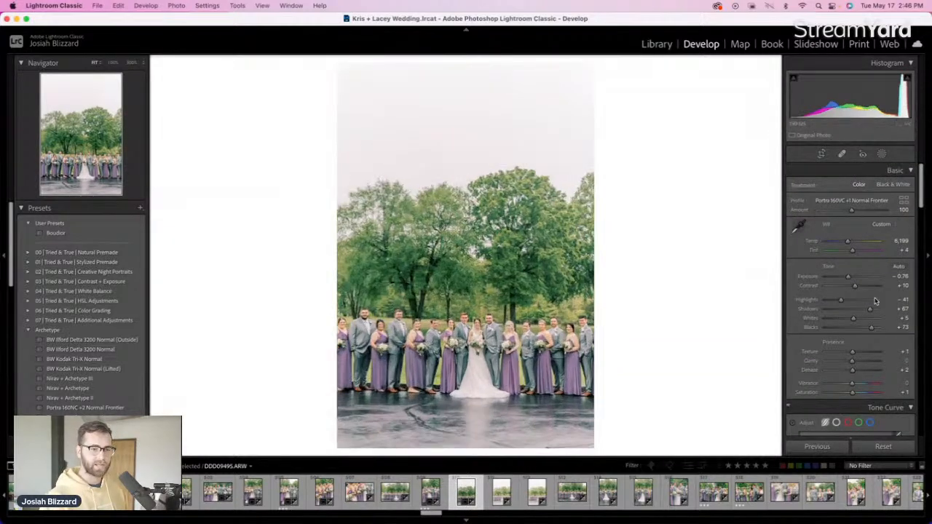
Lower the exposure of photo DDD09499.ARW and go back to photo DDD09495.ARW to compare them
key("Right")
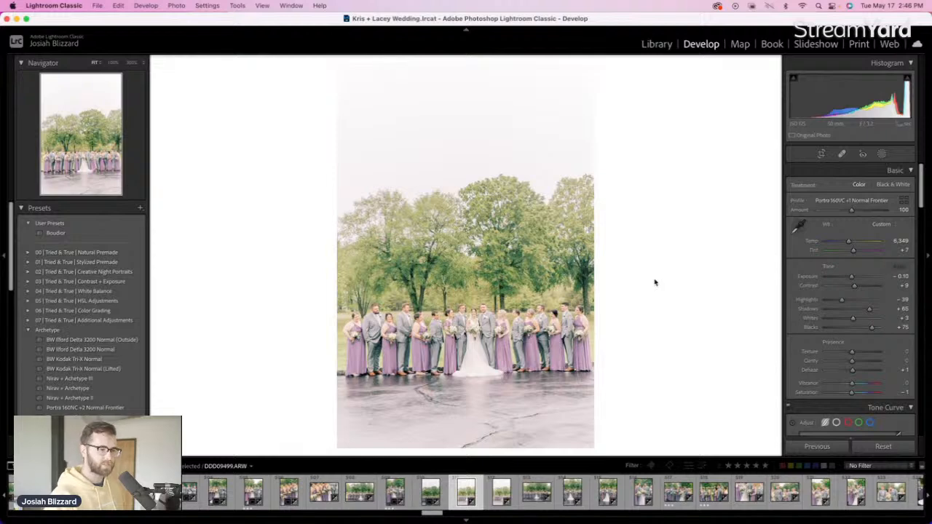
key("minus")
key("minus")
key("minus")
key("equal")
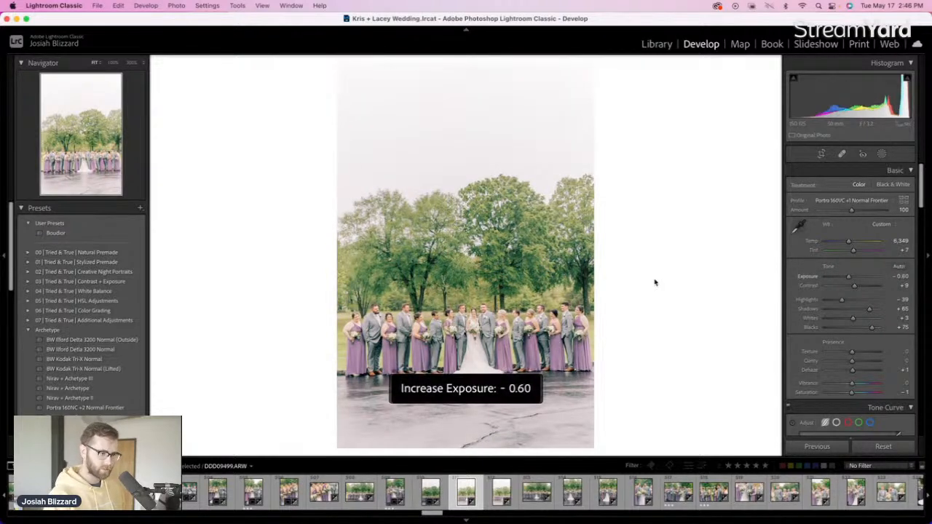
key("minus")
key("minus")
key("equal")
key("Left")
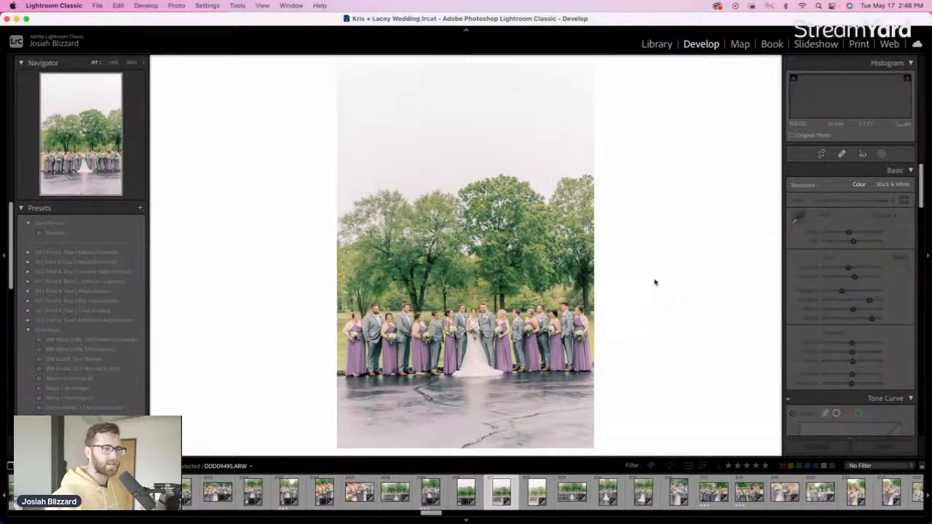
Straighten photo DDD09499.ARW of the full wedding party by about 0.9 degrees, refining the angle in small corrections
key("Right")
key("r")
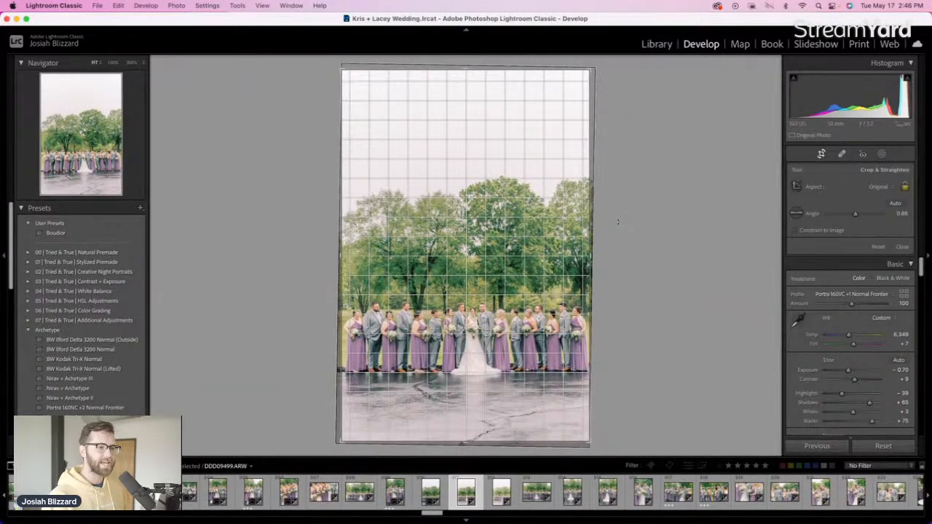
left_click_drag(618, 221, 618, 223)
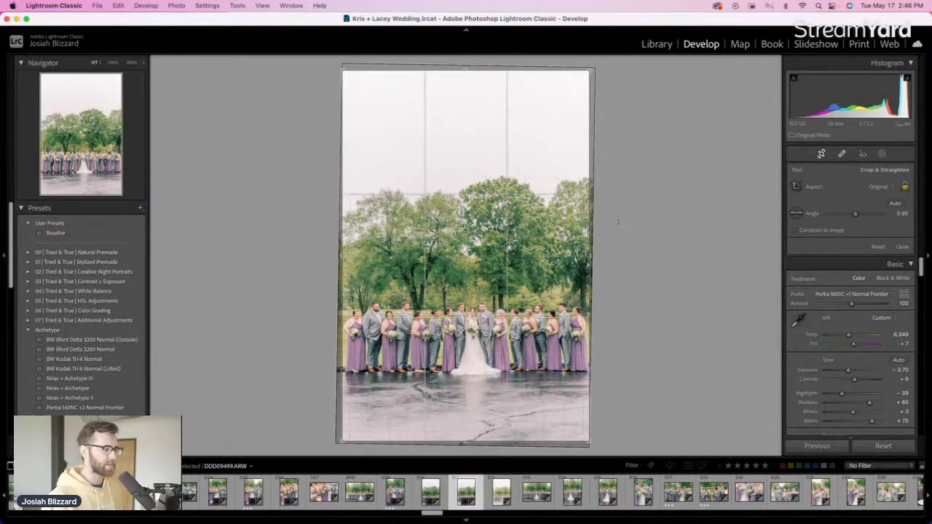
double_click(500, 249)
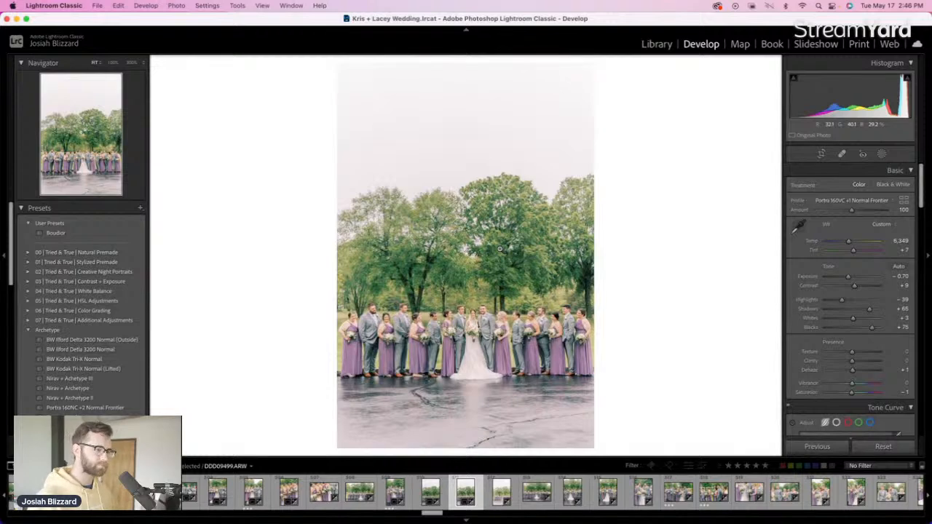
key("r")
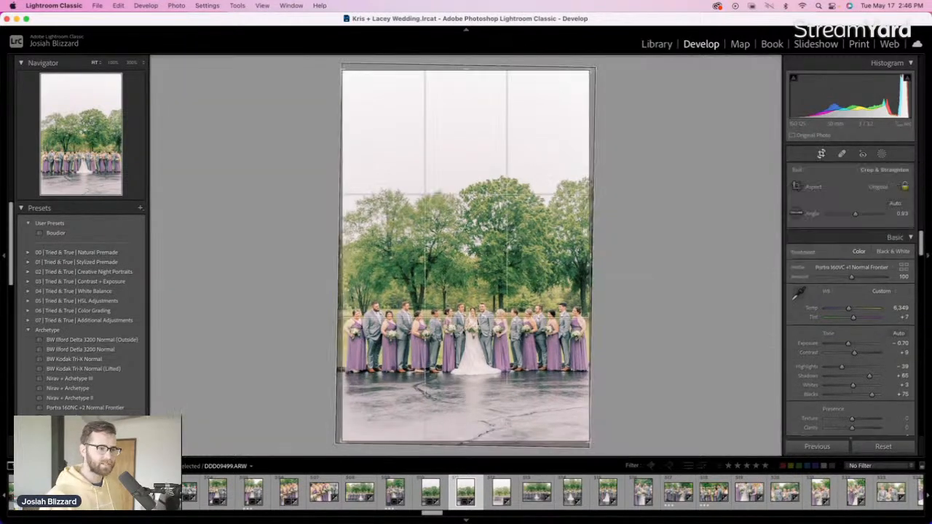
left_click_drag(618, 280, 618, 282)
double_click(538, 291)
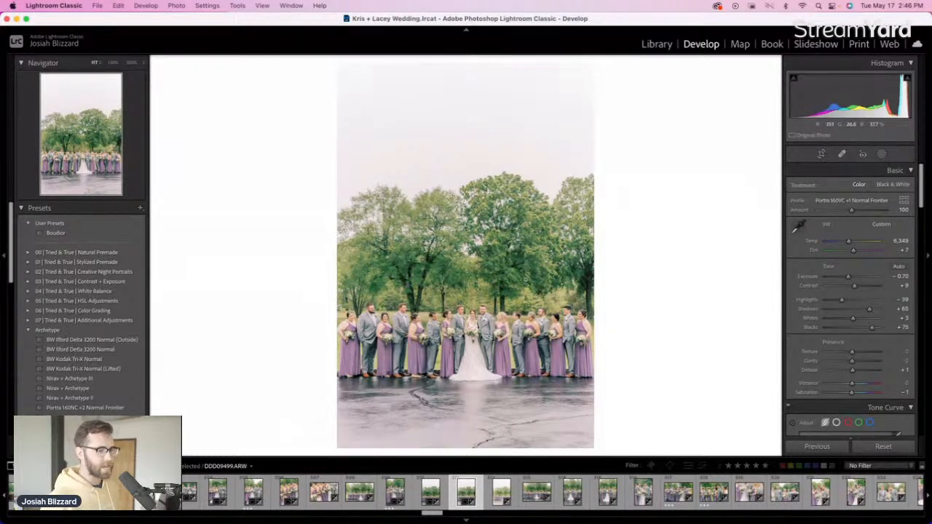
Lower the exposure of photo DDD09501.ARW to -0.77 and crop it slightly tighter to centre the wedding party
key("Right")
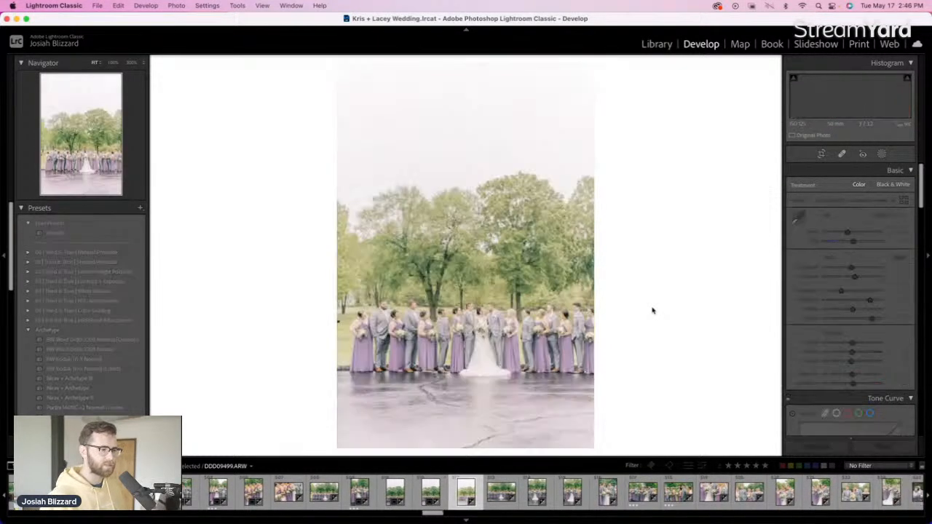
key("minus")
key("minus")
key("minus")
key("minus")
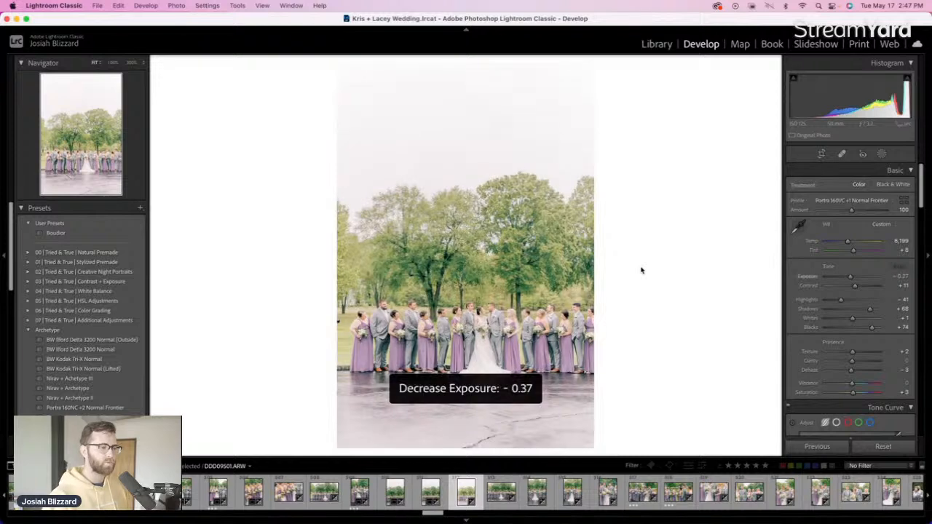
key("minus")
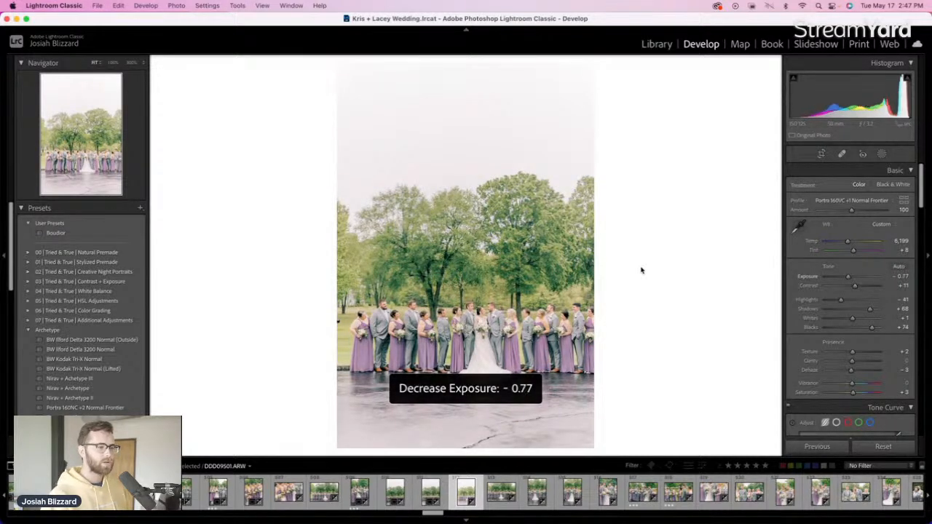
key("minus")
key("r")
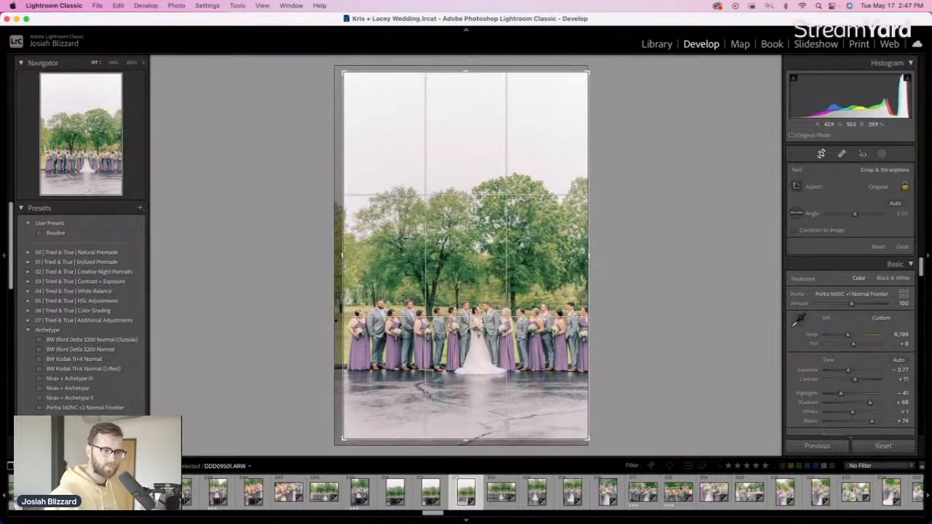
key("r")
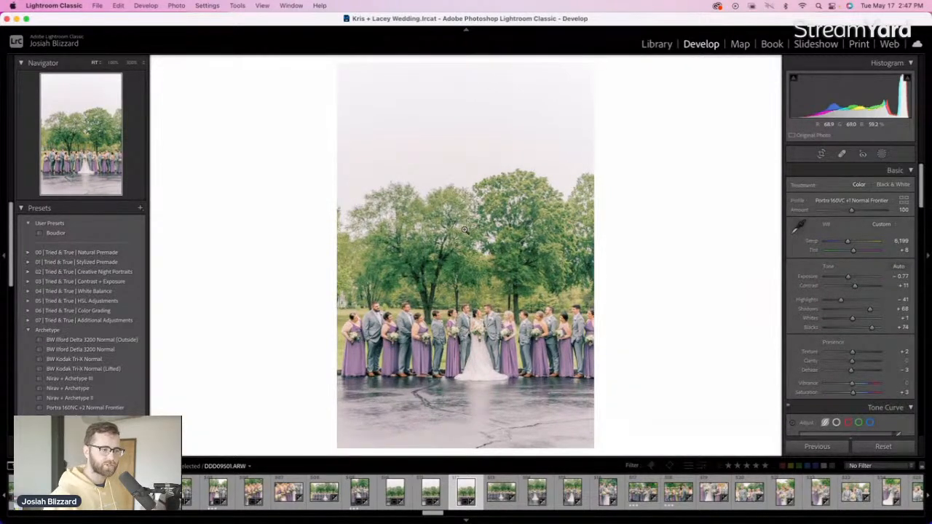
Straighten photo DDD09505.ARW to about 1.26 degrees, reposition the crop around the wedding party and raise the exposure to +0.10
key("Right")
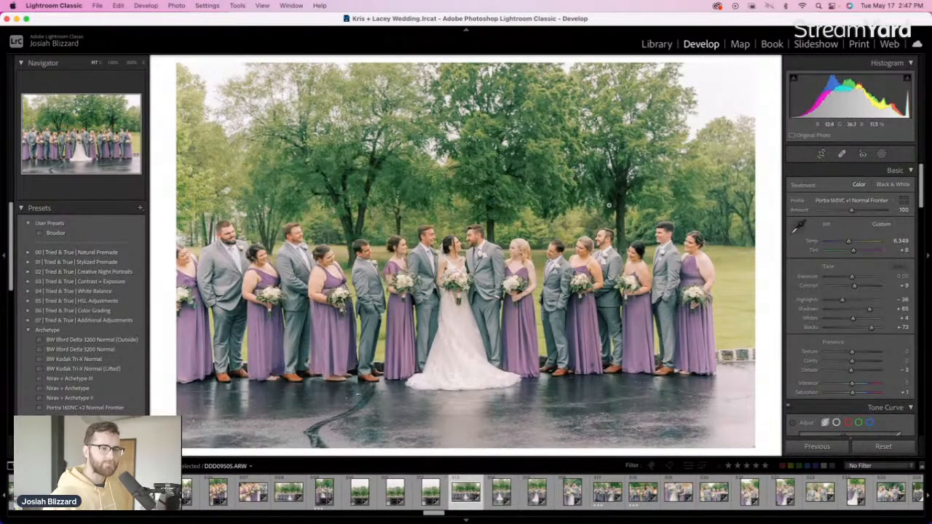
key("r")
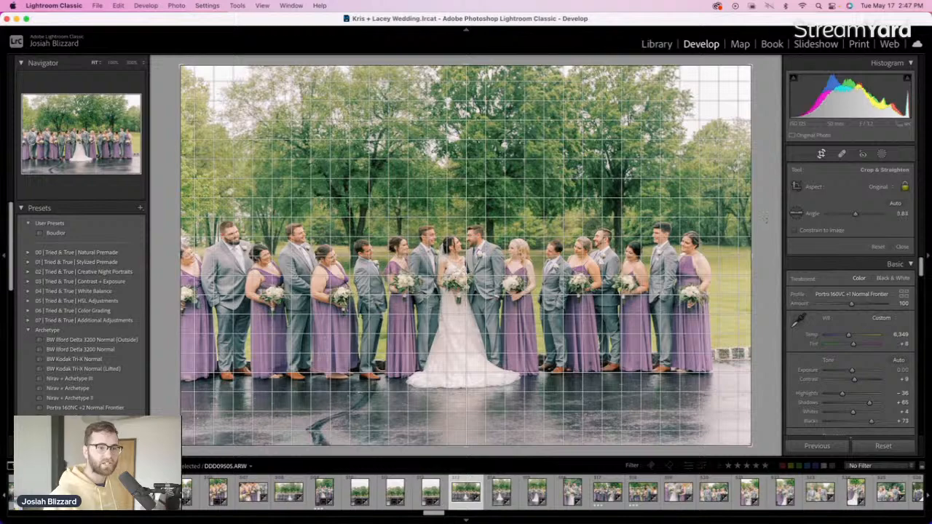
left_click_drag(764, 221, 735, 245)
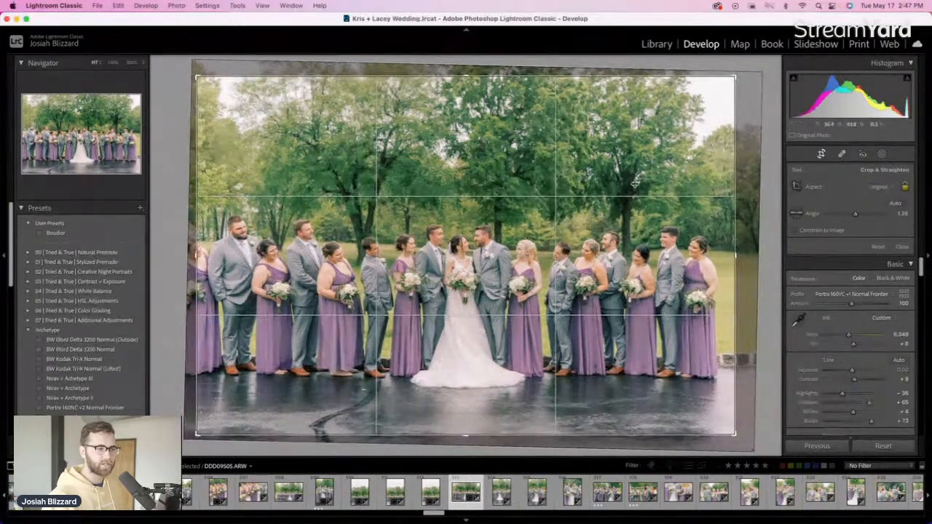
left_click_drag(670, 263, 674, 269)
key("r")
key("equal")
key("equal")
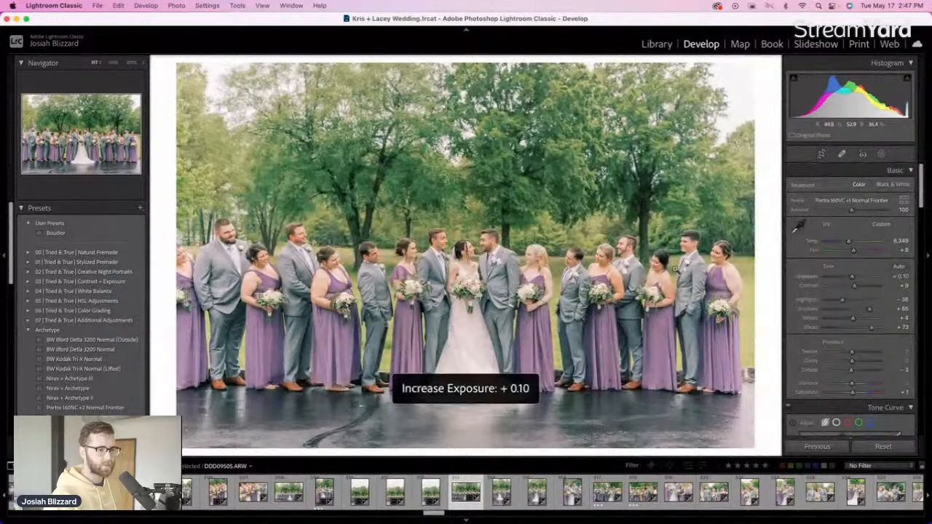
Crop photo DDD09509.ARW tighter to centre the bride and groom, trimming the pavement, and try a slightly brighter exposure
key("Right")
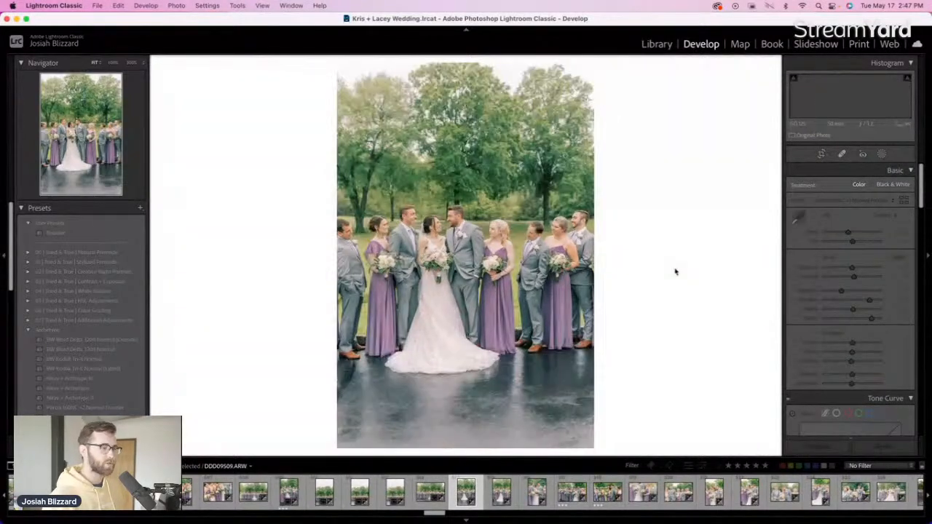
key("r")
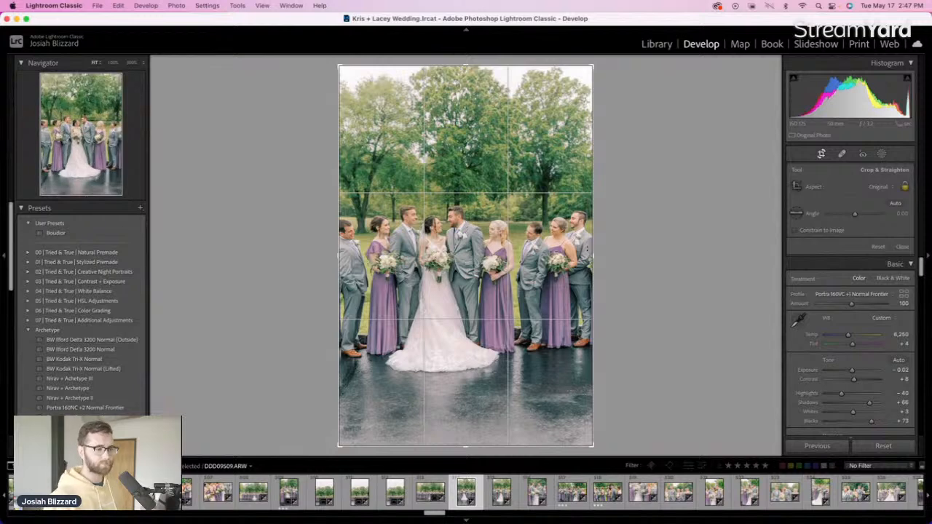
mouse_move(591, 249)
left_mouse_down()
mouse_move(572, 249)
mouse_move(582, 250)
left_mouse_up()
left_click_drag(478, 243, 478, 258)
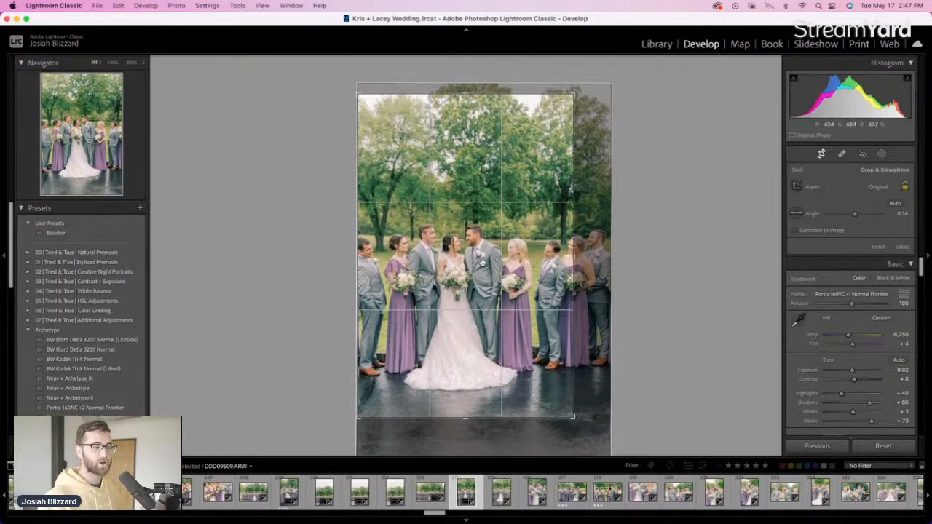
key("Escape")
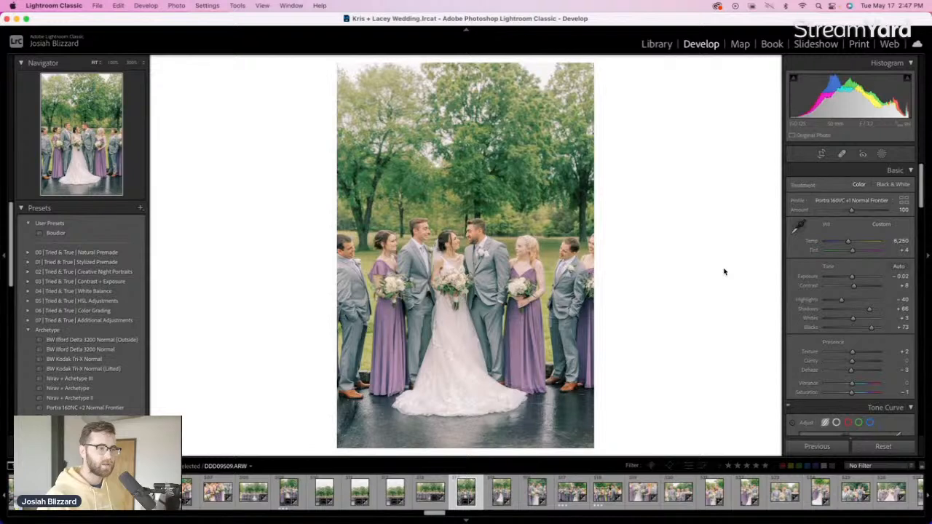
key("equal")
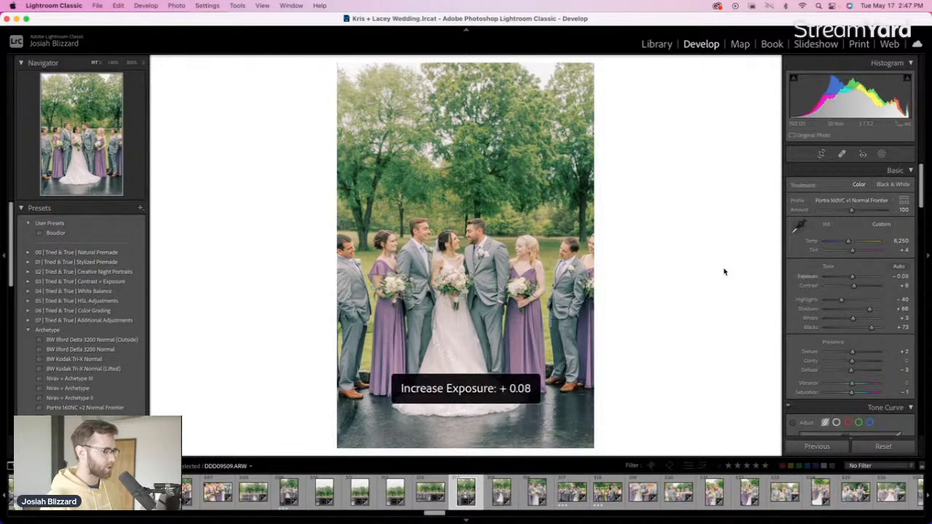
key("minus")
Try a slightly brighter exposure on photo DDD09511.ARW
key("Right")
key("Right")
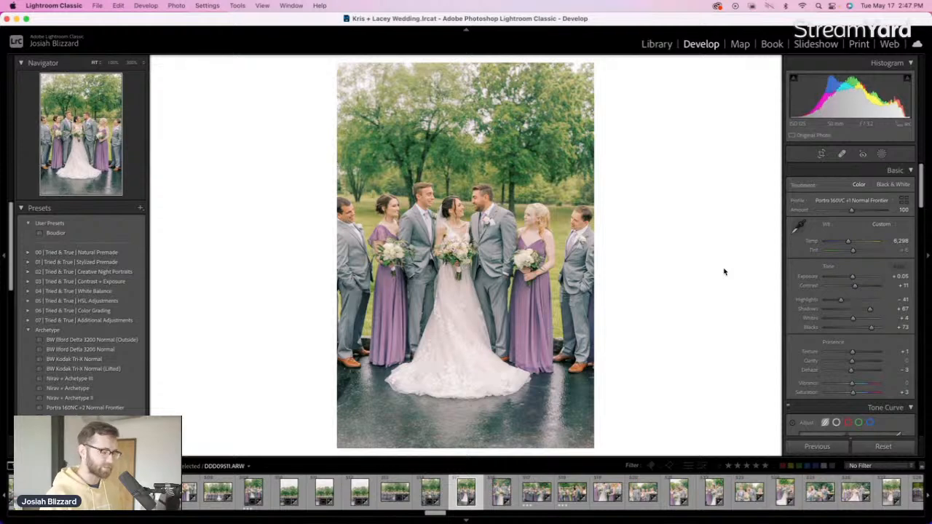
key("equal")
key("minus")
Straighten photo CCC00812.ARW of the couple with their attendants to about -2.10 degrees and lower its exposure to -0.70
key("Right")
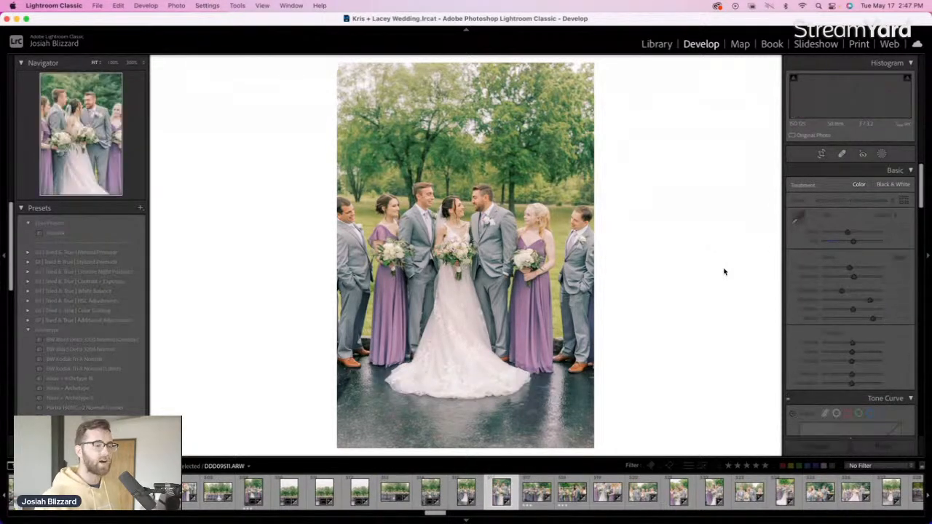
key("r")
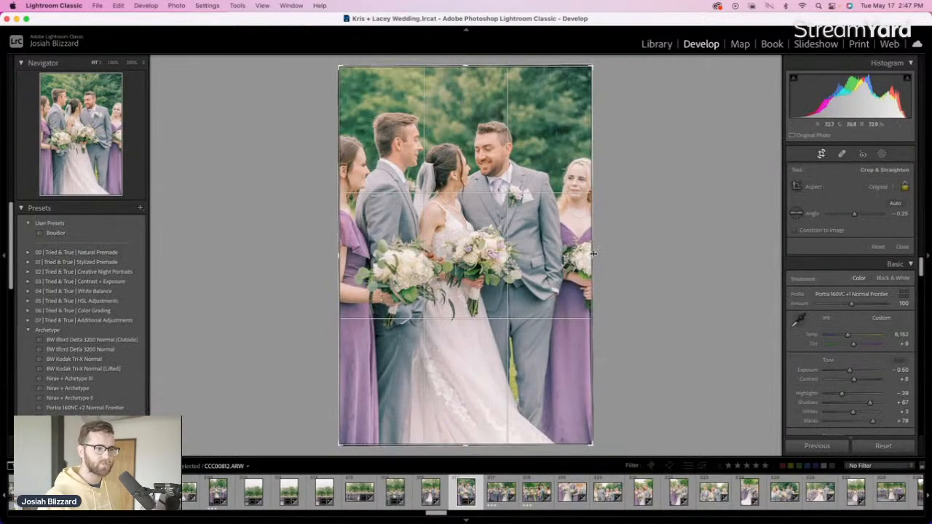
left_click_drag(609, 262, 610, 263)
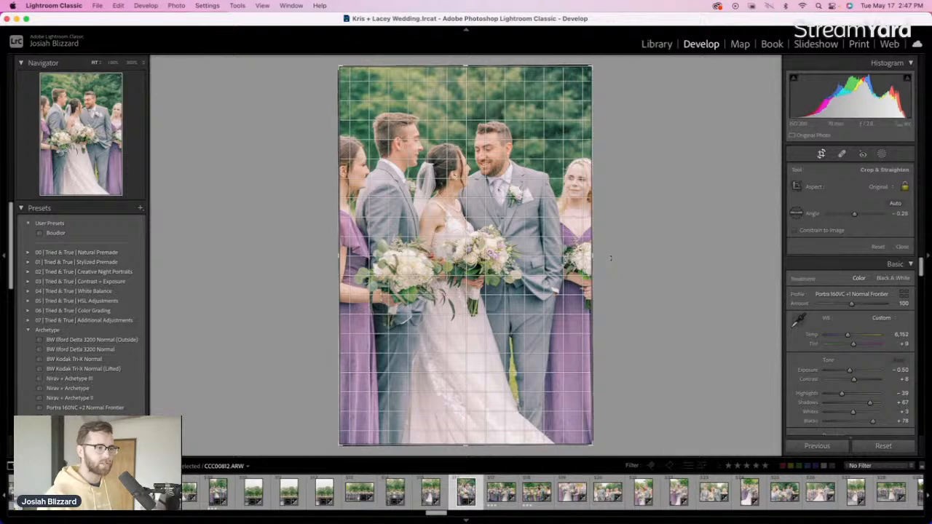
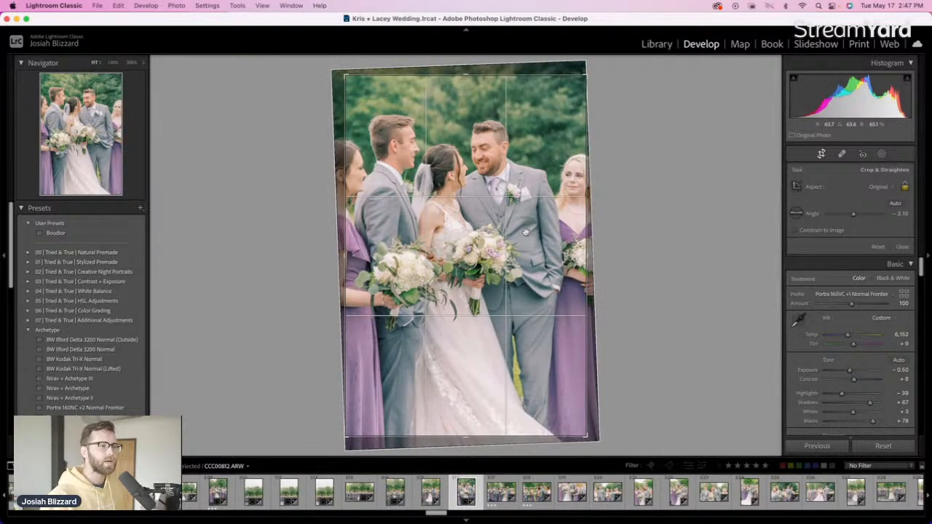
key("Return")
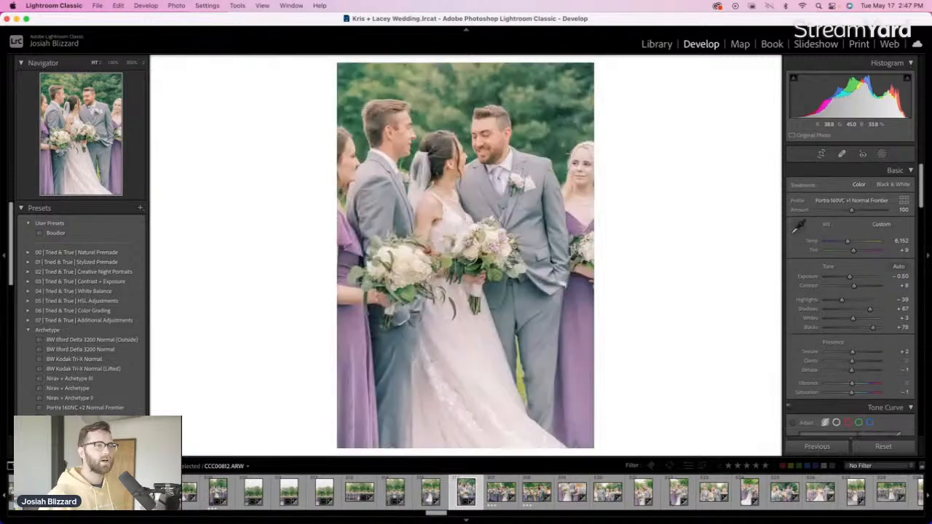
key("minus")
key("minus")
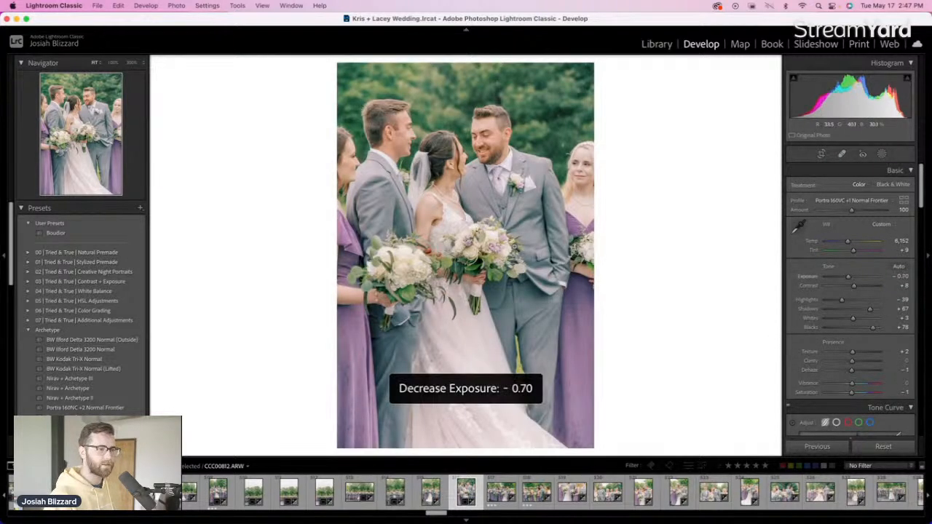
key("equal")
key("minus")
Raise the exposure of photo DDD09513.ARW to +0.10 and crop it tighter around the wedding party
key("Left")
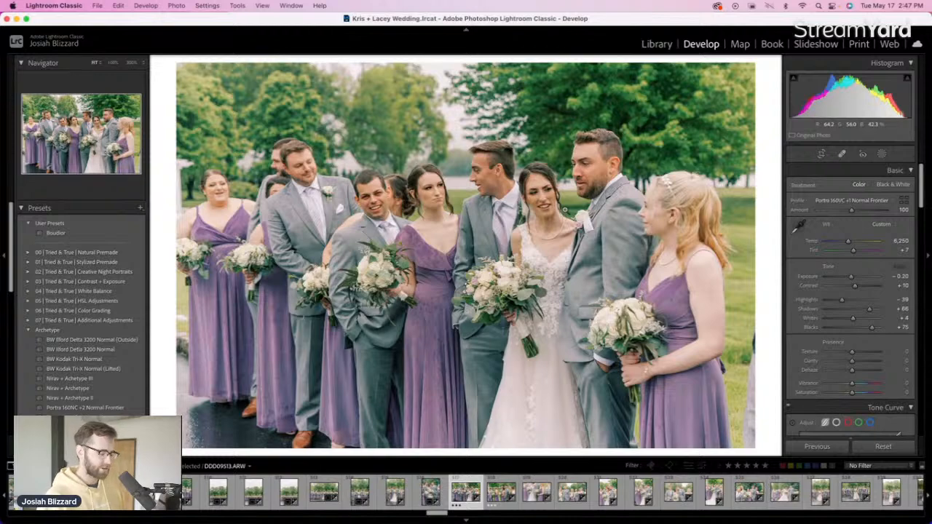
key("equal")
key("equal")
key("minus")
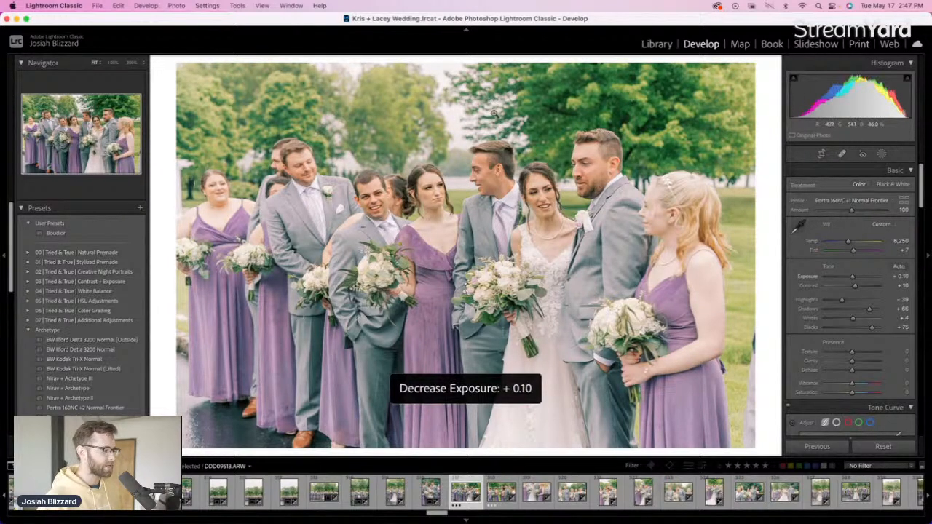
key("r")
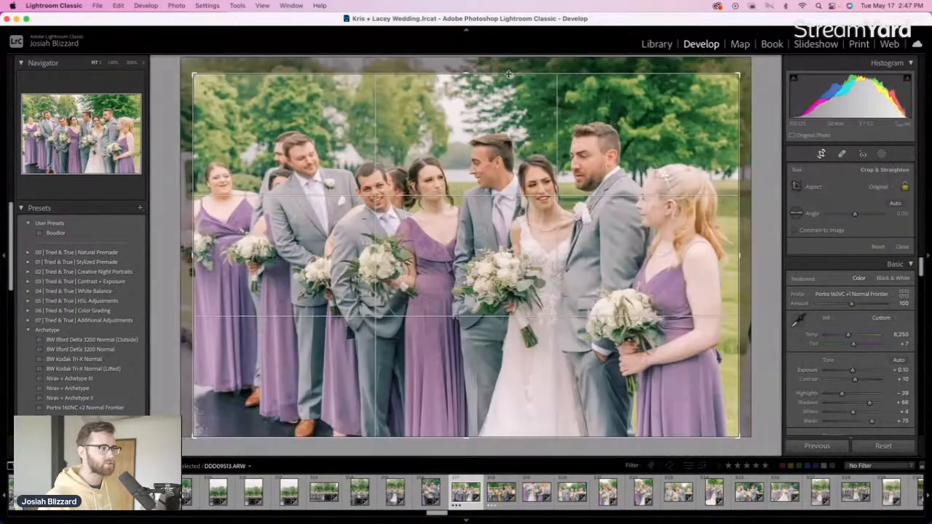
key("r")
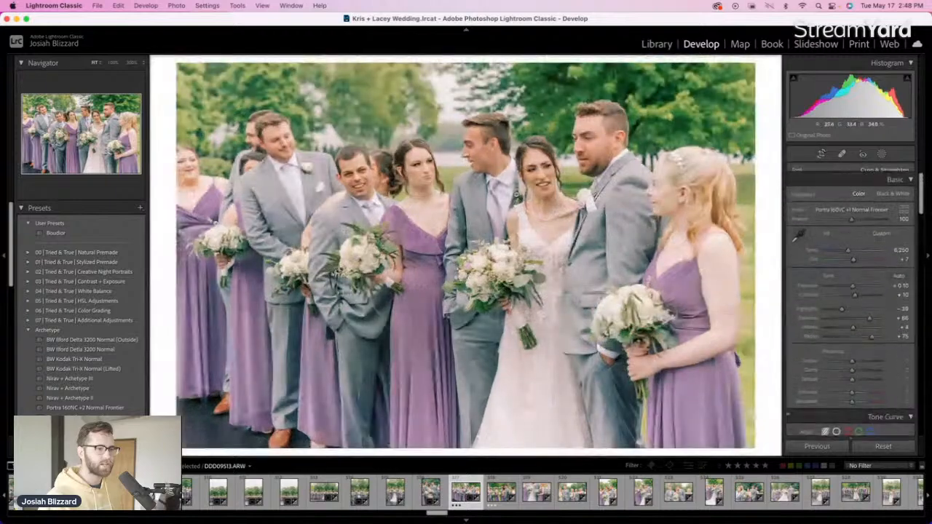
Raise the exposure of photo DDD09522.ARW of the bridesmaids and groomsmen to +0.30
key("Right")
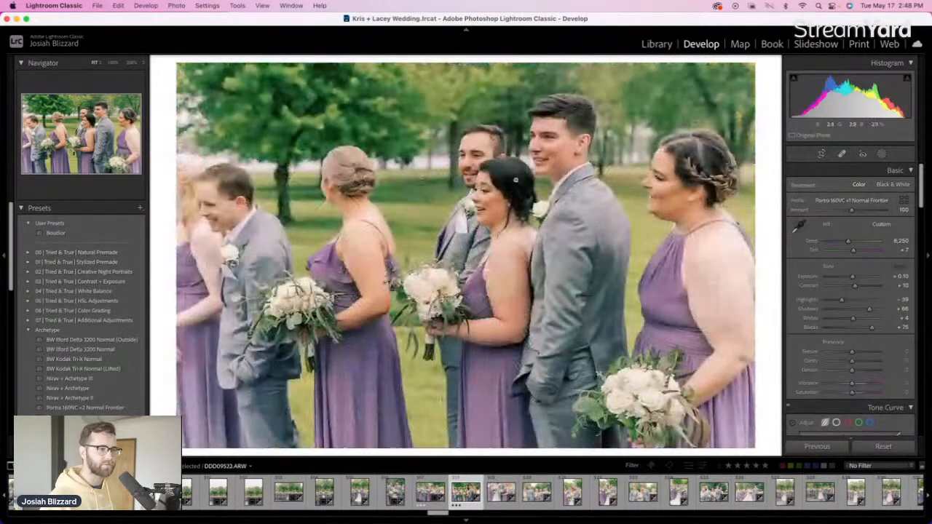
key("equal")
key("equal")
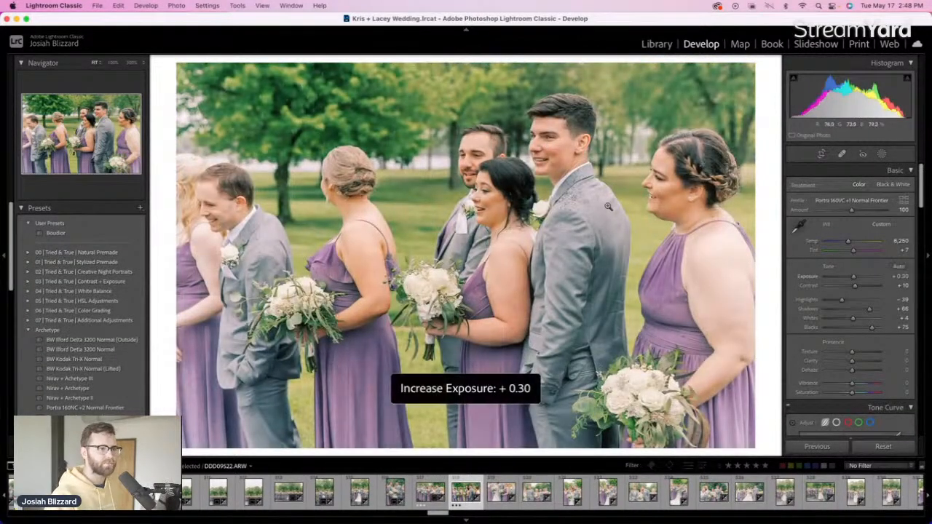
Raise the exposure of photo DDD09525.ARW to +0.20 and go on to photo CCC00817.ARW
key("Right")
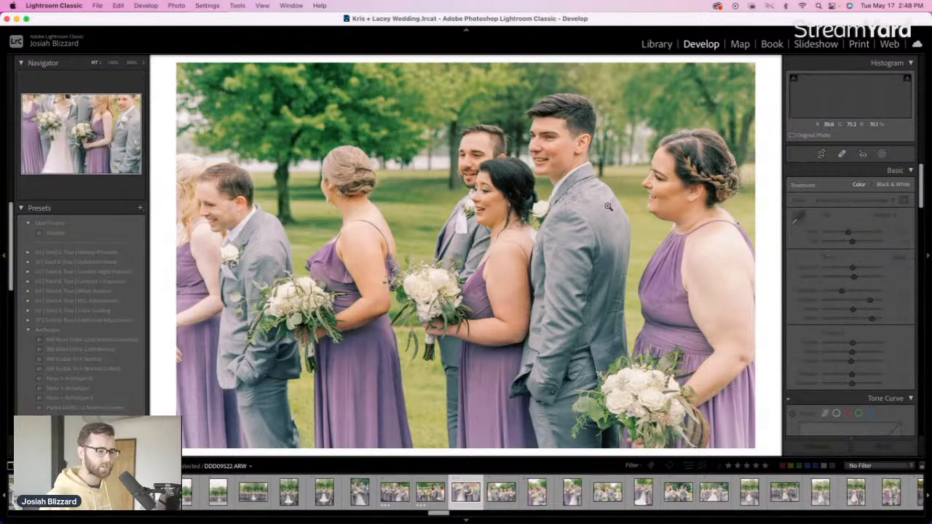
key("equal")
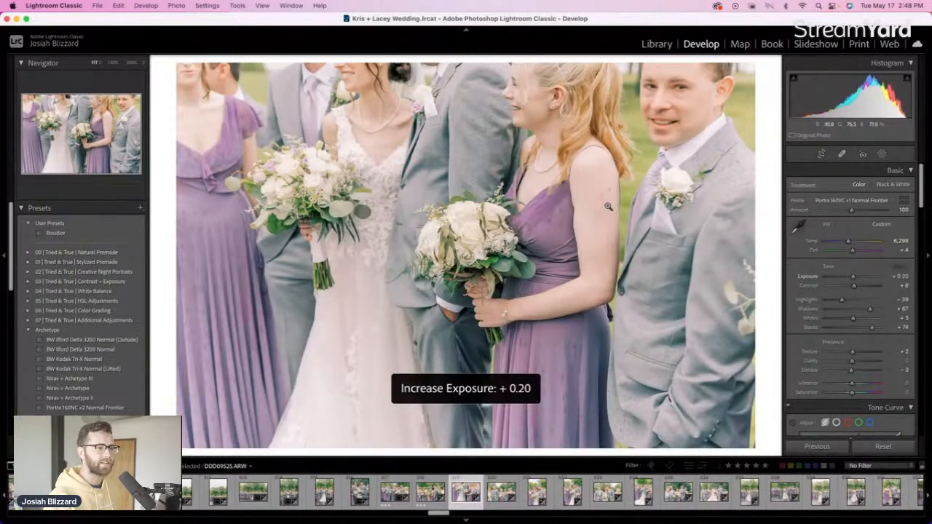
key("Right")
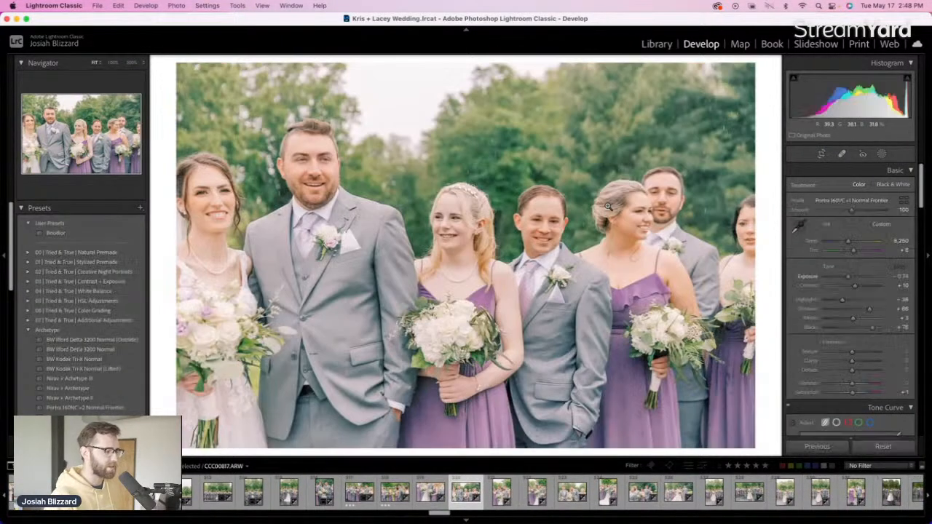
Lower the exposure of photo CCC00817.ARW to -0.84 and crop it tighter around the groom and the attendants beside him
key("minus")
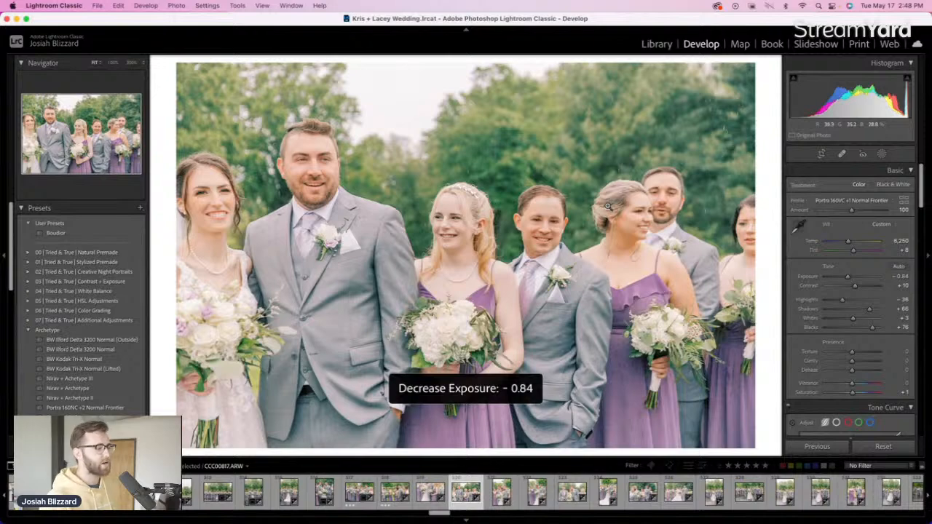
key("r")
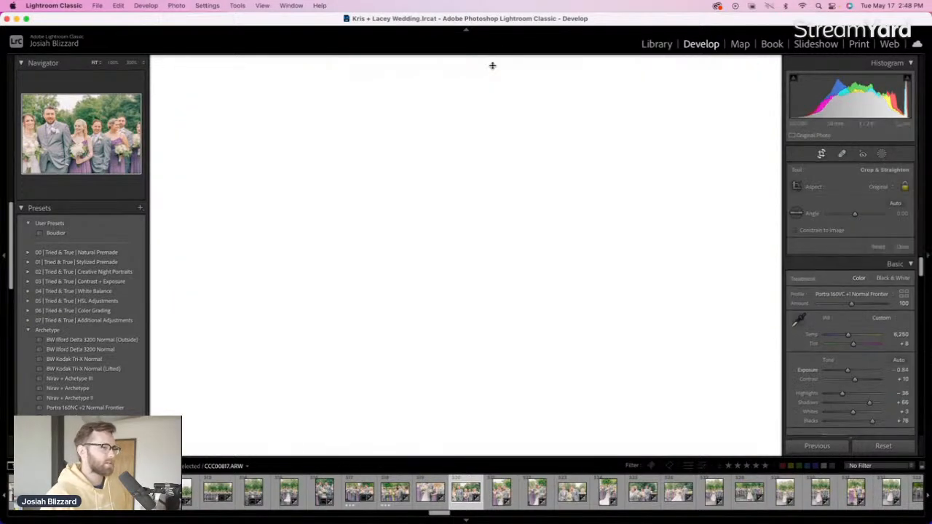
key("Return")
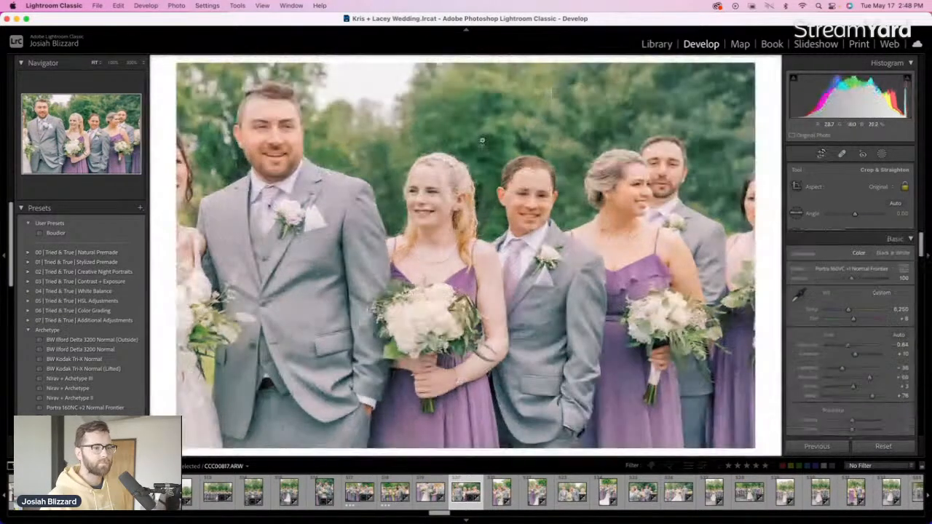
key("Right")
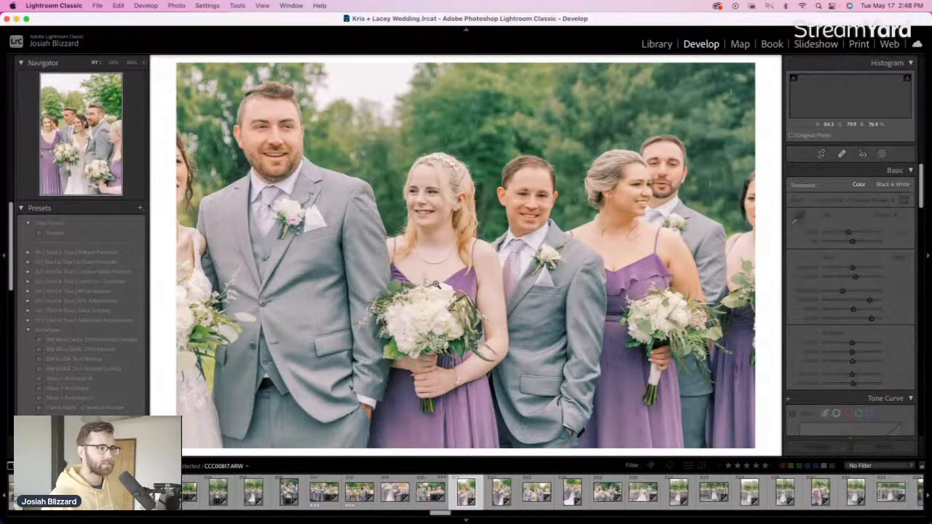
Crop portrait photo DDD09527.ARW tighter around the couple and go on to photo DDD09530.ARW
key("r")
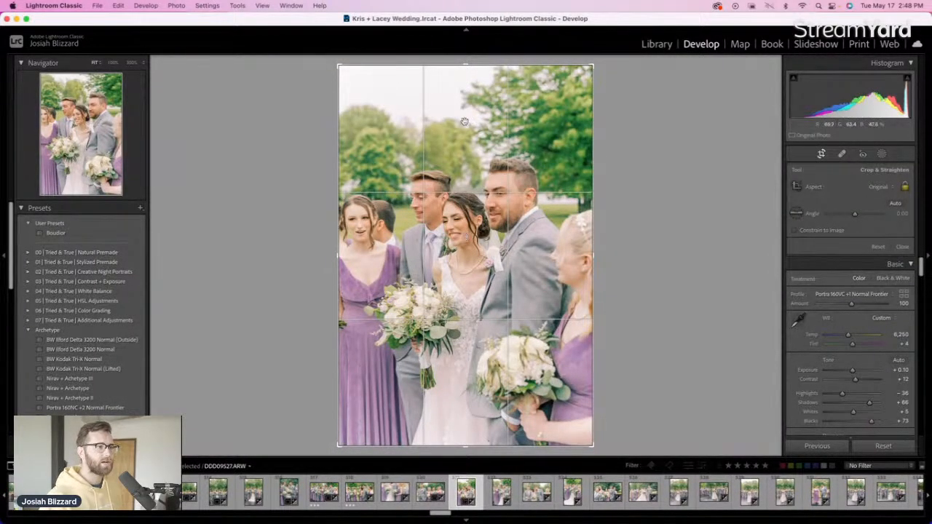
left_click_drag(489, 166, 485, 162)
key("r")
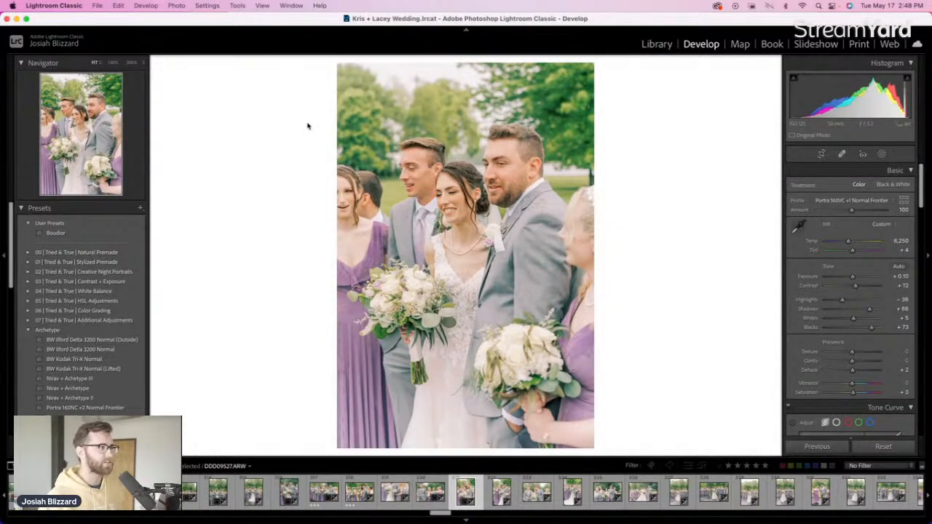
key("Right")
key("Right")
key("Right")
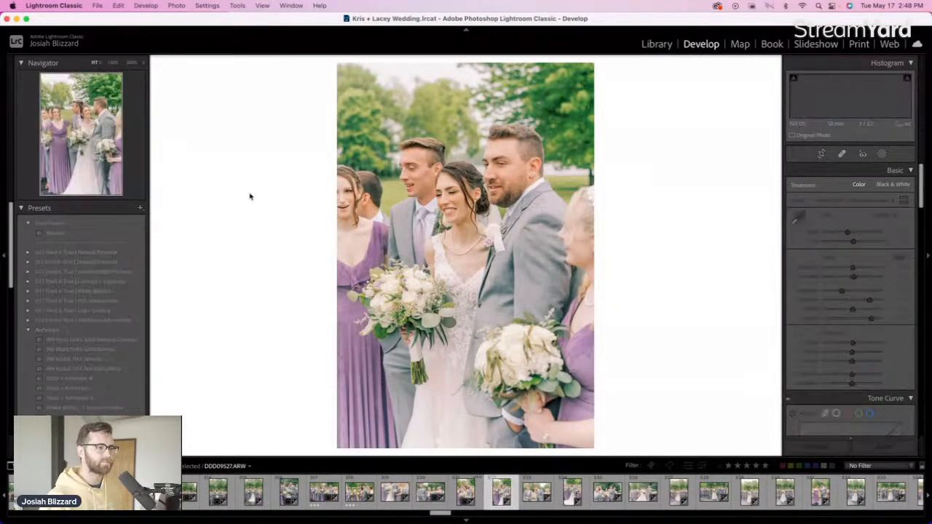
Crop photo DDD09530.ARW tighter to cut out the attendants at its left edge, and go on to photo CCC00821.ARW
key("r")
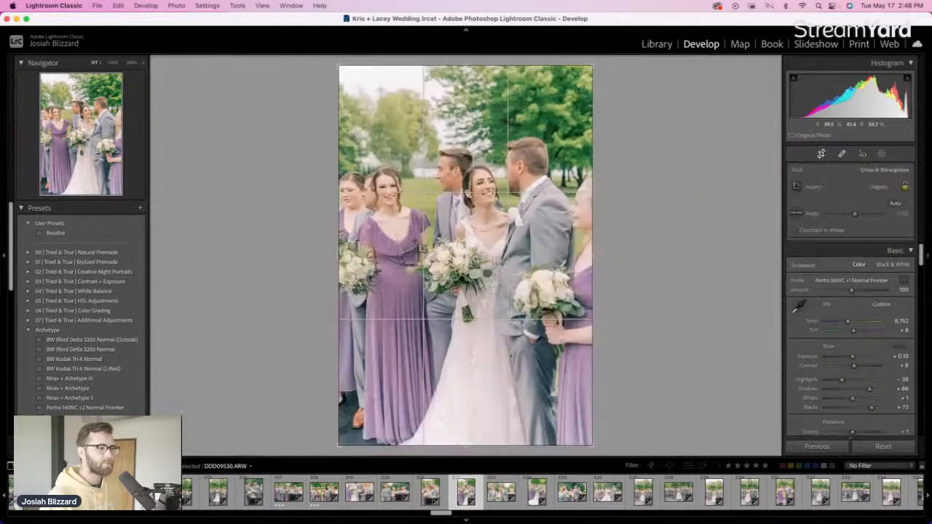
left_click_drag(338, 248, 352, 250)
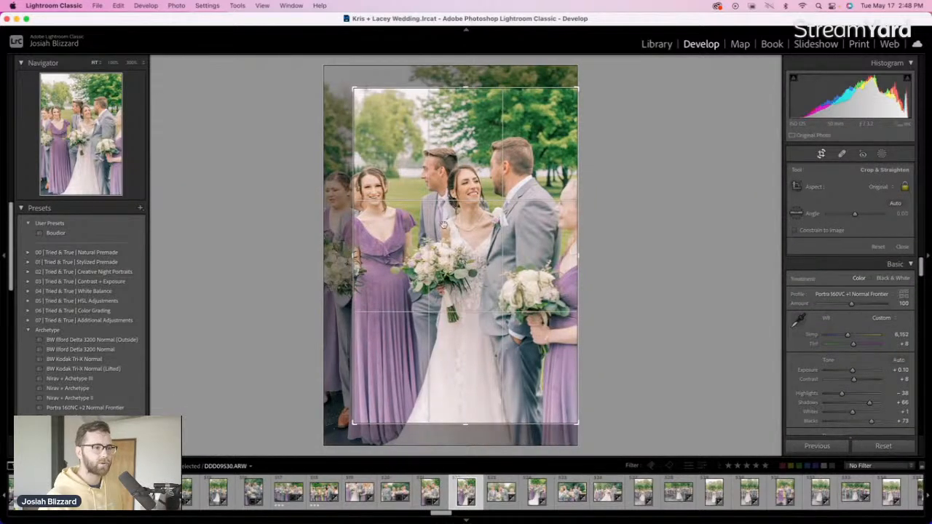
key("r")
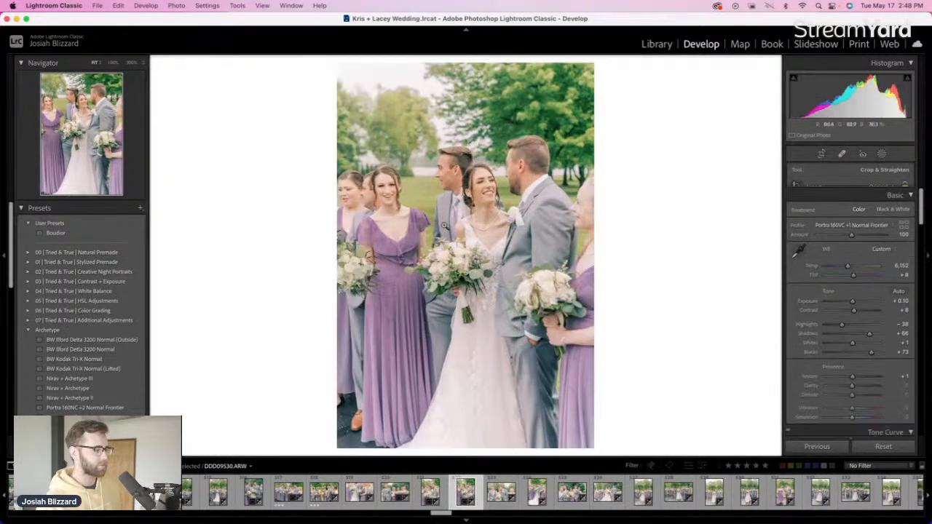
key("r")
key("r")
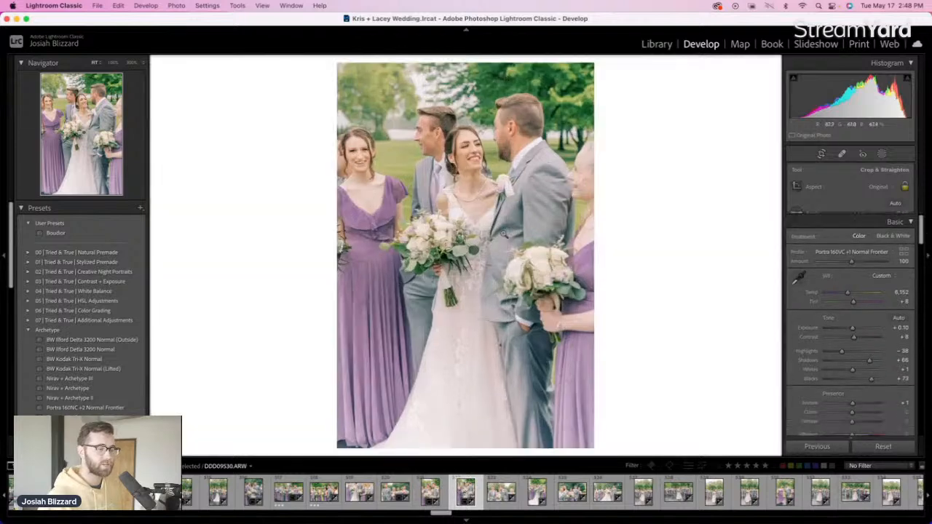
key("Right")
key("Right")
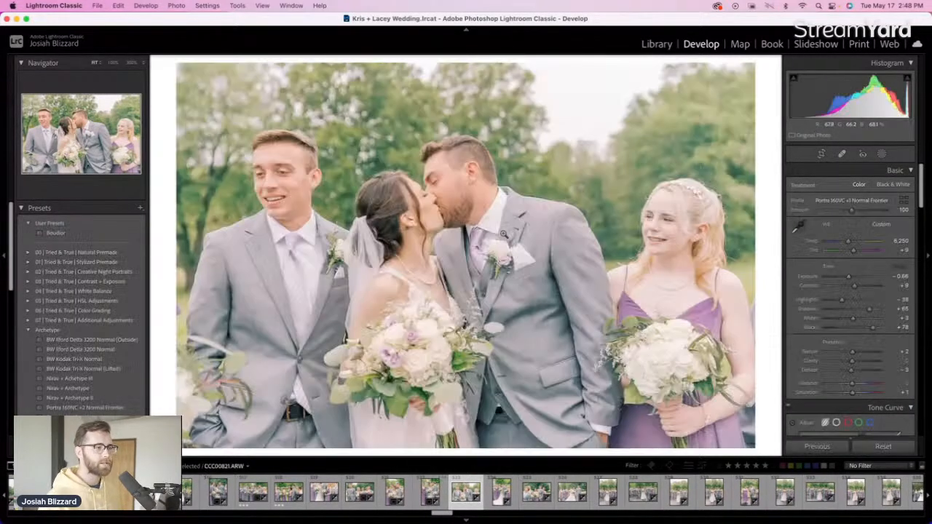
Crop photo CCC00821.ARW of the kissing couple slightly tighter and lower its exposure to -0.96
key("r")
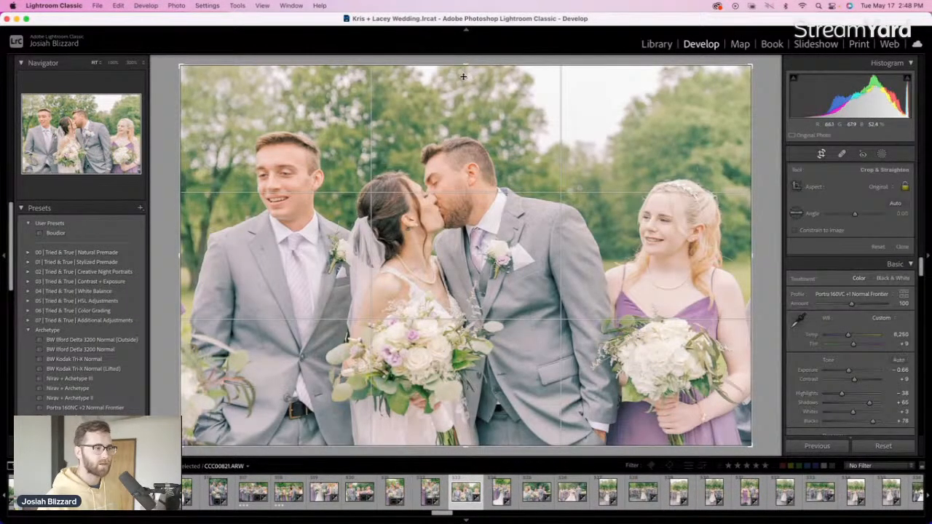
key("r")
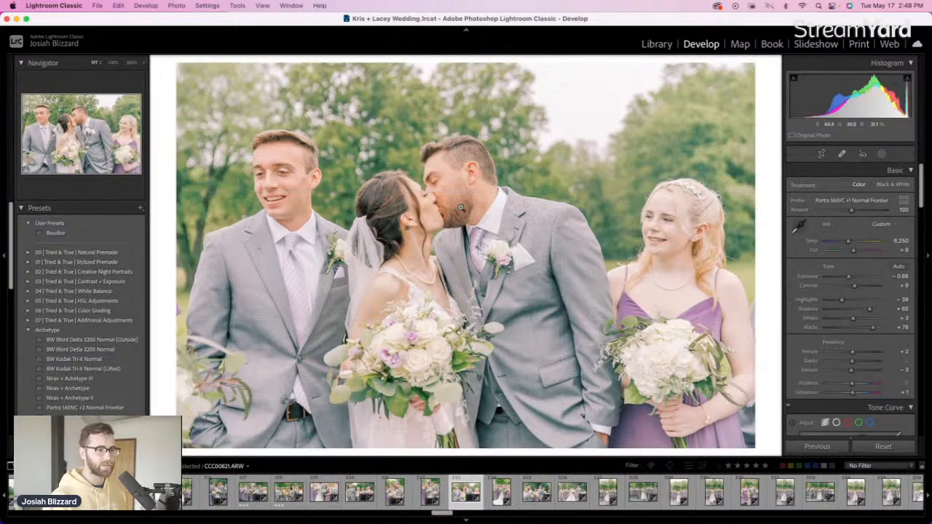
key("minus")
key("minus")
key("minus")
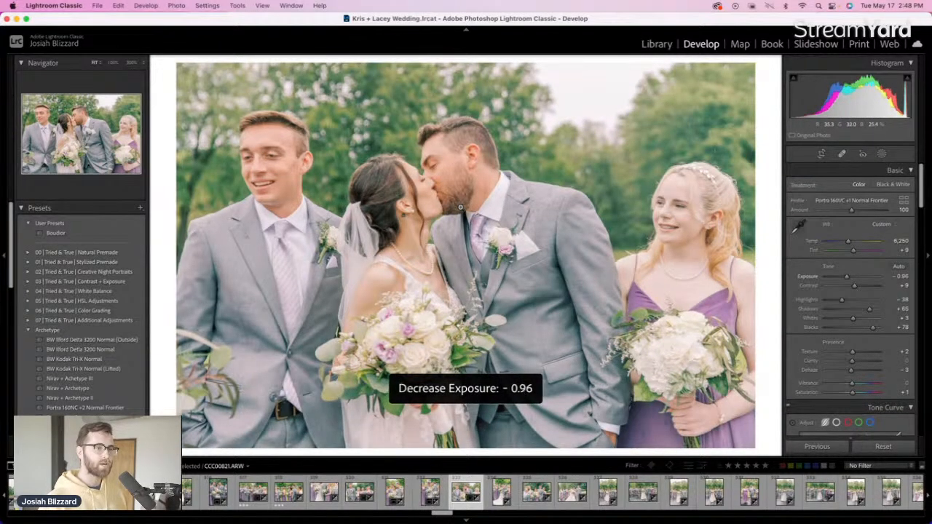
key("Right")
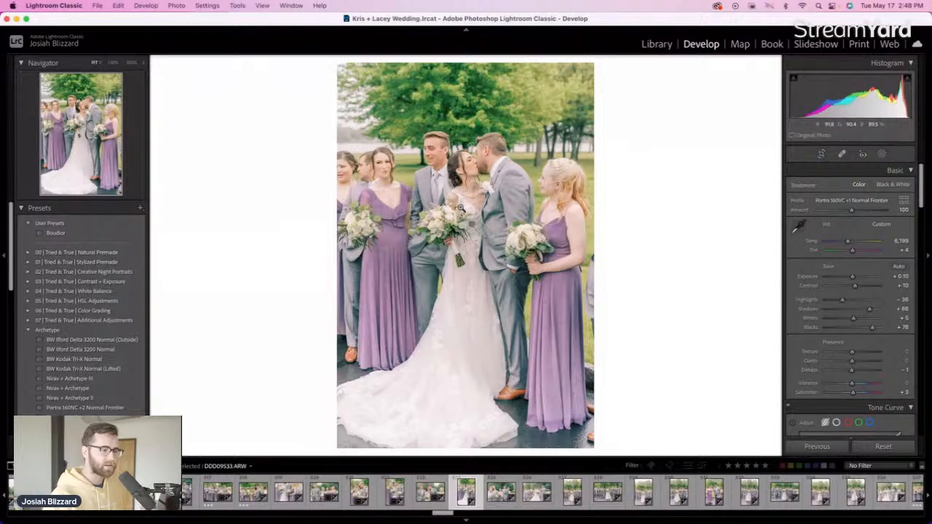
key("Right")
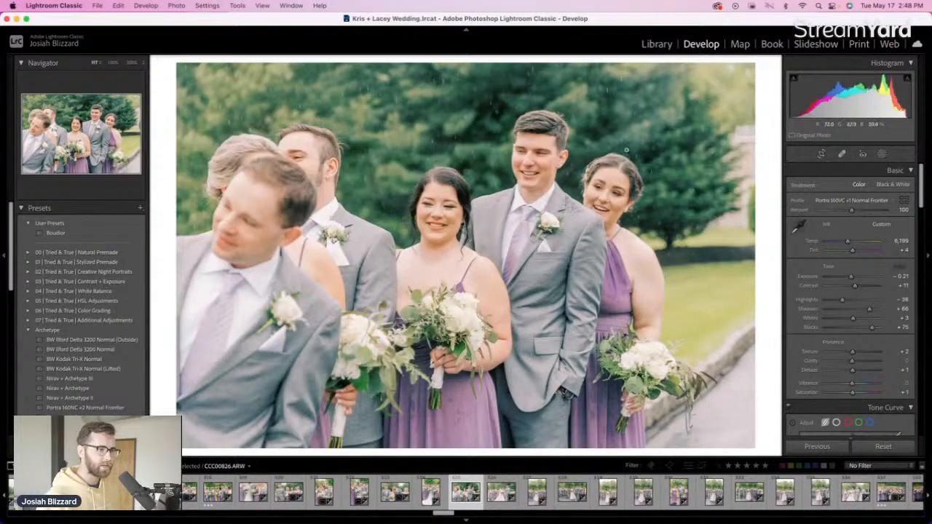
Crop photo CCC00826.ARW of the laughing bridesmaids and groomsmen slightly tighter and go on to photo CCC00827.ARW
key("r")
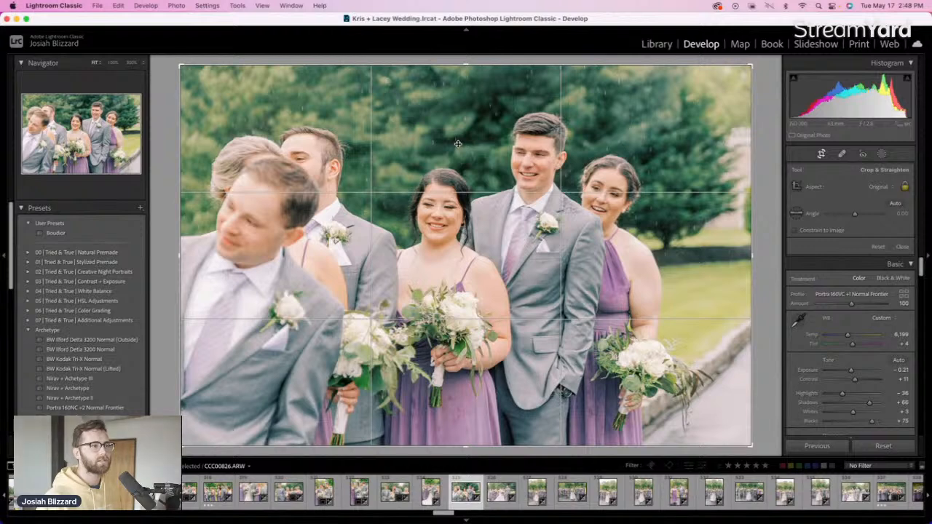
left_click_drag(466, 73, 465, 80)
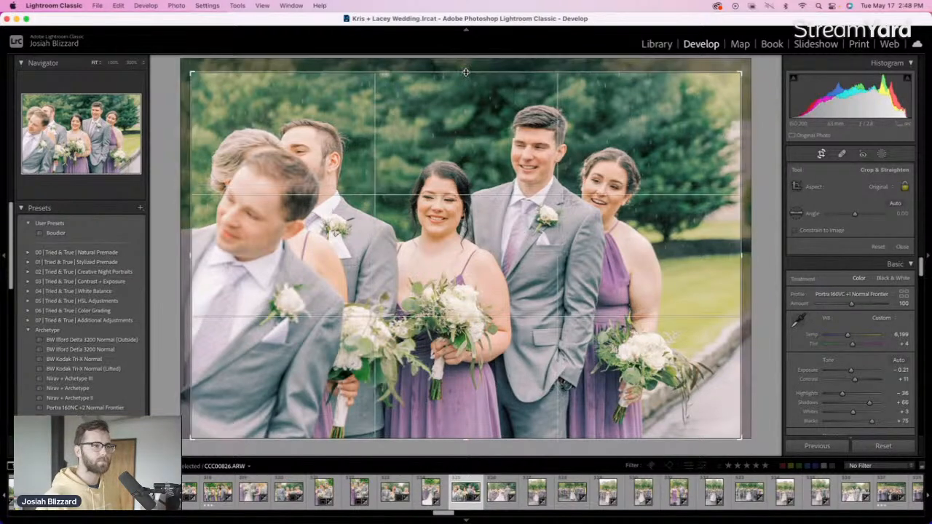
left_click_drag(426, 164, 435, 164)
key("r")
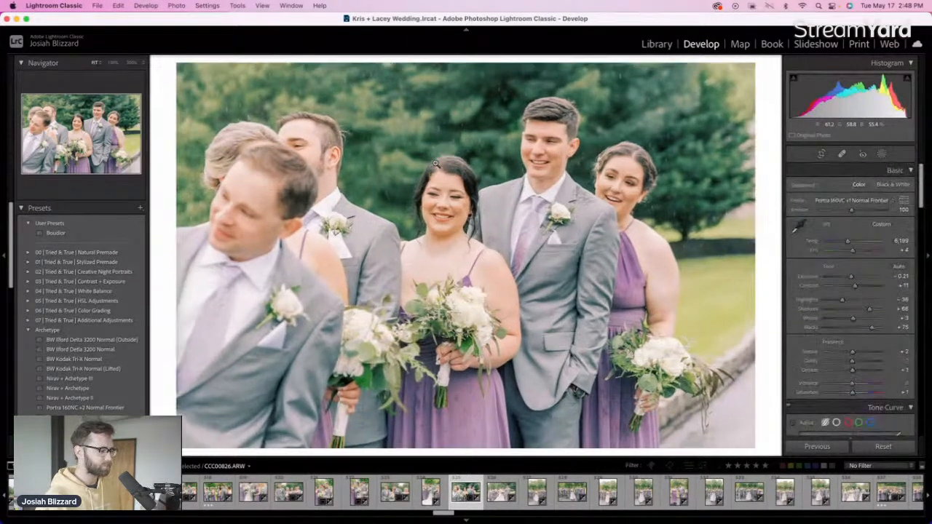
key("Right")
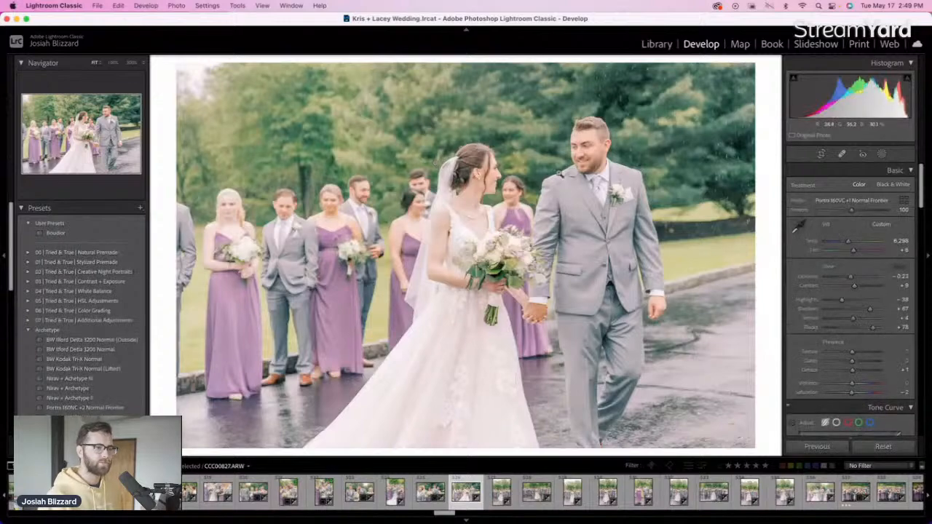
Lower the exposure of photo CCC00827.ARW of the couple walking hand in hand to -0.73
key("minus")
key("minus")
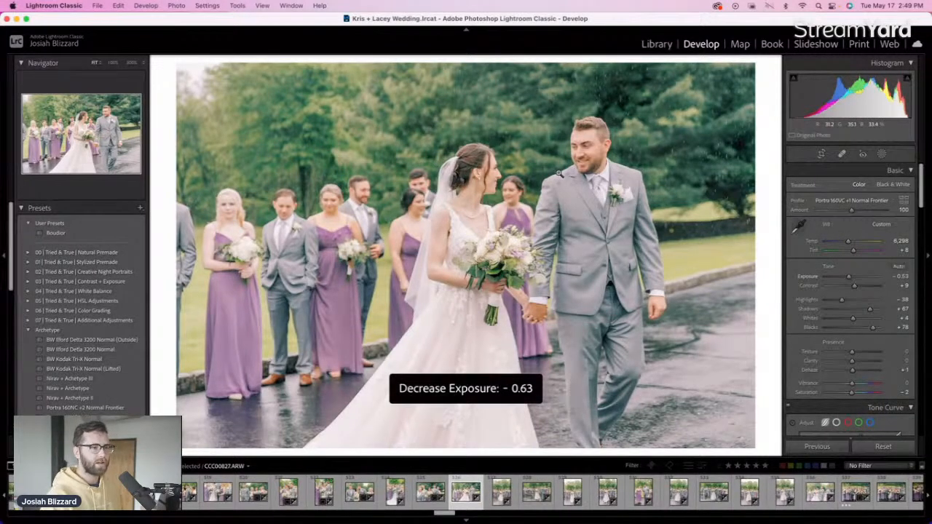
key("minus")
key("minus")
key("equal")
Straighten photo CCC00827.ARW to about 1.4 degrees and crop it tighter around the walking couple
key("r")
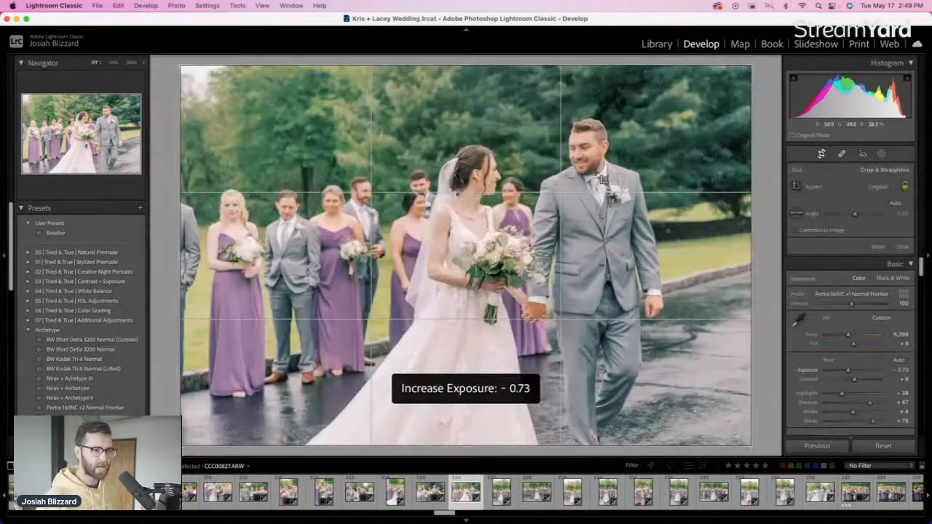
left_click_drag(757, 254, 756, 263)
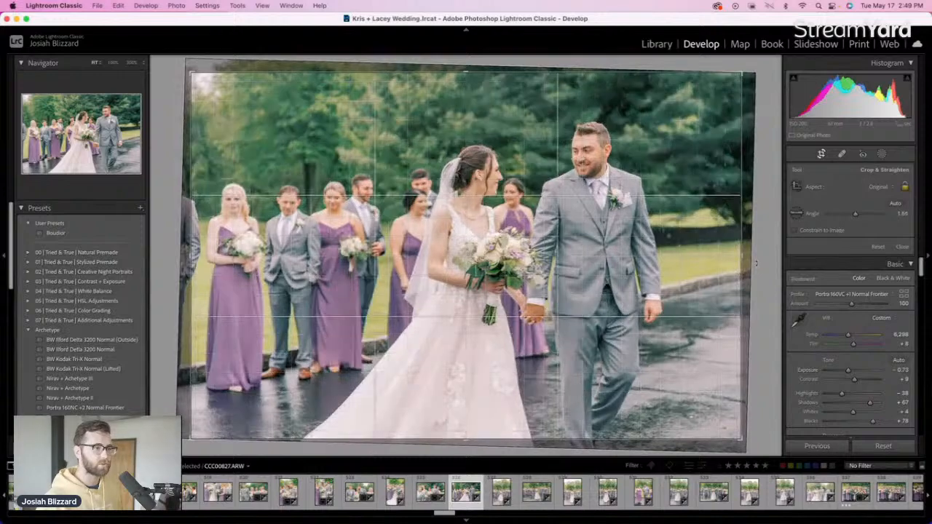
left_click_drag(460, 73, 458, 92)
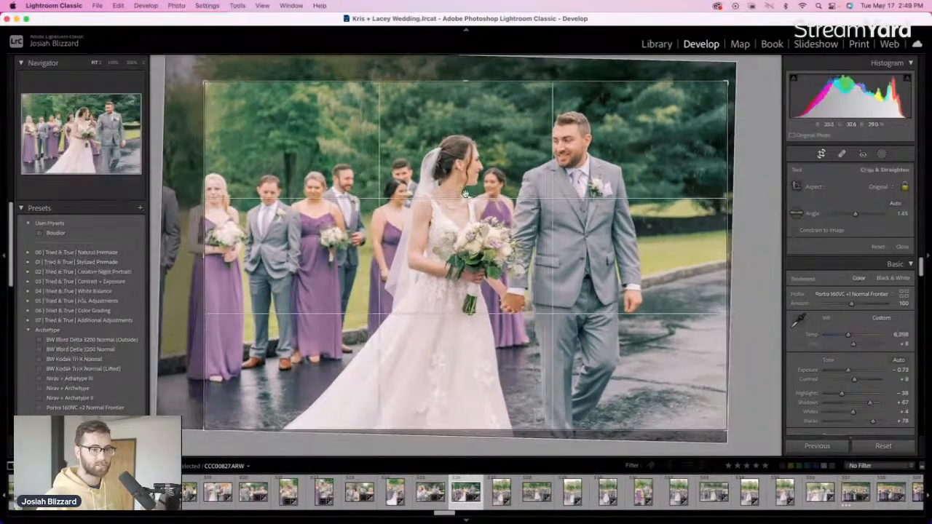
key("Return")
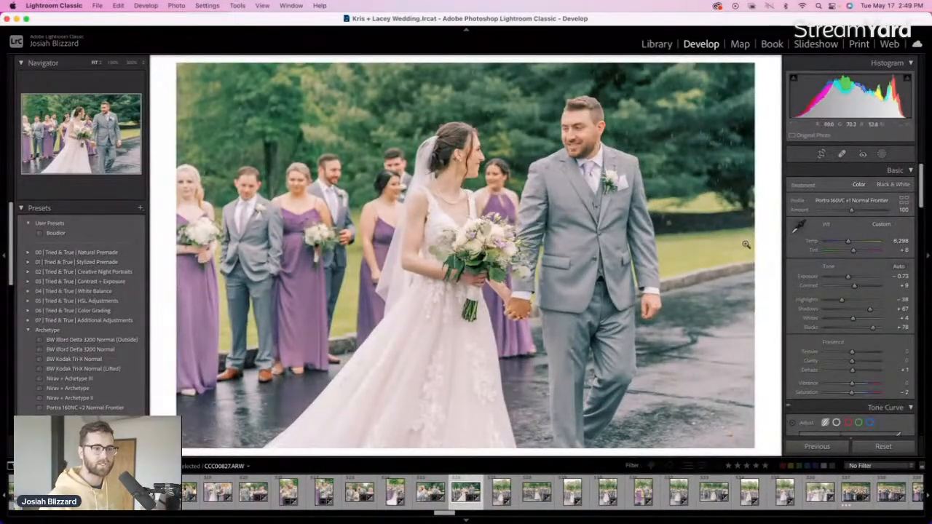
key("Right")
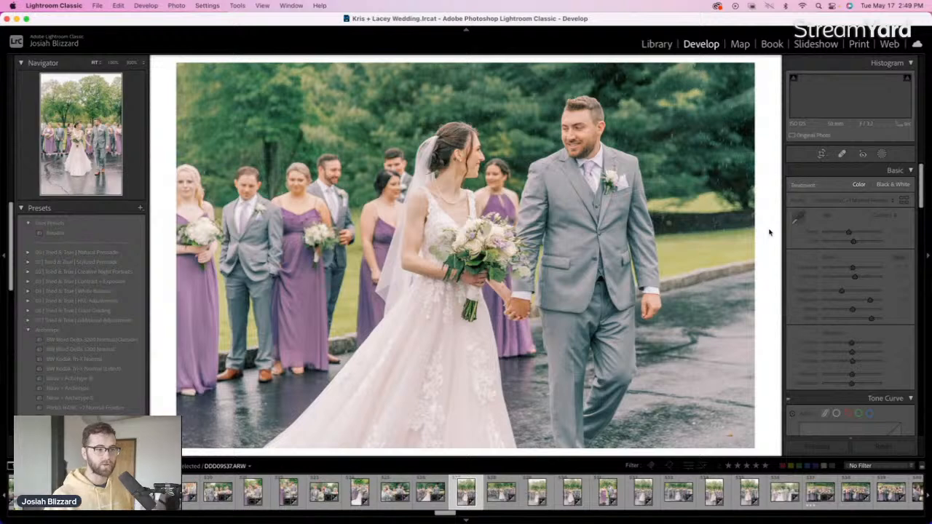
Crop portrait photo DDD09537.ARW tighter, centring the walking couple, and go on to photo DDD09540.ARW
key("r")
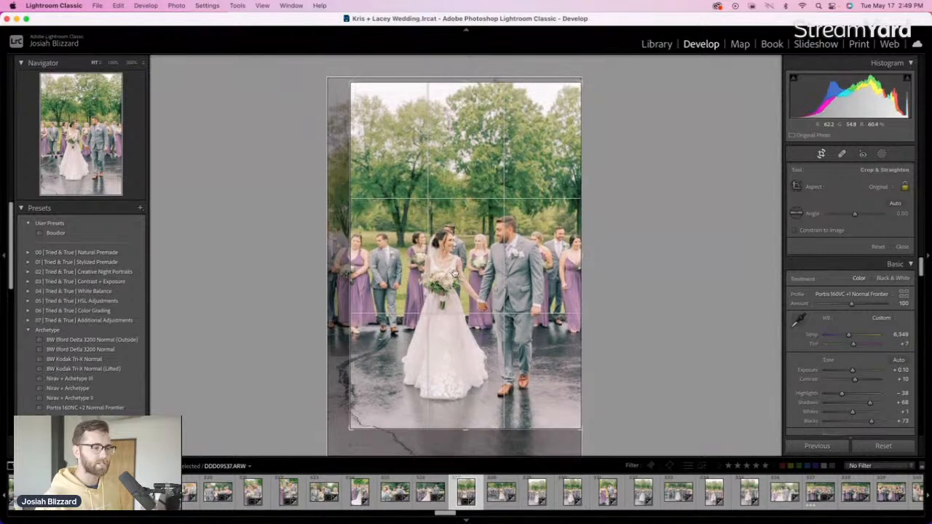
key("Return")
key("Right")
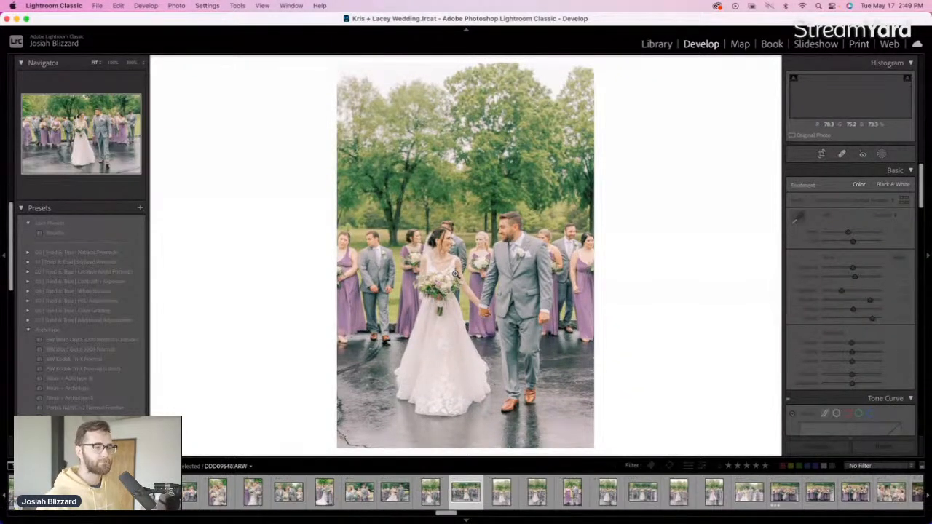
Straighten photo DDD09540.ARW of the couple walking ahead of the wedding party with a slight clockwise rotation
key("r")
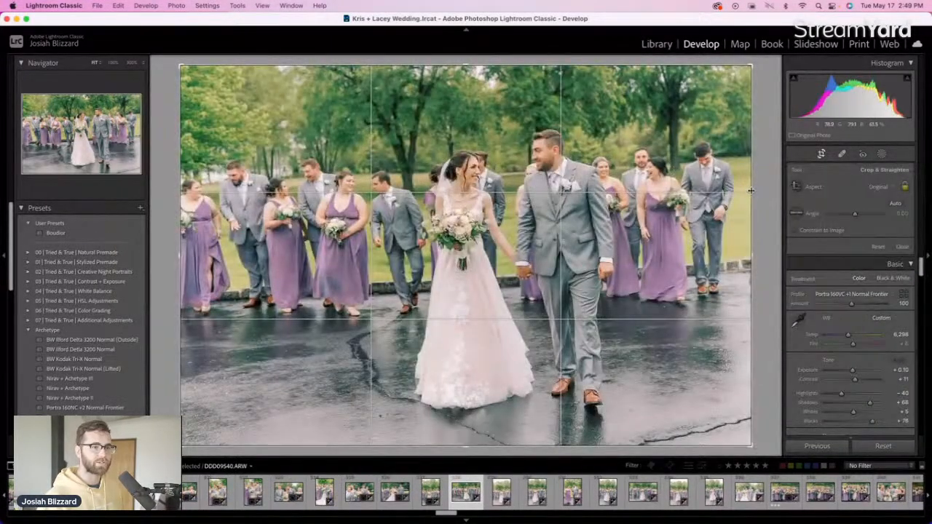
left_click_drag(767, 181, 767, 187)
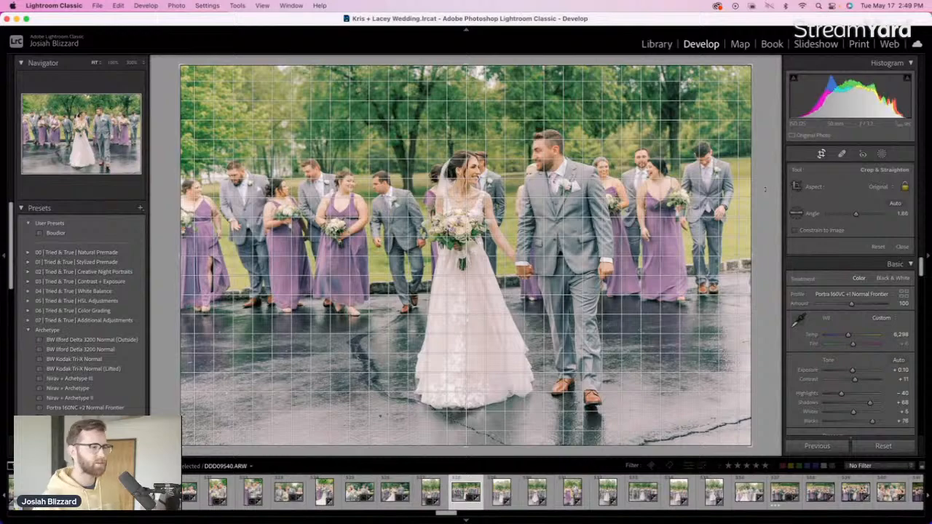
left_click_drag(765, 192, 765, 186)
key("Return")
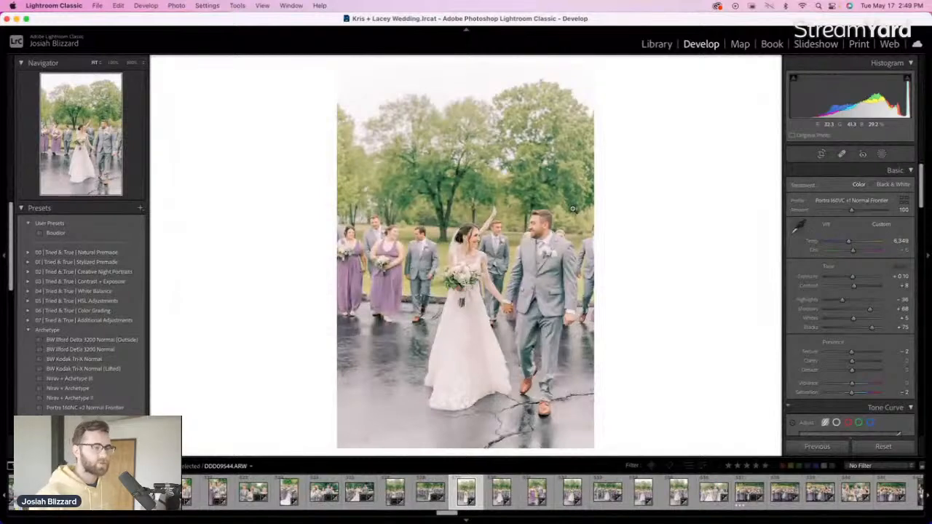
Lower the exposure of portrait photo DDD09544.ARW to -0.10
key("minus")
key("minus")
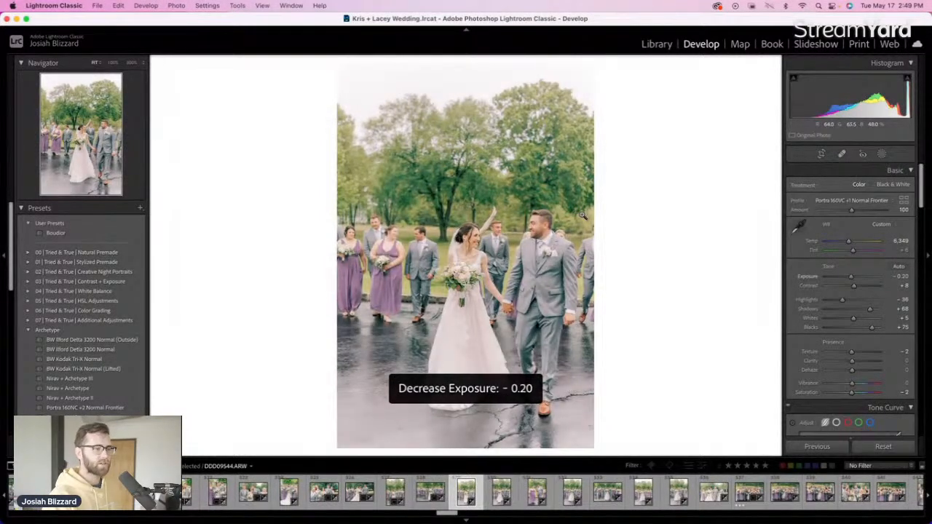
key("equal")
Straighten photo DDD09544.ARW slightly, crop it tighter around the walking couple, and go on to photo DDD09547.ARW
key("r")
left_click_drag(643, 244, 642, 241)
left_click_drag(346, 273, 355, 271)
left_click_drag(596, 271, 597, 269)
key("Return")
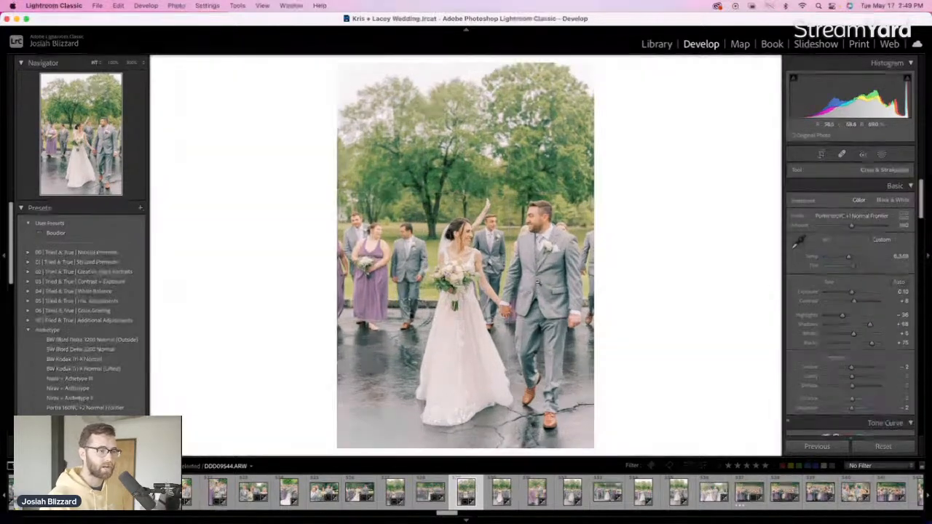
key("Right")
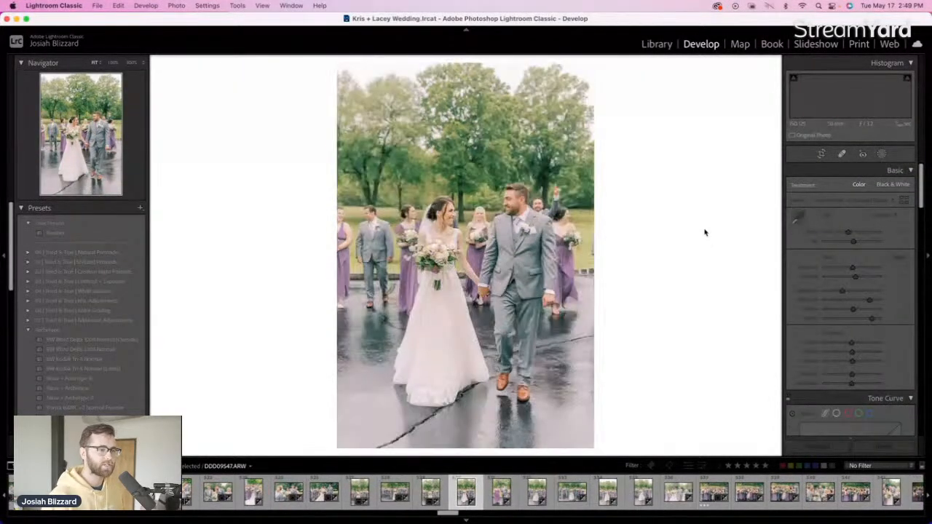
Lower the exposure of photo DDD09547.ARW to 0 and crop it tighter to centre the walking couple
key("minus")
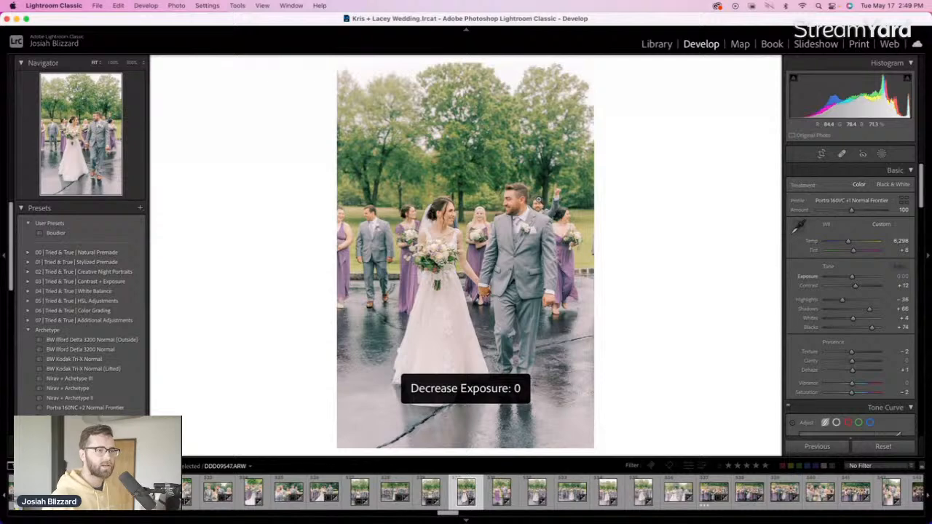
key("r")
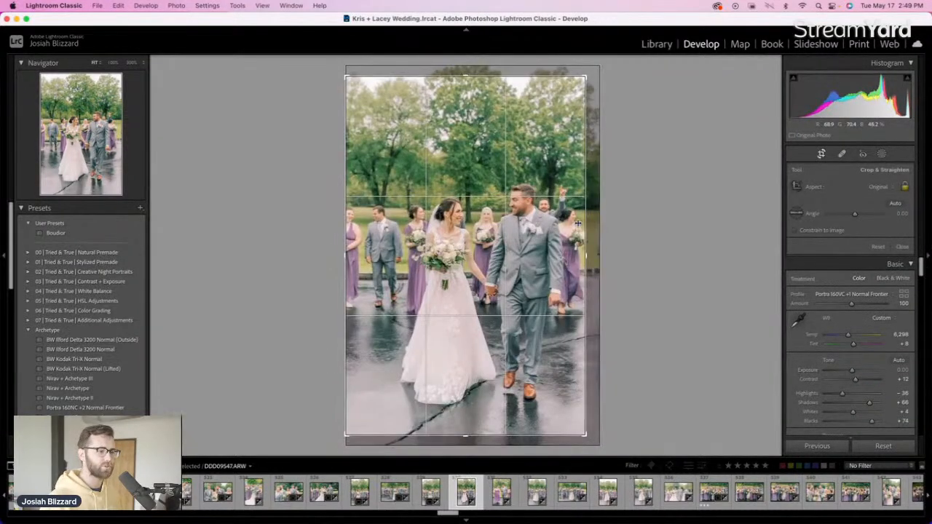
left_click_drag(577, 224, 560, 232)
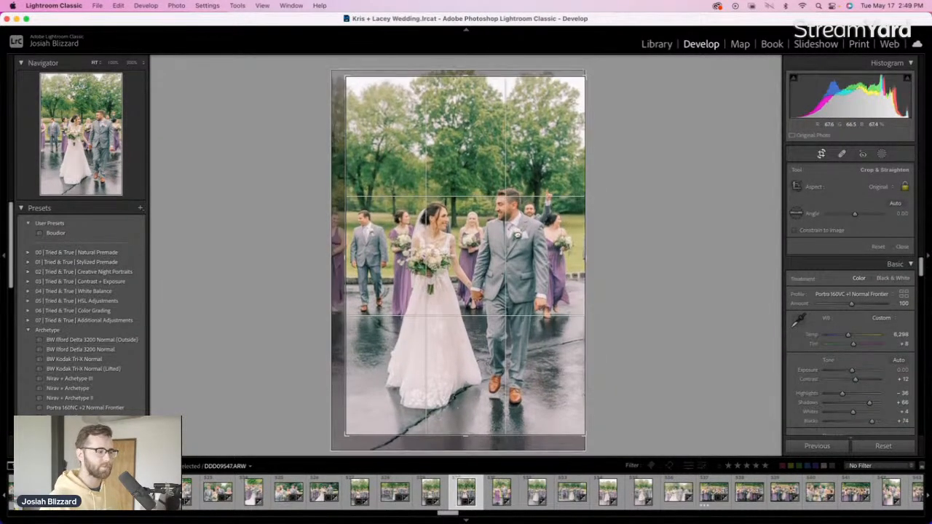
key("Escape")
key("Right")
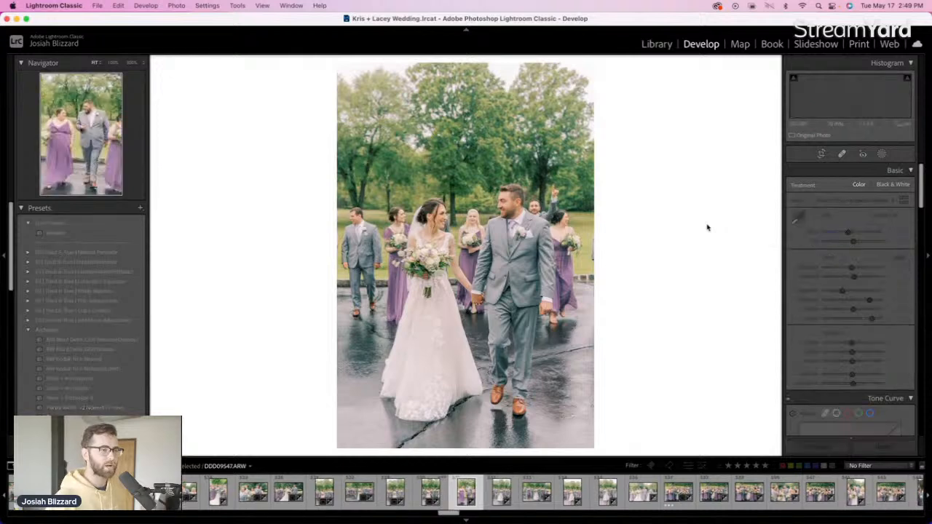
Straighten and slightly tighten photo CCC00833.ARW of the groomsman between two bridesmaids, and lower its exposure to -0.33
key("Right")
key("r")
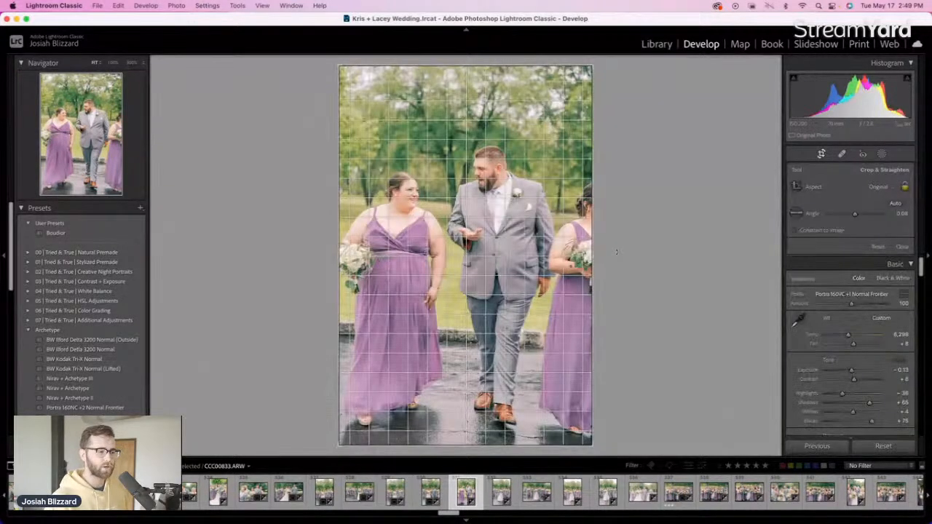
left_click_drag(616, 252, 617, 251)
key("Return")
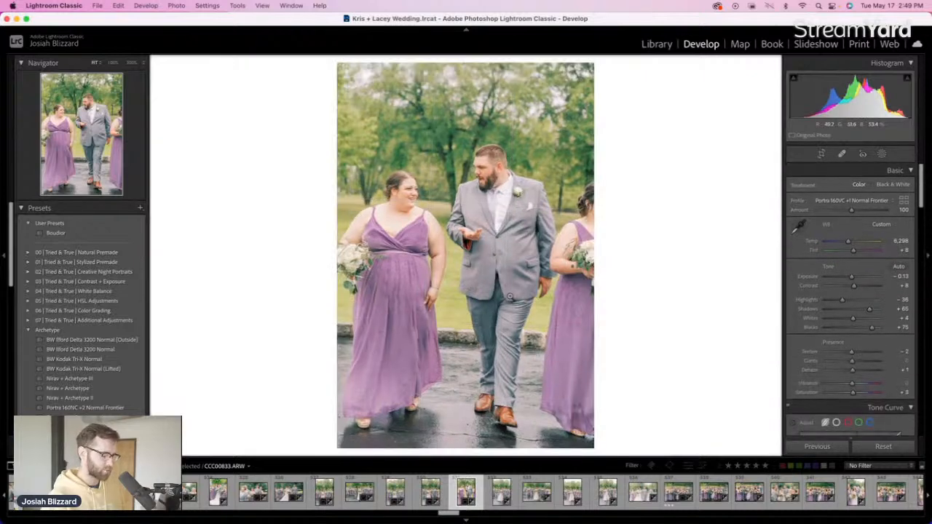
key("minus")
key("minus")
key("minus")
key("equal")
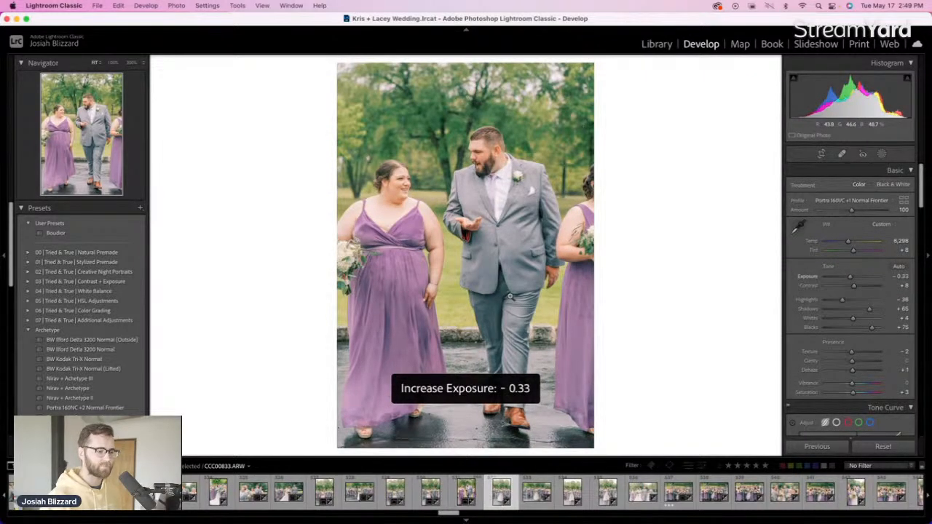
Set the exposure of kissing-couple portrait DDD09552.ARW to 0 and straighten it with a slight counter-clockwise rotation
key("Right")
key("minus")
key("equal")
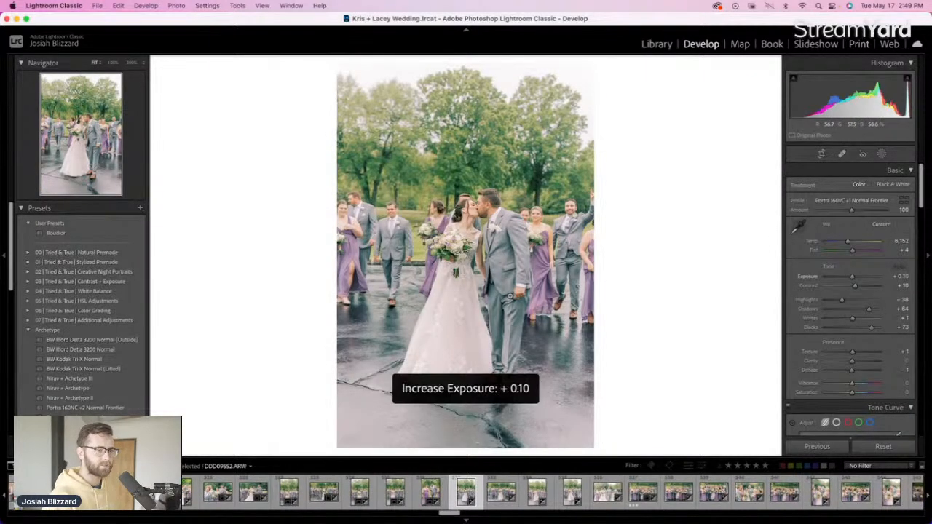
key("minus")
key("r")
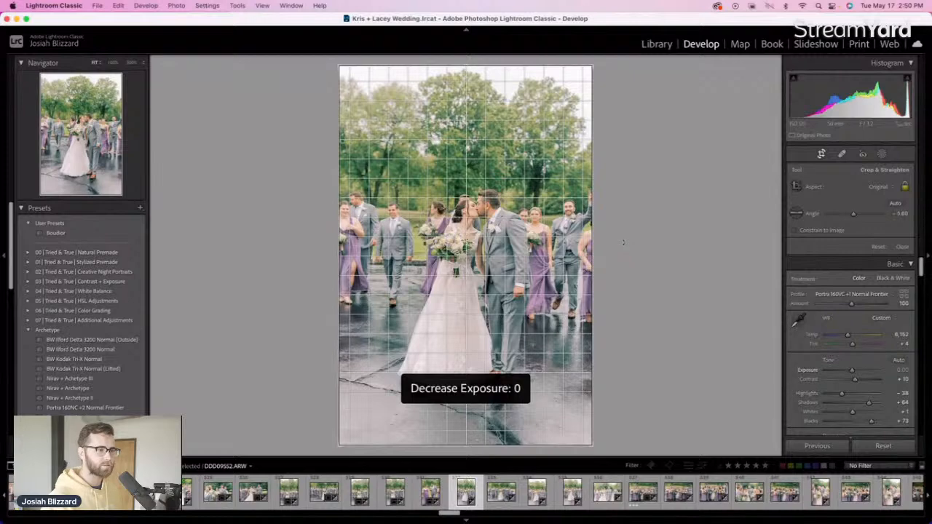
left_click_drag(623, 242, 623, 244)
key("Return")
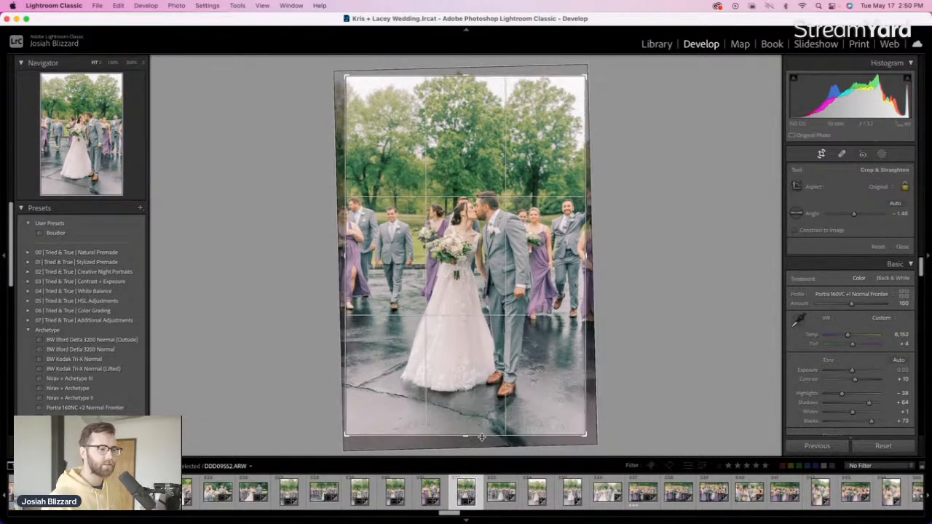
Straighten landscape photo DDD09555.ARW of the kissing couple slightly counter-clockwise and raise its exposure by one increment
key("Right")
key("Right")
key("Right")
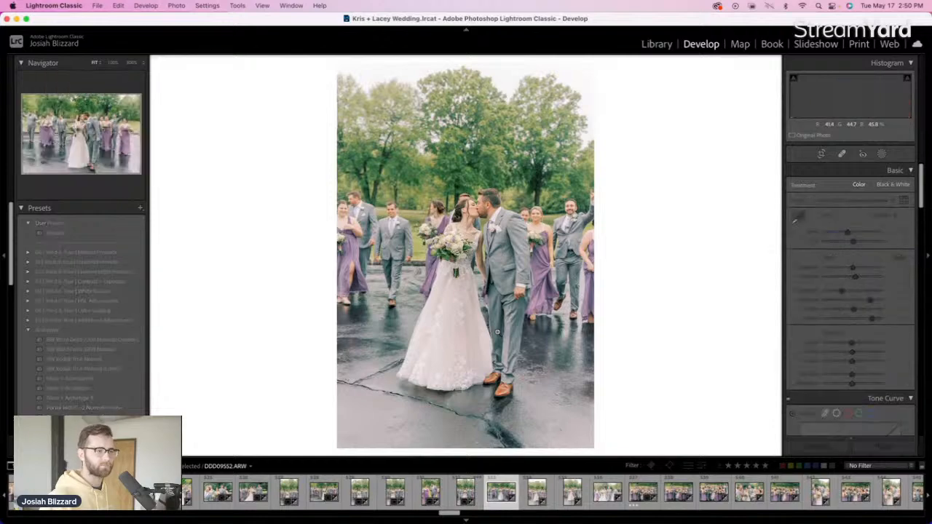
key("r")
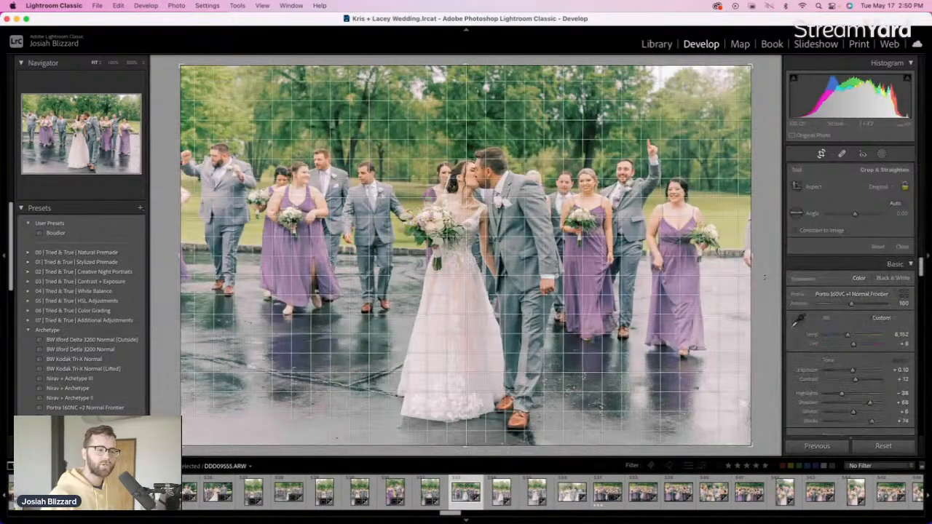
left_click_drag(764, 272, 764, 272)
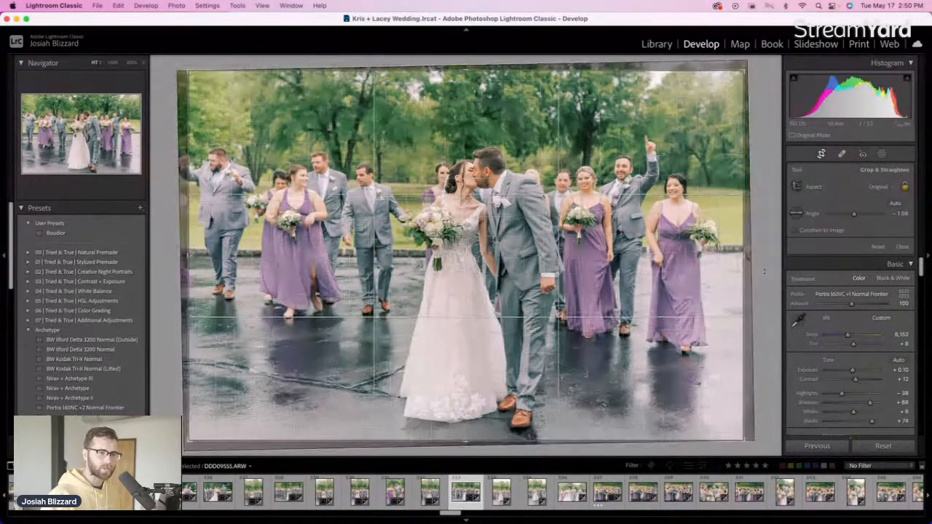
key("Return")
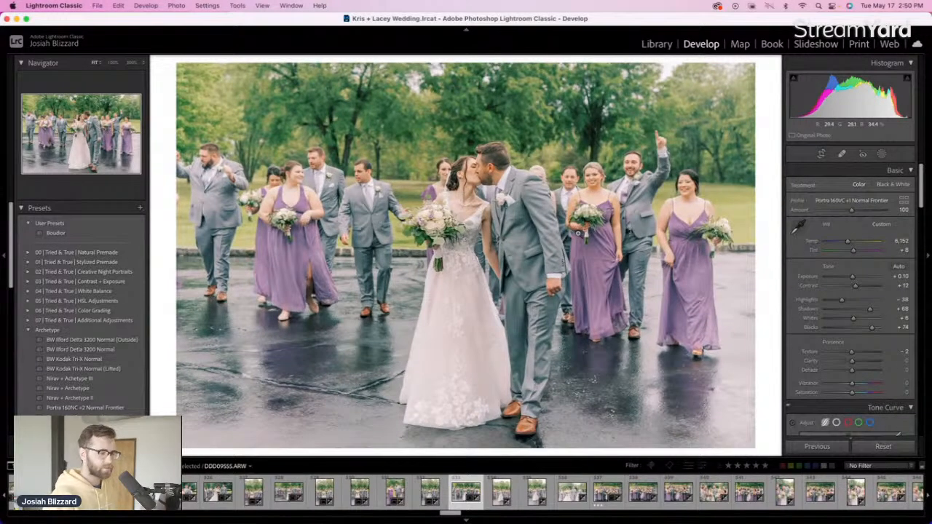
key("equal")
Lower the exposure of portrait photo DDD09557.ARW to -0.10, and straighten and crop it tighter around the walking couple
key("Right")
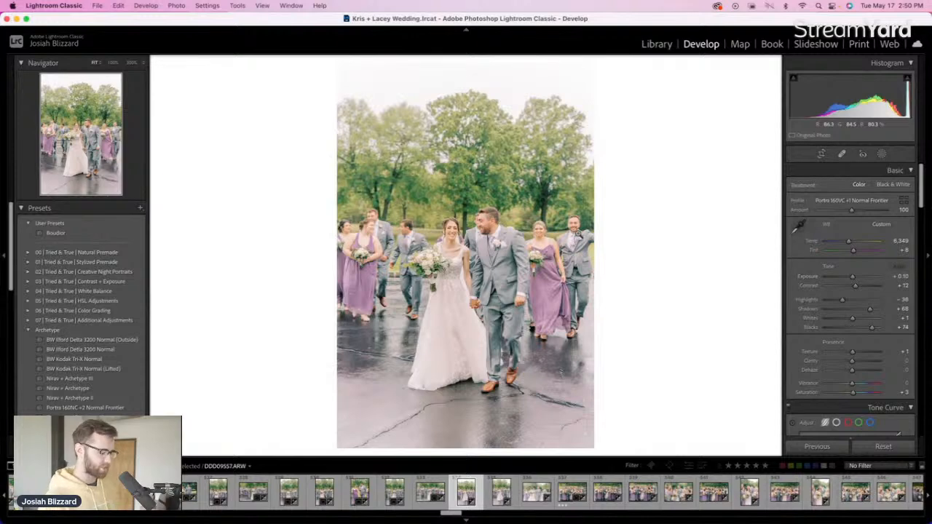
key("minus")
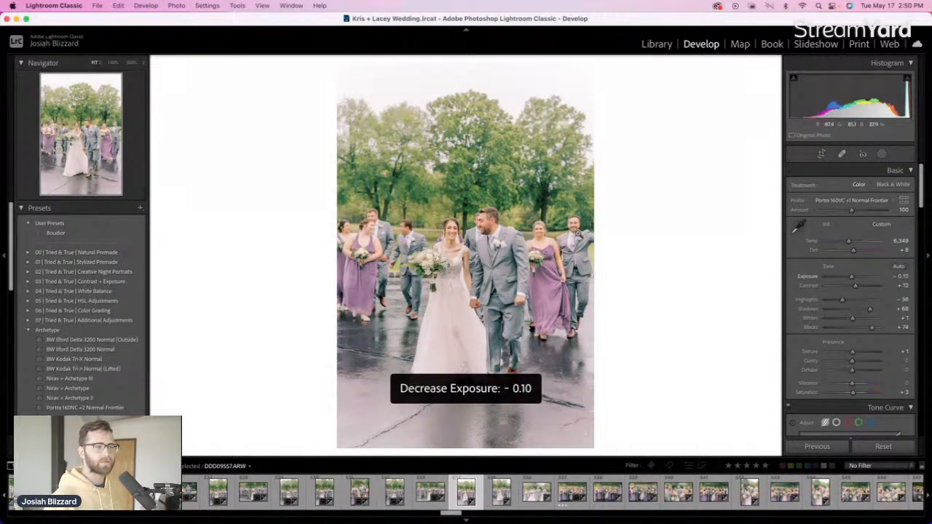
key("r")
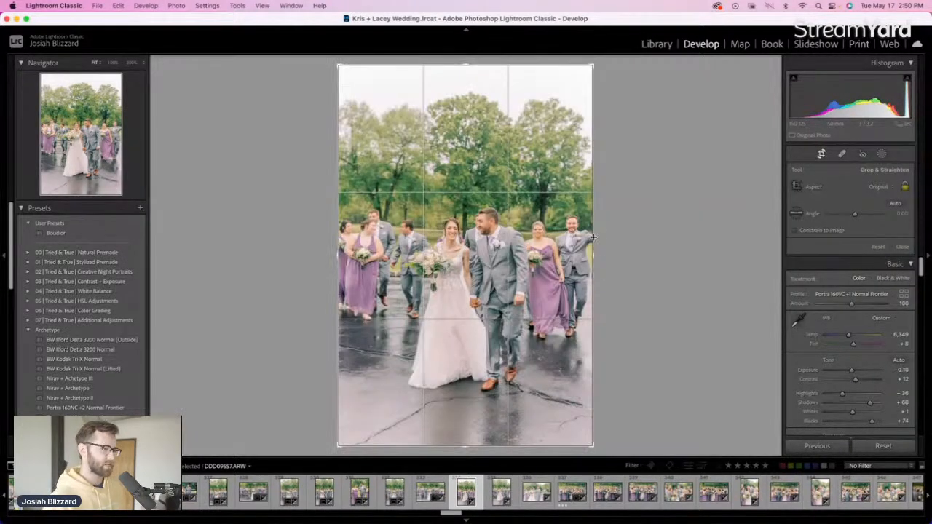
left_click_drag(593, 237, 583, 243)
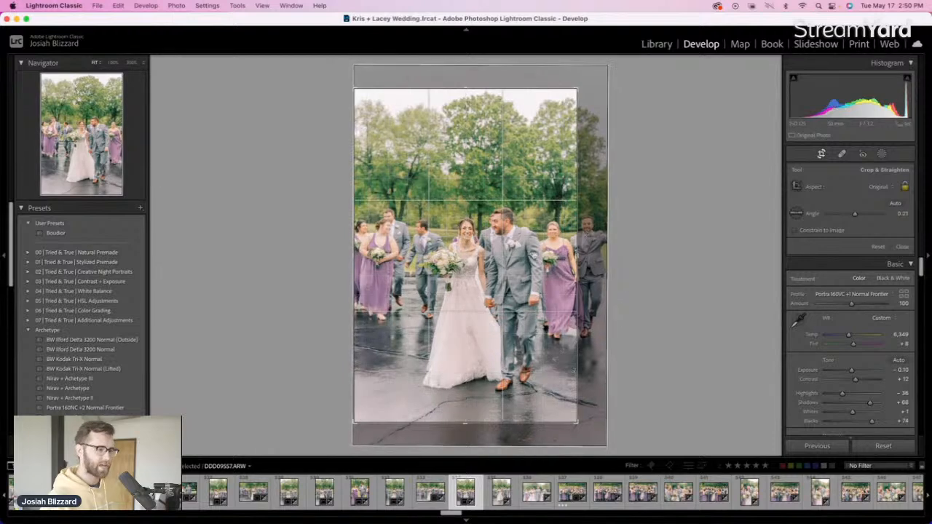
key("Return")
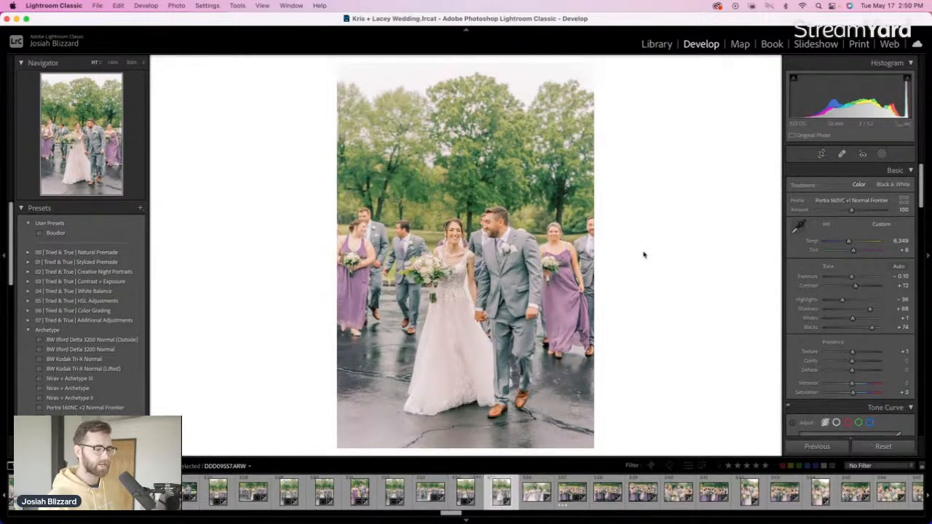
Set the exposure of portrait photo DDD09560.ARW to 0, and straighten and crop it tighter around the walking couple
key("Right")
key("Right")
key("Right")
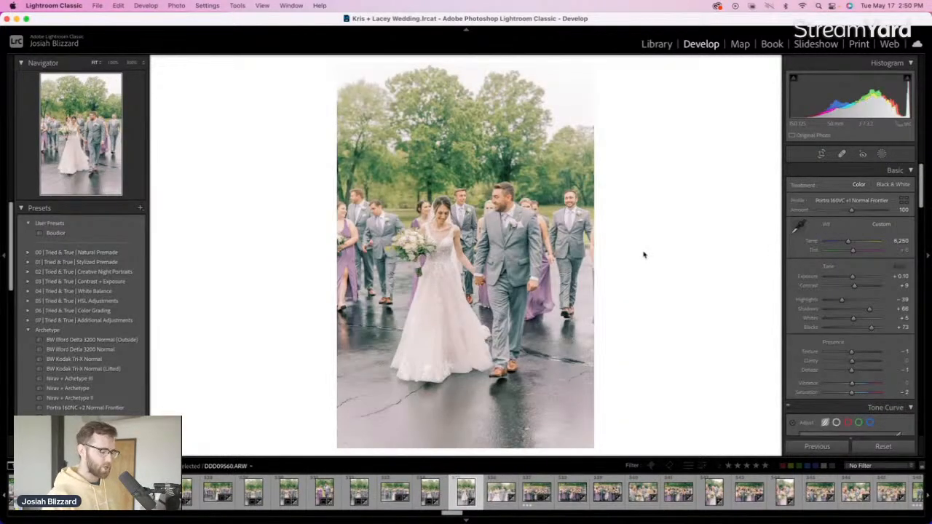
key("minus")
key("equal")
key("r")
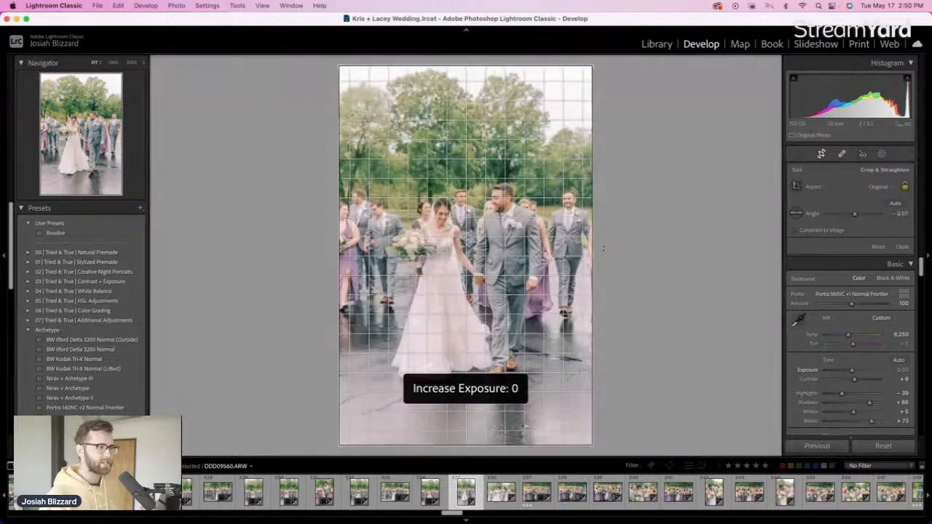
left_click_drag(602, 248, 580, 255)
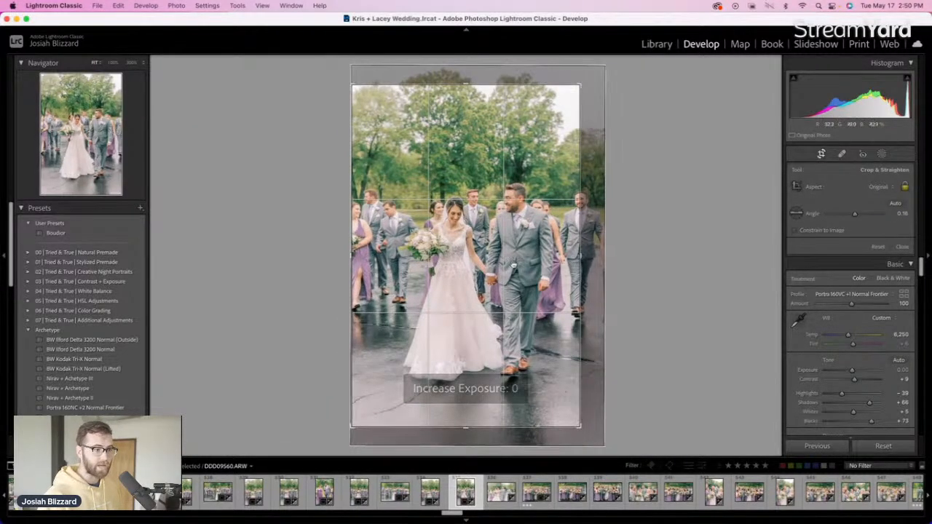
key("Return")
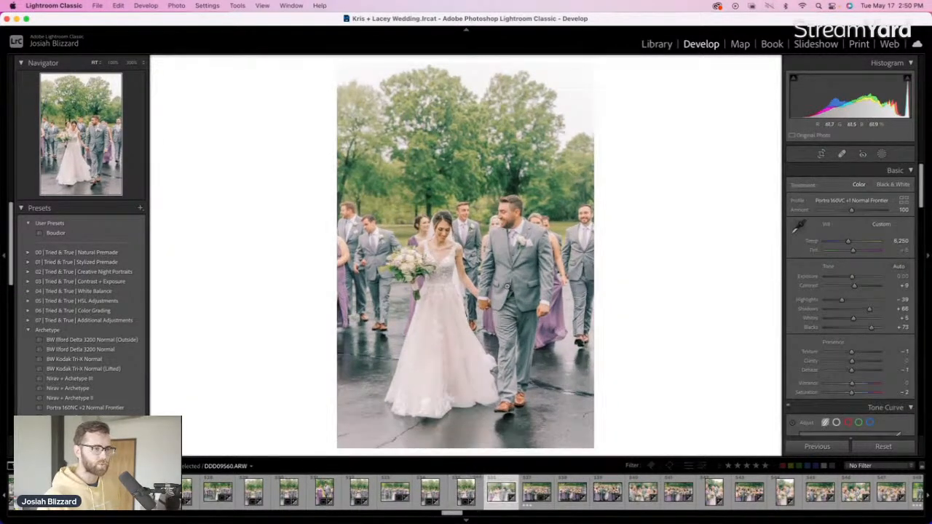
Go on to landscape close-up CCC00839.ARW of the walking couple and lower its exposure to -0.69
key("Right")
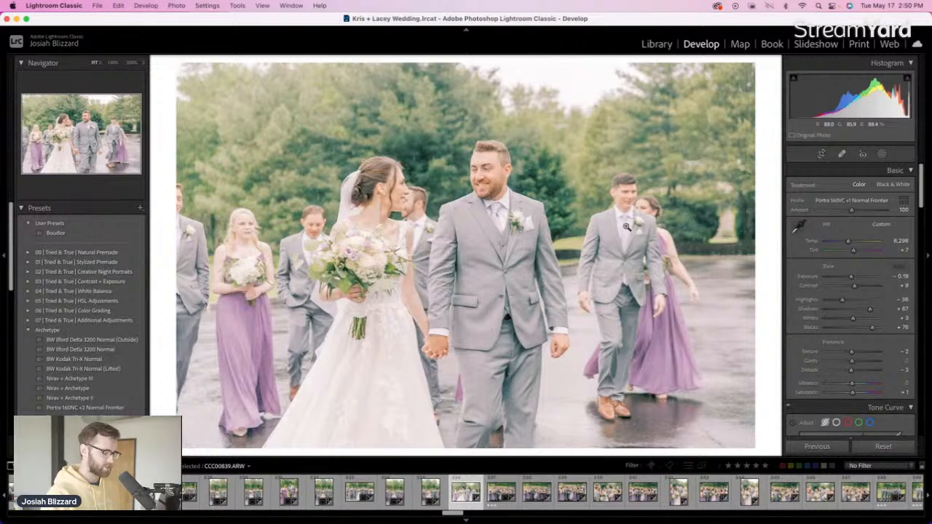
key("minus")
key("minus")
key("minus")
key("minus")
key("minus")
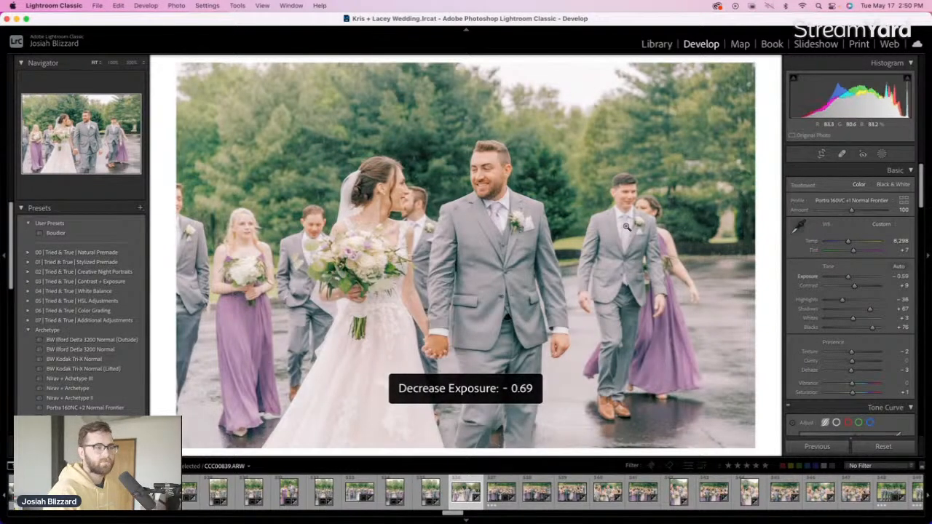
key("equal")
Crop photo CCC00839.ARW tighter around the couple, trimming the trees above and the groomsman at the picture's left edge
key("r")
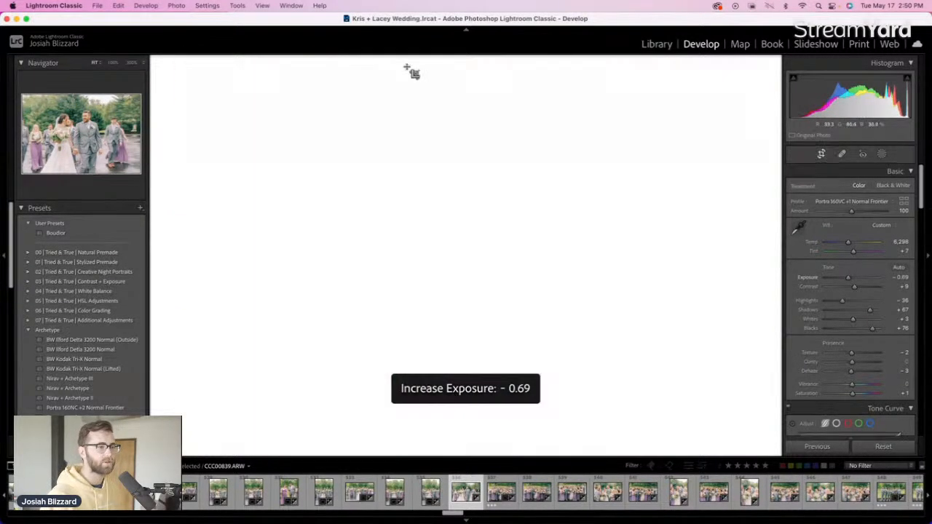
left_click_drag(467, 66, 467, 94)
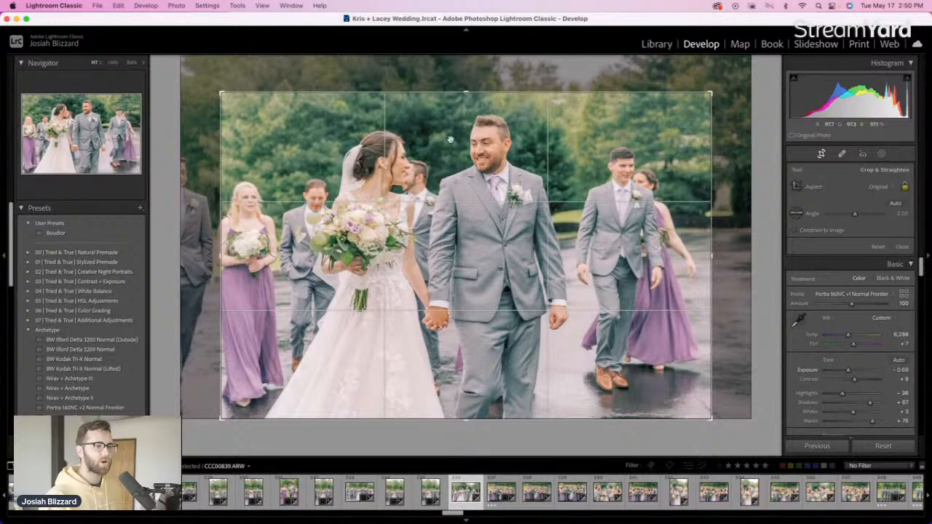
key("Return")
Go on to wedding party group photo DDD09564.ARW and raise its exposure slightly
key("Right")
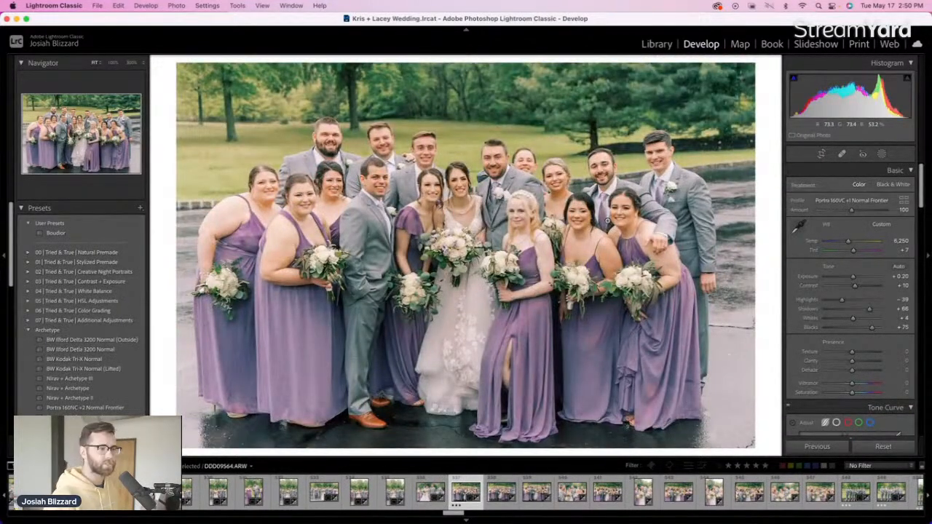
key("equal")
key("minus")
key("equal")
Raise the exposure of group photo DDD09567.ARW to +0.50, and straighten and crop it tighter around the wedding party
key("Right")
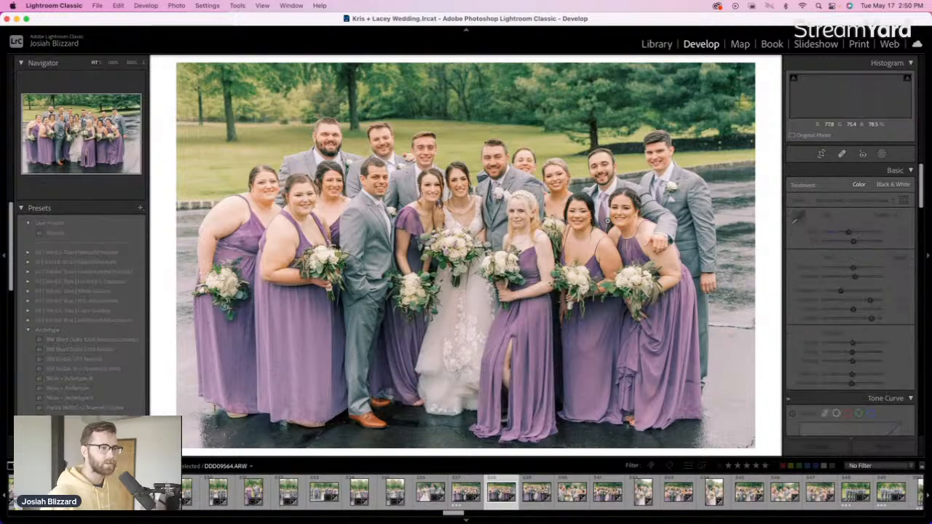
key("equal")
key("equal")
key("equal")
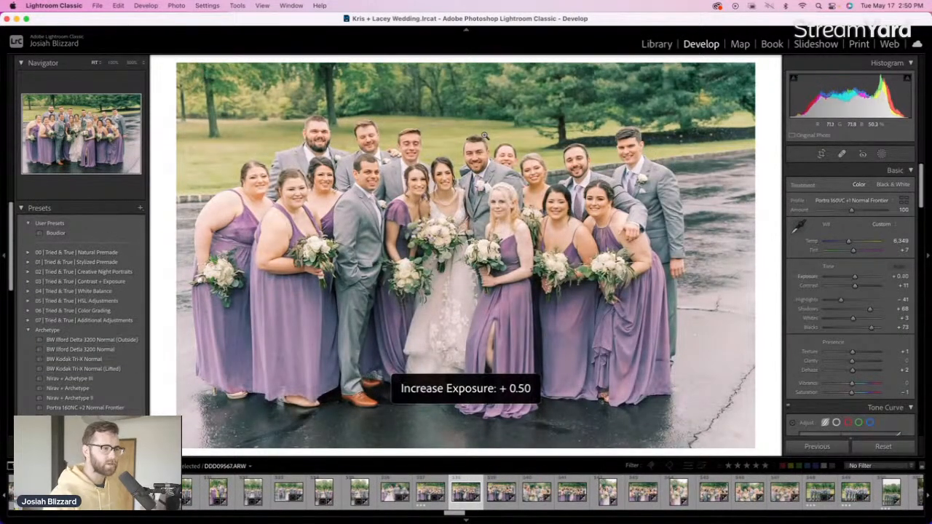
key("r")
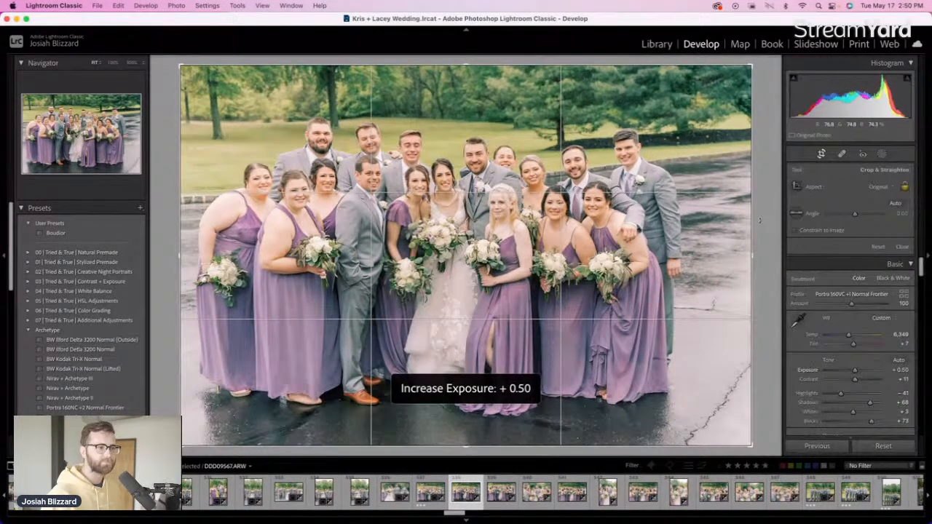
left_click_drag(751, 236, 736, 234)
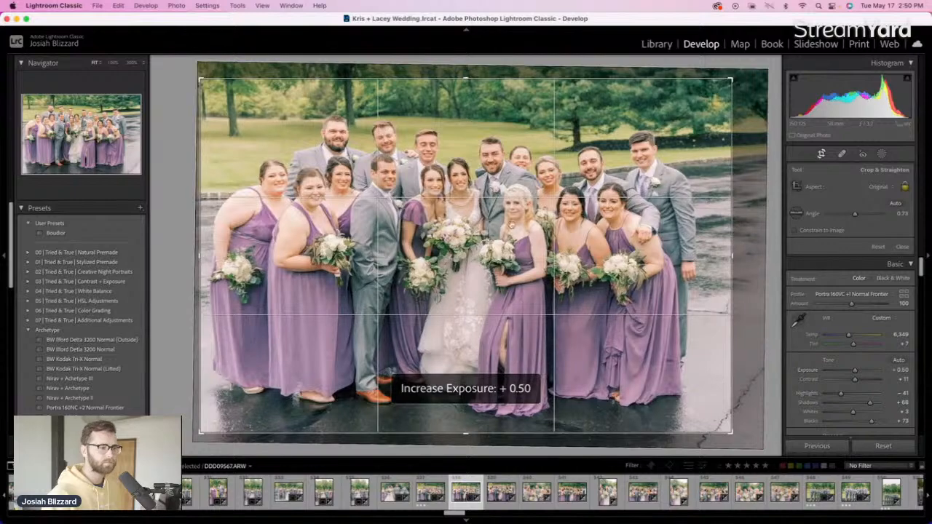
key("Return")
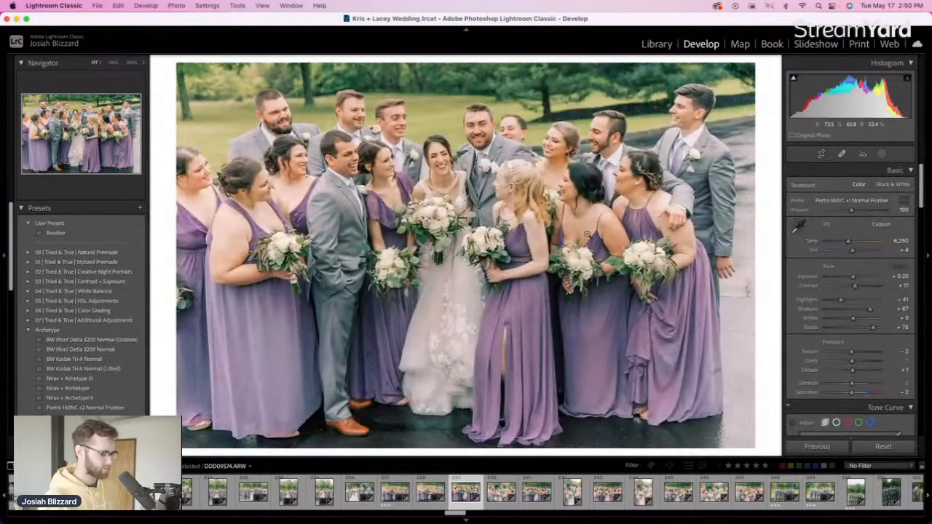
Raise the exposure of wedding party photo DDD09574.ARW to +0.40, and straighten and crop it tighter around the group
key("equal")
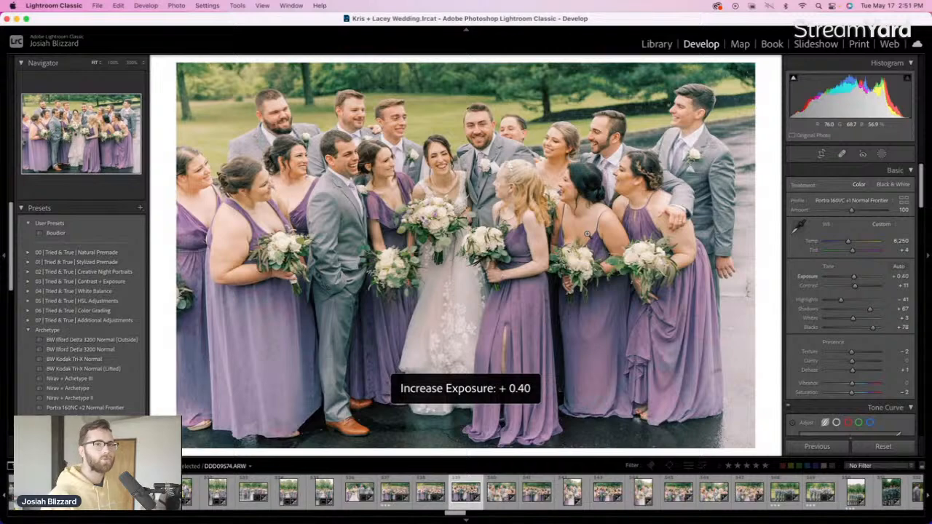
key("r")
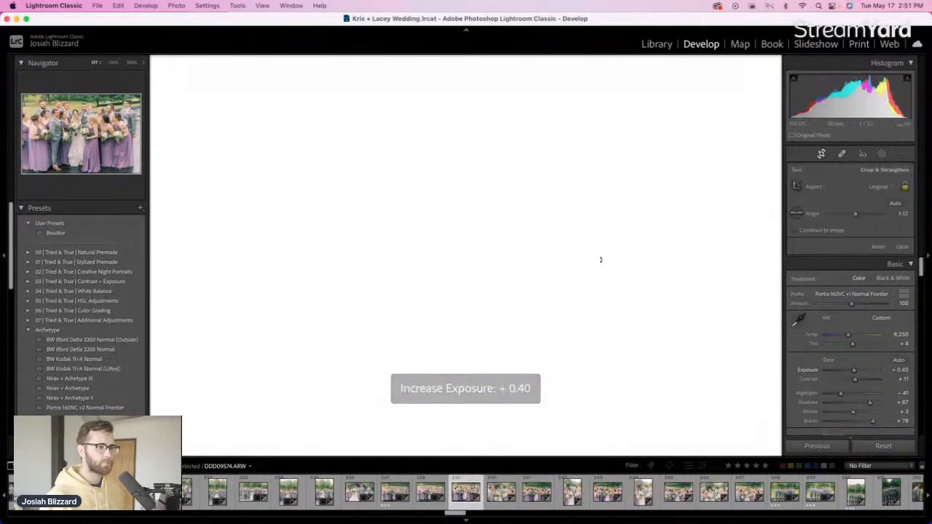
key("Return")
Move past CCC00842.ARW to the kissing group photo DDD09580.ARW, set its exposure to +0.50 and crop it slightly tighter
key("Right")
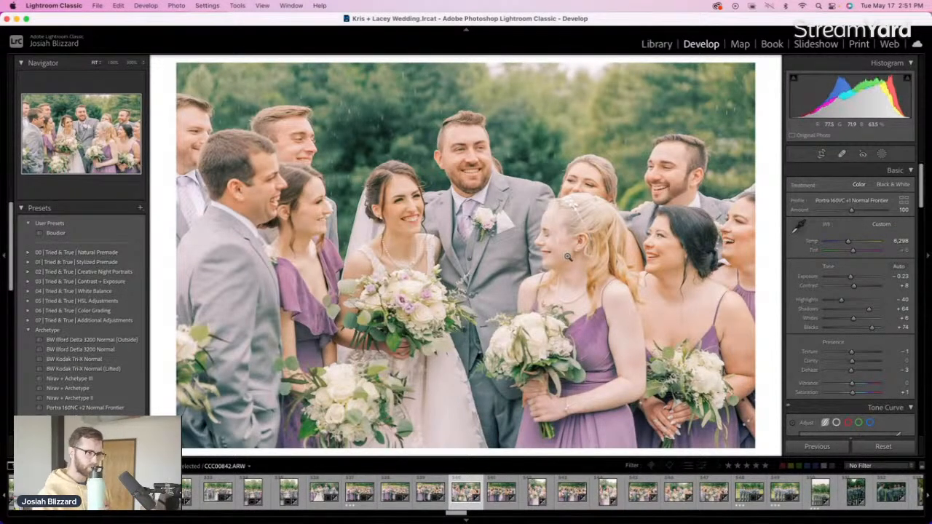
key("Right")
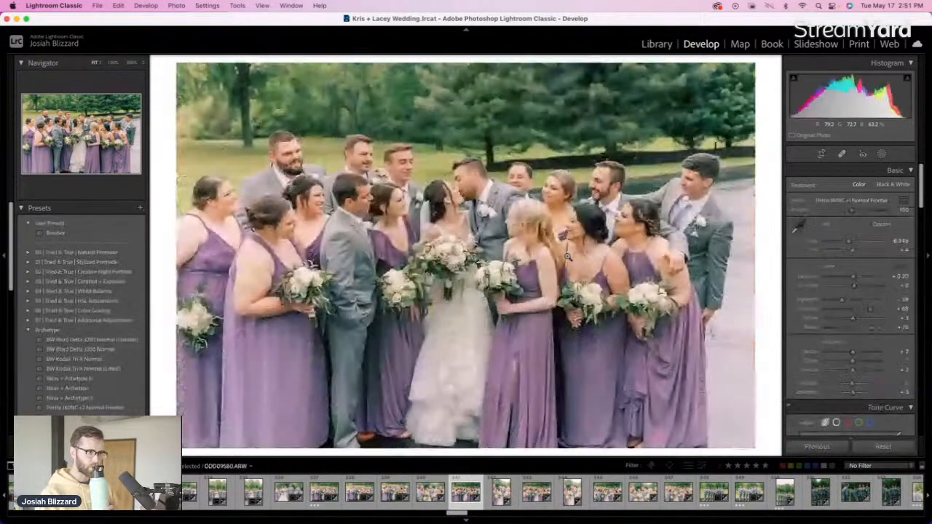
key("equal")
key("equal")
key("equal")
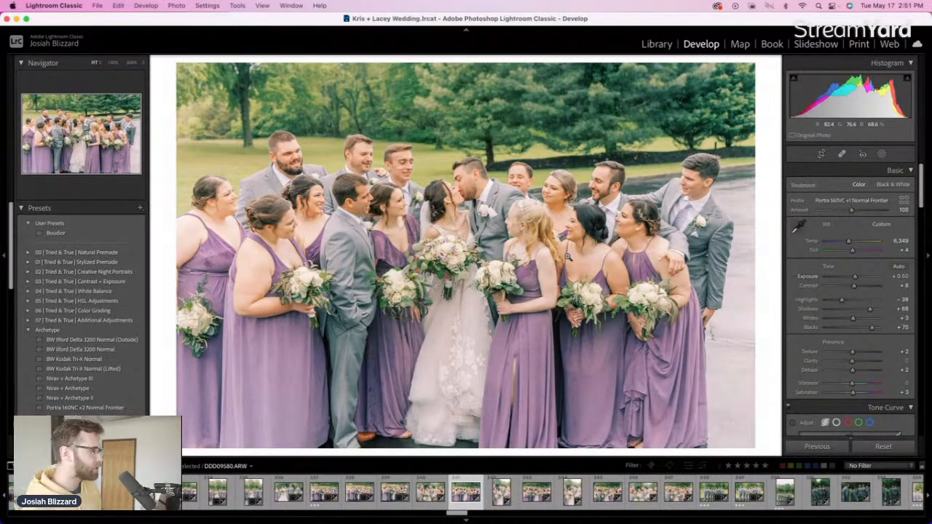
key("equal")
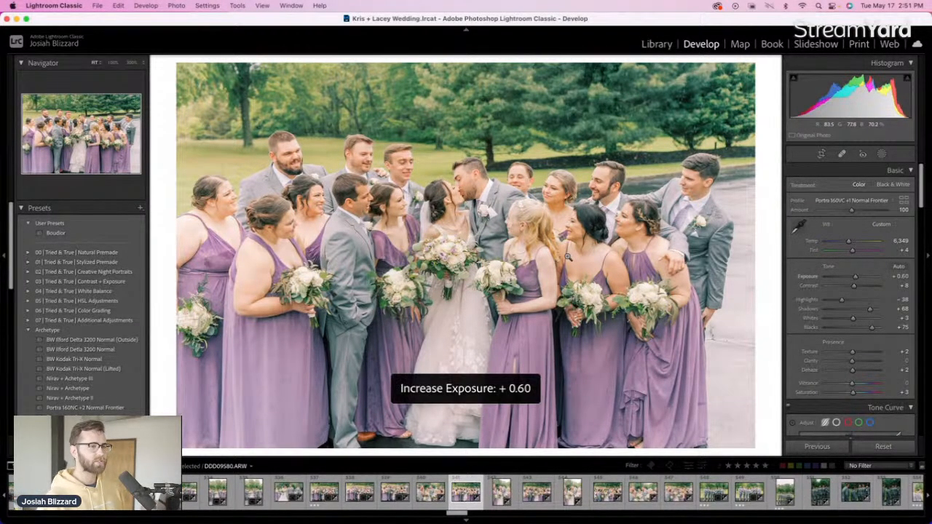
key("minus")
key("r")
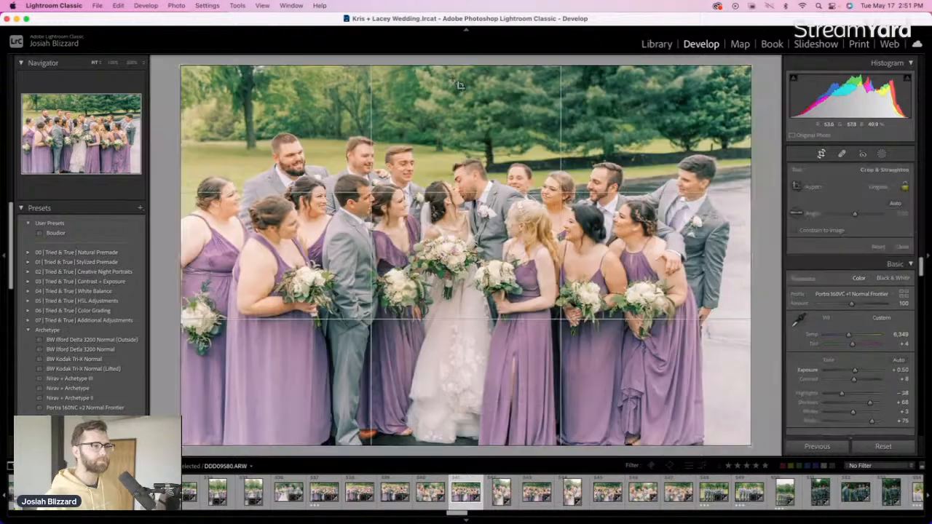
key("r")
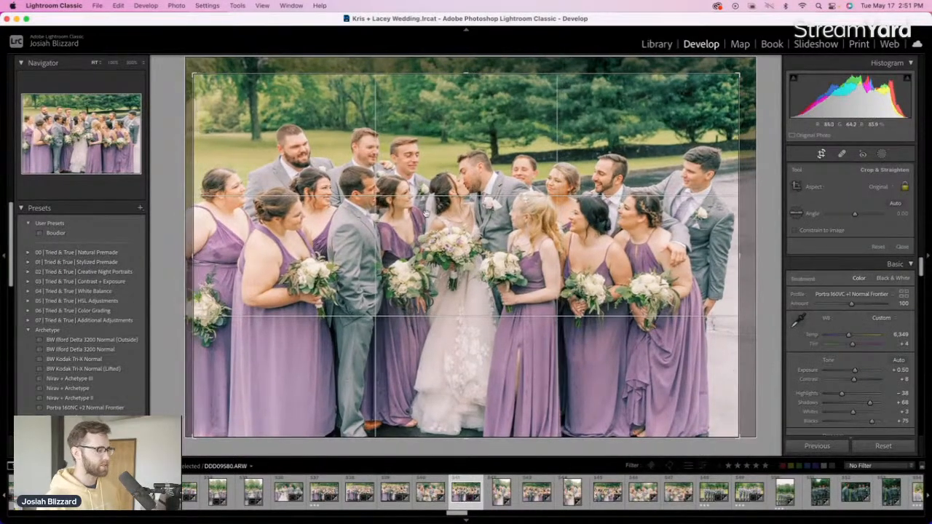
Go on to portrait close-up CCC00845.ARW of the kissing couple and lower its exposure to -0.54
key("Right")
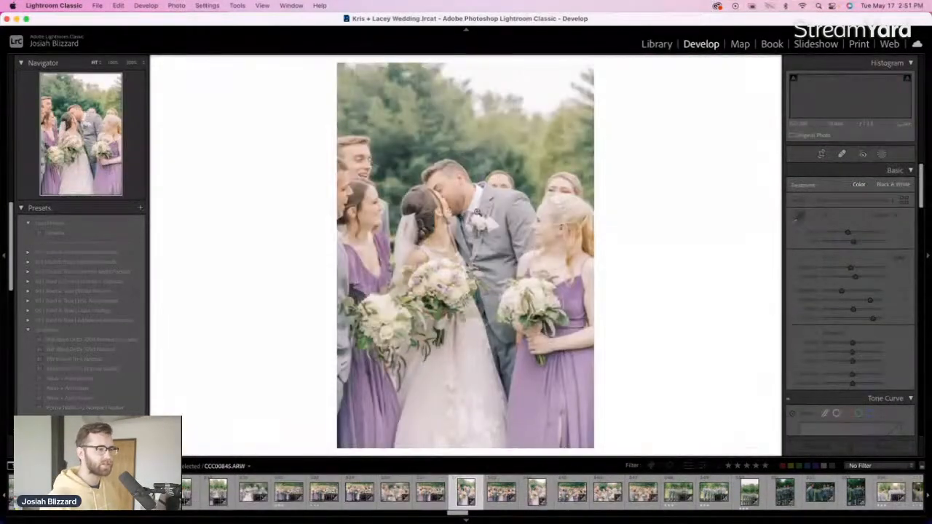
key("minus")
key("minus")
key("minus")
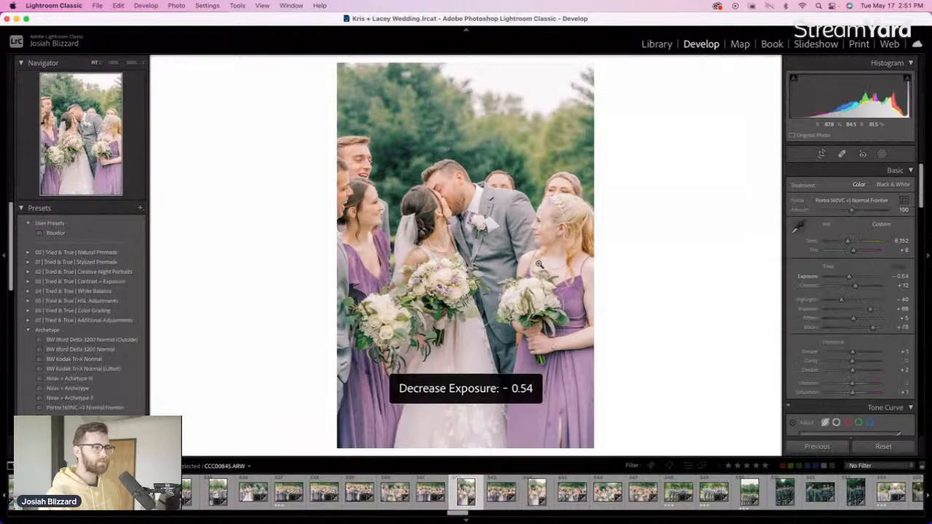
Crop photo CCC00845.ARW tighter around the kissing couple, trimming the trees and sky above, and reposition it within the crop
key("r")
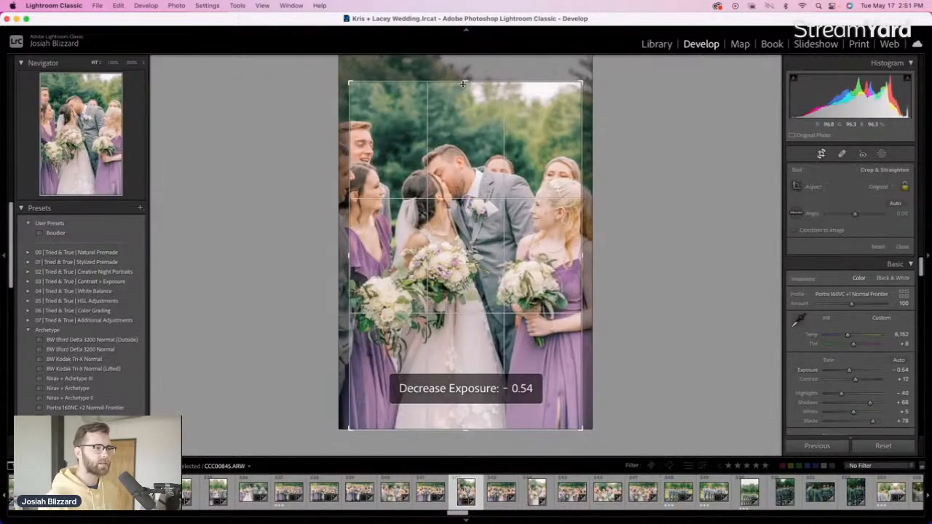
left_click_drag(462, 85, 463, 87)
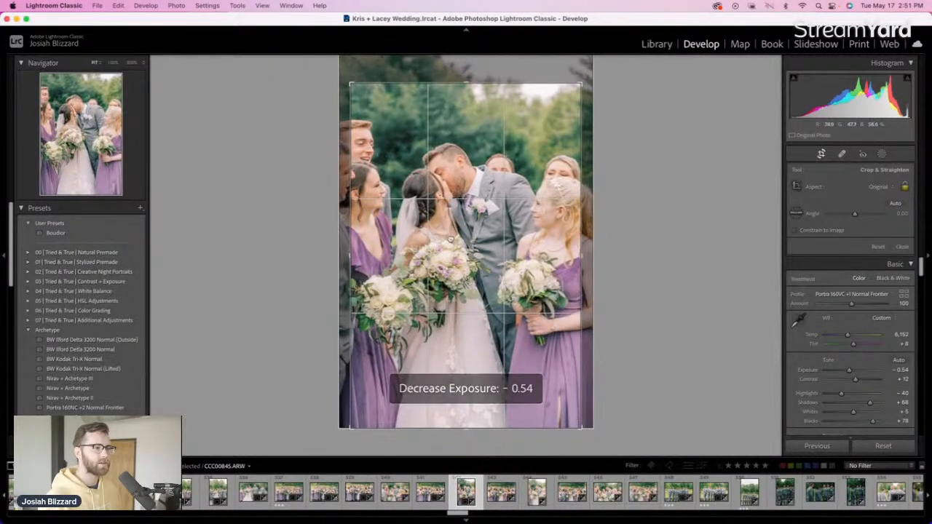
left_click_drag(447, 223, 458, 224)
key("Return")
Go on to wedding party group photo DDD09584.ARW and raise its exposure to +0.40
key("Right")
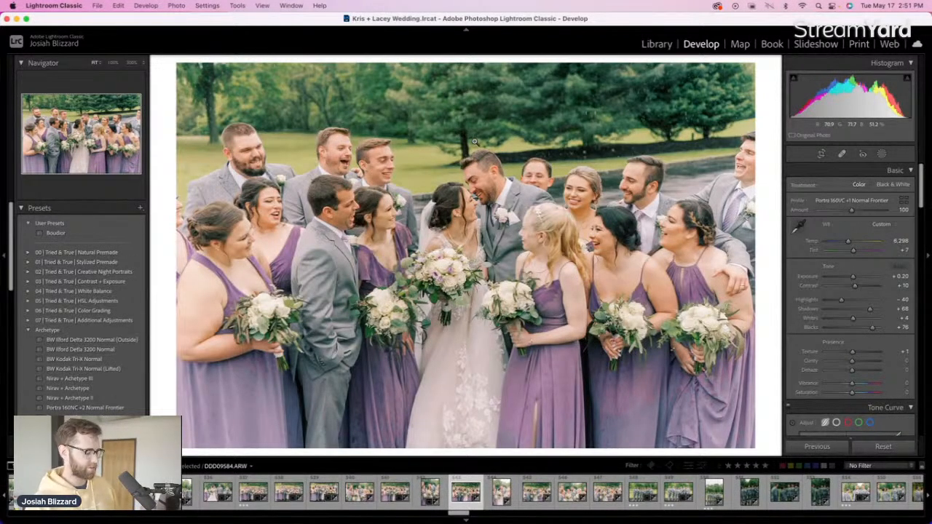
key("equal")
key("equal")
key("minus")
key("equal")
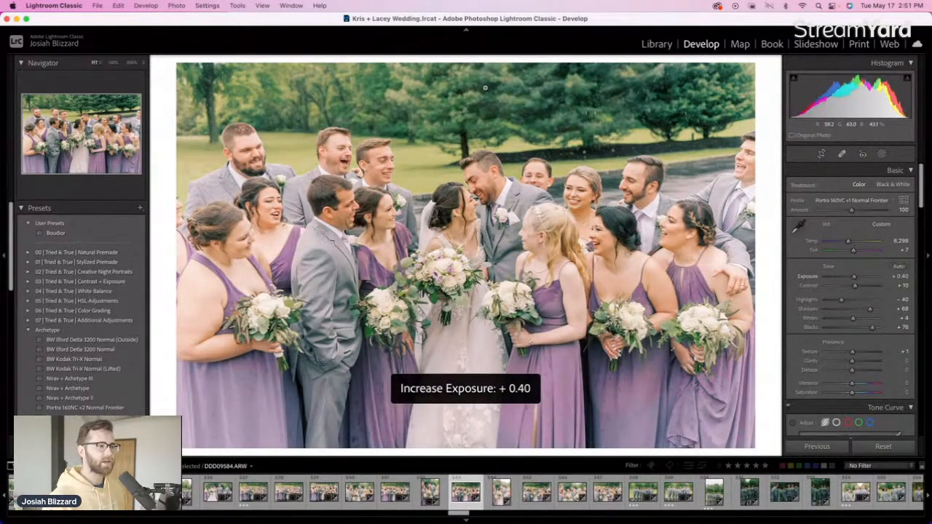
Crop photo DDD09584.ARW tighter around the couple and wedding party, trimming the trees above and the groomsman at the picture's right edge
key("r")
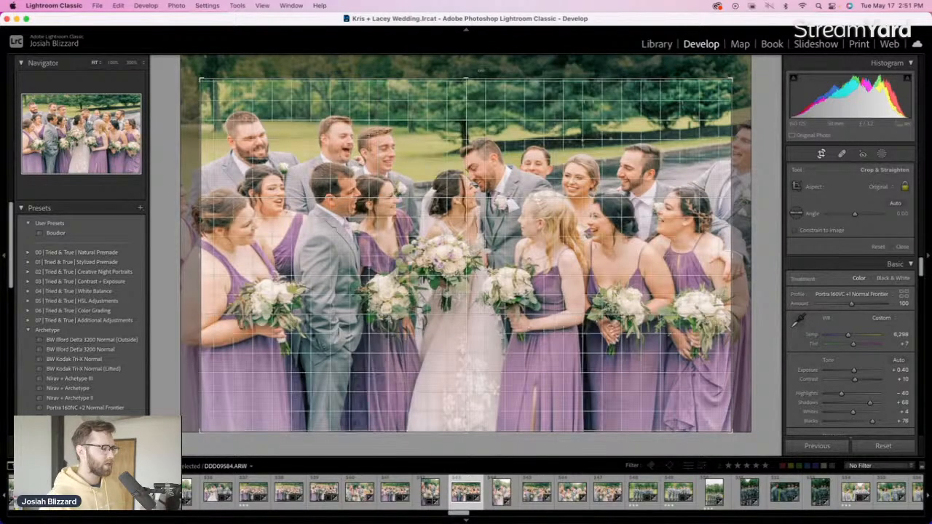
left_click_drag(481, 70, 466, 86)
key("Return")
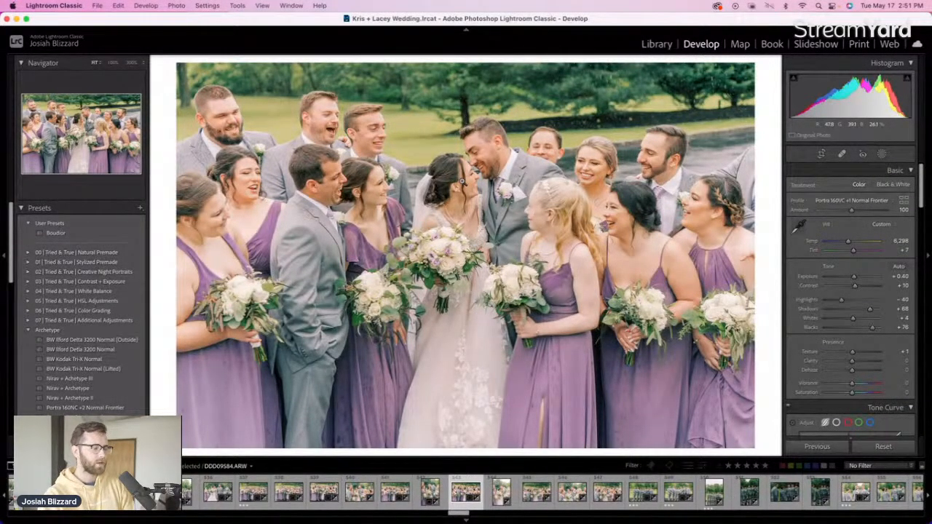
Go on to portrait photo CCC00847.ARW, lower its exposure to -0.50 and crop it tighter around the couple
key("Right")
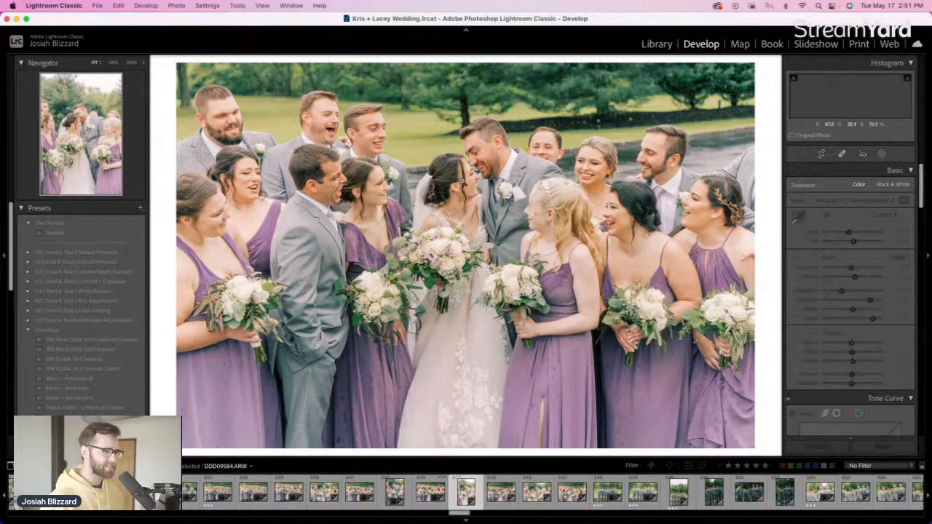
key("minus")
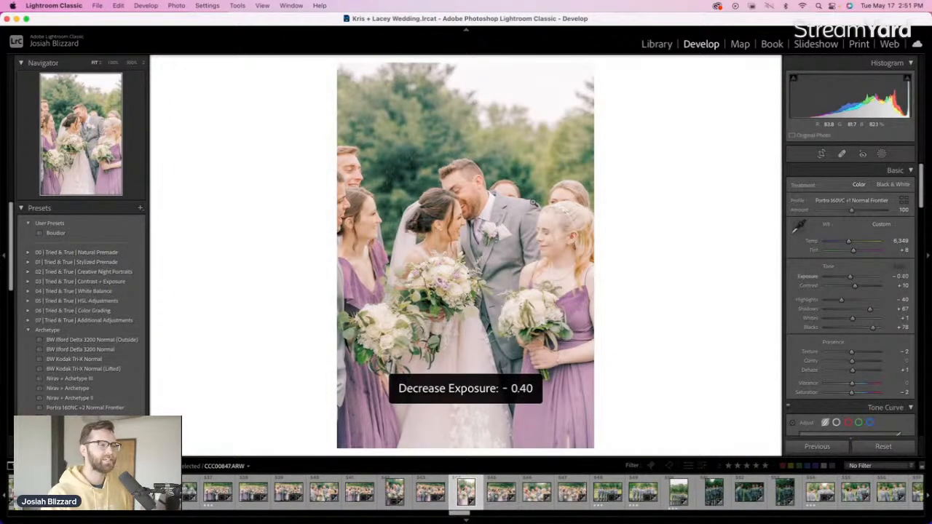
key("r")
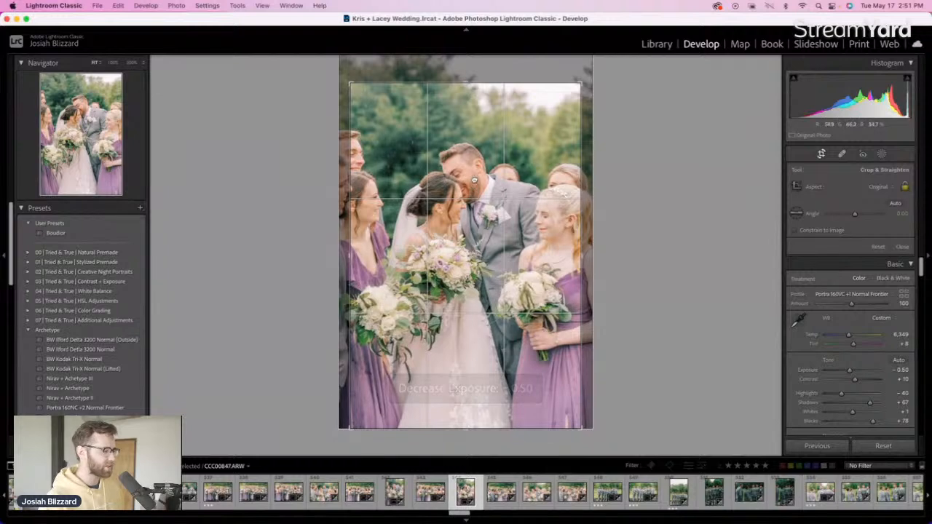
key("r")
Go on to group photo DDD09586.ARW and crop it slightly tighter around the wedding party, trimming the trees above
key("Right")
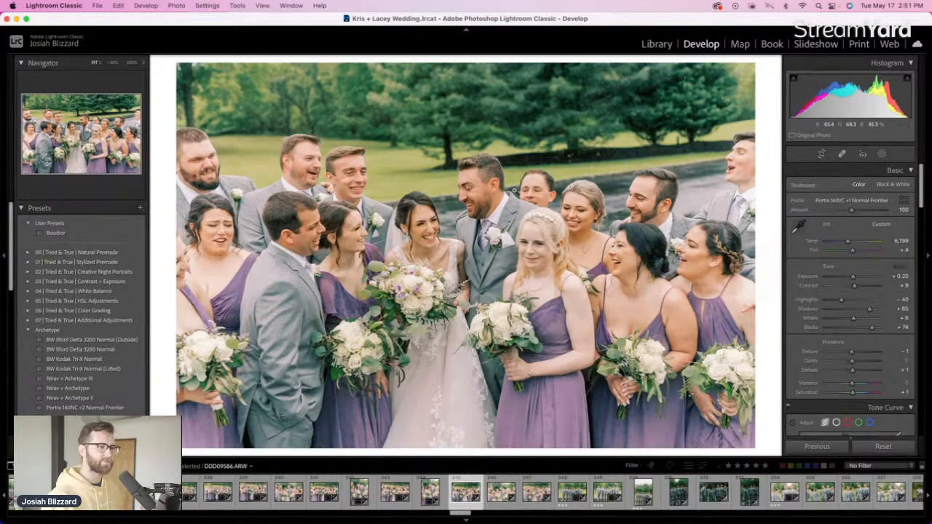
key("r")
left_click_drag(470, 67, 468, 75)
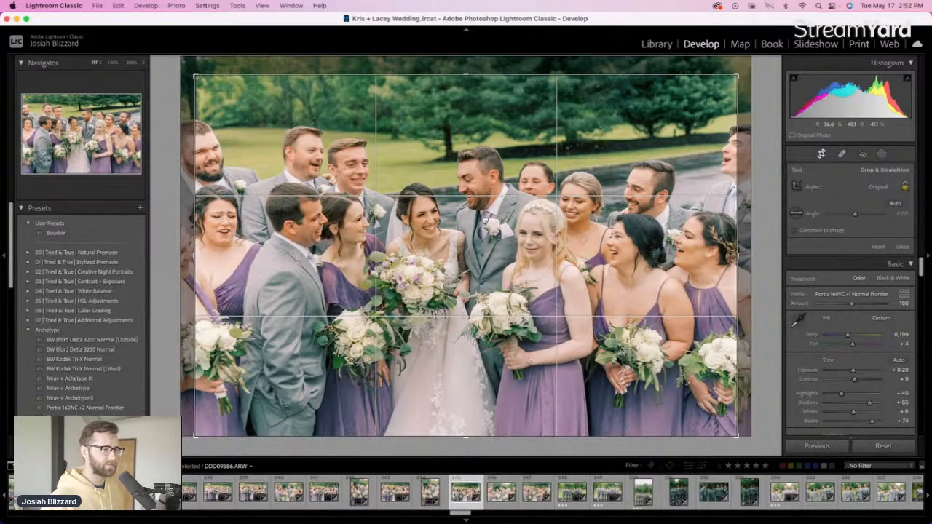
key("r")
Go on to landscape close-up CCC00849.ARW of the laughing couple and lower its exposure to -0.39
key("Right")
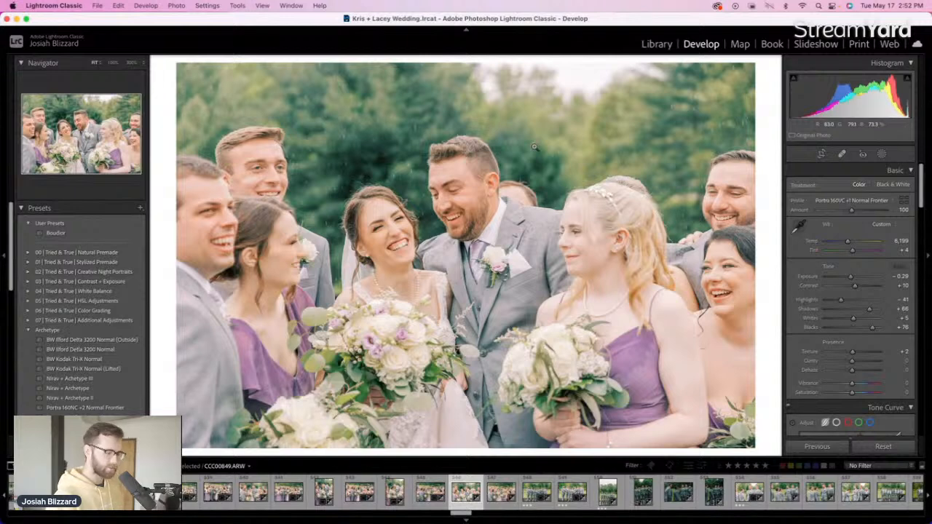
key("minus")
key("minus")
key("equal")
Crop photo CCC00849.ARW slightly tighter and reposition the couple within the crop
key("r")
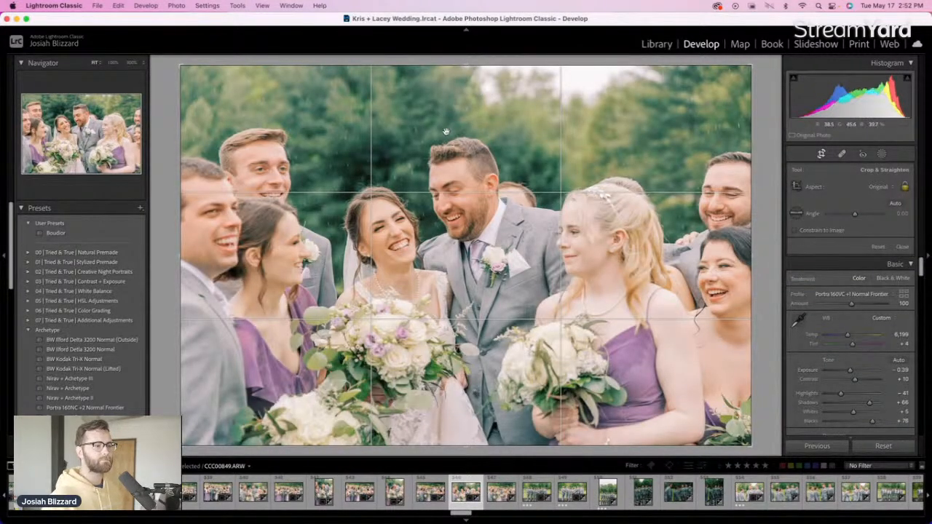
left_click_drag(472, 66, 467, 78)
left_click_drag(468, 133, 491, 137)
key("Return")
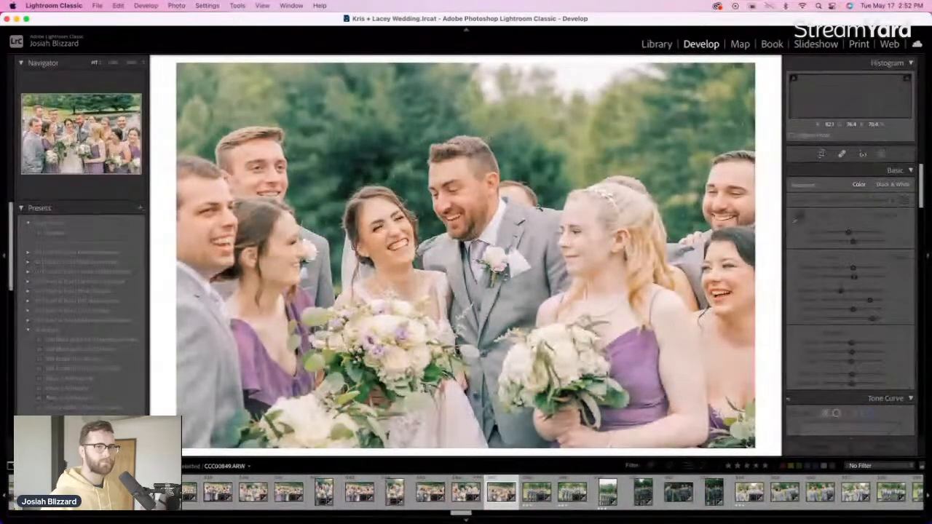
Crop group photo DDD09589.ARW tighter around the couple, reposition it within the crop, and go on to groomsmen photo DDD09593.ARW
key("Right")
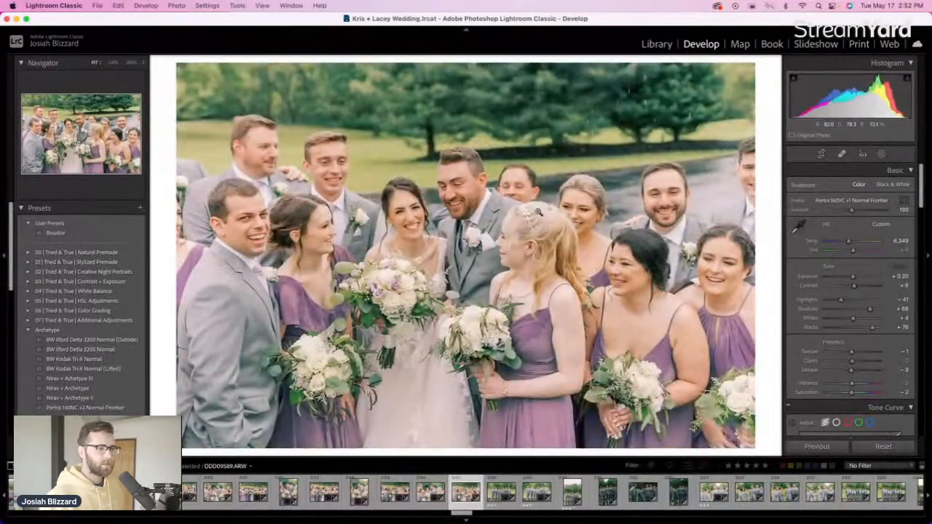
key("r")
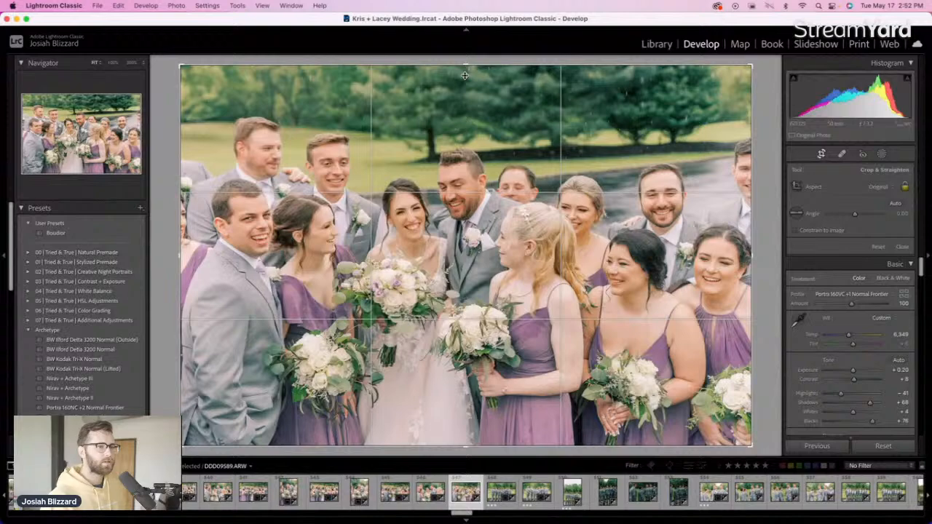
left_click_drag(465, 65, 464, 75)
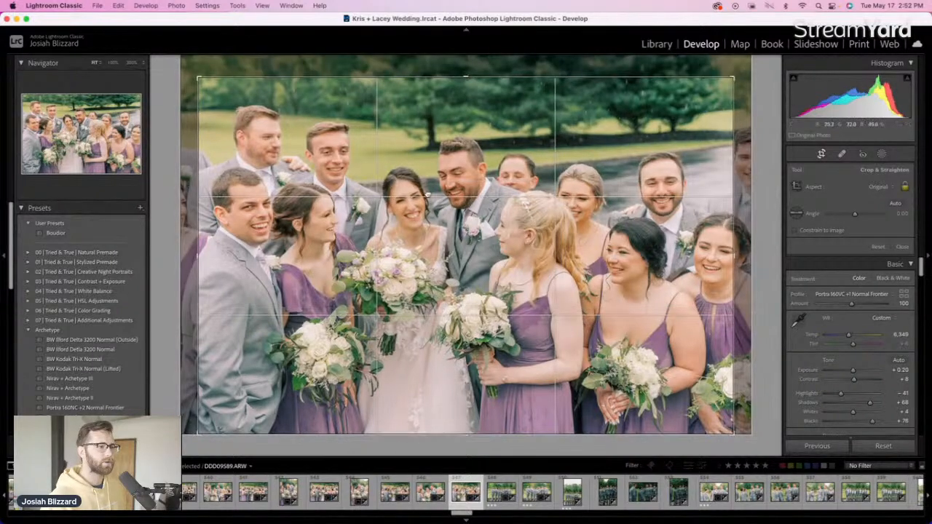
left_click_drag(441, 161, 460, 163)
key("Return")
key("Right")
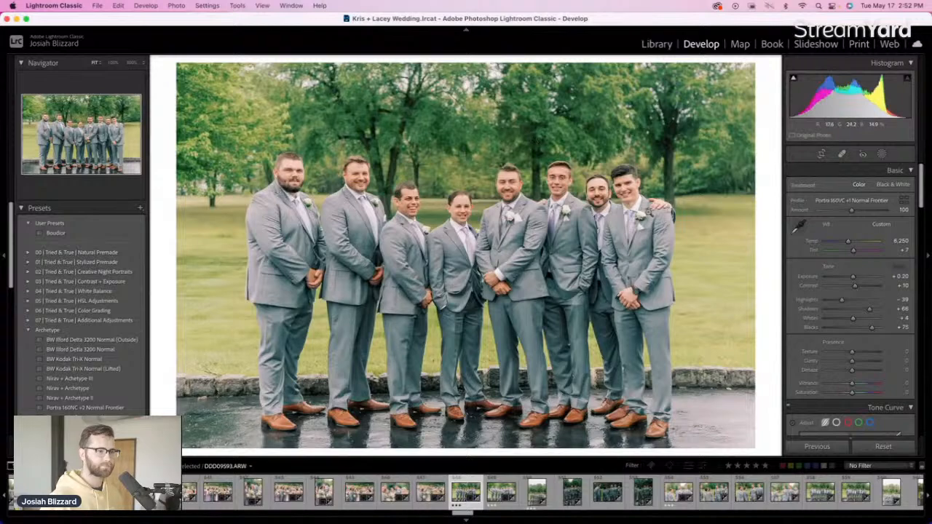
Lower the exposure of the wide groomsmen photo CCC00856 slightly and set the vertical photo DDD09596 to an exposure of −0.60
key("Right")
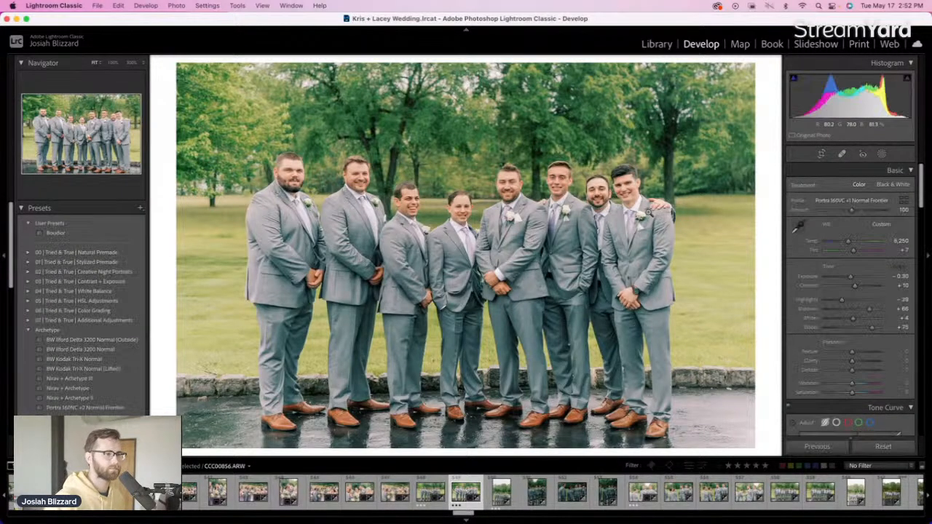
key("minus")
key("Right")
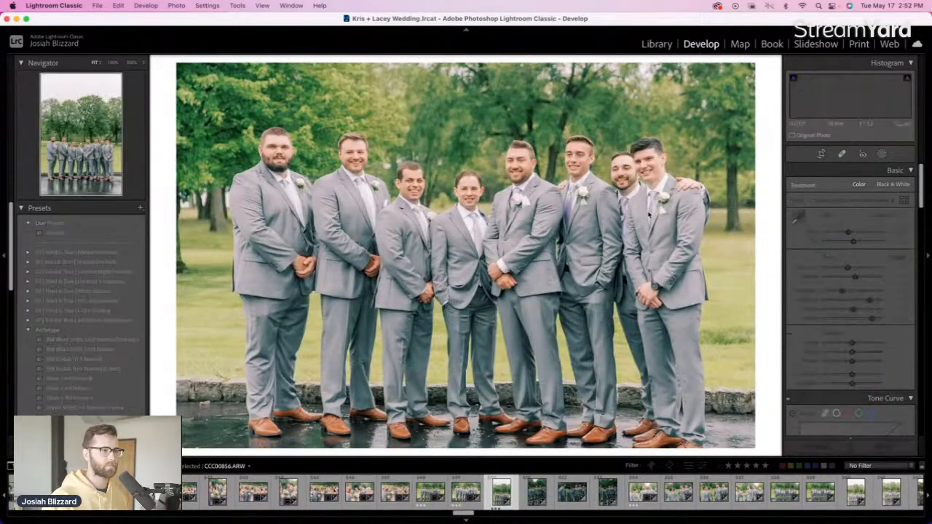
key("equal")
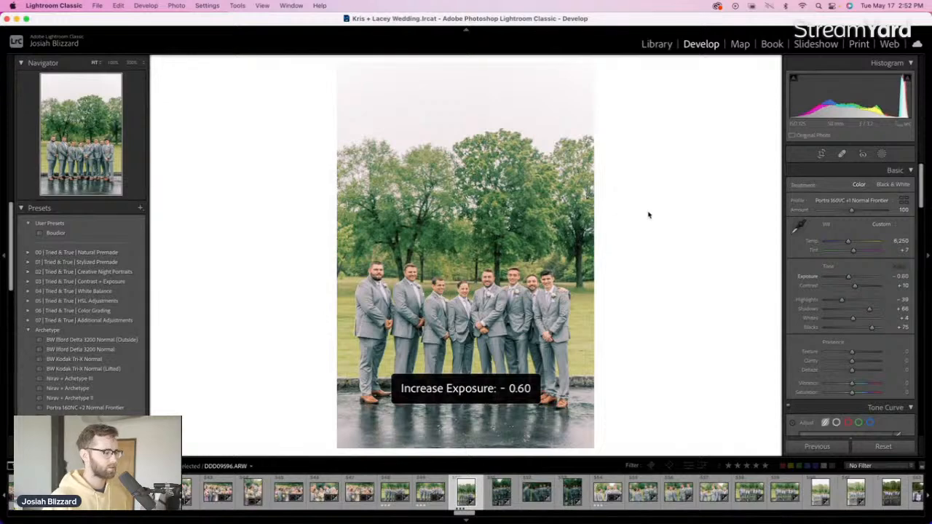
key("minus")
key("equal")
Brighten the dark vertical groomsmen photo DDD09601 to an exposure of +0.20
key("Right")
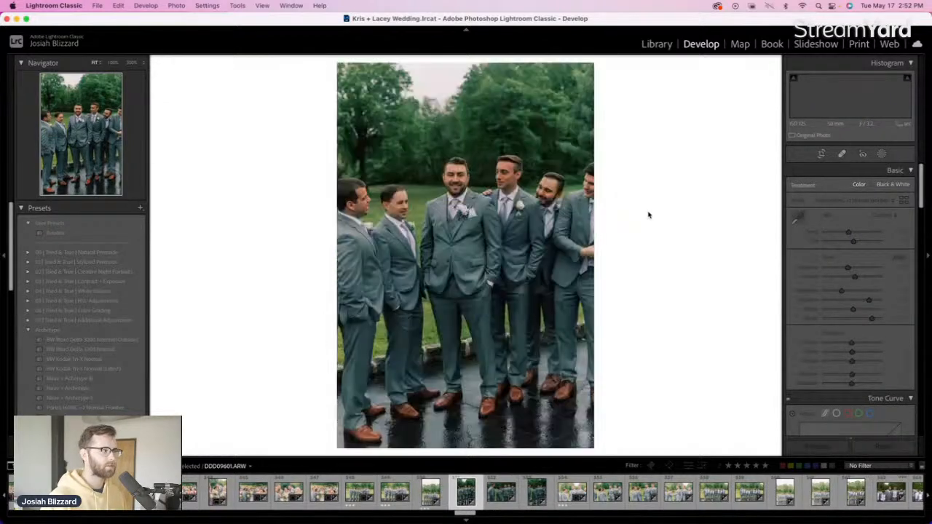
key("equal")
key("equal")
key("equal")
key("equal")
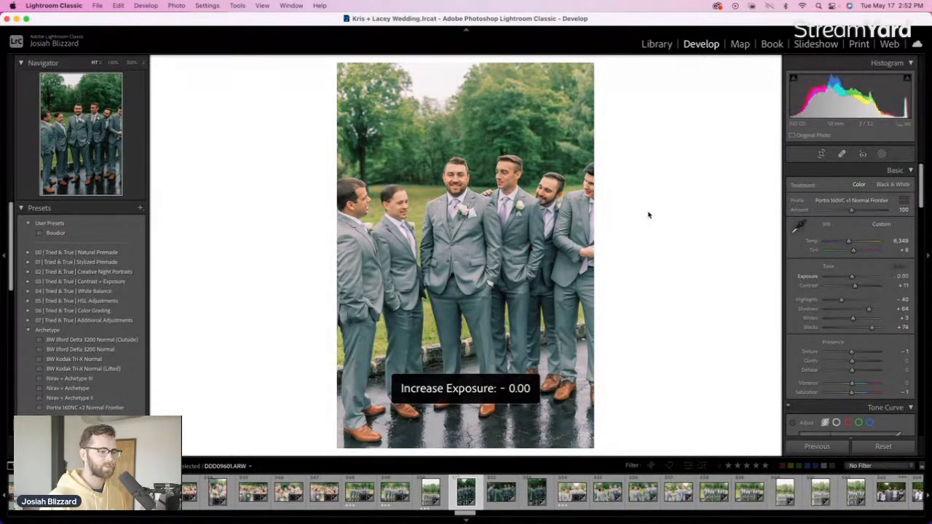
key("equal")
key("equal")
key("minus")
key("equal")
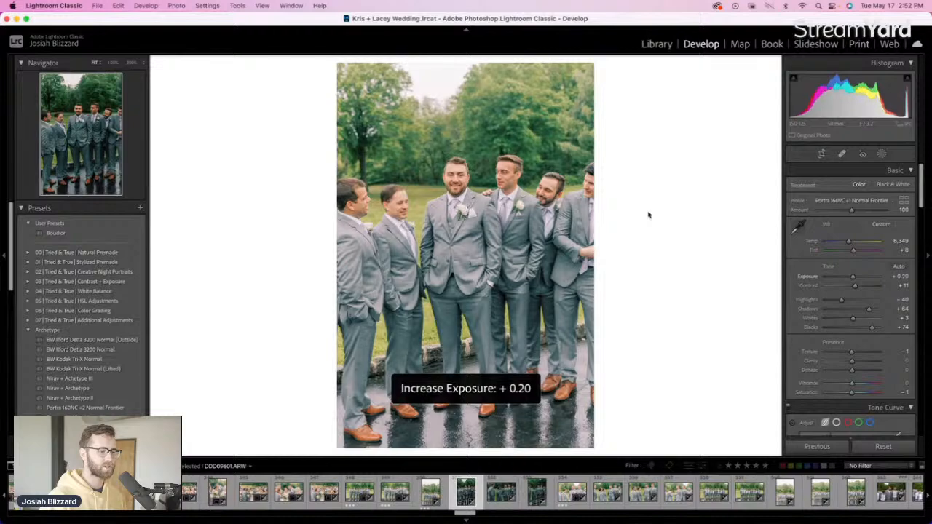
Set the exposure of the horizontal photo DDD09605 to +0.30 and straighten it slightly with the Crop tool
key("Right")
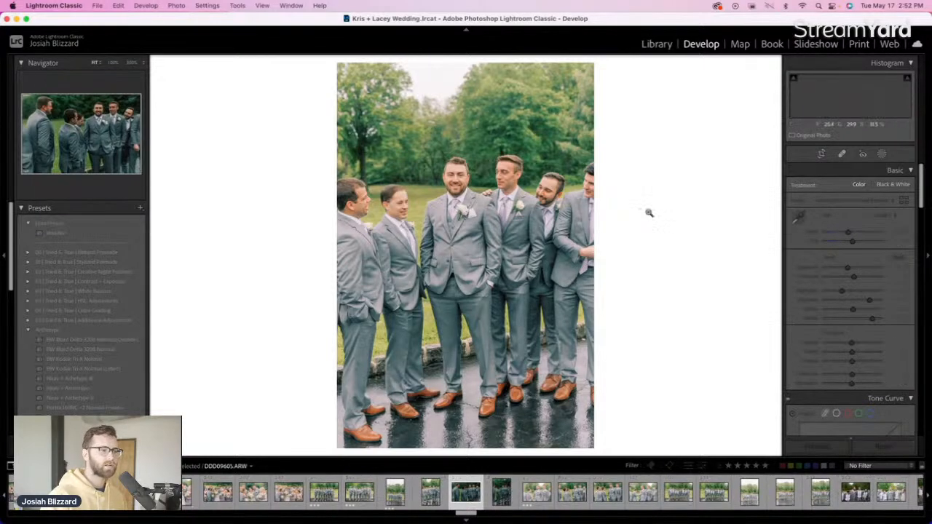
key("equal")
key("equal")
key("equal")
key("equal")
key("equal")
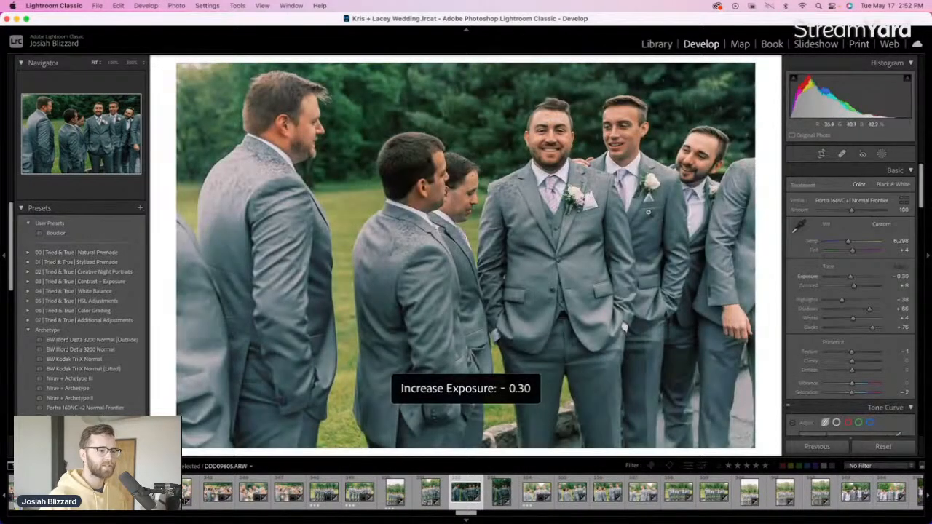
key("equal")
key("equal")
key("equal")
key("minus")
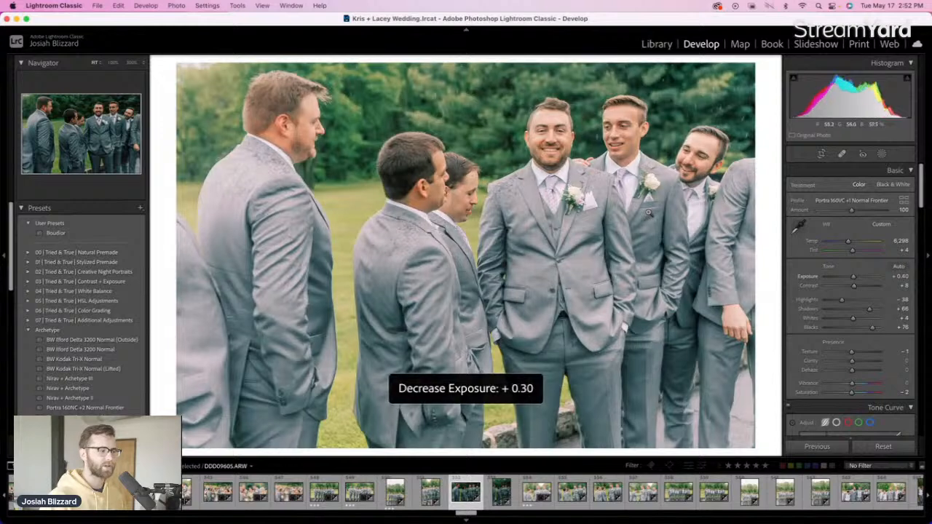
key("r")
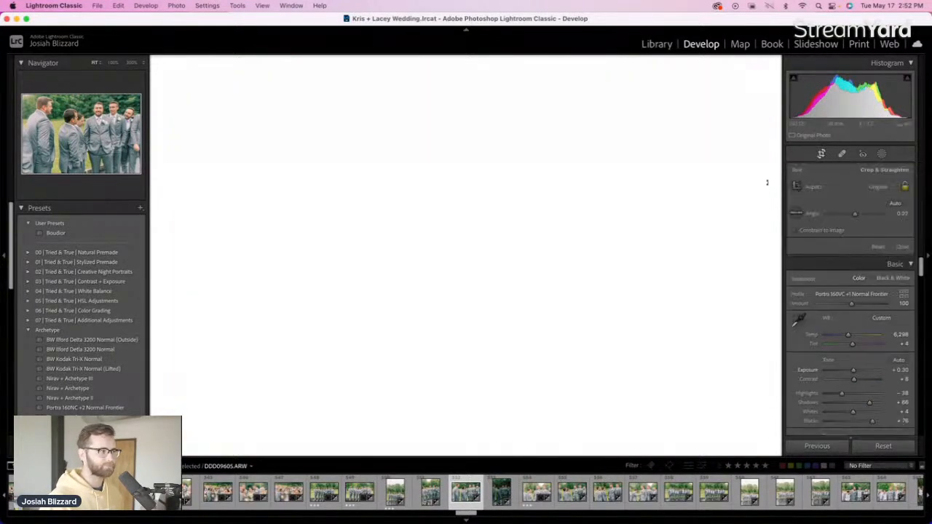
key("r")
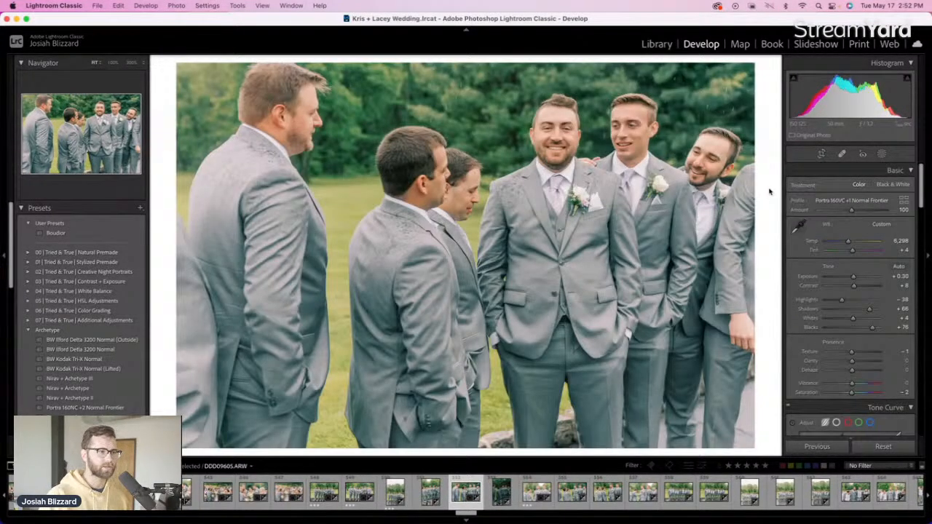
Brighten the dark vertical photo DDD09607 to an exposure of +0.40
key("Right")
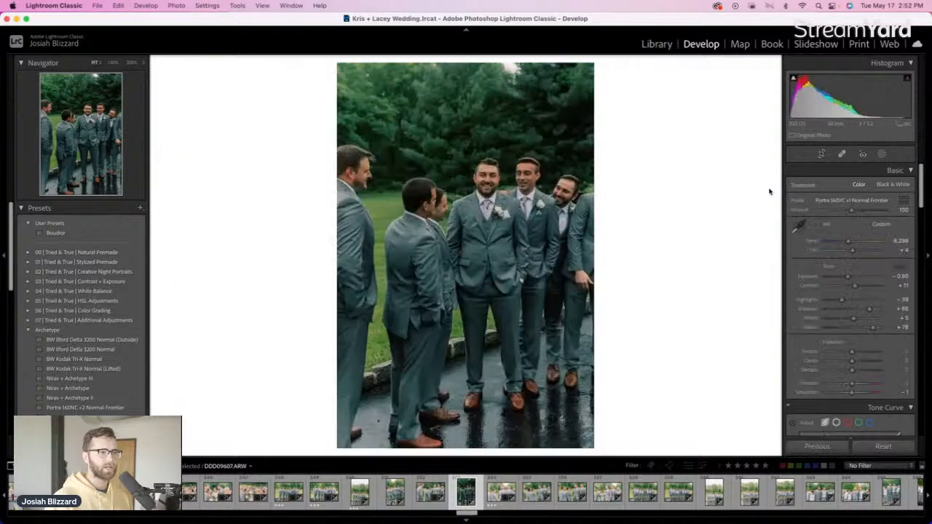
key("equal")
key("equal")
key("equal")
key("equal")
key("equal")
key("equal")
key("equal")
key("equal")
key("equal")
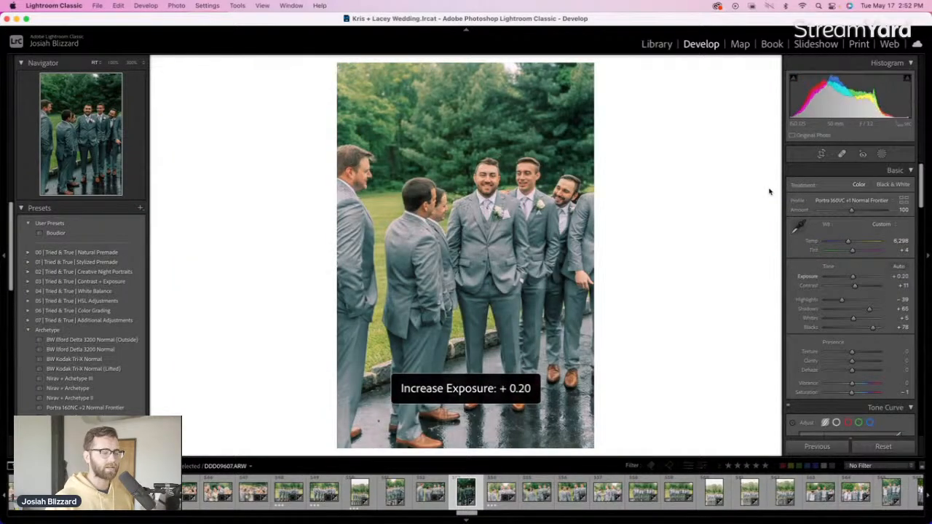
key("equal")
key("equal")
key("minus")
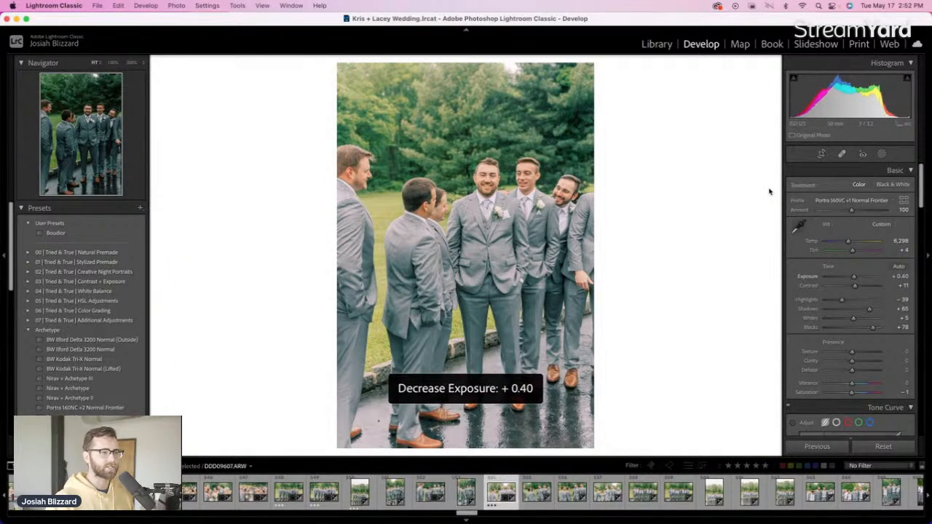
Lower the exposure of the close groomsmen photo CCC00862 slightly
key("Right")
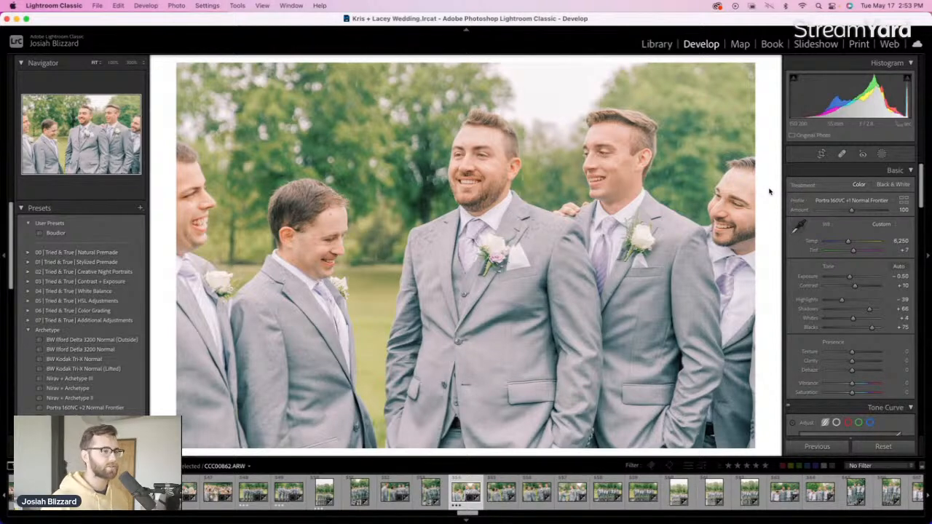
key("minus")
key("minus")
key("equal")
Set the exposure of the groomsmen photo DDD09610 to +0.35
key("Right")
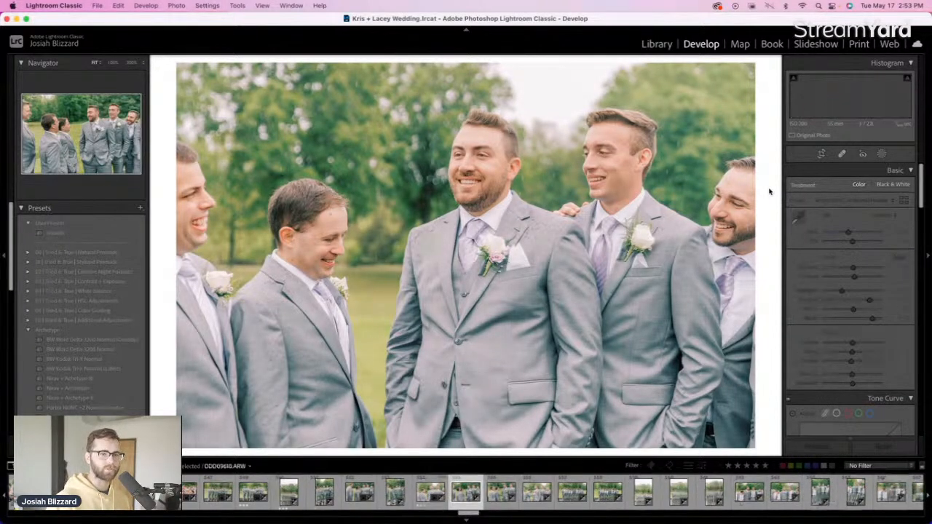
key("Right")
key("equal")
key("equal")
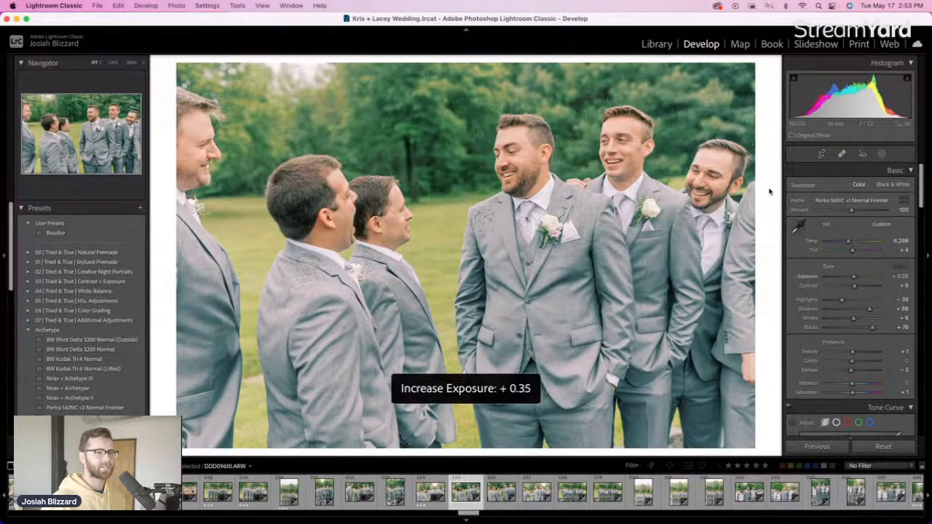
key("Right")
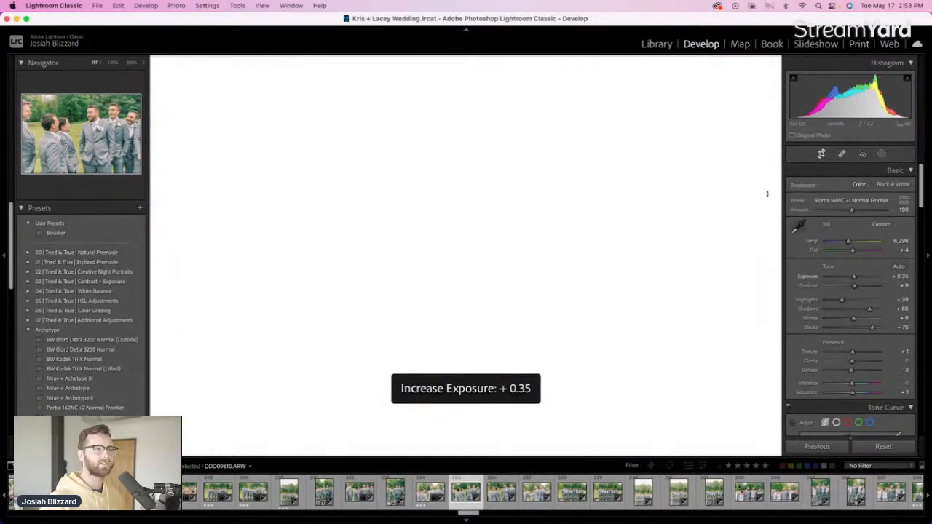
Straighten DDD09610 and crop it tighter at the original aspect ratio, trimming more of the man at its left edge
key("r")
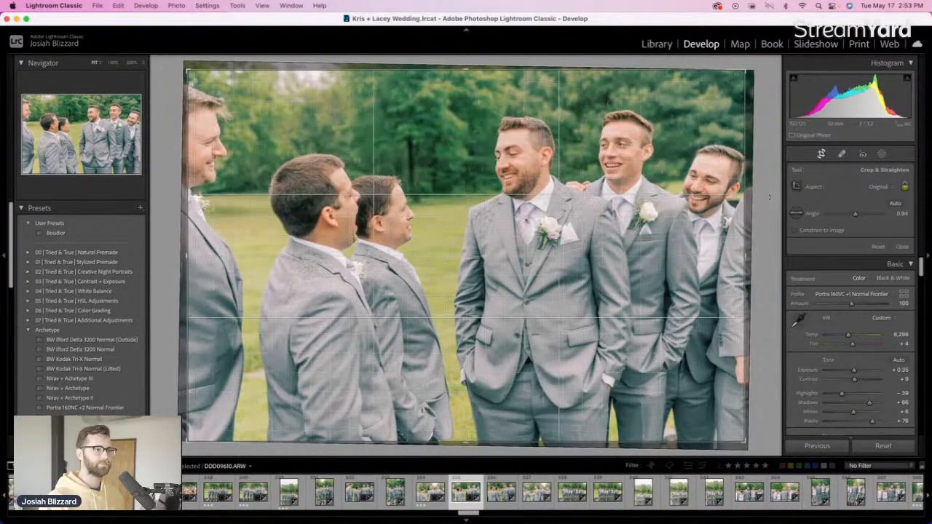
left_click_drag(769, 197, 770, 198)
left_click_drag(486, 69, 484, 75)
left_click_drag(490, 171, 476, 171)
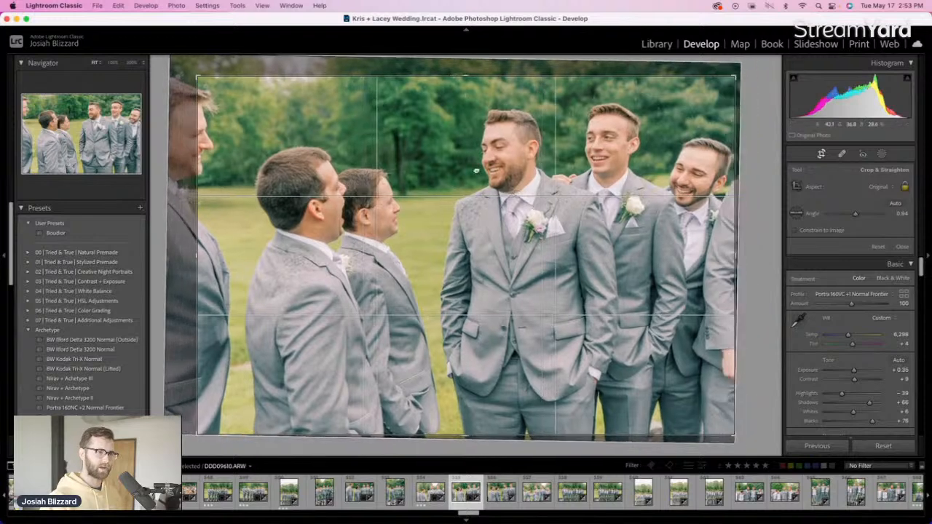
key("Return")
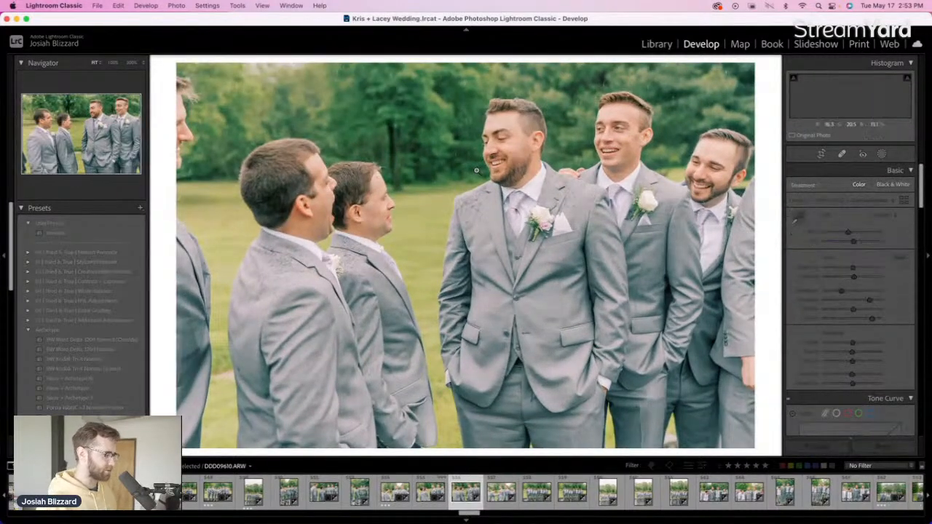
Set the exposure of the groomsmen photo DDD09614 to +0.33
key("Right")
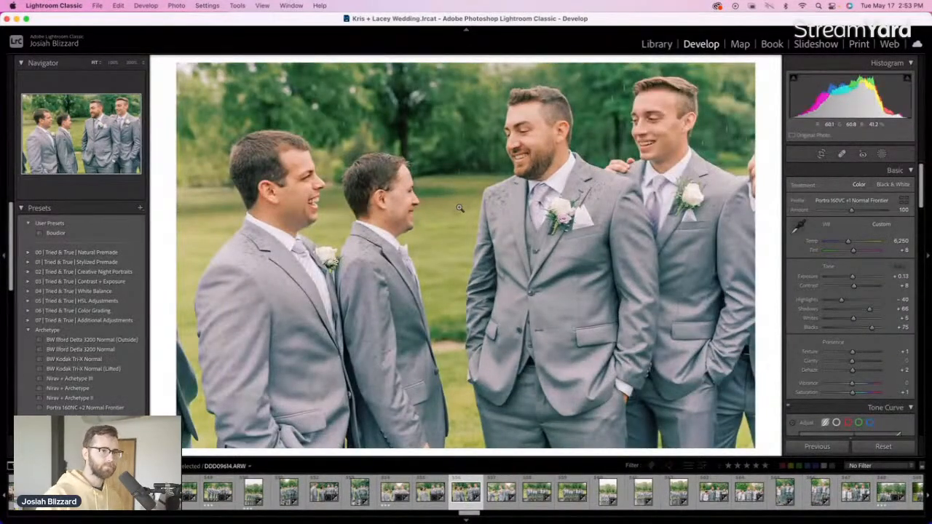
key("equal")
key("equal")
key("equal")
key("minus")
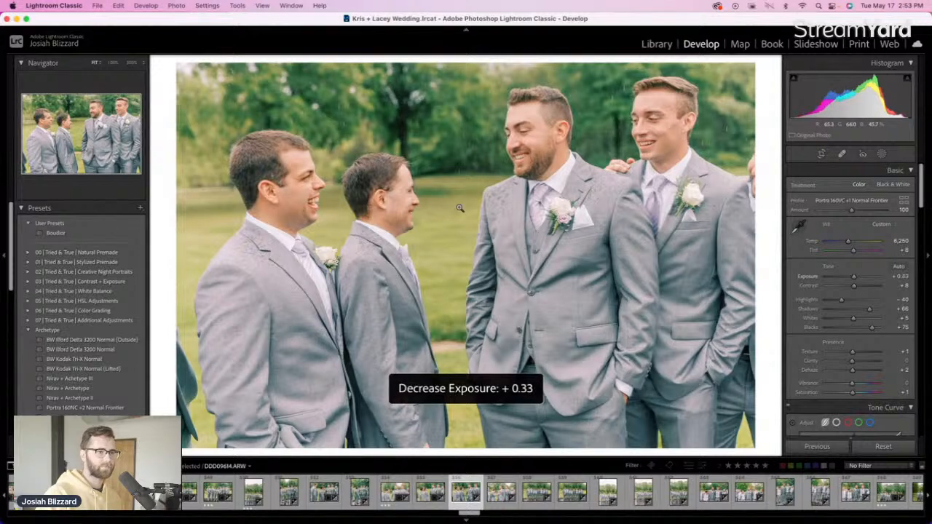
Set the exposure of CCC00868 to −0.60 and adjust its crop slightly
key("Right")
key("minus")
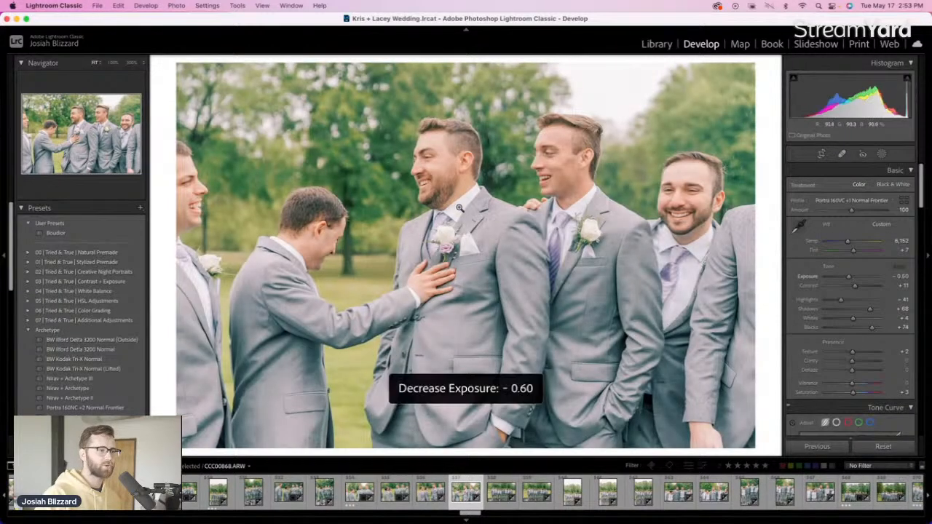
key("r")
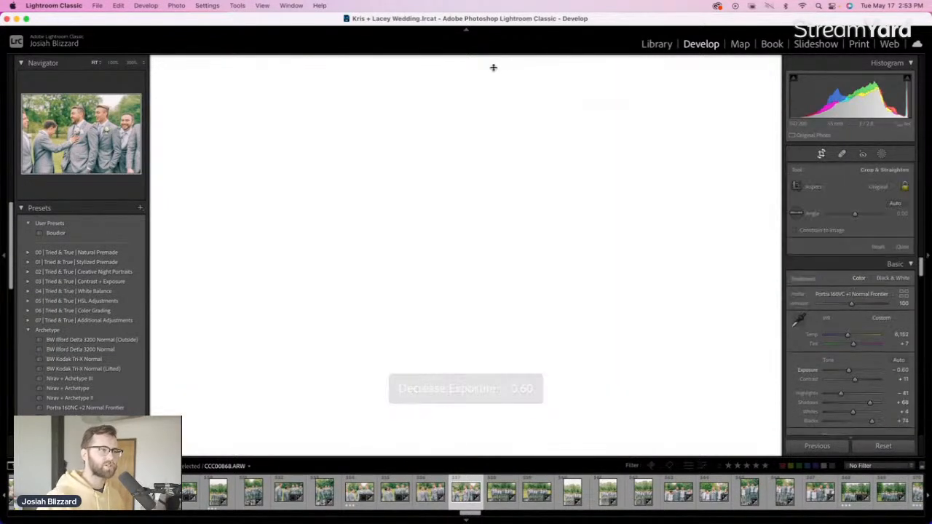
key("r")
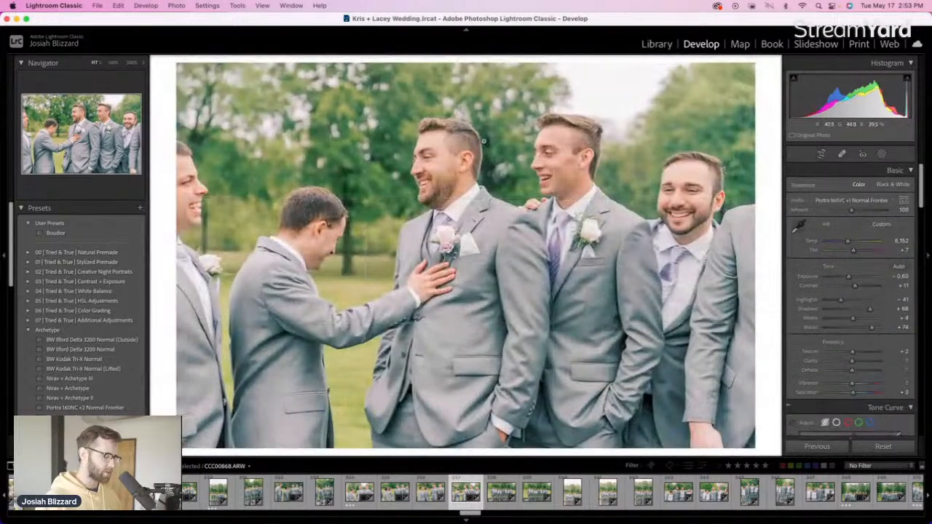
Try a slightly higher exposure on the wide lineup photo DDD09618 and return it to +0.04
key("Right")
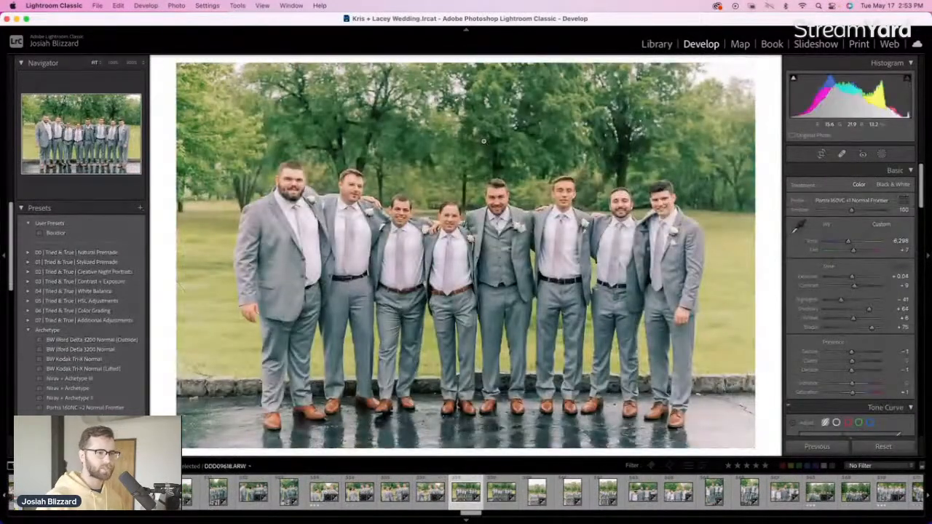
key("equal")
key("minus")
Set the exposure of the vertical lineup photo DDD09626 to −0.48 and straighten it to an angle of 1.05
key("Right")
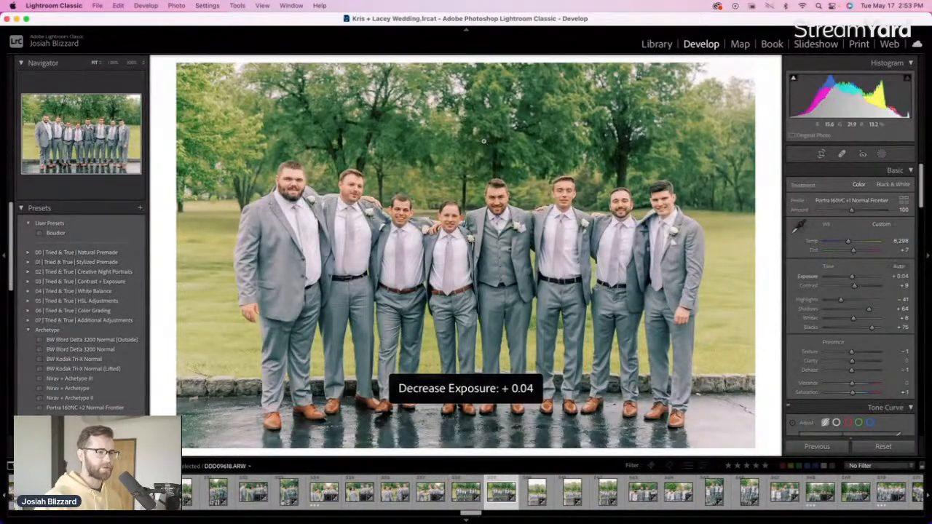
key("Left")
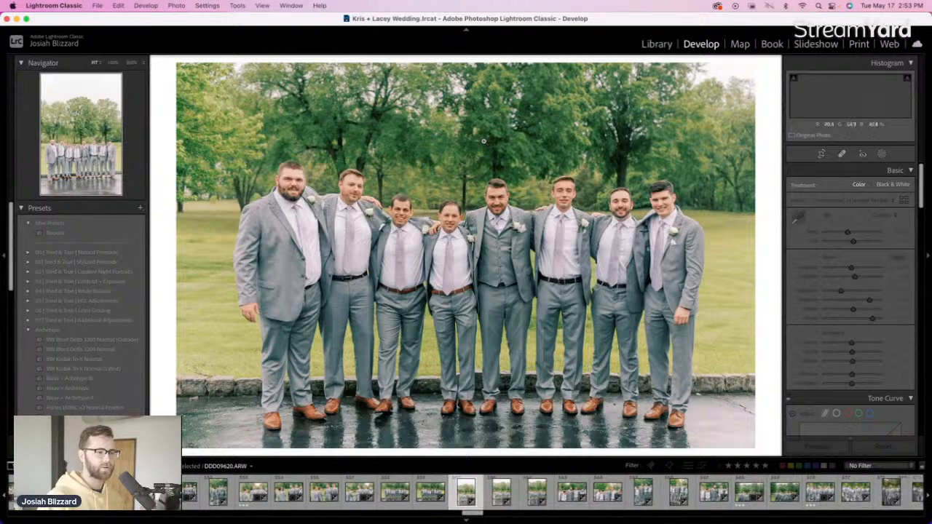
key("minus")
key("minus")
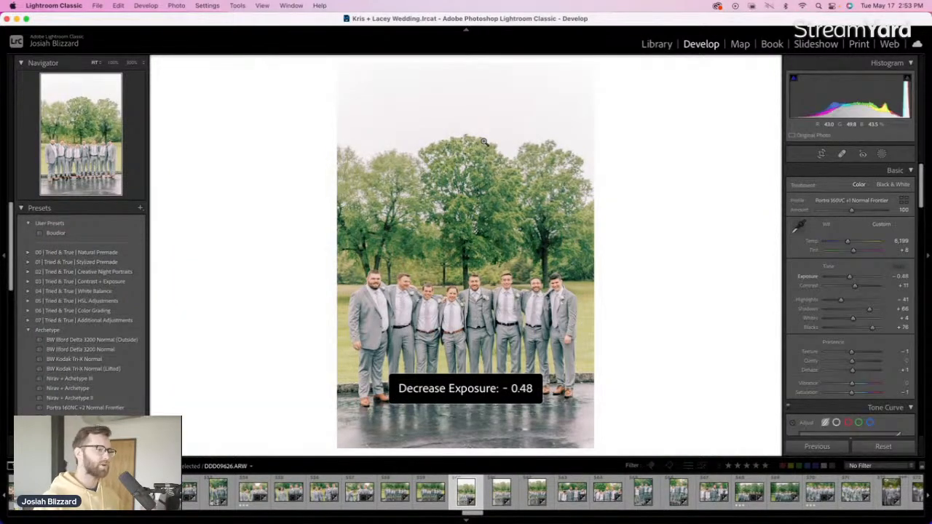
key("r")
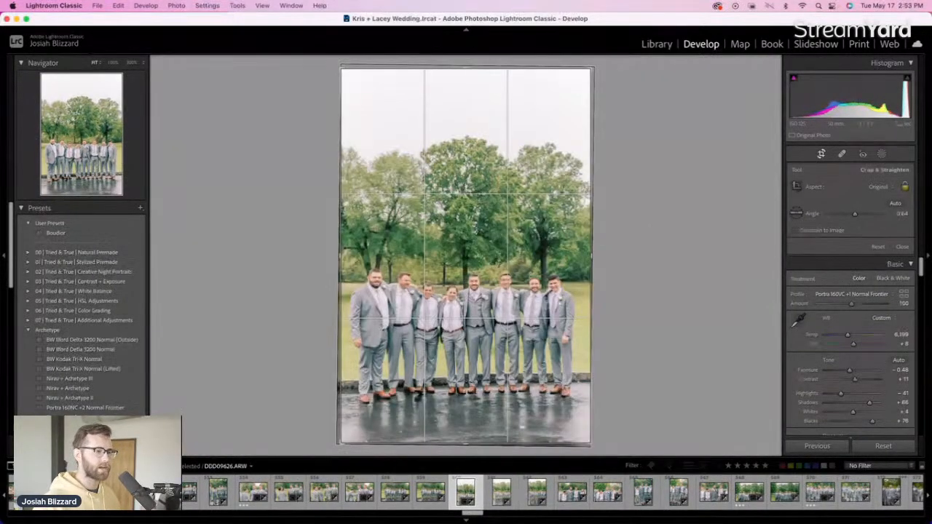
left_click_drag(611, 248, 611, 251)
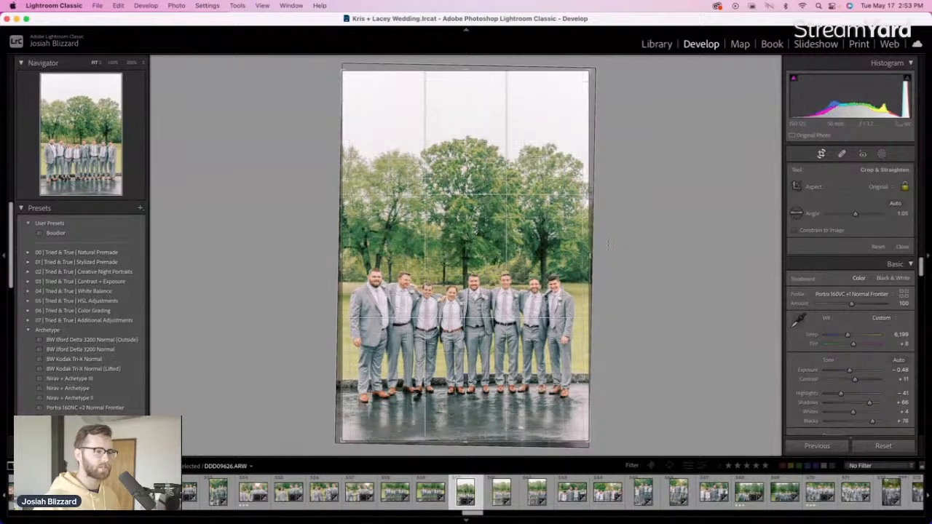
key("r")
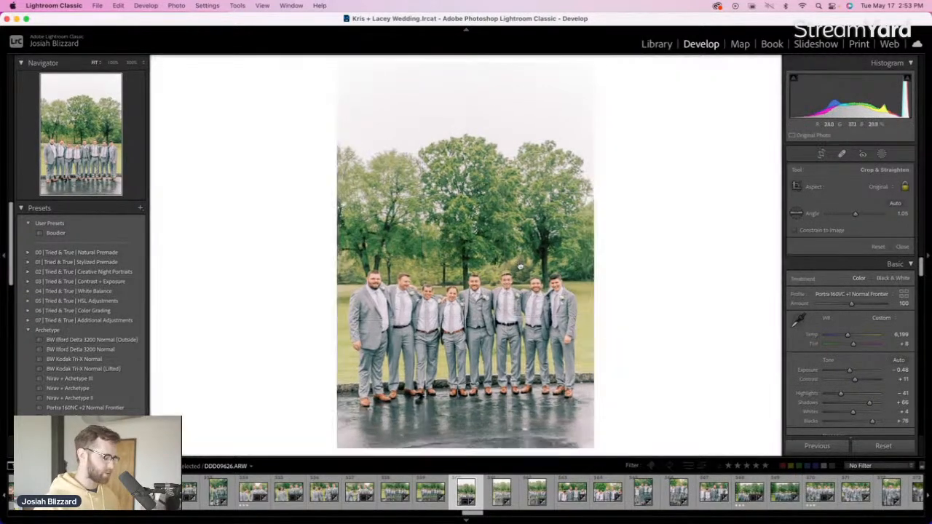
Lower the exposure of the vertical lineup photo DDD09631 to −0.17
key("Left")
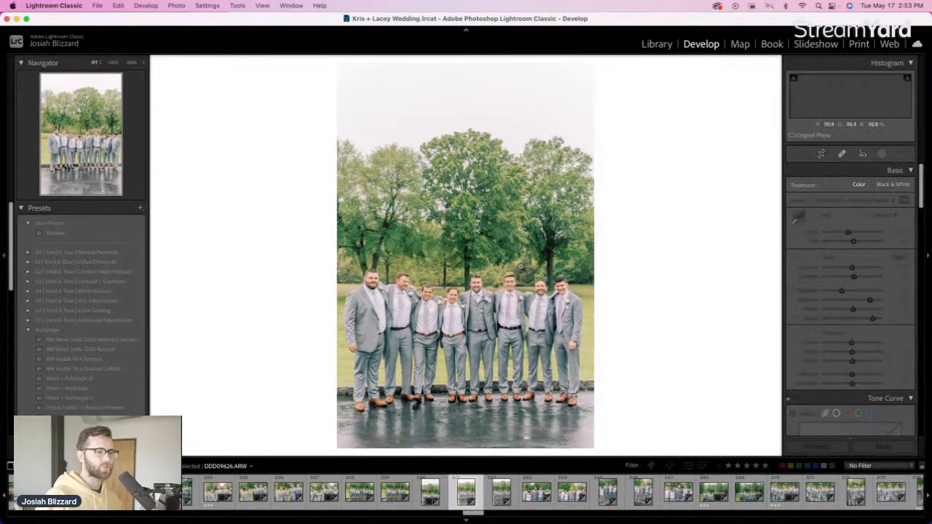
key("minus")
key("minus")
key("minus")
key("minus")
key("minus")
key("minus")
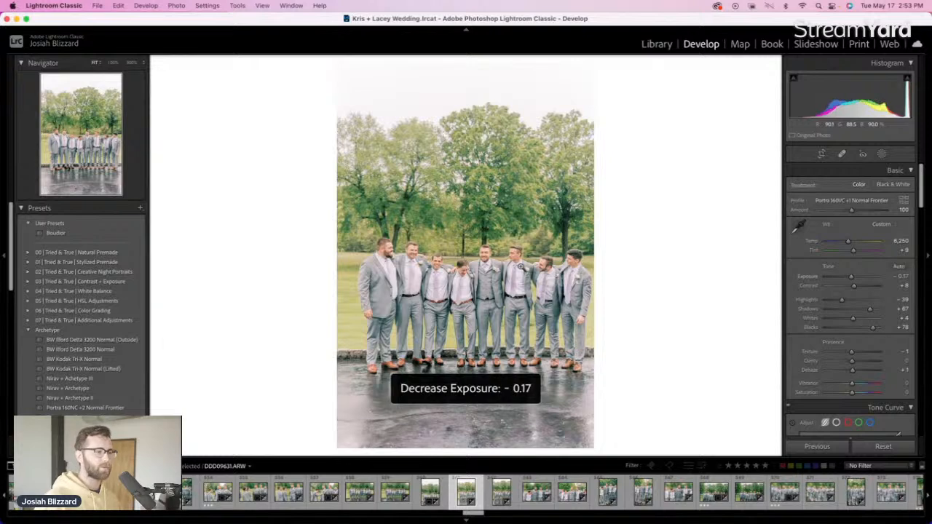
Crop the vertical lineup photo DDD09631 slightly tighter around the groomsmen
key("r")
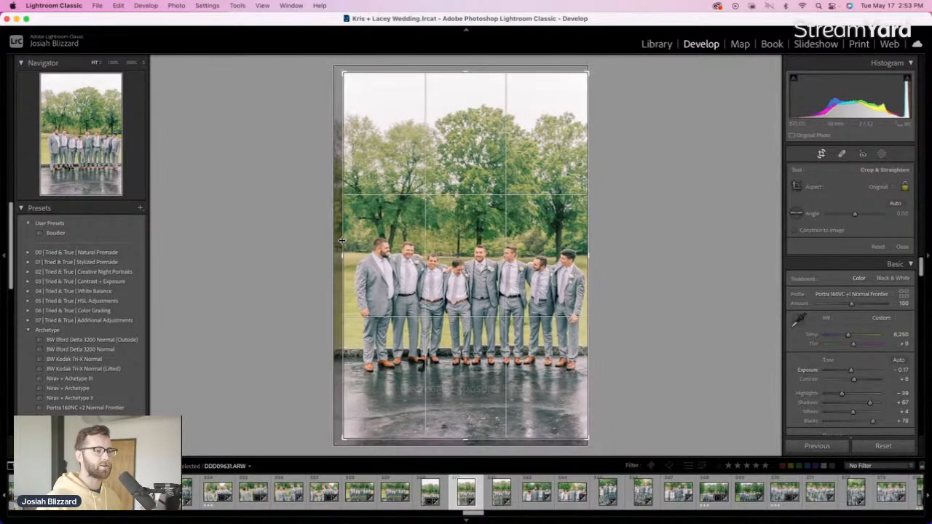
left_click_drag(427, 237, 411, 245)
key("r")
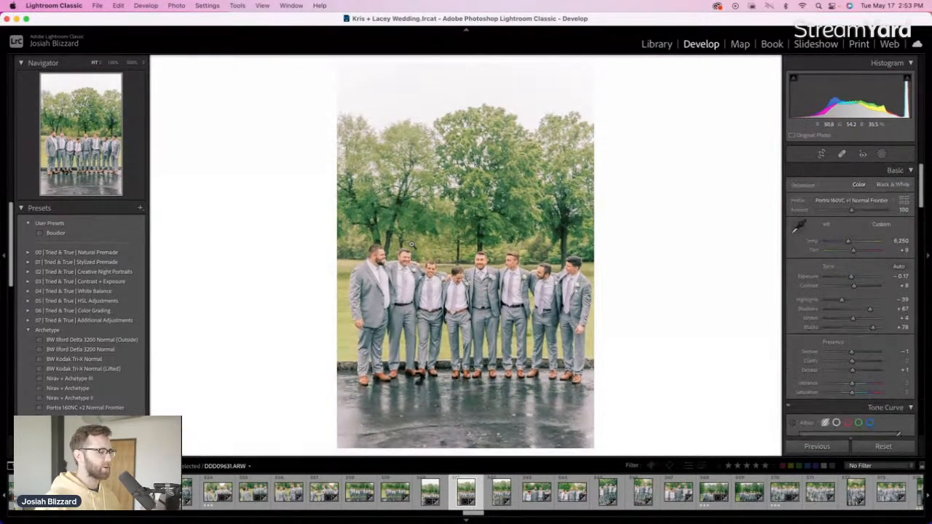
Straighten the vertical lineup photo DDD09637 to an angle of 1.02, tighten its crop and reposition the men within the frame
key("Right")
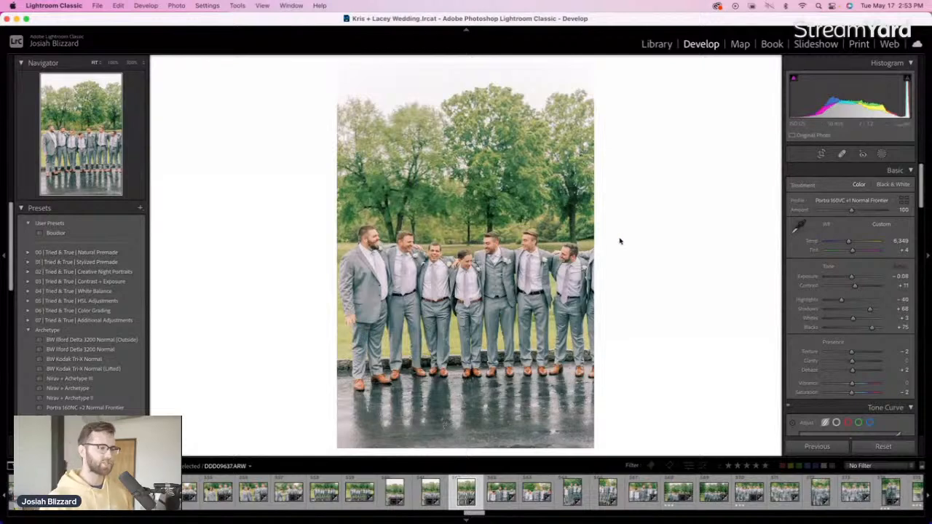
key("r")
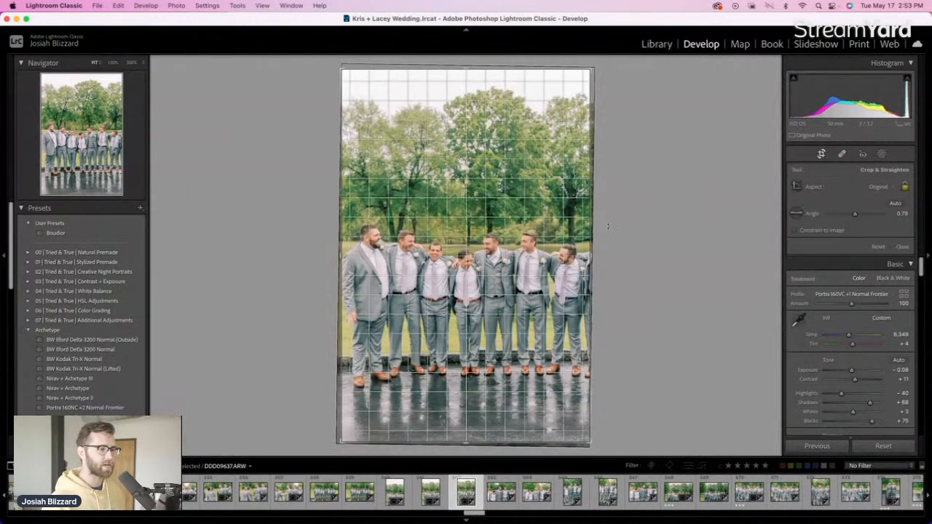
left_click_drag(608, 226, 608, 228)
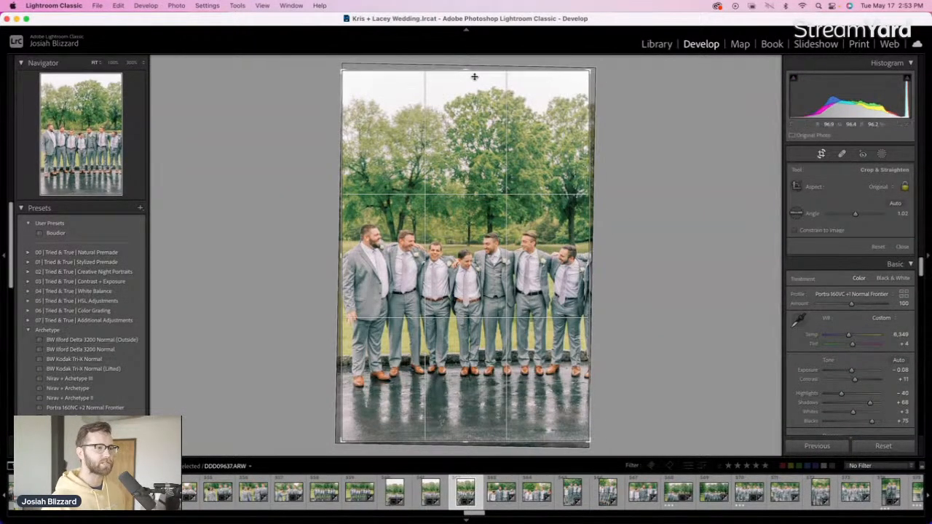
left_click_drag(475, 71, 474, 92)
left_click_drag(462, 234, 458, 266)
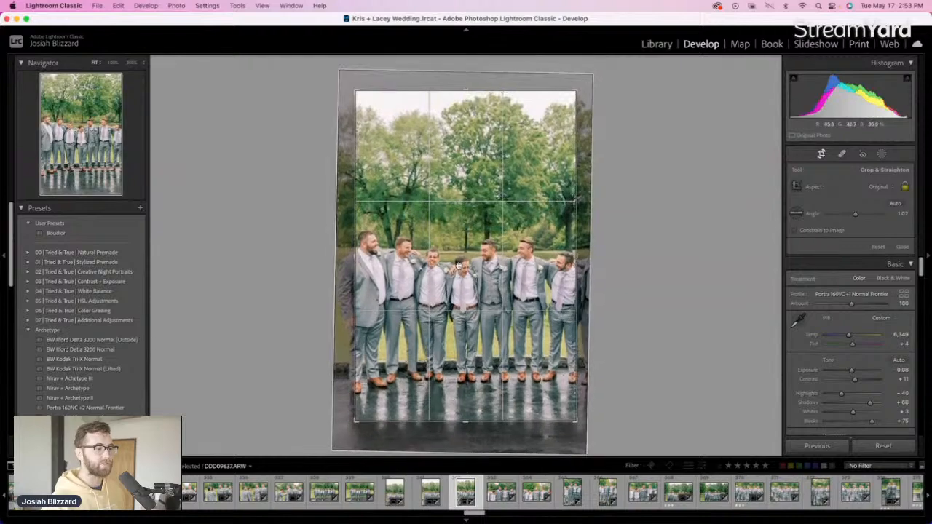
key("Return")
Crop the close-up of four men in DDD09643 tighter and set its exposure to +0.26
key("Right")
key("Left")
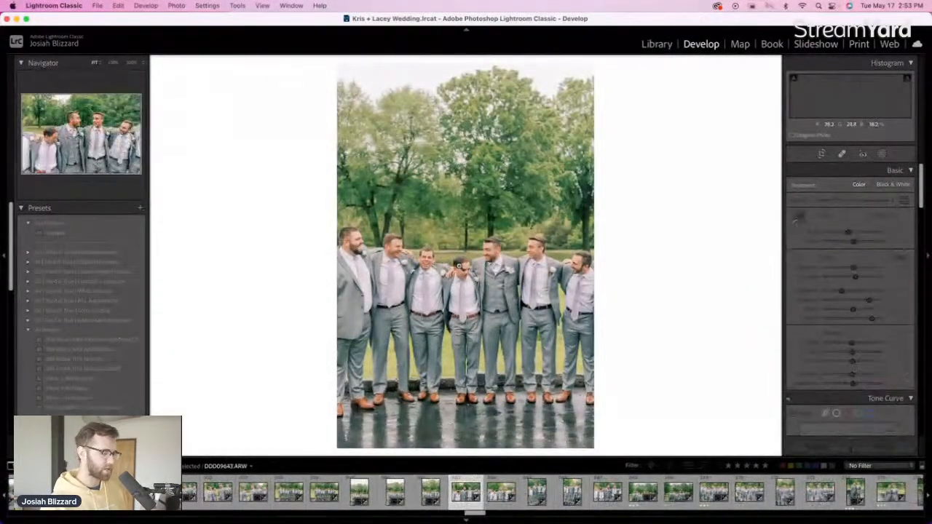
key("r")
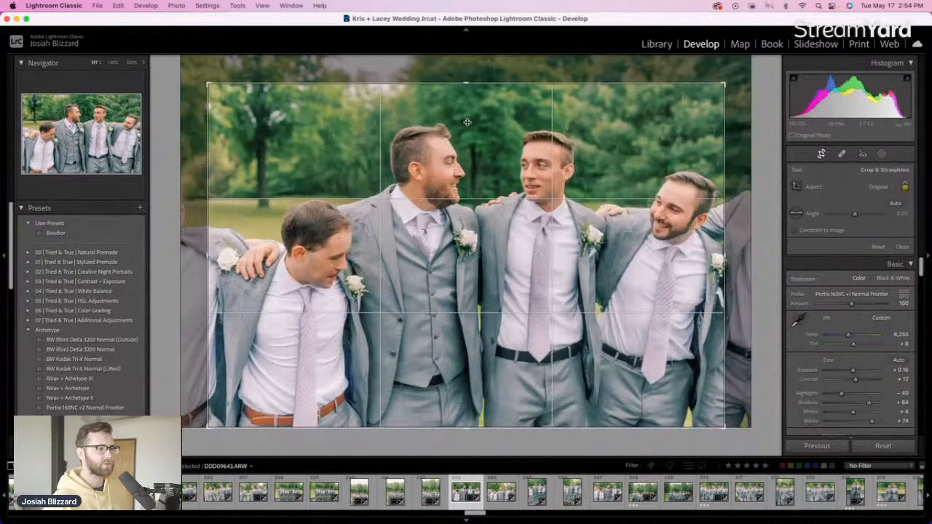
key("r")
key("equal")
key("equal")
key("minus")
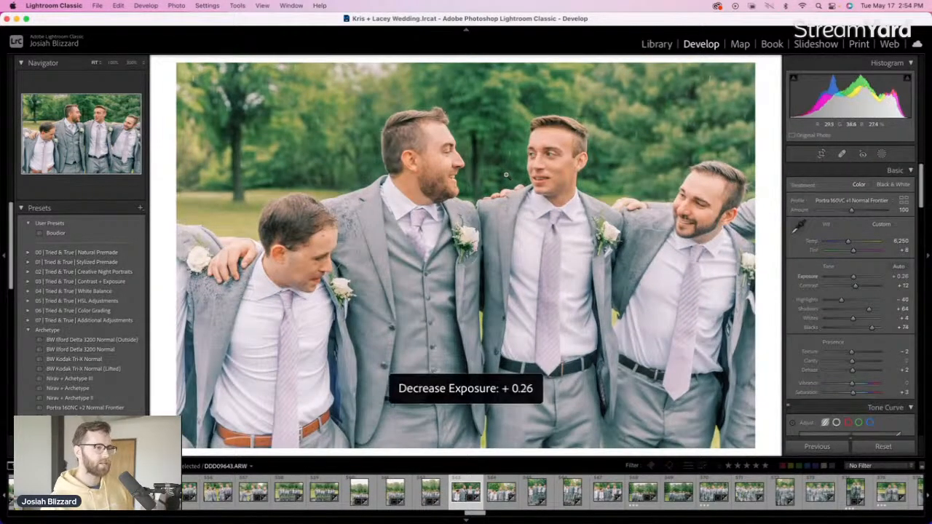
Crop the horizontal close-up CCC00879 slightly tighter
key("Right")
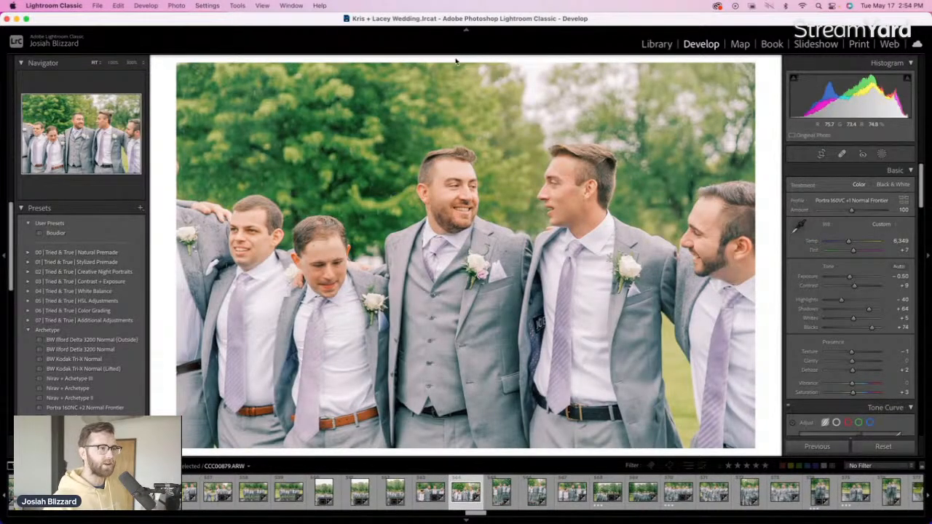
key("r")
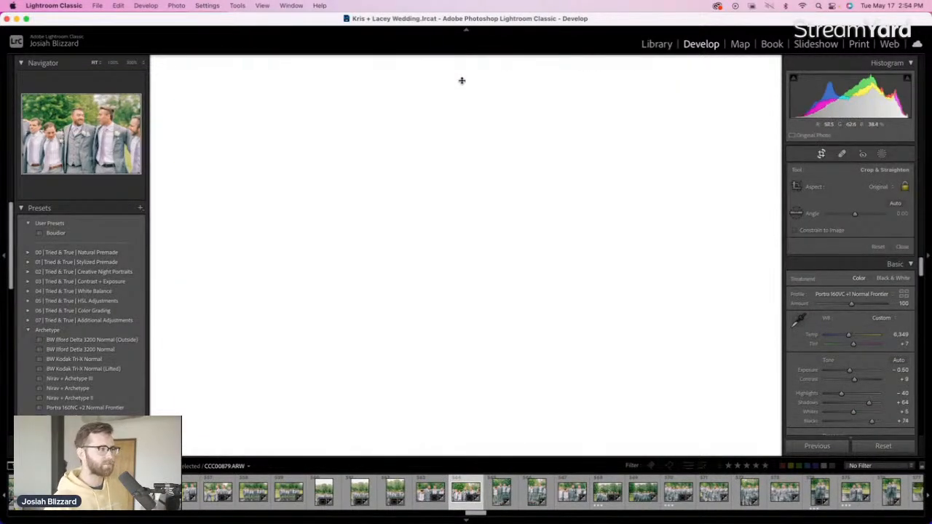
Straighten the vertical group photo CCC00883 slightly
key("Right")
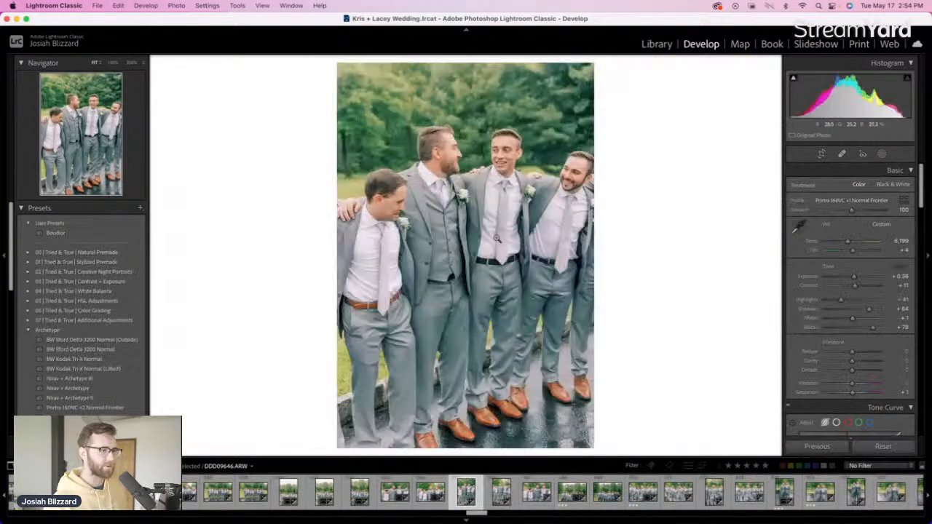
key("Right")
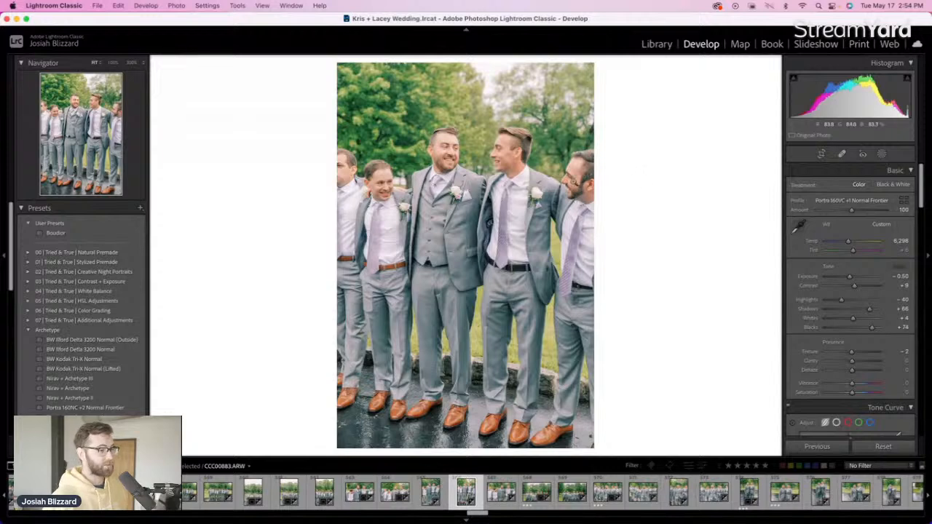
key("r")
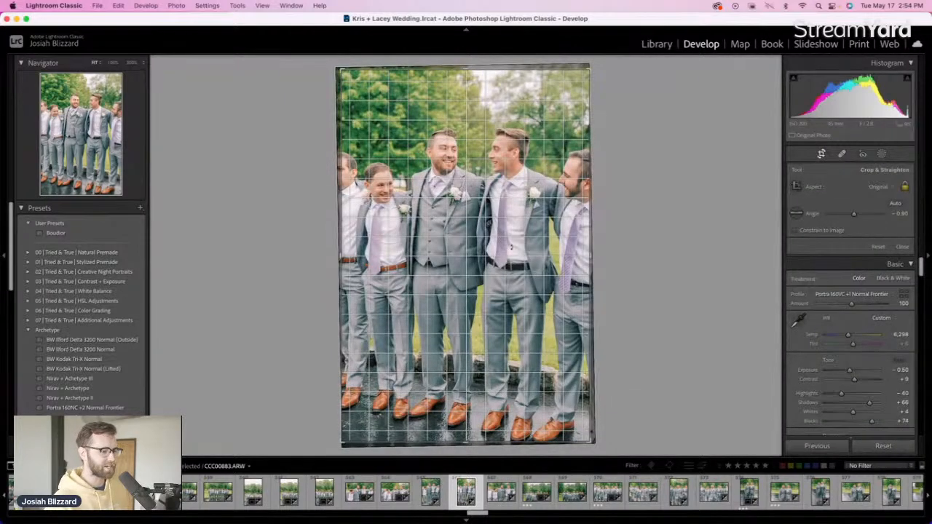
key("Return")
Make a virtual copy of the smiling lineup photo DDD09657 and apply the BW Kodak Tri-X Normal preset to it
key("Right")
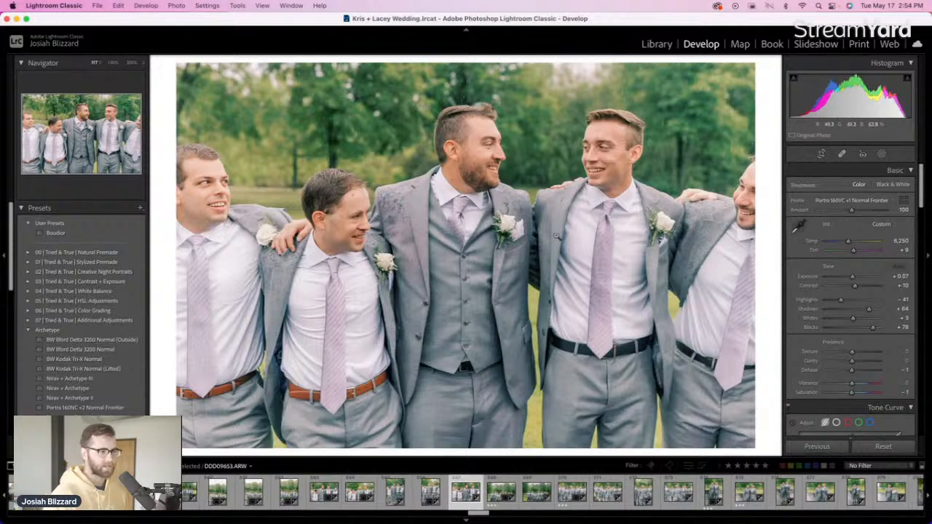
key("Right")
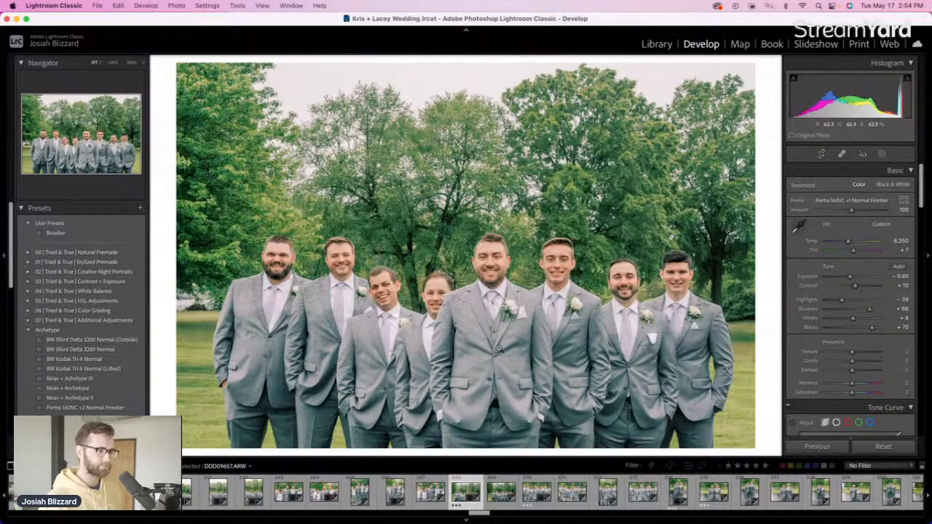
key("super+apostrophe")
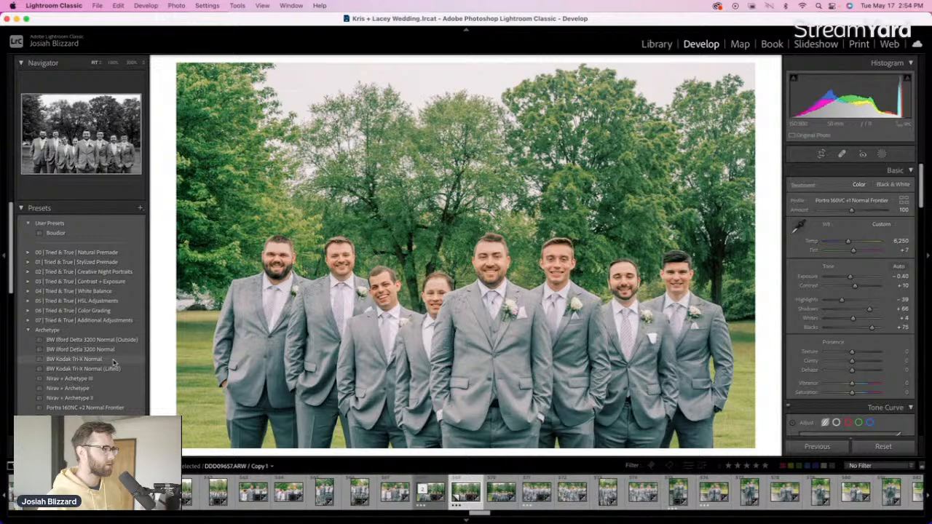
left_click(113, 359)
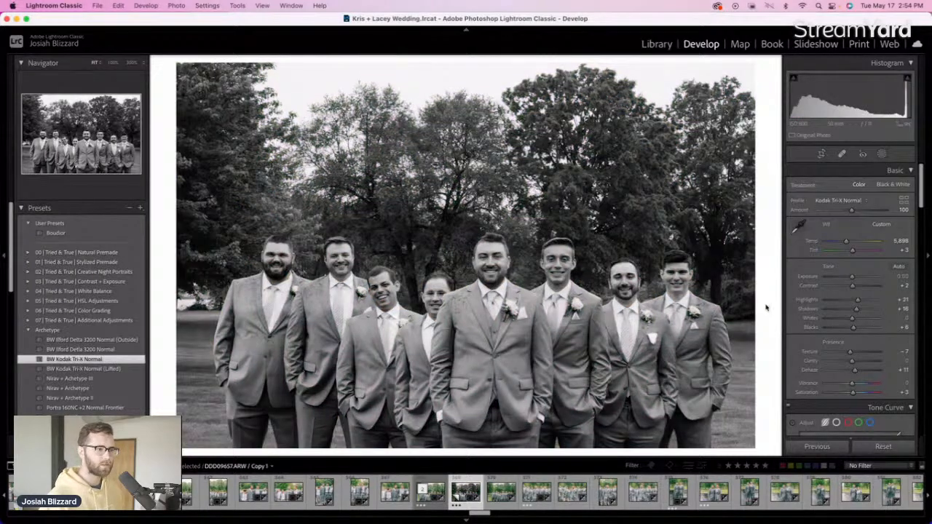
Tighten the crop of the serious lineup photo DDD09660 to centre the men and raise its exposure to −0.30
key("Right")
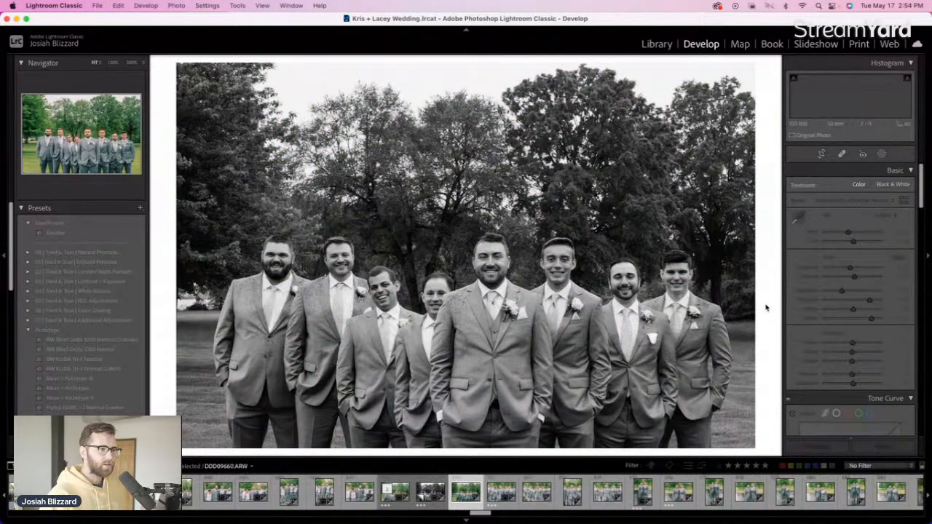
key("r")
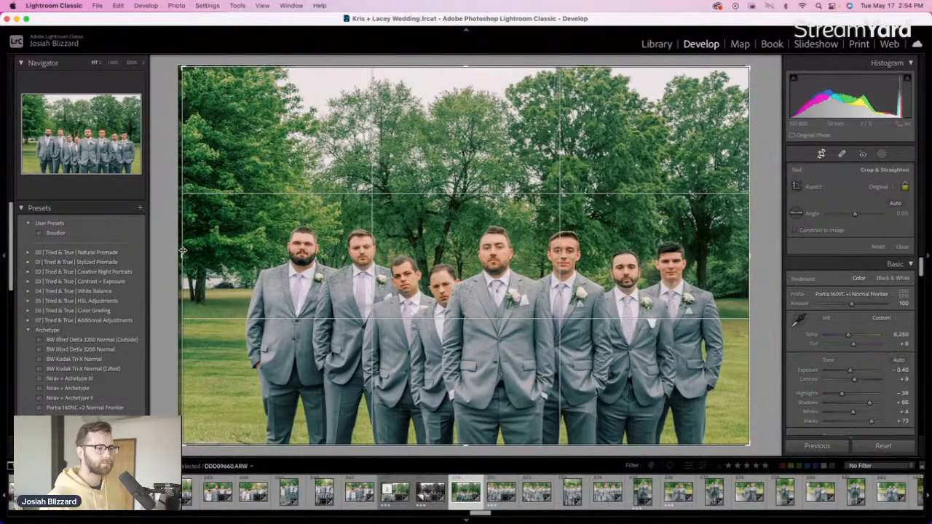
left_click_drag(186, 252, 190, 252)
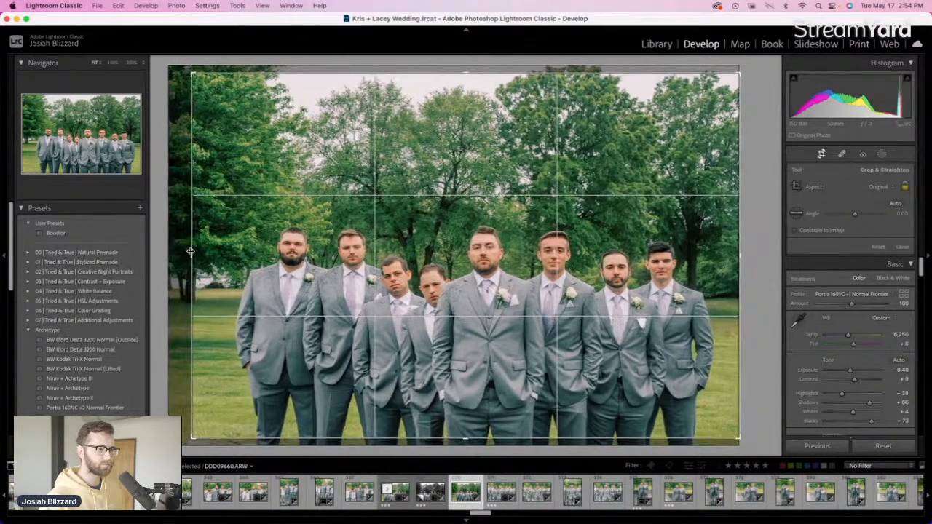
key("r")
key("equal")
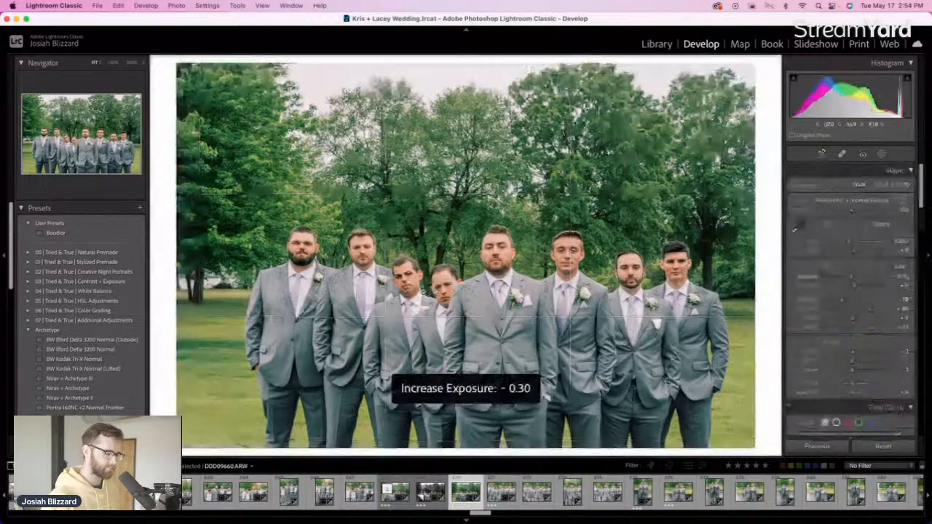
Make a virtual copy of DDD09660, apply the BW Kodak Tri-X Normal preset and set its exposure to +0.20
key("super+apostrophe")
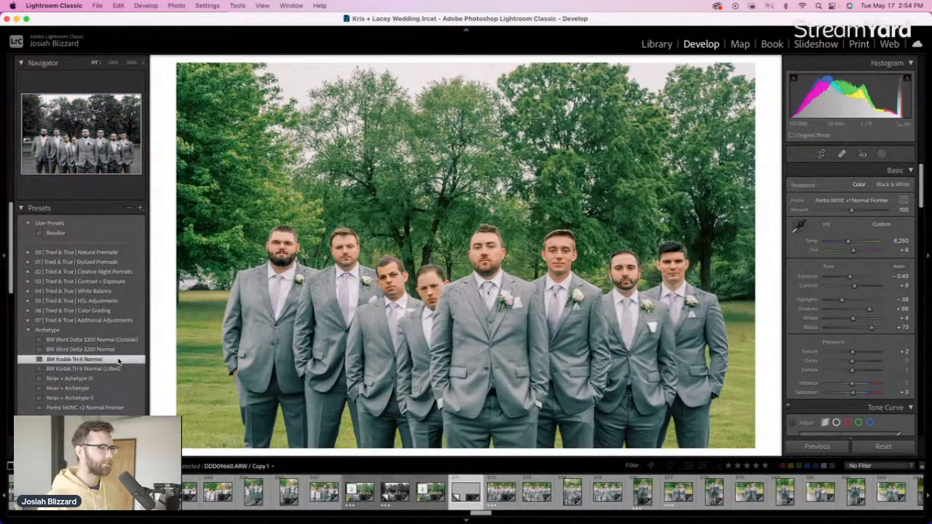
left_click(73, 358)
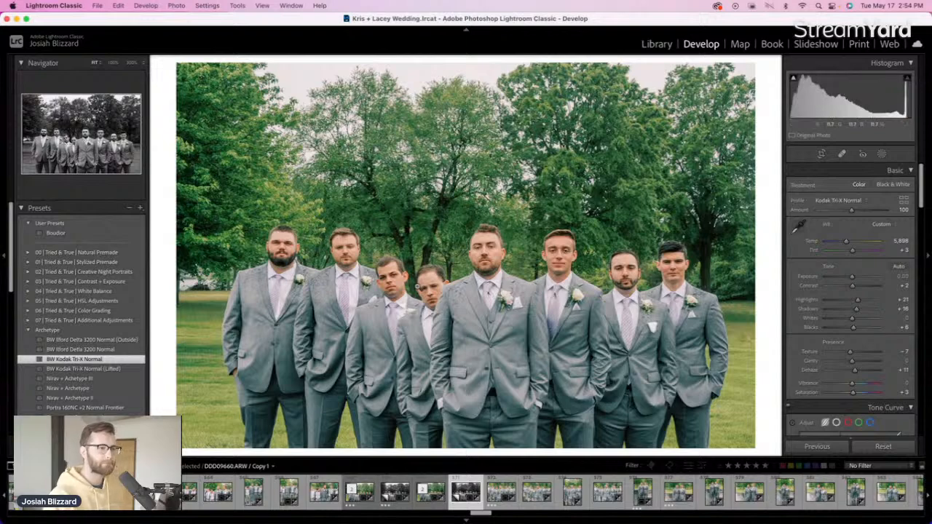
key("equal")
key("equal")
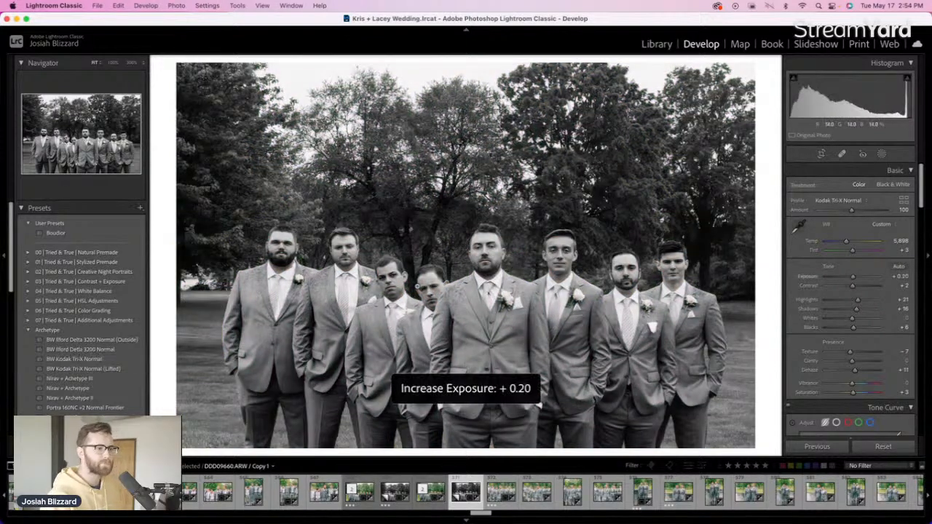
Advance to the two-man portraits, raise the exposure of DDD09691 by two increments and set the exposure of DDD09694 to −0.10
key("Right")
key("Right")
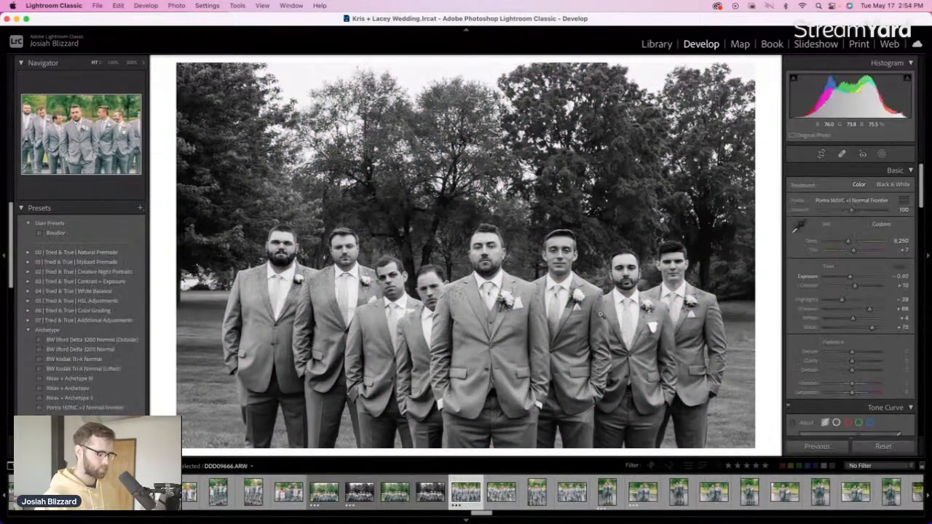
key("Right")
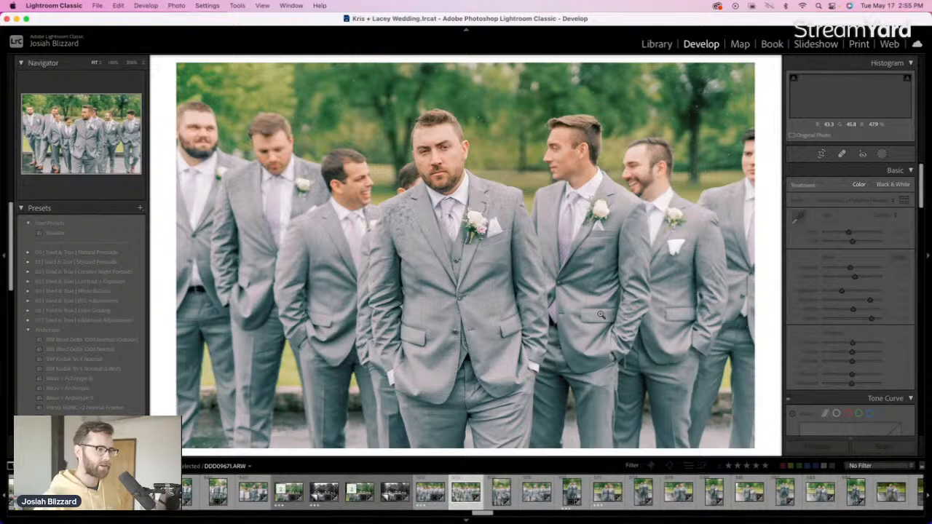
key("Right")
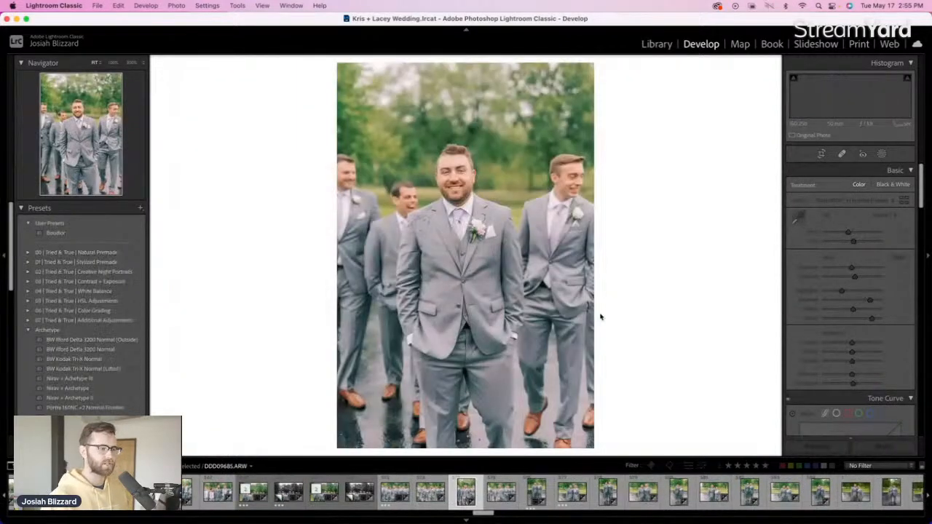
key("Right")
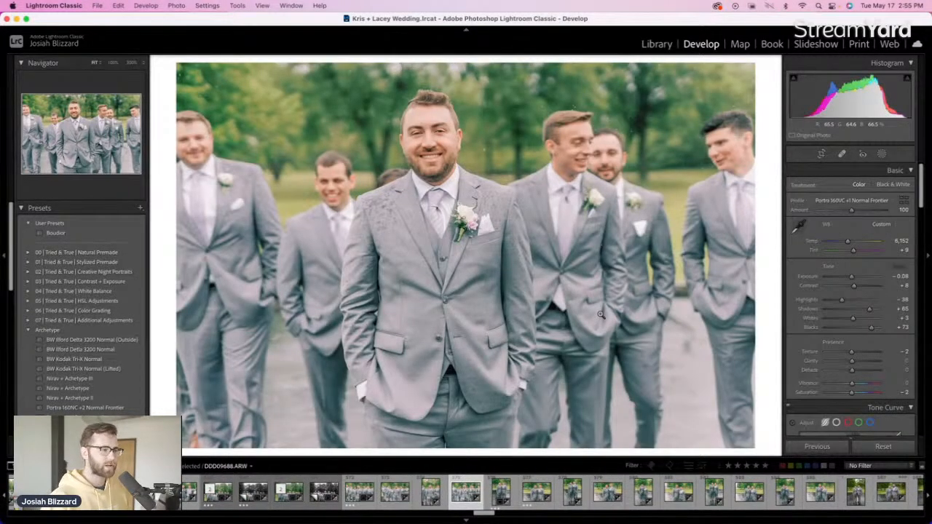
key("Right")
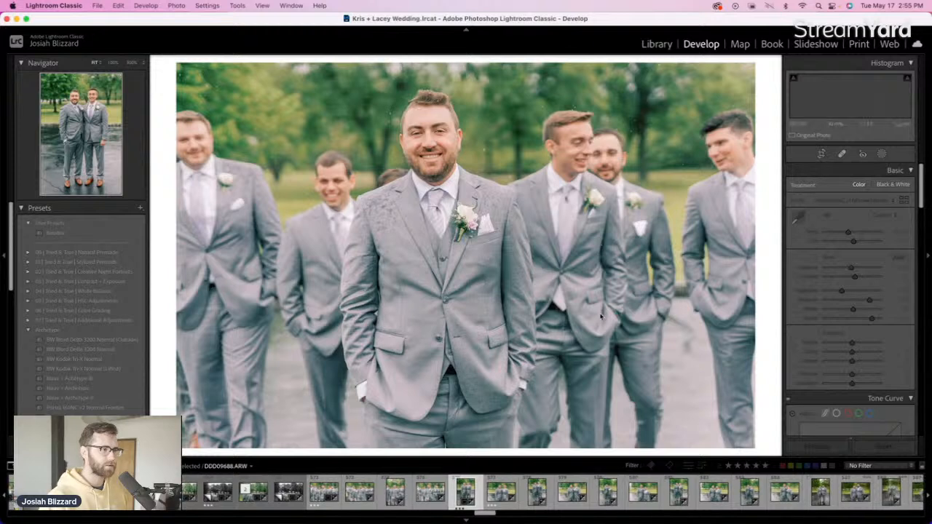
key("equal")
key("equal")
key("Right")
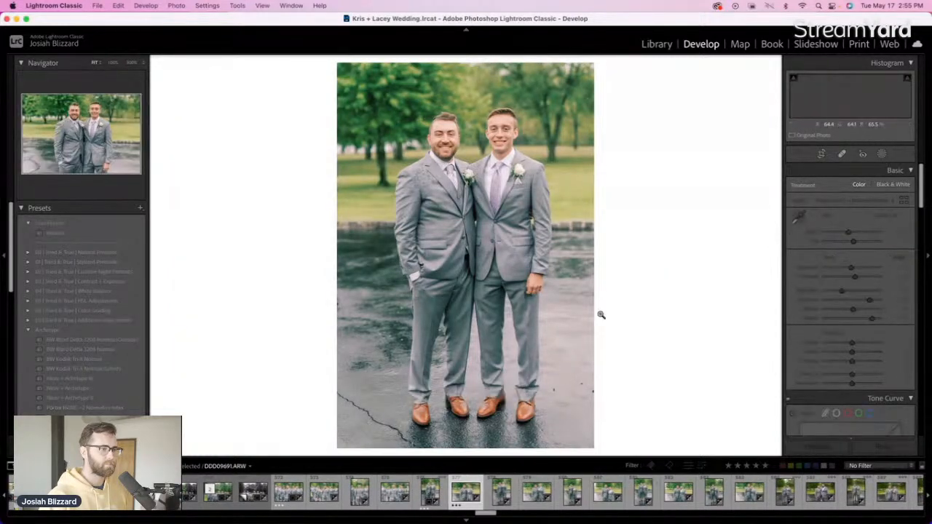
key("equal")
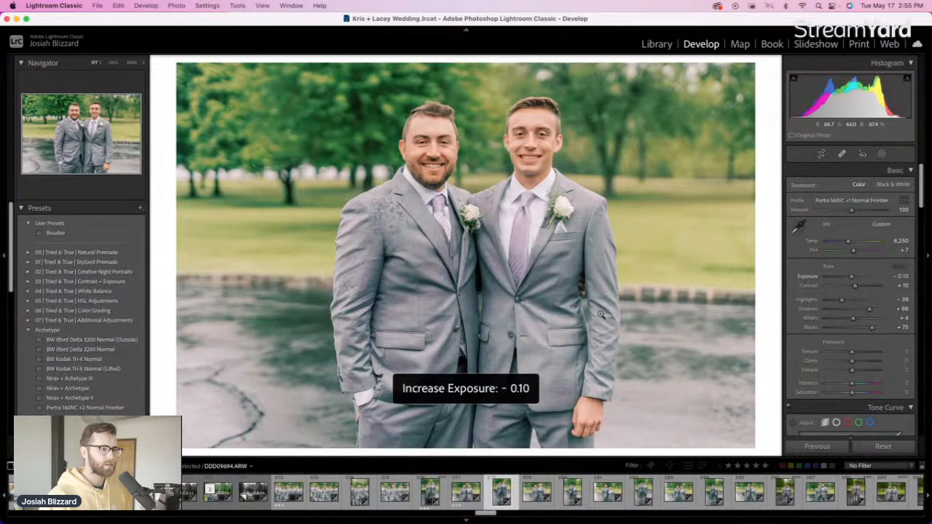
Try one-increment exposure changes on the two-man portraits DDD09696 and DDD09698 and reverse each, returning DDD09698 to −0.10
key("Right")
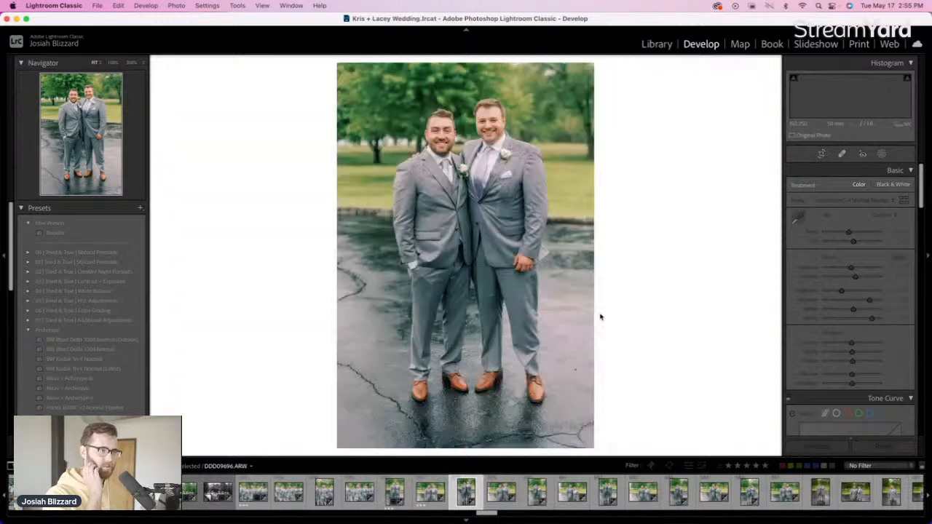
key("equal")
key("minus")
key("Right")
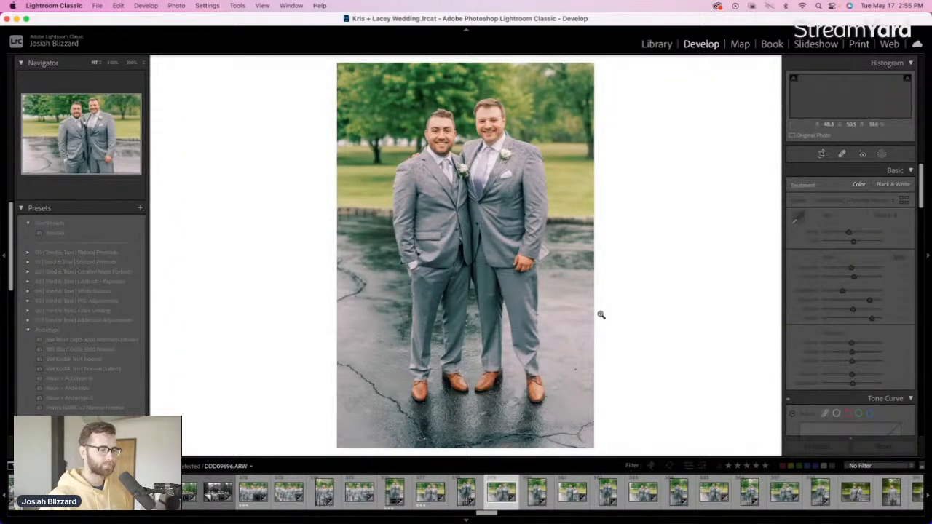
key("minus")
key("equal")
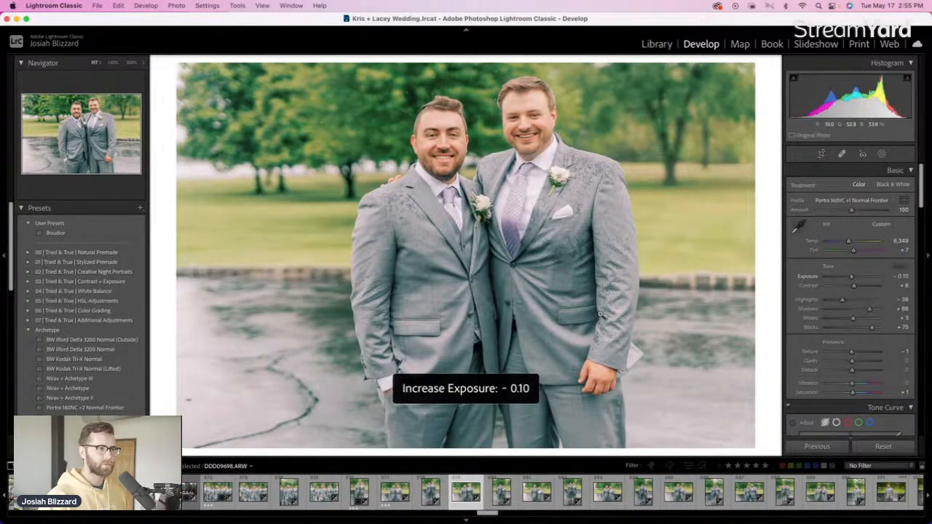
Lower the exposure of DDD09698 by one increment, raise that of DDD09700 by one increment and advance to DDD09710
key("minus")
key("Right")
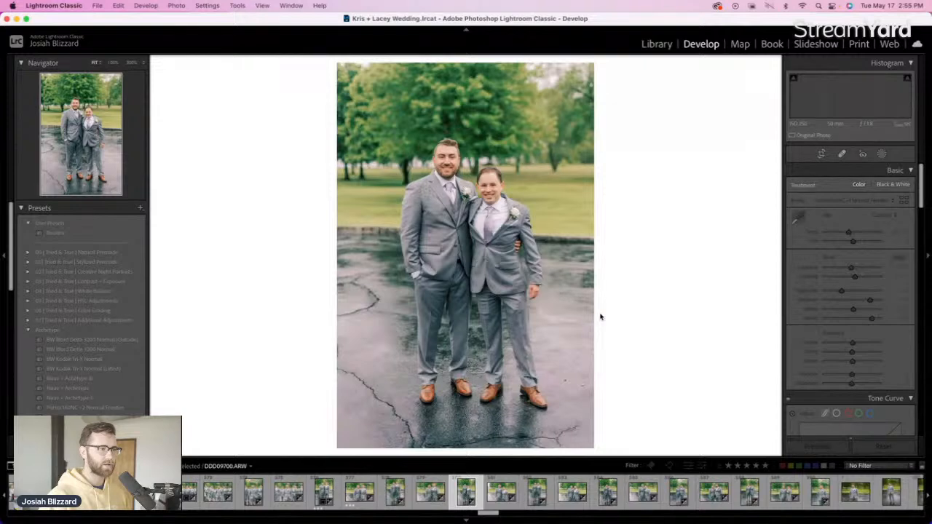
key("equal")
key("Right")
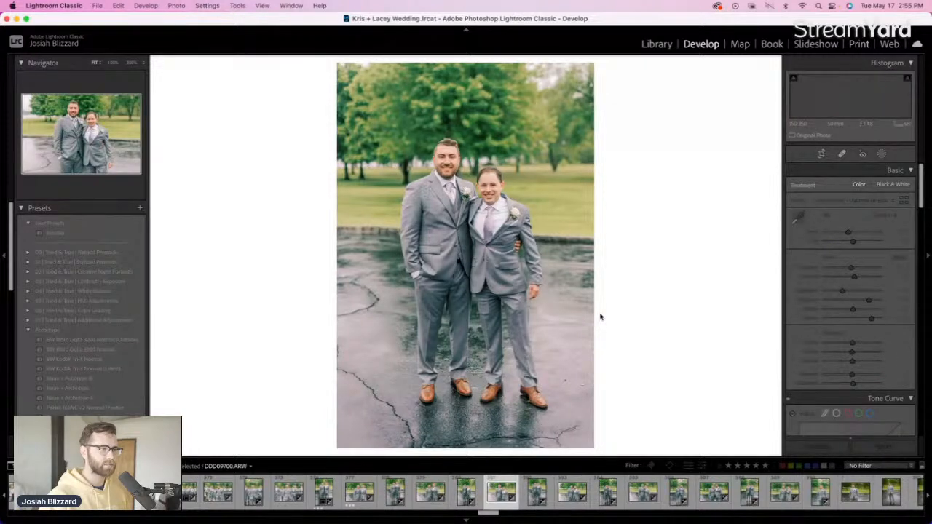
key("Right")
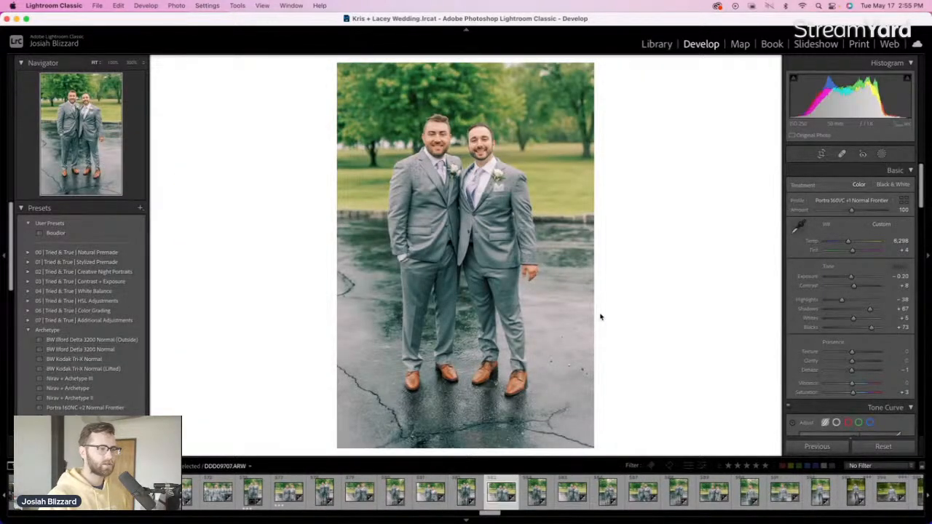
key("Right")
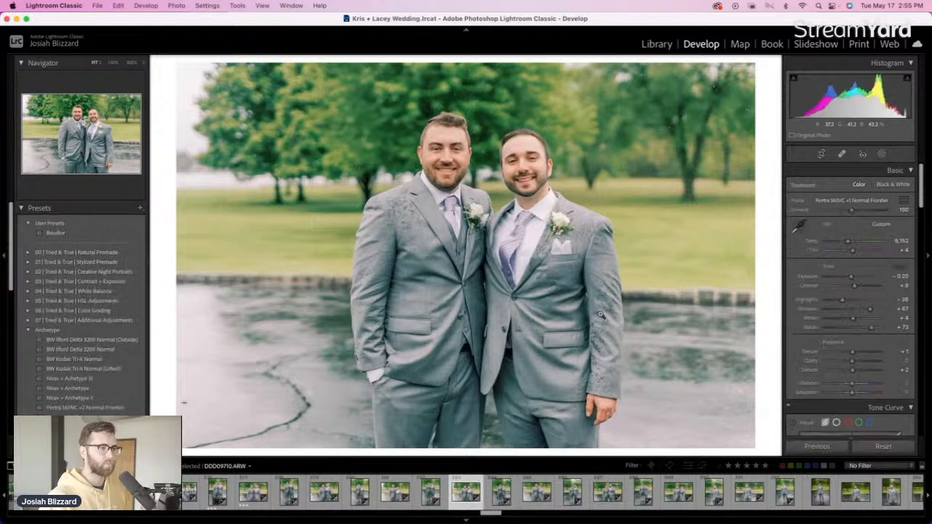
Crop the horizontal two-man portrait DDD09710 tighter and reposition the men within the frame
key("r")
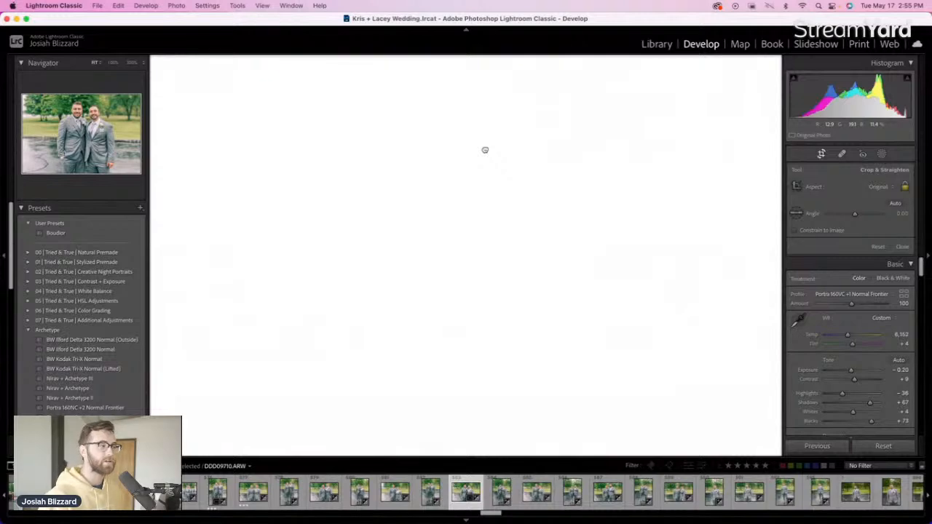
left_click_drag(485, 150, 477, 163)
key("Return")
Try a one-increment exposure decrease on the two-man portraits DDD09713 and DDD09716 and reverse each
key("Right")
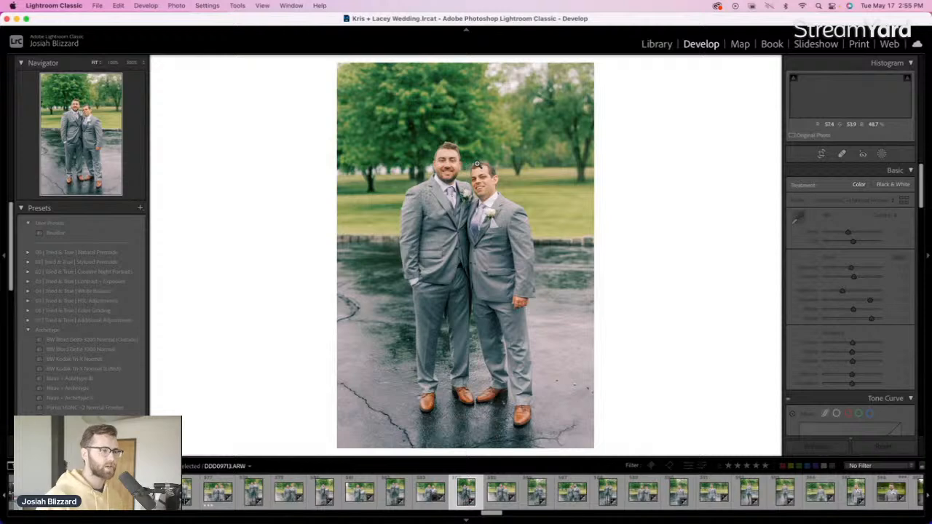
key("minus")
key("equal")
key("Left")
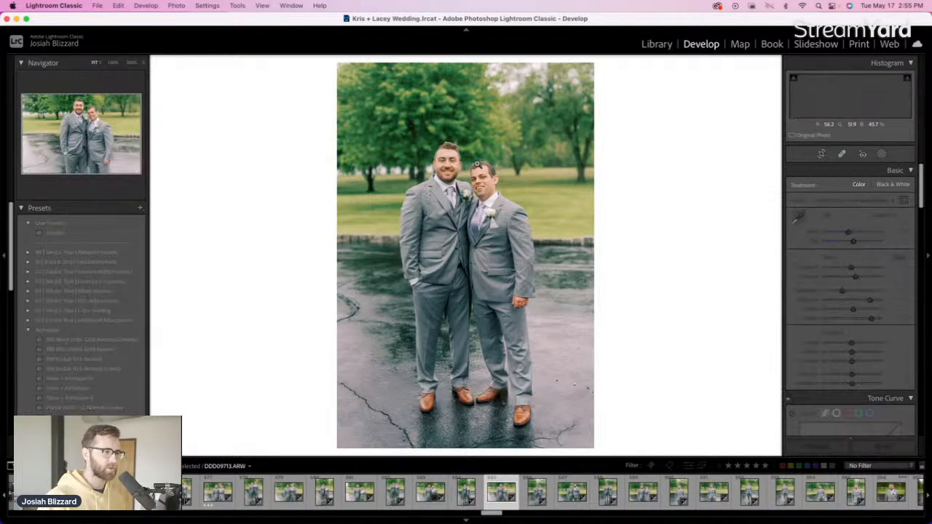
key("minus")
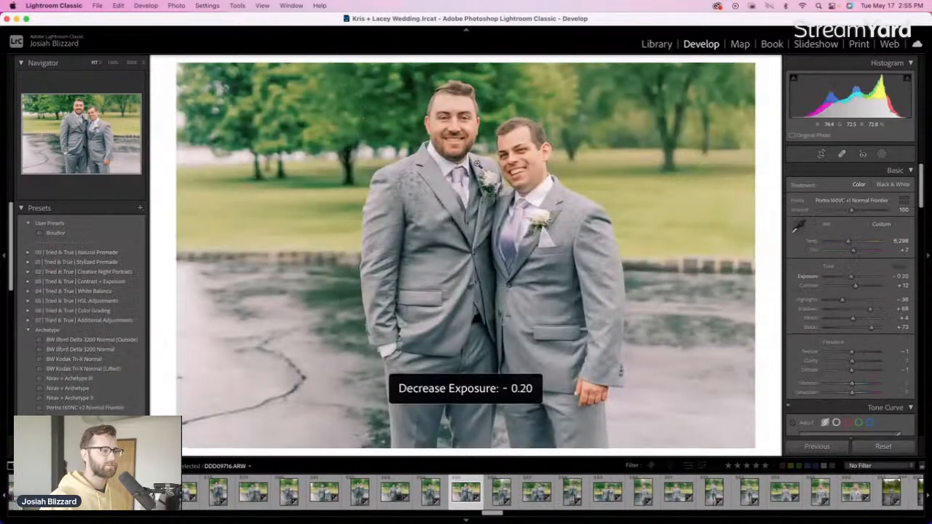
key("equal")
Compare exposure increments on the full-length two-man portrait DDD09719 and leave it one increment darker than −0.10
key("Right")
key("minus")
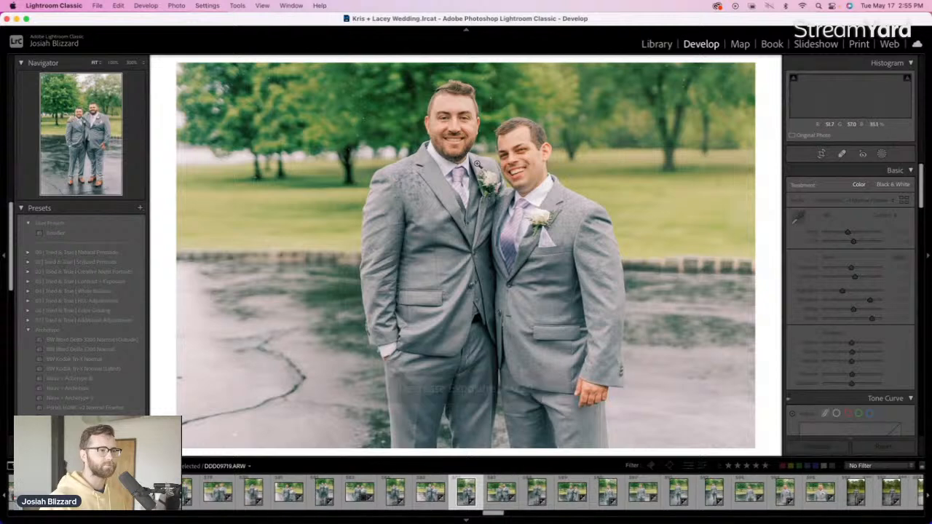
key("equal")
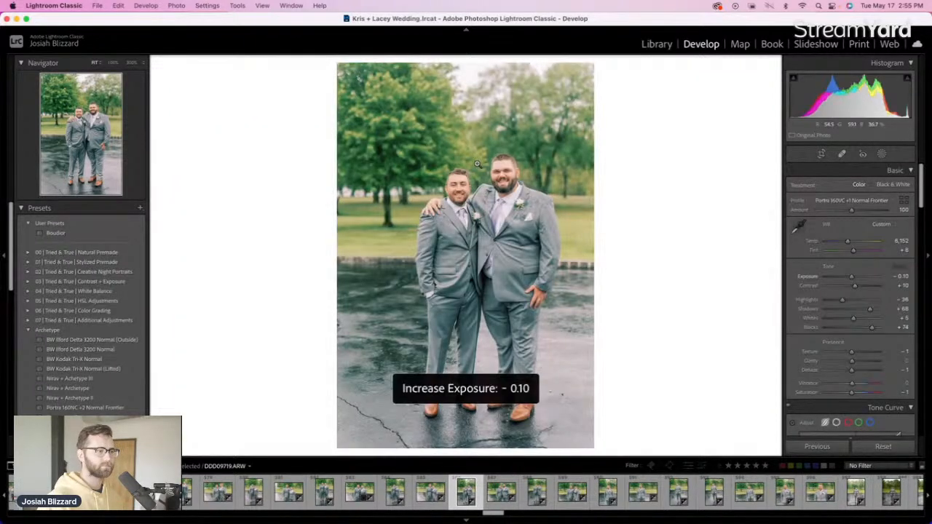
key("minus")
Set the exposure of DDD09723 to −0.10 and straighten it with a tighter crop at an angle of 0.94
key("Right")
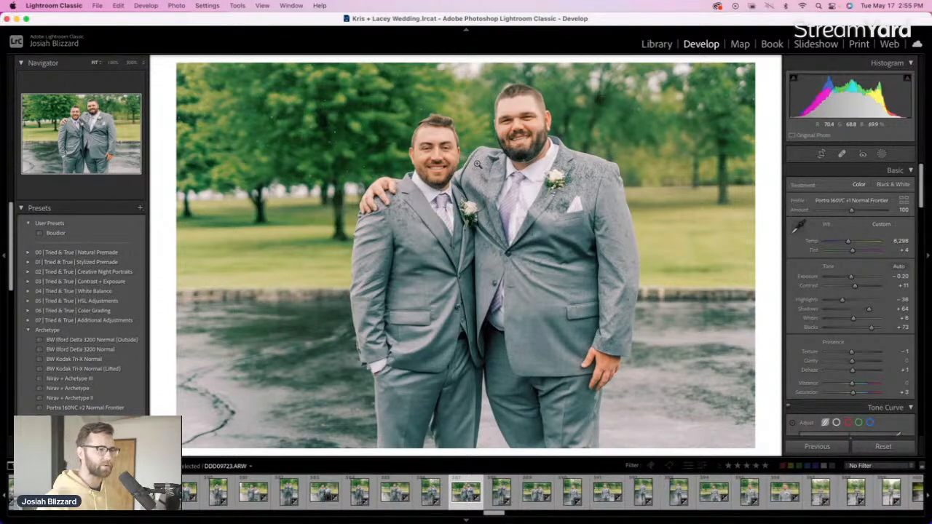
key("equal")
key("equal")
key("minus")
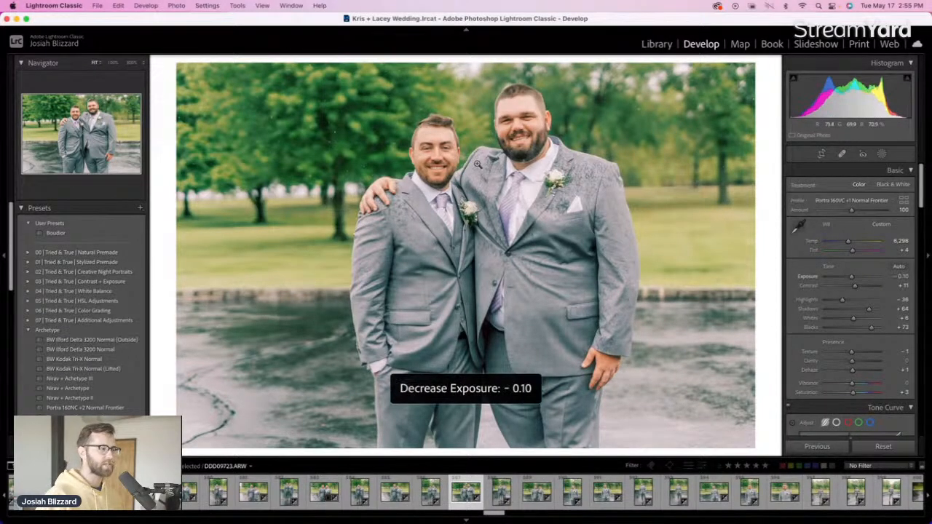
key("r")
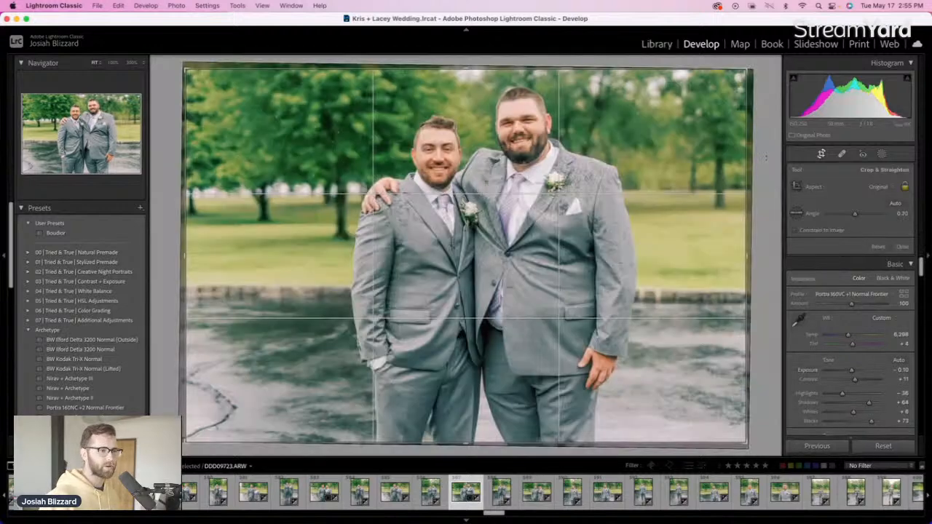
left_click_drag(766, 158, 766, 163)
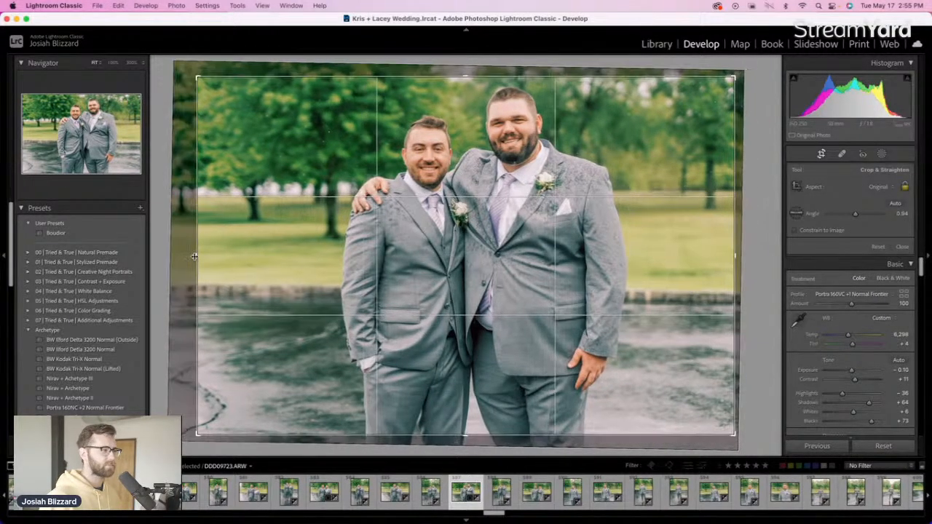
key("Return")
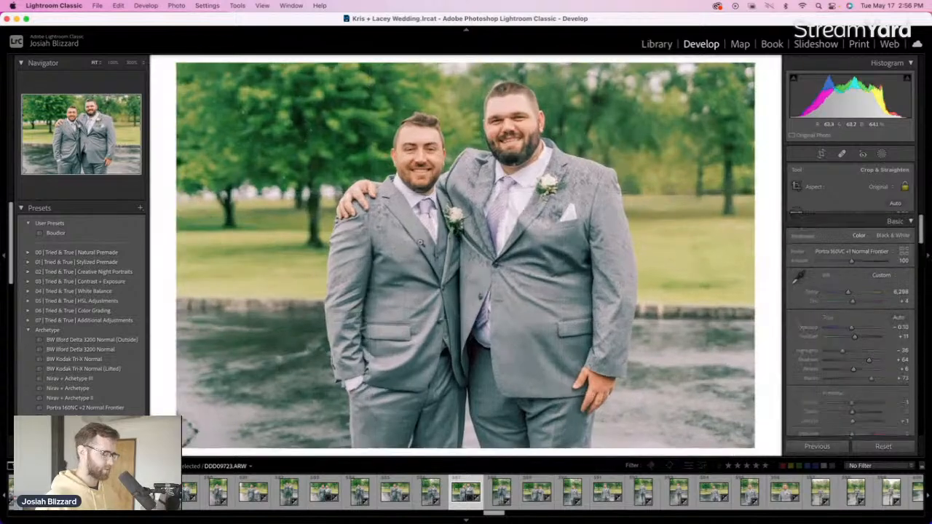
Set the exposure of the full-length portrait DDD09726 to −0.10 and tighten its crop around the two men
key("Left")
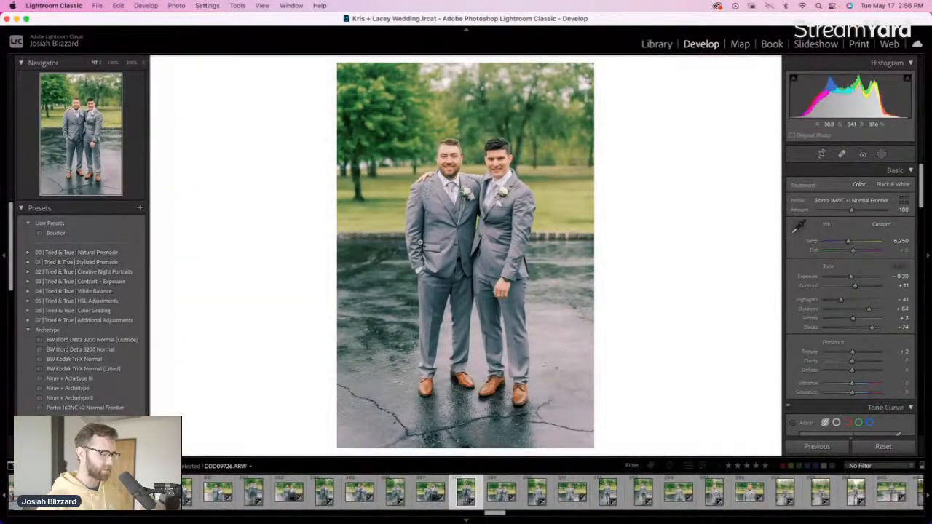
key("equal")
key("equal")
key("minus")
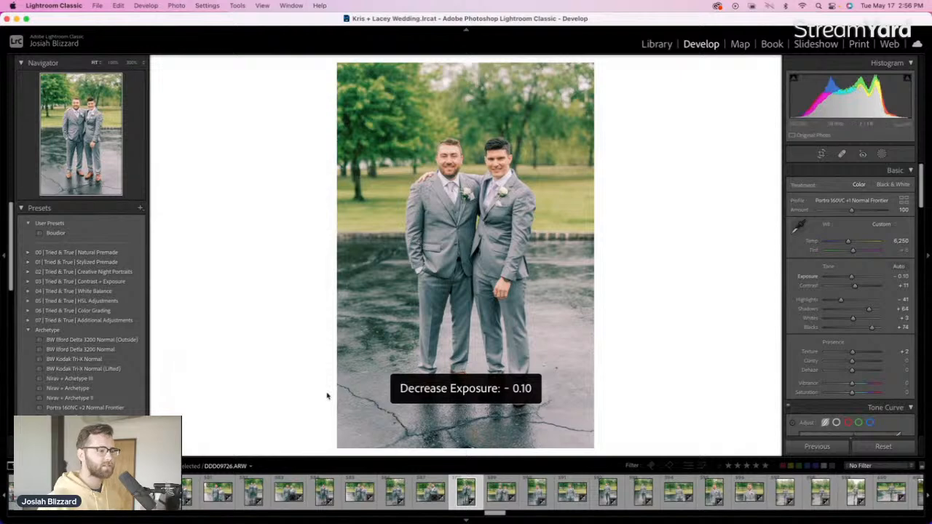
key("r")
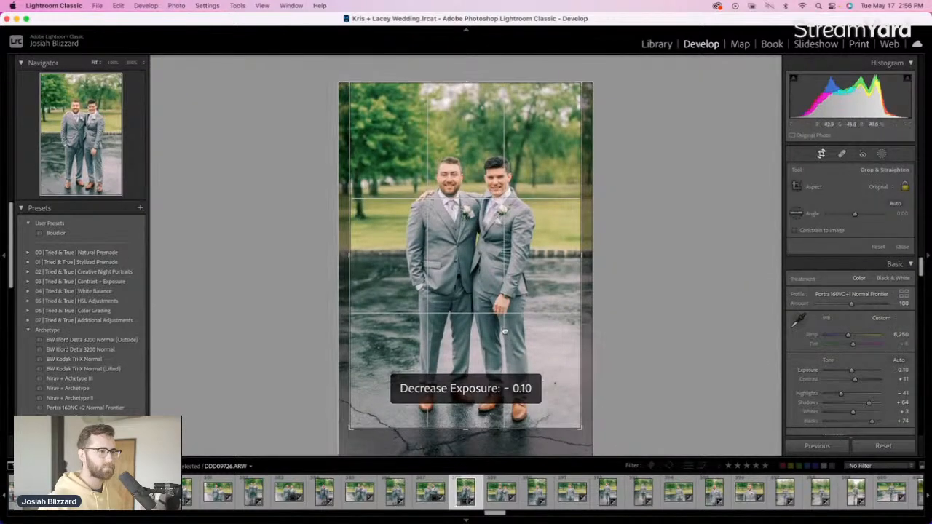
left_click_drag(504, 331, 500, 320)
key("Return")
Set the exposure of DDD09730 to −0.10 and straighten it with a tighter crop at an angle of 1.40
key("Right")
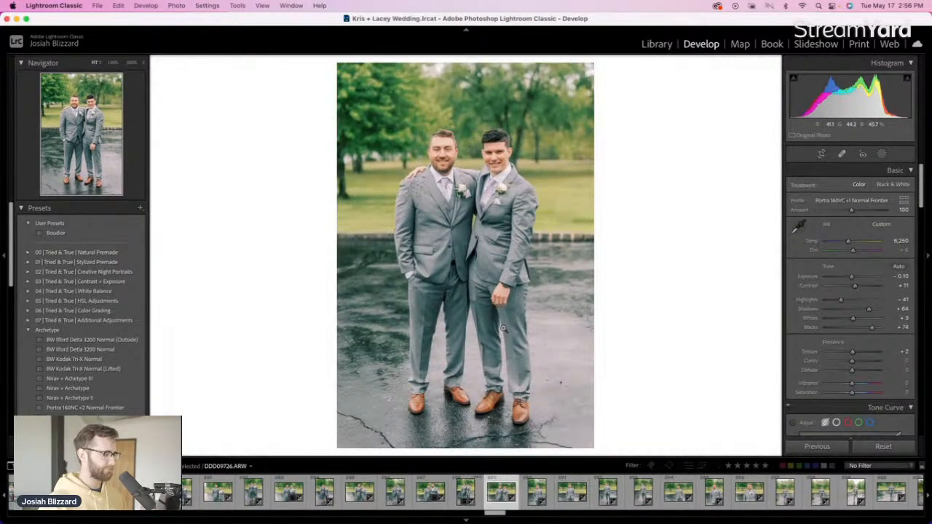
key("Right")
key("equal")
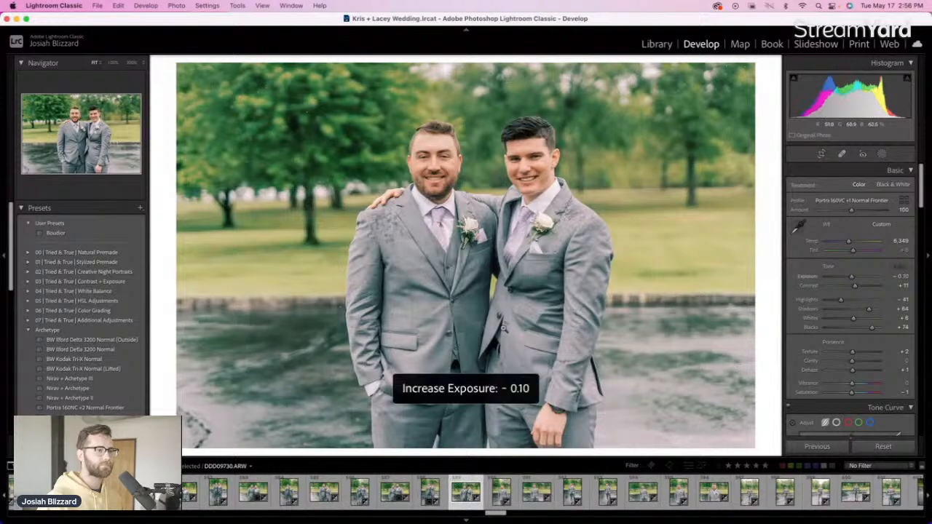
key("r")
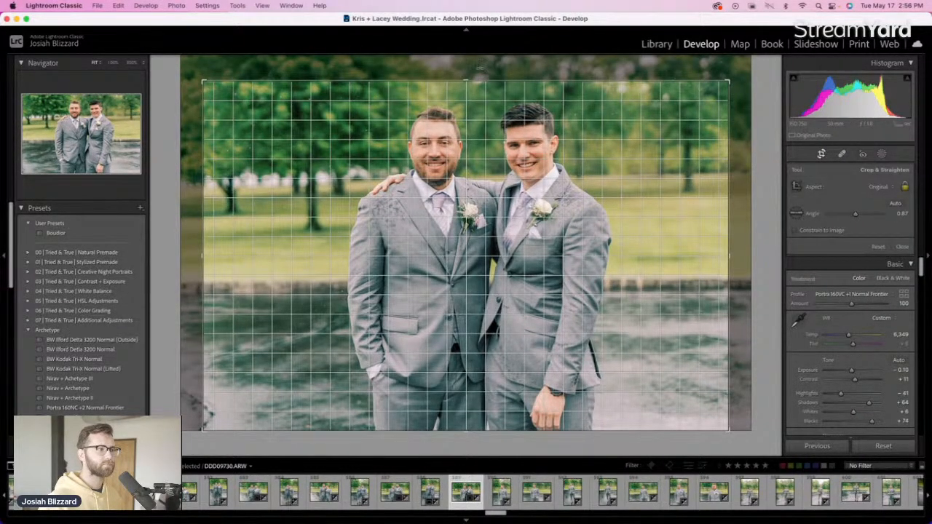
left_click_drag(479, 68, 484, 68)
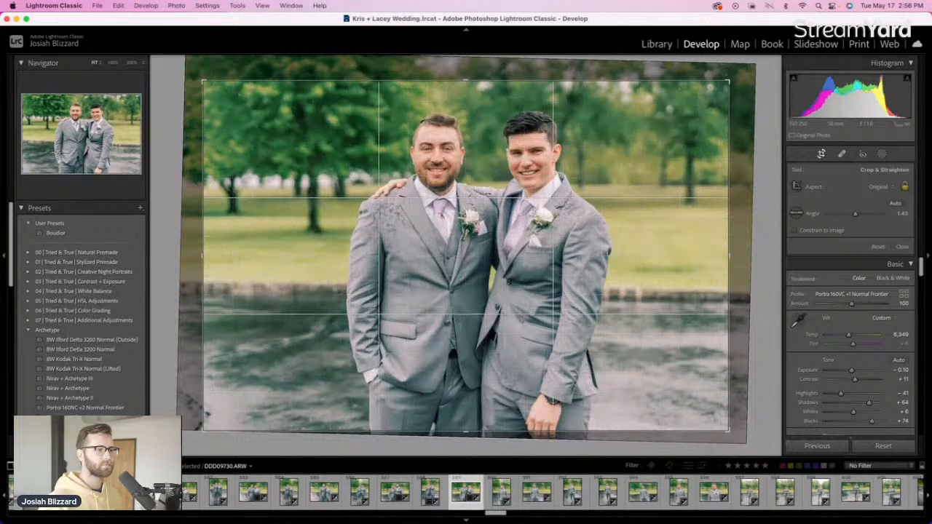
key("r")
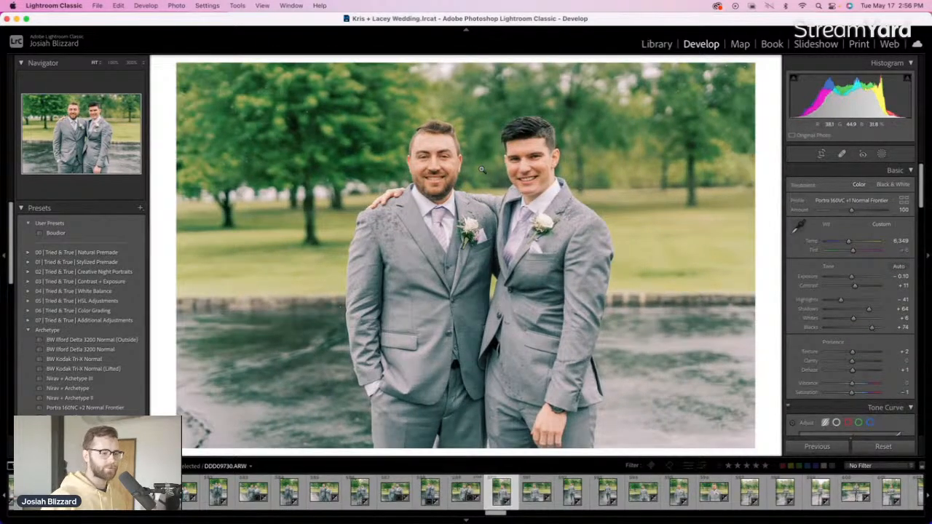
Set the exposure of the single portrait DDD09734 to −0.10 and crop it tighter around the man
key("Left")
key("equal")
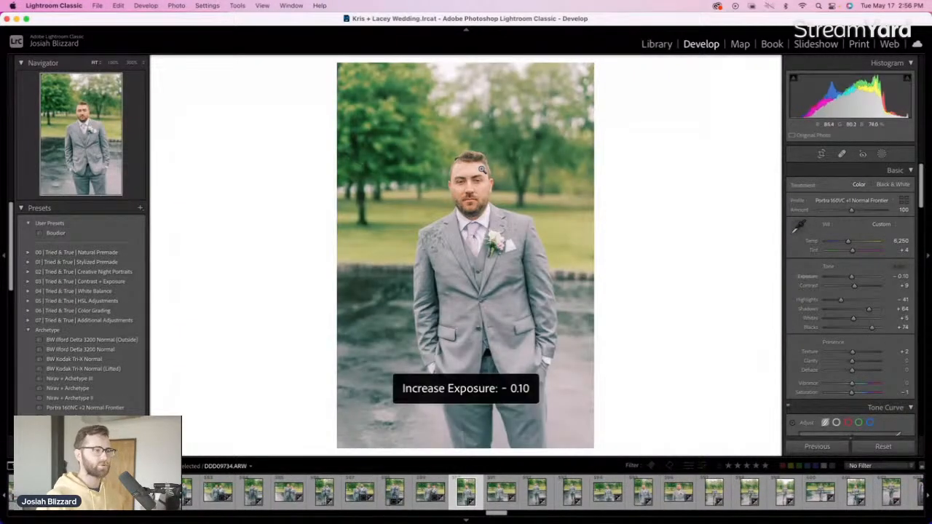
key("r")
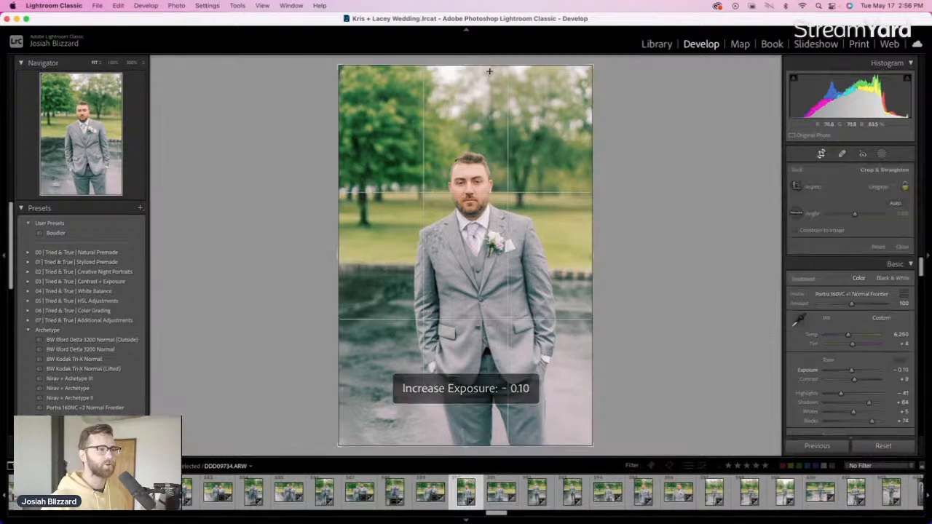
left_click_drag(489, 68, 489, 99)
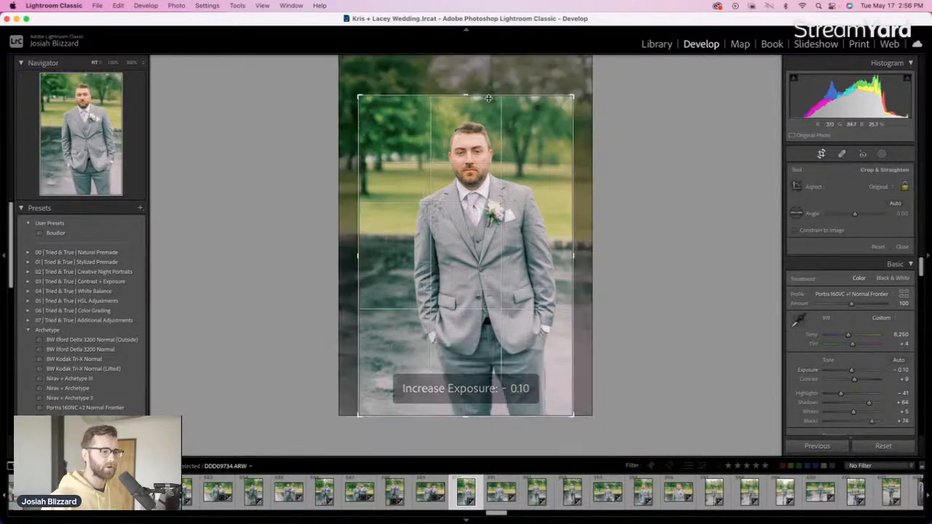
left_click_drag(500, 145, 489, 150)
key("r")
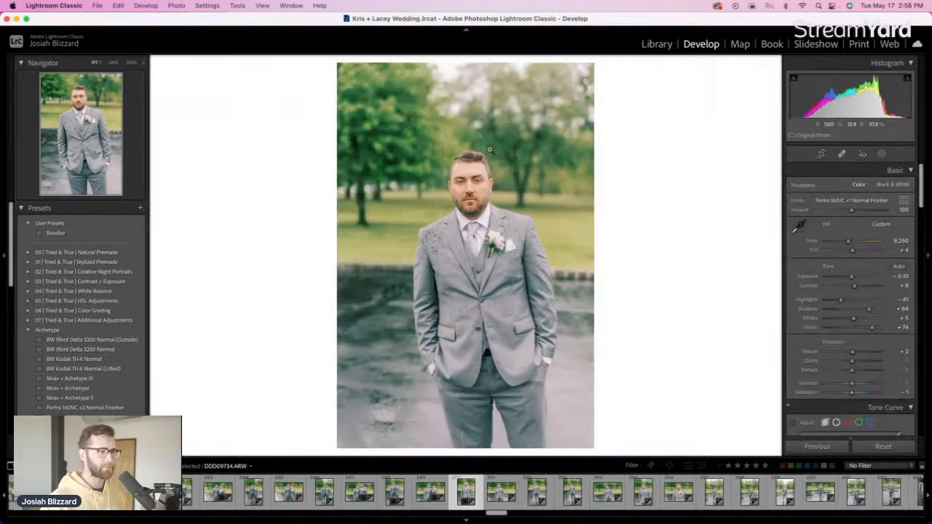
Advance to the horizontal single portrait DDD09737 and set its exposure to −0.10
key("Right")
key("Right")
key("Right")
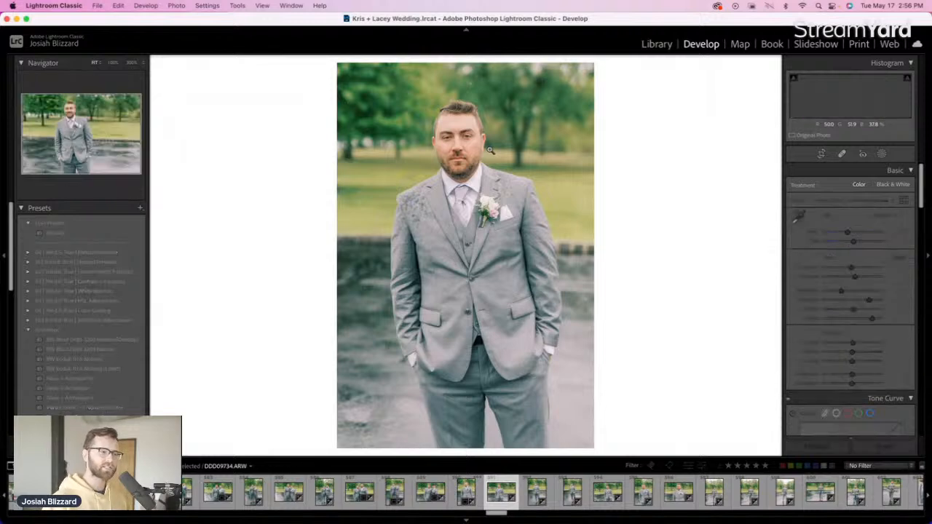
key("=")
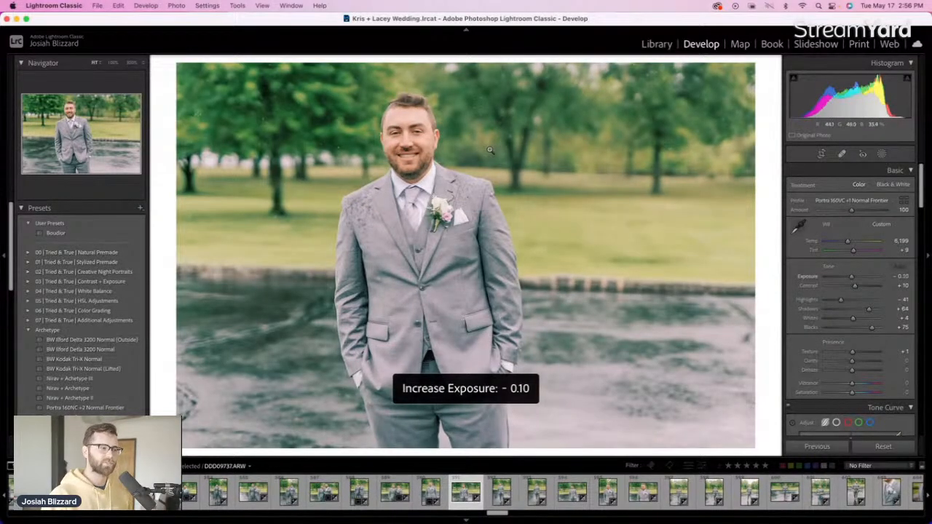
Try an exposure of −0.10 on the full-length single portrait DDD09741 and reverse the increase
key("Right")
key("Right")
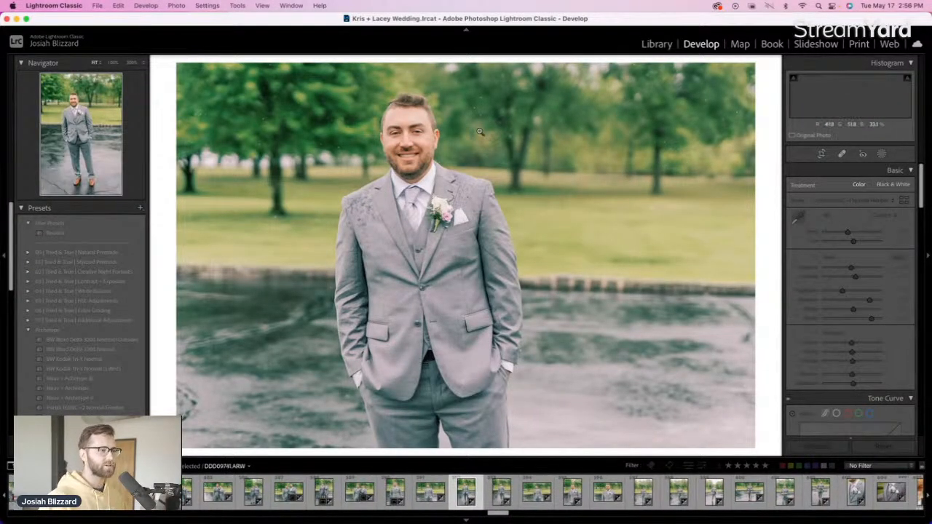
key("=")
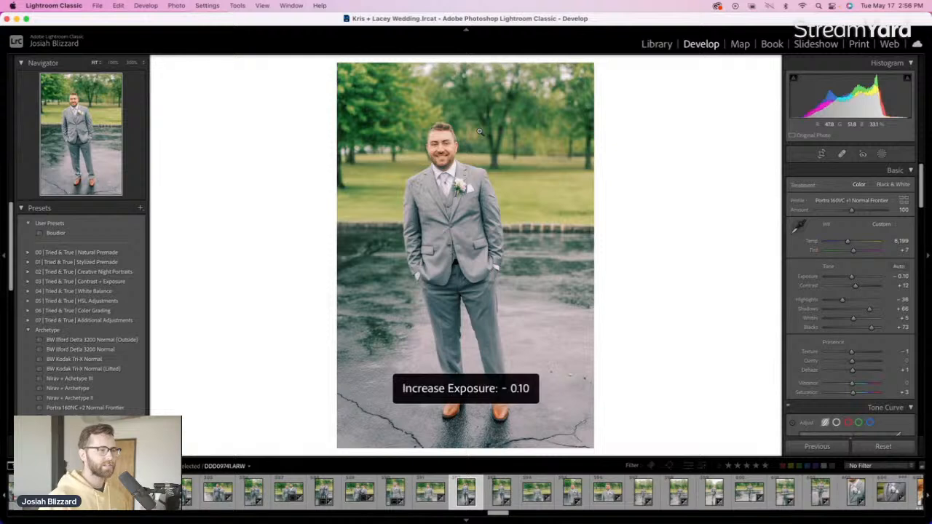
key("minus")
Straighten the full-length single portrait DDD09746 to an angle of 1.63 and advance to DDD09748
key("Right")
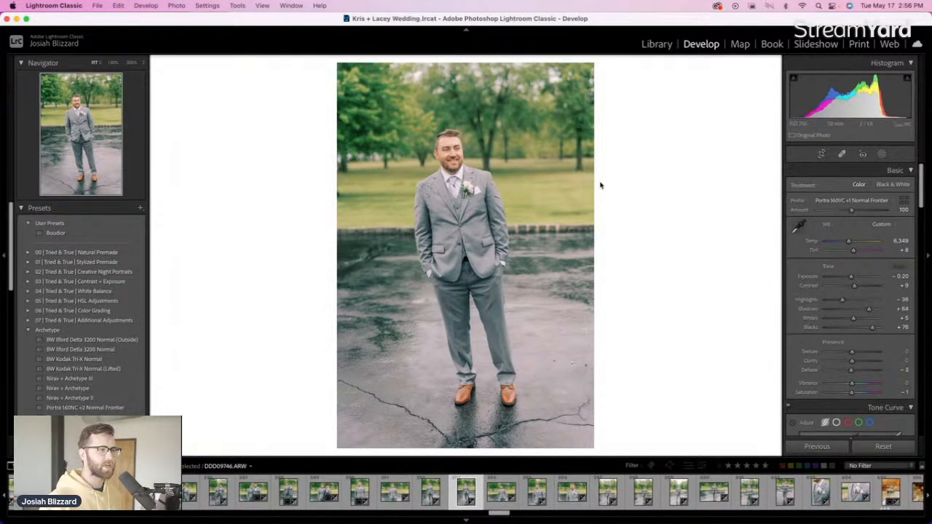
key("r")
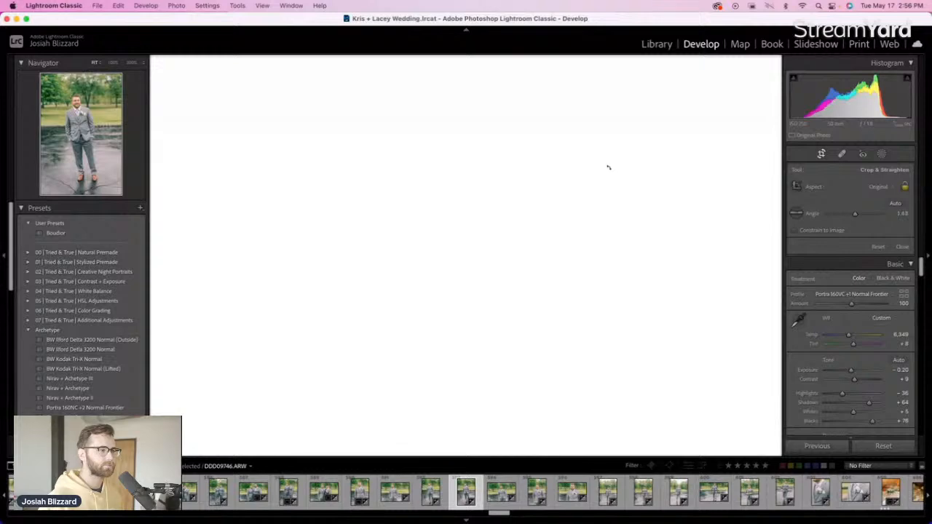
key("r")
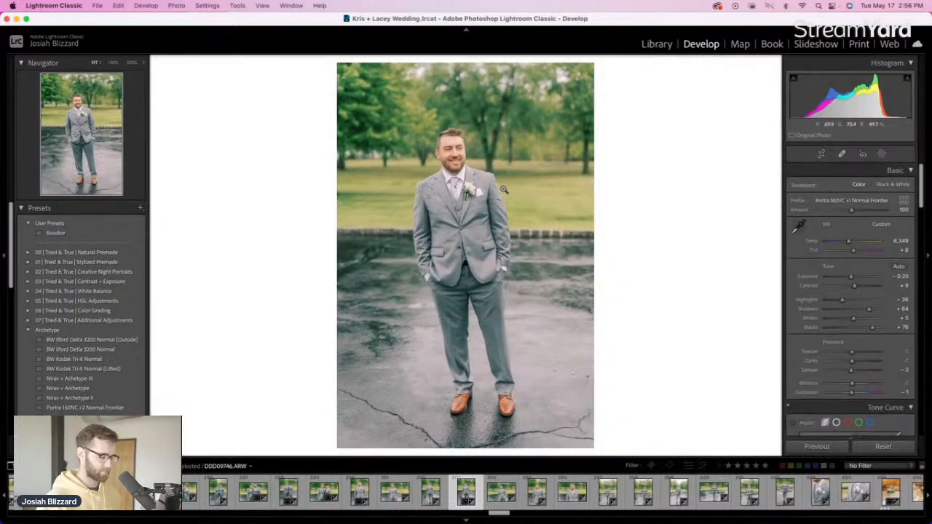
key("Right")
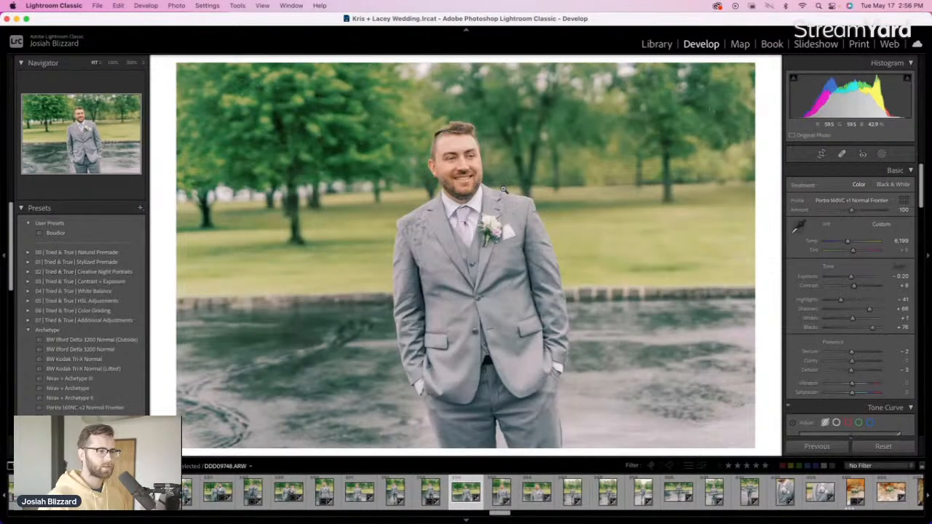
Set the exposure of the horizontal groom portrait DDD09748 to −0.10 and crop it tighter around him
key("equal")
key("r")
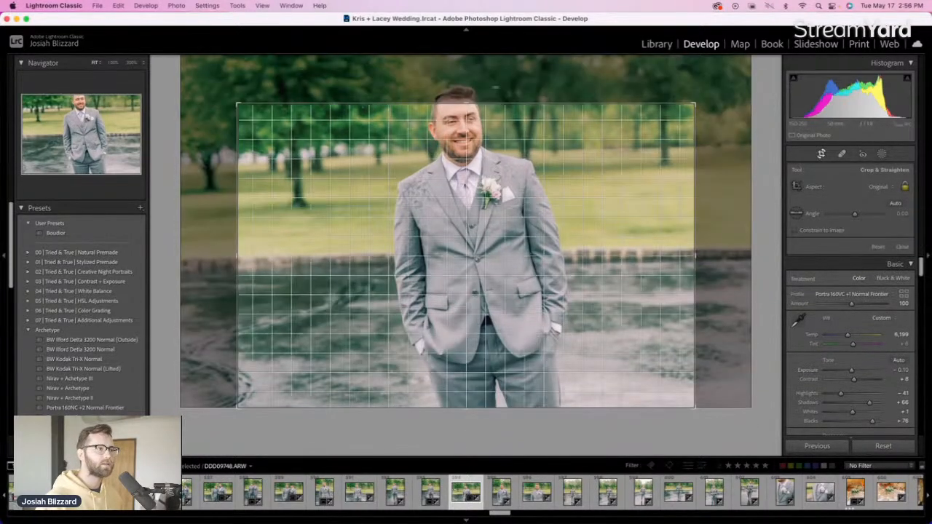
mouse_move(495, 88)
left_mouse_down()
mouse_move(506, 89)
mouse_move(496, 88)
left_mouse_up()
left_click_drag(494, 170, 454, 185)
key("Return")
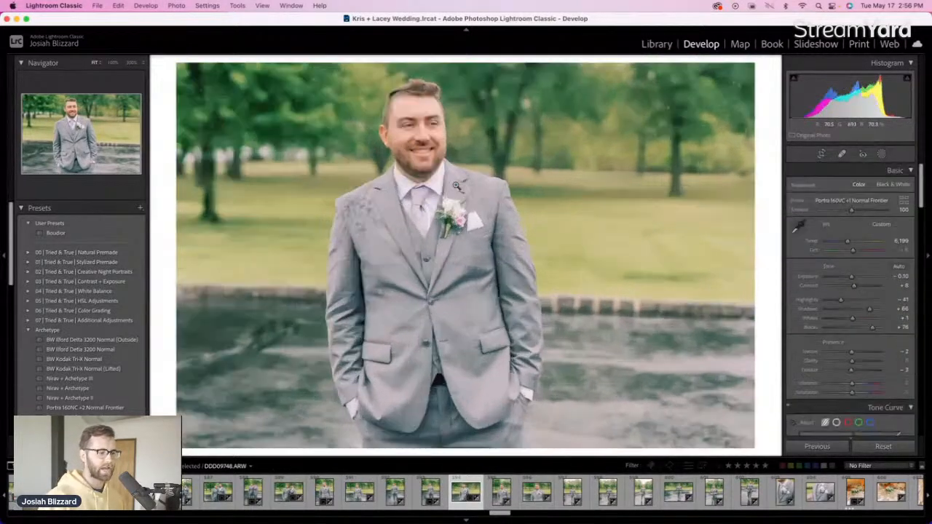
Advance to the vertical portrait DDD09749 and crop it tighter around the man in the gray suit
key("Right")
key("r")
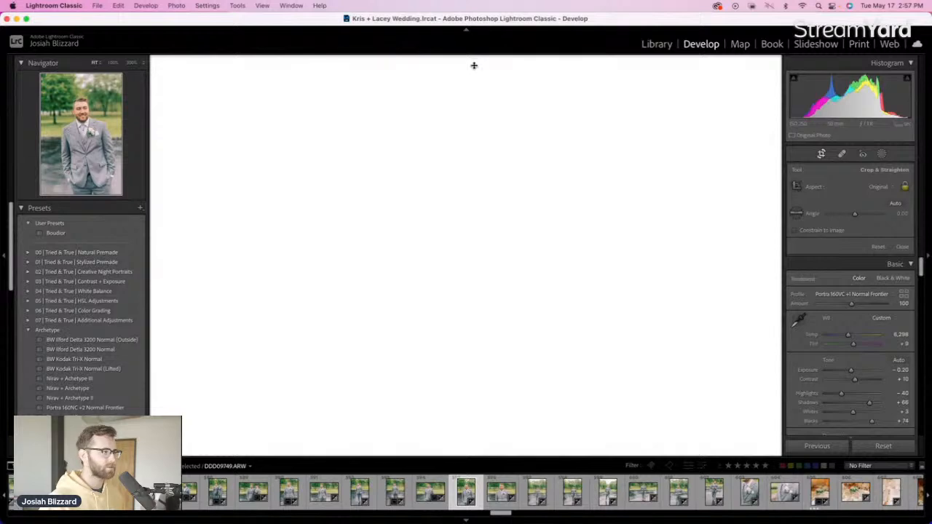
left_click_drag(474, 65, 473, 87)
left_click_drag(472, 163, 462, 158)
key("Return")
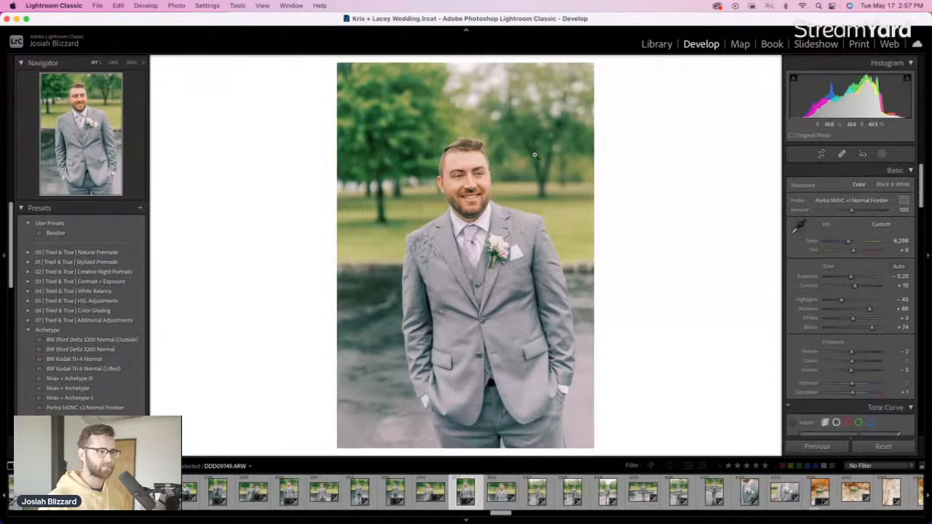
Advance past the walking portraits DDD09757 and DDD09760 to CCC00927 and set its exposure to −0.89
key("Right")
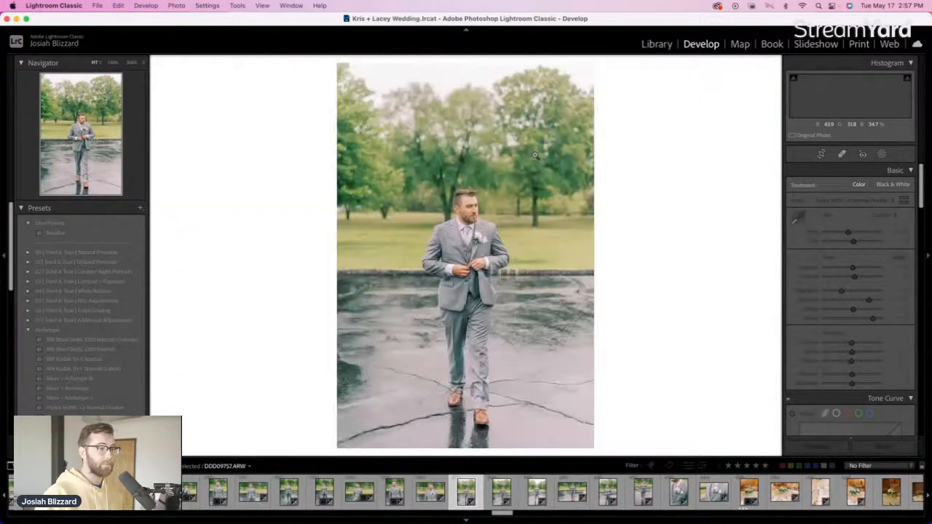
key("Right")
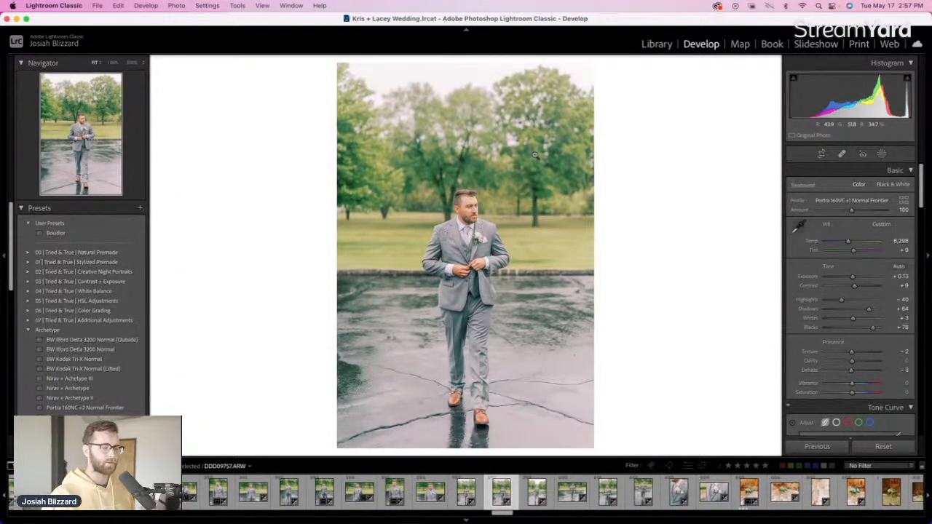
key("Right")
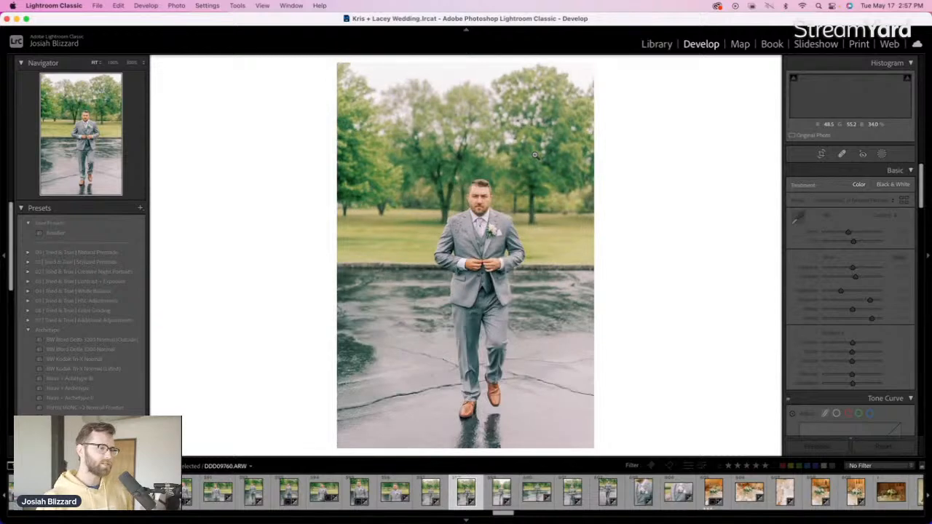
key("Right")
key("minus")
key("minus")
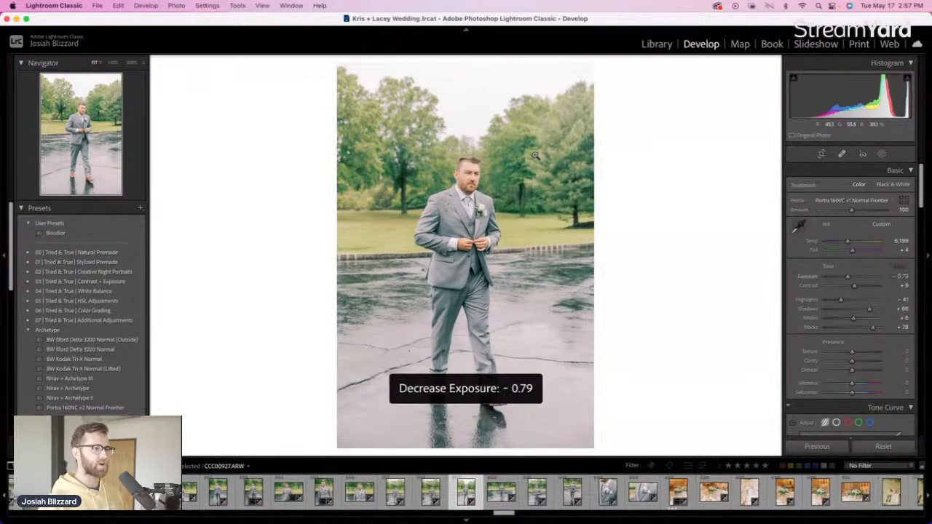
key("equal")
key("minus")
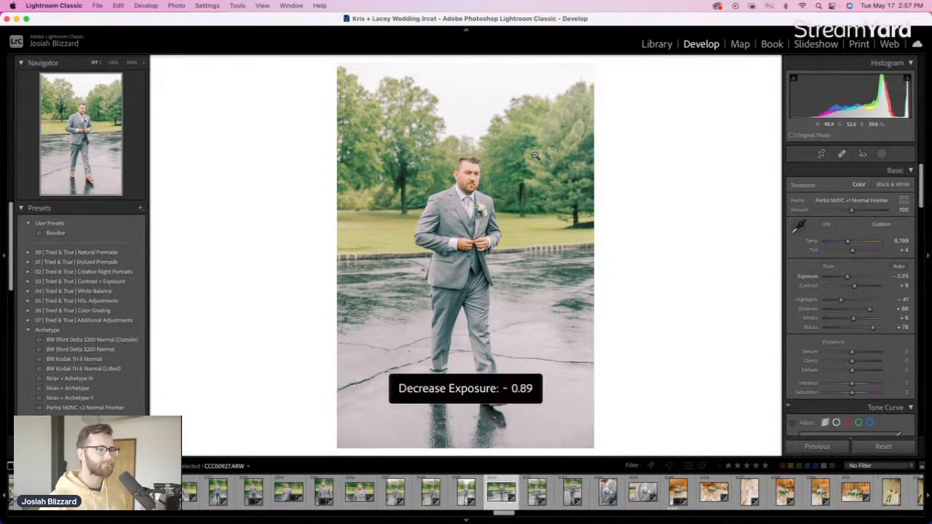
key("equal")
Advance to the horizontal walking portrait DDD09763, set its exposure to +0.23 and straighten it to an angle of −0.70
key("Right")
key("equal")
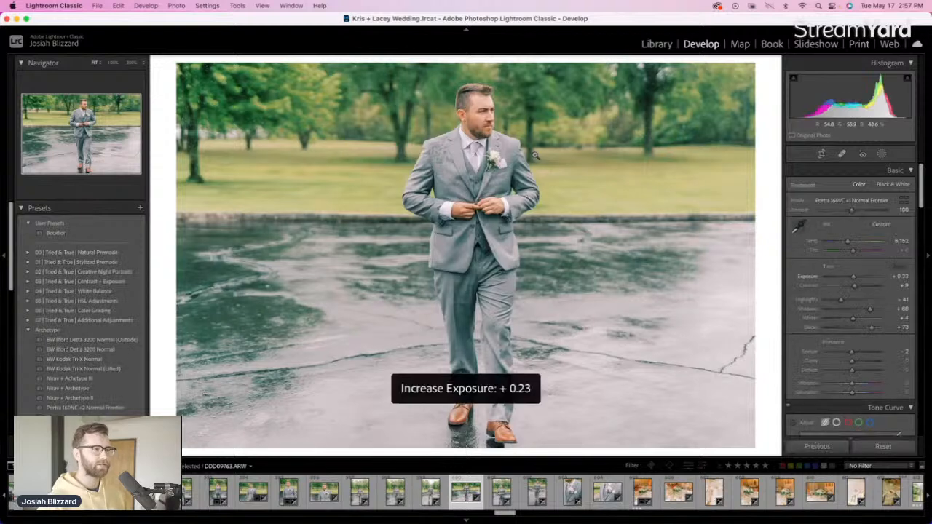
key("minus")
key("equal")
key("equal")
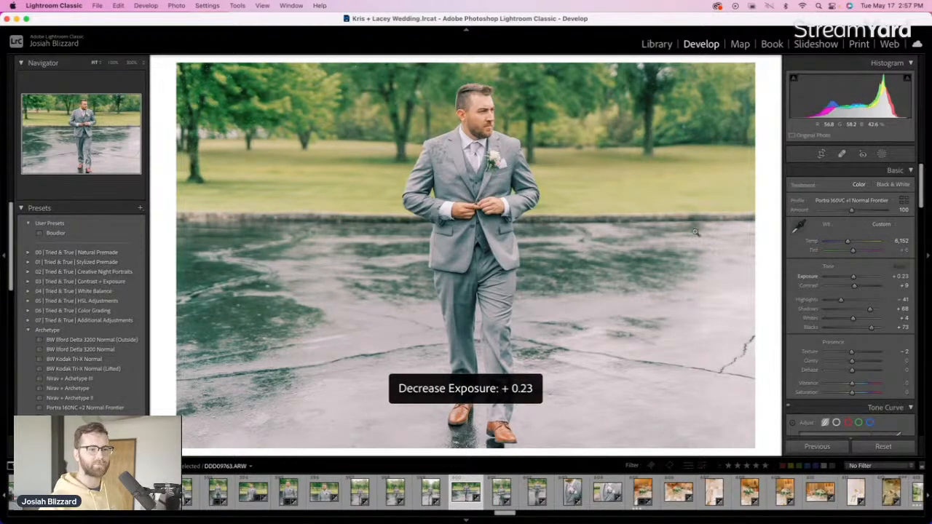
key("r")
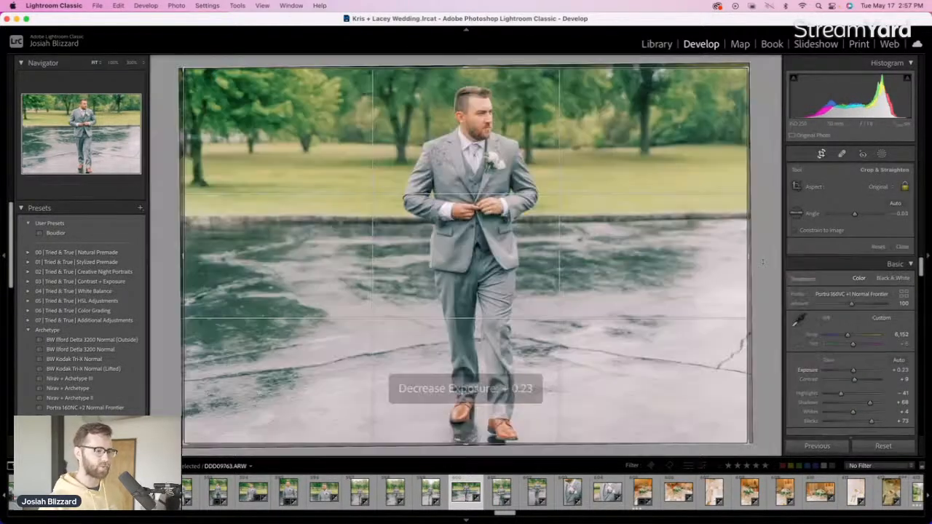
left_click_drag(763, 262, 762, 259)
key("Return")
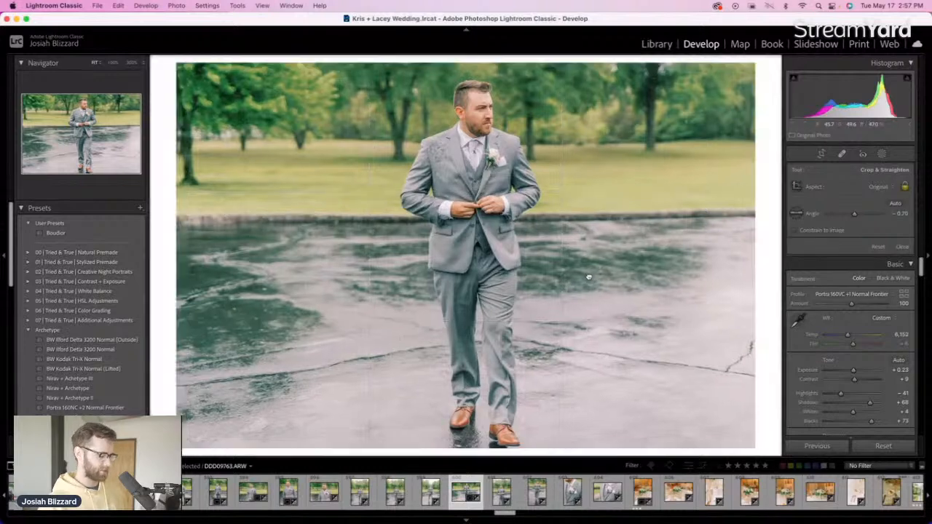
Advance to the vertical portrait DDD09766, set its exposure to +0.13 and crop it tighter around the man
key("Right")
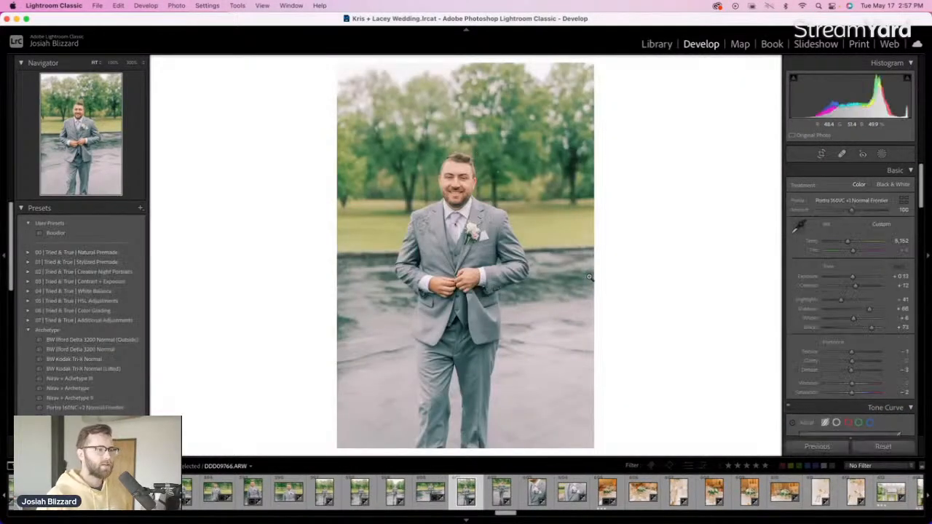
key("minus")
key("r")
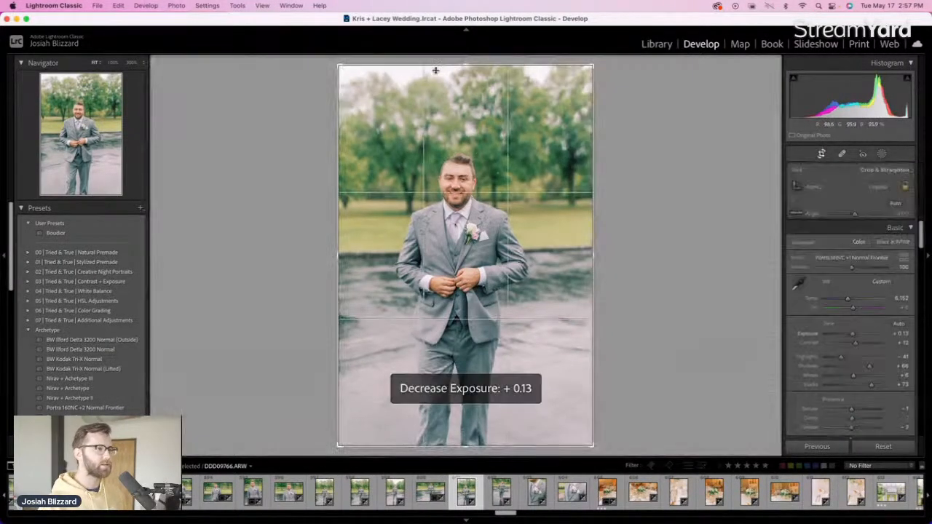
left_click_drag(449, 193, 457, 194)
key("Return")
On the walking portrait DDD09774, set the exposure to +0.23, straighten it to −1.32 and crop it tighter
key("Right")
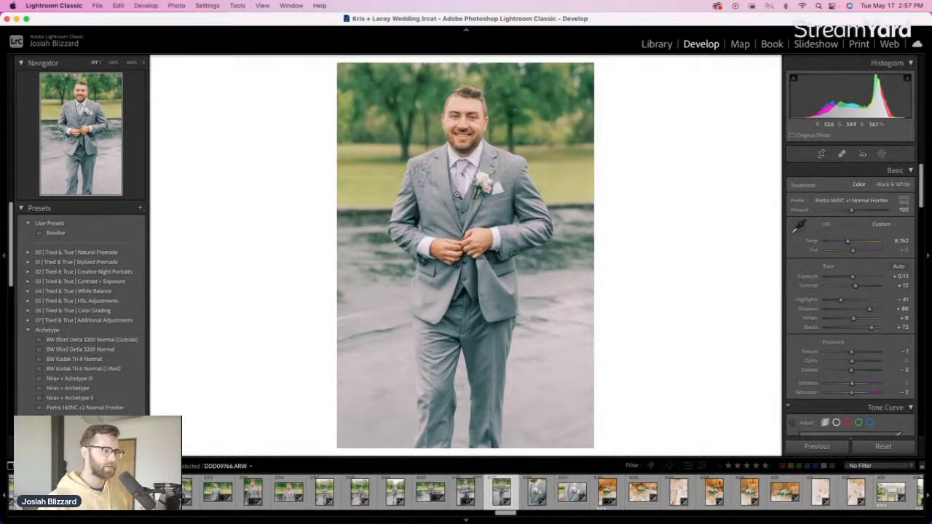
key("Left")
key("equal")
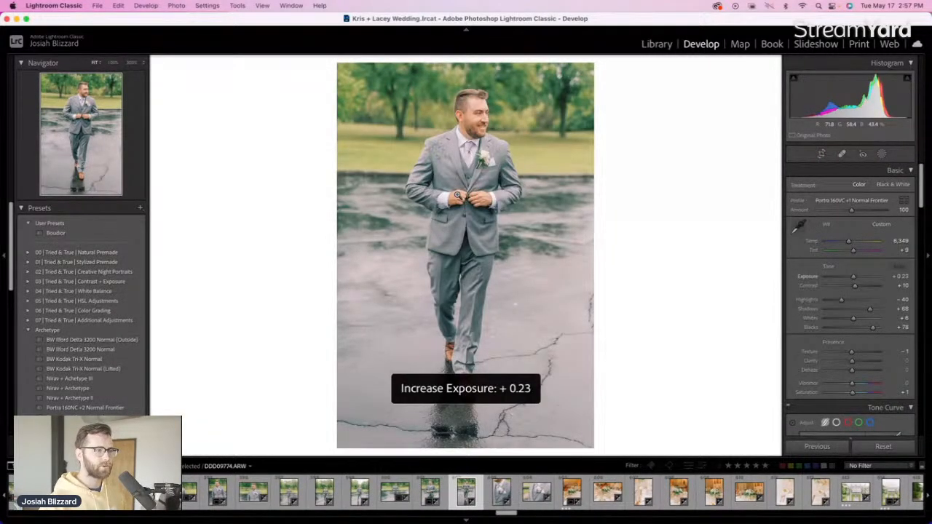
key("r")
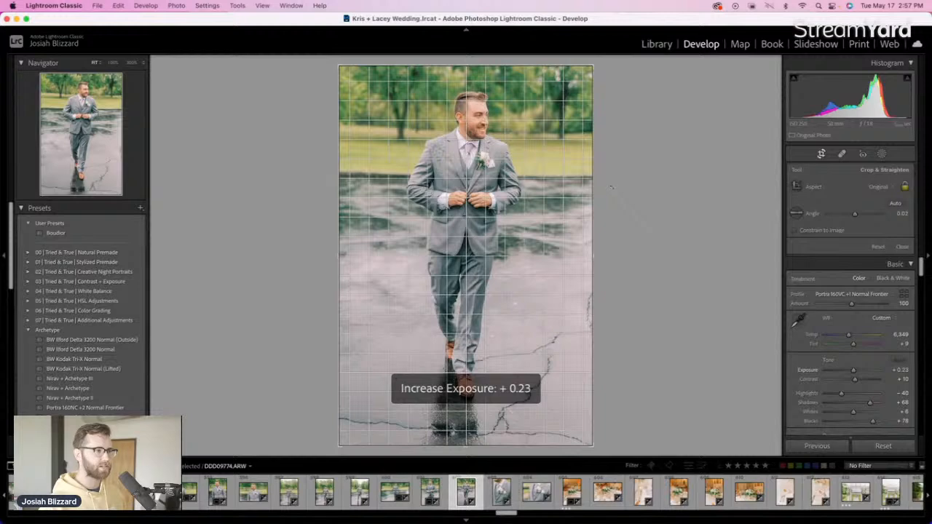
left_click_drag(612, 187, 610, 184)
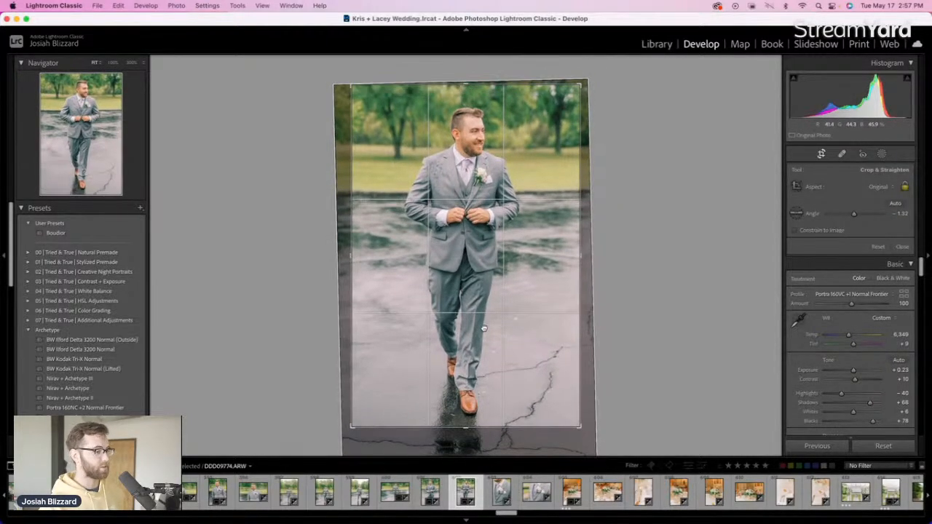
key("Return")
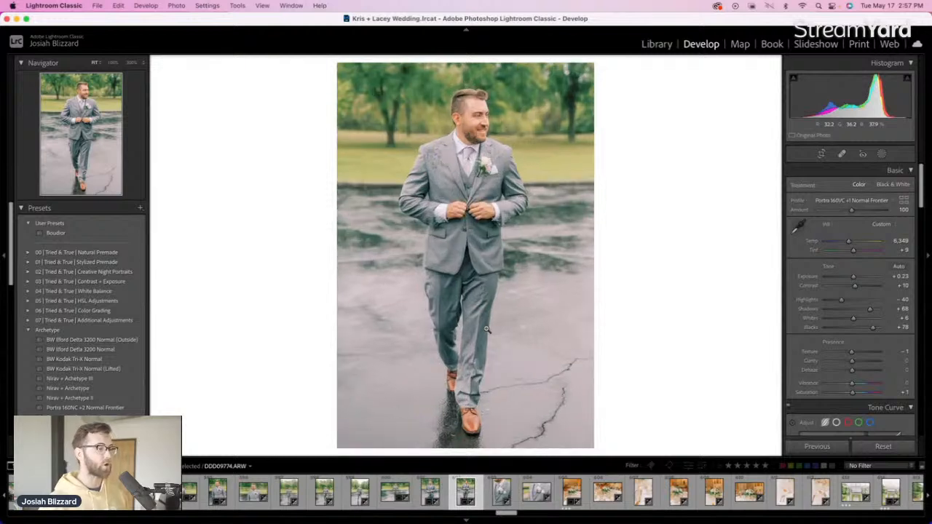
Advance past the boutonniere close-ups to the table centerpiece photo DDD09783 and set its exposure to +0.40
key("Right")
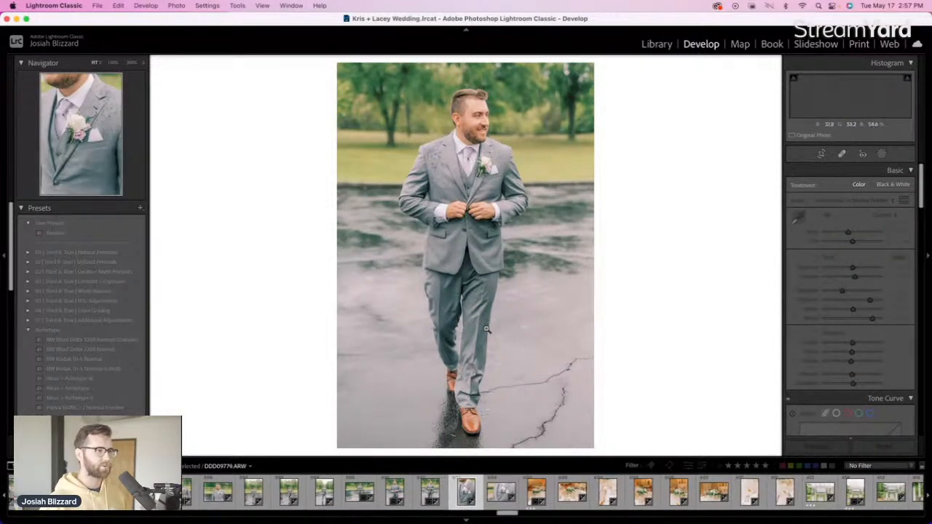
key("Right")
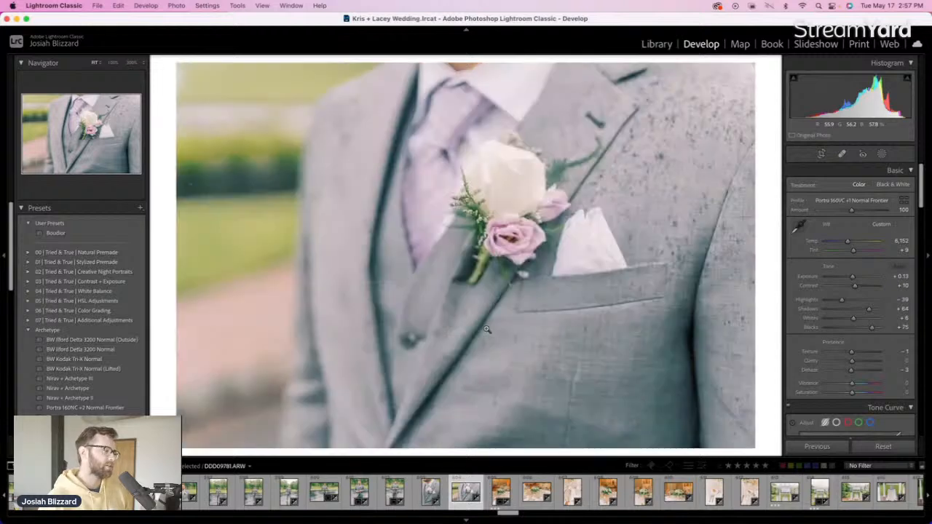
key("Right")
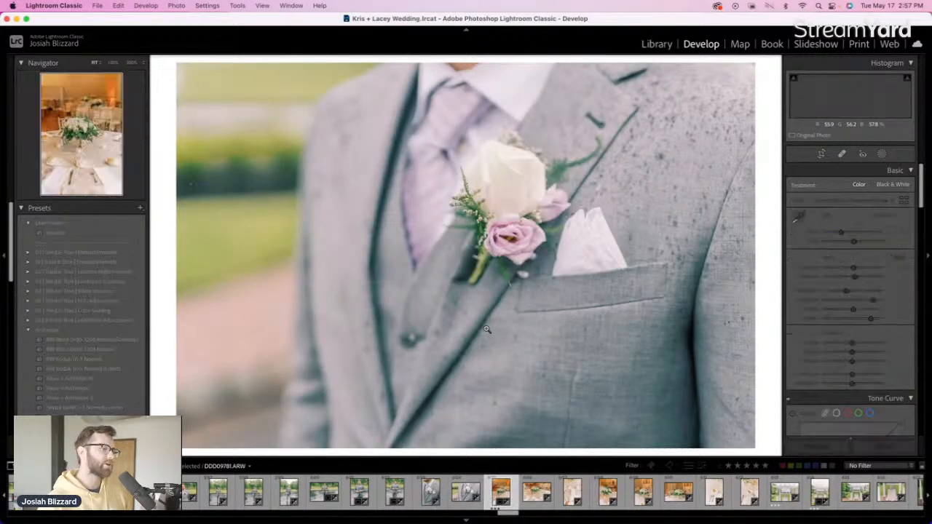
key("equal")
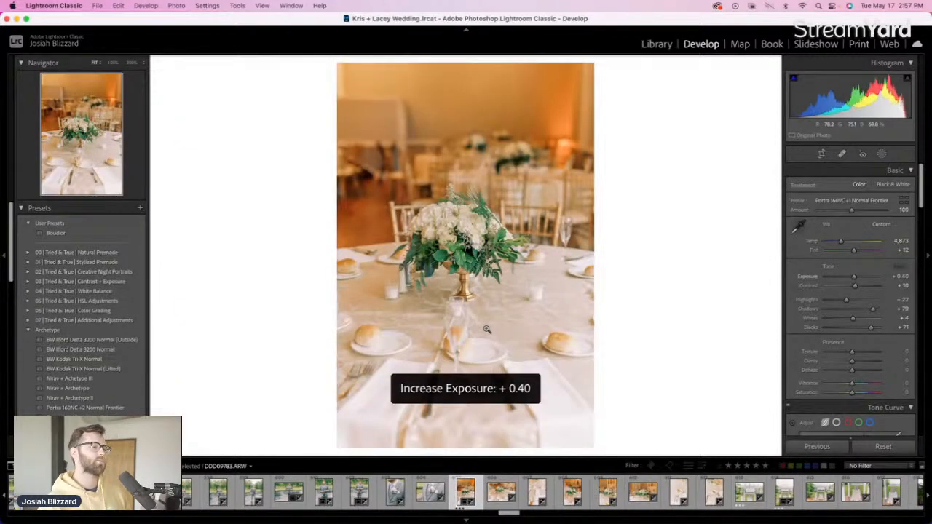
key("minus")
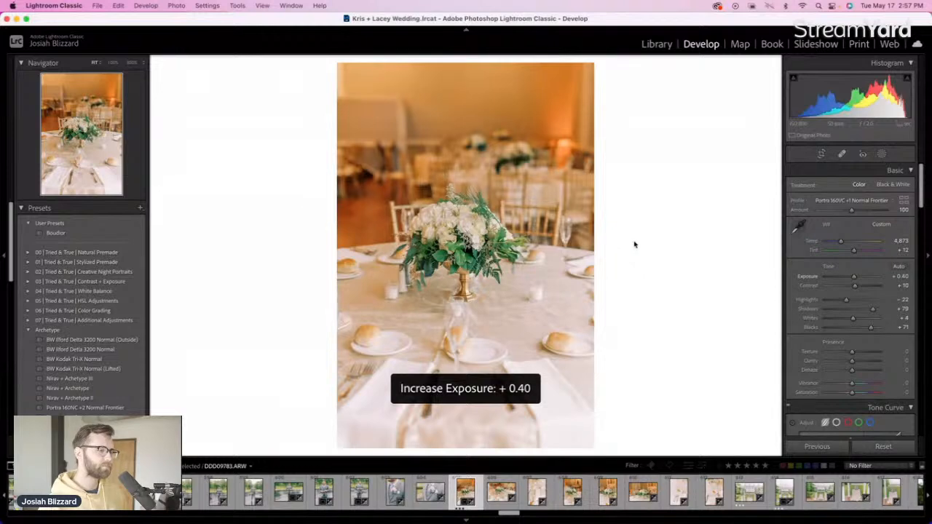
Straighten the centerpiece photo DDD09783 to an angle of 2.48 and crop it tighter around the flowers
key("r")
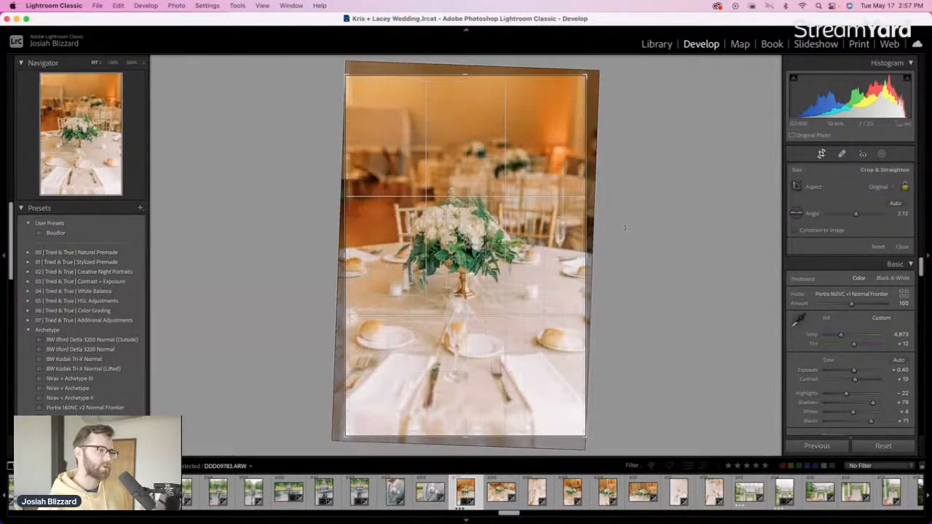
left_click_drag(624, 228, 624, 229)
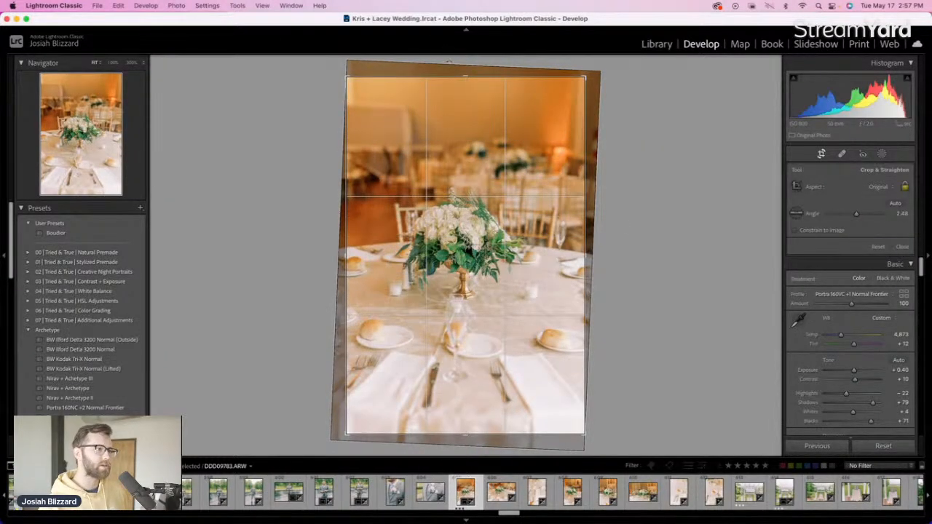
left_click_drag(466, 76, 466, 97)
left_click_drag(478, 157, 477, 166)
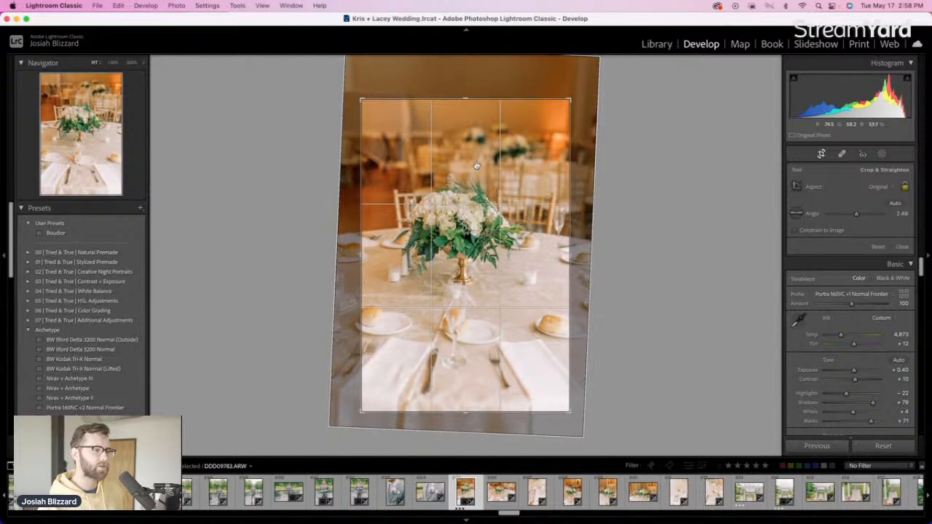
key("Return")
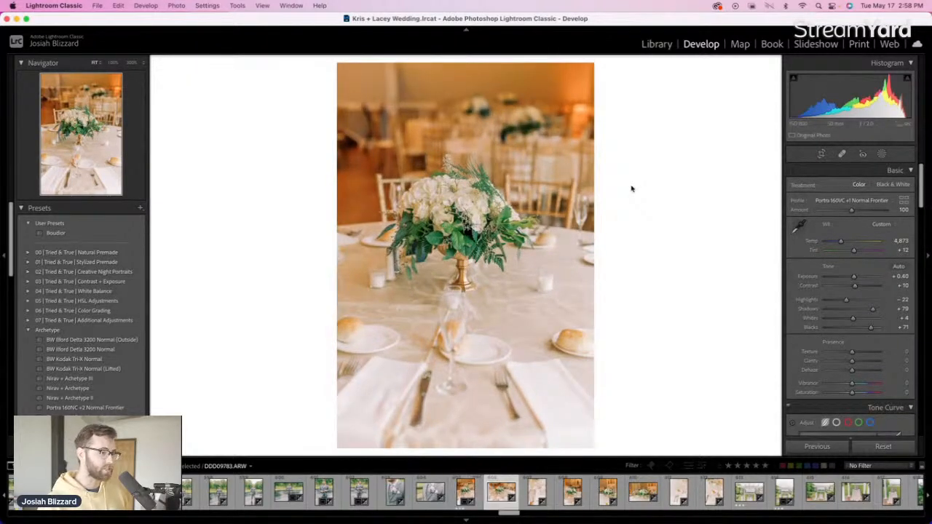
Set the exposure of the horizontal table photo DDD09784 to +0.40 and the place-setting photo DDD09786 to +0.42
key("Right")
key("equal")
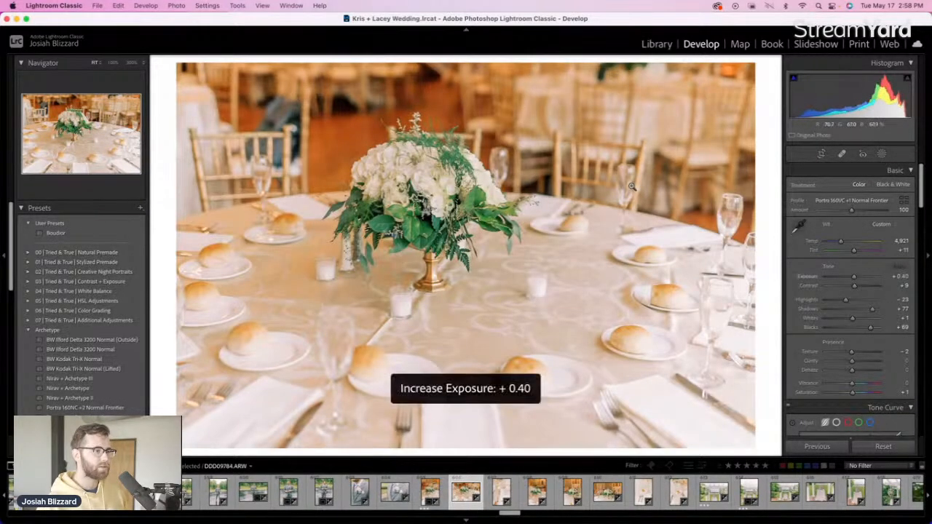
key("Right")
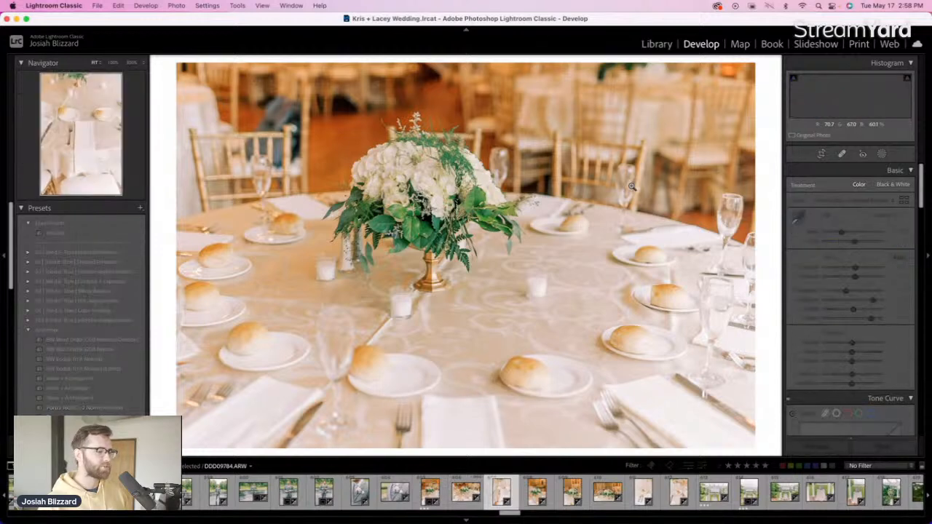
key("minus")
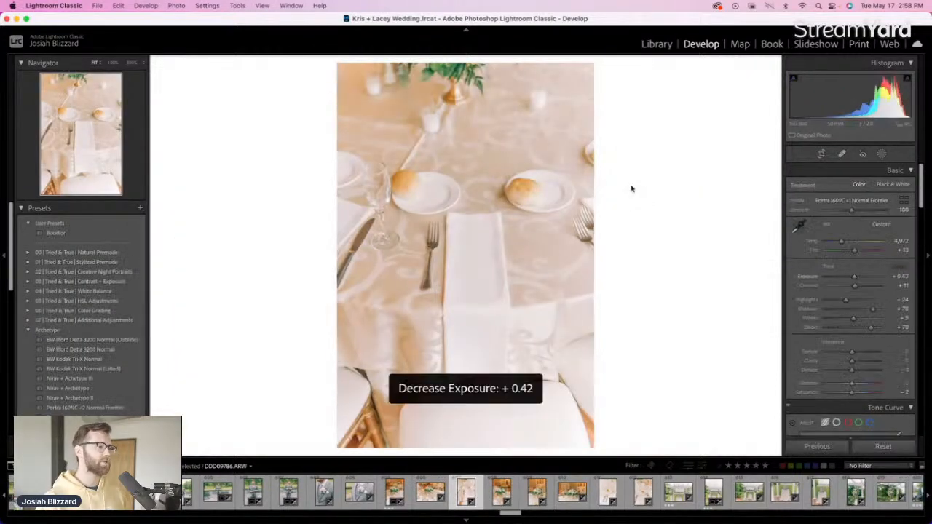
Advance to the vertical centerpiece photo DDD09787 and set its exposure to +0.62
key("Right")
key("equal")
key("Right")
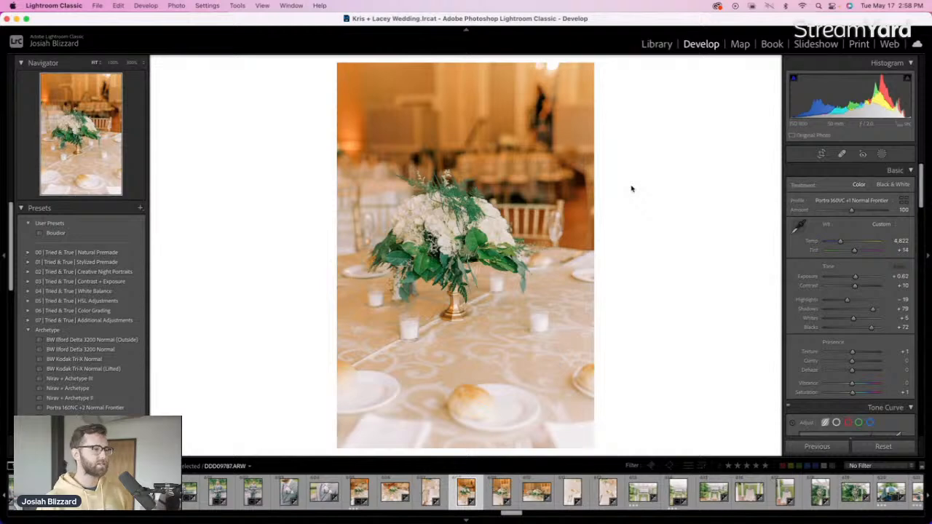
Straighten the vertical centerpiece photo DDD09789 to an angle of 2.64 and crop it tighter around the flowers
key("Right")
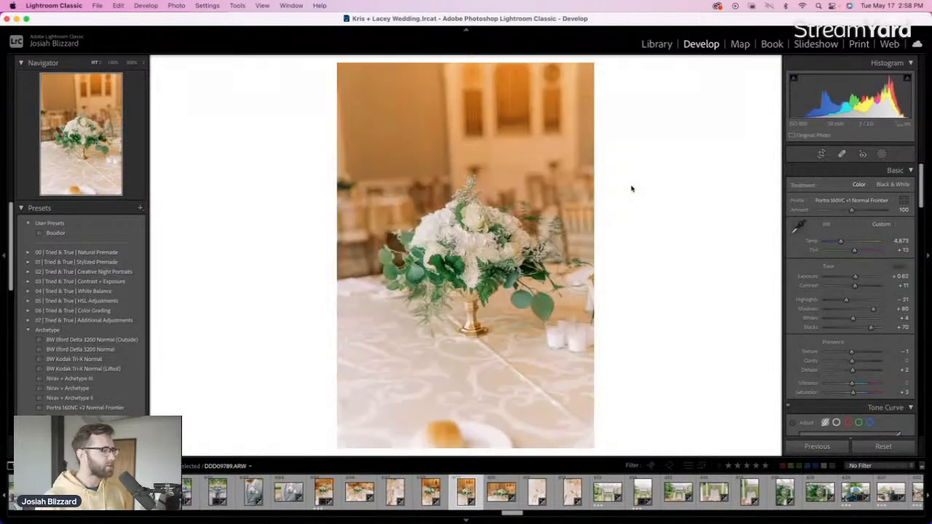
key("r")
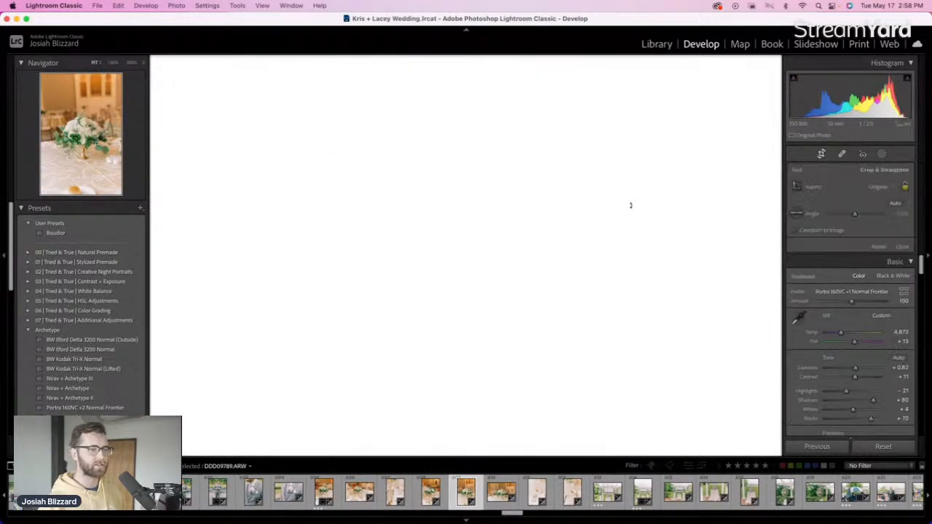
key("Return")
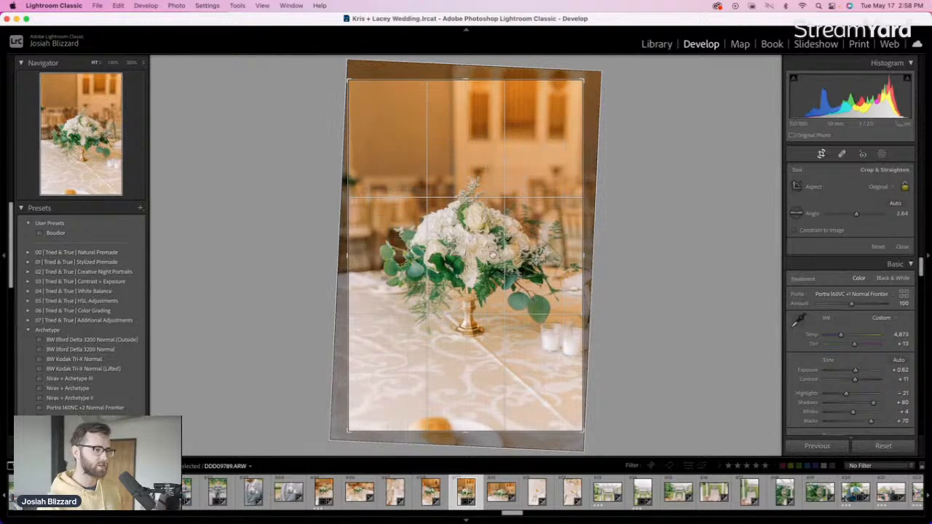
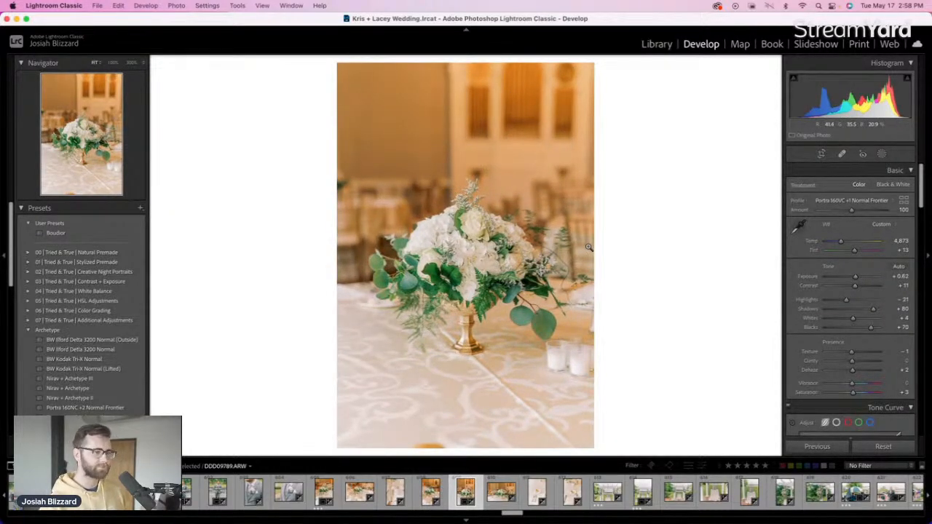
Set the exposure of the horizontal centerpiece photo DDD09790 to +0.72, straighten it to 1.83 and tighten its crop from the upper edge
key("Right")
key("equal")
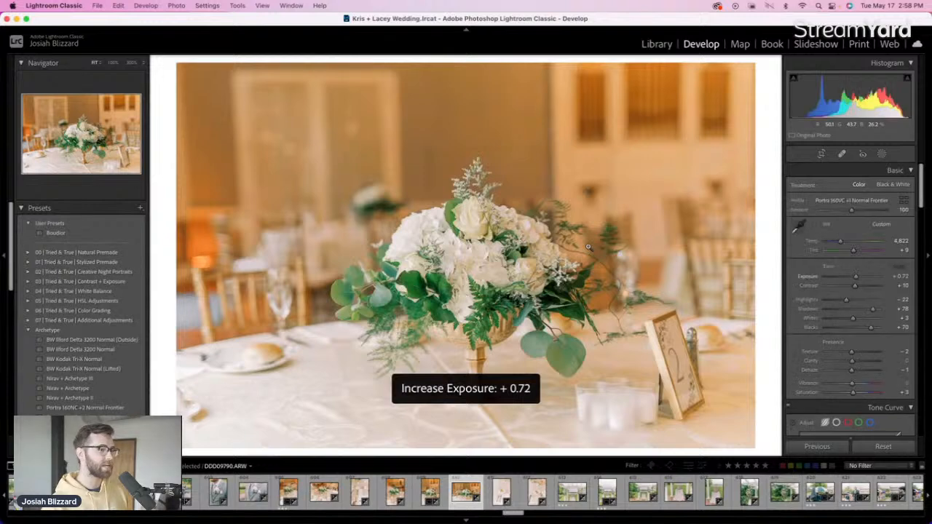
key("r")
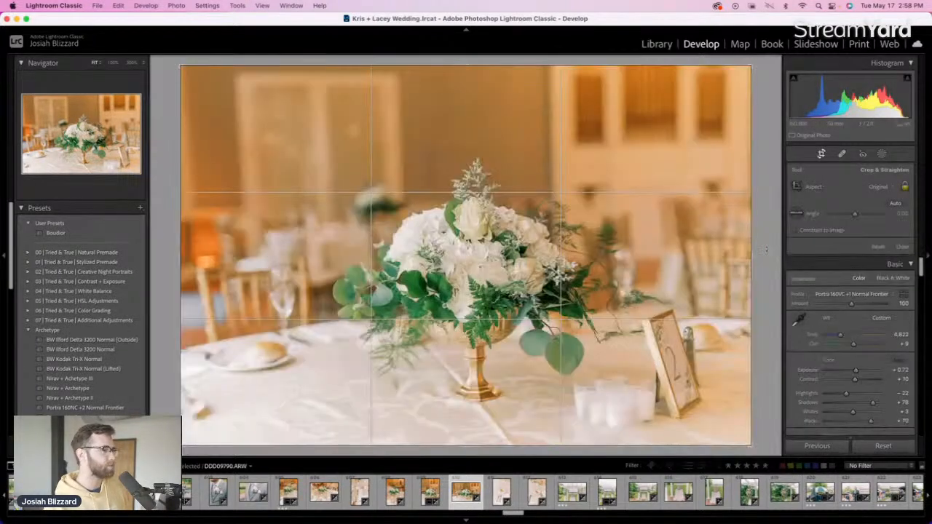
left_click_drag(766, 250, 767, 260)
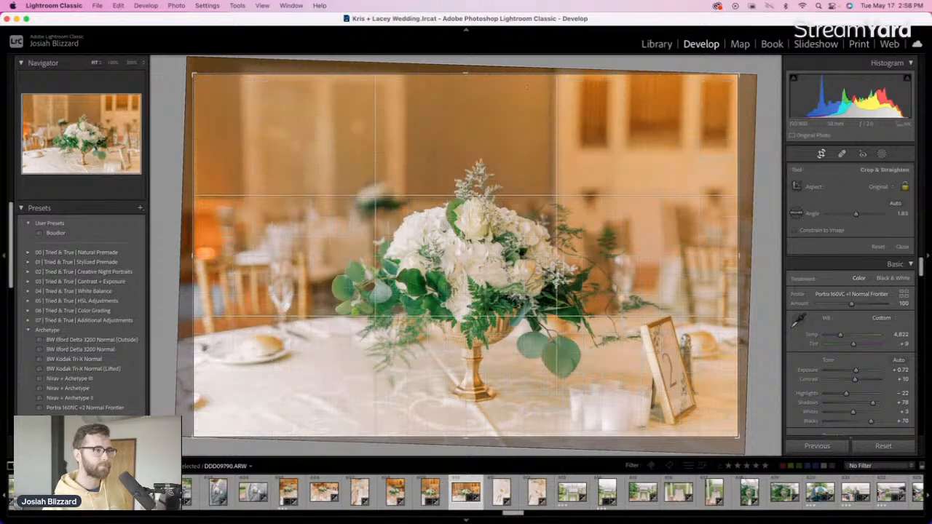
left_click_drag(488, 68, 490, 78)
left_click_drag(497, 146, 497, 152)
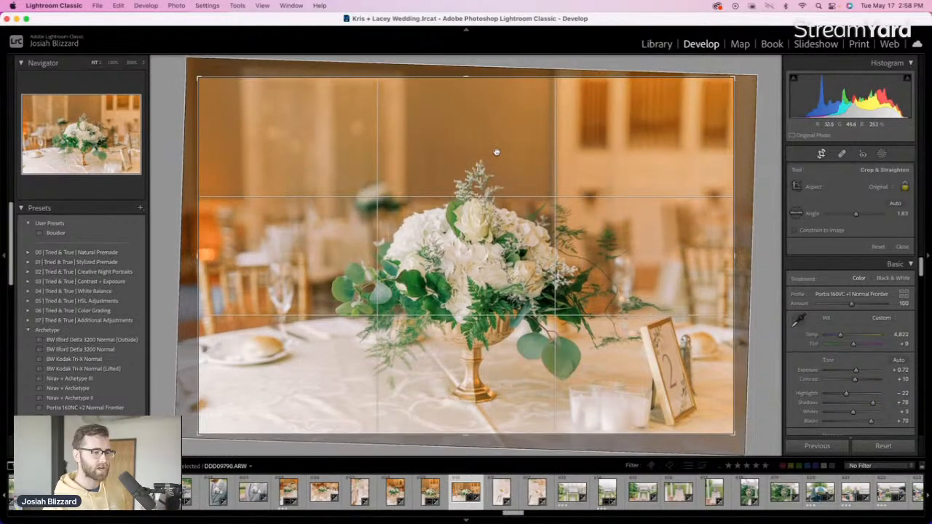
key("r")
Lower the exposure of the two vertical place-setting photos, DDD09792 and DDD09793
key("Right")
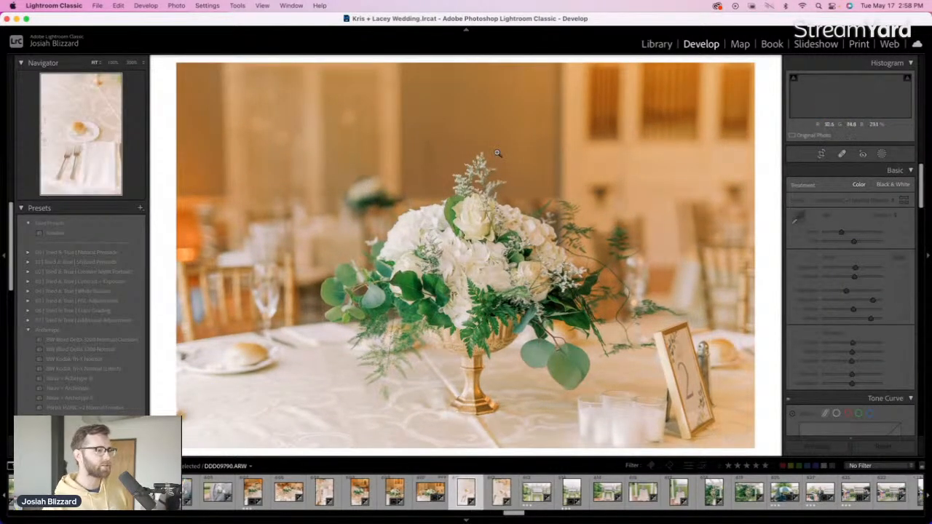
key("minus")
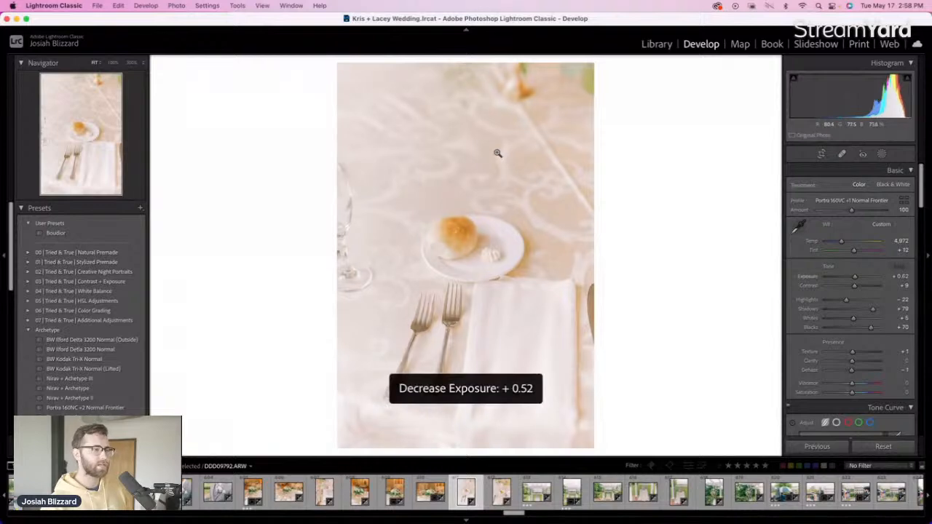
key("minus")
key("Right")
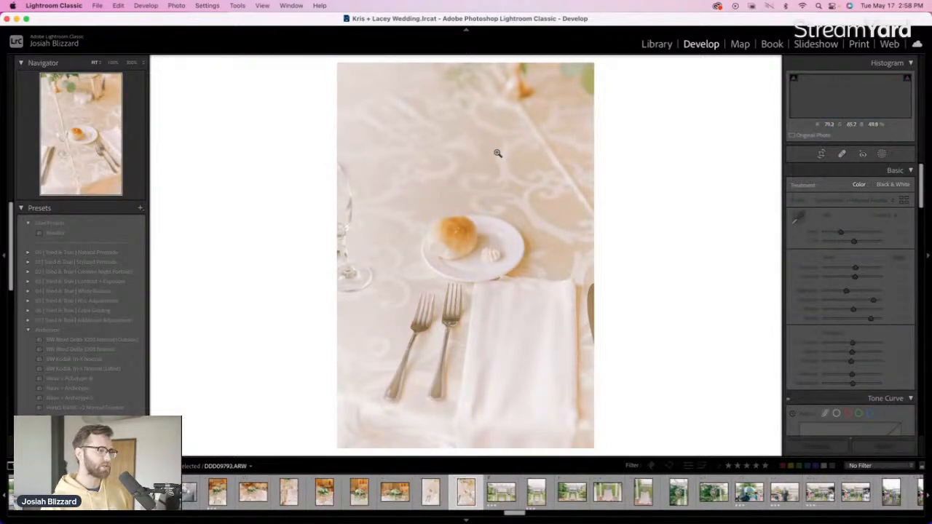
key("minus")
Straighten the horizontal ceremony arbor photo DDD09795 to an angle of 0.64
key("Right")
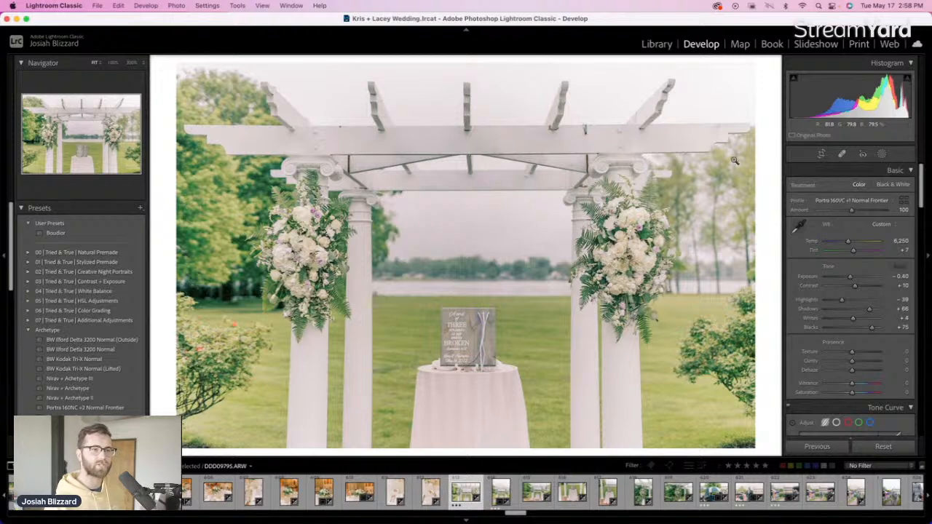
key("r")
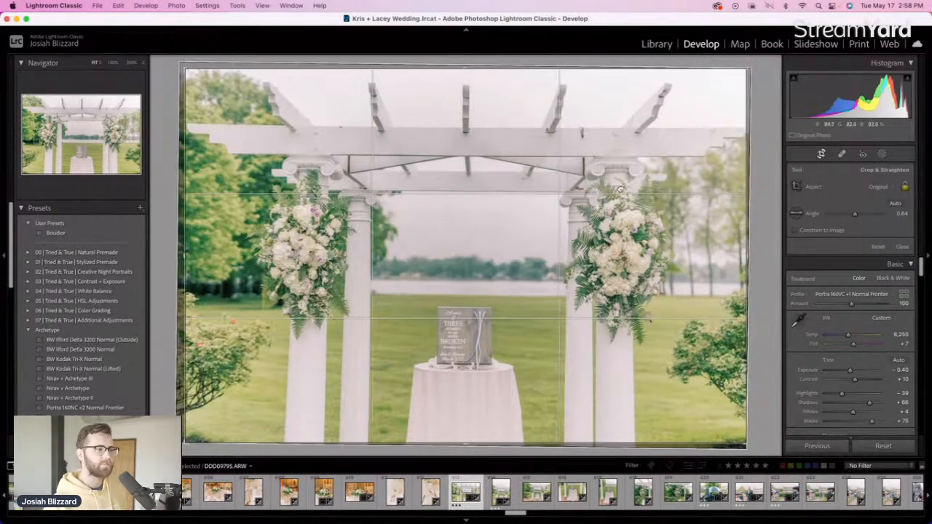
key("r")
Straighten the vertical arbor photo DDD09796 to an angle of 1.43 and crop away some of the sky
key("Right")
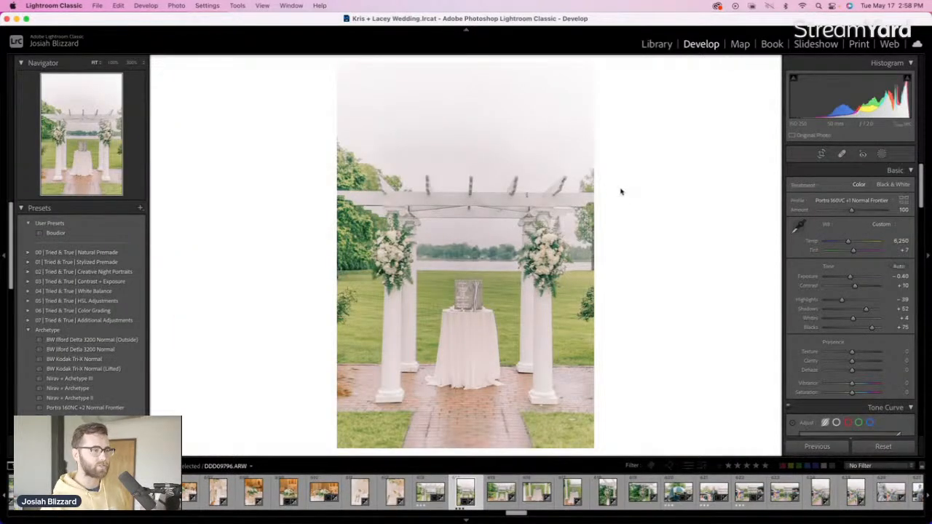
key("r")
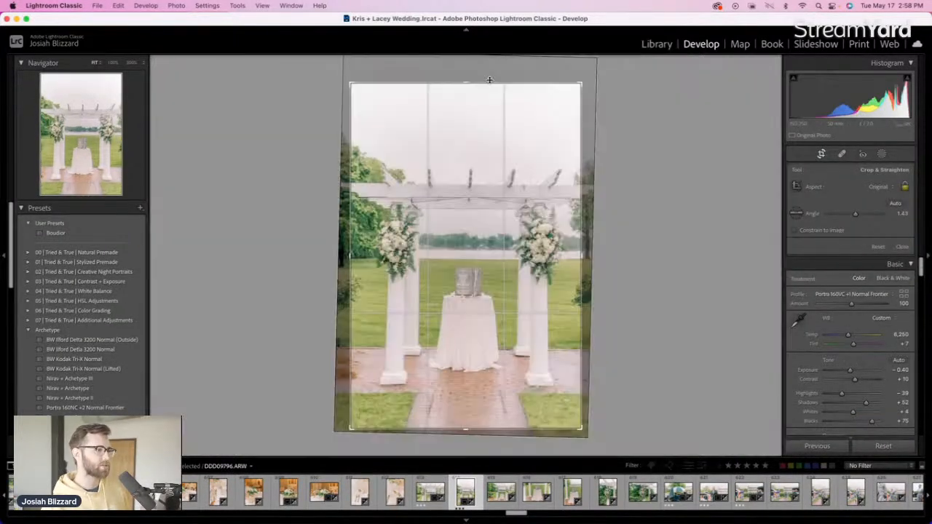
key("r")
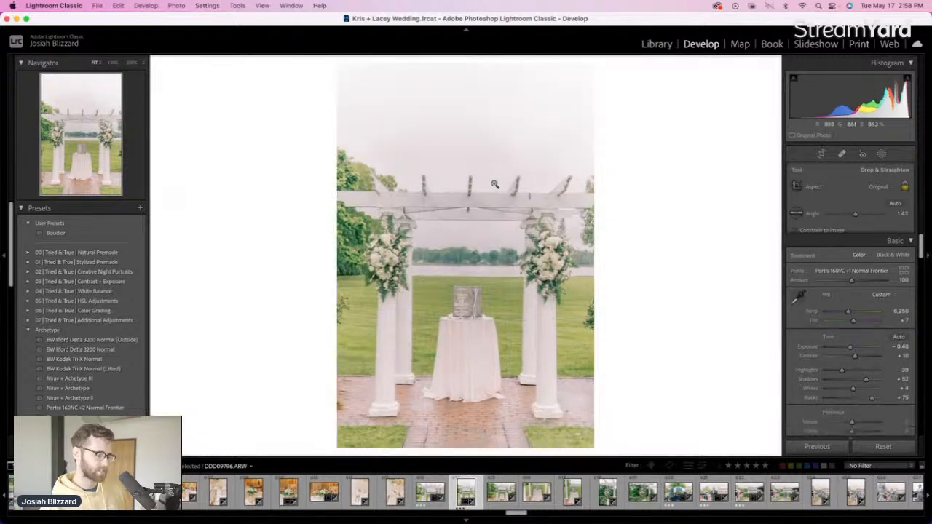
Set the exposure of the wide arbor photo DDD09801 to -0.20, straighten it to -0.84 and tighten the crop to center the arbor
key("Right")
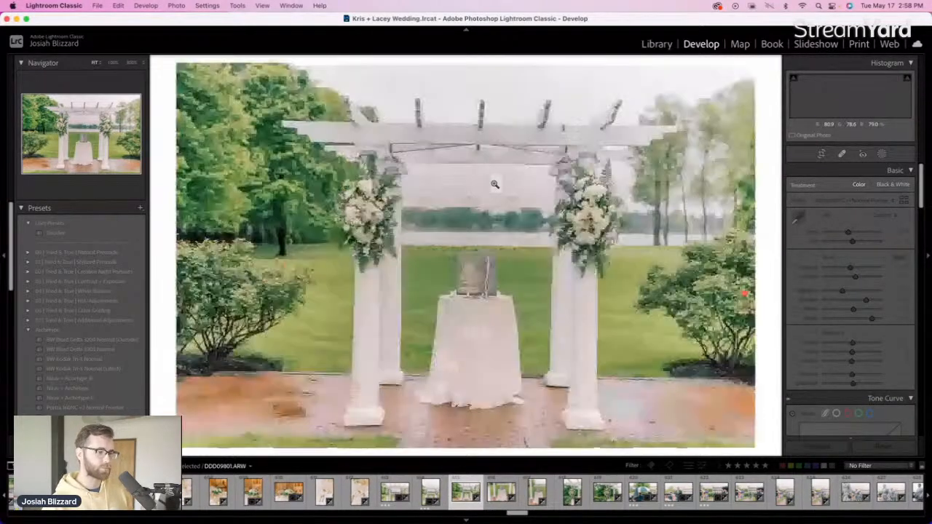
key("equal")
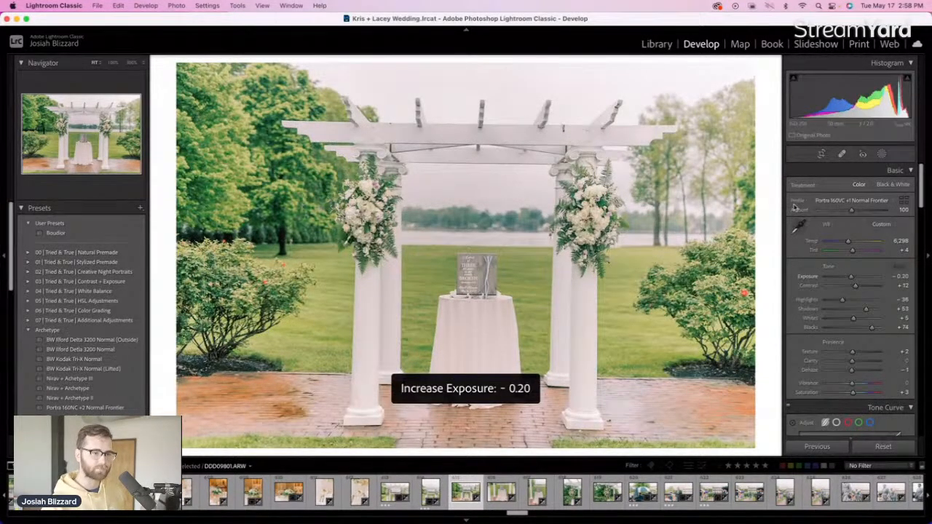
key("r")
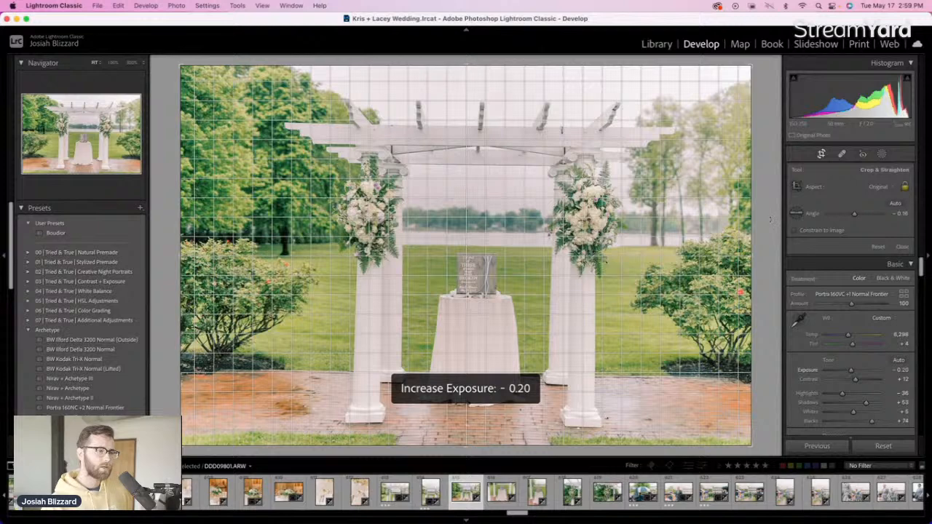
left_click_drag(765, 227, 763, 248)
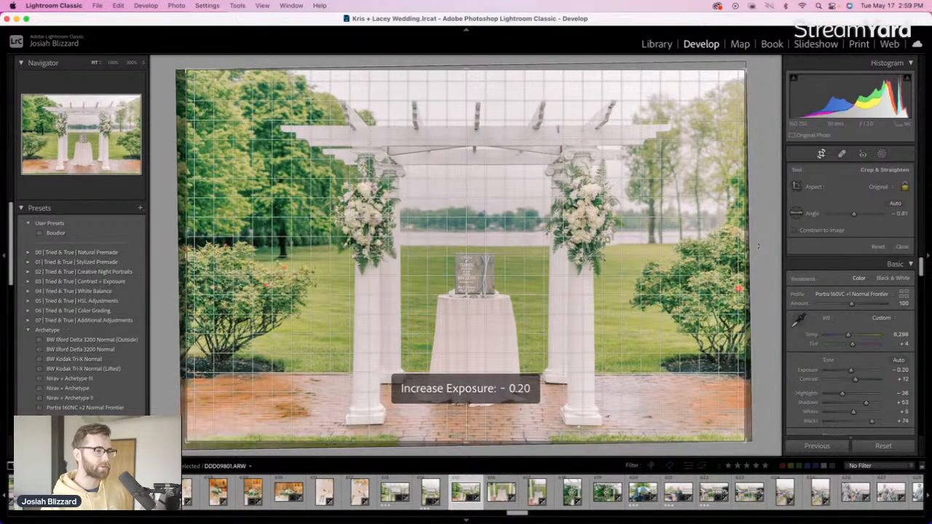
left_click_drag(544, 289, 542, 289)
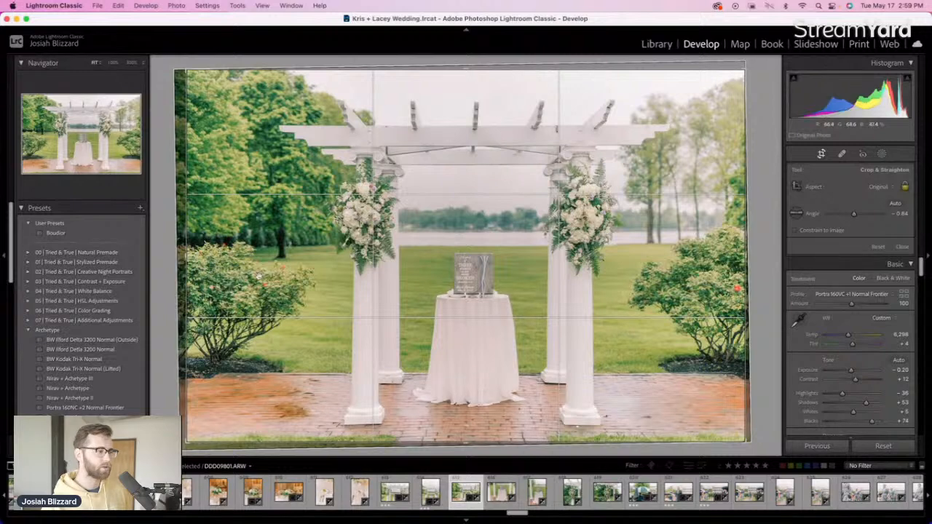
left_click_drag(187, 262, 194, 262)
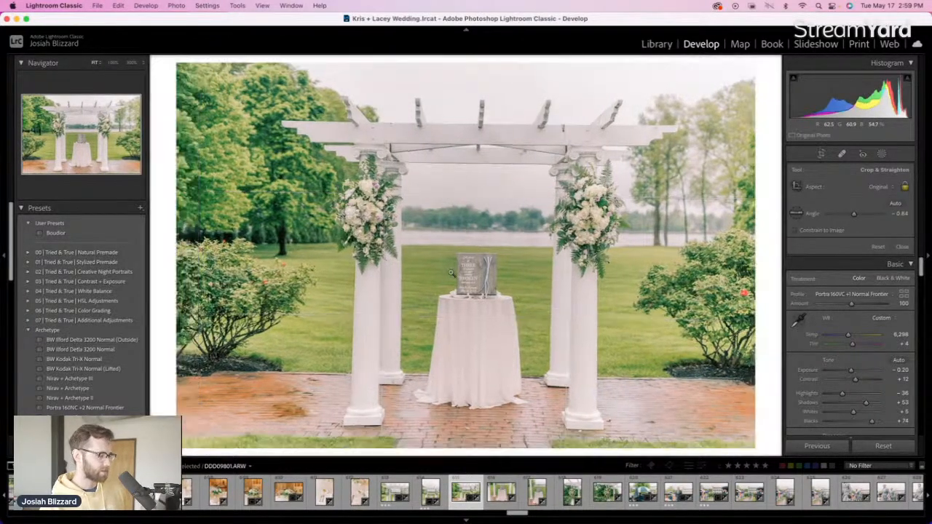
key("Return")
Set the exposure of both ceremony table photos, the horizontal DDD09803 and the vertical DDD09805, to -0.30
key("Left")
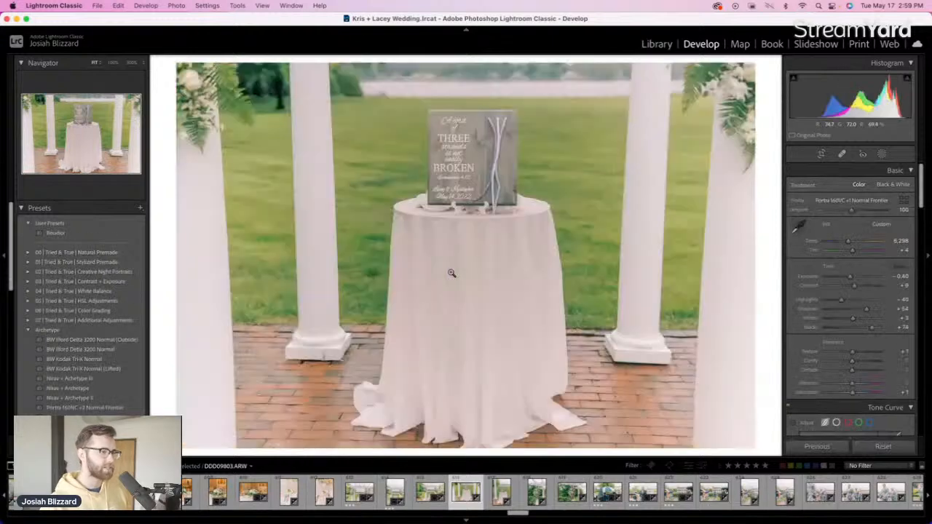
key("Right")
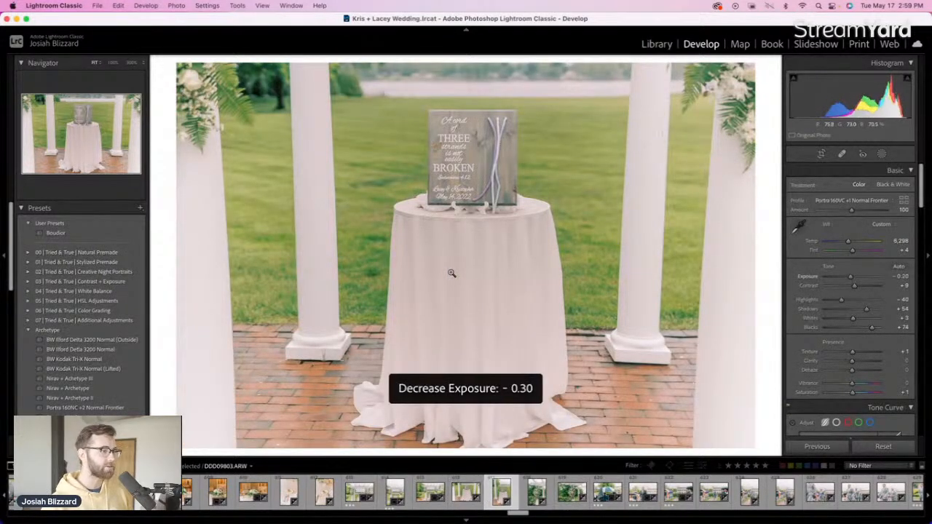
key("Right")
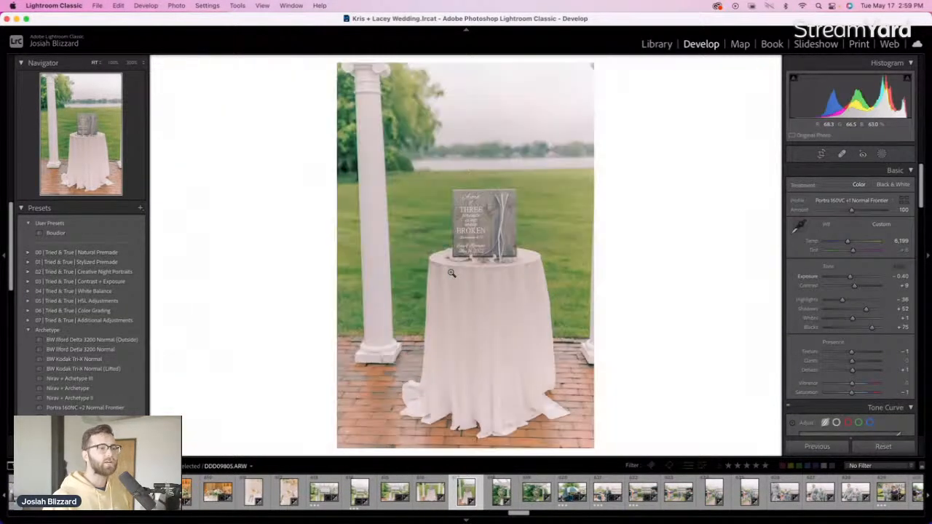
key("equal")
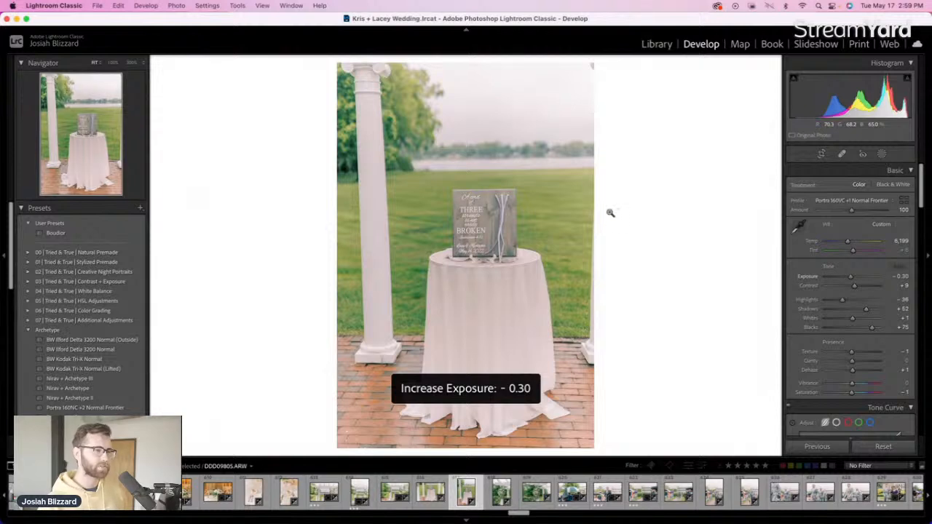
Straighten the vertical ceremony table photo DDD09805 to 1.29 and crop it tighter, repositioning the frame around the table
key("r")
left_click_drag(621, 213, 623, 217)
left_click_drag(506, 72, 508, 88)
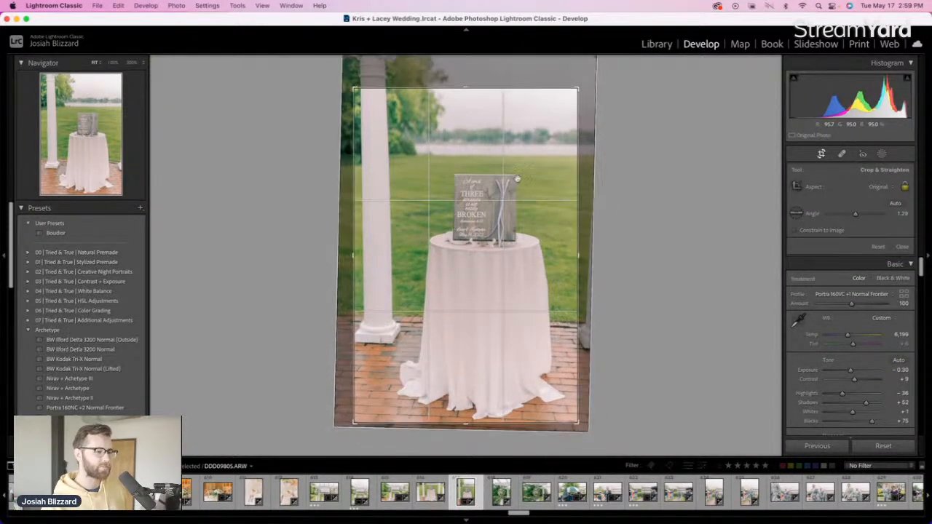
left_click_drag(515, 179, 503, 180)
key("Return")
Advance to the vertical pillar flower photo DDD09809 and set its exposure to +0.10
key("Right")
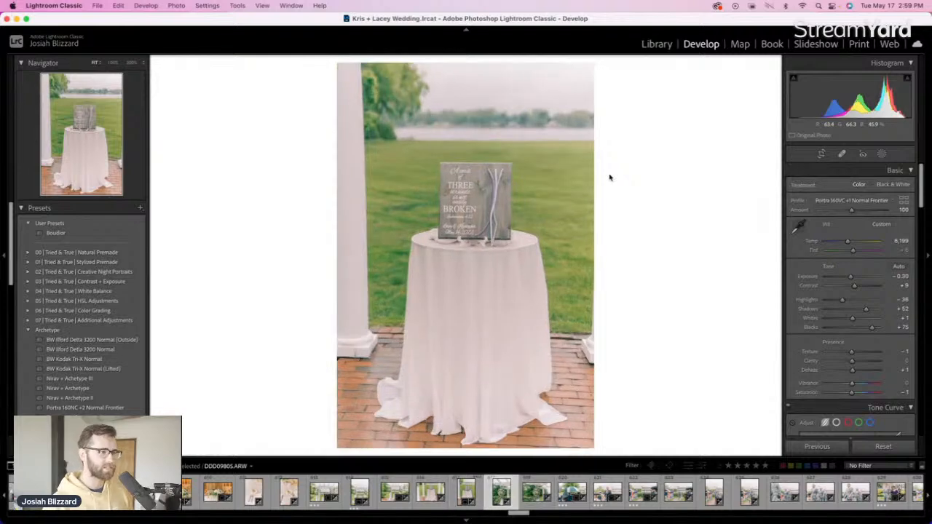
key("Right")
key("equal")
key("equal")
key("equal")
key("equal")
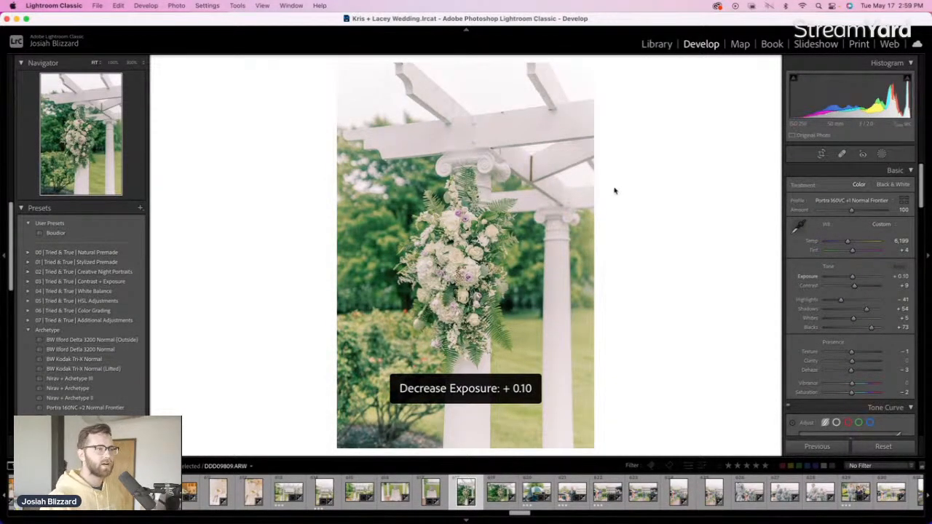
Straighten the pillar flower photo DDD09809 to -0.80, crop it tighter from the upper edge and set its exposure to +0.20
key("r")
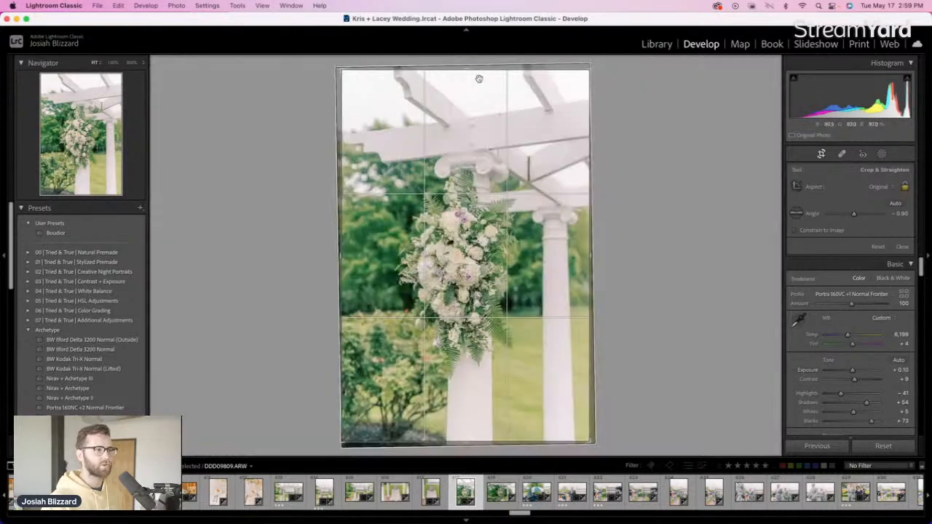
left_click_drag(475, 69, 476, 100)
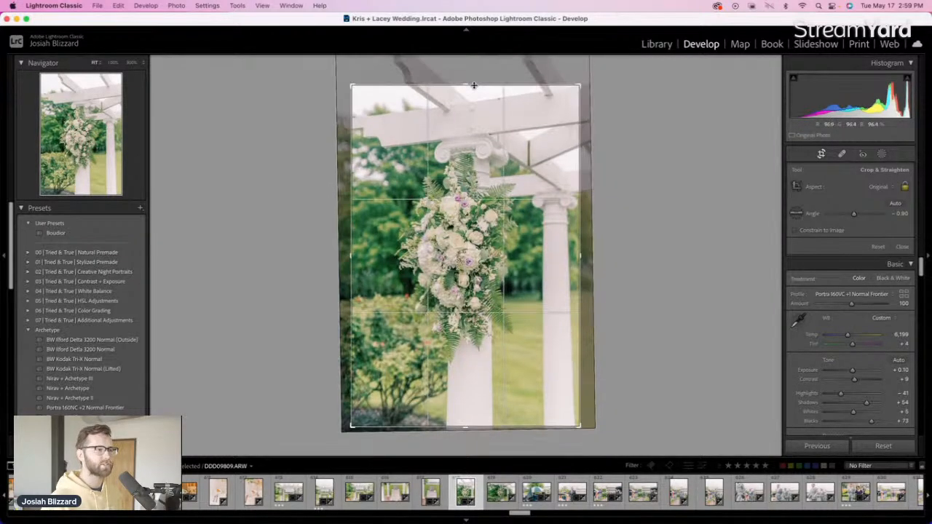
left_click_drag(475, 138, 480, 140)
key("r")
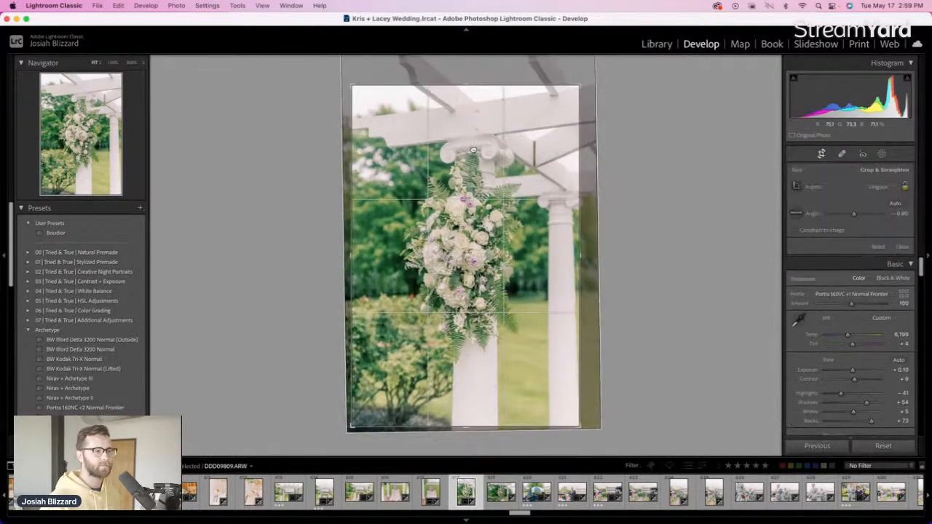
key("equal")
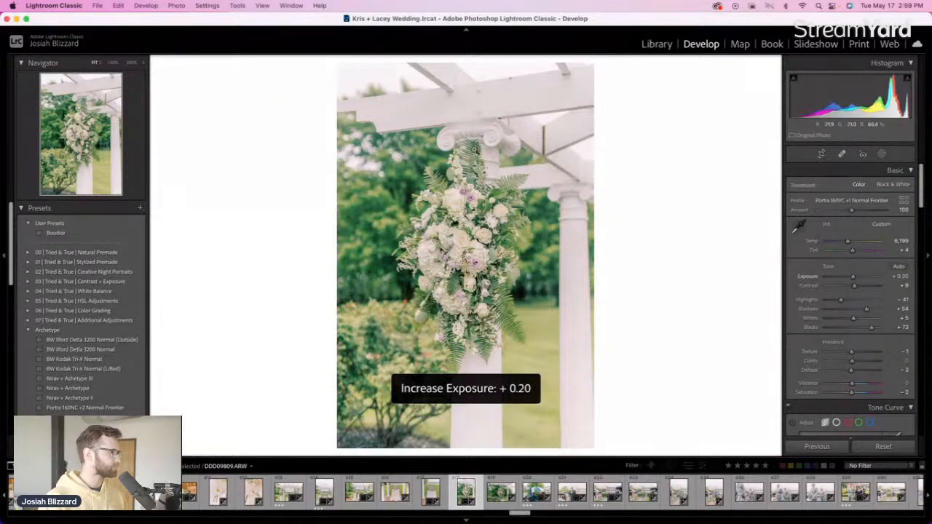
Advance to the horizontal pillar flower photo DDD09810 and set its exposure to +0.30
key("Right")
key("equal")
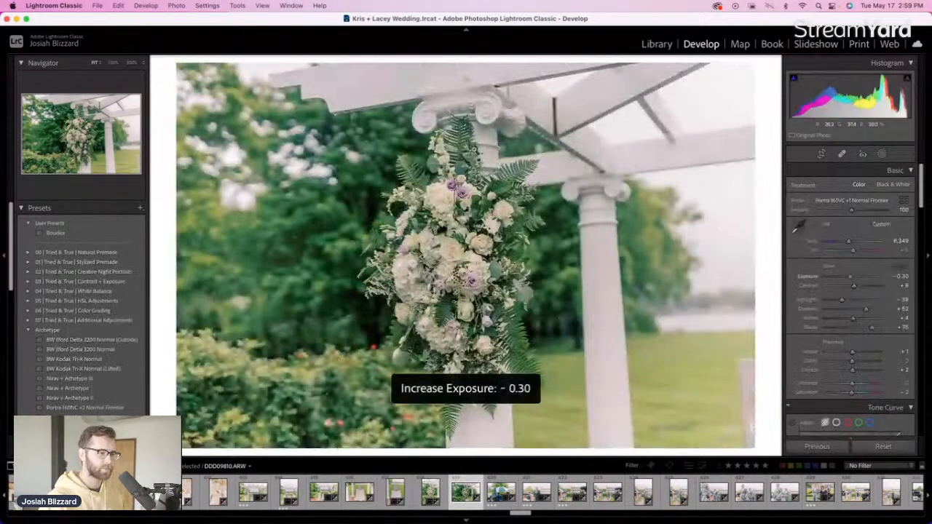
key("equal")
key("equal")
key("equal")
key("equal")
key("equal")
key("equal")
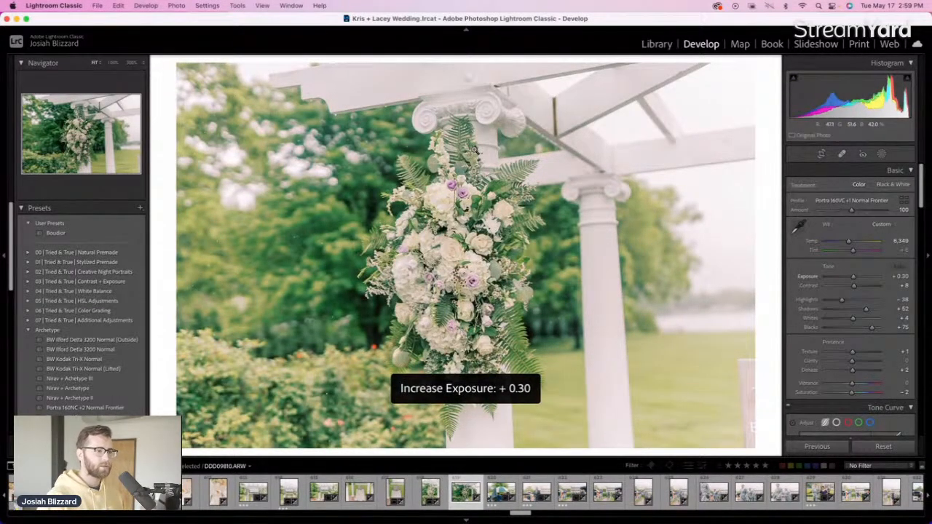
Set the exposure of the horizontal pillar flower photo DDD09810 to +0.40, straighten it to 3.13 and crop it tighter around the flowers
key("equal")
key("r")
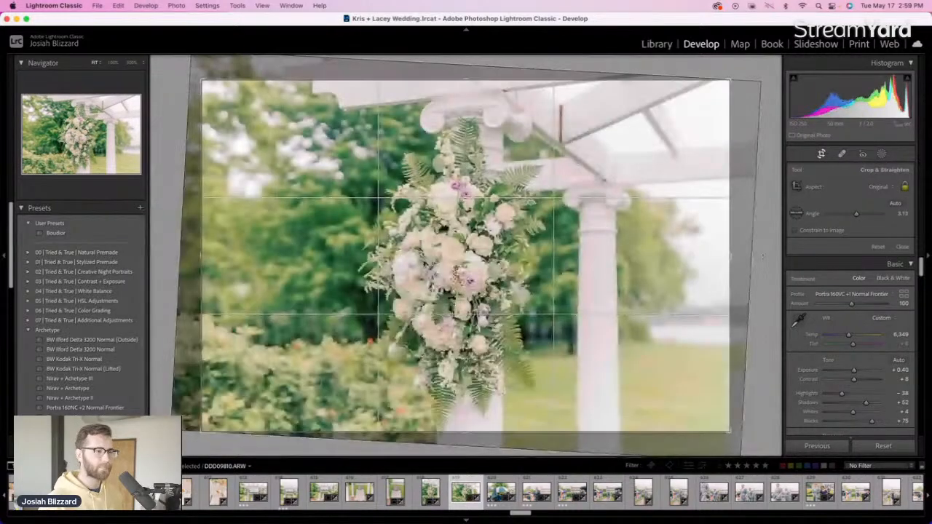
left_click_drag(489, 353, 500, 177)
key("Return")
Advance to the umbrella photo DDD09813 and apply the BW Kodak Tri-X Normal preset
key("Right")
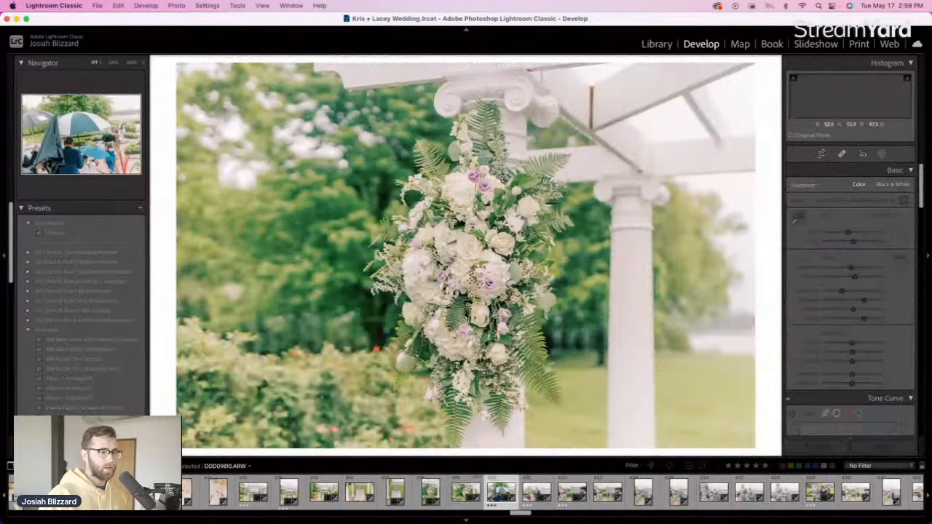
key("equal")
key("minus")
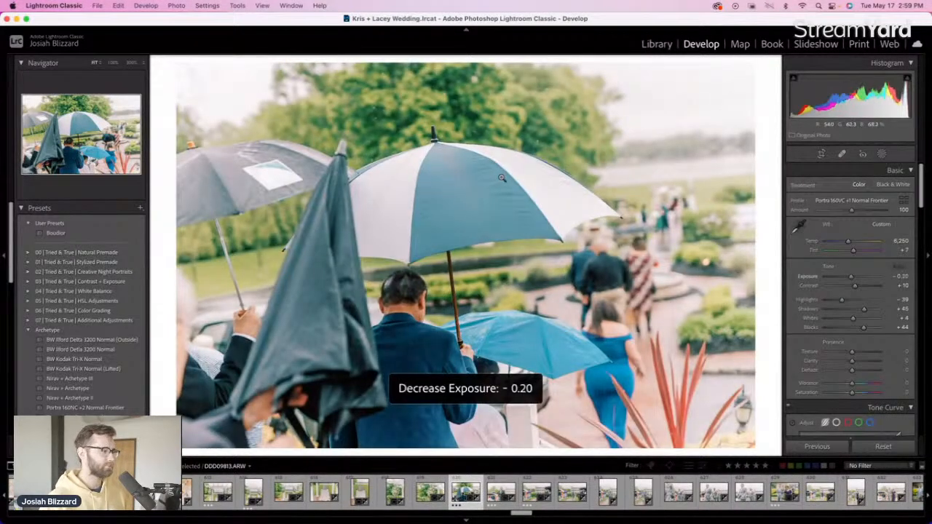
left_click(101, 360)
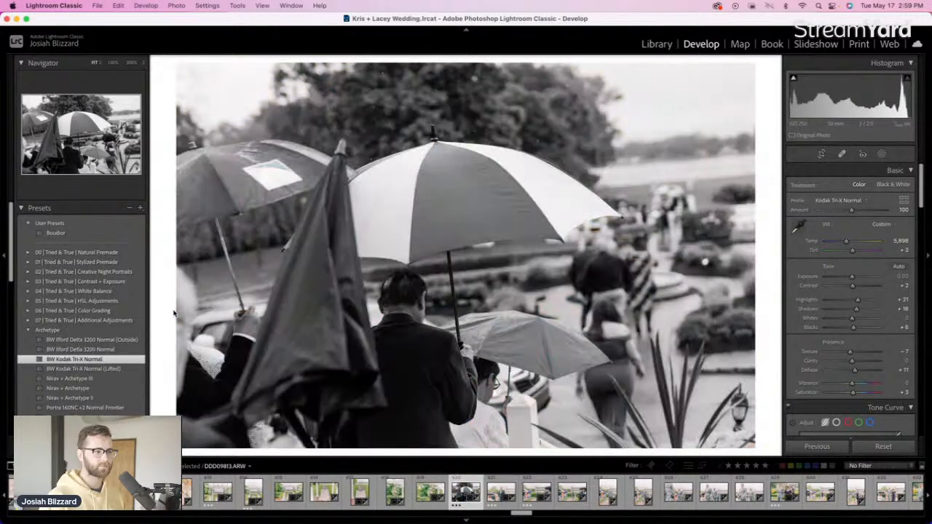
Advance to the photo DDD09819 of the smiling man in the dark suit, set its exposure to -1.00 and check its crop
key("Right")
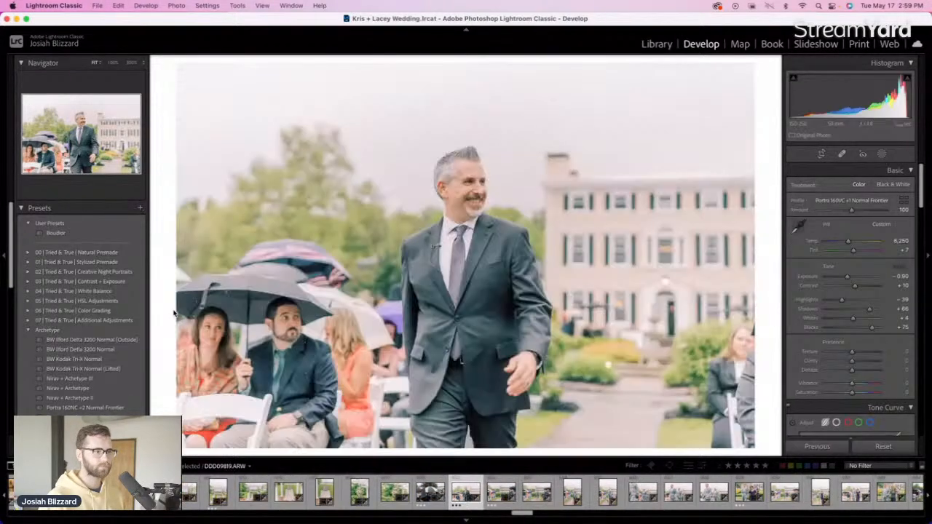
key("minus")
key("r")
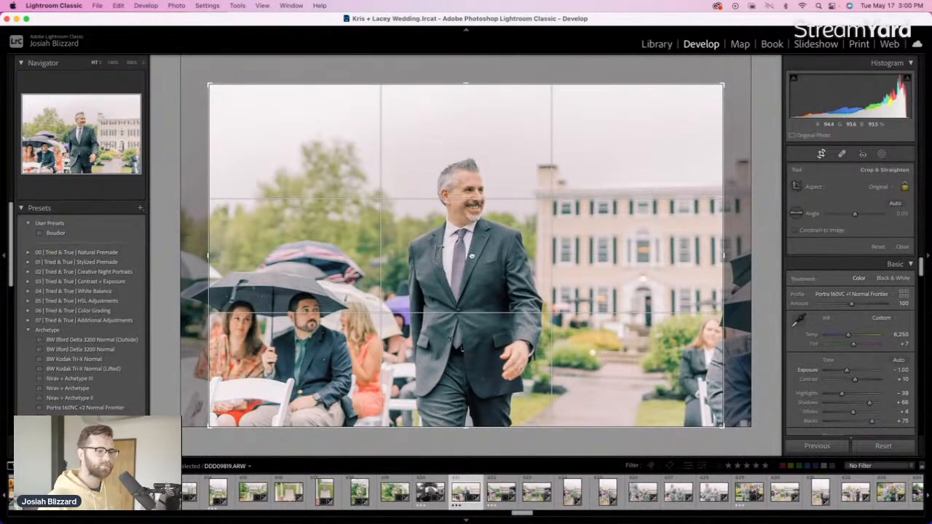
Advance to the aisle photo DDD09823, straighten it to -0.28 with a tighter, repositioned crop, and raise its exposure one increment
key("Right")
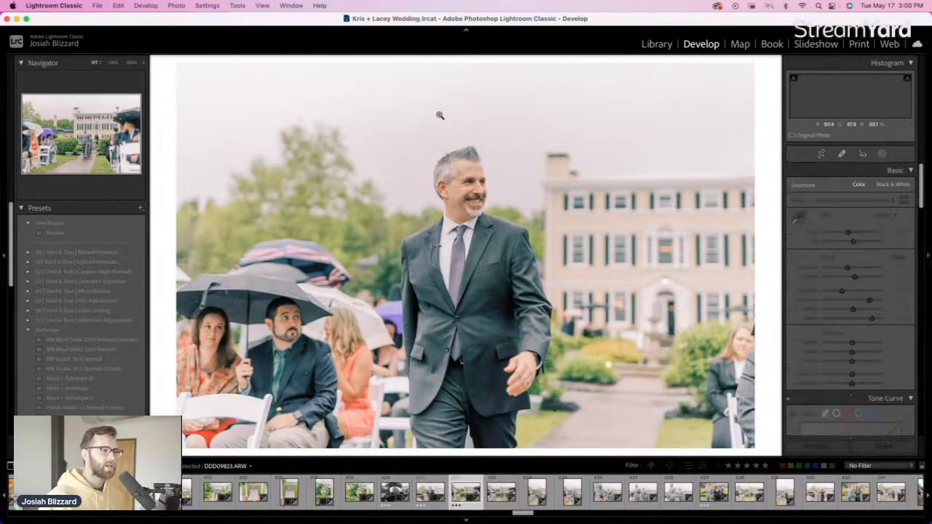
key("r")
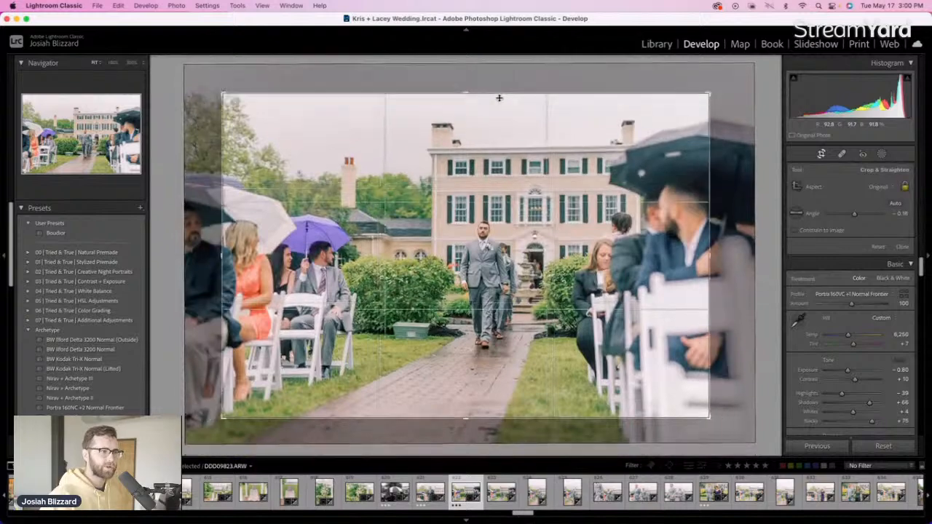
left_click_drag(499, 95, 497, 95)
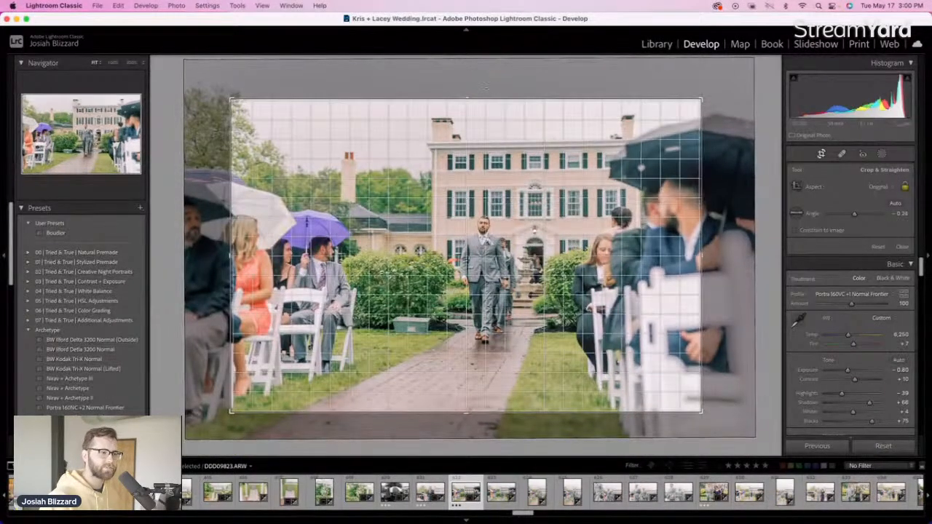
left_click_drag(471, 230, 472, 233)
key("r")
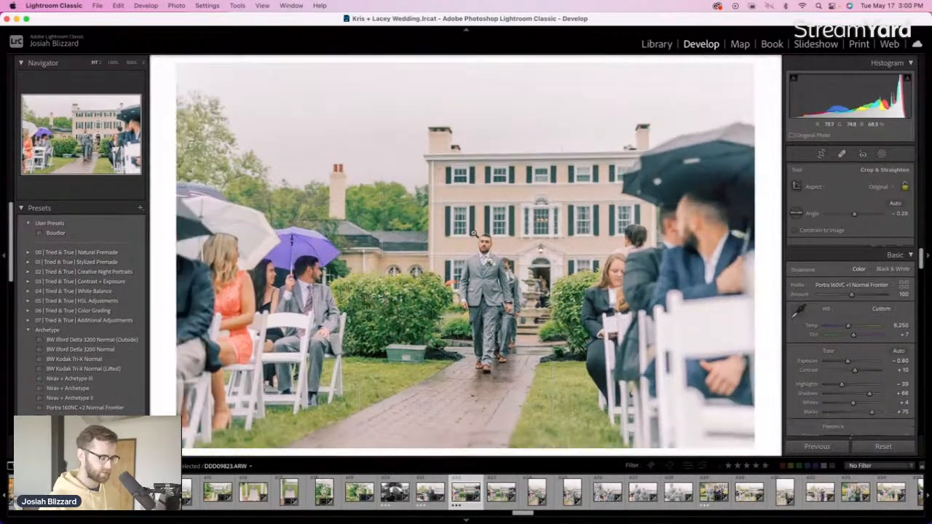
key("equal")
Advance to the aisle photo DDD09826, set its exposure to -0.70, straighten it to -0.09 and crop it tighter around the walking groomsmen
key("Right")
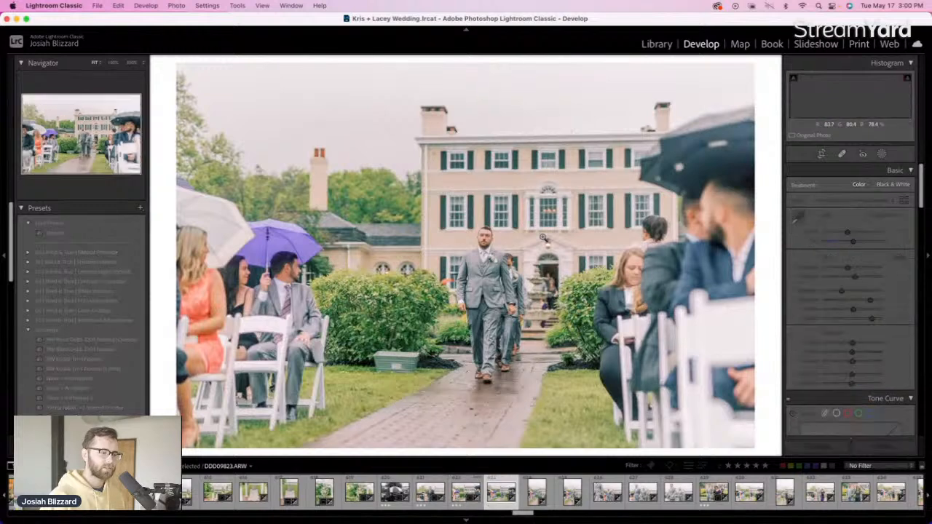
key("minus")
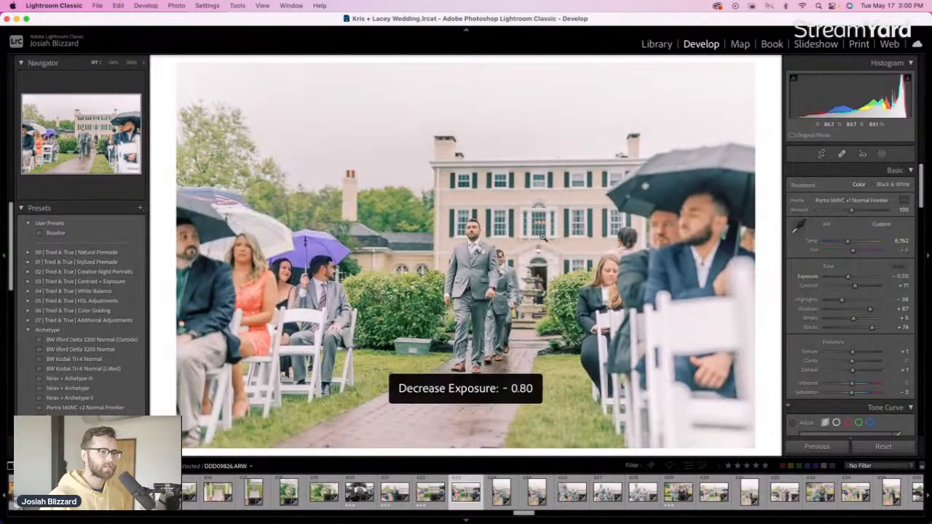
key("equal")
key("r")
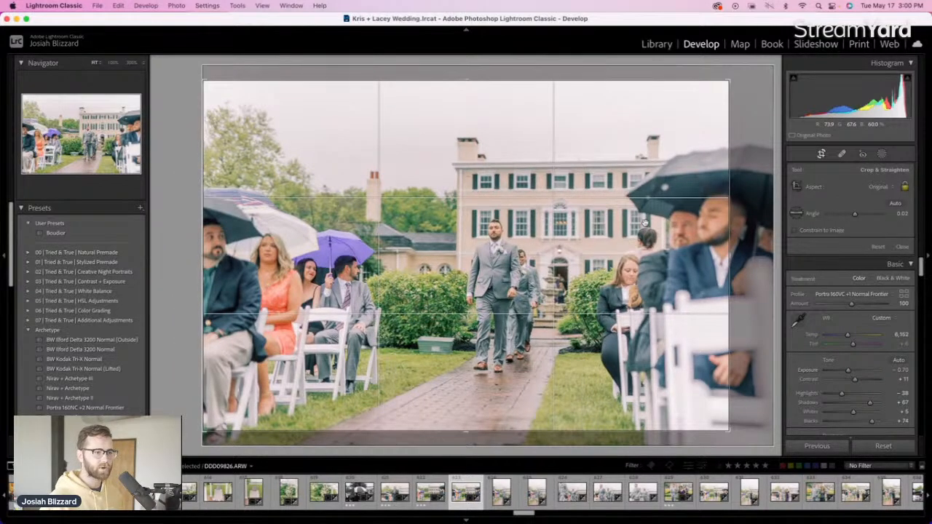
left_click_drag(644, 223, 624, 238)
left_click_drag(741, 224, 741, 223)
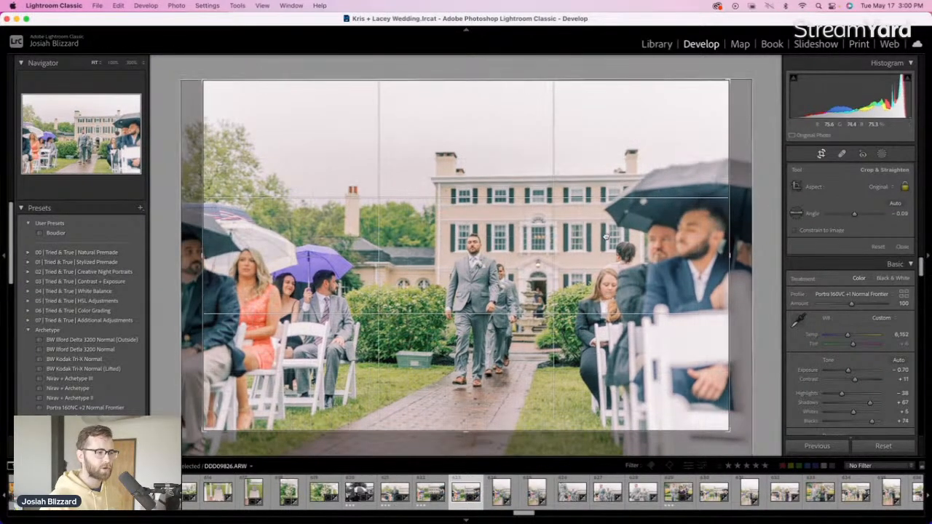
key("Return")
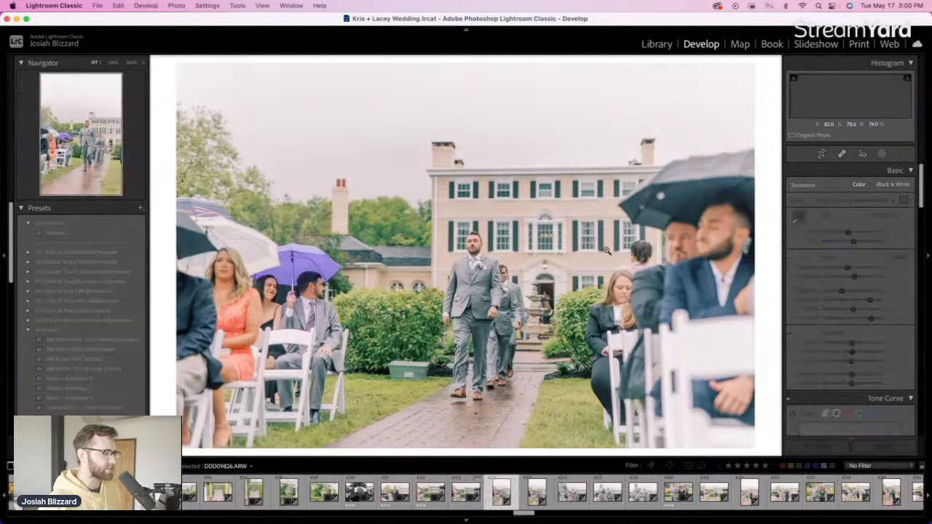
Straighten the vertical groomsmen photo DDD09828 and crop it tighter, repositioning the frame around the lead man in the aisle
key("Left")
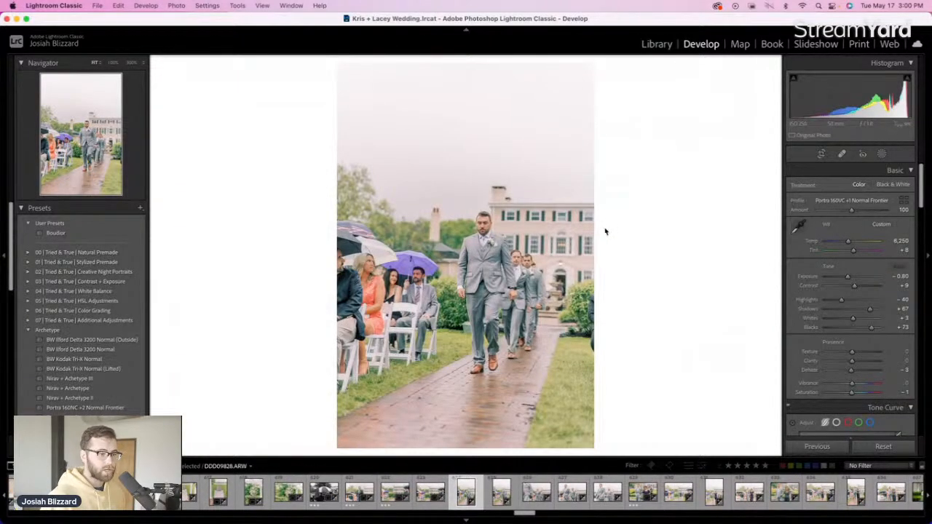
key("r")
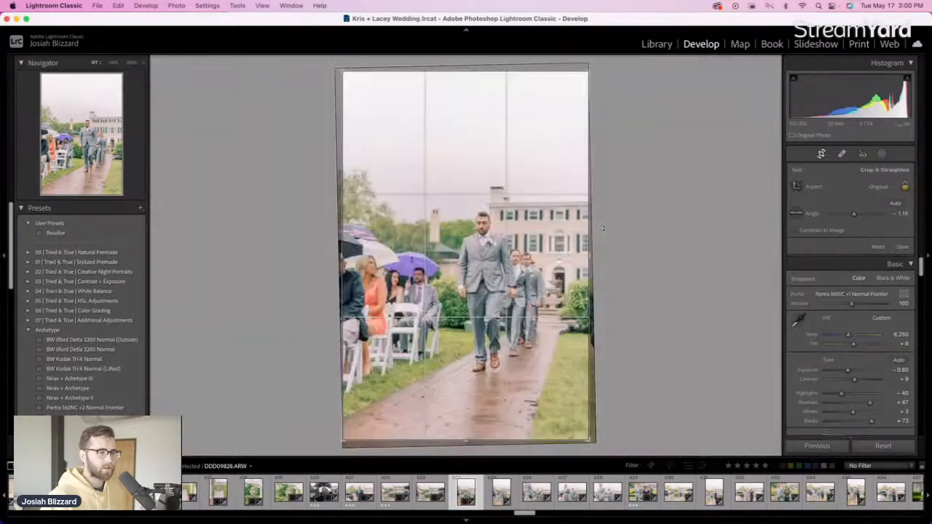
left_click_drag(605, 236, 507, 266)
left_click_drag(612, 246, 611, 247)
key("Return")
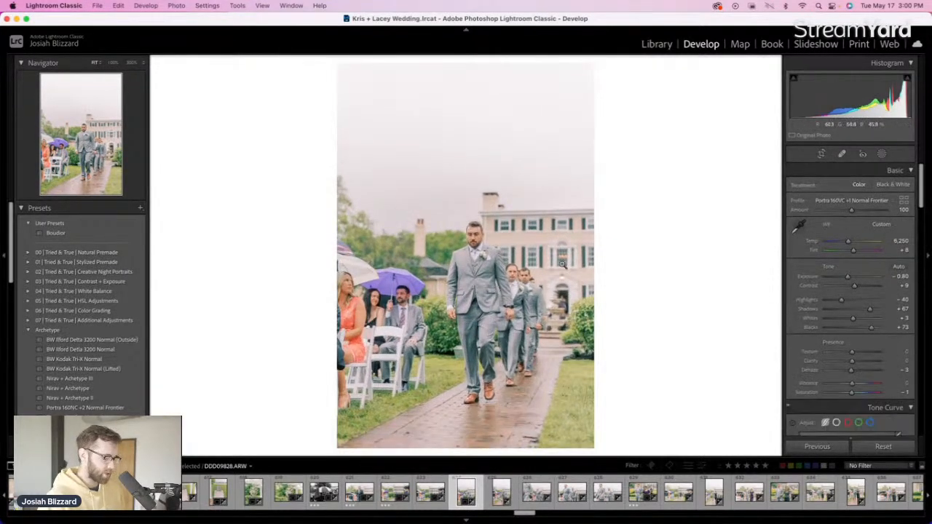
Advance to the vertical groomsmen photo DDD09829 and straighten it to -0.88
key("Right")
key("Right")
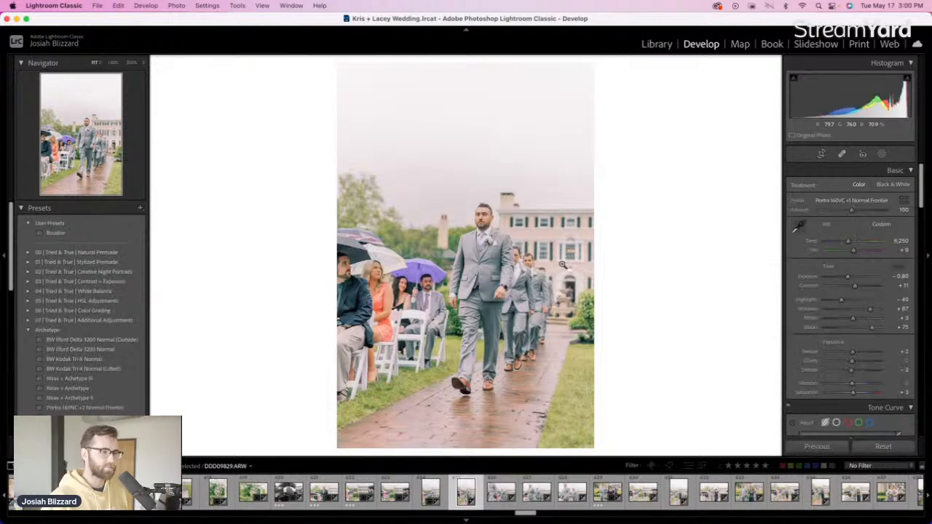
key("r")
left_click_drag(631, 227, 632, 224)
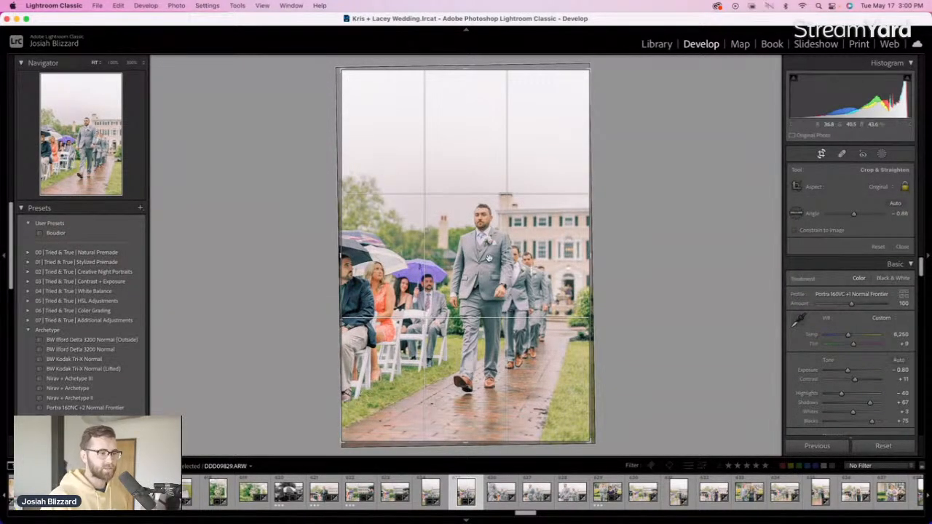
key("r")
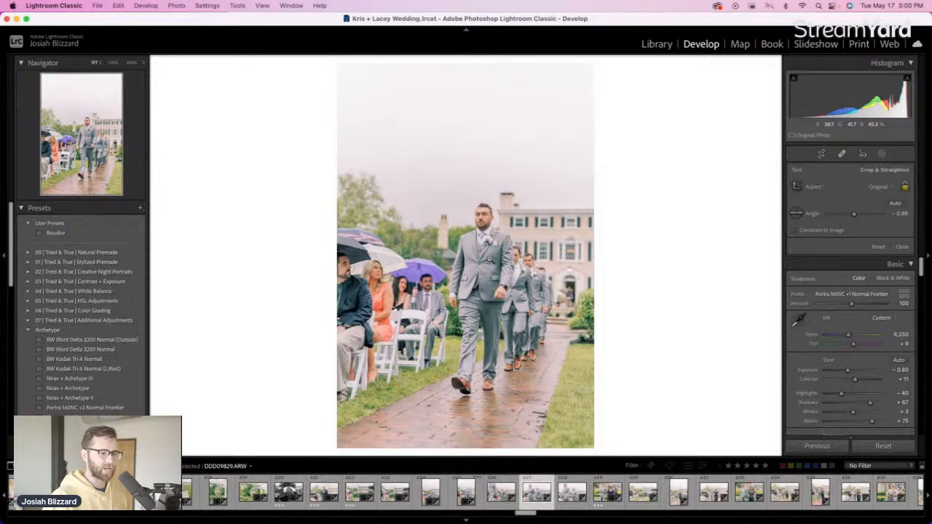
Advance to the horizontal close-up groomsmen photo DDD09833 and set its exposure to -0.80
key("Right")
key("minus")
key("equal")
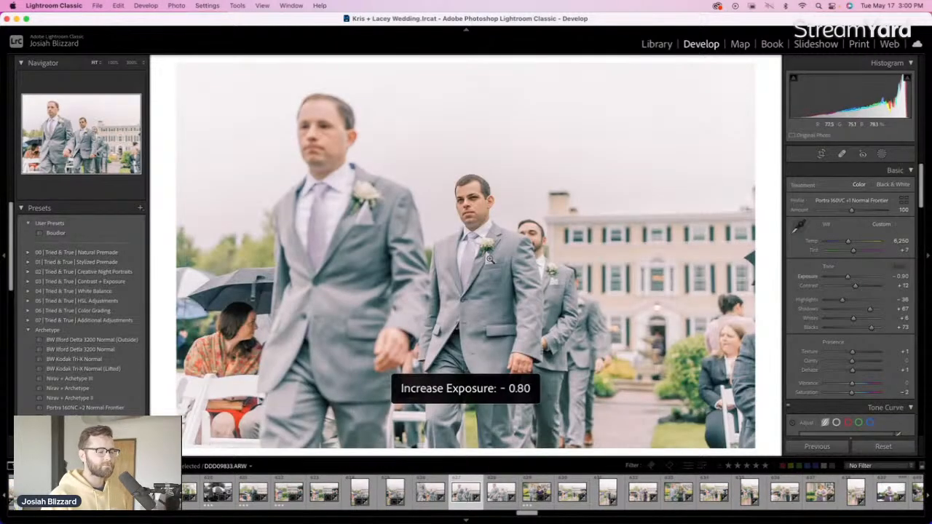
Set the exposure of the groomsmen photo DDD09834 to -0.90 and of CCC00947, with the woman in the purple dress, to +0.20
key("Right")
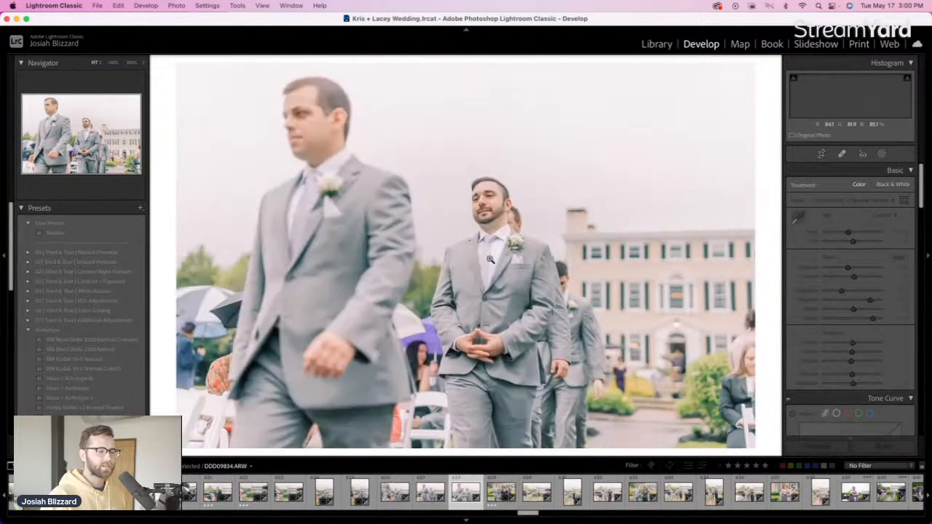
key("minus")
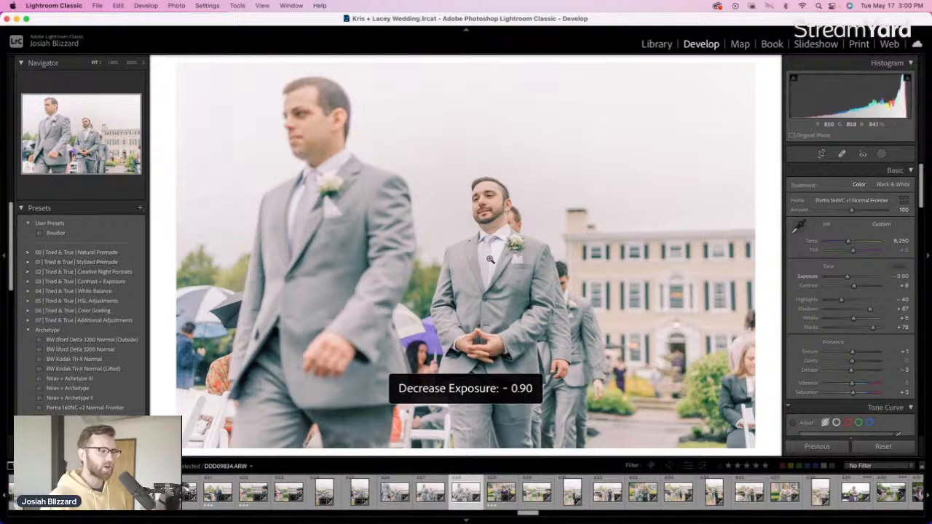
key("Right")
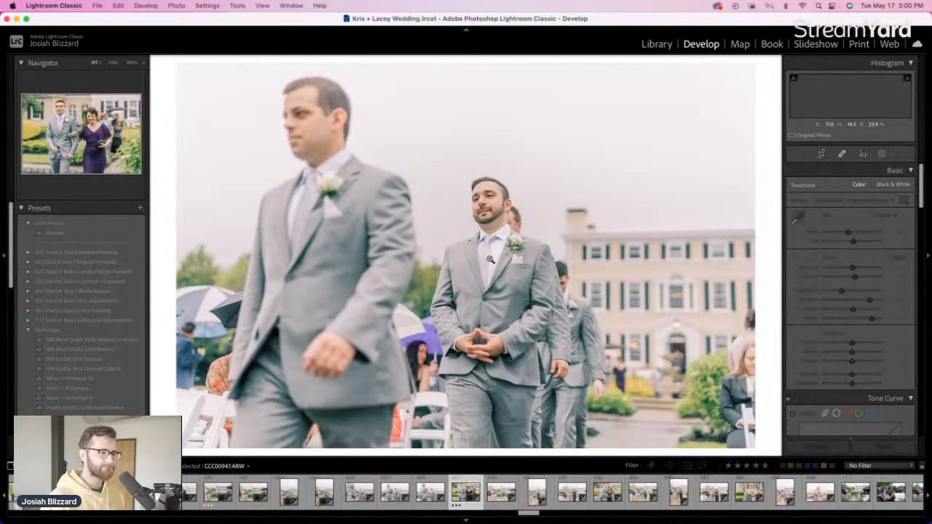
key("equal")
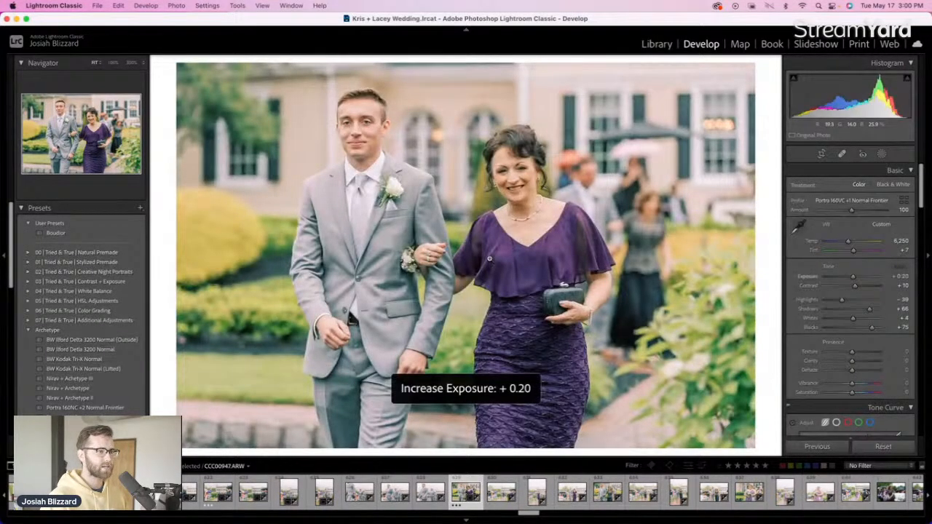
Advance to the horizontal aisle photo DDD09839, set its exposure to -0.27 and crop it tighter, repositioning the frame around the escorted woman
key("Right")
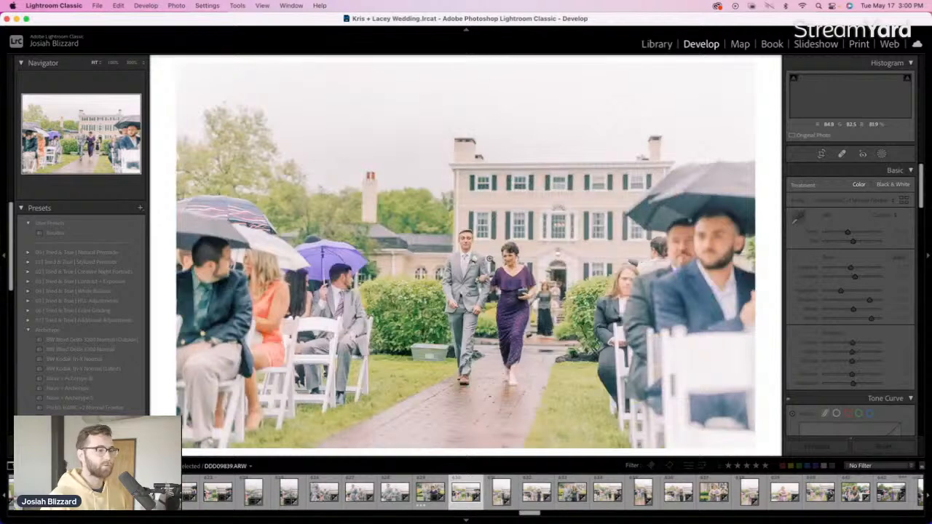
key("minus")
key("equal")
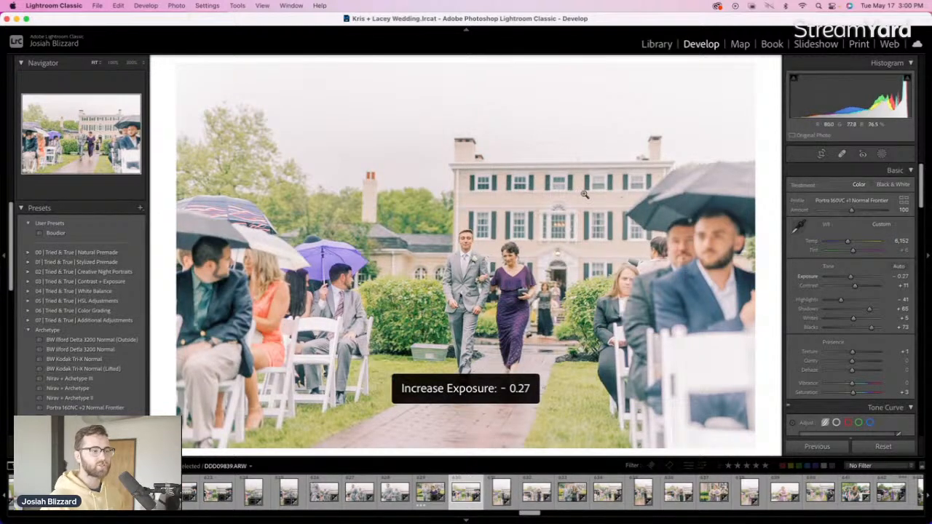
key("r")
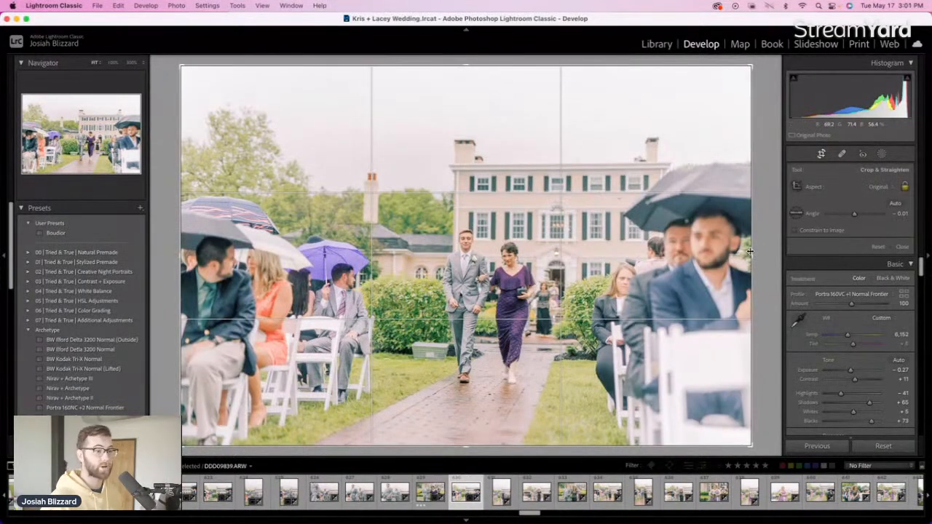
left_click_drag(750, 251, 728, 247)
left_click_drag(640, 243, 610, 252)
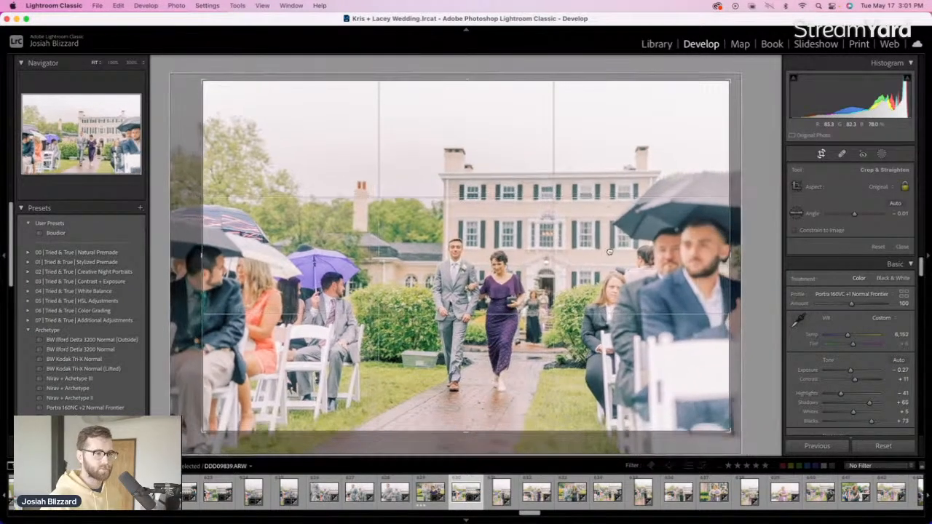
key("Return")
Straighten the vertical aisle photo DDD09842 to 0.73, crop it tighter with the walking pair repositioned in the frame, and advance to DDD09845
key("Right")
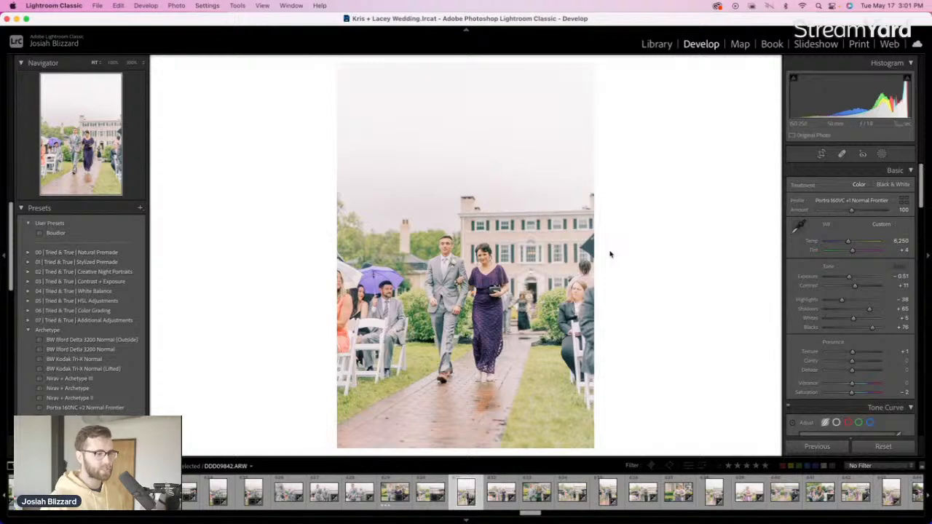
key("r")
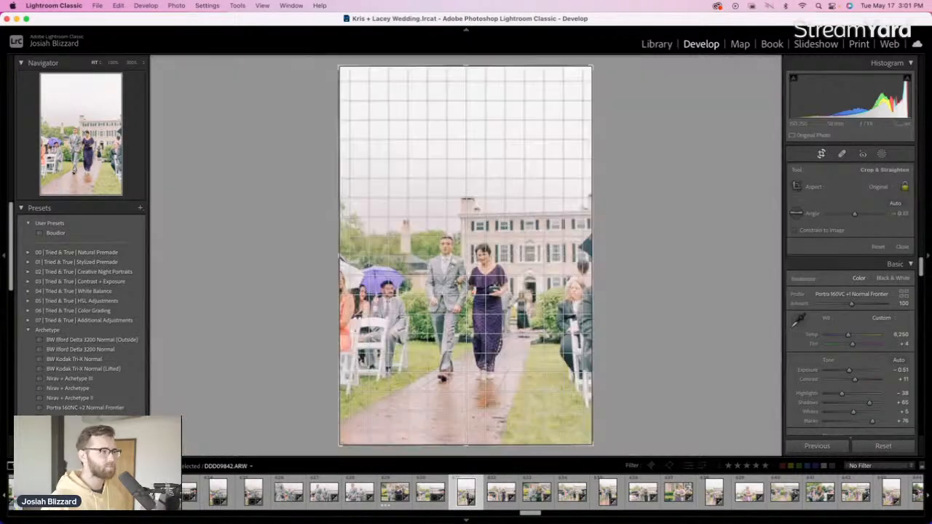
left_click_drag(606, 257, 570, 256)
left_click_drag(497, 256, 479, 261)
key("r")
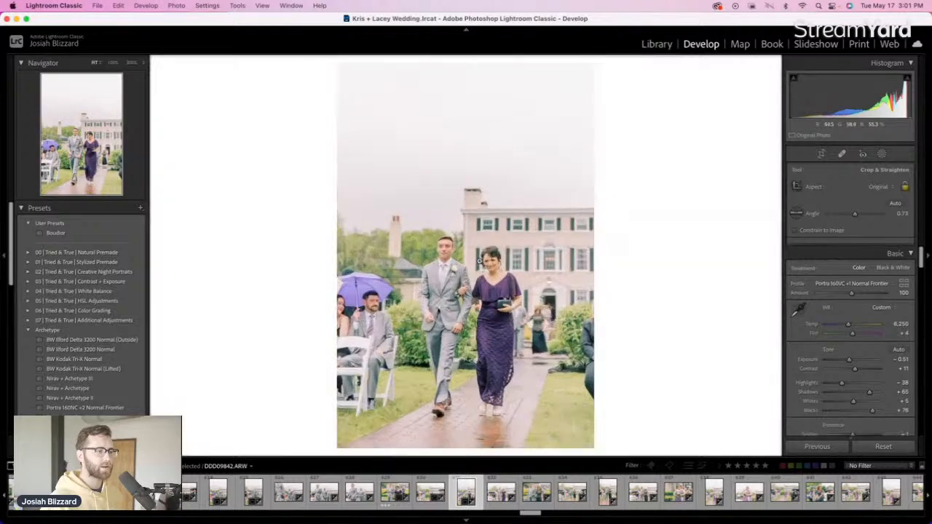
key("r")
left_click_drag(498, 293, 506, 293)
key("r")
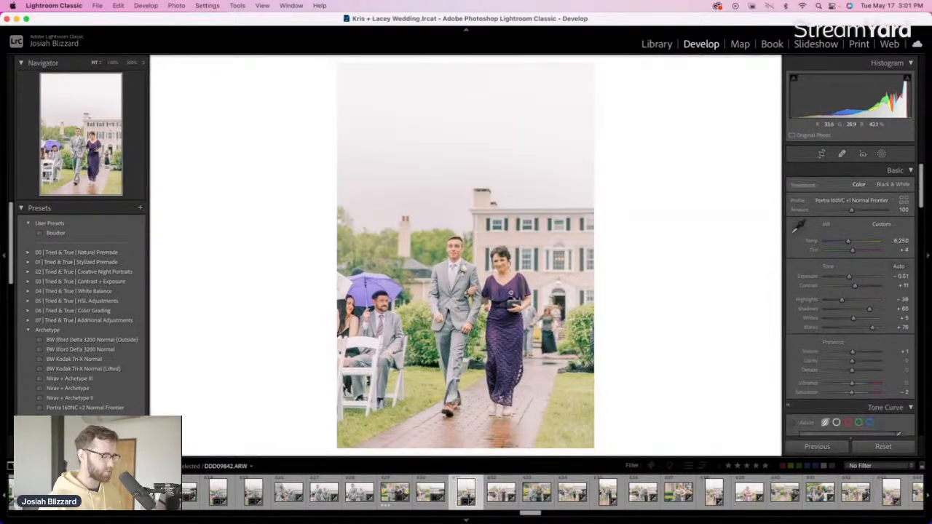
key("Right")
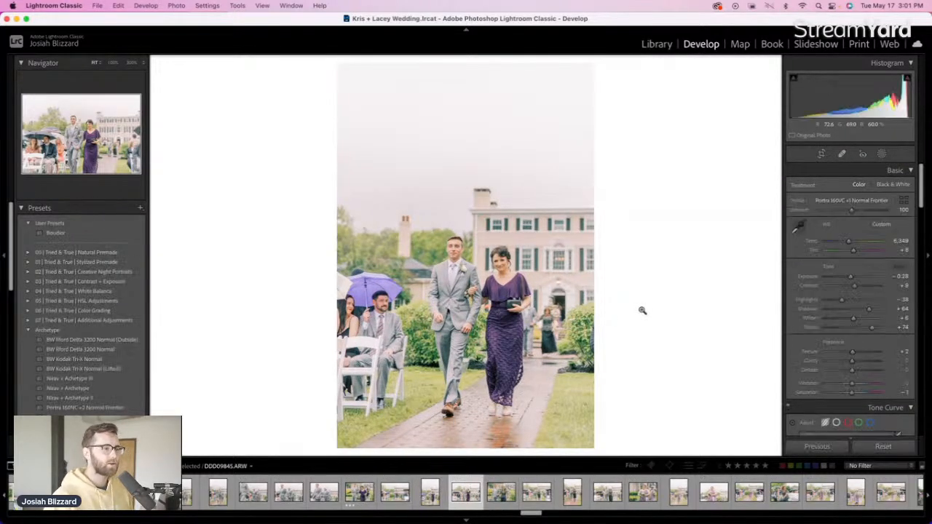
Crop the horizontal aisle photo DDD09845 tighter by trimming the sky, and reposition the frame around the walking pair
key("r")
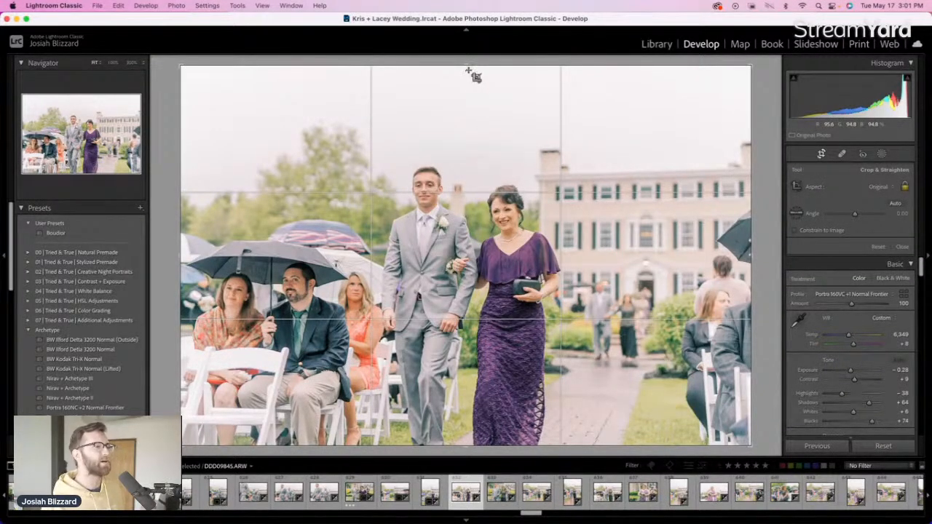
left_click_drag(467, 66, 469, 105)
left_click_drag(480, 164, 481, 170)
key("r")
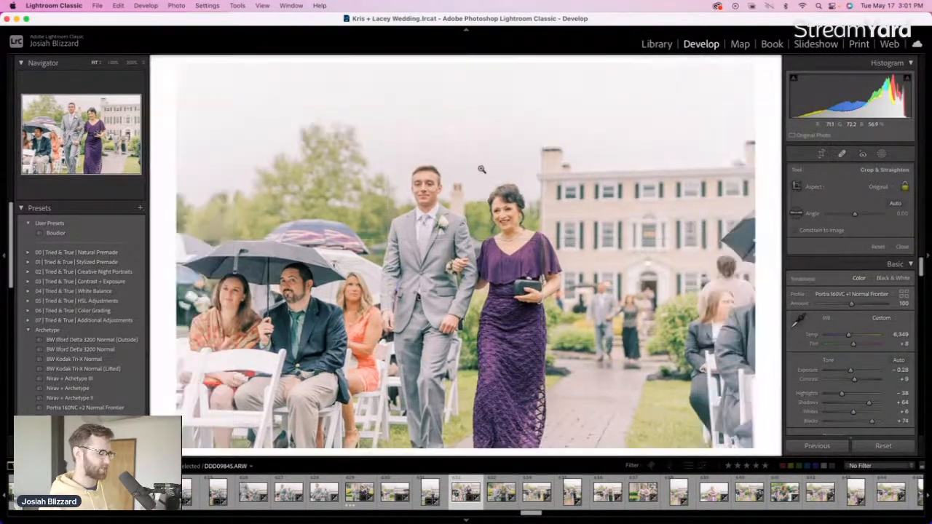
Advance to the couple's close-up CCC00951 and set its exposure to +0.10
key("Right")
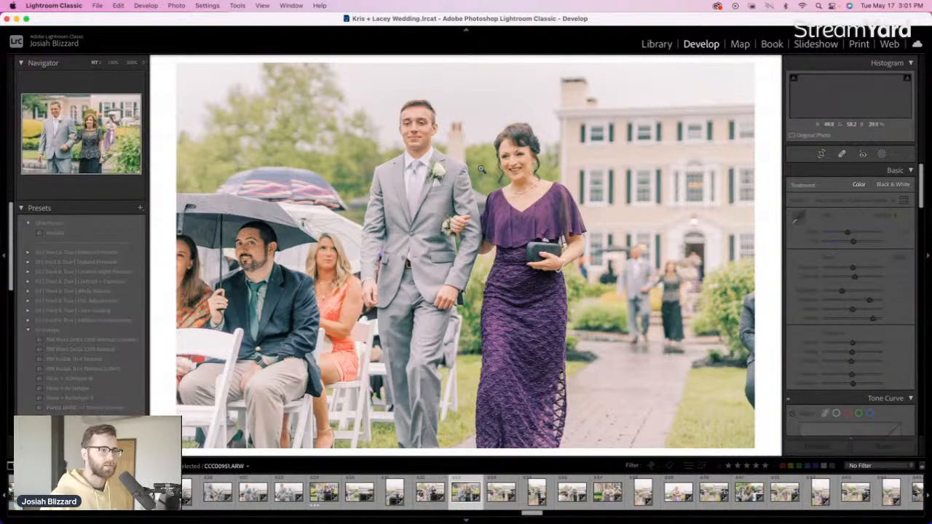
key("equal")
key("minus")
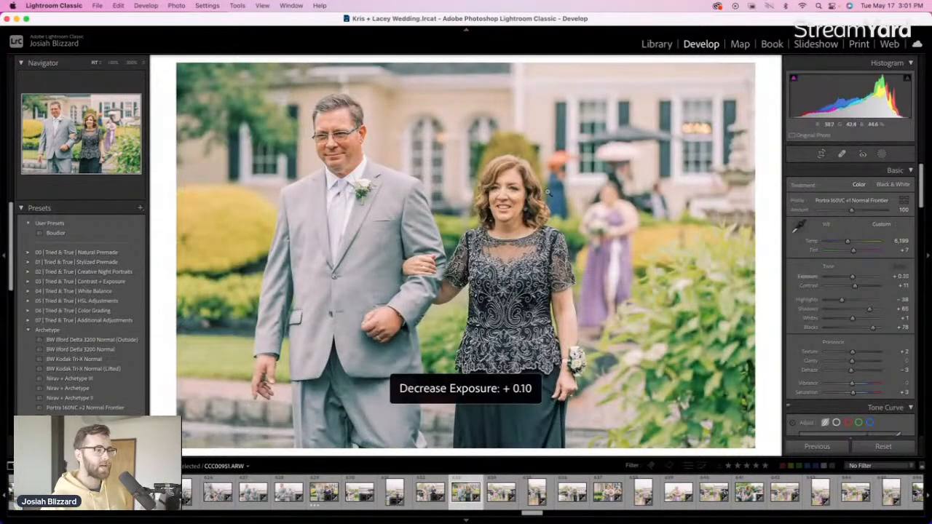
Advance to DDD09848, set its exposure to -0.16, straighten it to -0.45 and crop it tighter around the walking couple
key("Right")
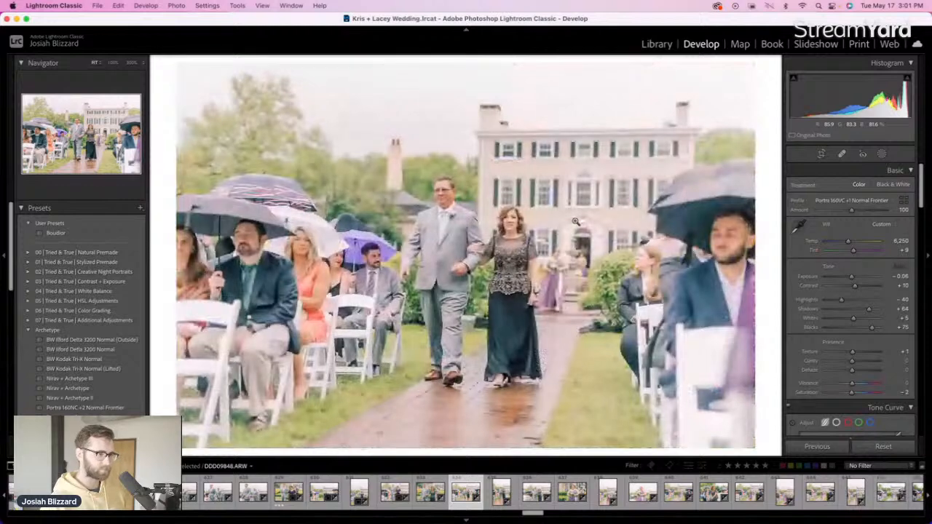
key("minus")
key("r")
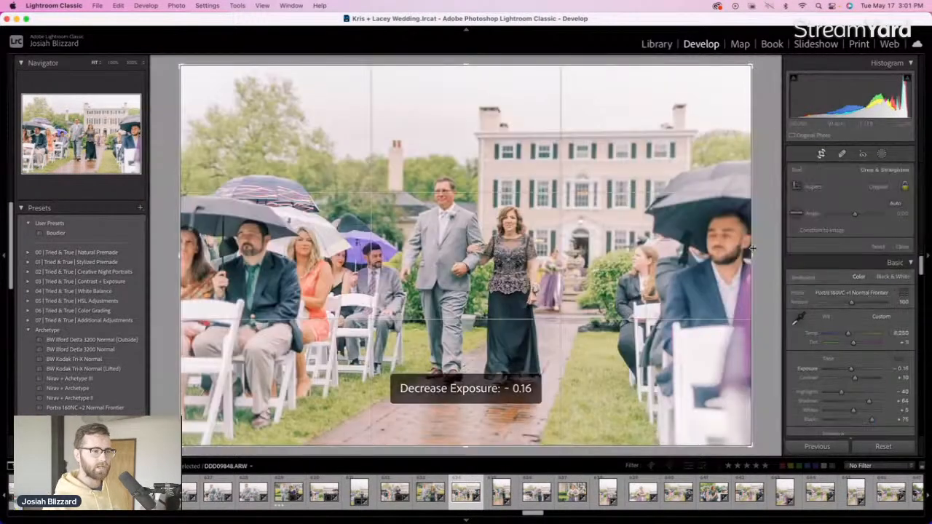
mouse_move(751, 249)
left_mouse_down()
mouse_move(712, 249)
mouse_move(758, 245)
left_mouse_up()
left_click_drag(617, 258, 602, 267)
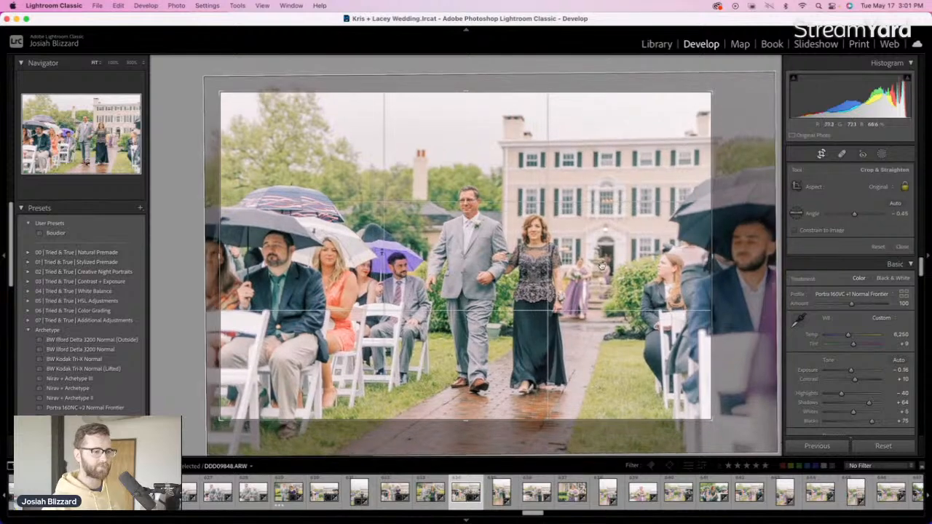
key("r")
Advance to the vertical aisle photo DDD09851 and crop it tighter around the walking couple
key("Right")
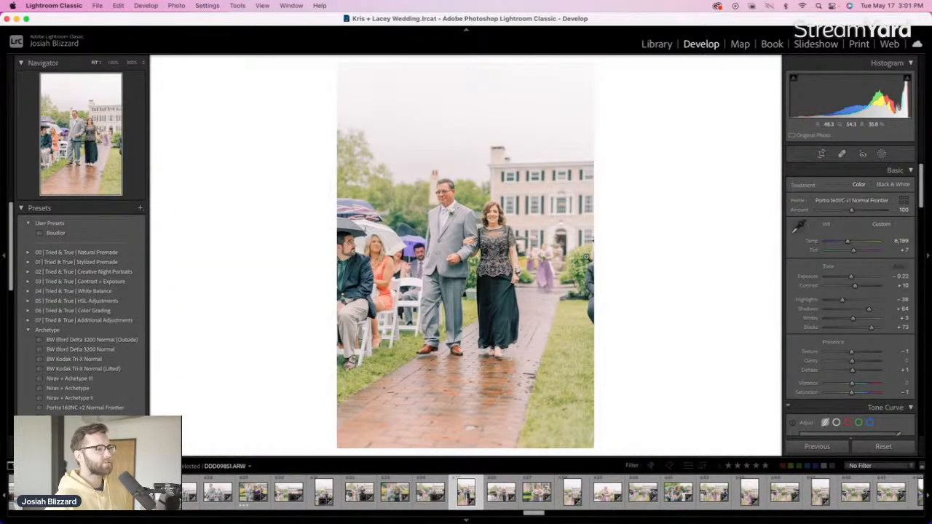
key("r")
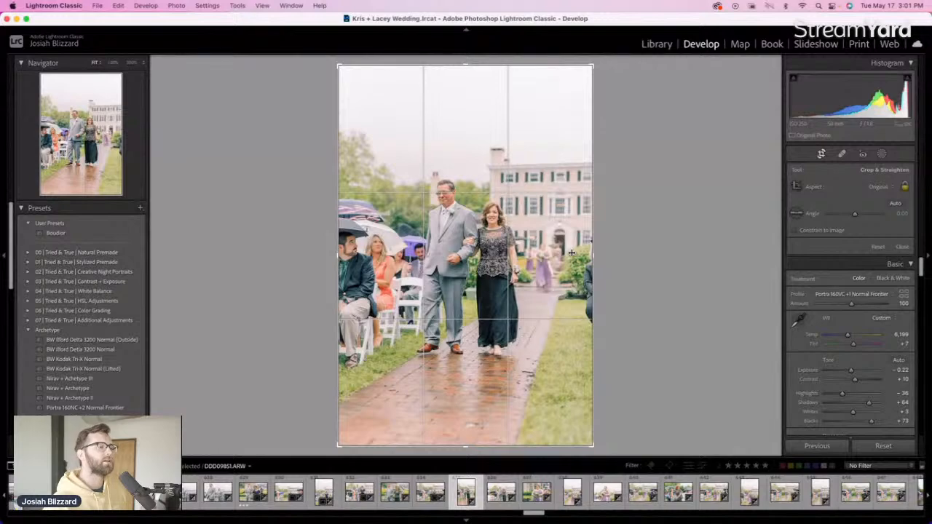
left_click_drag(593, 255, 497, 262)
key("Return")
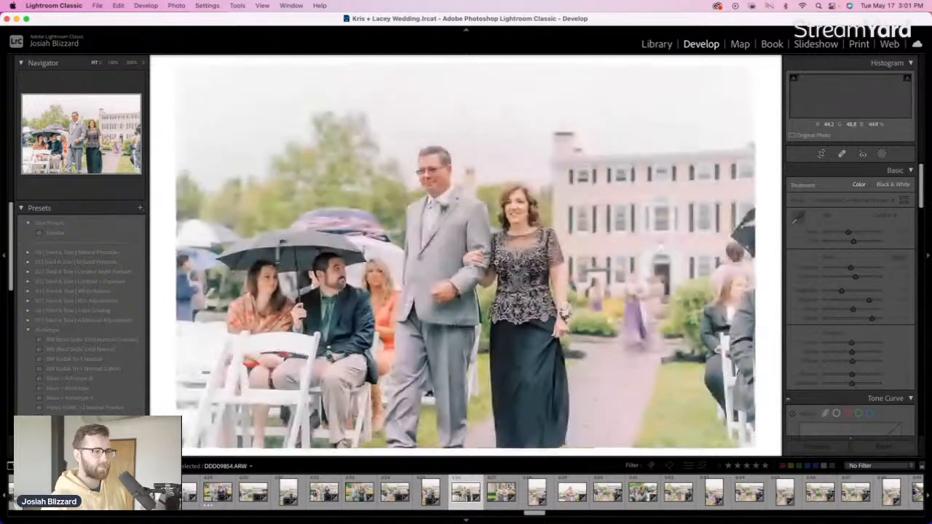
Crop the horizontal couple photo DDD09854 tighter, pass over the bridesmaid close-up CCC00955 and advance to DDD09860
key("r")
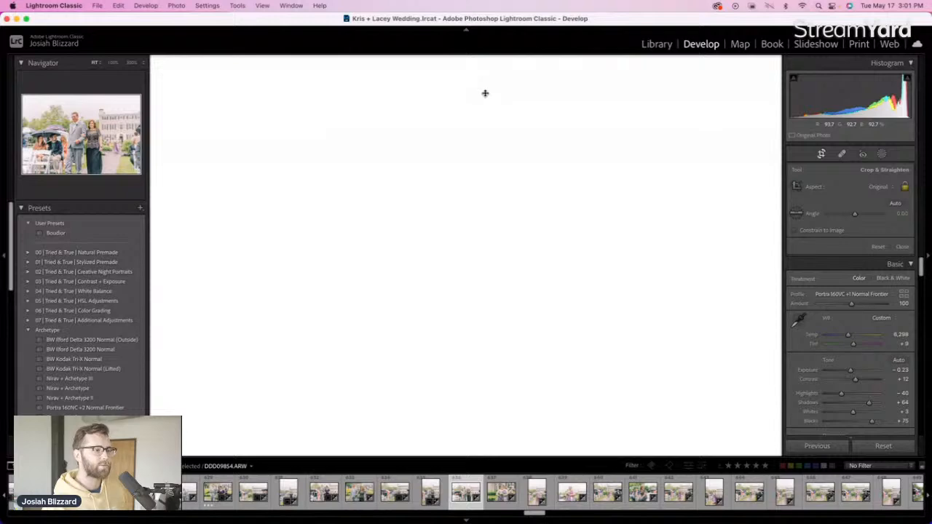
key("r")
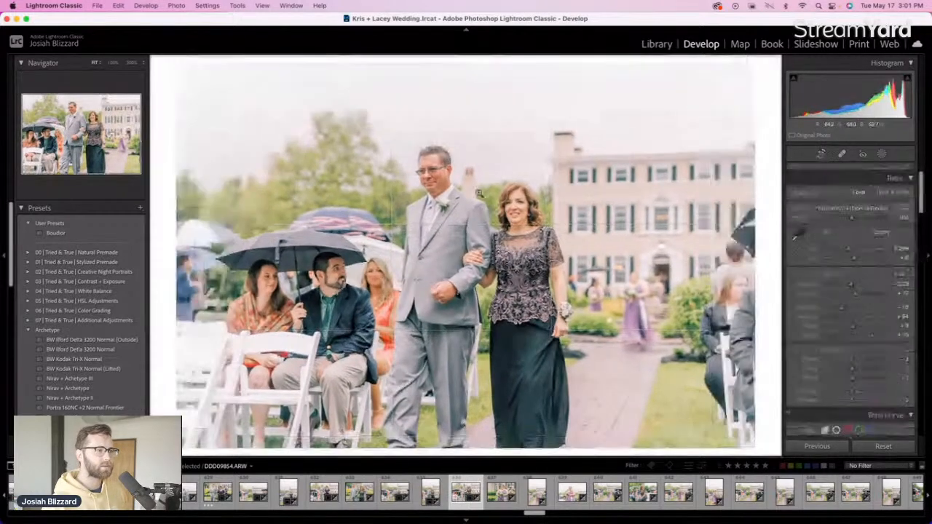
key("Right")
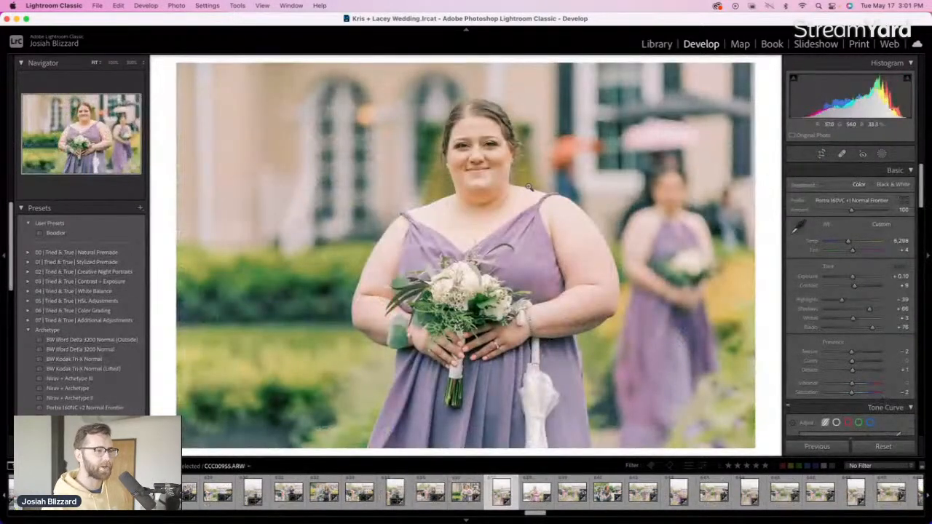
key("Right")
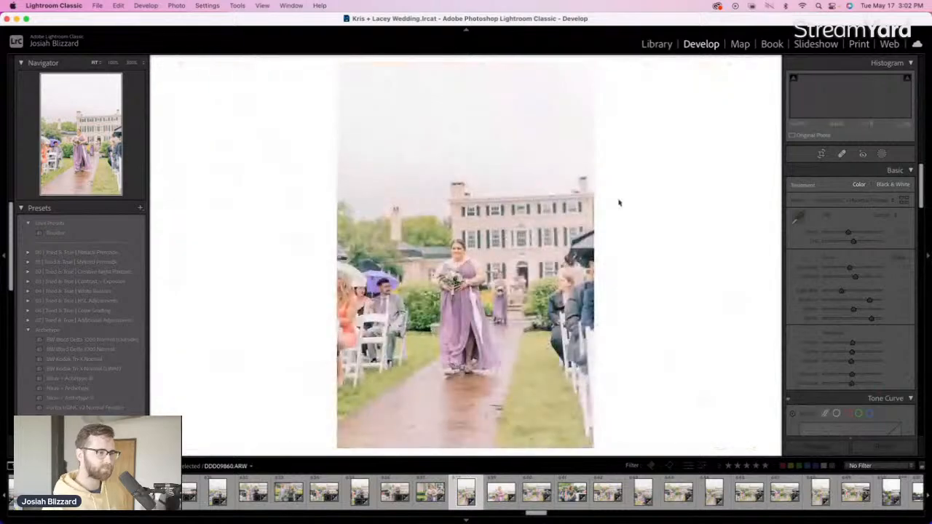
Straighten the vertical bridesmaid photo DDD09860 to 1.25 and crop it tighter, repositioning the frame around her
key("r")
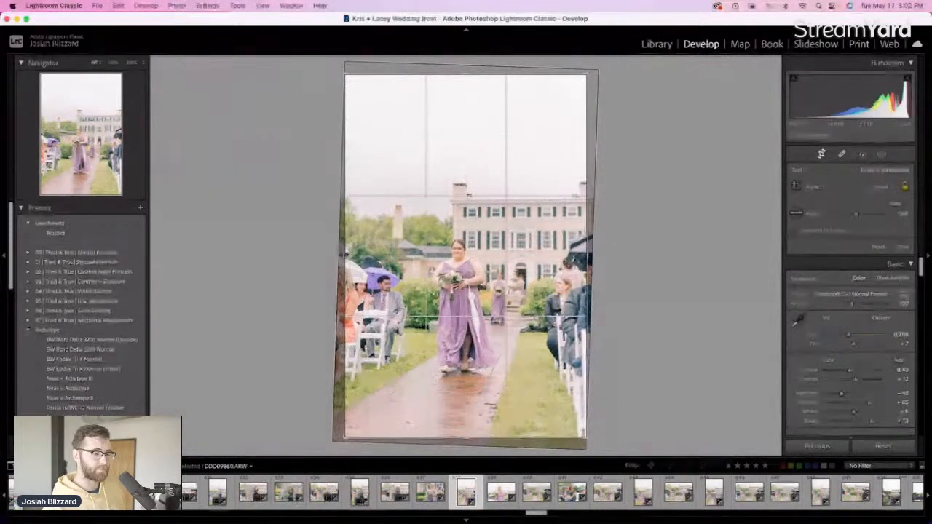
left_click_drag(593, 253, 570, 257)
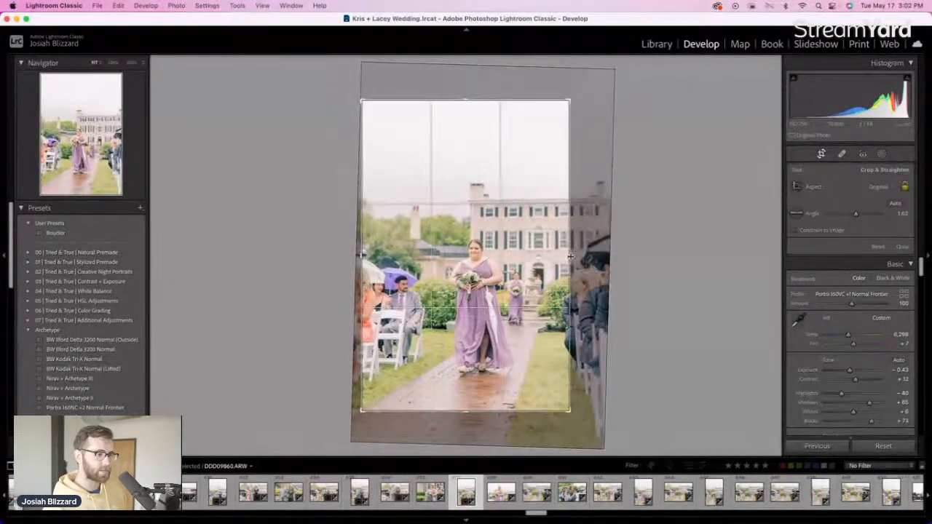
left_click_drag(511, 266, 499, 267)
left_click_drag(619, 255, 619, 251)
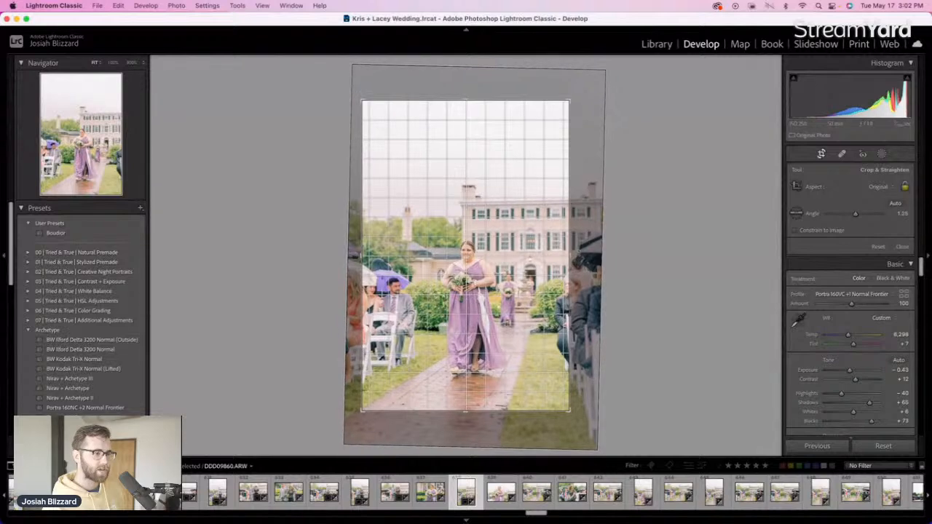
left_click_drag(494, 246, 500, 251)
key("Return")
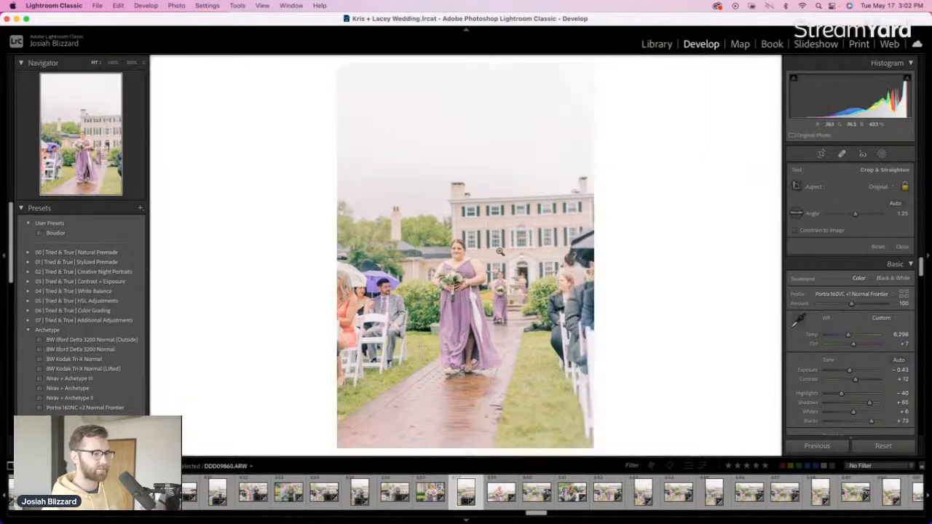
Lower the exposure of the vertical bridesmaid photo DDD09860 in small increments, comparing neighbouring brightness levels
key("minus")
key("minus")
key("equal")
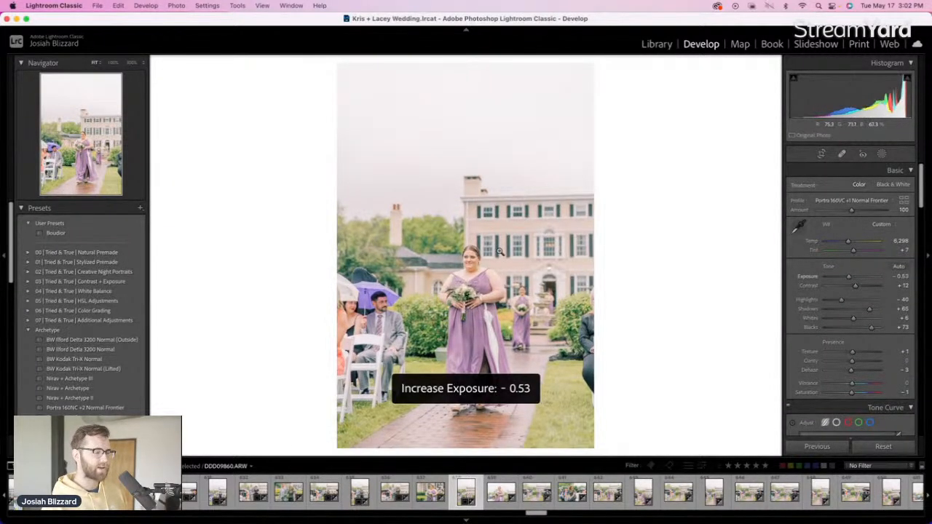
key("minus")
Check the exposure of the bridesmaid photos from DDD09862 through DDD09866 and move on to DDD09870
key("Right")
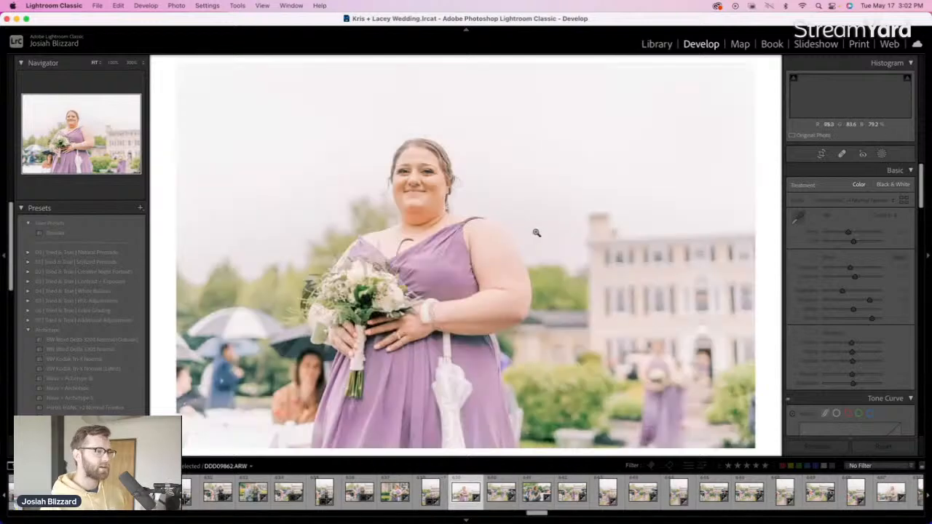
key("minus")
key("equal")
key("Right")
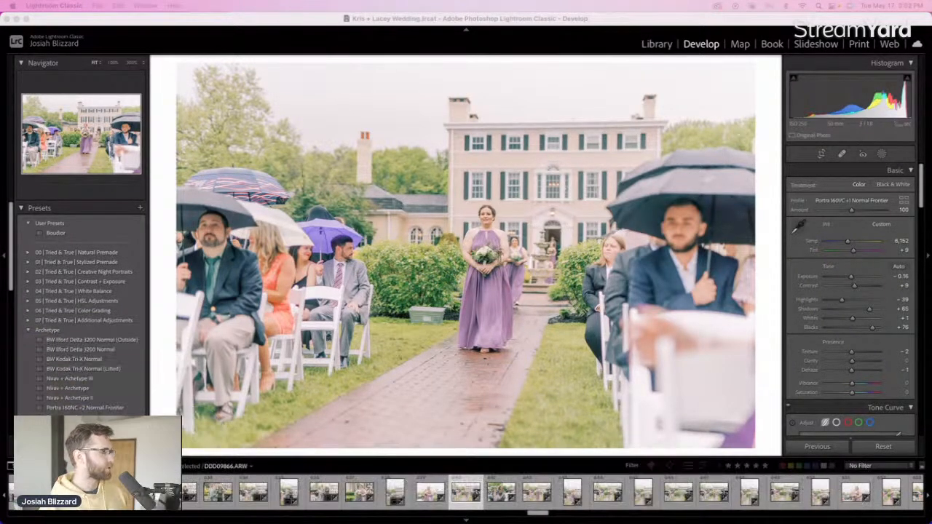
left_click(776, 211)
key("Right")
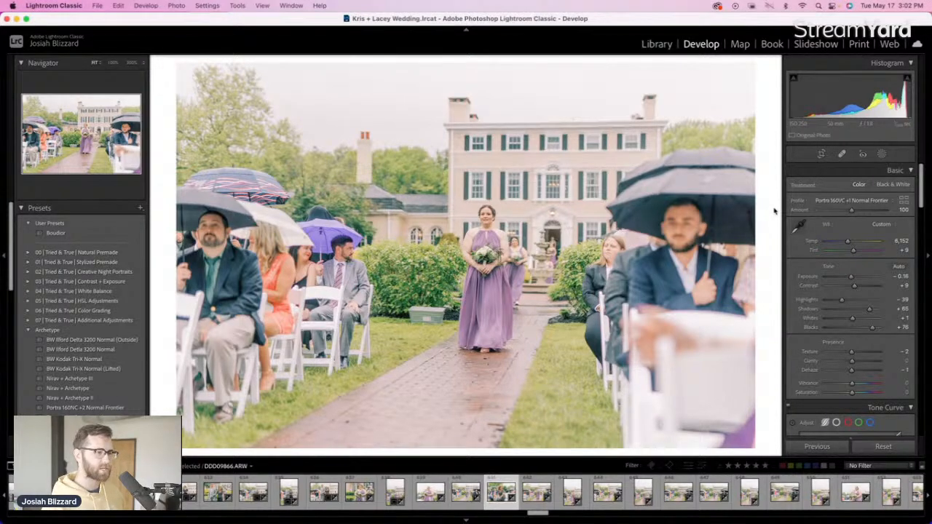
key("Right")
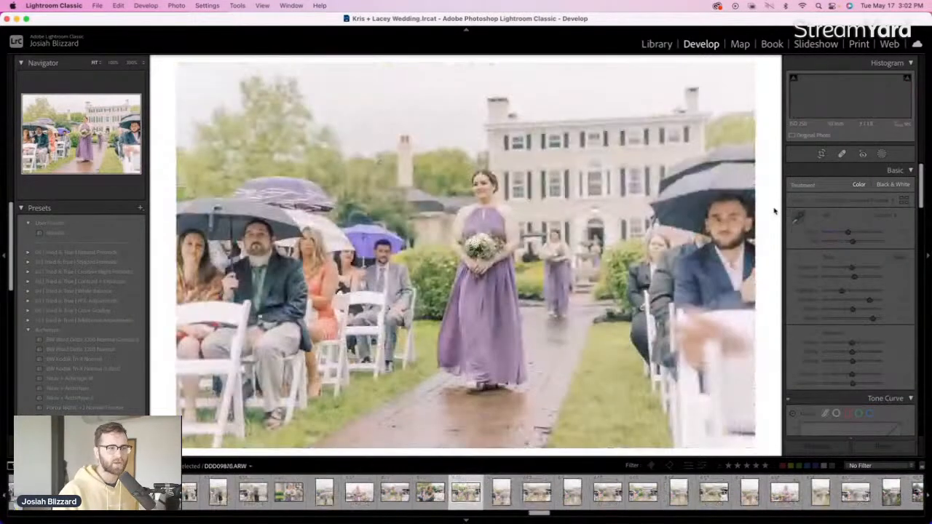
key("Right")
Straighten the horizontal bridesmaid photo DDD09870 and crop it tighter, repositioning the frame around her on the aisle
key("r")
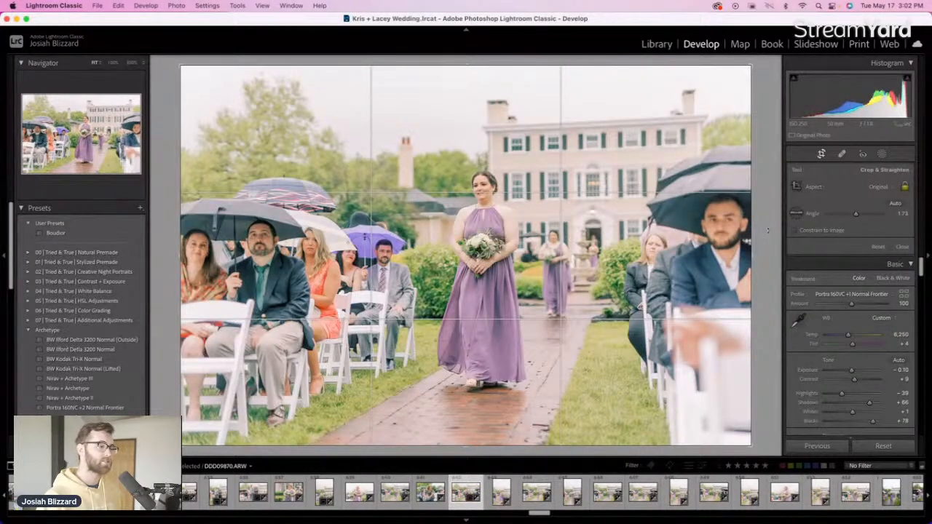
left_click_drag(766, 230, 711, 242)
left_click_drag(649, 251, 638, 256)
key("r")
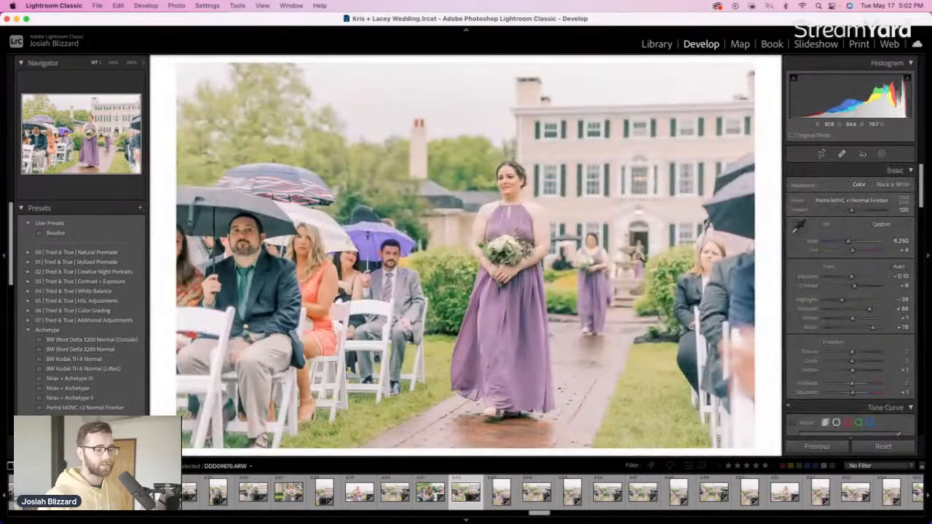
Advance to the vertical bridesmaid photo DDD09872 and set its exposure to -0.53
key("Right")
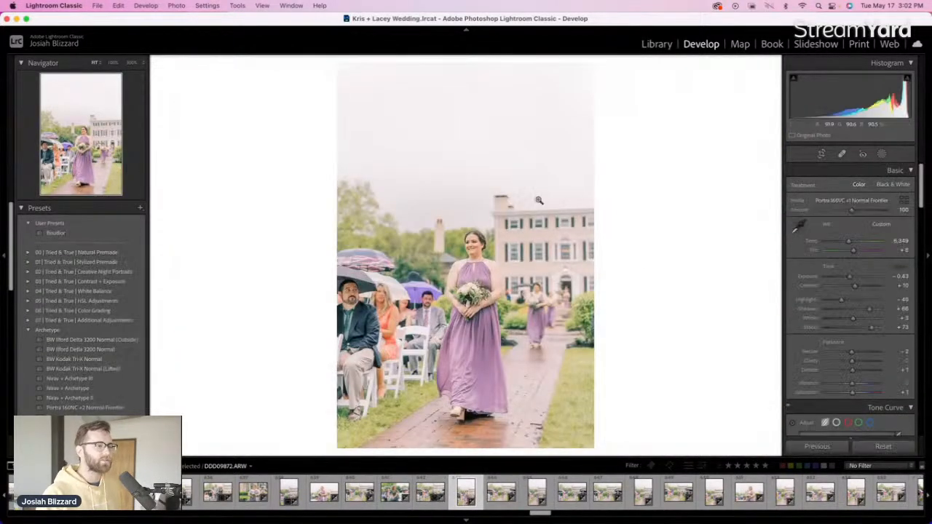
key("minus")
key("equal")
key("minus")
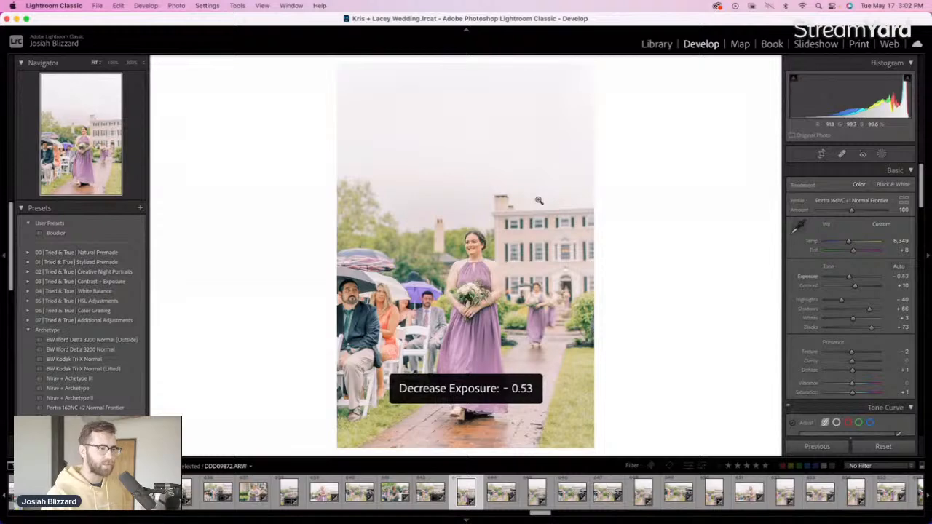
Advance to the horizontal photo DDD09874, level the house and crop the image tighter, repositioning the frame around the bridesmaid
key("Right")
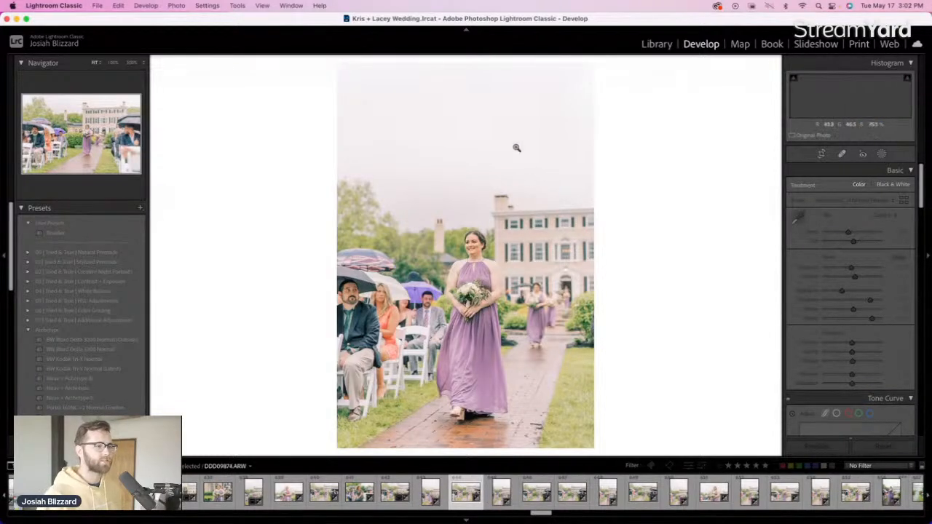
key("r")
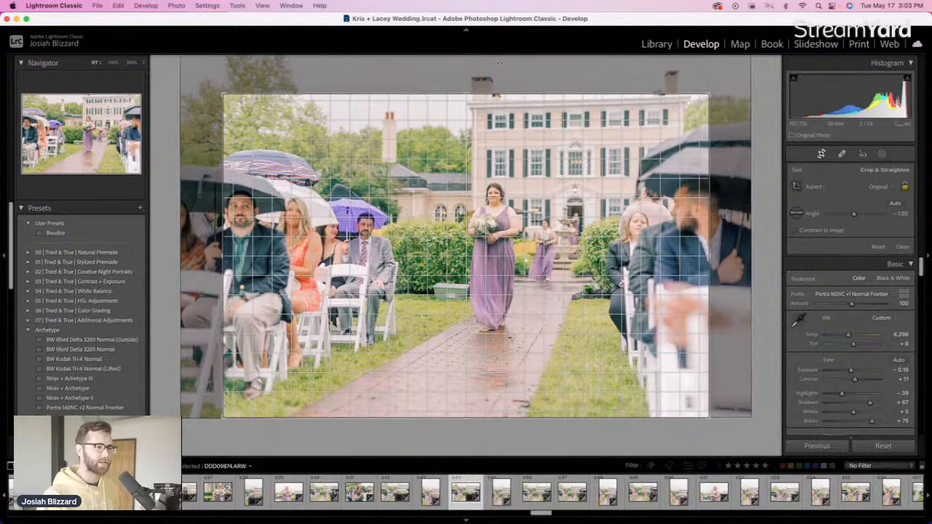
left_click_drag(499, 64, 500, 64)
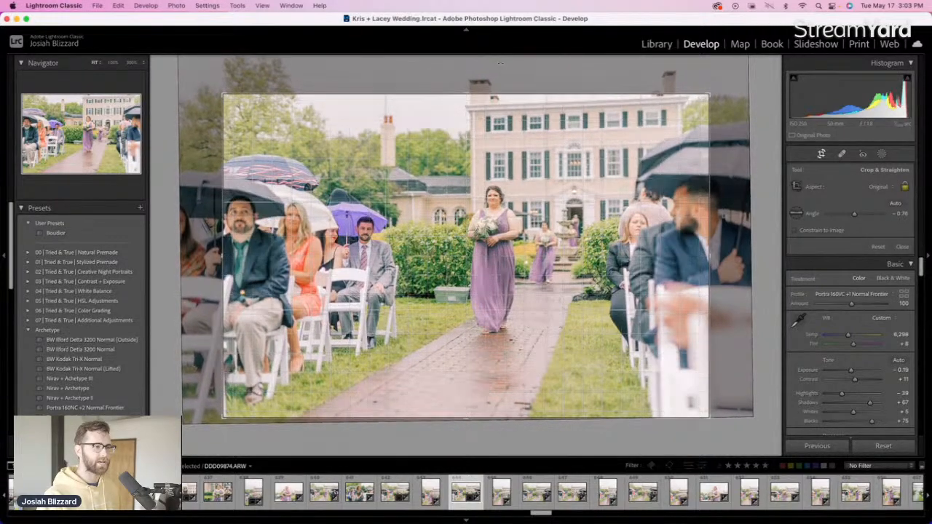
left_click_drag(512, 151, 486, 174)
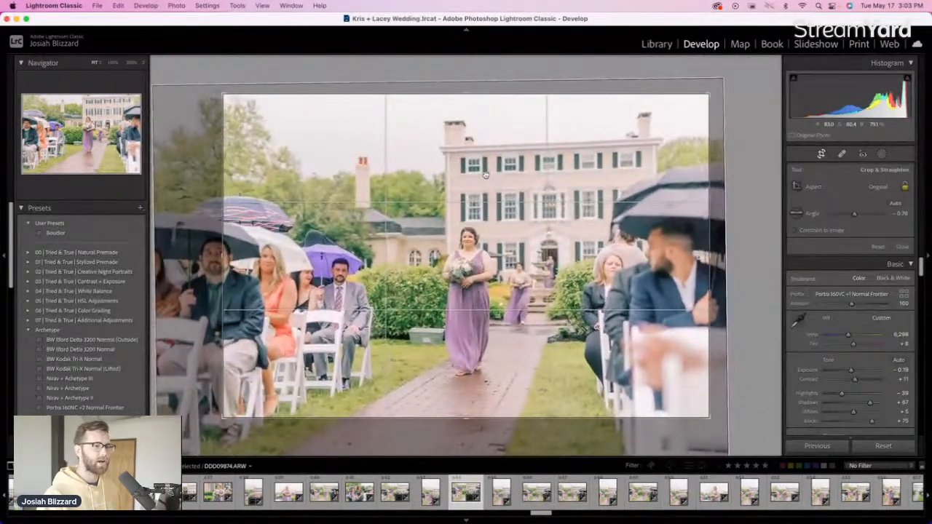
left_click_drag(738, 180, 738, 185)
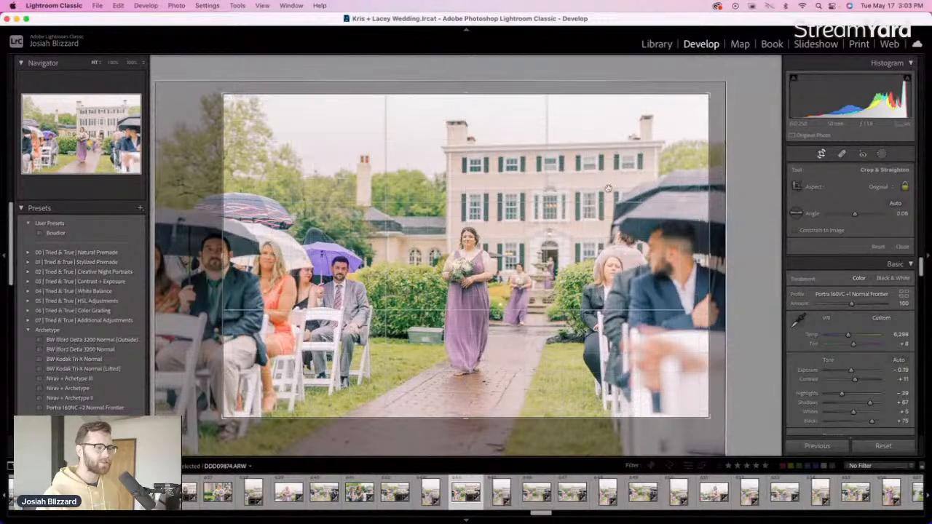
key("Return")
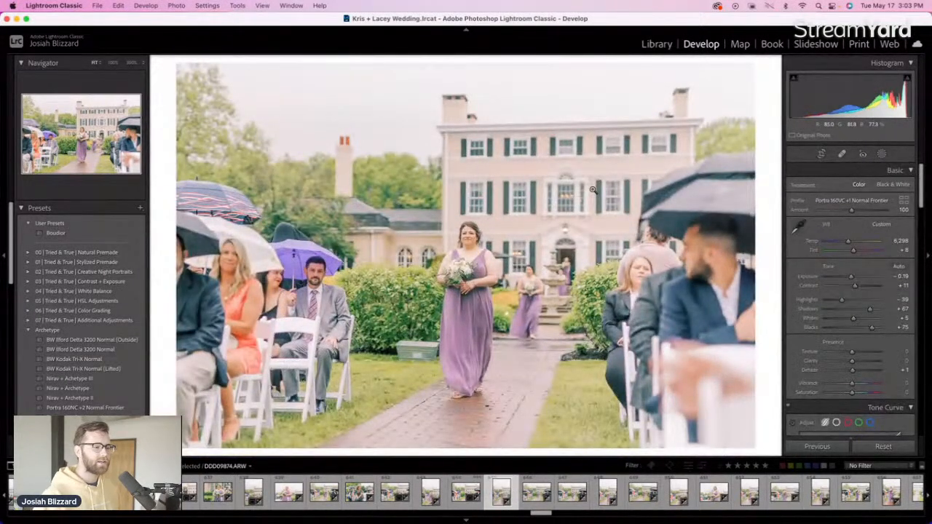
Go to the vertical bridesmaid photo DDD09877, straighten it by about 1.38 degrees, crop it tighter and reposition the frame around her
key("Left")
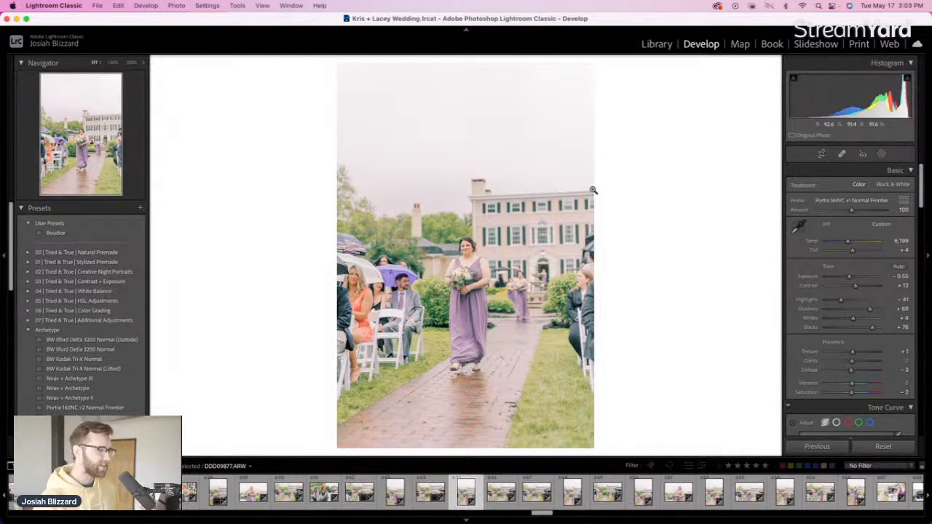
key("r")
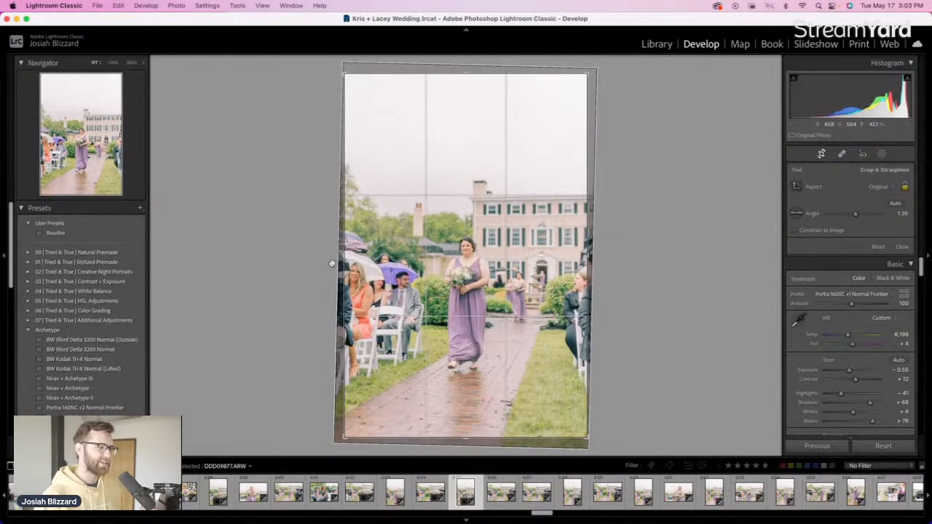
left_click_drag(342, 263, 358, 262)
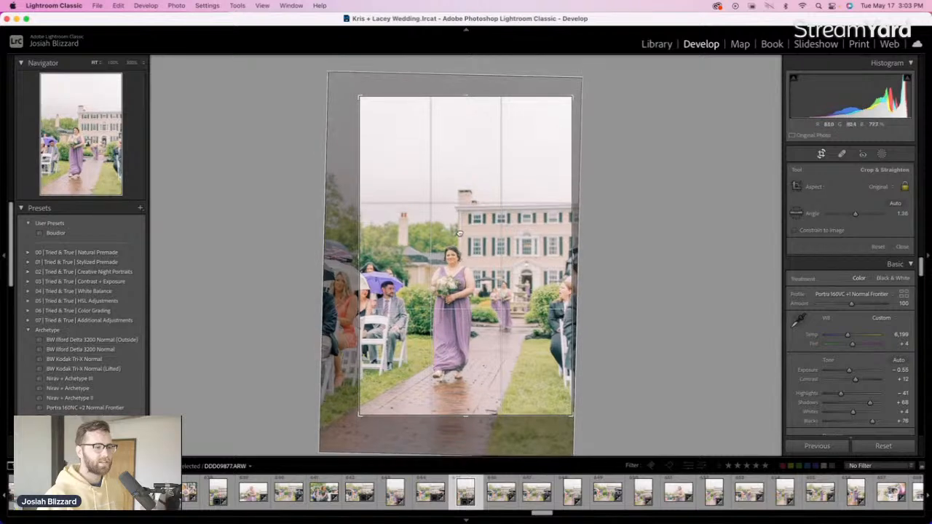
key("r")
Advance to the horizontal photo DDD09879, level it by about -0.67 degrees and crop it tighter, repositioning the frame around the bridesmaid
key("Right")
key("Right")
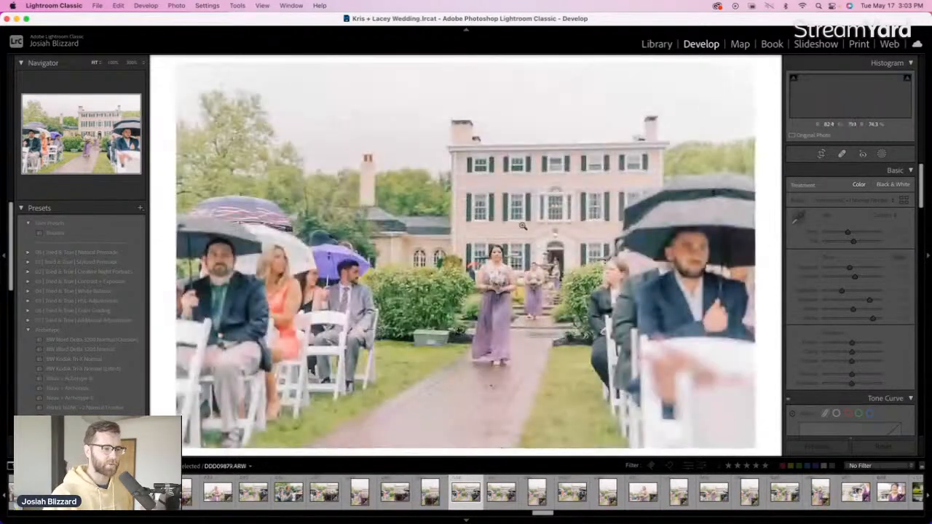
key("r")
left_click_drag(504, 67, 500, 71)
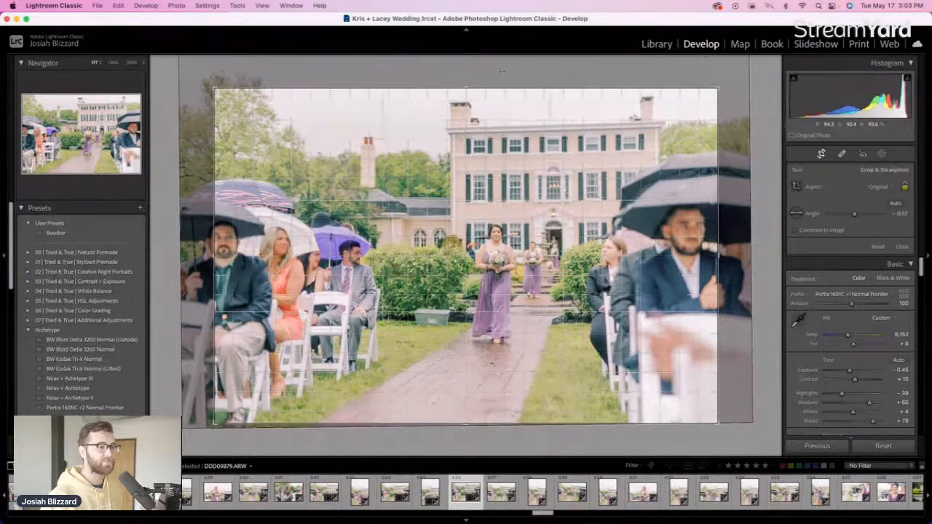
left_click_drag(503, 185, 489, 203)
key("Return")
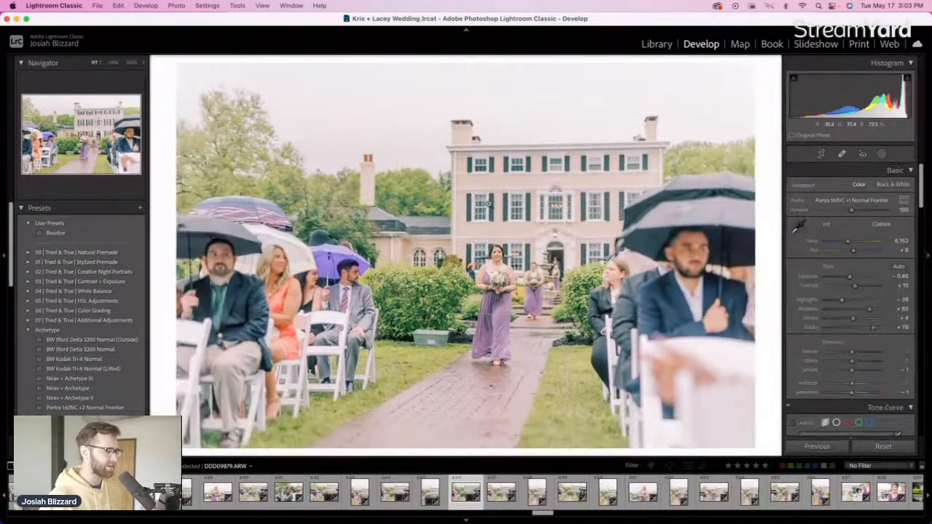
Advance to the horizontal bridesmaid photo DDD09881 and crop the image tighter
key("Right")
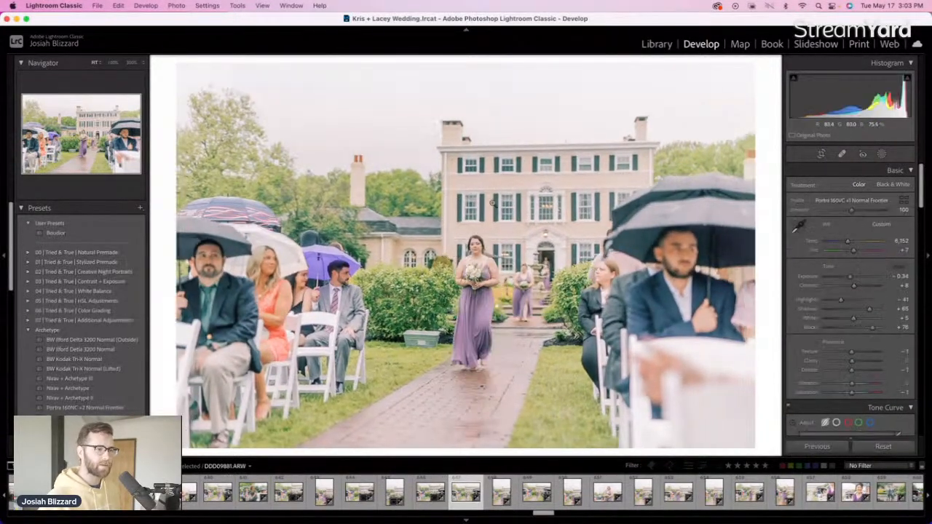
key("r")
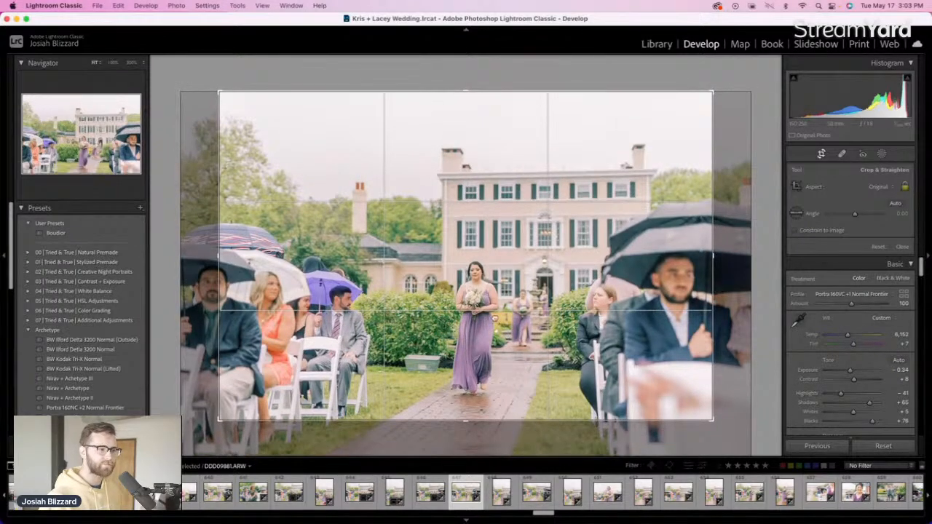
key("Return")
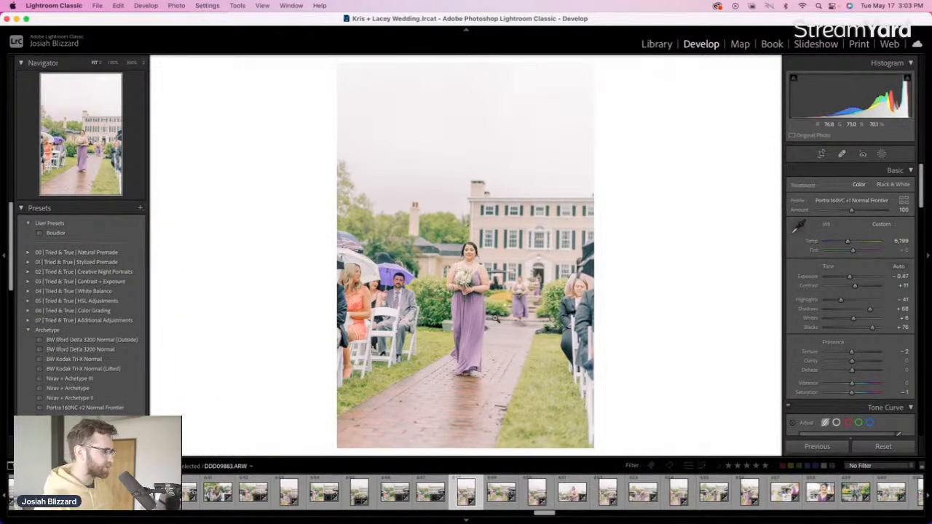
Straighten the vertical bridesmaid photo DDD09883 by about -1.31 degrees and crop it tighter, repositioning the frame around her
key("r")
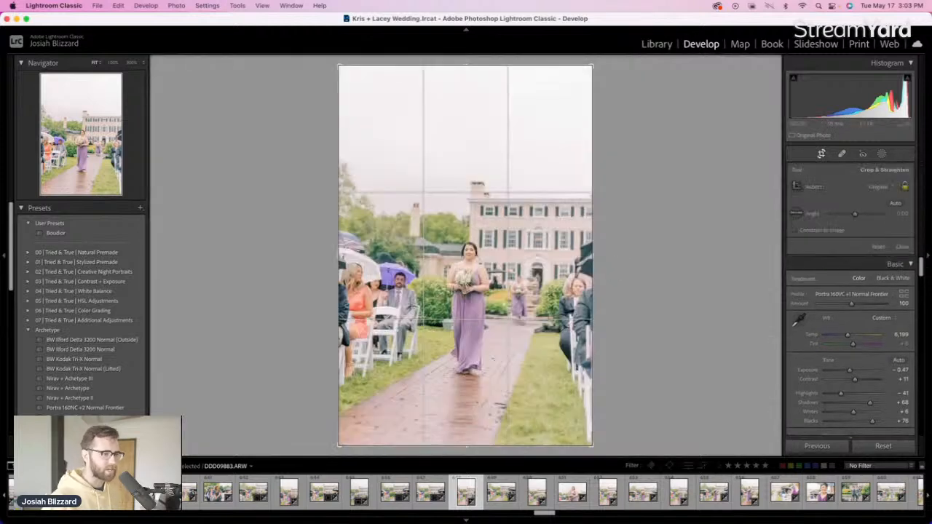
left_click_drag(632, 253, 630, 251)
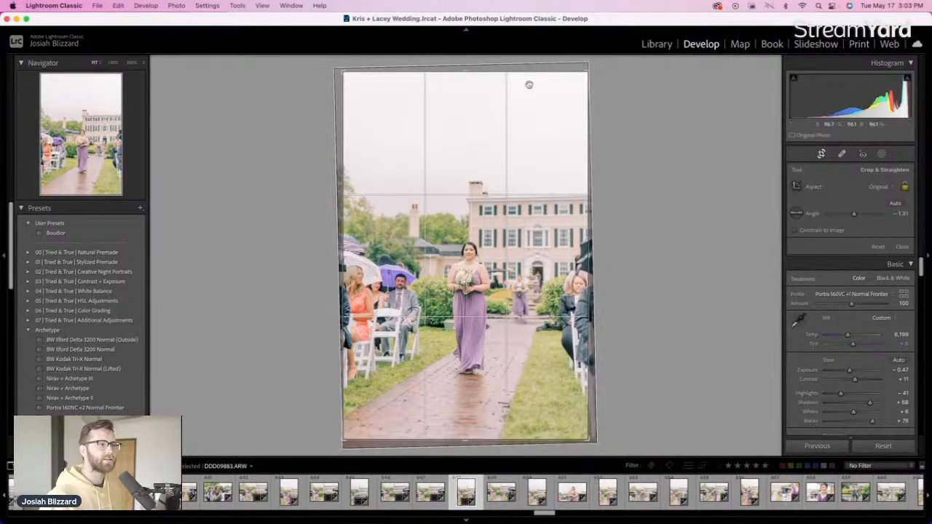
left_click_drag(516, 72, 516, 104)
left_click_drag(500, 183, 489, 215)
key("r")
Advance to the horizontal photo DDD09886, level the house by about -2.06 degrees, crop tighter and reposition the frame around the bridesmaid
key("Right")
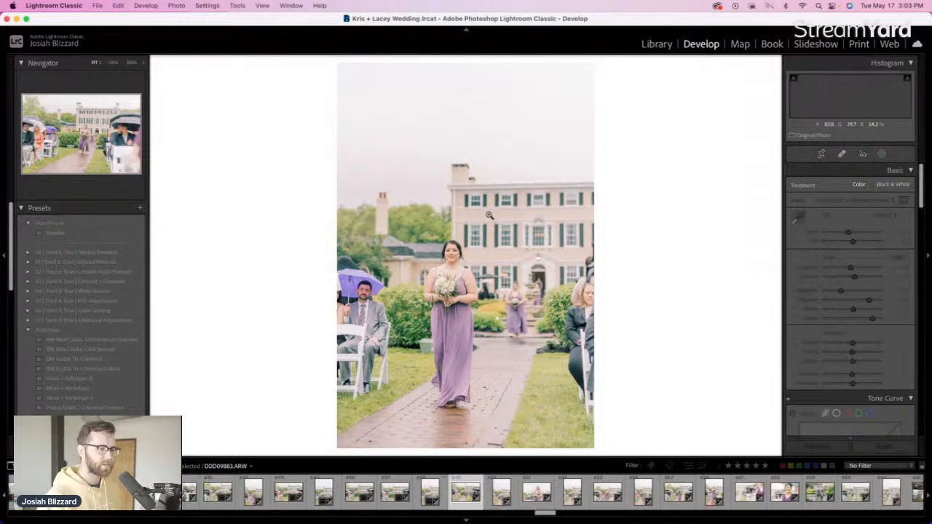
key("r")
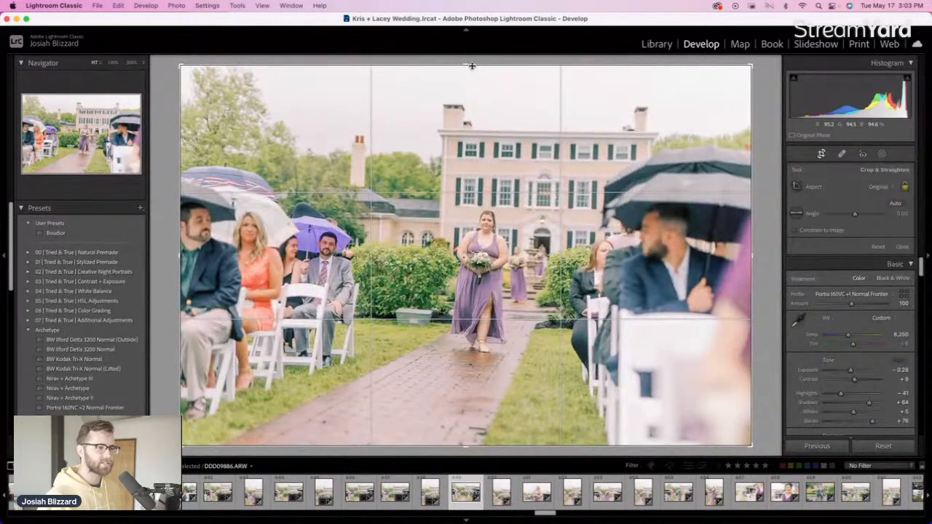
left_click_drag(471, 66, 487, 86)
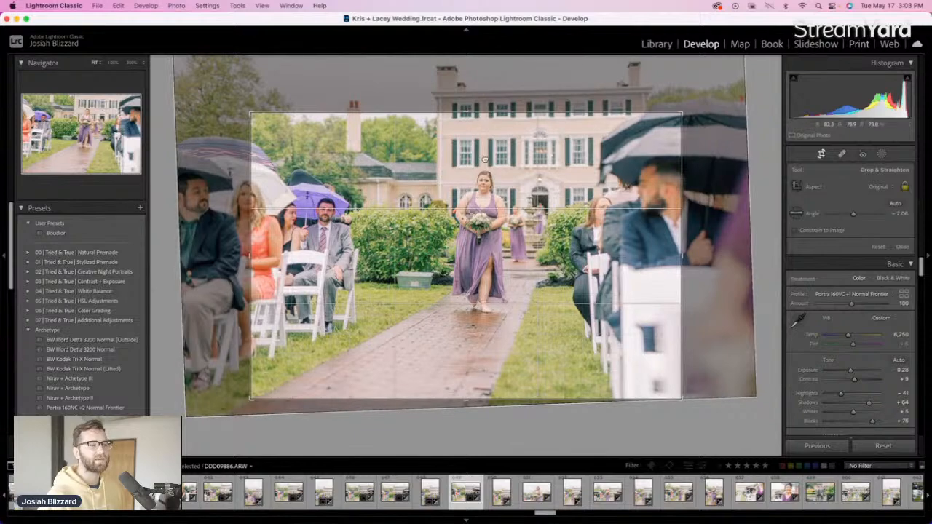
left_click_drag(483, 157, 474, 212)
key("Return")
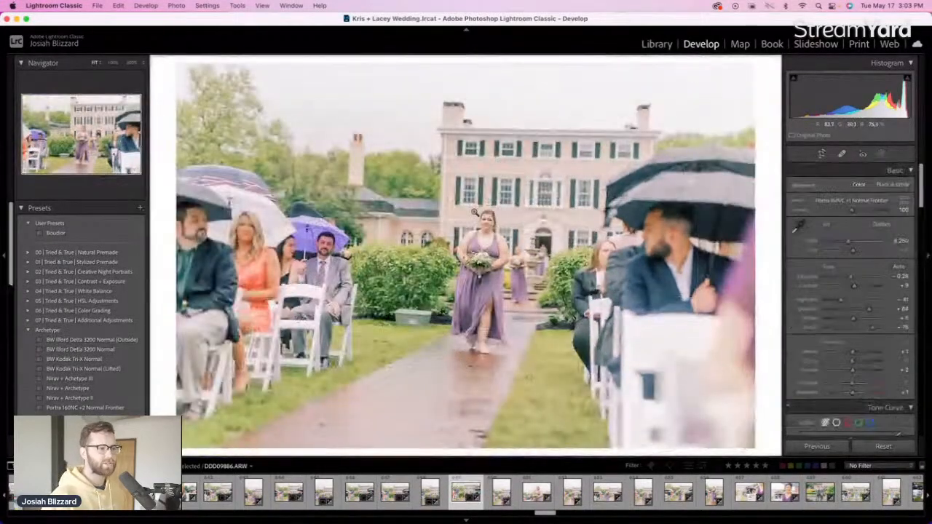
Advance to the vertical bridesmaid photo DDD09889, lower its exposure to -0.76 and move on to the close portrait DDD09895
key("Right")
key("Right")
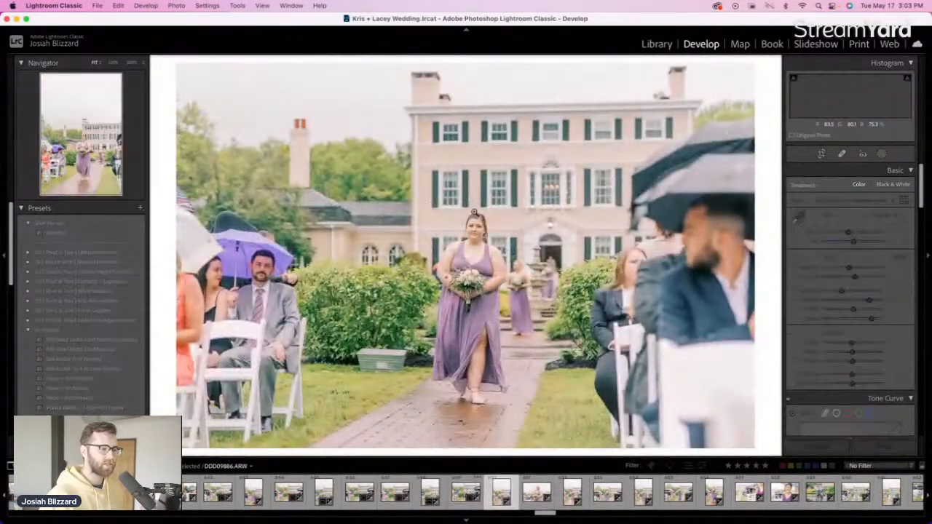
key("minus")
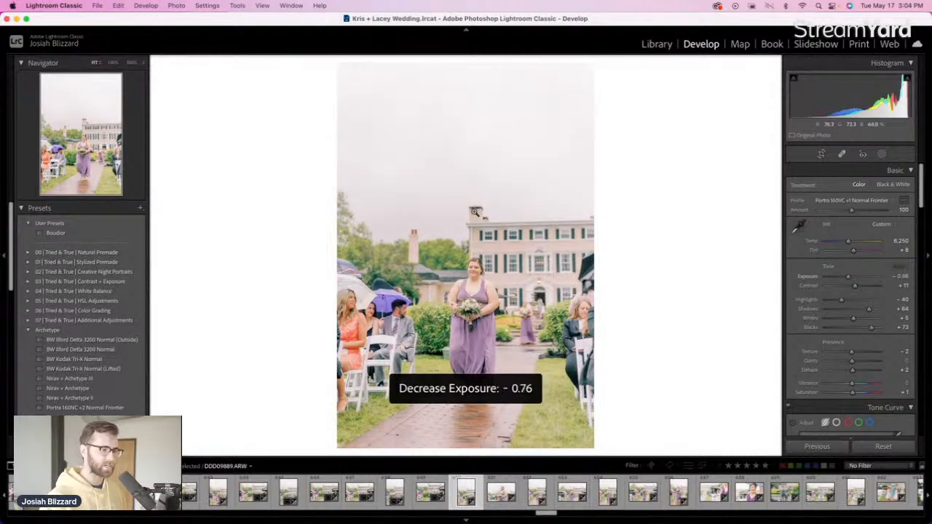
key("Right")
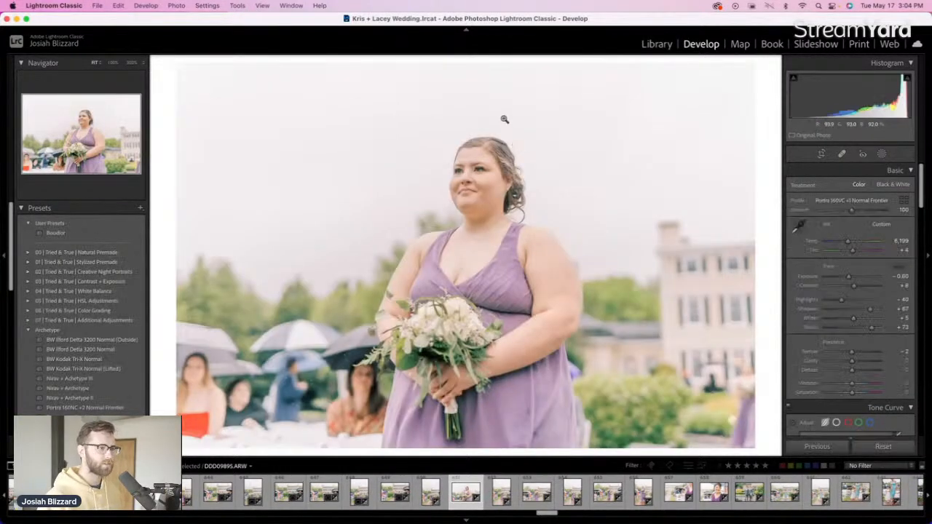
Advance to the vertical photo DDD09900, straighten it by about 0.67 degrees and crop it tighter, repositioning the frame around the bridesmaid
key("Right")
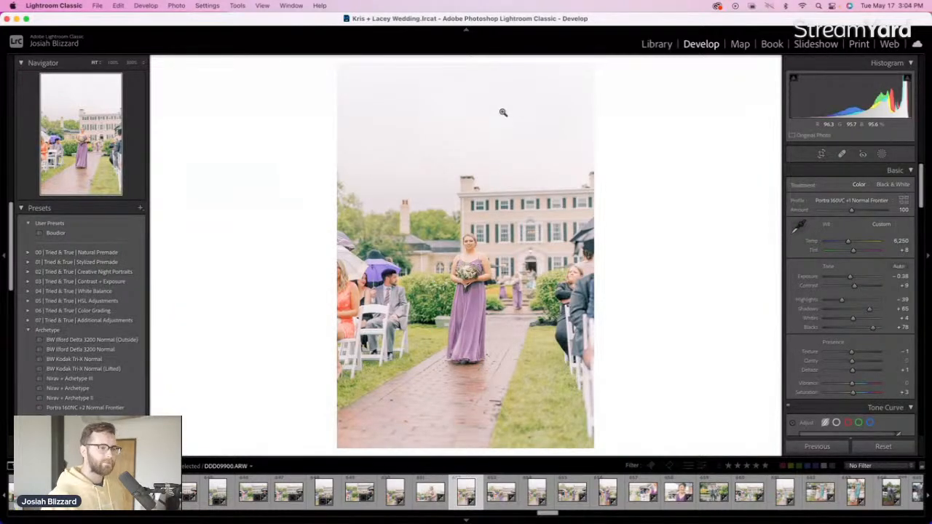
key("r")
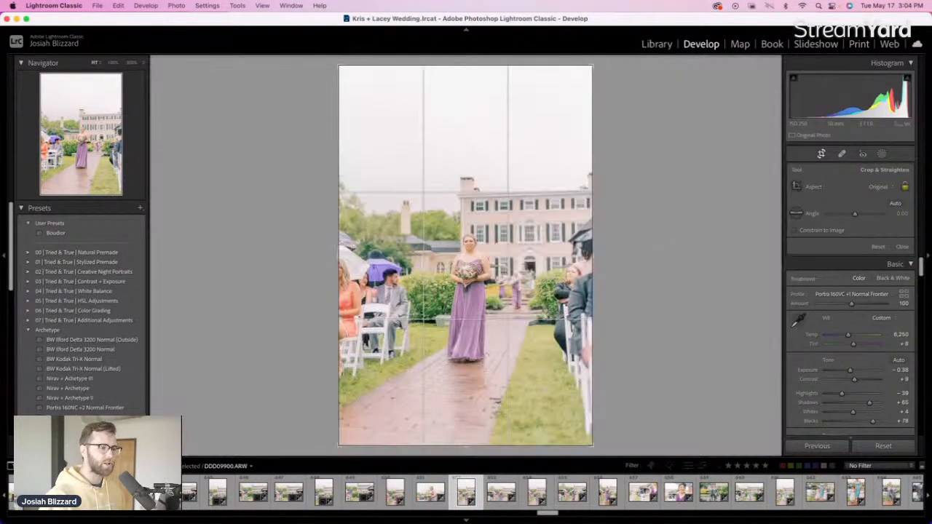
left_click_drag(676, 261, 676, 265)
left_click_drag(588, 258, 498, 265)
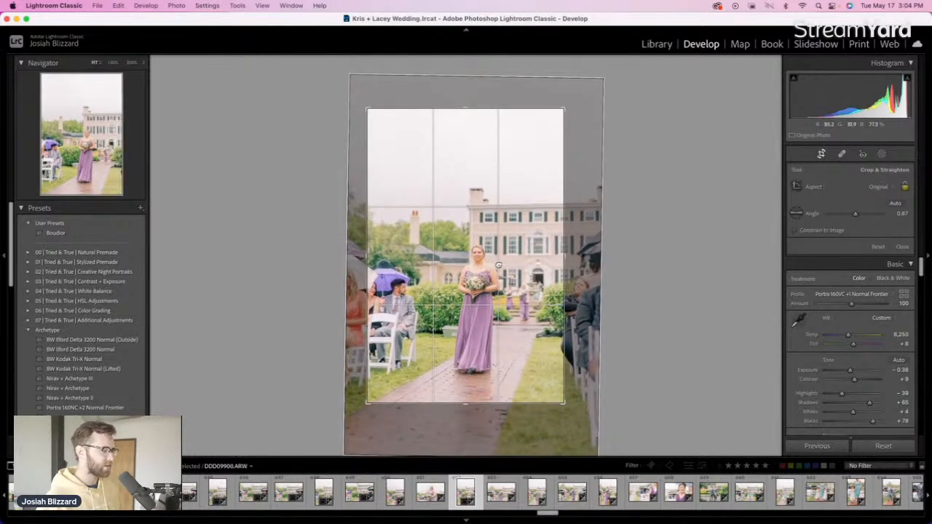
key("Return")
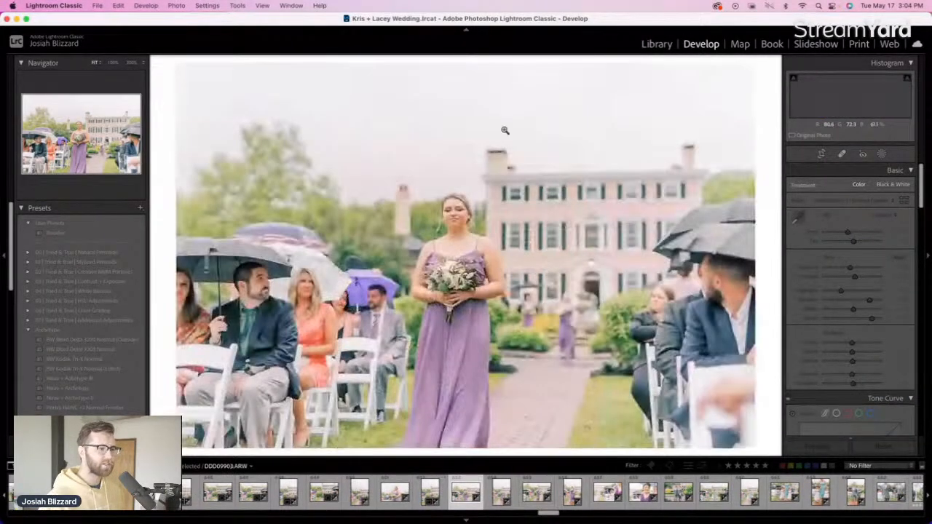
Remove the horizontal bridesmaid photo DDD09903 from the catalog and move on to DDD09907
key("r")
key("r")
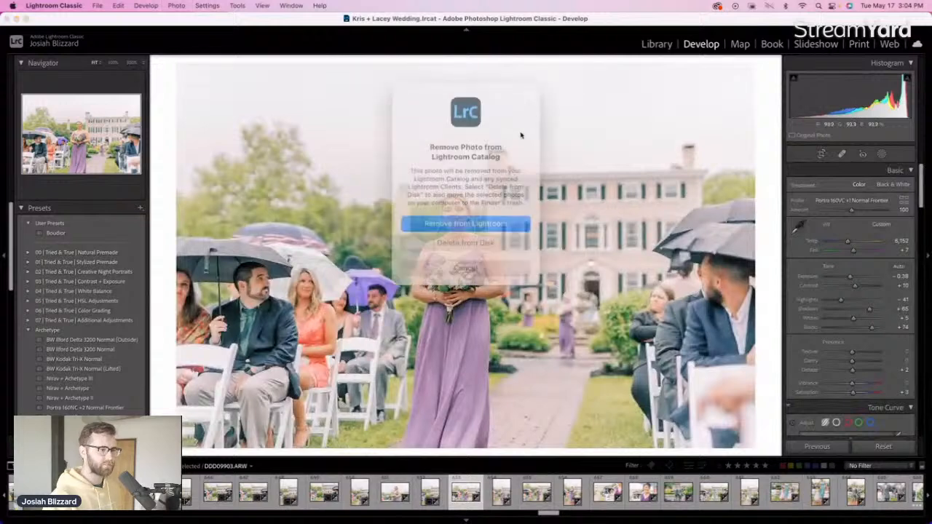
key("Right")
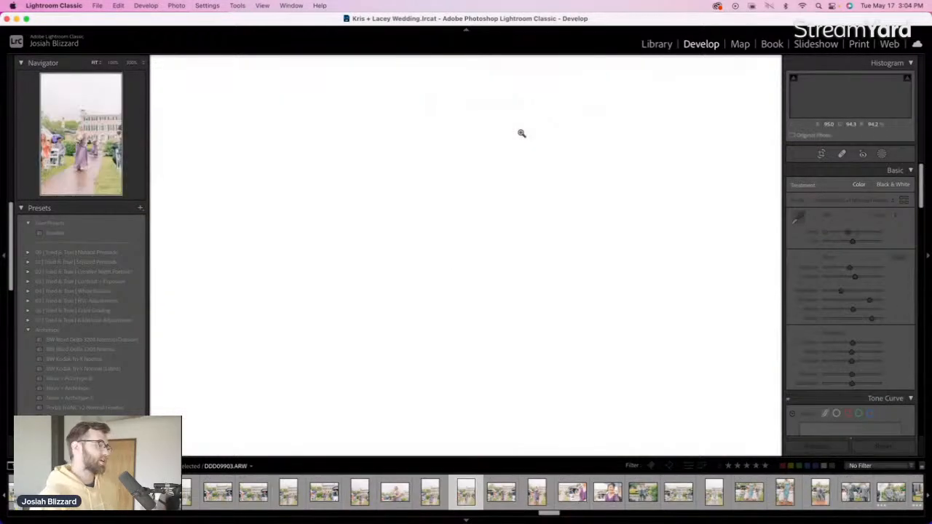
Crop the vertical bridesmaid photo DDD09907 tighter, rotate it by about 0.24 degrees and reposition the frame around her
key("r")
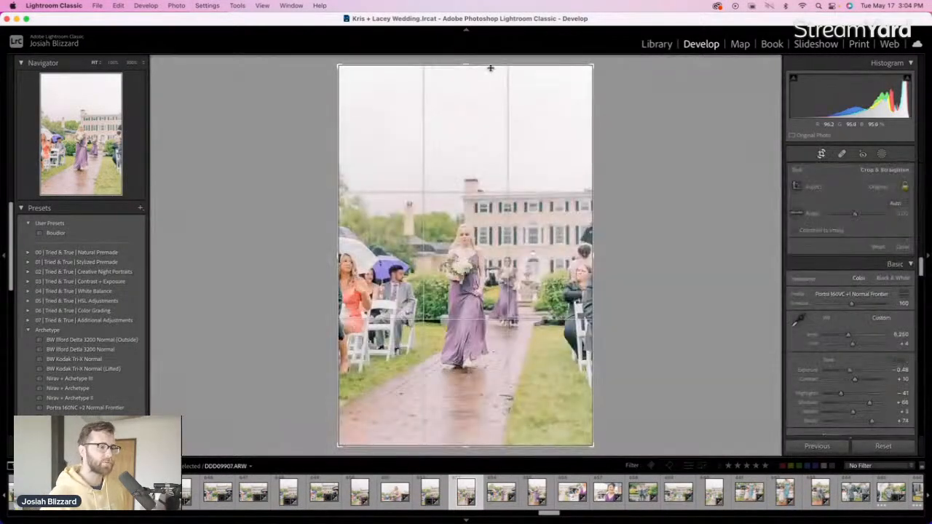
left_click_drag(490, 66, 491, 94)
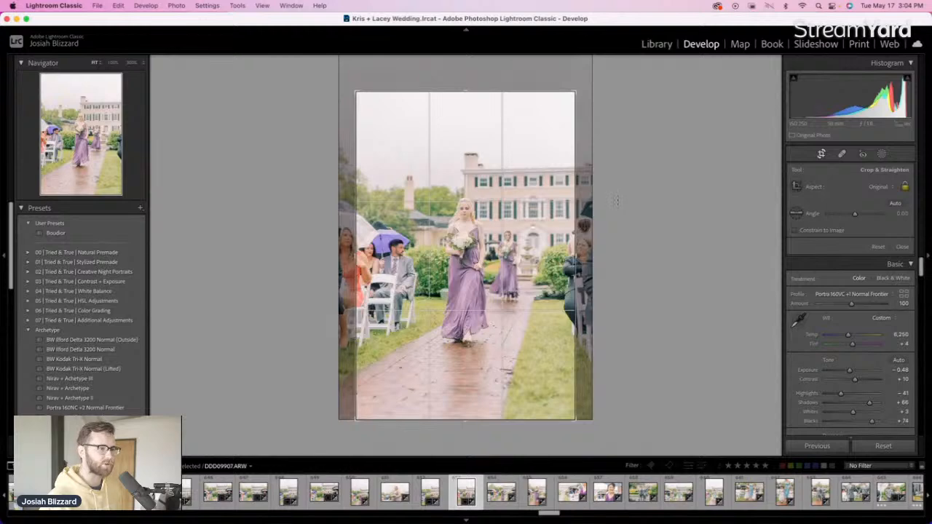
left_click_drag(617, 201, 617, 202)
left_click_drag(519, 216, 516, 242)
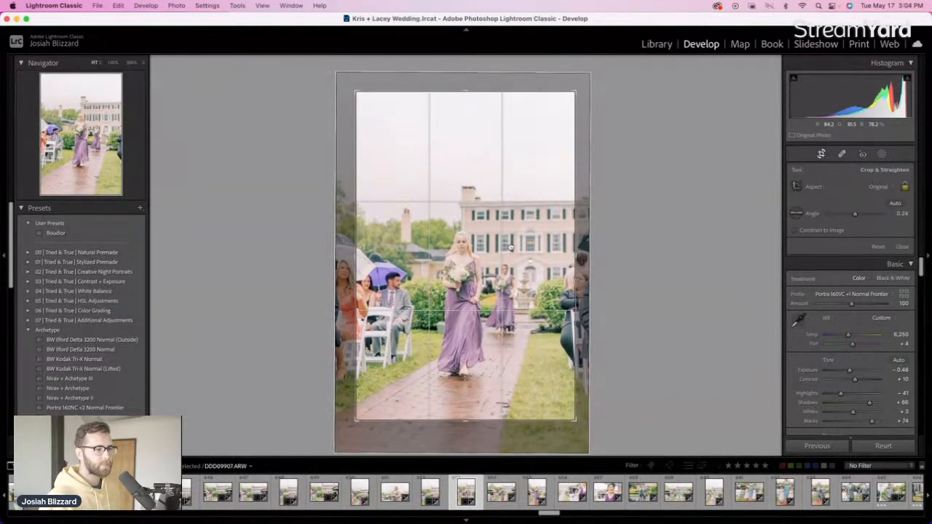
key("Return")
Advance to the vertical bridesmaid photo DDD09911, level it by about -1.48 degrees, crop it tighter and reposition the frame
key("Right")
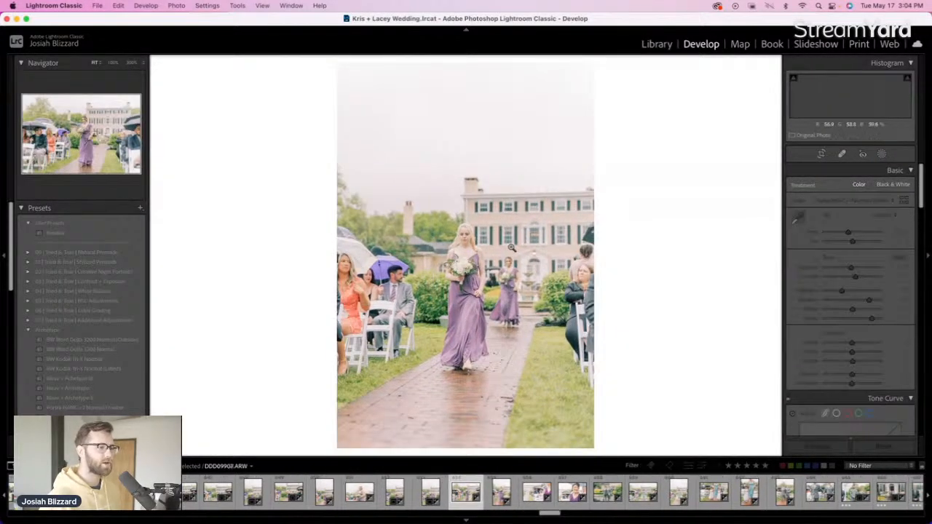
key("Right")
key("Right")
key("Right")
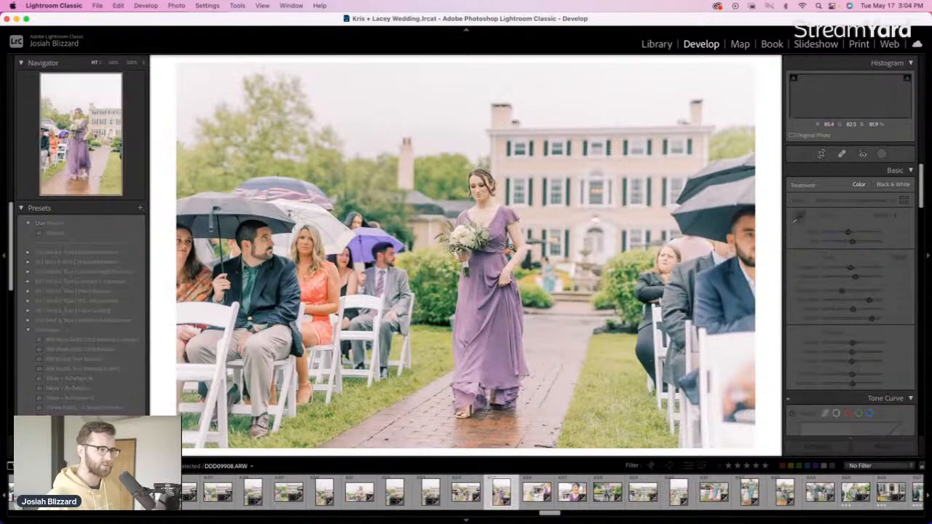
key("r")
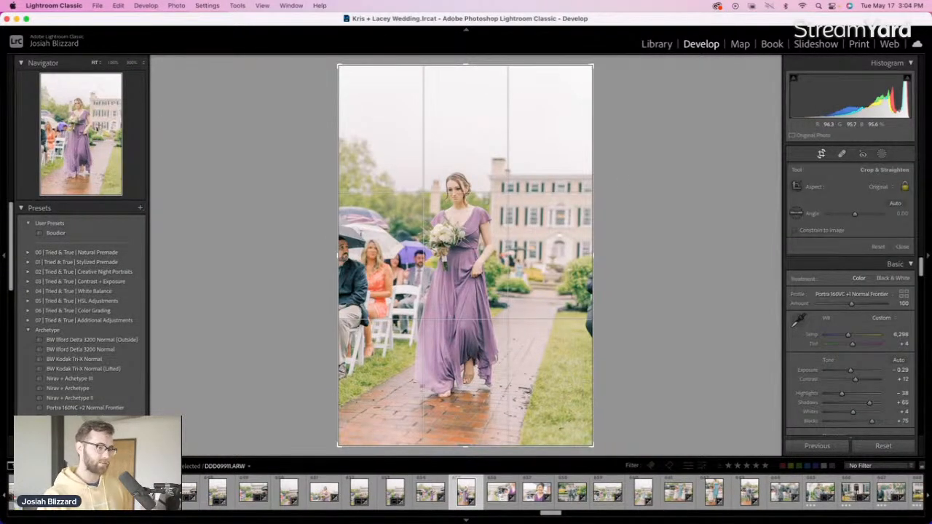
left_click_drag(602, 156, 615, 198)
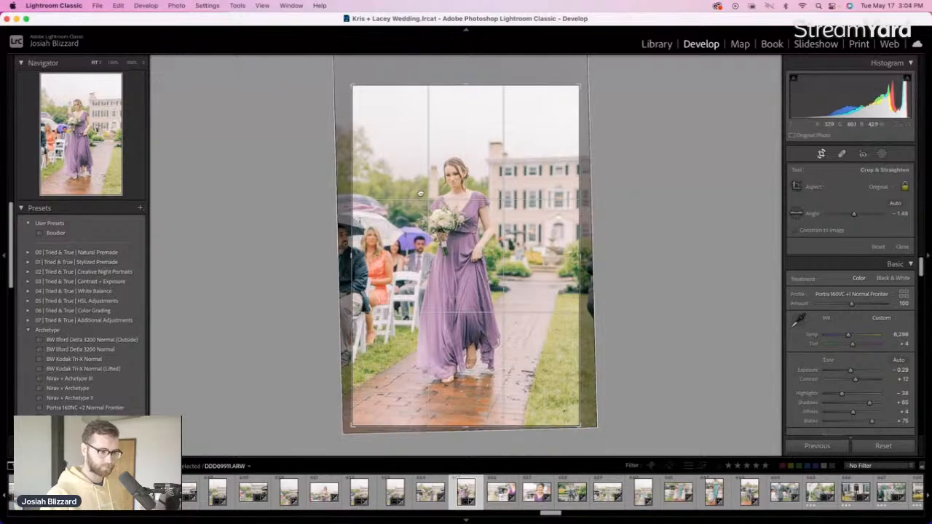
left_click_drag(425, 194, 427, 216)
key("r")
Advance to DDD09913, the photo of guests seated under an umbrella, and lower its exposure
key("Right")
key("Right")
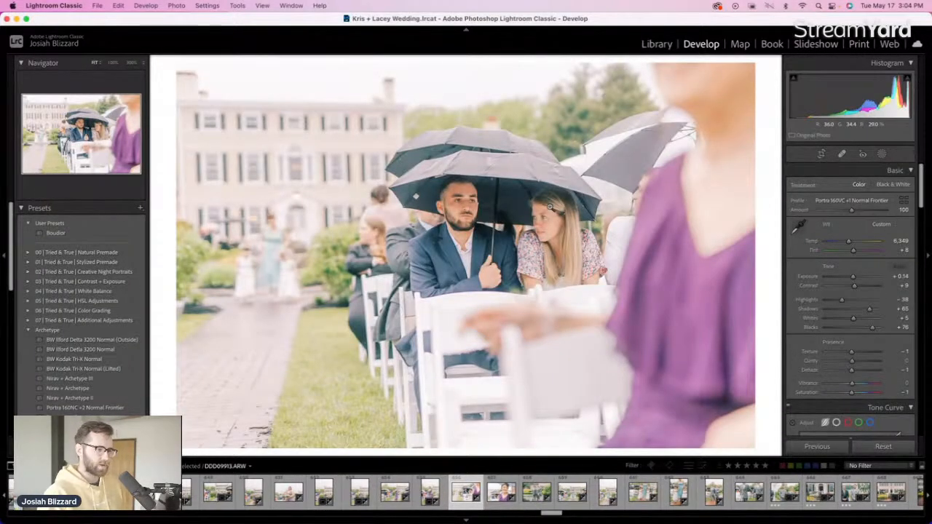
key("minus")
Advance to the close portrait DDD09917, set its exposure to -0.06 and create a virtual copy of the photo
key("Right")
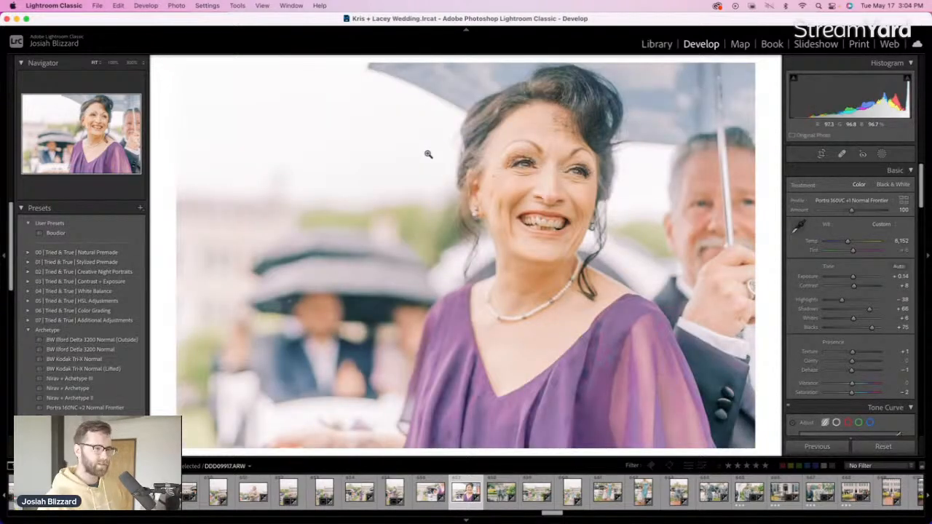
key("minus")
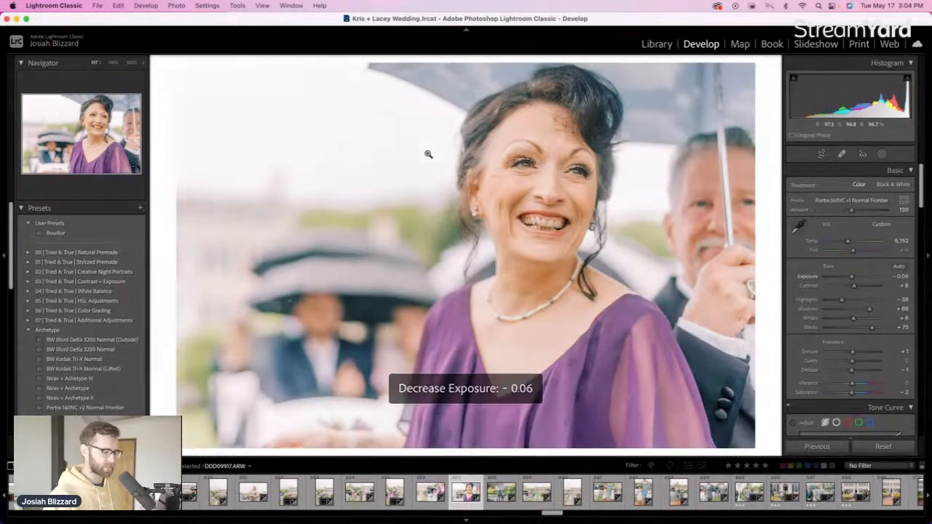
key("super+apostrophe")
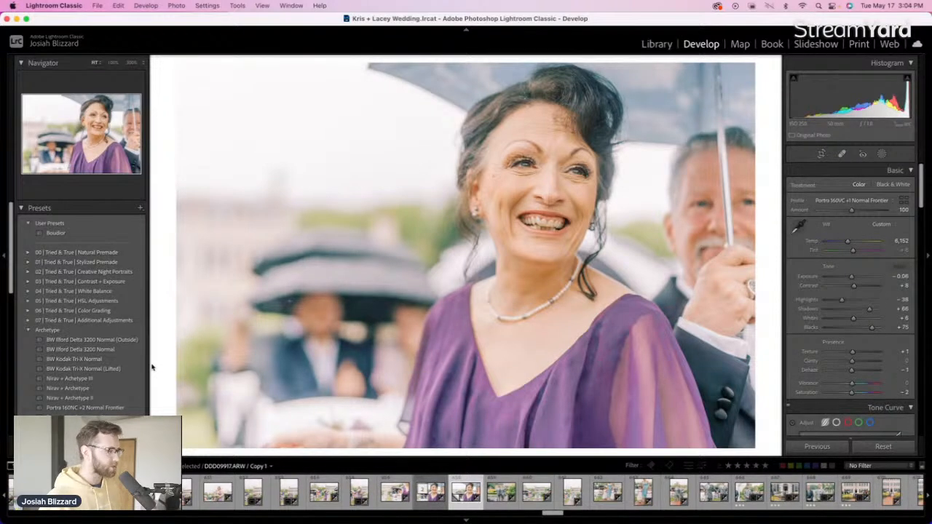
Apply the BW Kodak Tri-X Normal (Lifted) preset to the virtual copy of DDD09917 and advance past CCC00987 to DDD09921
left_click(114, 369)
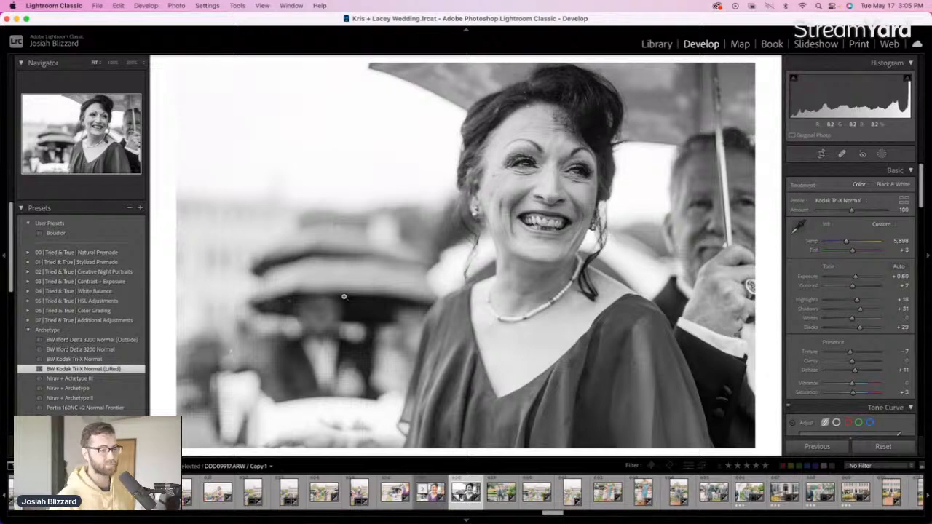
key("Right")
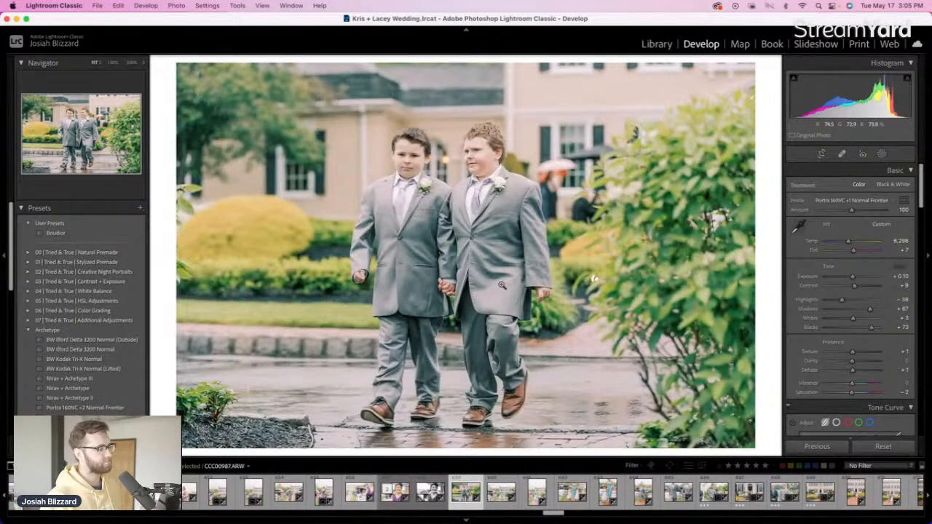
key("Right")
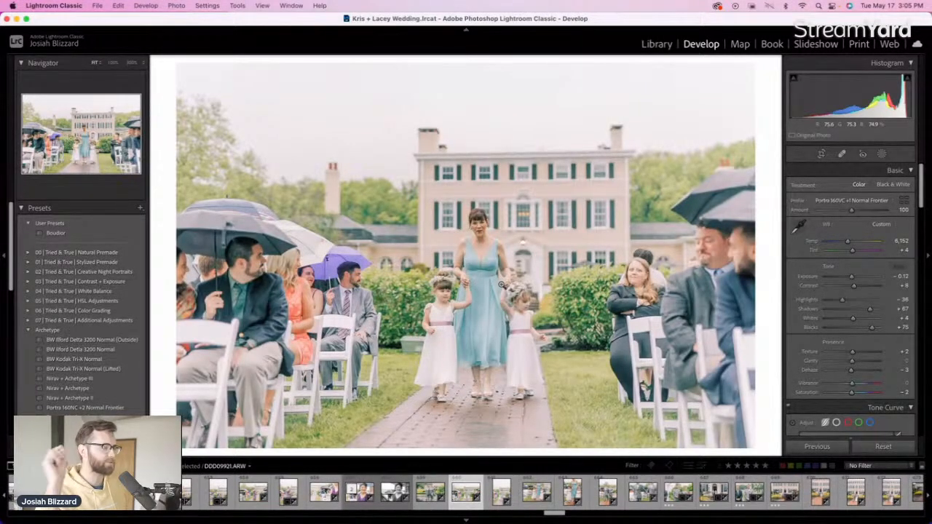
Advance to the vertical flower-girl photo DDD09924, straighten it by about 2.00 degrees, crop it tighter and reposition the frame
key("Right")
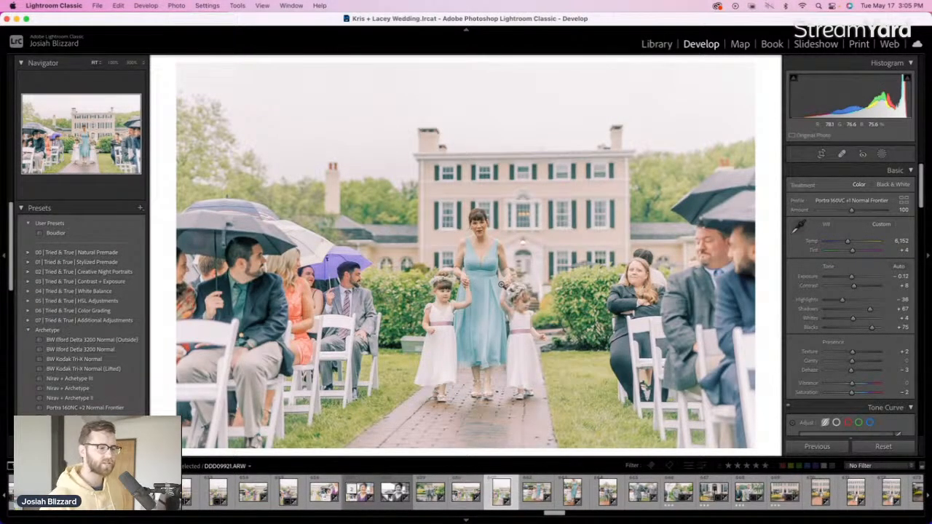
key("r")
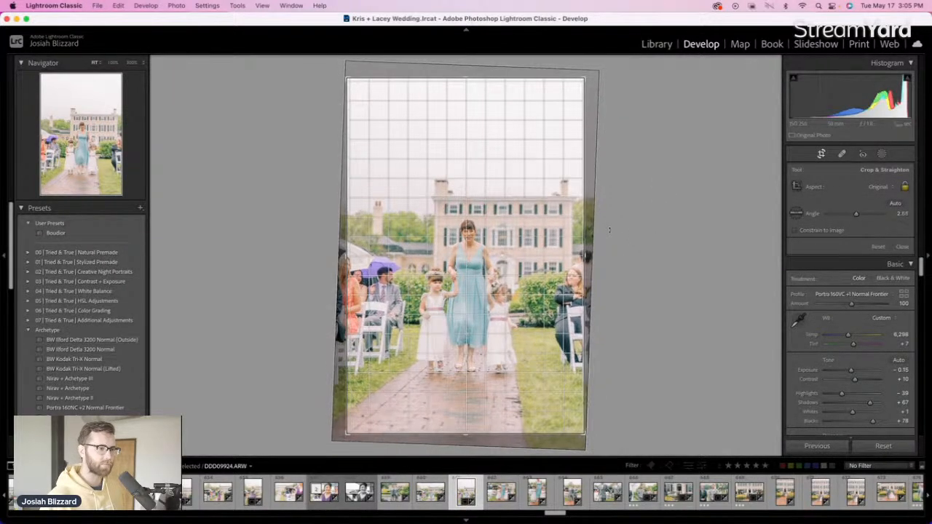
left_click_drag(459, 78, 461, 96)
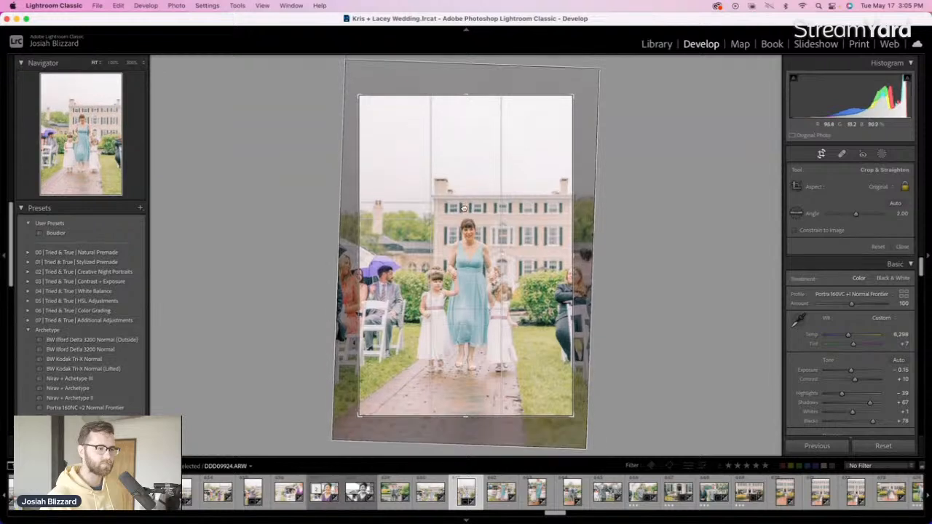
left_click_drag(464, 208, 466, 215)
key("Return")
key("minus")
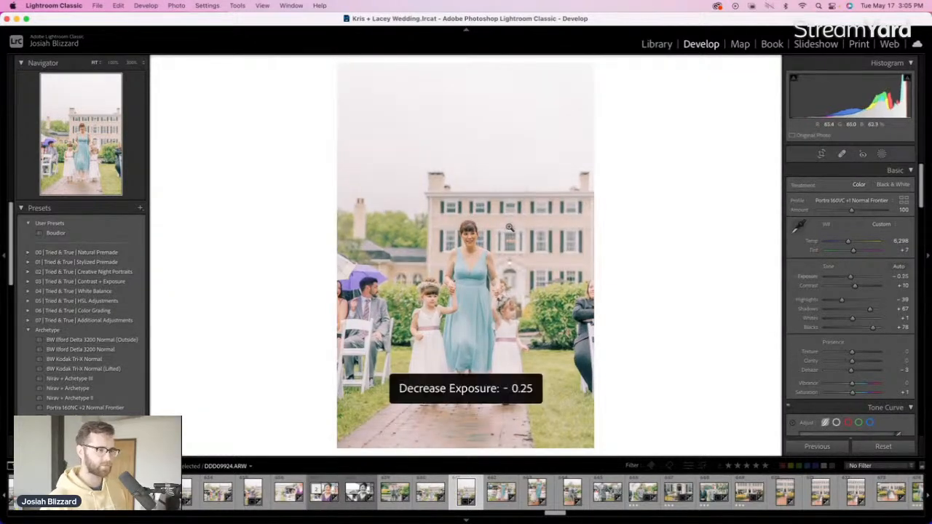
key("equal")
Advance to DDD09928, the horizontal photo of the two flower girls, and set its exposure to +0.07
key("Right")
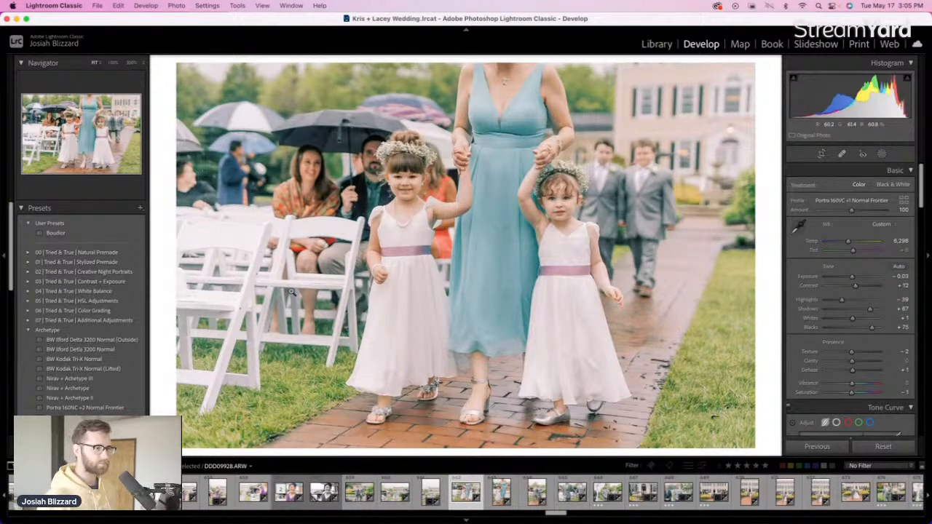
key("minus")
key("equal")
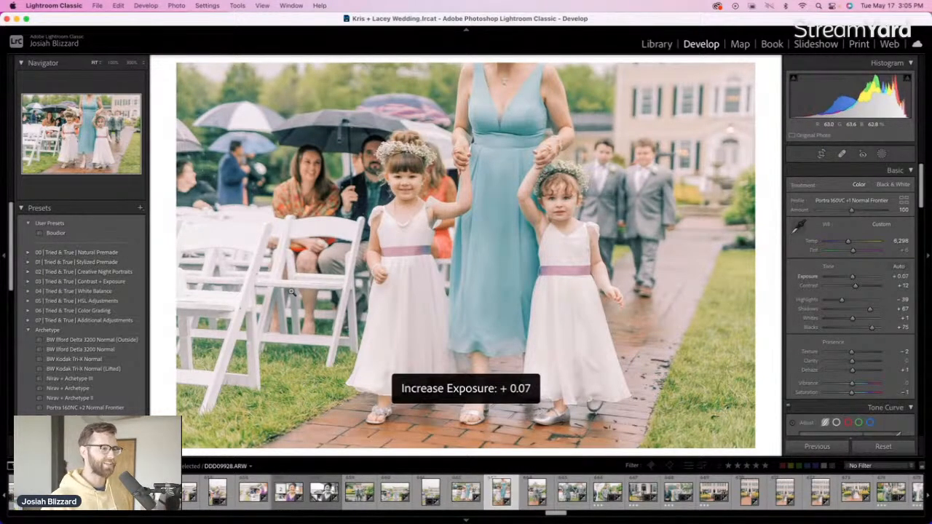
Brighten the vertical flower-girl photo DDD09930 slightly, and set the exposure of DDD09933, the two boys in suits, to +0.27
key("Right")
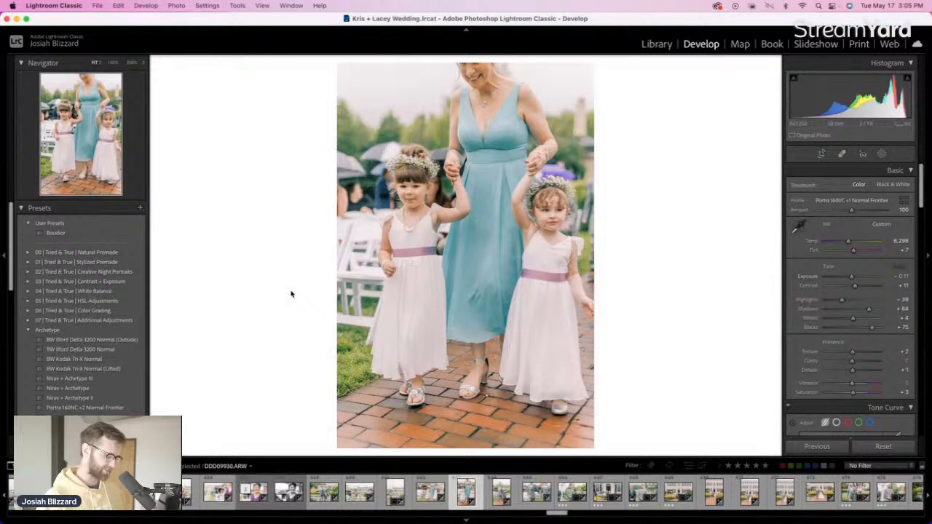
key("equal")
key("equal")
key("equal")
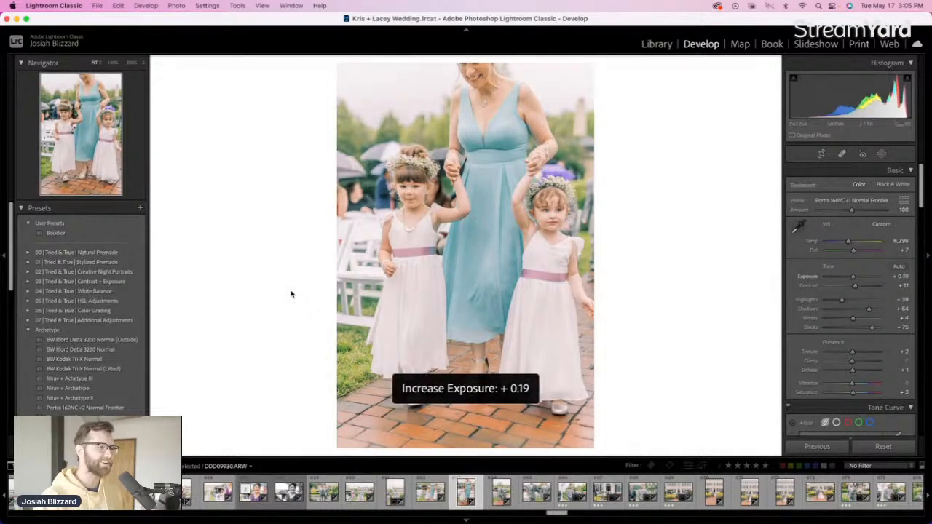
key("minus")
key("Right")
key("equal")
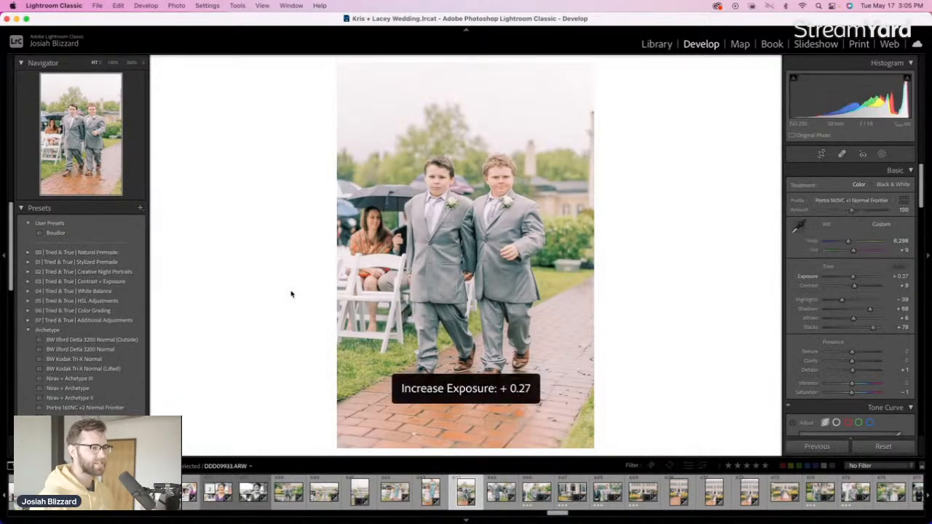
Advance to DDD09934, the close shot of the boys holding hands, and raise its exposure to +0.37
key("Right")
key("equal")
key("equal")
key("equal")
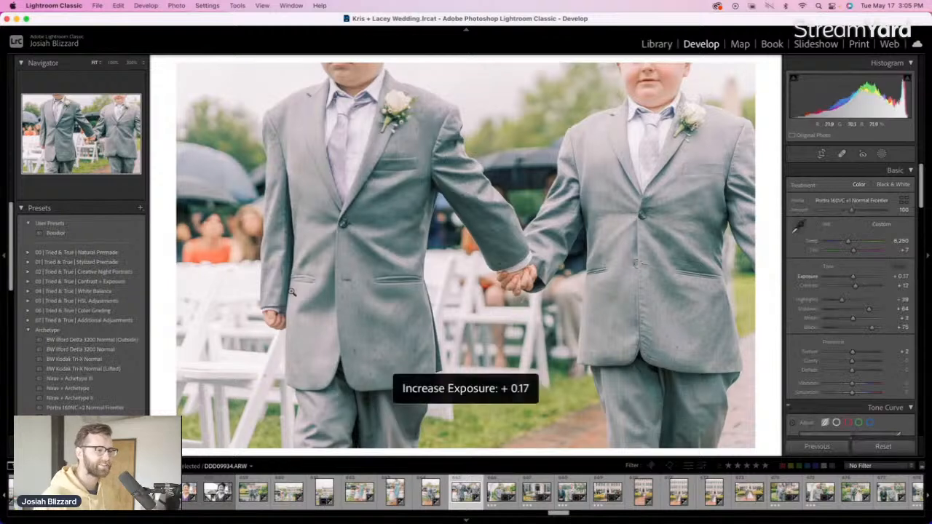
Create a virtual copy of the hand-holding photo DDD09934 and apply the BW Kodak Tri-X Normal preset to the copy
key("Right")
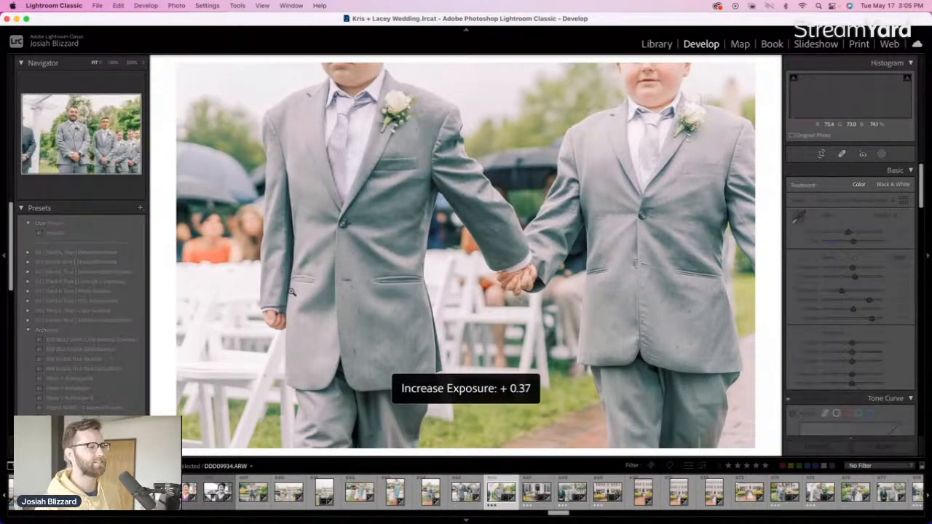
key("Left")
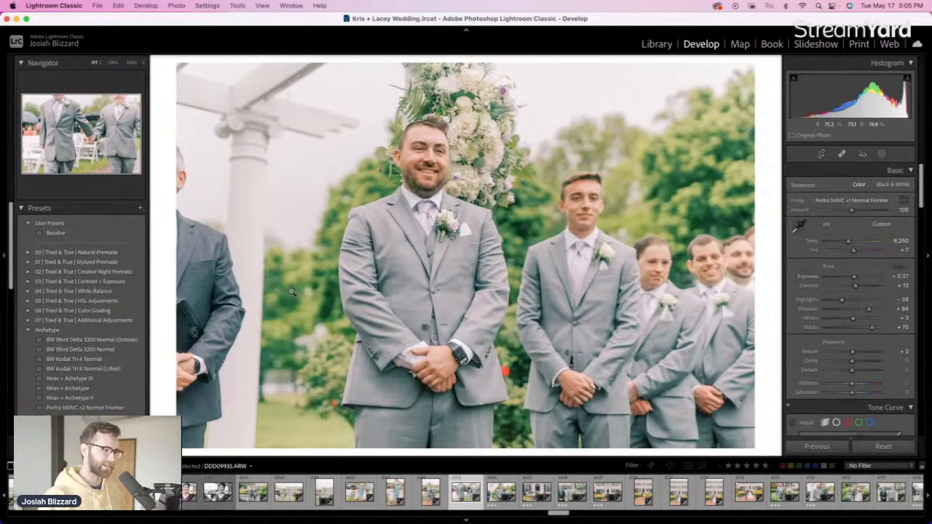
key("super+apostrophe")
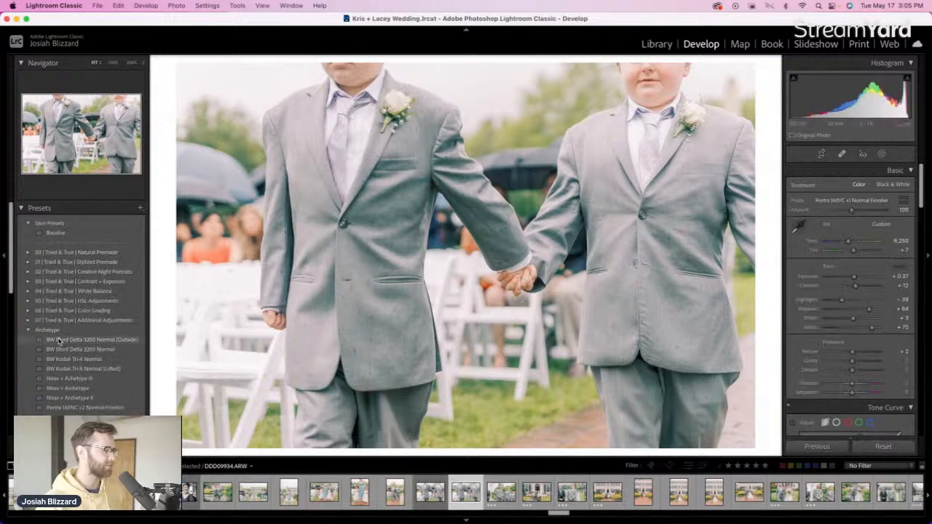
left_click(91, 361)
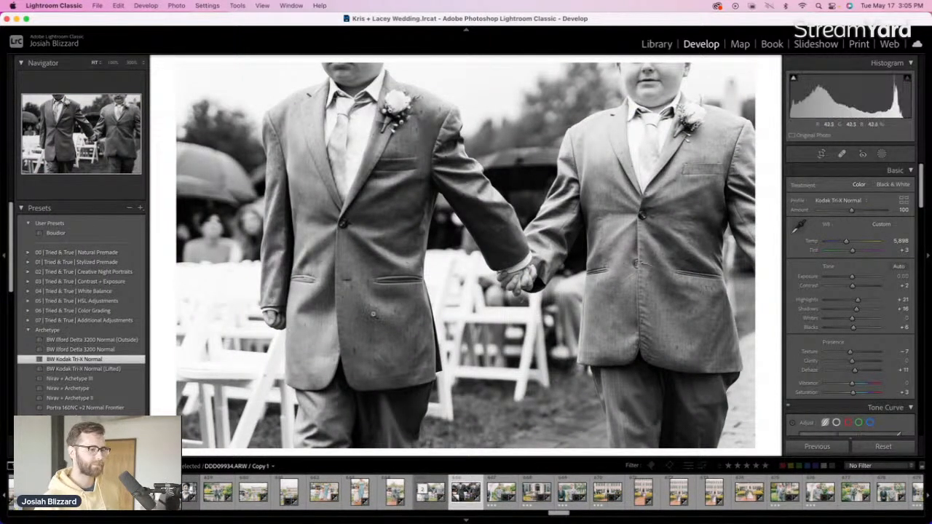
Advance to DDD09935, the groom with his groomsmen, level it by about -0.91 degrees, crop it tighter and reposition the frame
key("Right")
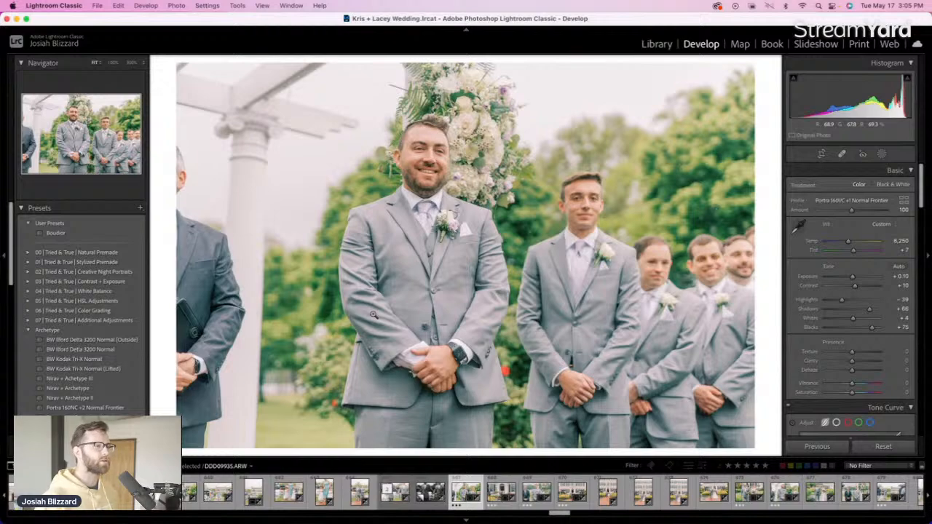
key("r")
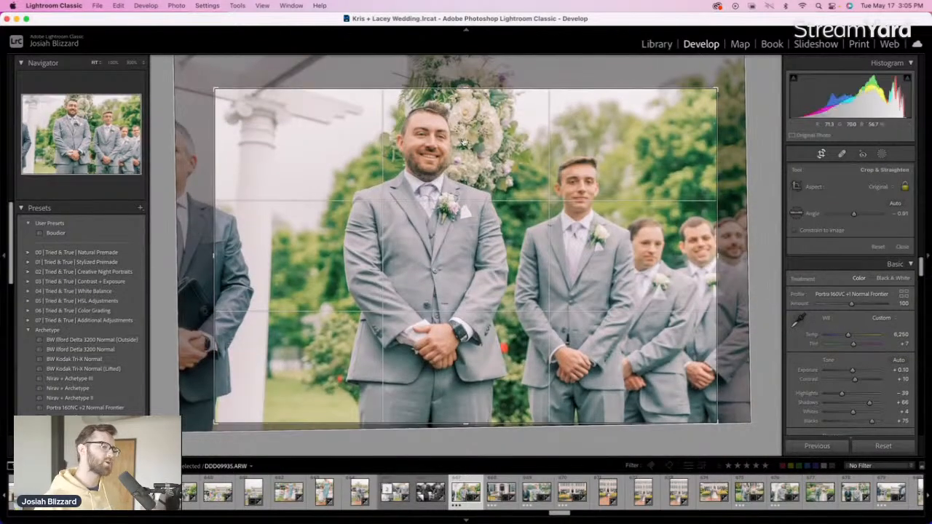
left_click_drag(464, 142, 458, 152)
key("Return")
Advance to CCC00992, the bride leaving the doorway, level it by about -0.65 degrees, crop it tighter and reposition the frame
key("Right")
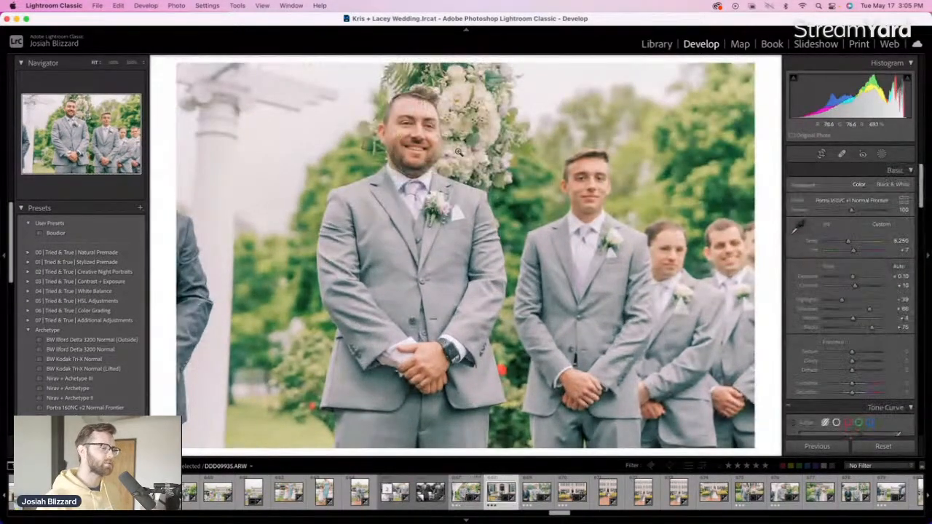
key("Right")
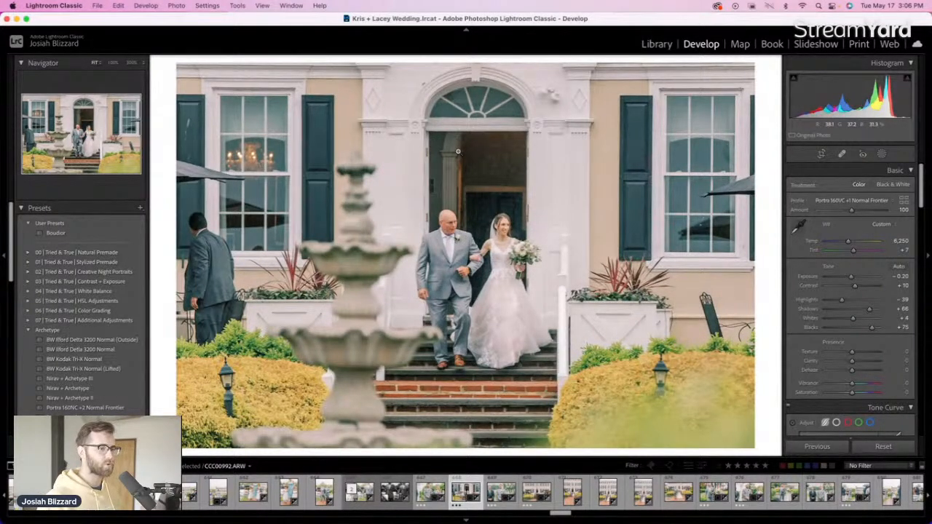
key("r")
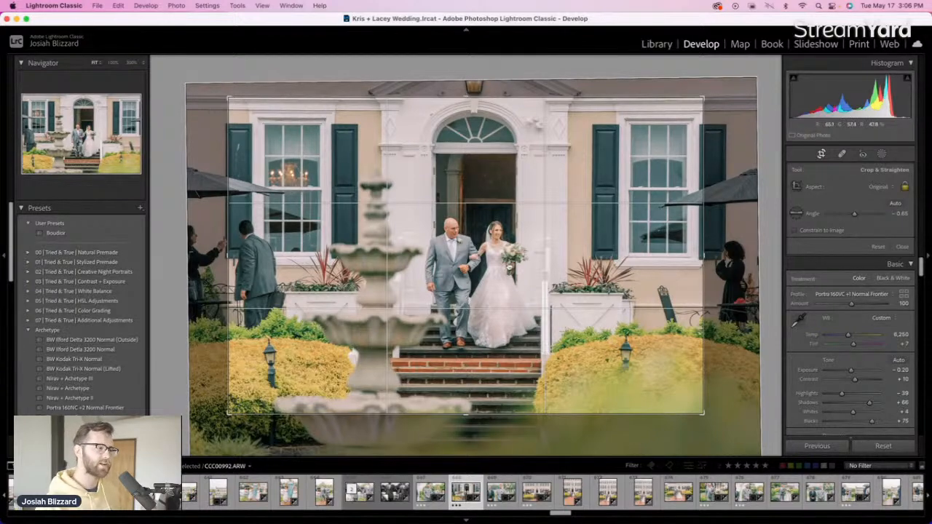
left_click_drag(509, 267, 509, 283)
key("Return")
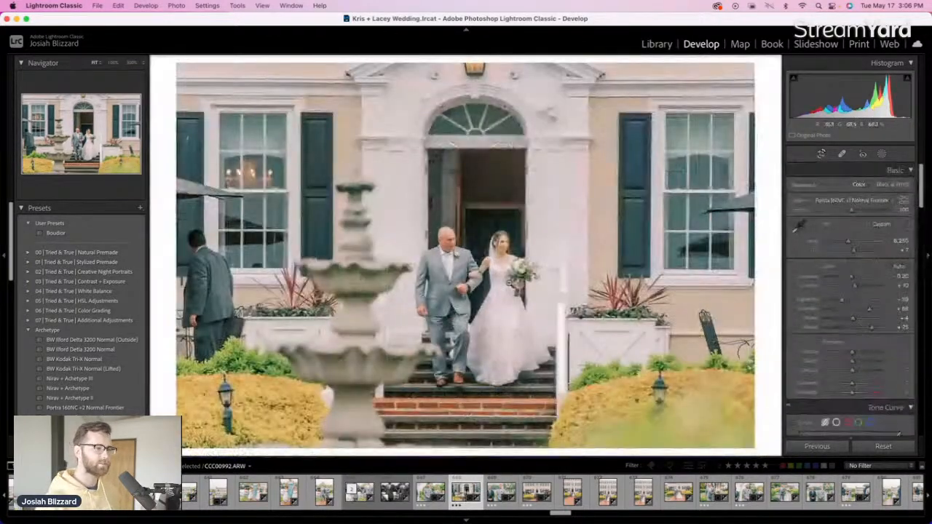
Move on to DDD09940, the wide shot of the bride on the steps, and apply BW Kodak Tri-X Normal (Lifted) to its virtual copy
key("Right")
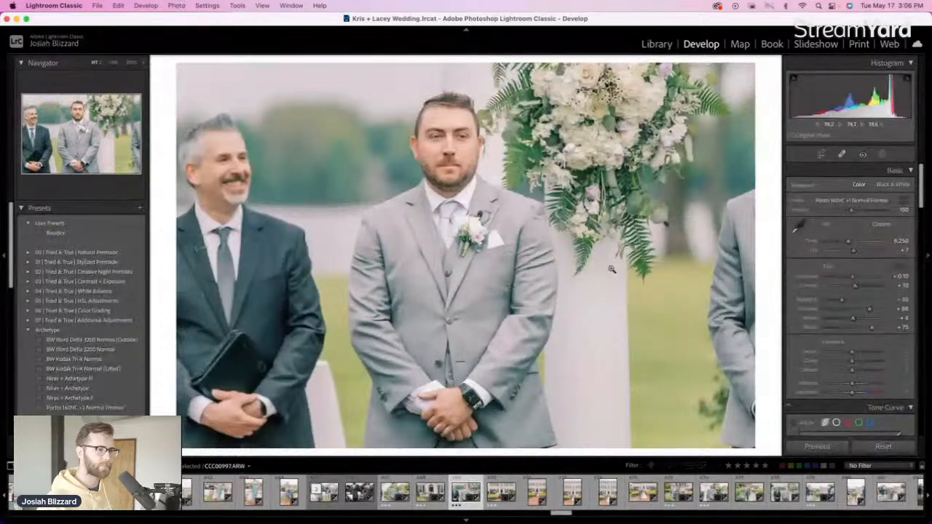
key("Left")
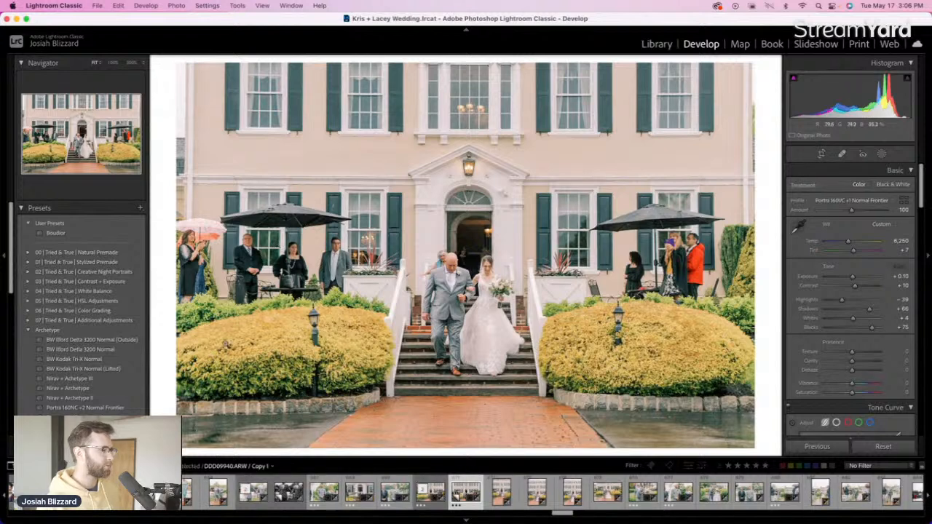
left_click(95, 362)
left_click(93, 371)
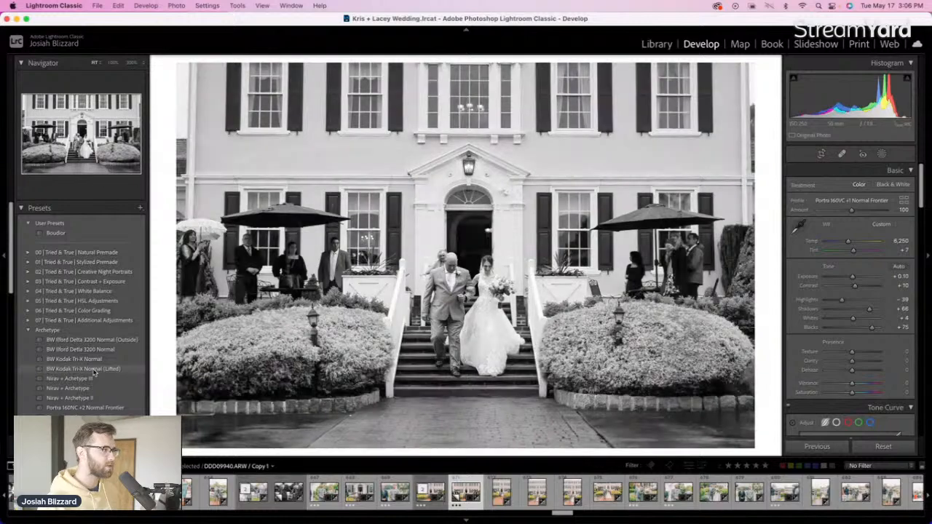
left_click(94, 370)
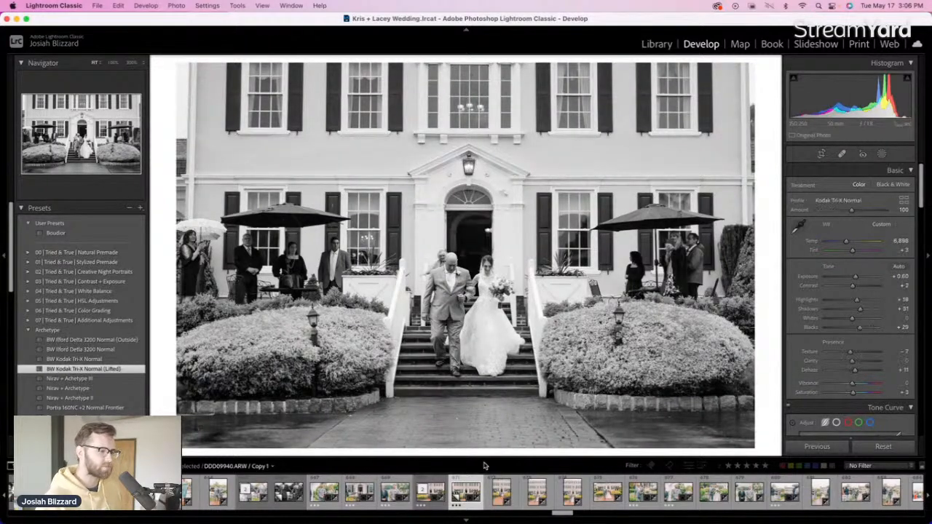
Level the black-and-white copy of DDD09940 by about -0.67 degrees, crop it tighter and reposition the frame around the steps
key("r")
left_click_drag(478, 417, 498, 374)
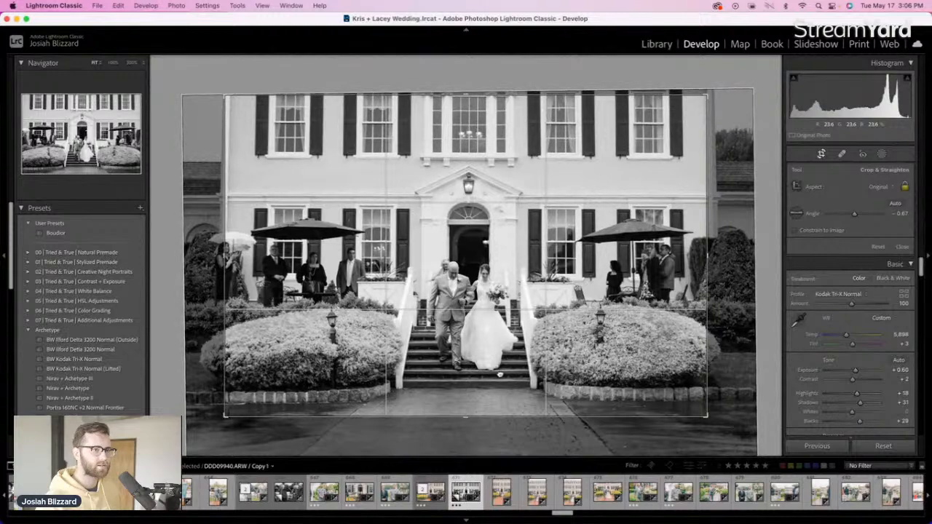
key("Return")
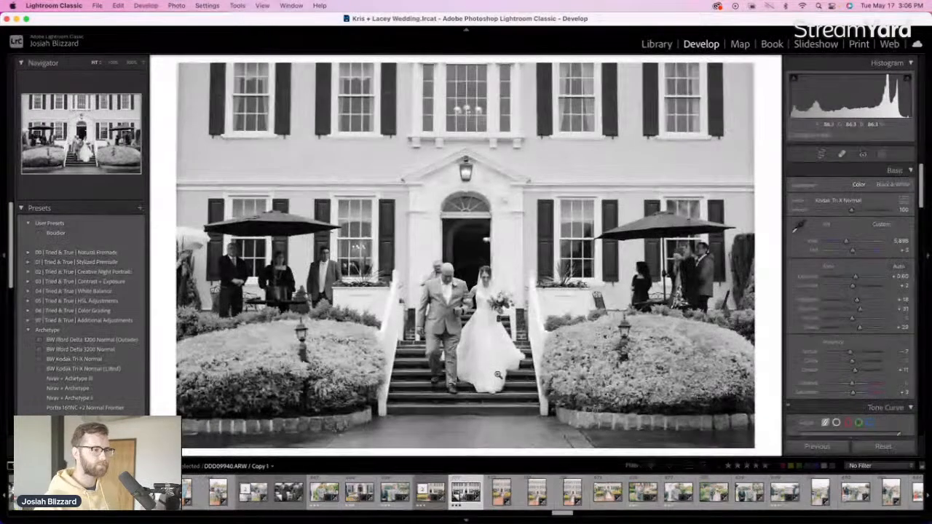
Crop the vertical bride photo DDD09943 tighter around the steps, level it by about -0.63 degrees, and advance to DDD09947
key("Right")
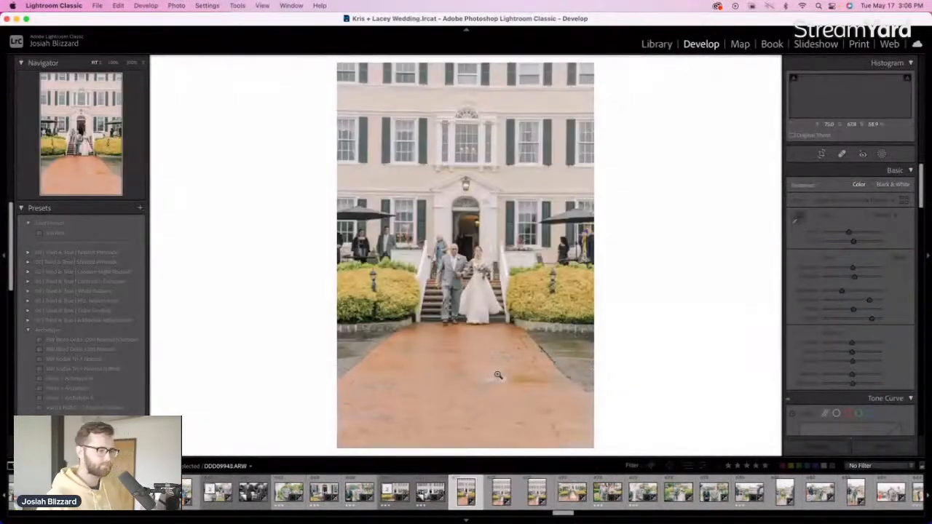
key("r")
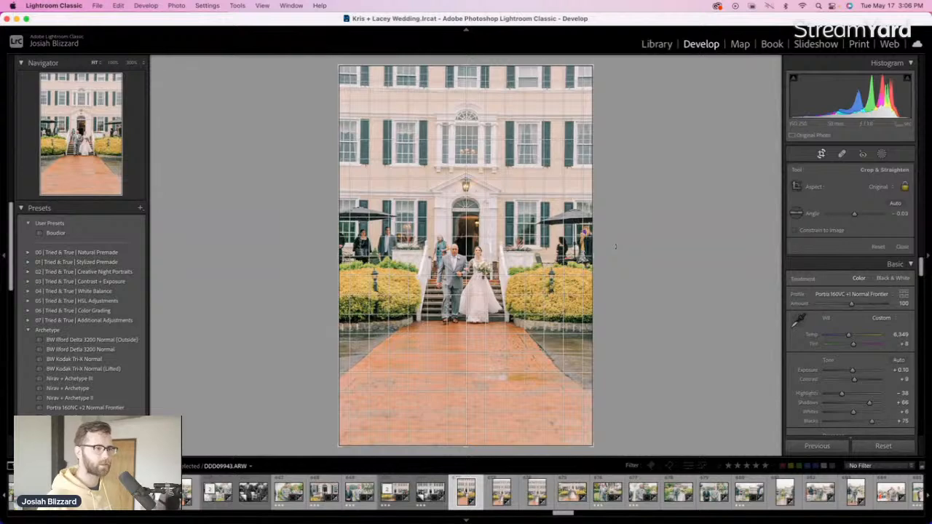
left_click_drag(613, 246, 569, 238)
left_click_drag(495, 239, 480, 273)
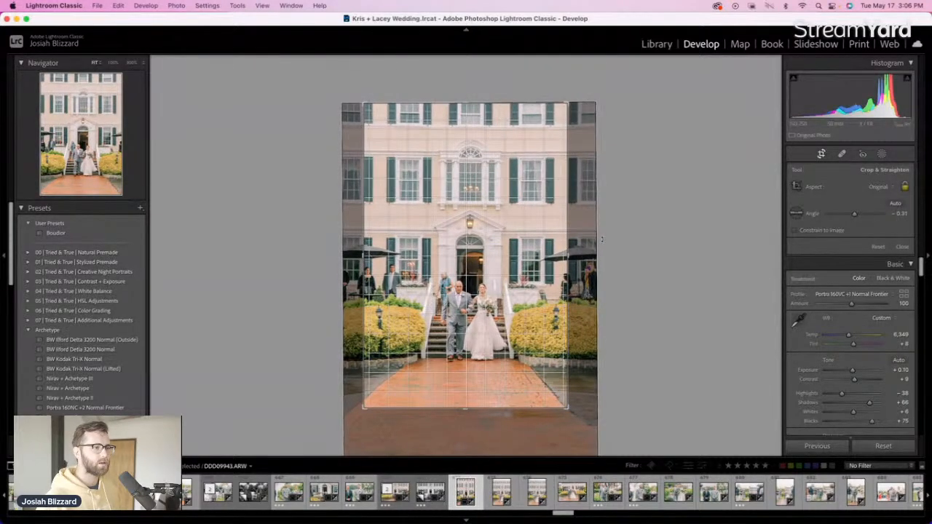
left_click_drag(601, 240, 602, 237)
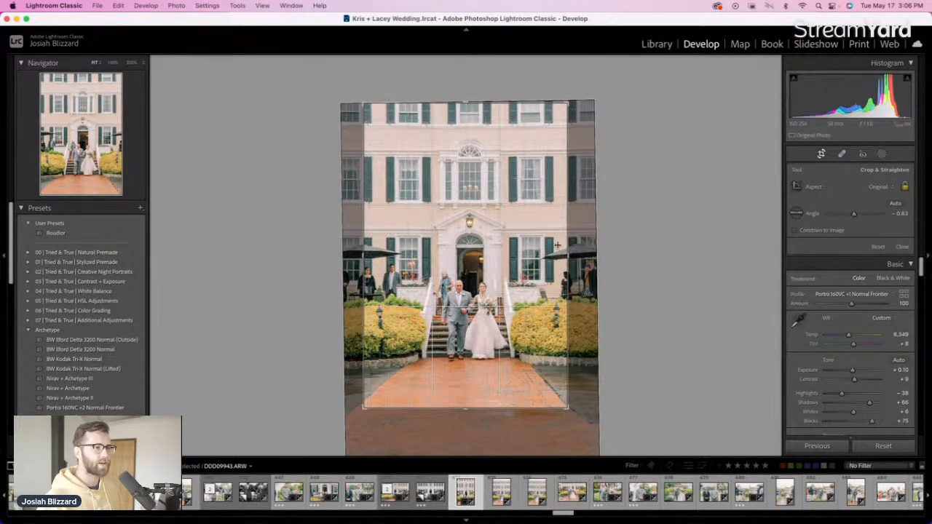
left_click_drag(523, 250, 519, 249)
key("Return")
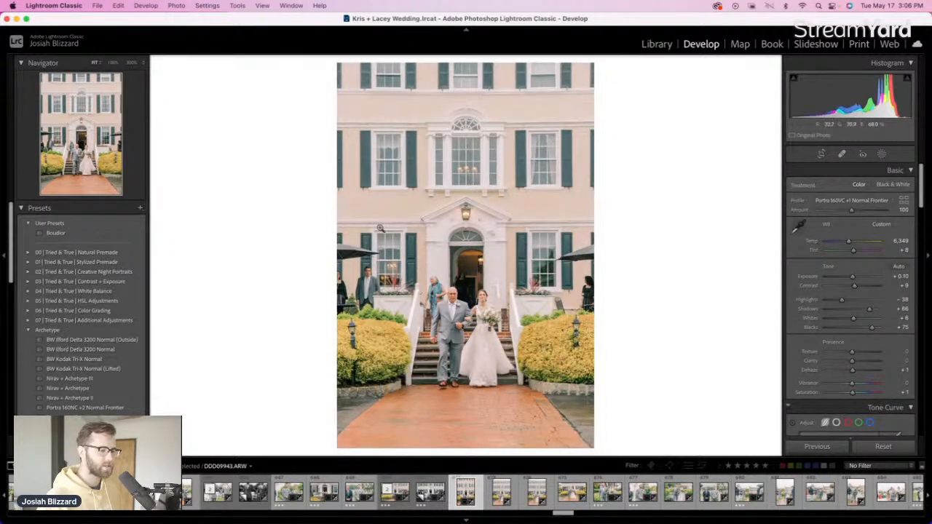
key("Right")
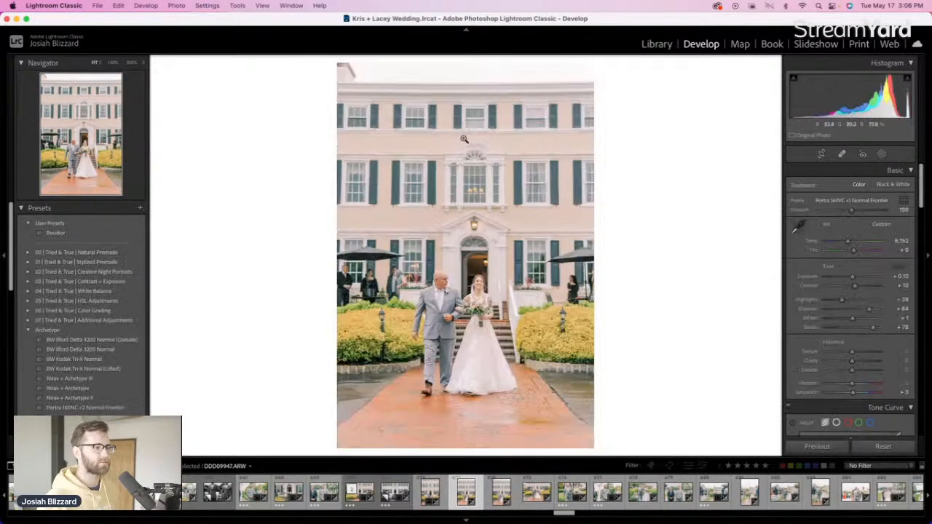
Crop the vertical photo DDD09947 tighter around the bride and her escort, reposition the frame, and advance to DDD09950
key("r")
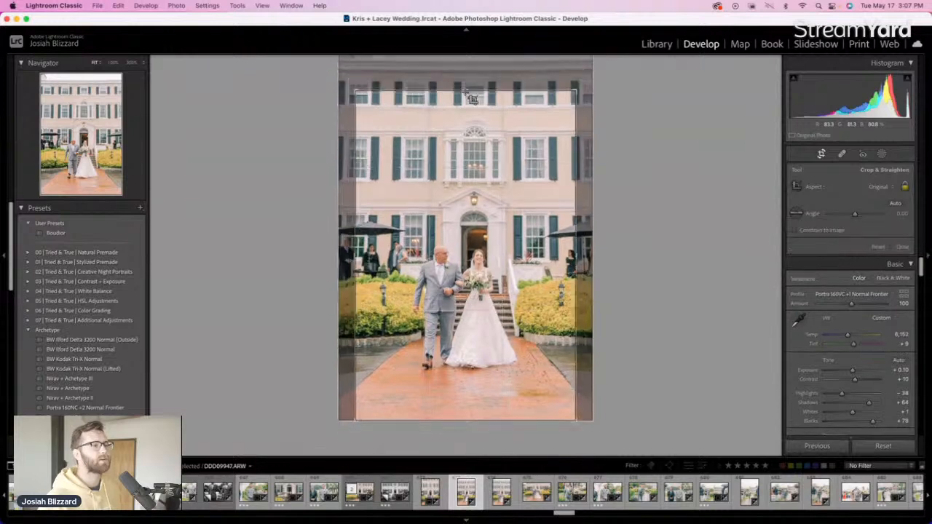
key("super+z")
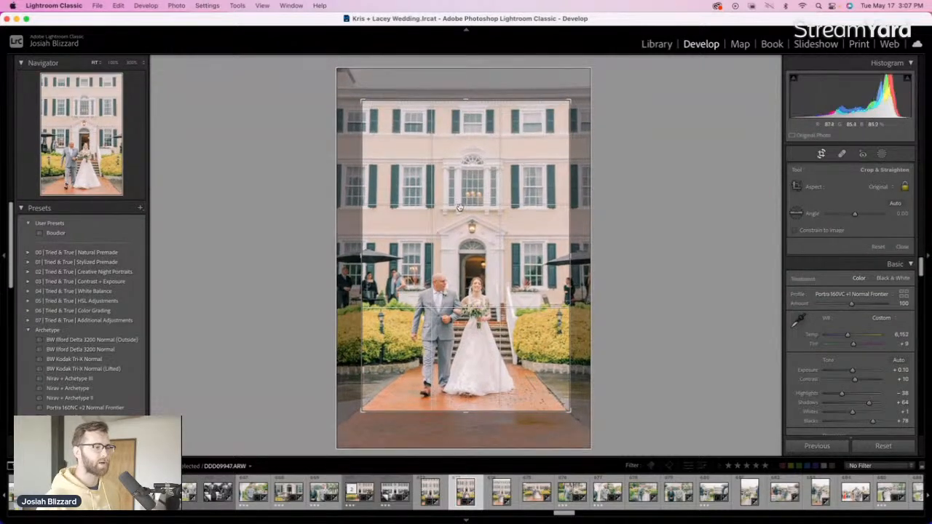
key("Right")
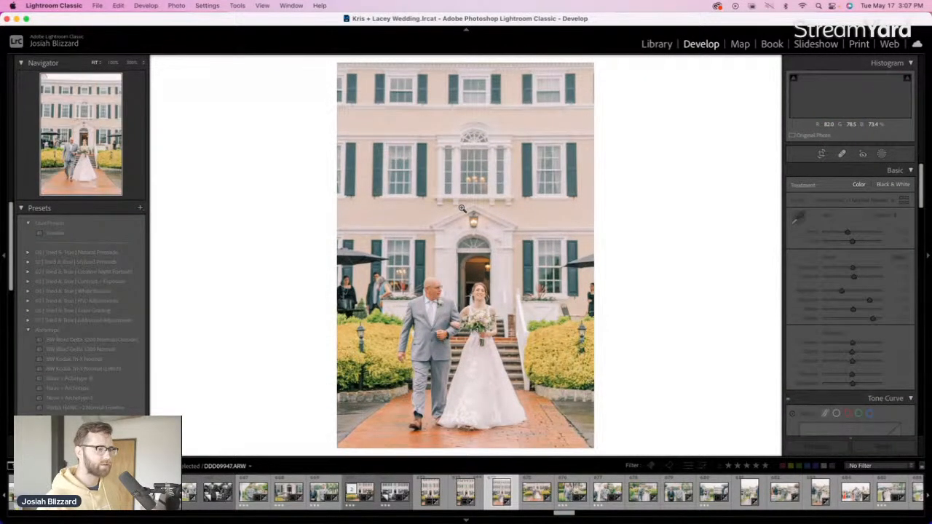
key("Right")
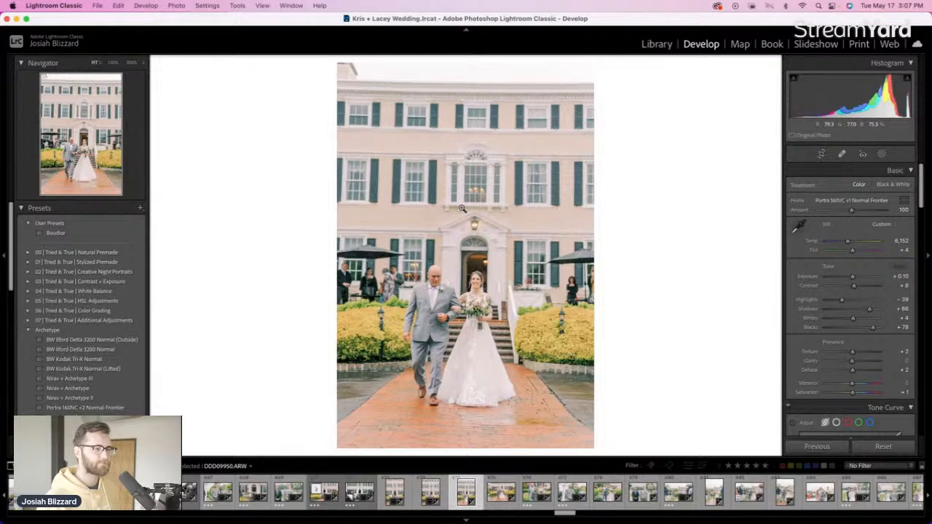
Level DDD09950 by about -0.86 degrees, crop it tighter and reposition the frame around the walking couple
key("r")
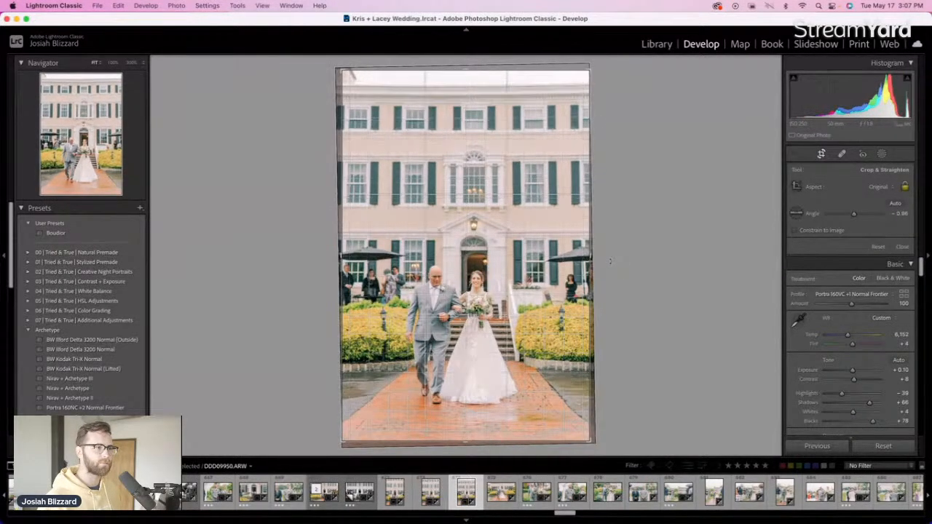
left_click_drag(484, 70, 480, 103)
mouse_move(464, 241)
left_mouse_down()
mouse_move(462, 263)
mouse_move(462, 252)
left_mouse_up()
key("Return")
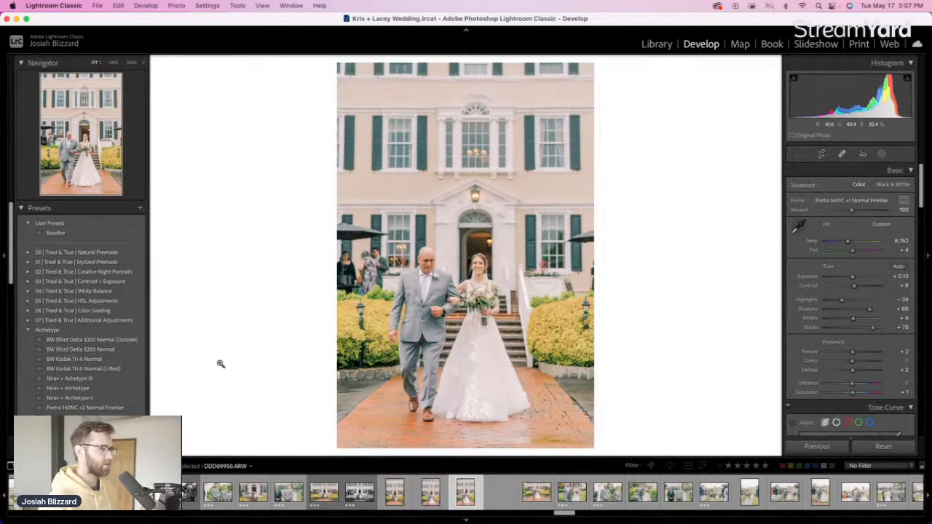
Apply BW Kodak Tri-X Normal to a virtual copy of DDD09950, raise its exposure slightly, and advance to DDD09952
left_click(105, 360)
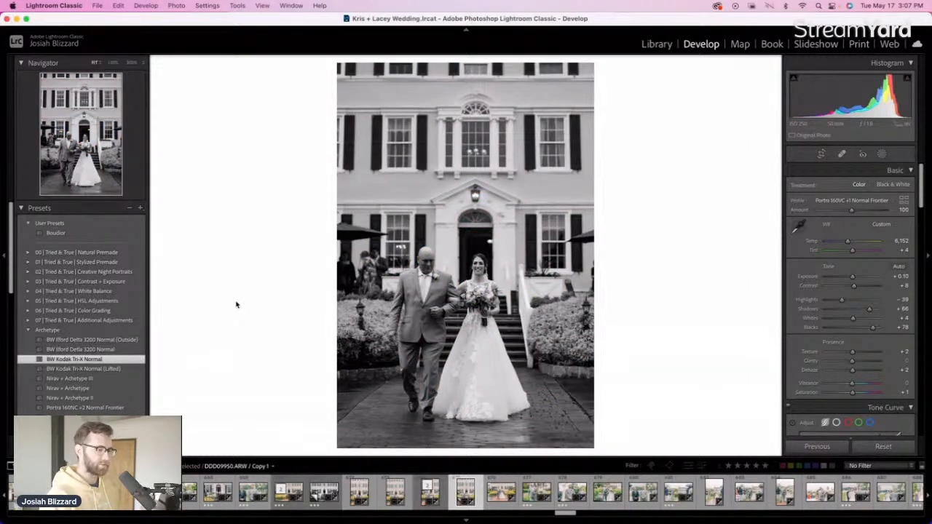
key("equal")
key("equal")
key("equal")
key("Right")
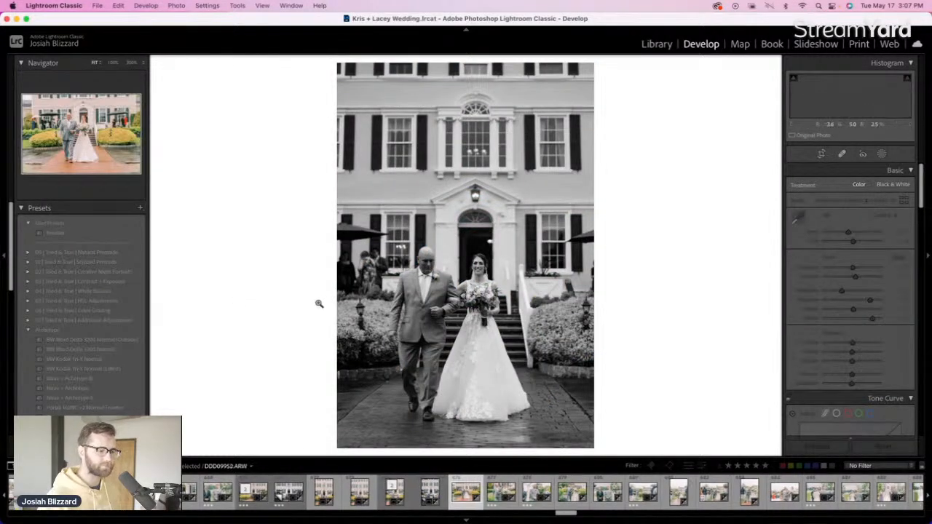
Level DDD09952, the horizontal shot of the bride and her escort, by about 1.31 degrees and crop it tighter
key("r")
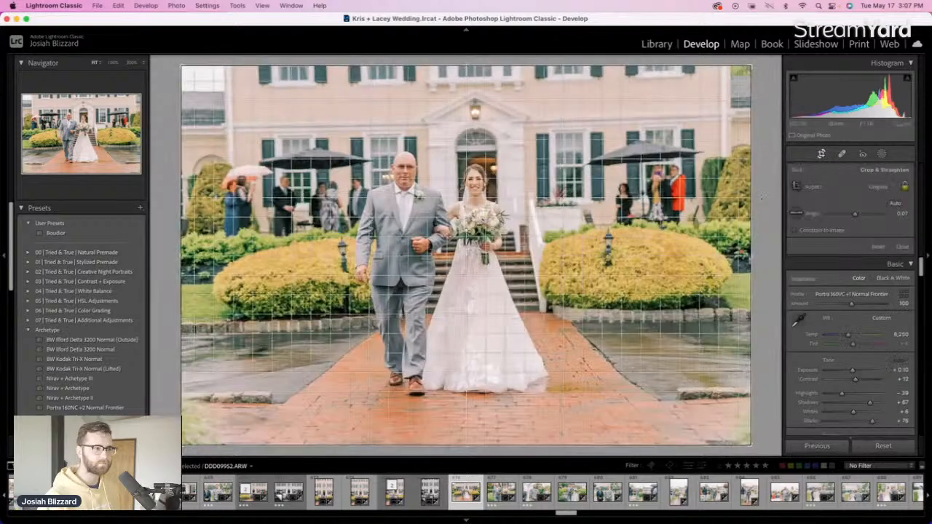
left_click_drag(761, 195, 732, 214)
left_click_drag(655, 233, 622, 241)
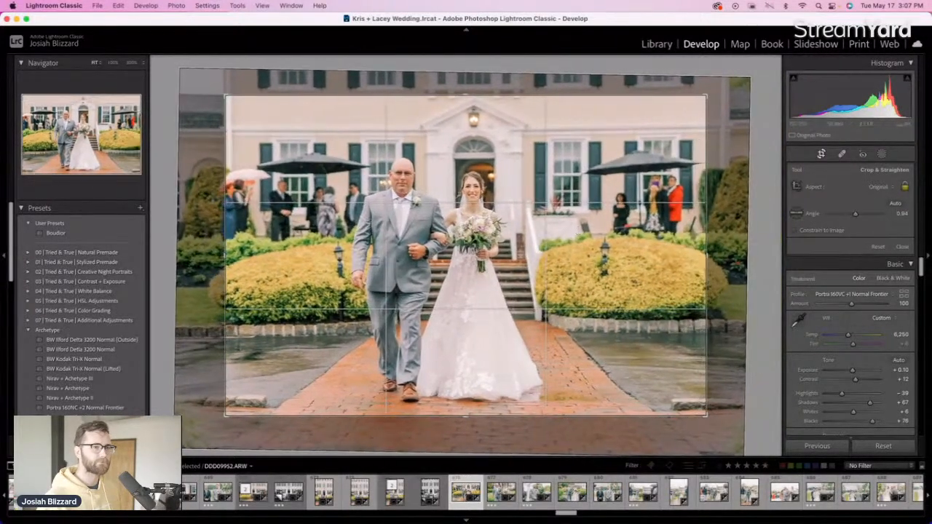
left_click_drag(738, 187, 739, 189)
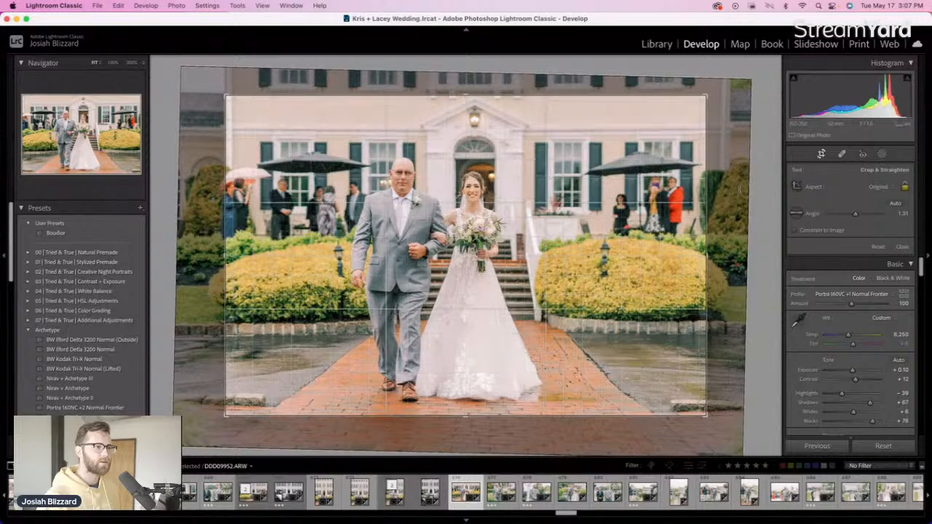
key("Return")
Advance to CCC01012, the groom beside the officiant, level it by about -0.59 degrees and crop it tighter
key("Right")
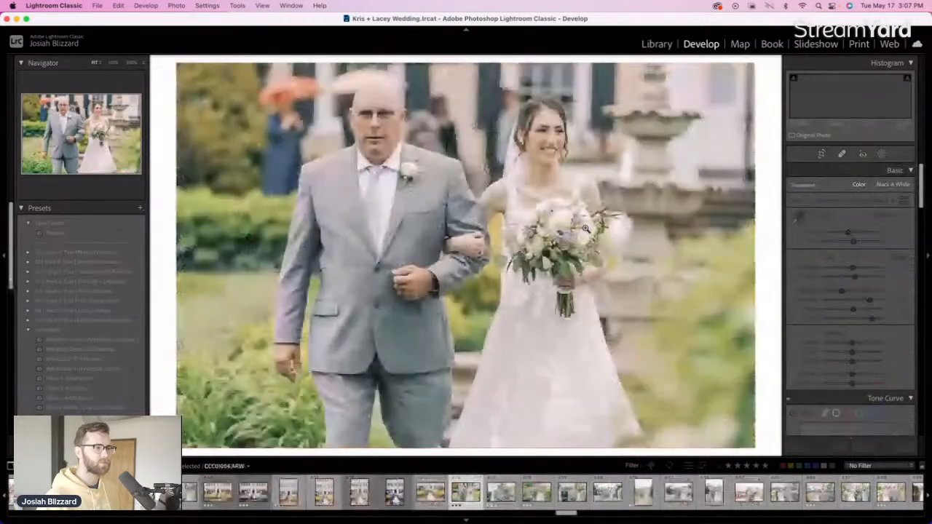
key("Right")
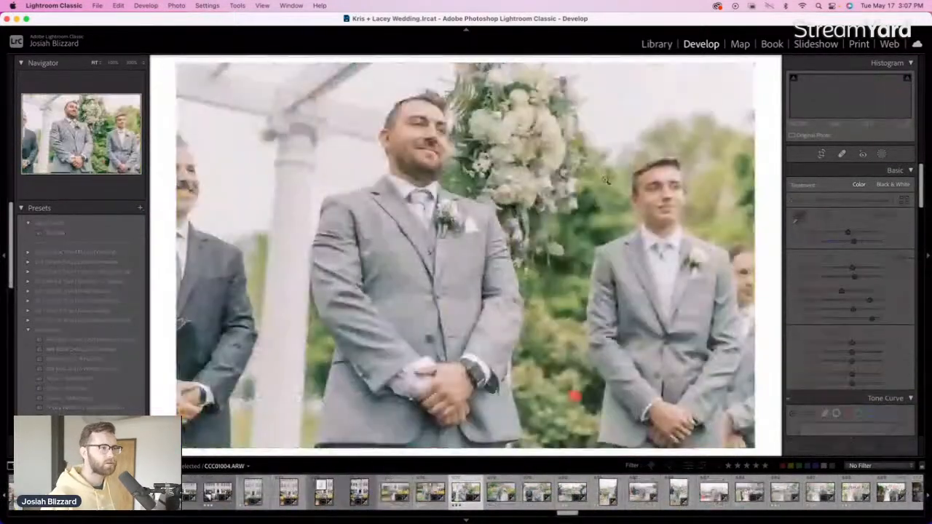
key("Right")
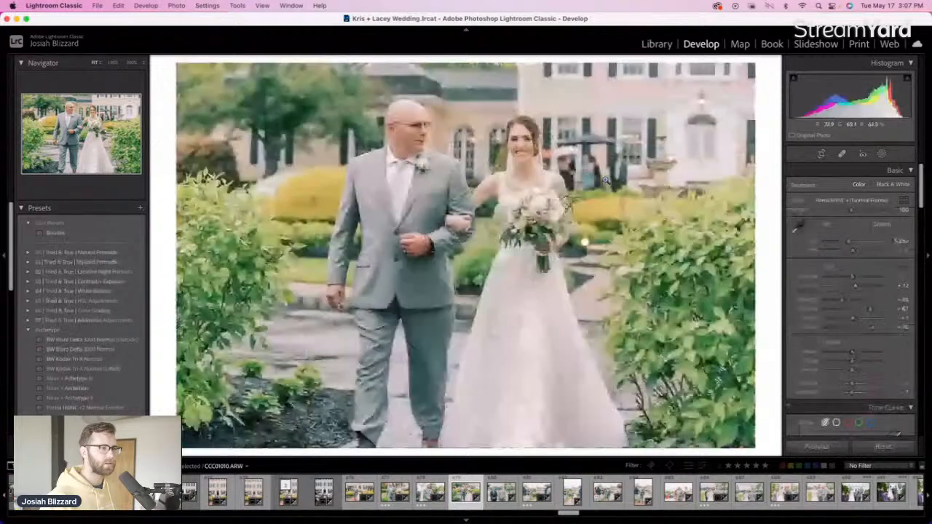
key("Right")
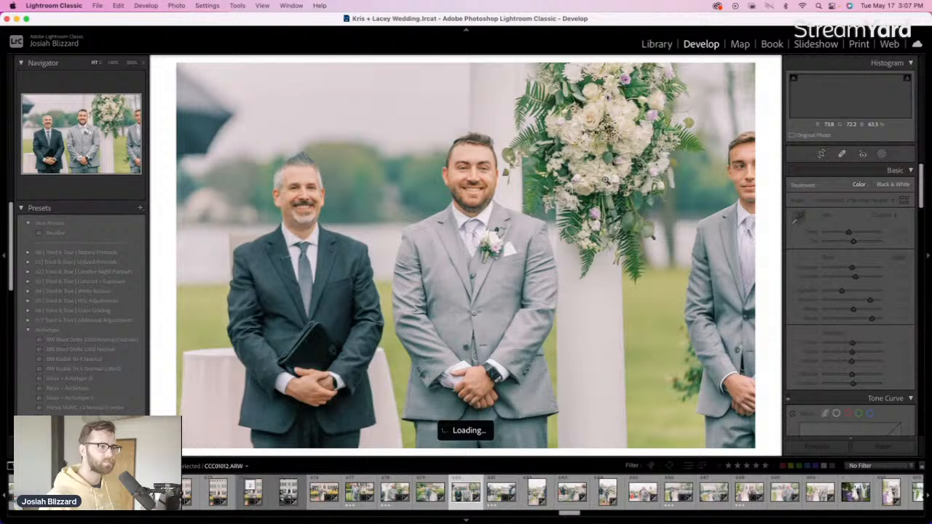
key("r")
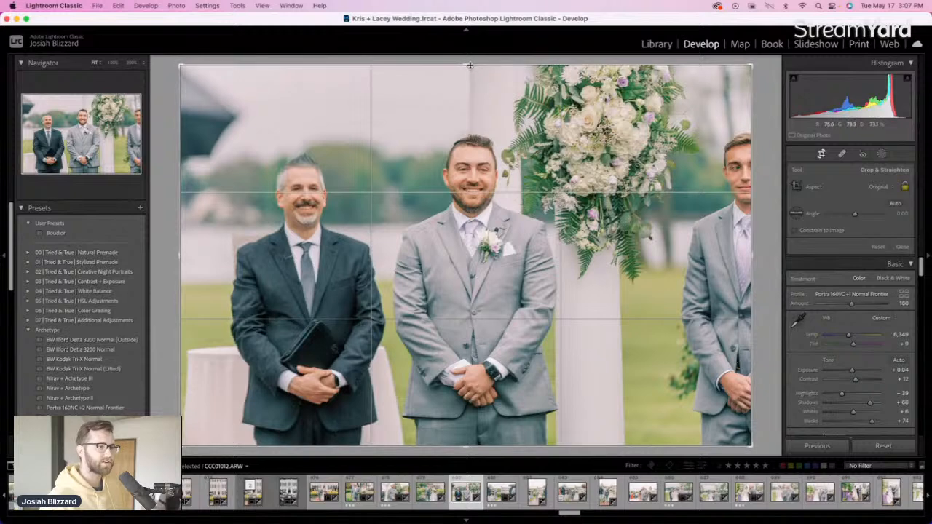
mouse_move(468, 65)
left_mouse_down()
mouse_move(470, 92)
mouse_move(468, 73)
left_mouse_up()
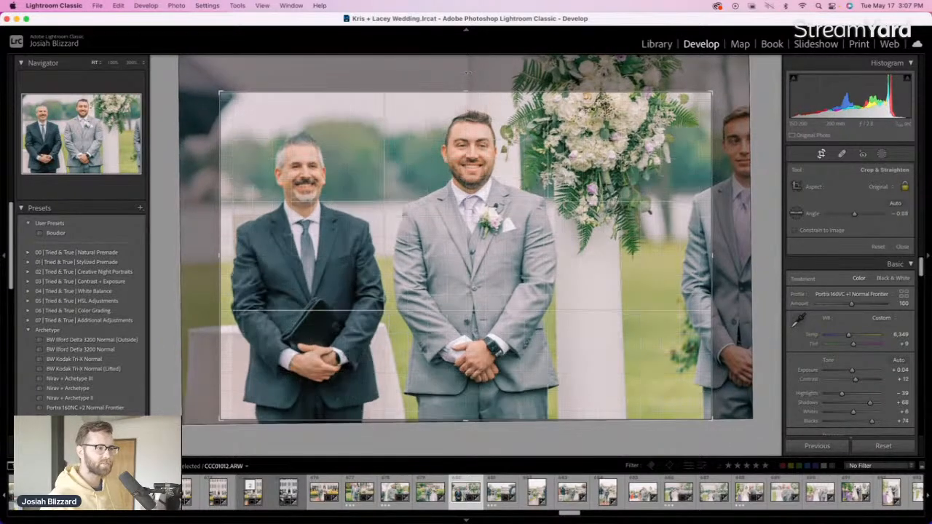
left_click_drag(476, 131, 477, 137)
key("Return")
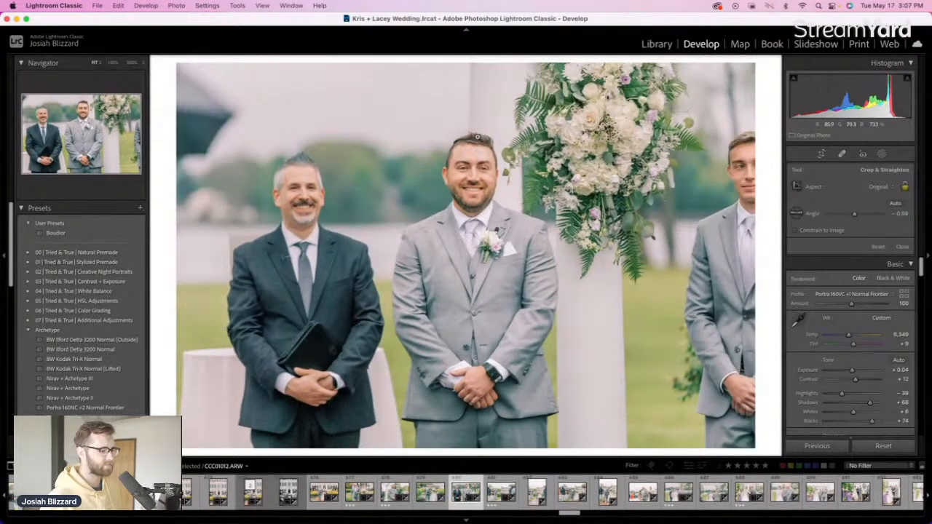
Advance to DDD09960, make a virtual copy with BW Kodak Tri-X Normal, and fine-tune the copy's tone settings
key("Right")
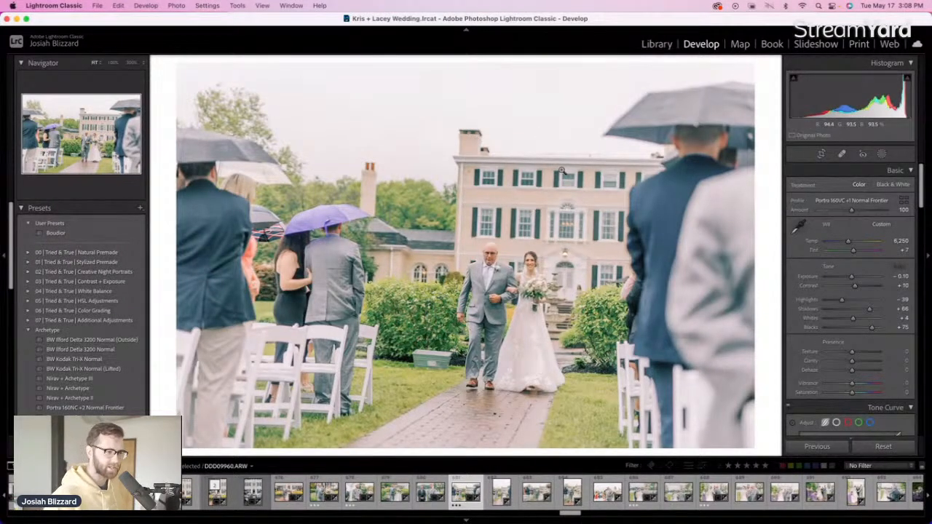
key("super+apostrophe")
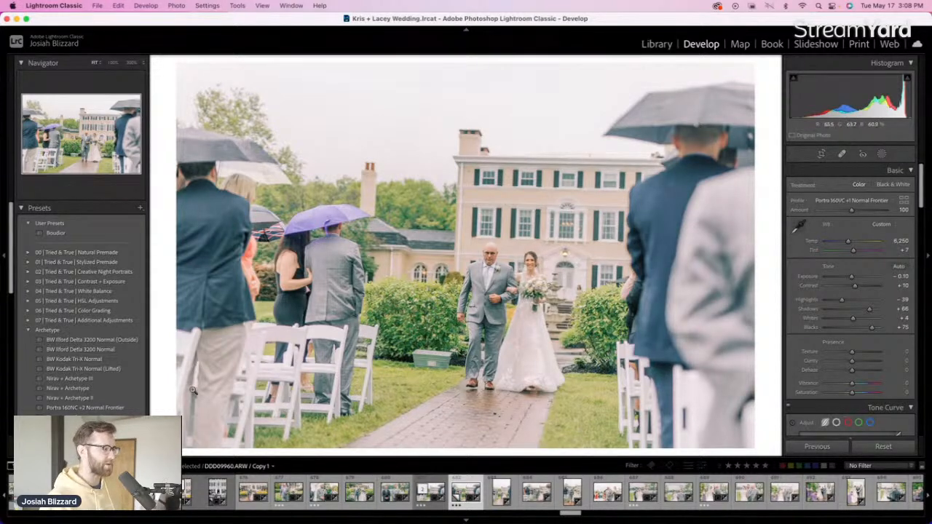
left_click(112, 360)
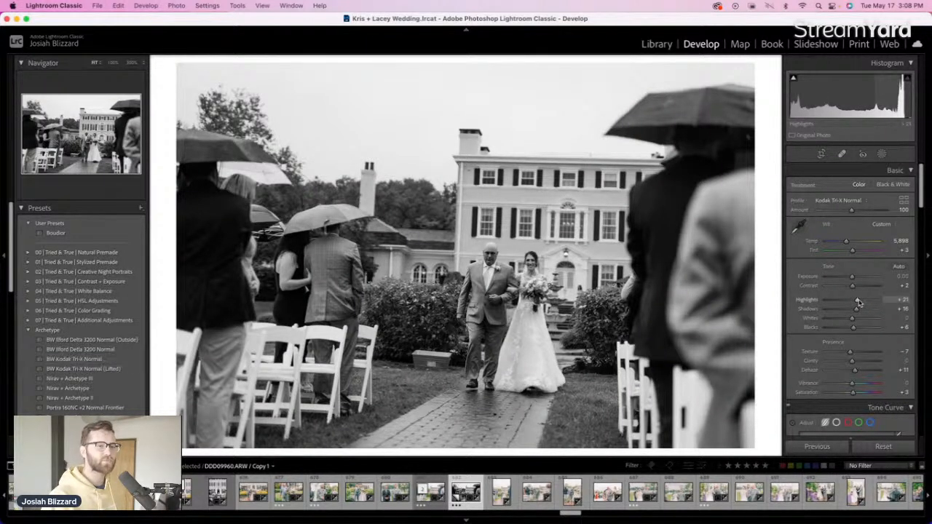
left_click_drag(860, 309, 863, 331)
Advance to the vertical aisle photo DDD09963, crop it tighter around the couple, and set its exposure to -0.30
key("Right")
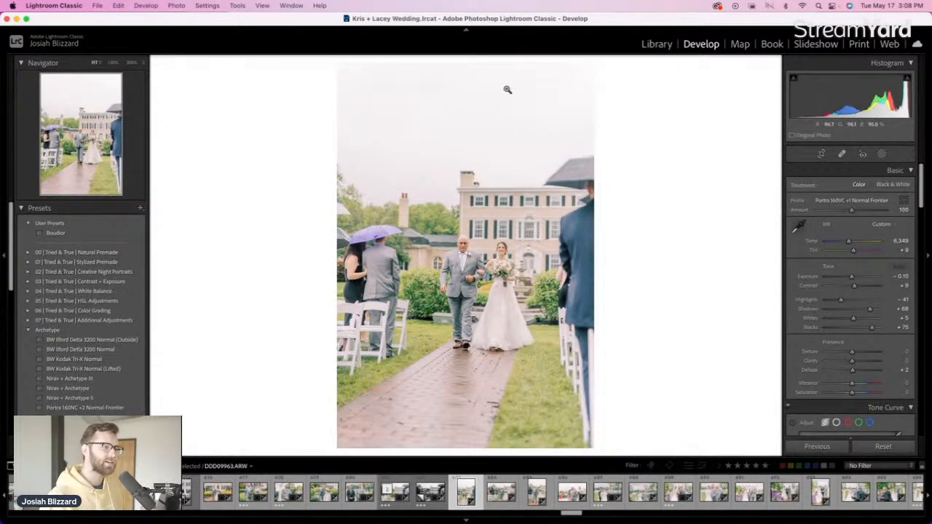
key("r")
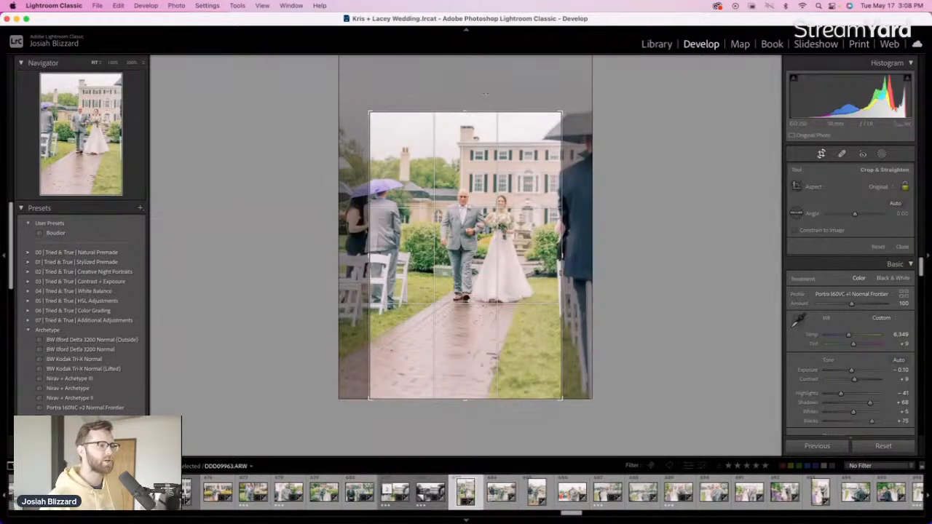
left_click_drag(484, 178, 471, 240)
key("Return")
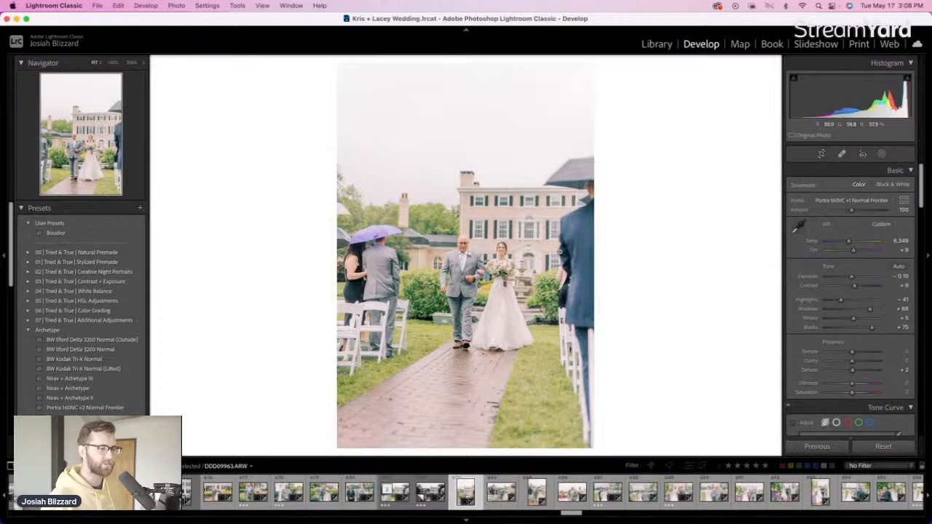
key("minus")
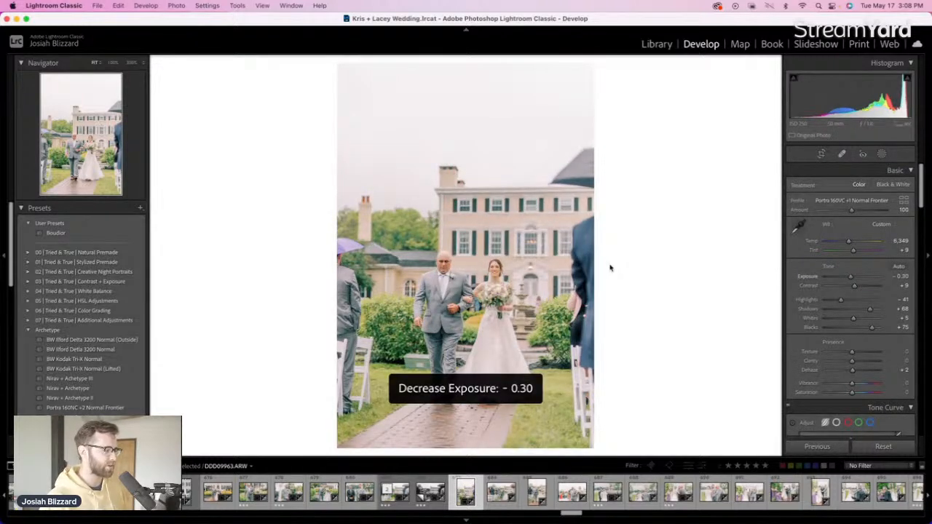
Advance to DDD09966, the bride and her escort passing the umbrellas, and raise its exposure to slightly above 0
key("Right")
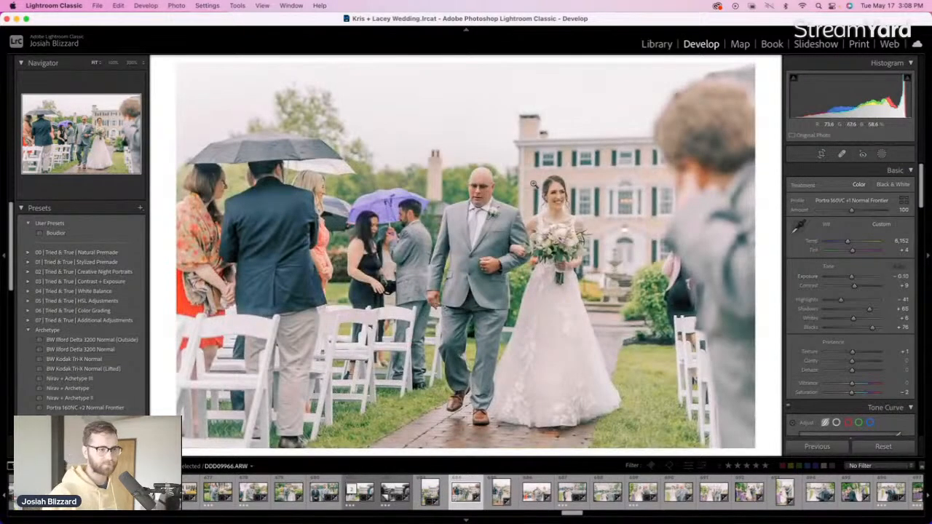
key("equal")
key("equal")
key("minus")
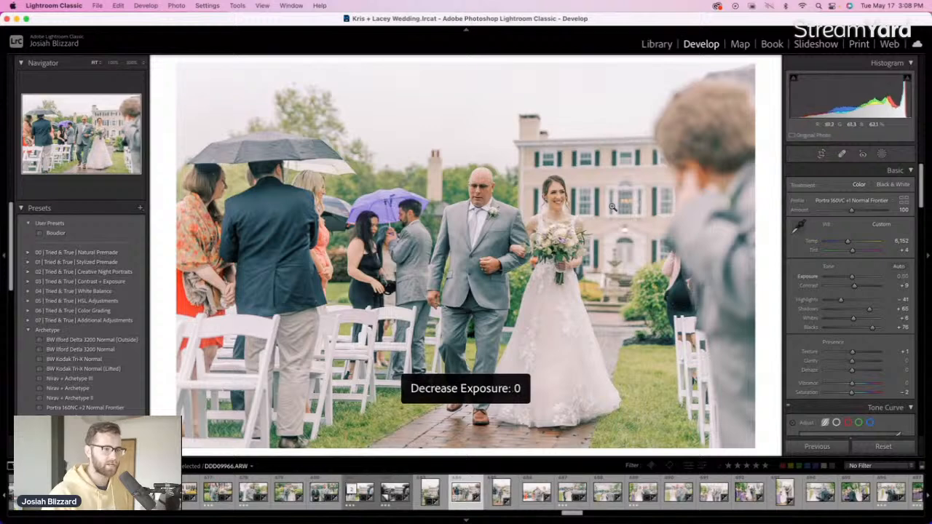
key("equal")
Advance to the vertical photo DDD09969, level it by about 1.59 degrees, crop it tighter and reposition the frame
key("Right")
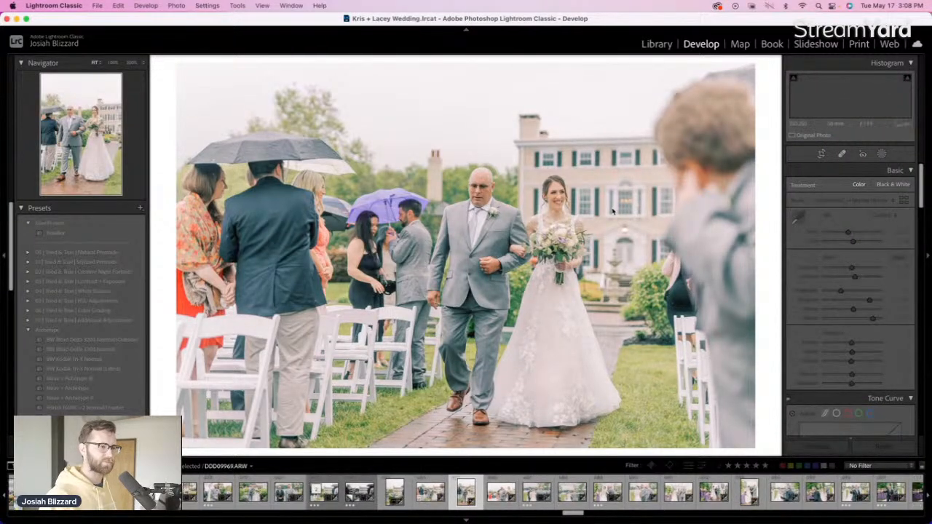
key("r")
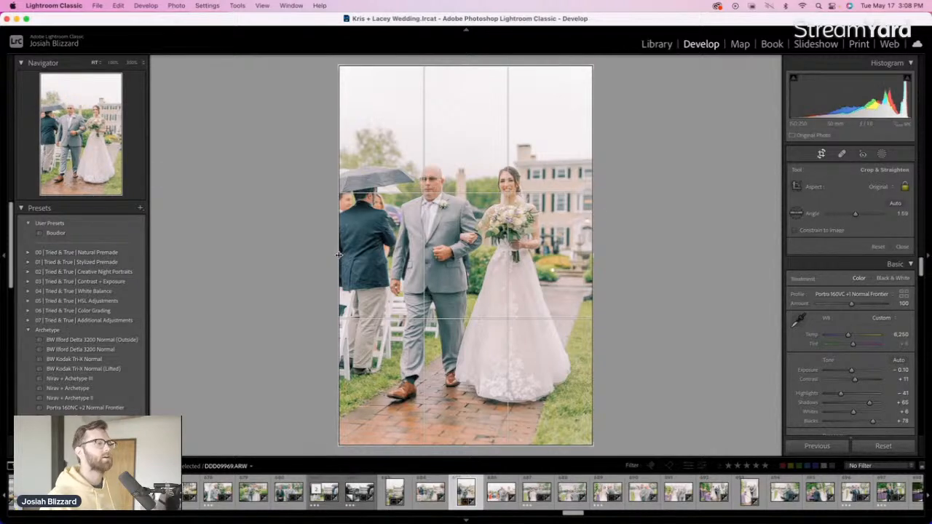
left_click_drag(341, 252, 348, 255)
left_click_drag(463, 222, 469, 229)
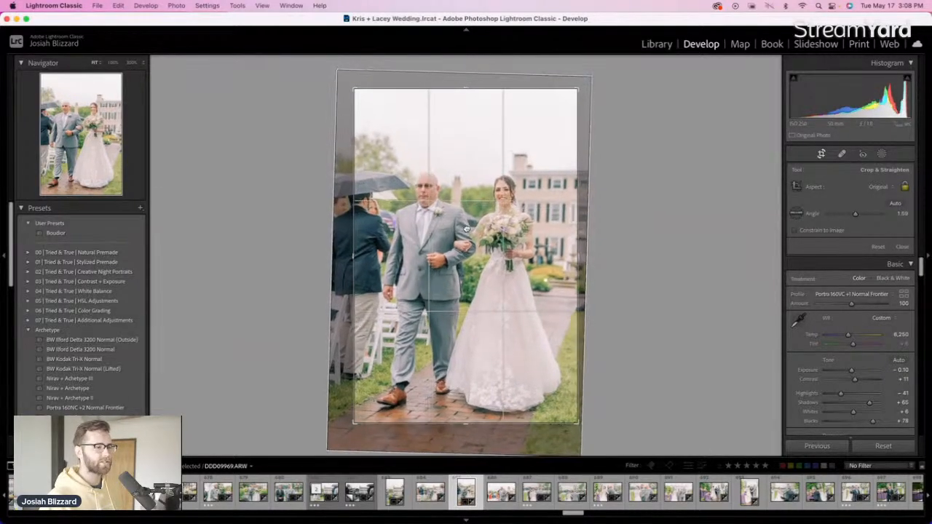
key("Return")
Advance to DDD09972, the close view of the bride and her escort, level it by about 2.04 degrees and crop it tighter
key("Right")
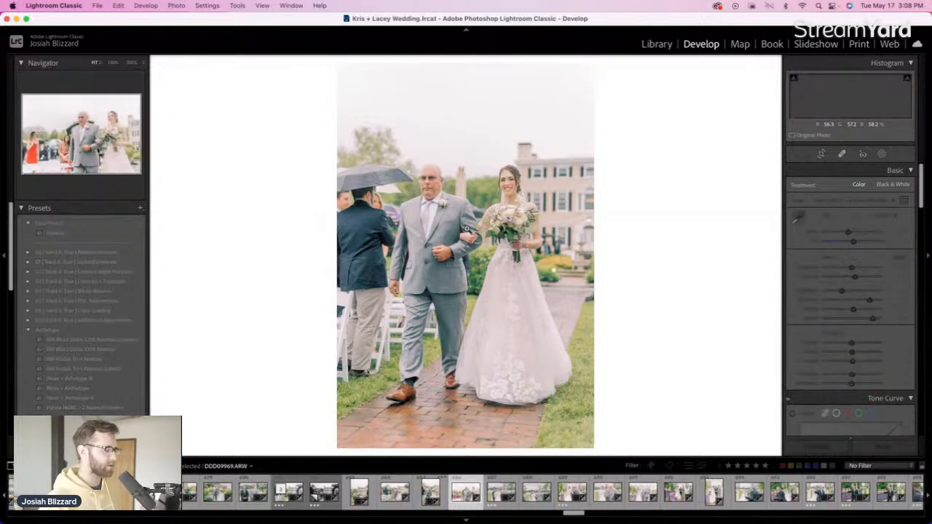
key("r")
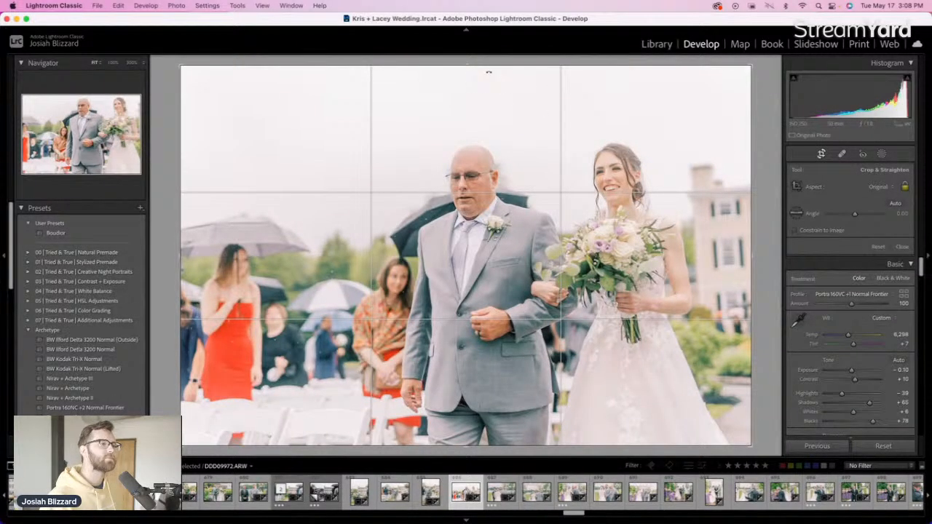
left_click_drag(489, 72, 494, 174)
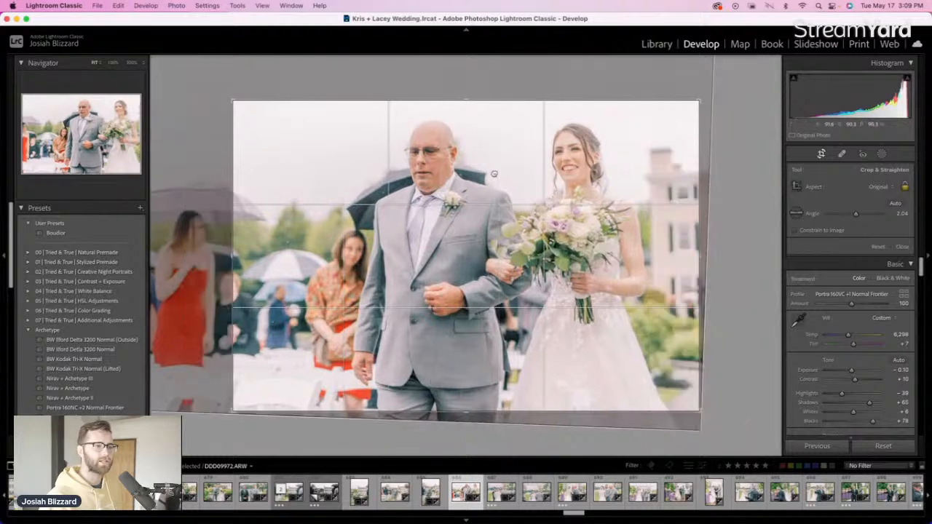
key("Return")
Lower the exposure of DDD09972 to -0.50, ease it back up slightly, and advance to CCC01013
key("minus")
key("minus")
key("minus")
key("minus")
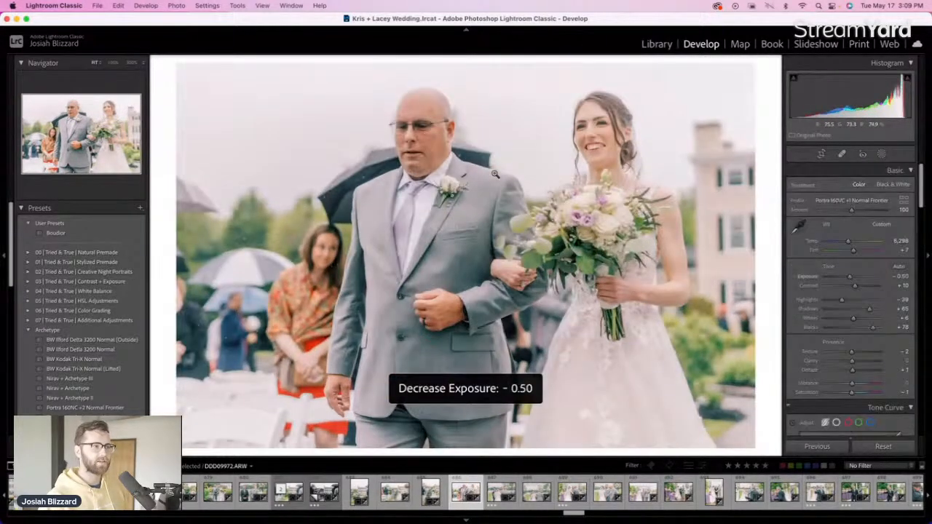
key("equal")
key("Right")
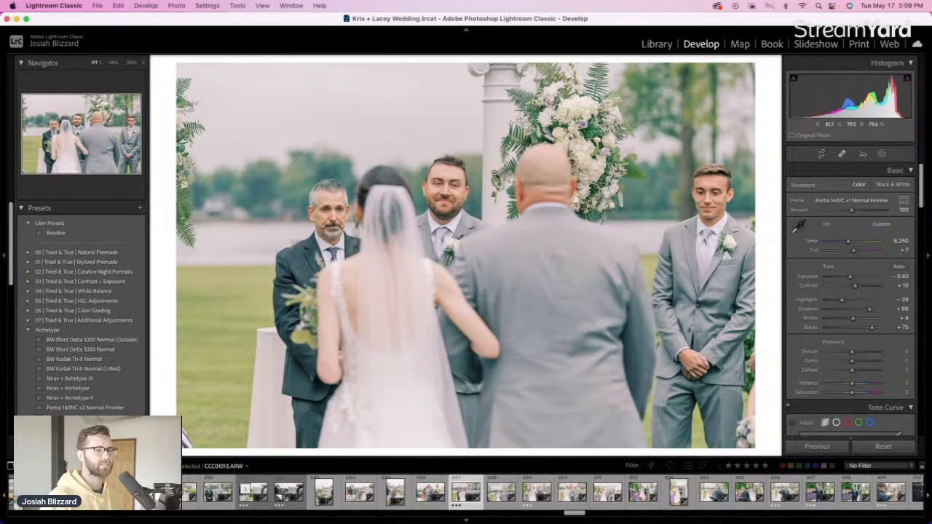
Settle the exposure of CCC01013 at -0.40 and crop the photo slightly tighter around the couple's group at the altar
key("minus")
key("equal")
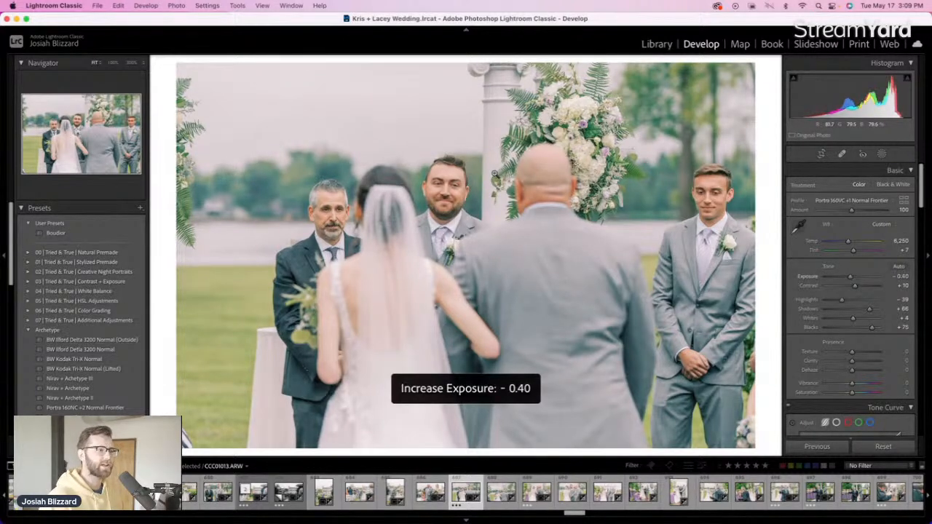
key("r")
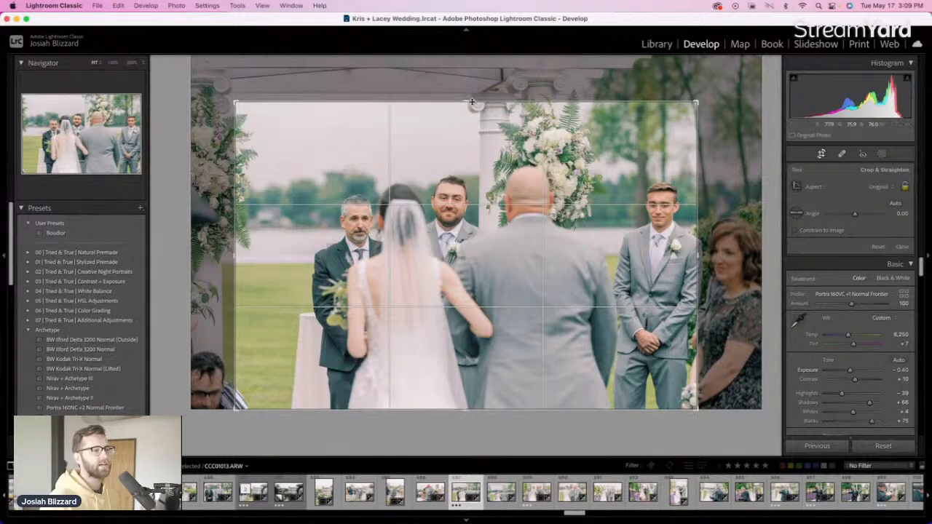
left_click_drag(459, 188, 465, 188)
key("r")
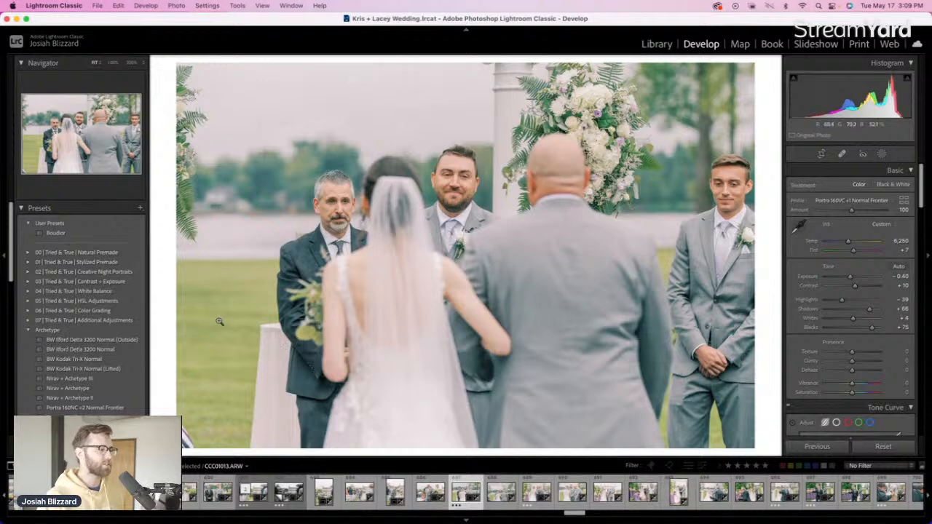
Try the Archetype black-and-white presets on CCC01013, choose BW Kodak Tri-X Normal, and advance to CCC01015
left_click(144, 370)
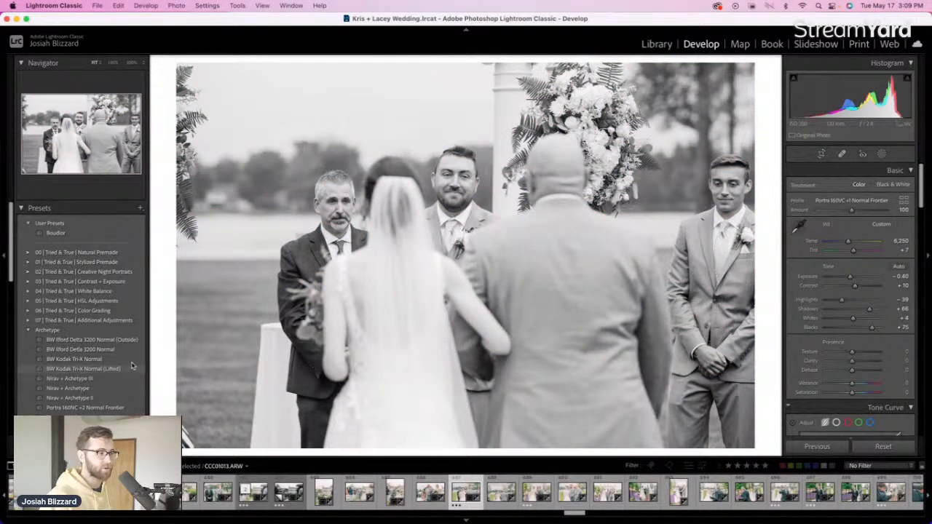
left_click(130, 360)
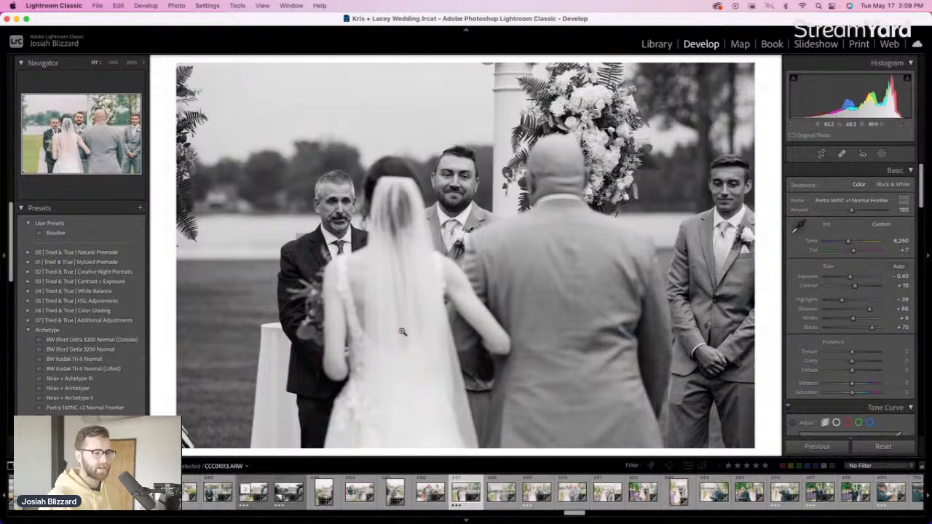
key("Left")
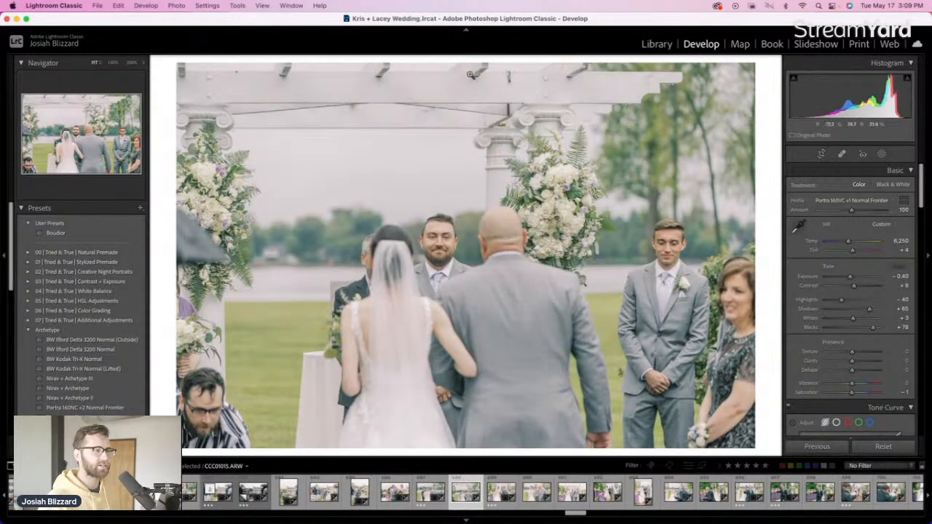
Crop CCC01015 tighter with a straightening angle of about 0.11 degrees and apply the BW Kodak Tri-X Normal preset
key("r")
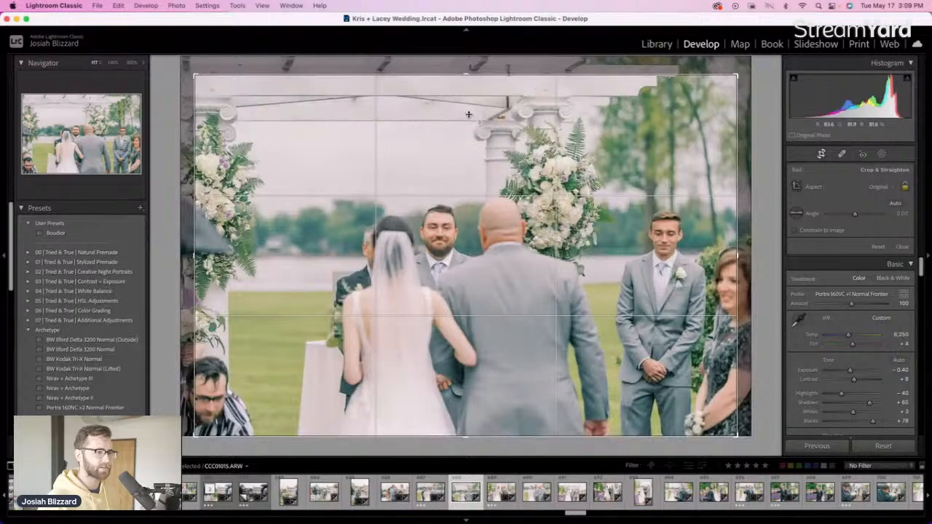
left_click_drag(468, 112, 468, 110)
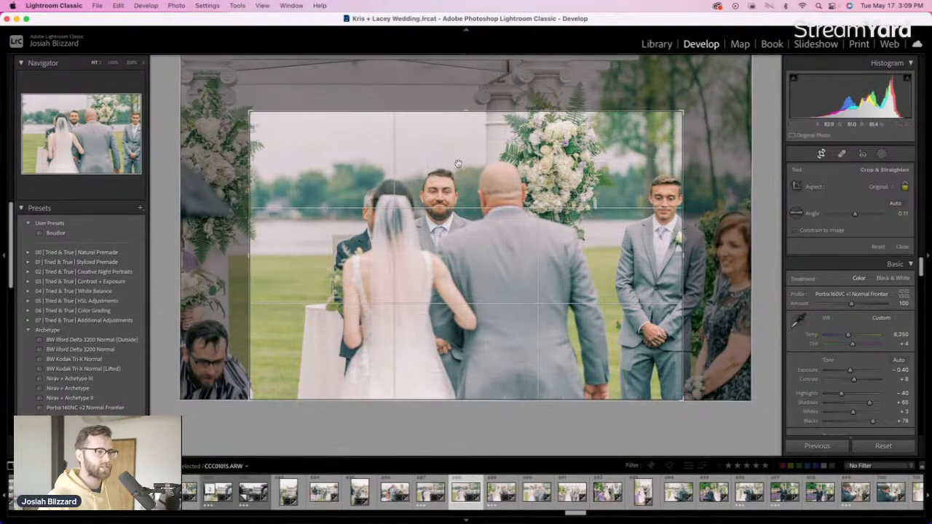
key("Return")
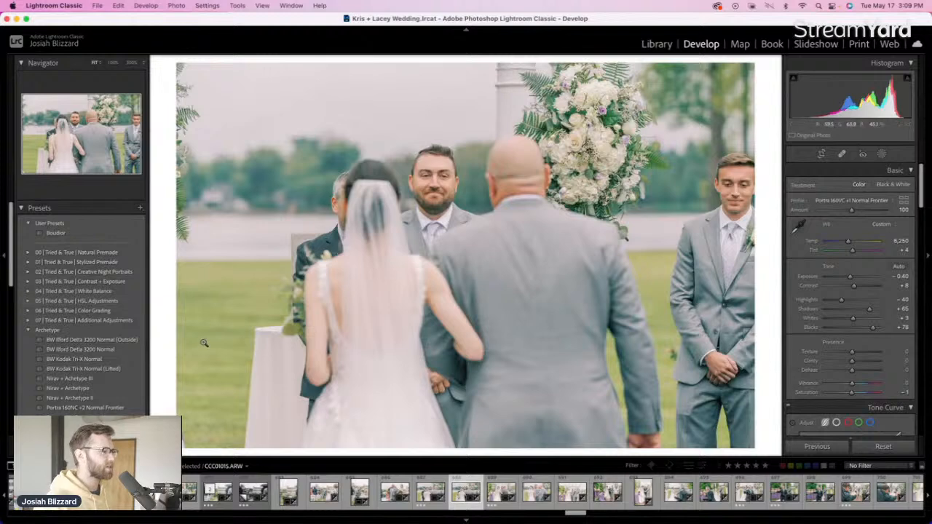
left_click(128, 360)
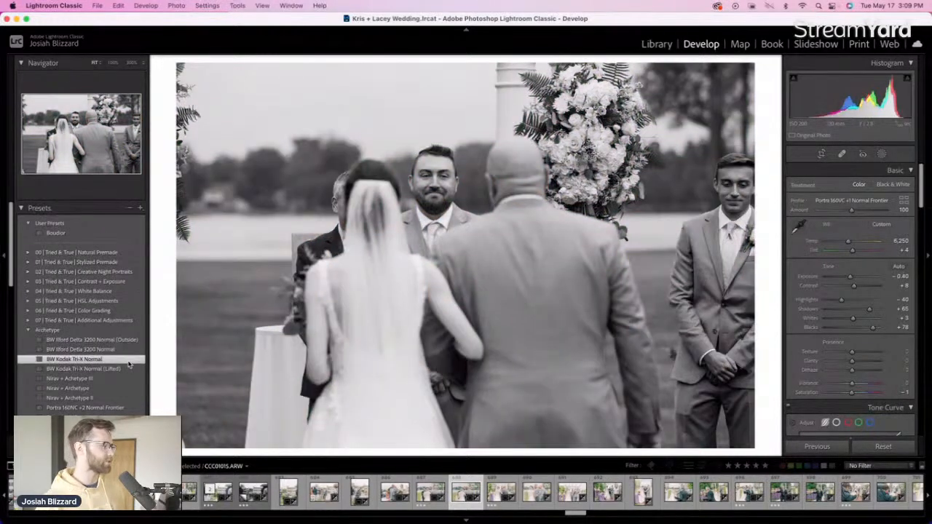
Advance to DDD09976 and lower its exposure to -0.20, and do the same for CCC01019 with -0.33
key("Right")
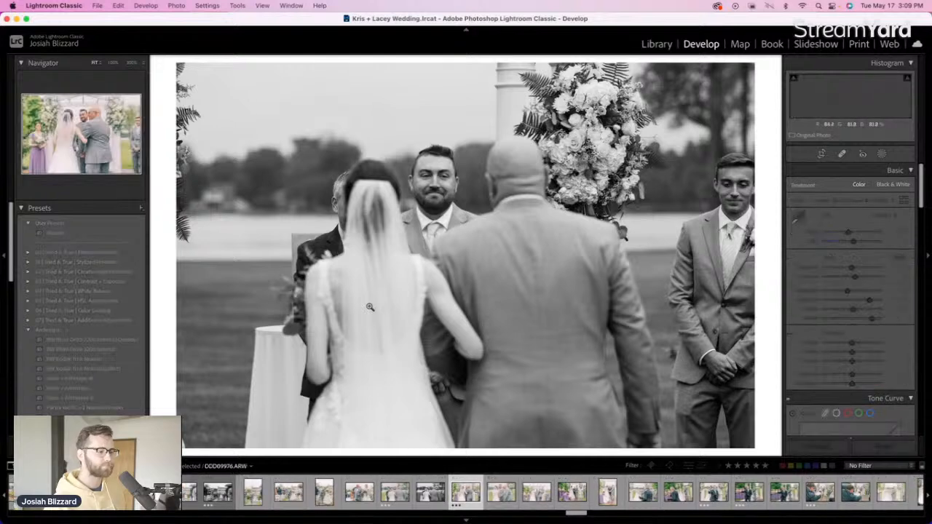
key("minus")
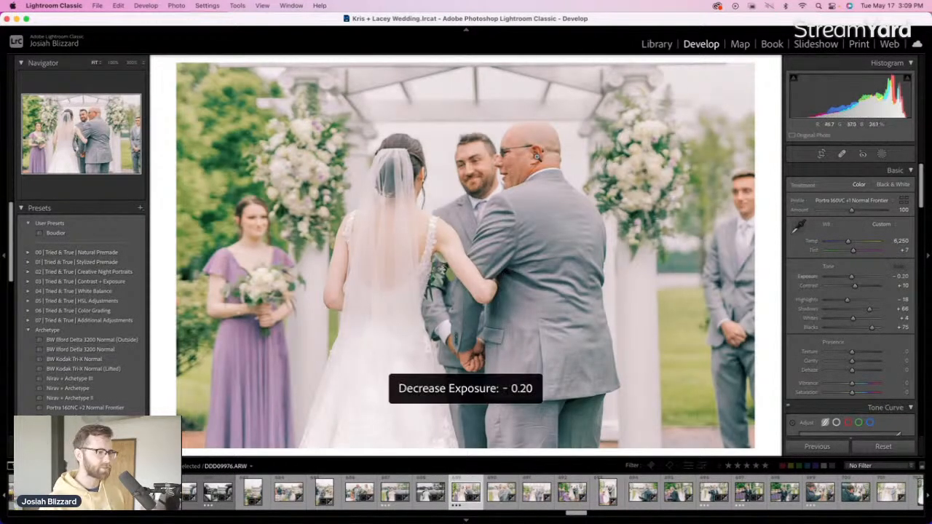
key("Right")
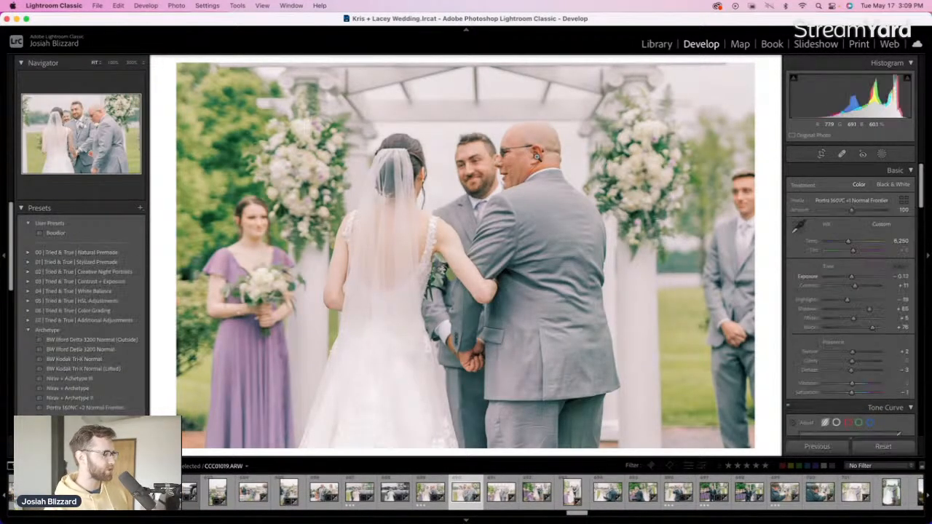
key("minus")
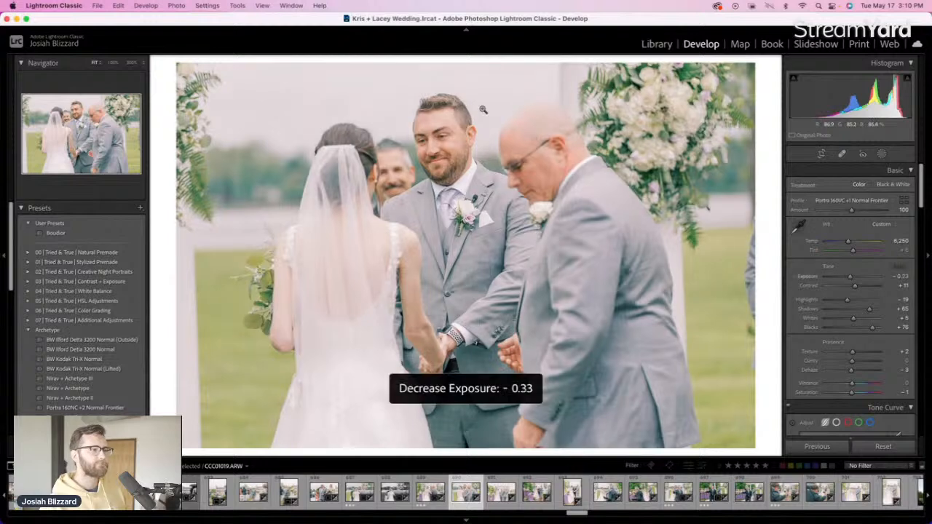
Advance to DDD09981, the wide view of the bride's hand-off, lower its exposure to -0.30 and crop it tighter
key("Right")
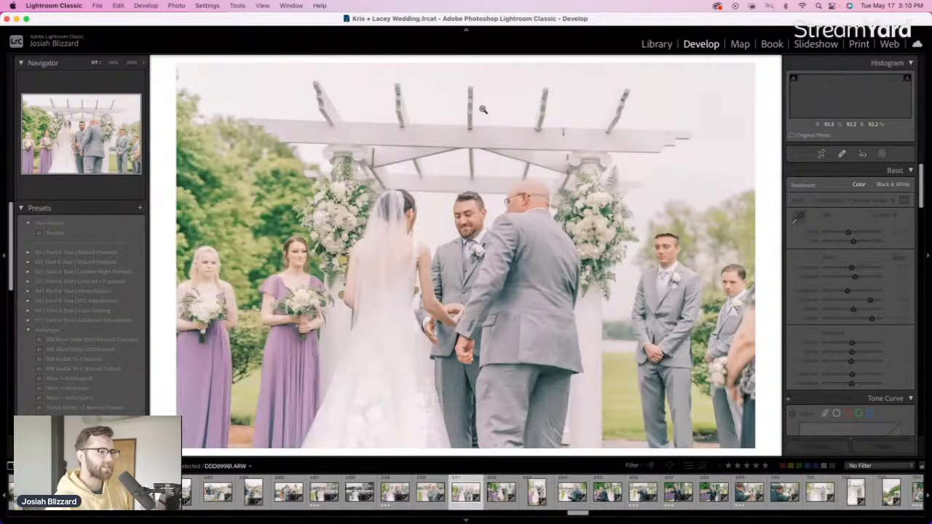
key("minus")
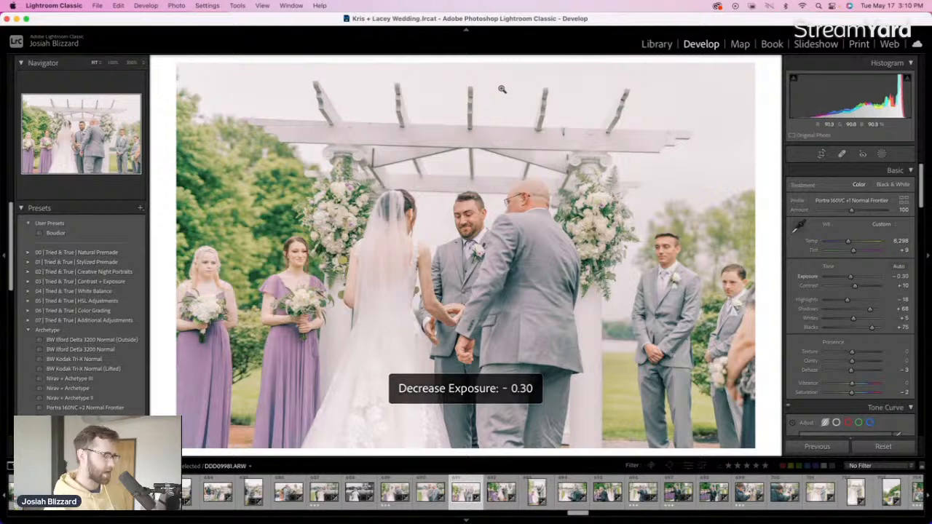
key("r")
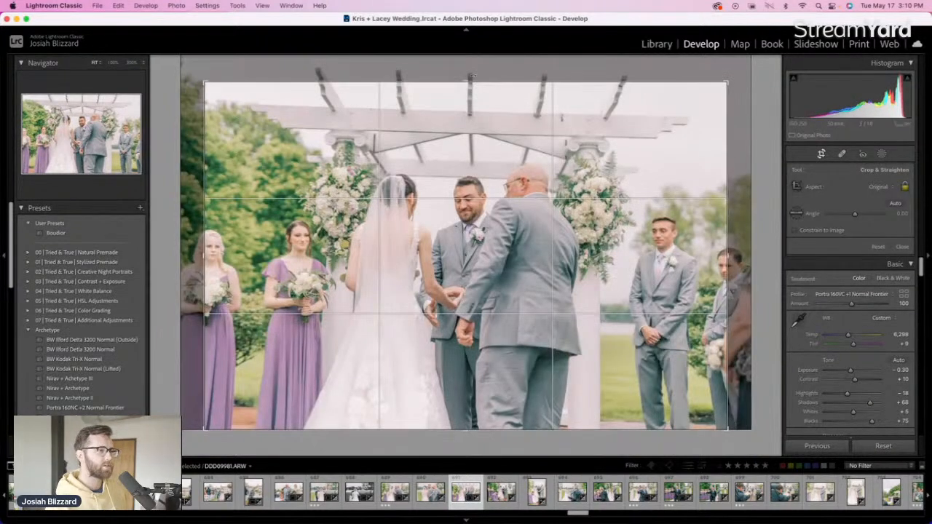
mouse_move(472, 75)
left_mouse_down()
mouse_move(465, 67)
mouse_move(481, 74)
left_mouse_up()
key("Return")
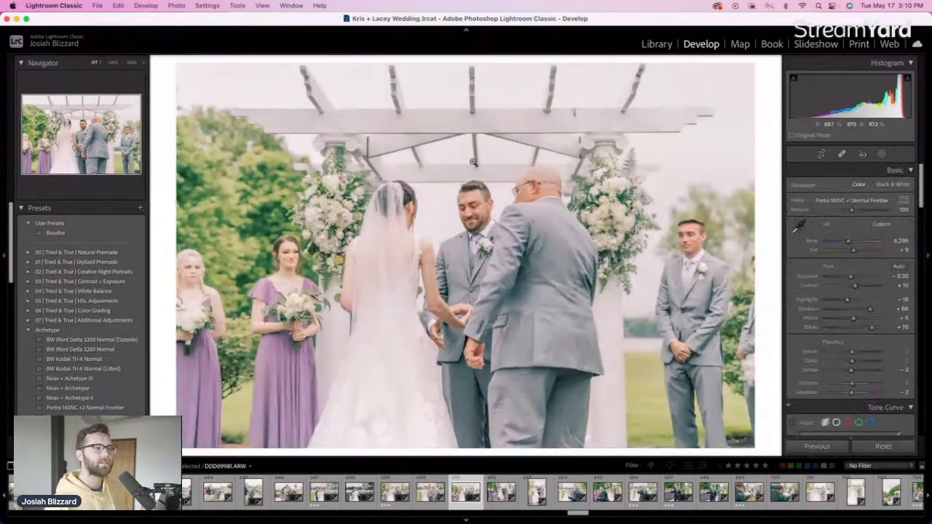
Advance to DDD09995, the bridesmaid arranging the dress, and check its crop and straightening without changing them
key("Right")
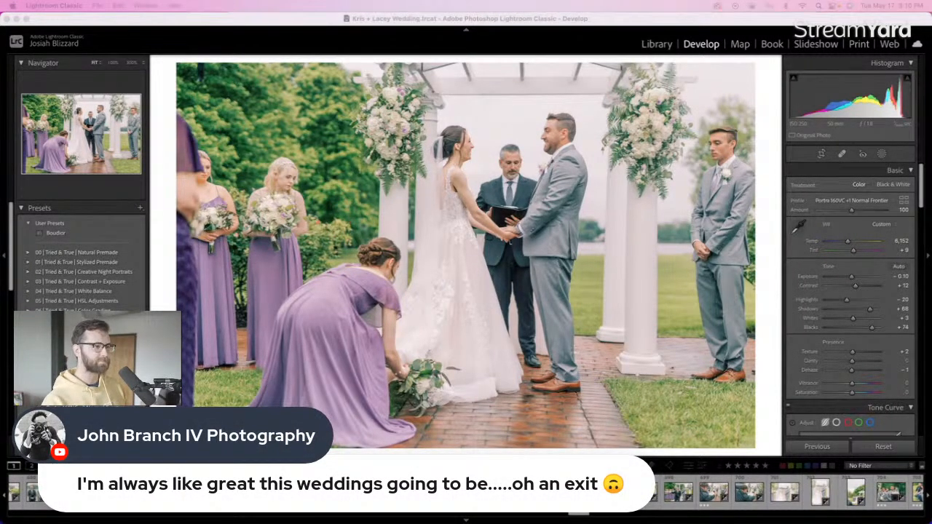
left_click(765, 210)
key("r")
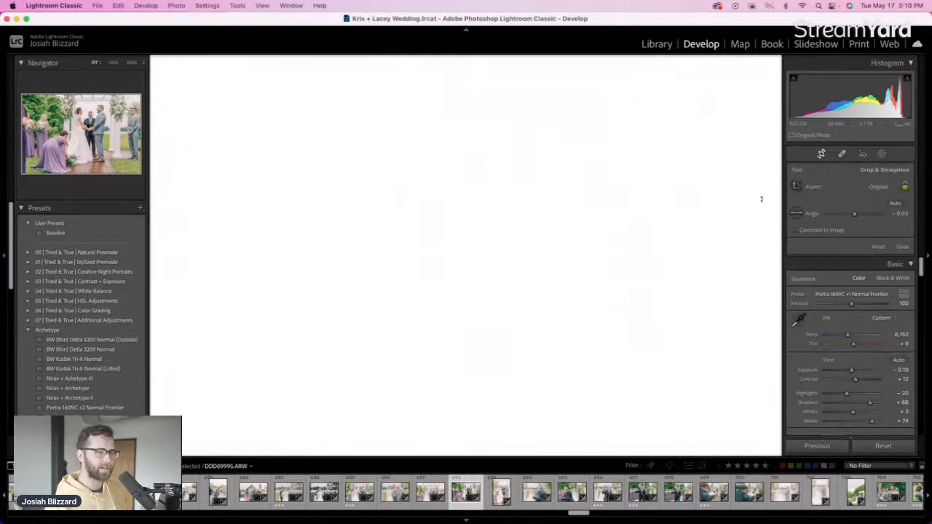
key("r")
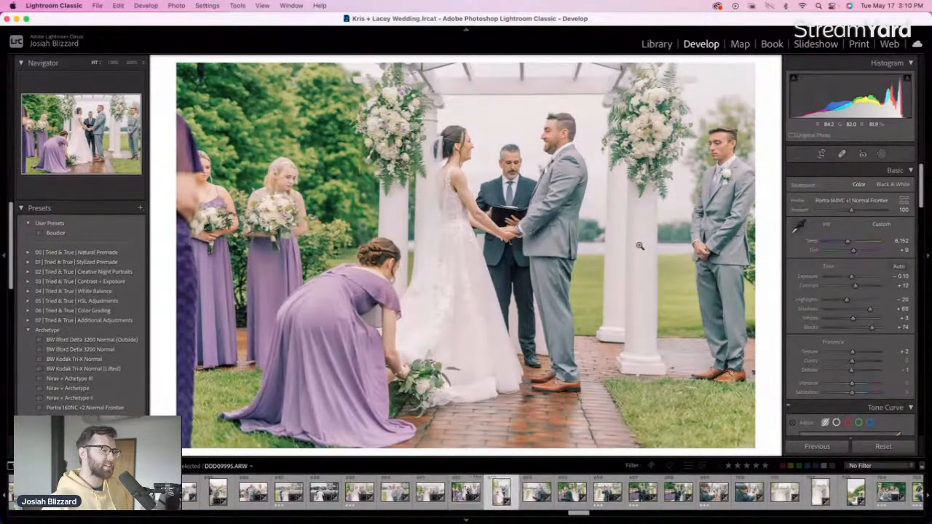
Advance to the vertical photo CCC01021 of the couple under the pergola and lower its exposure to -0.60
key("Left")
key("minus")
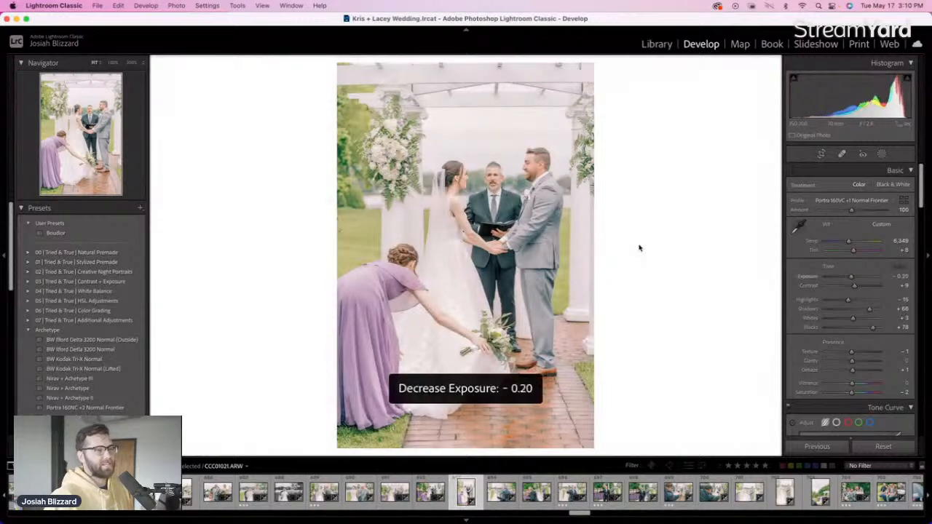
key("minus")
key("minus")
key("minus")
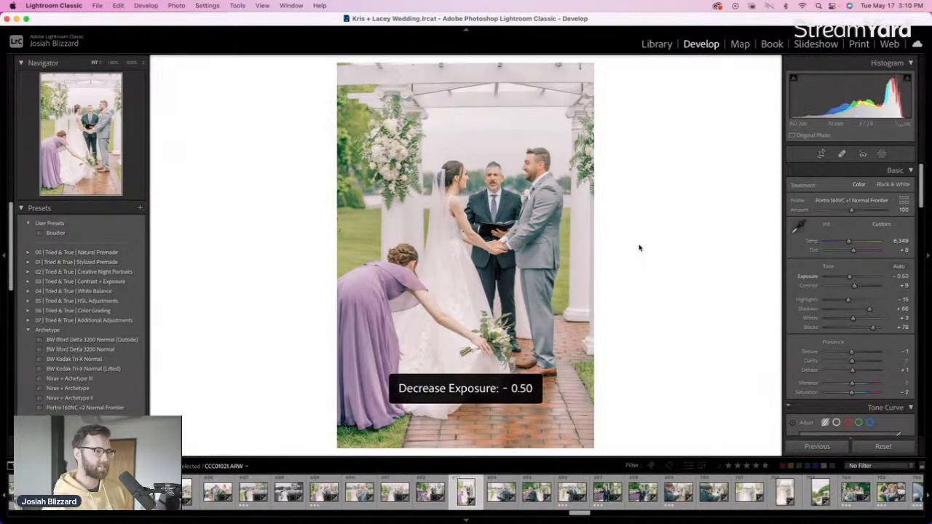
key("minus")
key("equal")
key("minus")
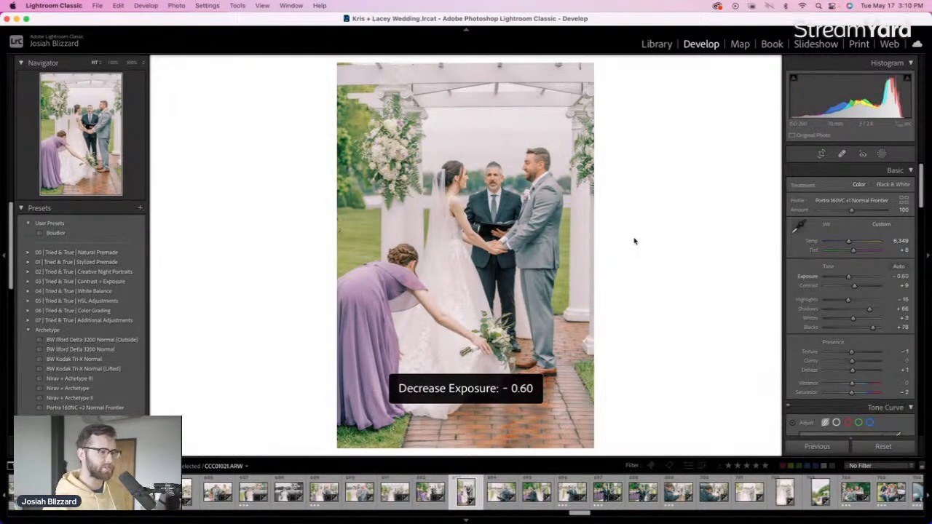
Crop CCC01021 slightly tighter, fine-tune its straightening, and advance to CCC01026, the officiant seen from behind
key("r")
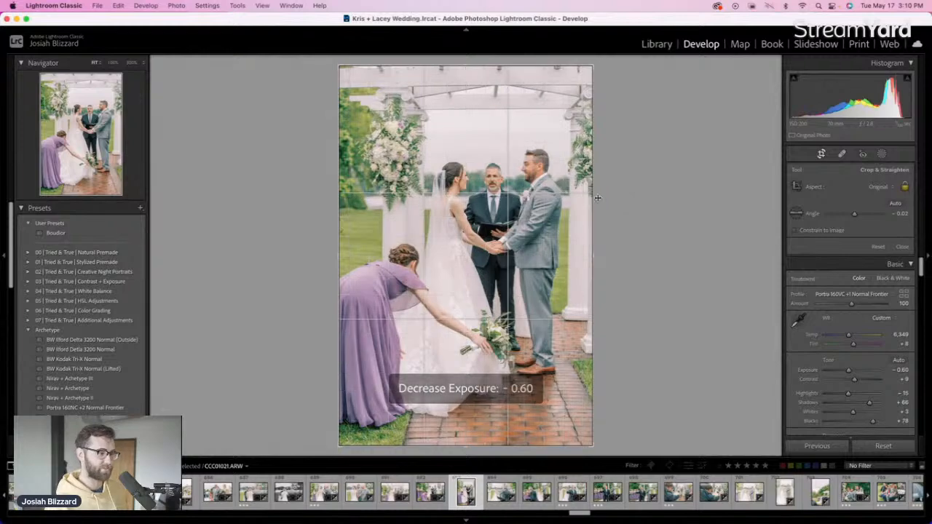
left_click_drag(339, 245, 346, 246)
left_click_drag(614, 225, 614, 227)
key("Return")
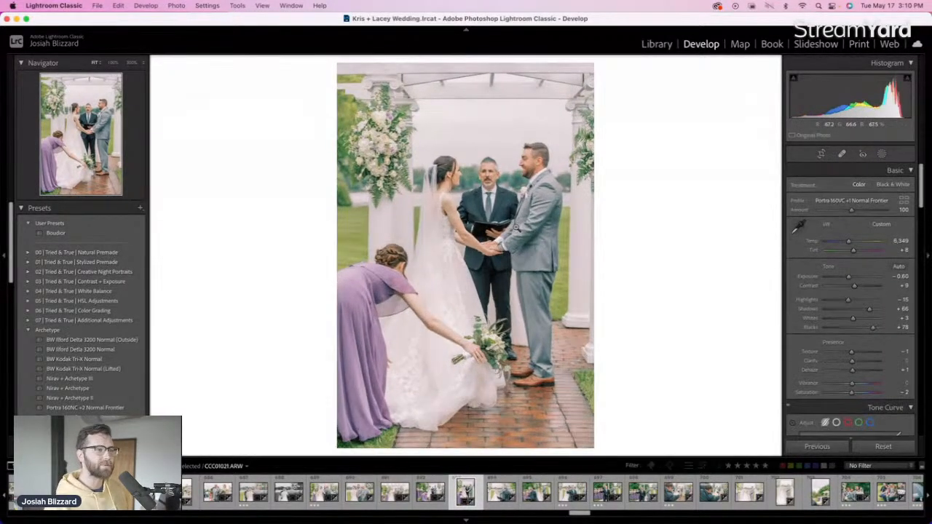
key("Right")
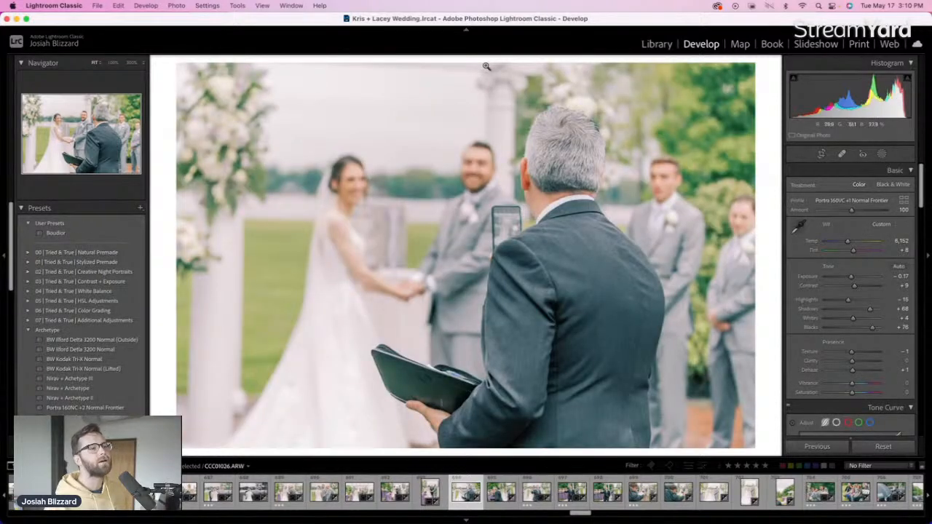
Crop the photo of the officiant seen from behind more tightly and lower its exposure by two increments
key("r")
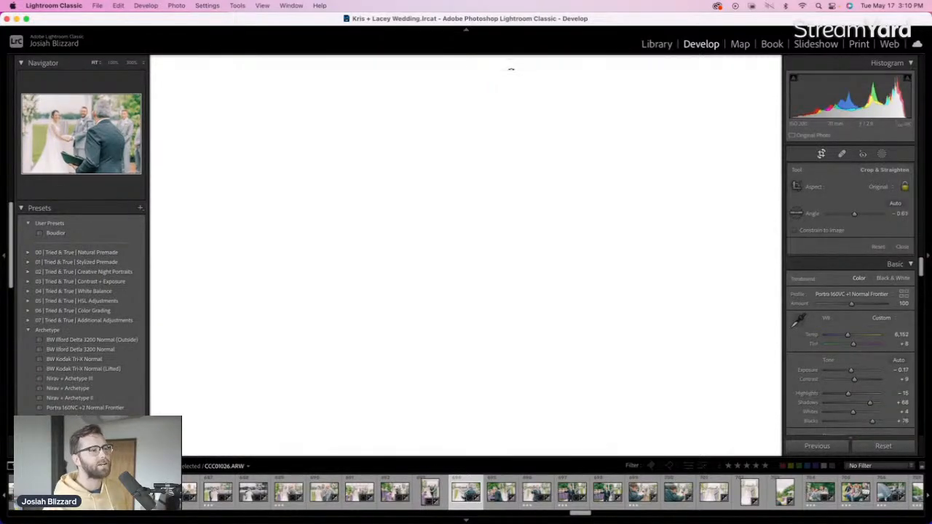
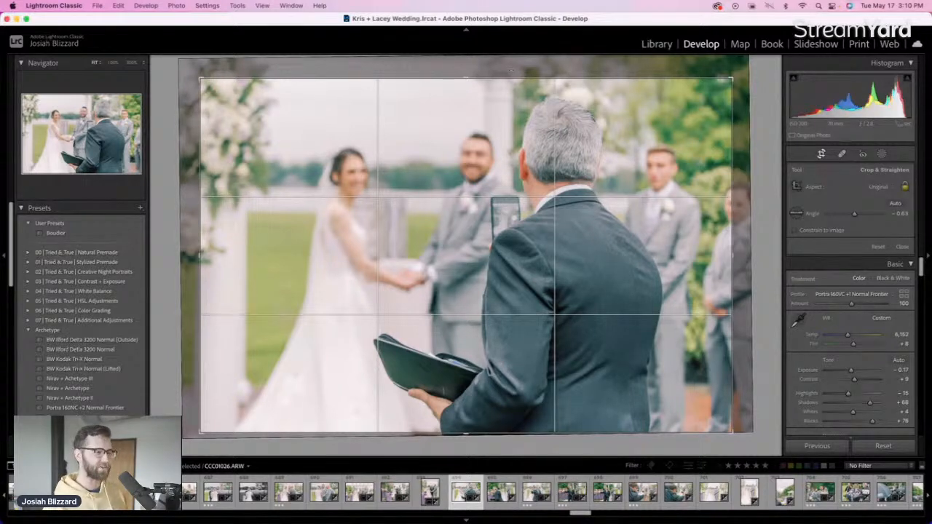
key("r")
key("minus")
key("minus")
Skip the following photo uncropped and reframe the crop of CCC01031, the officiant's selfie, to leave out the groomsman
key("Right")
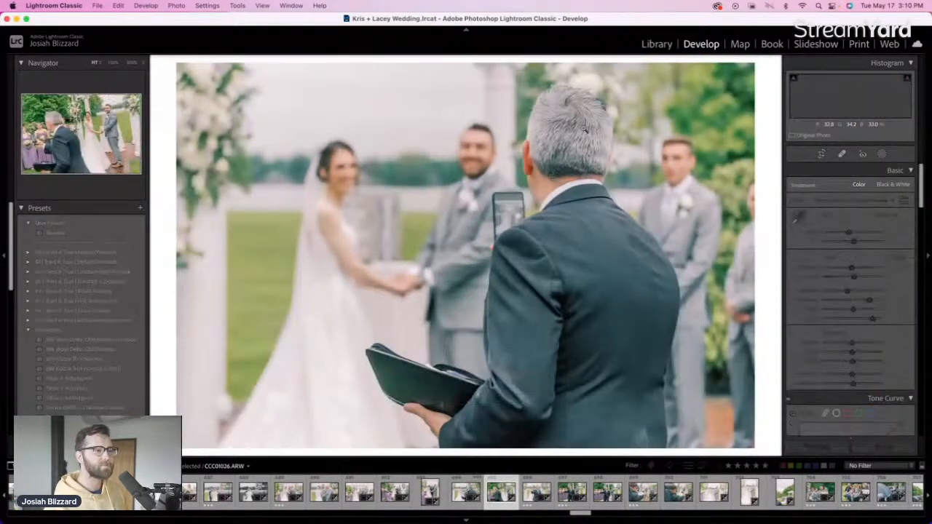
key("r")
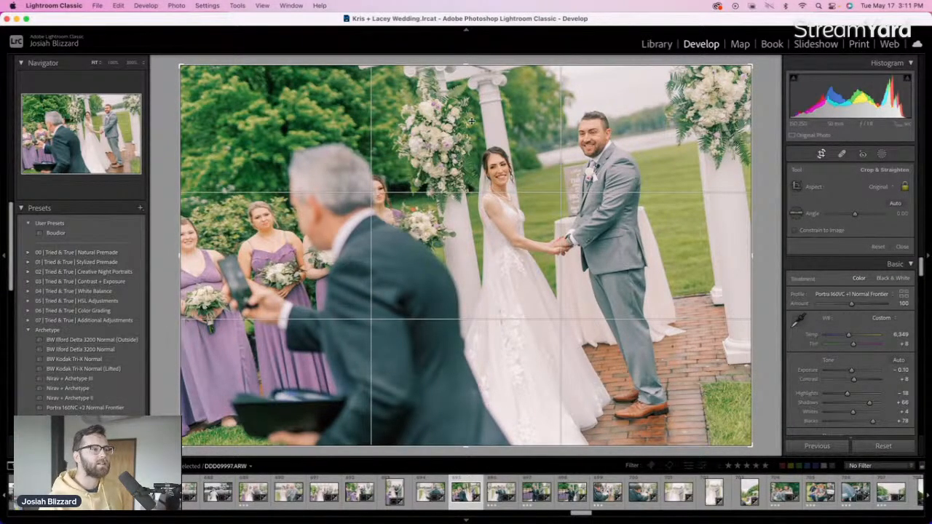
key("r")
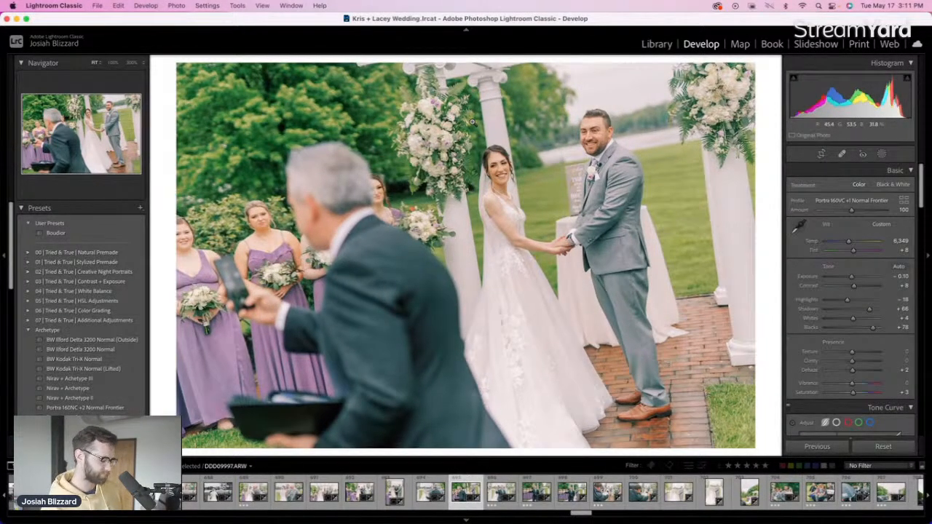
key("Right")
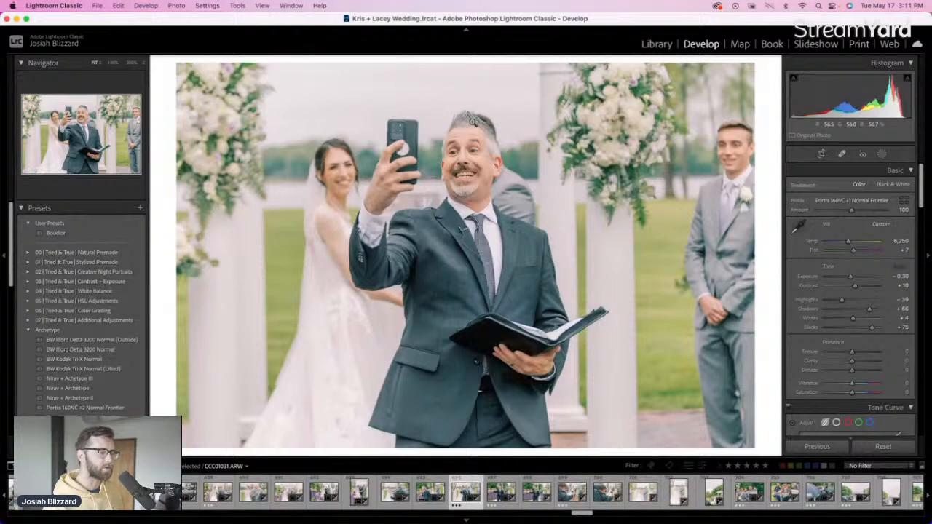
key("r")
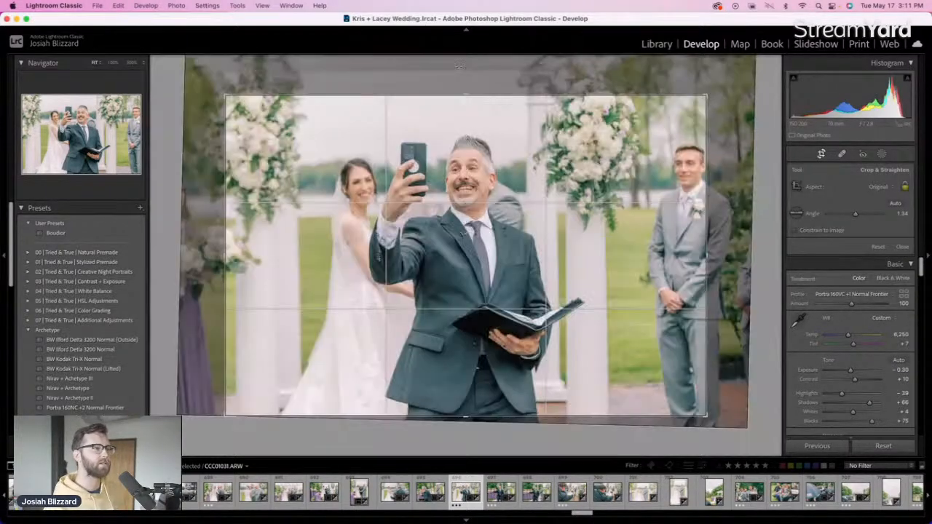
left_click_drag(459, 70, 464, 97)
key("Return")
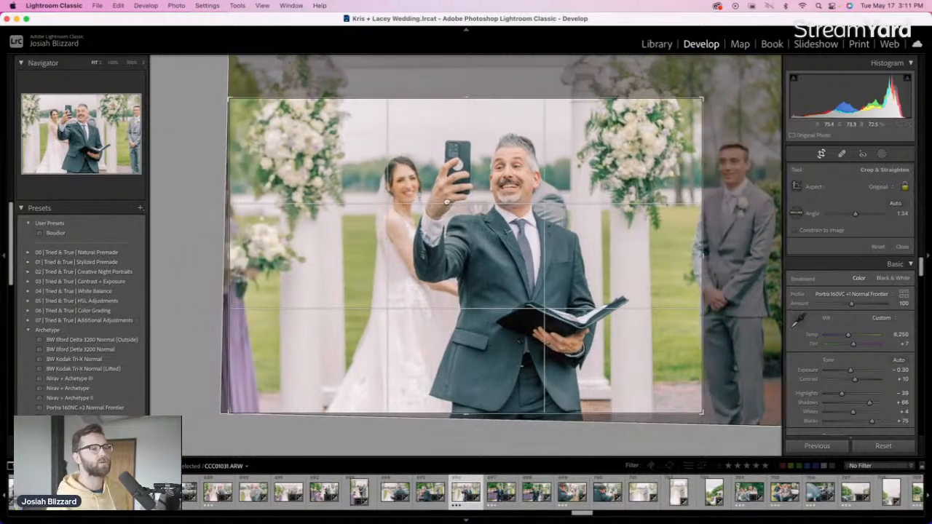
Make a virtual copy of the next photo, DDD00002, and apply the BW Kodak Tri-X Normal (Lifted) preset to it
key("Right")
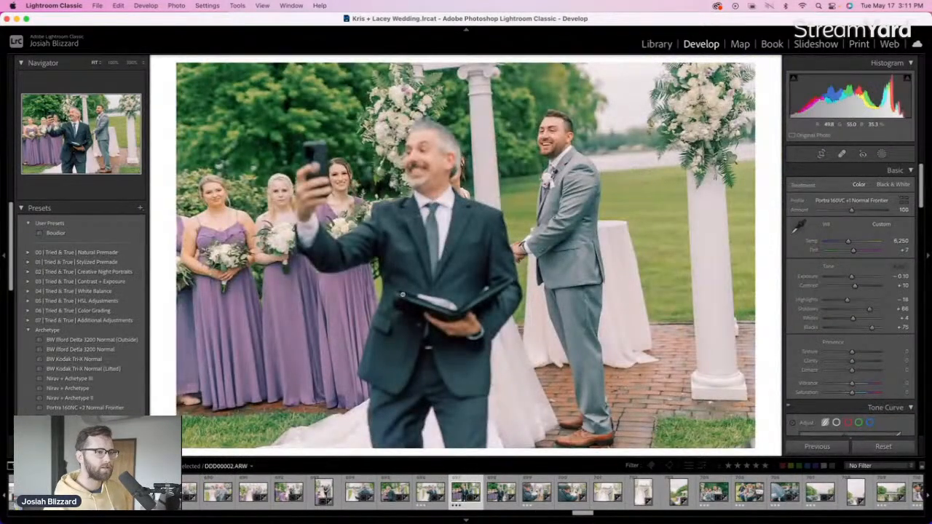
key("super+apostrophe")
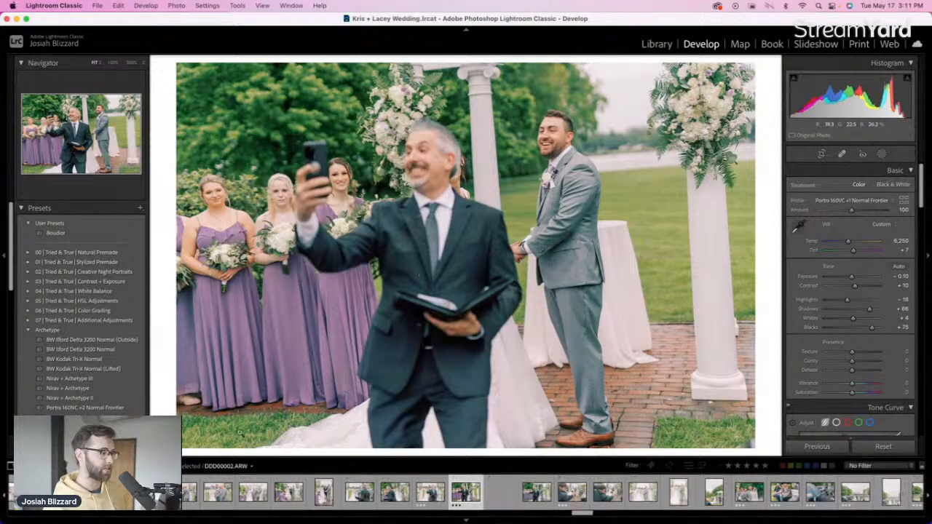
left_click(114, 369)
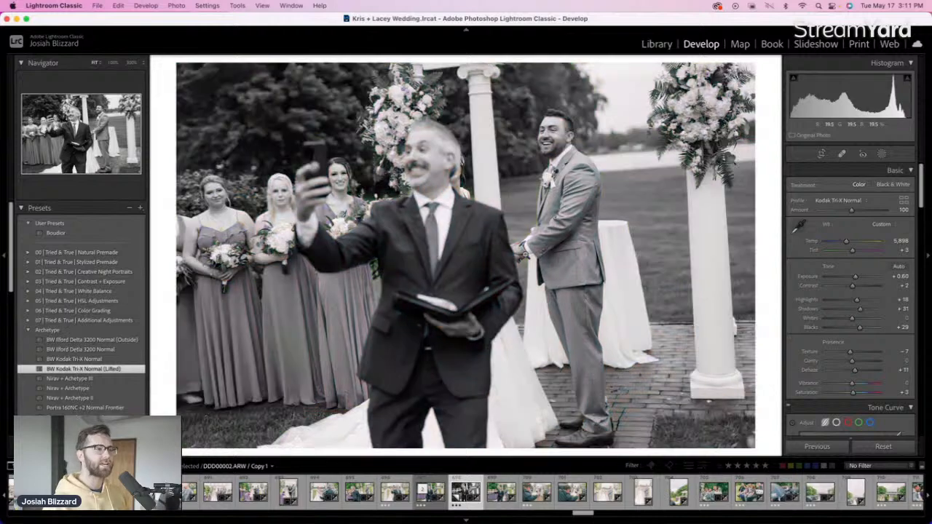
Crop the next color selfie photo, DDD00003, to trim the arbor above the officiant and tighten the frame
key("Right")
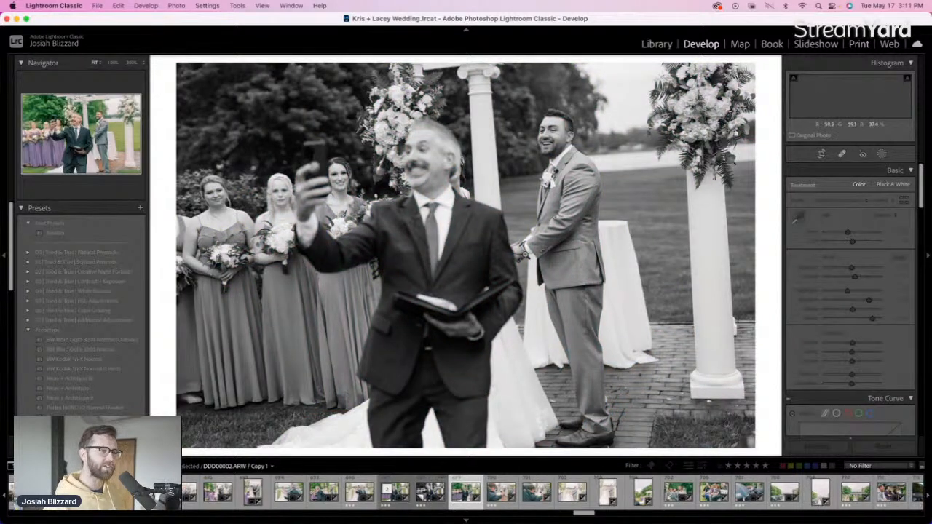
key("r")
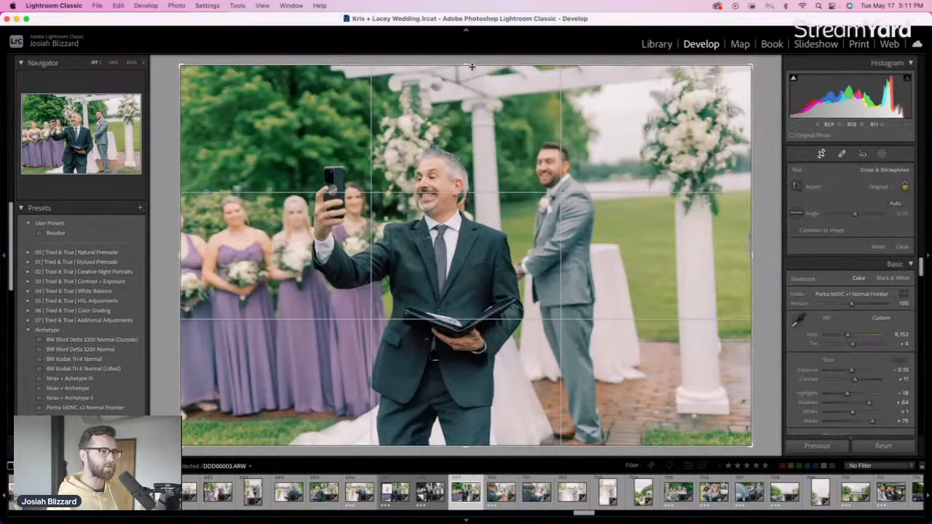
left_click_drag(472, 64, 472, 85)
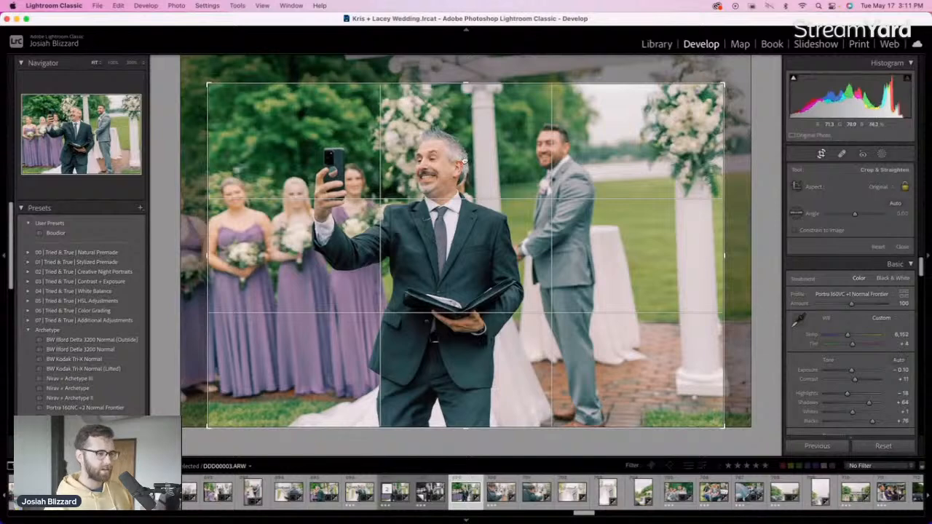
key("Escape")
Brighten the cropped selfie photo by a net three exposure increments
key("equal")
key("equal")
key("equal")
key("equal")
key("equal")
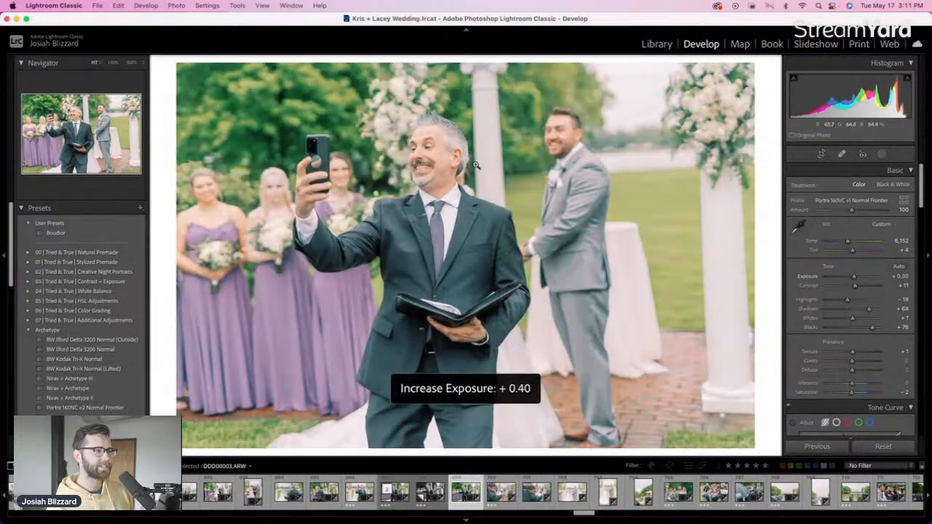
key("minus")
key("minus")
Set the exposure of the guest phone photo DDD00005 to 0 and of the following photo, DDD00007, to -0.10
key("Right")
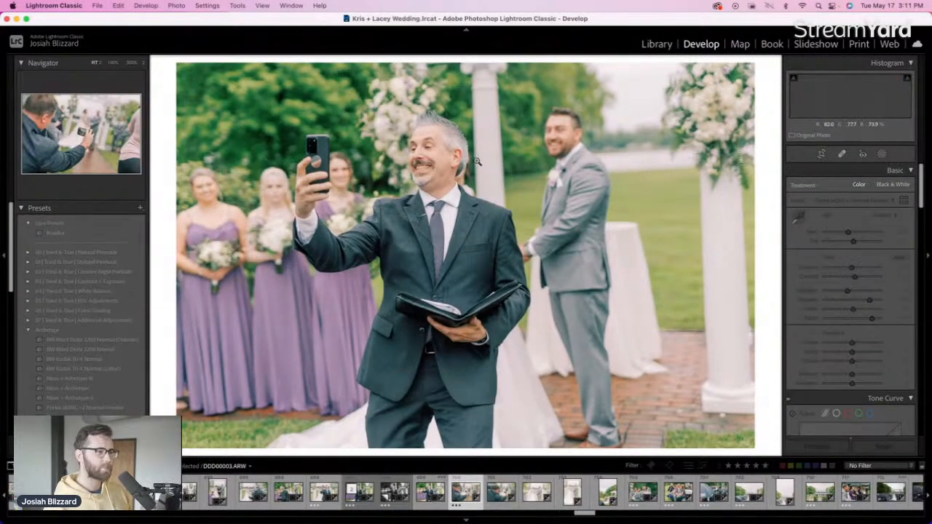
key("equal")
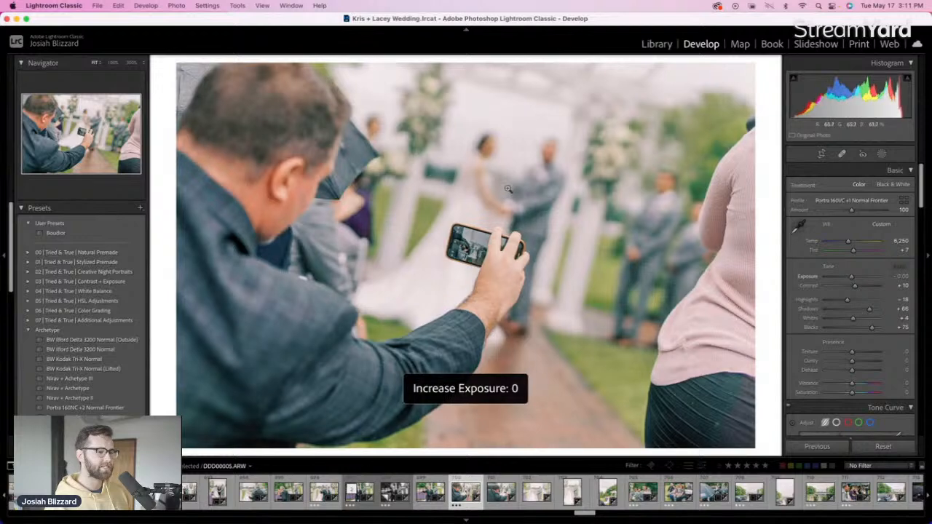
key("Right")
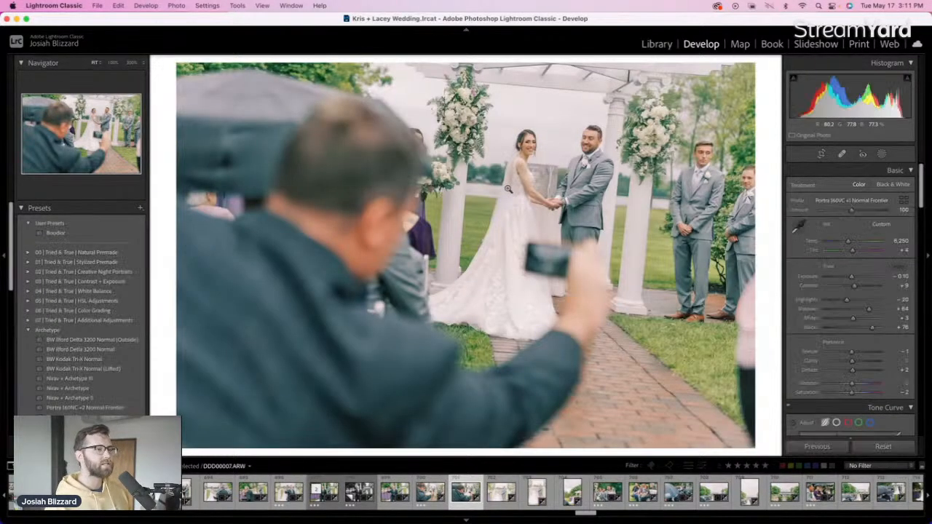
key("minus")
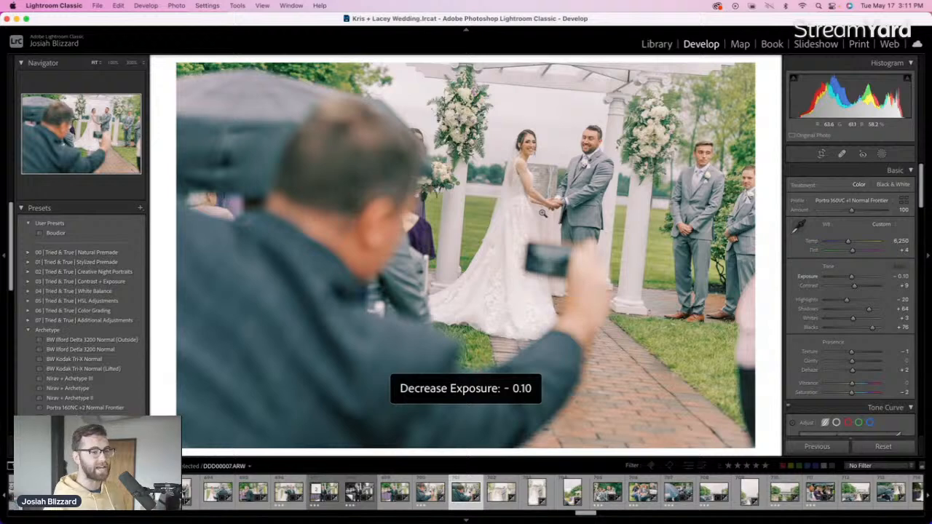
Crop the blurred guest out of DDD00007's edge and make a virtual copy with the BW Kodak Tri-X Normal (Lifted) preset
key("r")
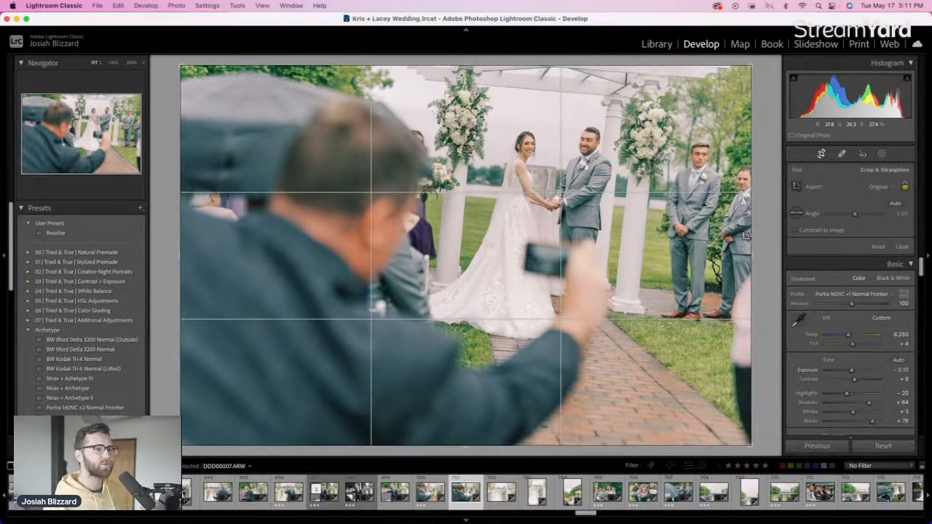
left_click_drag(751, 236, 738, 237)
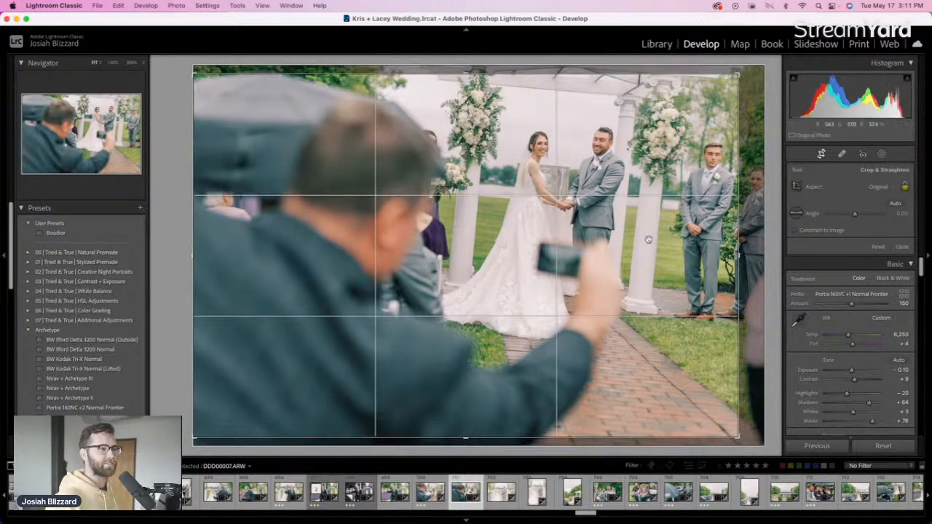
left_click_drag(642, 248, 642, 263)
key("Return")
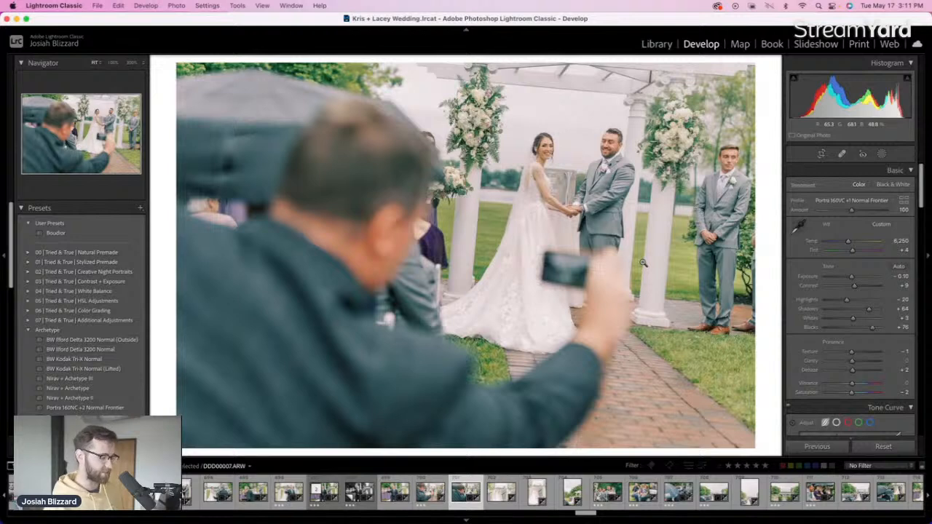
key("super+apostrophe")
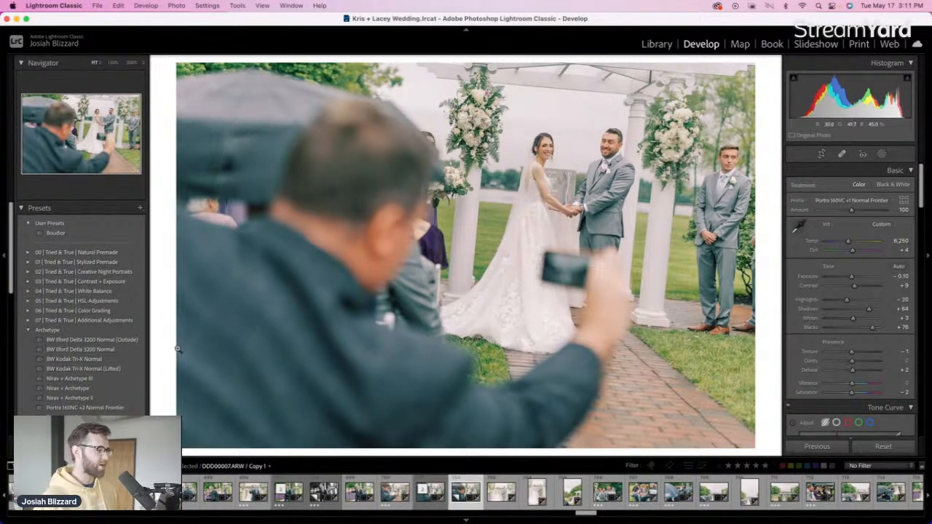
left_click(121, 370)
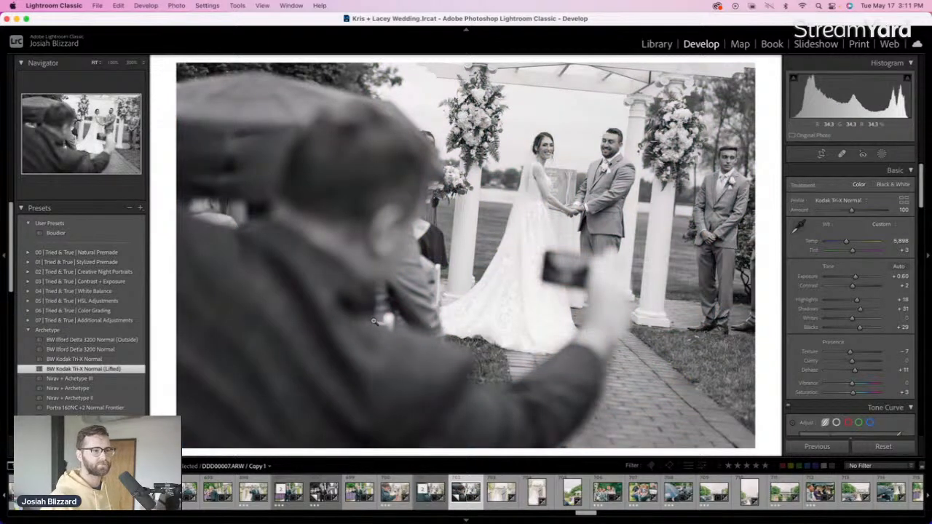
Lower the exposure of the next photo, CCC01035, showing the couple holding hands, to -0.61
key("Right")
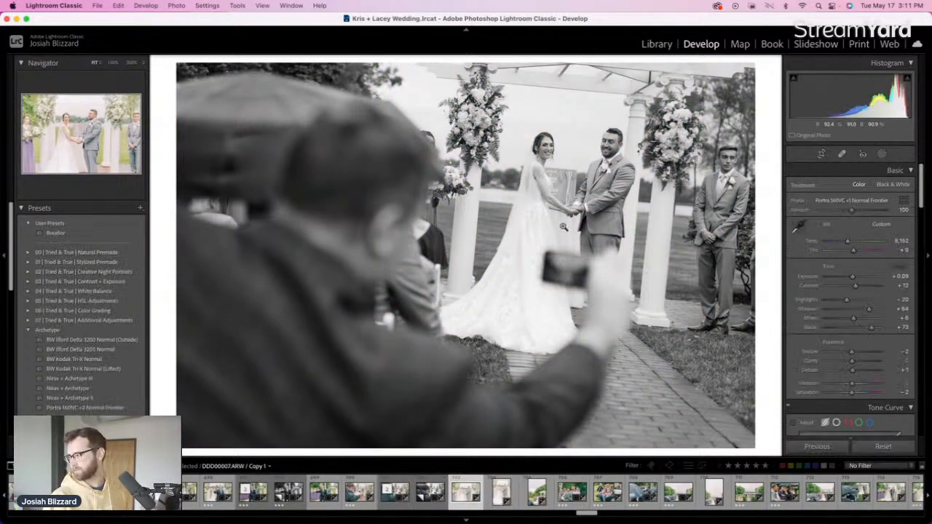
key("minus")
key("minus")
key("minus")
key("minus")
key("minus")
key("minus")
key("minus")
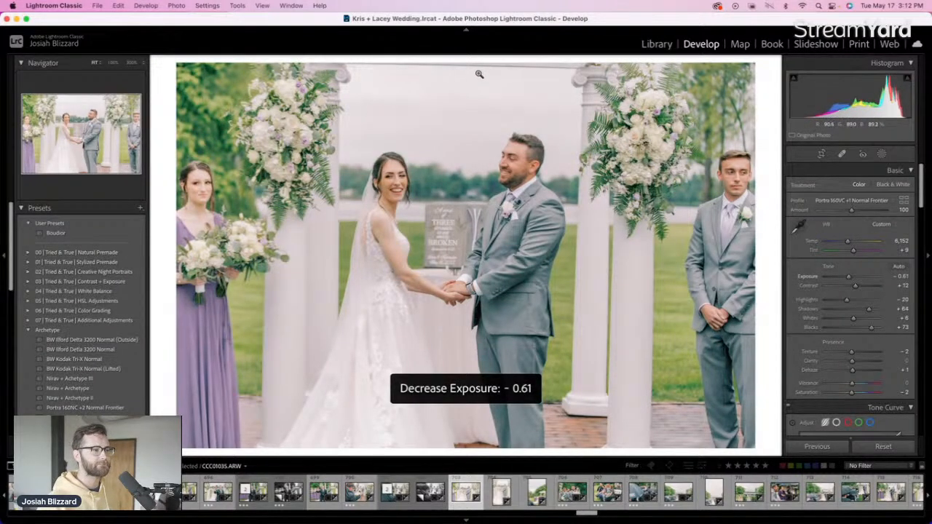
Crop the photo more tightly around the couple and raise its exposure by a net two increments
key("r")
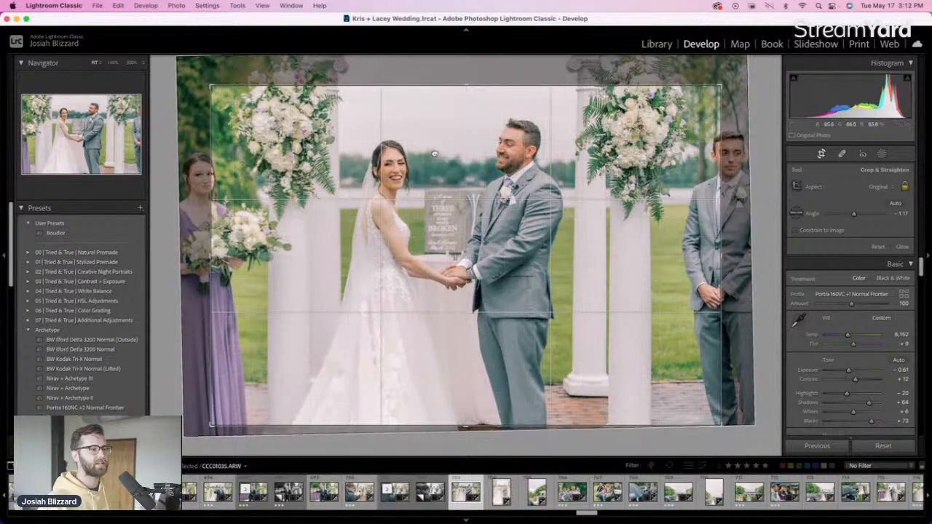
key("r")
key("equal")
key("equal")
key("equal")
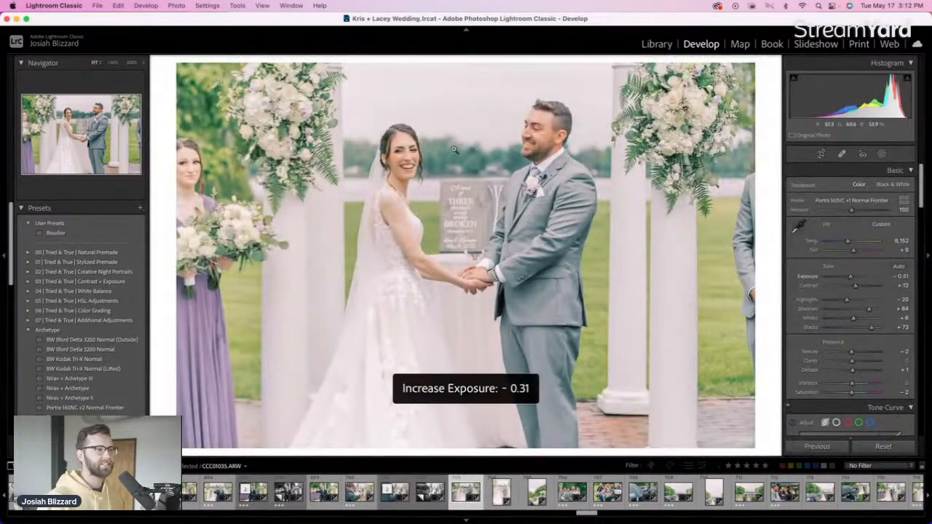
key("minus")
Set the exposure of the next photo, the vertical shot of the couple under the arbor, to -0.54
key("Right")
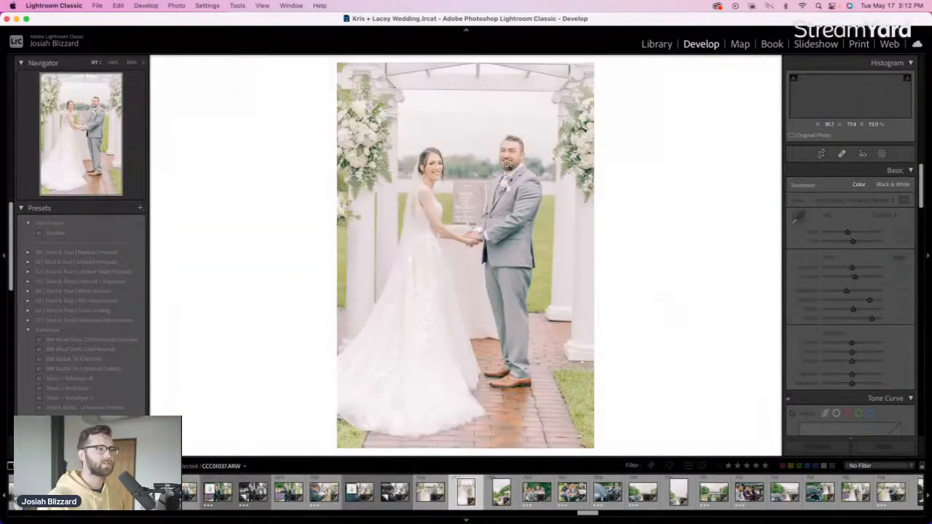
key("minus")
key("minus")
key("minus")
key("minus")
key("minus")
key("equal")
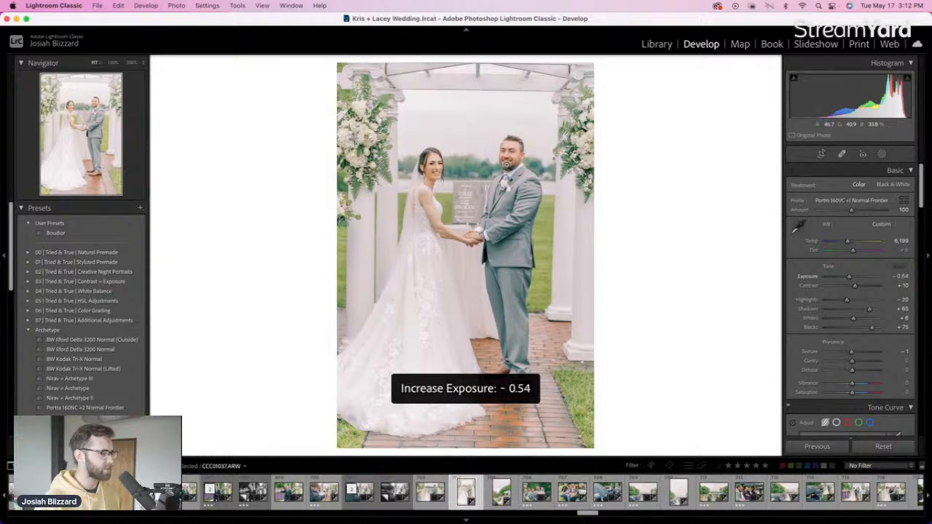
Set the exposure of the next photo, the vertical wide view of the ceremony, to -0.20
key("Right")
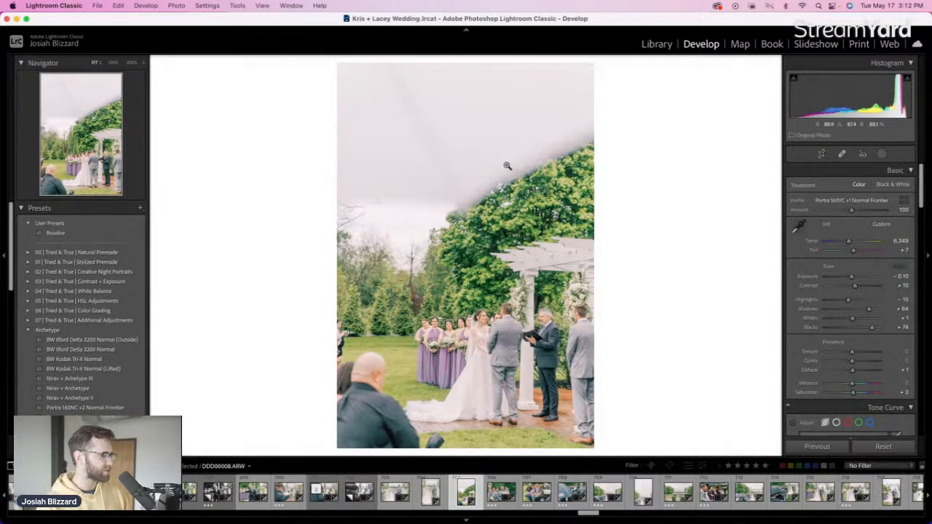
key("minus")
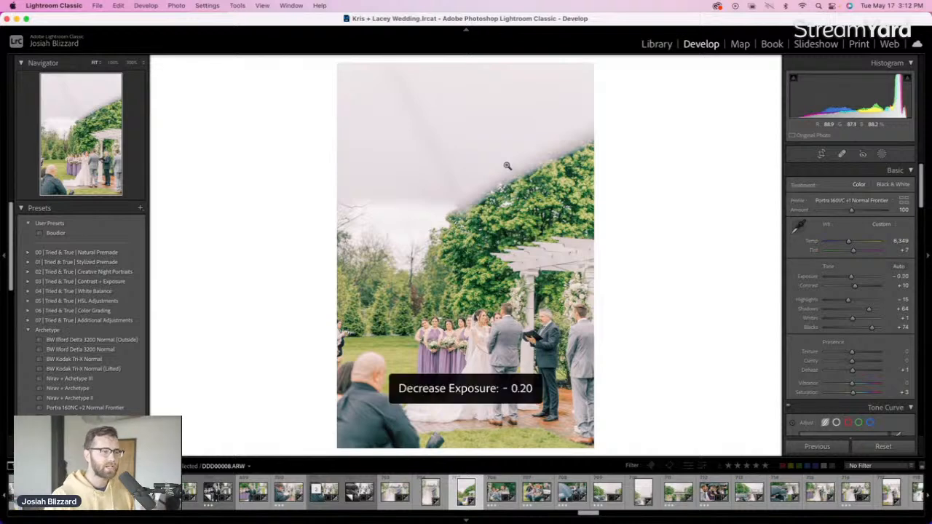
key("equal")
key("minus")
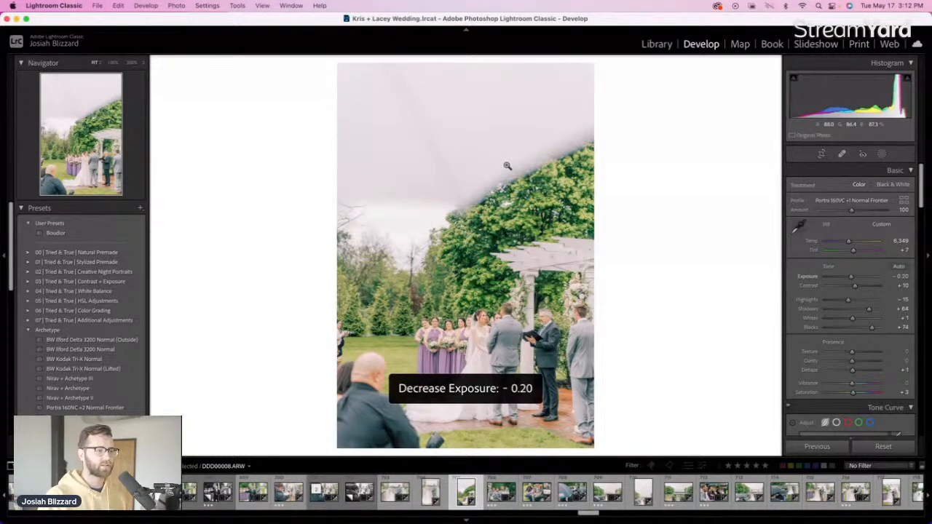
Set the exposure of the next photo, showing the groom facing the veiled bride, to +0.40
key("Right")
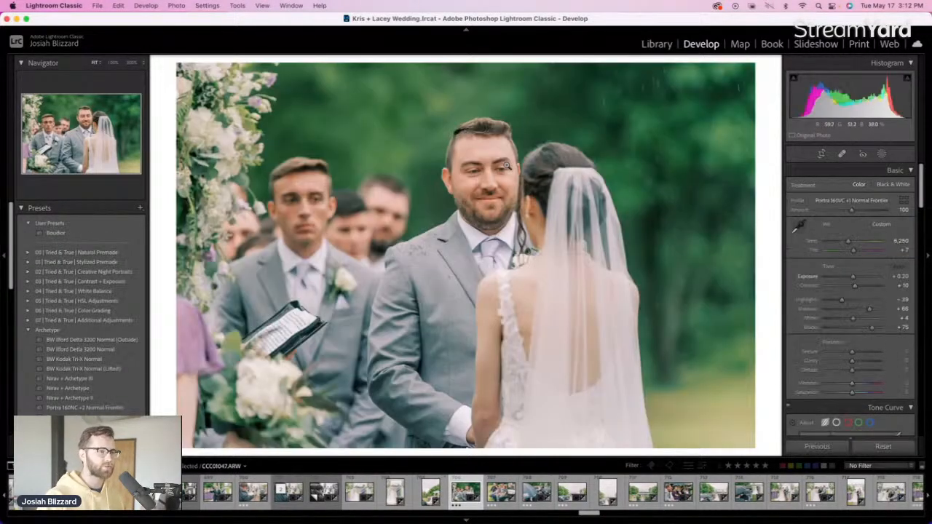
key("equal")
key("equal")
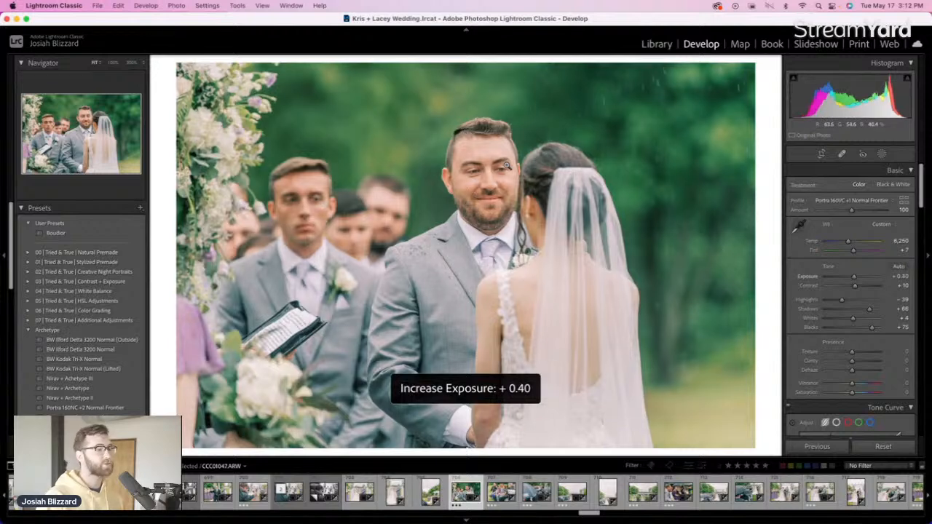
Set the exposure of the groom facing the veiled bride to +0.30 and crop the photo more tightly around the couple
key("minus")
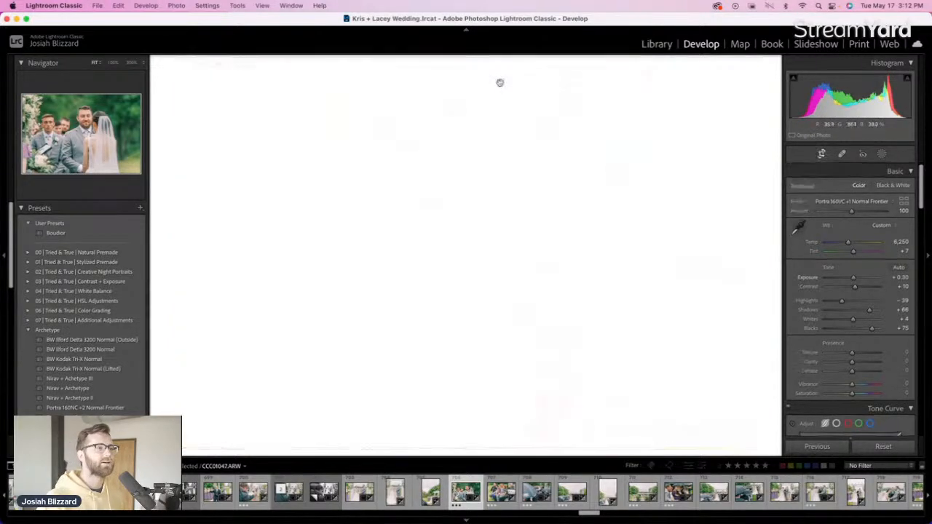
key("r")
left_click_drag(500, 76, 500, 83)
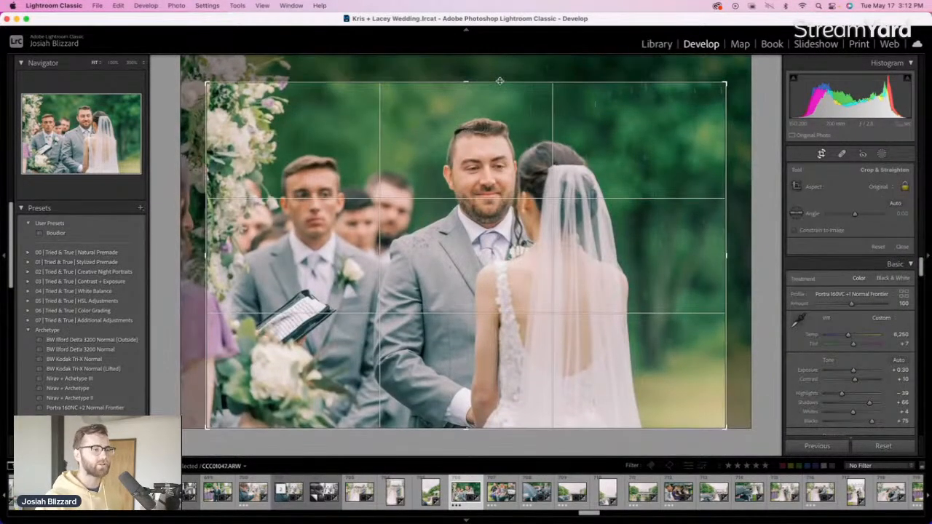
left_click_drag(510, 182, 503, 182)
key("Return")
Fine-tune the exposure of the next photo, showing the guests seated in the front row
key("Right")
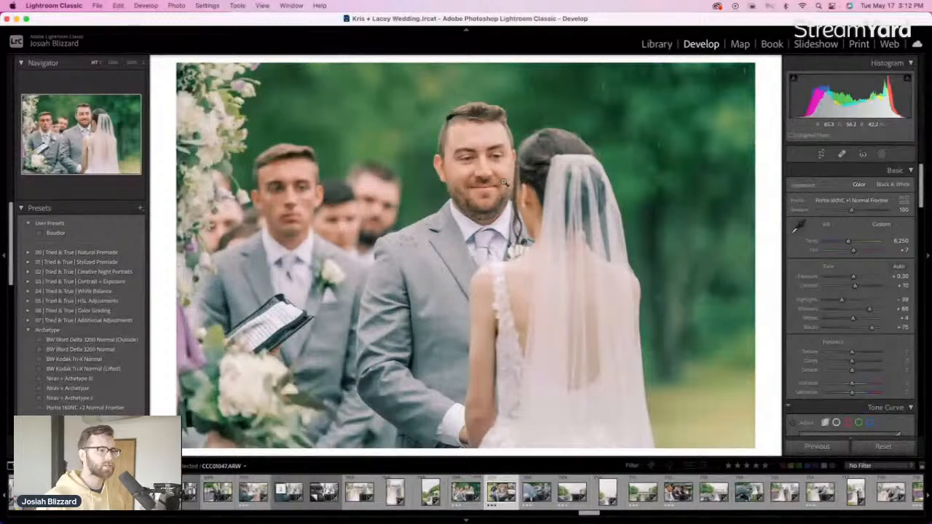
key("equal")
key("minus")
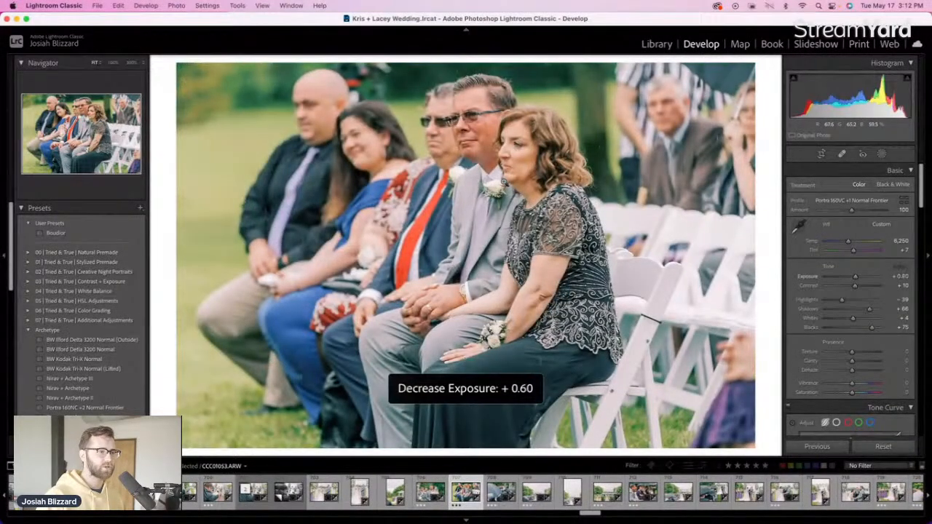
key("equal")
Straighten the next photo, the ceremony seen between umbrellas, by about 1.37 degrees and set its exposure to +0.40
key("Right")
key("minus")
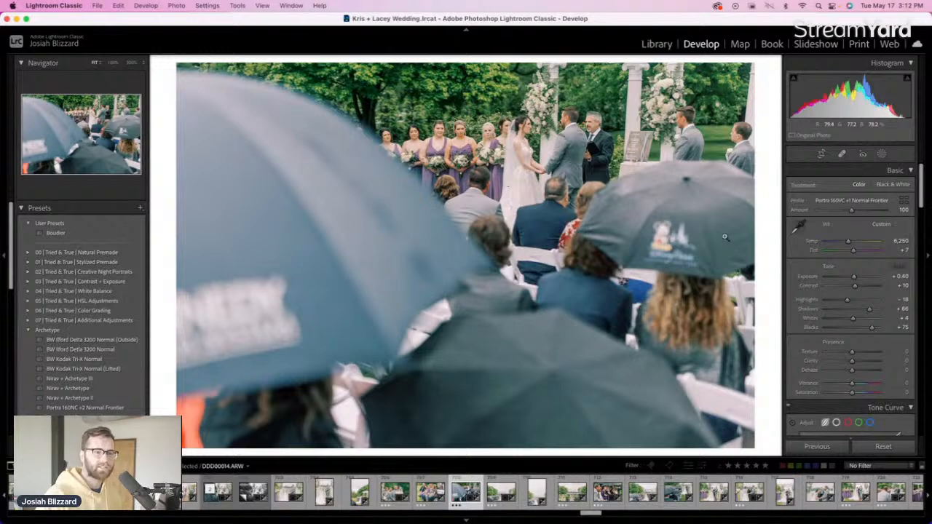
key("r")
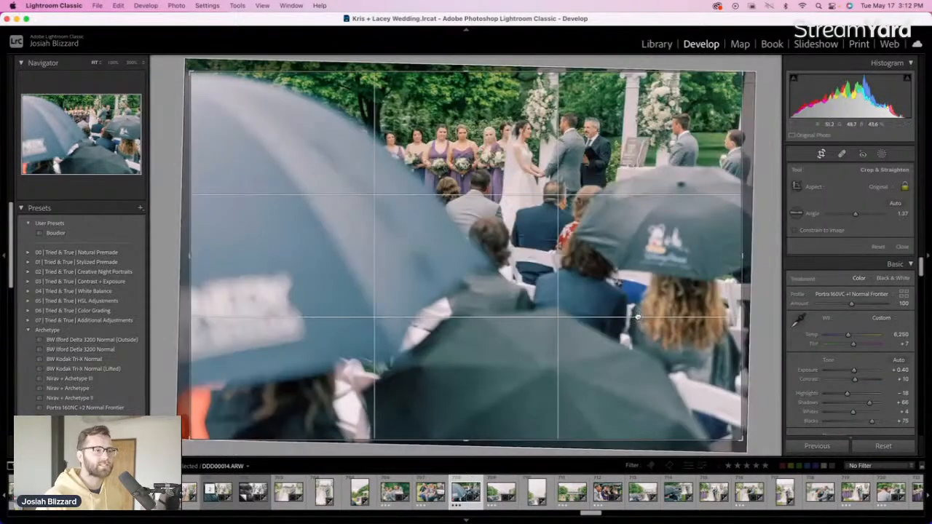
left_click_drag(637, 317, 649, 291)
key("r")
key("equal")
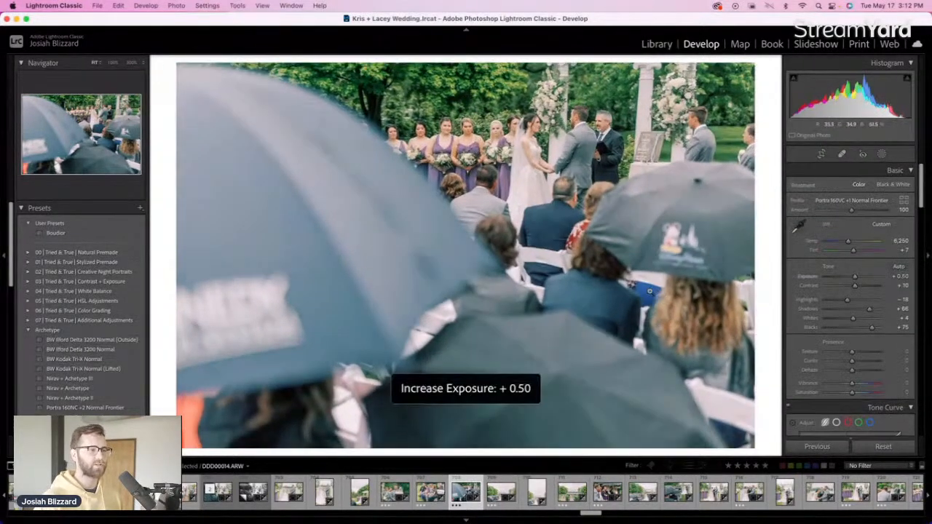
key("minus")
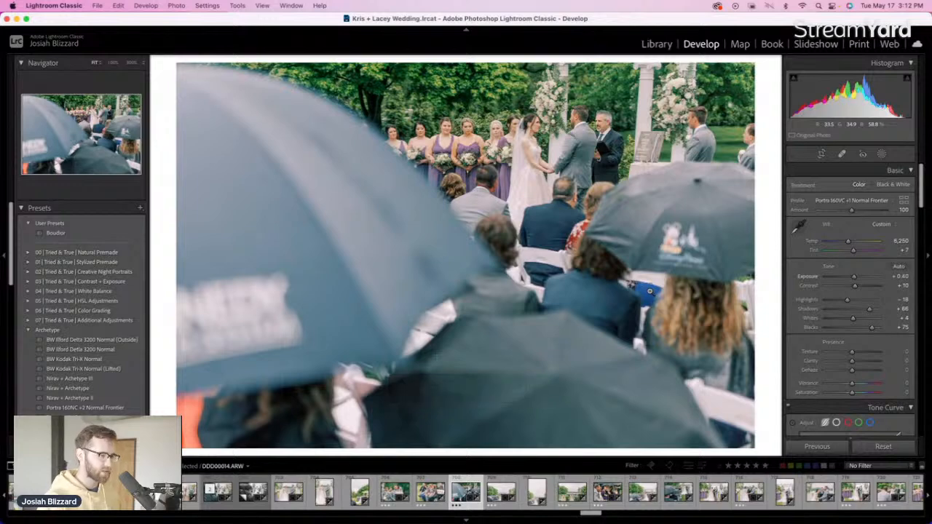
Create a virtual copy of the umbrella photo, apply the BW Kodak Tri-X Normal preset, and set its exposure to +0.40
key("super+apostrophe")
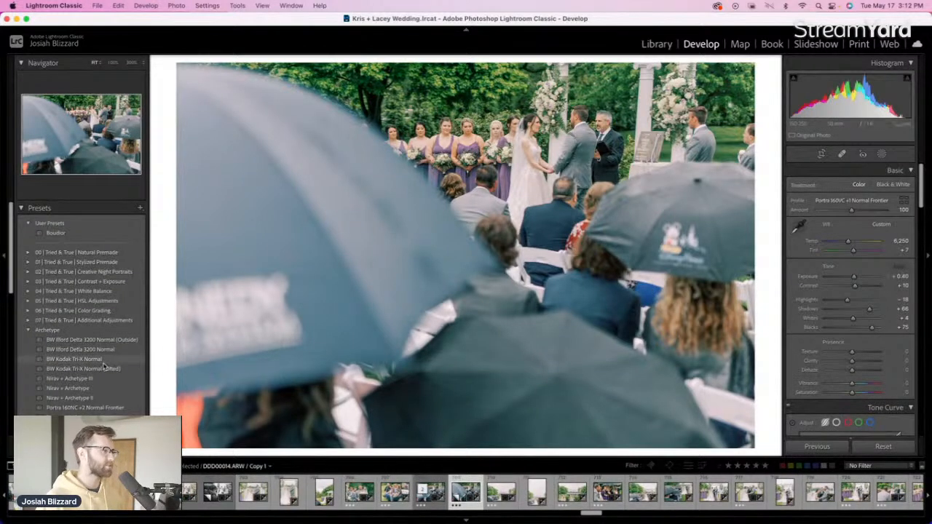
left_click(102, 361)
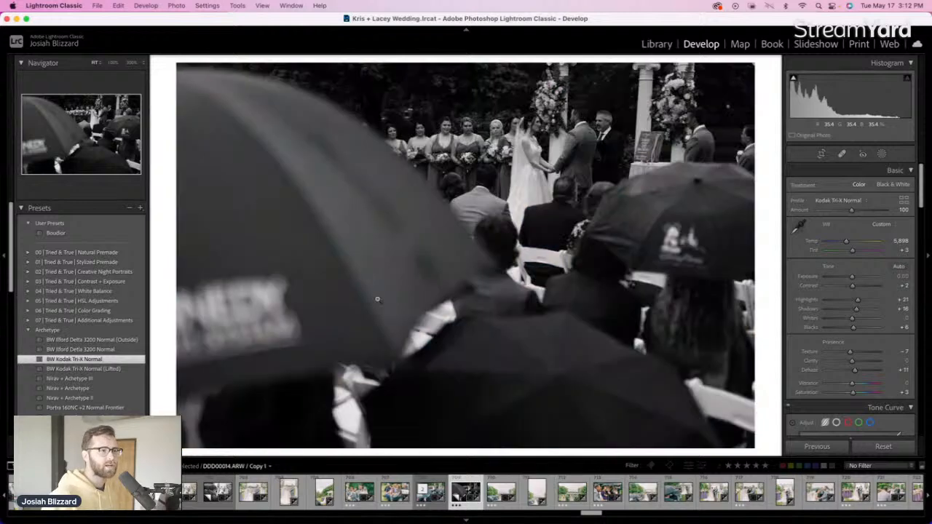
key("equal")
key("equal")
key("equal")
key("equal")
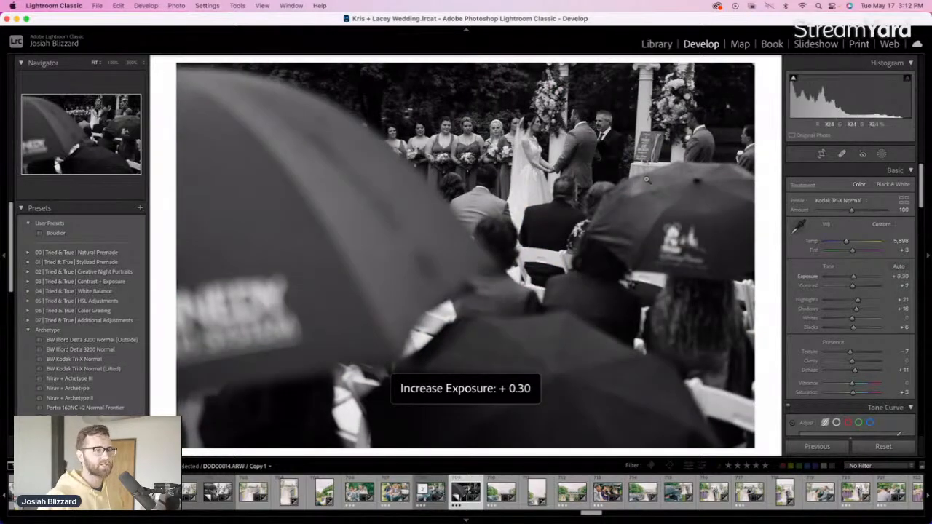
Paint a brush mask over the bride and groom with exposure 0.30, shadows 24 and blacks 21
left_click(882, 153)
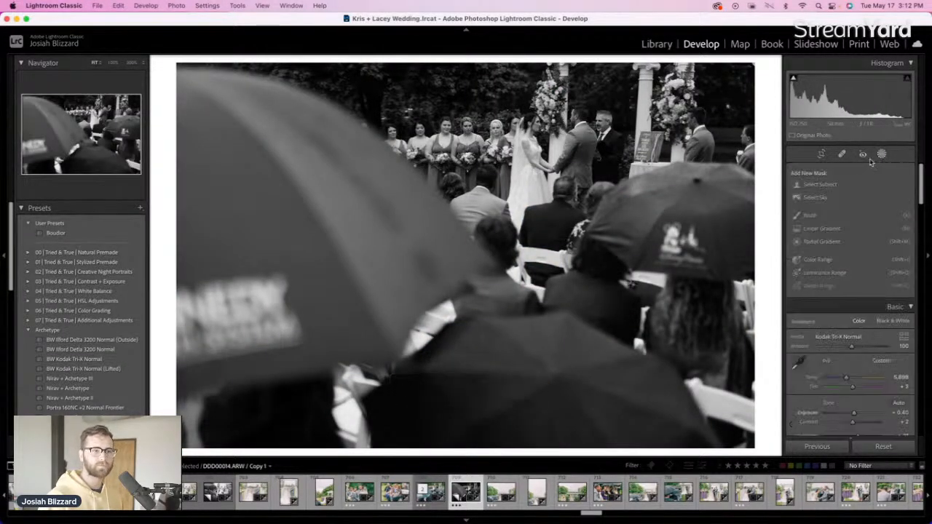
left_click(812, 217)
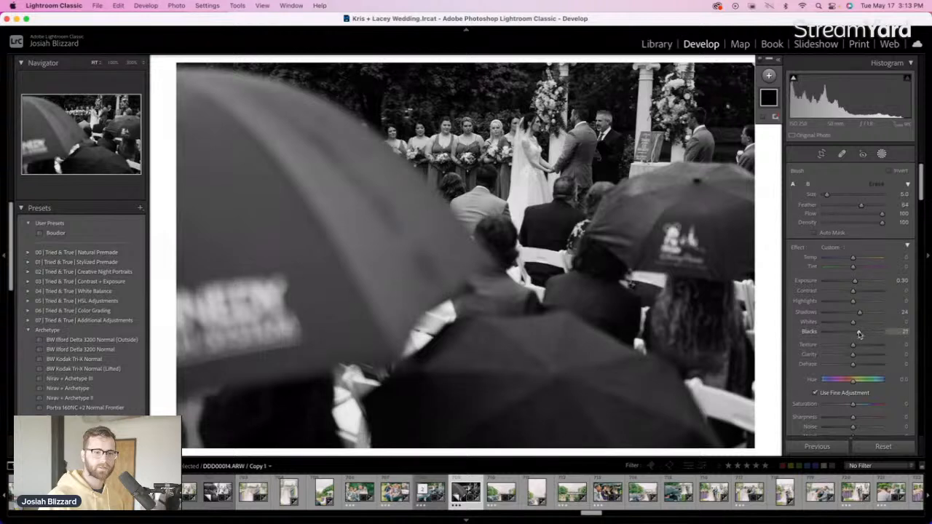
left_click_drag(531, 128, 534, 191)
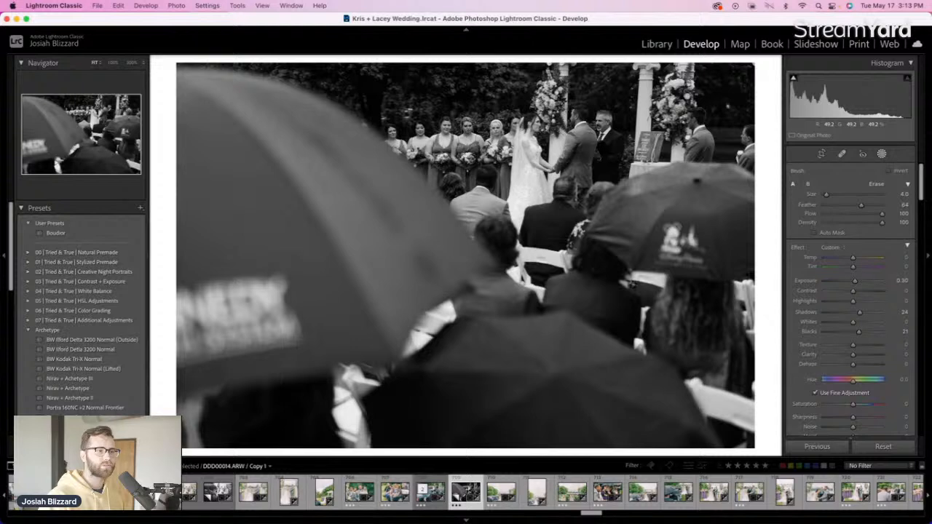
left_click_drag(521, 182, 521, 175)
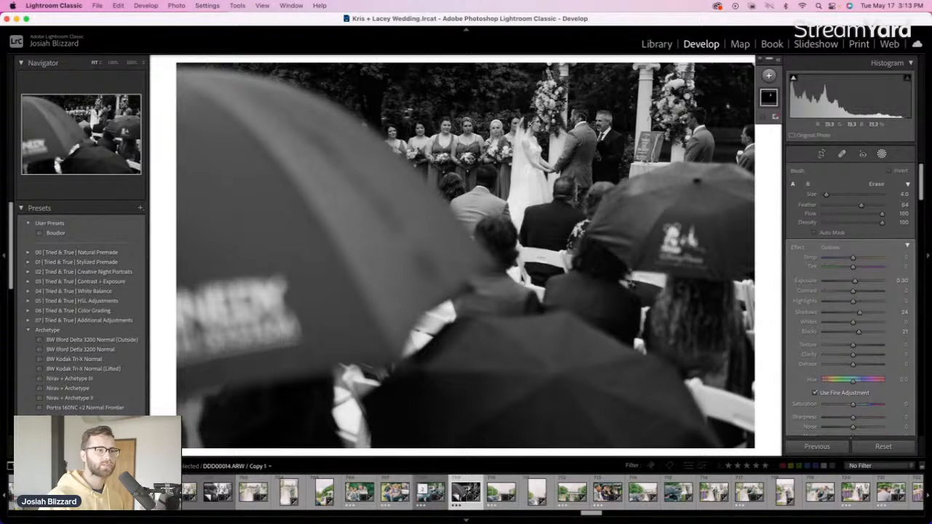
mouse_move(581, 119)
left_mouse_down()
mouse_move(568, 162)
mouse_move(581, 160)
mouse_move(583, 146)
mouse_move(584, 179)
mouse_move(575, 156)
left_mouse_up()
key("Escape")
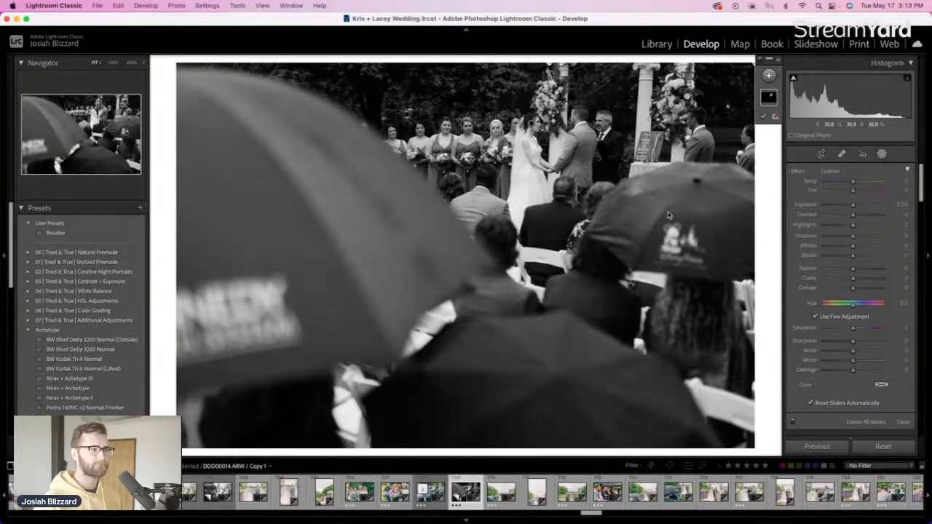
key("Escape")
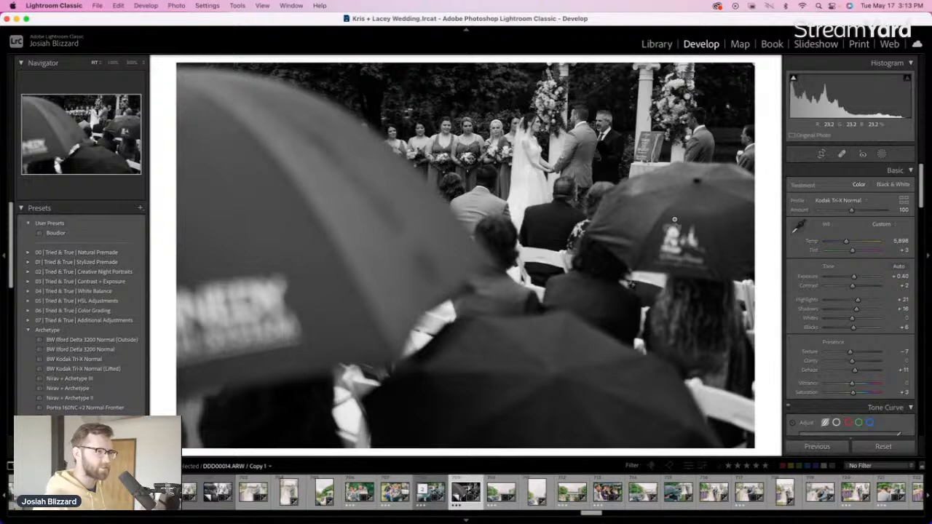
Straighten the next photo, the horizontal wide view of the couple under the pergola, to 0.40 degrees and reposition its crop
key("Right")
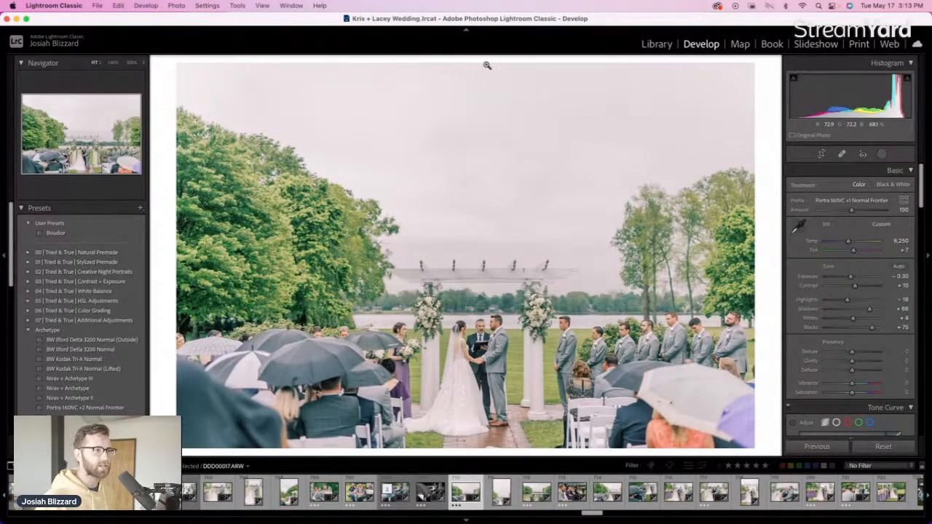
key("r")
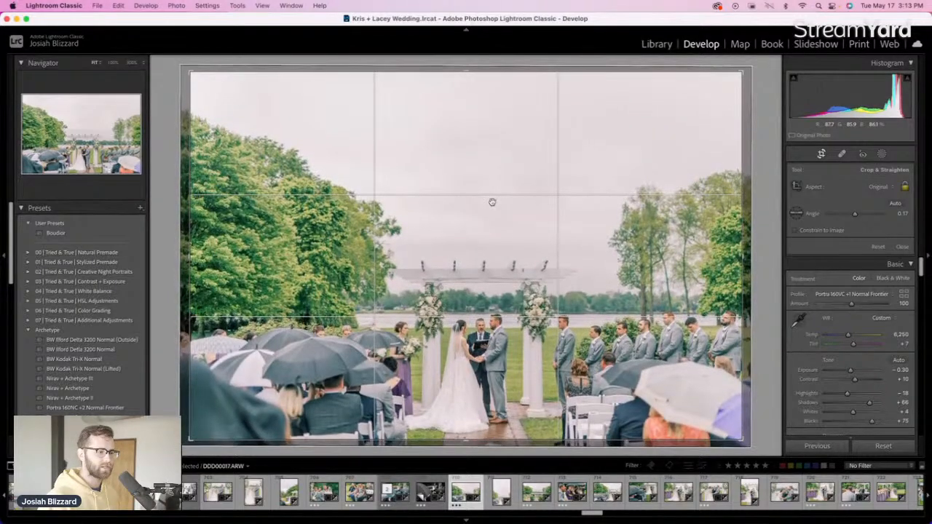
left_click_drag(761, 218, 762, 231)
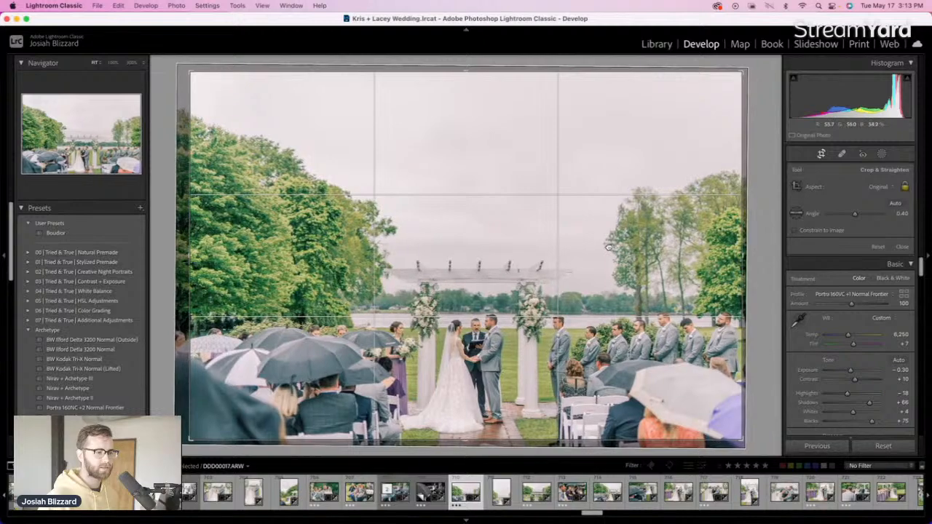
key("Return")
key("r")
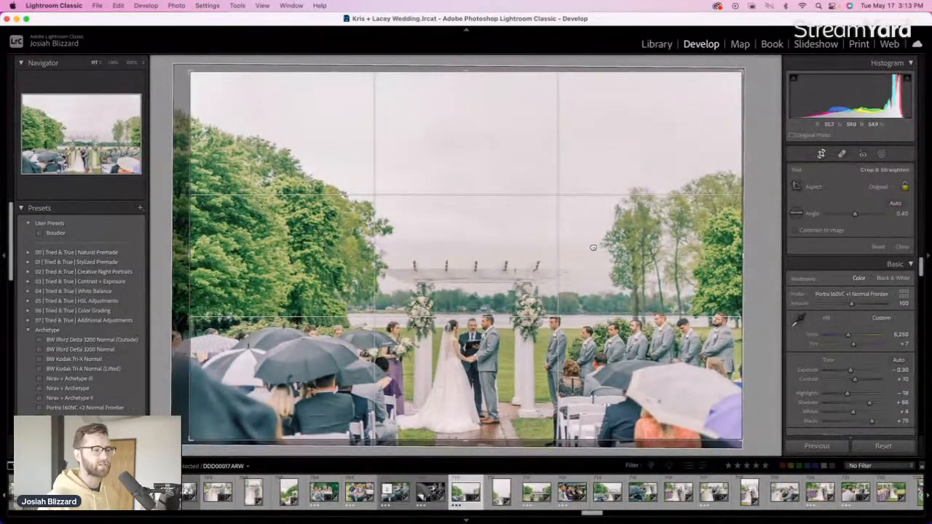
key("Return")
Set the exposure of the next photo, the vertical ceremony view with a large sky, to -0.60
key("Right")
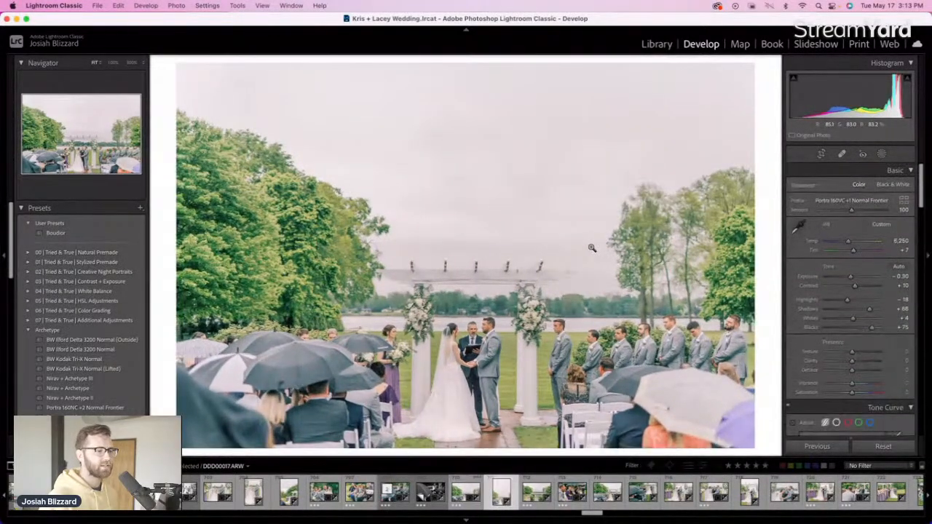
key("minus")
key("minus")
key("minus")
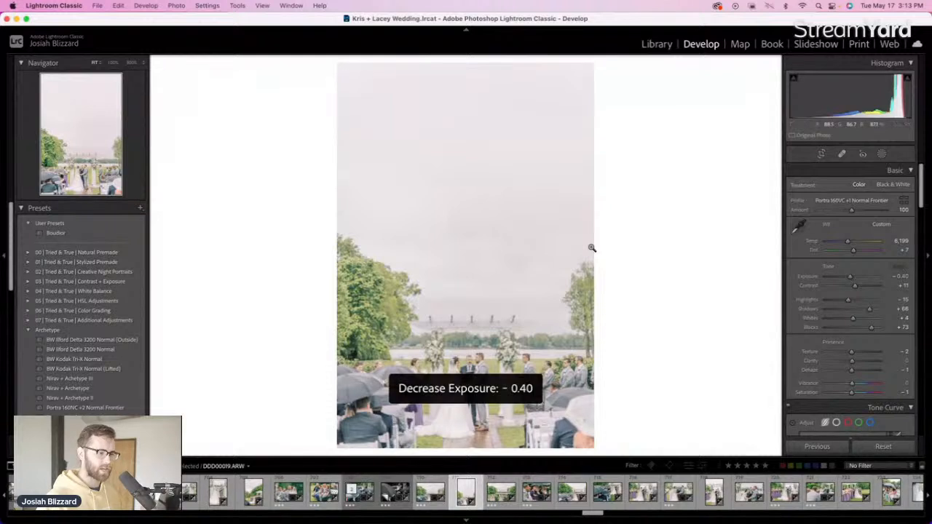
key("equal")
key("minus")
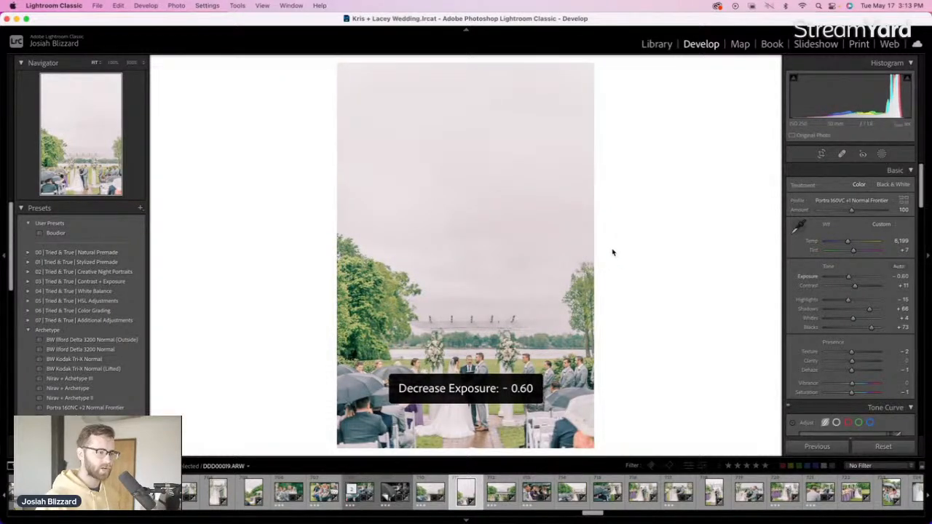
Slightly adjust the crop of the vertical ceremony photo and settle its exposure at -0.60
key("r")
key("r")
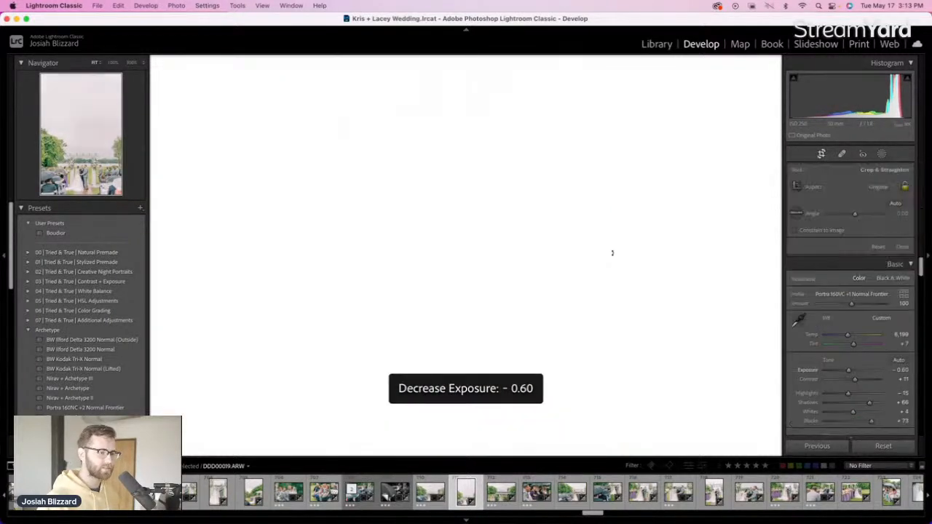
left_click_drag(612, 252, 613, 251)
key("Return")
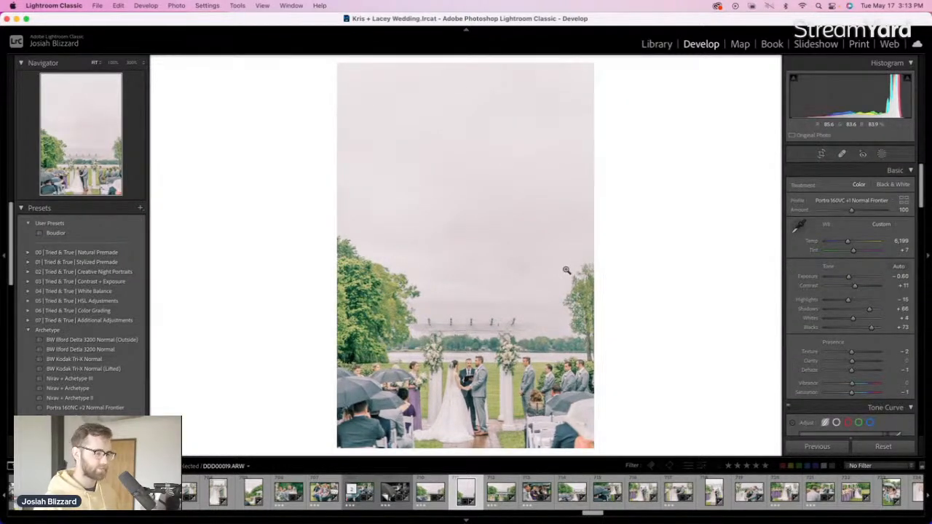
key("equal")
Crop the next photo, the distant lakeside ceremony with the brick aisle, slightly tighter and reposition it to center the couple
key("Right")
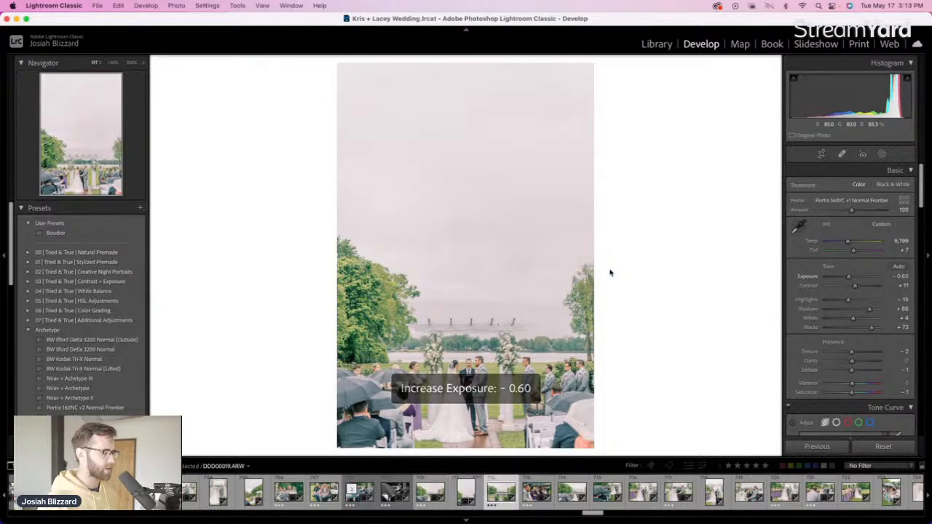
key("r")
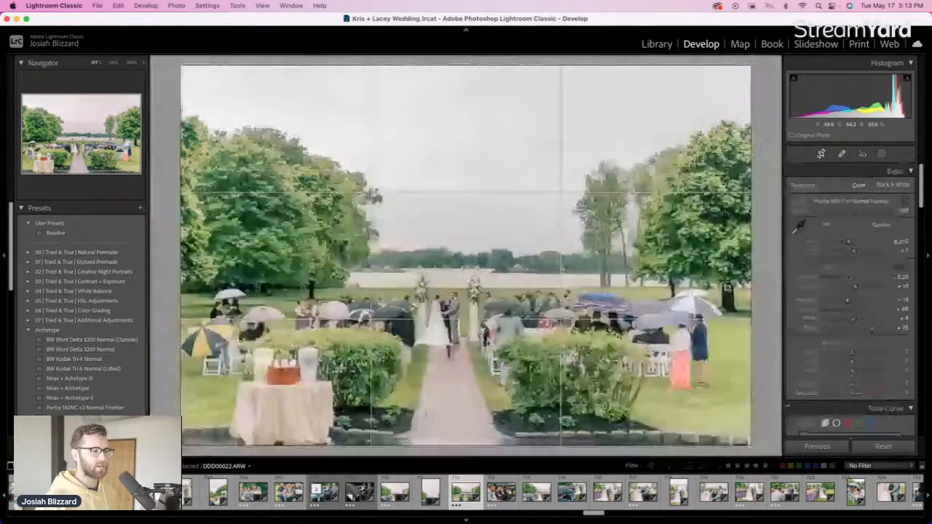
left_click_drag(750, 280, 742, 279)
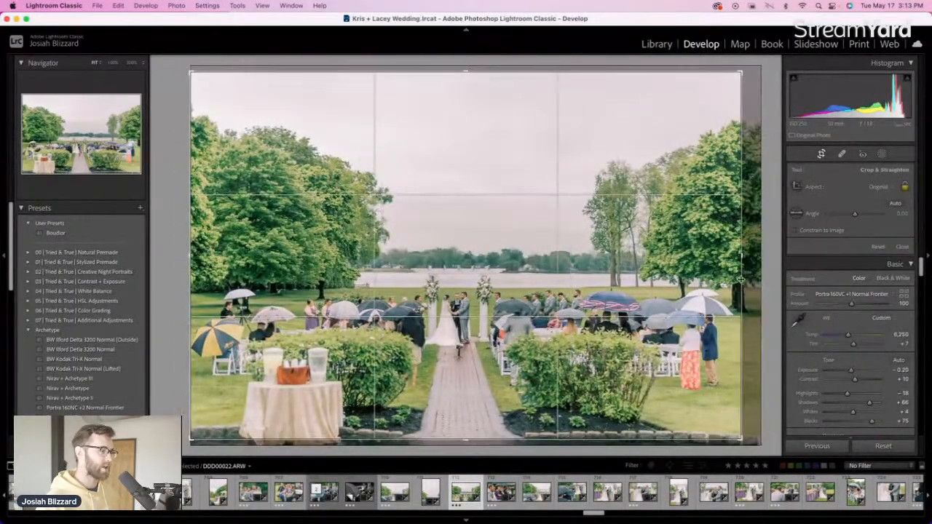
left_click_drag(653, 288, 655, 301)
key("Return")
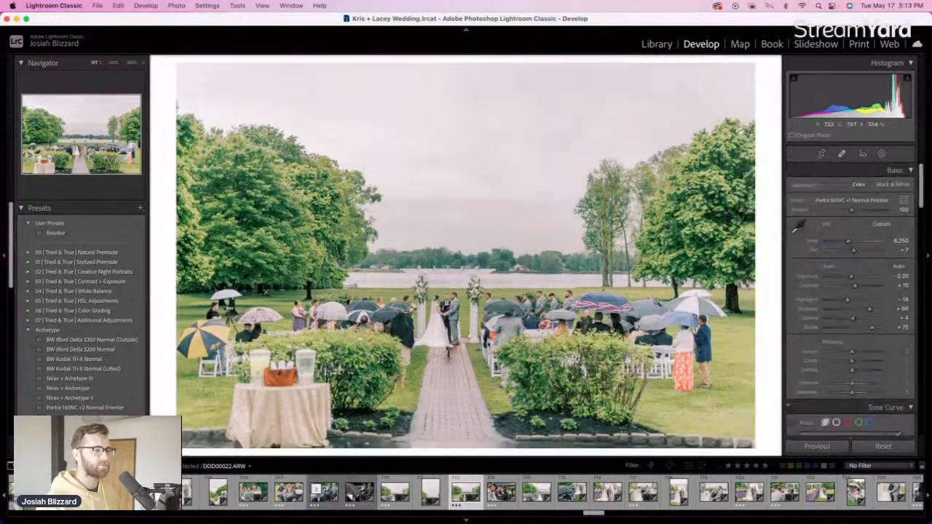
Set the exposure of the distant lakeside ceremony photo to 0.00
key("equal")
key("equal")
key("minus")
key("equal")
key("minus")
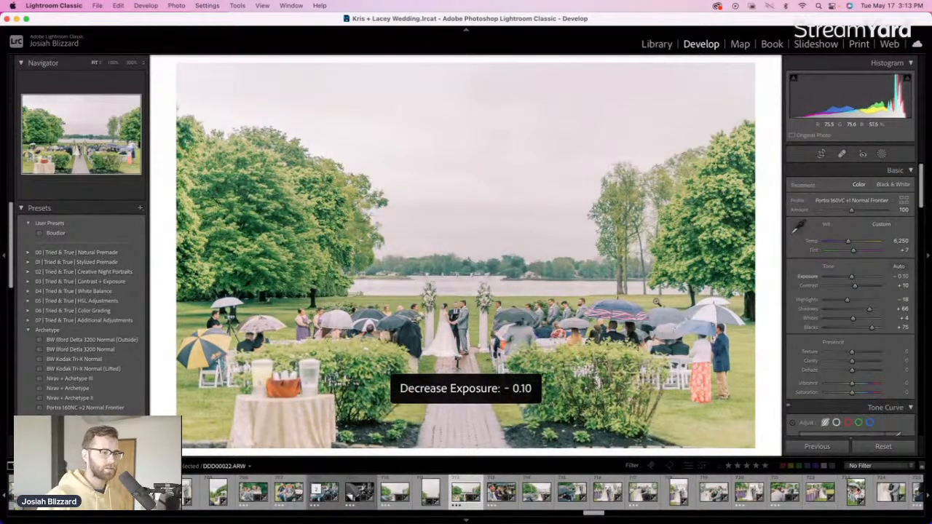
key("equal")
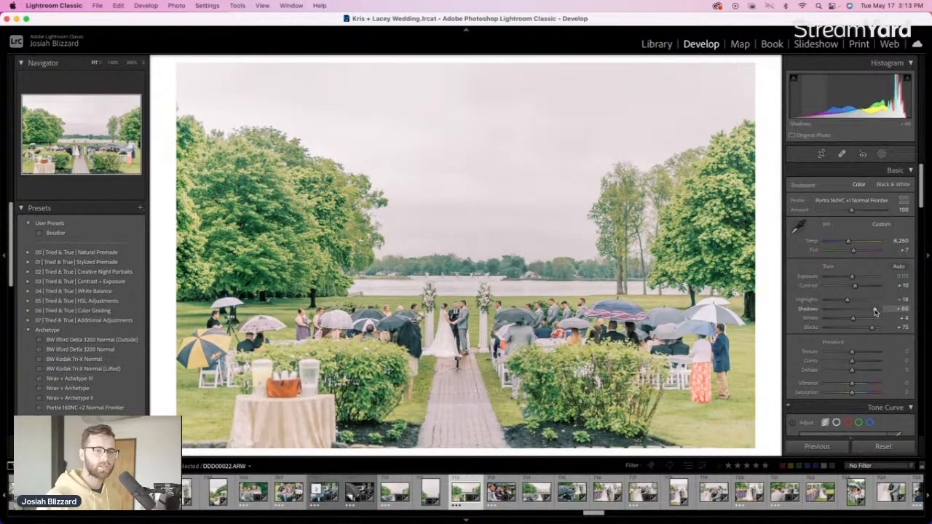
Browse past the next two photos to the shot of the couple at the altar with dark umbrellas in the foreground
key("Right")
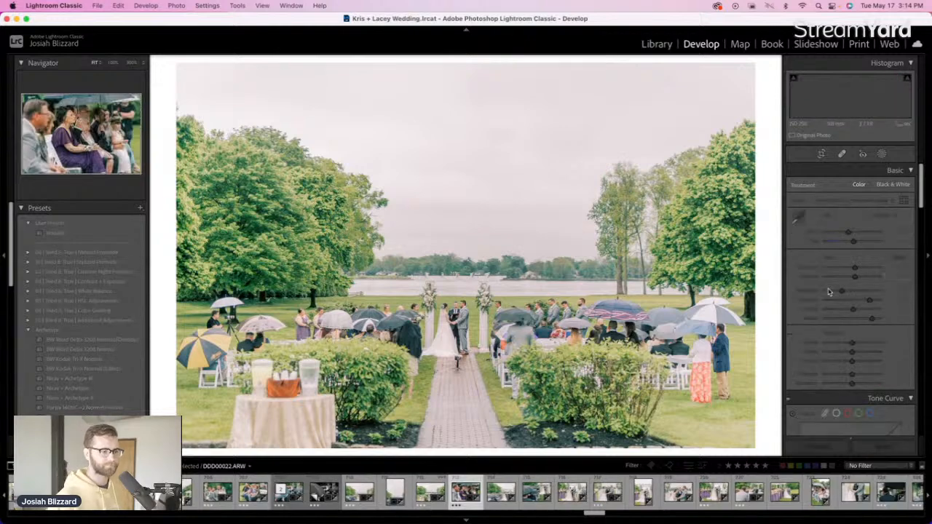
key("Right")
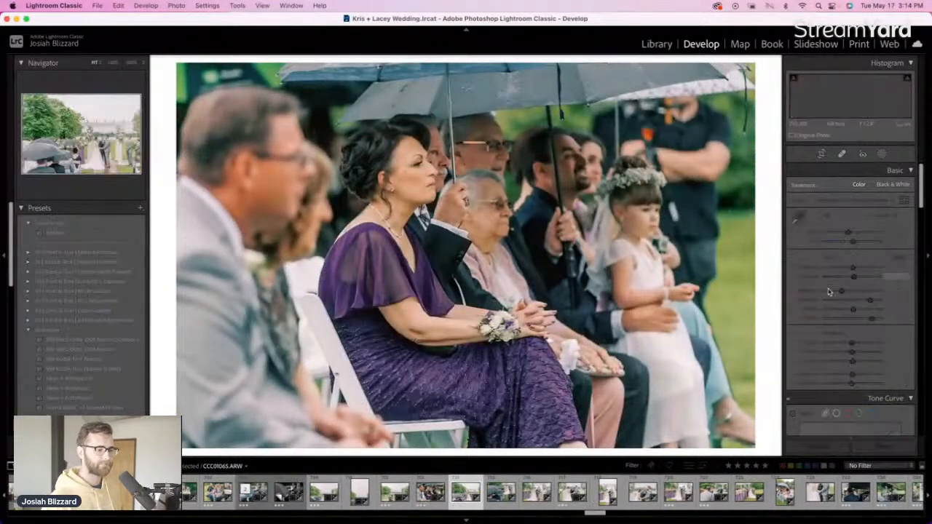
key("Right")
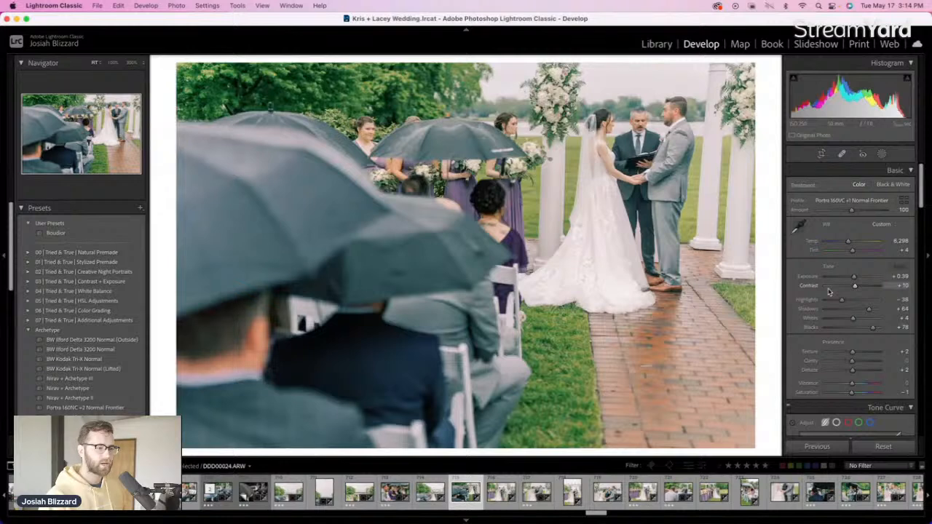
Straighten the wide altar photo with the bridesmaids and groomsman to an angle of about -0.99 and crop it tighter around the wedding party
key("Right")
key("Right")
key("Right")
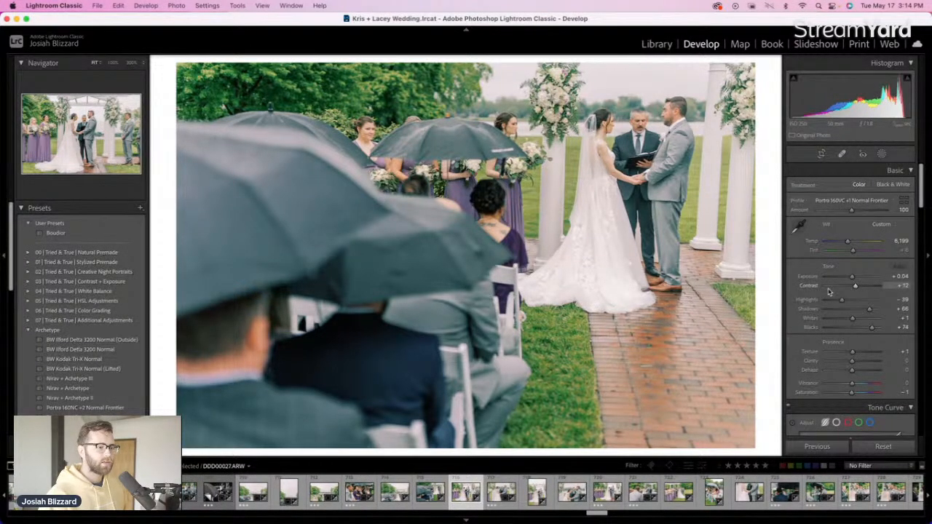
key("Right")
key("Right")
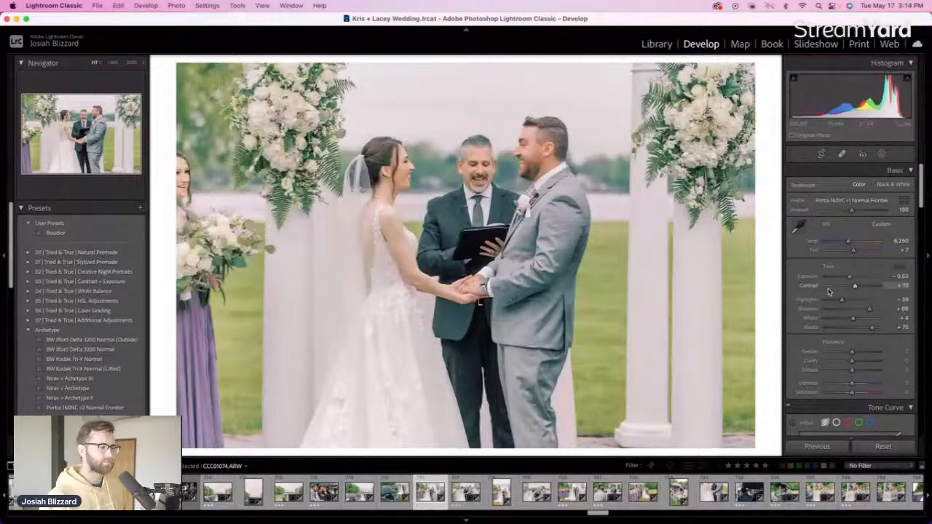
key("Left")
key("r")
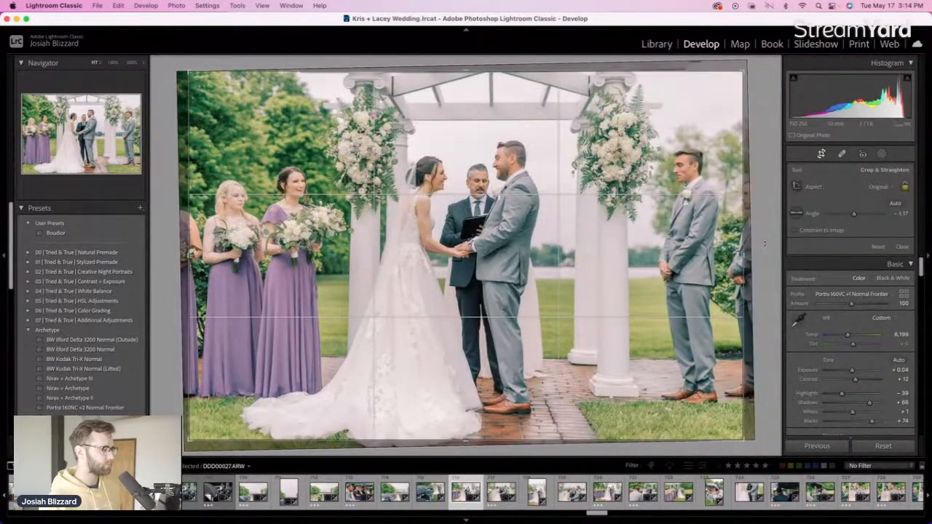
left_click_drag(764, 244, 765, 245)
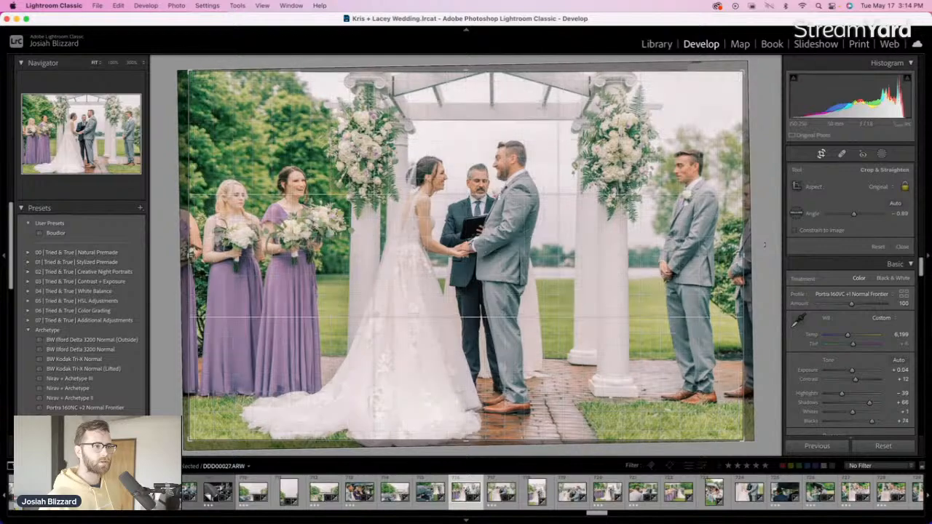
left_click_drag(492, 71, 491, 91)
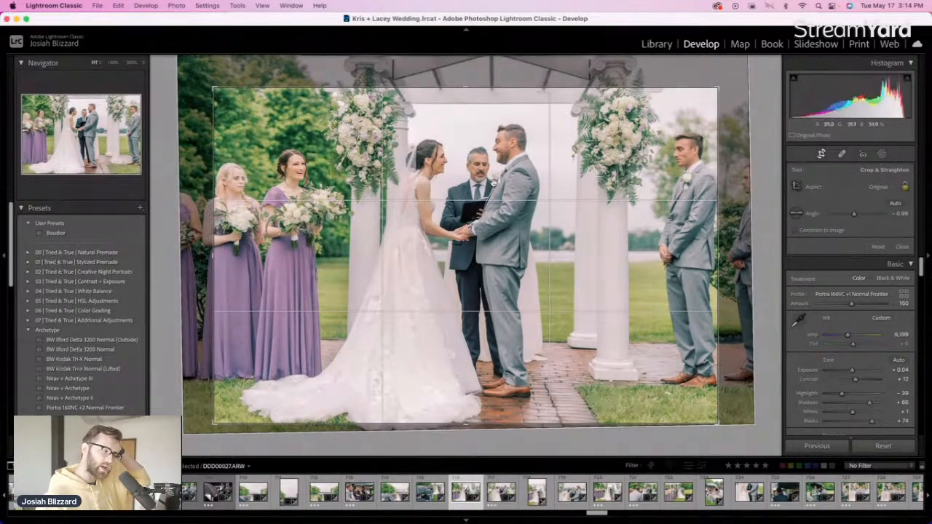
key("Return")
Crop the next photo, the close shot of the couple holding hands before the officiant, slightly tighter
key("Right")
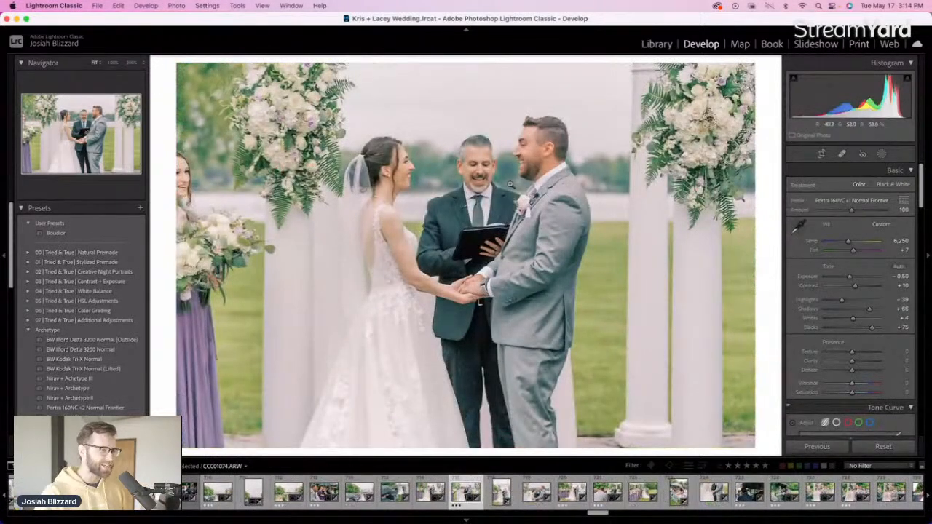
key("=")
key("r")
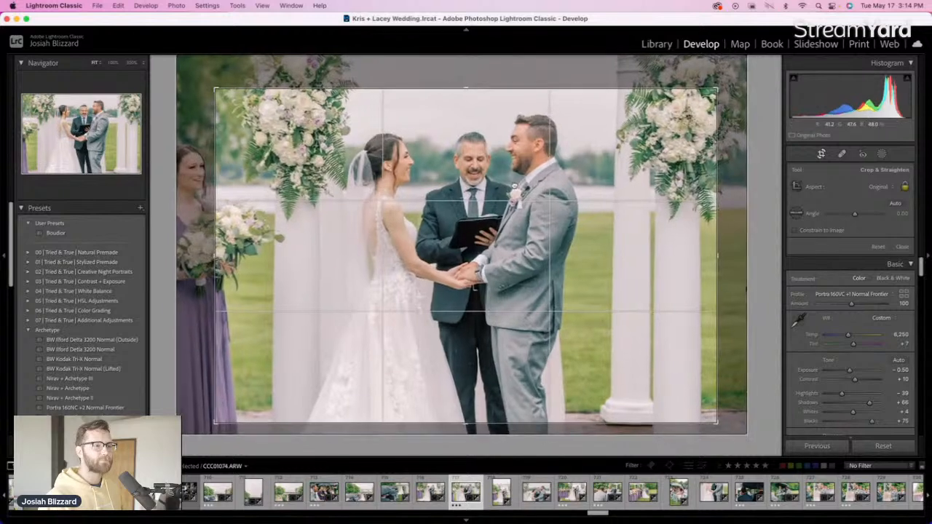
key("r")
Crop the vertical photo of the couple under the white pergola tighter and reposition it within the frame
key("Left")
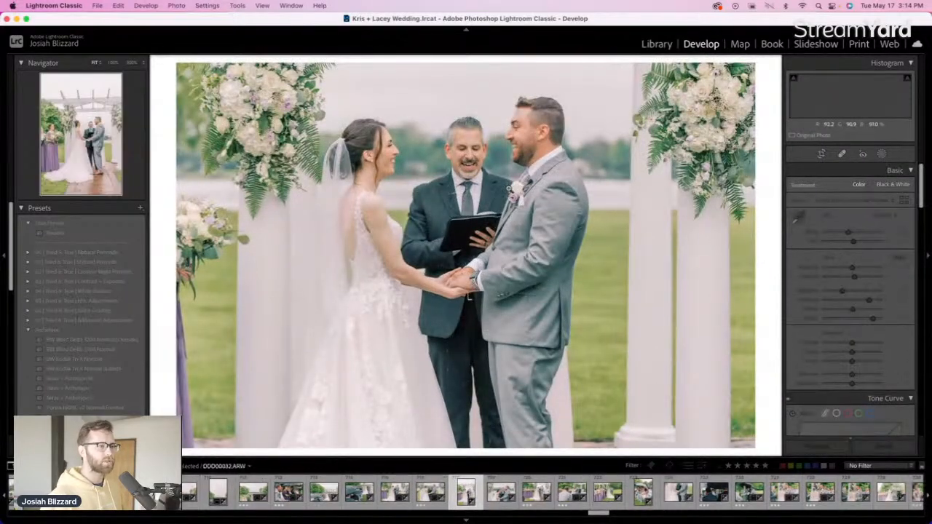
key("r")
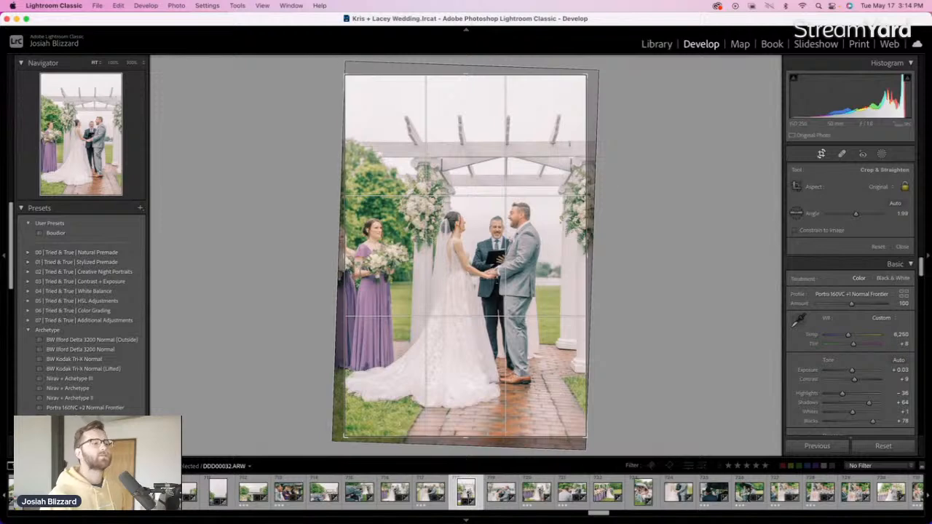
left_click_drag(346, 255, 357, 256)
left_click_drag(410, 235, 409, 242)
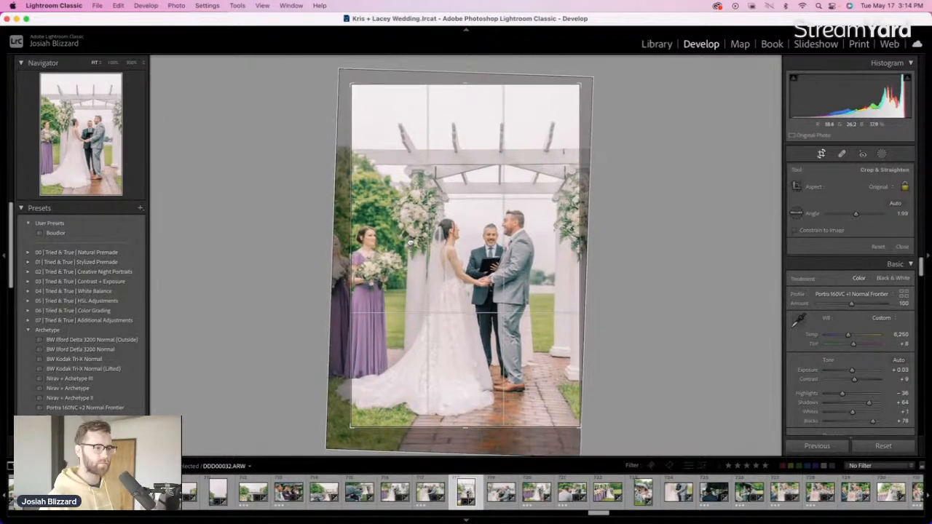
key("Return")
Crop the photo of the laughing bride leaning toward the groom slightly tighter and reposition the couple in the frame
key("Right")
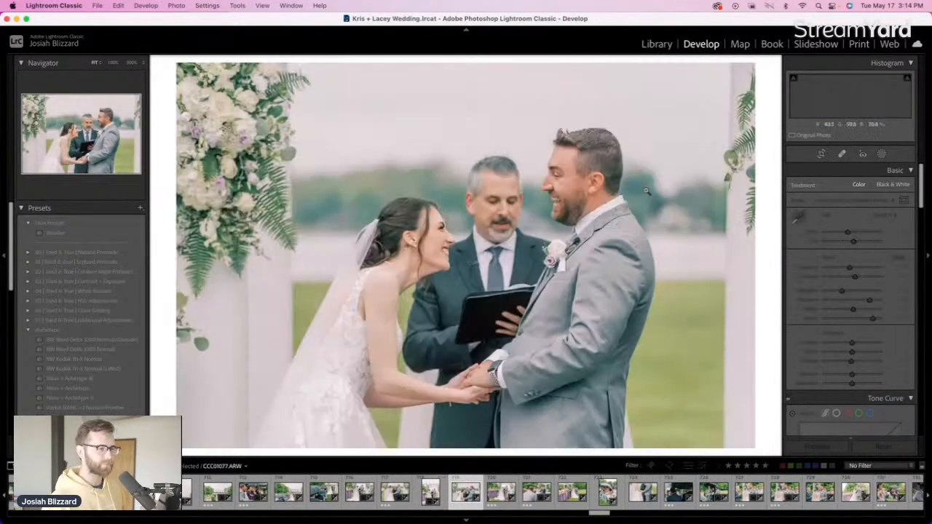
key("r")
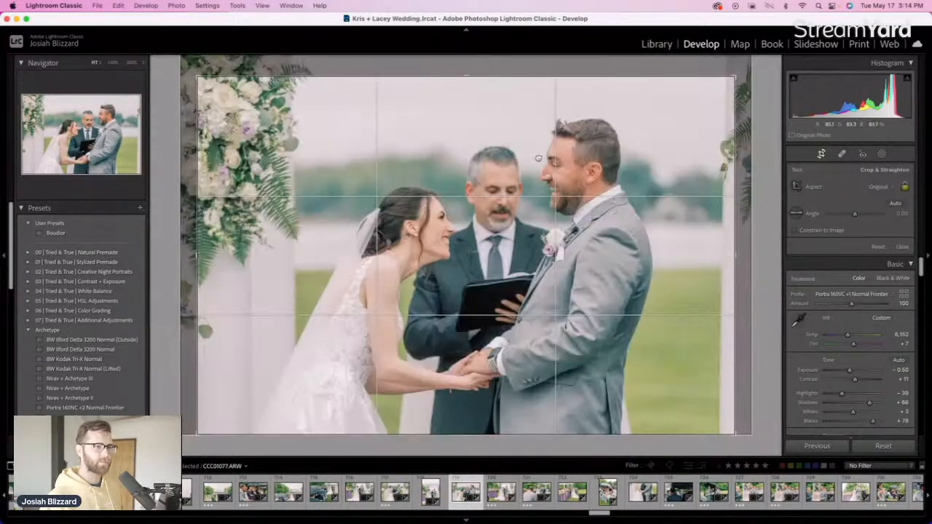
left_click_drag(545, 146, 529, 145)
key("Return")
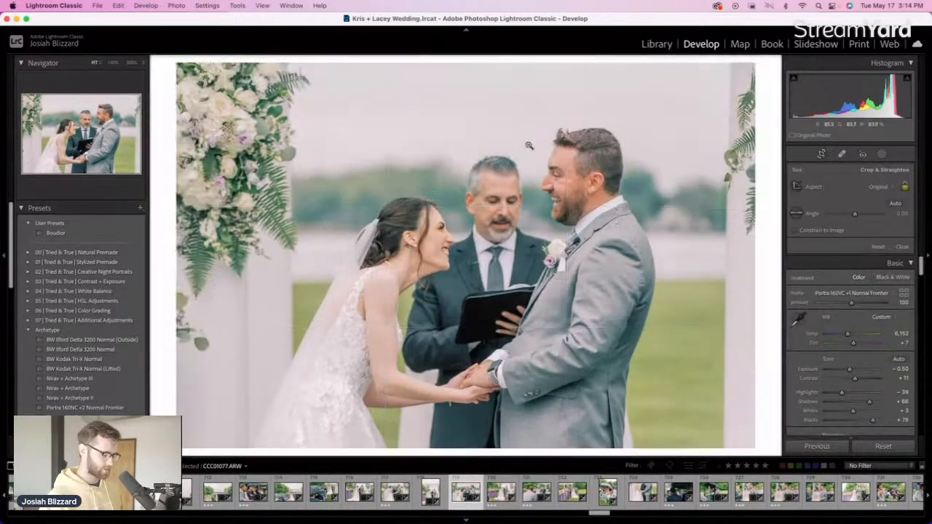
Create a virtual copy of the laughing bride photo and apply the BW Kodak Tri-X Normal preset
key("super+apostrophe")
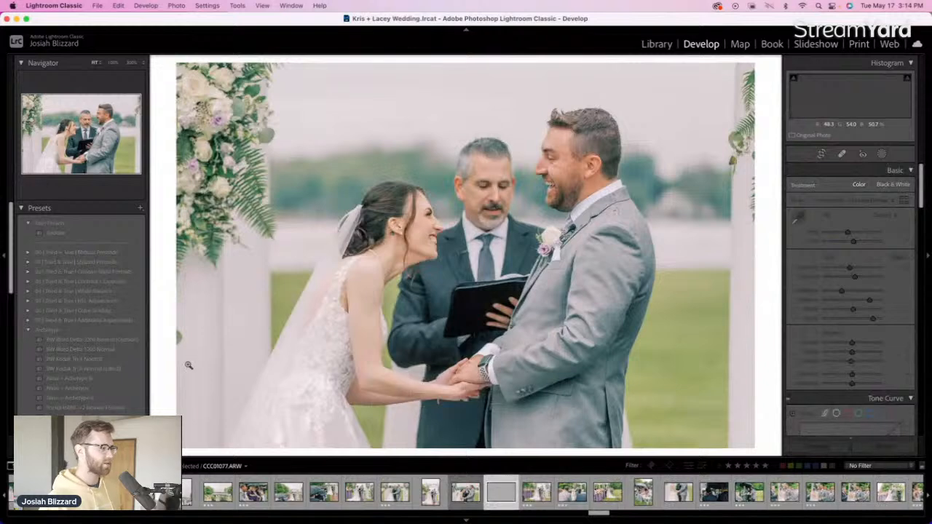
left_click(117, 369)
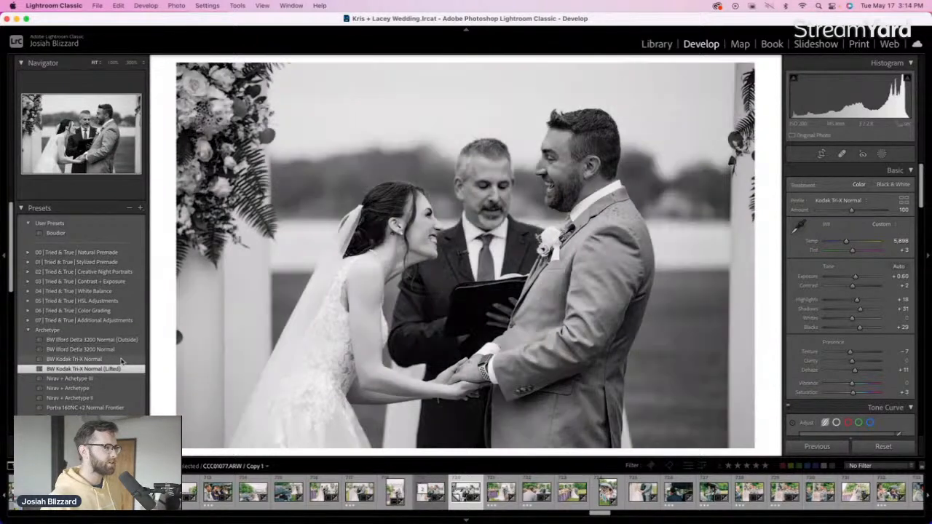
left_click(121, 360)
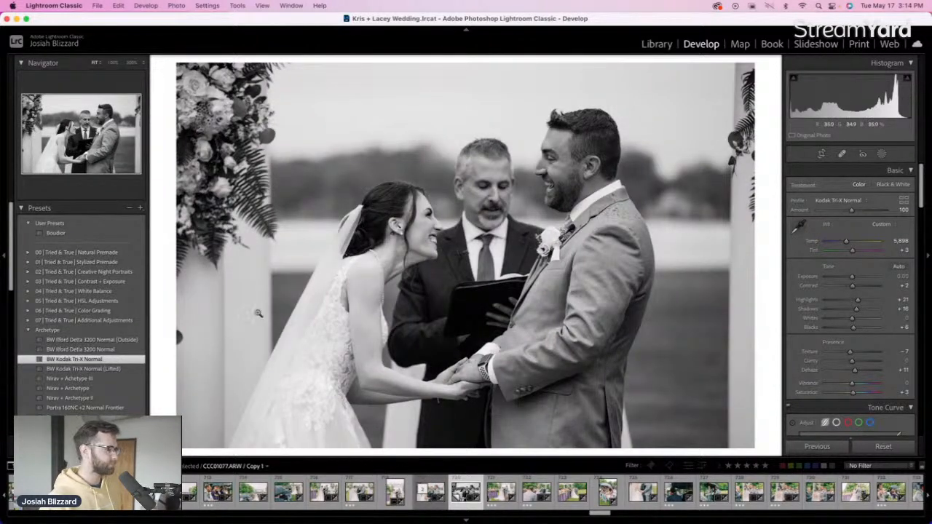
Straighten the side-angle ceremony photo with the row of bridesmaids to an angle of 1.63 and crop it tighter
key("Right")
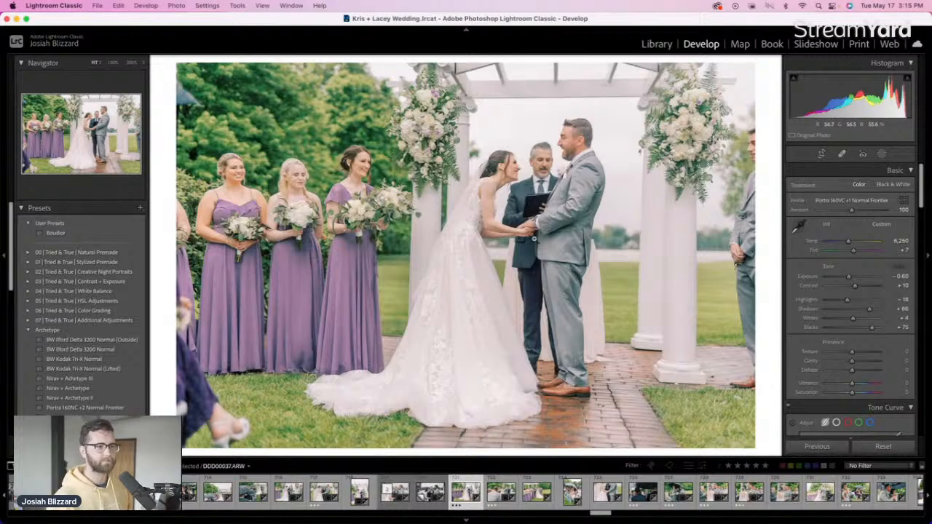
key("Right")
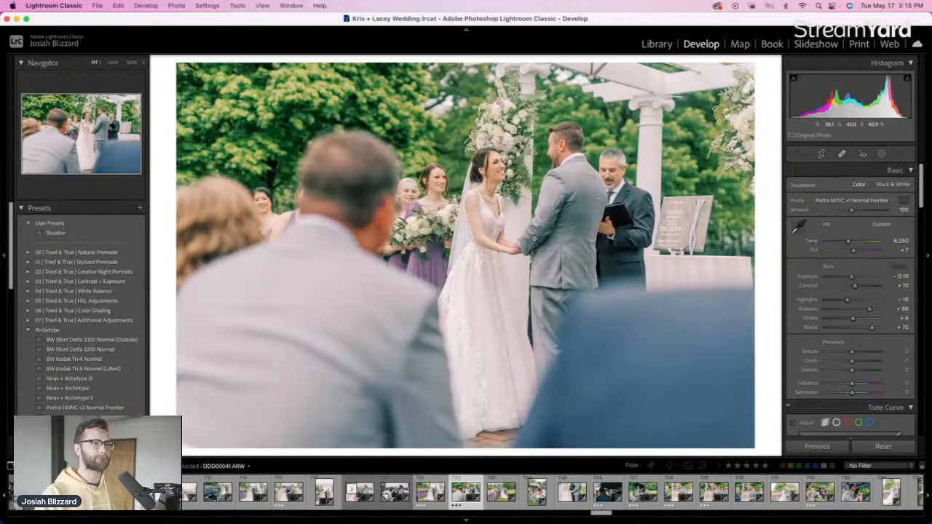
key("Right")
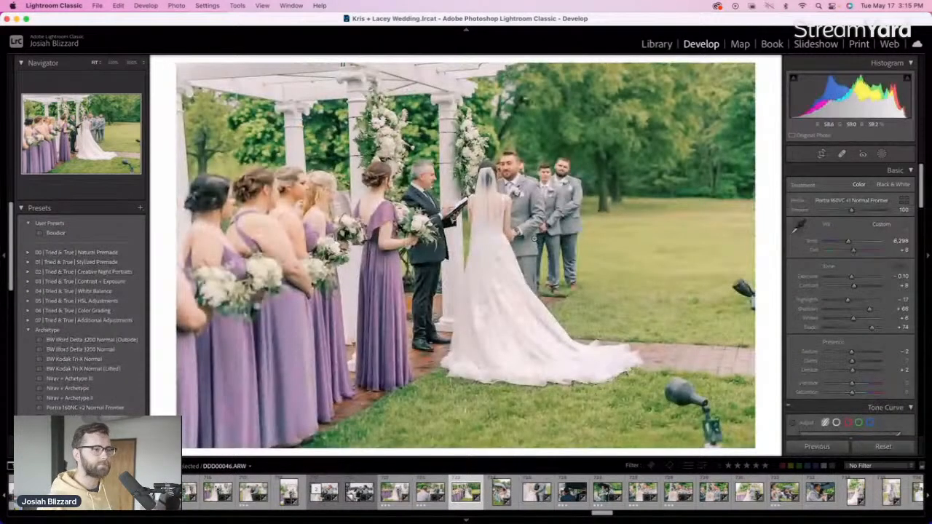
key("r")
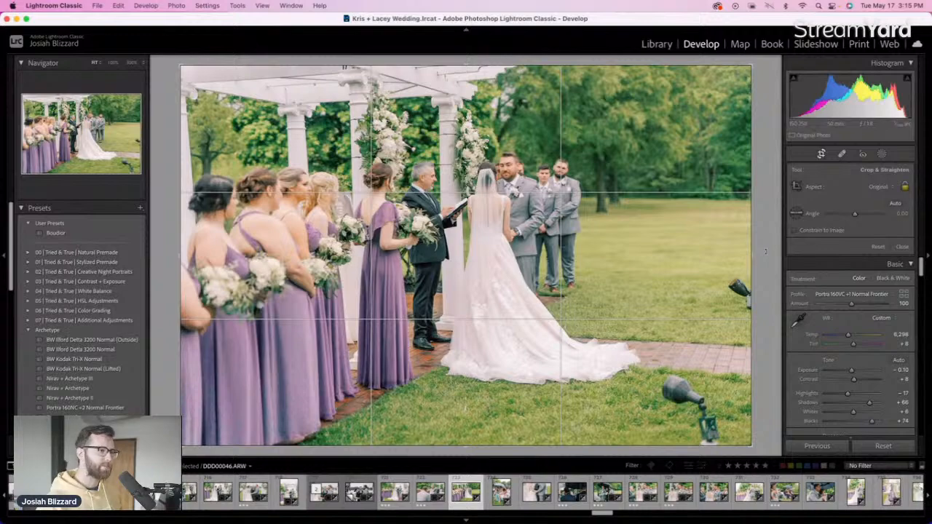
left_click_drag(765, 252, 717, 254)
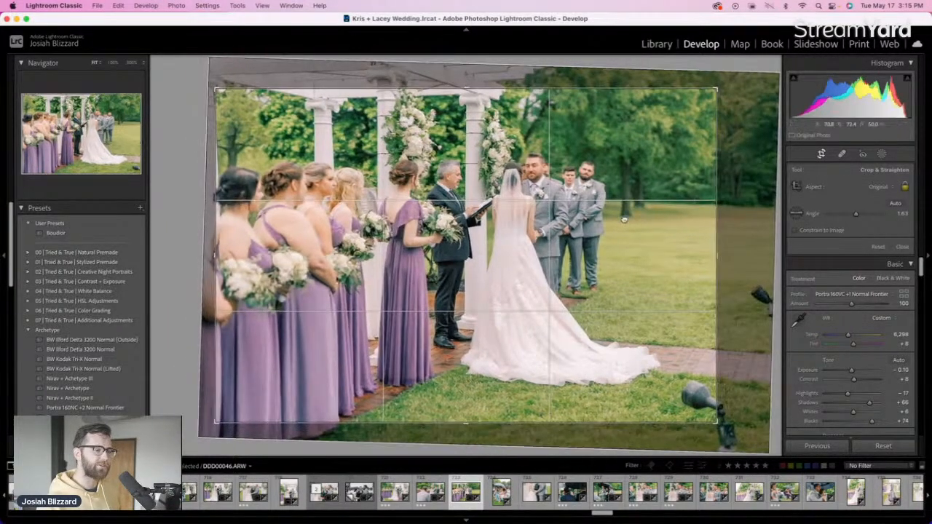
key("r")
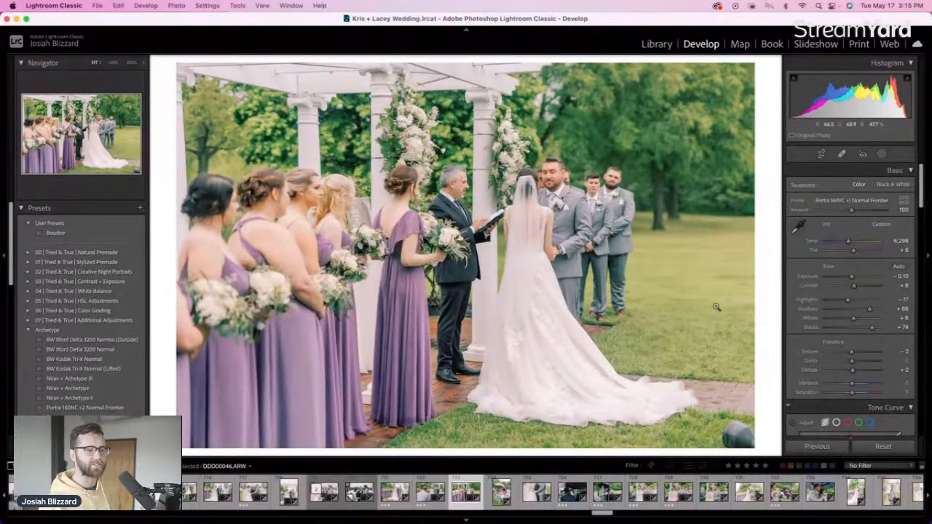
Tighten the crop of the bridesmaids photo further to cut the light fixture out of the grass
key("r")
left_click_drag(711, 261, 697, 260)
key("Return")
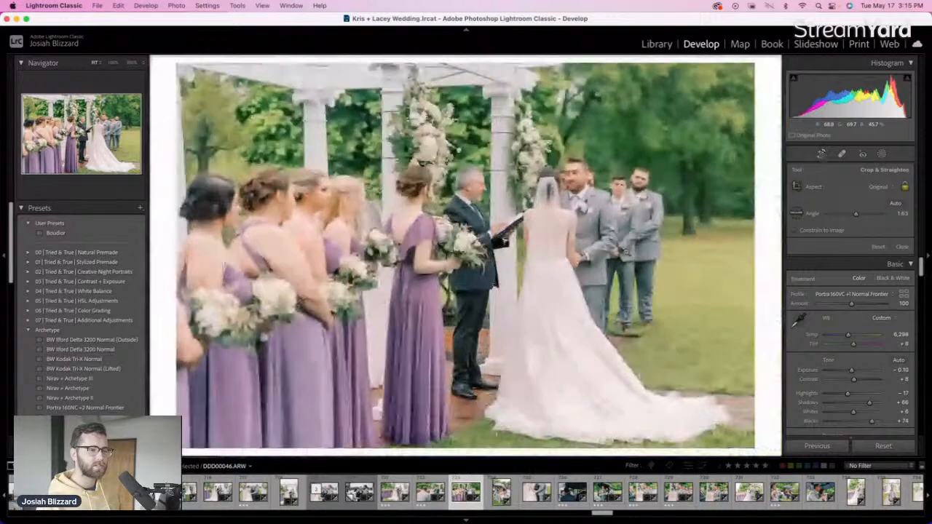
Raise the exposure of the photo framing the couple between two guests under a dark umbrella to +0.40
key("Right")
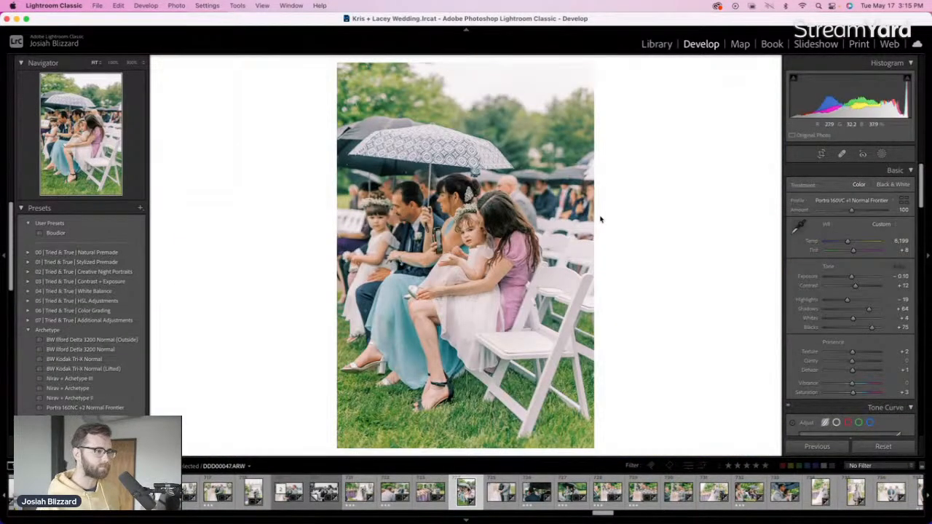
key("Right")
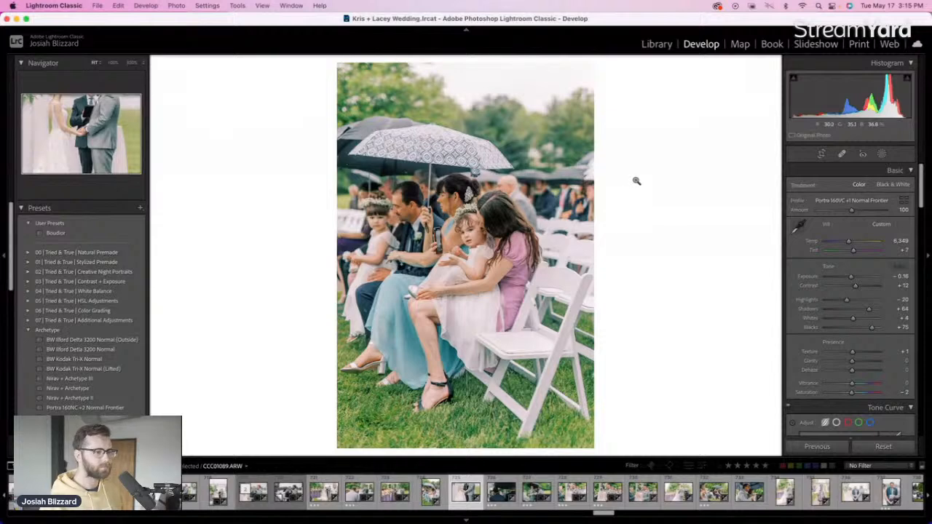
key("Right")
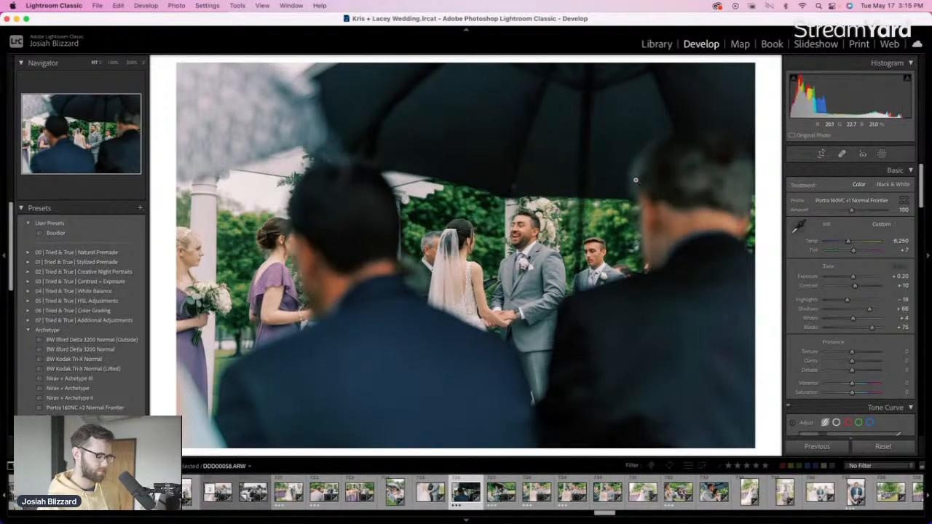
key("equal")
key("equal")
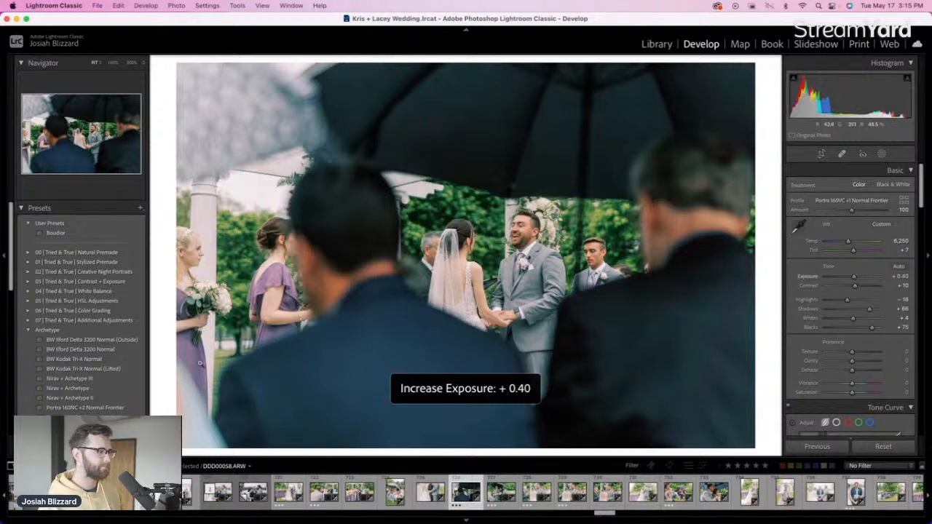
Create a virtual copy of the dark umbrella photo and apply the BW Kodak Tri-X Normal (Lifted) preset to it
left_click(103, 364)
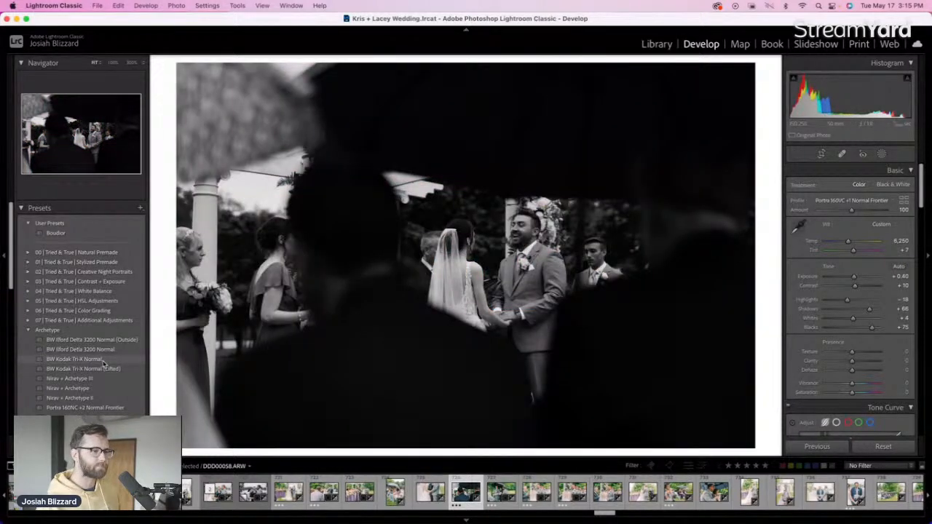
key("super+z")
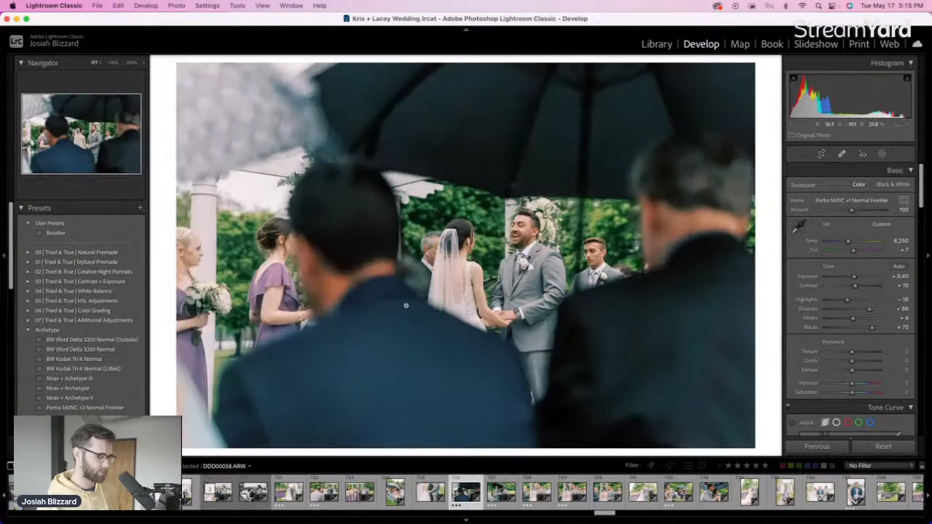
key("super+apostrophe")
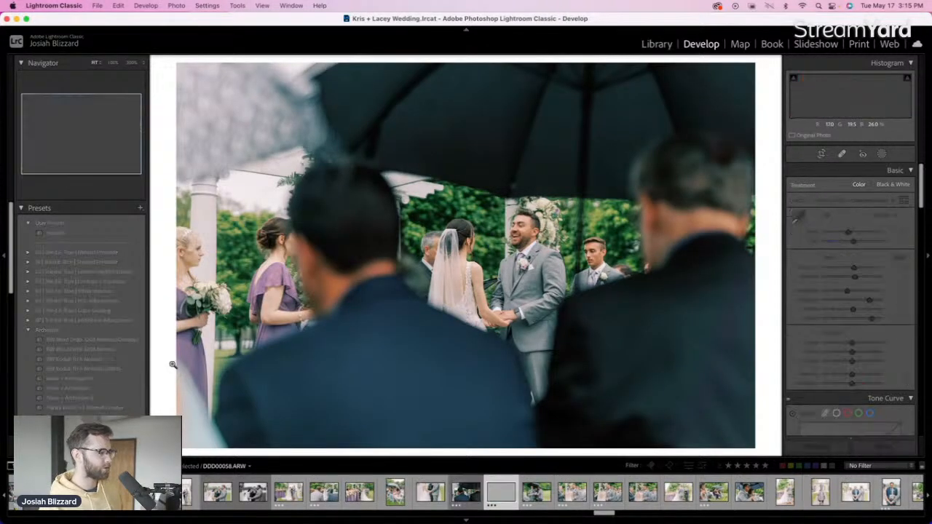
left_click(131, 369)
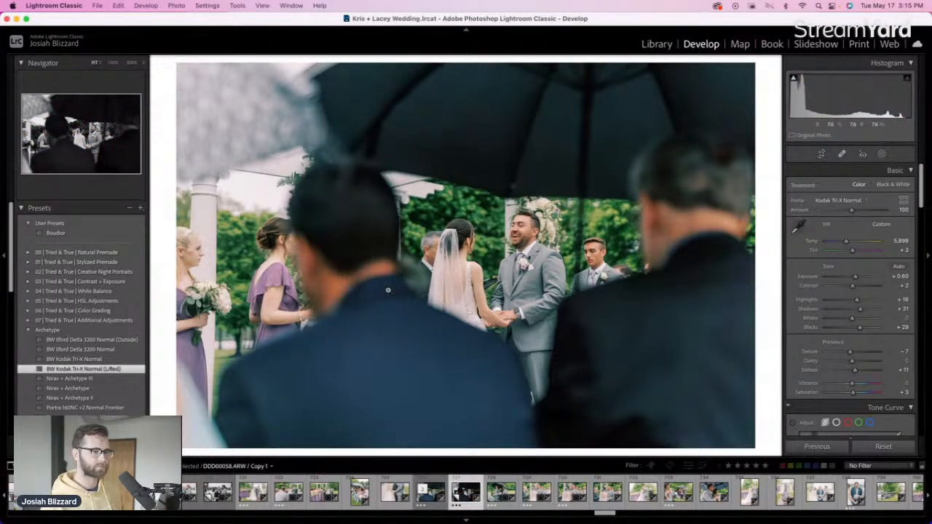
Straighten the photo of three people under an umbrella to about 0.46, crop it tighter and reposition the group
key("Right")
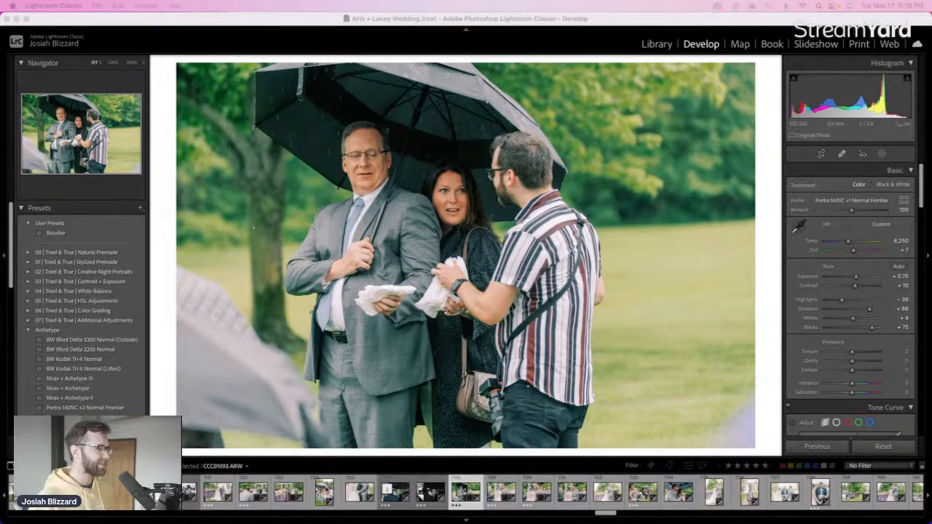
left_click(763, 264)
key("r")
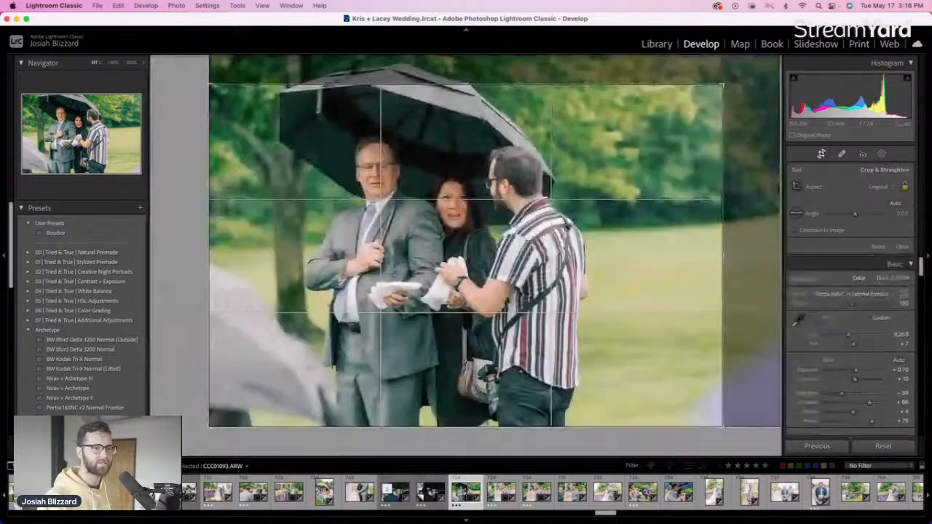
left_click_drag(763, 256, 763, 258)
left_click_drag(469, 84, 470, 94)
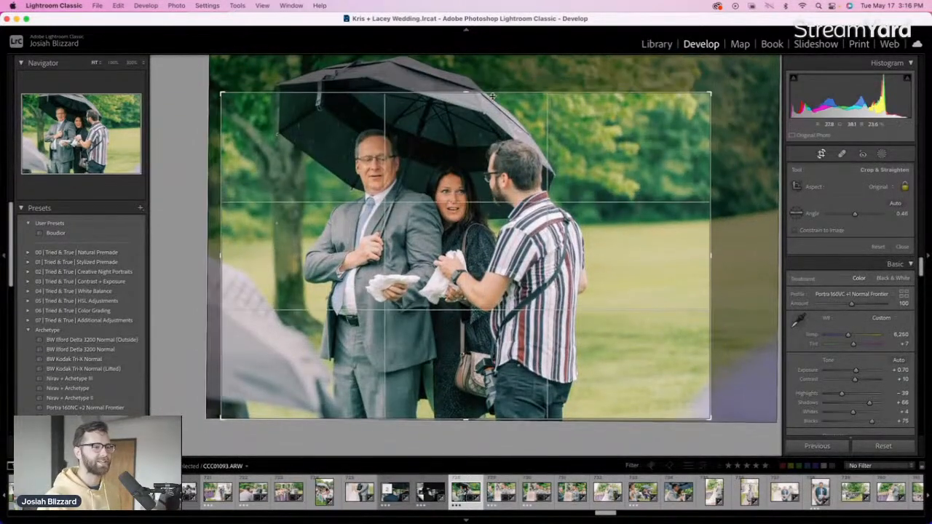
left_click_drag(464, 219, 477, 219)
key("Return")
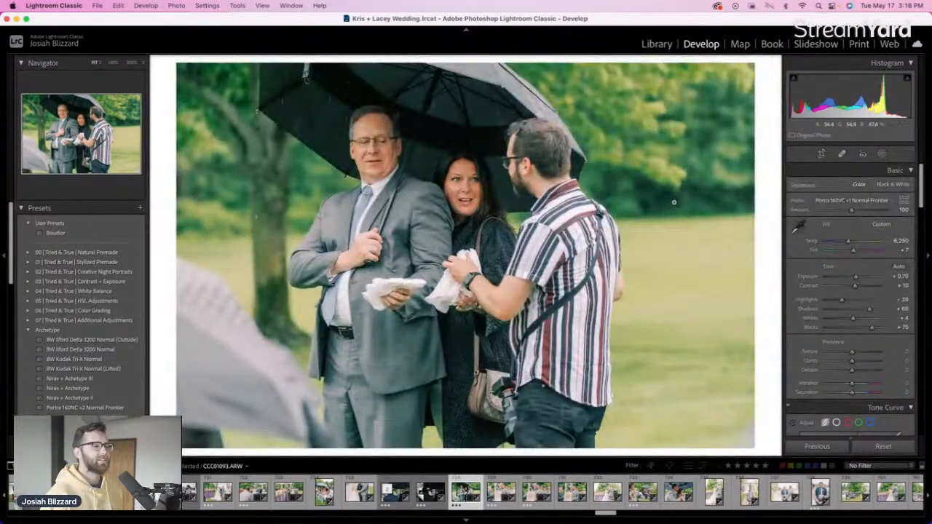
Lower the exposure of the close photo of the serious-faced groom facing the veiled bride to 0.00
key("Right")
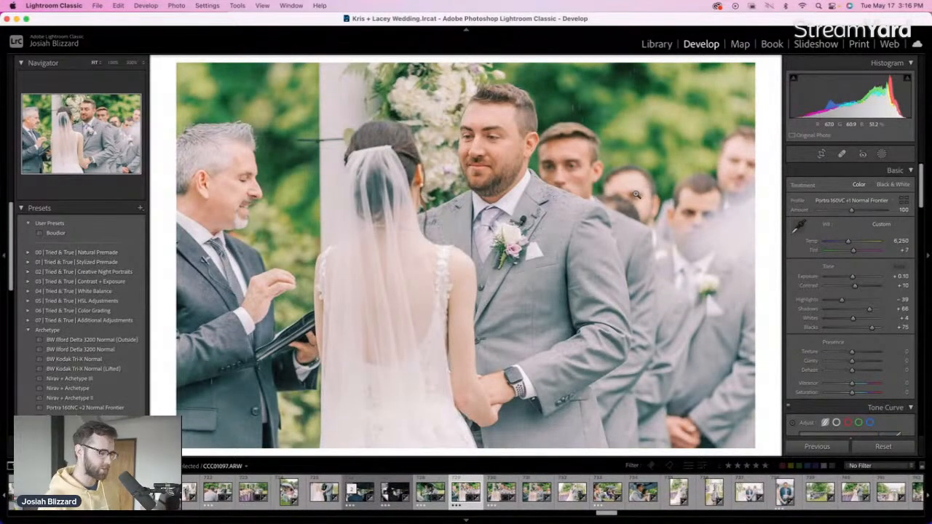
key("minus")
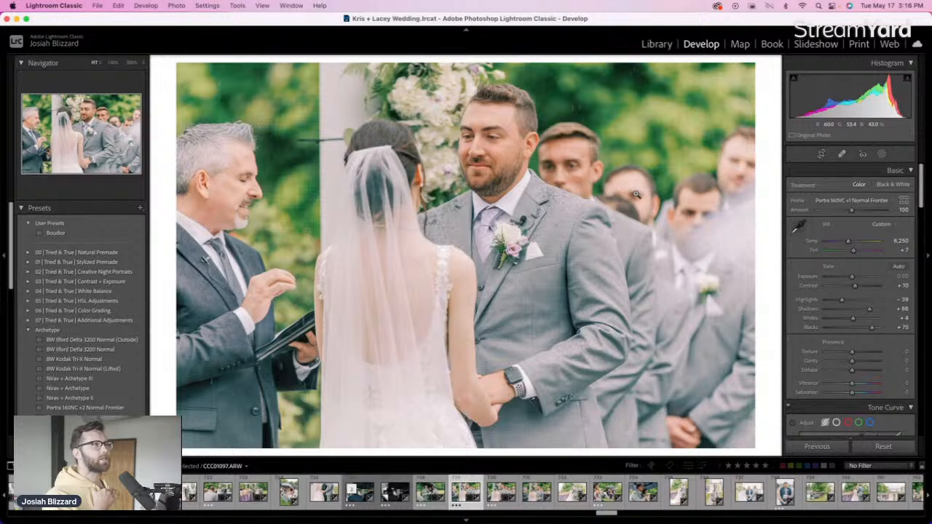
Tighten the crop of the photo of the laughing groom holding the bride's hands and reposition the couple in the frame
key("Right")
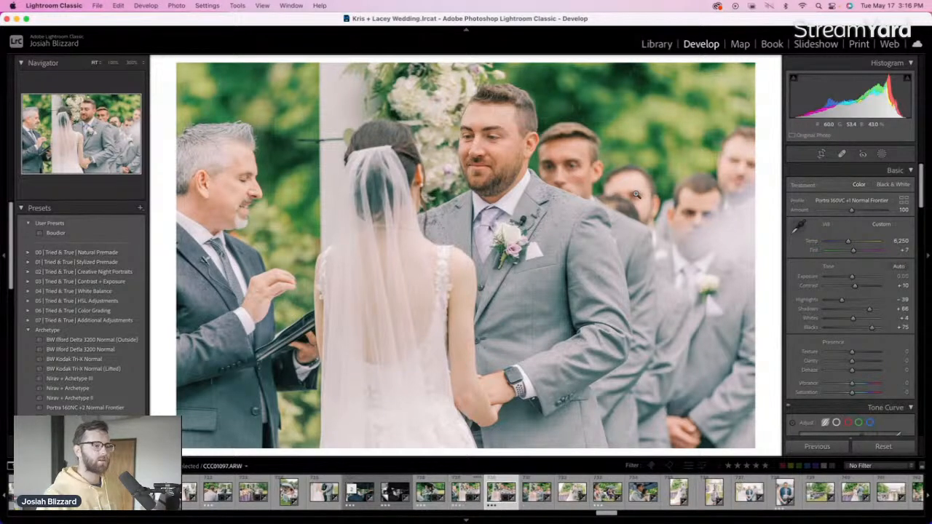
key("Right")
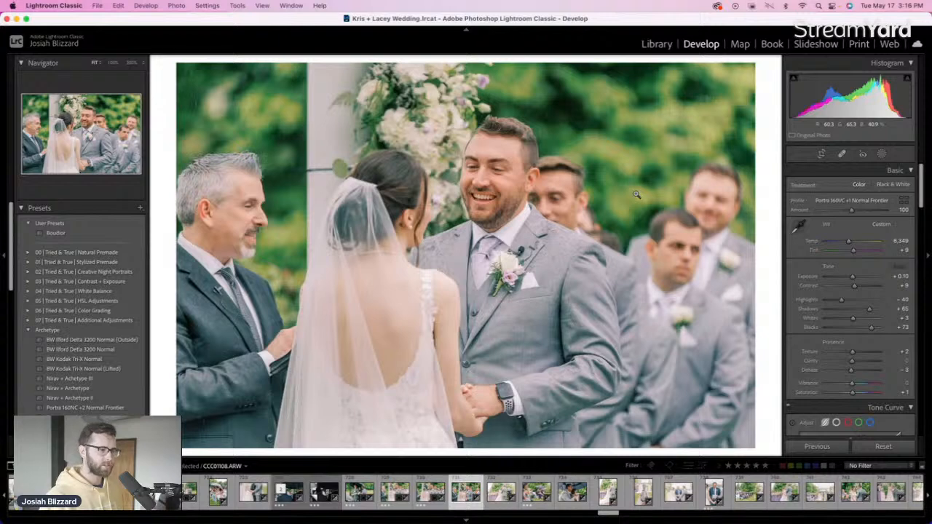
key("r")
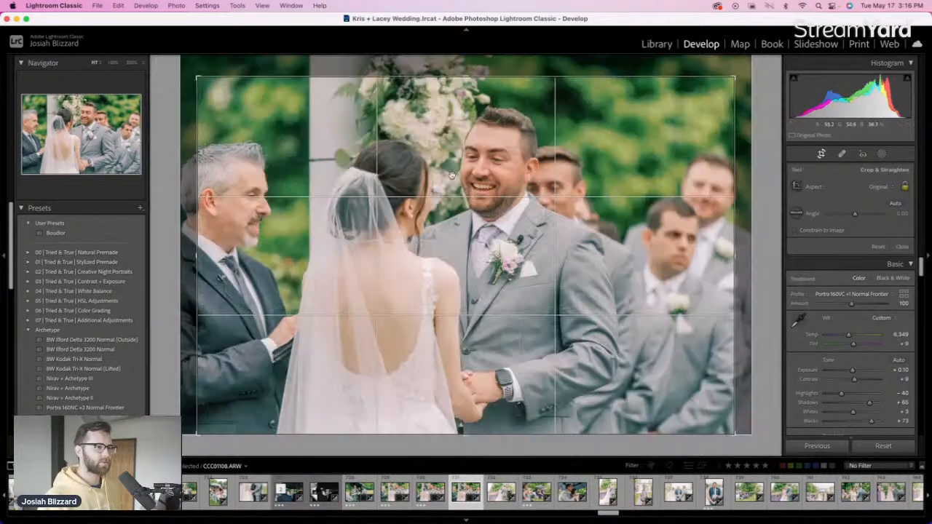
left_click_drag(446, 187, 447, 198)
key("r")
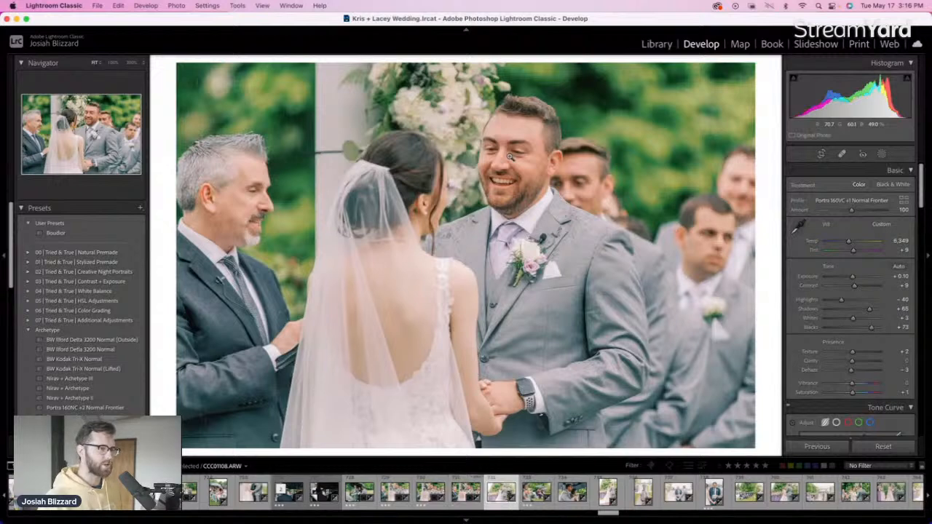
Lower the exposure of the photo of the couple with the officiant and bridesmaids to -0.26
key("Right")
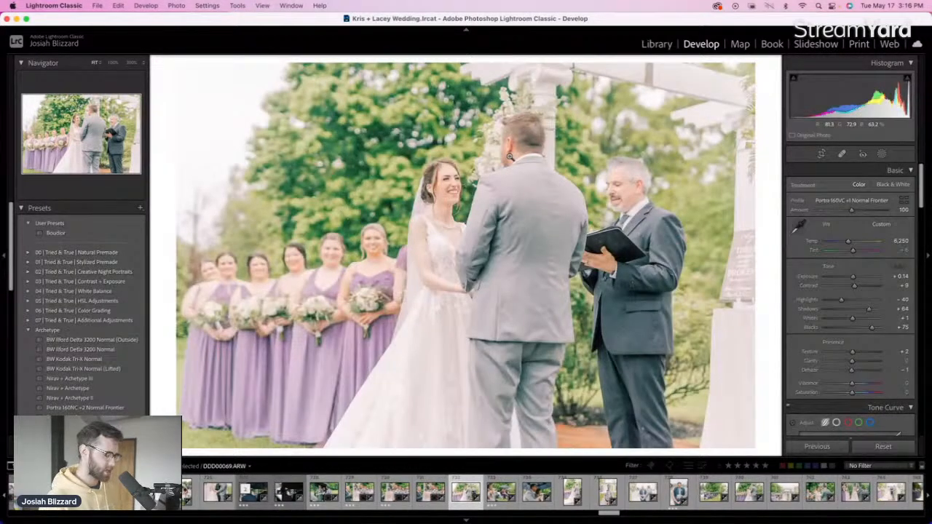
key("minus")
key("minus")
key("minus")
key("minus")
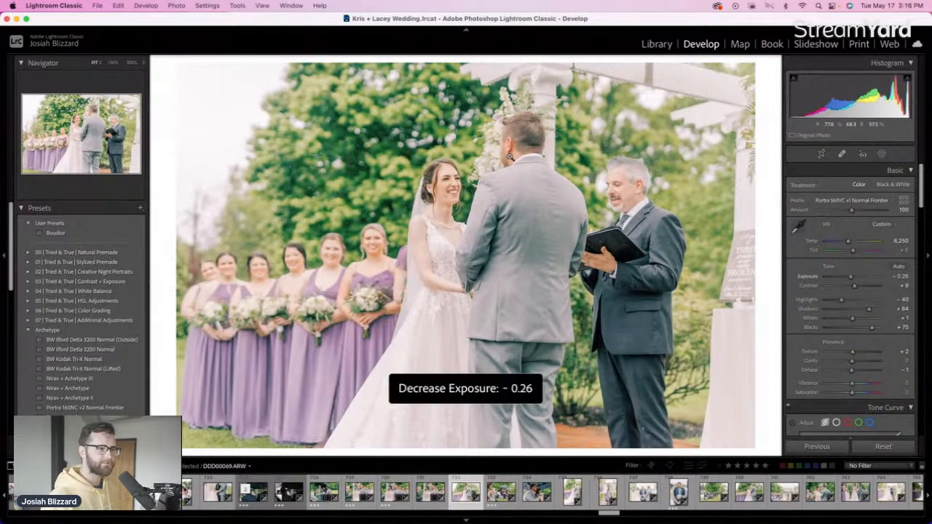
Crop the photo of the couple, officiant and bridesmaids tighter and lower its exposure further
key("r")
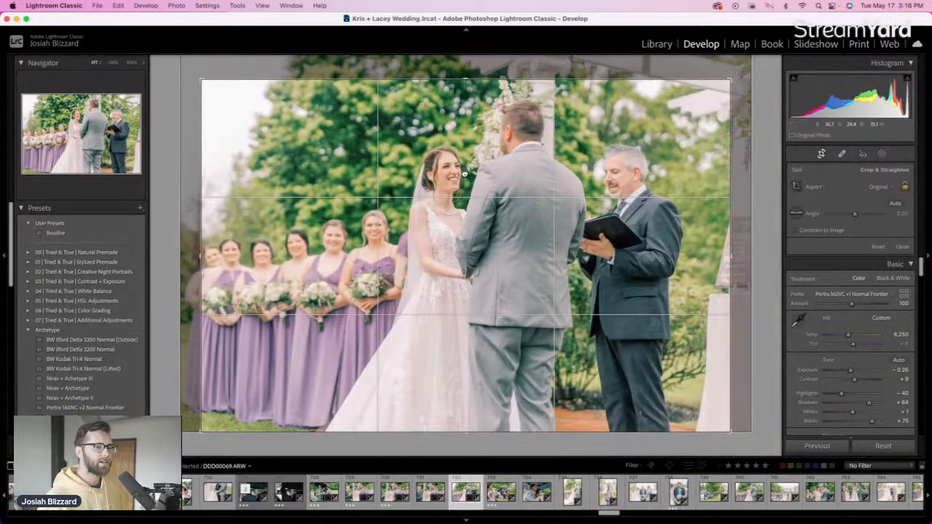
key("r")
key("minus")
key("minus")
key("equal")
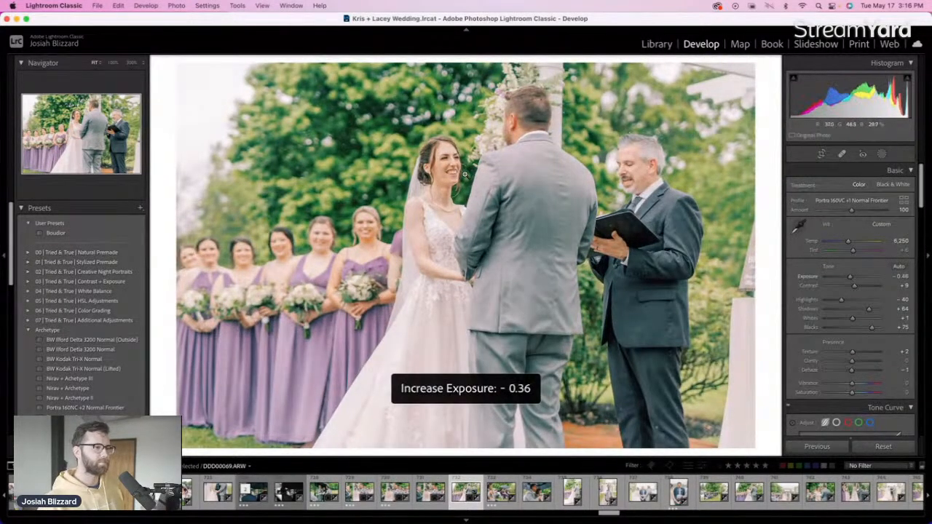
key("minus")
Straighten the photo of seated guests under umbrellas to about -0.31 and crop the light fixture out of the grass
key("Right")
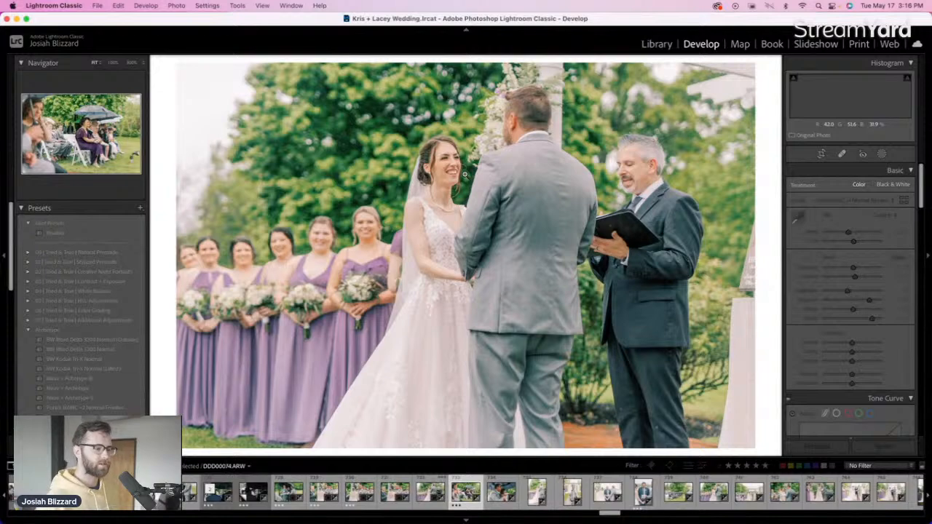
key("r")
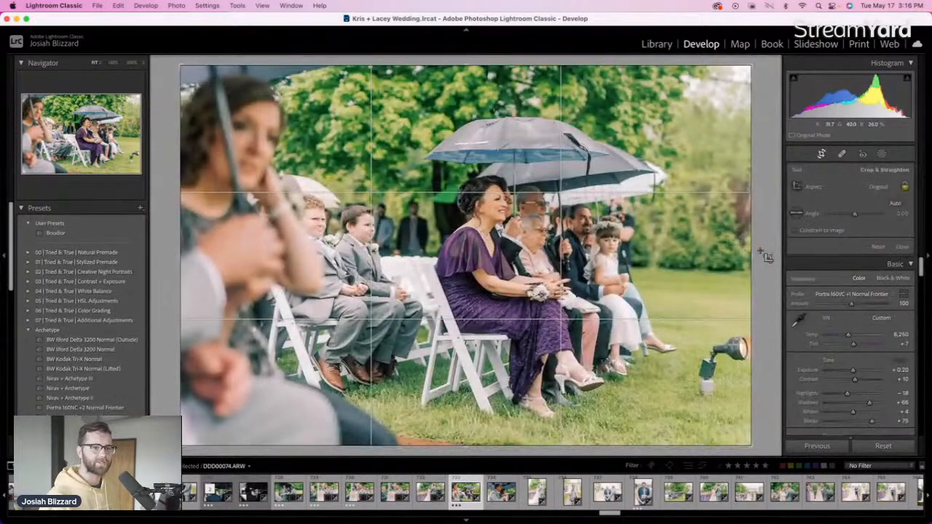
left_click_drag(766, 256, 749, 258)
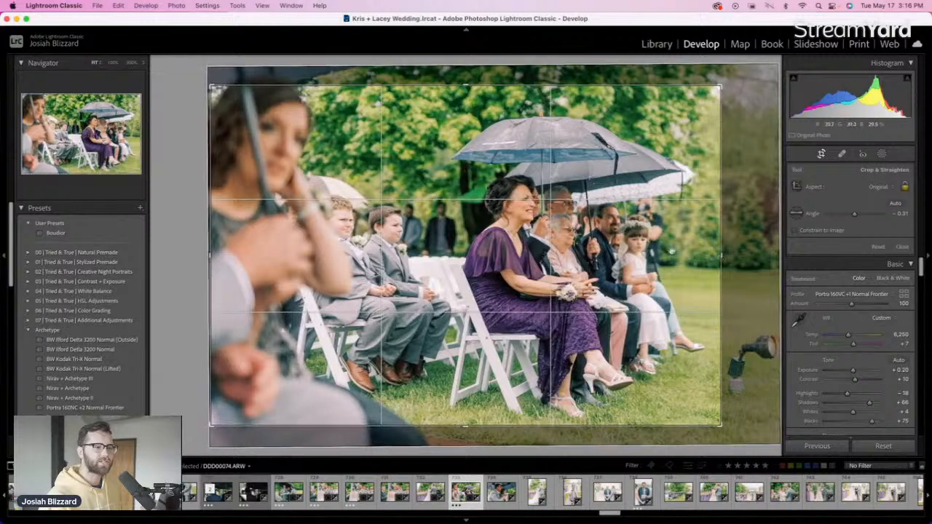
key("r")
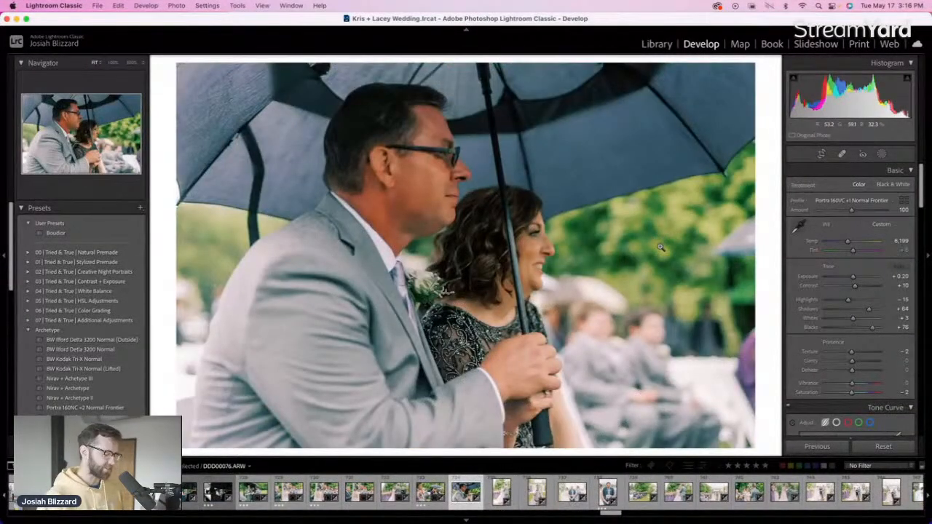
Set the exposure of the photo of the man in glasses and the woman under the umbrella to +0.40
key("equal")
key("equal")
key("equal")
key("equal")
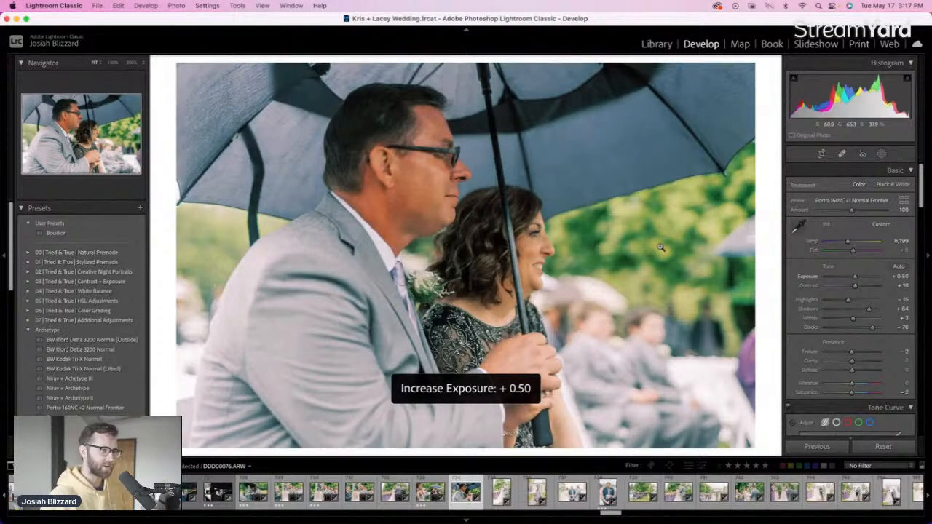
key("minus")
key("equal")
Lower the exposure of the vertical photo of the couple with bridesmaids behind them to -0.40
key("Right")
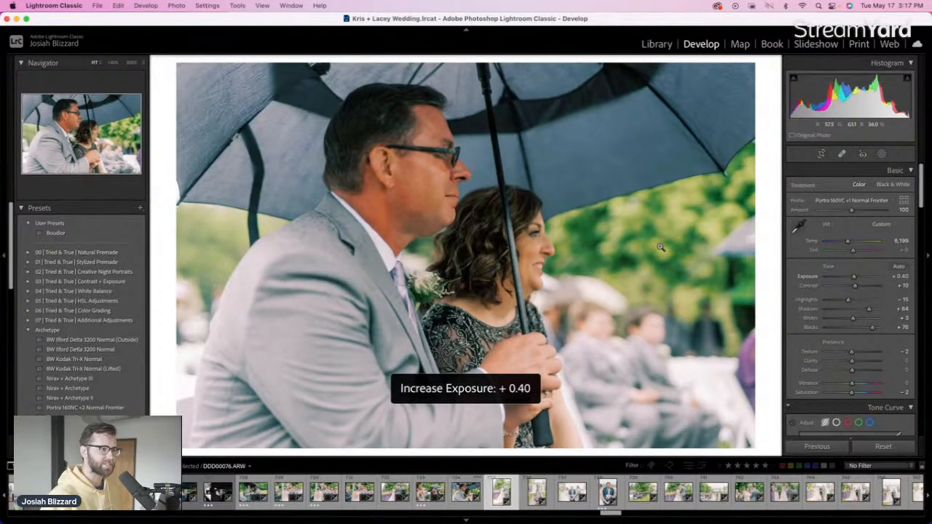
key("minus")
key("minus")
key("minus")
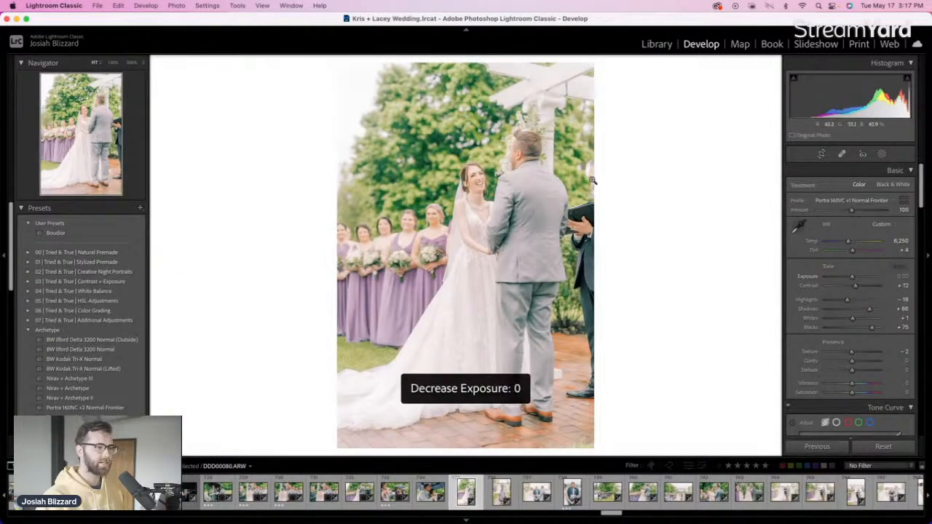
key("minus")
key("minus")
key("minus")
key("equal")
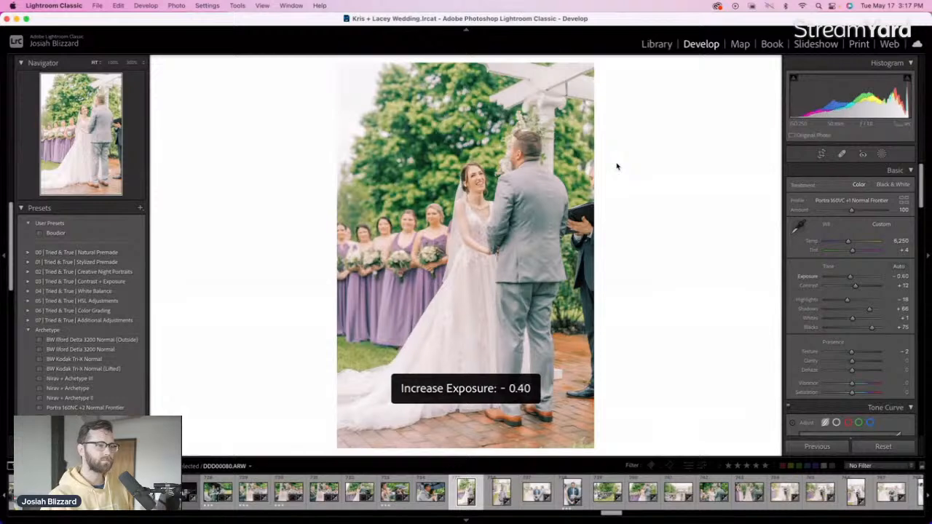
Lower the exposure of the photo of the crouching photographer in the striped shirt to -0.24
key("Right")
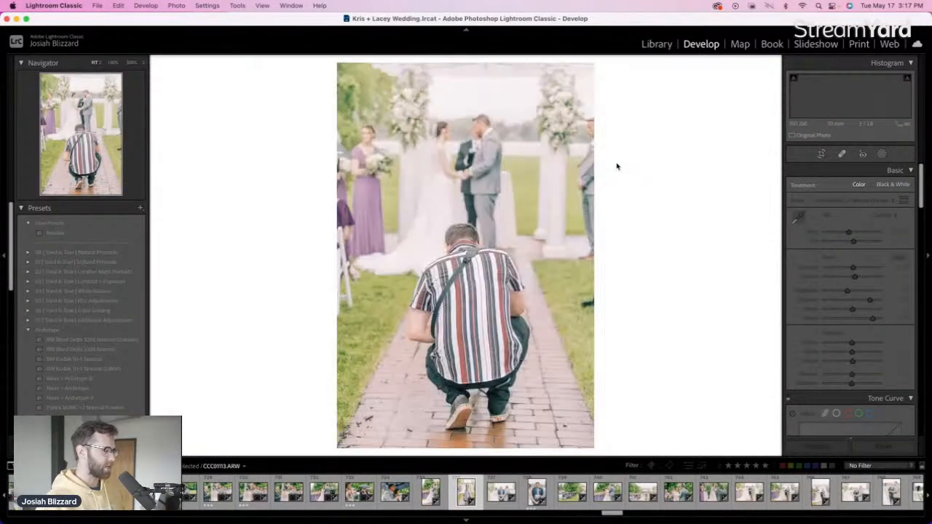
key("minus")
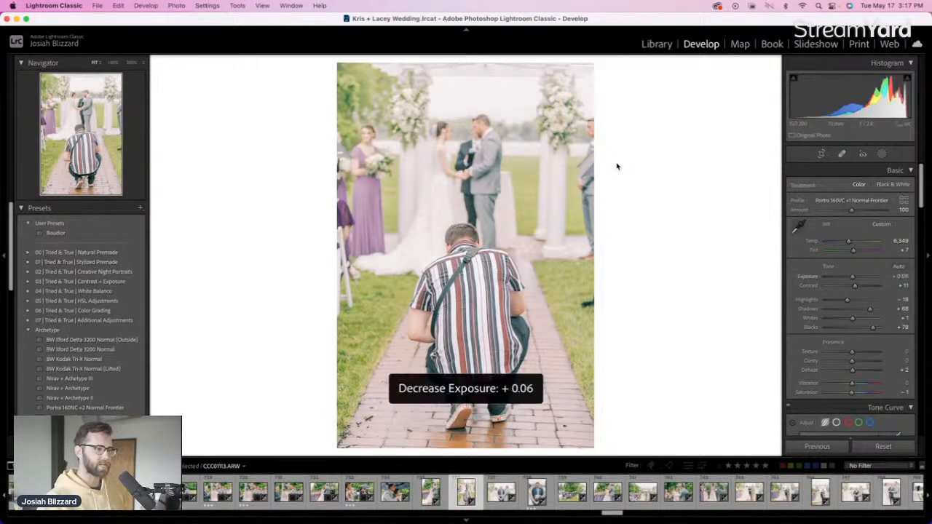
key("minus")
key("minus")
key("minus")
key("minus")
key("equal")
Set the exposure of the photo of the smiling man in the navy suit between the couple to -0.34 and tighten its crop
key("Right")
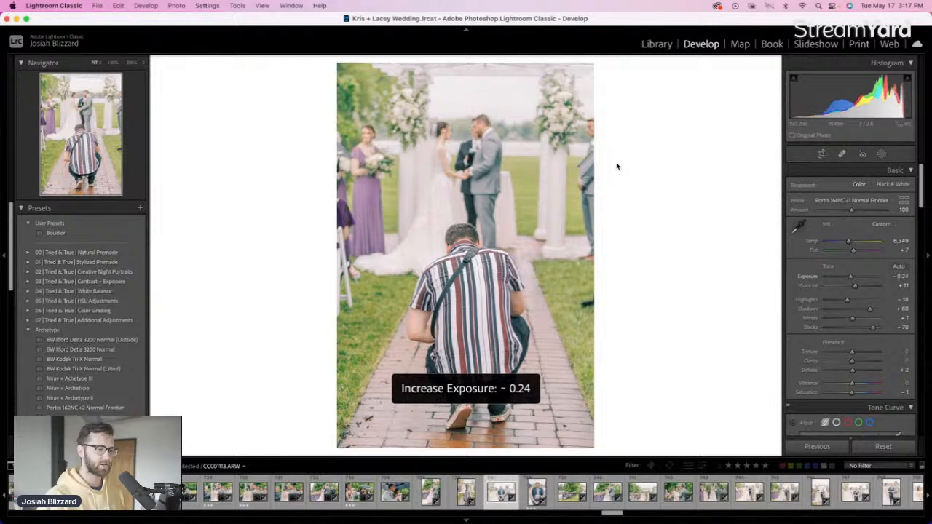
key("minus")
key("minus")
key("minus")
key("minus")
key("minus")
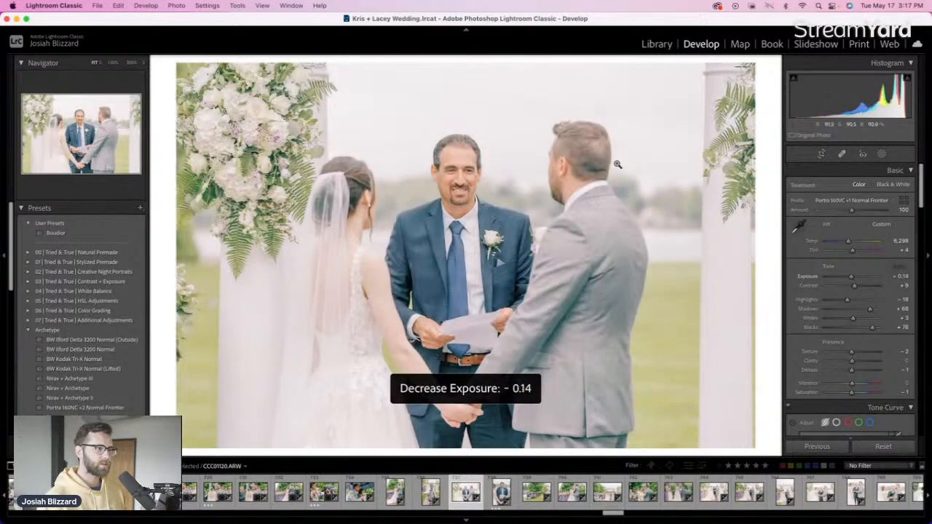
key("equal")
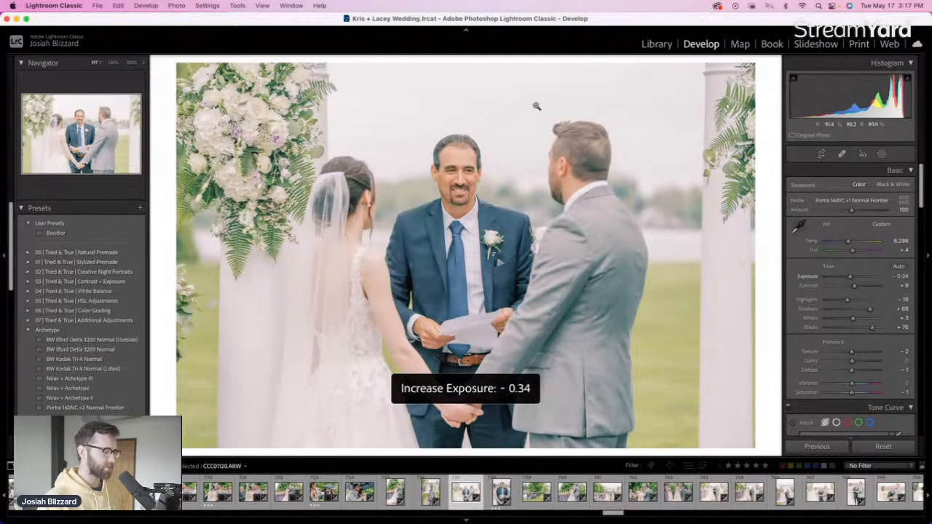
key("r")
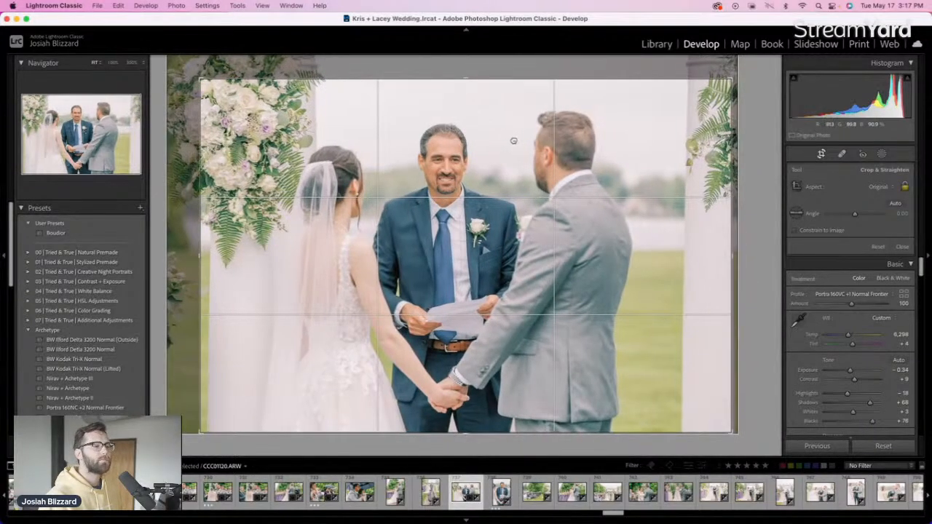
key("r")
Review the following photos up to the wide ceremony shot under the white pergola and straighten that shot slightly
key("Right")
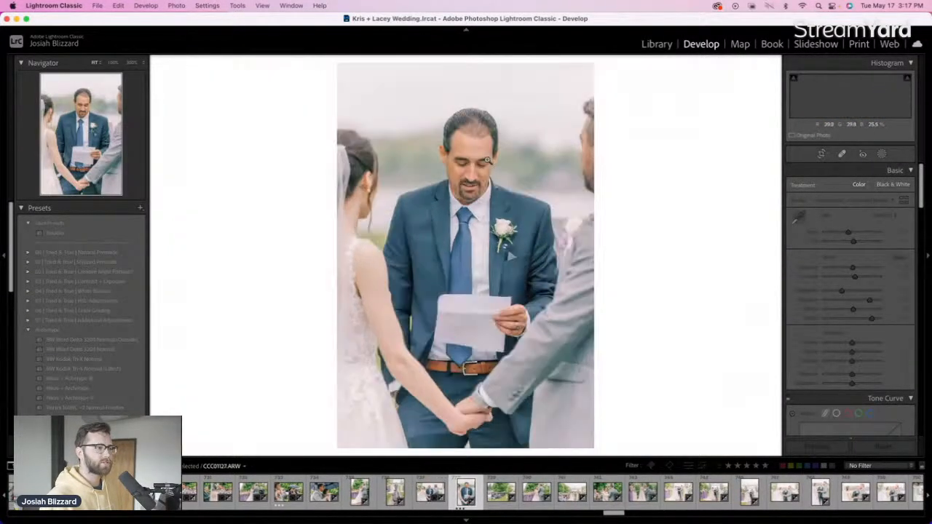
key("Right")
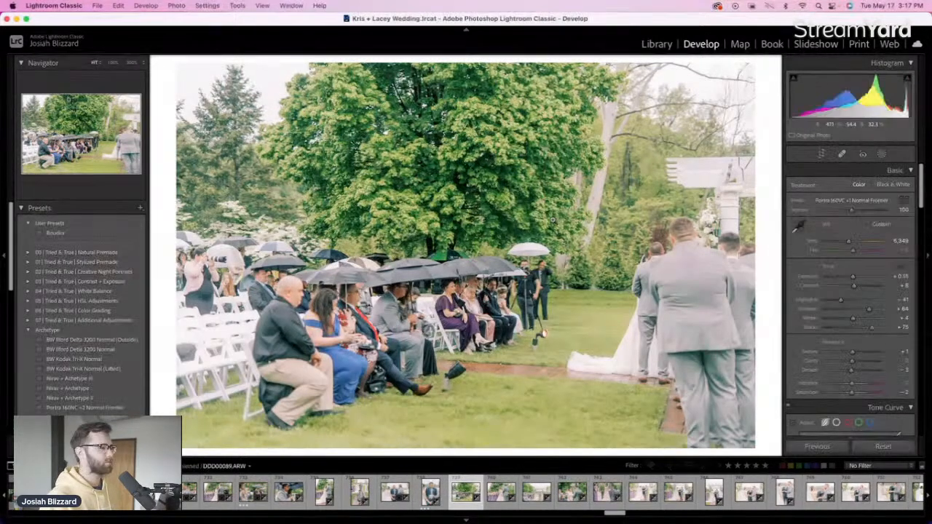
key("Right")
key("Right")
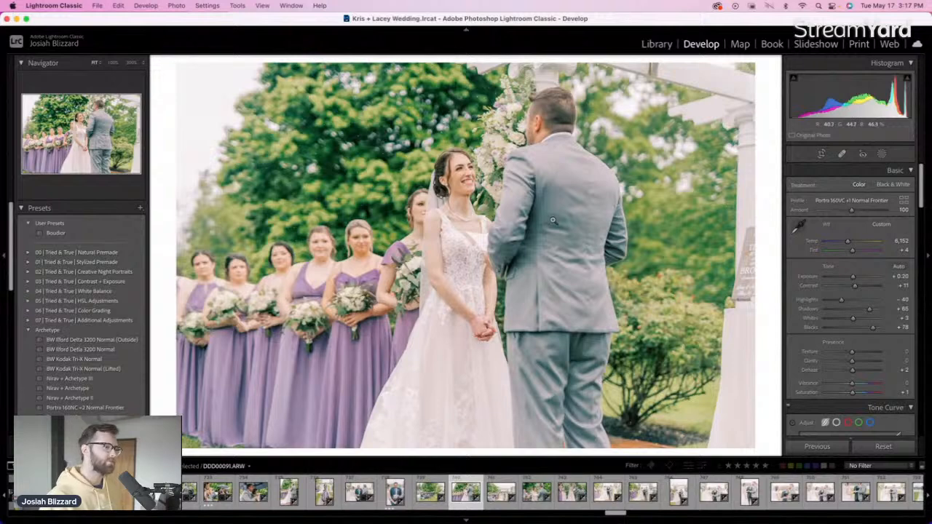
key("Right")
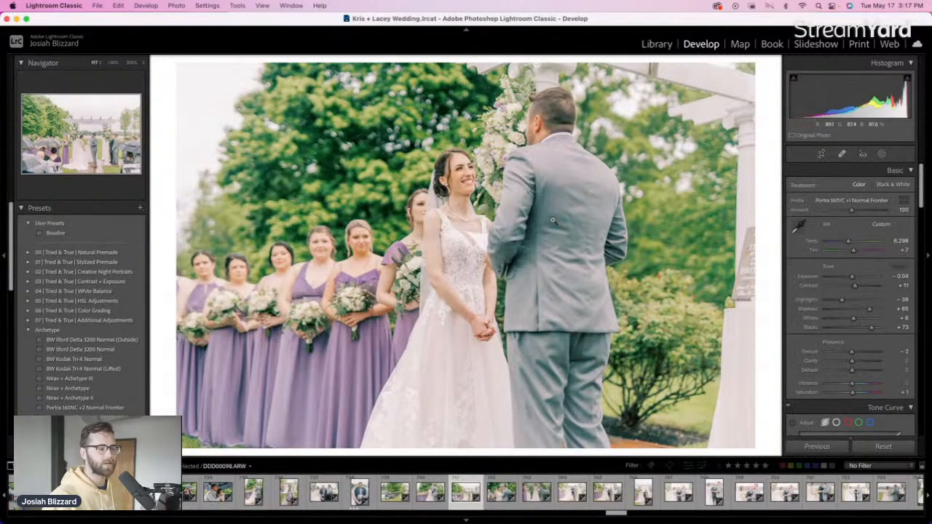
key("r")
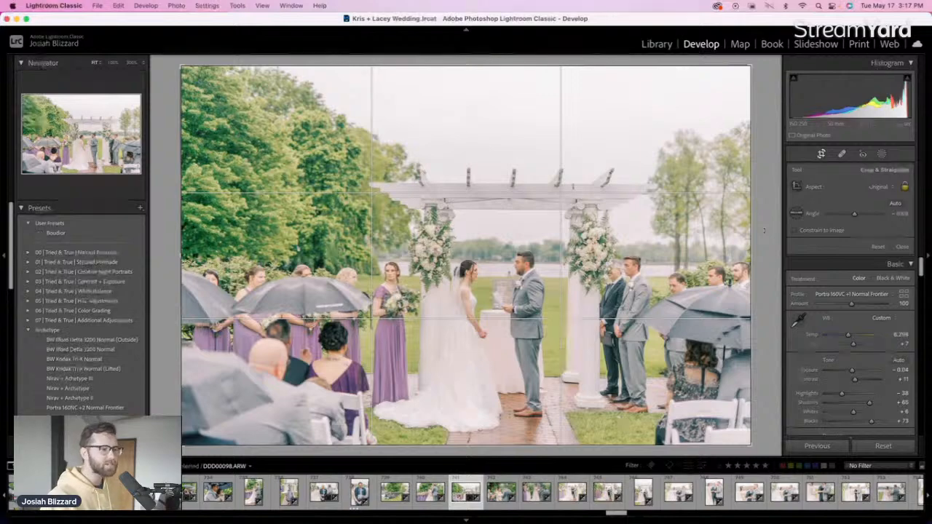
key("Return")
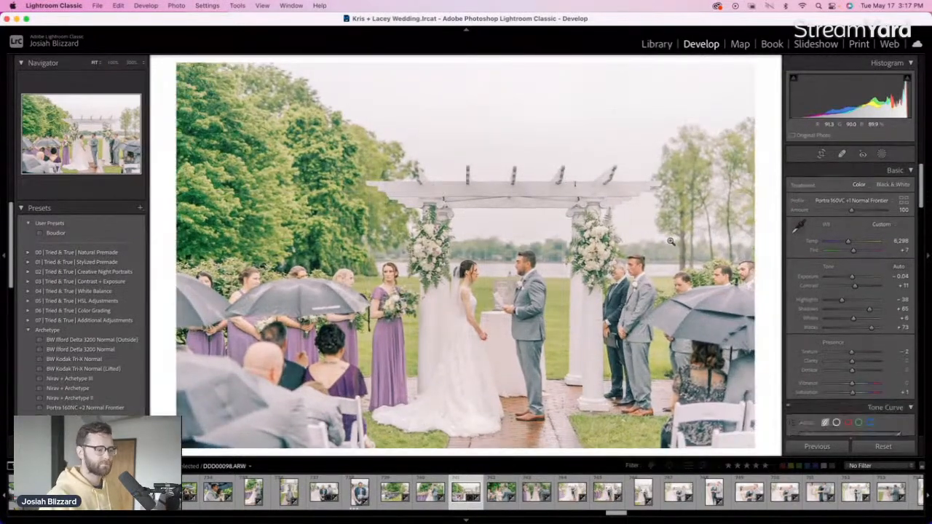
Tighten the crop of the close photo of the bride smiling at the groom beside the floral column
key("Right")
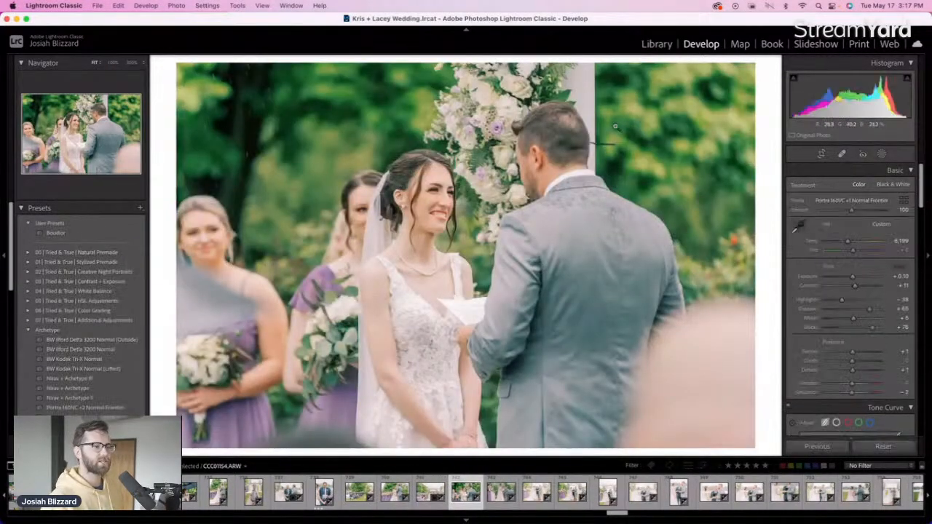
key("r")
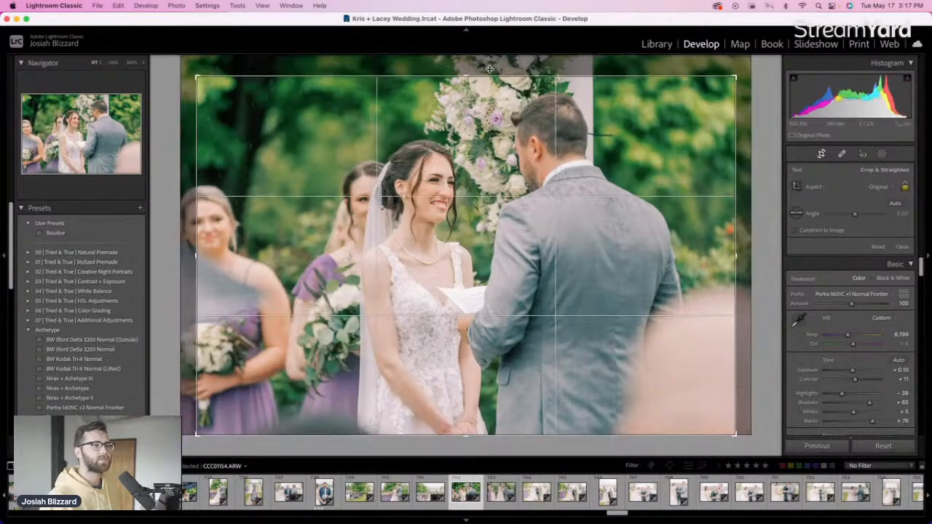
key("Return")
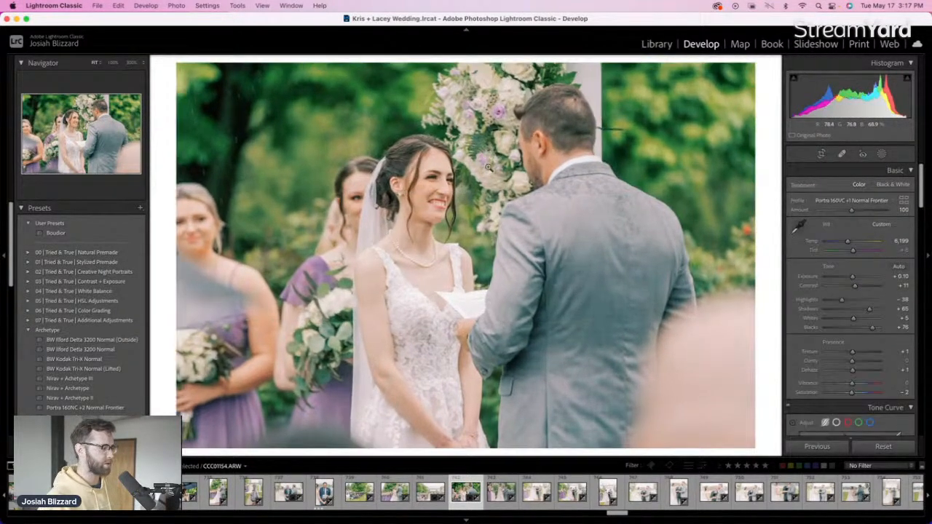
Go to the bright ceremony photo CCC01182 of the couple holding hands before the officiant and lower its exposure to -0.90
key("Right")
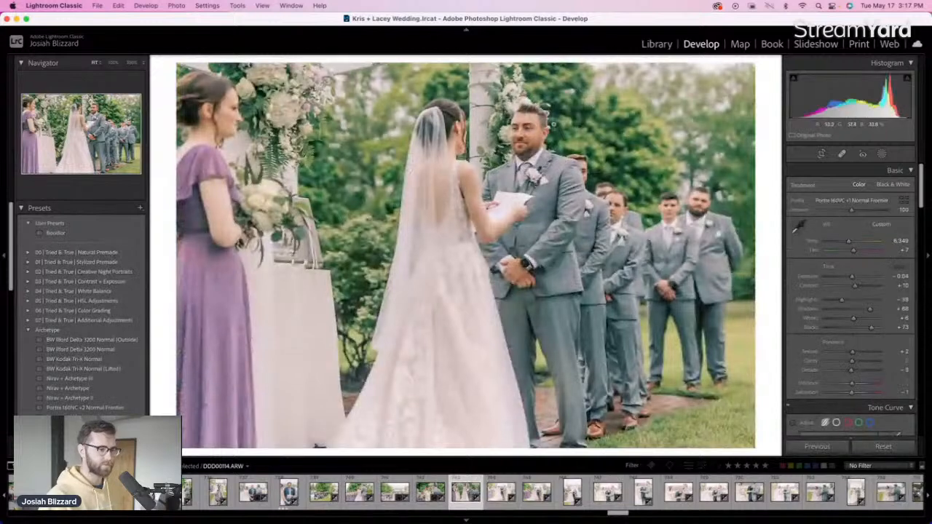
key("Right")
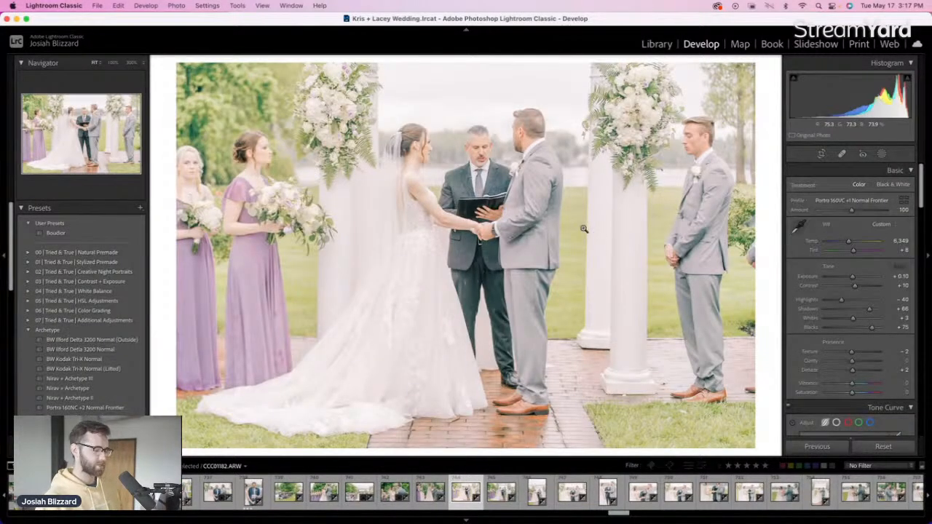
key("minus")
key("minus")
key("minus")
key("minus")
key("minus")
key("minus")
key("minus")
key("minus")
key("minus")
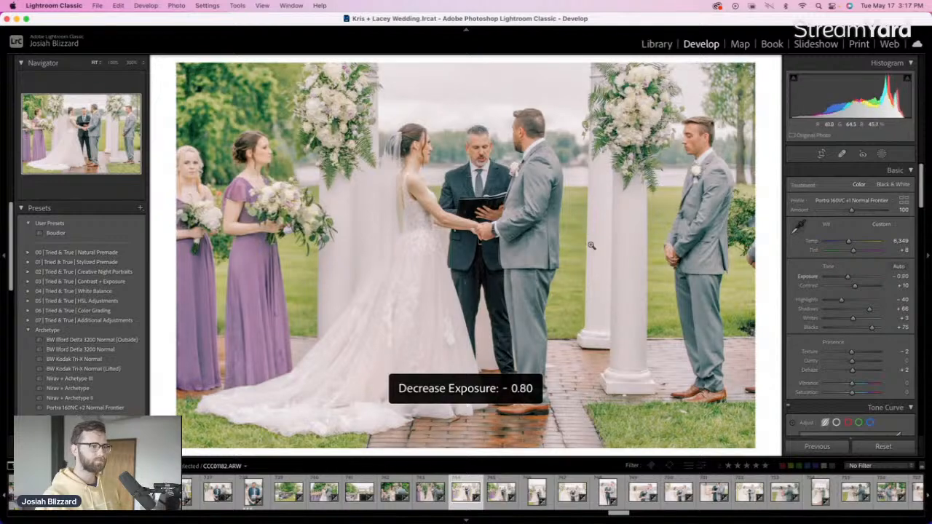
key("minus")
key("minus")
key("equal")
key("minus")
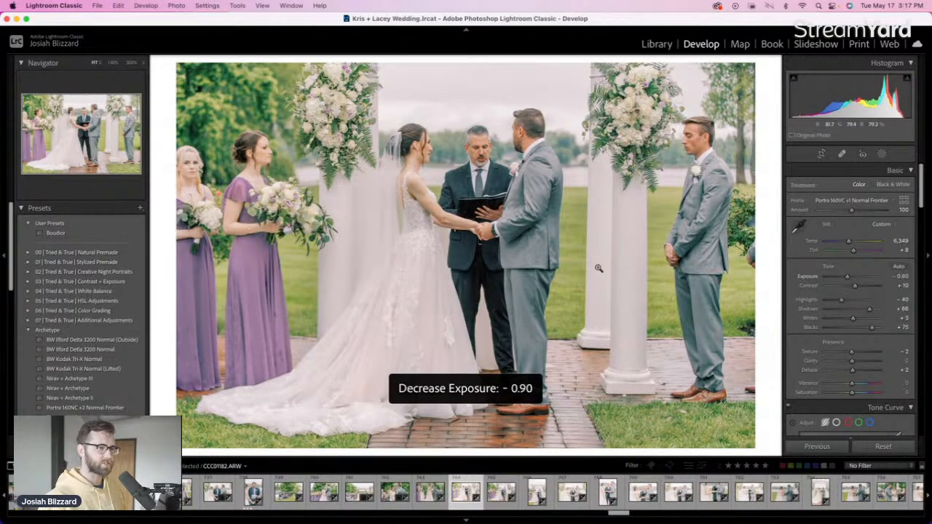
Lower the exposure of the wide pergola ceremony photo DDD00140 to -0.18
key("Right")
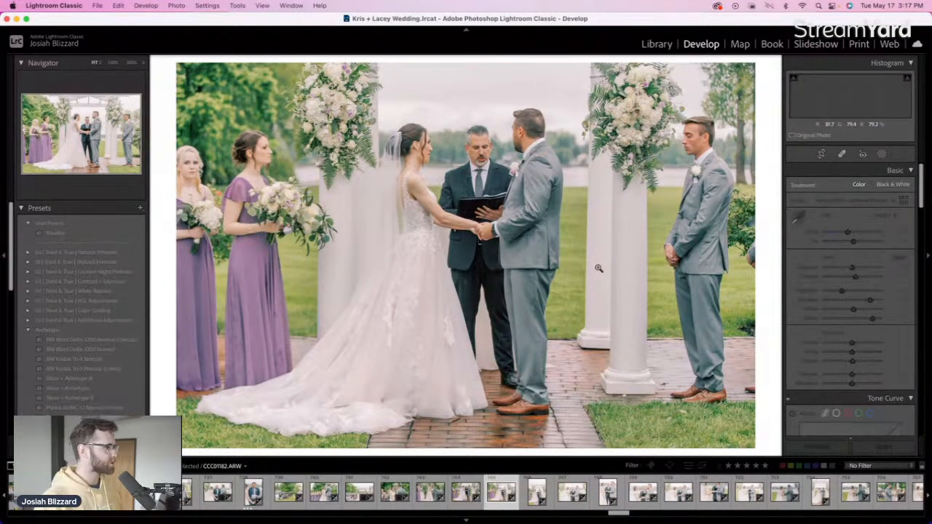
key("minus")
key("minus")
key("equal")
key("minus")
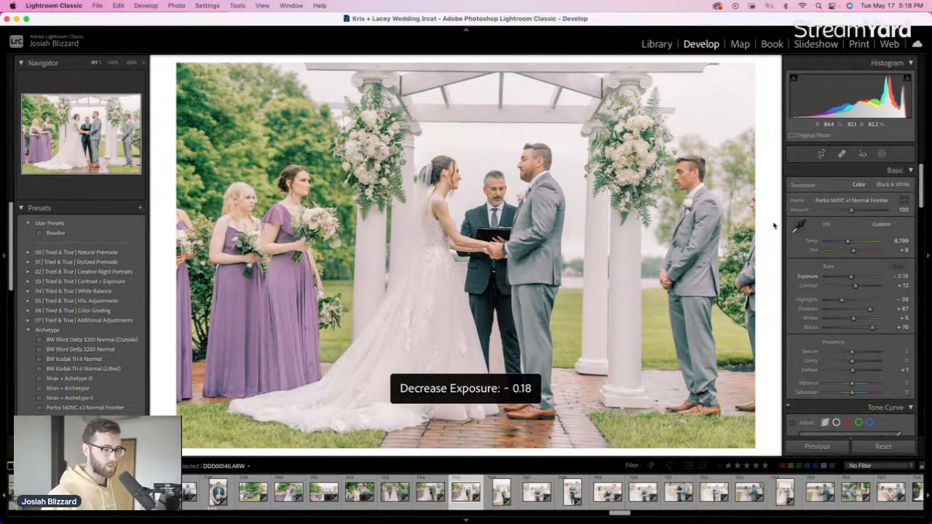
Straighten the wide pergola ceremony photo with a slight rotation and tighten its crop around the couple
key("r")
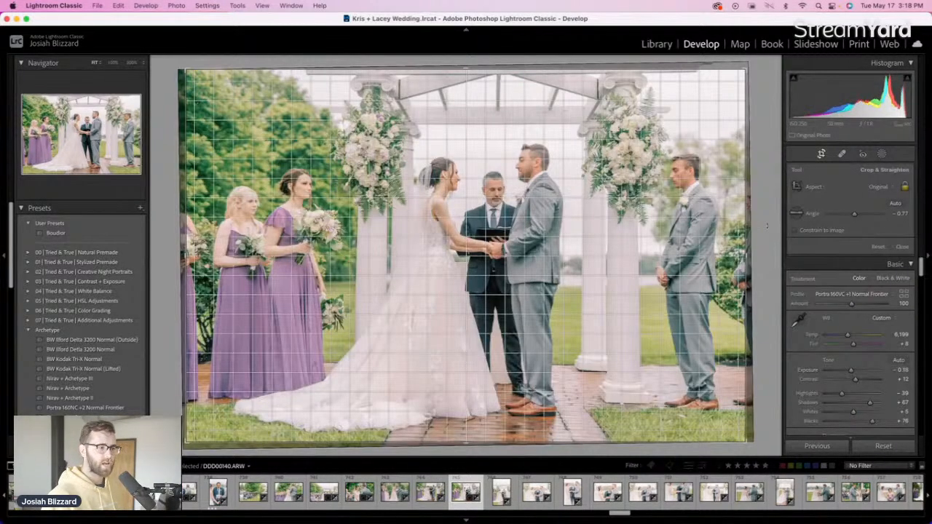
left_click_drag(766, 223, 767, 223)
left_click_drag(575, 257, 569, 257)
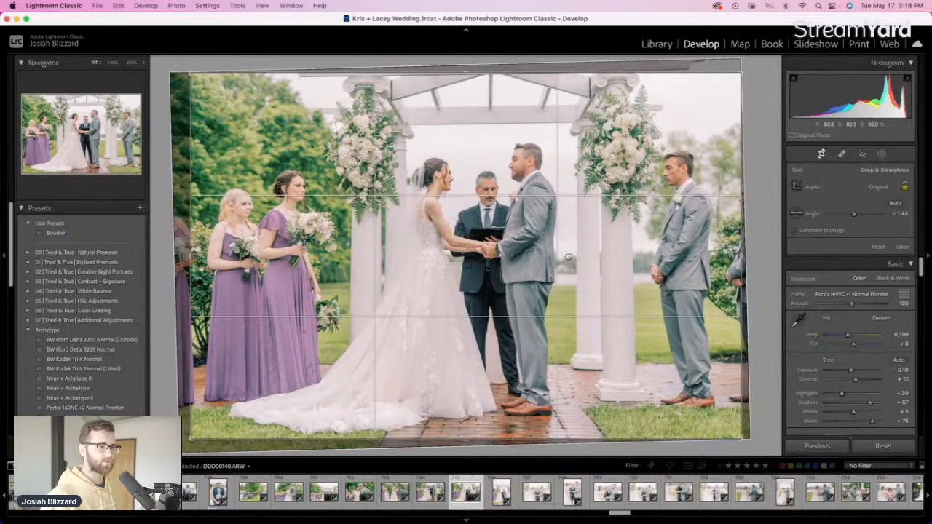
key("r")
key("r")
left_click_drag(750, 243, 750, 246)
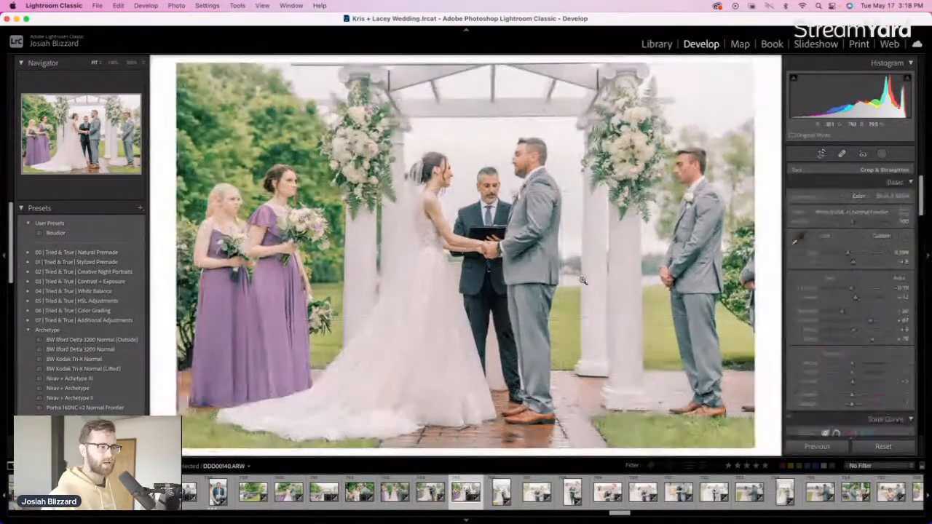
key("r")
Lower the exposure of the vertical pergola photo DDD00146 to -0.34
key("Right")
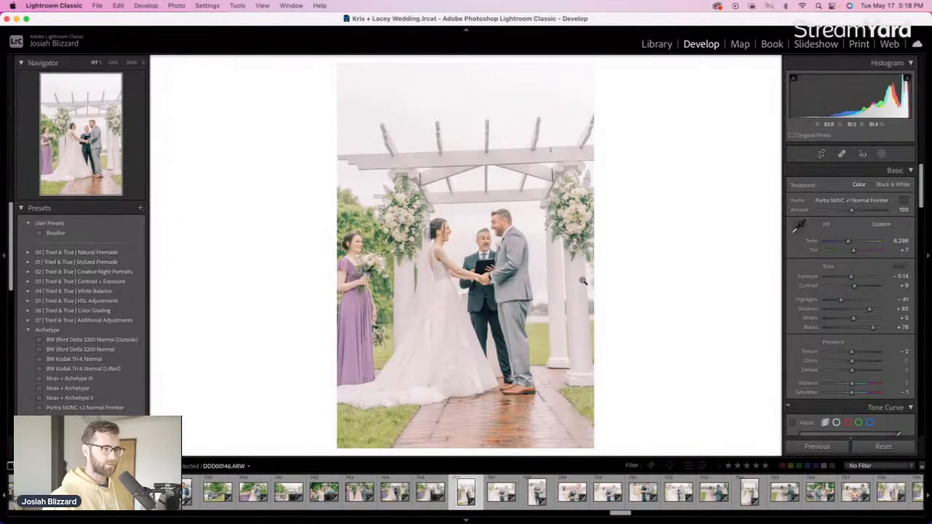
key("minus")
key("minus")
key("equal")
key("minus")
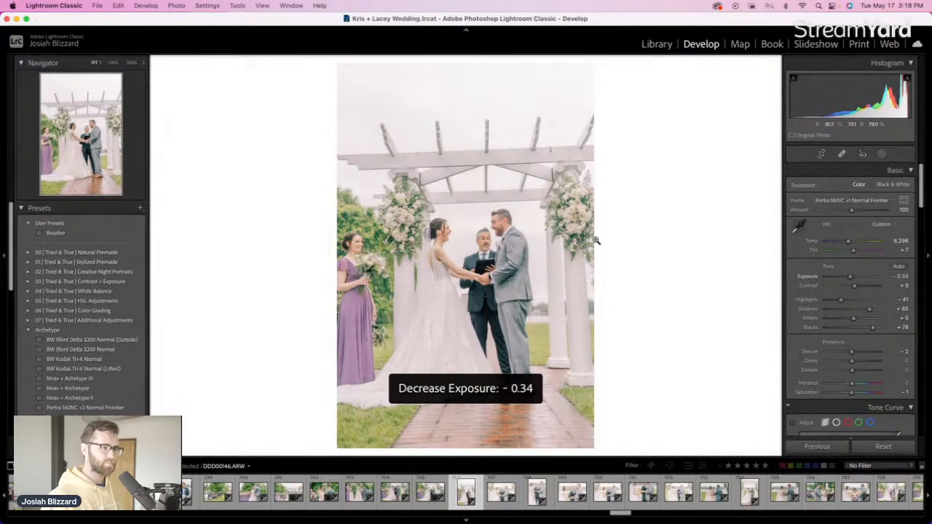
Straighten the vertical pergola photo slightly and crop in closer on the couple and officiant
key("r")
left_click_drag(621, 225, 619, 230)
left_click_drag(469, 435, 471, 425)
key("r")
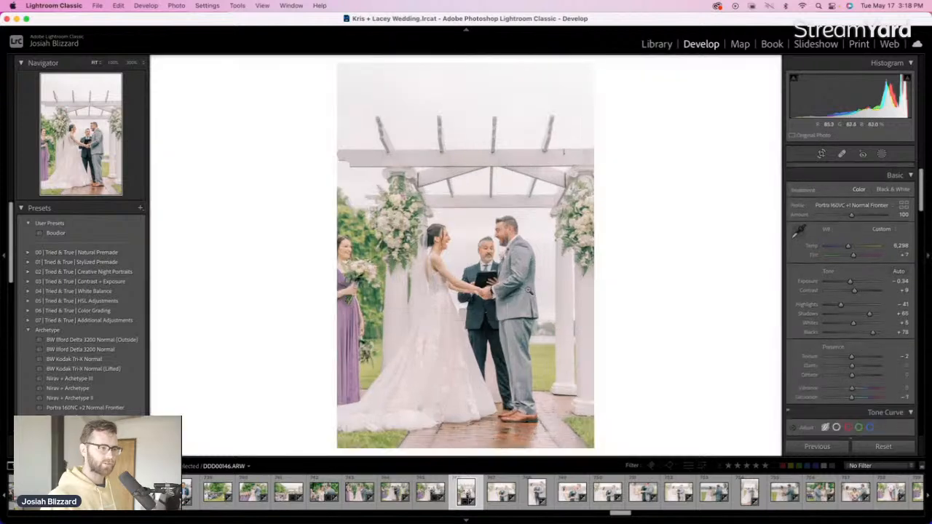
Lower the exposure of the washed-out photo CCC01186 of the couple and the reading officiant to -0.70
key("Right")
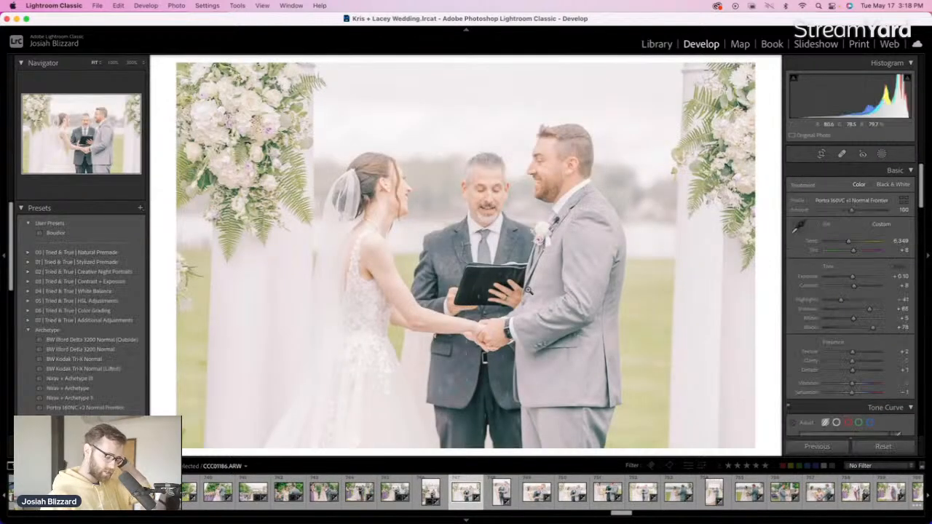
key("minus")
key("minus")
key("minus")
key("minus")
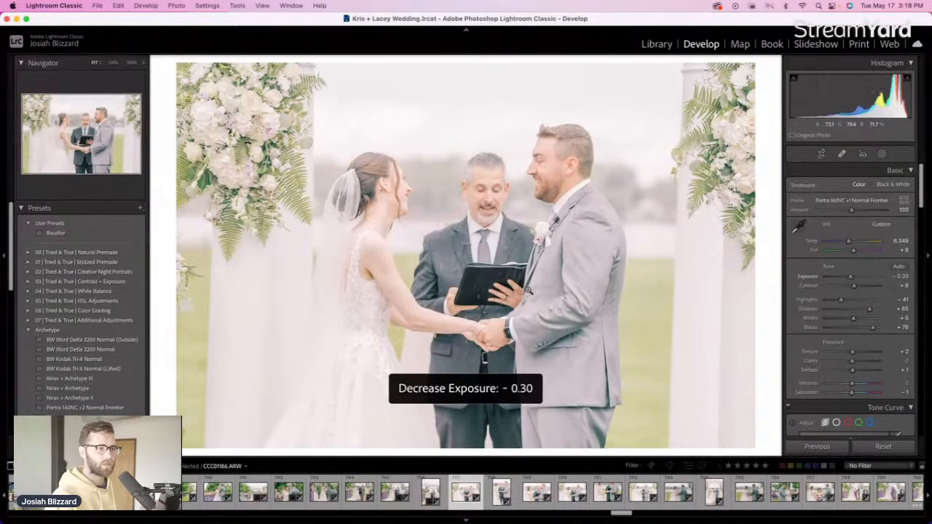
key("minus")
key("minus")
key("minus")
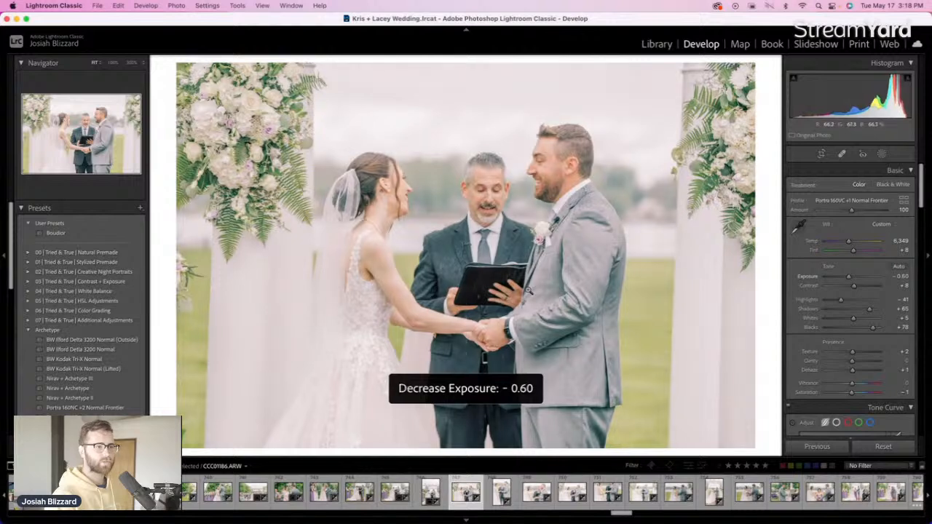
Tighten the crop of the photo of the couple holding hands before the reading officiant and recentre it on them
key("r")
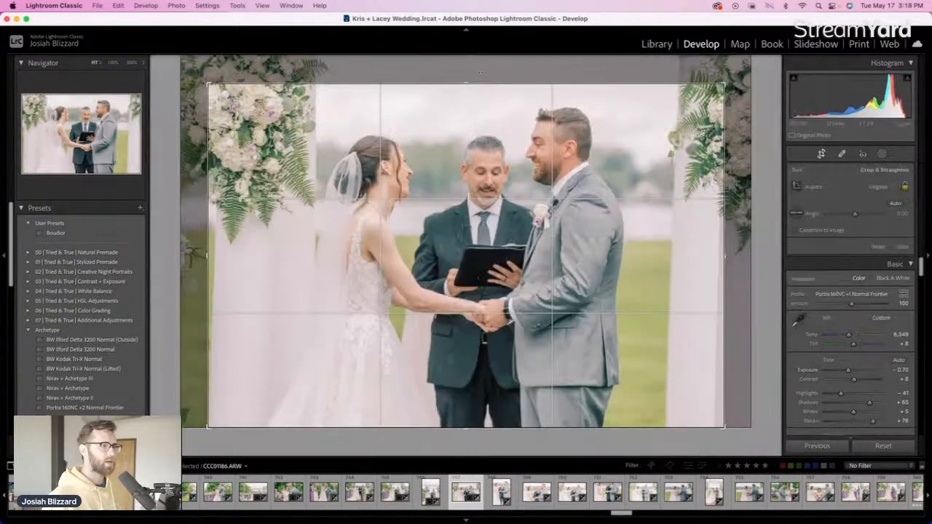
left_click_drag(480, 72, 478, 73)
left_click_drag(496, 148, 482, 153)
key("Return")
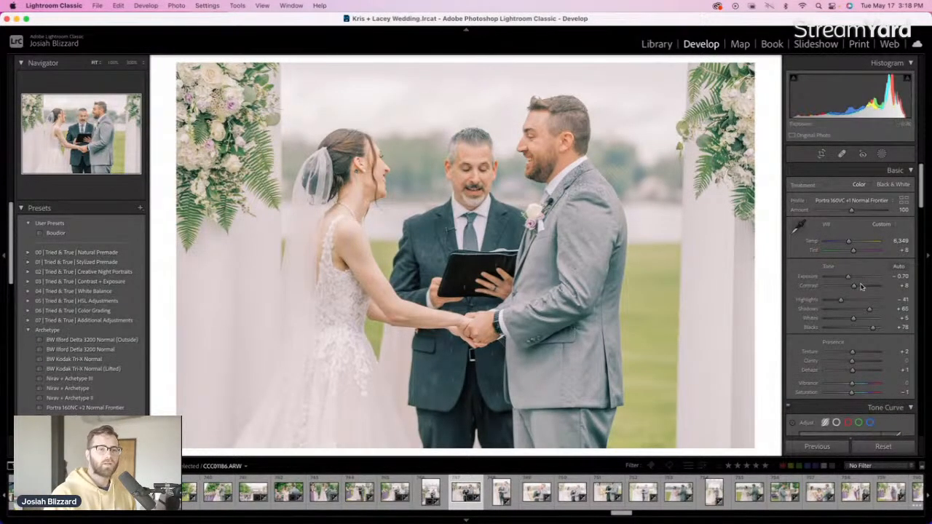
Set the contrast of the same photo to +13, shadows to +60 and blacks to +73
key("Up")
key("Down")
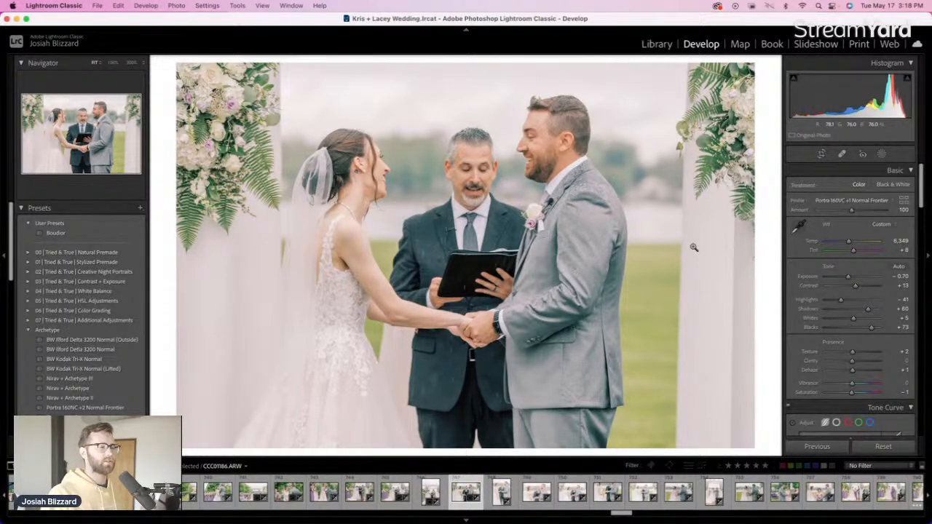
key("Right")
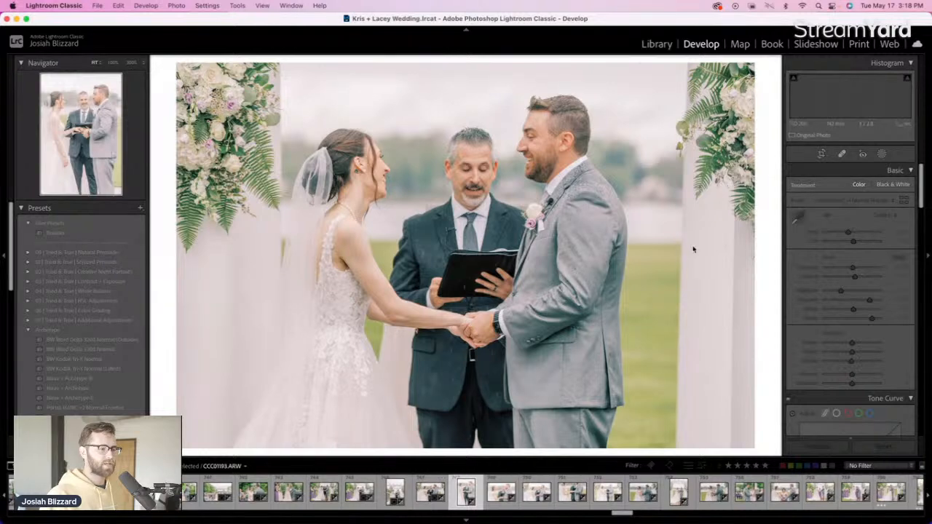
key("Left")
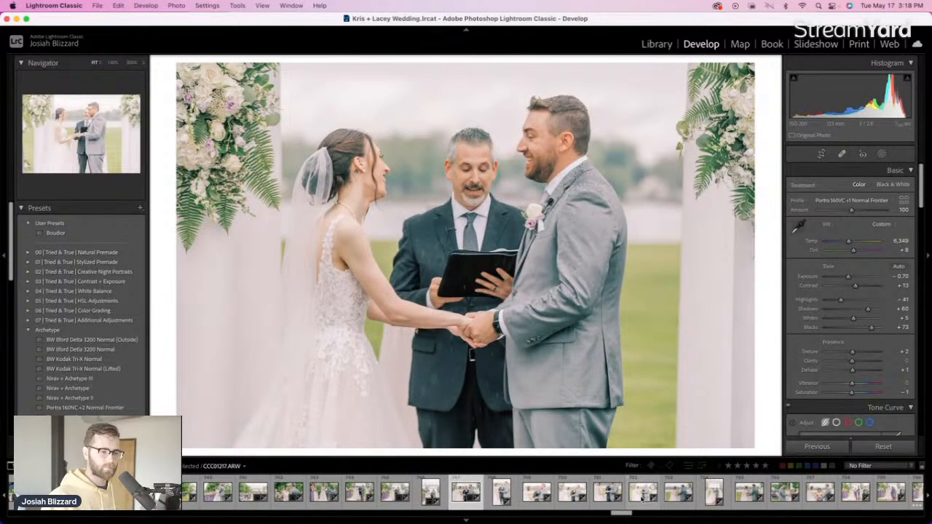
Select the photos from CCC01186 through CCC01217 and synchronize the edited photo's develop settings, including all Basic adjustments, across them
left_click(640, 497, "shift")
key("super+shift+s")
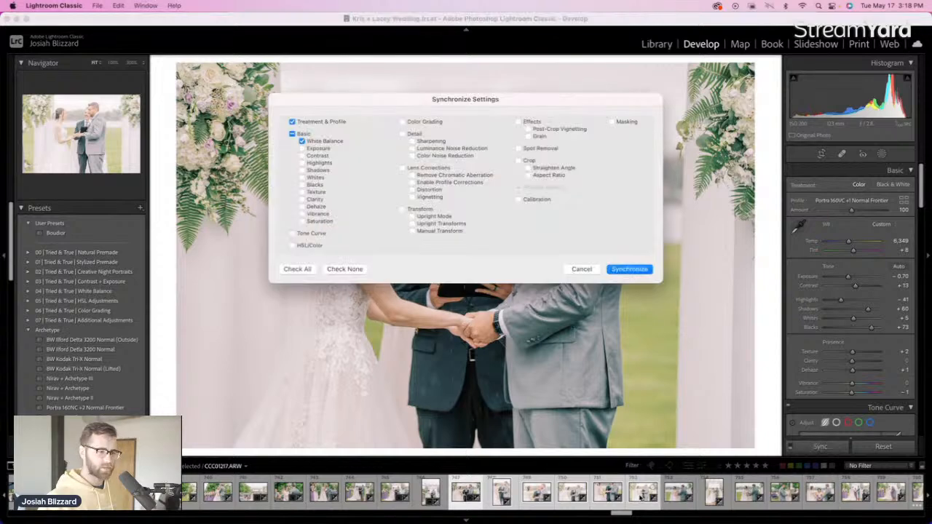
key("Return")
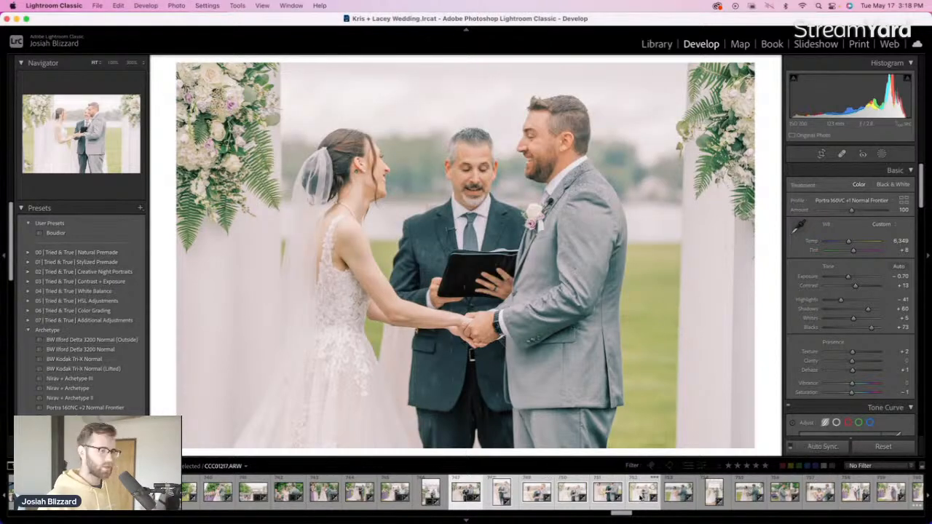
key("super+shift+s")
left_click(306, 269)
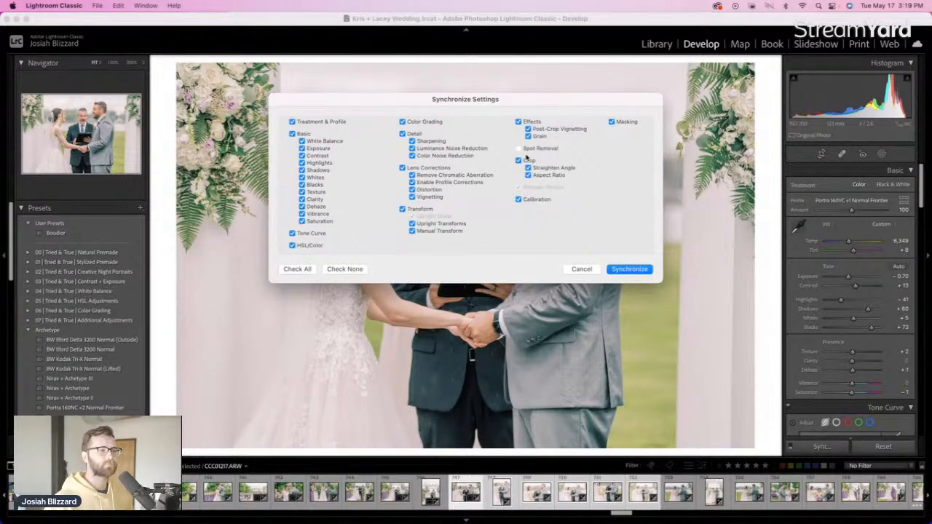
left_click(640, 270)
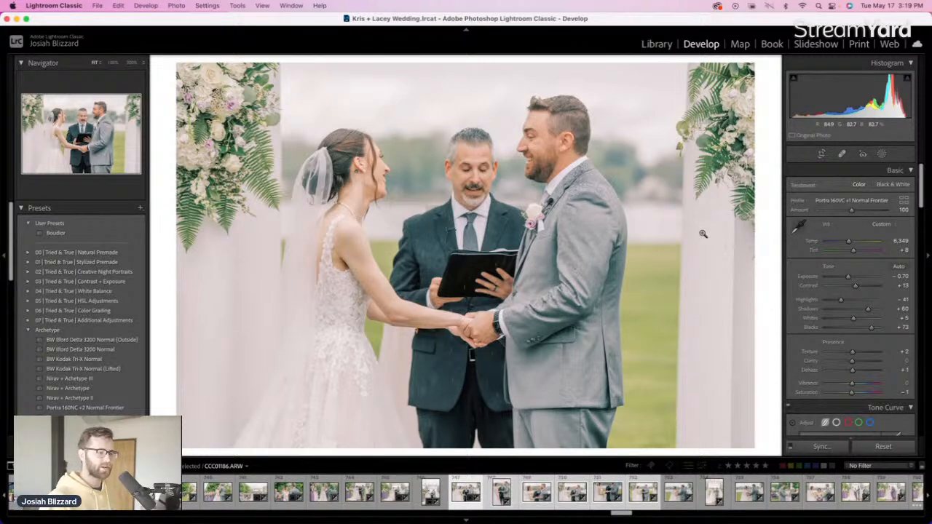
Raise the exposure of the synchronized vertical photo CCC01193 and the close laughing shot CCC01198 to -0.60
key("Right")
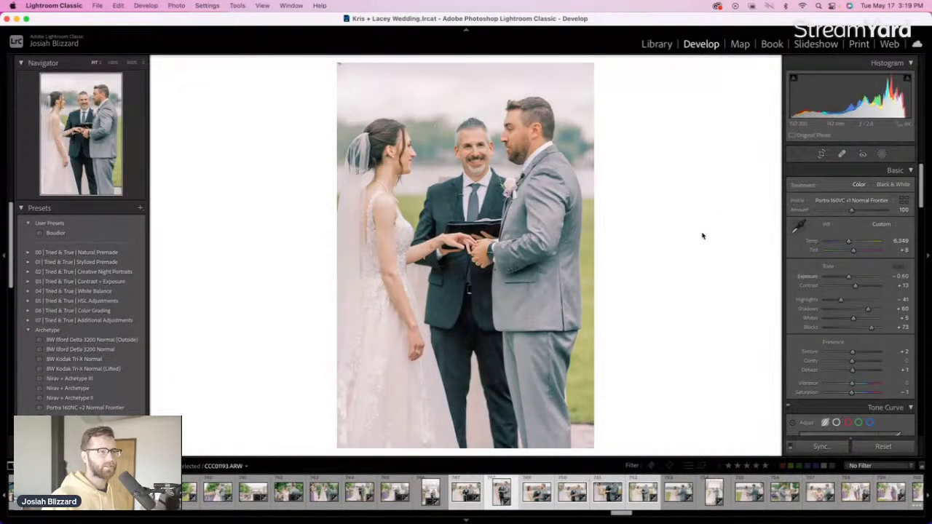
key("Right")
key("Right")
key("Right")
key("Right")
key("Right")
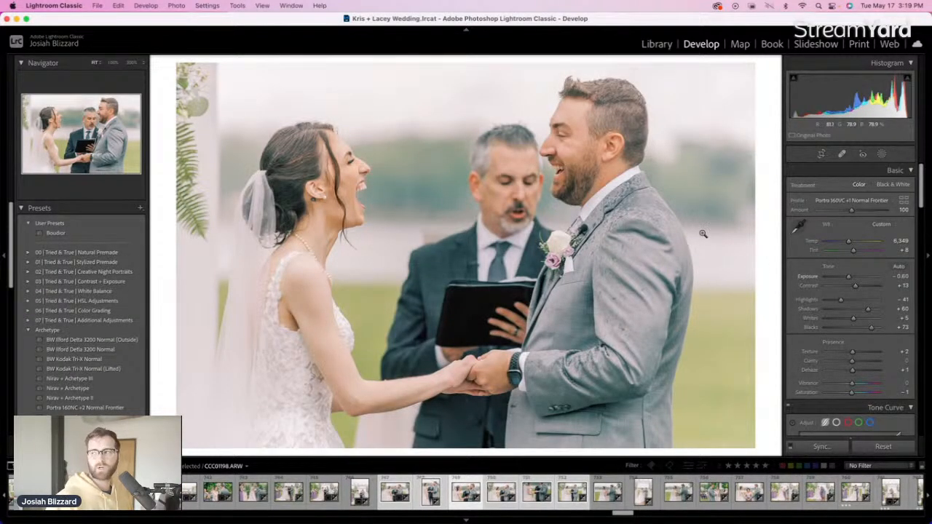
key("equal")
Set the exposure of photo CCC01203, with the groom laughing with his head back, to -0.60 and tighten its crop
key("Right")
key("Right")
key("Right")
key("Right")
key("Right")
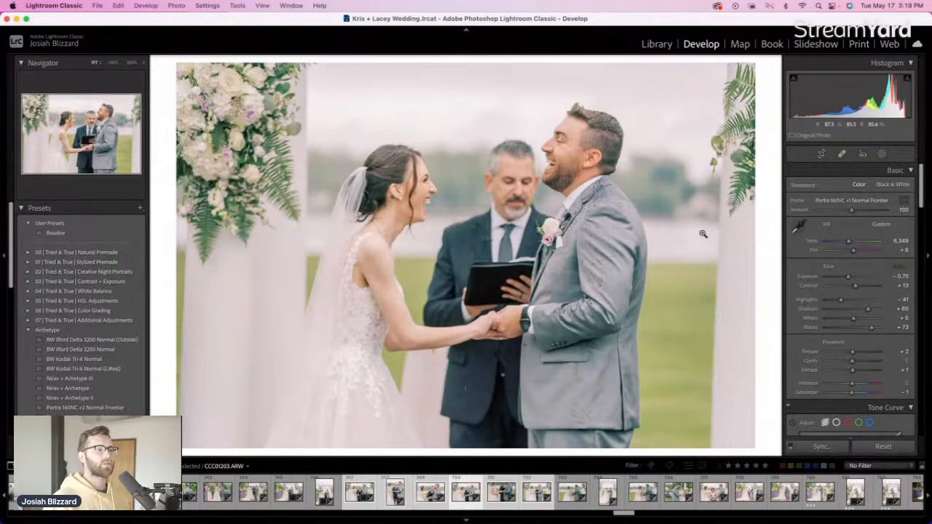
key("equal")
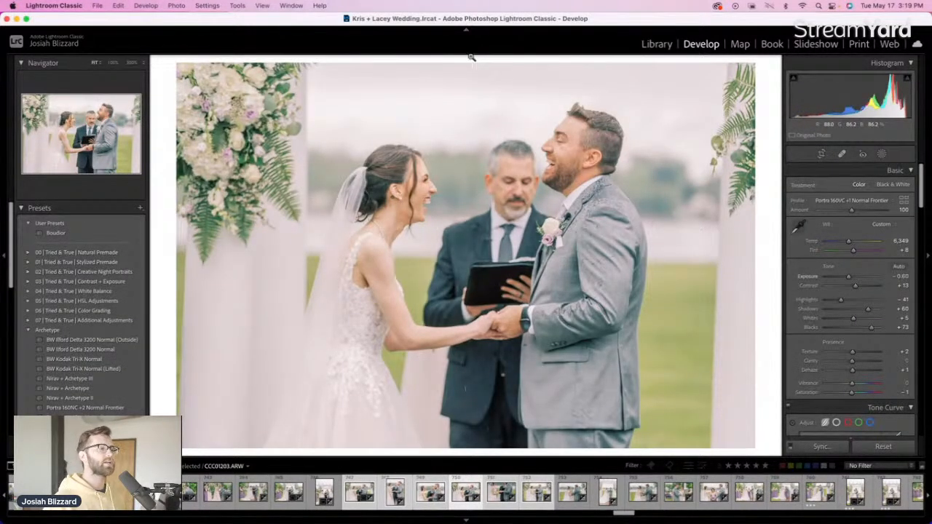
key("r")
left_click_drag(518, 74, 519, 116)
key("r")
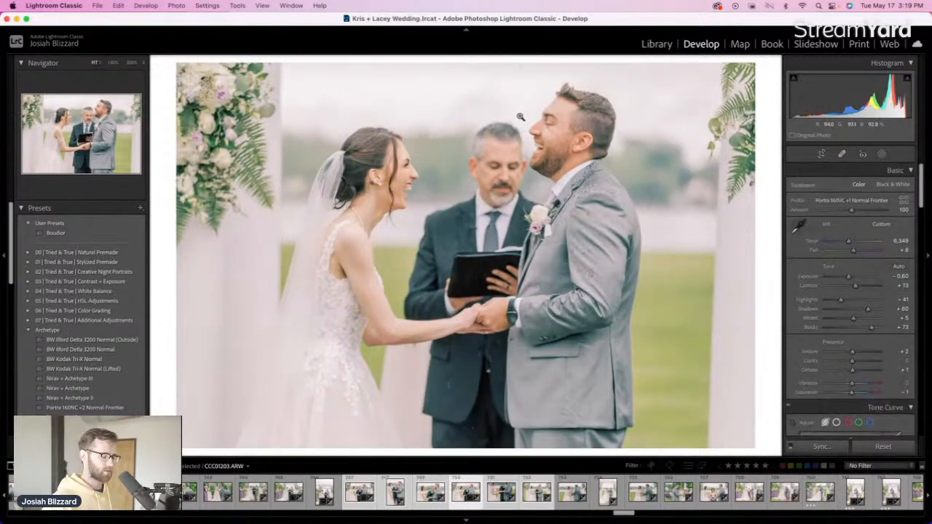
Tighten the crop of the wider ring exchange photo CCC01217 around the couple
key("Right")
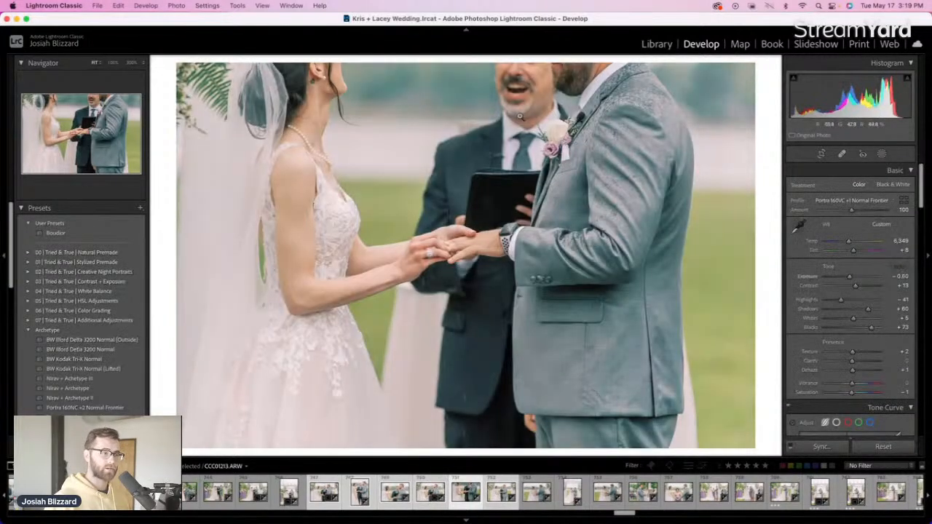
key("Right")
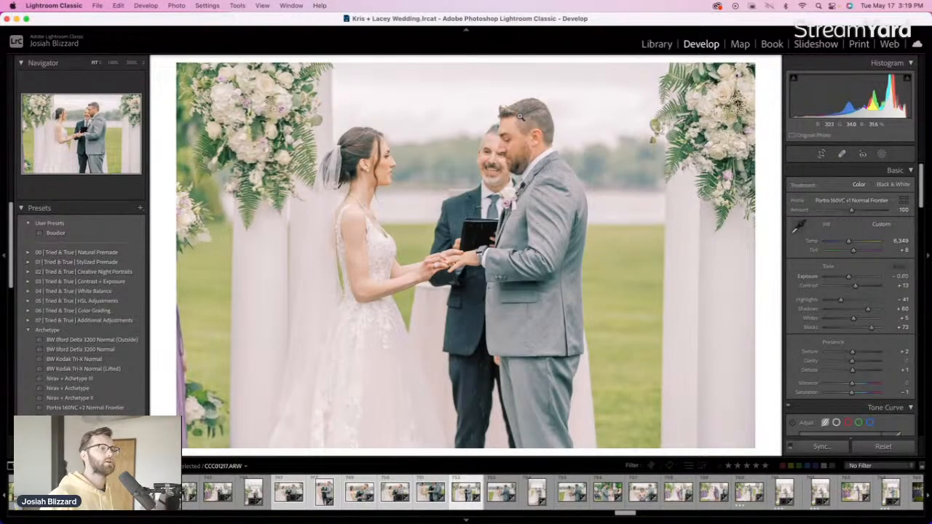
key("r")
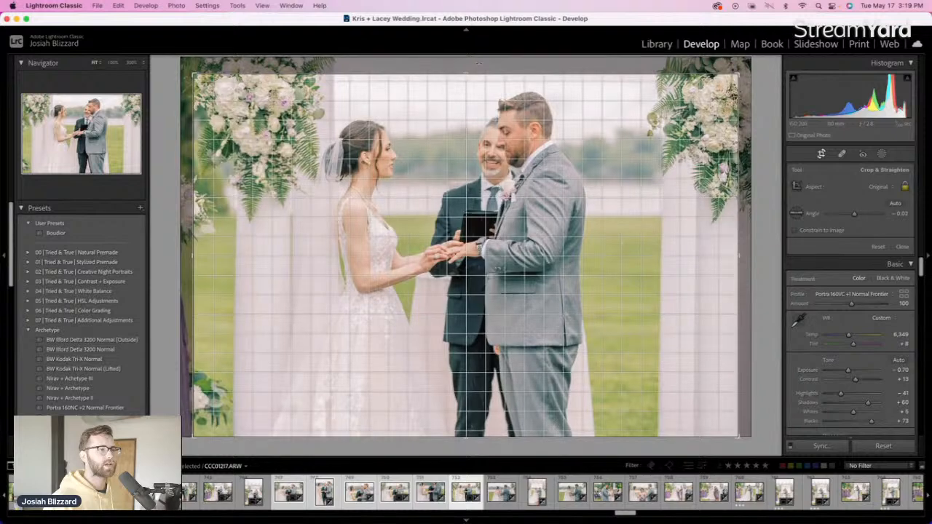
left_click_drag(472, 127, 485, 132)
key("r")
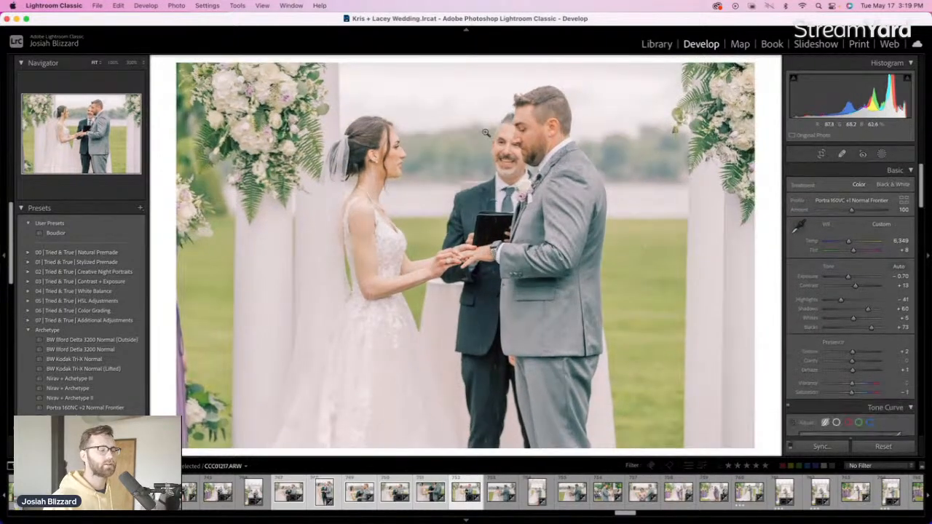
Tighten the crop of photo CCC01224, showing the couple from behind tying the cords together
key("Right")
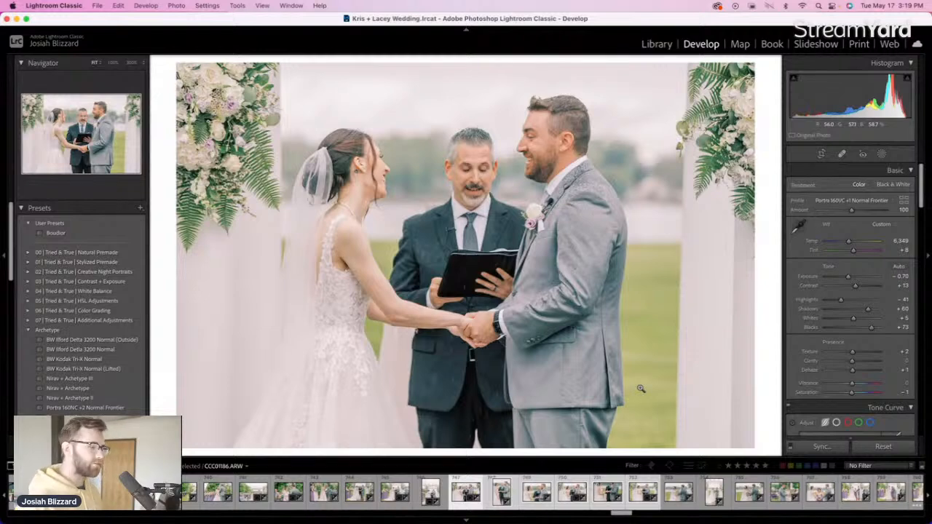
left_click(678, 492)
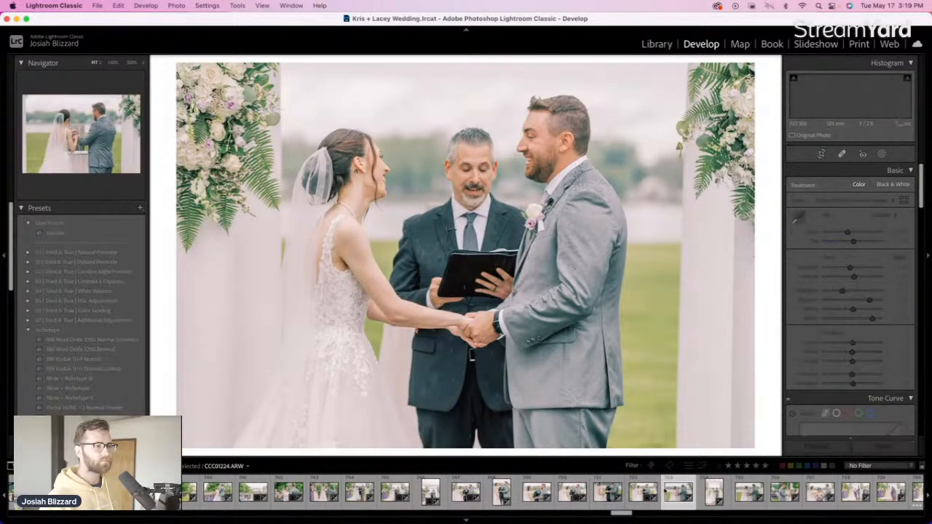
key("r")
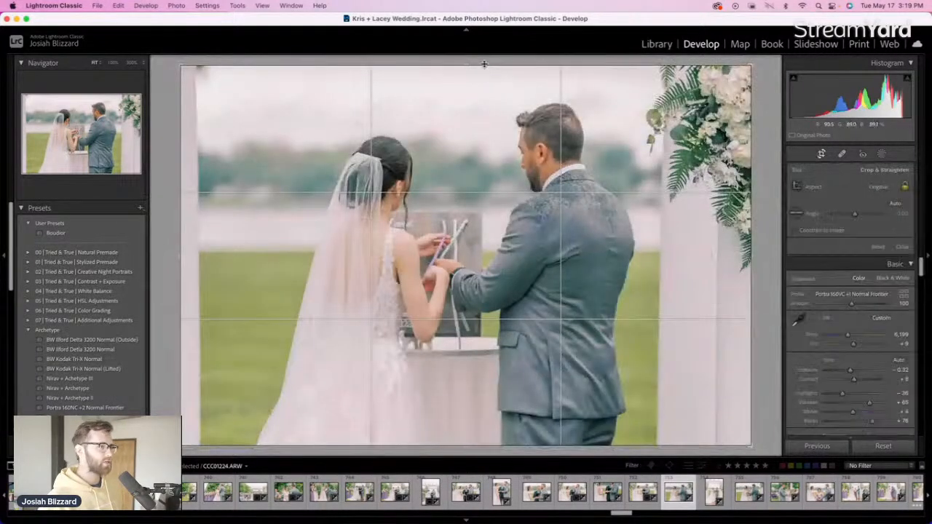
left_click_drag(482, 64, 479, 81)
key("Return")
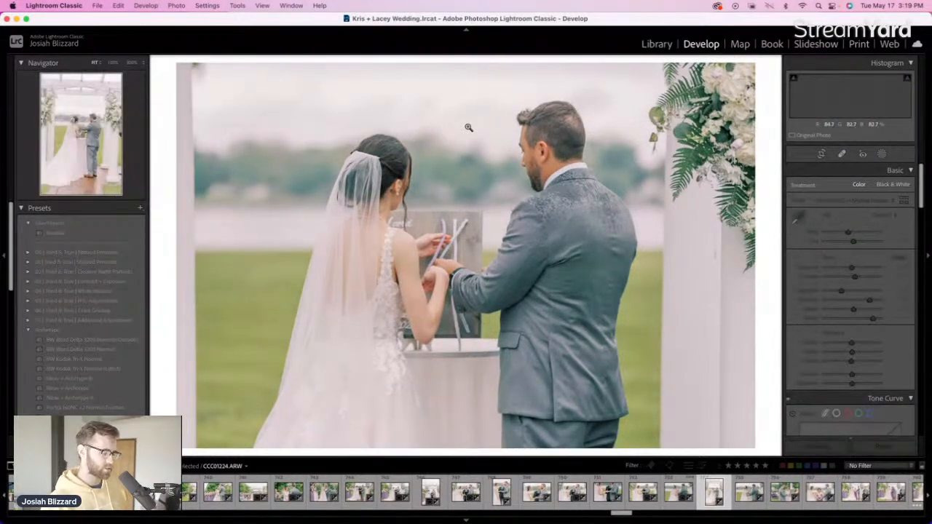
Raise the exposure of the vertical photo CCC01228 to -0.15 and straighten it to an angle of about -2.74
key("minus")
key("equal")
key("equal")
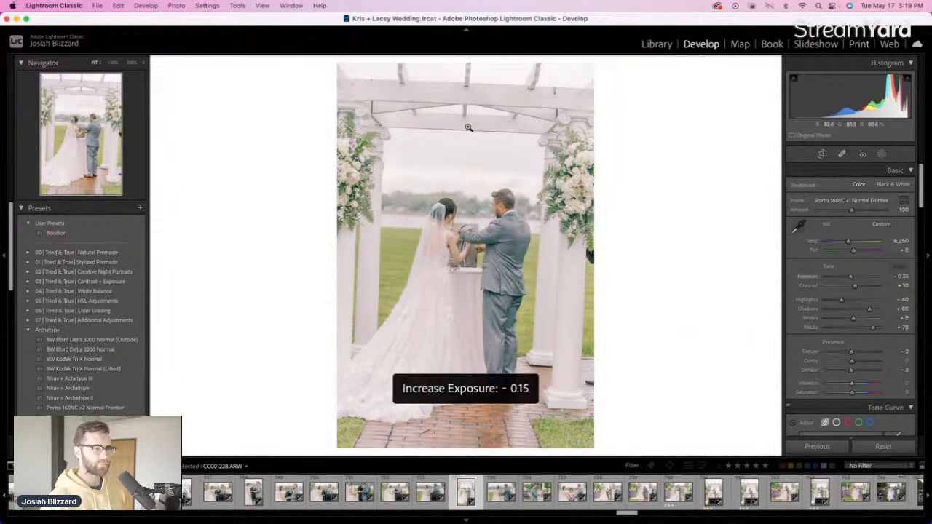
key("r")
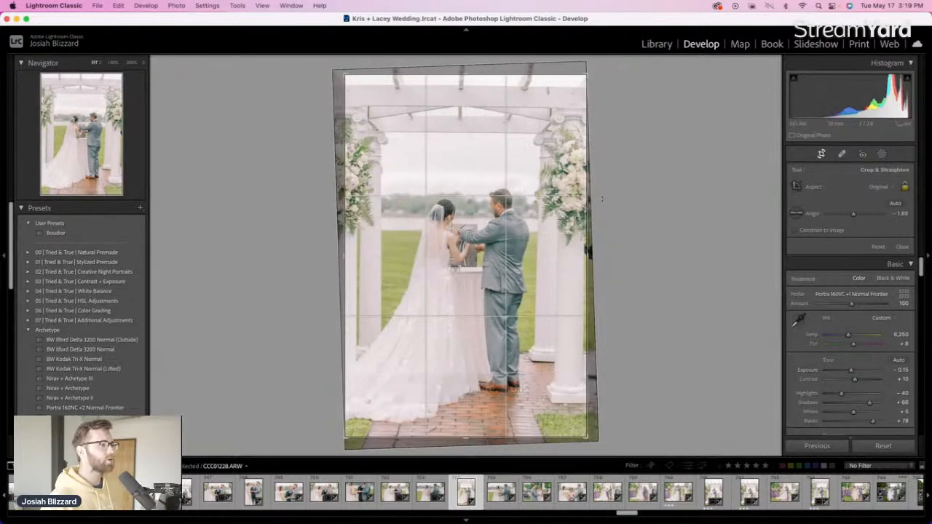
left_click_drag(601, 198, 600, 193)
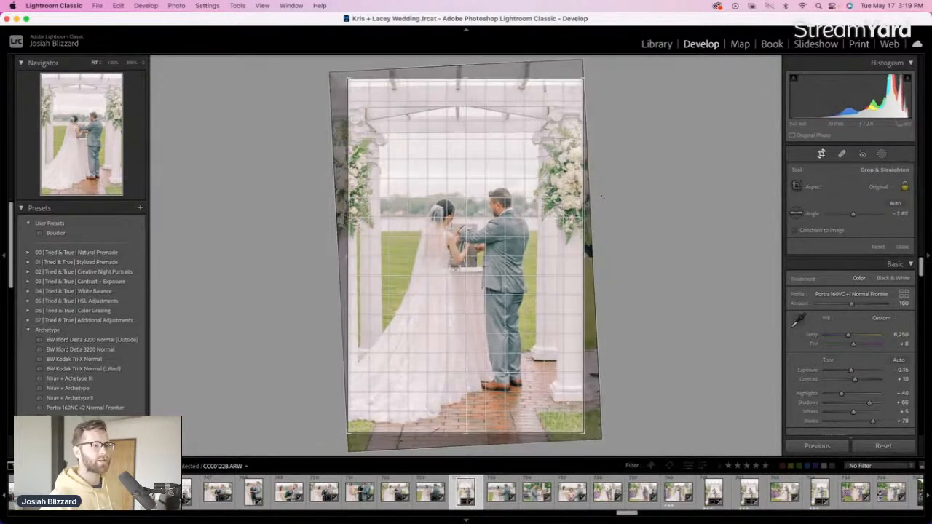
key("Return")
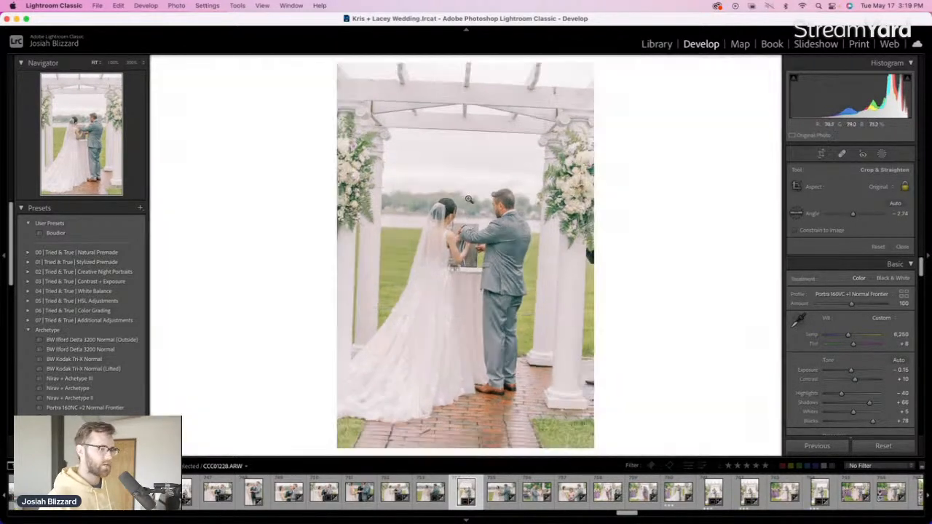
Lower the exposure of the vertical photo CCC01228 to -0.35 and fine-tune its straightening angle
key("minus")
key("minus")
key("equal")
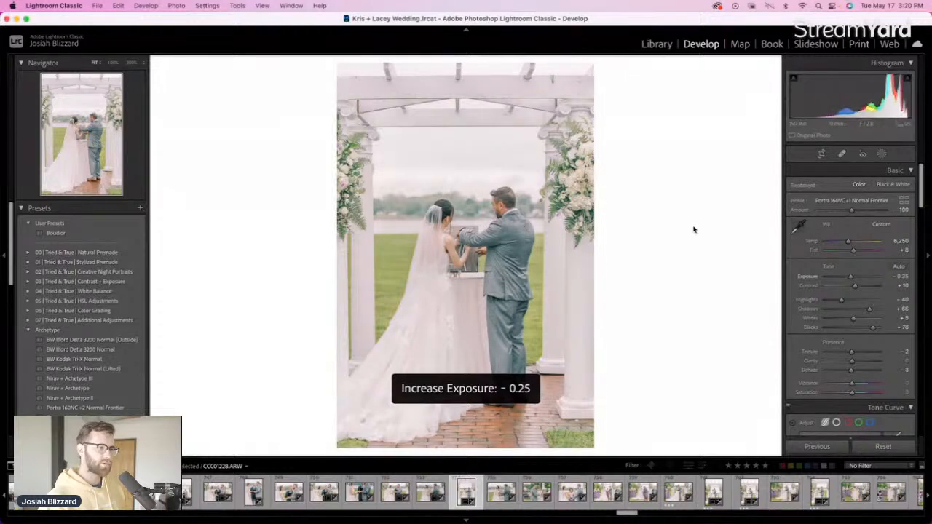
key("minus")
key("r")
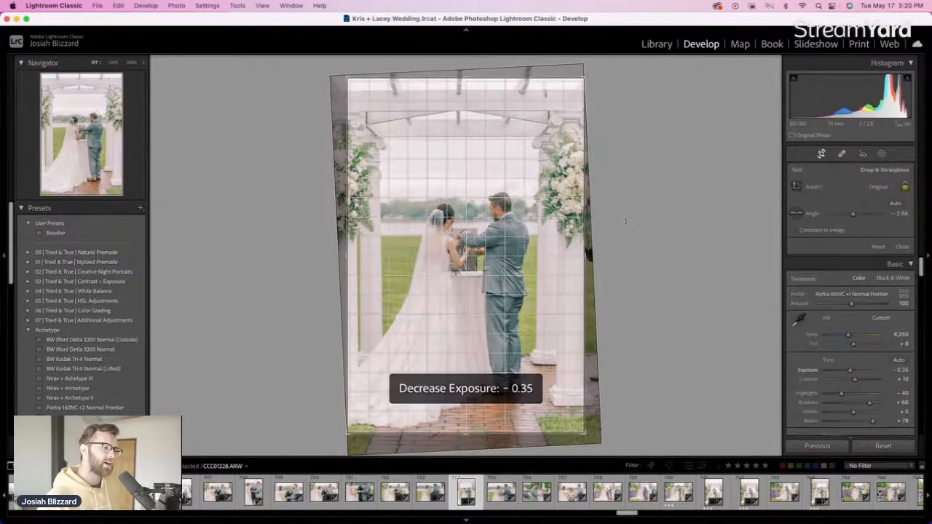
key("Return")
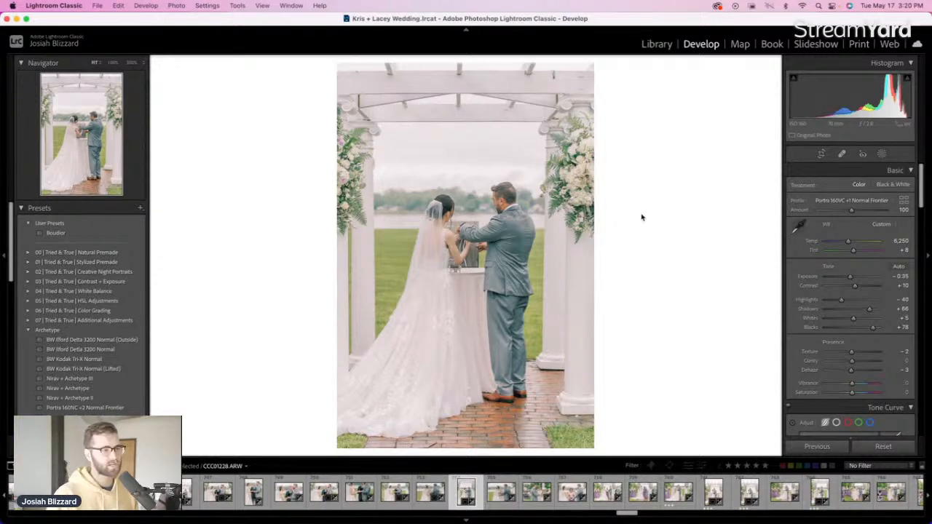
Set the exposure of photo CCC01234, the closer cord-tying shot, to -0.20 and reframe its crop
key("Right")
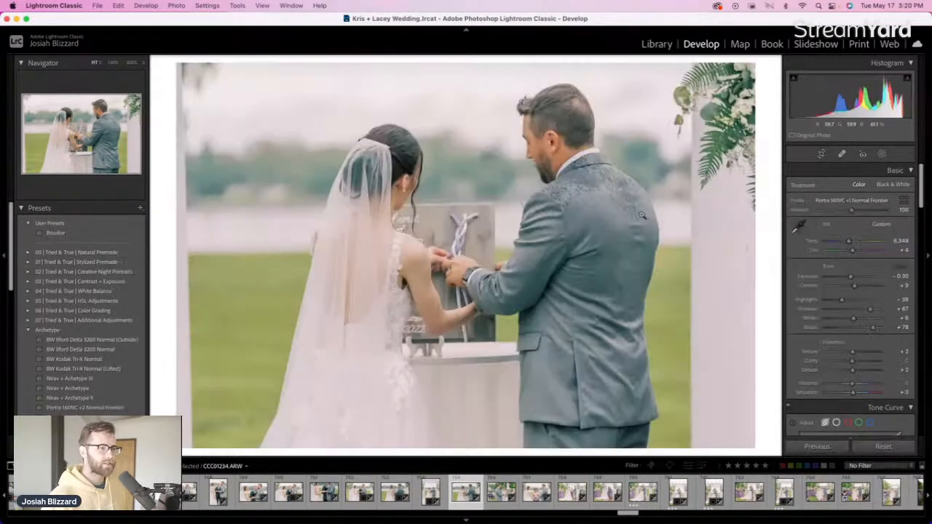
key("equal")
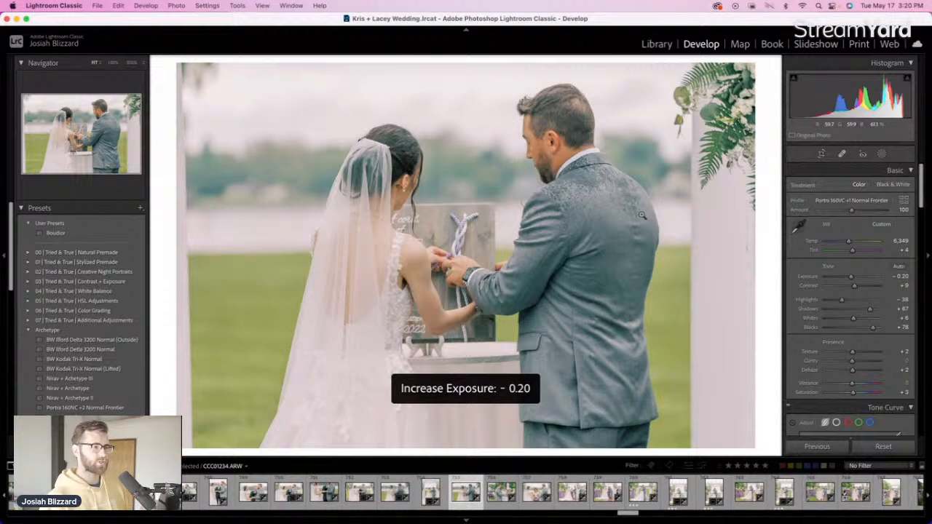
key("equal")
key("minus")
key("equal")
key("minus")
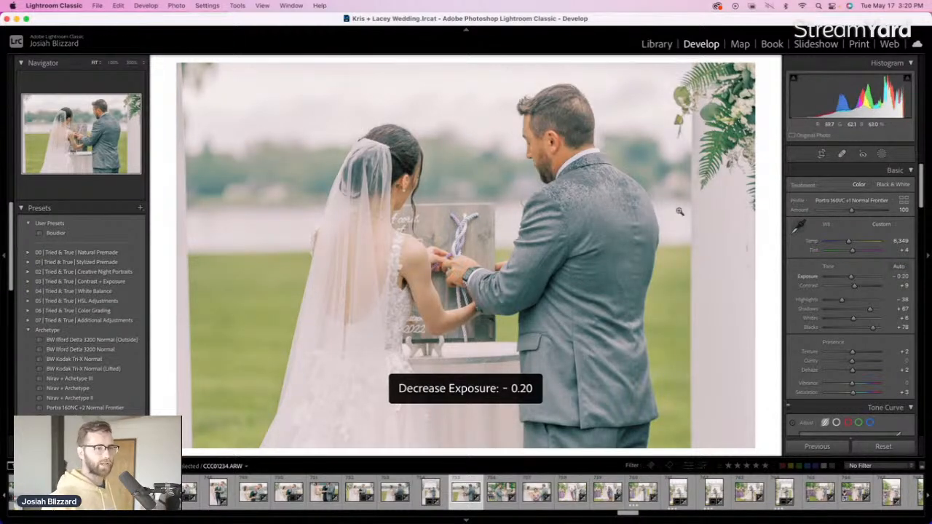
key("r")
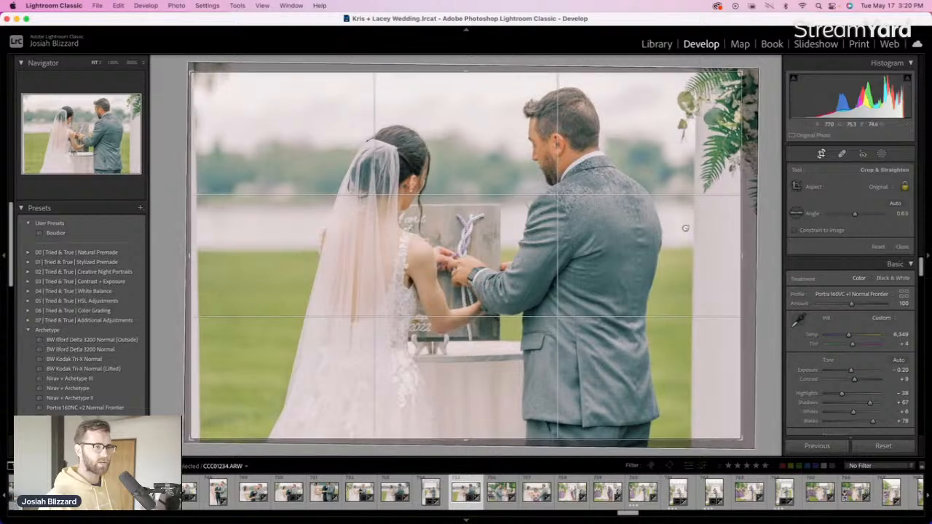
key("r")
Raise the exposure of photo DDD00171, with the bride and groom behind the wooden board, to +0.21
key("Right")
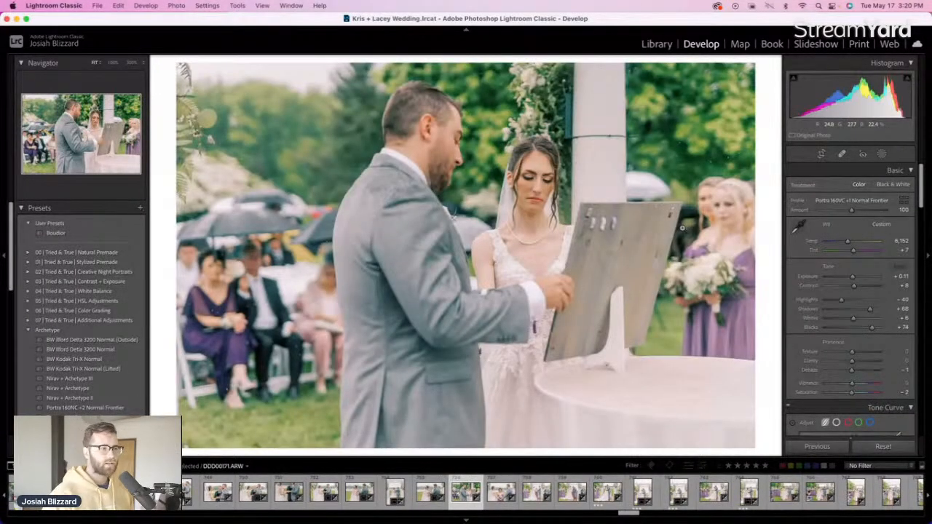
key("equal")
key("equal")
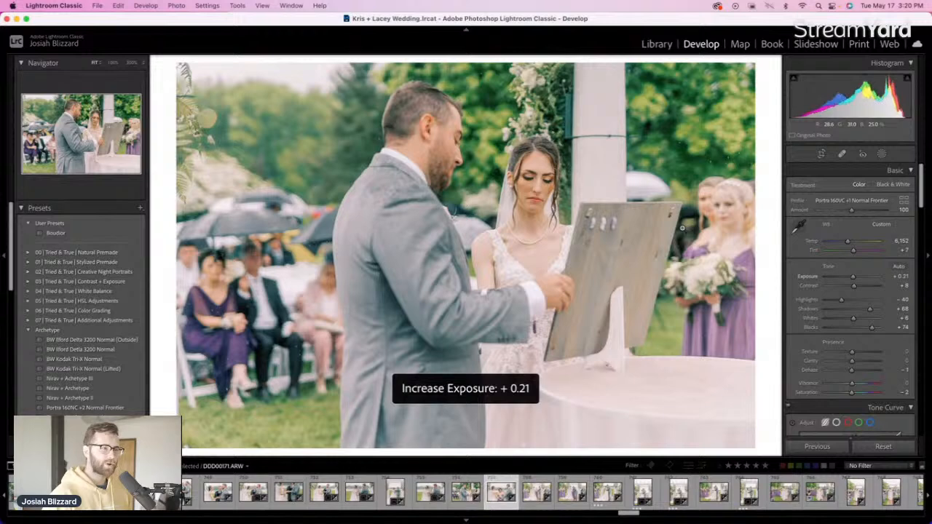
Set the exposure of photo CCC01251, with the reader in purple between the couple, to -0.26
key("Right")
key("minus")
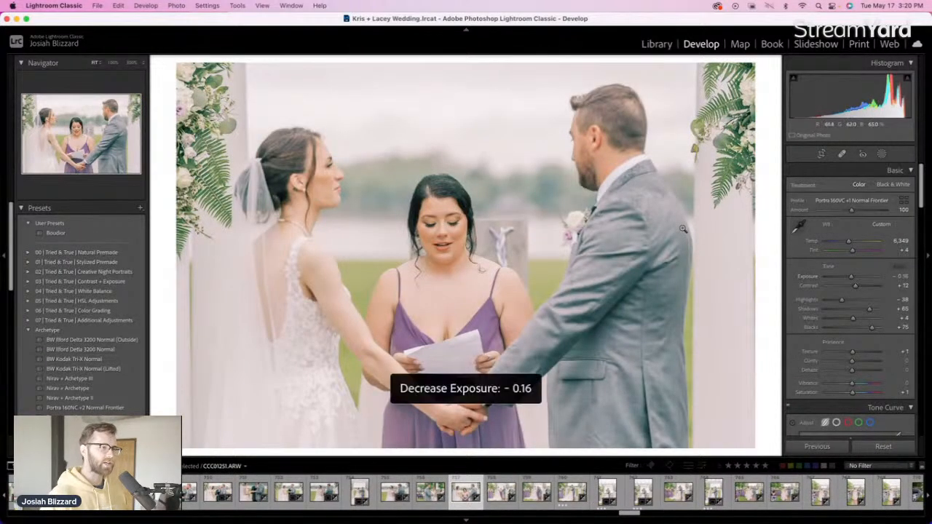
key("equal")
key("minus")
key("equal")
key("minus")
key("minus")
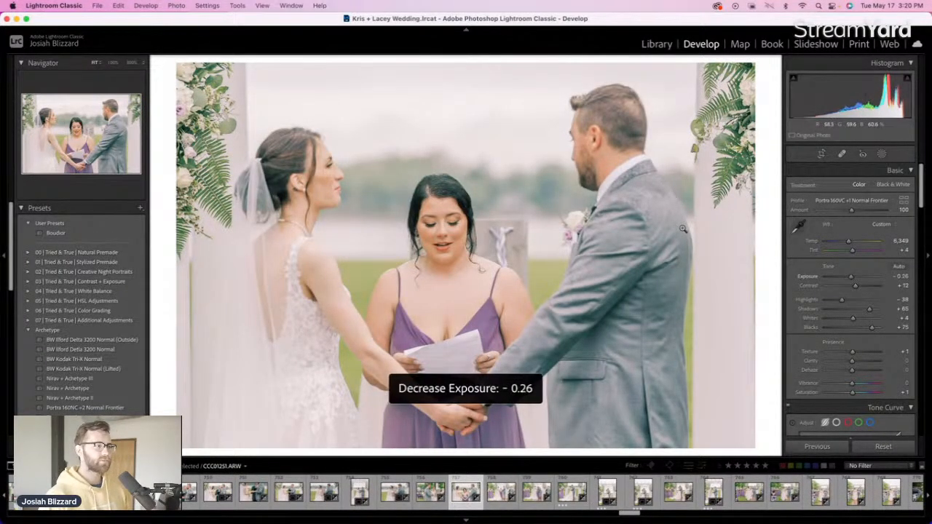
Straighten photo CCC01251 slightly, tighten its crop and reposition the framing around the three people
key("r")
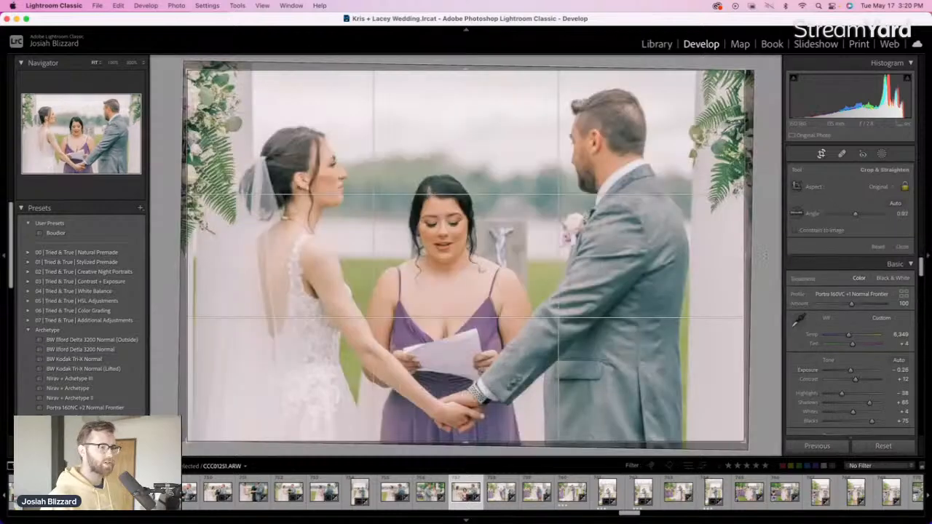
left_click_drag(766, 256, 766, 259)
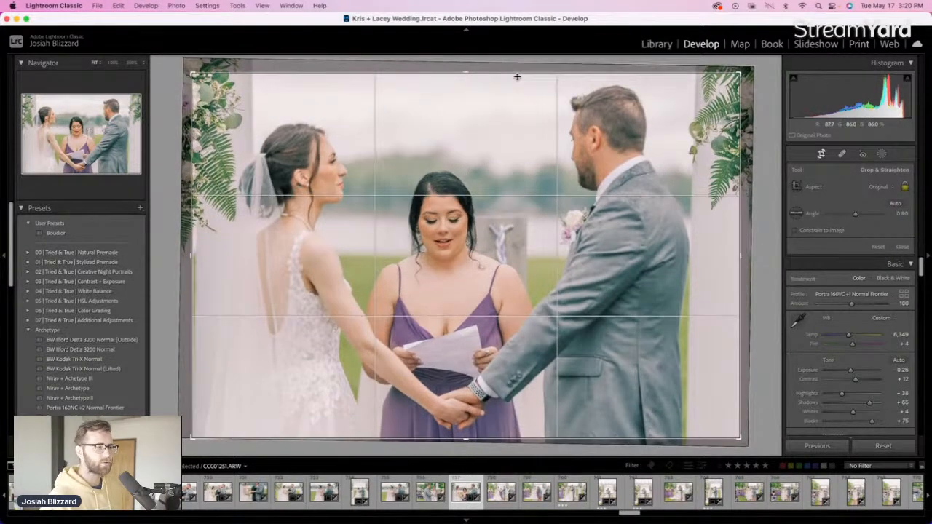
left_click_drag(499, 188, 507, 184)
key("r")
key("r")
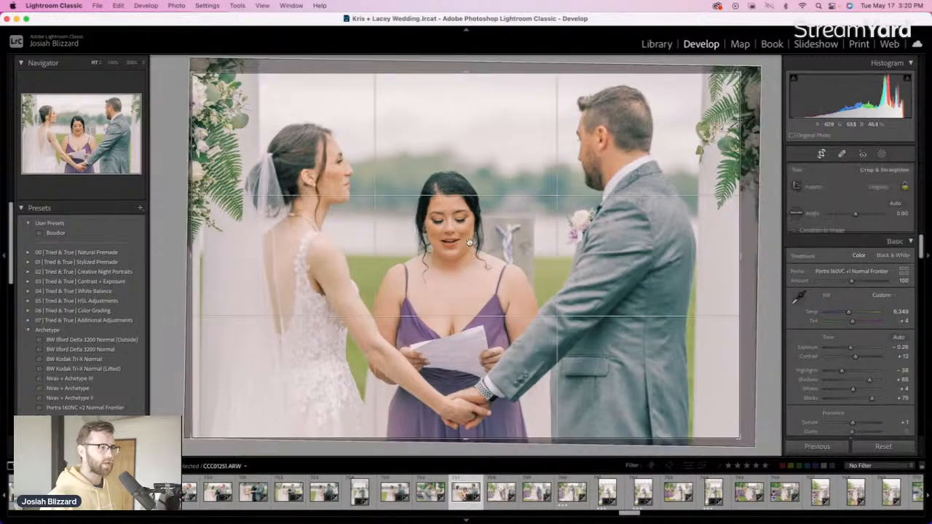
key("r")
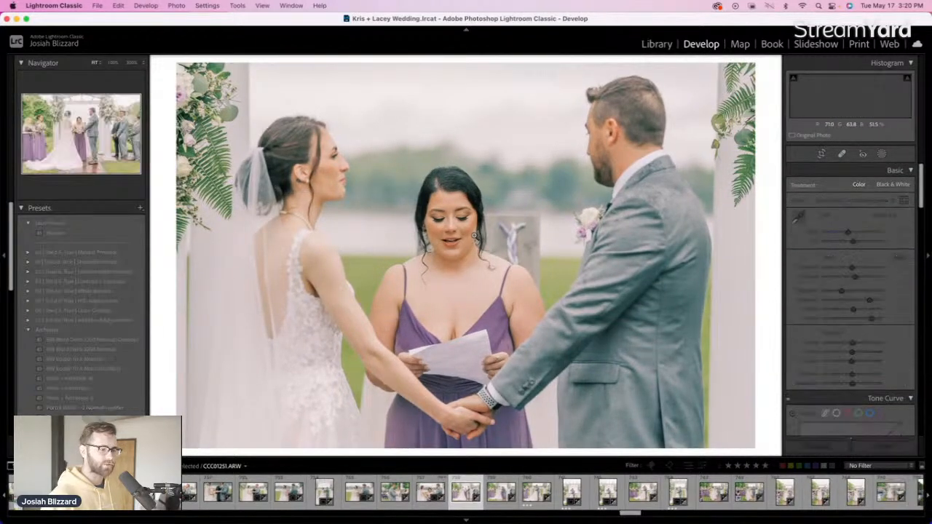
Set the exposure of the wide ceremony photo DDD00175 to -0.18 and of the hugging photo DDD00179 to -0.11
key("Right")
key("minus")
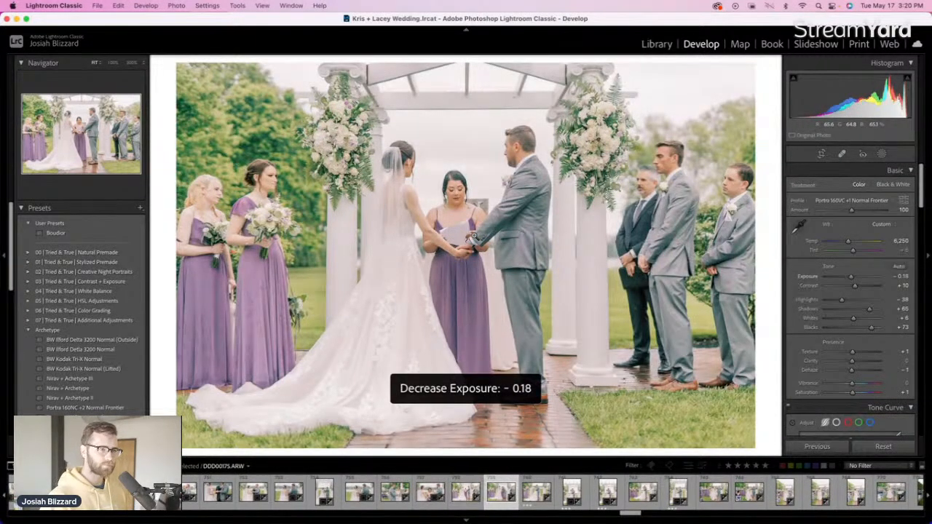
key("Right")
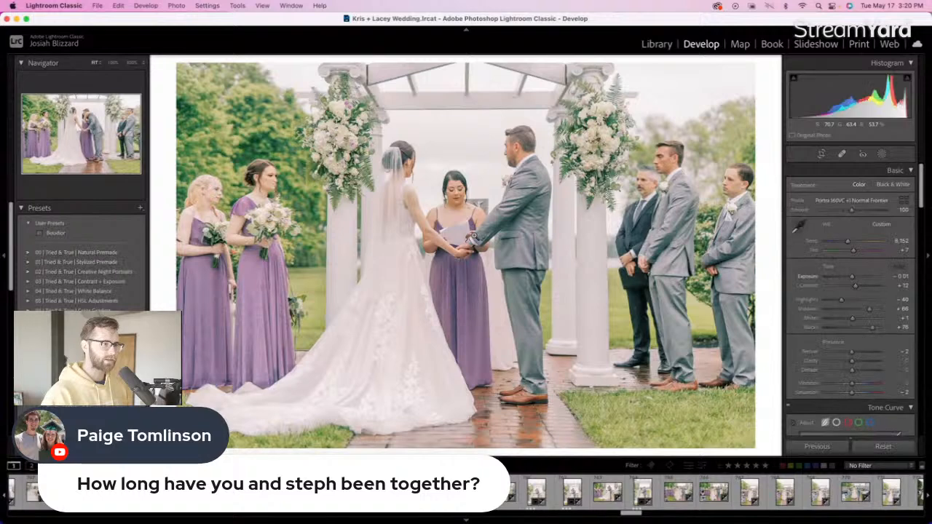
key("Right")
key("minus")
key("minus")
key("equal")
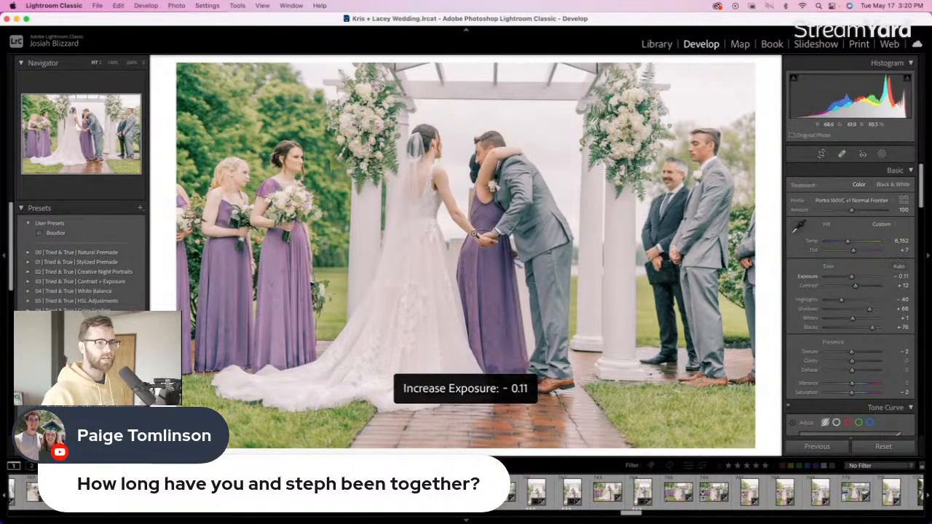
Straighten the hugging photo DDD00179 to an angle of about -0.94, then tighten and reposition its crop
key("r")
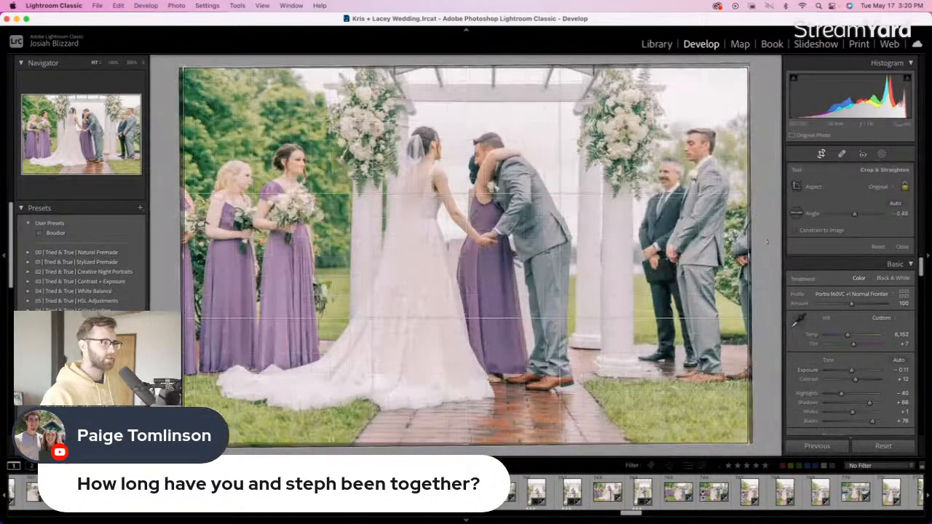
left_click_drag(767, 243, 767, 241)
left_click_drag(484, 443, 481, 434)
left_click_drag(748, 261, 748, 260)
left_click_drag(496, 246, 507, 245)
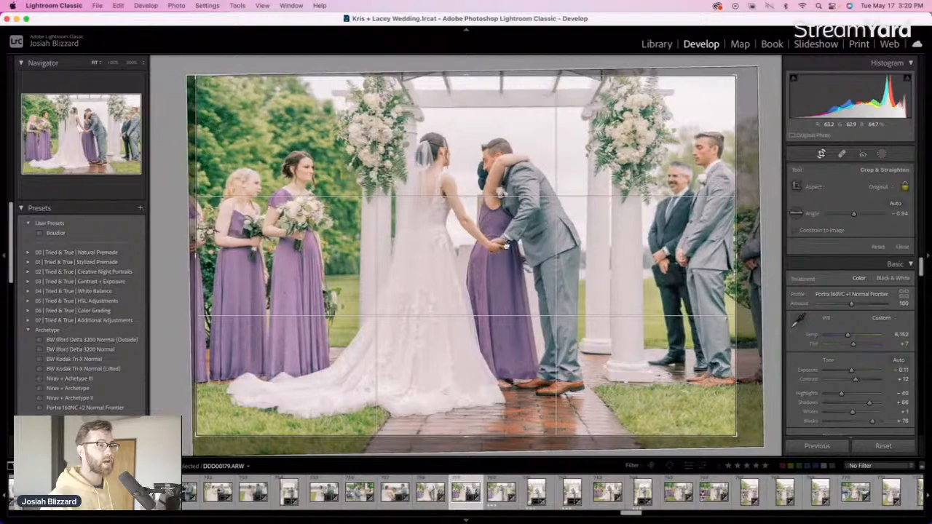
key("Return")
key("r")
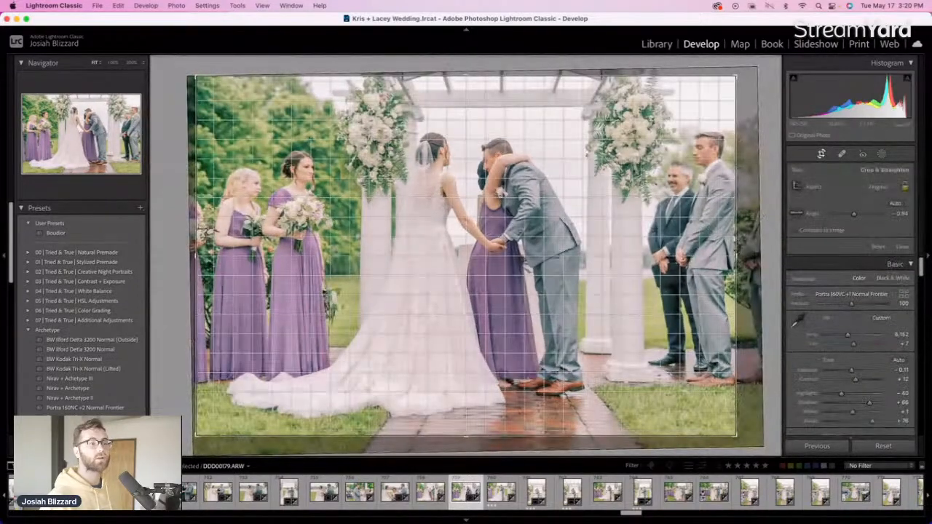
key("Return")
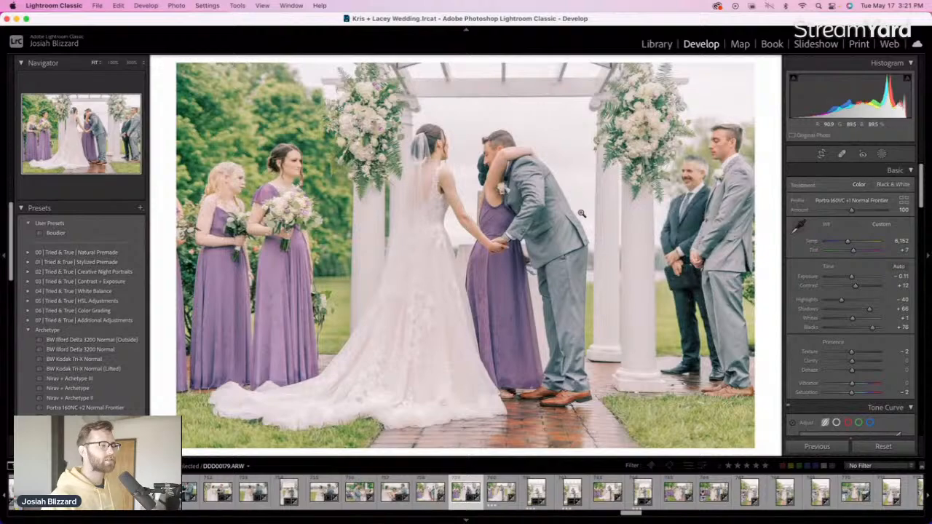
Straighten the first-kiss photo CCC01272 to an angle of about -0.84 and tighten its crop around the scene
key("Right")
key("Right")
key("r")
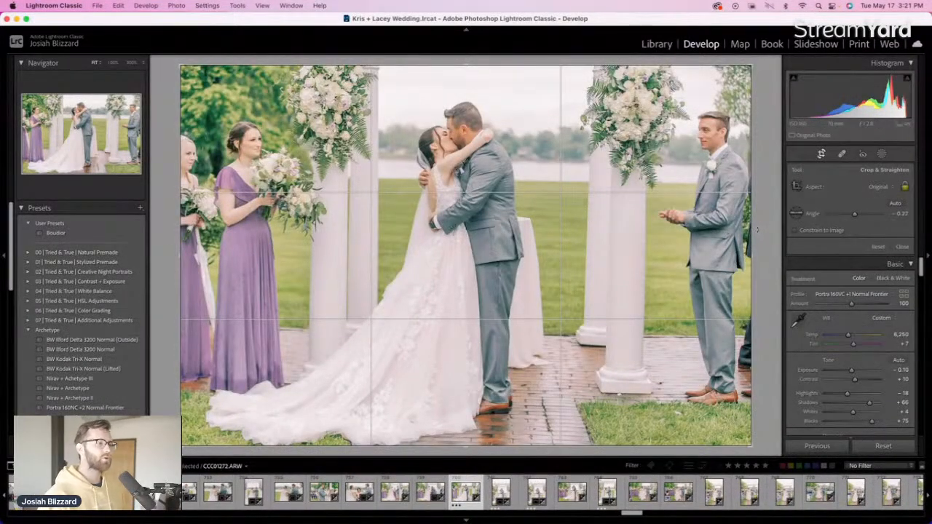
left_click_drag(757, 230, 757, 227)
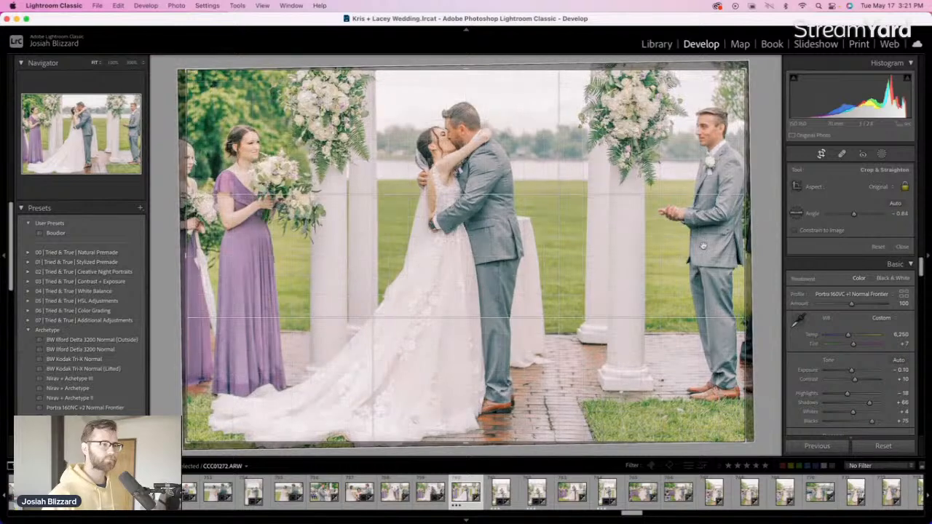
left_click_drag(703, 246, 577, 209)
left_click_drag(489, 61, 489, 63)
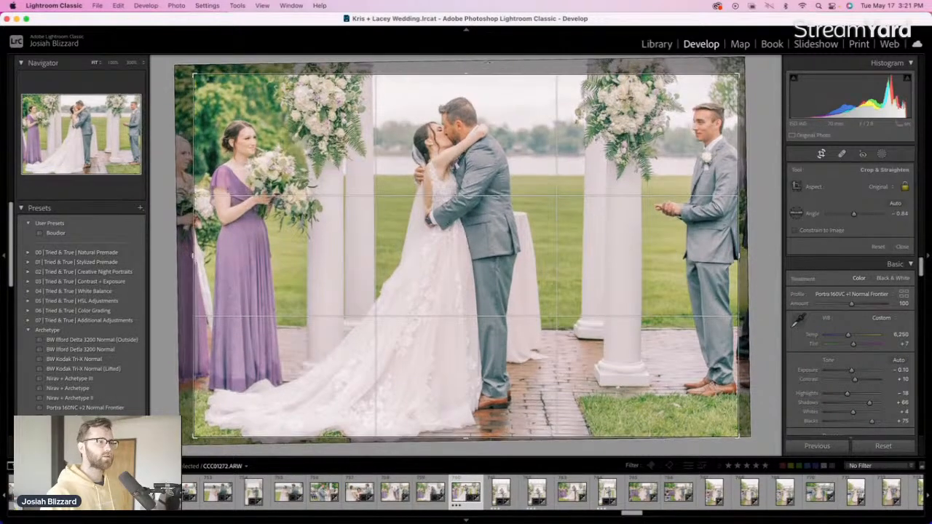
left_click(488, 63)
left_click(489, 62)
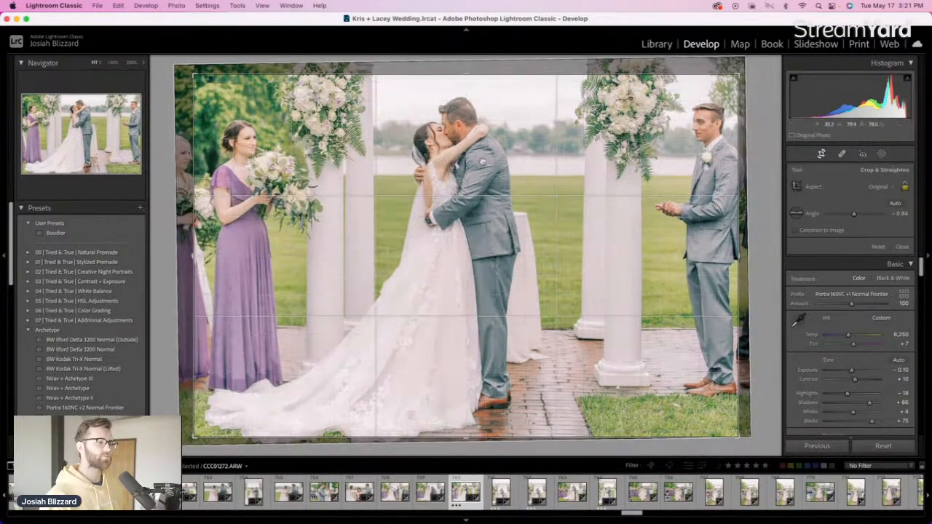
key("Return")
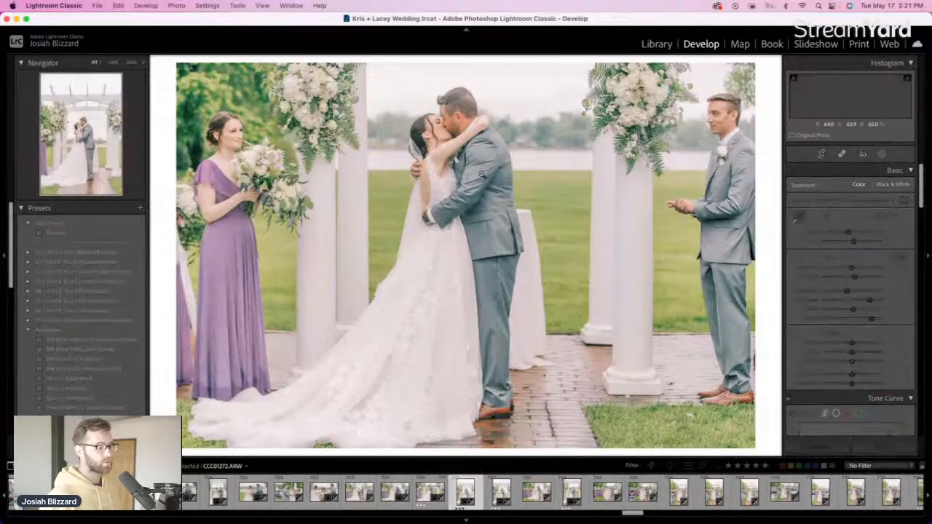
Set the exposure of the vertical first-kiss photo DDD00185 to -0.40
key("minus")
key("minus")
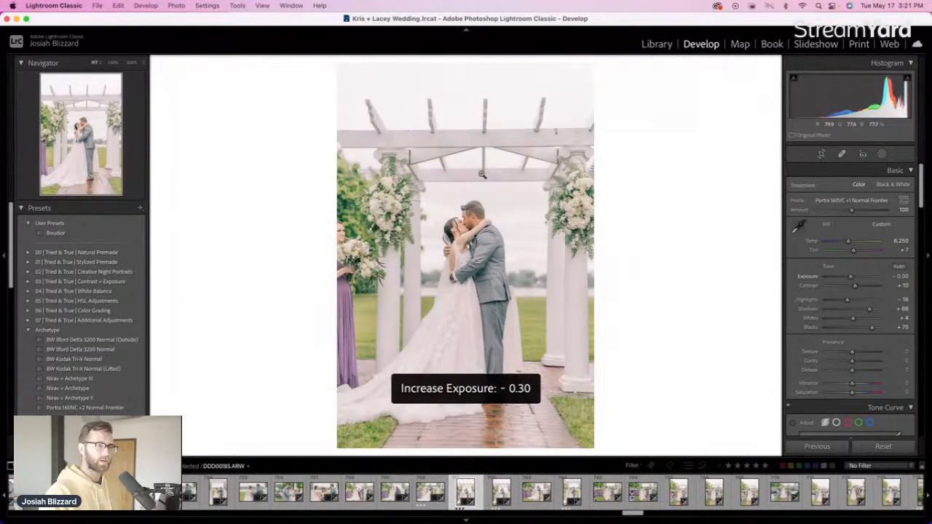
key("equal")
key("minus")
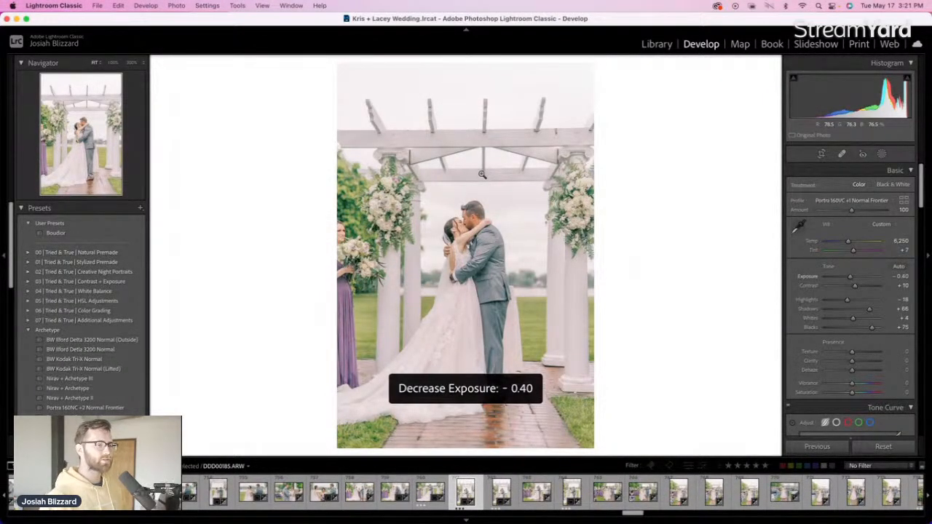
Straighten the vertical kiss photo DDD00185 to an angle of about -0.50, then tighten its crop and reposition the framing around the couple
key("r")
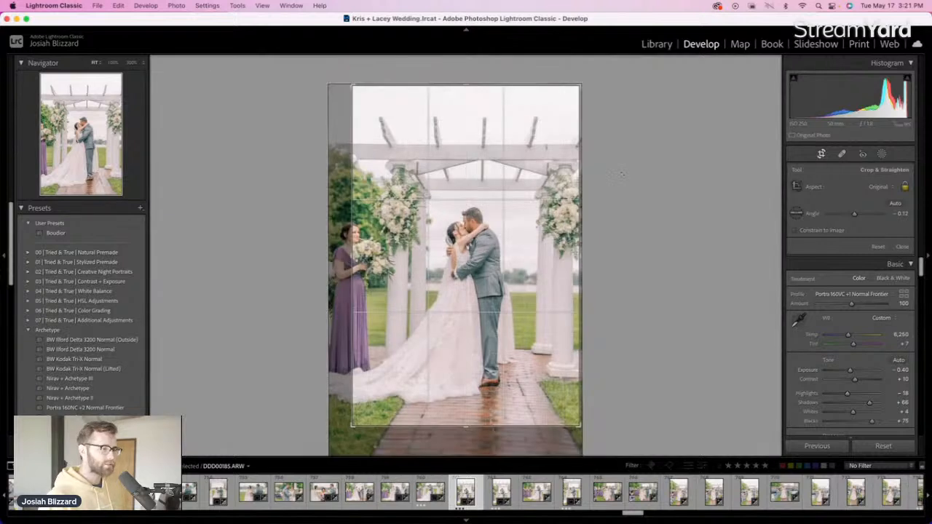
left_click_drag(621, 173, 620, 174)
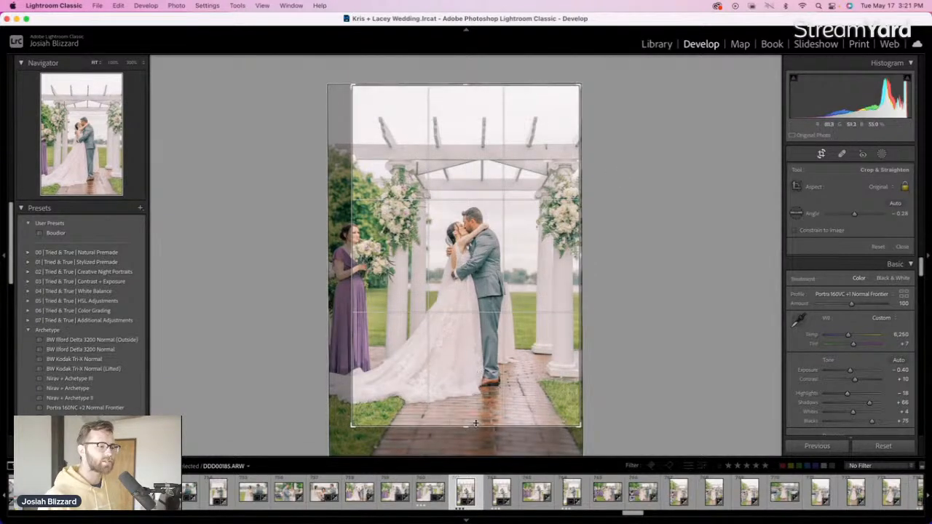
left_click_drag(477, 423, 477, 414)
left_click_drag(528, 329, 521, 324)
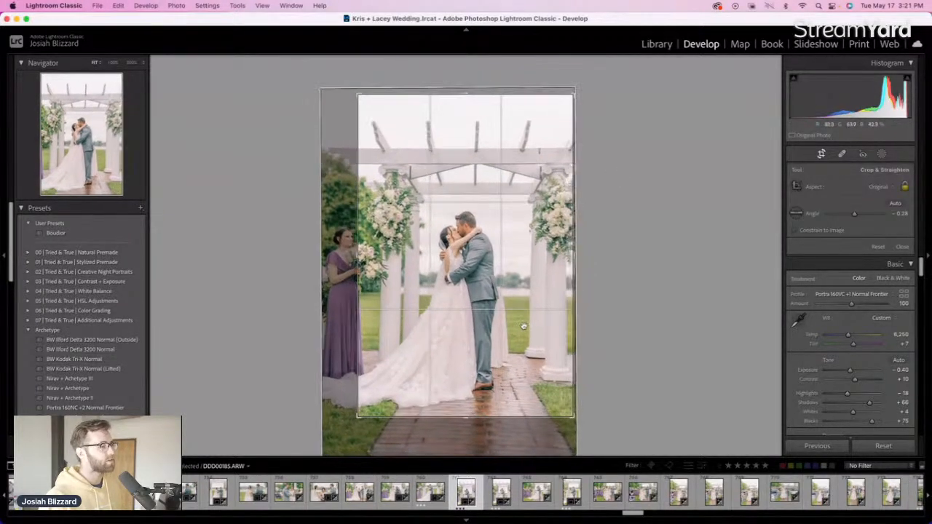
left_click_drag(666, 283, 666, 284)
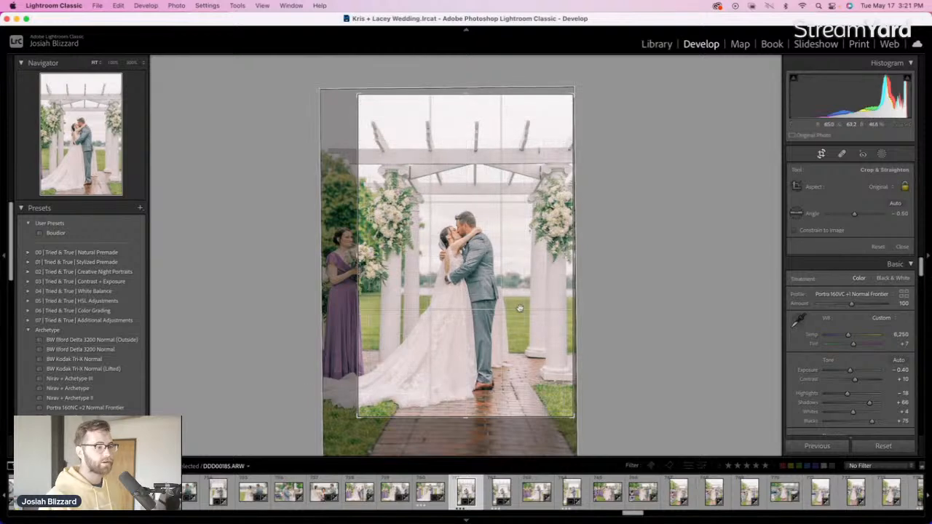
left_click_drag(519, 306, 517, 298)
key("Return")
Set the exposure of the vertical kiss photo DDD00189 to -0.20 and accept its crop
key("Right")
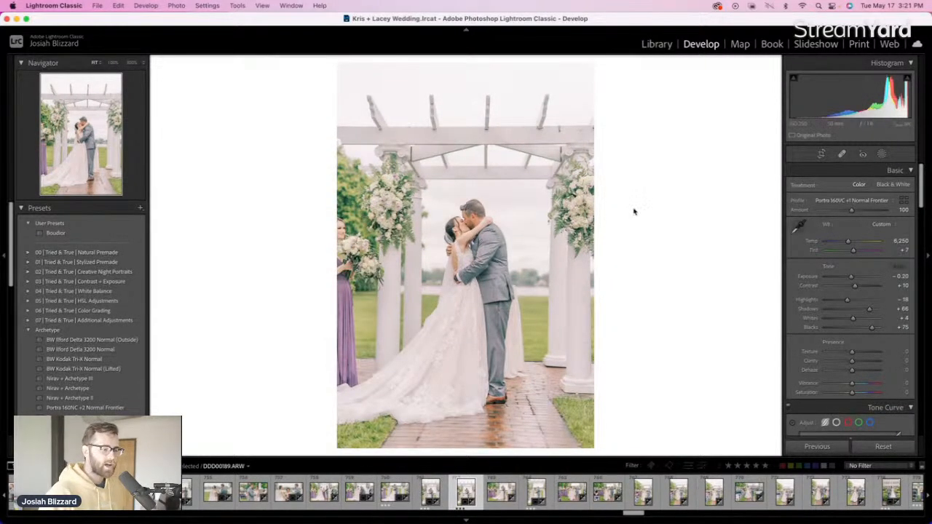
key("equal")
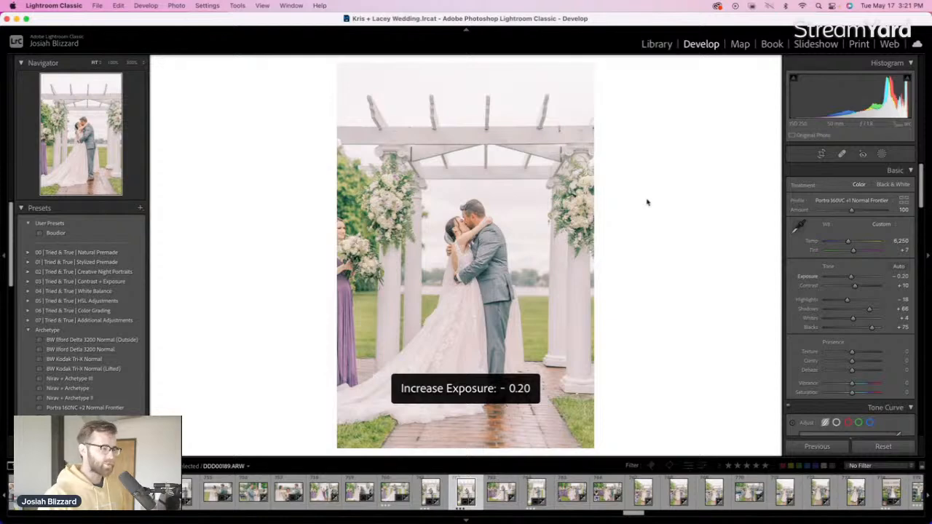
key("r")
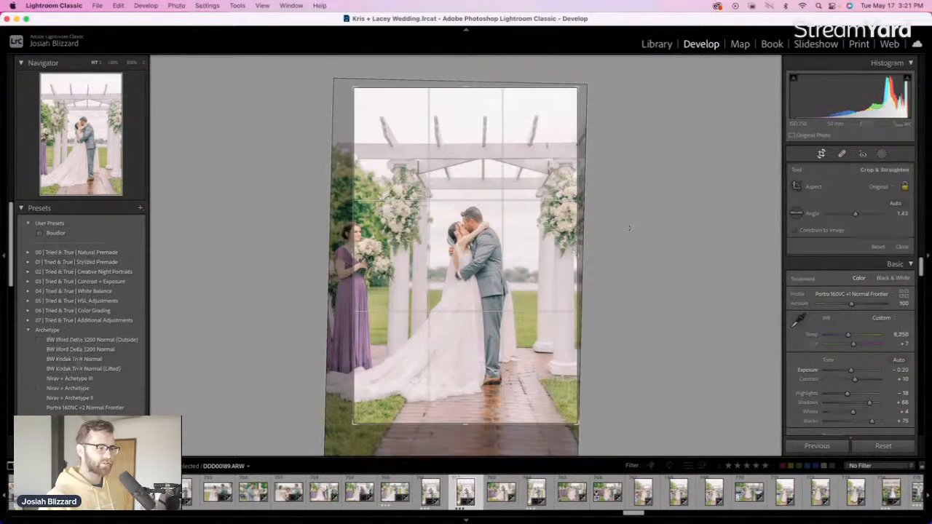
key("Return")
Set the exposure of the wide kiss photo DDD00192 to -0.10, straighten it to about -1.24 and reframe its crop
key("Right")
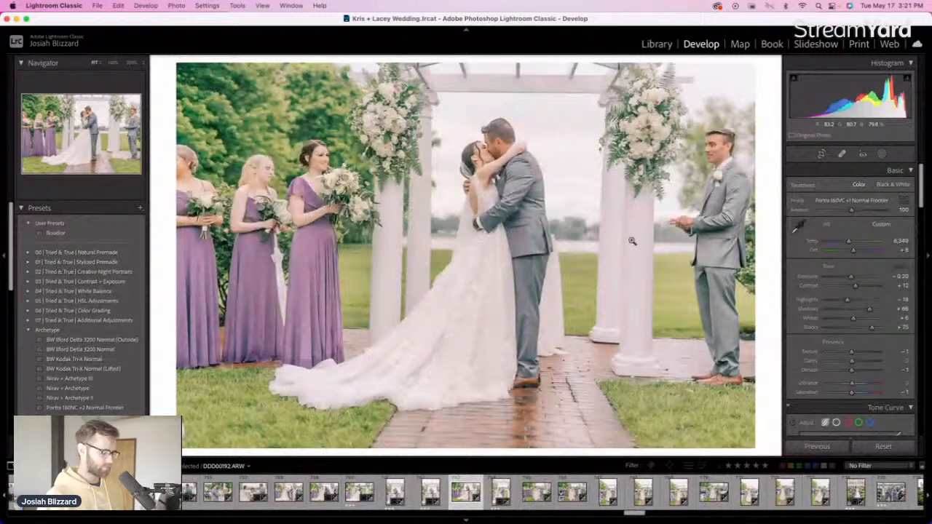
key("equal")
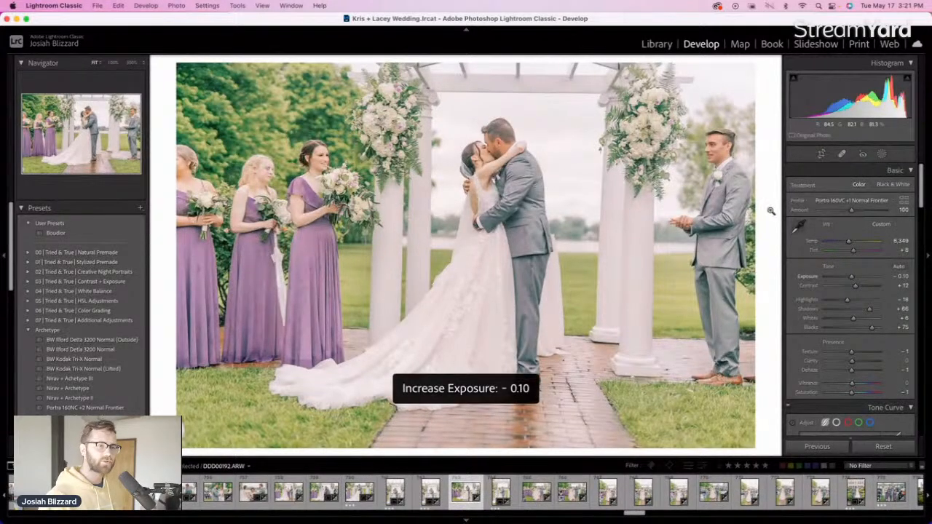
key("r")
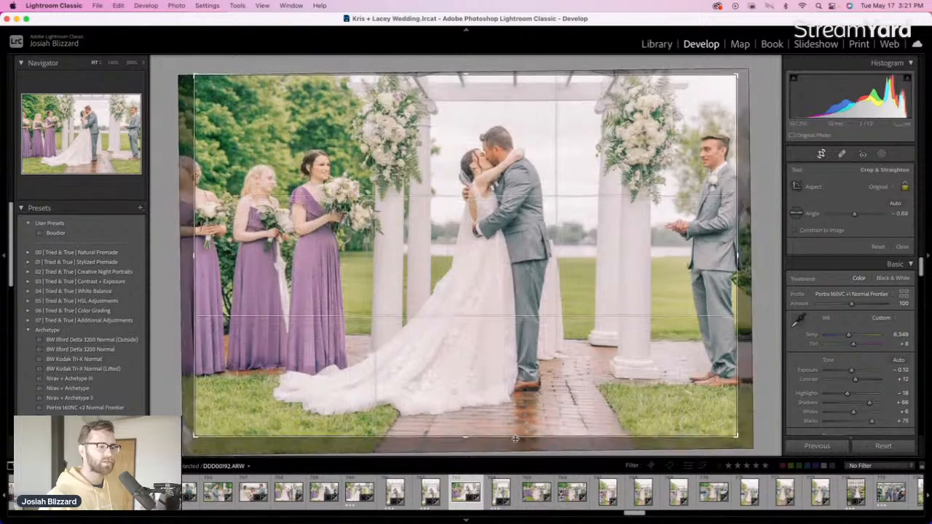
left_click_drag(573, 307, 567, 306)
left_click_drag(759, 231, 758, 227)
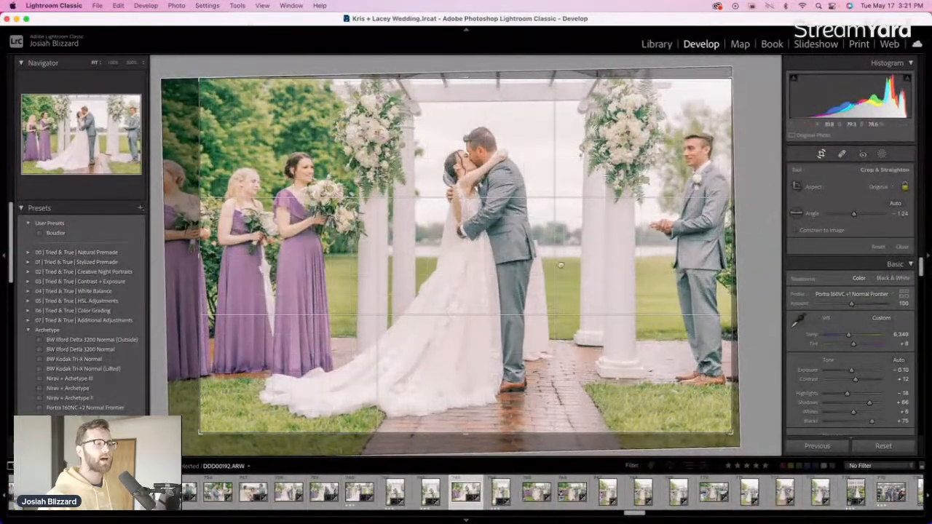
key("Return")
Lower the exposure of the embracing-couple photo CCC01278 slightly and set the exposure of the vertical aisle photo DDD00201 to -0.17
key("Right")
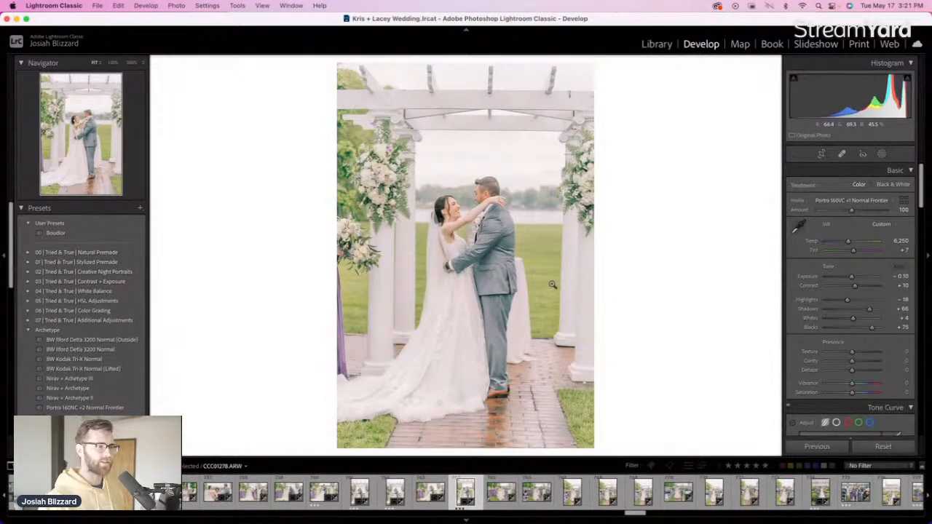
key("minus")
key("Right")
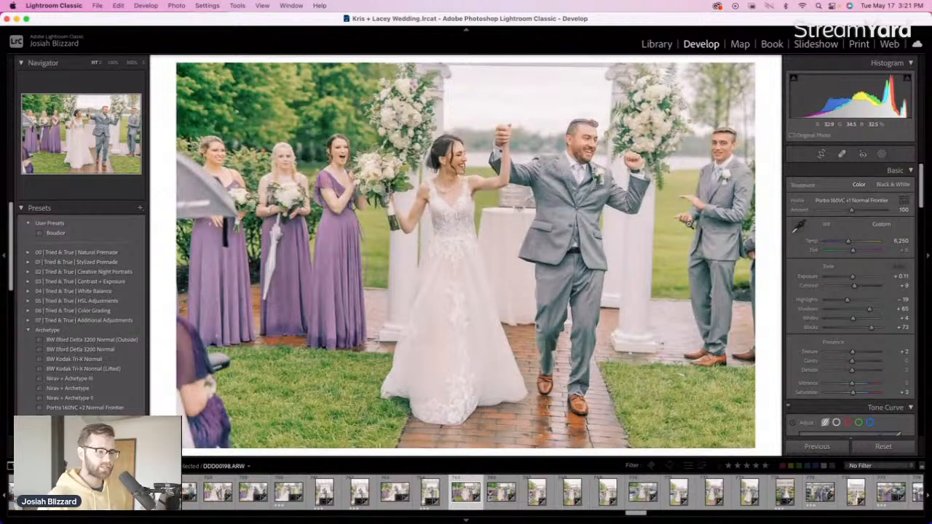
key("Right")
key("Right")
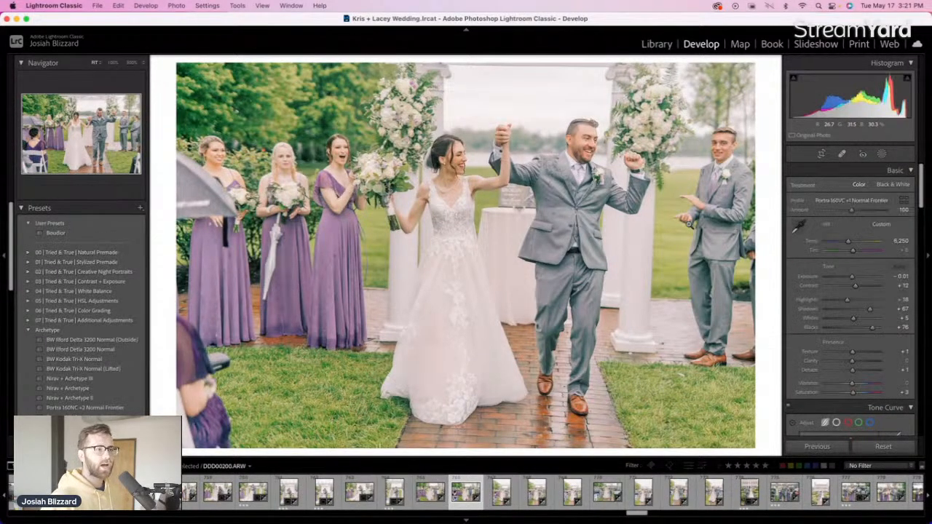
key("Right")
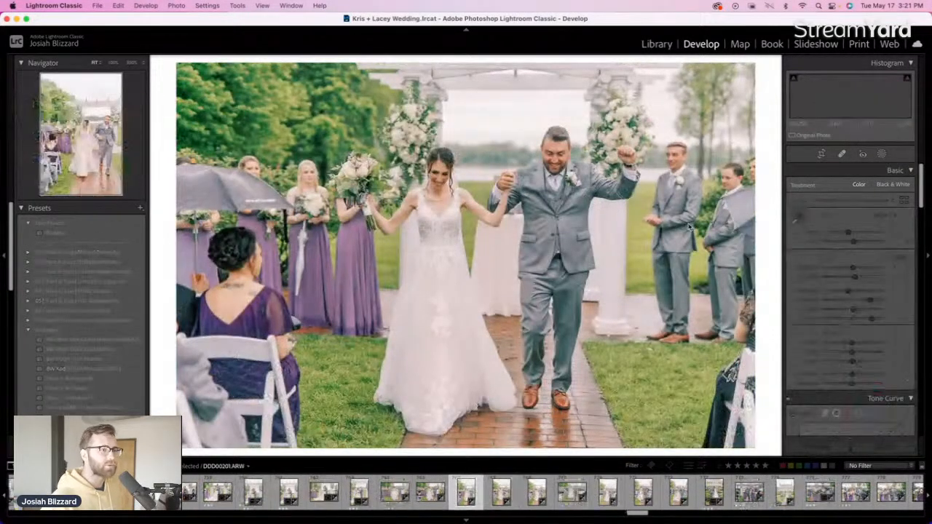
key("minus")
key("minus")
key("minus")
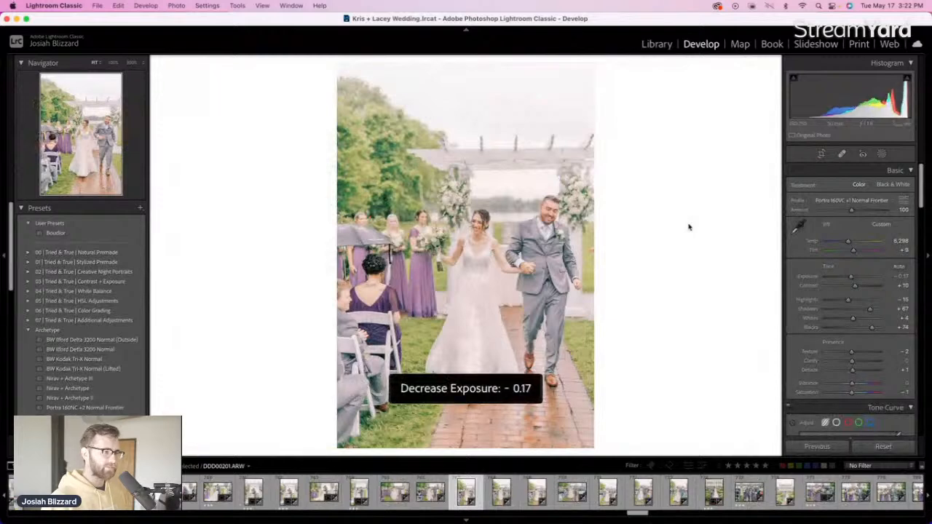
Tighten the crop of the vertical aisle photo DDD00201 from its left edge
key("r")
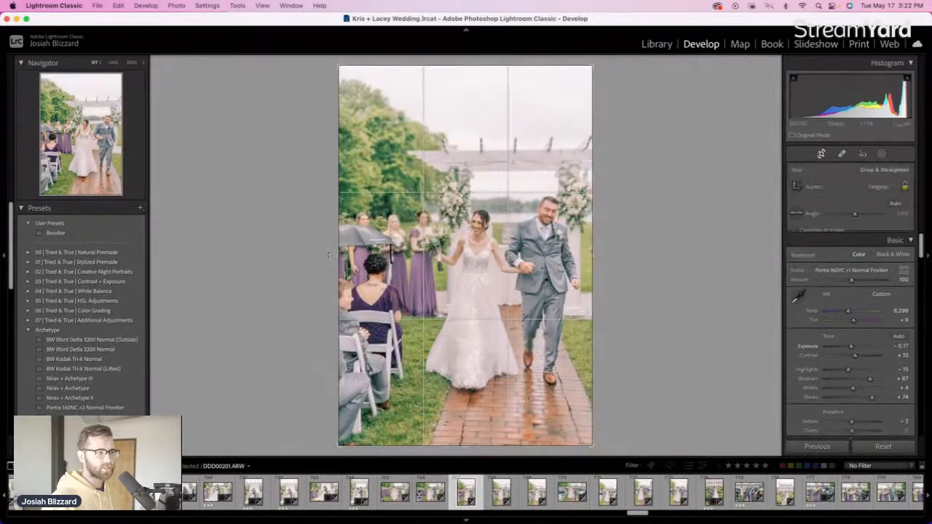
left_click_drag(335, 253, 363, 259)
key("r")
Set the exposure of the vertical aisle photo DDD00204 to -0.09
key("Right")
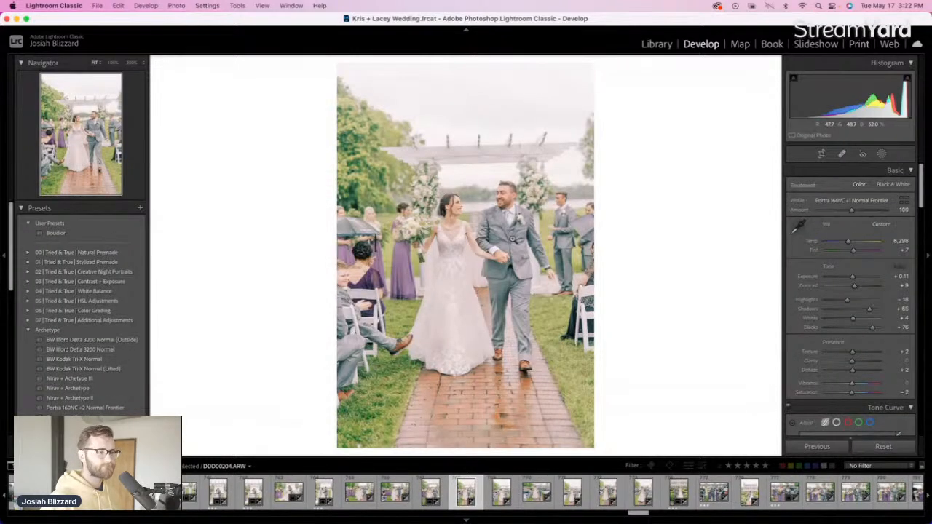
key("minus")
key("minus")
key("minus")
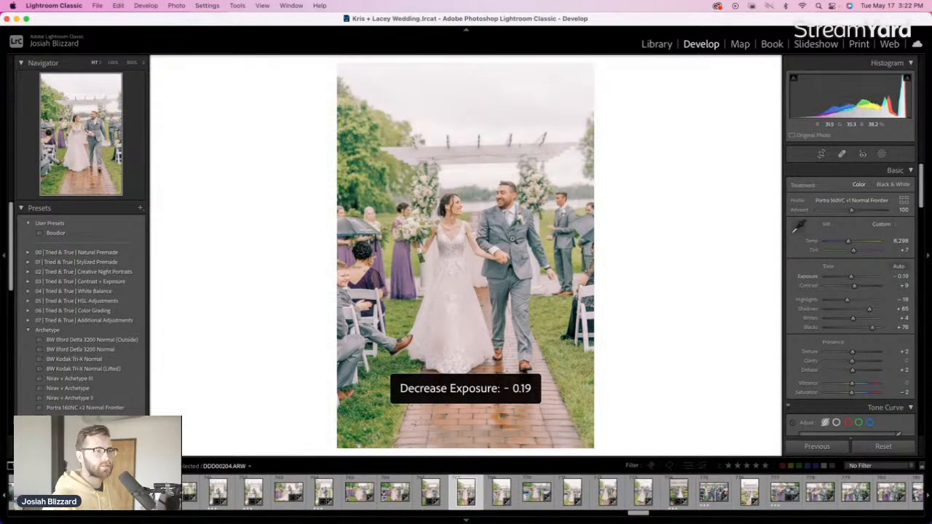
key("equal")
Straighten the aisle photo DDD00204 to an angle of about 1.79, then tighten and reposition its crop around the couple
key("r")
left_click_drag(606, 210, 606, 215)
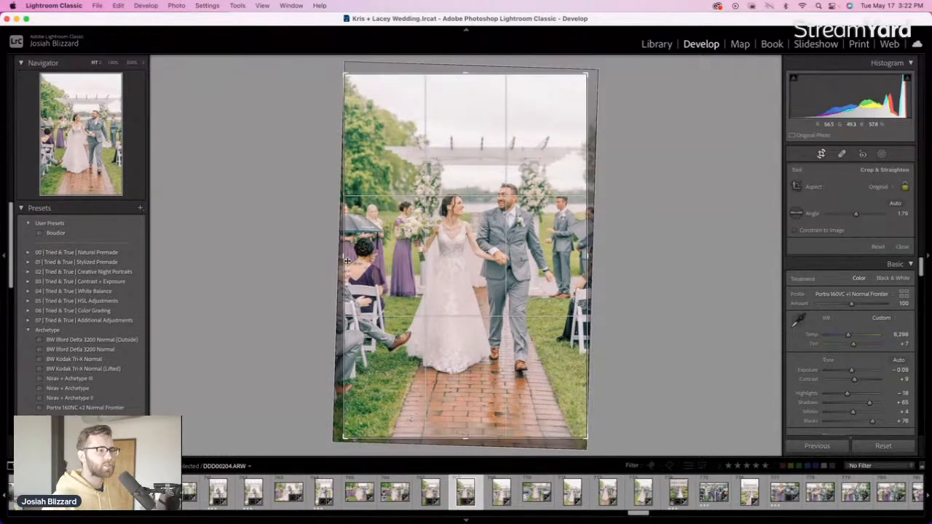
left_click_drag(439, 235, 447, 254)
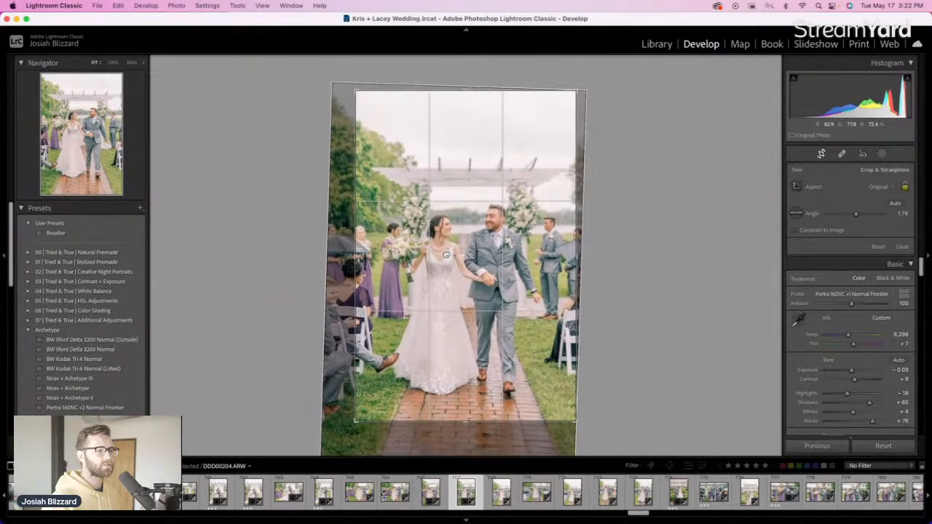
key("r")
Set the exposure of the vertical aisle photo DDD00206 to -0.15
key("Right")
key("Right")
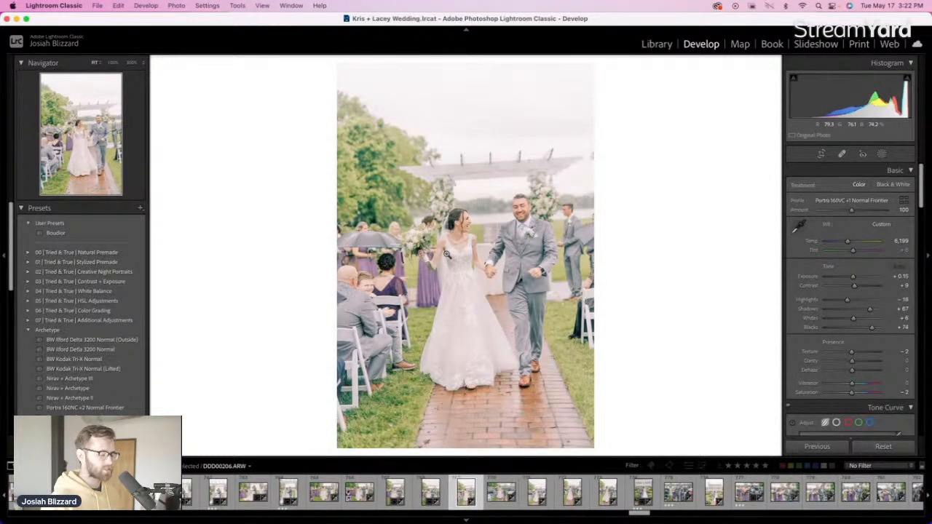
key("minus")
key("minus")
key("equal")
key("equal")
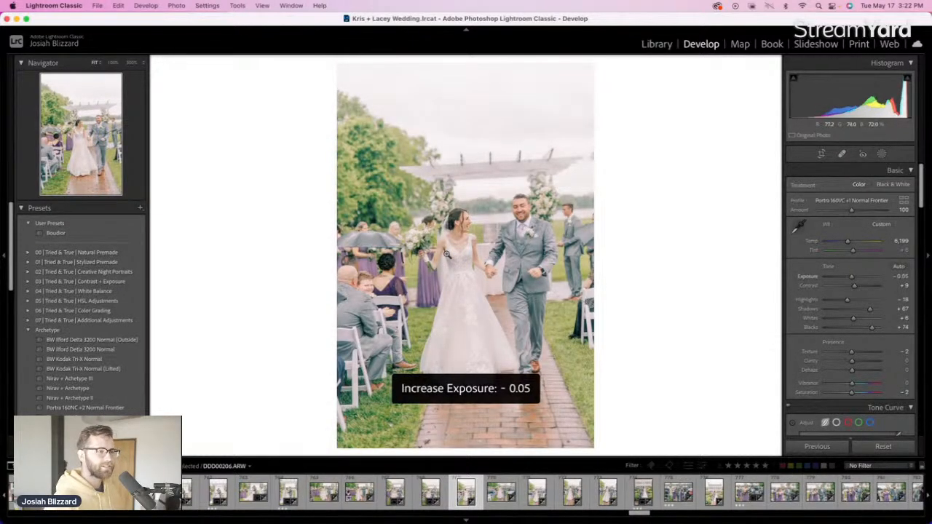
key("minus")
key("equal")
Straighten the aisle photo DDD00206 to an angle of about 2.7 and tighten its crop around the walking couple
key("r")
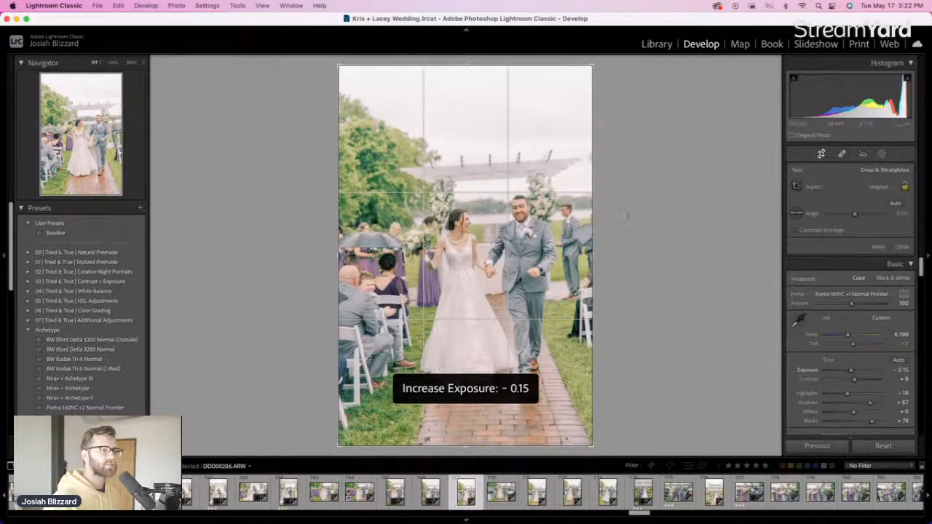
left_click_drag(627, 216, 627, 227)
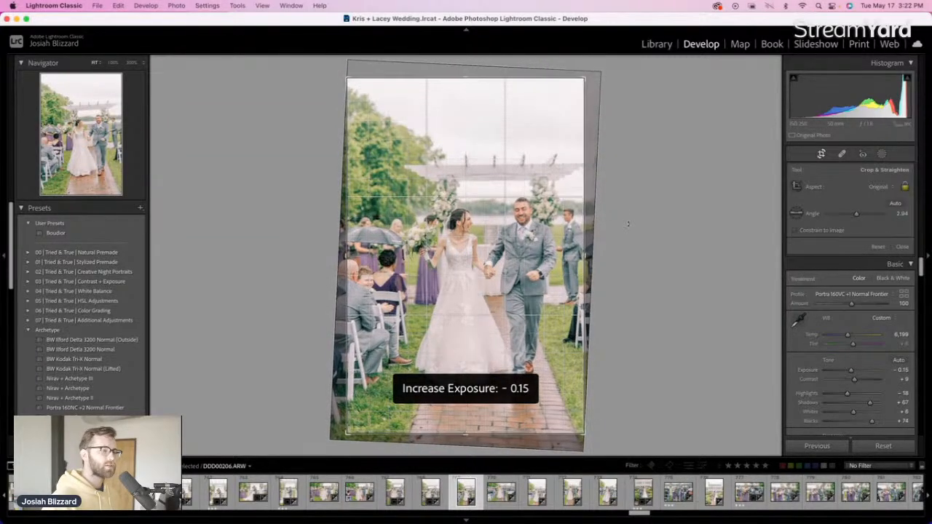
left_click_drag(334, 253, 360, 255)
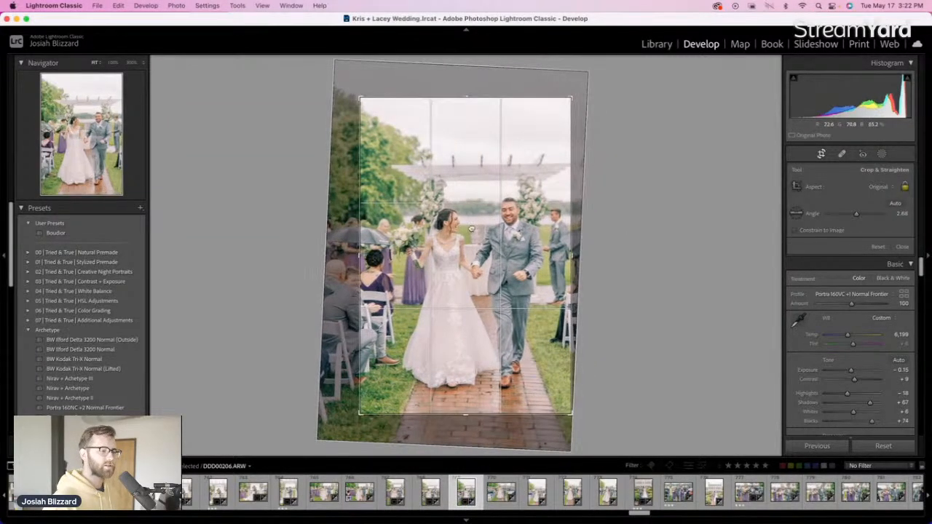
key("Return")
Set the exposure of the horizontal aisle photo DDD00208 to +0.15 and tighten its crop around the couple
key("Right")
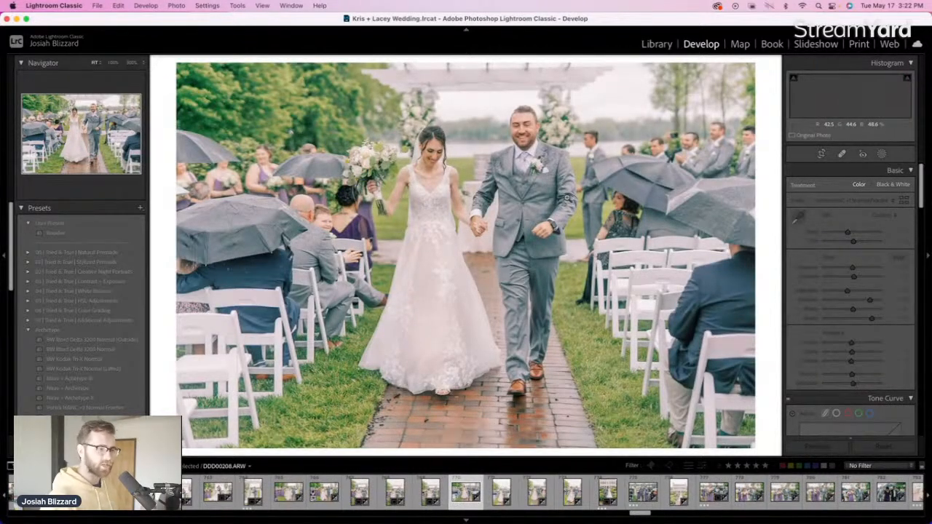
key("equal")
key("r")
left_click_drag(472, 447, 473, 435)
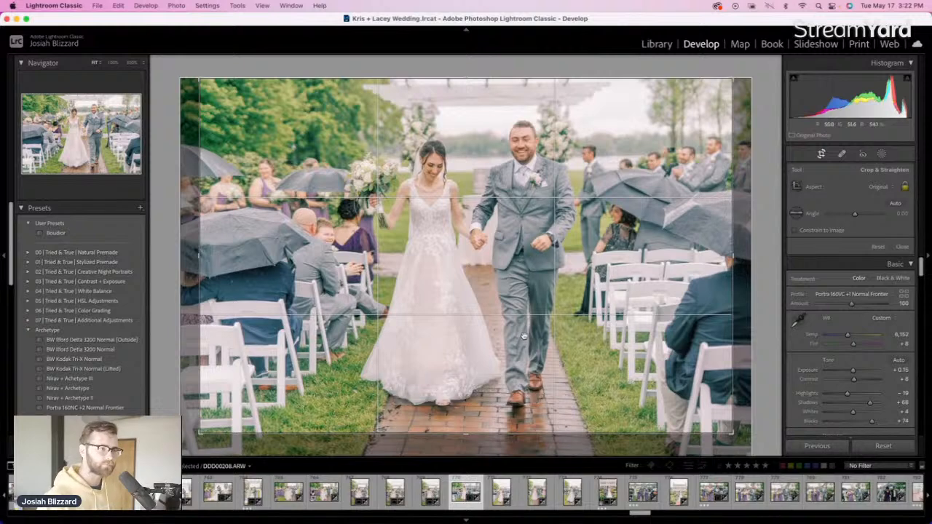
key("Return")
Set the exposure of the aisle photo DDD00211 to -0.12, straighten it to about 0.99 and tighten its crop
key("Right")
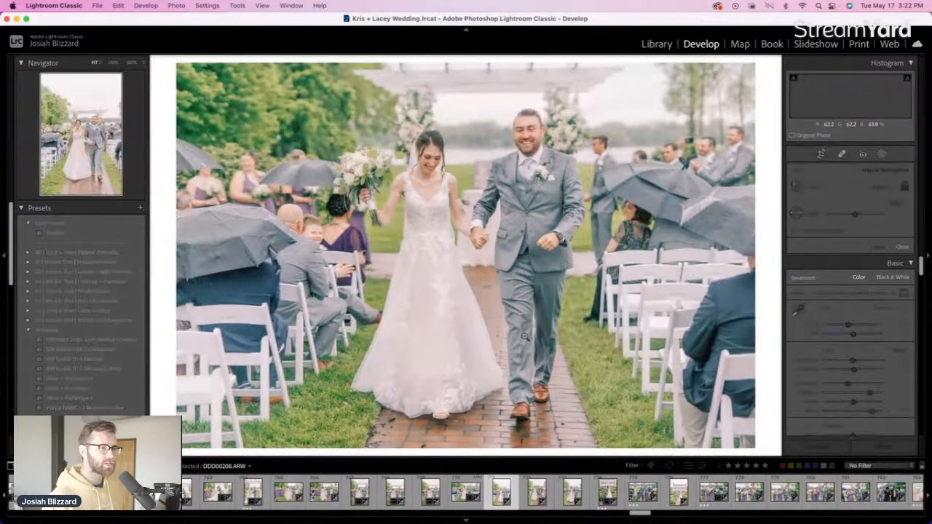
key("minus")
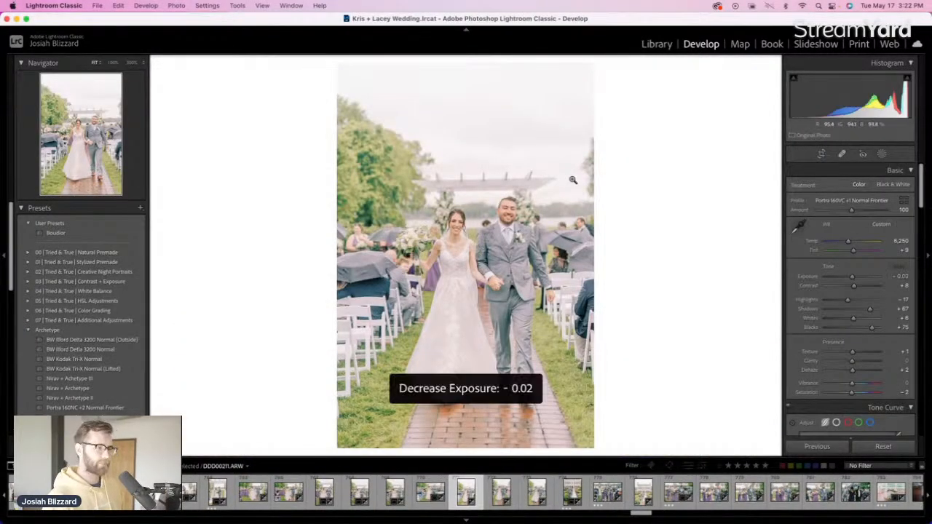
key("r")
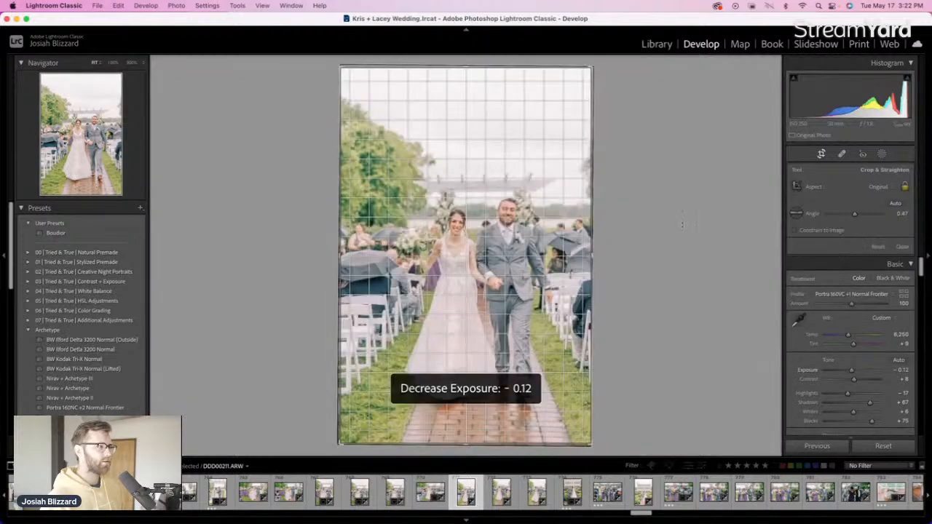
left_click_drag(682, 224, 682, 224)
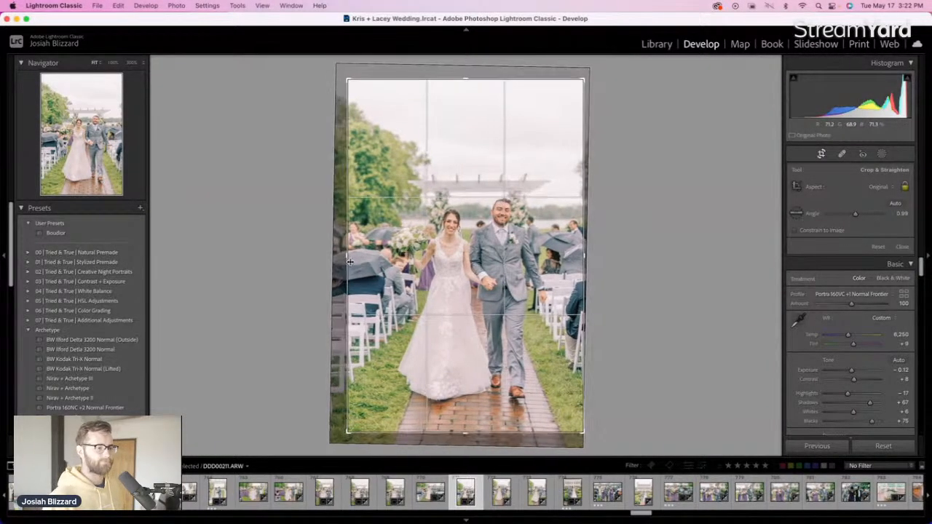
key("Return")
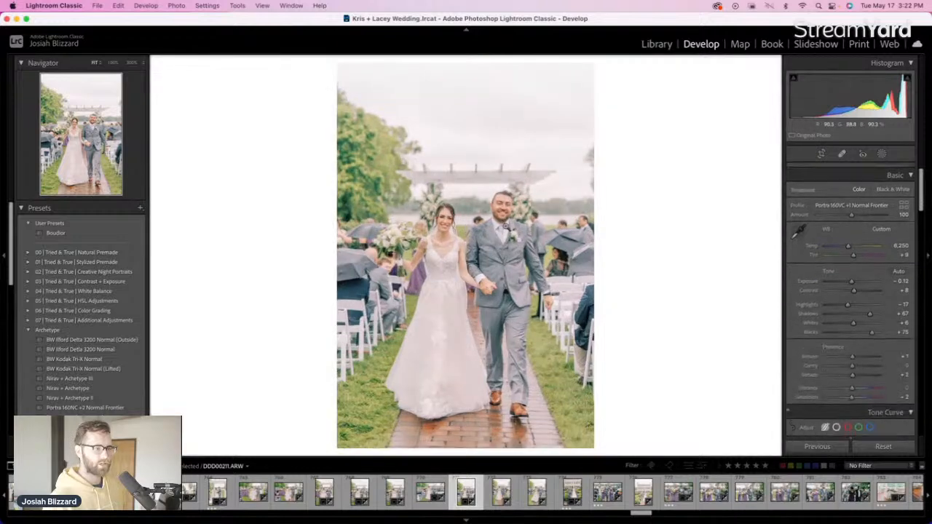
Make a black-and-white virtual copy of the aisle photo DDD00211 using the BW Kodak Tri-X Normal preset, with exposure at +0.60
key("super+apostrophe")
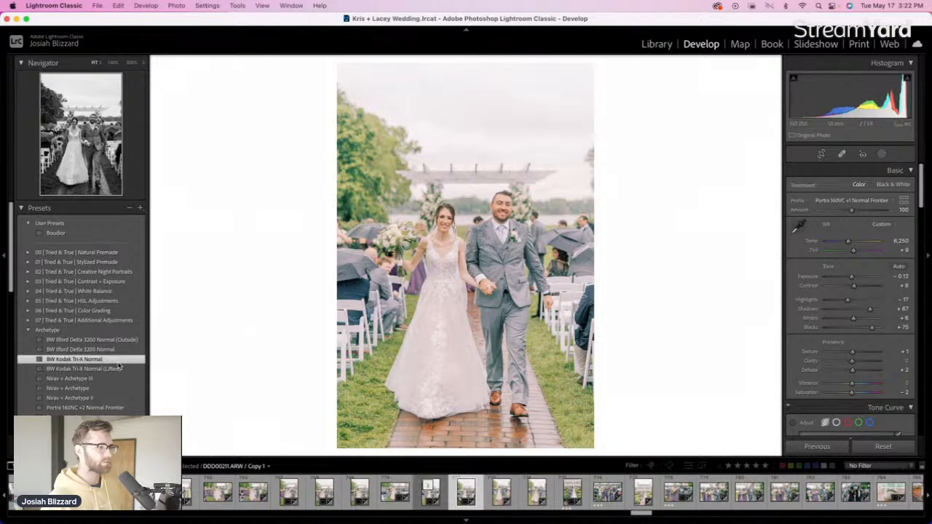
key("equal")
key("equal")
key("equal")
key("equal")
key("equal")
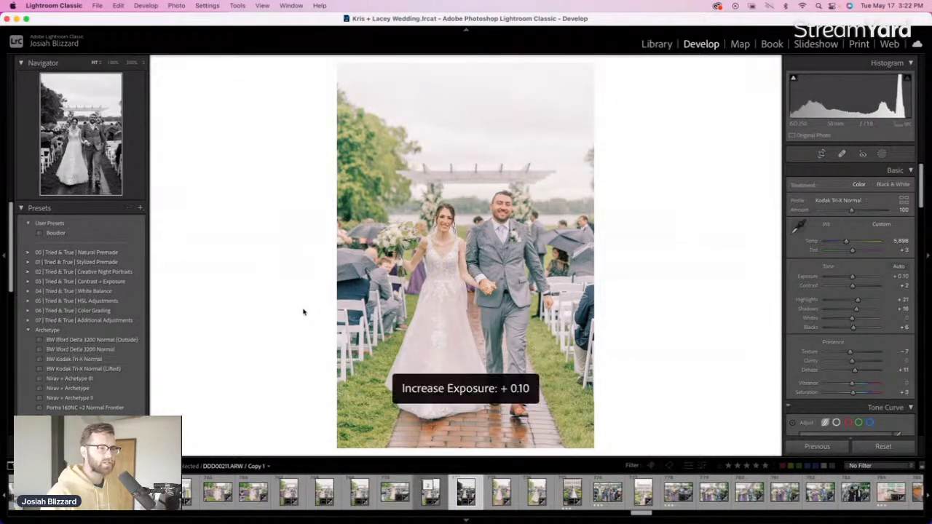
key("minus")
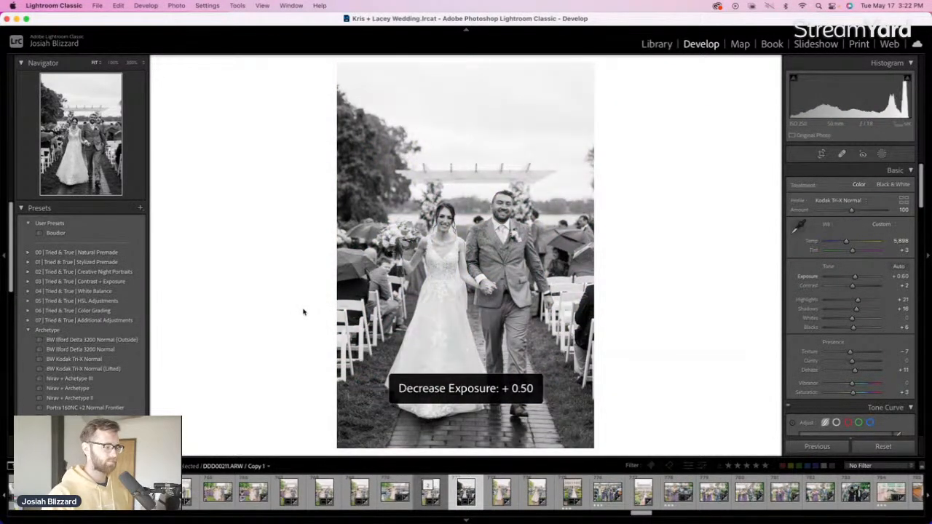
key("equal")
Tighten the crop of the aisle kiss photo DDD00217 and reposition it to trim the guests beside the couple and the path below
key("Right")
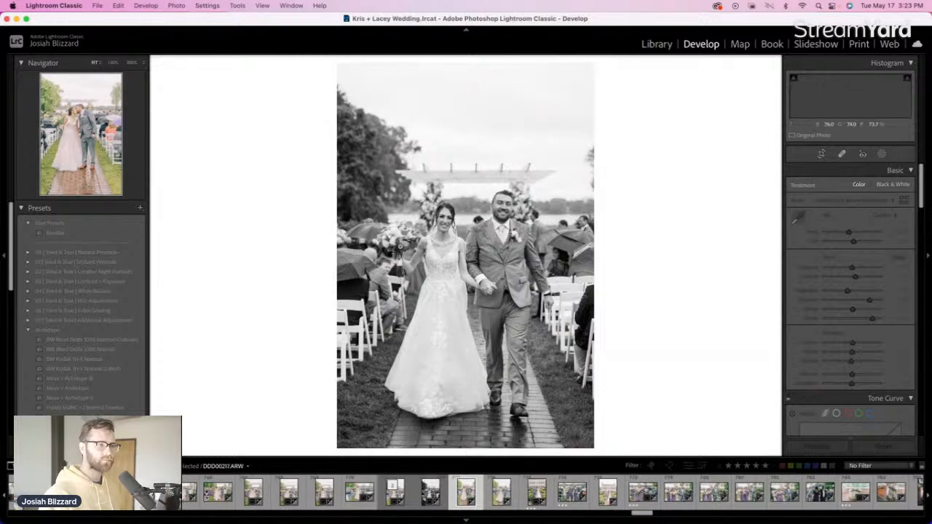
key("r")
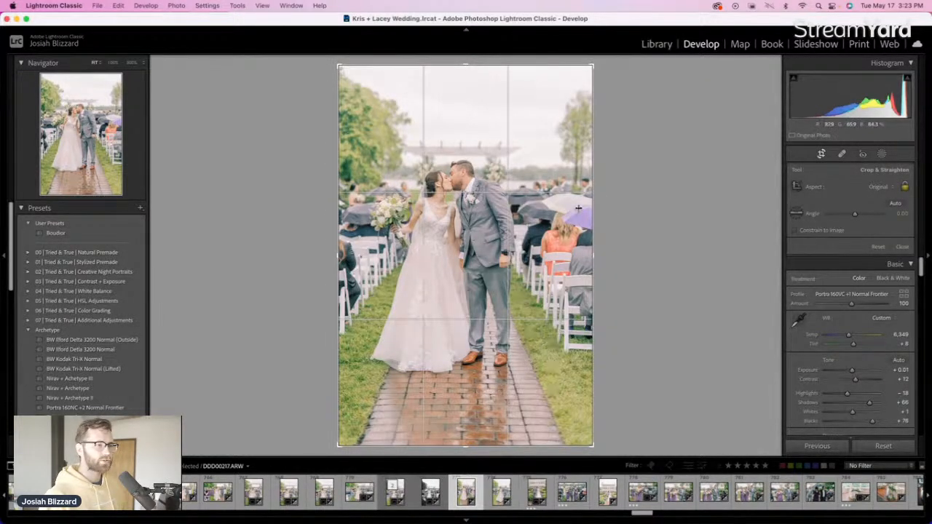
left_click_drag(593, 208, 578, 208)
left_click_drag(498, 211, 498, 234)
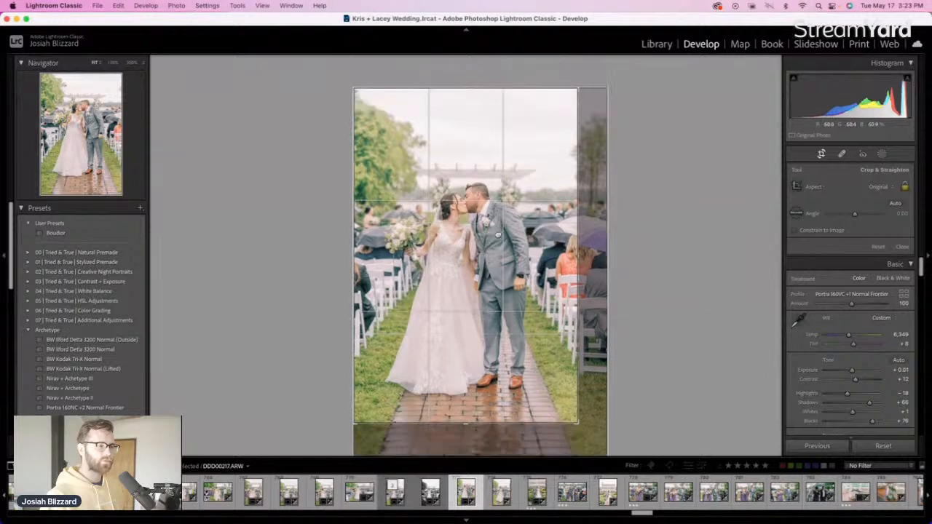
key("Return")
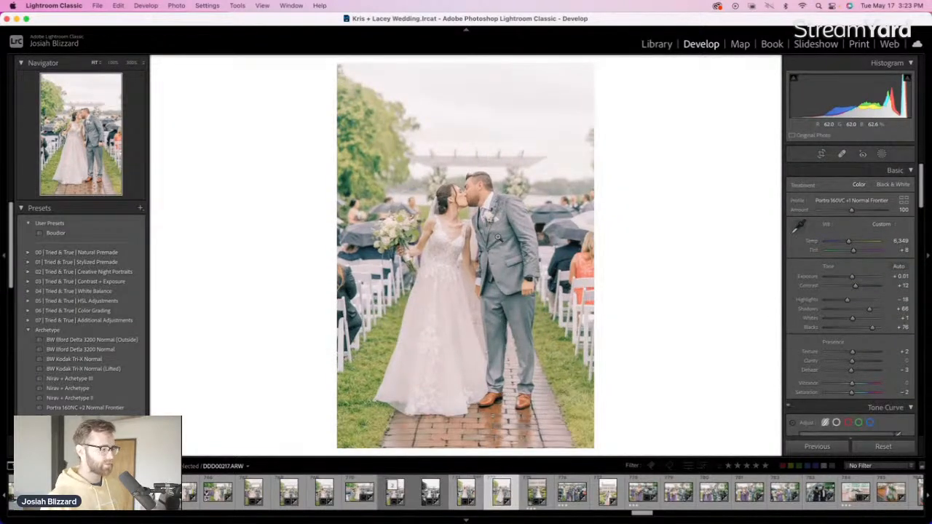
Straighten the aisle photo DDD00224 to an angle of about -2.84 and reposition its crop around the walking couple
key("Right")
key("r")
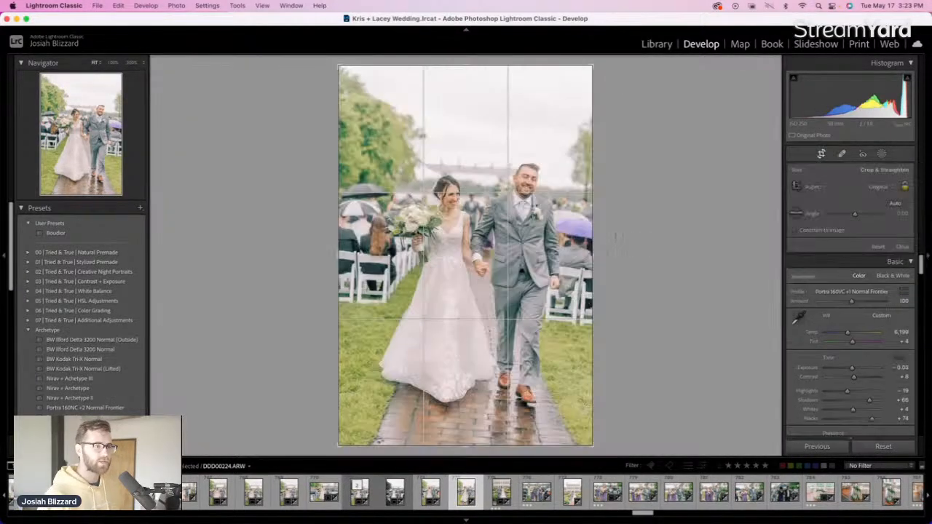
left_click_drag(481, 254, 481, 267)
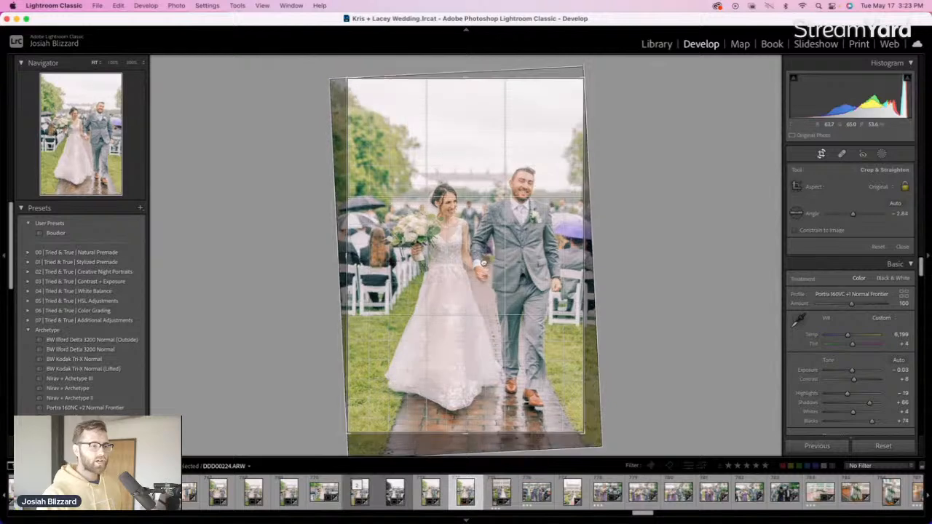
key("Return")
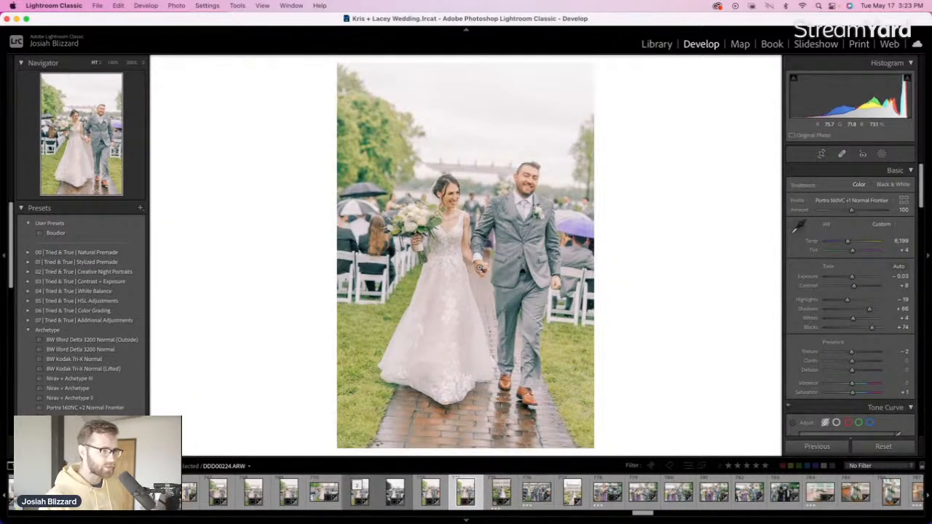
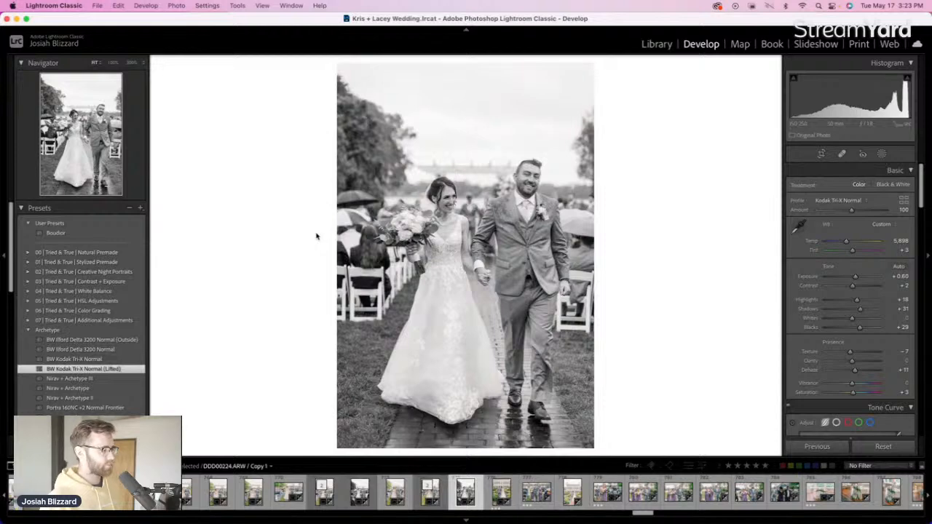
Straighten the photo DDD00236 of the couple from behind to an angle of about -1.75 and tighten its crop
key("Right")
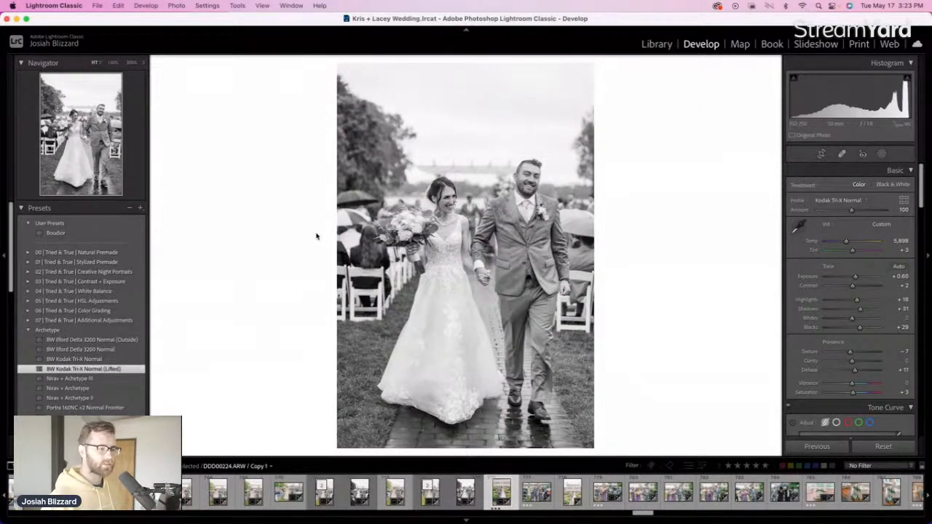
key("r")
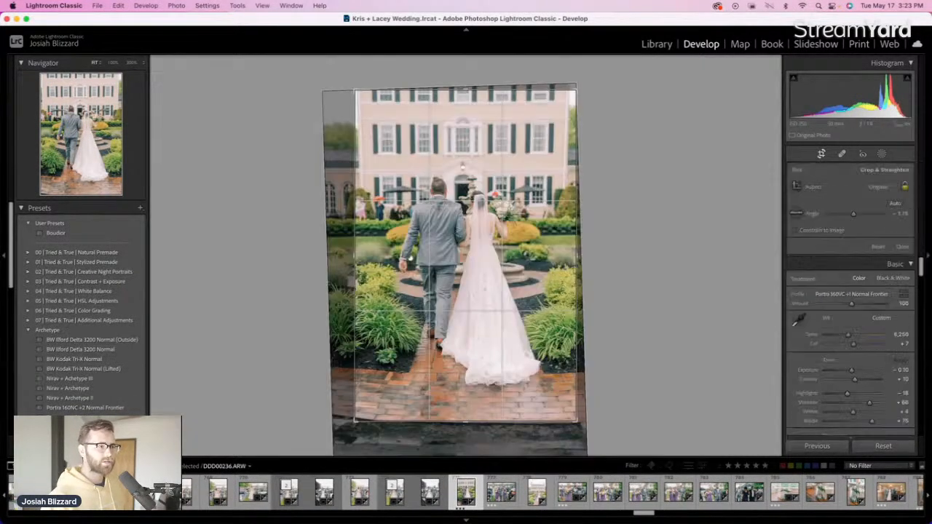
left_click_drag(577, 225, 541, 227)
key("Return")
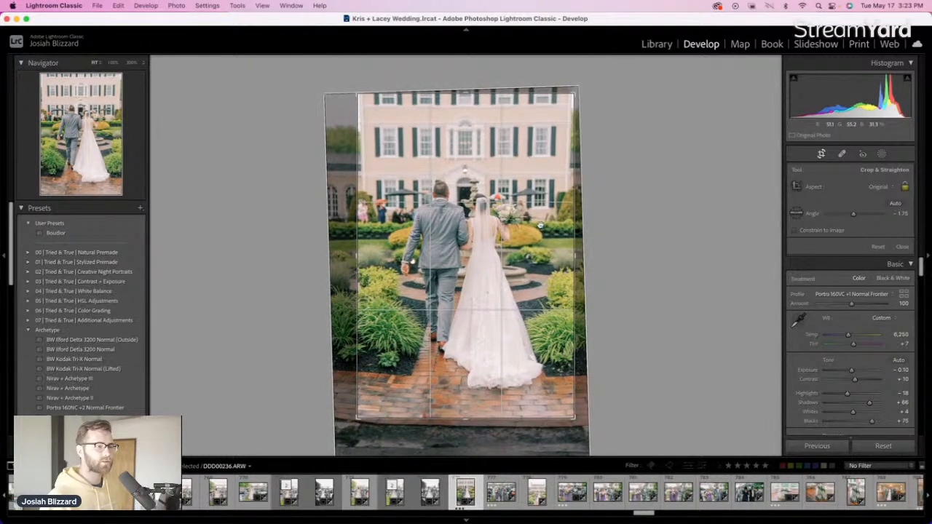
Set the exposure of the photo CCC01282, with a groomsman between two bridesmaids, to +0.20
key("Right")
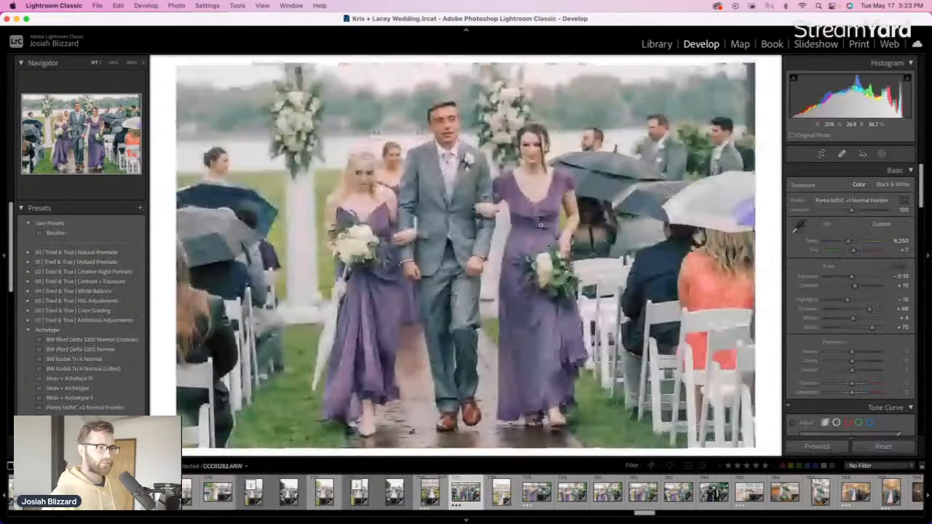
key("equal")
key("equal")
key("equal")
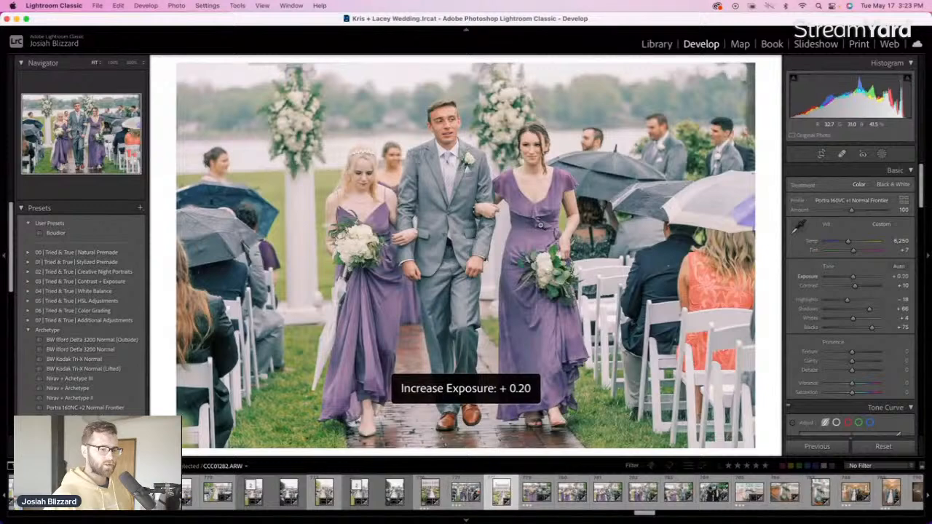
Set the exposure of the vertical mansion photo DDD00239 to -0.17
key("Right")
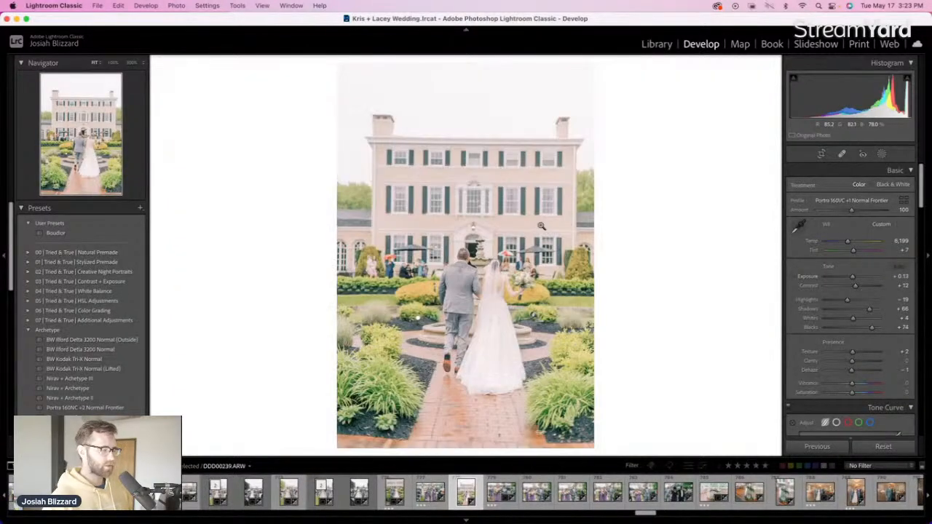
key("minus")
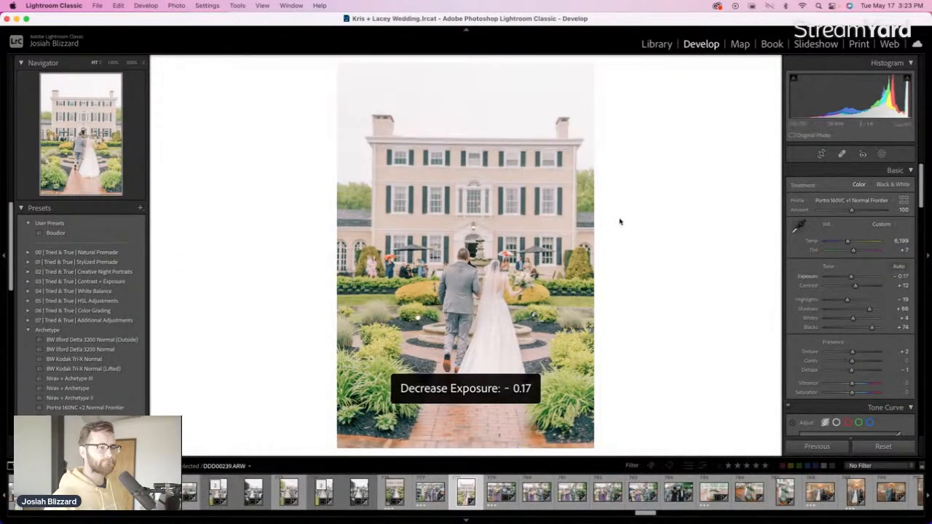
Straighten the mansion photo DDD00239 to an angle of about -0.67 and tighten its crop around the couple and the building
key("r")
left_click_drag(625, 196, 625, 194)
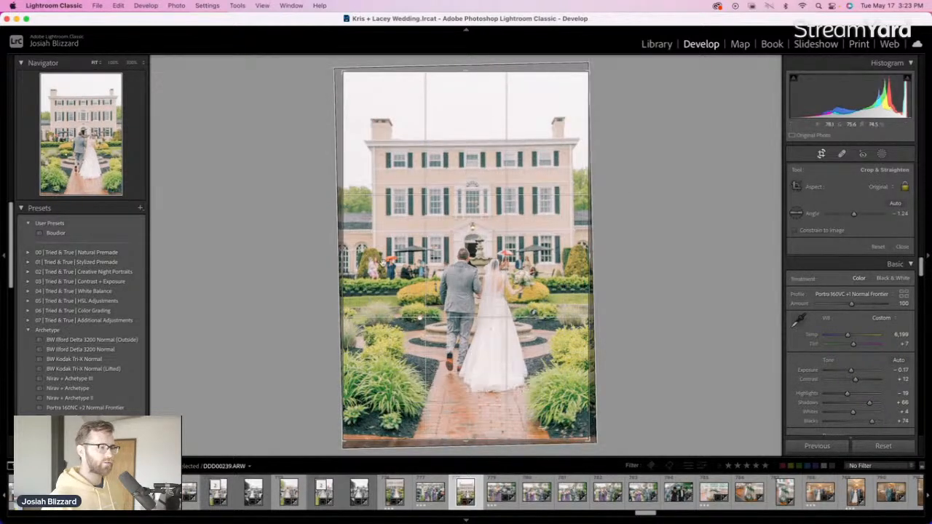
left_click_drag(341, 267, 350, 267)
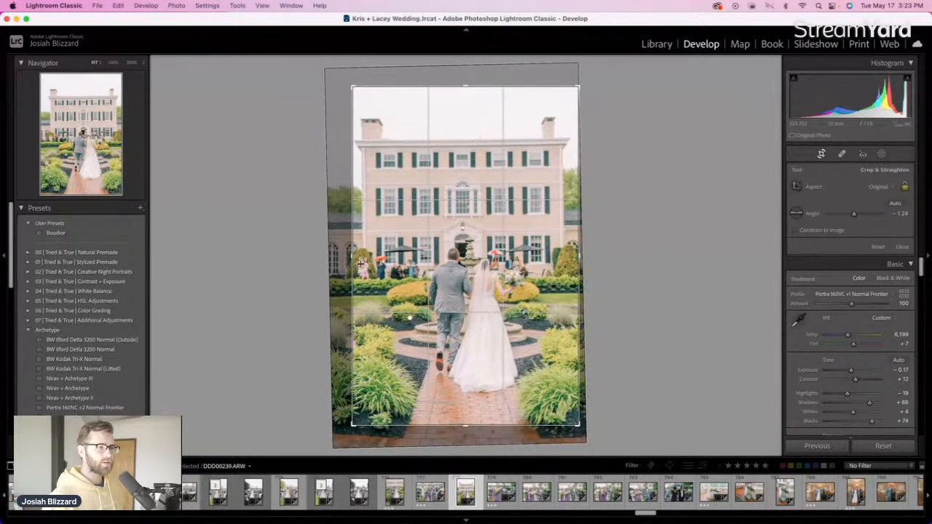
left_click_drag(596, 222, 596, 224)
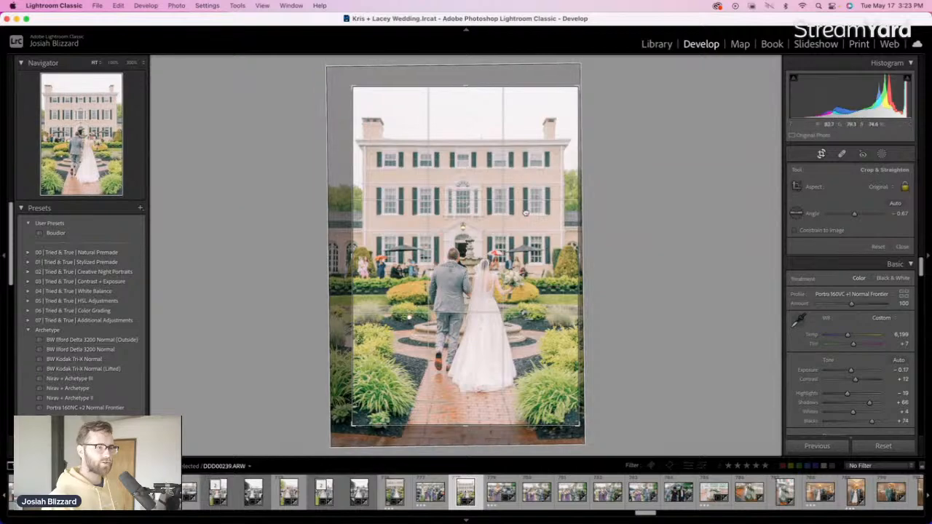
left_click_drag(527, 214, 530, 225)
key("Return")
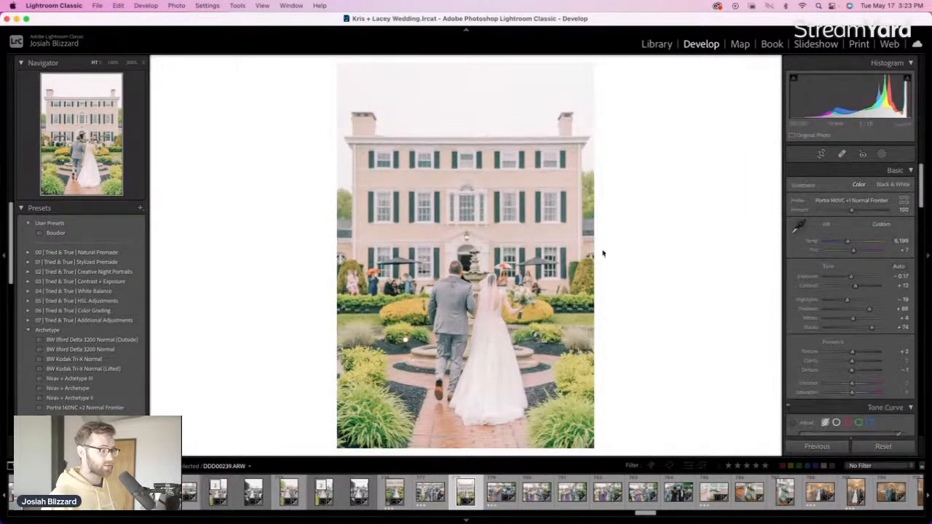
Set the exposure of the bridesmaid and groomsman photo CCC01286 to +0.10 and tighten its crop around the front pair
key("Right")
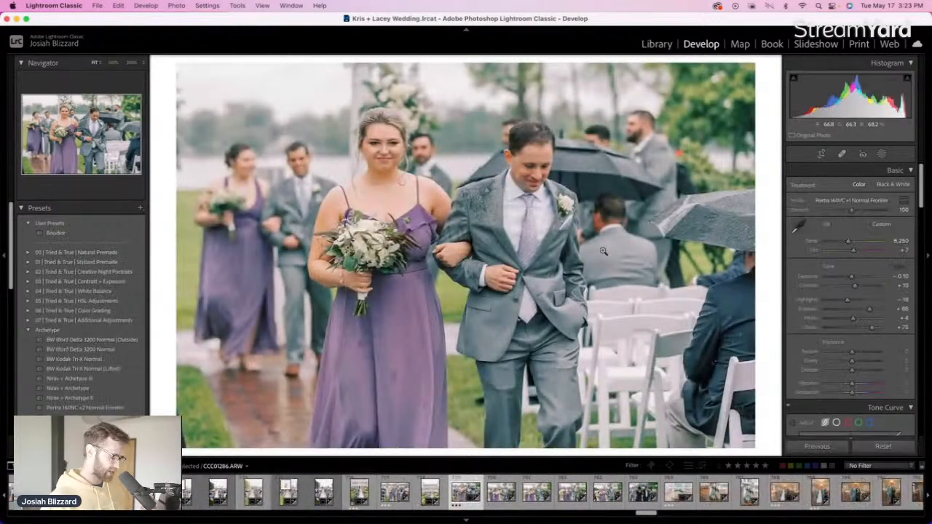
key("equal")
key("equal")
key("minus")
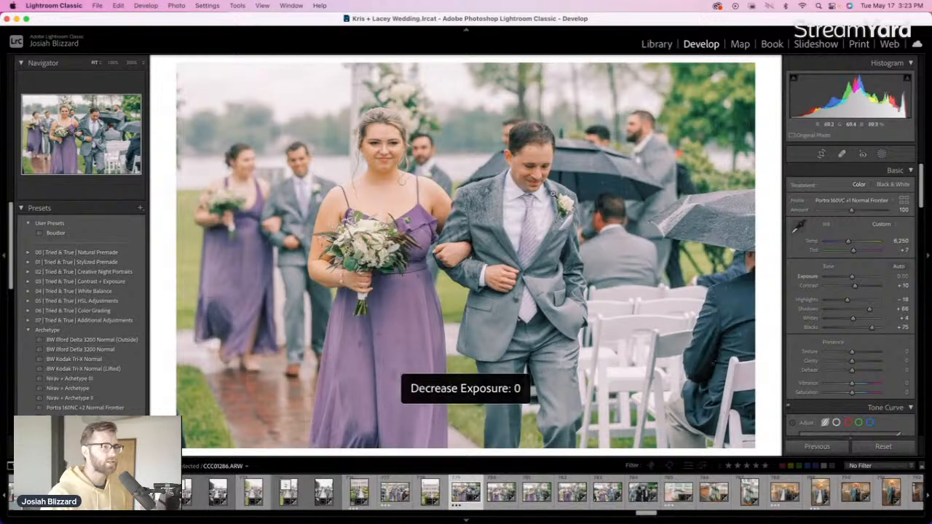
key("equal")
key("r")
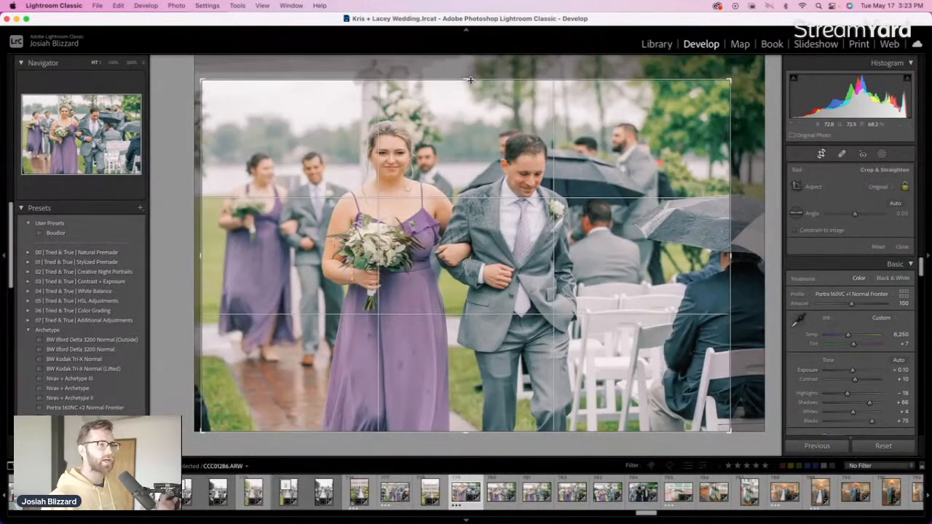
left_click_drag(469, 80, 470, 99)
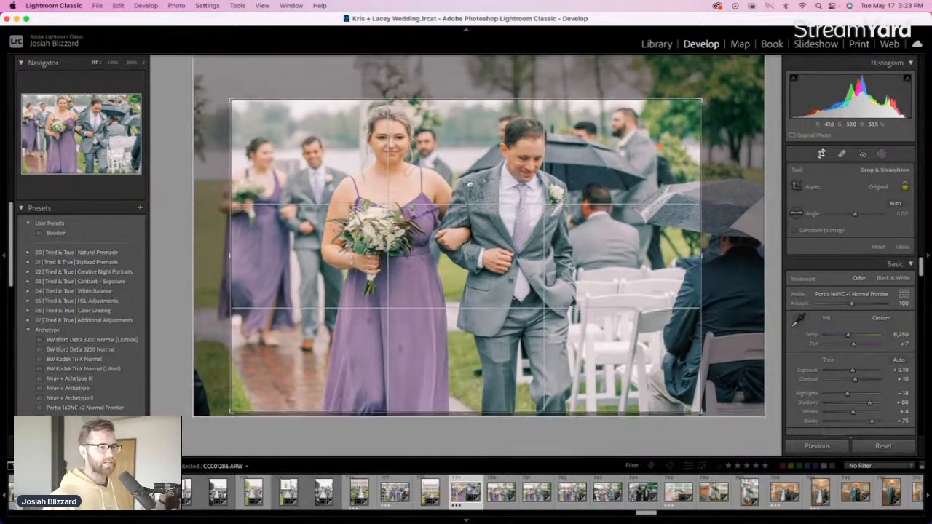
key("Return")
Tighten the crop of the bridal party photo CCC01289 and reposition it to trim the canopy above and the blurred guest at the edge
key("Right")
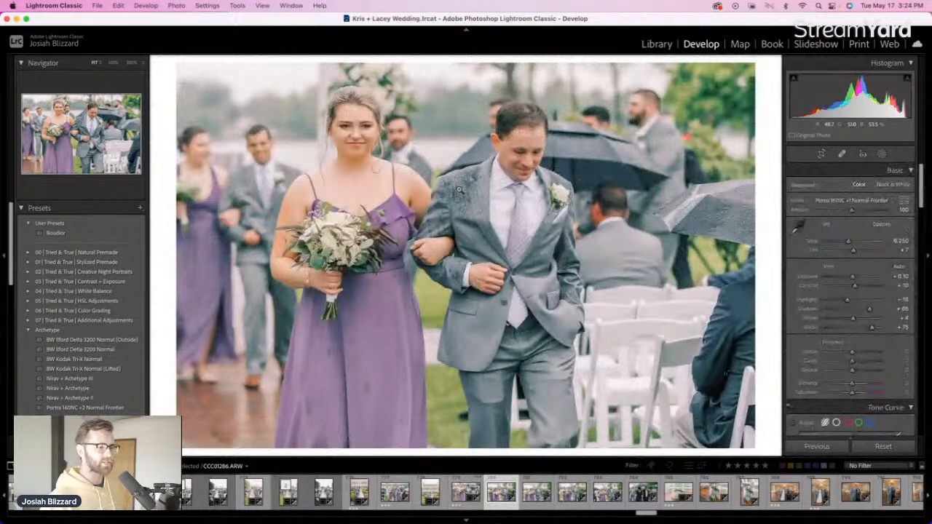
key("r")
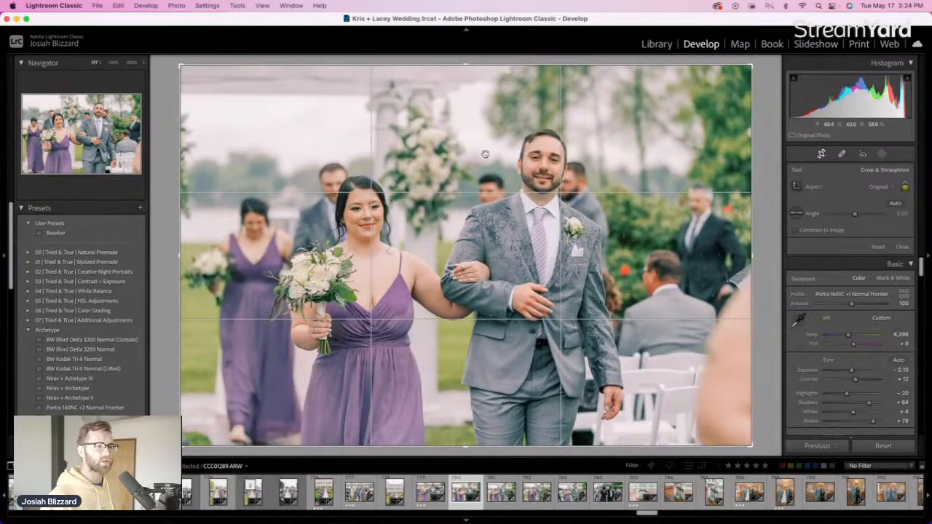
left_click_drag(466, 66, 466, 90)
left_click_drag(428, 187, 441, 187)
key("Return")
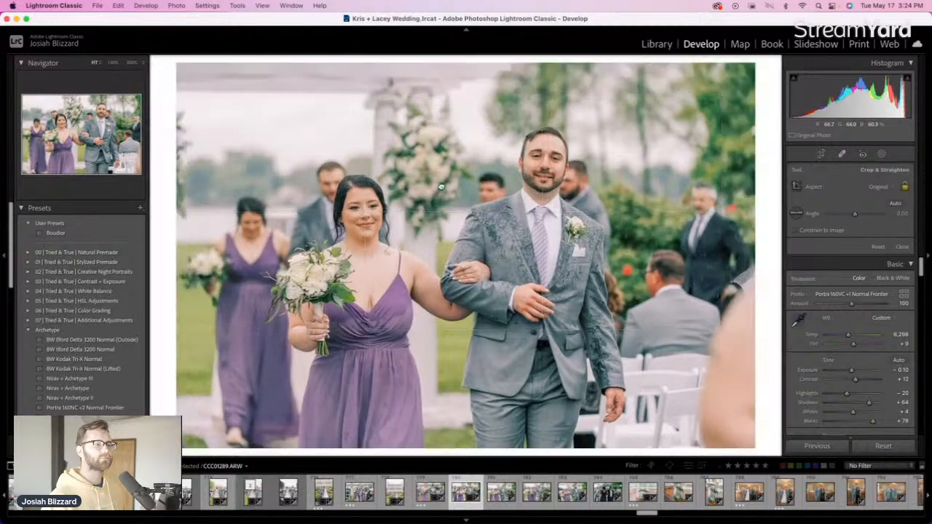
Tighten the crop of the bridal party photo CCC01292 around the walking pair, trimming the canopy above them
key("Right")
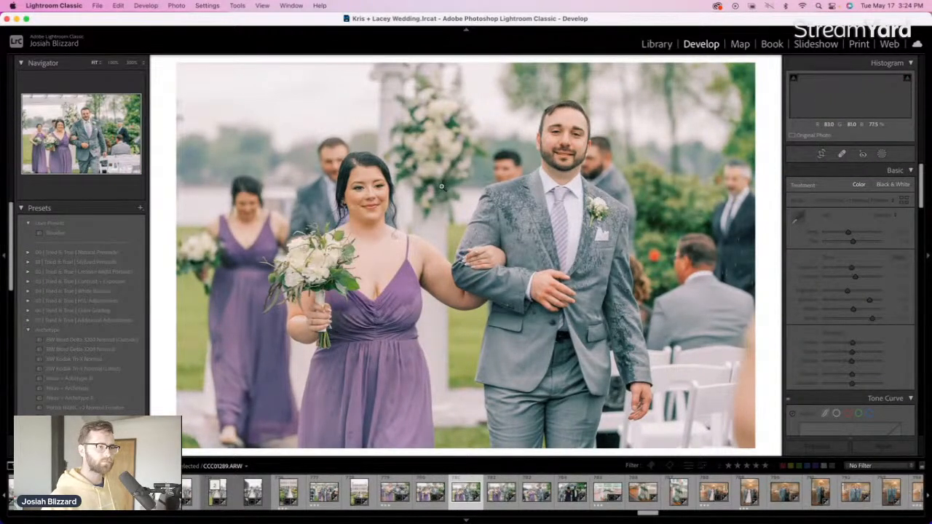
key("r")
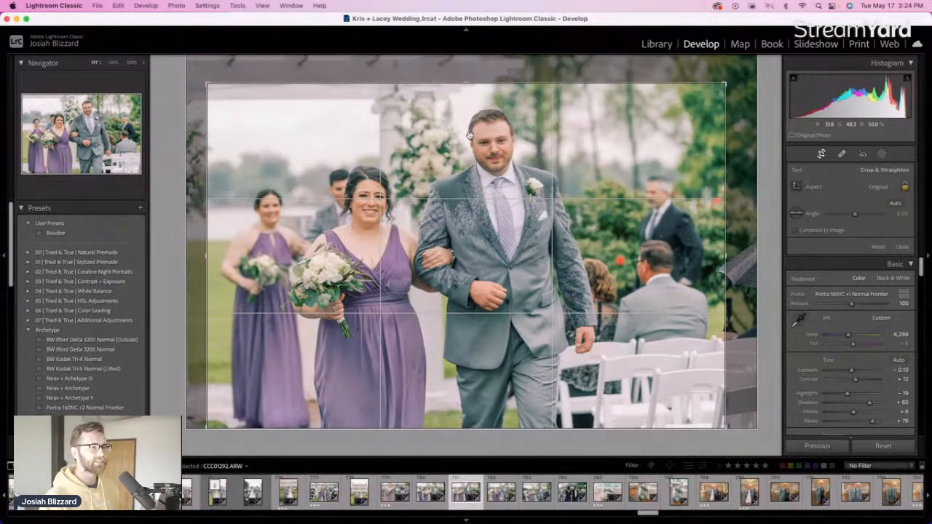
key("r")
Tighten the crop of the bridal party photo CCC01293 around the front pair and go on to photo CCC01296
key("Right")
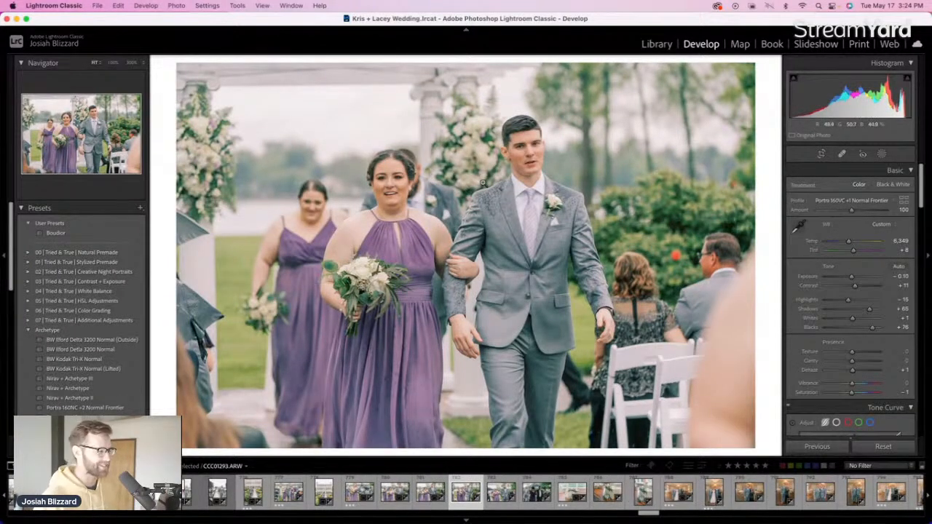
key("r")
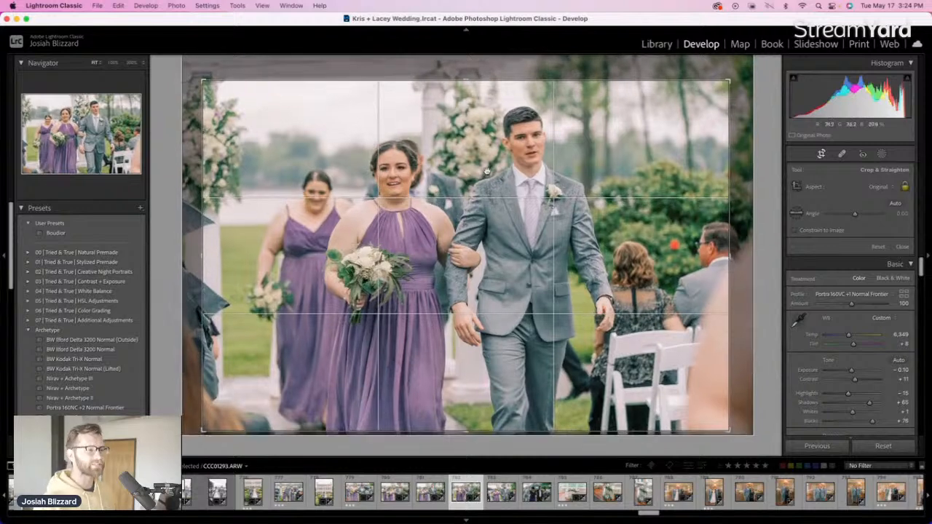
key("r")
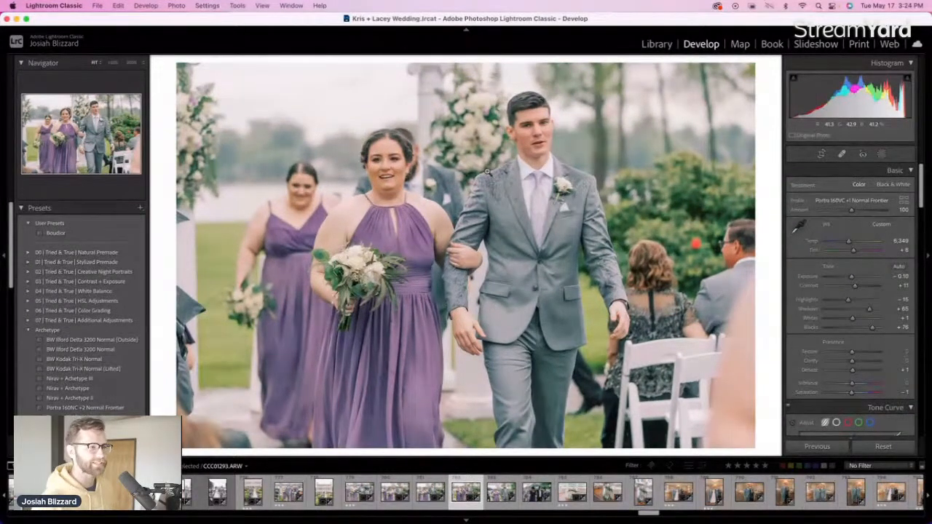
key("Right")
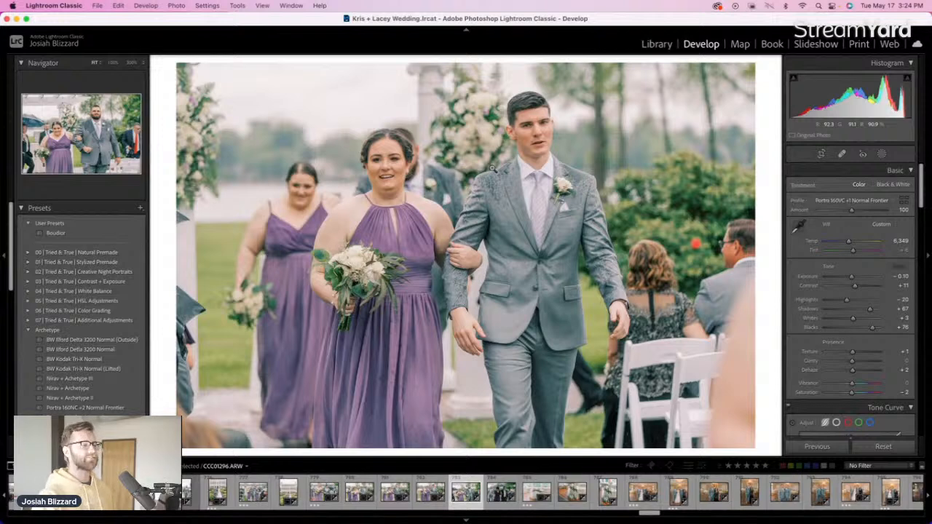
Tighten the crop of the bridesmaid and groomsman photo CCC01296 and reposition it to trim the canopy above the pair
key("Right")
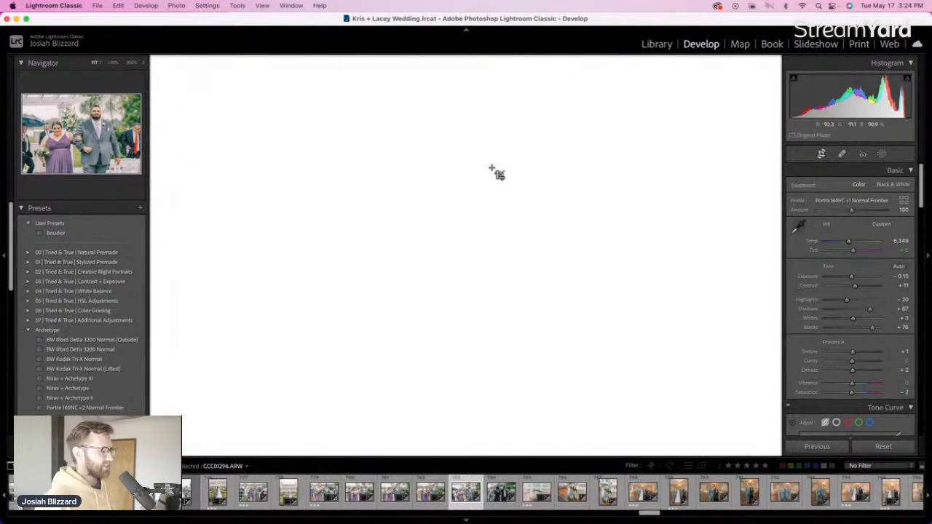
key("r")
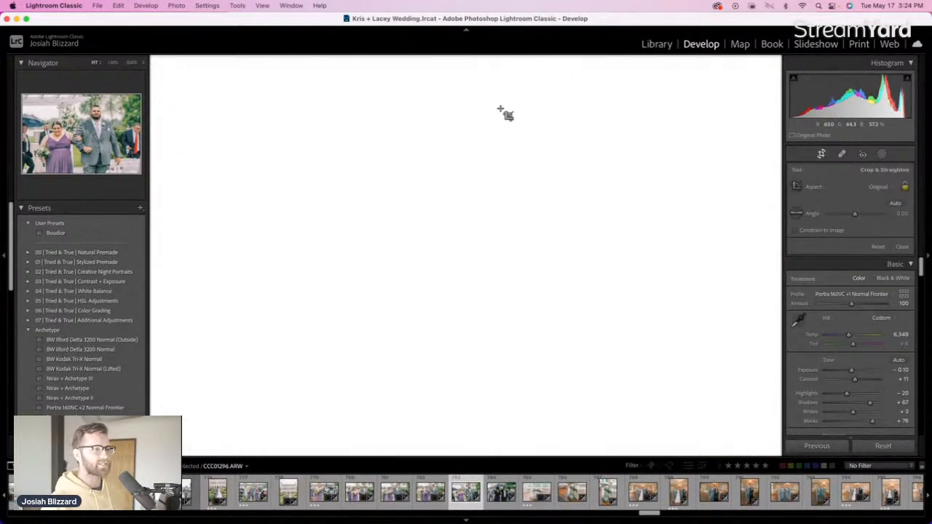
left_click_drag(489, 85, 488, 86)
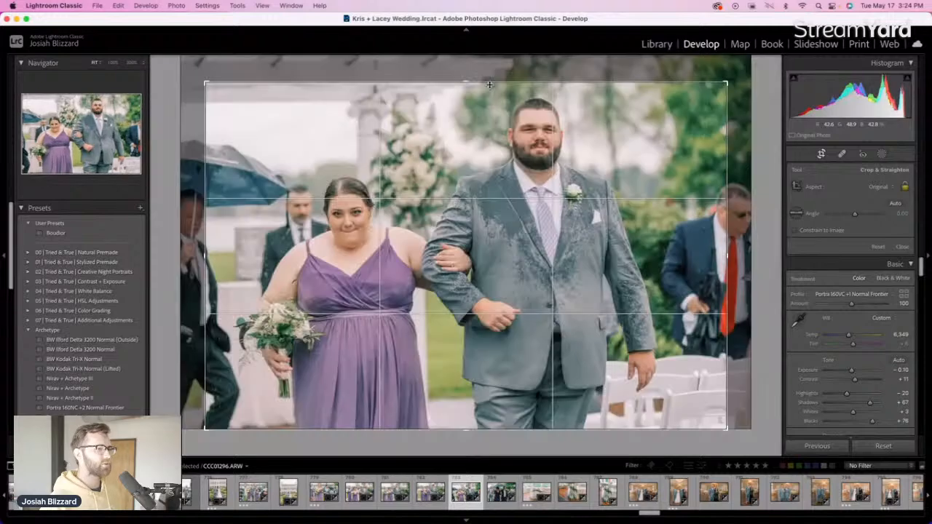
left_click_drag(478, 126, 478, 135)
key("r")
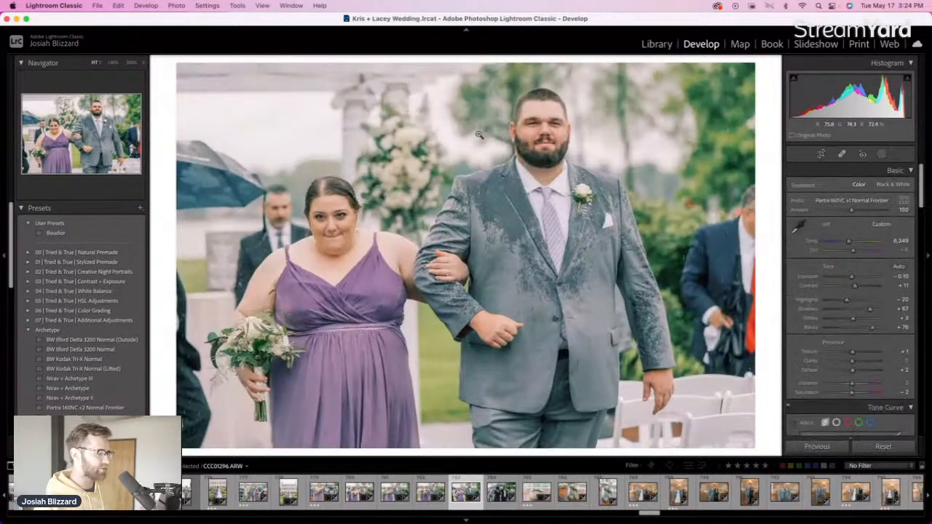
Raise the exposure of photo CCC01297, the couple walking under the dark umbrella, to at least +0.50
key("Right")
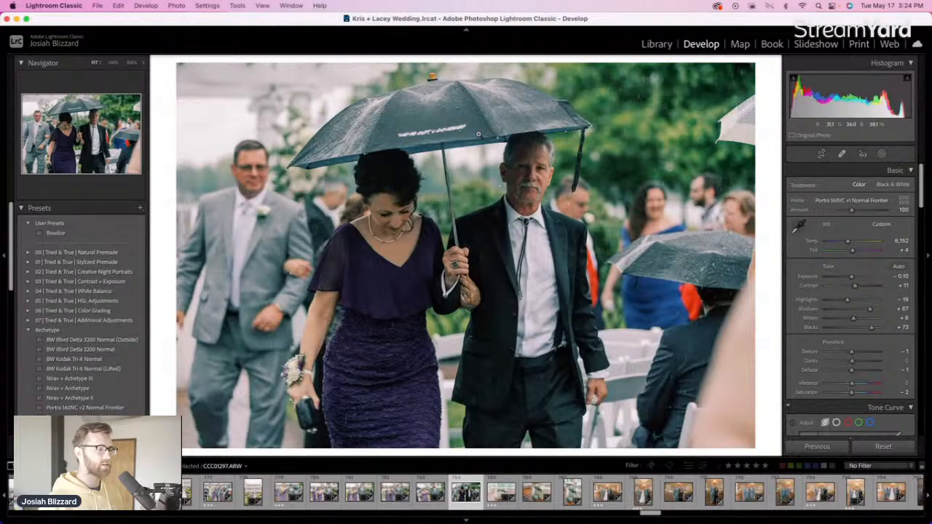
key("equal")
key("equal")
key("equal")
key("equal")
key("equal")
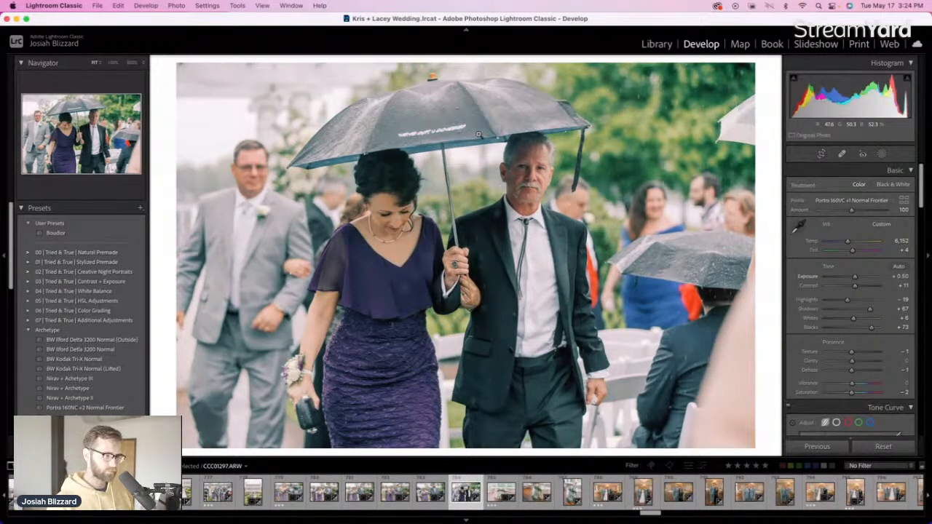
key("equal")
key("equal")
key("minus")
key("equal")
Set the exposure of the sweetheart table photo DDD00246 to +0.60 and try slightly brighter and darker exposures on DDD00252 and DDD00253
key("Right")
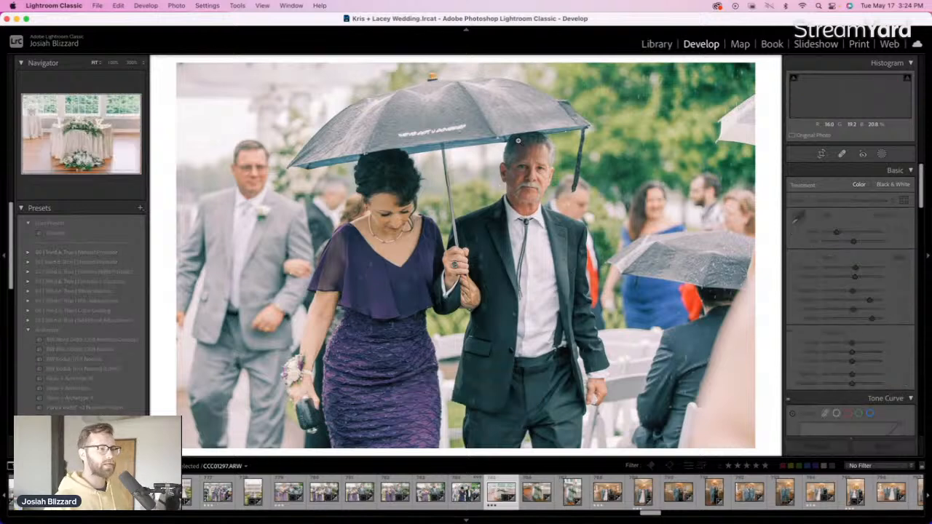
key("equal")
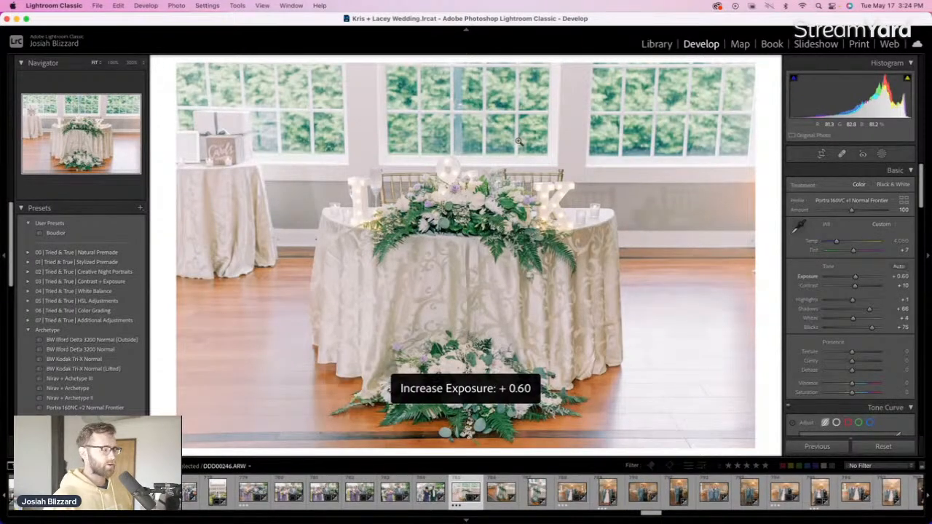
key("Right")
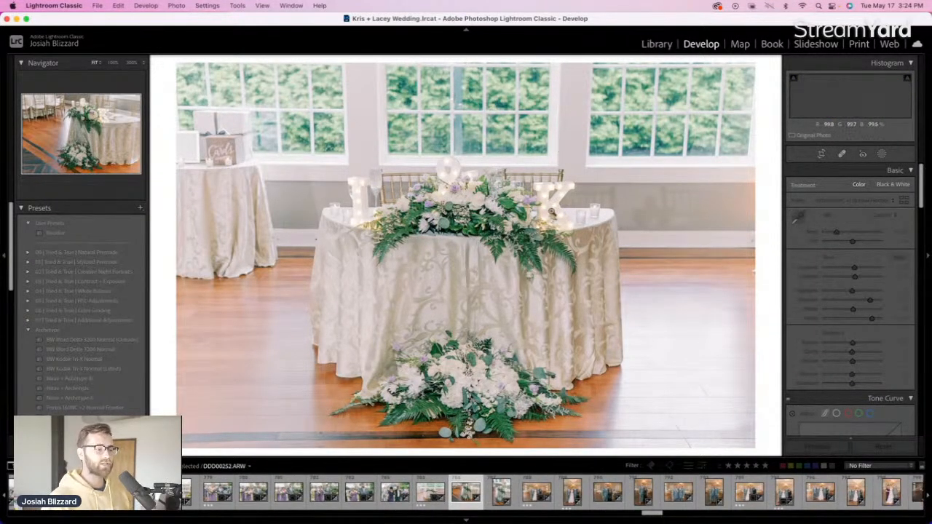
key("equal")
key("minus")
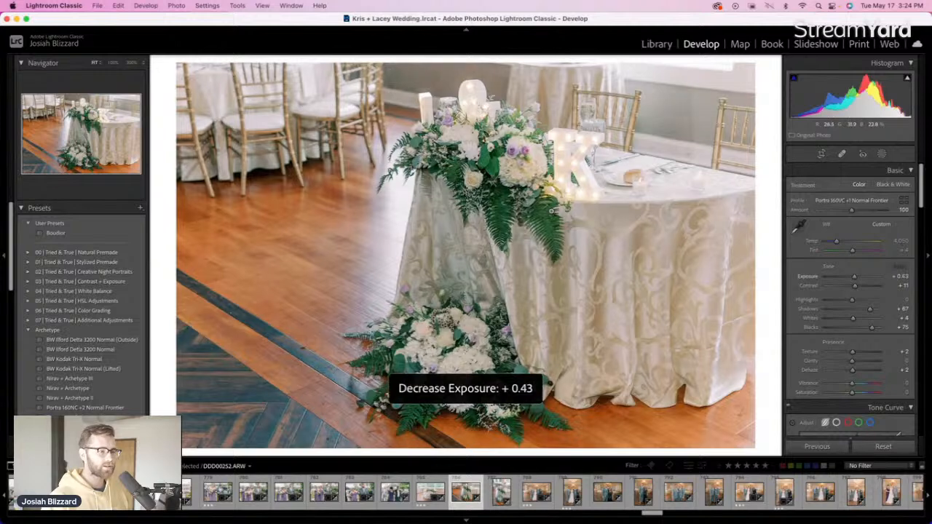
key("equal")
key("Right")
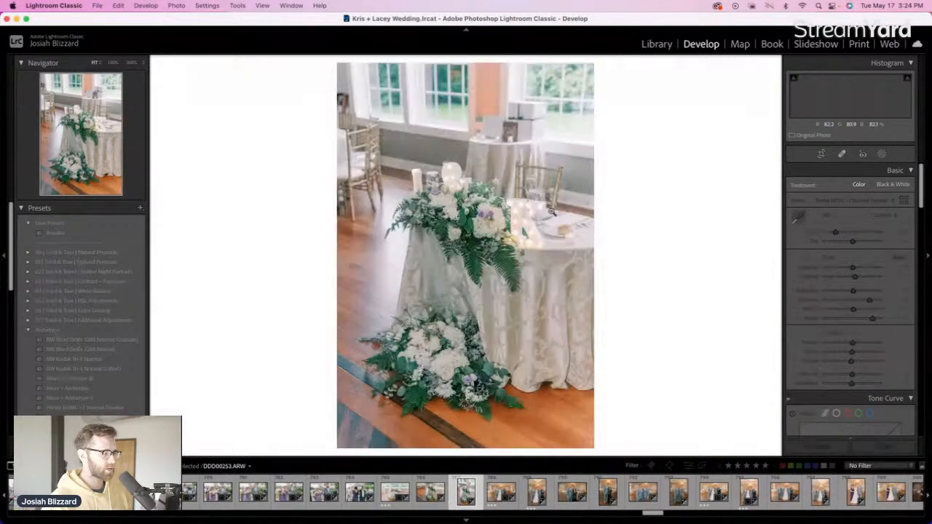
key("equal")
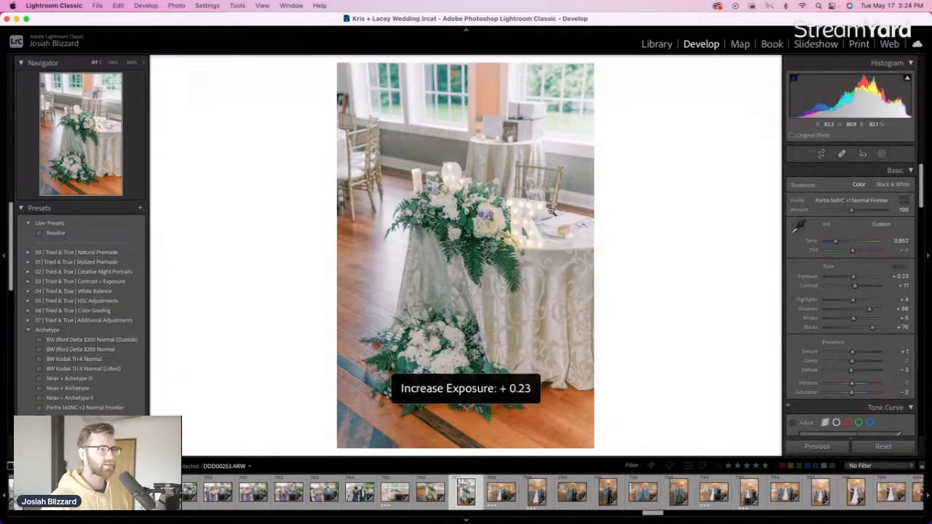
key("minus")
Tighten the crop of the family photo DDD00255 around the group, trimming the ceiling beam above
key("Right")
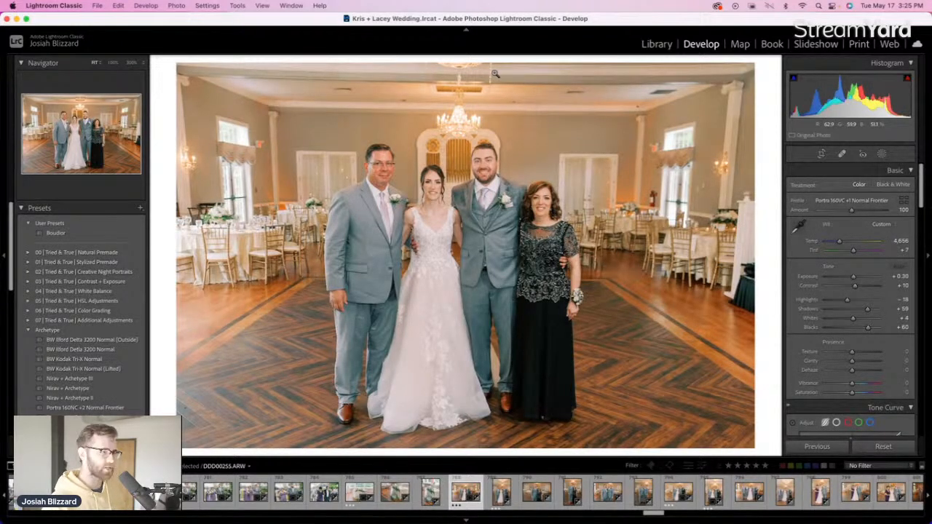
key("r")
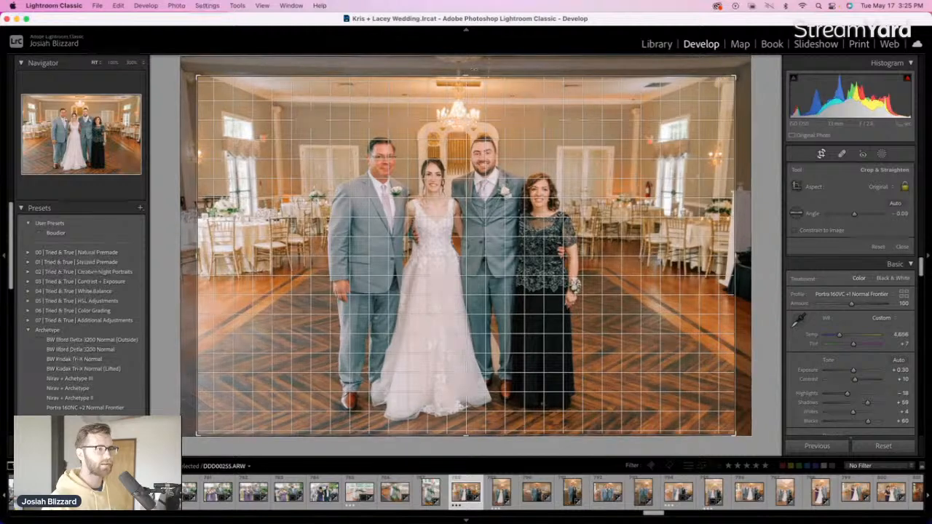
key("Return")
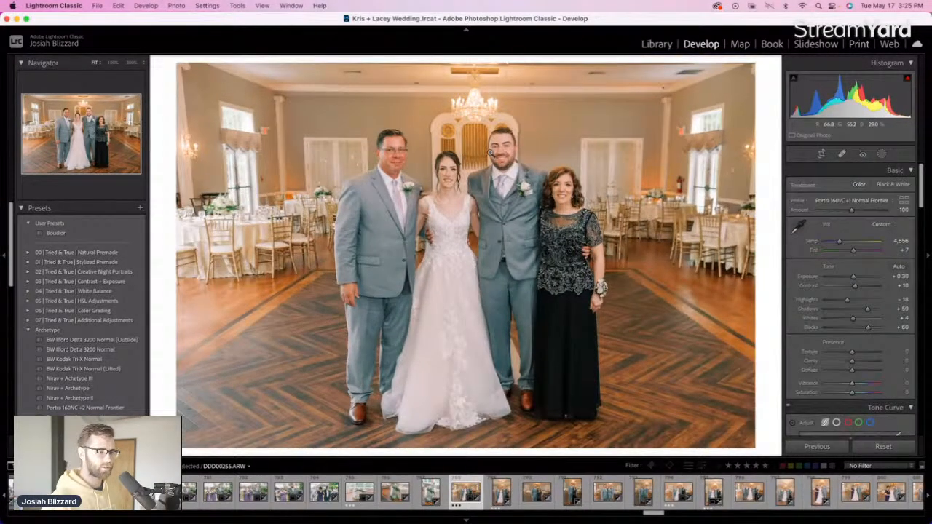
Set the exposure of the vertical family photo DDD00256 to +0.30 and tighten its crop, trimming the large chandelier
key("Right")
key("equal")
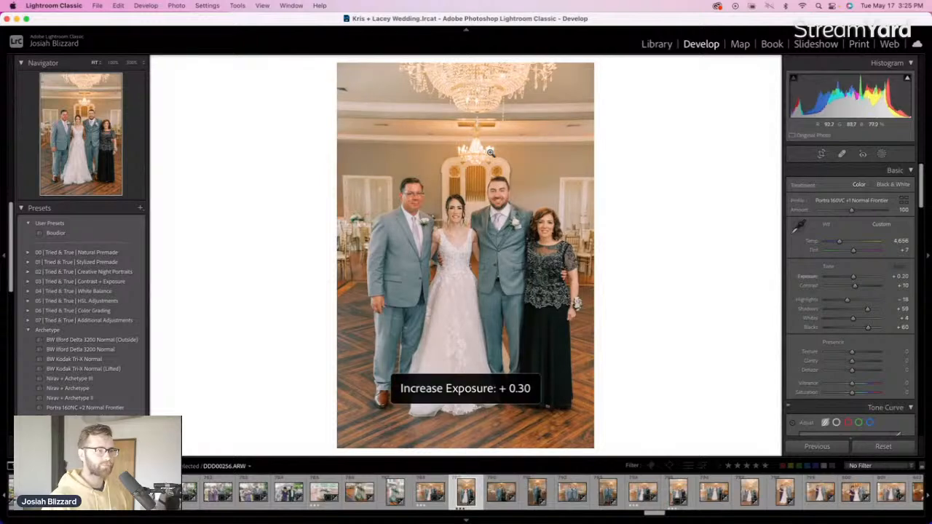
key("r")
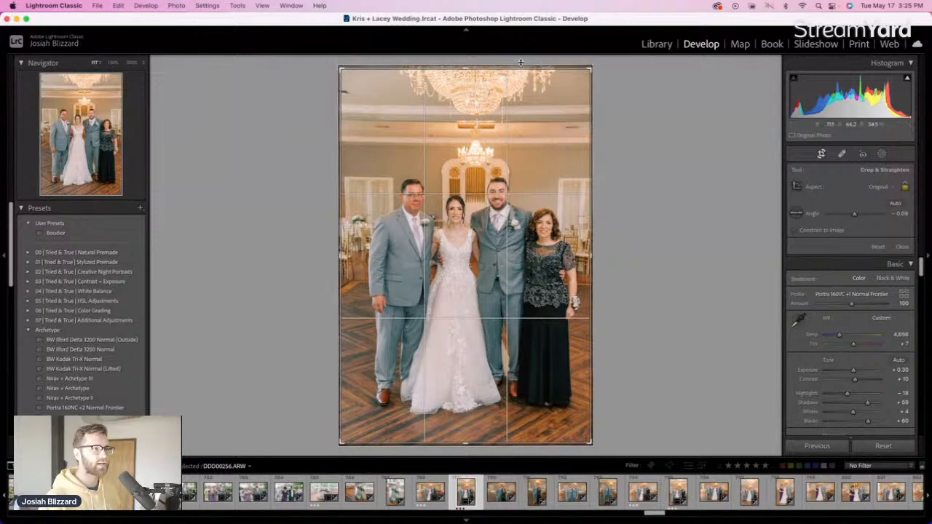
left_click_drag(520, 67, 519, 78)
left_click_drag(516, 135, 514, 137)
key("r")
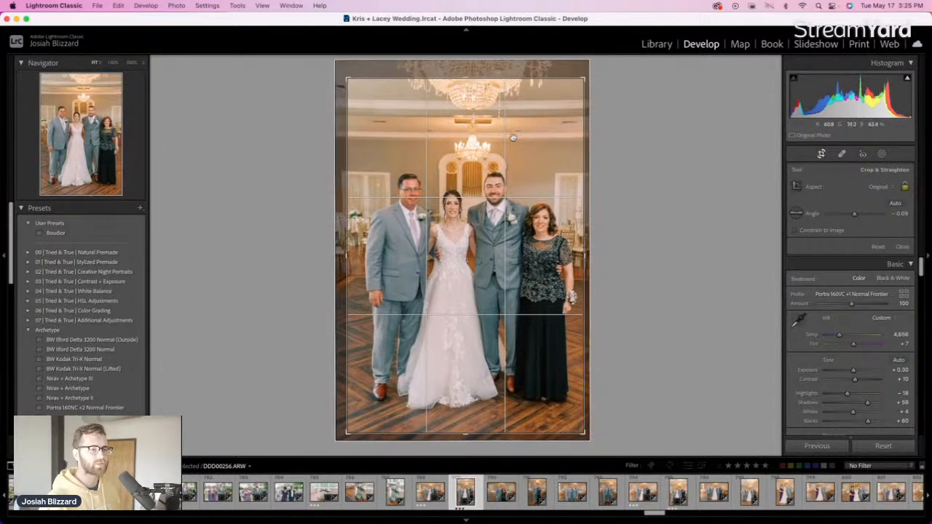
Set the exposure of both photos of the groom with the woman in black, DDD00259 and DDD00263, to +0.40
key("Right")
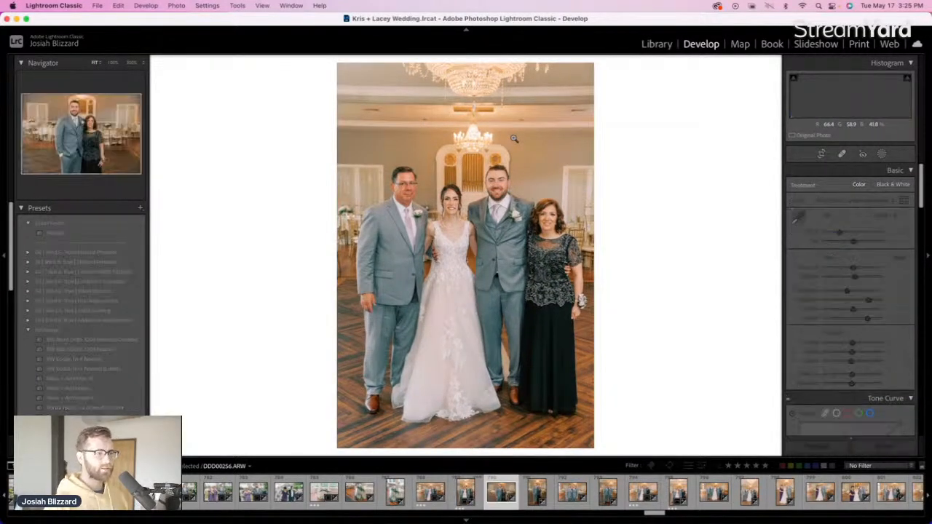
key("equal")
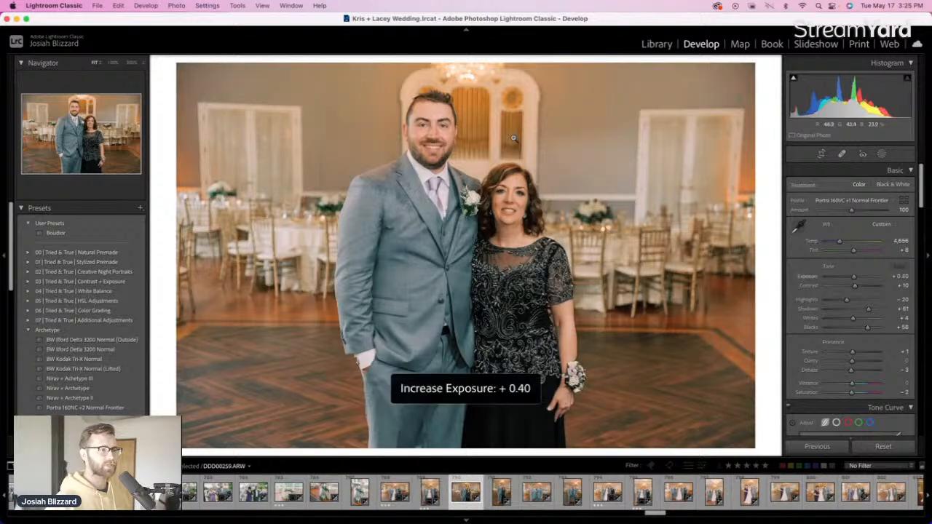
key("Right")
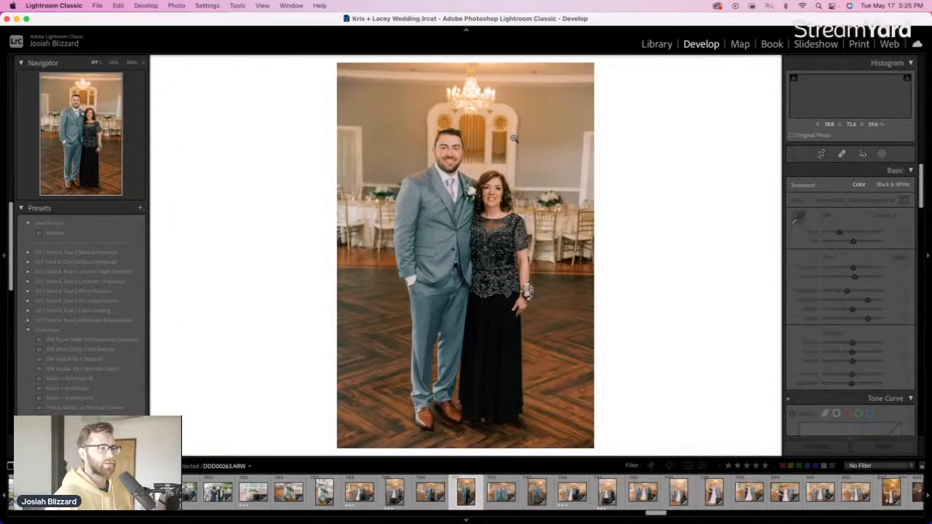
key("equal")
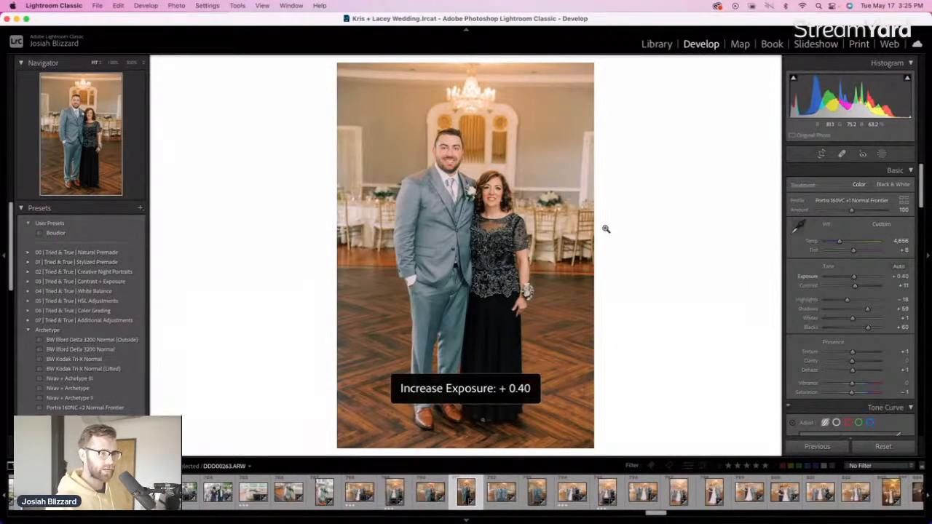
Straighten photo DDD00263 to an angle of -0.67 and tighten its crop around the groom and the woman in black
key("r")
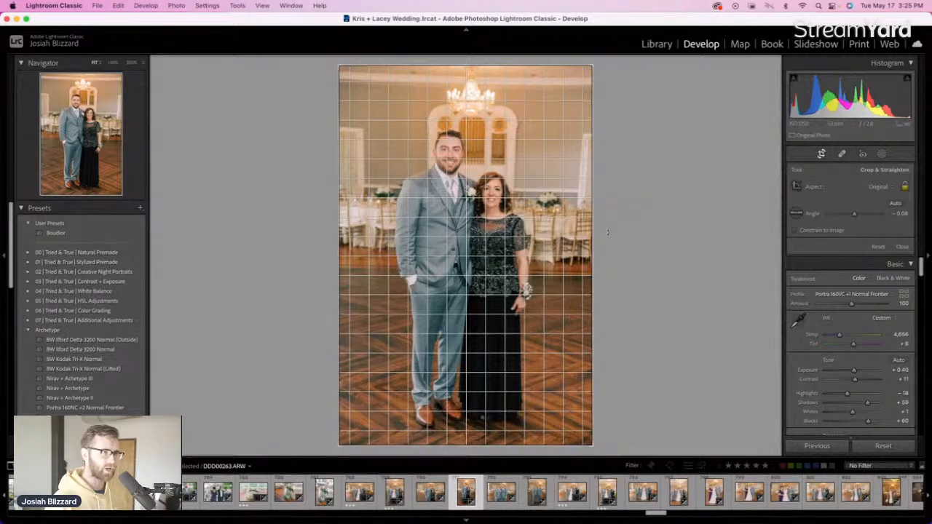
left_click_drag(607, 231, 609, 239)
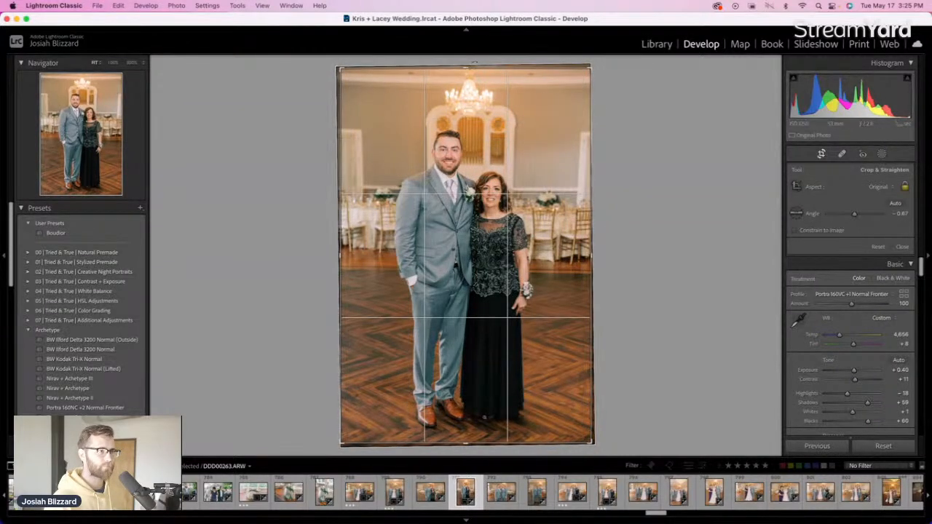
left_click_drag(473, 67, 471, 83)
left_click_drag(452, 157, 451, 165)
key("r")
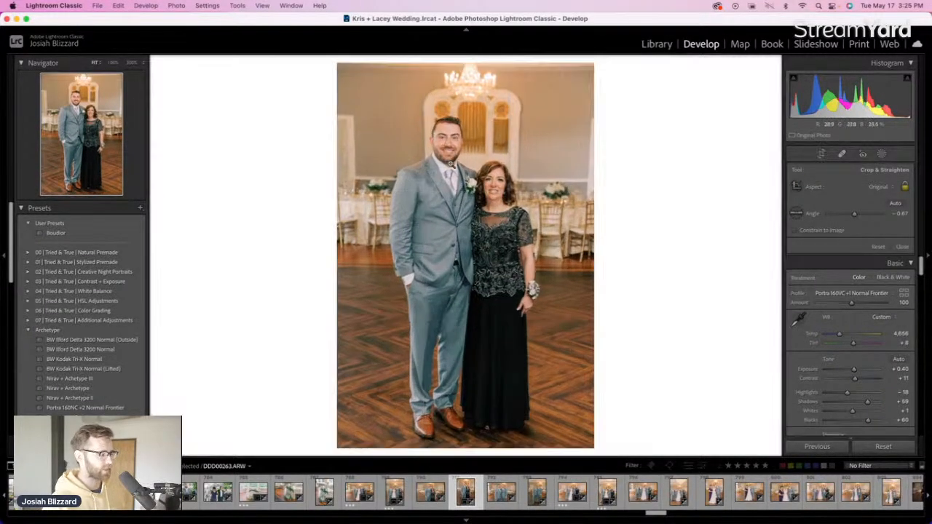
Set the exposure of photo DDD00270, the two men in grey suits at full length, to +0.30 and tighten its crop
key("Right")
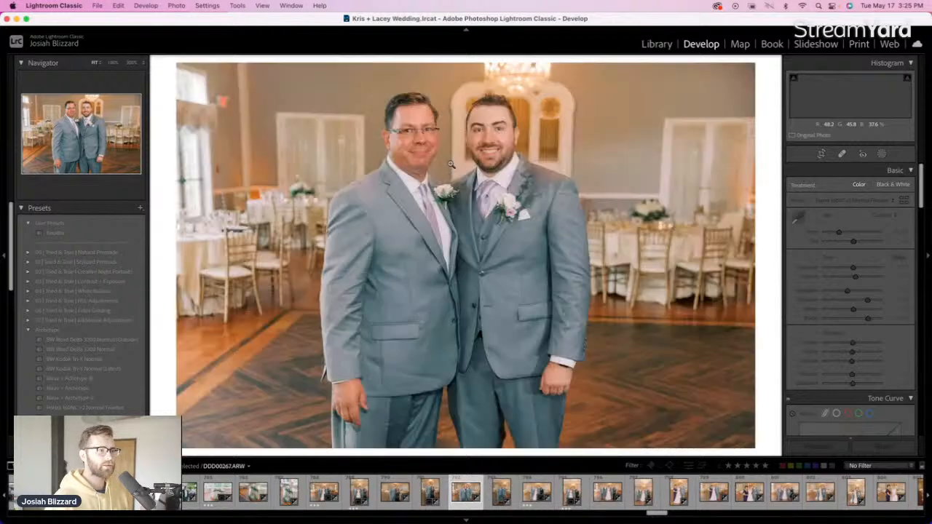
key("Right")
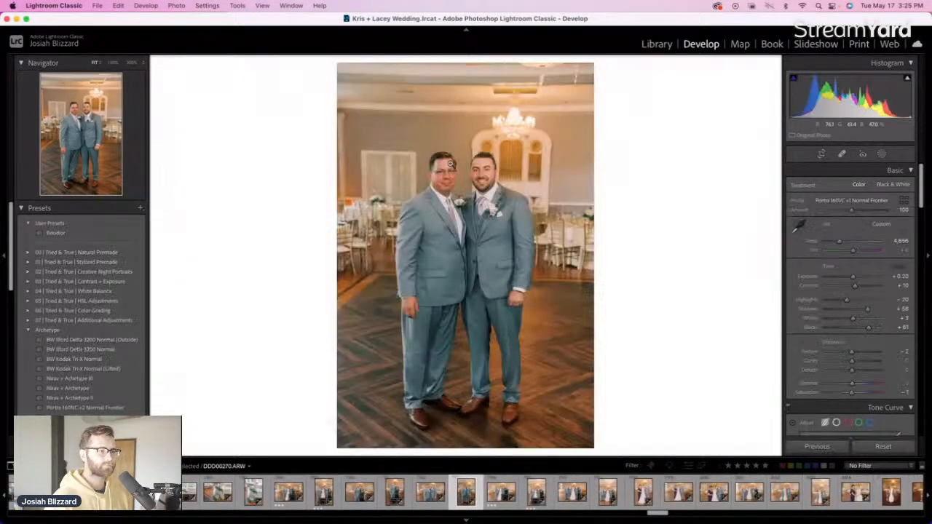
key("equal")
key("r")
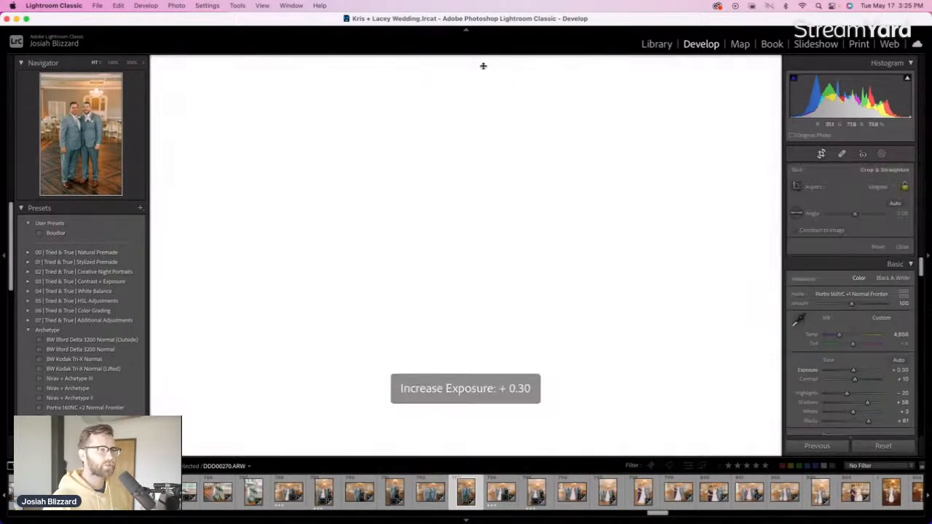
left_click_drag(480, 77, 481, 89)
left_click_drag(479, 145, 483, 153)
key("r")
Compare photo DDD00270 with its unedited version and lower its exposure by one increment
key("backslash")
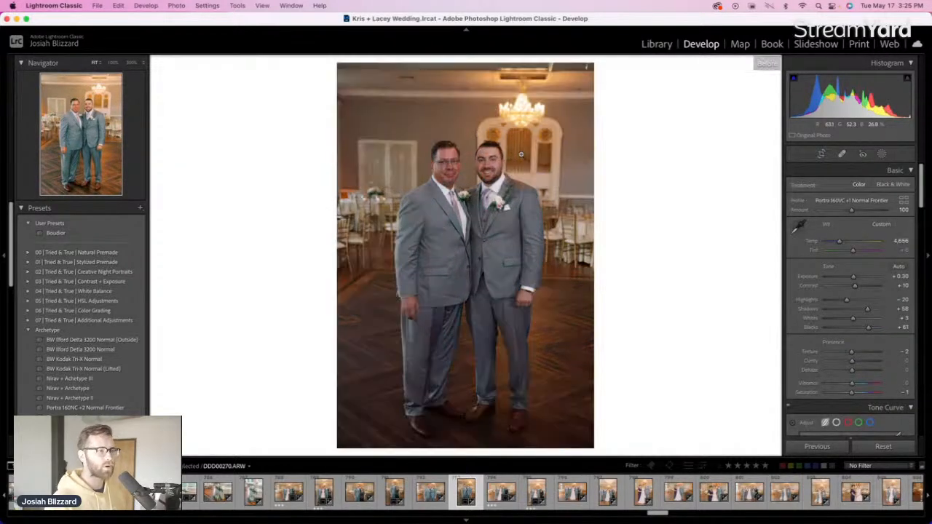
key("backslash")
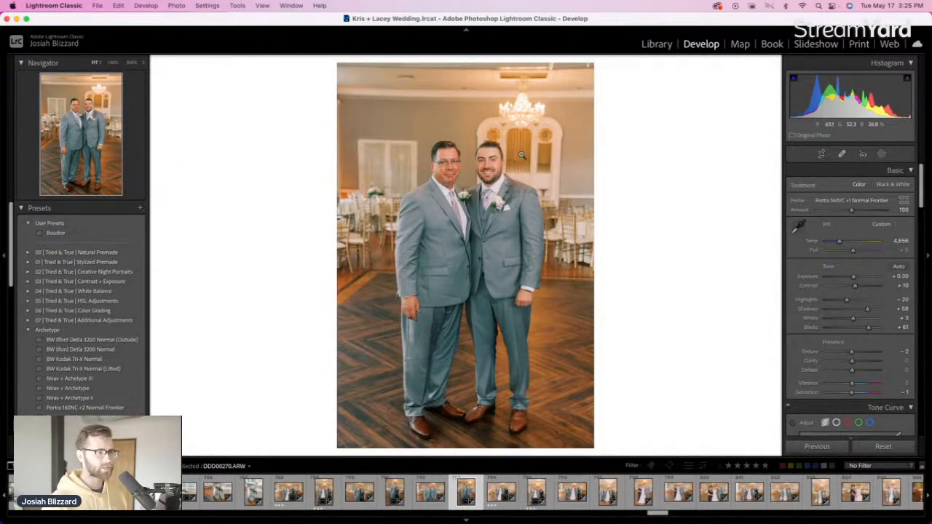
key("minus")
Straighten the family photo CCC01299 to an angle of -0.67 and go on to the vertical photo CCC01301
key("Right")
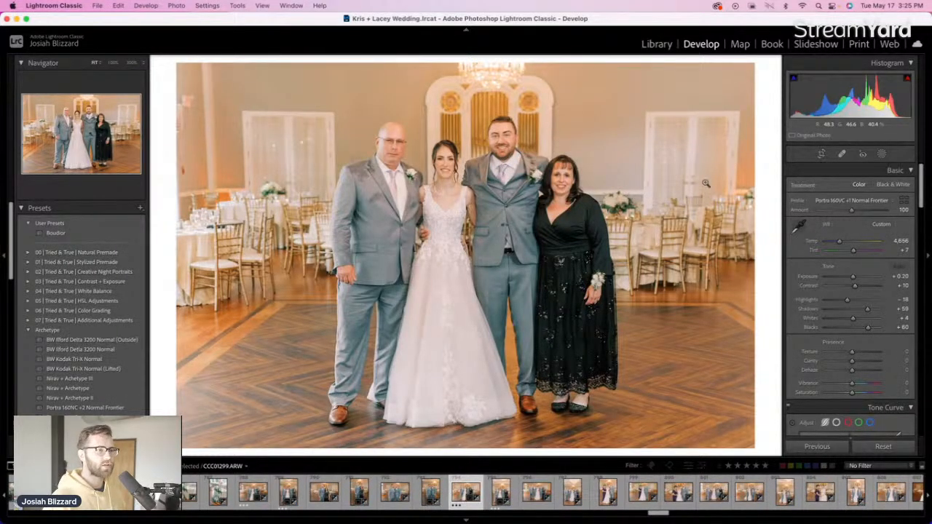
key("r")
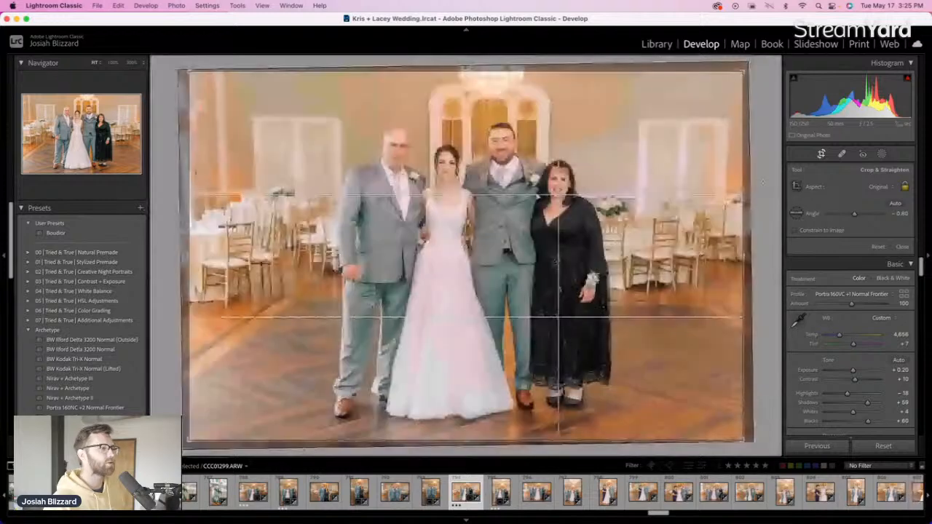
left_click_drag(762, 179, 762, 182)
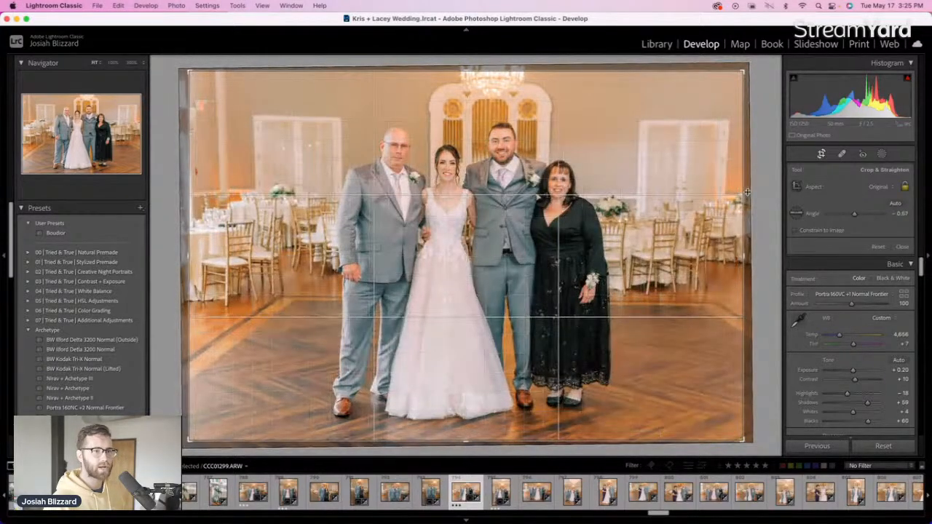
key("Return")
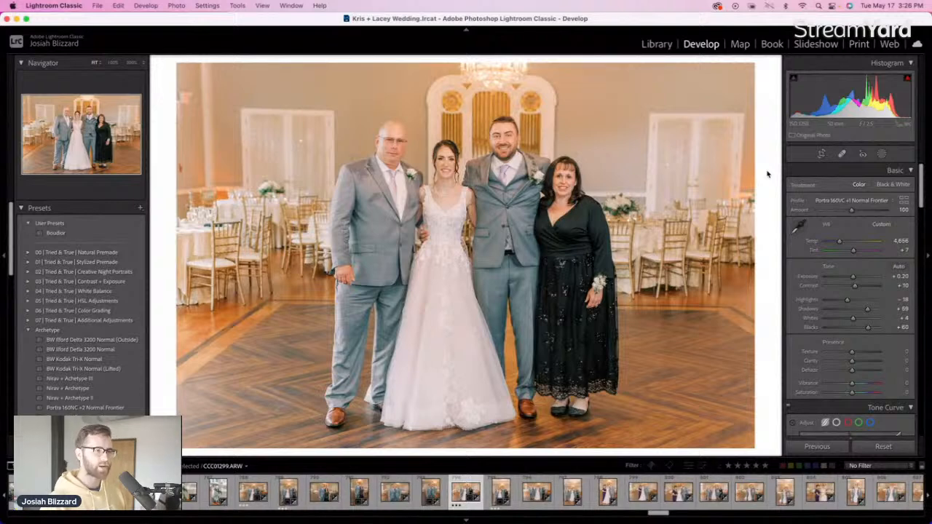
key("minus")
key("equal")
key("Right")
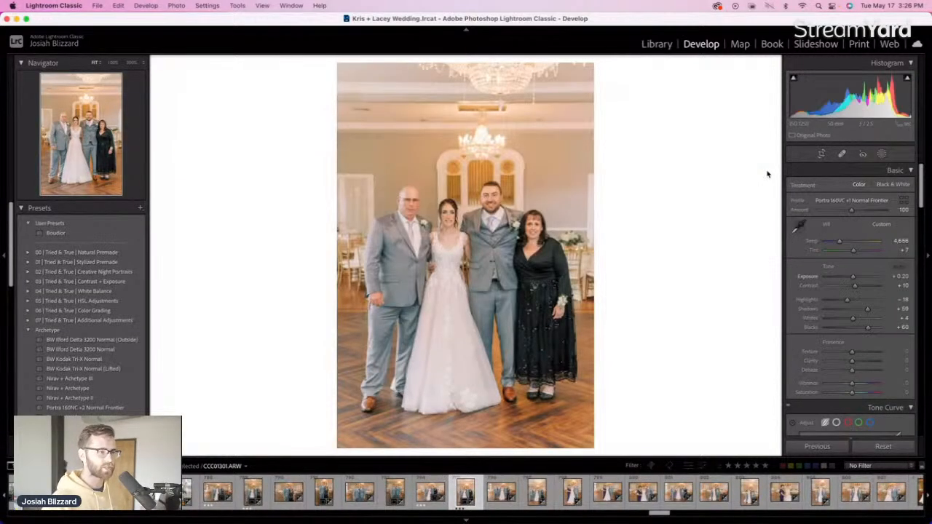
Try photo CCC01301 one exposure increment brighter, restore it, and check the crop of the horizontal family photo DDD00274
key("equal")
key("minus")
key("Right")
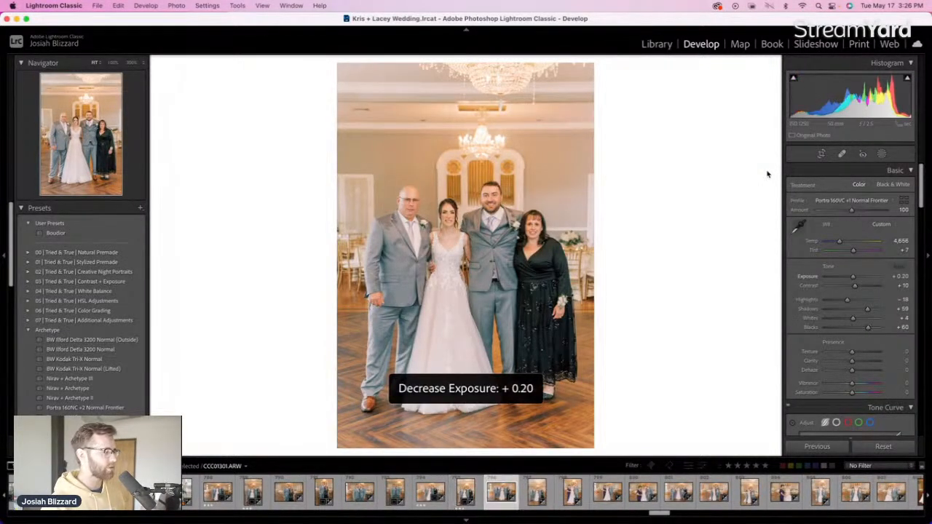
key("Right")
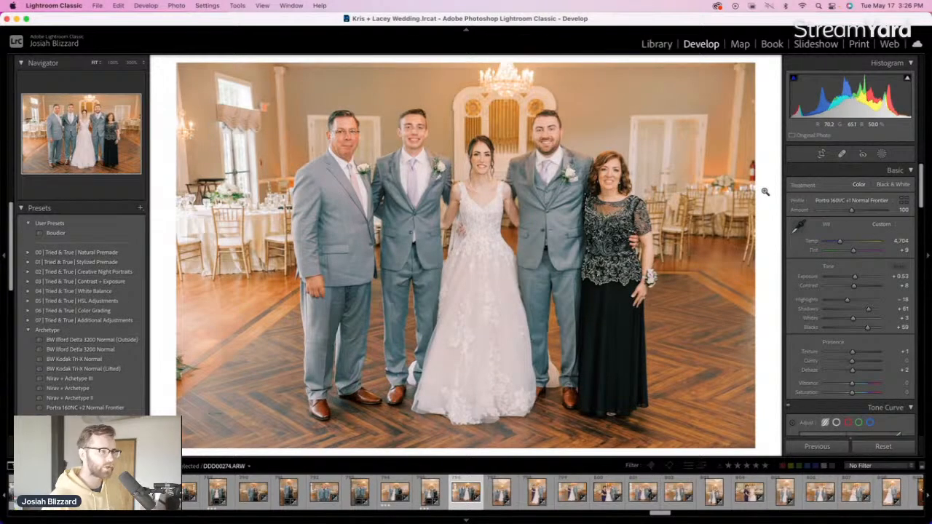
key("r")
key("r")
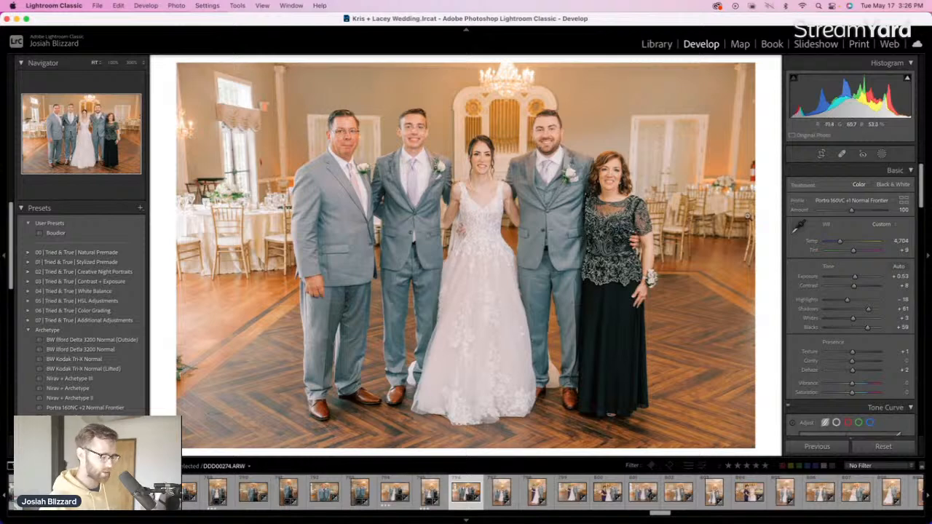
Straighten the vertical five-person family photo DDD00277 to an angle of 0.09 and tighten its crop
key("Right")
key("Right")
key("Right")
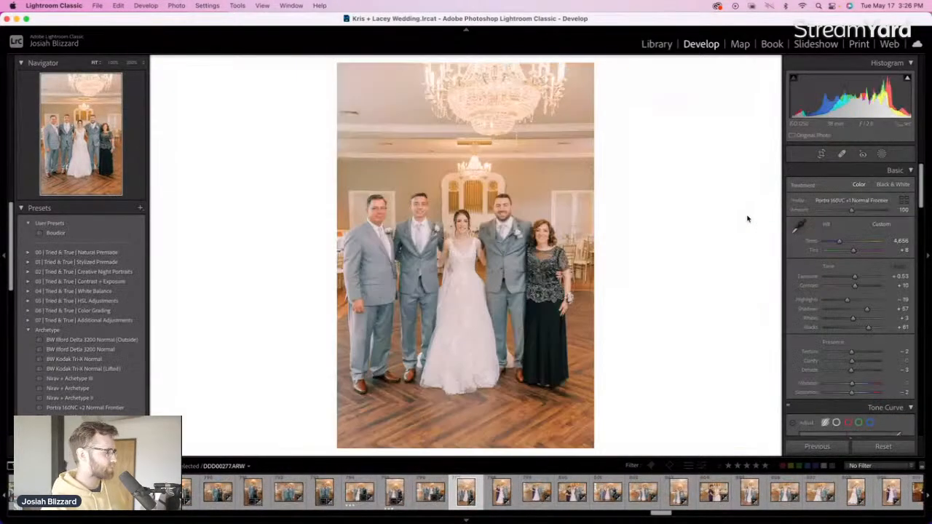
key("r")
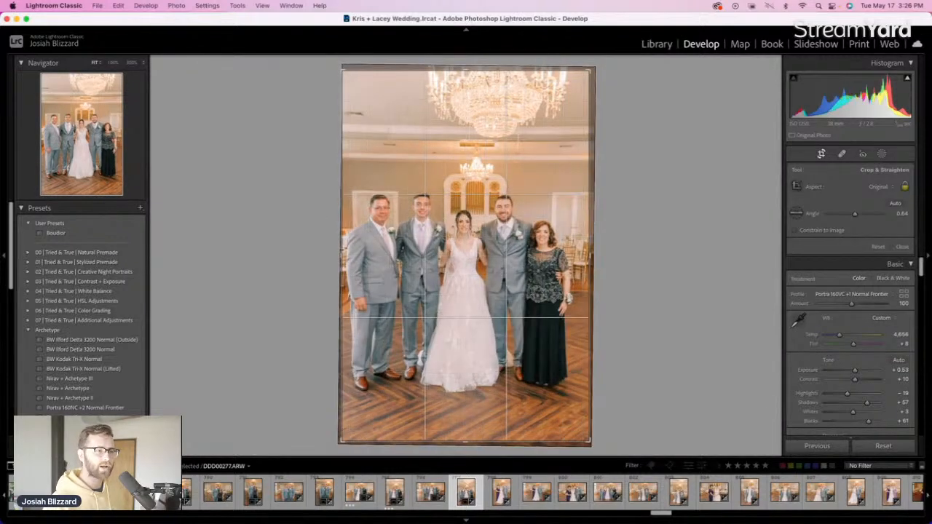
left_click_drag(588, 243, 606, 241)
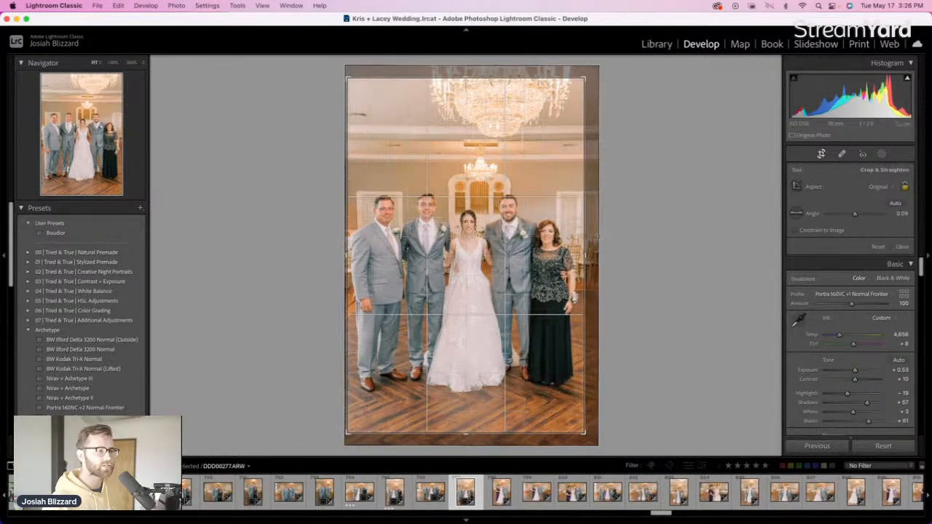
left_click_drag(490, 235, 512, 241)
key("Return")
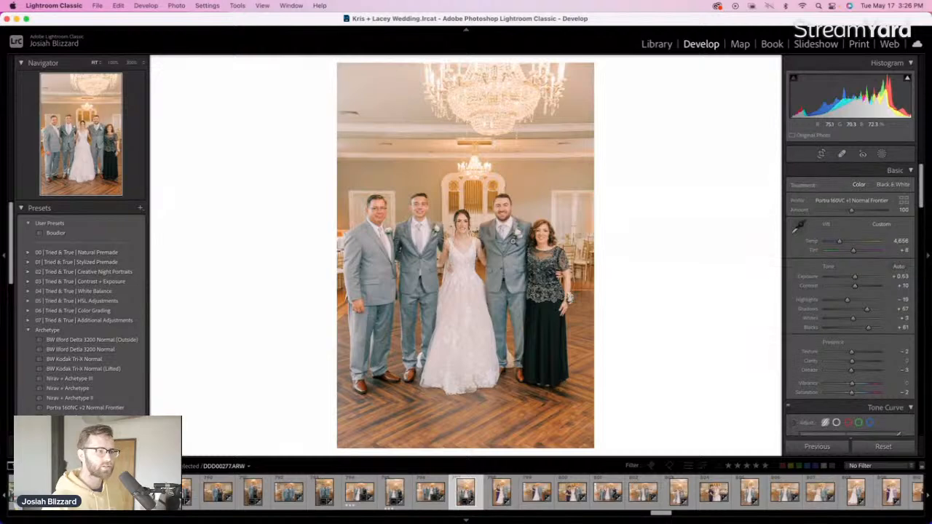
Straighten vertical photo DDD00282 of the couple with the woman in purple to an angle of -1.06 and reposition its crop
key("Right")
key("Right")
key("Right")
key("Right")
key("Right")
key("Right")
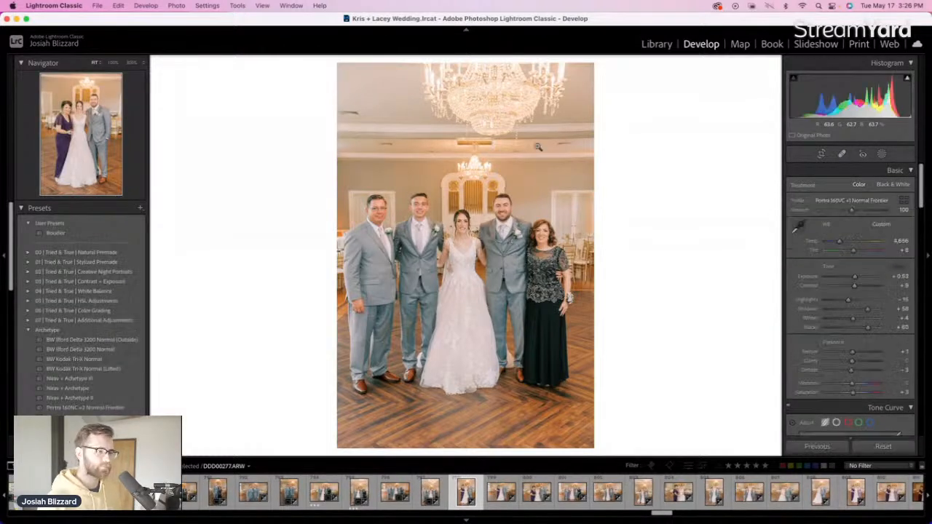
key("r")
left_click_drag(609, 200, 609, 196)
left_click_drag(523, 217, 512, 229)
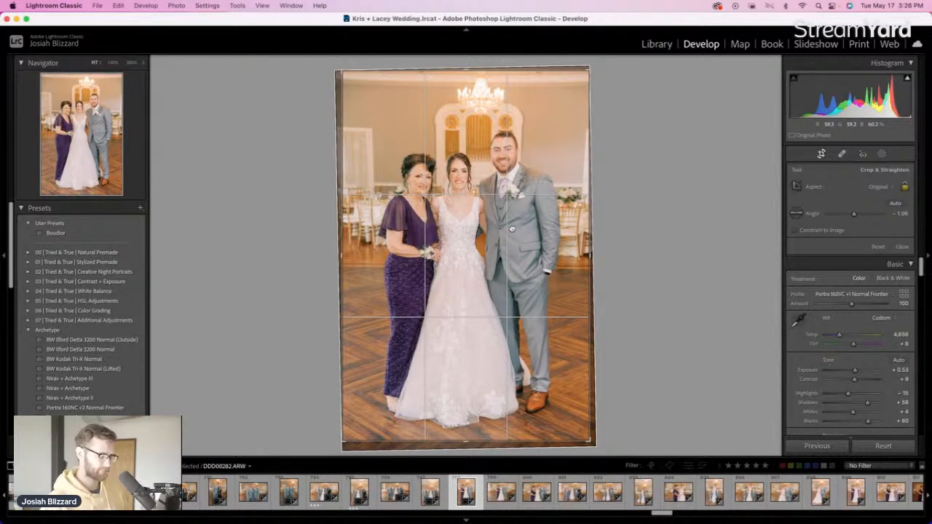
key("Return")
Set the exposure of the horizontal full-length photo of the couple with the woman in purple to +0.43
key("Right")
key("minus")
key("Right")
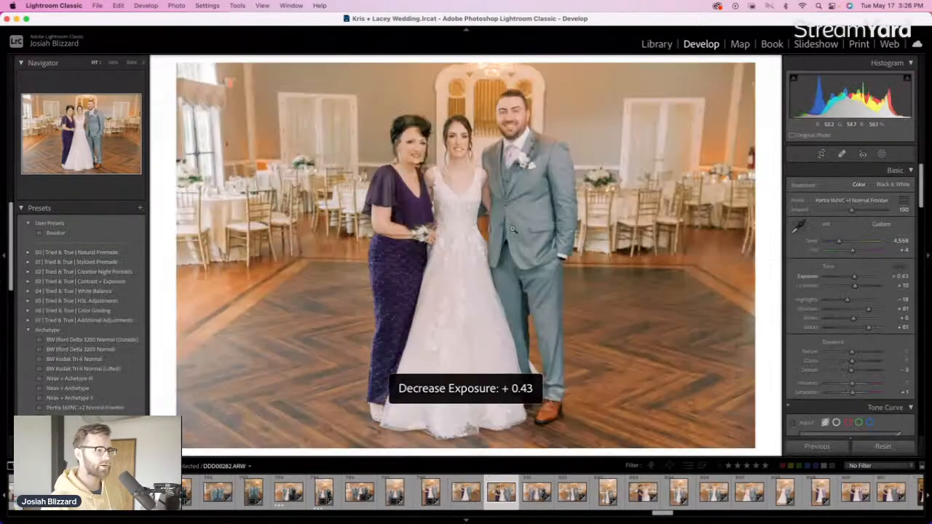
Try an exposure of +0.63 on close-up photo DDD00287, restore it, and go on to family photo CCC01304
key("Right")
key("equal")
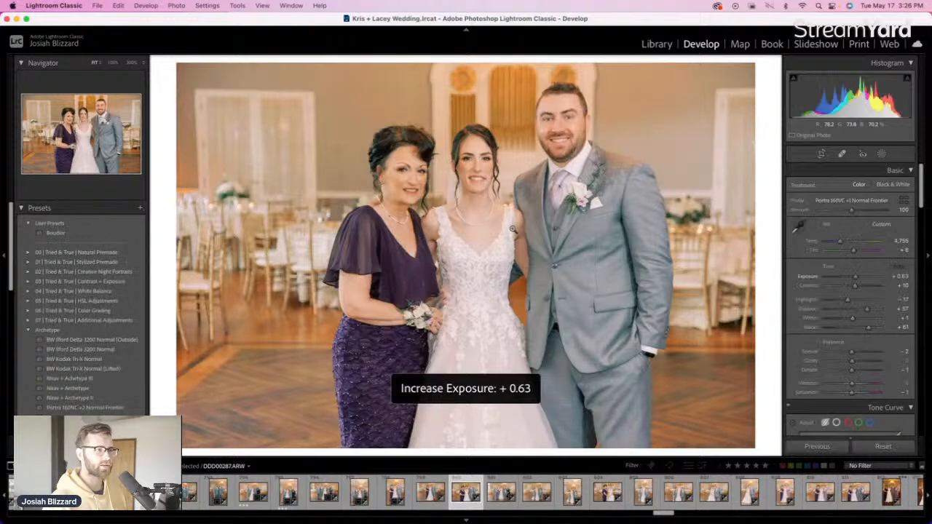
key("minus")
key("Right")
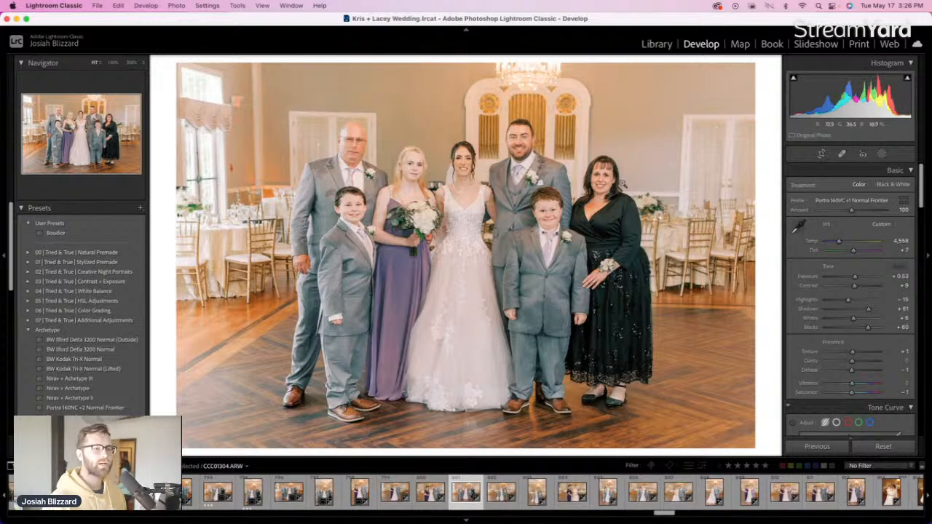
Straighten the seven-person family photo CCC01304 to an angle of -0.81
key("r")
left_click_drag(746, 248, 759, 242)
key("r")
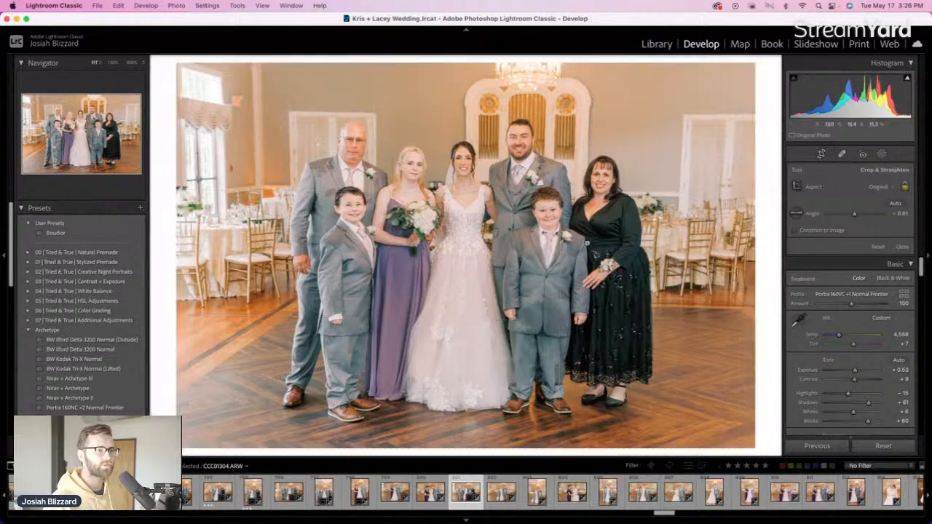
key("Right")
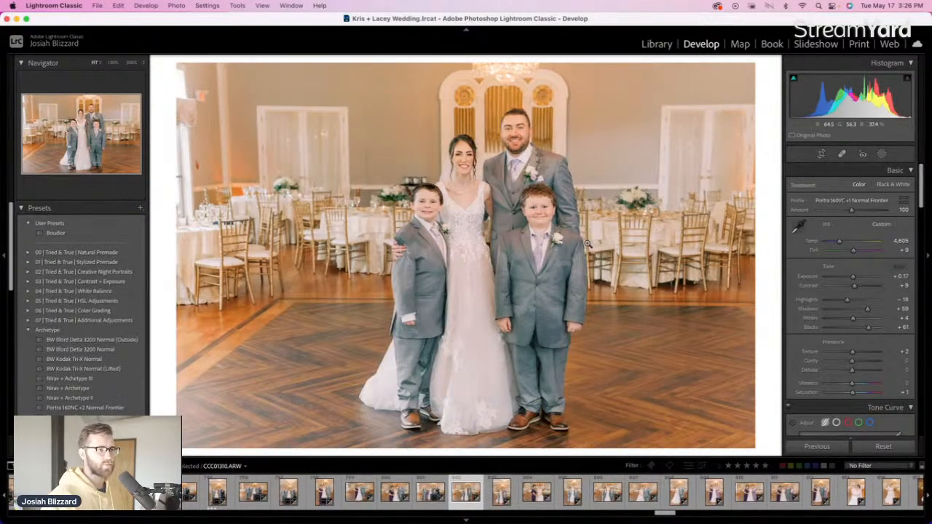
Straighten vertical photo CCC01313 of the couple with two boys to an angle of -1.71 and crop away some of the ceiling
key("Right")
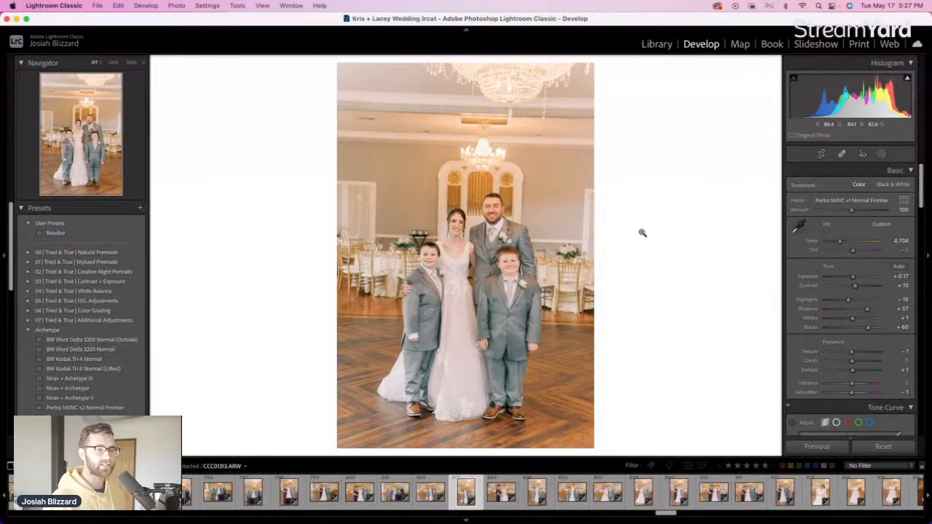
key("r")
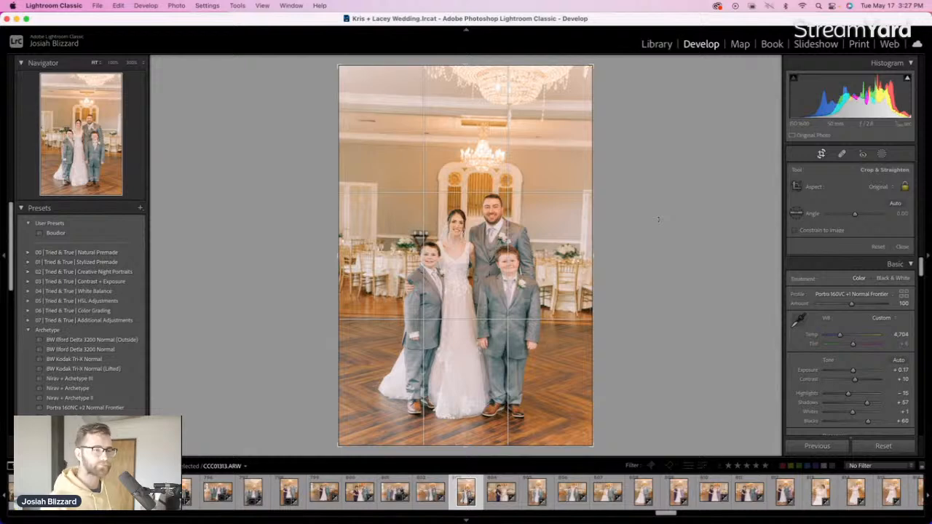
left_click_drag(658, 219, 658, 213)
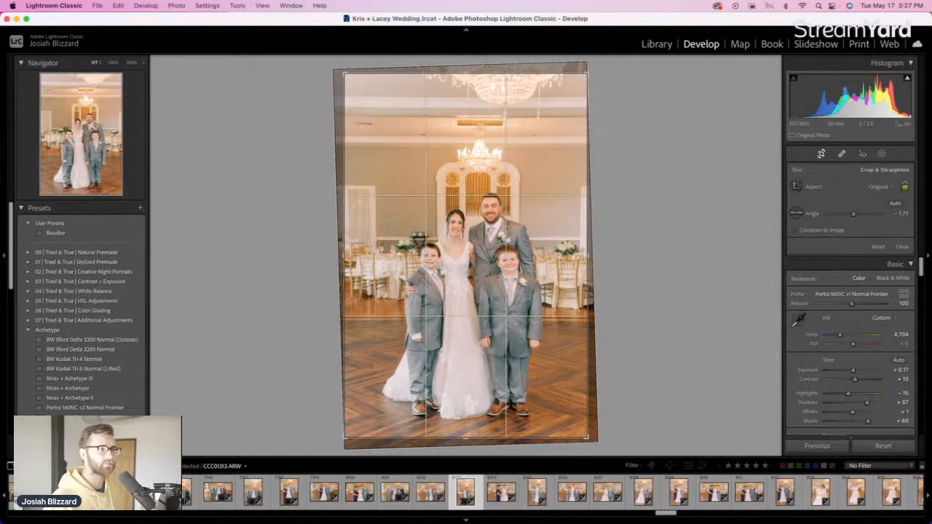
left_click_drag(486, 67, 485, 88)
key("r")
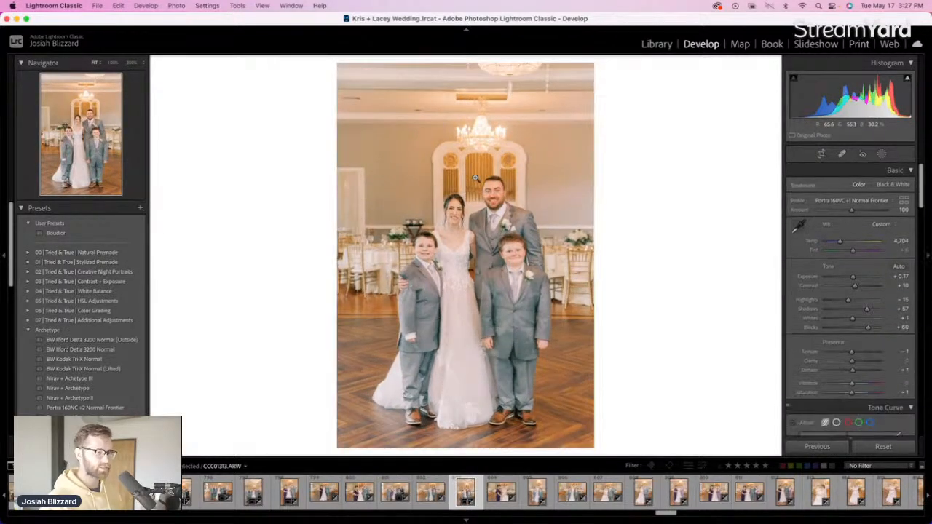
Tighten the crop of photo DDD00289 around the bride and the woman in purple, keeping its exposure at +0.53
key("Right")
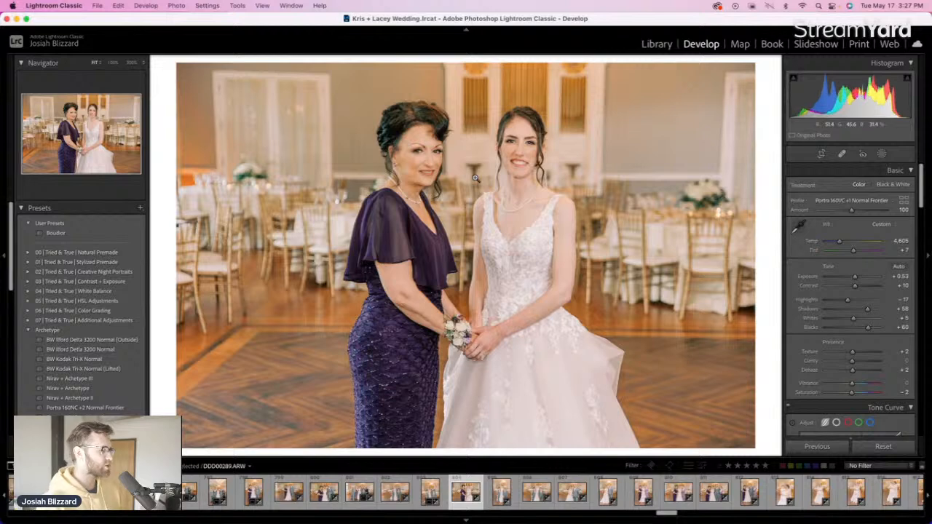
key("equal")
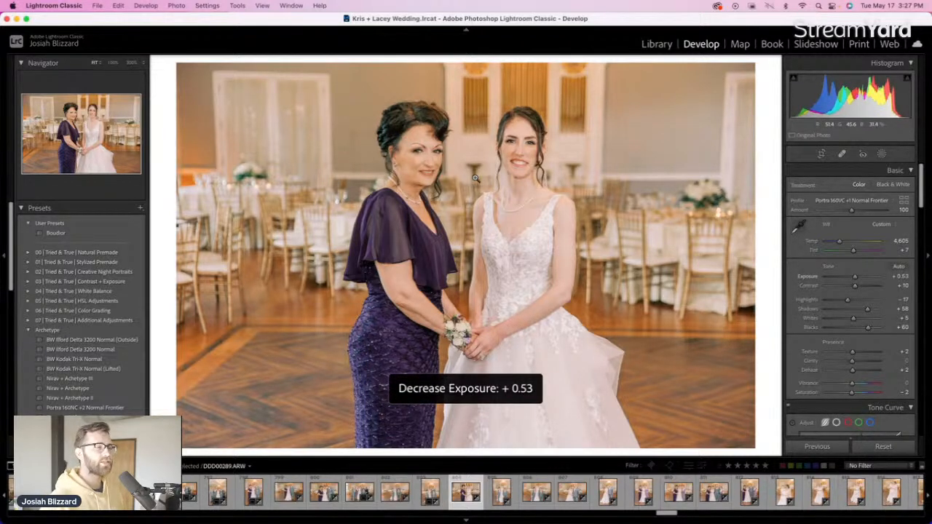
key("r")
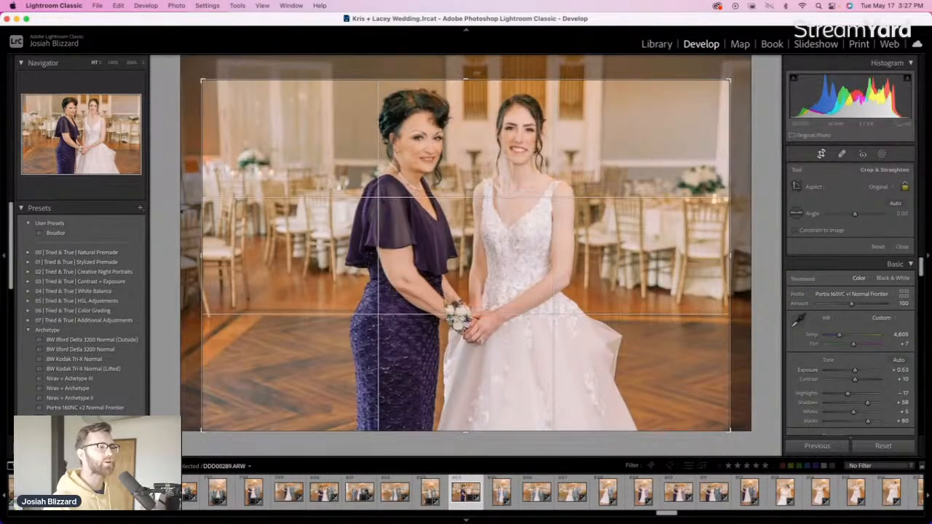
left_click_drag(476, 74, 476, 75)
left_click_drag(457, 137, 455, 159)
key("r")
Set the exposure of vertical photo CCC01316 to -0.03 and raise the exposure of photo CCC01319 by one increment
key("Right")
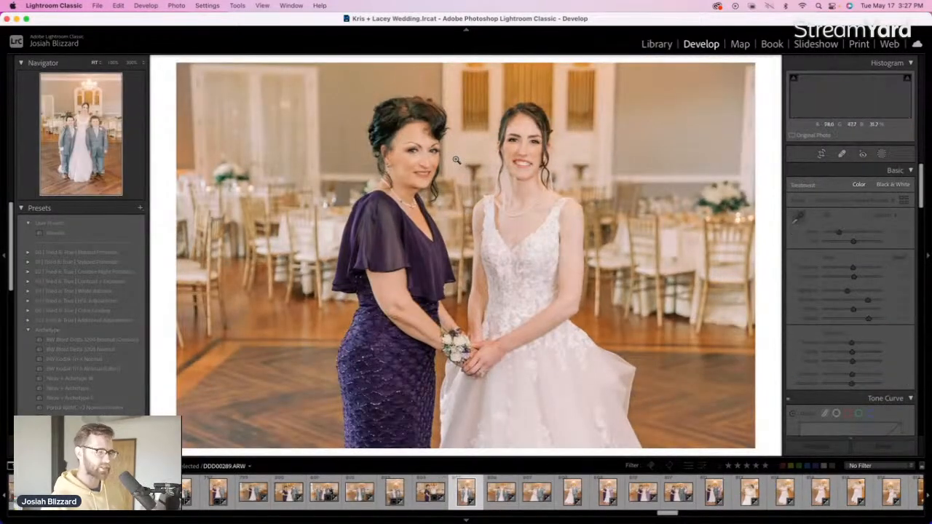
key("minus")
key("minus")
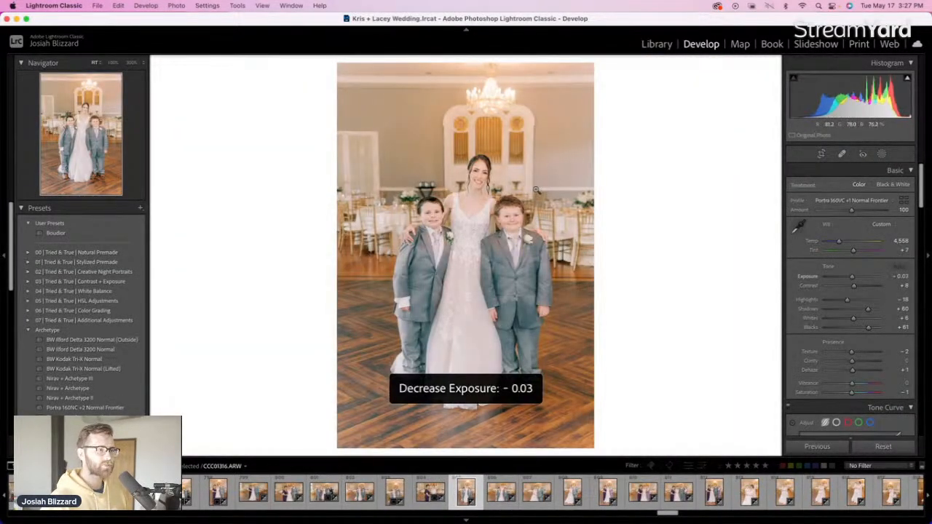
key("Right")
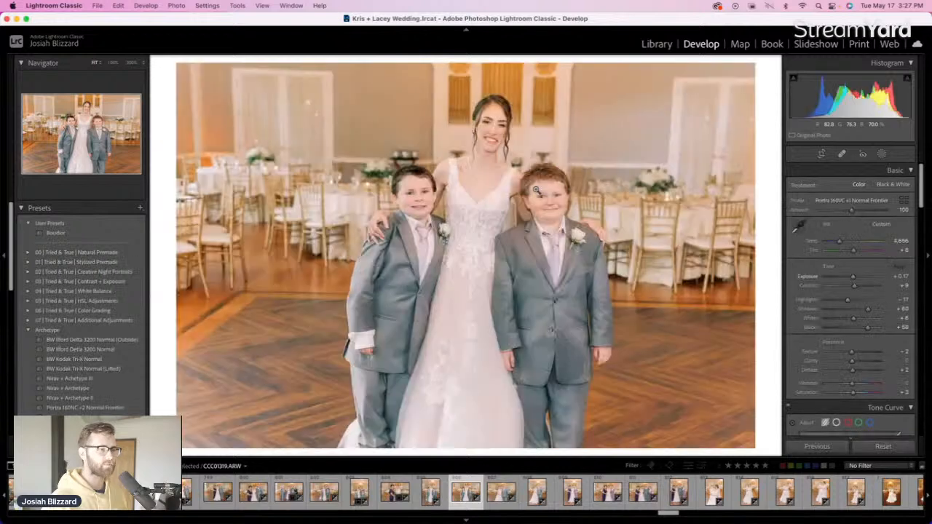
key("equal")
Set the exposure of photo CCC01321 to +0.07, and straighten it to an angle of -0.61 with a tighter crop
key("Right")
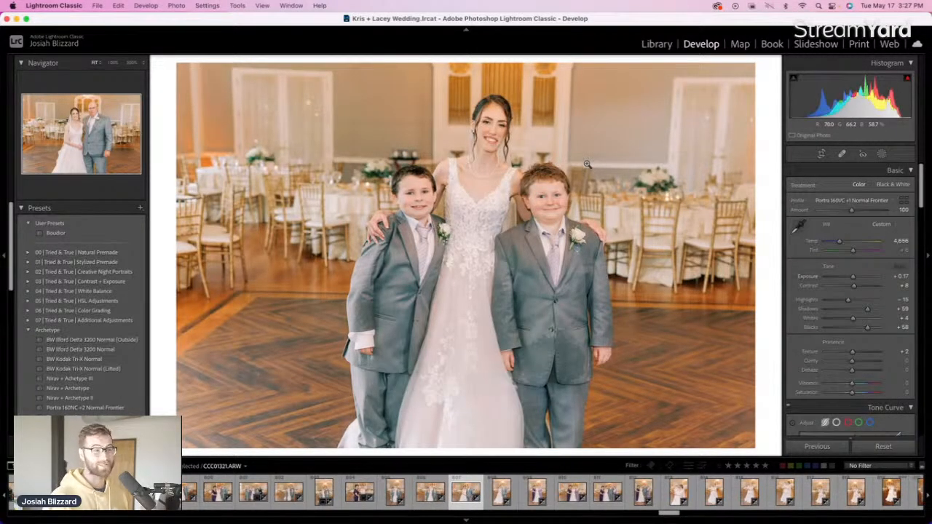
key("minus")
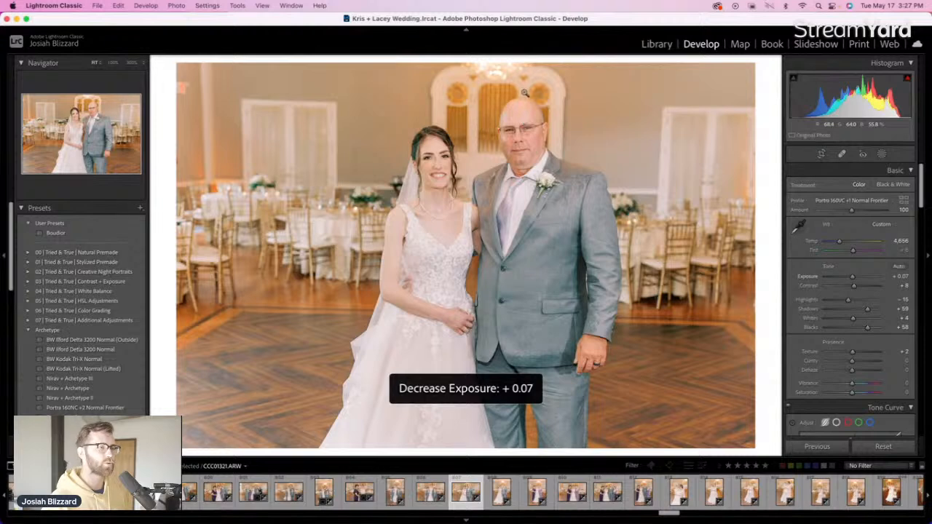
key("r")
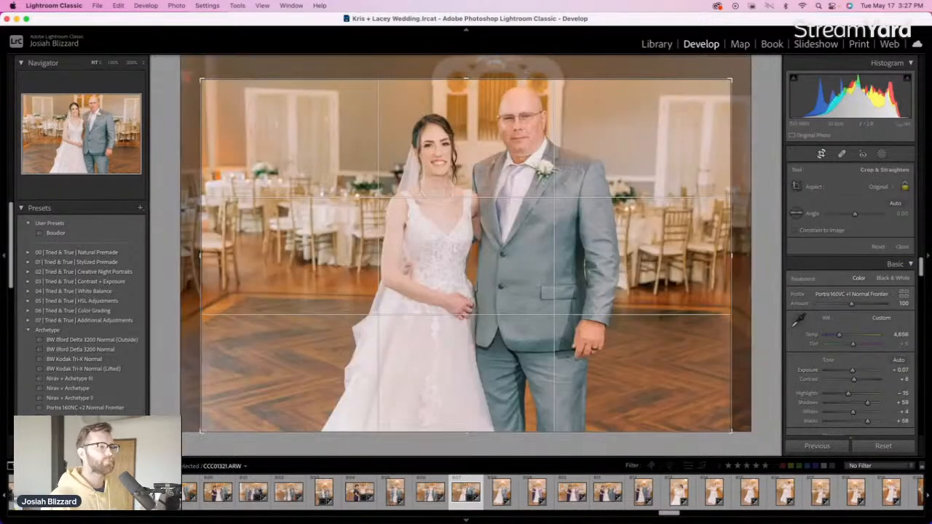
left_click_drag(754, 182, 754, 179)
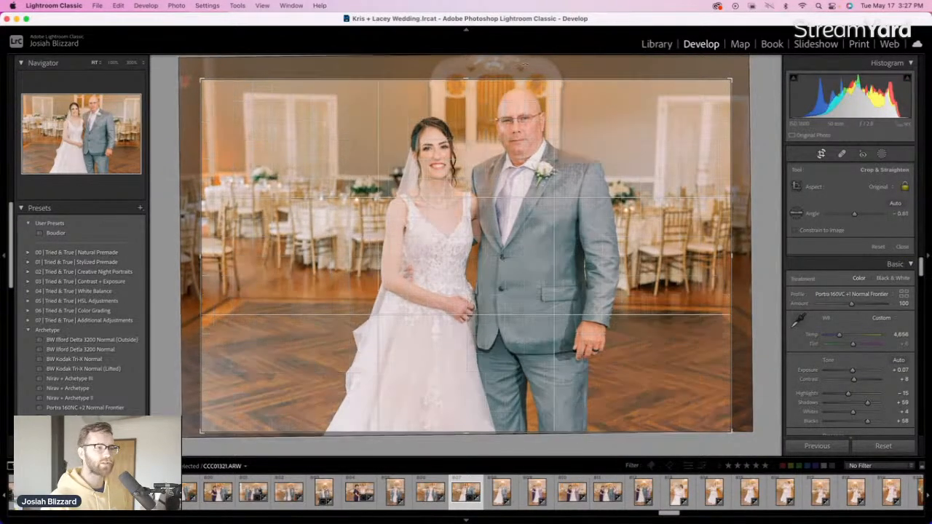
left_click_drag(515, 121, 507, 130)
key("Return")
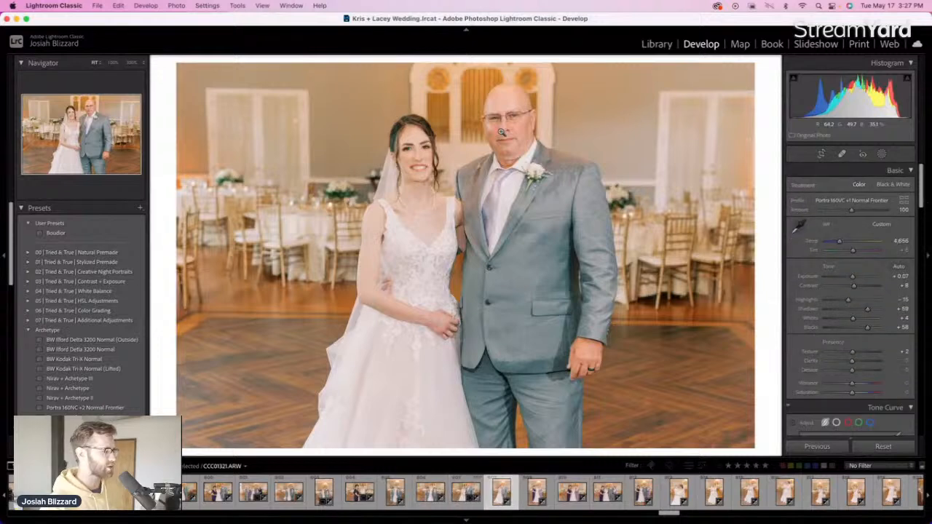
Set the exposure of vertical photo CCC01323, the bride with the man in glasses, to -0.13
key("Right")
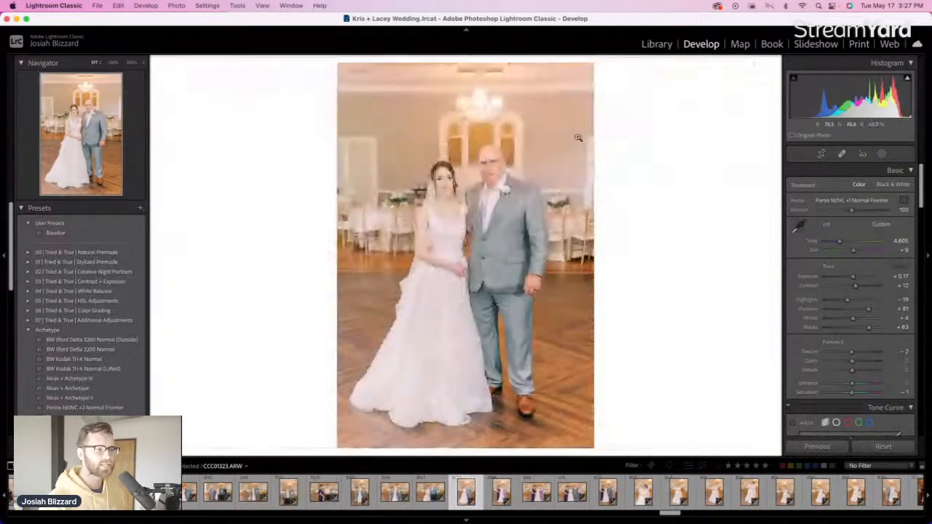
key("minus")
key("minus")
key("minus")
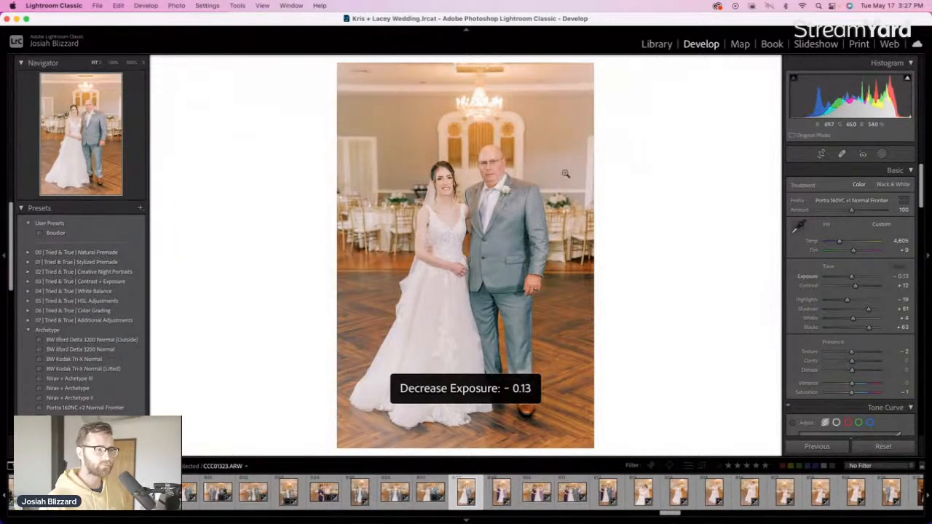
Straighten photo CCC01323 to an angle of 0.07 and tighten its crop around the bride and the man in glasses
key("r")
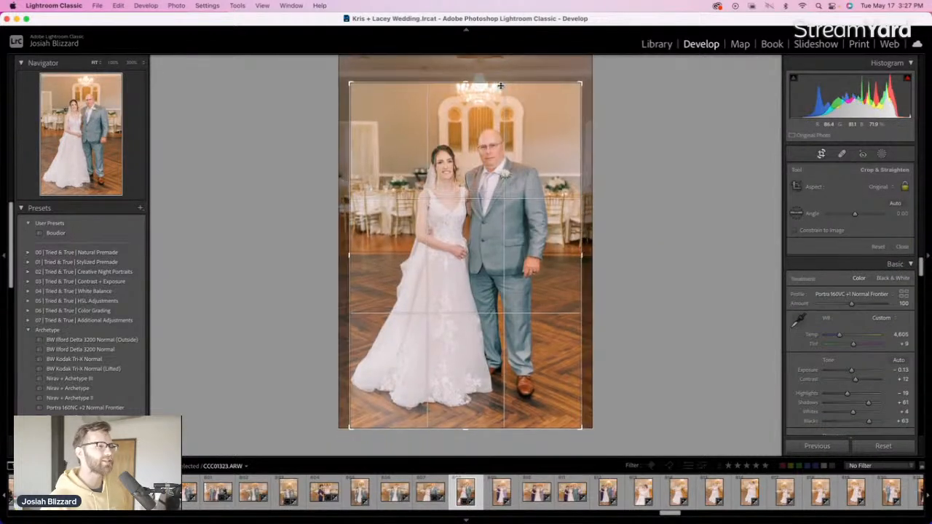
left_click_drag(500, 86, 500, 66)
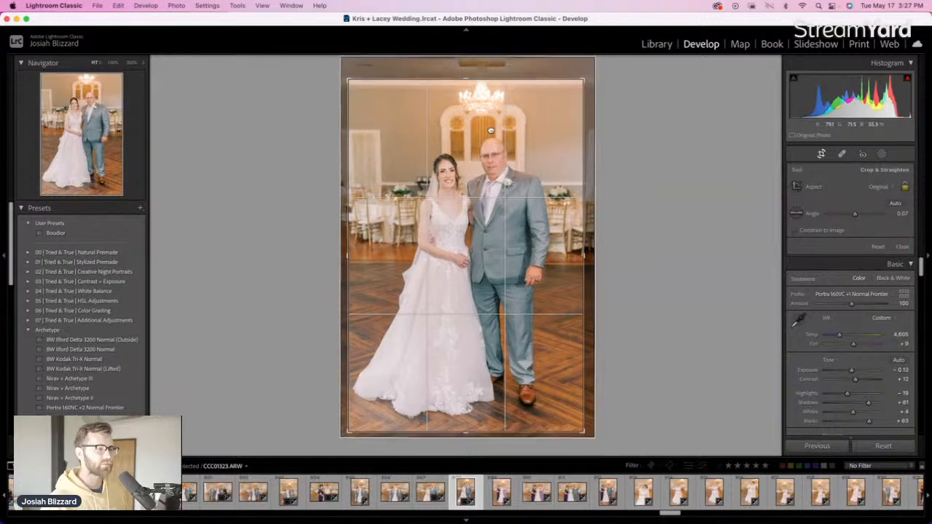
key("r")
Set the exposure of photo CCC01326, the bride between two women in purple, to -0.13
key("Right")
key("Right")
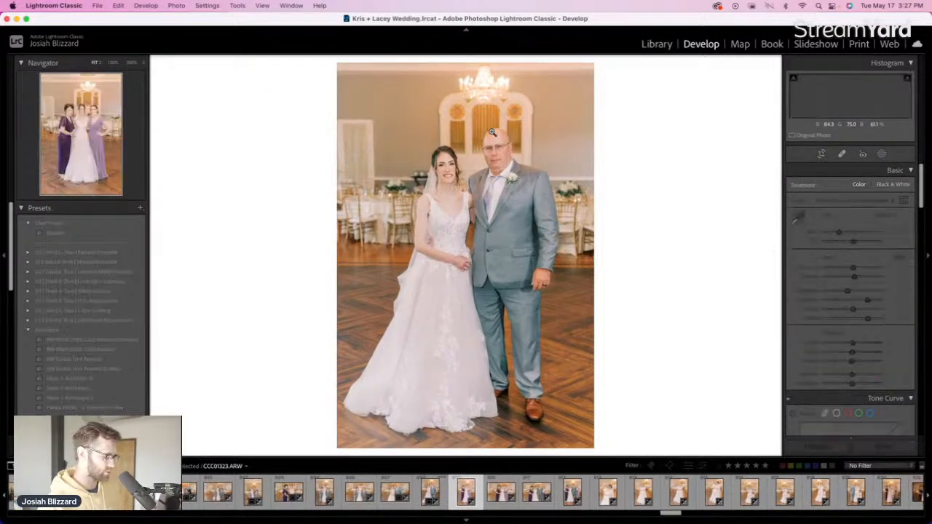
key("minus")
key("minus")
key("minus")
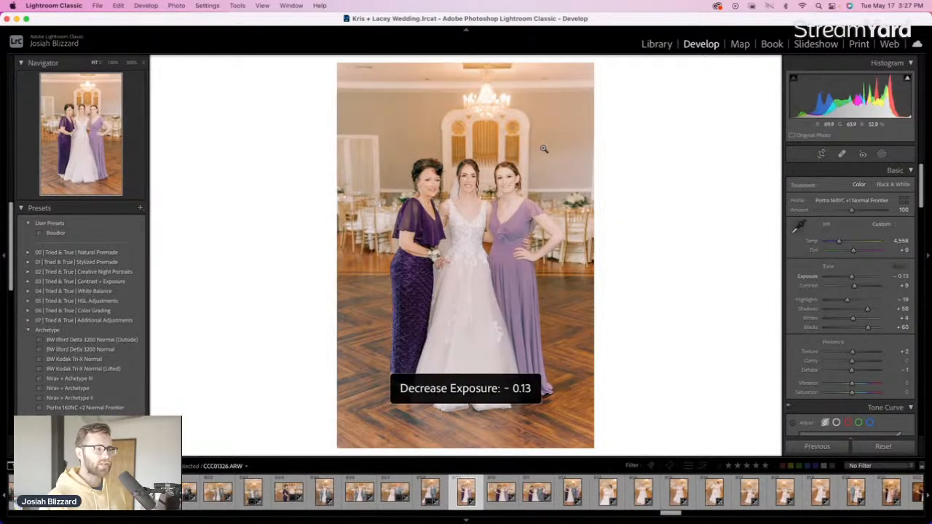
Straighten photo CCC01326 to an angle of -0.01 and tighten its crop around the bride and the two women in purple
key("r")
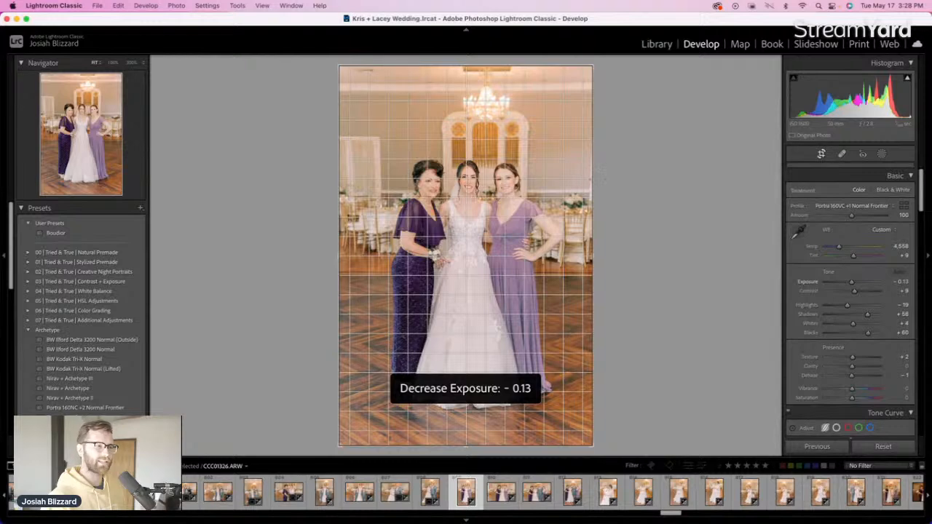
left_click_drag(510, 67, 510, 79)
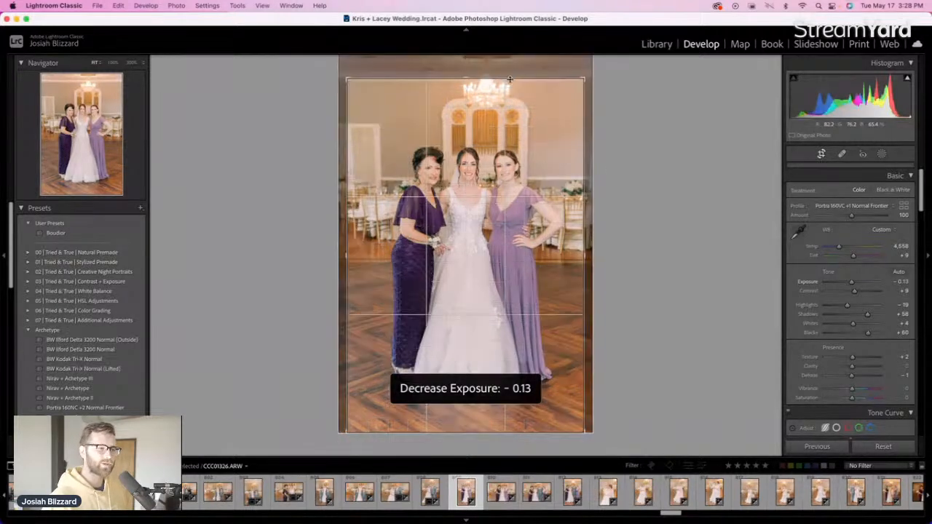
left_click_drag(492, 162, 486, 183)
key("Return")
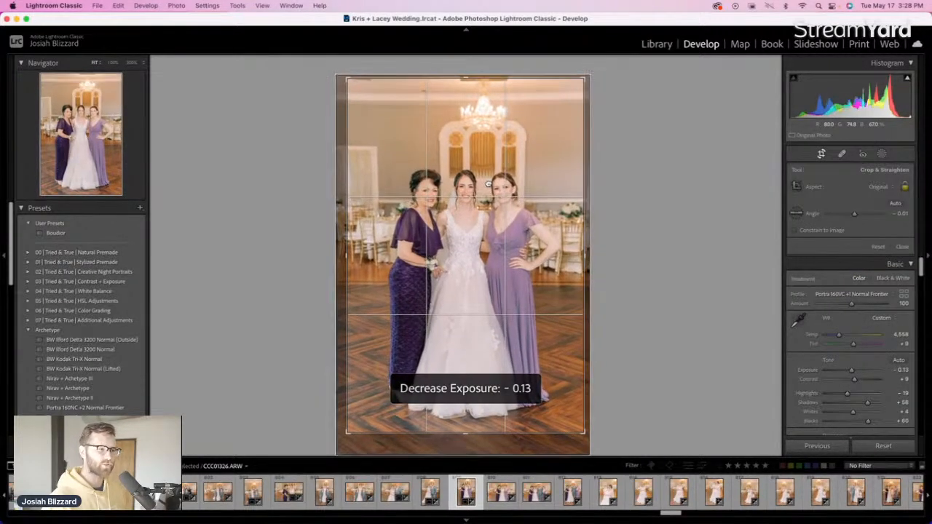
Tighten the crop of photo CCC01332, the close group of the couple between the two women in purple
key("Left")
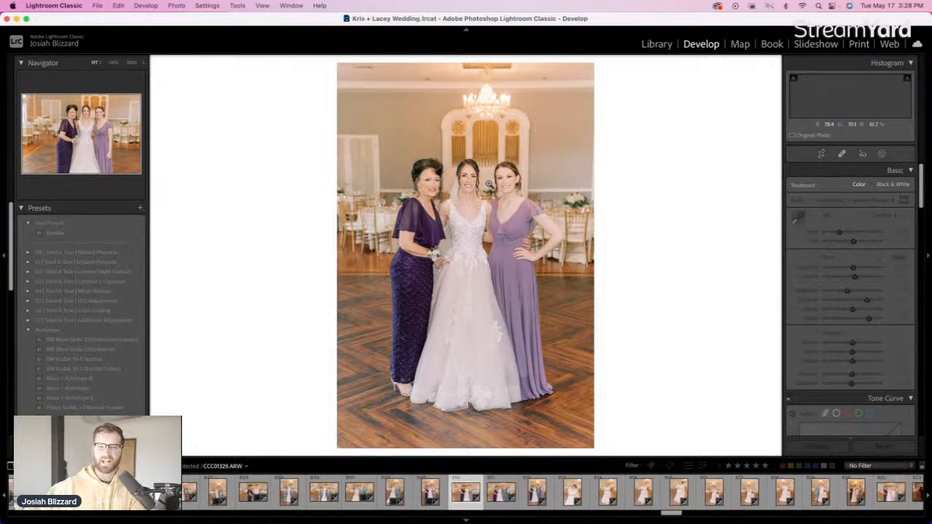
key("Right")
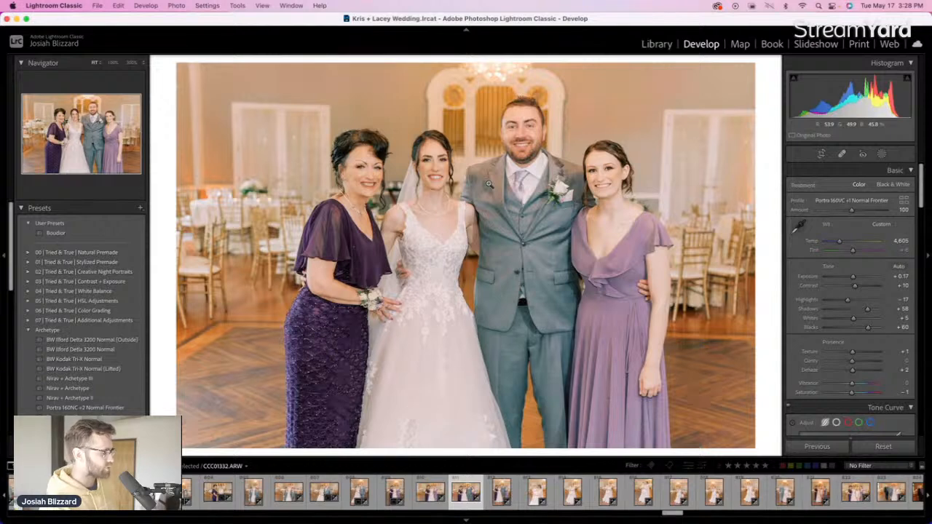
key("r")
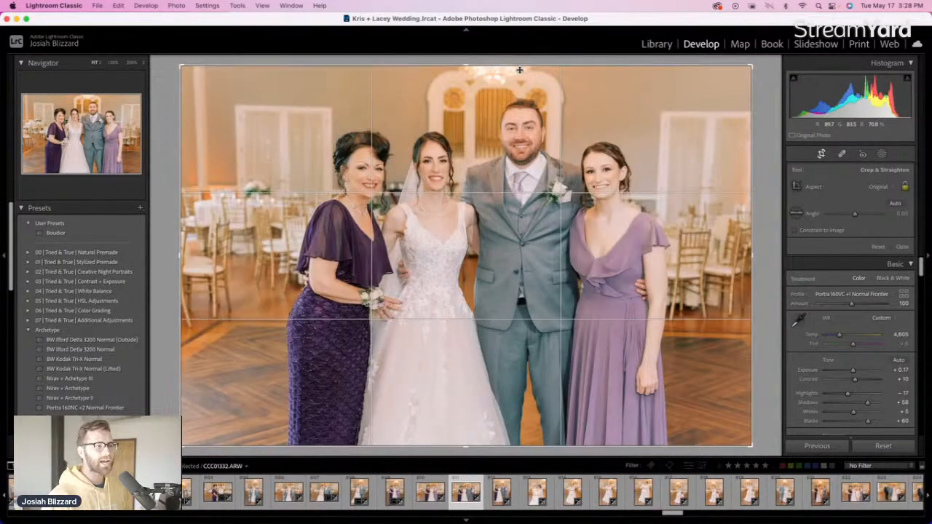
left_click_drag(521, 63, 518, 63)
key("Return")
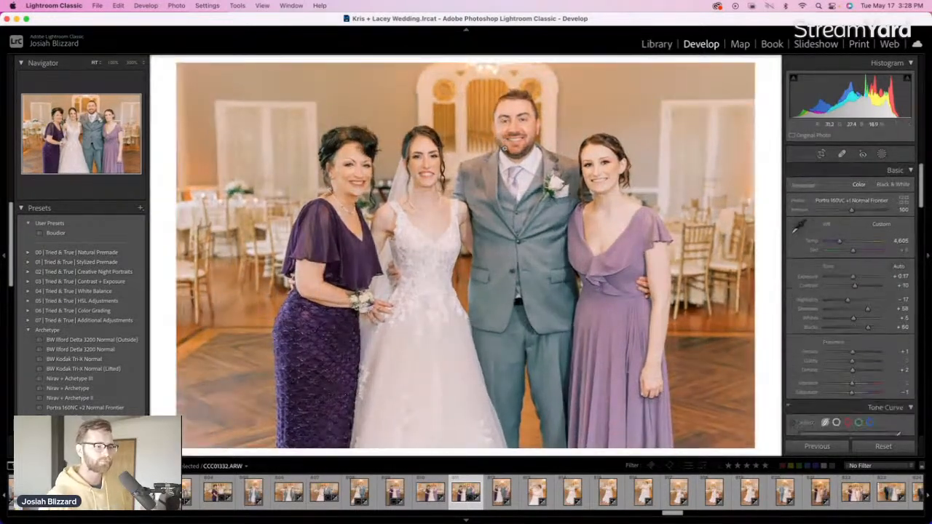
Set the exposure of photo CCC01342, the bride holding the flower girl up close, to -0.23
key("Right")
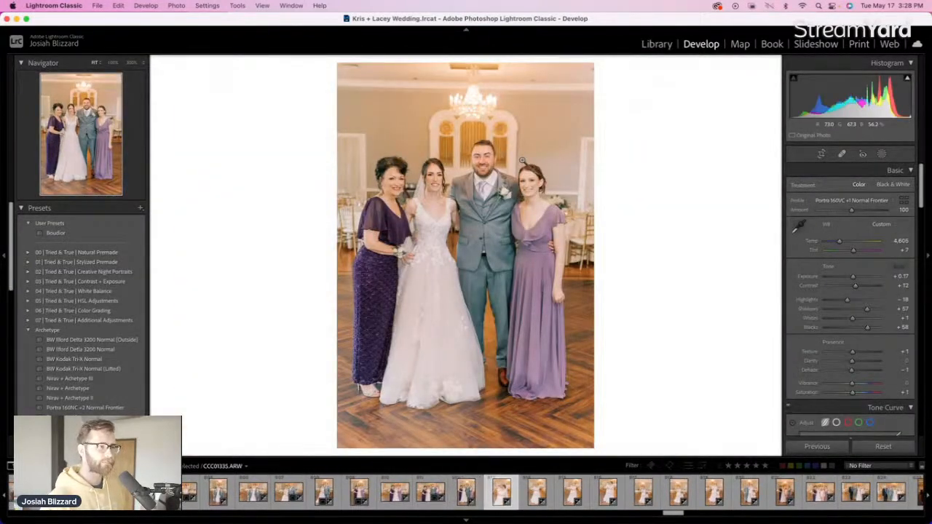
key("Right")
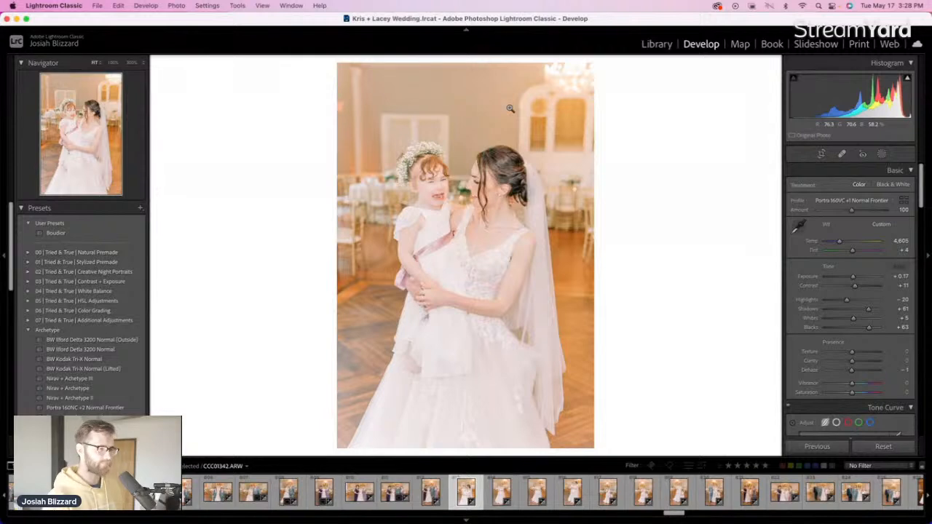
key("minus")
key("minus")
key("minus")
key("minus")
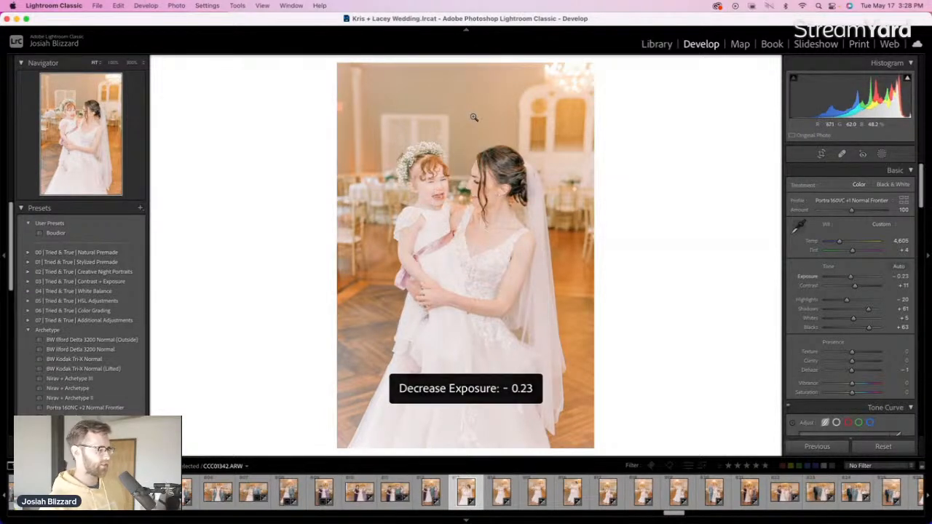
Straighten photo CCC01342 to an angle of -0.66 with a tighter crop, and set its exposure to -0.43
key("r")
left_click_drag(470, 65, 469, 124)
key("r")
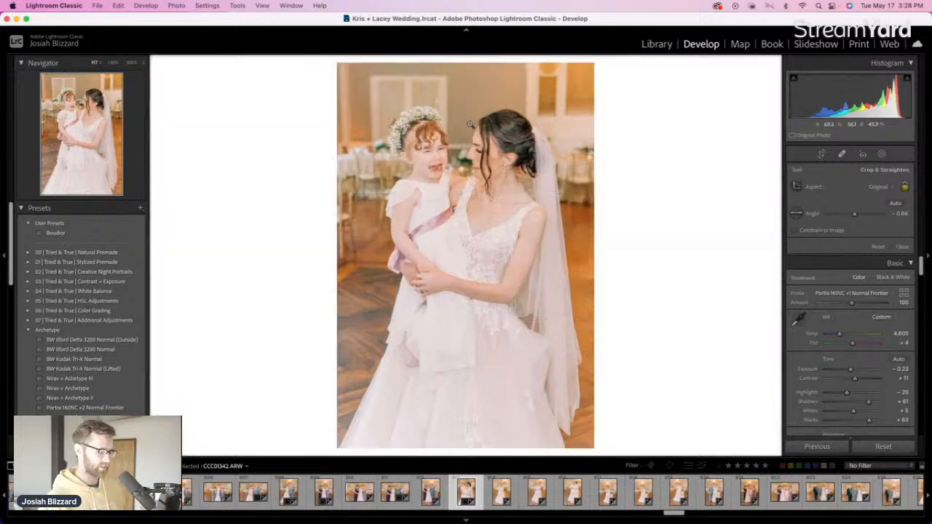
key("minus")
key("minus")
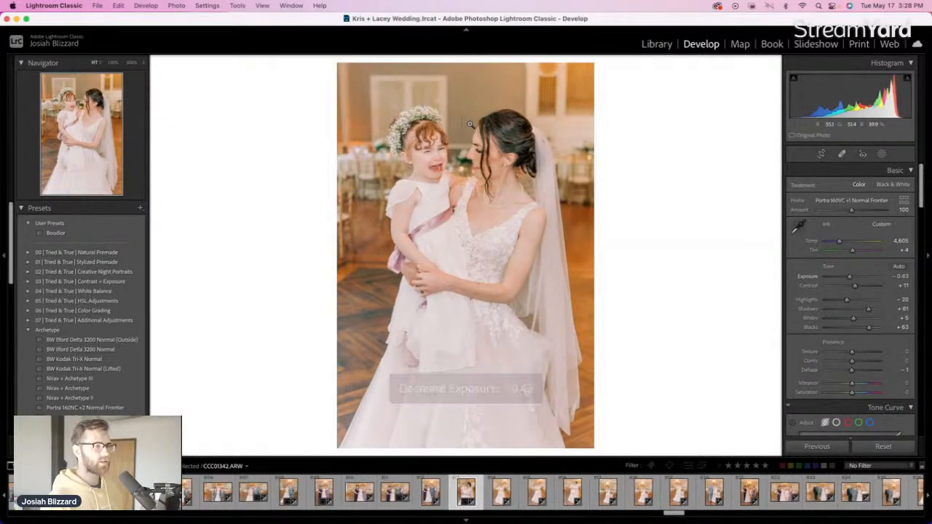
Create a virtual copy of photo CCC01342 with the BW Kodak Tri-X Normal preset, and set its exposure to +0.20
key("Right")
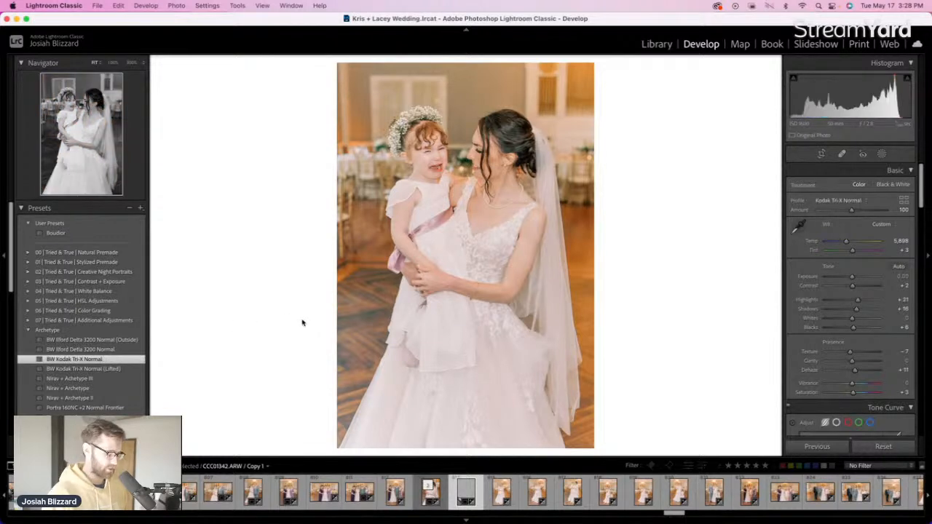
key("equal")
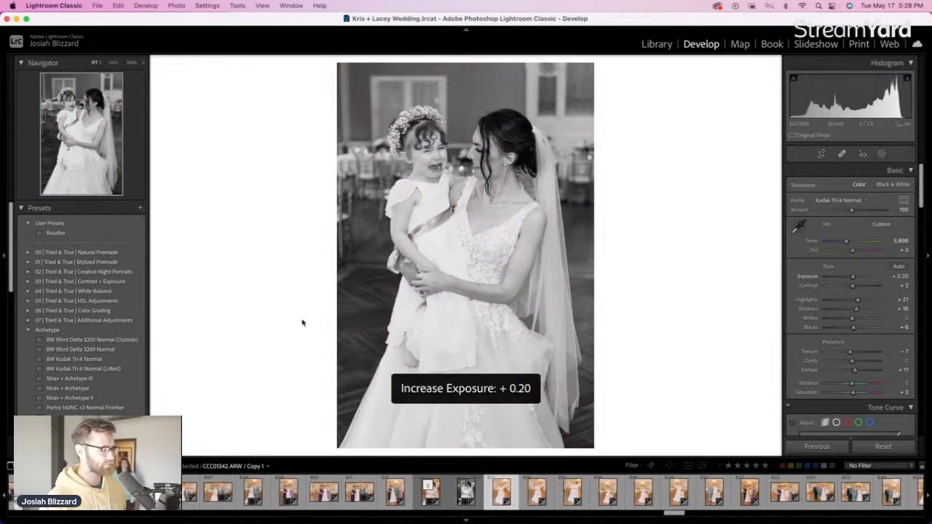
Set the exposure of photo CCC01344, the full-length bride holding the flower girl, to -0.33, and slightly refine its straightening and crop
key("Right")
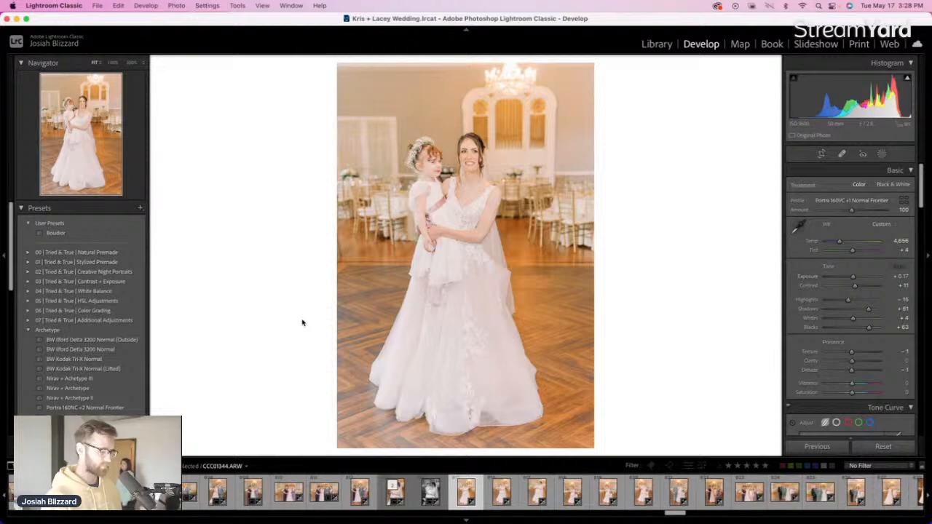
key("minus")
key("minus")
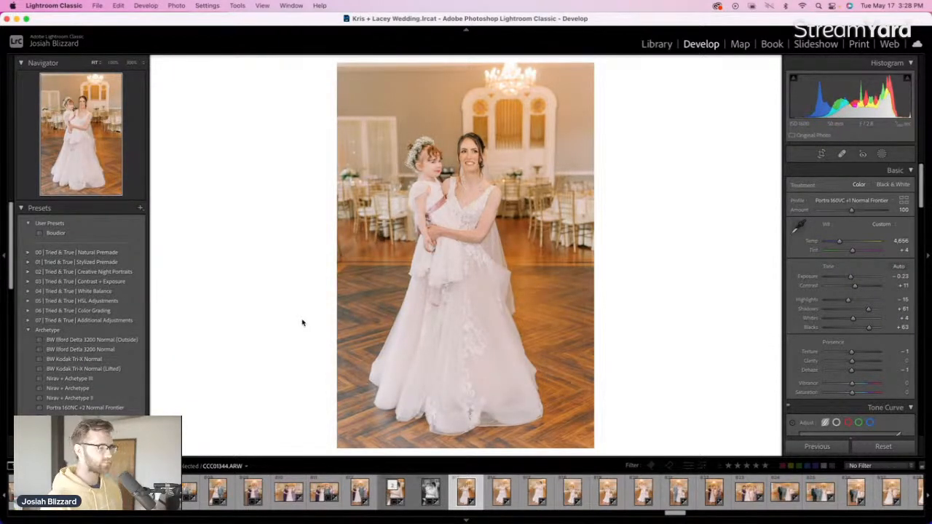
key("minus")
key("r")
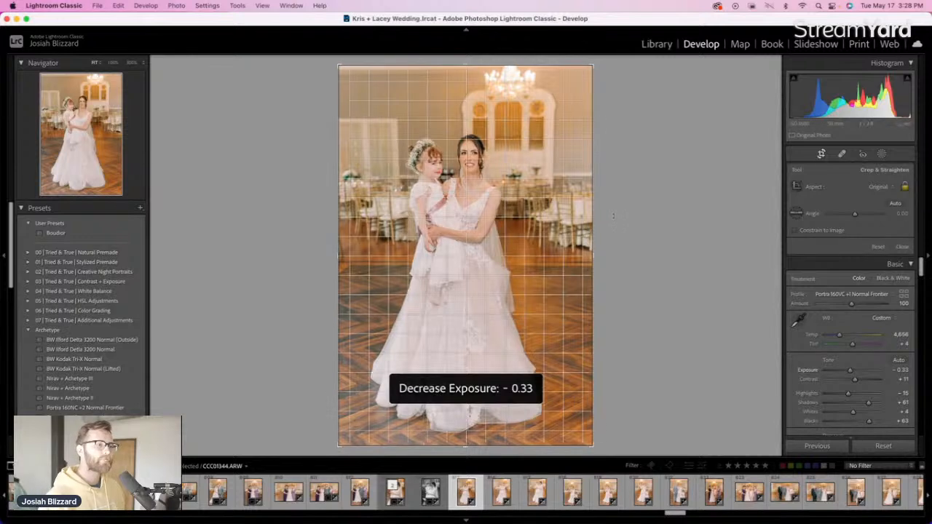
key("r")
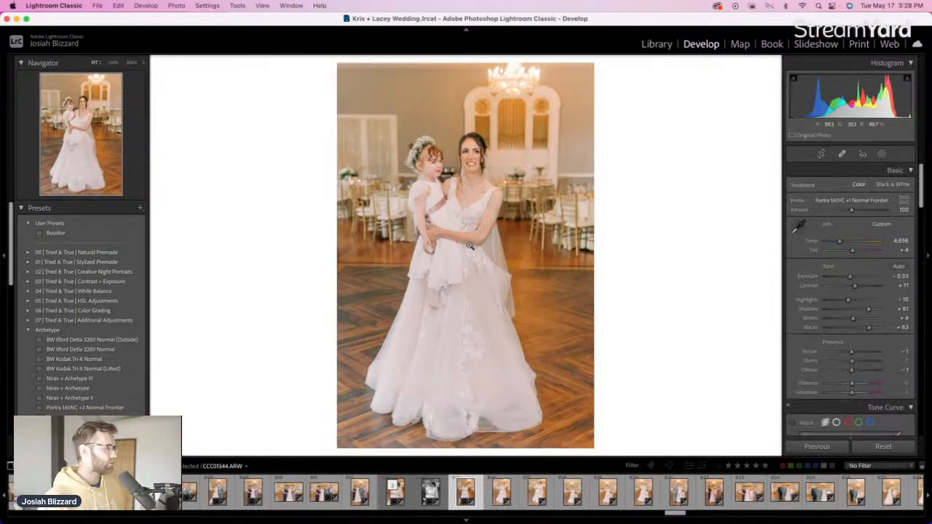
Set the exposure of photo CCC01347 to -0.23, and straighten it to an angle of 0.10 with a tighter crop around the bride and flower girl
key("Right")
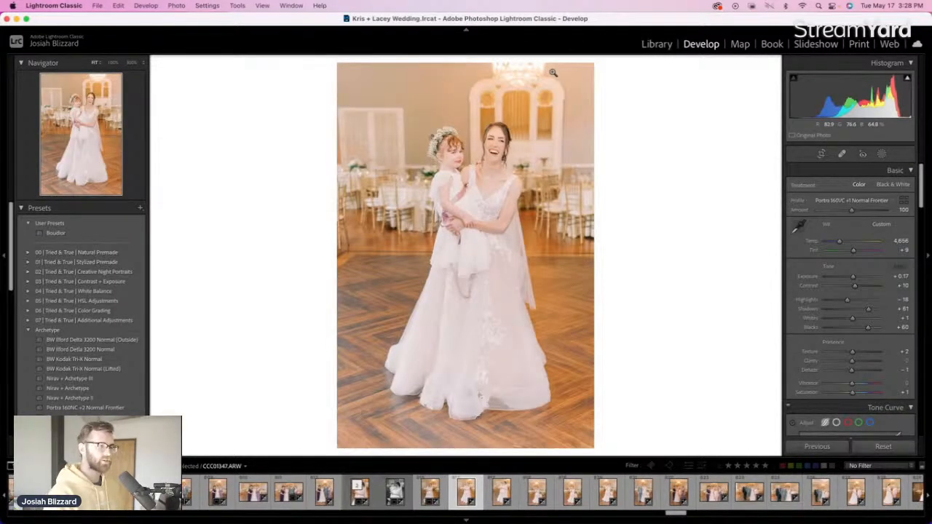
key("minus")
key("r")
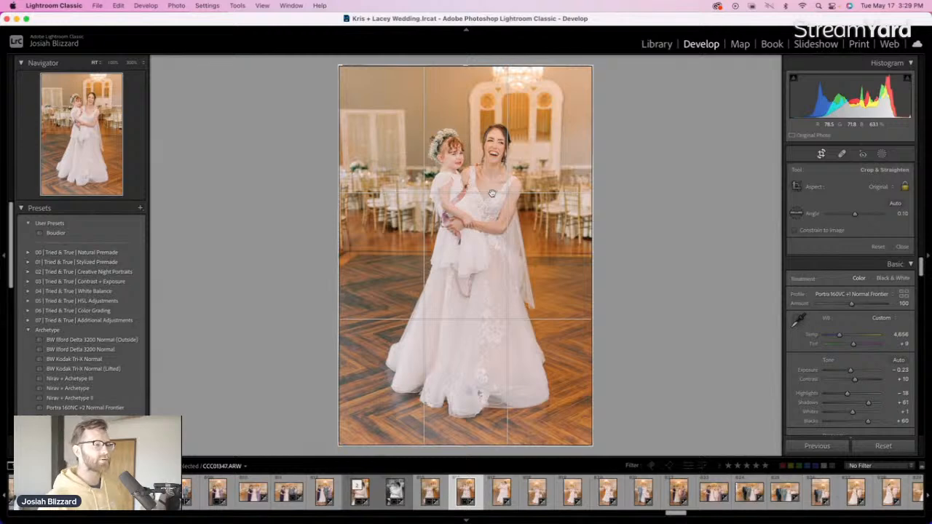
left_click_drag(347, 252, 350, 254)
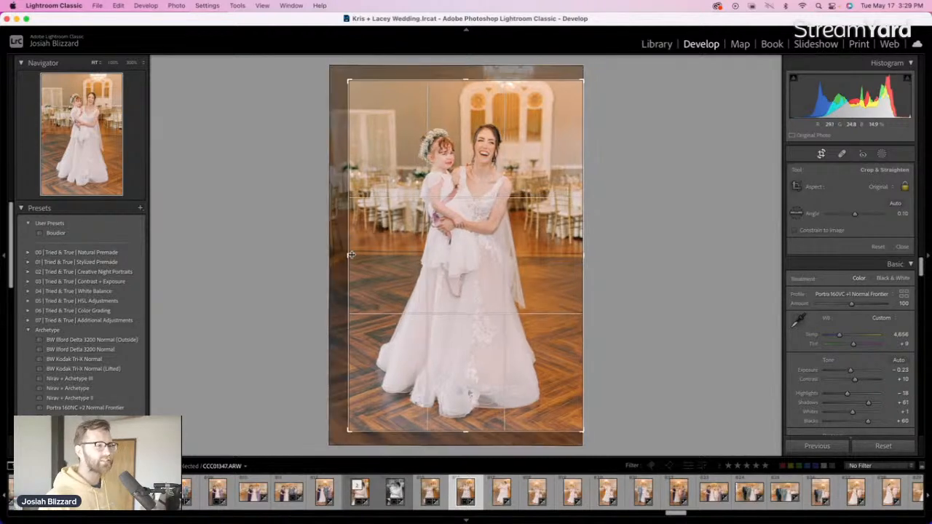
left_click_drag(428, 222, 429, 223)
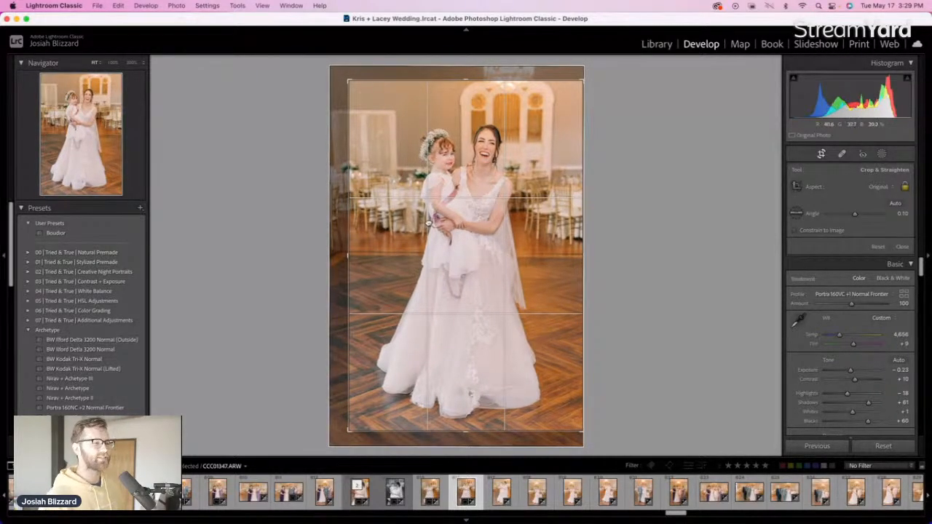
key("Return")
Tighten the crop of photo CCC01349, the bride looking at the flower girl, and set its exposure to -0.13
key("Right")
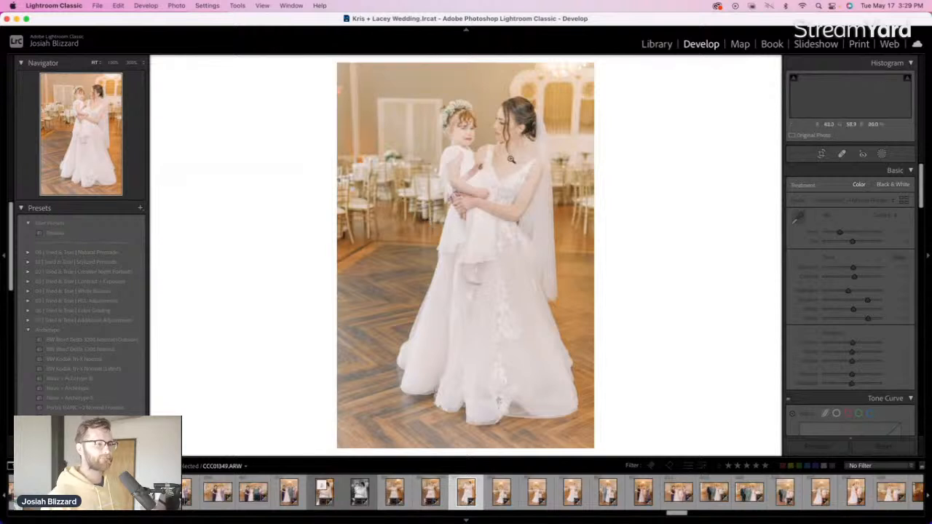
key("r")
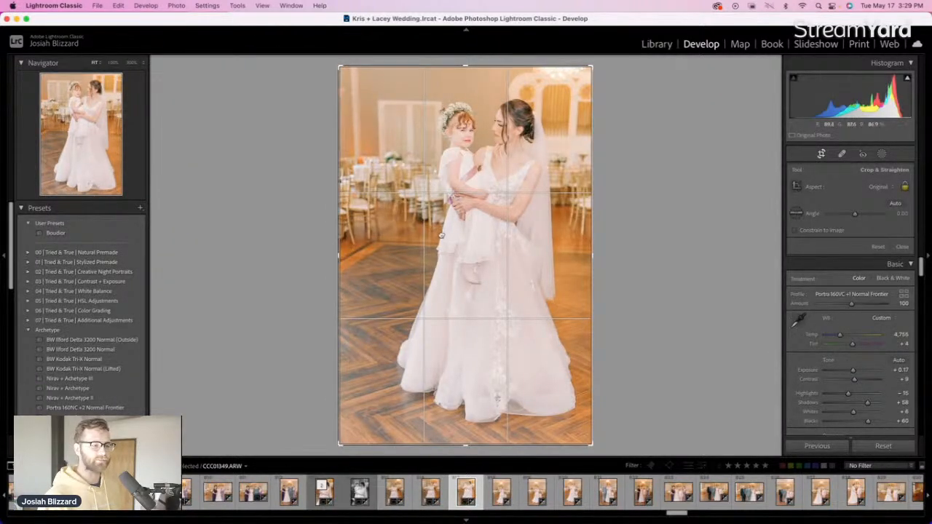
left_click_drag(441, 235, 428, 236)
key("r")
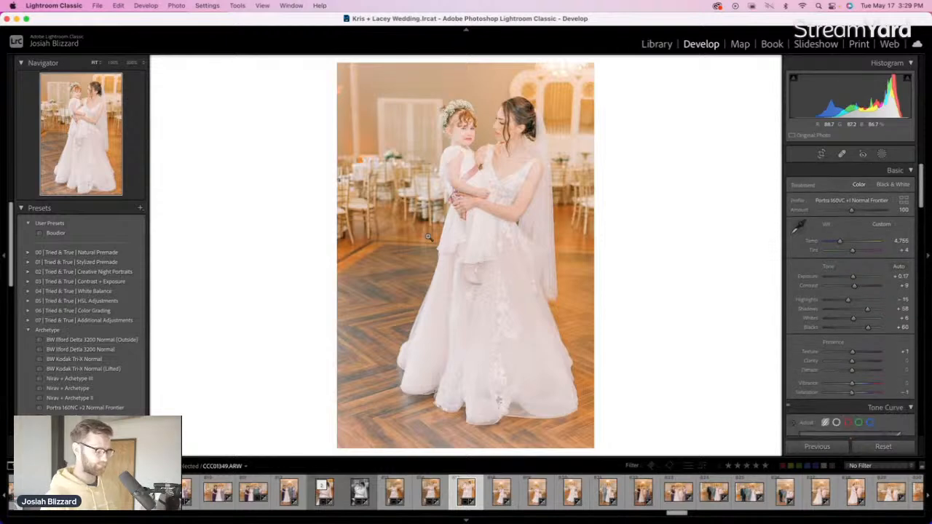
key("minus")
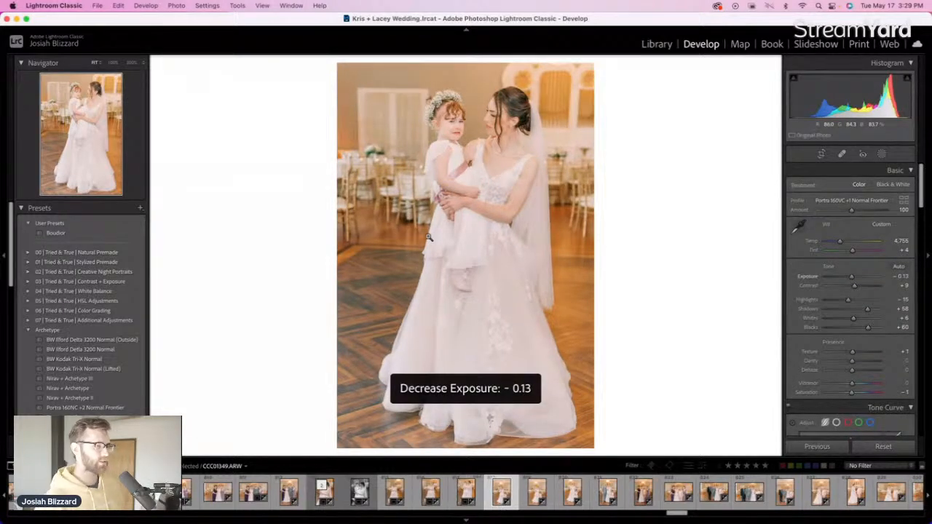
key("Right")
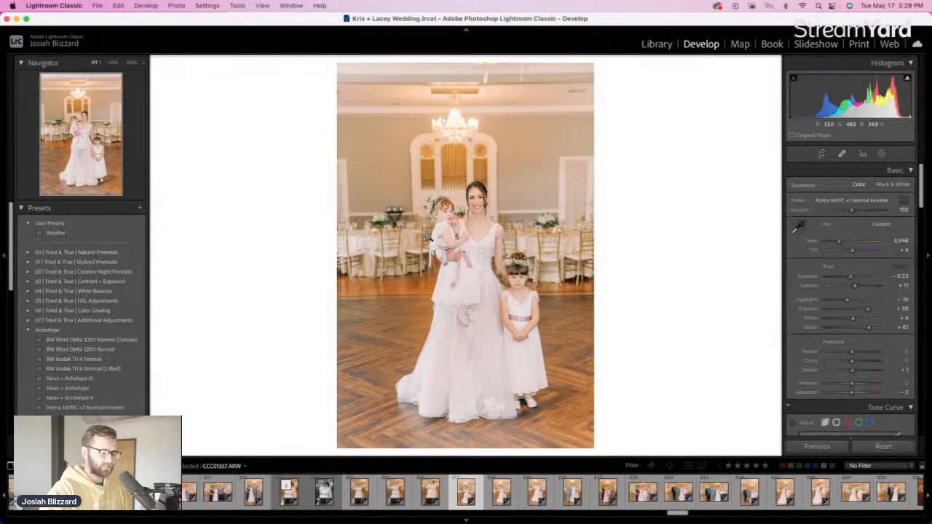
Lower the exposure of photo CCC01357 to -0.43, crop it tighter around the bride and girls, and straighten it to 0.68°
key("minus")
key("minus")
key("minus")
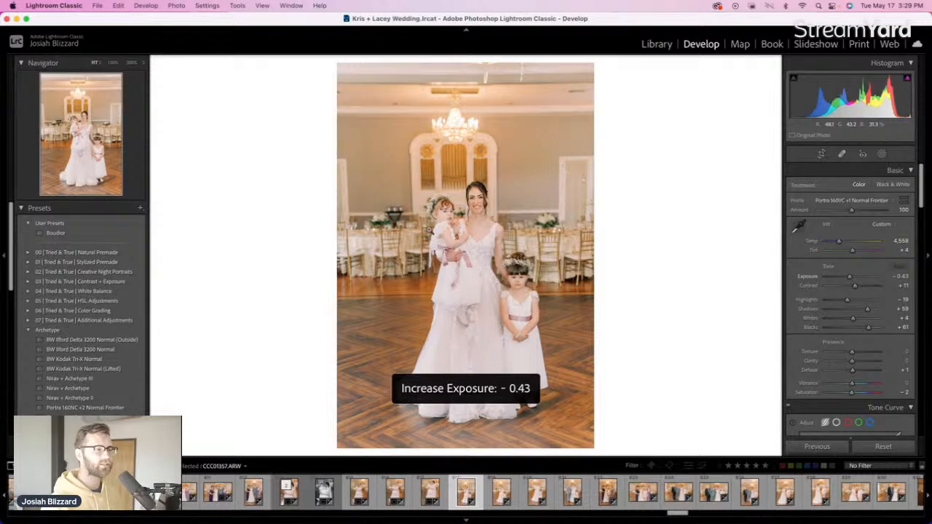
key("r")
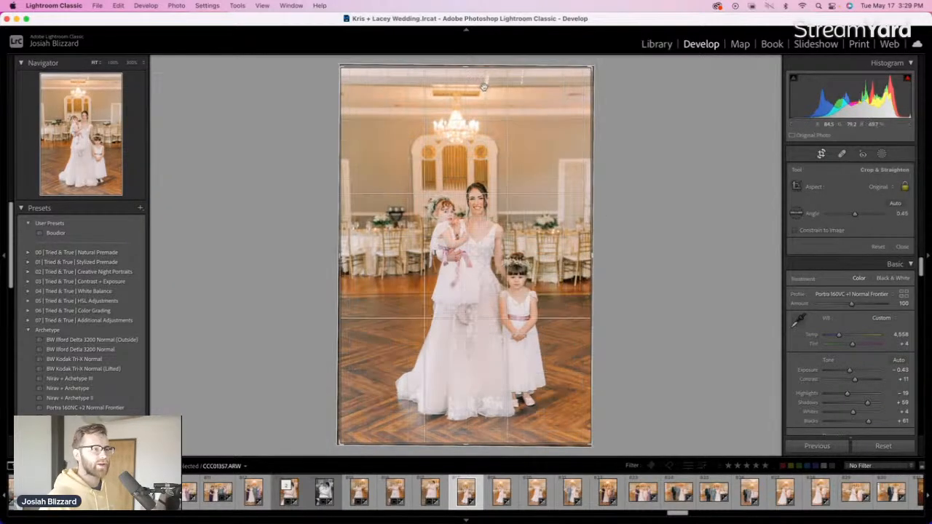
left_click_drag(480, 68, 480, 79)
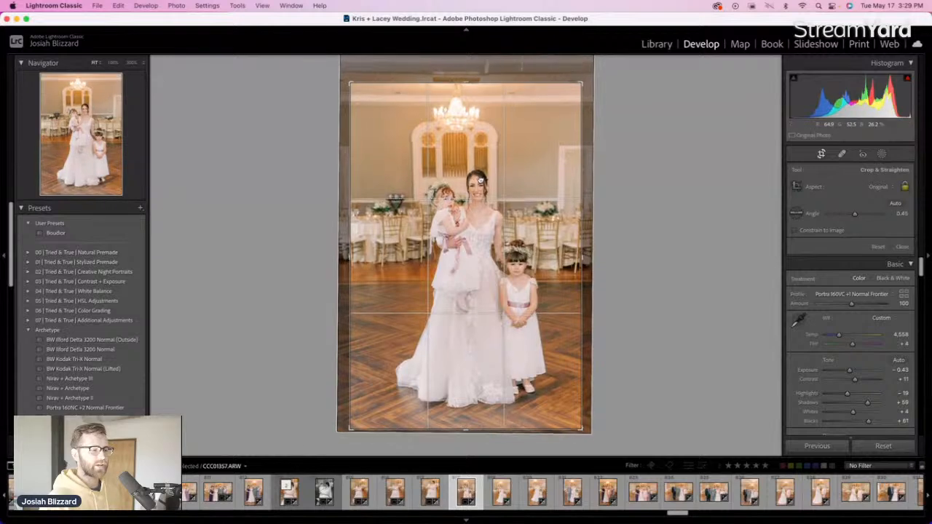
left_click_drag(609, 167, 614, 166)
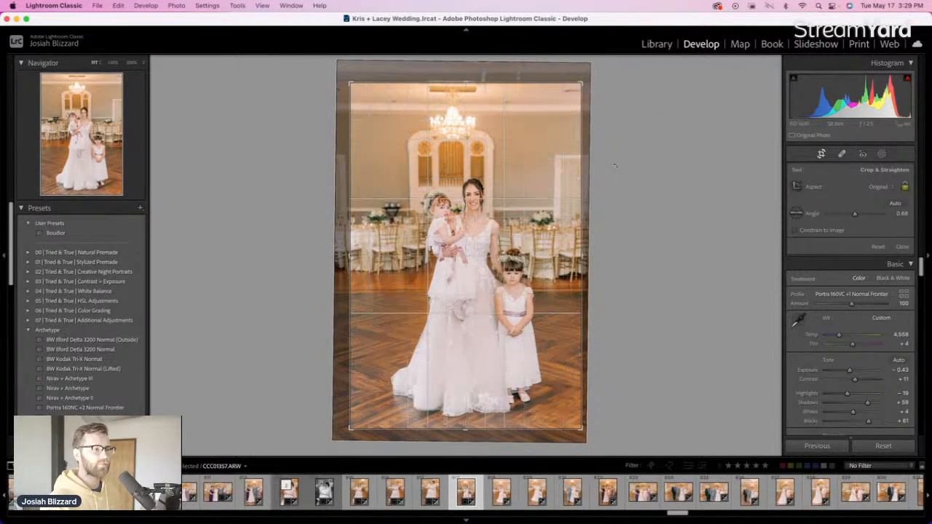
key("Return")
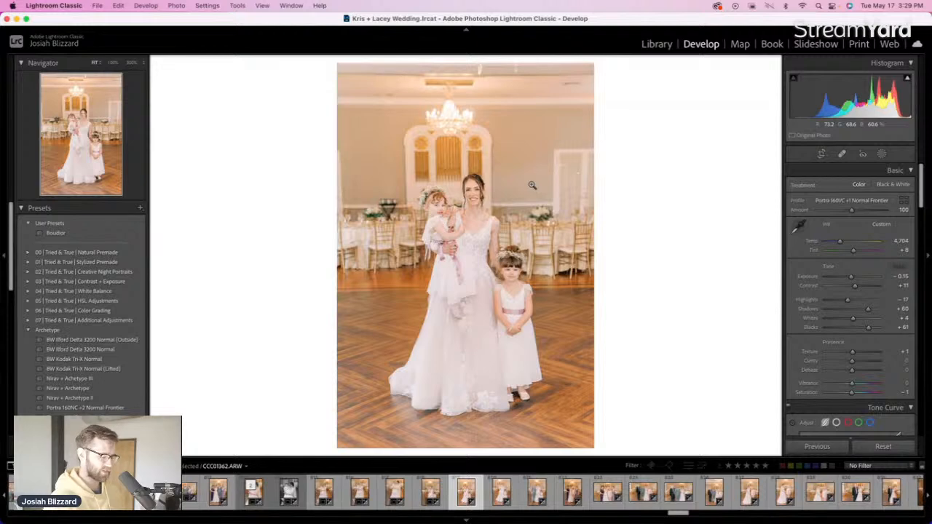
Set the exposure of photo CCC01362 to -0.45 and adjust its crop and straightening
key("minus")
key("minus")
key("minus")
key("r")
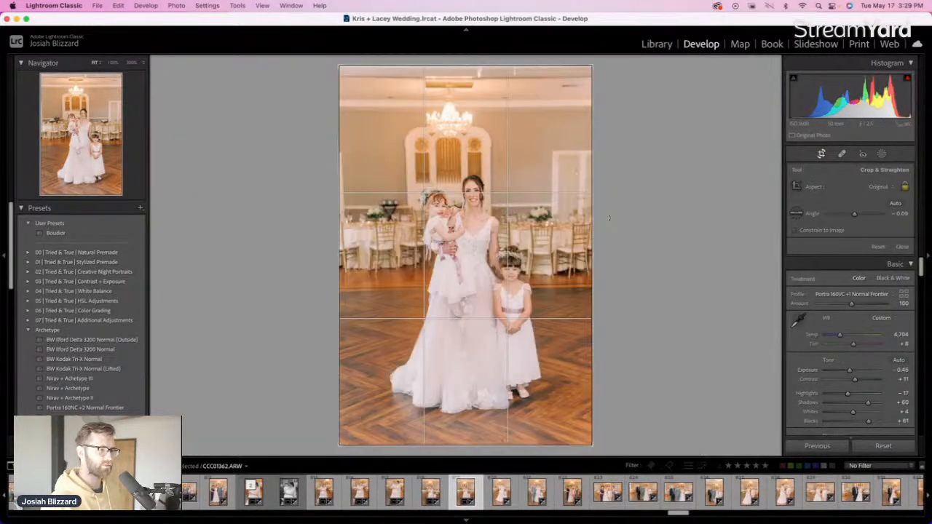
left_click_drag(614, 215, 586, 224)
key("Return")
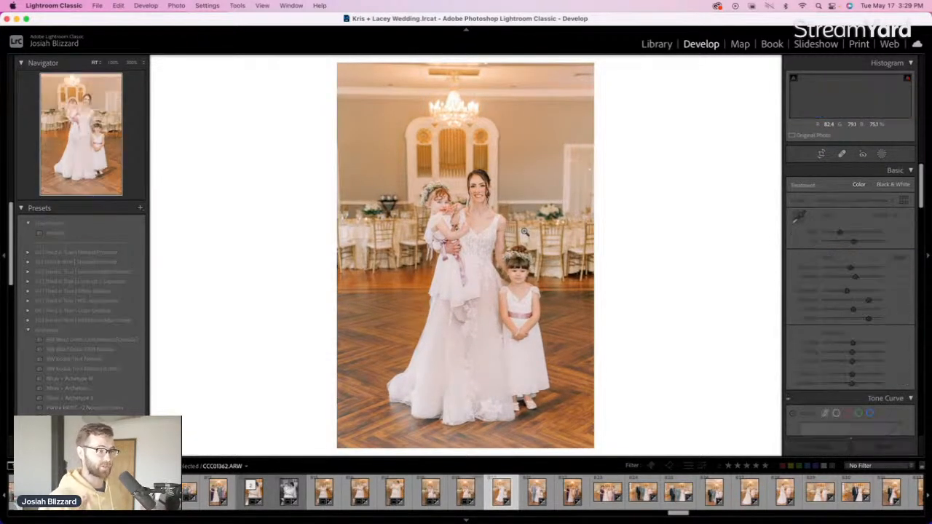
Lower the exposure of photo CCC01365 to -0.75 and crop it slightly tighter around the bride and two girls
key("minus")
key("minus")
key("minus")
key("minus")
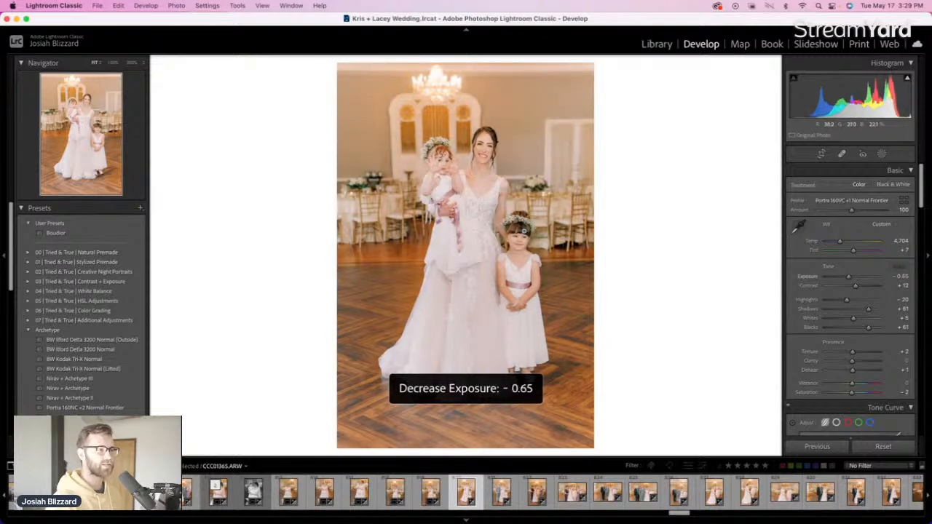
key("minus")
key("r")
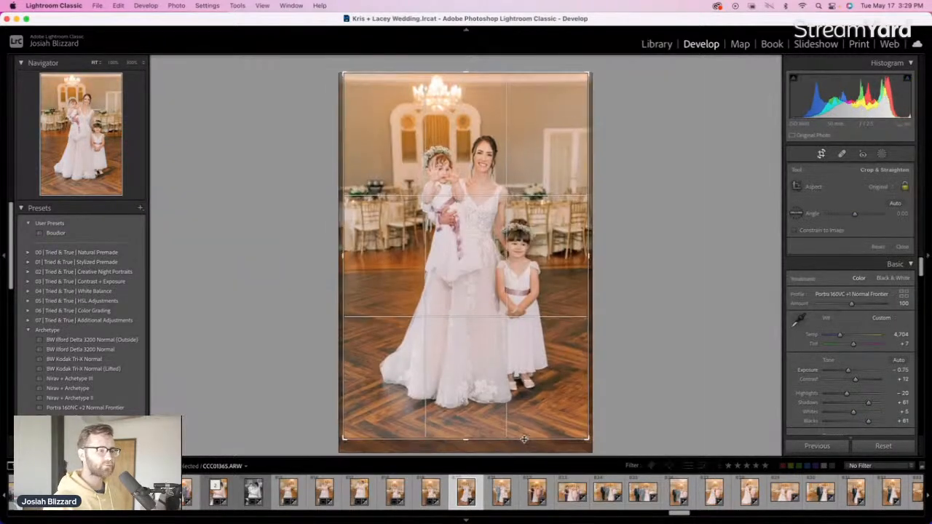
left_click_drag(524, 439, 524, 433)
left_click_drag(625, 240, 626, 245)
key("Return")
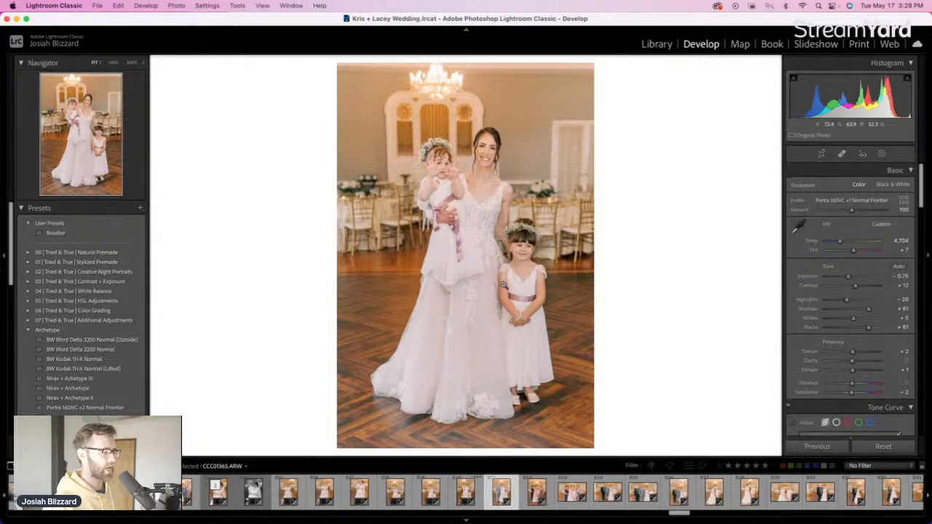
Lower the exposure of the family photo CCC01372 to -0.62, then straighten it and reposition the crop
key("Right")
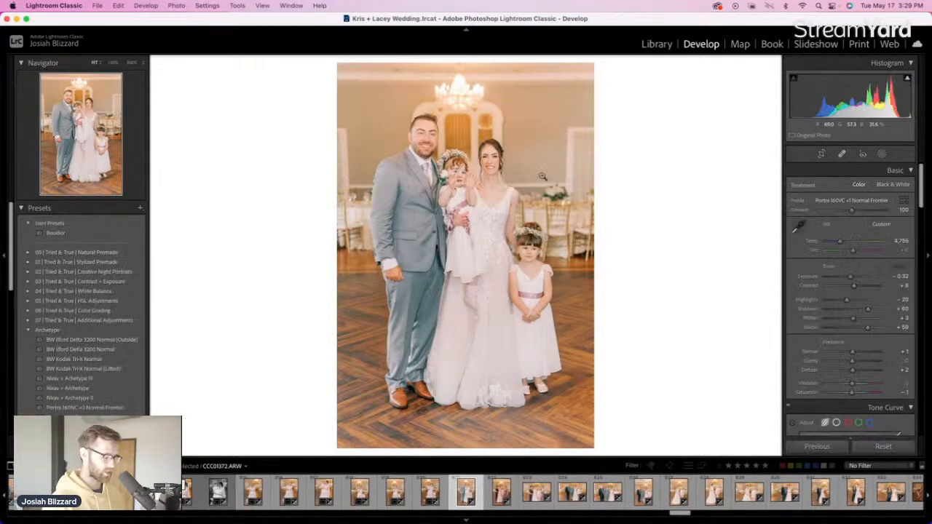
key("minus")
key("minus")
key("minus")
key("r")
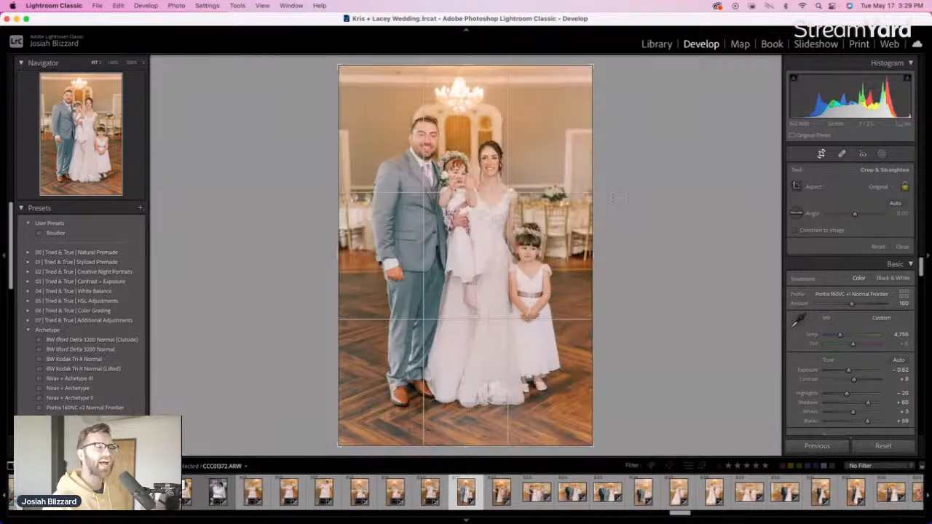
left_click_drag(619, 198, 600, 209)
left_click_drag(536, 216, 534, 225)
key("Return")
Brighten photo CCC01387 of the four women to an exposure of +0.77 and cool its temperature to 4,056
key("Right")
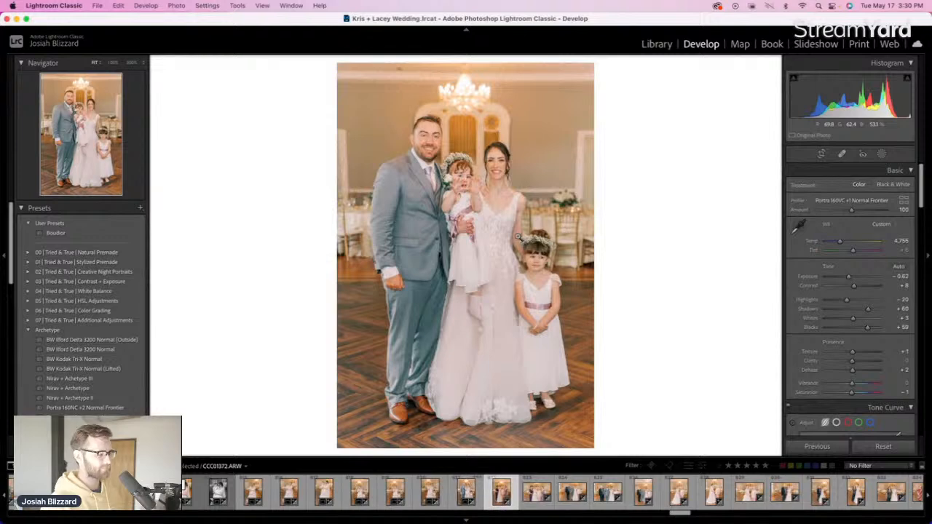
key("equal")
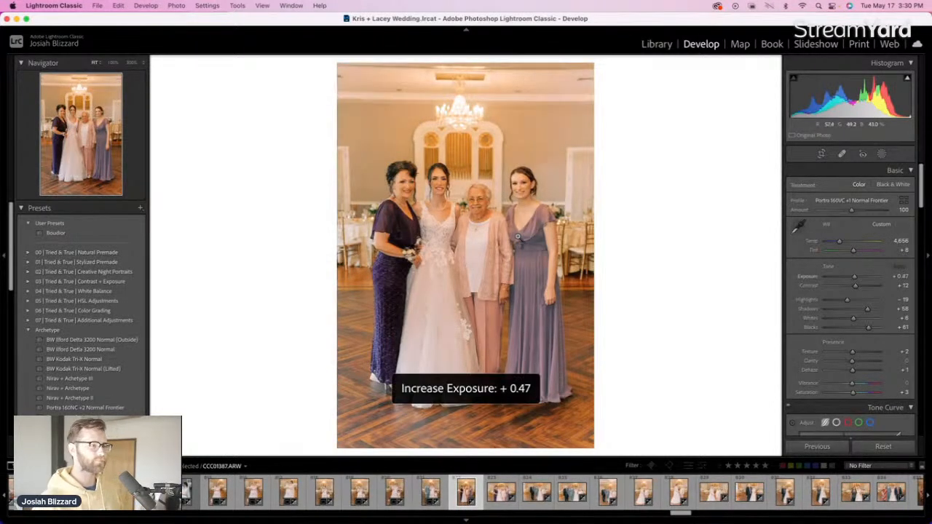
key("equal")
key("equal")
key("equal")
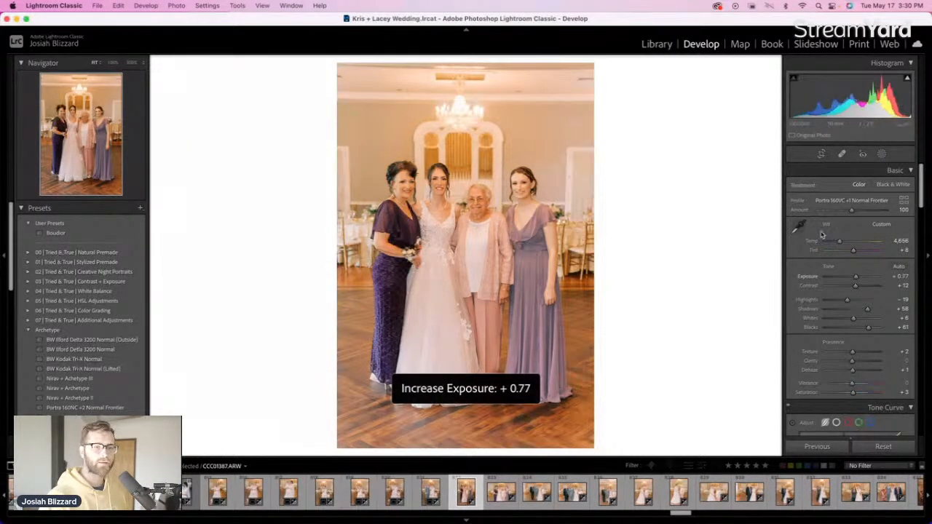
key("minus")
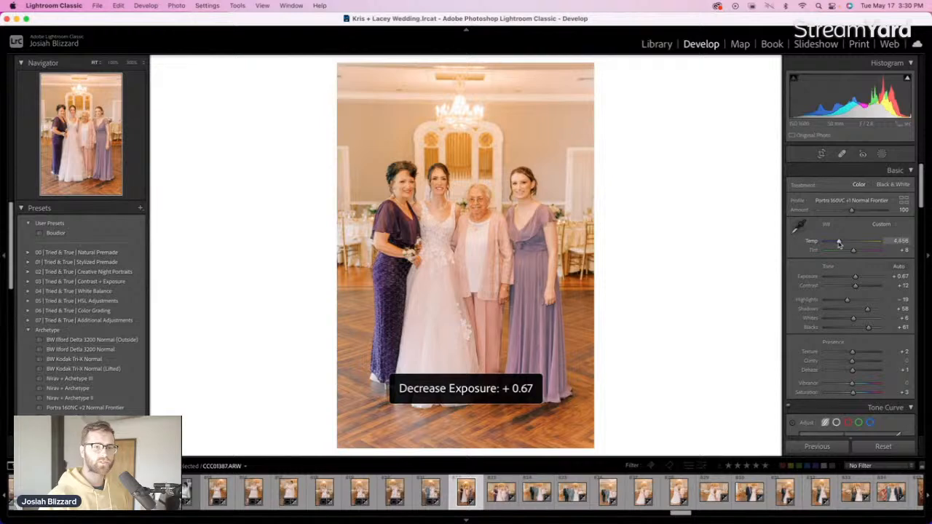
key("shift+Down")
key("equal")
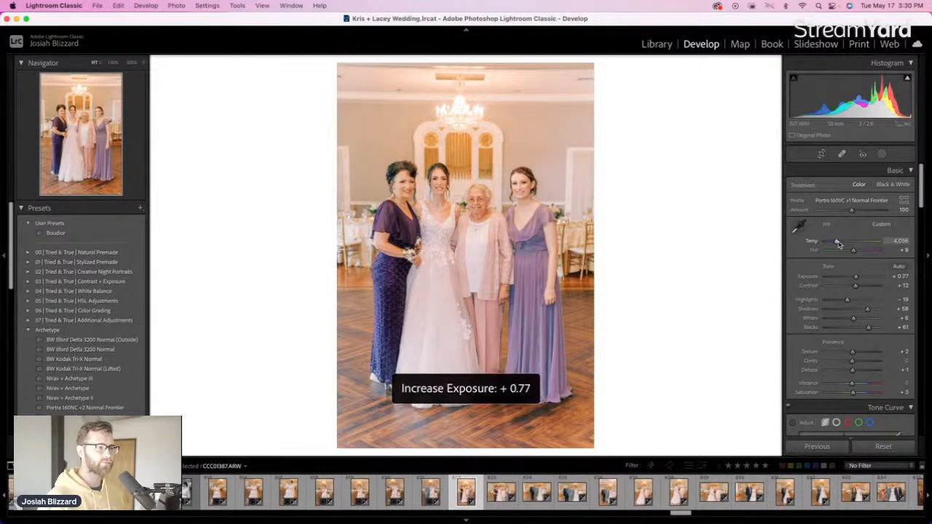
Crop the horizontal photo CCC01388 tighter around the four women and lower its exposure by one step
key("Right")
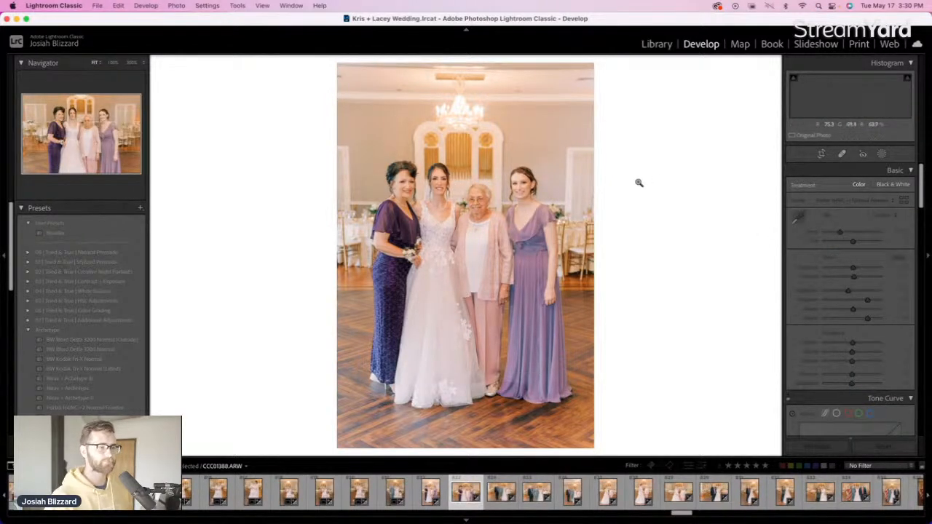
key("r")
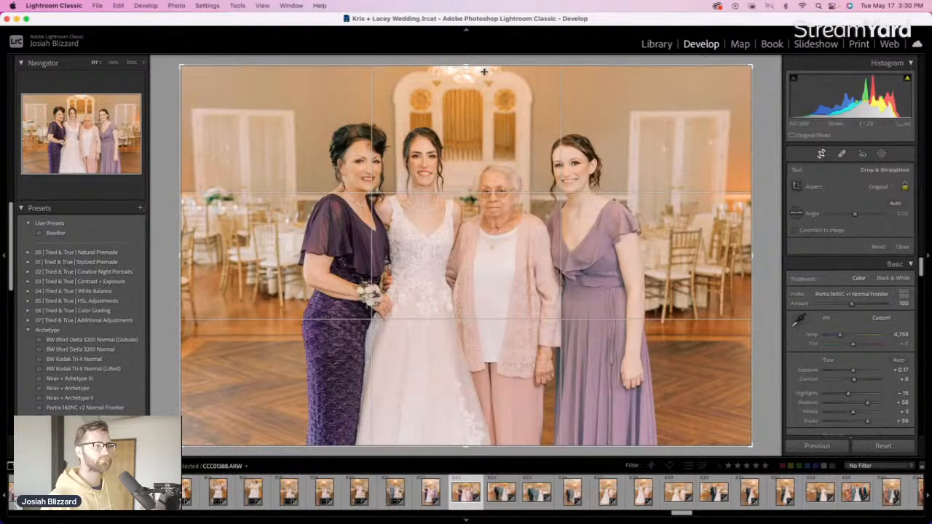
left_click_drag(484, 73, 483, 83)
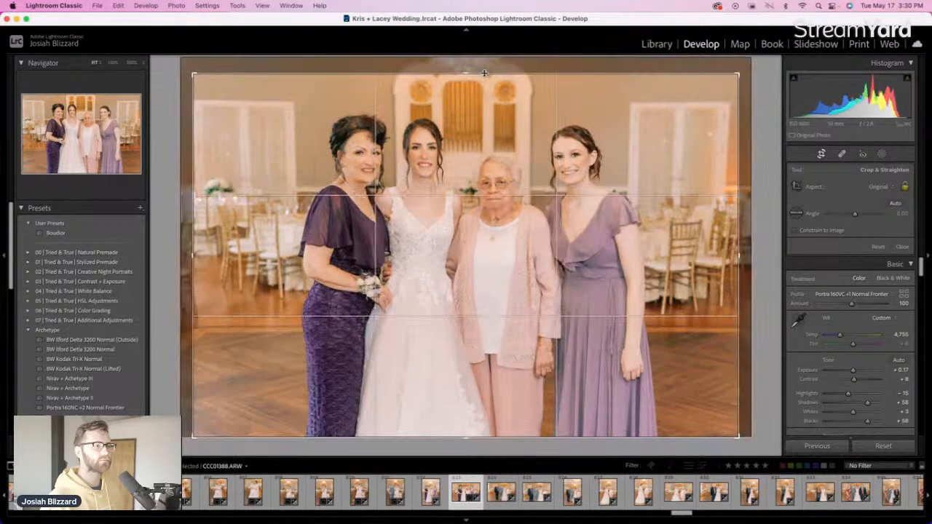
key("r")
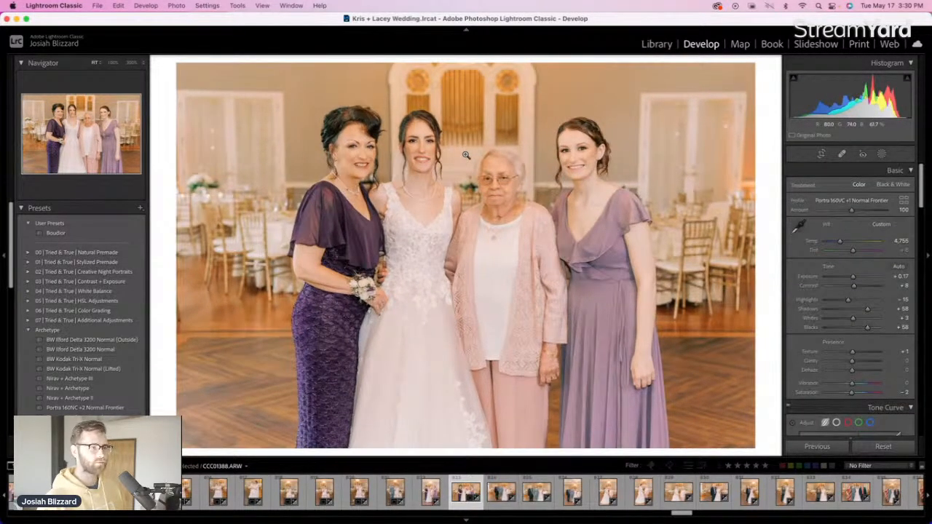
key("minus")
Raise the exposure by one step on the horizontal photo of the couple with the older man and woman
key("Right")
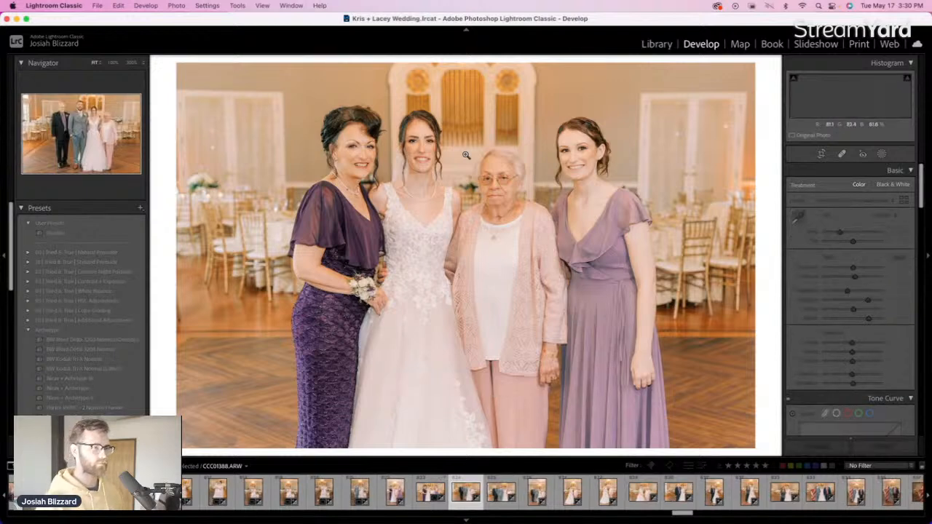
key("equal")
key("Right")
key("Right")
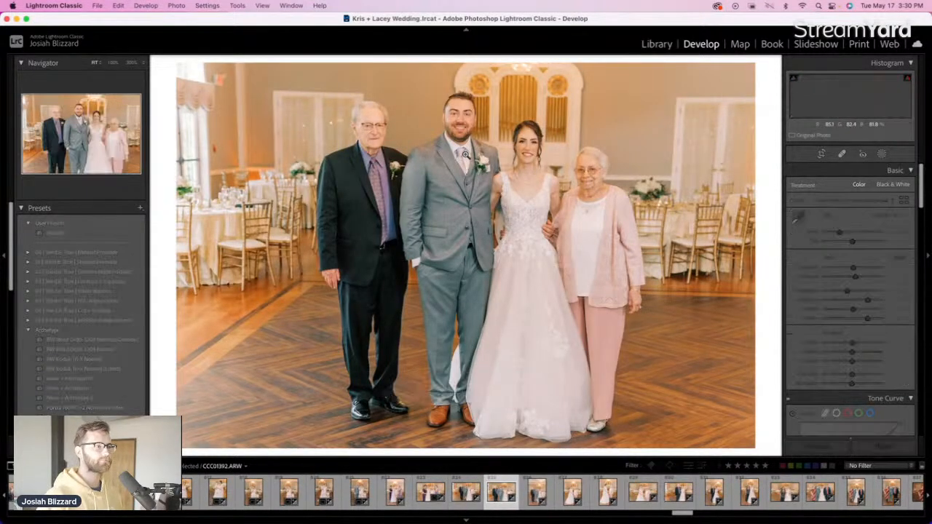
Crop the vertical group photo CCC01400 slightly tighter and reposition the four people in the frame
key("Right")
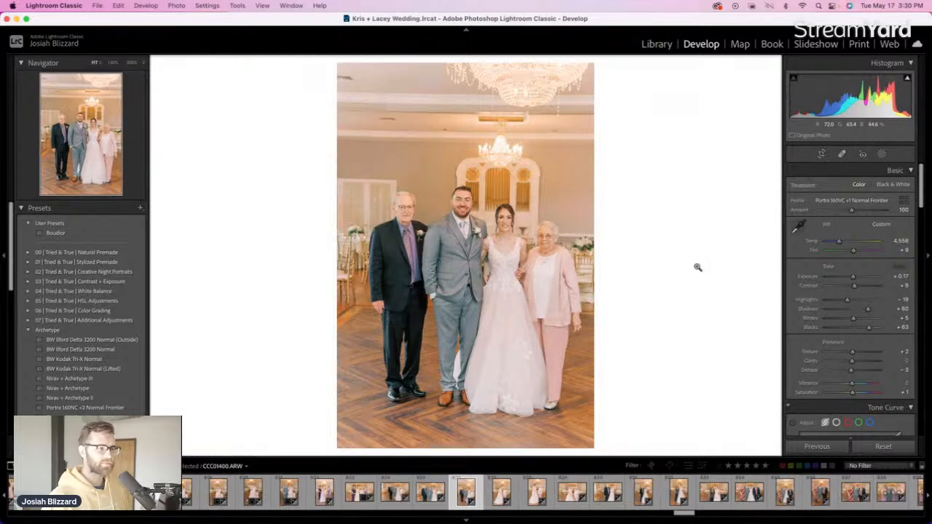
key("r")
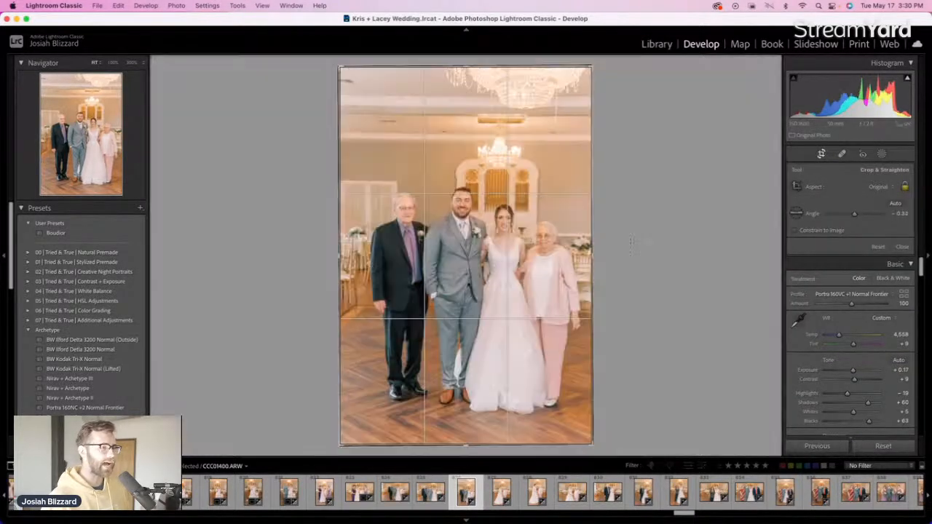
left_click_drag(466, 69, 465, 78)
left_click_drag(469, 179, 465, 187)
key("r")
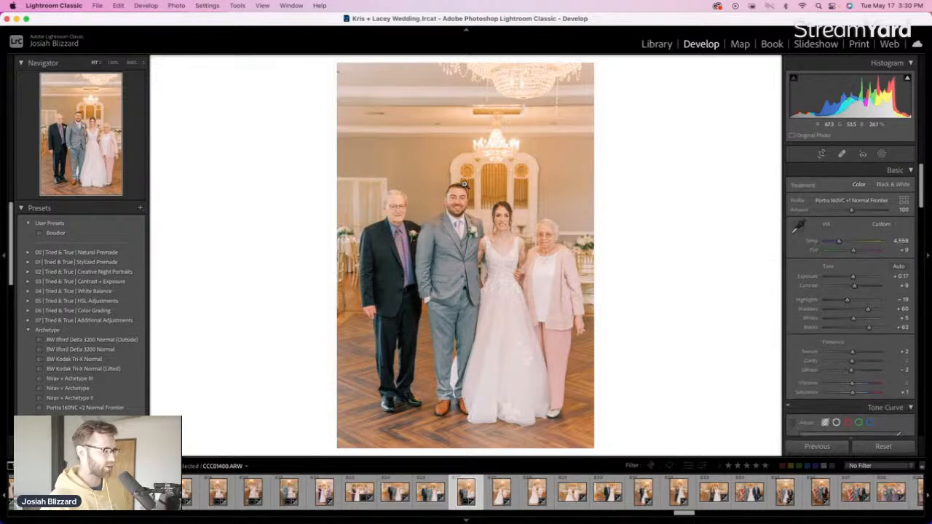
Crop photo CCC01404 of the bride and older woman tighter and straighten it to -0.43°
key("Right")
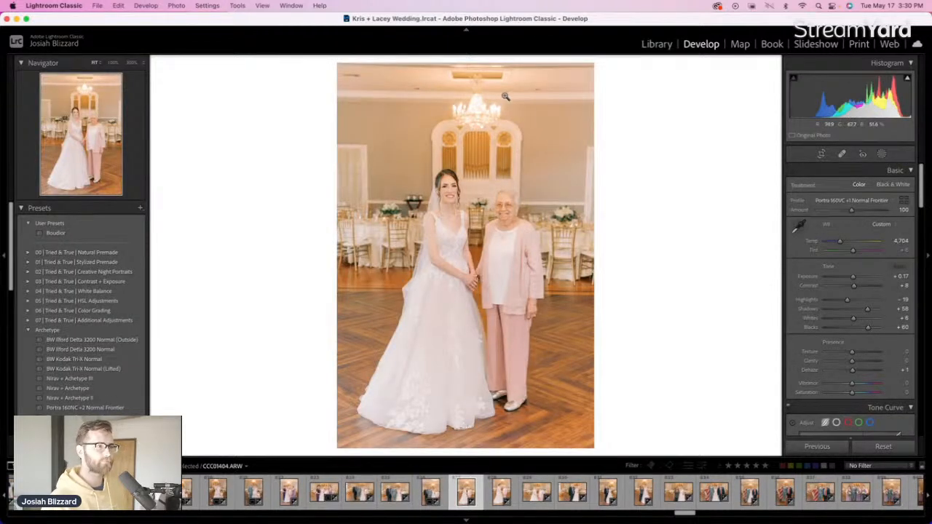
key("r")
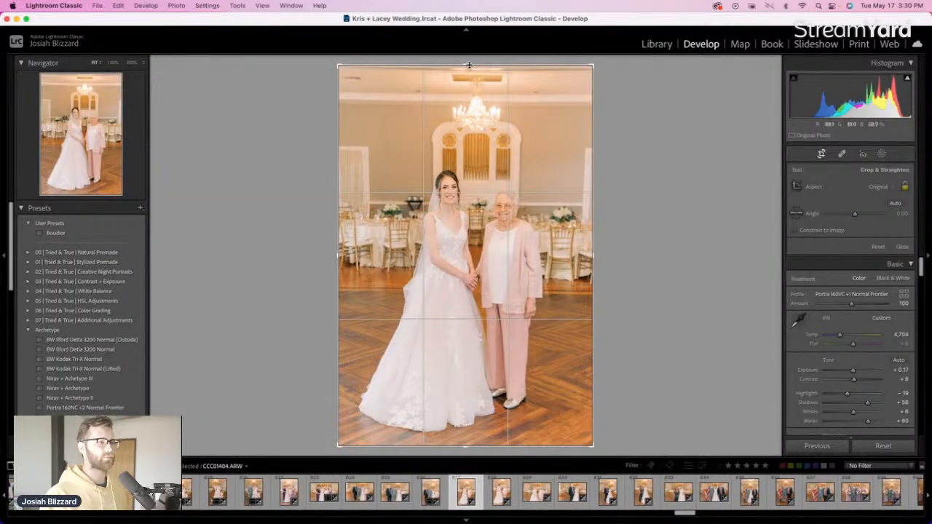
left_click_drag(468, 66, 468, 69)
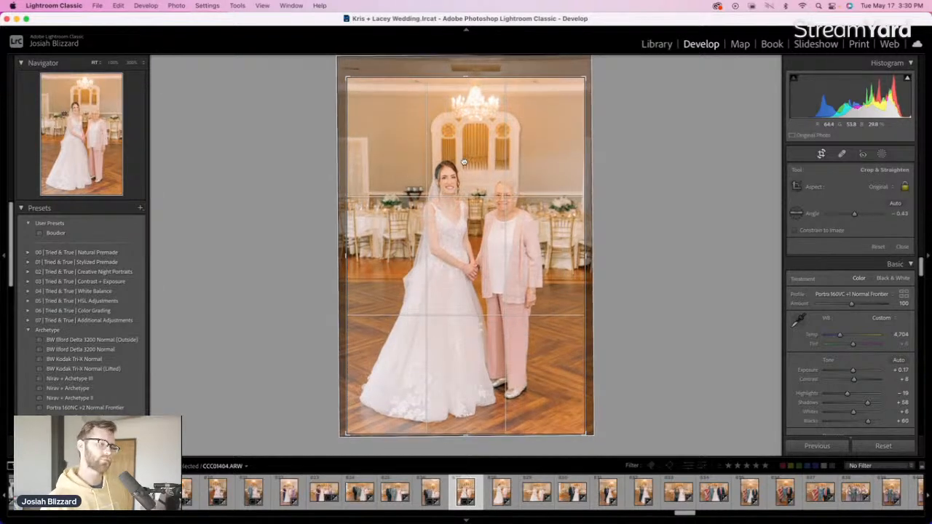
key("r")
Lower the exposure of photo CCC01407, where the bride and older woman face each other, to -0.03
key("Right")
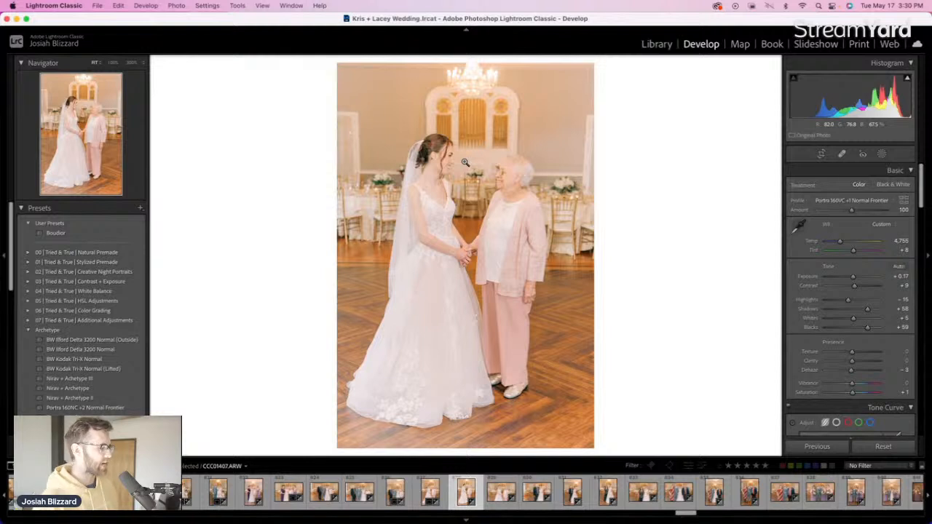
key("minus")
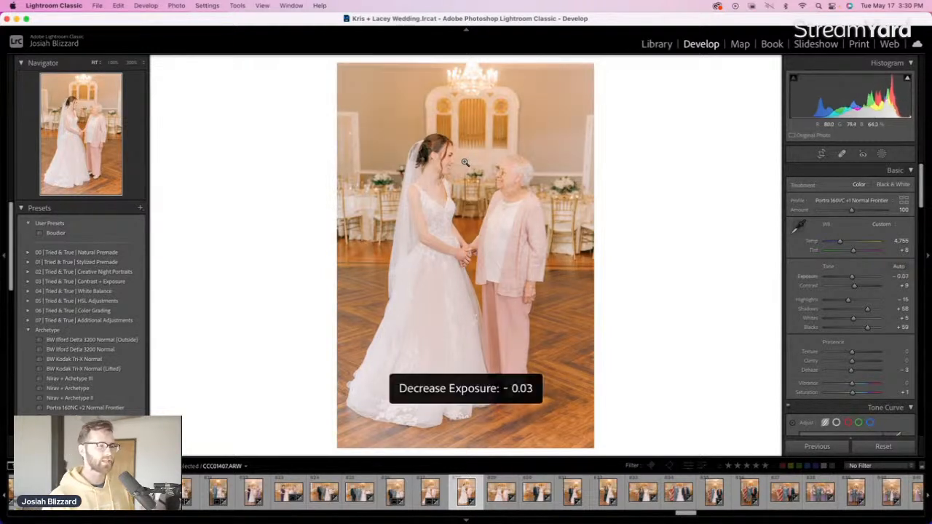
key("minus")
Set the exposure of the horizontal photo CCC01410 to +0.07 and crop it tighter around the two women
key("Right")
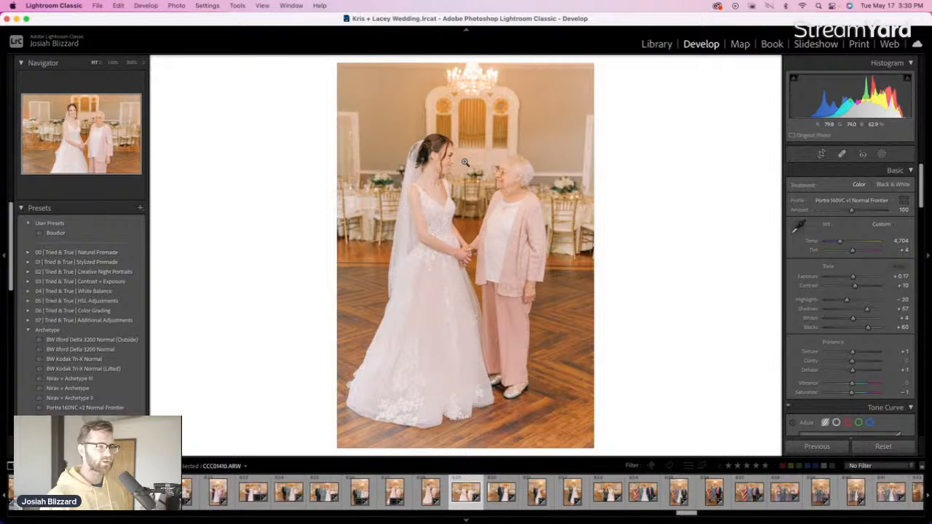
key("minus")
key("minus")
key("equal")
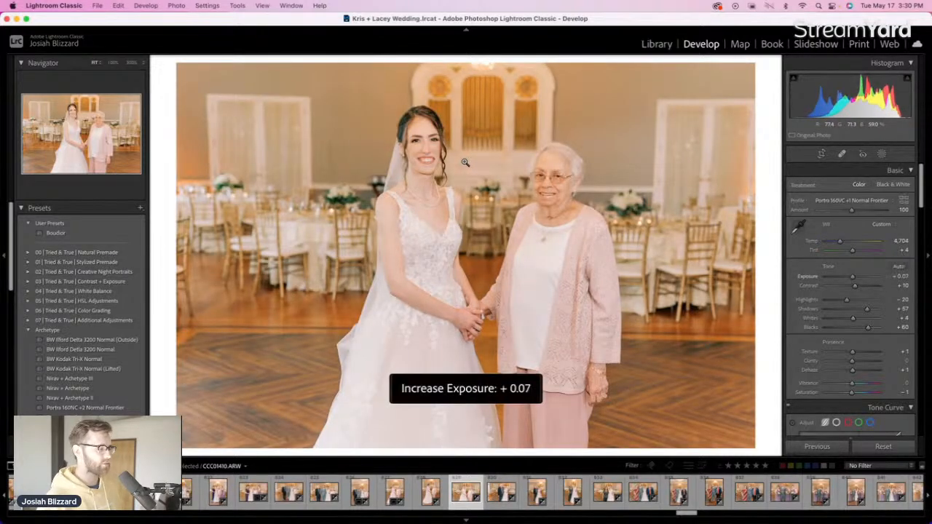
key("r")
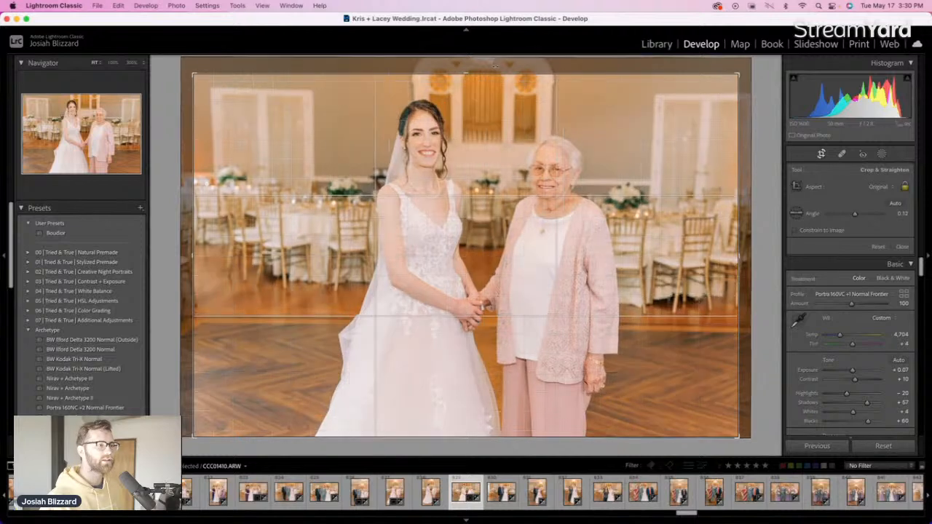
key("r")
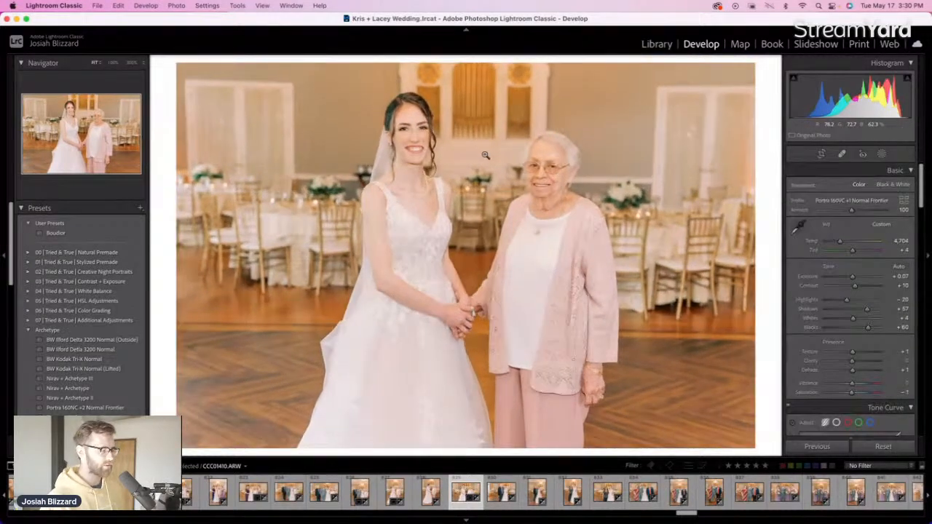
Crop horizontal photo CCC01414 of the bride and the older man tighter and reposition the pair in the frame
key("Right")
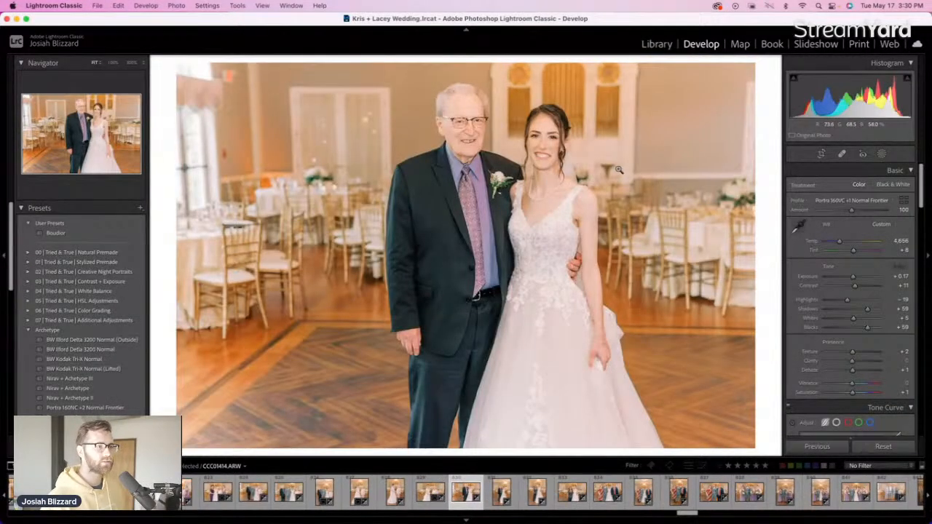
key("r")
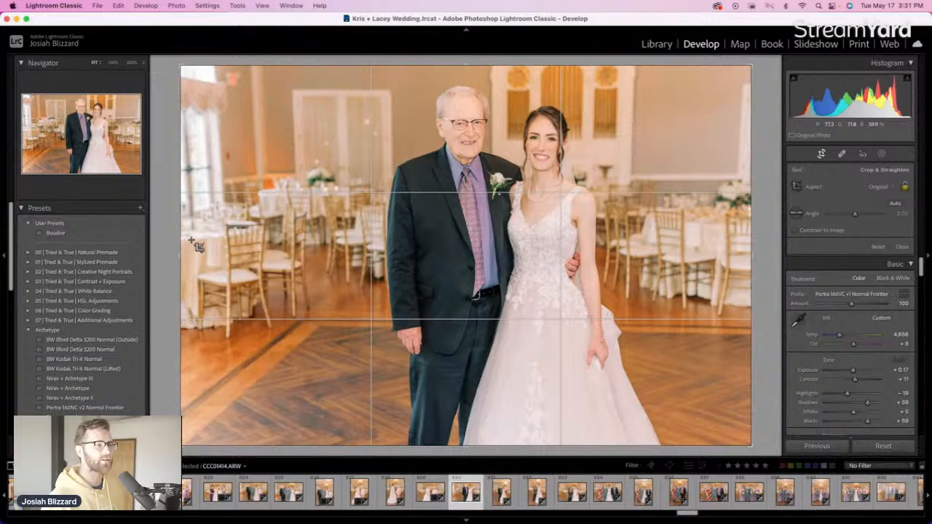
key("Return")
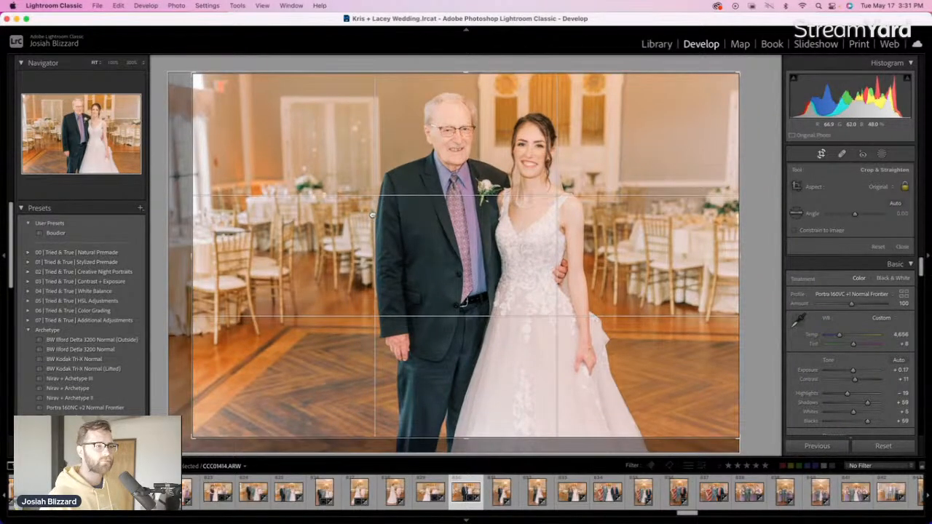
Straighten the vertical photo CCC01417 of the bride and older man to -2.02° and crop it tighter around them
key("Right")
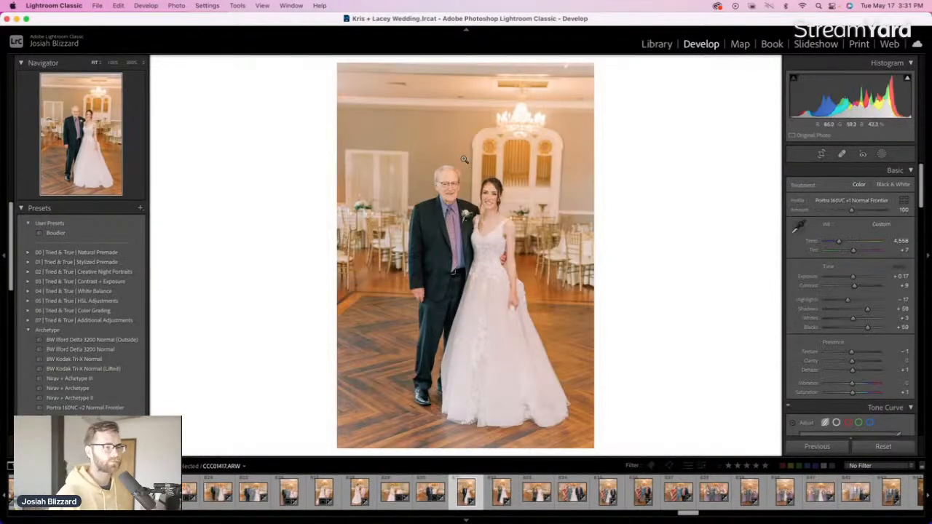
key("r")
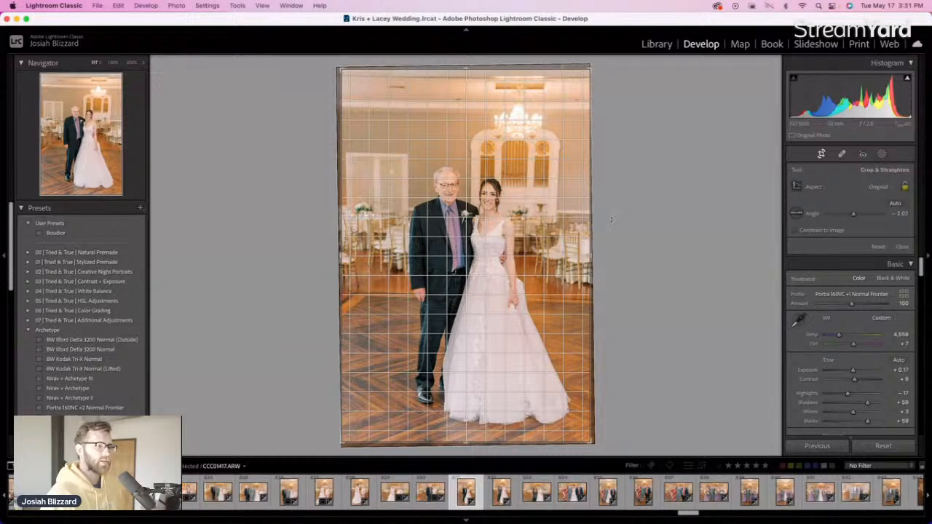
left_click_drag(505, 77, 505, 81)
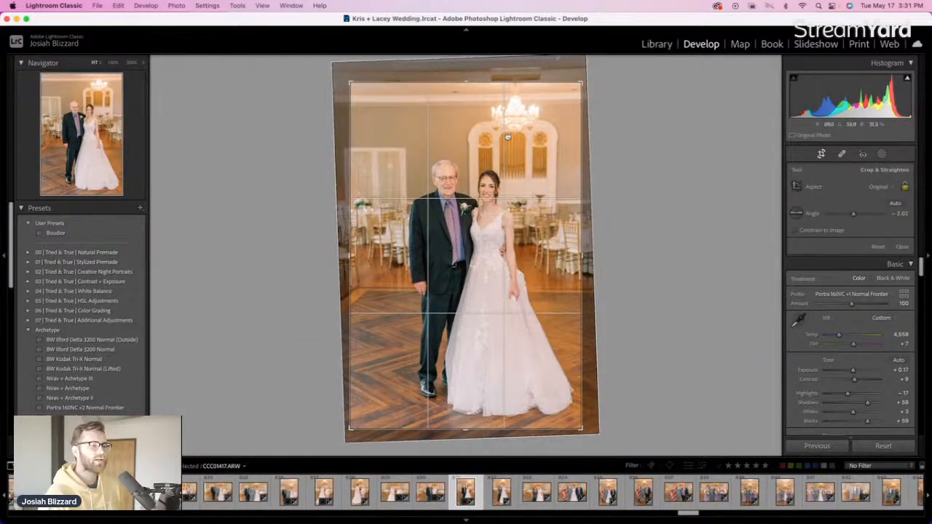
key("Return")
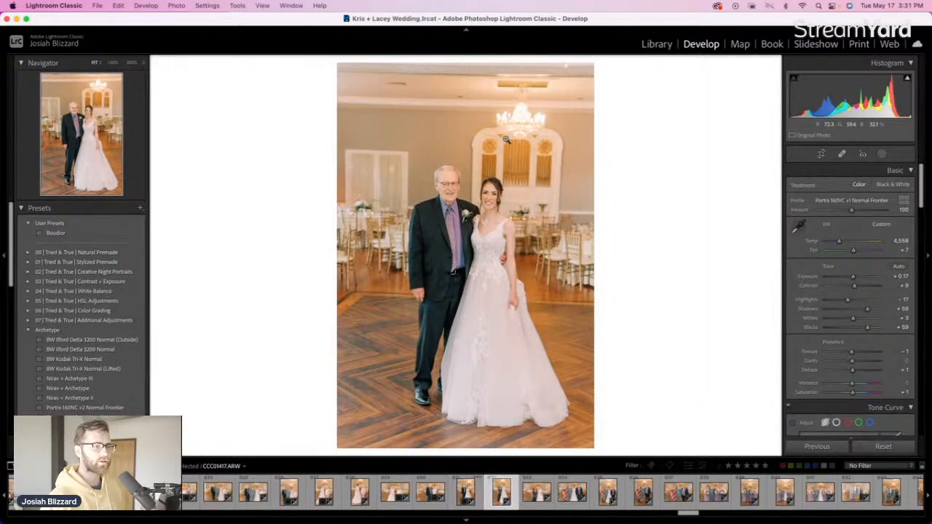
Straighten and slightly tighten the crop of vertical photo CCC01421, showing the bride beside the woman in the dark green dress
key("Right")
key("r")
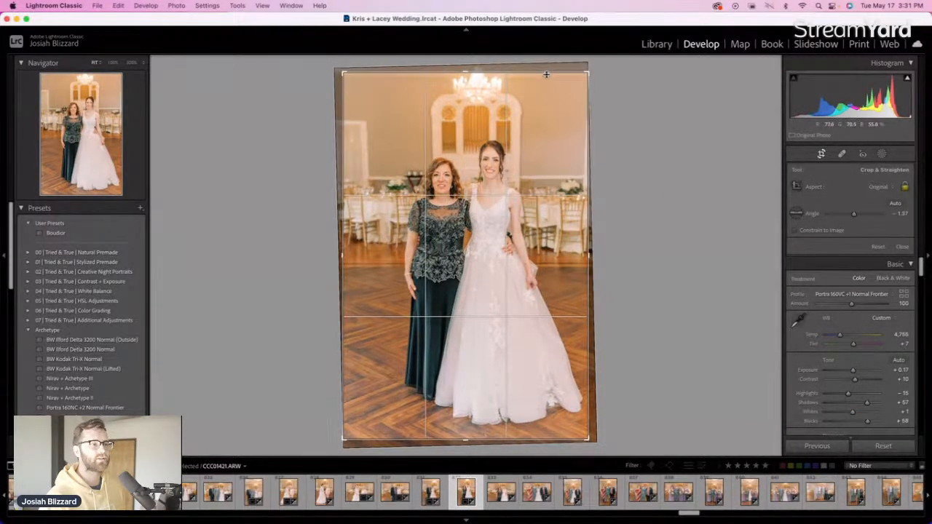
key("r")
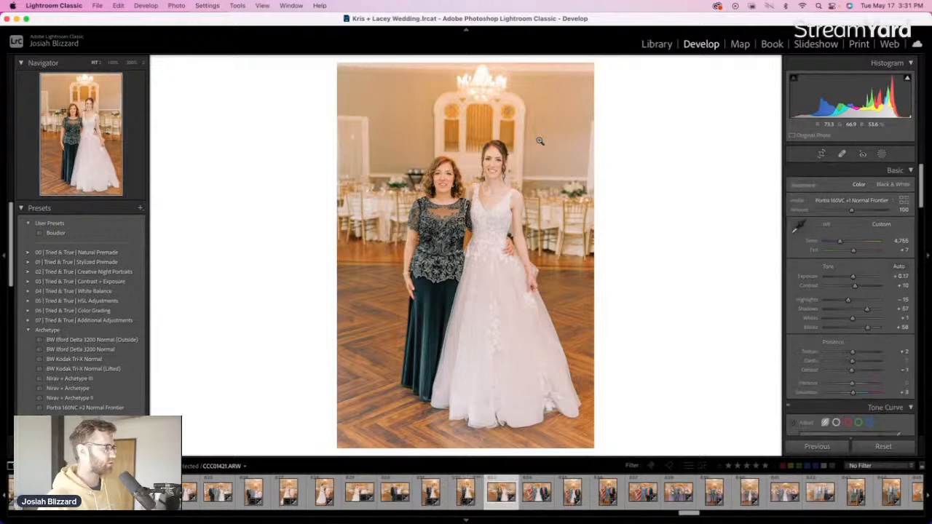
Crop horizontal photo CCC01424 of the bride and the woman in dark green slightly tighter and reposition them in the frame
key("Right")
key("r")
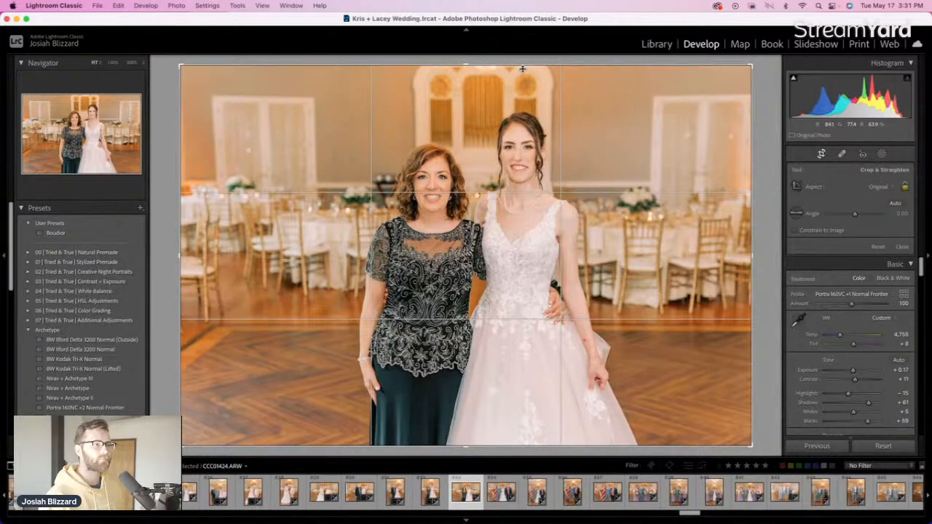
left_click_drag(522, 66, 523, 72)
left_click_drag(540, 176, 534, 175)
key("Return")
Straighten the vertical photo of the couple with the red-dressed woman and red-tie man to -0.47° and set its exposure to +0.27
key("Right")
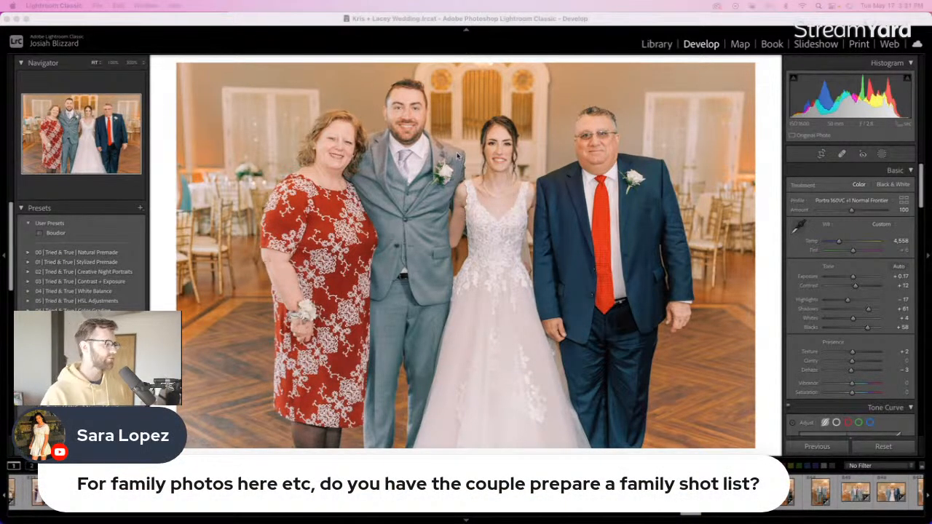
left_click(766, 147)
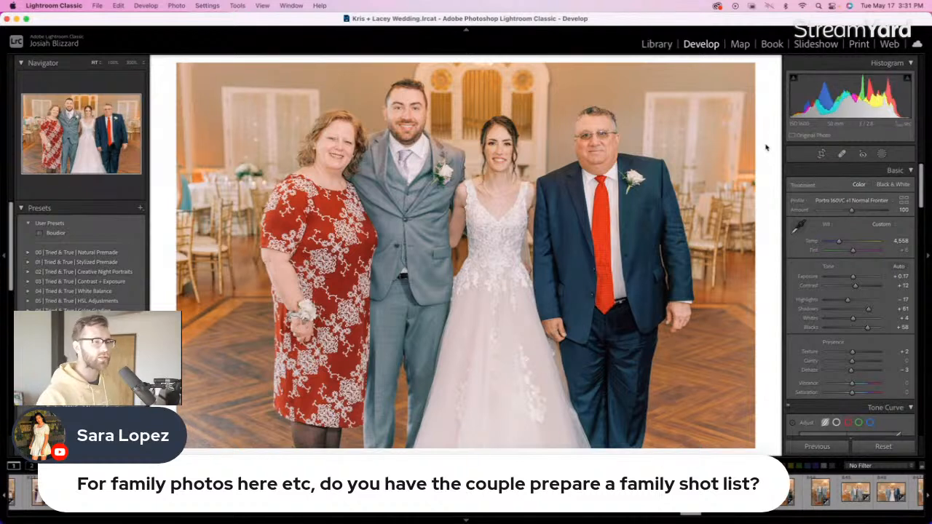
key("Right")
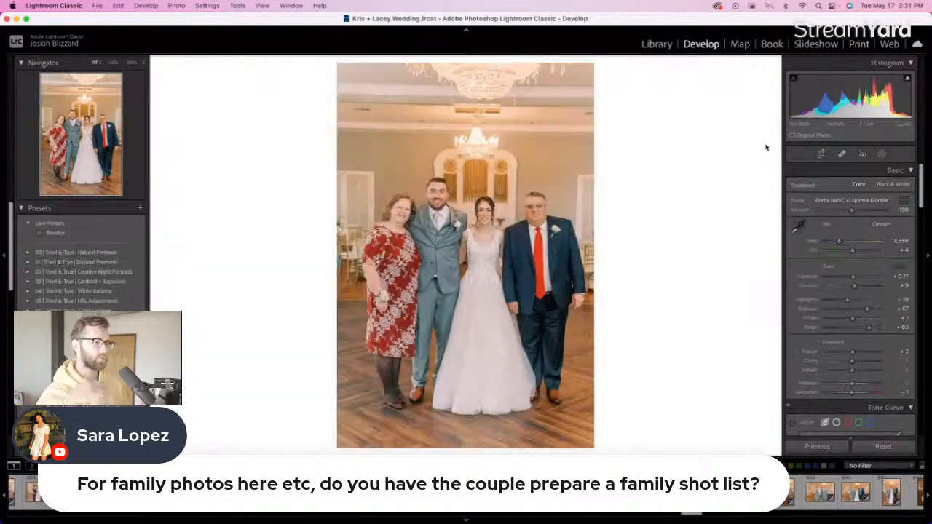
key("r")
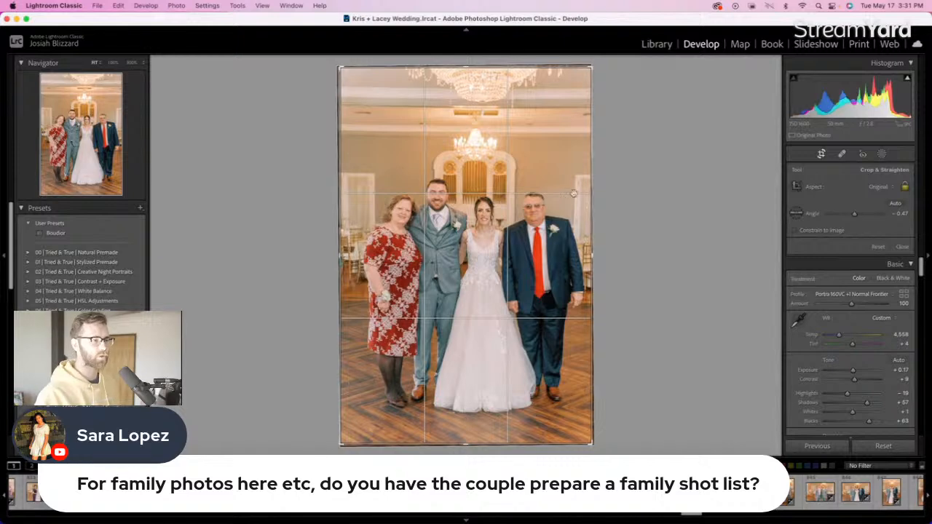
key("r")
key("equal")
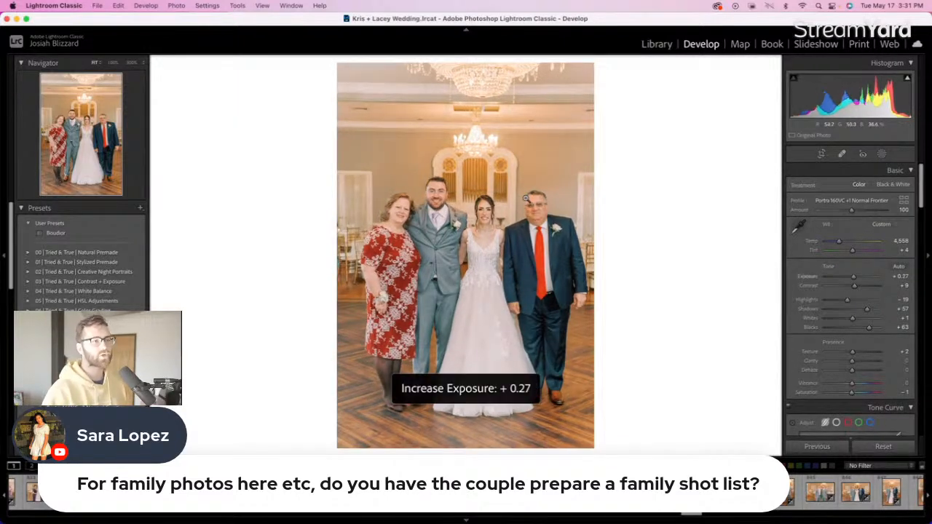
key("minus")
key("equal")
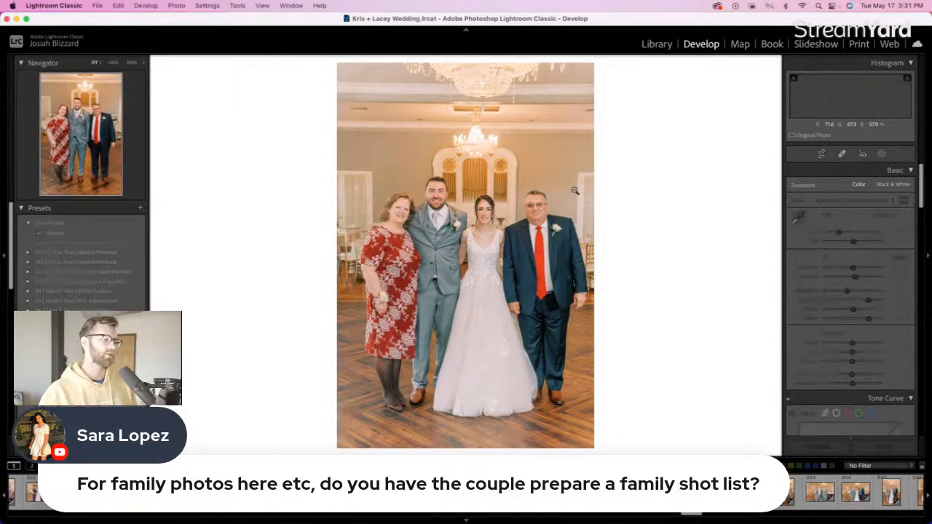
Raise the exposure of the vertical photo of the groom between the red-dressed woman and the red-tie man to +0.37
key("Right")
key("equal")
key("equal")
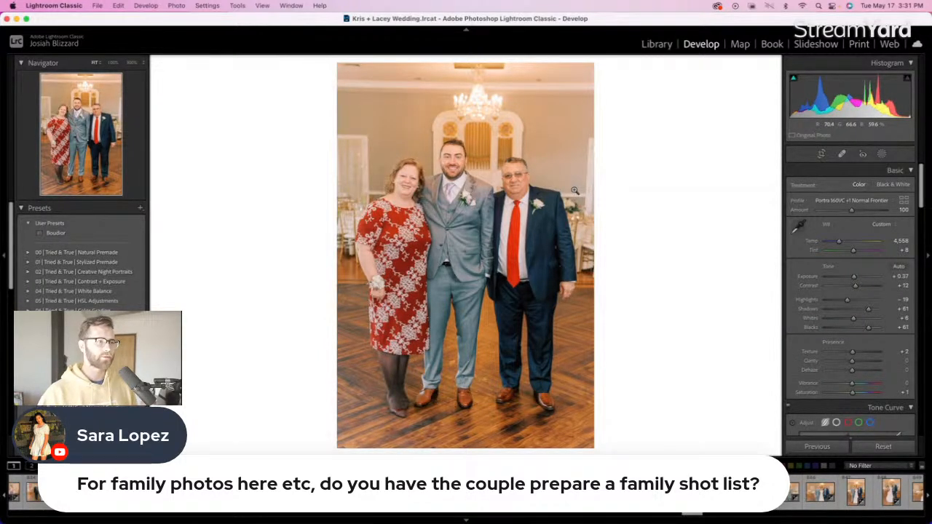
Try a brighter exposure on the horizontal photo of the groom with three bridesmaids and return it to +0.17
key("Right")
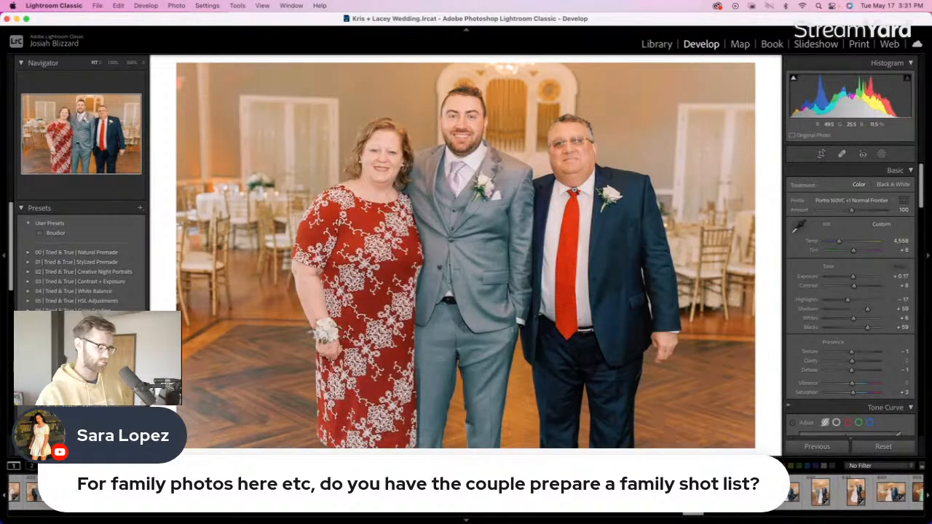
key("Right")
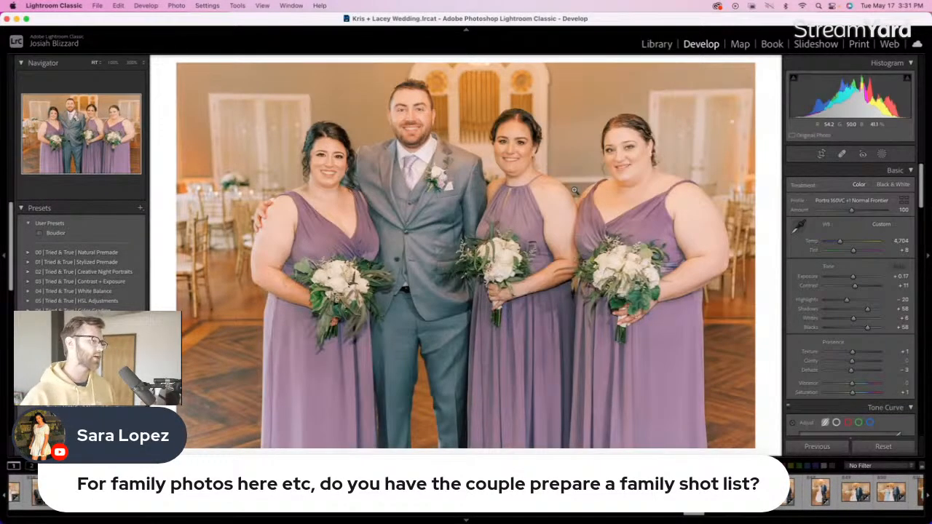
key("equal")
key("minus")
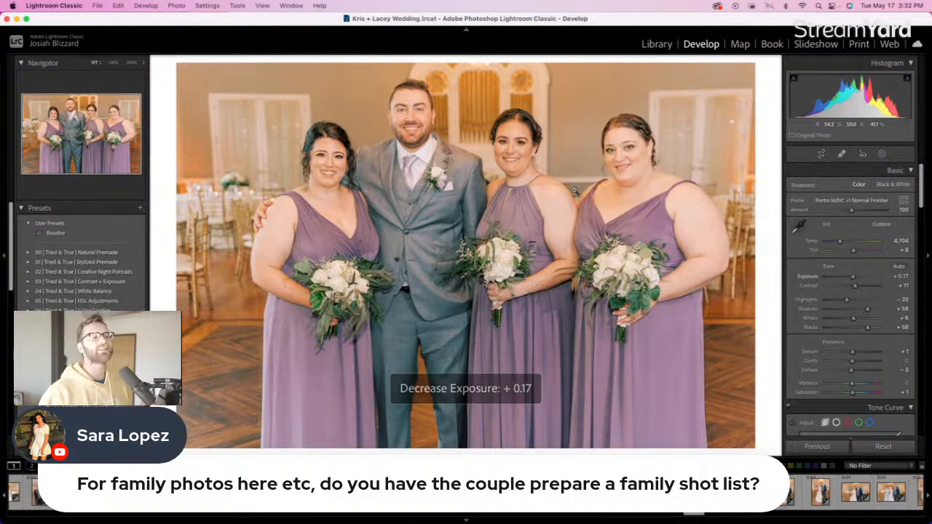
Set the exposure of the vertical photo of the groom with three bridesmaids to +0.27
key("Right")
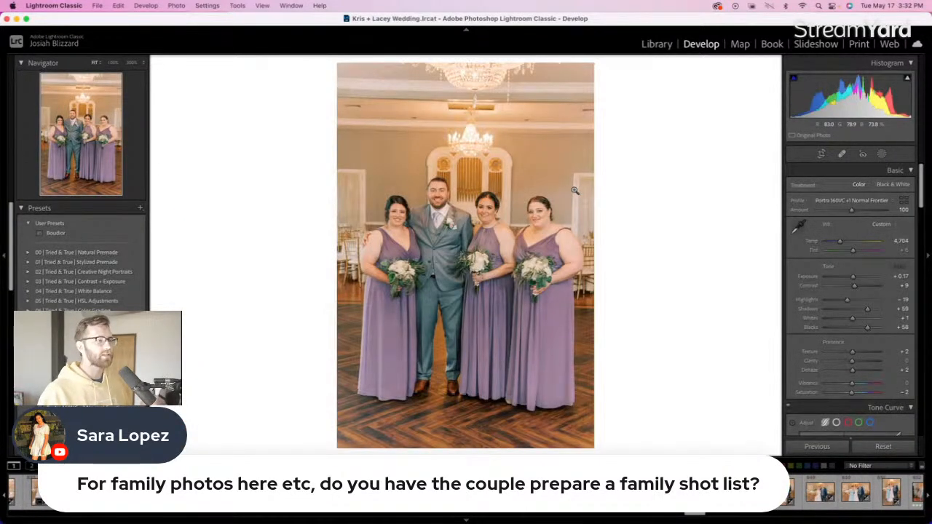
key("equal")
key("equal")
key("minus")
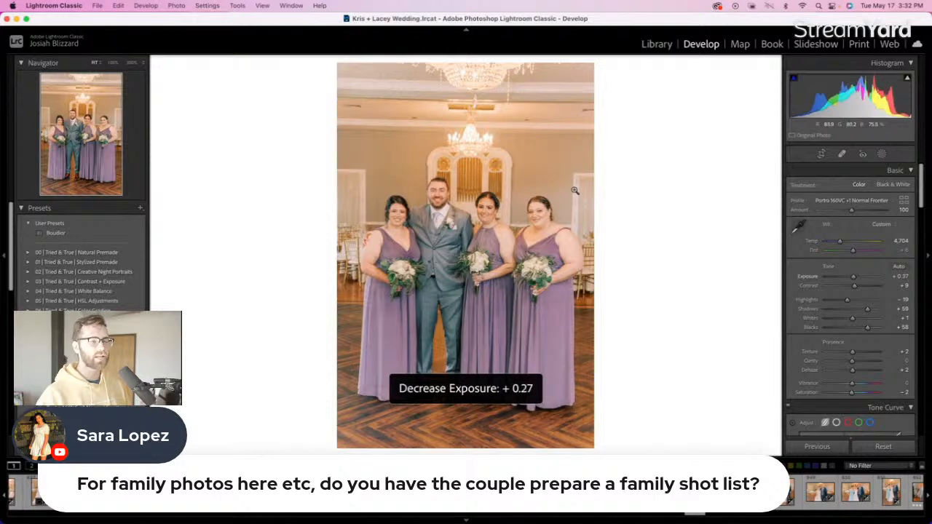
Straighten the vertical photo of the groom and three bridesmaids to -0.89°
key("r")
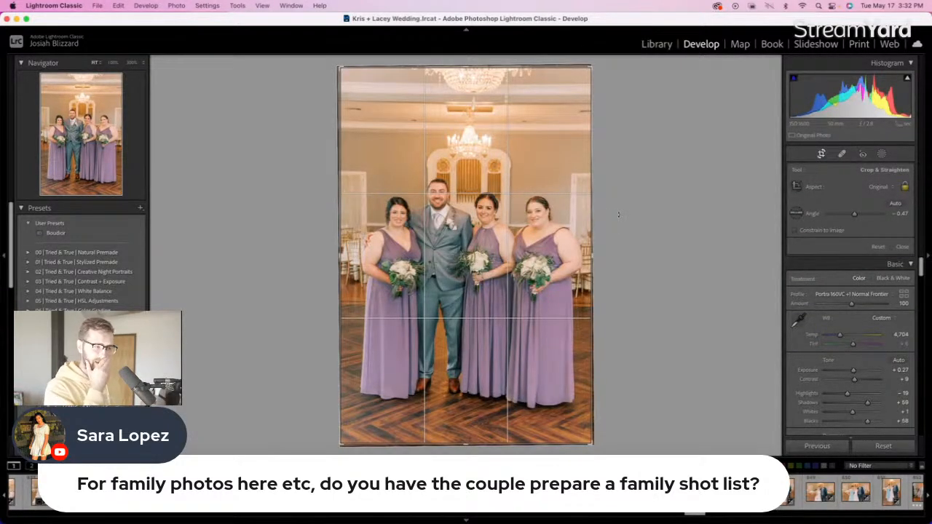
key("r")
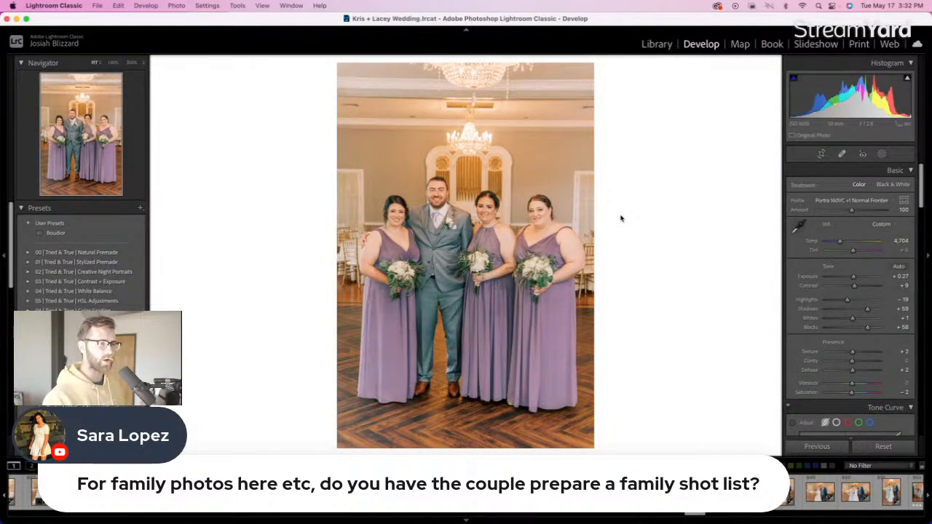
key("r")
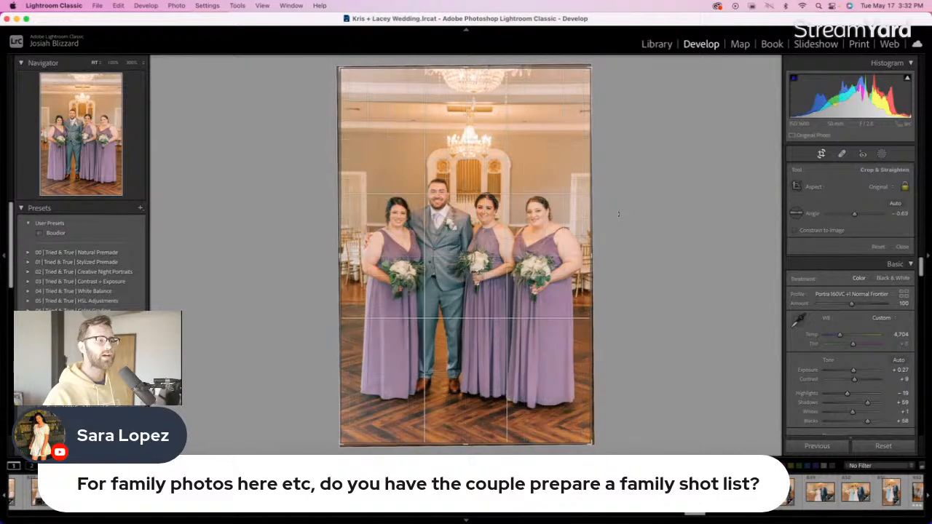
left_click_drag(619, 214, 618, 213)
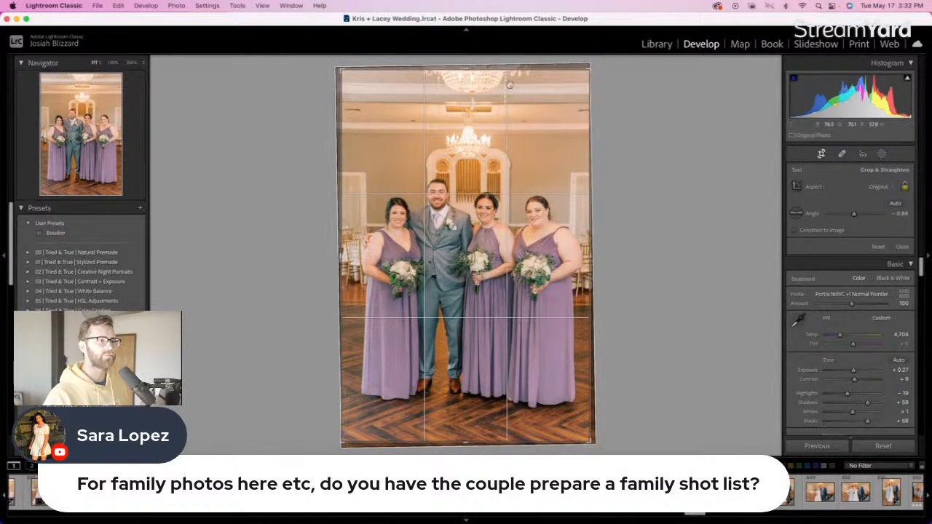
key("r")
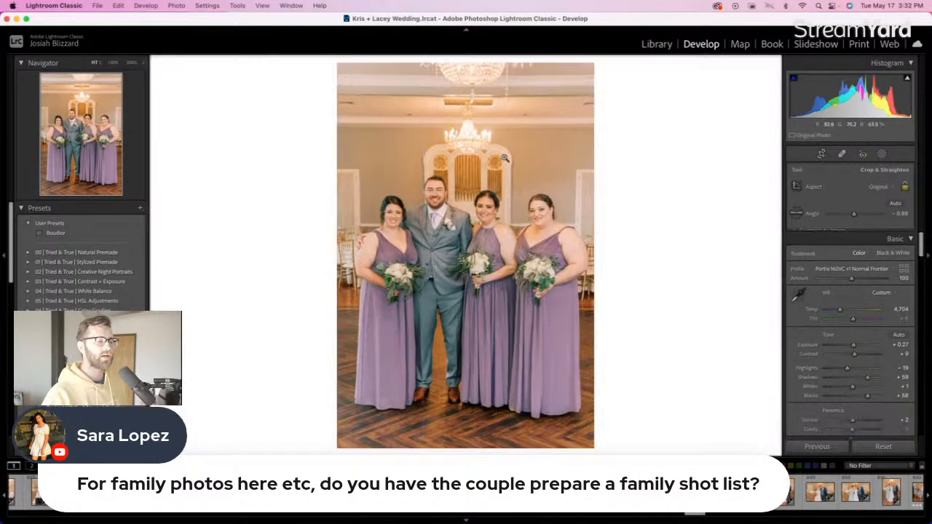
Try a brighter exposure on vertical photo CCC01450 of the couple with three bridesmaids and return it to +0.17
key("Right")
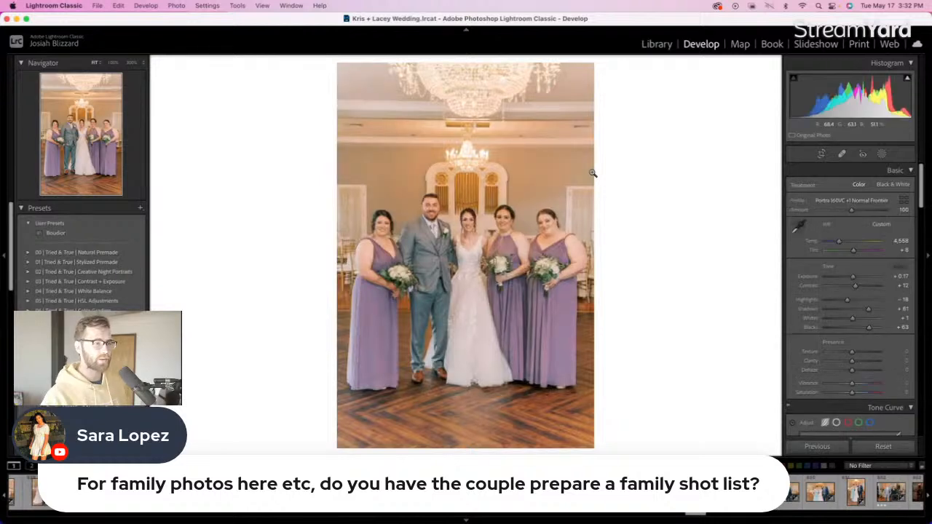
key("equal")
key("minus")
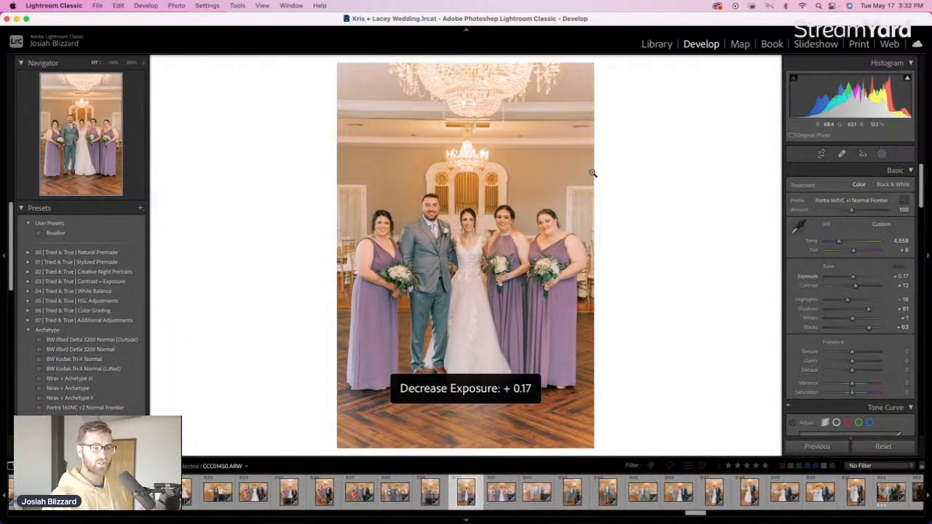
Crop horizontal photo CCC01453 of the couple with three bridesmaids slightly tighter
key("Right")
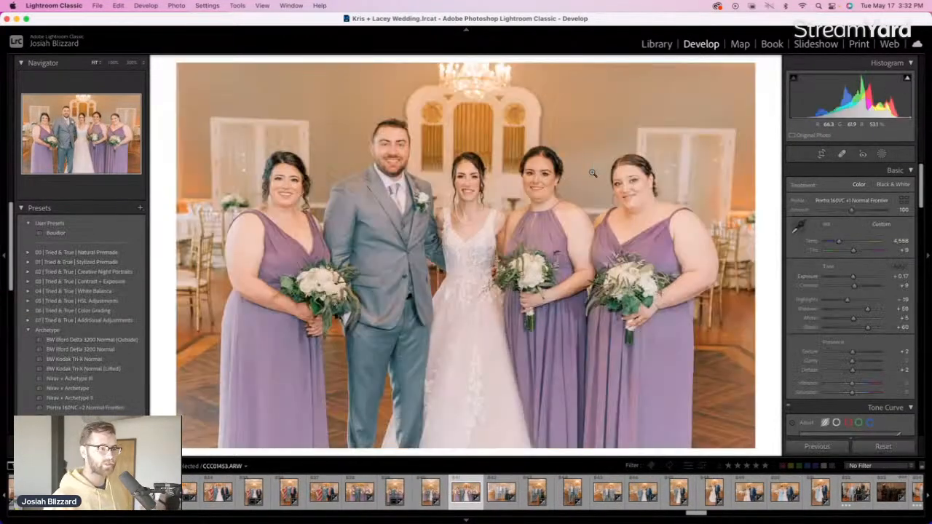
left_click(547, 125)
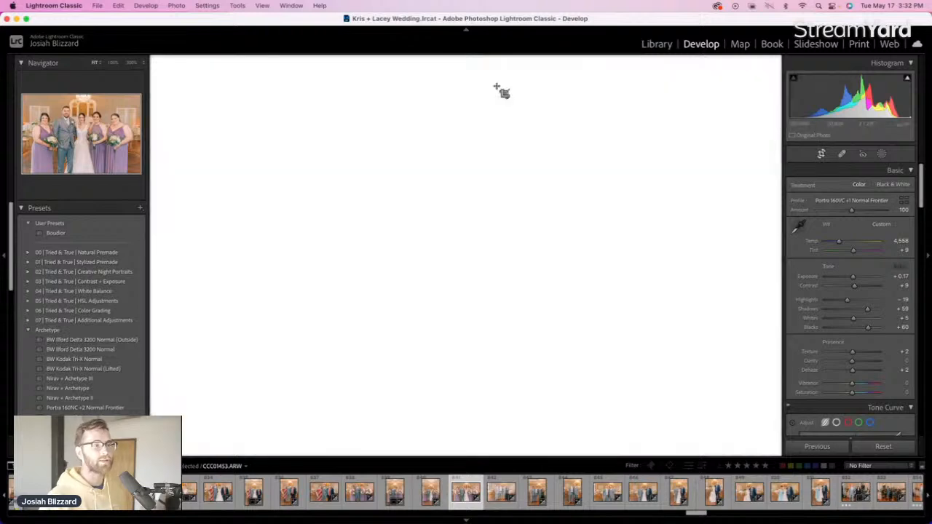
key("r")
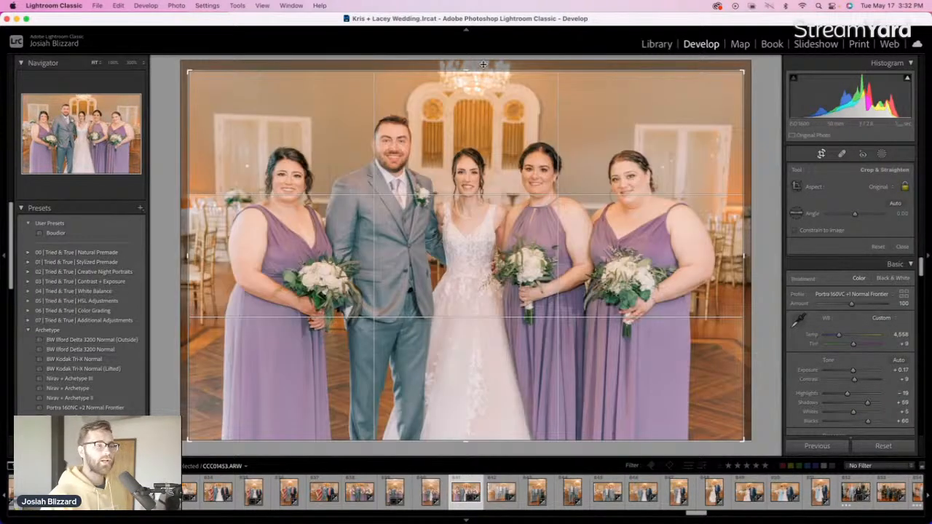
left_click_drag(476, 64, 477, 63)
key("r")
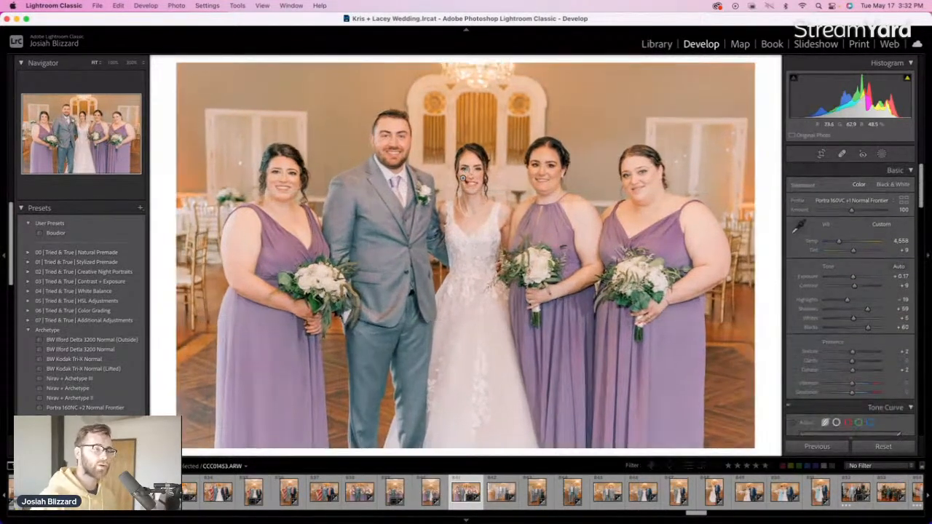
Lower the exposure of photo CCC01455, showing three men in grey suits and a woman in dark green, to -0.23
key("Right")
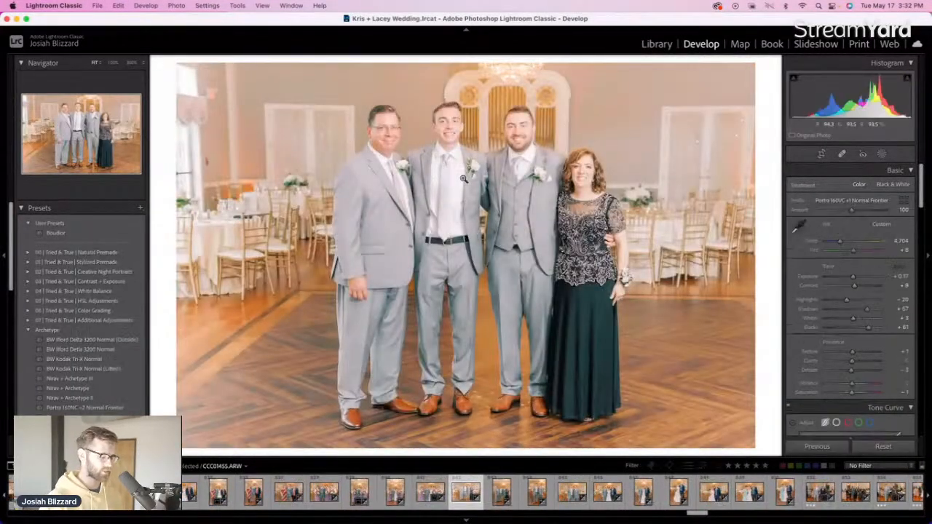
key("minus")
key("minus")
key("minus")
key("minus")
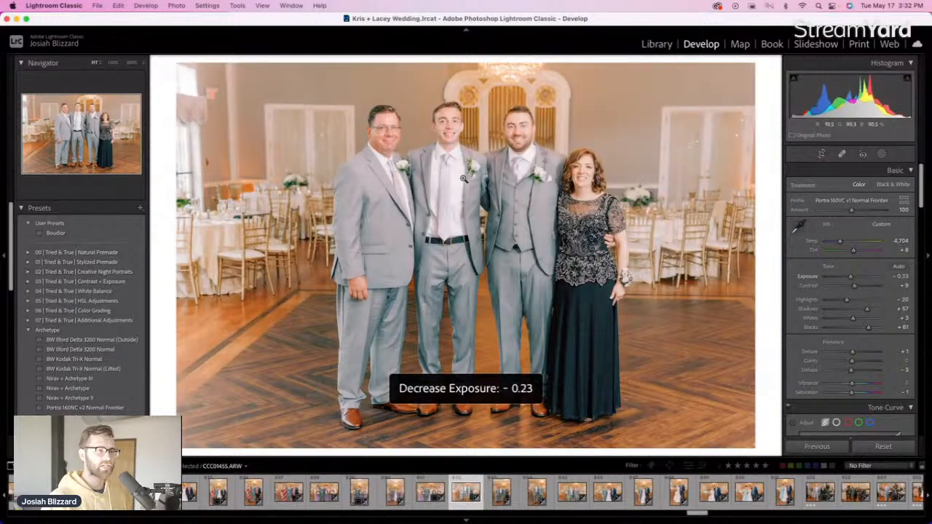
Lower the exposure of photo CCC01455, with three men in grey suits and a woman in a dark dress, to -0.43
key("minus")
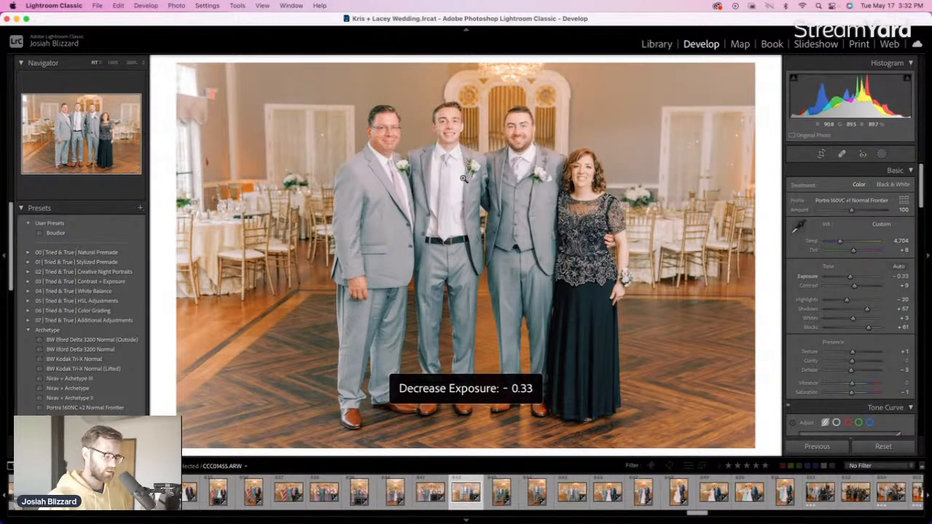
key("minus")
key("equal")
key("minus")
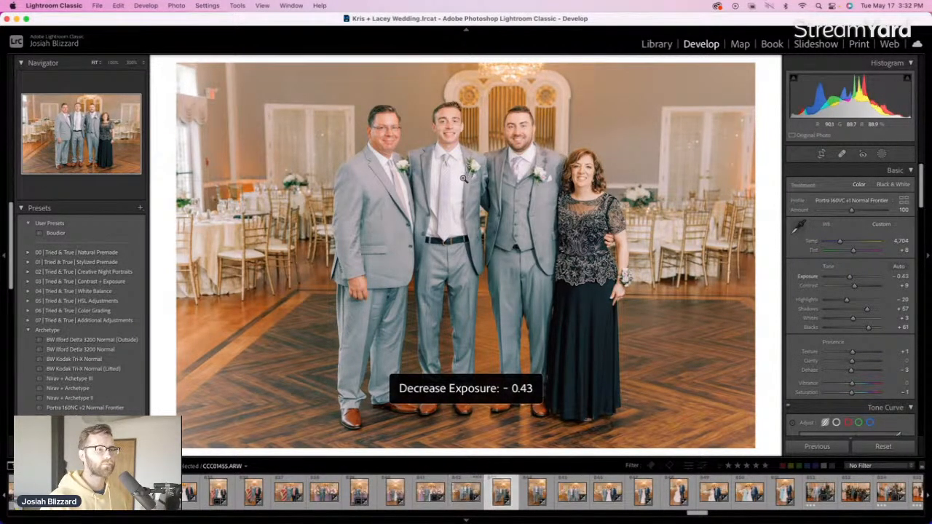
key("Right")
key("Left")
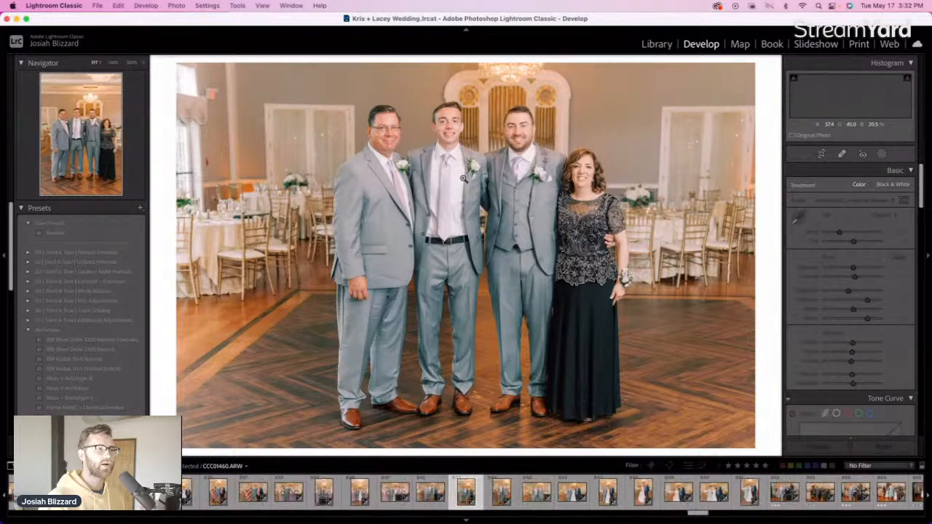
Set the exposure of vertical photo CCC01460, showing the same three men and the woman in the dark dress, to +0.27
key("Right")
key("equal")
key("minus")
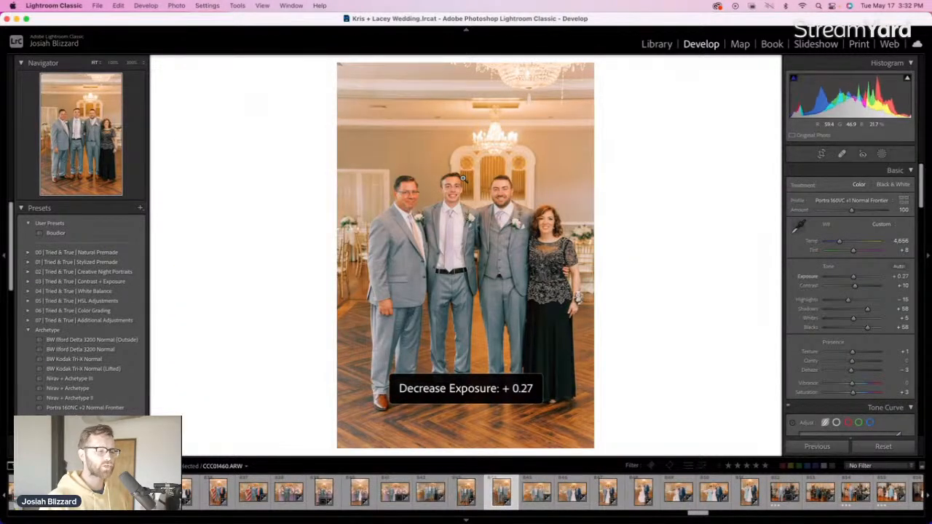
key("Left")
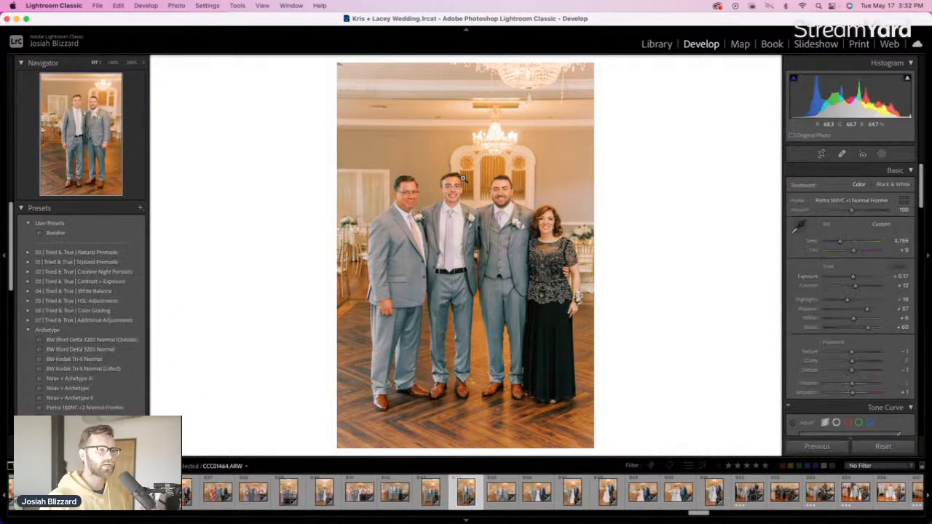
Crop horizontal photo CCC01467 of the two men in grey suits slightly tighter
key("Right")
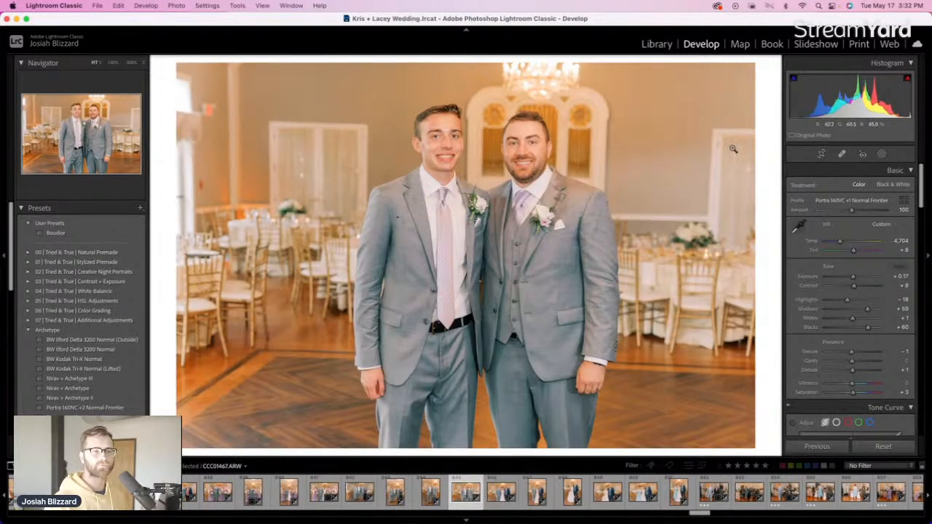
key("r")
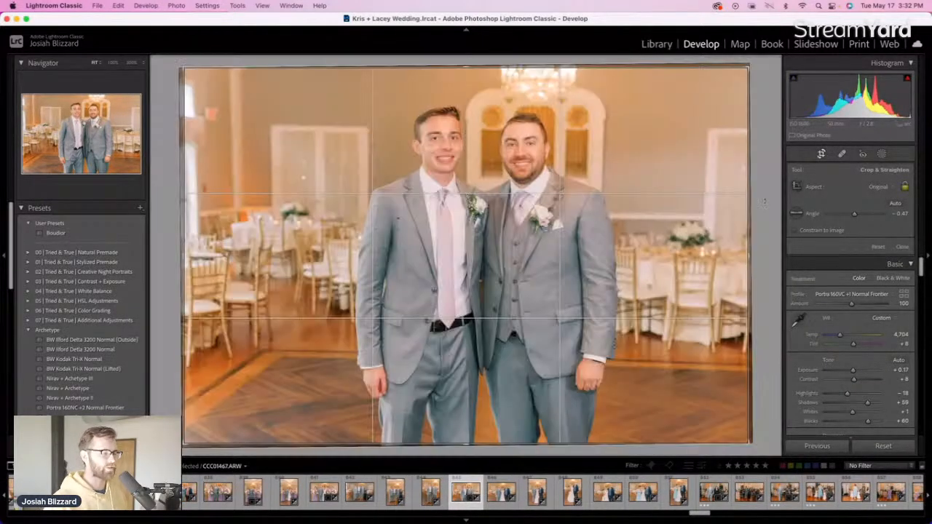
left_click_drag(631, 67, 630, 77)
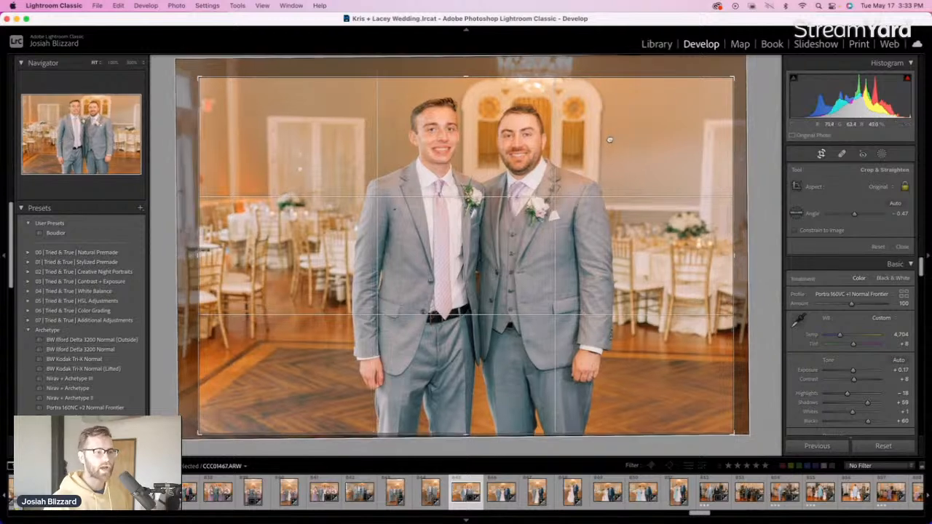
key("Return")
key("Right")
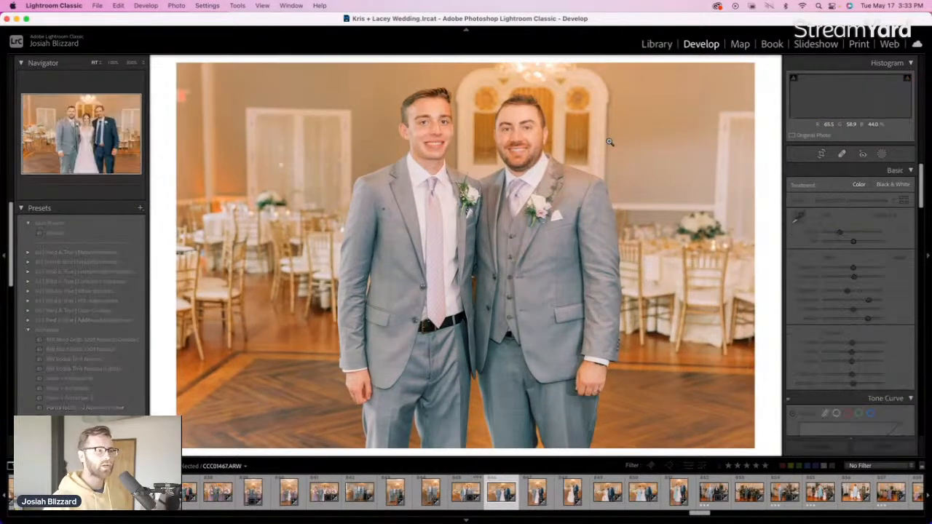
Crop horizontal photo CCC01470 of the couple with the man in the navy suit slightly tighter and reposition the crop around them
key("Right")
key("r")
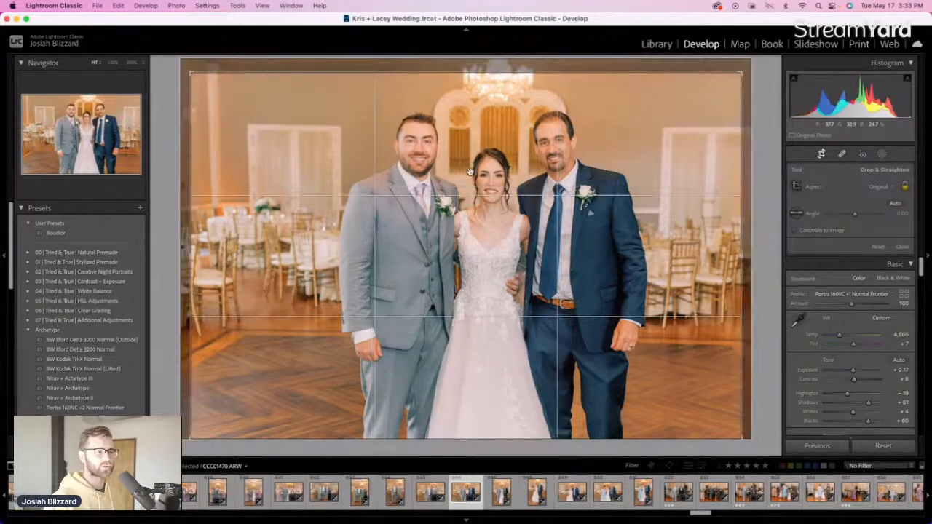
left_click_drag(471, 172, 457, 173)
key("Return")
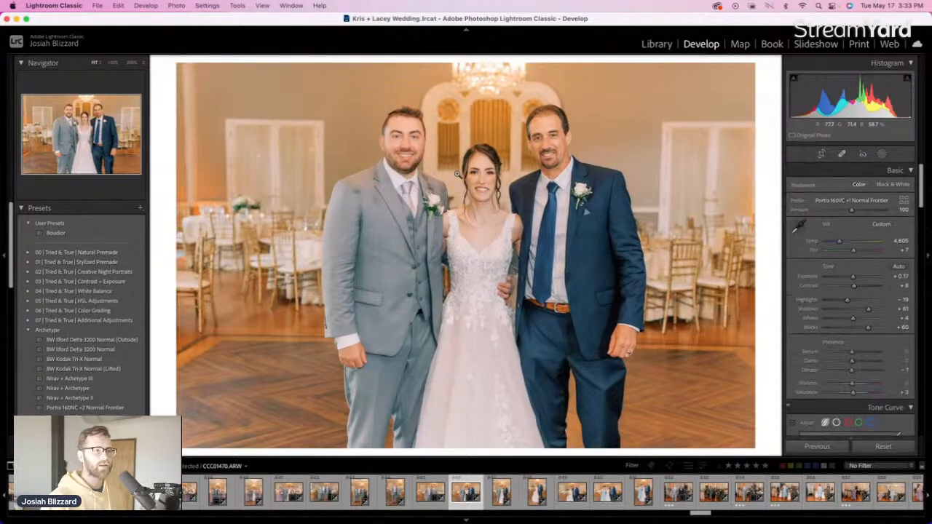
Crop vertical photo CCC01476 of the bride and the man in the navy suit tighter, recentre them, and straighten it to 0.07°
key("Right")
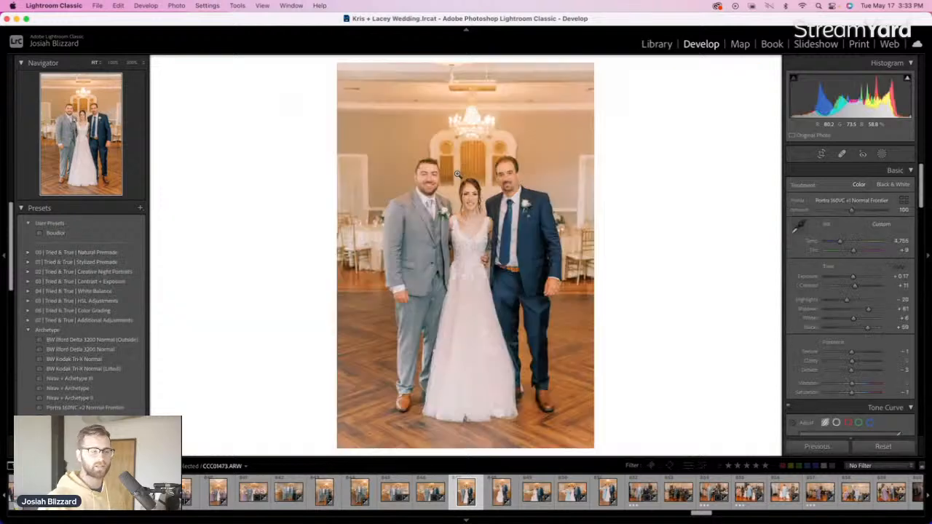
key("Right")
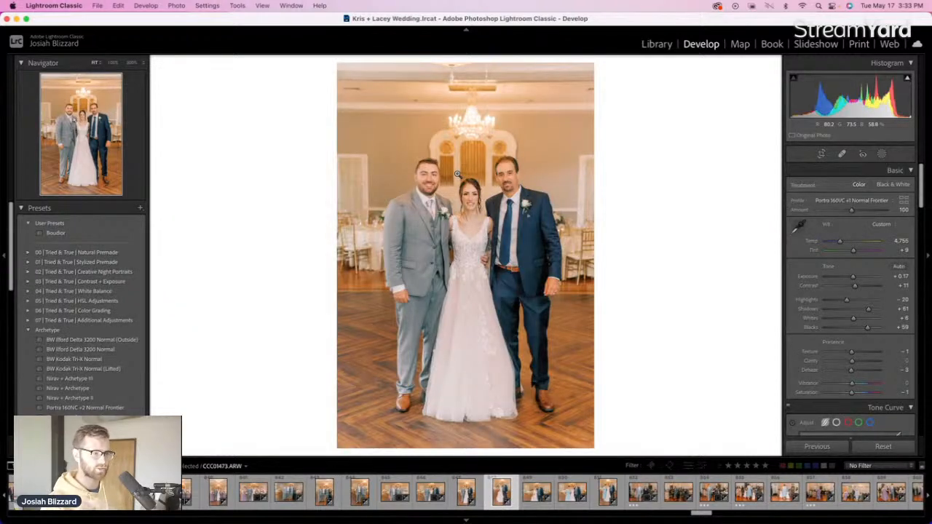
key("Left")
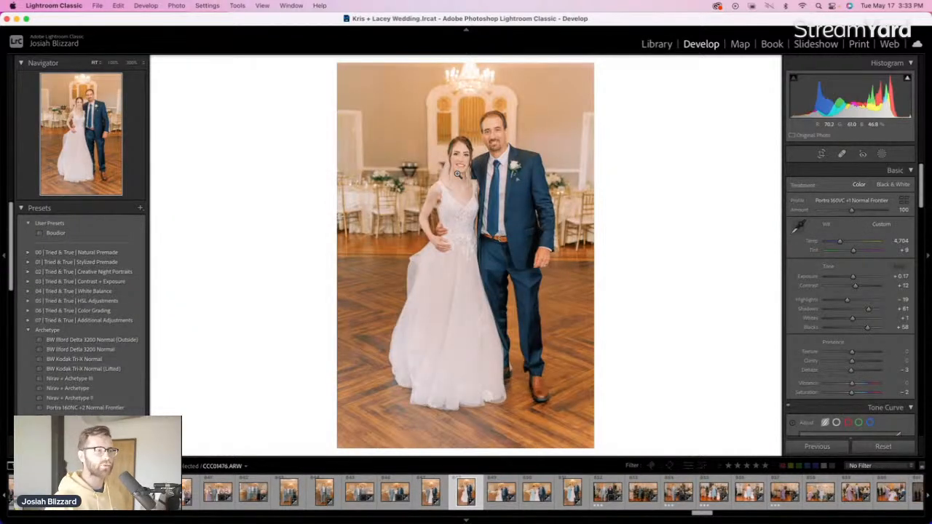
key("r")
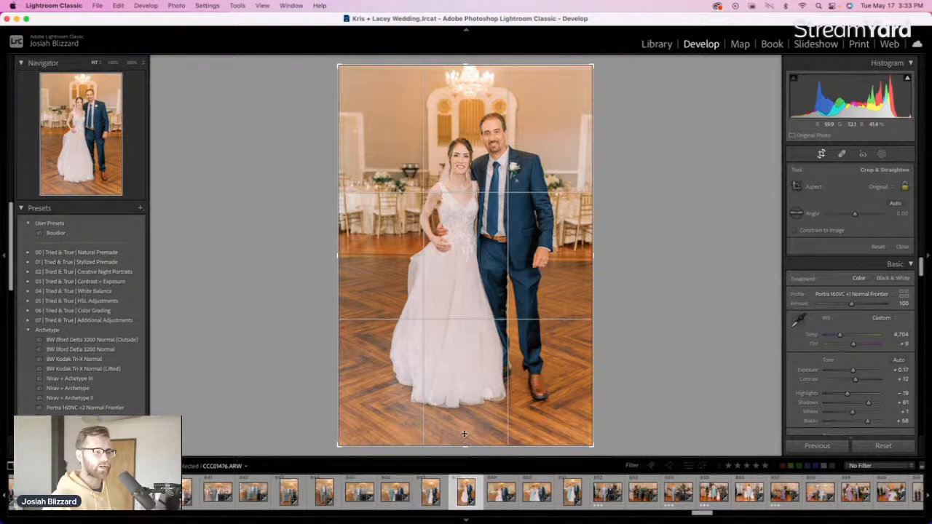
left_click_drag(477, 445, 477, 435)
left_click_drag(492, 297, 486, 296)
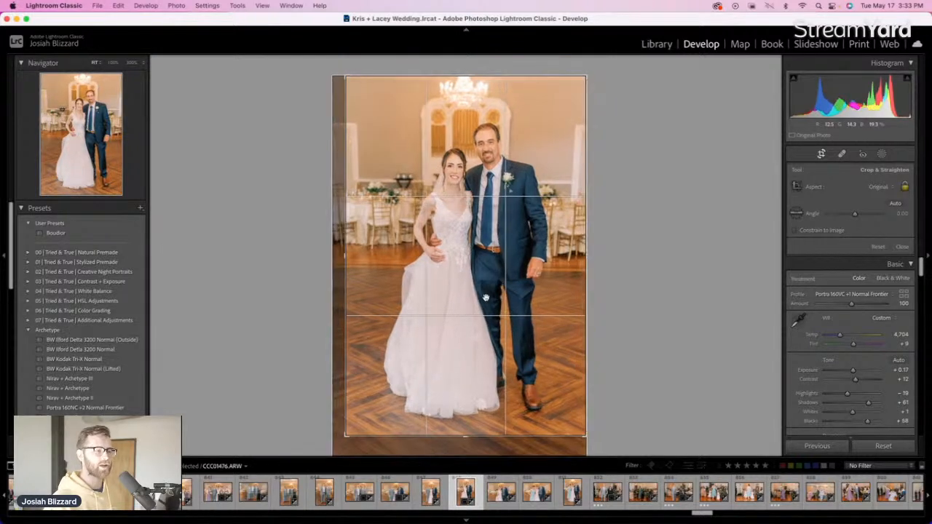
left_click_drag(620, 275, 620, 274)
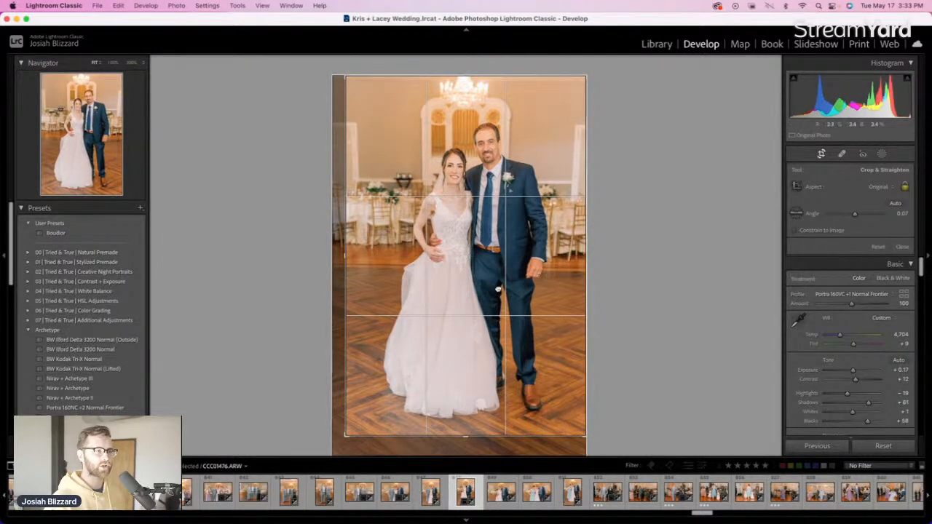
key("Return")
Crop the vertical photo of the bride with the woman in light blue and the man in navy slightly tighter, trimming the floor
key("Right")
key("Right")
key("Right")
key("Right")
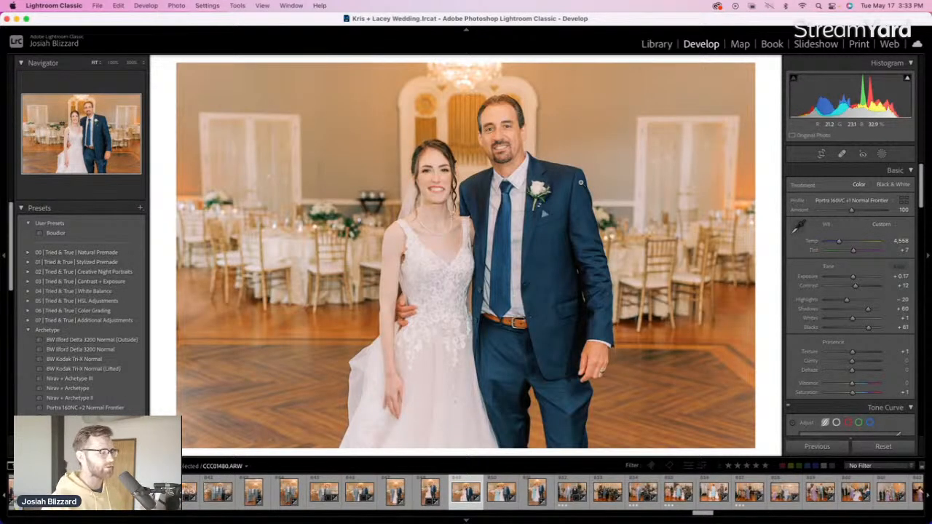
key("Right")
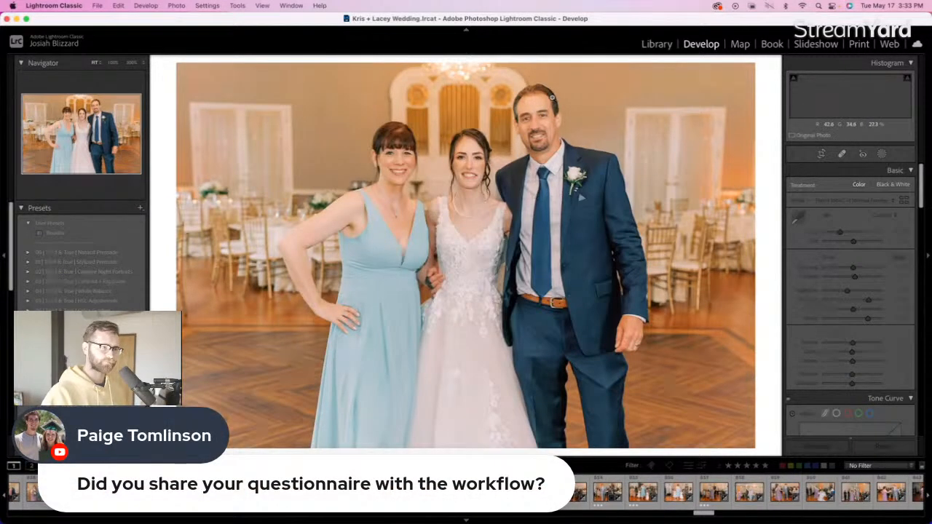
key("Right")
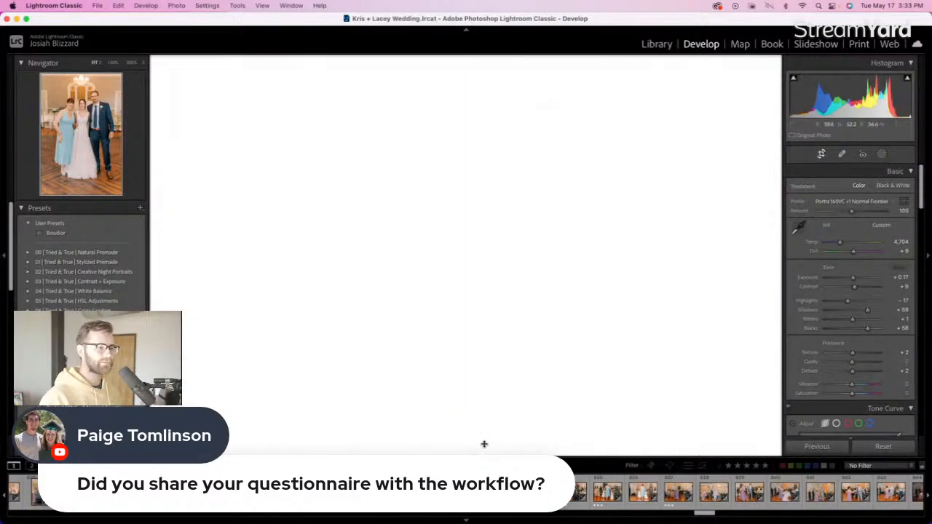
key("r")
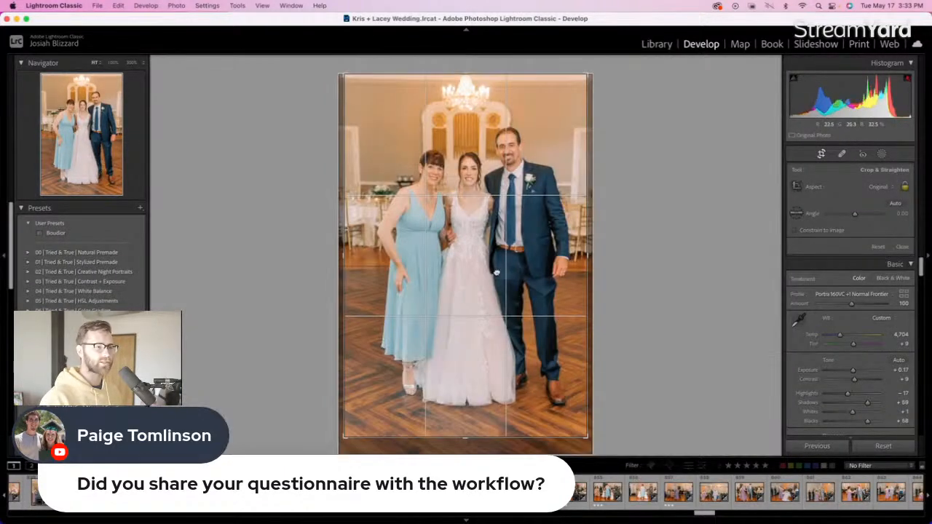
key("r")
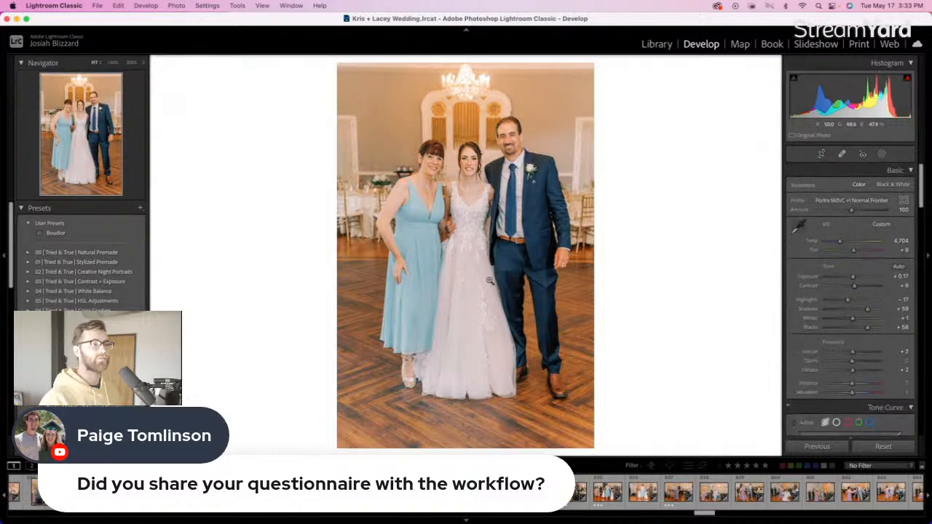
Raise the exposure of reception entrance photo DDD00296, showing the man in grey and the woman in the dark dress, to +1.66
key("Right")
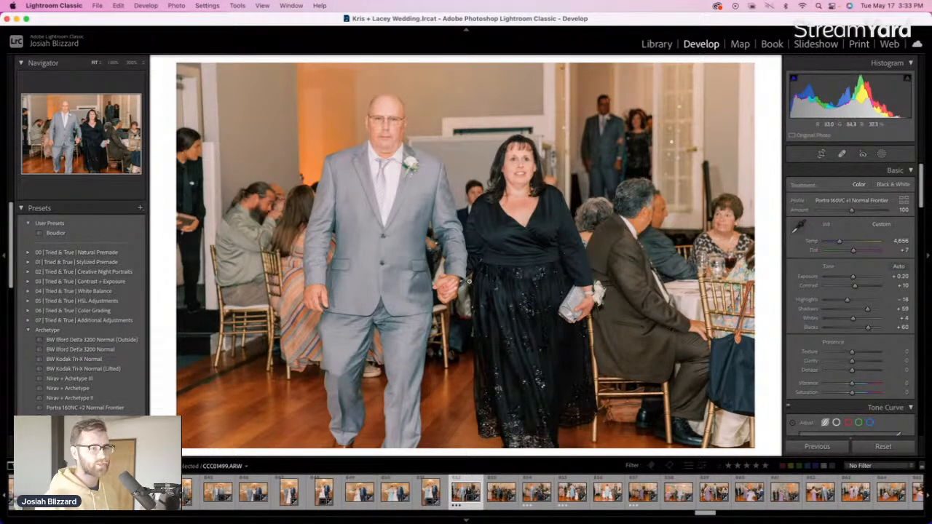
key("Right")
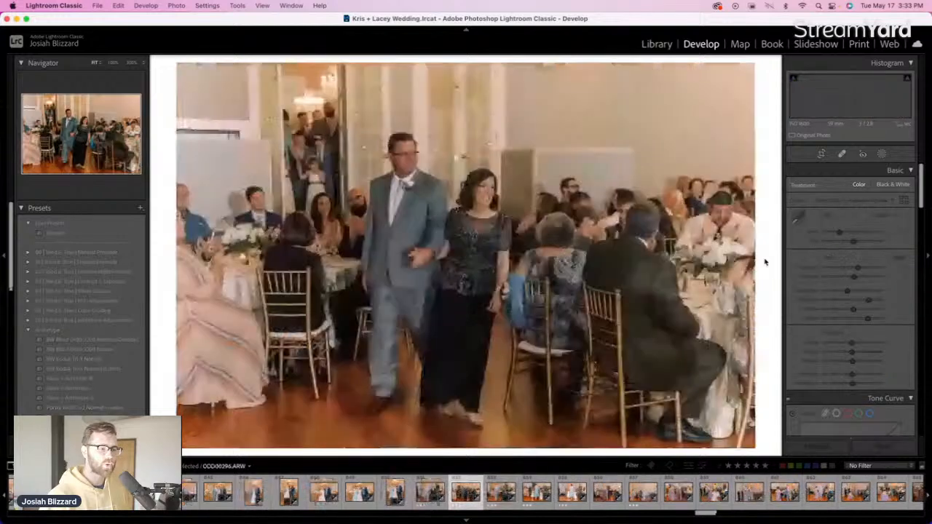
key("=")
key("=")
key("=")
key("=")
key("=")
key("=")
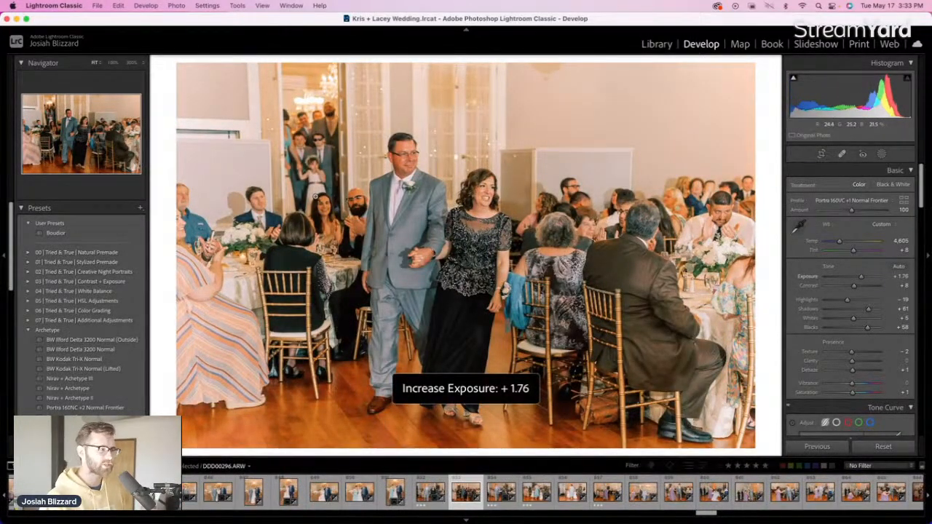
key("minus")
Crop reception entrance photo DDD00296 tighter around the walking couple
key("r")
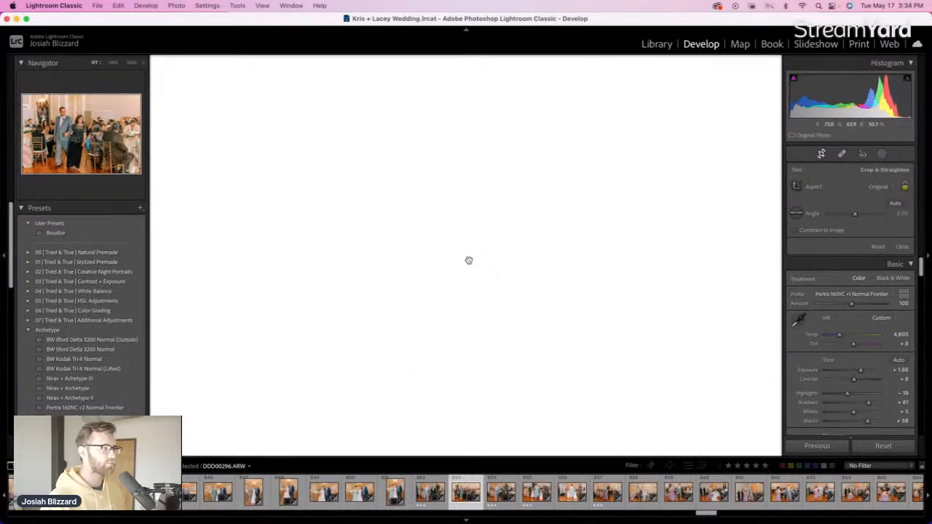
key("r")
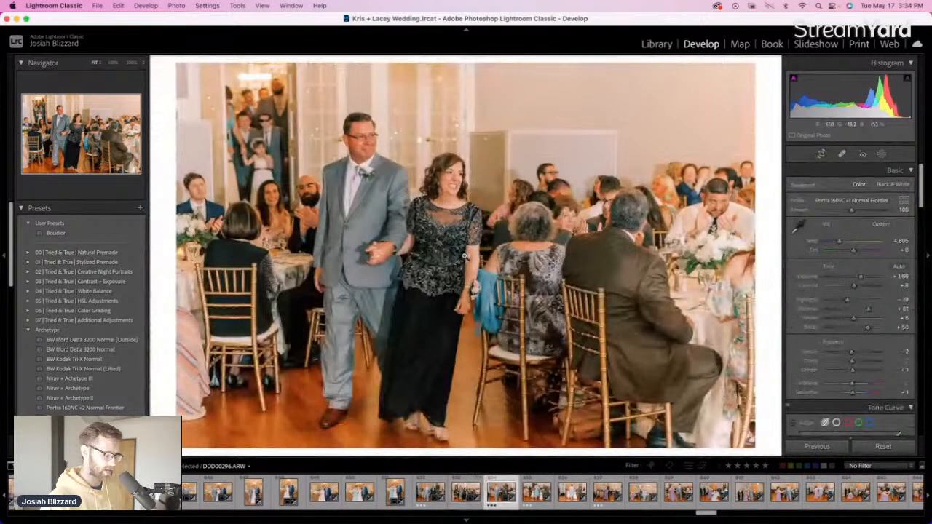
key("Left")
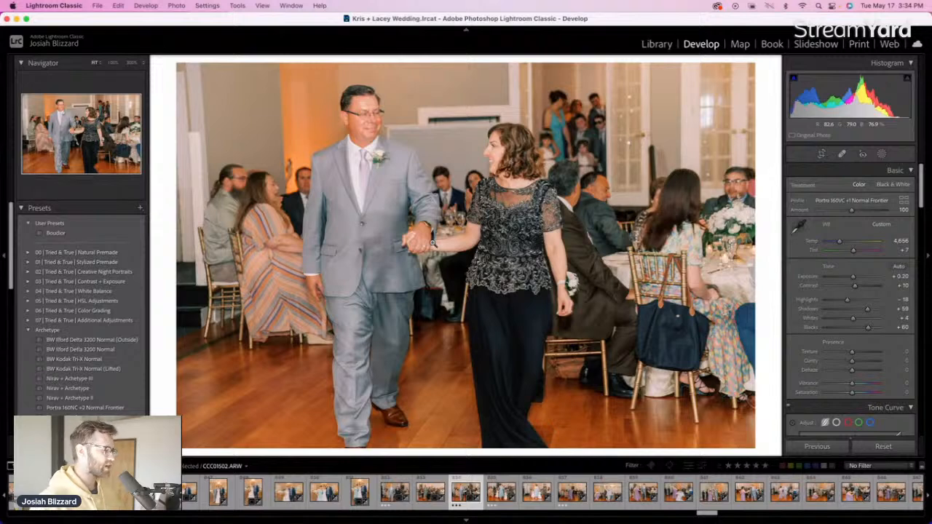
Try a brighter exposure on photo CCC01502 of the couple walking hand in hand and return it to +0.20
key("equal")
key("minus")
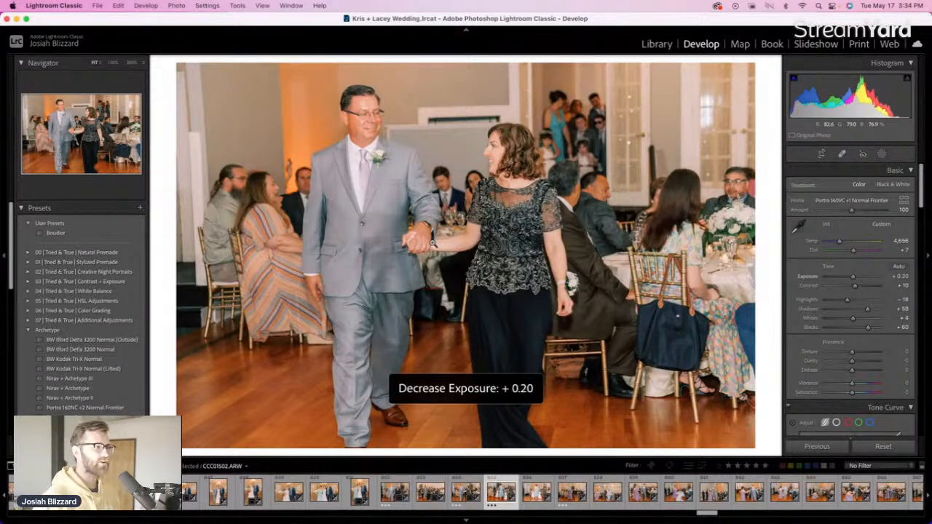
key("Left")
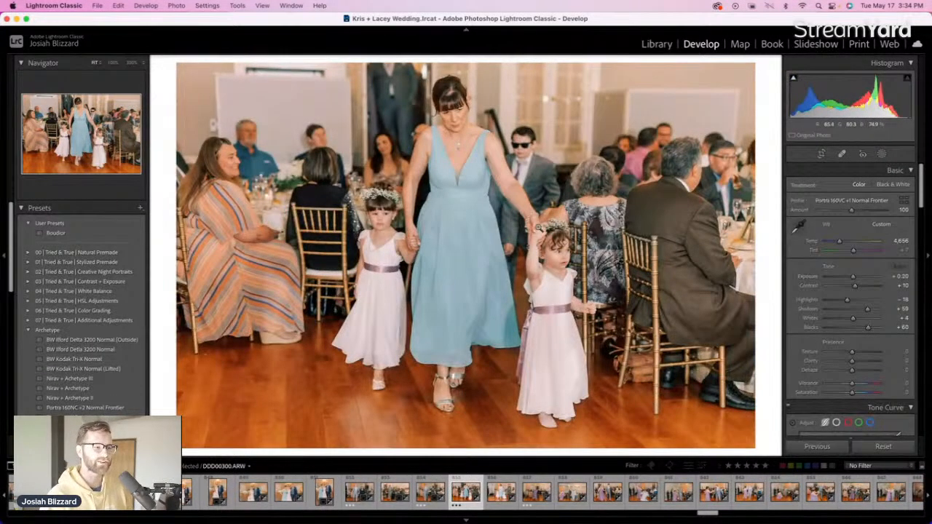
Lower the exposure of photo CCC01506, showing the woman in light blue with two flower girls, to +0.19
key("Left")
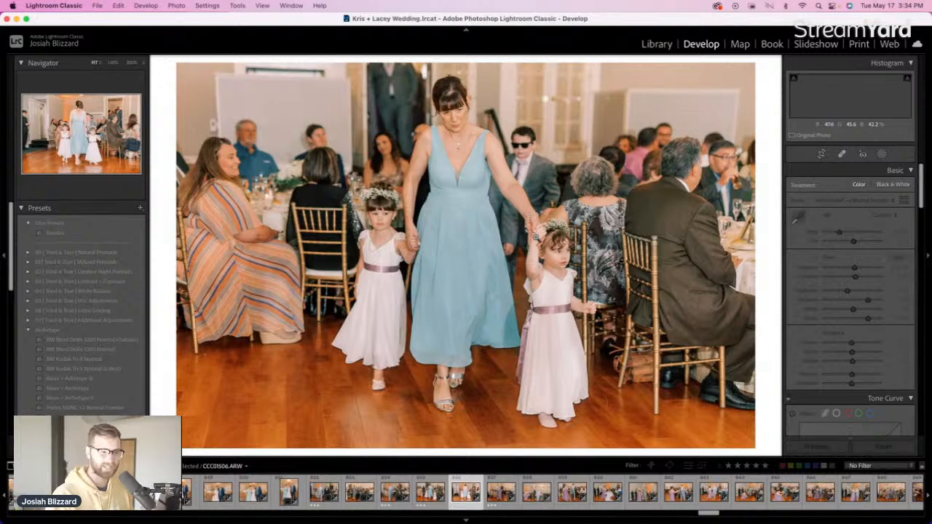
key("minus")
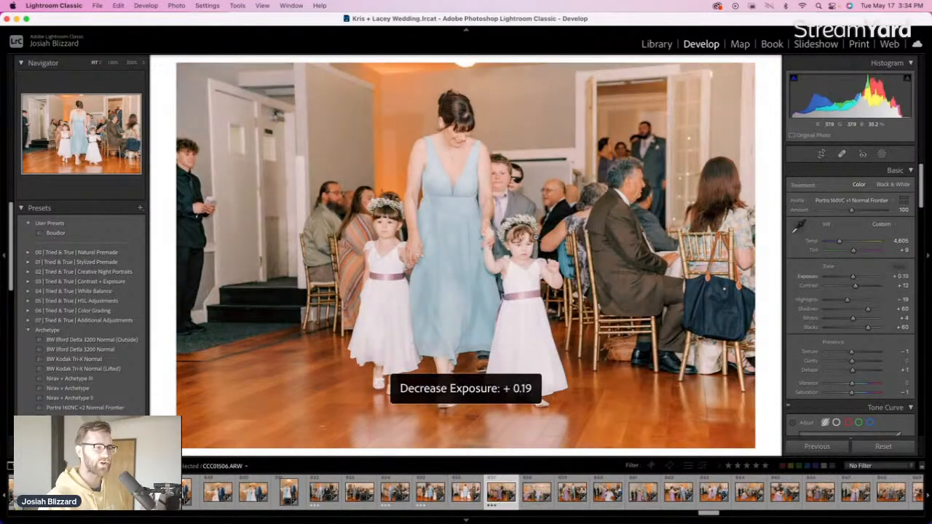
key("Left")
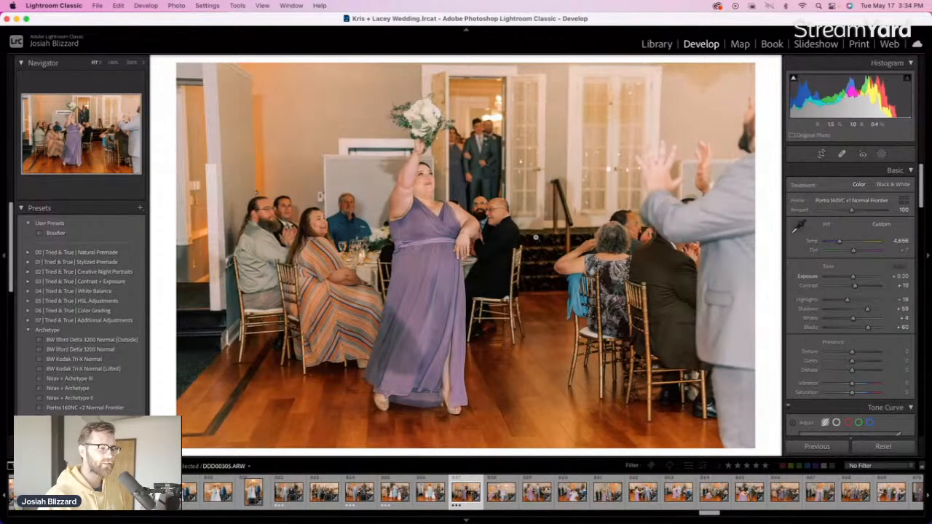
Lower the exposure of photo CCC01513, showing the groomsman raising a bouquet beneath the chandelier, to +0.19
key("Left")
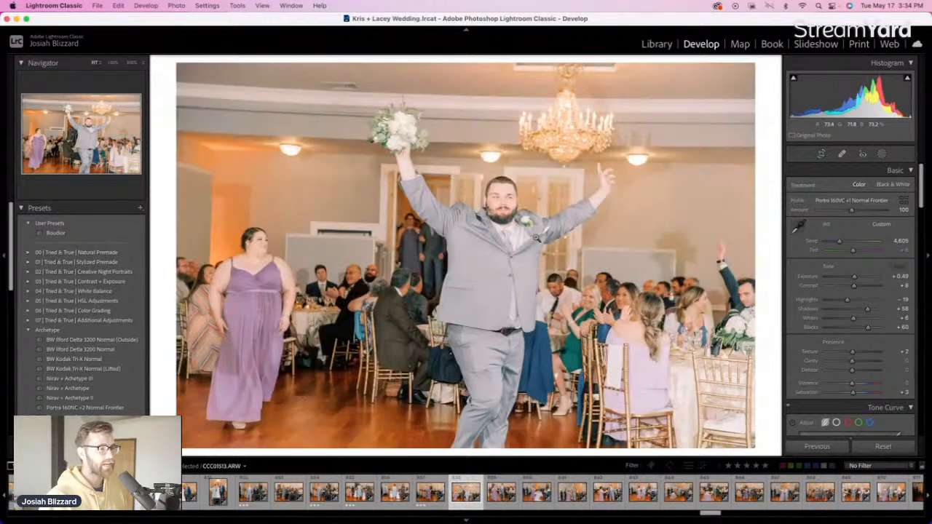
key("minus")
key("minus")
key("minus")
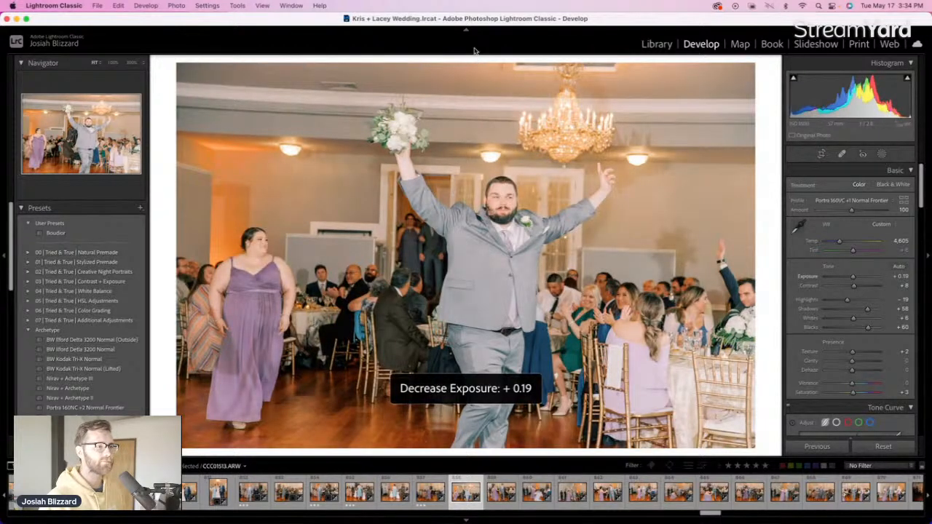
Crop photo CCC01513 tighter around the groomsman raising the bouquet and reposition the frame
key("r")
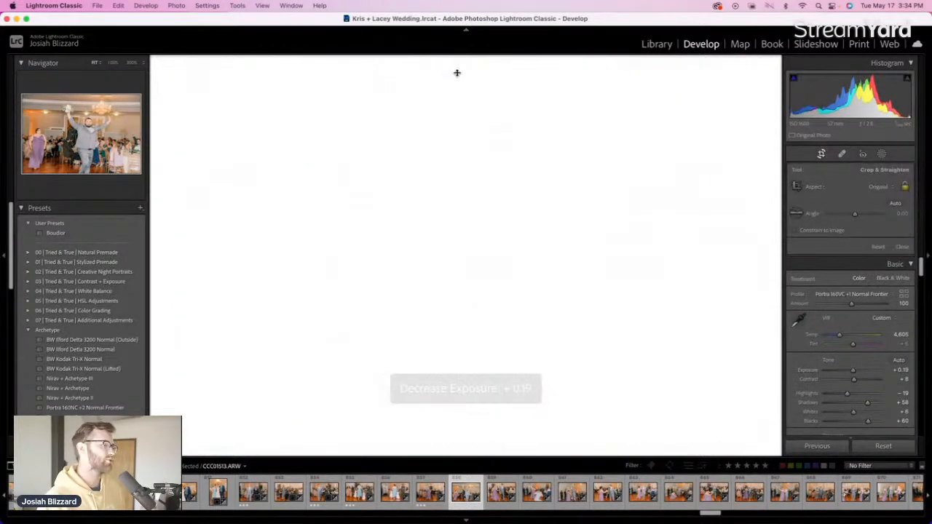
left_click_drag(339, 218, 329, 226)
key("Return")
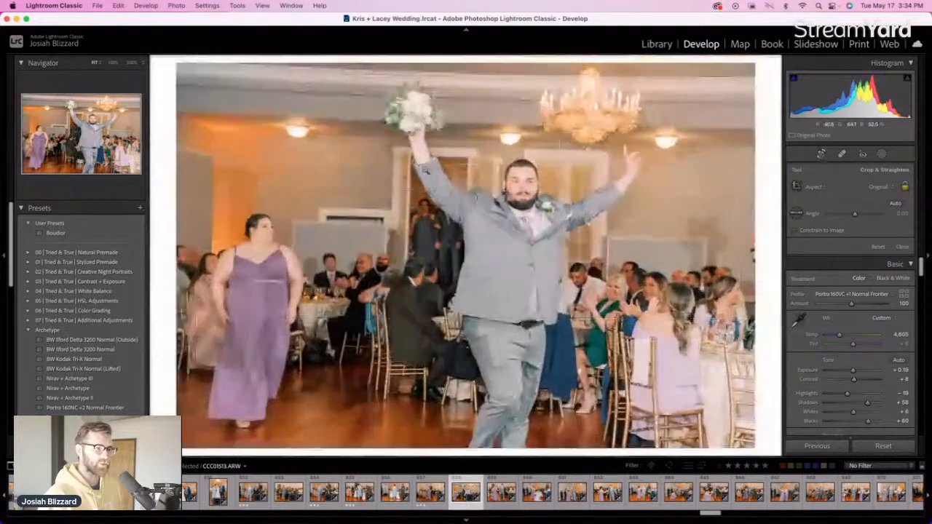
Crop photo CCC01518, showing the bridesmaid posing for the crouching groomsman, slightly tighter on both of them
key("Right")
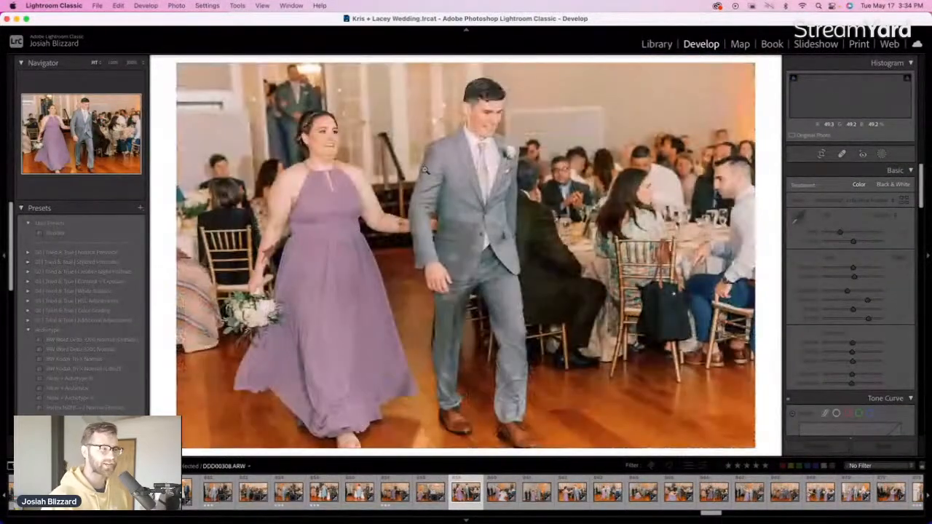
key("Right")
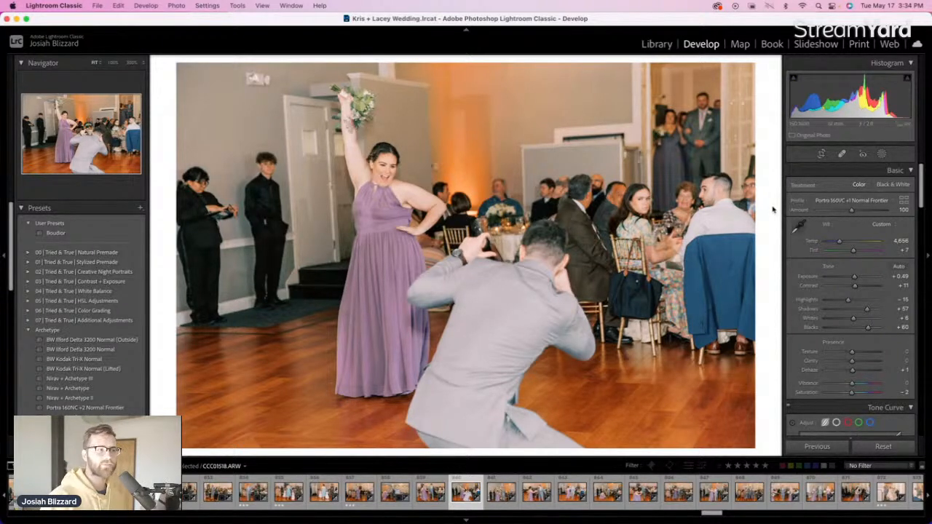
key("r")
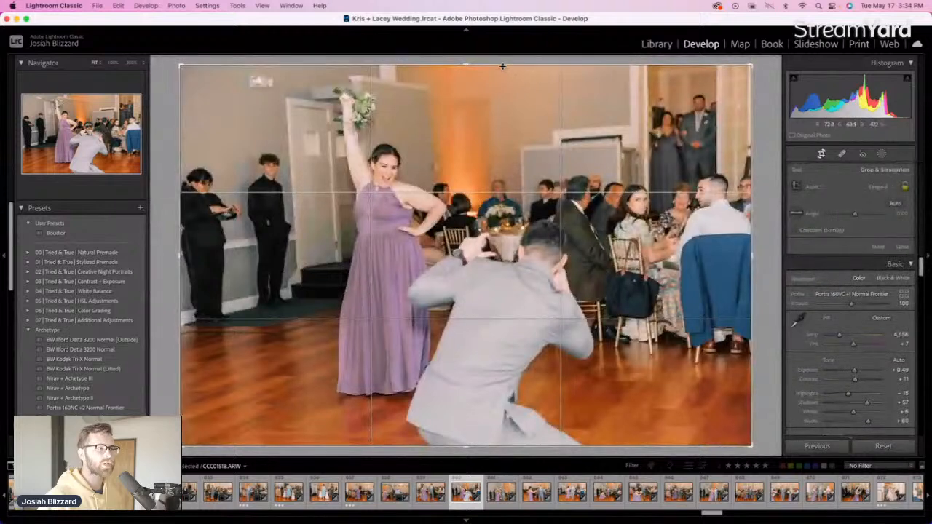
left_click_drag(499, 142, 492, 175)
key("Return")
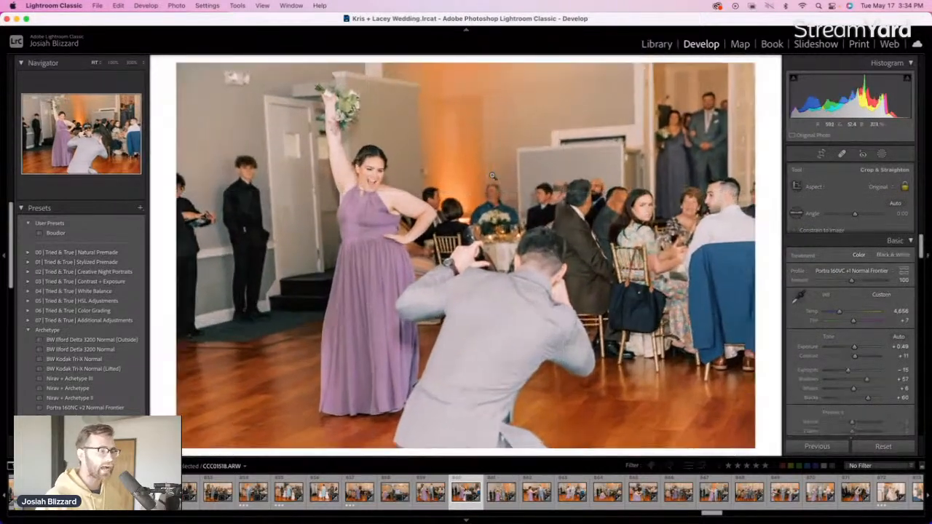
Keep the exposure of photo CCC01527 at +0.49 after trying a darker value, and crop tighter around the couple tossing papers
key("Left")
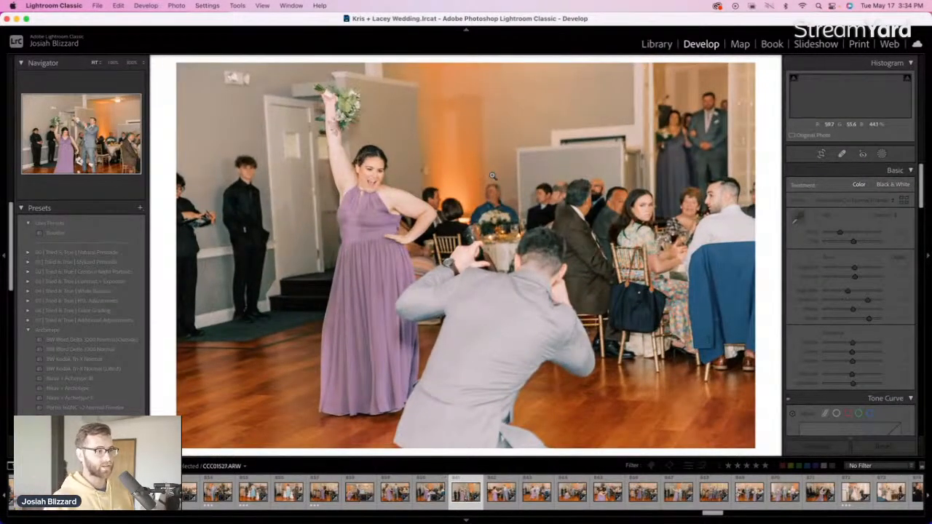
key("minus")
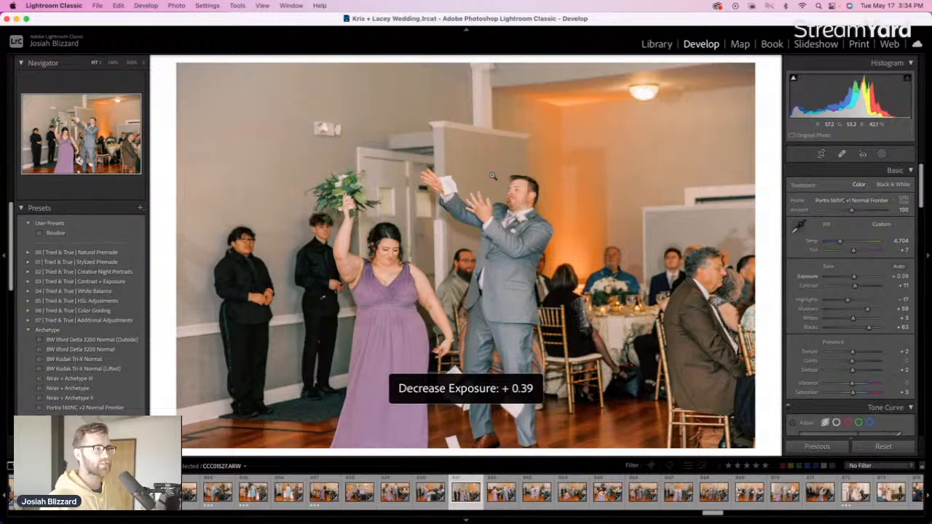
key("equal")
key("r")
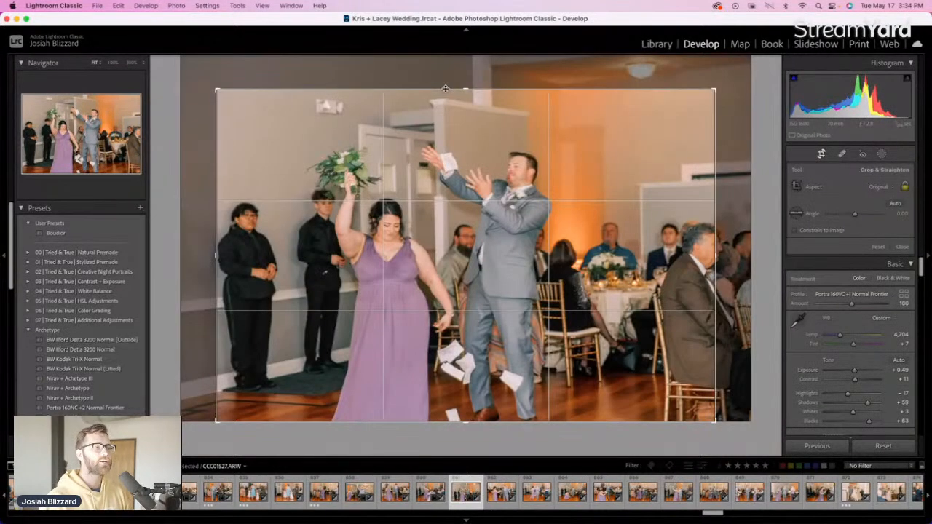
left_click_drag(446, 89, 446, 98)
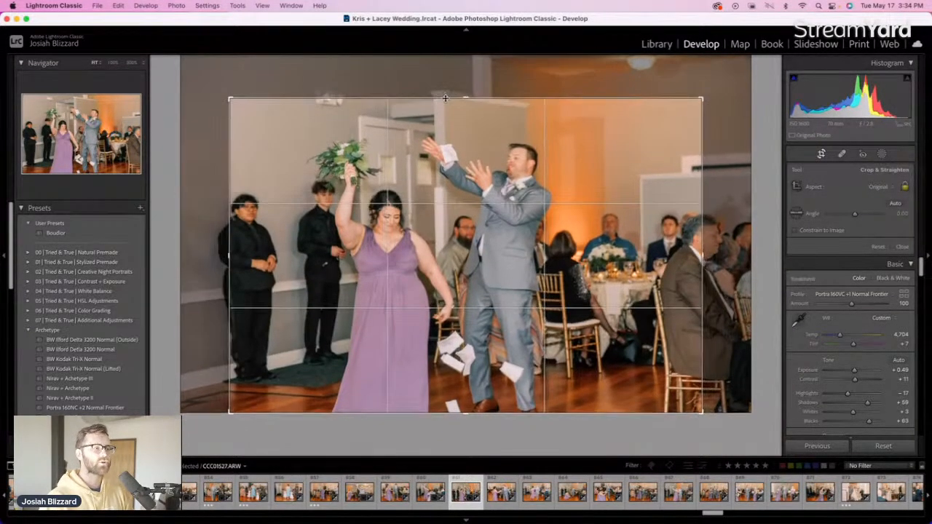
left_click_drag(442, 260, 453, 251)
key("r")
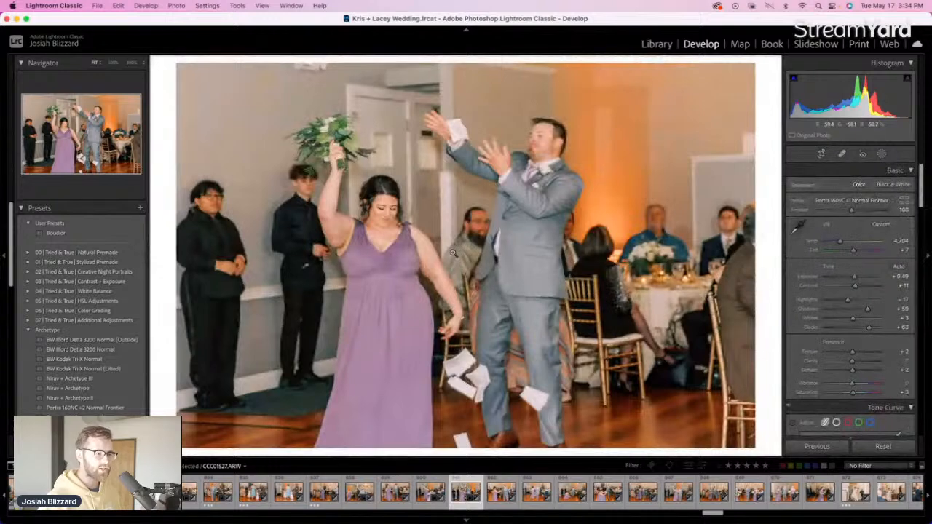
Crop photo DDD00325 of the couple joining hands tighter, framing out the camera and tripod beside them
key("Left")
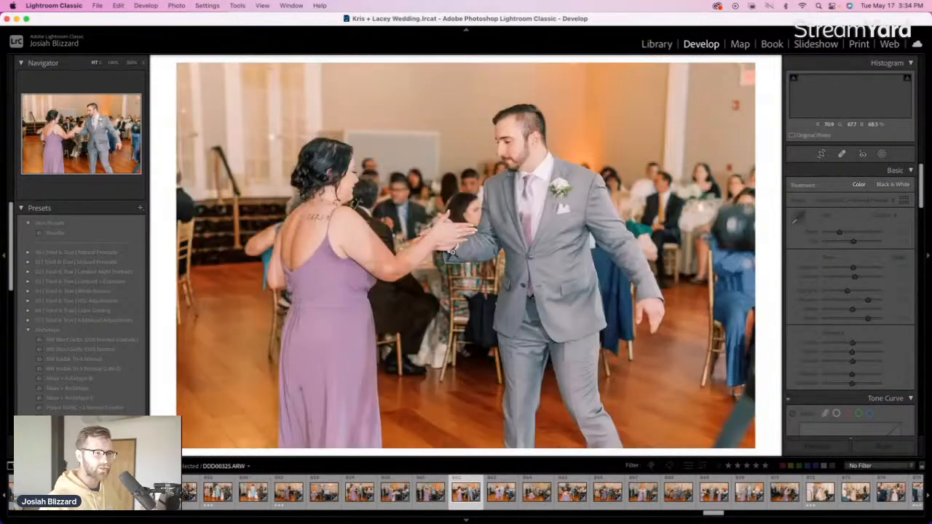
key("r")
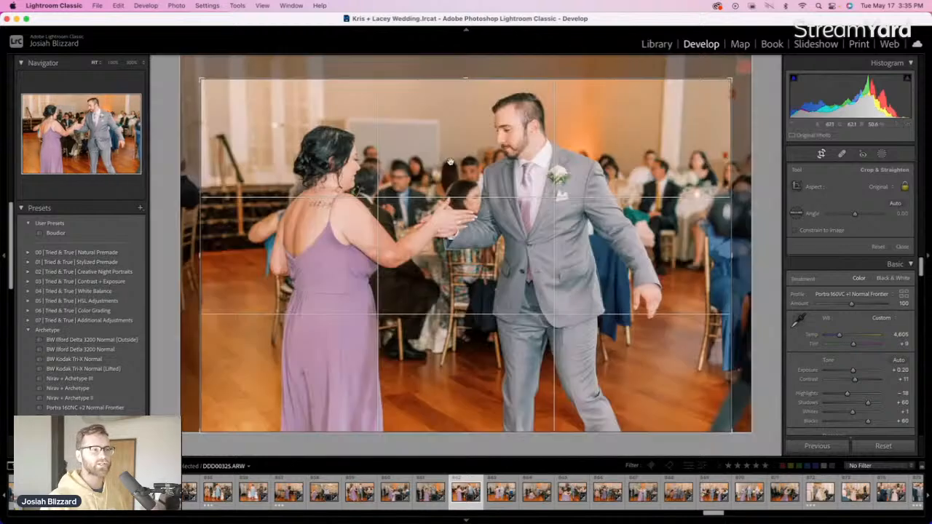
left_click_drag(450, 162, 473, 168)
key("r")
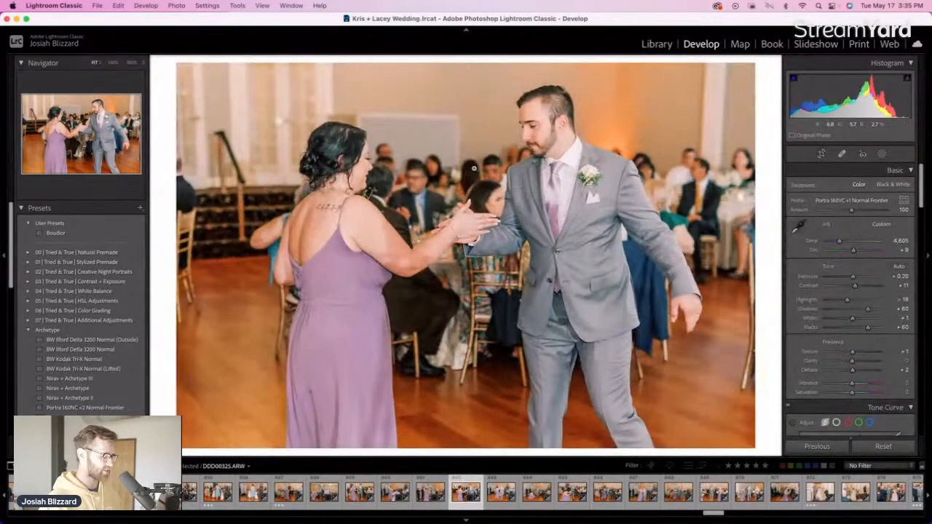
Lower the exposure of dancing couple photo CCC01537 to +0.19, straighten it slightly and crop it tighter
key("Left")
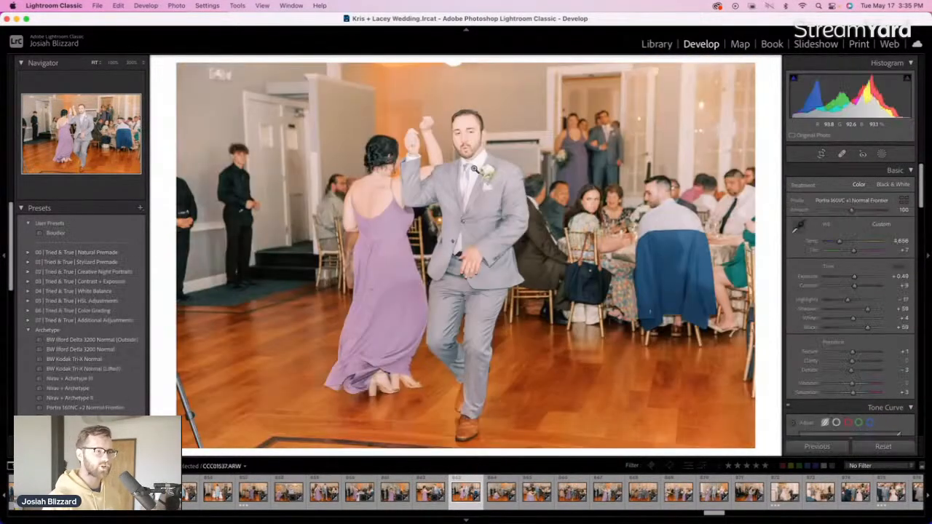
key("minus")
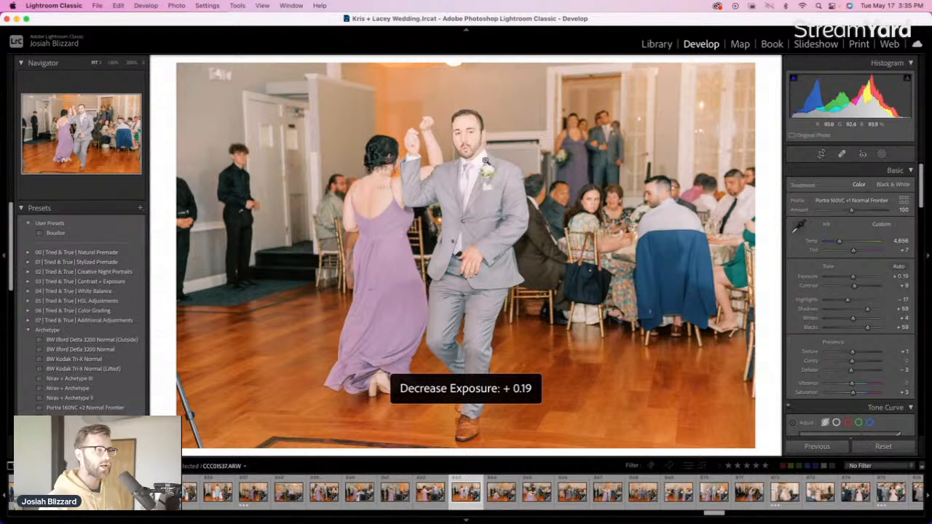
key("r")
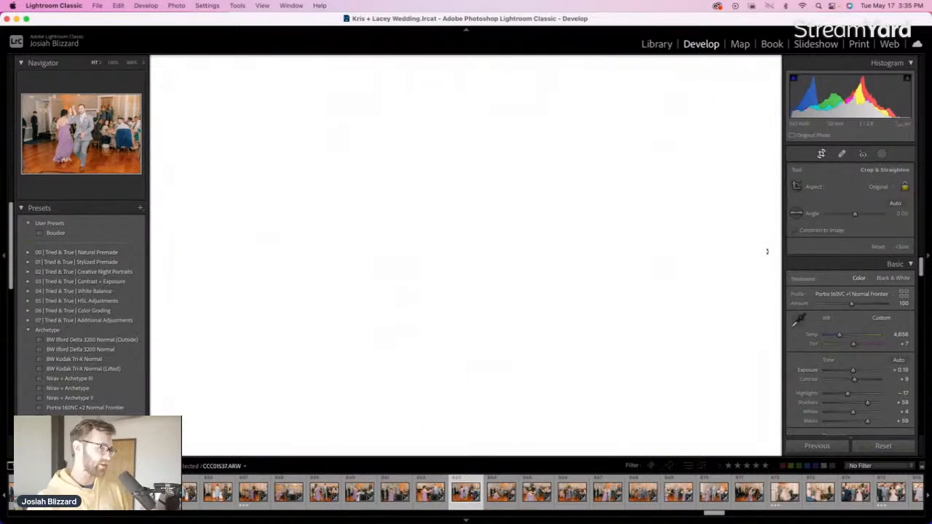
left_click_drag(766, 251, 766, 255)
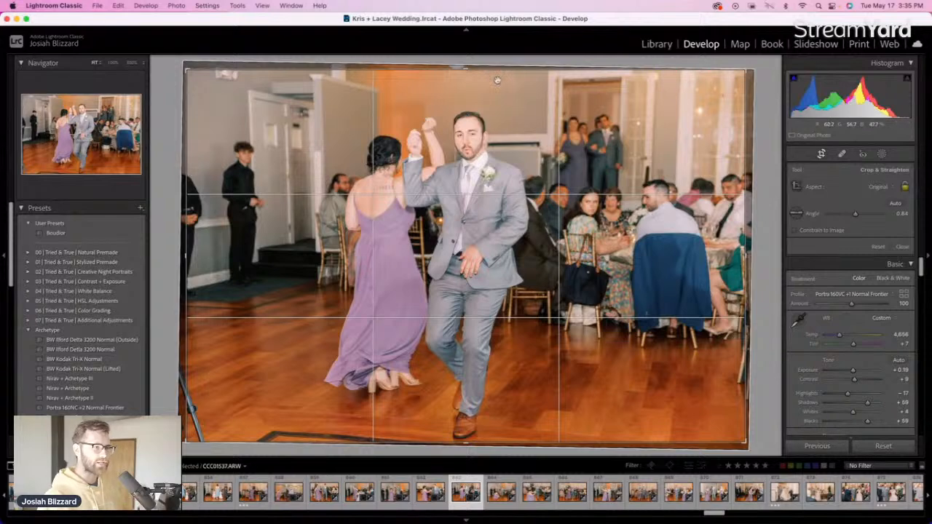
left_click_drag(484, 70, 484, 76)
left_click_drag(502, 136, 489, 138)
key("Return")
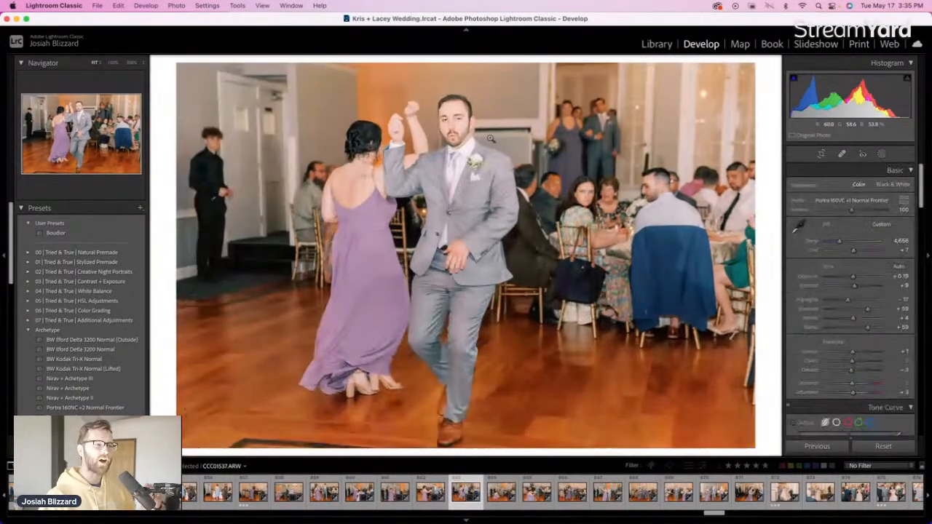
Lower the exposure of photo CCC01537 further to -0.01
key("minus")
key("minus")
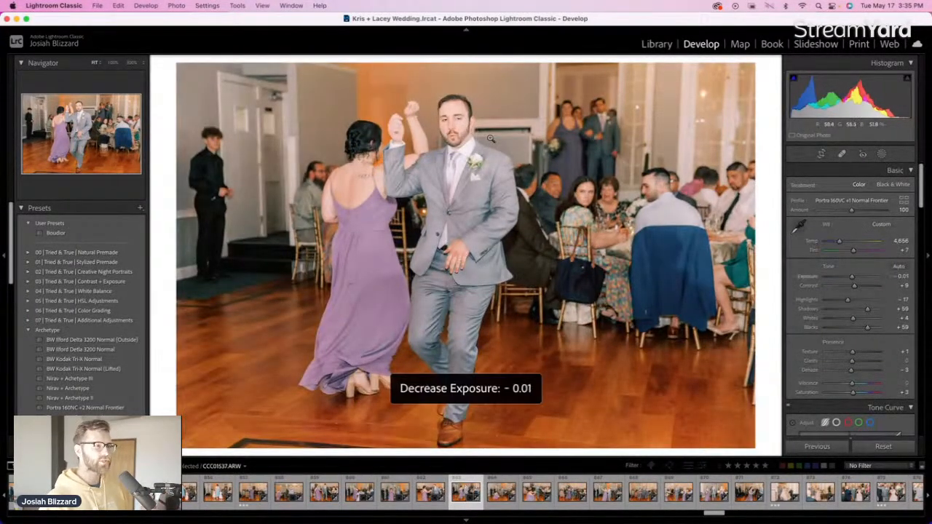
key("equal")
key("minus")
Raise the exposure of photo CCC01541 to +0.59 and crop it tighter around the running groomsman and crouching bridesmaid
key("Right")
key("Right")
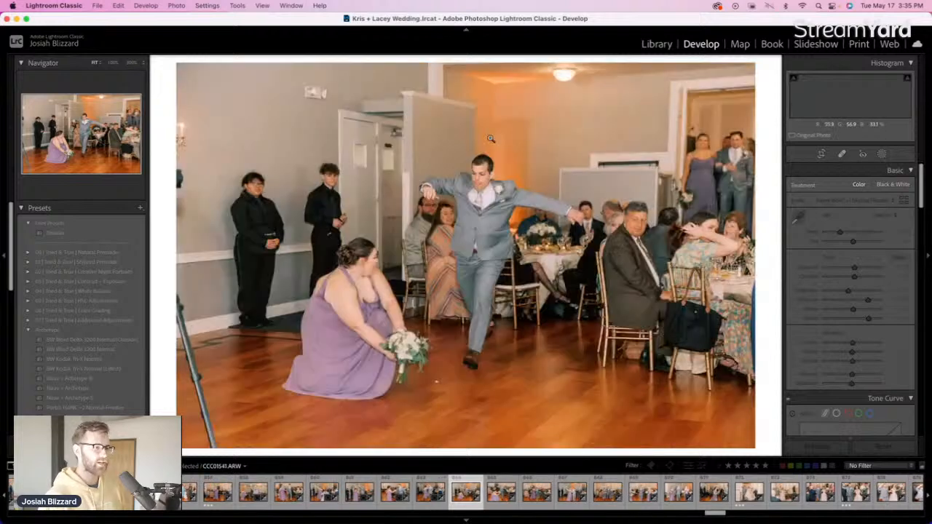
key("equal")
key("equal")
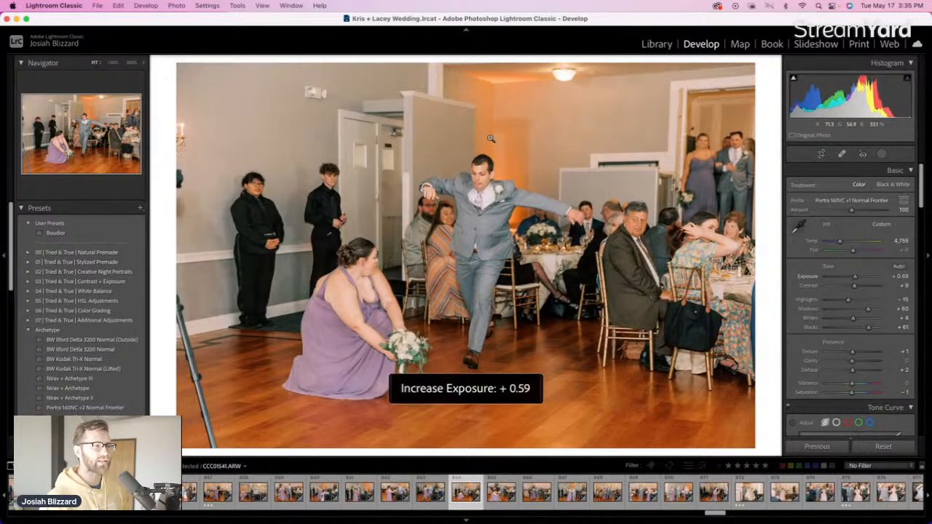
key("r")
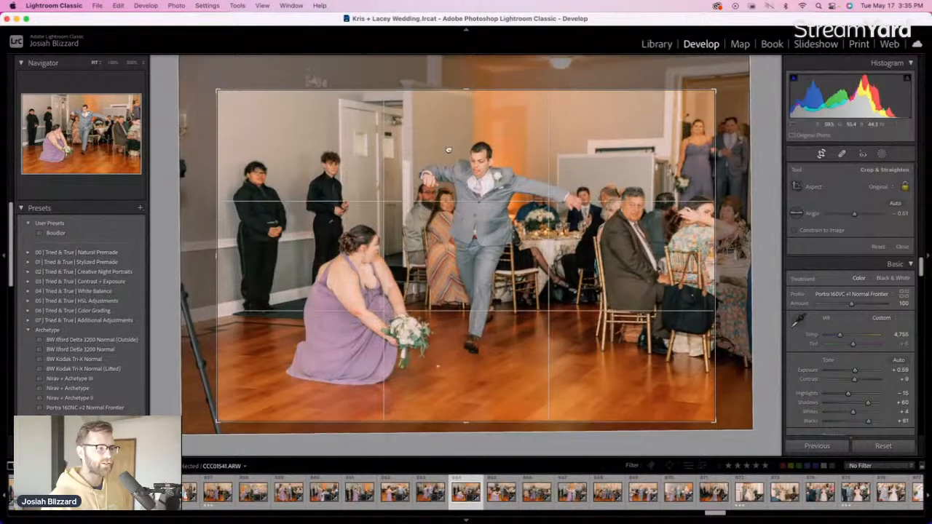
key("r")
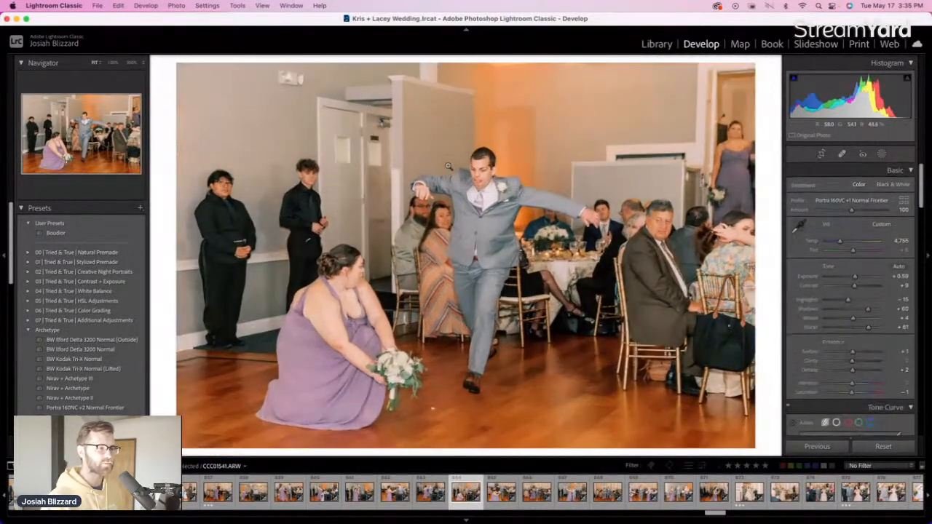
Raise the exposure of photo DDD00337, showing the cheering couple walking between the tables, to +0.30
key("Right")
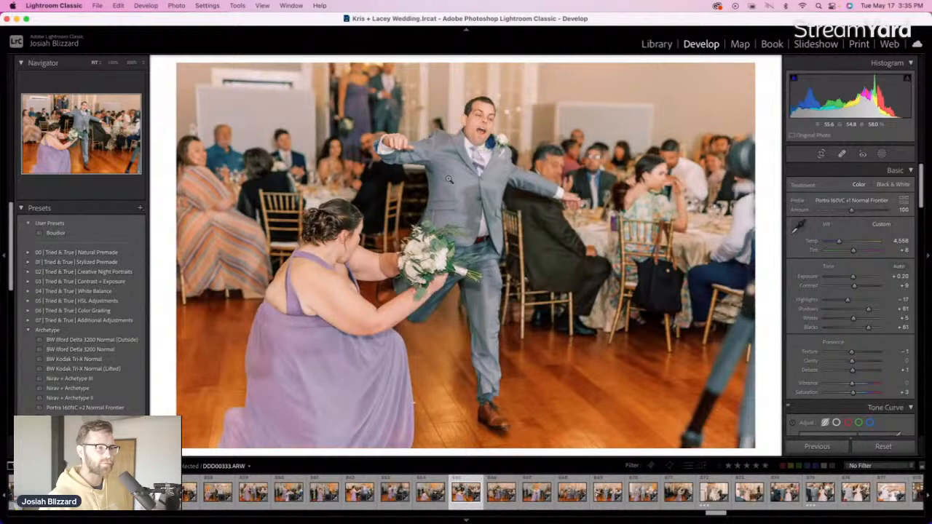
key("Right")
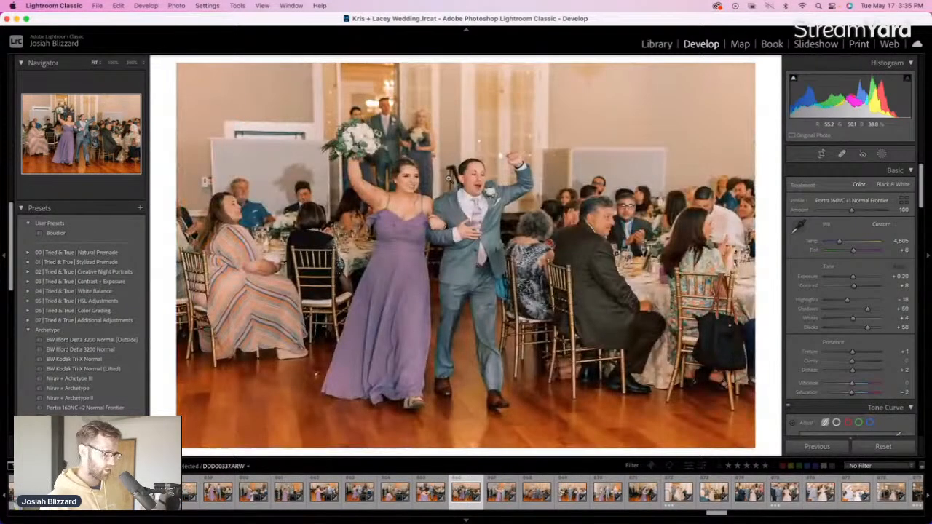
key("equal")
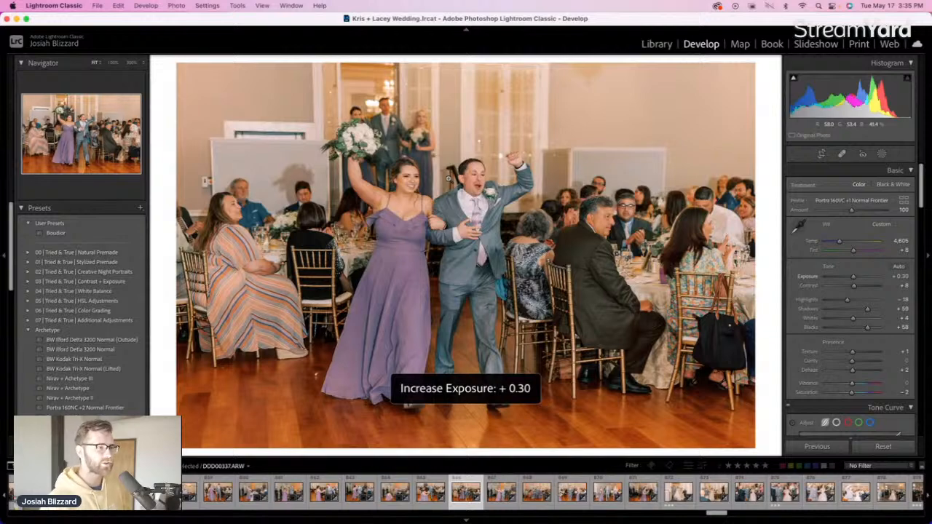
Crop photo DDD00337 tighter and reposition the frame around the cheering couple
key("r")
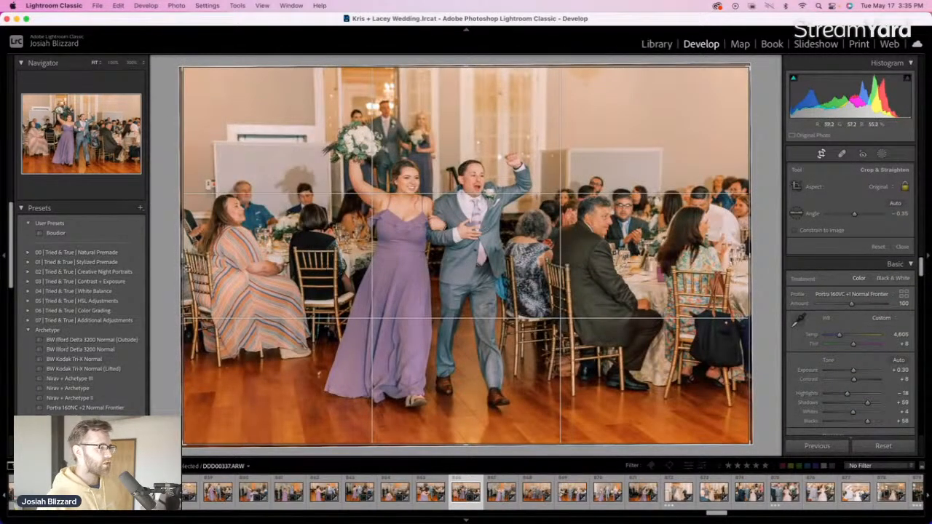
left_click_drag(186, 269, 212, 268)
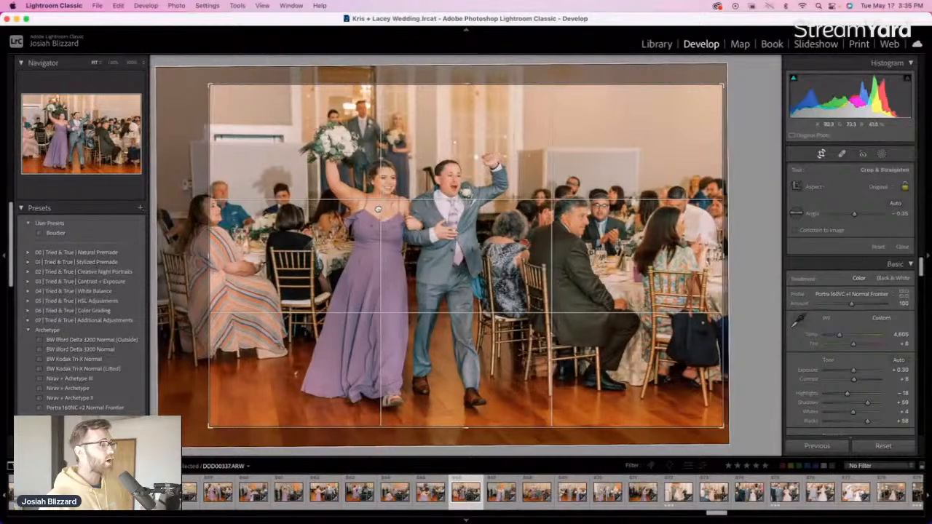
left_click_drag(378, 208, 384, 209)
key("r")
key("r")
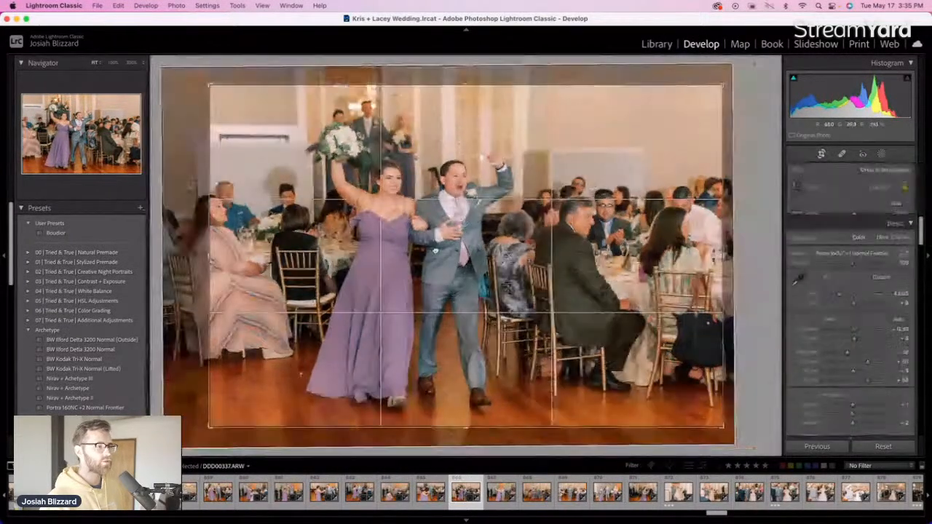
left_click_drag(436, 250, 439, 251)
key("r")
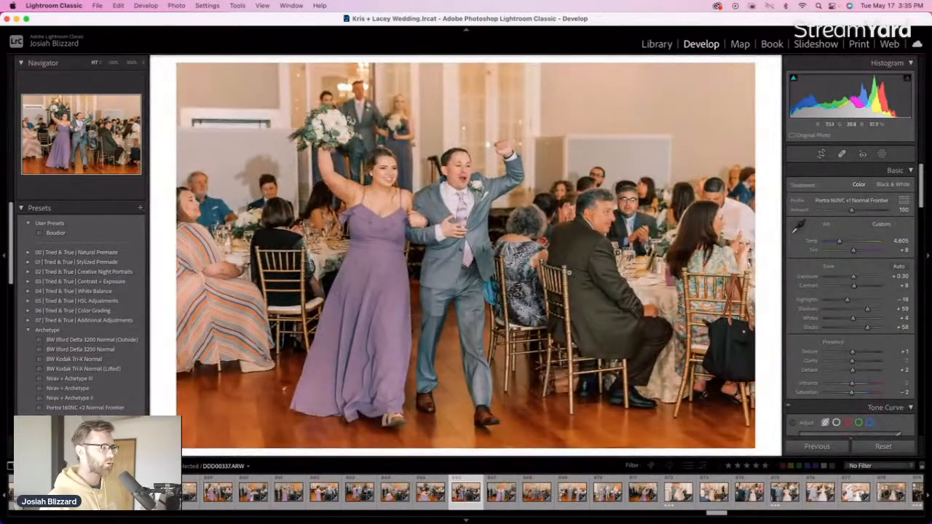
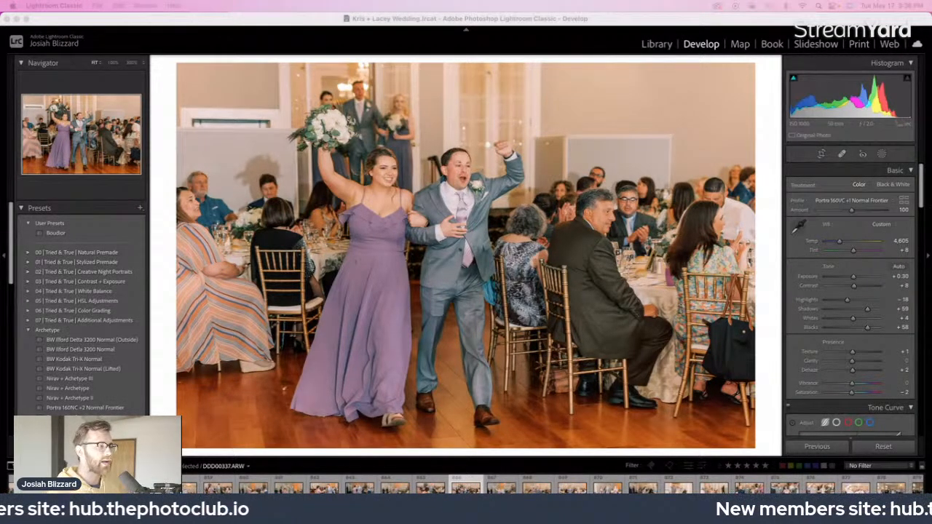
Crop photo CCC01546 tighter around the cheering bridesmaid and groomsman, and slightly lower its exposure
left_click(767, 190)
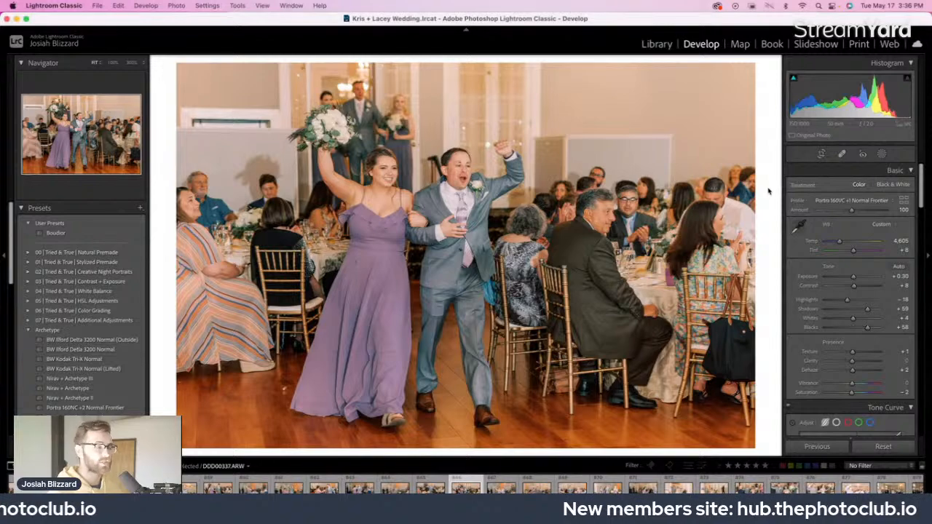
key("Right")
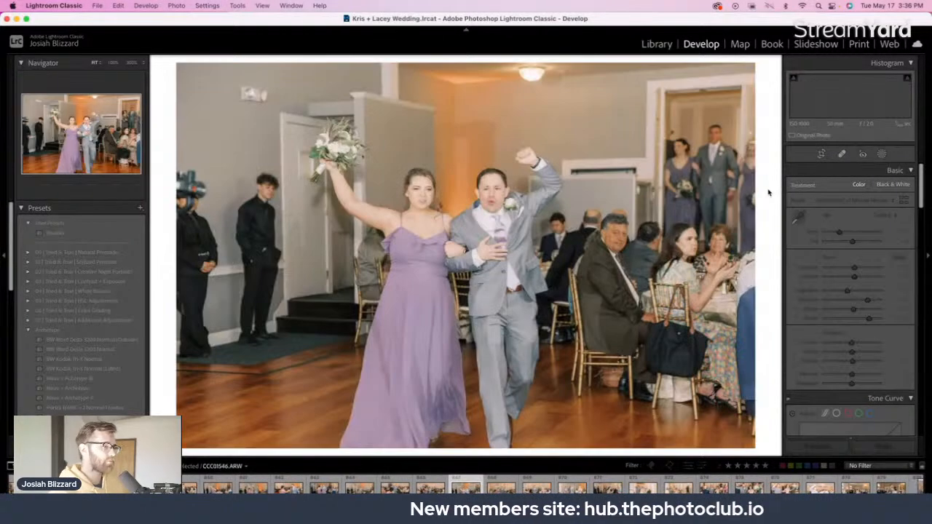
key("r")
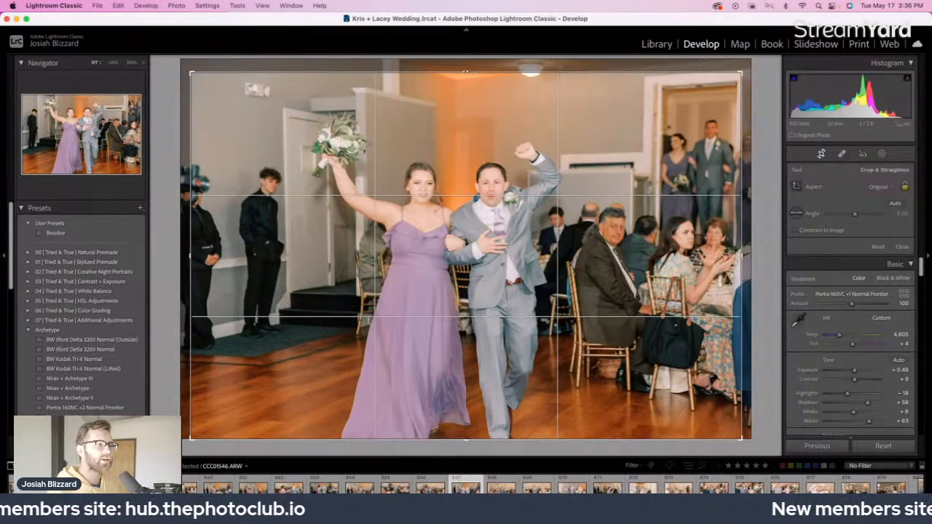
left_click_drag(467, 65, 466, 91)
left_click_drag(471, 148, 478, 169)
key("Return")
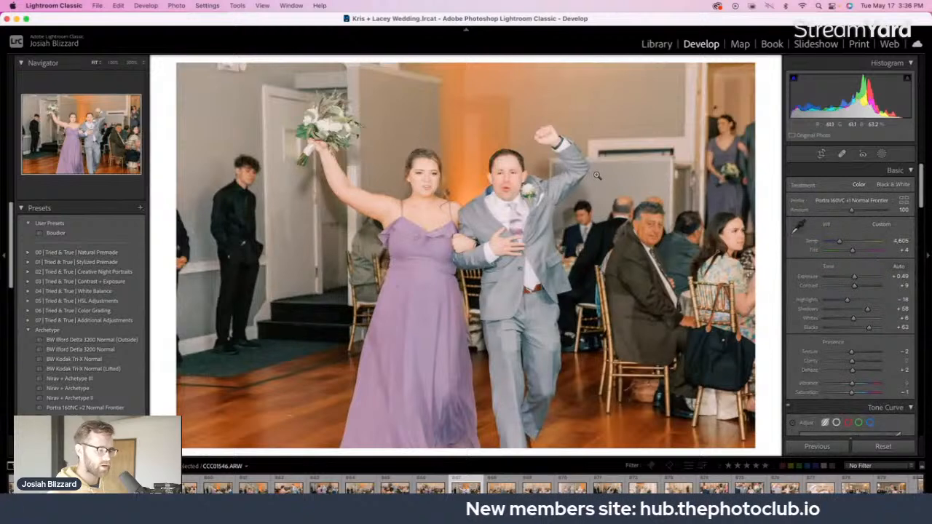
key("minus")
key("minus")
Set the exposure of photo DDD00341, showing a groomsman walking between two bridesmaids, to +0.30
key("Right")
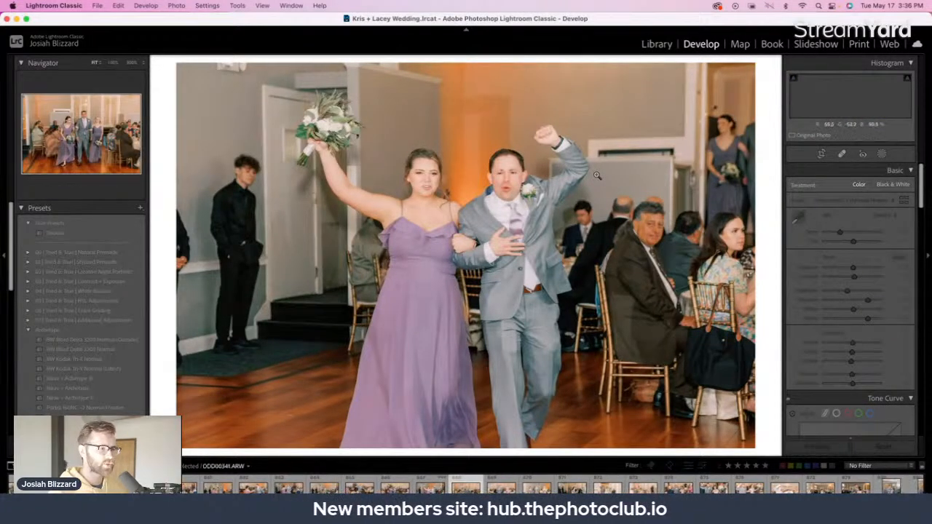
key("equal")
key("minus")
key("equal")
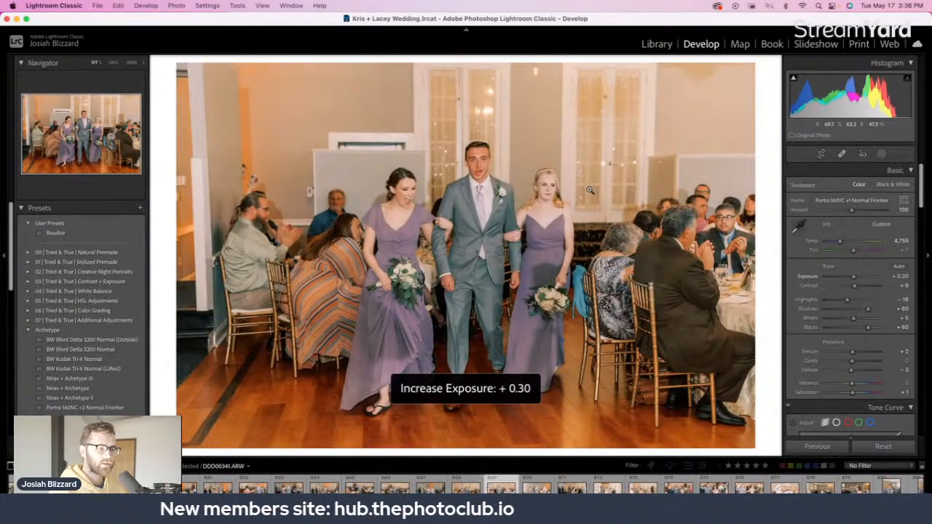
Crop photo DDD00345 tighter around the groomsman and bridesmaids, and lower its exposure to +0.10
key("Right")
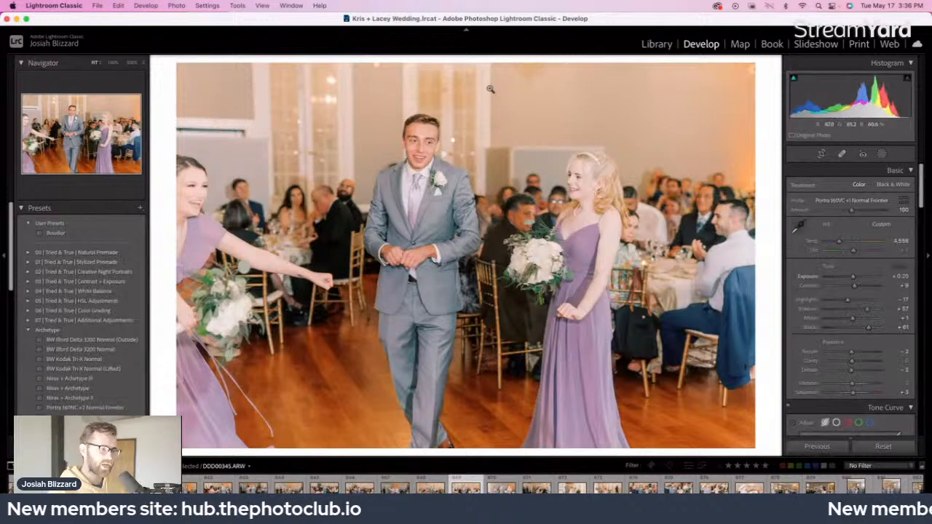
key("r")
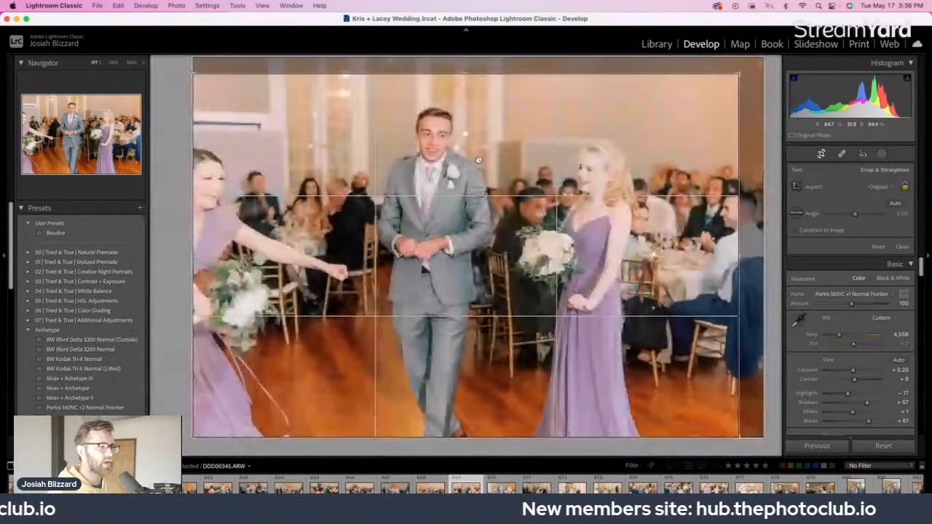
key("r")
key("minus")
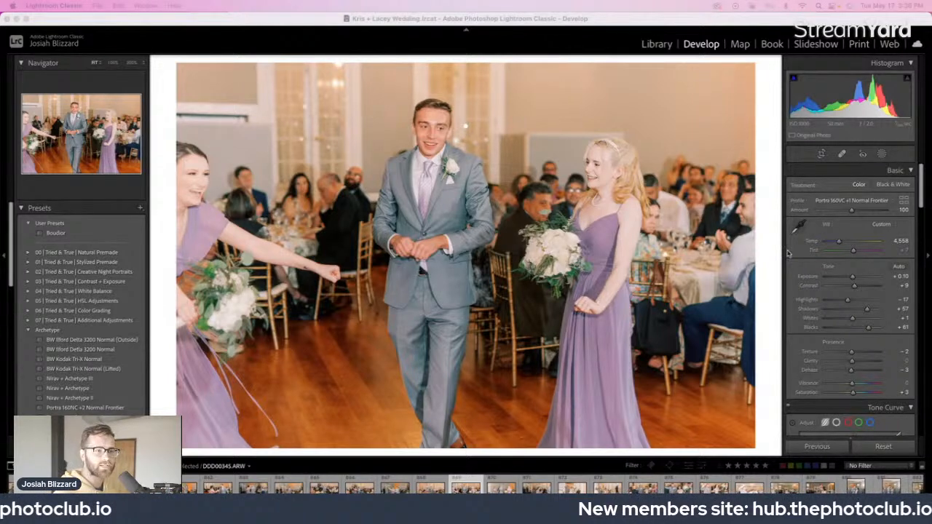
Leave photo CCC01554 unedited and set the exposure of photo DDD00346, showing the laughing bridesmaid, to +0.10
left_click(762, 270)
key("Right")
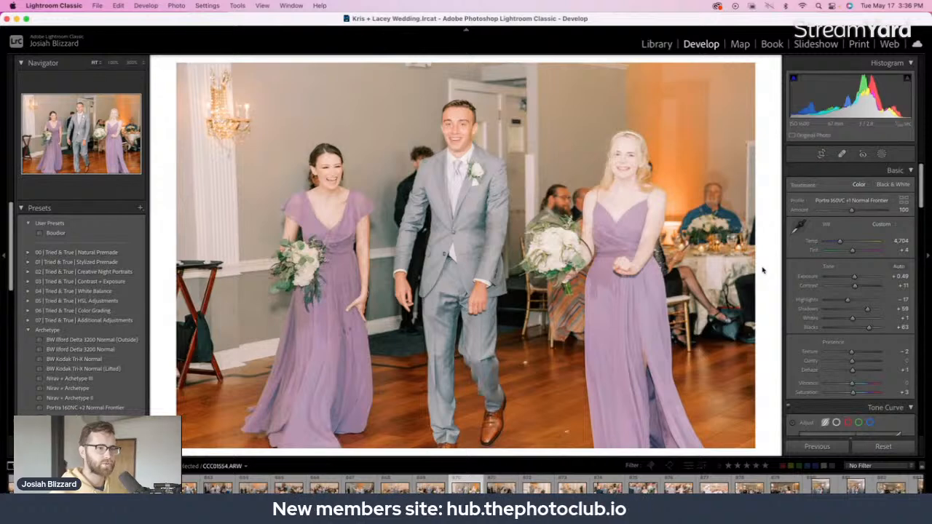
key("Right")
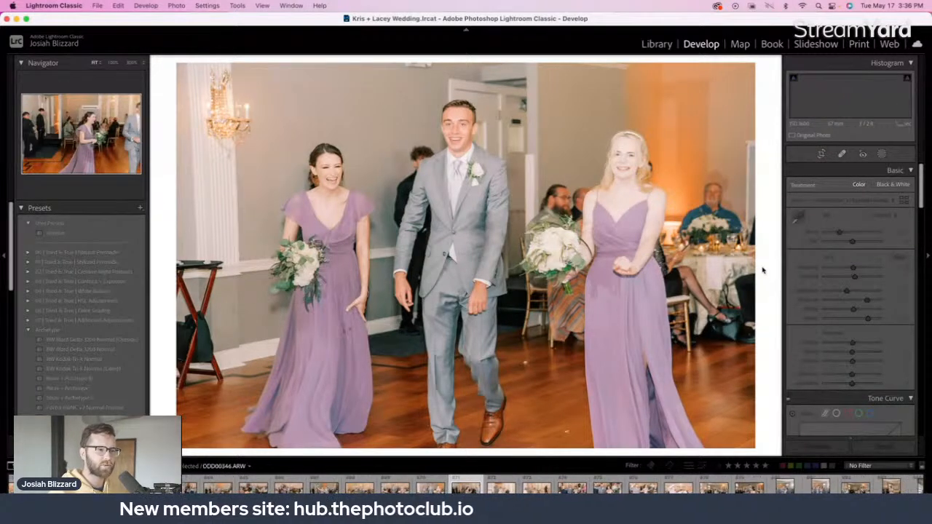
key("minus")
key("equal")
key("minus")
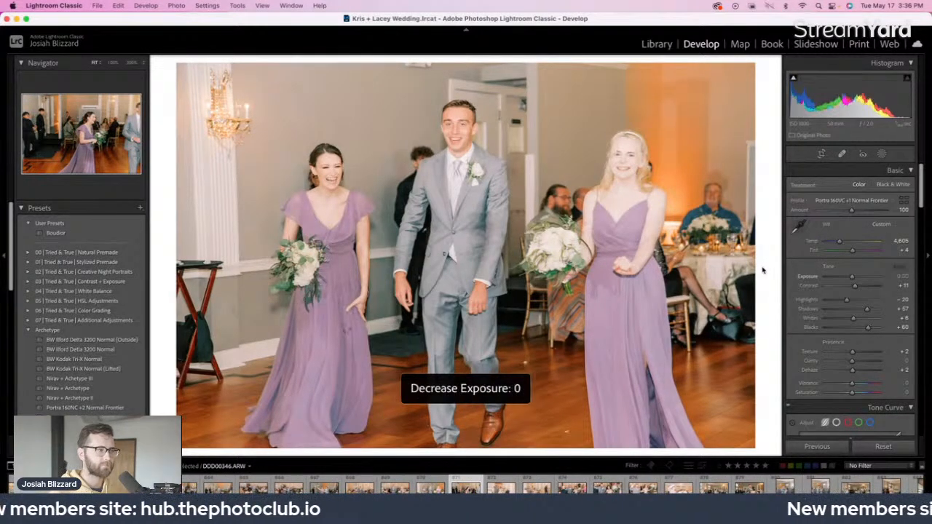
key("equal")
key("equal")
key("minus")
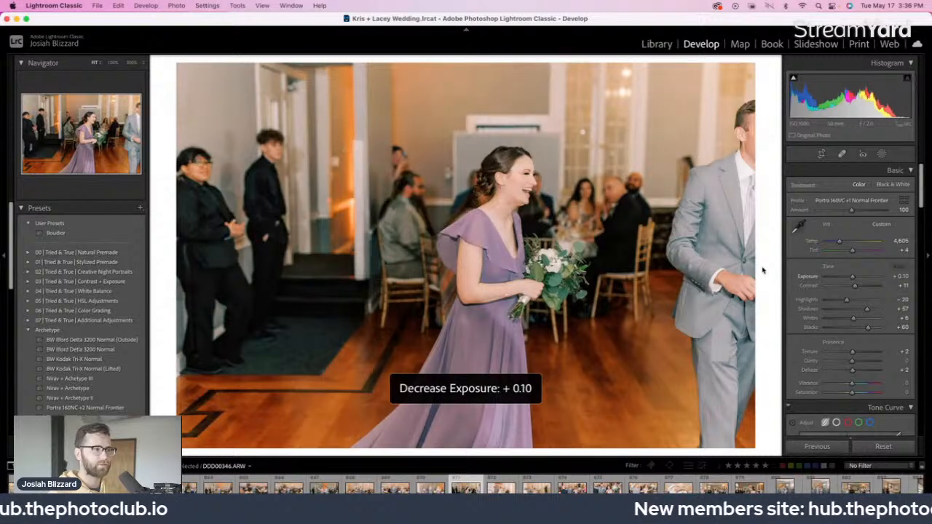
Crop photo DDD00346 tighter around the laughing bridesmaid, cutting out the two people in black at the edge
key("r")
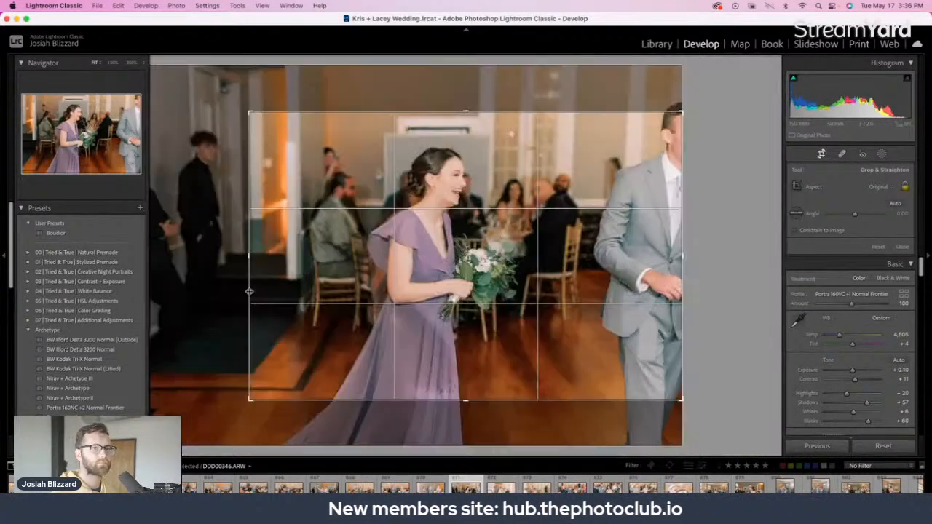
left_click_drag(405, 256, 405, 249)
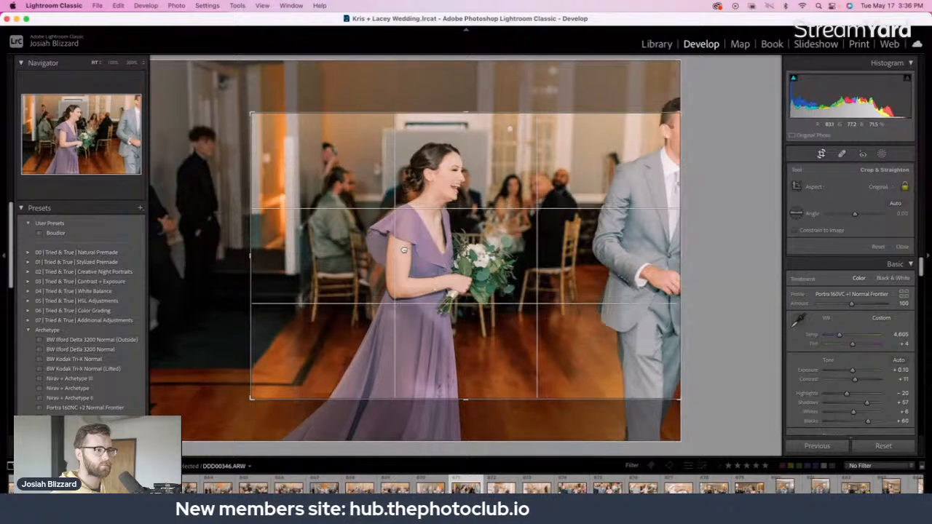
key("r")
Cool the white balance temperature of photo DDD00348, showing the couple entering through the doors, to 4,006
key("Right")
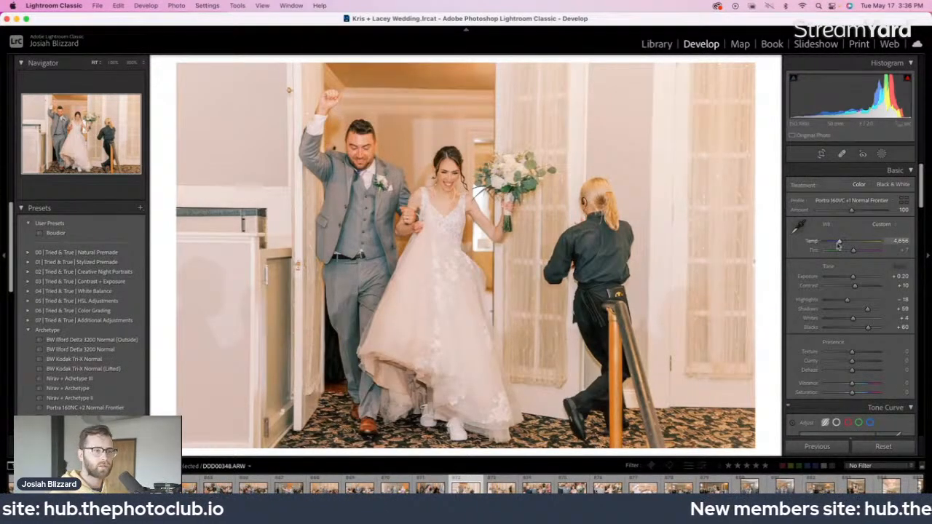
key("Down")
key("Down")
key("Down")
key("Down")
key("Down")
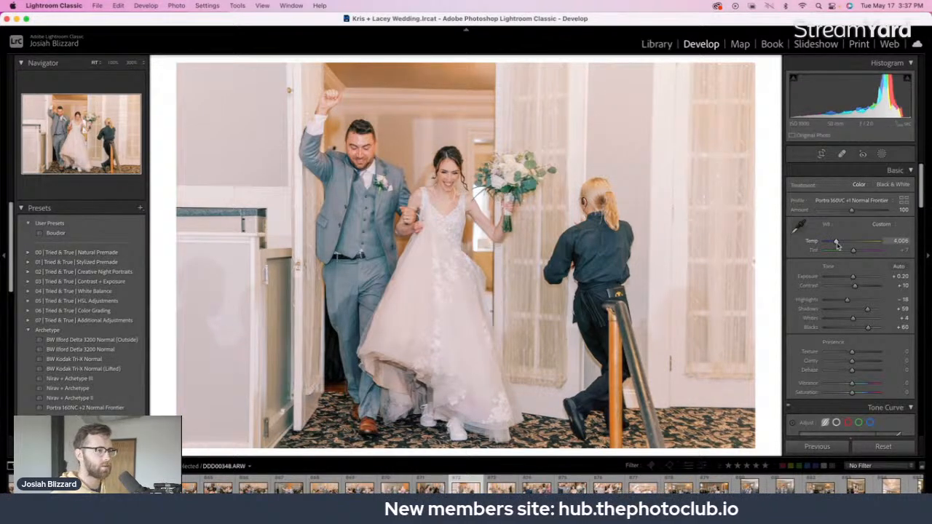
Cool the temperature of photo DDD00352 to 4,205 and crop it tighter around the bride and groom by the stairs
key("Right")
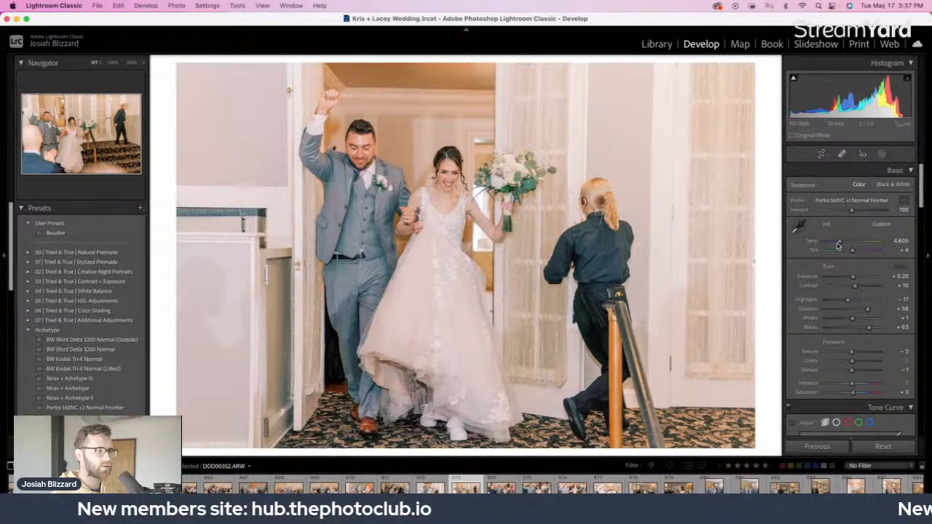
key("Right")
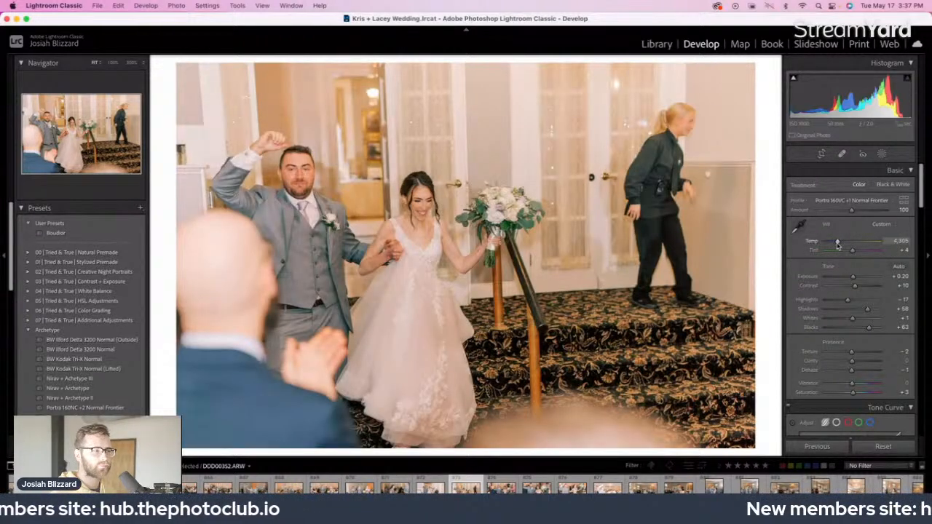
key("Right")
key("r")
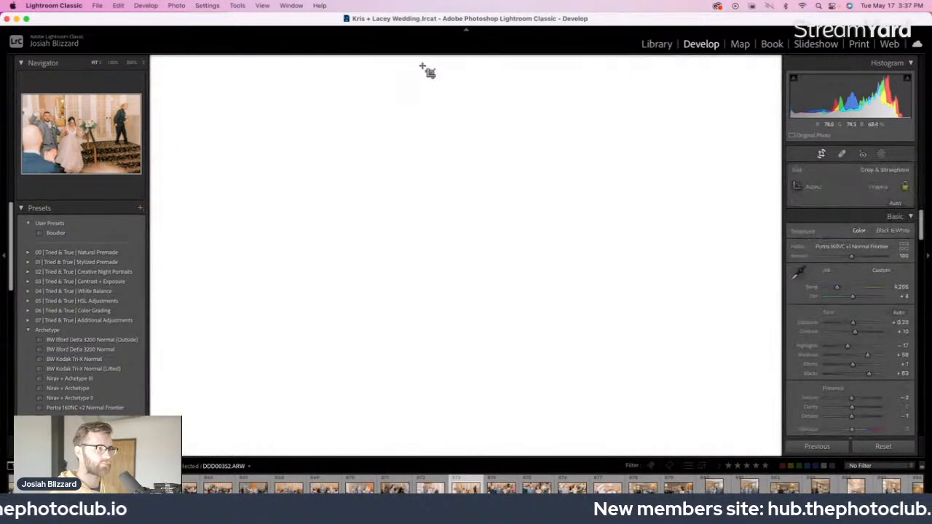
left_click_drag(424, 84, 431, 140)
left_click_drag(439, 227, 485, 230)
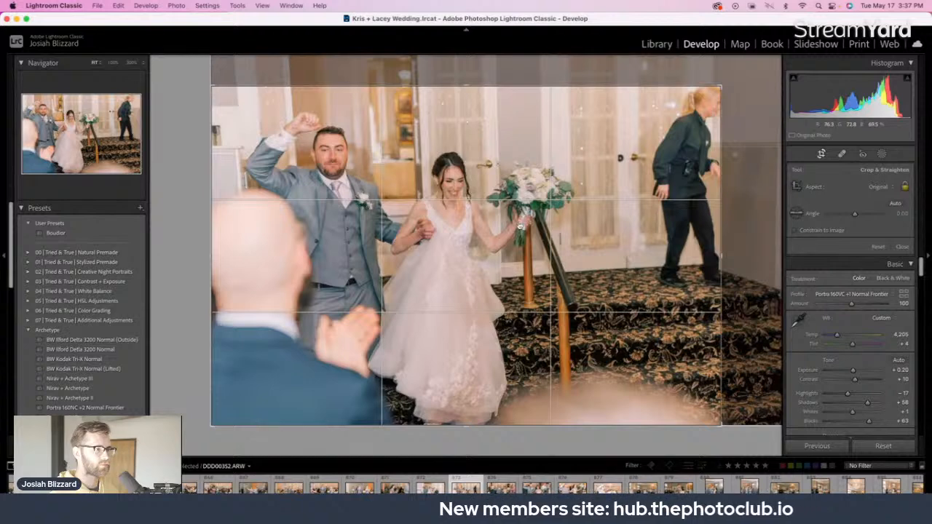
key("Return")
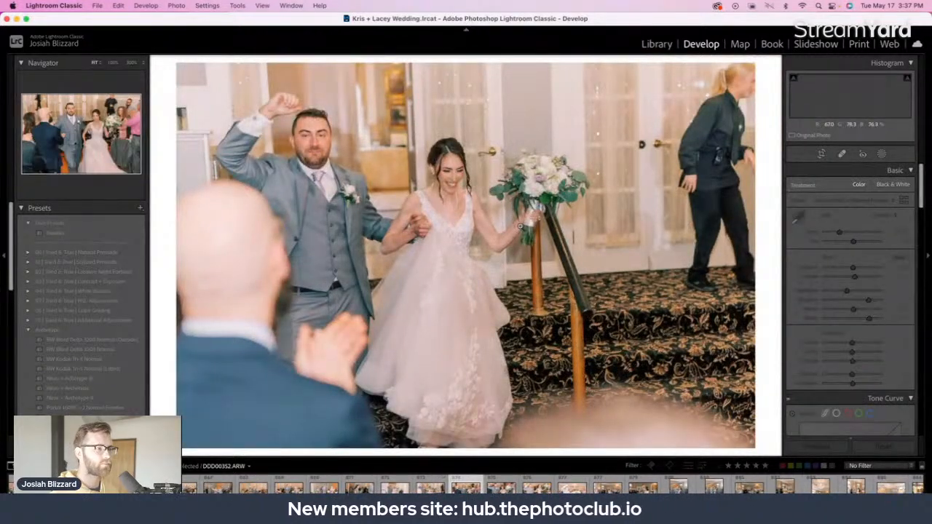
Crop photo DDD00356 slightly tighter around the bride and groom walking through the applauding guests
key("Right")
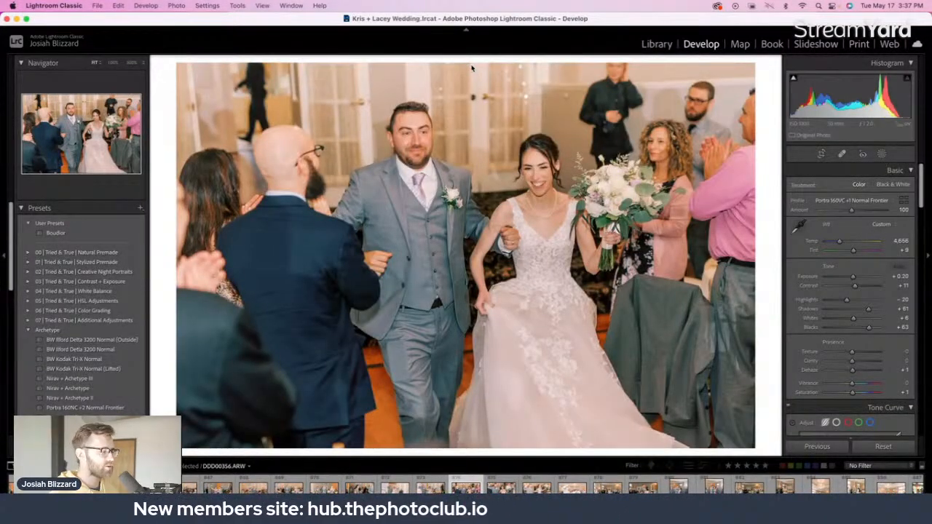
key("r")
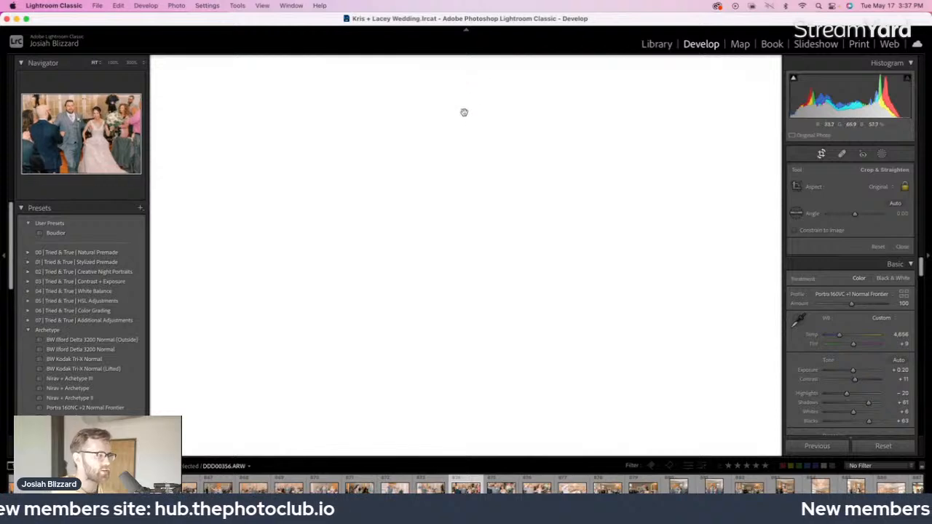
key("Return")
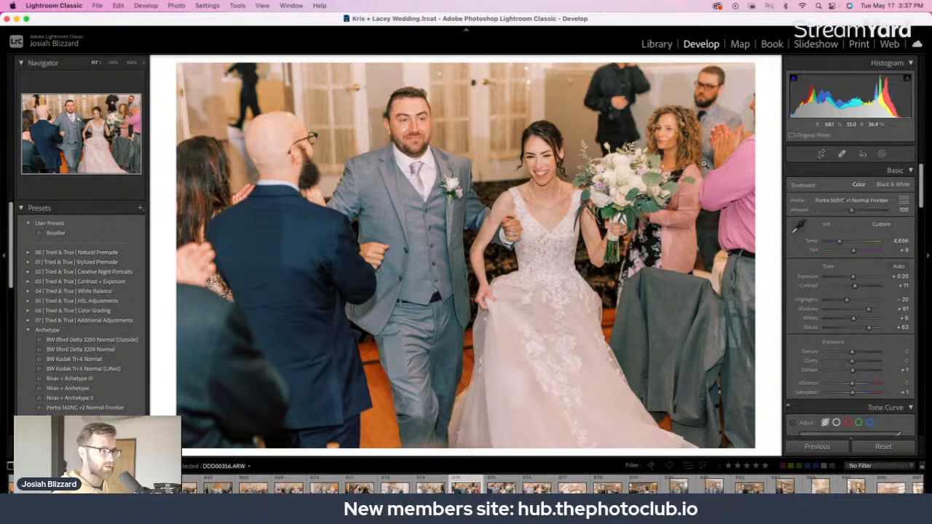
Review photo DDD00357 and lower the exposure of photo DDD00361, showing the laughing bride raising her bouquet, to -0.50
key("Right")
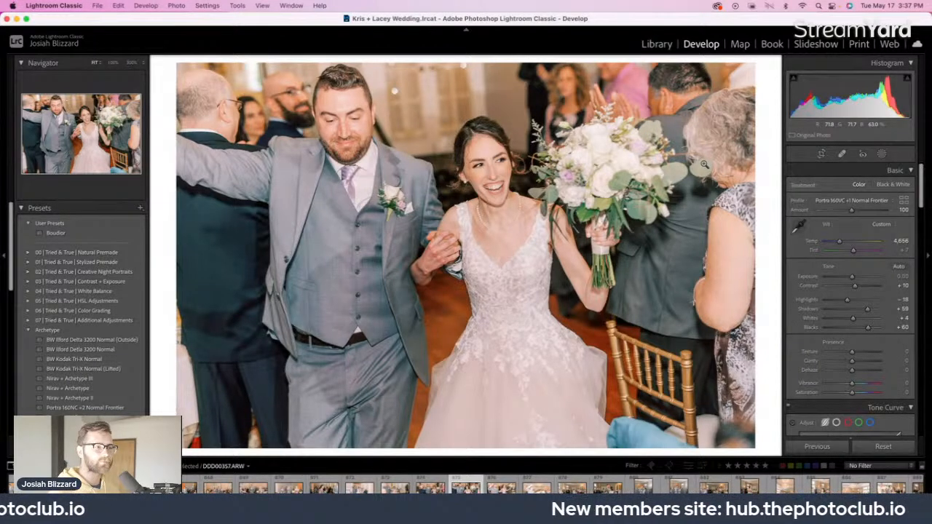
left_click(122, 361)
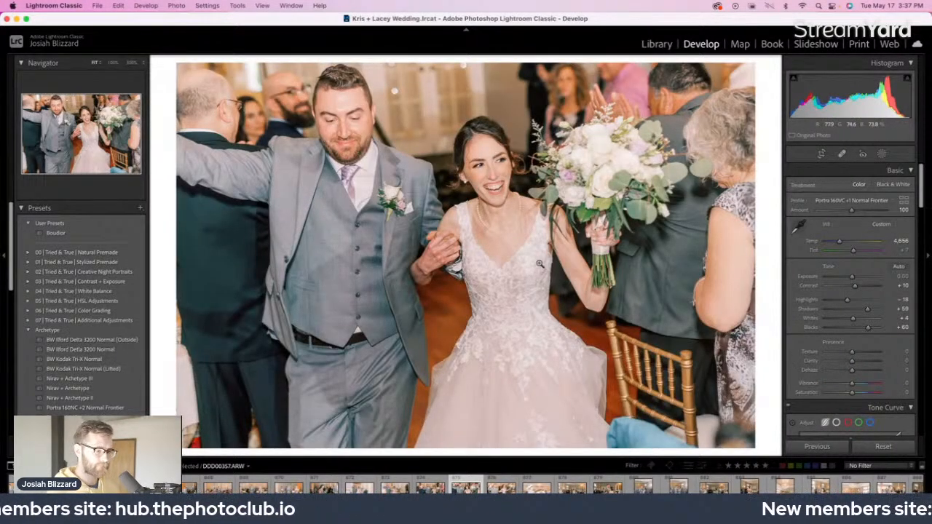
key("Left")
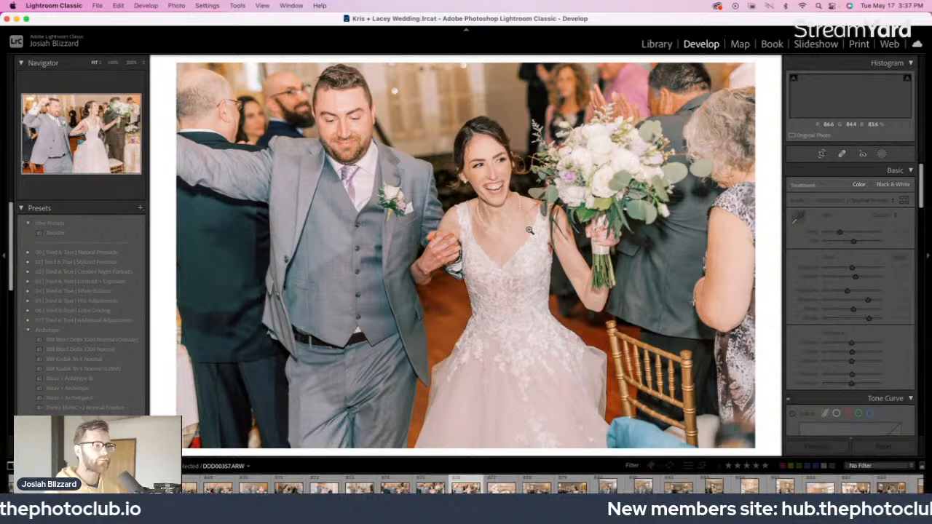
key("minus")
key("minus")
key("minus")
key("minus")
key("minus")
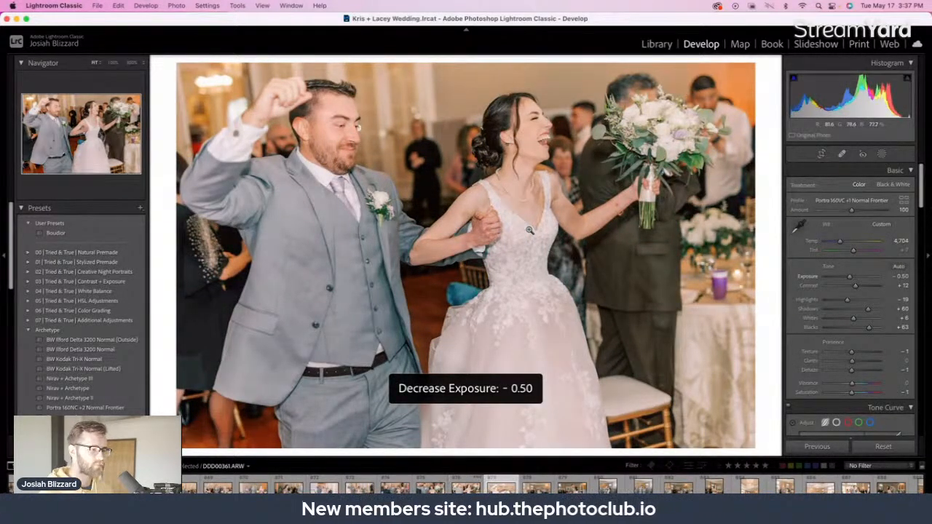
Lower the exposure of photo CCC01559 to -0.51 and bring up its removal from the catalog
key("Left")
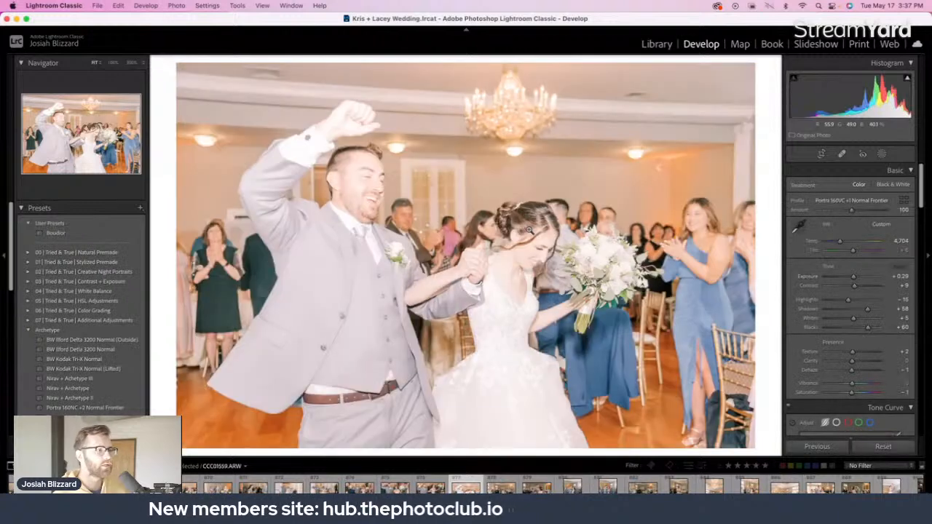
key("minus")
key("minus")
key("minus")
key("minus")
key("minus")
key("minus")
key("minus")
key("minus")
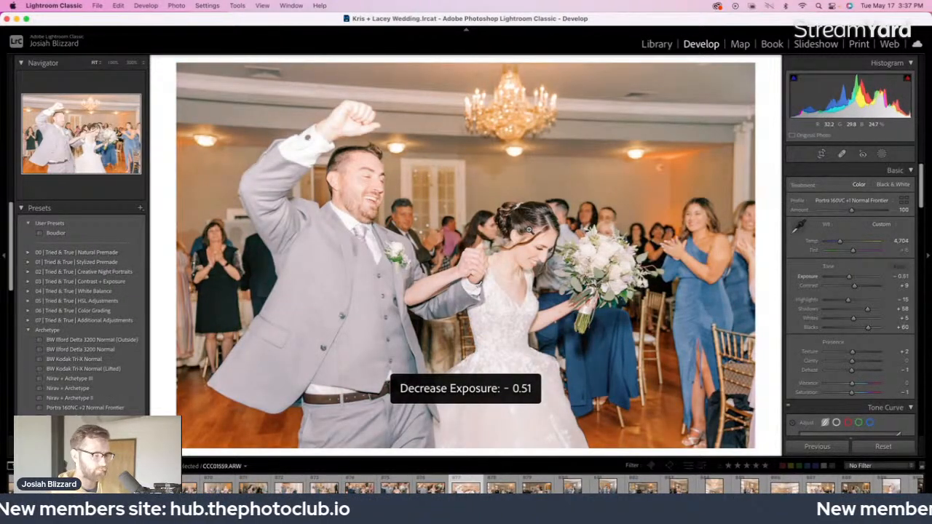
key("Delete")
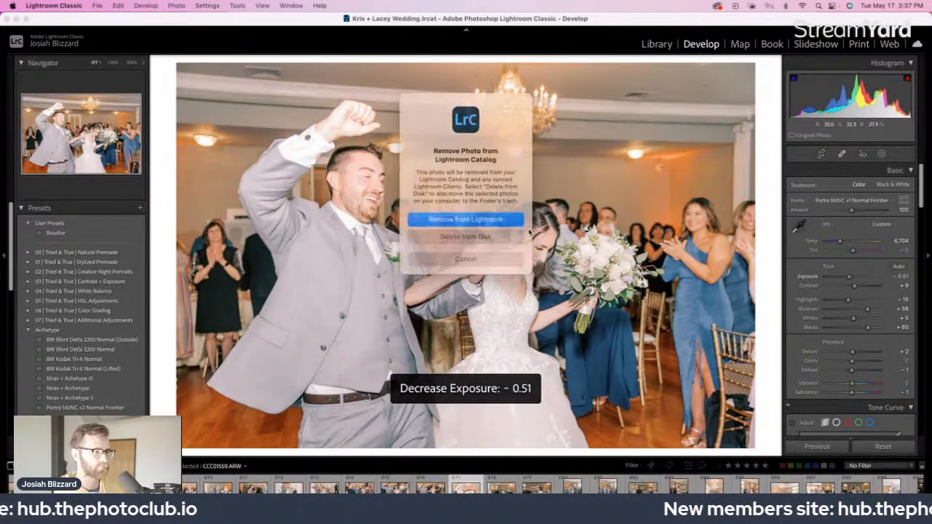
key("Escape")
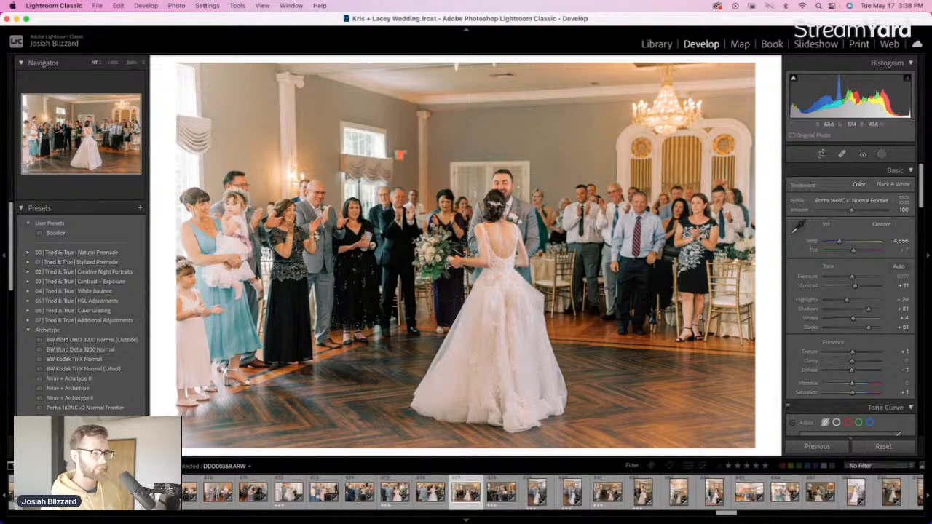
Move past photo DDD00369 and slightly raise the exposure of photo CCC01566, showing the couple's close-up dance
key("Delete")
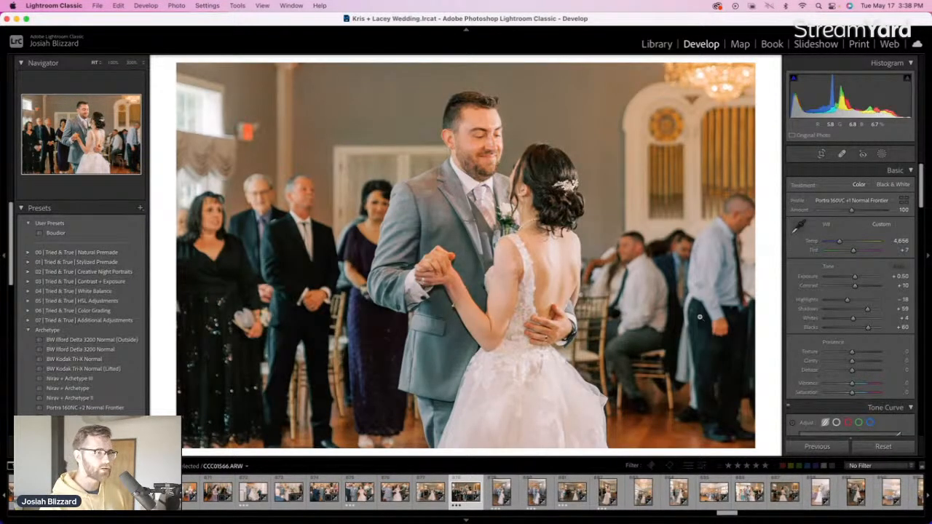
key("equal")
key("Right")
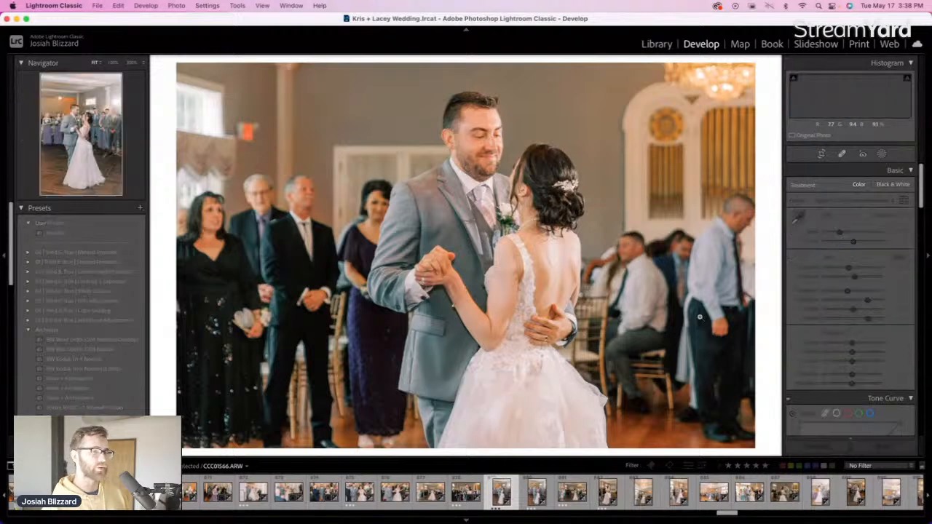
Lower the exposure of photo DDD00372, showing the couple dancing before the wedding party, to -0.70
key("minus")
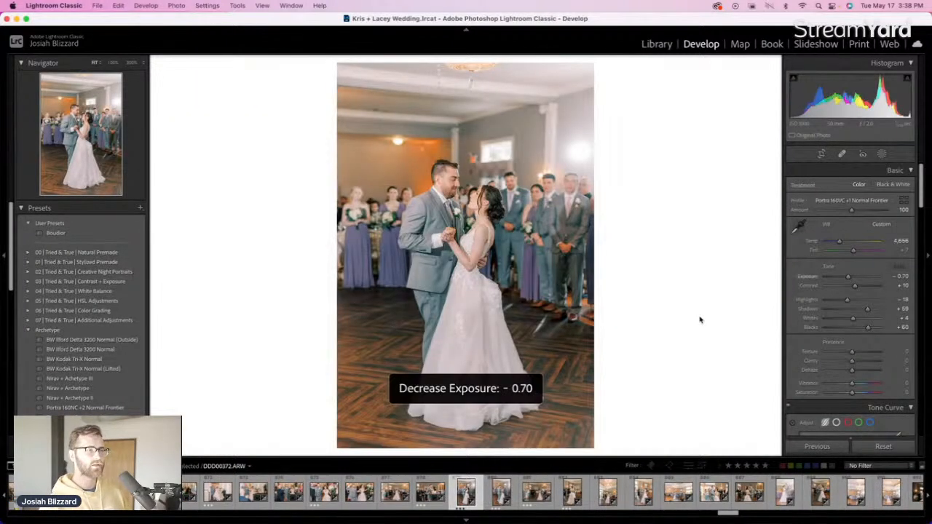
key("equal")
key("minus")
key("Right")
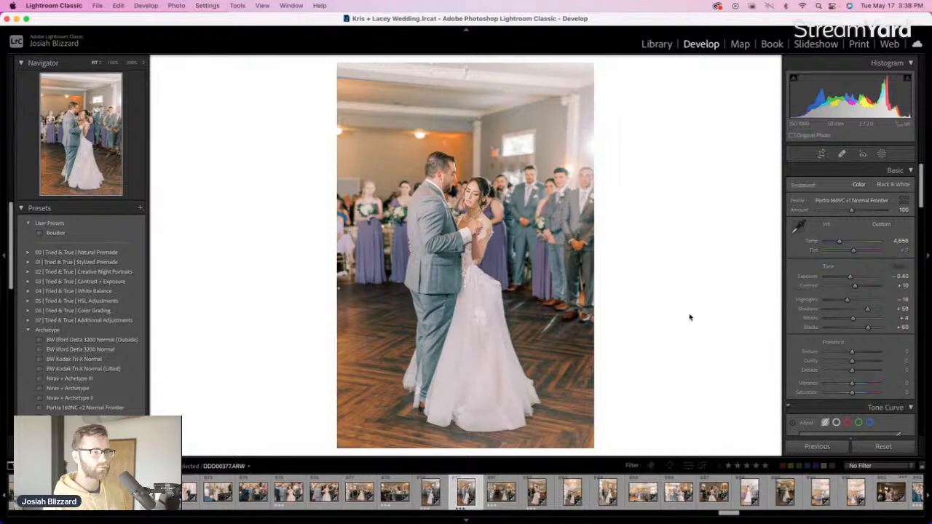
Crop photo DDD00377 slightly tighter around the dancing bride and groom
key("r")
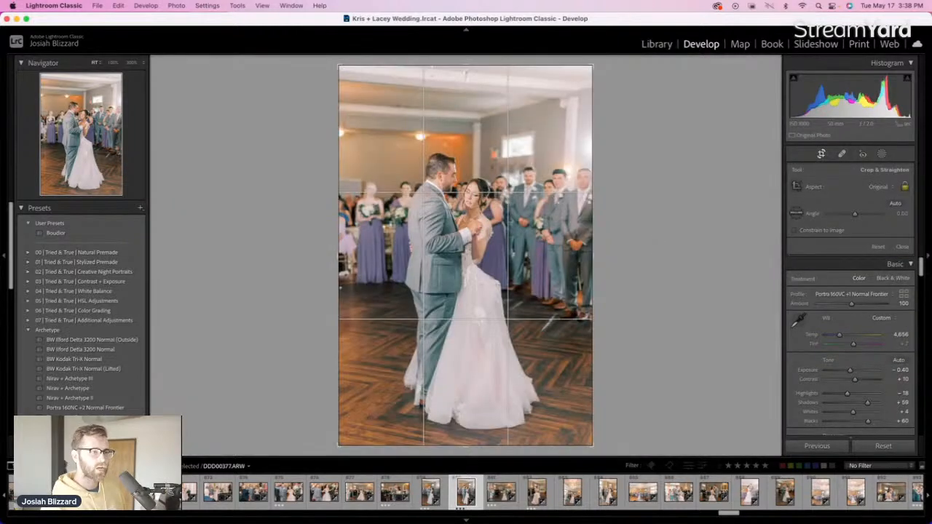
left_click_drag(595, 258, 583, 258)
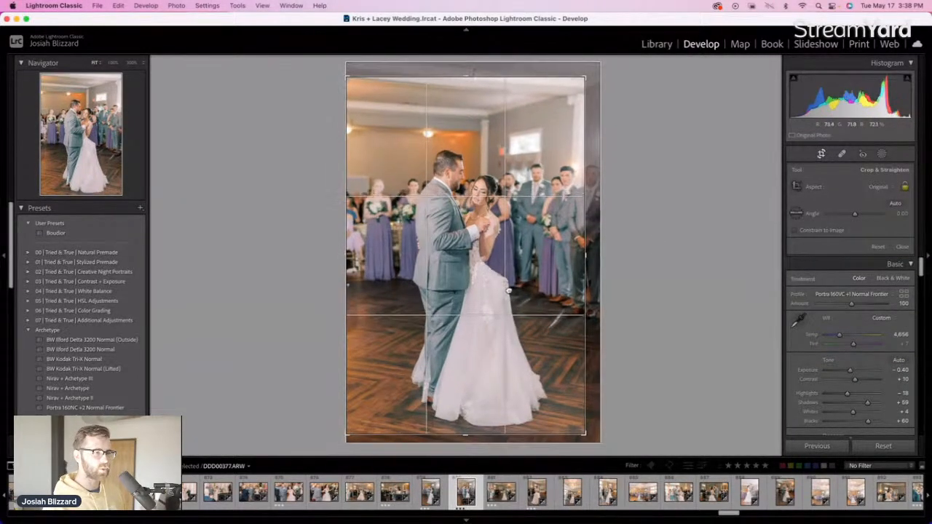
key("Return")
key("Right")
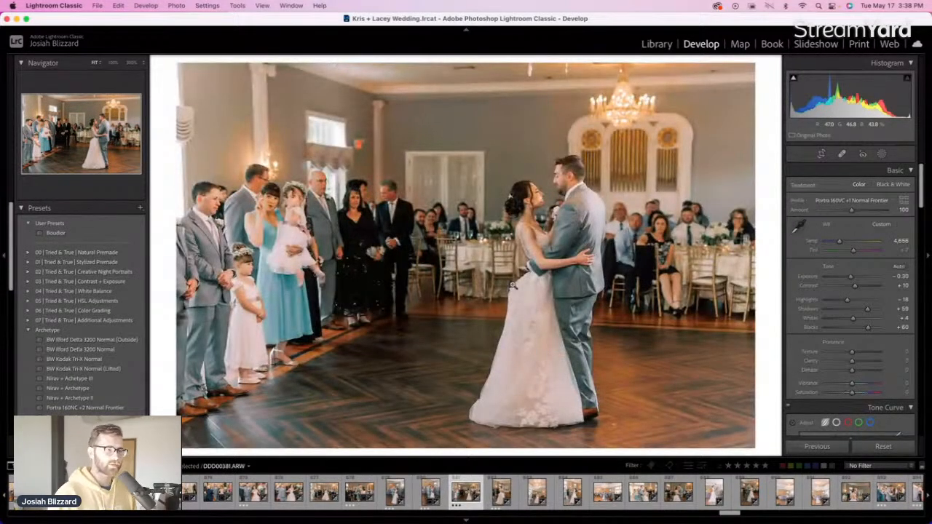
Move past photos DDD00381 and CCC01578 and lower the exposure of the chandelier dance photo CCC01580 to +0.20
key("Right")
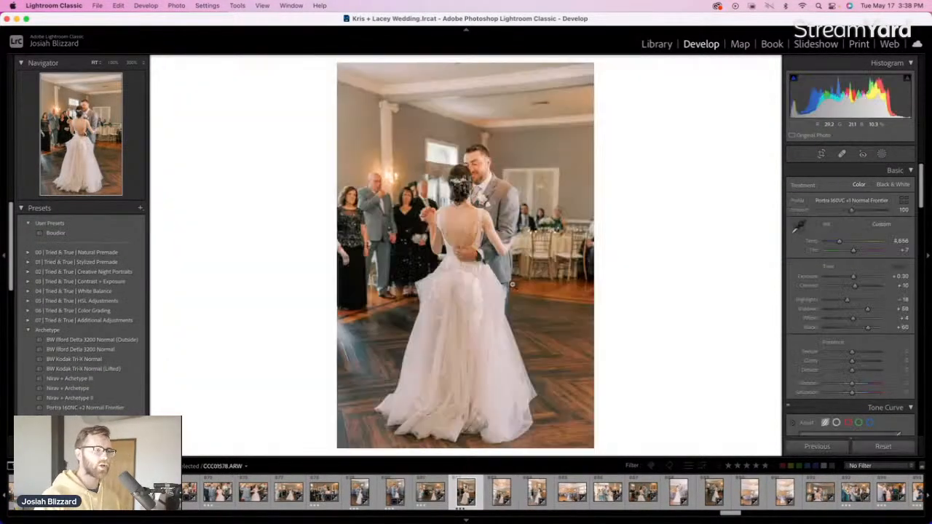
key("Right")
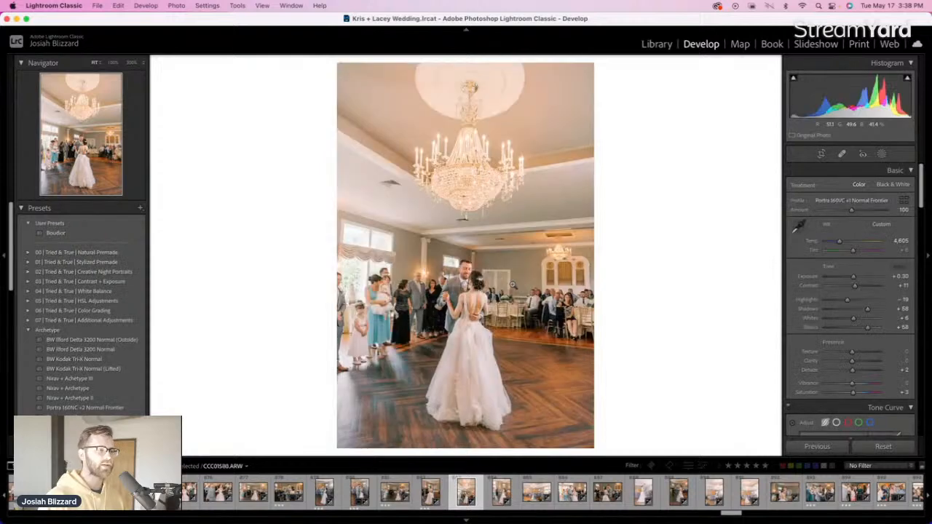
key("minus")
key("minus")
key("equal")
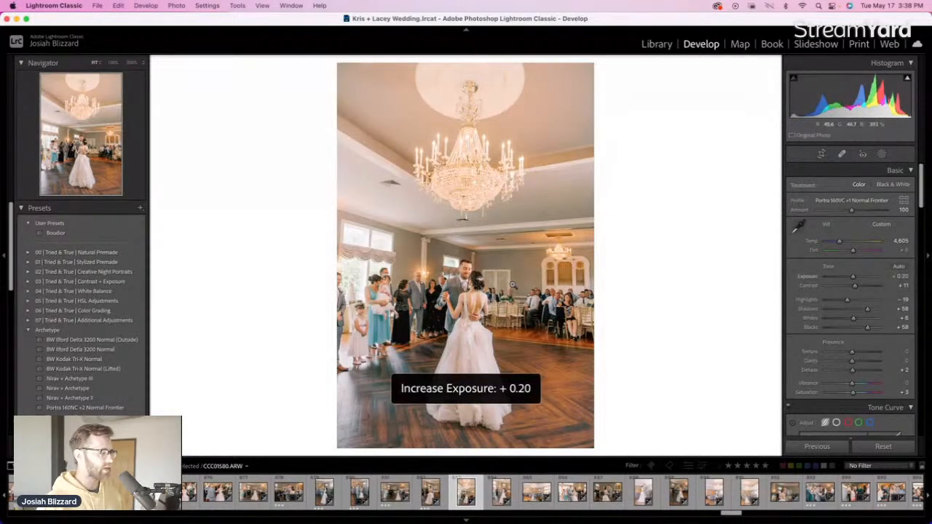
Slightly straighten photo CCC01580, with the couple dancing beneath the large chandelier
key("r")
left_click_drag(623, 241, 623, 235)
key("Return")
key("Right")
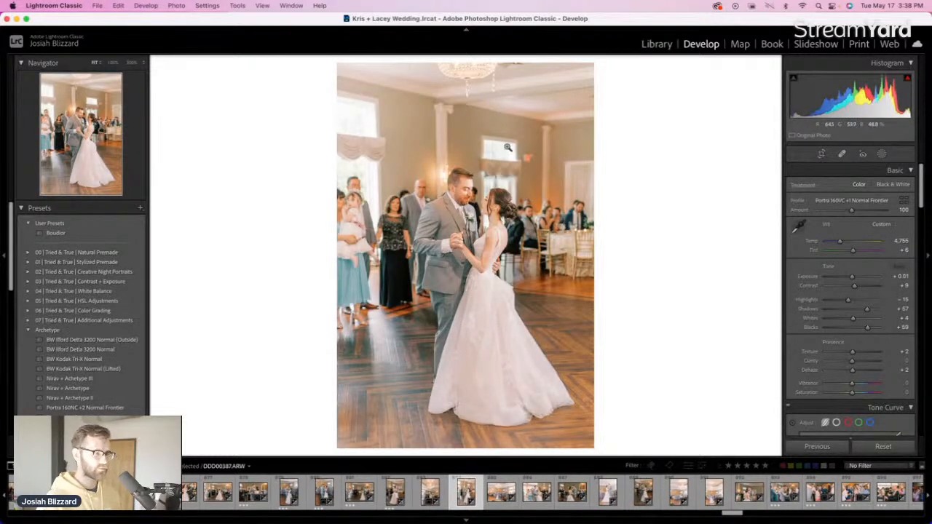
Lower the exposure of the color dance photo DDD00387 to -0.29
key("minus")
key("minus")
key("minus")
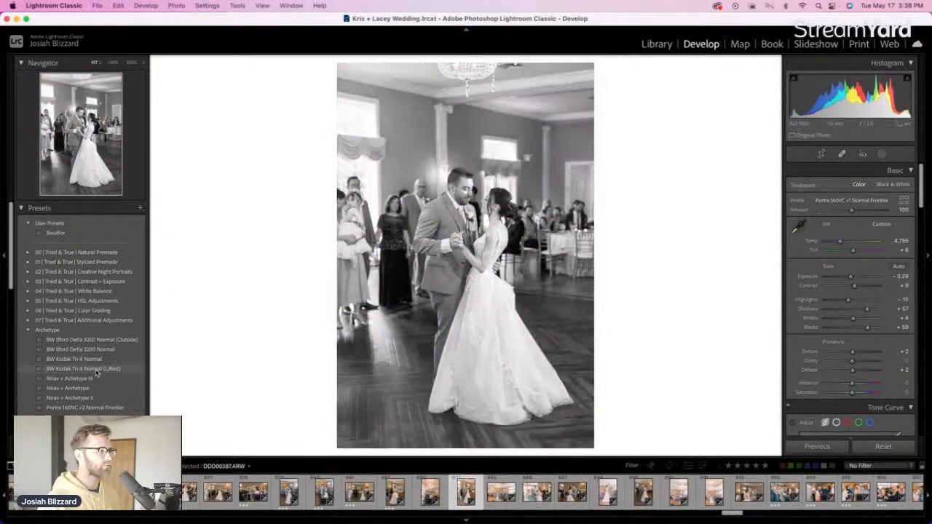
Apply the BW Kodak Tri-X Normal (Lifted) preset to photo DDD00387 and lower its exposure to +0.50
left_click(95, 369)
key("minus")
key("minus")
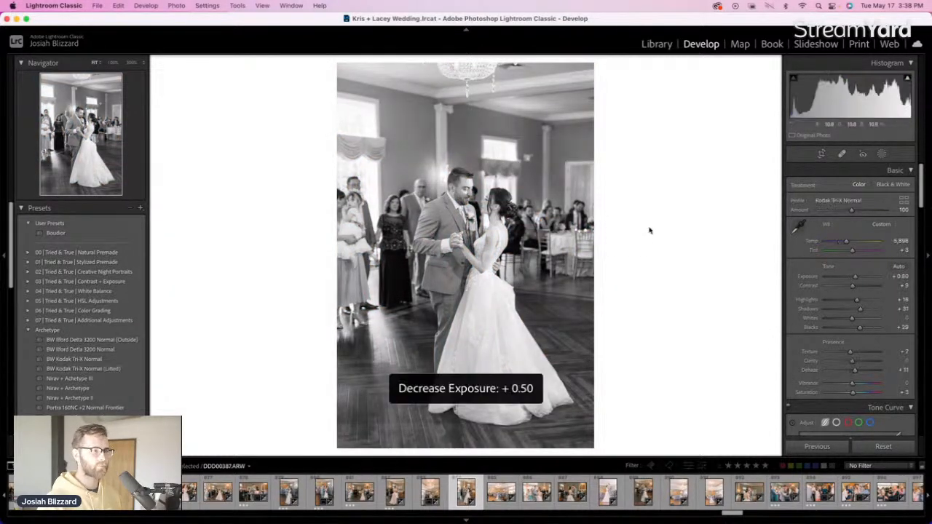
key("Right")
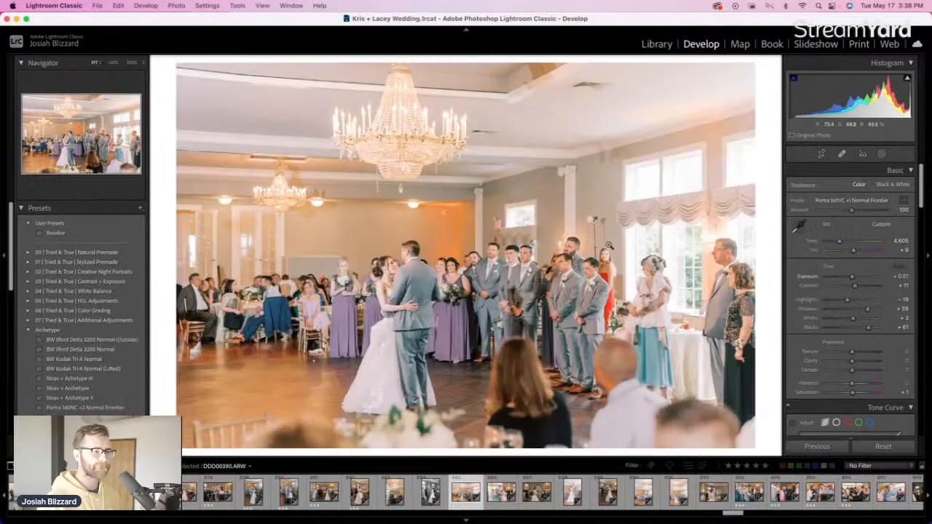
Crop the wide dance floor photo DDD00390 tighter around the couple and wedding party and lower its exposure to -0.29
key("r")
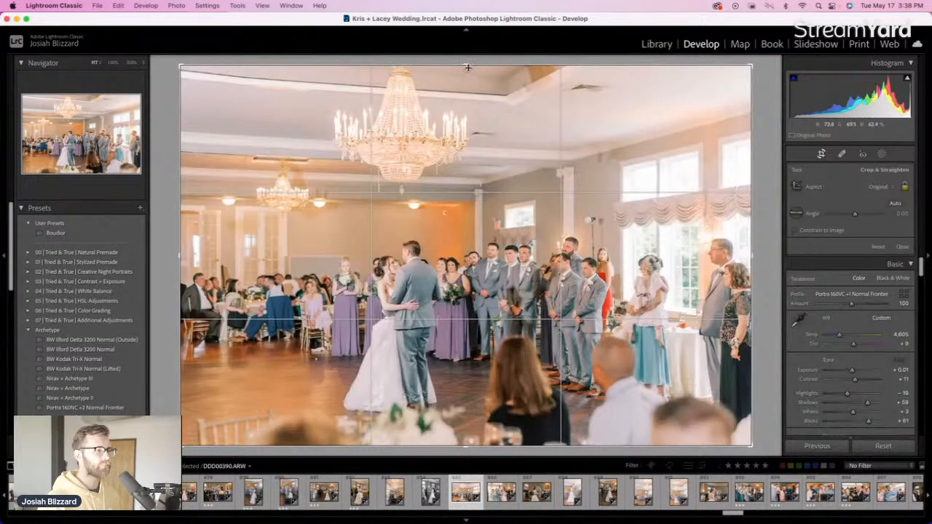
left_click_drag(468, 67, 467, 90)
left_click_drag(445, 205, 479, 195)
key("Return")
key("minus")
key("minus")
key("minus")
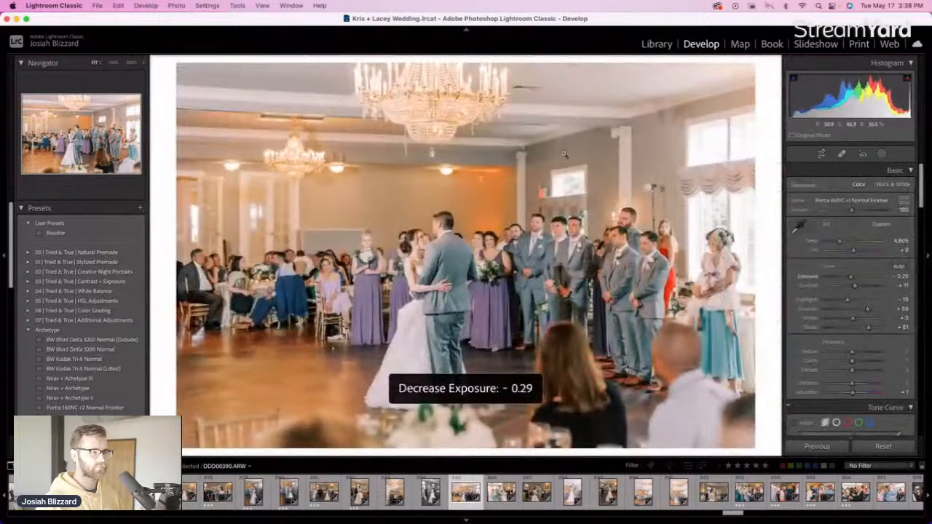
Shift the crop of photo DDD00390 sideways to include more of the guests beside the windows
key("r")
left_click_drag(490, 252, 470, 252)
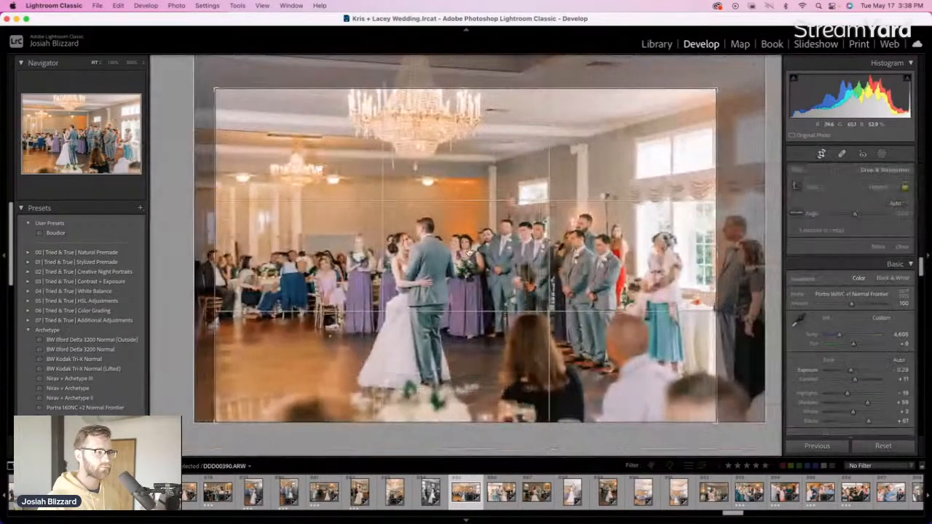
key("Return")
key("Right")
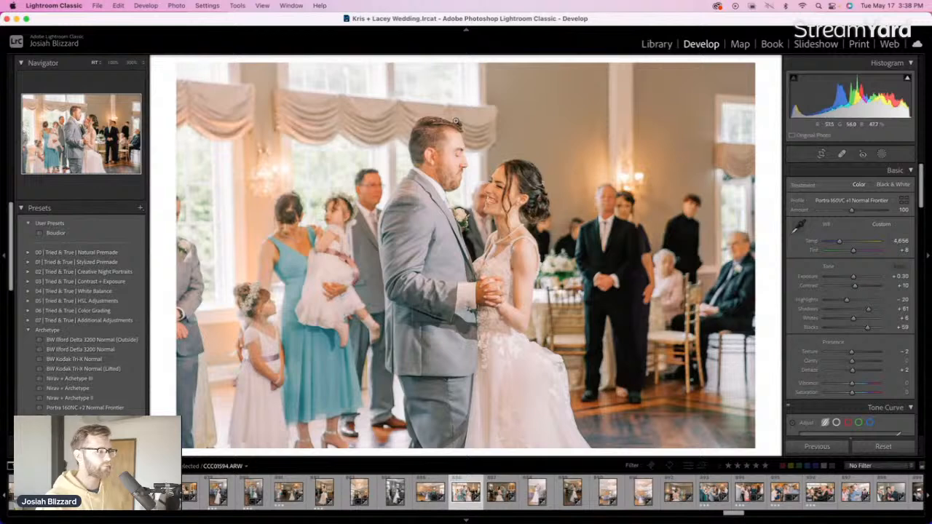
Apply the BW Kodak Tri-X Normal preset to photo CCC01594 and crop it slightly tighter, straightened by 0.27
left_click(112, 361)
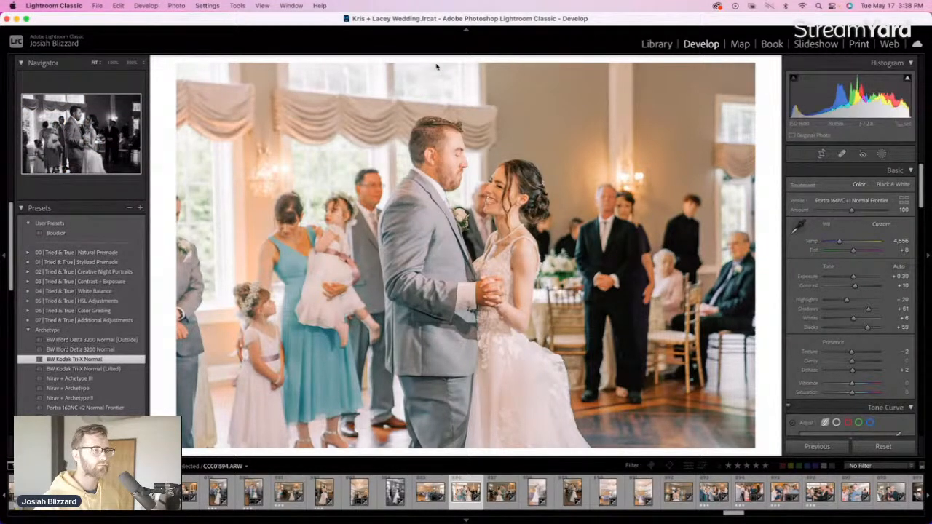
key("r")
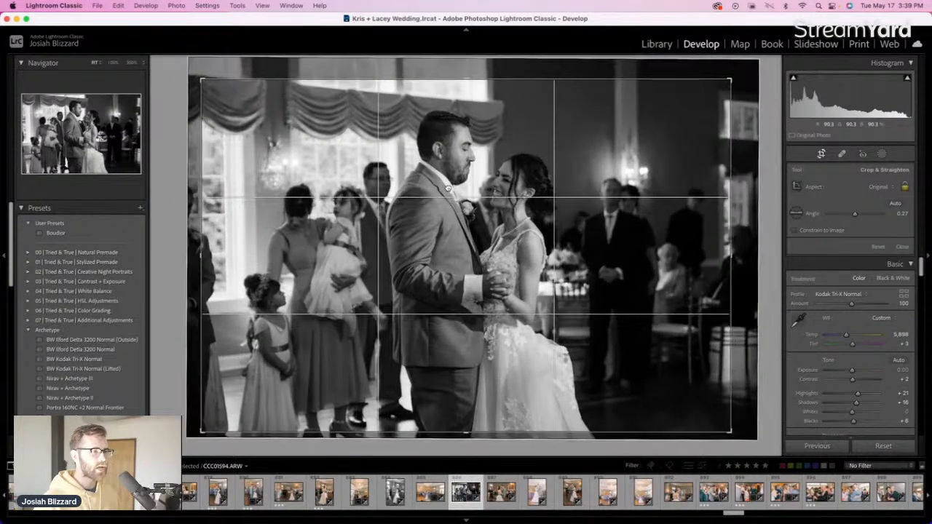
key("r")
Raise the exposure of the black-and-white photo CCC01594 to about +0.30
key("equal")
key("equal")
key("equal")
key("equal")
key("equal")
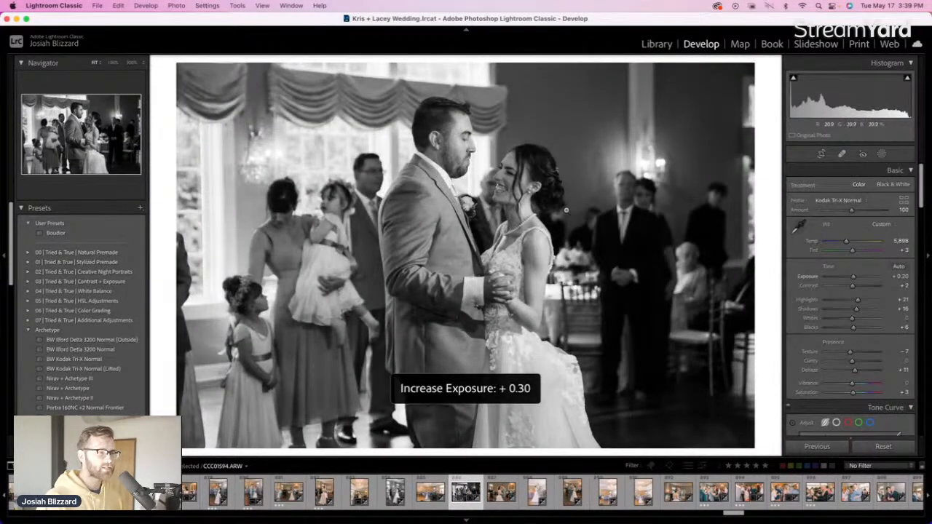
key("minus")
key("equal")
key("Right")
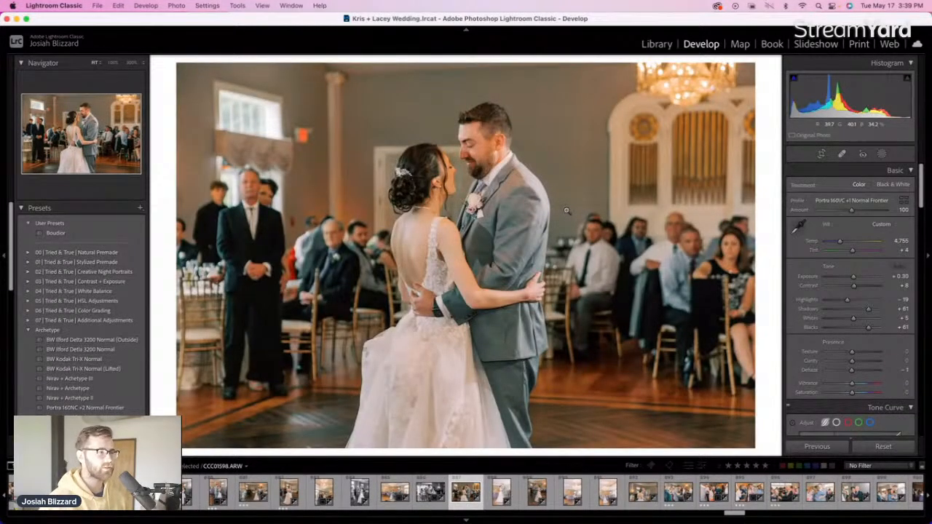
Raise the exposure of photo CCC01598 to +0.70 and crop it tighter around the couple, straightened by about 0.64
key("equal")
key("equal")
key("equal")
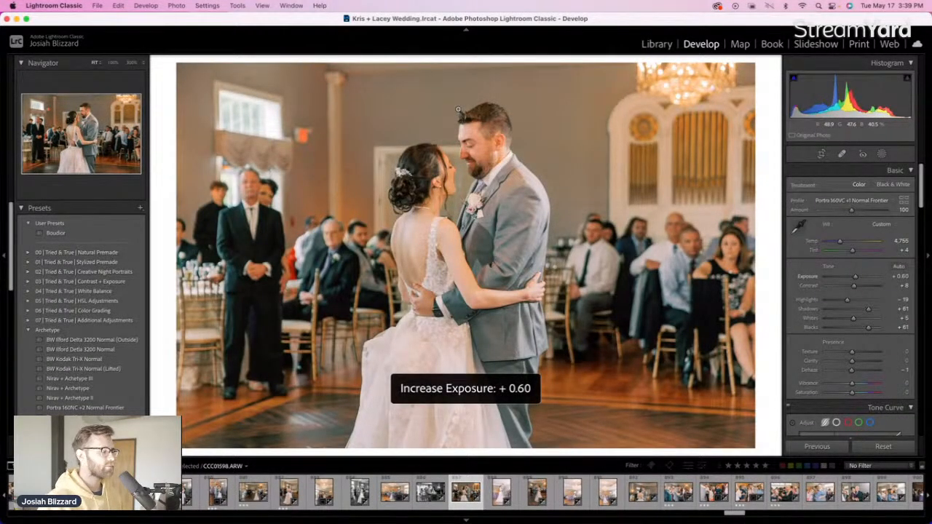
key("r")
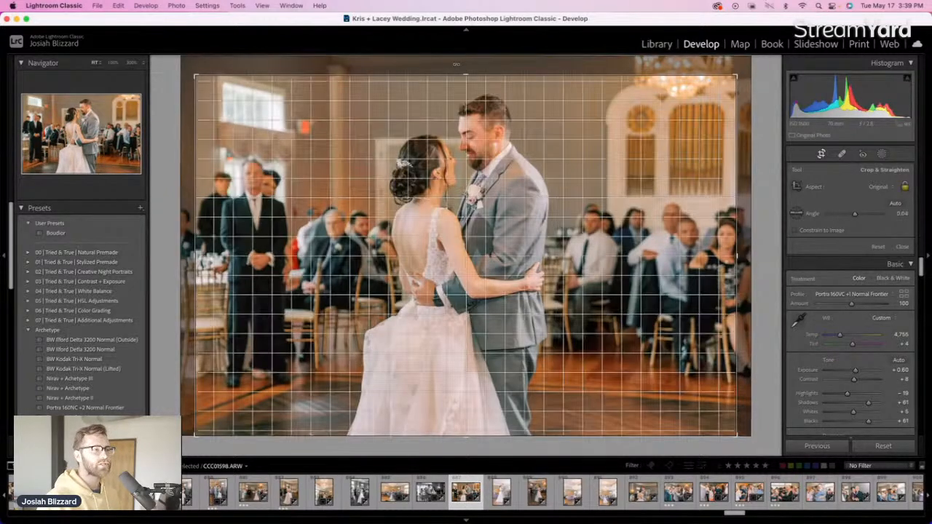
key("r")
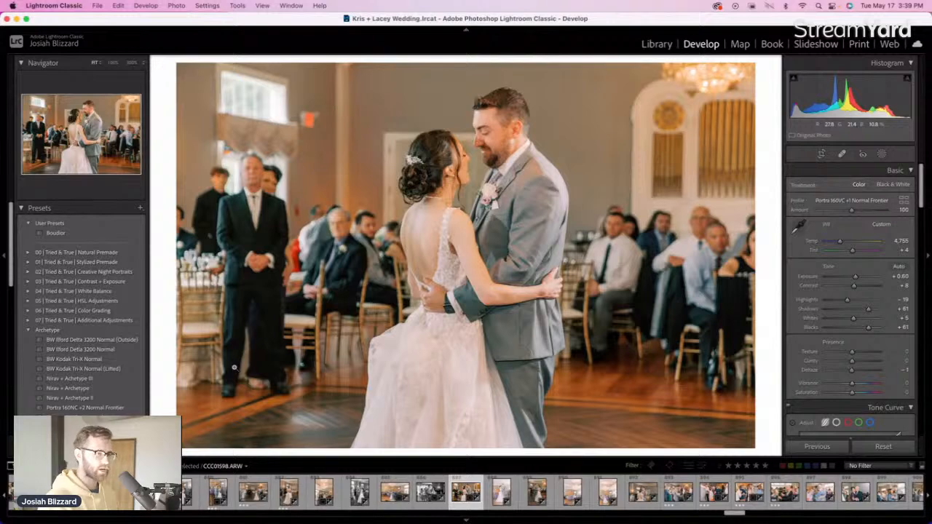
key("equal")
Create a virtual copy of photo CCC01598 and apply the BW Kodak Tri-X Normal preset to it
key("super+apostrophe")
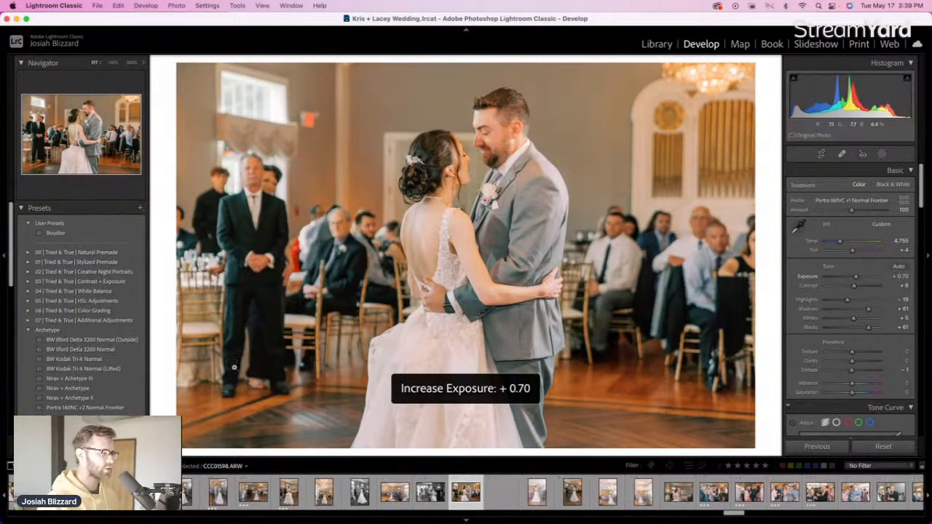
left_click(122, 359)
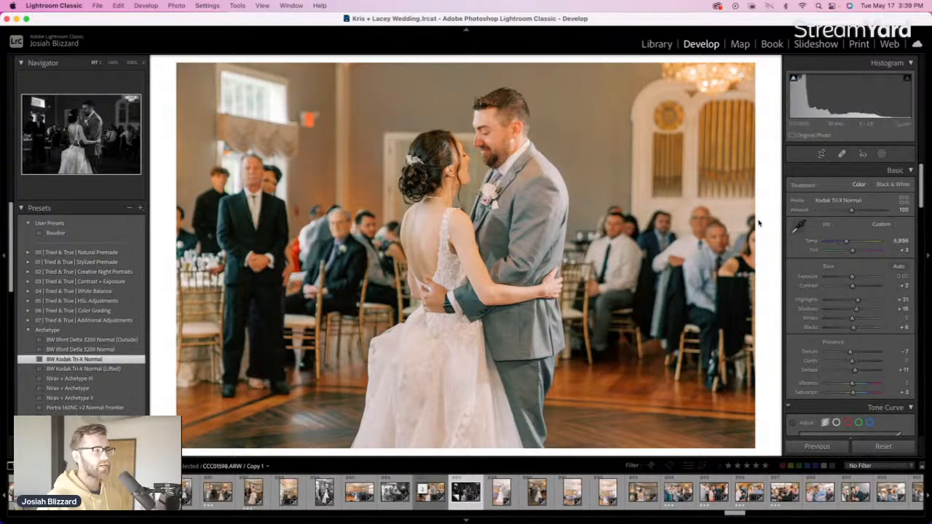
Raise the exposure of the black-and-white copy of photo CCC01598 to +1.00
key("equal")
key("equal")
key("equal")
key("equal")
key("equal")
key("equal")
key("equal")
key("equal")
key("equal")
key("equal")
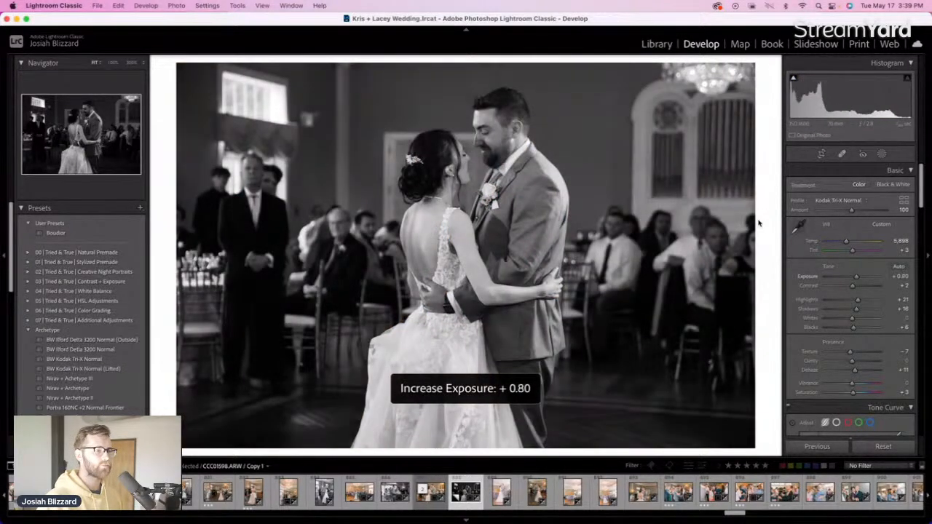
key("minus")
key("equal")
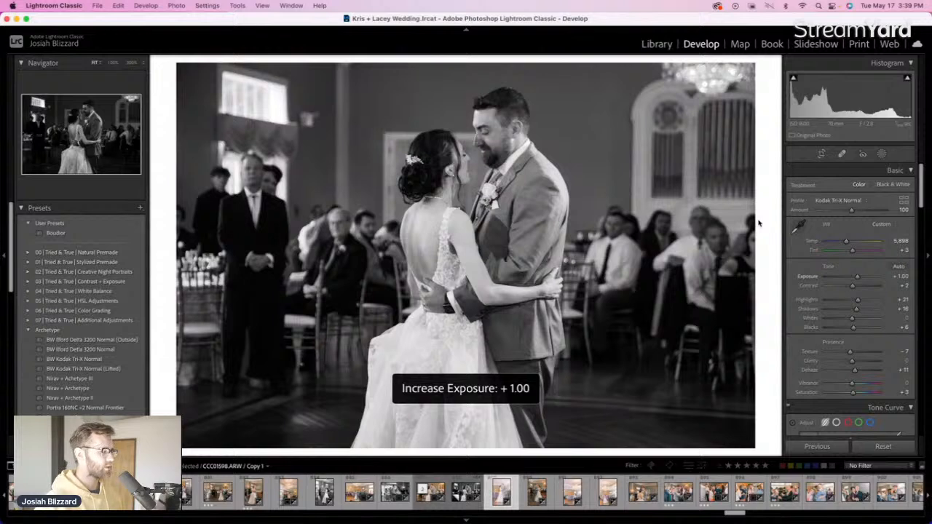
key("Right")
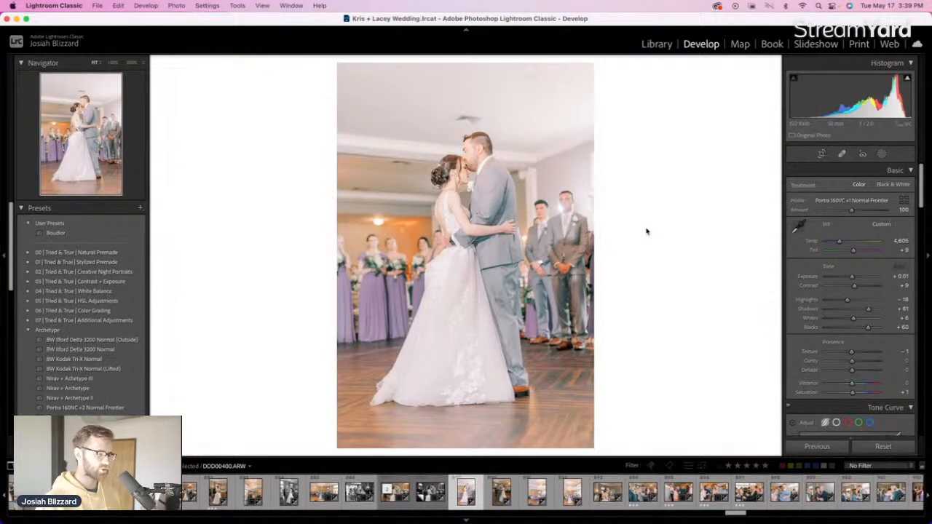
Lower the exposure of photo DDD00400, showing the groom kissing the bride's forehead, to -0.39
key("minus")
key("minus")
key("minus")
key("minus")
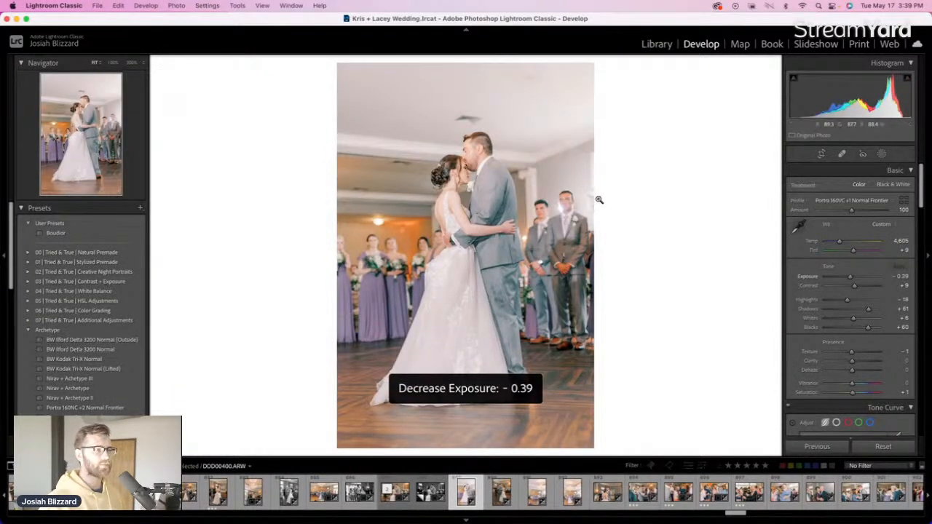
Crop photo DDD00400 tighter around the couple and straighten it by about 1.54
key("r")
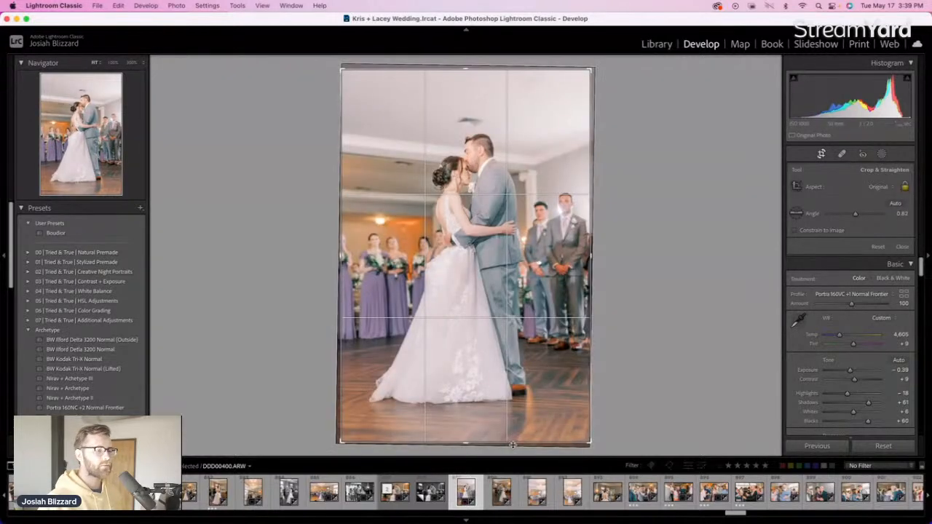
left_click_drag(513, 443, 511, 435)
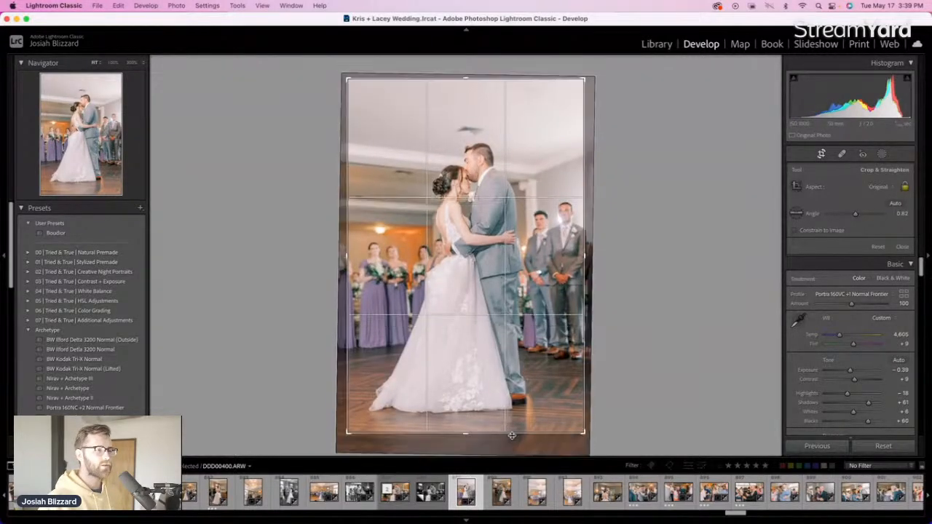
left_click_drag(621, 230, 621, 235)
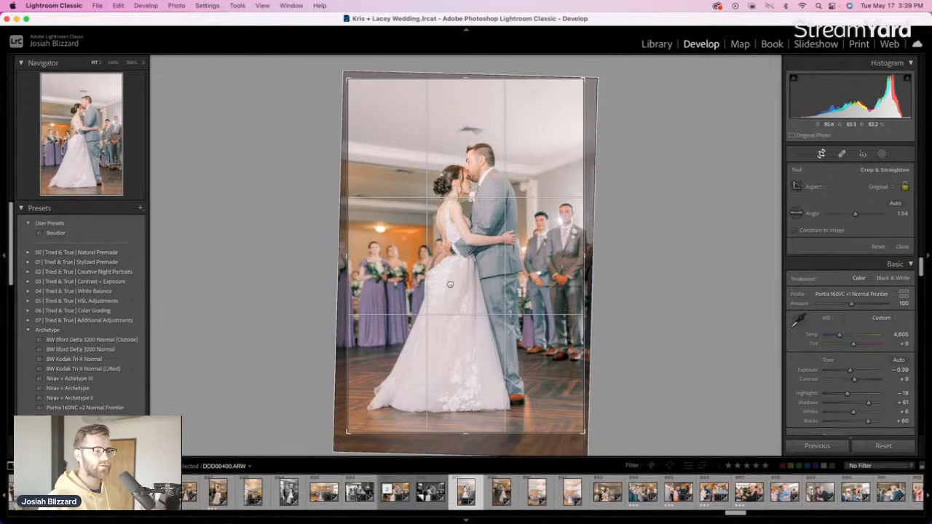
left_click_drag(450, 284, 452, 284)
key("Return")
Lower the exposure of photo DDD00400 to -0.69 and make a black-and-white version with the BW Kodak Tri-X Normal preset
key("minus")
key("minus")
key("minus")
key("equal")
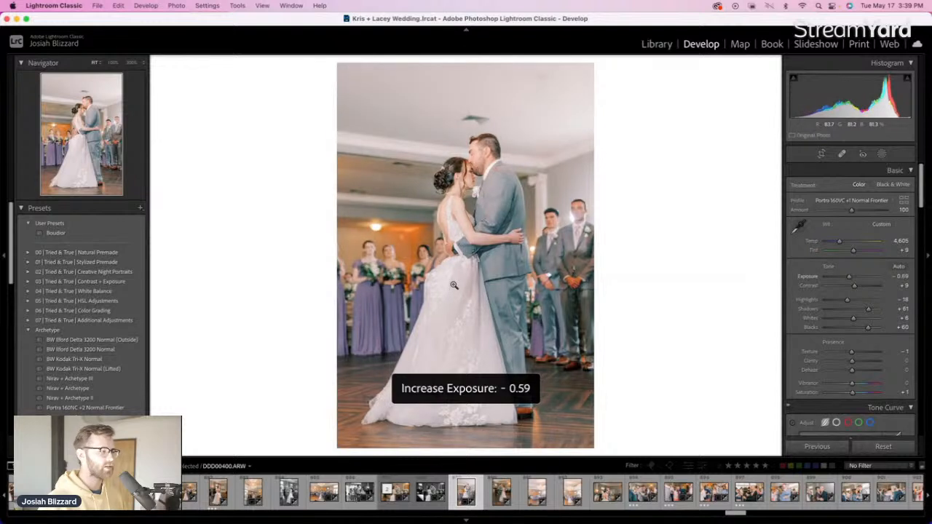
key("minus")
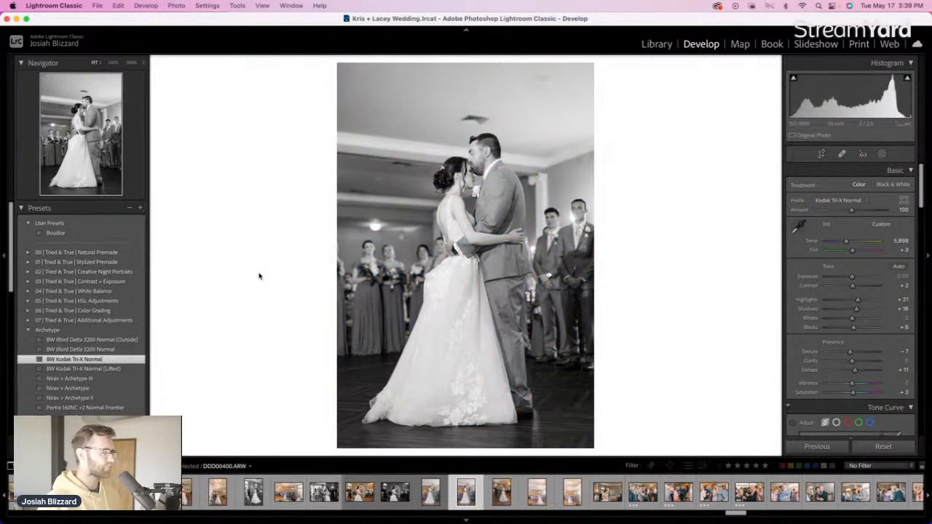
key("Right")
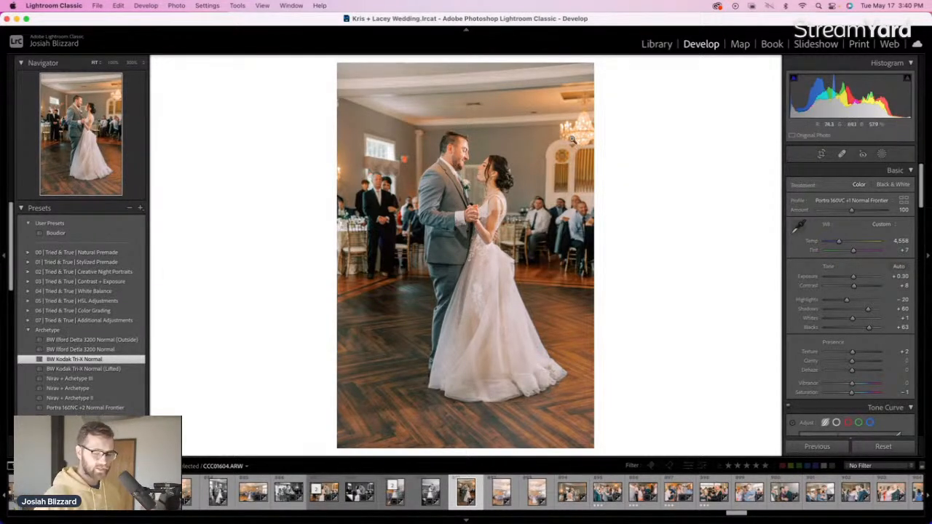
Crop first-dance photo CCC01604 slightly tighter around the couple and raise its exposure to +0.50
key("r")
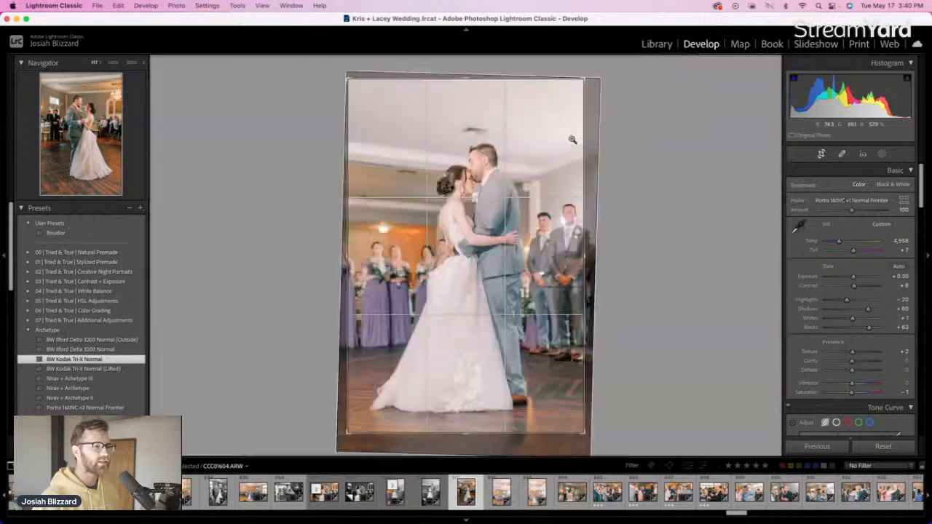
left_click_drag(337, 254, 348, 253)
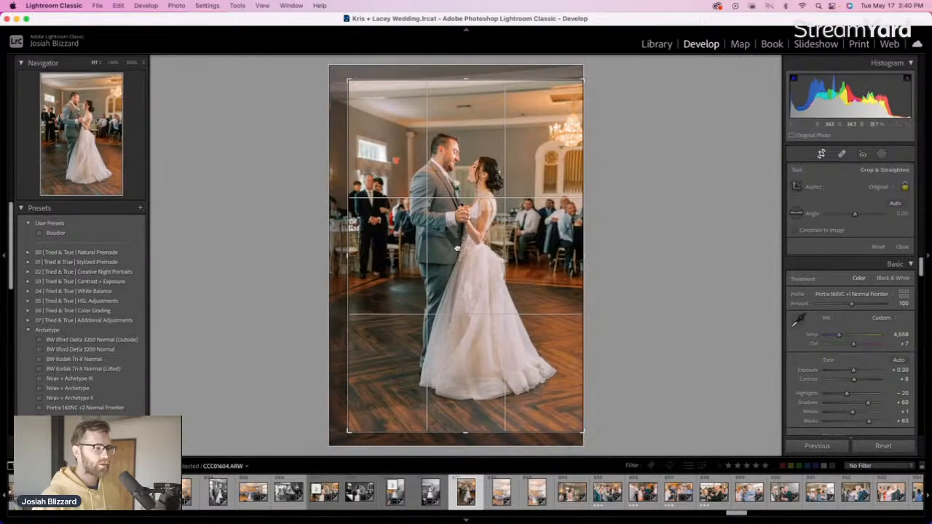
left_click_drag(457, 248, 457, 255)
key("r")
key("=")
key("minus")
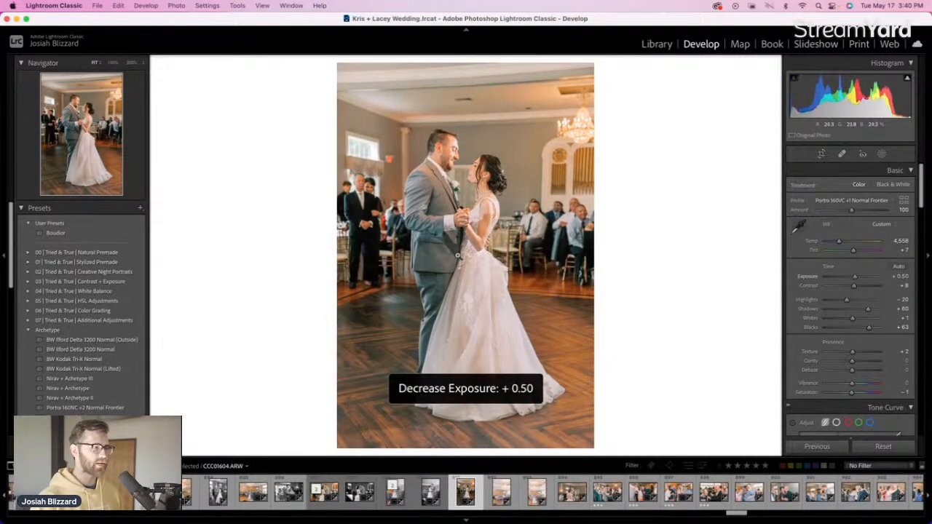
Lower the exposure of photo DDD00404, the wide first-dance shot with the chandelier, to -0.69
key("Right")
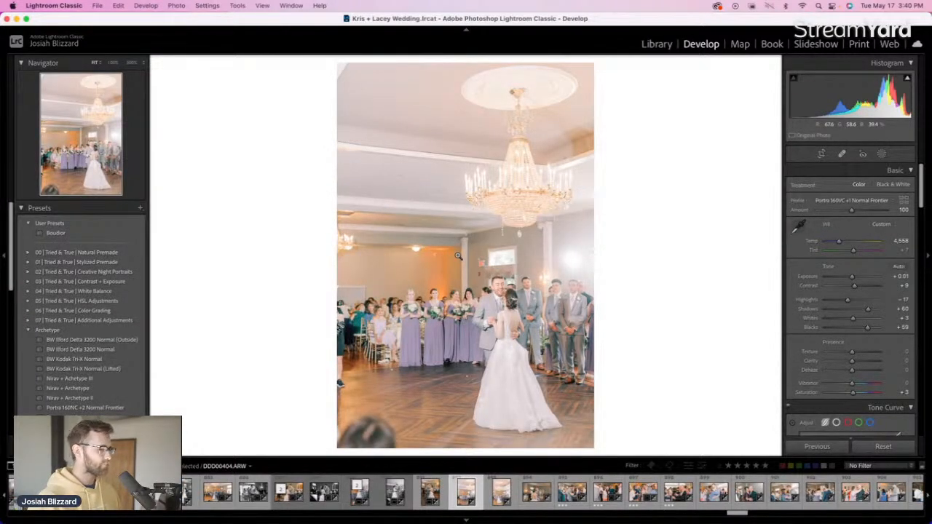
key("minus")
key("minus")
key("minus")
key("minus")
key("minus")
key("minus")
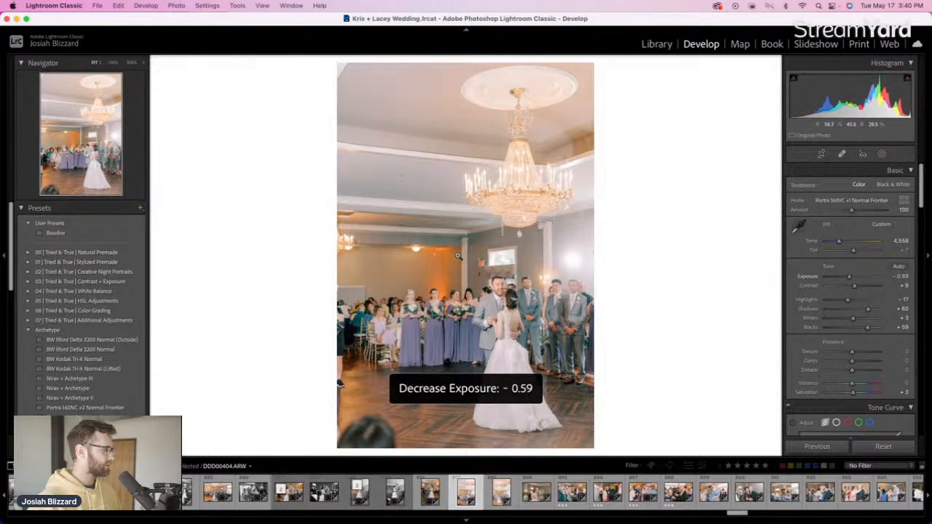
key("minus")
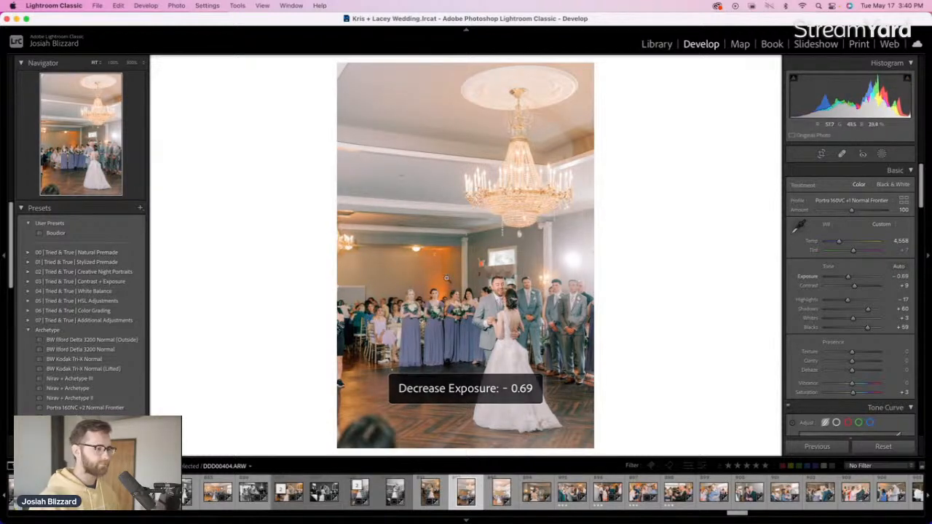
Crop photo DDD00404 tighter around the couple and chandelier, trimming the guests' side and the blurred head in the foreground
key("r")
left_click_drag(338, 304, 358, 304)
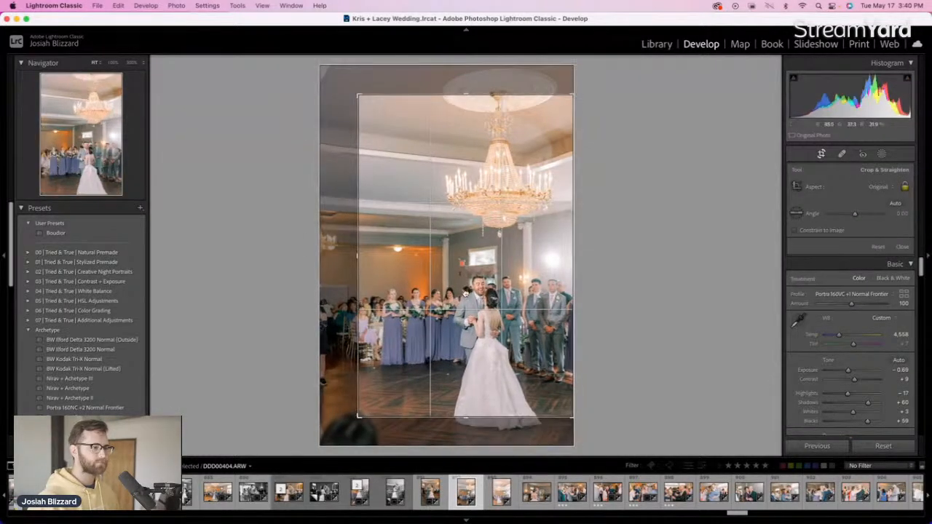
left_click_drag(454, 294, 454, 275)
key("Return")
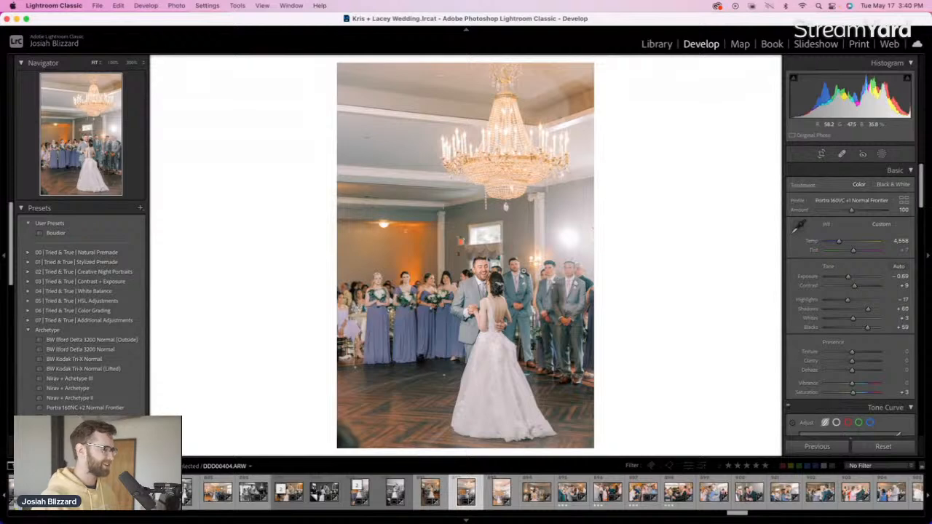
Lower the exposure of photo DDD00406, the next wide first-dance shot, to -0.59
key("Right")
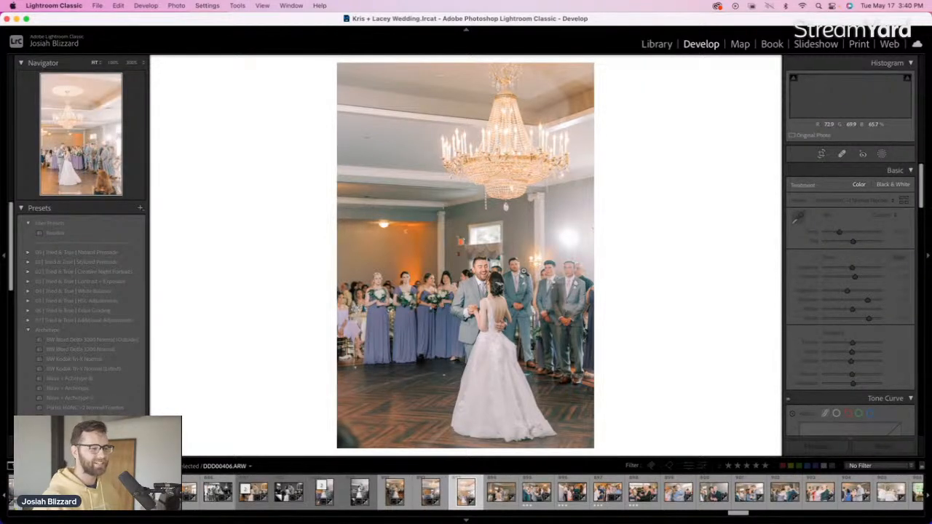
key("minus")
key("minus")
key("minus")
key("minus")
key("minus")
key("minus")
key("minus")
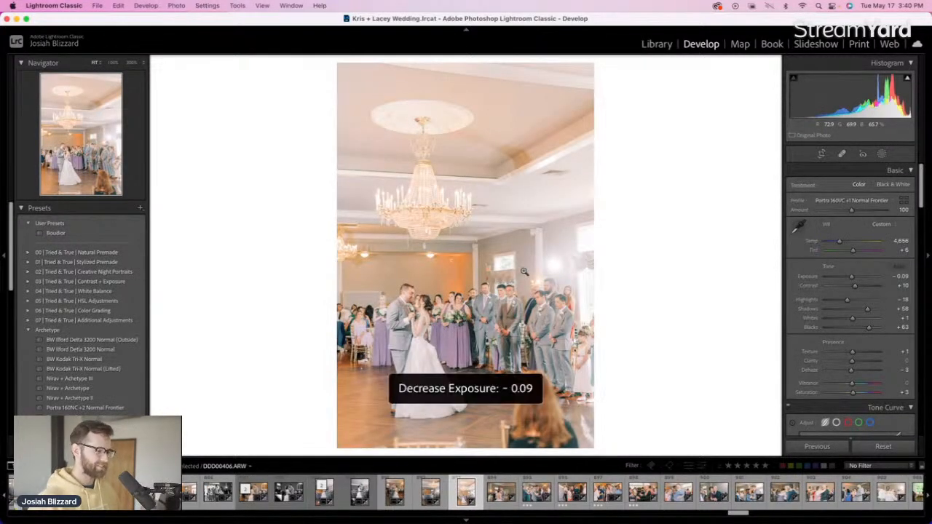
key("equal")
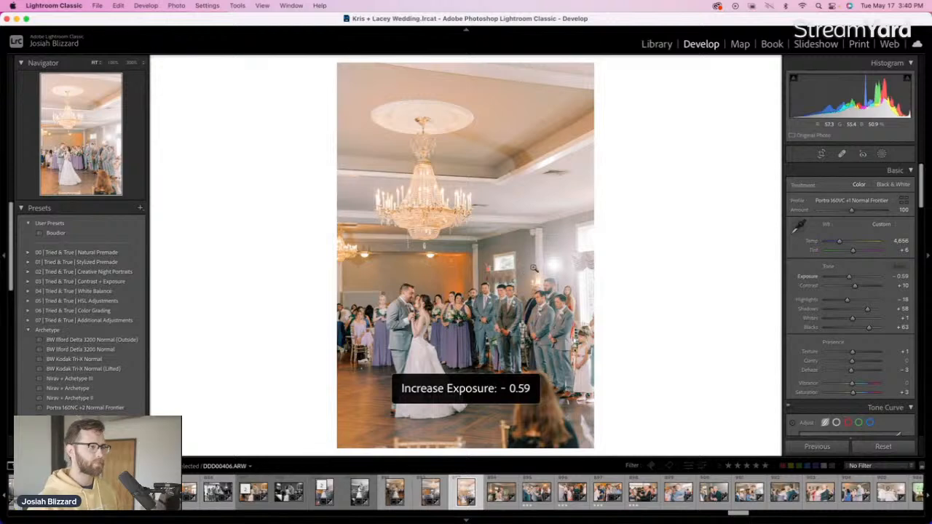
Crop photo DDD00406 tighter around the couple and chandelier, trying an exposure of -0.49 before returning it to -0.59
key("r")
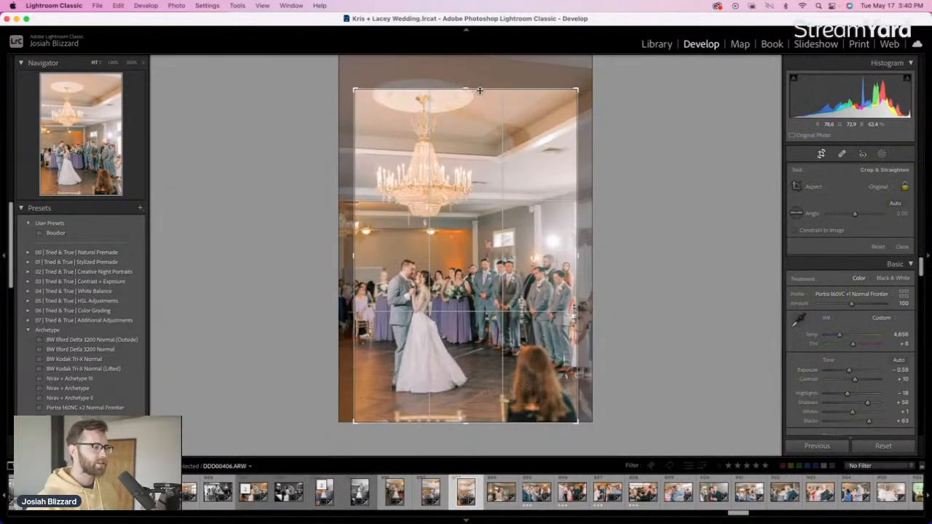
left_click_drag(479, 91, 479, 100)
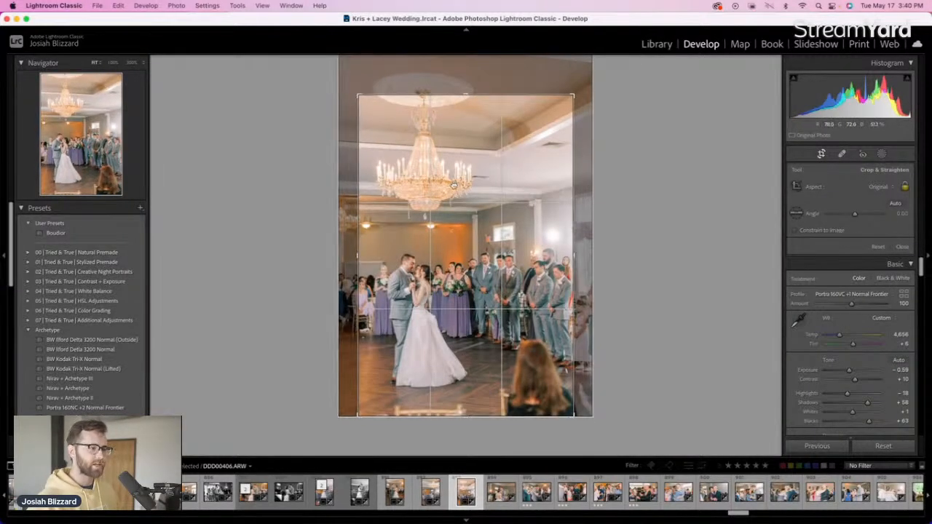
mouse_move(453, 186)
left_mouse_down()
mouse_move(472, 190)
mouse_move(463, 198)
left_mouse_up()
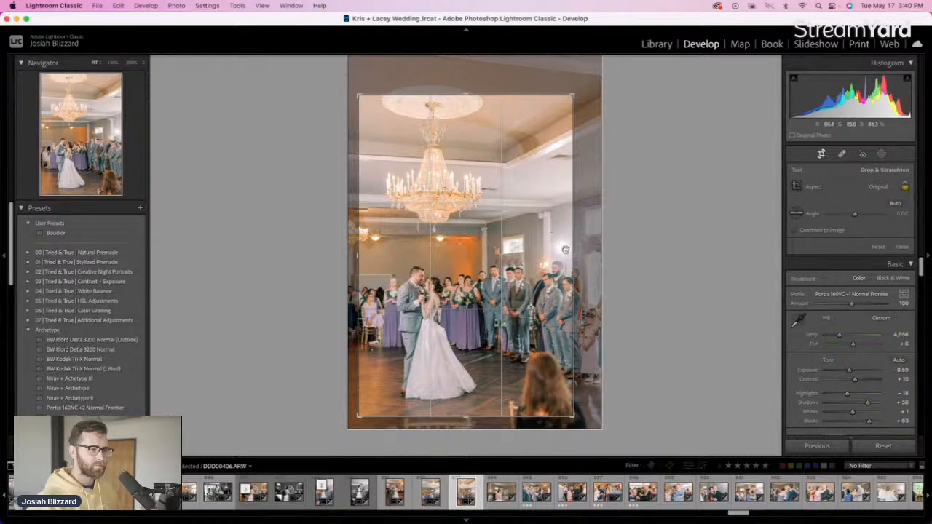
left_click_drag(572, 254, 561, 252)
key("Return")
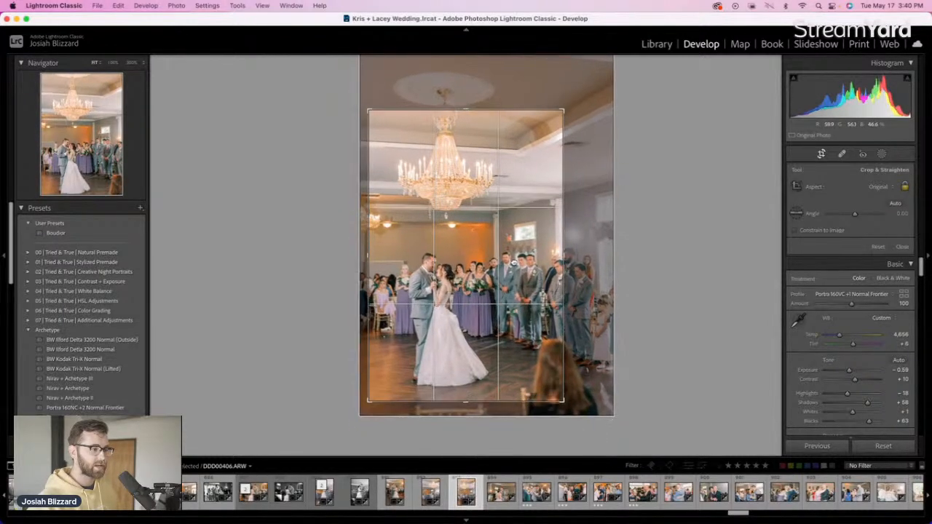
key("equal")
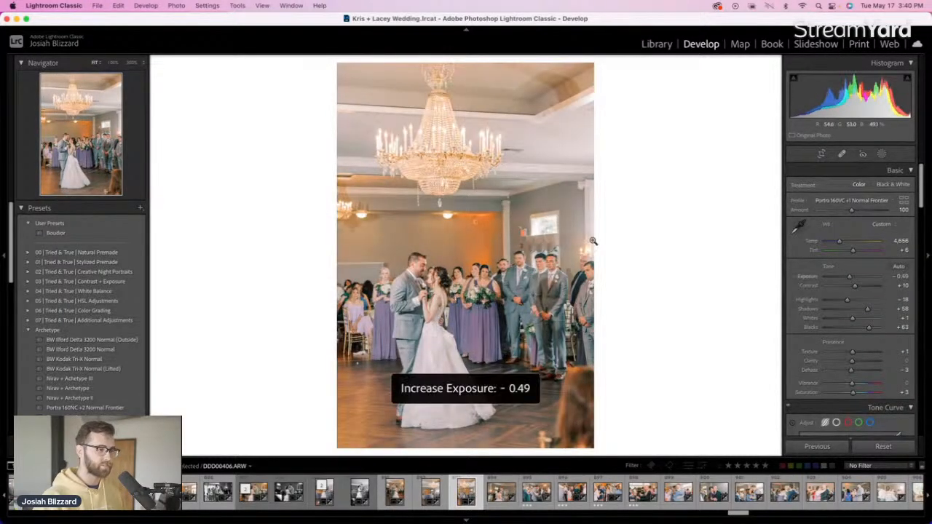
key("minus")
Crop photo CCC01612, showing the groom smiling at the bride, tighter around the couple and set its exposure to +0.30
key("Right")
key("Right")
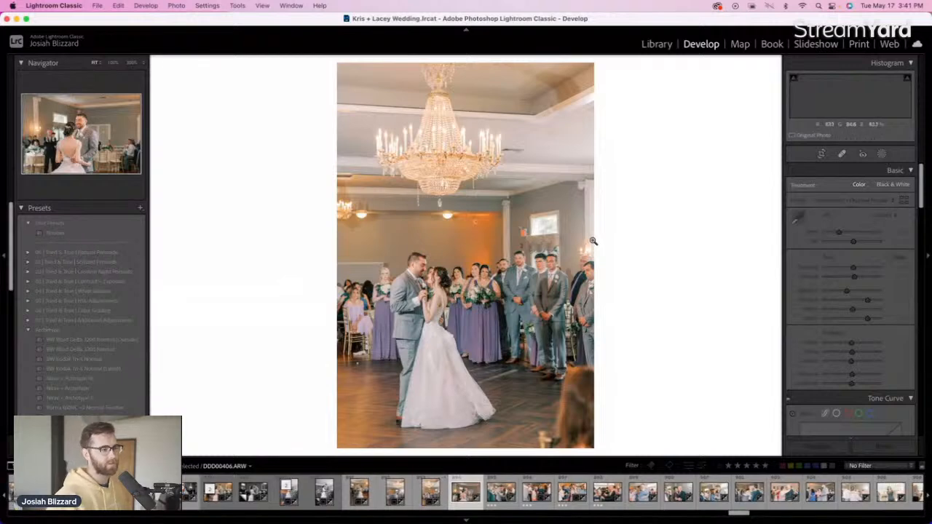
key("r")
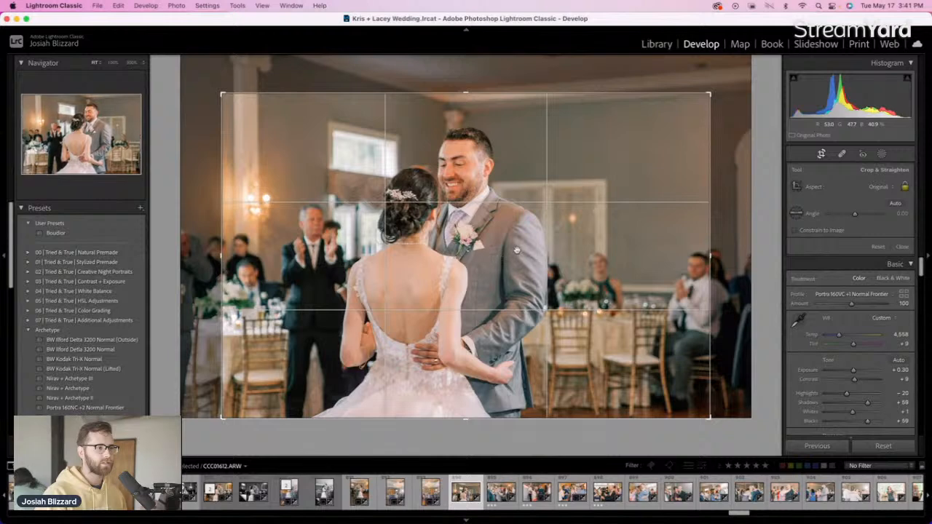
key("Escape")
key("equal")
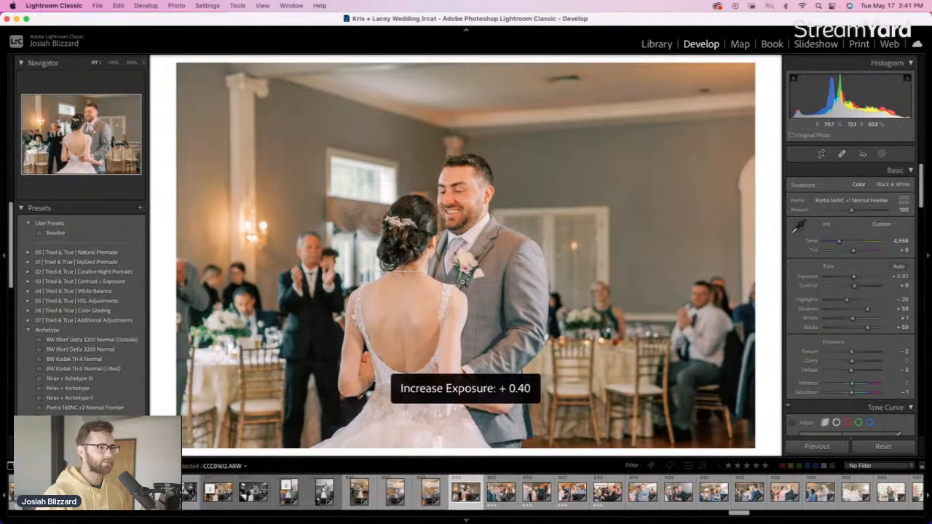
key("minus")
key("r")
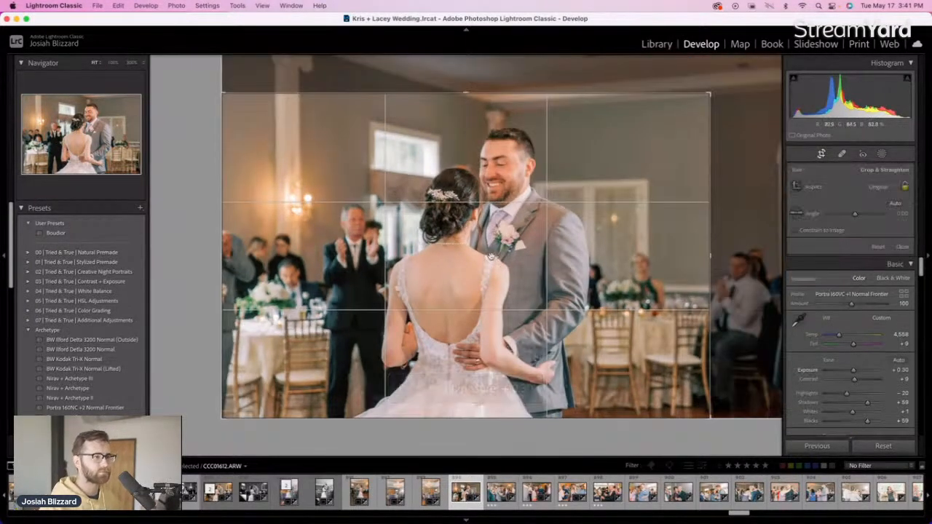
Crop photo CCC01620 tighter around the dancing man with the red tie and his partner, and straighten it by about 0.69
key("Right")
key("Right")
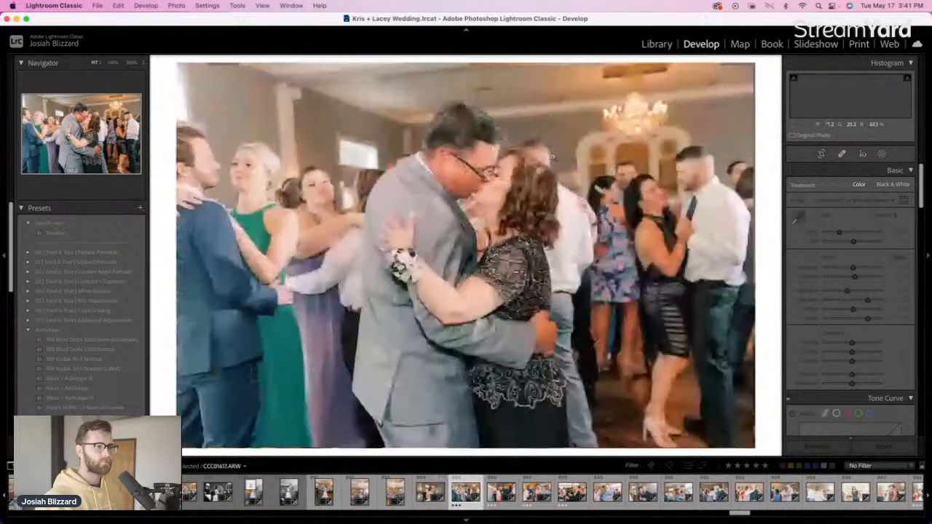
key("Right")
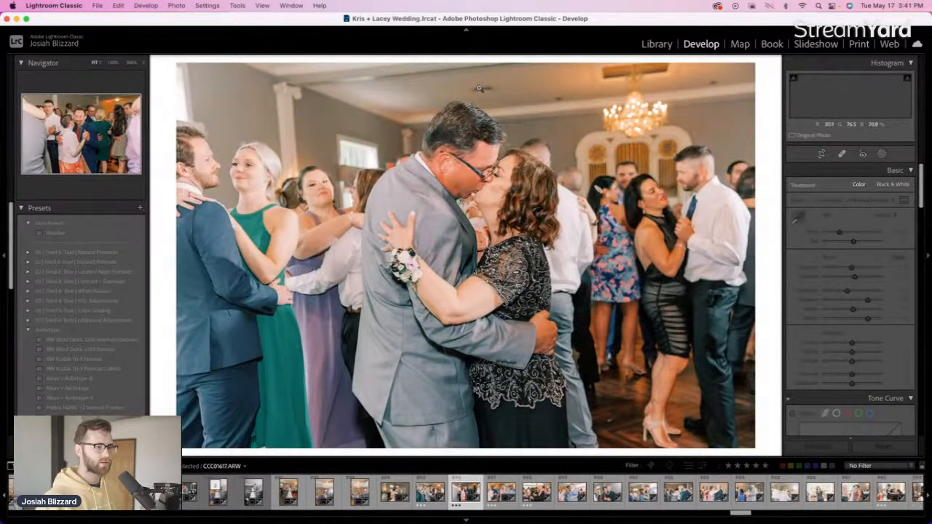
key("r")
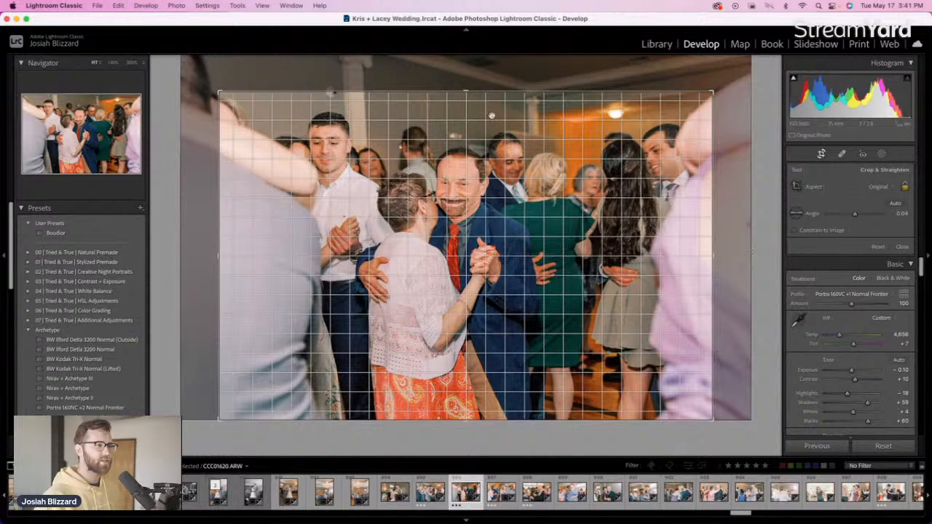
left_click_drag(474, 99, 473, 100)
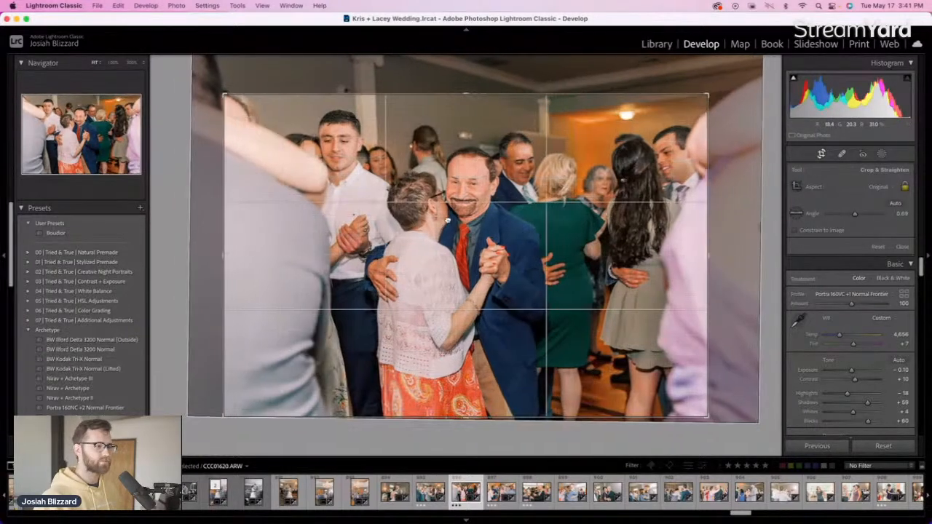
key("r")
Raise the exposure of photo DDD00419, showing the groomsman dancing with a woman in lilac, to +0.30
key("Right")
key("Left")
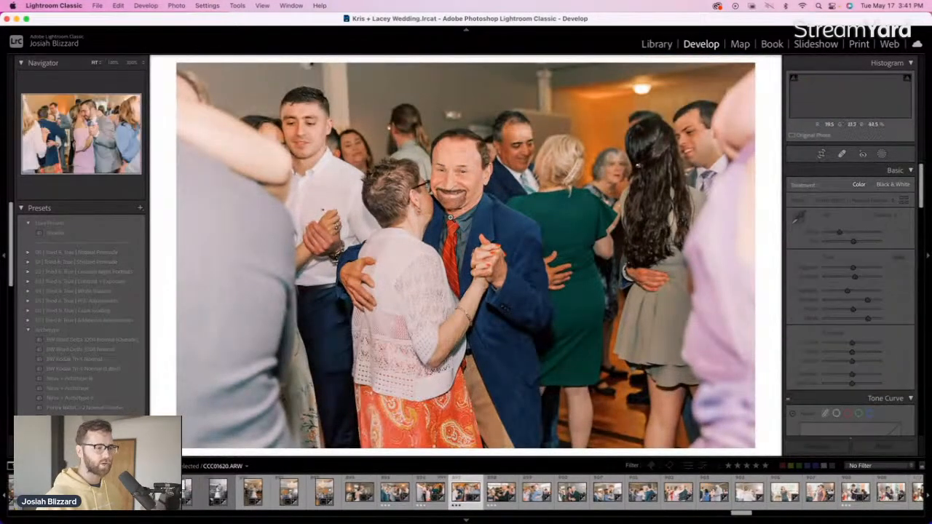
key("equal")
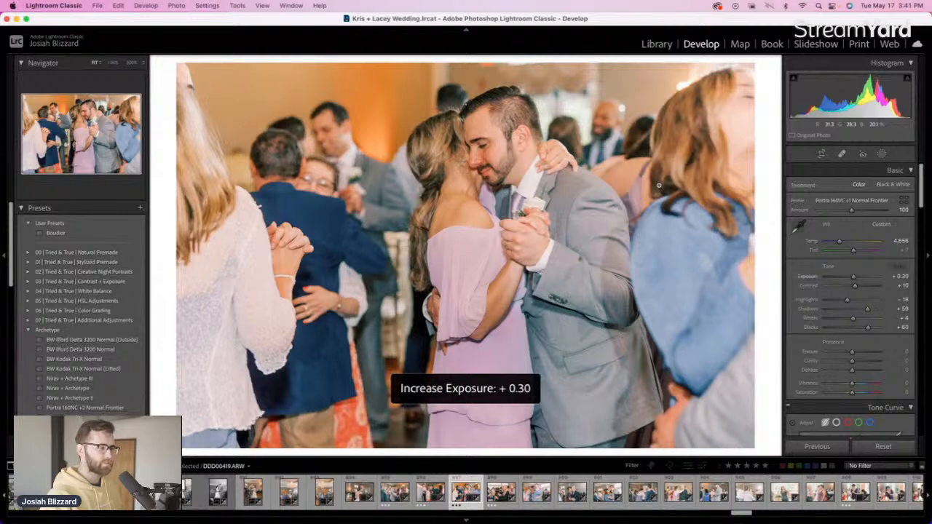
Lower the exposure of photo CCC01622, showing the groomsman dancing with a woman in blue, to -0.61
key("Right")
key("Right")
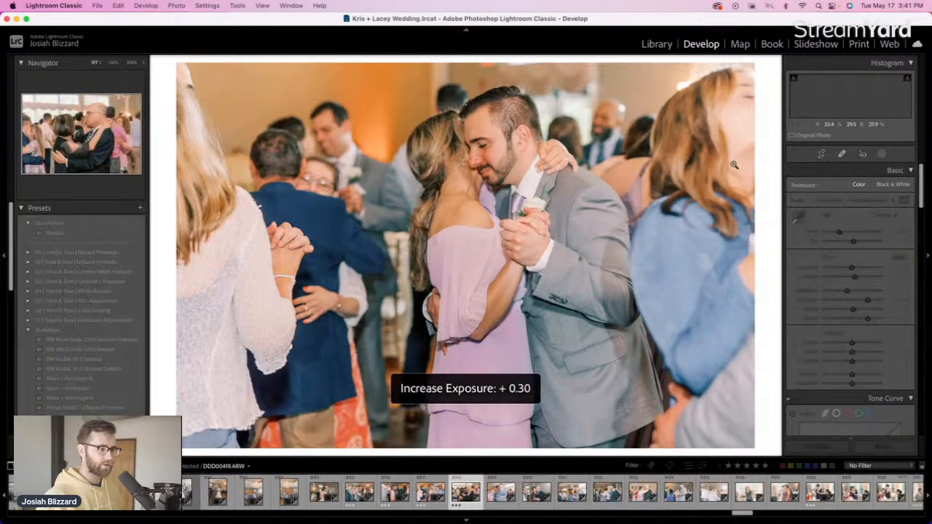
key("Left")
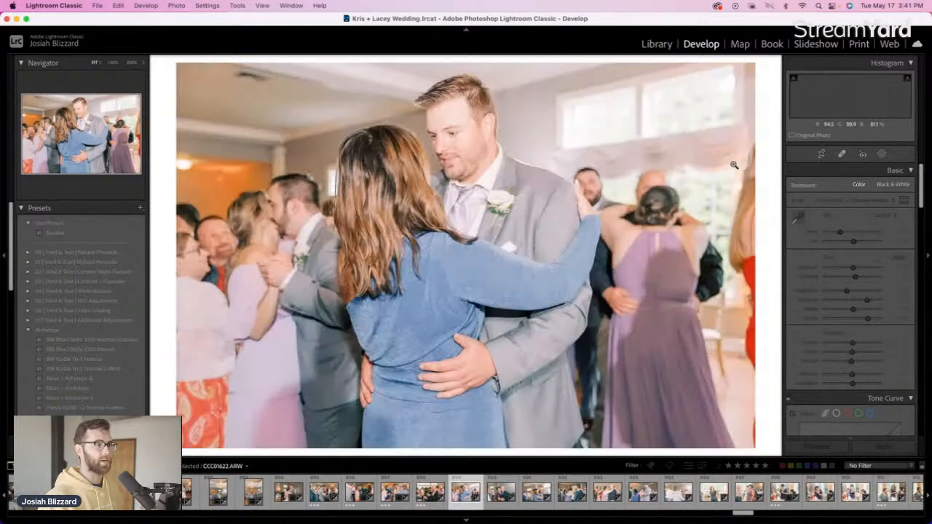
key("minus")
key("minus")
key("minus")
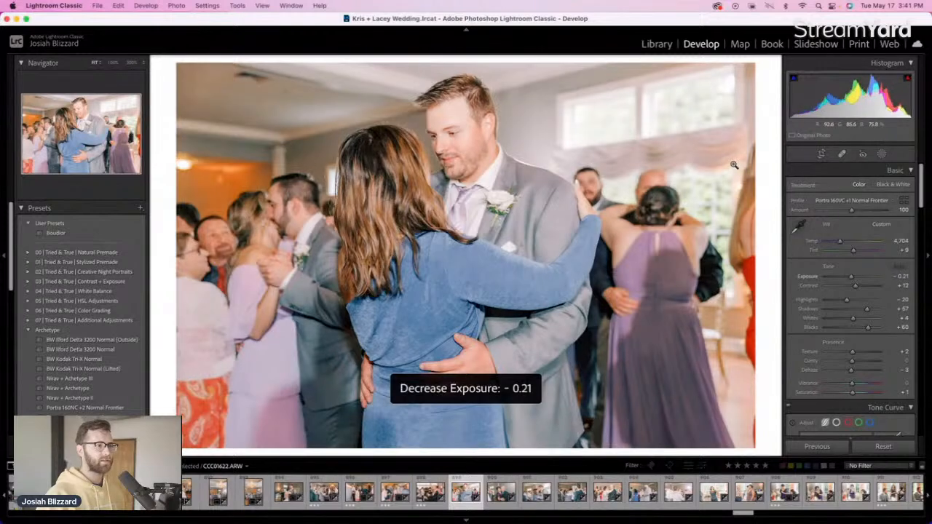
key("minus")
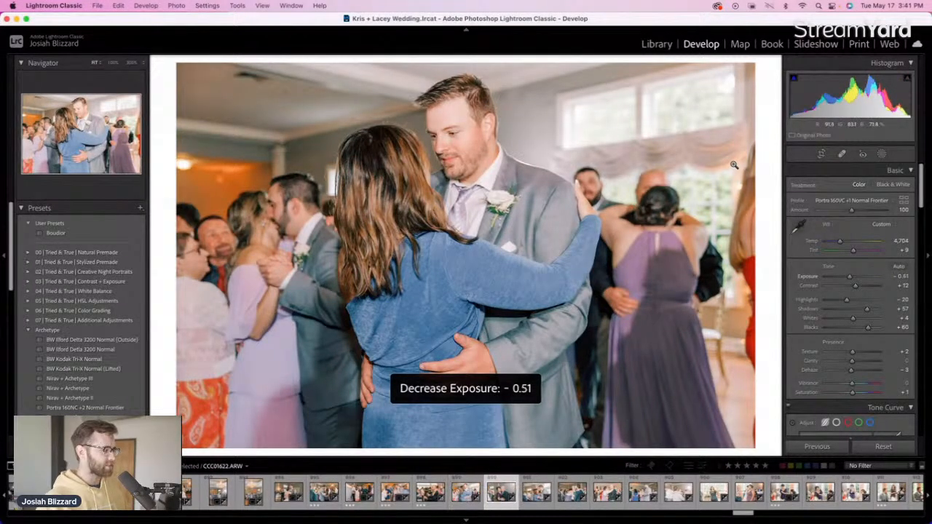
Review the edited first-dance photos DDD00406 and DDD00404, and return through the guest dancing shots to photo CCC01625
key("Right")
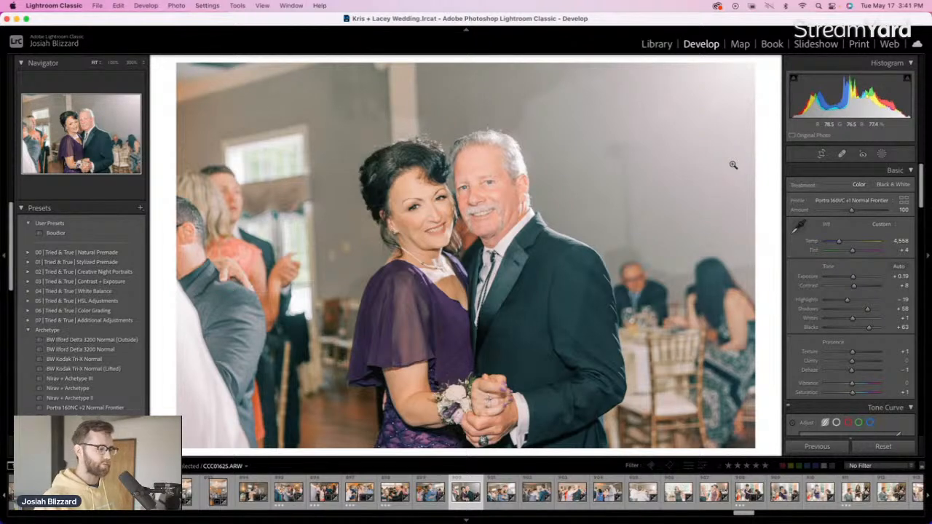
left_click(218, 492)
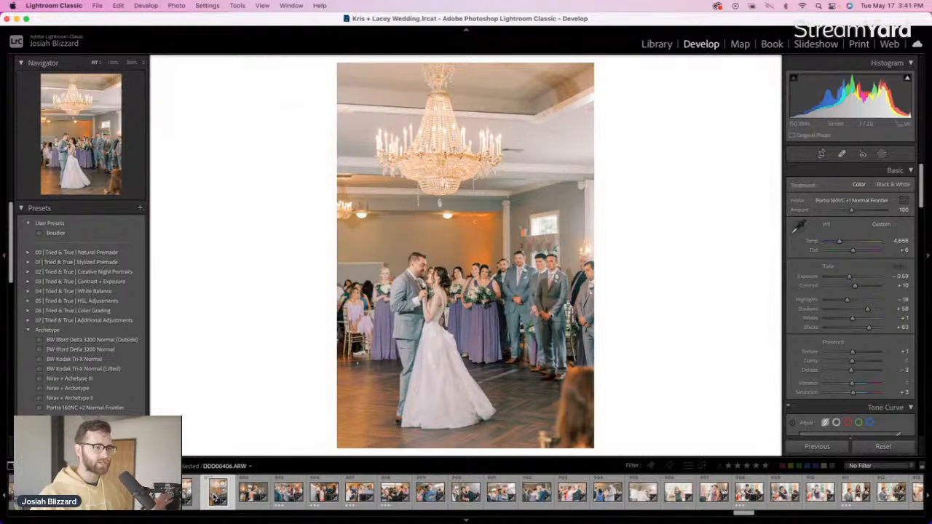
left_click(187, 492)
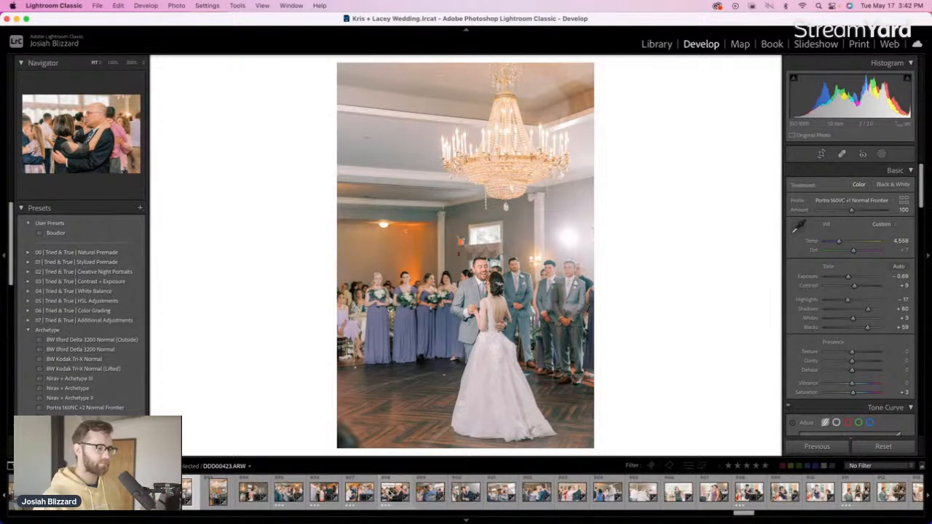
left_click(391, 493)
key("Right")
key("Right")
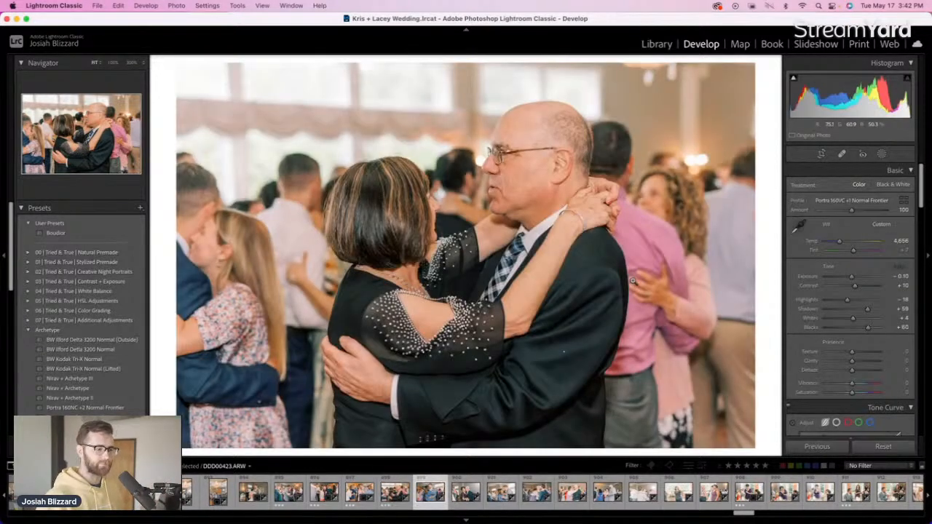
key("Right")
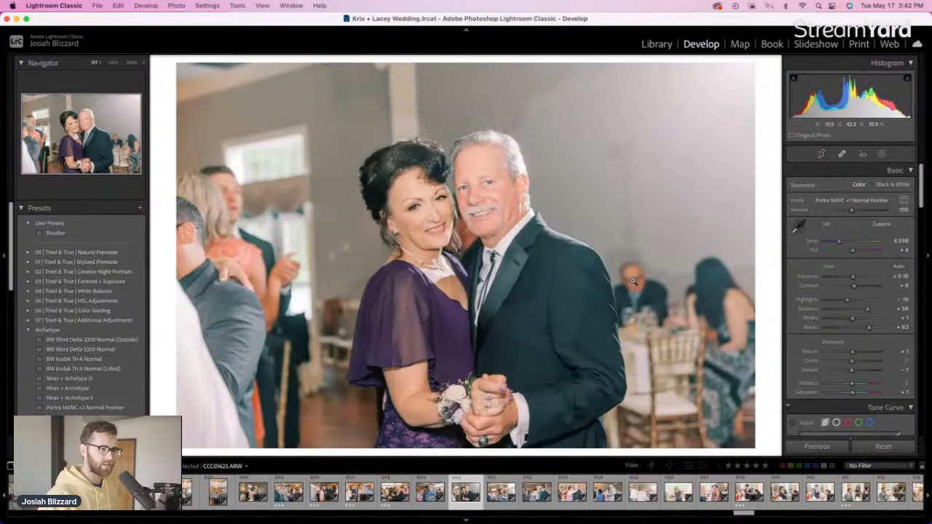
Crop photo CCC01625 tighter around the dancing couple, the woman in purple and the man in the dark suit
key("r")
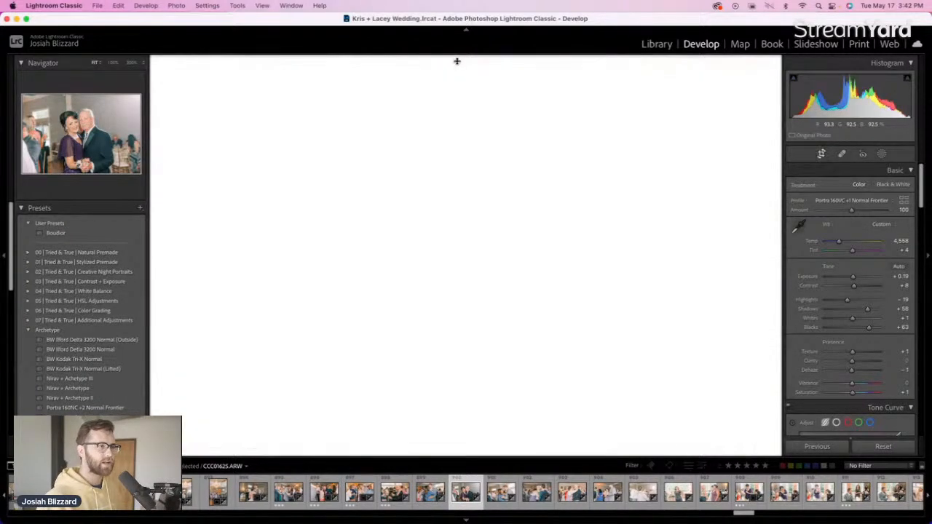
left_click_drag(456, 161, 463, 161)
key("Return")
key("Right")
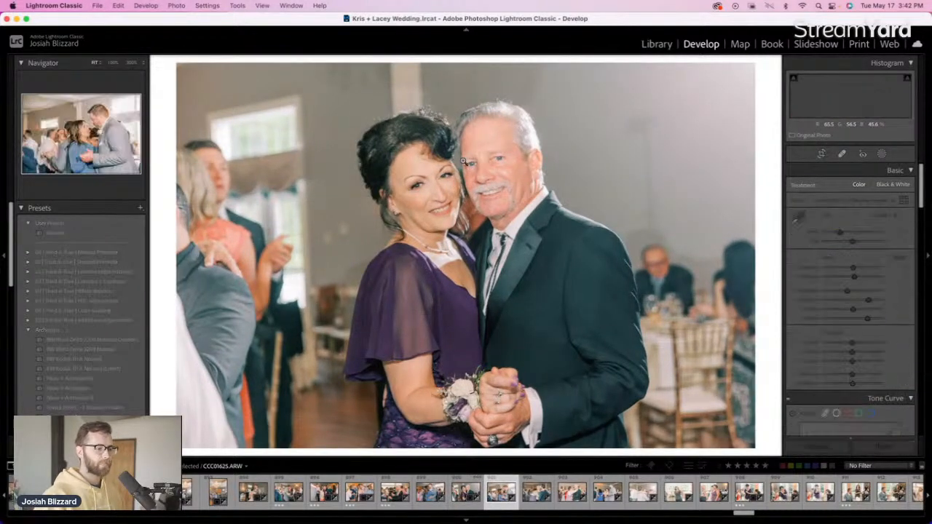
Set the exposure of photo CCC01628, showing the groomsman with the woman in blue, to +0.09 and crop it tighter around them
key("minus")
key("equal")
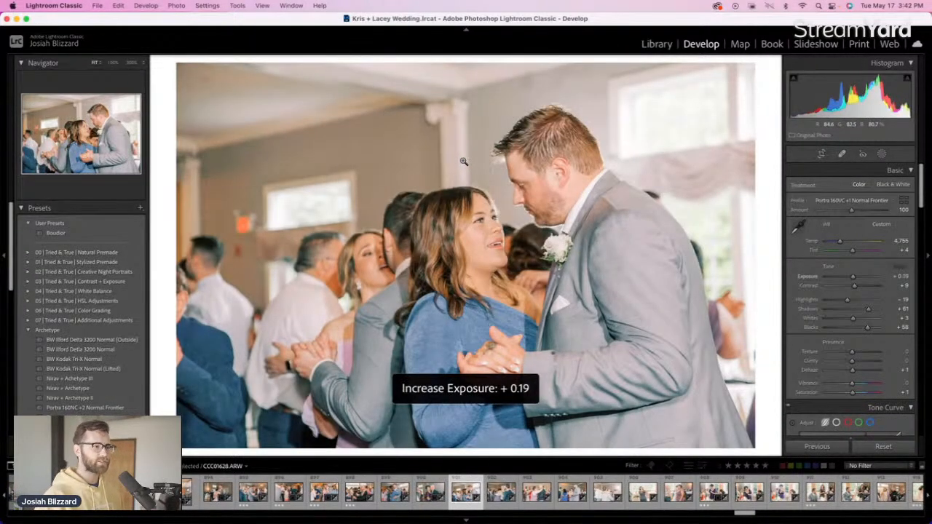
key("minus")
key("r")
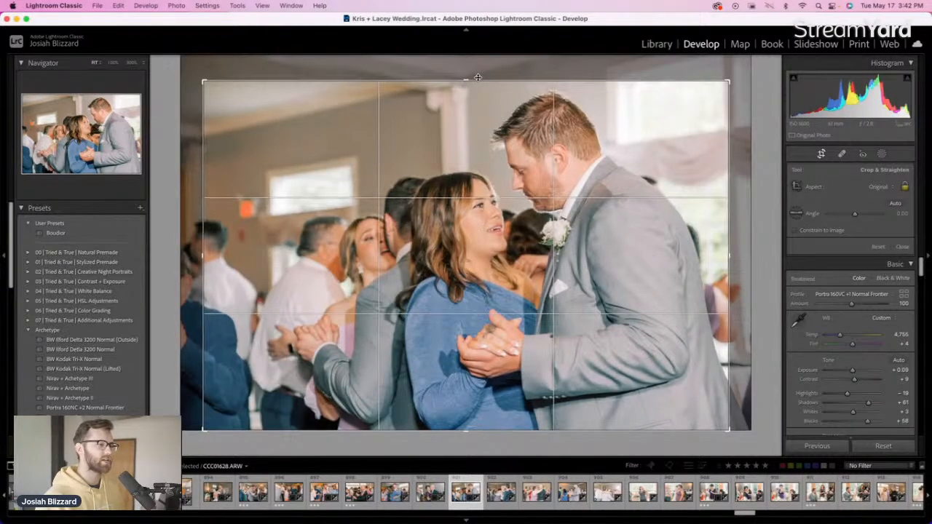
key("r")
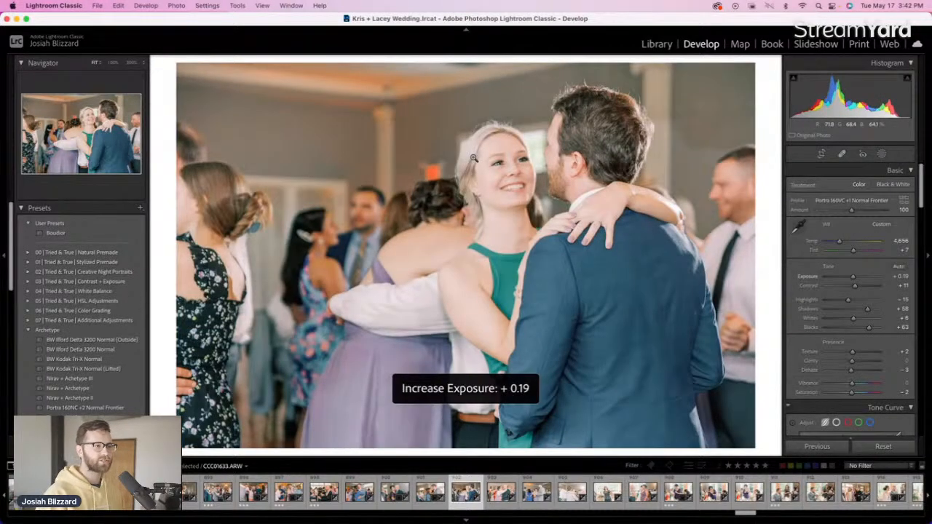
Lower the exposure of the guest dancing photos CCC01635 and CCC01637 by one increment each
key("Right")
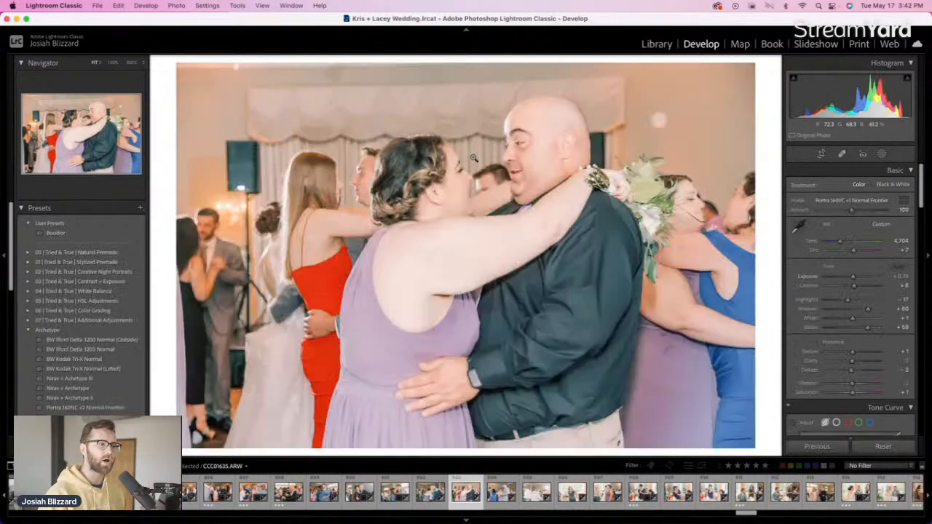
key("minus")
key("Right")
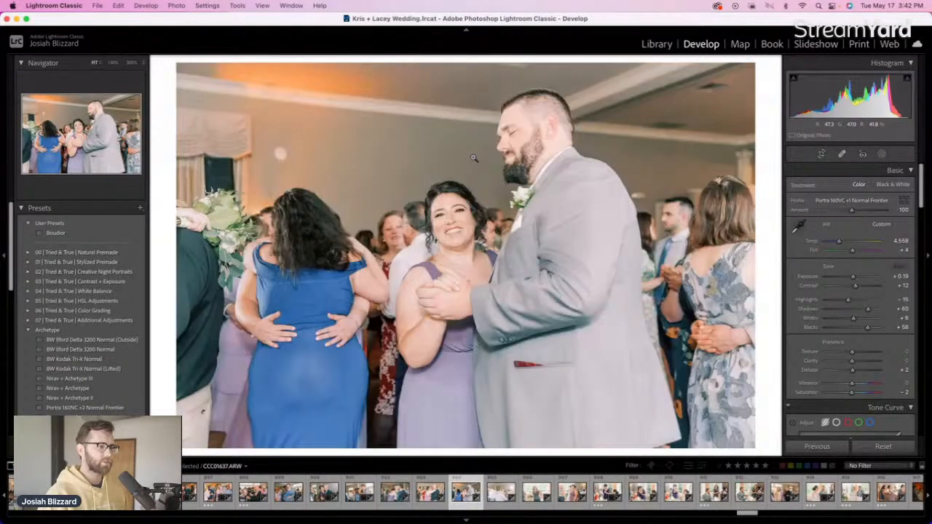
key("minus")
key("Right")
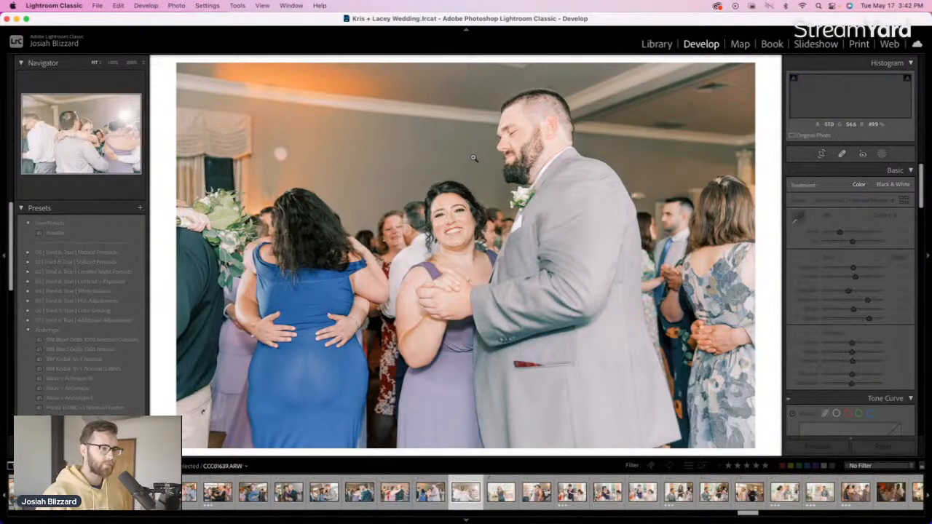
Lower the exposure of photo CCC01639, showing the embracing couple in front of the bright light, to -0.31
key("minus")
key("minus")
key("minus")
key("minus")
key("minus")
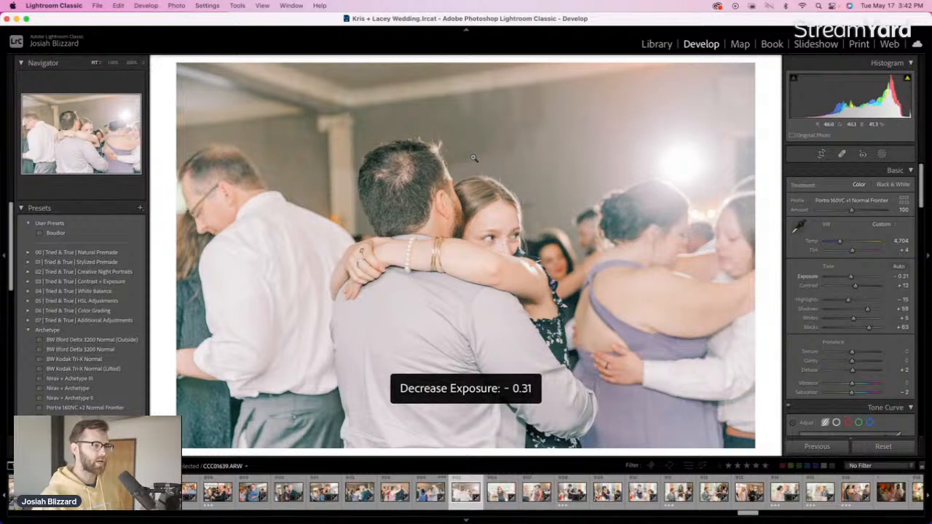
Crop photo CCC01639 tighter around the embracing couple, trimming the empty space above and beside them
key("r")
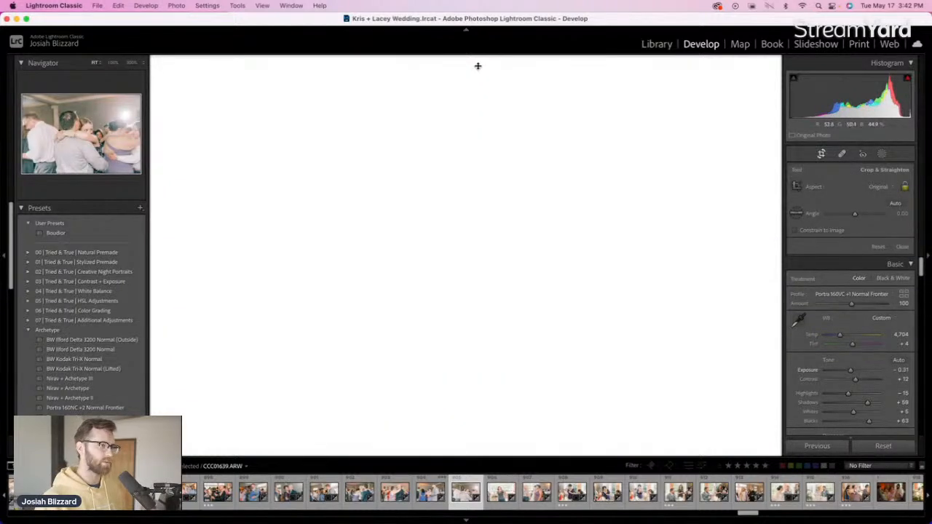
left_click_drag(477, 76, 472, 87)
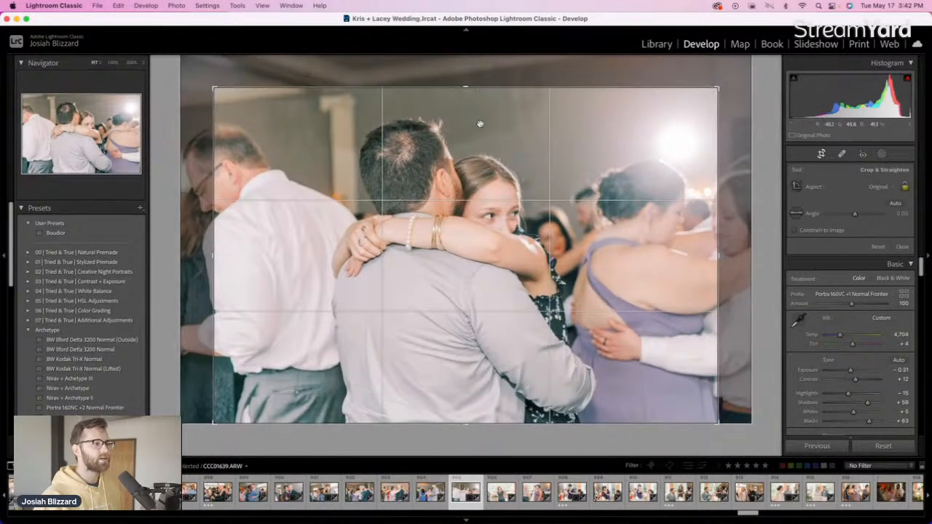
left_click_drag(483, 191, 471, 189)
key("Return")
key("Right")
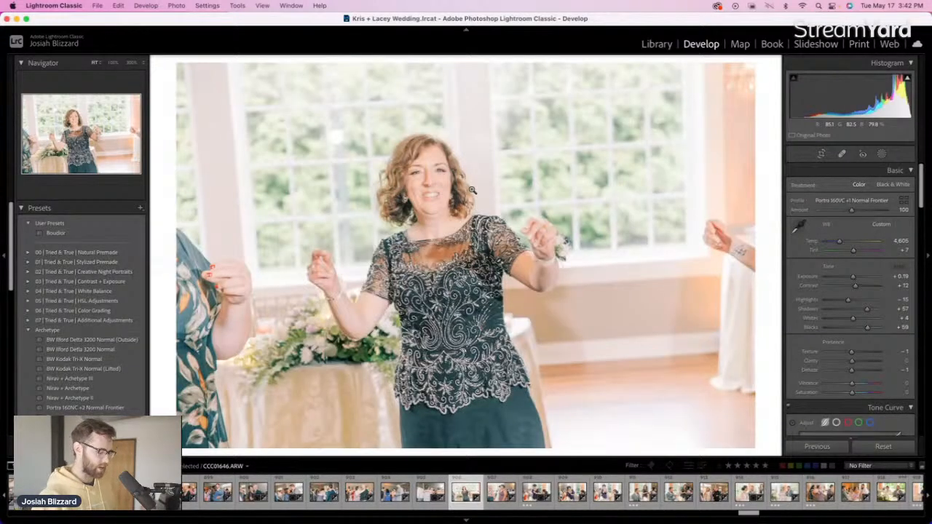
Lower the exposure of photo CCC01646, showing the woman in the dark lace top dancing by the windows, to -0.11
key("minus")
key("minus")
key("minus")
key("equal")
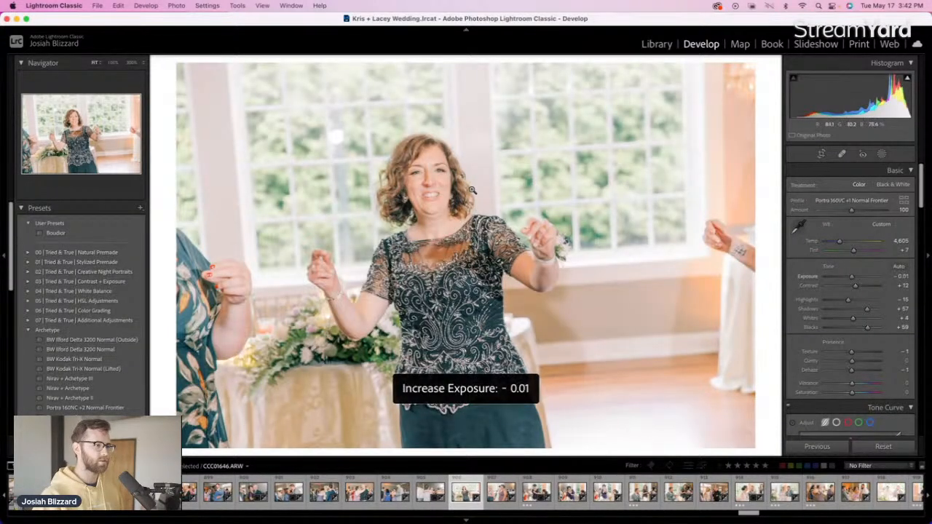
key("minus")
Crop photo CCC01646 tighter around the dancing woman, and darken its exposure by three more increments
key("r")
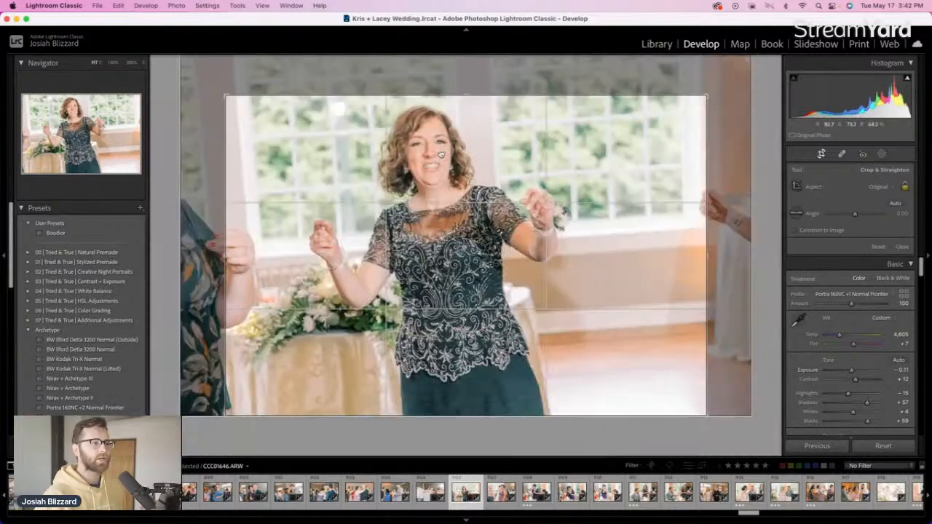
left_click_drag(441, 154, 452, 163)
key("r")
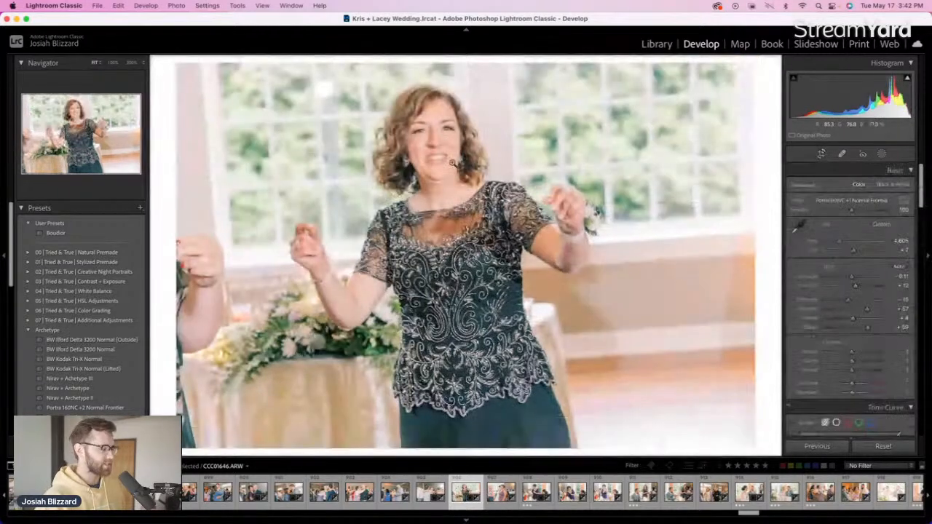
key("minus")
key("minus")
key("minus")
key("Right")
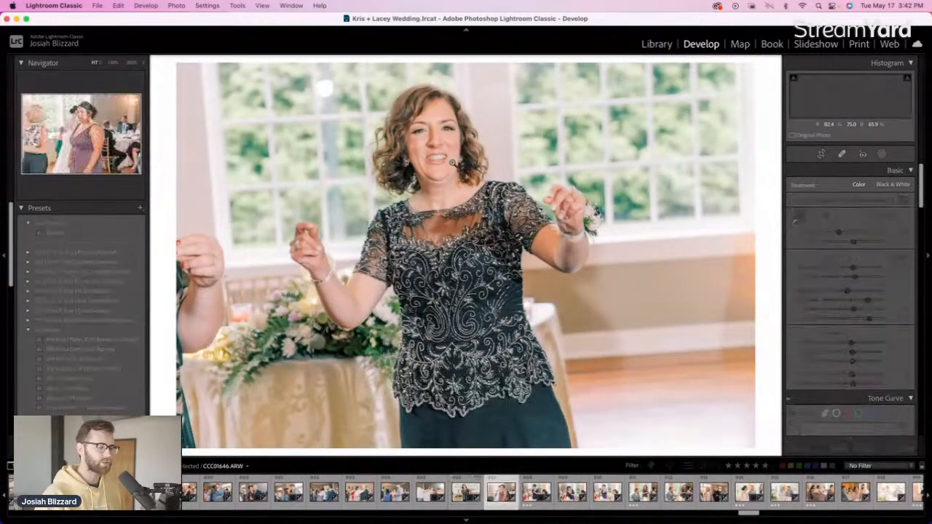
Set the exposure of photo CCC01647, showing the laughing woman in purple, to +0.09 and crop it tighter around the two women
key("equal")
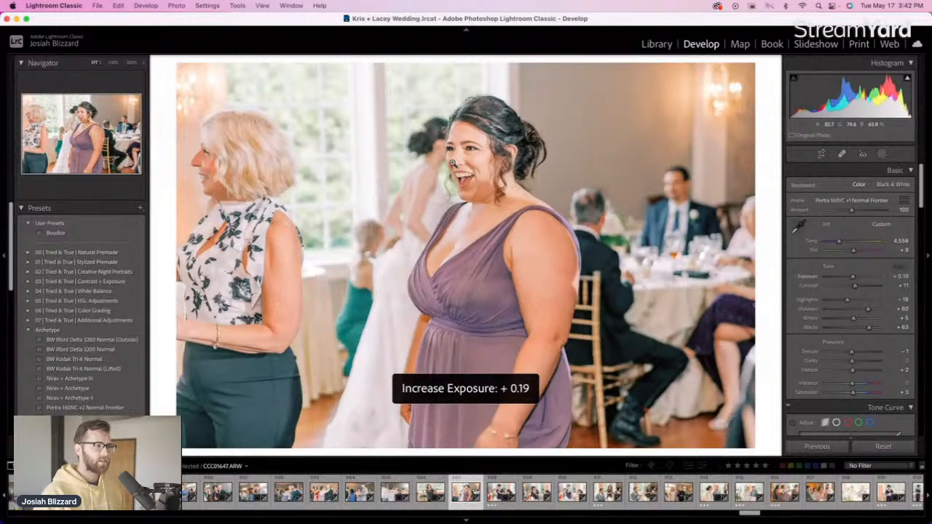
key("minus")
key("r")
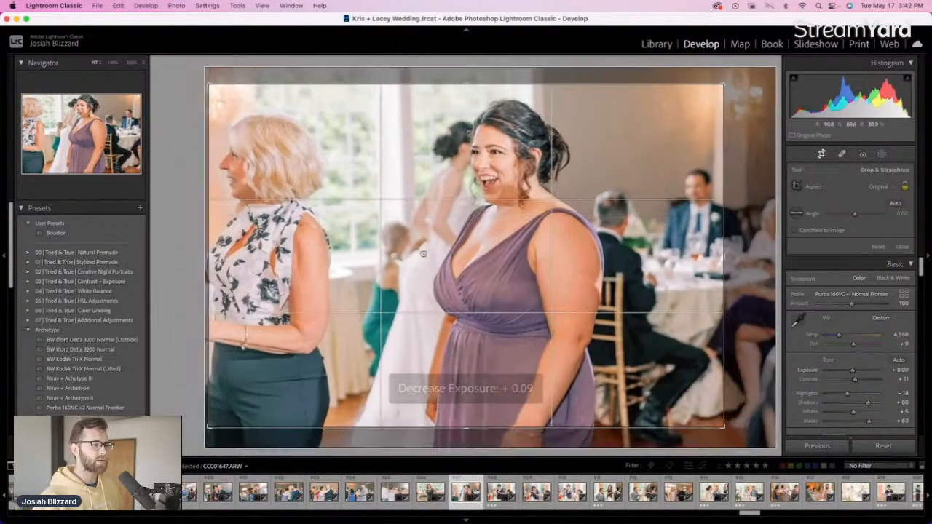
key("r")
key("Right")
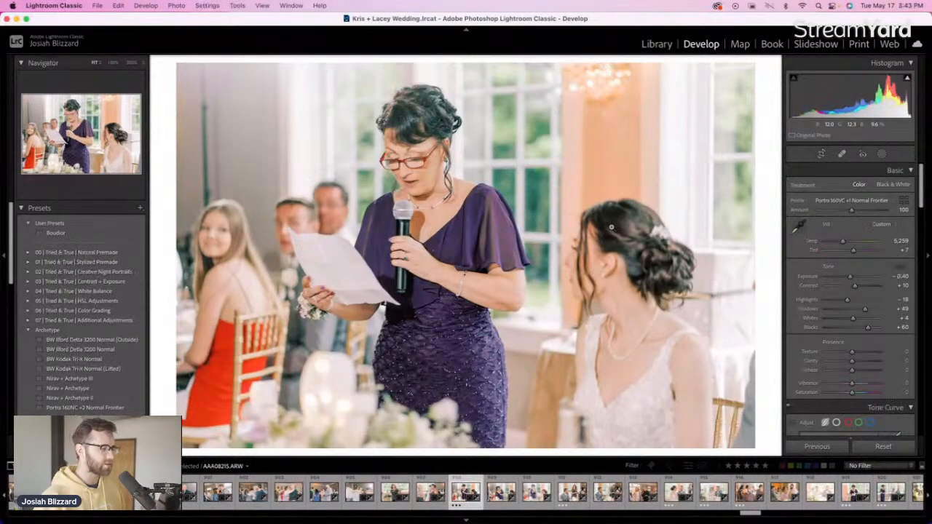
Crop speech photo AAA08217 tighter around the woman with the microphone and the tearful bride
key("Right")
key("Right")
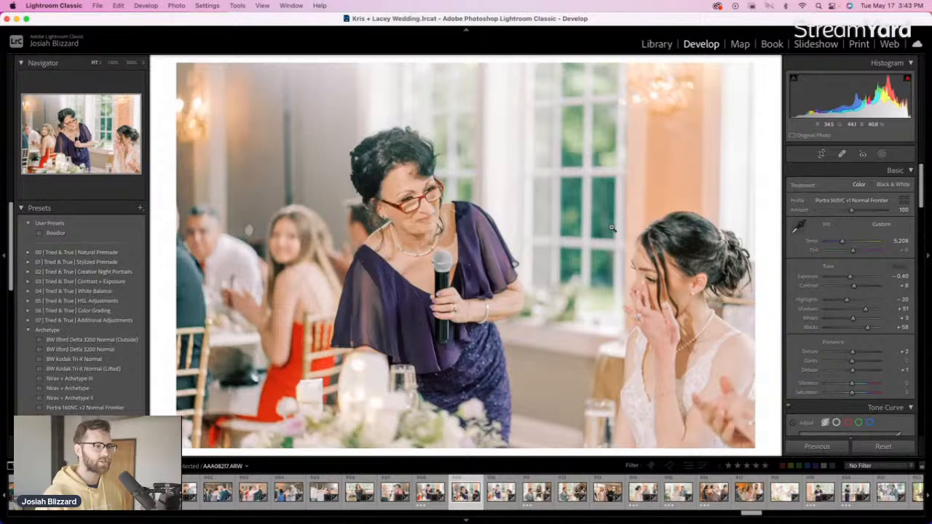
key("r")
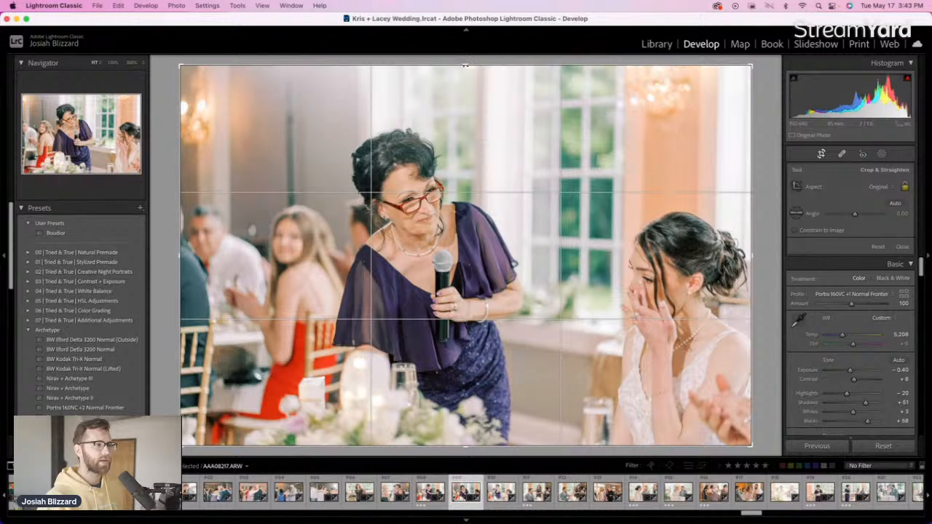
left_click_drag(465, 65, 470, 94)
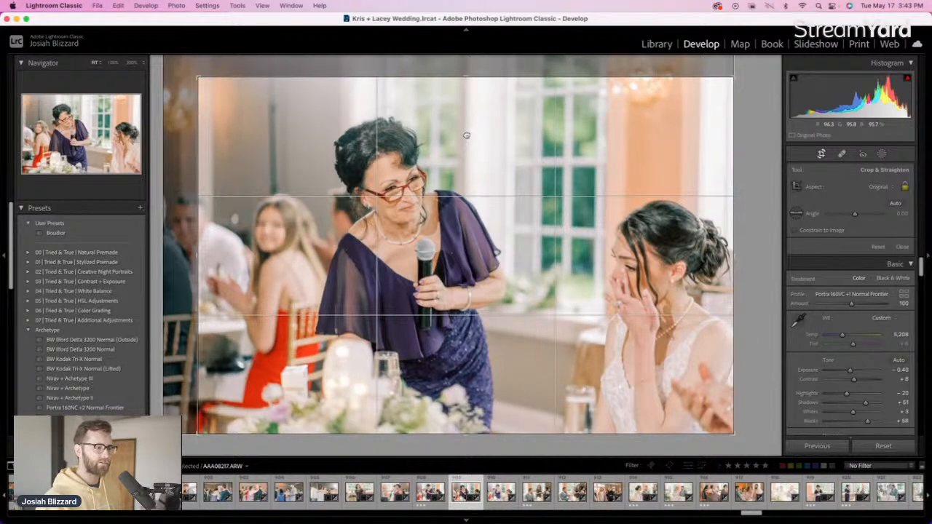
key("Return")
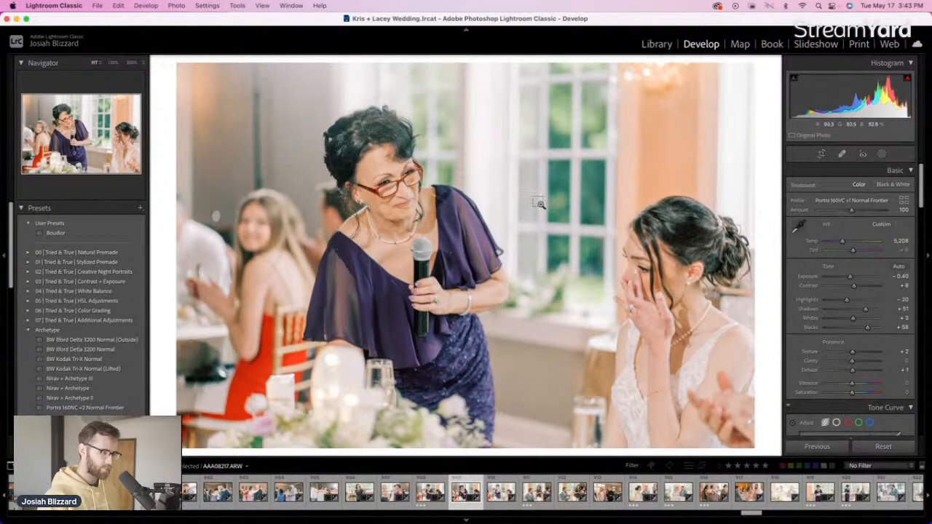
Create a virtual copy of photo AAA08217 and apply the BW Kodak Tri-X Normal preset to it
key("super+apostrophe")
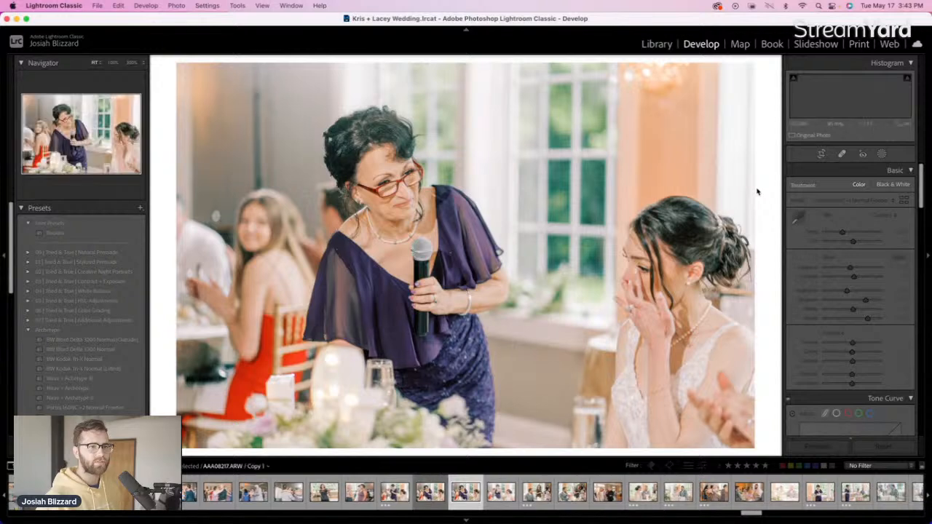
left_click(121, 362)
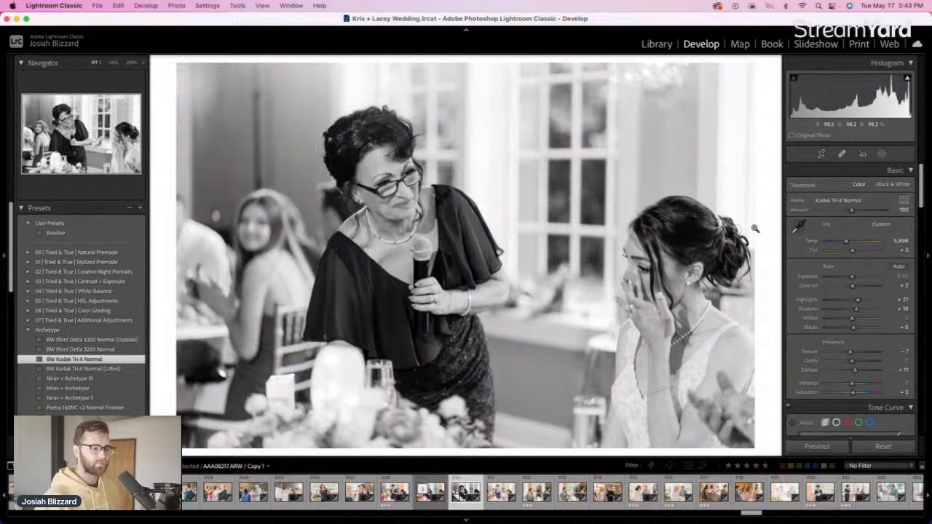
key("Right")
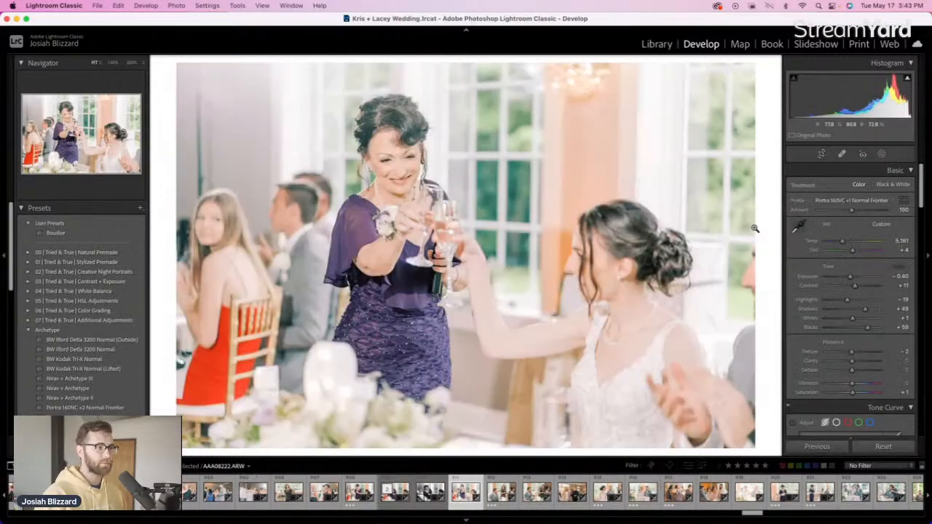
Lower the exposure of toast photo AAA08222, showing the bride clinking glasses, by one increment
key("minus")
key("equal")
key("minus")
key("Right")
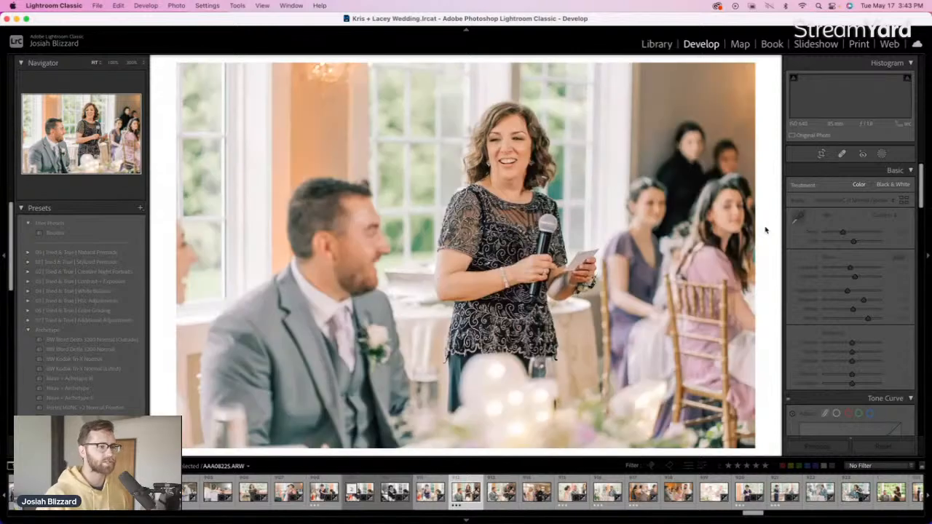
Remove photo CCC01653, showing the older man and the woman in the light dress on the dance floor, from the gallery
key("Right")
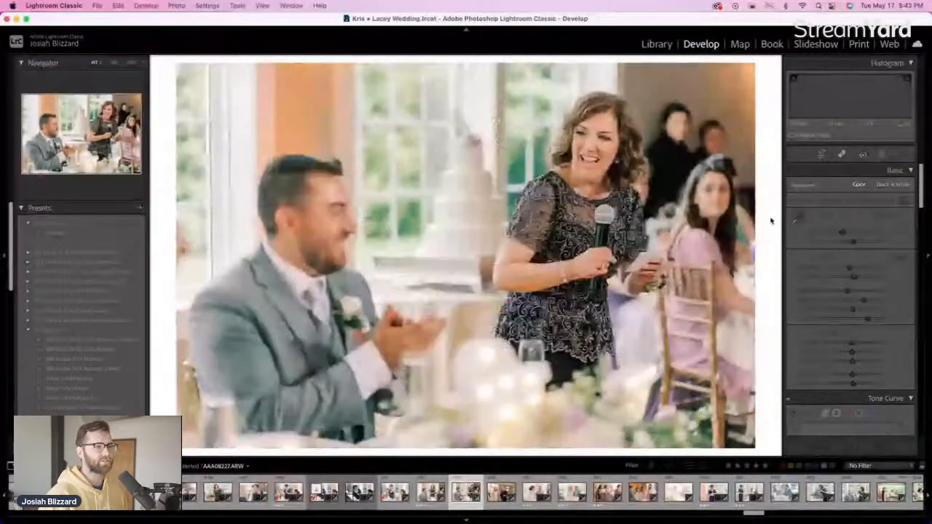
key("Right")
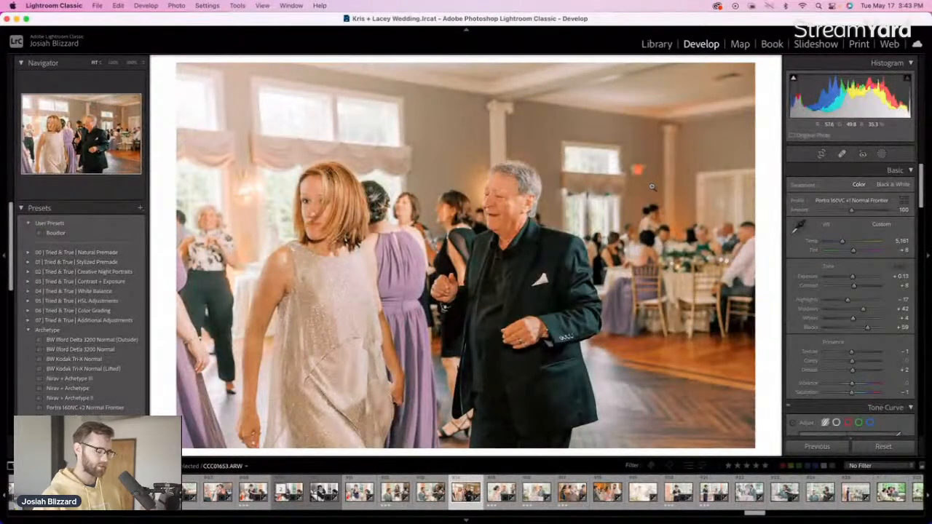
key("BackSpace")
key("Right")
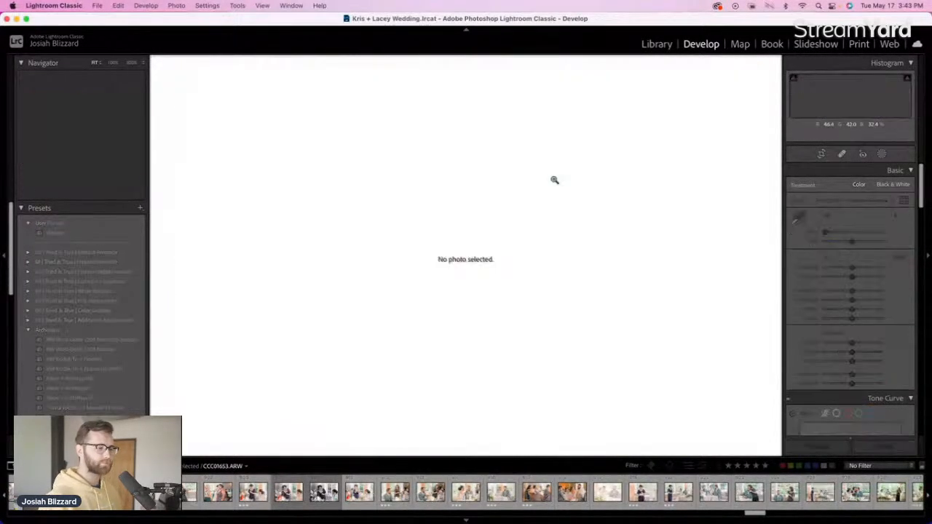
Crop photo AAA08236 tighter around the bride and groom, and make a virtual copy with the BW Kodak Tri-X Normal preset
key("r")
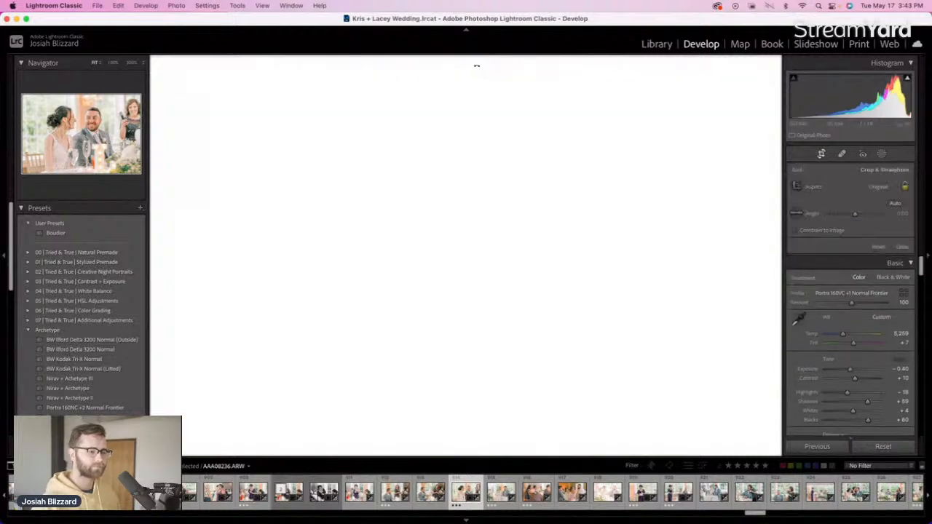
left_click_drag(476, 74, 475, 84)
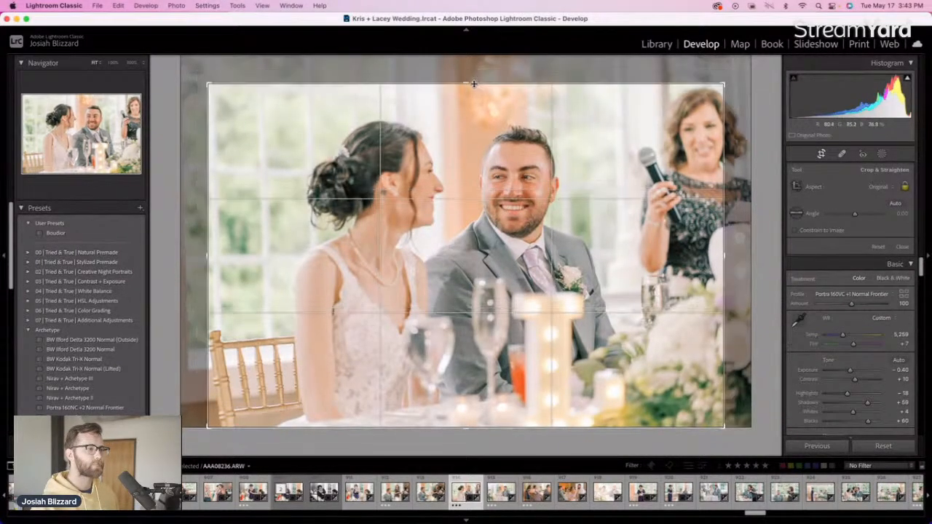
key("Right")
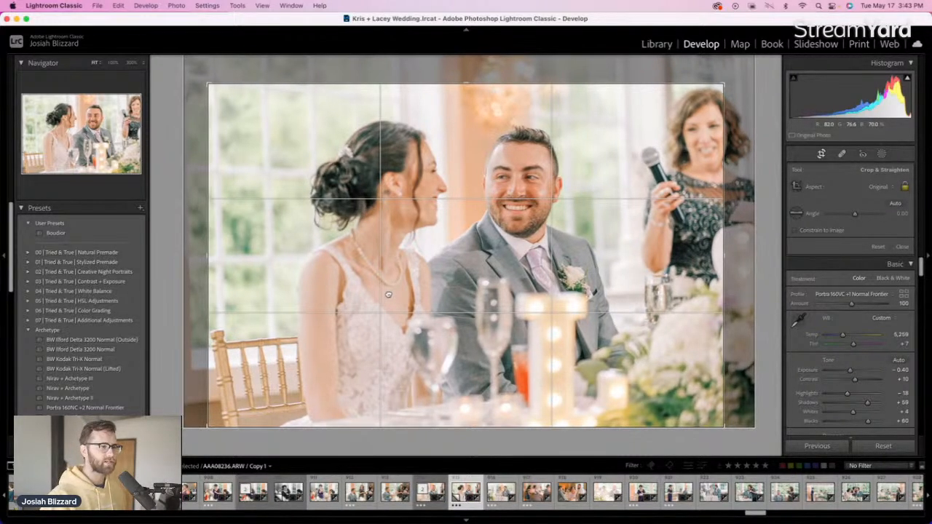
key("Return")
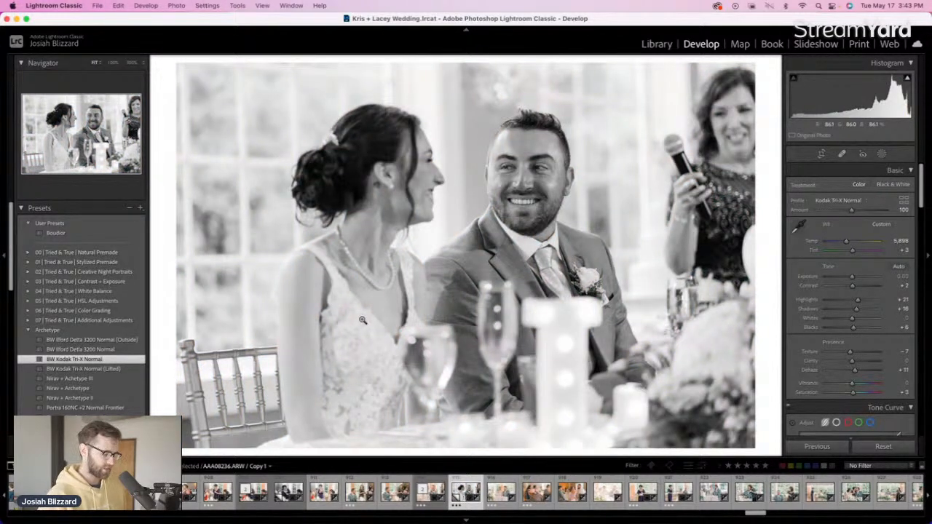
key("Right")
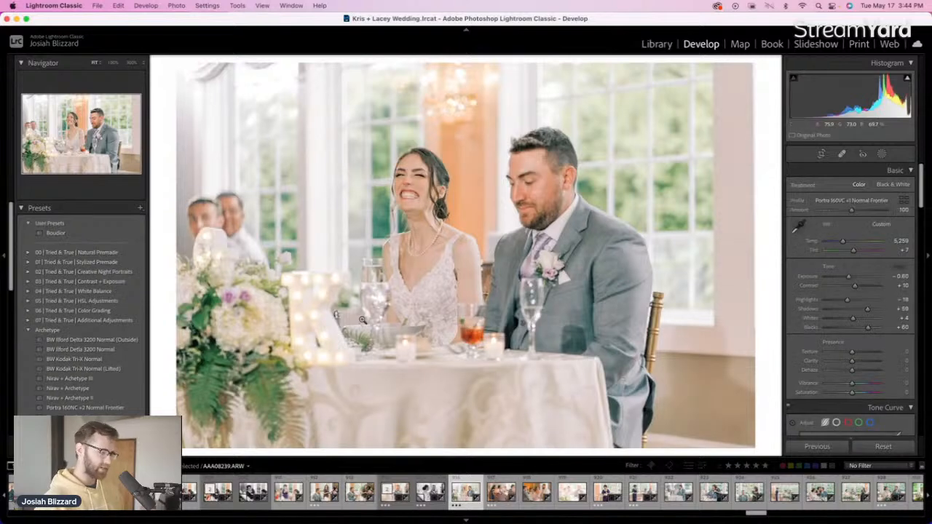
Lower the exposure of photo AAA08239 to −0.70, rotate it 0.19°, and crop tighter around the seated couple
key("minus")
key("r")
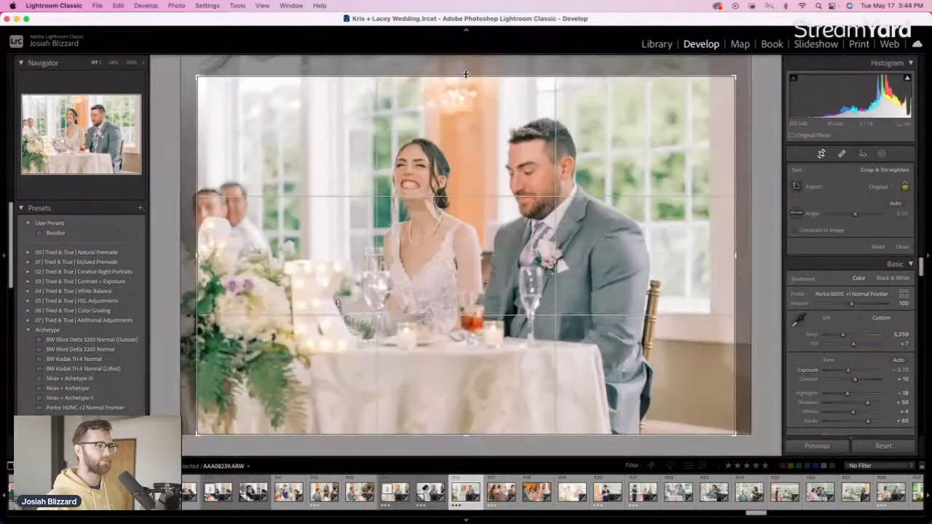
left_click_drag(459, 66, 459, 67)
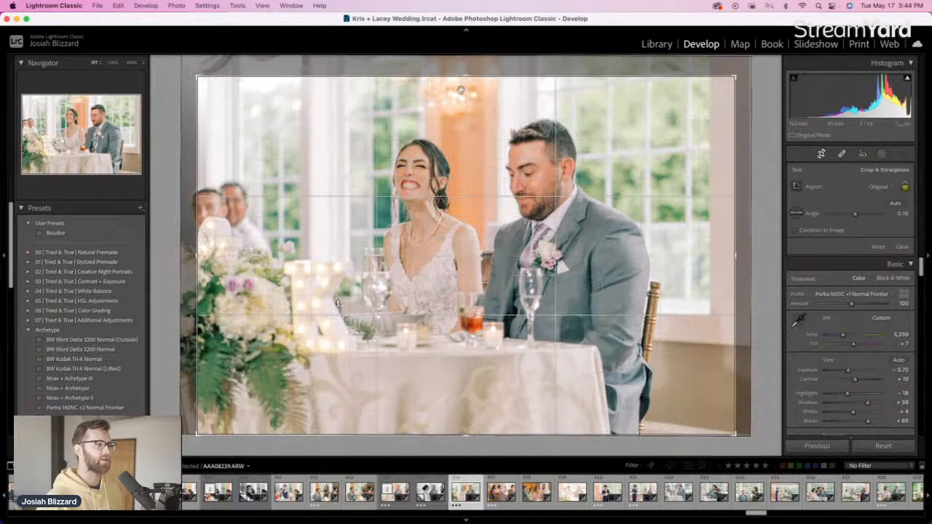
left_click_drag(487, 166, 484, 180)
key("r")
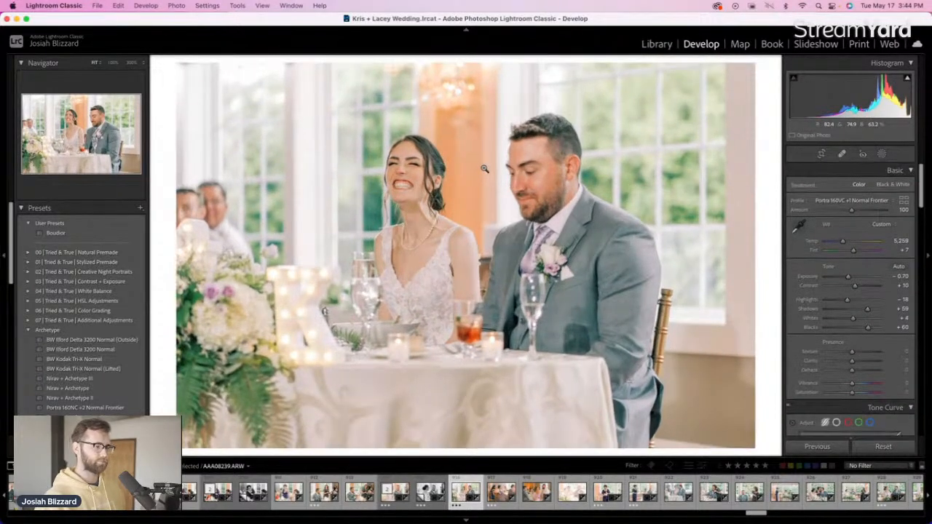
Crop photo AAA08244 slightly tighter around the smiling woman in the off-shoulder lilac dress and the two men beside her
key("Right")
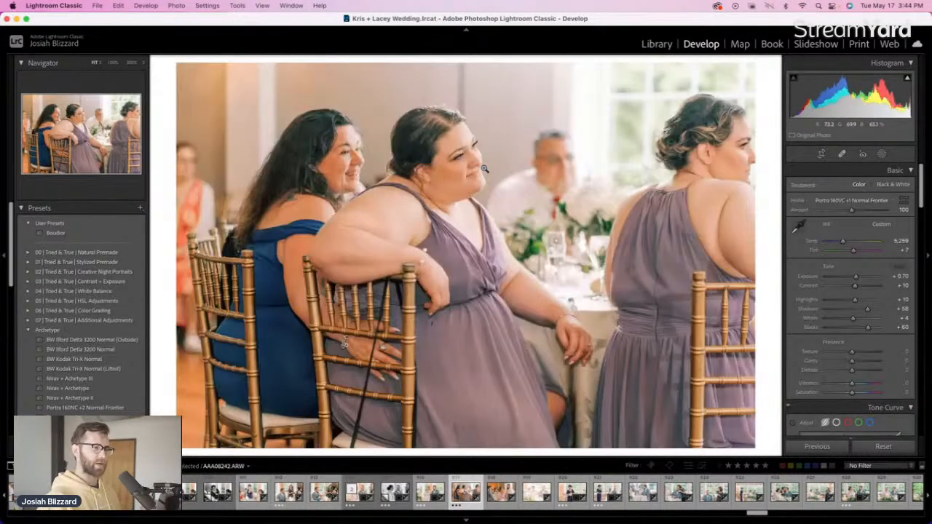
key("Right")
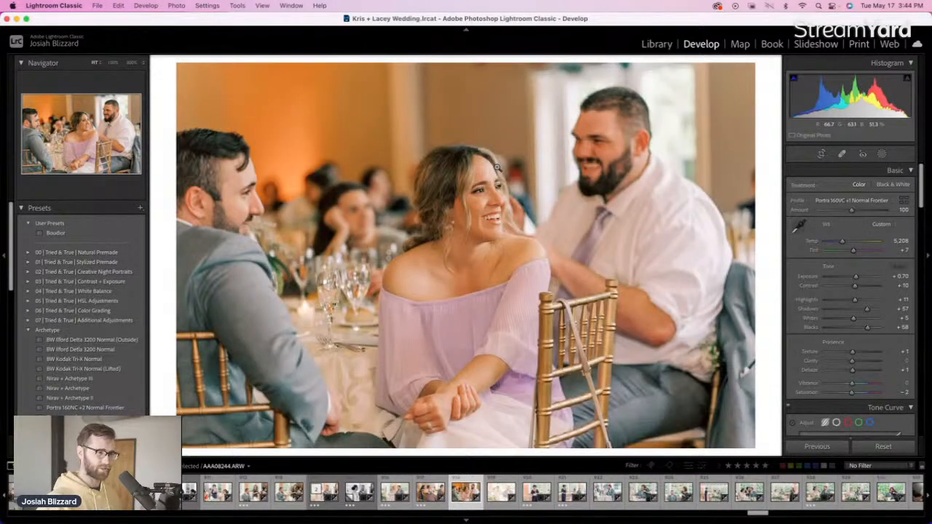
key("r")
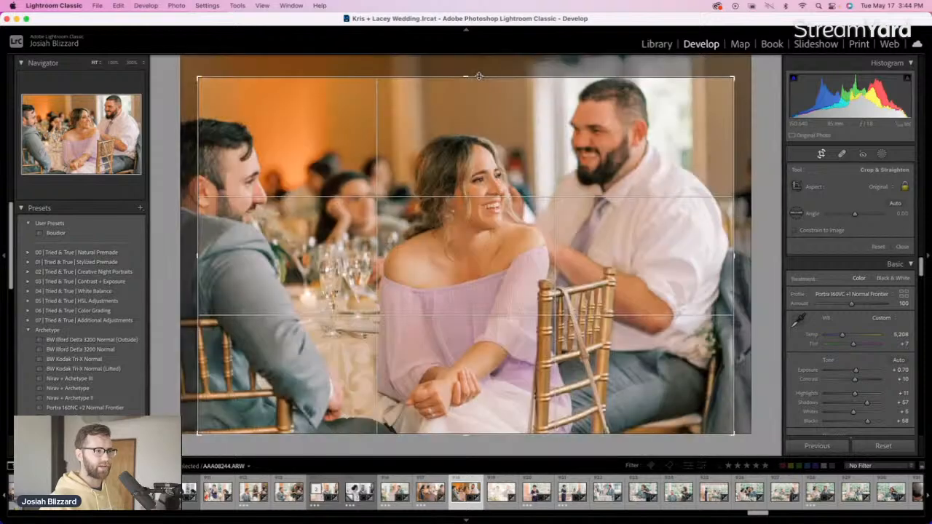
left_click_drag(478, 76, 478, 81)
left_click_drag(481, 170, 469, 166)
key("Return")
Lower the exposure of photo AAA08246, showing the laughing couple, to −0.50 and apply the BW Kodak Tri-X Normal preset
key("Right")
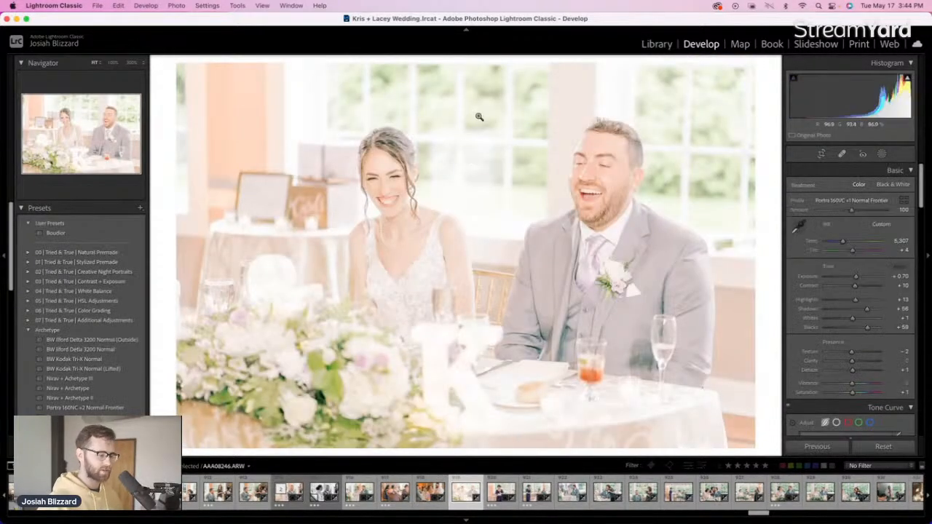
key("minus")
key("minus")
key("minus")
key("minus")
key("minus")
key("minus")
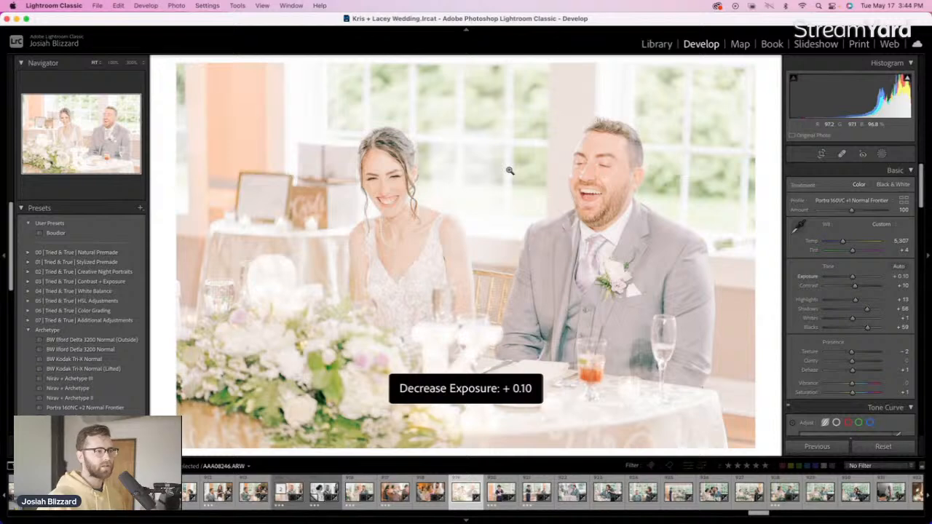
key("minus")
key("minus")
key("minus")
key("minus")
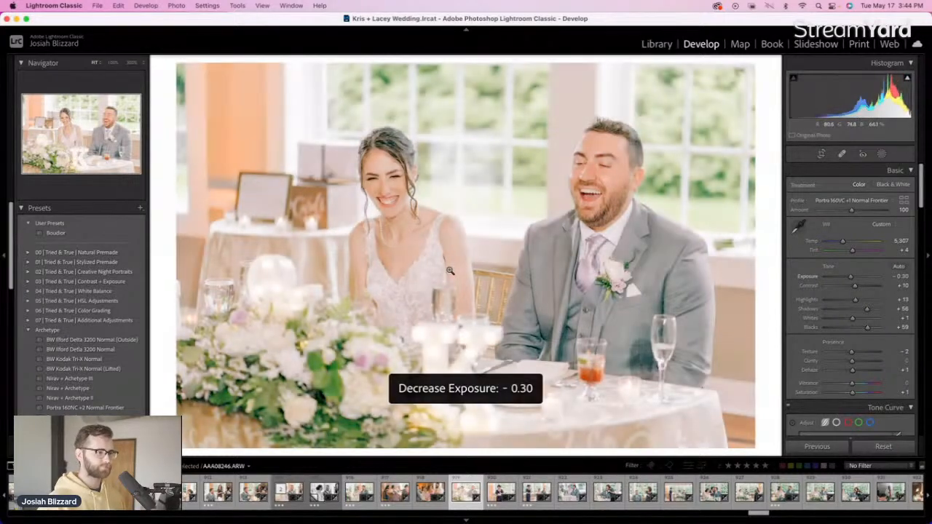
key("minus")
key("minus")
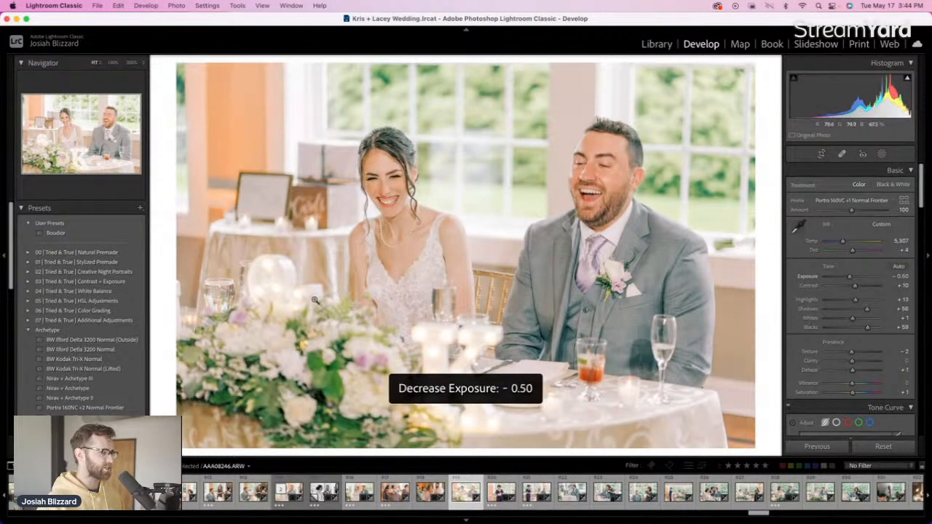
left_click(111, 360)
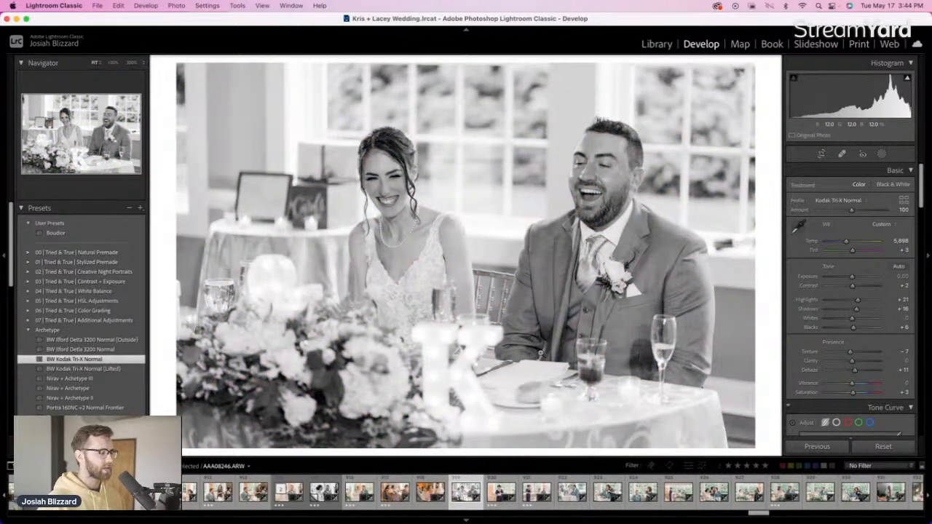
Set the exposure of speech photo CCC01668 to −0.40 and crop it slightly tighter around the speaker and the couple
key("Right")
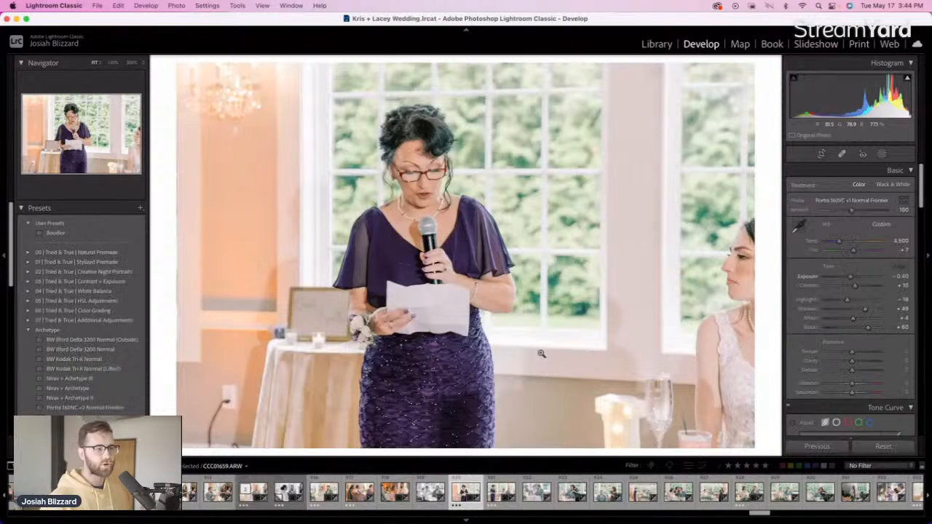
key("Right")
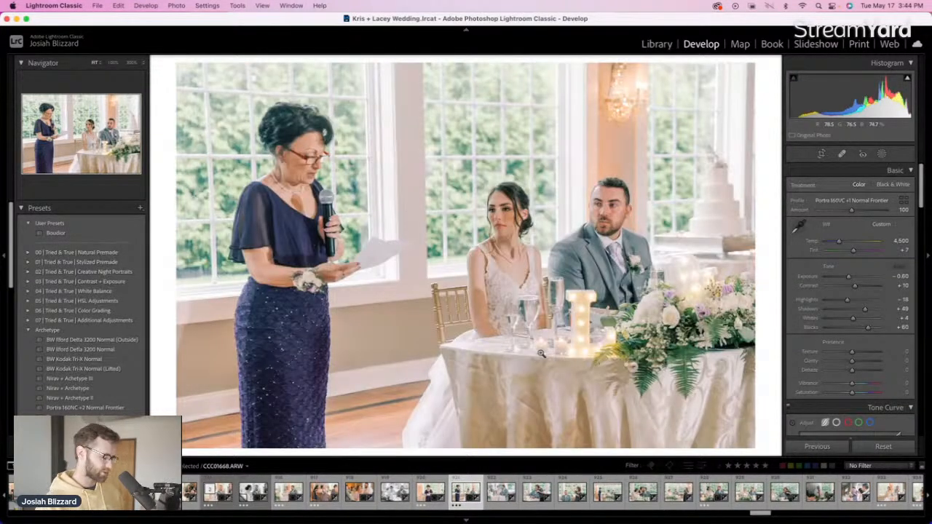
key("equal")
key("equal")
key("equal")
key("minus")
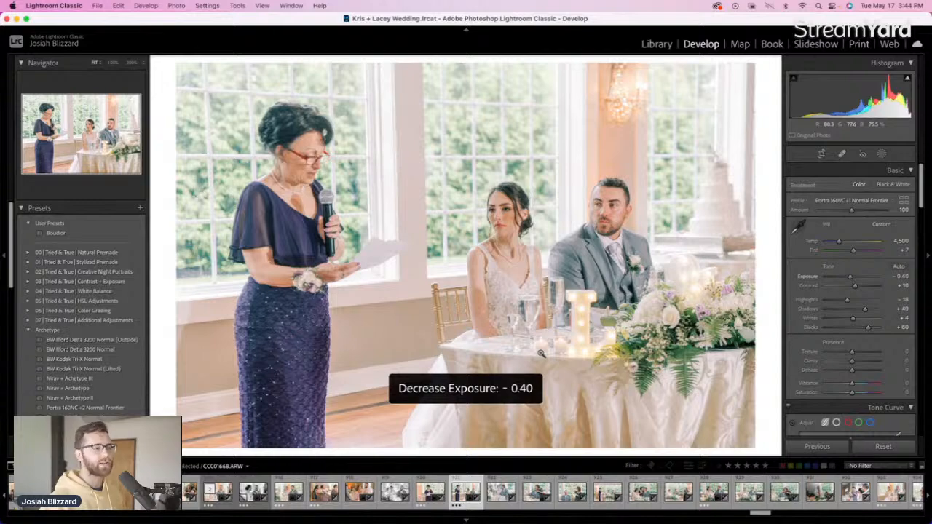
key("r")
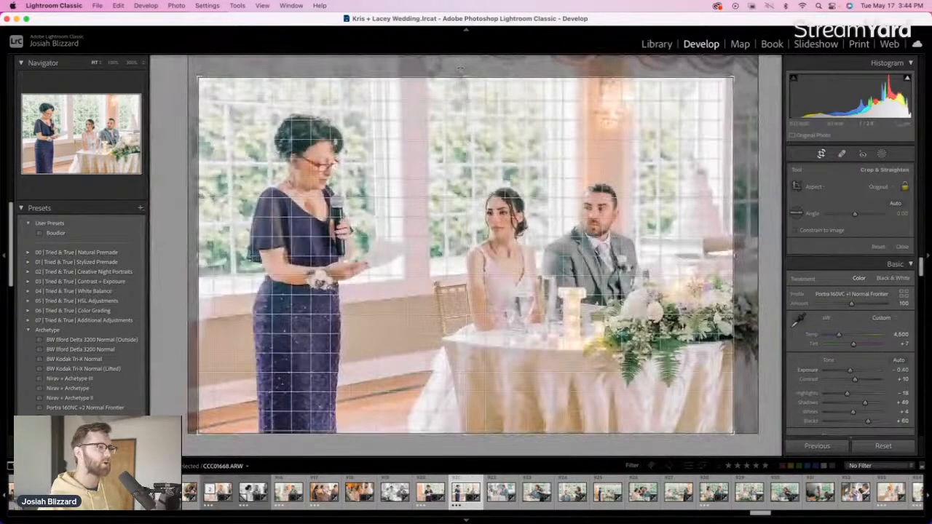
left_click_drag(460, 68, 464, 69)
key("Return")
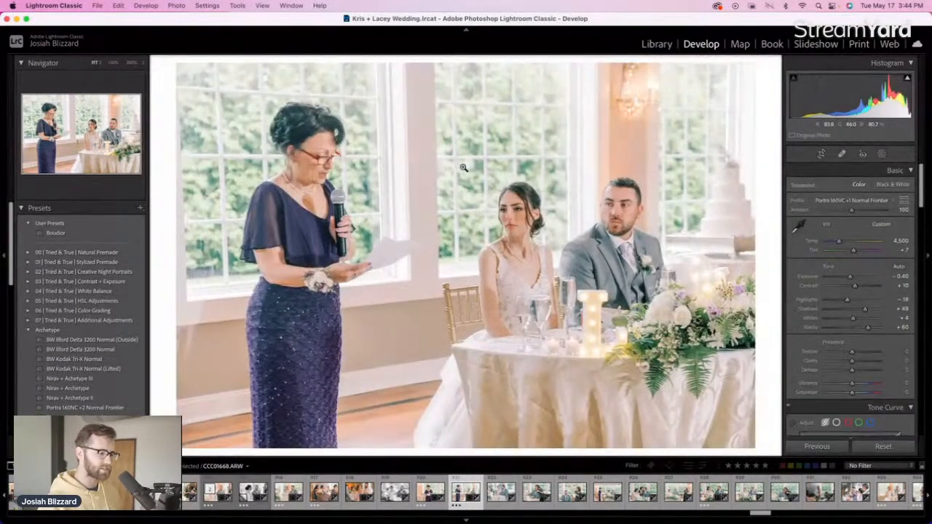
Correct photo AAA08251 of the couple at their table with exposure −0.55, temperature 5,102 and a tighter crop
key("Right")
key("minus")
key("equal")
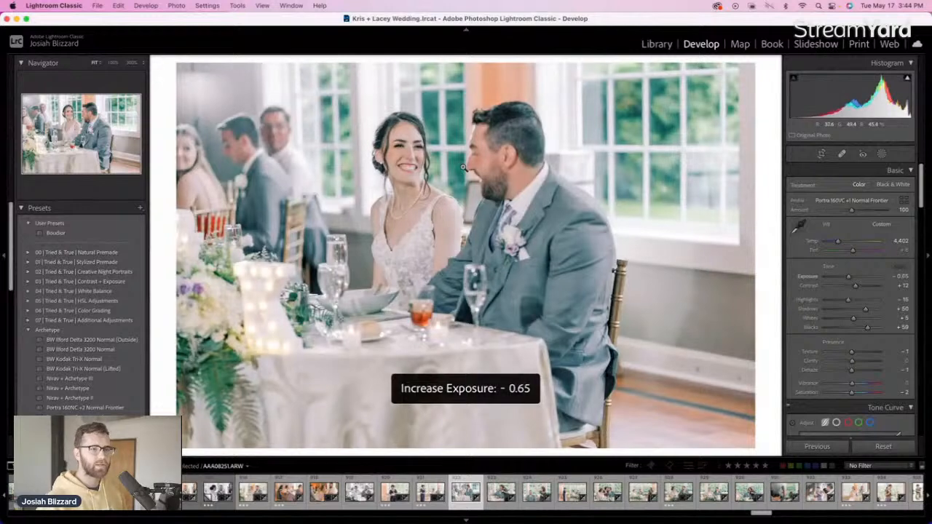
key("equal")
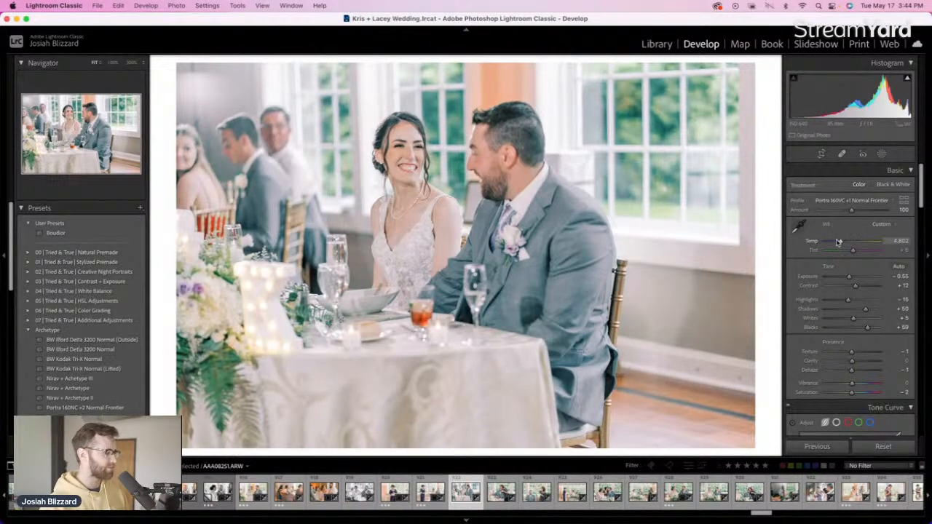
key("Up")
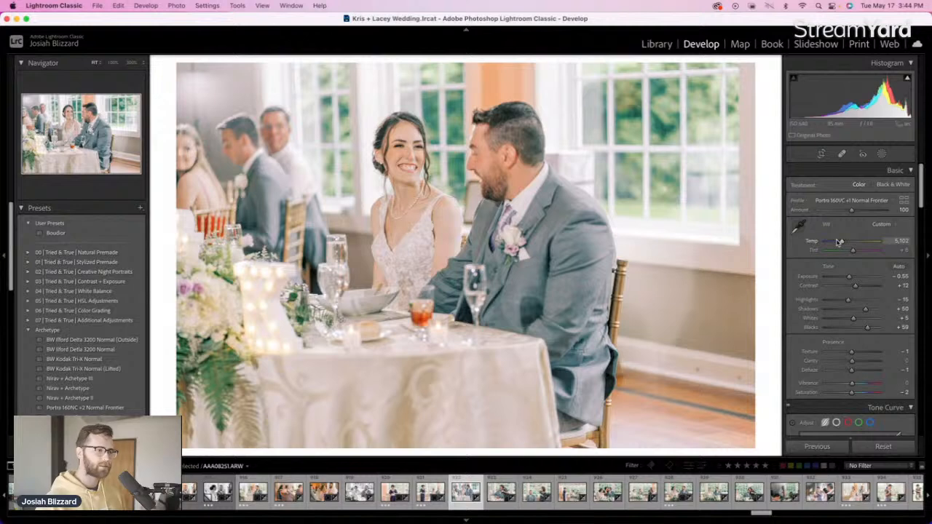
key("r")
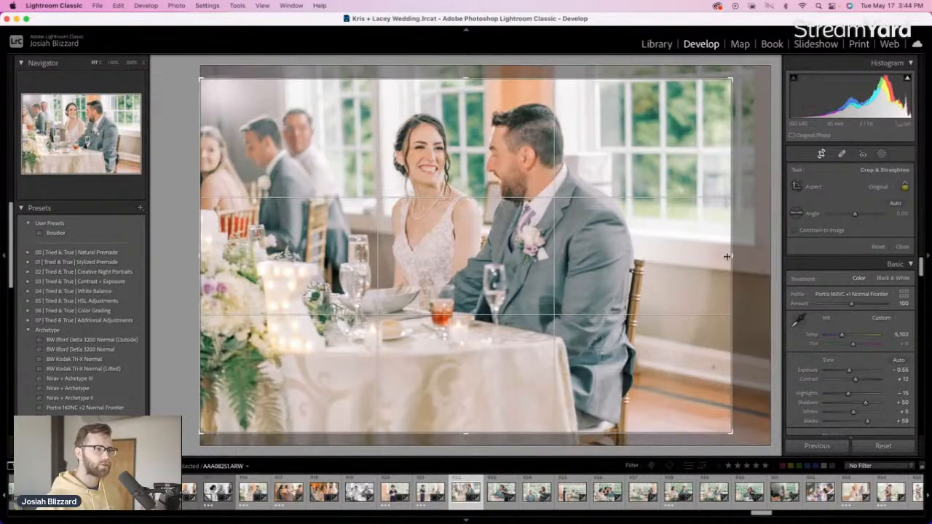
Raise the exposure of photo AAA08260 to −0.45 and make a virtual copy with the BW Kodak Tri-X Normal preset
key("Right")
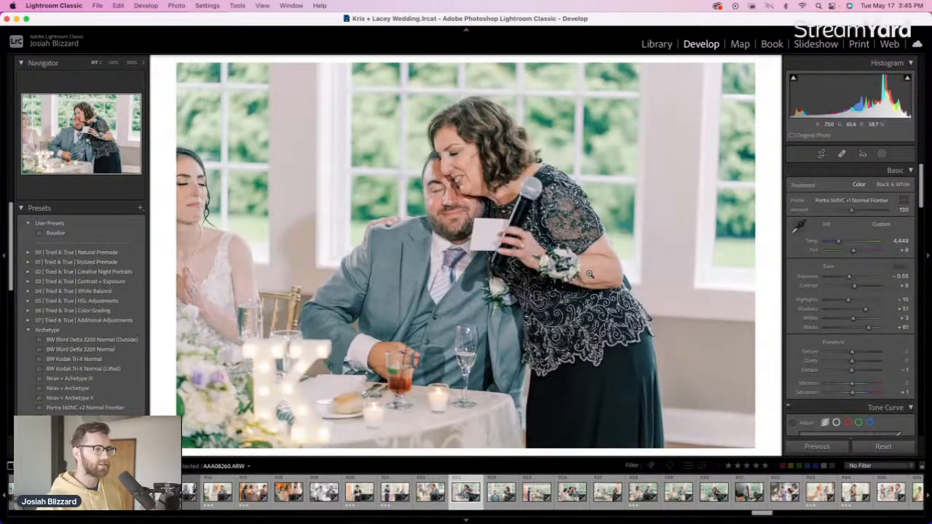
key("equal")
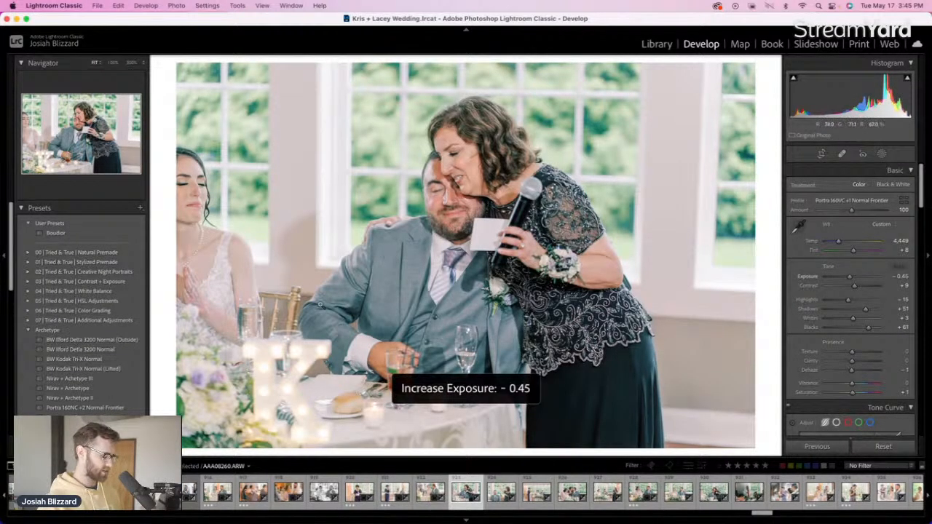
key("3")
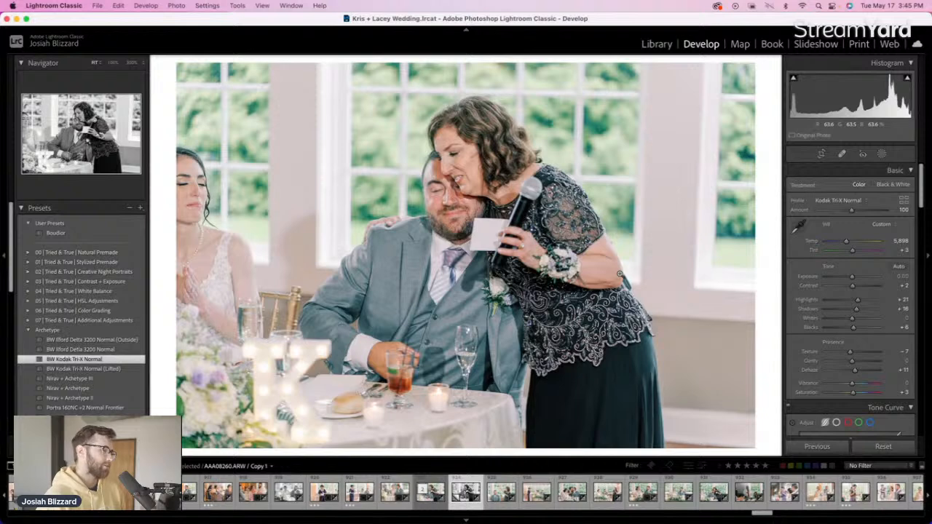
key("=")
Rotate photo AAA08263, showing the woman raising her glass, by 0.63° and crop it slightly tighter
key("Right")
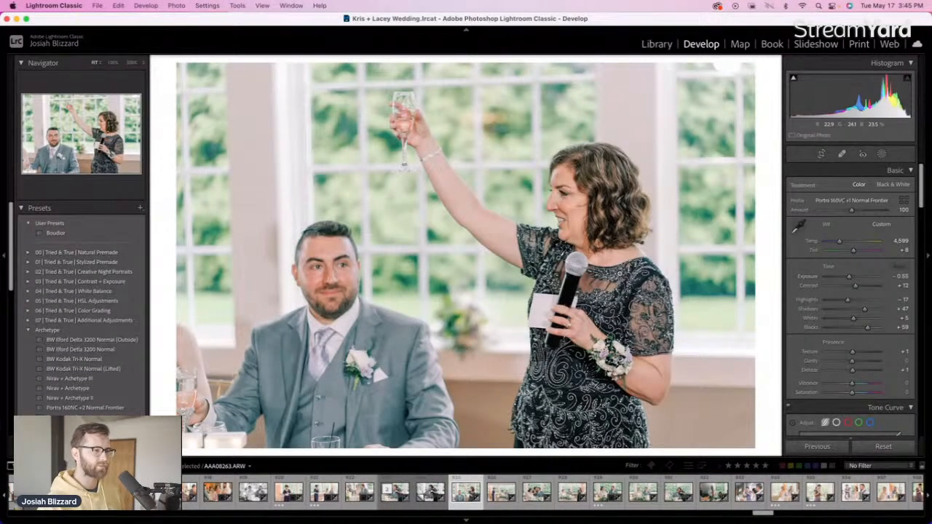
key("r")
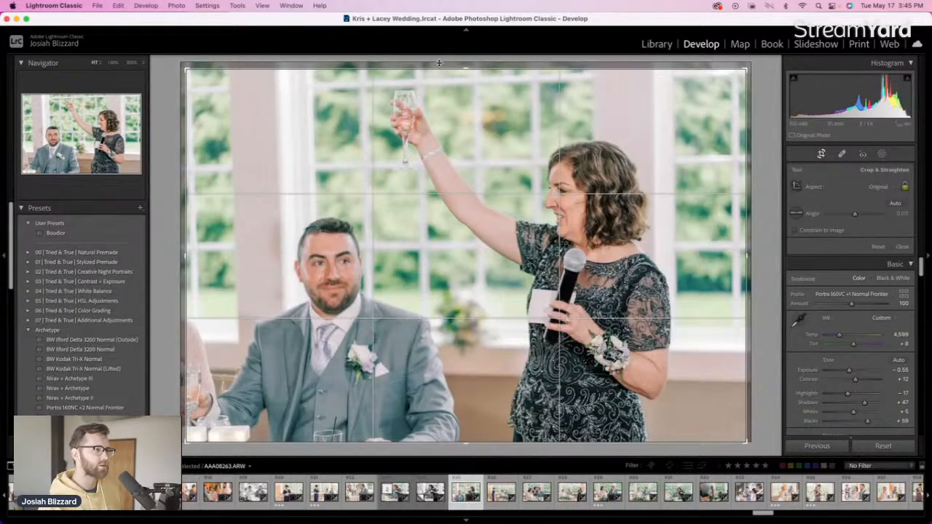
left_click_drag(439, 63, 462, 64)
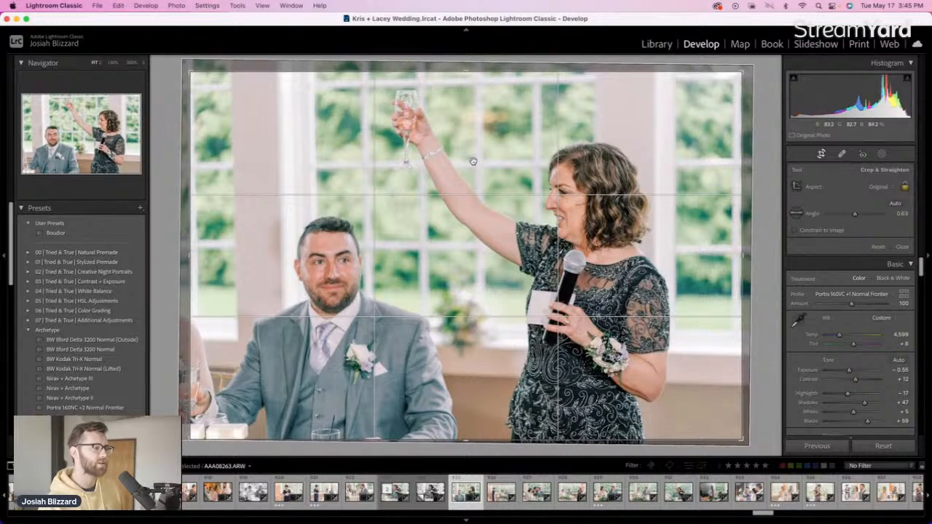
key("r")
Crop photo CCC01679 much tighter around the toasting woman and the couple's table, rotating it to −1.07°
key("Right")
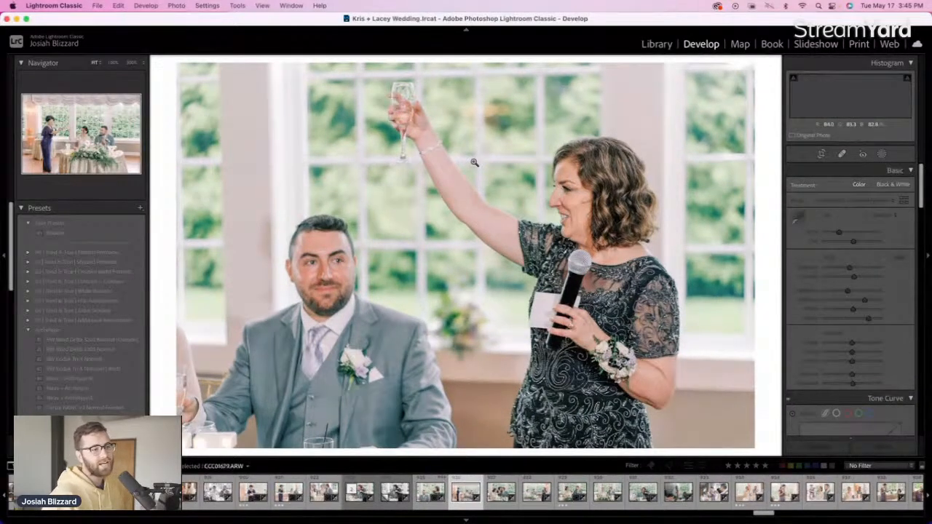
key("r")
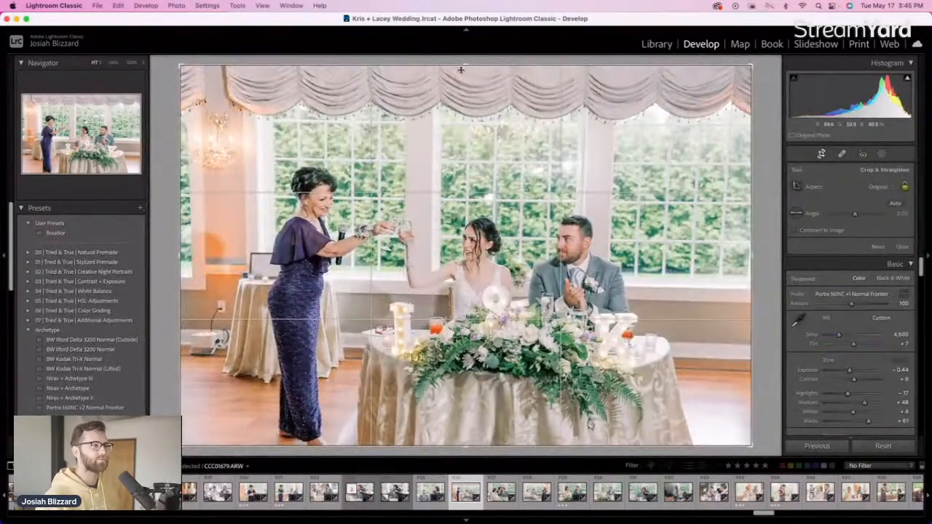
left_click_drag(461, 64, 481, 191)
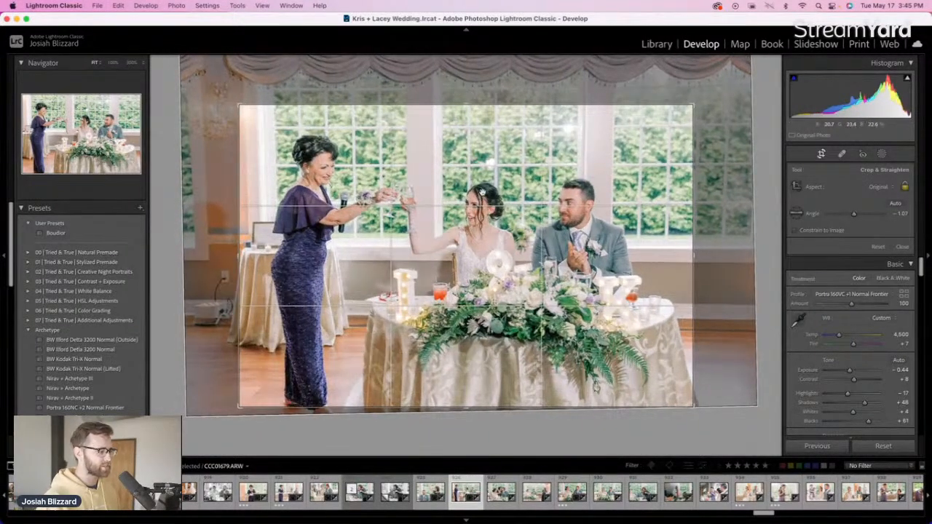
key("Return")
Set the exposure of photo CCC01683, showing the kiss on the groom's cheek, to −0.45 and crop it tighter around the three people
key("Right")
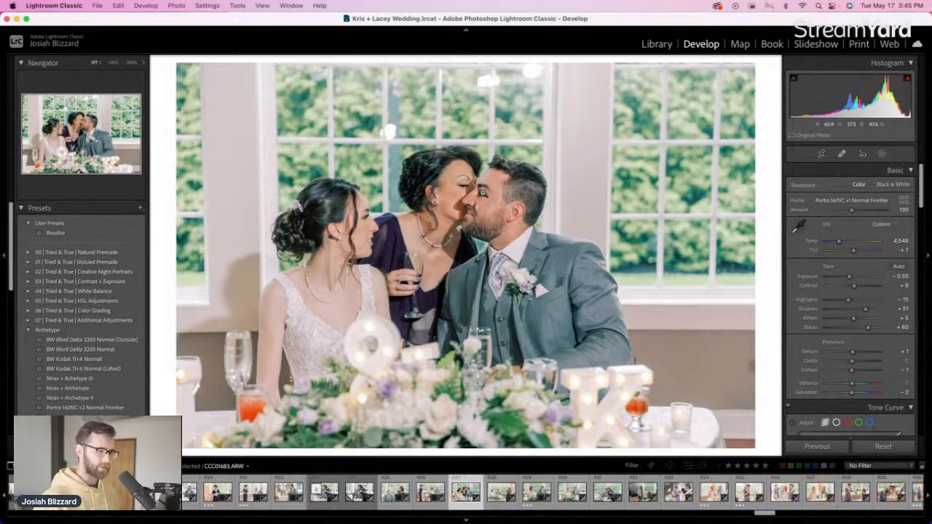
key("=")
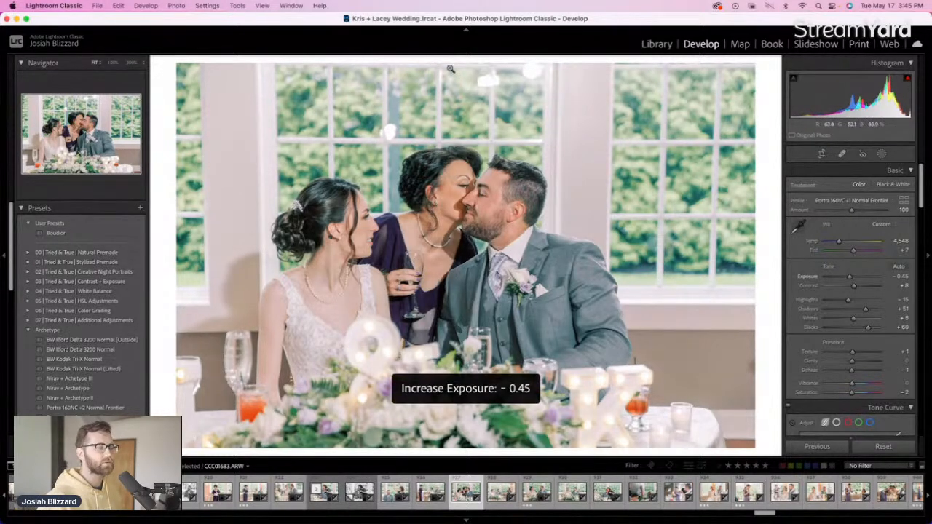
key("r")
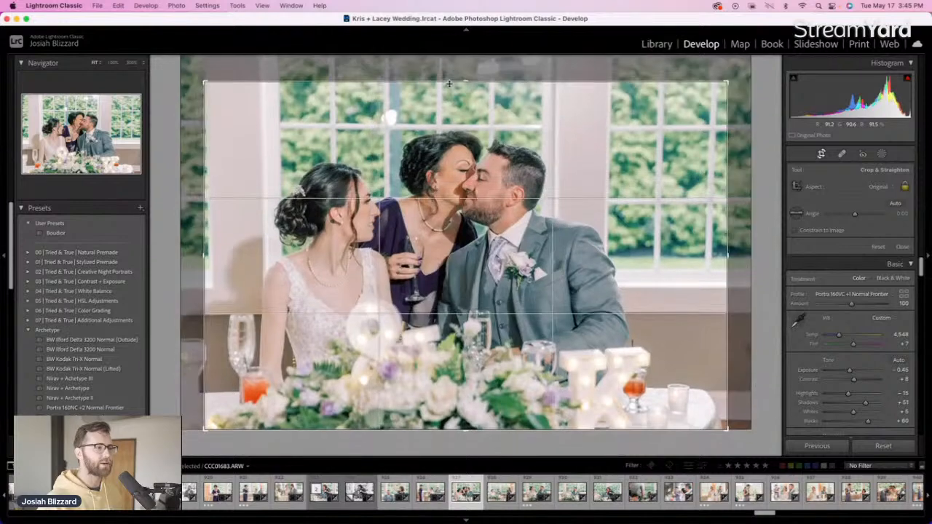
left_click_drag(449, 83, 449, 89)
left_click_drag(409, 226, 422, 226)
key("Return")
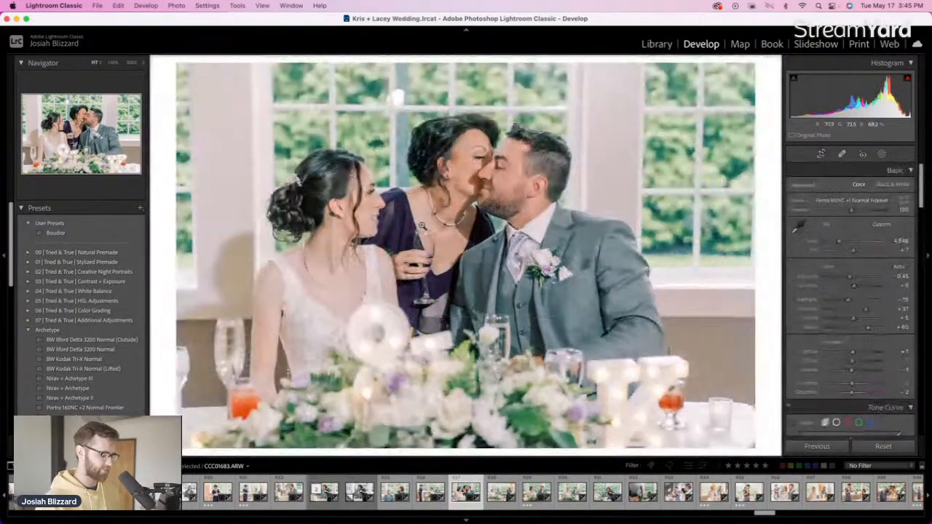
key("equal")
key("minus")
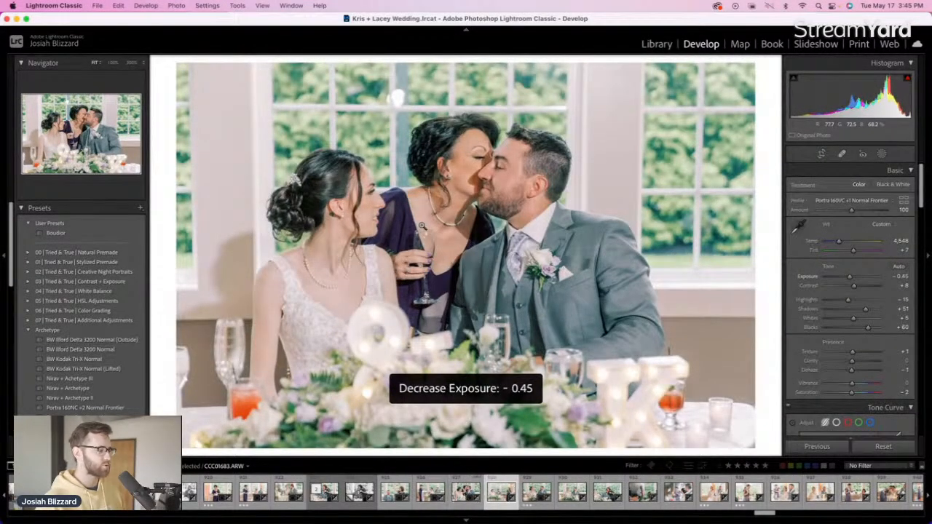
key("Right")
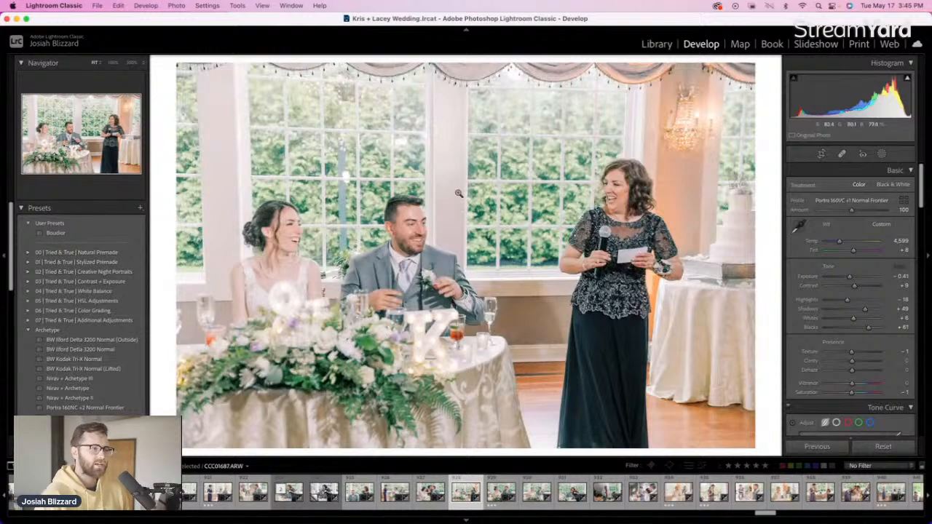
Set the exposure of photo CCC01687 to −0.41, rotate it to −0.41° and crop it tighter around the couple and the standing speaker
key("equal")
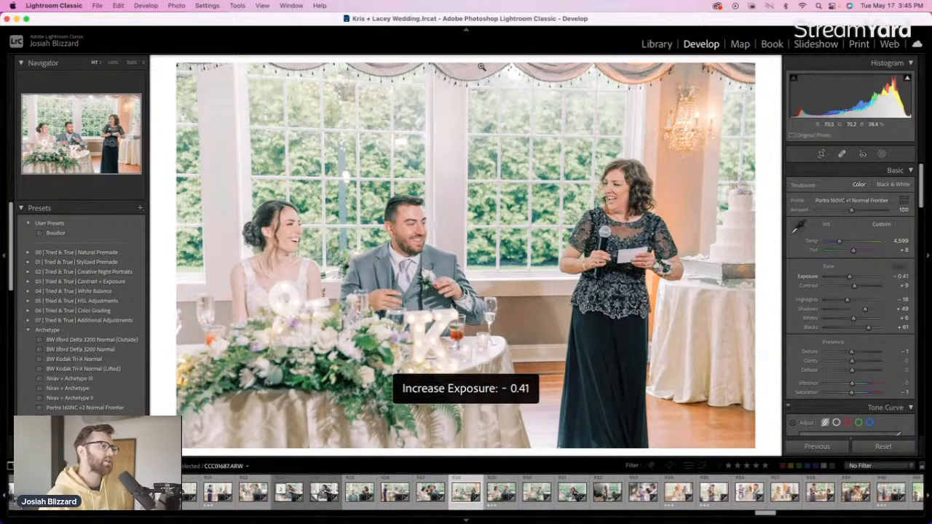
key("r")
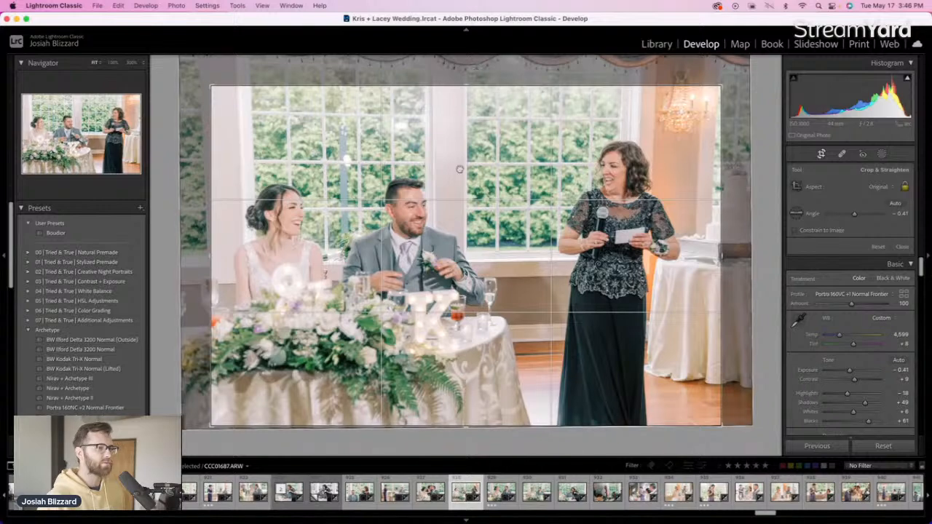
key("r")
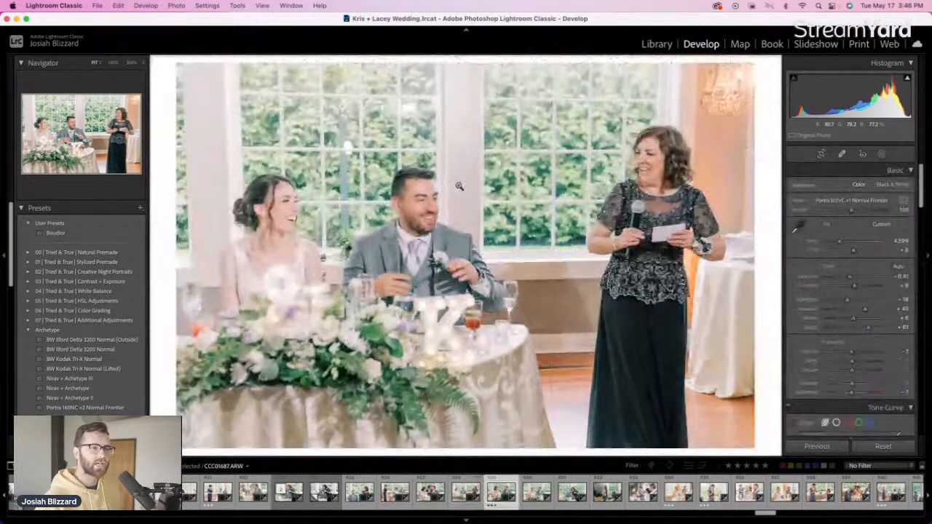
Fine-tune the exposure of photo CCC01702, showing the couple laughing at each other, and check the crop of photo CCC01710
key("Left")
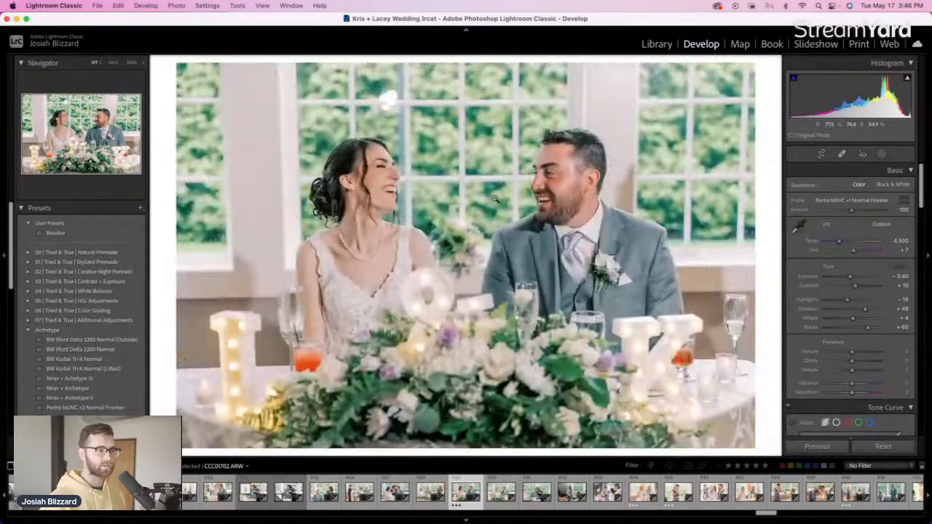
key("minus")
key("Right")
key("equal")
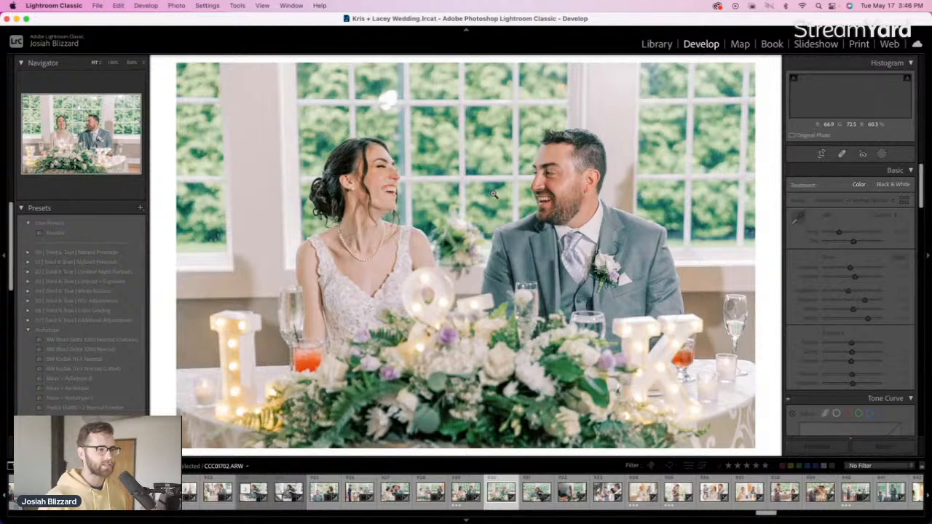
key("Right")
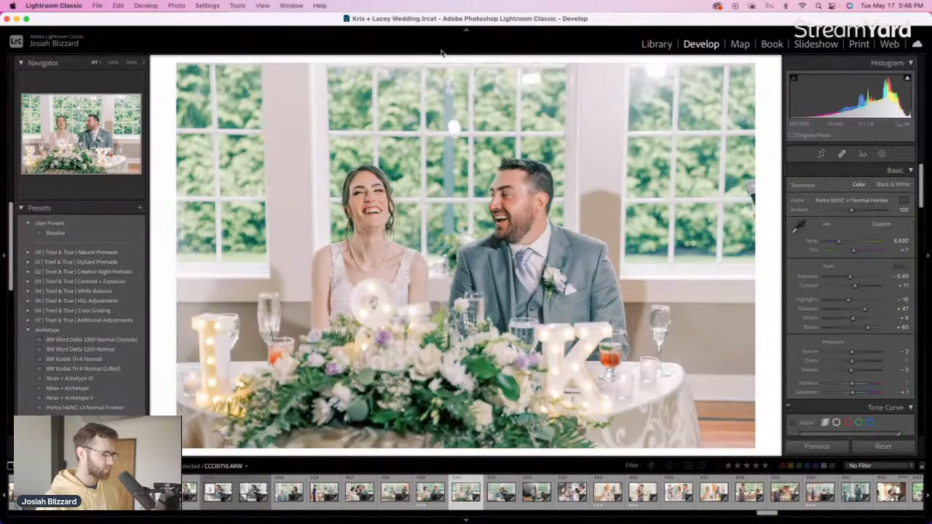
key("r")
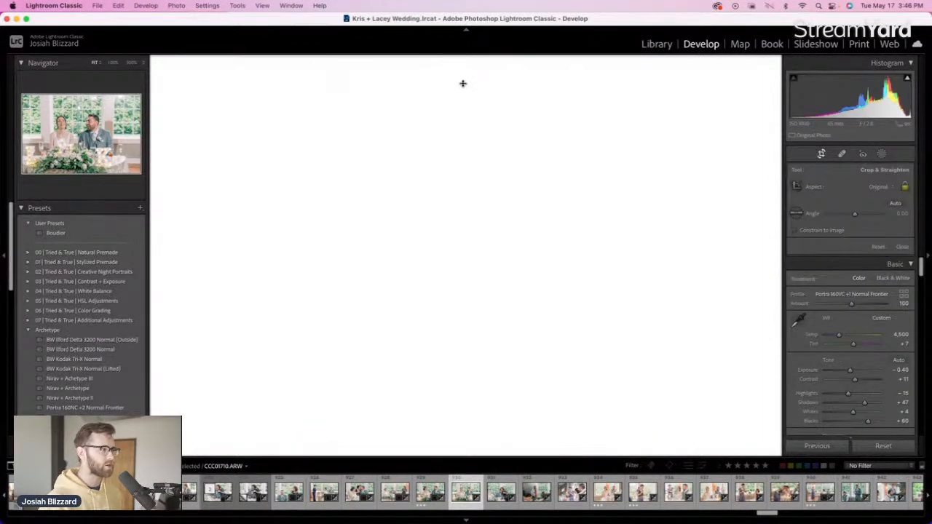
key("r")
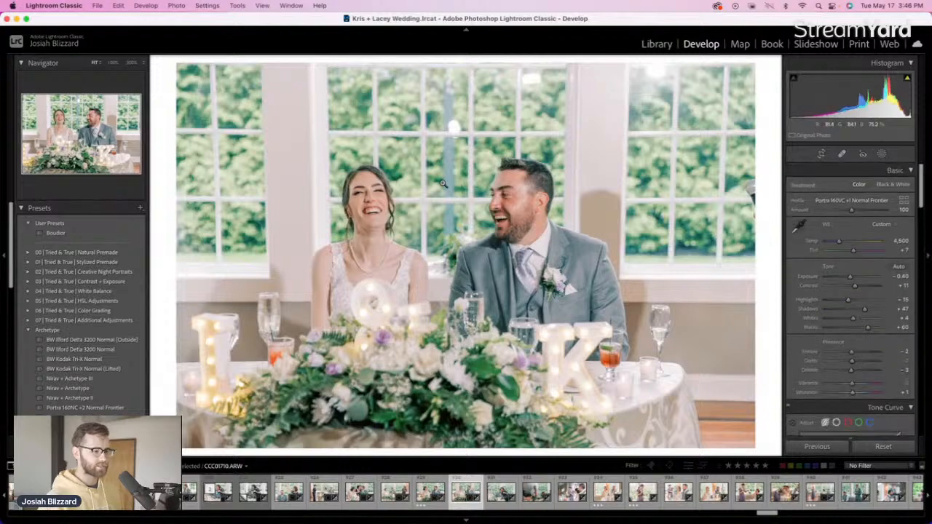
Crop photo CCC01717 tighter around the groom and the woman hugging him, and raise its exposure to −0.20 after comparing it with AAA08260
key("Right")
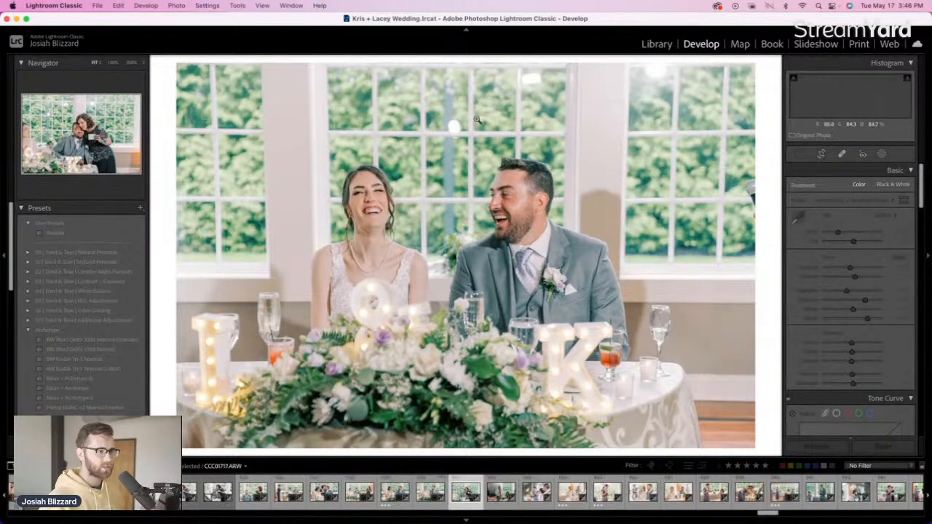
key("r")
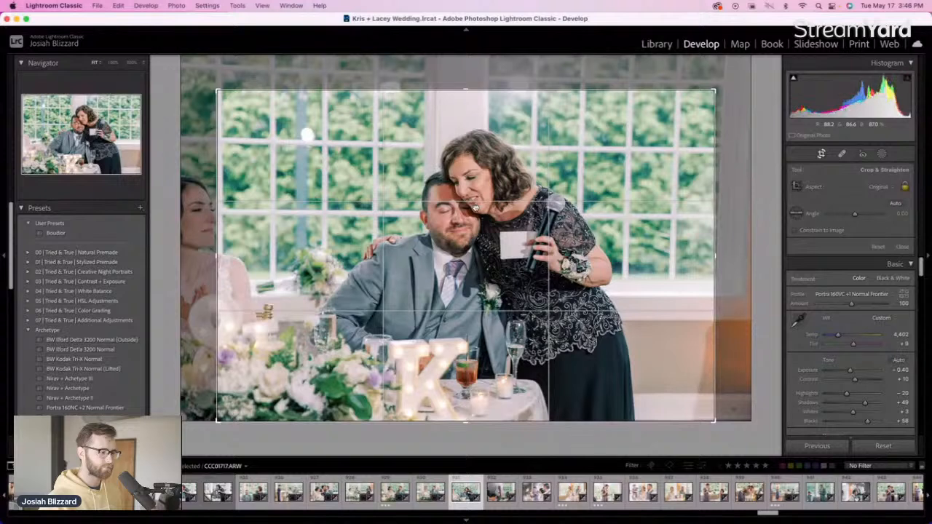
key("r")
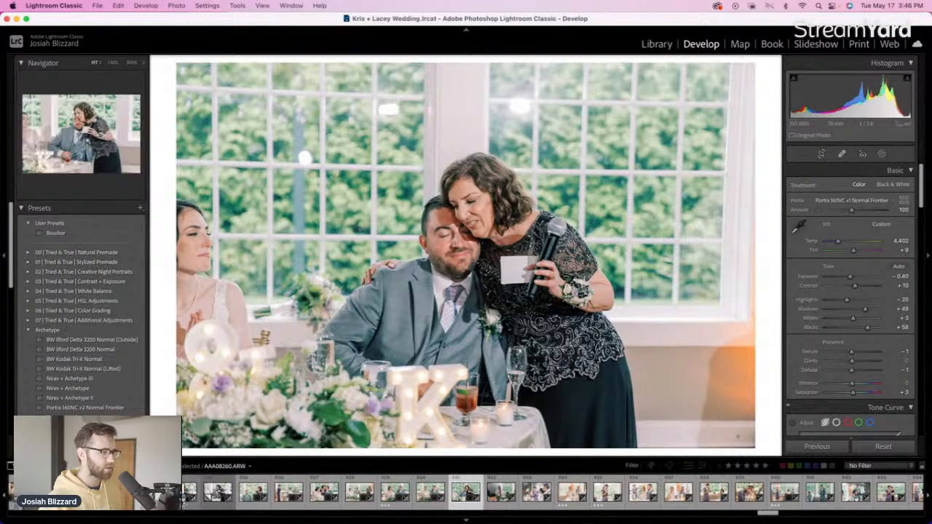
left_click(162, 493)
left_click(175, 494)
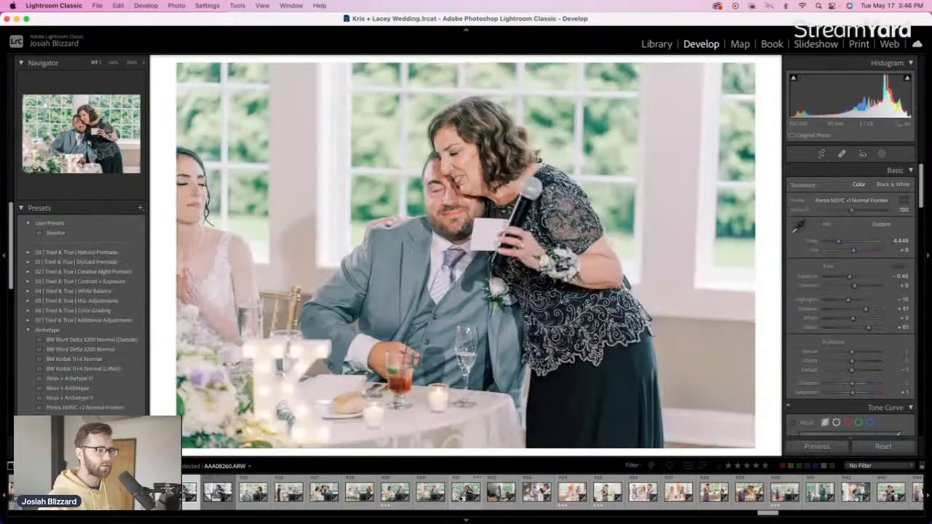
left_click(464, 493)
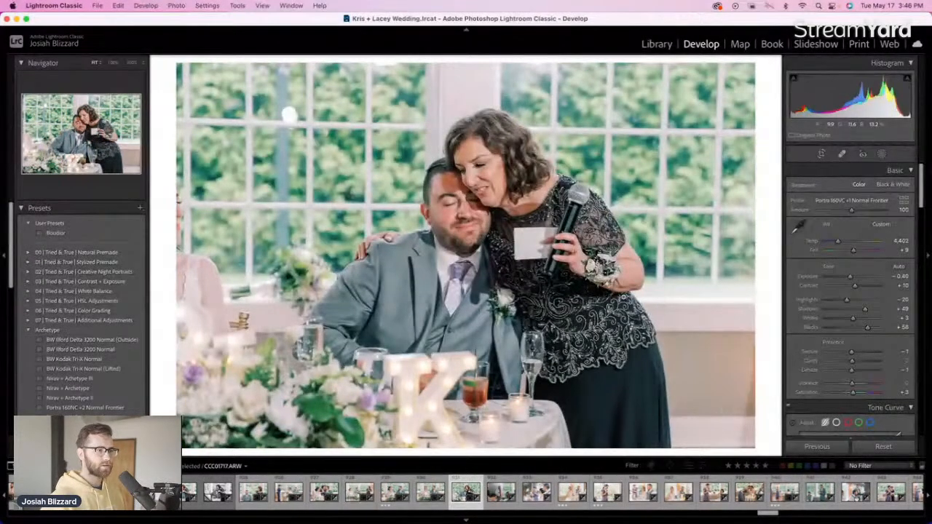
key("=")
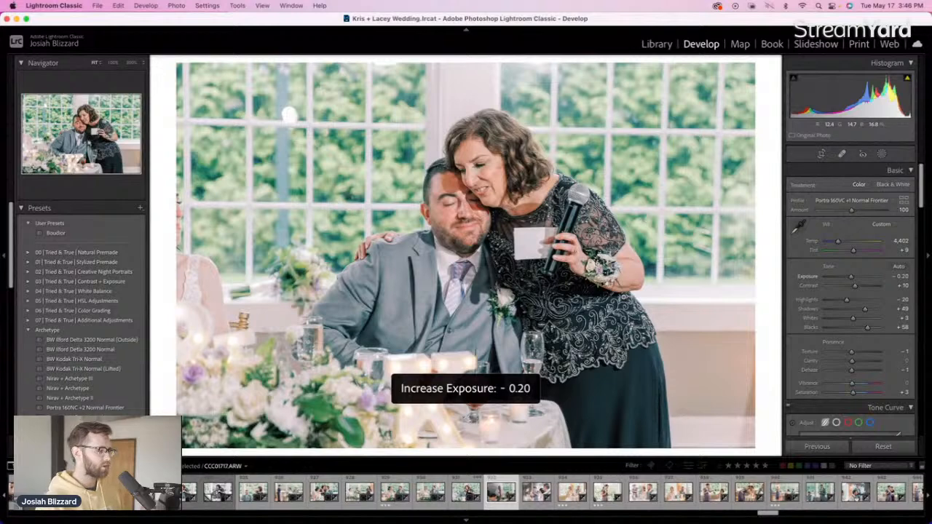
Raise the exposure of photo CCC01727, showing the man in the red tie giving a speech, to +0.30
key("Left")
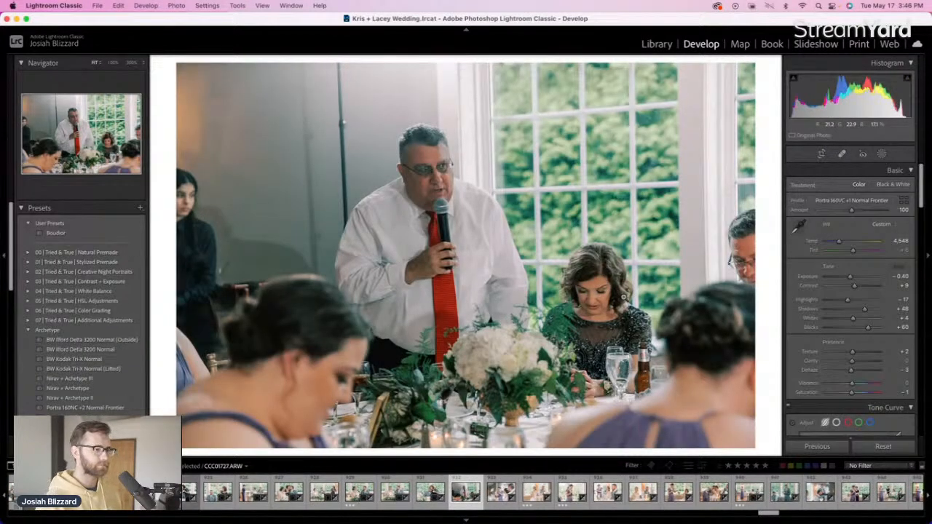
key("=")
key("=")
key("=")
key("=")
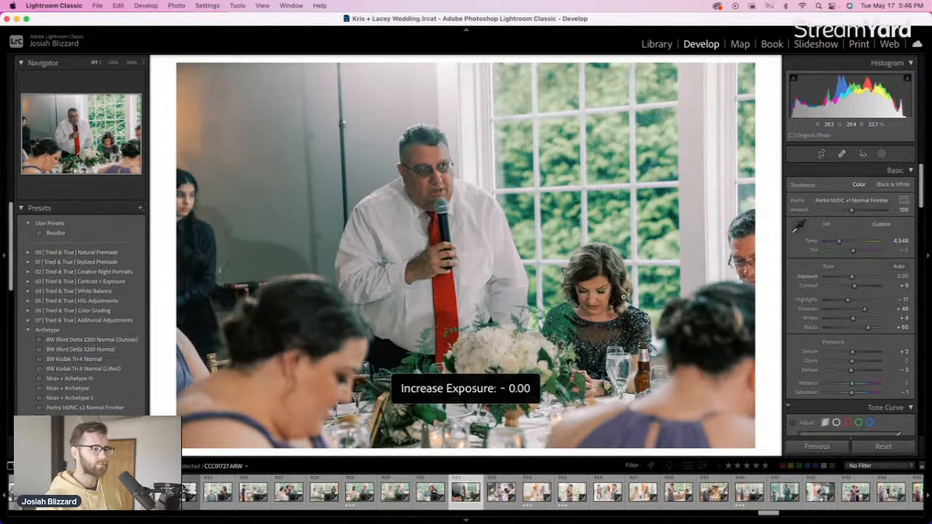
key("=")
key("=")
key("=")
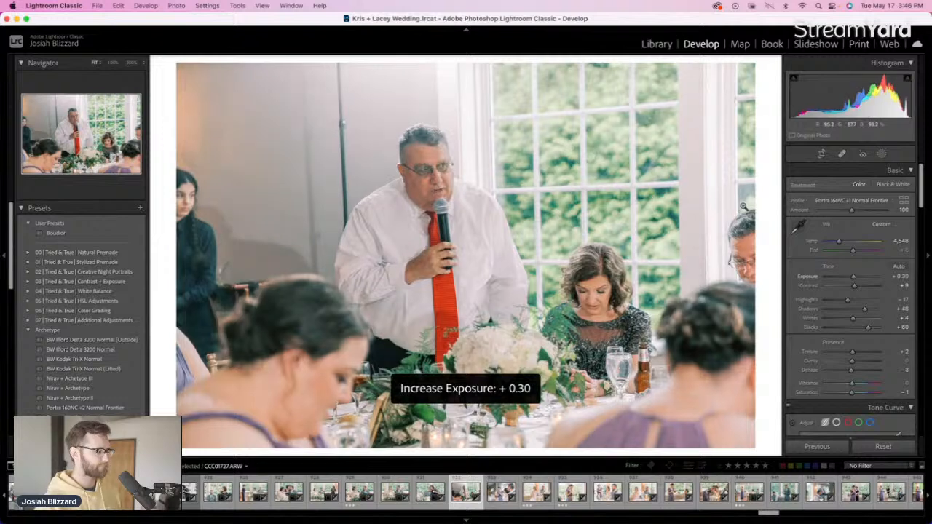
Rotate photo CCC01727 to 2.00° and crop it tighter around the speaker and the seated woman
key("r")
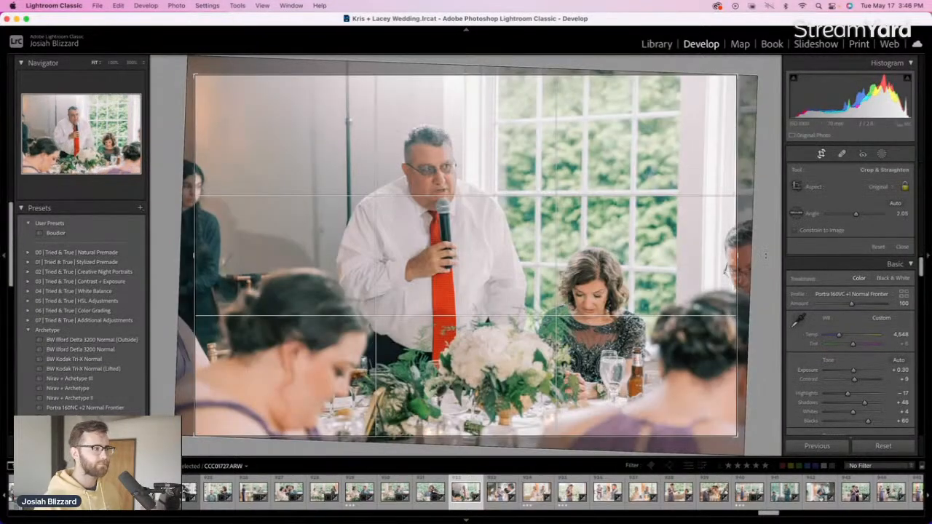
left_click_drag(766, 253, 766, 256)
left_click_drag(499, 67, 482, 157)
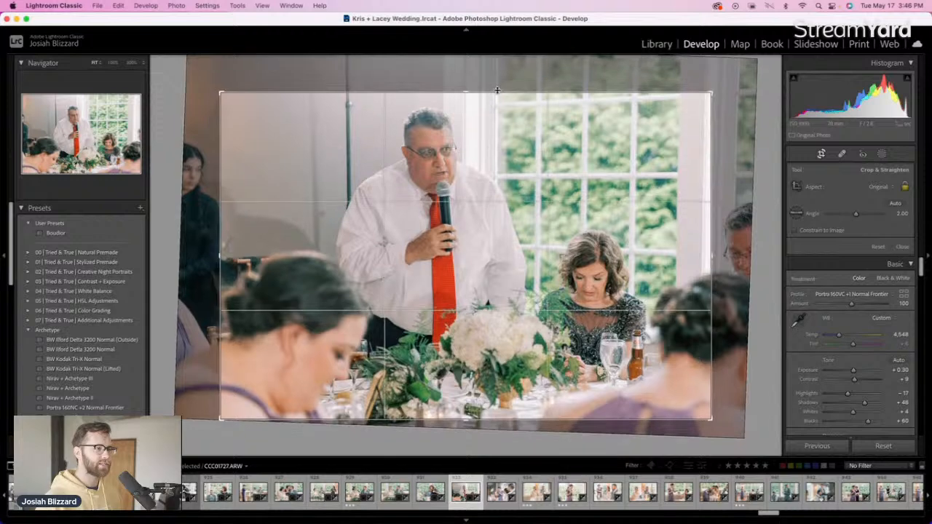
key("Return")
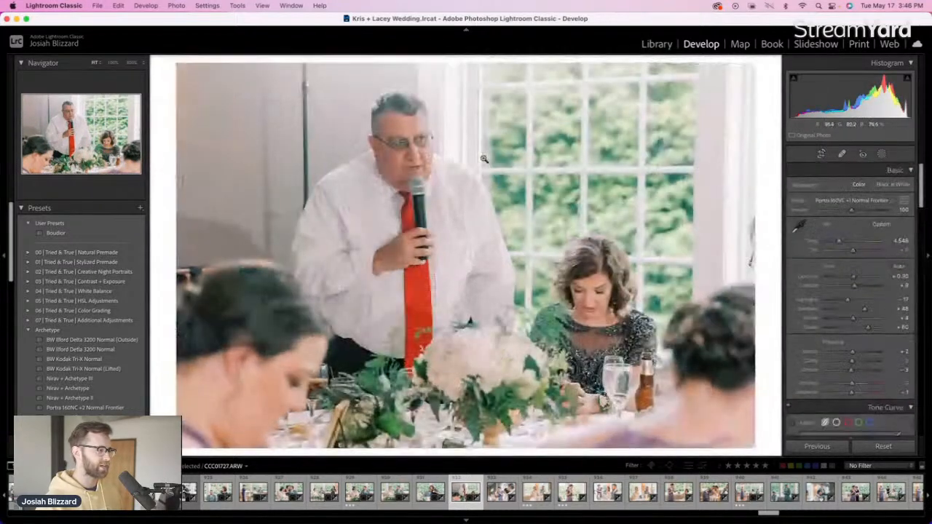
Apply the BW Kodak Tri-X Normal preset to photo CCC01727 and raise its exposure above +0.40
left_click(115, 361)
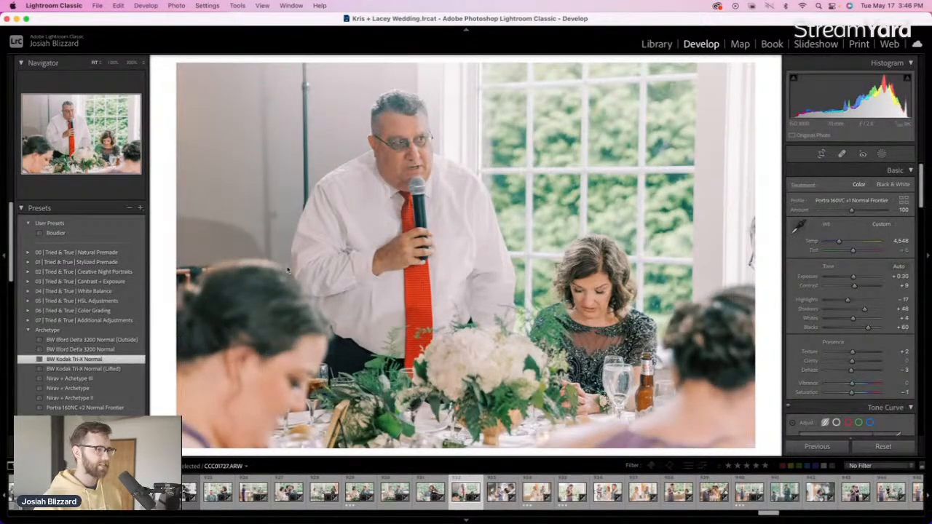
key("equal")
key("equal")
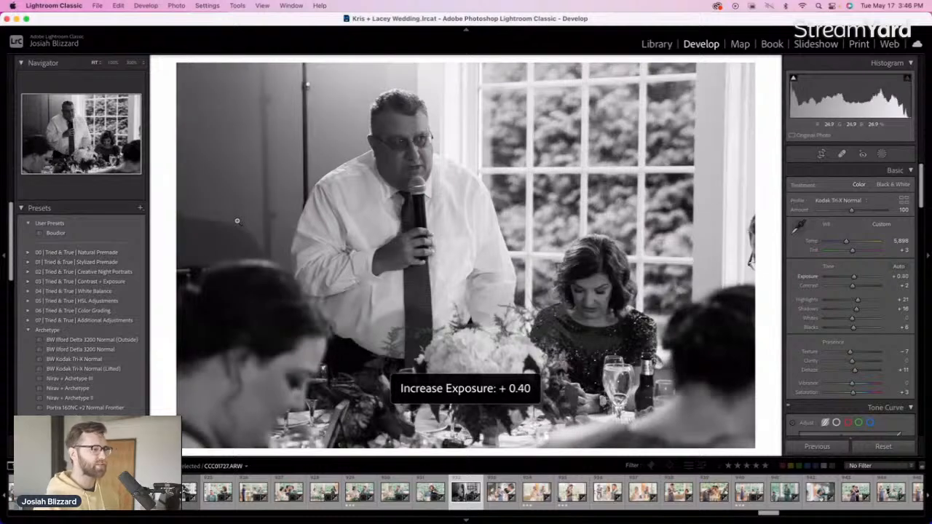
key("equal")
key("equal")
key("equal")
key("equal")
key("minus")
key("equal")
Set the exposure of photo AAA08267, showing the bridesmaid reading her speech, to −0.61 and crop it slightly tighter
key("Right")
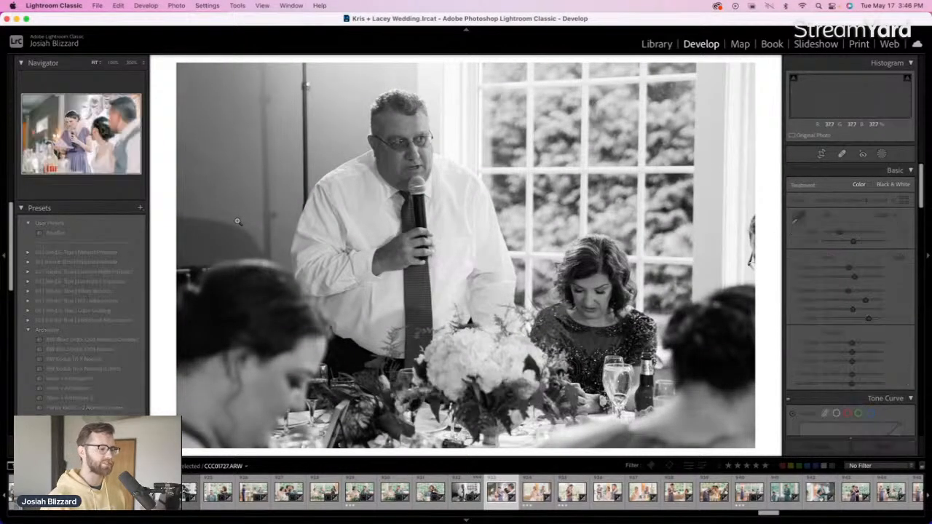
key("equal")
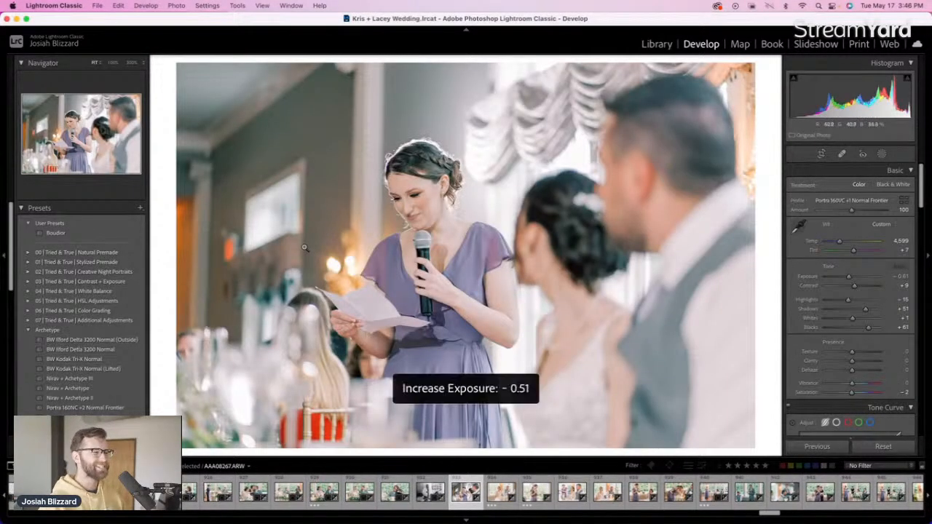
key("minus")
key("r")
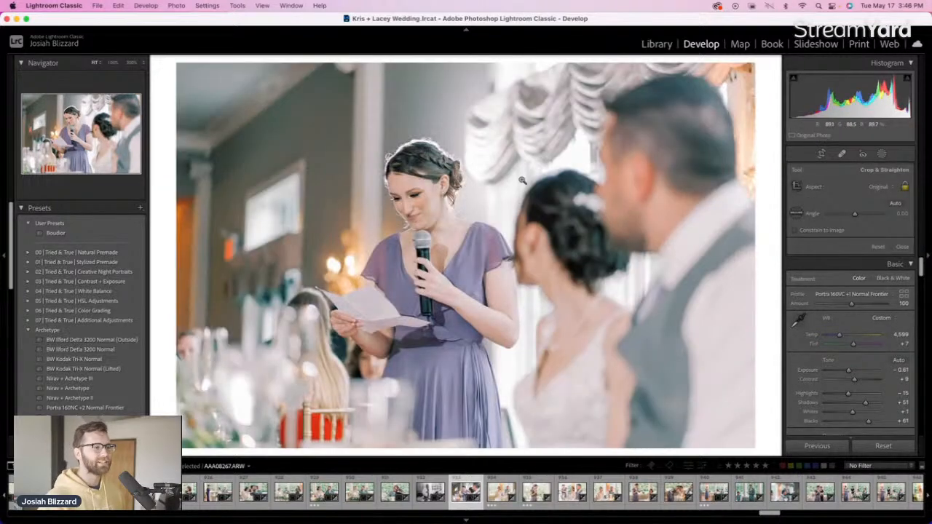
key("r")
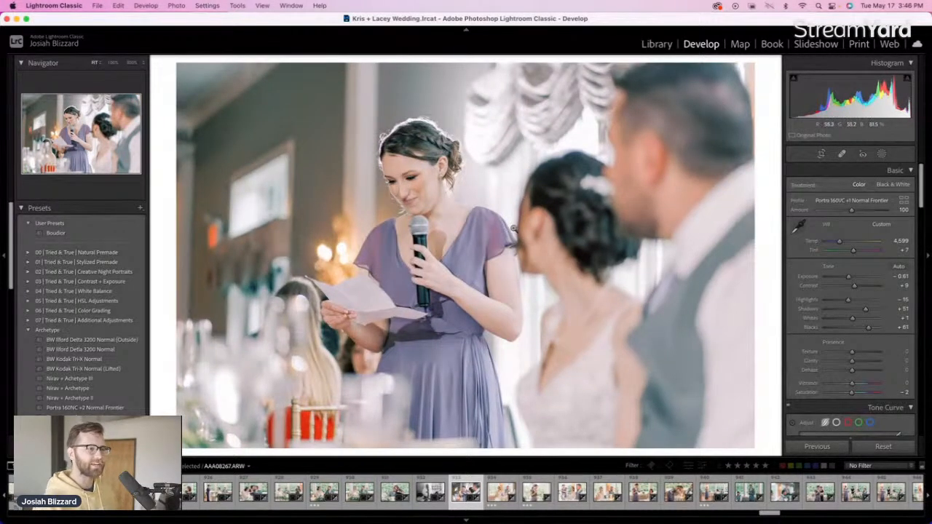
key("r")
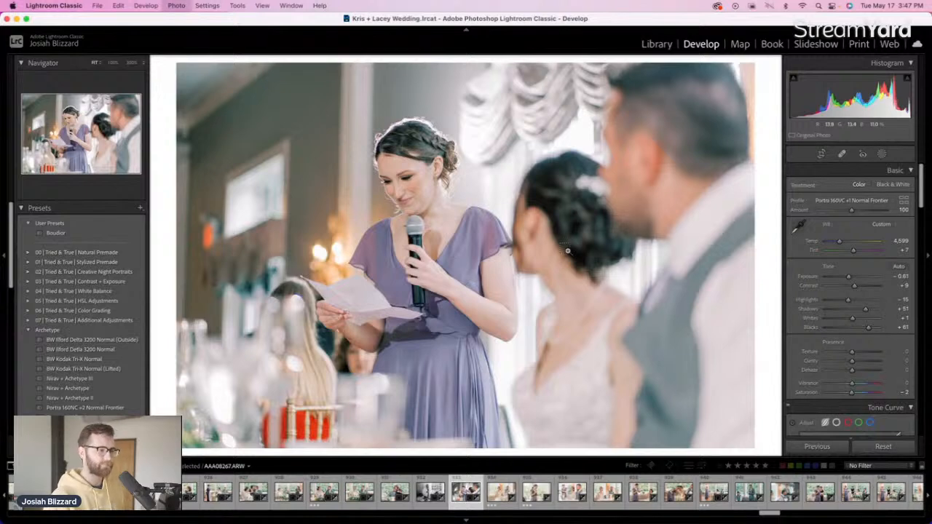
Make a virtual copy of photo AAA08267 with the BW Kodak Tri-X Normal preset and set its exposure to −0.10
key("super+apostrophe")
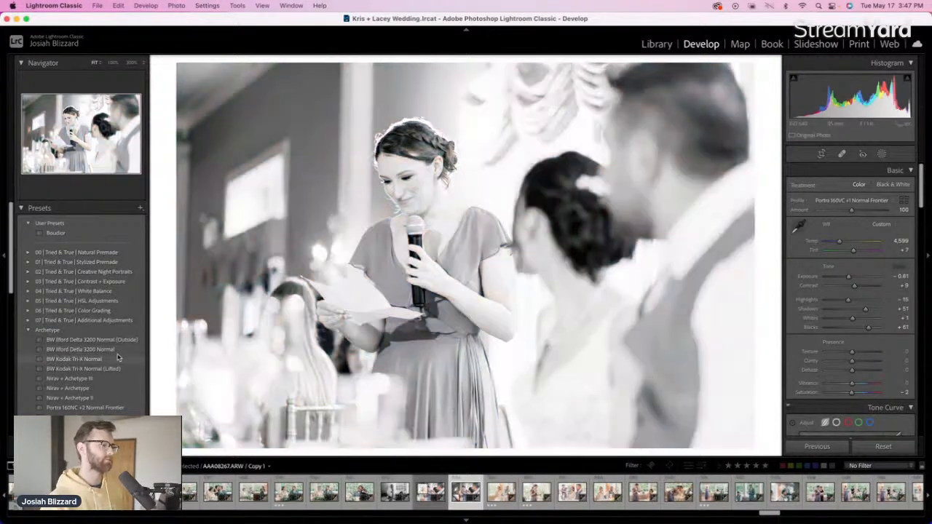
left_click(116, 360)
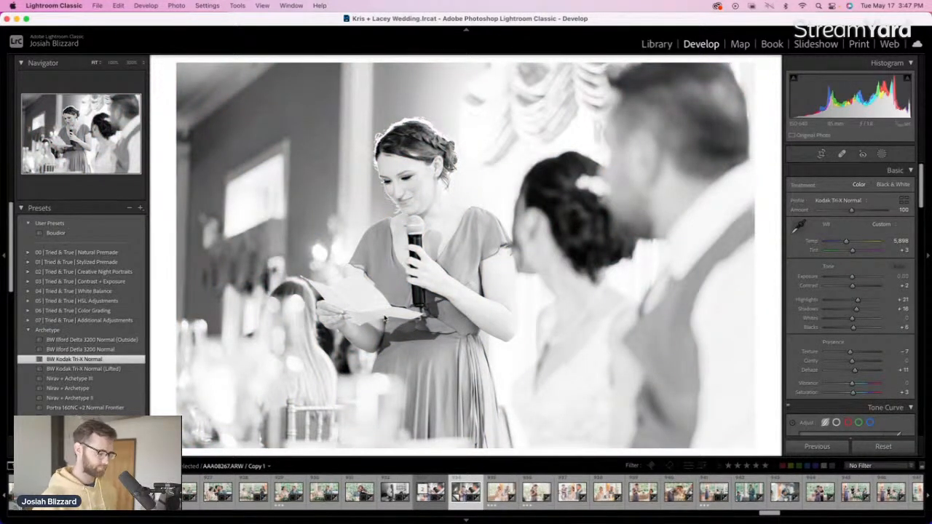
key("minus")
key("minus")
key("minus")
key("minus")
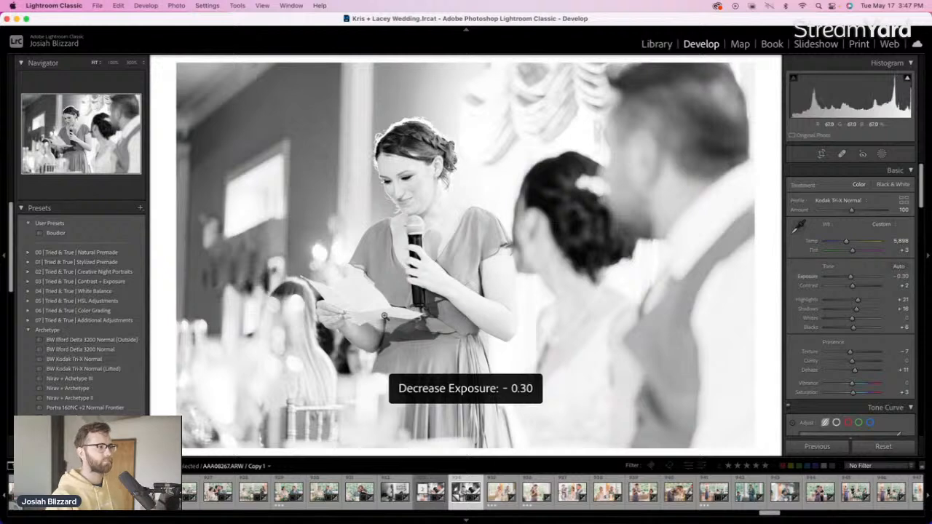
key("equal")
key("equal")
key("equal")
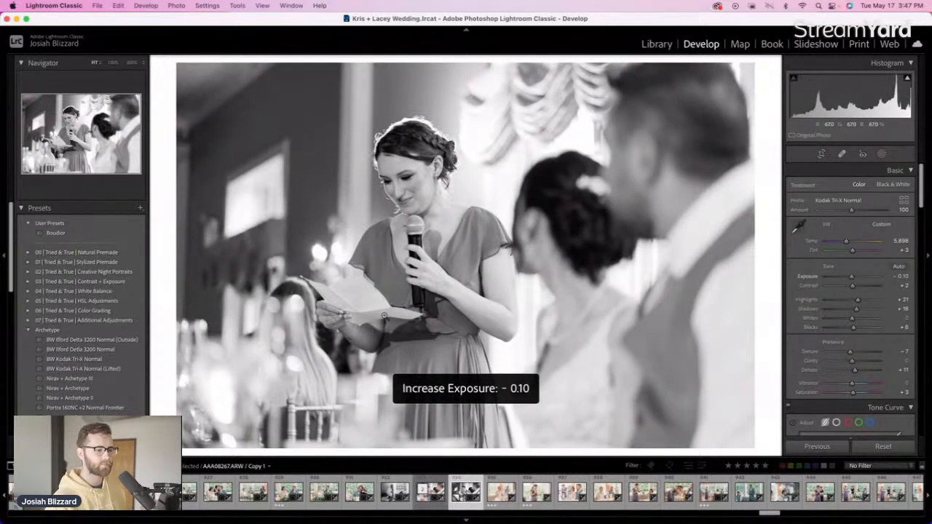
Crop photo AAA08273 slightly tighter around the laughing bride and the groom, and apply the BW Kodak Tri-X Normal preset
key("Right")
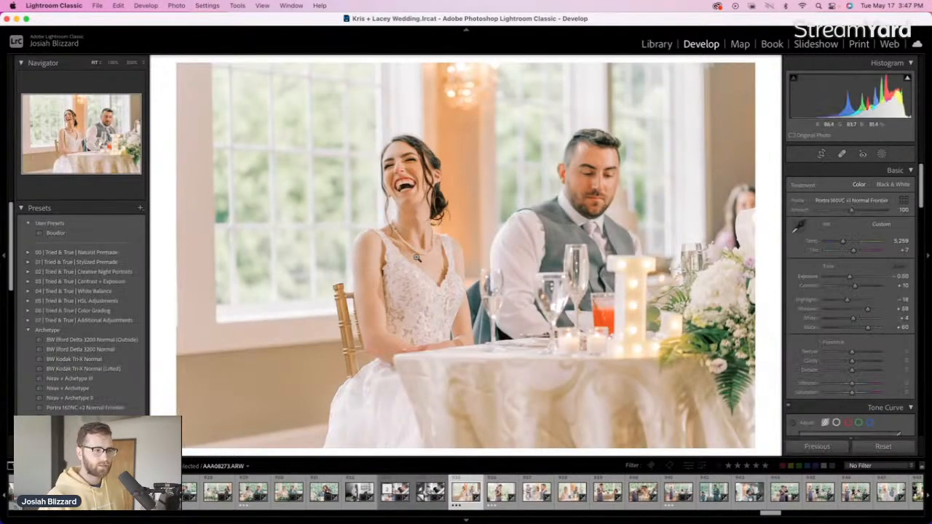
key("r")
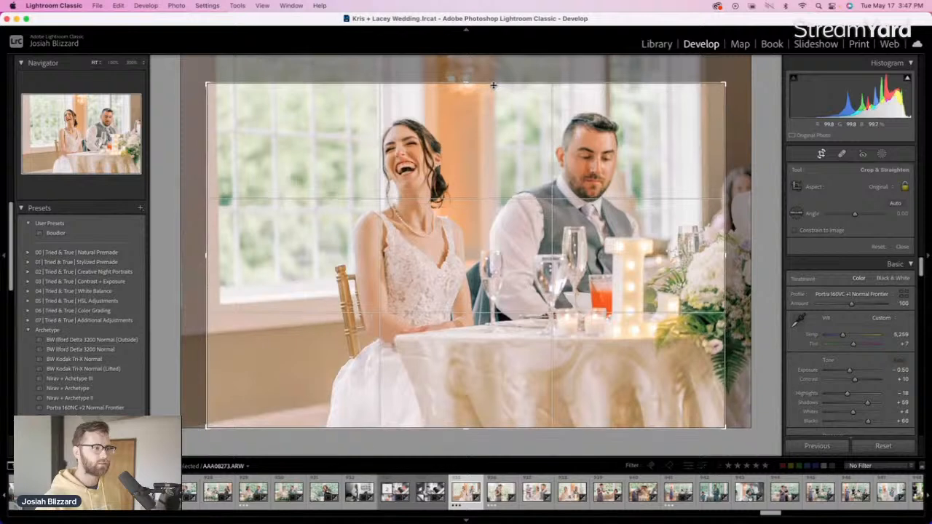
key("Return")
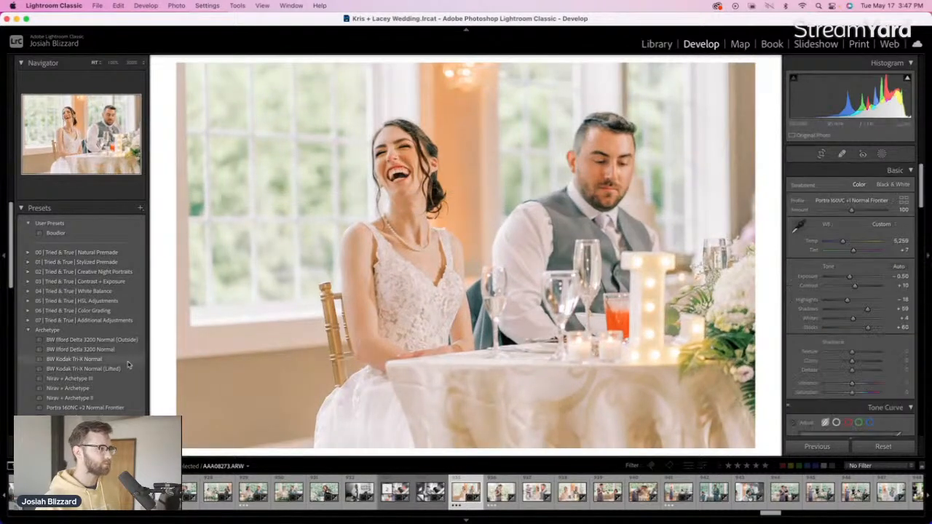
left_click(126, 359)
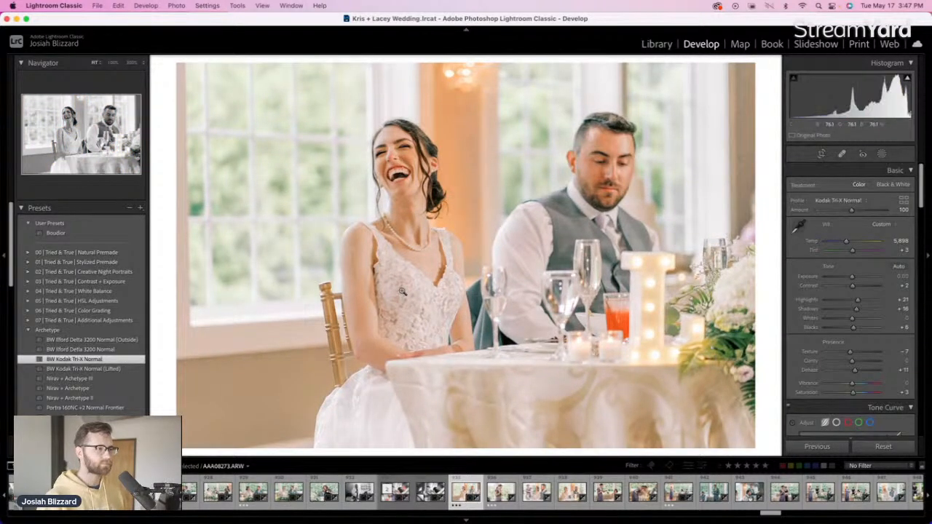
Fine-tune the exposure of the black-and-white photo AAA08273, starting from 0 and brightening it slightly
key("minus")
key("equal")
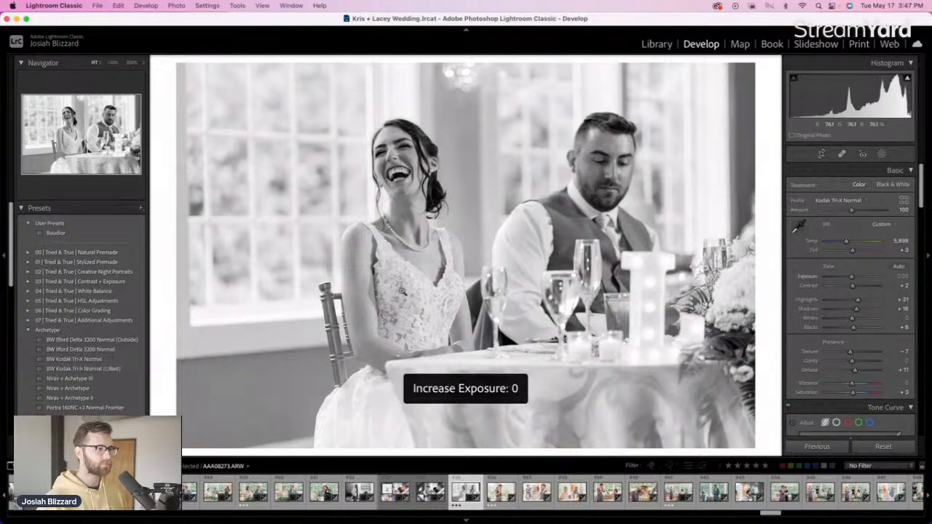
key("equal")
key("equal")
Set the exposure of photo AAA08279, showing the laughing bride beside the groom, to −1.00 and crop it slightly tighter
key("Right")
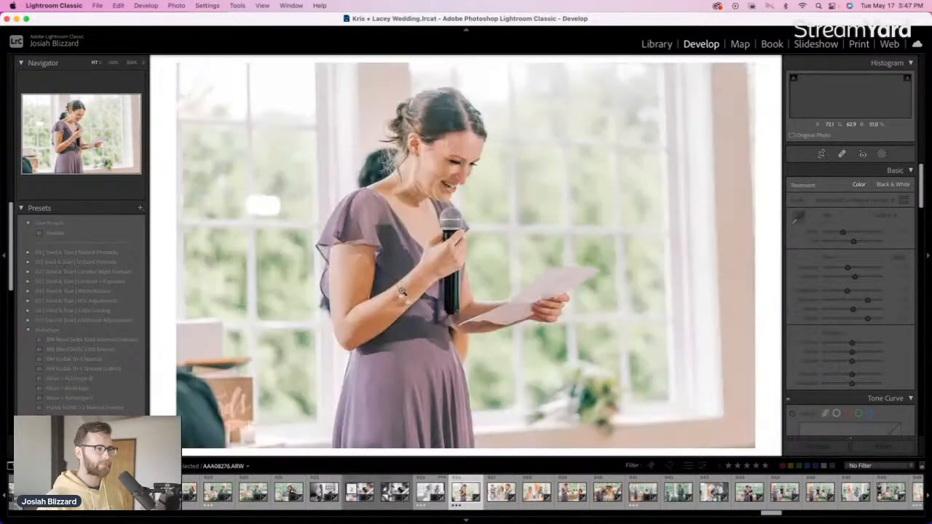
key("Right")
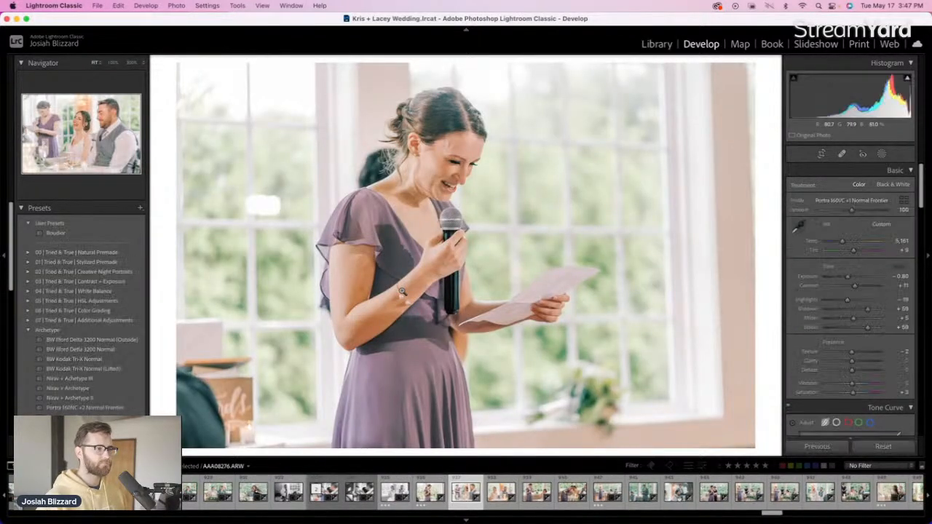
key("minus")
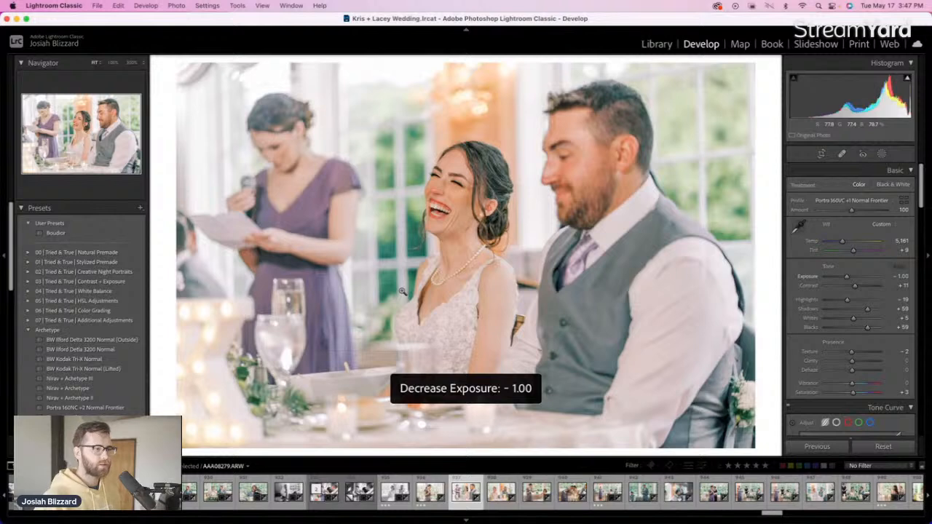
key("r")
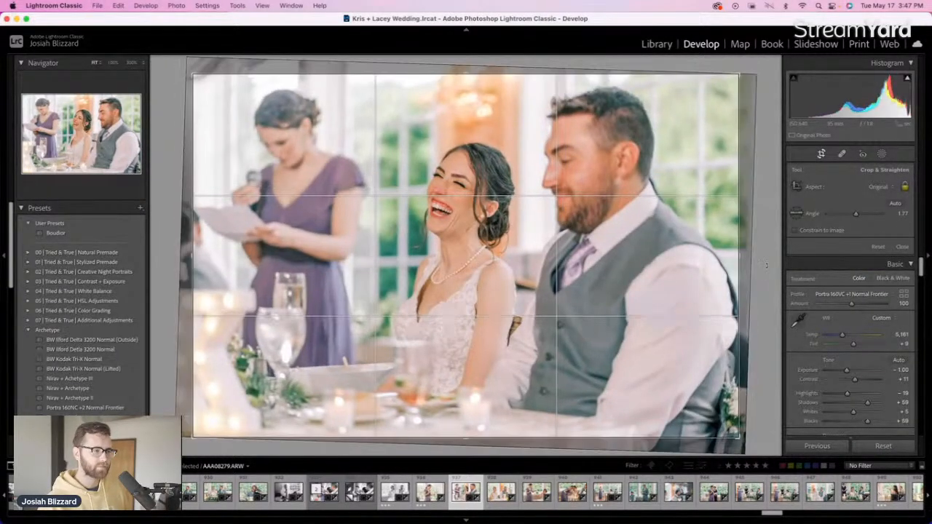
key("Return")
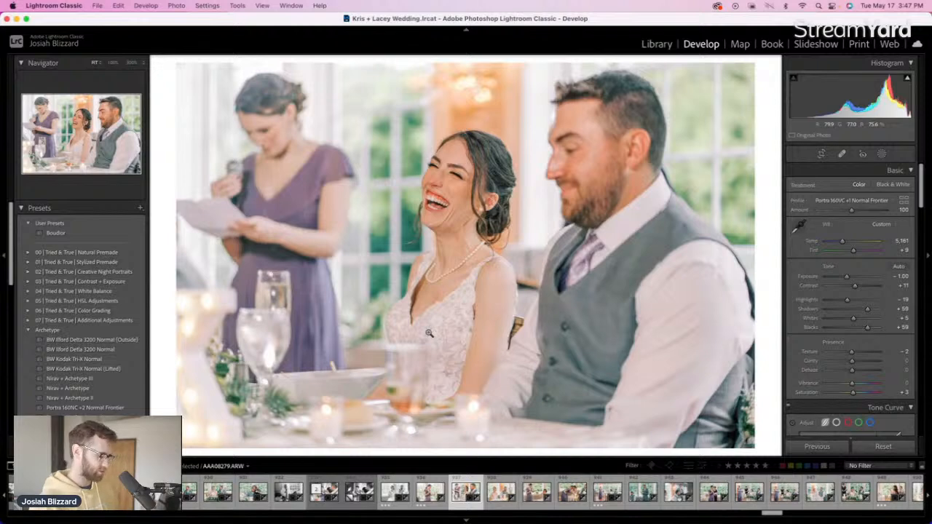
Make a virtual copy of photo AAA08279 with the BW Kodak Tri-X Normal preset and lower its exposure to −0.30
key("Right")
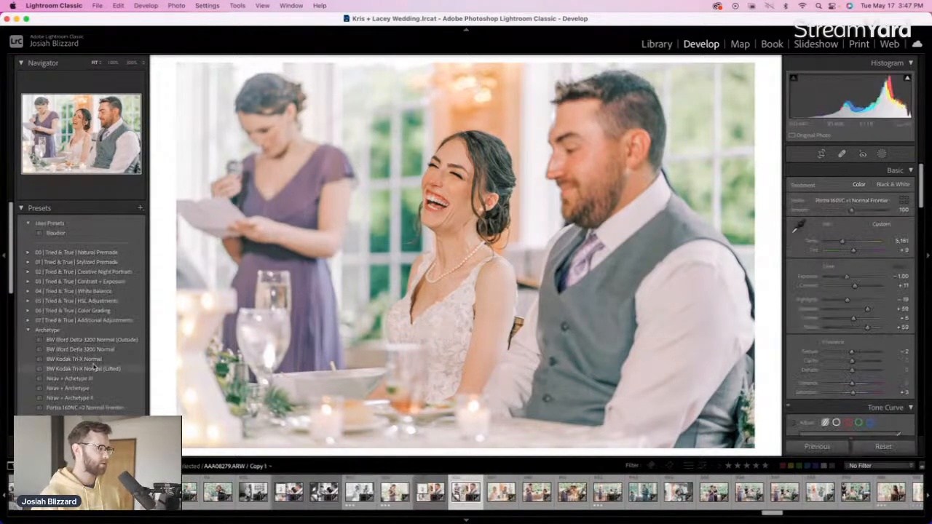
left_click(96, 359)
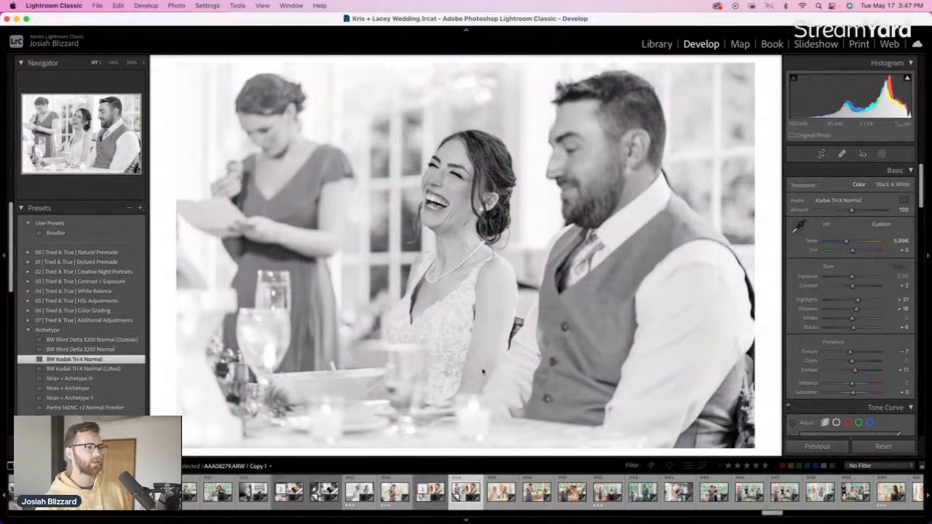
key("minus")
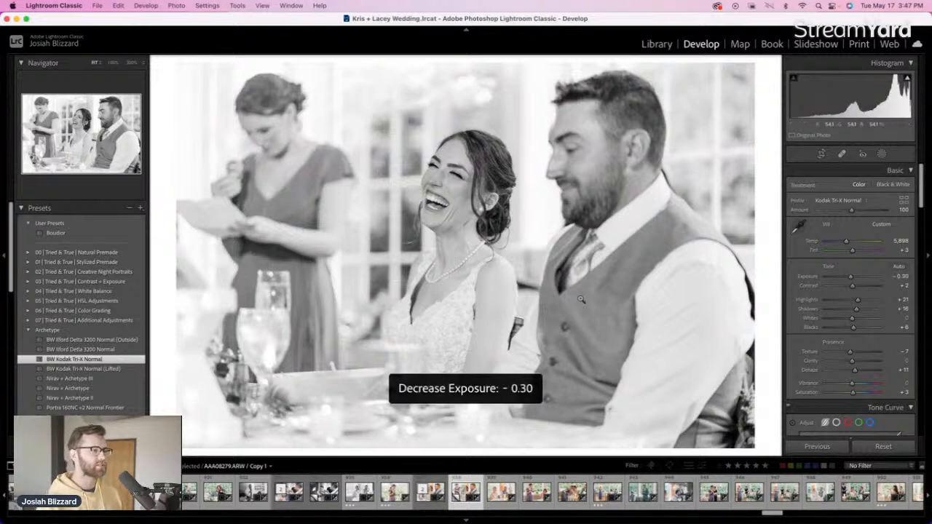
key("minus")
key("equal")
Raise the exposure of photo AAA08287, showing the bridesmaid hugging the bride, to −0.30 and ease it back one notch
key("Right")
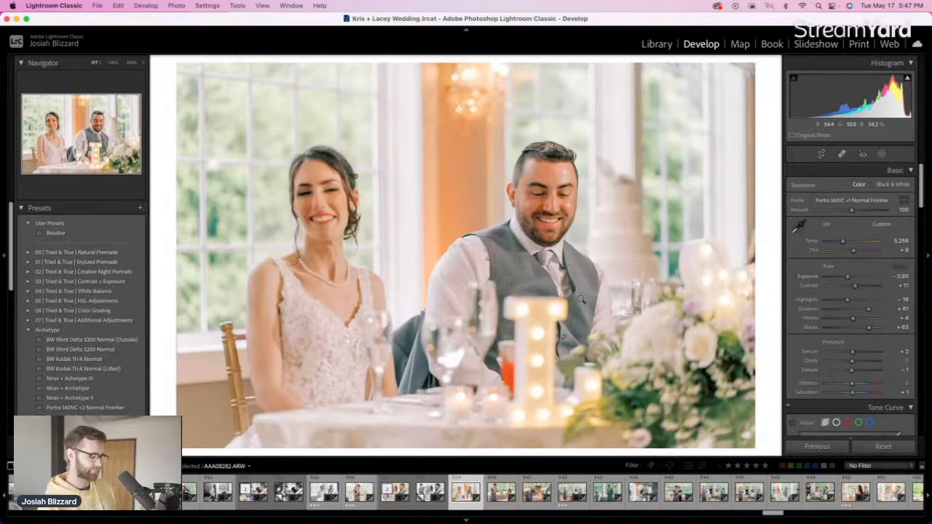
key("Right")
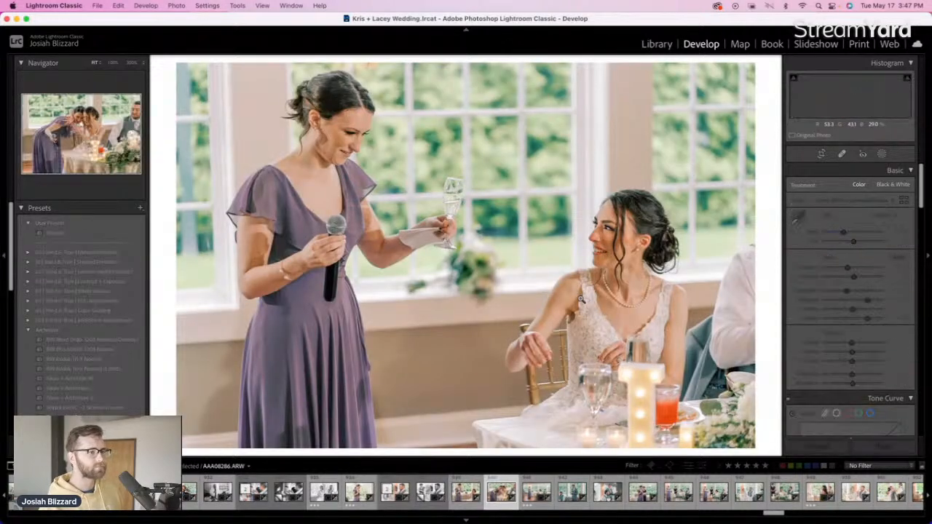
key("Right")
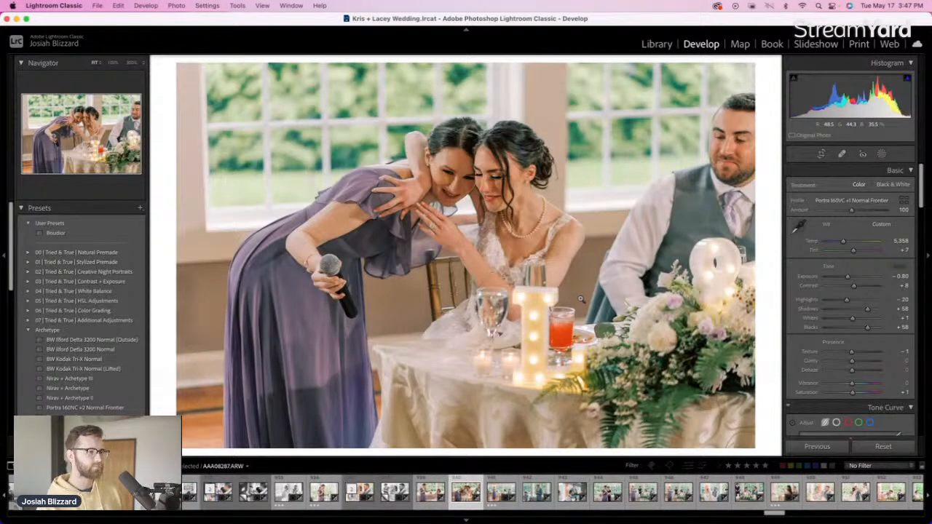
key("equal")
key("equal")
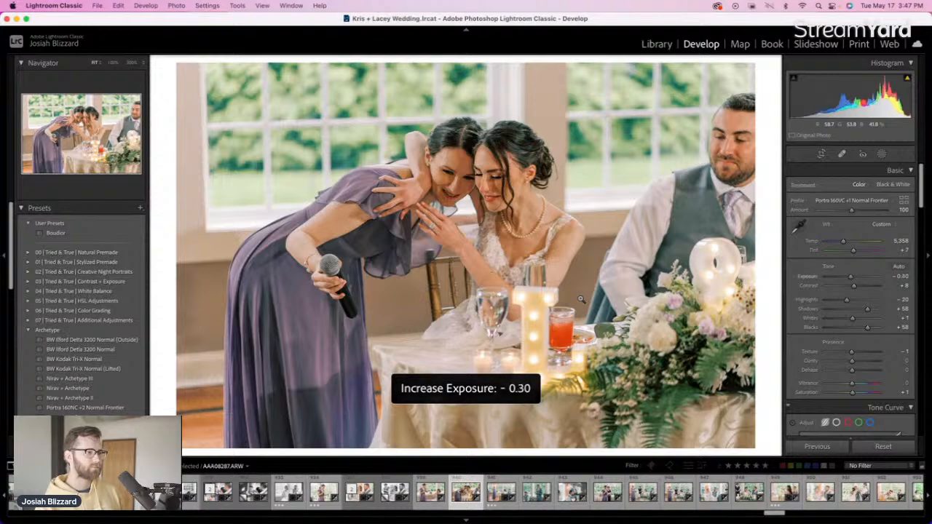
key("minus")
Set the exposure of photo AAA08288, showing the groomsman reading his speech, to −0.95 and crop it slightly tighter
key("Right")
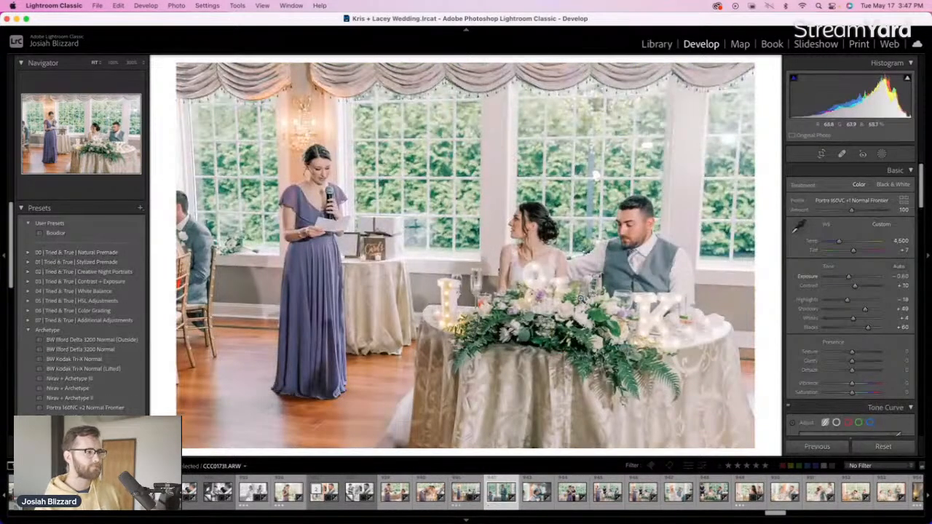
key("Right")
key("equal")
key("equal")
key("equal")
key("equal")
key("equal")
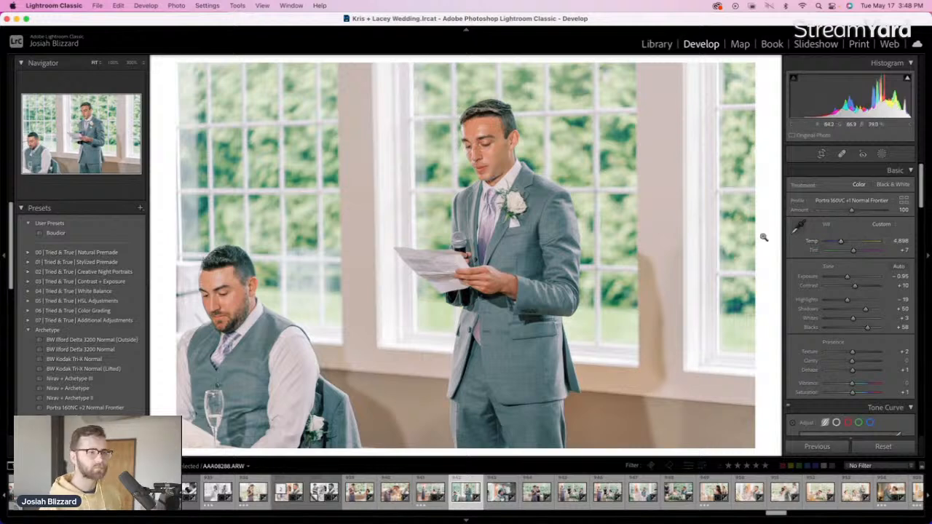
key("r")
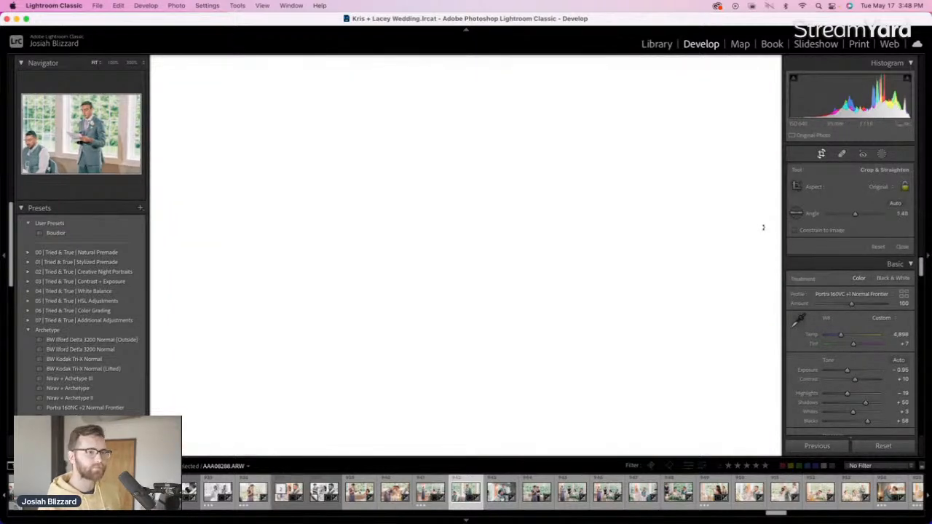
key("r")
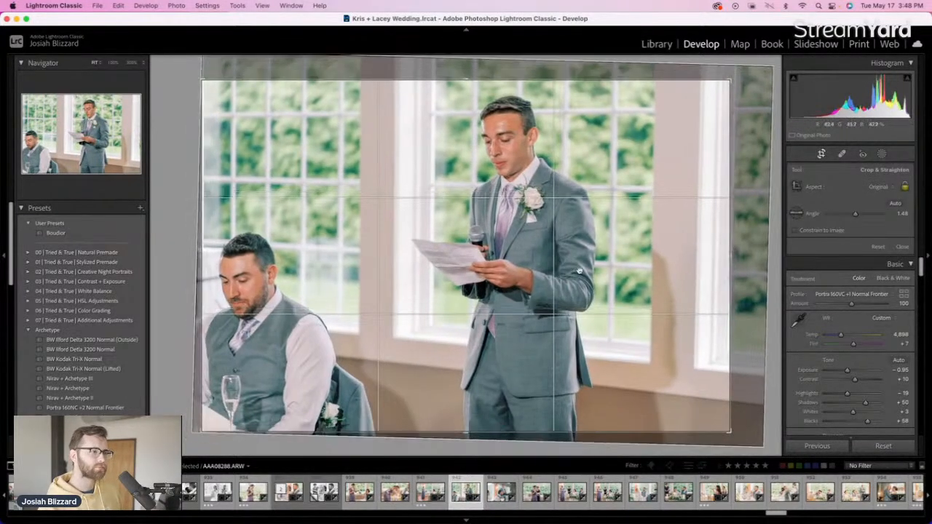
Warm photo AAA08290, showing the groomsman speaking behind the groom, to a white balance temperature of 4,549
key("Right")
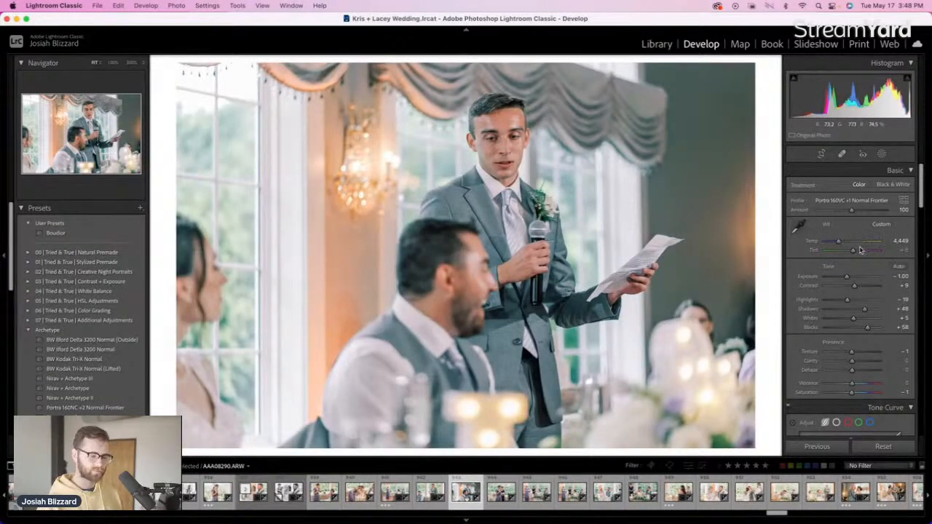
key("Up")
key("Up")
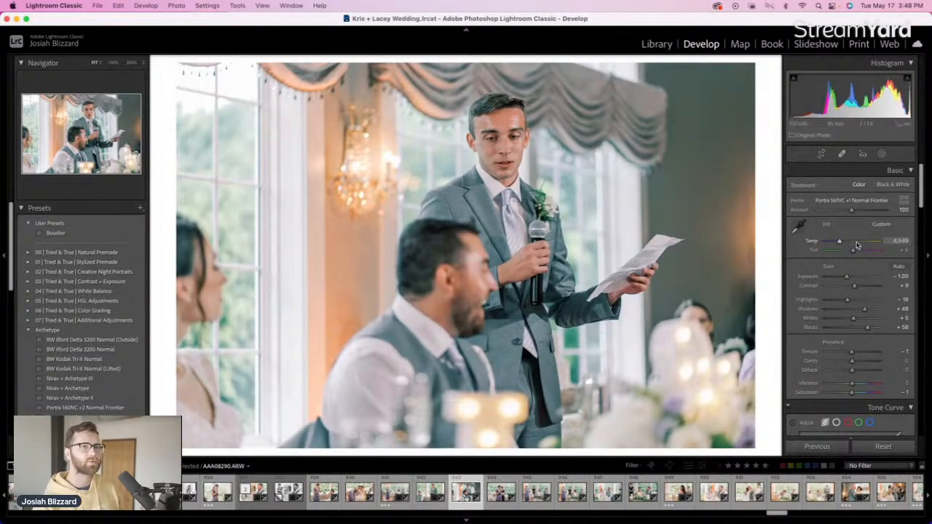
Set the exposure of photo CCC01741 to −0.50 and crop it tighter around the bridesmaid and the woman behind her
key("Right")
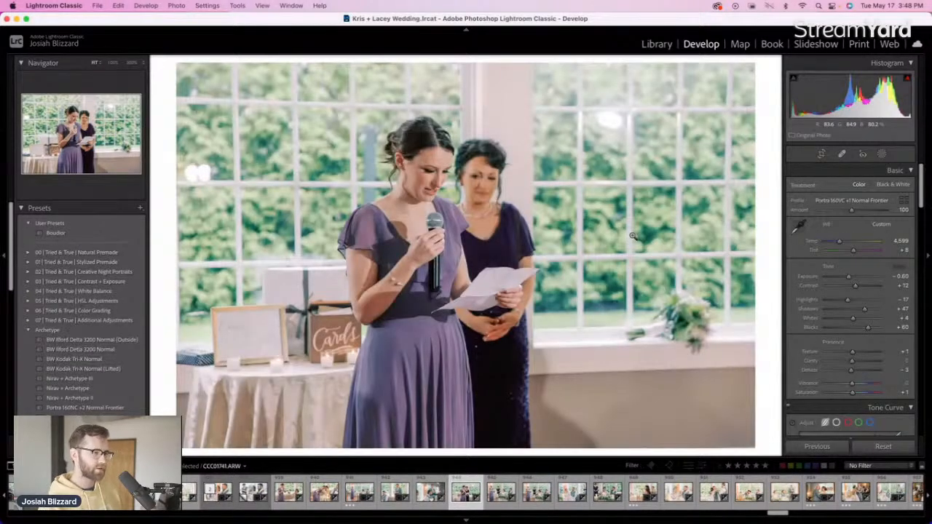
key("equal")
key("r")
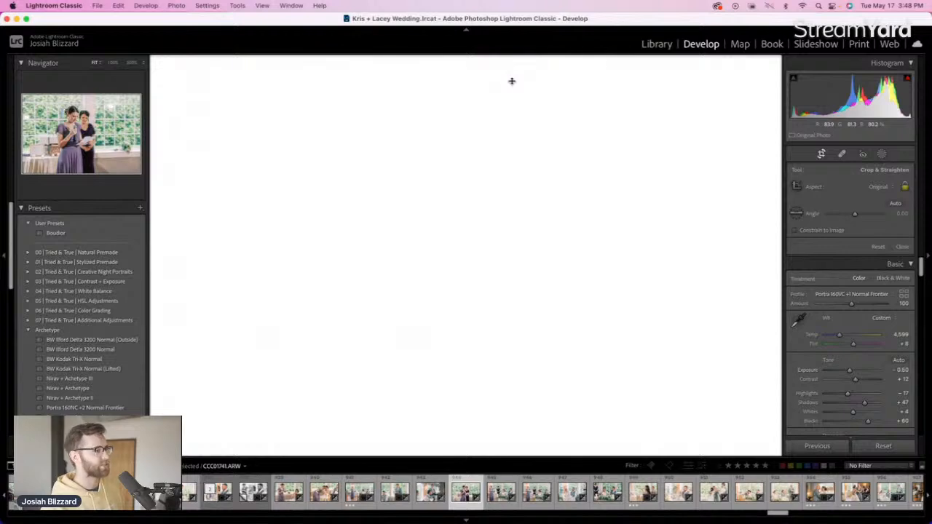
left_click_drag(512, 80, 451, 142)
key("Return")
Adjust the crop of photo CCC01745, showing the speech beside the couple's table, and advance to photo CCC01752
key("Right")
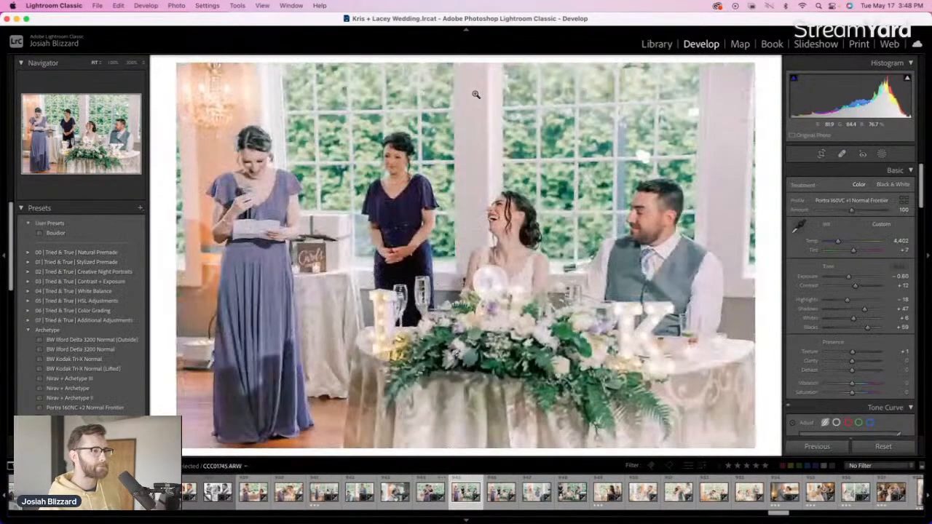
key("r")
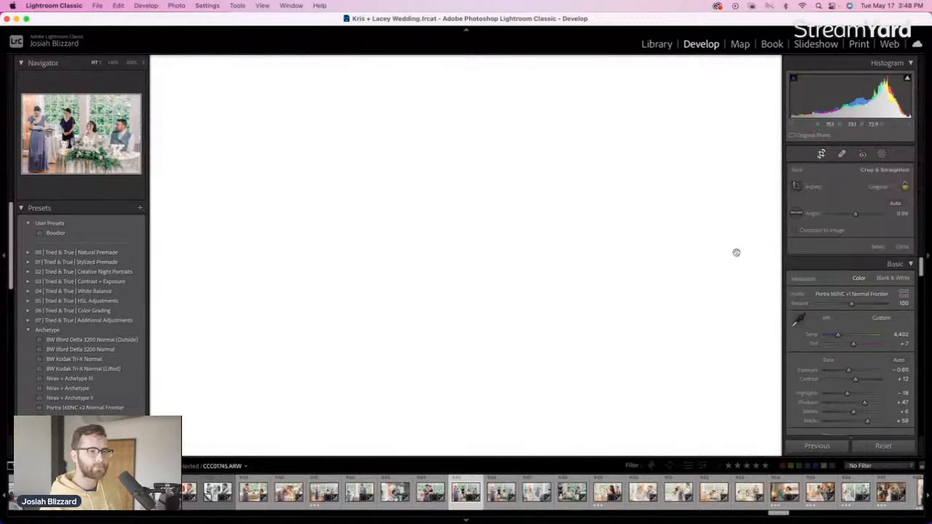
key("Return")
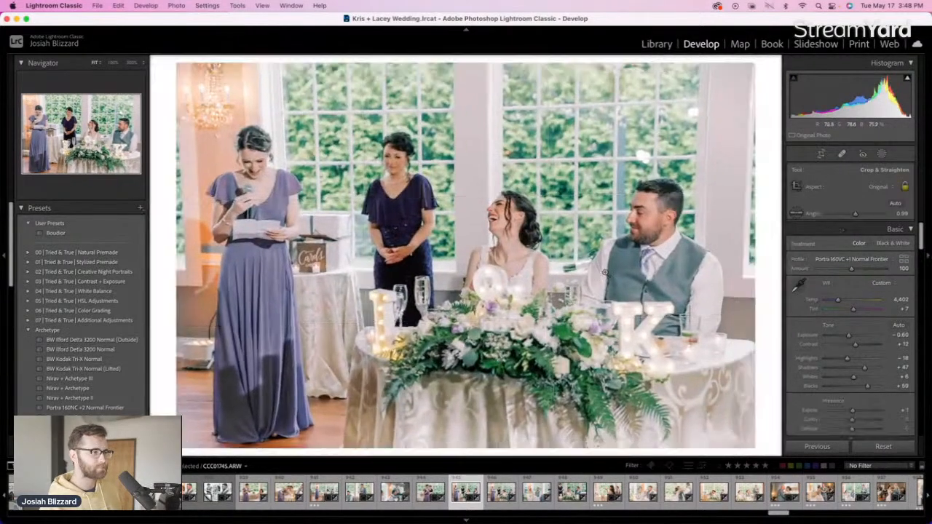
key("Right")
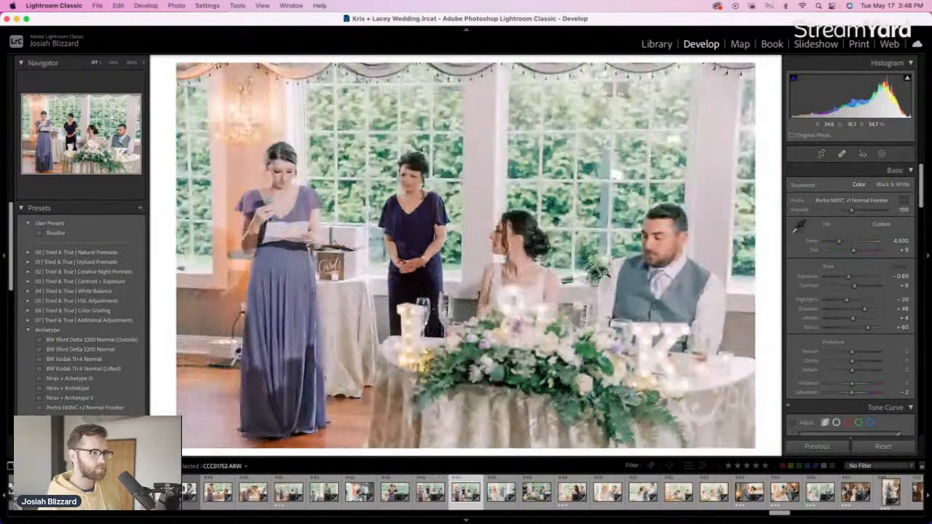
key("Delete")
key("Return")
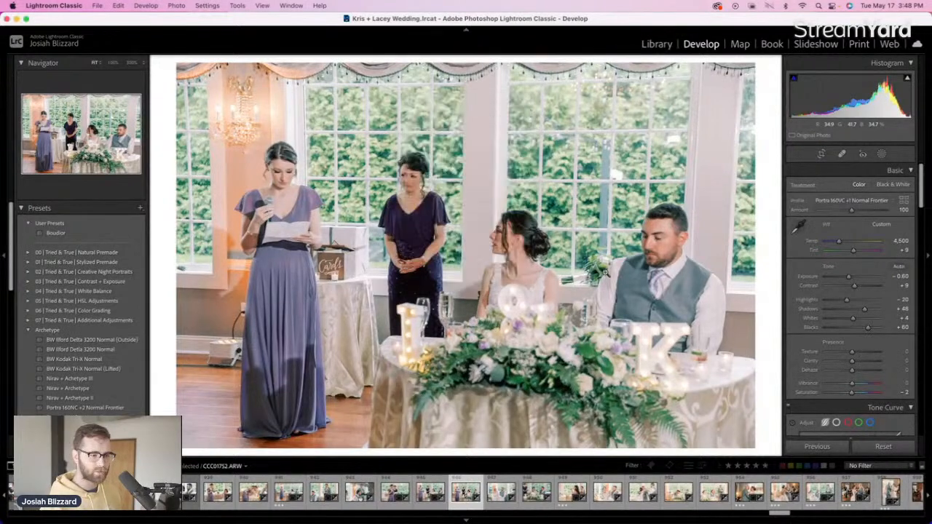